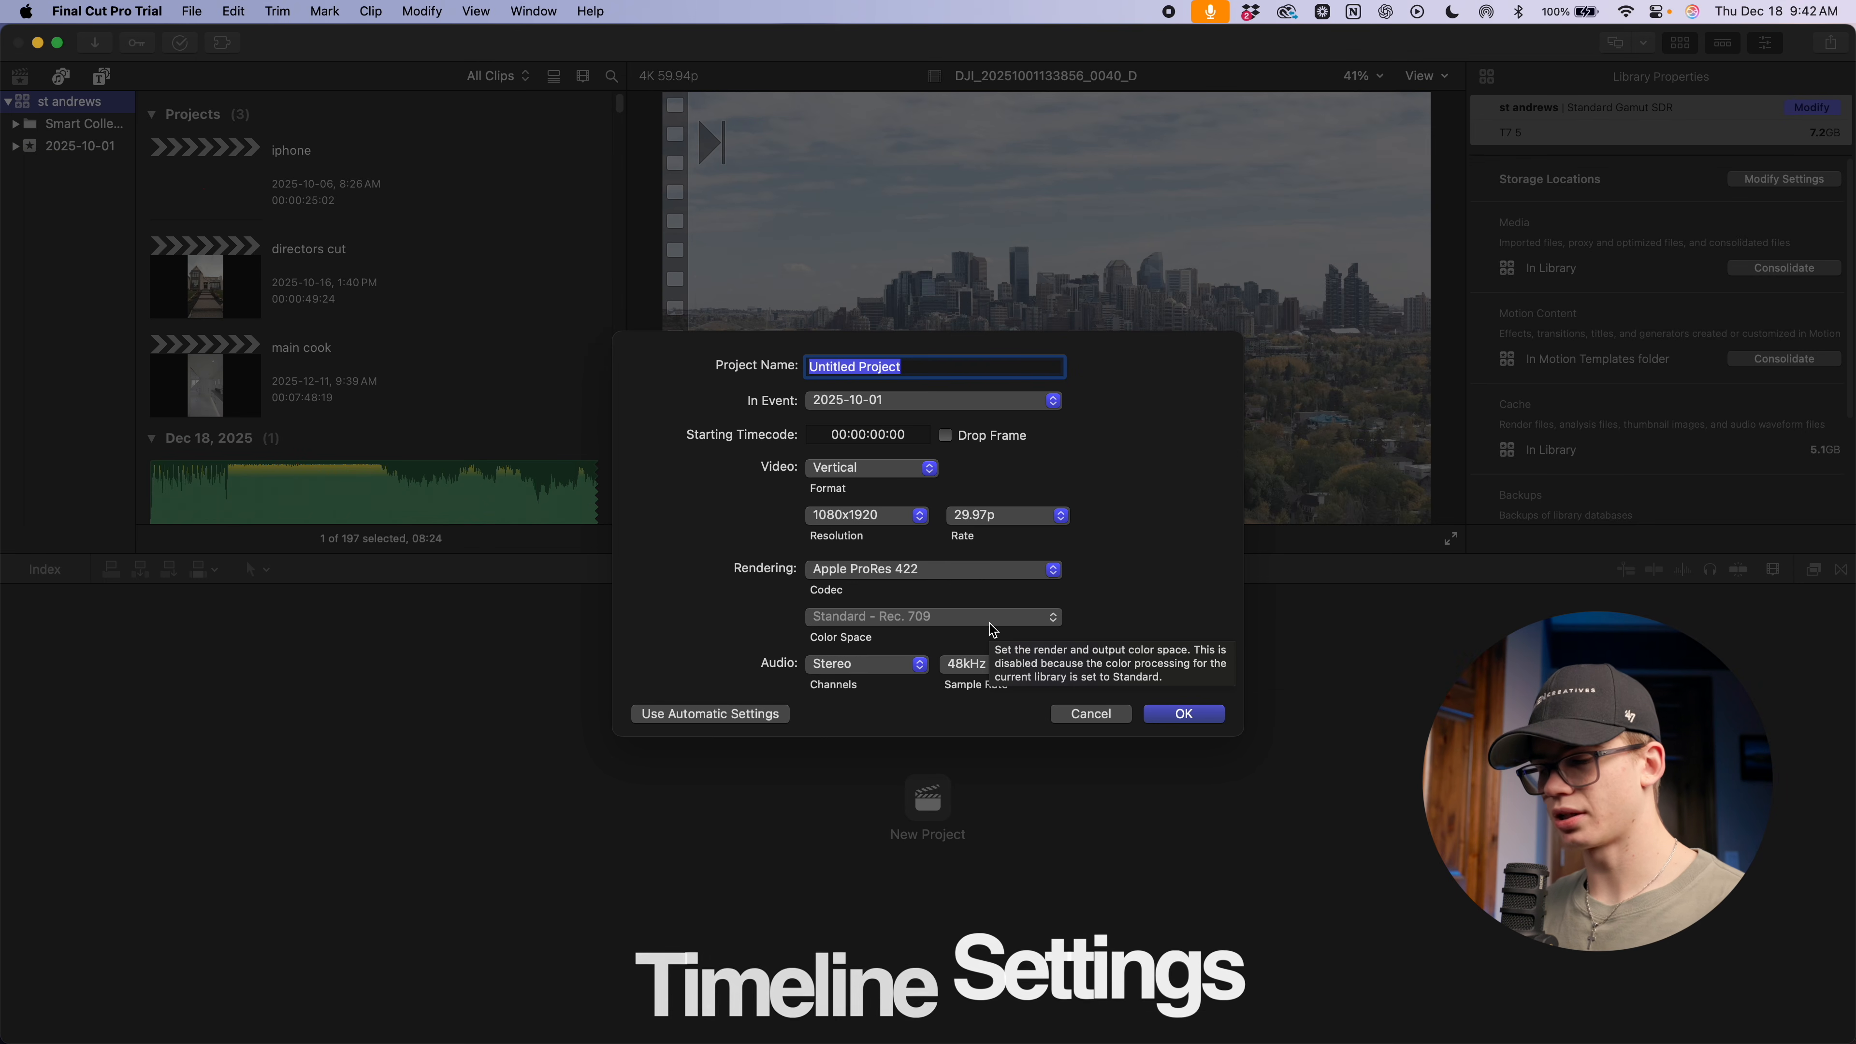
# Create a new project named "chefs cook" in Vertical format at 1080x1920 resolution and a 29.97p frame rate
pyautogui.write('chefs cook')
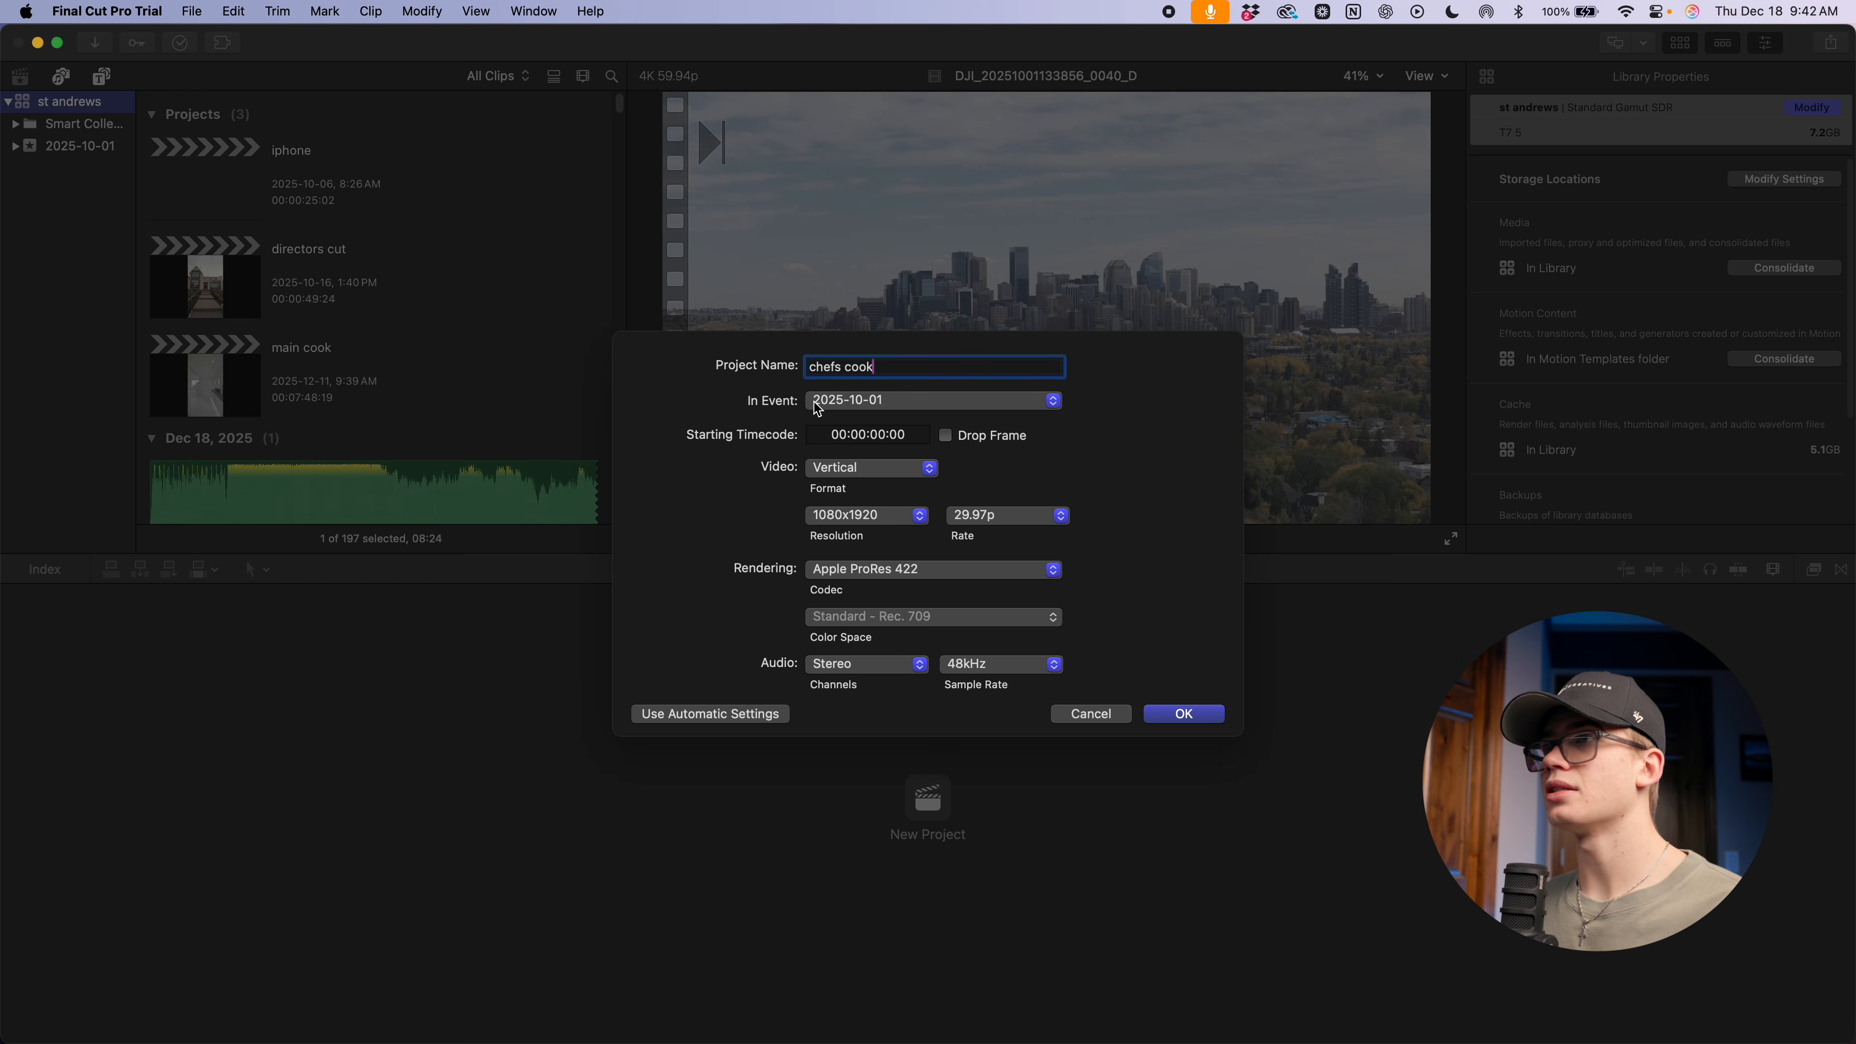
pyautogui.click(863, 472)
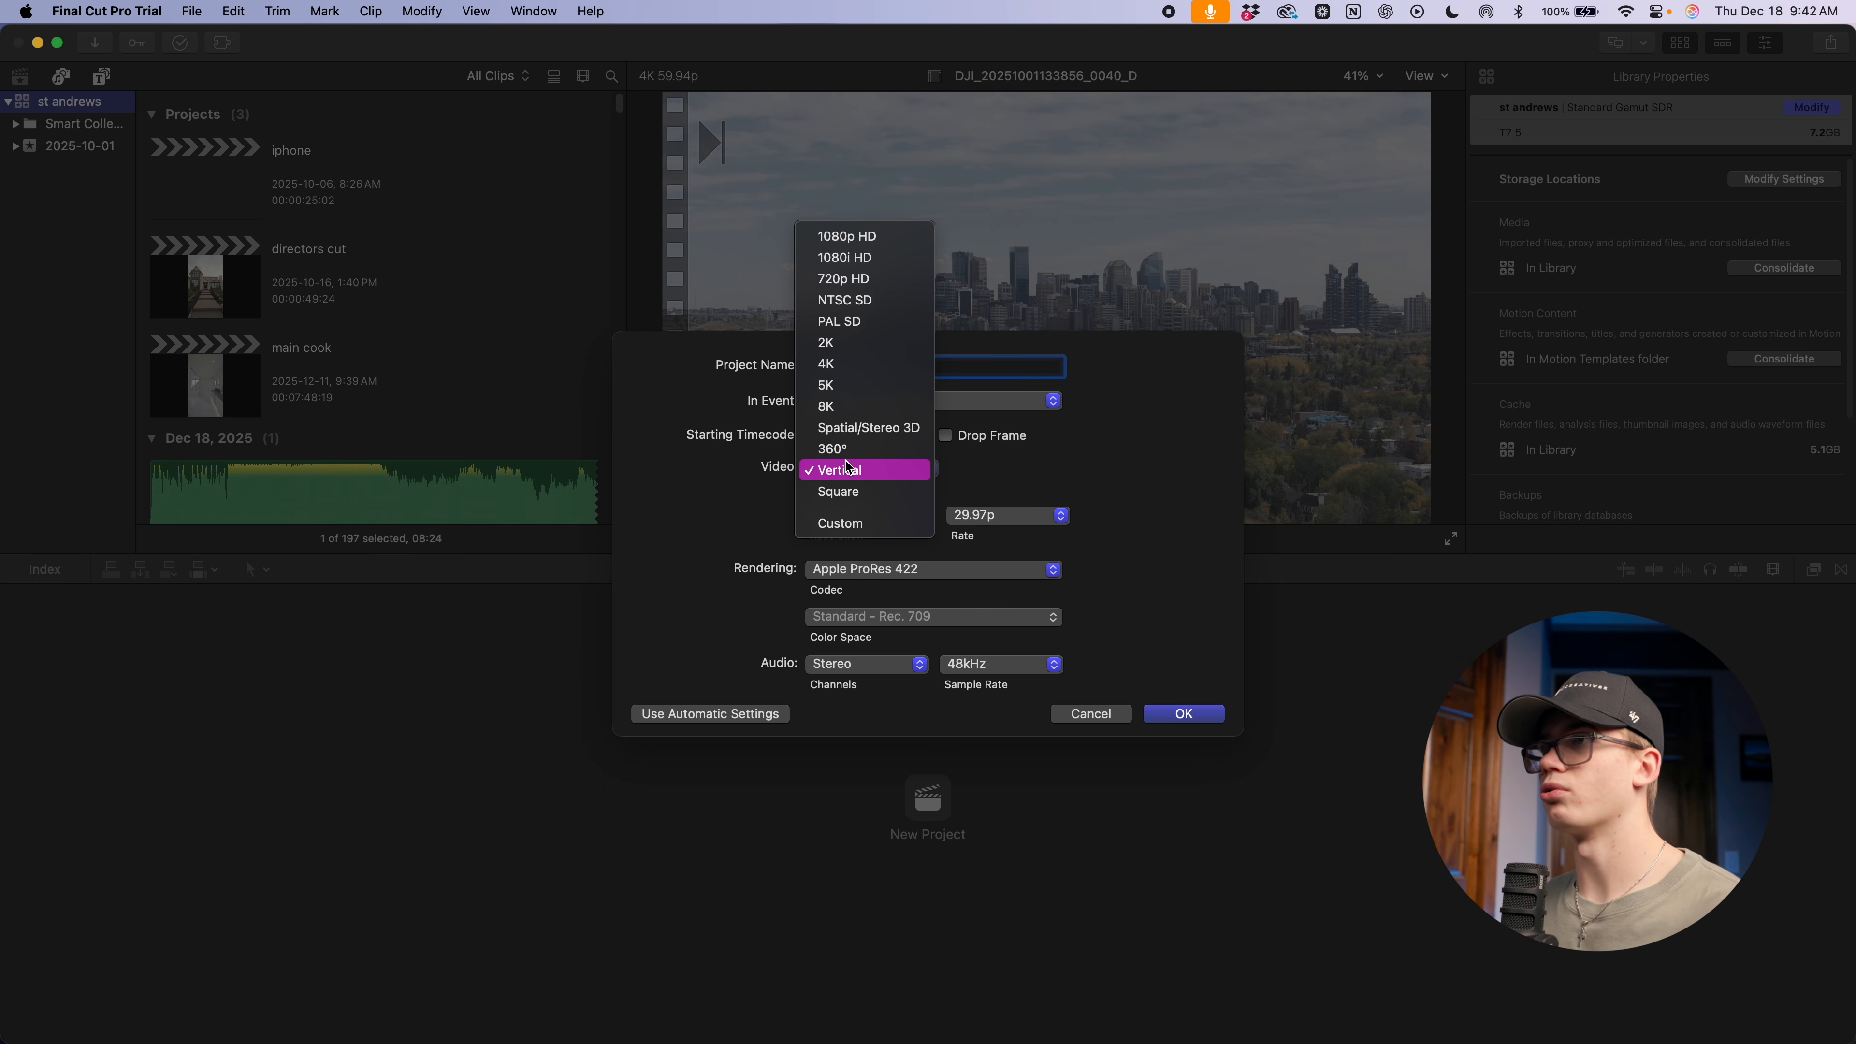
pyautogui.click(871, 476)
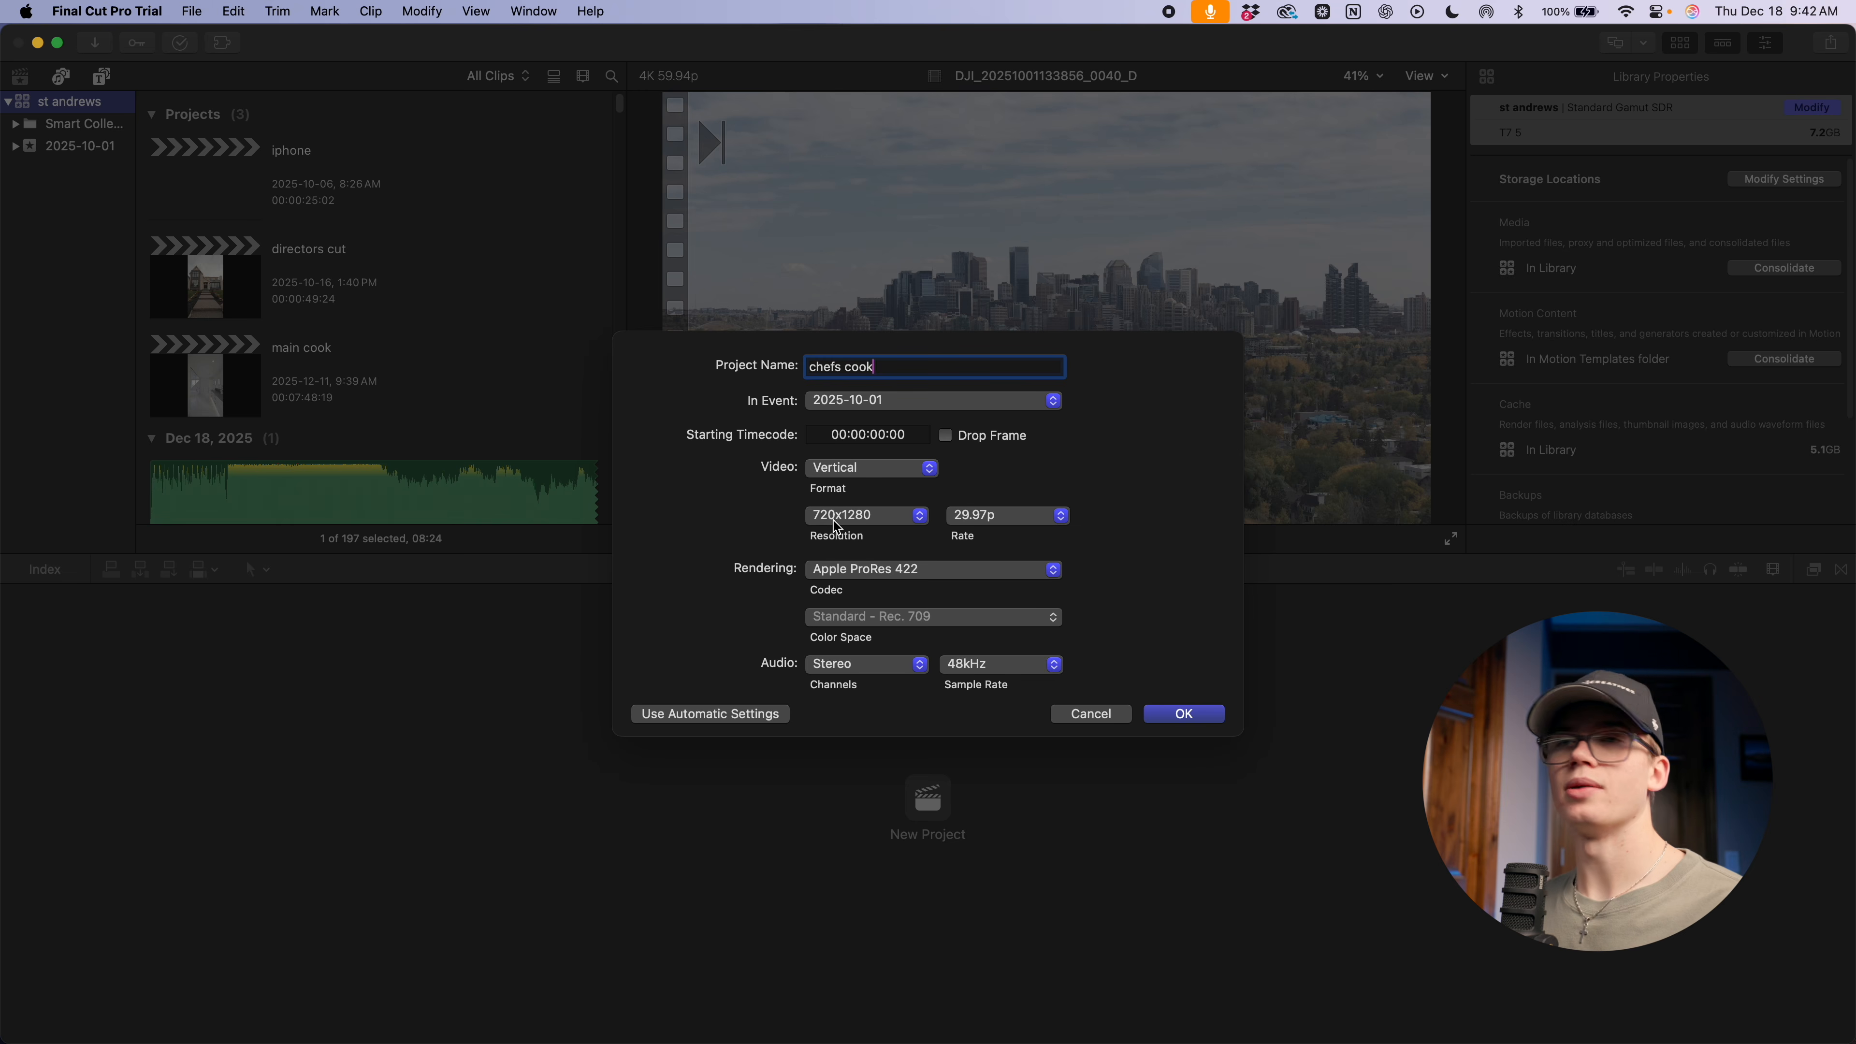
pyautogui.click(843, 524)
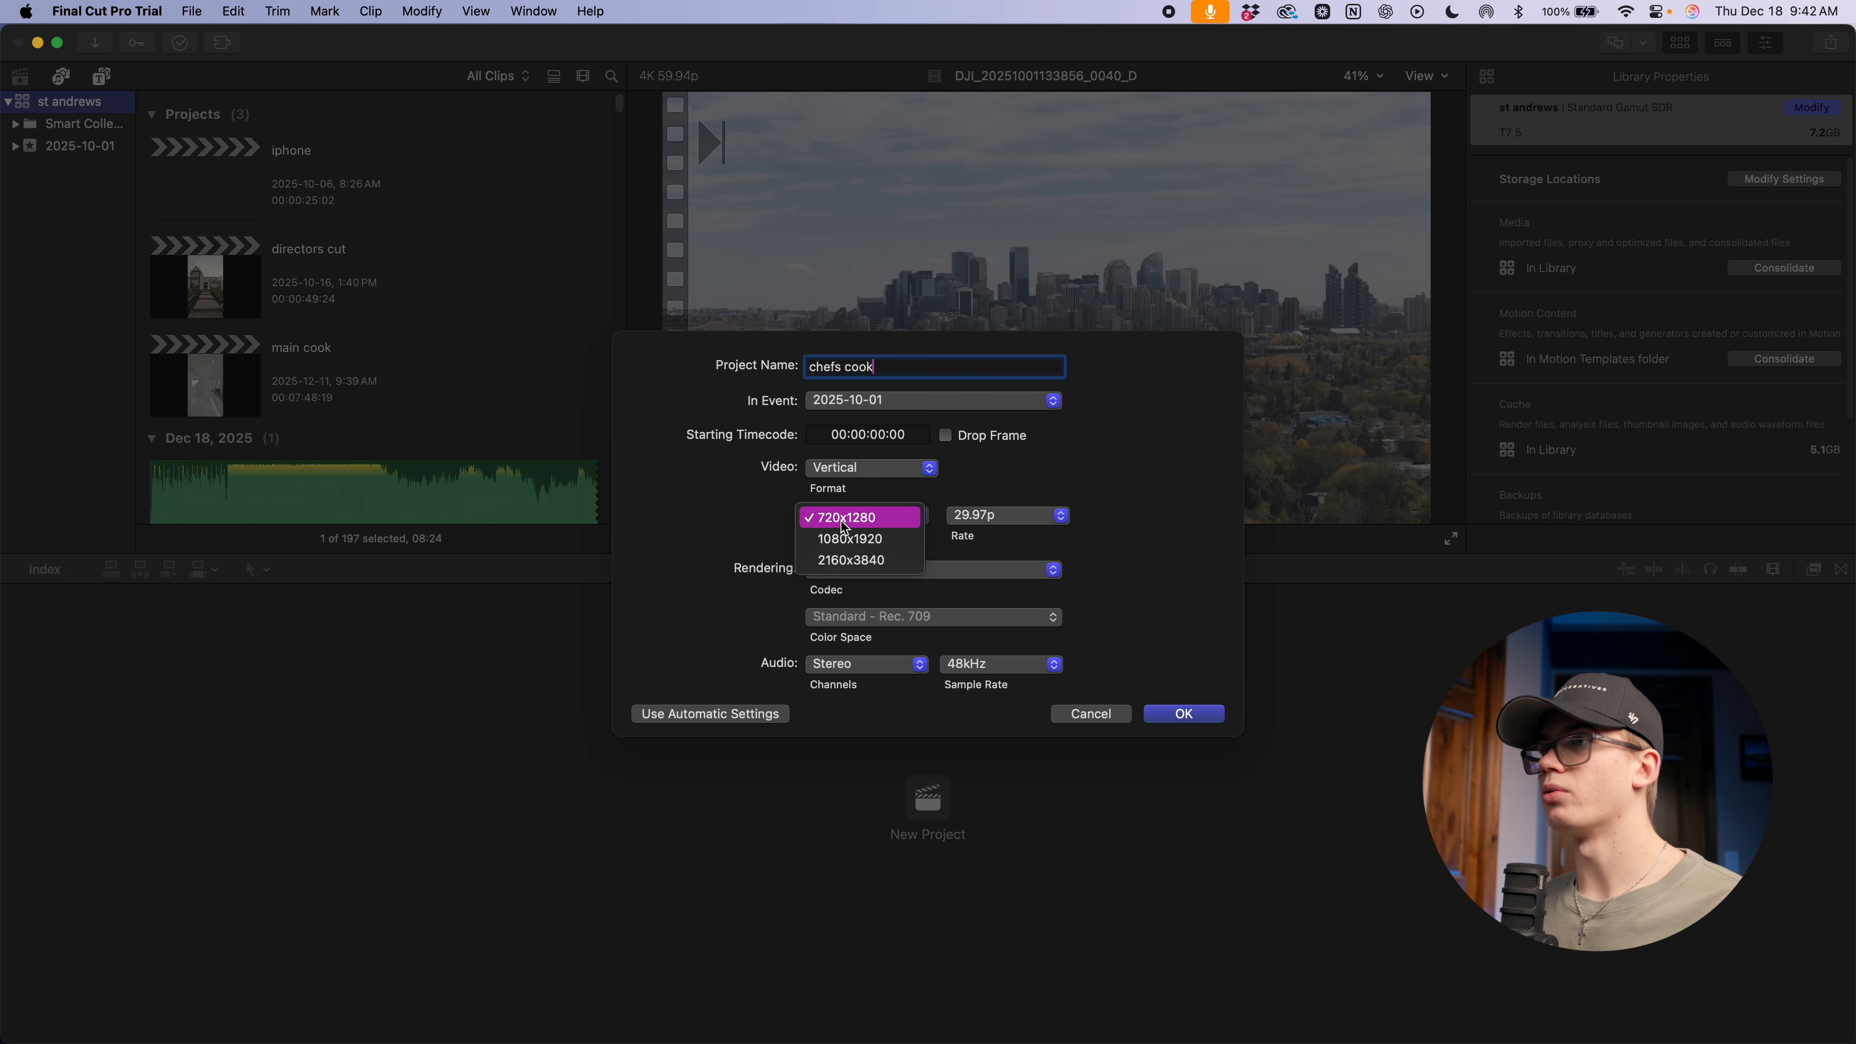
pyautogui.click(884, 543)
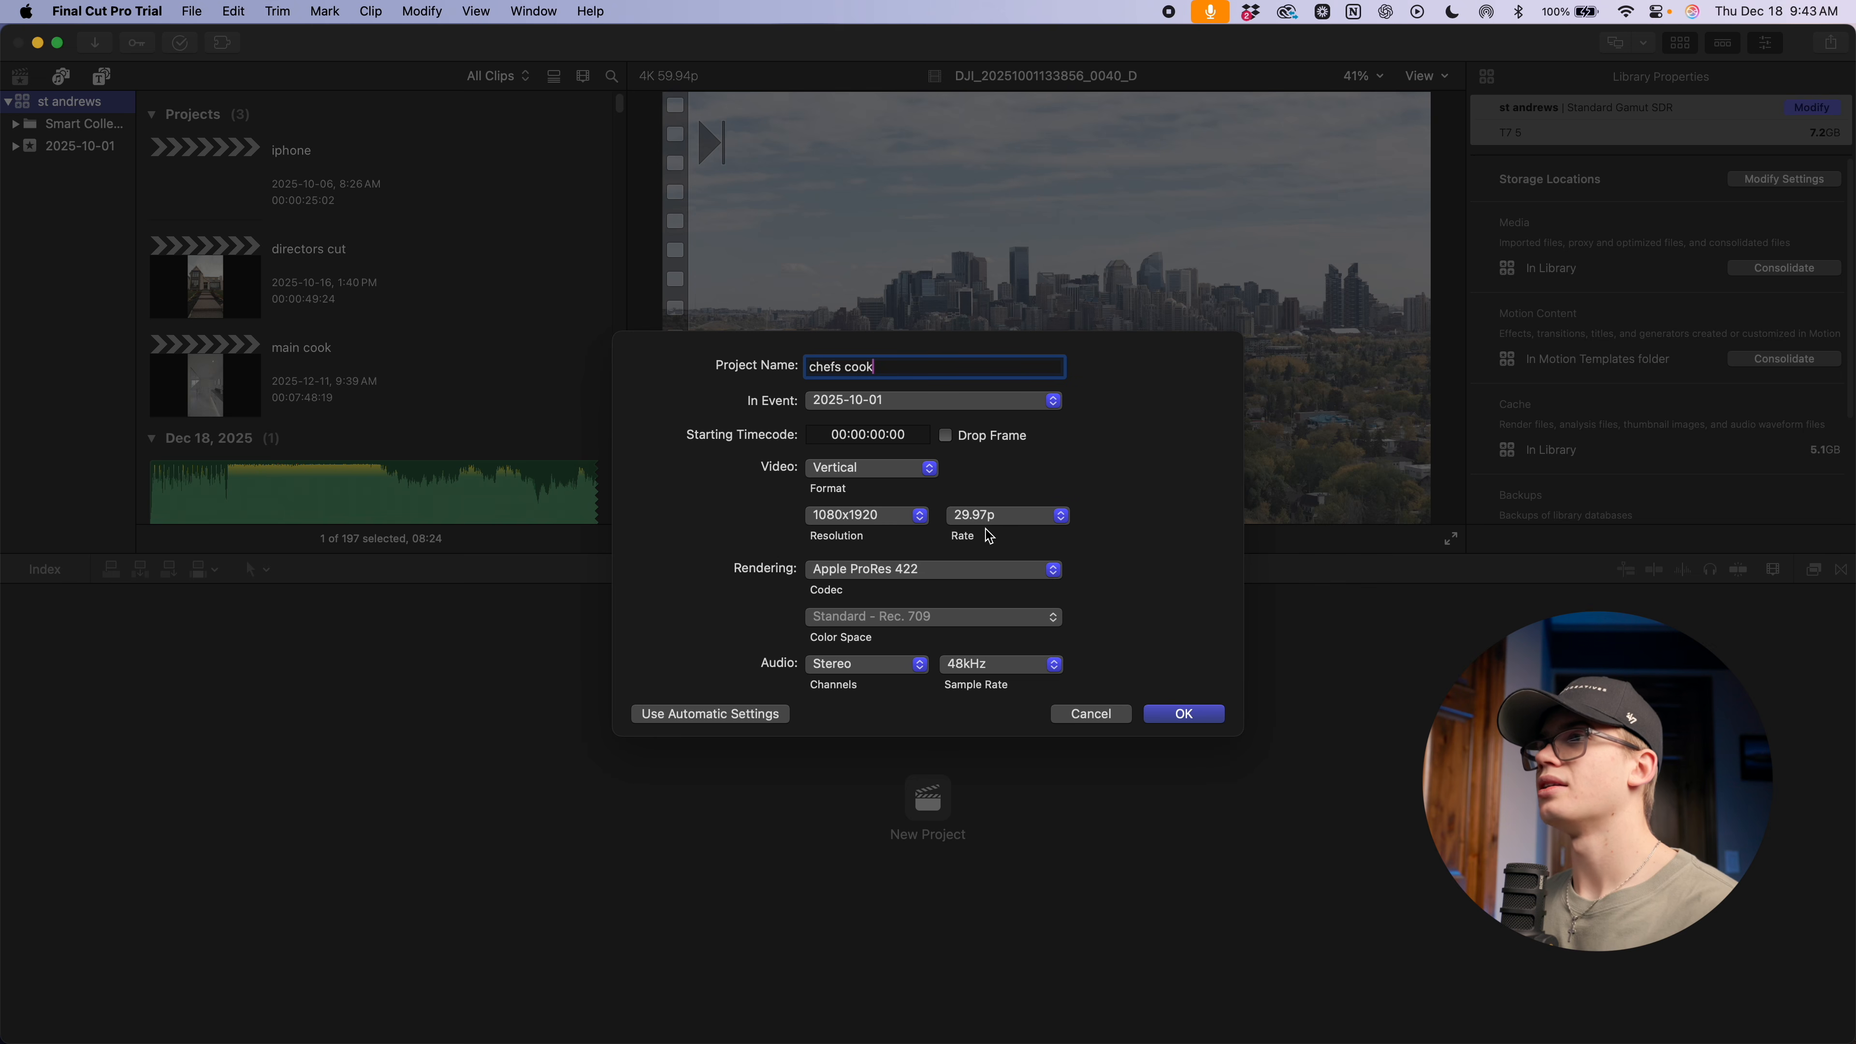
pyautogui.click(1010, 519)
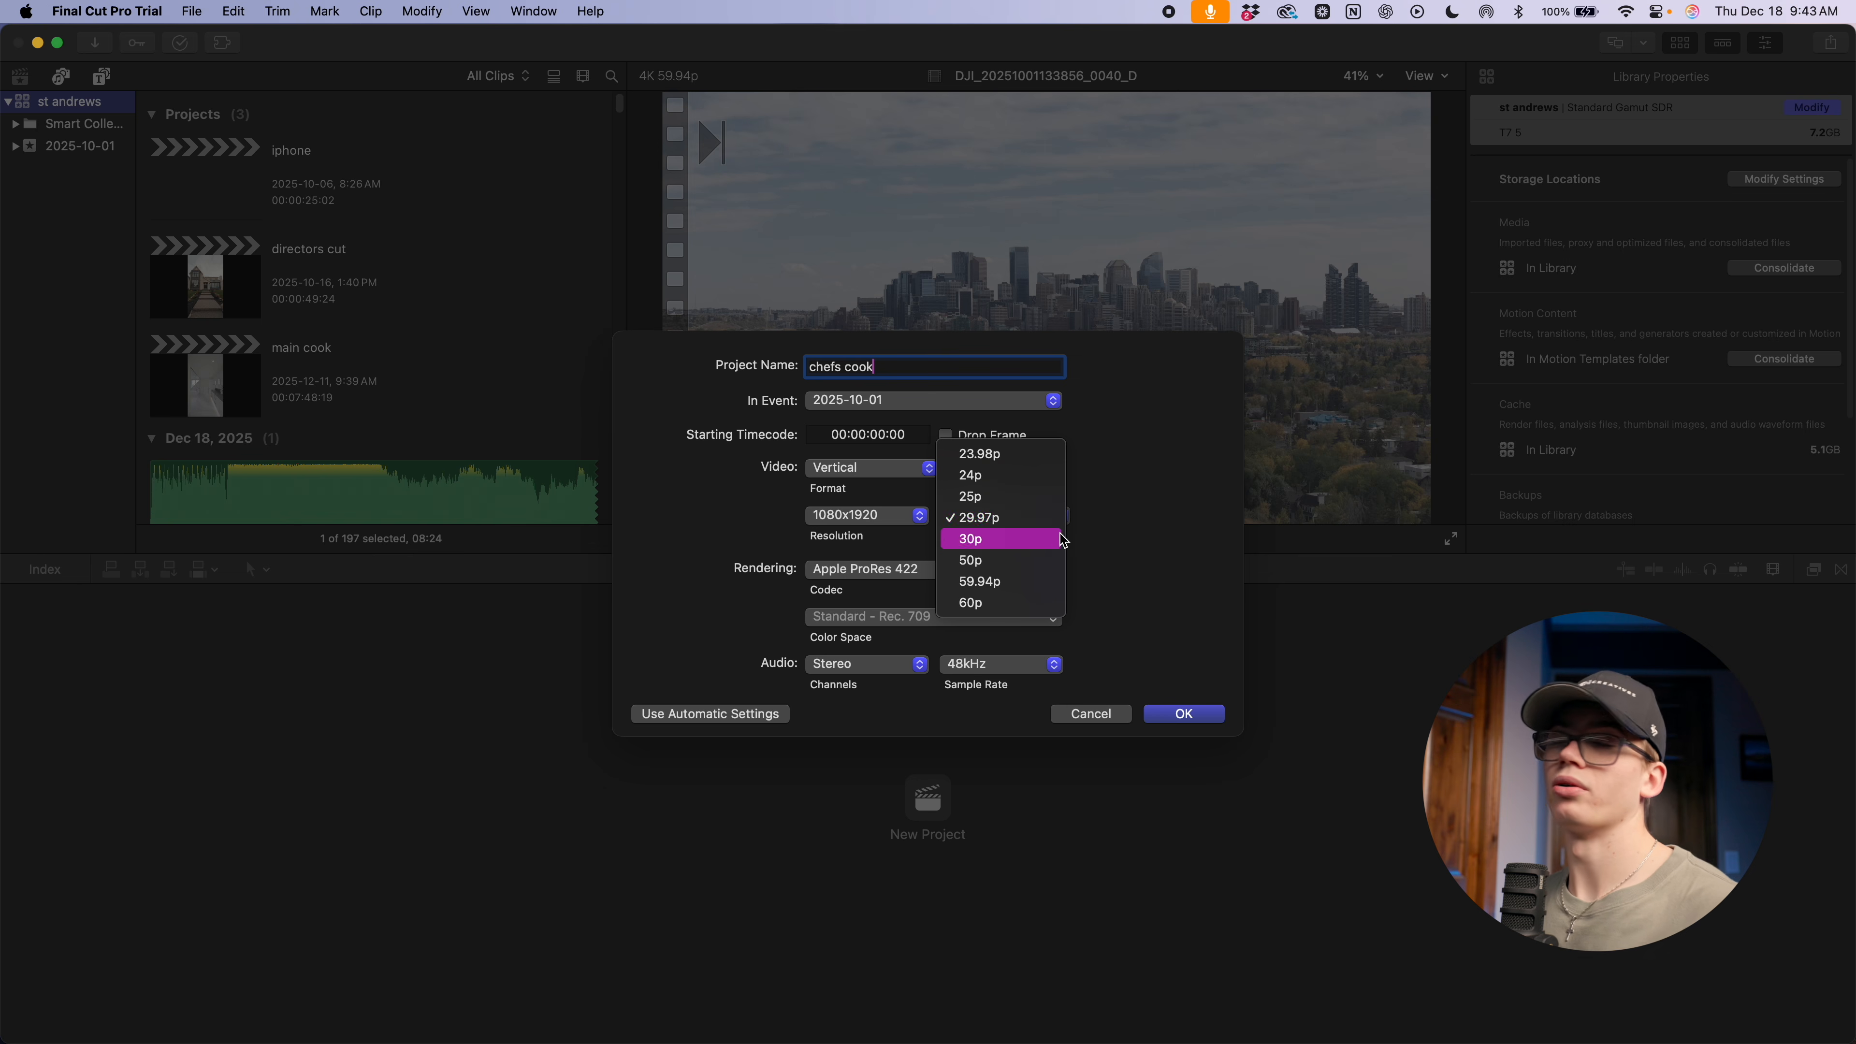
pyautogui.click(1034, 521)
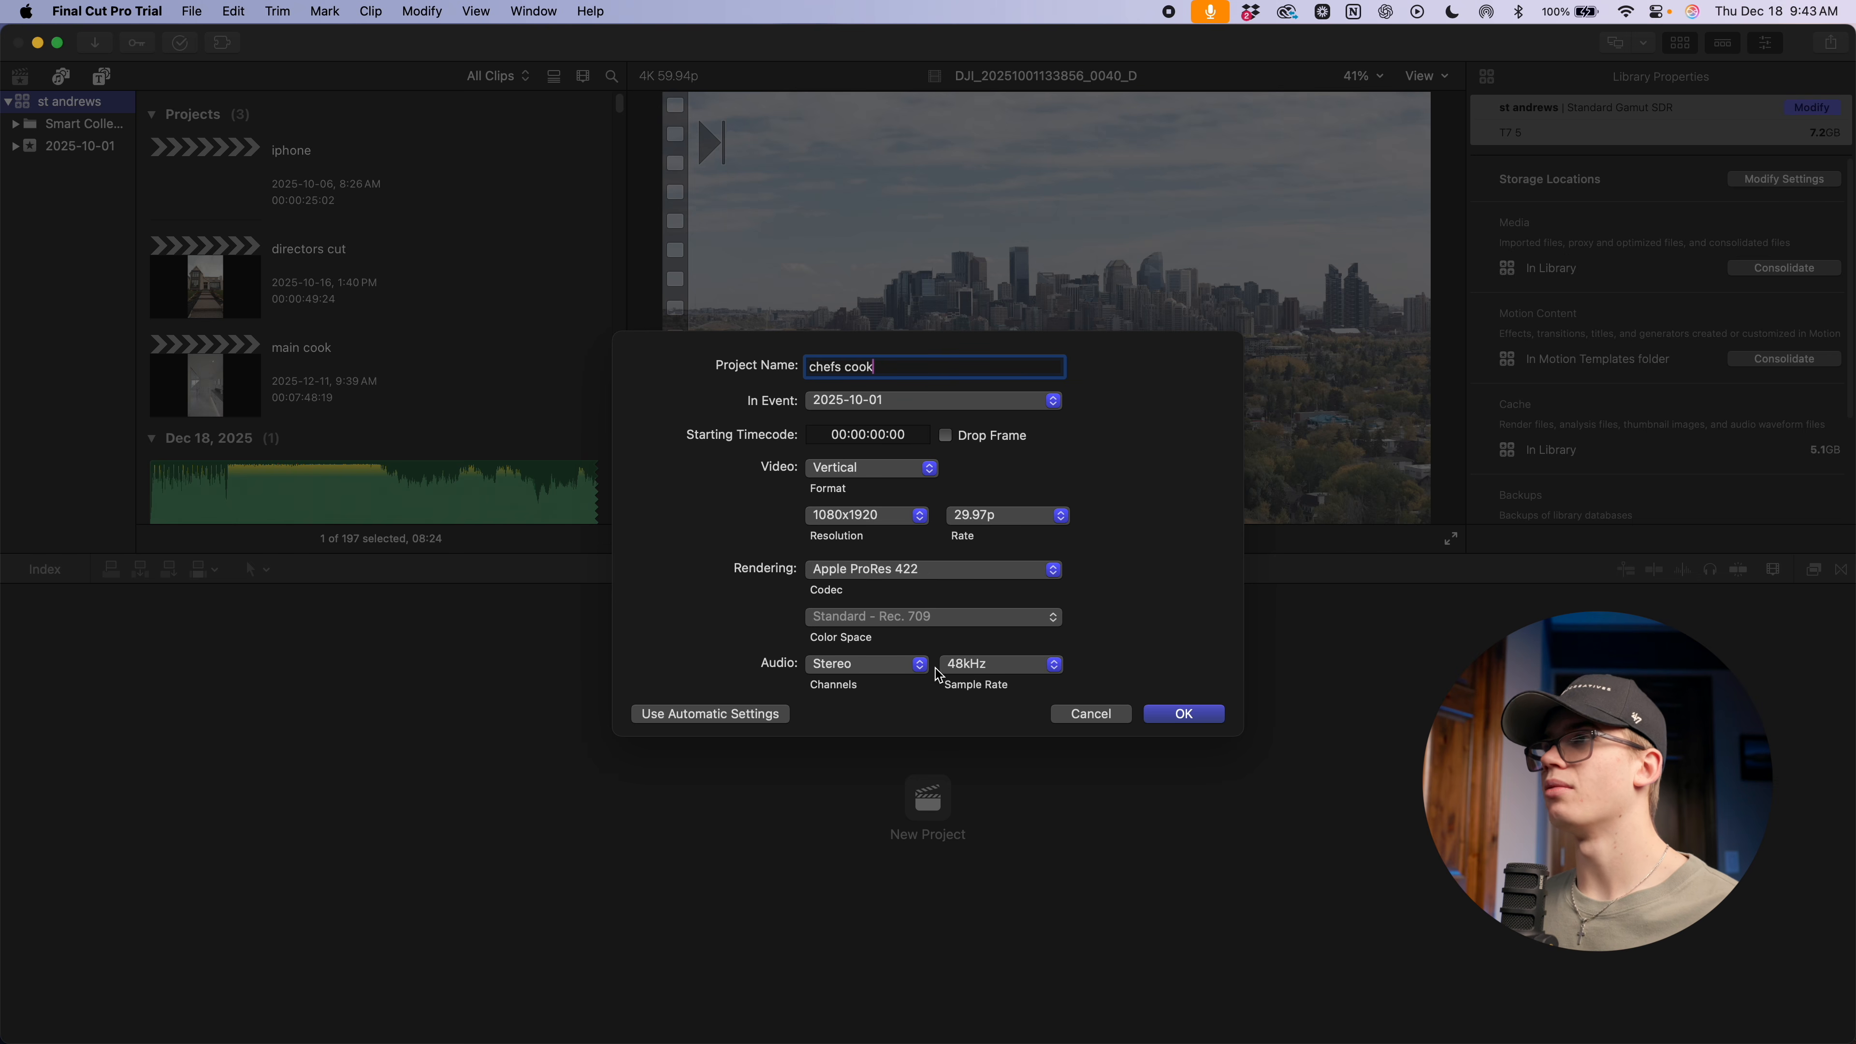
pyautogui.click(1183, 714)
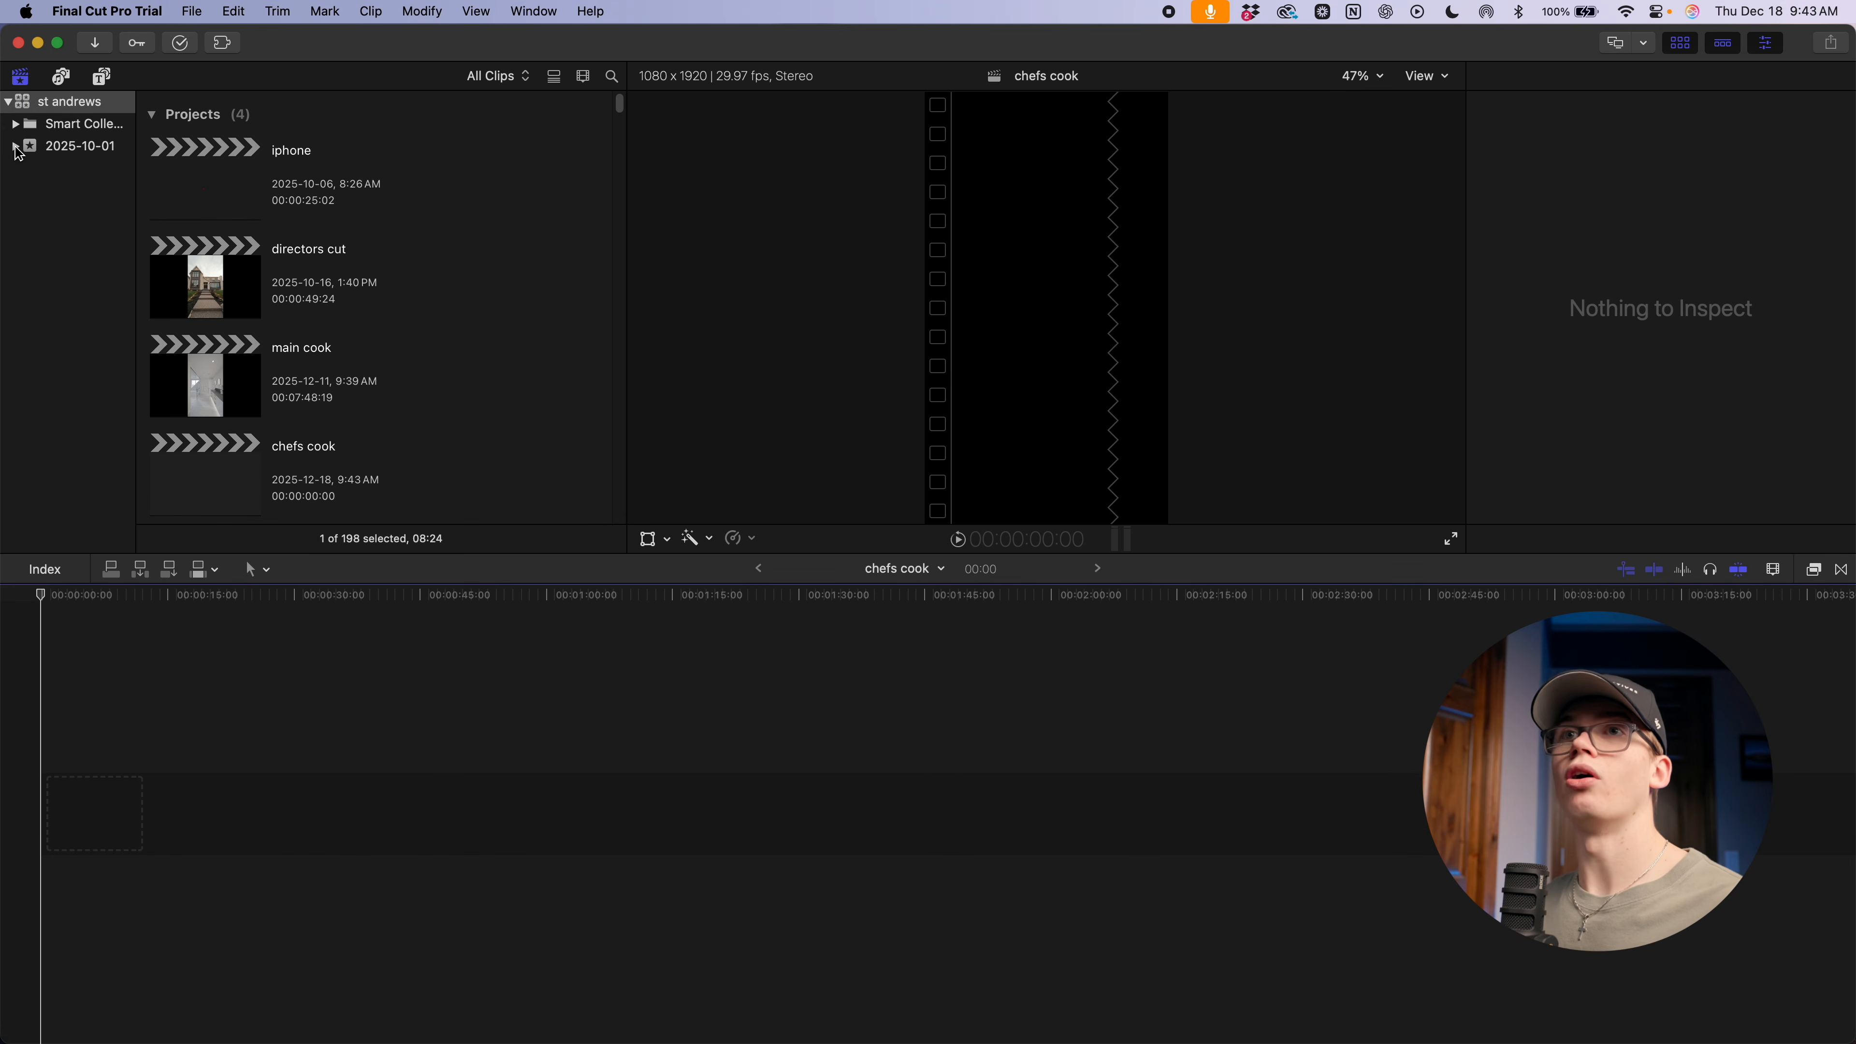
# Add all clips from the 2025-10-01 event's b roll keyword collection to the empty timeline
pyautogui.click(15, 146)
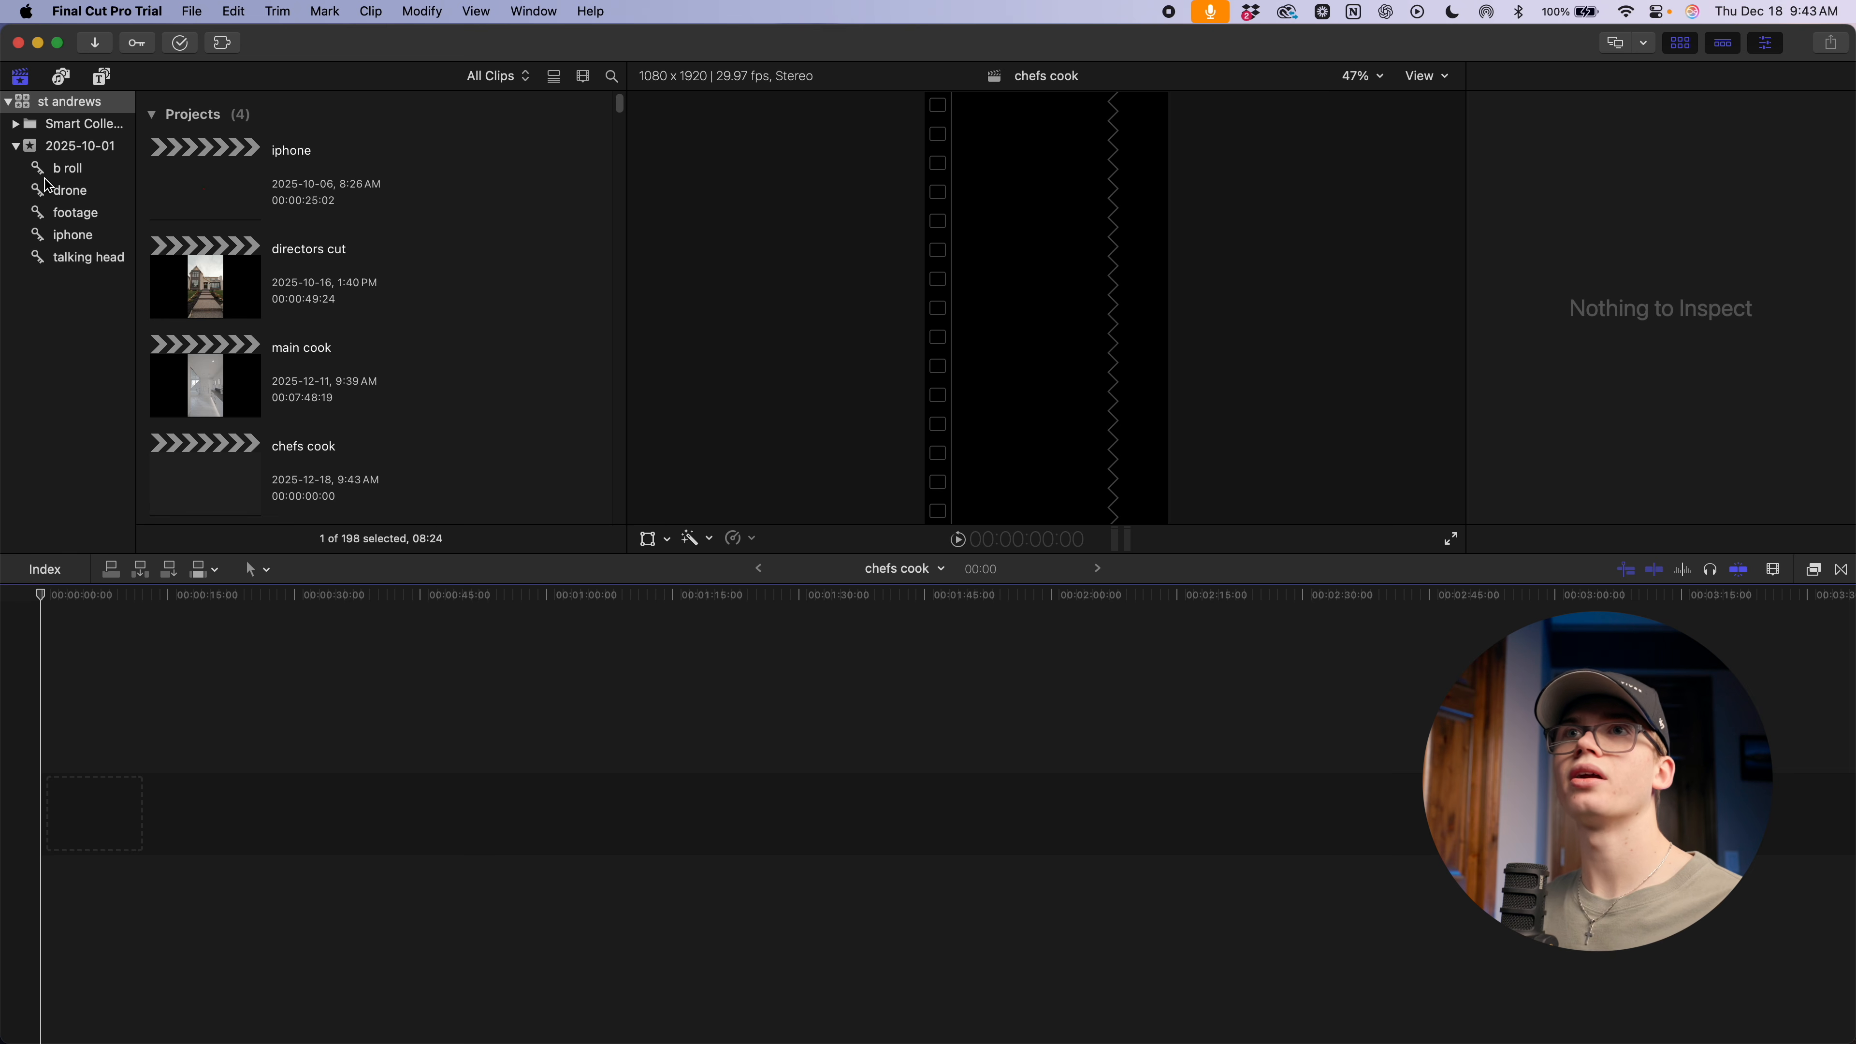
pyautogui.click(74, 168)
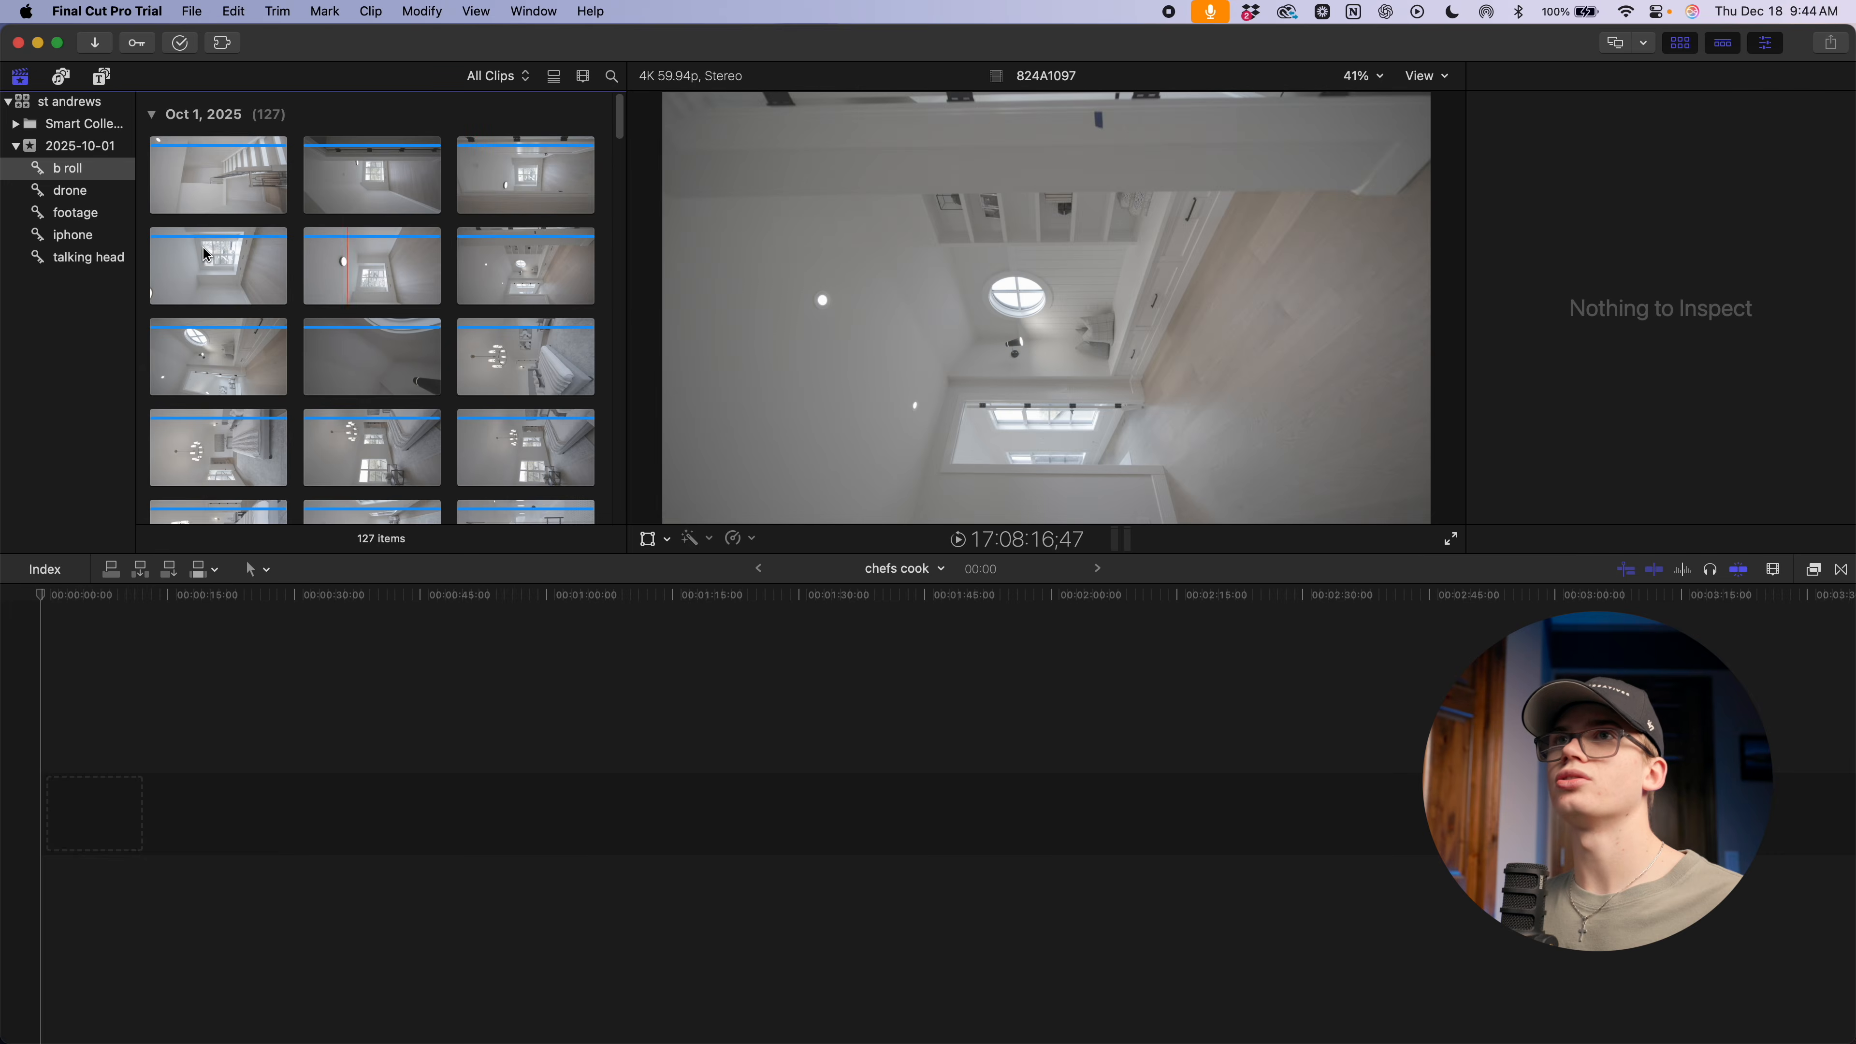
pyautogui.click(188, 182)
pyautogui.press('super+a')
pyautogui.moveTo(184, 177); pyautogui.dragTo(117, 833)
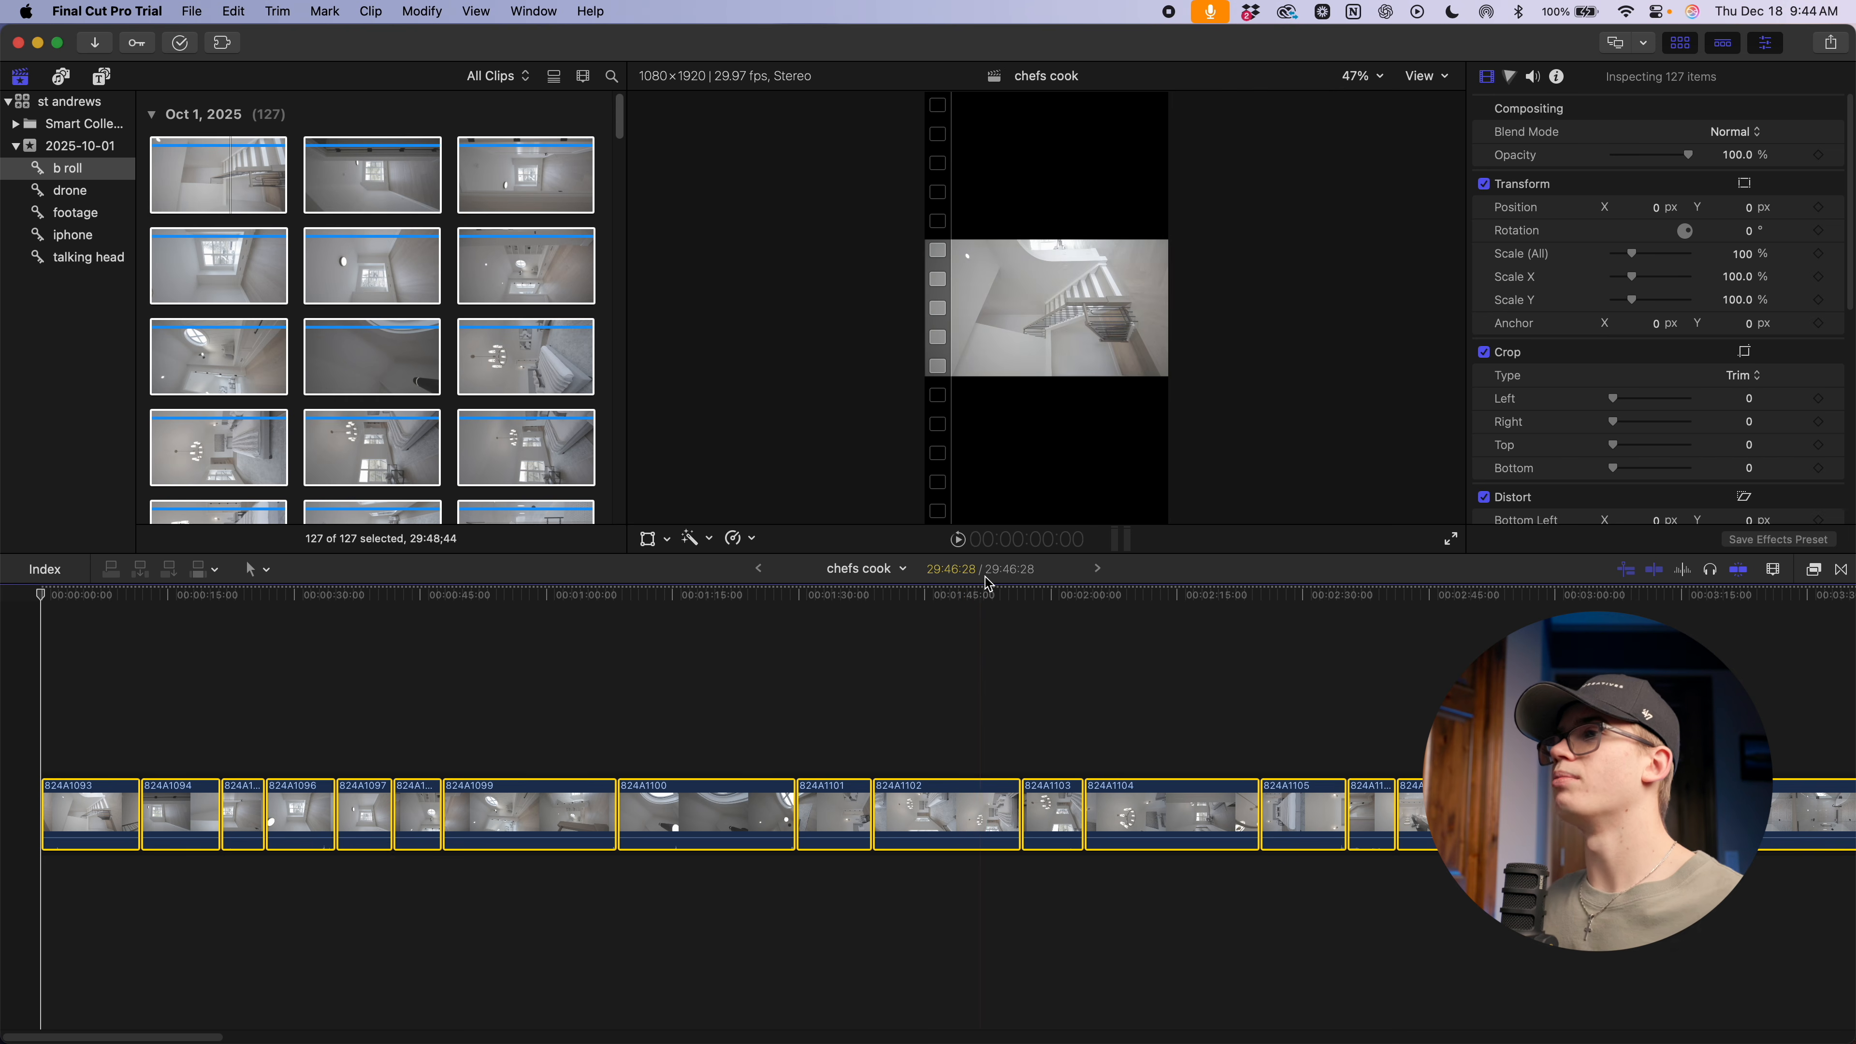
# Set the rotation of all selected timeline clips to -90° for upright vertical footage
pyautogui.click(974, 596)
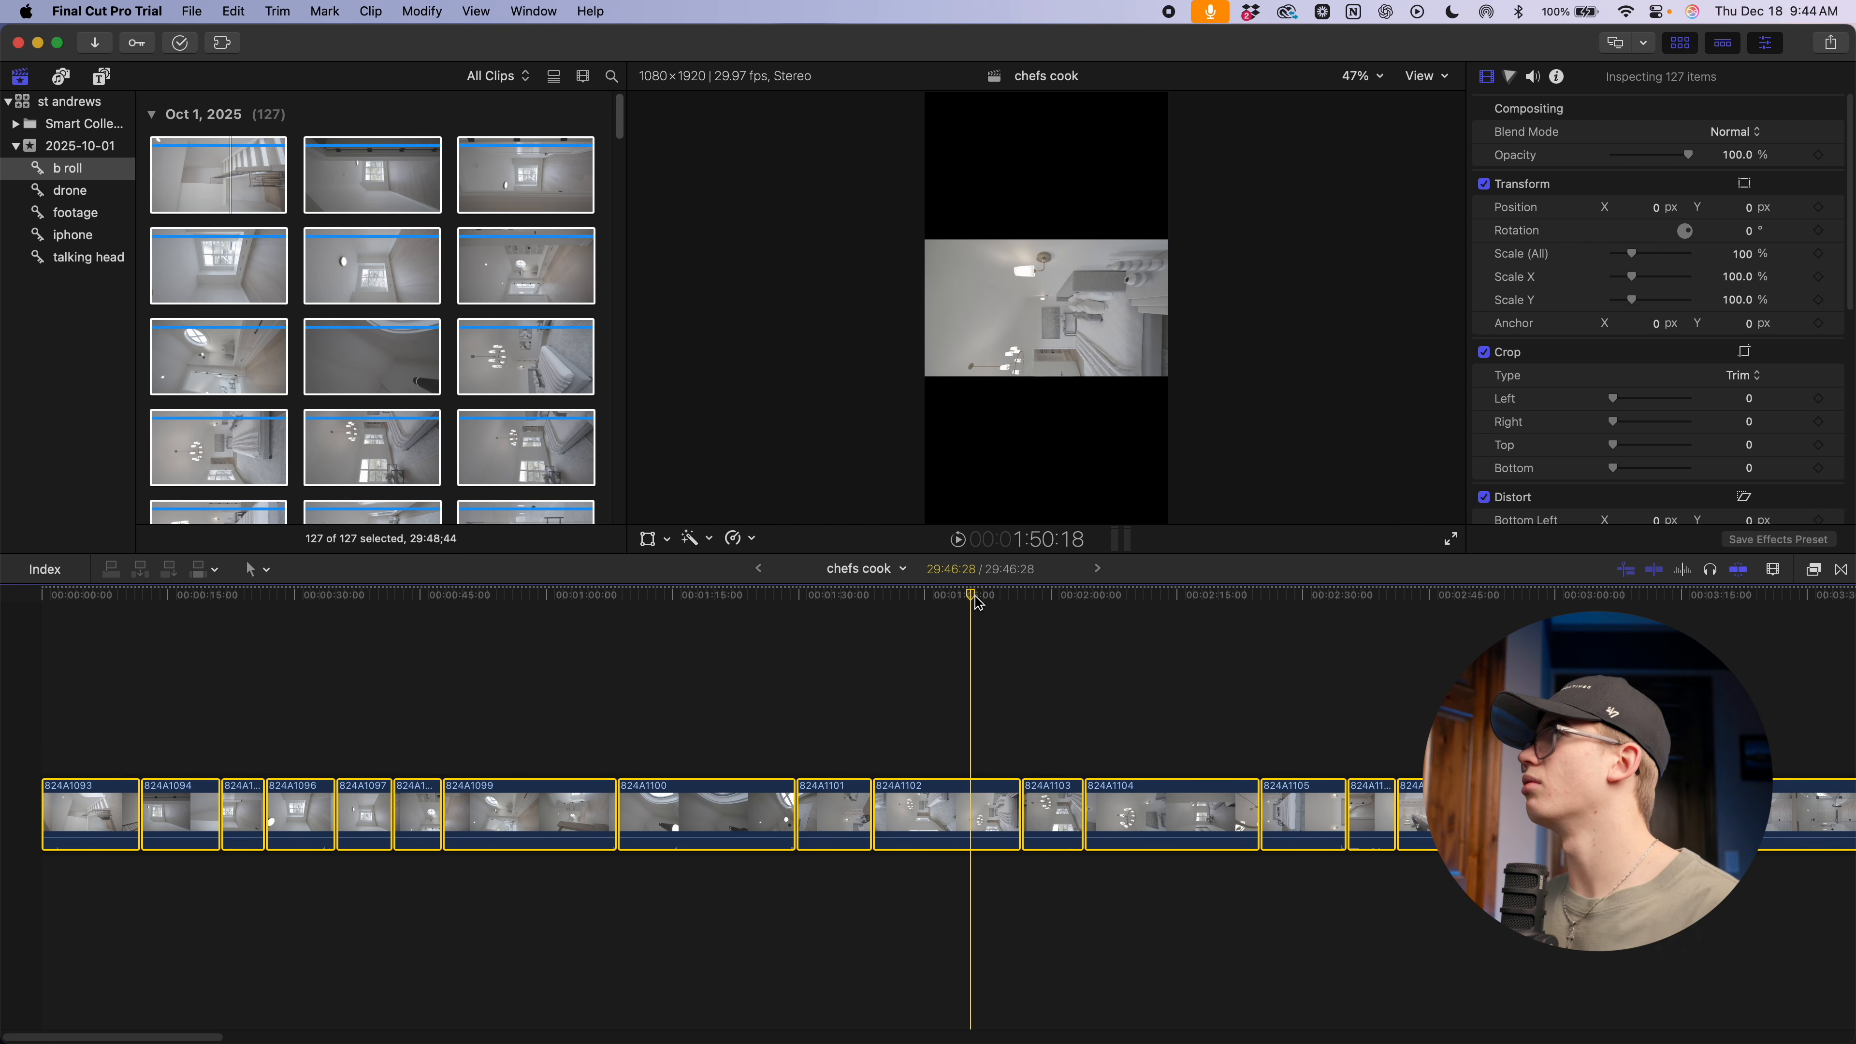
pyautogui.click(1042, 596)
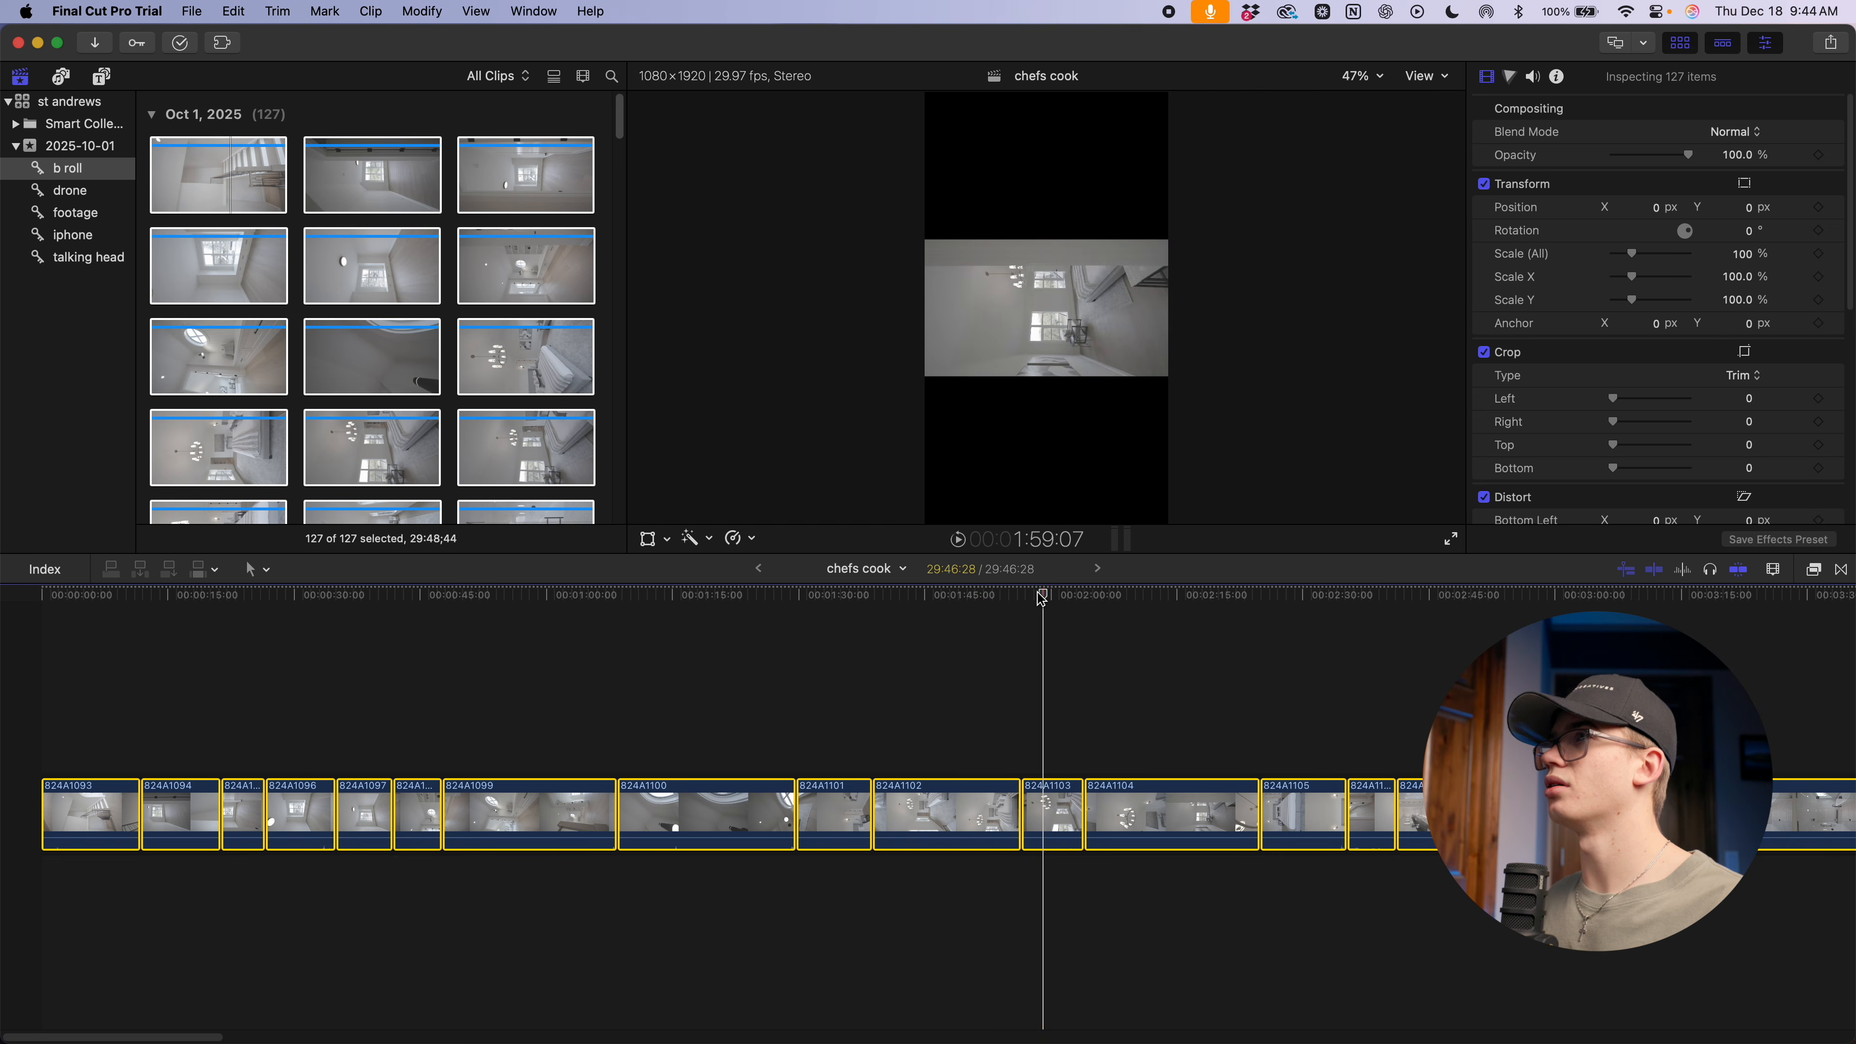
pyautogui.press('super+minus')
pyautogui.press('super+minus')
pyautogui.press('super+minus')
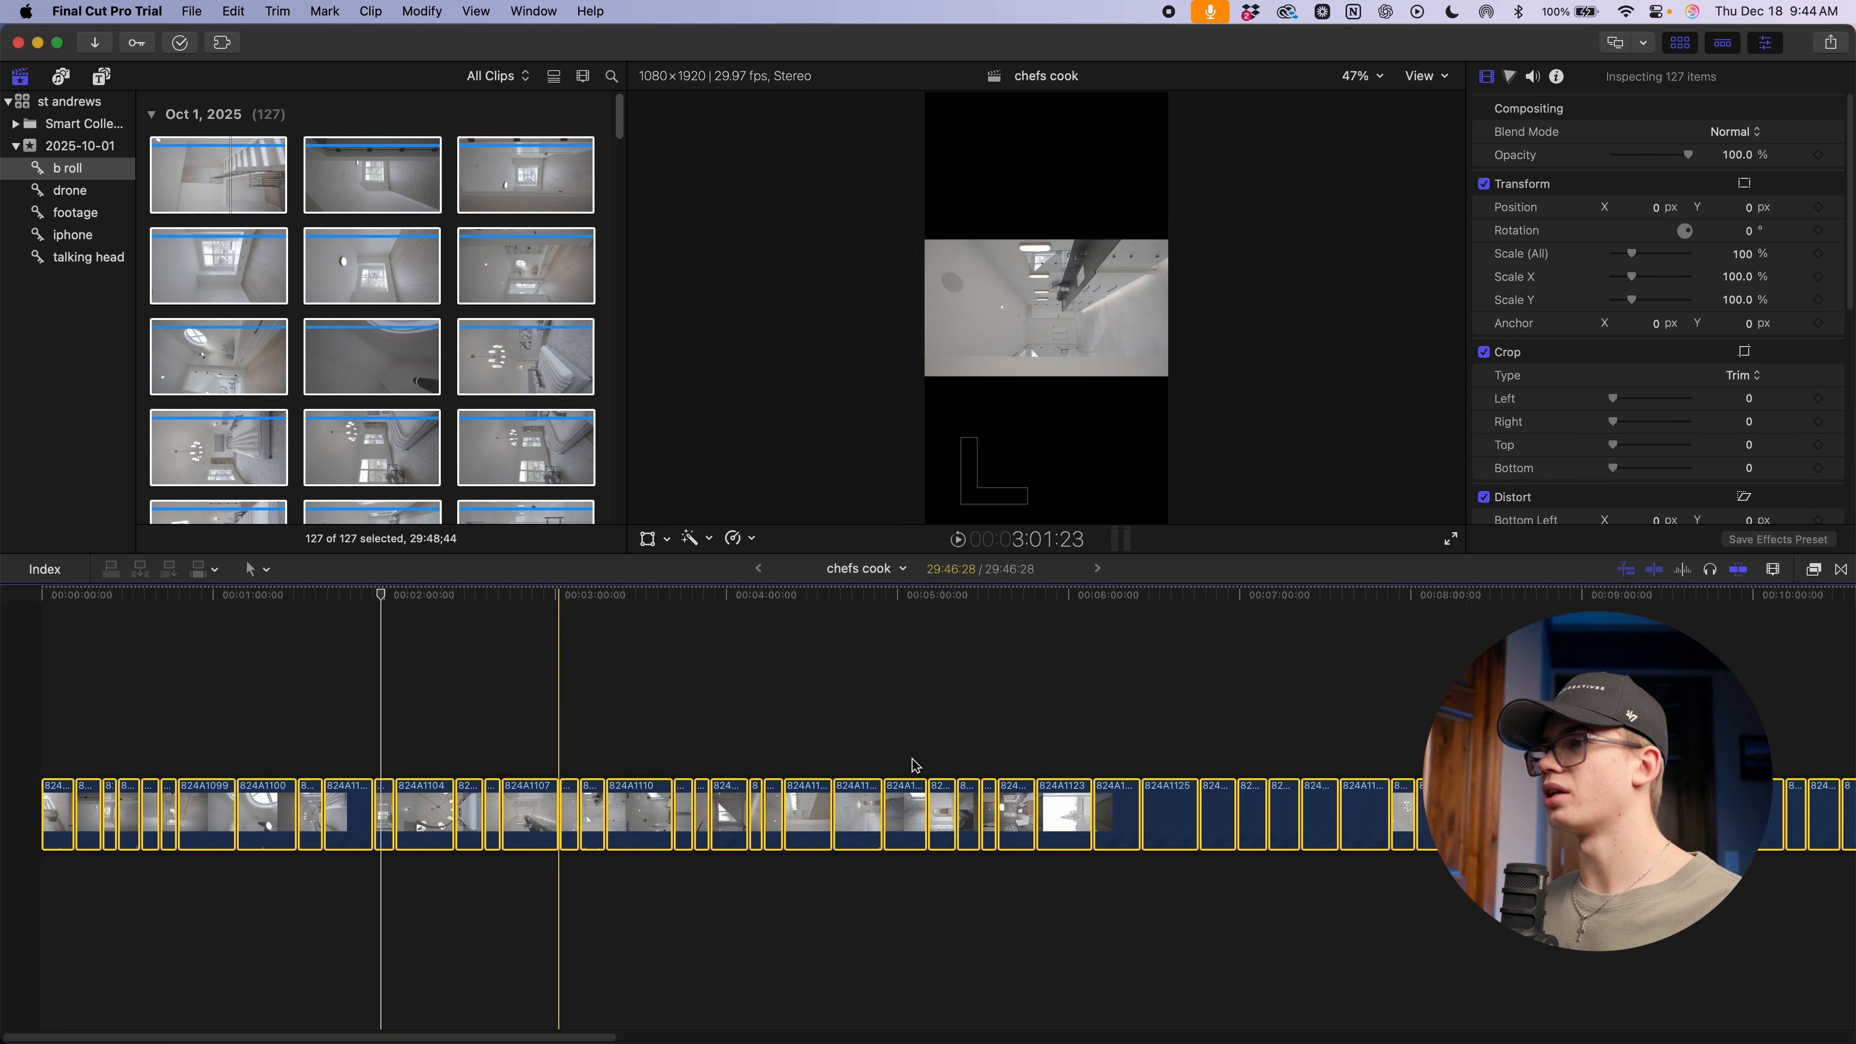
pyautogui.press('super+minus')
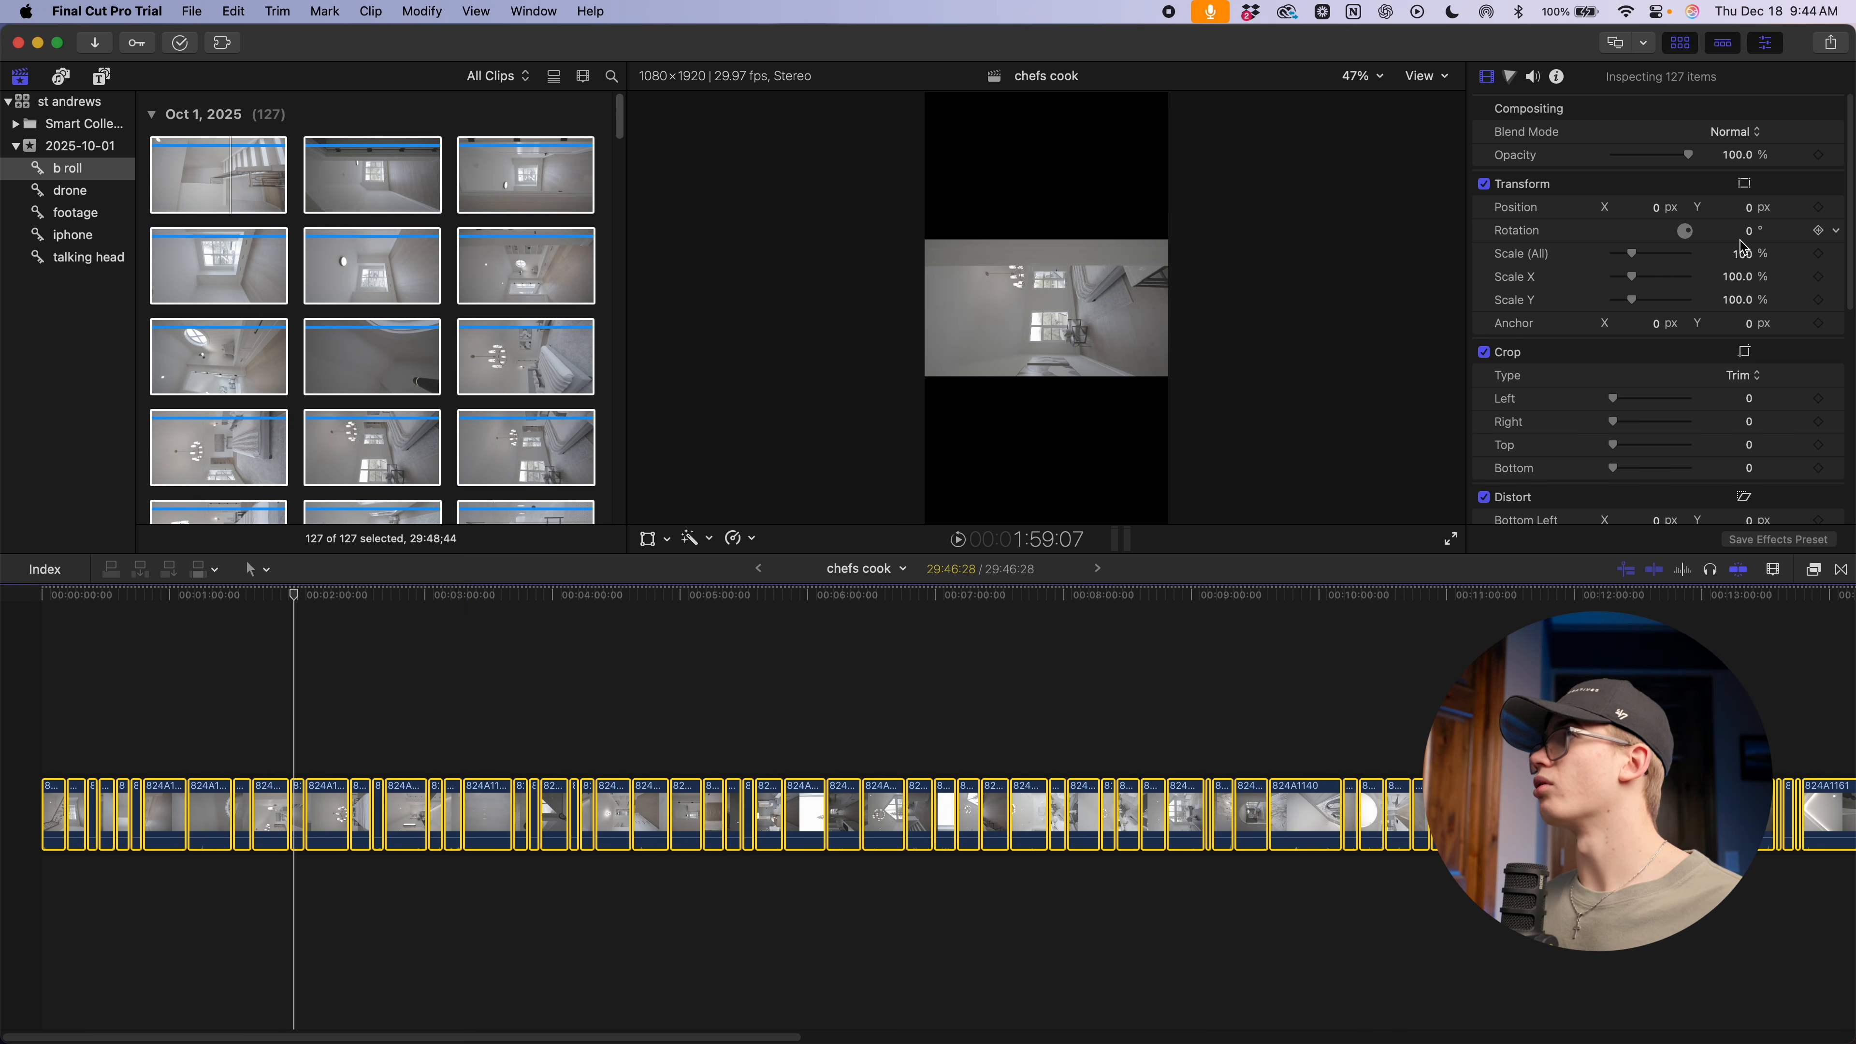
pyautogui.click(1754, 232)
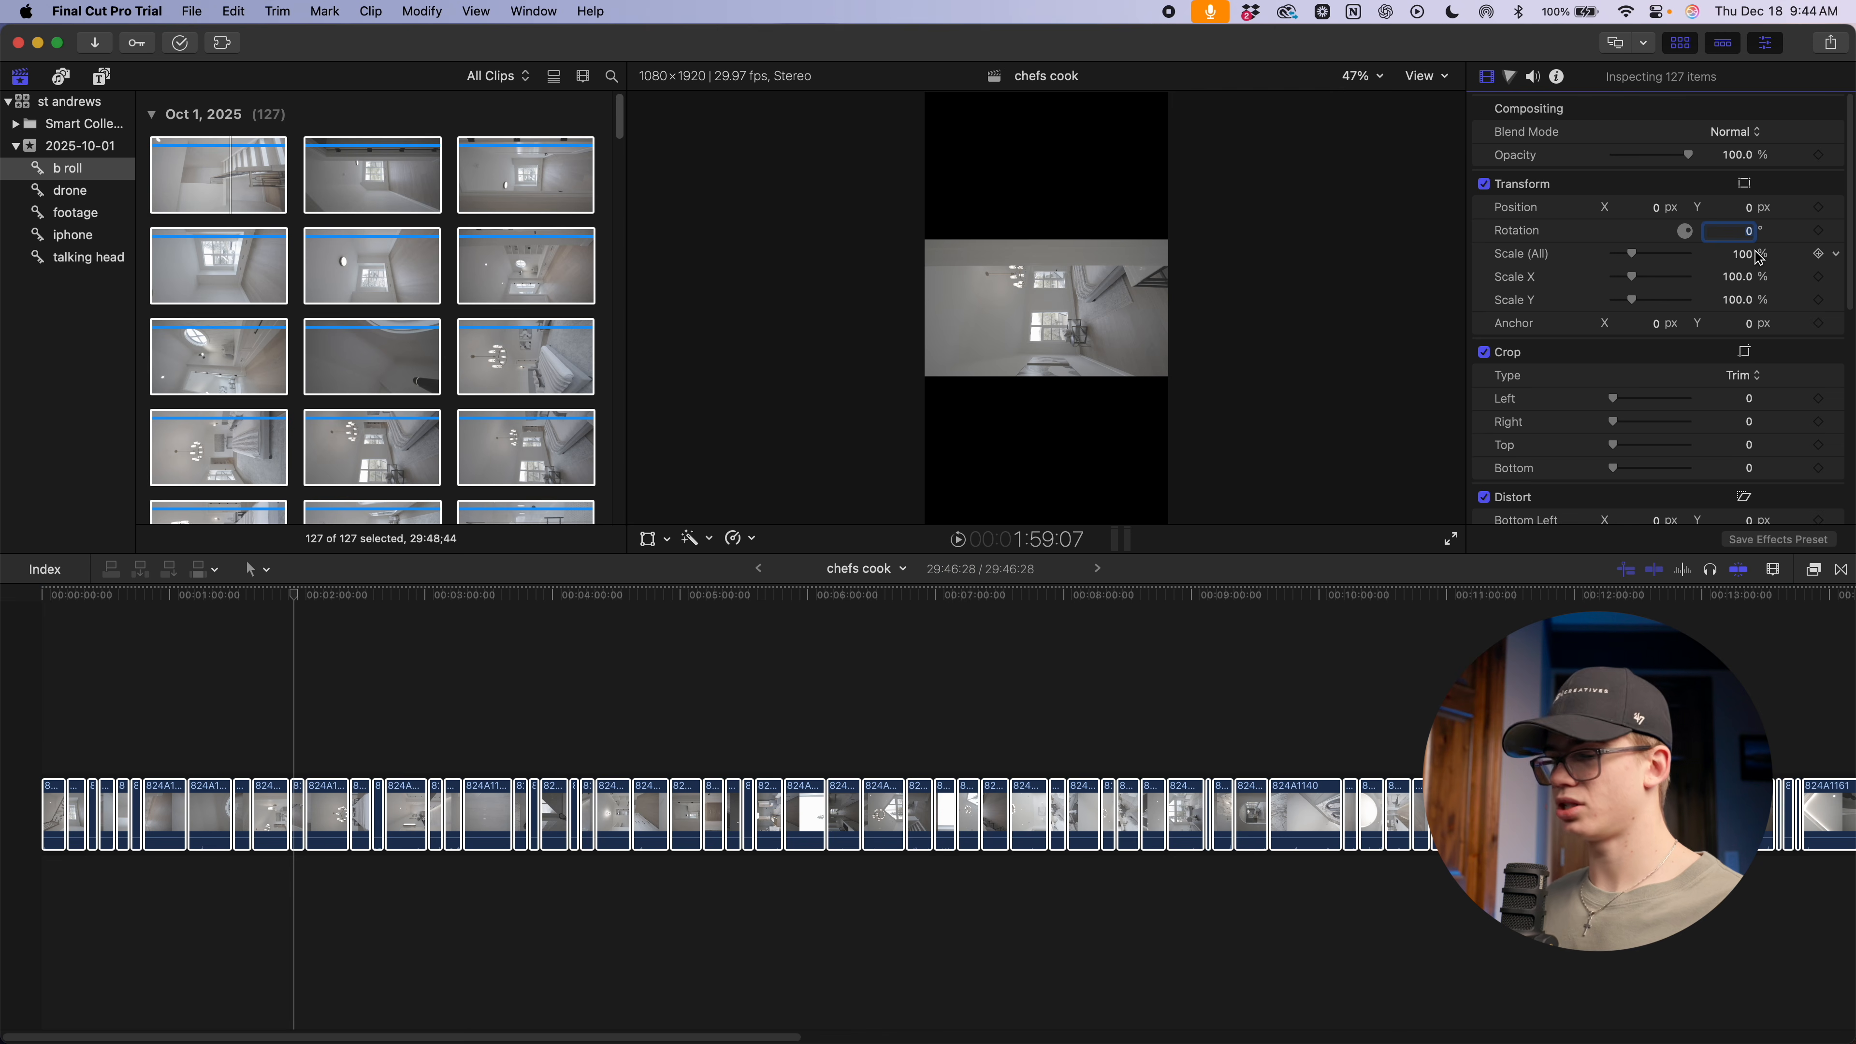
pyautogui.write('-9')
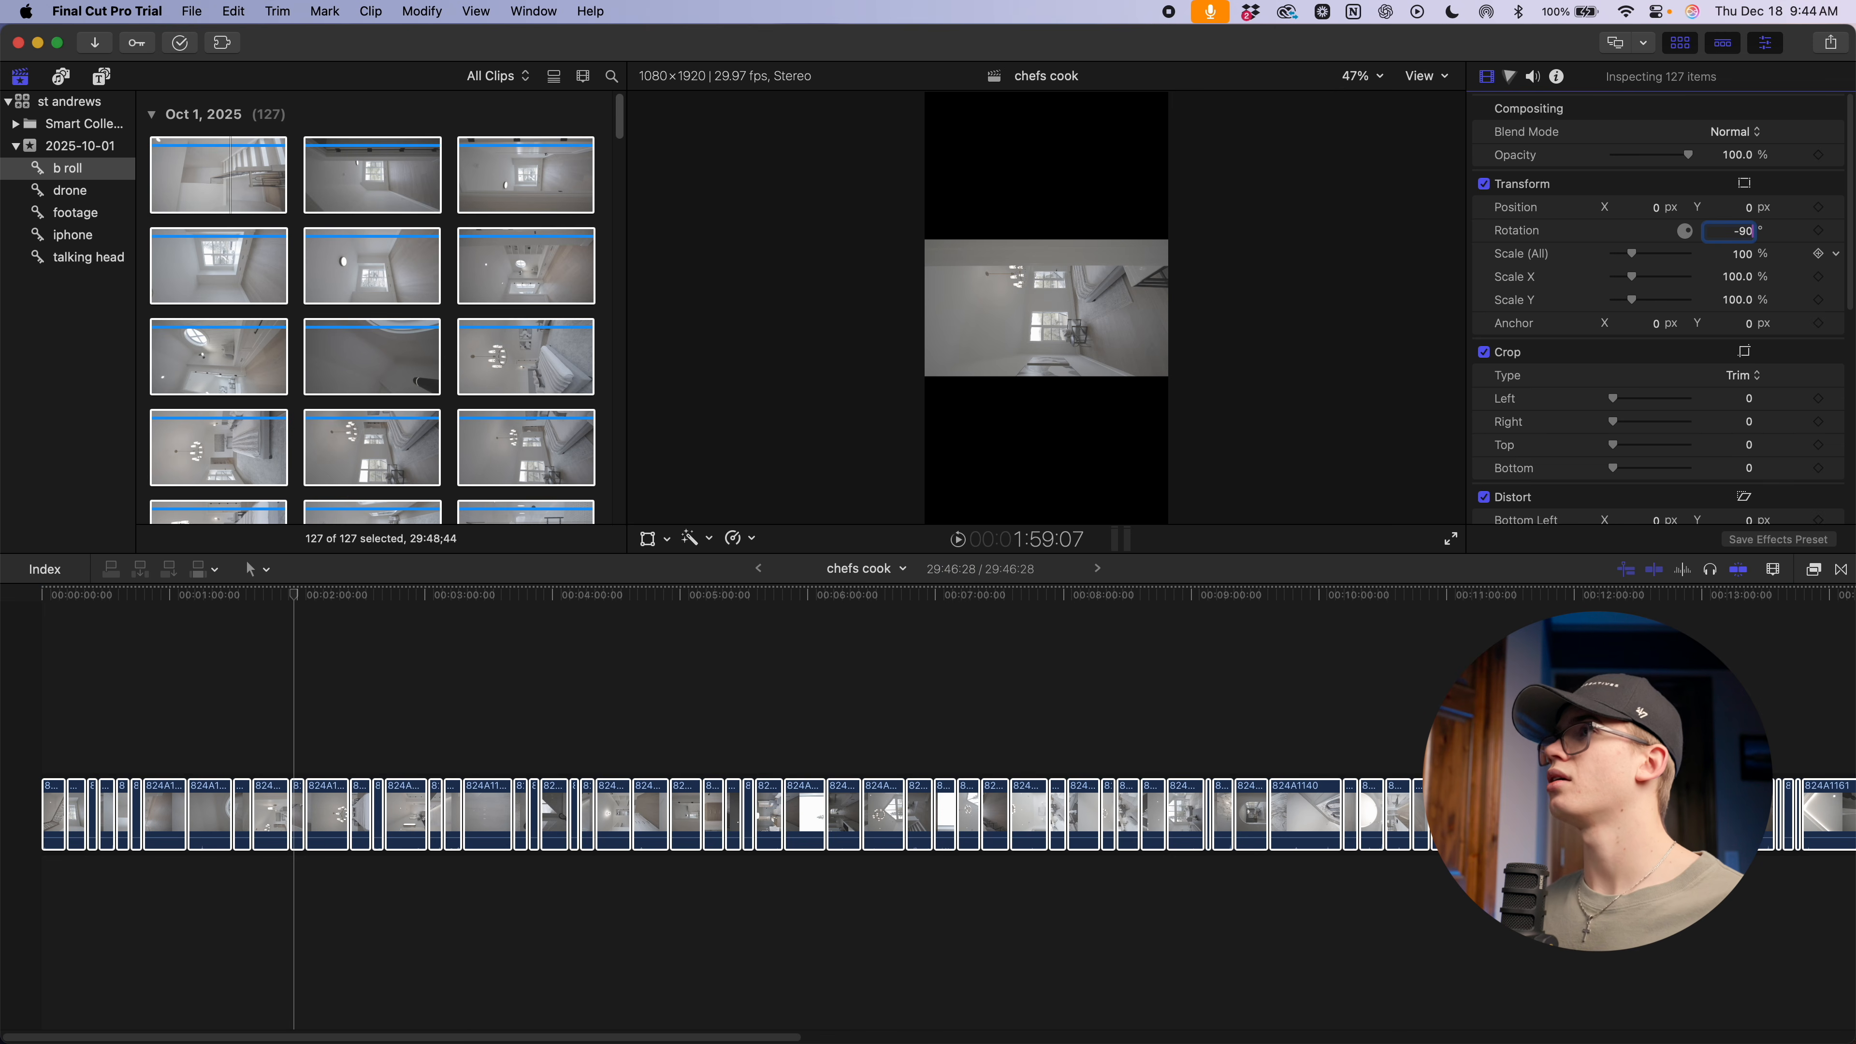
pyautogui.write('0')
pyautogui.press('Return')
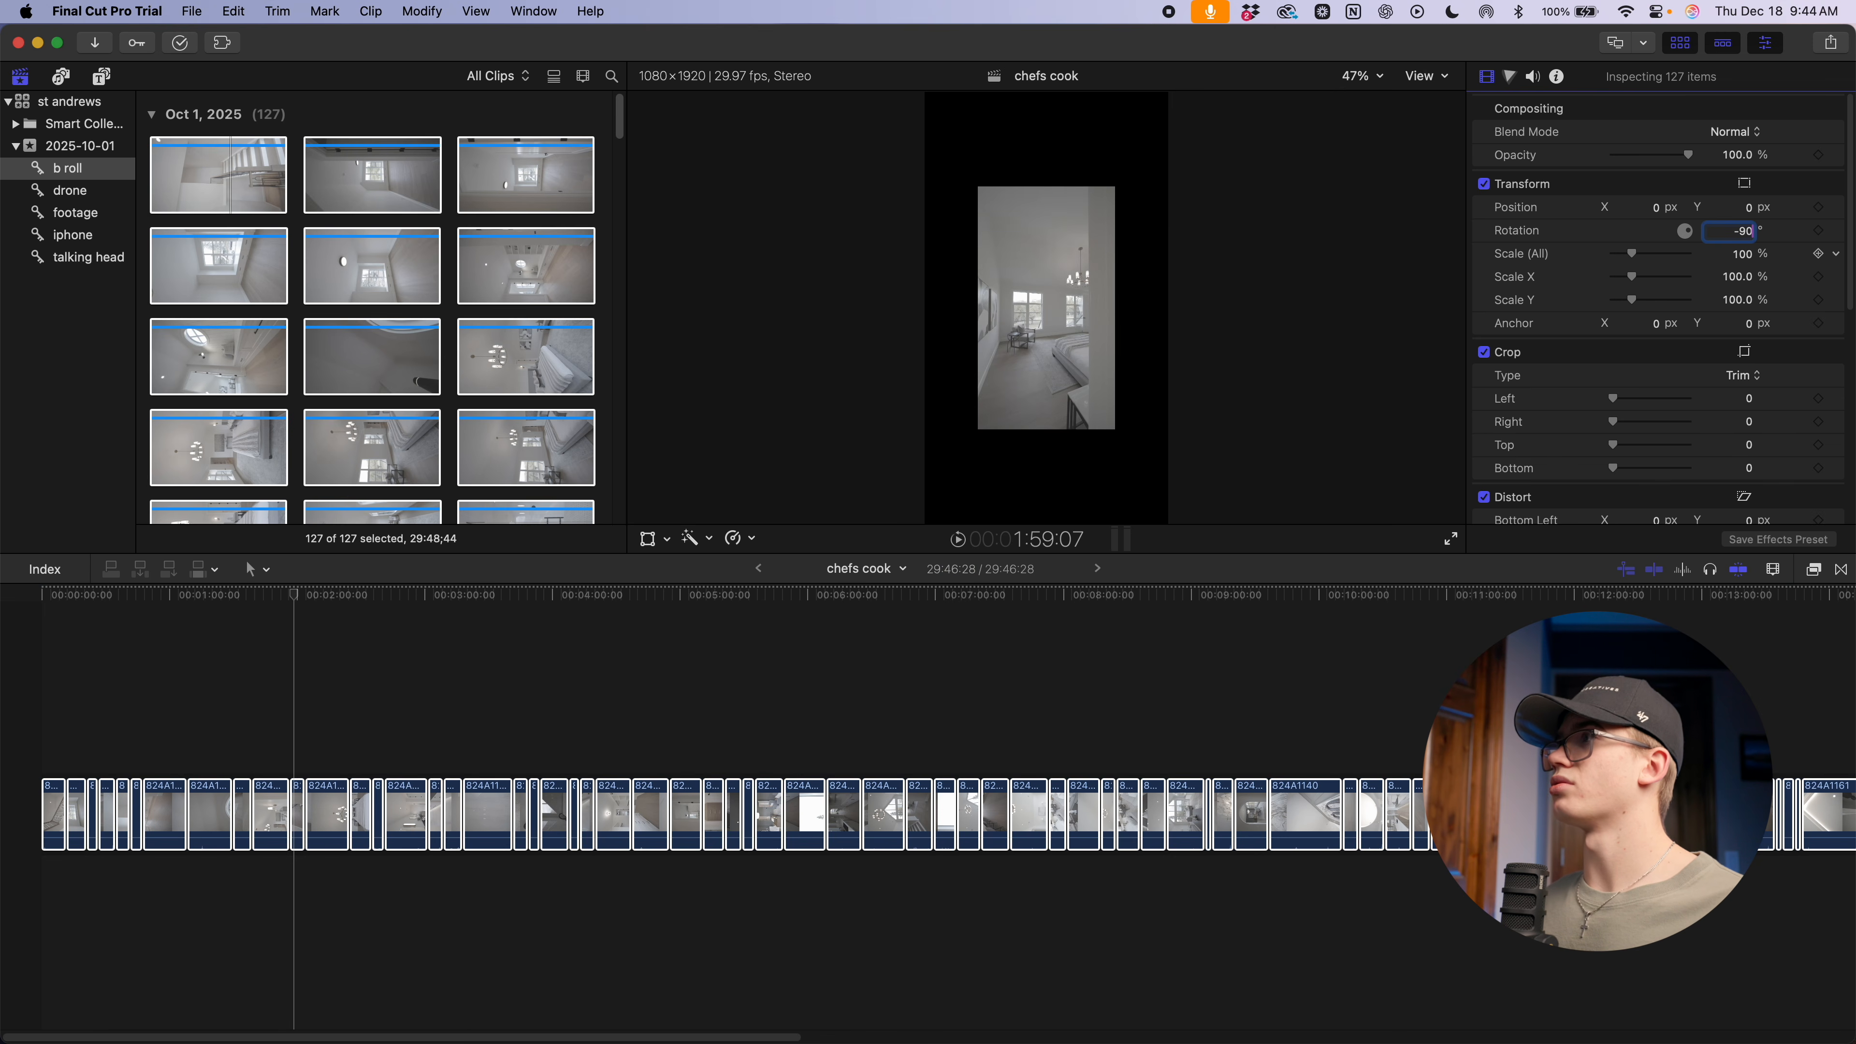
# Set the overall scale of all selected timeline clips to 180% to fill the vertical frame
pyautogui.click(1750, 256)
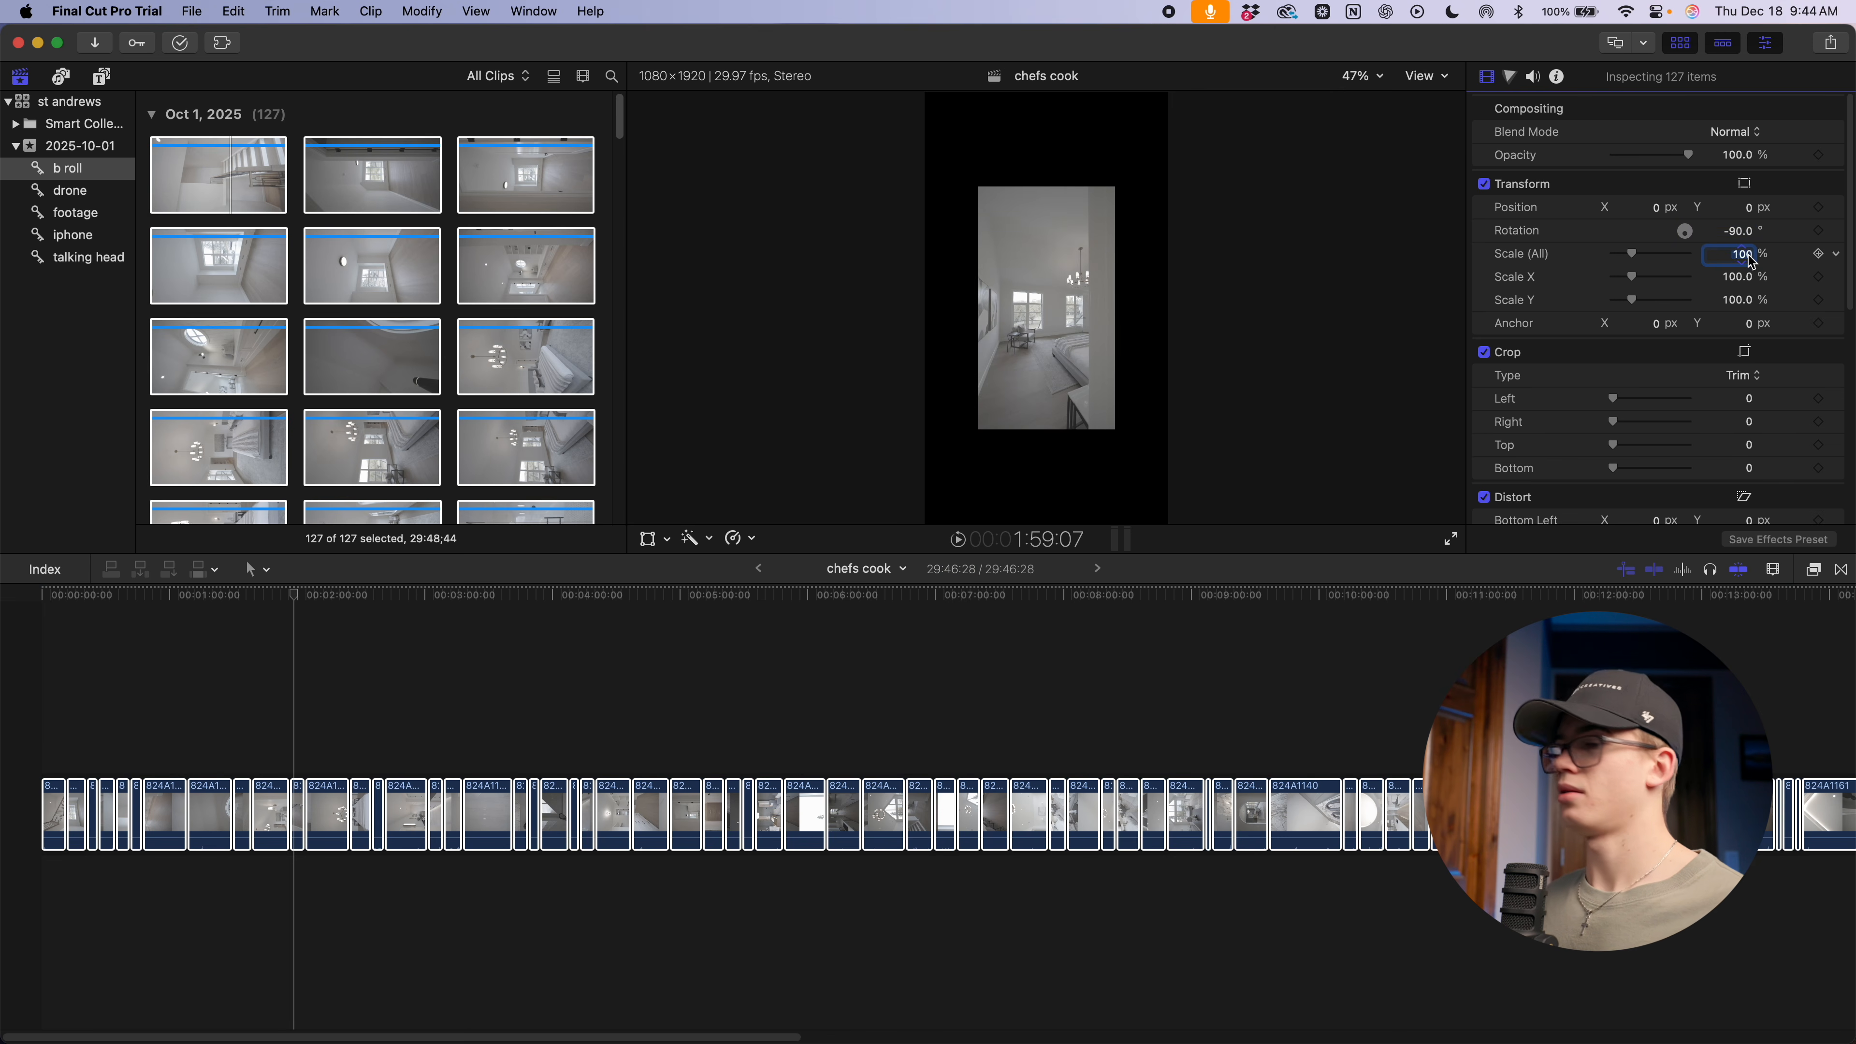
pyautogui.write('1')
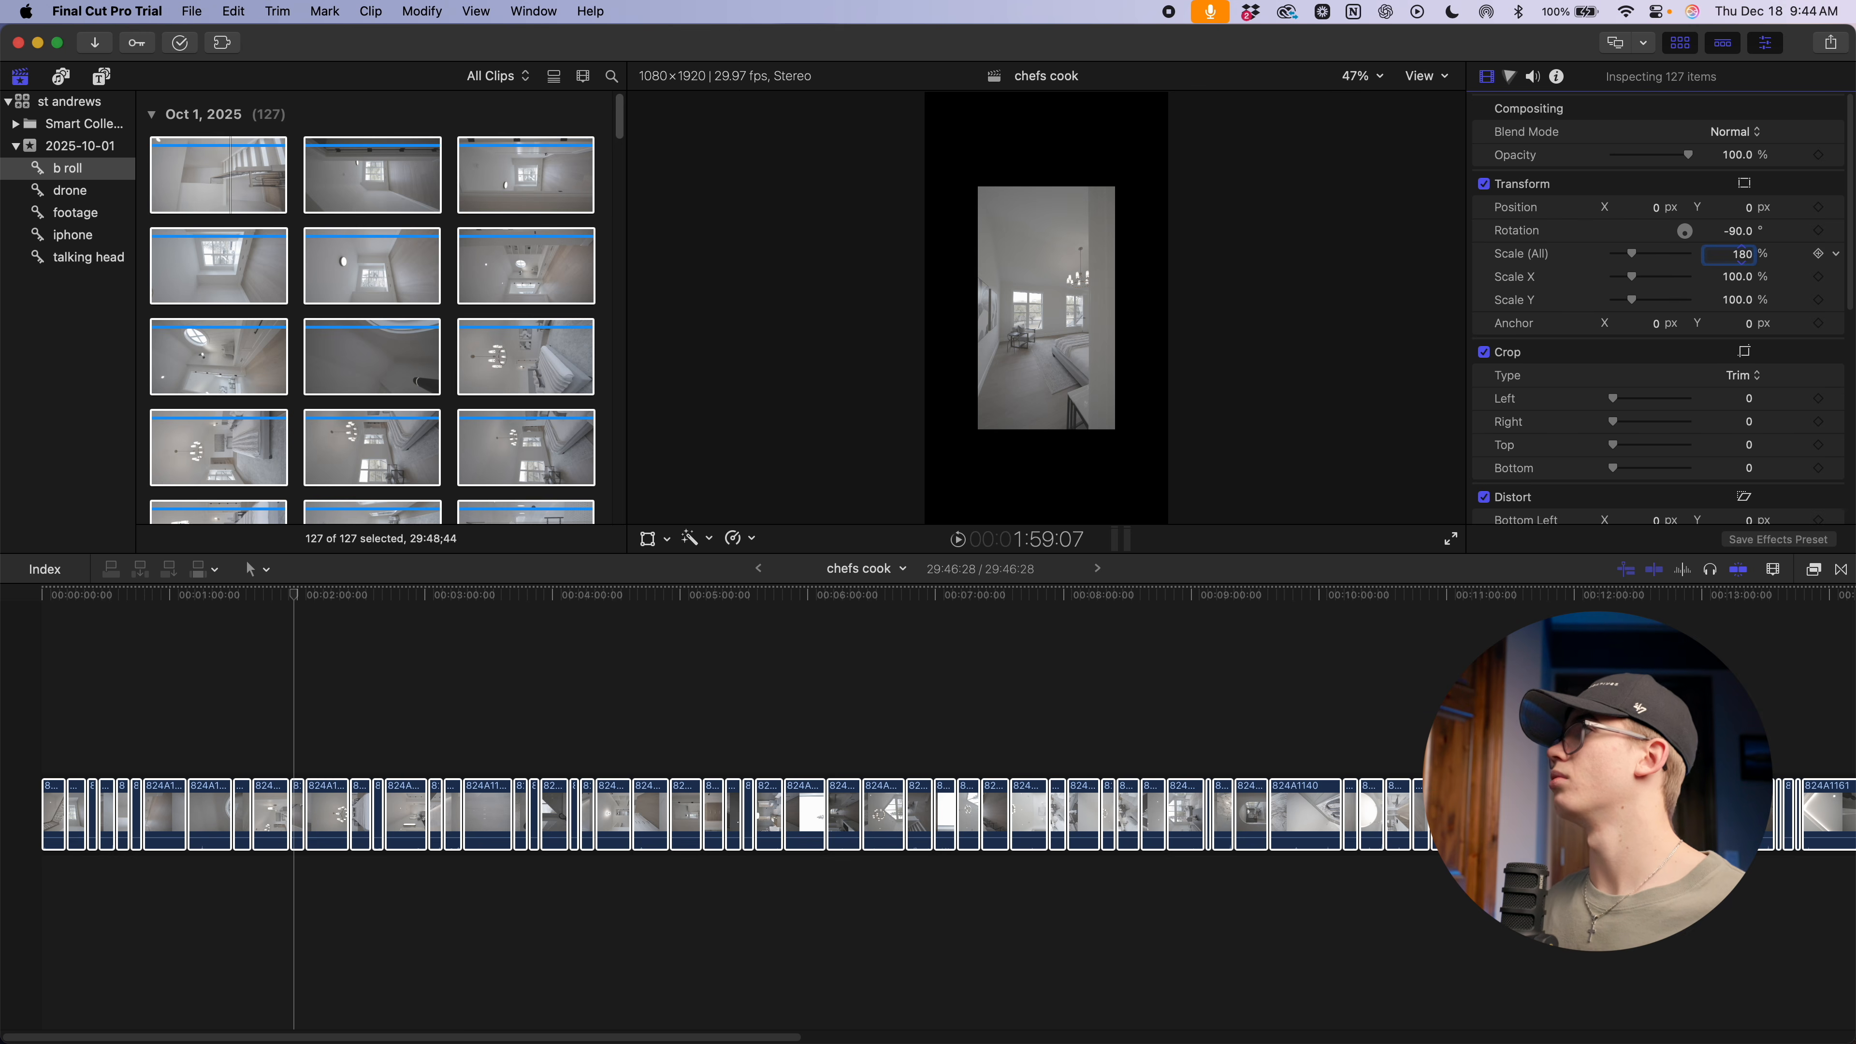
pyautogui.press('Return')
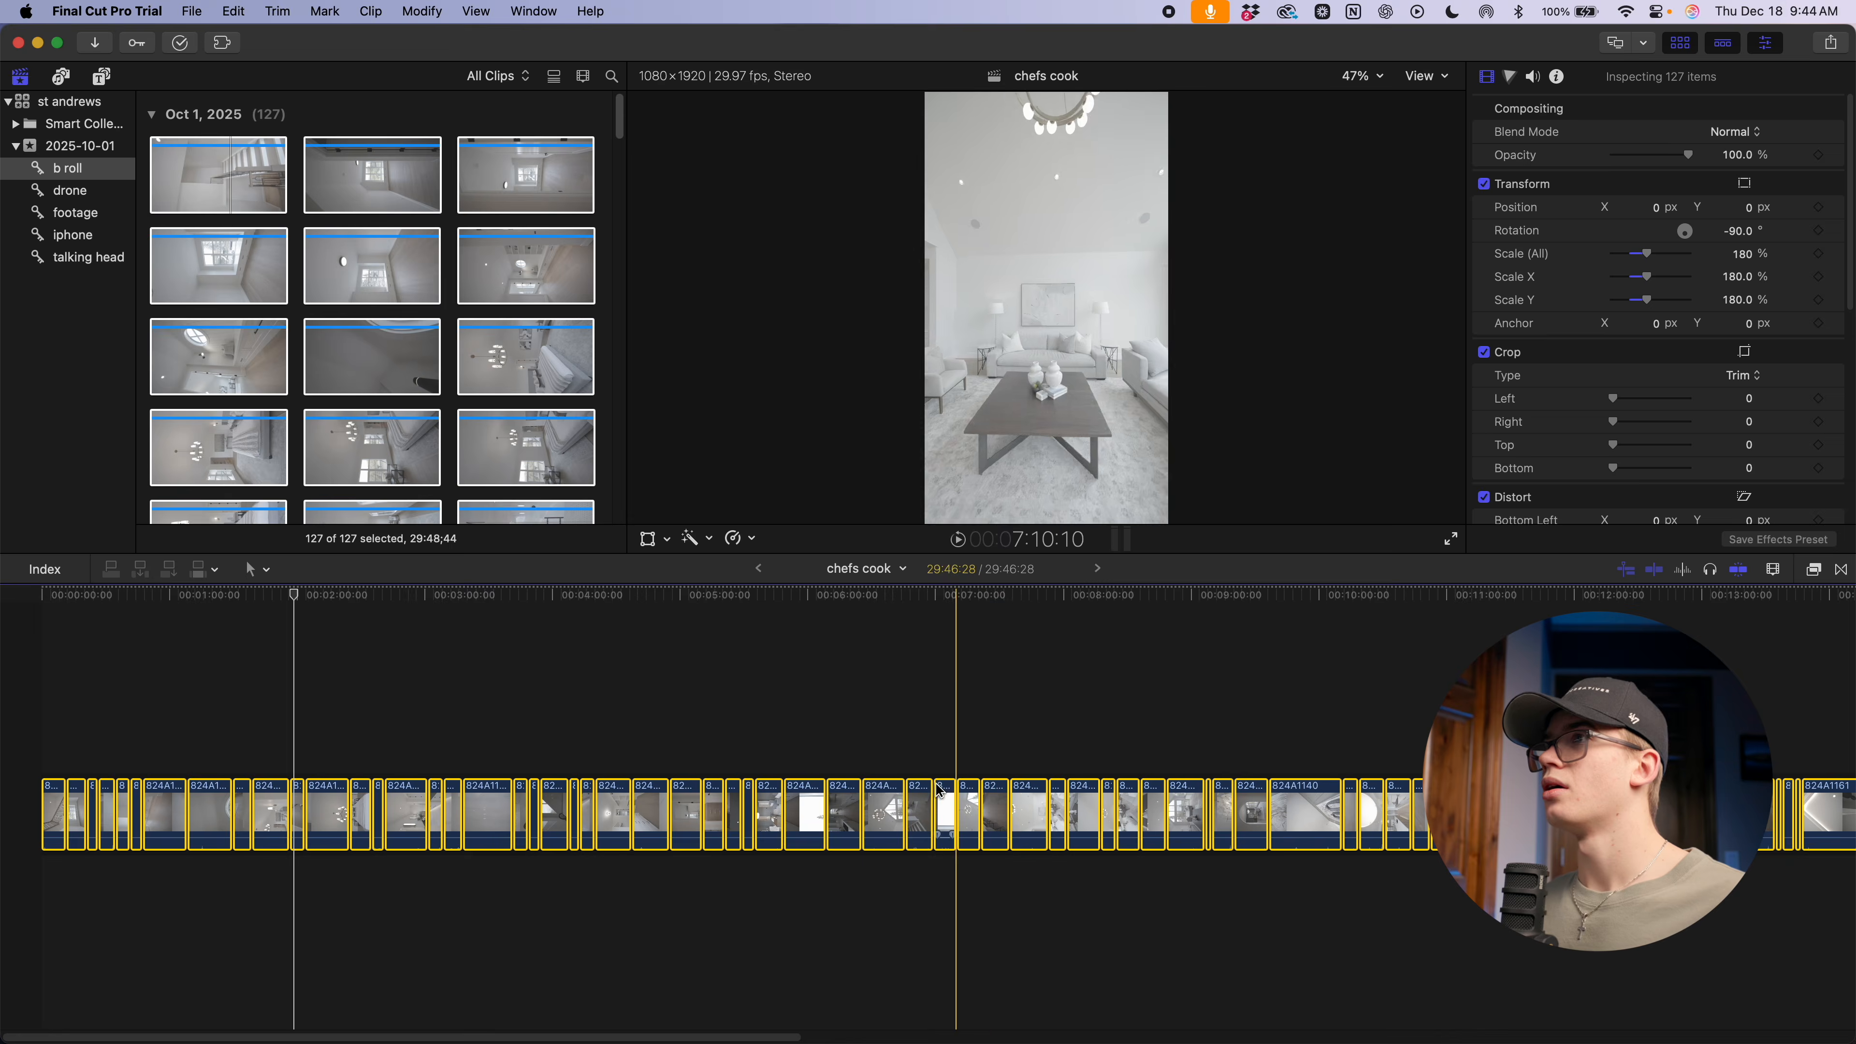
# Trim about 5 seconds off the start and about 2.5 seconds off the end of the first clip, 824A1093
pyautogui.hotkey('shift', 'z')
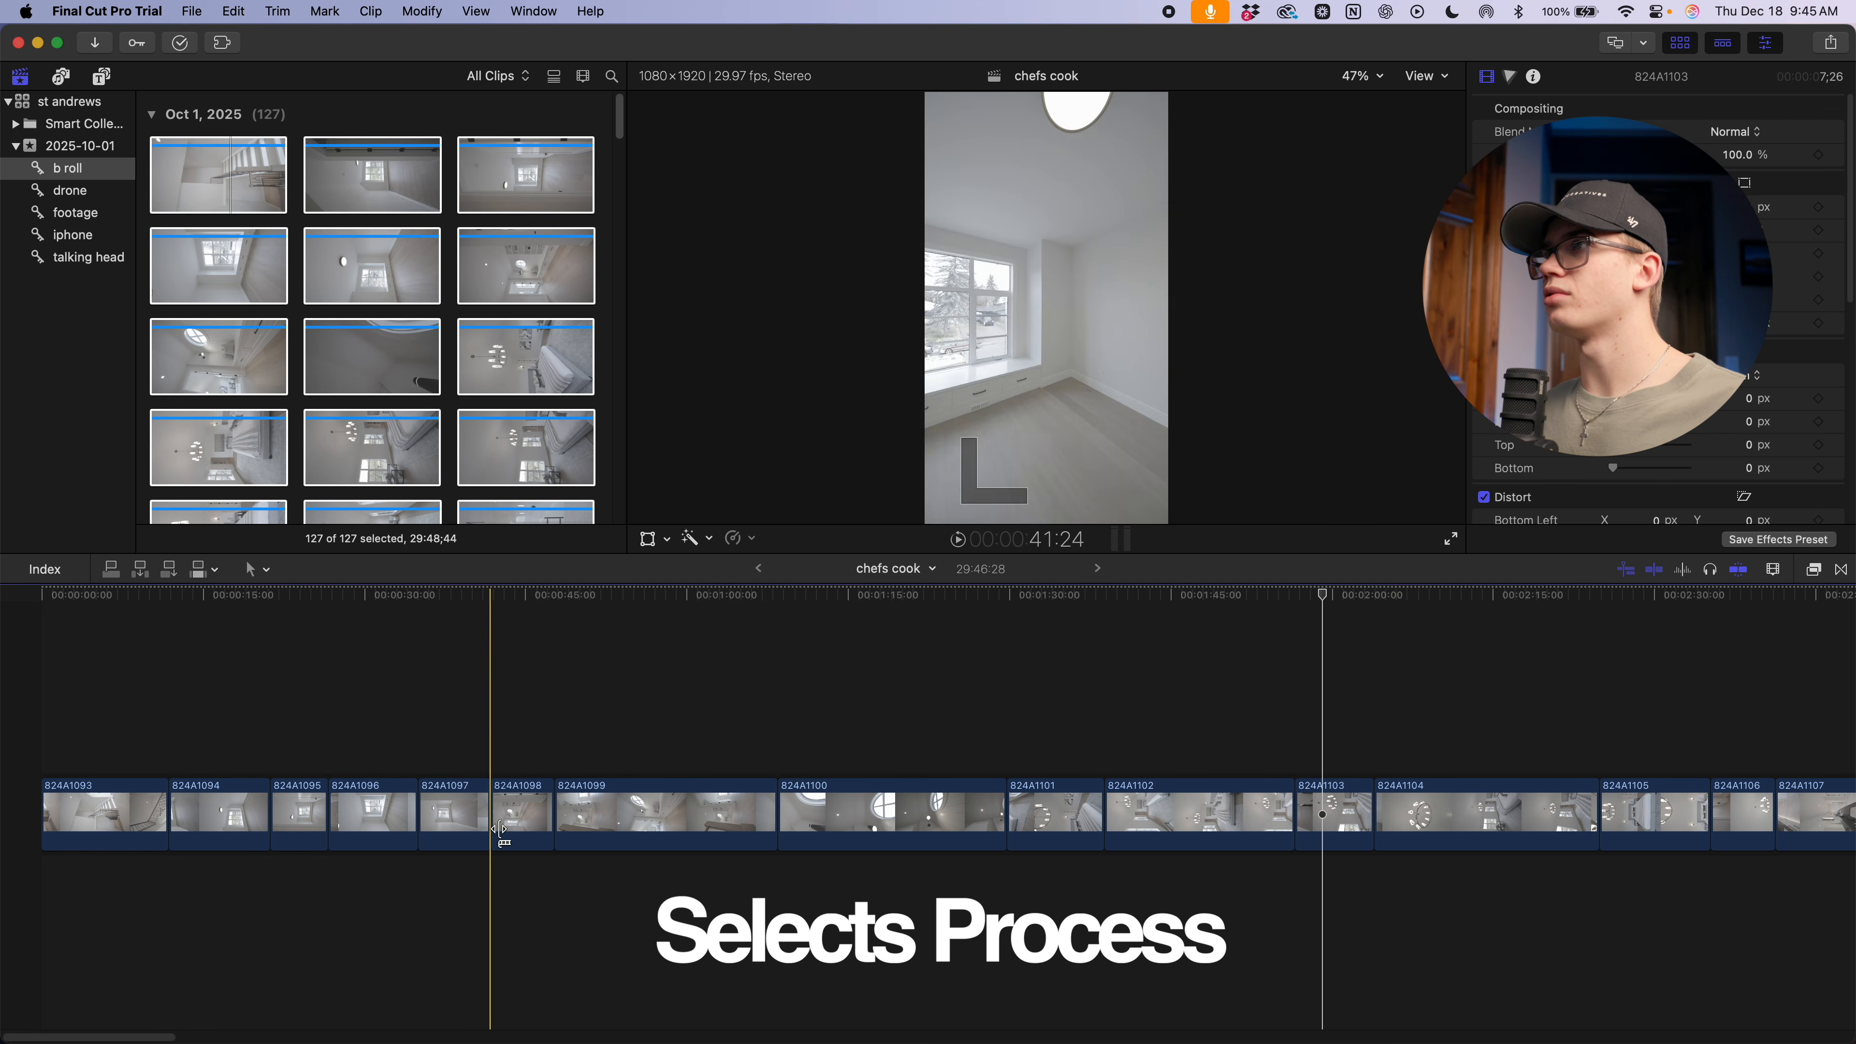
pyautogui.press('super+equal')
pyautogui.press('super+equal')
pyautogui.press('super+equal')
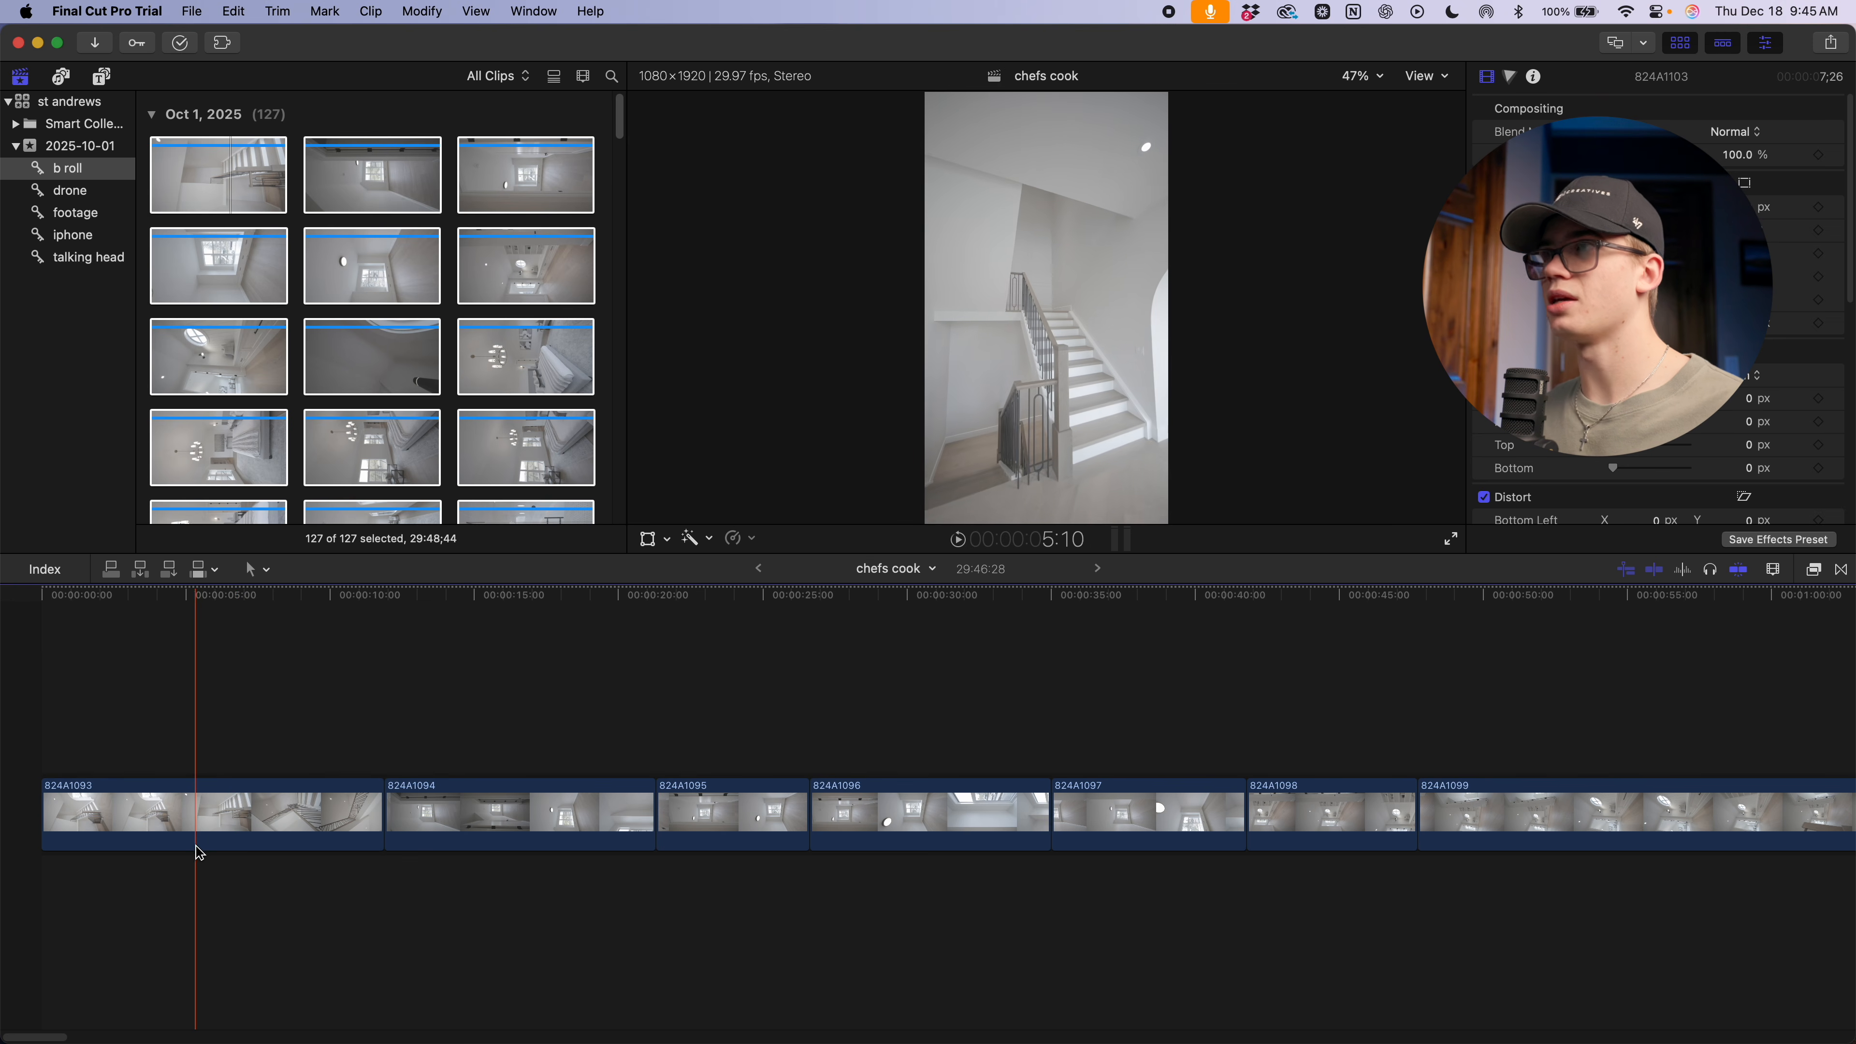
pyautogui.hotkey('alt', '[')
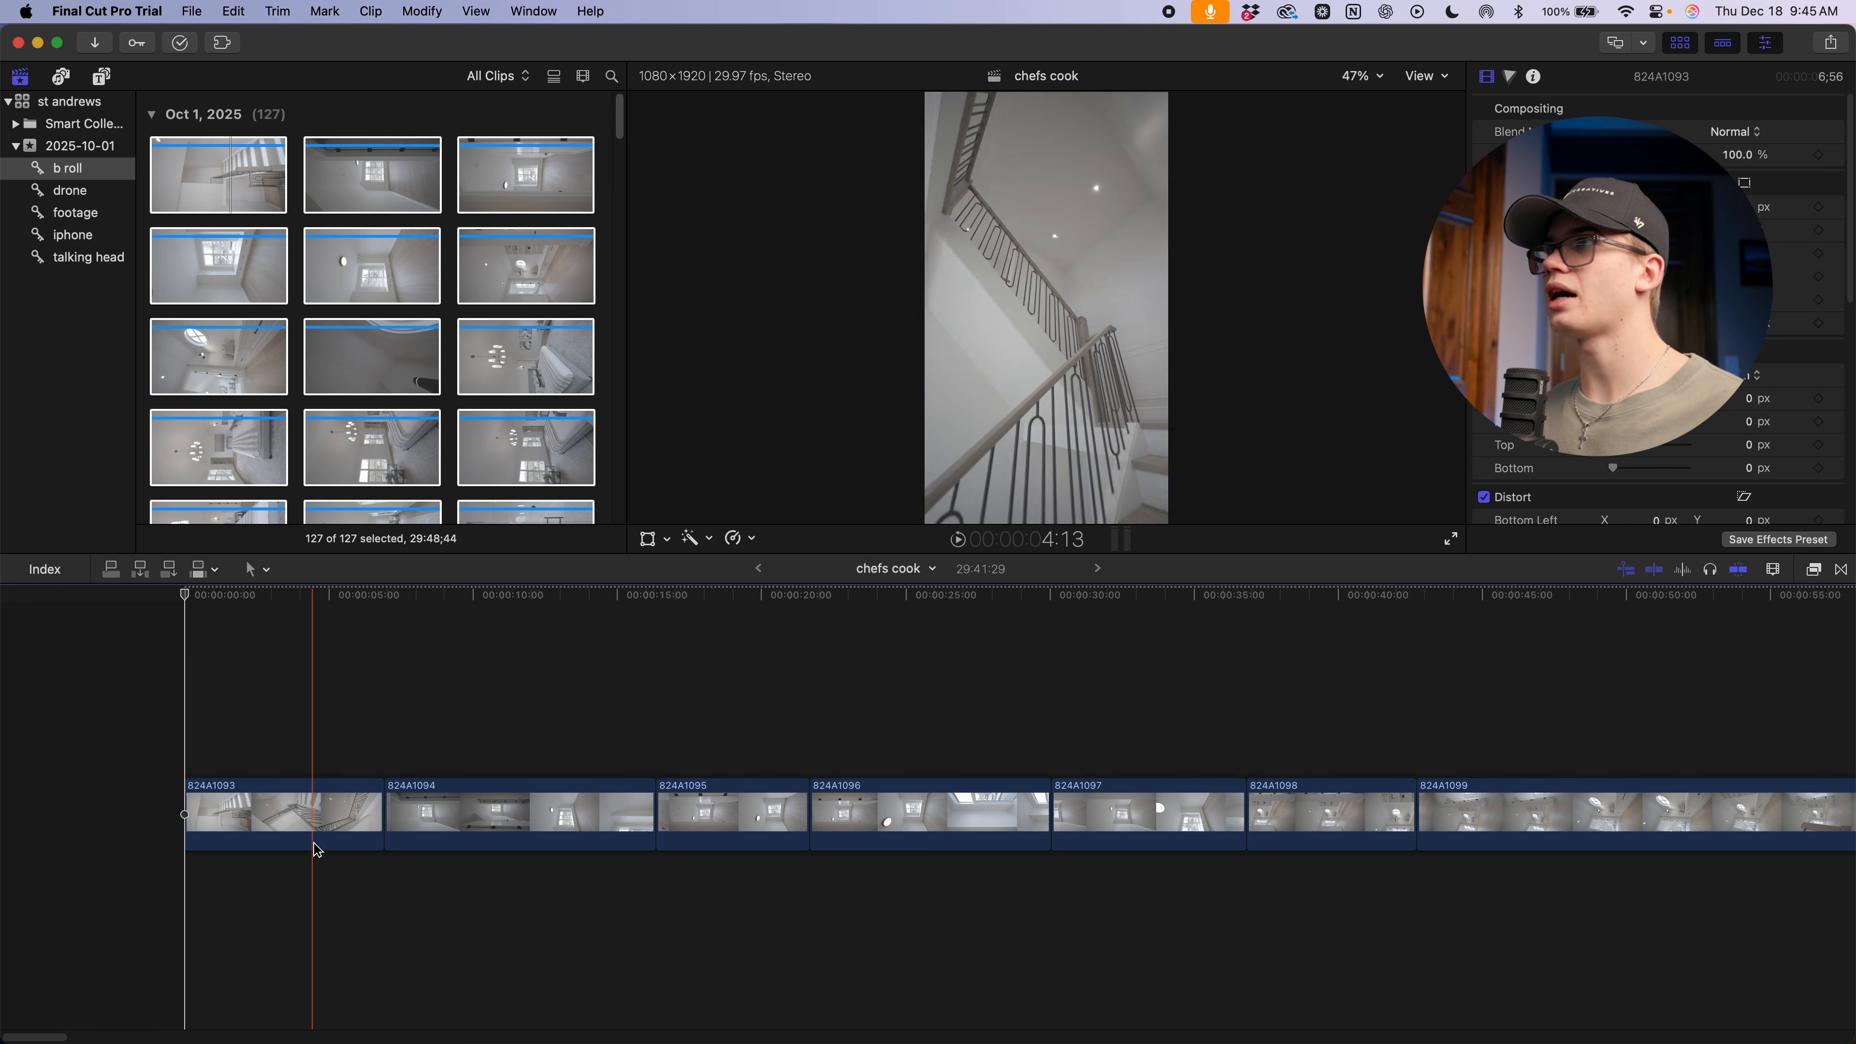
pyautogui.hotkey('alt', '[')
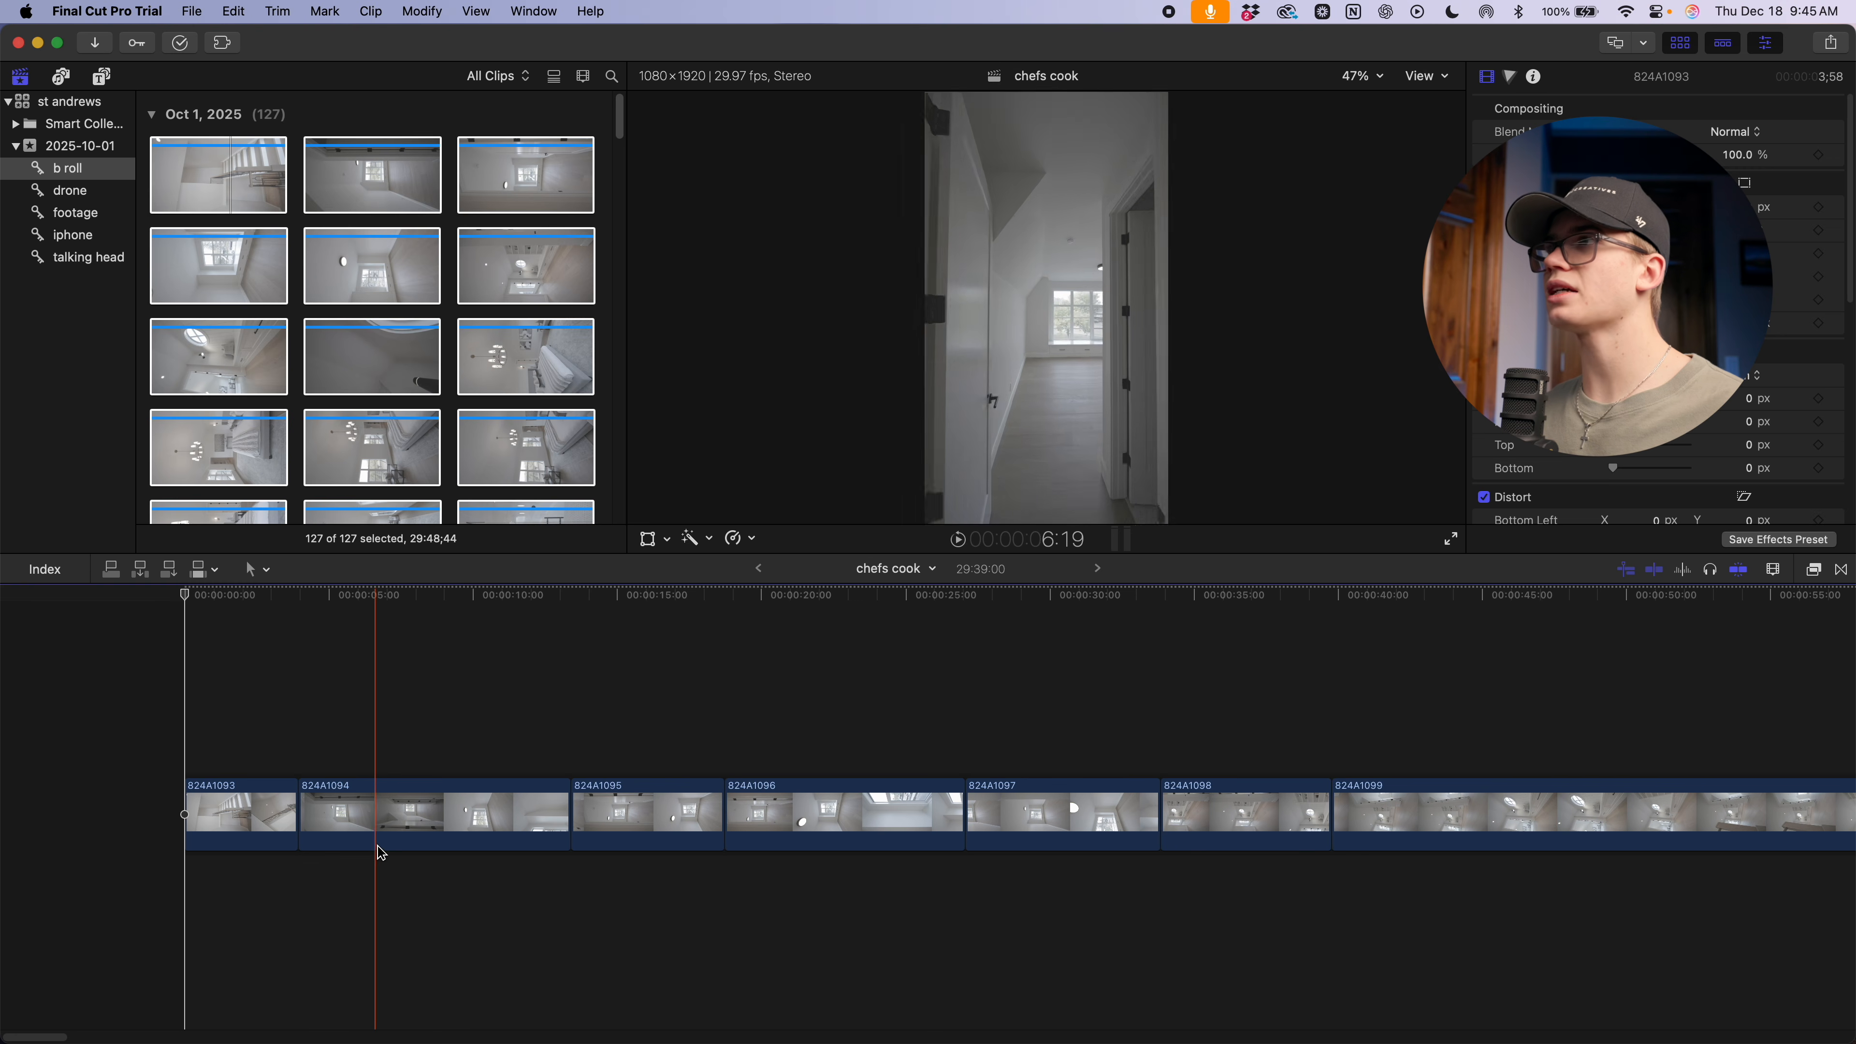
# Delete clips 824A1094, 824A1095, 824A1096 and 824A1097 from the timeline
pyautogui.click(427, 850)
pyautogui.press('Delete')
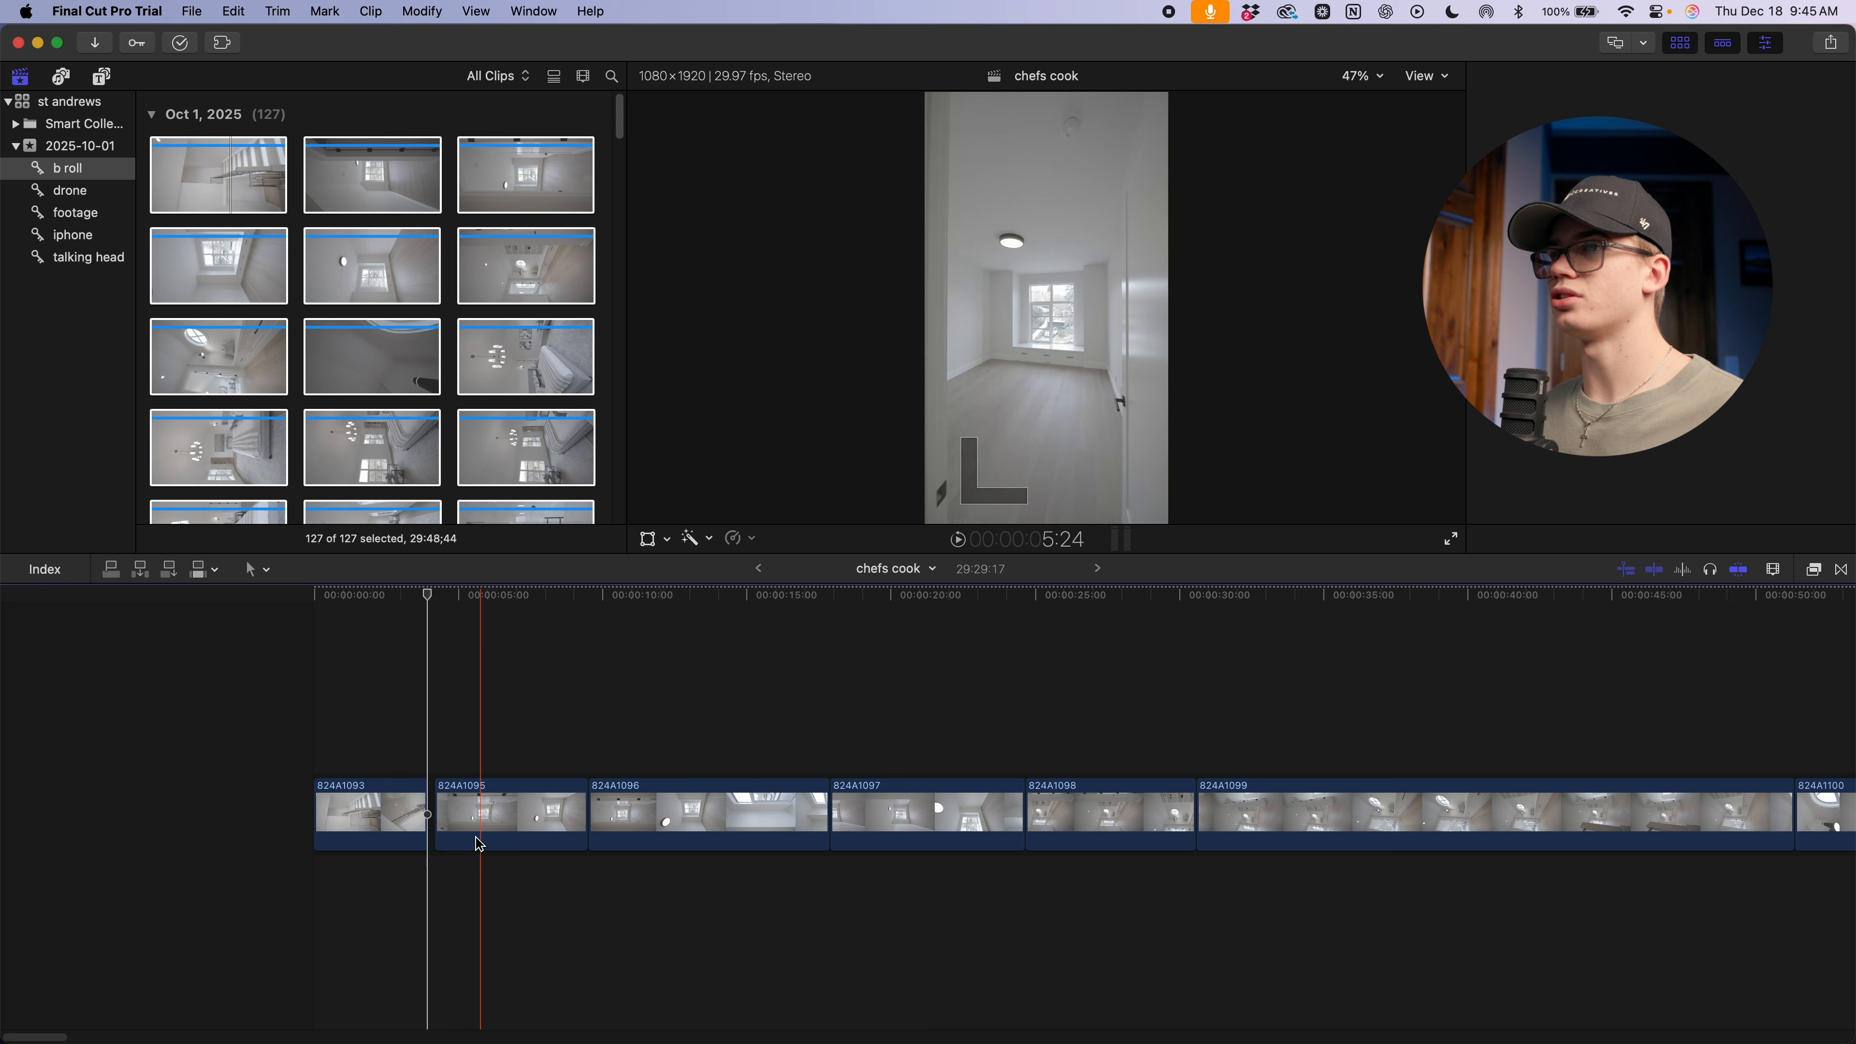
pyautogui.moveTo(1015, 760); pyautogui.dragTo(508, 892)
pyautogui.press('Delete')
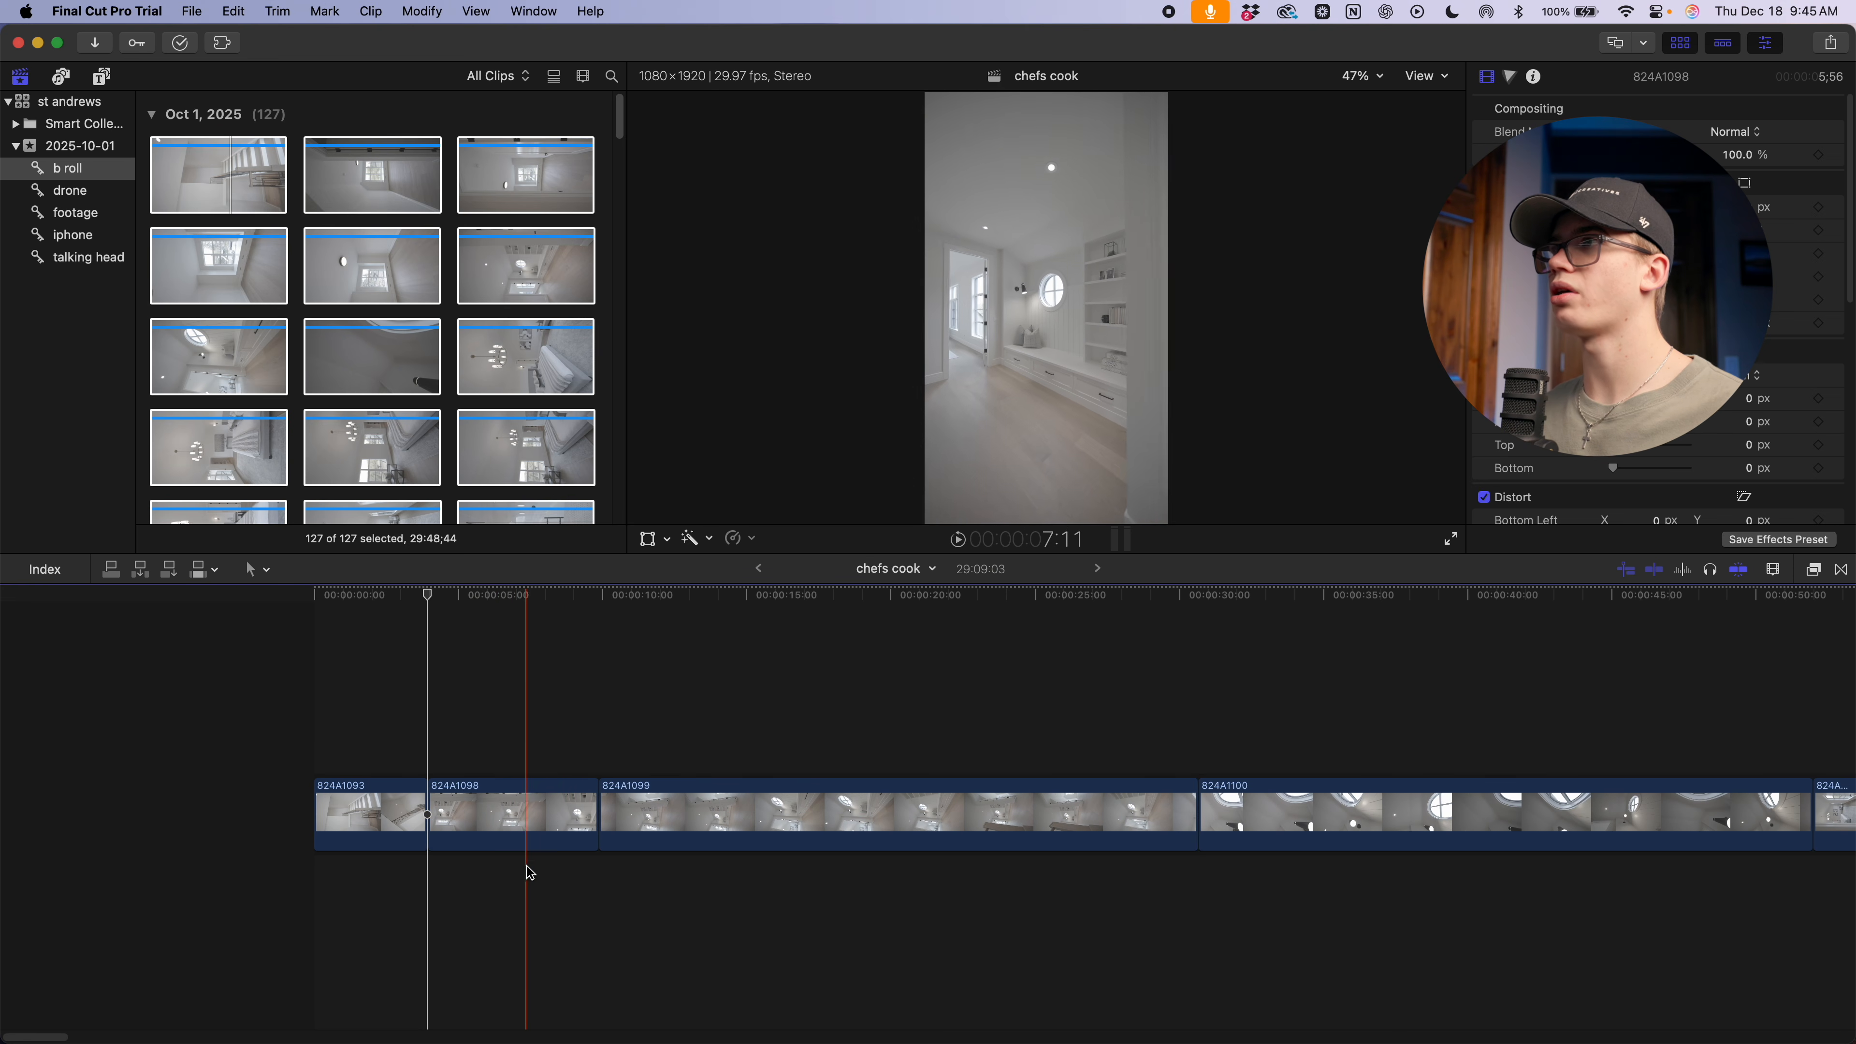
# Trim about 3.4 seconds off the start and 0.5 seconds off the end of clip 824A1098, and hide the browser
pyautogui.hotkey('alt', '[')
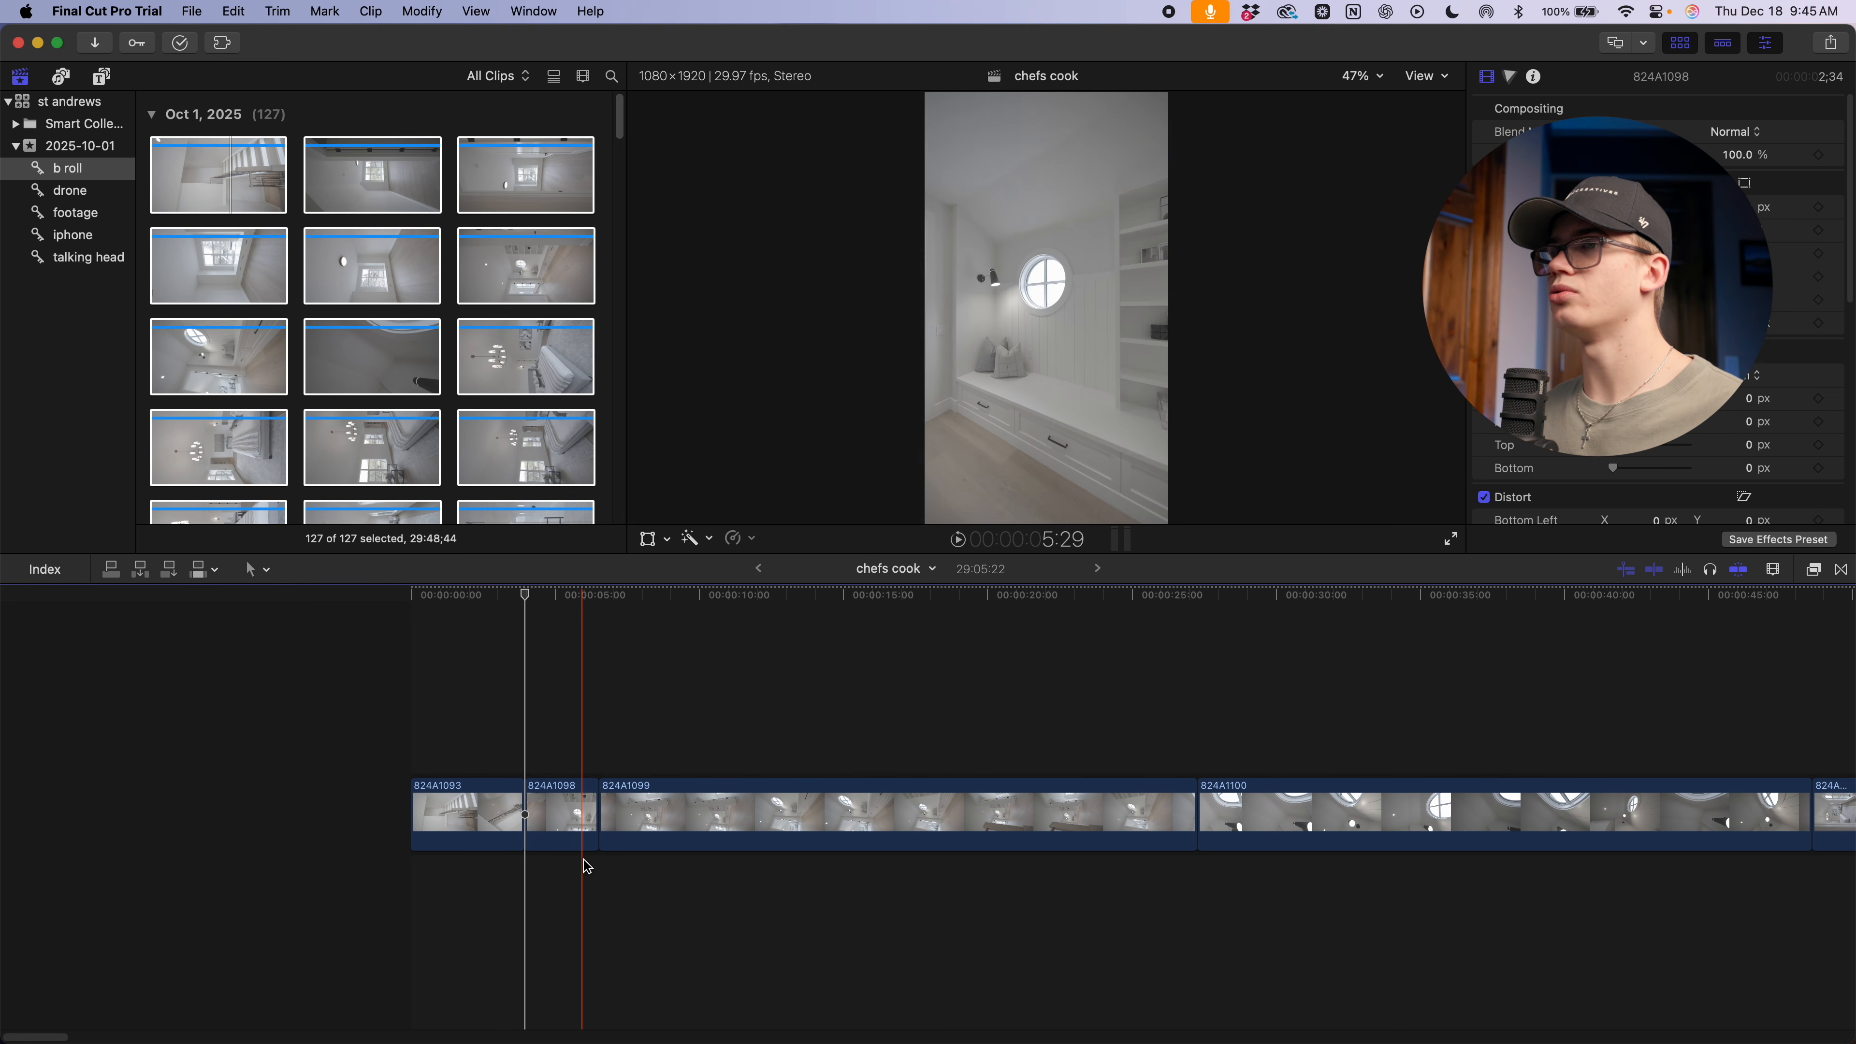
pyautogui.hotkey('alt', ']')
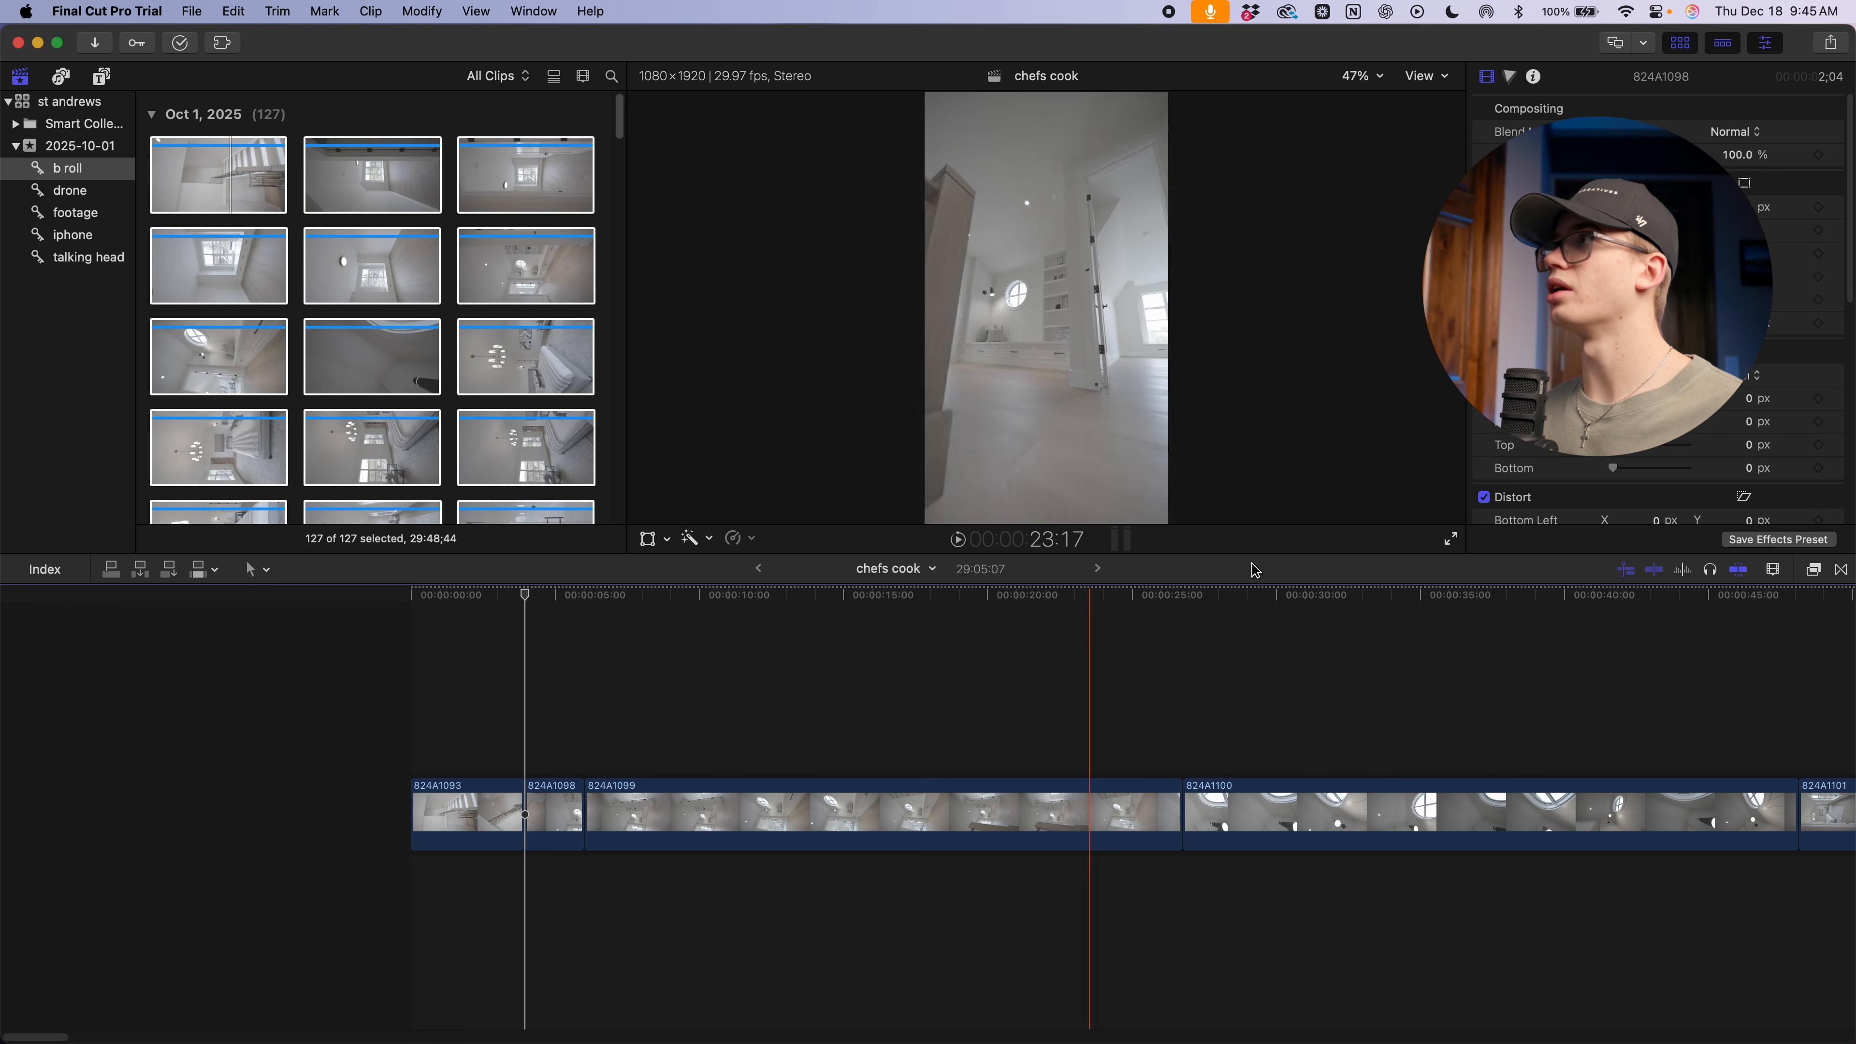
pyautogui.click(1679, 42)
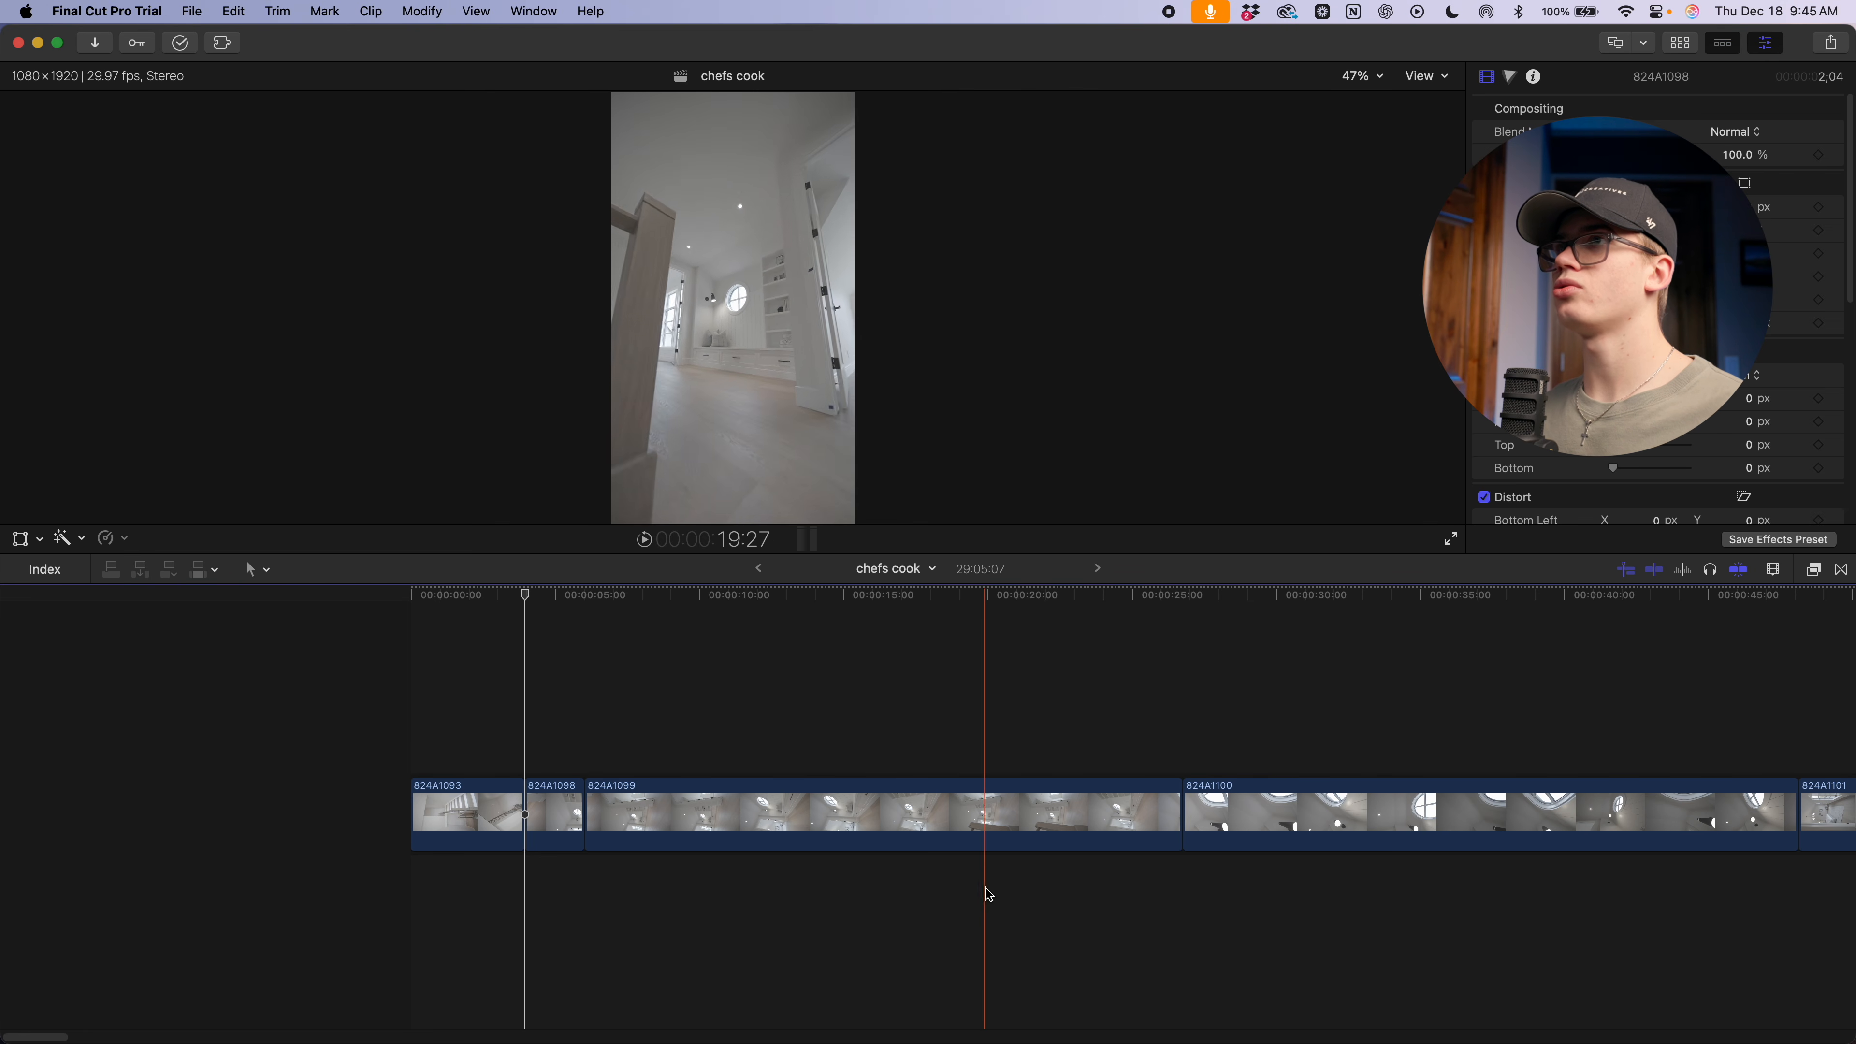
# Trim clip 824A1099 down to its closing seconds and delete the remaining piece from the timeline
pyautogui.hotkey('alt', '[')
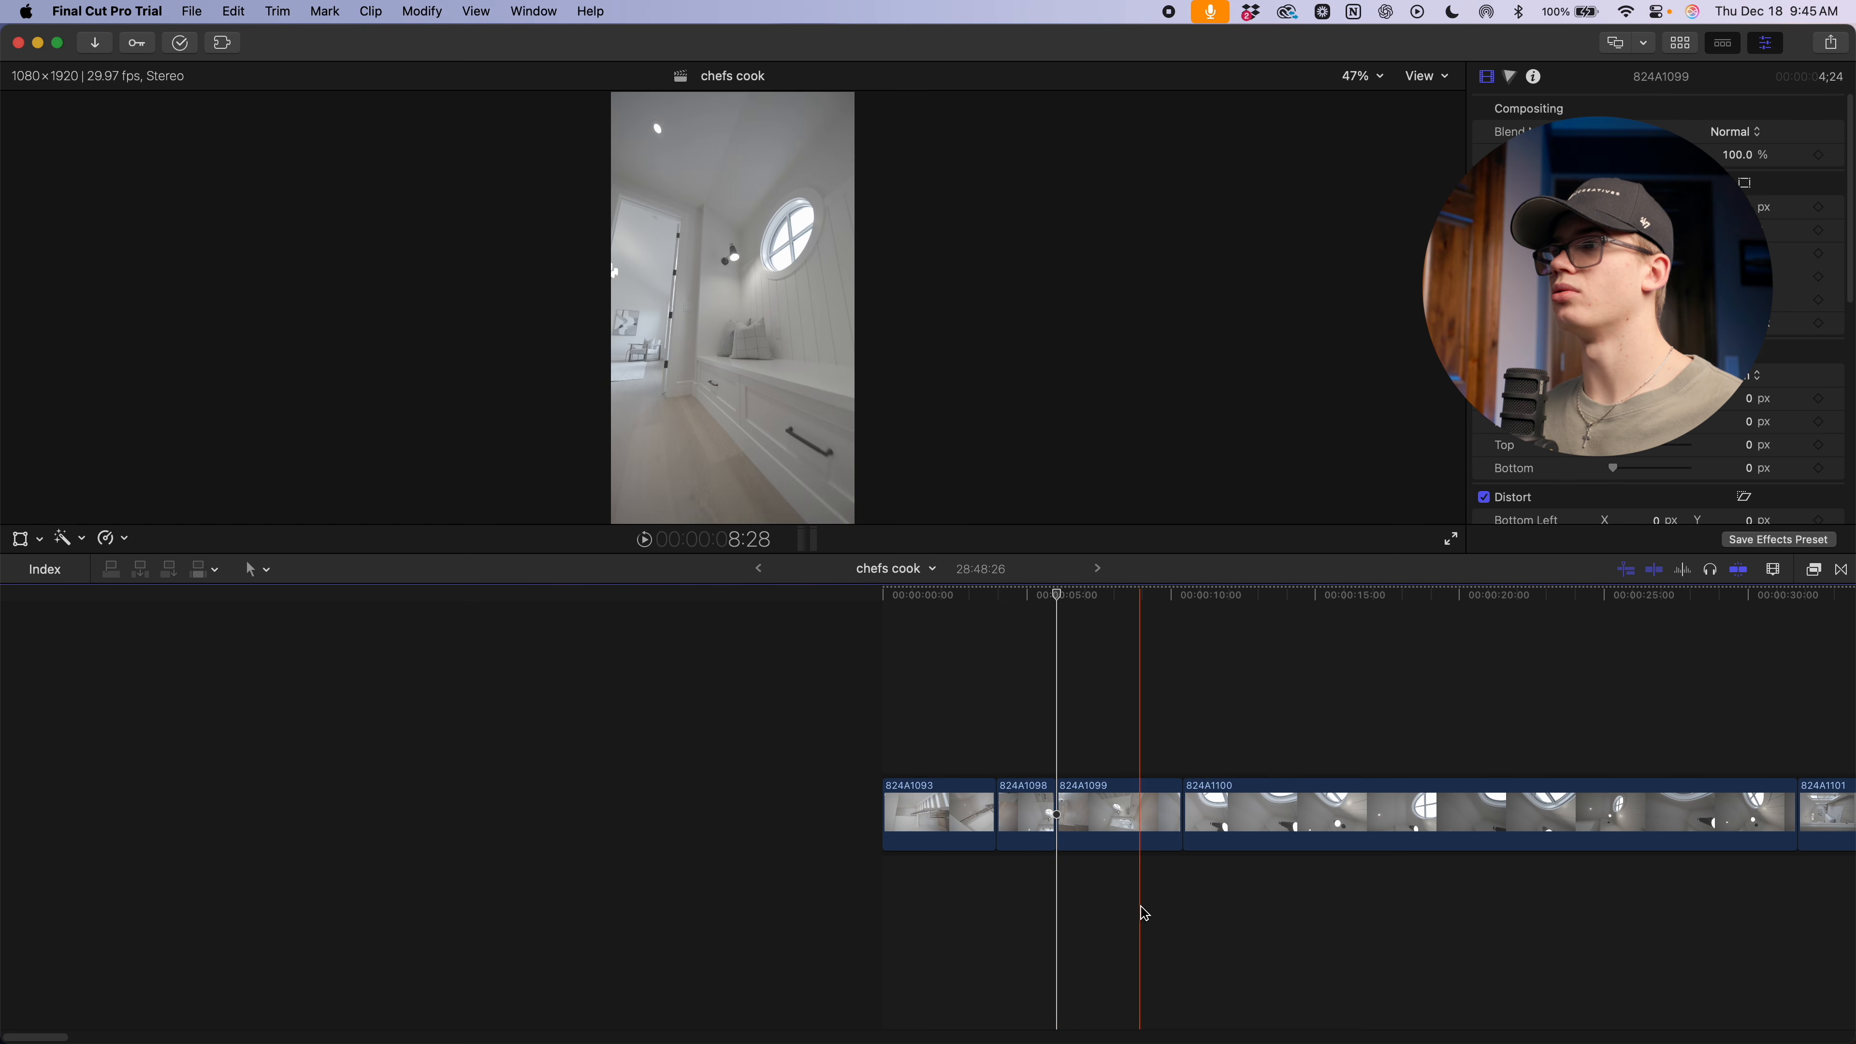
pyautogui.hotkey('alt', ']')
pyautogui.click(1100, 812)
pyautogui.press('Delete')
# Trim the long start off clip 824A1100 and delete what is left of the clip
pyautogui.hscroll(5, 1098, 870)
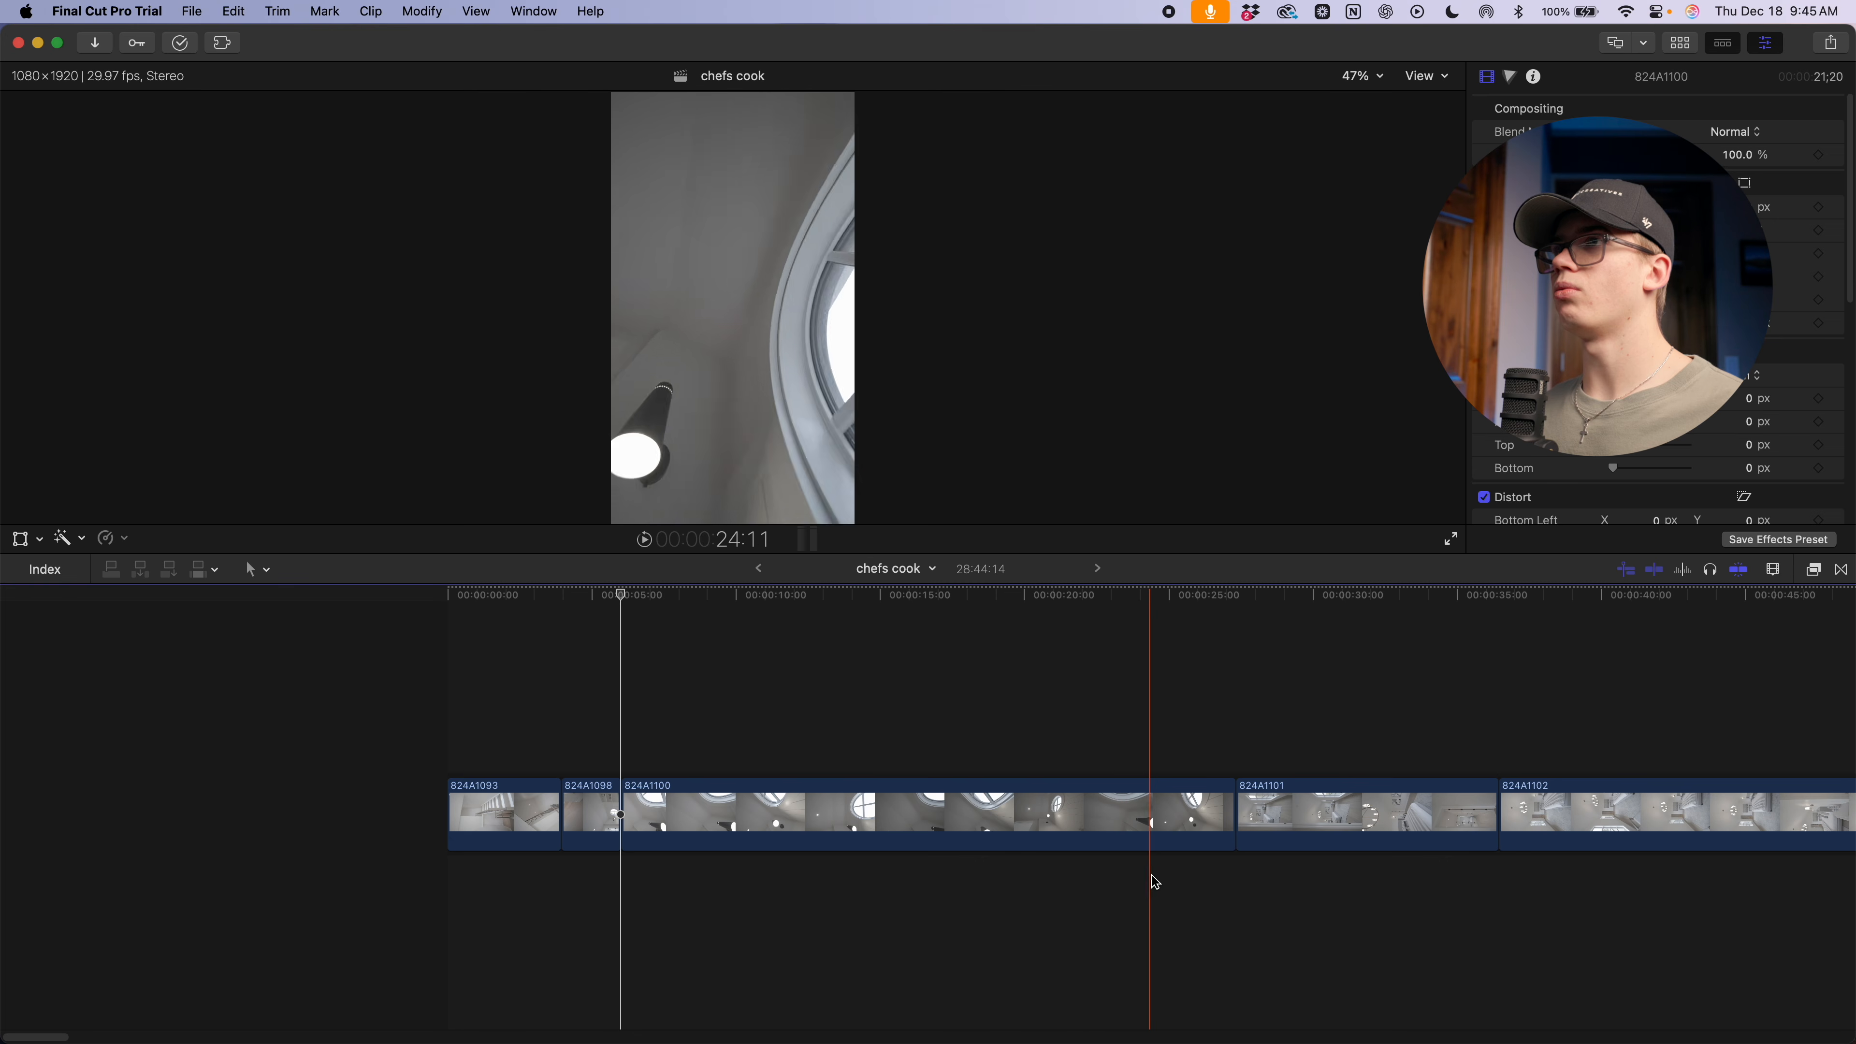
pyautogui.hotkey('alt', '[')
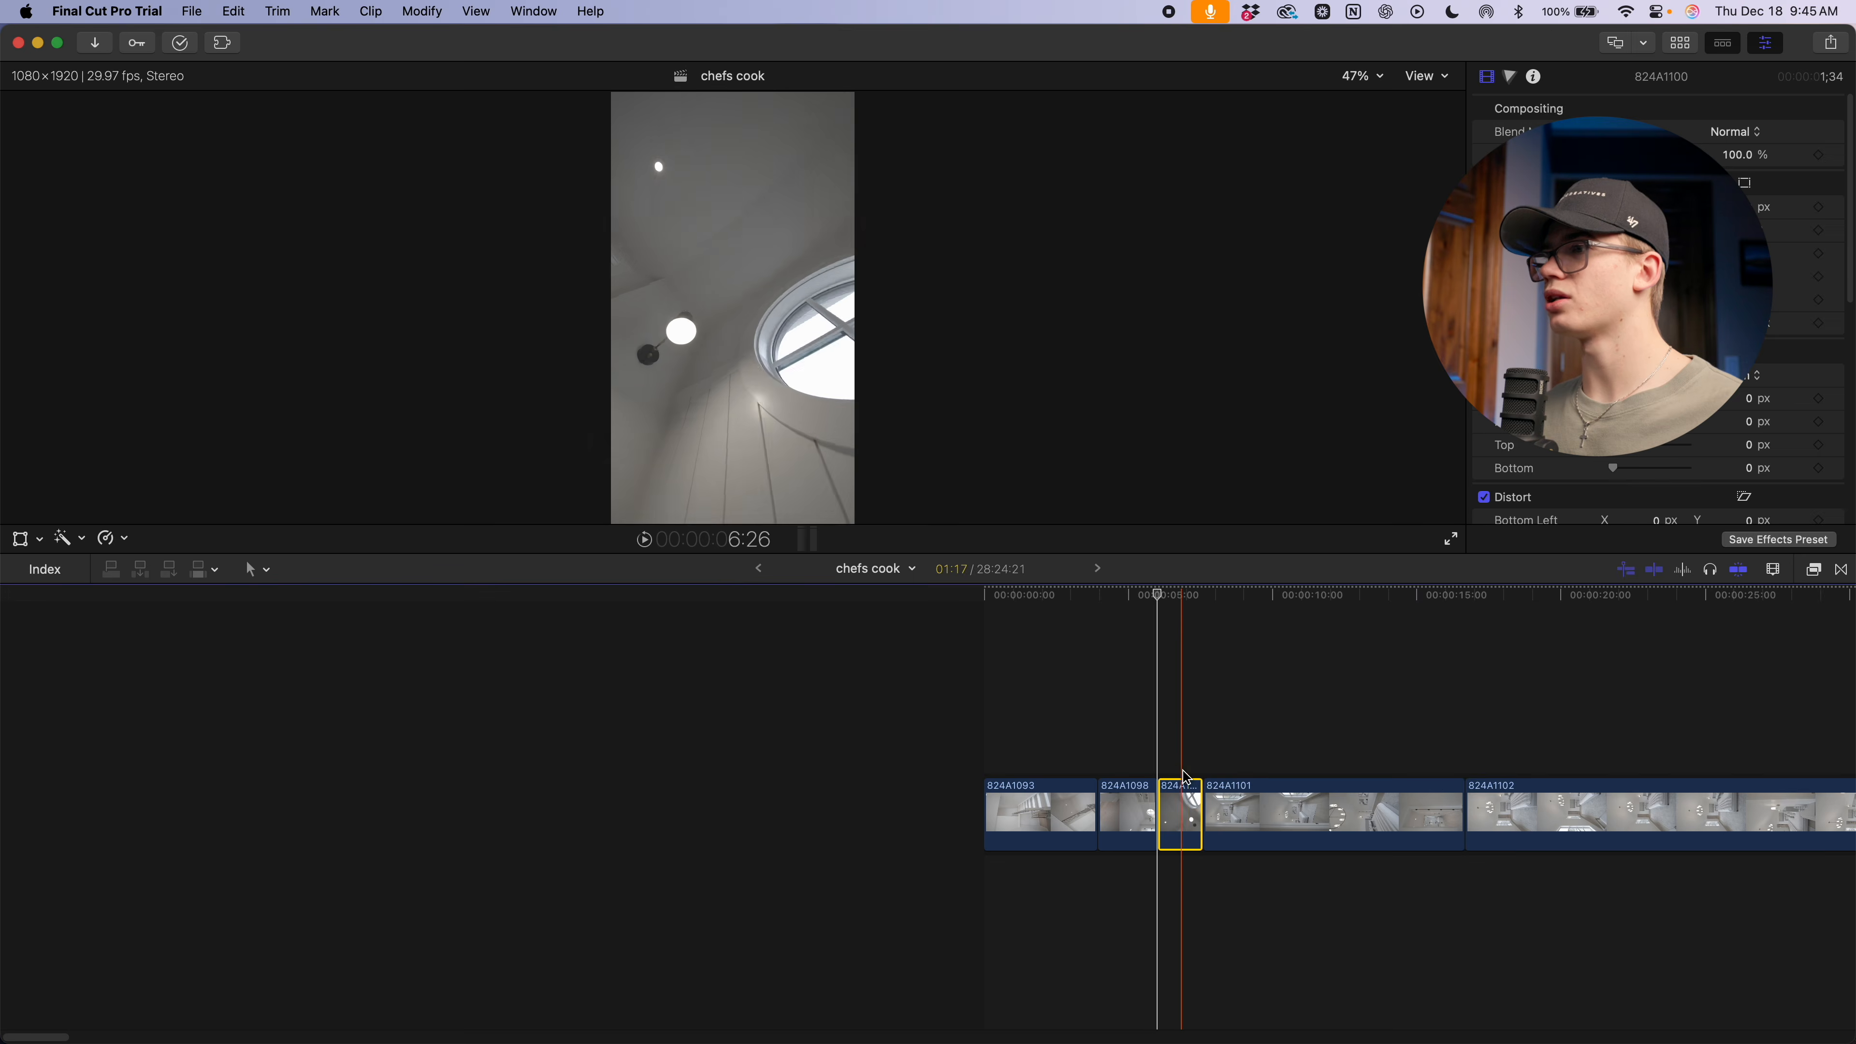
pyautogui.press('Delete')
# Trim about 2 seconds off the start and 0.9 seconds off the end of clip 824A1101
pyautogui.hscroll(5, 957, 811)
pyautogui.hscroll(5, 787, 833)
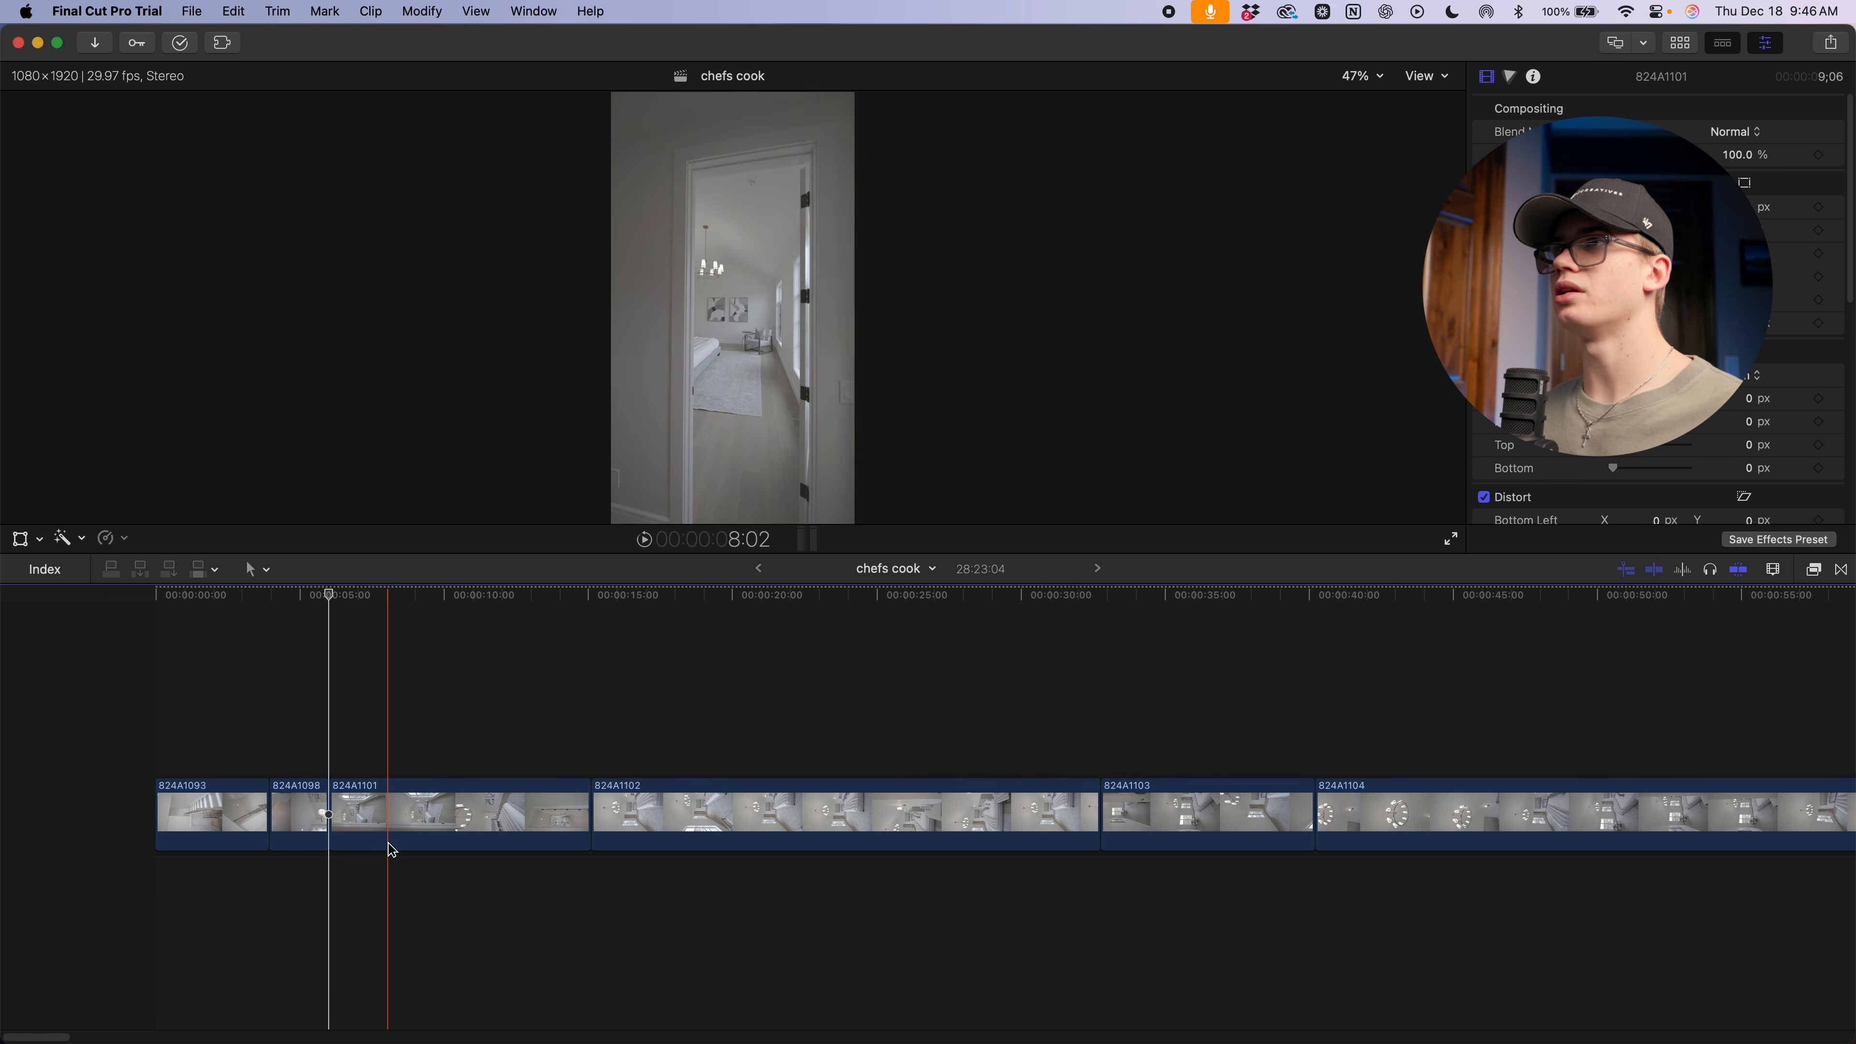
pyautogui.hotkey('alt', '[')
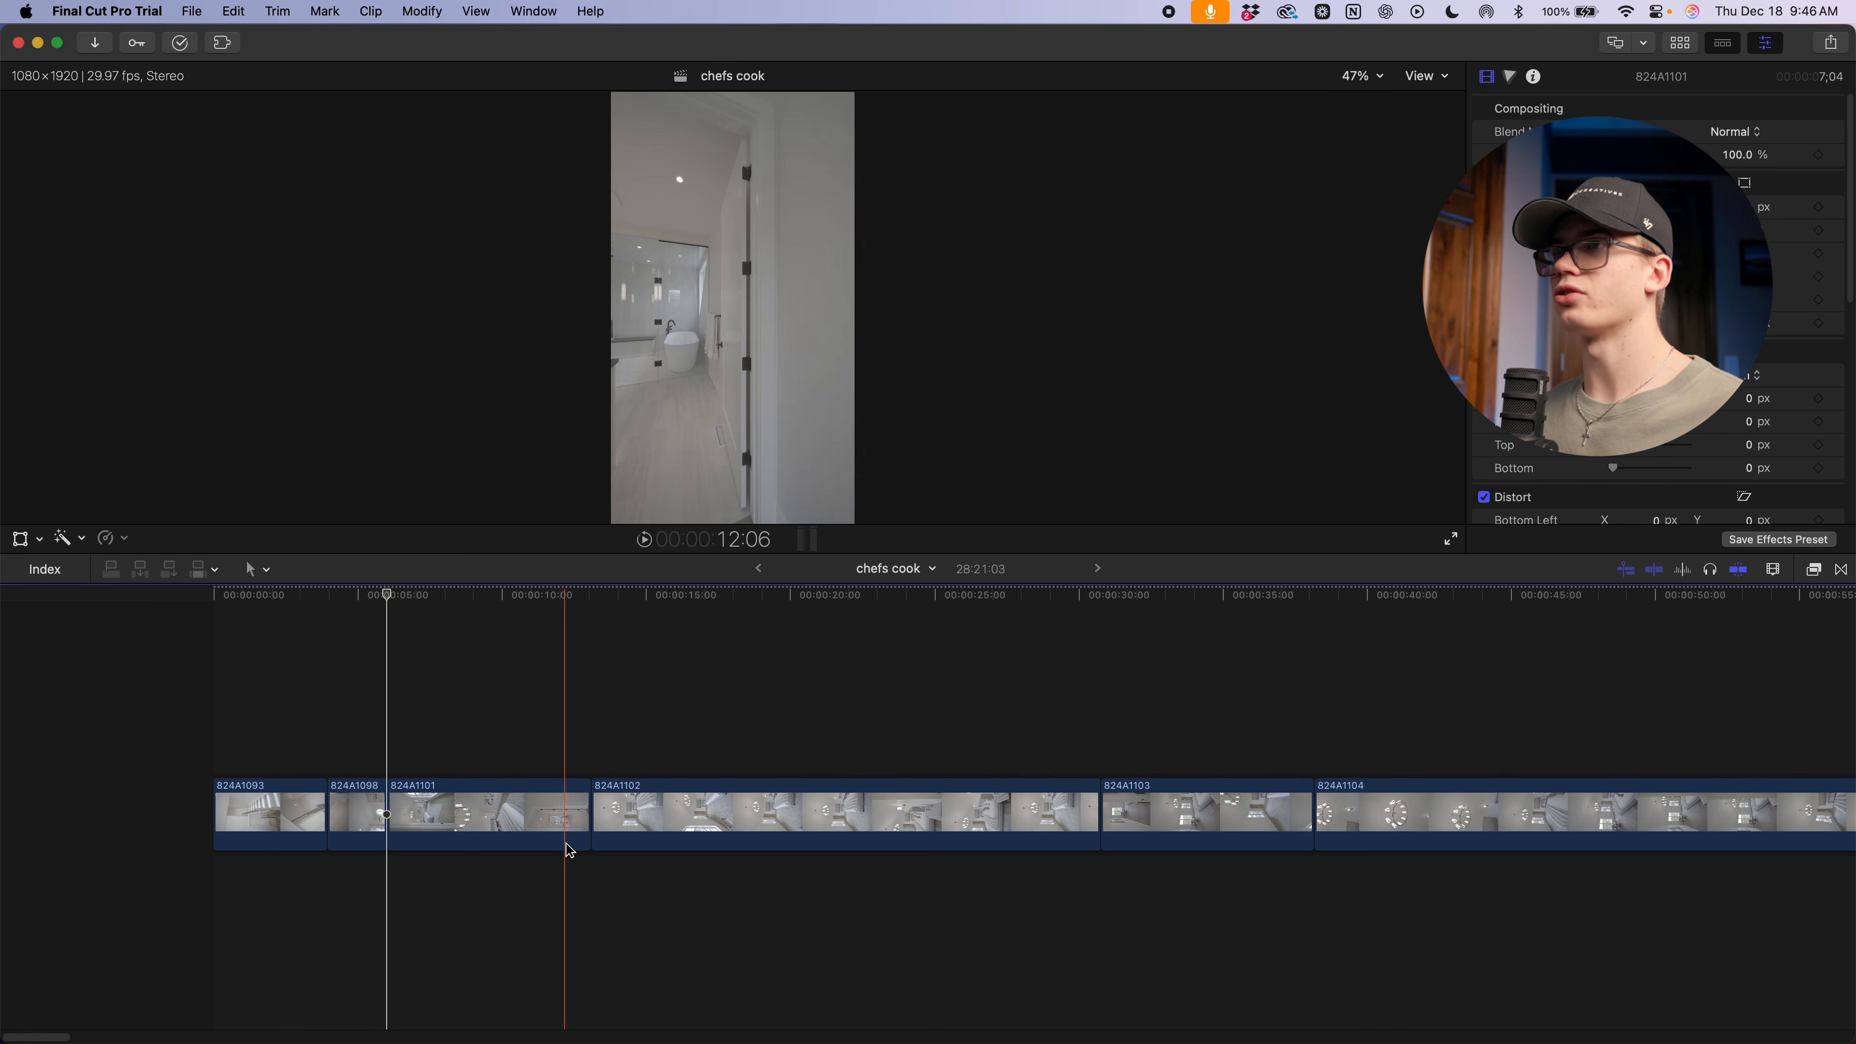
pyautogui.hotkey('alt', ']')
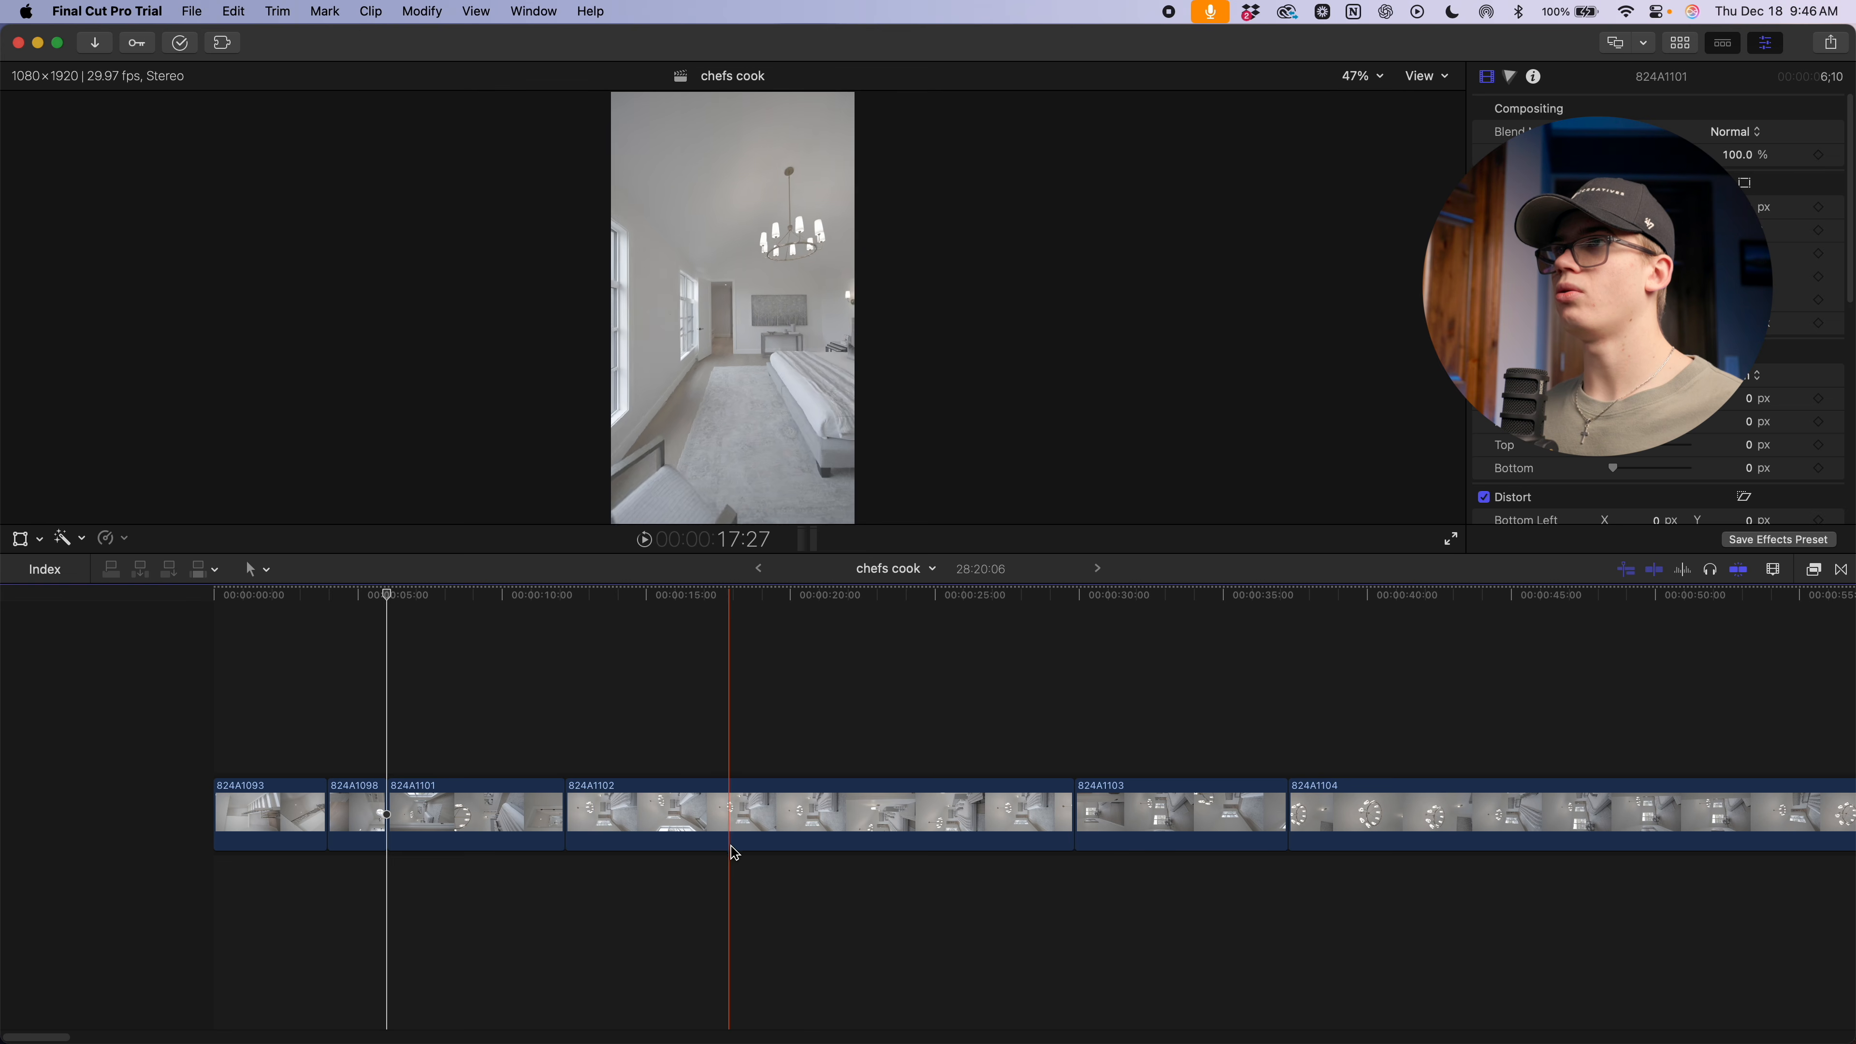
# Trim about 13.8 seconds off the start and 1.2 seconds off the end of clip 824A1102
pyautogui.hotkey('alt', '[')
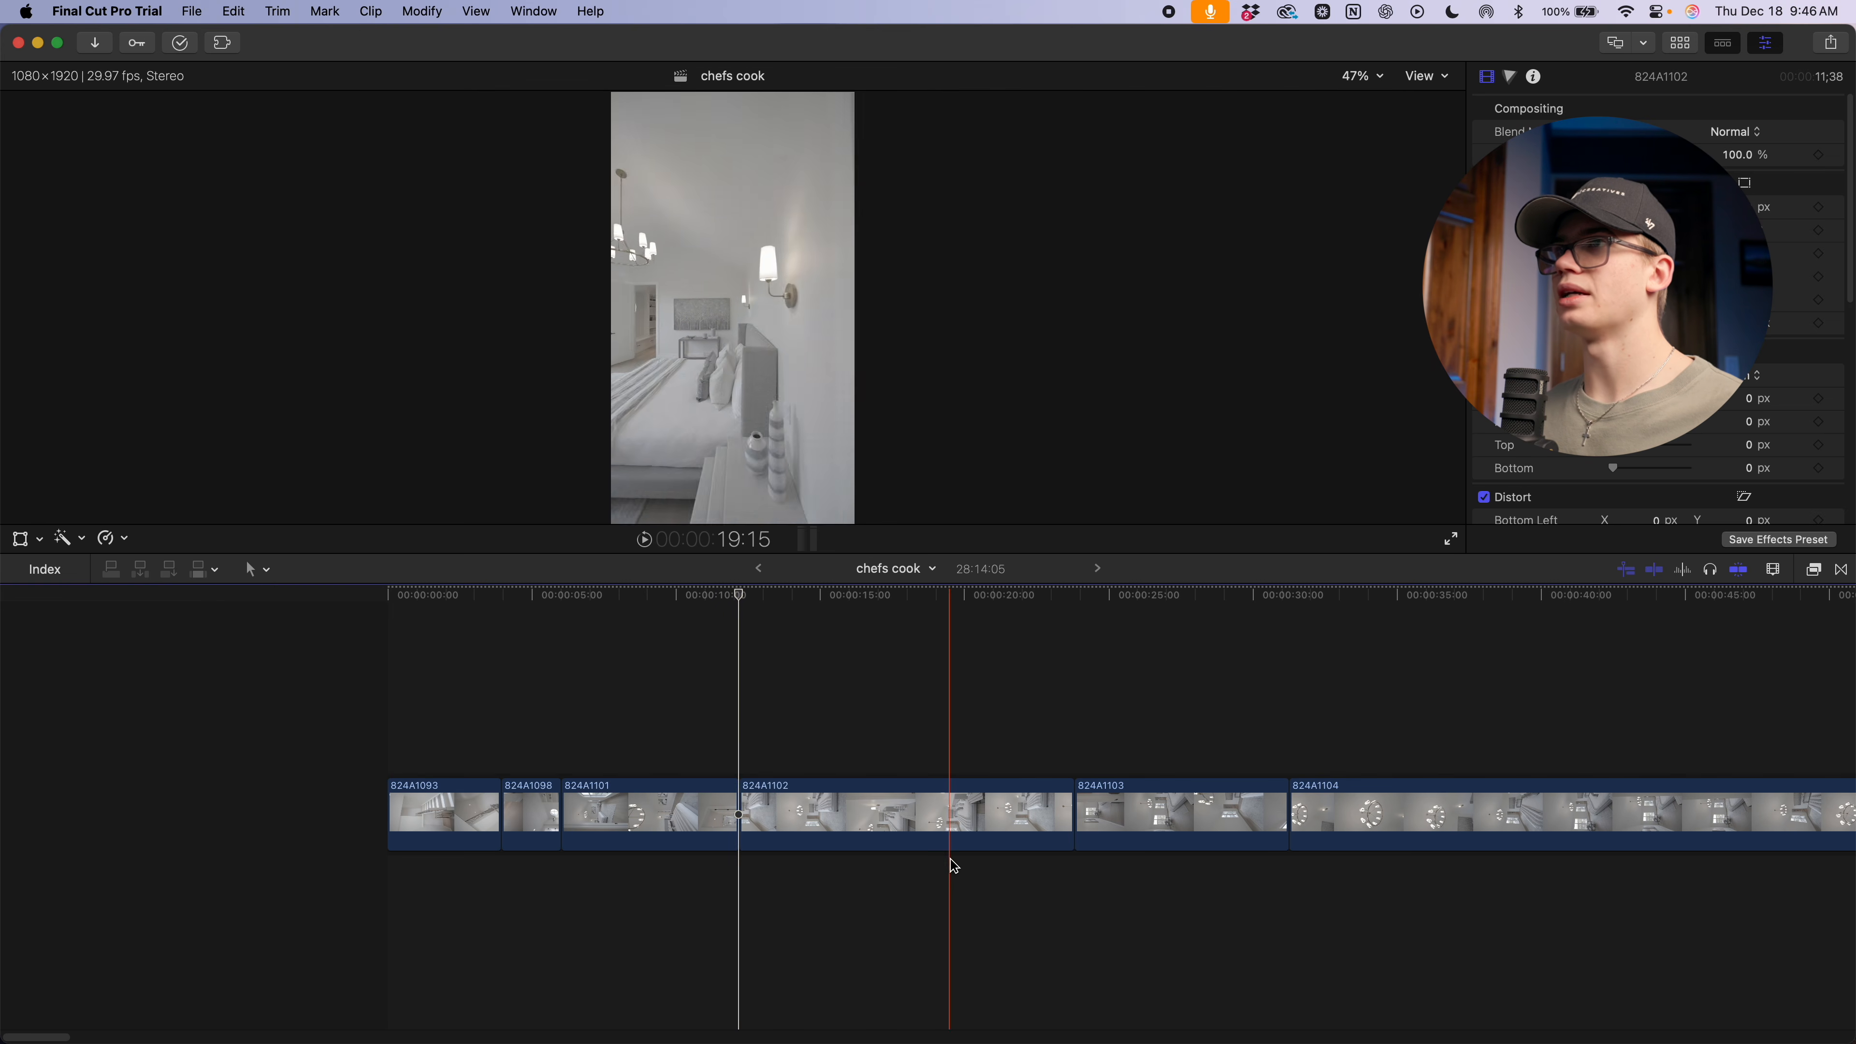
pyautogui.hotkey('alt', '[')
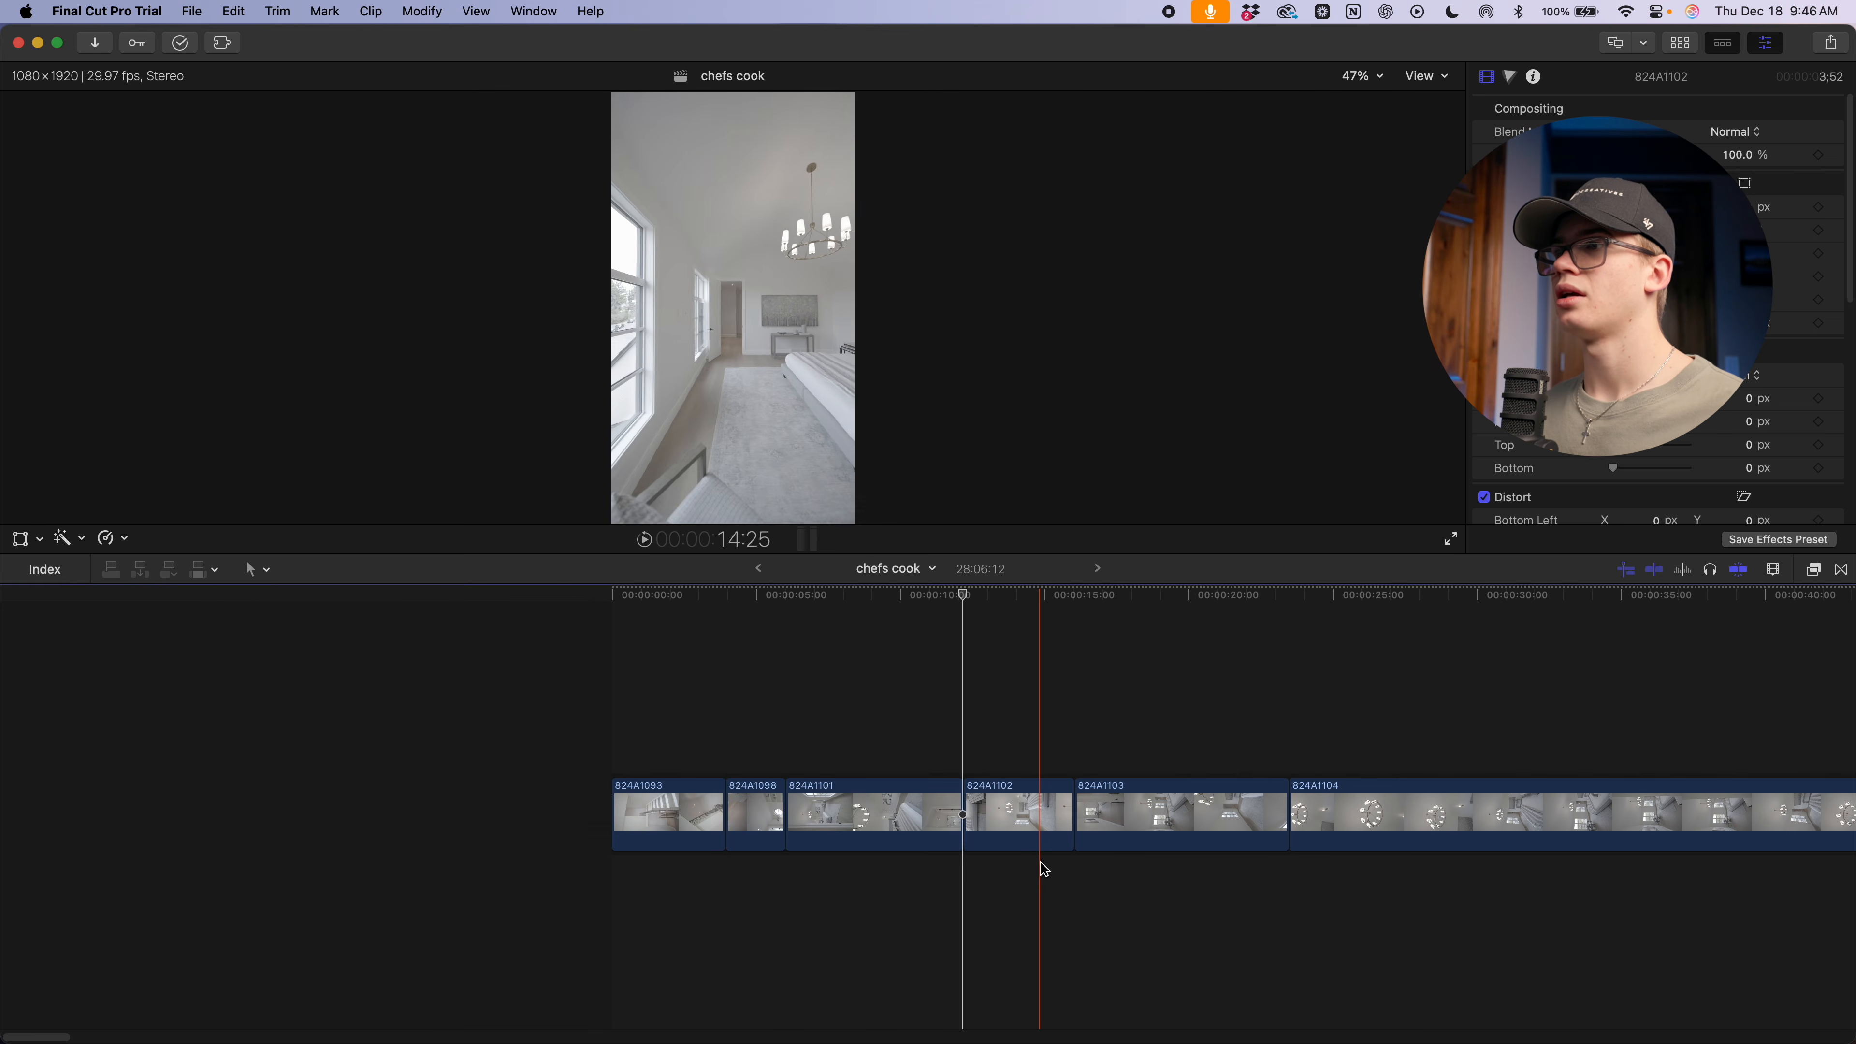
pyautogui.hotkey('alt', ']')
# Trim about 2 seconds off the start and 0.5 seconds off the end of clip 824A1103
pyautogui.hscroll(10, 1041, 869)
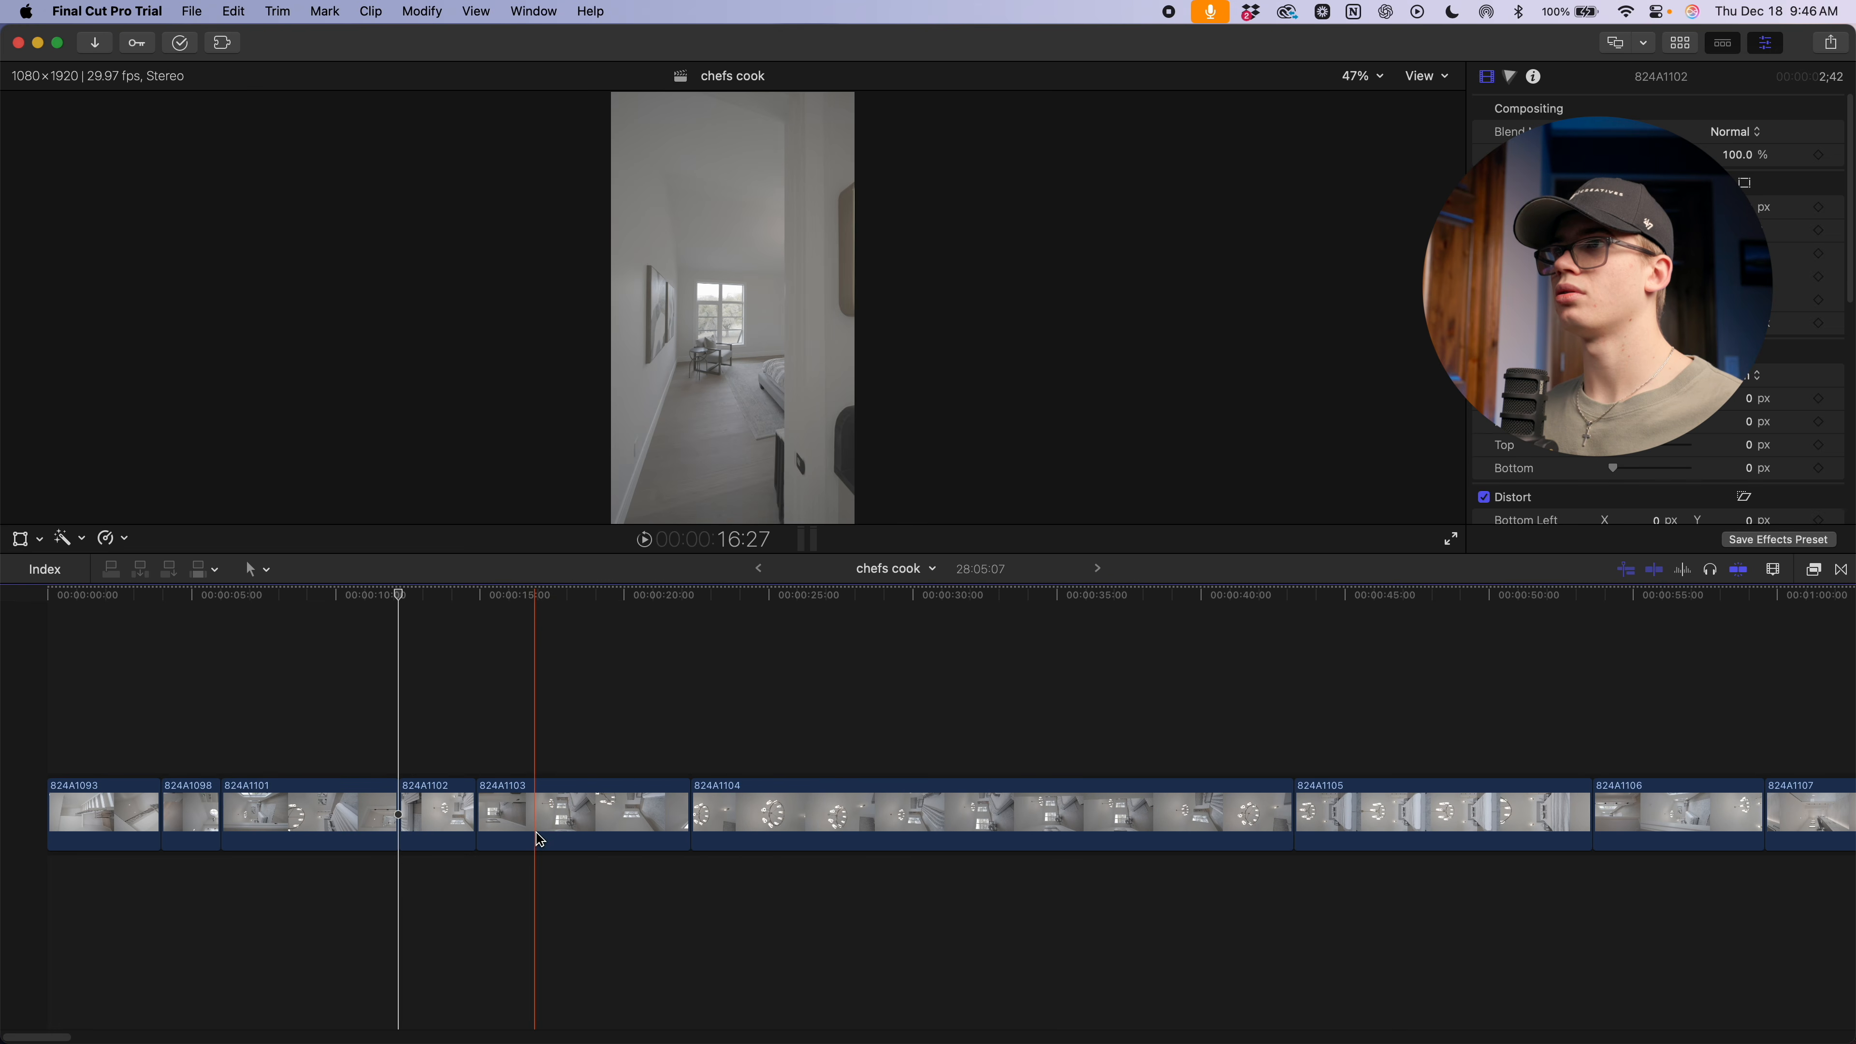
pyautogui.hotkey('alt', '[')
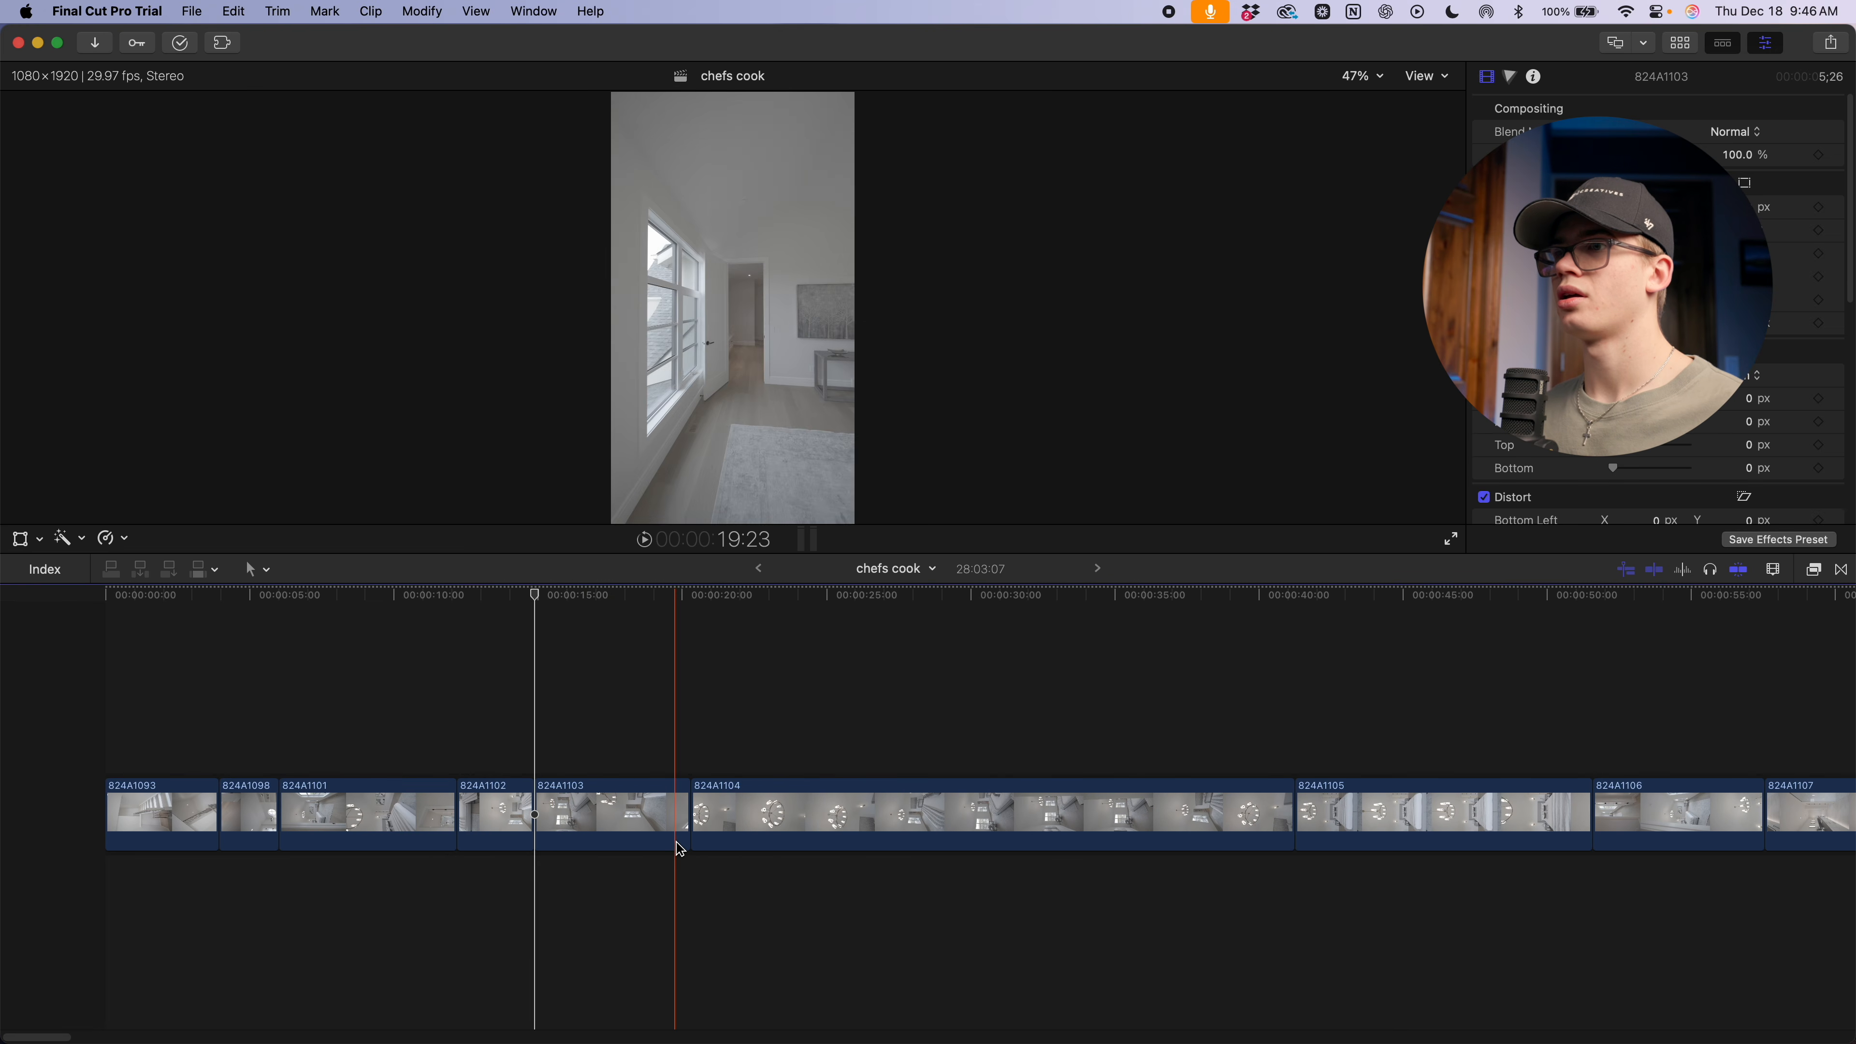
pyautogui.hotkey('alt', ']')
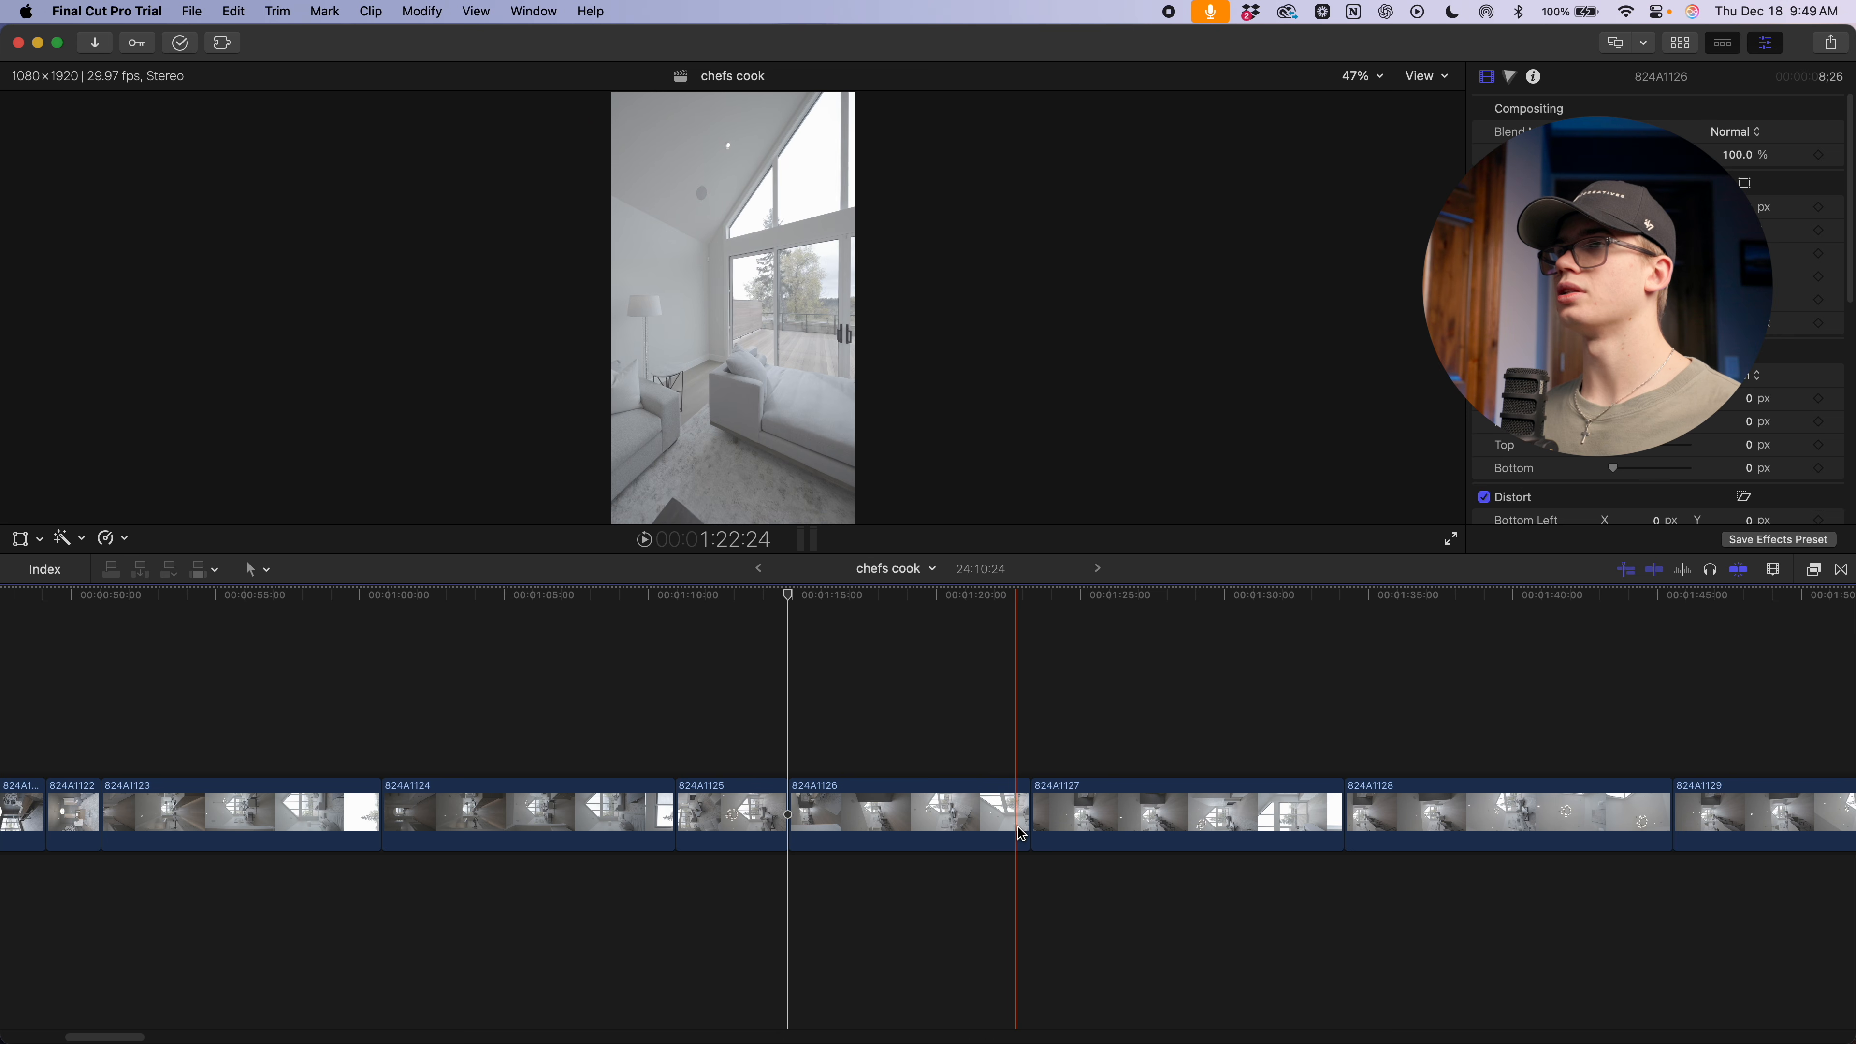
# Trim about 0.9 seconds off the end of clip 824A1126, and trim both ends of clip 824A1127 down to about 5 seconds
pyautogui.hotkey('alt', ']')
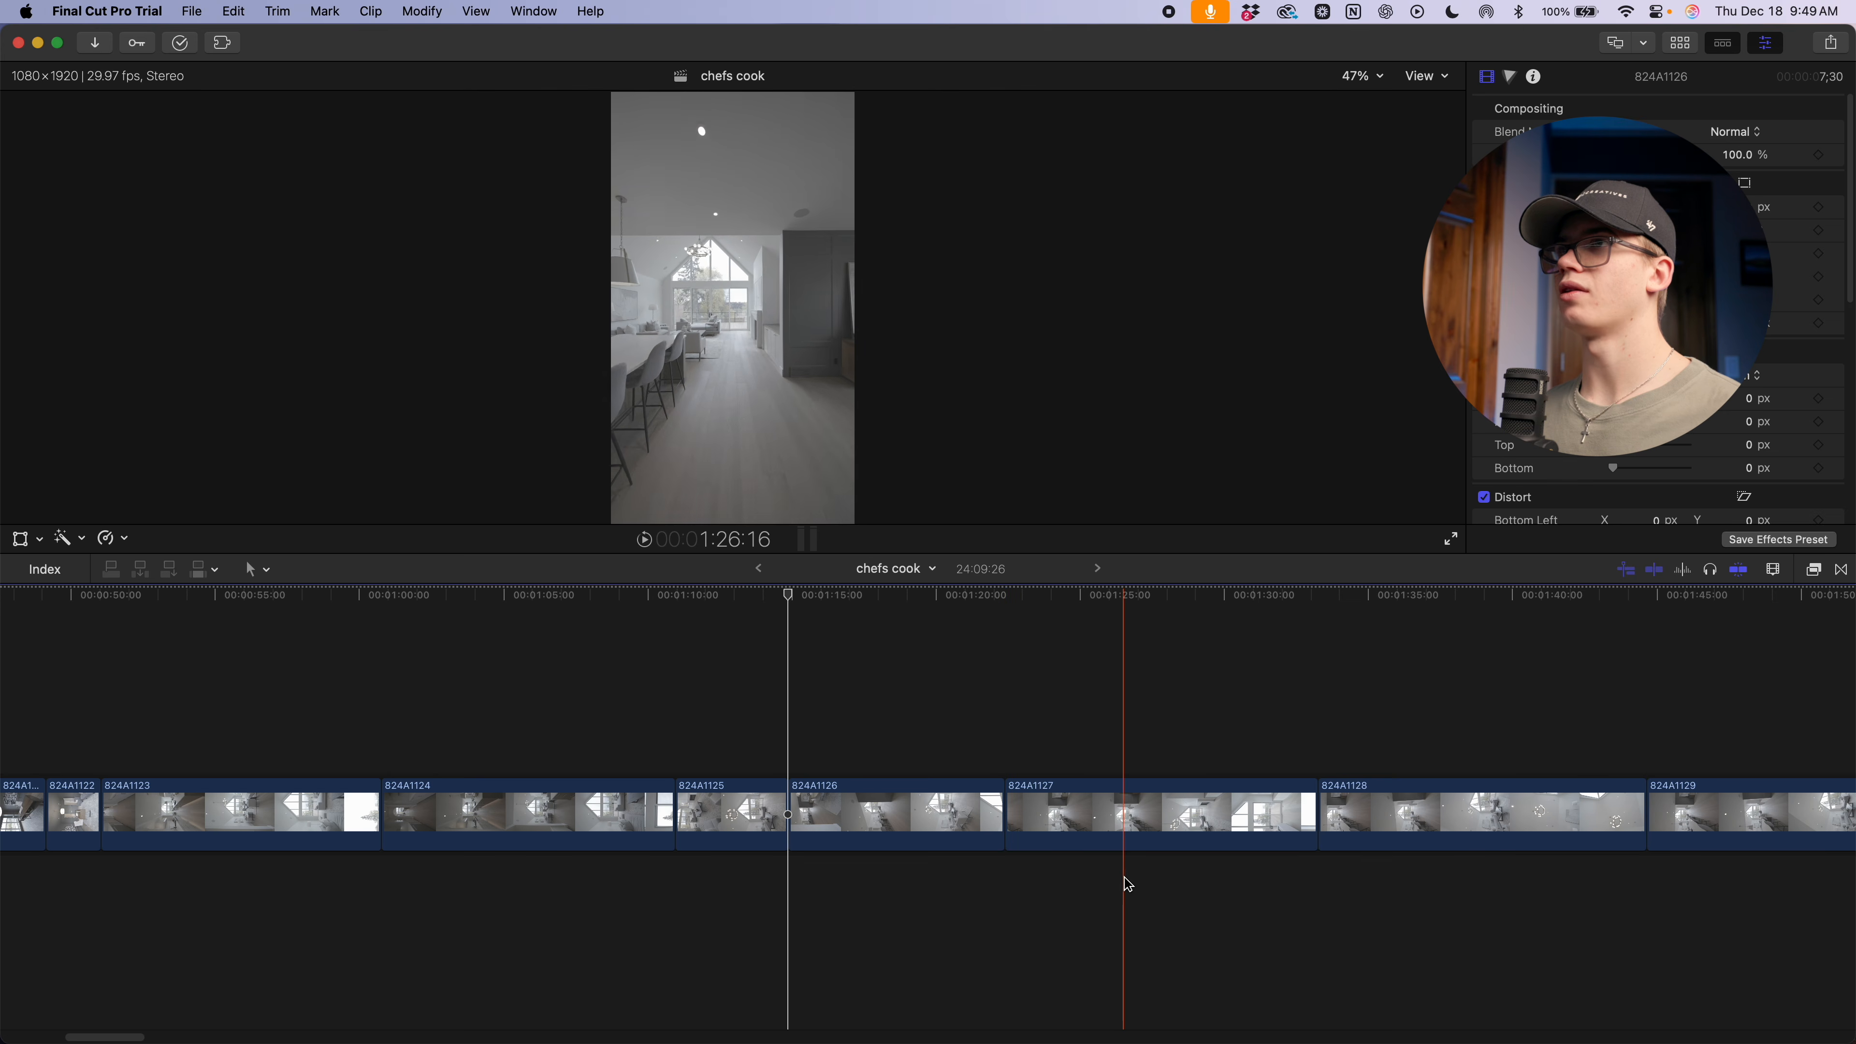
pyautogui.hotkey('alt', '[')
pyautogui.hotkey('alt', ']')
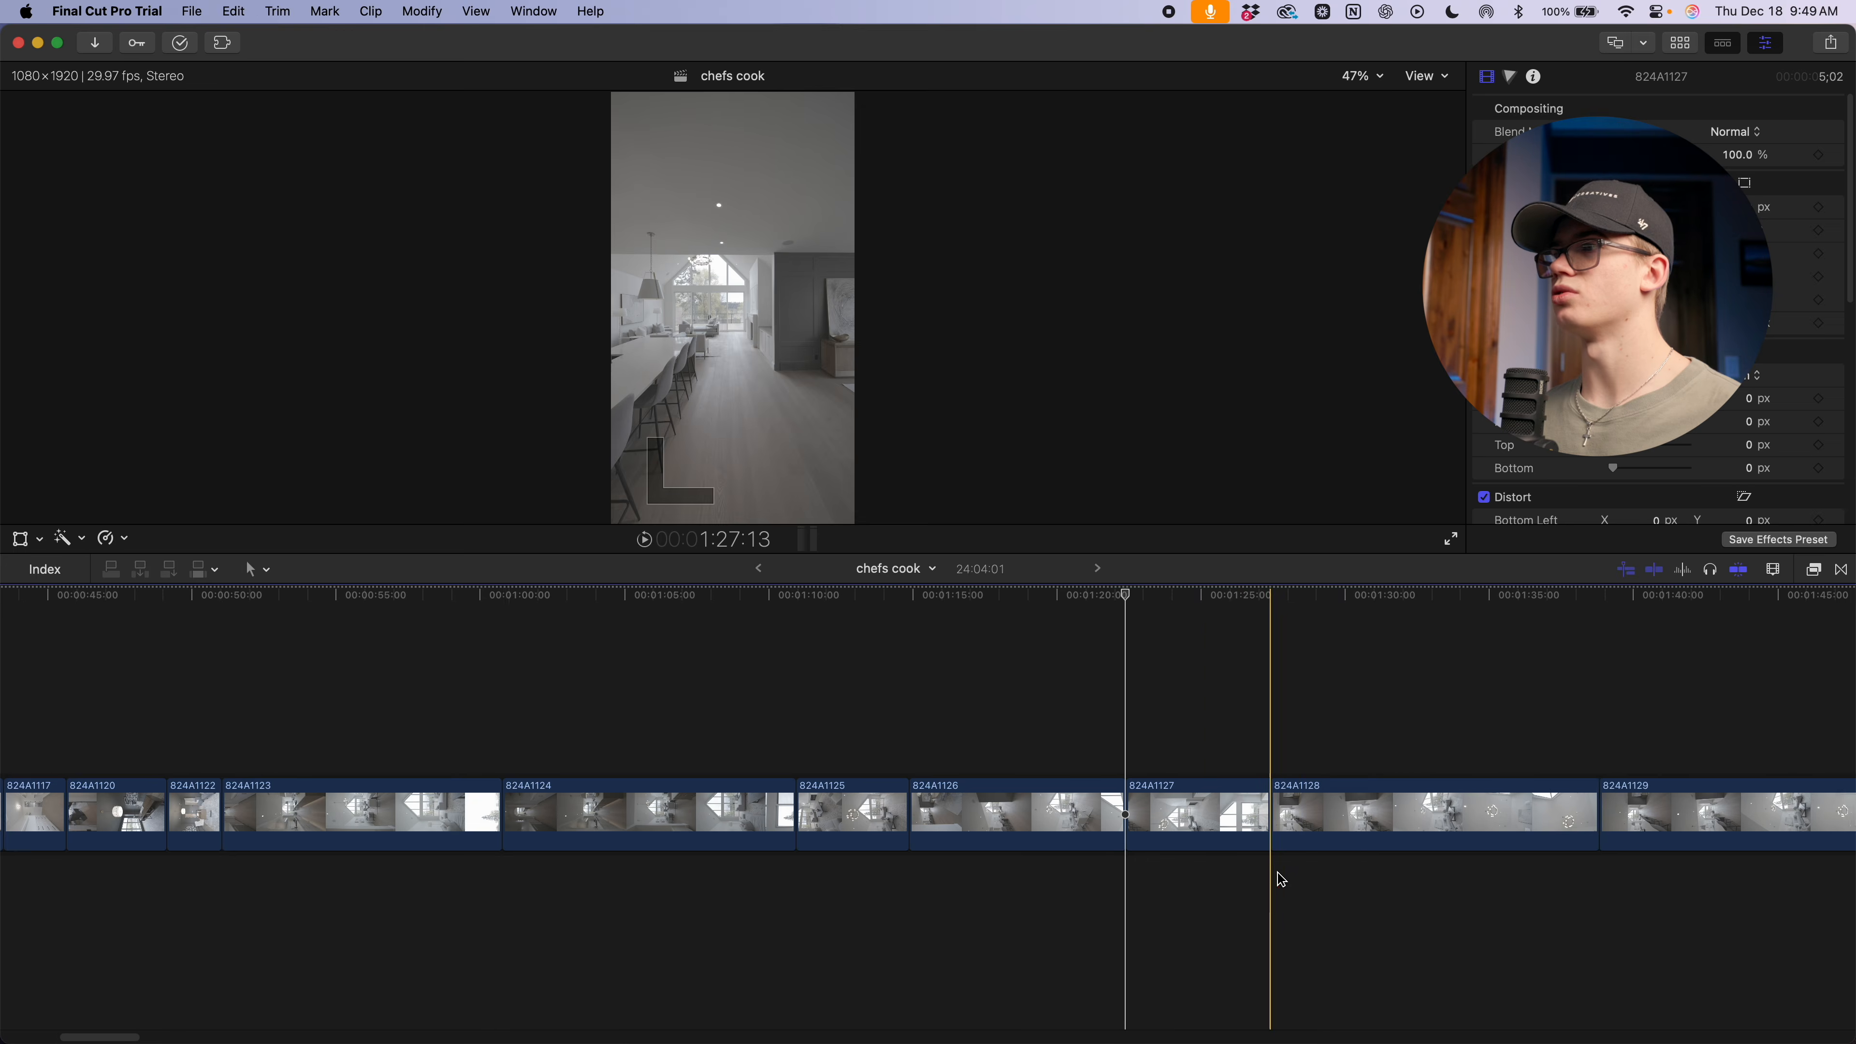
# Trim about 3.5 seconds off the start and 1.6 seconds off the end of clip 824A1162, and trim the start of clip 824A1163
pyautogui.hscroll(7, 1242, 875)
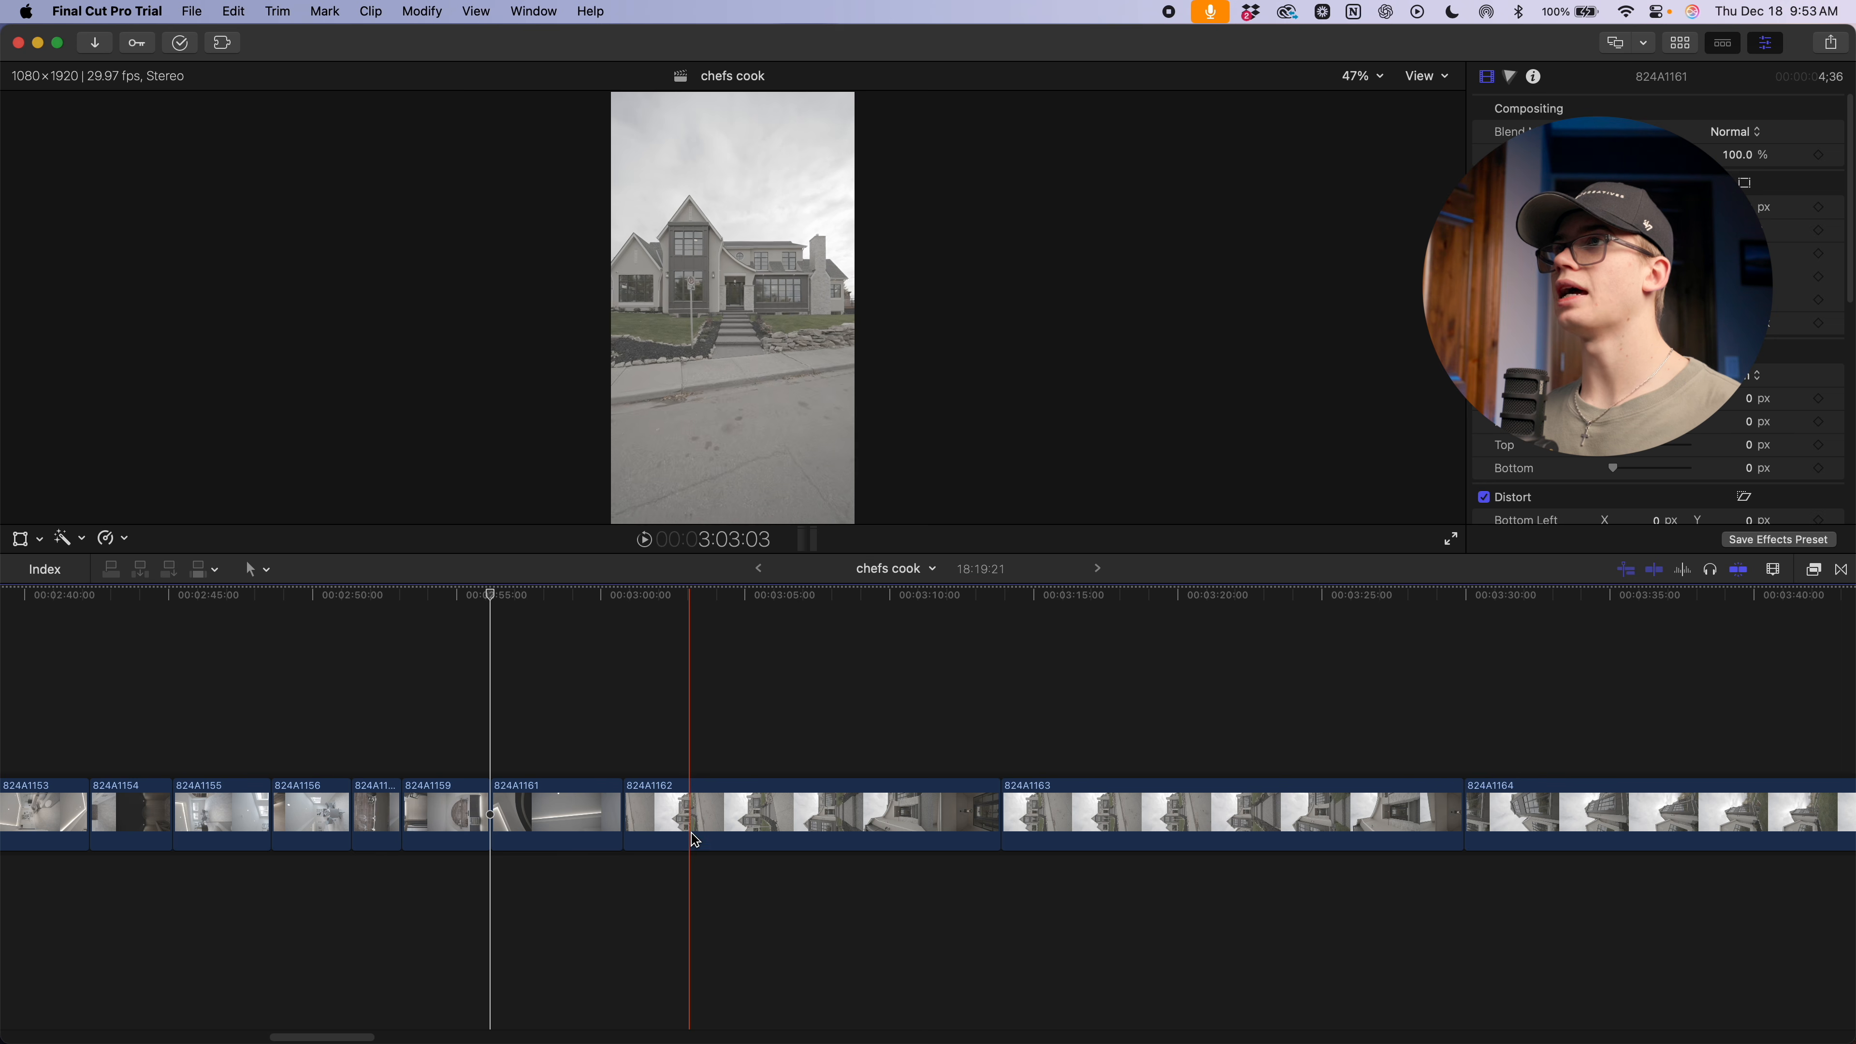
pyautogui.hotkey('alt', '[')
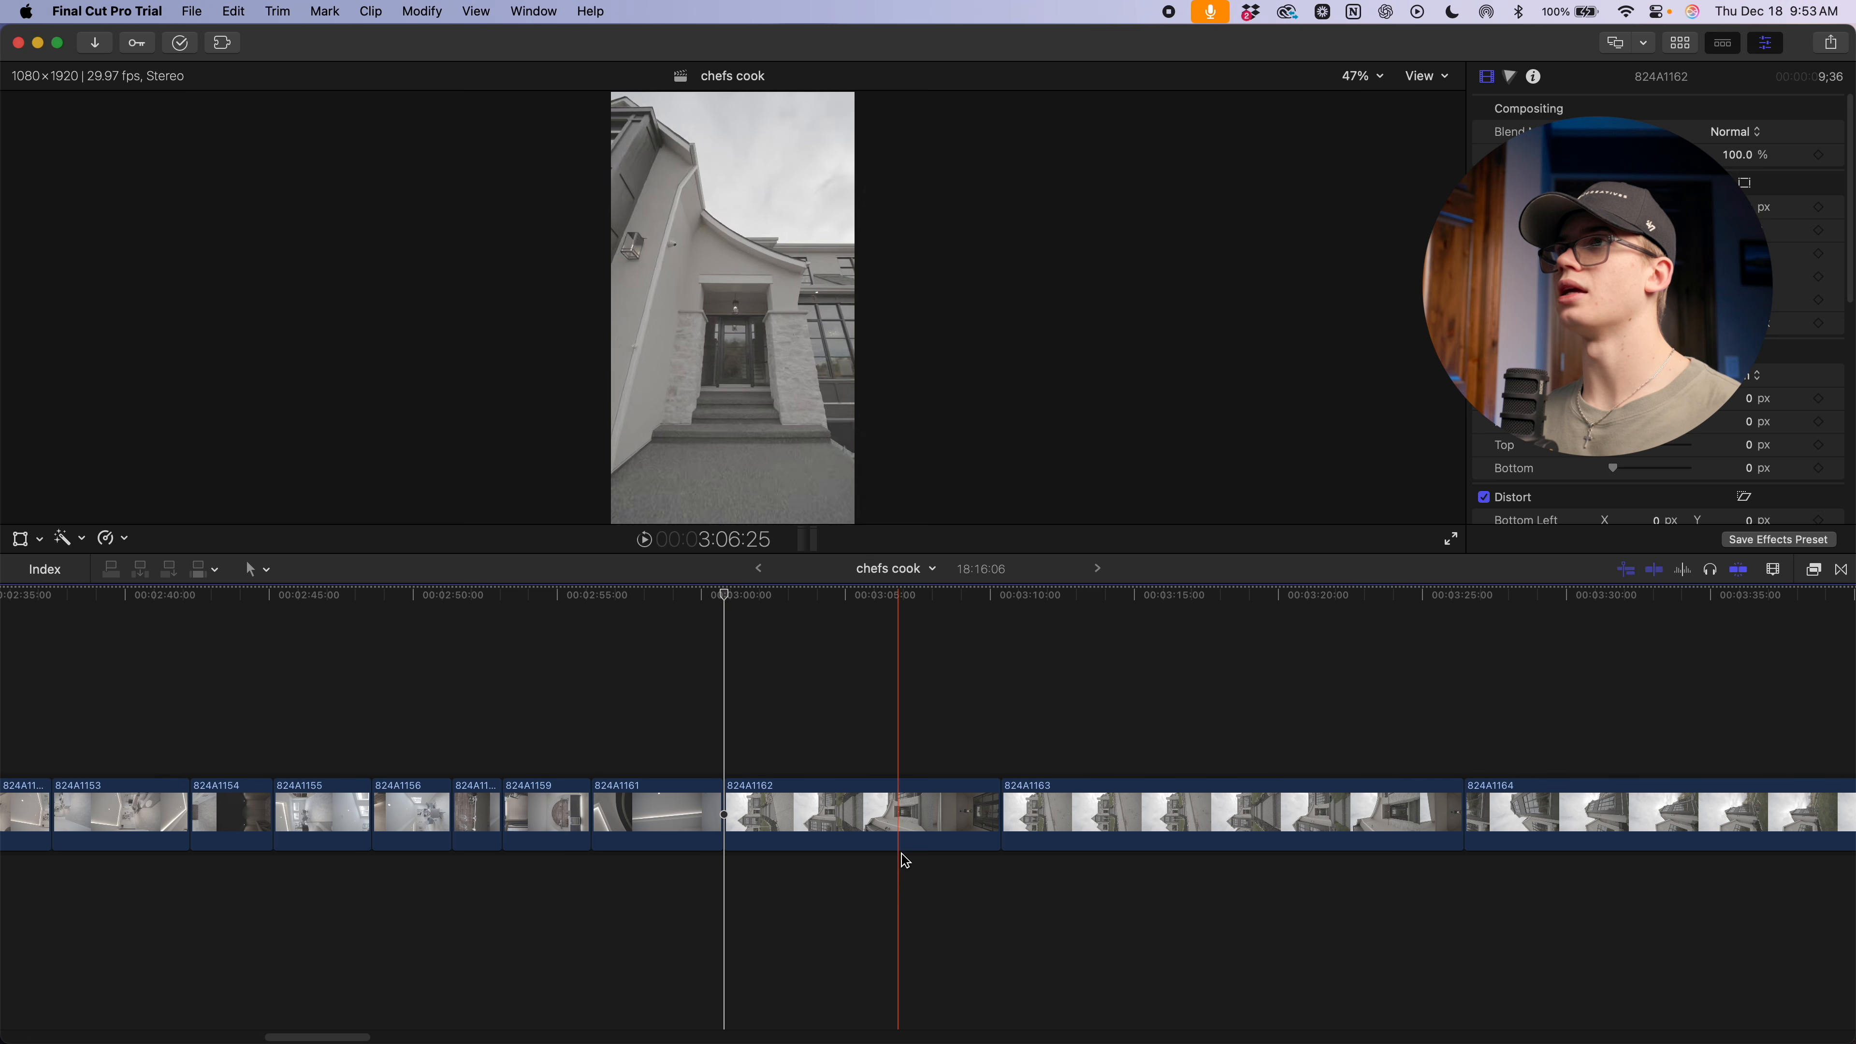
pyautogui.hotkey('alt', ']')
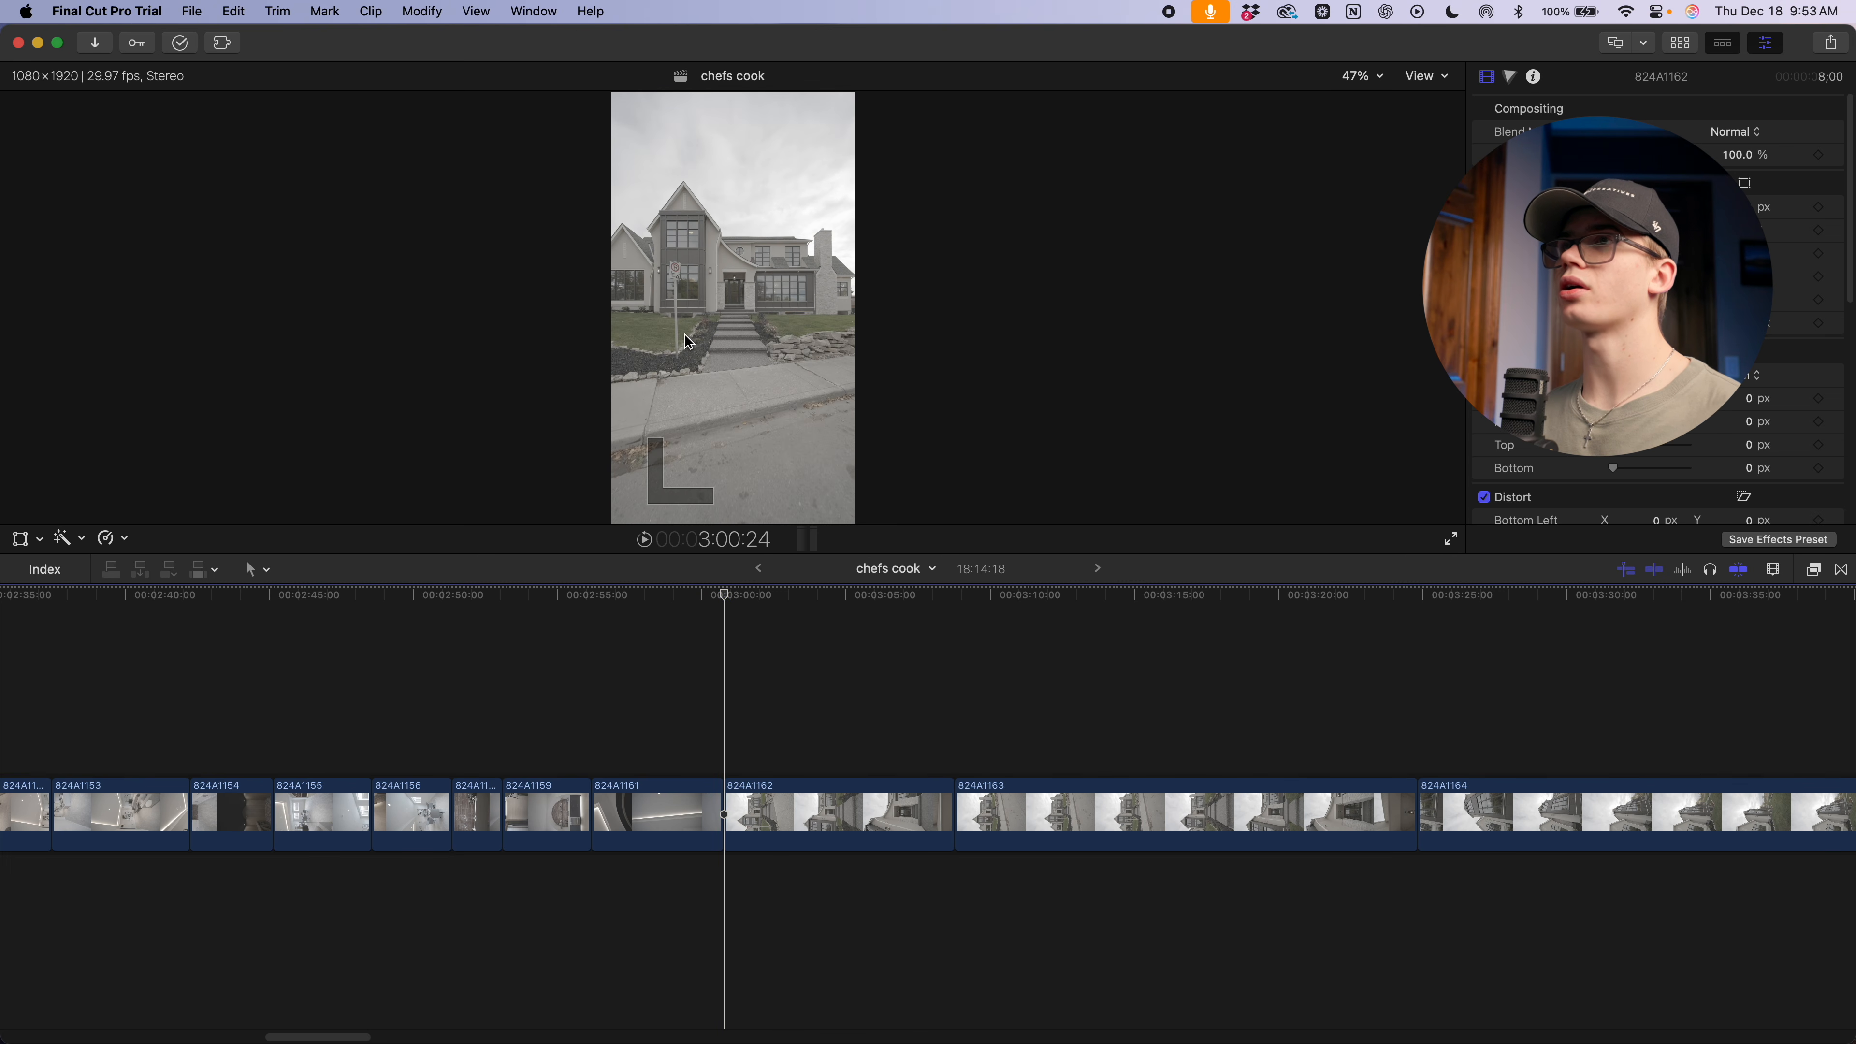
pyautogui.hscroll(10, 765, 692)
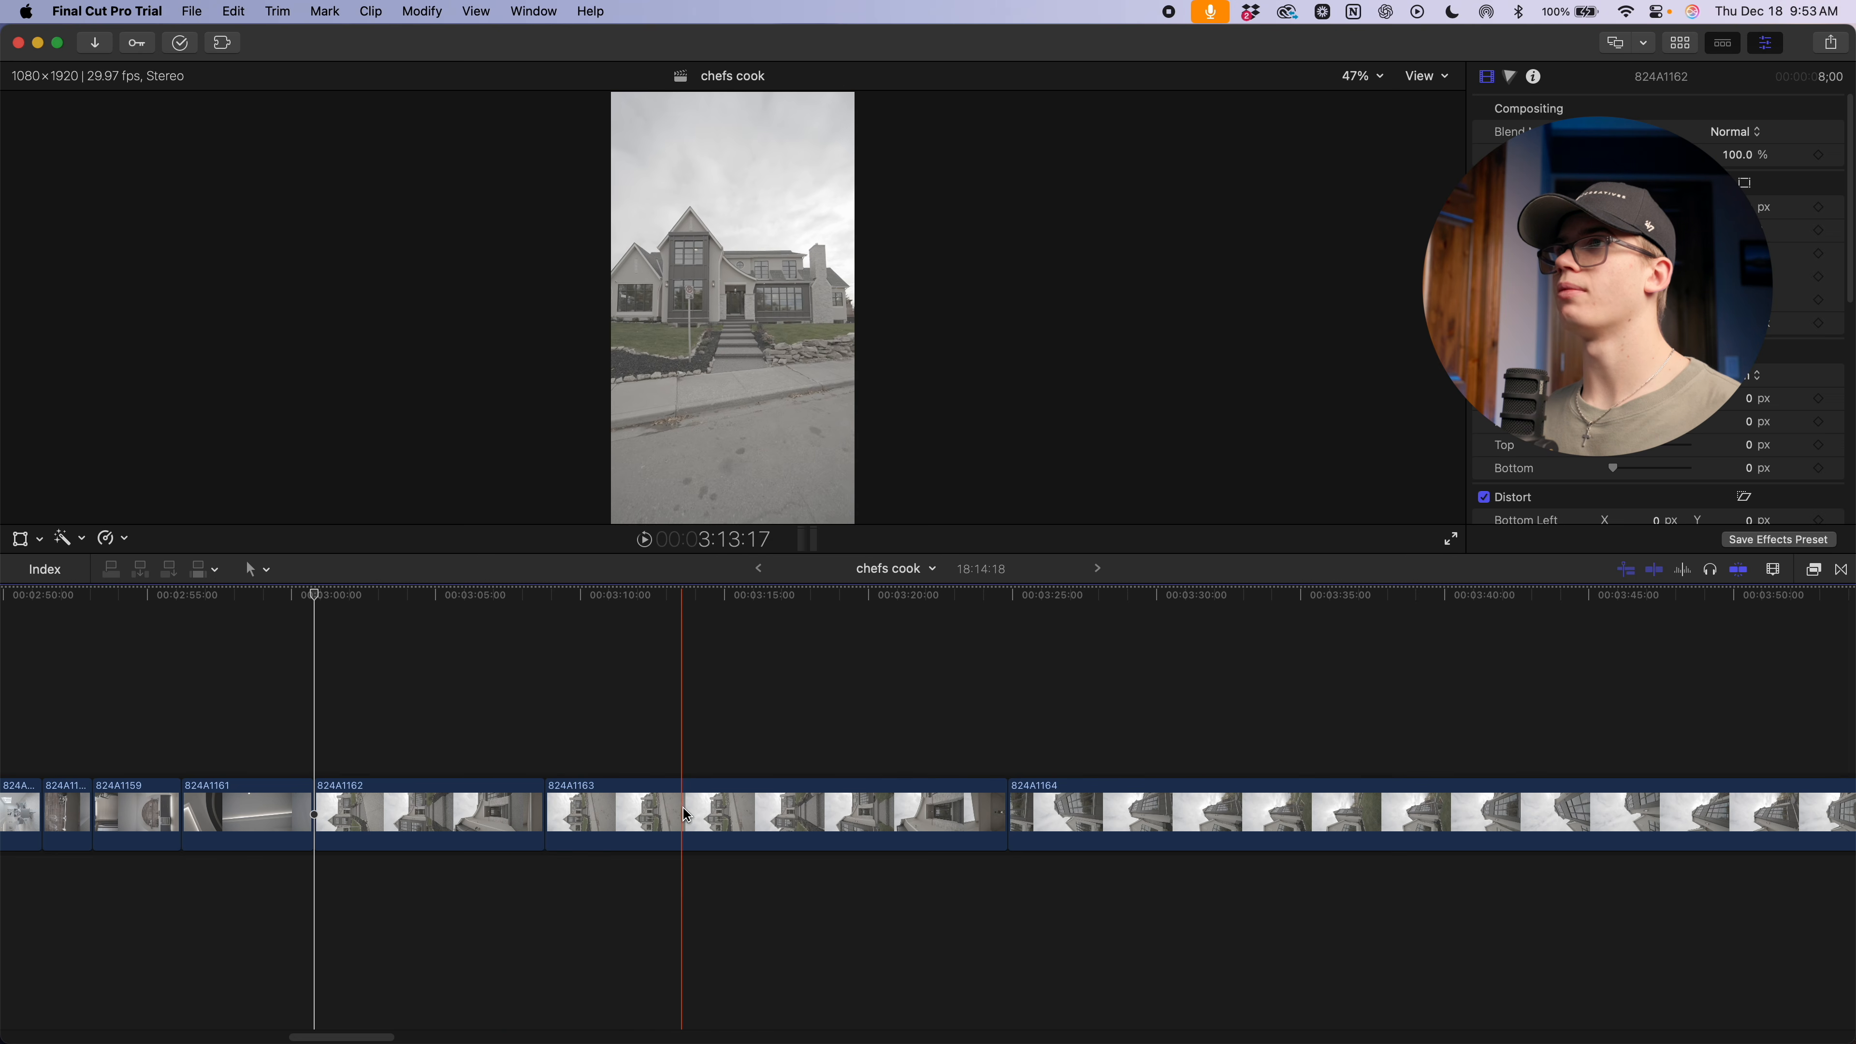
pyautogui.hotkey('alt', '[')
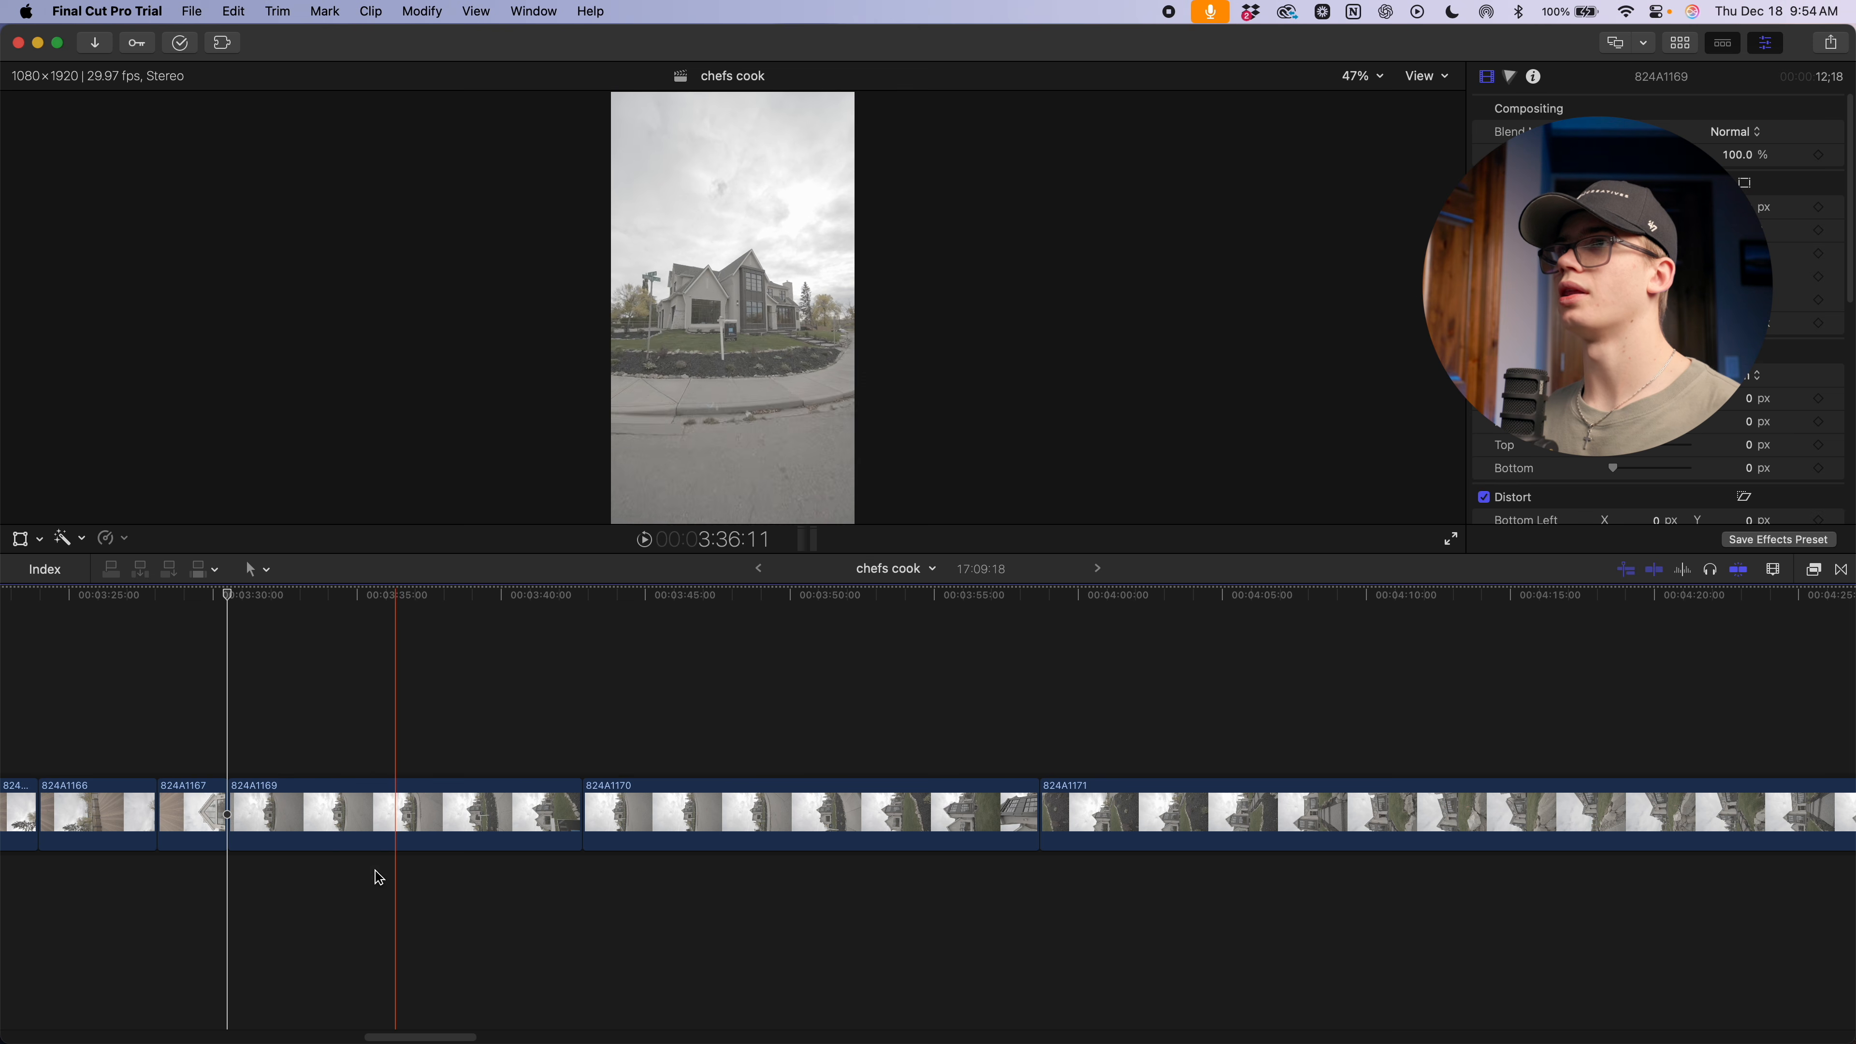
# Review the camera move toward the house in the second half of clip 824A1169
pyautogui.click(475, 606)
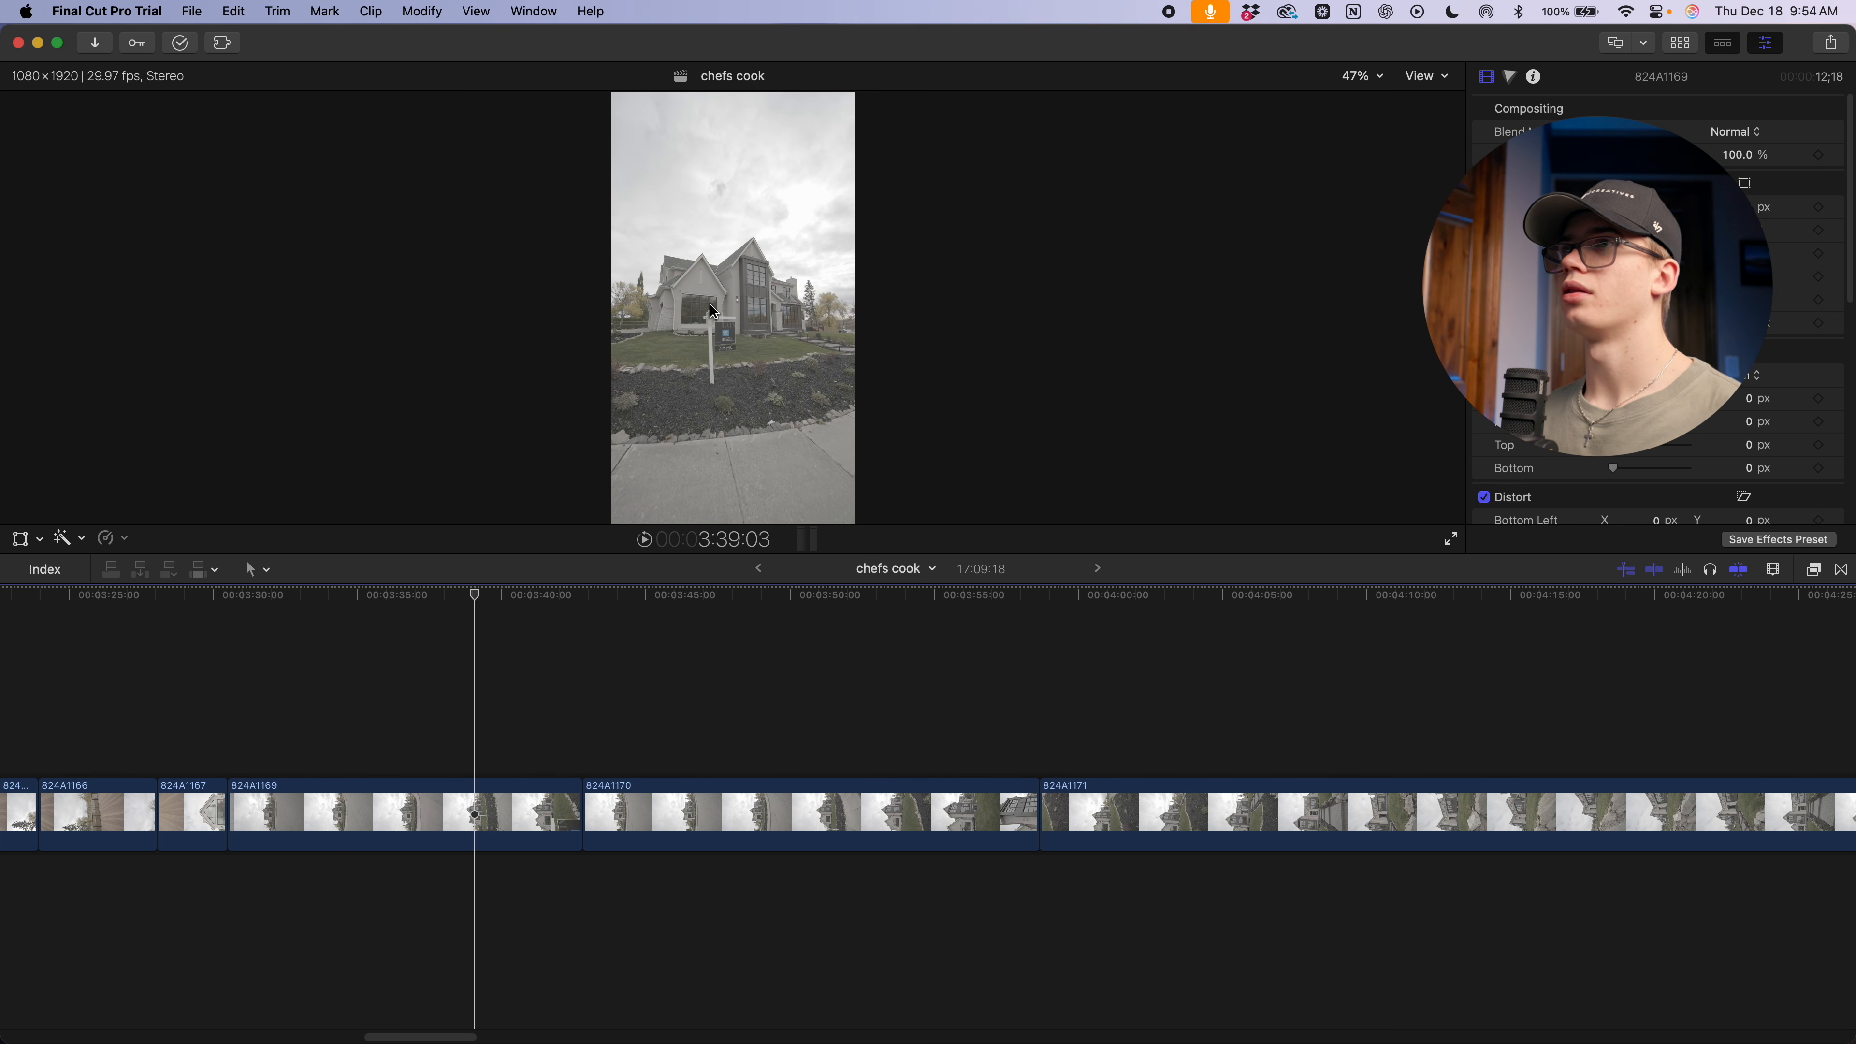
pyautogui.click(434, 603)
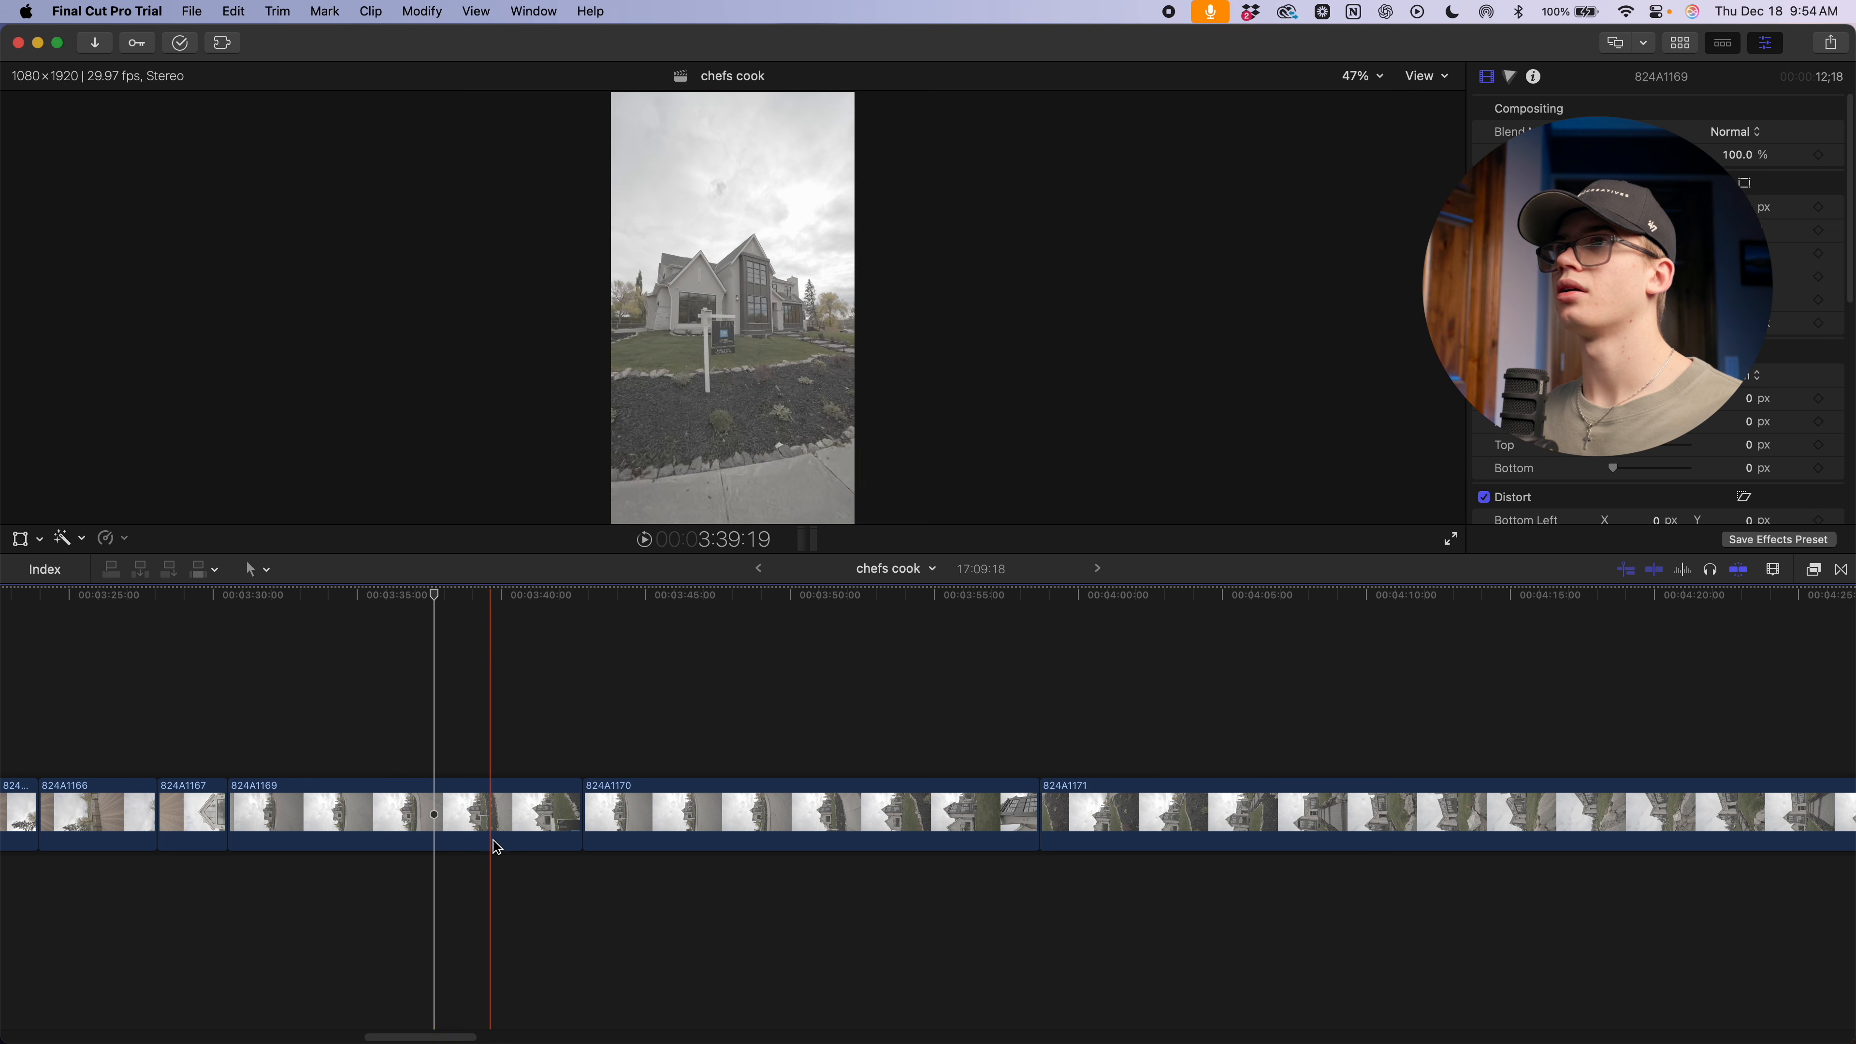
pyautogui.press('l')
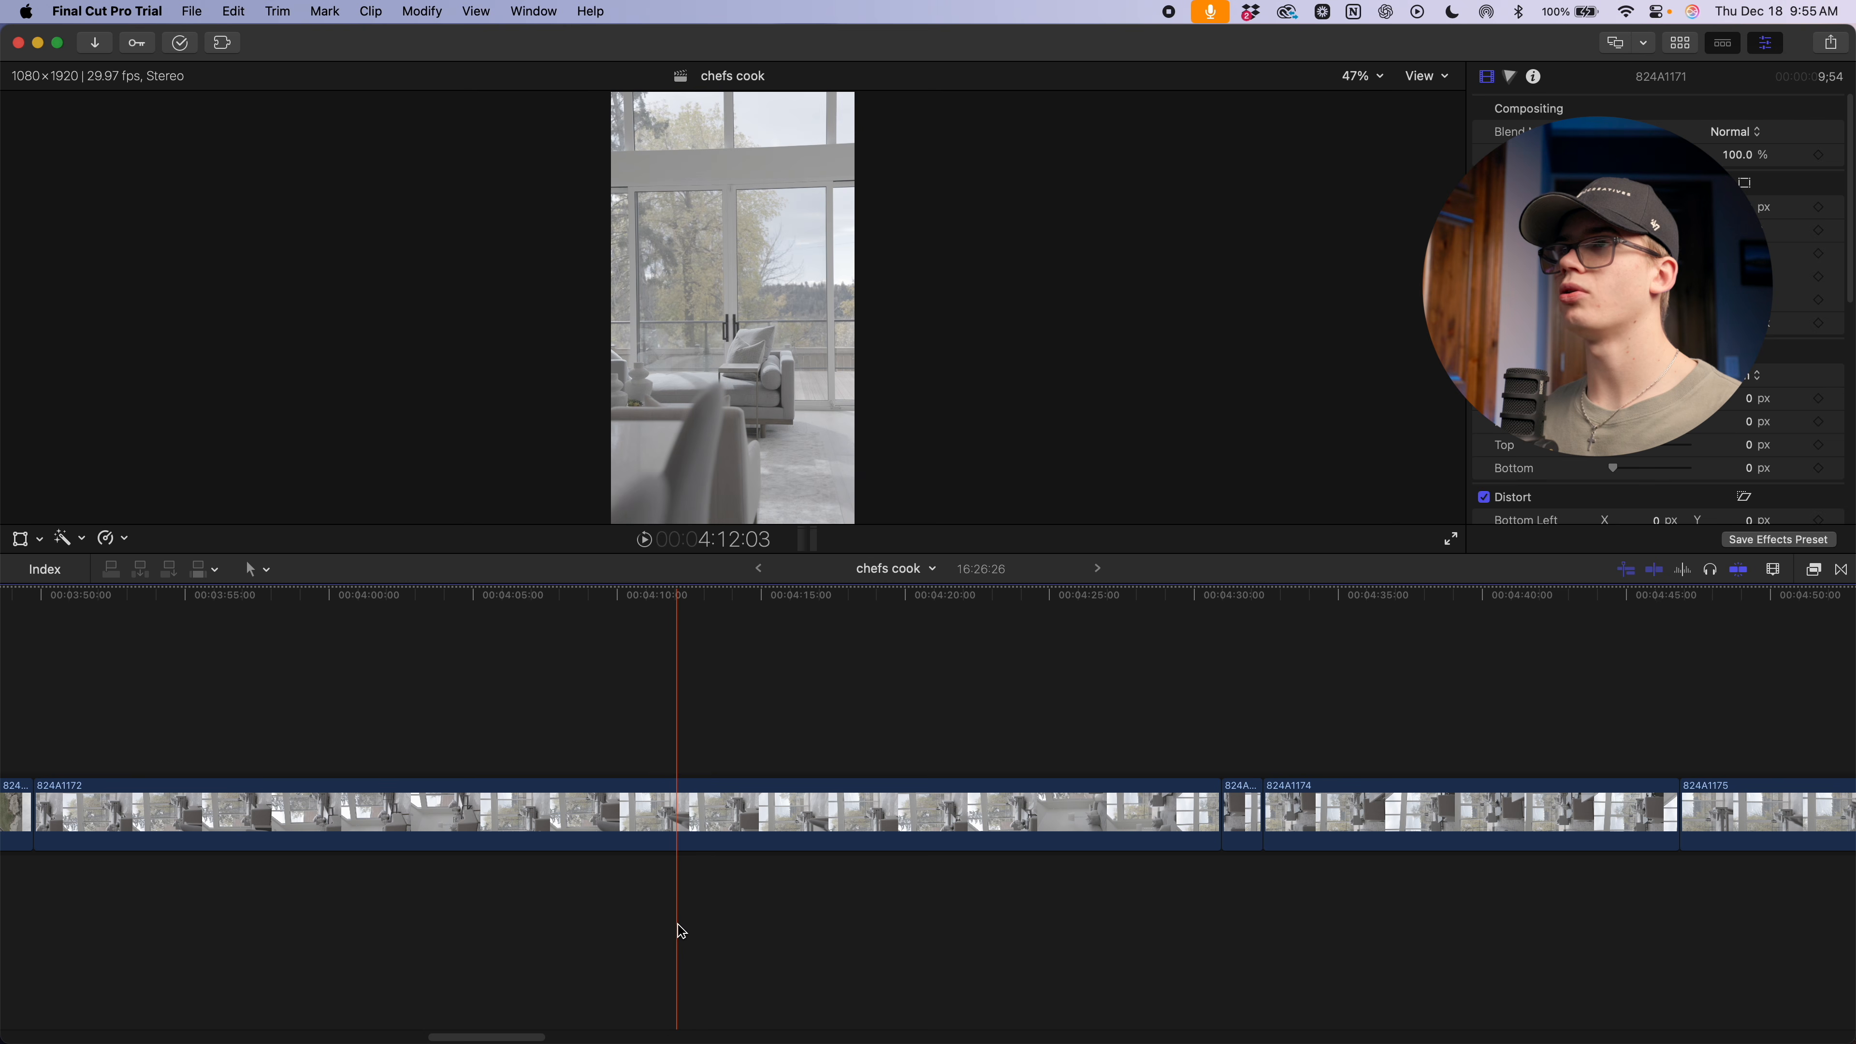
# Trim the start of clip 824A1172, and trim about 0.6 seconds off the end and 10.9 seconds off the start of clip 824A1188
pyautogui.hotkey('alt', '[')
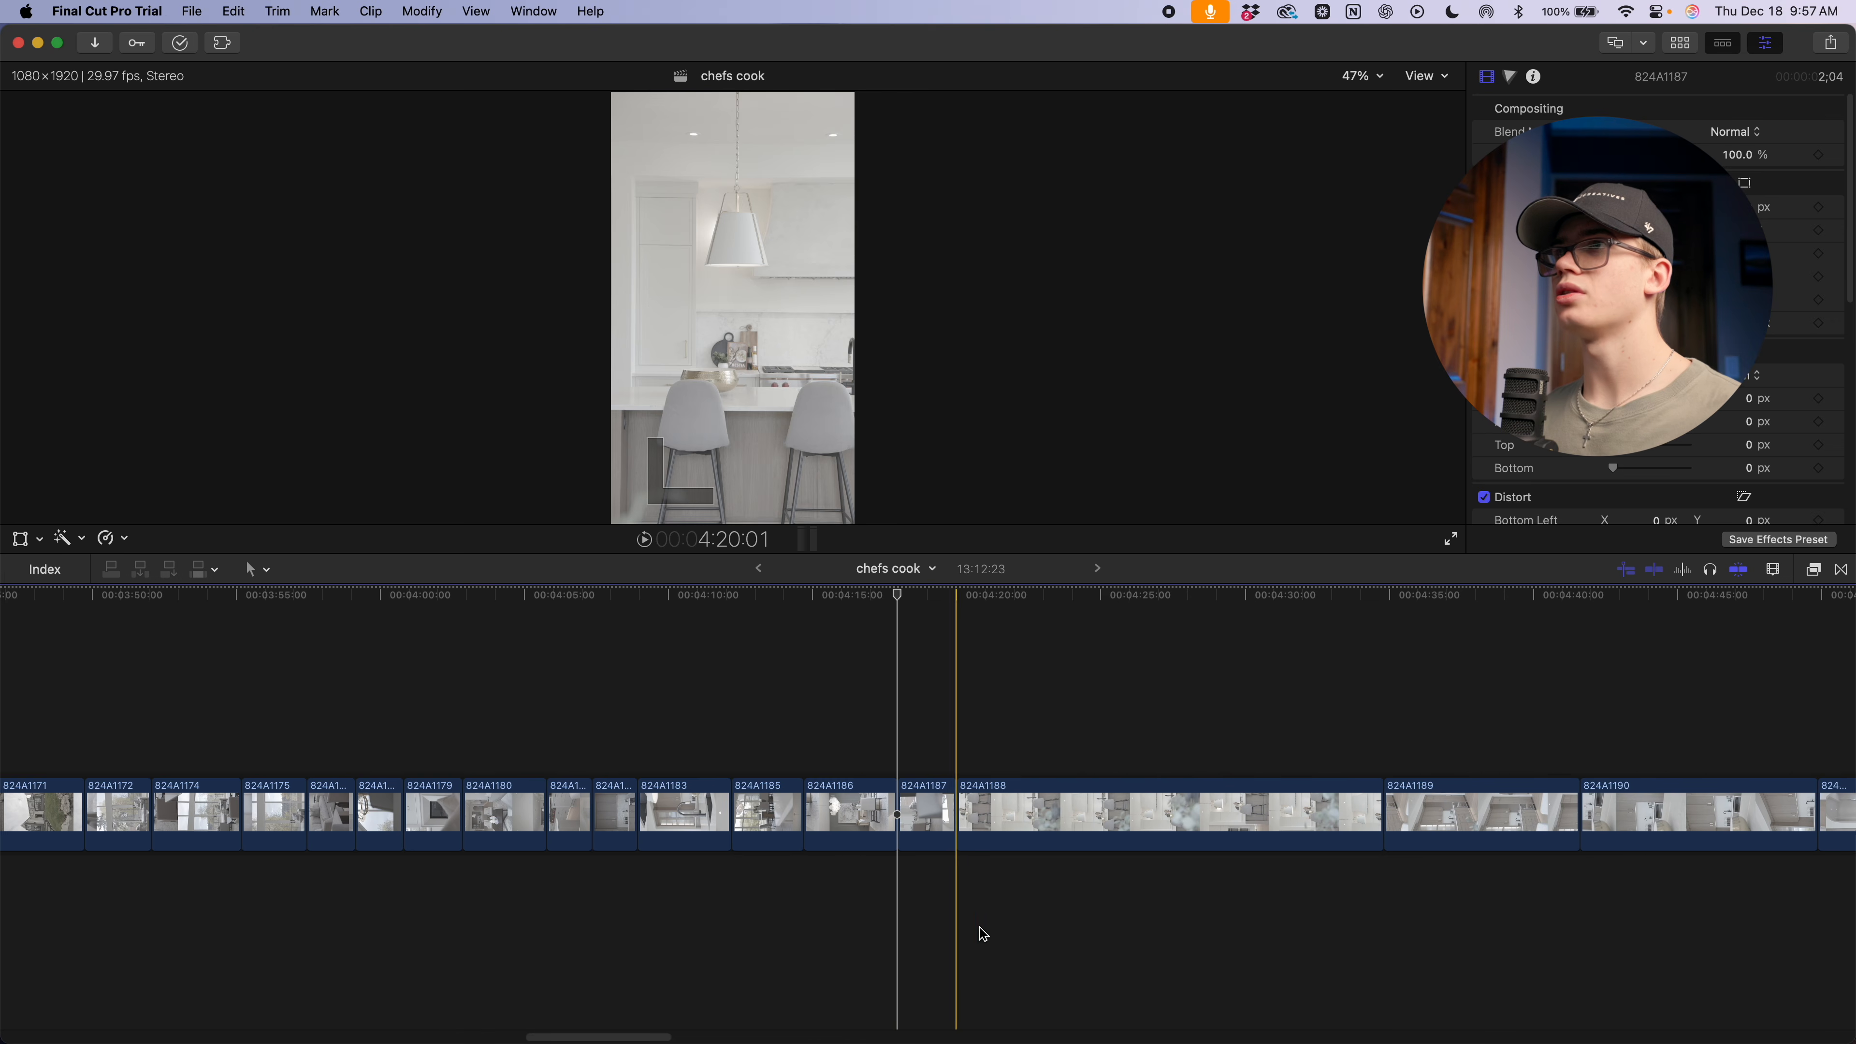
pyautogui.hscroll(2, 1015, 928)
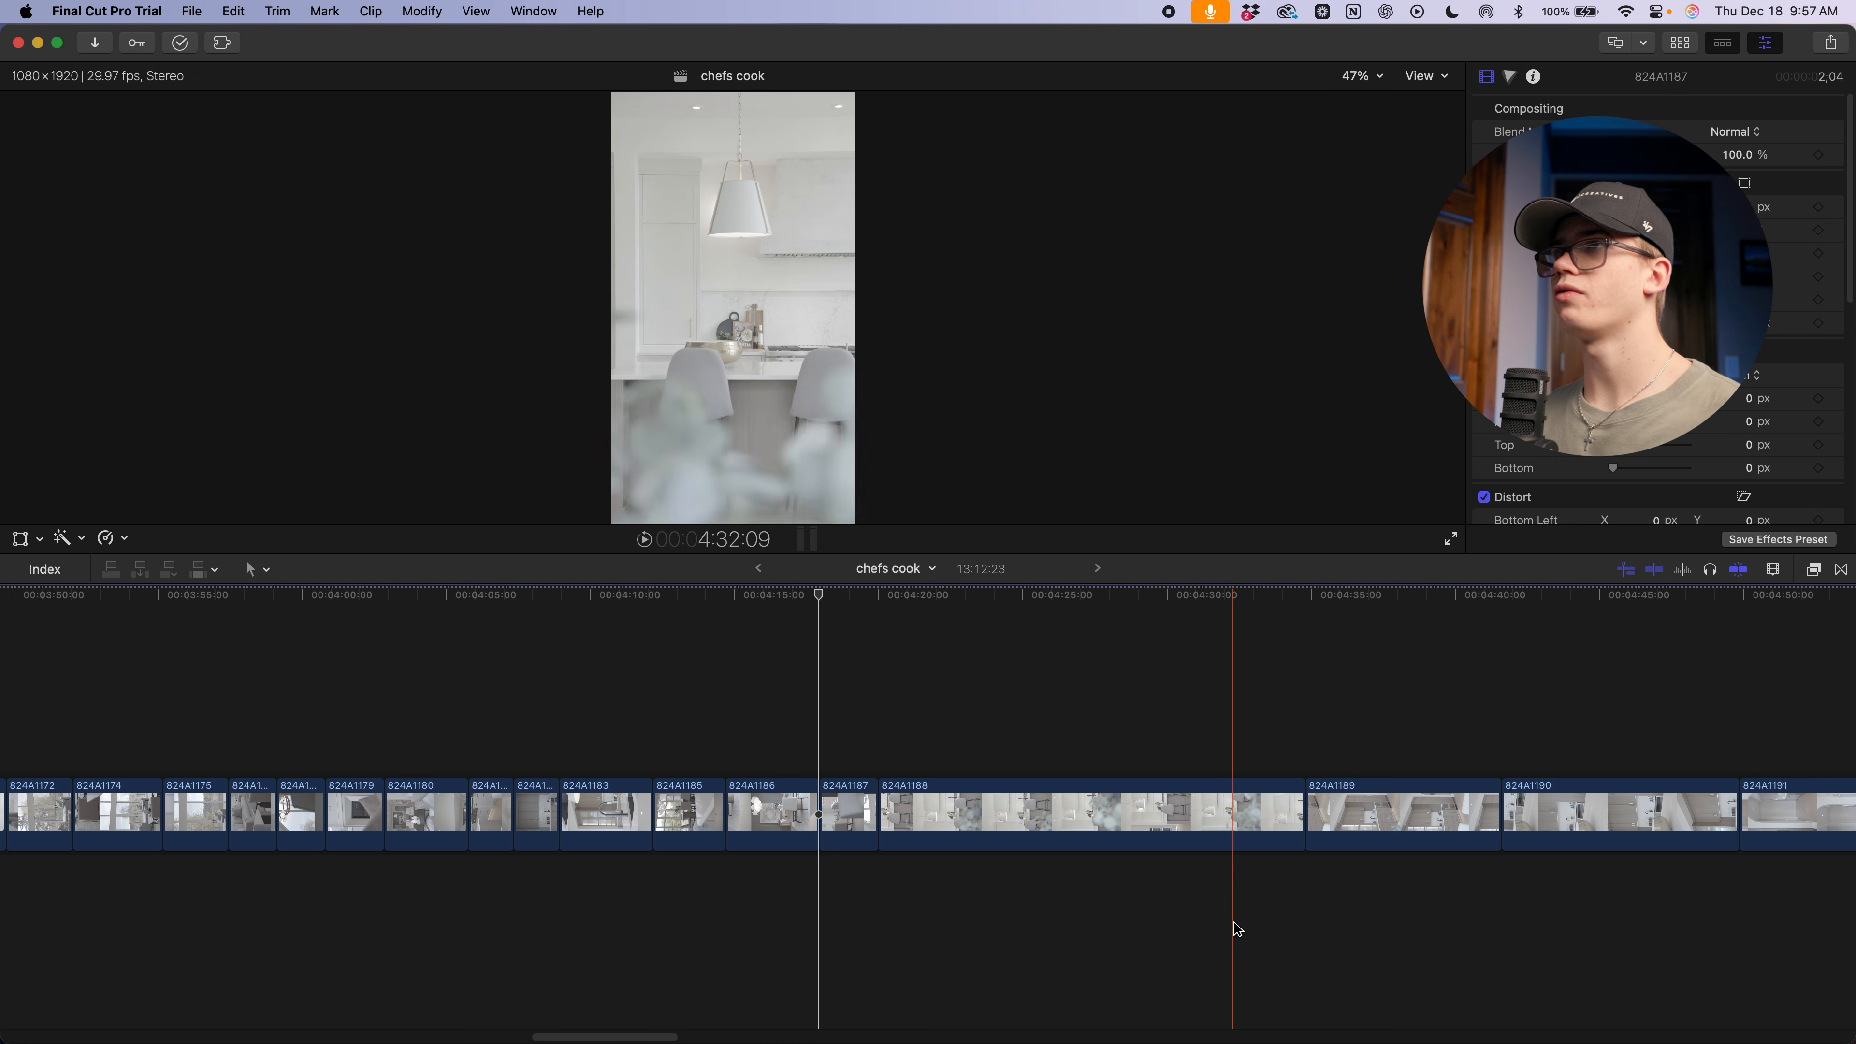
pyautogui.hotkey('alt', ']')
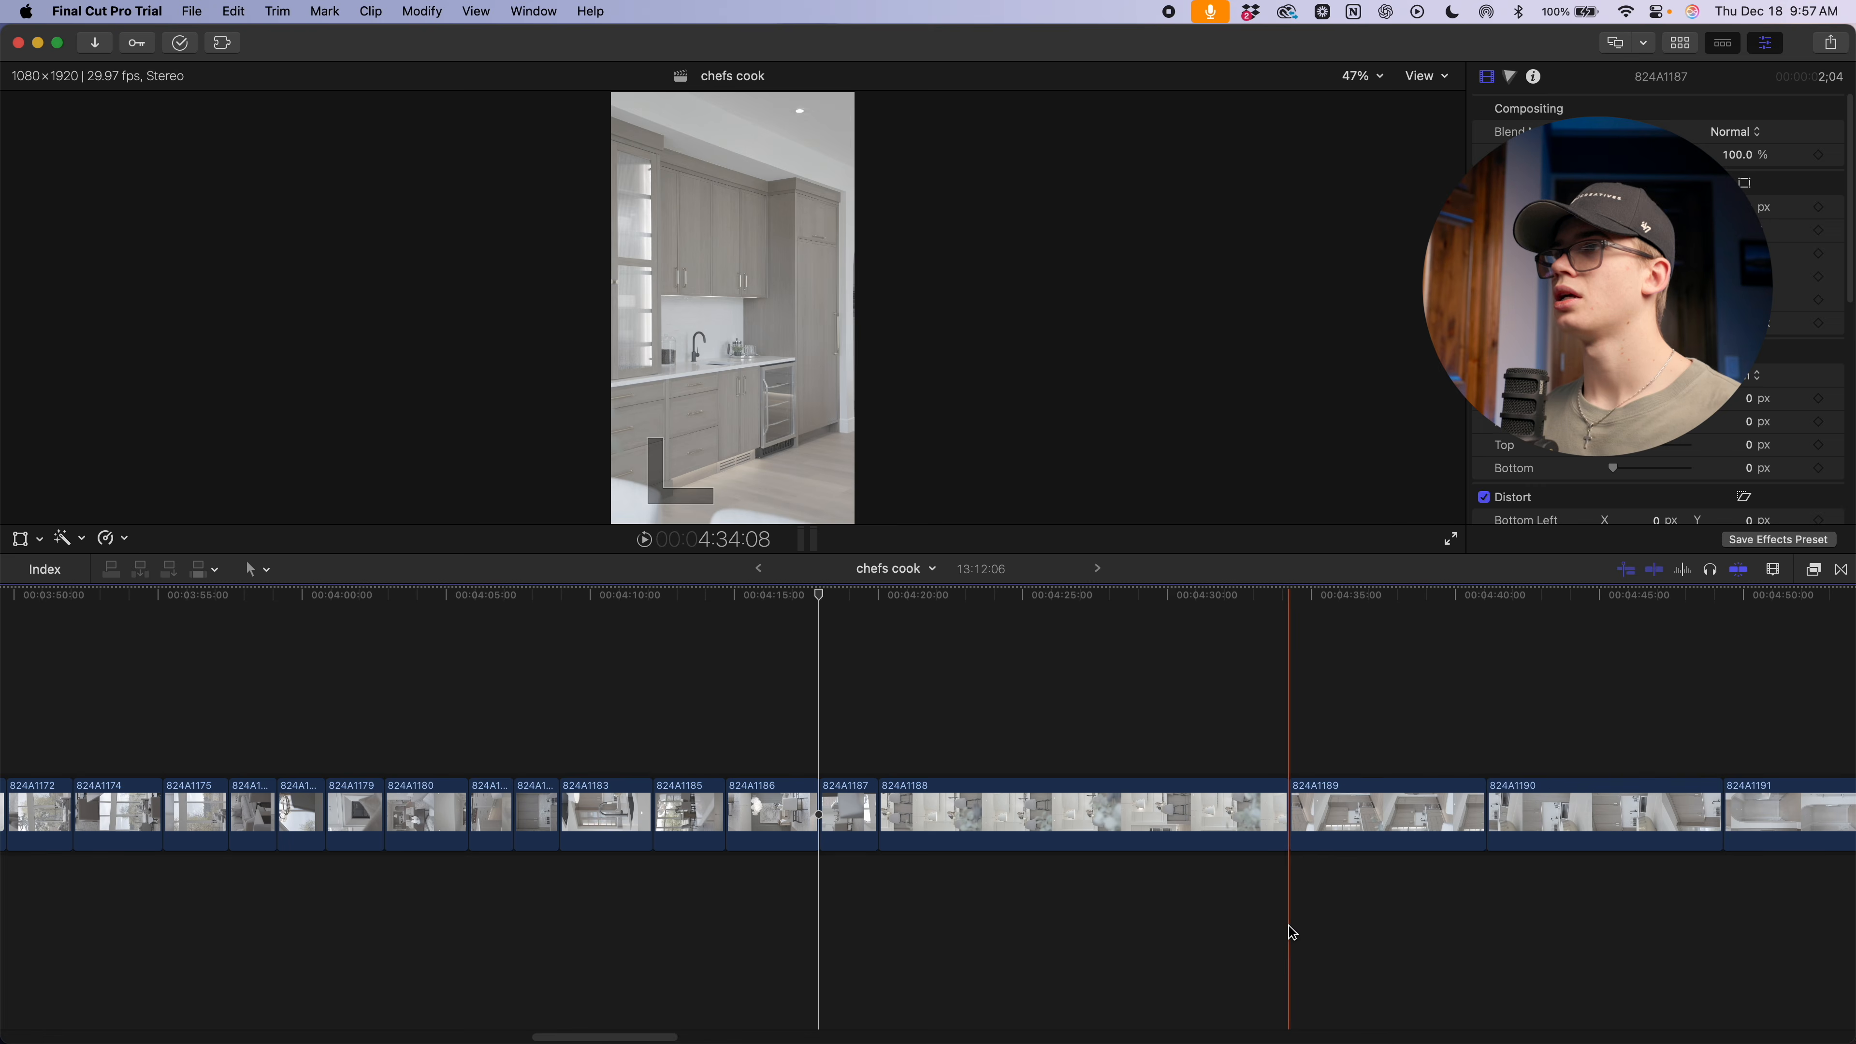
pyautogui.hotkey('alt', '[')
# Trim about 4 seconds off the start and 1 second off the end of clip 824A1189, and delete clip 824A1190
pyautogui.hscroll(2, 1139, 930)
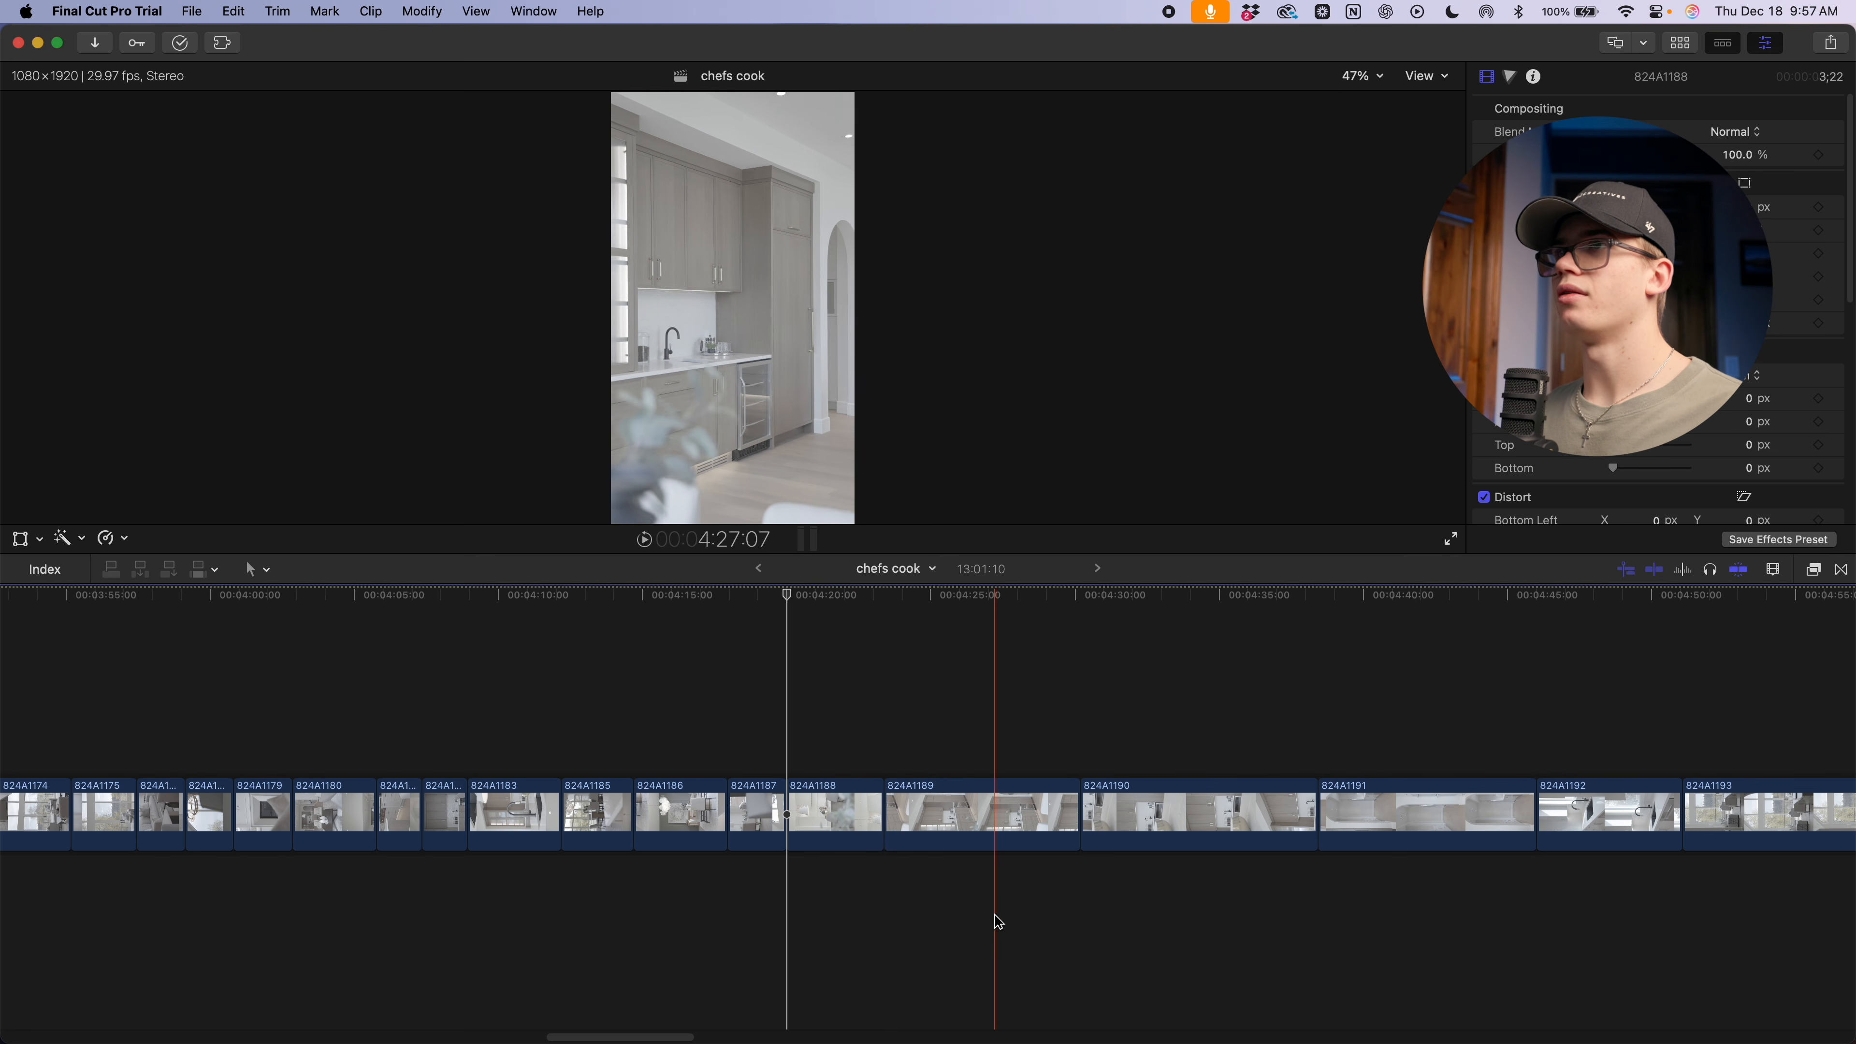
pyautogui.hscroll(-3, 1000, 922)
pyautogui.click(999, 922)
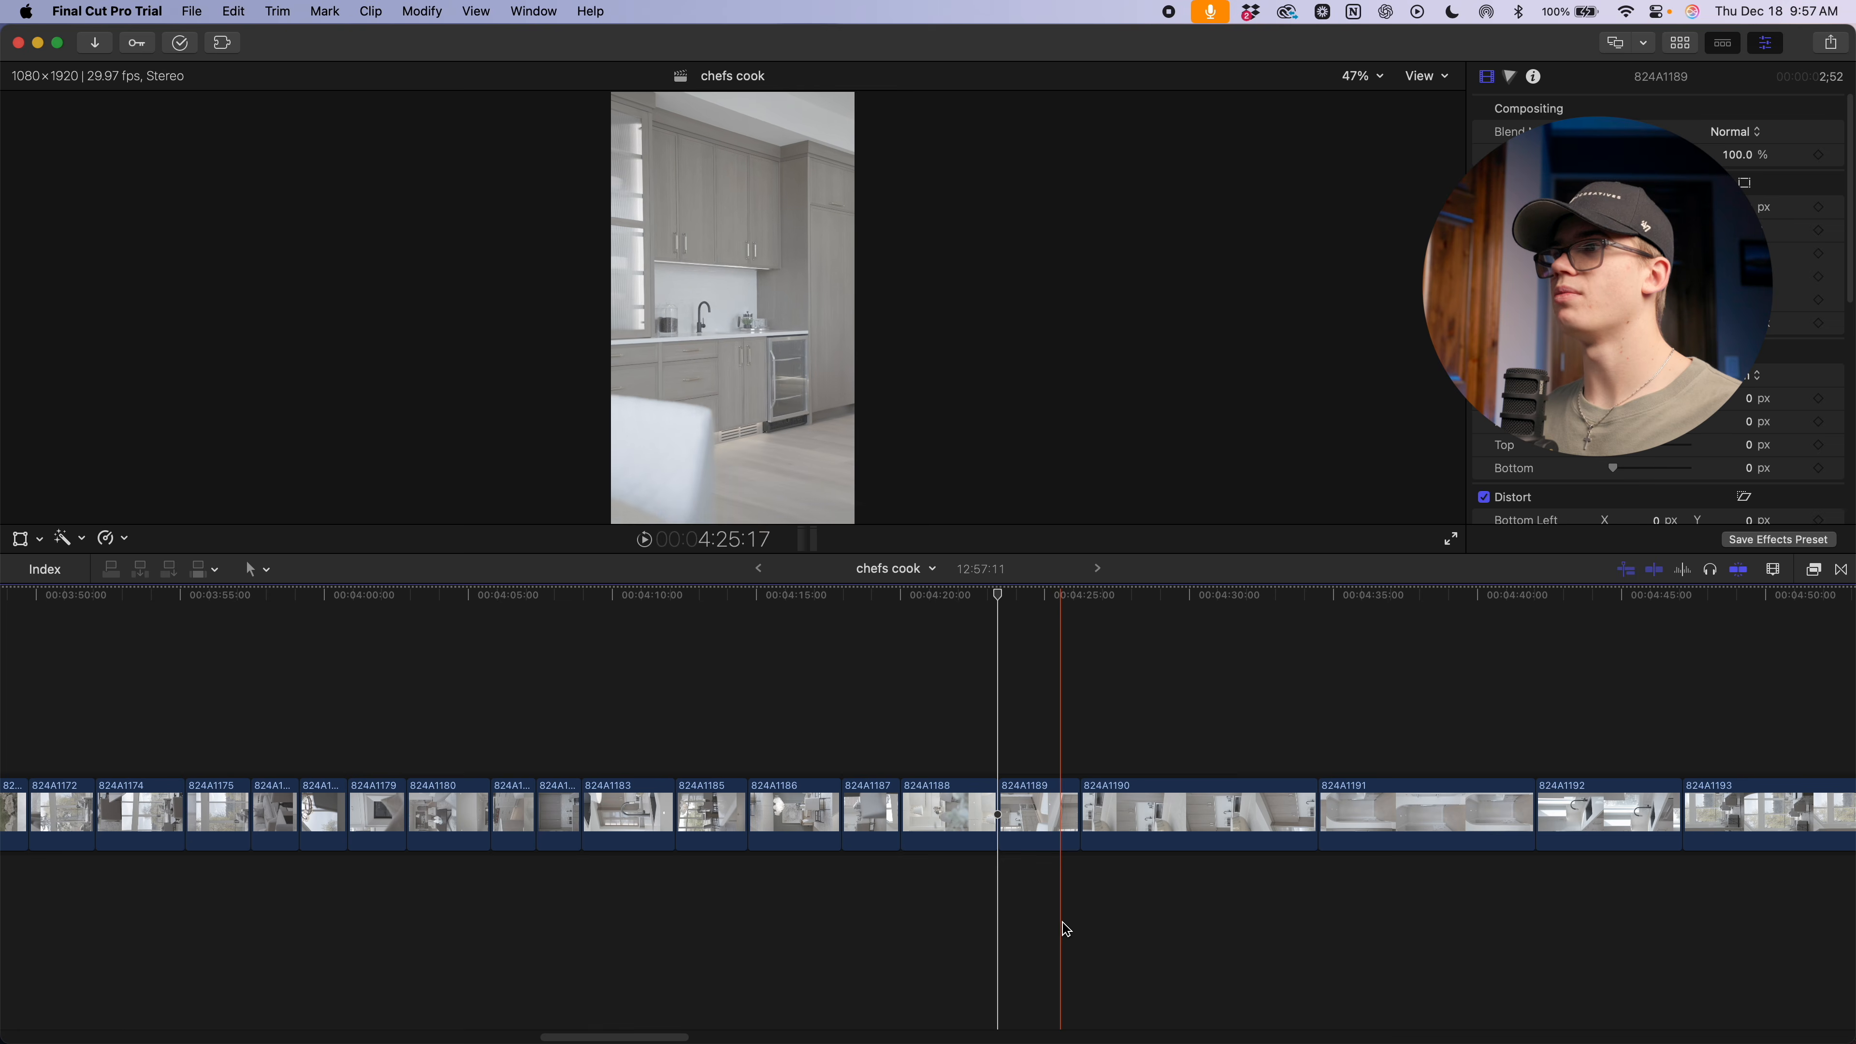
pyautogui.hotkey('alt', ']')
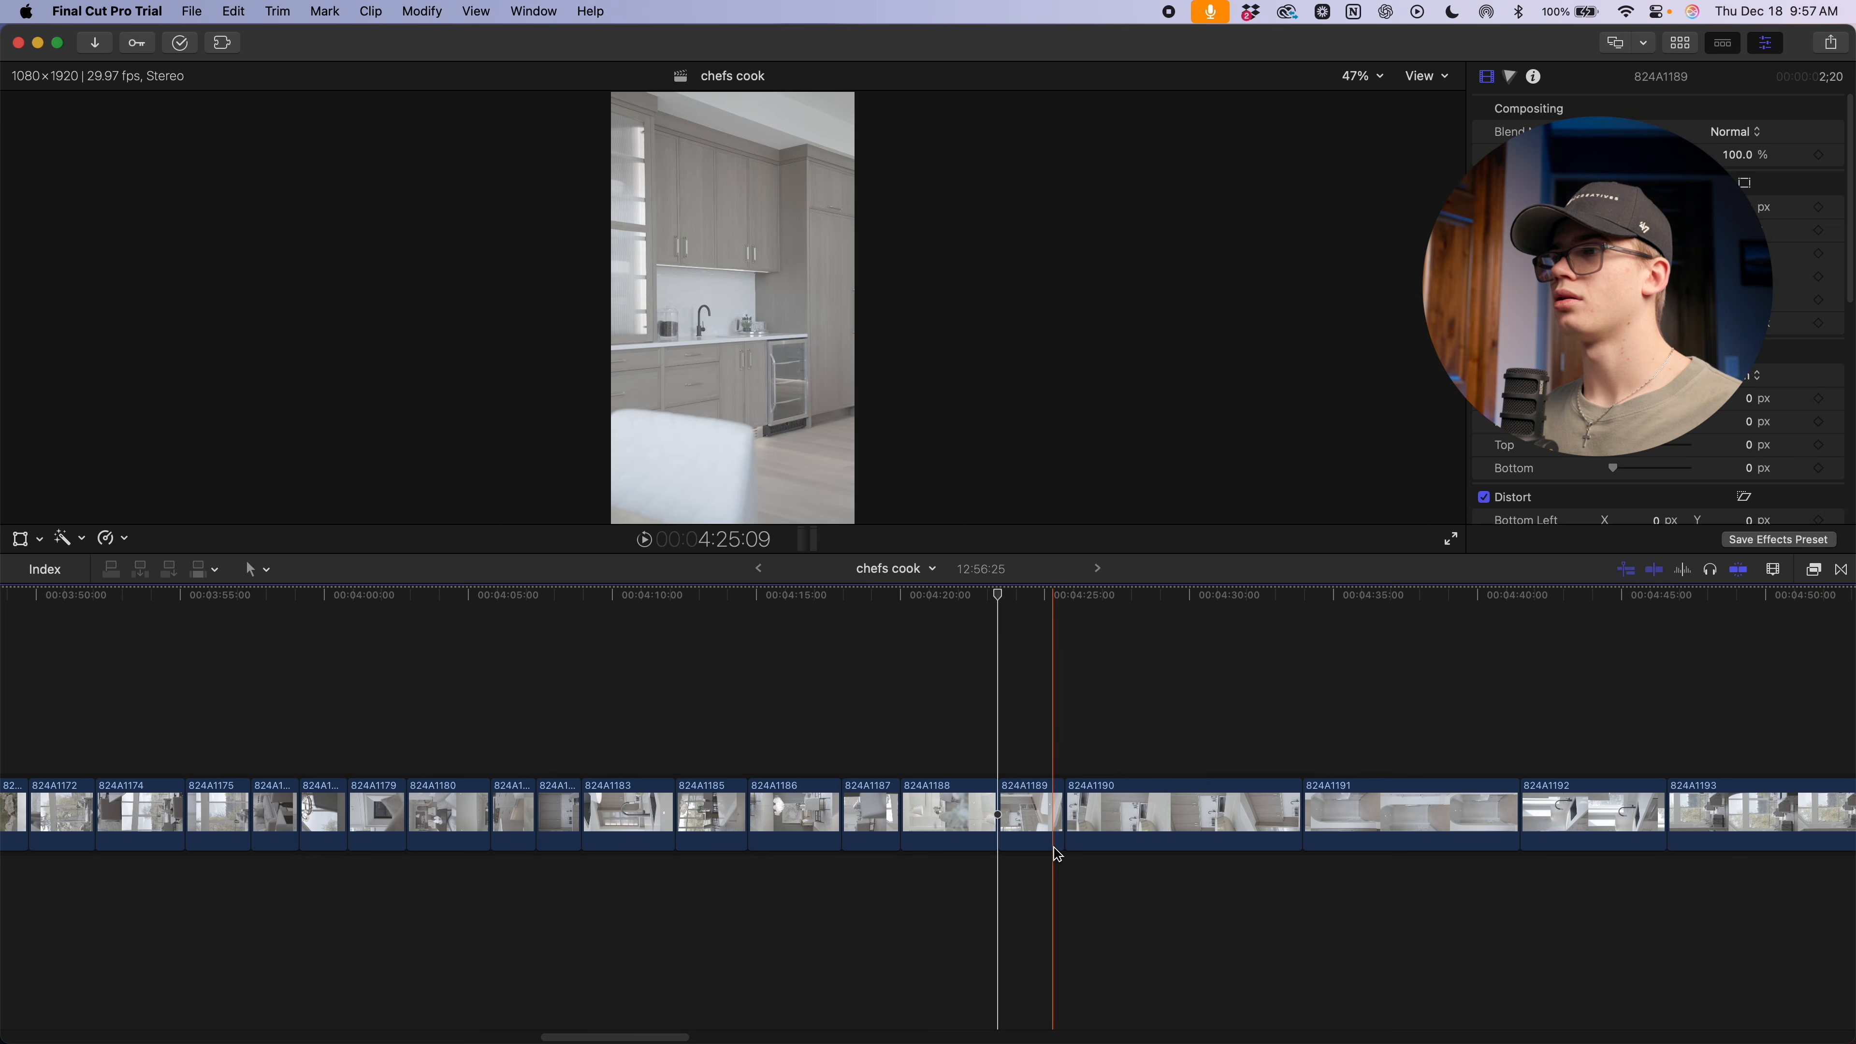
pyautogui.hotkey('alt', ']')
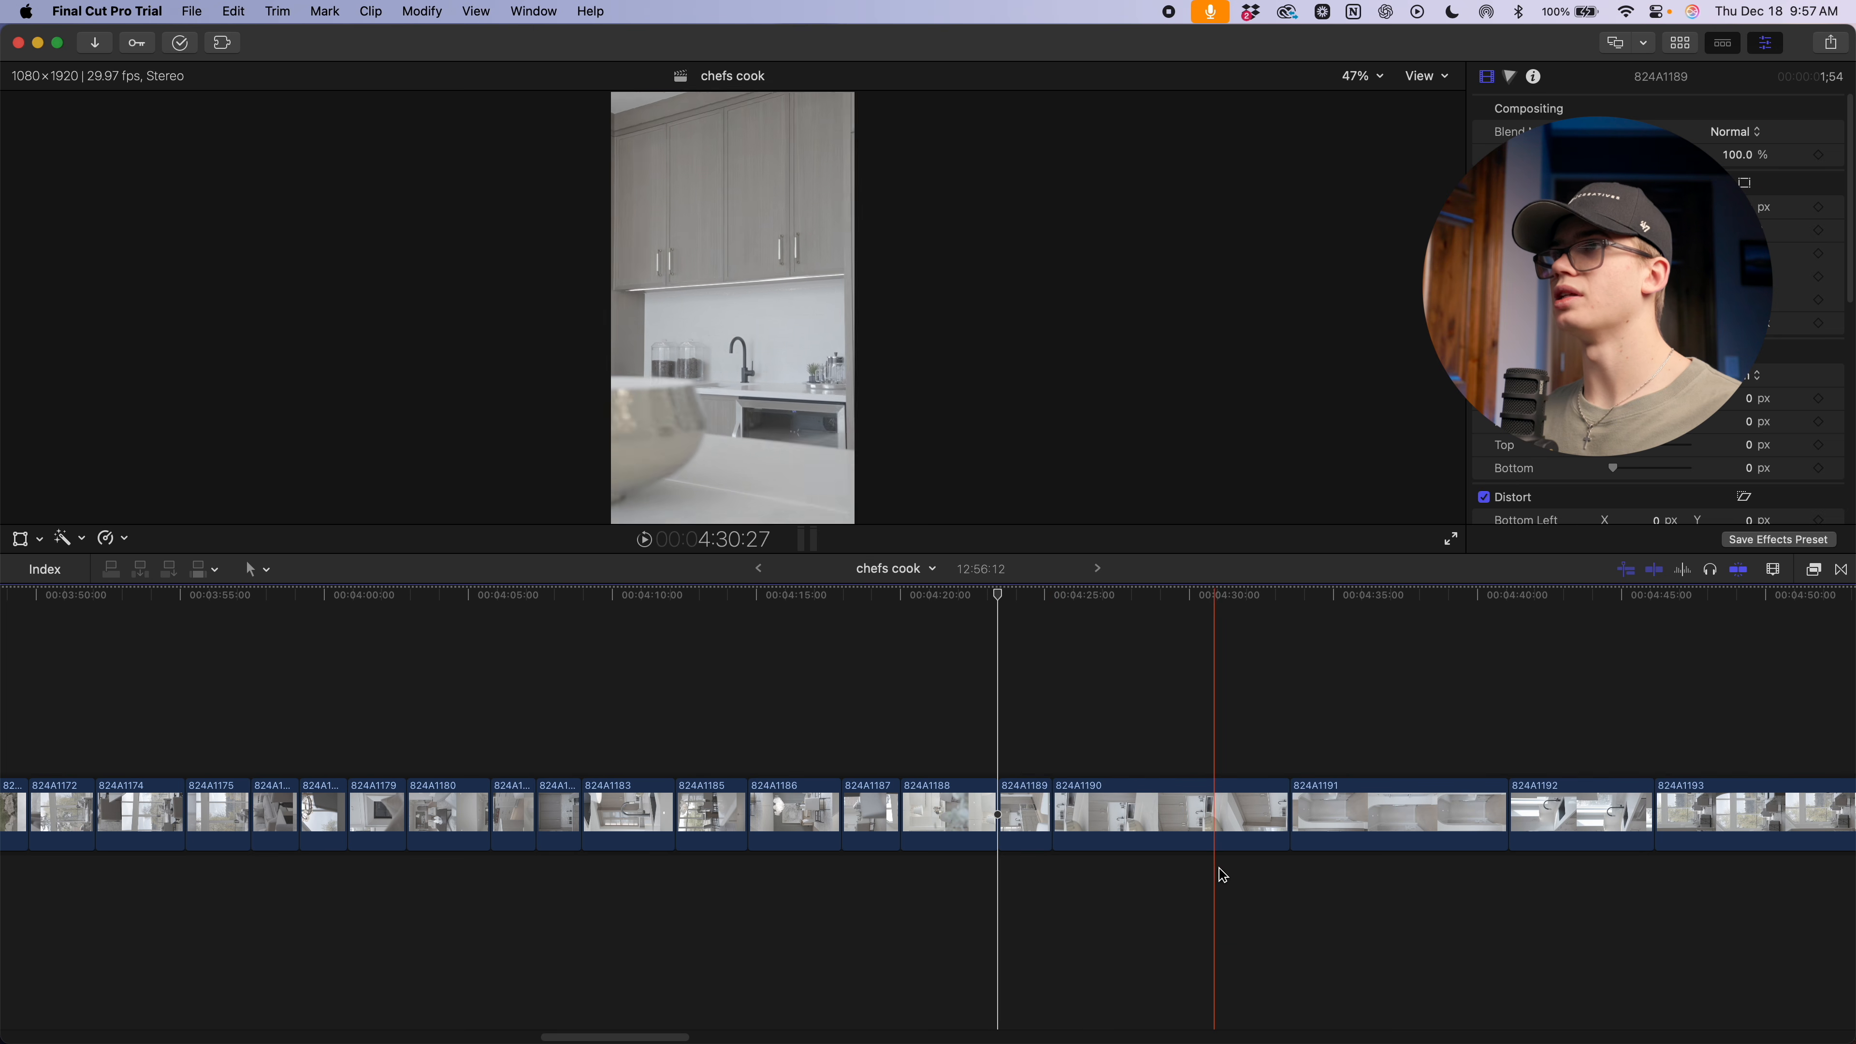
pyautogui.press('Delete')
# Trim clip 824A1191 by about 4.4 seconds at the start and 0.9 at the end, and clip 824A1192 by about 2.9 and 0.7 seconds
pyautogui.hscroll(3, 1170, 848)
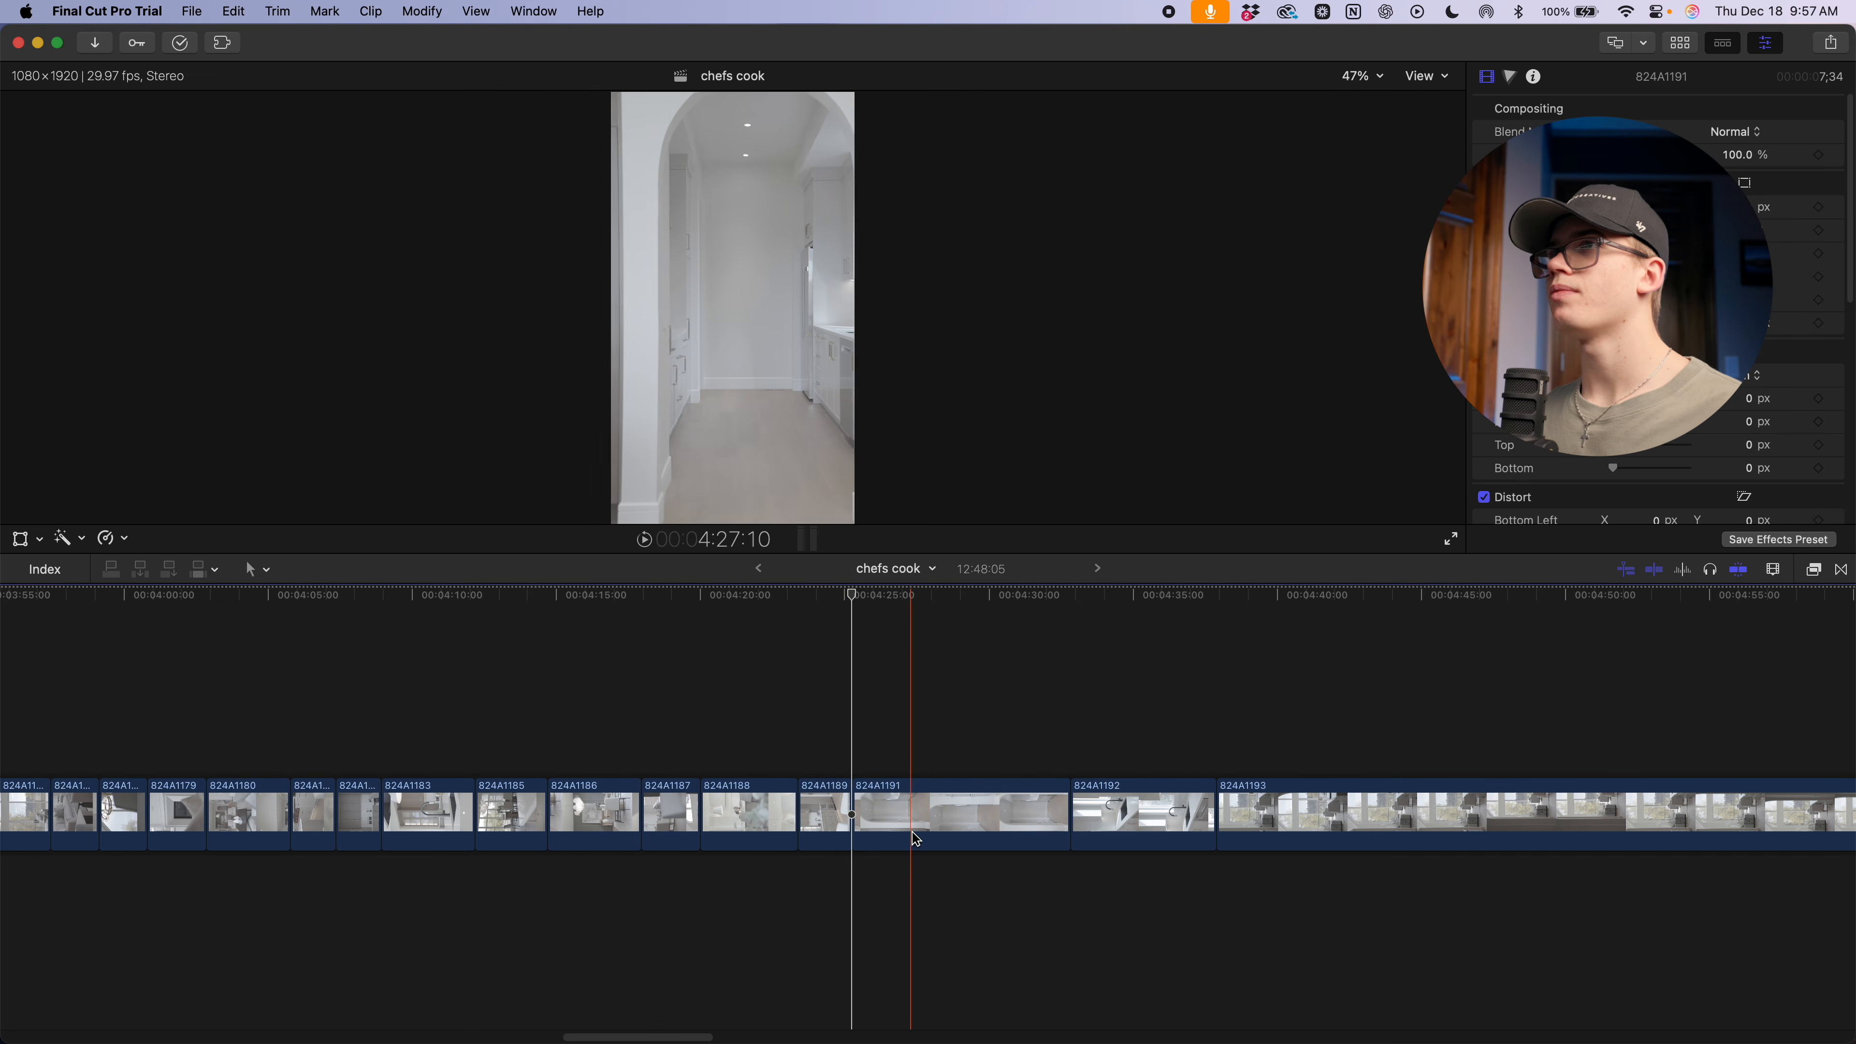
pyautogui.hotkey('alt', '[')
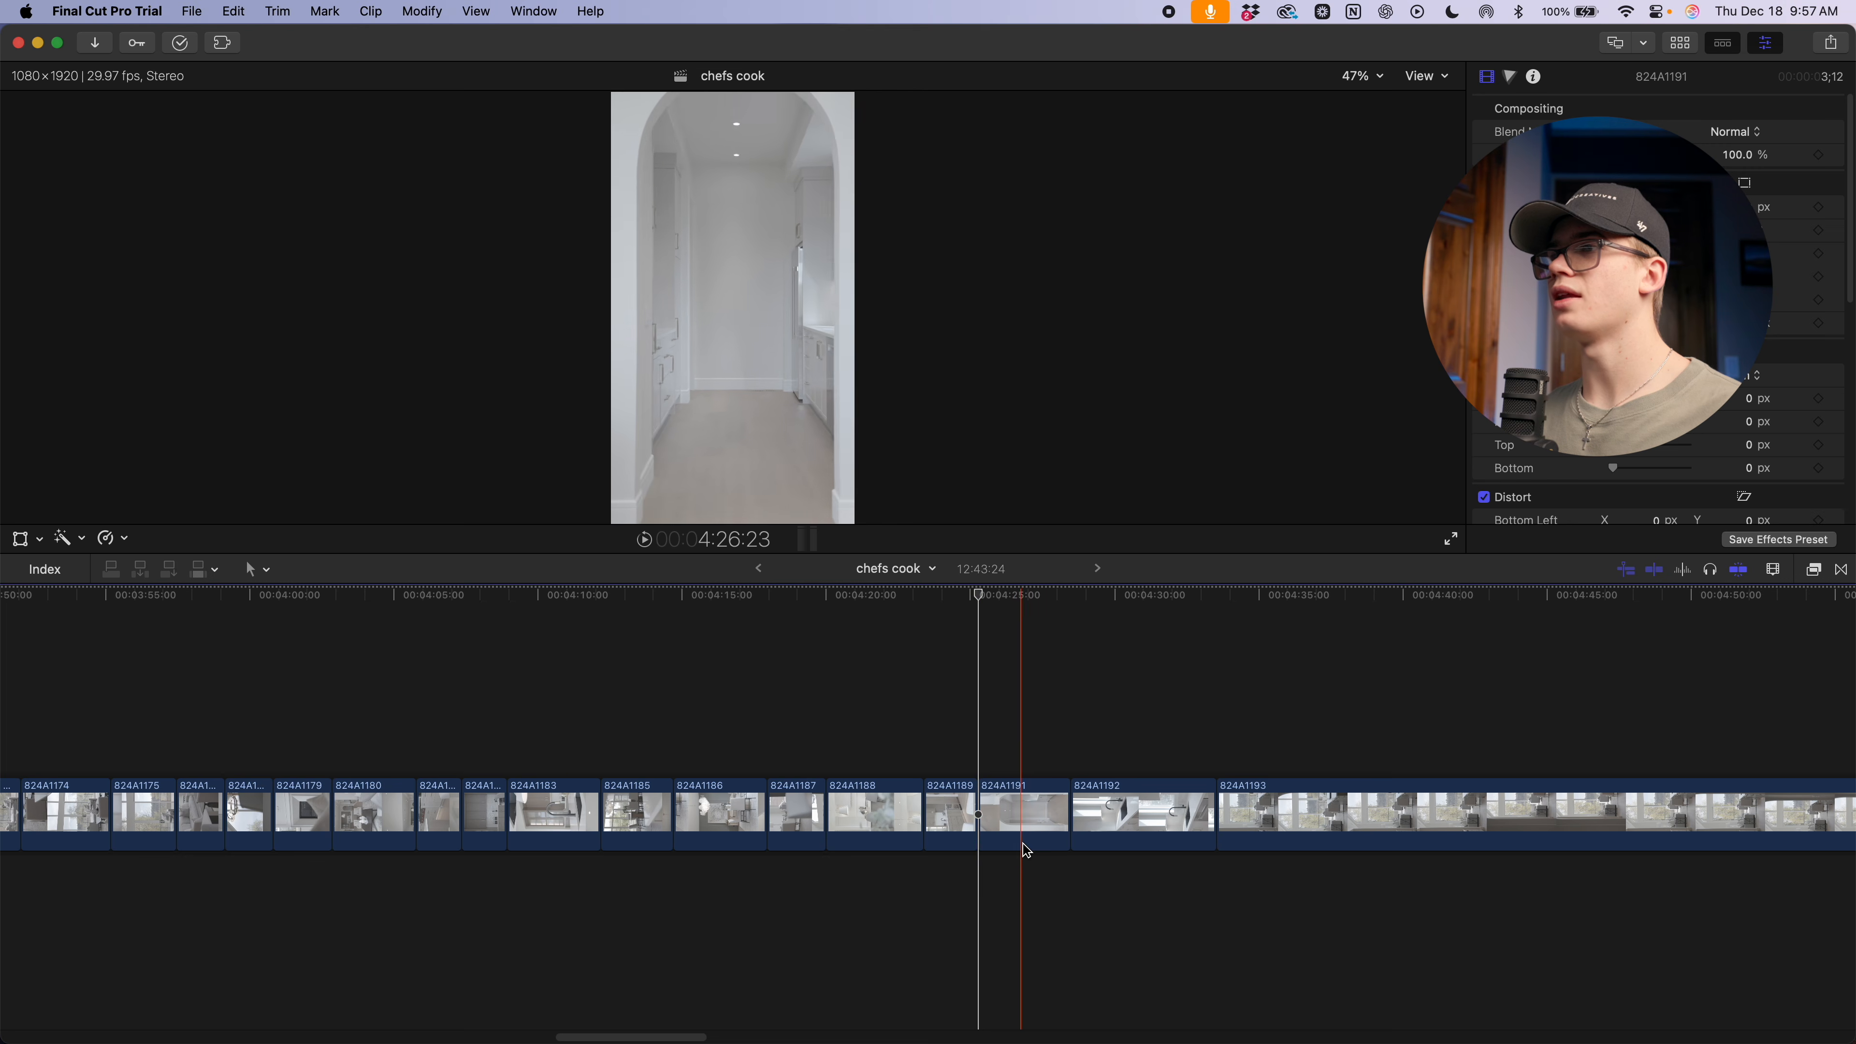
pyautogui.hotkey('alt', ']')
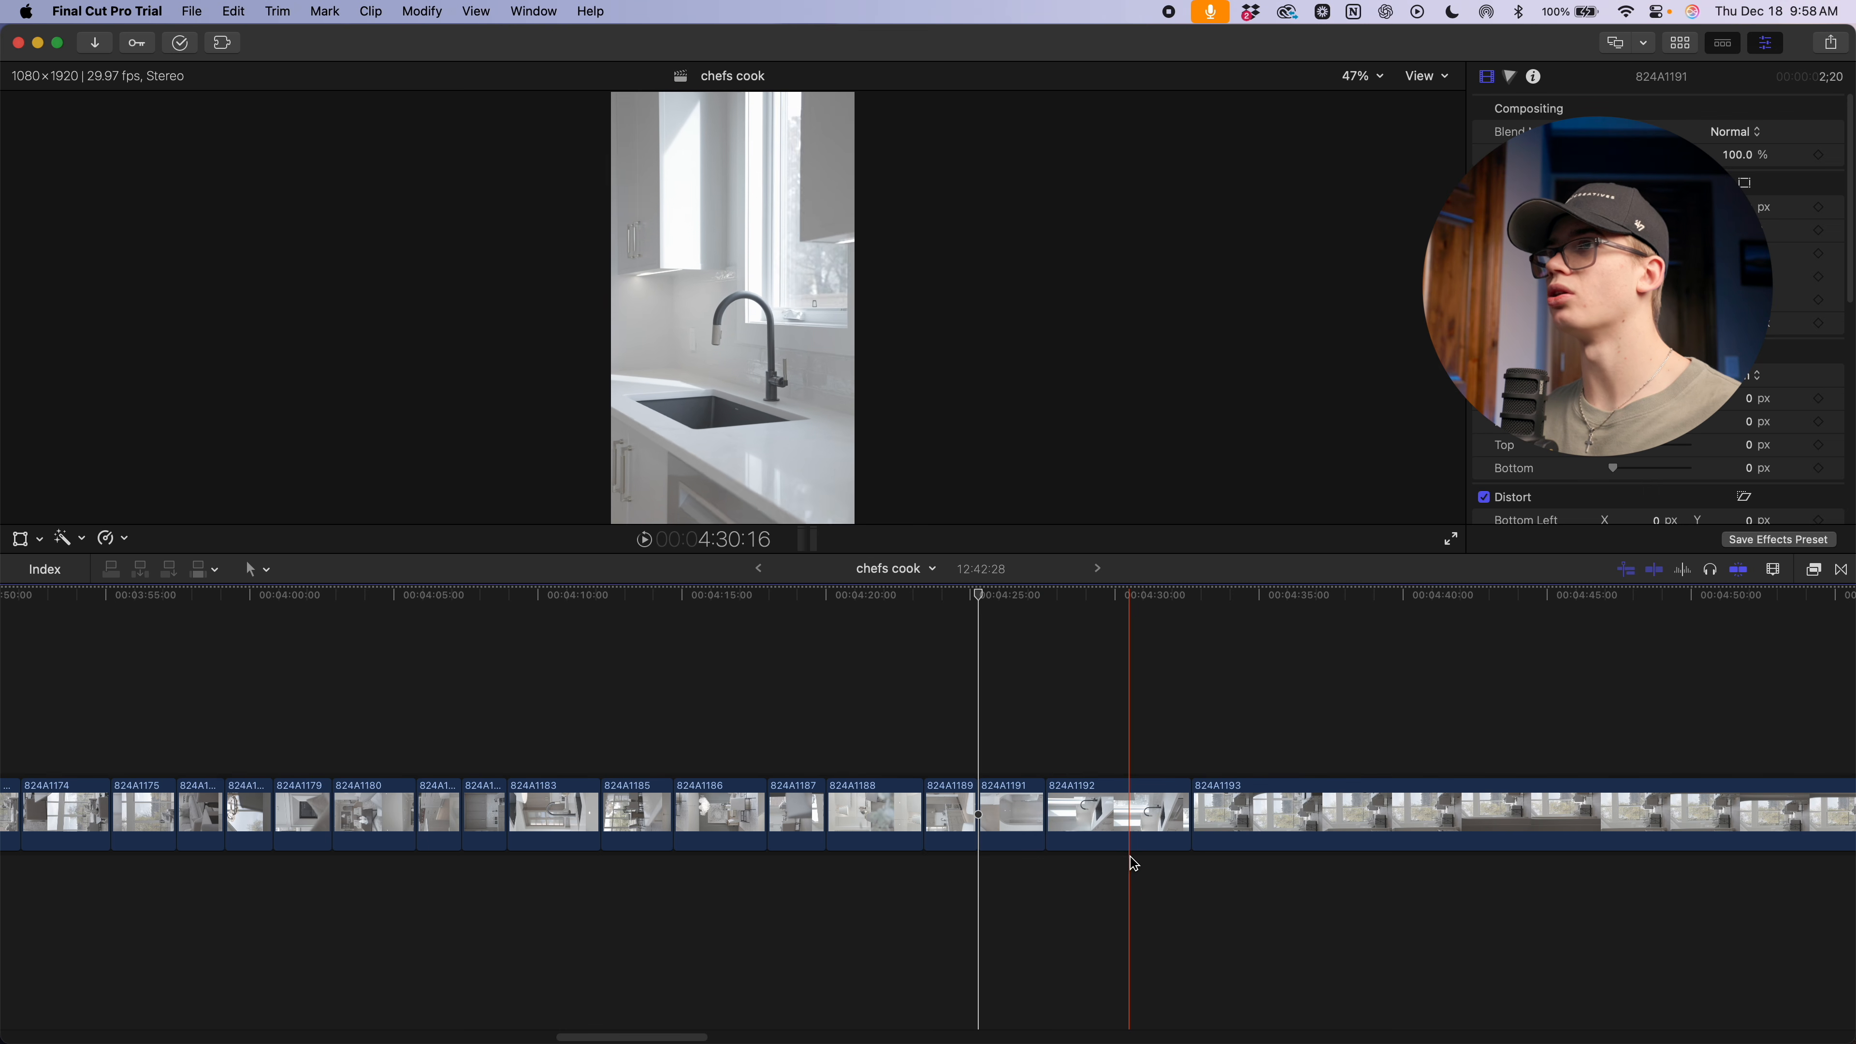
pyautogui.hotkey('alt', '[')
pyautogui.hotkey('alt', ']')
# Trim about 13.3 seconds off the start of the long clip 824A1193
pyautogui.hscroll(10, 1169, 858)
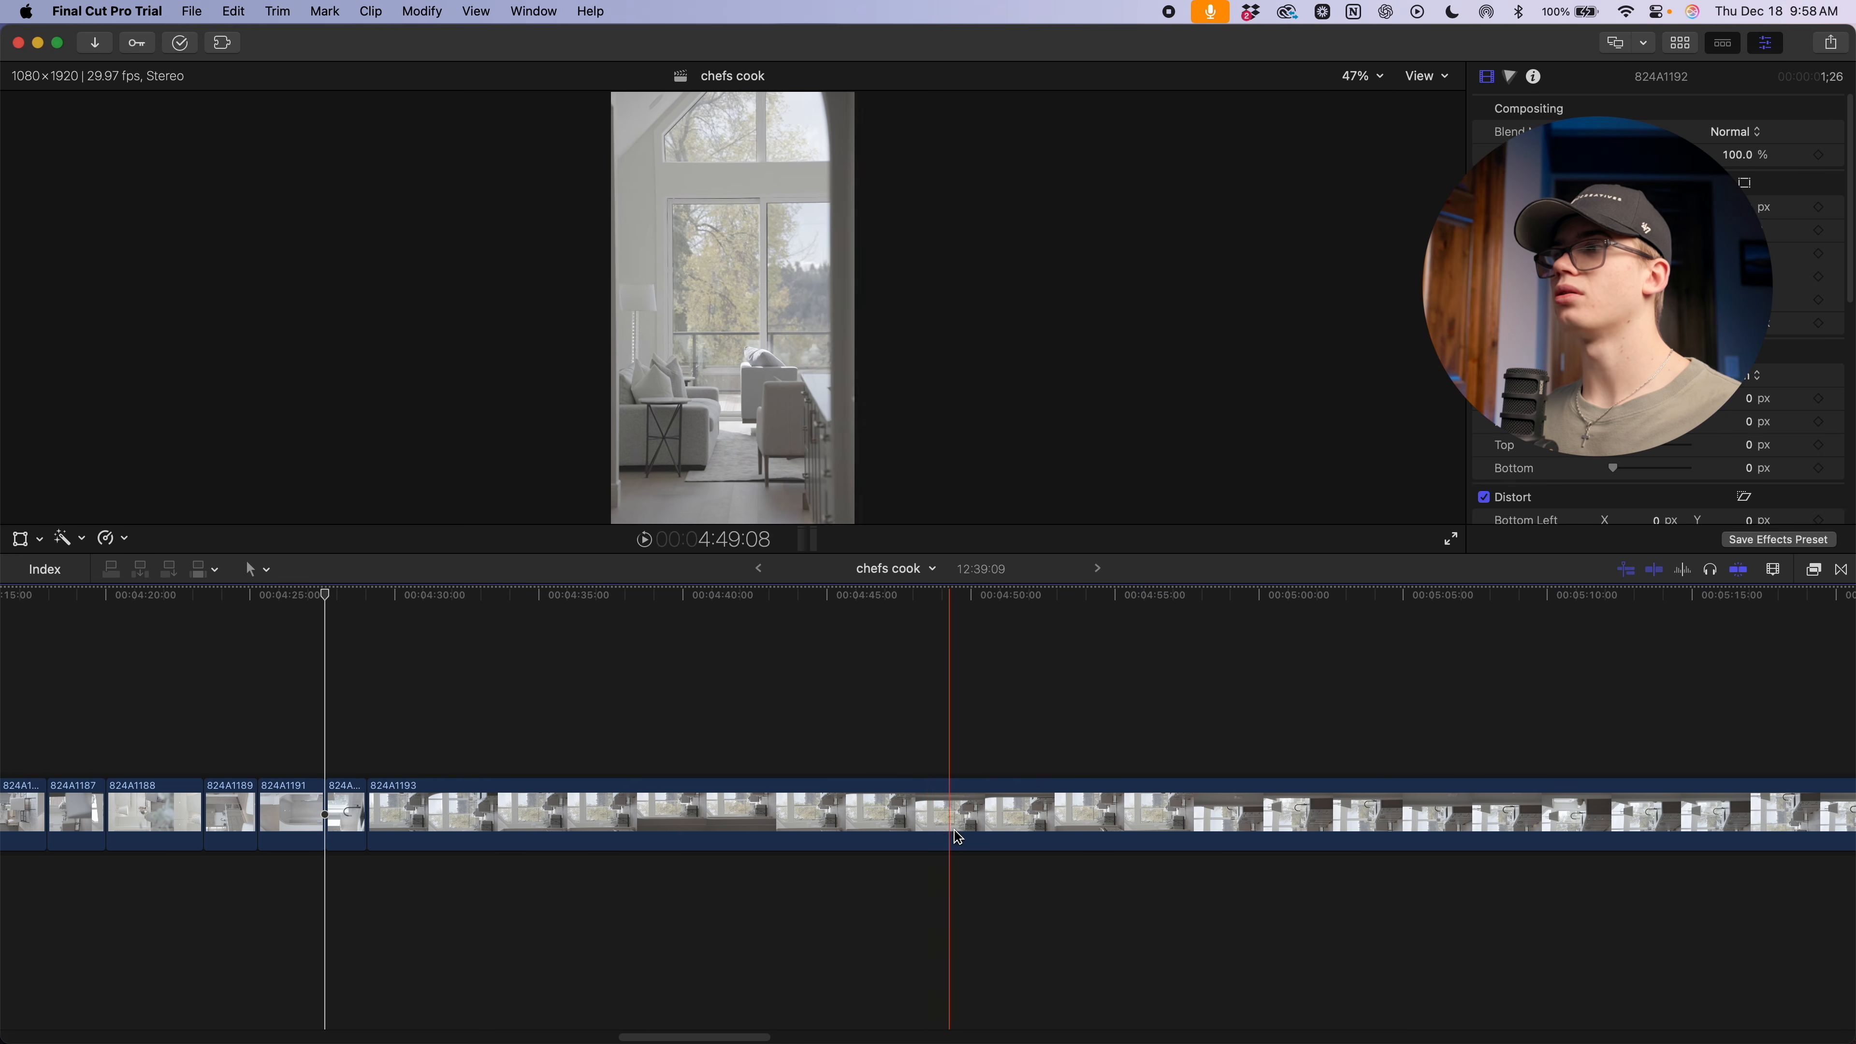
pyautogui.hscroll(5, 957, 837)
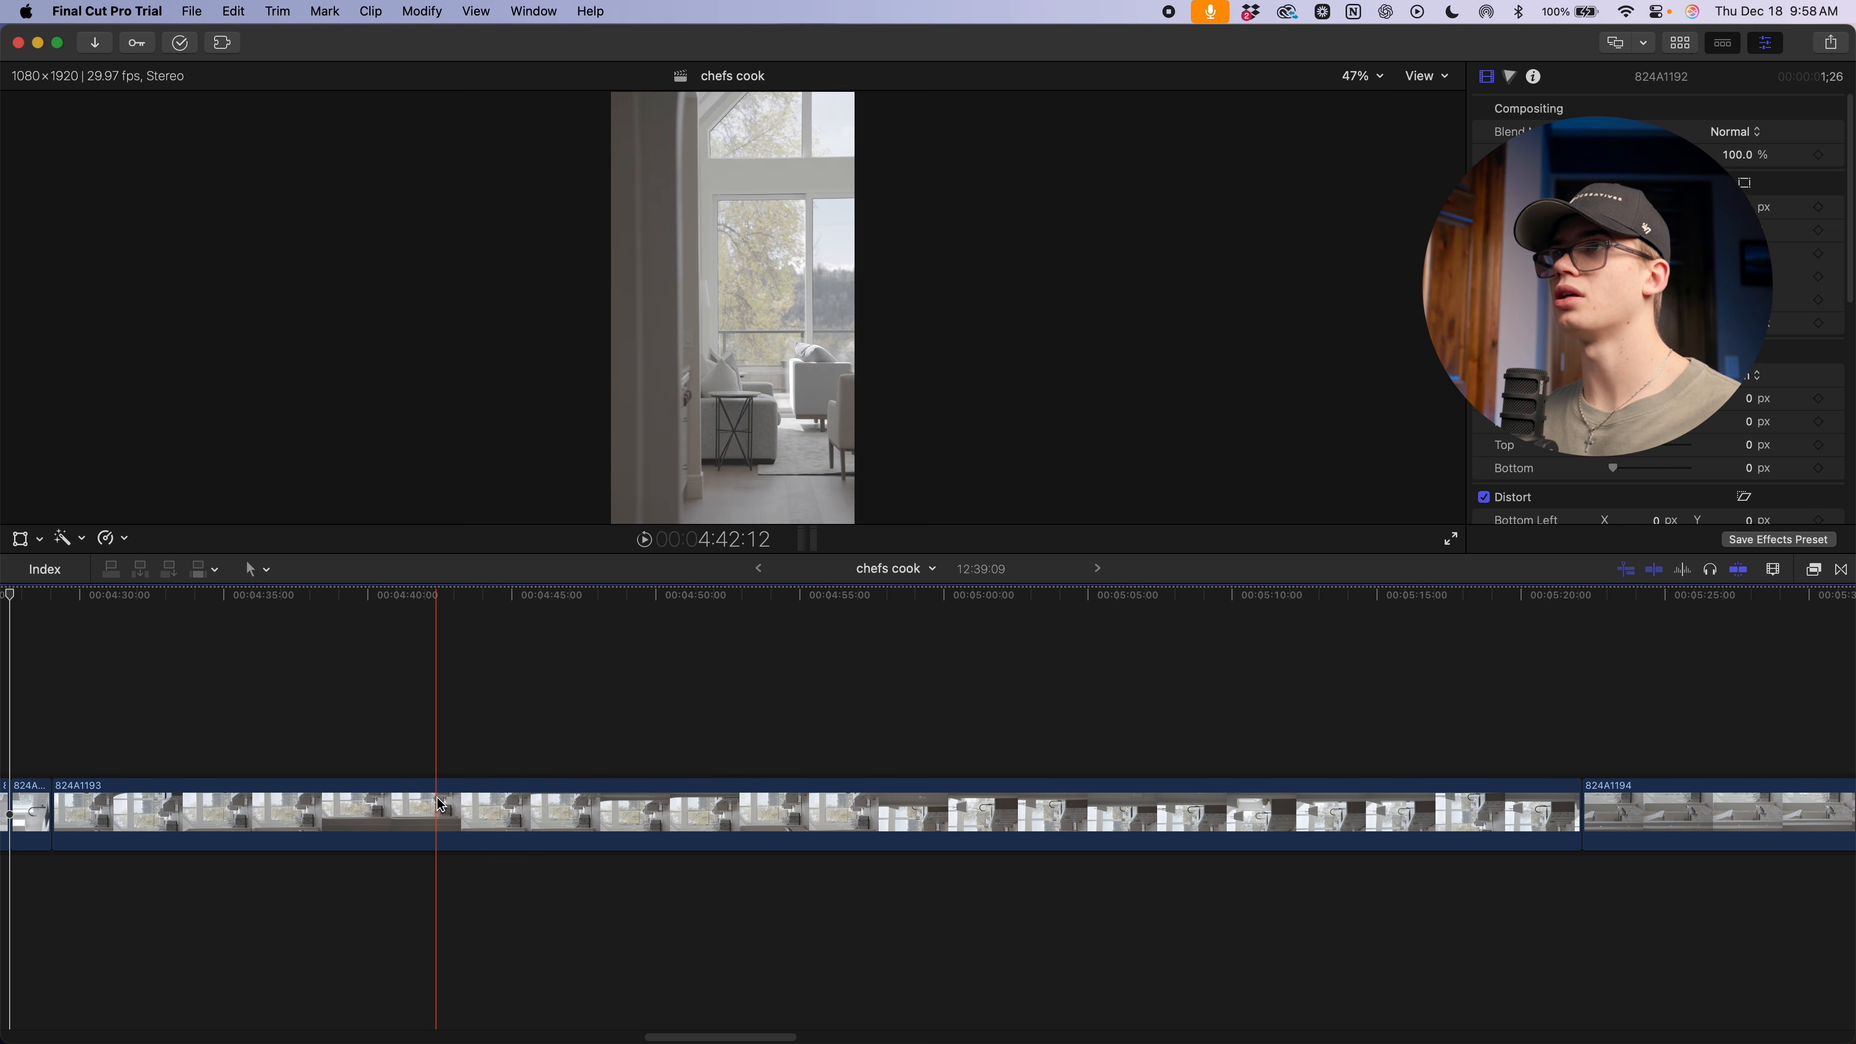
pyautogui.hscroll(-6, 441, 804)
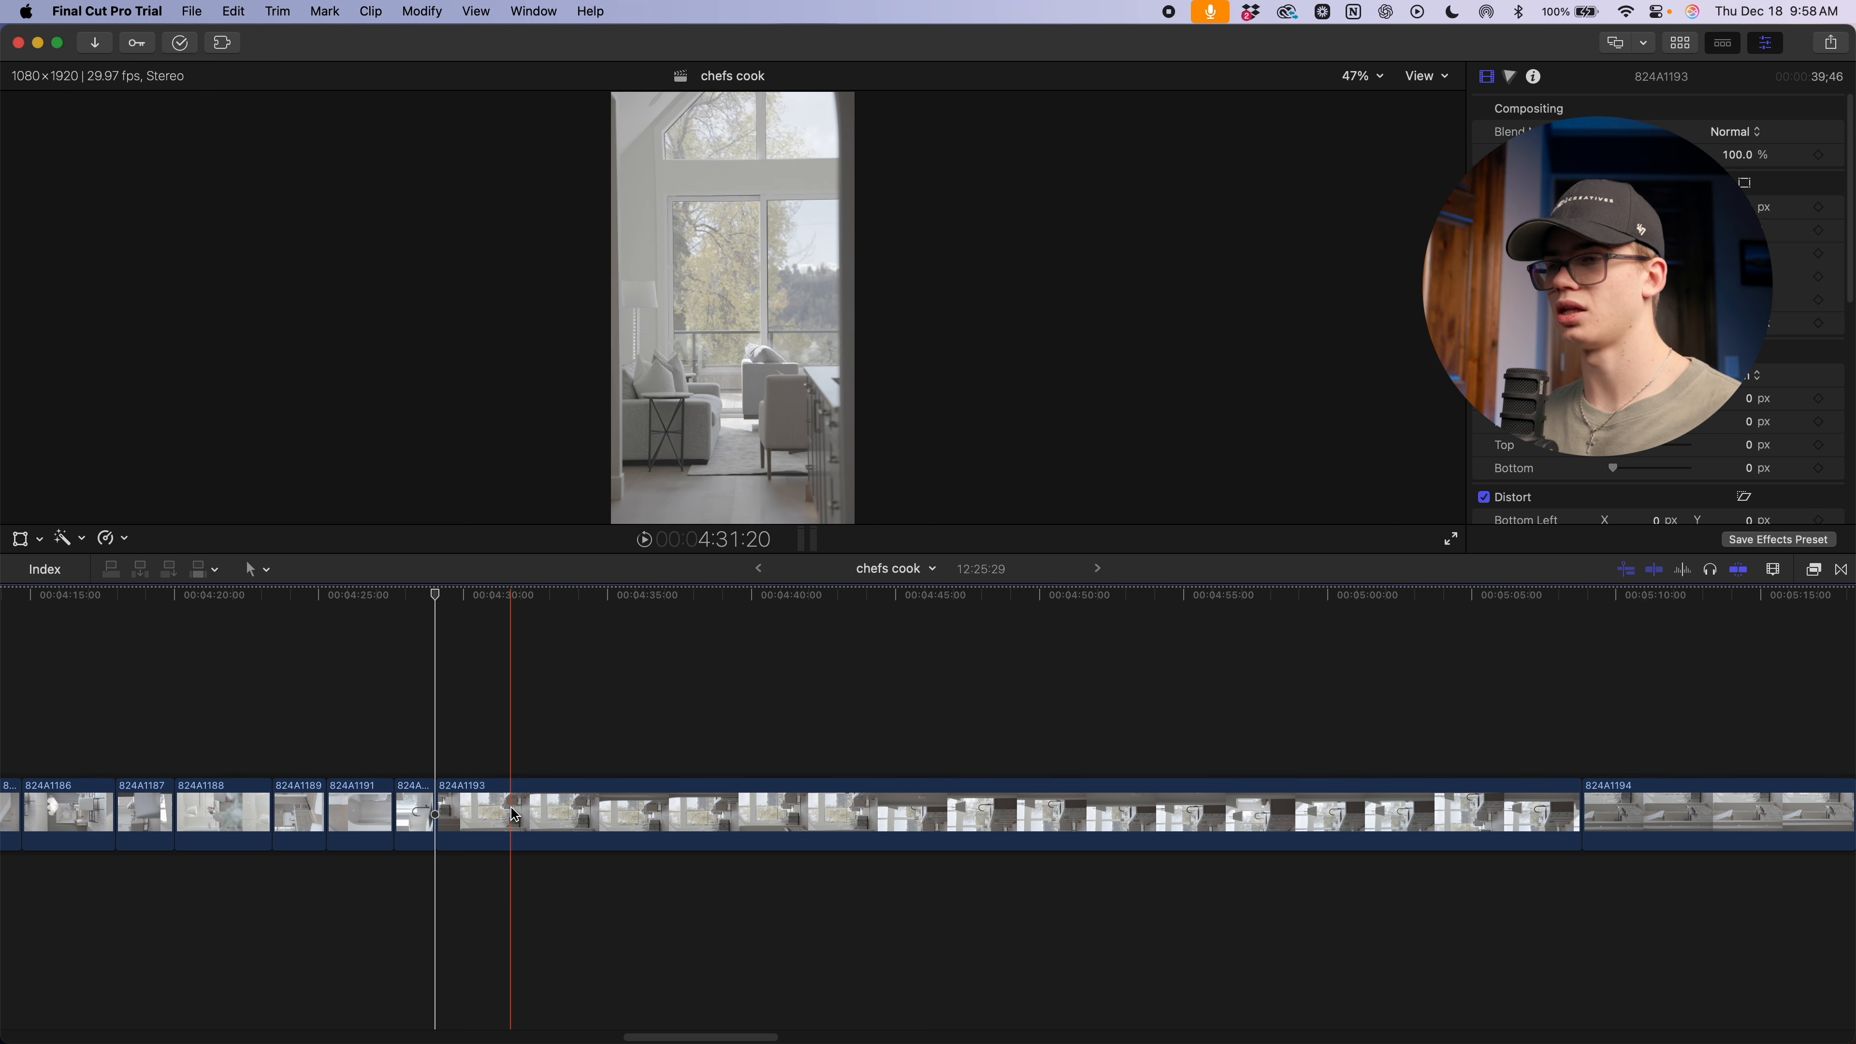
# Split clip 824A1193 into two pieces, trim them down to short selects, and delete the first piece
pyautogui.press('super+b')
pyautogui.hotkey('alt', '[')
pyautogui.hotkey('alt', ']')
pyautogui.click(684, 804)
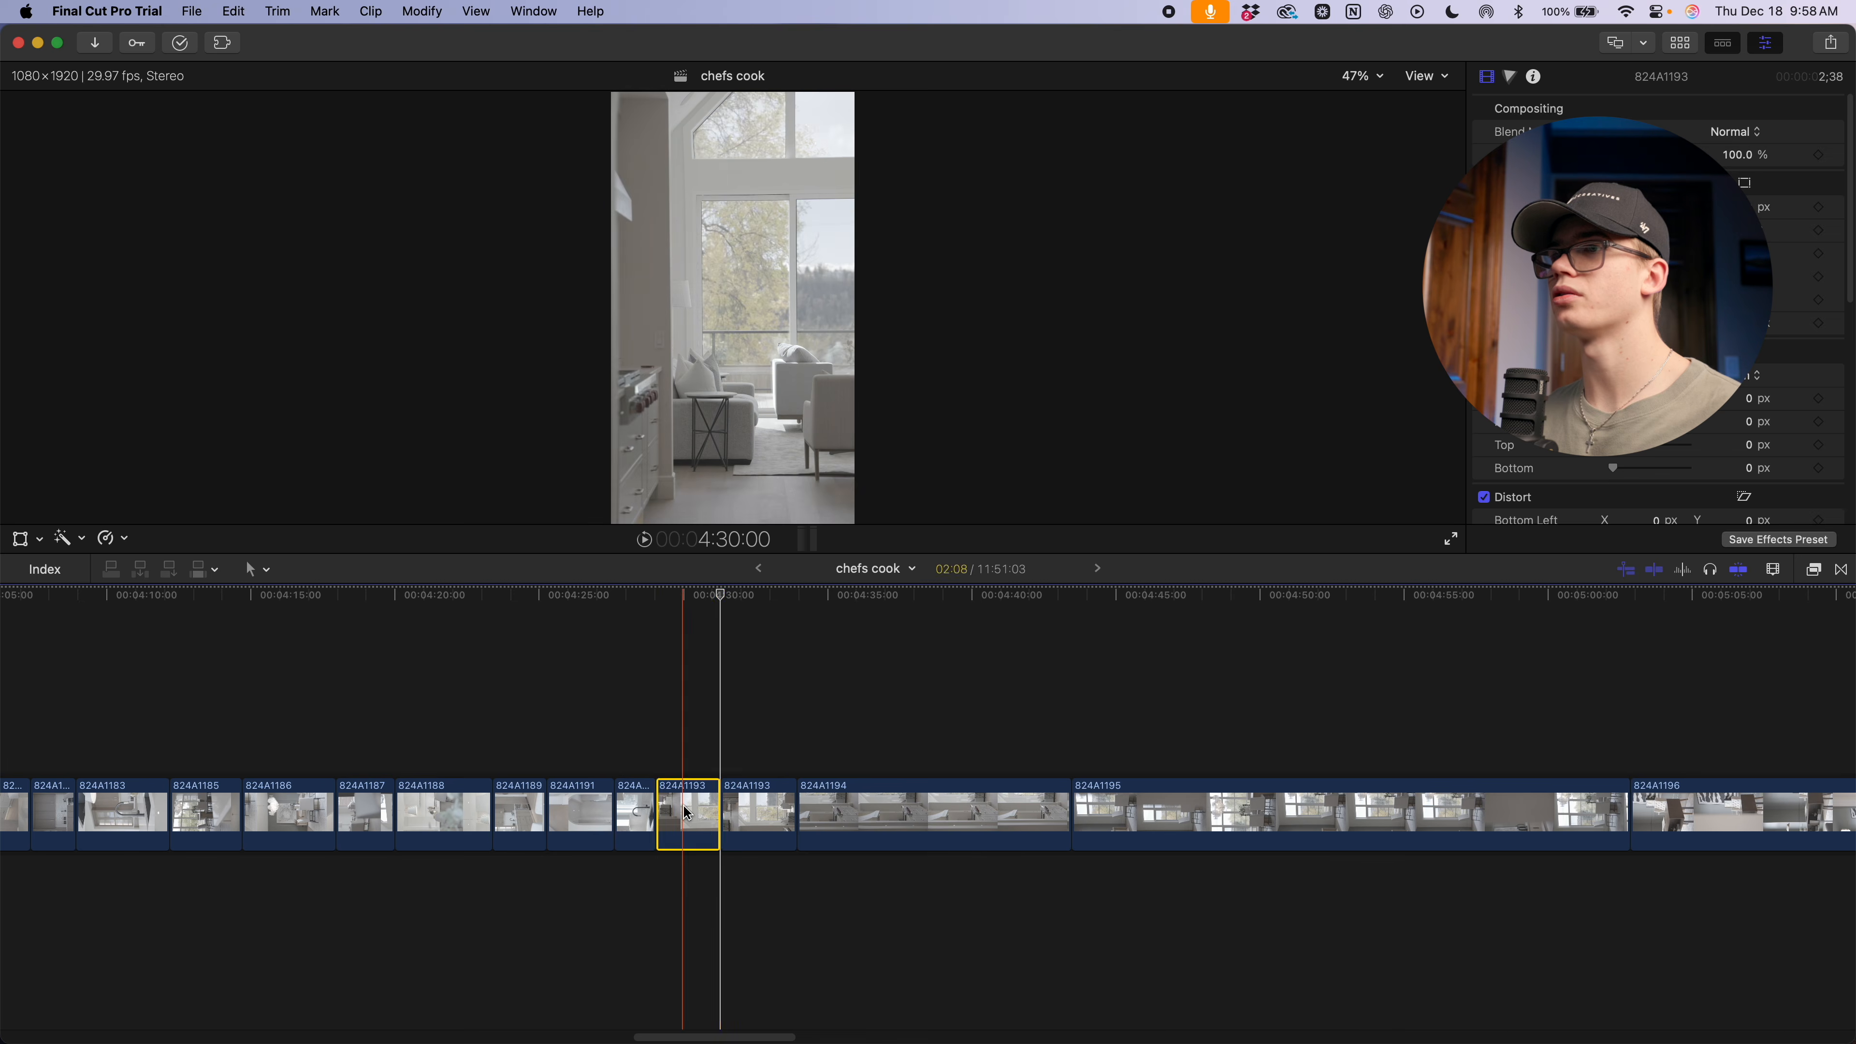
pyautogui.press('Delete')
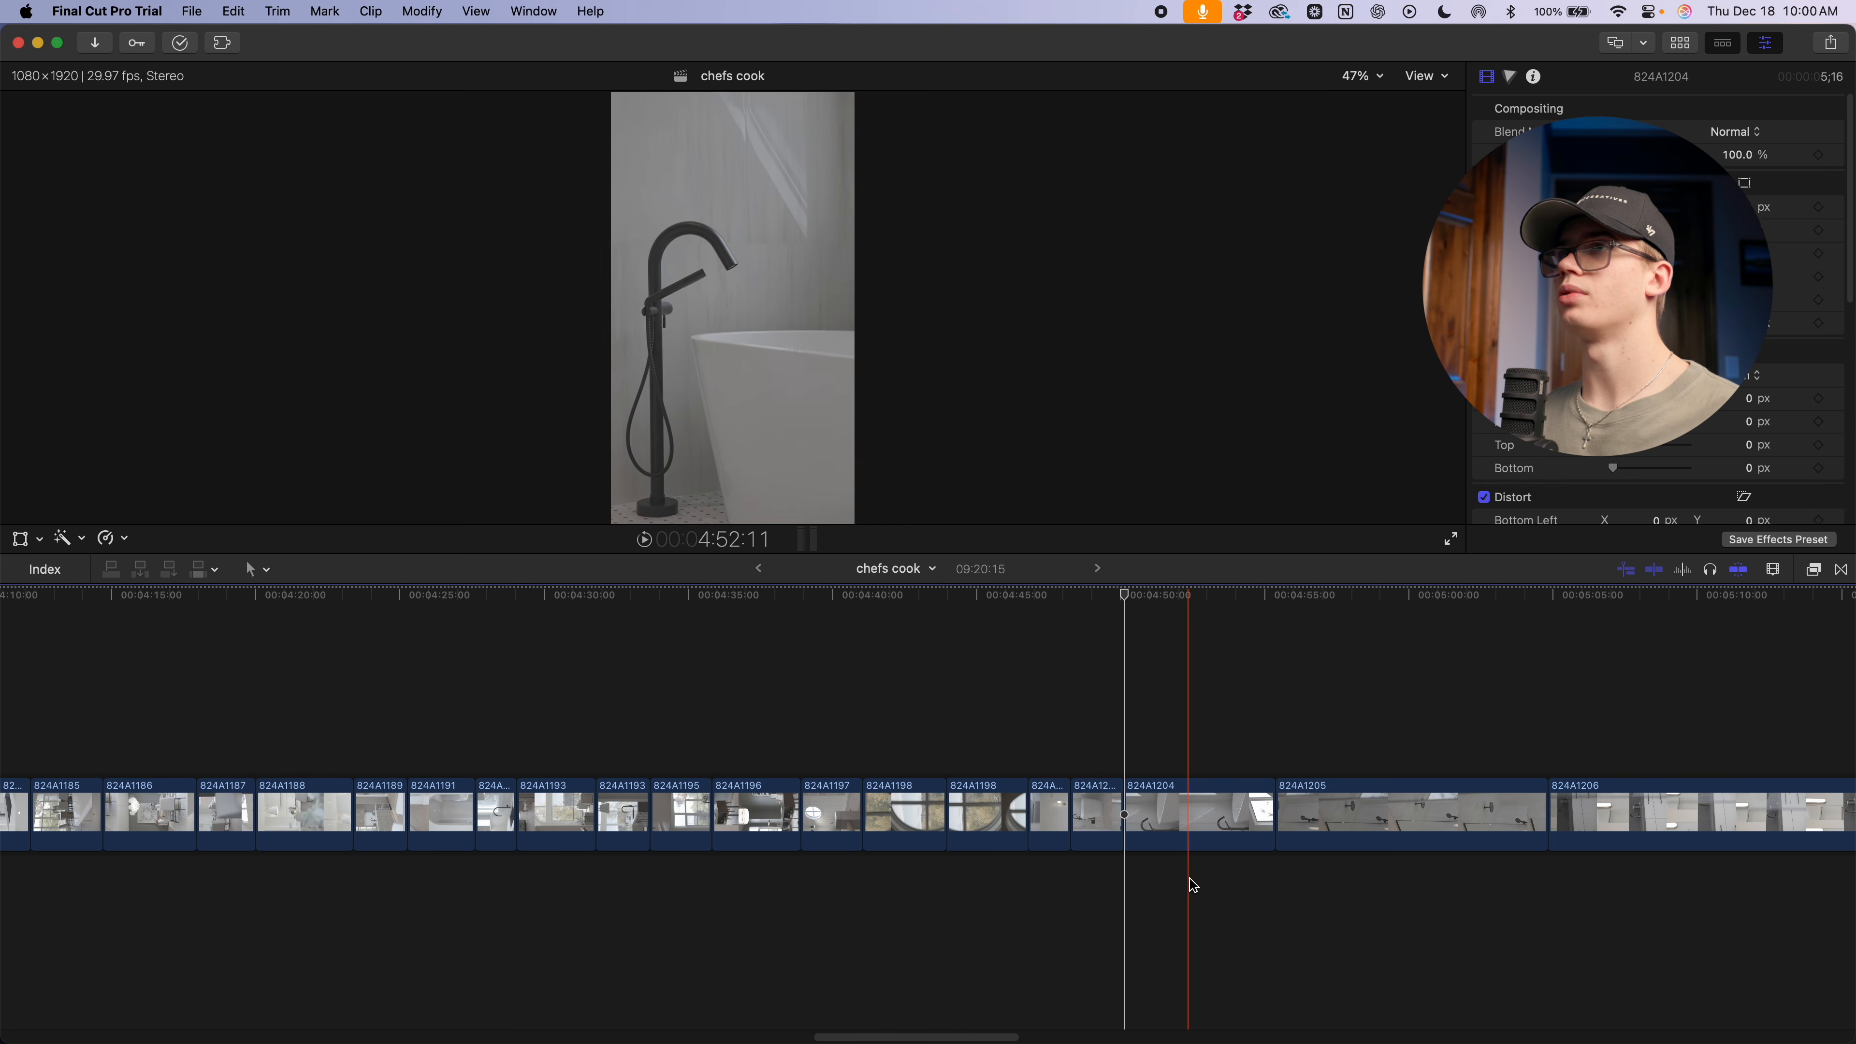
# Trim about 2.7 seconds off the end of clip 824A1204 and about 1.2 seconds off the end of clip 824A1205
pyautogui.hotkey('alt', ']')
pyautogui.hscroll(5, 1193, 878)
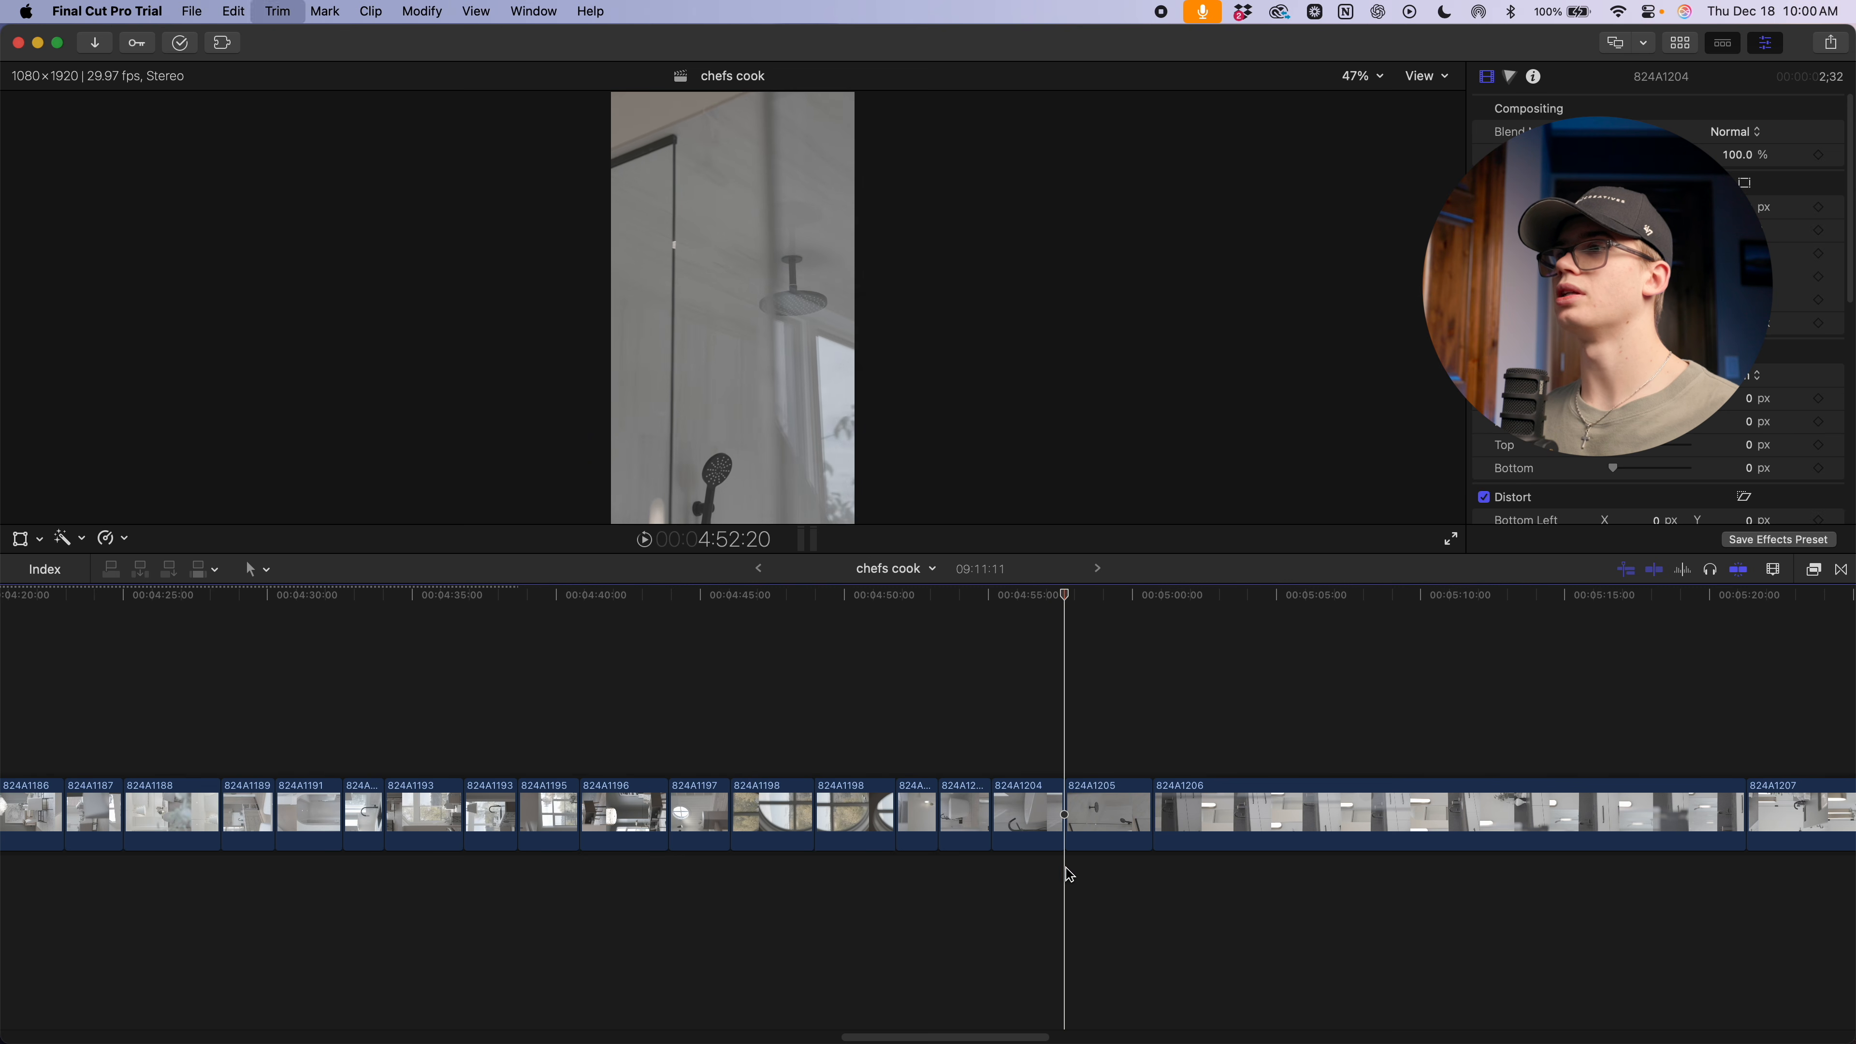
pyautogui.hotkey('alt', ']')
pyautogui.hscroll(2, 1104, 874)
pyautogui.hscroll(2, 1104, 874)
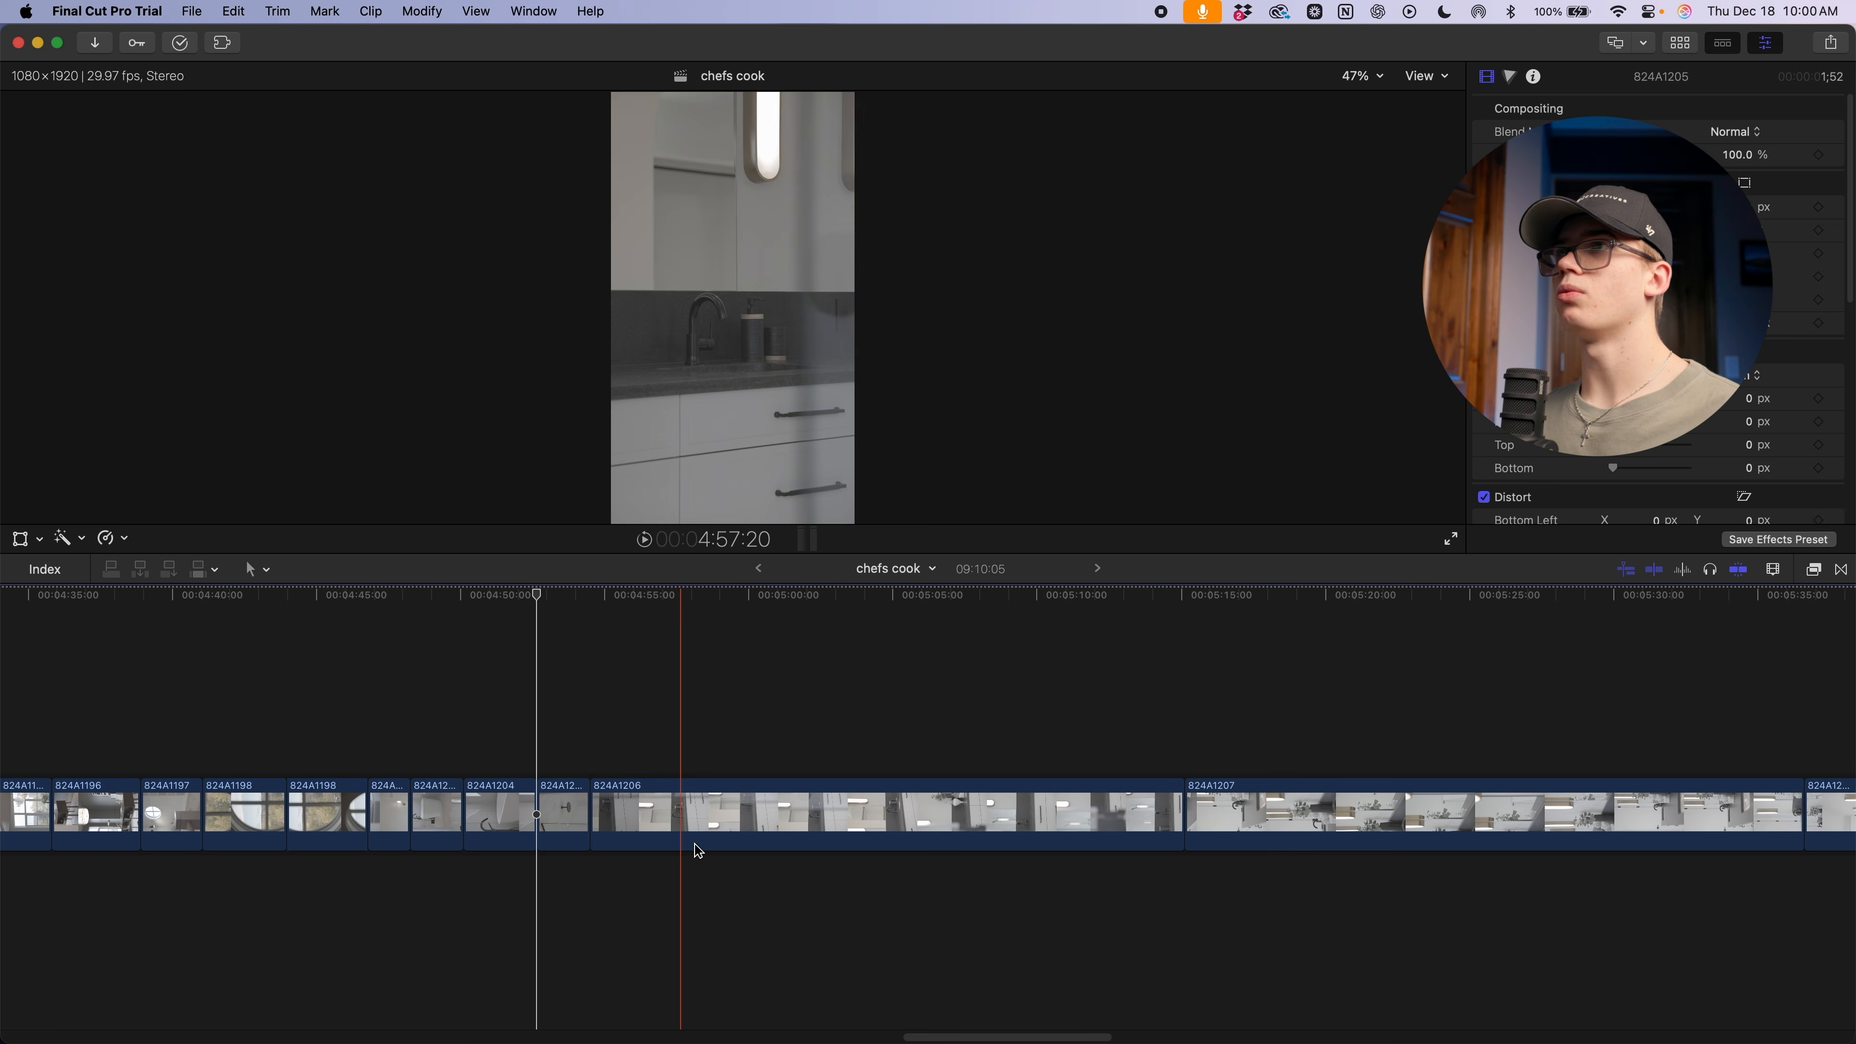
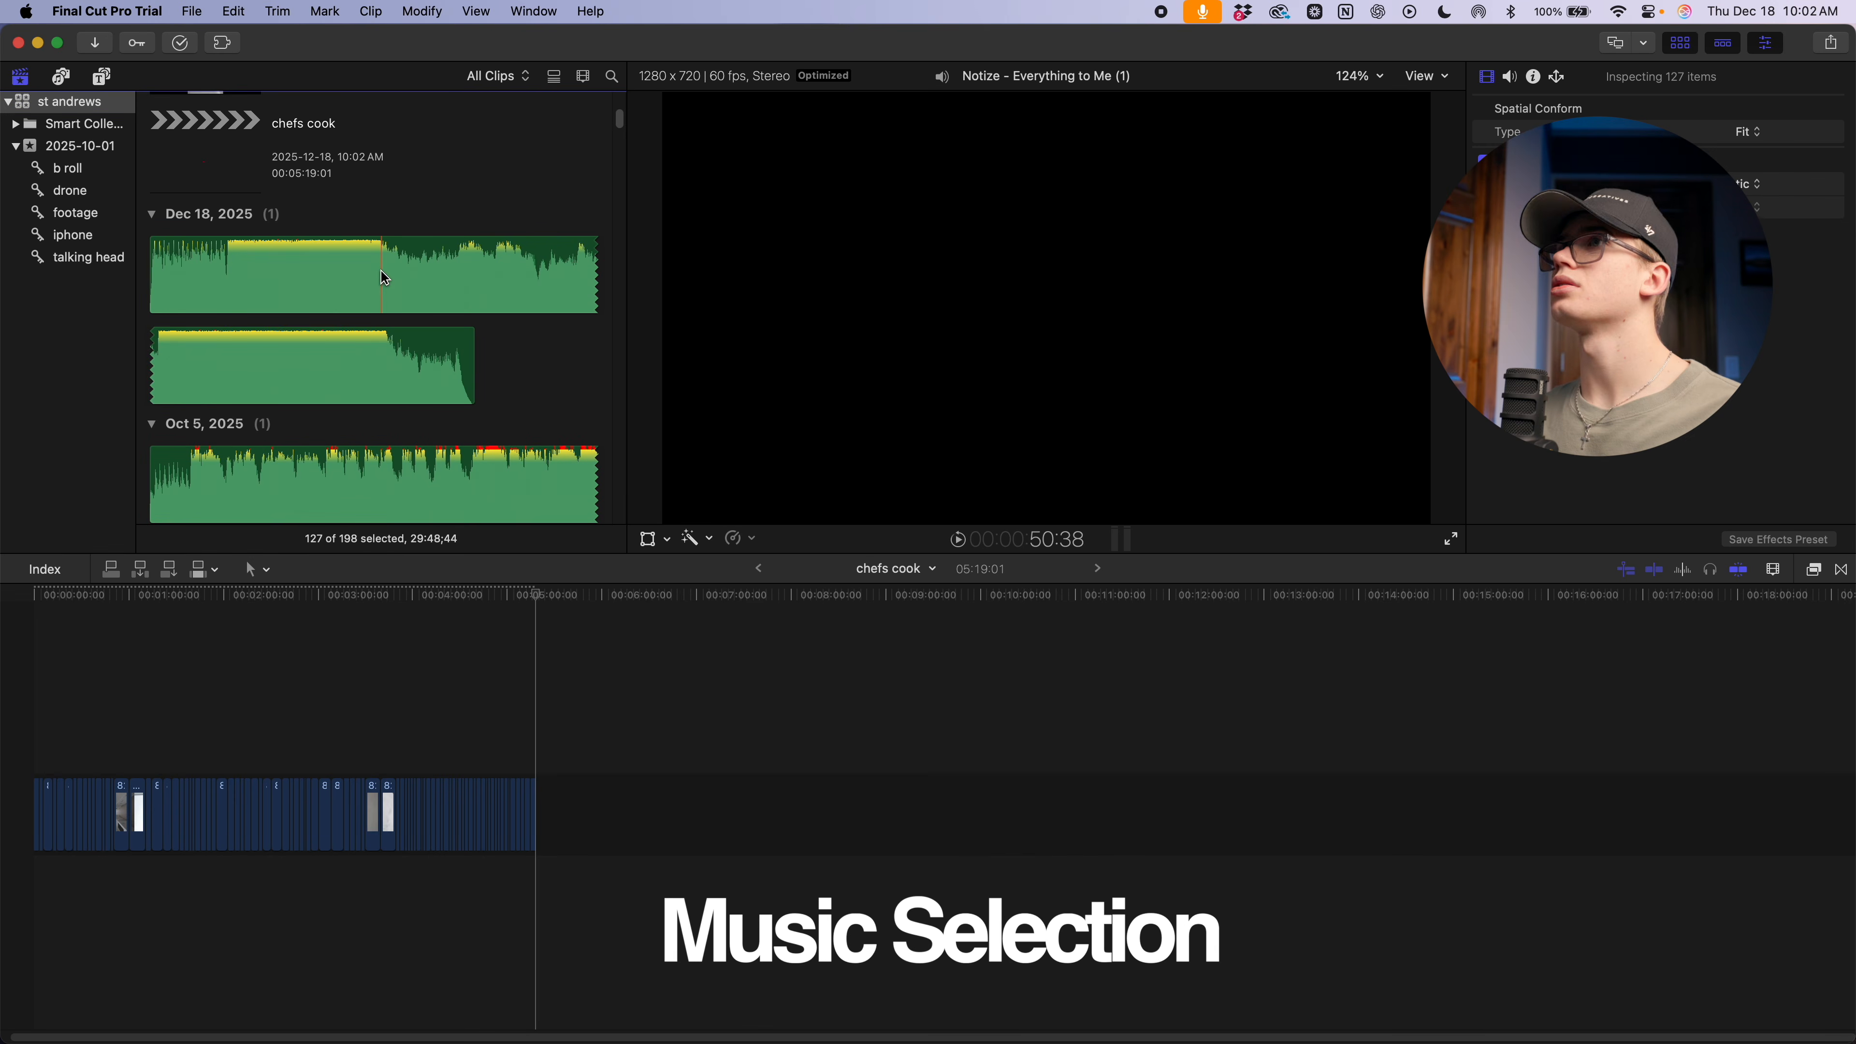
# Add the song "Notize - Everything to Me (1)" after the last clip and lift it out of the primary storyline
pyautogui.click(300, 269)
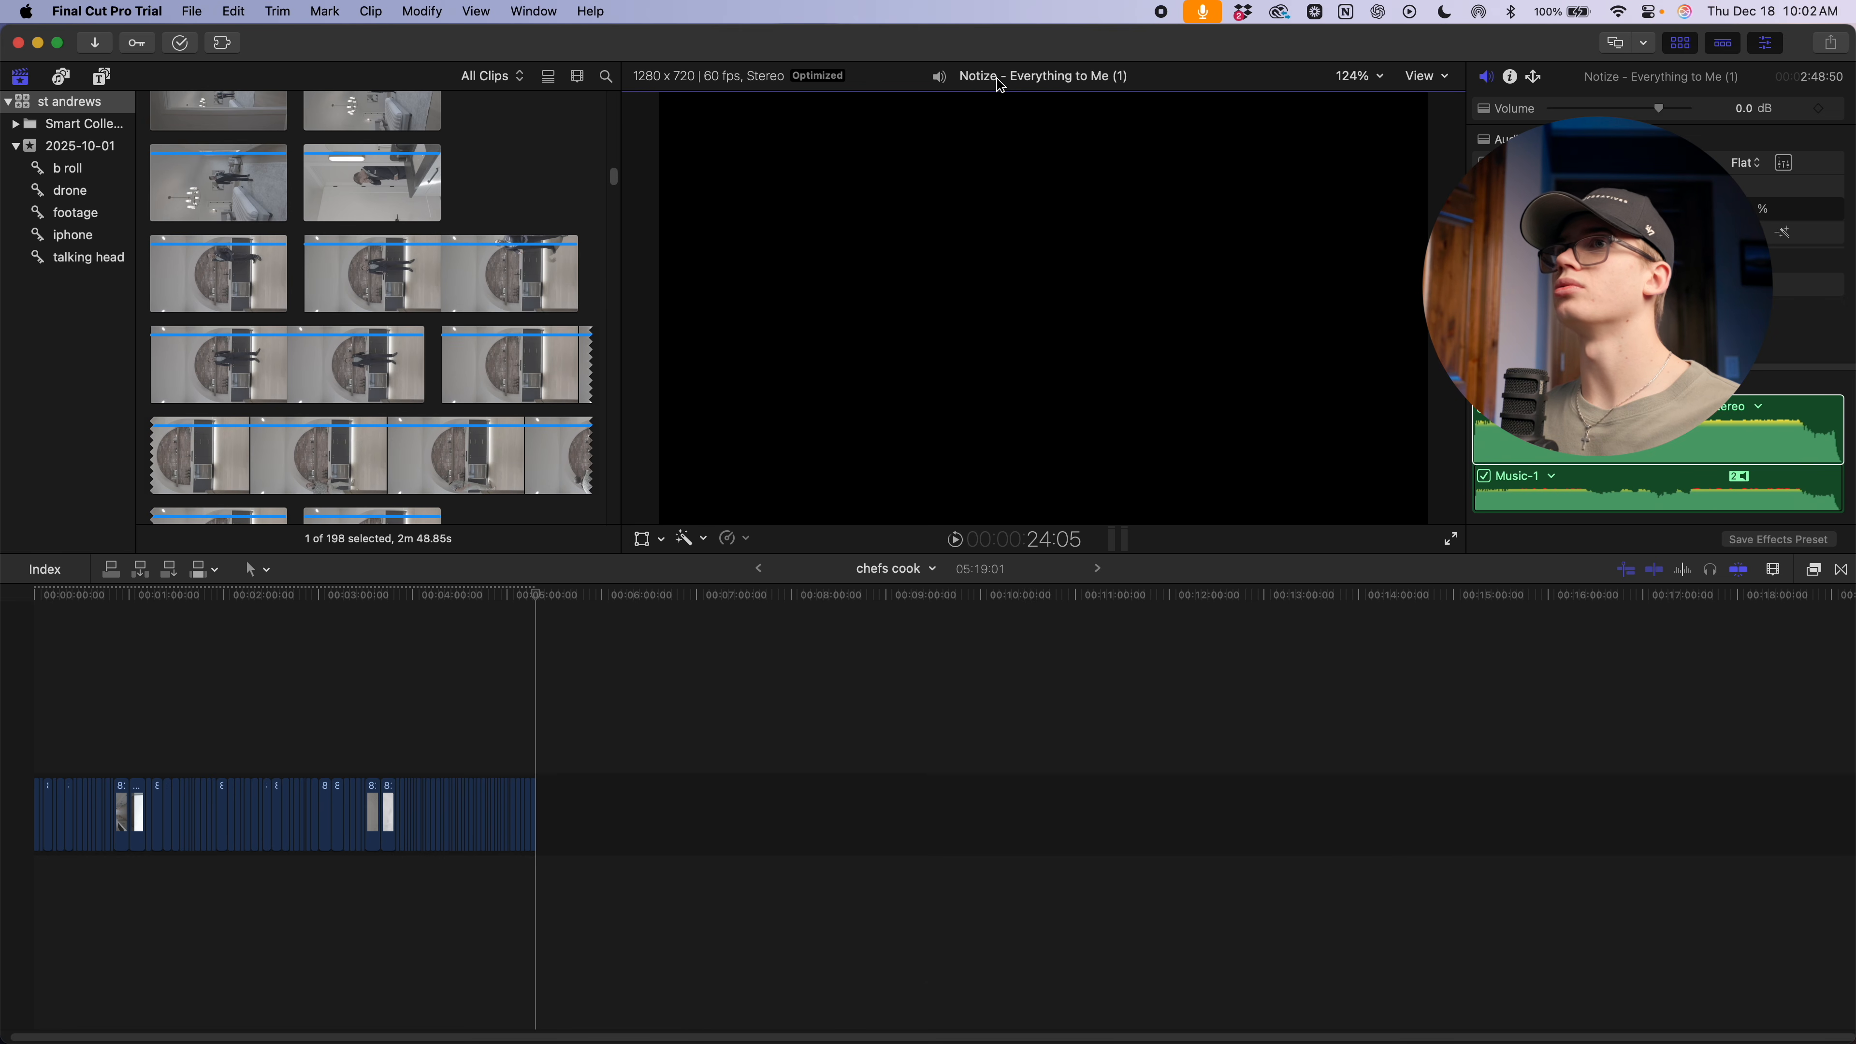
pyautogui.scroll(15, 417, 213)
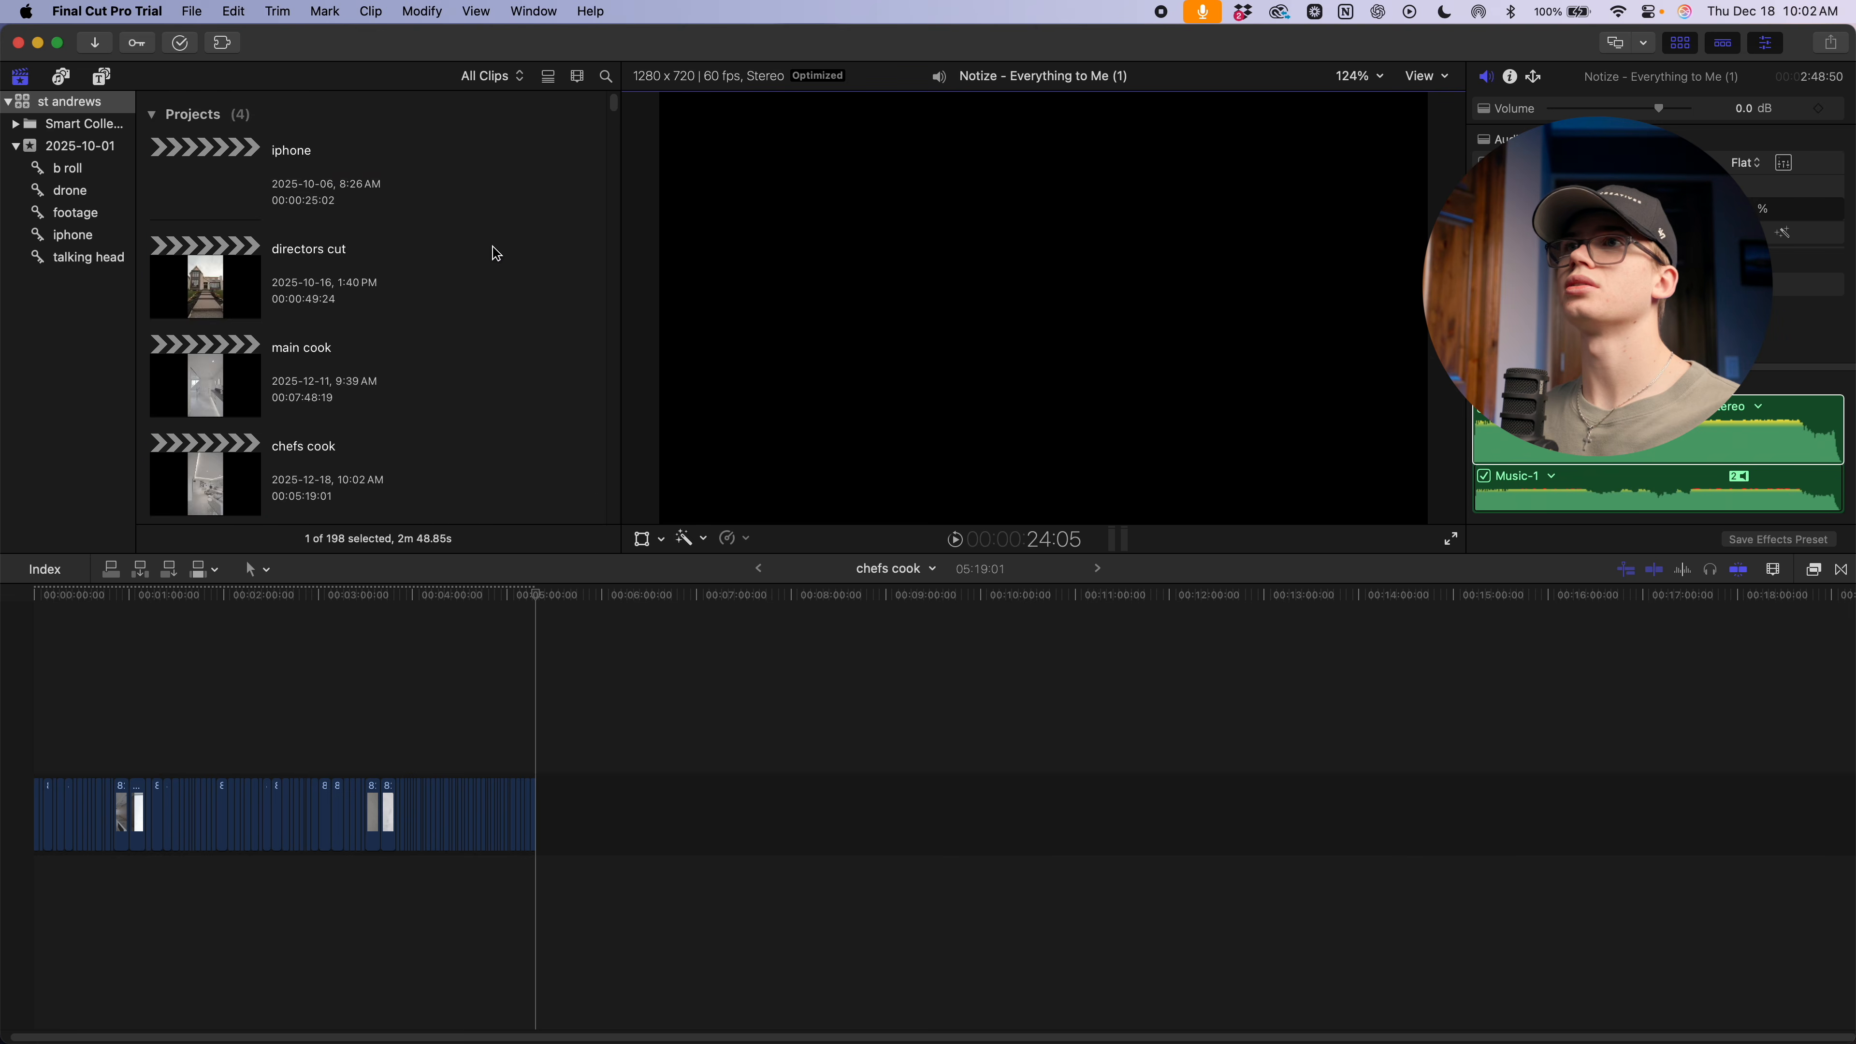
pyautogui.scroll(-5, 417, 213)
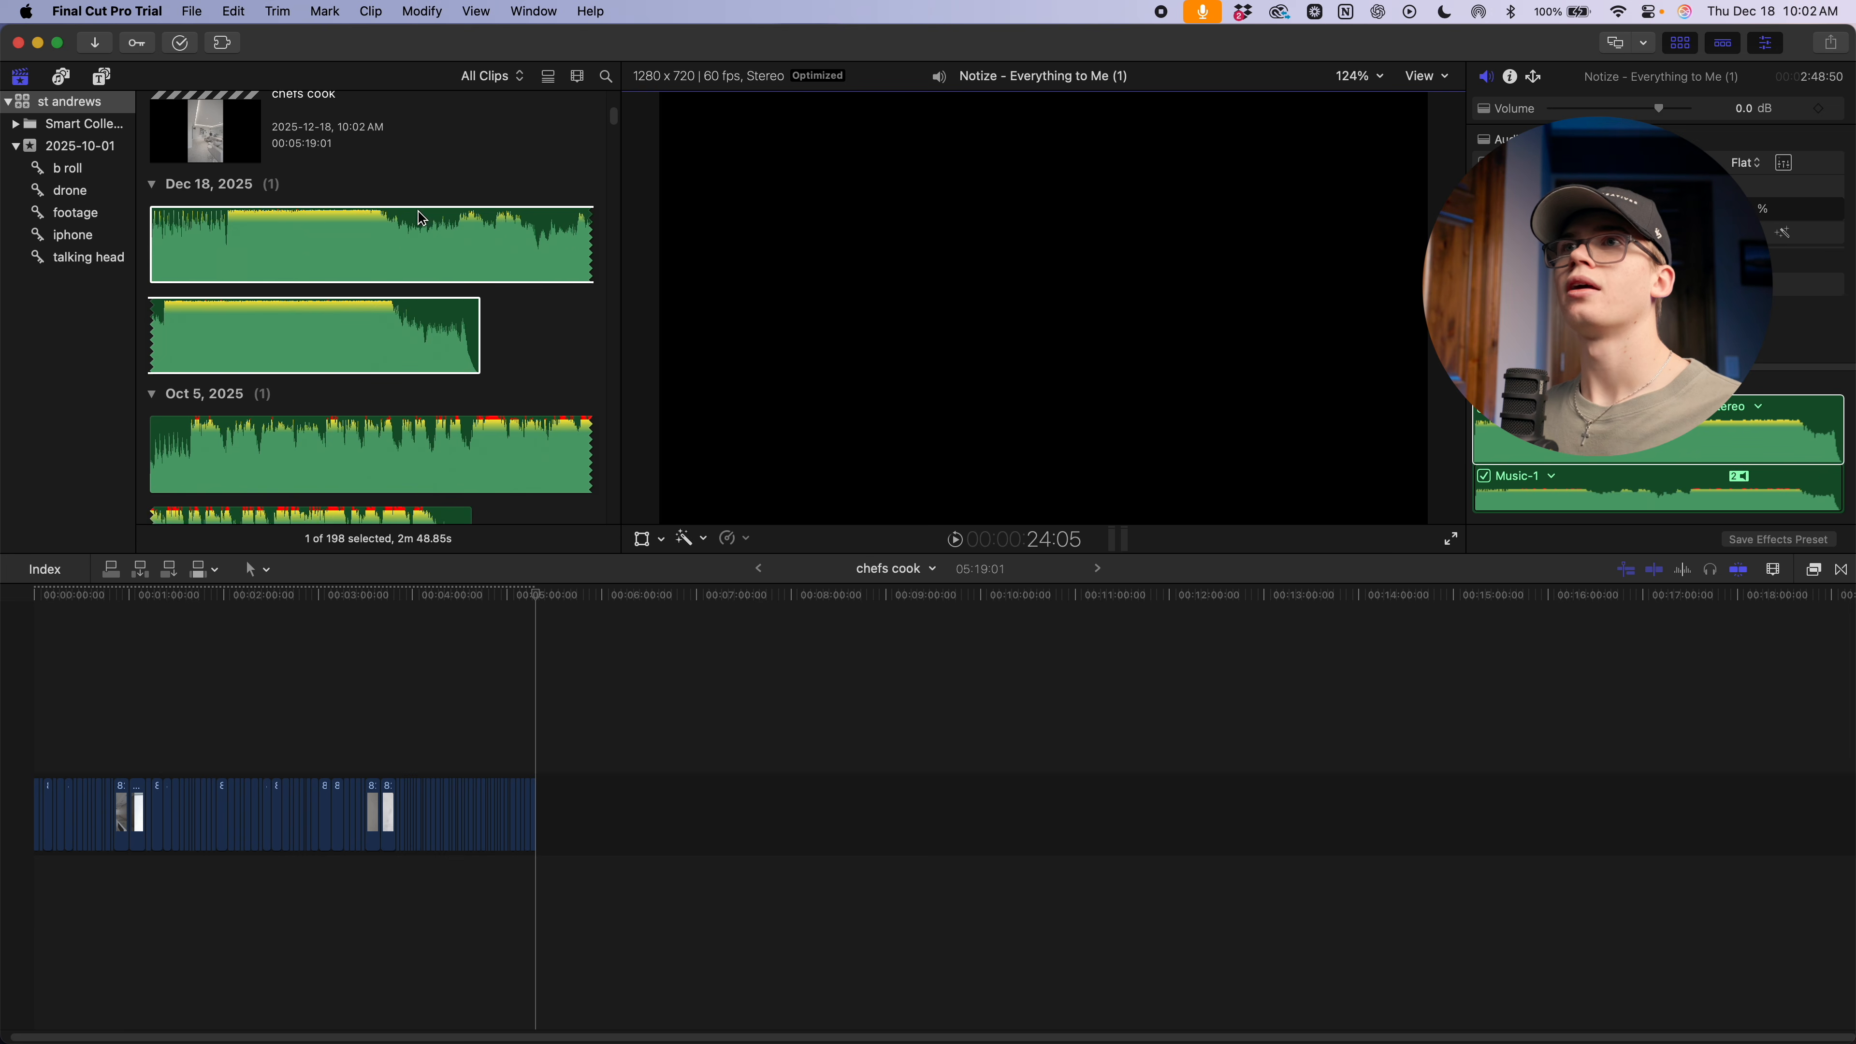
pyautogui.moveTo(651, 599); pyautogui.dragTo(629, 832)
pyautogui.press('super+equal')
pyautogui.press('super+equal')
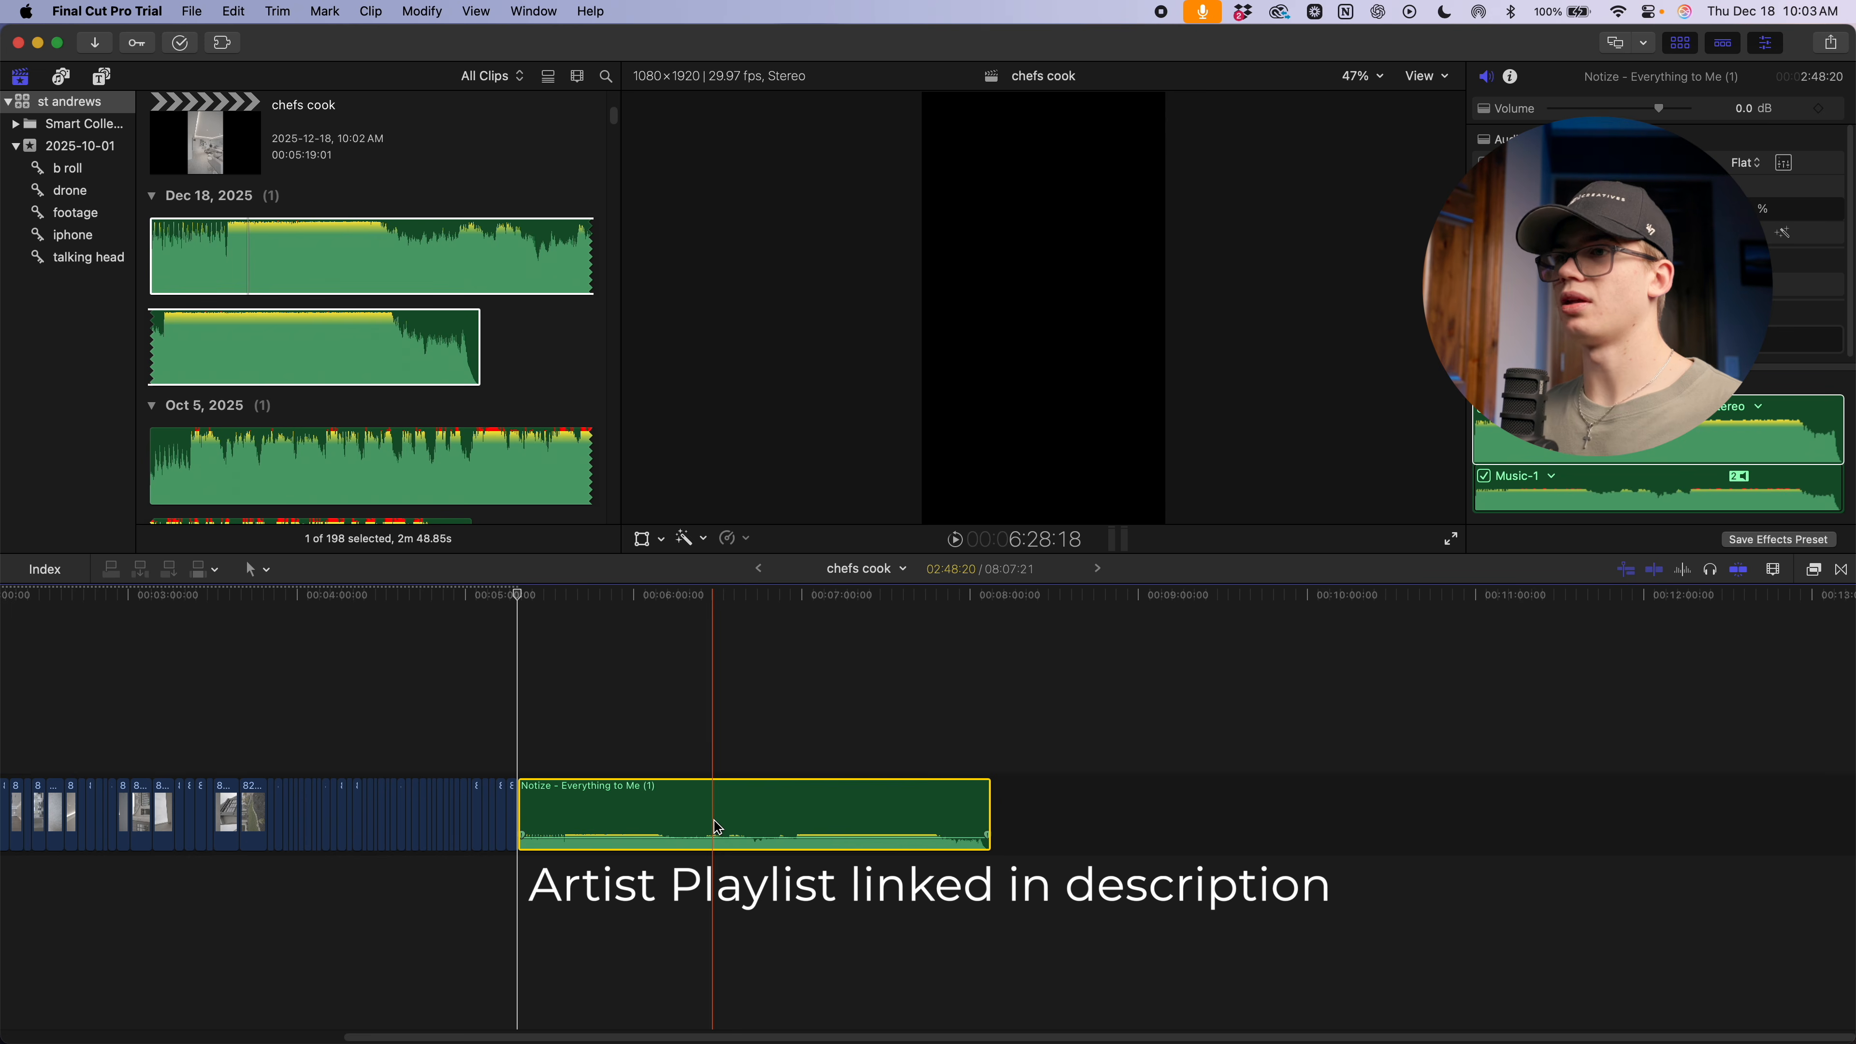
pyautogui.press('alt+super+Up')
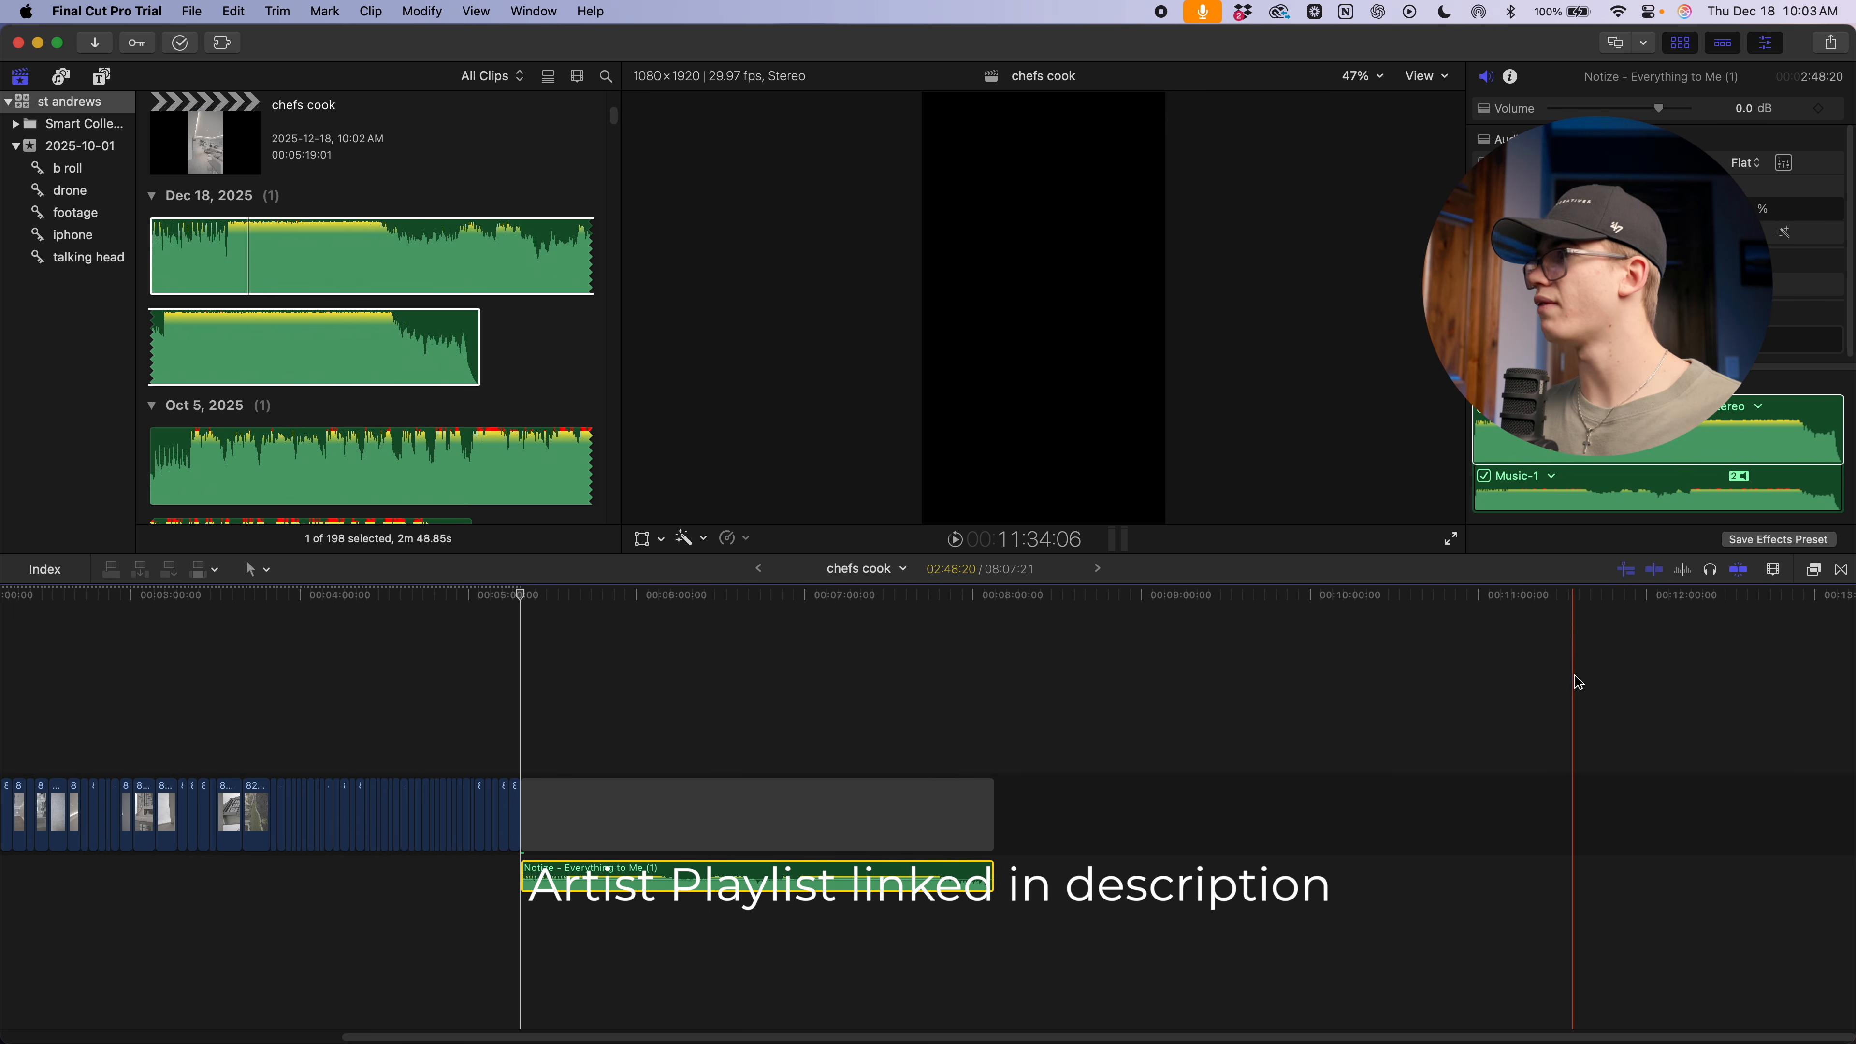
# Change the timeline clip appearance to equally sized filmstrips and audio waveforms
pyautogui.click(1774, 569)
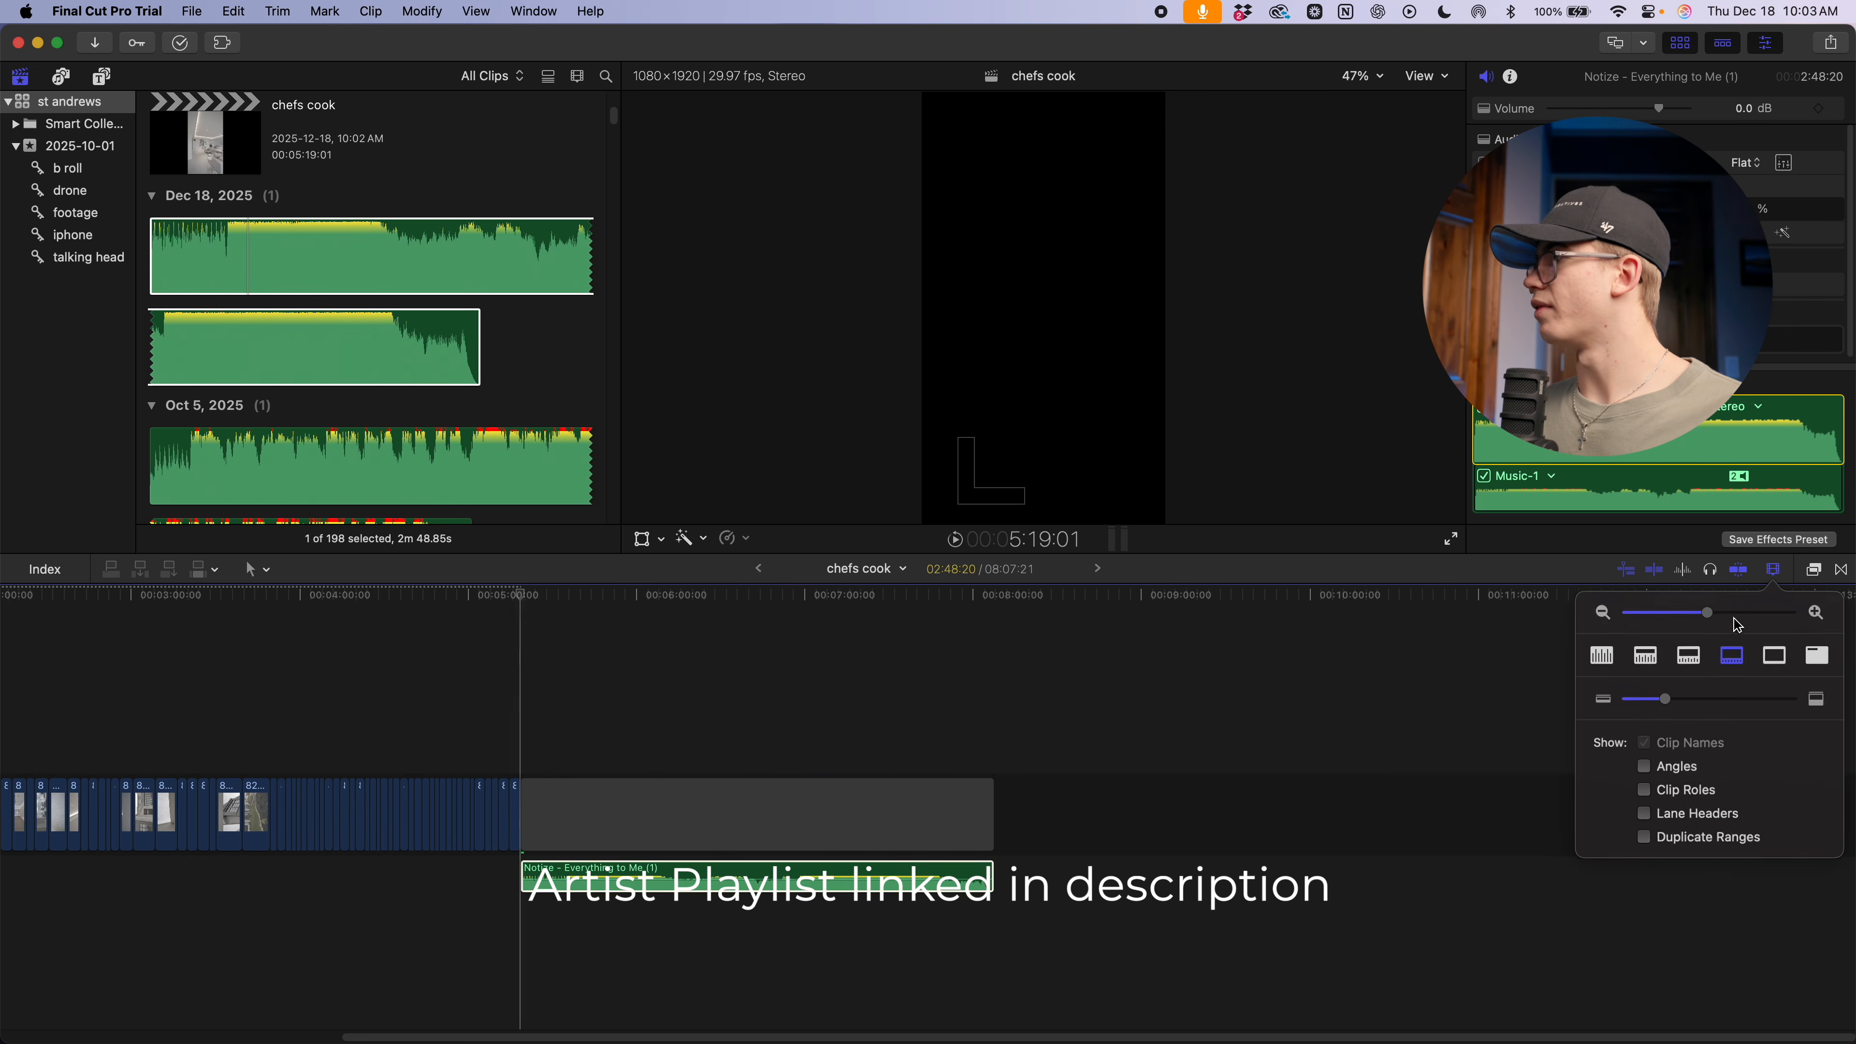
pyautogui.click(1691, 655)
pyautogui.click(1773, 571)
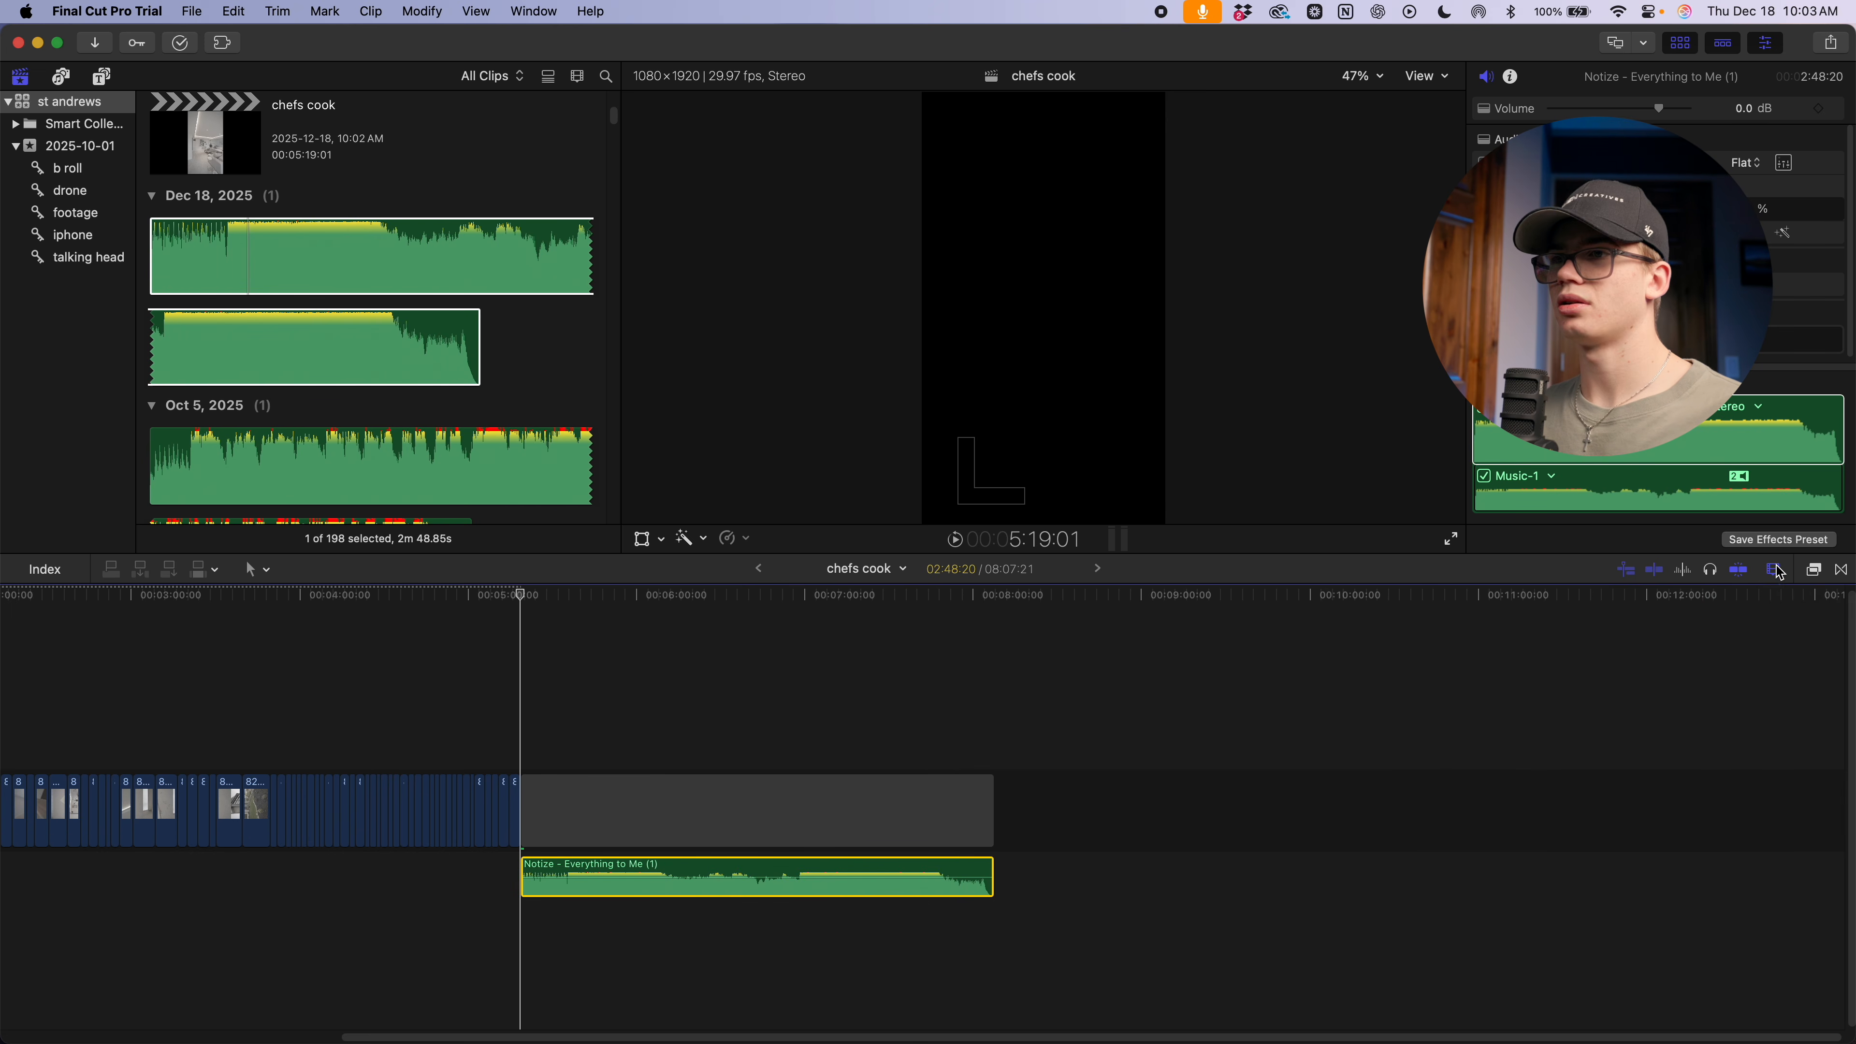
# Lower the volume of the music clip to -4.0 dB
pyautogui.scroll(-2, 747, 844)
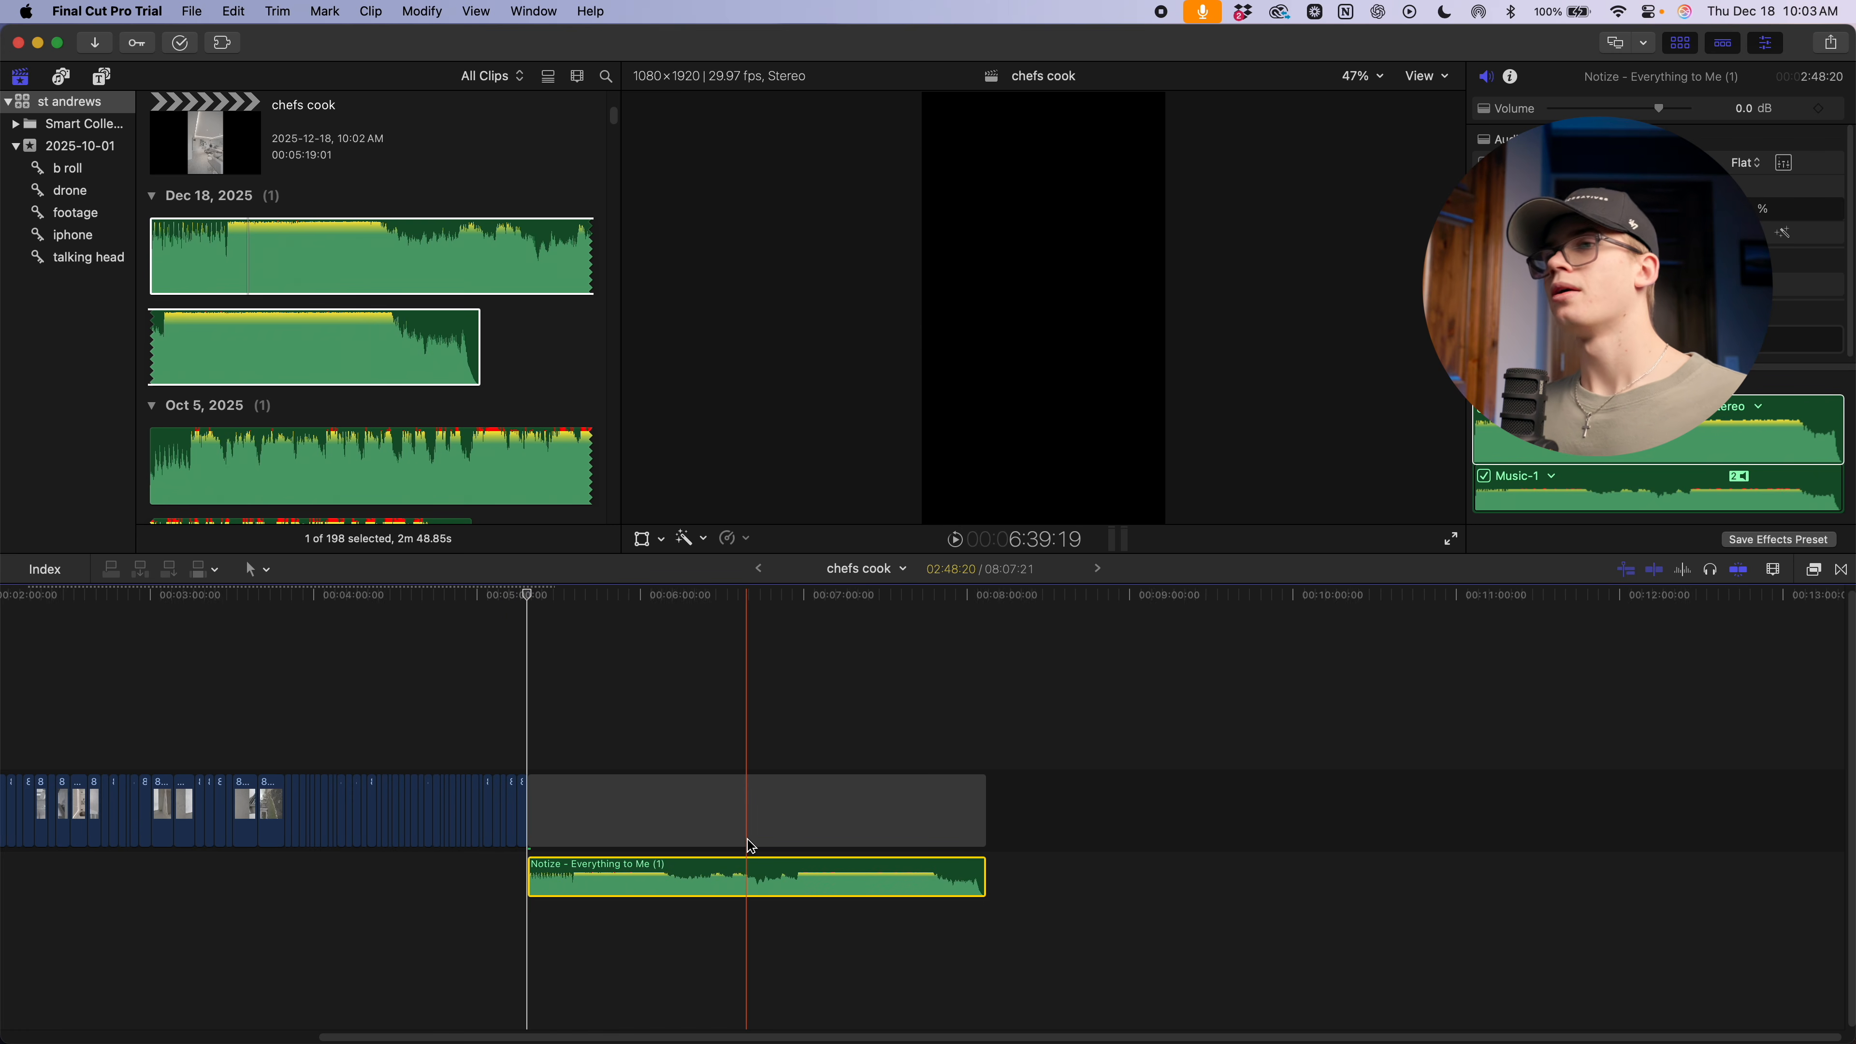
pyautogui.scroll(2, 746, 843)
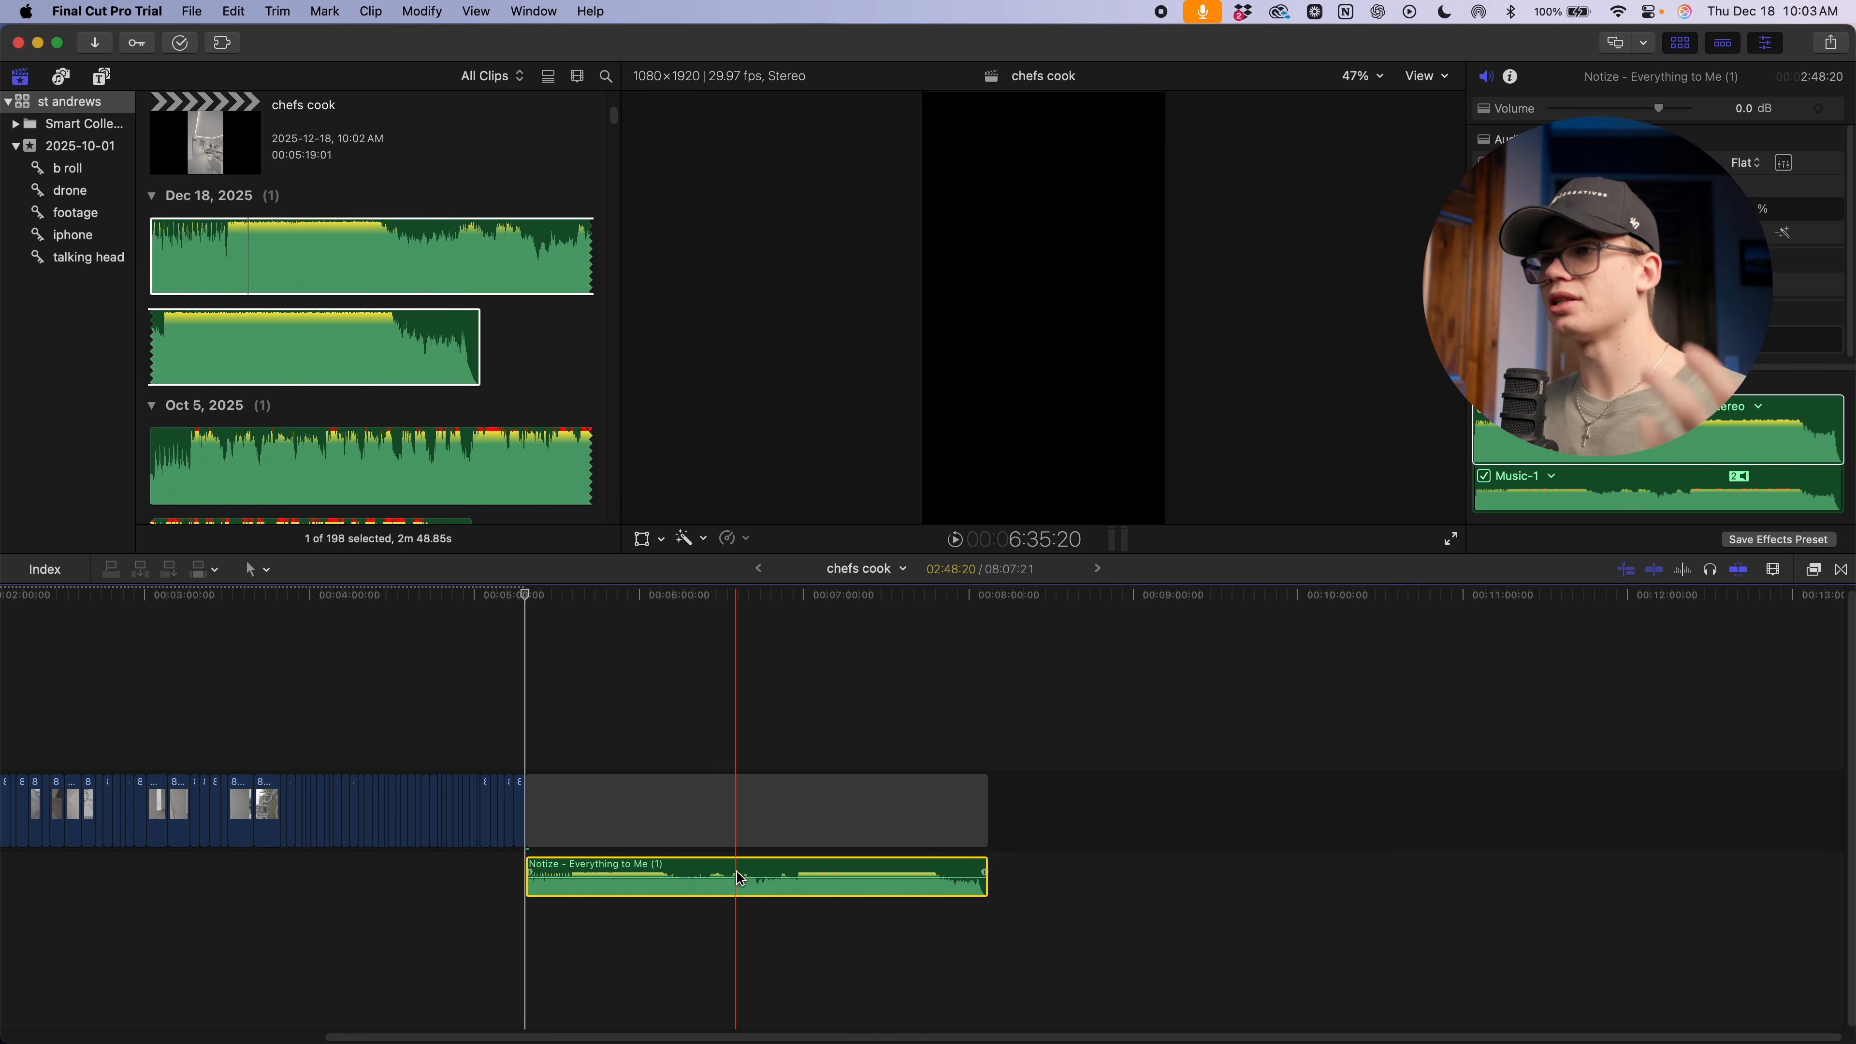
pyautogui.moveTo(740, 874); pyautogui.dragTo(747, 875)
# Push clip 824A1093 and all following footage back to leave an empty gap of about 1 minute 54 seconds at the timeline start
pyautogui.hscroll(-5, 957, 852)
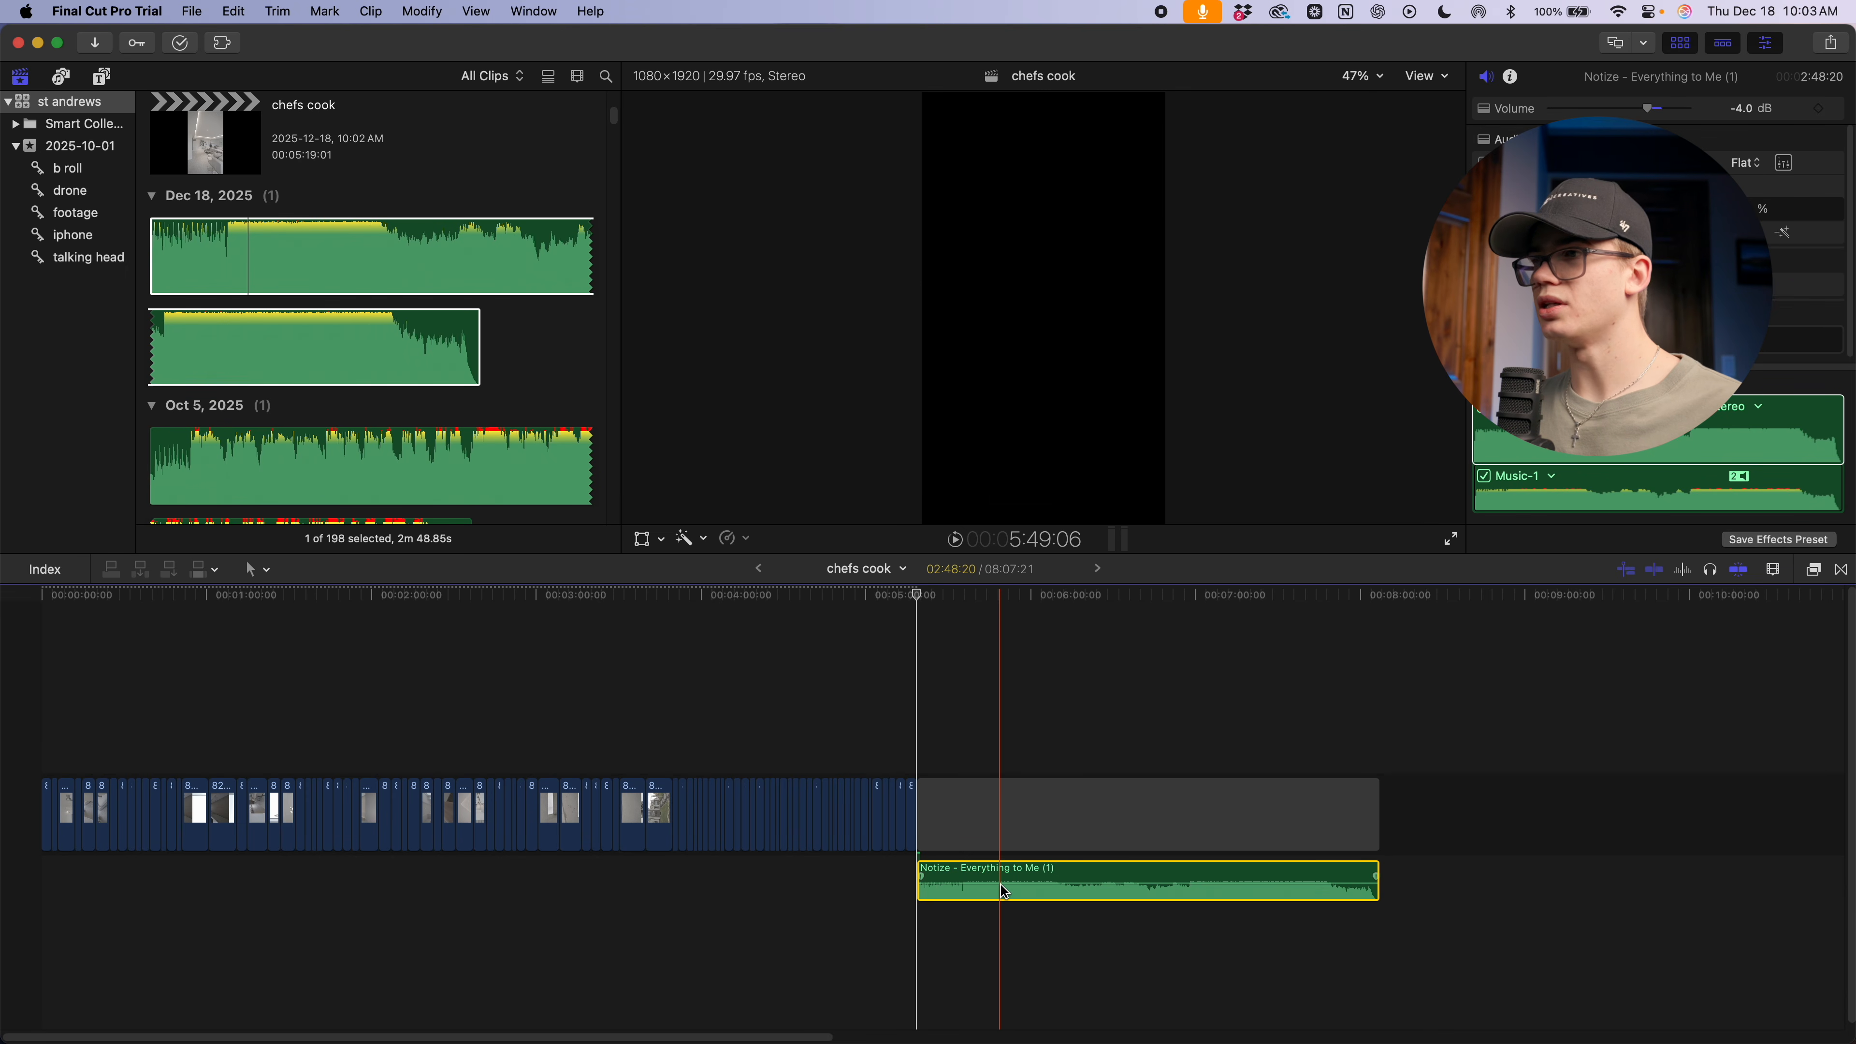
pyautogui.press('super+equal')
pyautogui.press('super+equal')
pyautogui.press('super+equal')
pyautogui.click(88, 803)
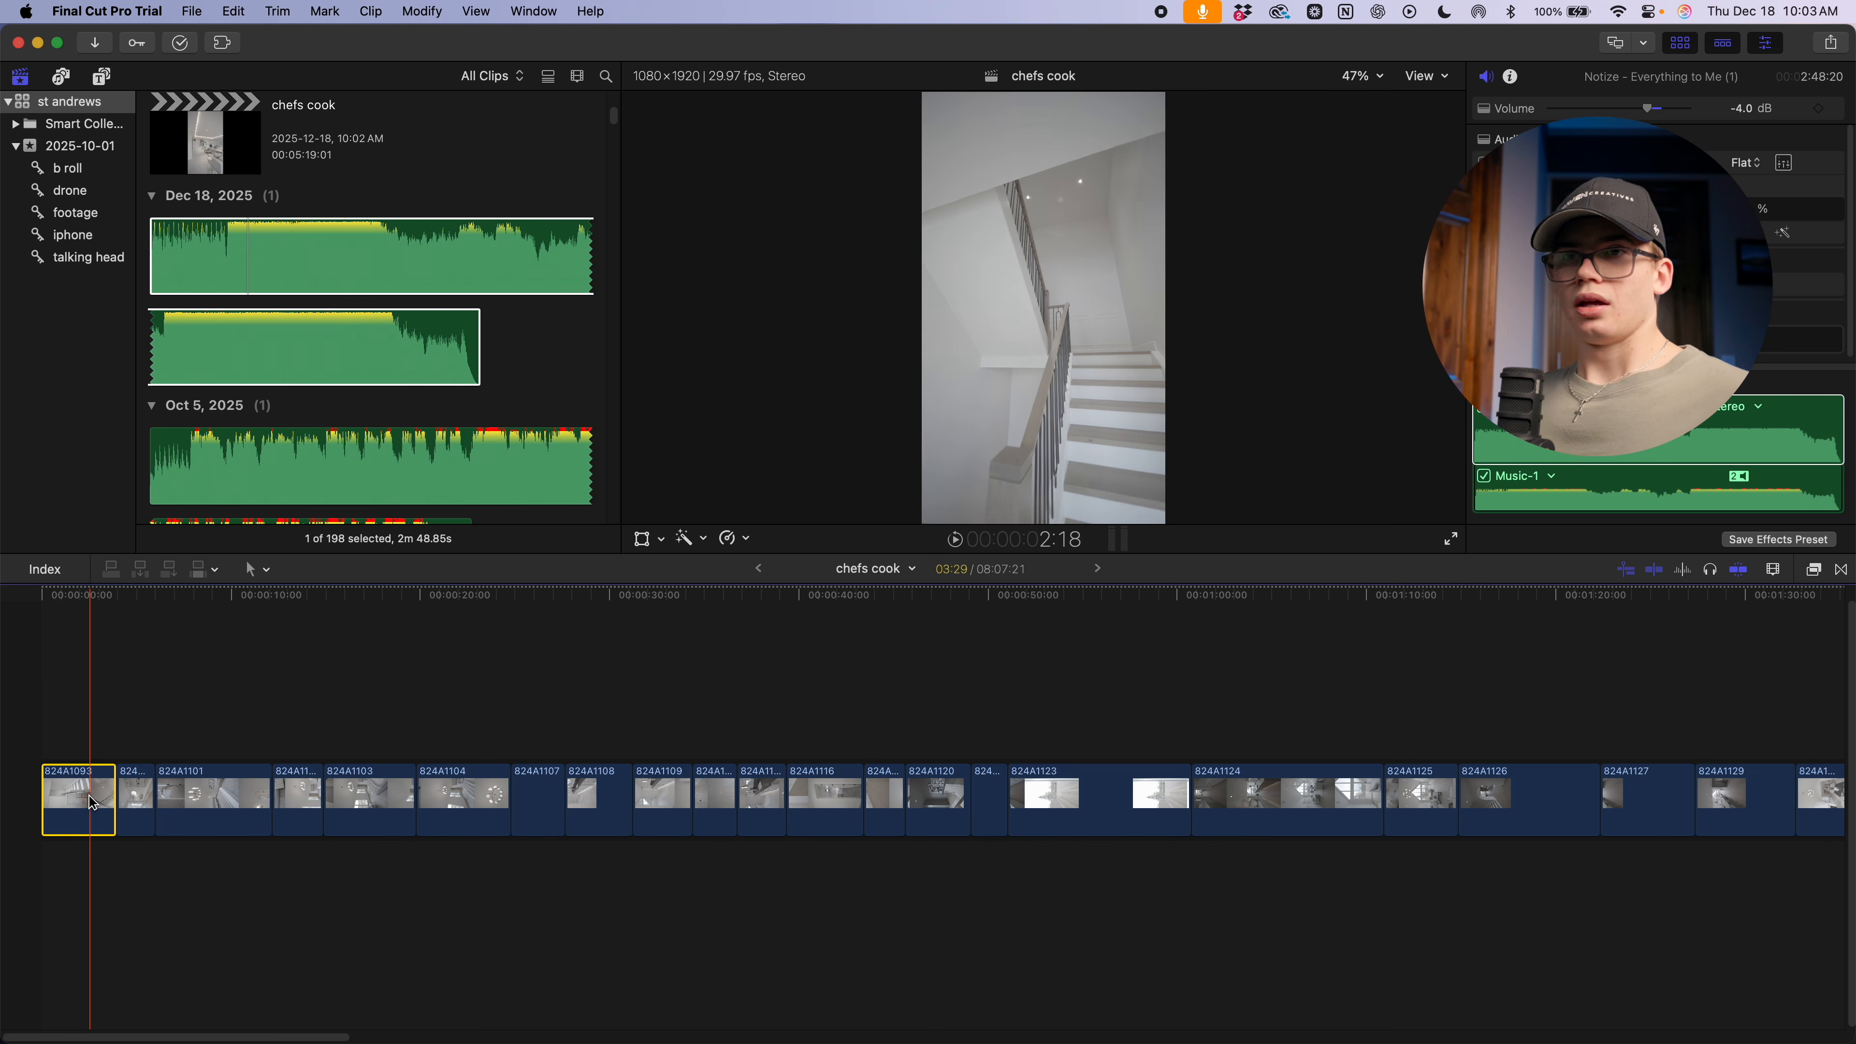
pyautogui.moveTo(91, 804); pyautogui.dragTo(128, 793)
pyautogui.press('super+minus')
pyautogui.press('super+minus')
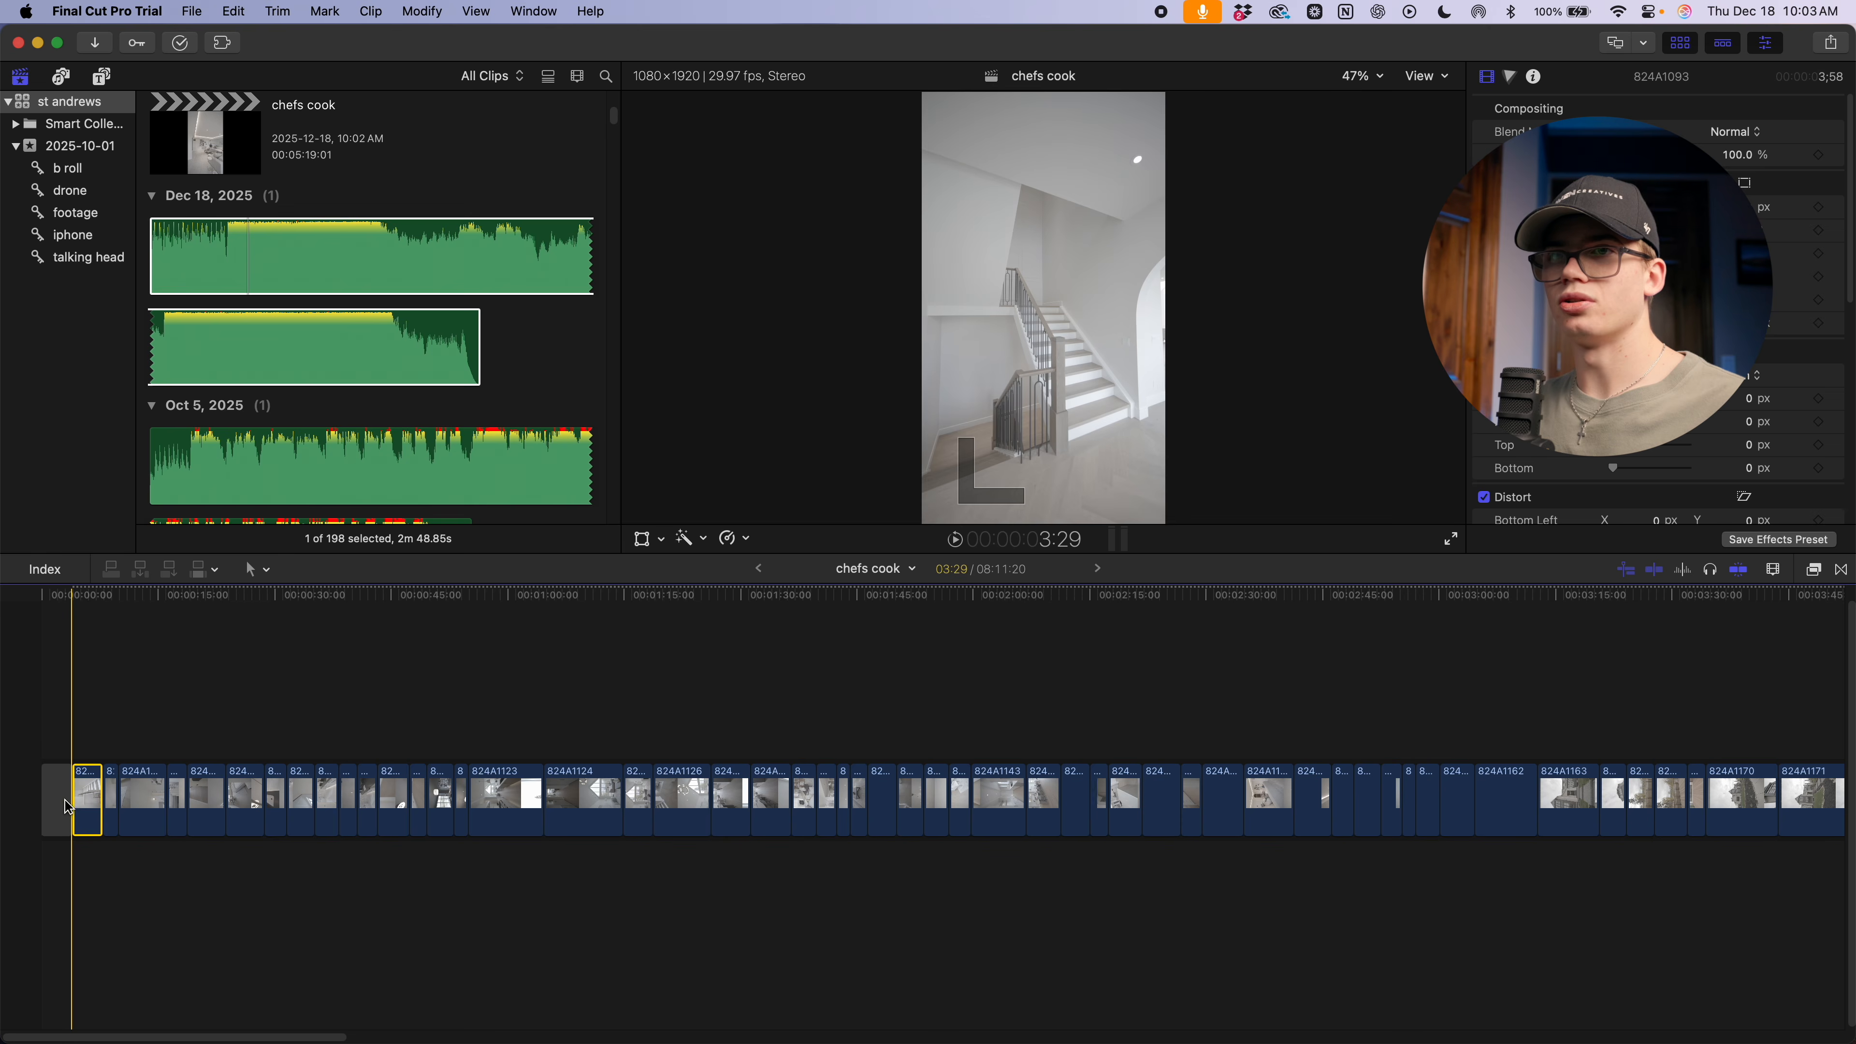
pyautogui.moveTo(64, 804); pyautogui.dragTo(6, 851)
# Move the music clip to the very start of the timeline beneath the empty gap
pyautogui.press('super+minus')
pyautogui.press('super+minus')
pyautogui.press('super+minus')
pyautogui.click(986, 870)
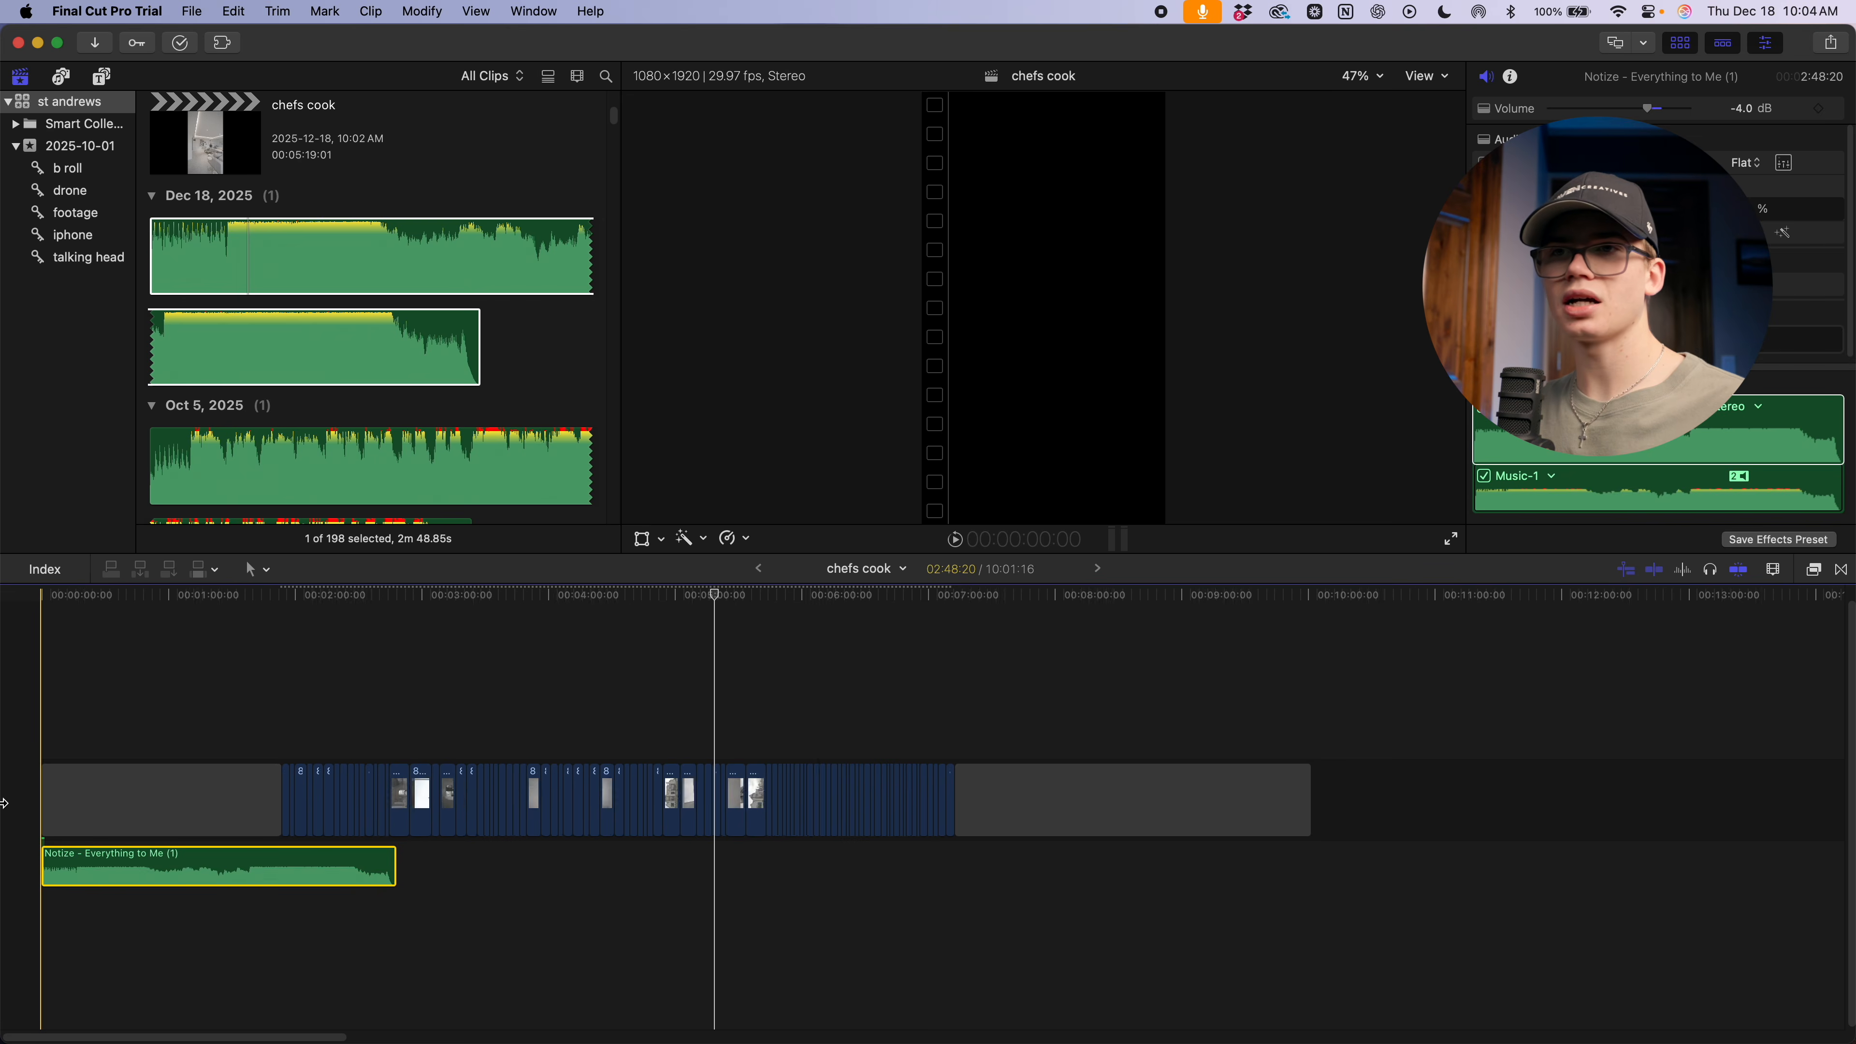
pyautogui.press('super+equal')
pyautogui.press('super+equal')
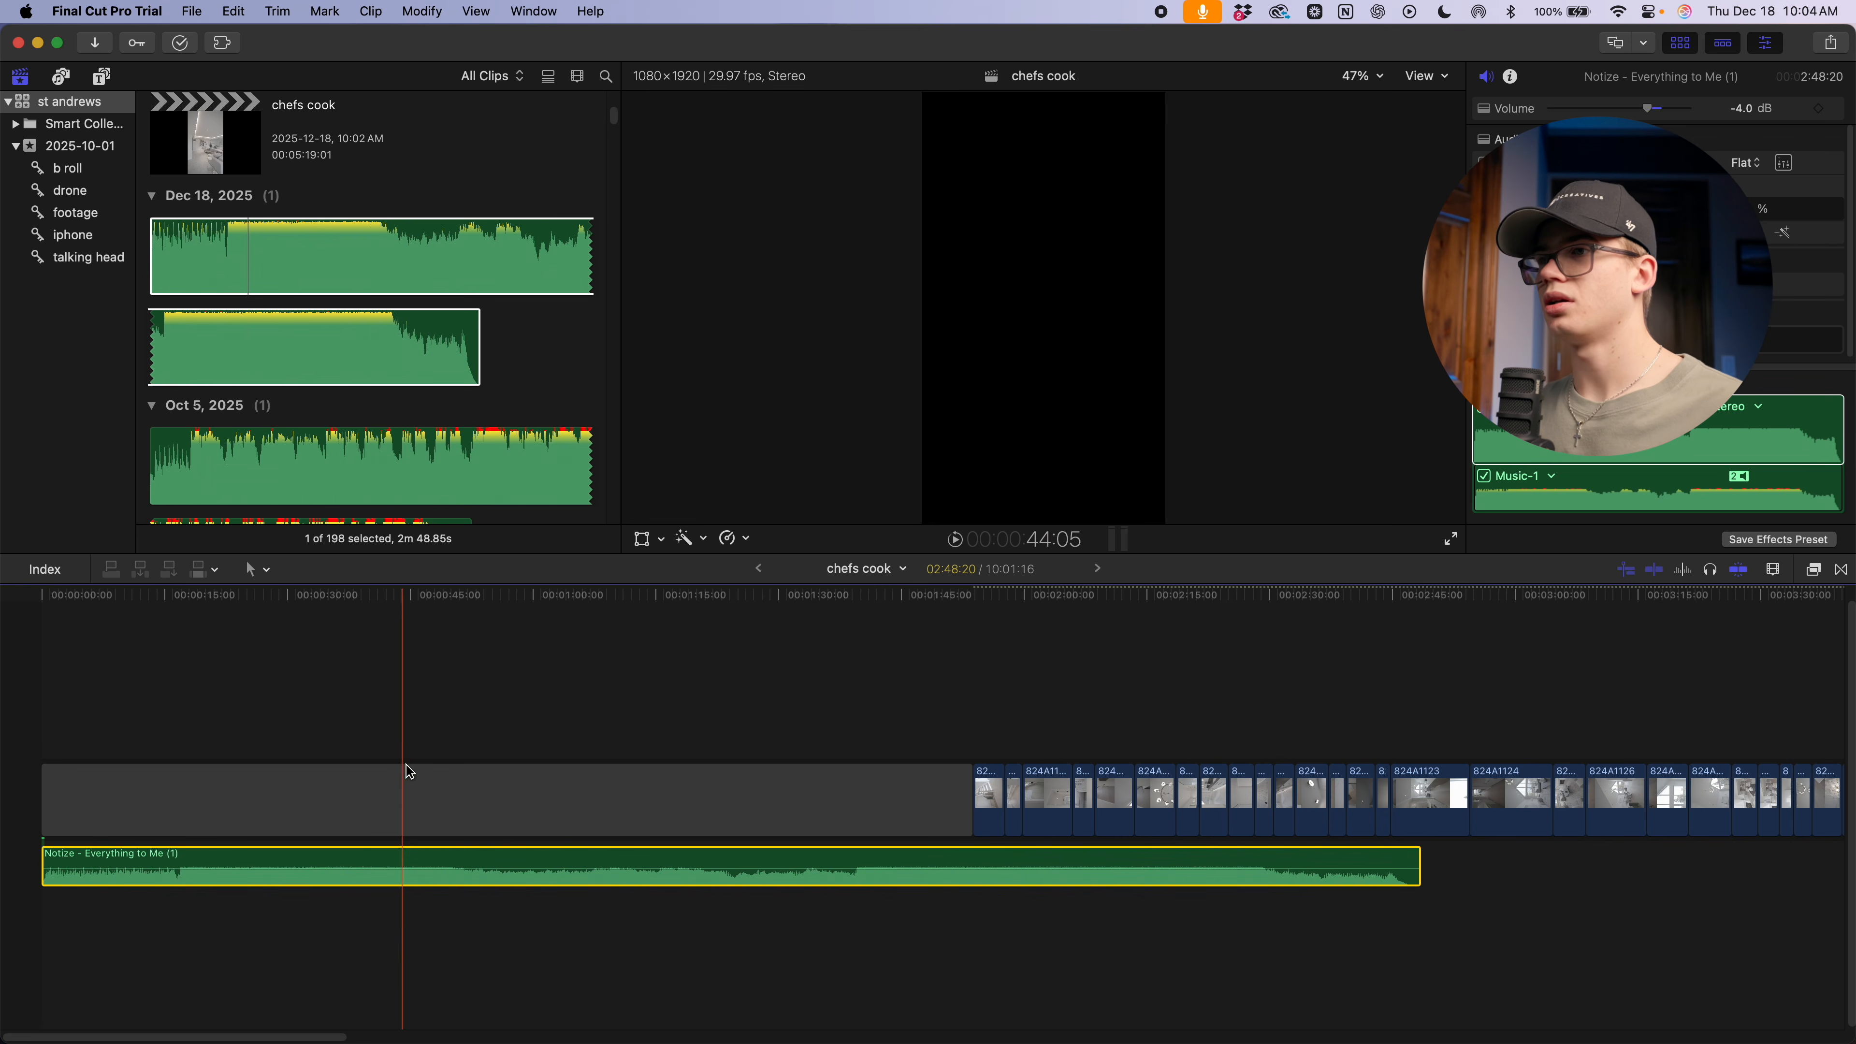
# Listen through the song, trim about 1 minute 34 seconds off its start, and move it back to the timeline start
pyautogui.click(319, 798)
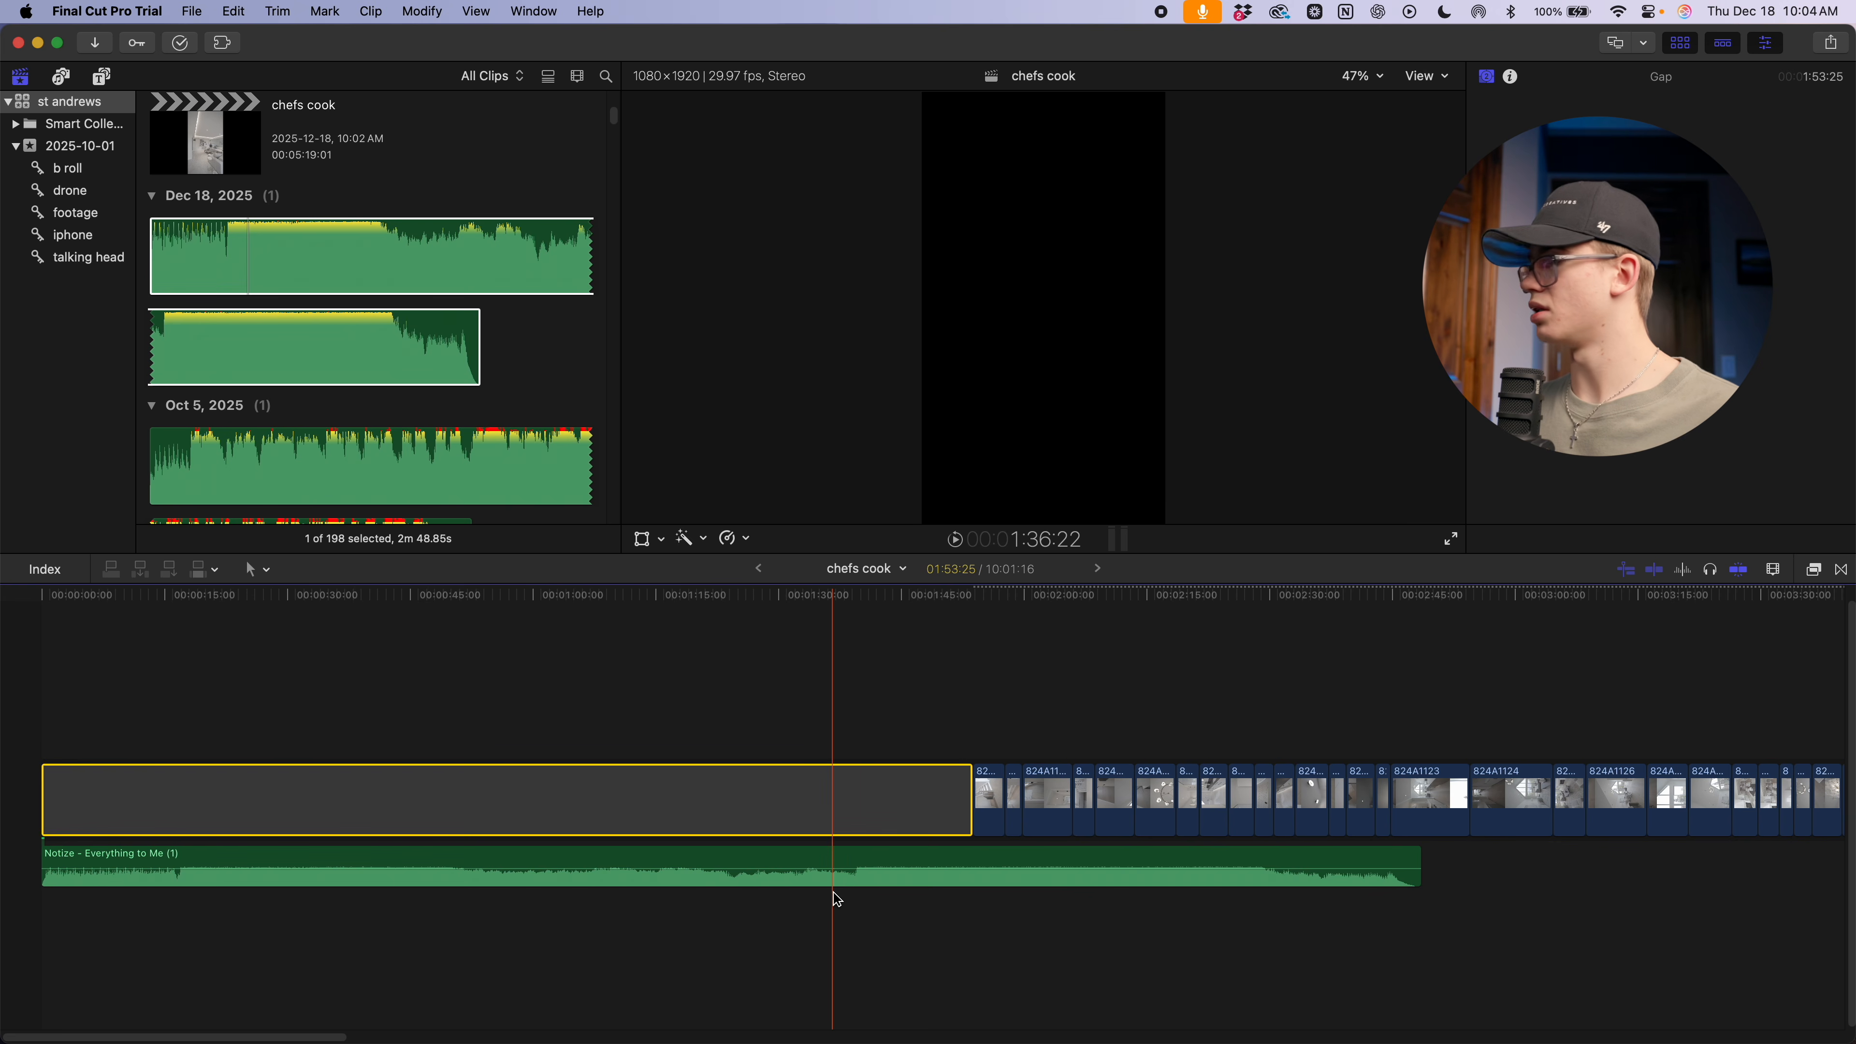
pyautogui.click(819, 903)
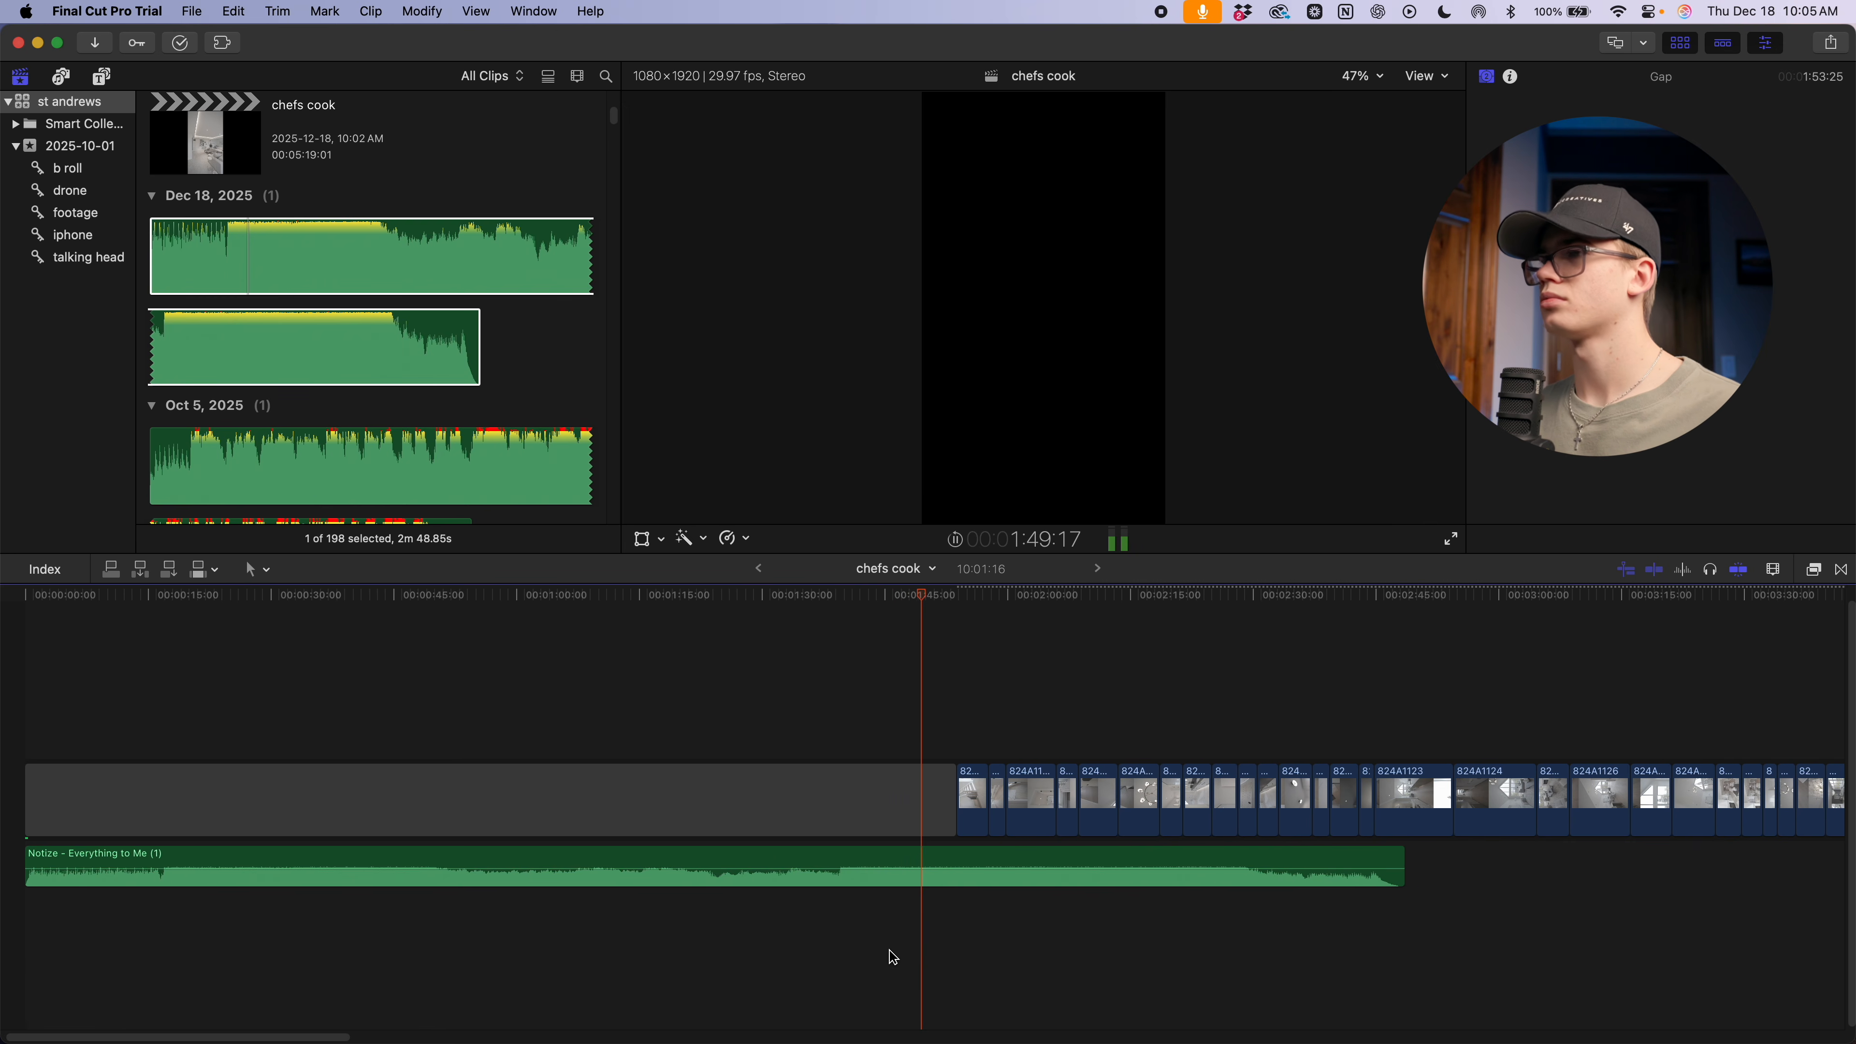
pyautogui.press('space')
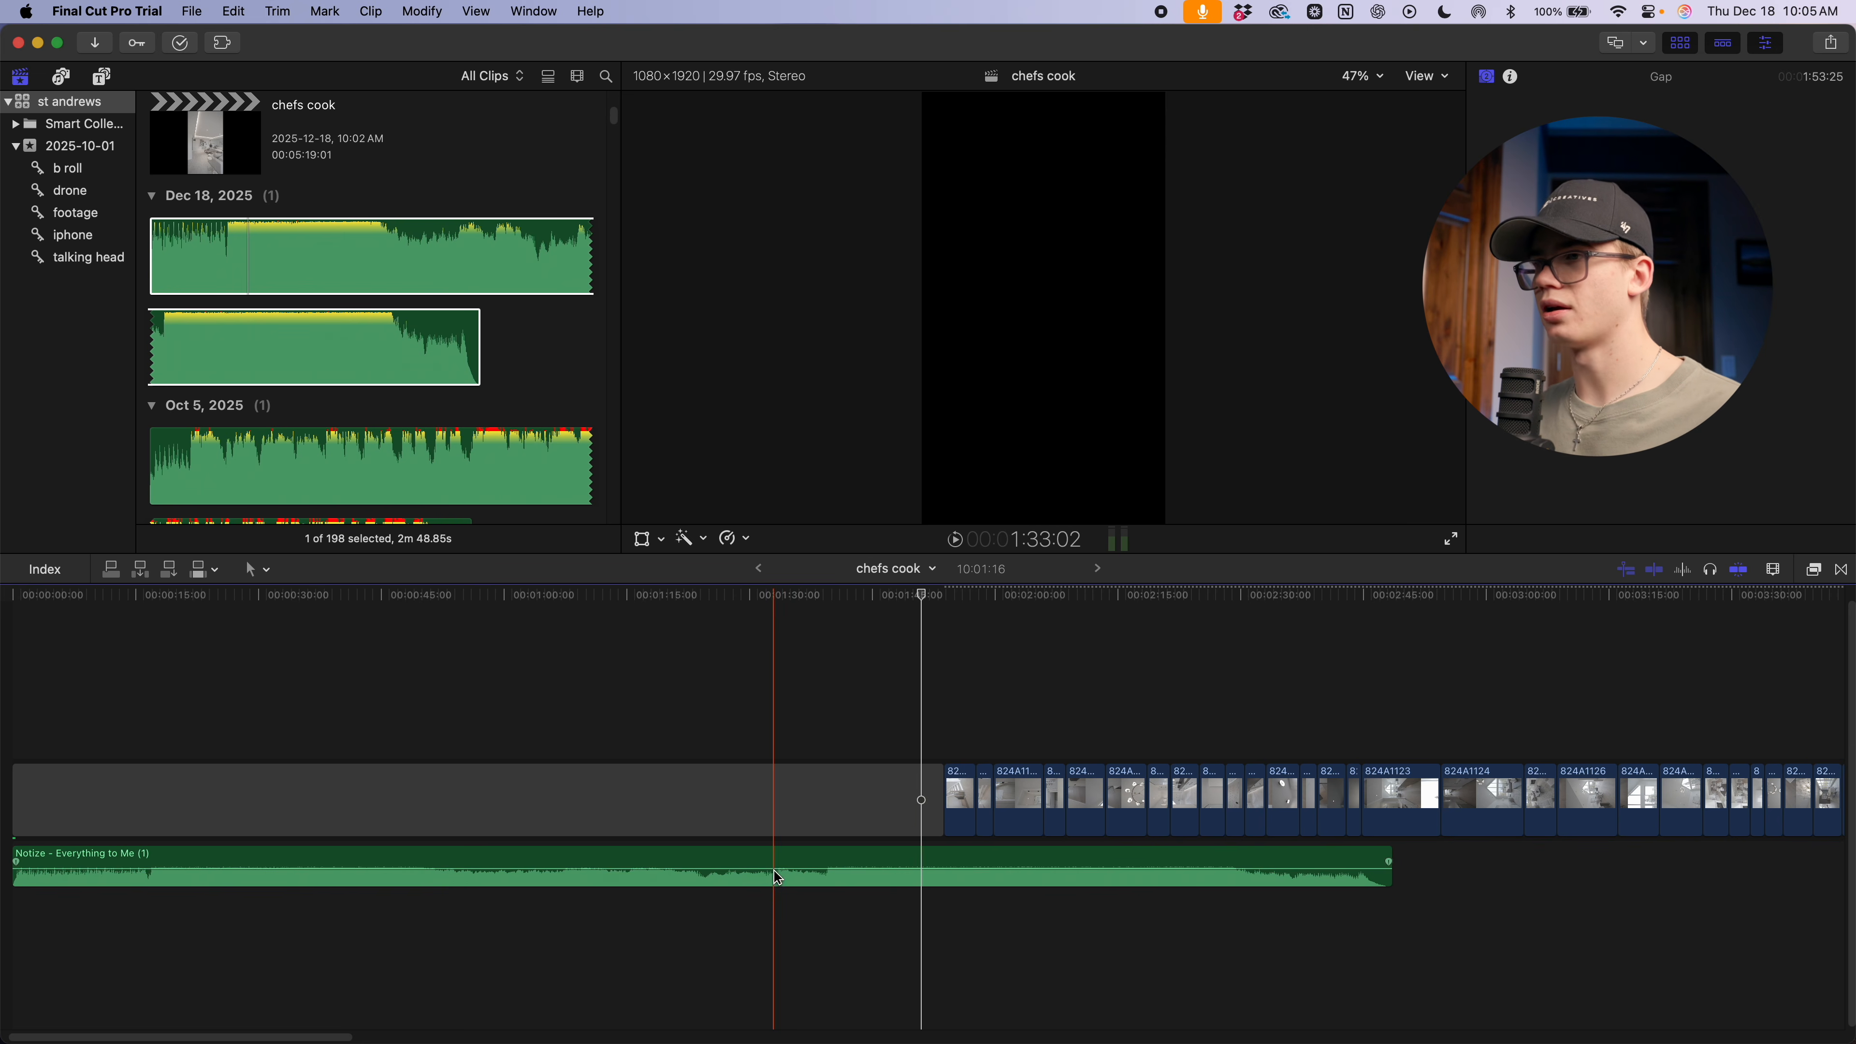
pyautogui.click(791, 886)
pyautogui.hotkey('alt', '[')
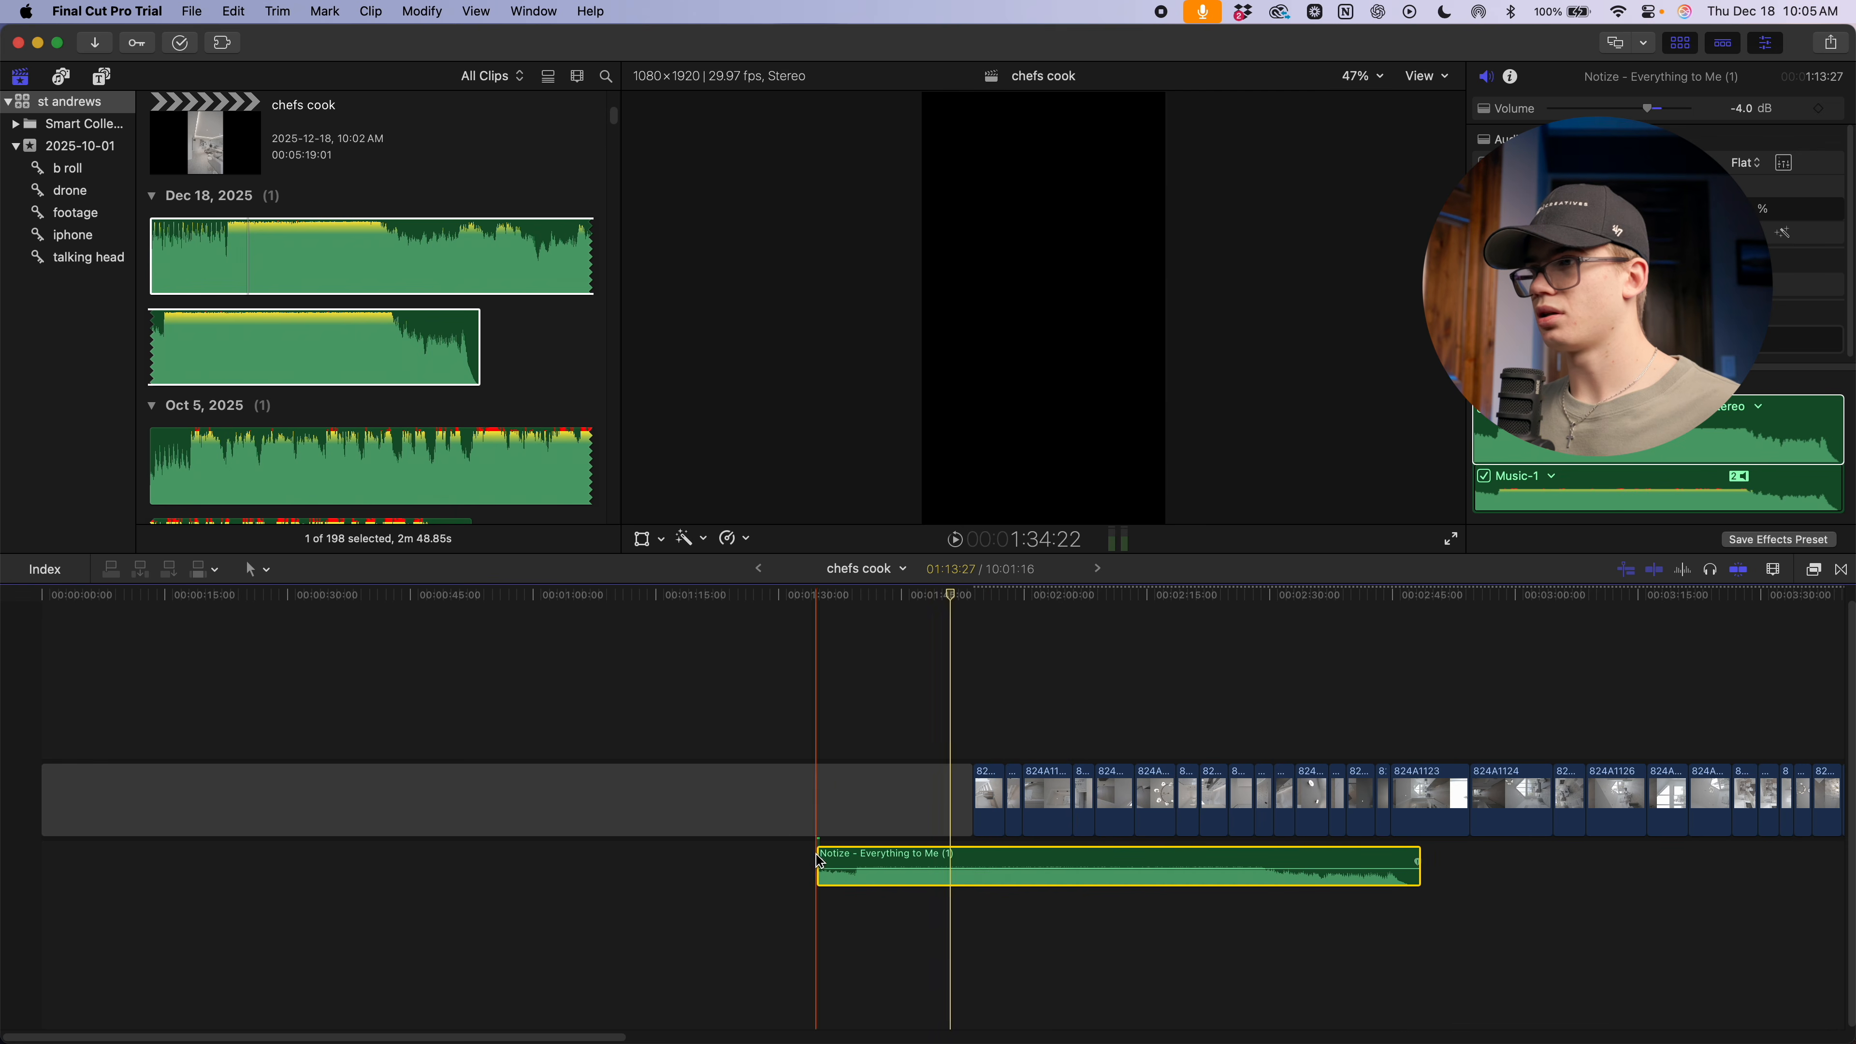
pyautogui.moveTo(901, 887); pyautogui.dragTo(127, 887)
# Play the trimmed music from the timeline start and examine its waveform for the intro and the beat drop
pyautogui.press('super+equal')
pyautogui.press('super+equal')
pyautogui.press('super+equal')
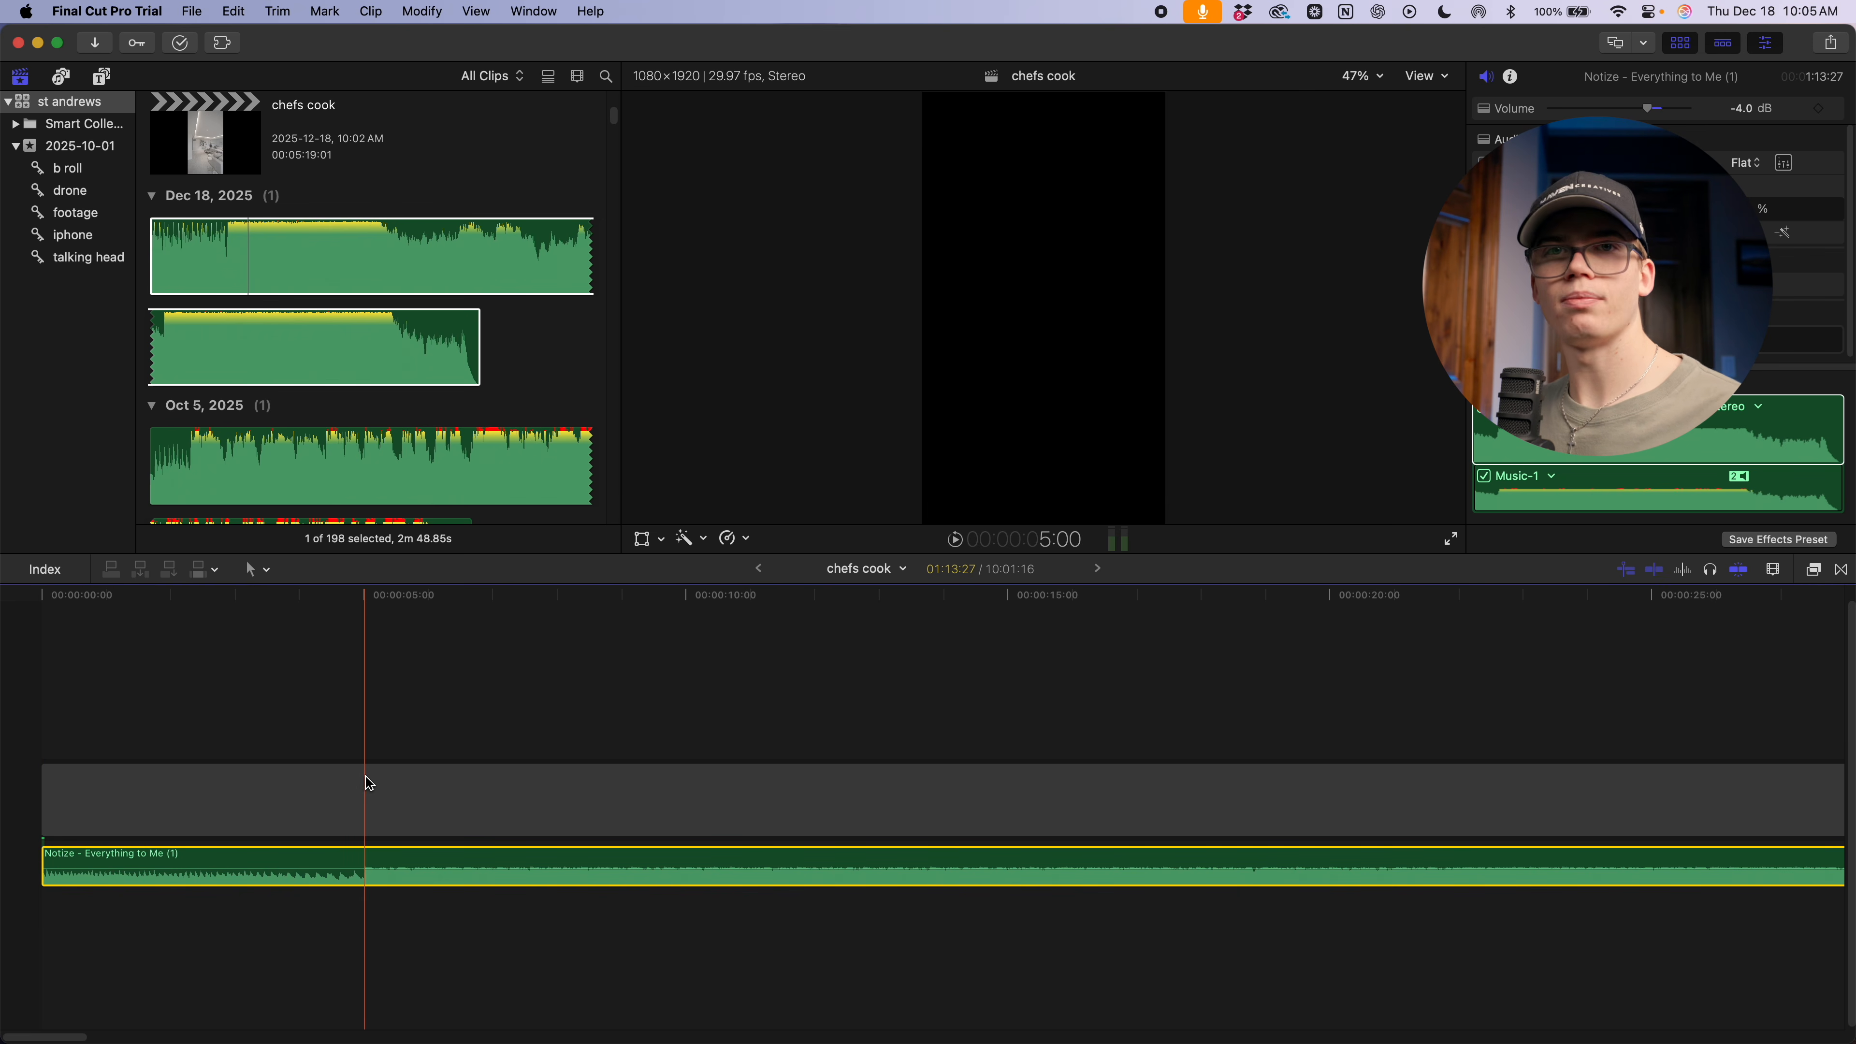
pyautogui.press('space')
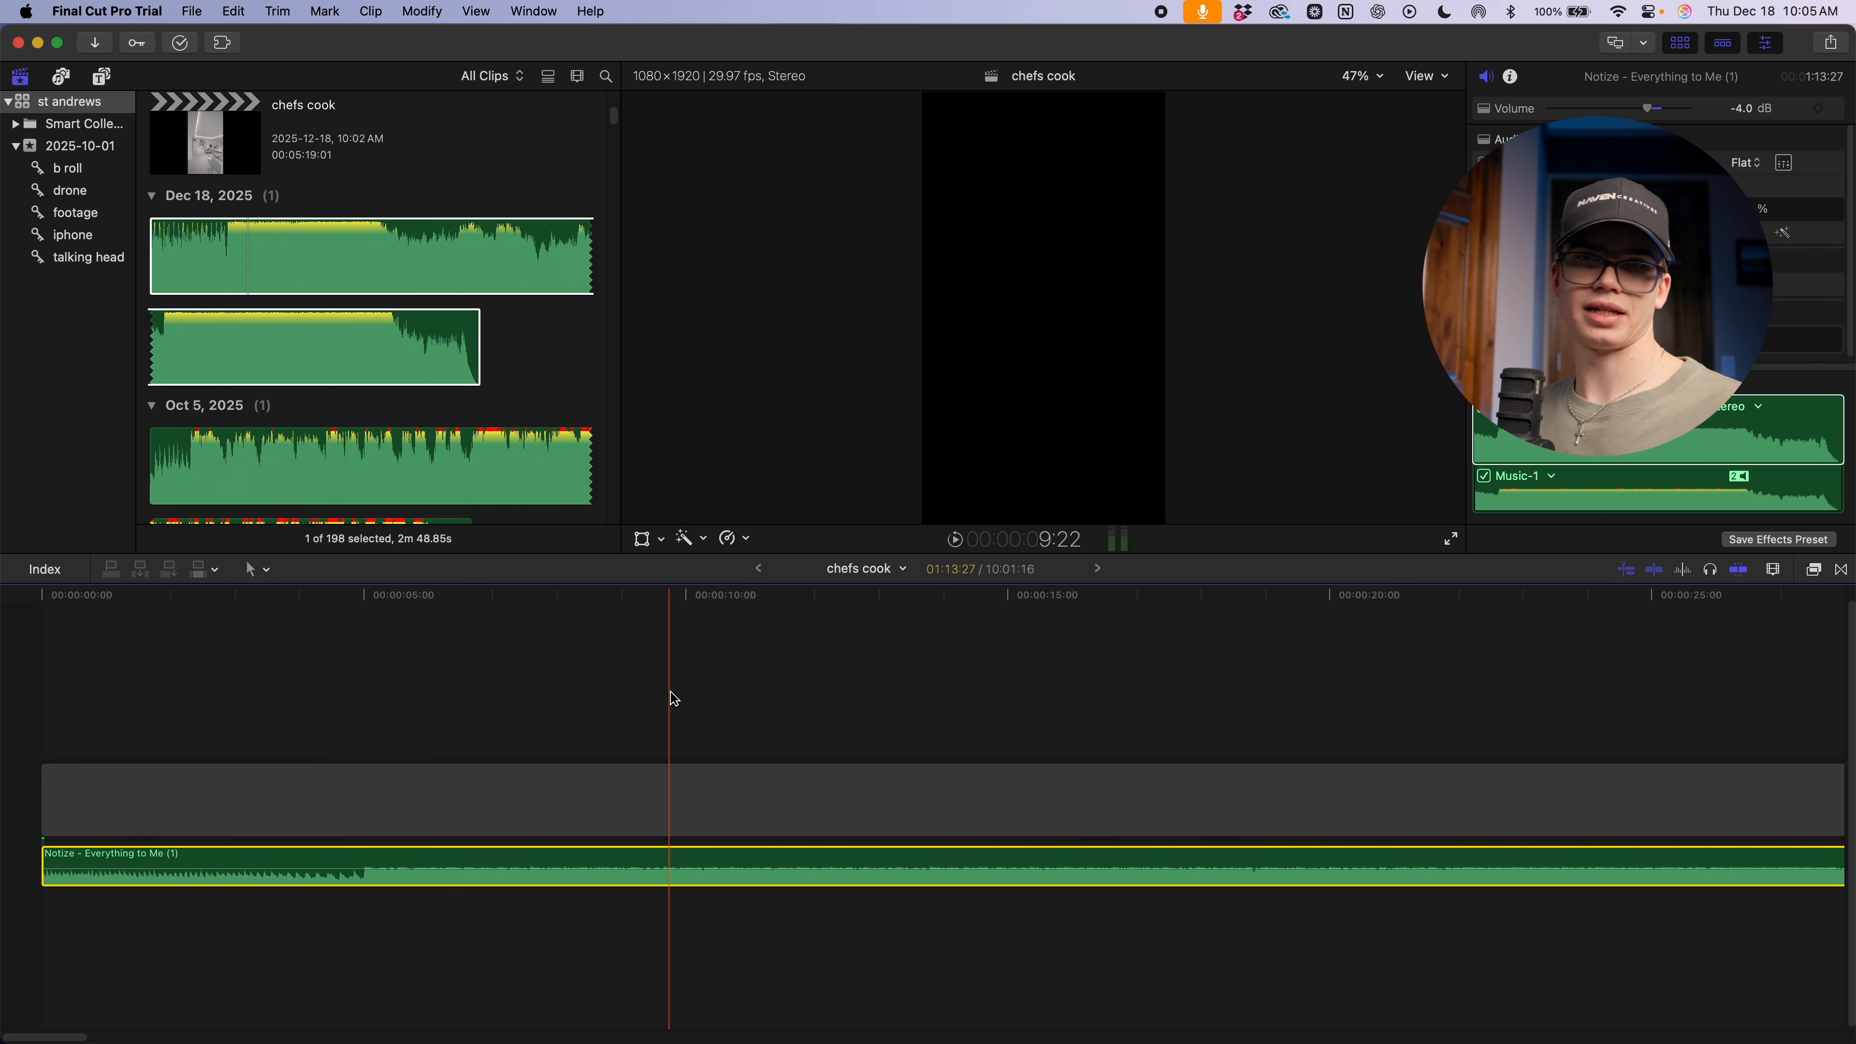
pyautogui.press('Home')
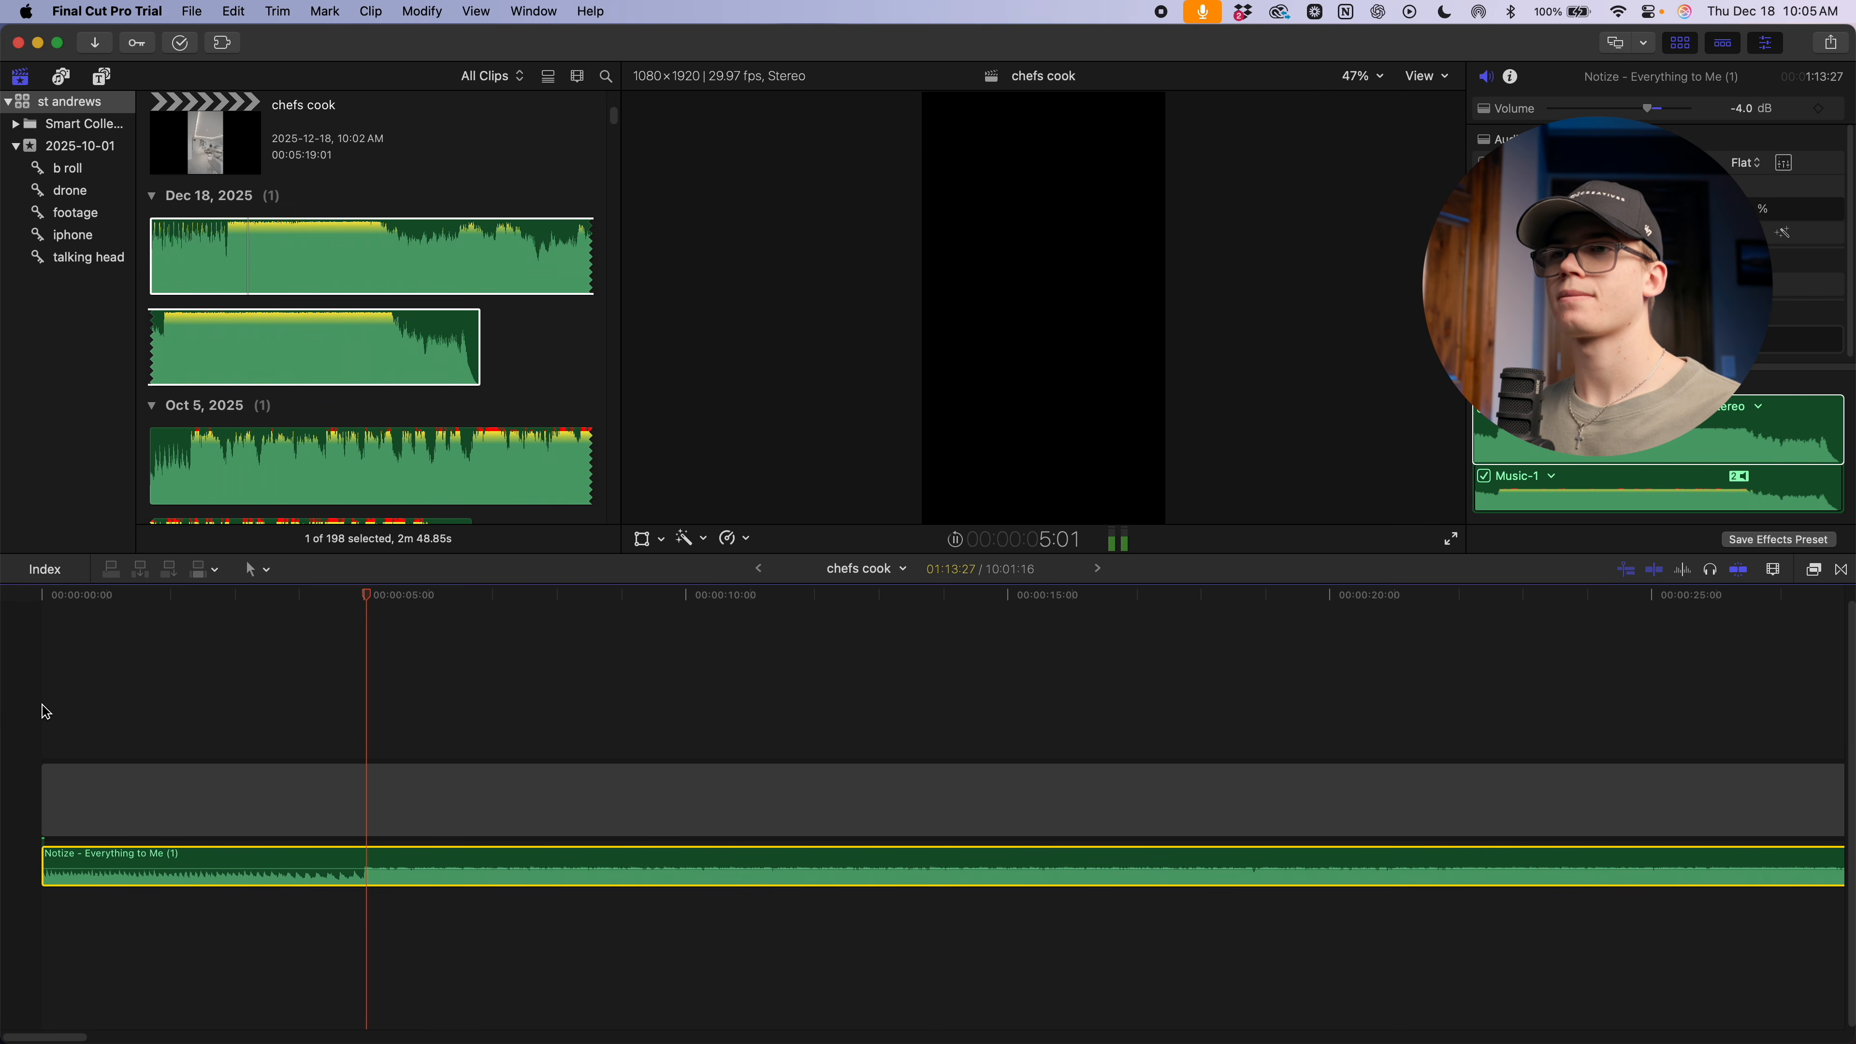
pyautogui.press('super+minus')
pyautogui.press('super+minus')
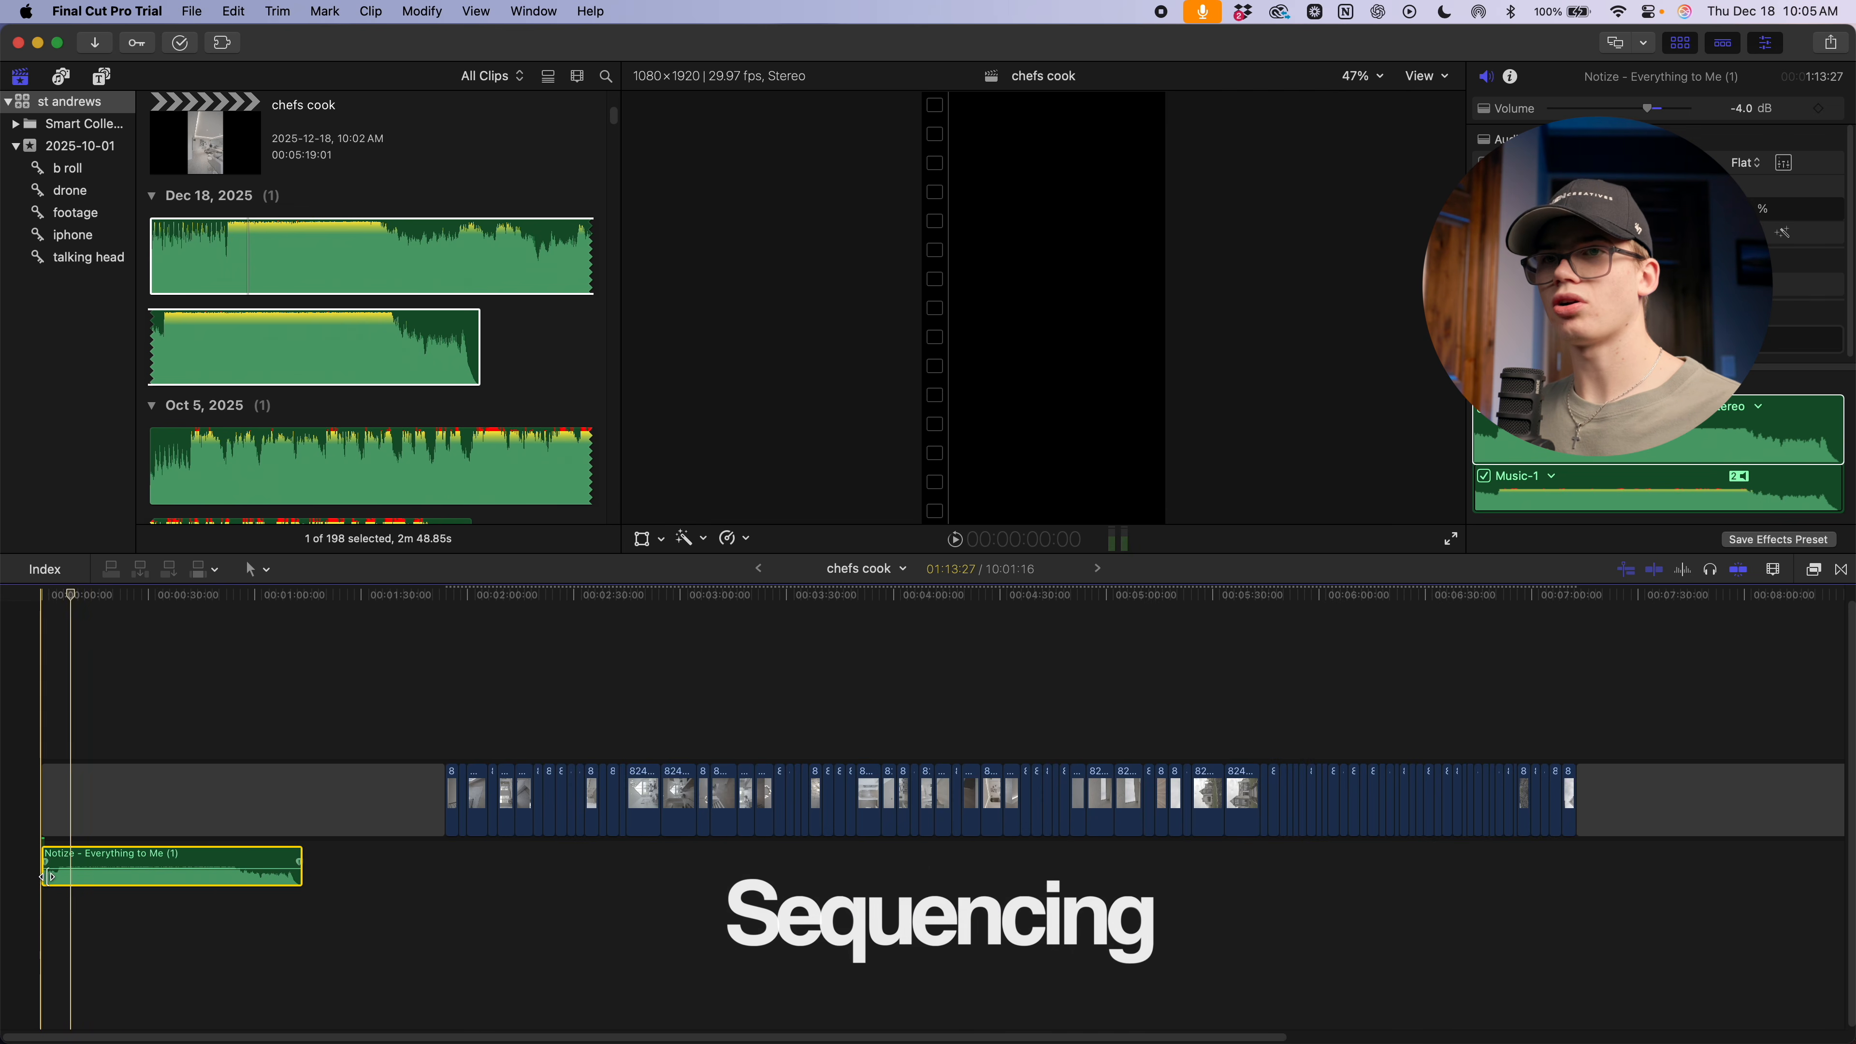
pyautogui.press('super+equal')
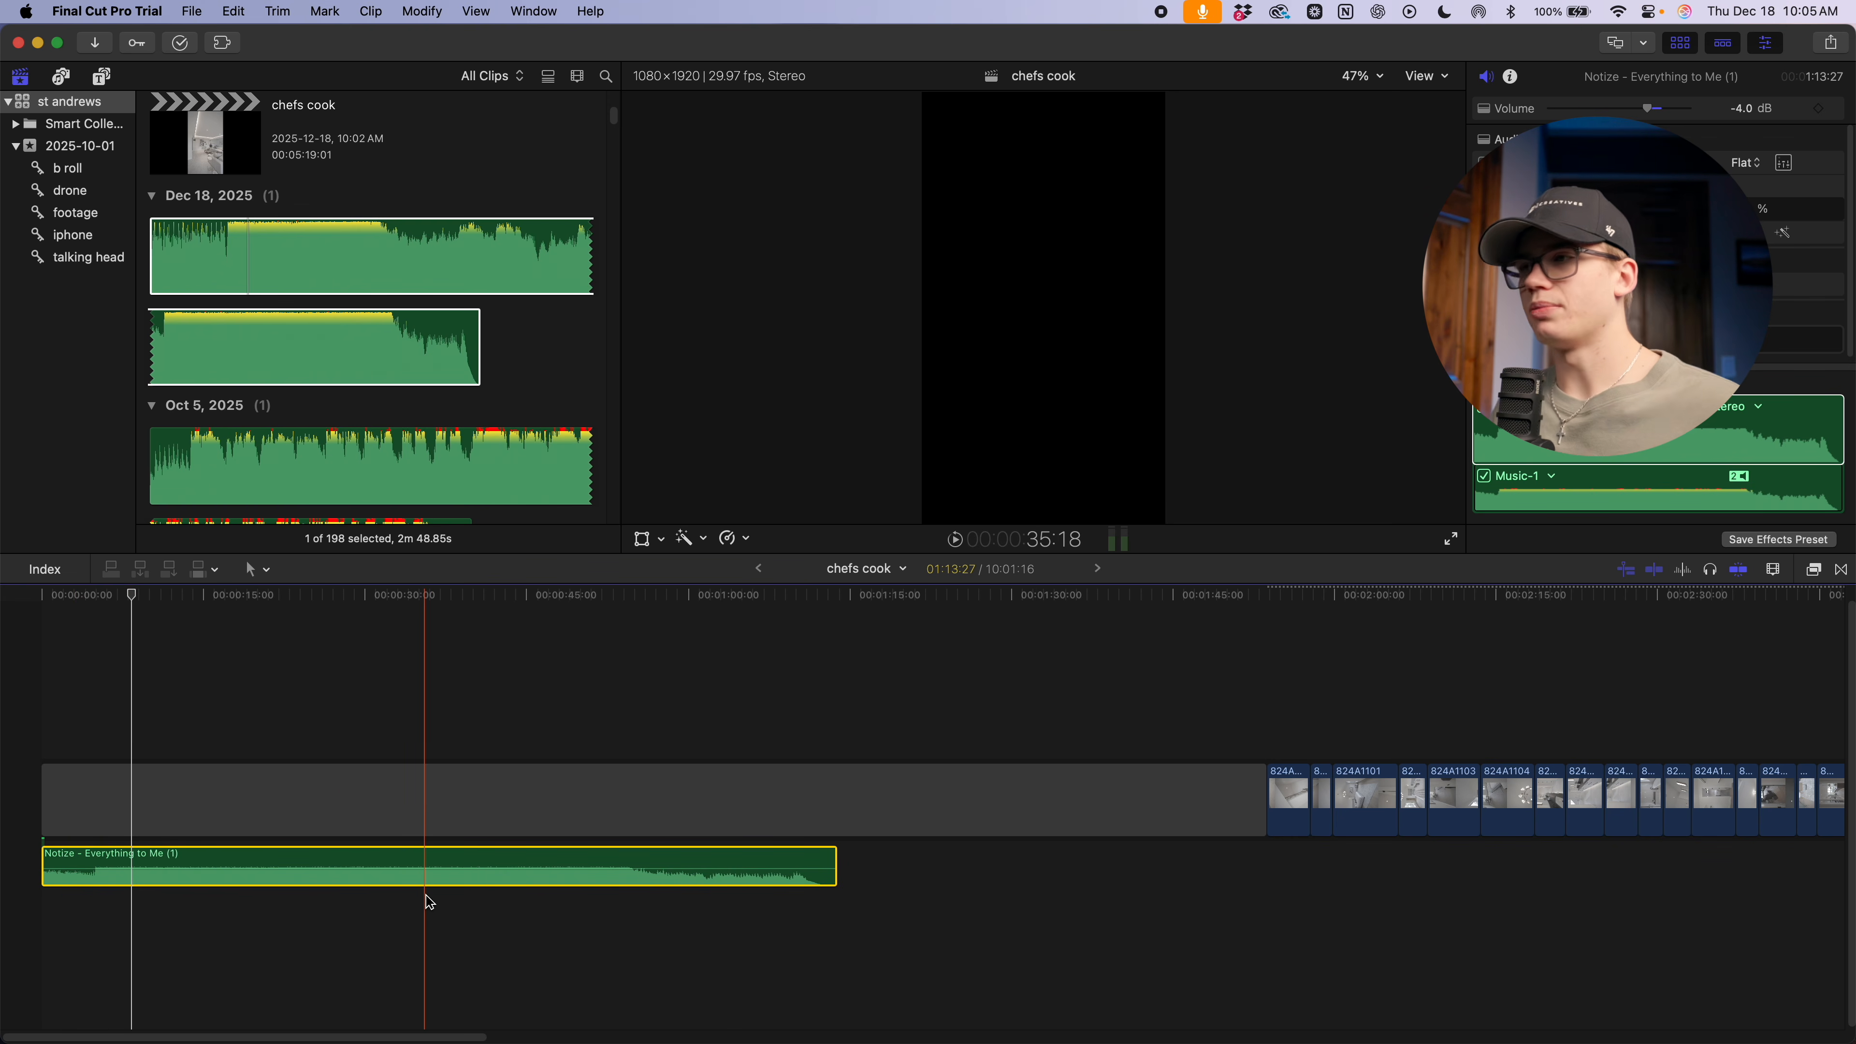
pyautogui.press('super+equal')
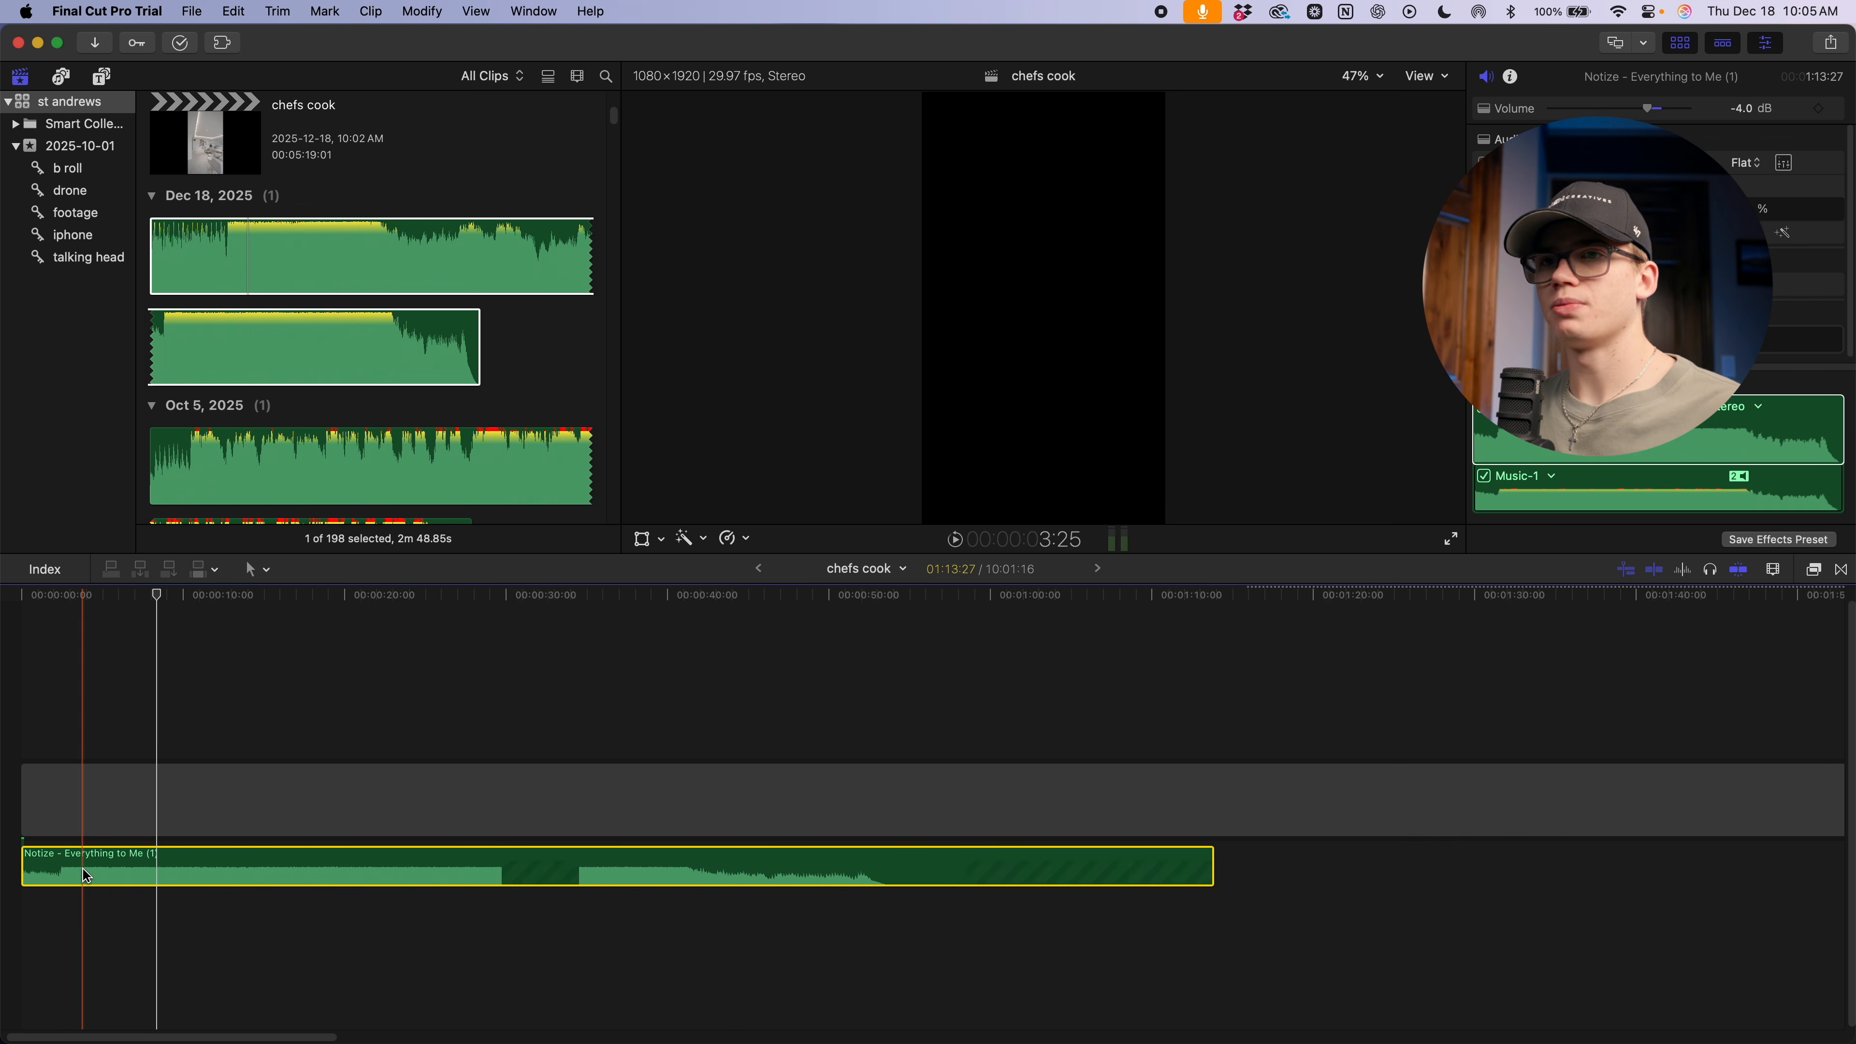
pyautogui.hscroll(-2, 267, 880)
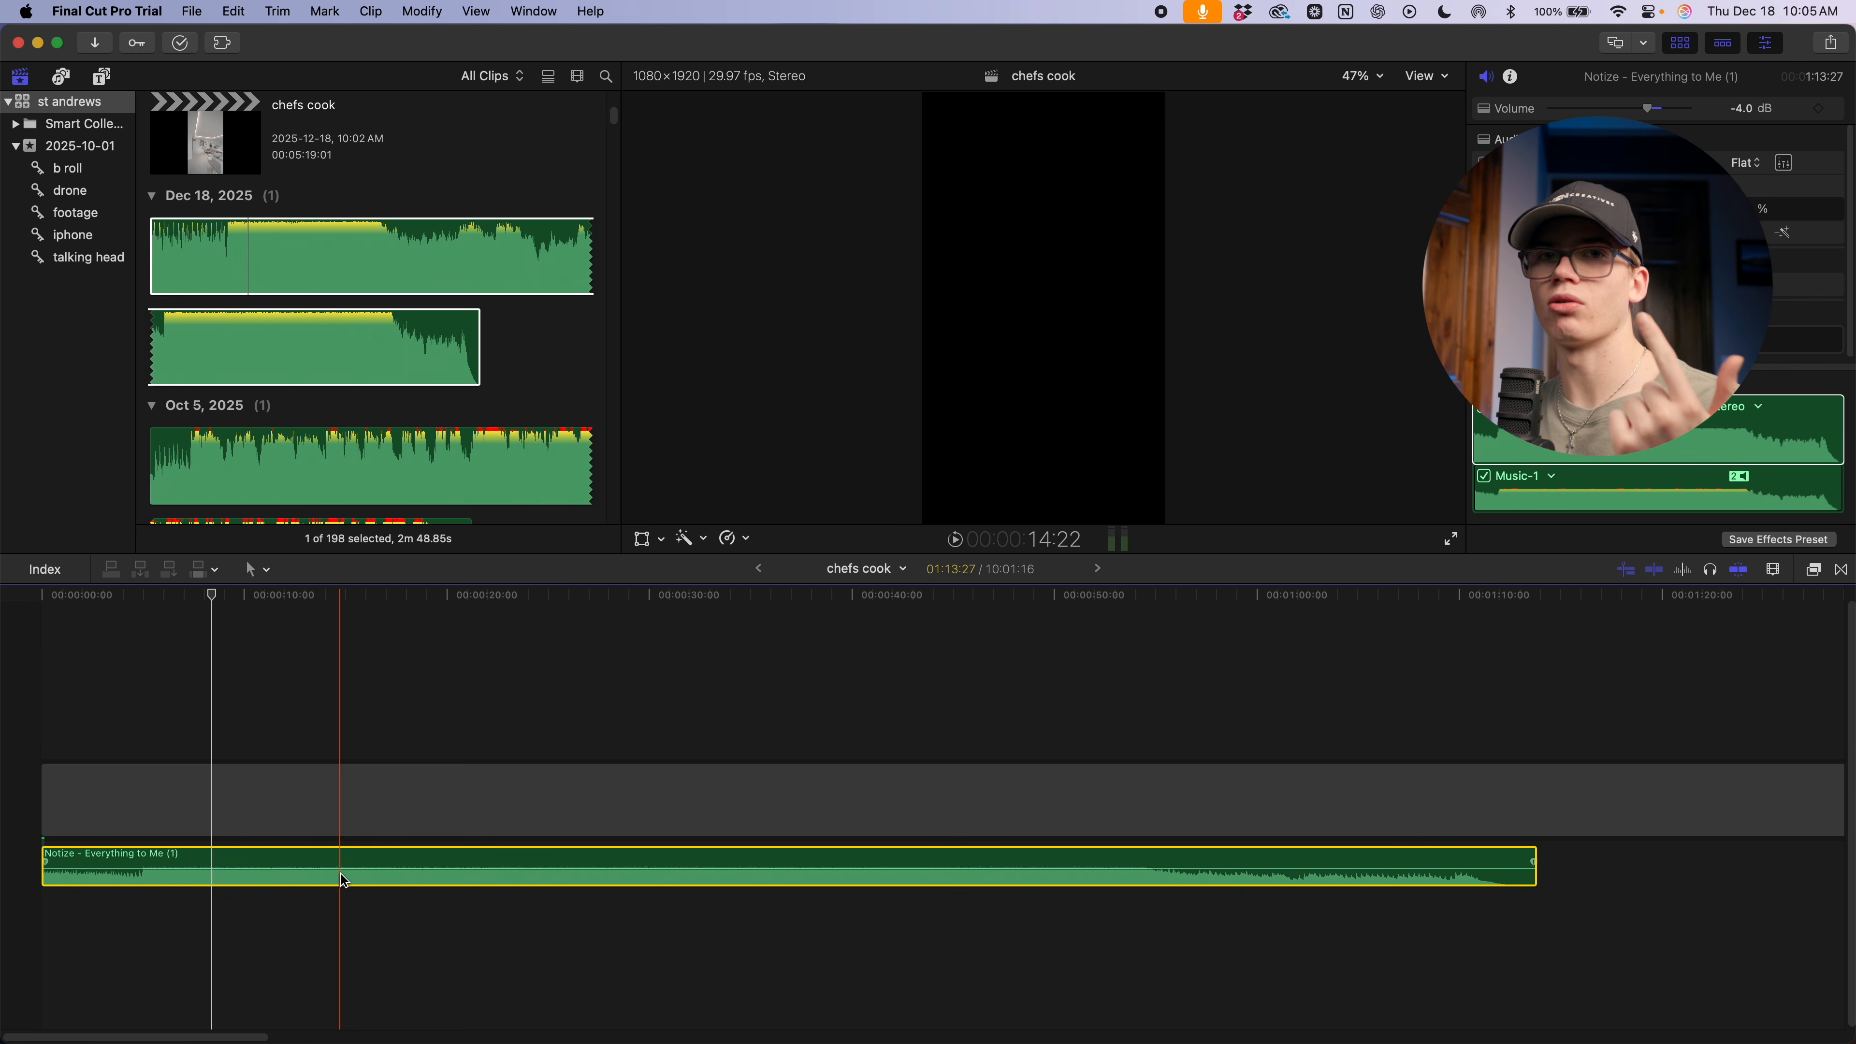
# Trim about 4 seconds off the start of exterior house clip 824A1170 and cut it out of the storyline
pyautogui.hscroll(15, 906, 907)
pyautogui.press('super+minus')
pyautogui.hscroll(15, 875, 905)
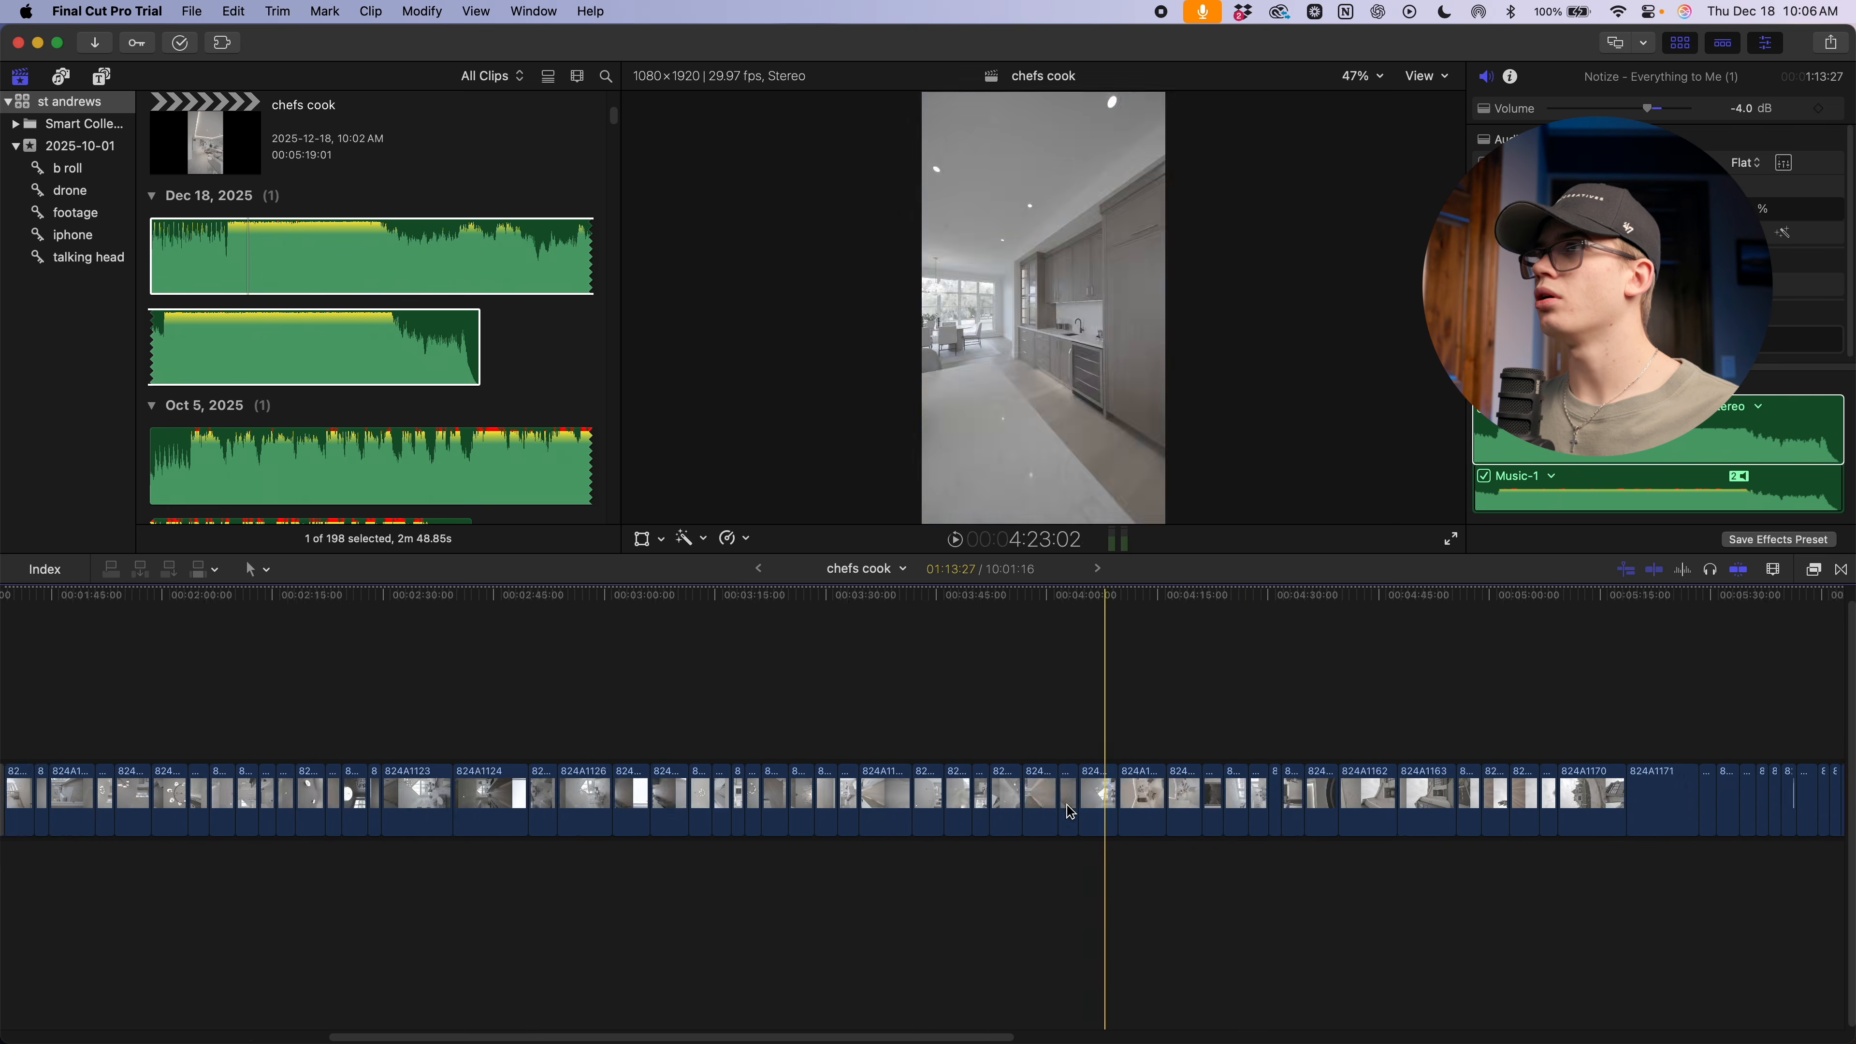
pyautogui.hscroll(10, 1069, 812)
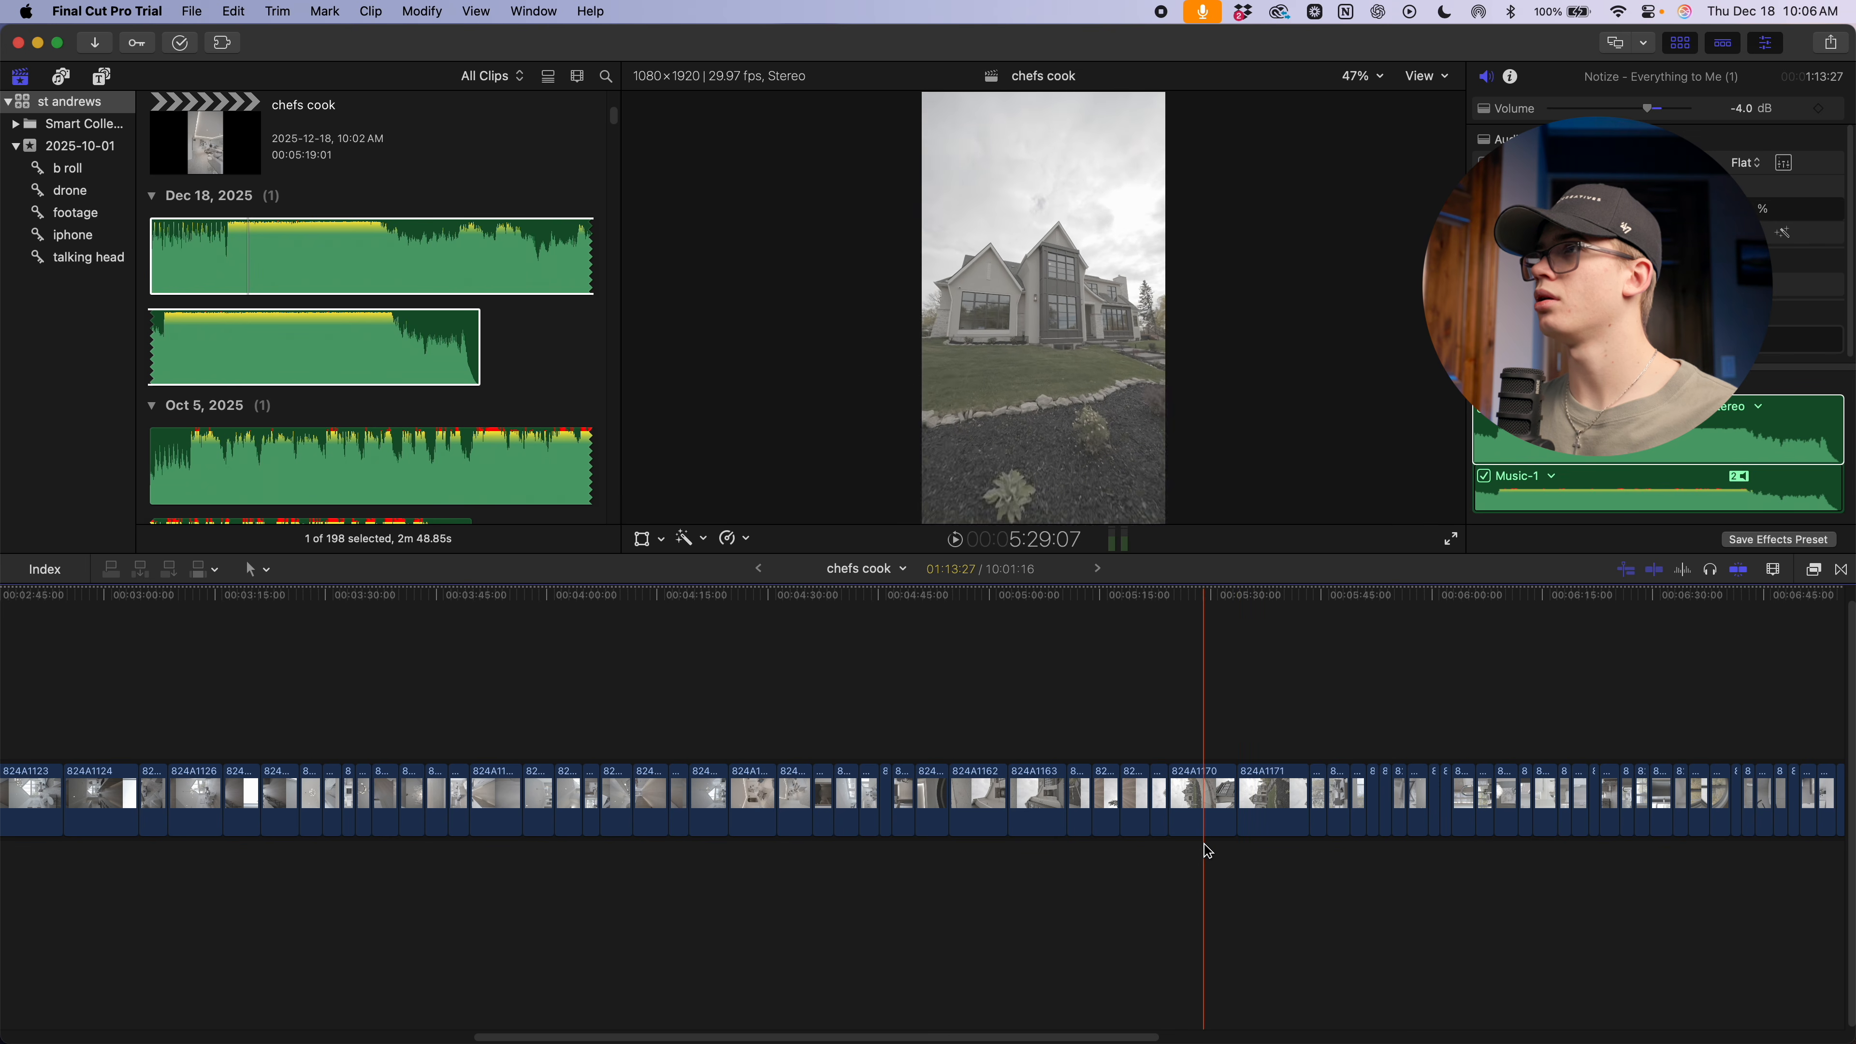
pyautogui.press('super+equal')
pyautogui.press('super+equal')
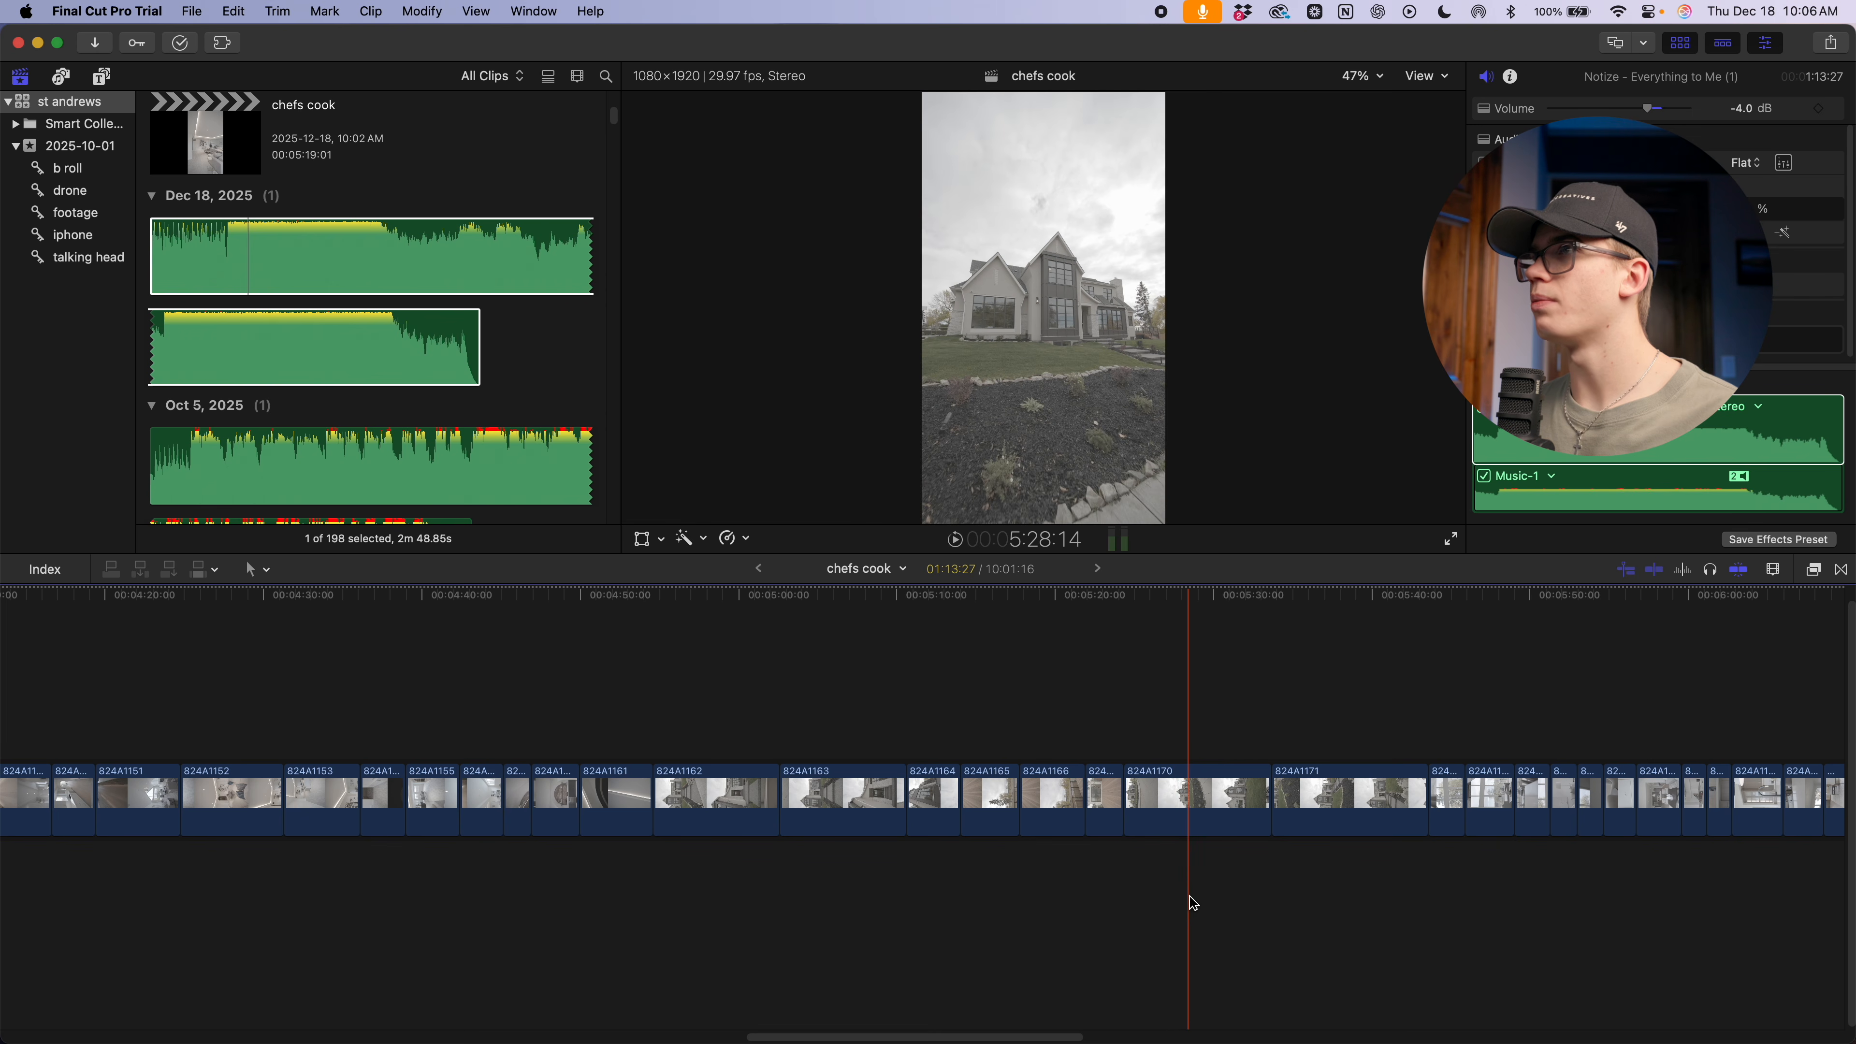
pyautogui.hotkey('alt', '[')
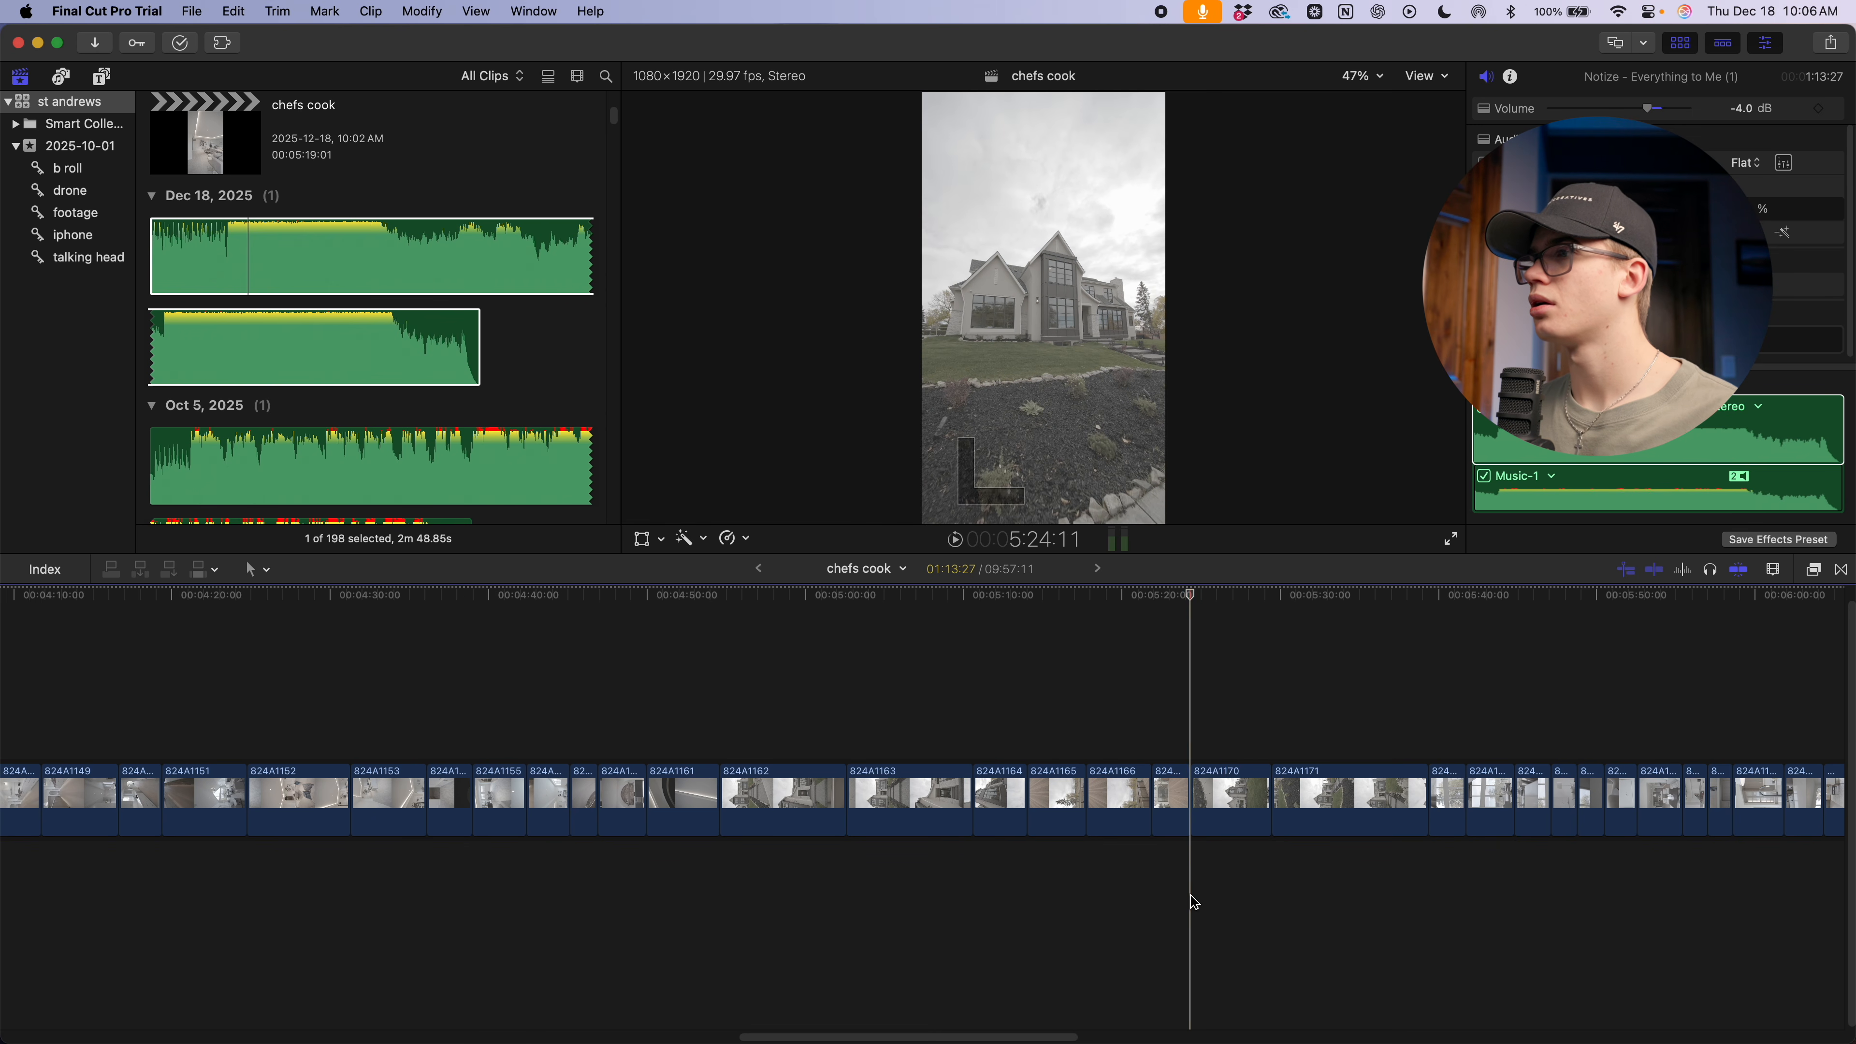
pyautogui.click(1228, 825)
pyautogui.press('Delete')
pyautogui.hscroll(-20, 1248, 901)
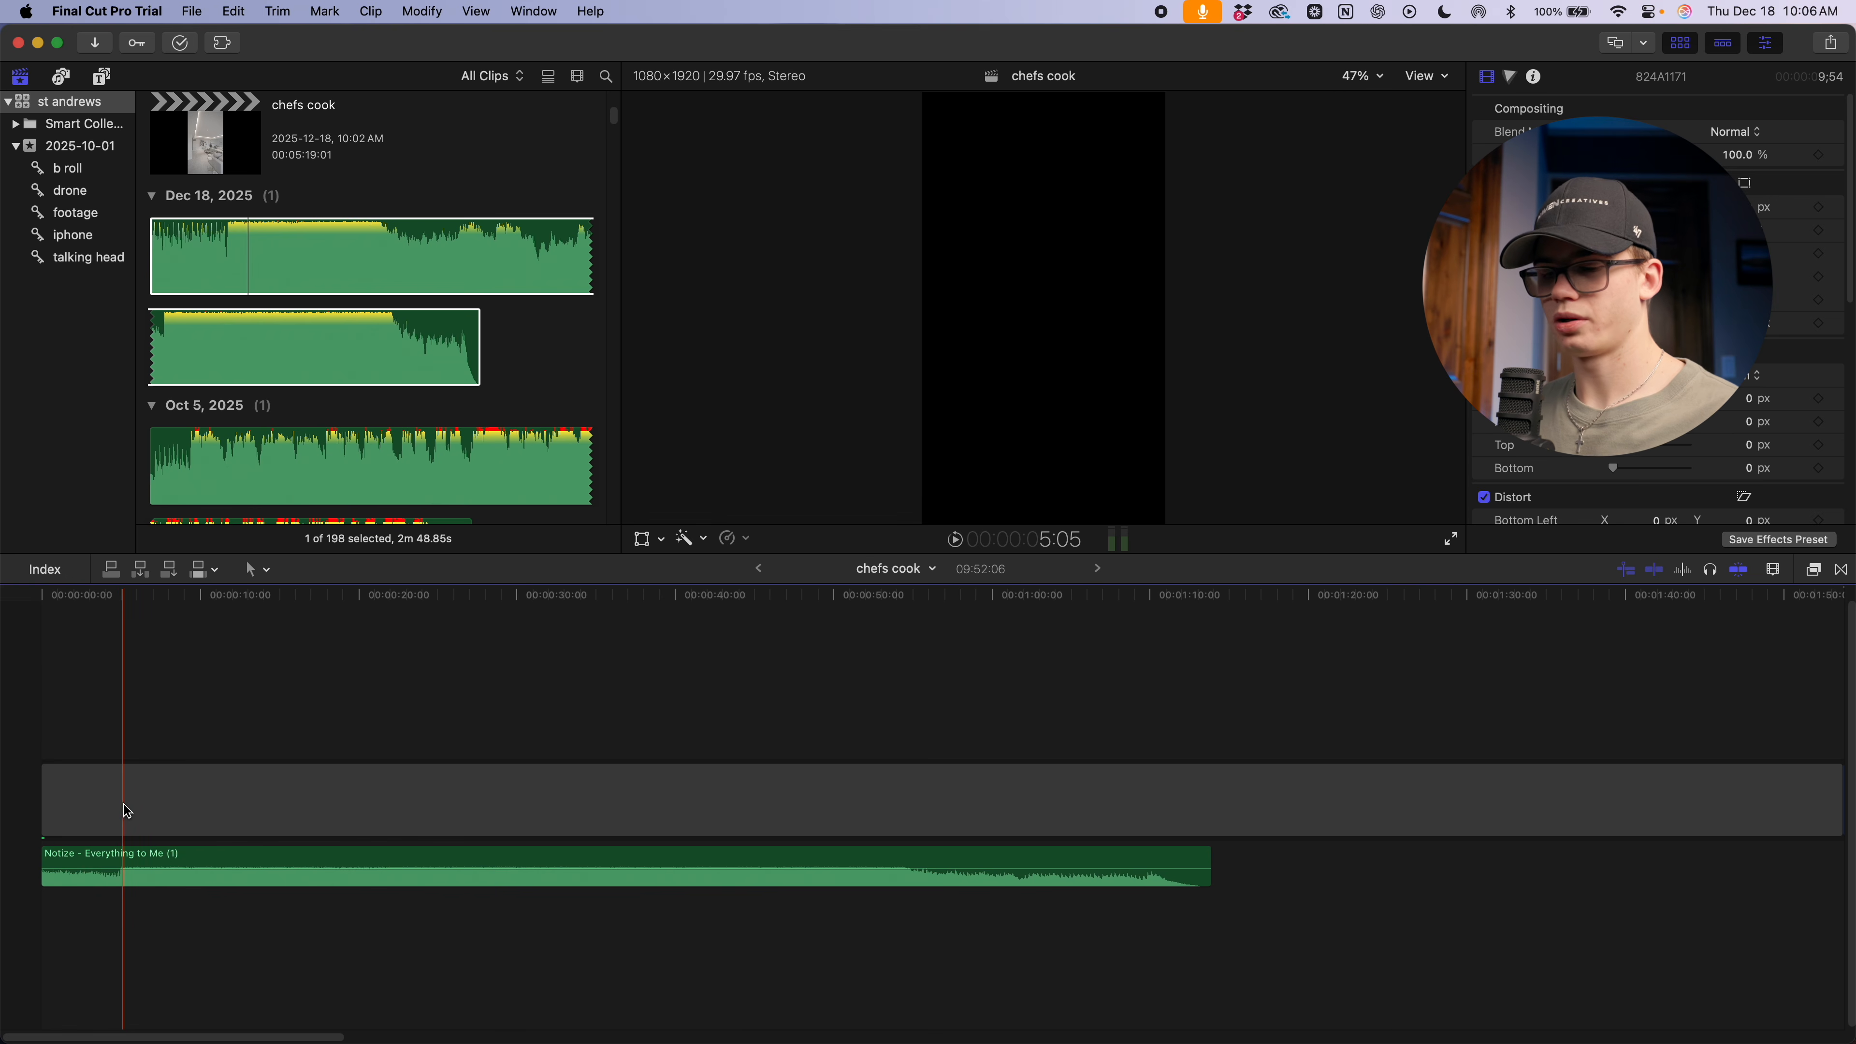
# Paste clip 824A1170 as a connected clip above the gap and shift it to start at about 8 seconds
pyautogui.hotkey('alt', 'v')
pyautogui.press('super+equal')
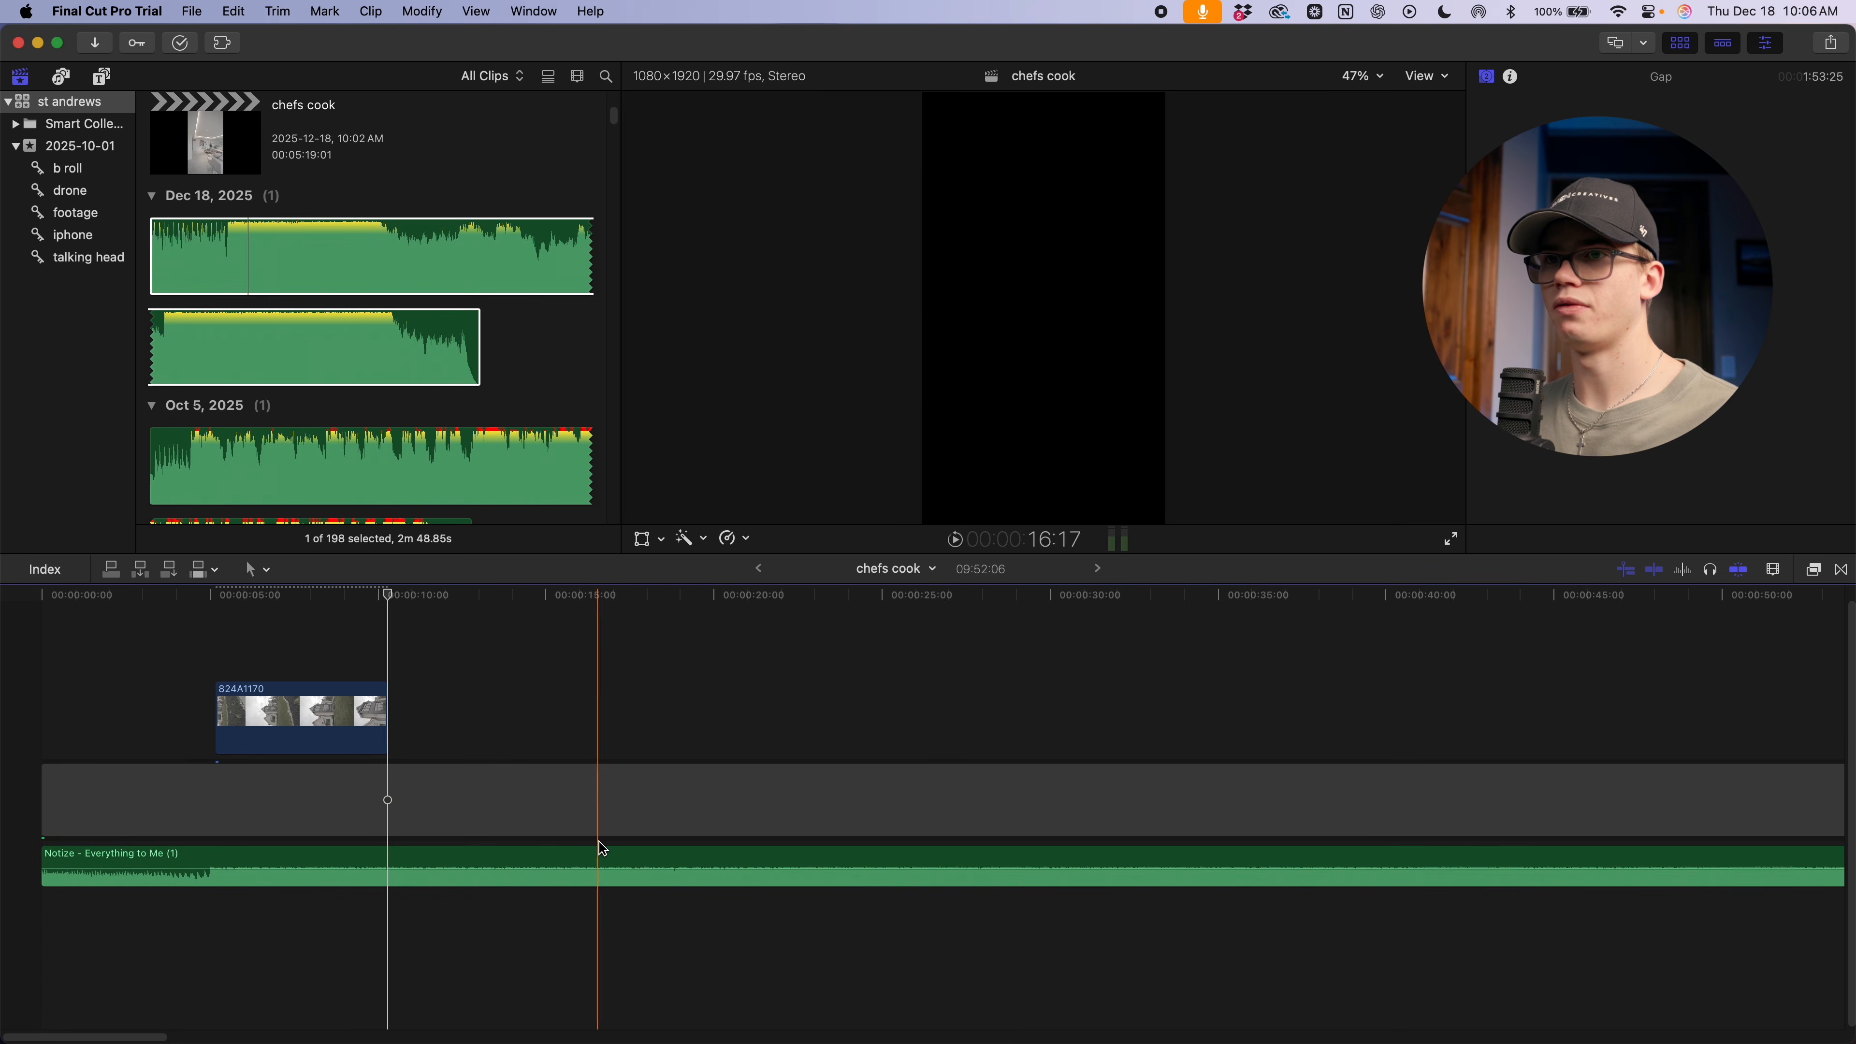
pyautogui.moveTo(315, 738); pyautogui.dragTo(409, 742)
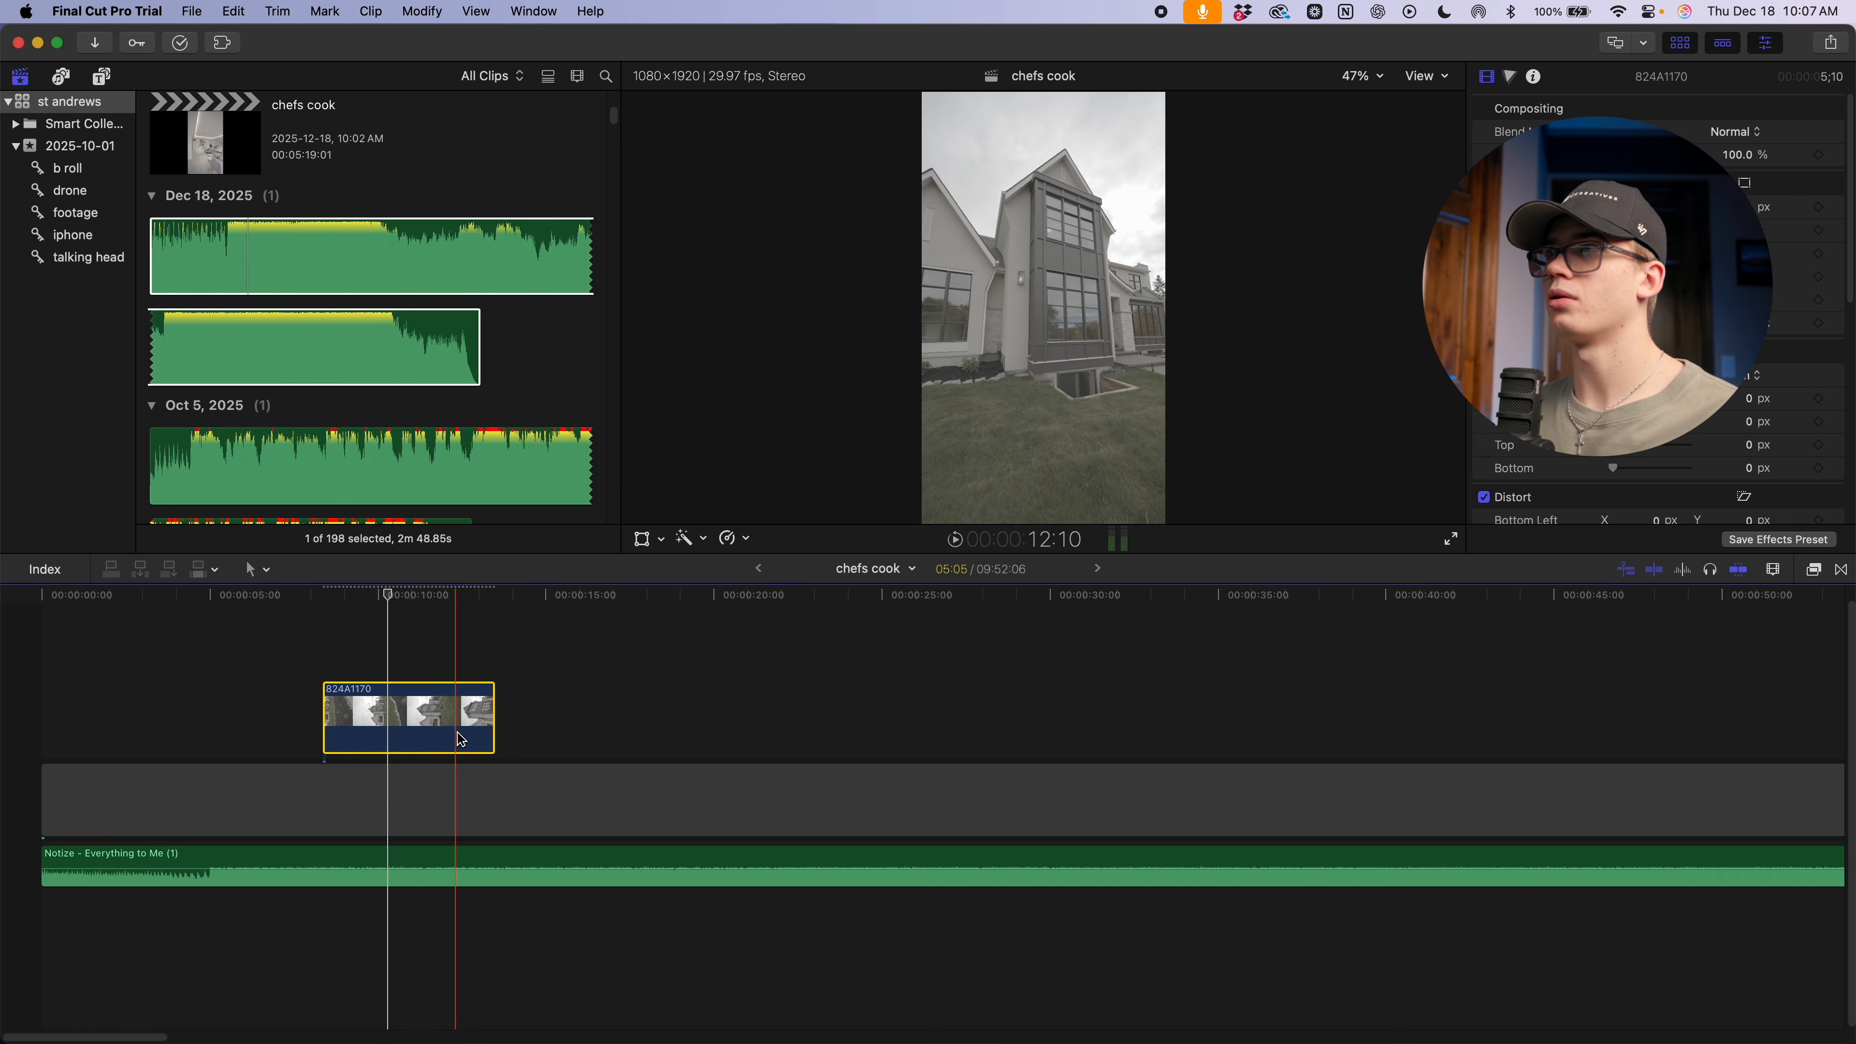
# Slow clip 824A1170 down to 50% speed
pyautogui.press('super+r')
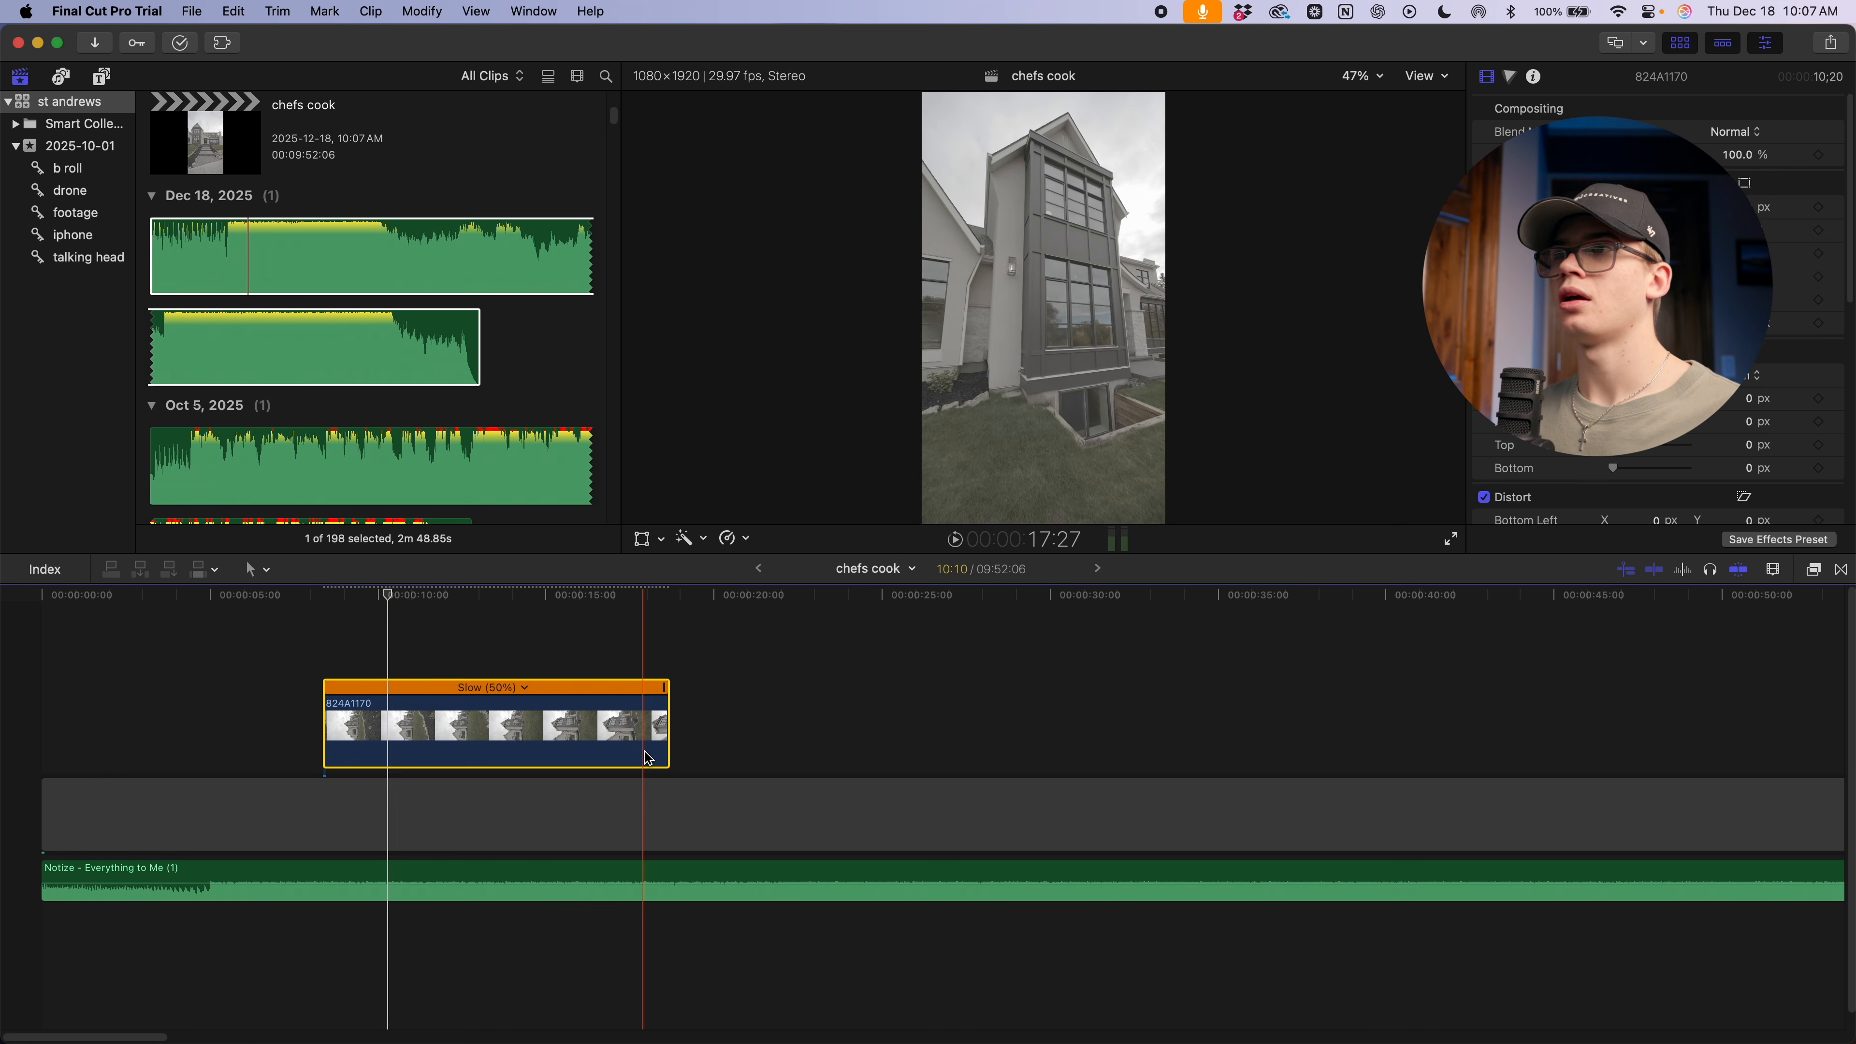
pyautogui.press('super+equal')
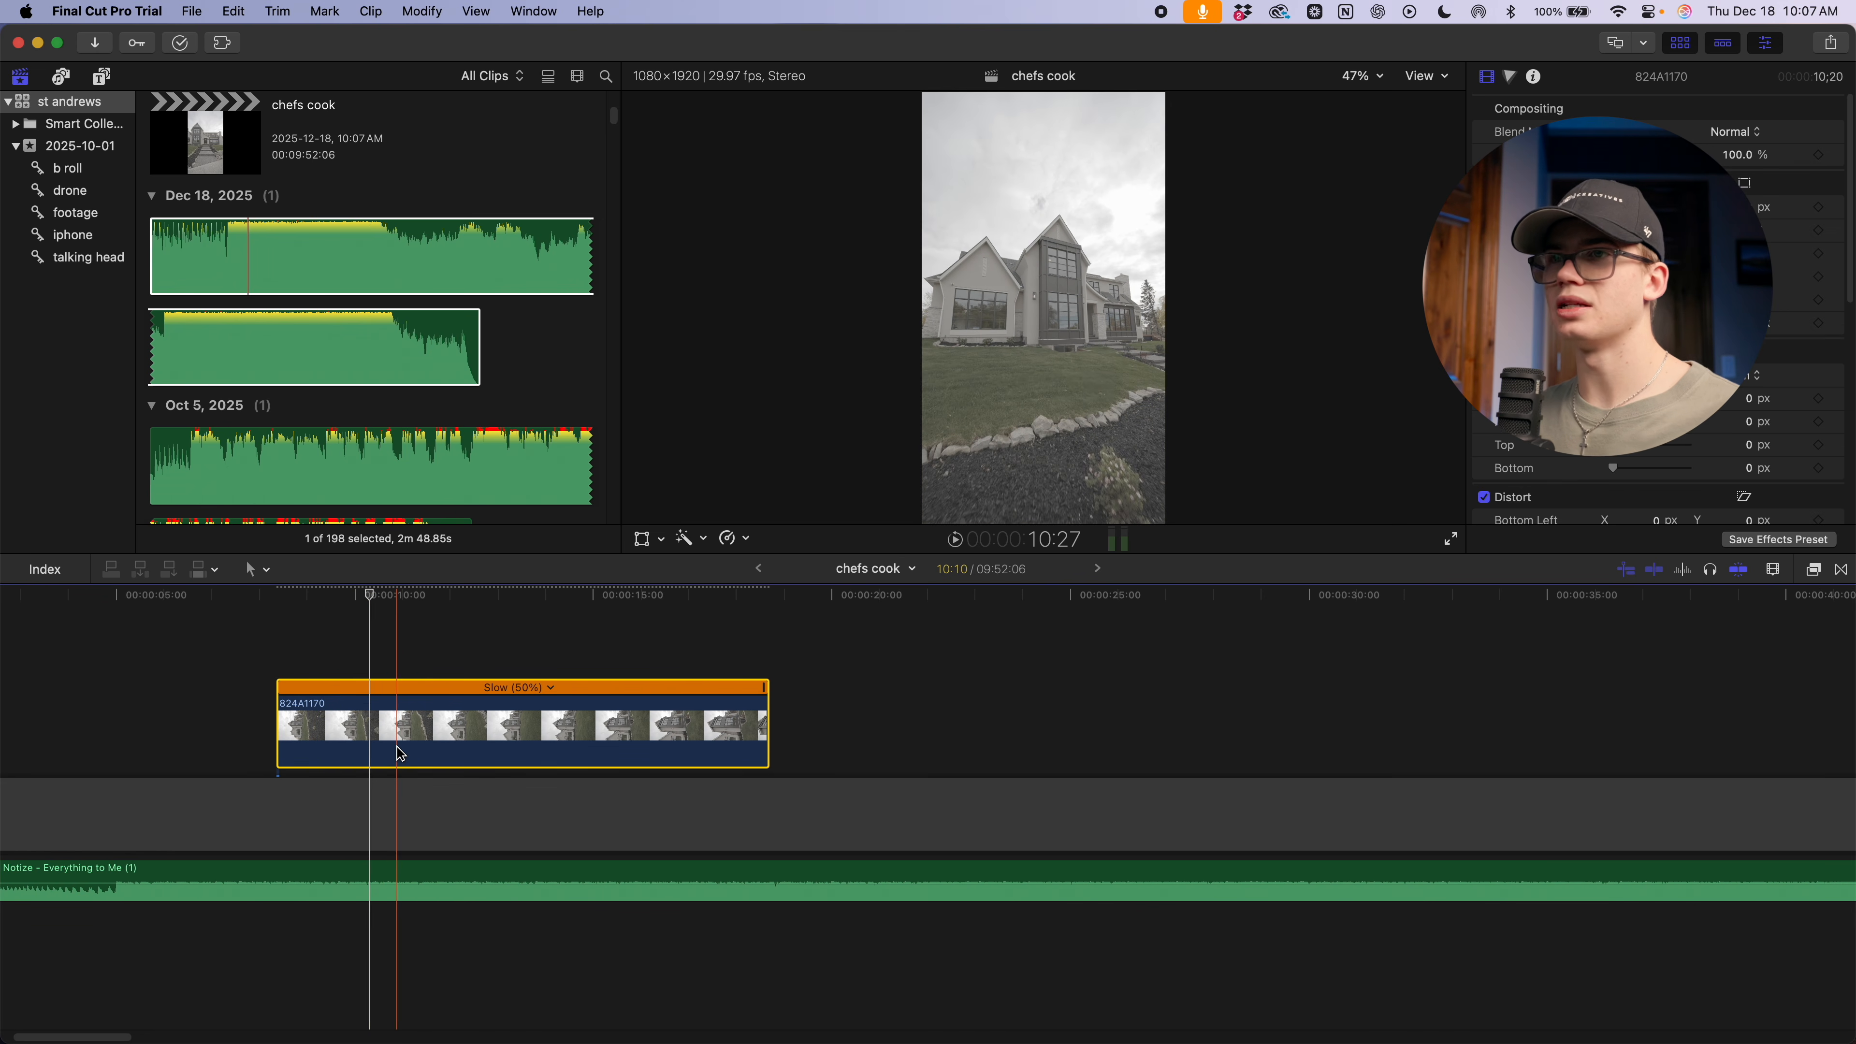
# Play the music intro up to the beat drop and move connected clip 824A1170 earlier to start at about 7 seconds
pyautogui.hscroll(-5, 399, 754)
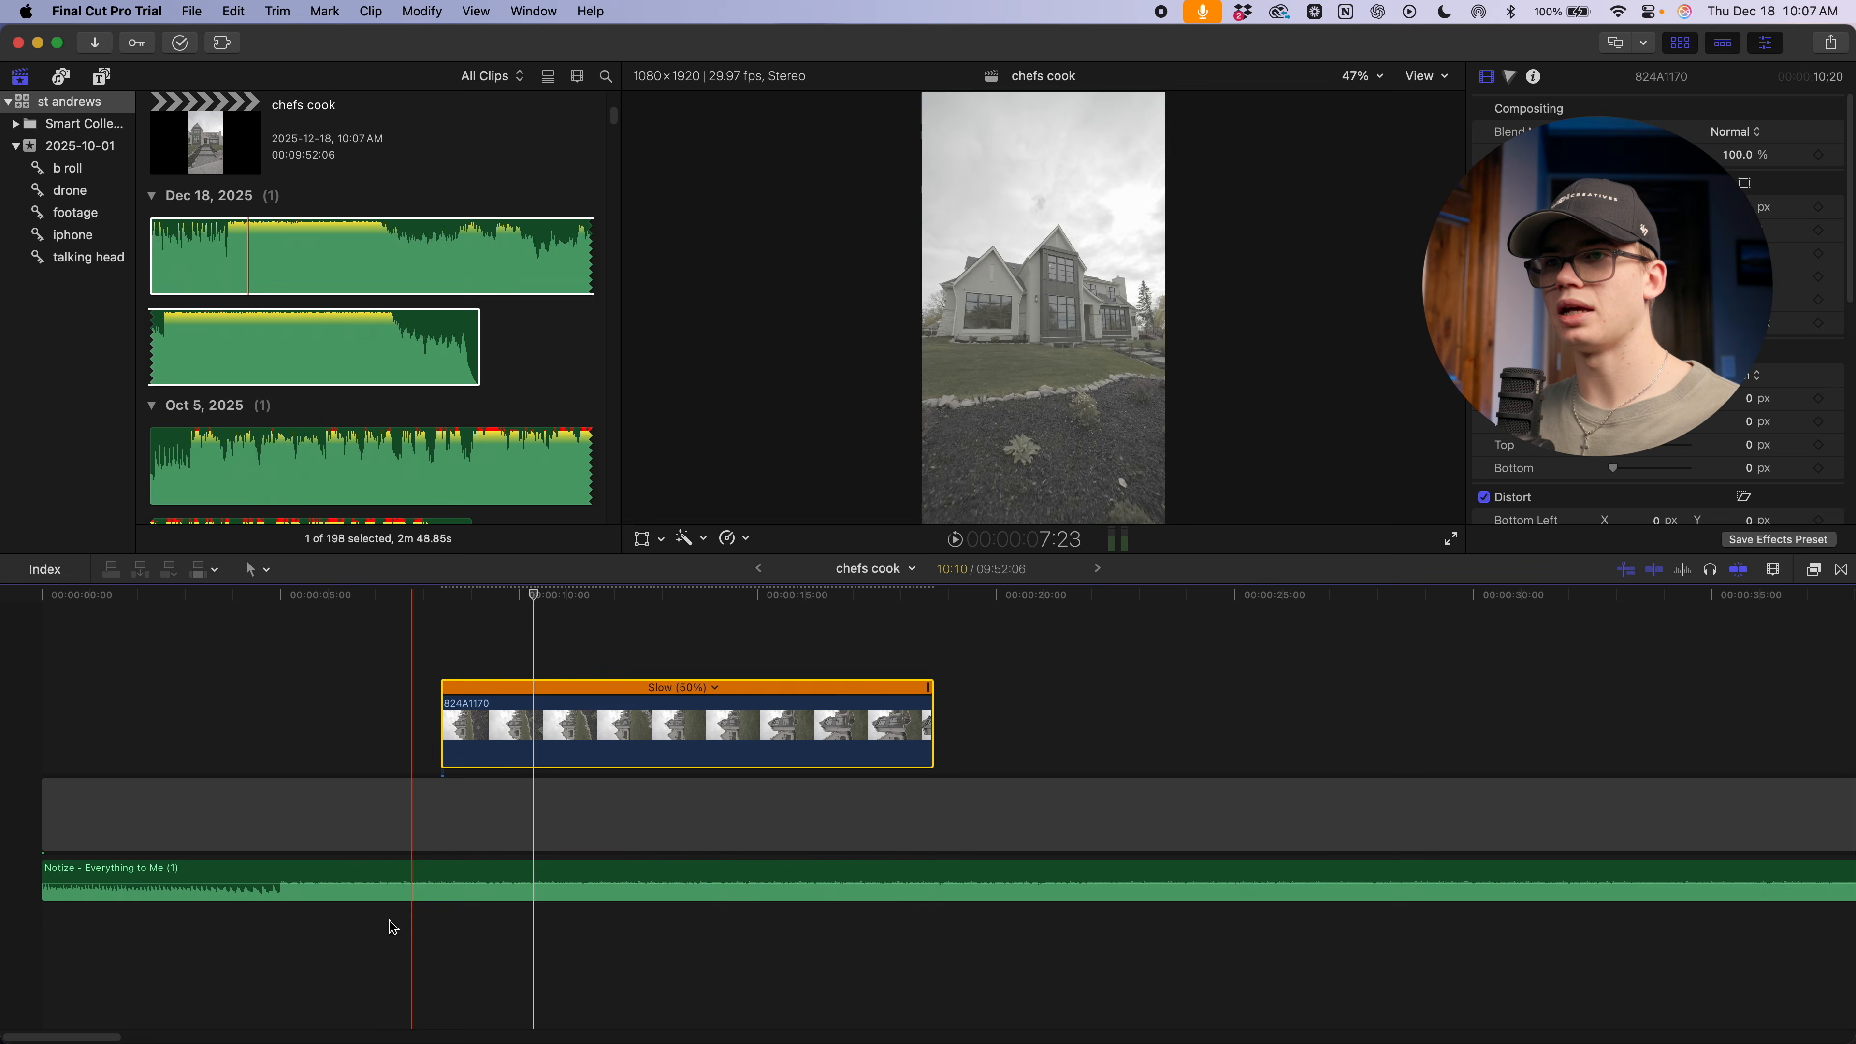
pyautogui.click(186, 888)
pyautogui.press('space')
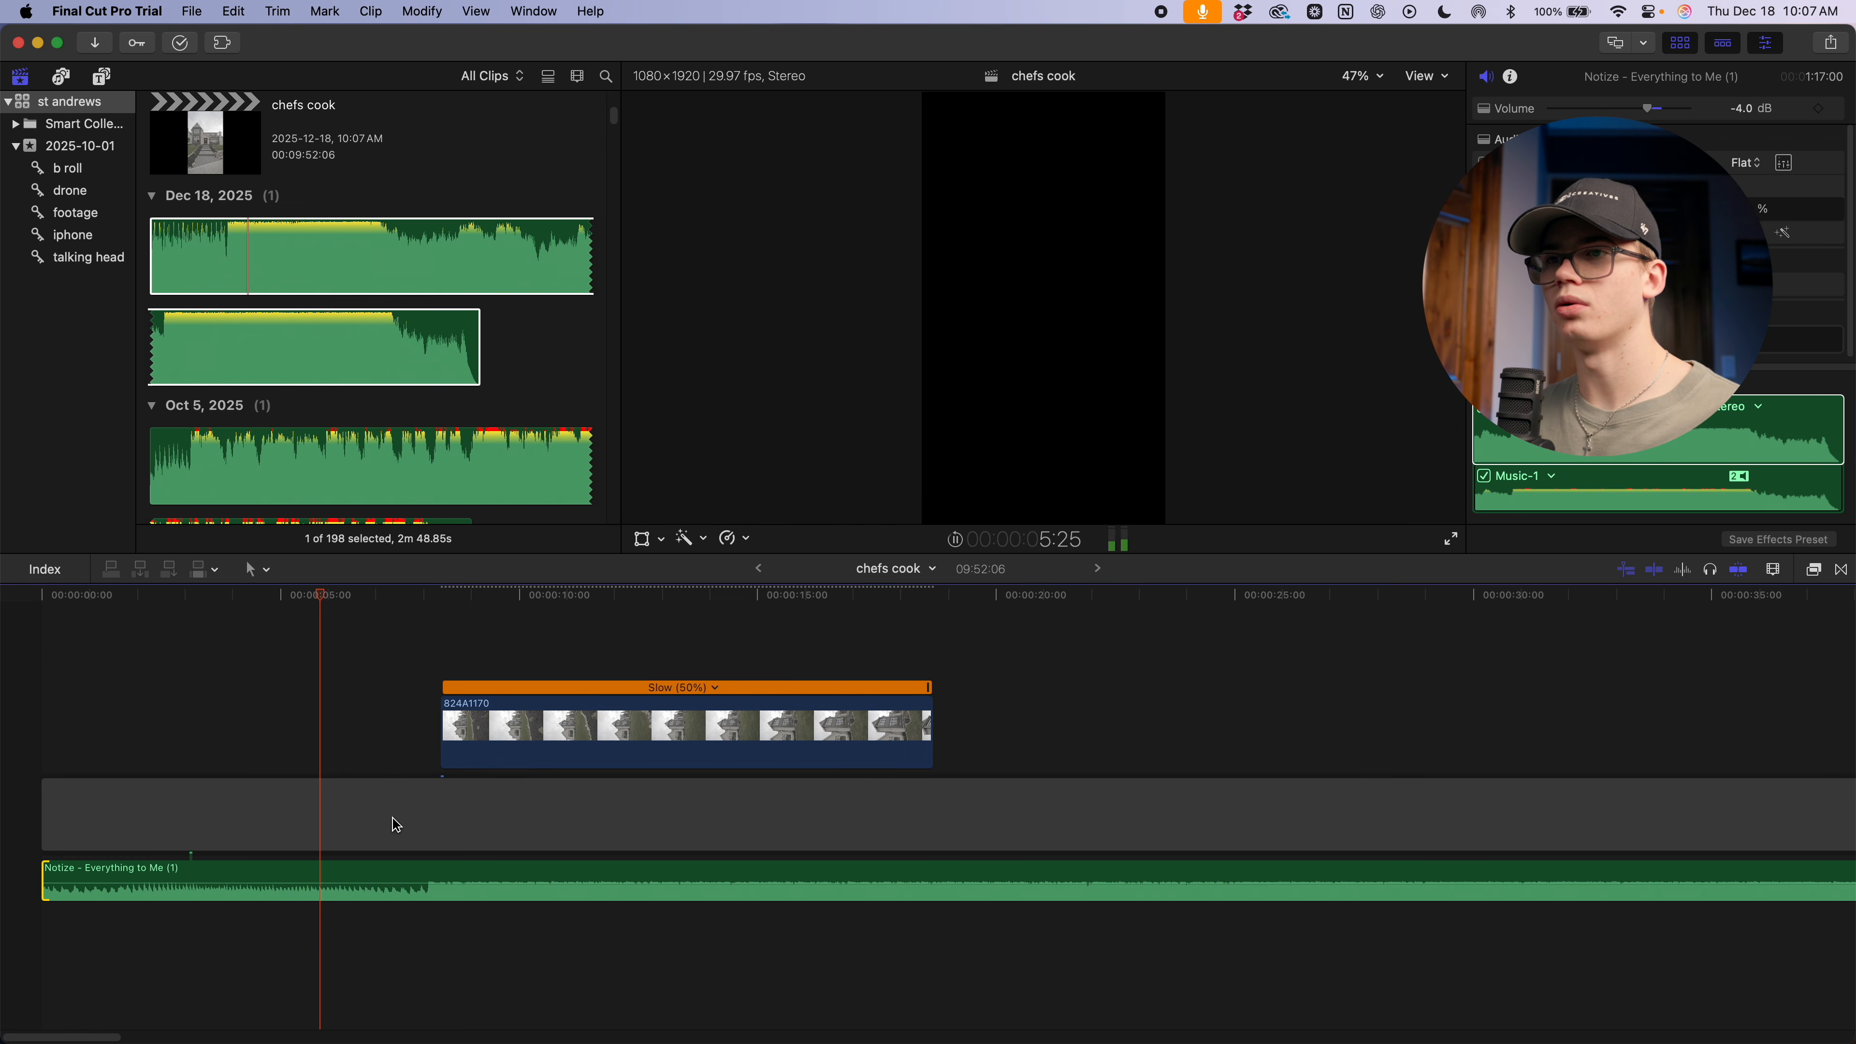
pyautogui.moveTo(518, 766); pyautogui.dragTo(447, 764)
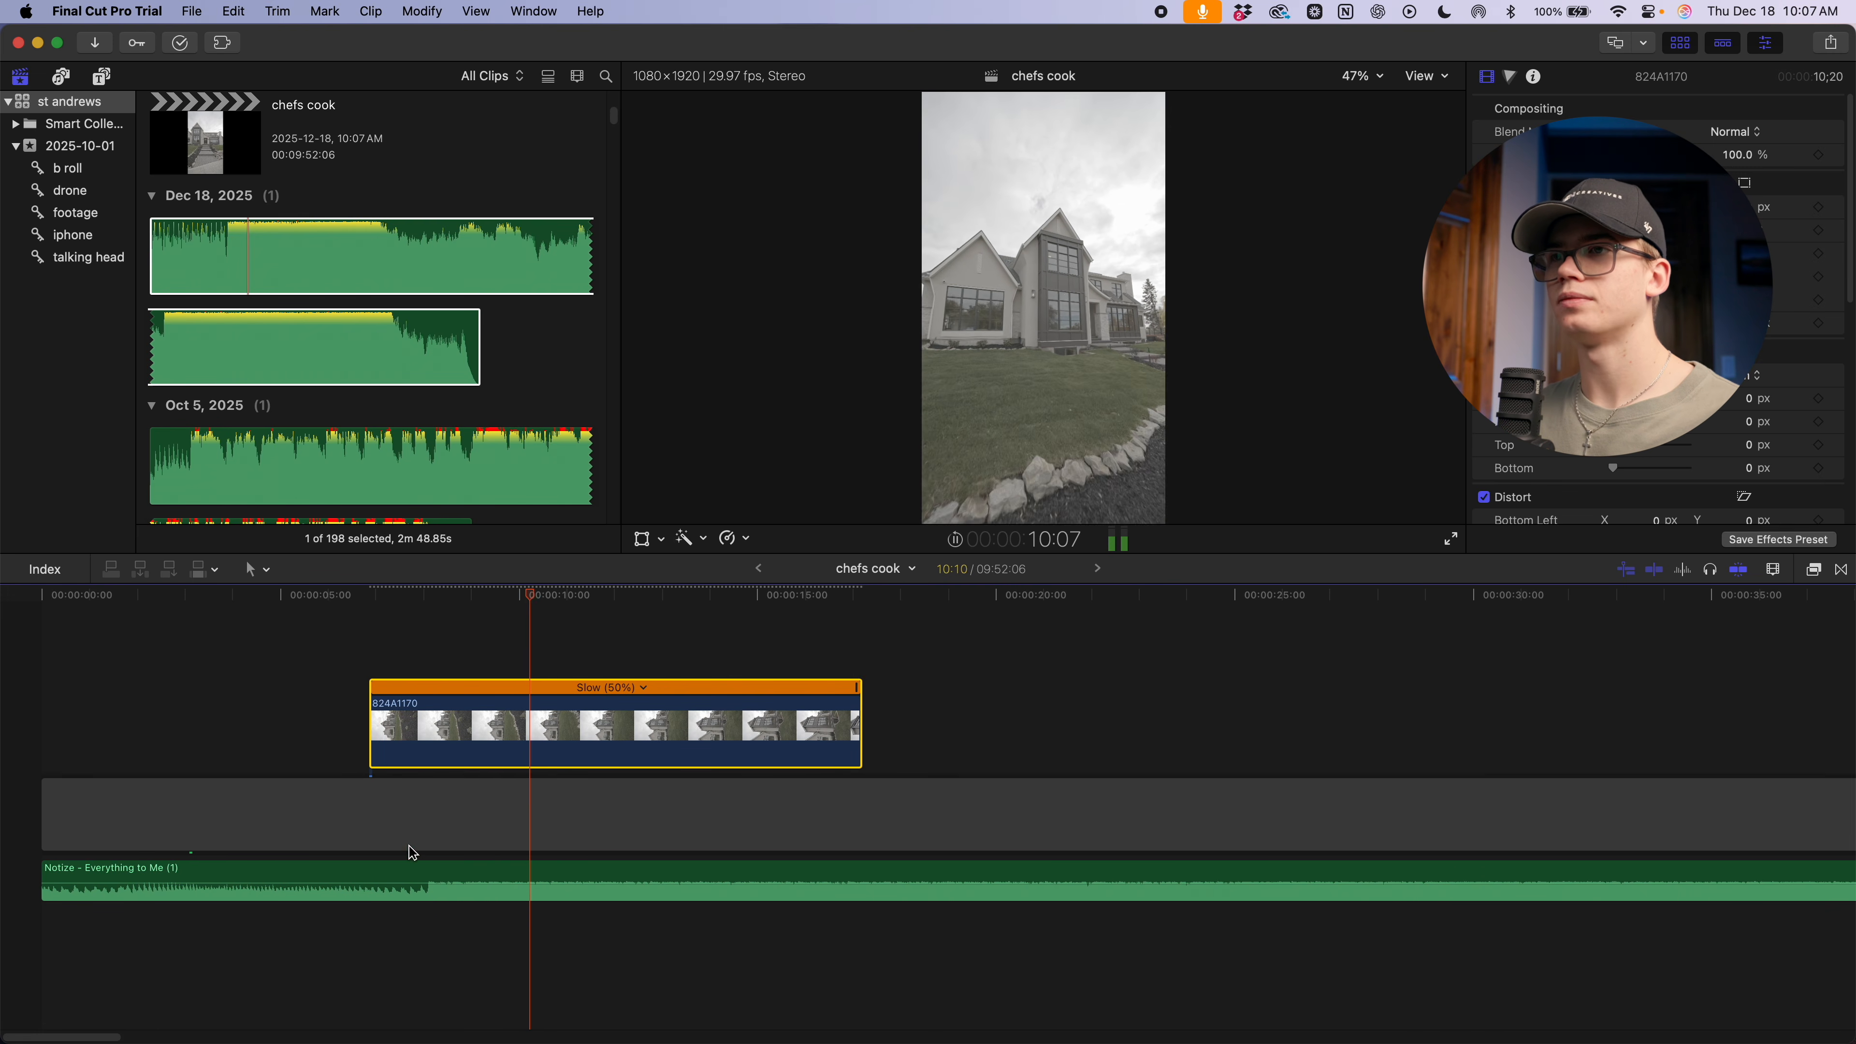
# Split the speed of clip 824A1170 into two segments at about 7.7 seconds on the timeline
pyautogui.click(369, 742)
pyautogui.press('super+equal')
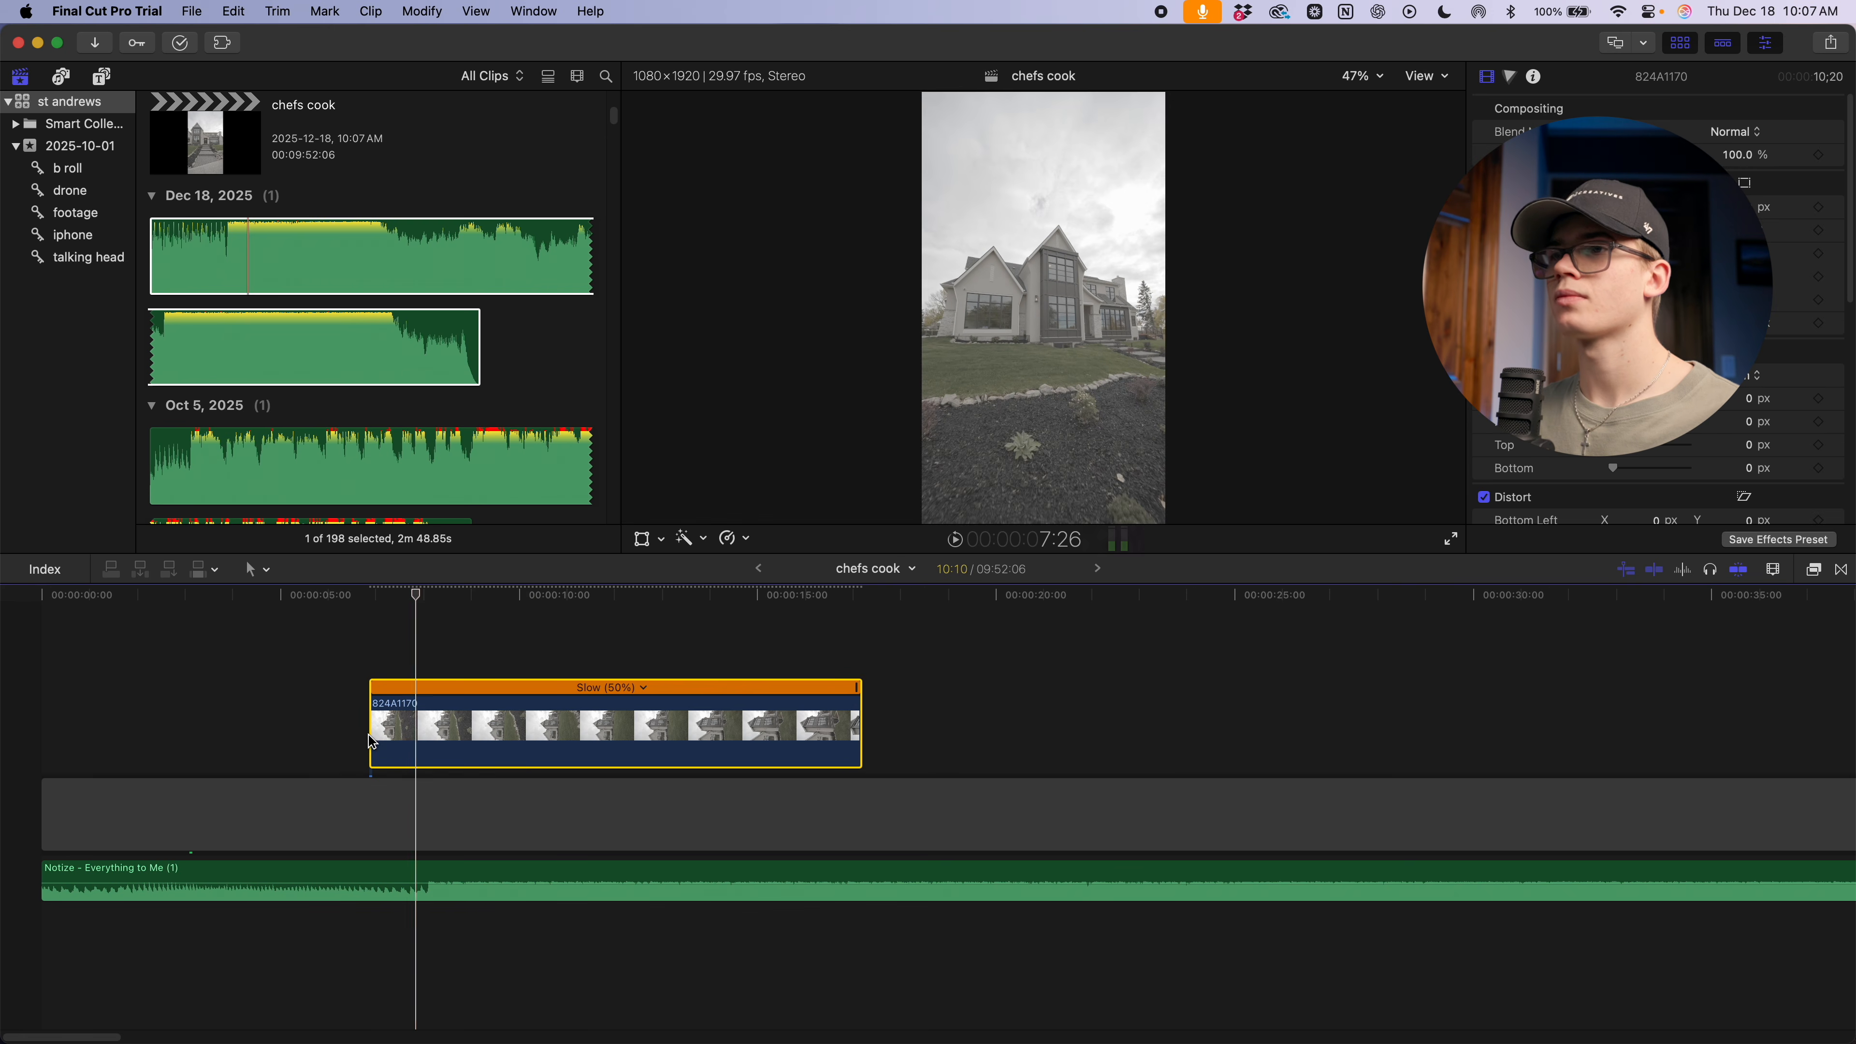
pyautogui.click(400, 726)
pyautogui.hotkey('shift', 'b')
pyautogui.hscroll(1, 862, 716)
pyautogui.press('super+minus')
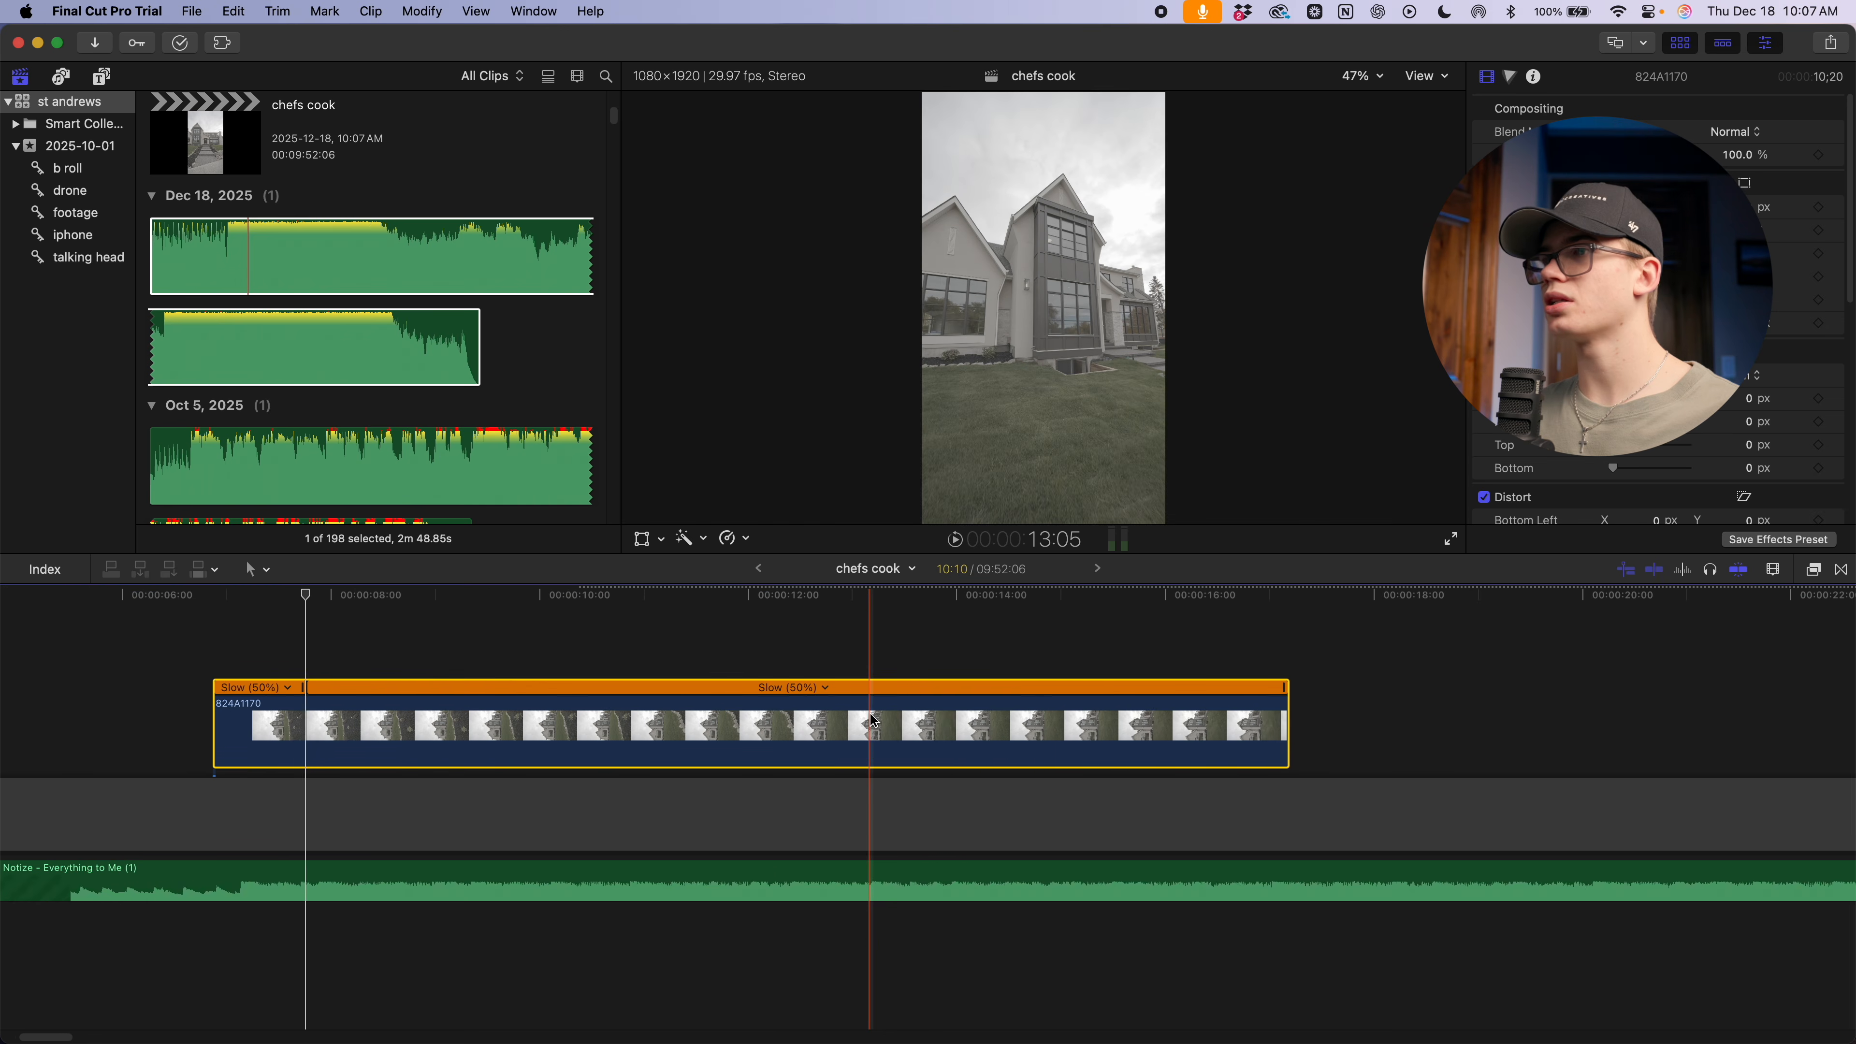
pyautogui.press('super+minus')
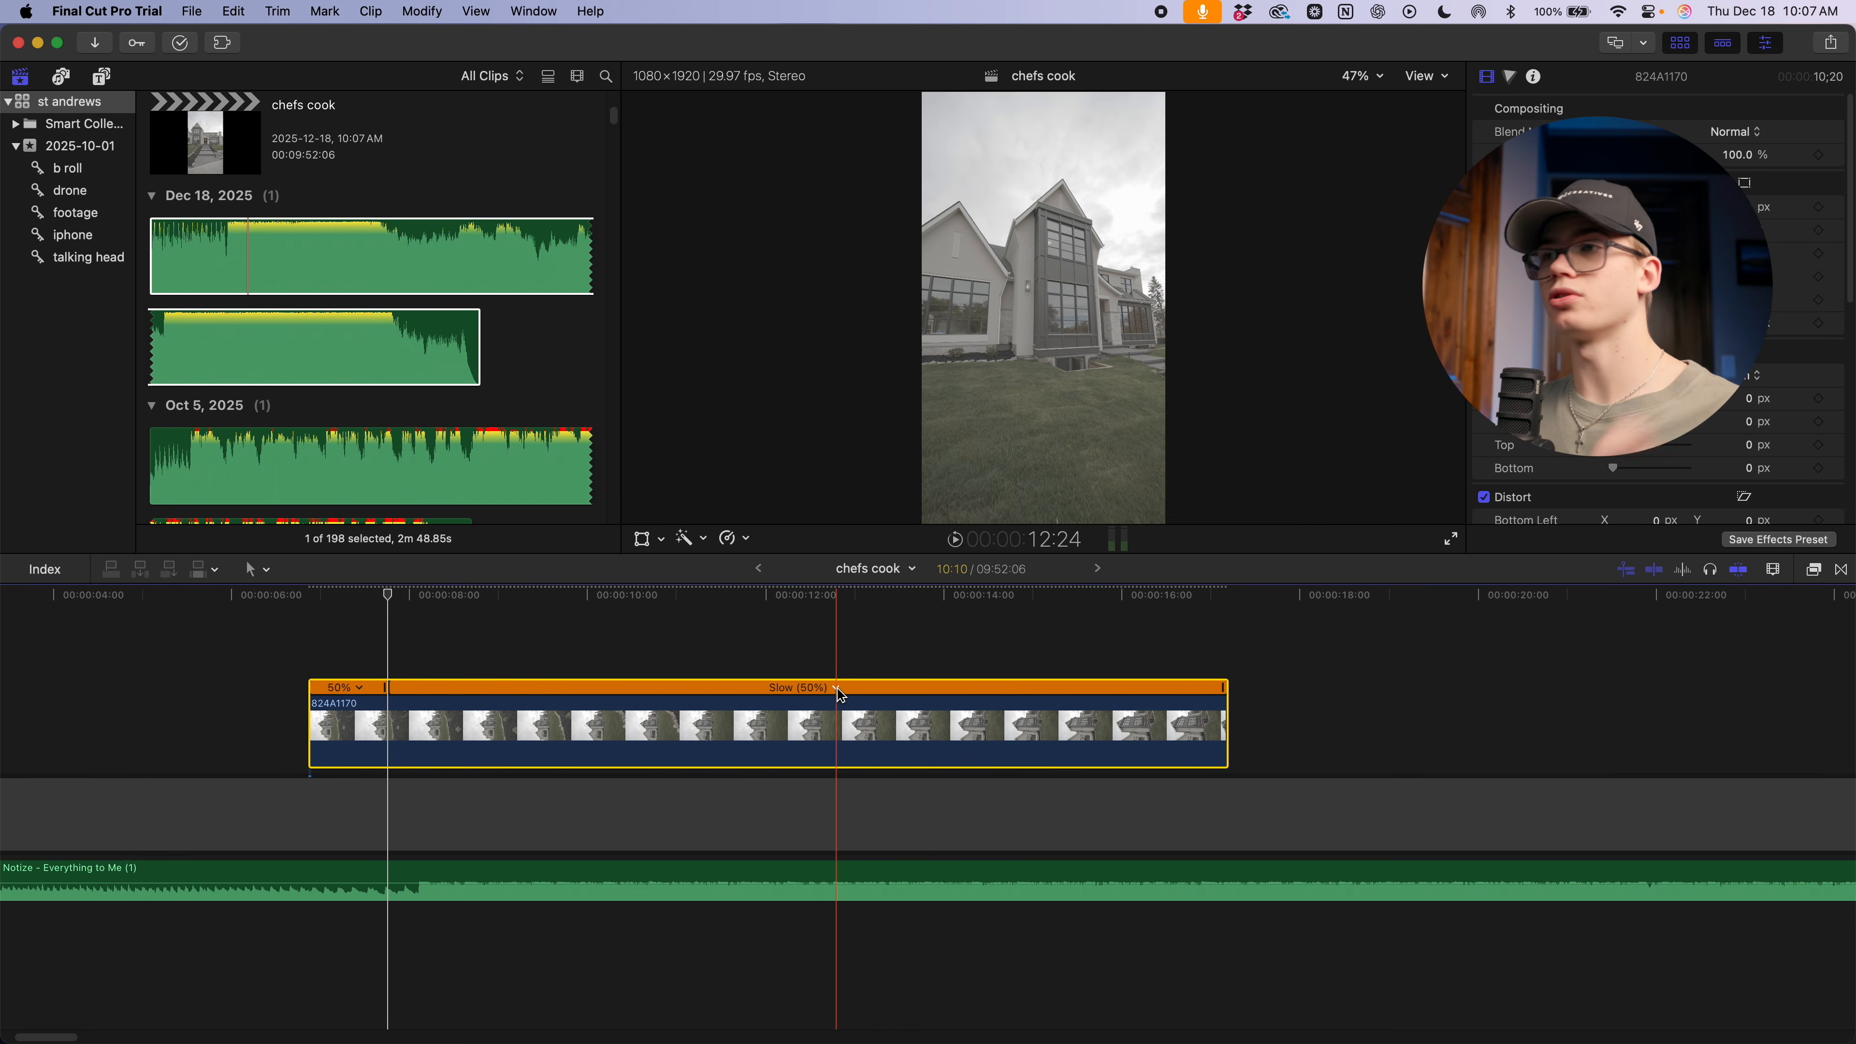
# Speed up the second segment of clip 824A1170 to 20x
pyautogui.click(837, 689)
pyautogui.click(846, 685)
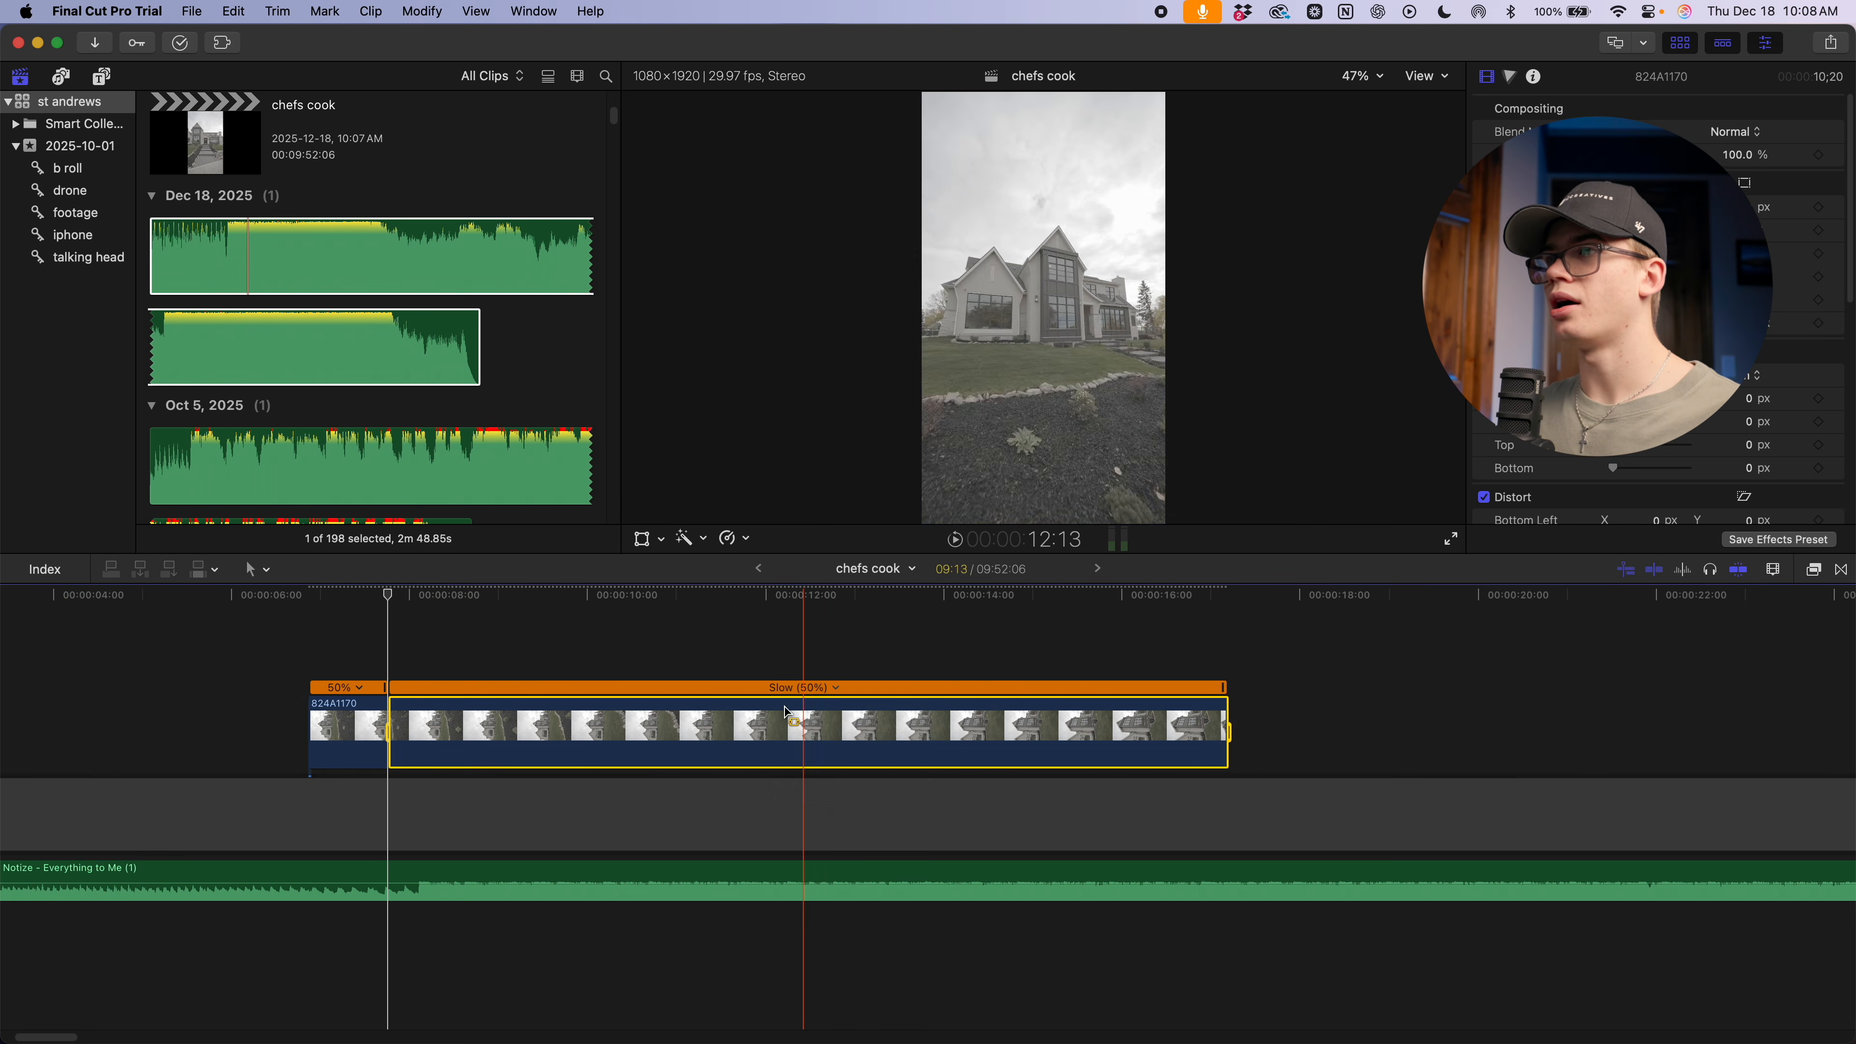
pyautogui.press('super+equal')
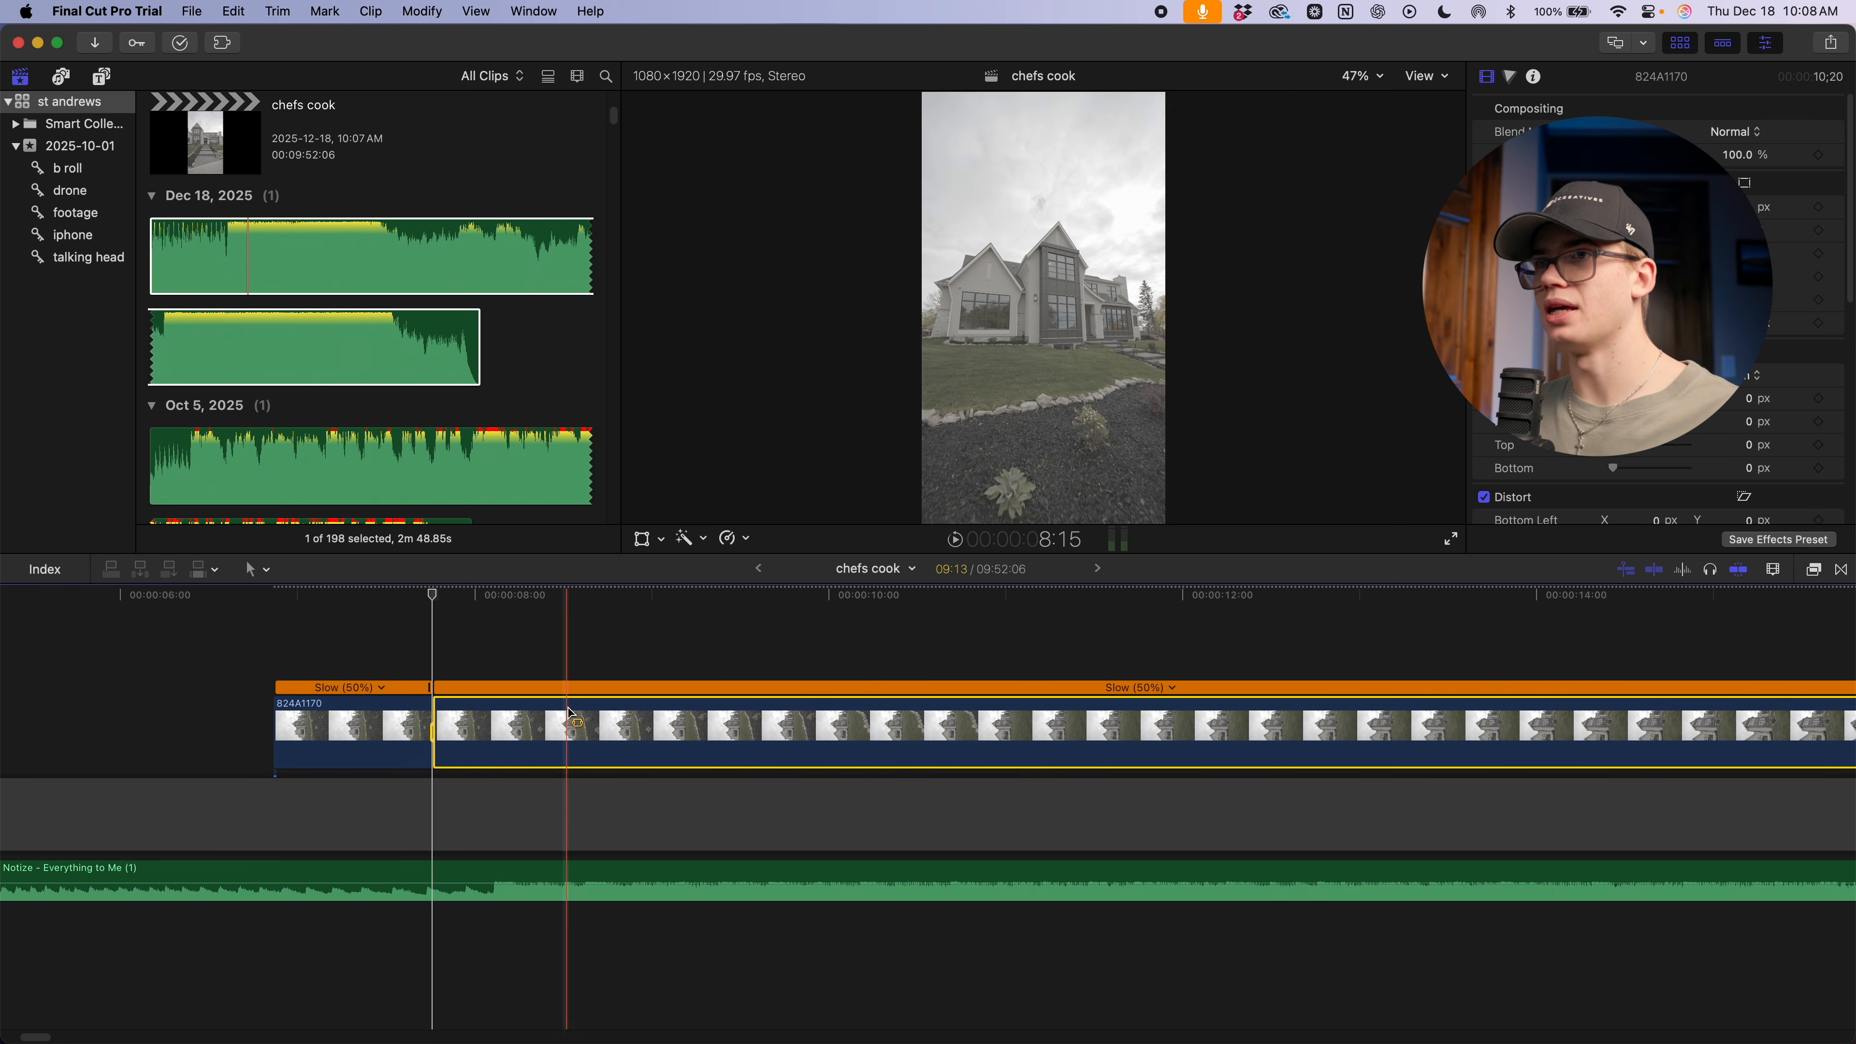
pyautogui.press('super+minus')
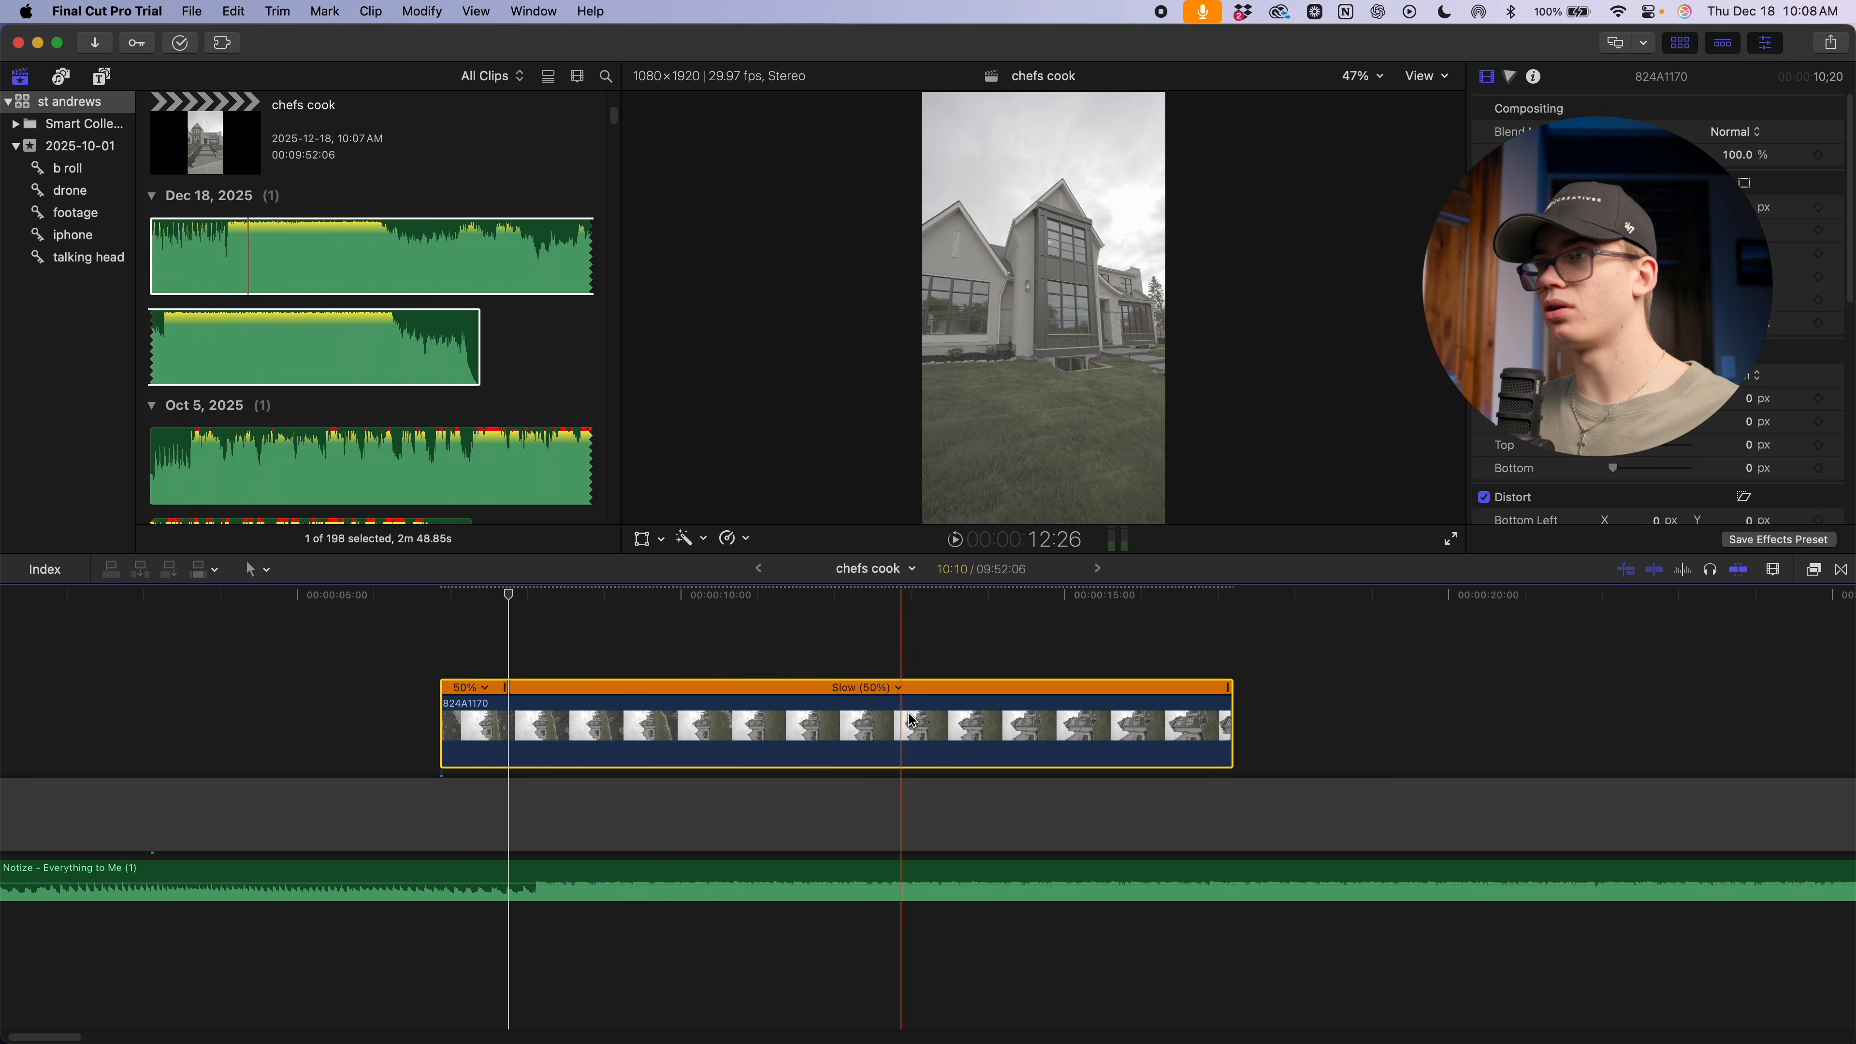
pyautogui.click(899, 688)
pyautogui.moveTo(960, 755)
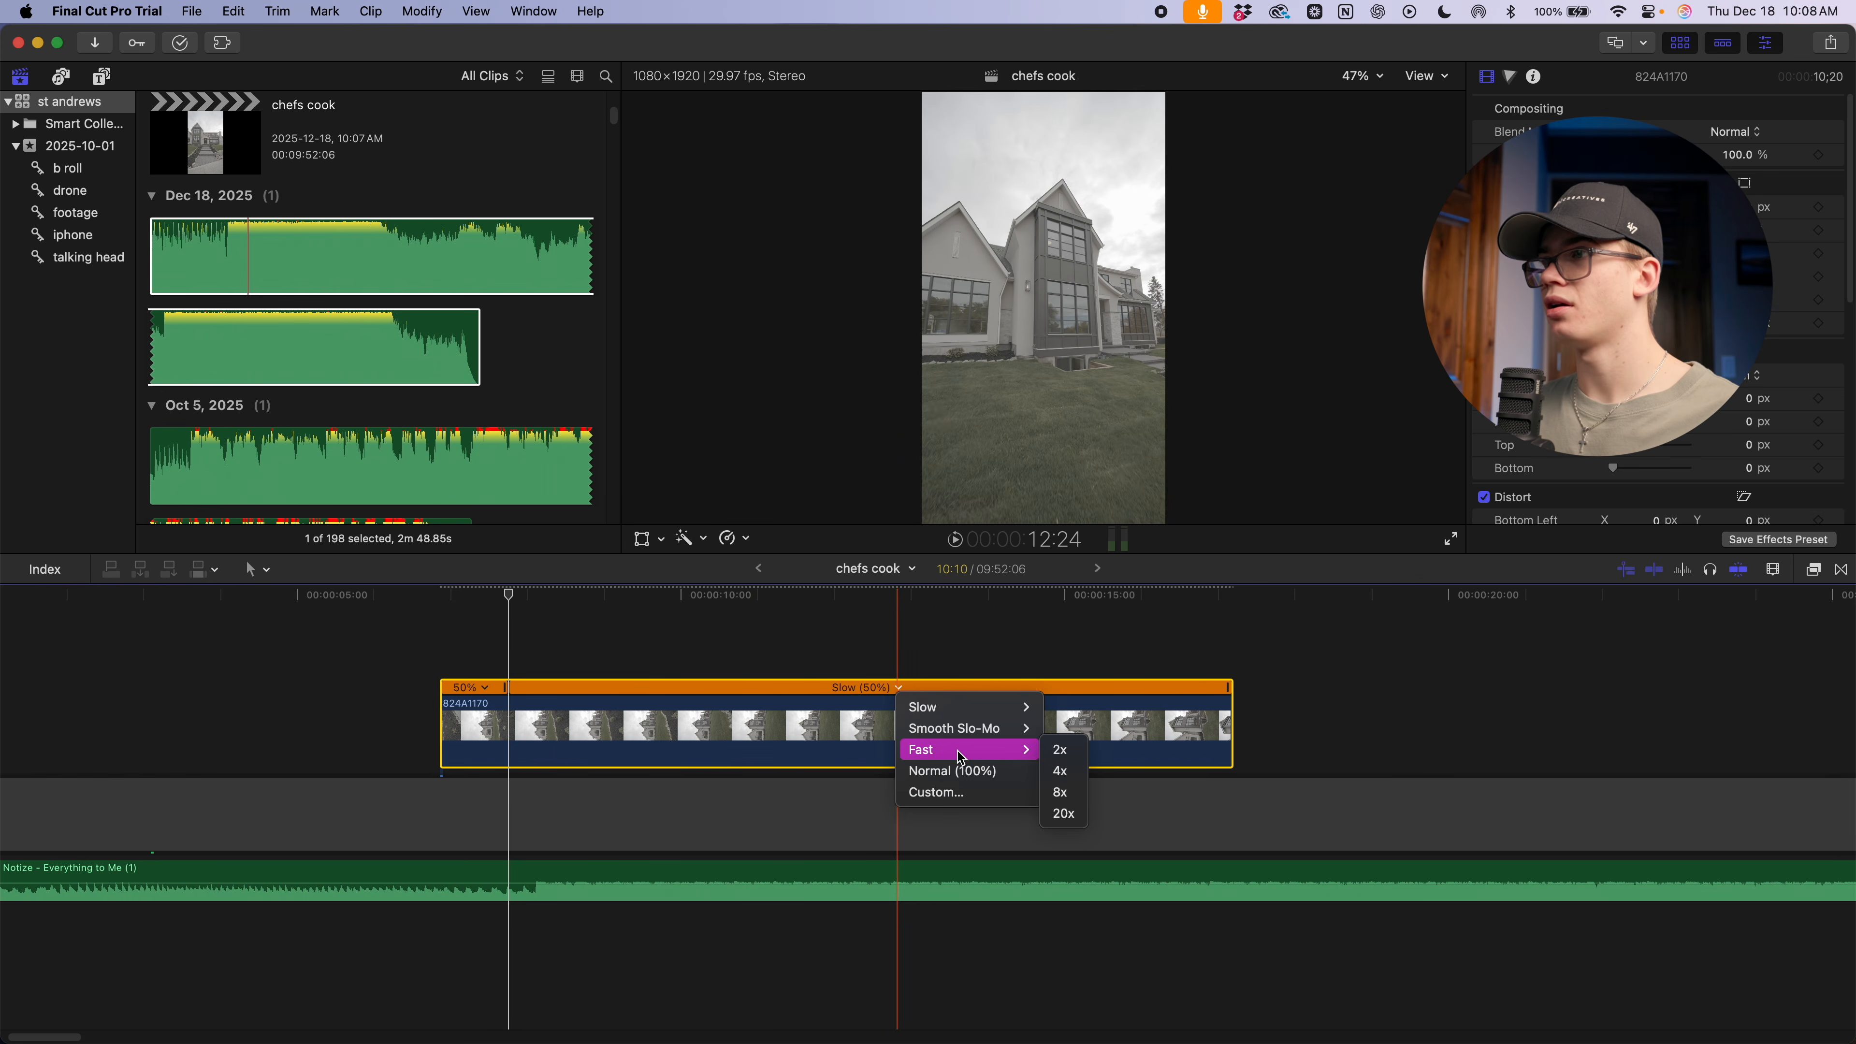
pyautogui.click(1065, 817)
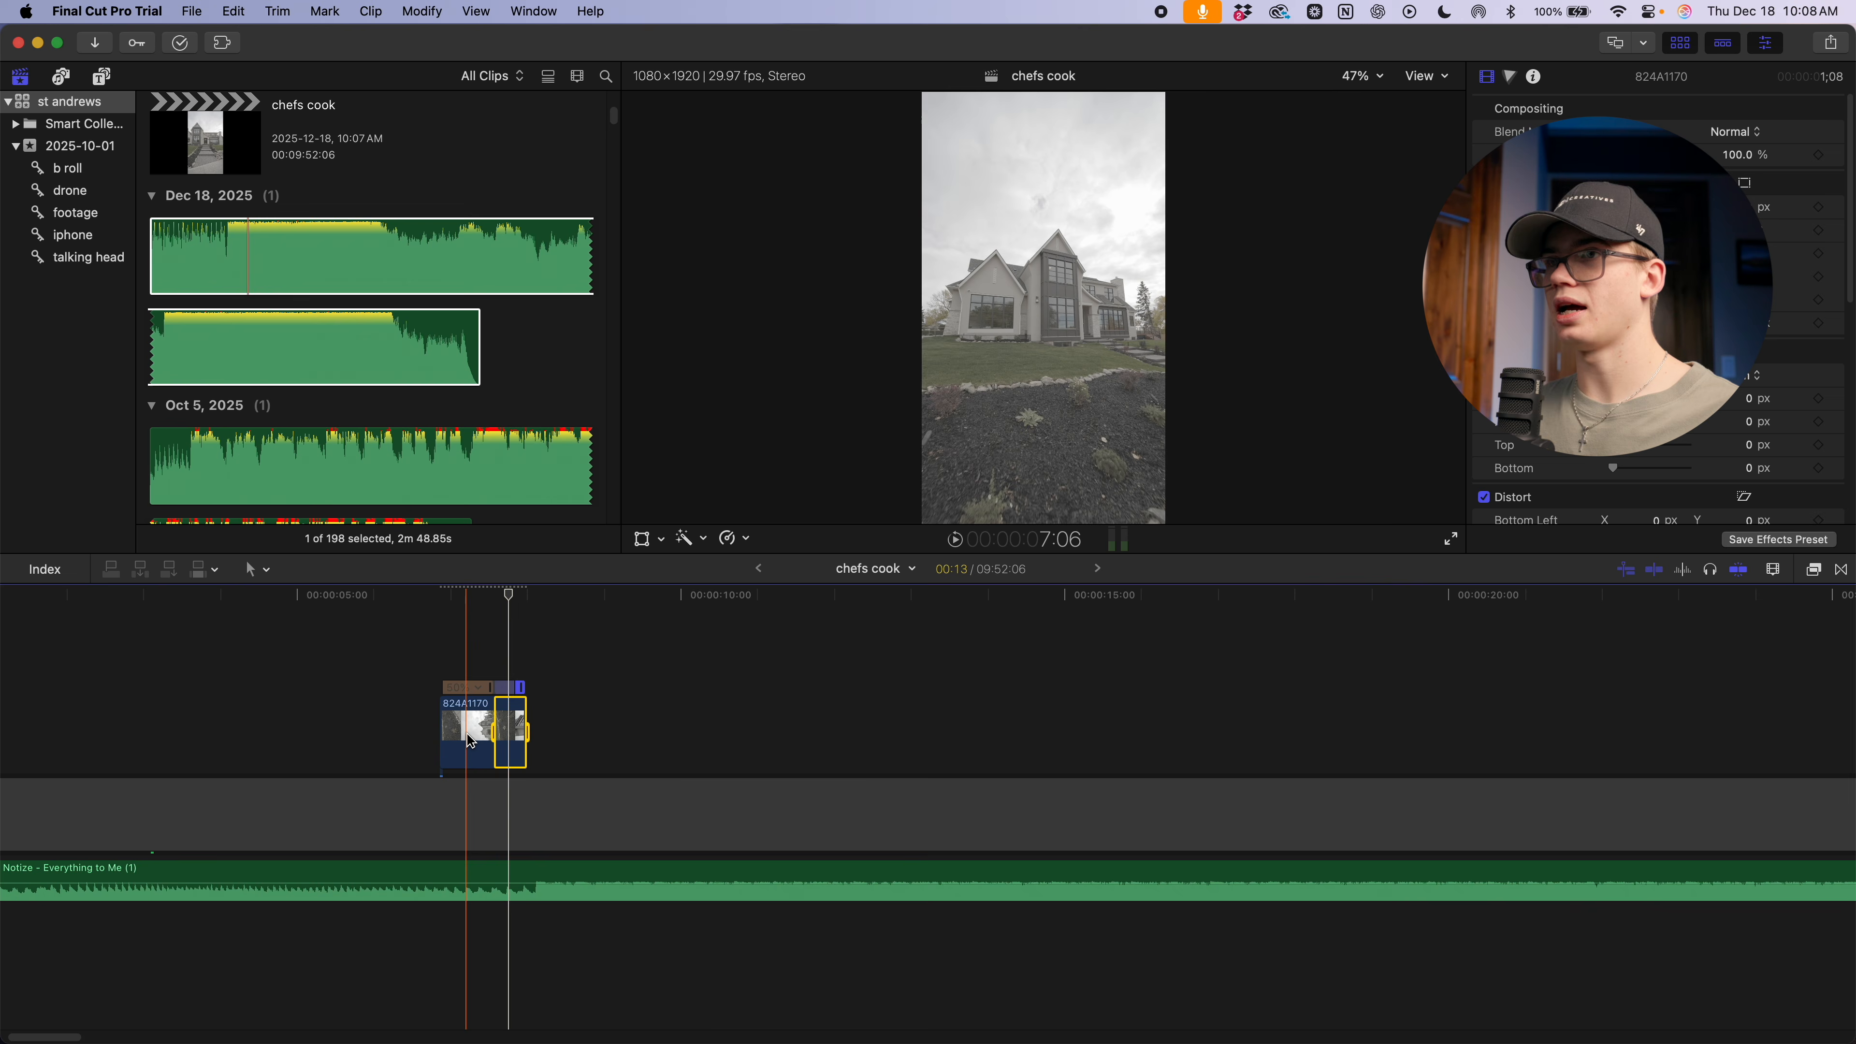
# Stretch the speed transition between the slow and 20x segments of 824A1170 to the clip's end, and play the ramp back
pyautogui.press('super+equal')
pyautogui.press('super+equal')
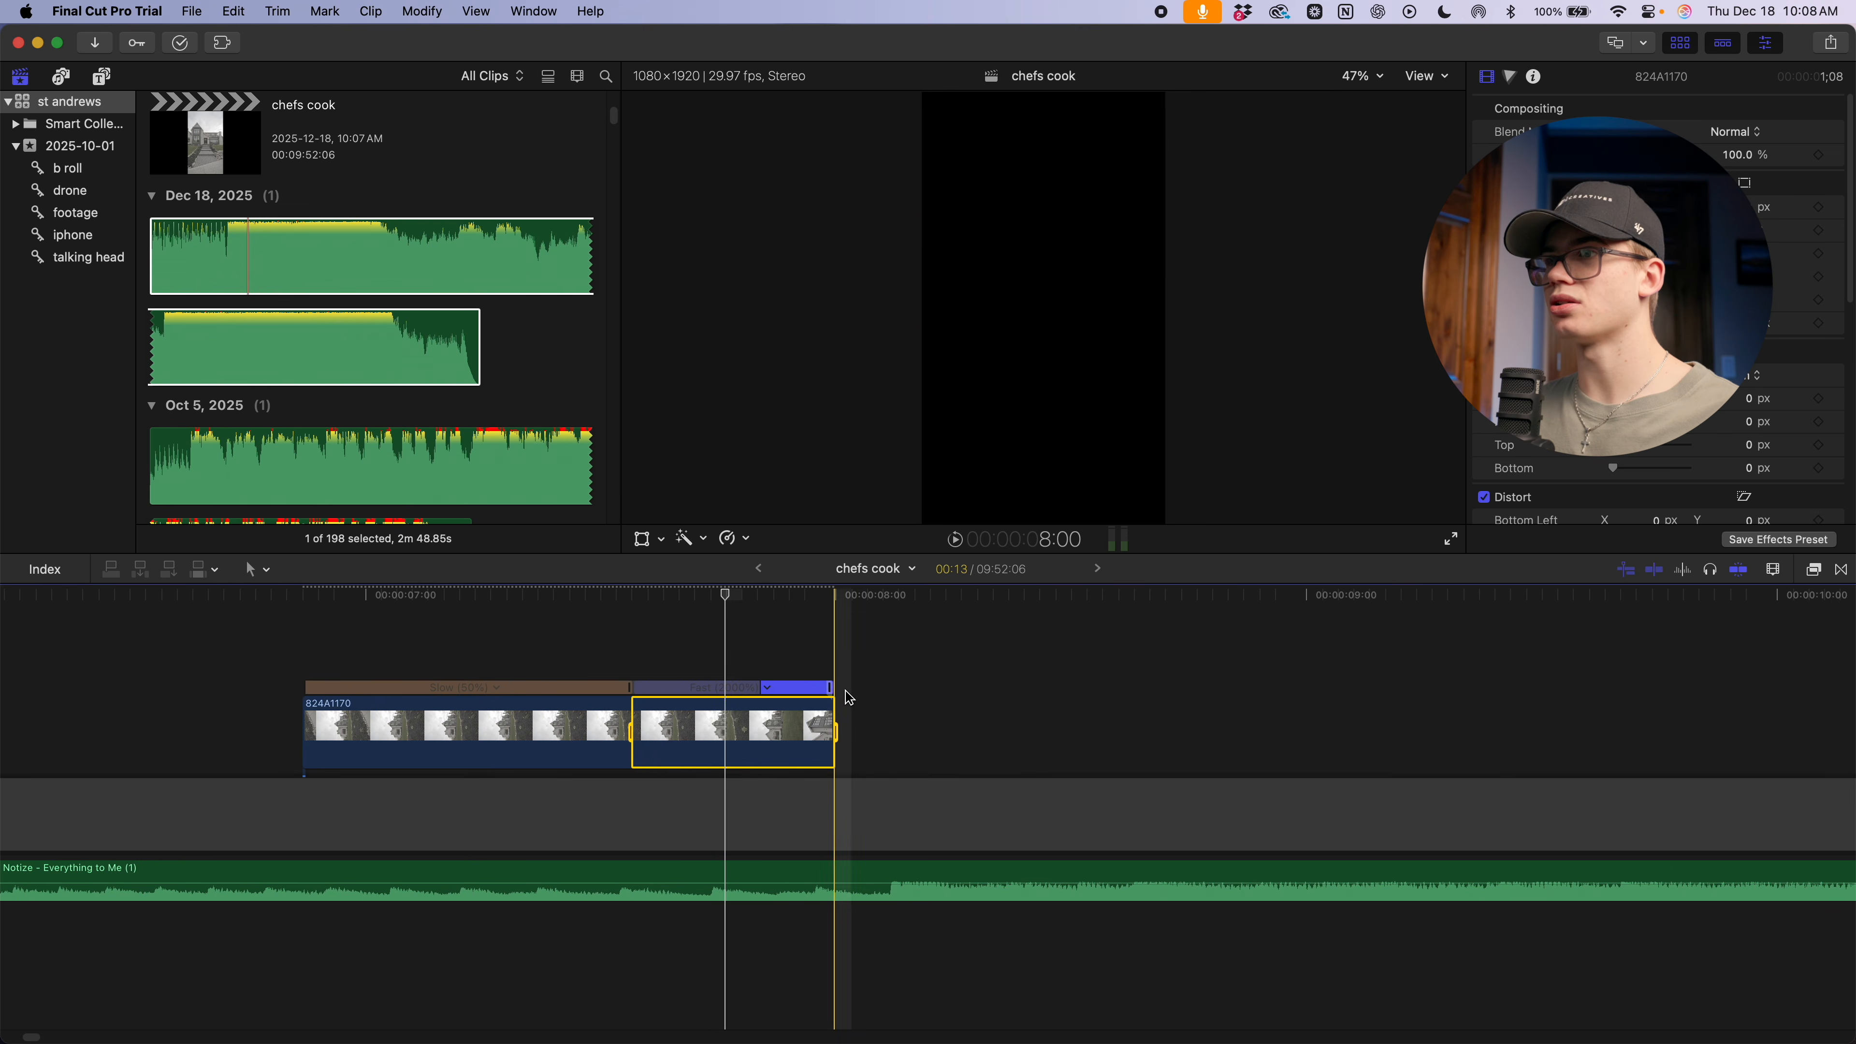
pyautogui.moveTo(756, 689); pyautogui.dragTo(825, 700)
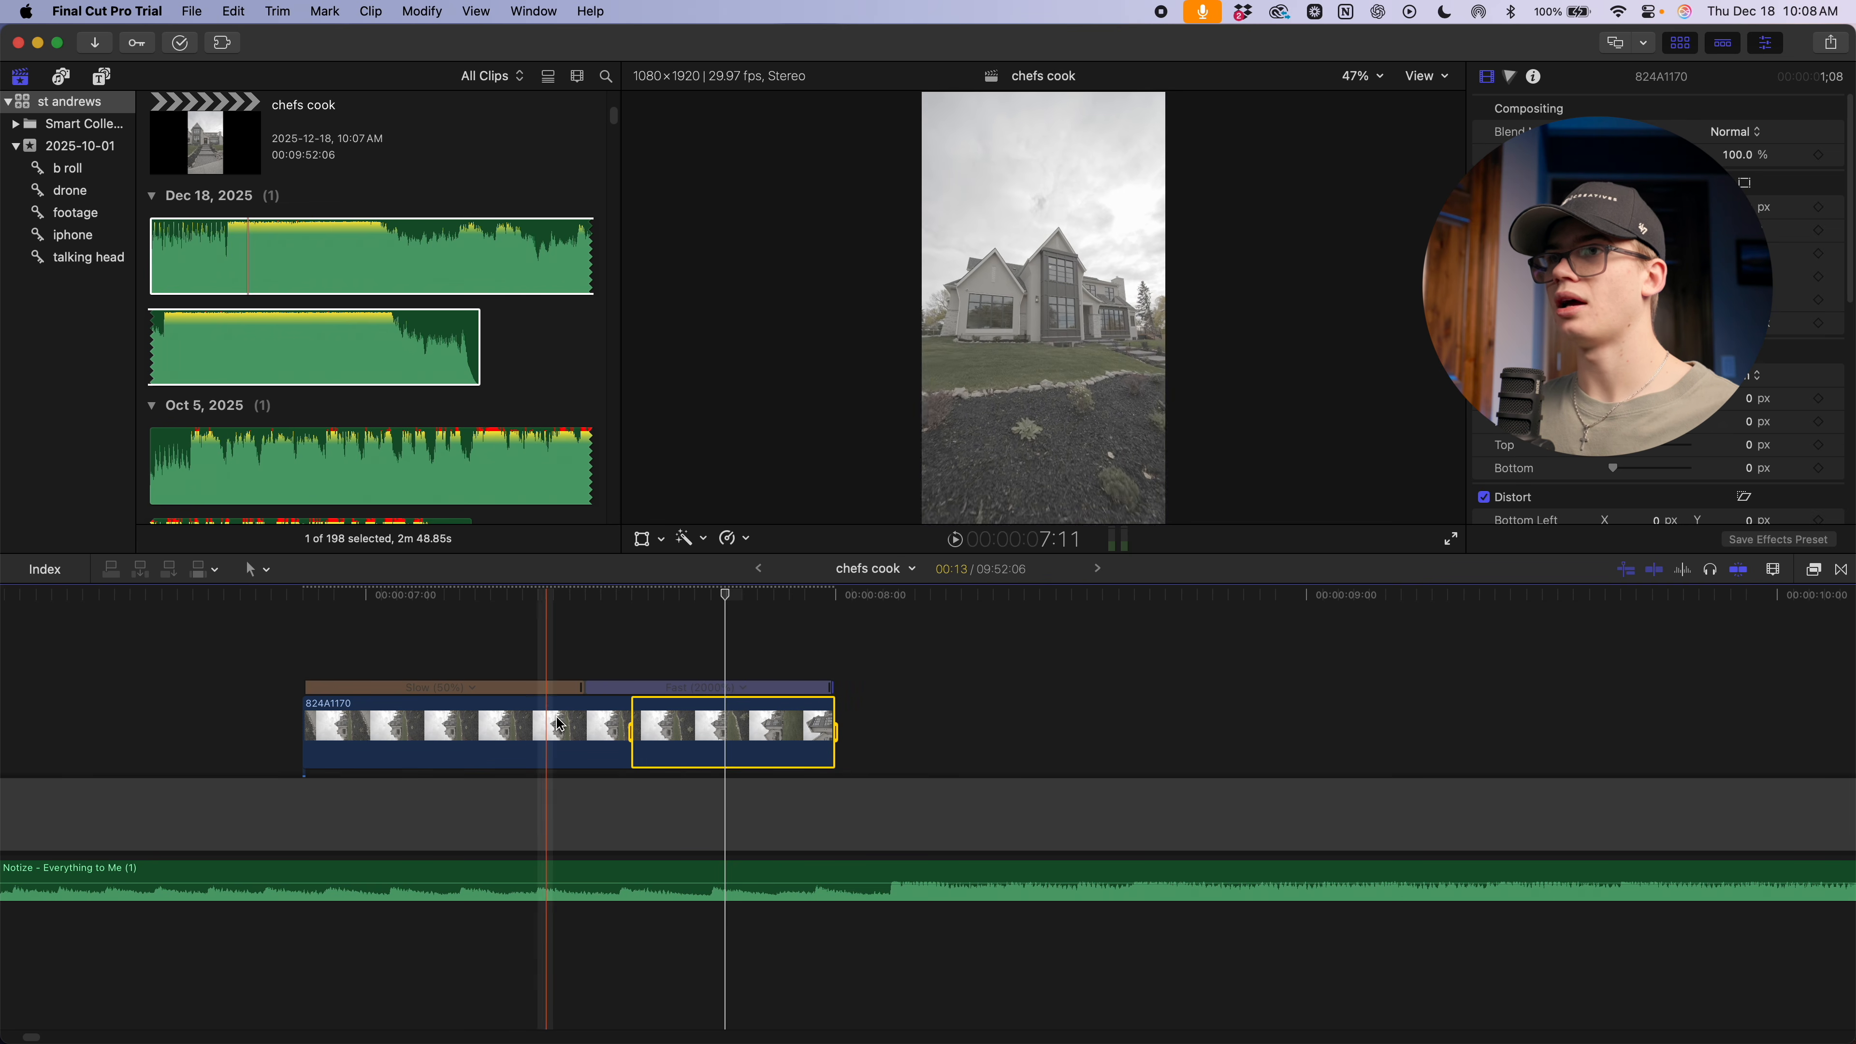
pyautogui.press('space')
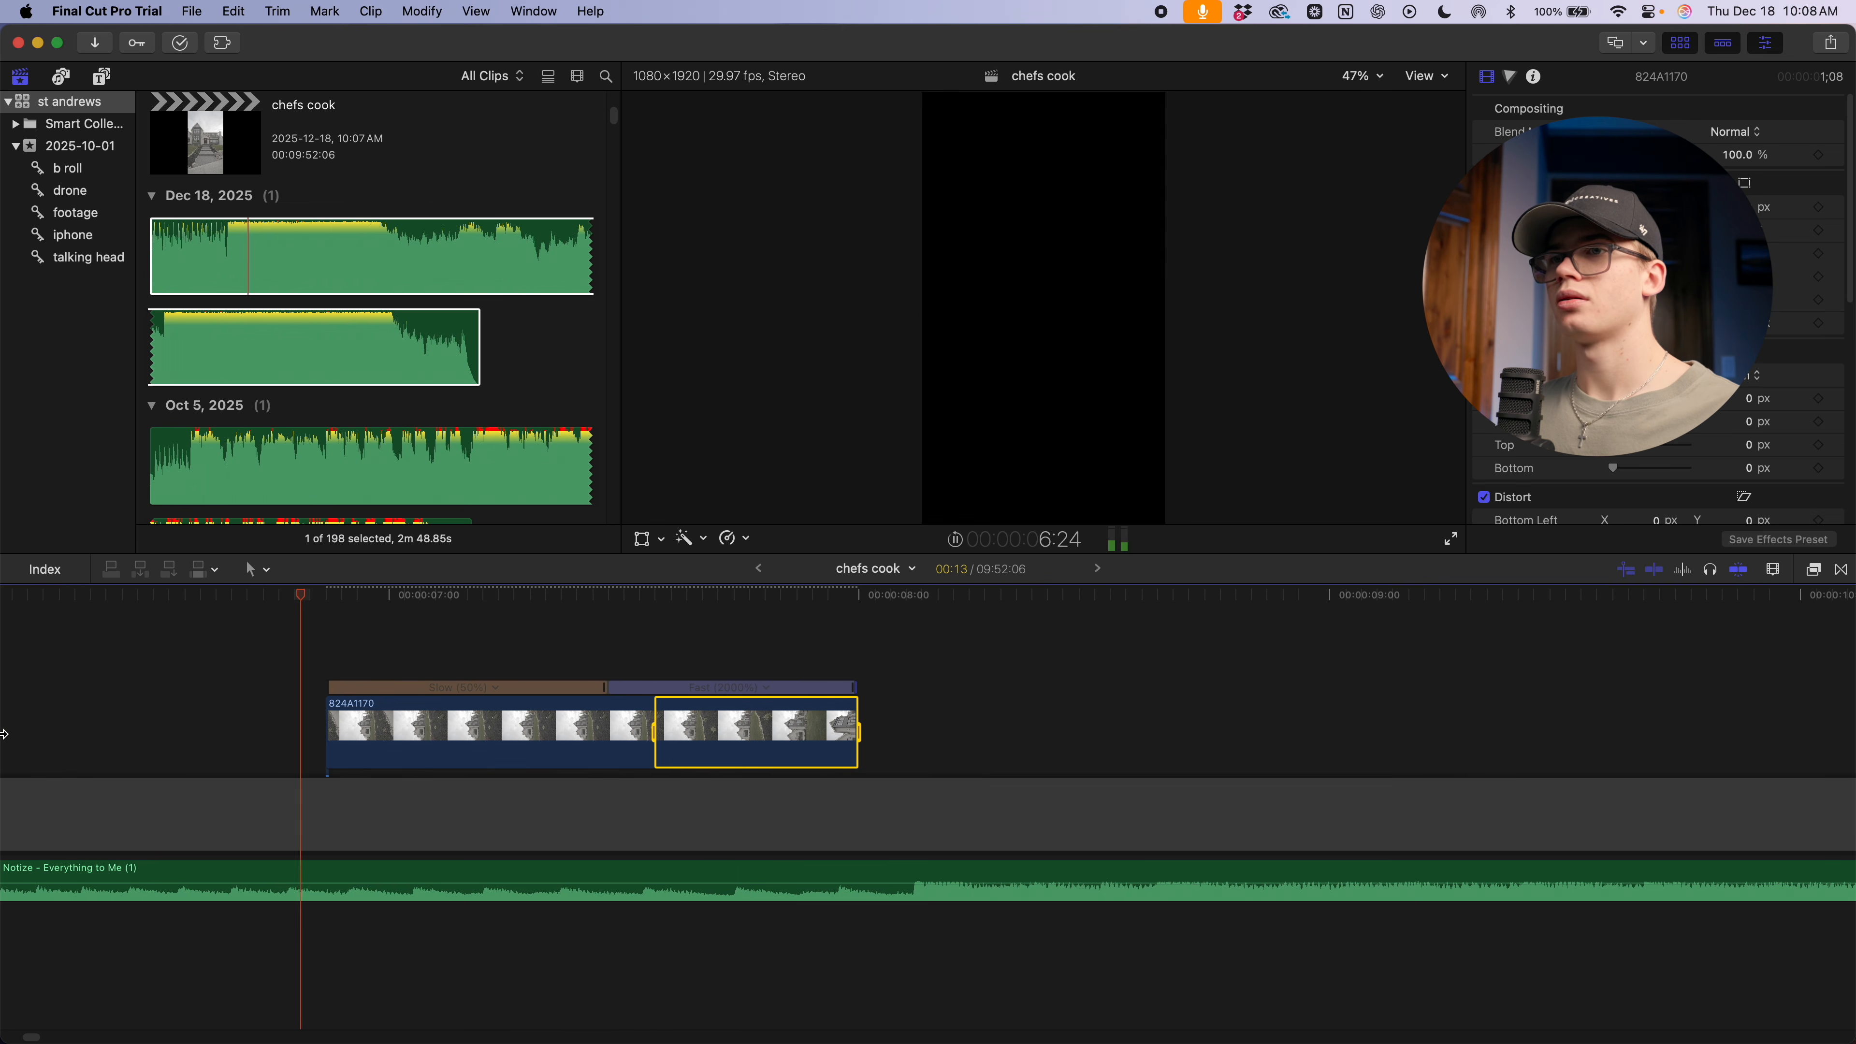
pyautogui.press('space')
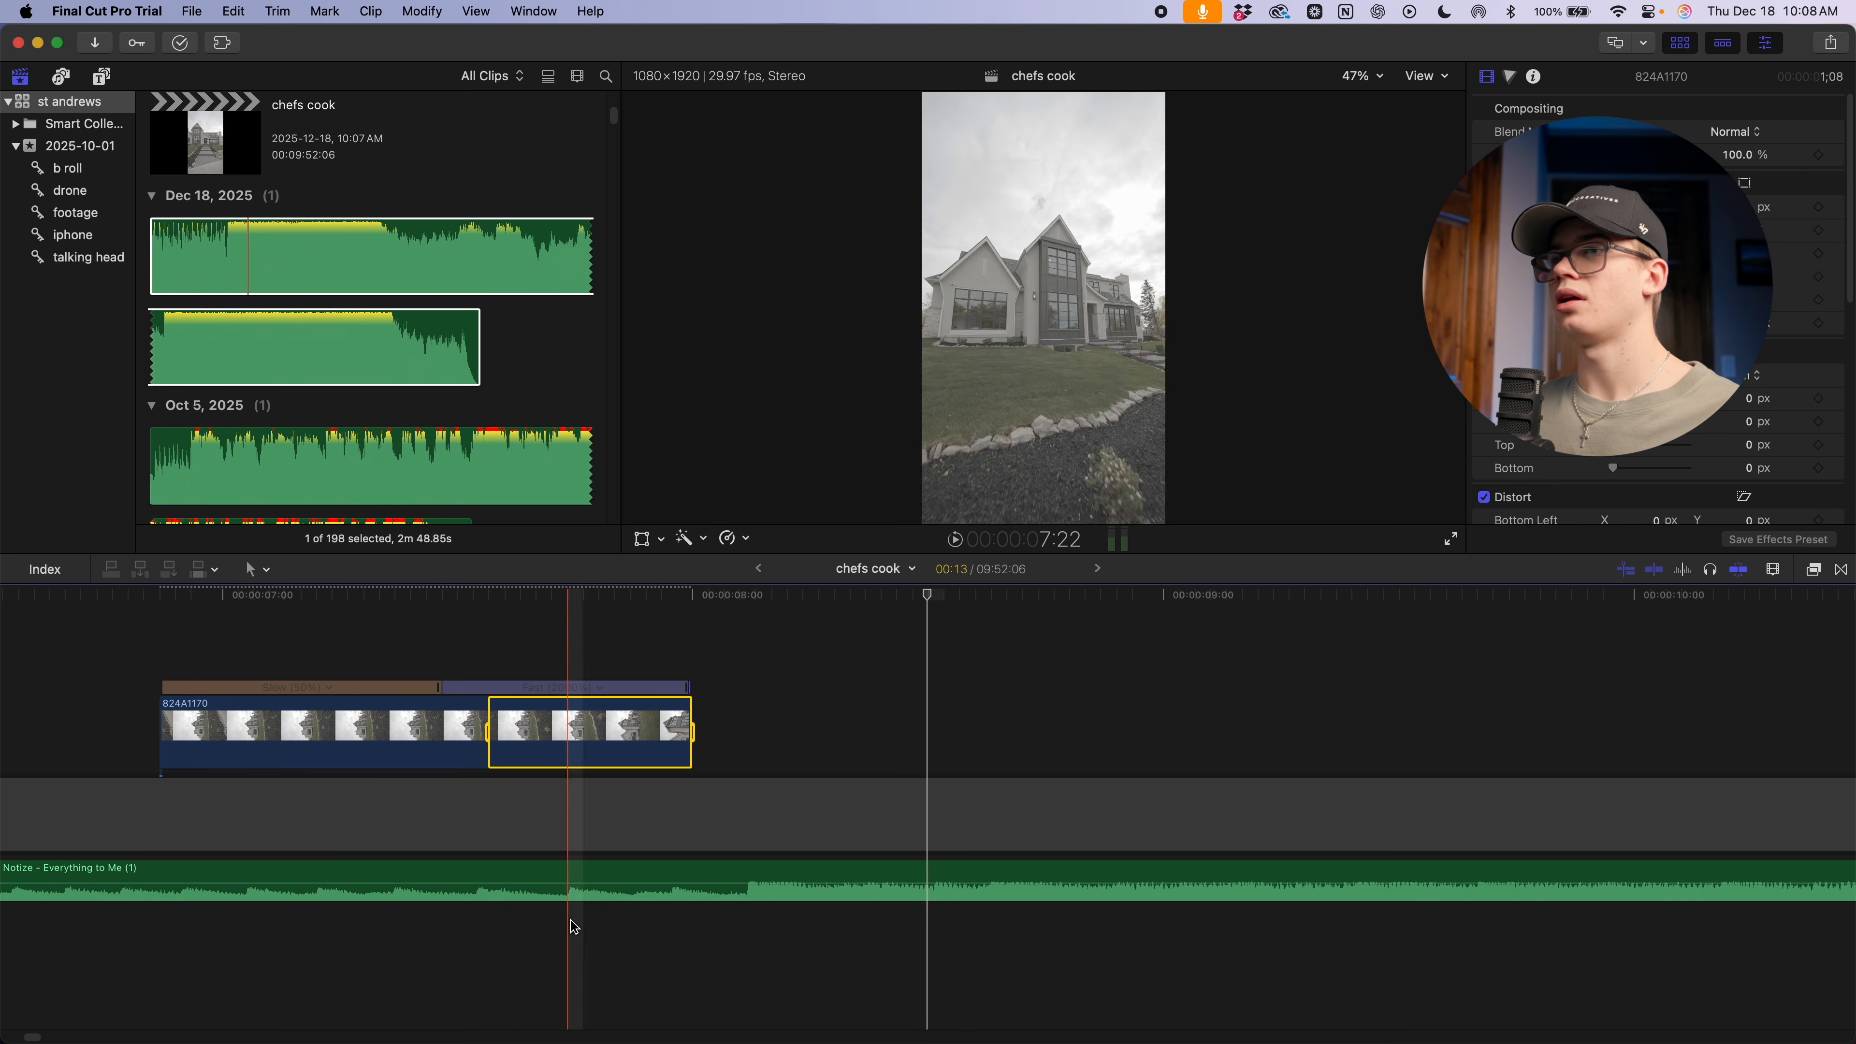
# Move the speed-change point of clip 824A1170 about 4 frames later so the clip reaches the beat drop, and play it back
pyautogui.doubleClick(438, 689)
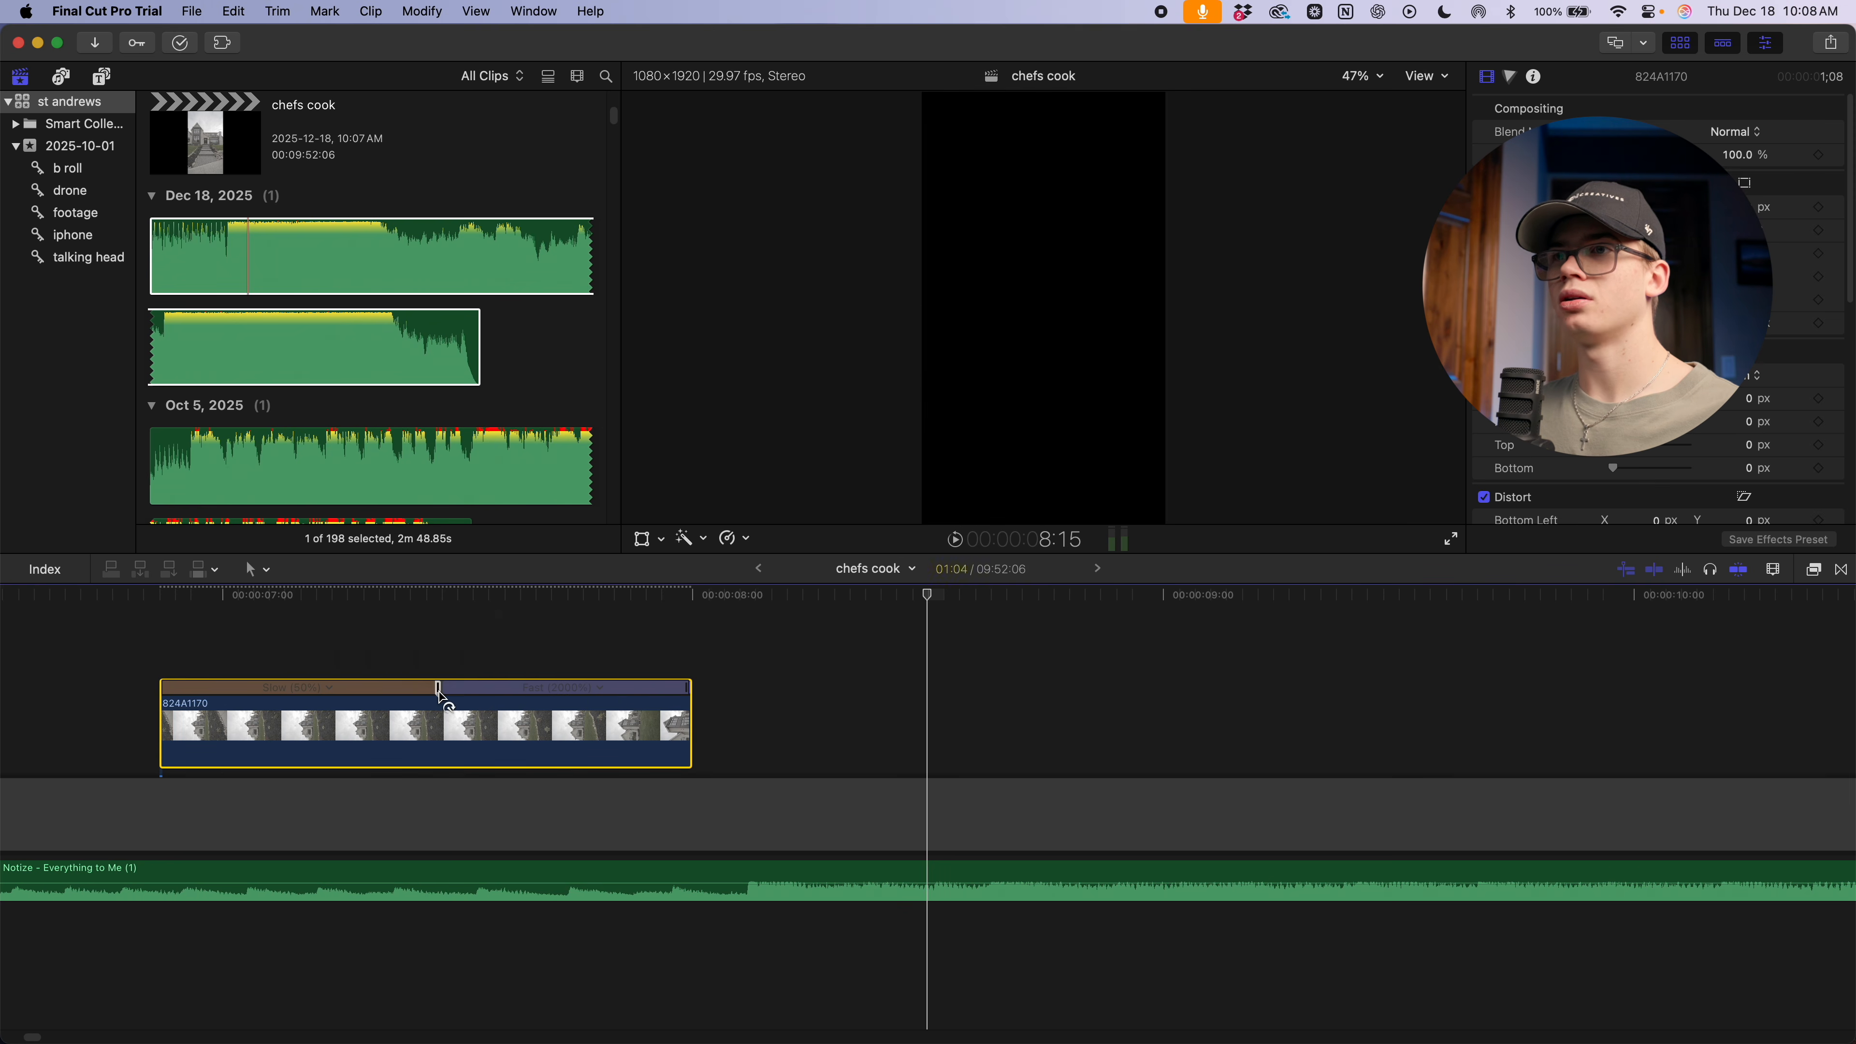
pyautogui.click(503, 636)
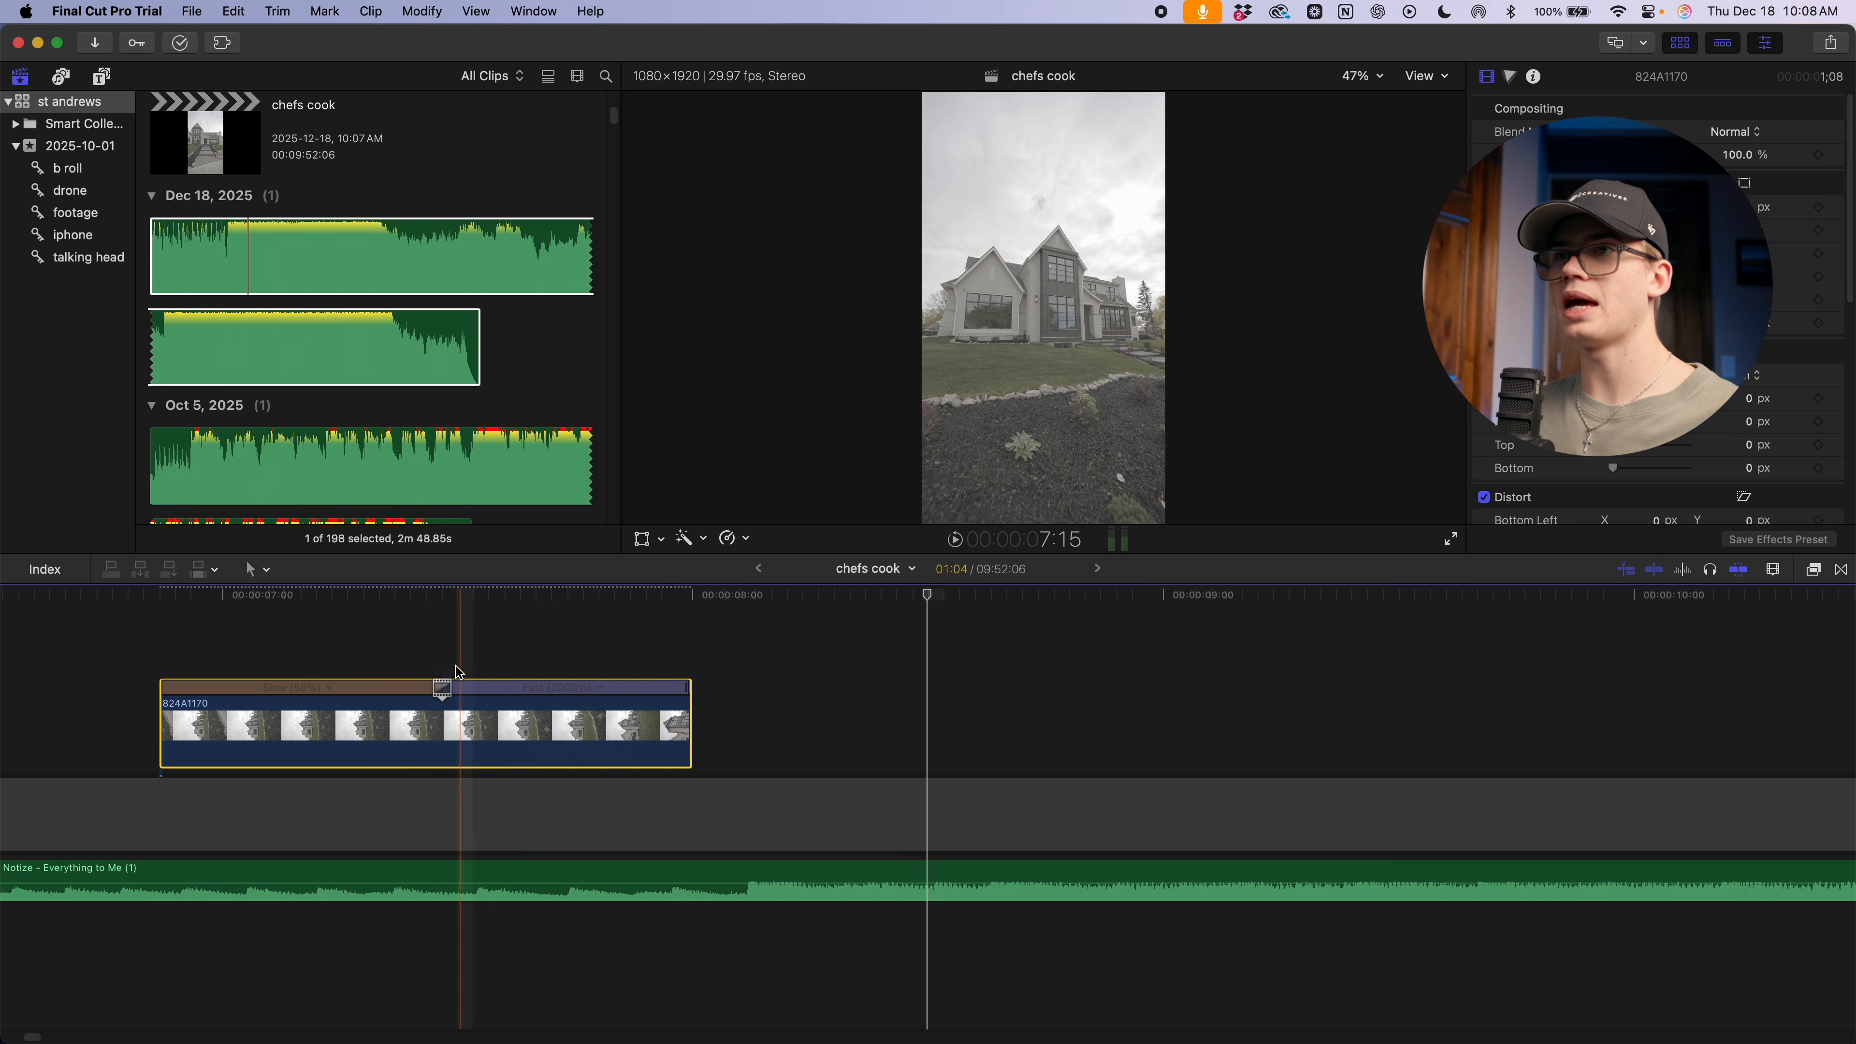
pyautogui.moveTo(442, 692); pyautogui.dragTo(504, 687)
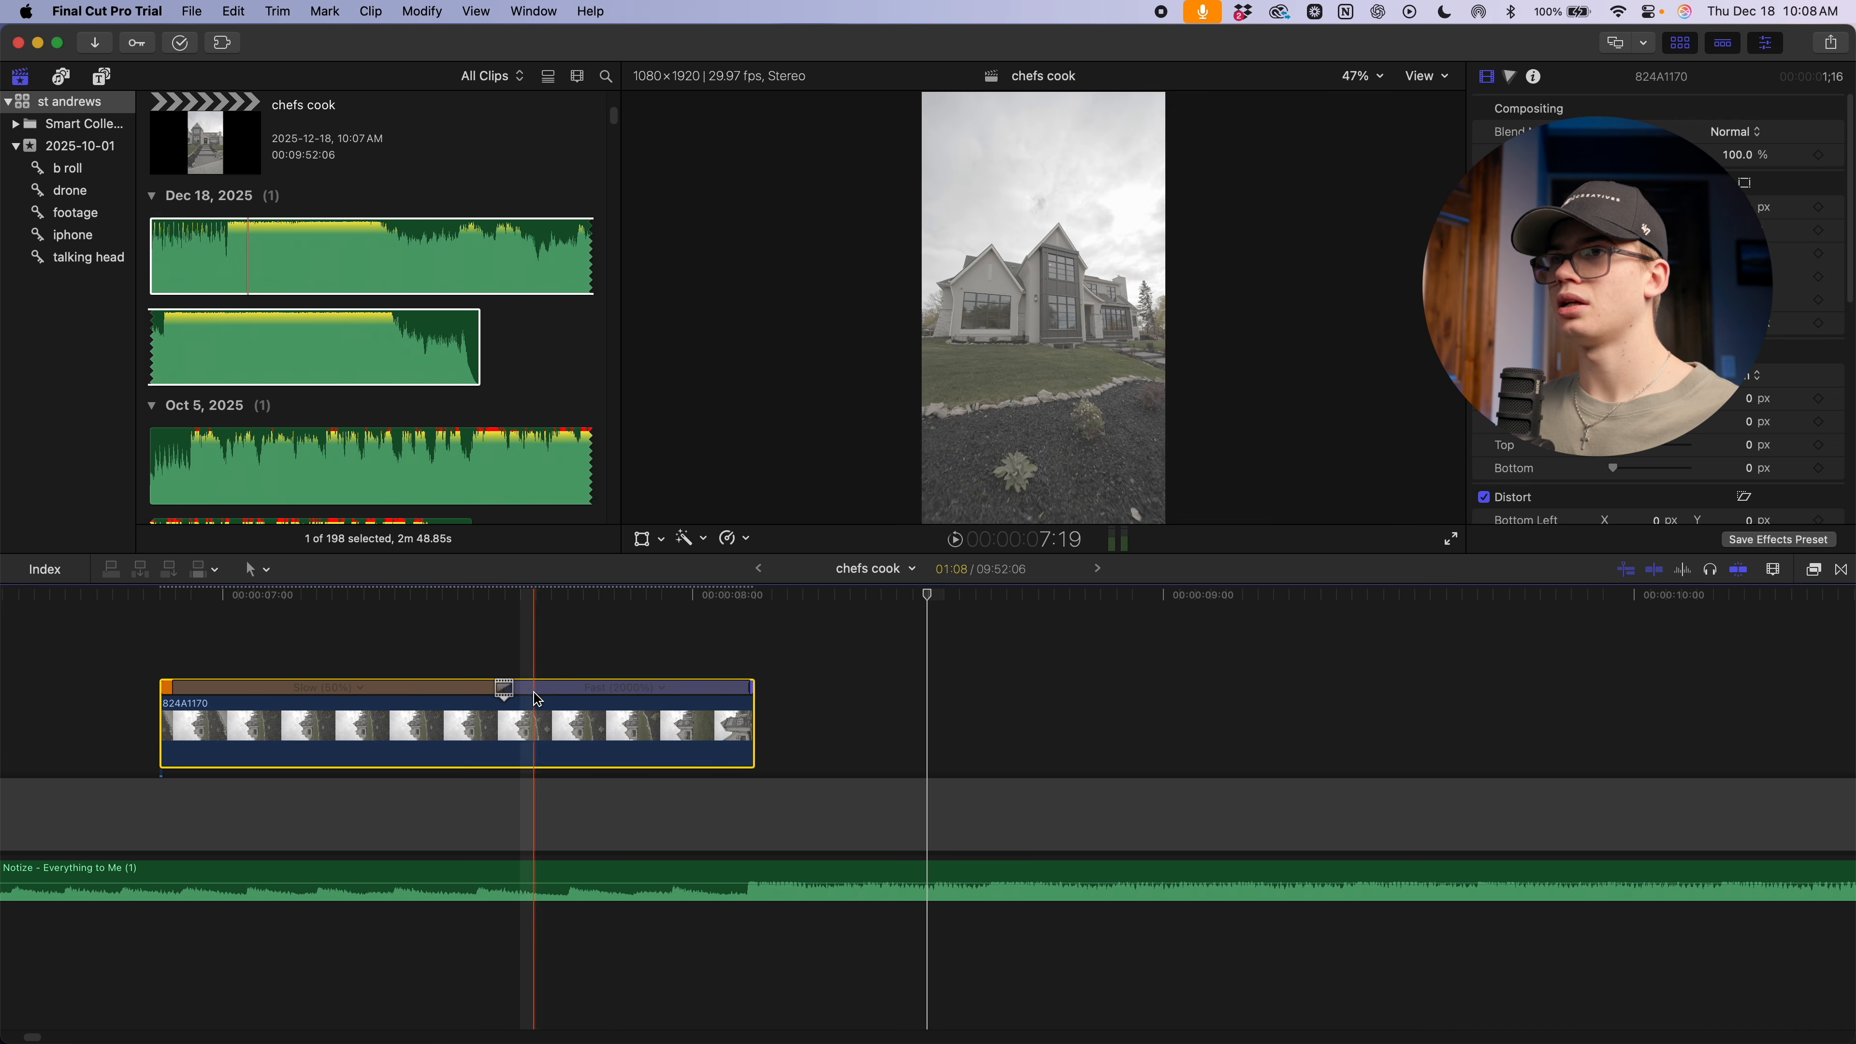
pyautogui.moveTo(504, 688); pyautogui.dragTo(502, 693)
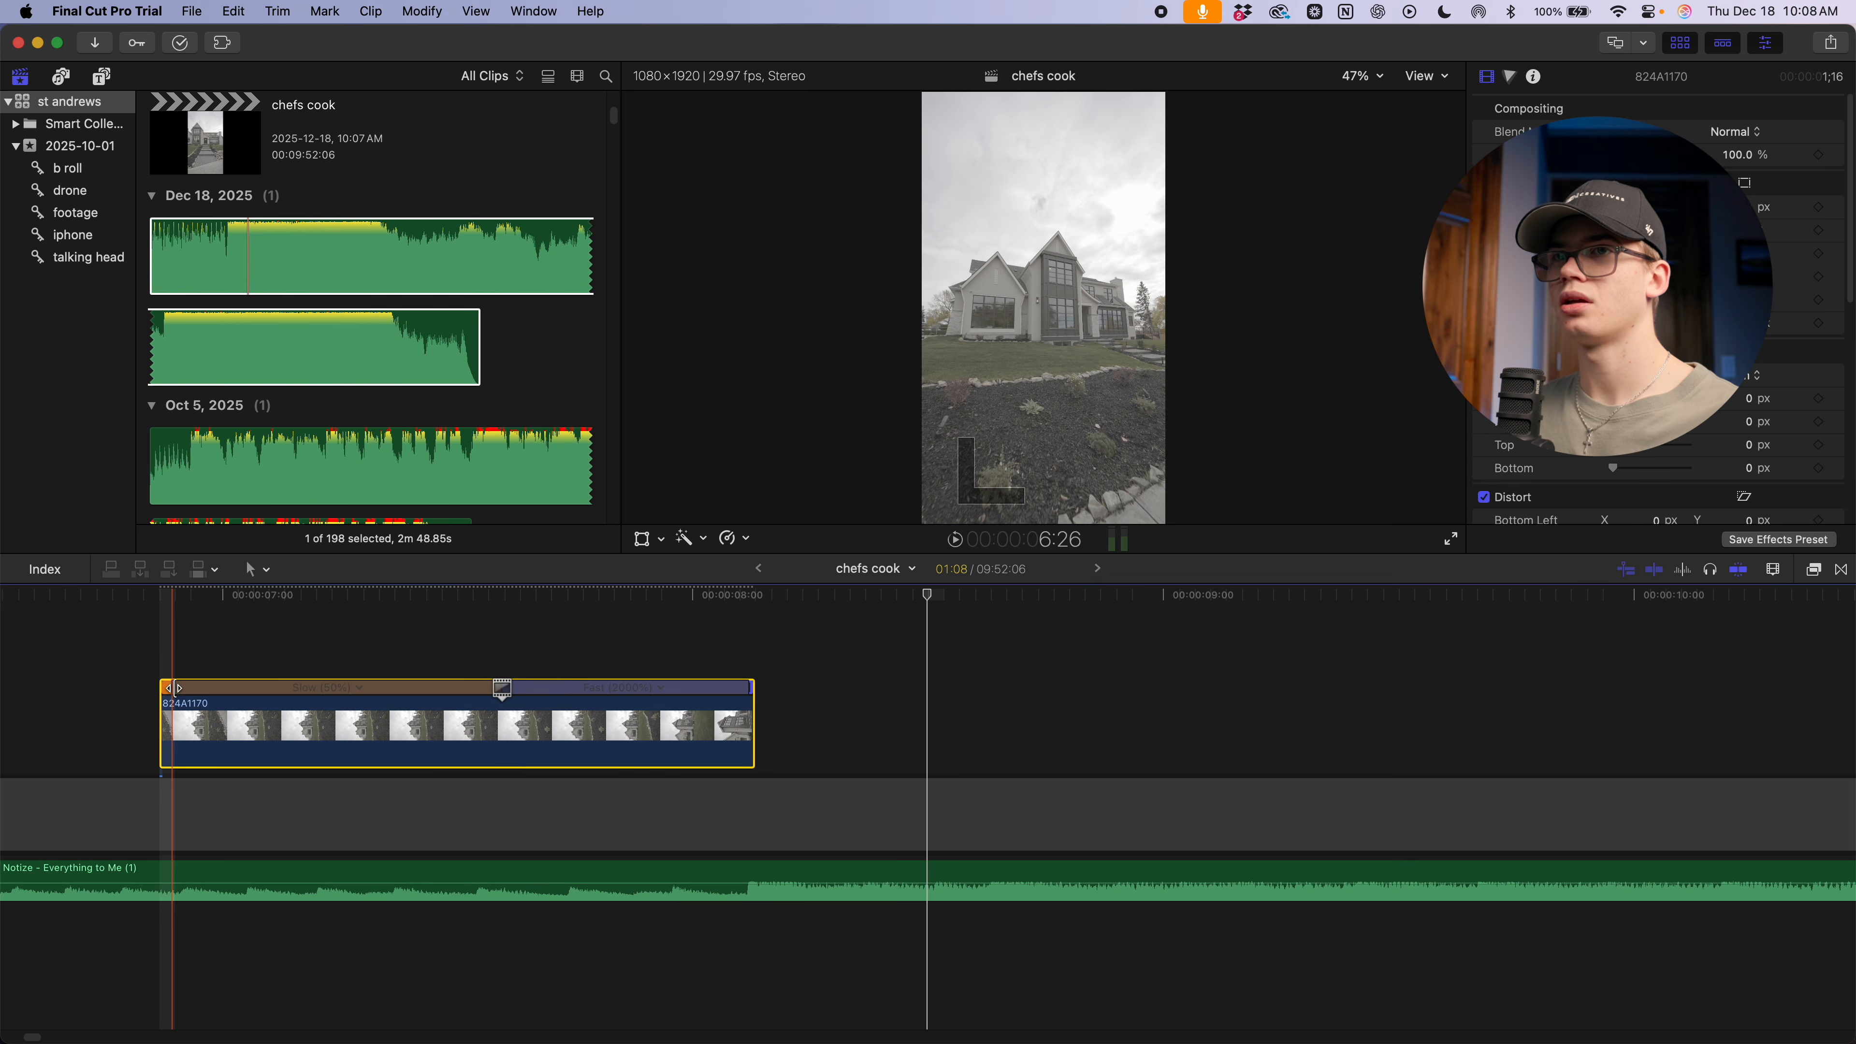
pyautogui.press('super+minus')
pyautogui.press('super+minus')
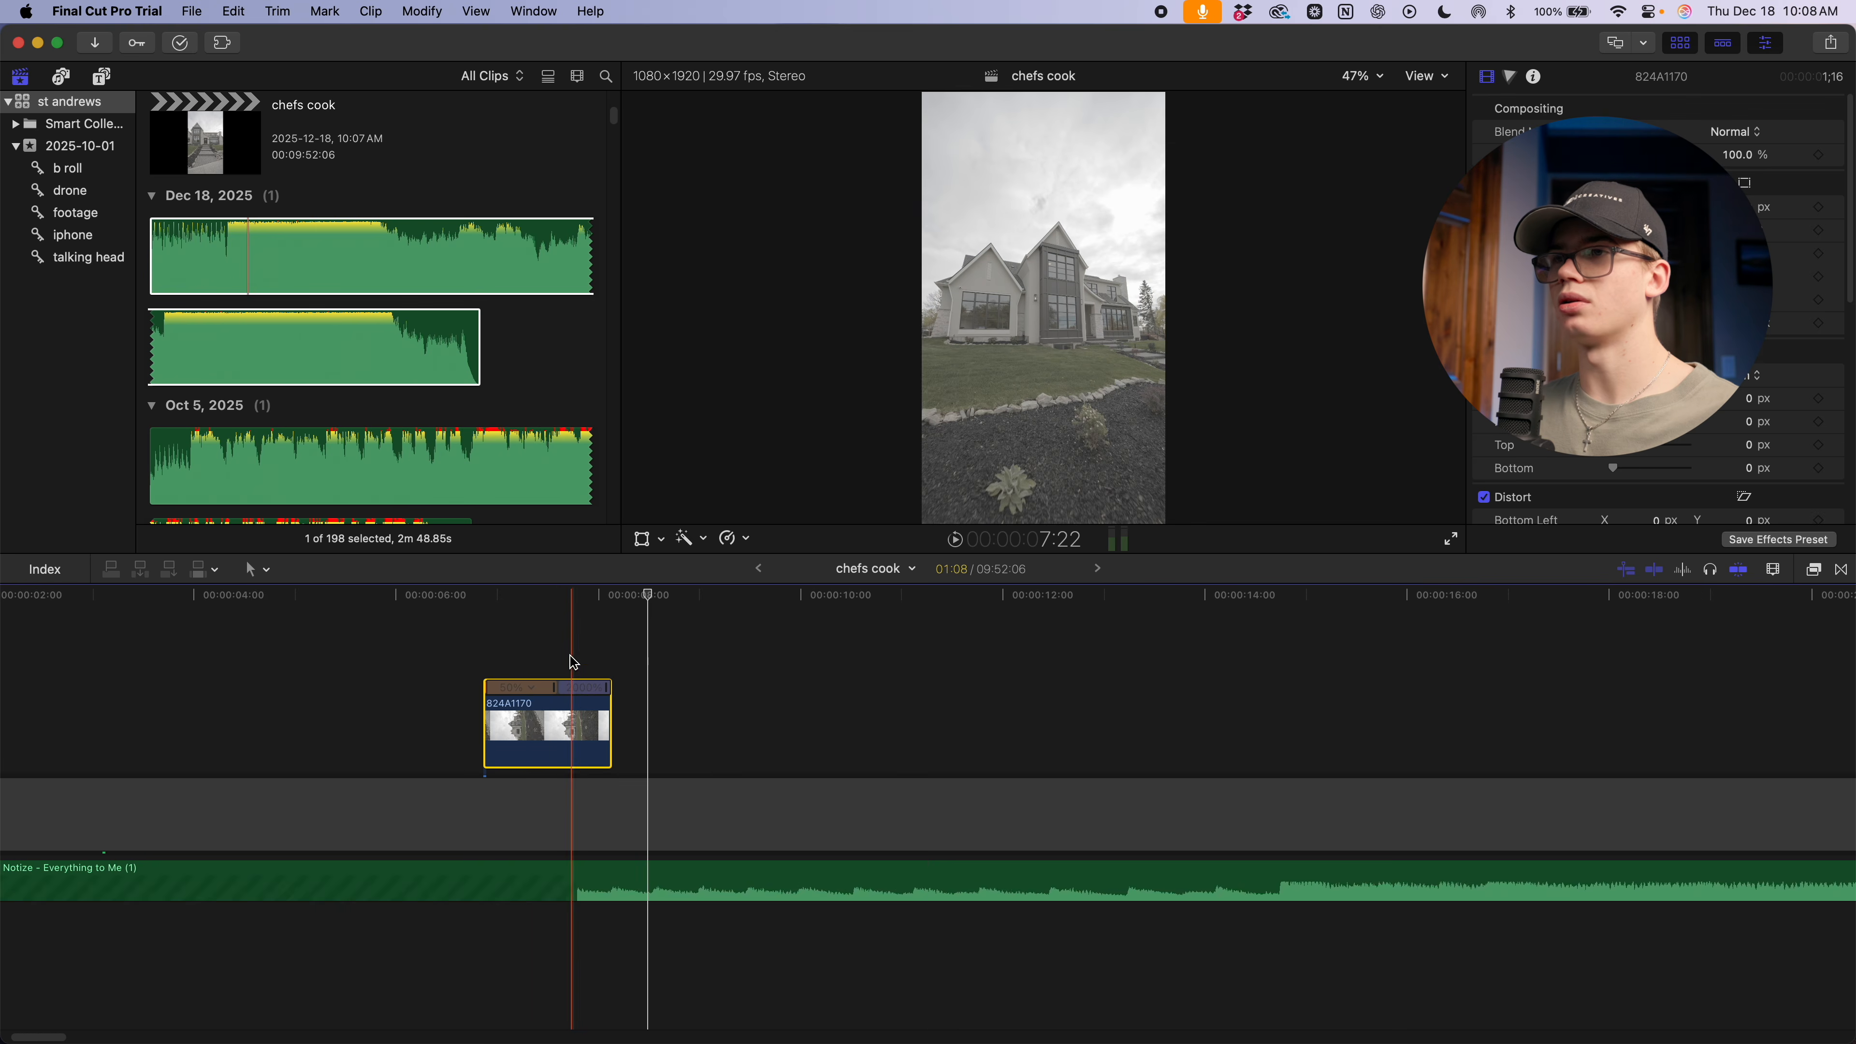
pyautogui.press('space')
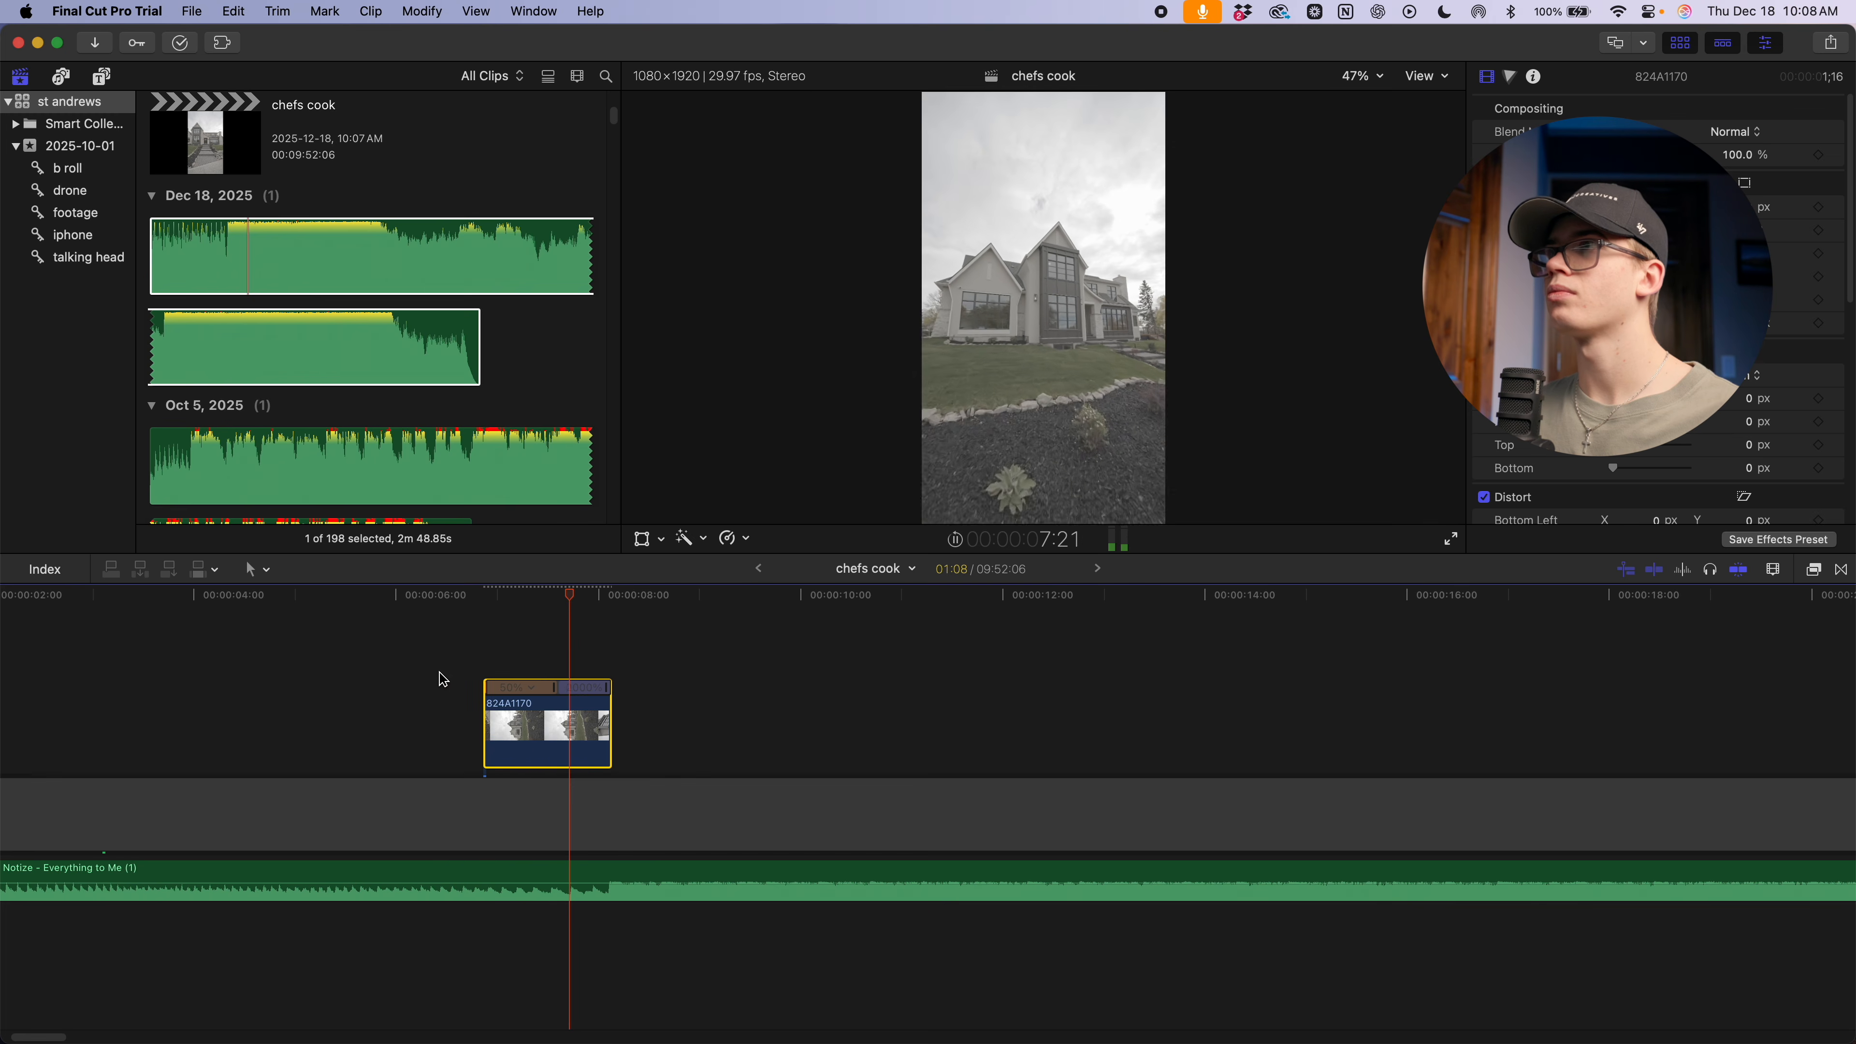
pyautogui.press('space')
# Skim the b roll in the storyline and delete kitchen-to-living-room clip 824A1123
pyautogui.press('super+minus')
pyautogui.press('super+minus')
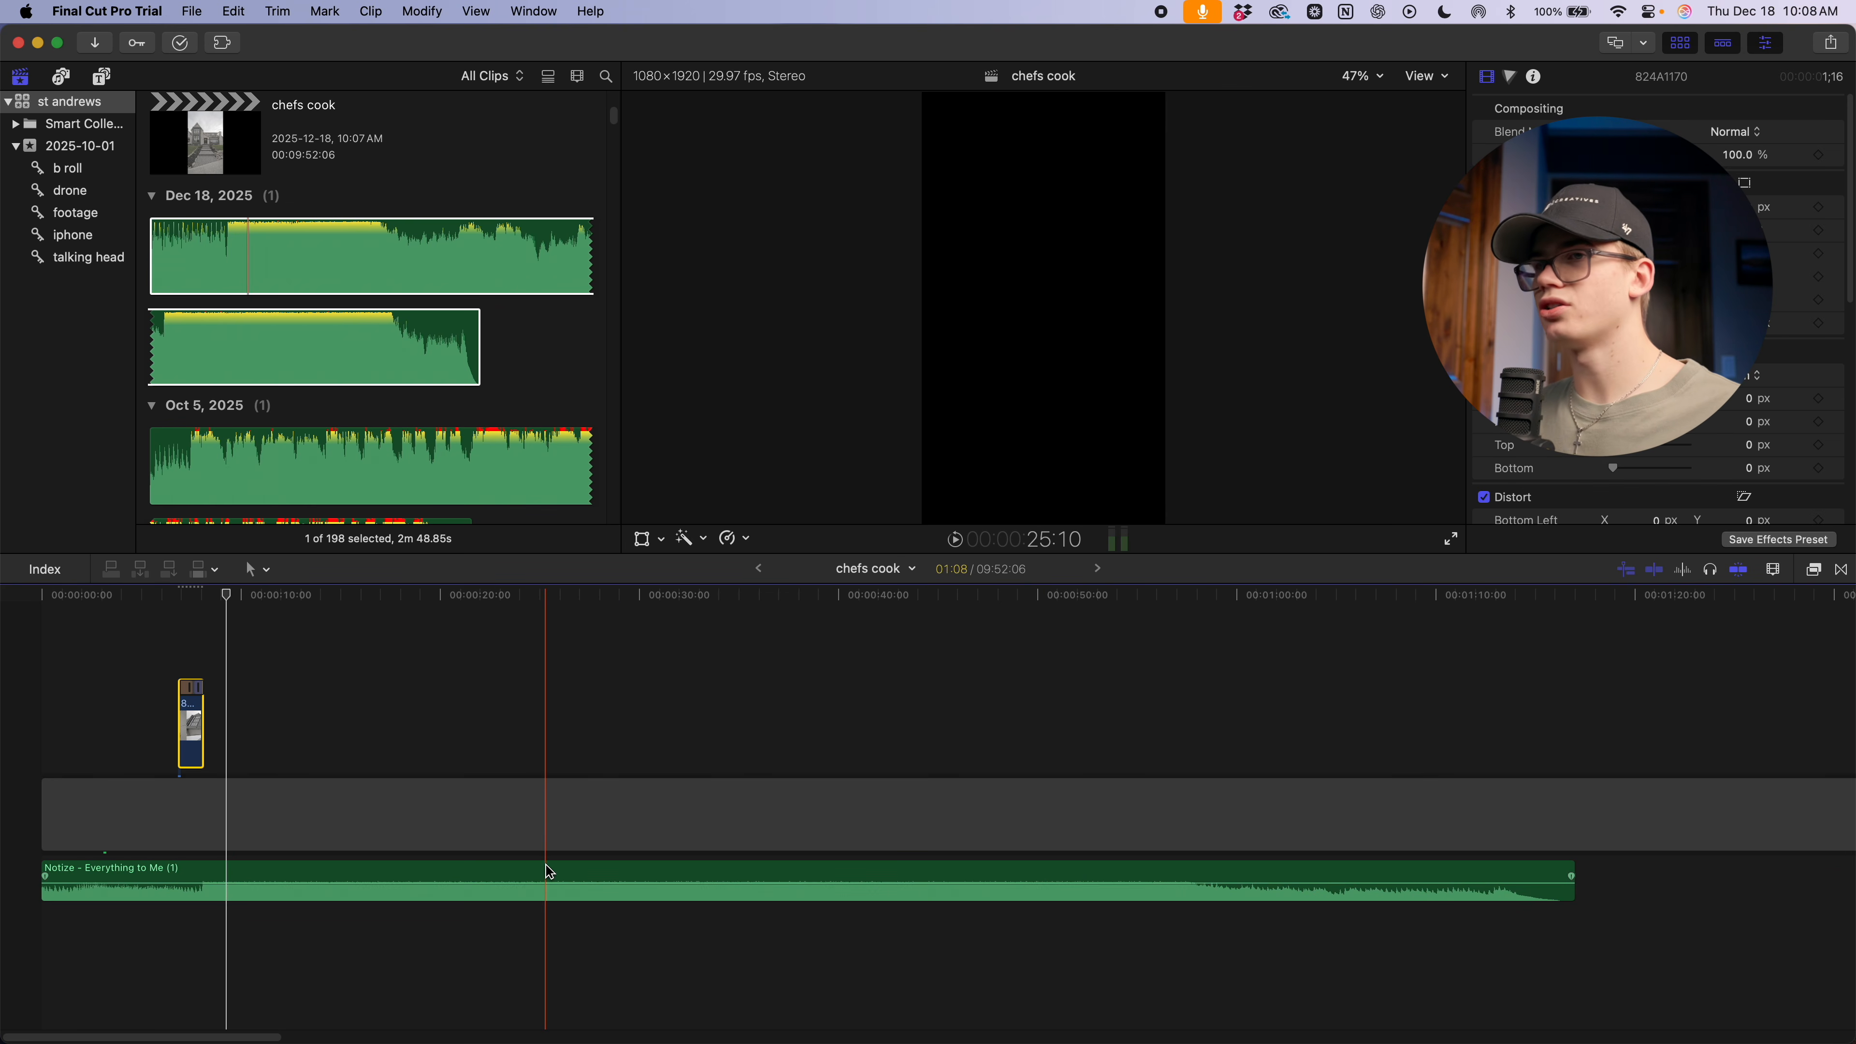
pyautogui.press('super+minus')
pyautogui.press('super+minus')
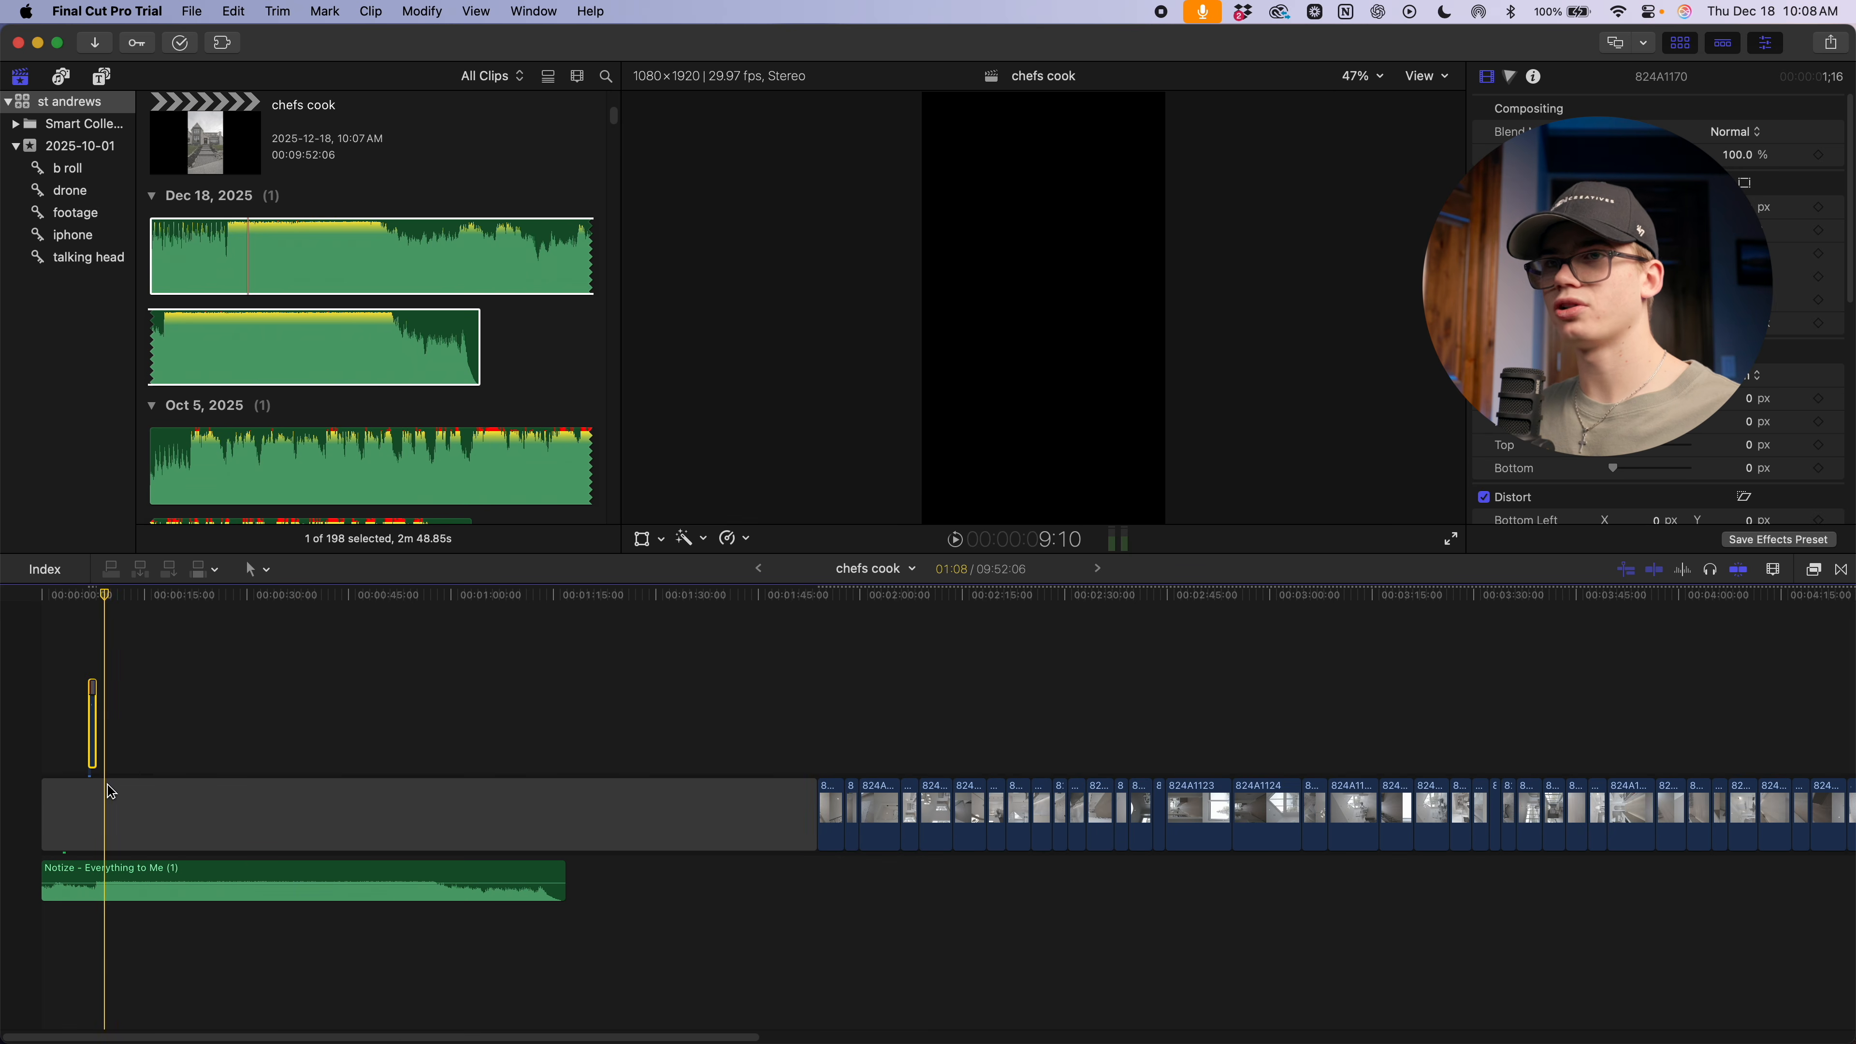
pyautogui.hscroll(5, 1081, 803)
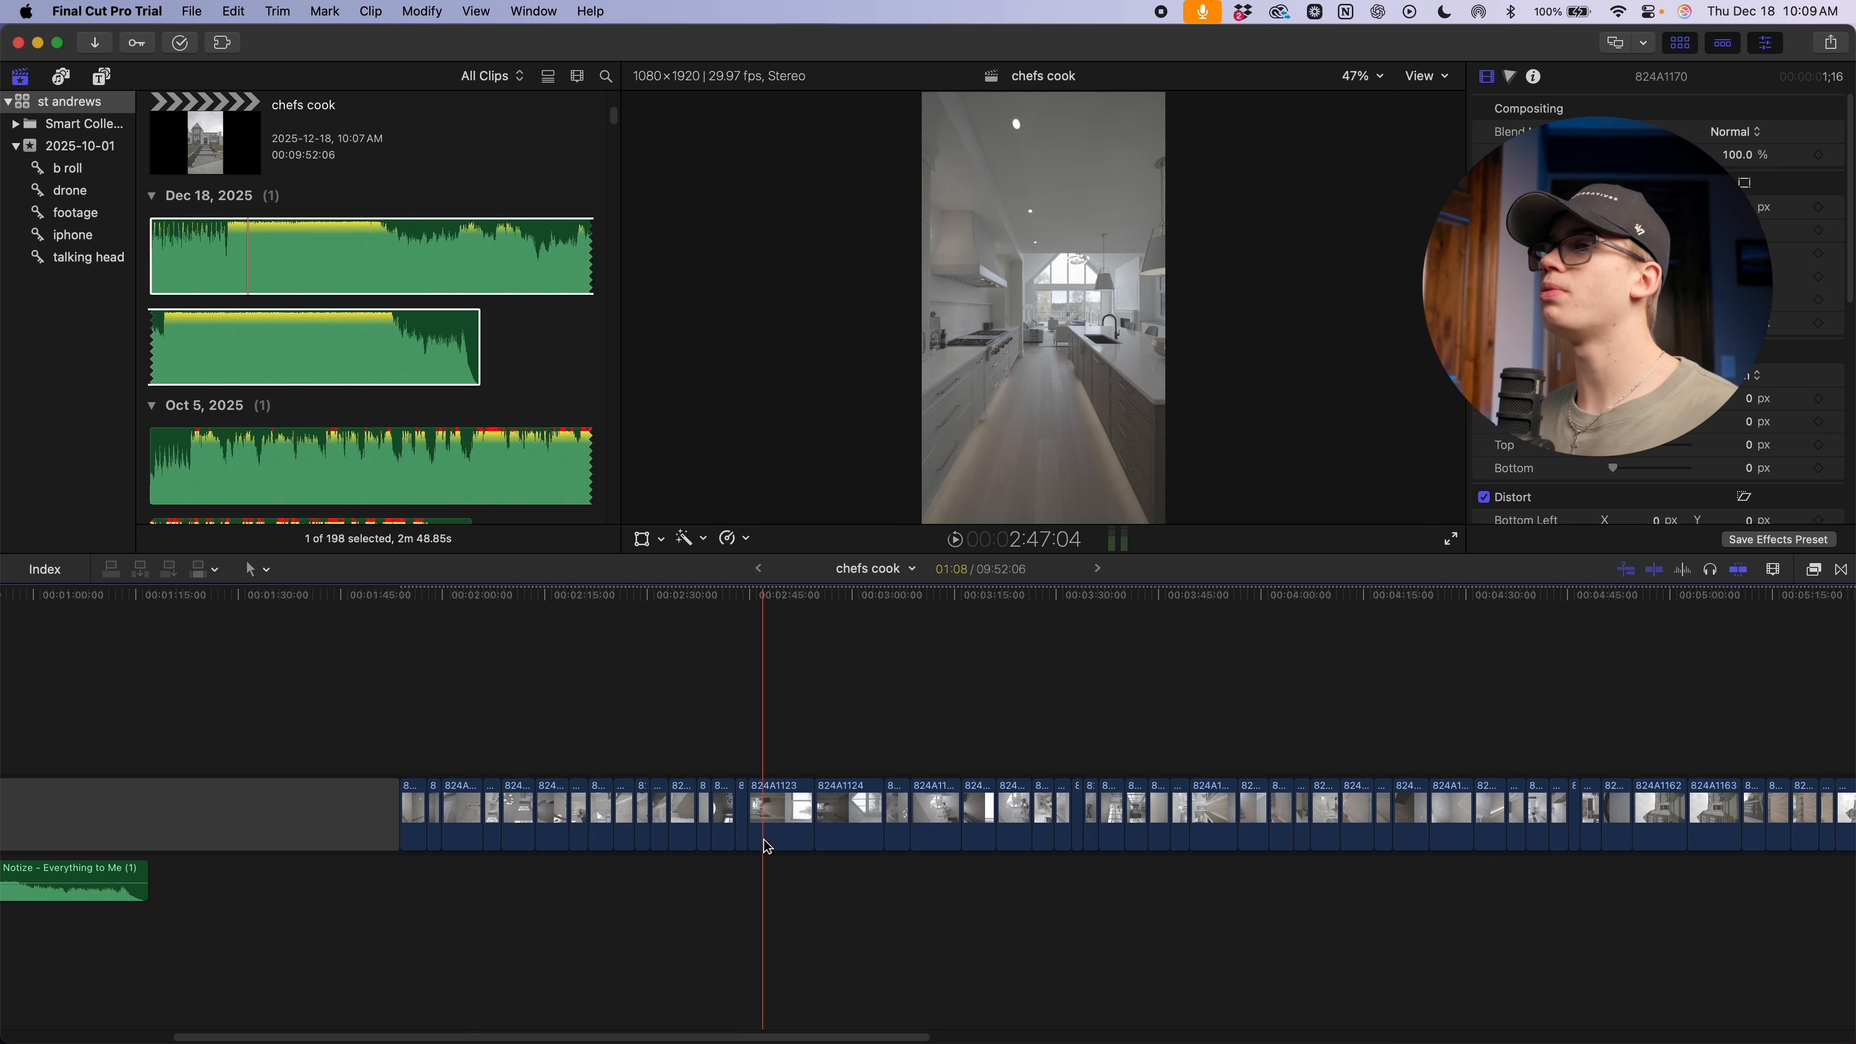
pyautogui.scroll(5, 767, 839)
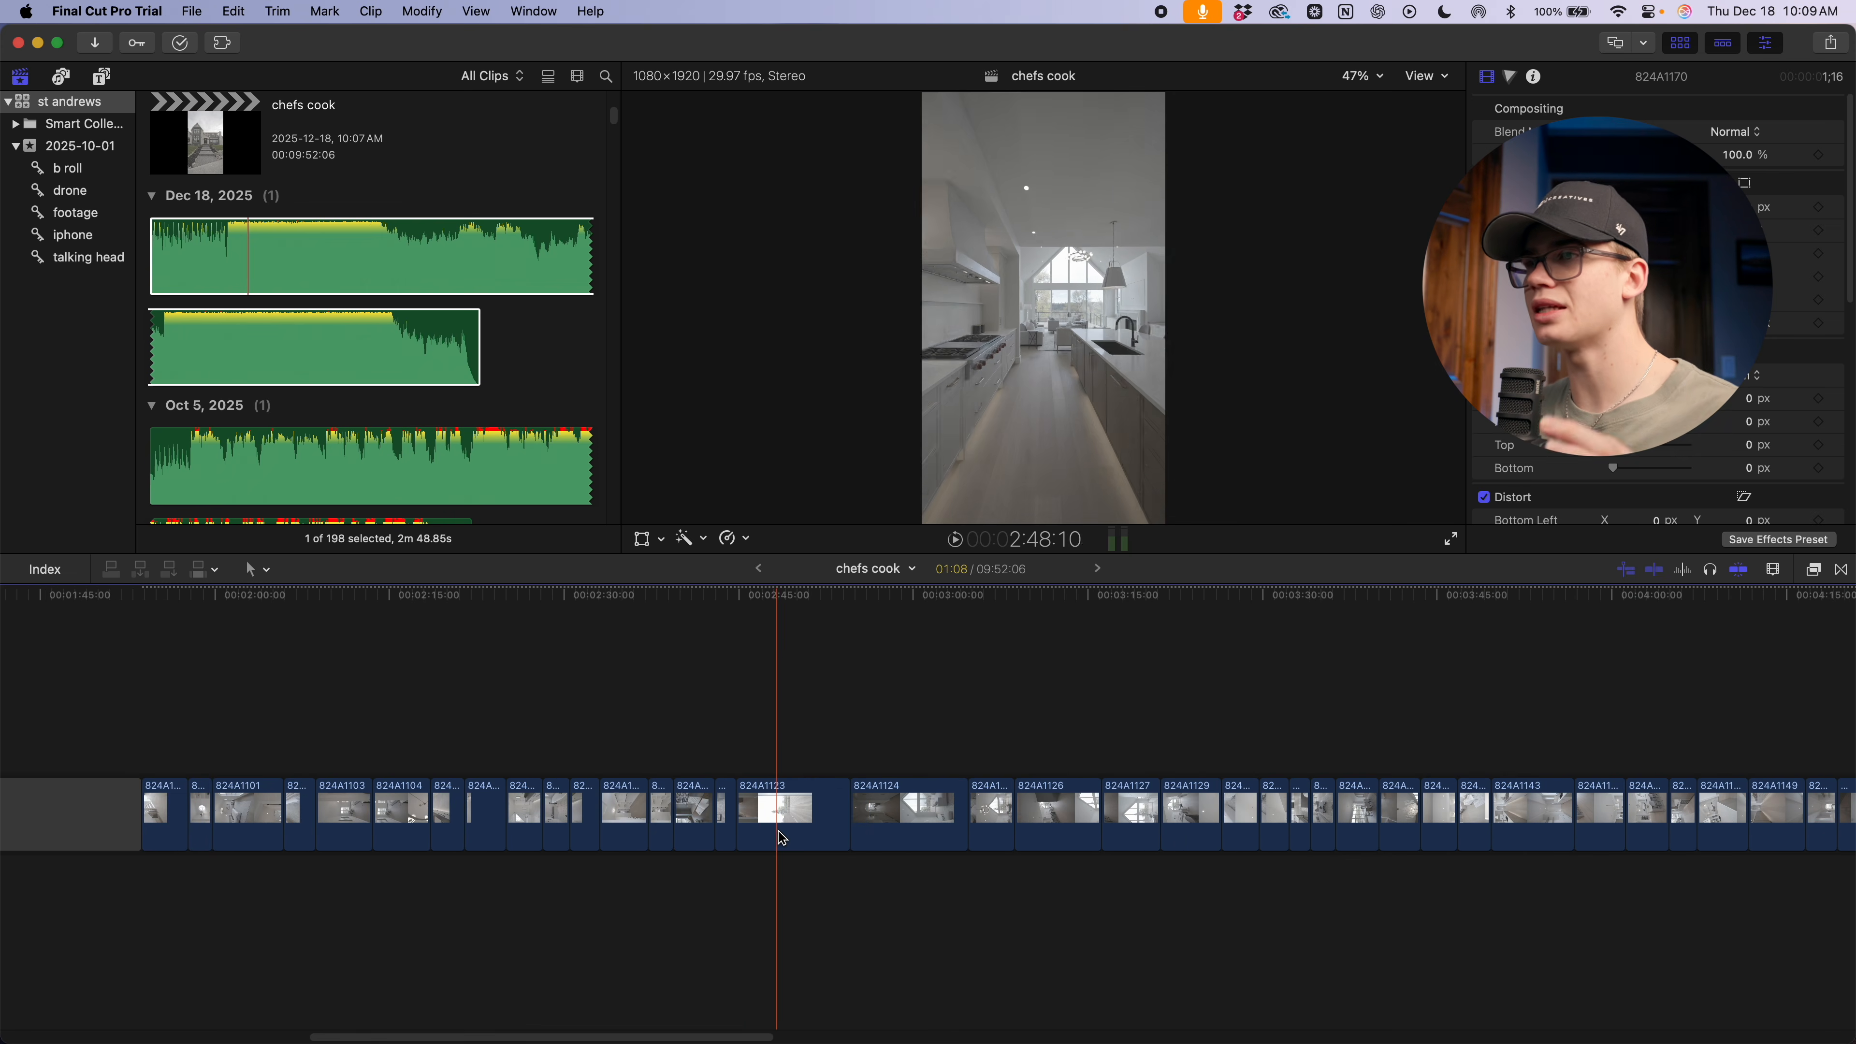
pyautogui.scroll(5, 776, 838)
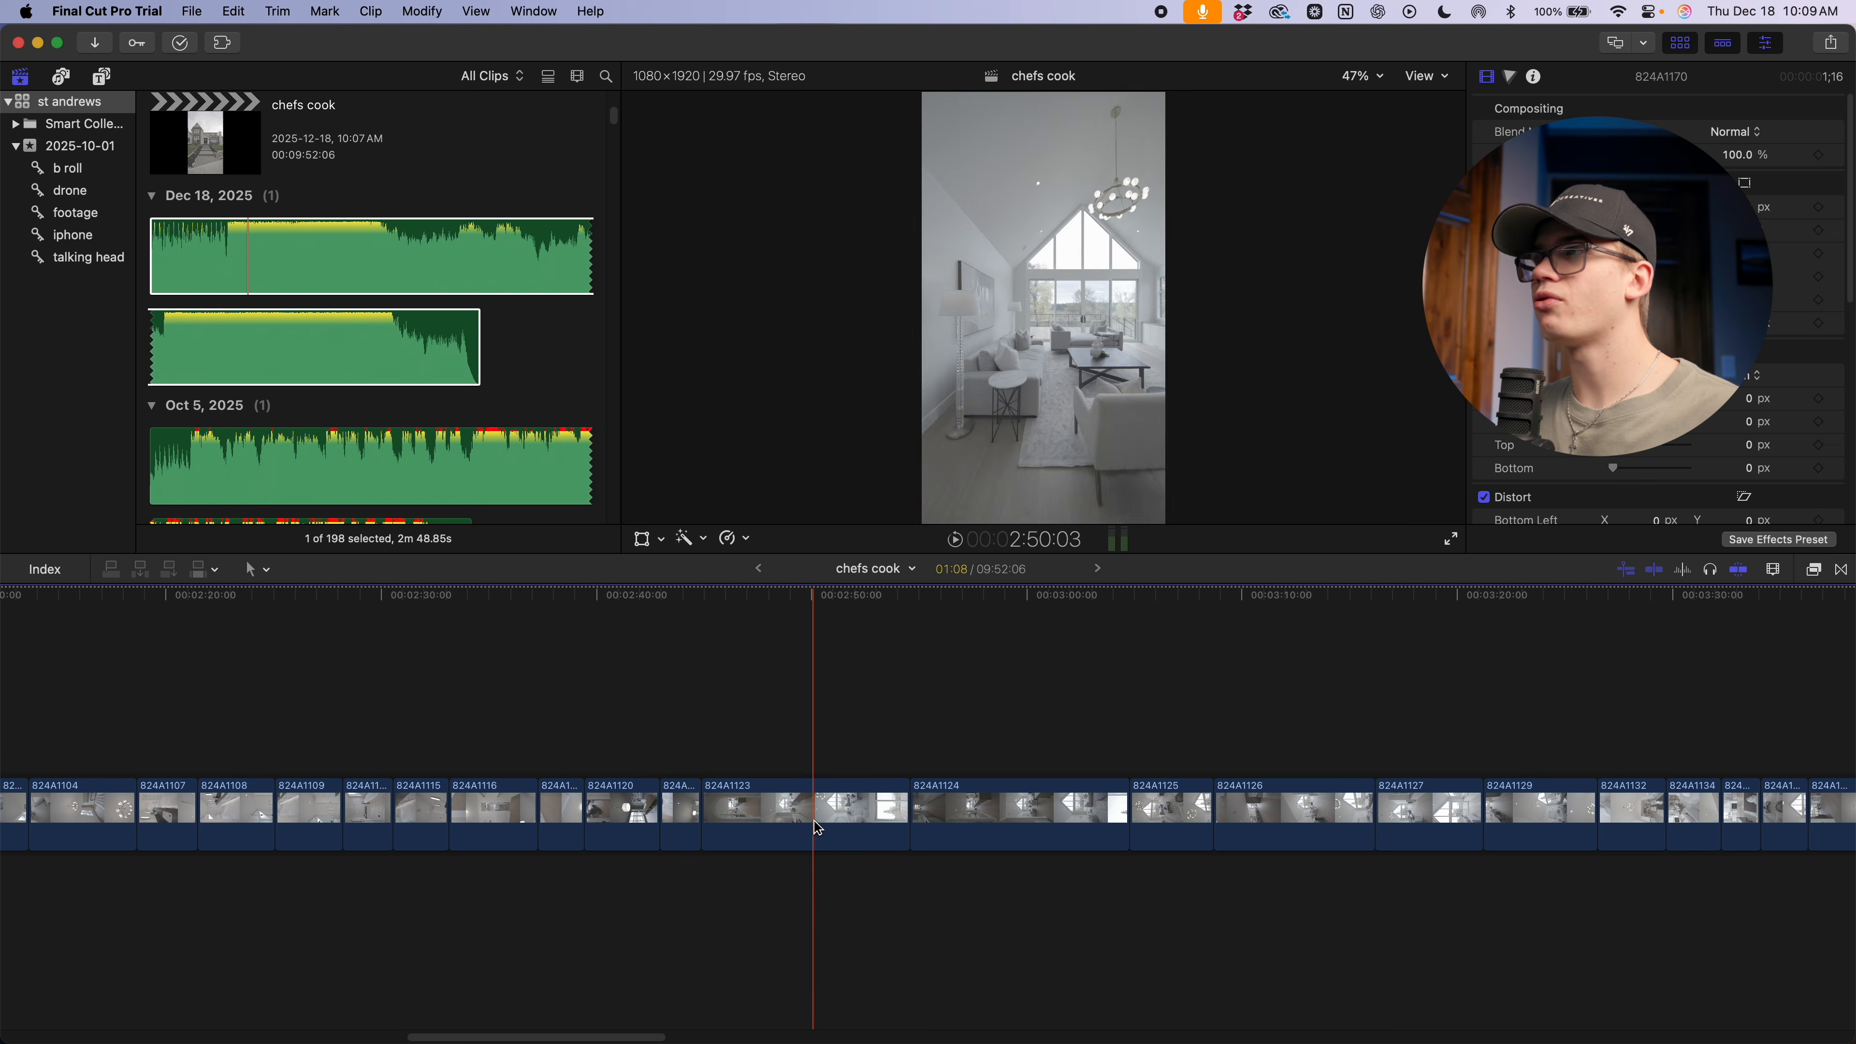
pyautogui.press('Delete')
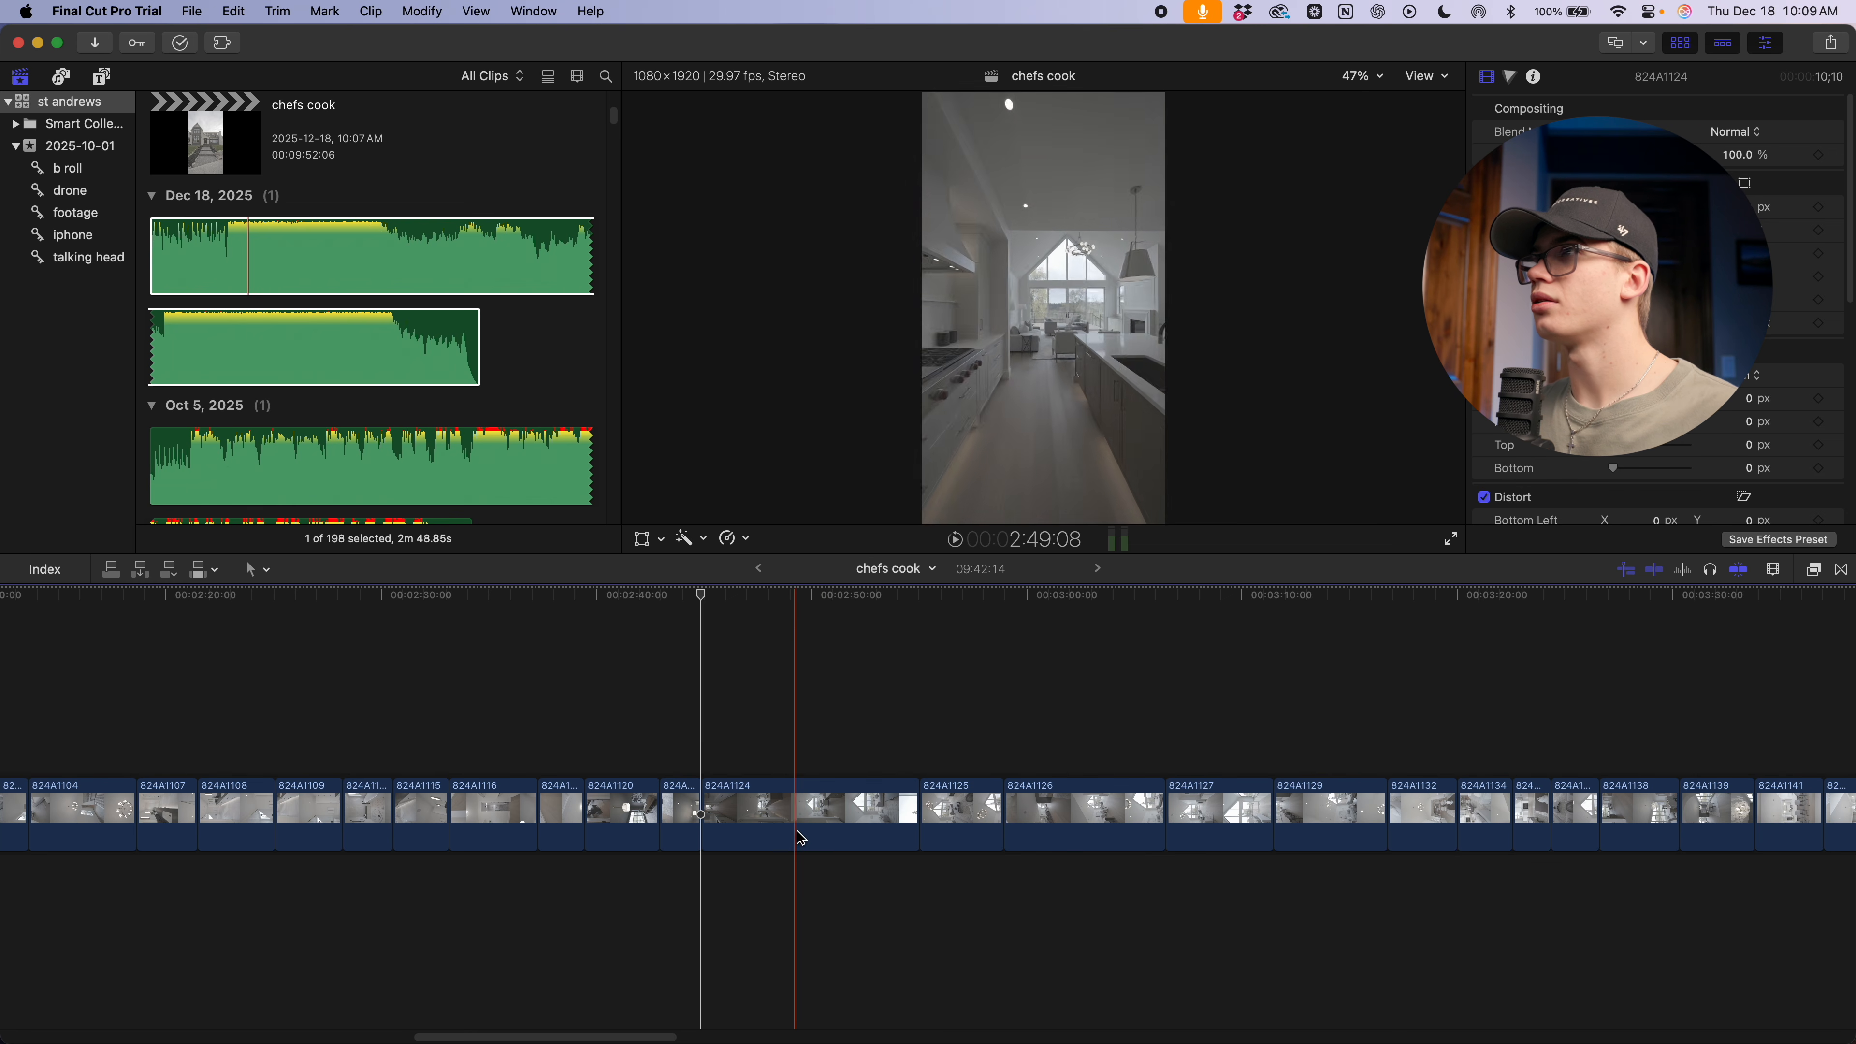
# Cut clip 824A1124 from the storyline and paste it as a connected clip directly after 824A1170 at about 8 seconds
pyautogui.hscroll(5, 704, 834)
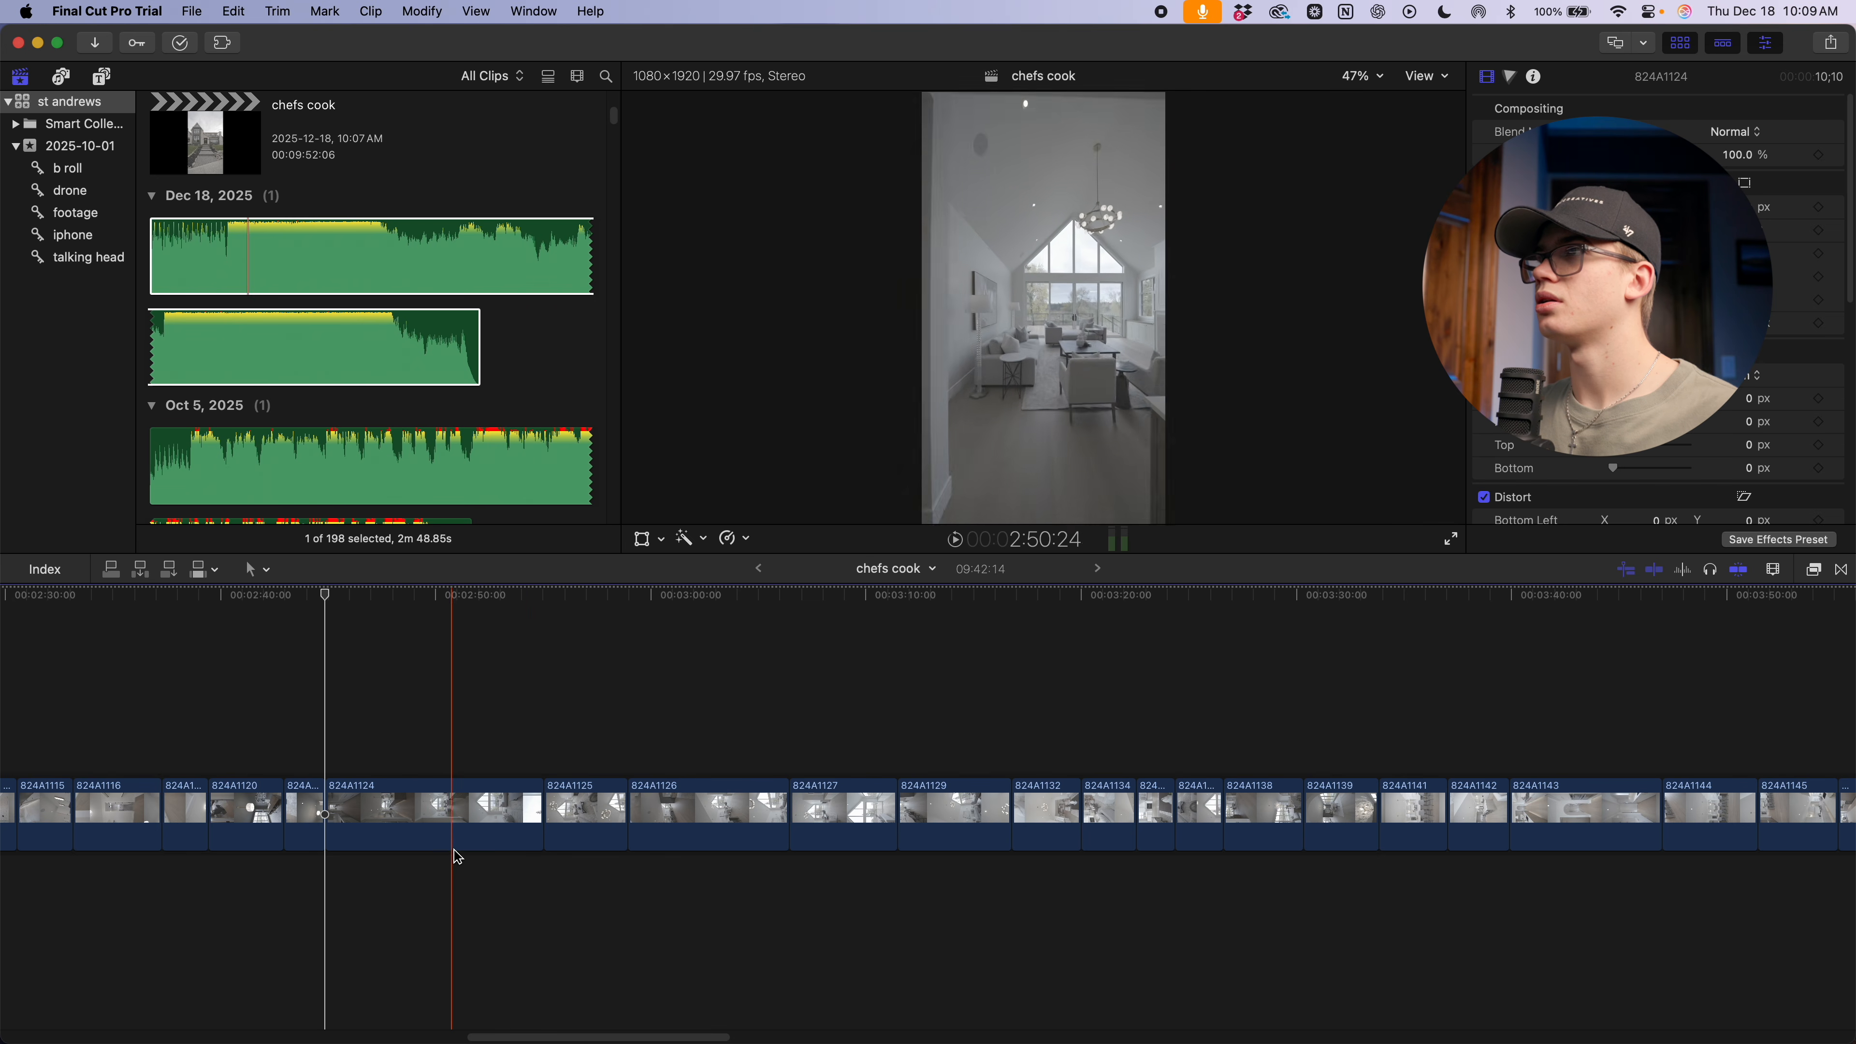
pyautogui.click(487, 824)
pyautogui.press('super+x')
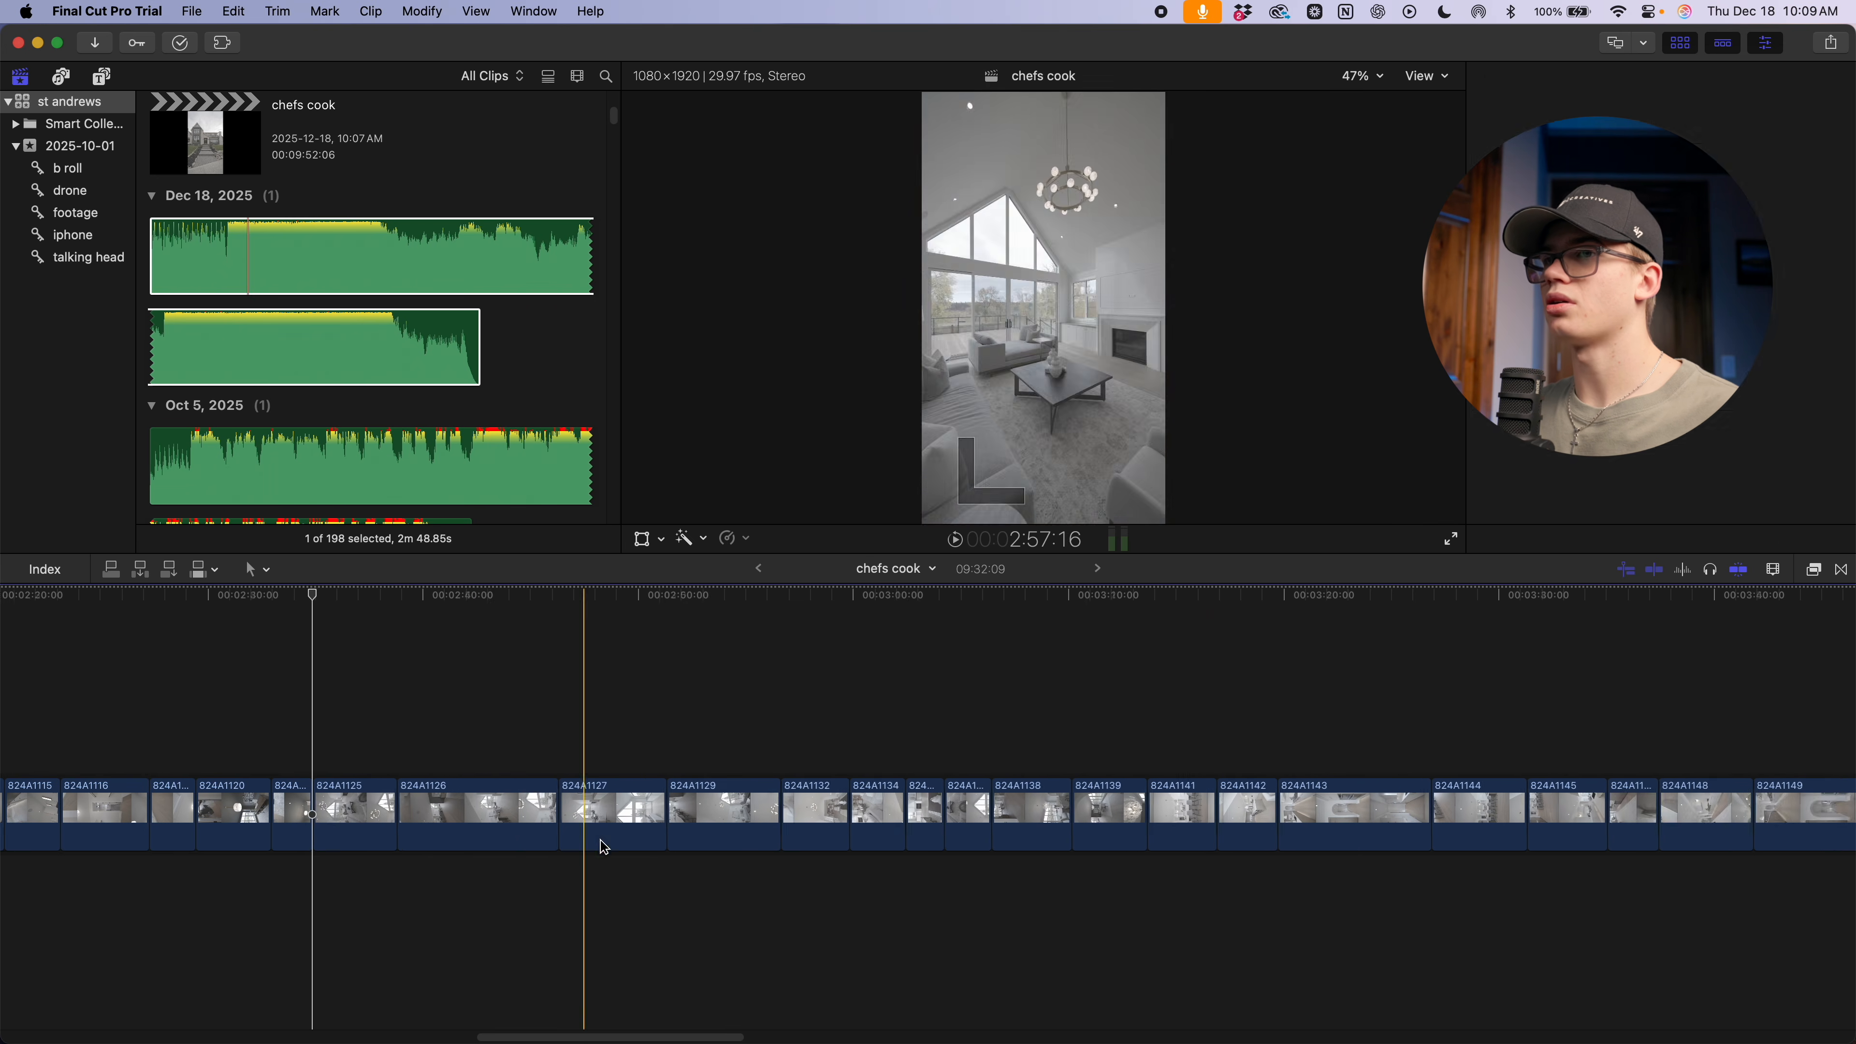
pyautogui.hscroll(-20, 601, 846)
pyautogui.hotkey('alt', 'v')
pyautogui.press('super+=')
pyautogui.press('super+=')
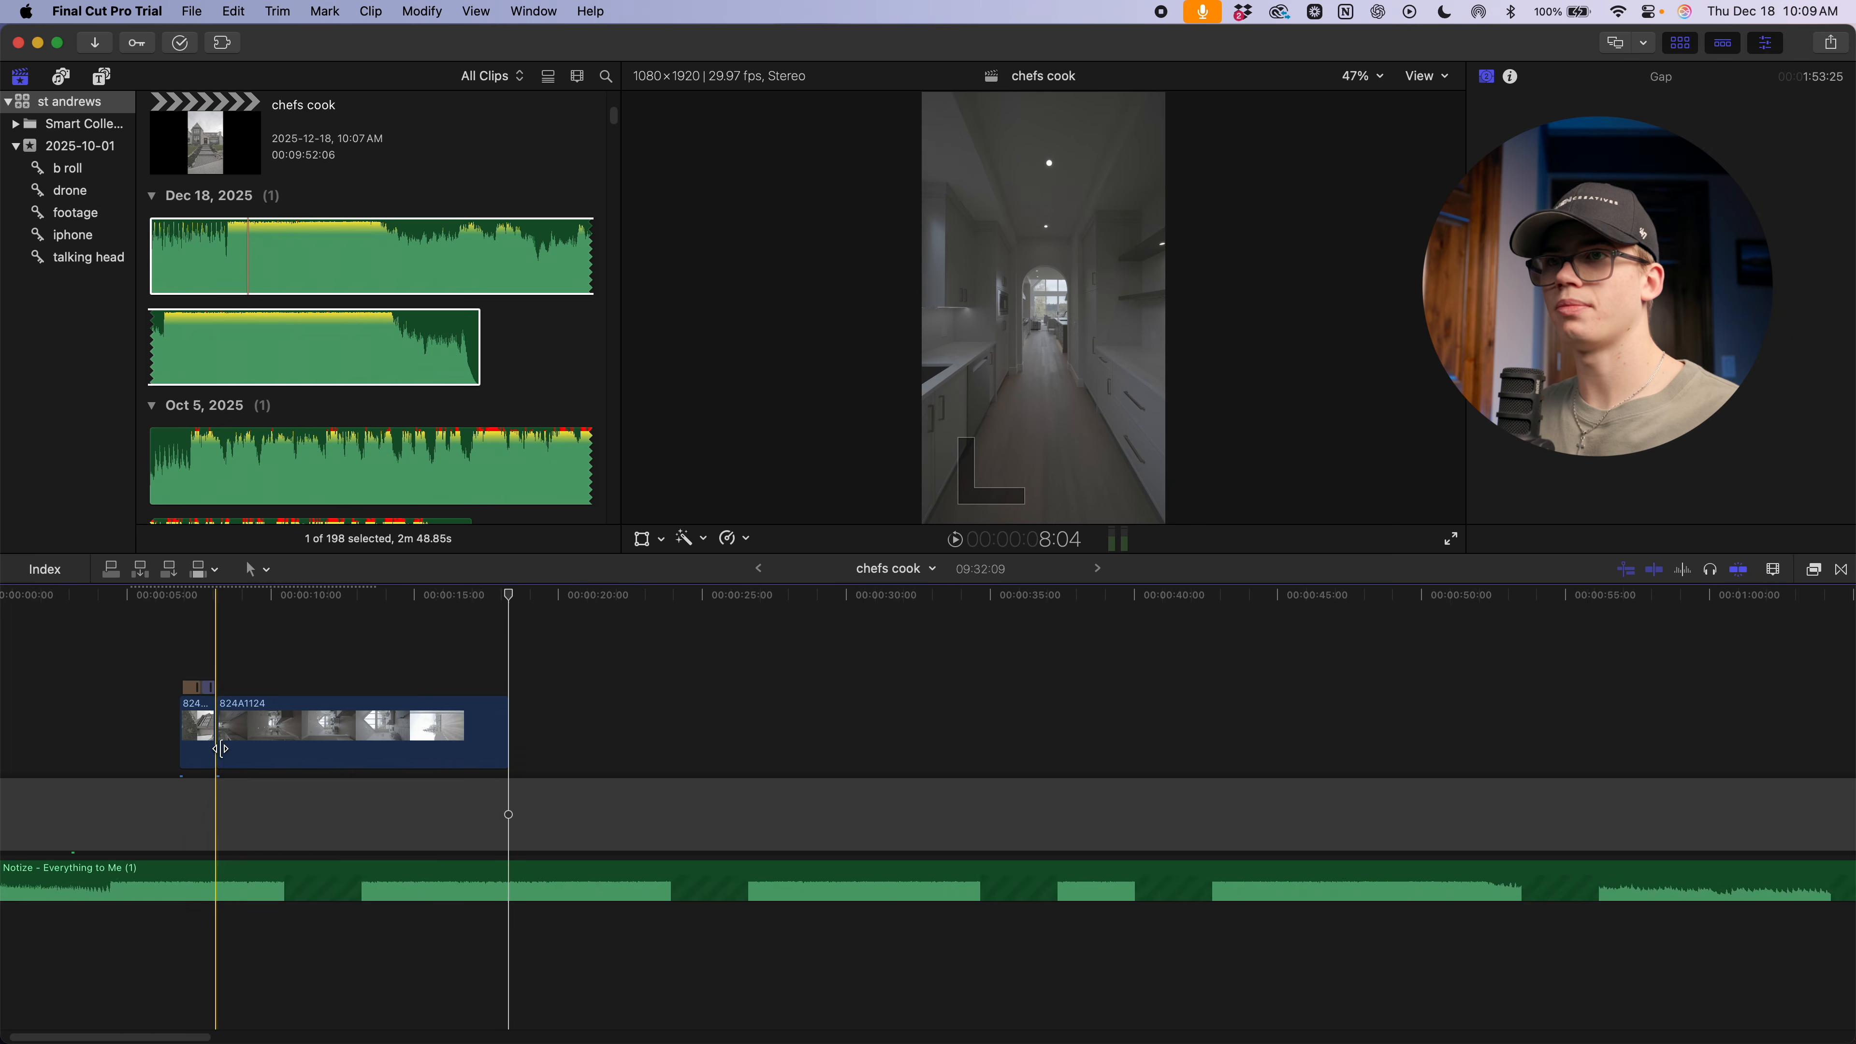
pyautogui.hscroll(-5, 683, 829)
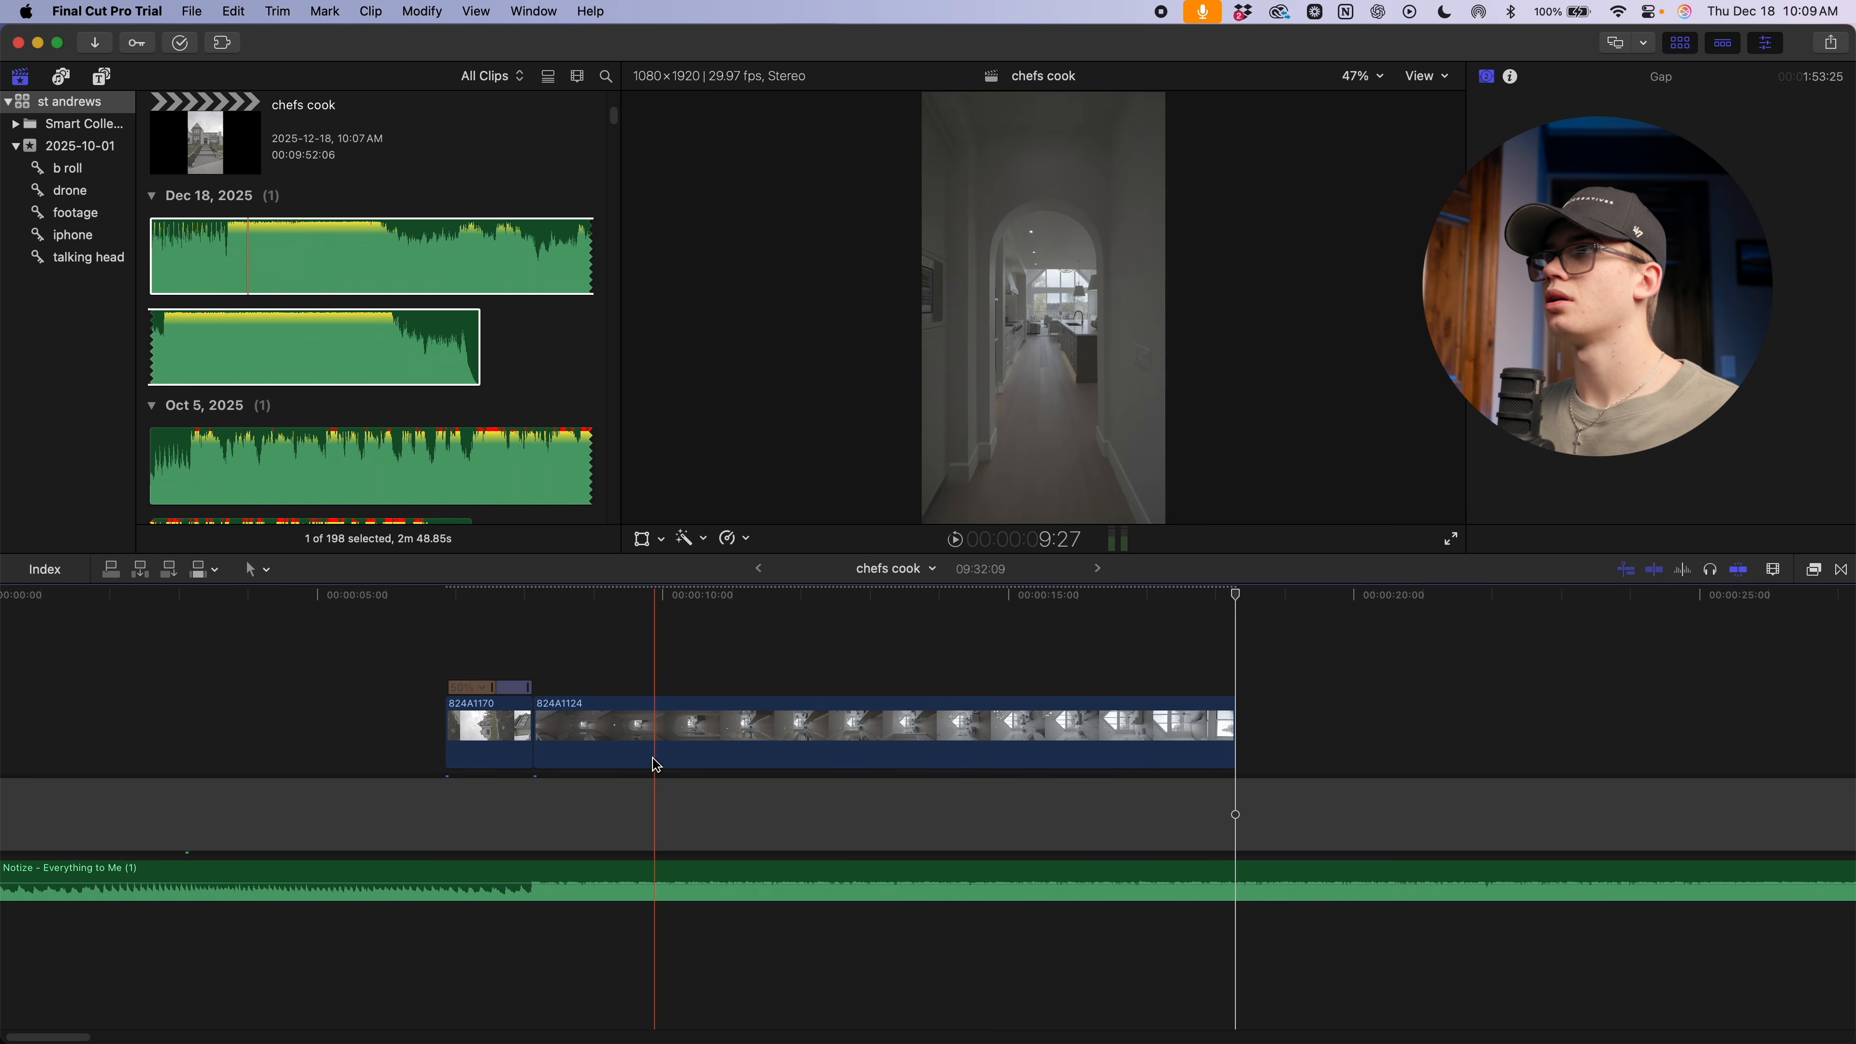
# Trim about 2 seconds off the start of connected clip 824A1124 and slow it down to 50% speed
pyautogui.moveTo(679, 744)
pyautogui.mouseDown()
pyautogui.moveTo(658, 746)
pyautogui.moveTo(771, 746)
pyautogui.moveTo(662, 747)
pyautogui.mouseUp()
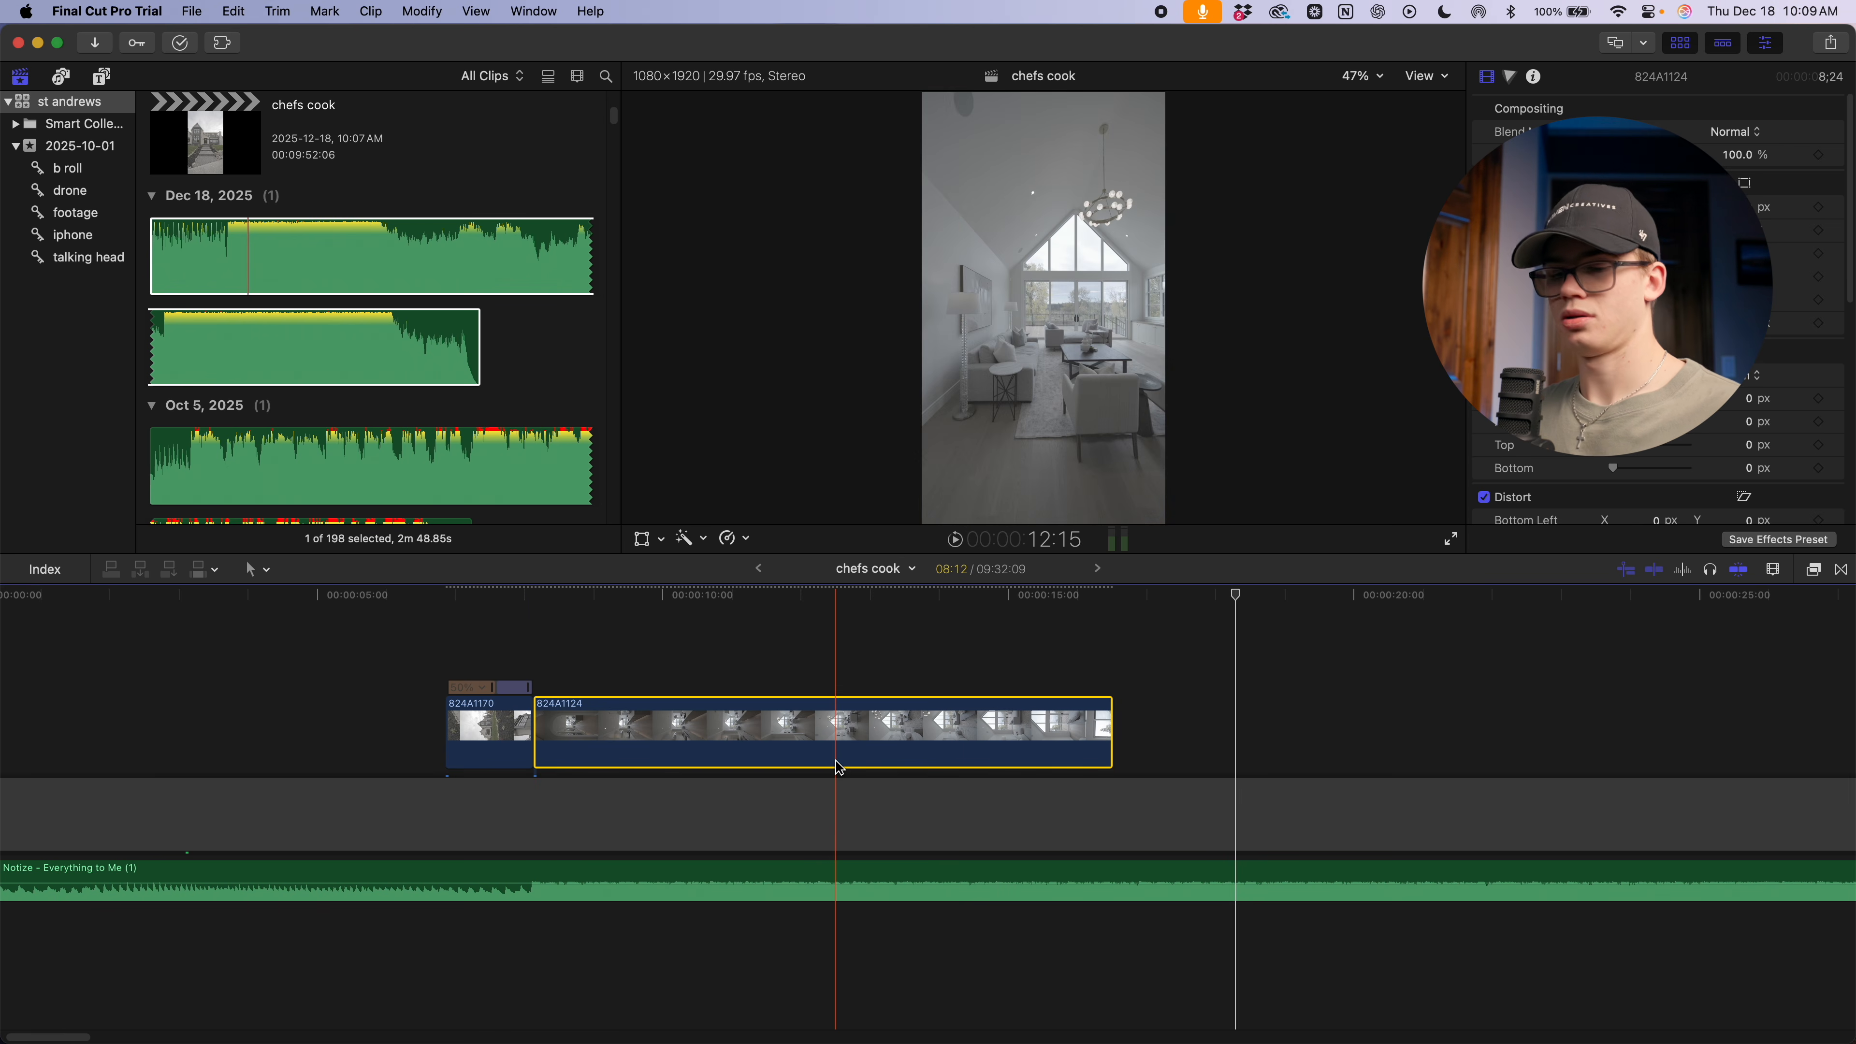
pyautogui.hotkey('shift', 's')
pyautogui.hscroll(6, 815, 764)
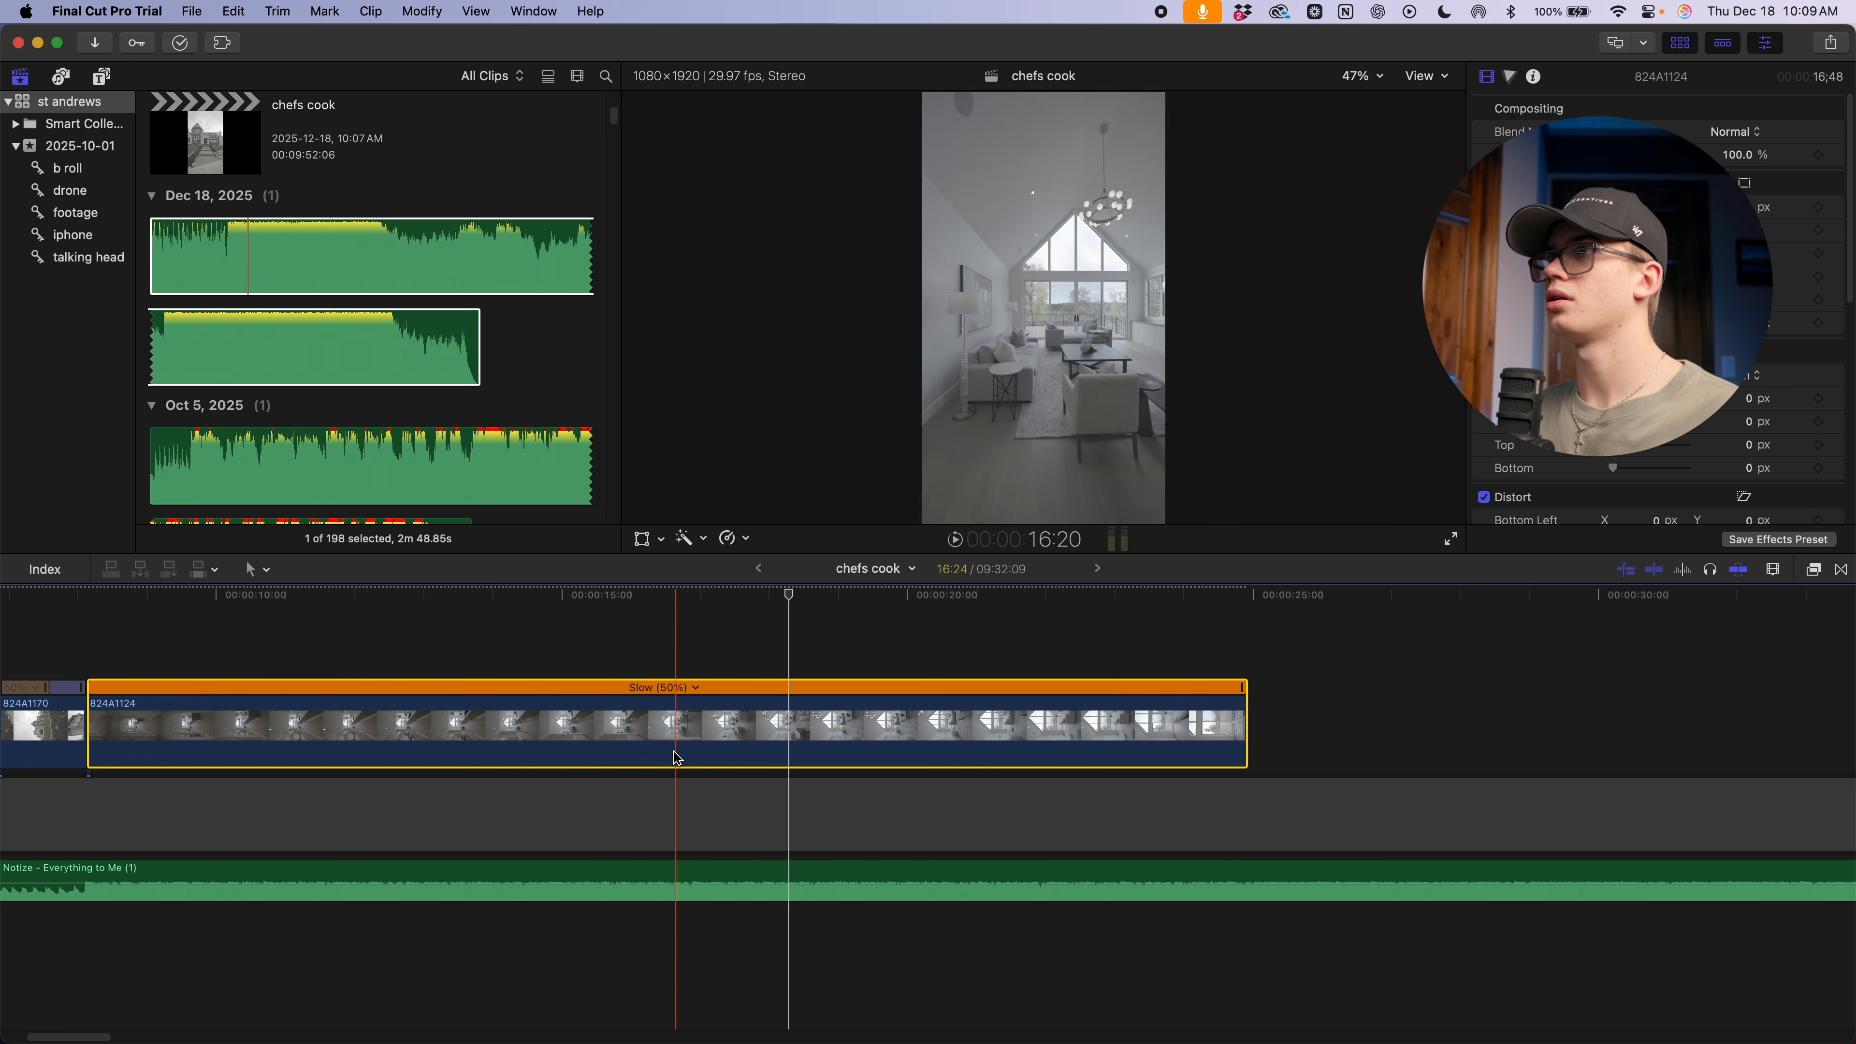
# Split the speed of clip 824A1124 at about 18 seconds on the timeline and set its first segment to 20x
pyautogui.click(757, 749)
pyautogui.hotkey('shift', 'b')
pyautogui.click(449, 687)
pyautogui.moveTo(503, 747)
pyautogui.click(614, 811)
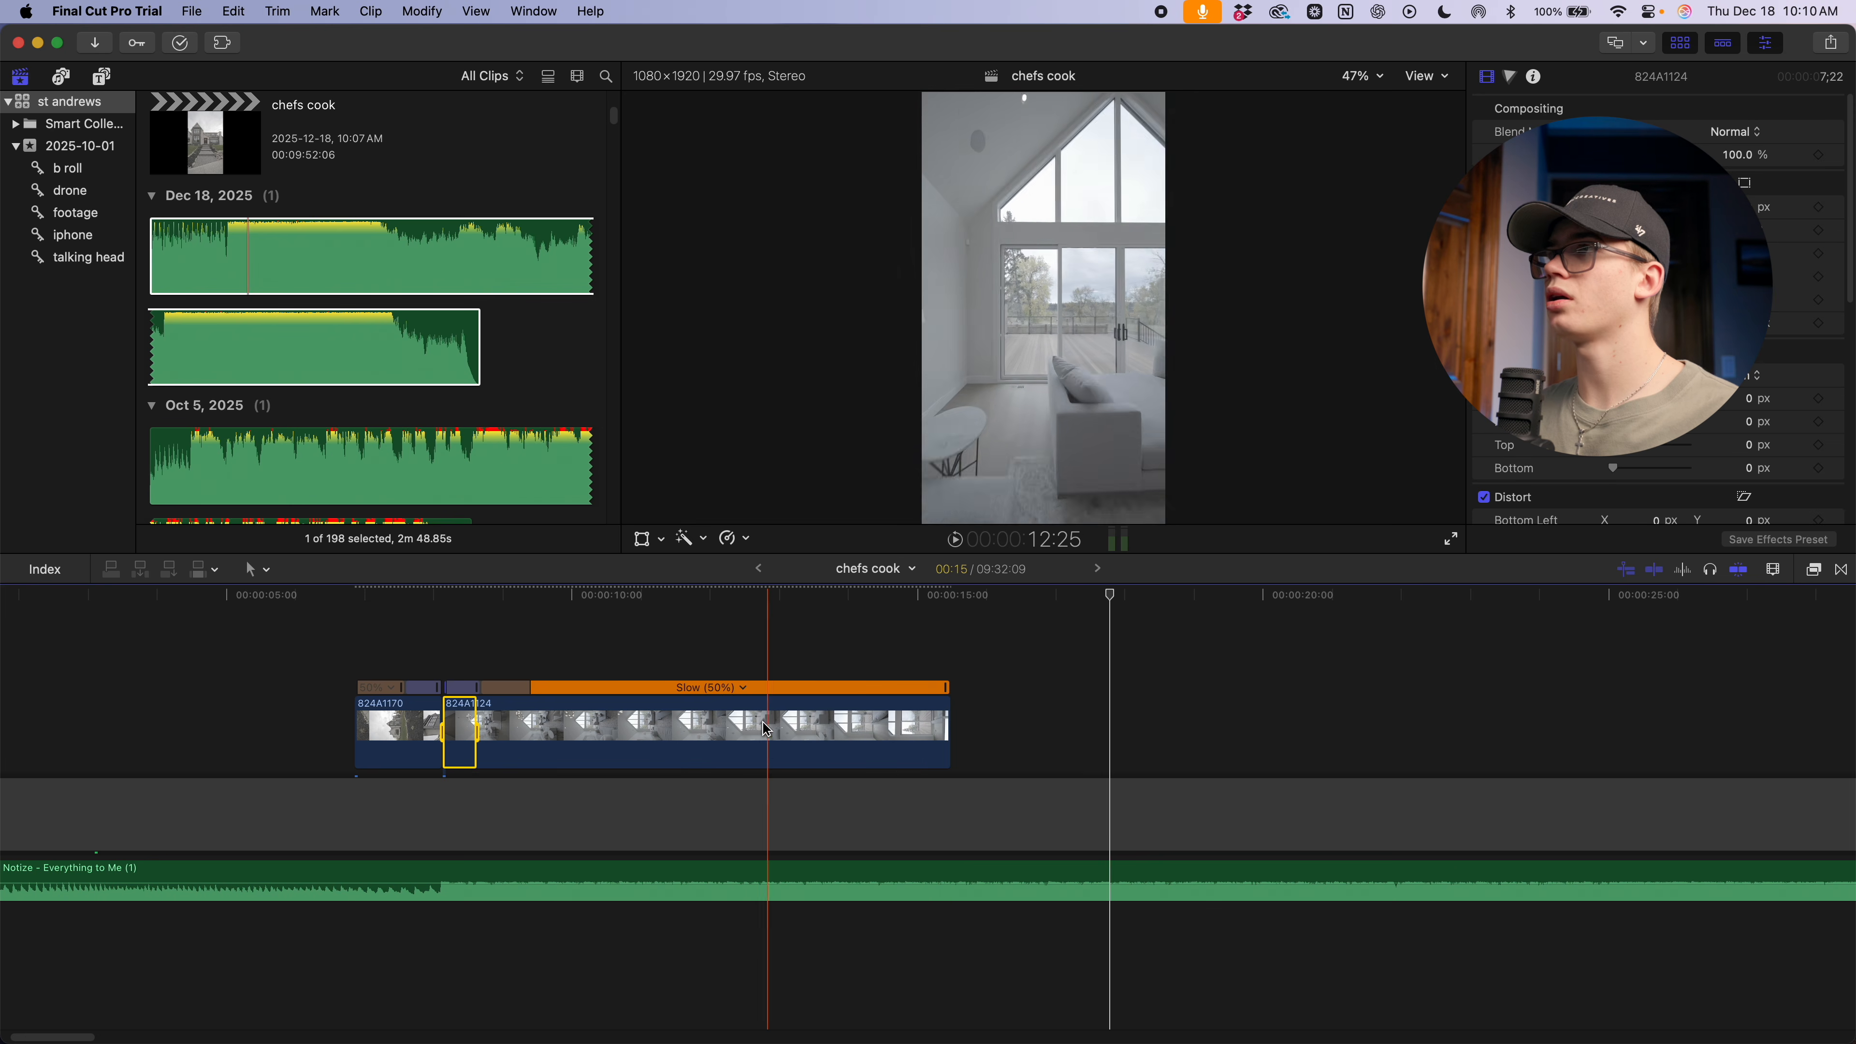
pyautogui.click(665, 744)
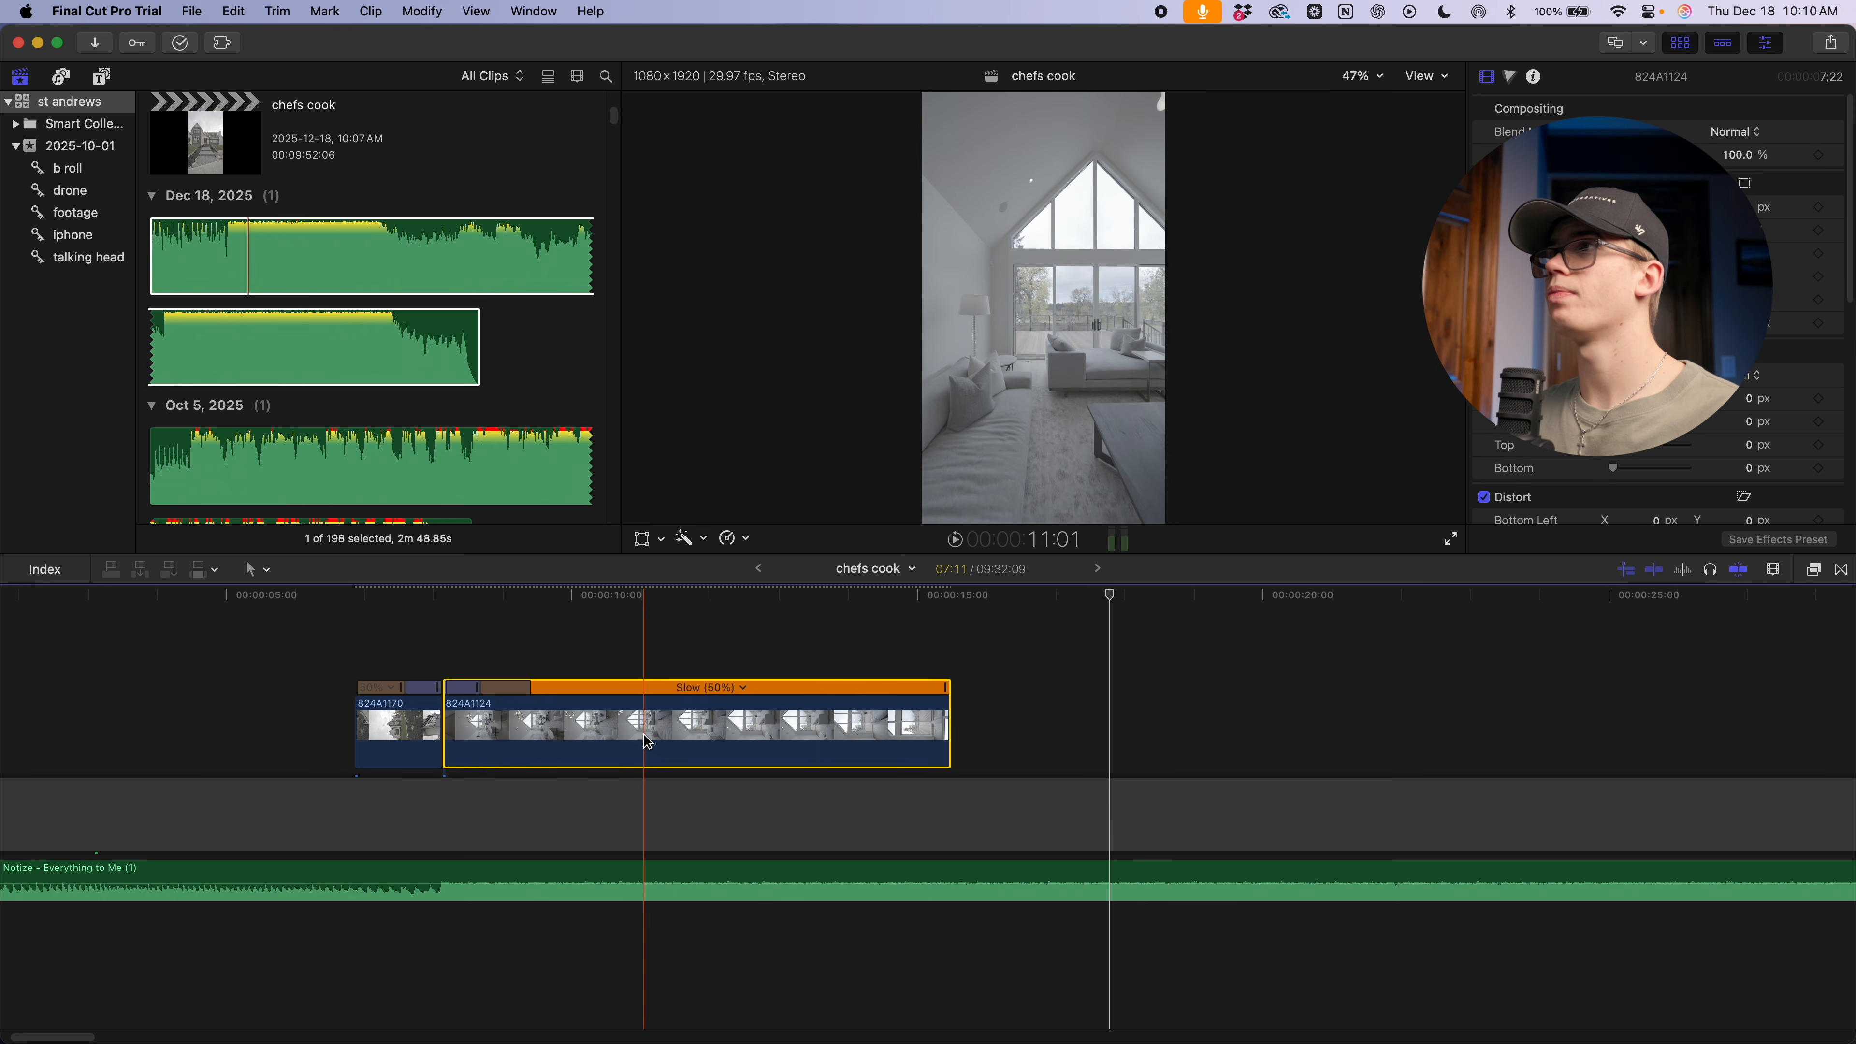
# Trim the end of clip 824A1124 to about 10 seconds on the timeline and play back the transition from 824A1170
pyautogui.hotkey('alt', ']')
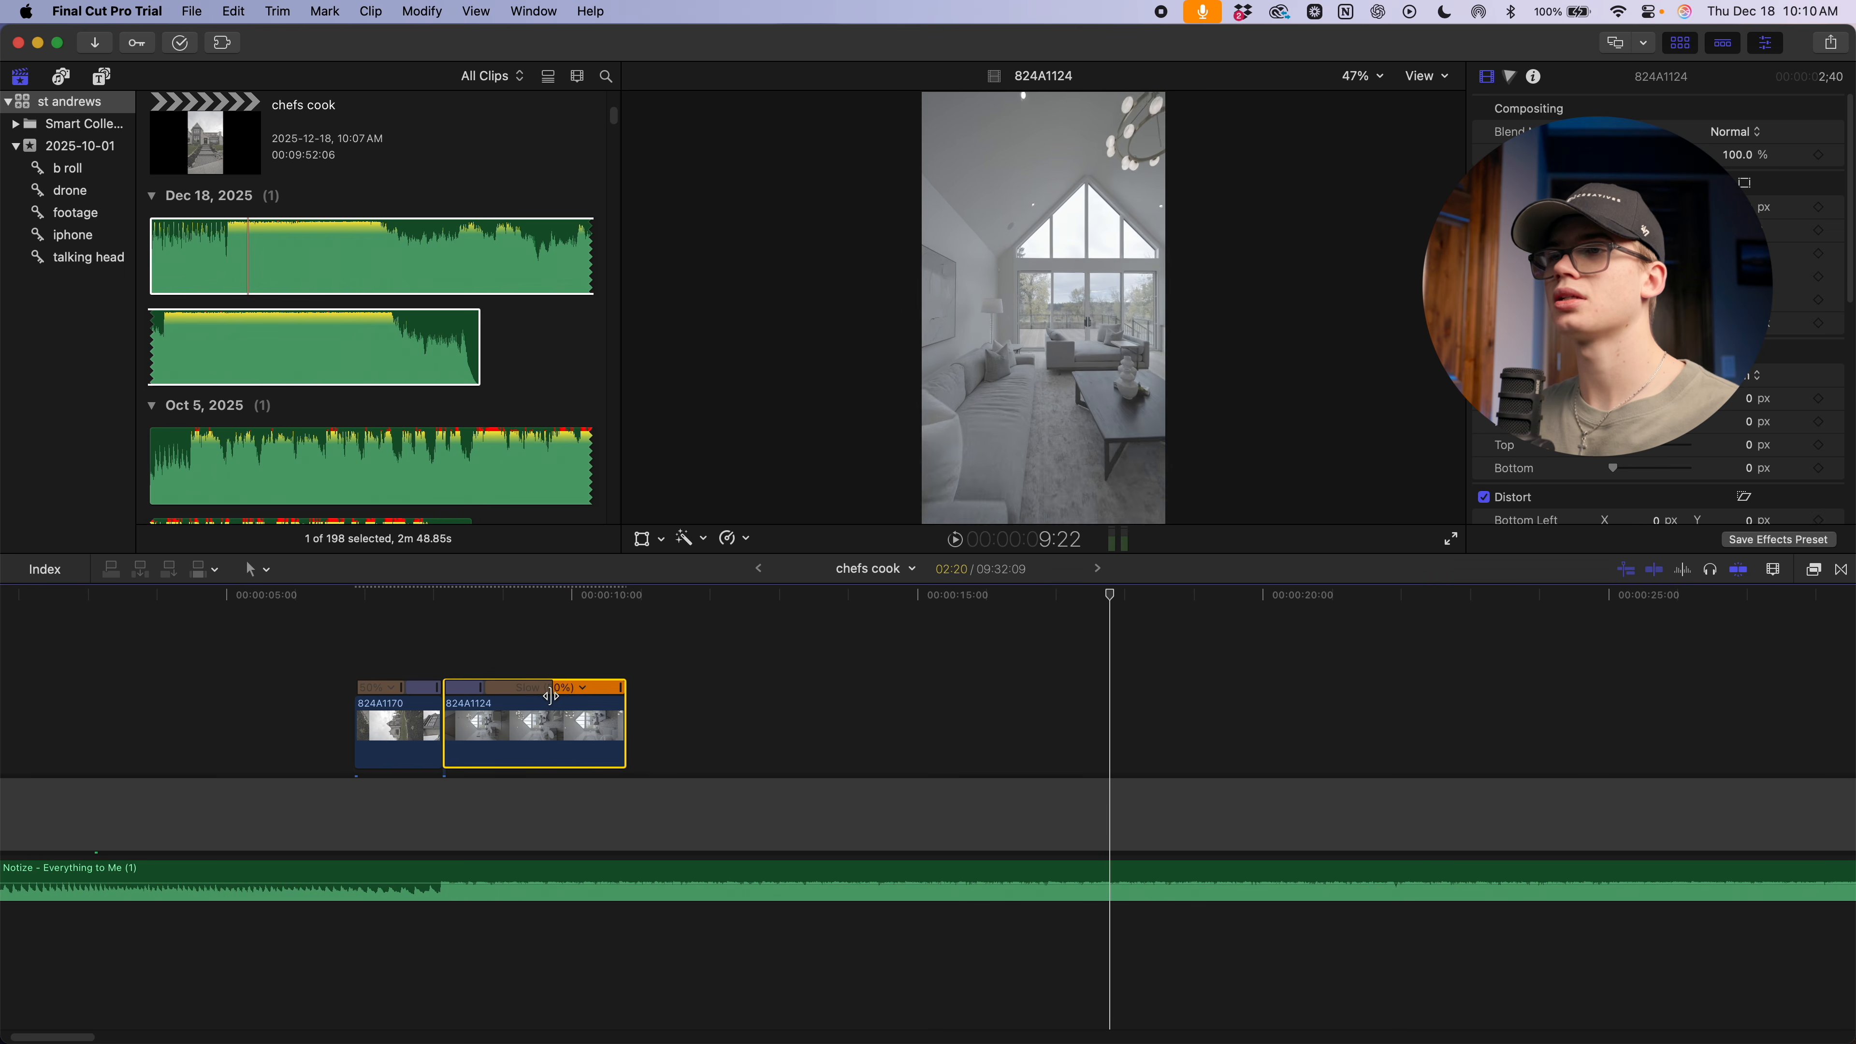
pyautogui.press('space')
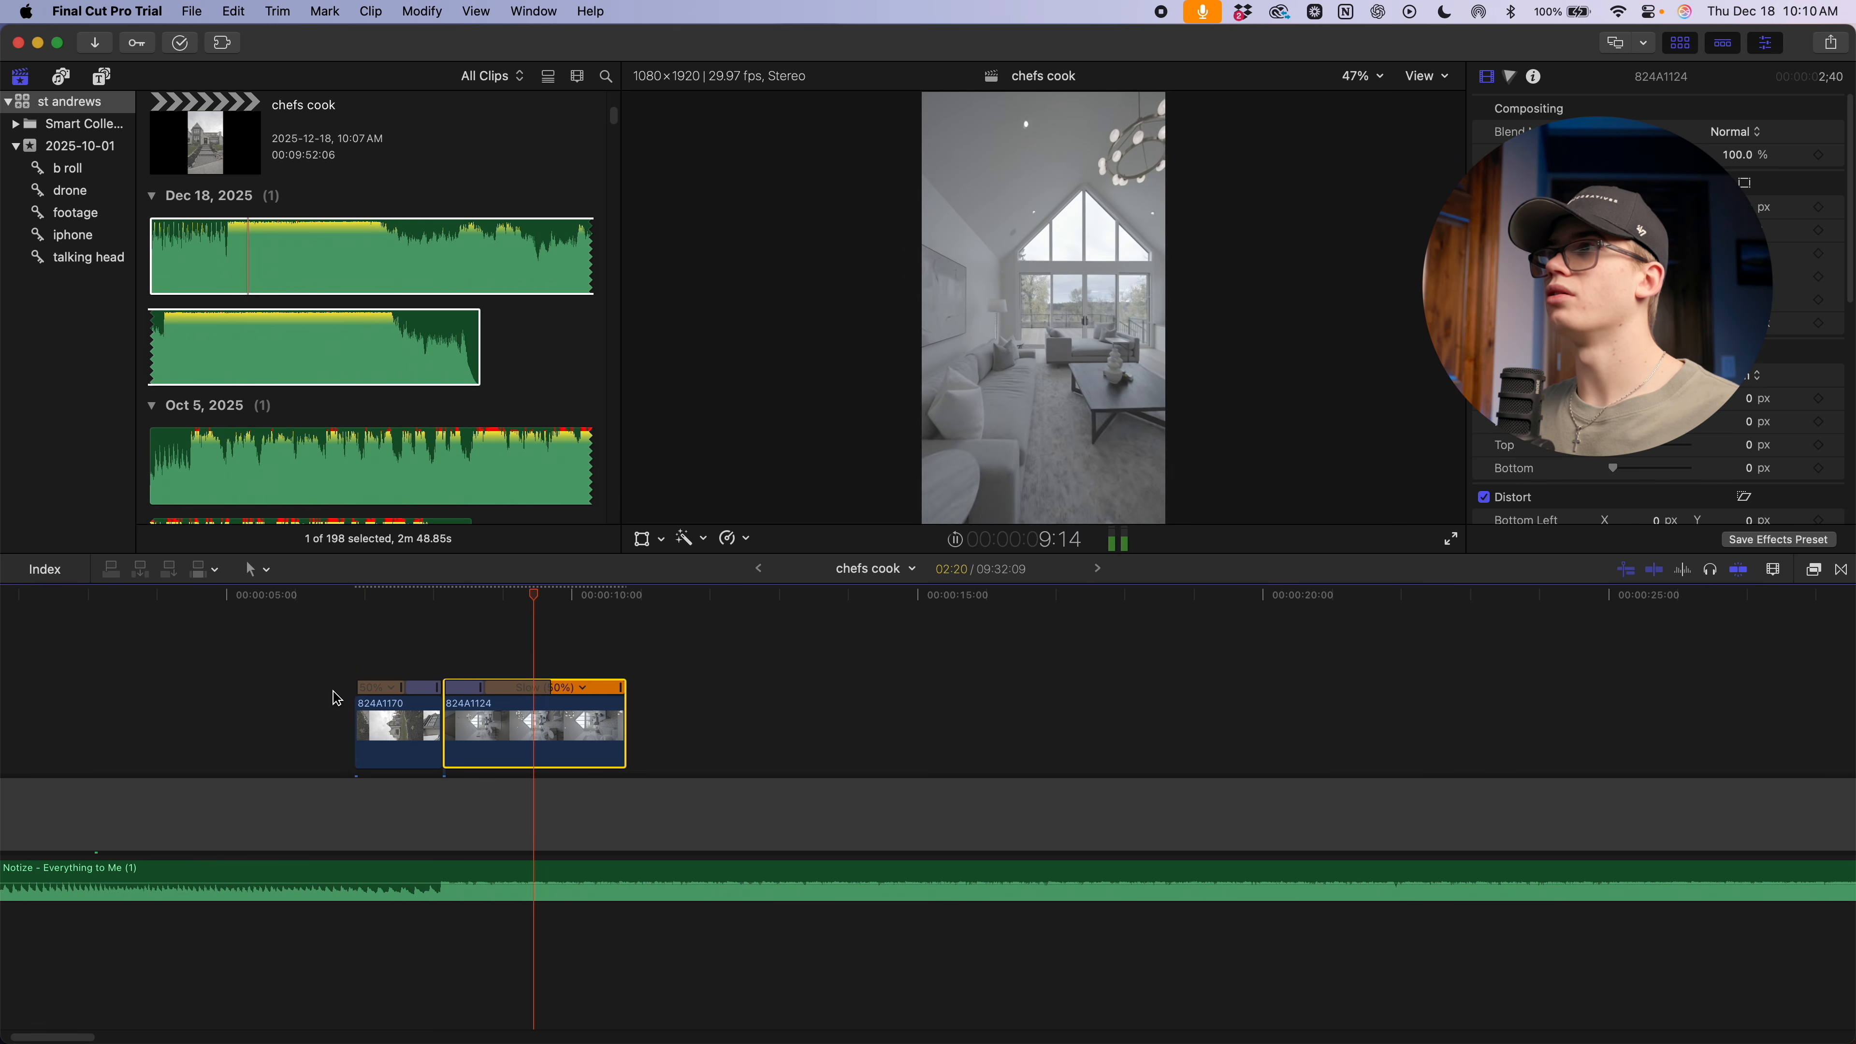
pyautogui.hotkey('alt', ']')
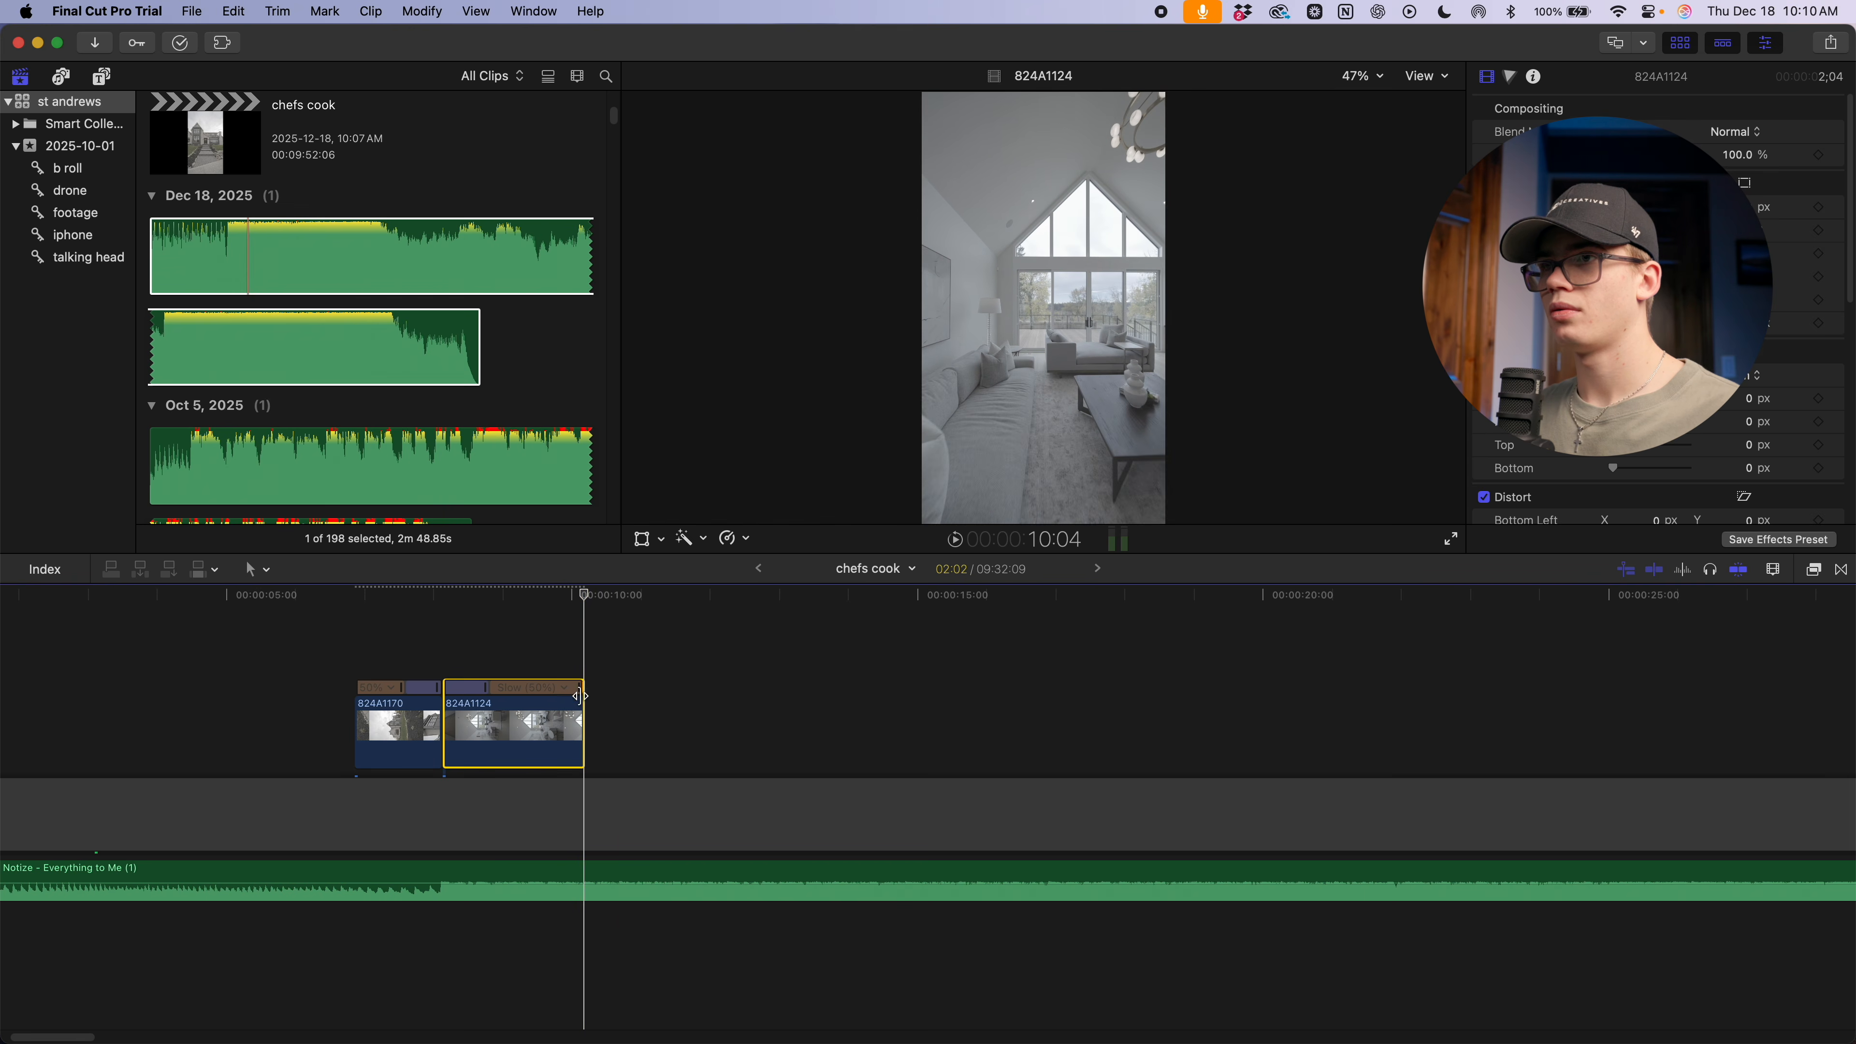
pyautogui.press('space')
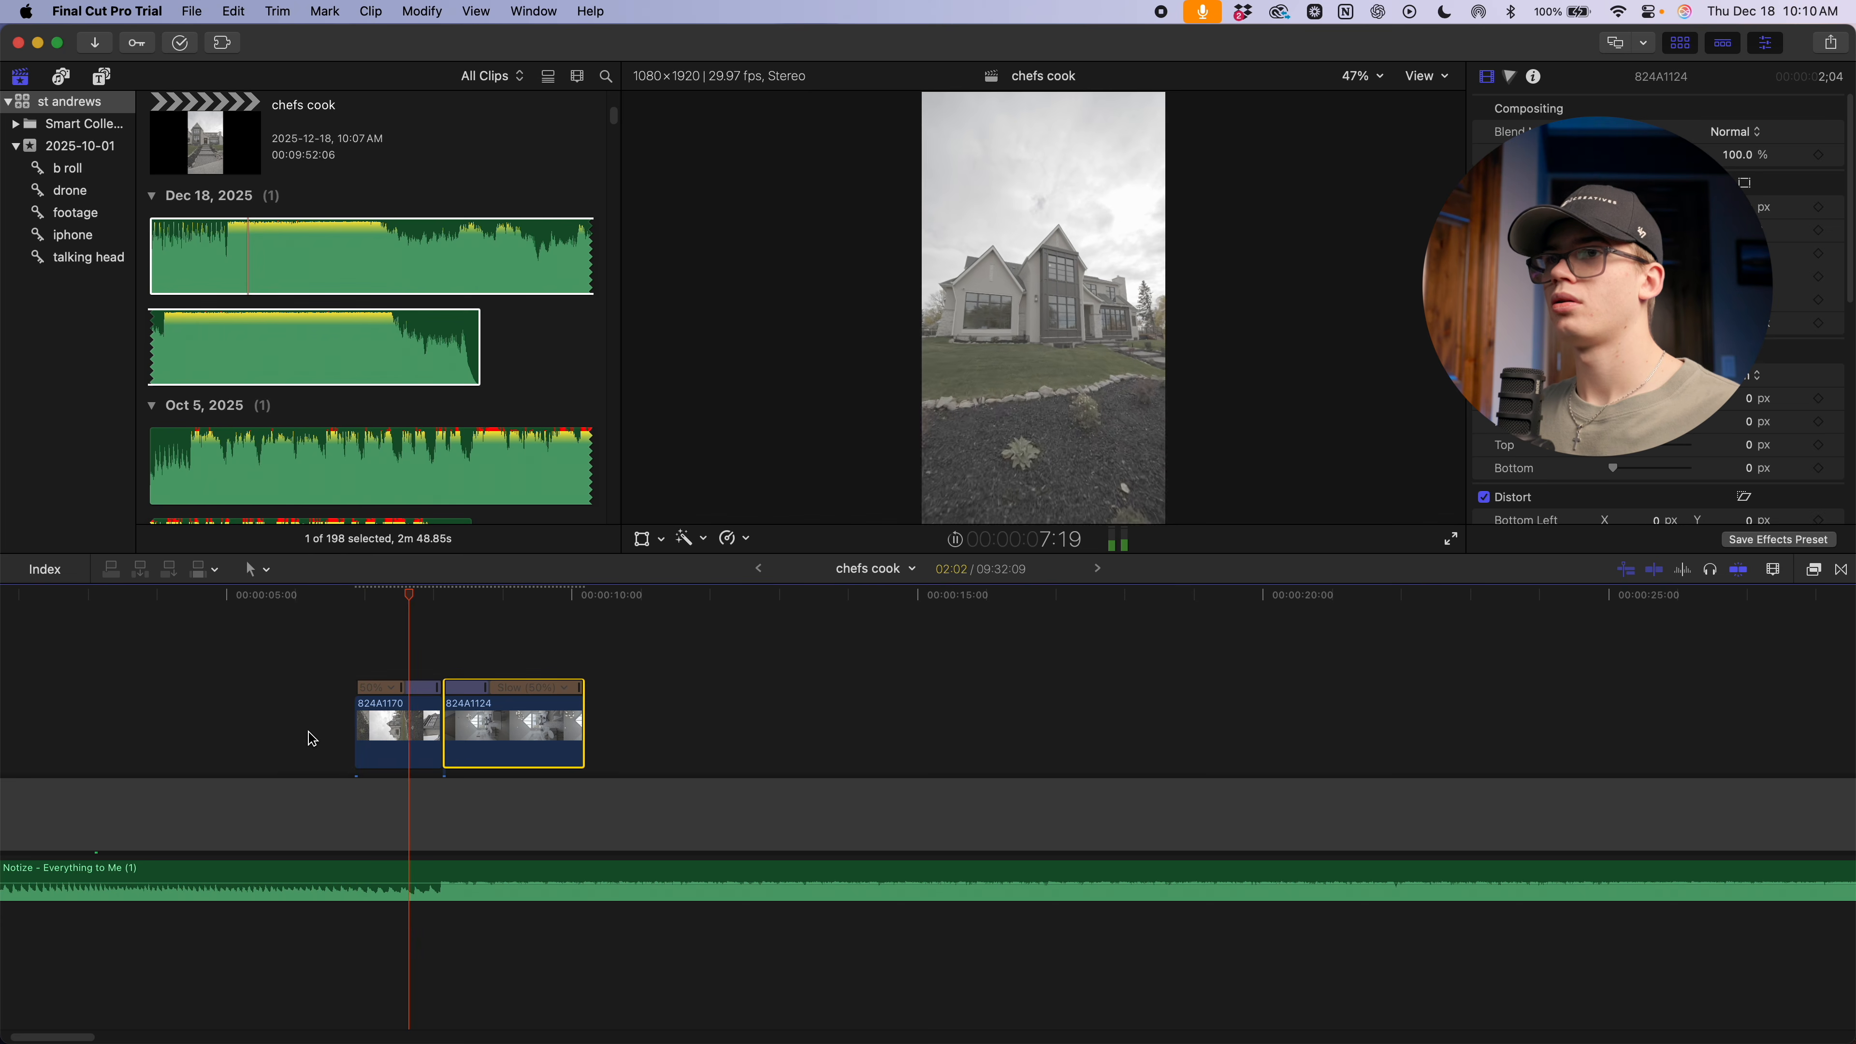
pyautogui.press('space')
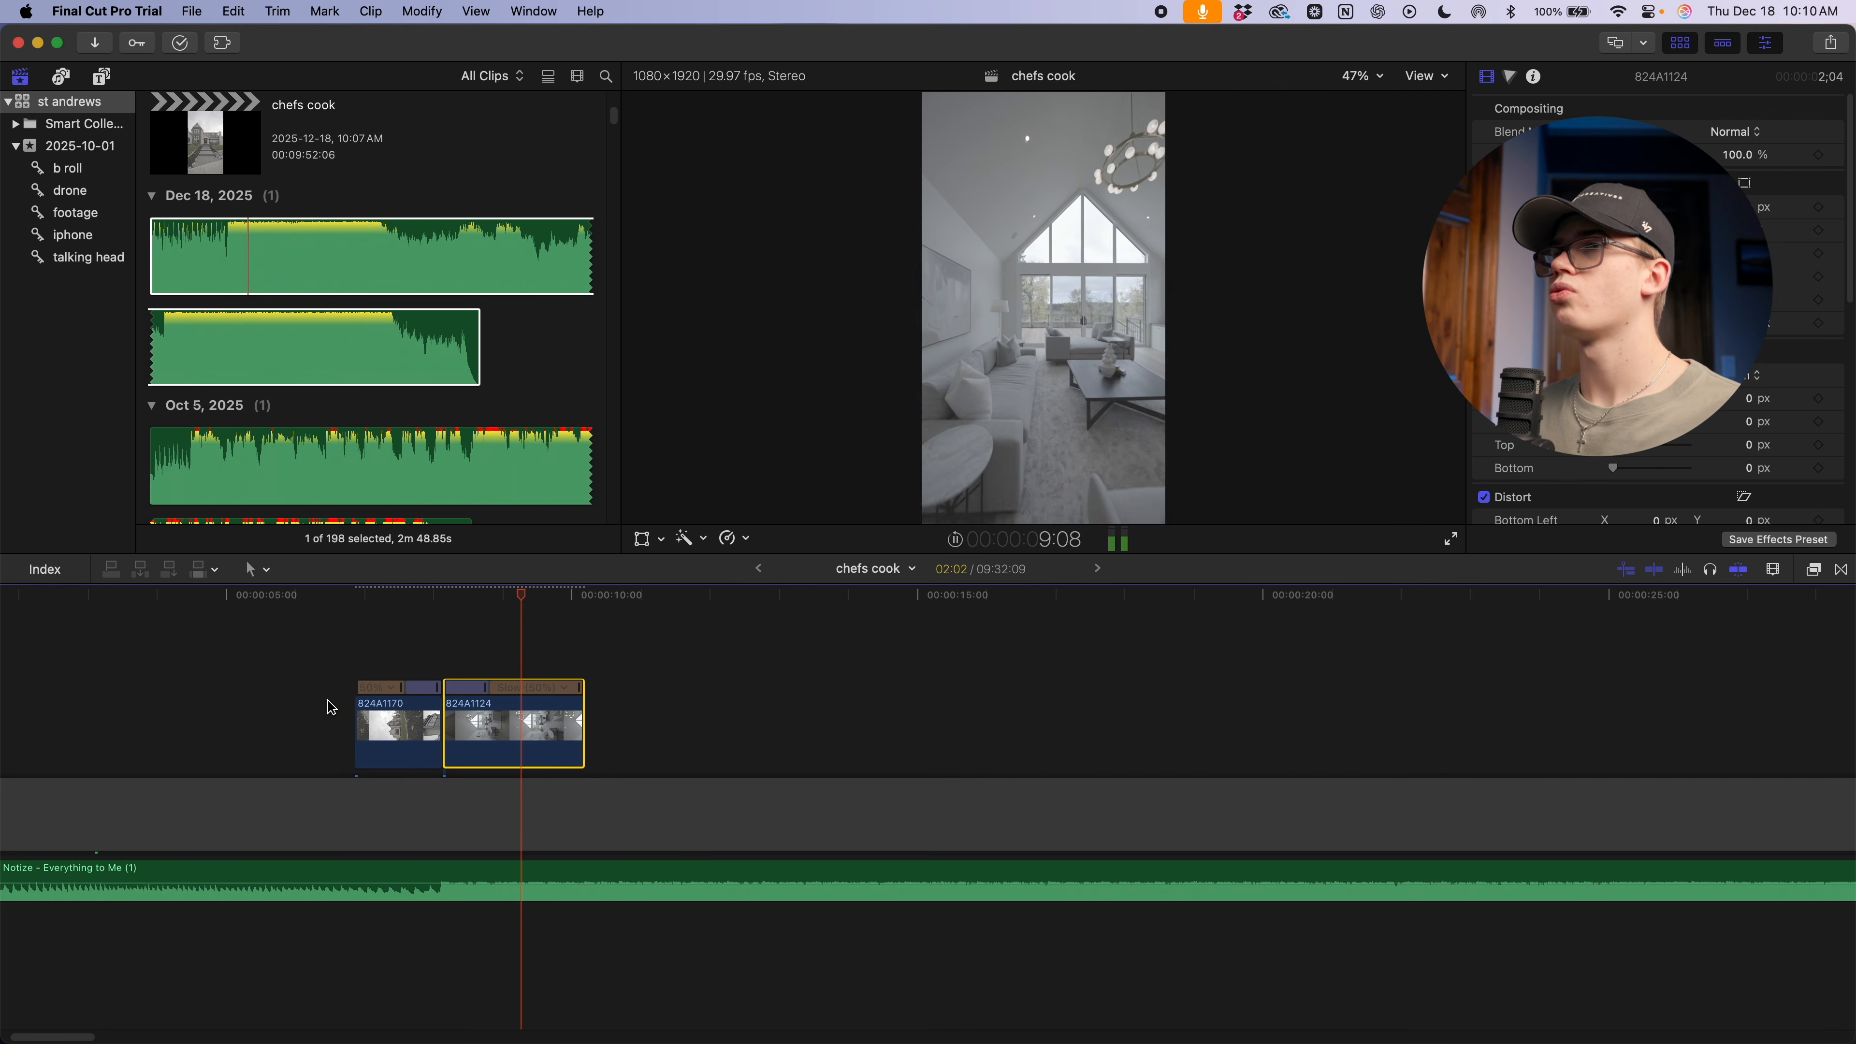
pyautogui.press('space')
pyautogui.press('super+minus')
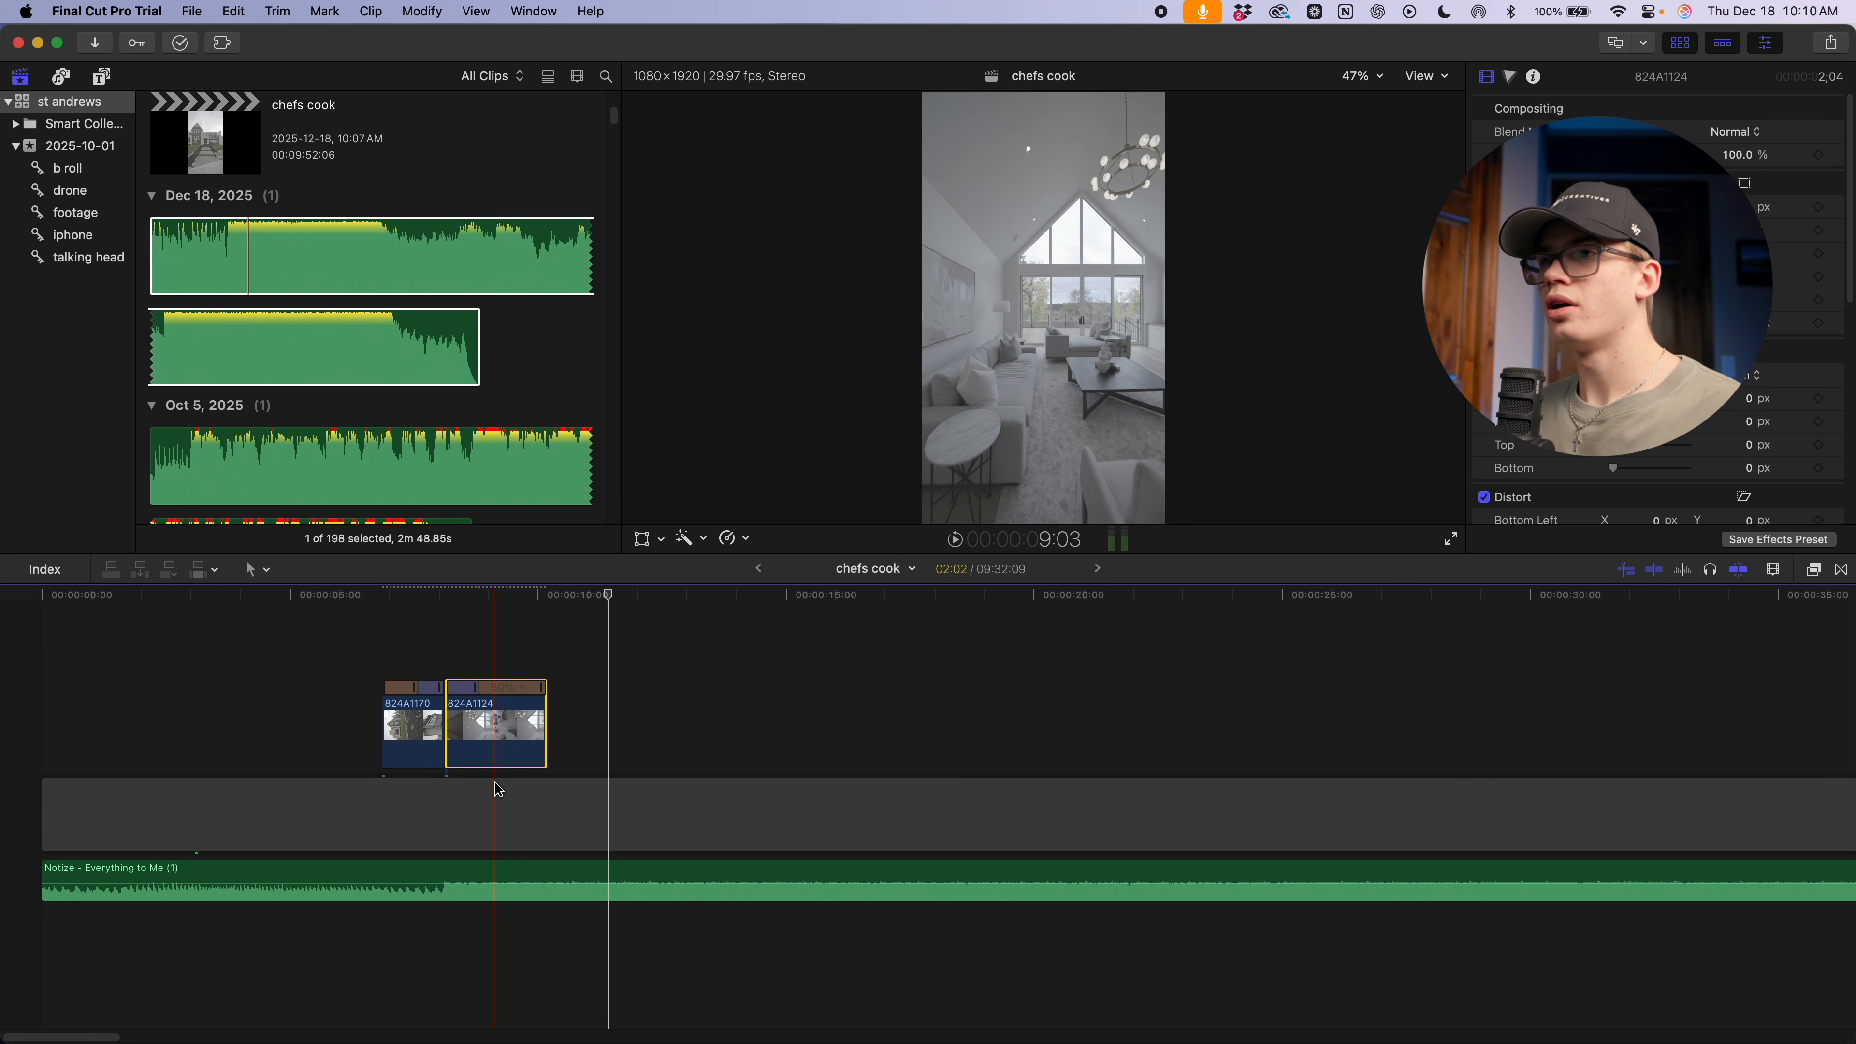
pyautogui.press('space')
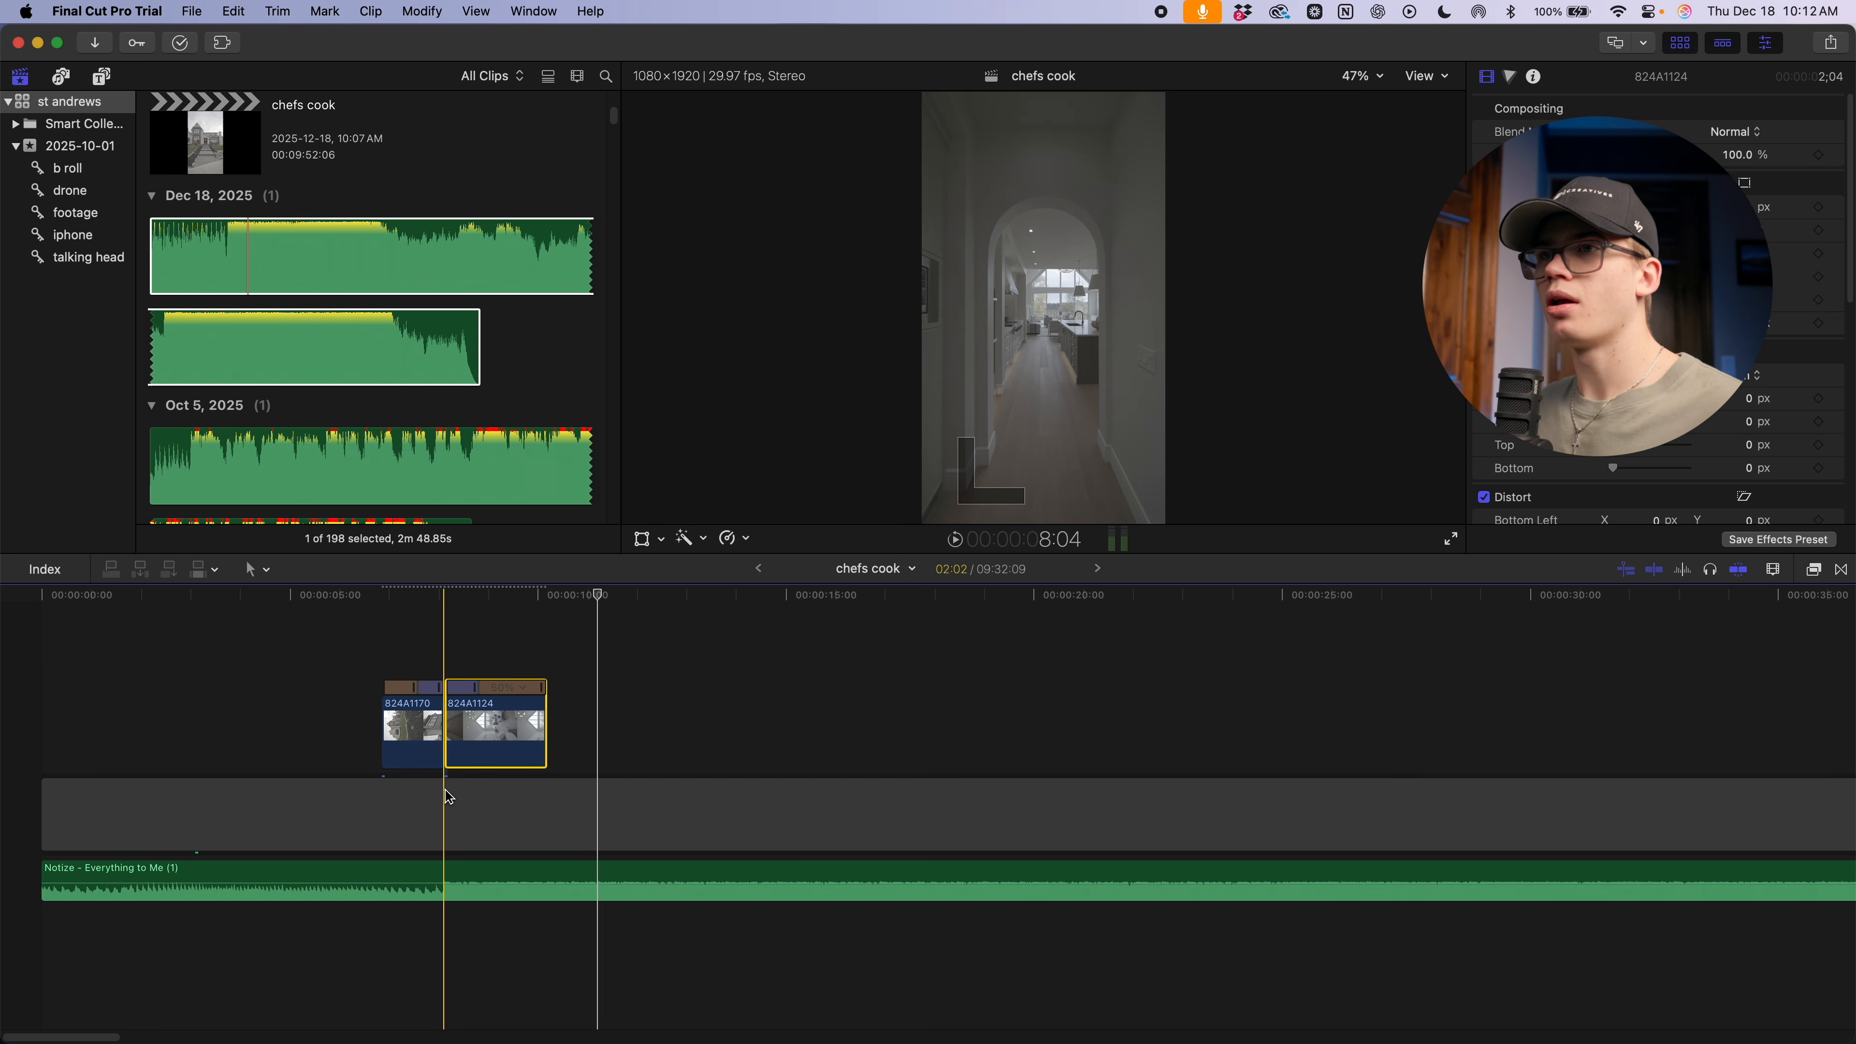
pyautogui.press('space')
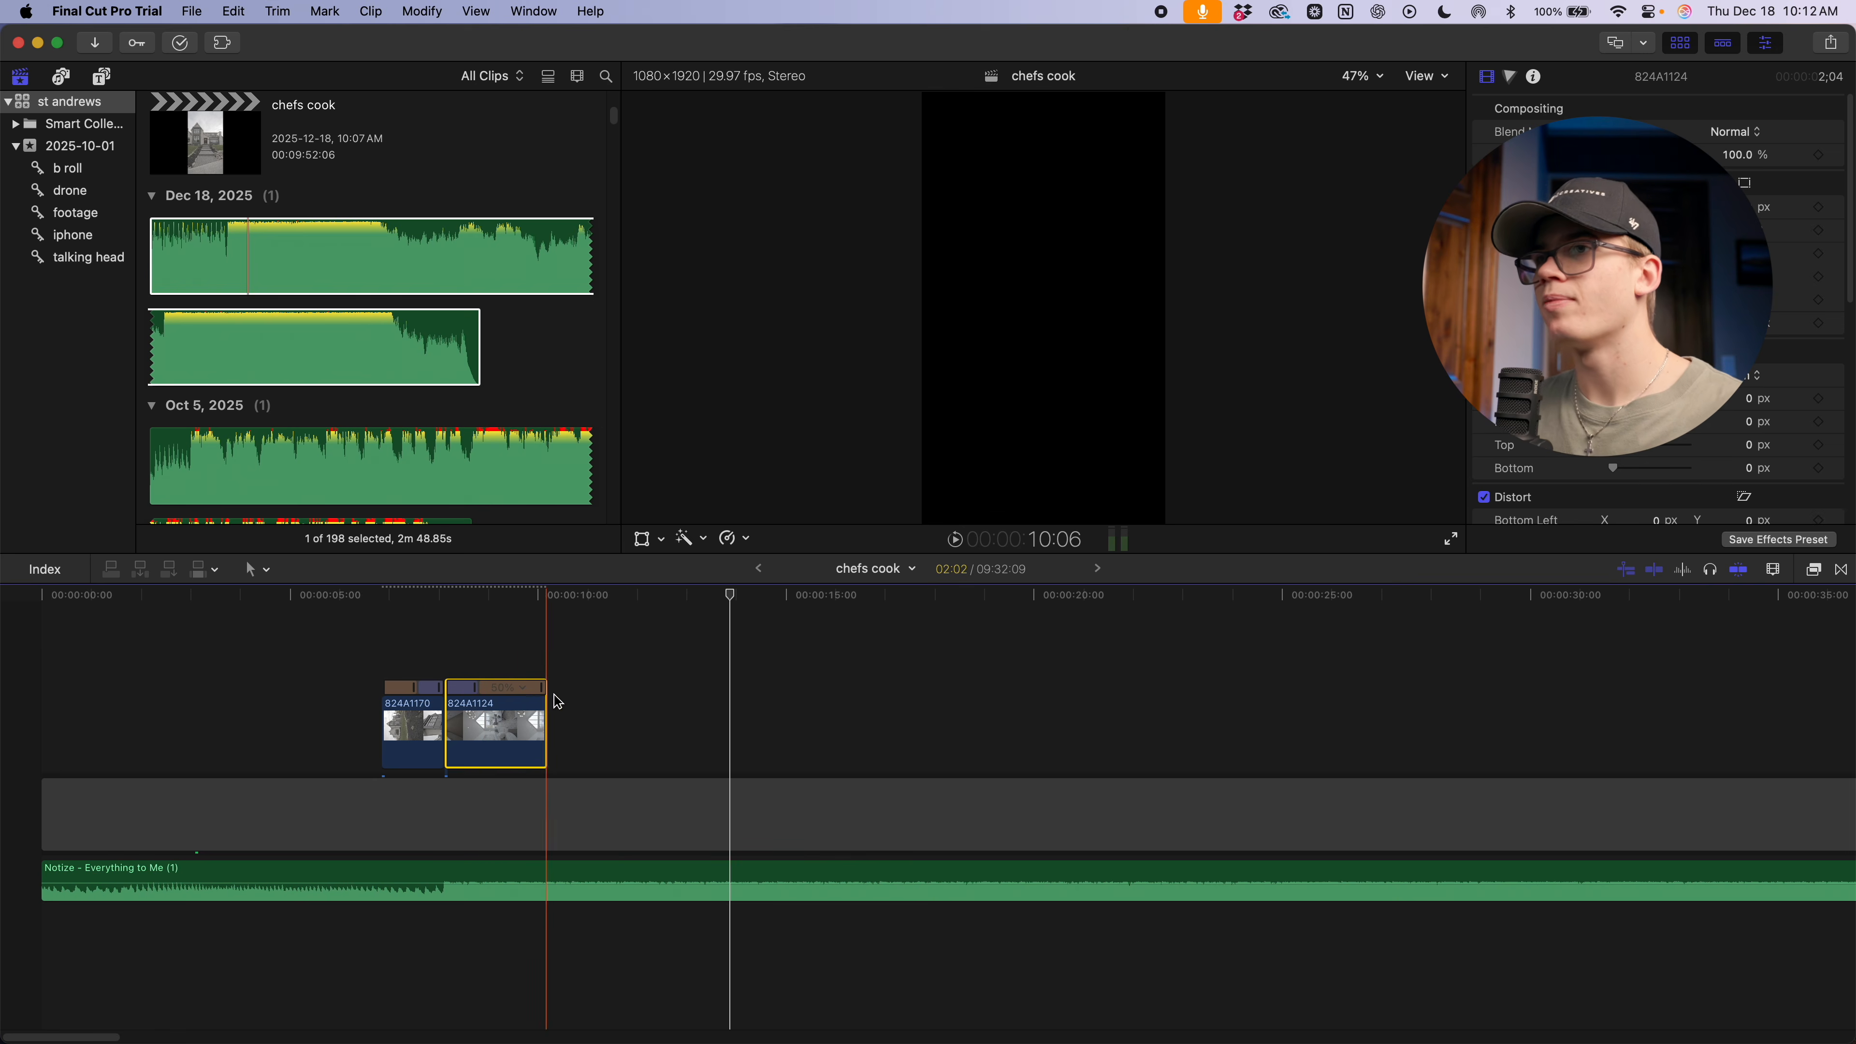
# Find living room clip 824A1172 in the b roll storyline and insert a gap of about 24 seconds directly before it
pyautogui.hscroll(5, 438, 724)
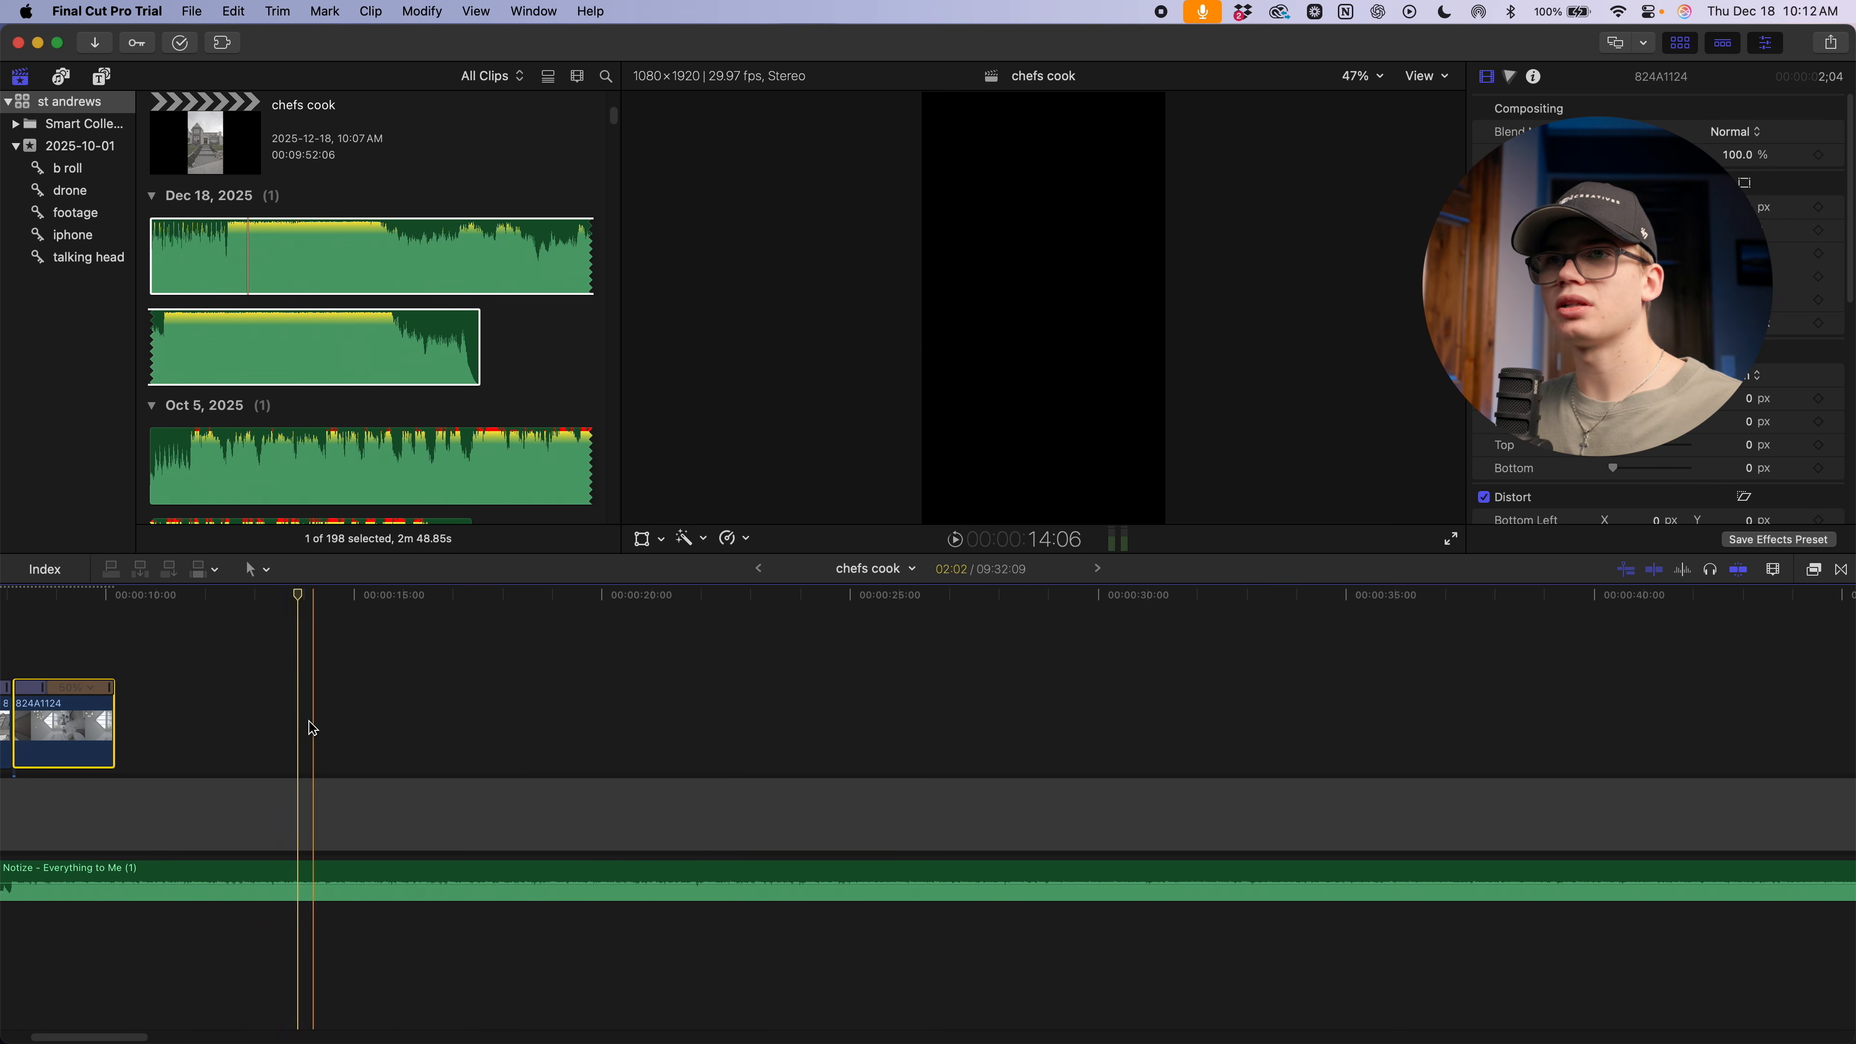
pyautogui.click(51, 794)
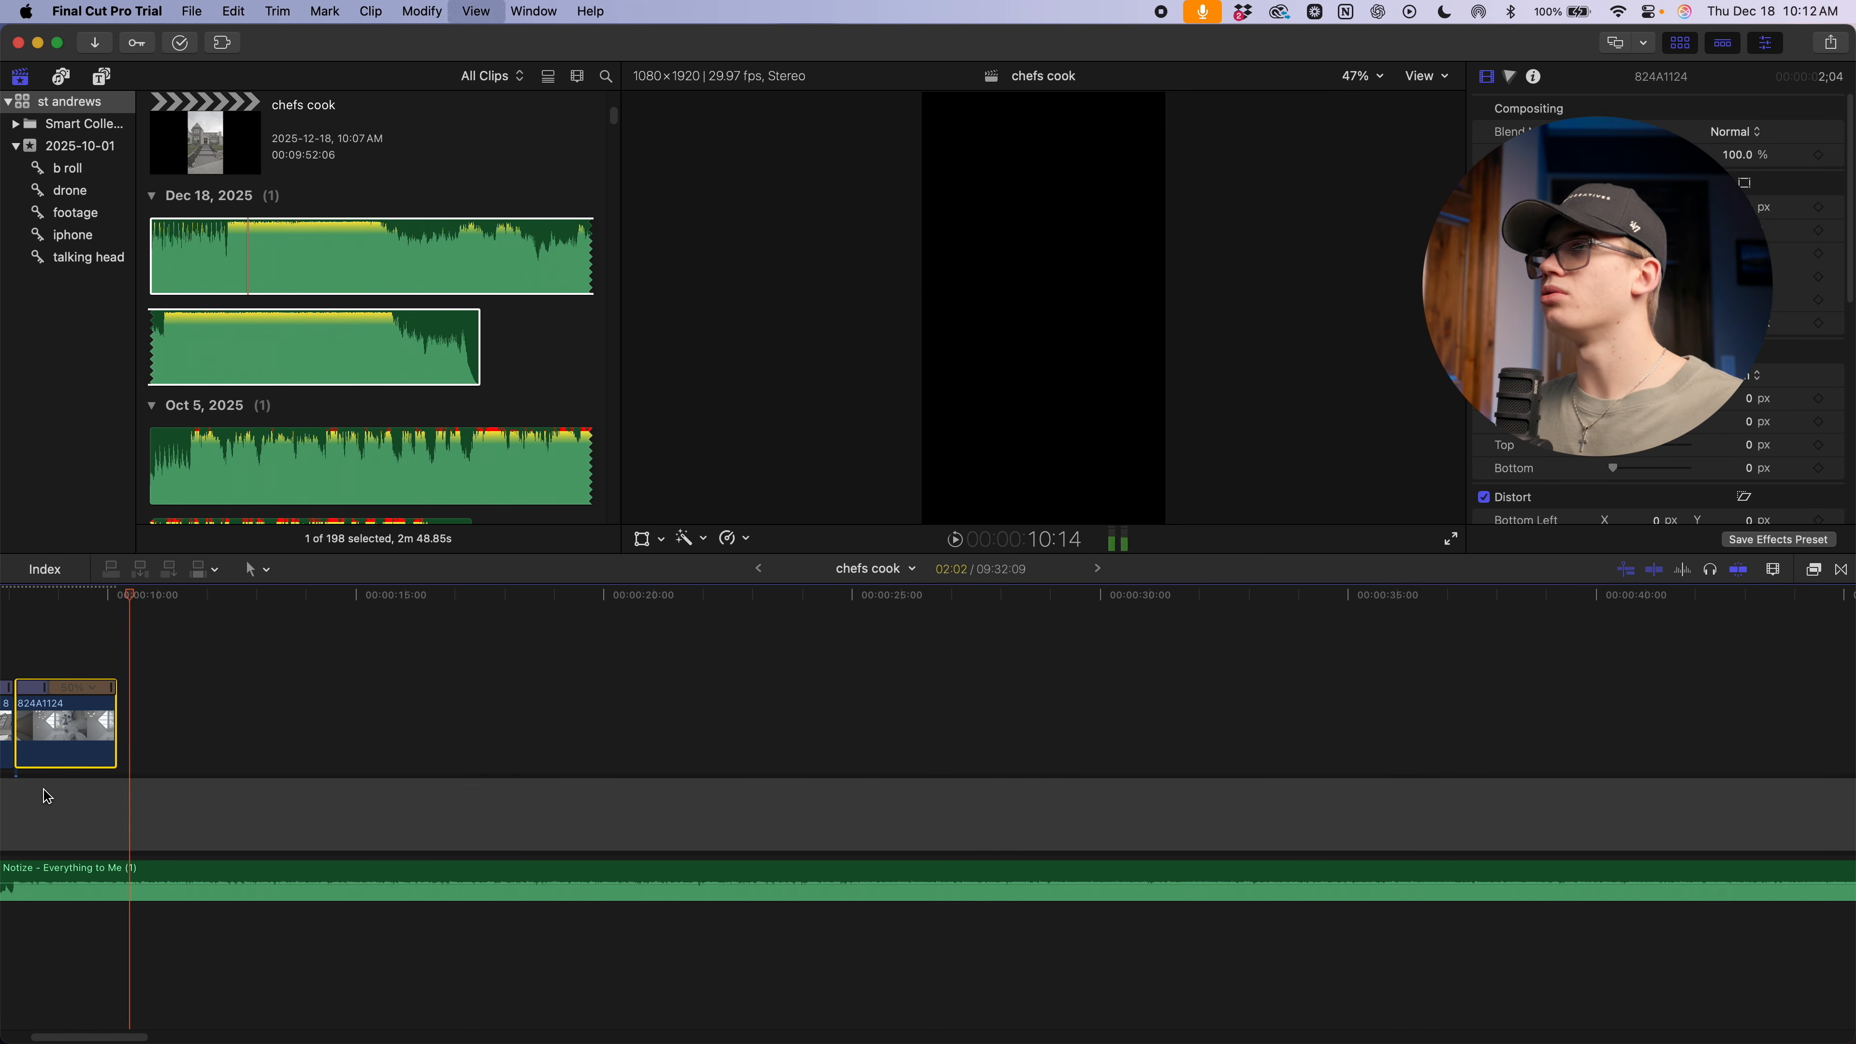
pyautogui.hscroll(6, 409, 828)
pyautogui.hscroll(15, 409, 828)
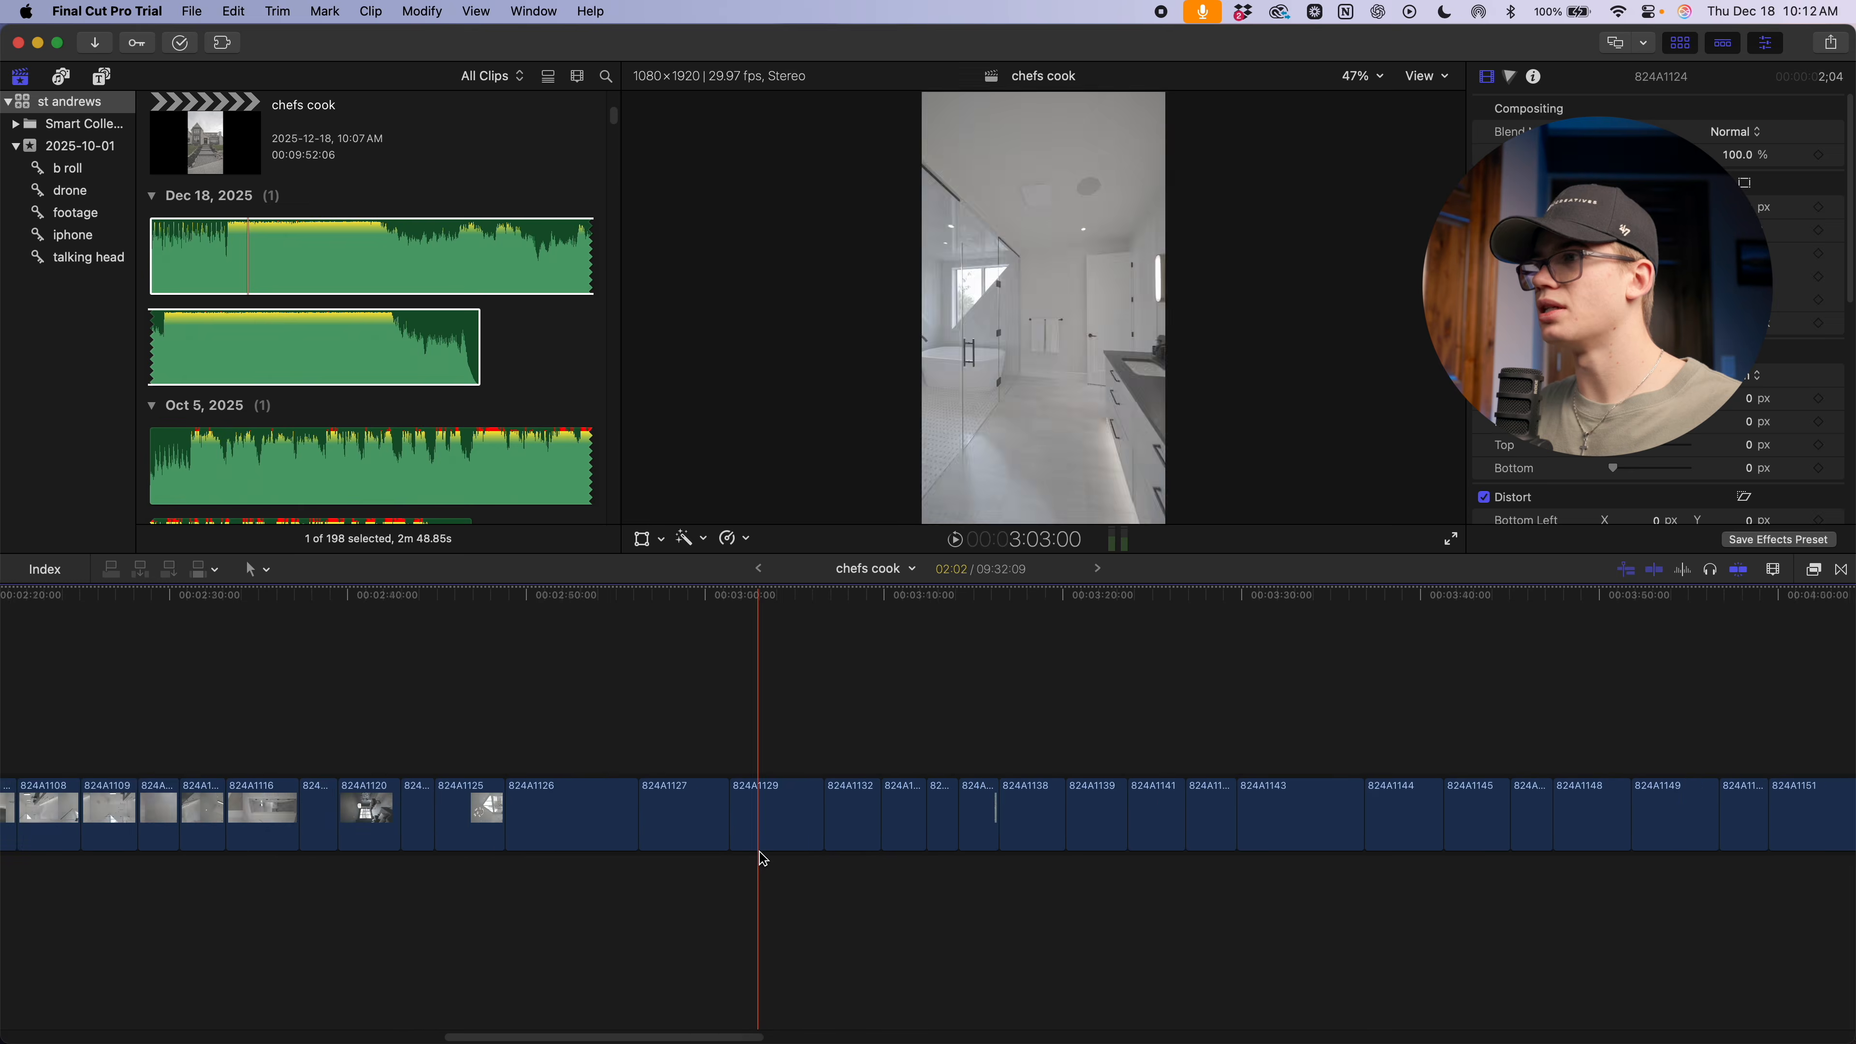
pyautogui.hscroll(5, 1016, 840)
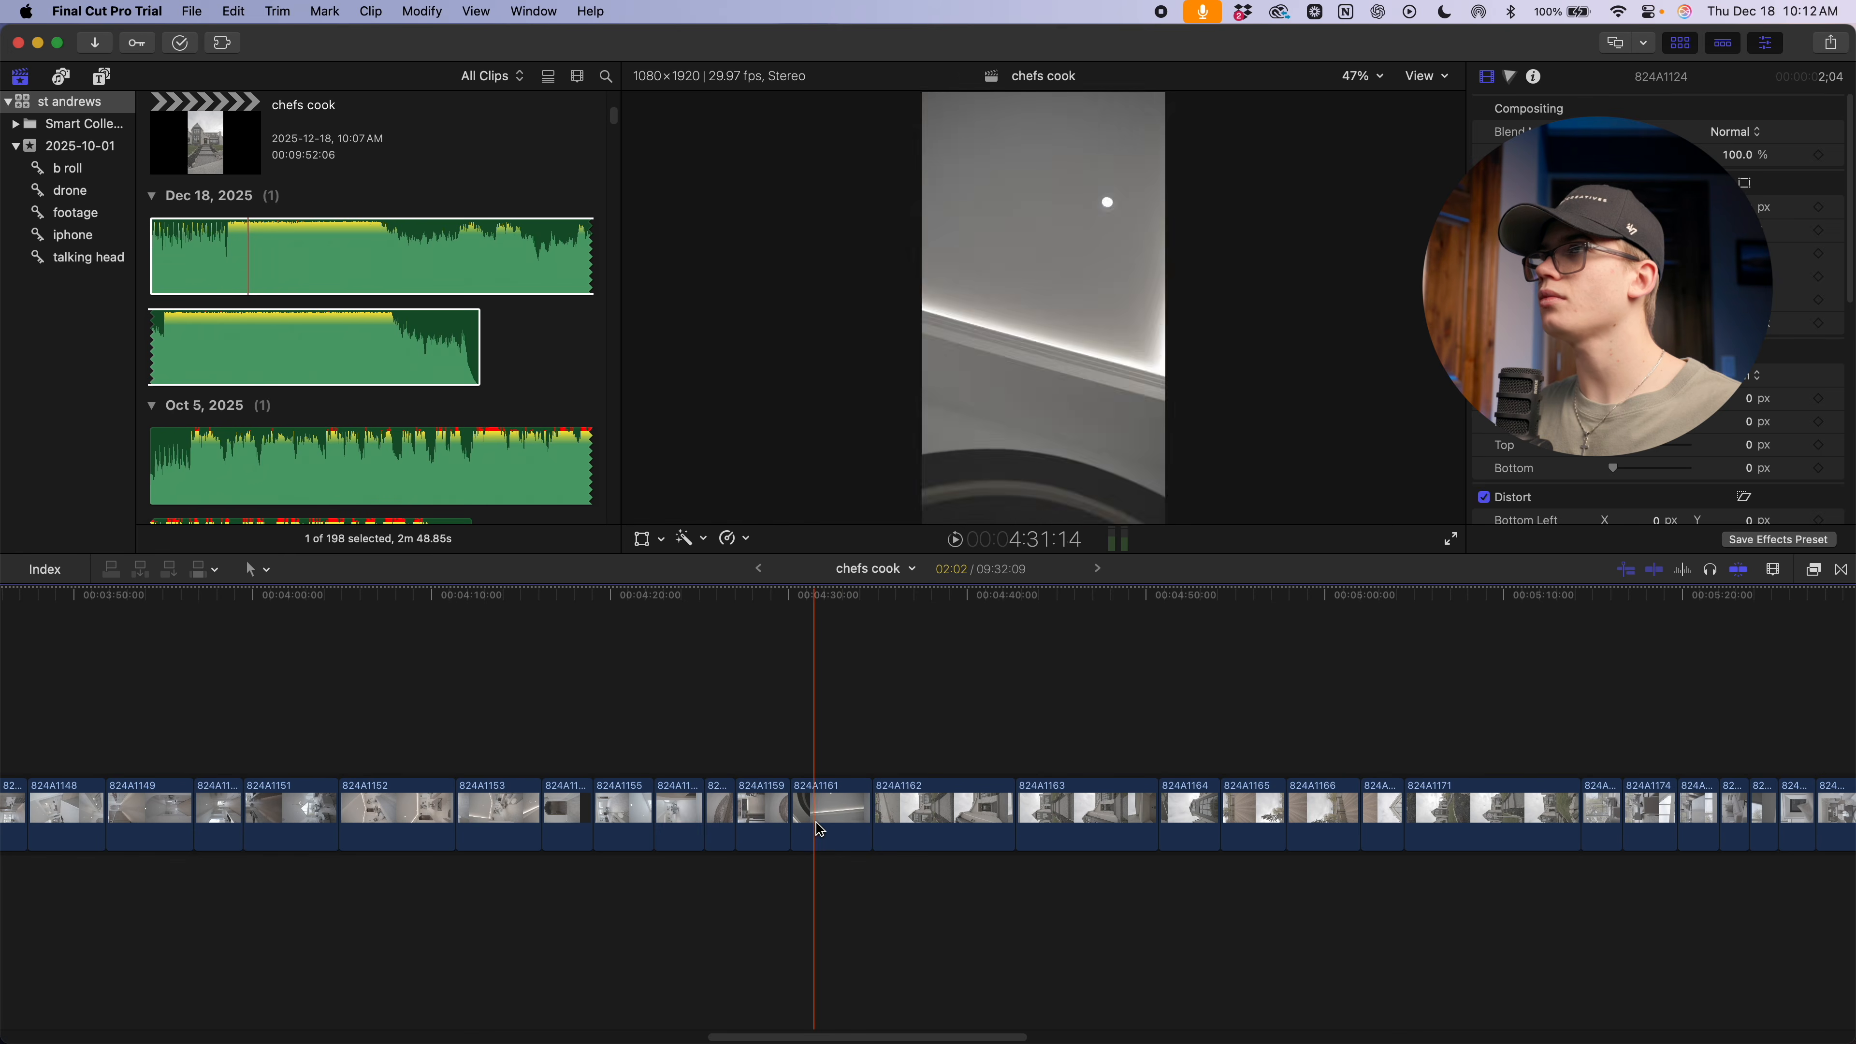
pyautogui.hscroll(6, 911, 829)
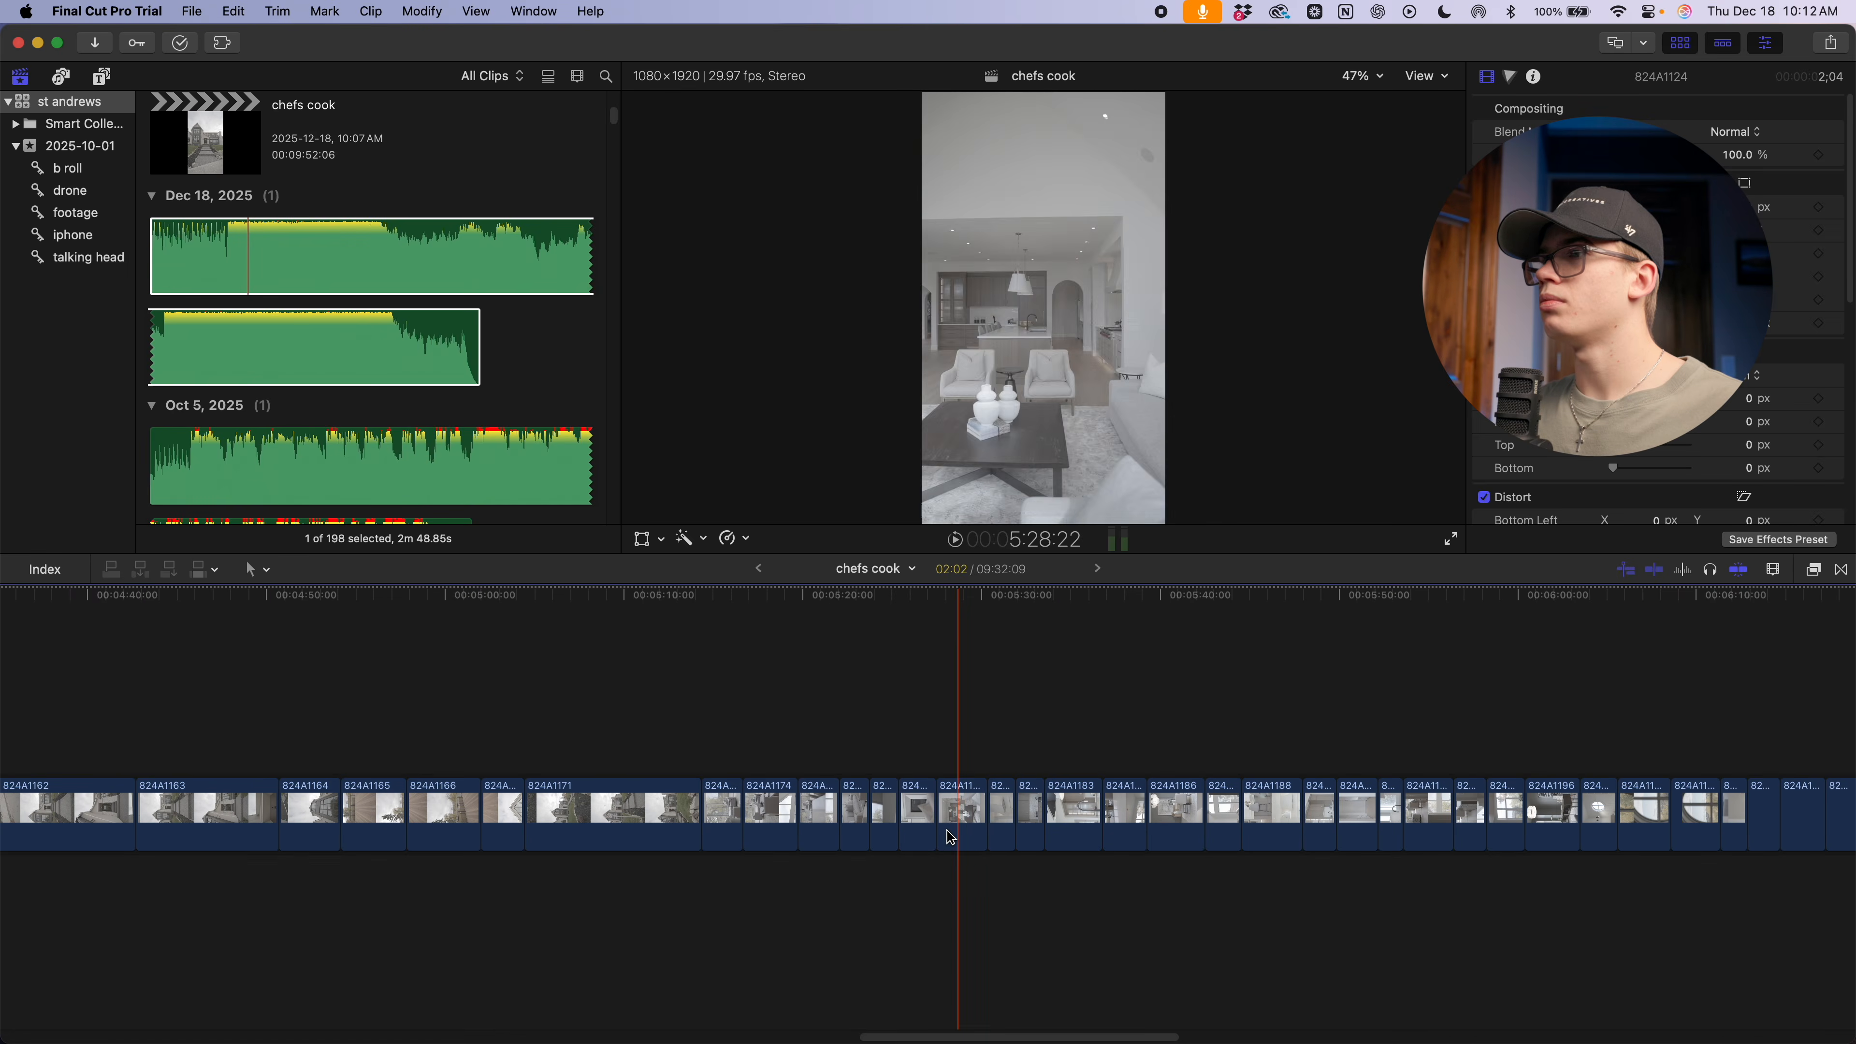
pyautogui.hscroll(2, 985, 833)
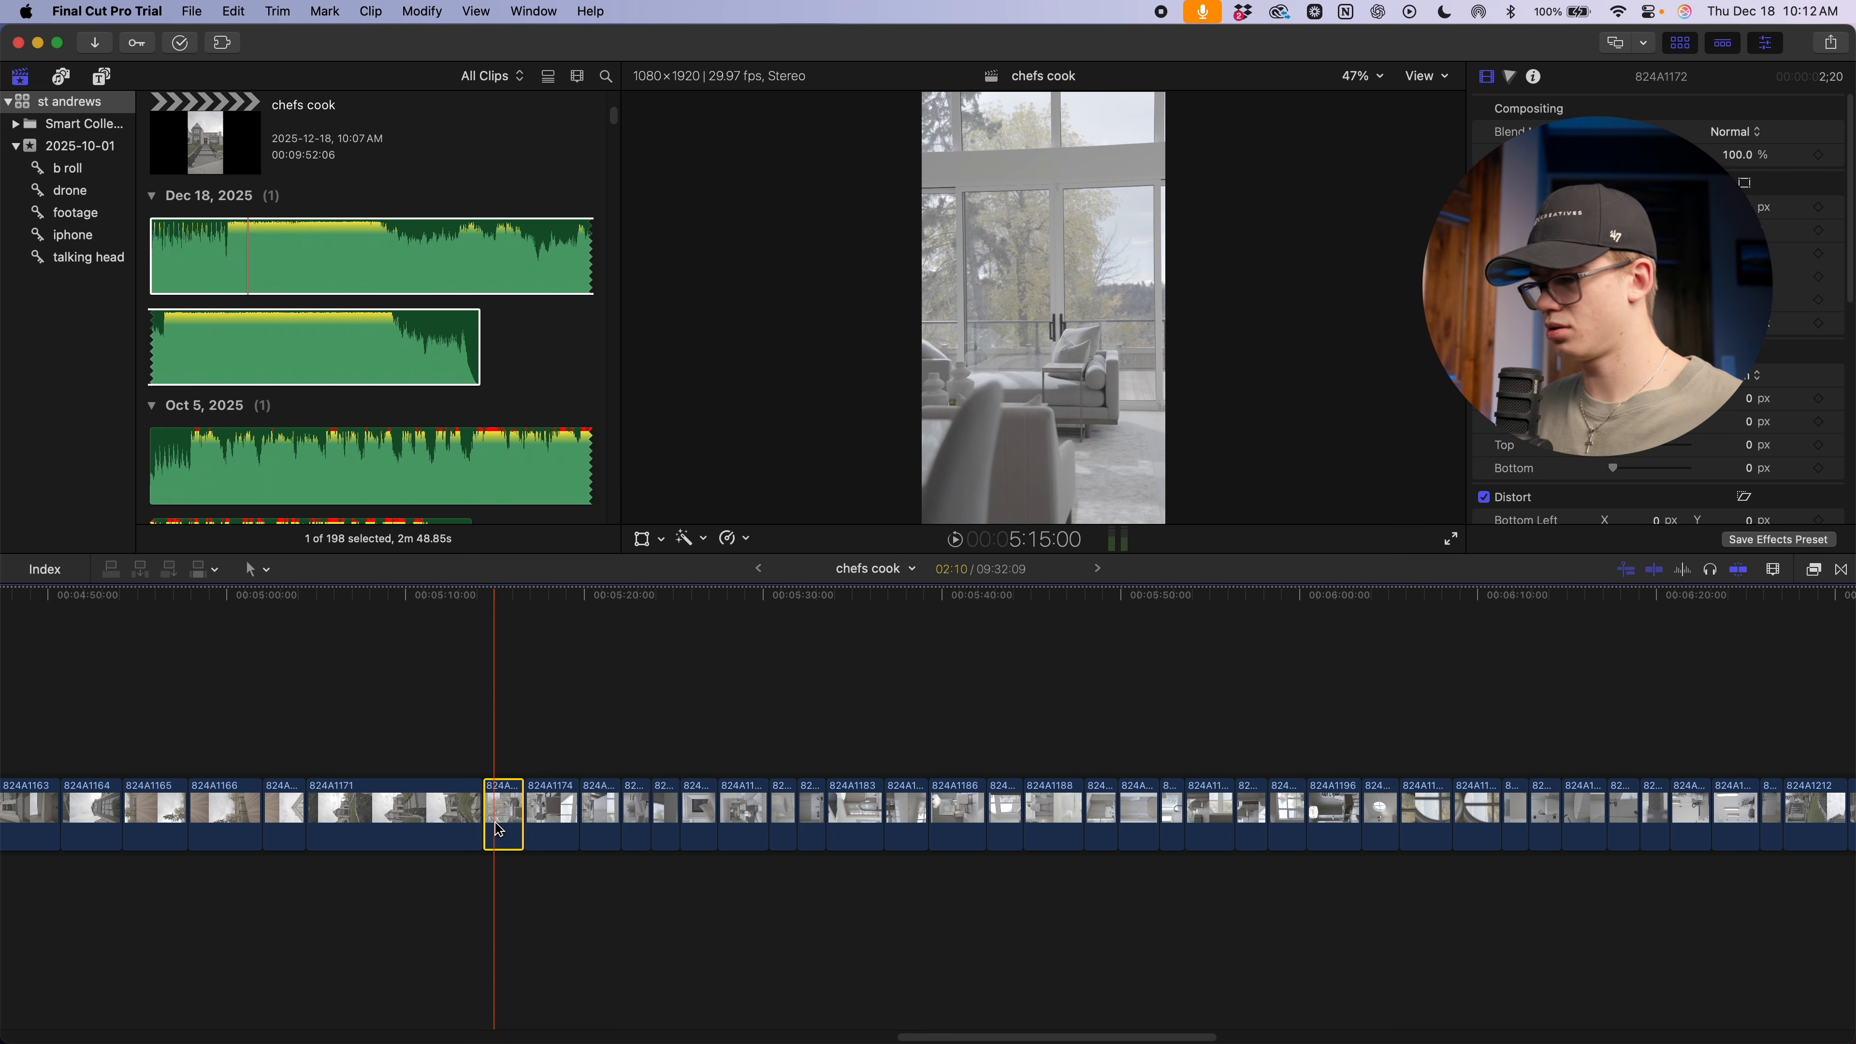
pyautogui.press('alt+super+Up')
pyautogui.moveTo(516, 745); pyautogui.dragTo(913, 832)
pyautogui.hscroll(6, 829, 818)
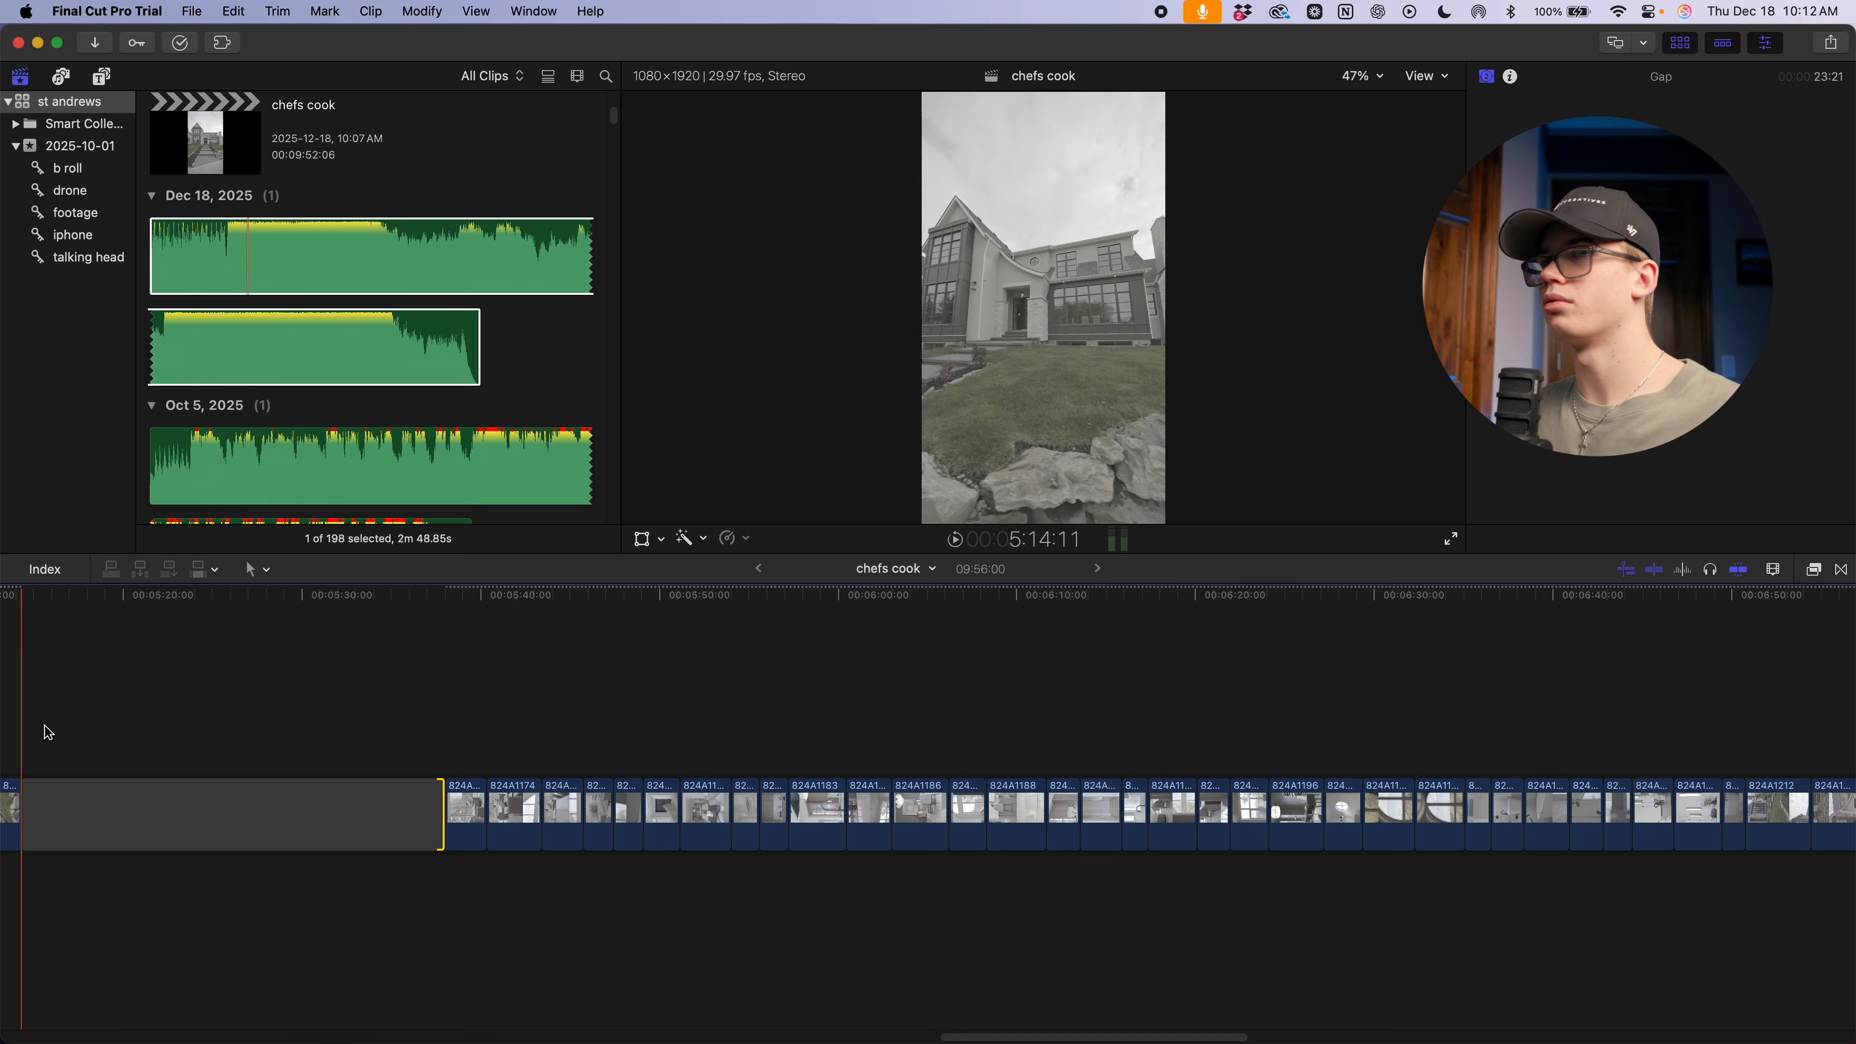
# Lift clips 824A1172 and 824A1179 out of the storyline as connected clips above the gap
pyautogui.hscroll(-6, 585, 834)
pyautogui.hscroll(6, 1272, 912)
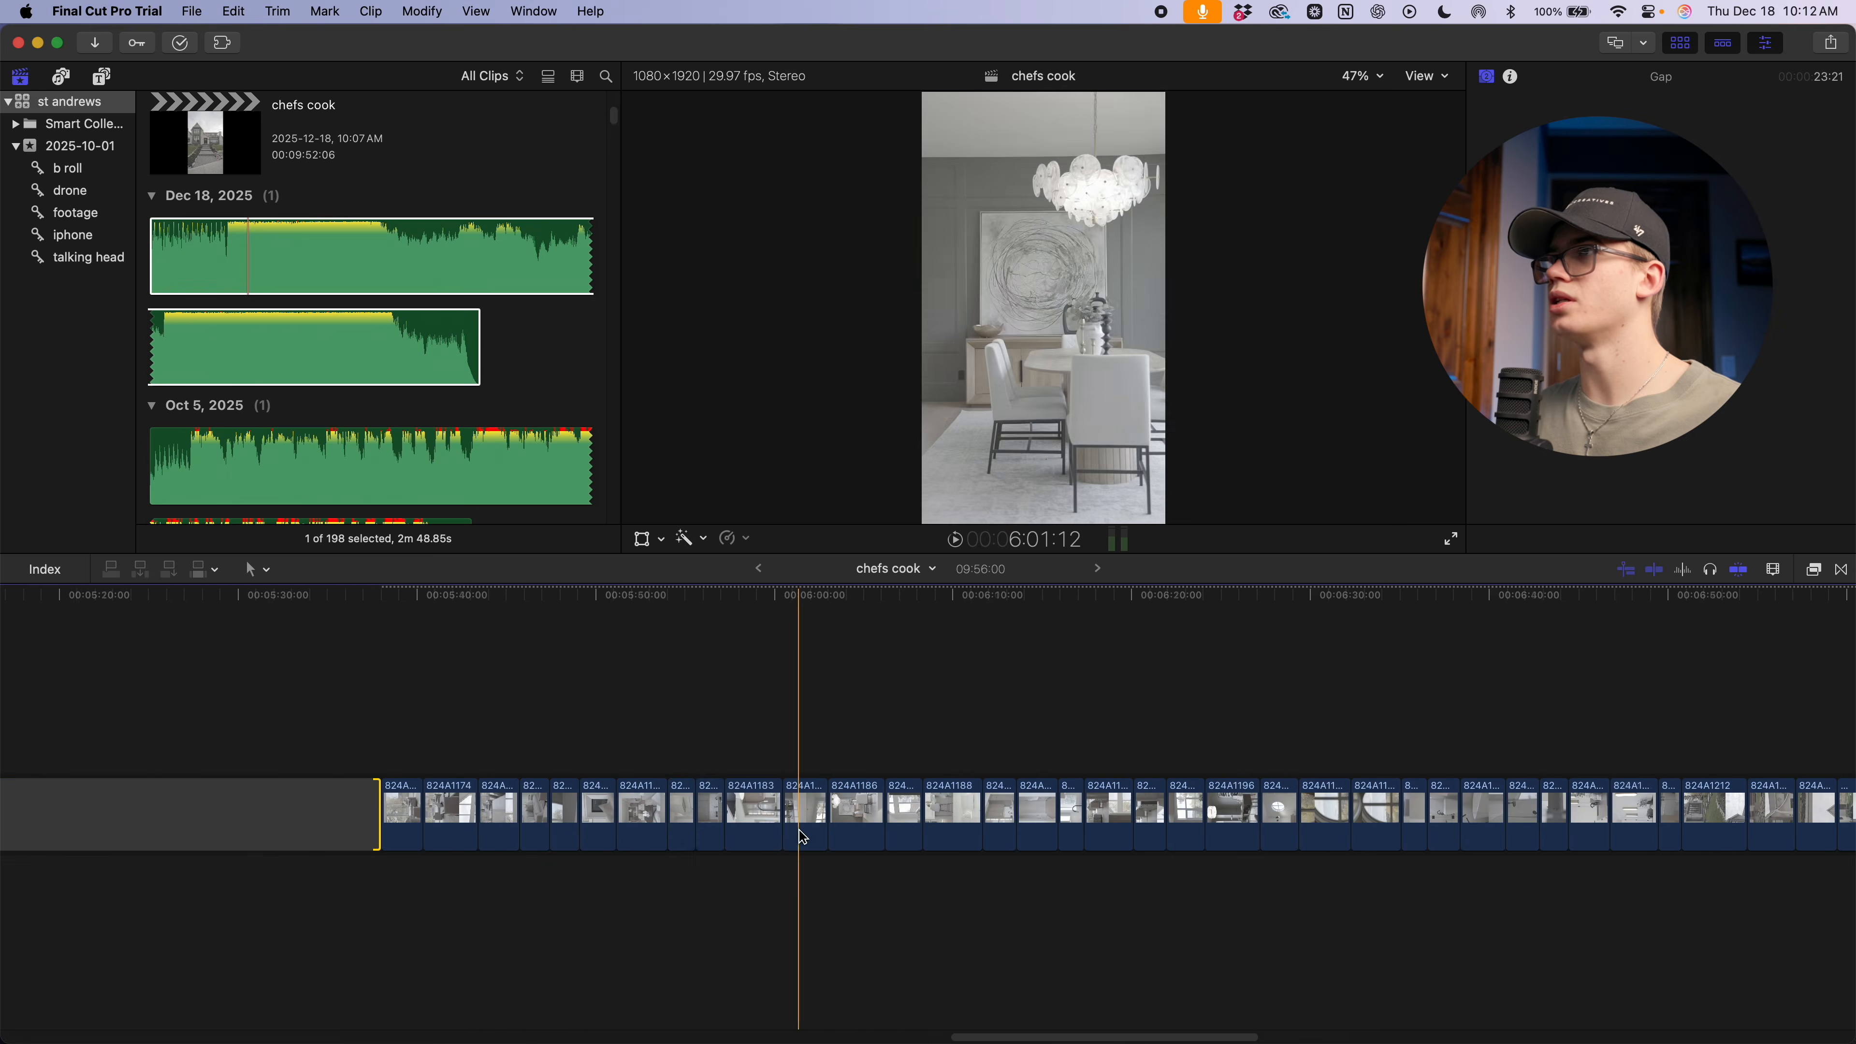
pyautogui.press('super+equal')
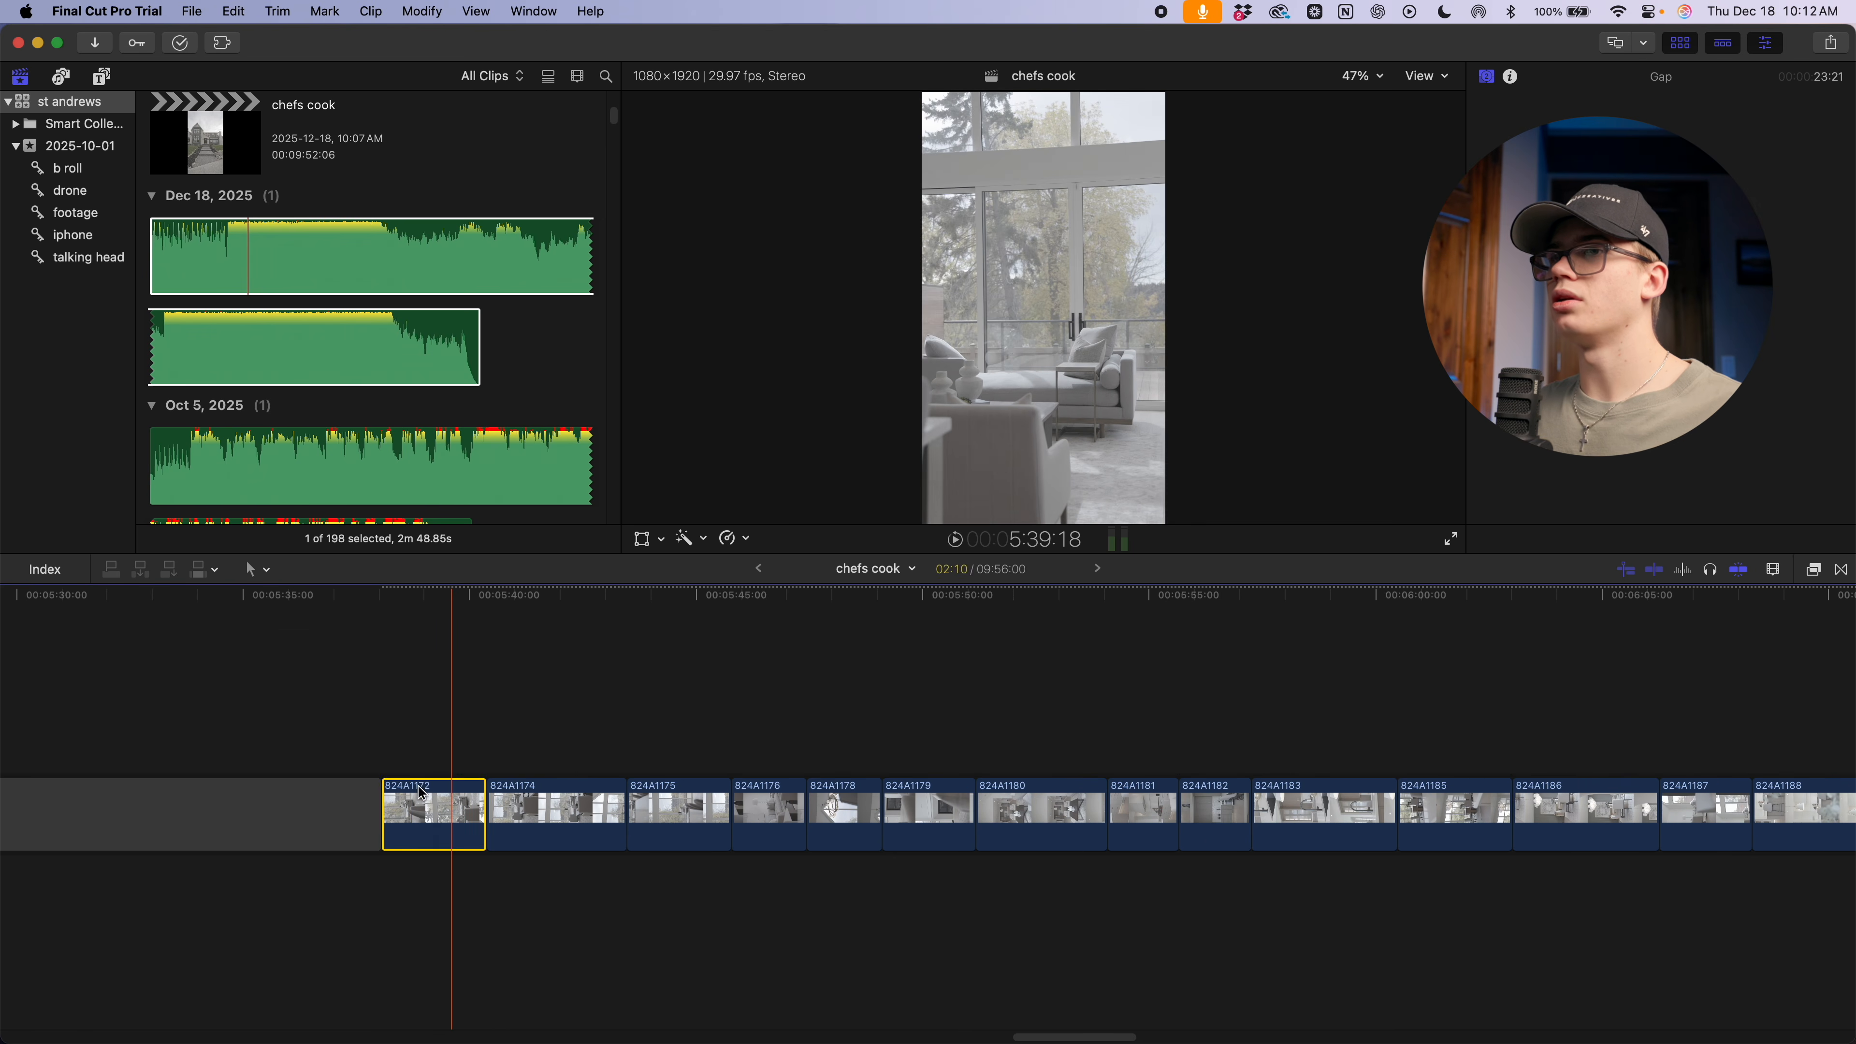
pyautogui.moveTo(447, 824); pyautogui.dragTo(174, 742)
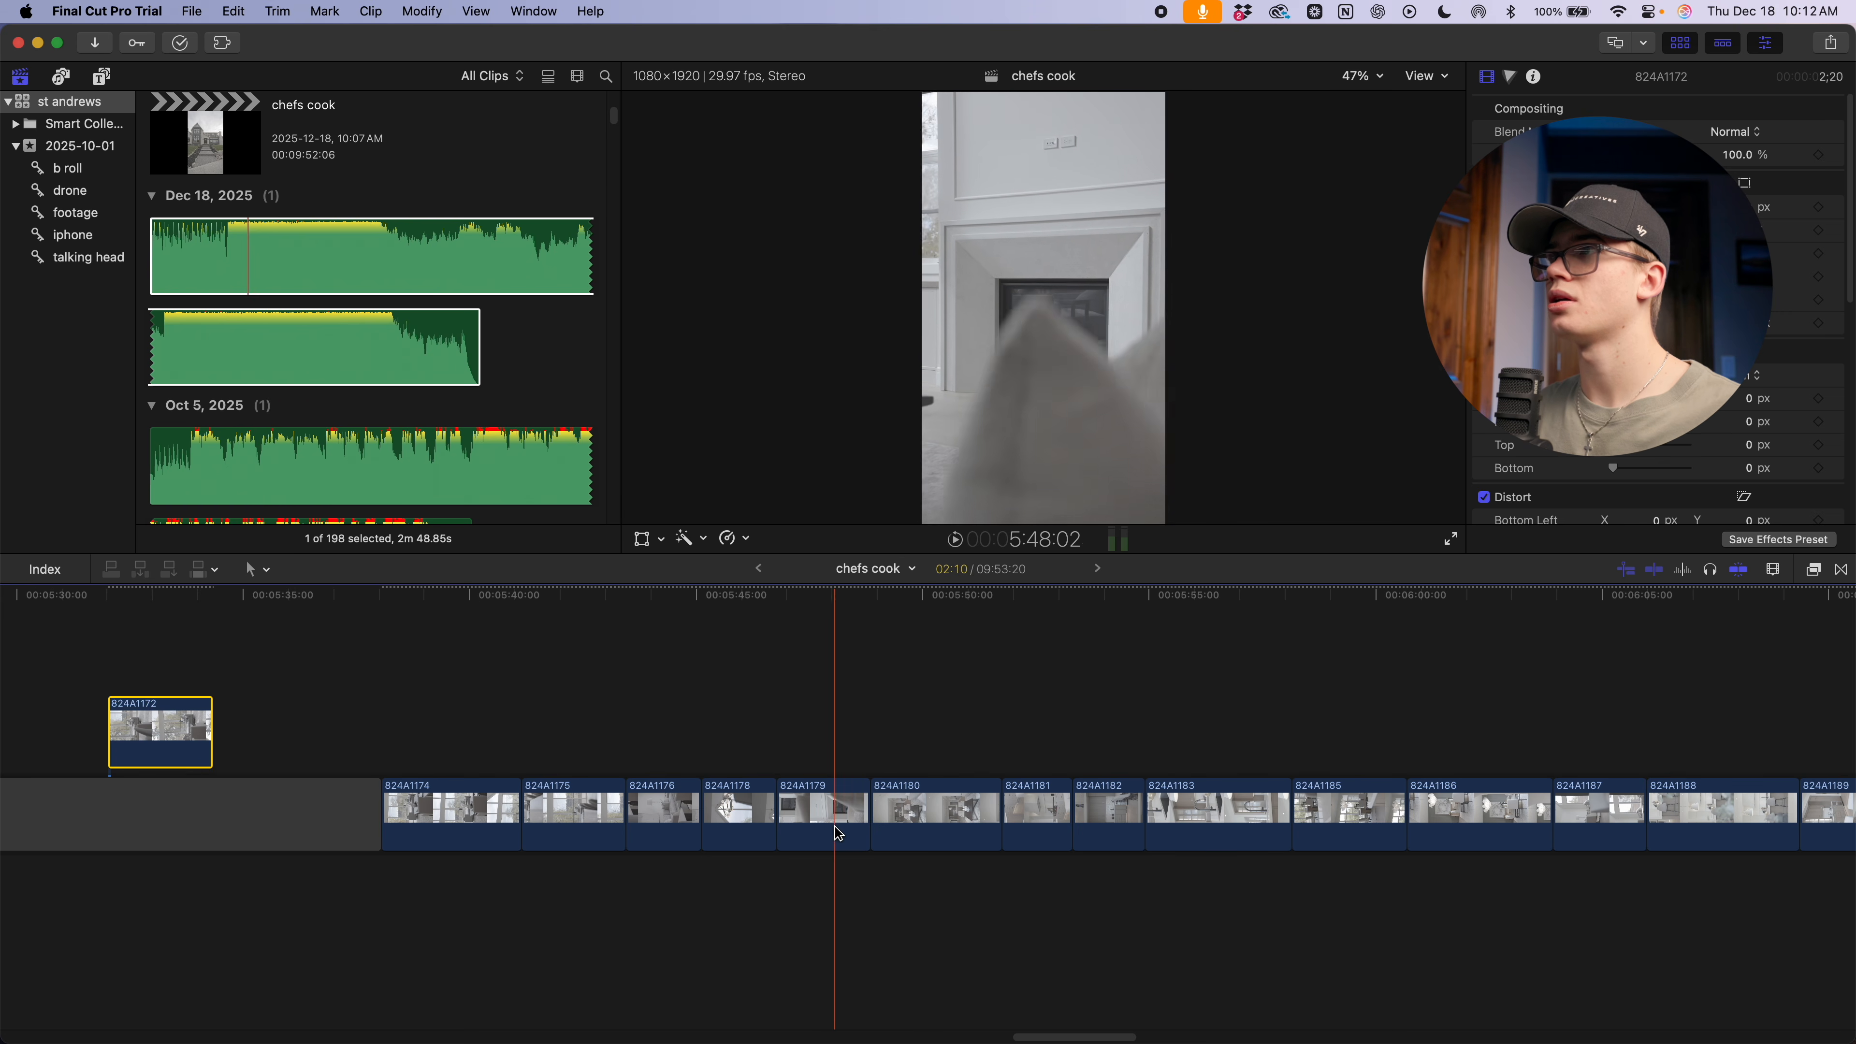
pyautogui.moveTo(844, 835); pyautogui.dragTo(342, 752)
pyautogui.hscroll(-4, 630, 780)
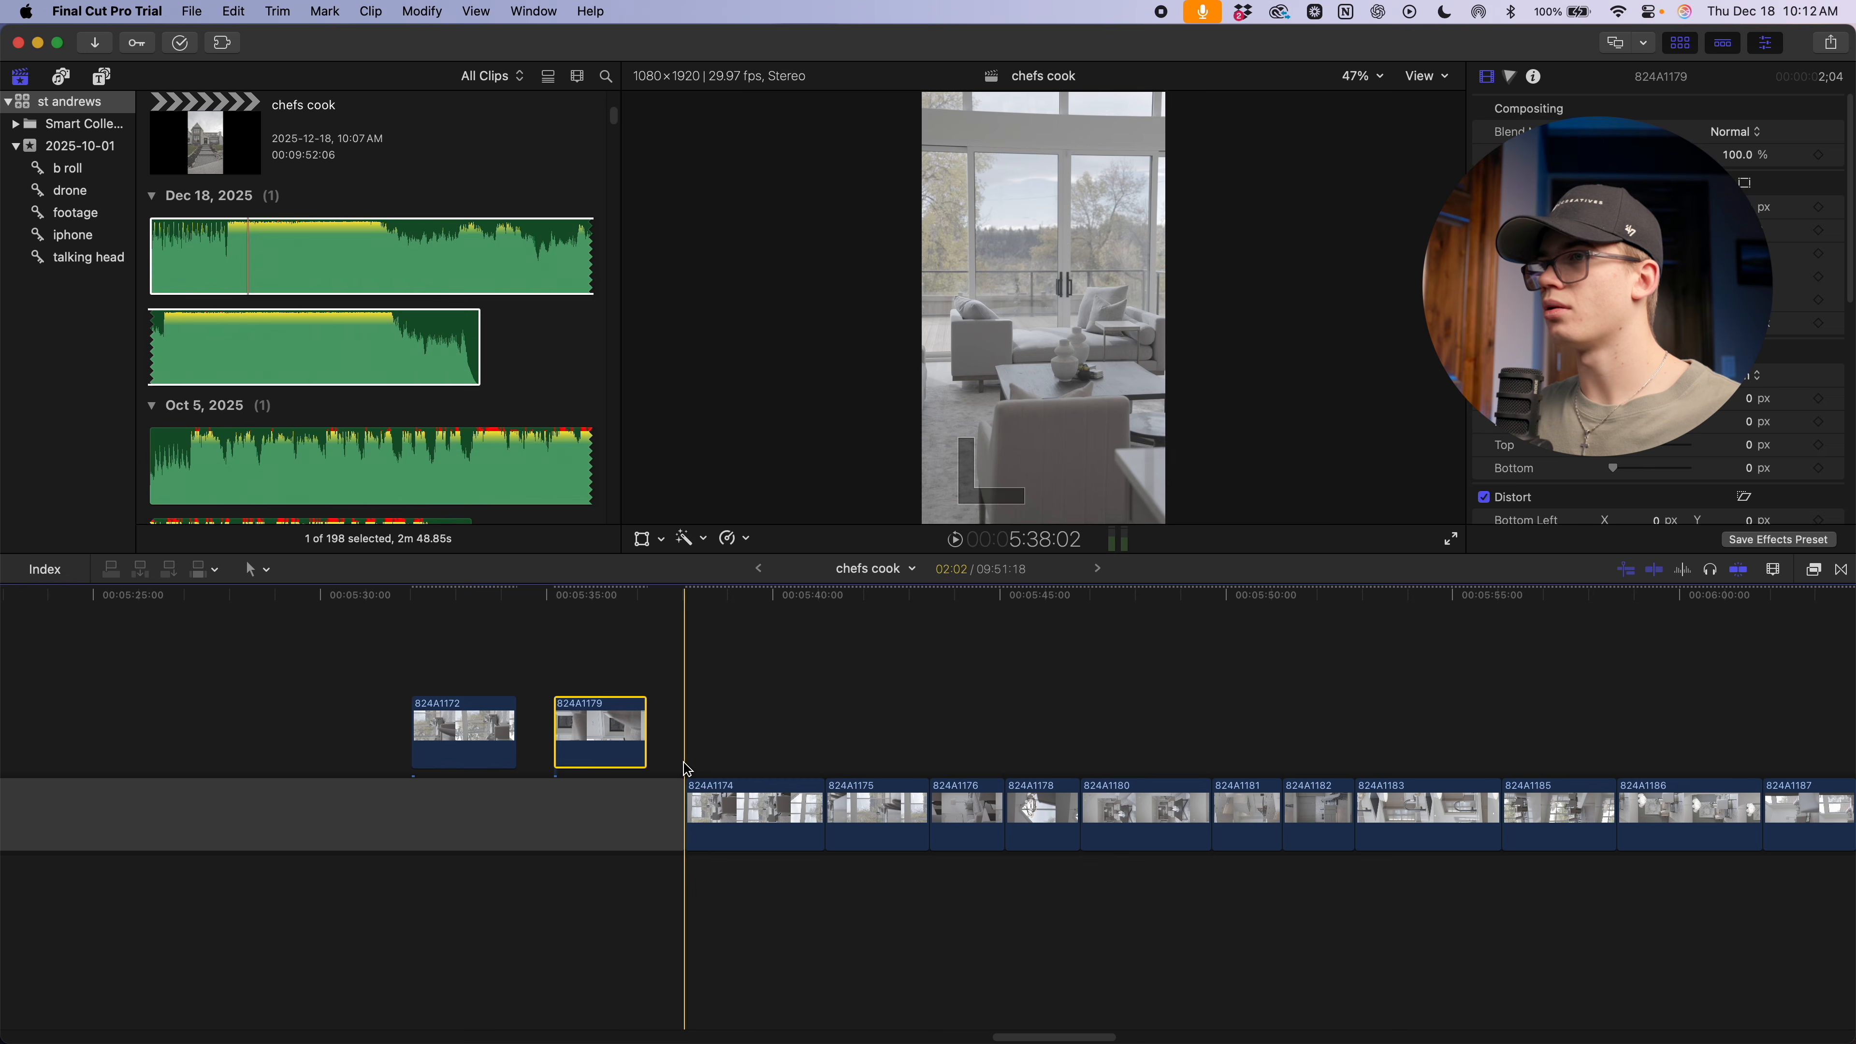
# Cut both lifted clips, paste them near 11 seconds, then place 824A1179 directly after 824A1124 with 824A1172 set aside near 18 seconds
pyautogui.moveTo(691, 767); pyautogui.dragTo(72, 626)
pyautogui.press('super+x')
pyautogui.hscroll(-12, 820, 910)
pyautogui.hscroll(-20, 821, 914)
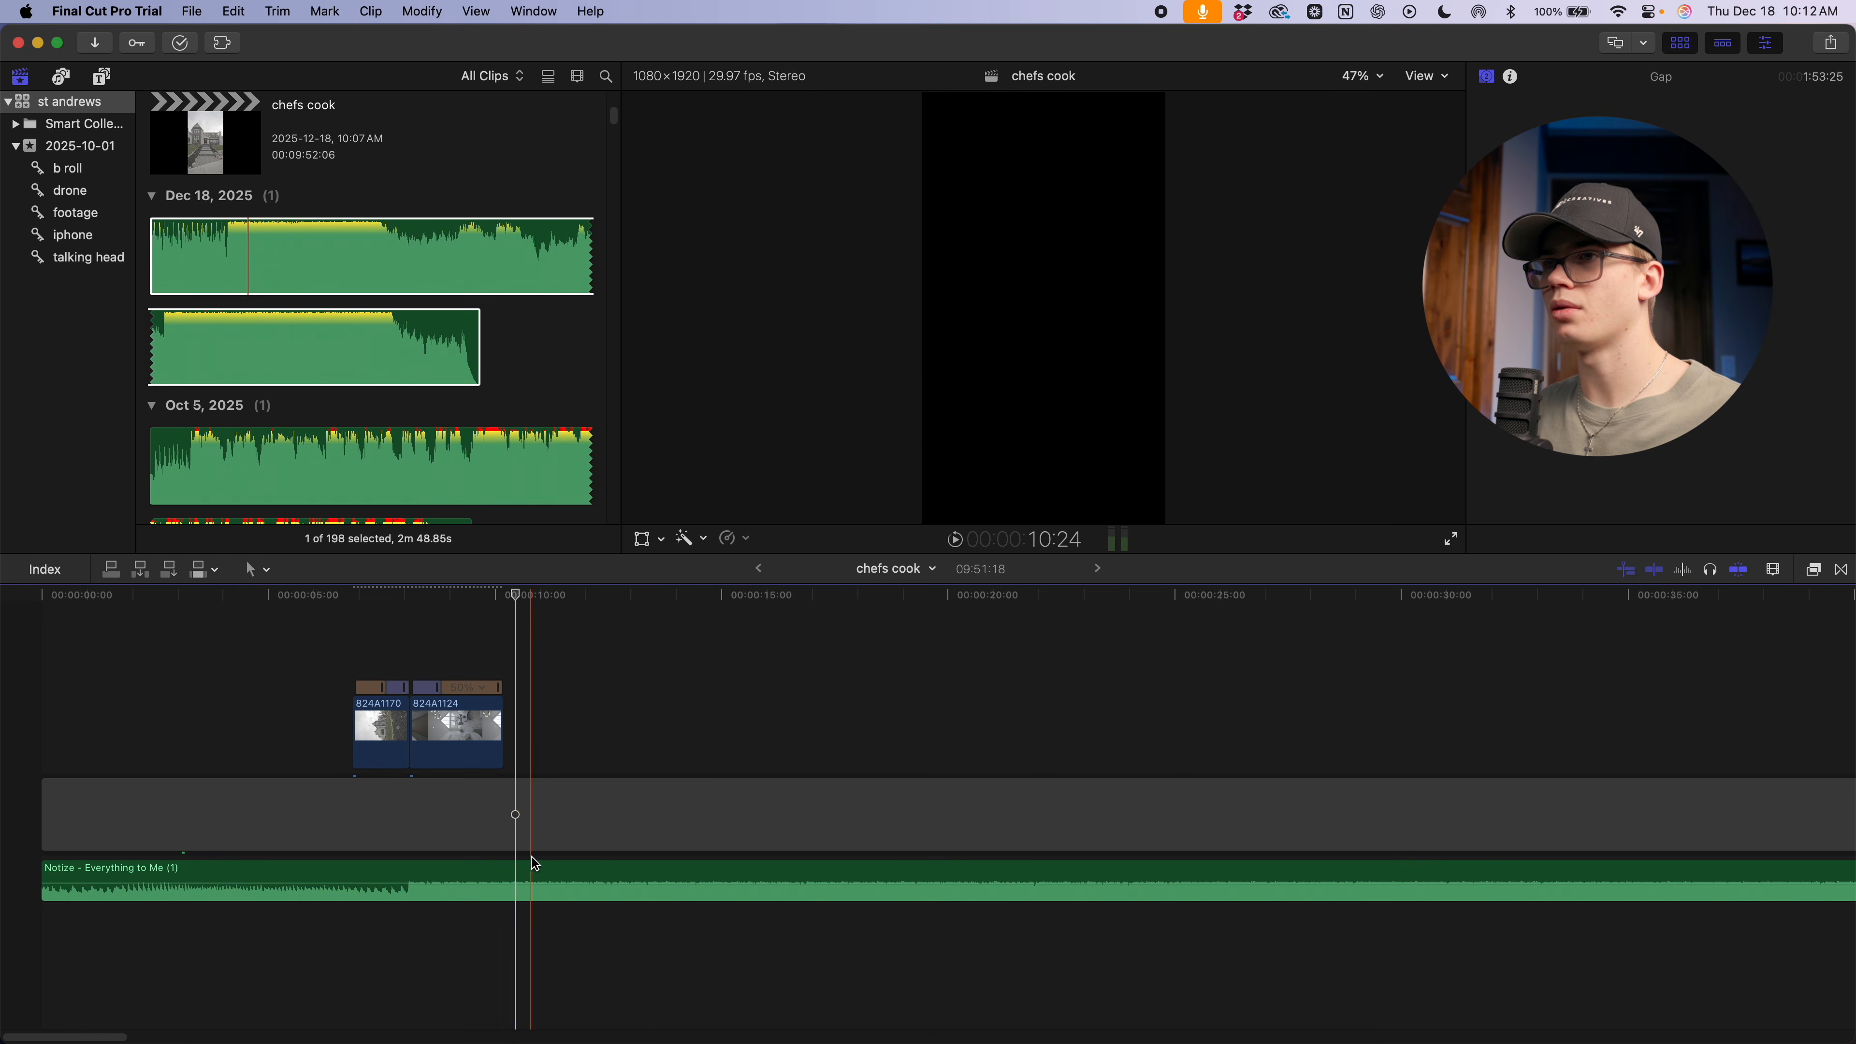
pyautogui.press('super+v')
pyautogui.moveTo(545, 740); pyautogui.dragTo(904, 757)
pyautogui.moveTo(711, 742); pyautogui.dragTo(569, 735)
pyautogui.press('super+equal')
pyautogui.press('super+equal')
pyautogui.press('space')
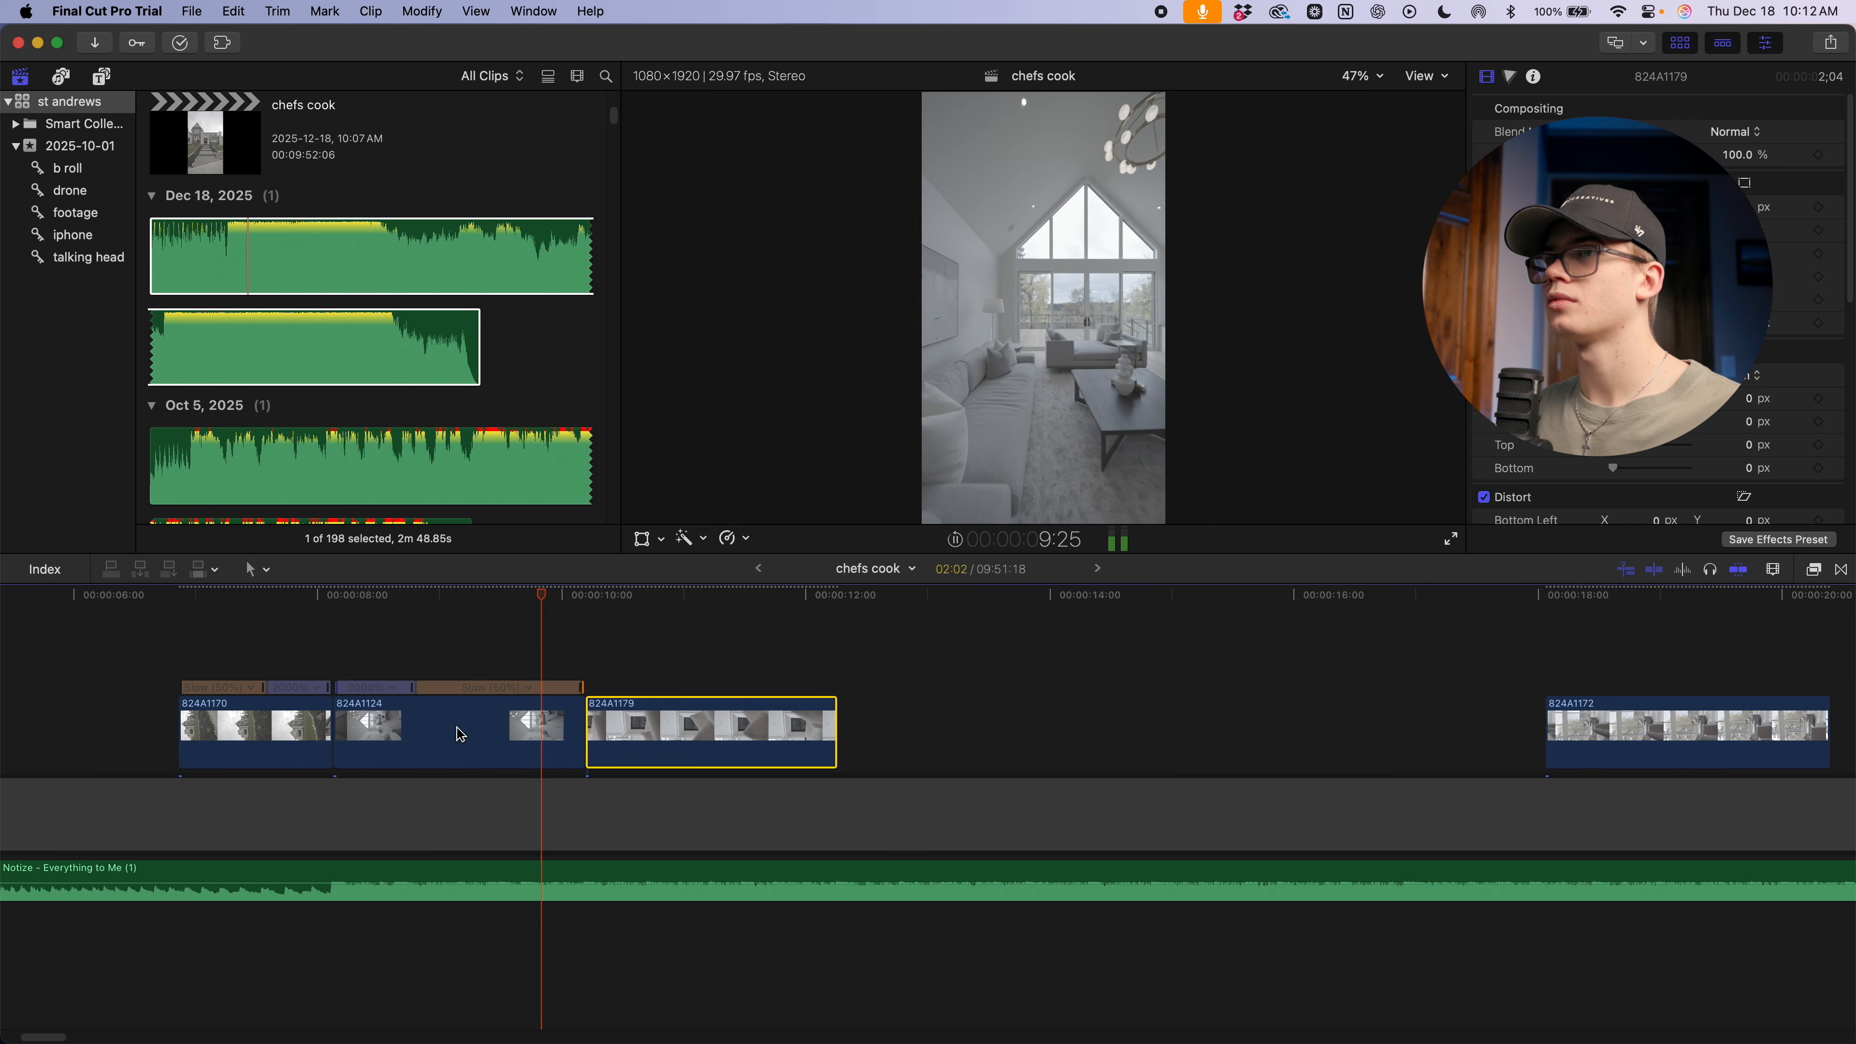
pyautogui.press('space')
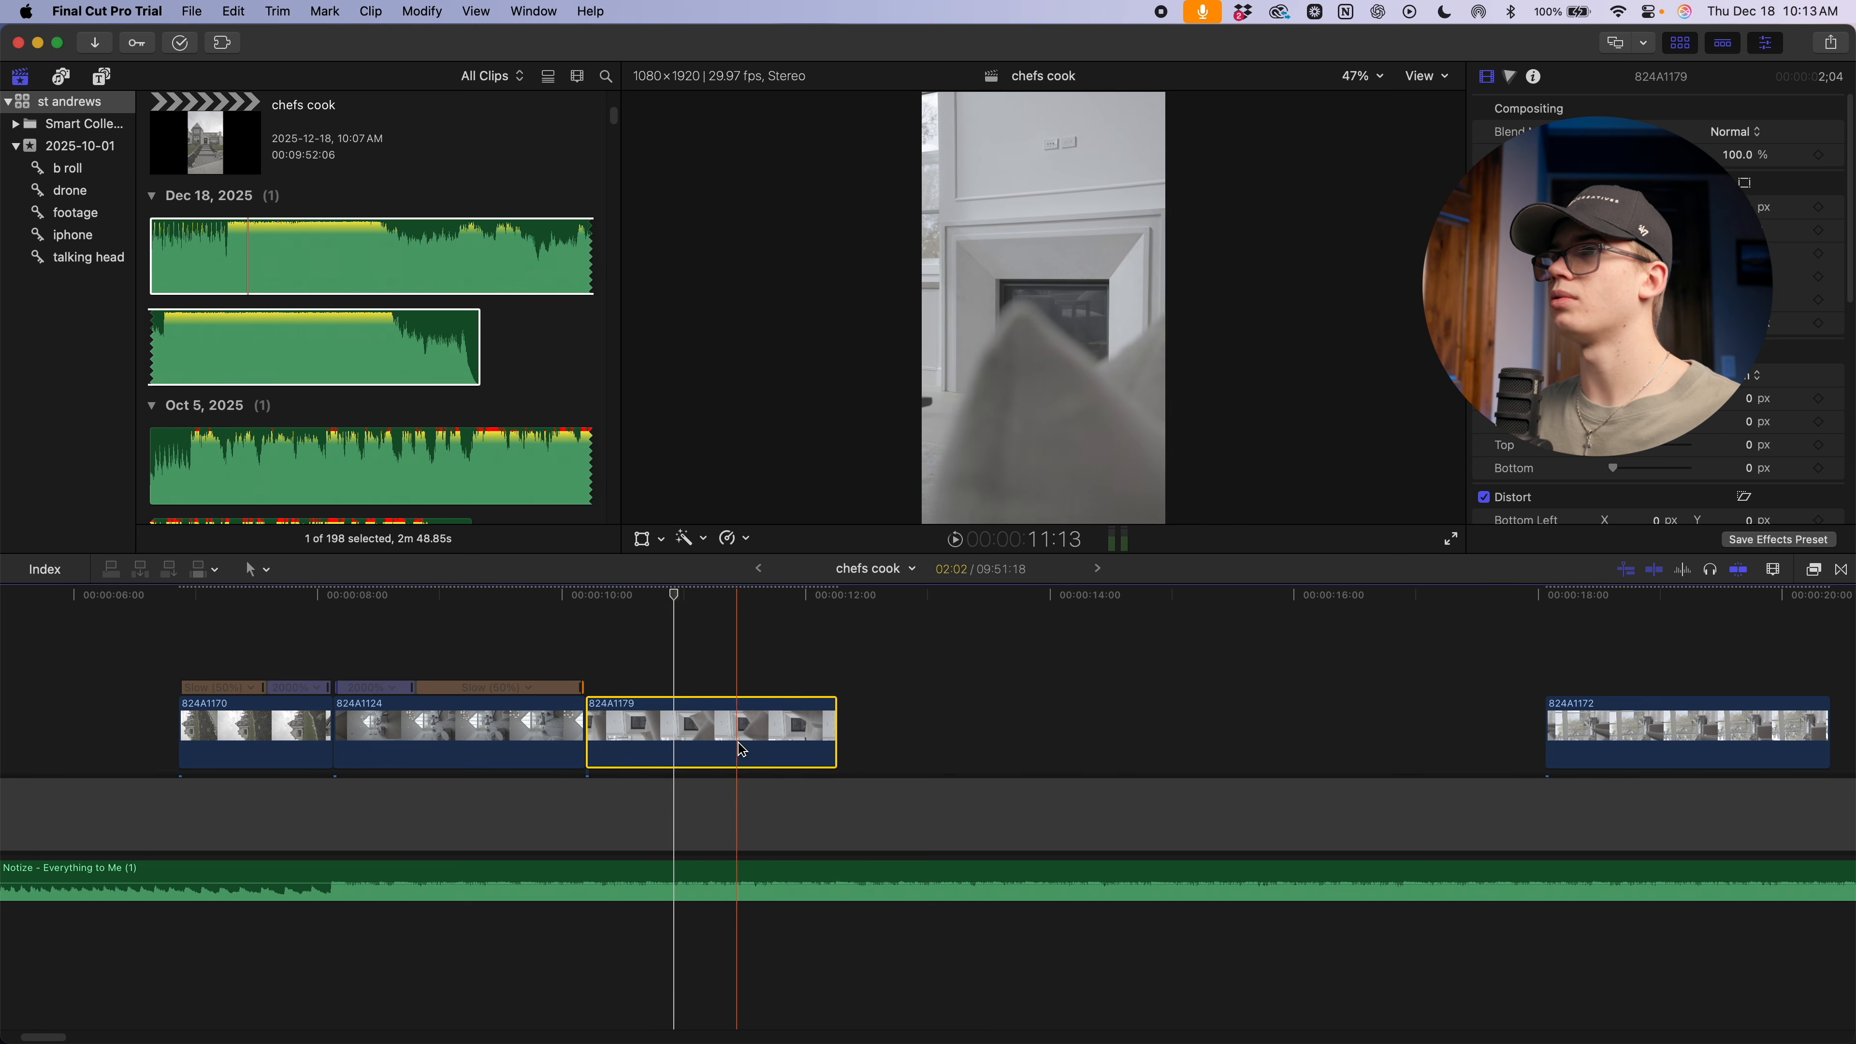
# Trim the start of clip 824A1179 so 16 frames remain and move it back directly after 824A1124
pyautogui.hotkey('alt', '[')
pyautogui.moveTo(785, 745); pyautogui.dragTo(634, 743)
pyautogui.press('space')
pyautogui.press('space')
pyautogui.press('space')
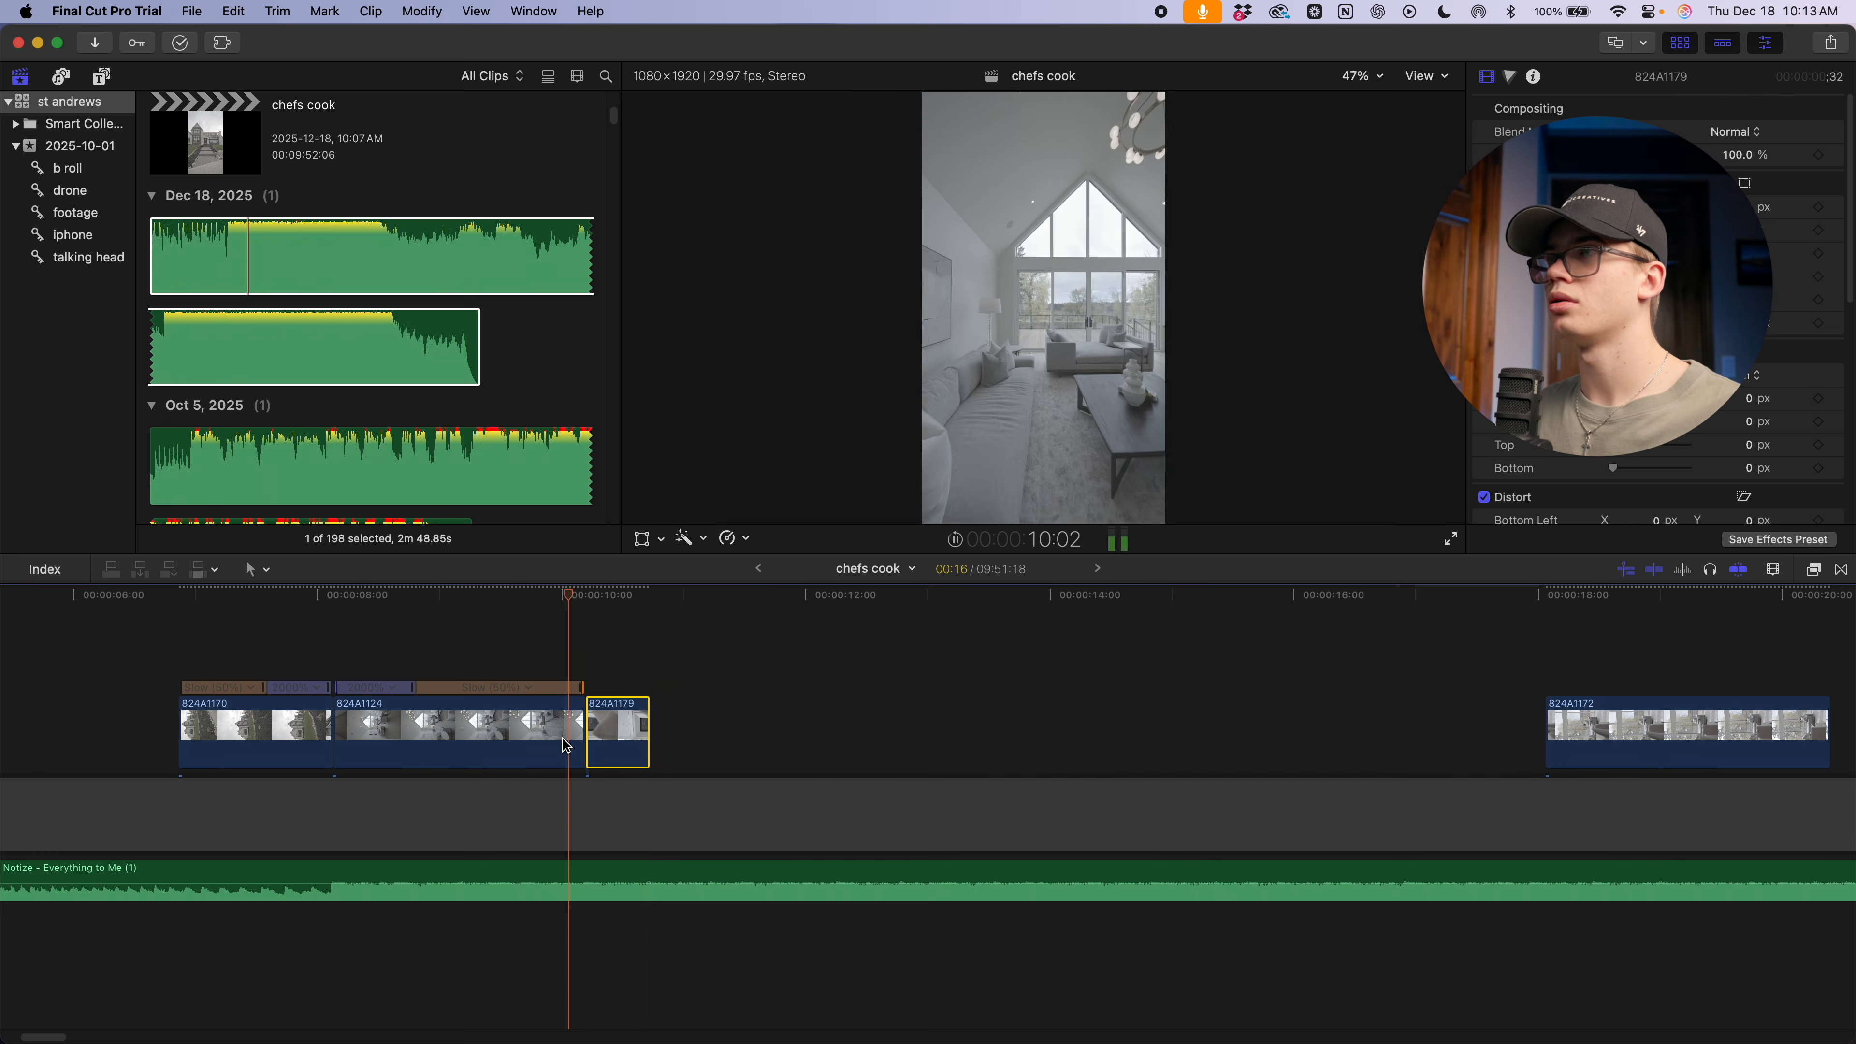
pyautogui.press('space')
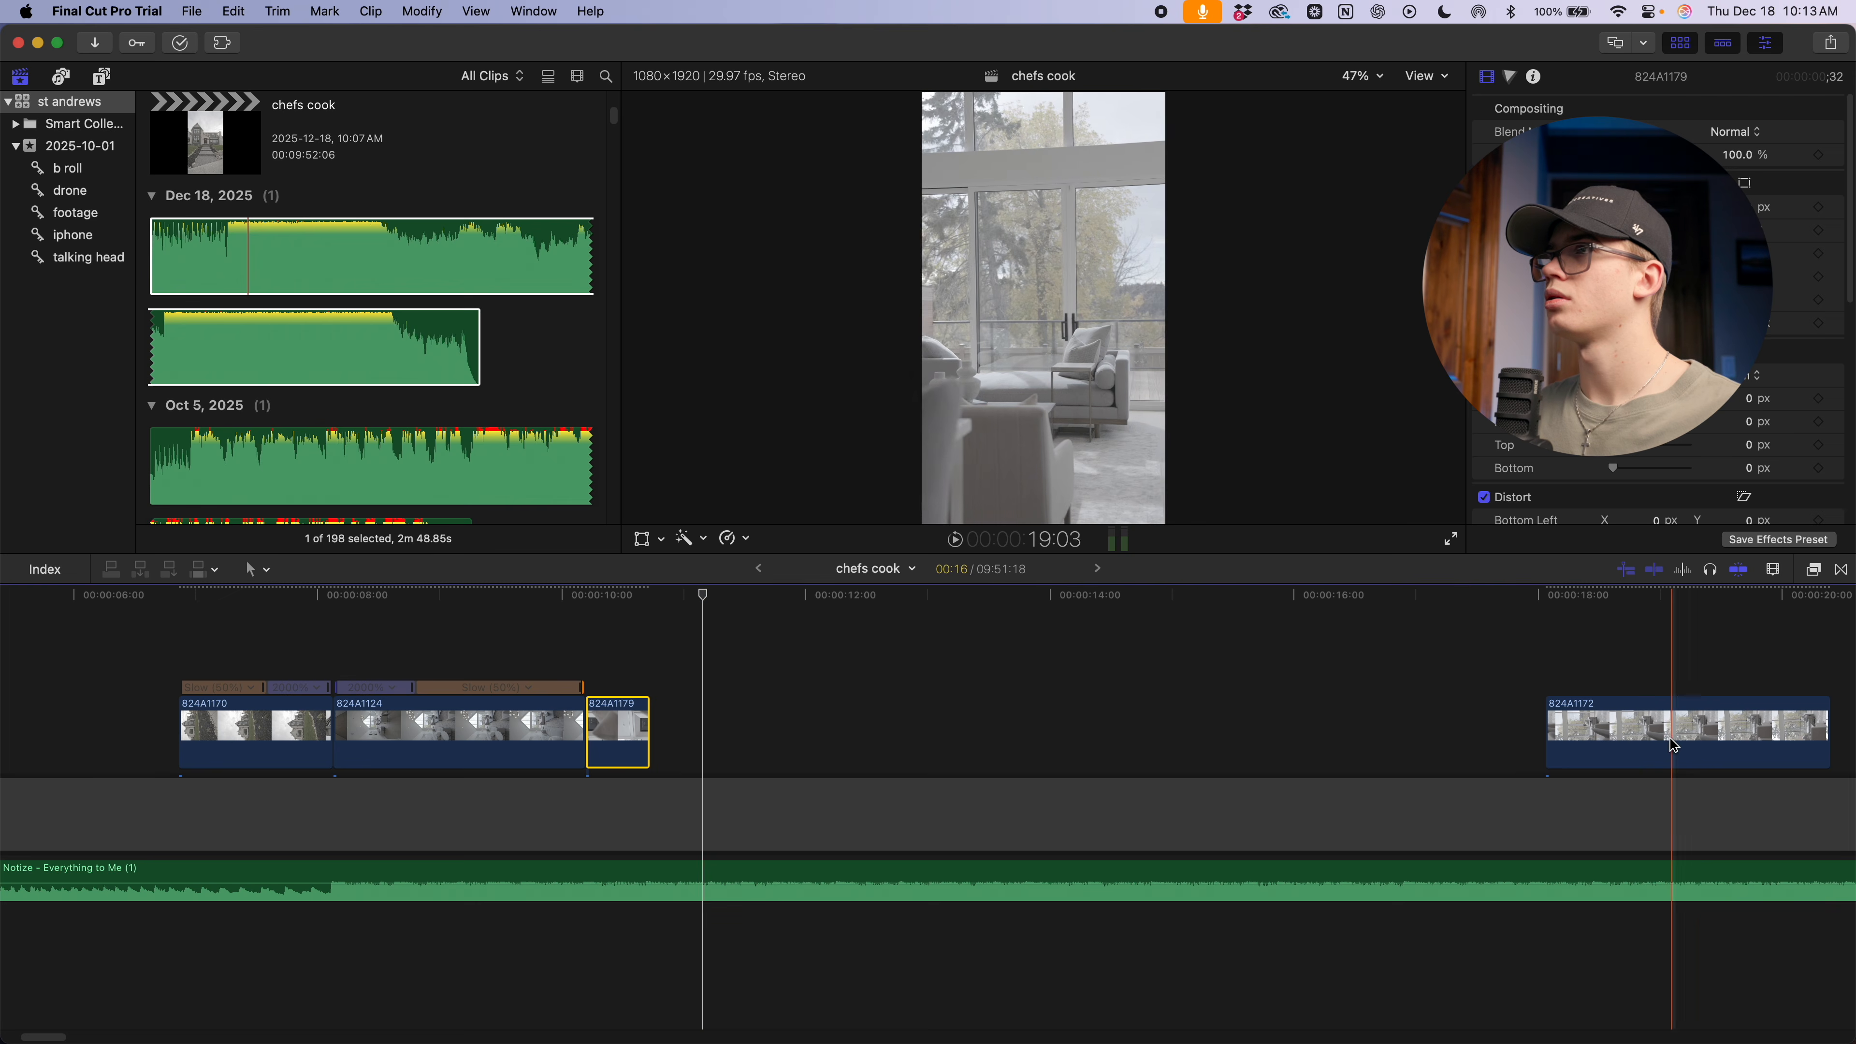
# Move clip 824A1172 directly after 824A1179 and play back the cut between them
pyautogui.moveTo(1673, 745); pyautogui.dragTo(779, 744)
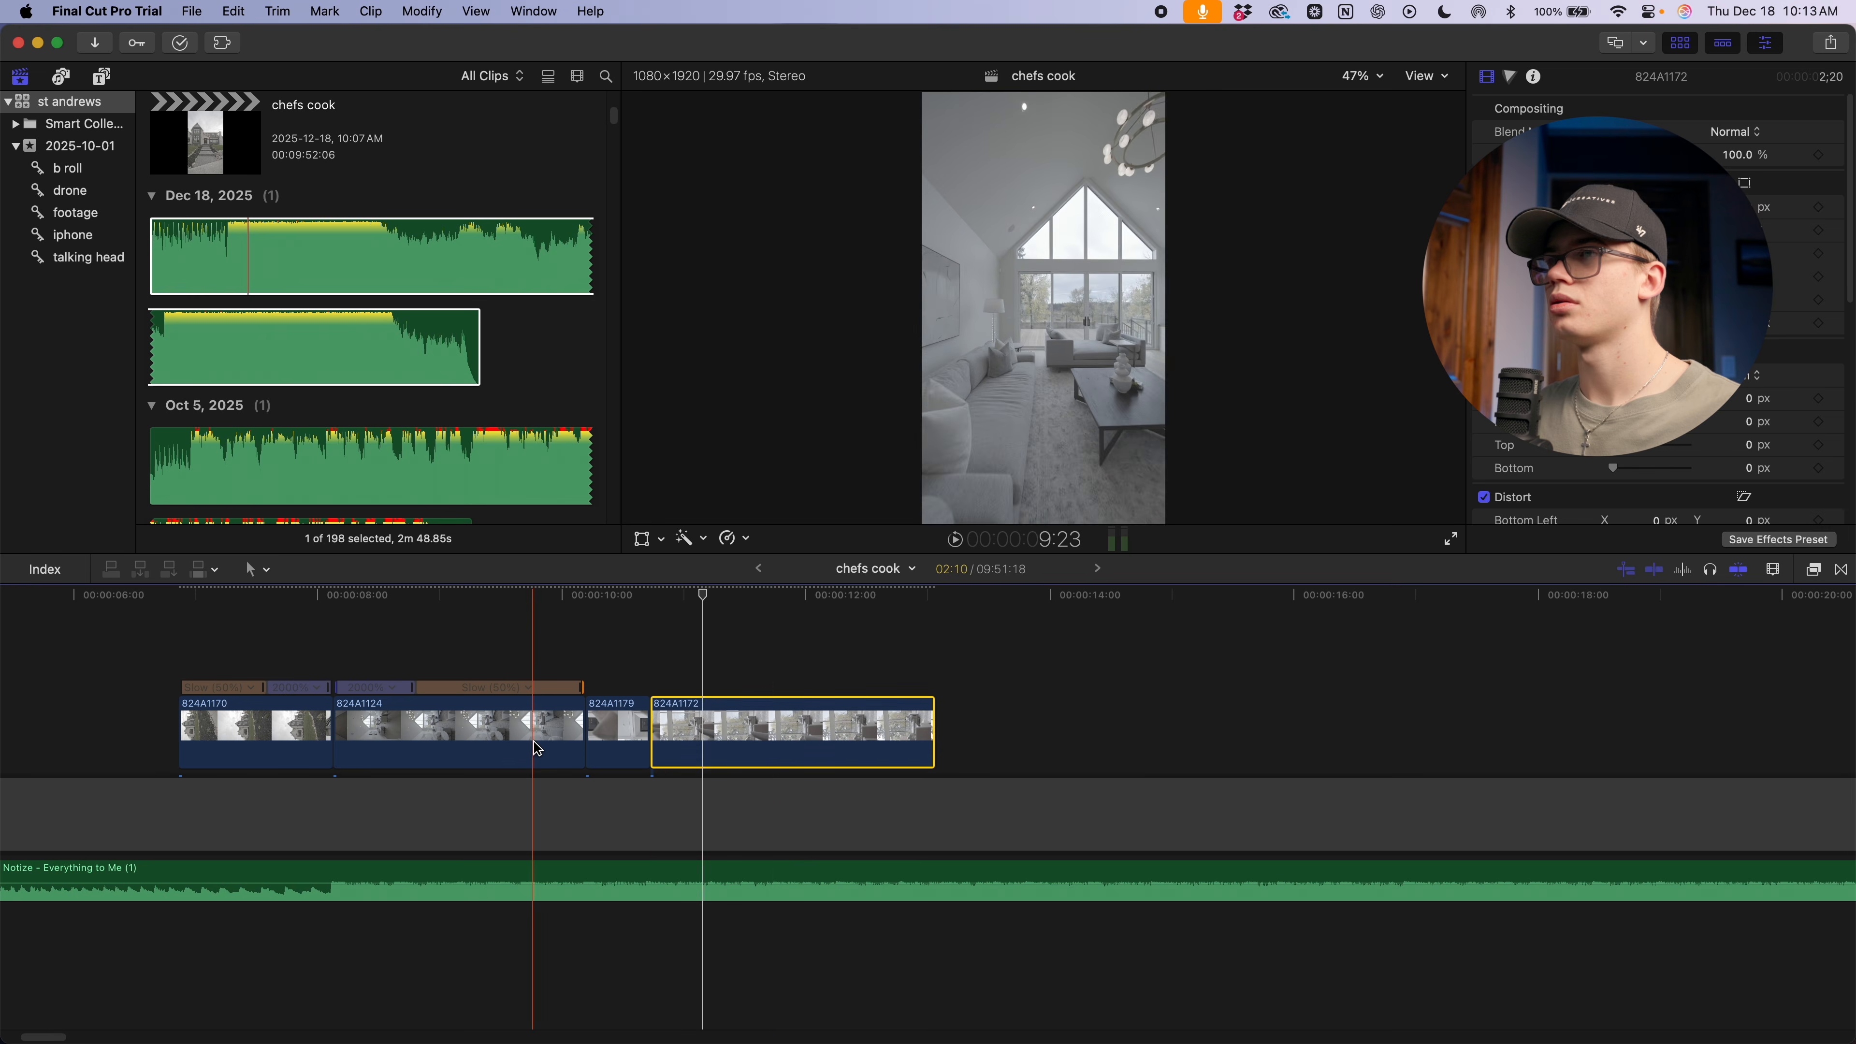
pyautogui.press('space')
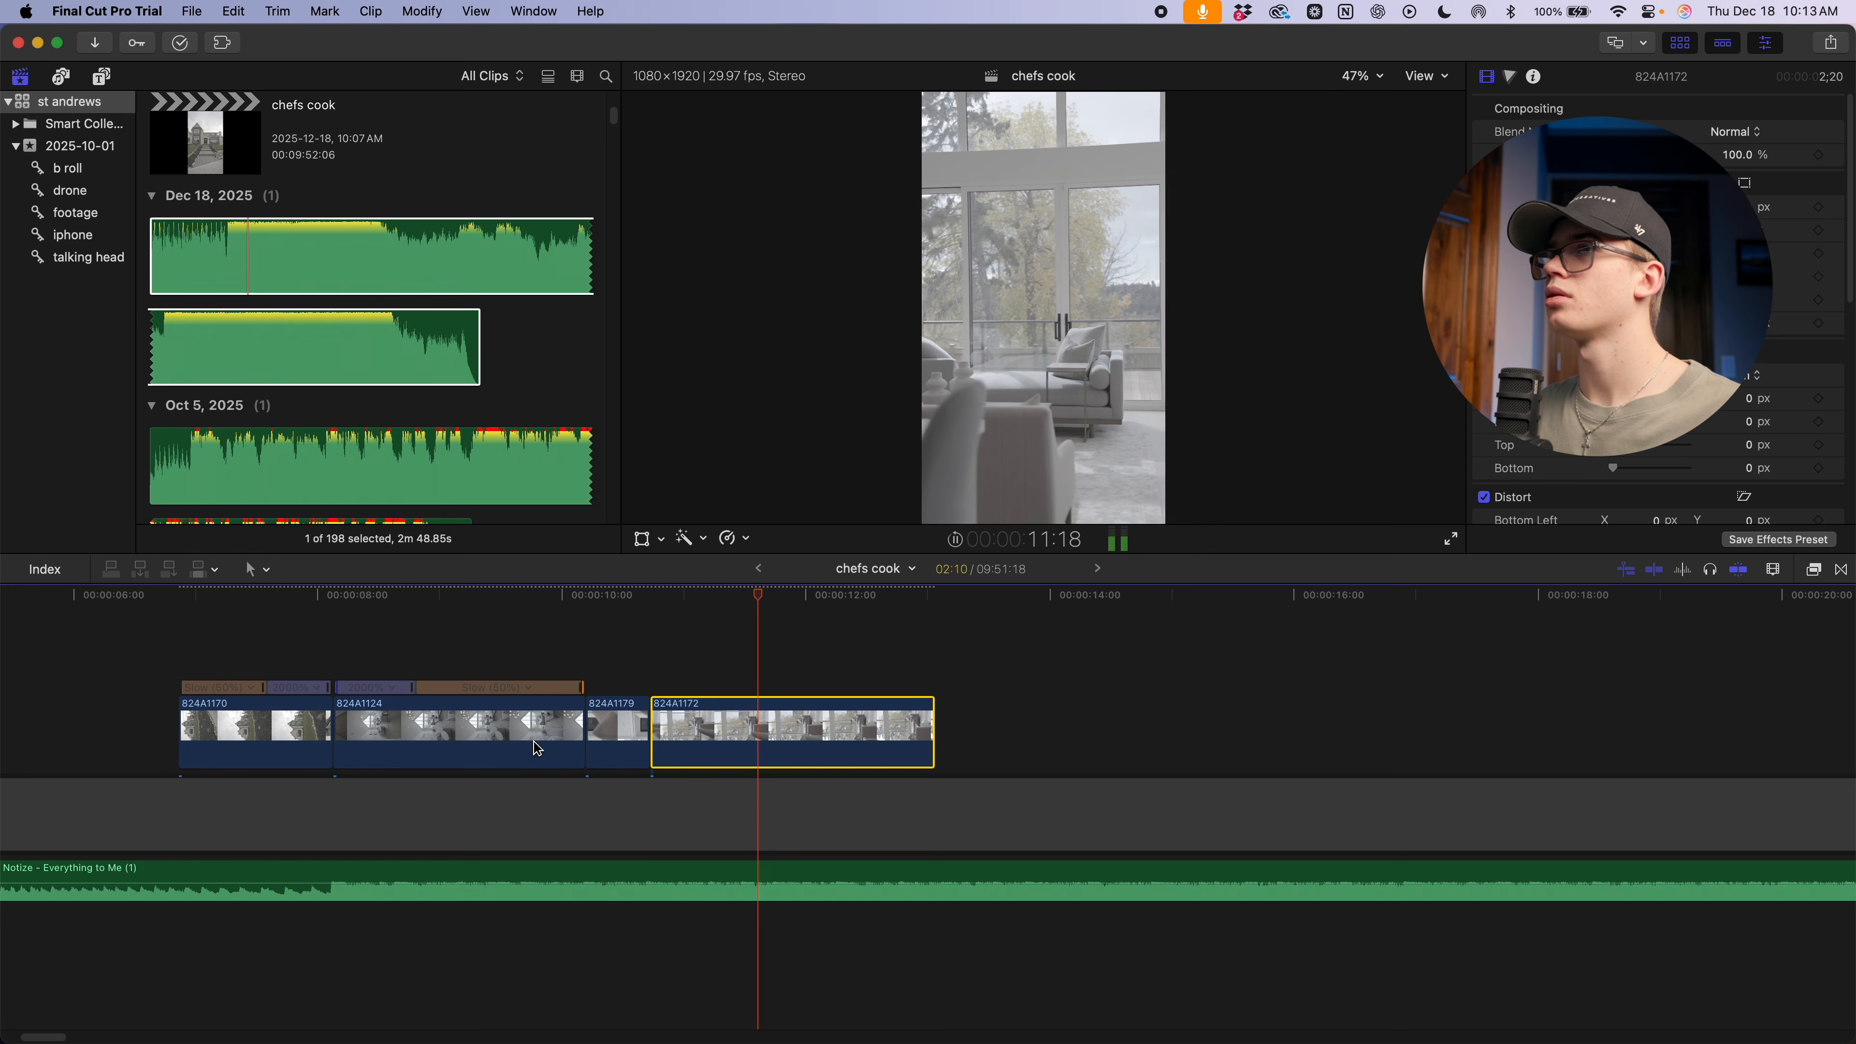
pyautogui.press('space')
pyautogui.press('space')
pyautogui.press('space')
# Slow clip 824A1179 down to 50% speed and trim it at both ends to about half a second
pyautogui.click(605, 752)
pyautogui.hotkey('shift', 's')
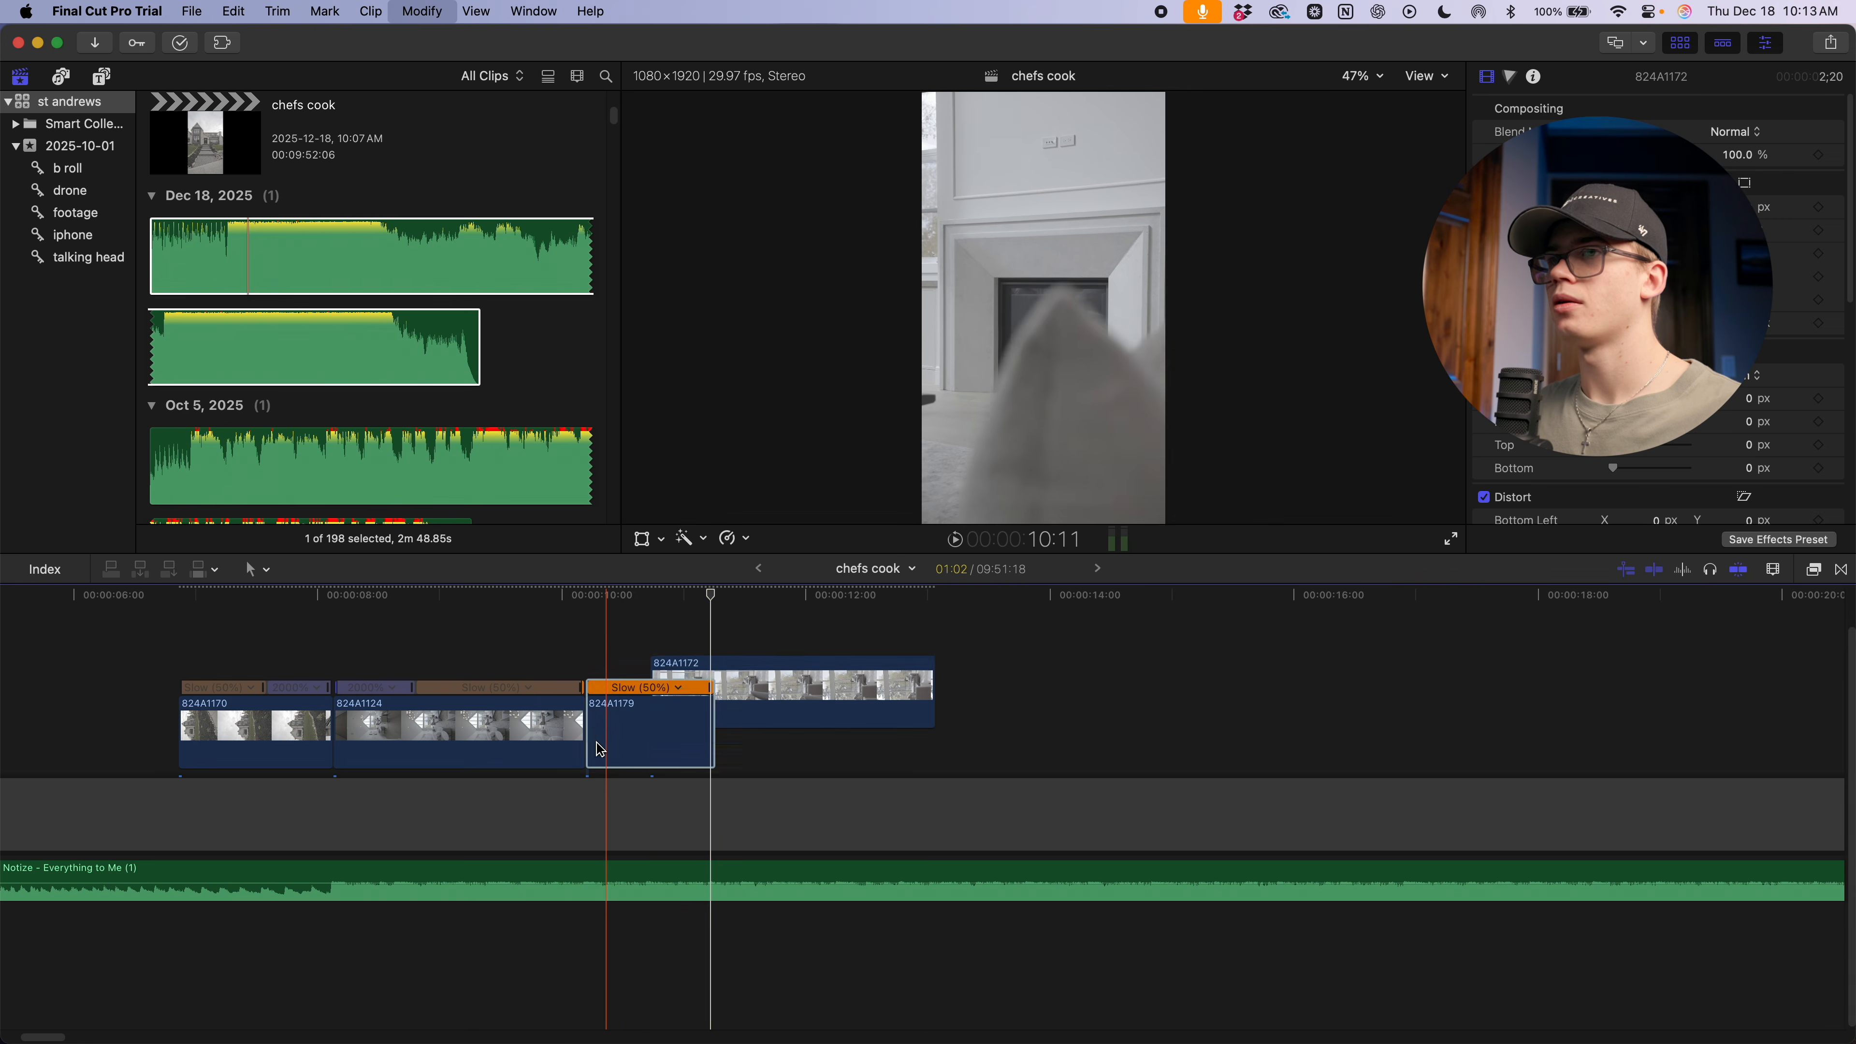
pyautogui.press('space')
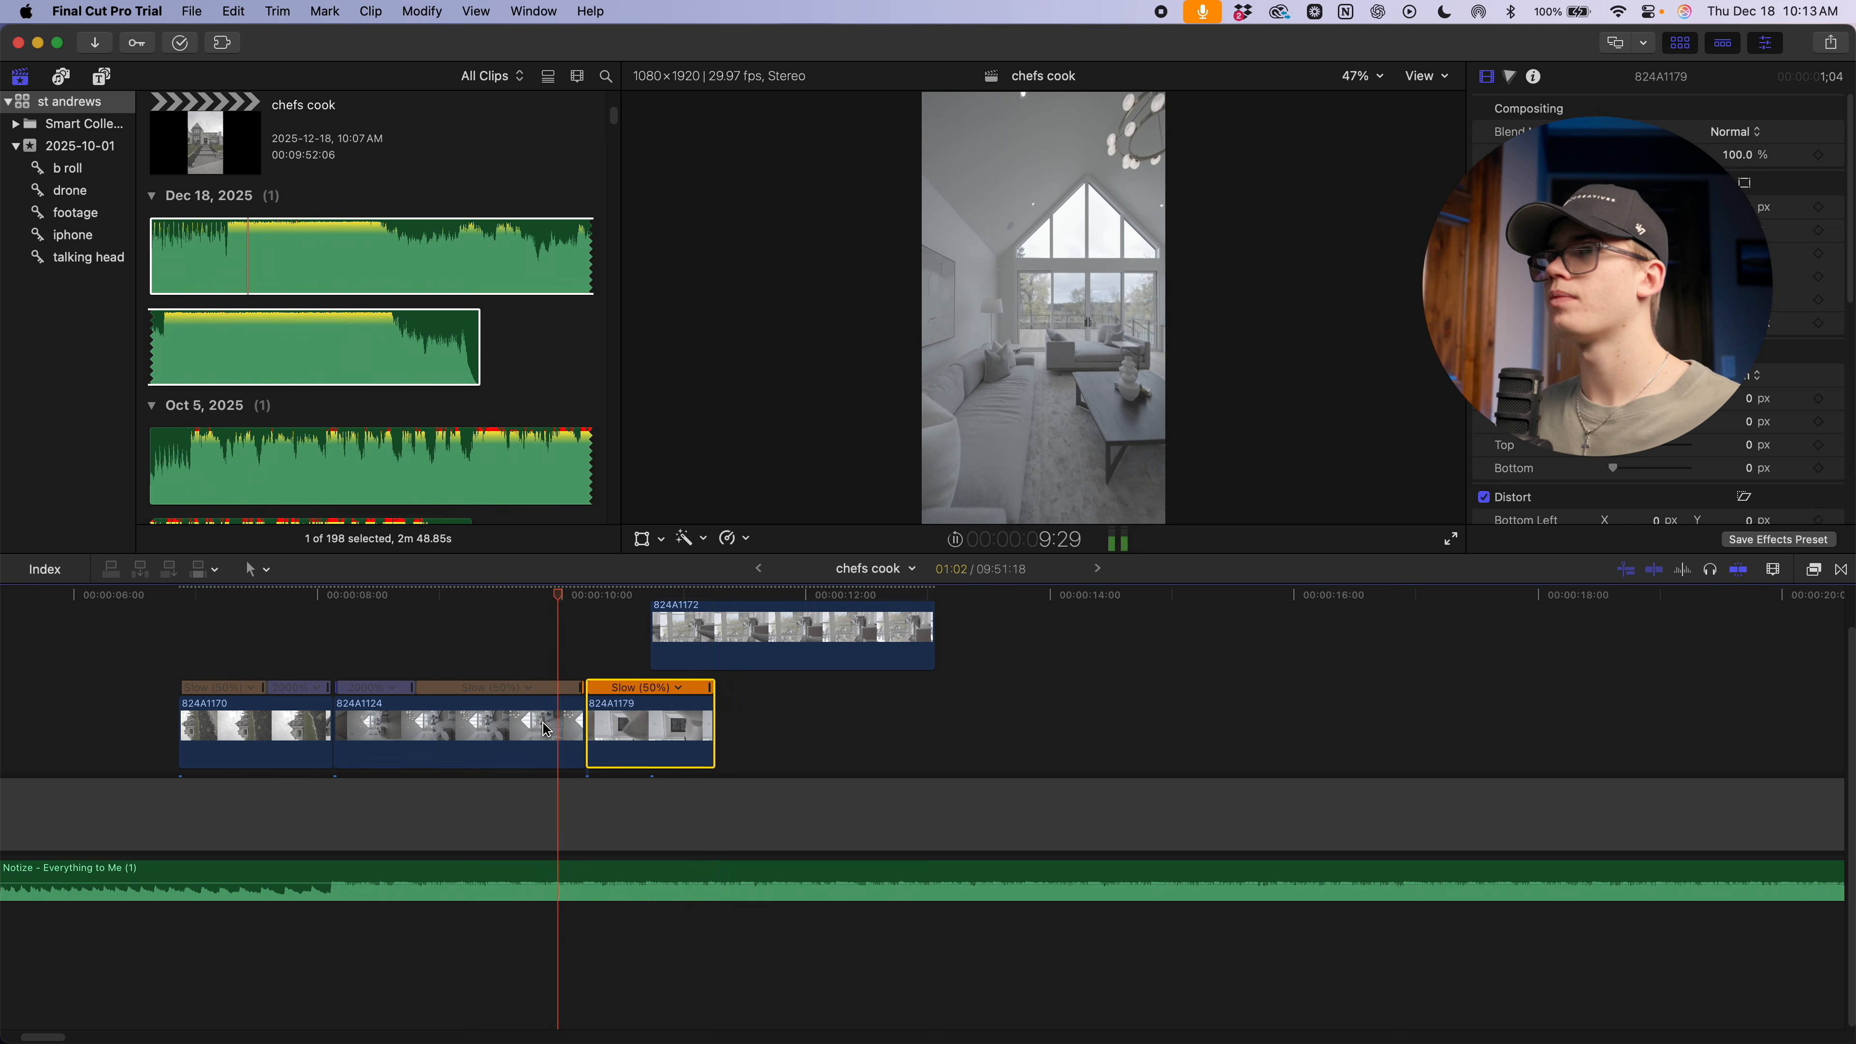
pyautogui.moveTo(645, 728); pyautogui.dragTo(617, 729)
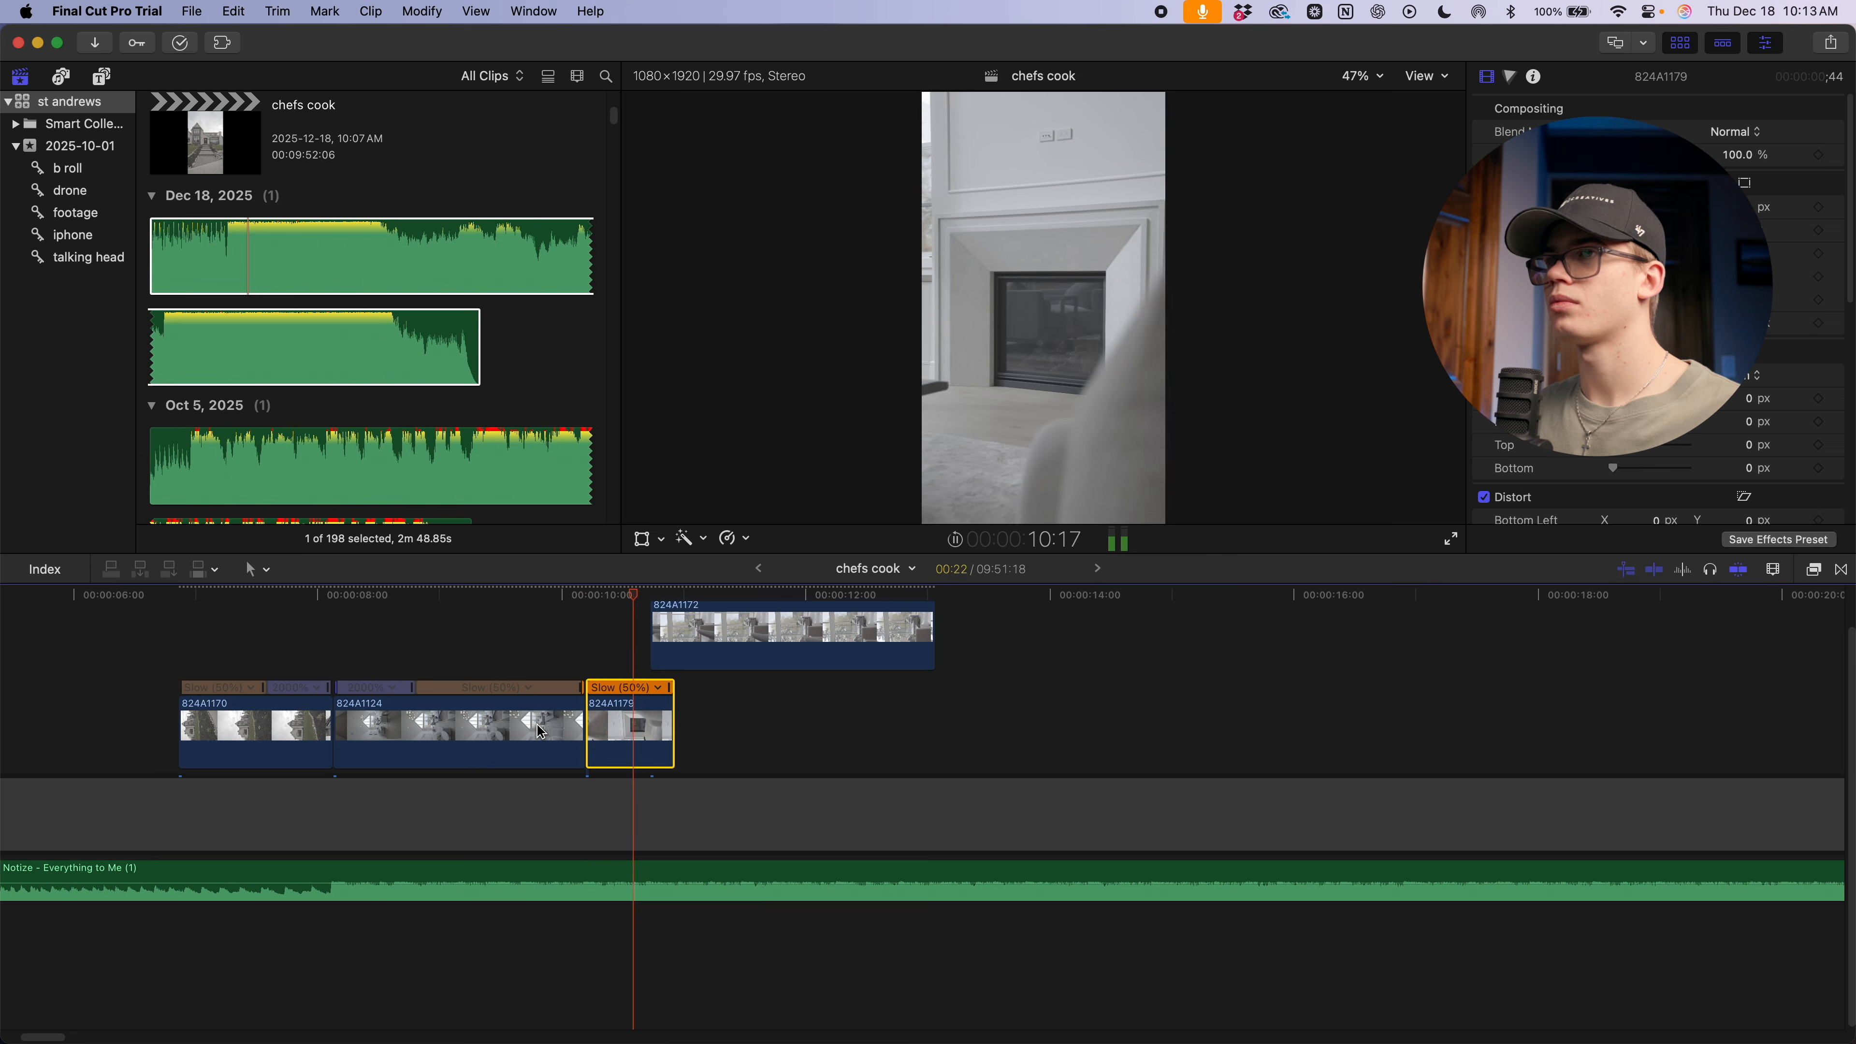
pyautogui.press('space')
pyautogui.hotkey('alt', ']')
# Close the space after the slowed fireplace clip 824A1179 by butting 824A1172 against it, and play it back
pyautogui.moveTo(645, 721); pyautogui.dragTo(639, 721)
pyautogui.moveTo(668, 729); pyautogui.dragTo(663, 729)
pyautogui.press('space')
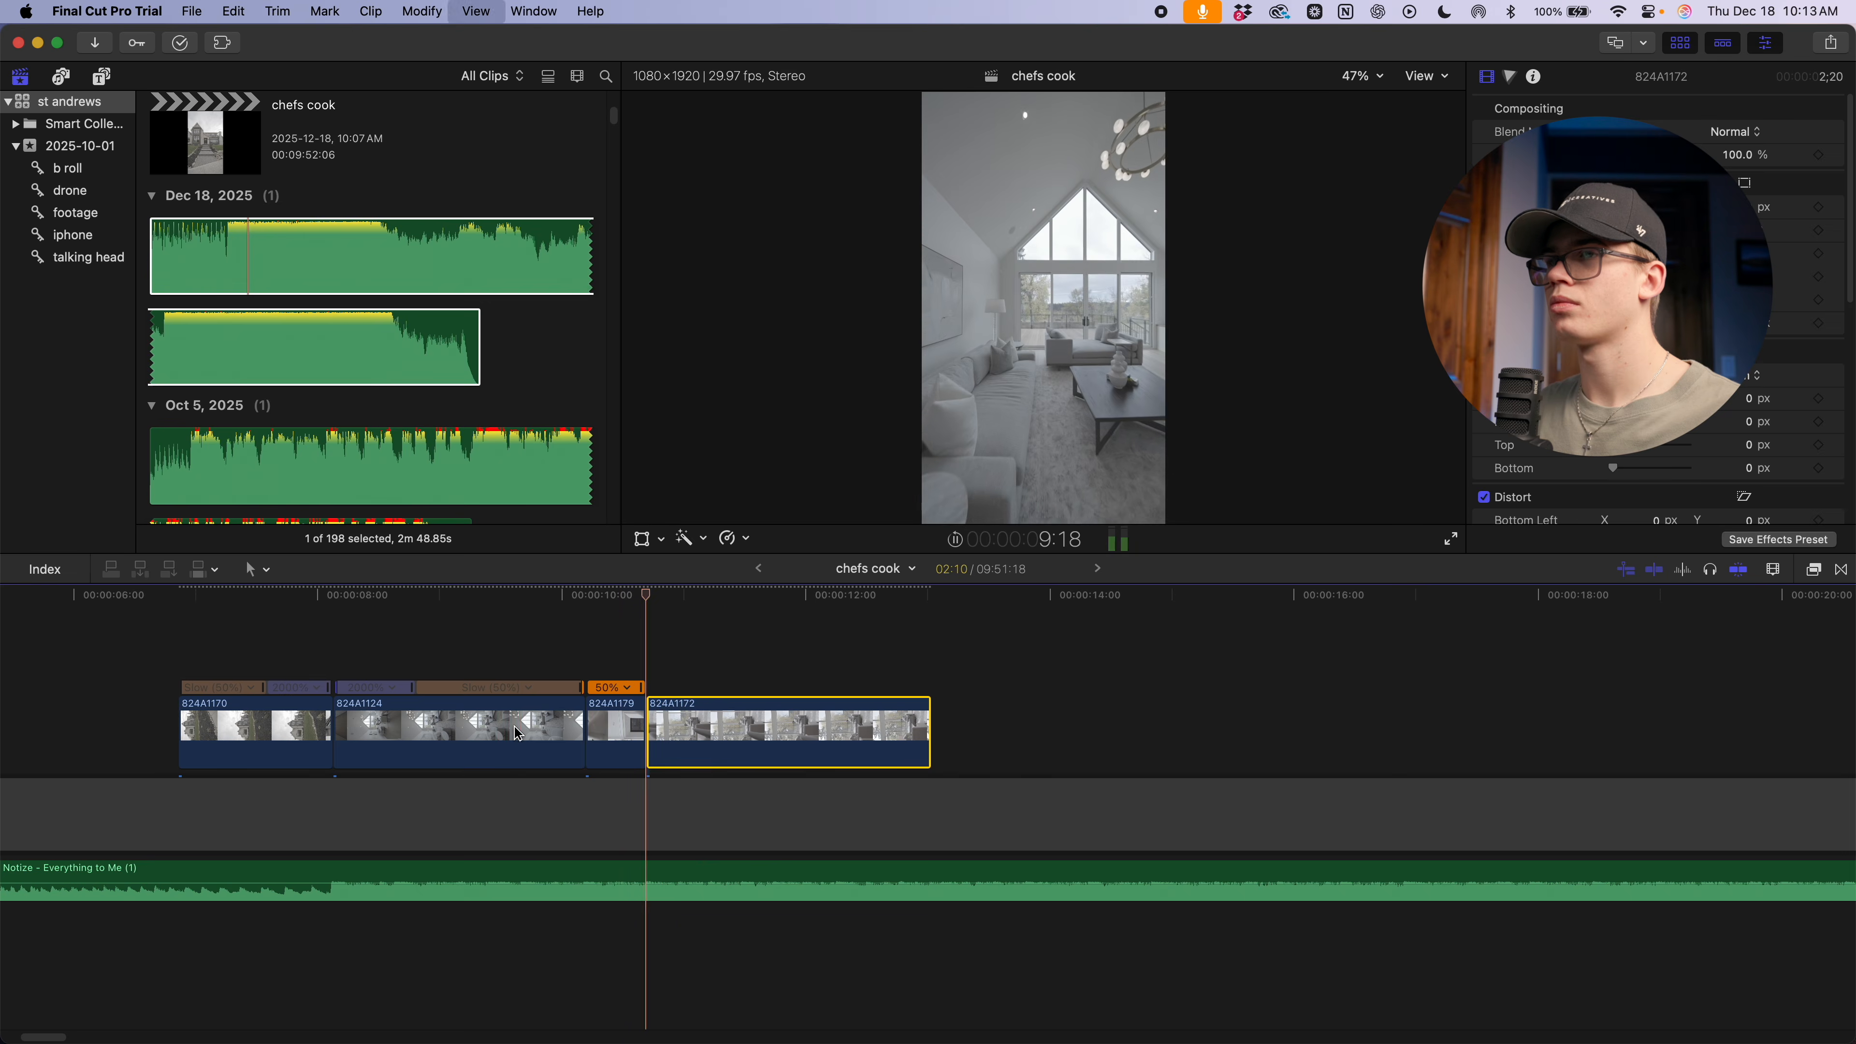
# Slow clip 824A1172 down to 50% speed and trim about 11 frames off its start
pyautogui.press('super+equal')
pyautogui.press('super+equal')
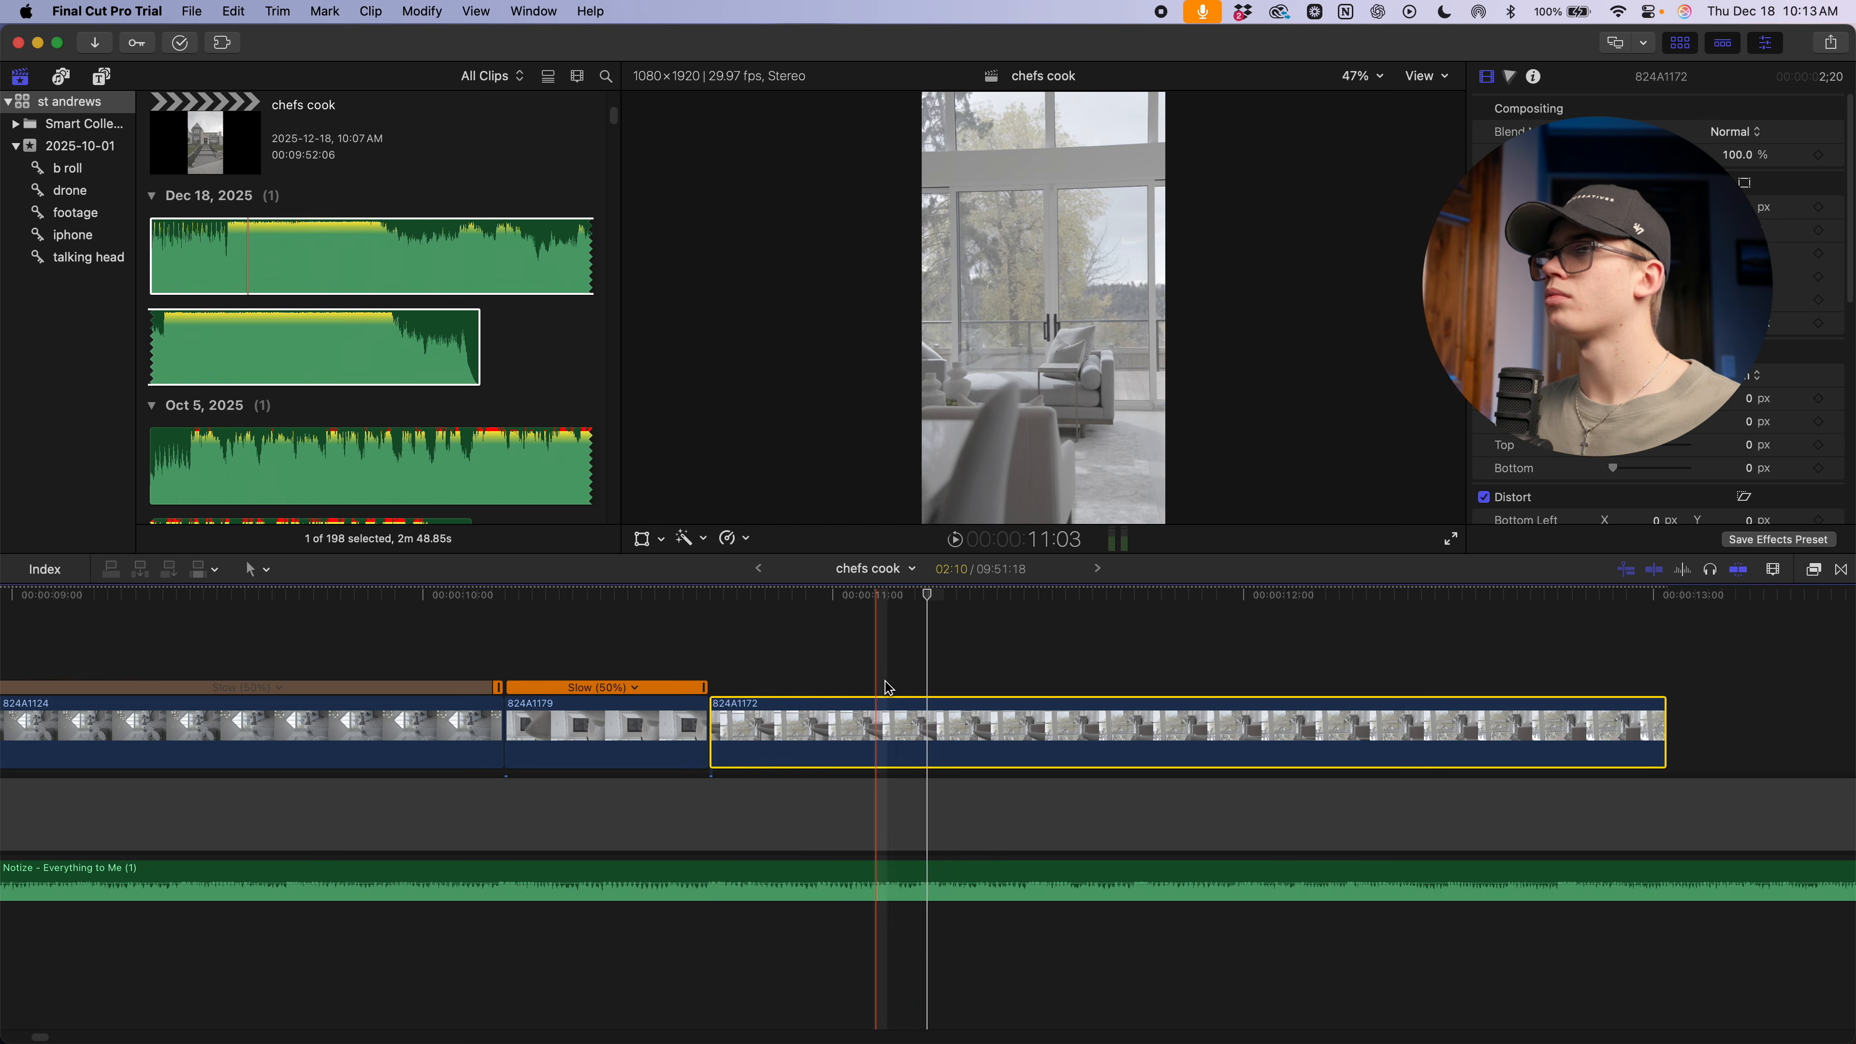
pyautogui.hotkey('ctrl', '5')
pyautogui.hscroll(6, 872, 720)
pyautogui.press('super+minus')
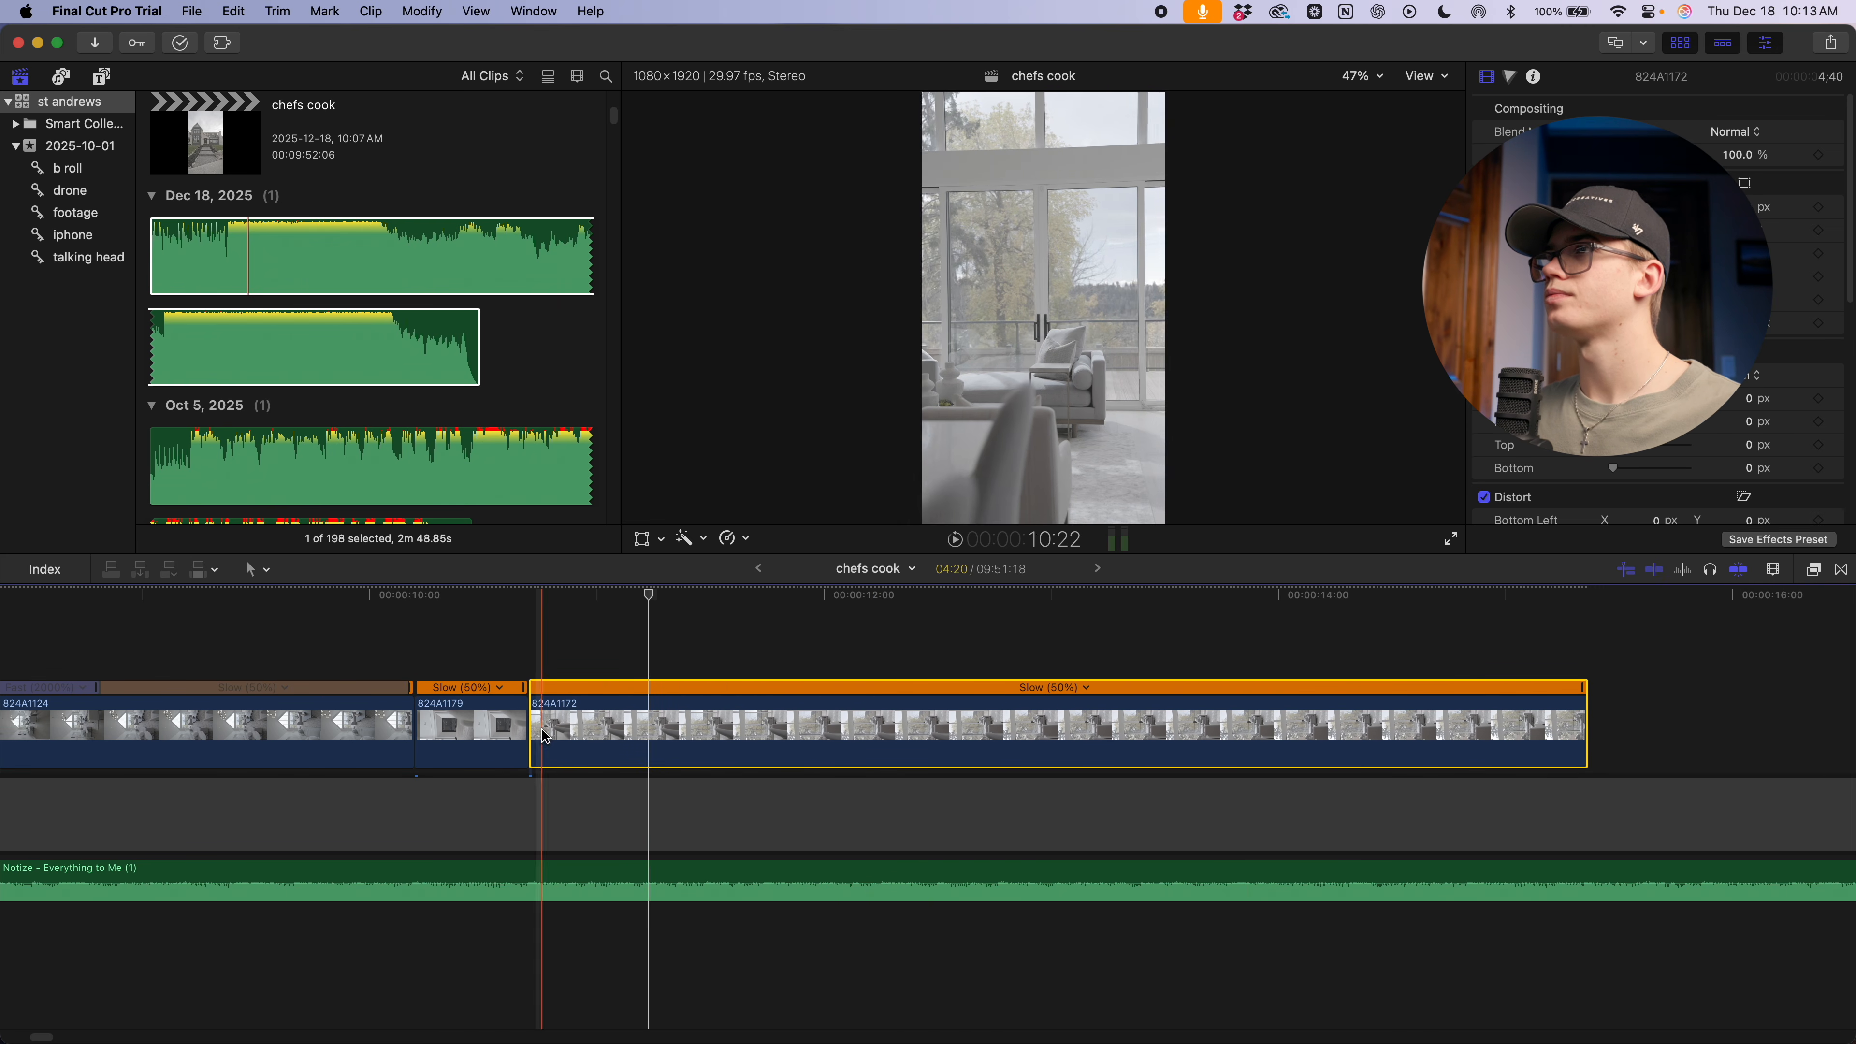
pyautogui.moveTo(544, 735); pyautogui.dragTo(627, 735)
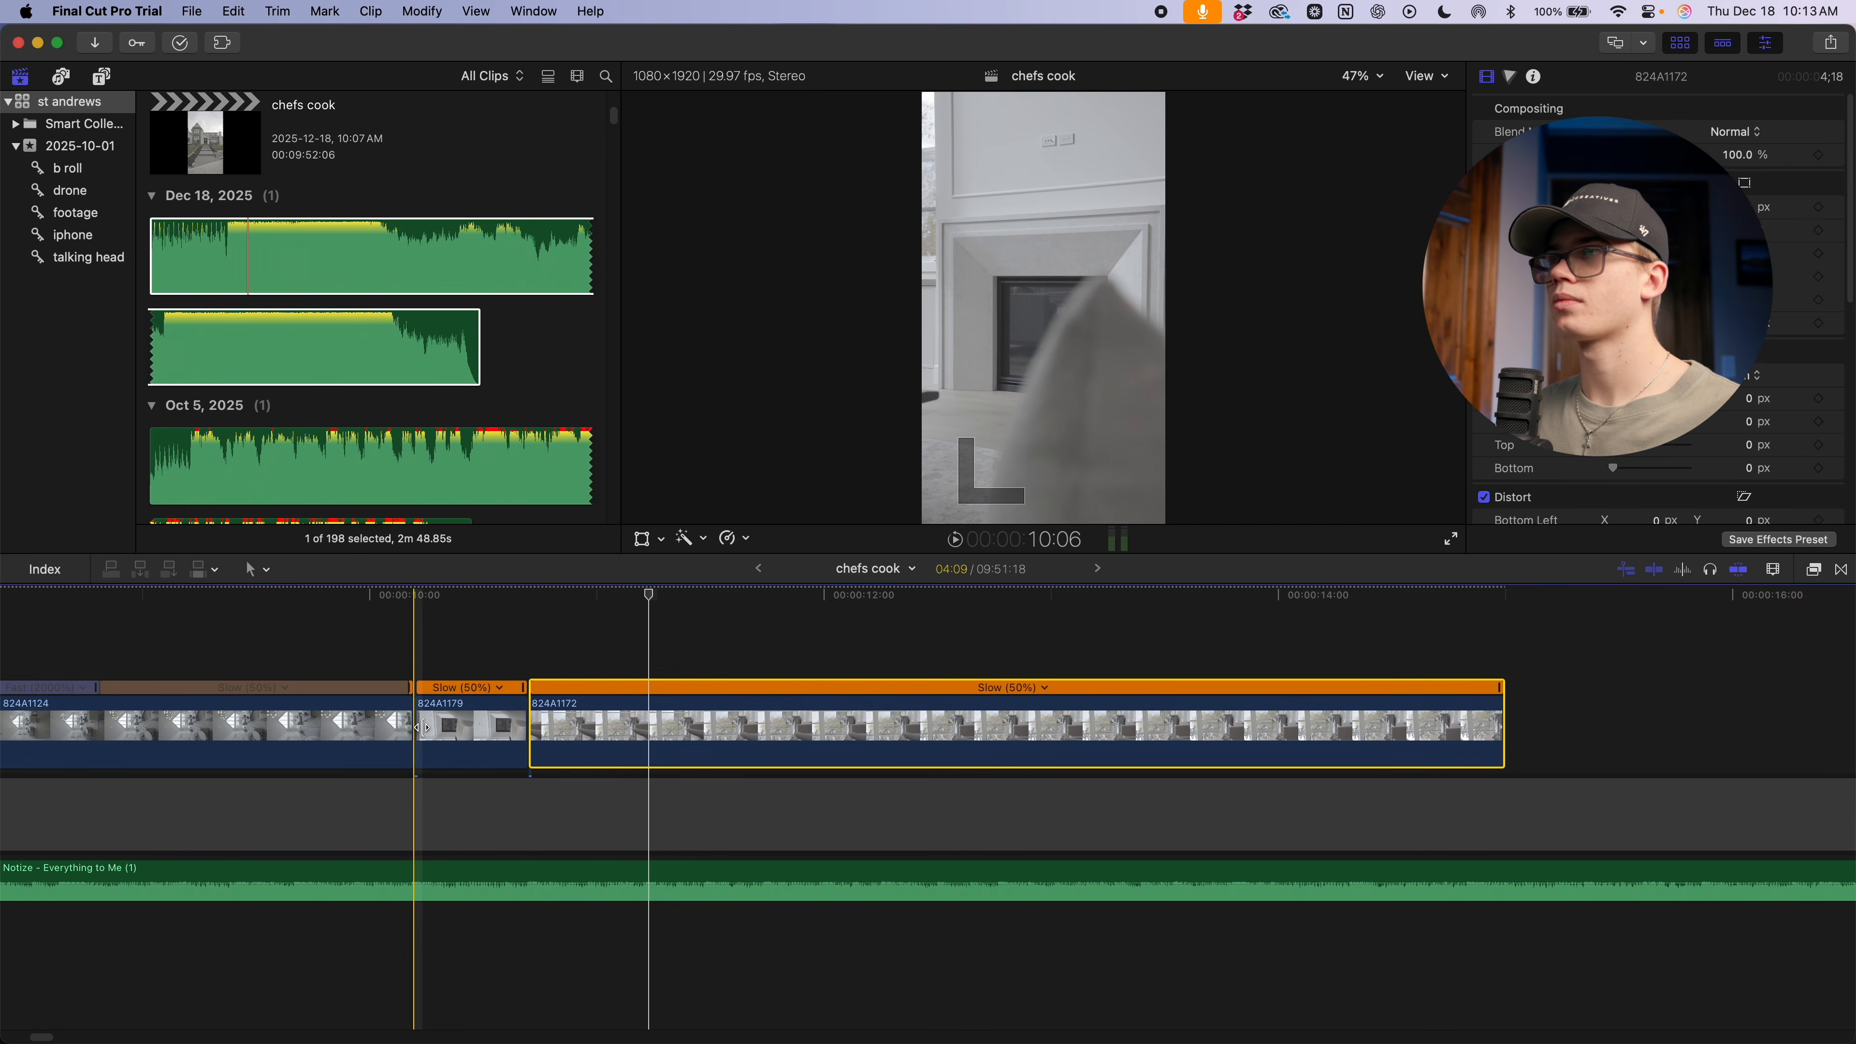
# Trim the end of clip 824A1172 to a length of 16 frames and play back the assembled clips
pyautogui.press('space')
pyautogui.press('space')
pyautogui.hotkey('alt', ']')
pyautogui.press('super+minus')
pyautogui.press('super+minus')
pyautogui.press('super+minus')
pyautogui.press('super+minus')
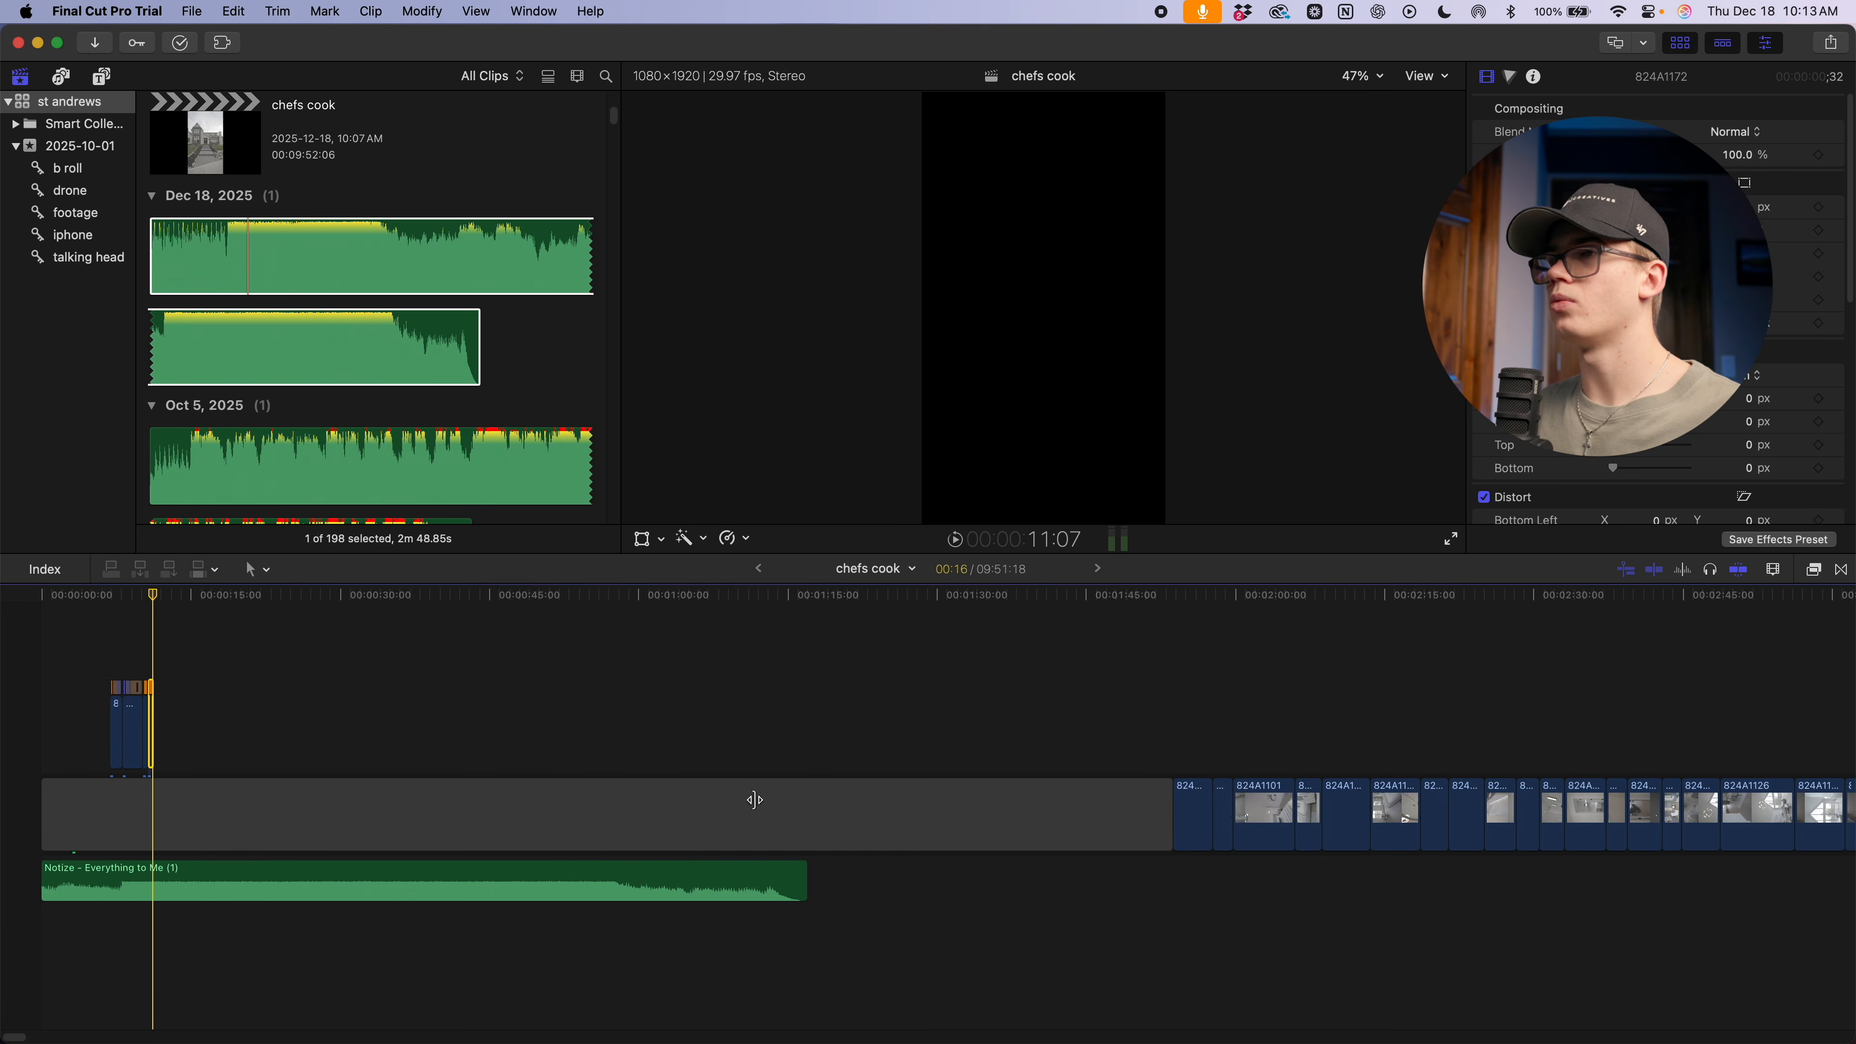
pyautogui.hscroll(1, 111, 725)
pyautogui.press('space')
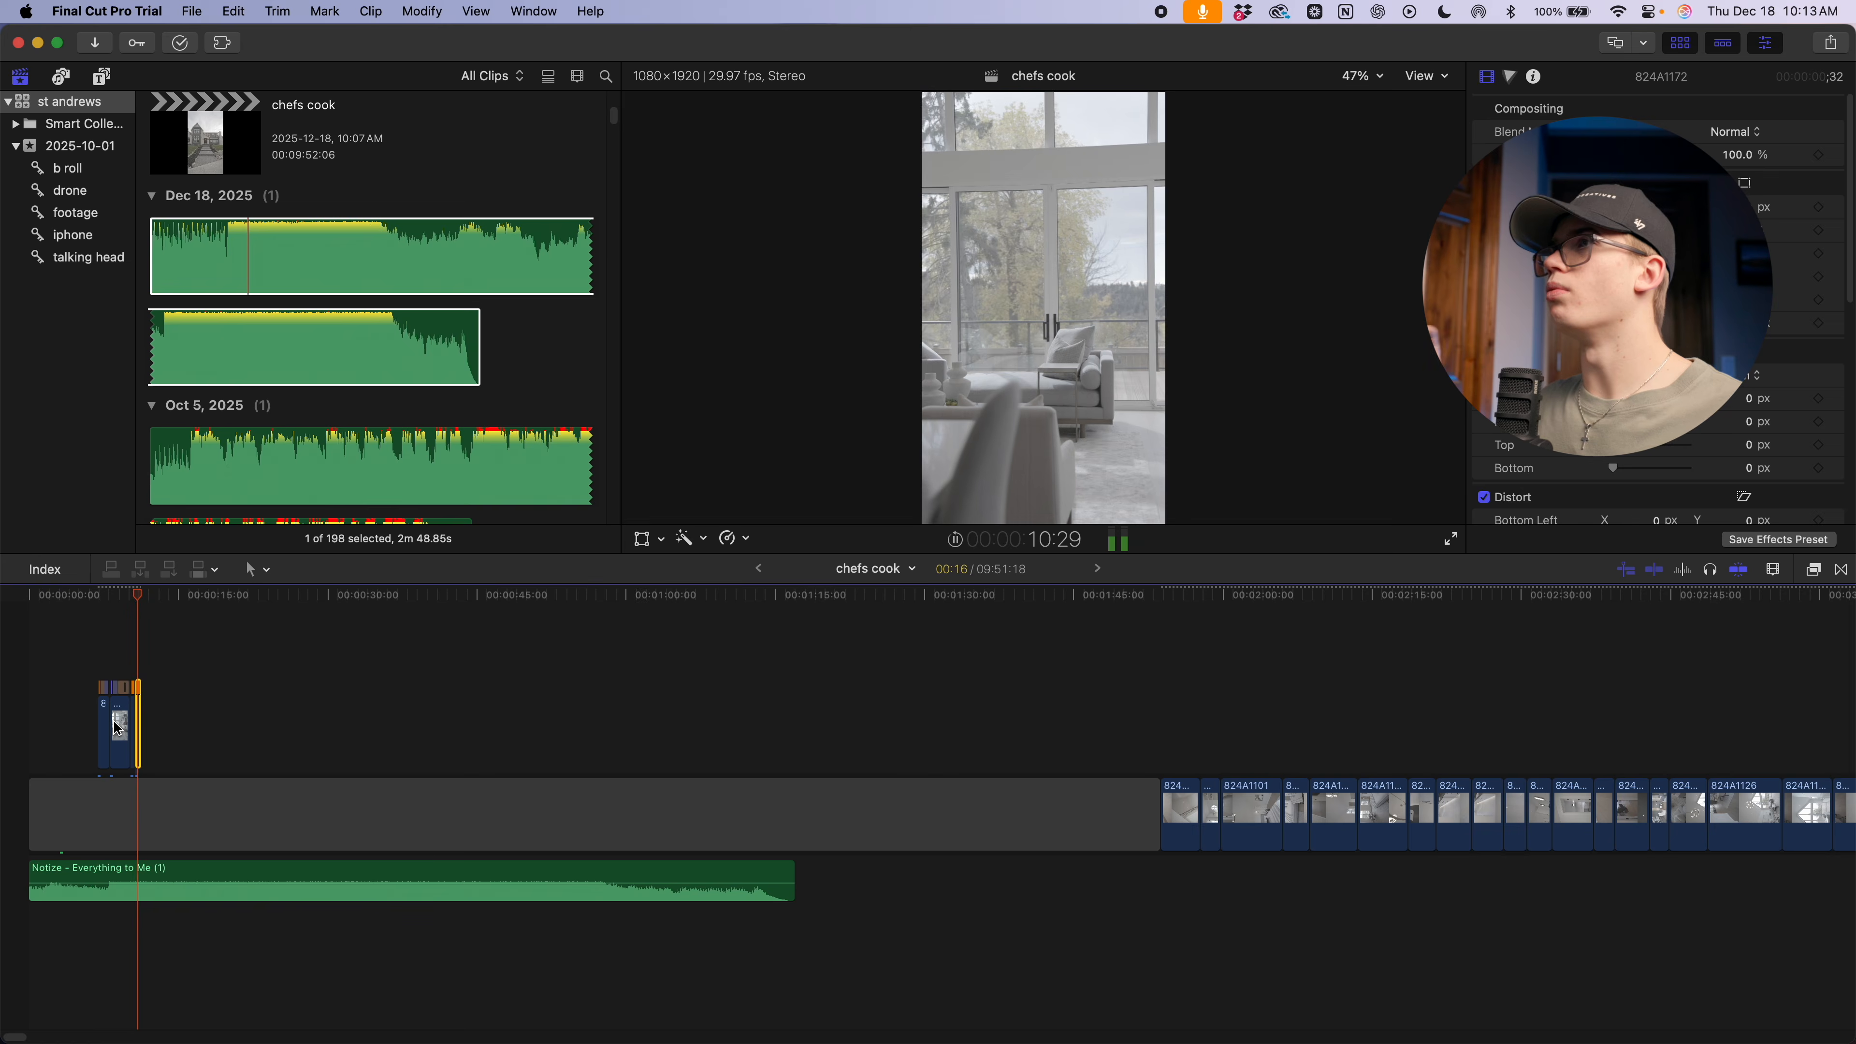
# Skim through the unused b roll clips in the storyline for the shot that follows clip 824A1172
pyautogui.press('space')
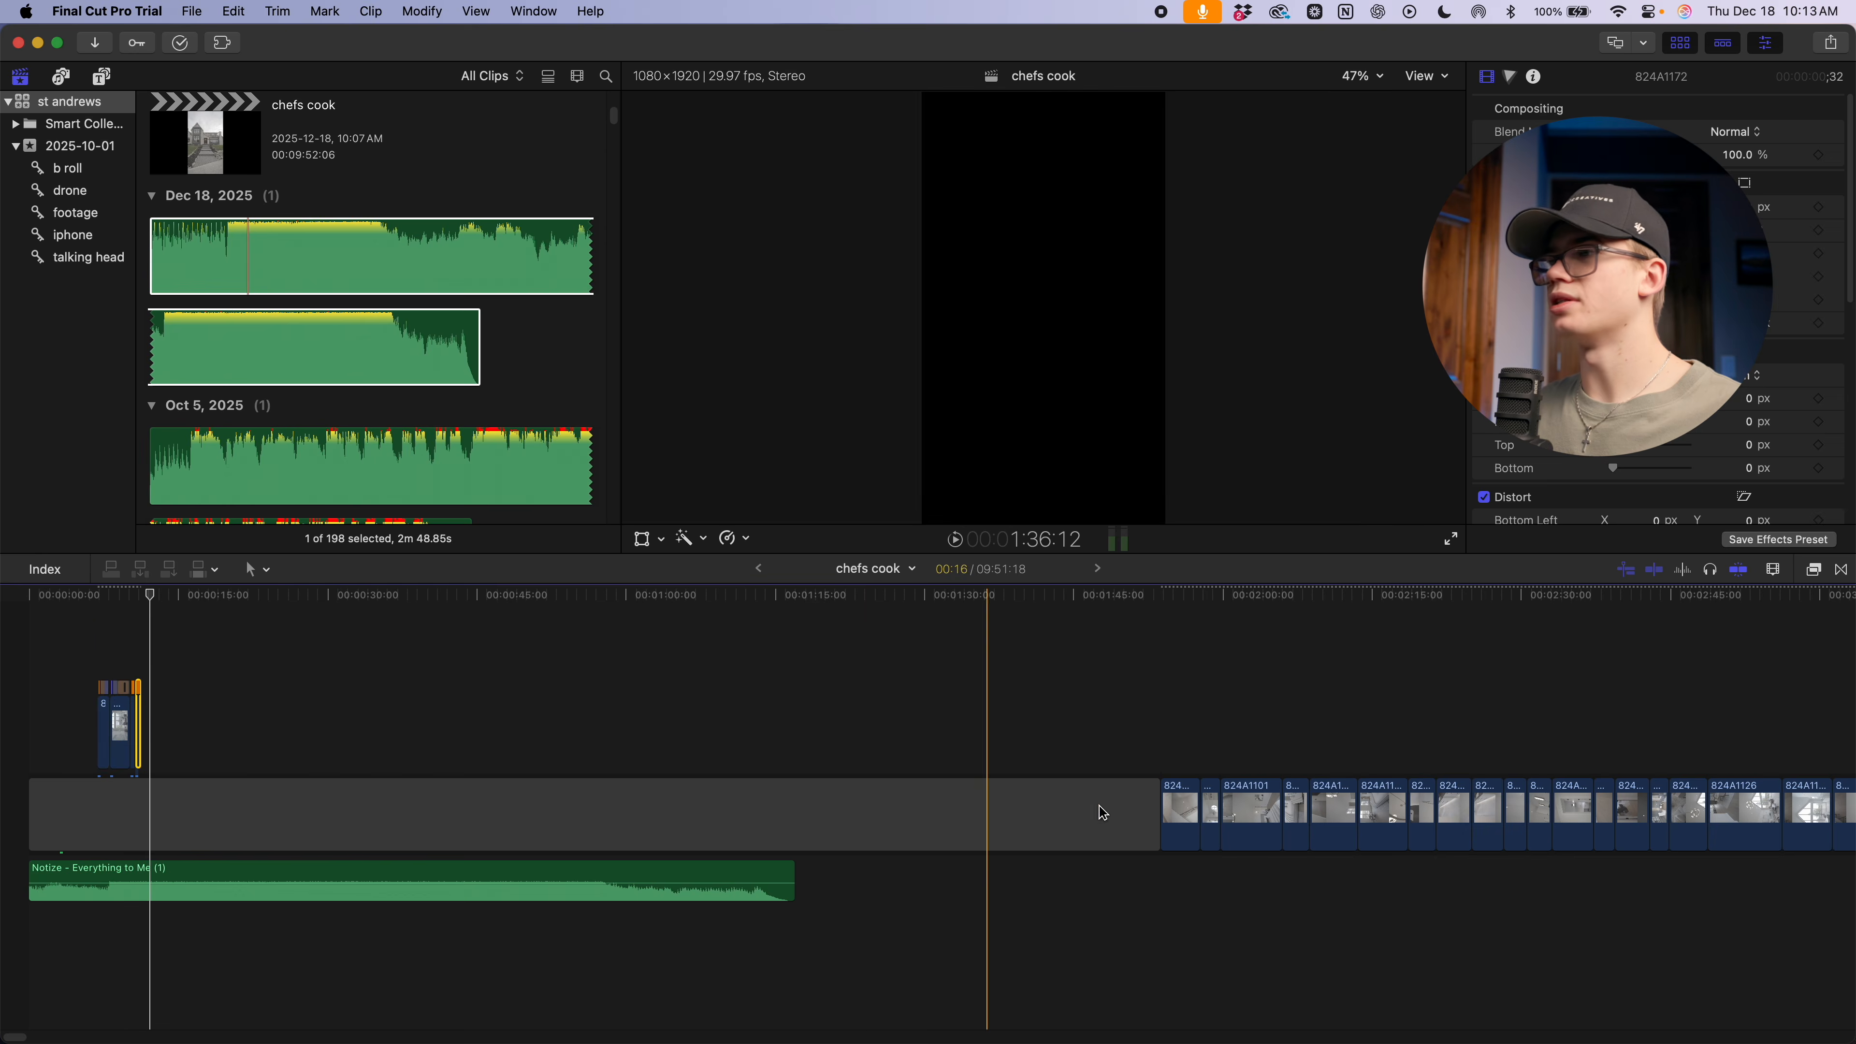
pyautogui.hscroll(10, 990, 802)
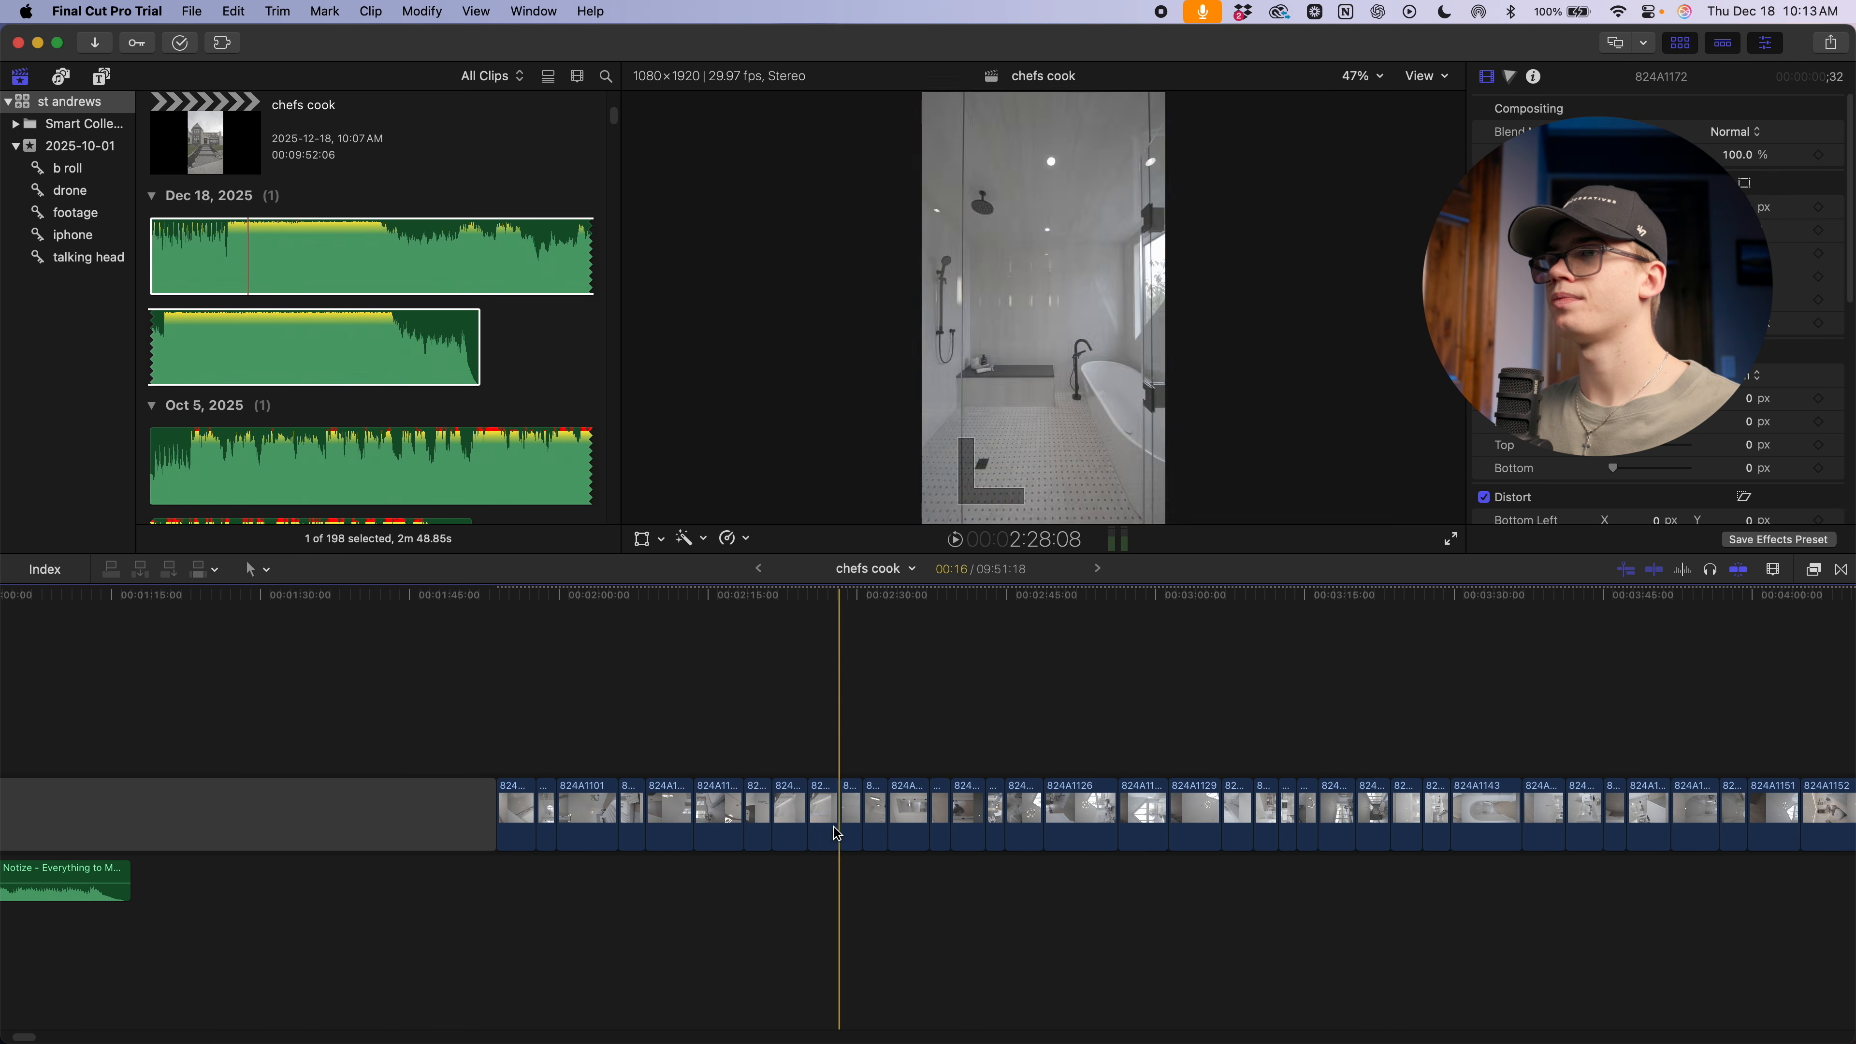
pyautogui.hscroll(3, 832, 825)
pyautogui.hscroll(1, 822, 815)
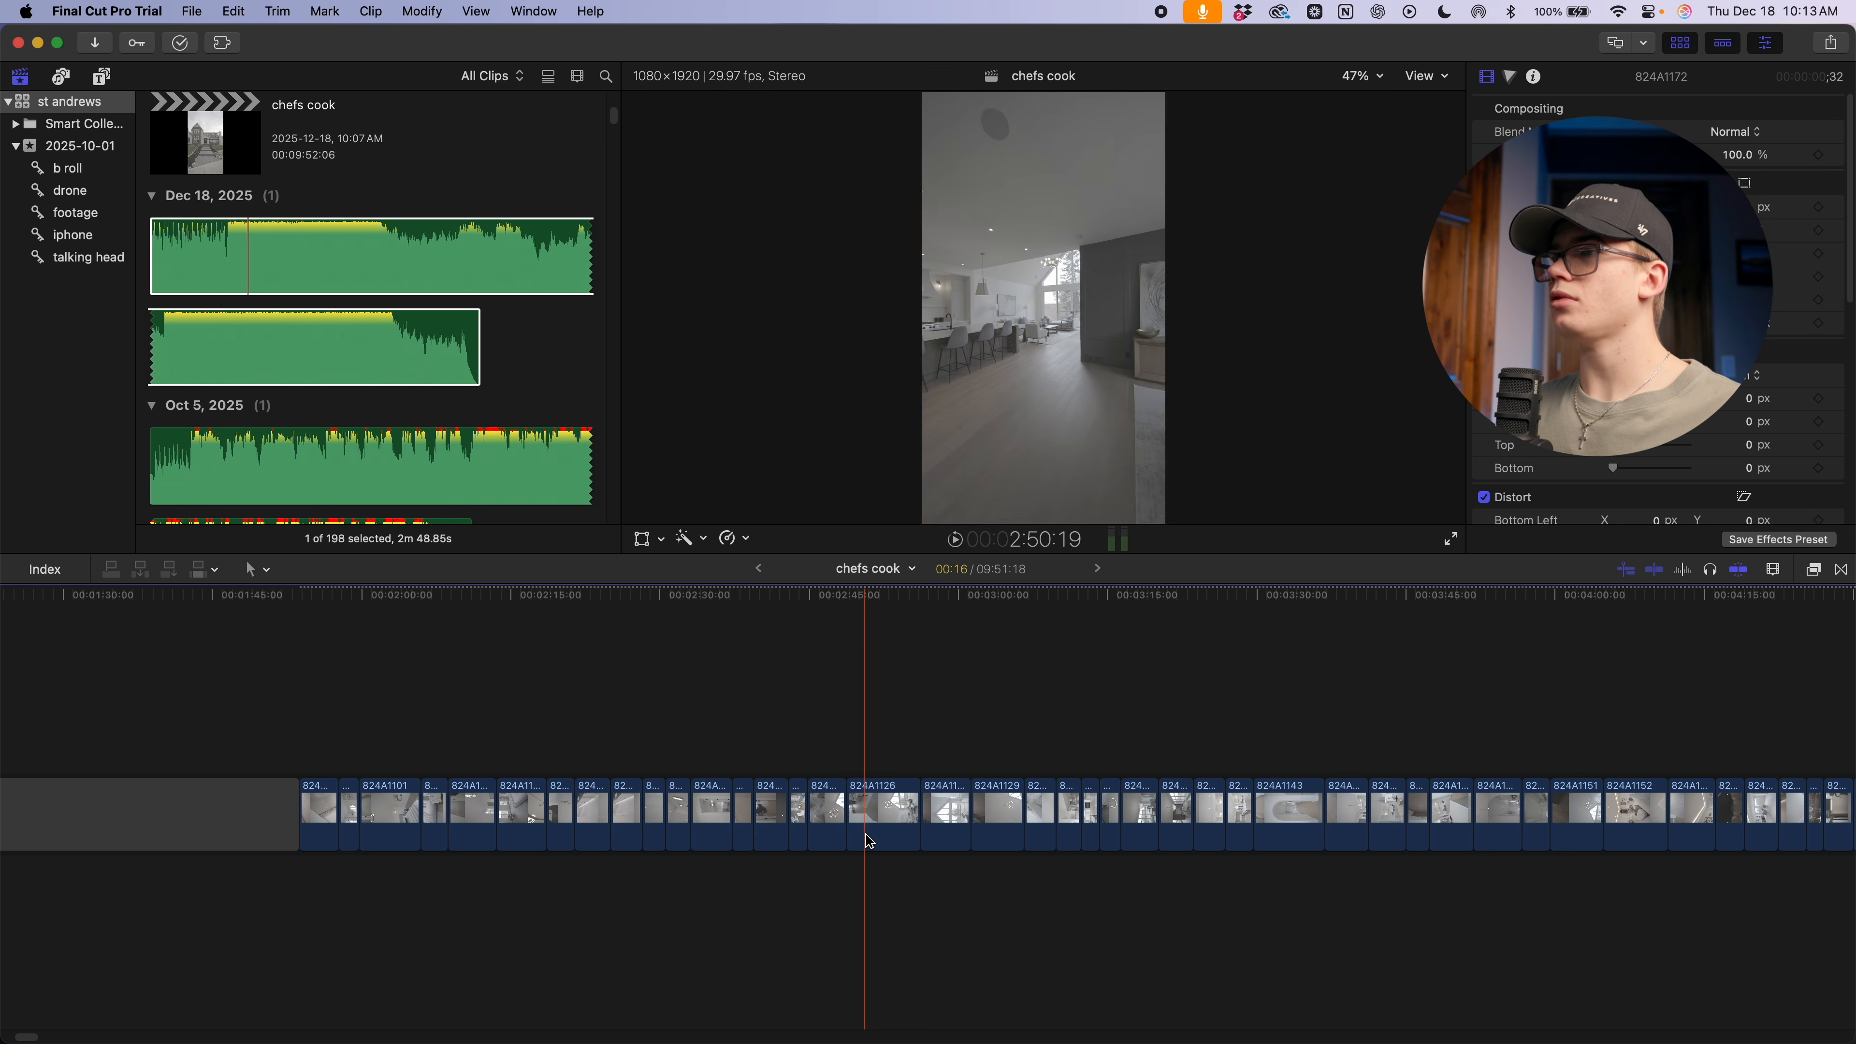
pyautogui.scroll(3, 866, 836)
pyautogui.hscroll(1, 866, 837)
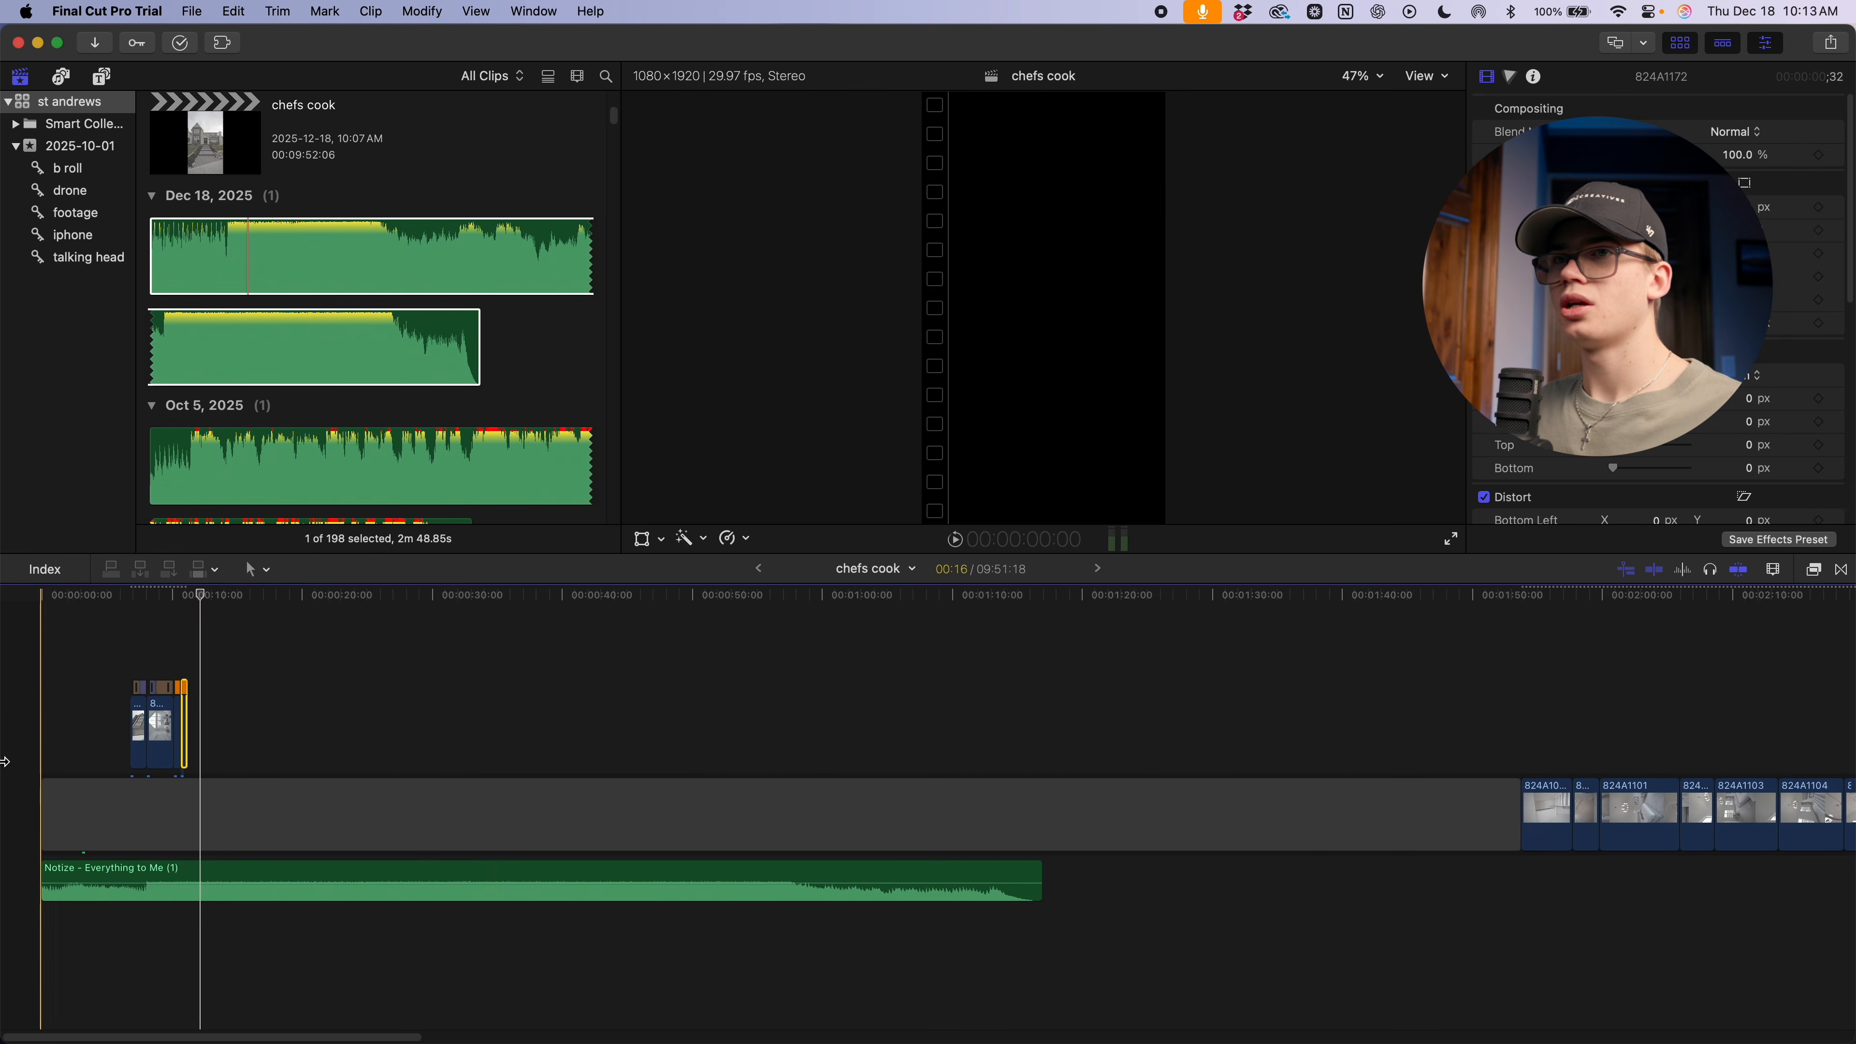
# Try stacking clip 824A1172 above clip 824A1179, and return it to its place directly after that clip
pyautogui.press('super+equal')
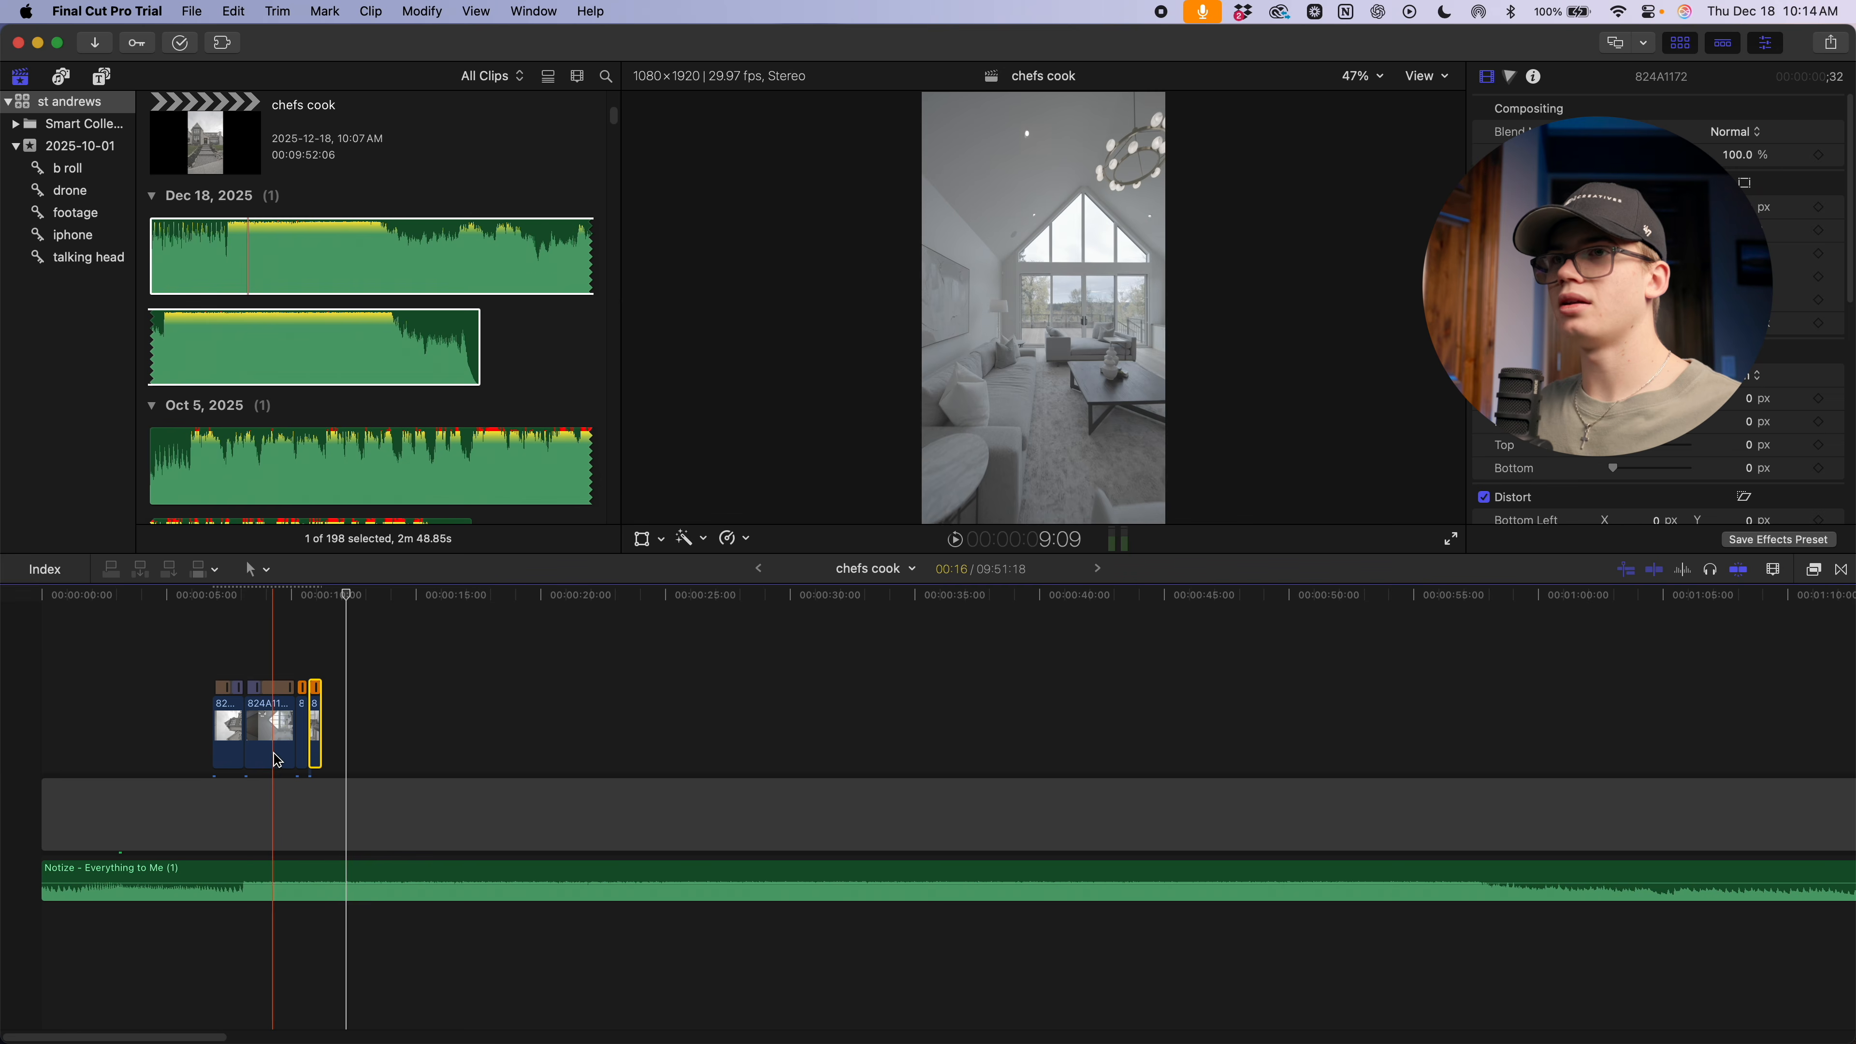
pyautogui.press('super+equal')
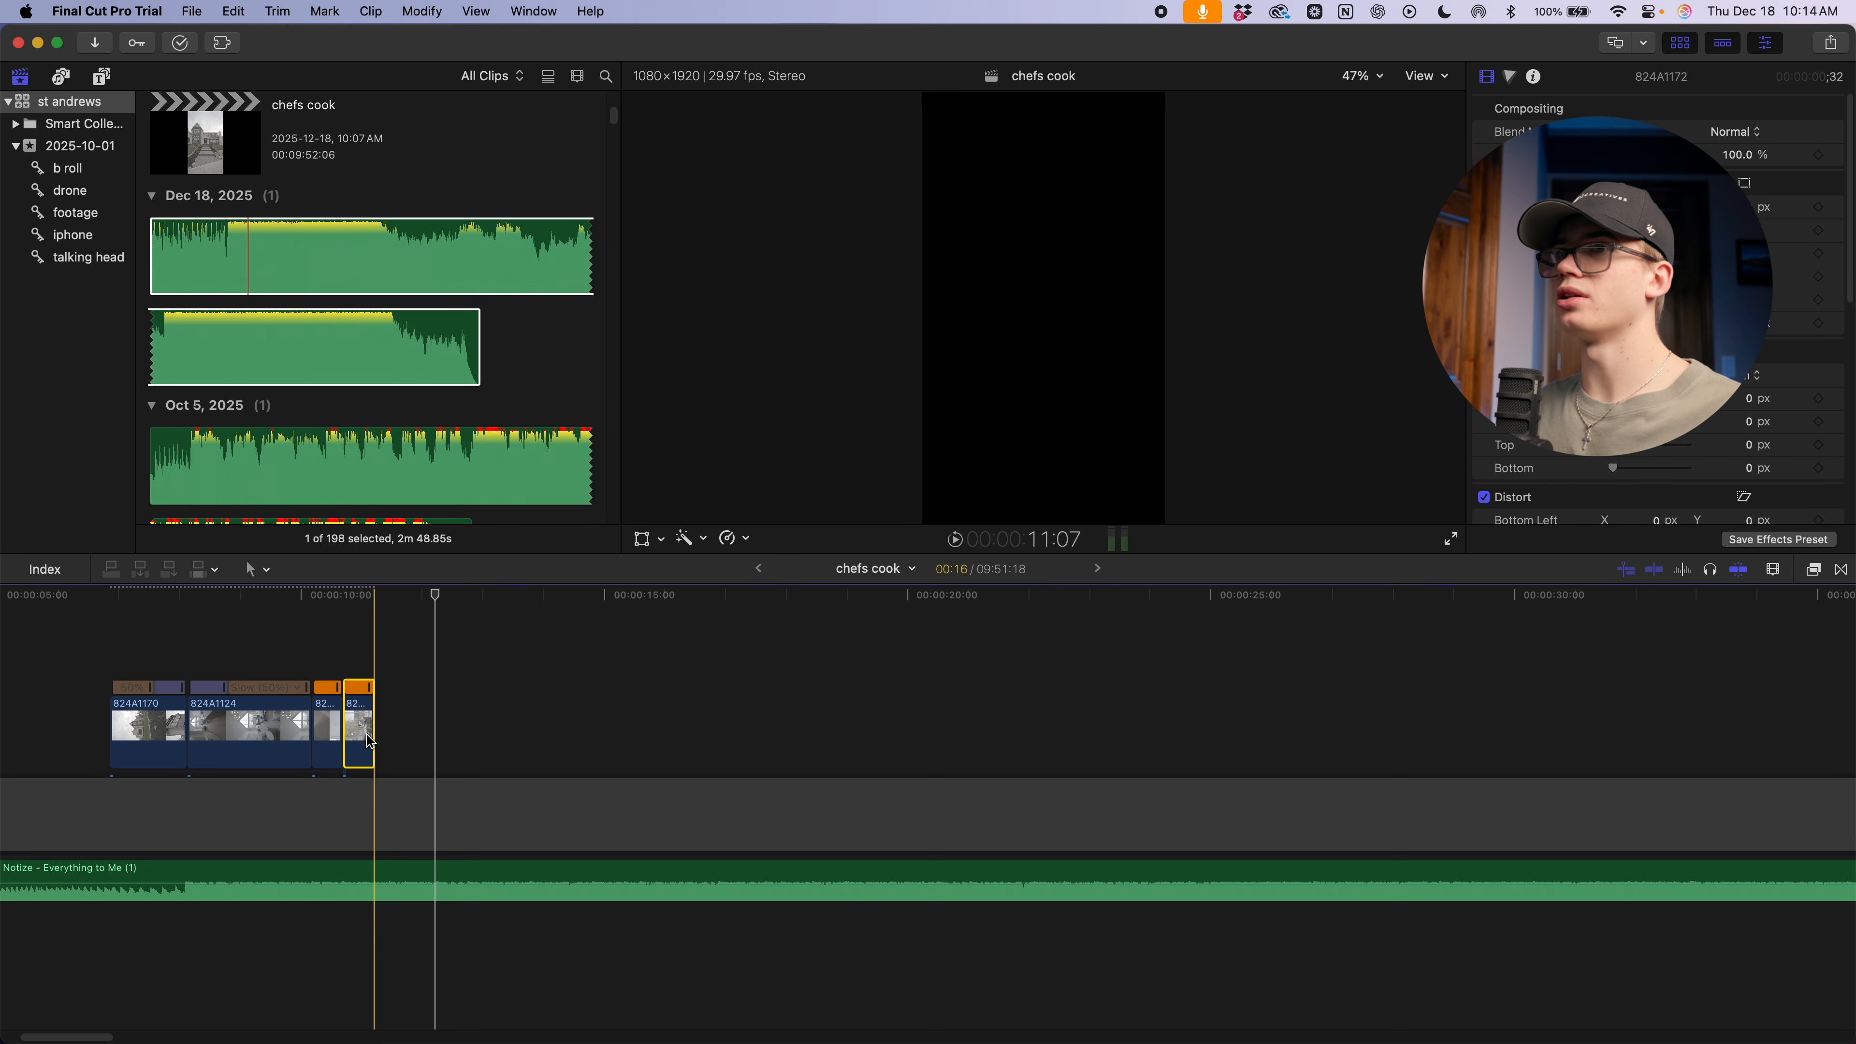
pyautogui.moveTo(370, 742); pyautogui.dragTo(340, 662)
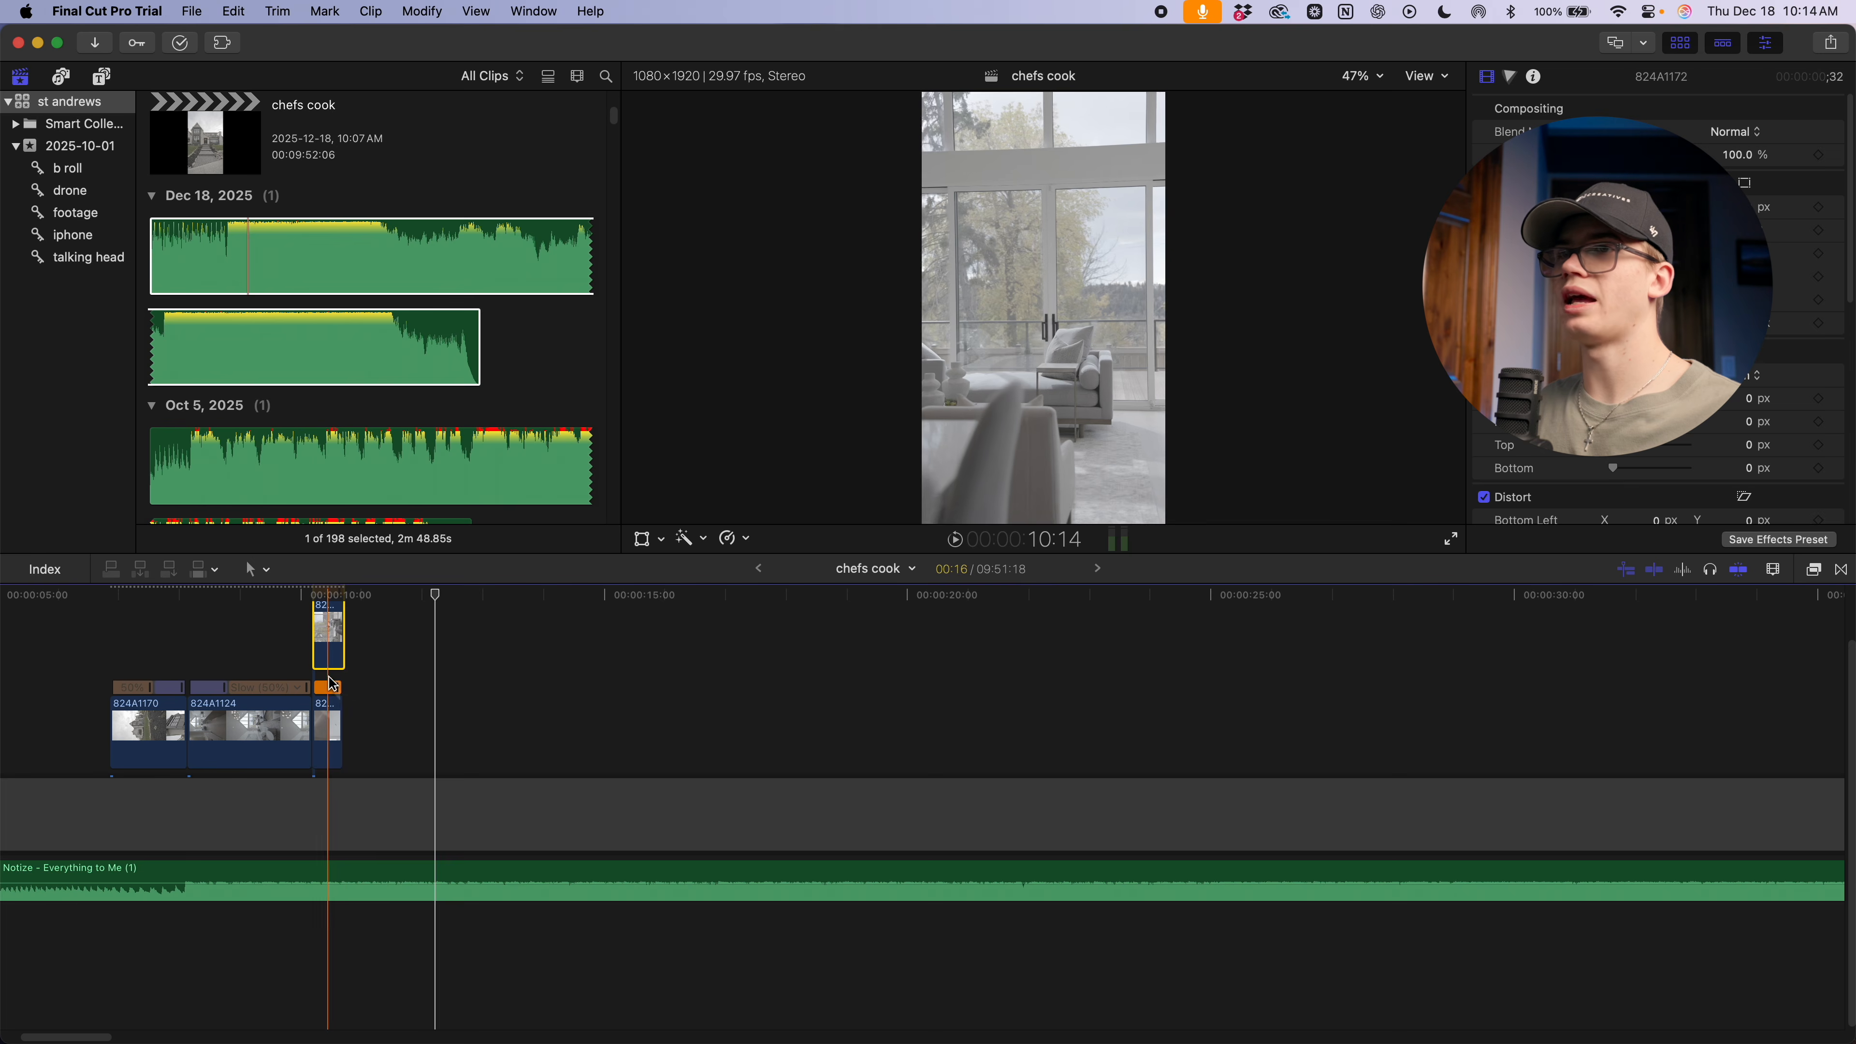
pyautogui.moveTo(340, 658); pyautogui.dragTo(366, 727)
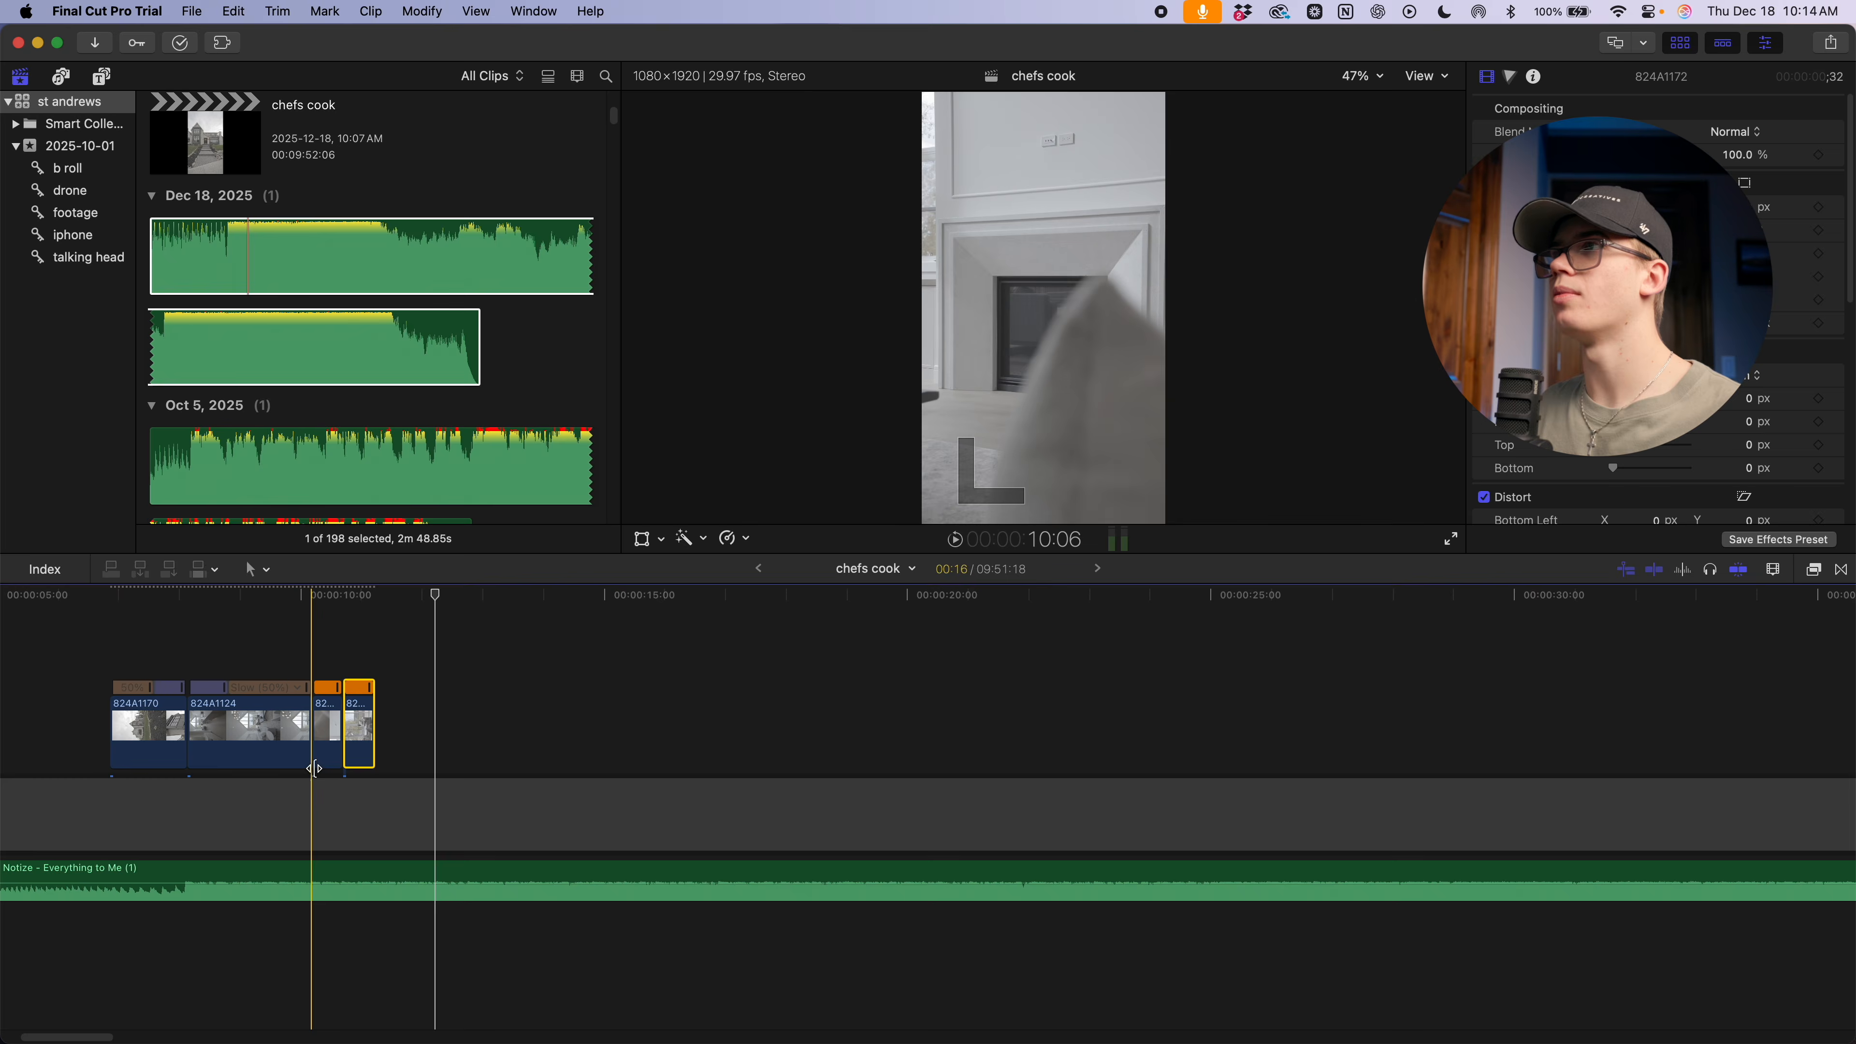
# Cut living room clip 824A1134 from the unused b roll and paste it directly after the end of clip 824A1172
pyautogui.hscroll(15, 376, 787)
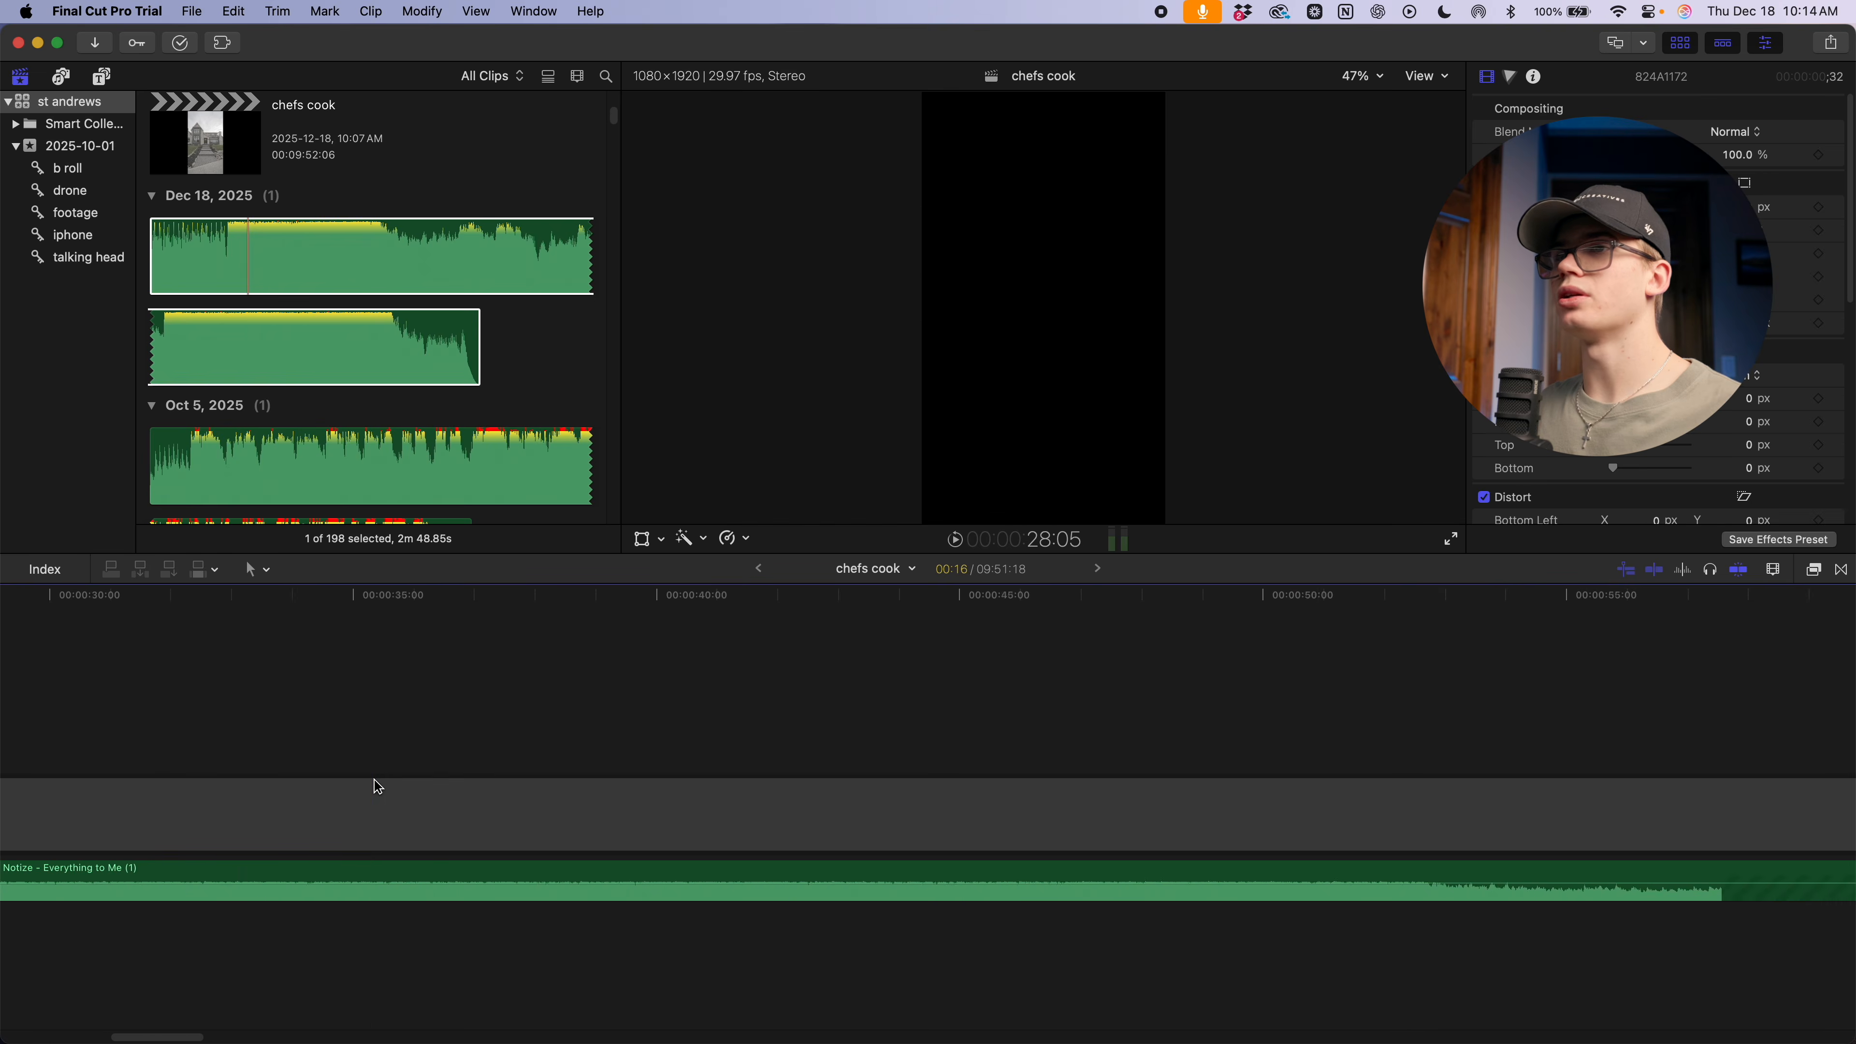
pyautogui.press('super+minus')
pyautogui.press('super+minus')
pyautogui.press('super+minus')
pyautogui.hscroll(10, 882, 844)
pyautogui.hscroll(-8, 808, 834)
pyautogui.press('super+equal')
pyautogui.press('super+equal')
pyautogui.press('super+equal')
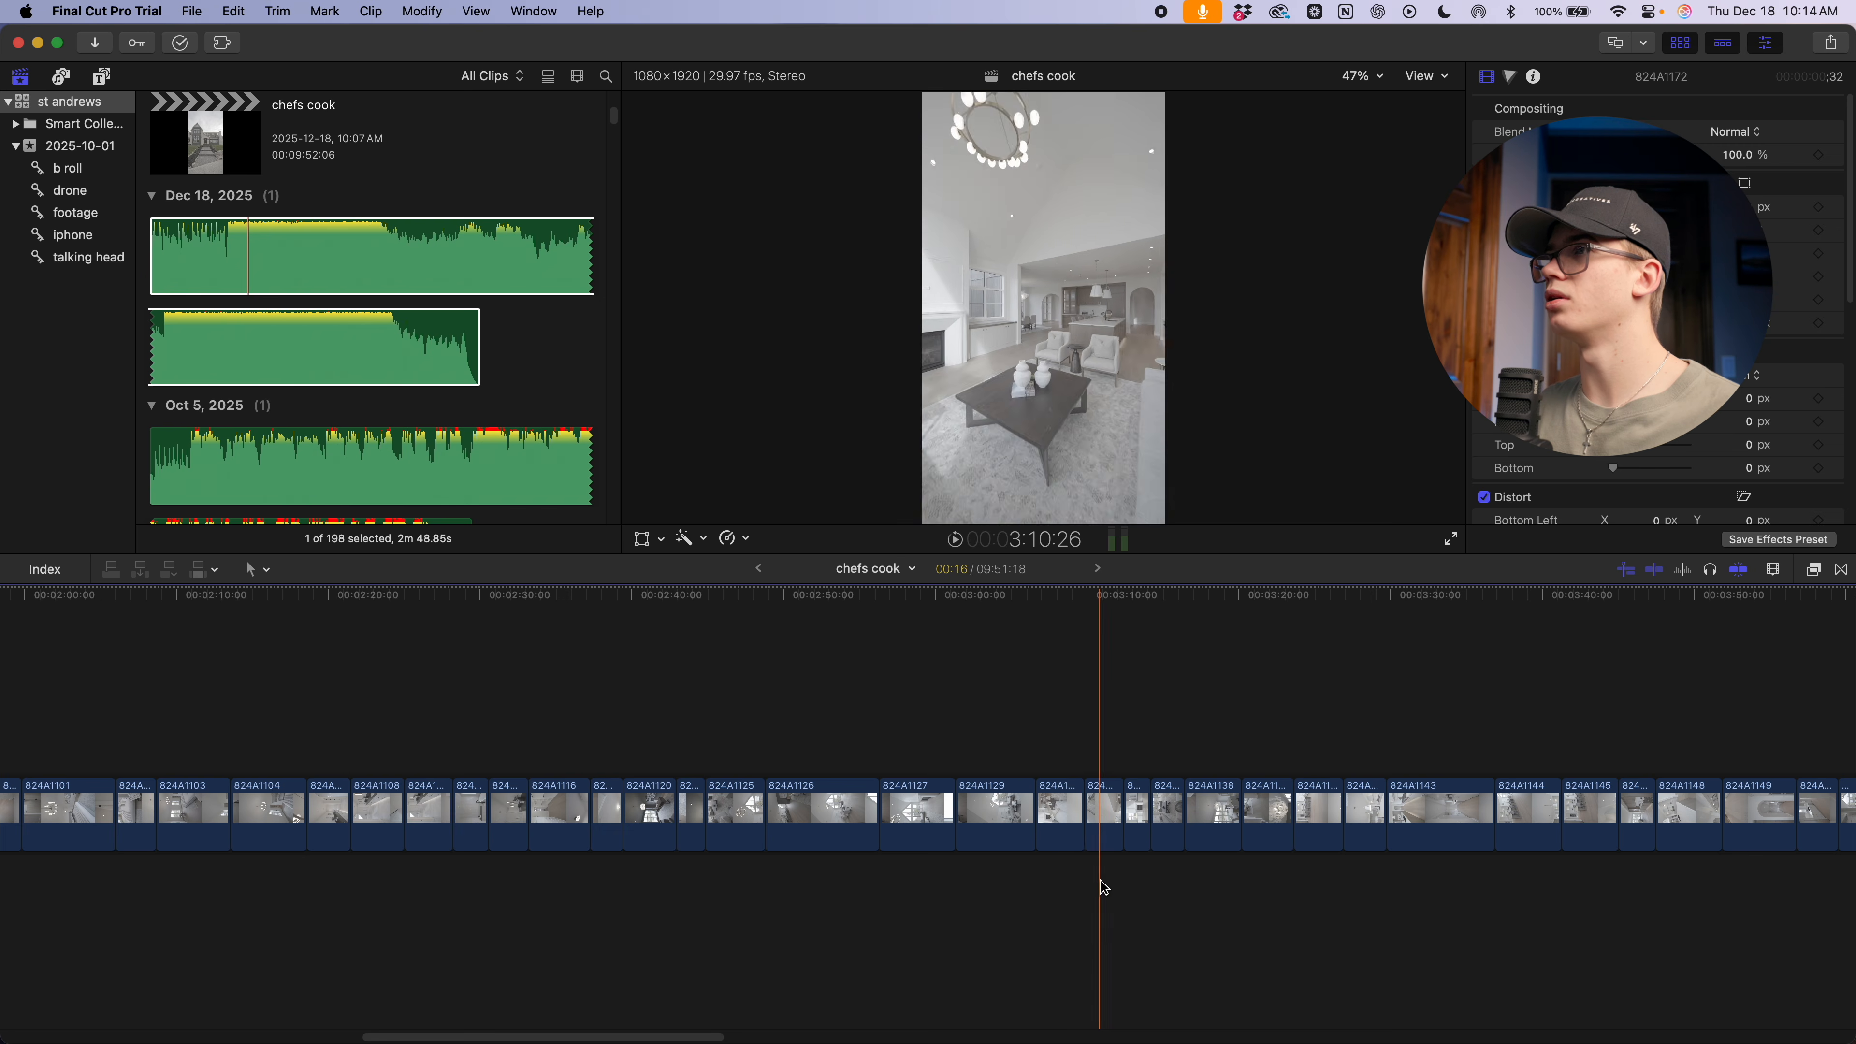
pyautogui.rightClick(1116, 826)
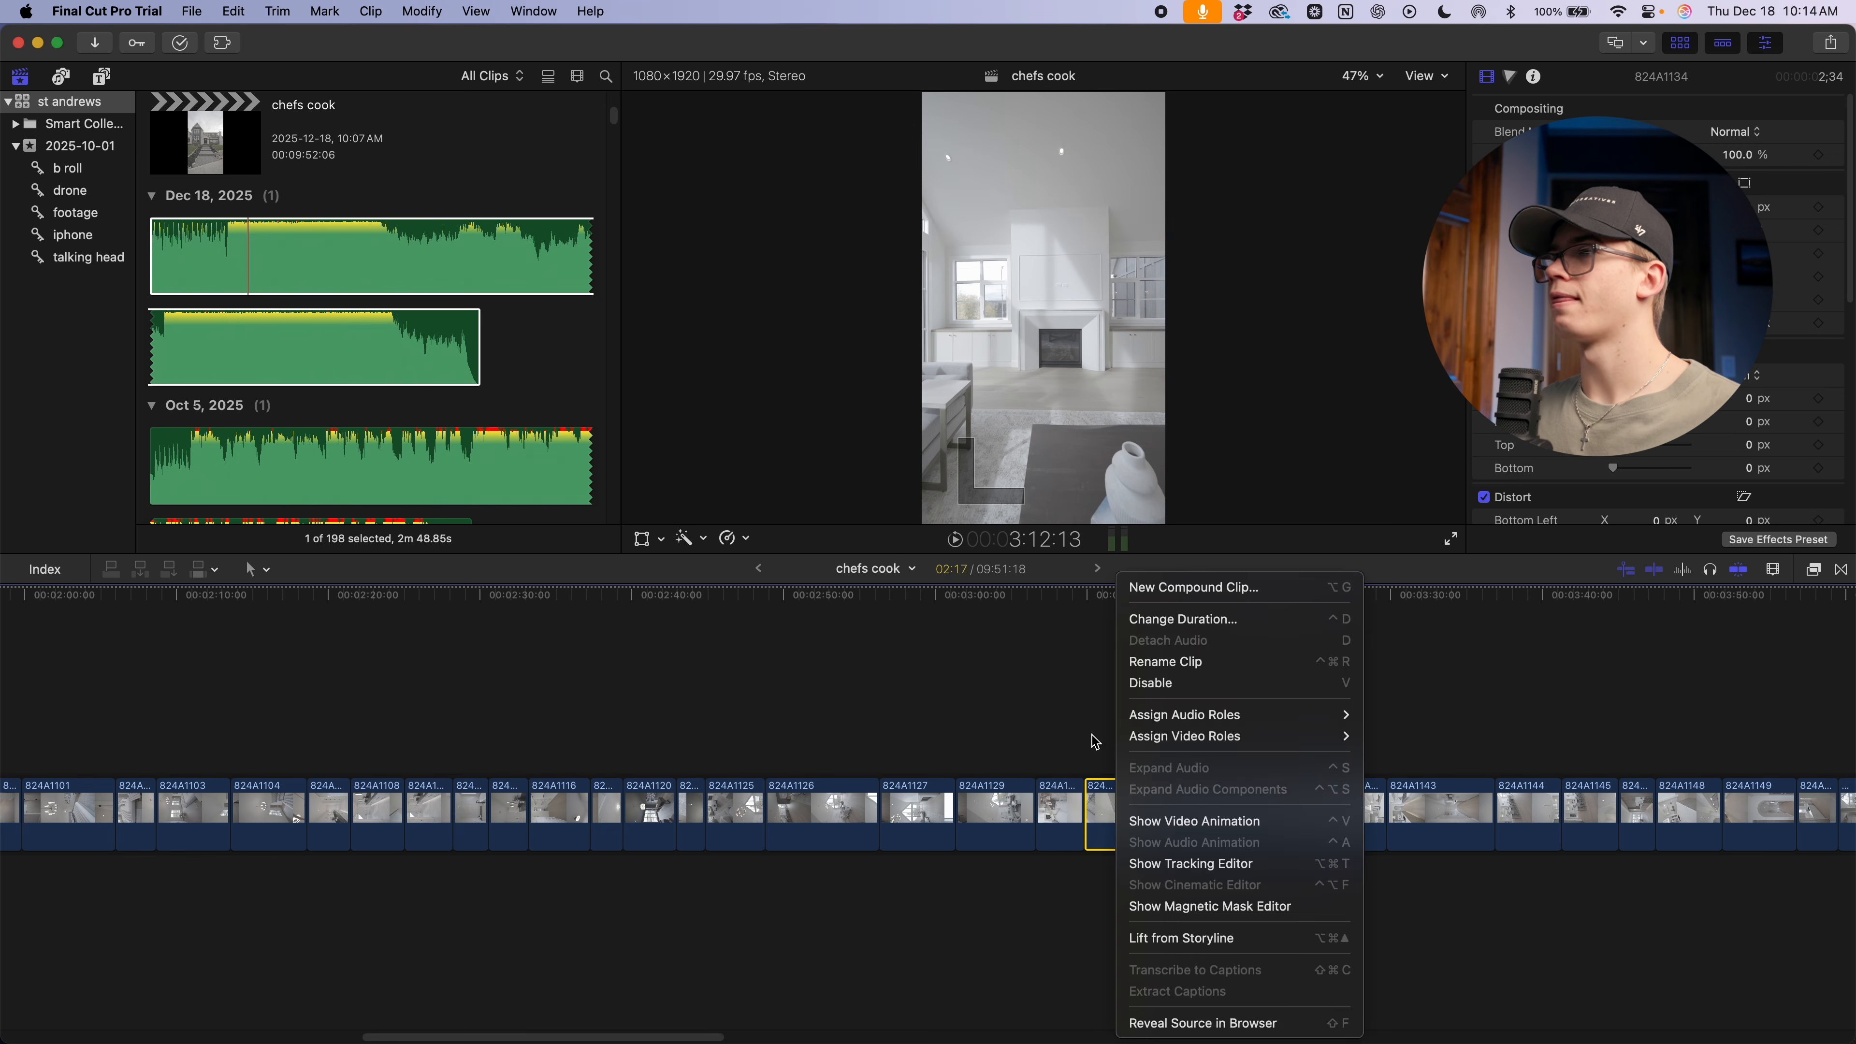
pyautogui.click(1093, 756)
pyautogui.press('super+x')
pyautogui.hscroll(-20, 961, 892)
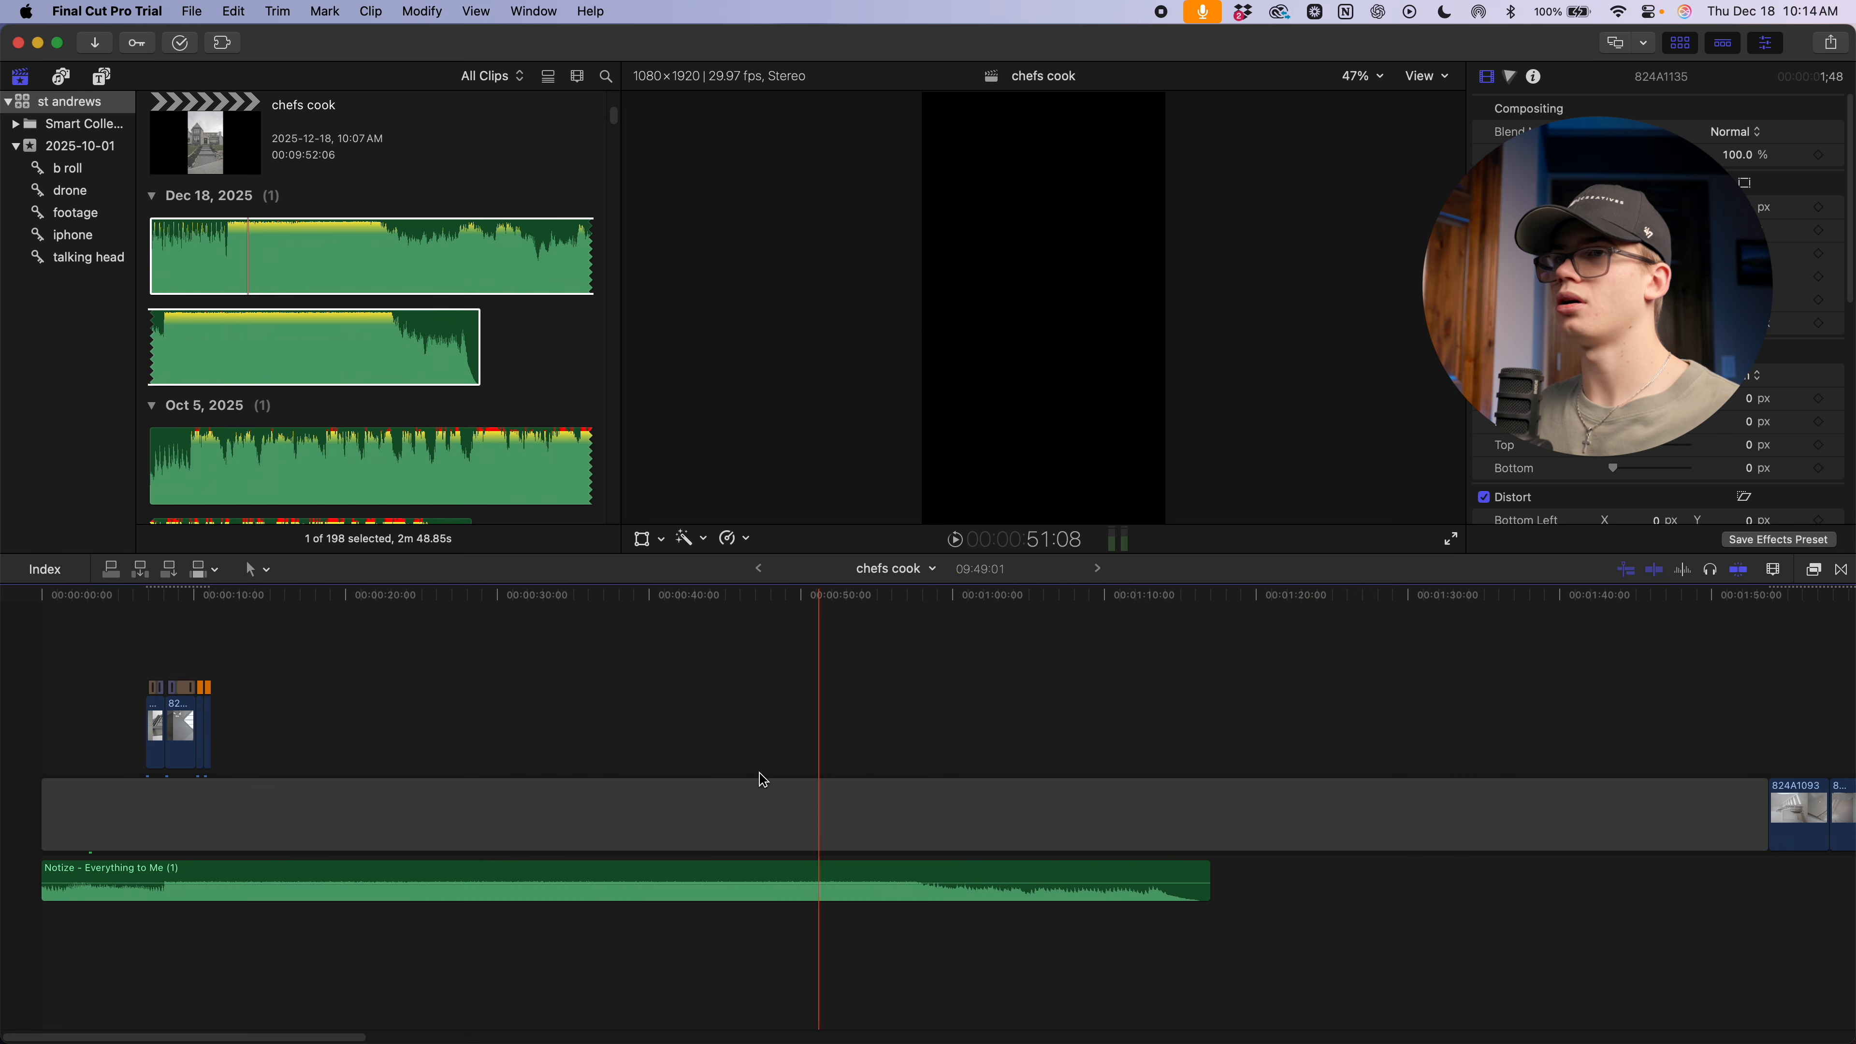
pyautogui.press('super+v')
pyautogui.press('super+equal')
pyautogui.press('super+equal')
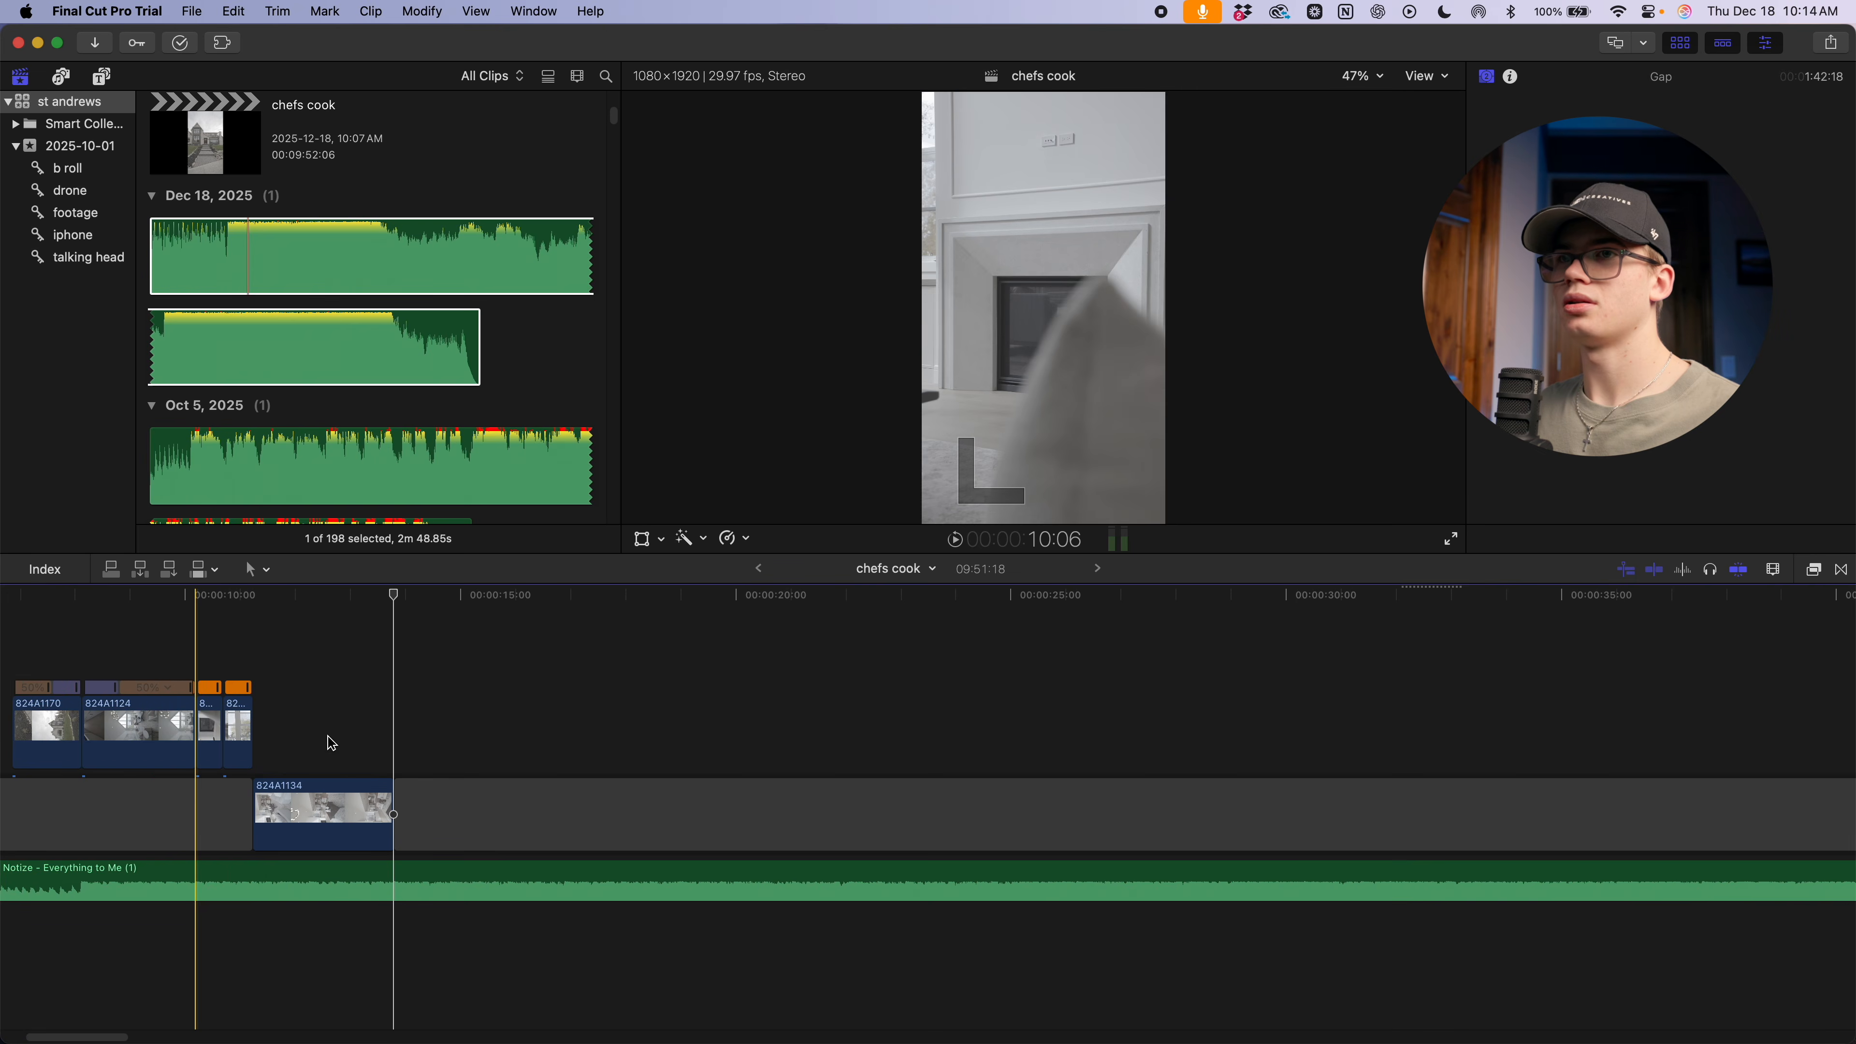
# Overwrite the connected clips 824A1179 and 824A1172 onto the primary storyline directly before clip 824A1134
pyautogui.hscroll(-8, 332, 743)
pyautogui.moveTo(737, 719); pyautogui.dragTo(615, 733)
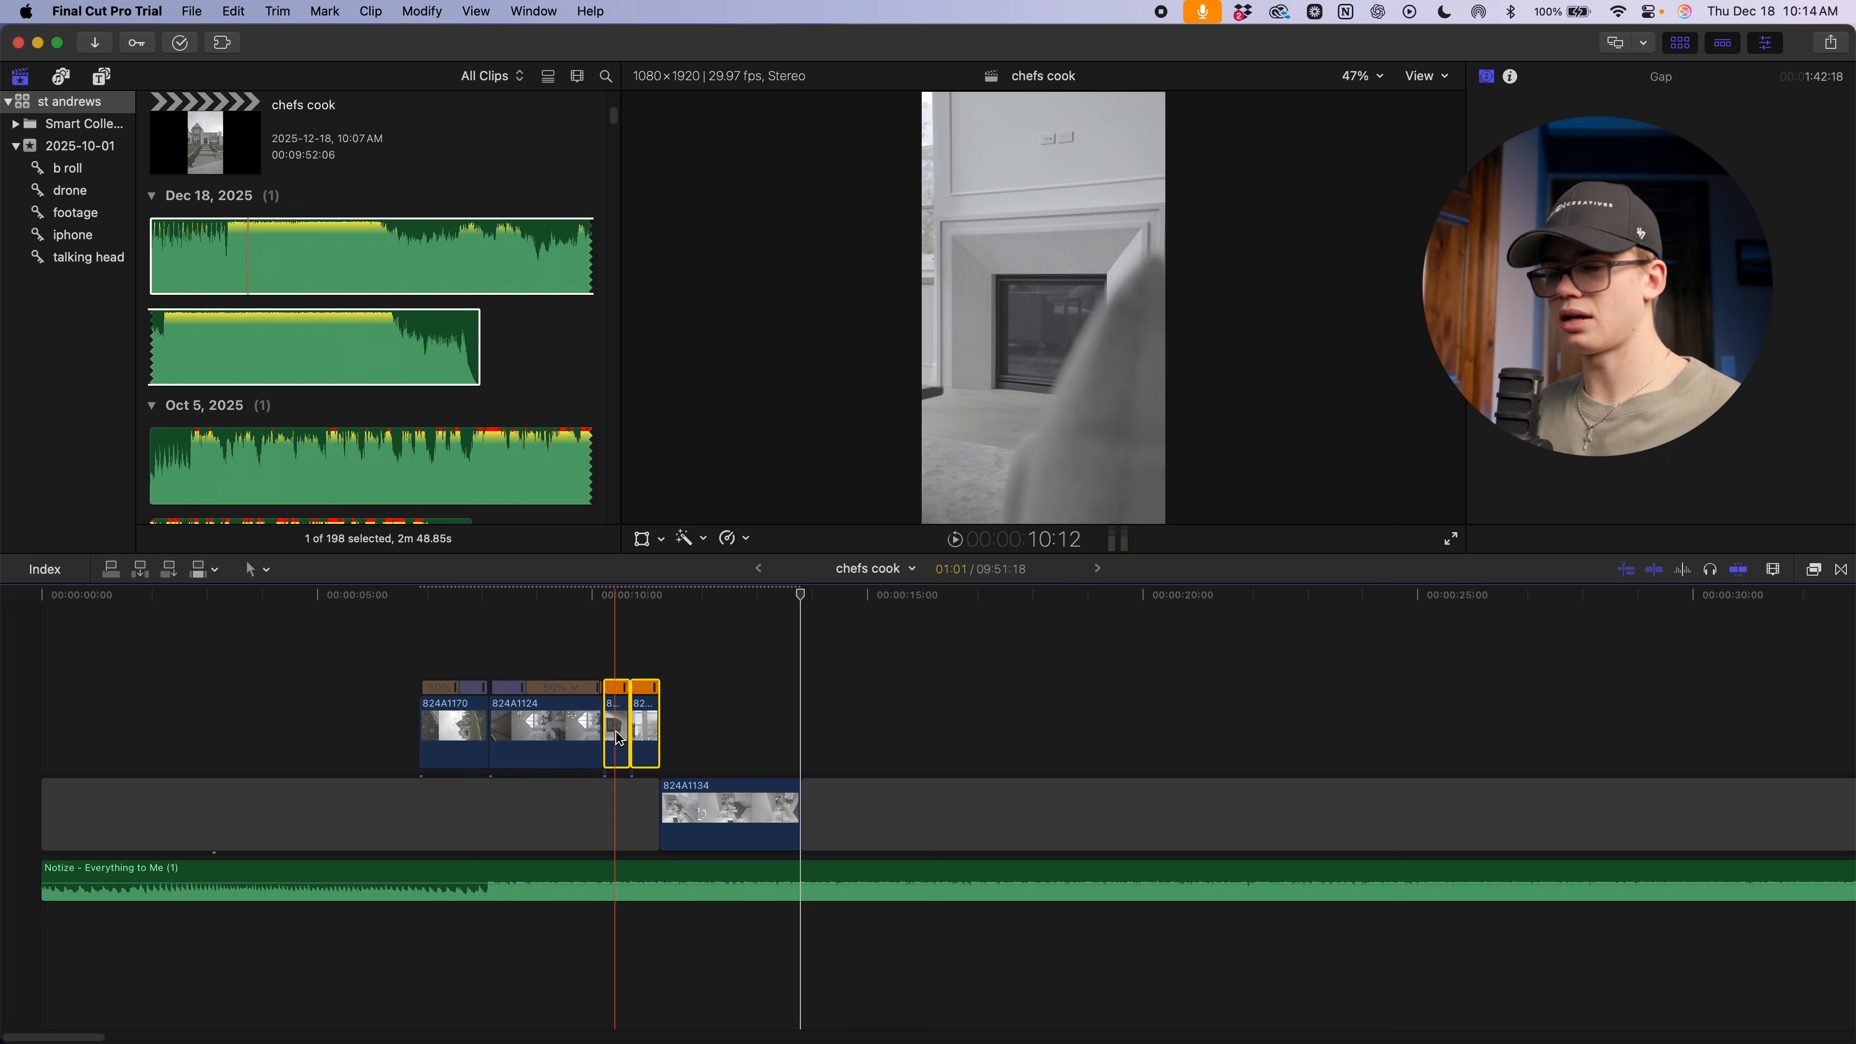
pyautogui.press('alt+super+Down')
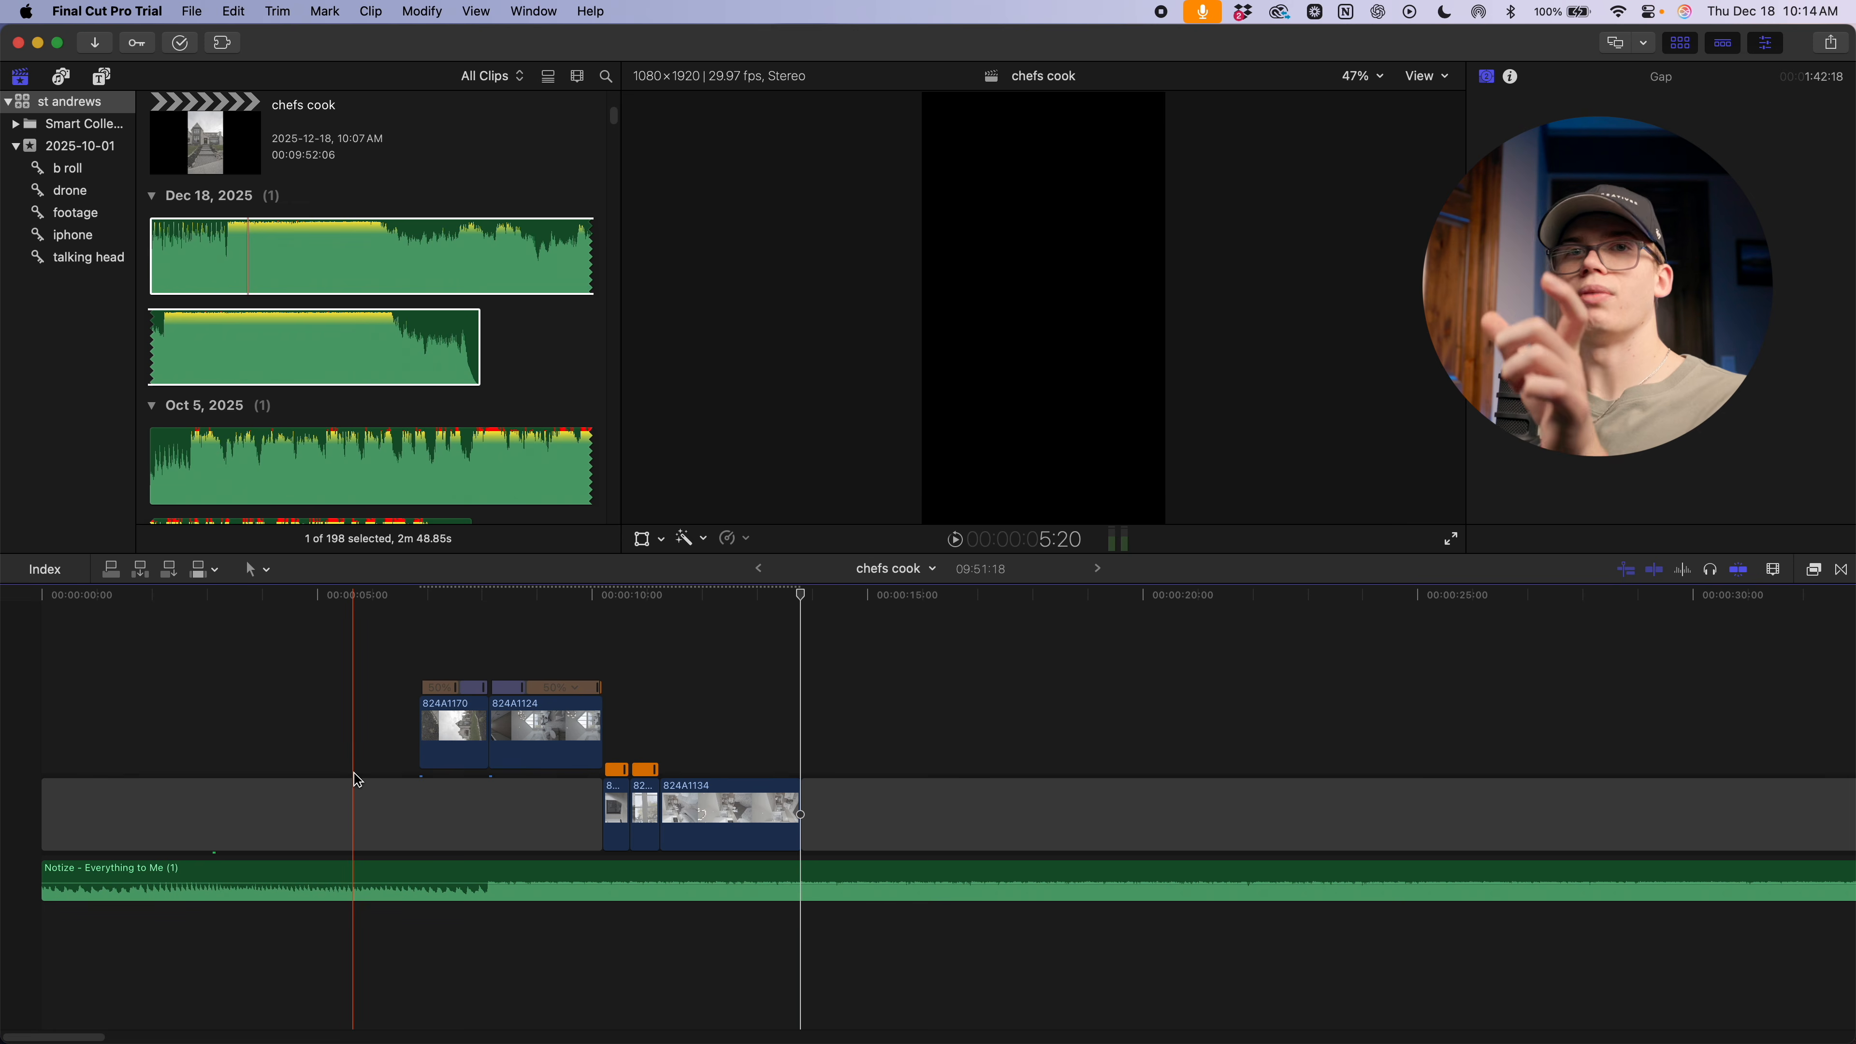
pyautogui.hscroll(5, 952, 800)
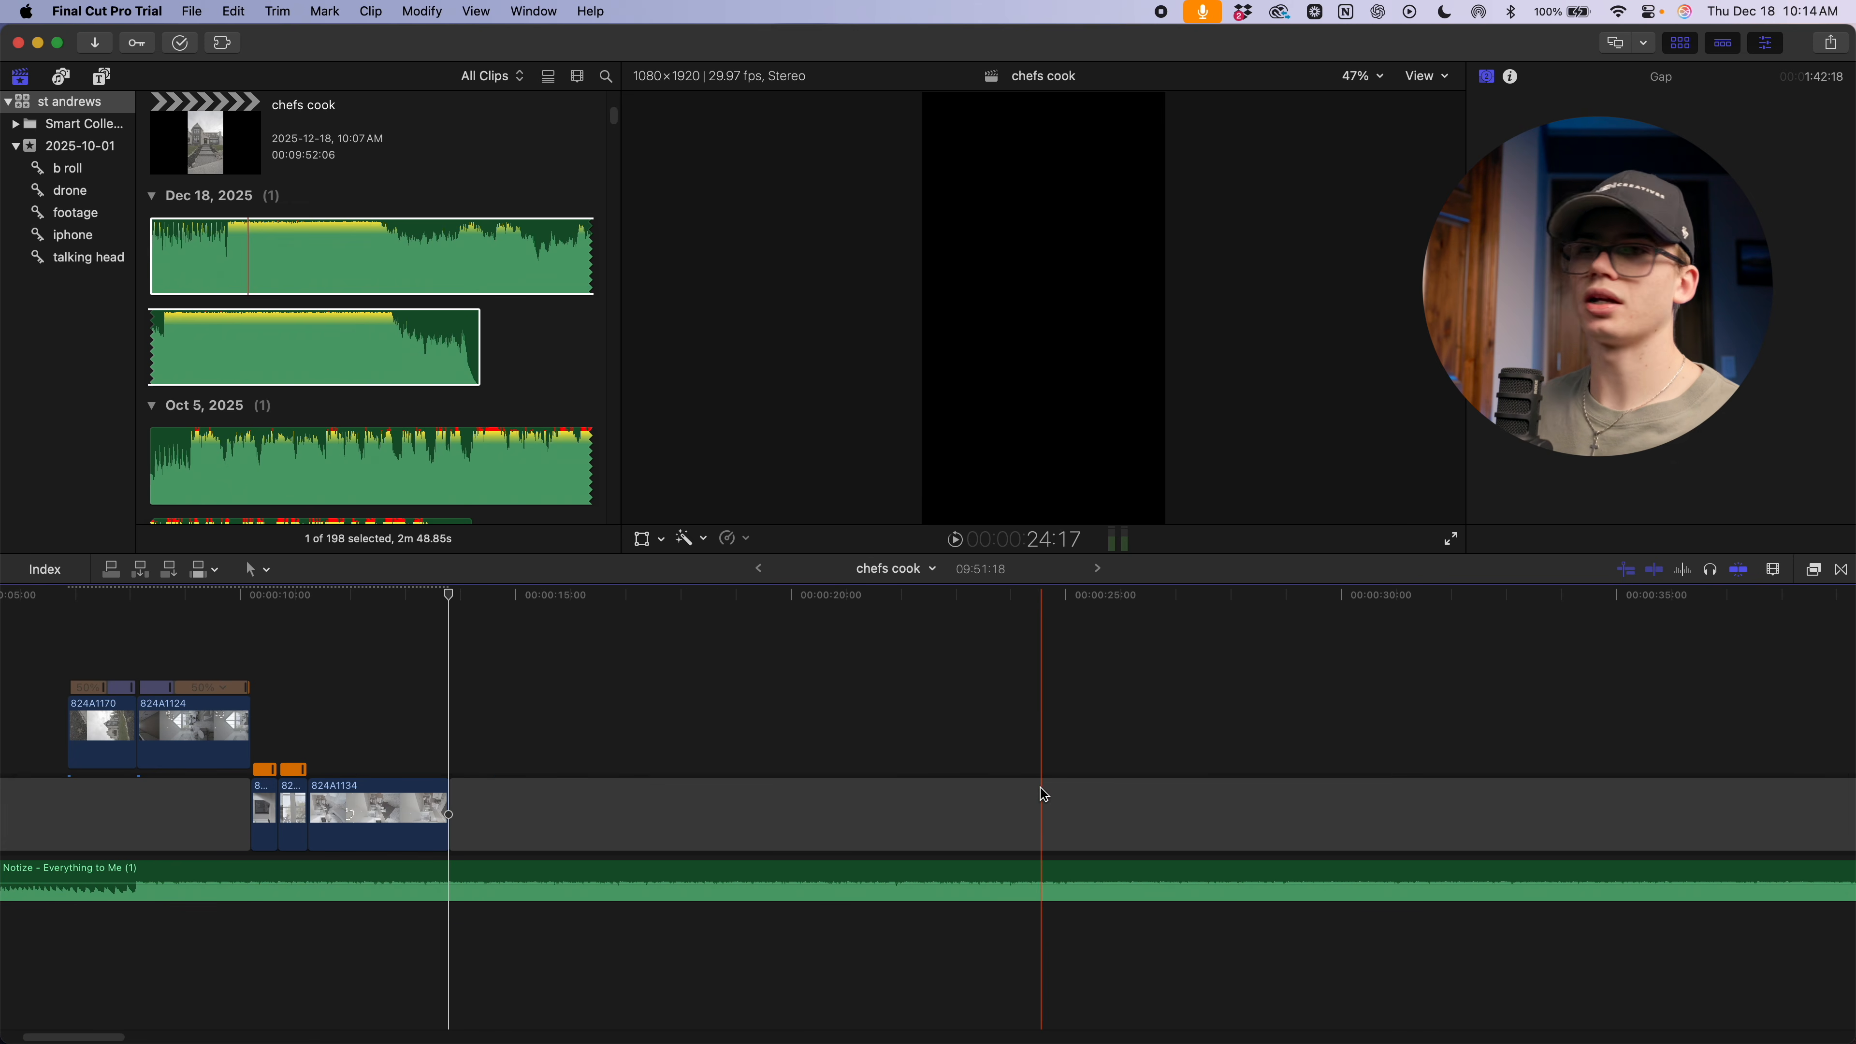
# Slow clip 824A1134 down to 50% speed
pyautogui.hscroll(-5, 1017, 794)
pyautogui.click(737, 796)
pyautogui.hotkey('ctrl', 's')
pyautogui.press('super+equal')
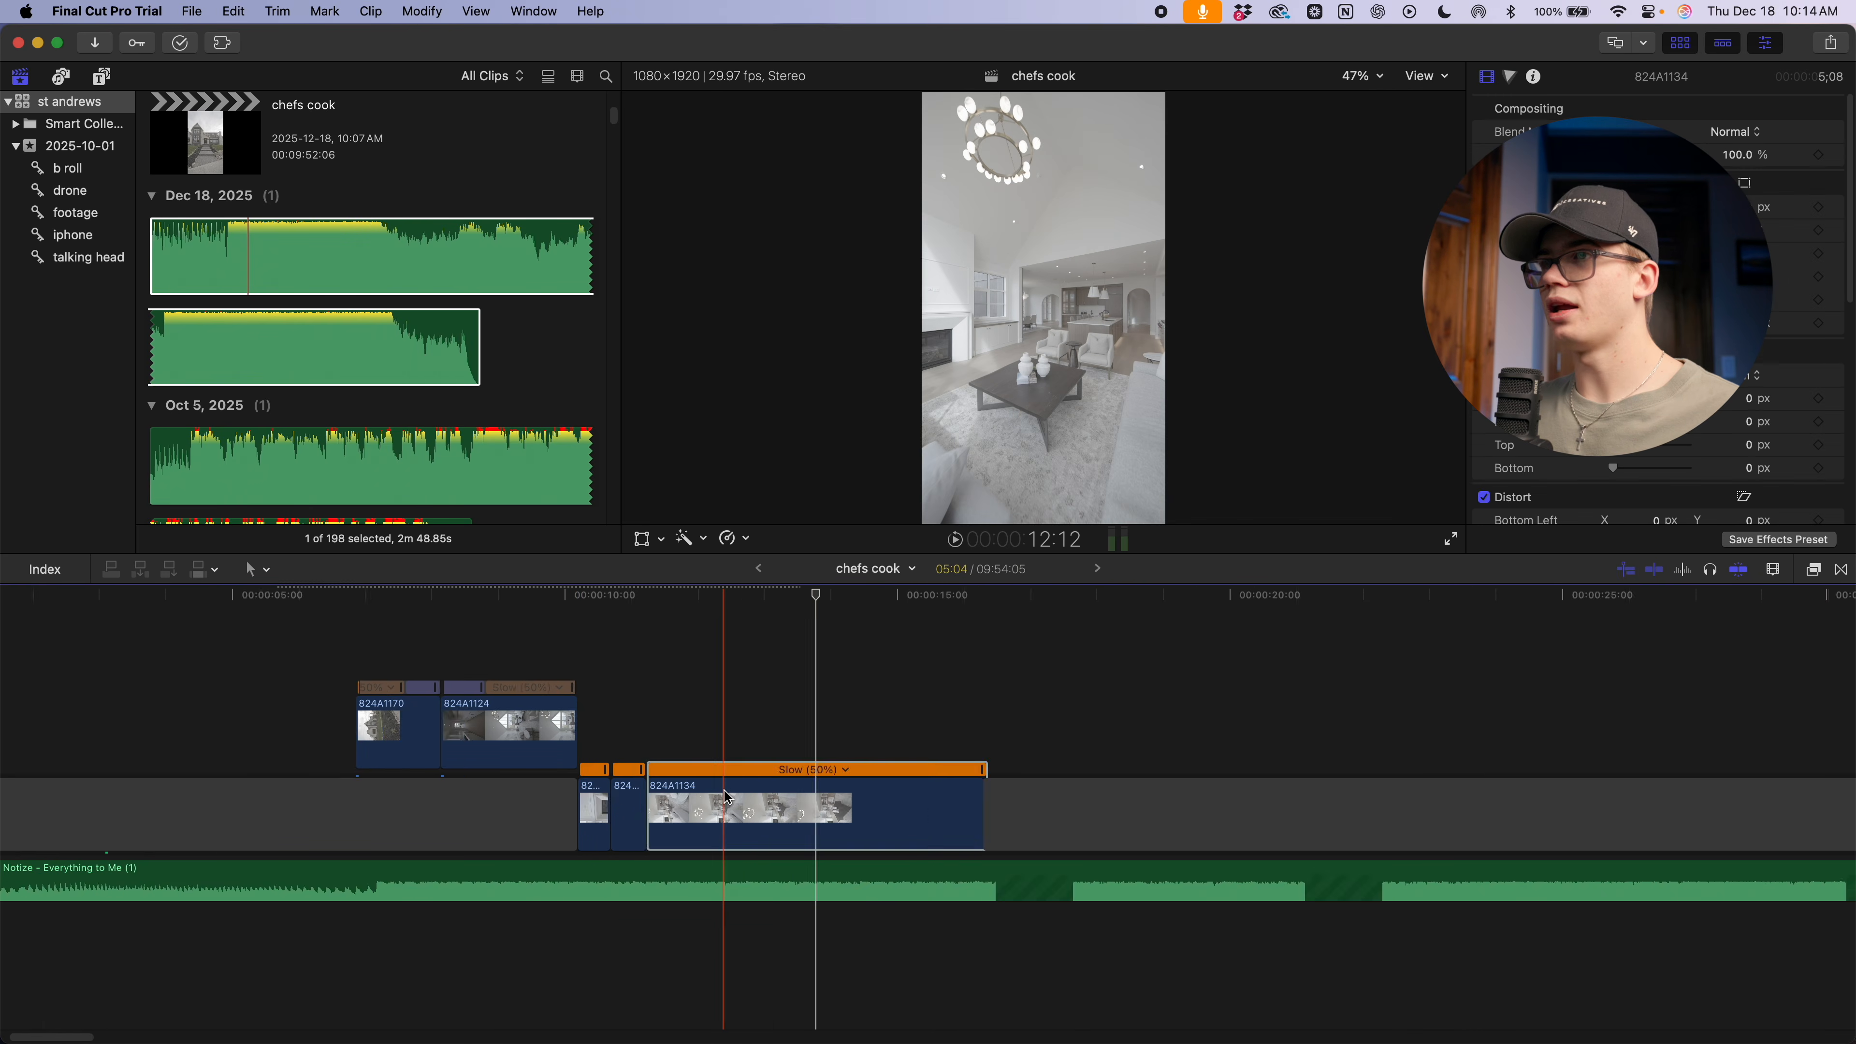
pyautogui.press('super+equal')
pyautogui.press('super+equal')
pyautogui.hscroll(-4, 1147, 805)
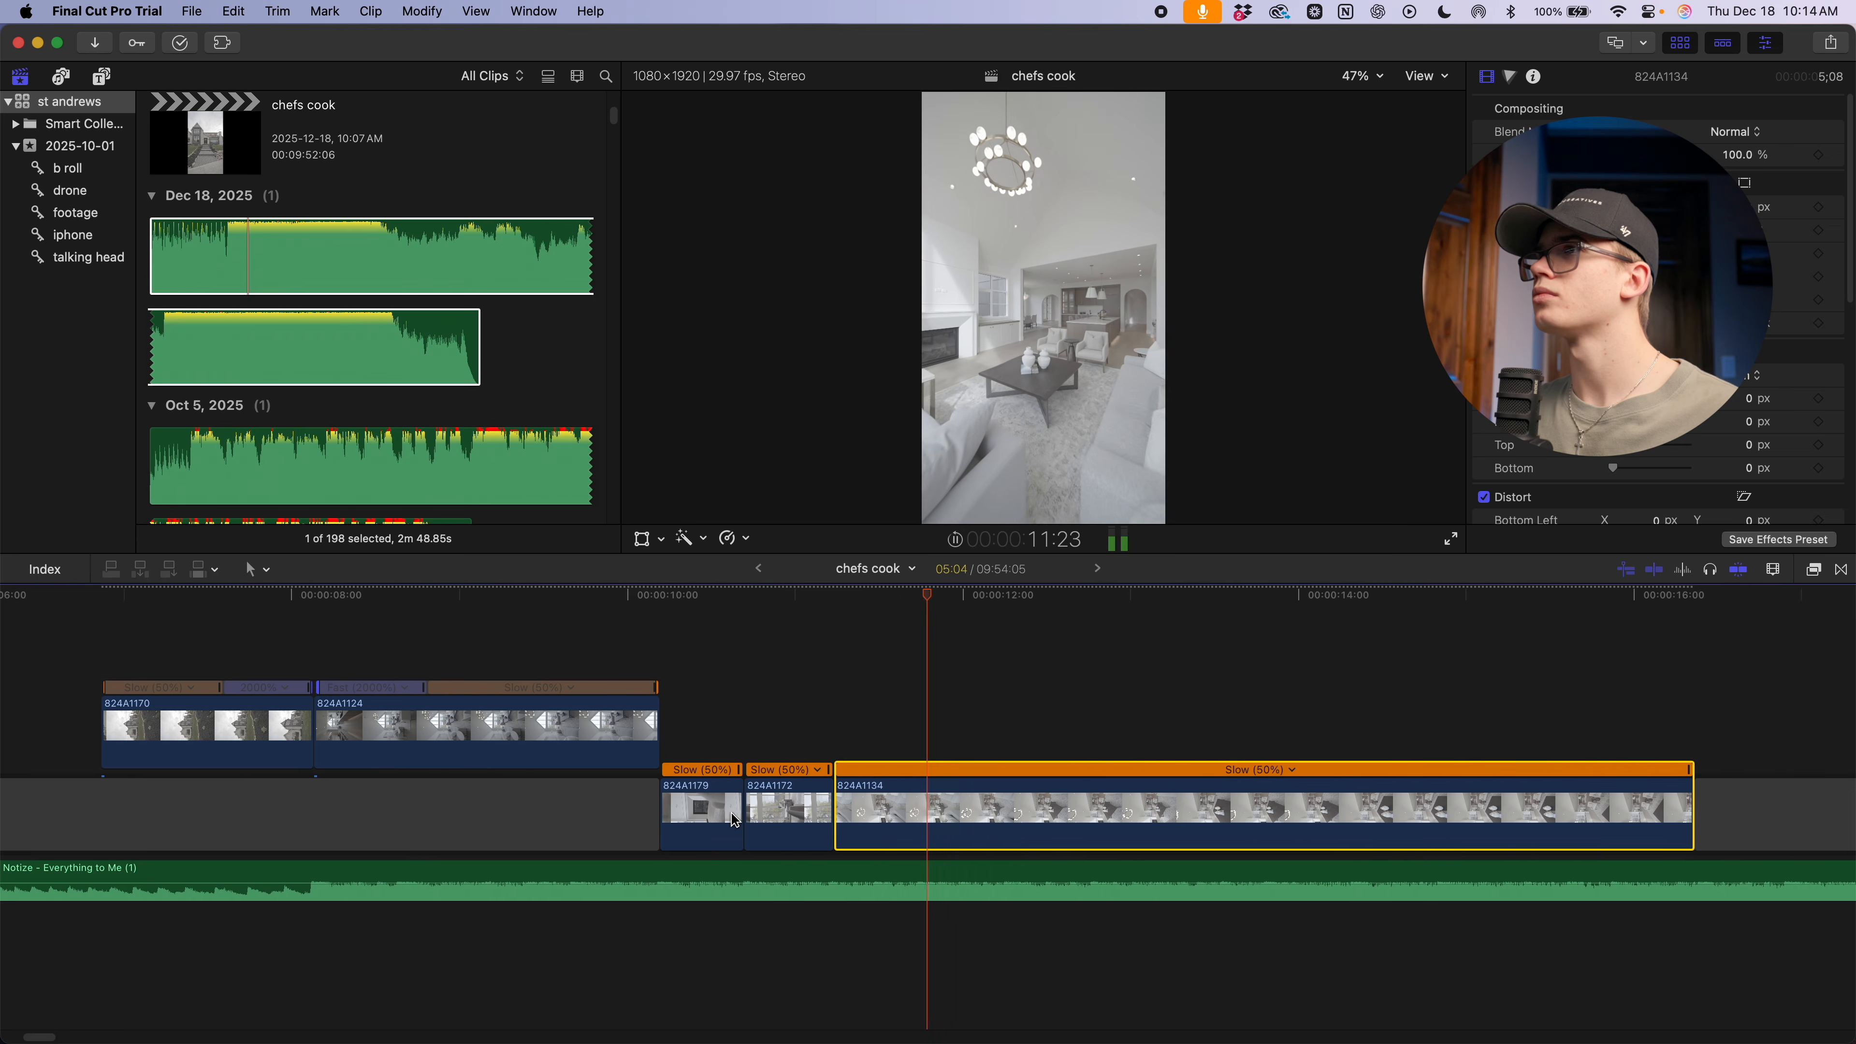
# Play clip 824A1134 against the music and trim its end to a length of about one second
pyautogui.press('super+shift+a')
pyautogui.press('space')
pyautogui.click(884, 799)
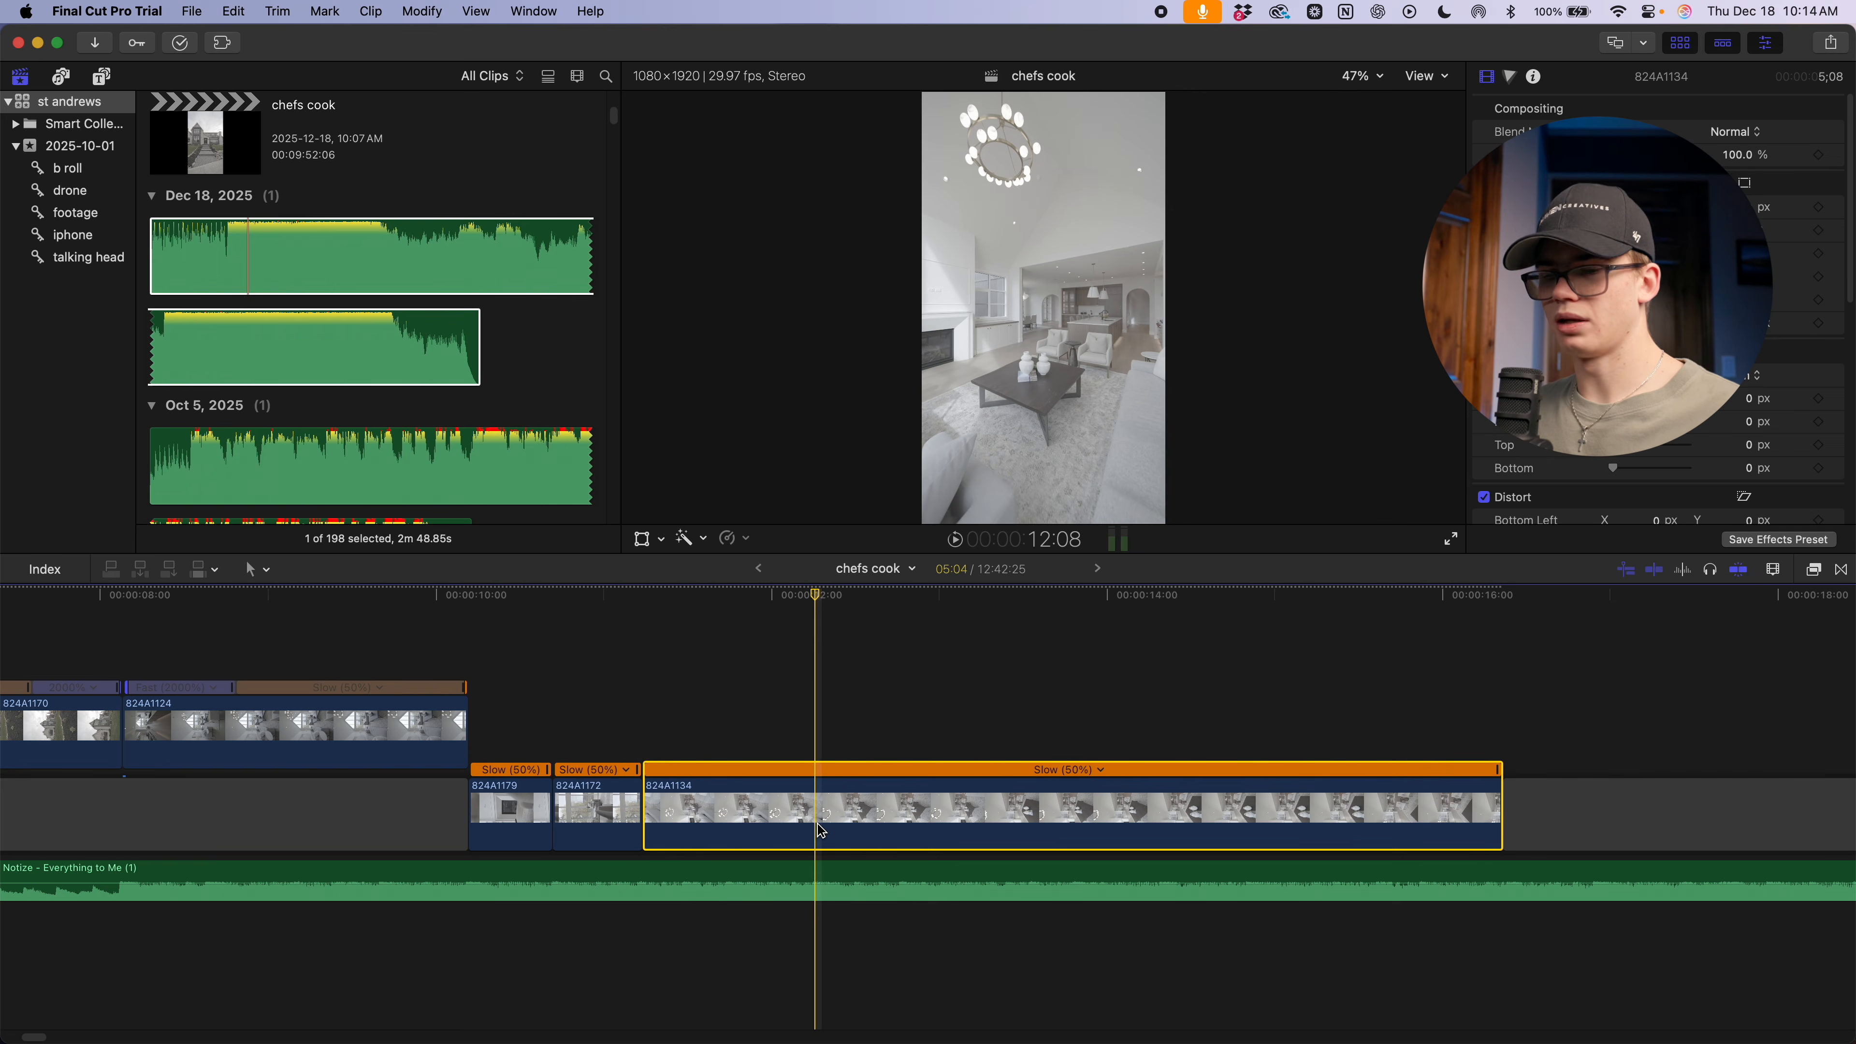
pyautogui.hotkey('alt', ']')
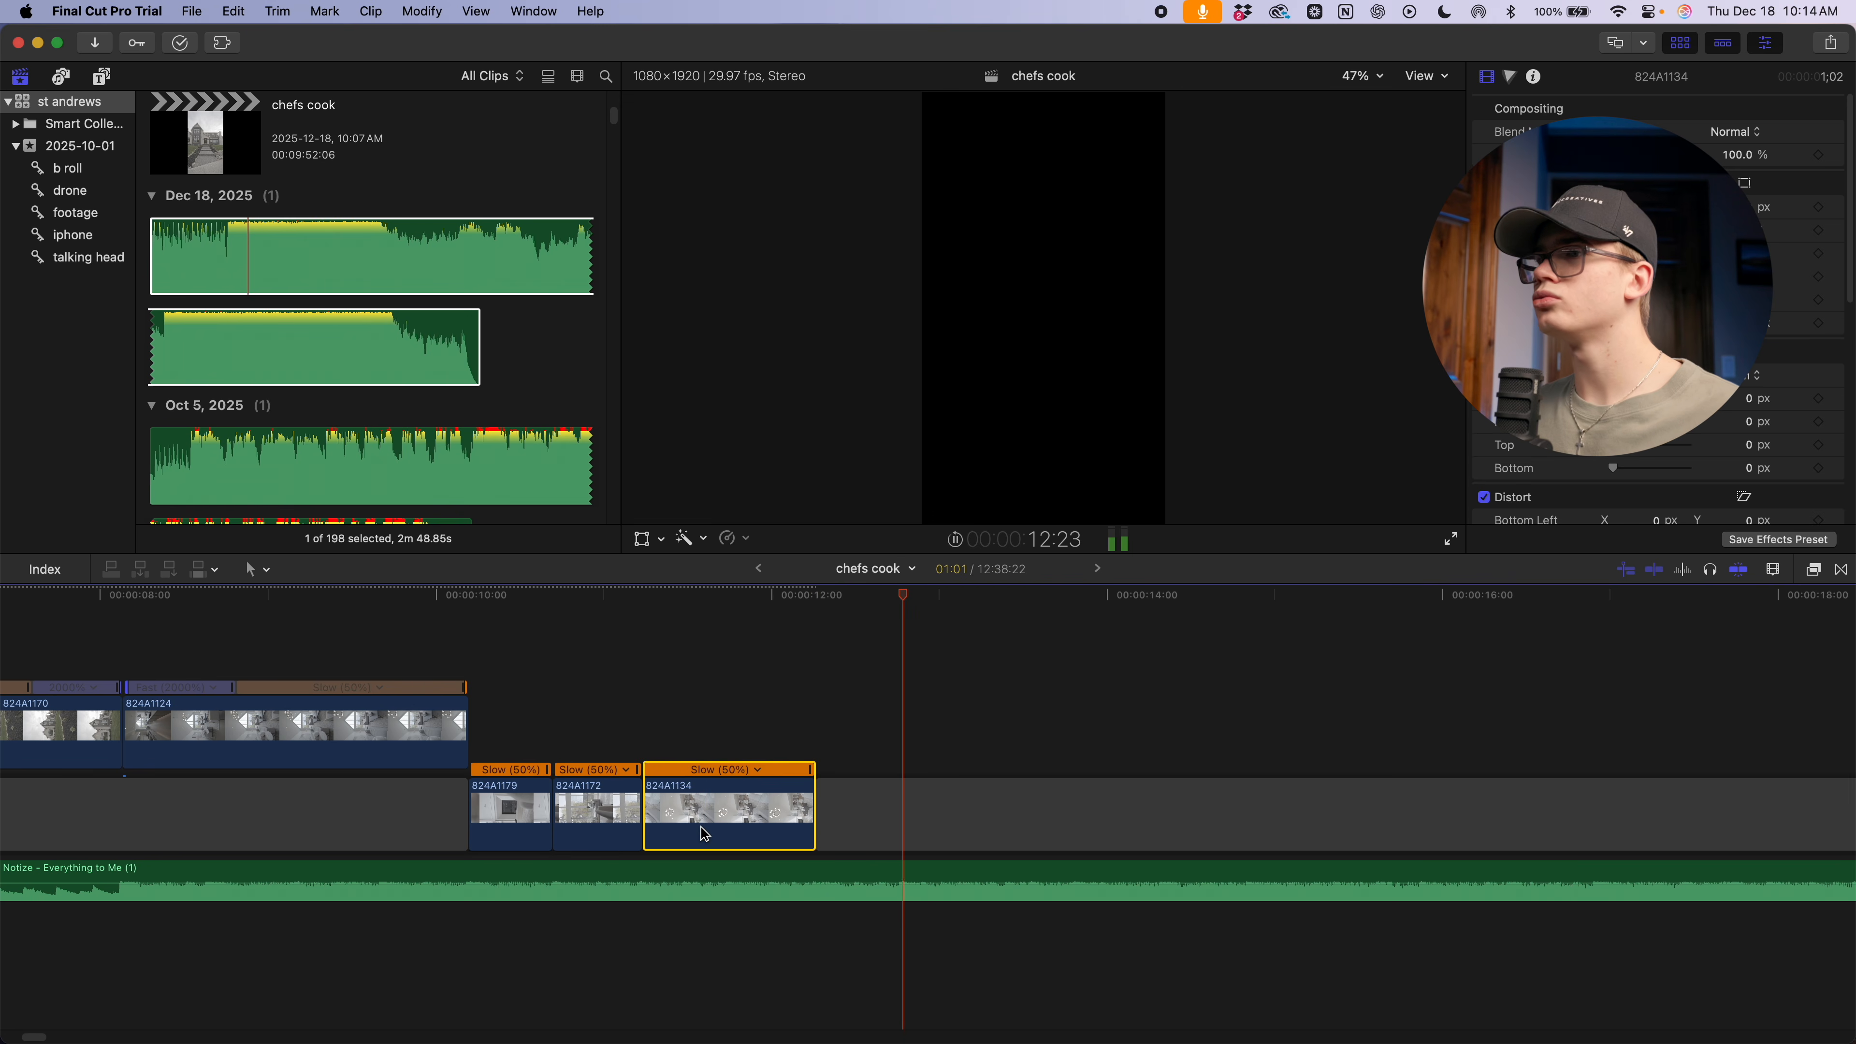
pyautogui.press('space')
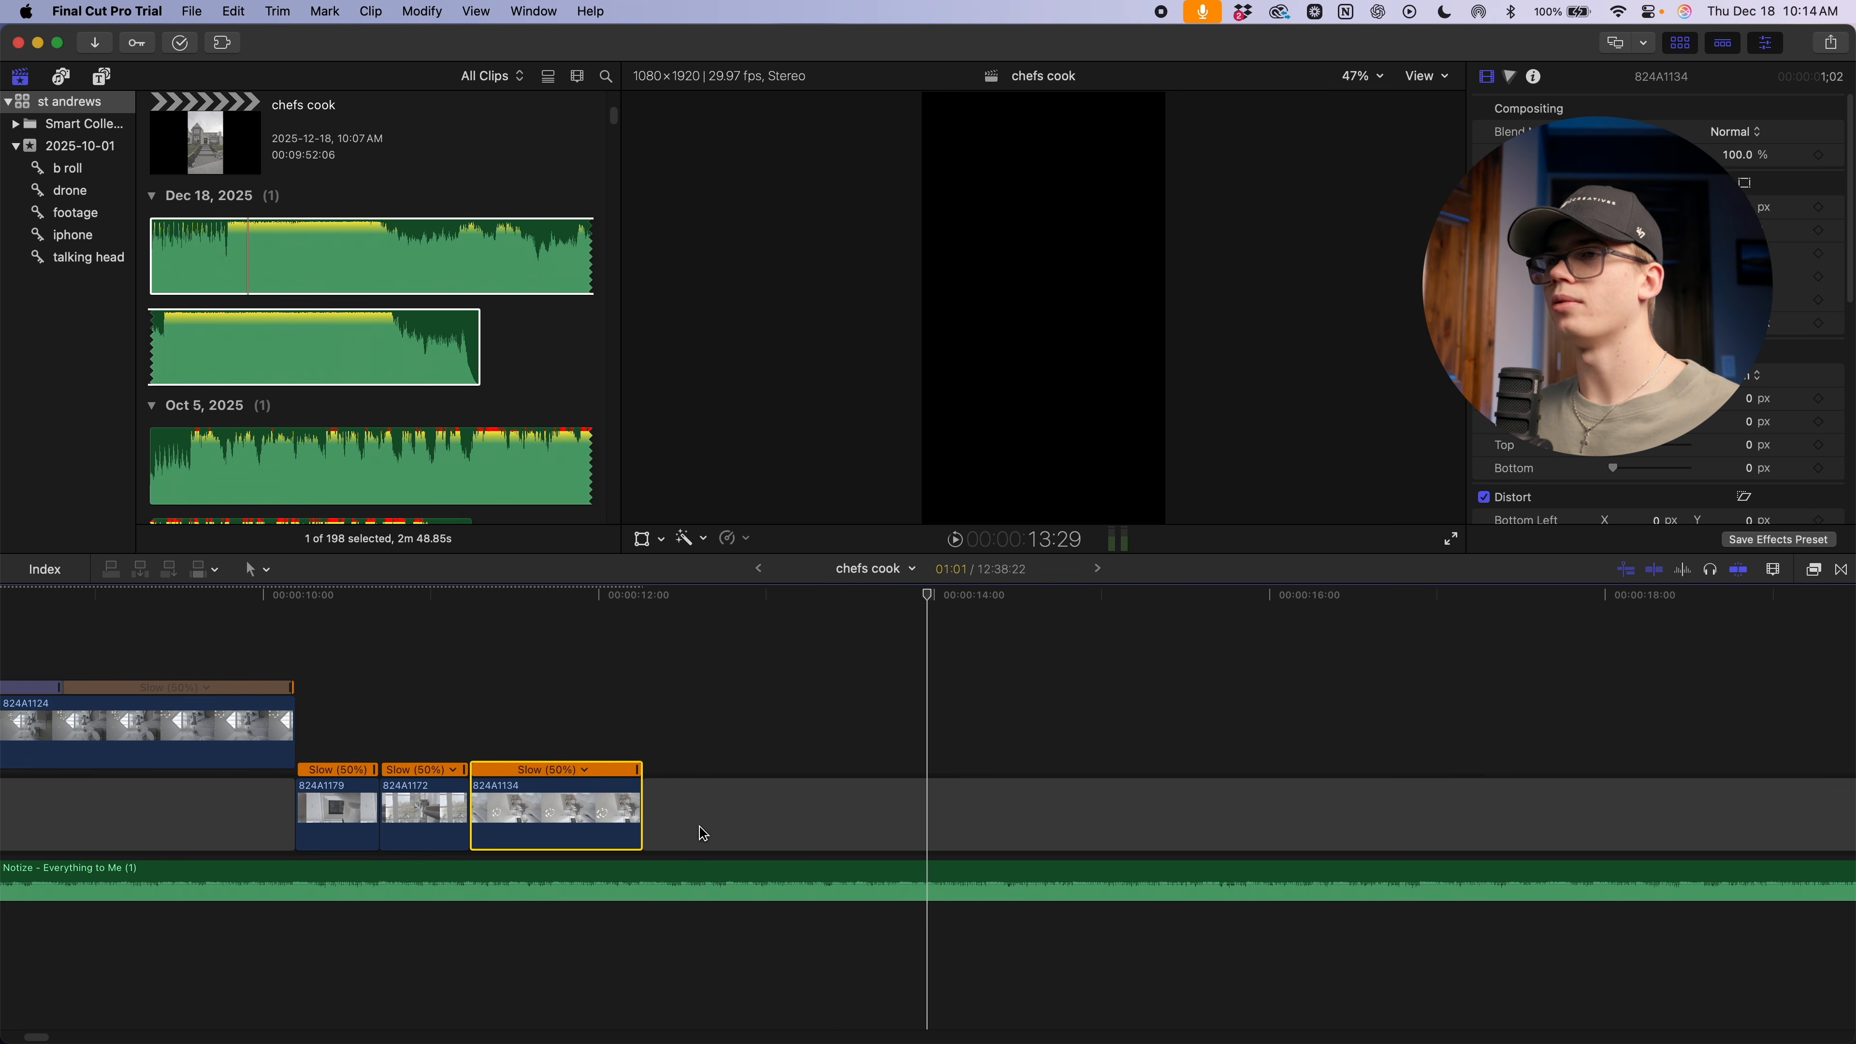
# Play back the slowed clips 824A1179, 824A1172 and 824A1134 and the music after them to check the beat timing
pyautogui.hscroll(-8, 731, 804)
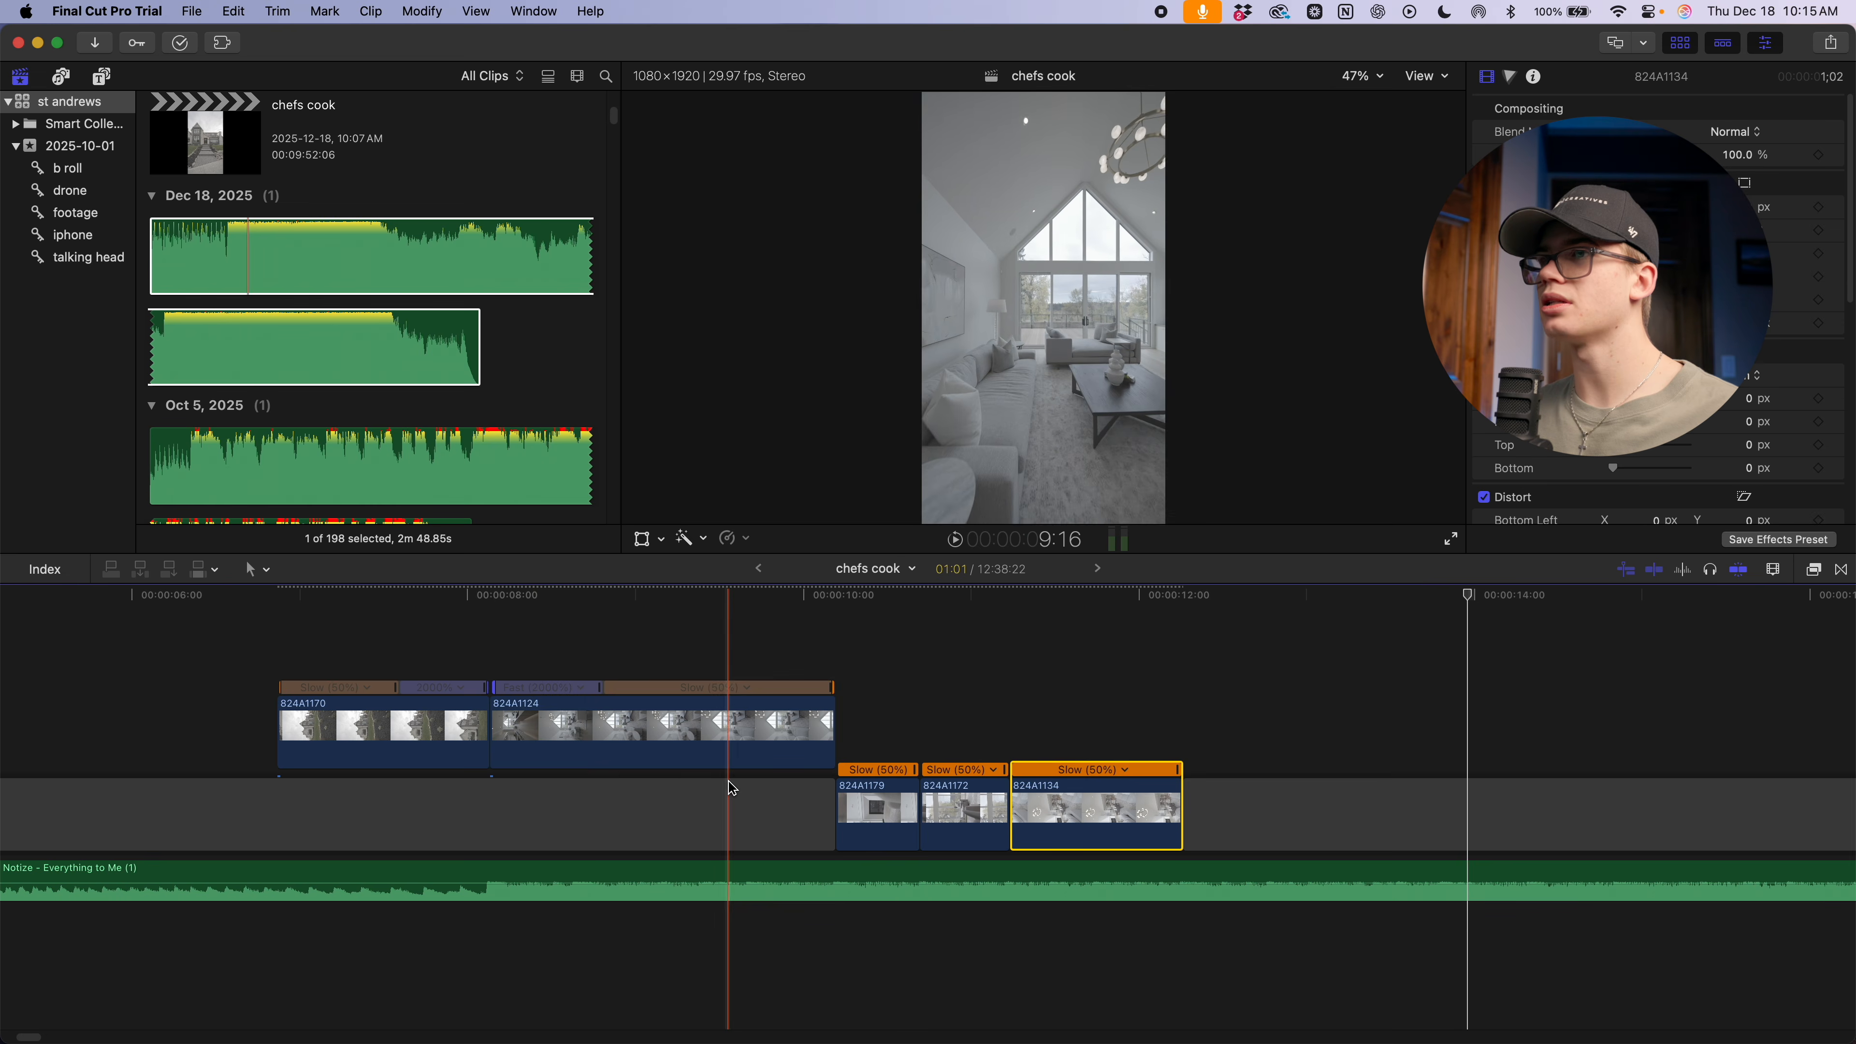
pyautogui.hscroll(4, 789, 804)
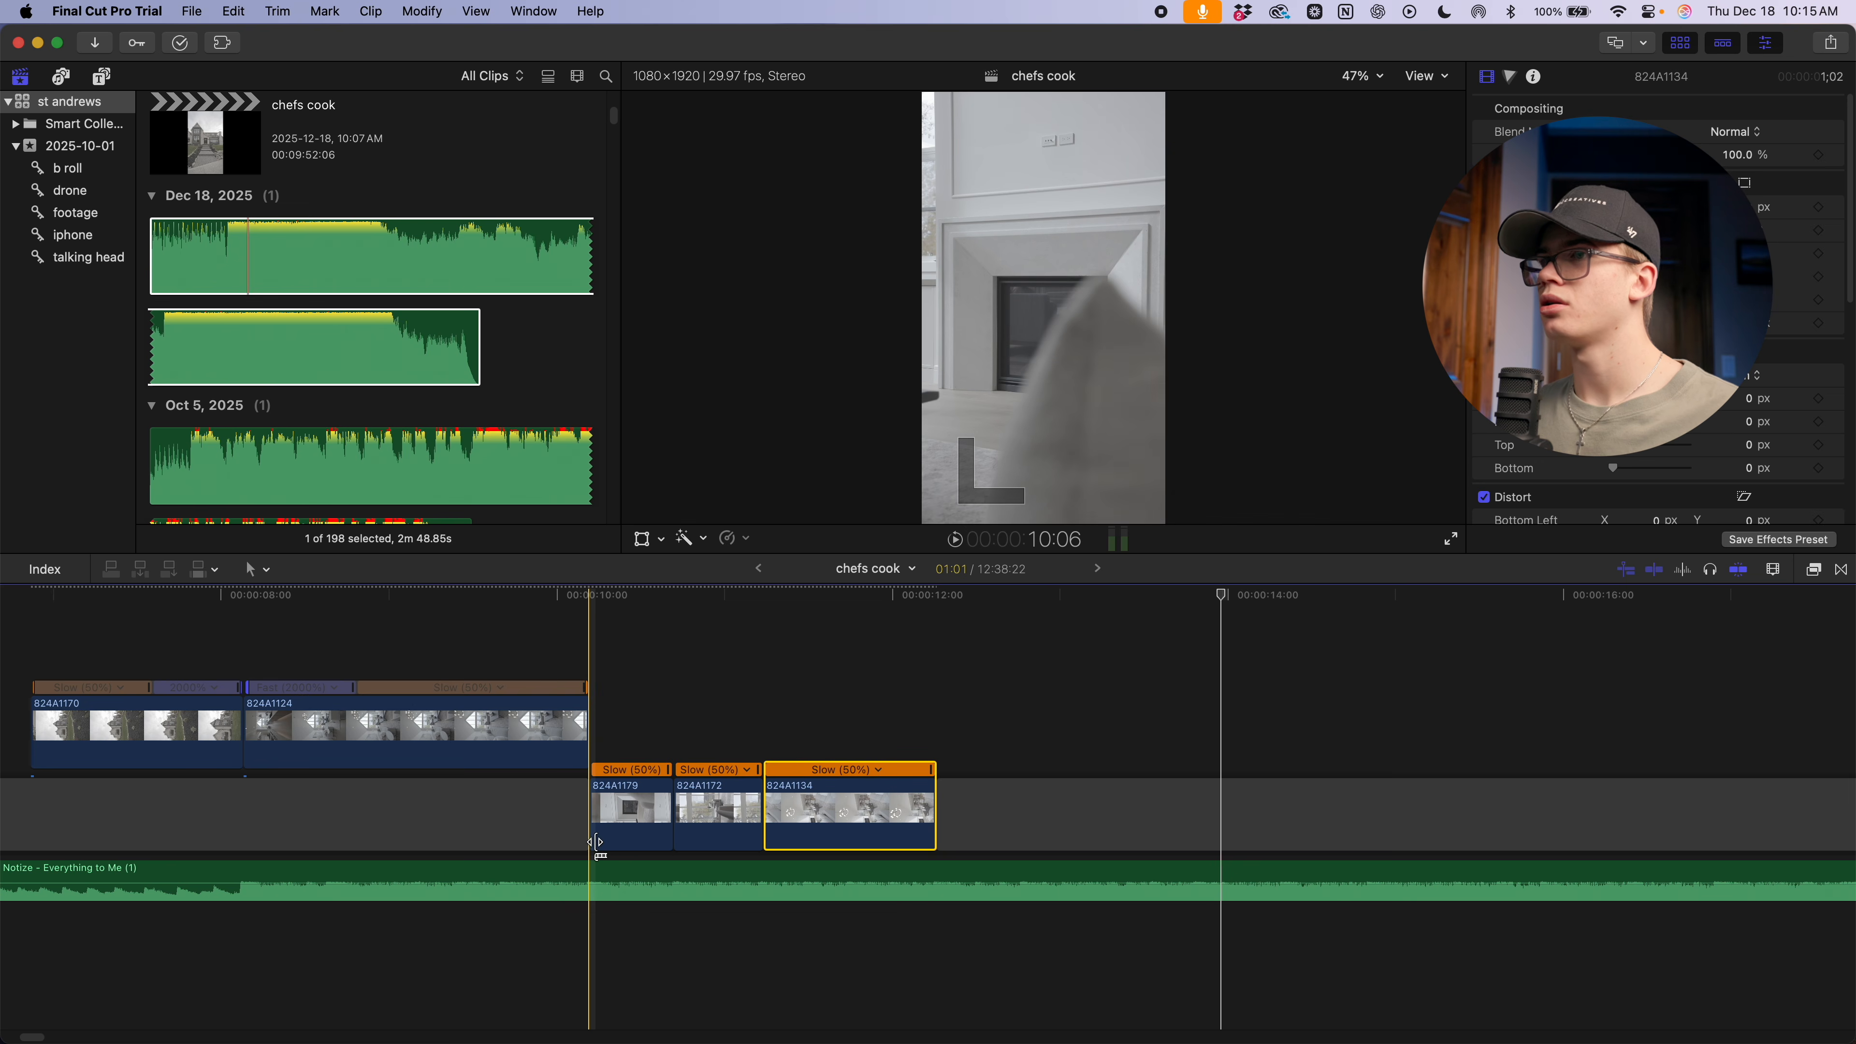
pyautogui.press('space')
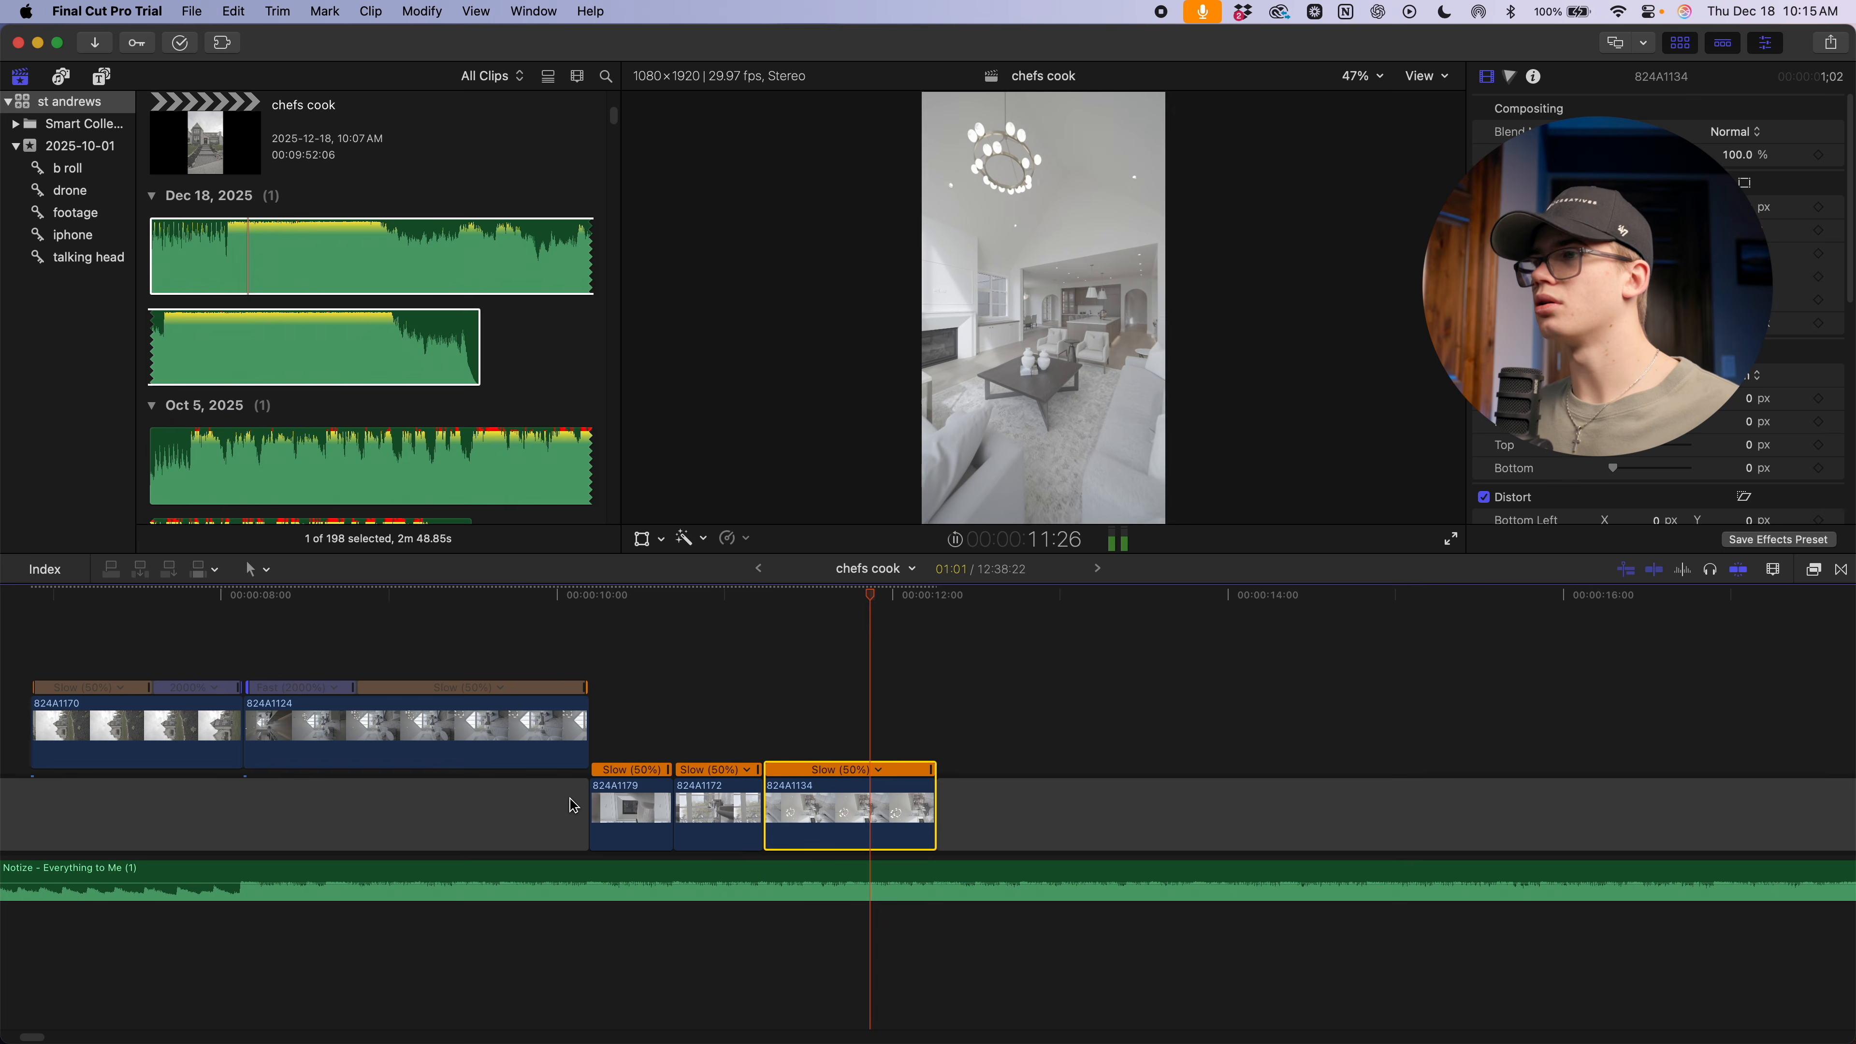
pyautogui.press('space')
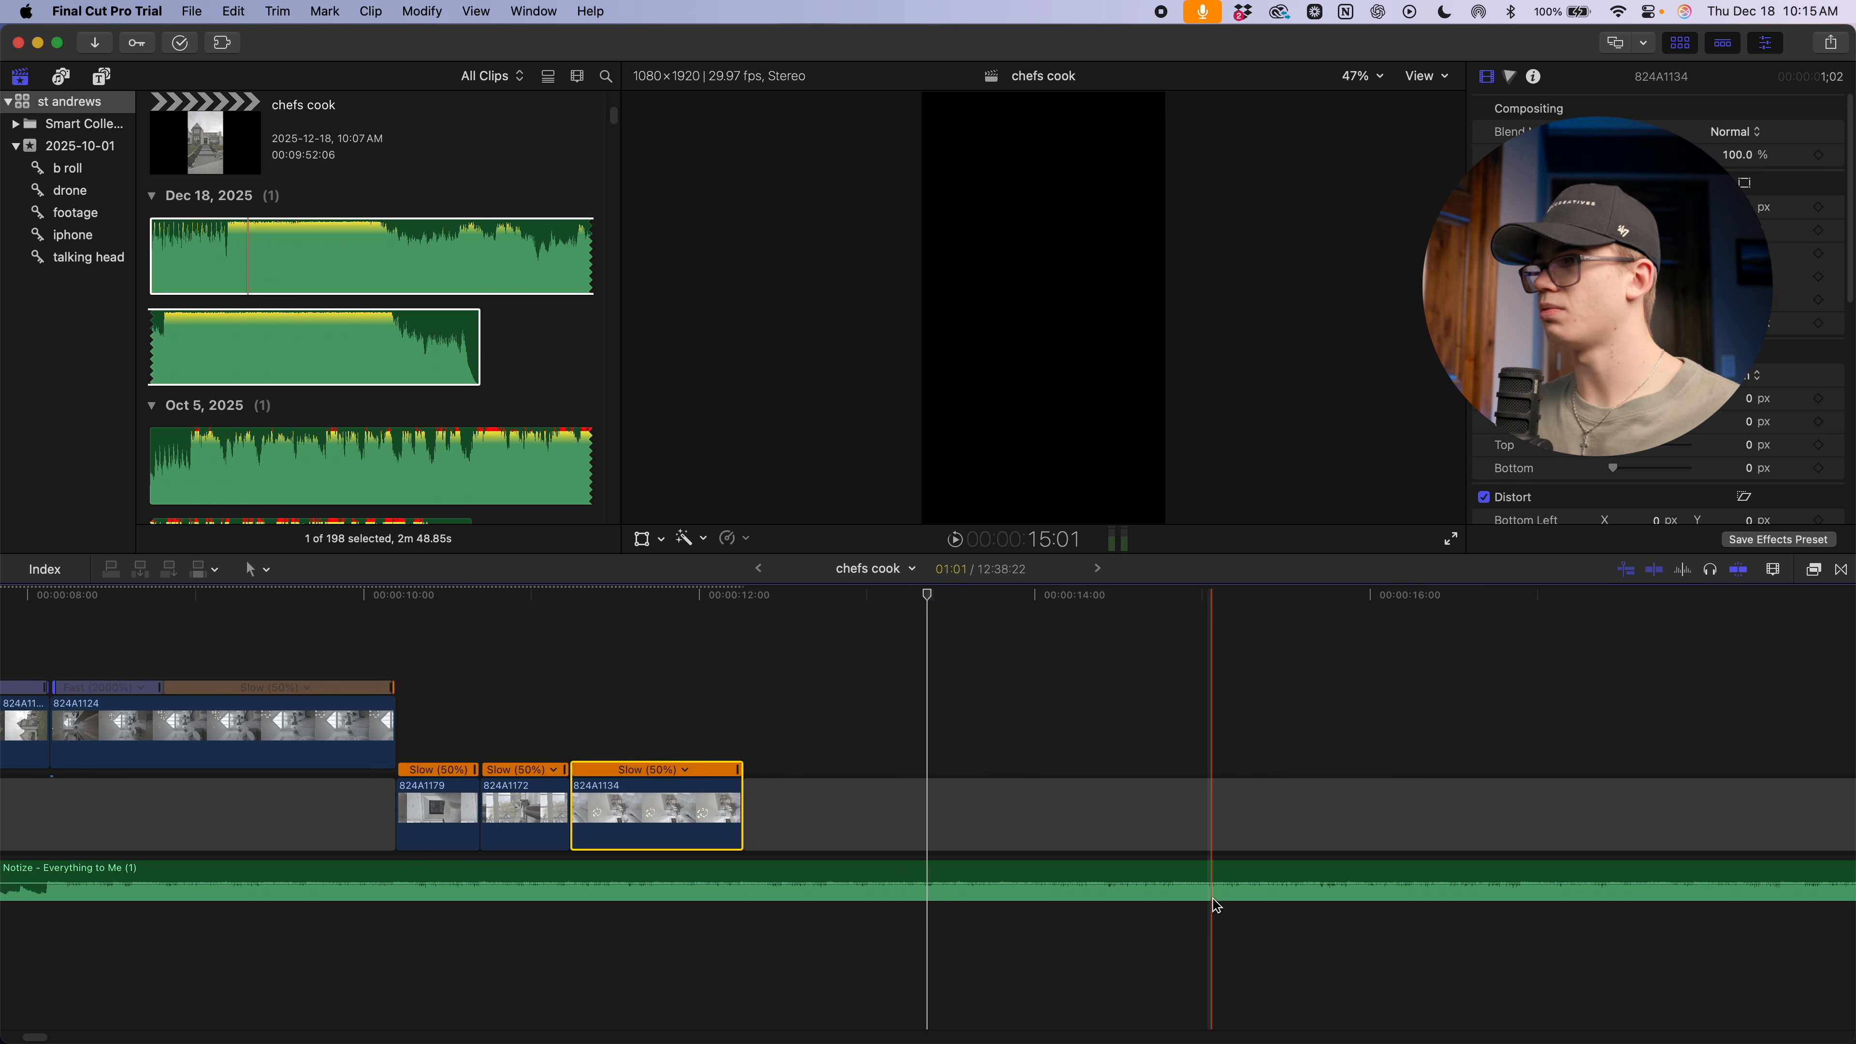
pyautogui.press('super+minus')
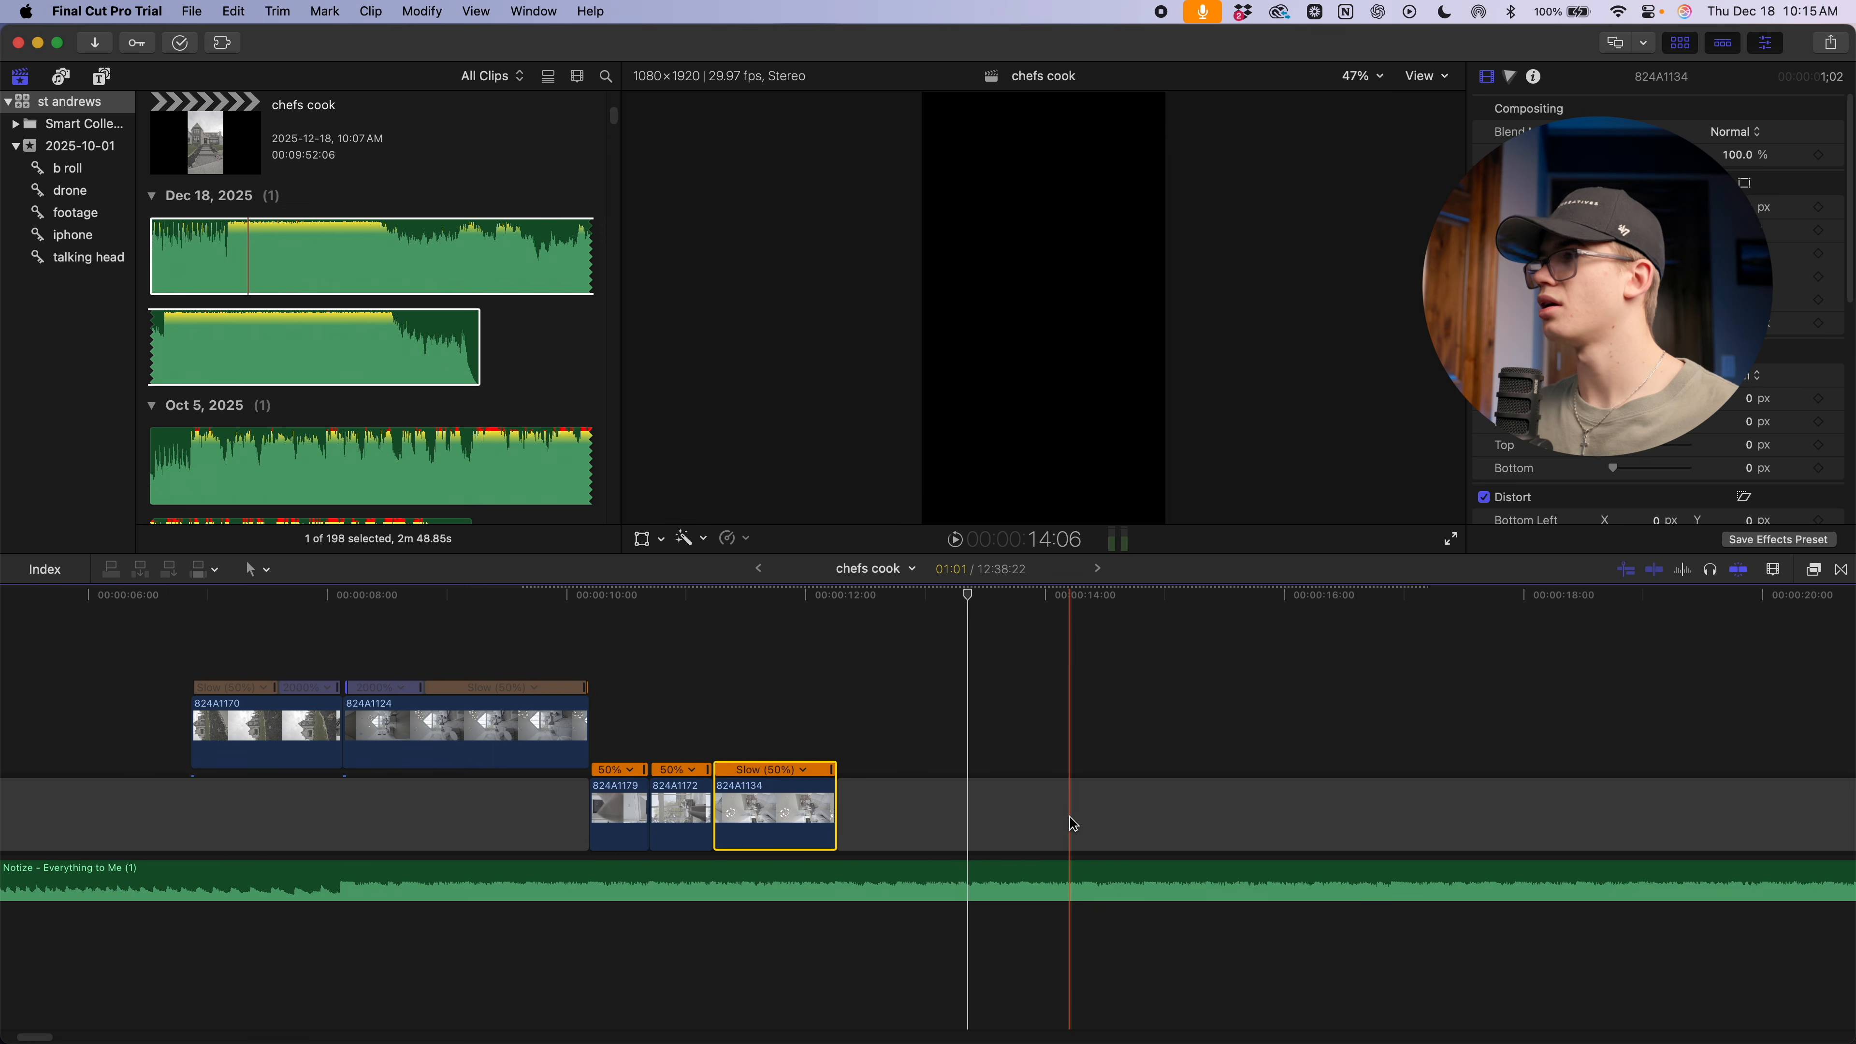
pyautogui.press('space')
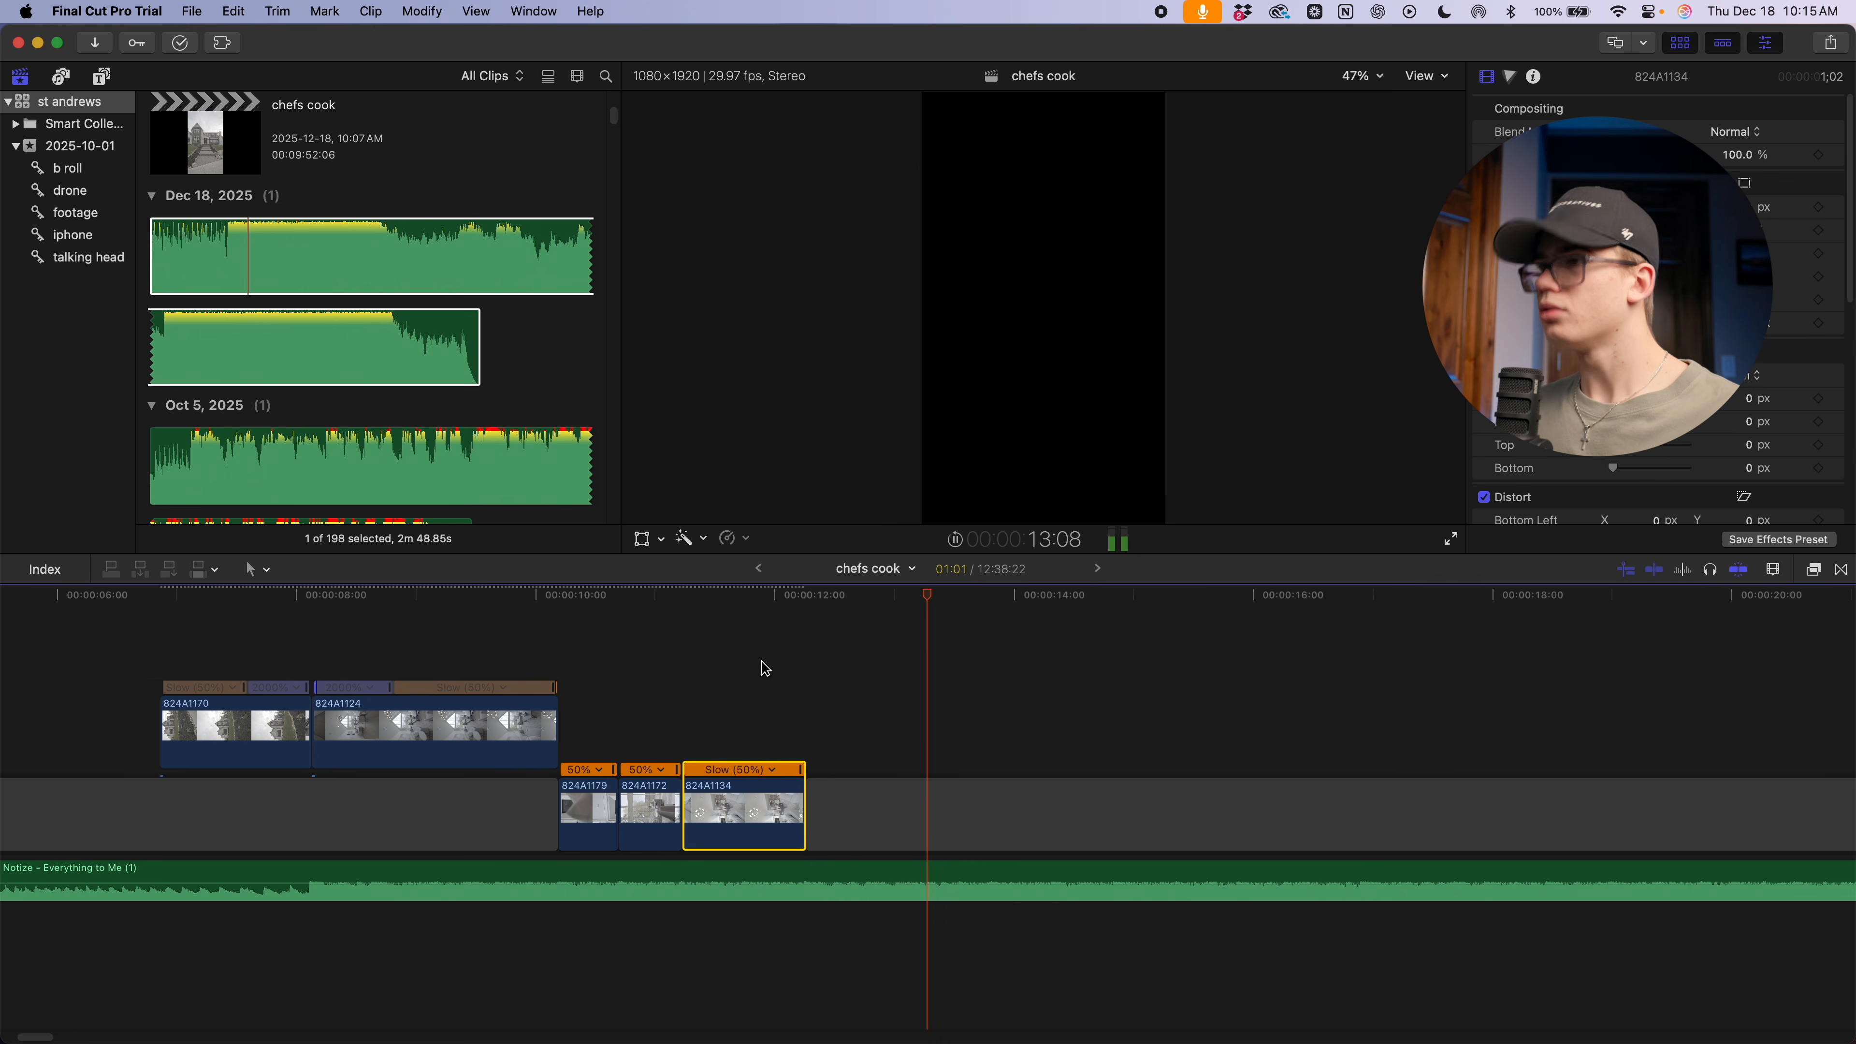
pyautogui.press('space')
# Skim the unused b roll and move kitchen clip 824A1144 out of the primary storyline, connecting it above clip 824A1141
pyautogui.hotkey('shift', 'z')
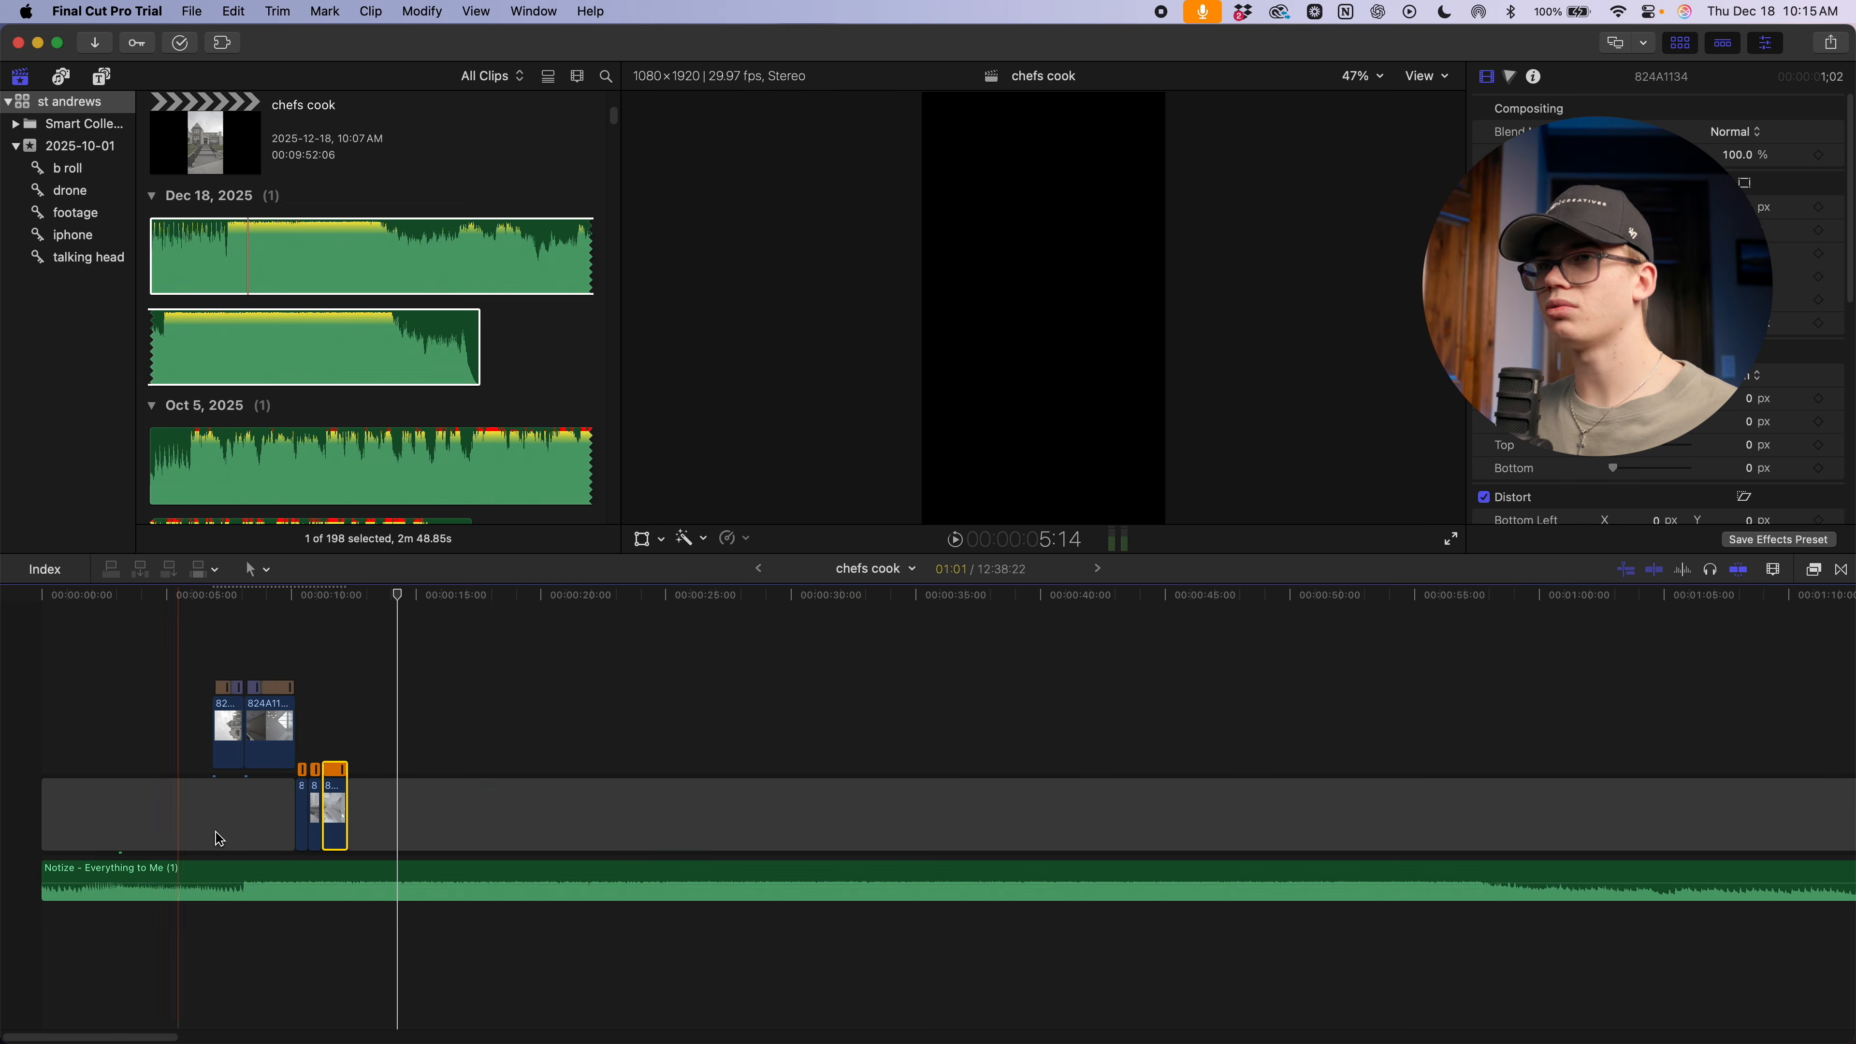
pyautogui.hscroll(20, 409, 826)
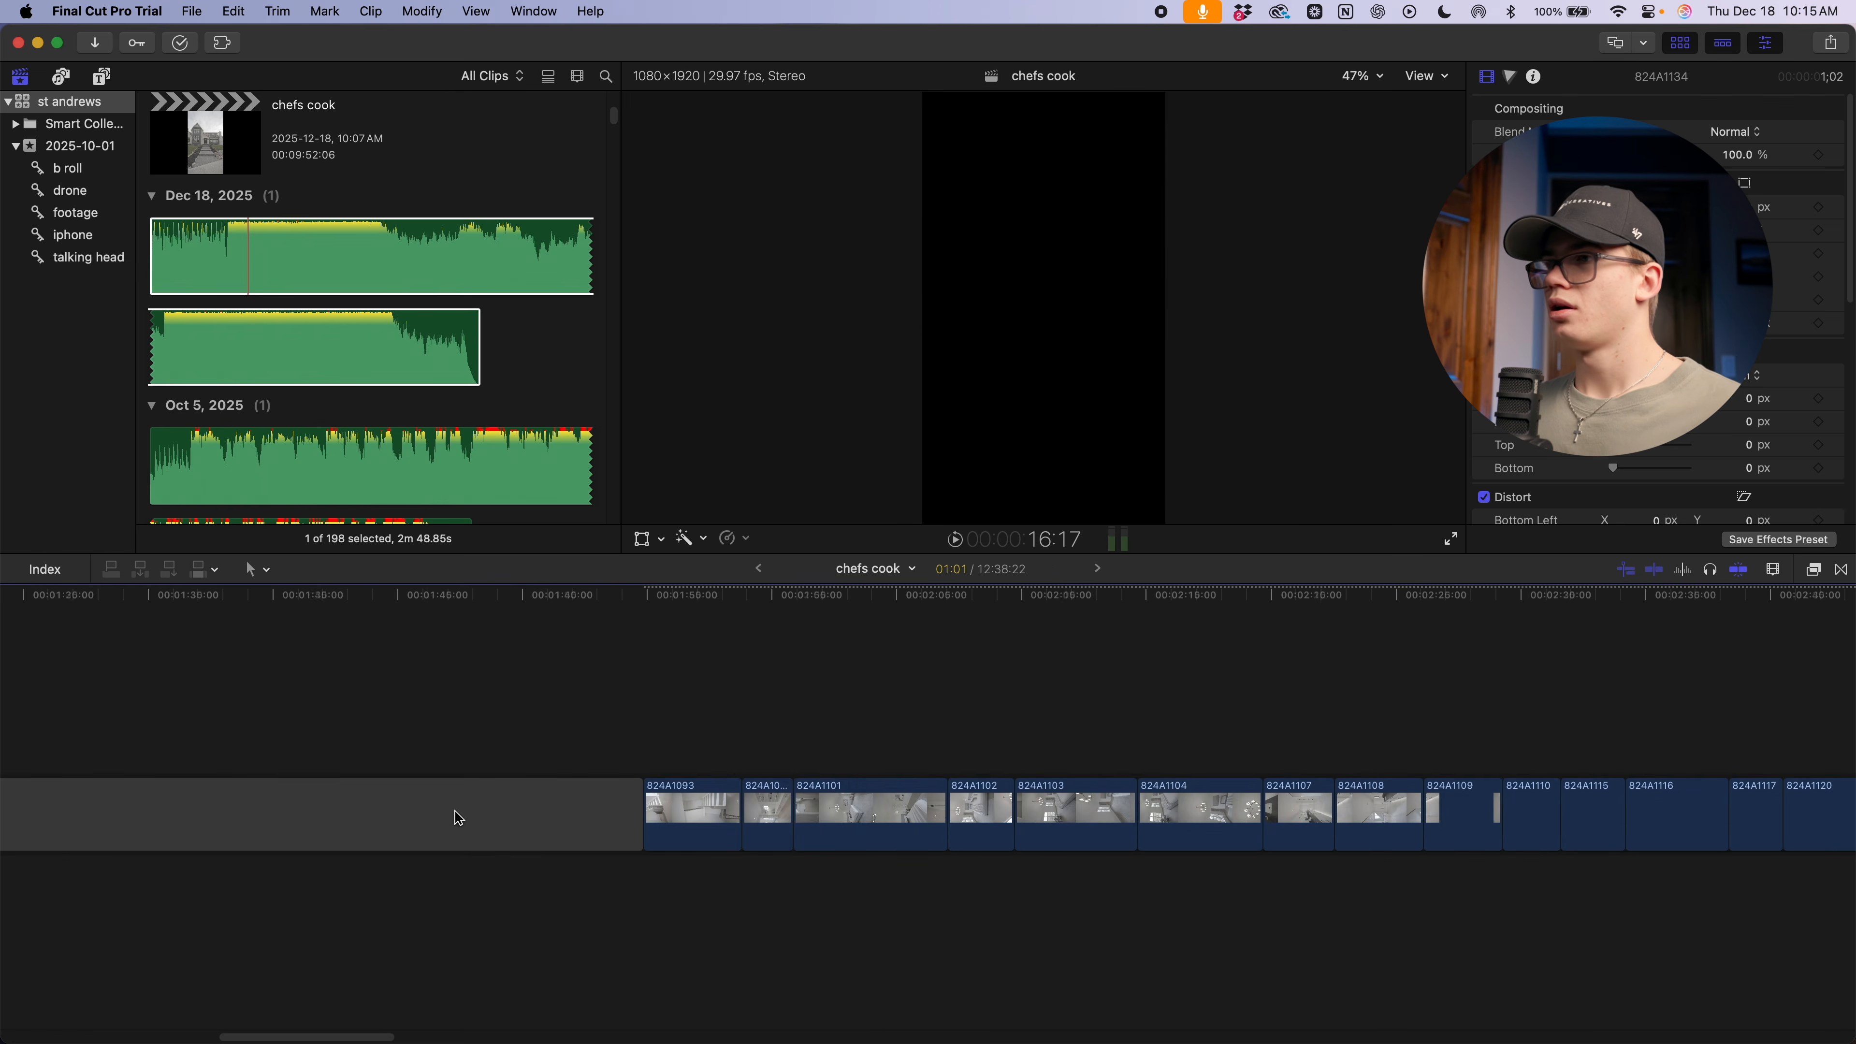
pyautogui.hscroll(20, 458, 817)
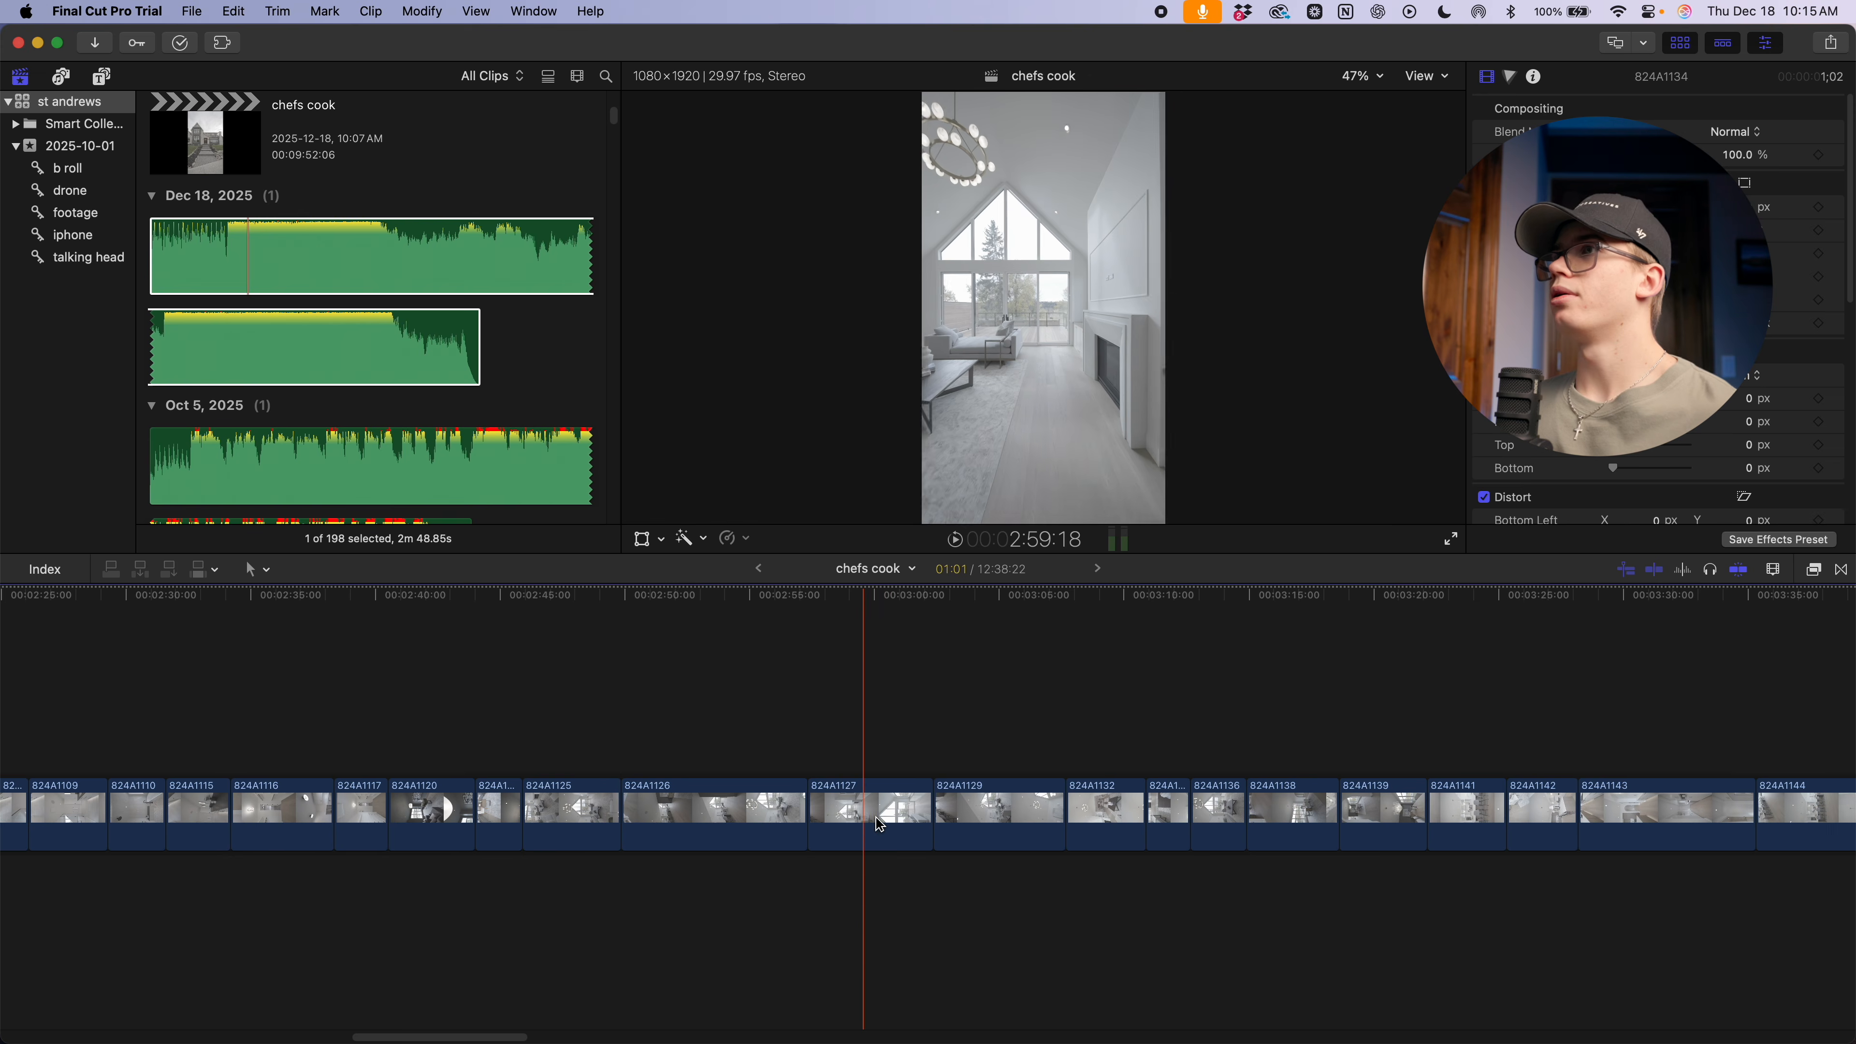
pyautogui.hscroll(-5, 869, 833)
pyautogui.click(727, 850)
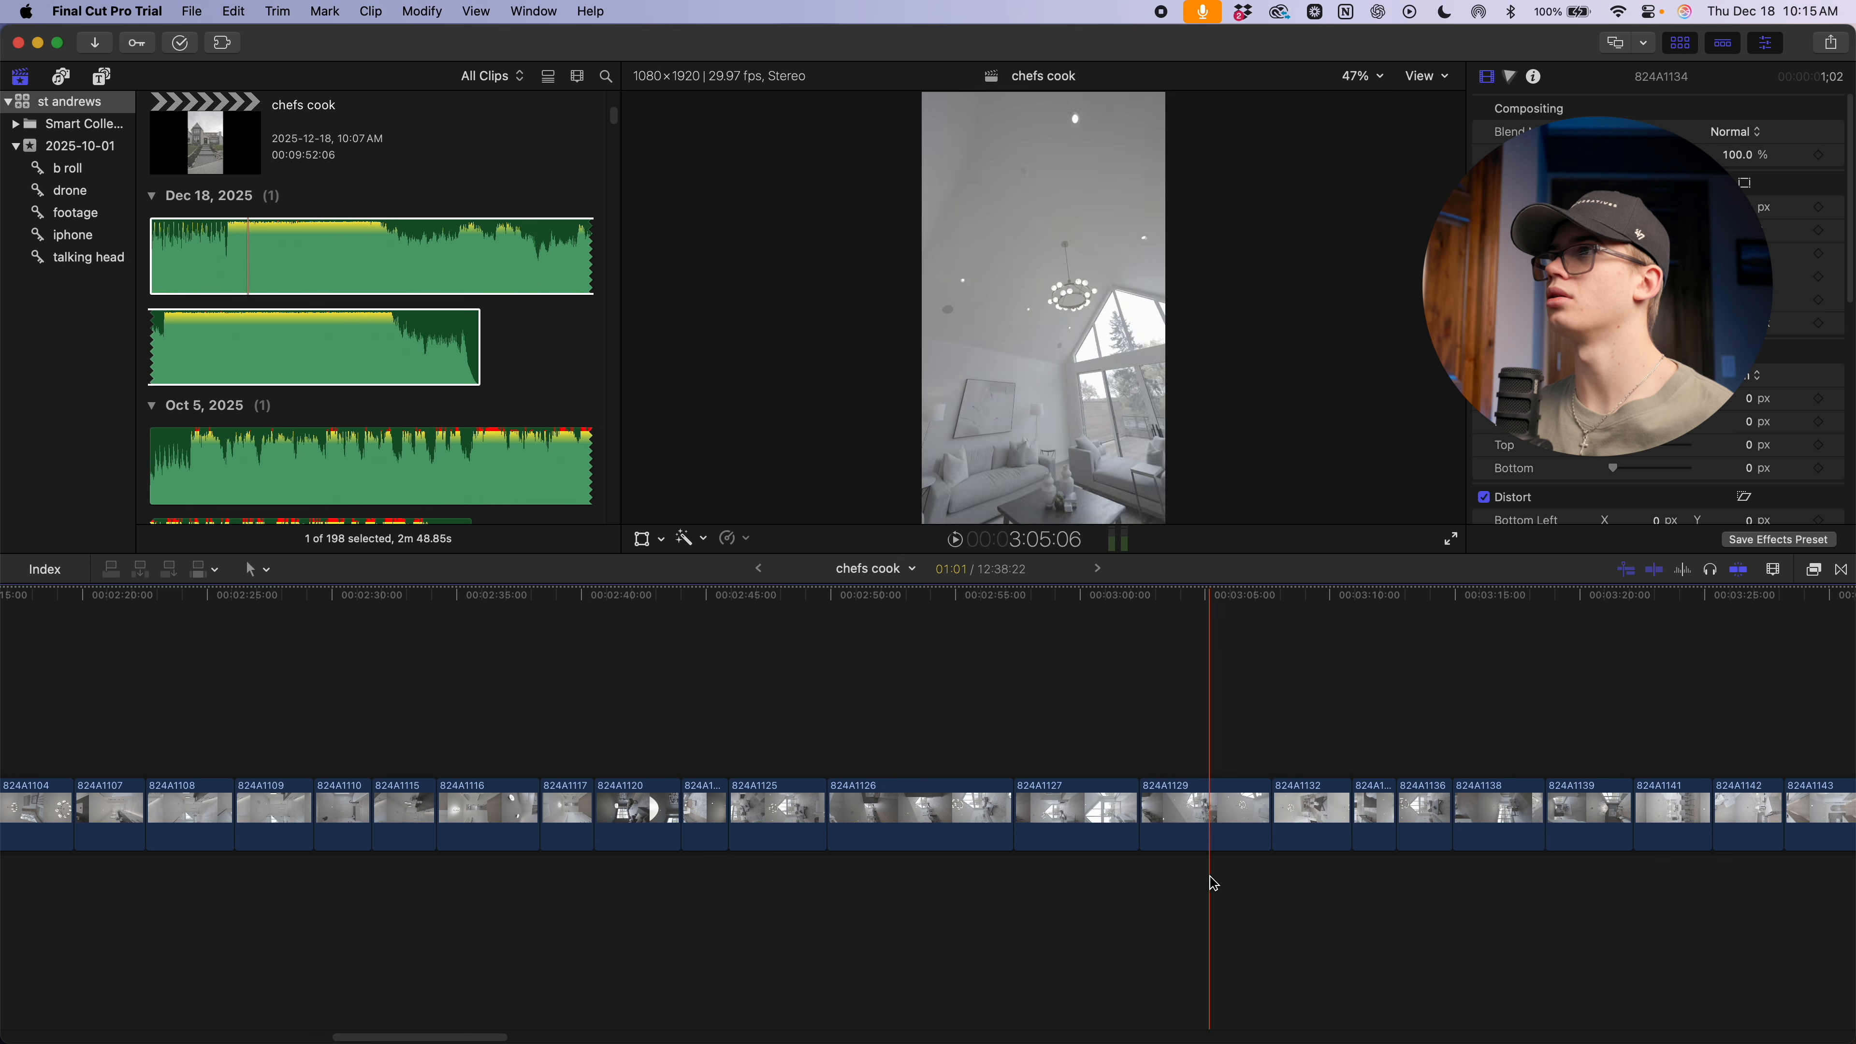
pyautogui.hscroll(10, 1488, 874)
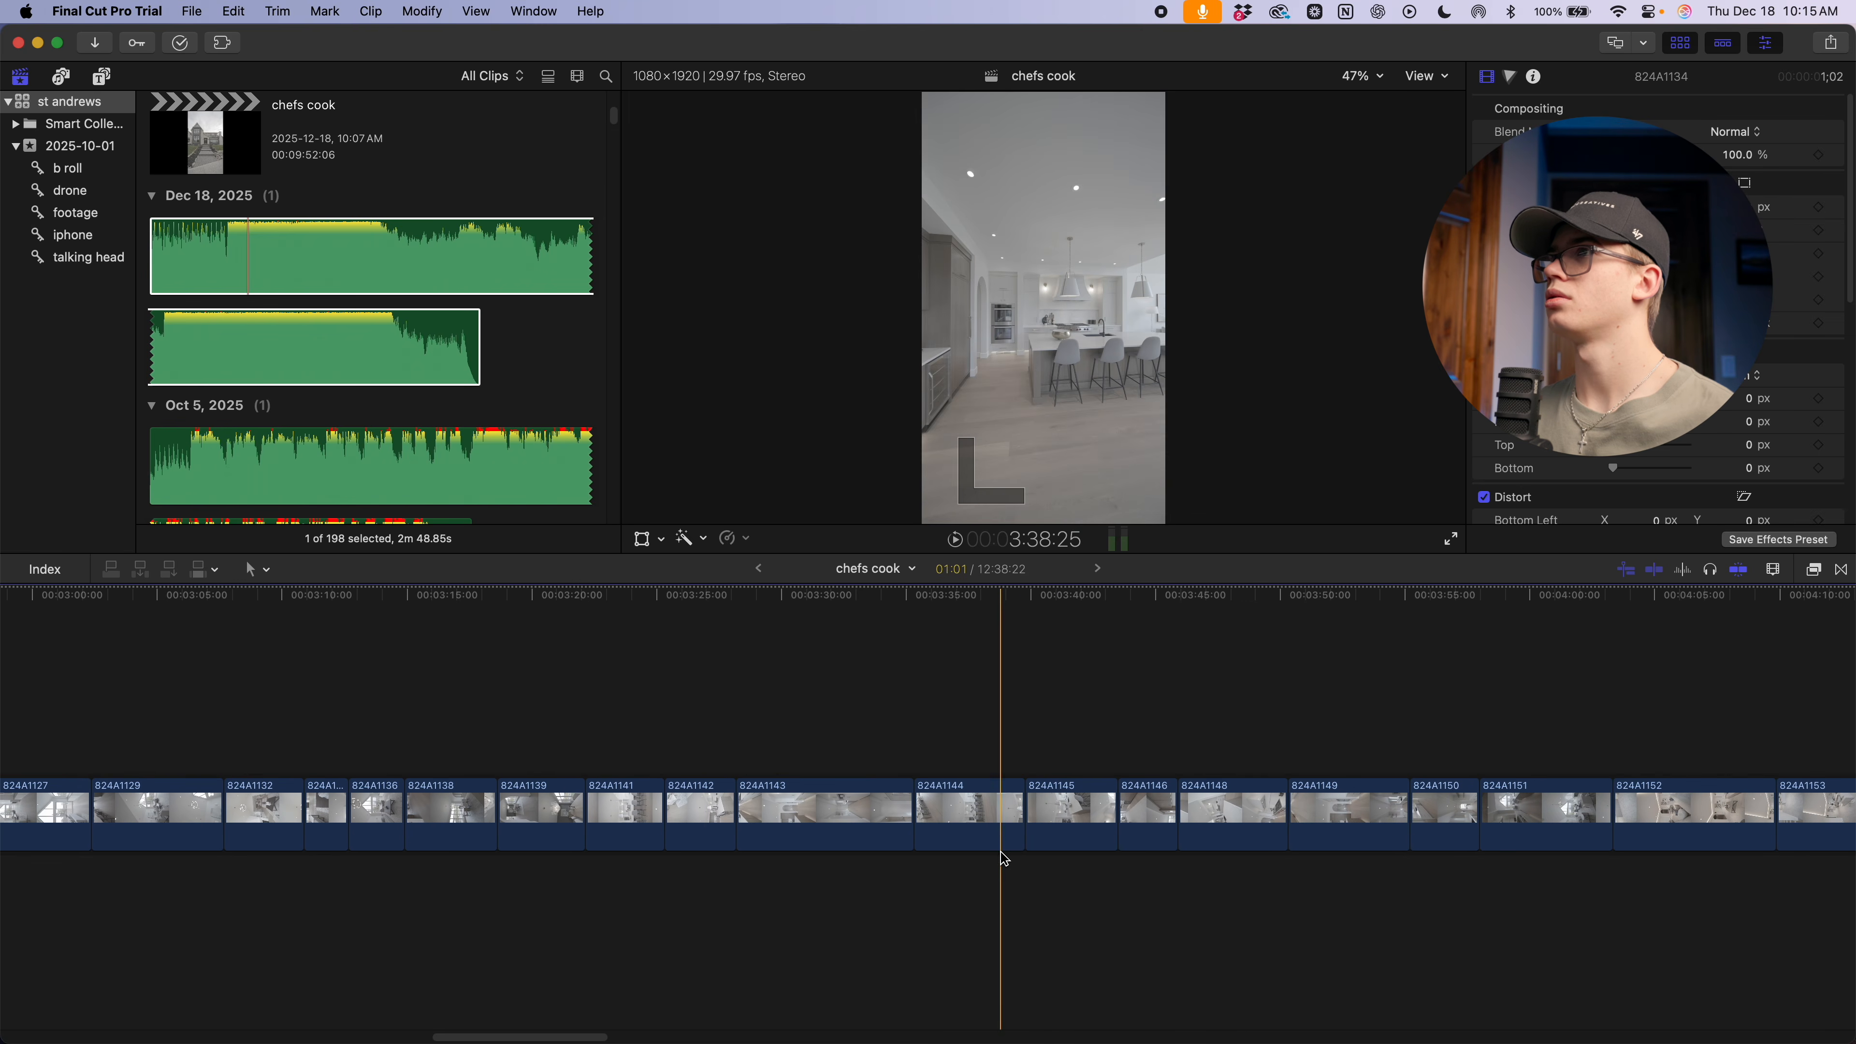
pyautogui.click(925, 865)
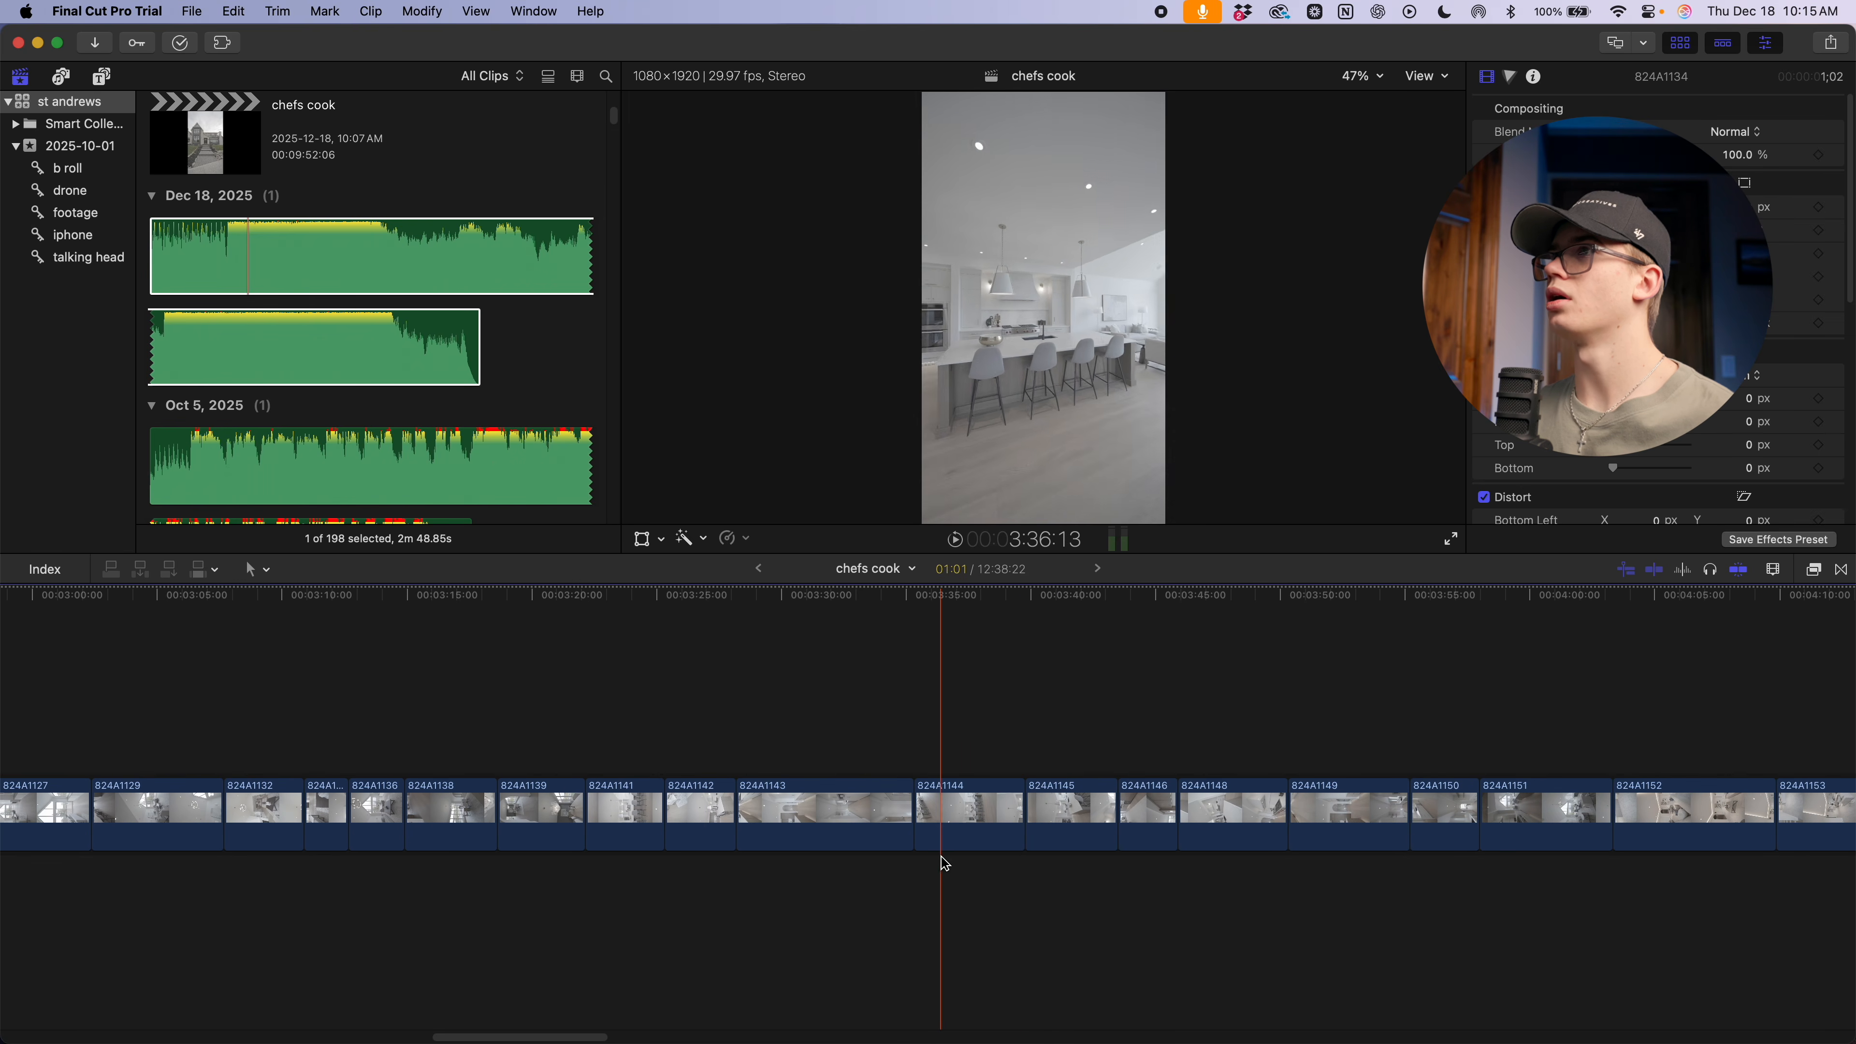
pyautogui.click(1043, 867)
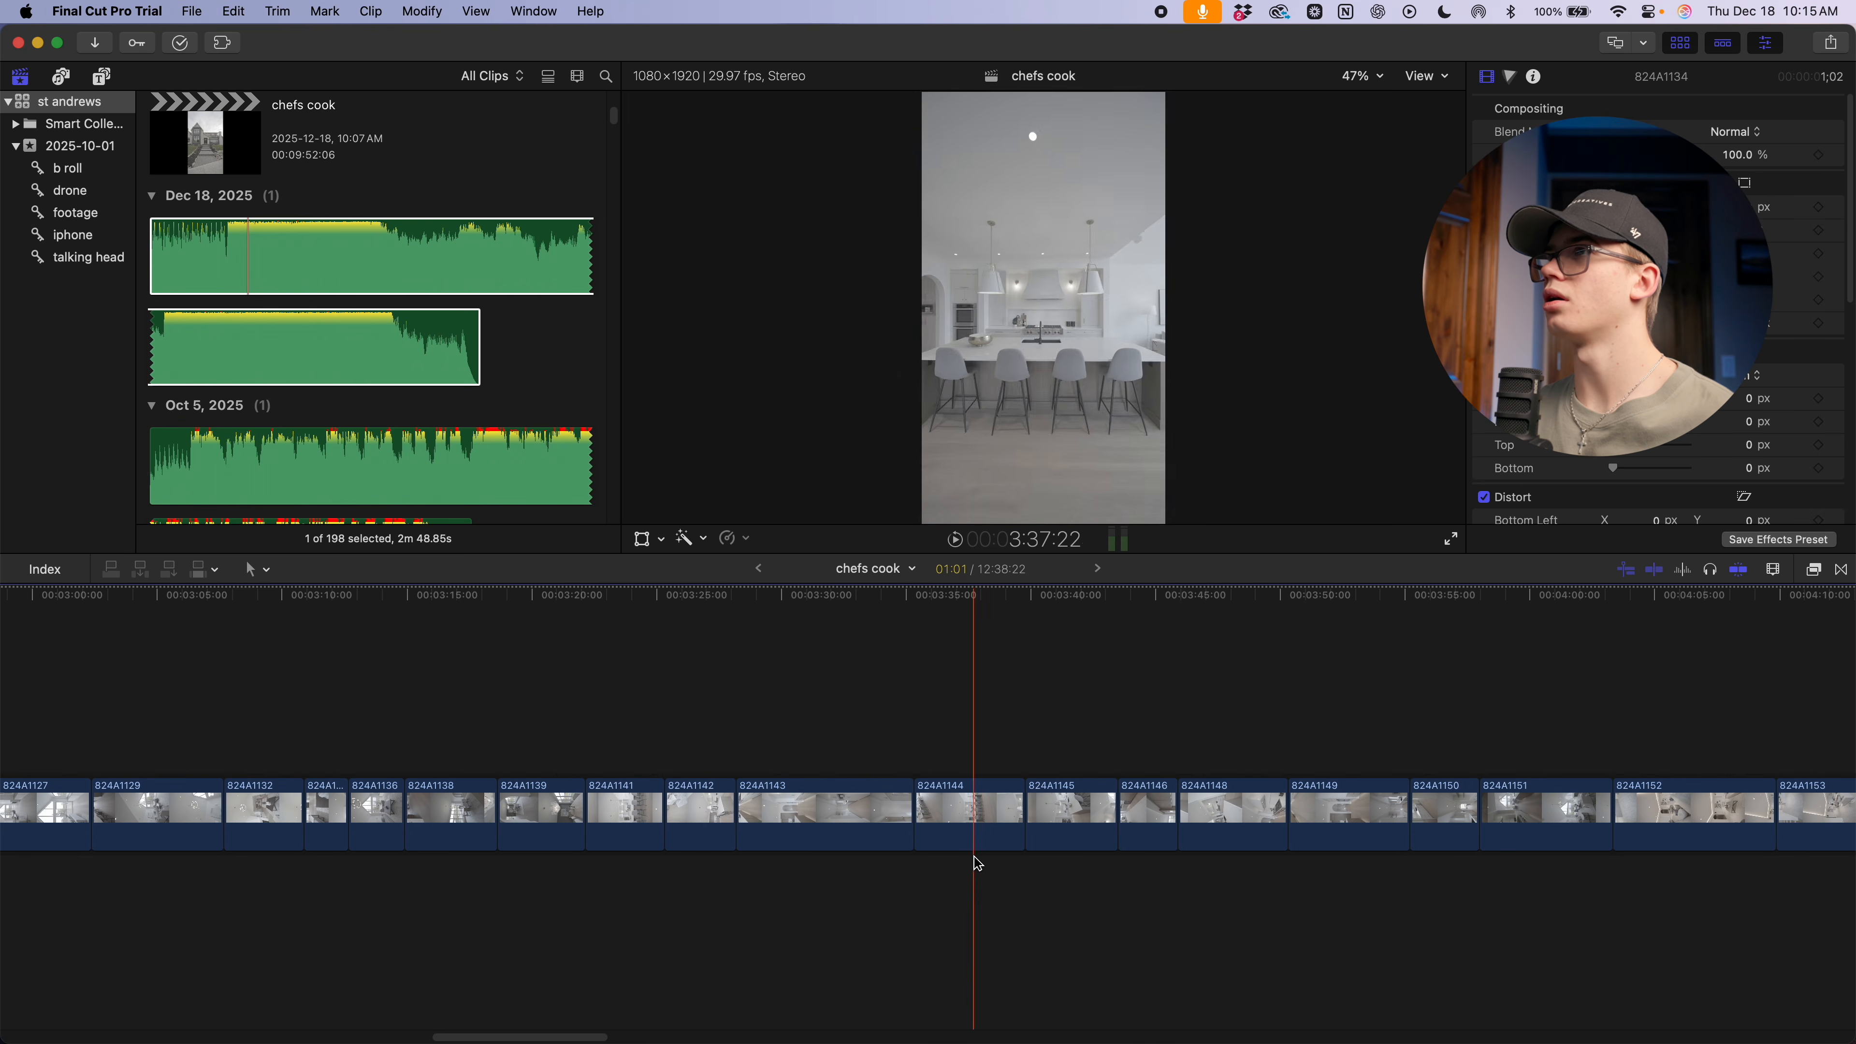
pyautogui.moveTo(990, 845); pyautogui.dragTo(662, 761)
pyautogui.hscroll(-10, 663, 760)
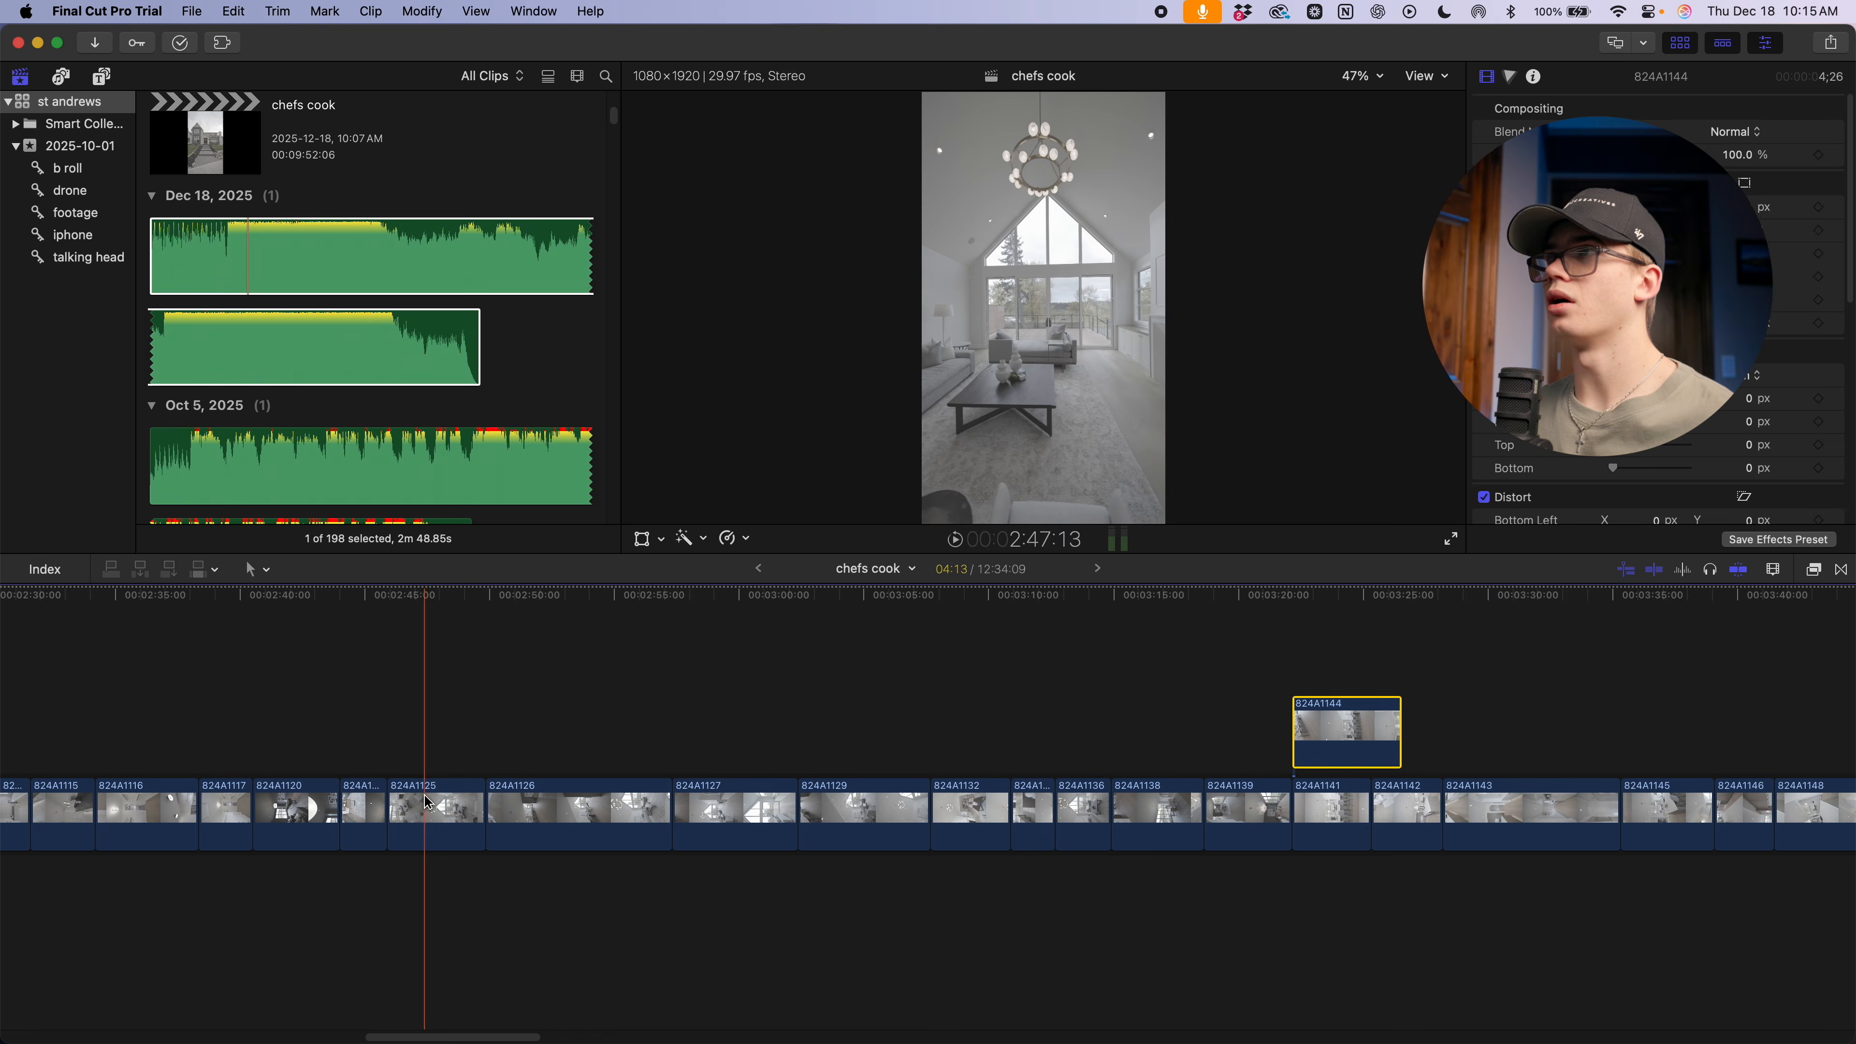
# Move clips 824A1125 and 824A1144 from the unused b roll into the primary storyline directly after clip 824A1134
pyautogui.moveTo(395, 804); pyautogui.dragTo(1206, 733)
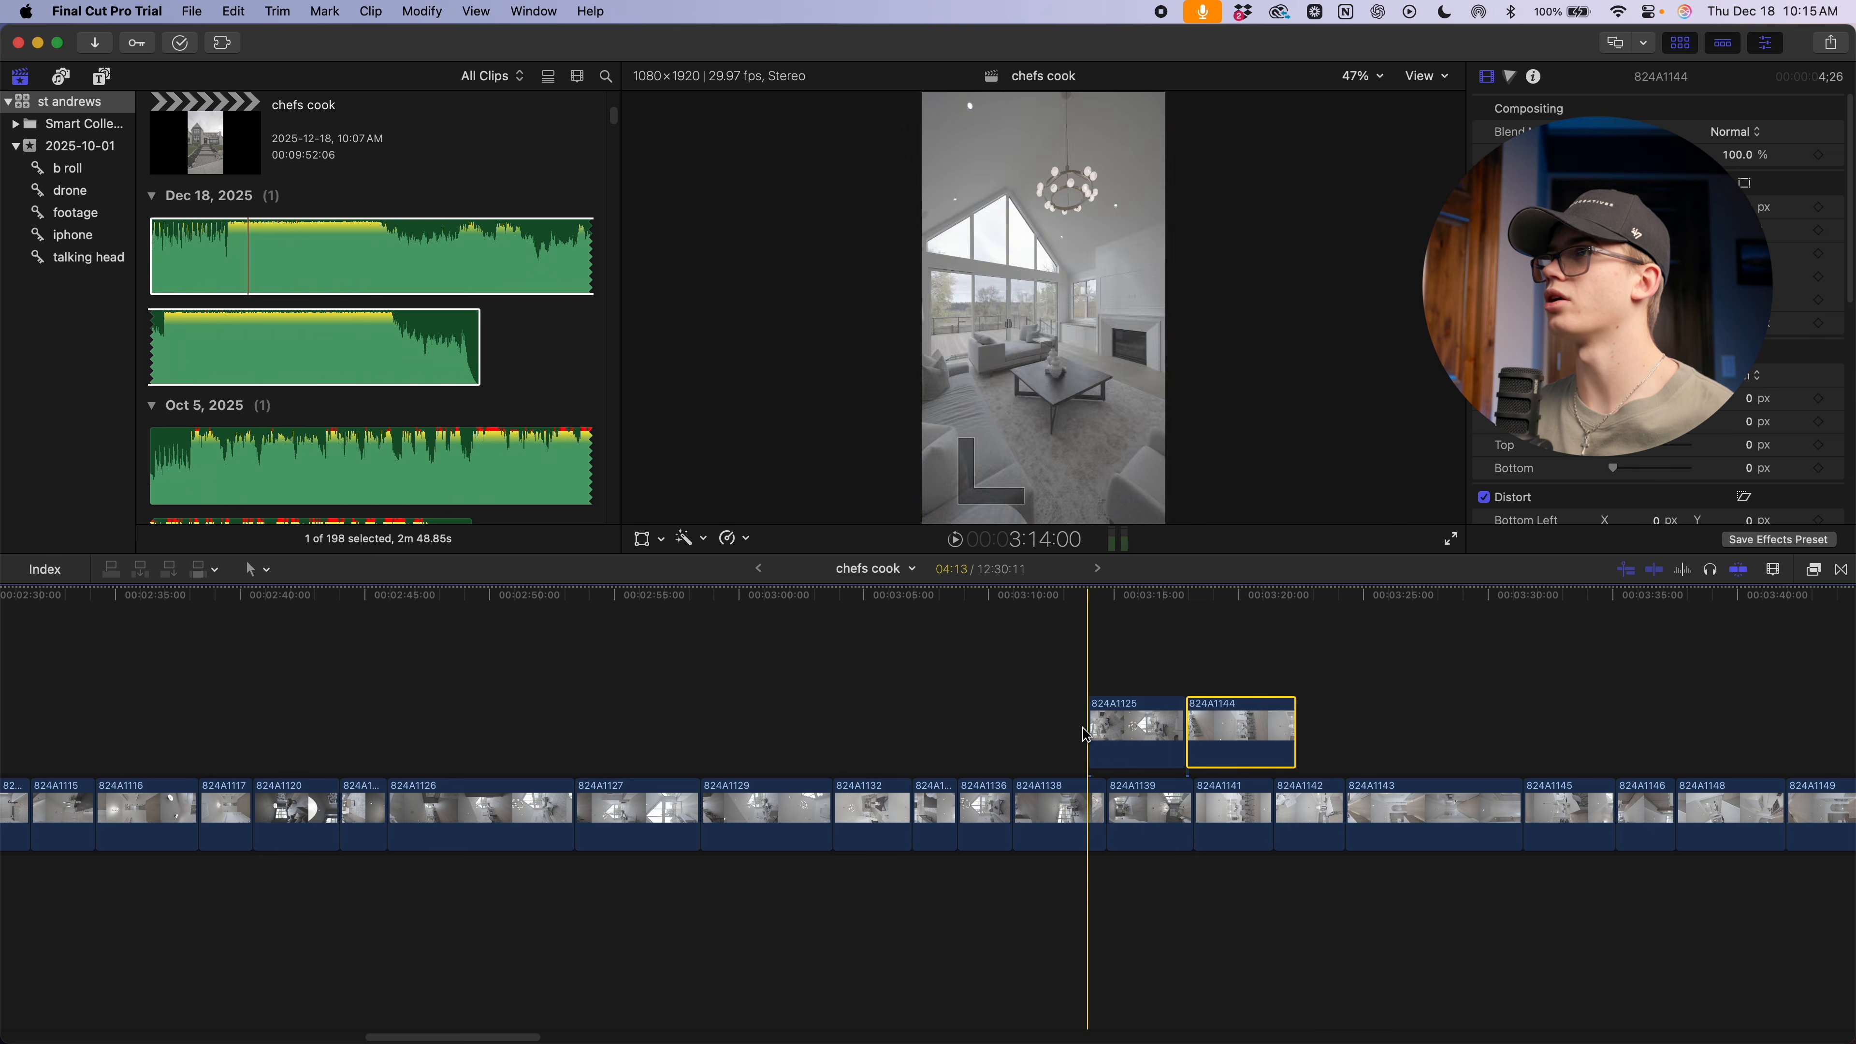
pyautogui.moveTo(1000, 774); pyautogui.dragTo(1391, 687)
pyautogui.press('super+x')
pyautogui.hscroll(-20, 1251, 904)
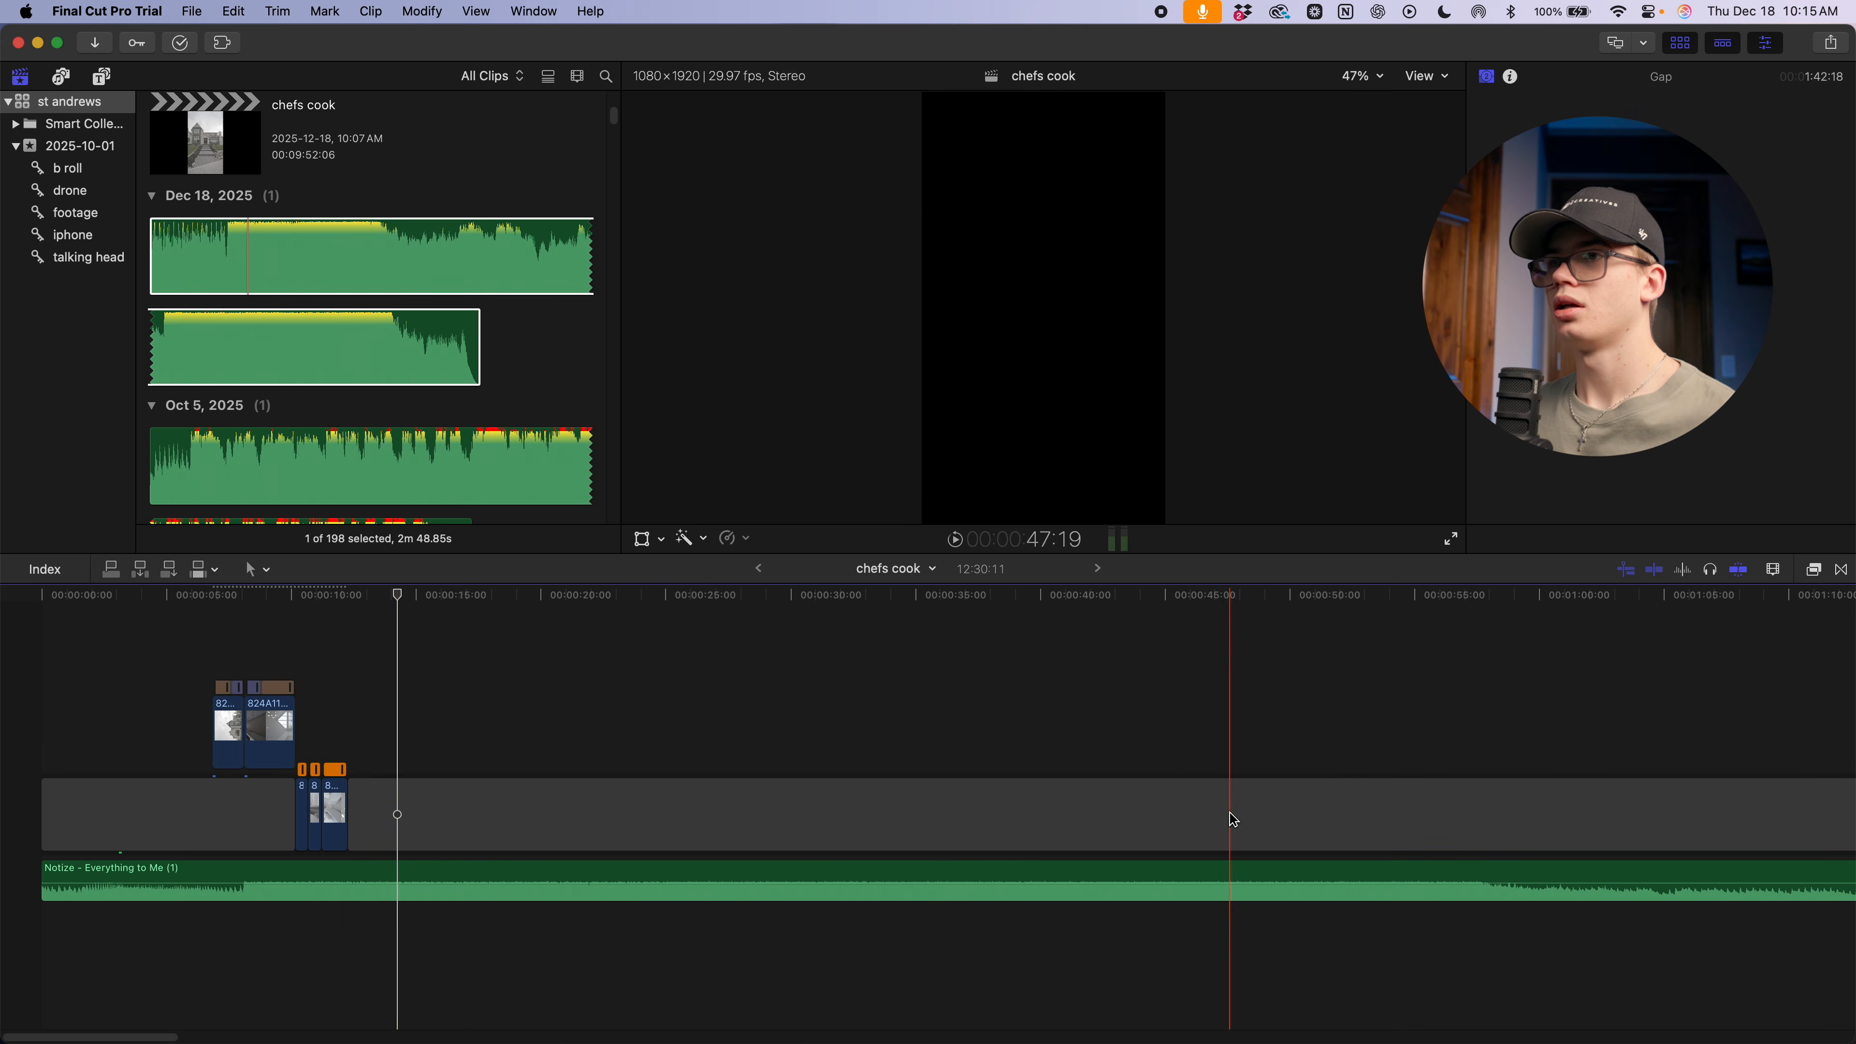
pyautogui.hotkey('alt', 'v')
pyautogui.press('super+equal')
pyautogui.press('super+equal')
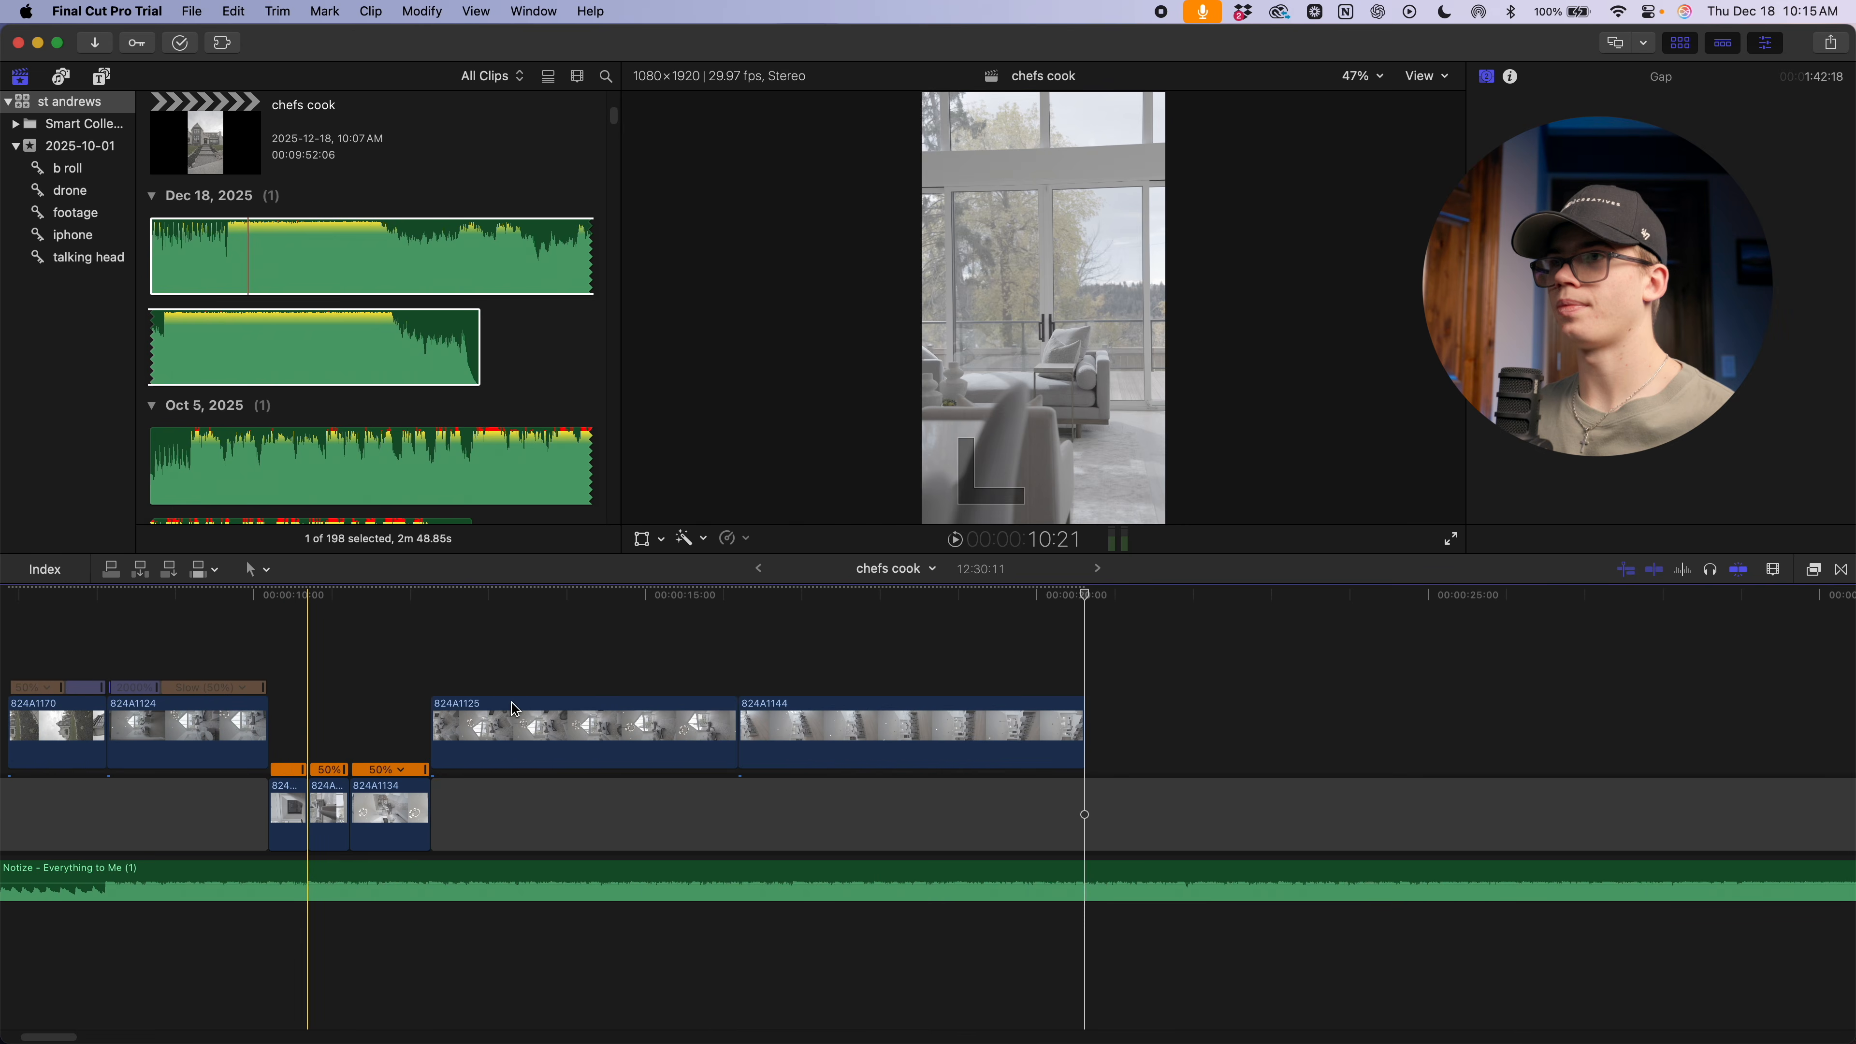
pyautogui.moveTo(389, 724); pyautogui.dragTo(1094, 710)
pyautogui.press('super+alt+Down')
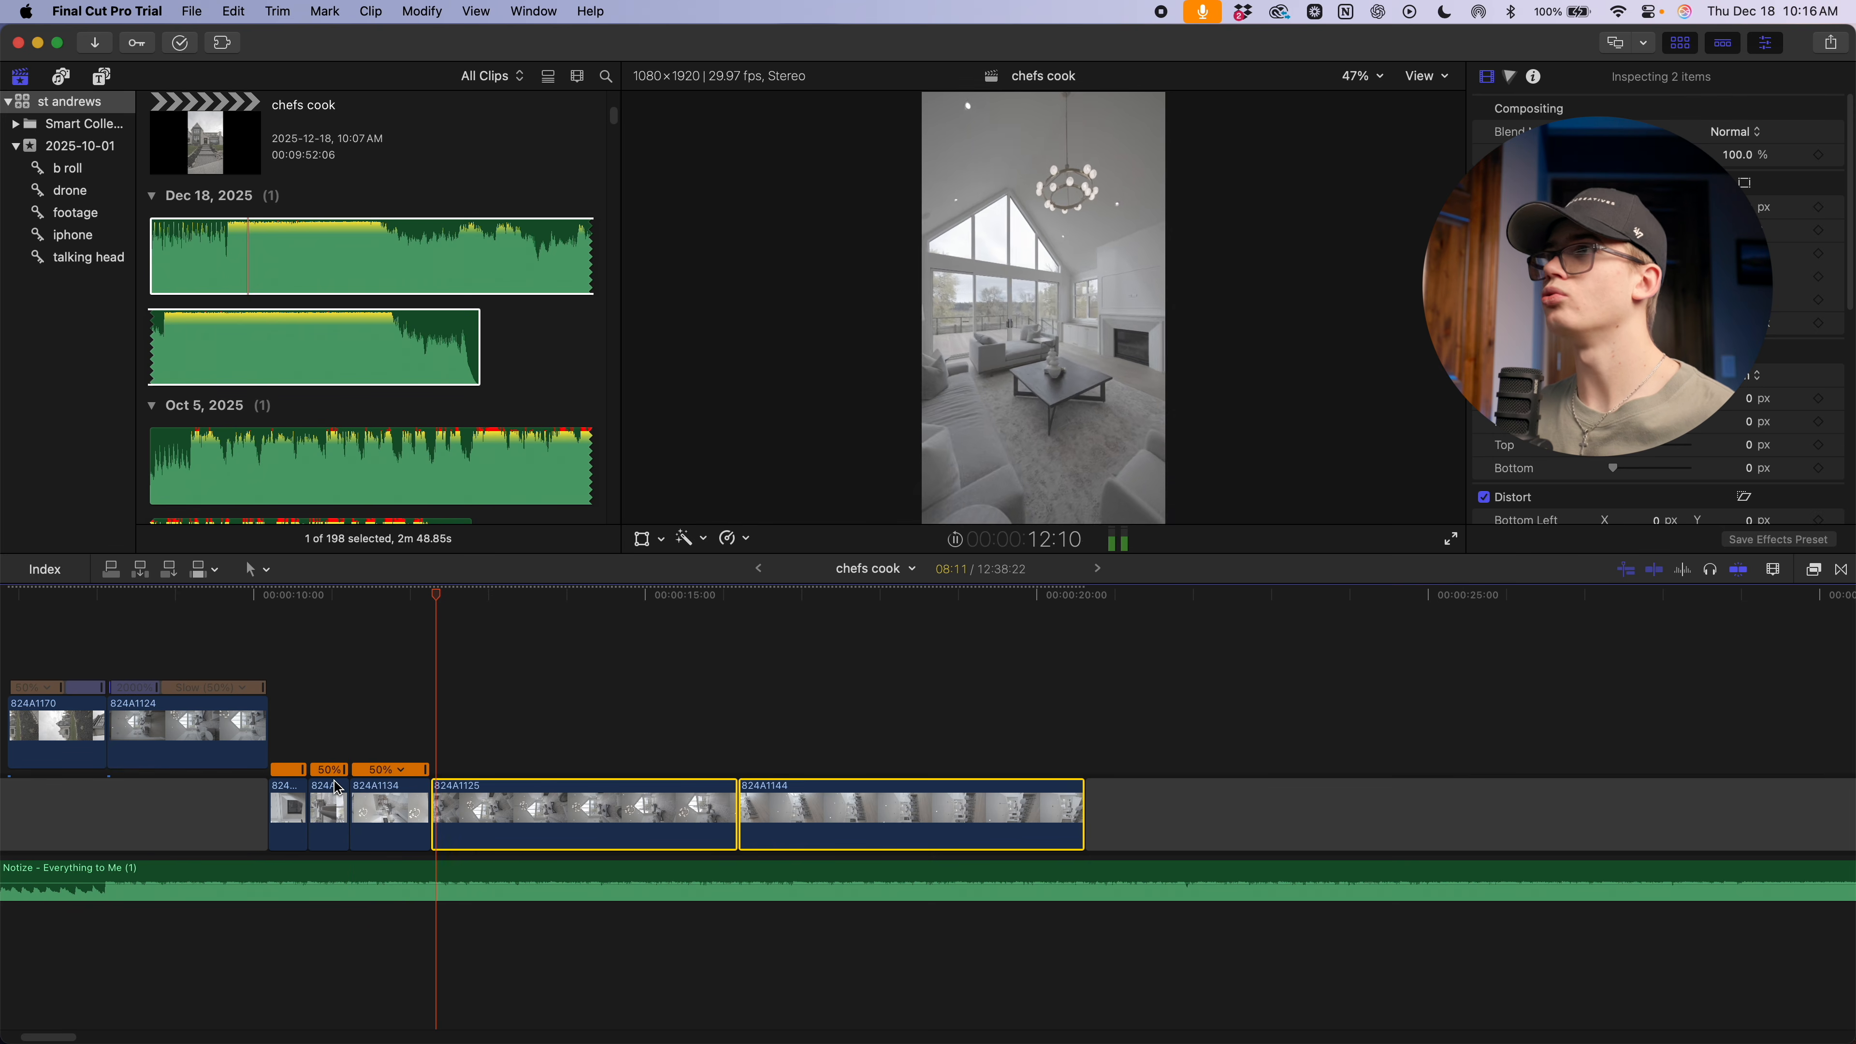
# Slow clip 824A1125 down to 50% speed and add a marker to the music on the beat at 13:09
pyautogui.click(478, 732)
pyautogui.click(483, 830)
pyautogui.press('super+r')
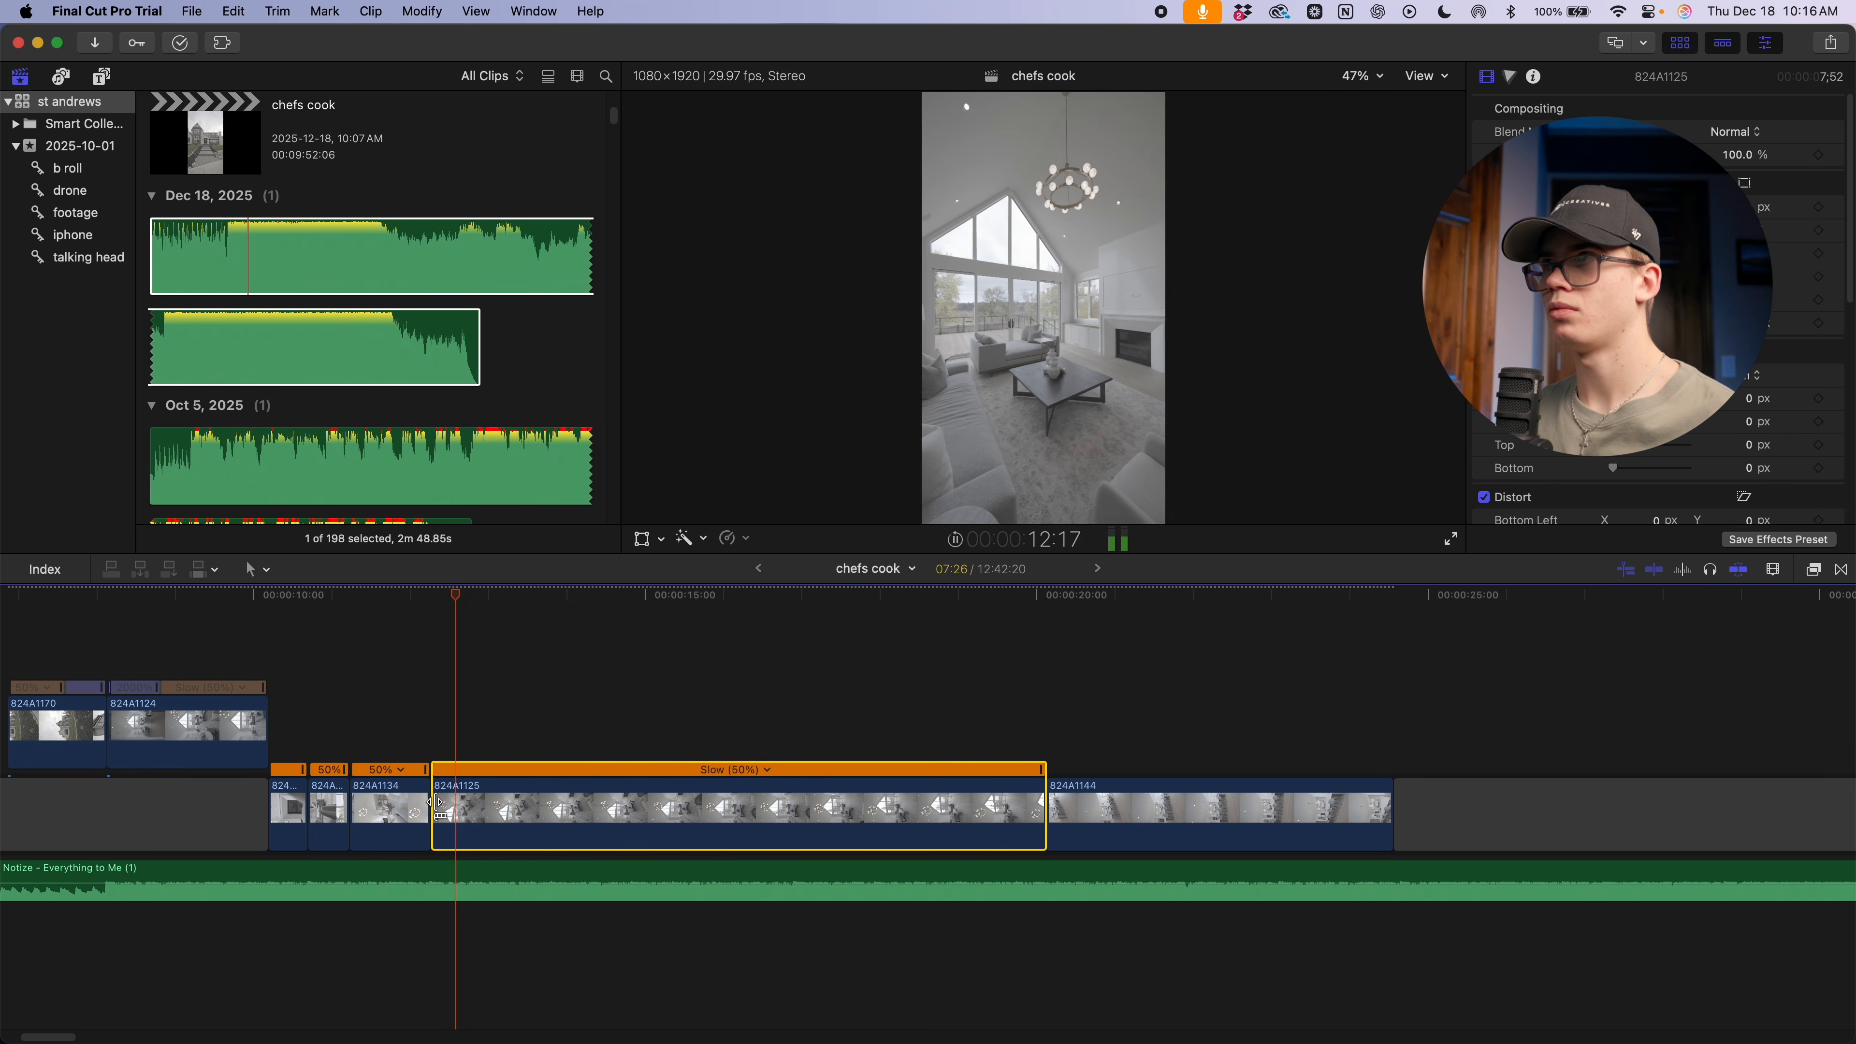
pyautogui.press('super+equal')
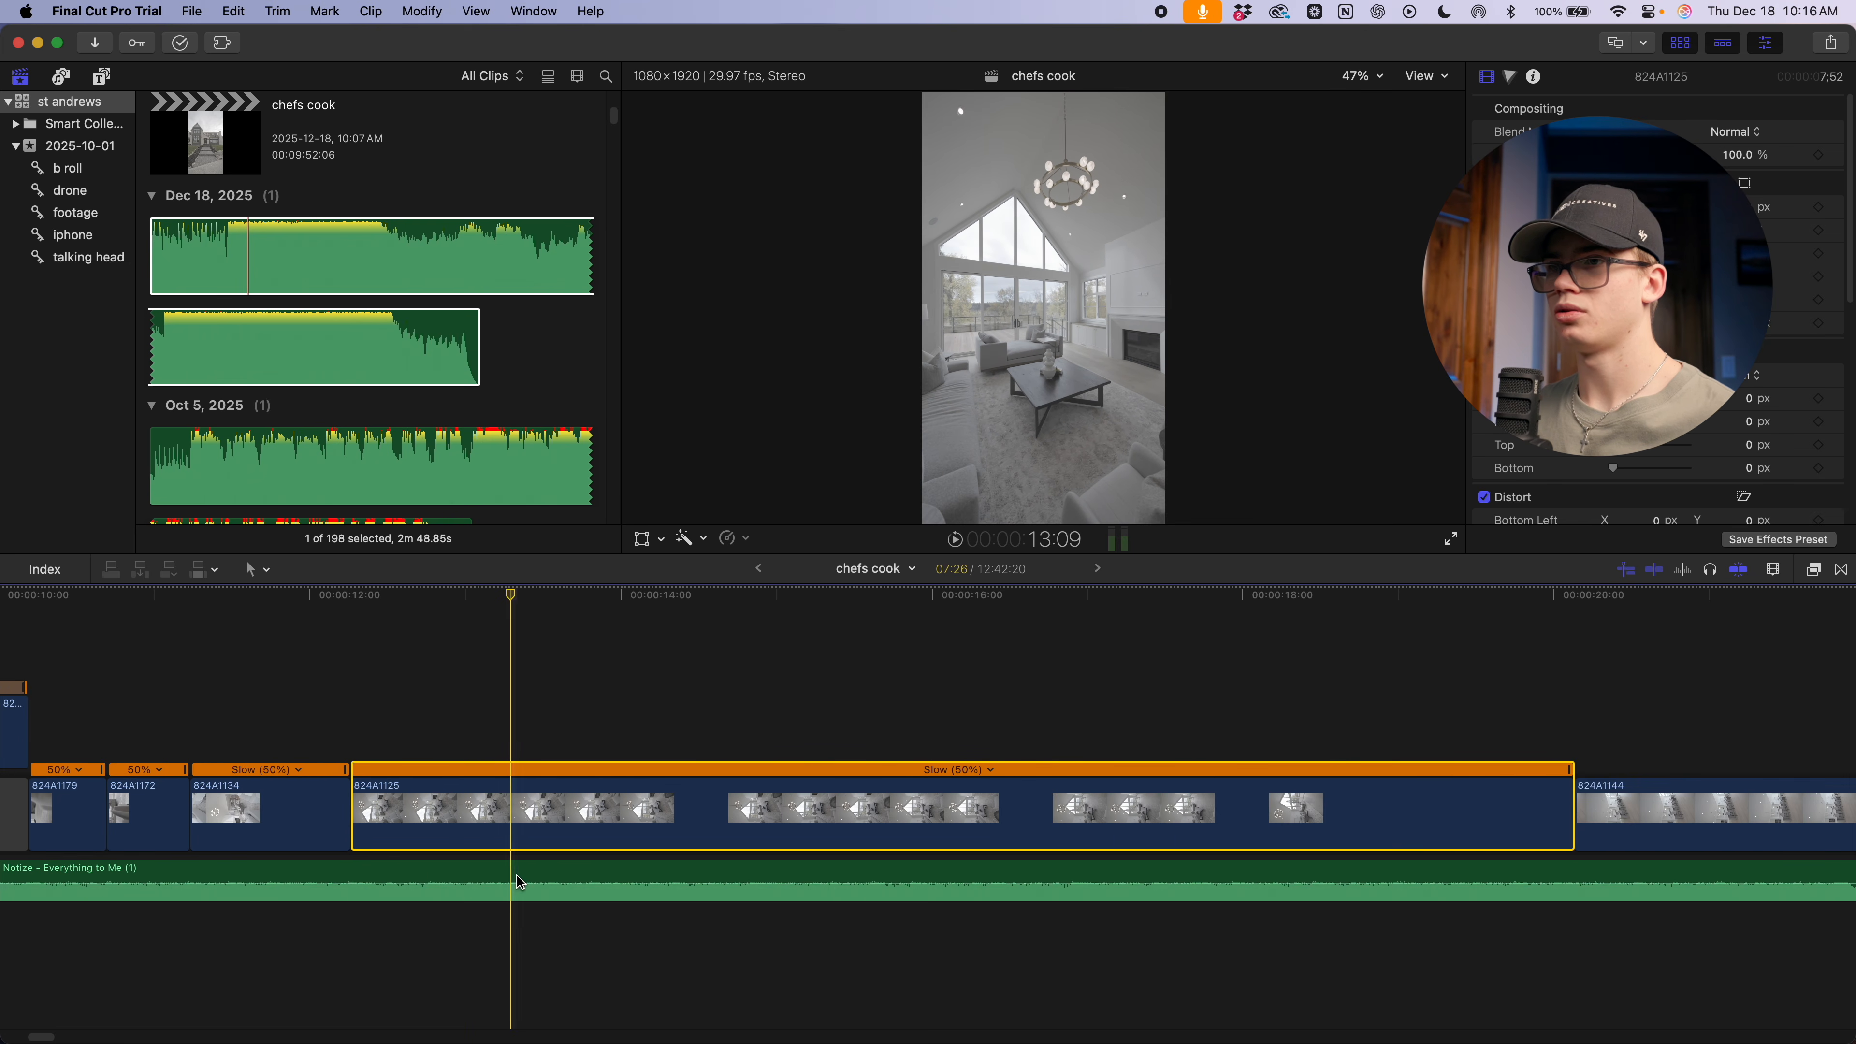
pyautogui.click(510, 864)
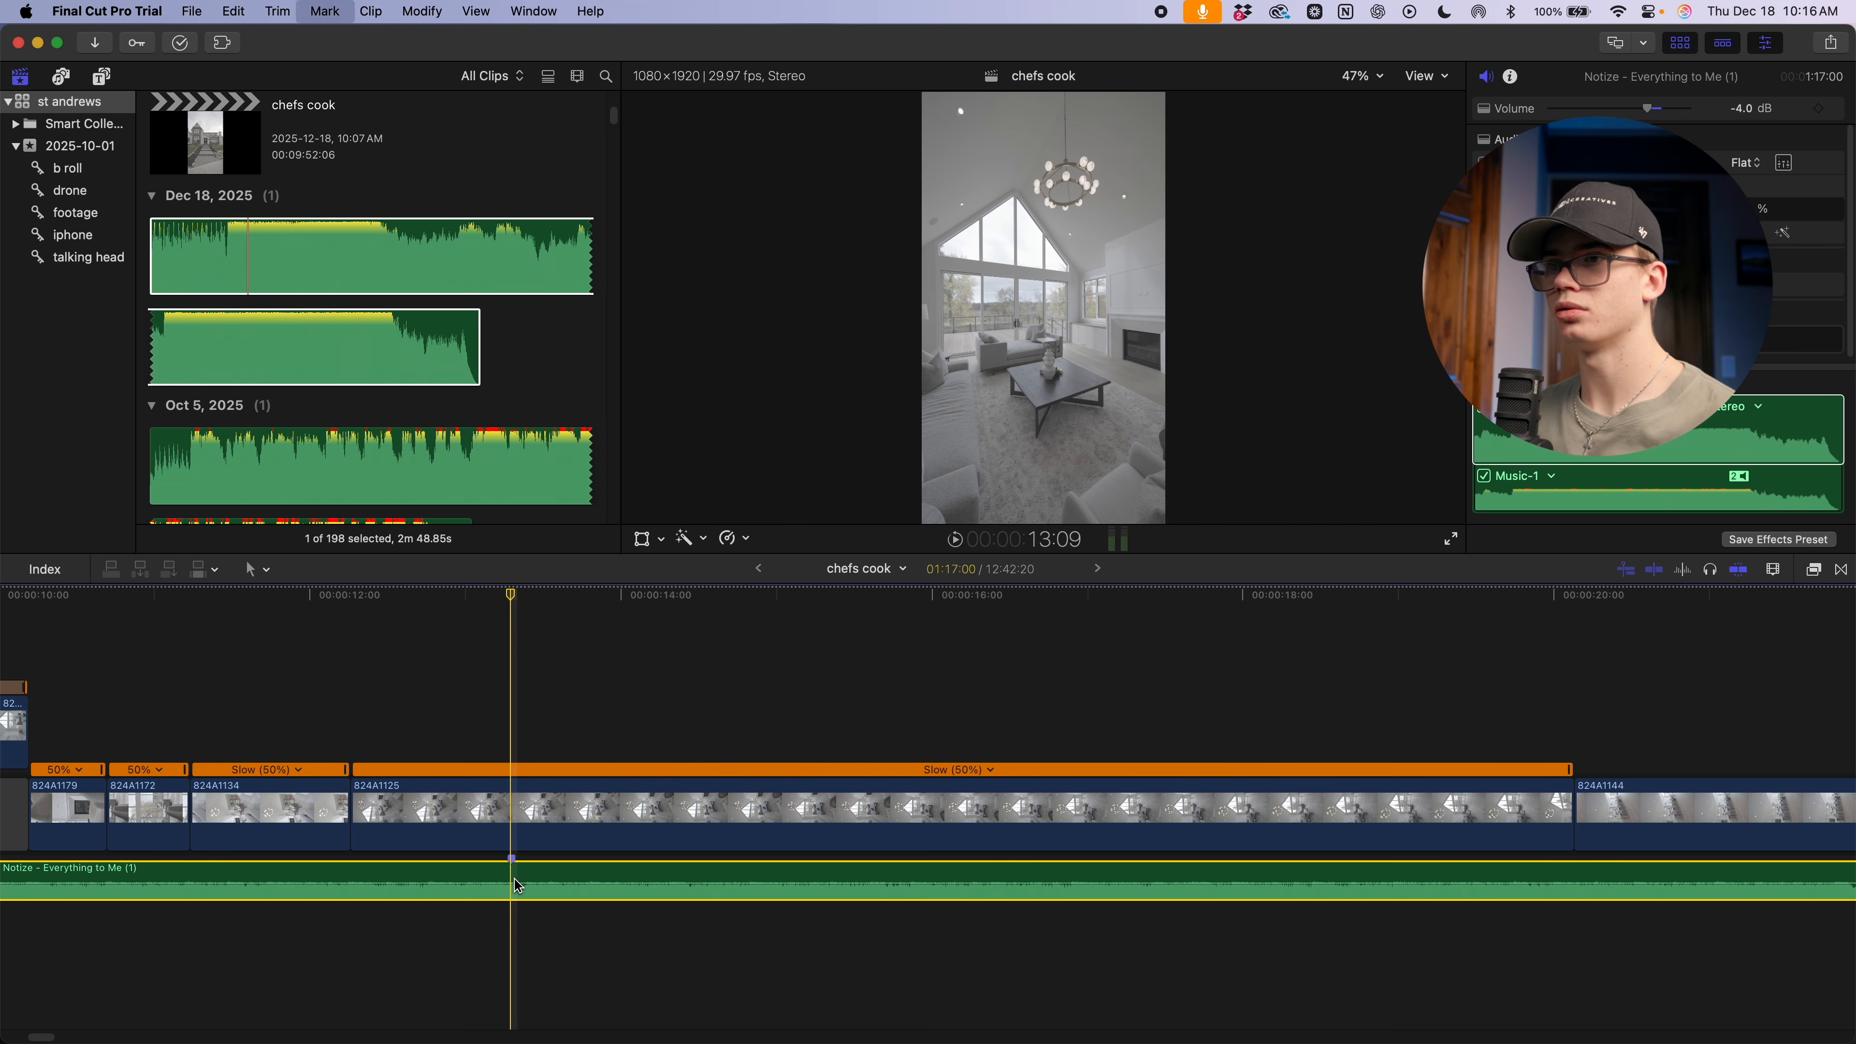
# Split the speed of clip 824A1125 shortly before the music marker and set the section after the split to a Fast speed
pyautogui.click(471, 830)
pyautogui.hotkey('shift', 'b')
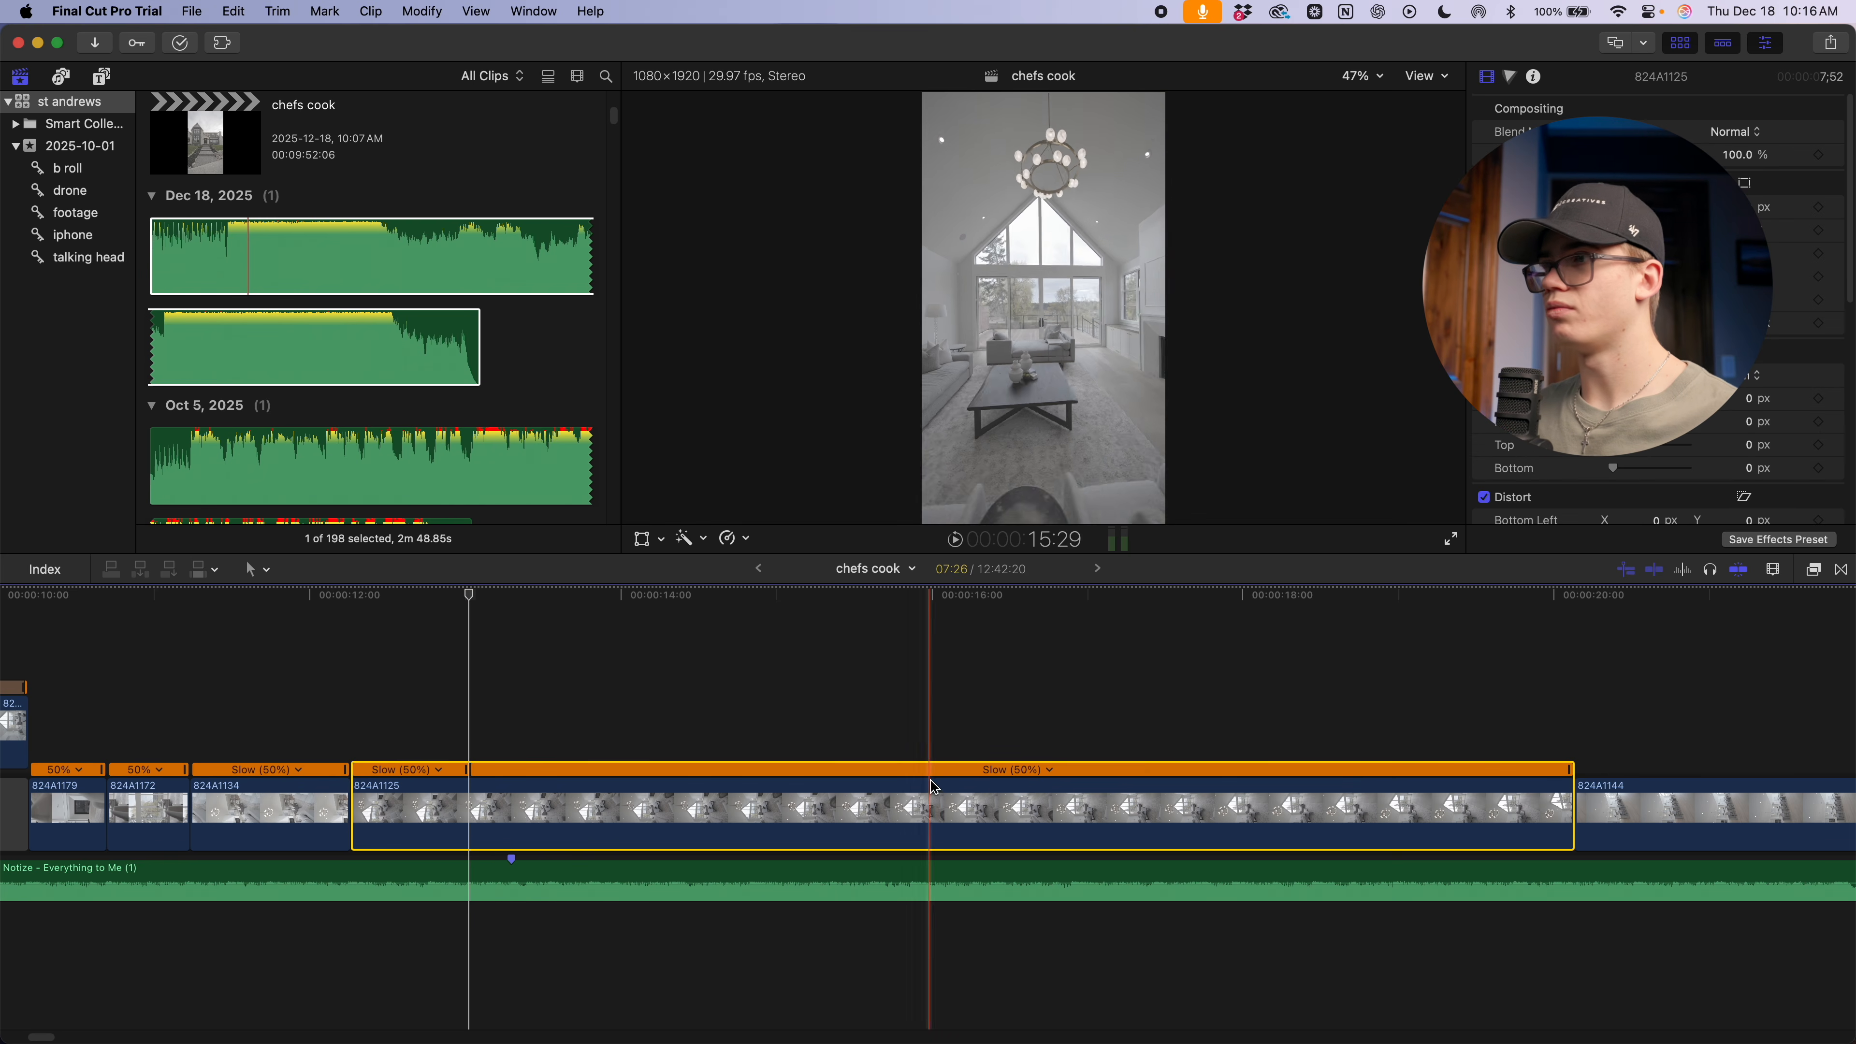
pyautogui.click(1049, 769)
pyautogui.moveTo(1080, 831)
pyautogui.click(1213, 895)
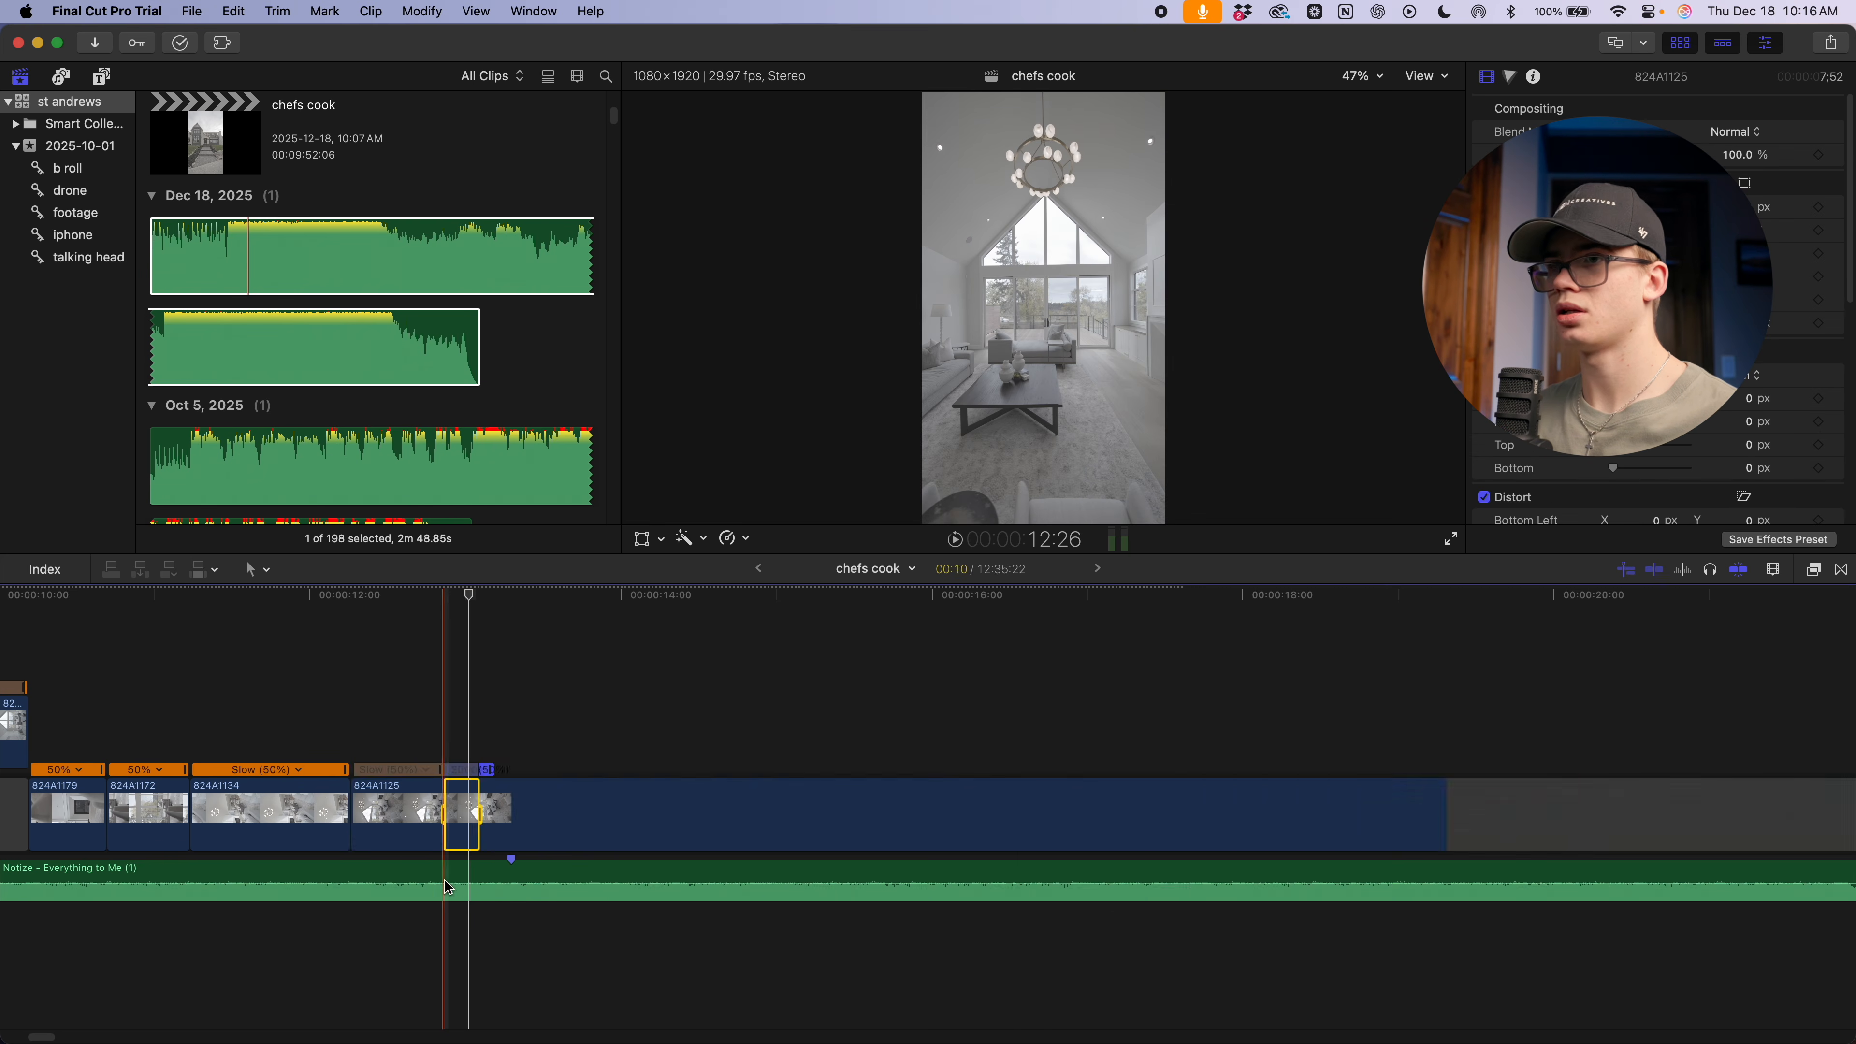
# Lengthen the slow section of clip 824A1125 so the speed-ramped clip ends on the music marker, about one second long
pyautogui.press('super+equal')
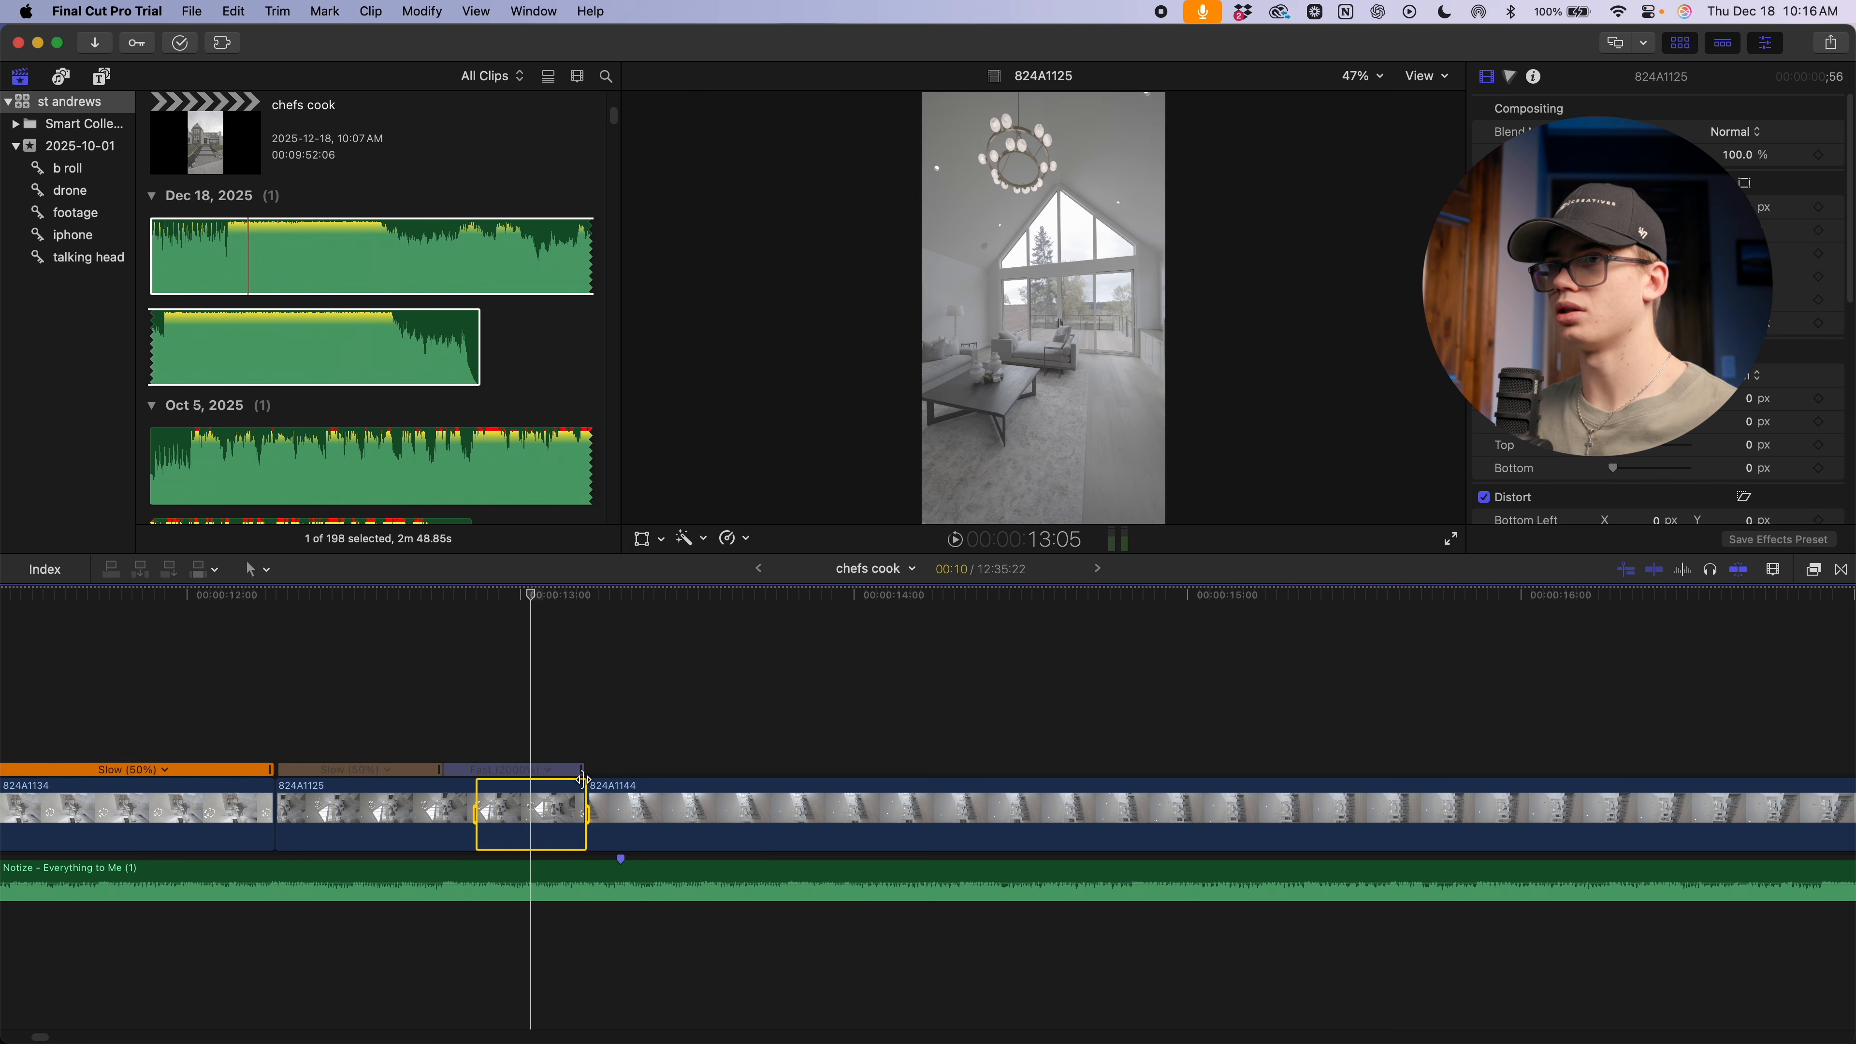
pyautogui.doubleClick(439, 769)
pyautogui.moveTo(440, 769); pyautogui.dragTo(480, 773)
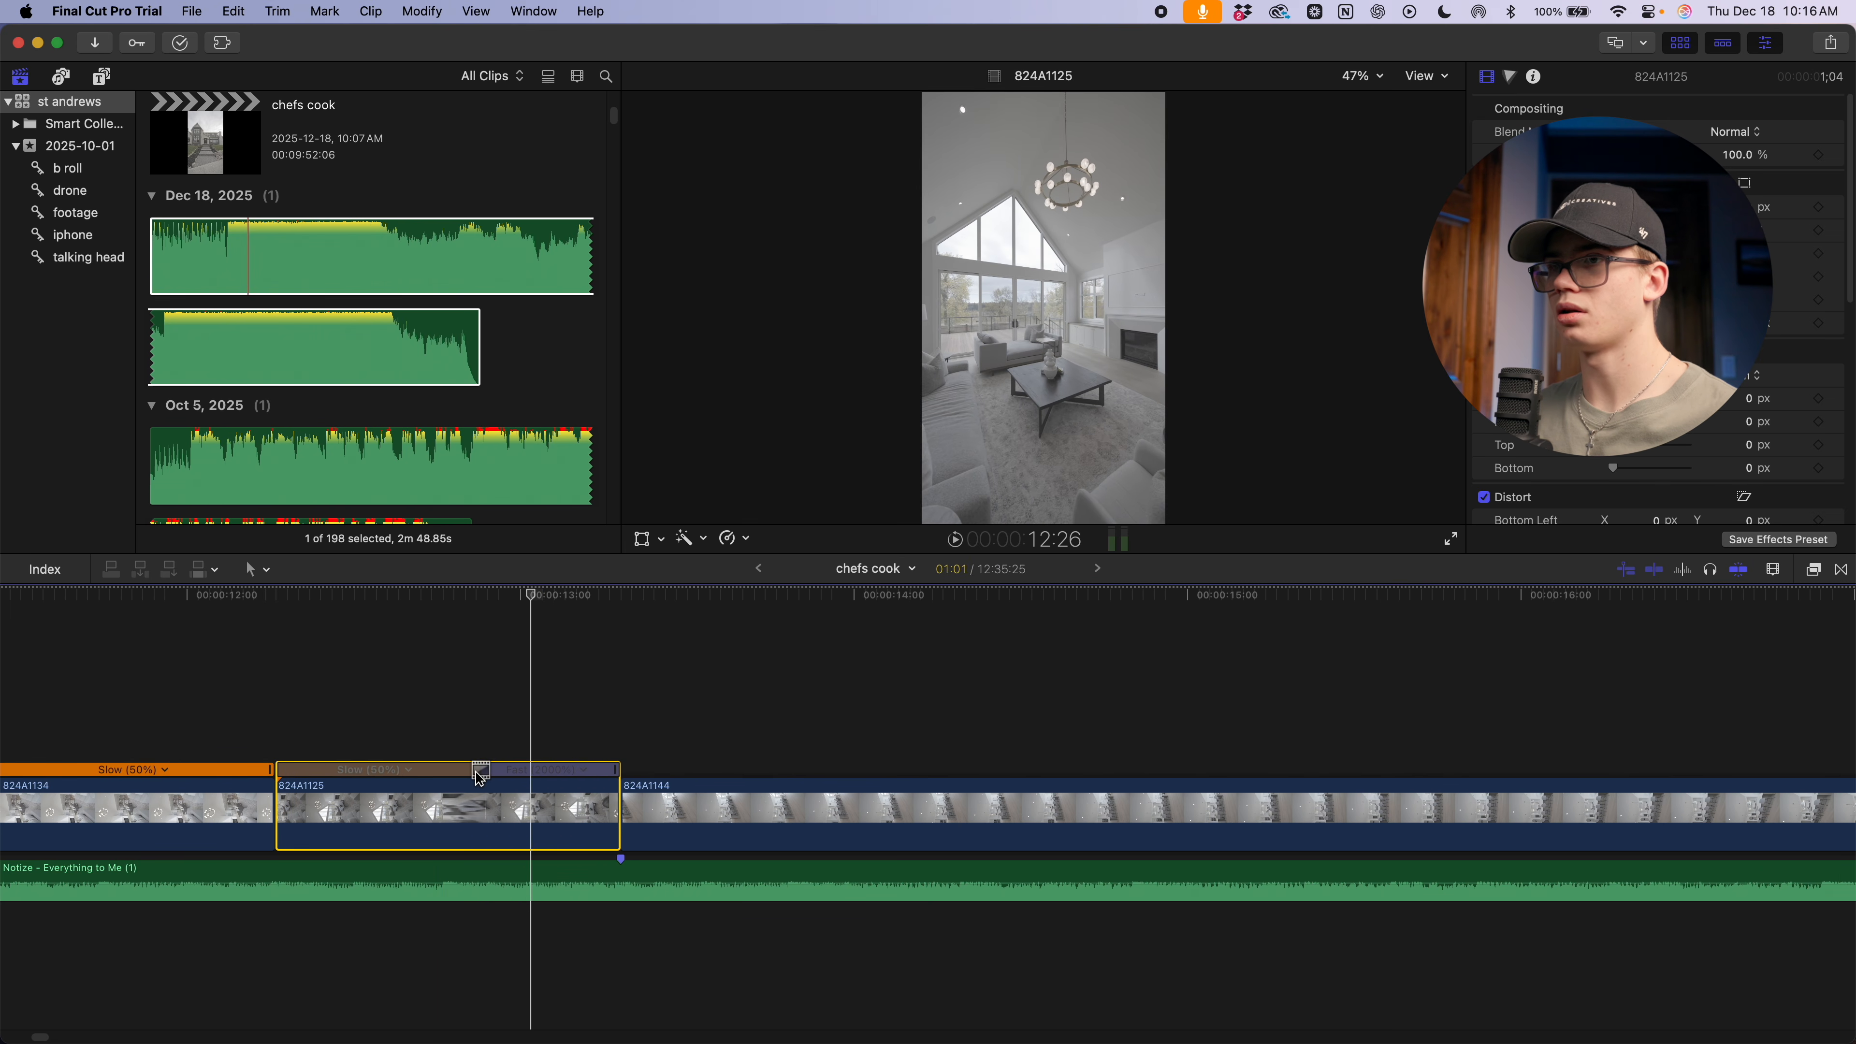
# Play back the speed ramp of clip 824A1125 against the music and check the cut to 824A1144
pyautogui.press('space')
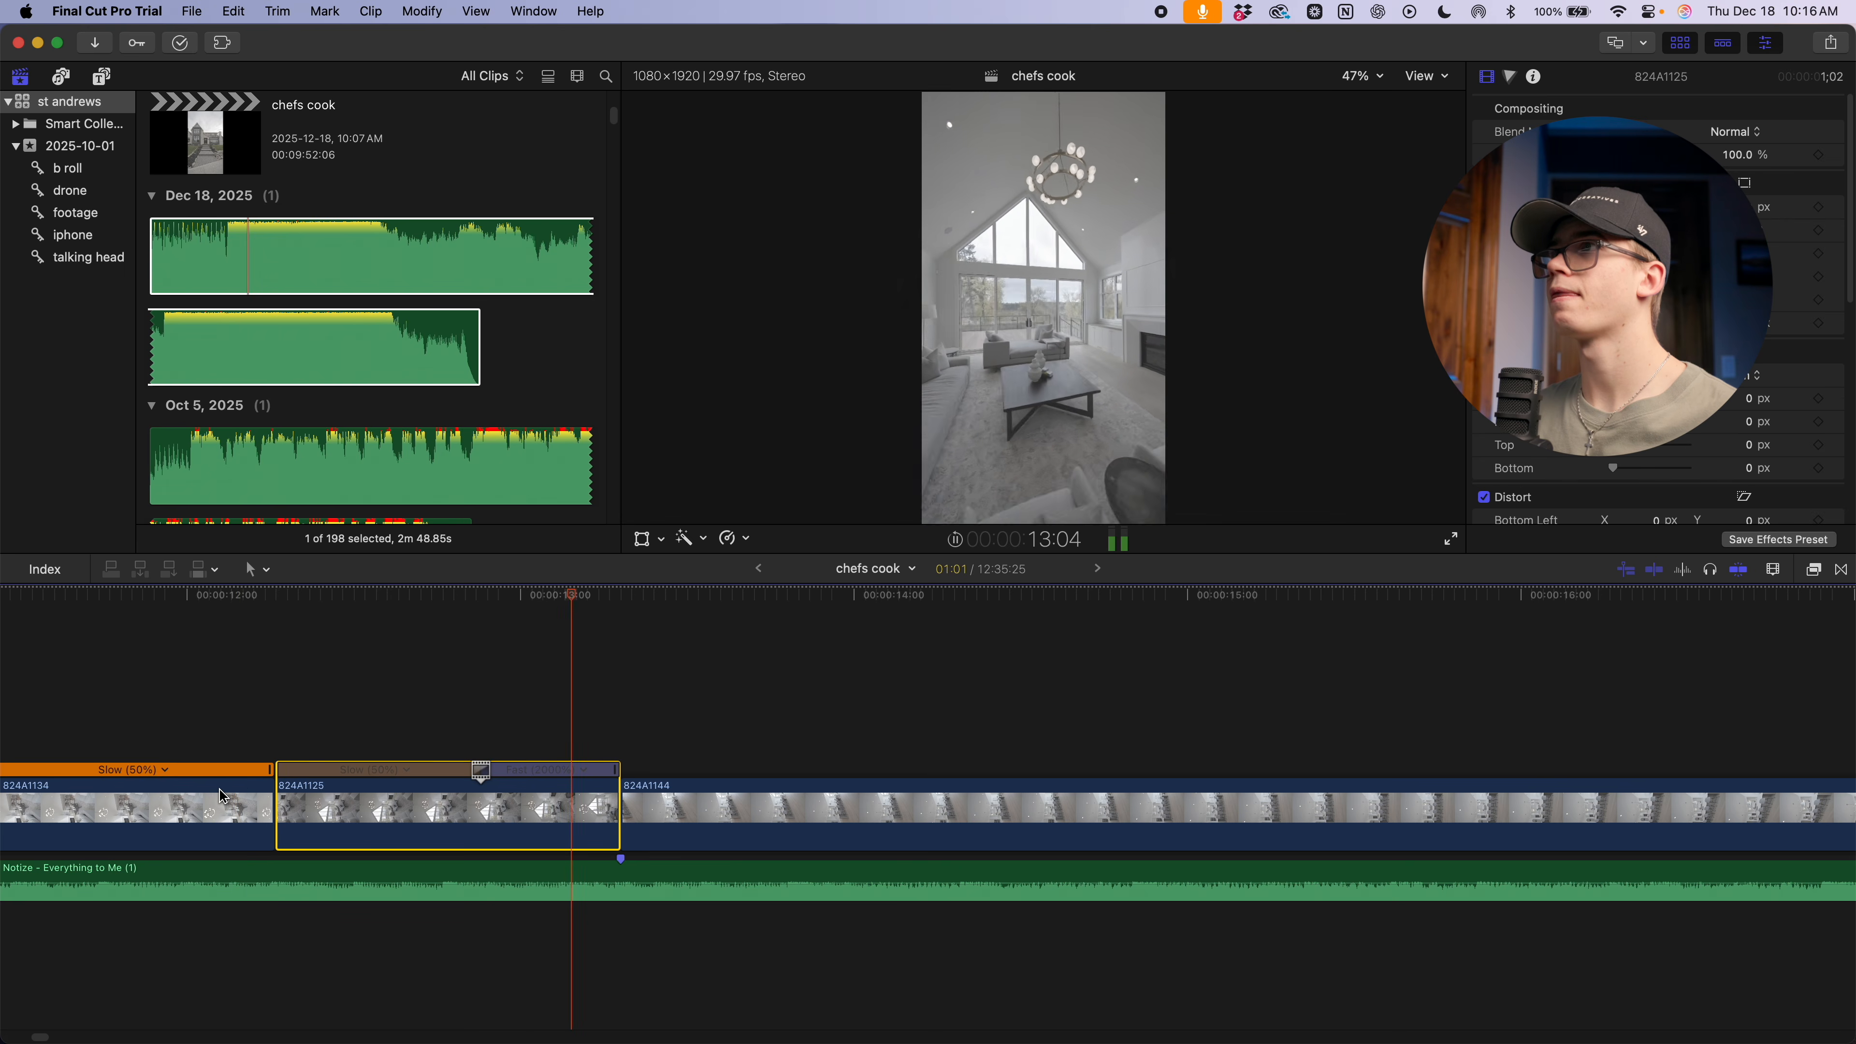
pyautogui.press('space')
pyautogui.press('space')
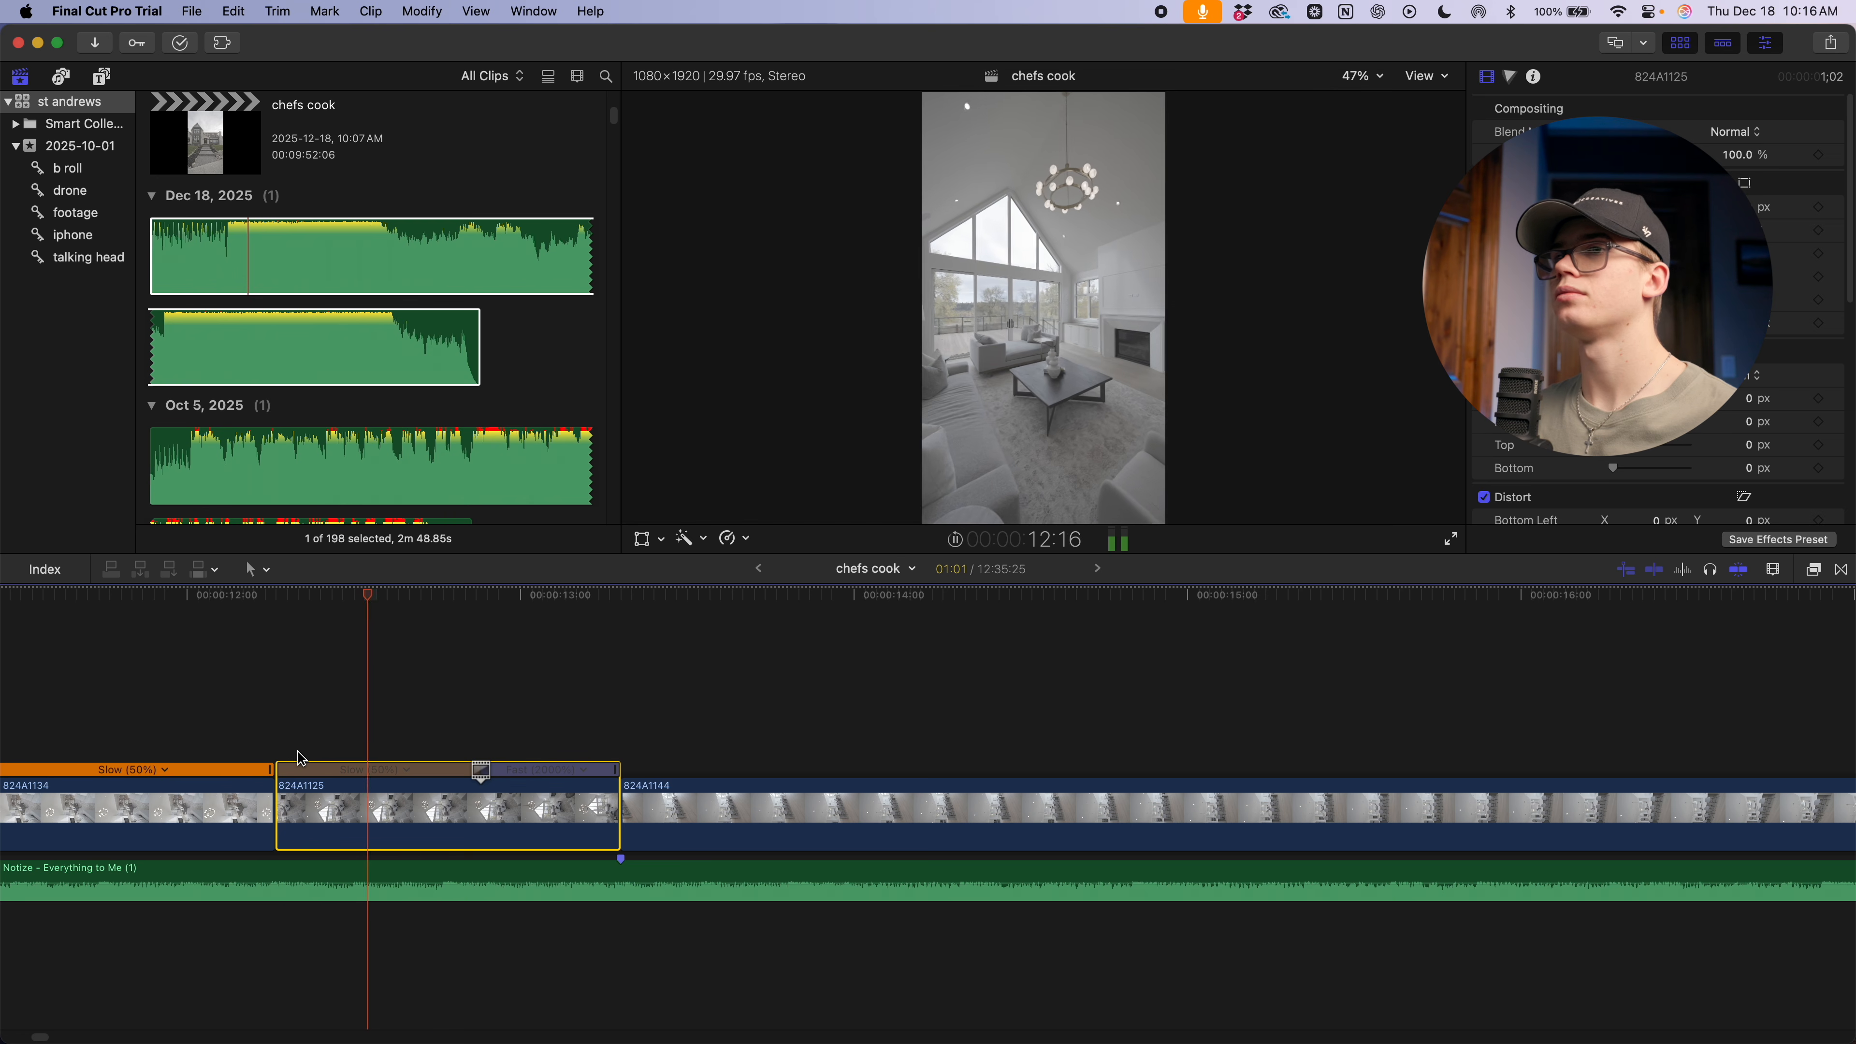
pyautogui.press('space')
pyautogui.press('super+minus')
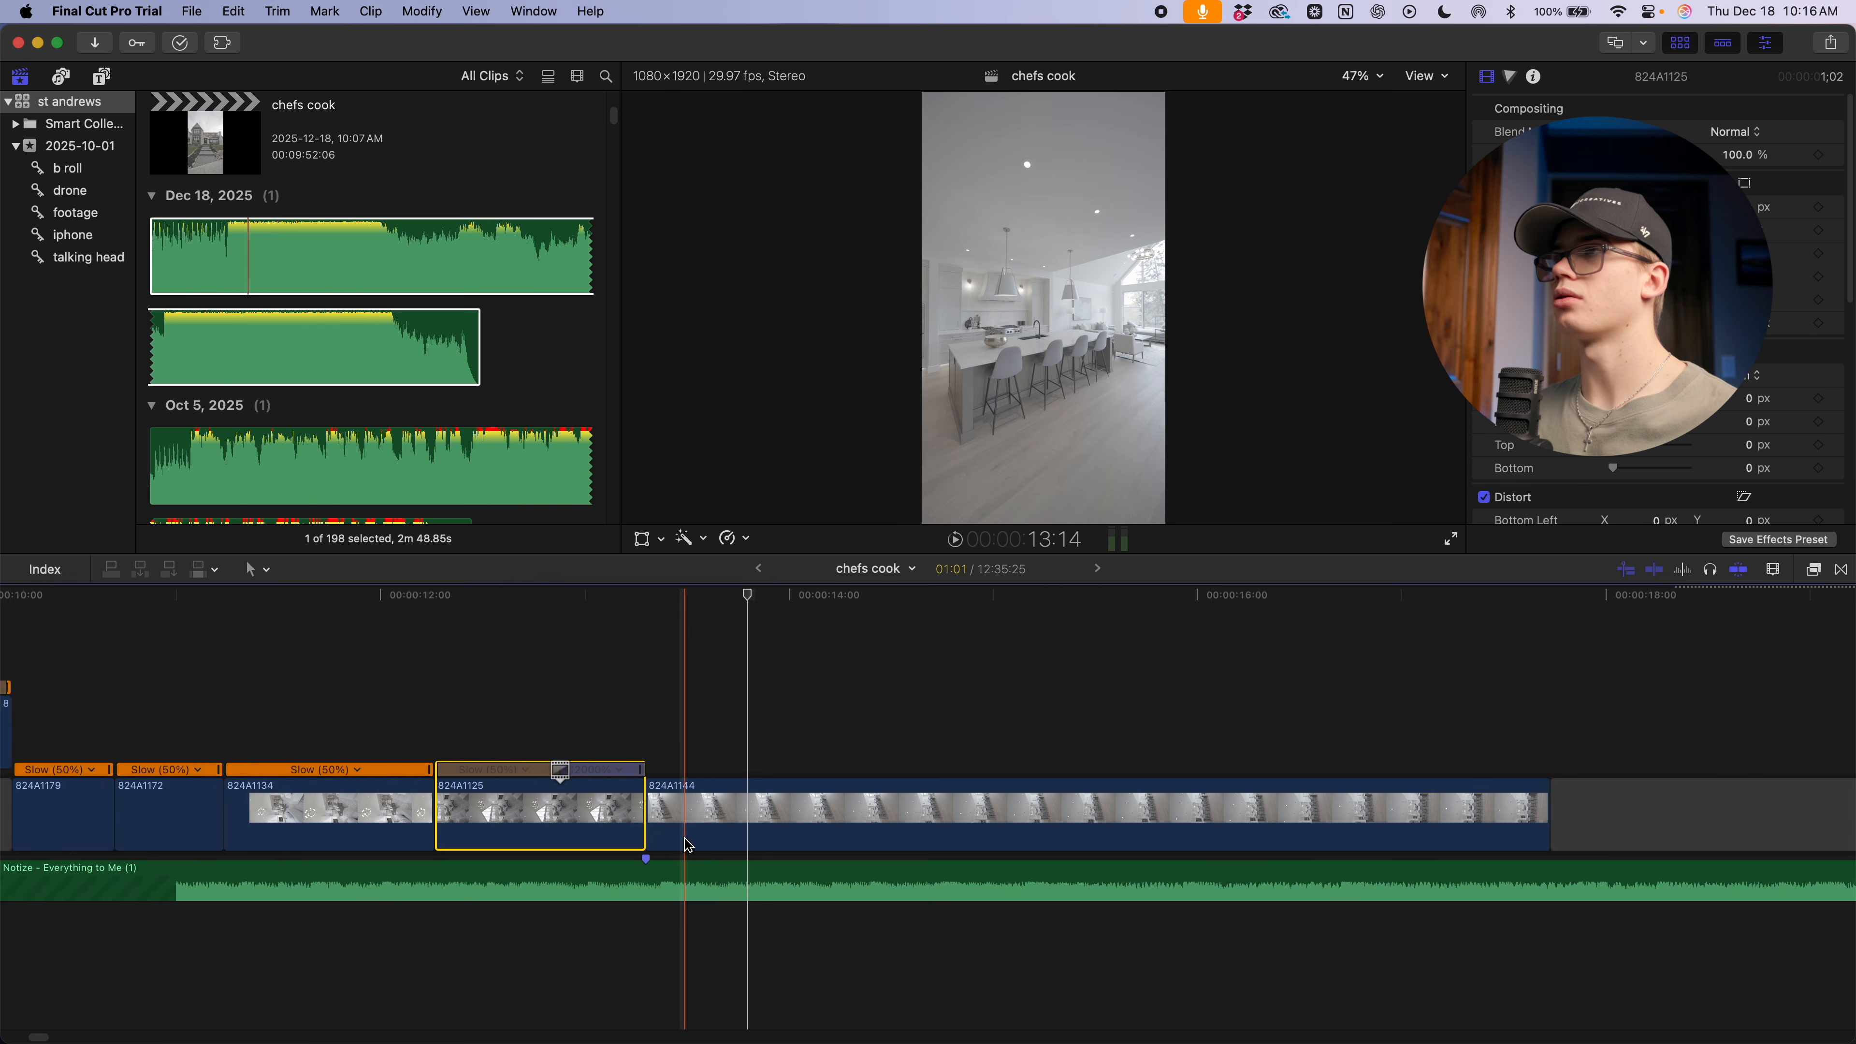
# Trim the start of clip 824A1144 and slow the clip down to 50% speed
pyautogui.click(701, 820)
pyautogui.hotkey('alt', '[')
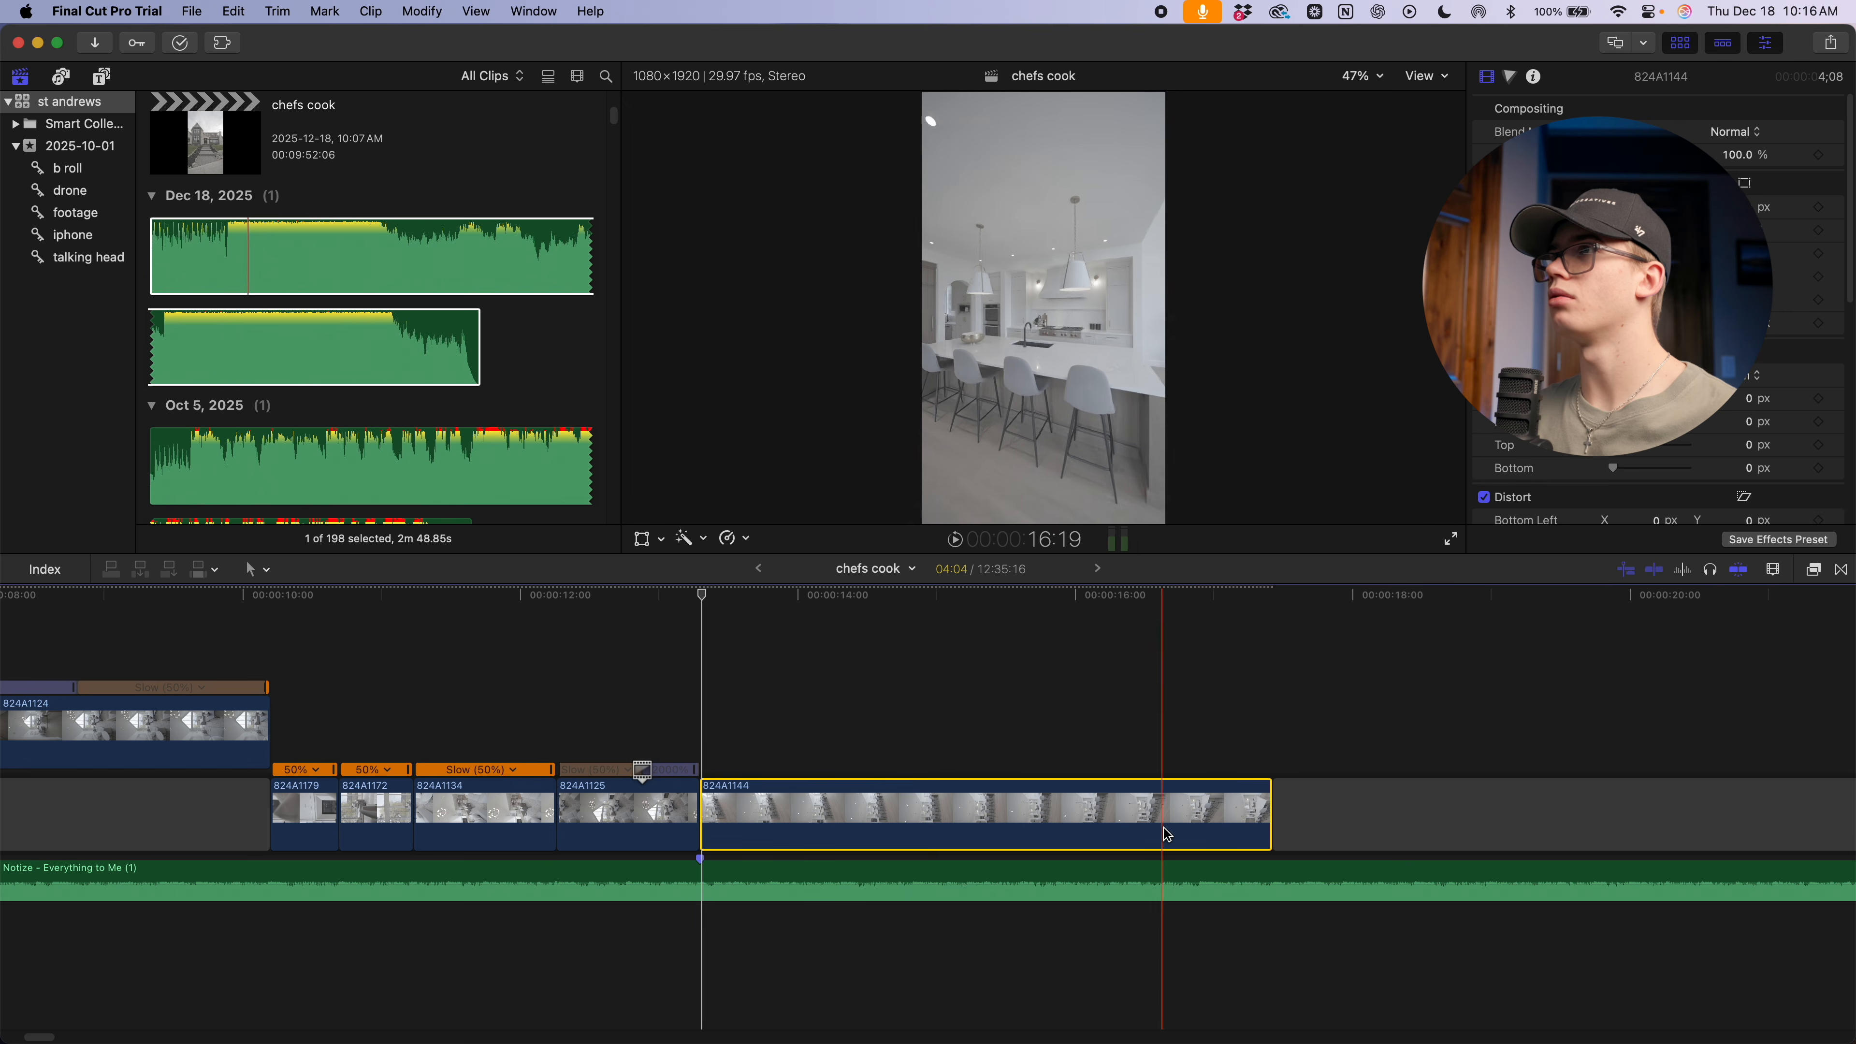
pyautogui.hotkey('shift', '5')
pyautogui.hscroll(6, 422, 858)
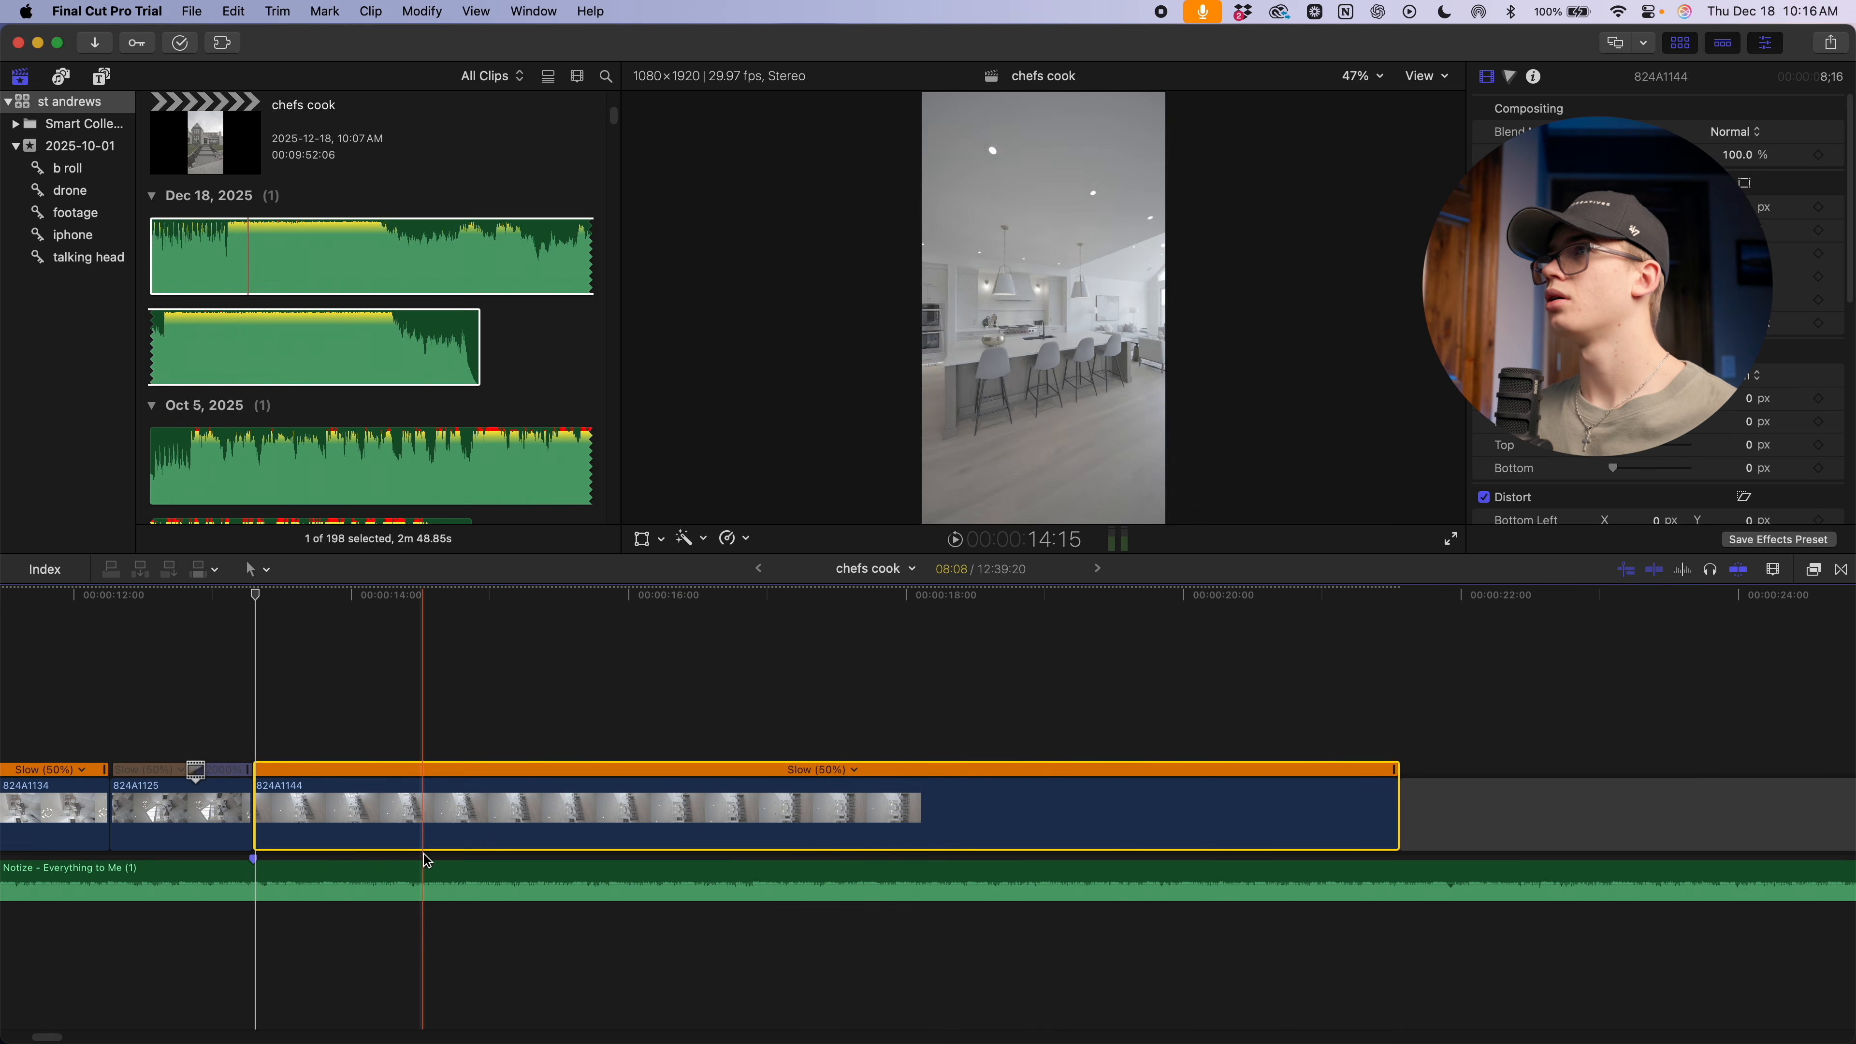
pyautogui.hotkey('alt', ']')
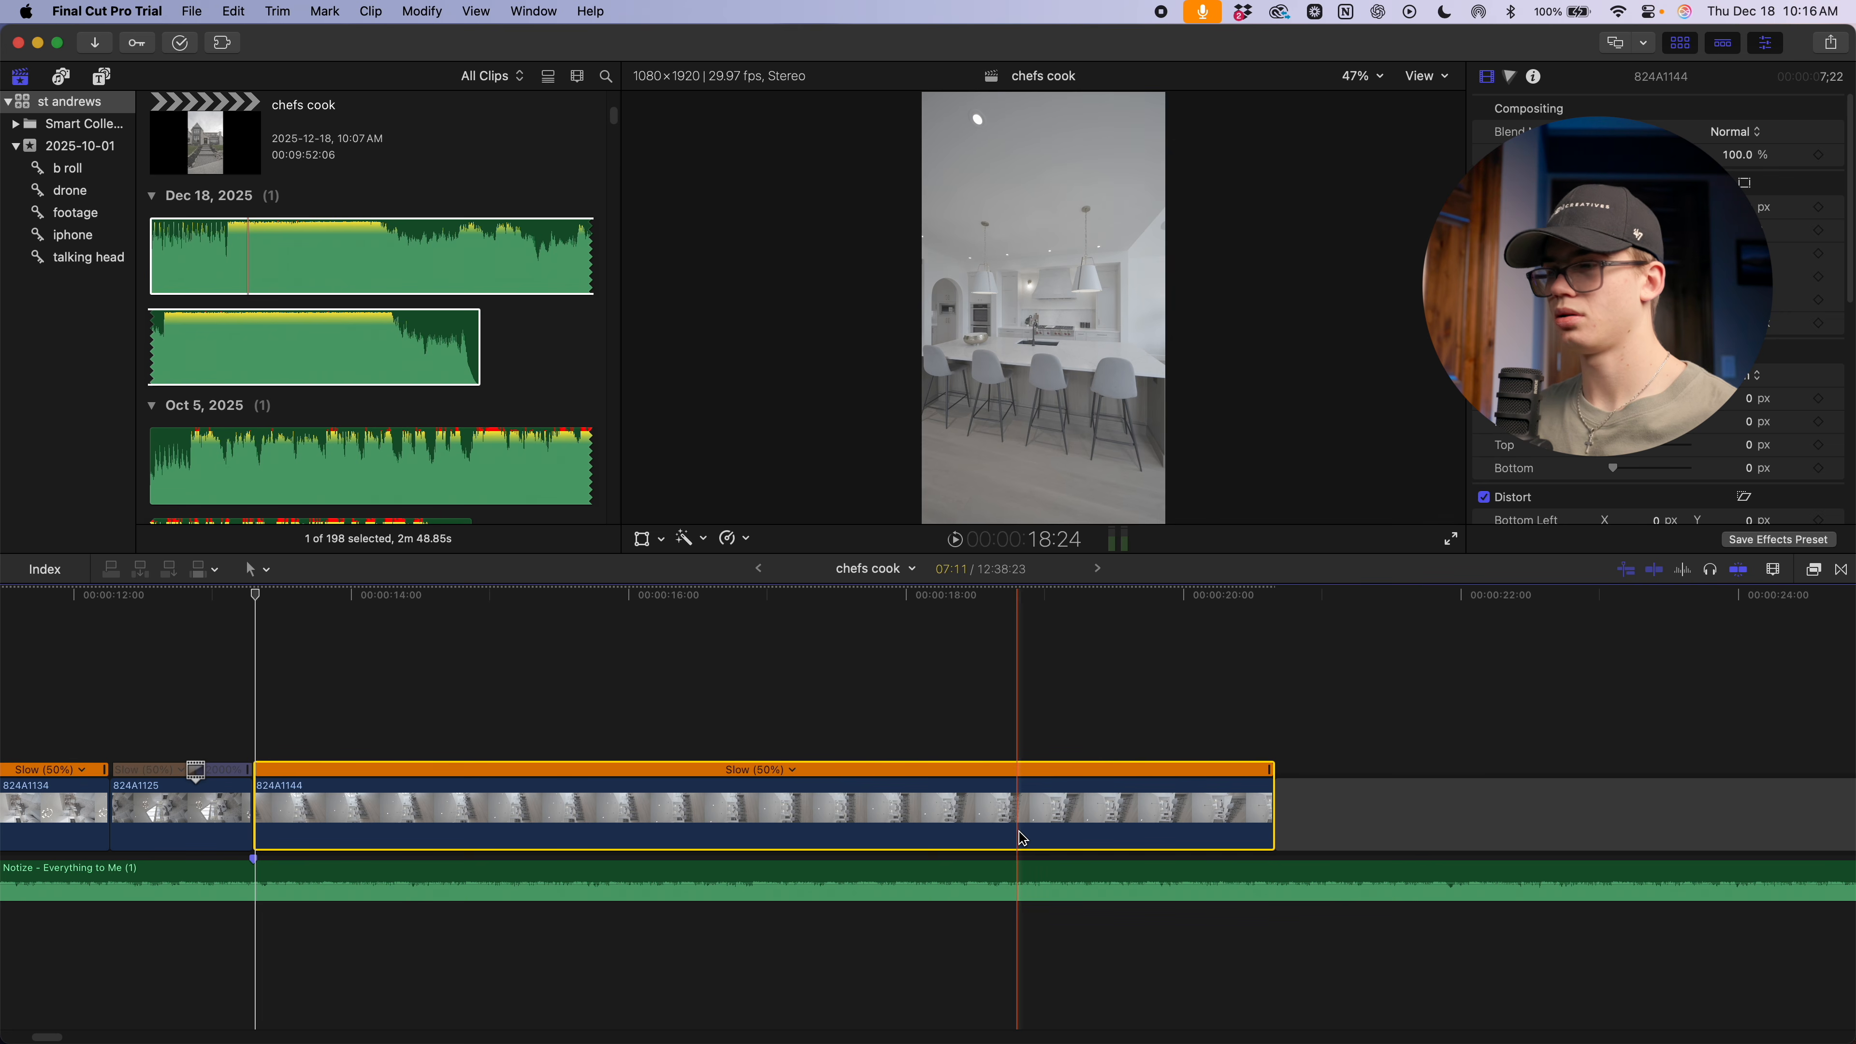
pyautogui.press('super+z')
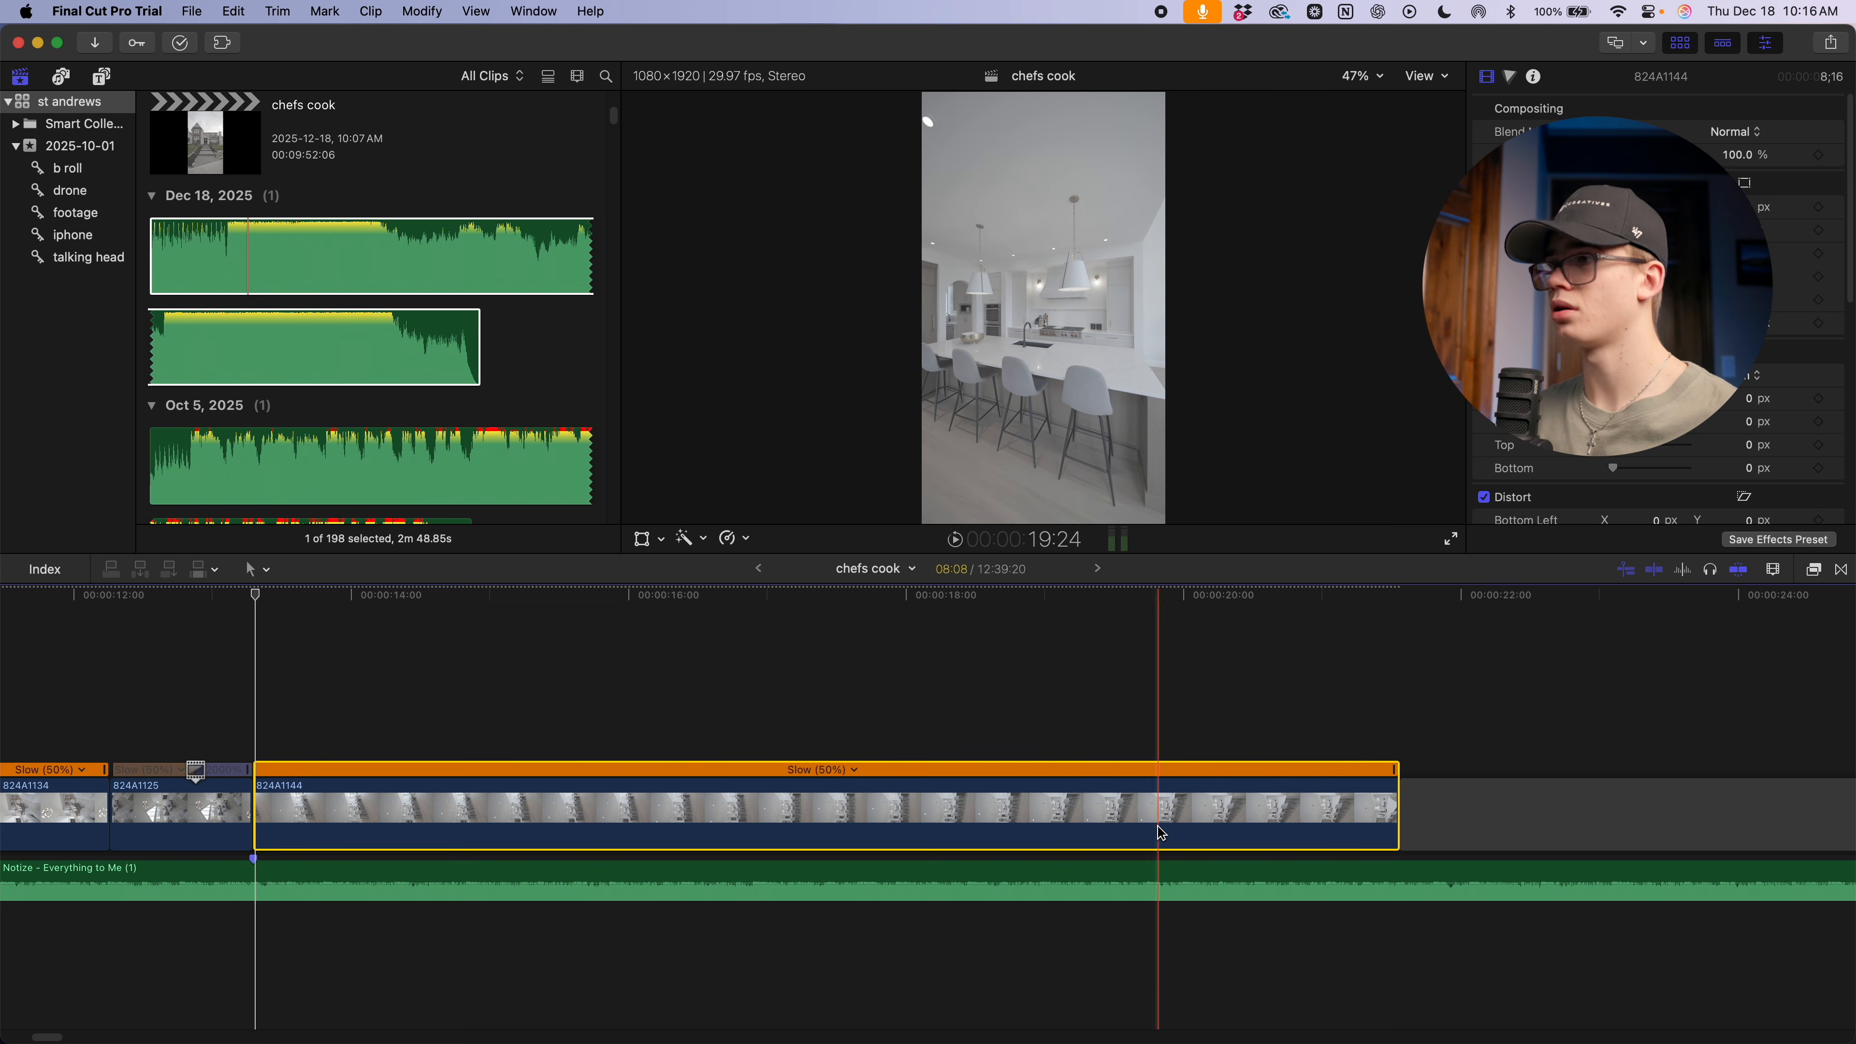
# Split the speed of clip 824A1144 near its end, set the first section to a Fast speed and tighten the speed transition
pyautogui.click(1153, 833)
pyautogui.hotkey('shift', 'b')
pyautogui.click(731, 770)
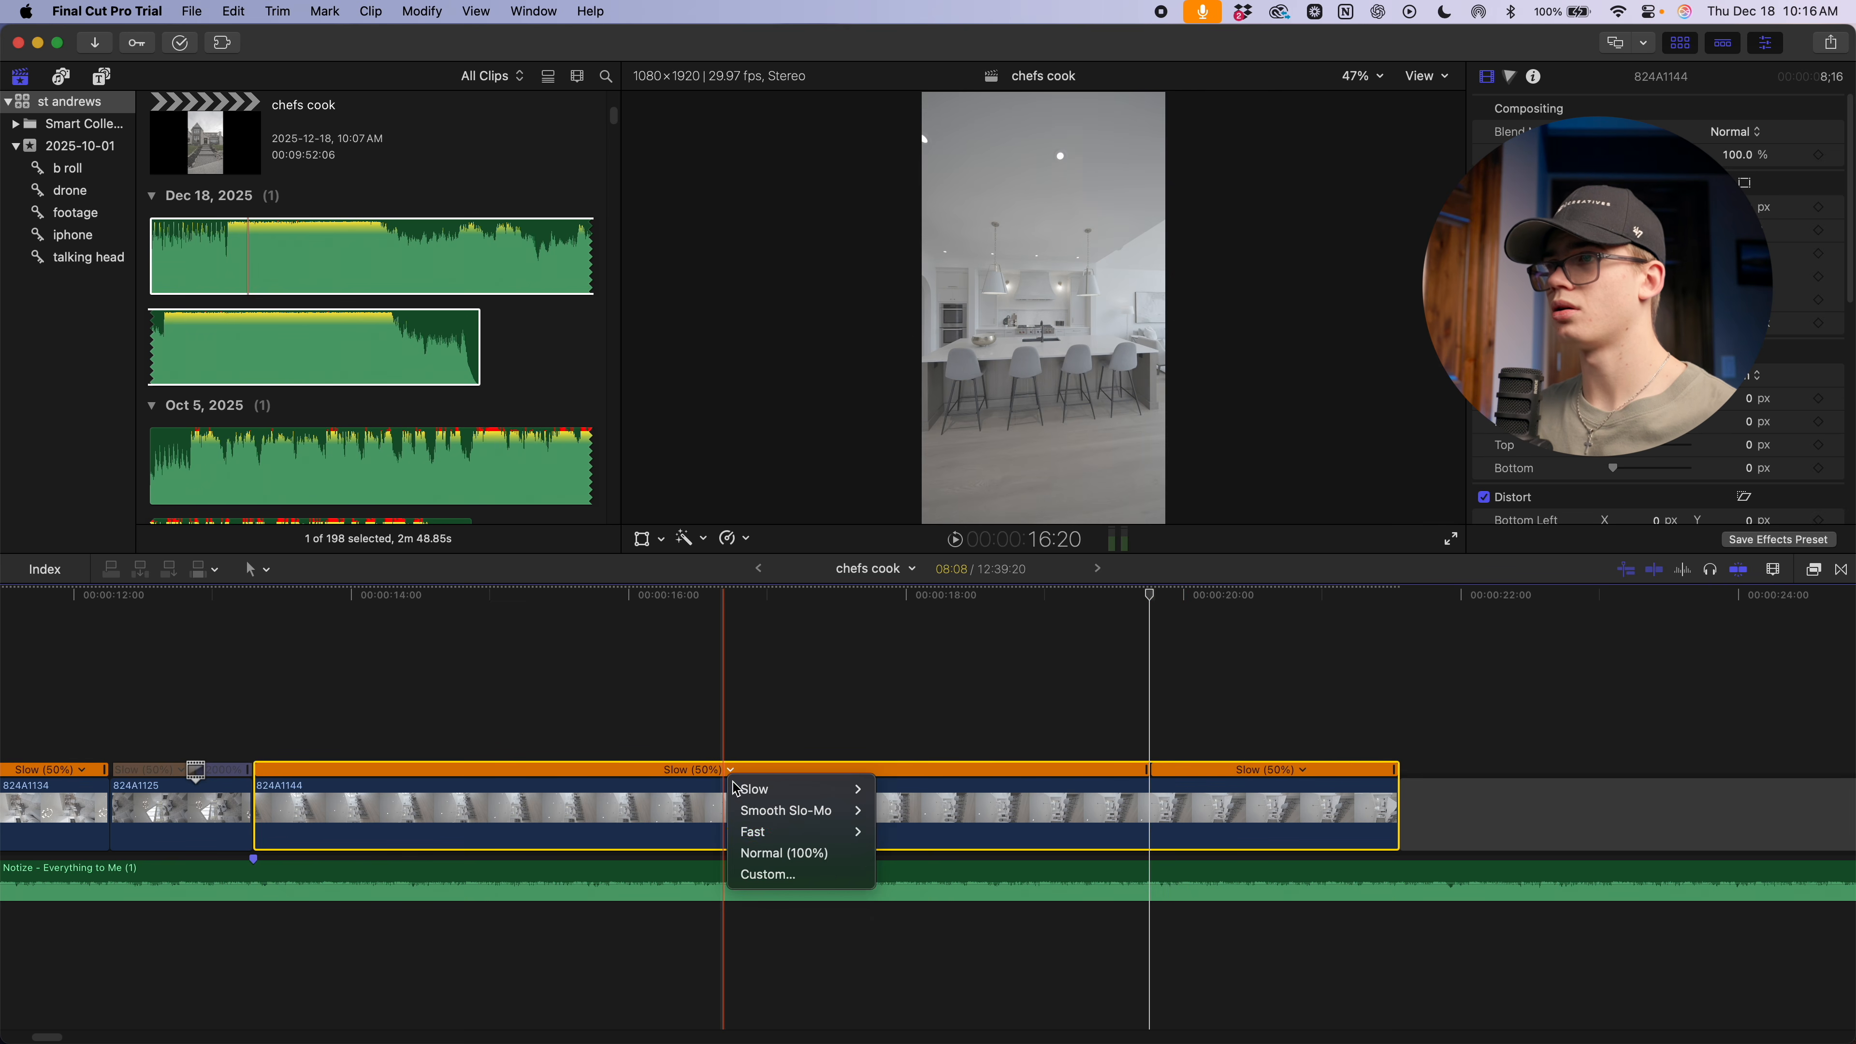
pyautogui.click(910, 900)
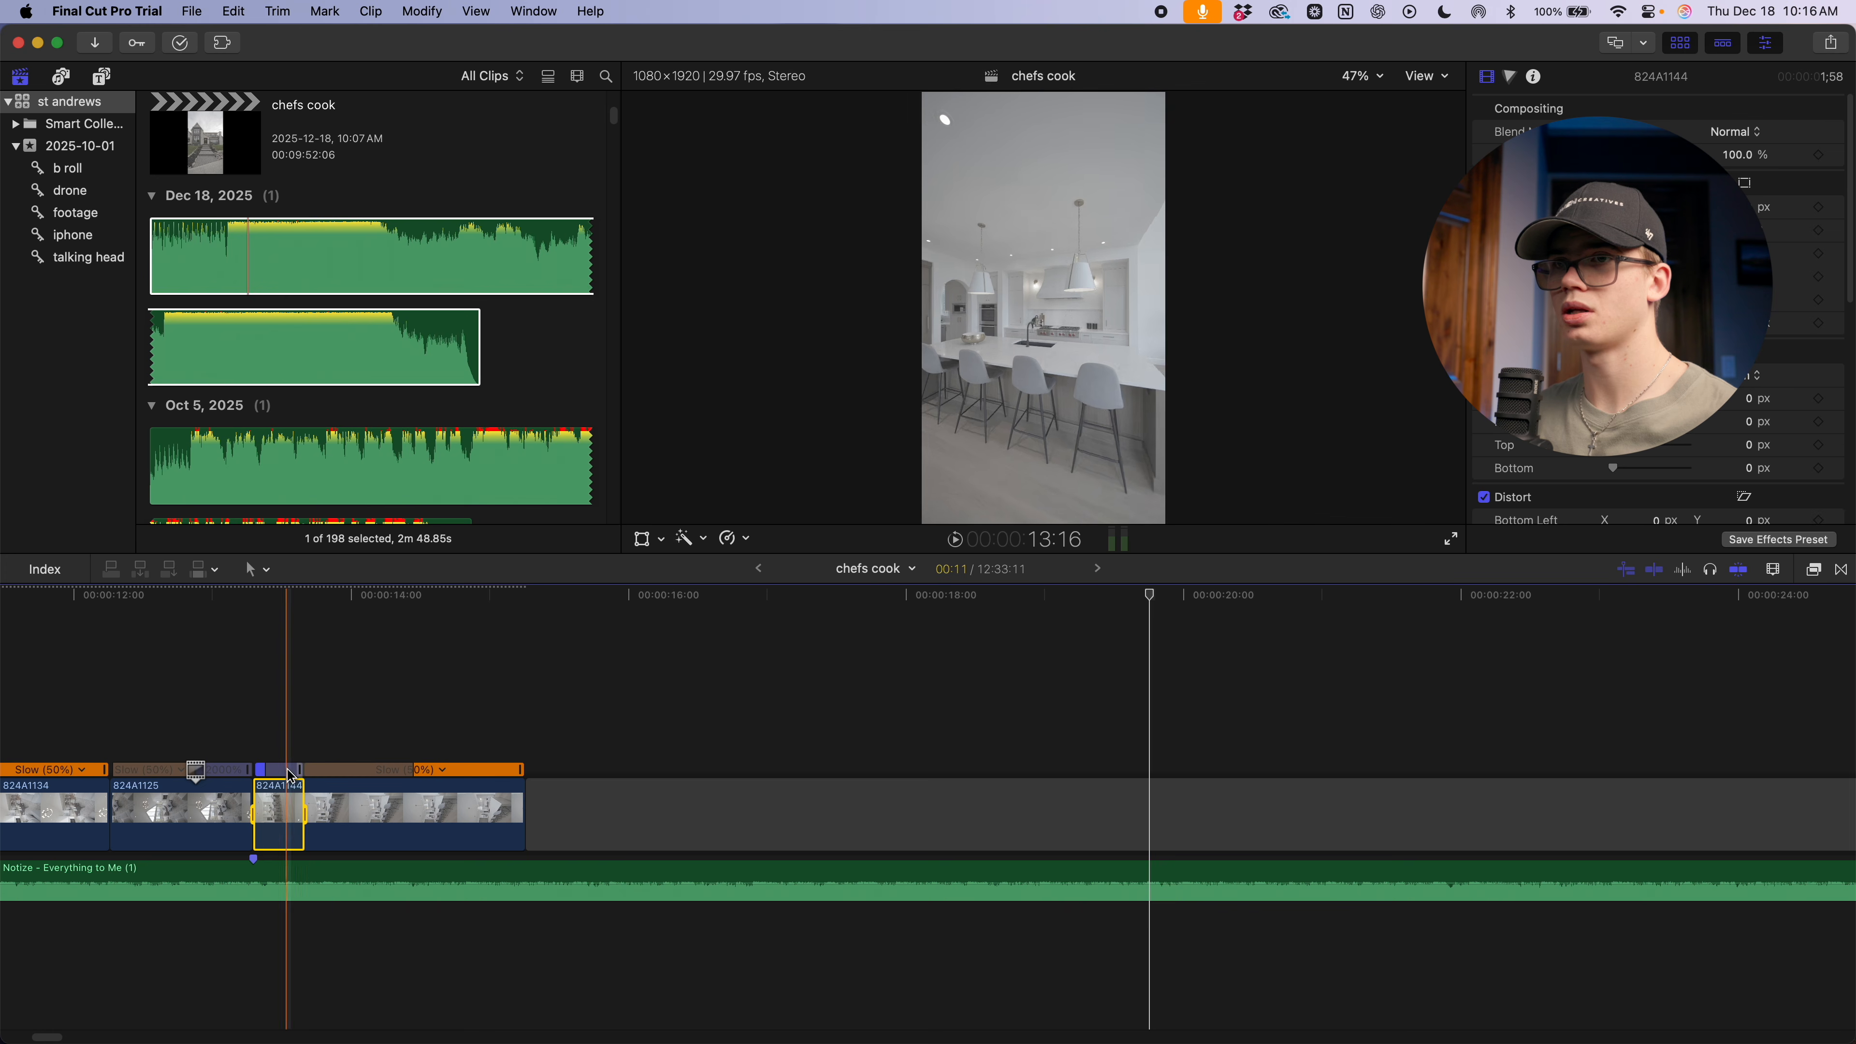
pyautogui.moveTo(268, 774); pyautogui.dragTo(262, 779)
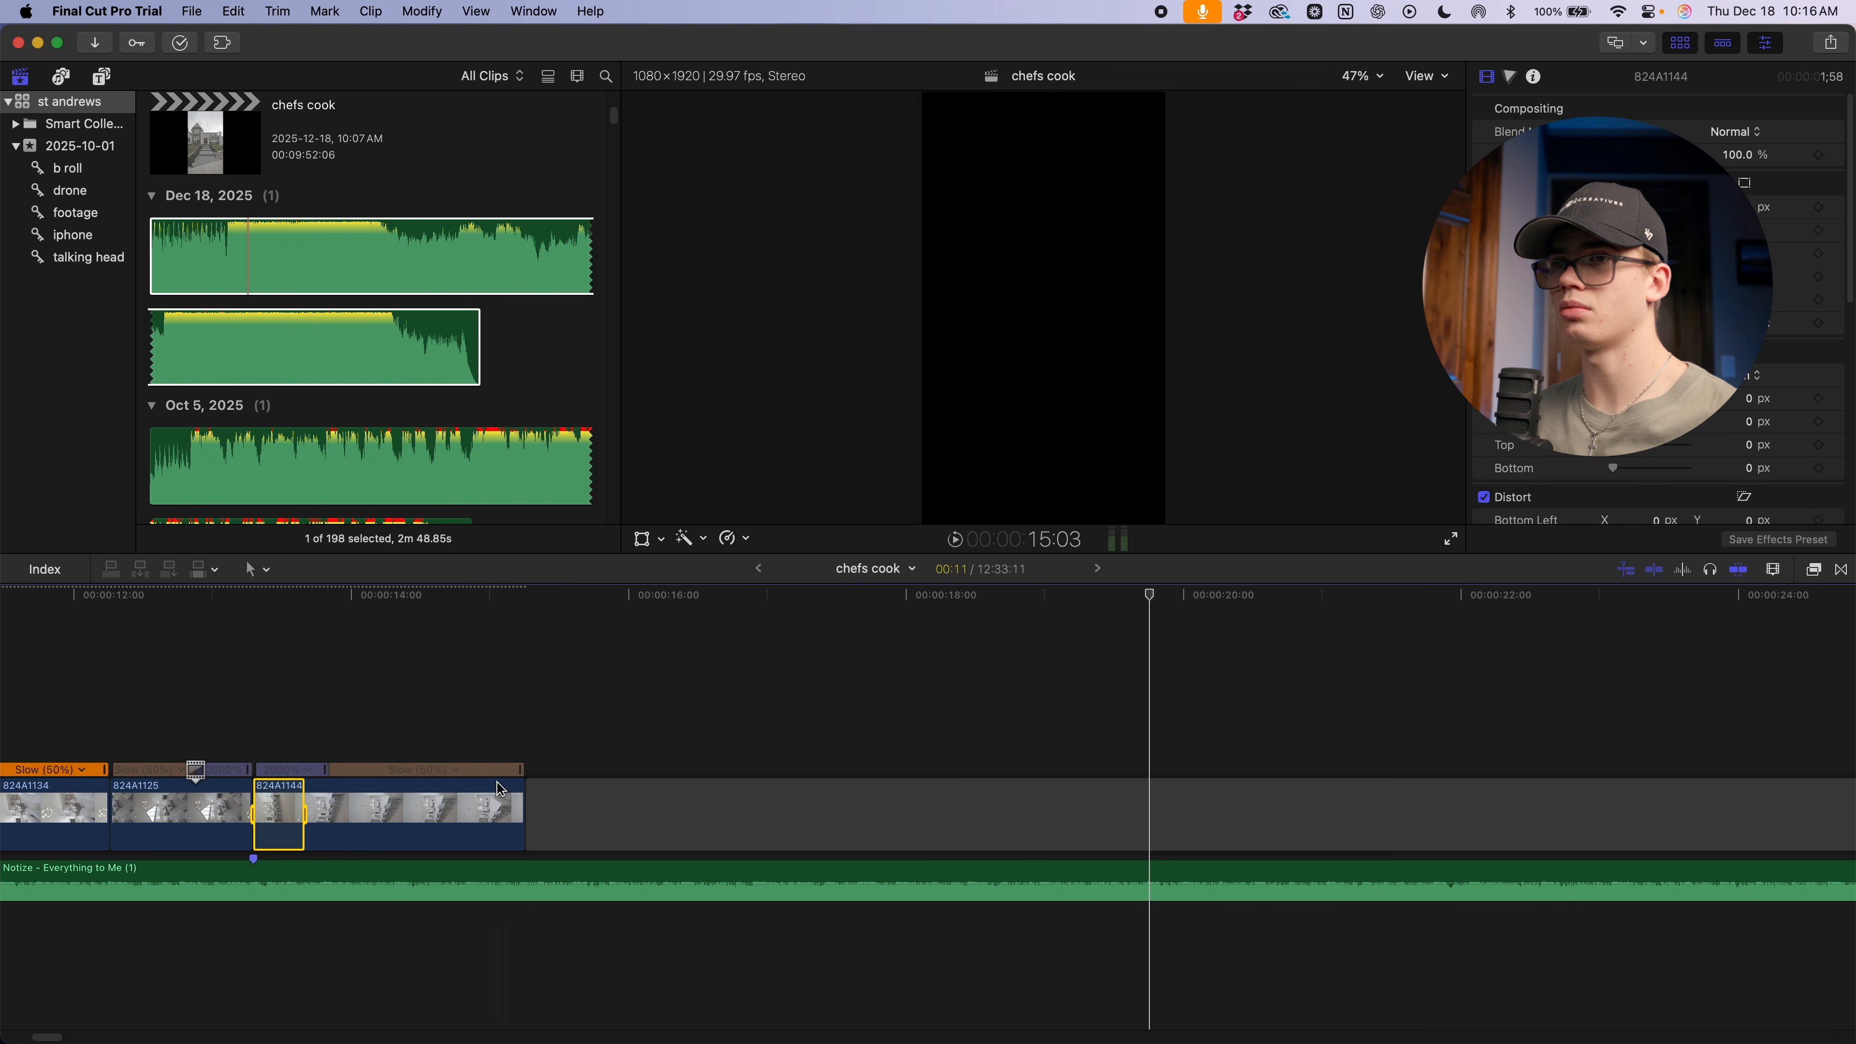
# Trim the end of clip 824A1144 to a length of about one second
pyautogui.press('super+equal')
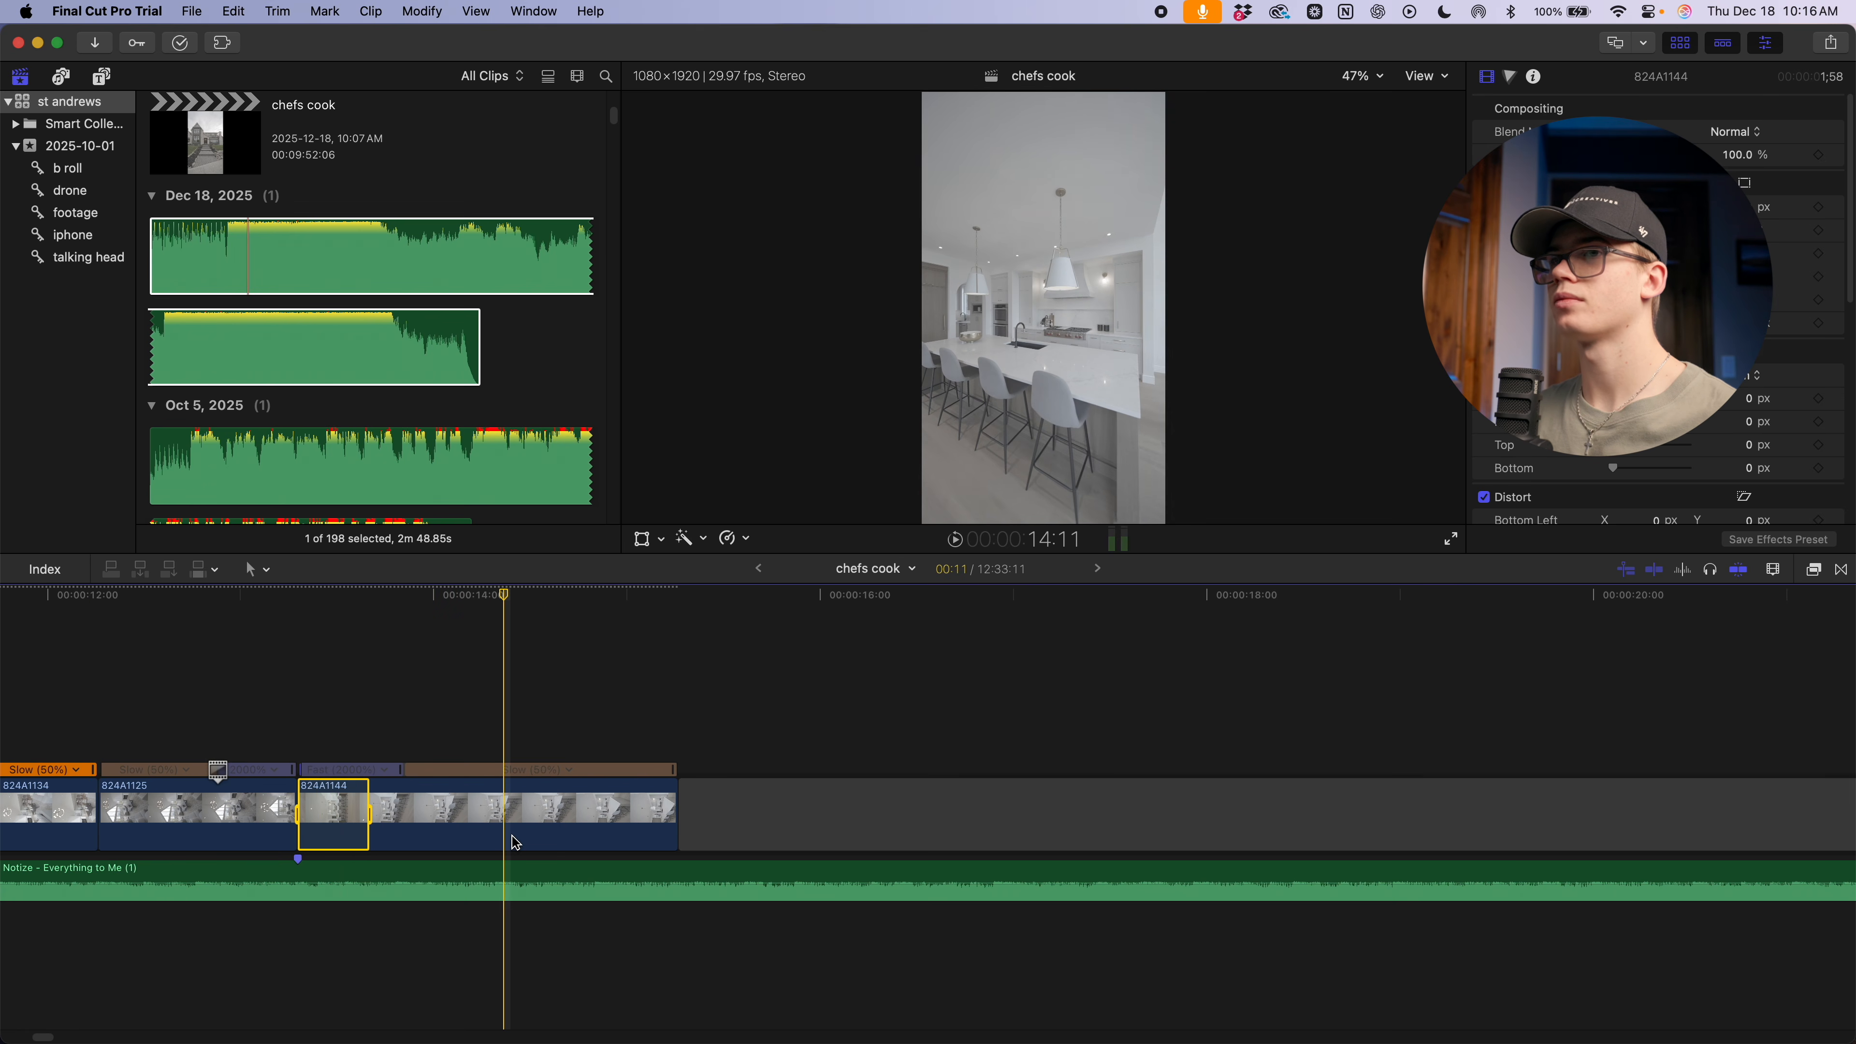
pyautogui.hotkey('alt', ']')
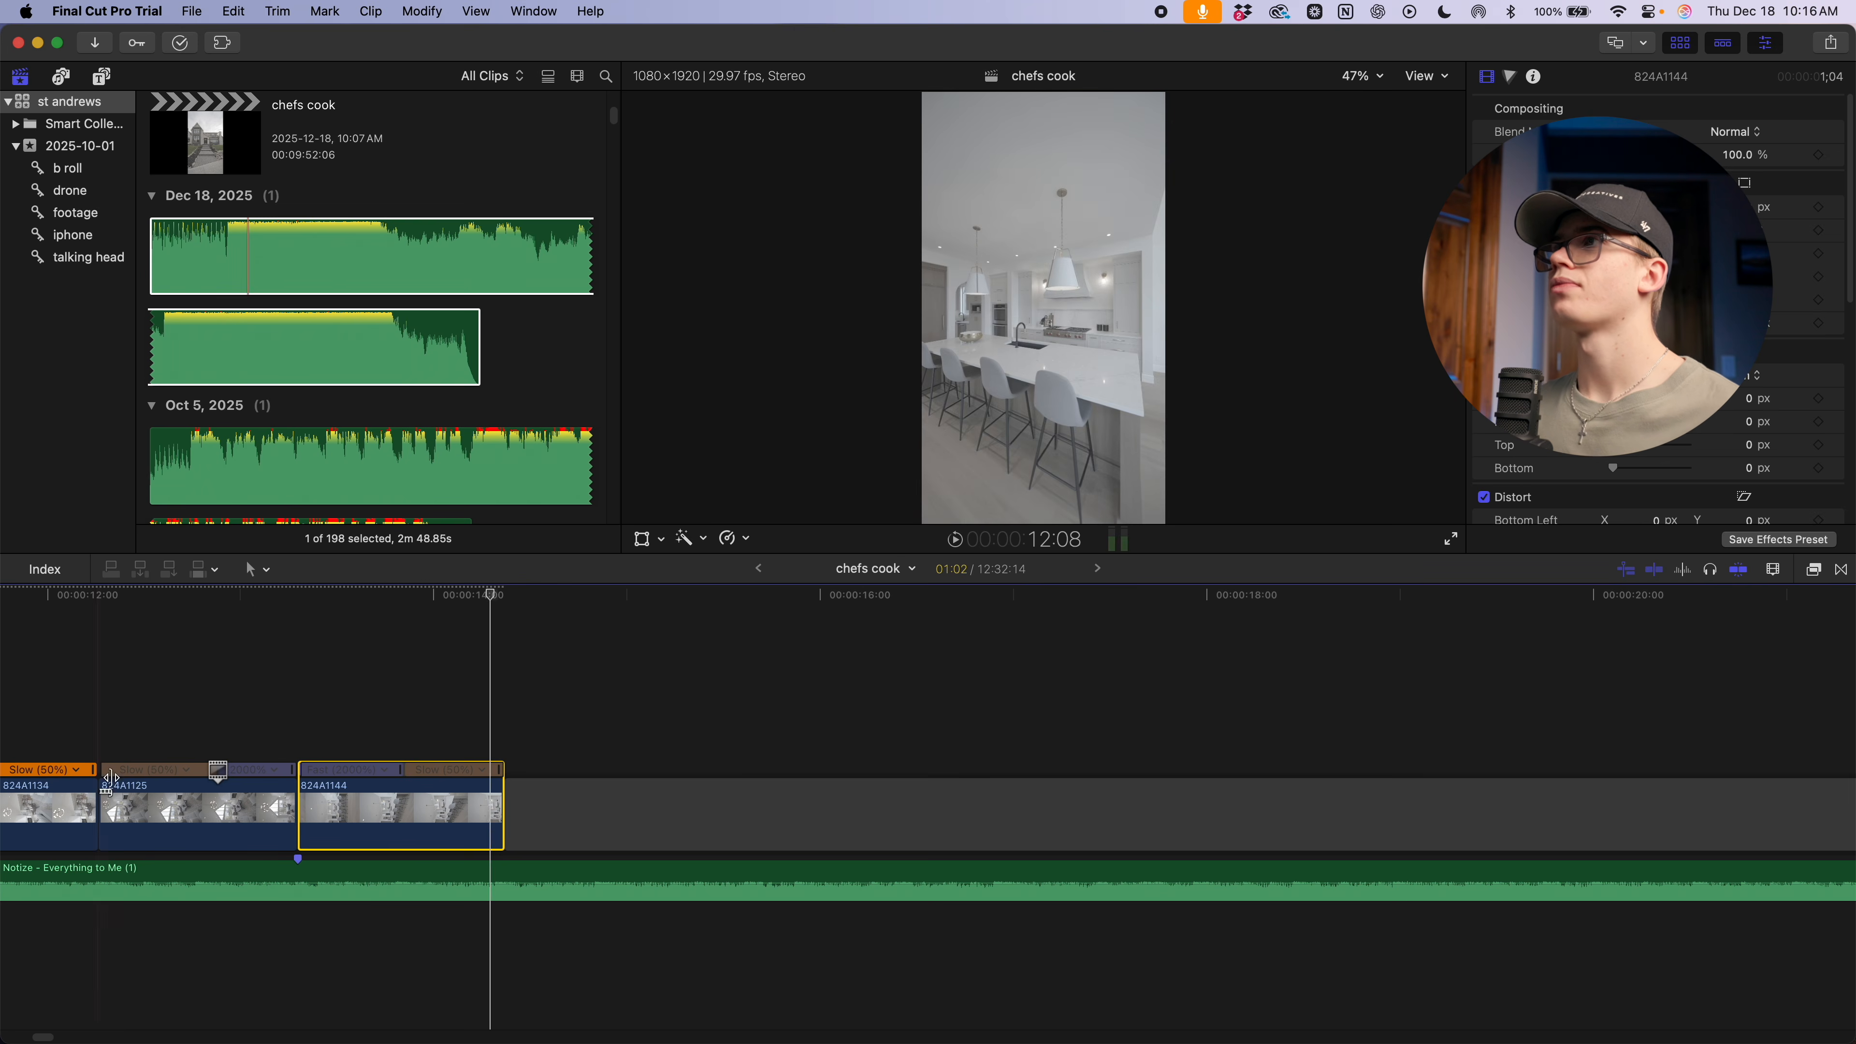
pyautogui.hscroll(-5, 393, 733)
pyautogui.press('super+equal')
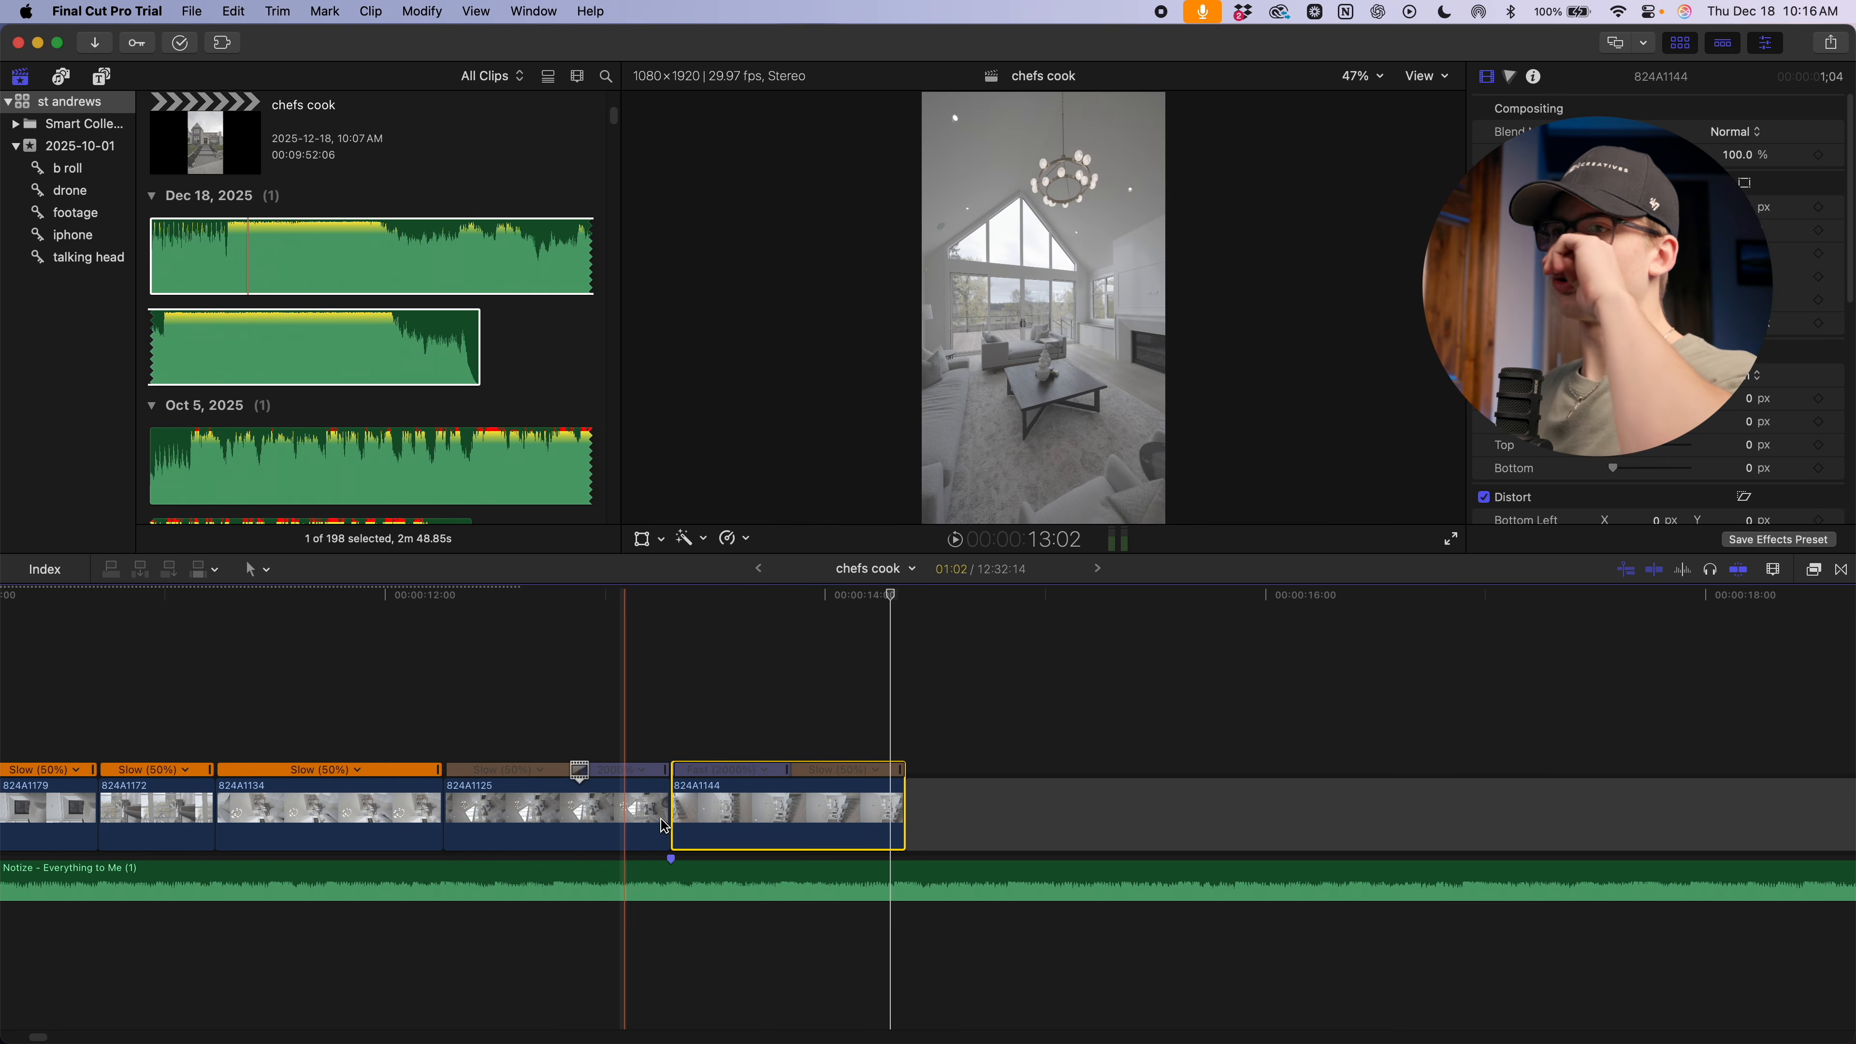
pyautogui.press('super+equal')
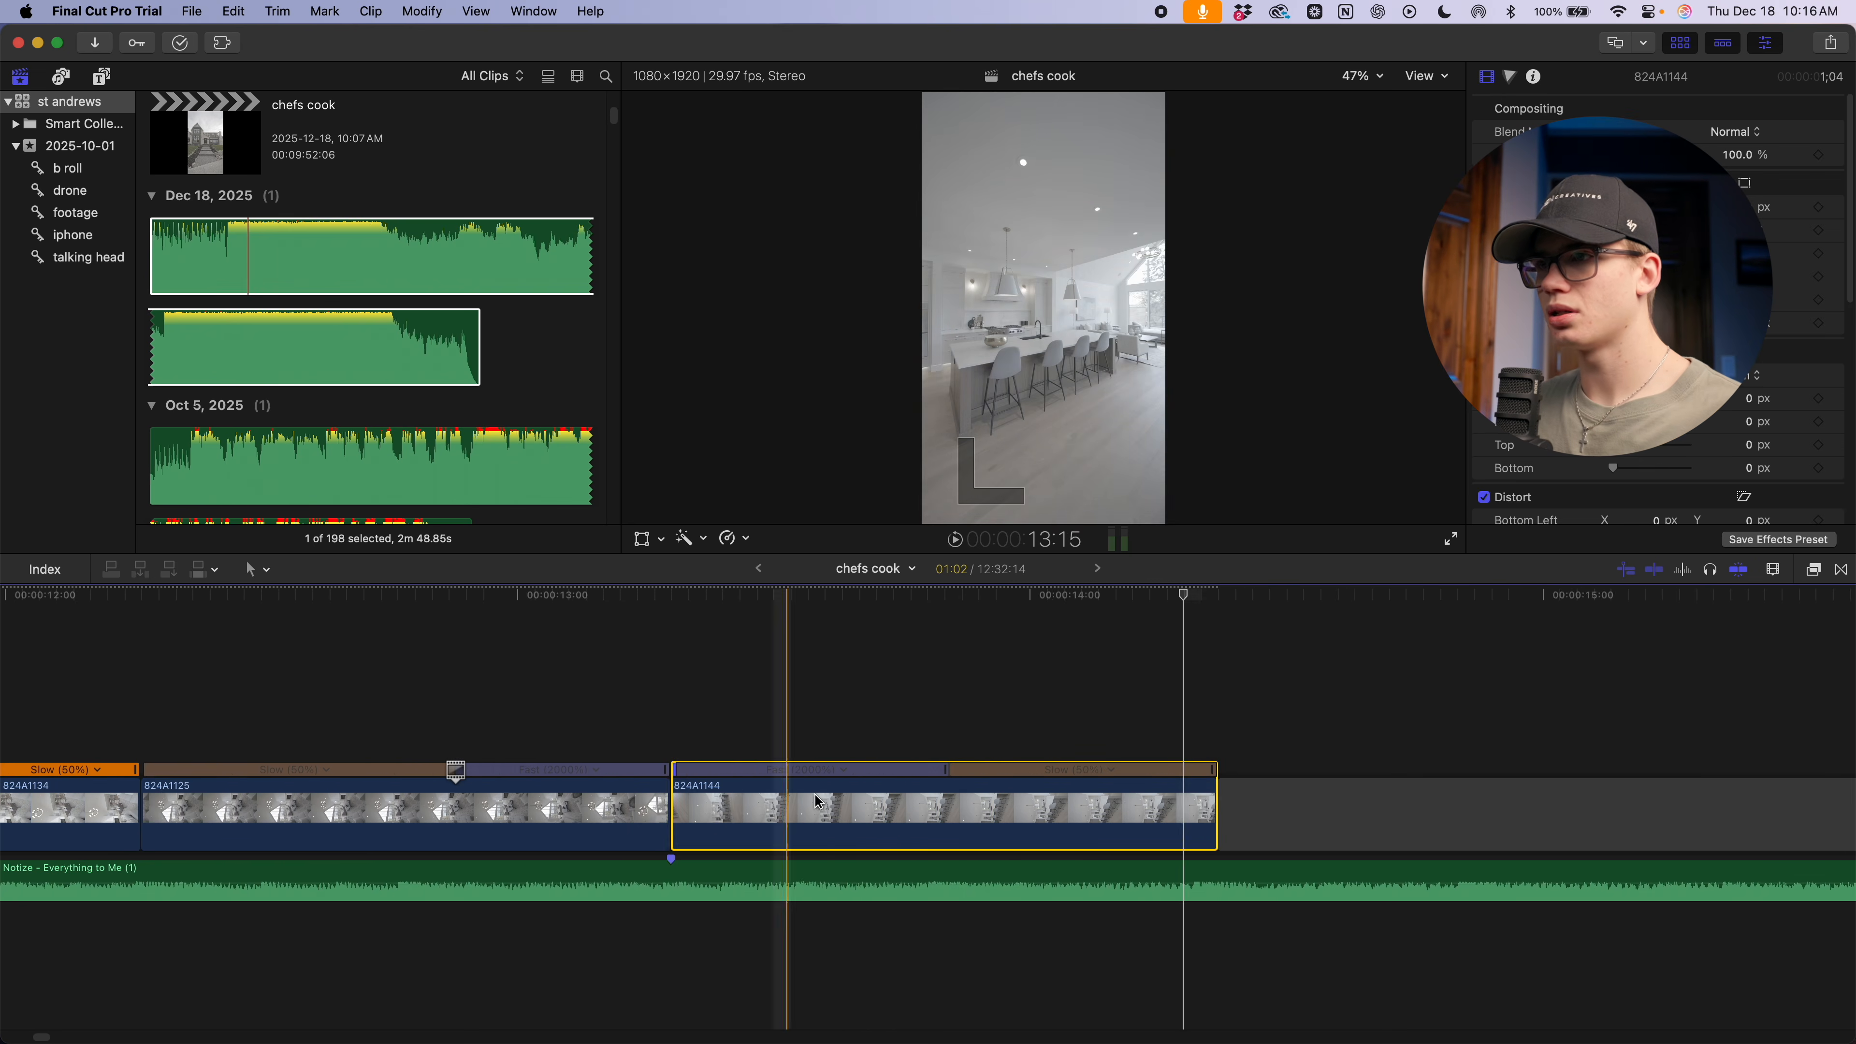
# Choose a lower Fast speed for the sped-up sections of clips 824A1125 and 824A1144
pyautogui.hscroll(-5, 817, 801)
pyautogui.rightClick(922, 792)
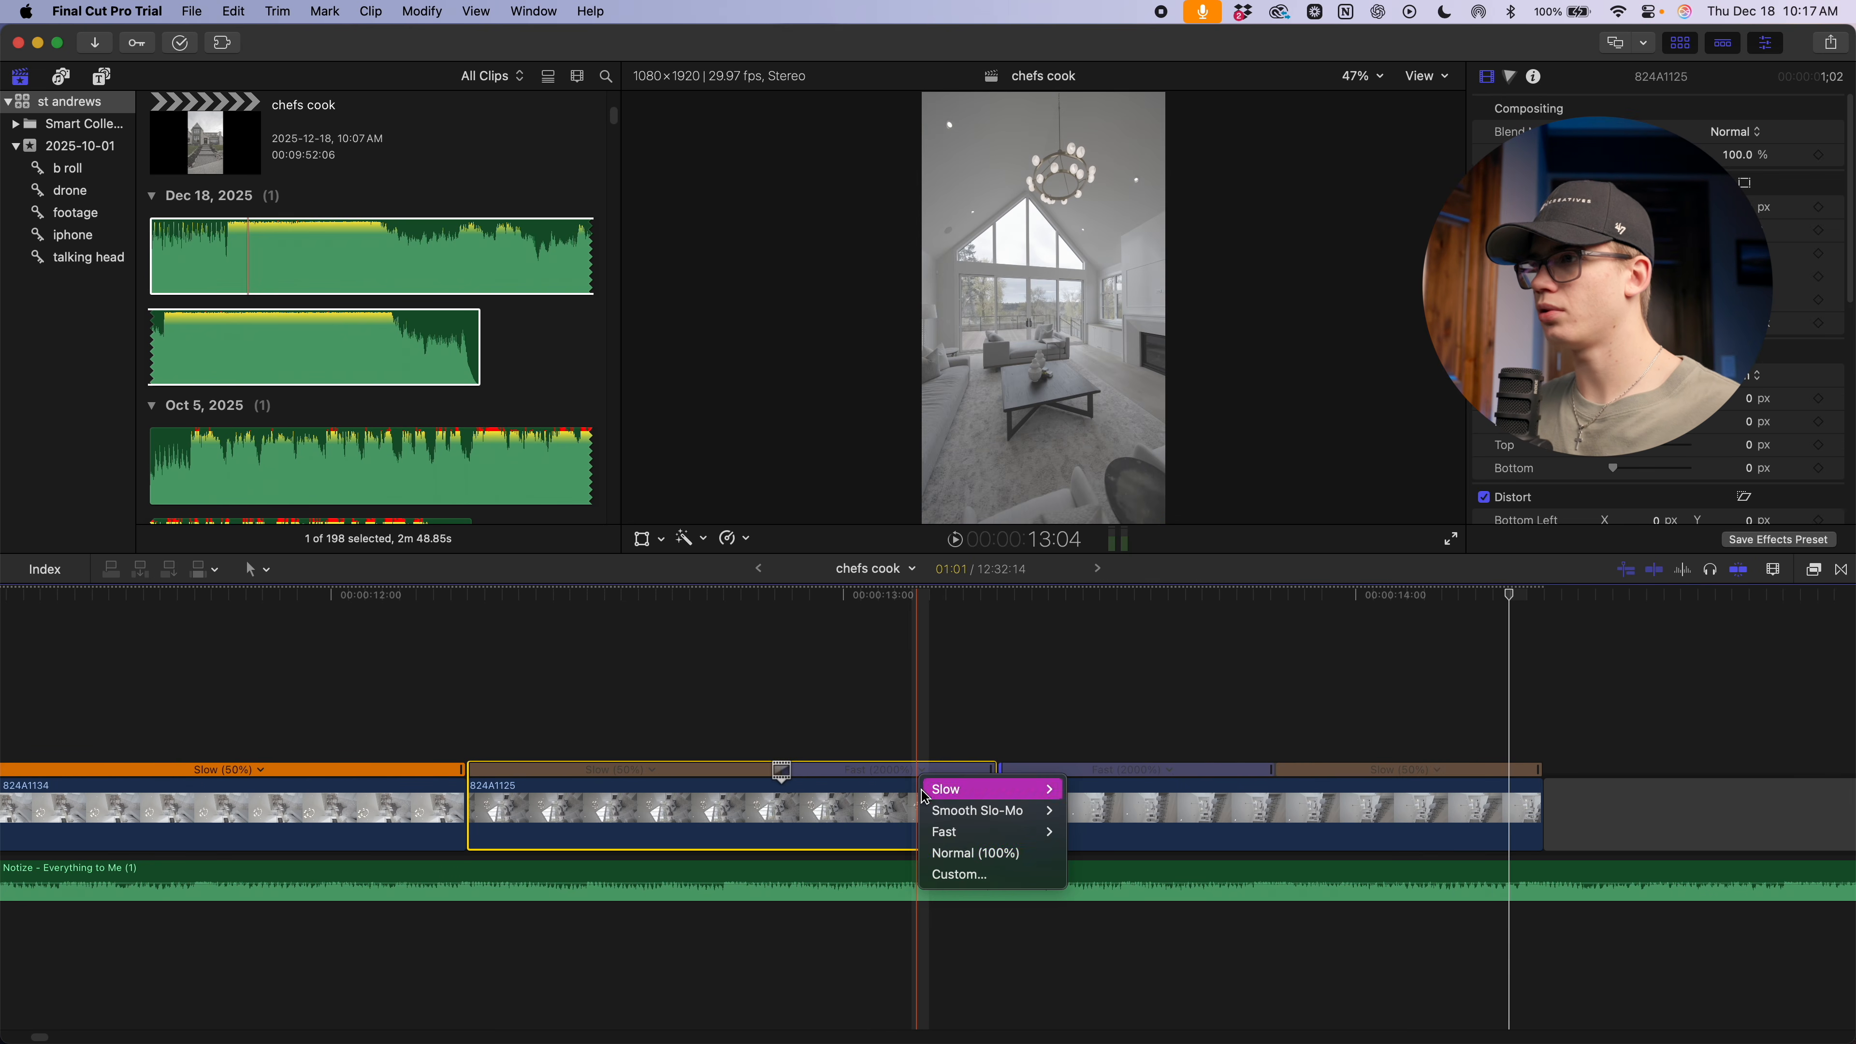
pyautogui.click(1094, 876)
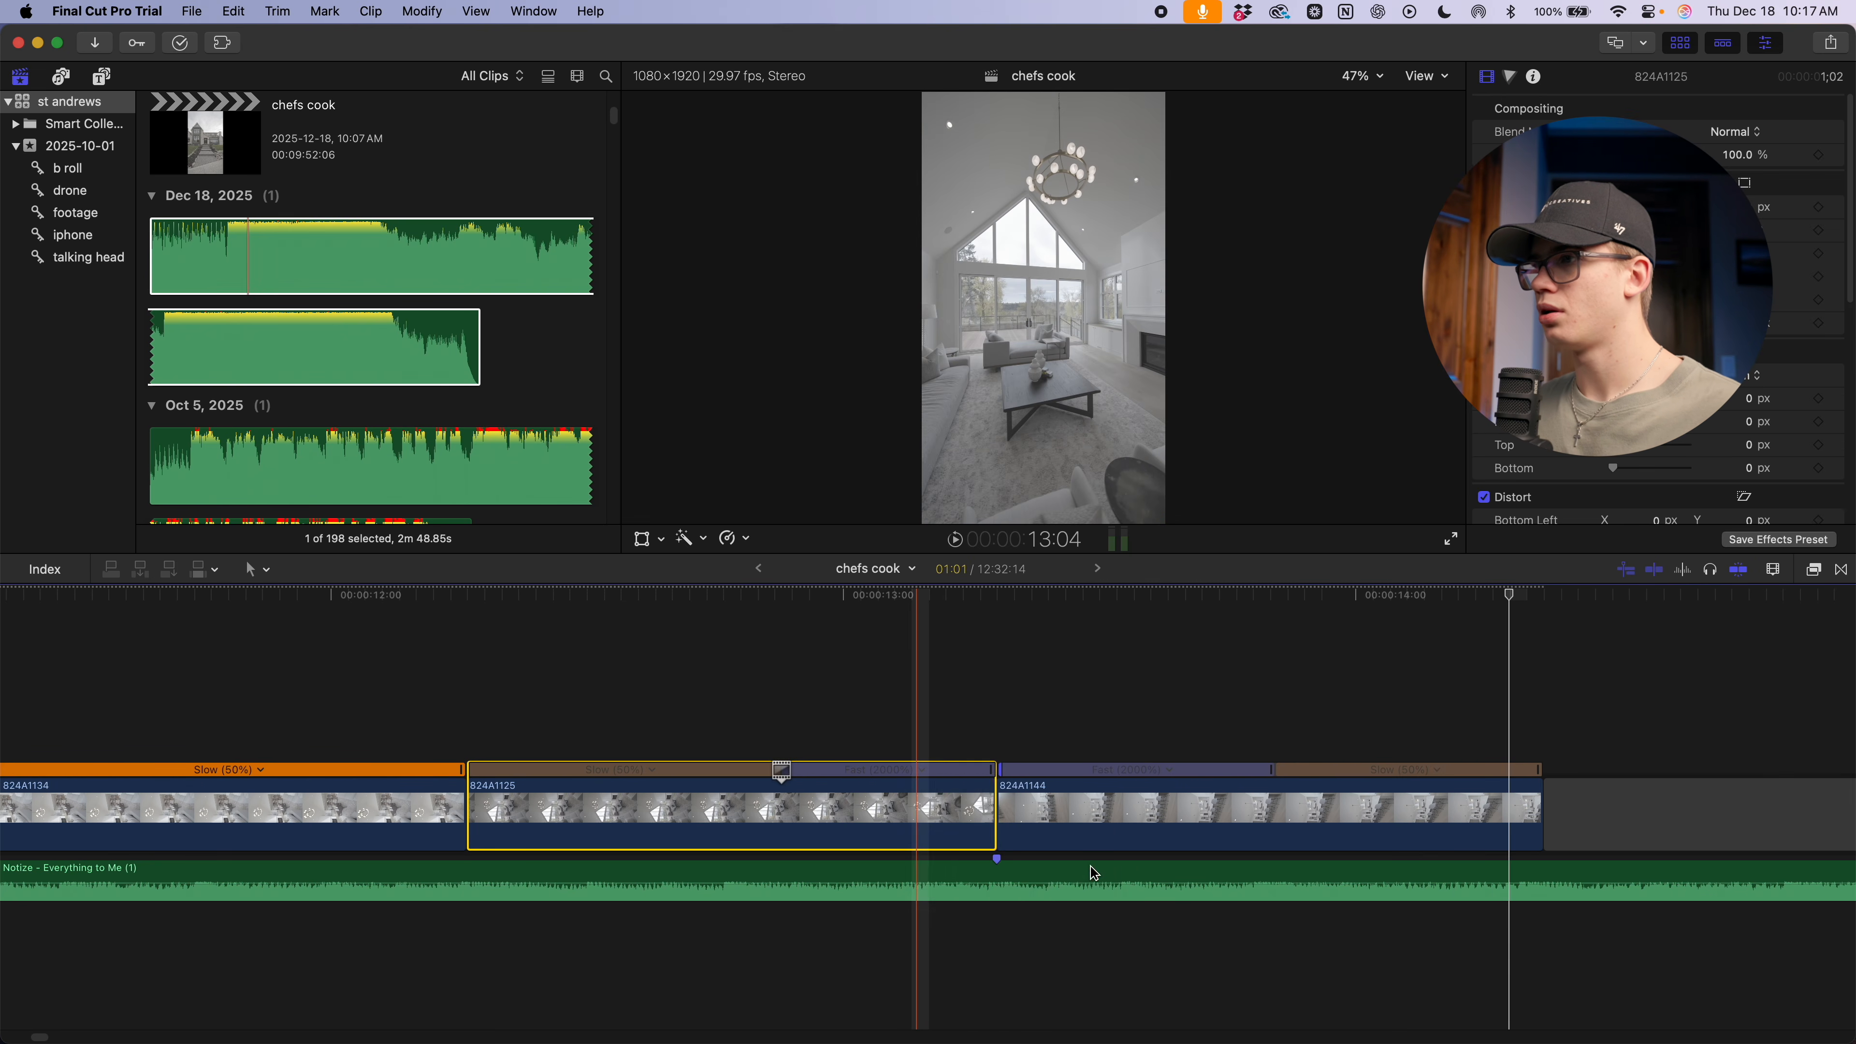
pyautogui.hscroll(5, 1037, 780)
pyautogui.click(1029, 769)
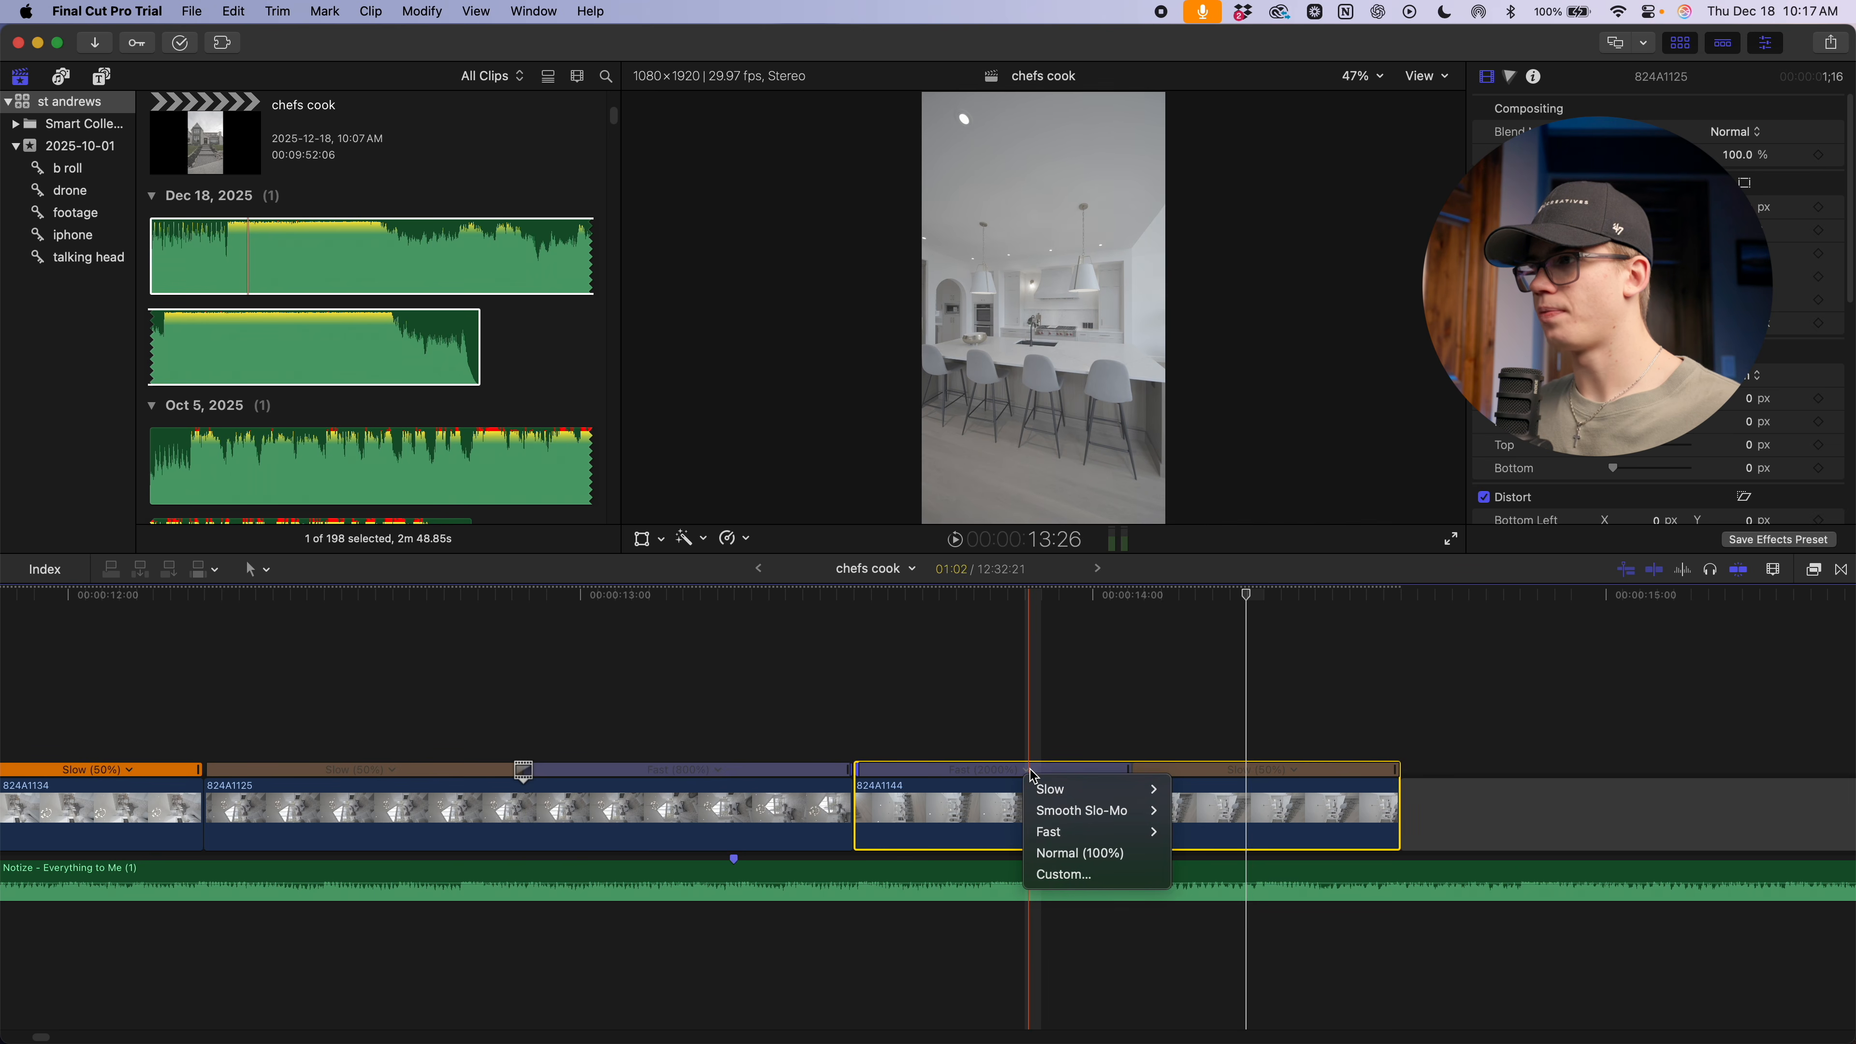
pyautogui.click(1191, 874)
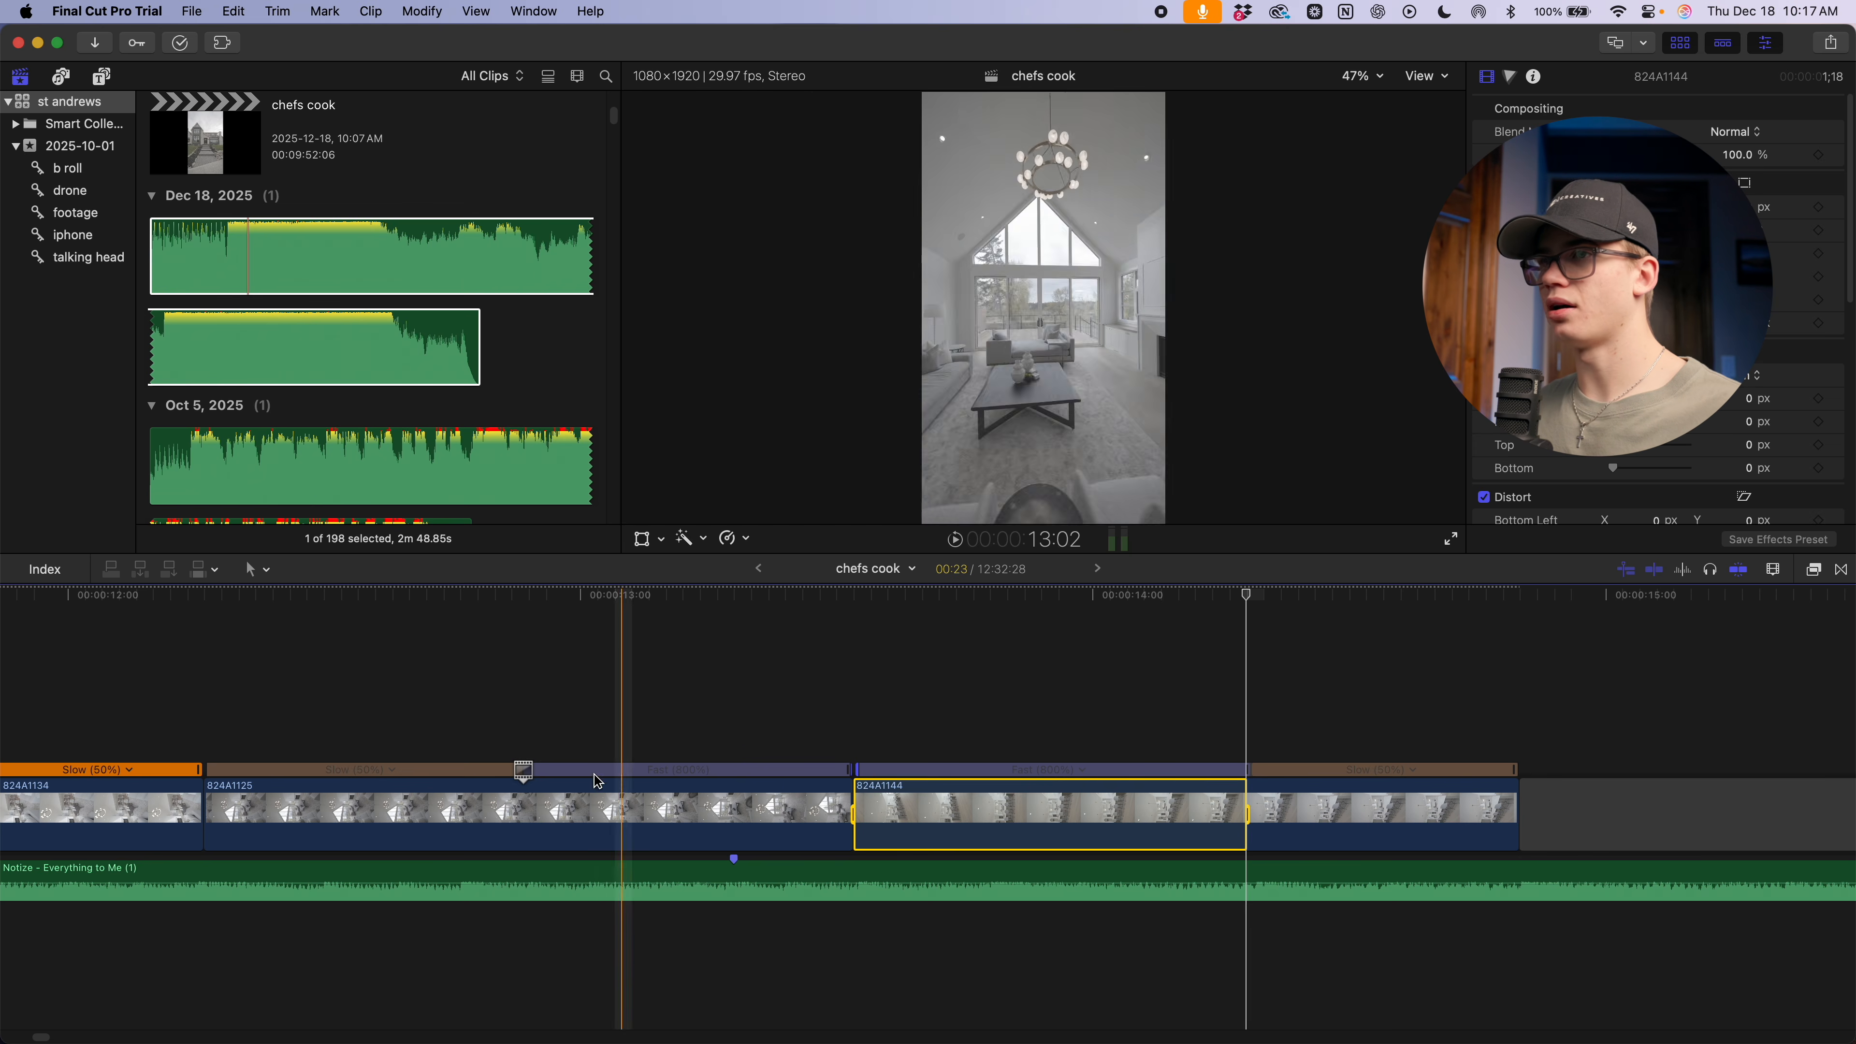
# Shorten the slow section of clip 824A1125 so the clip ends on the music marker, and play back the ramp into 824A1144
pyautogui.moveTo(523, 770); pyautogui.dragTo(399, 777)
pyautogui.press('space')
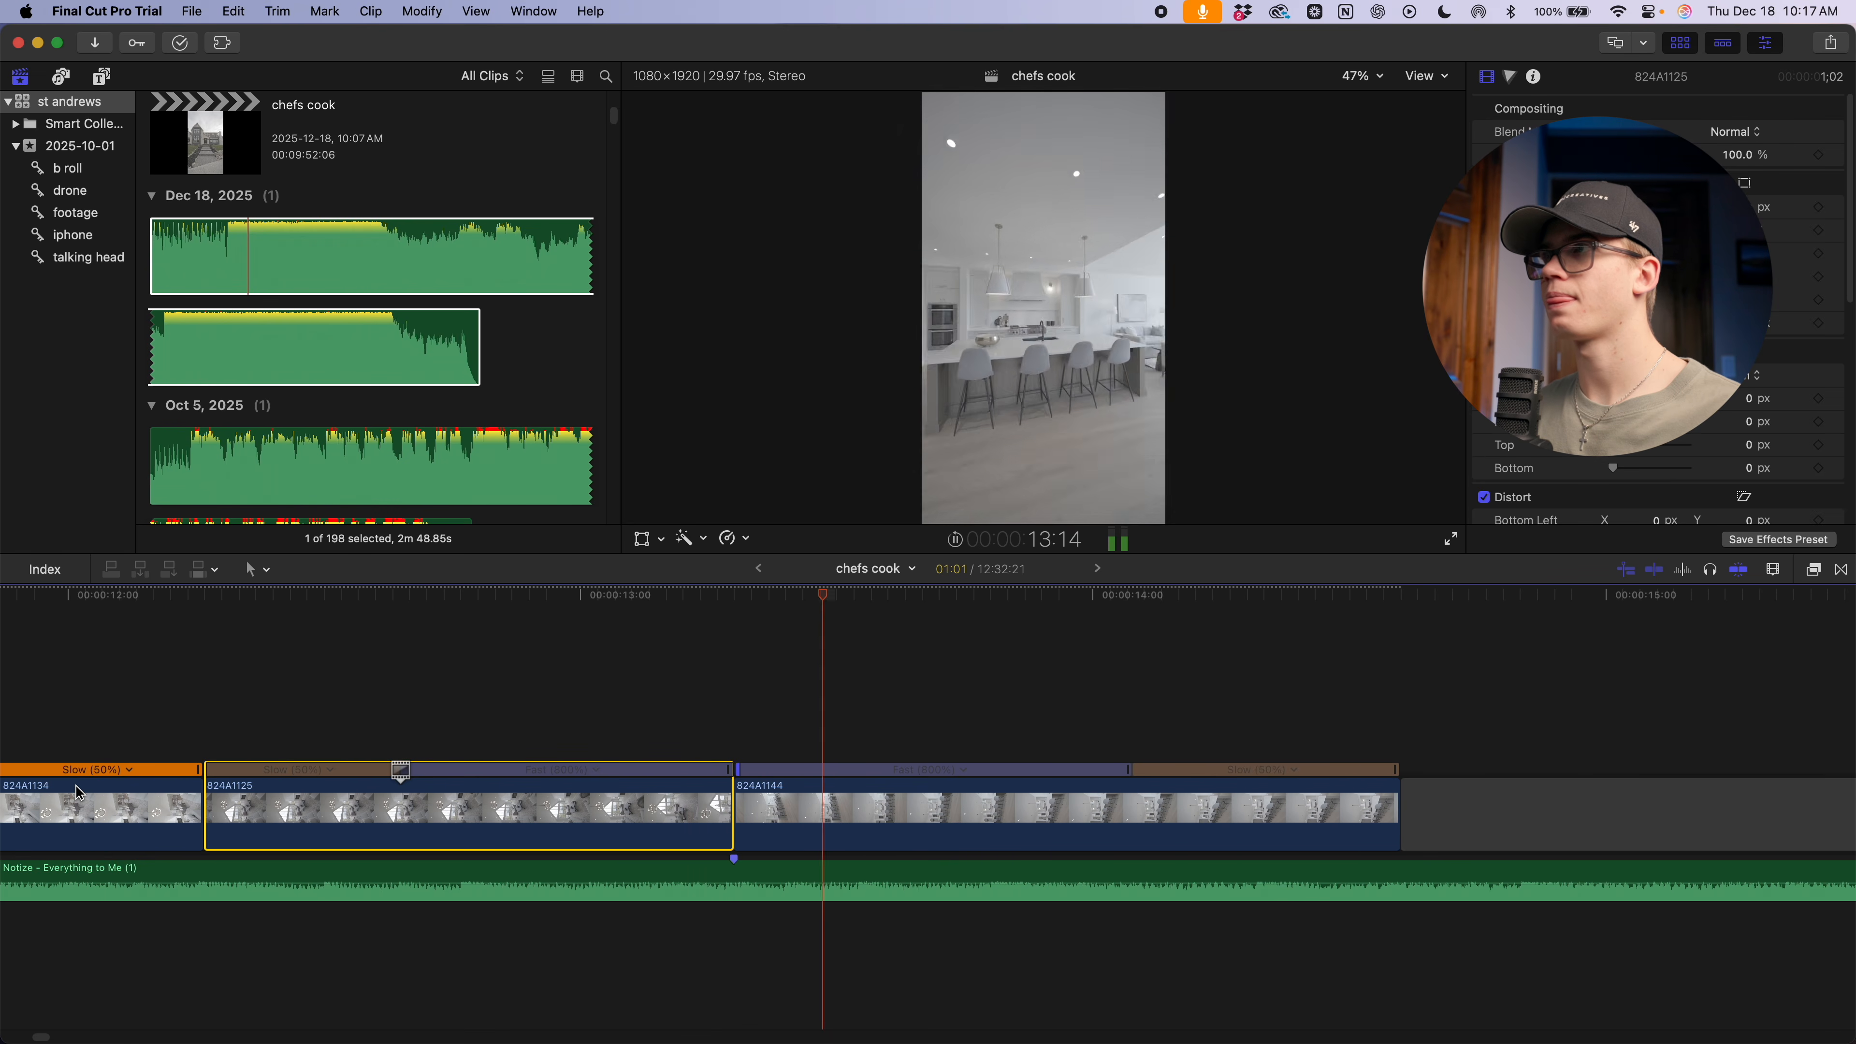
pyautogui.press('space')
pyautogui.hscroll(-6, 652, 831)
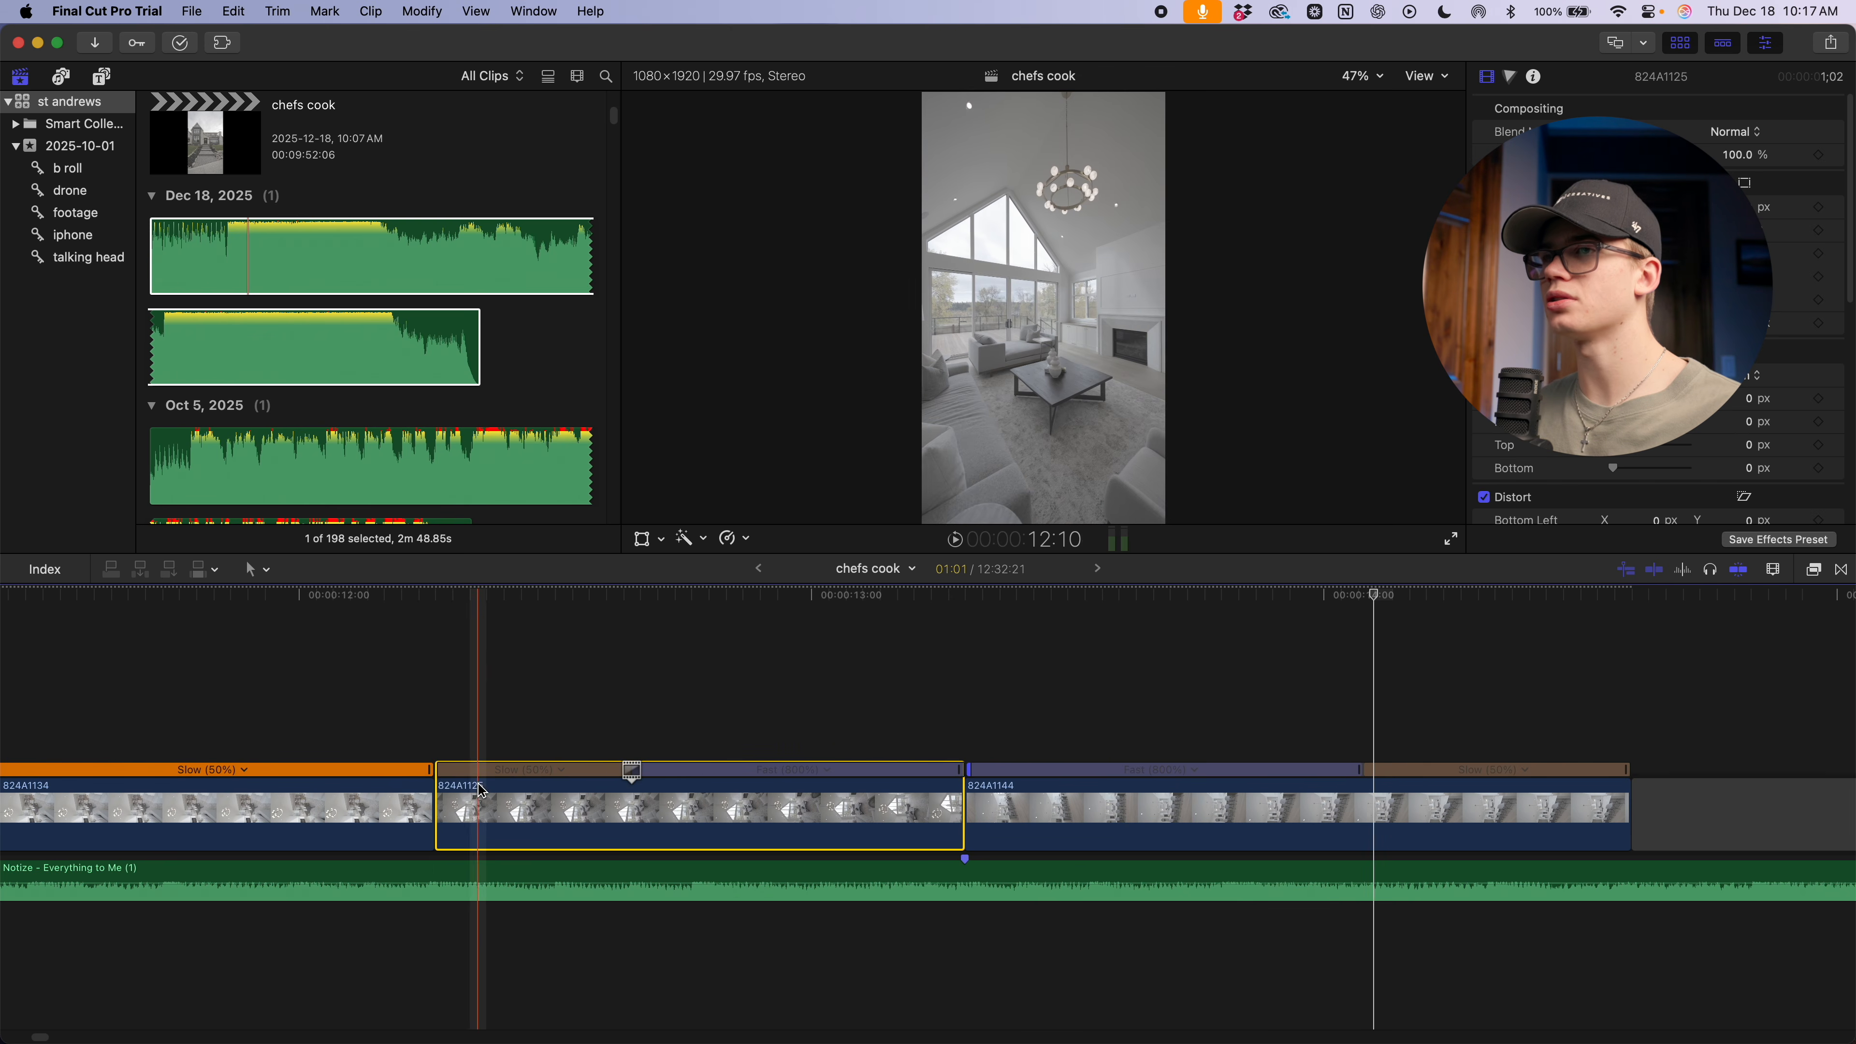
pyautogui.press('space')
pyautogui.press('space')
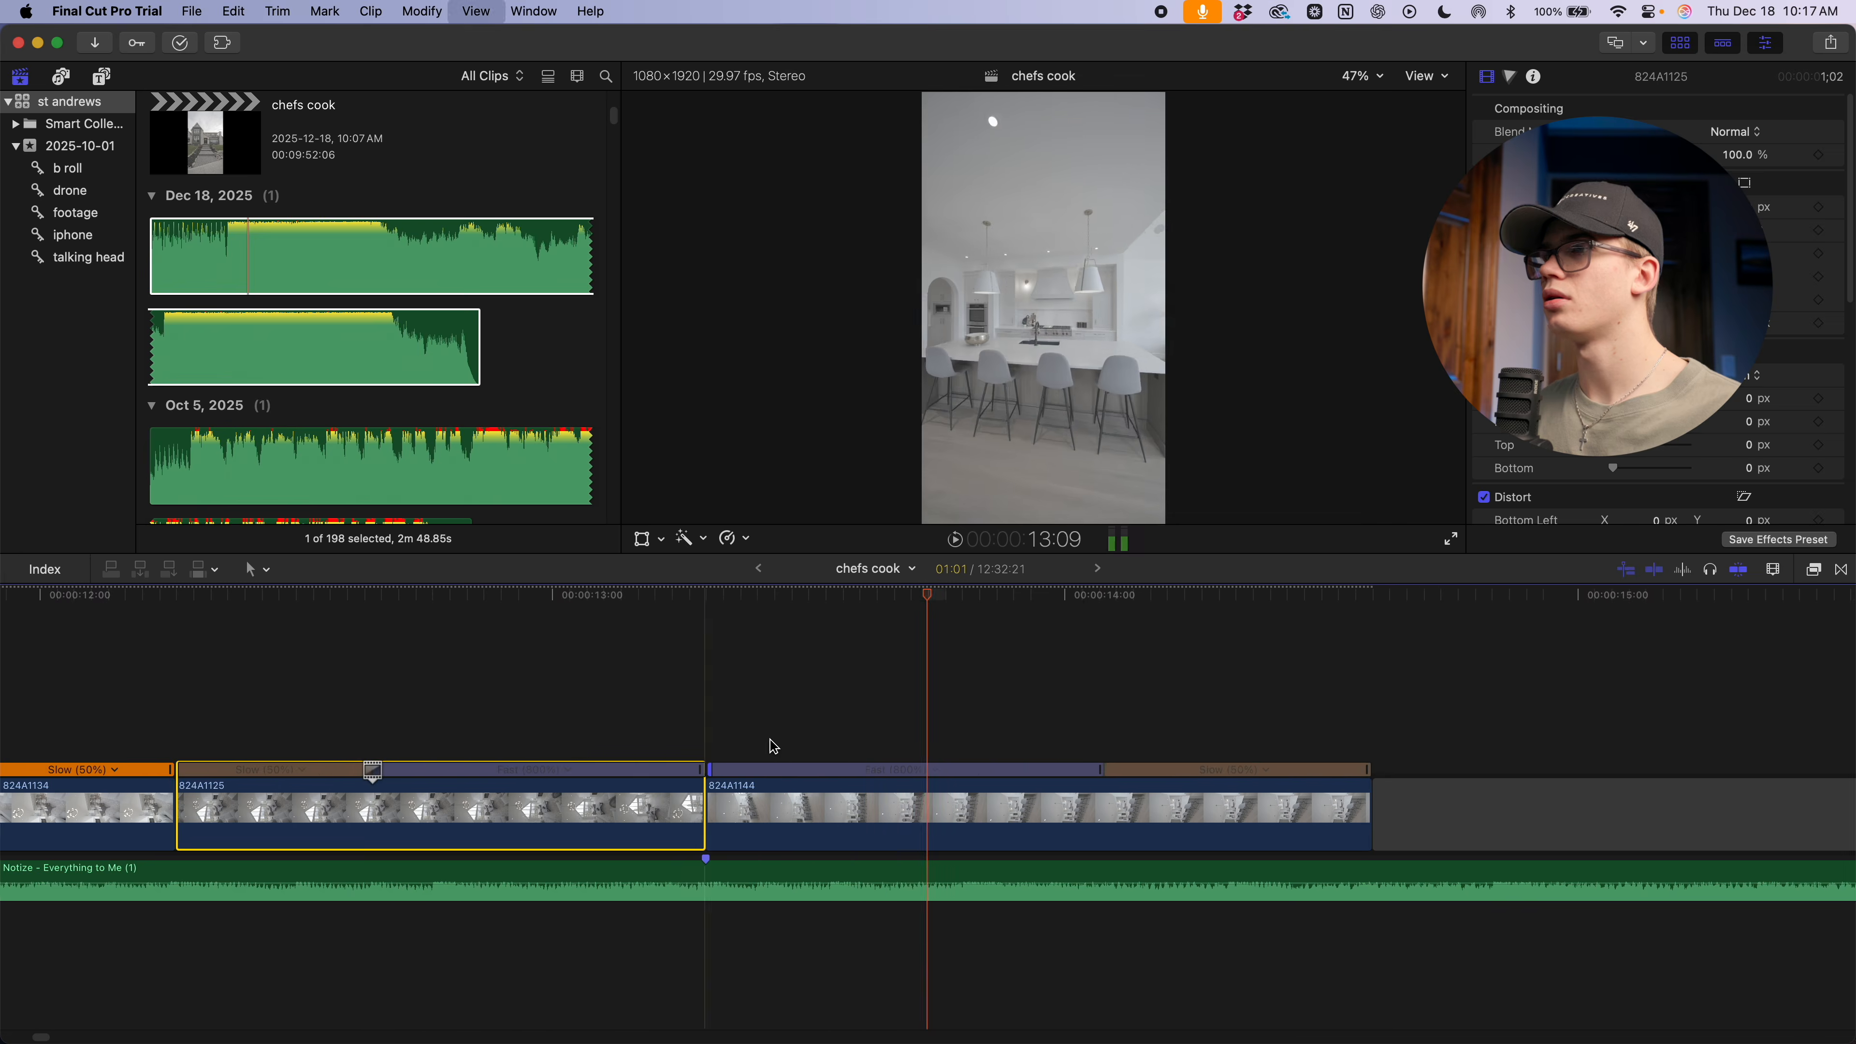
# Shift clip 824A1125's length from its fast to its slow section, keeping its end on the marker, and shorten 824A1144's fast section
pyautogui.moveTo(699, 769); pyautogui.dragTo(664, 781)
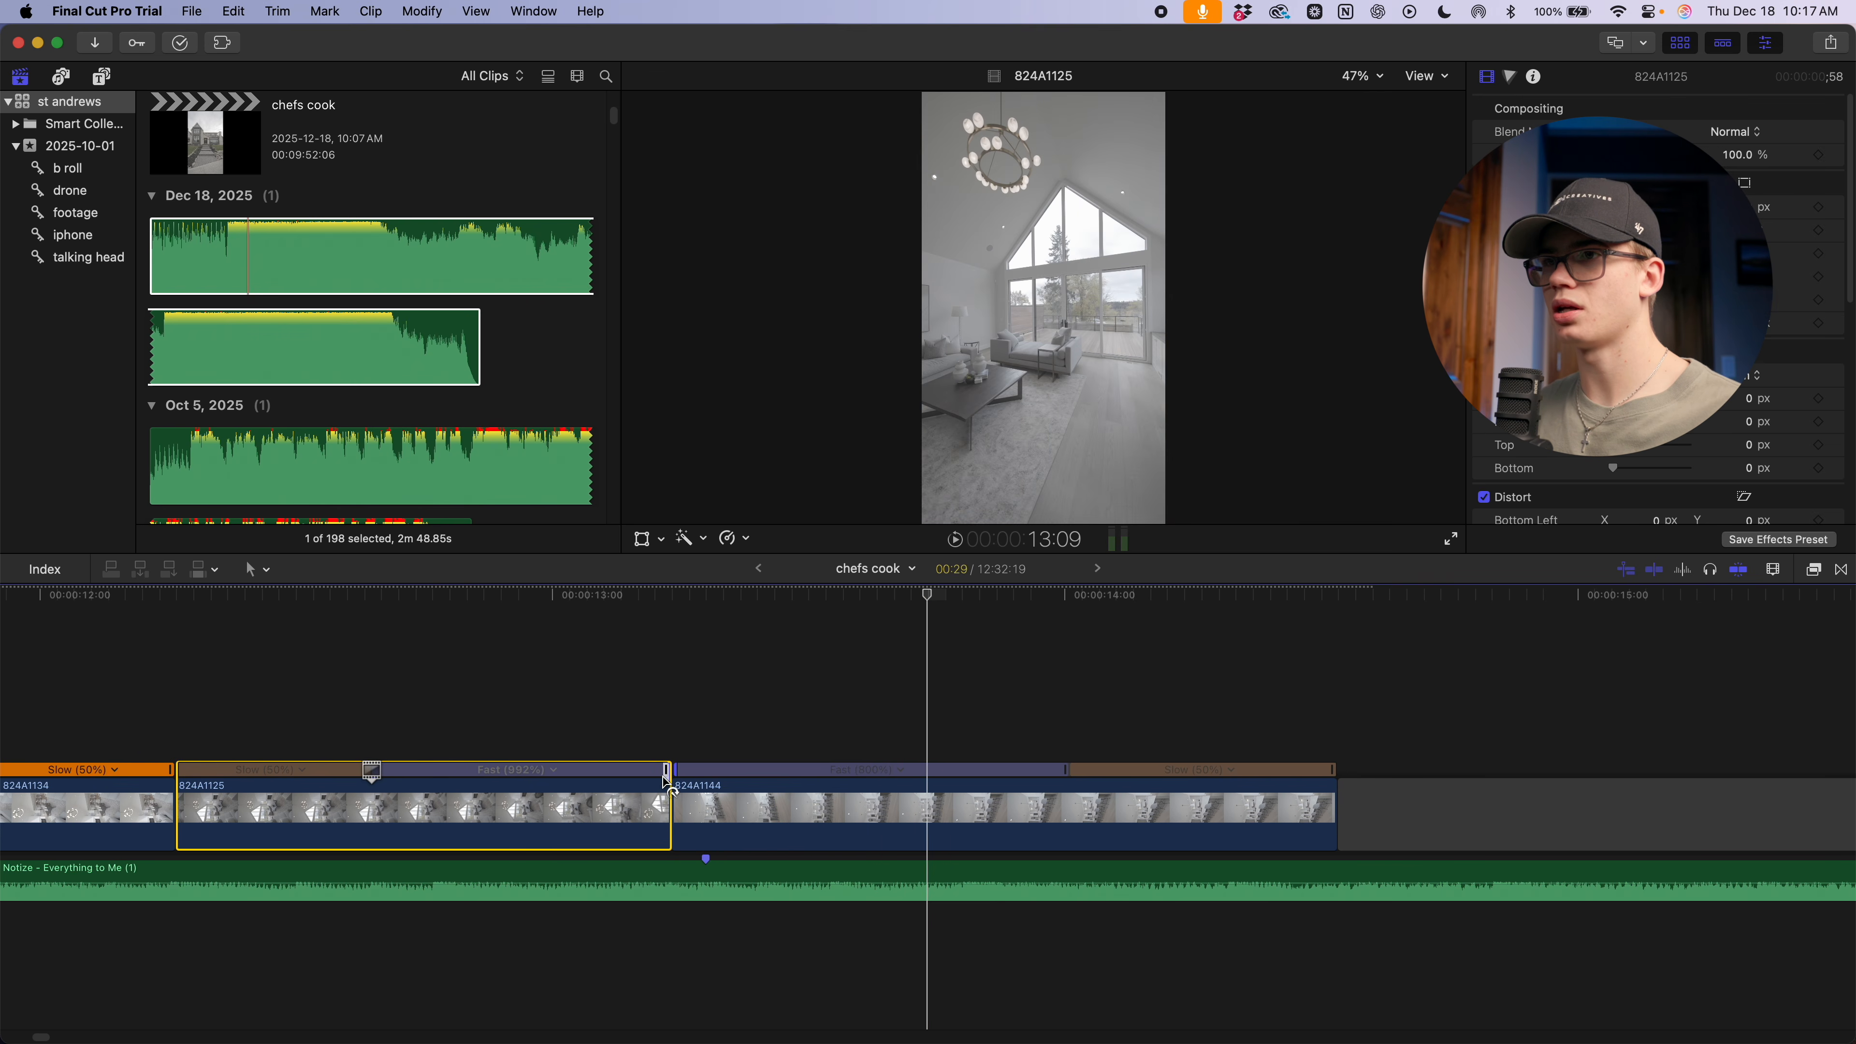
pyautogui.moveTo(372, 771); pyautogui.dragTo(410, 771)
pyautogui.click(938, 772)
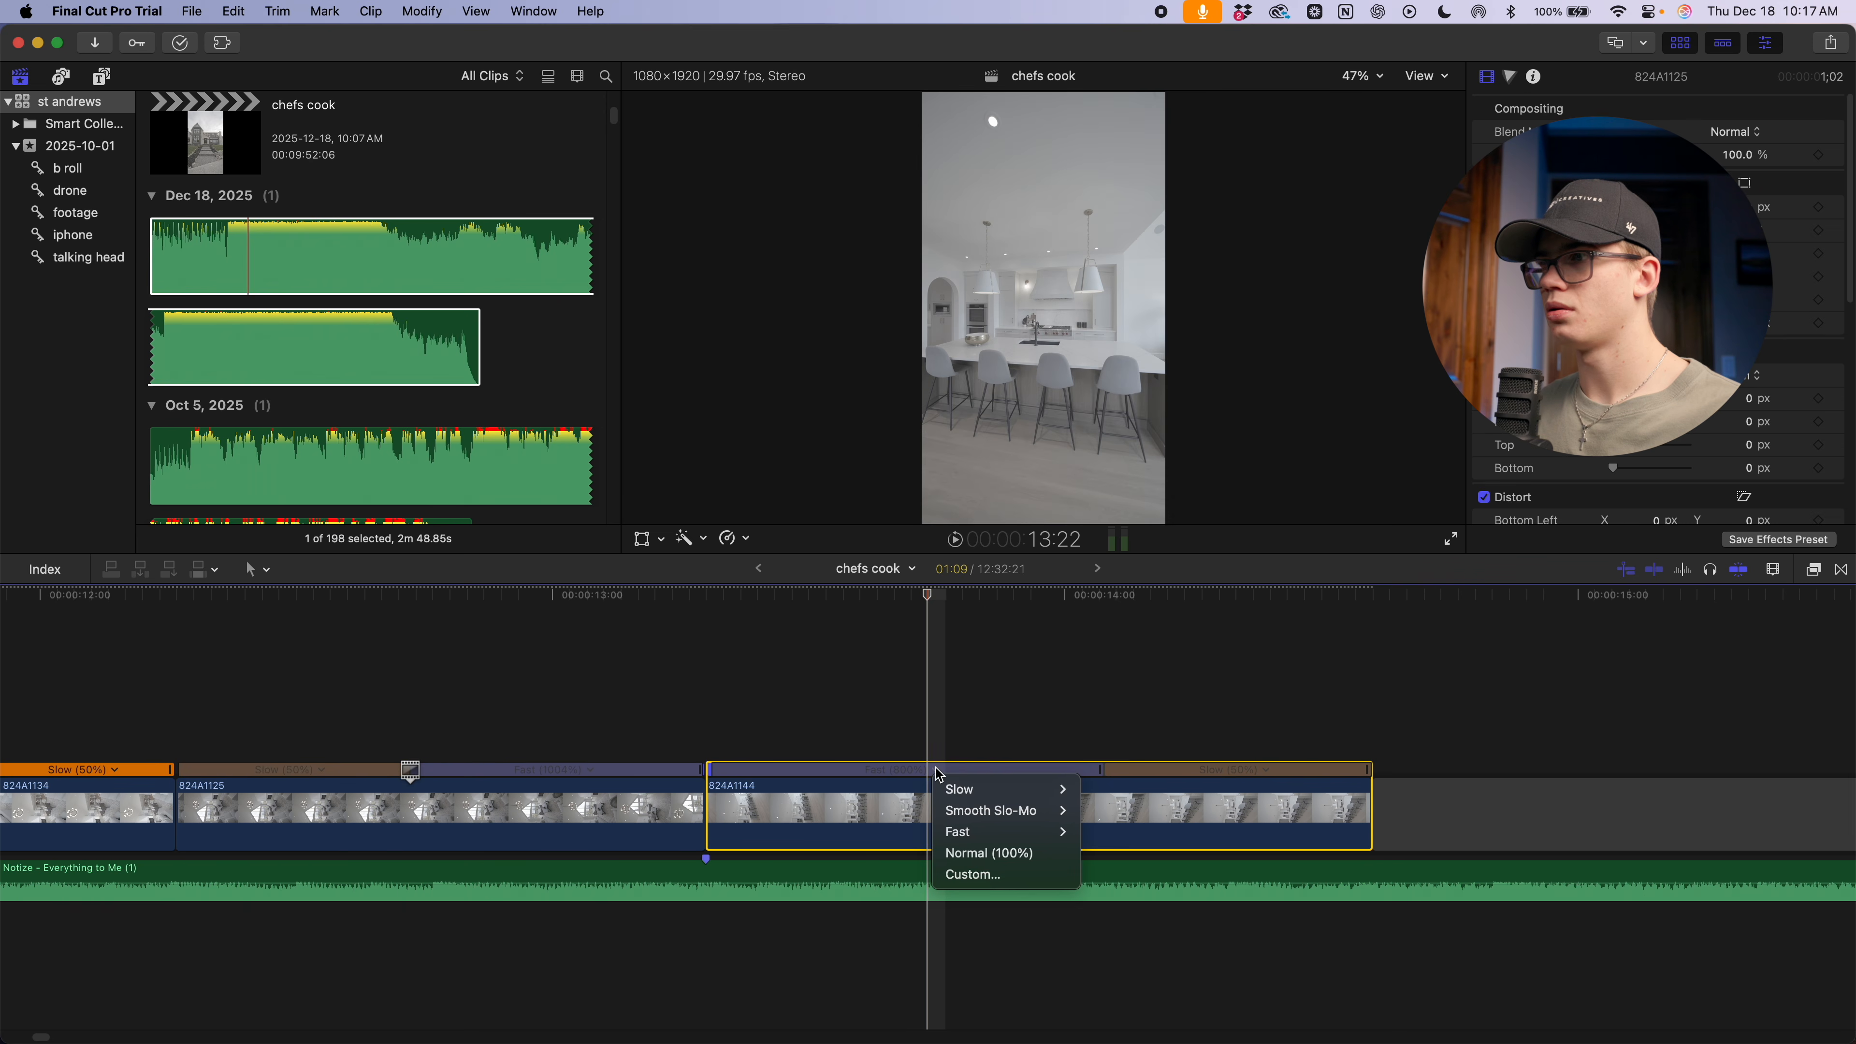
pyautogui.click(670, 779)
pyautogui.moveTo(1104, 770); pyautogui.dragTo(966, 782)
pyautogui.press('space')
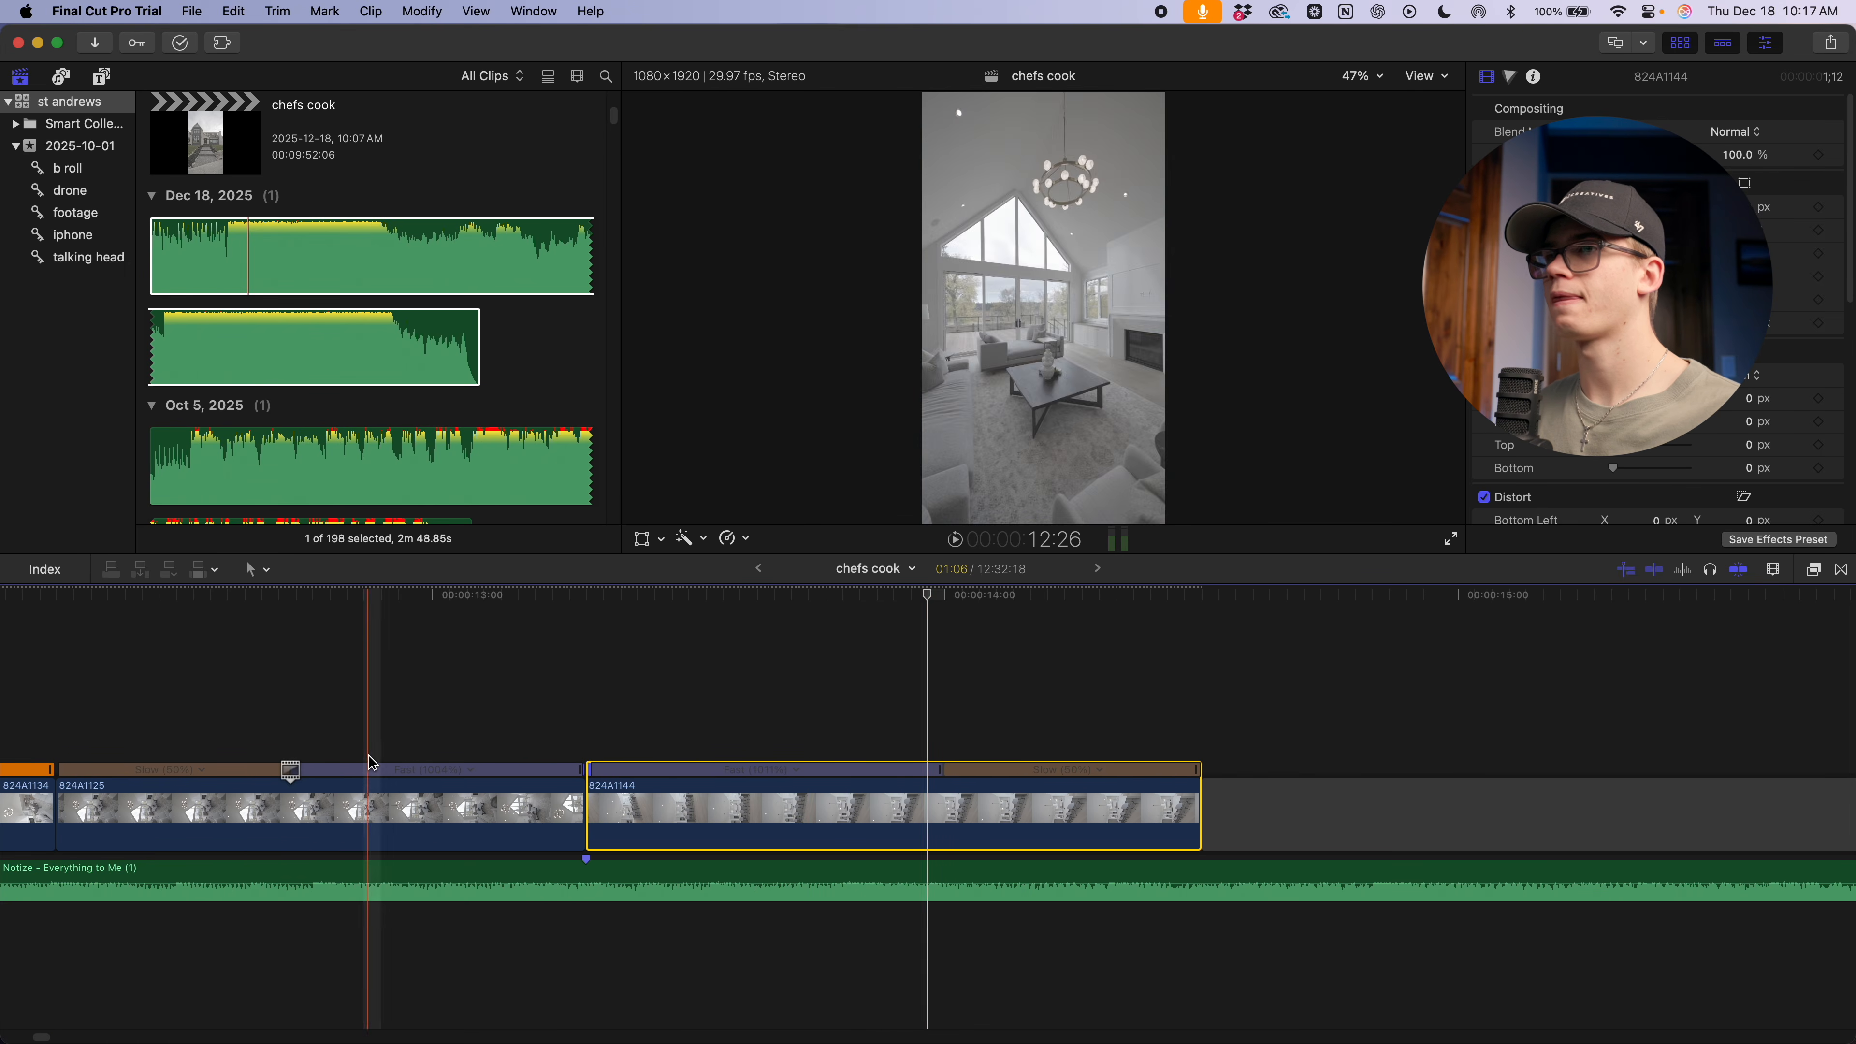
# Hide the clip browser and turn on Stabilization for clips 824A1125 and 824A1144 together
pyautogui.hscroll(1, 372, 764)
pyautogui.press('space')
pyautogui.hscroll(-6, 713, 731)
pyautogui.moveTo(700, 668); pyautogui.dragTo(1089, 816)
pyautogui.press('super+minus')
pyautogui.press('super+minus')
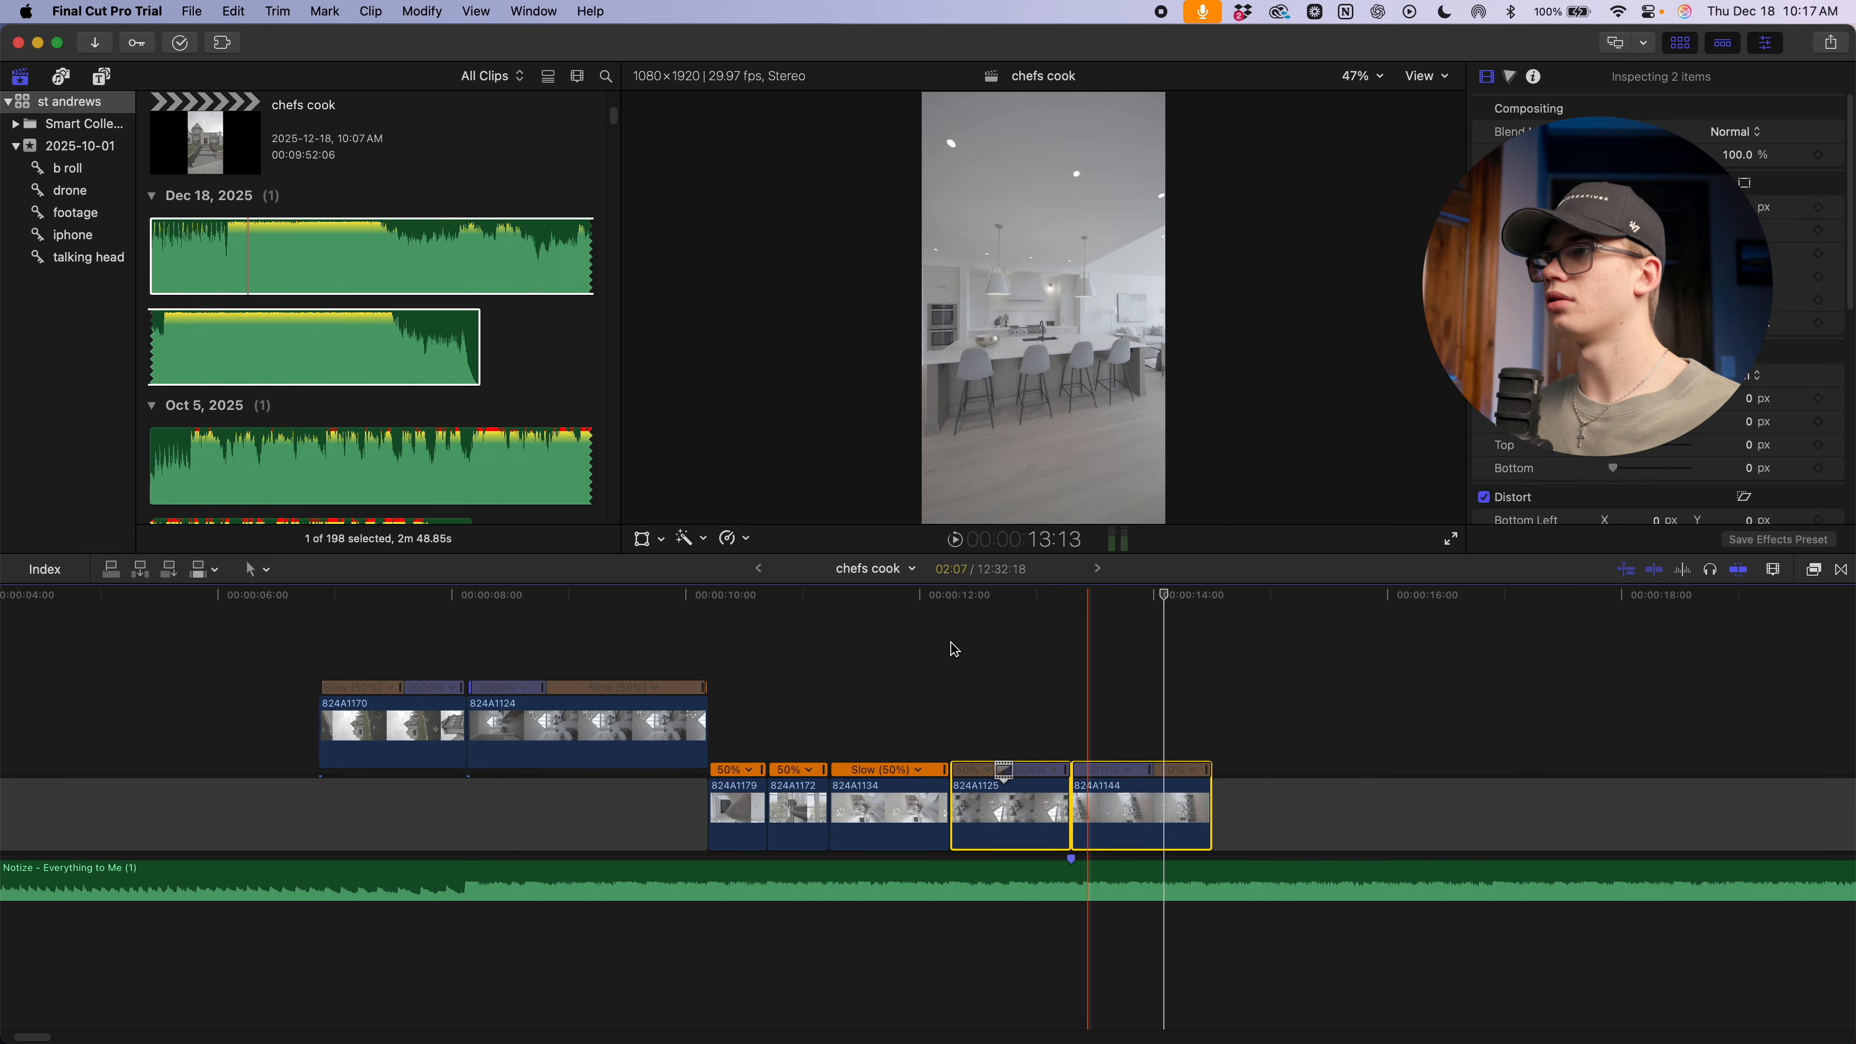
pyautogui.click(996, 596)
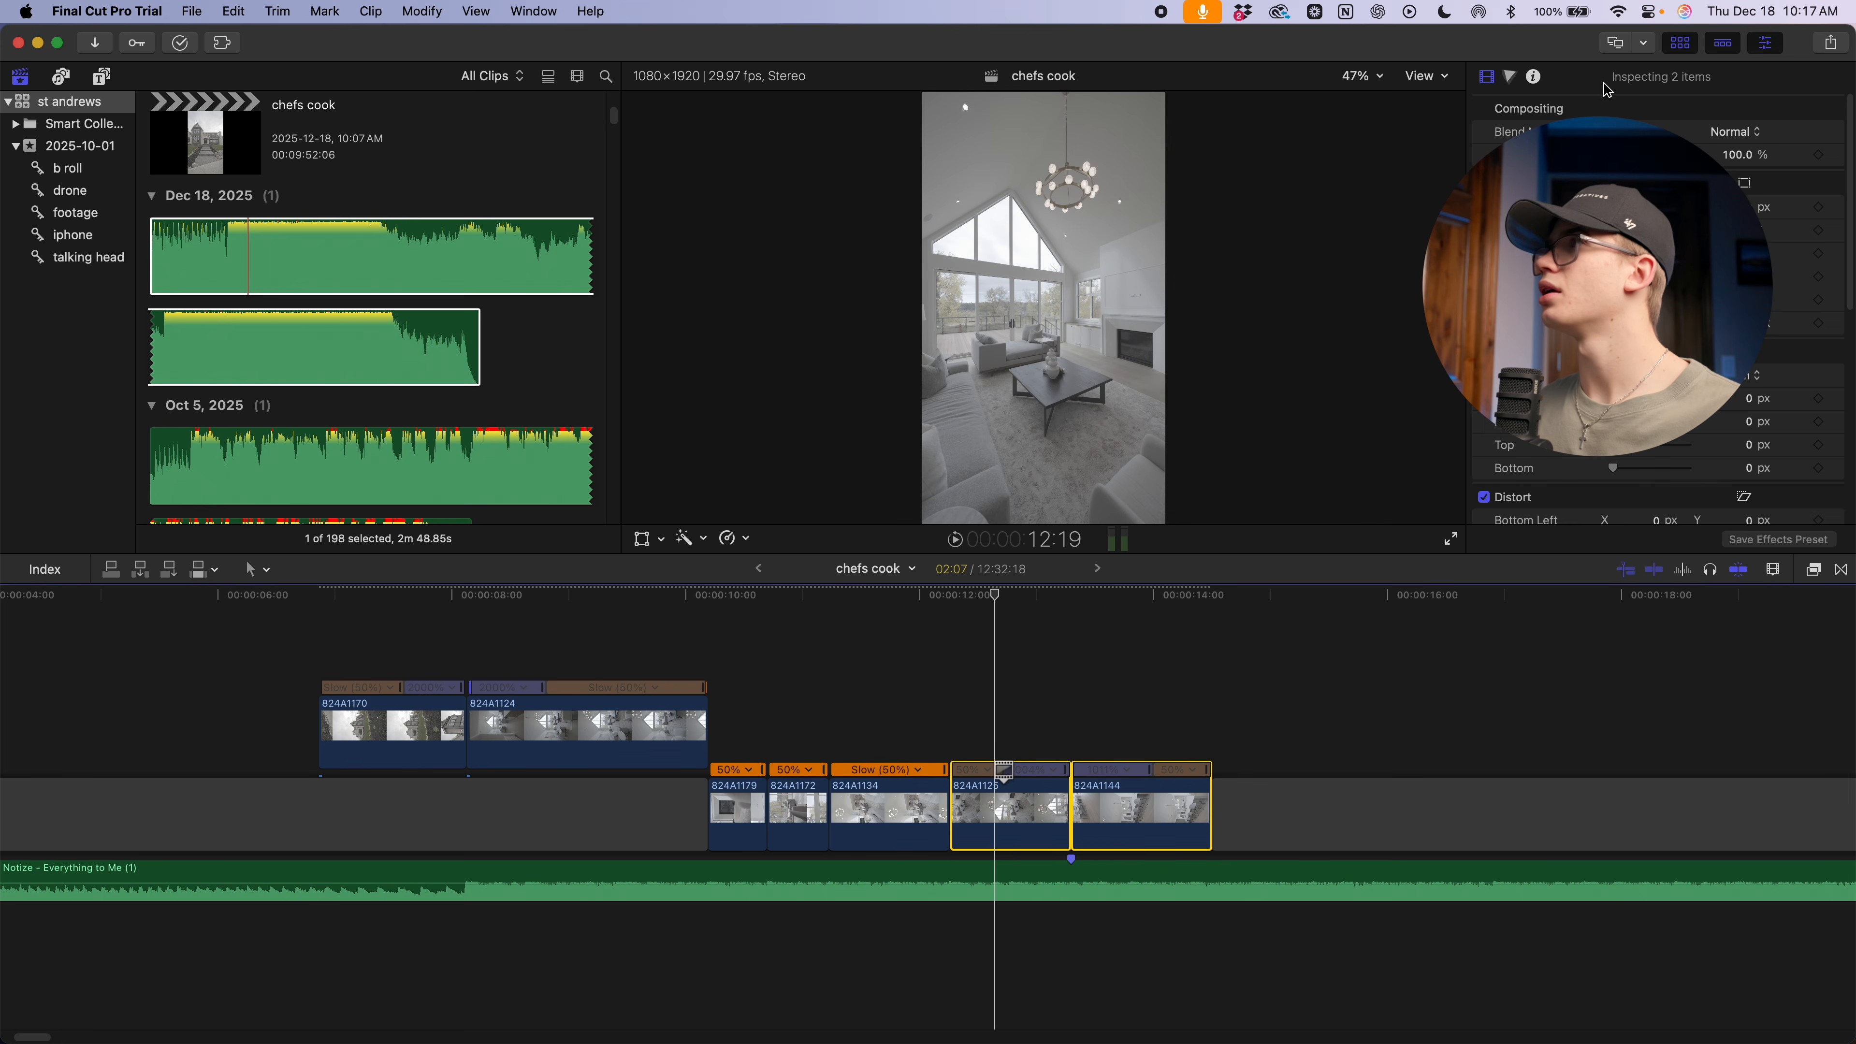
pyautogui.click(1684, 45)
pyautogui.scroll(-5, 1753, 278)
pyautogui.click(1484, 315)
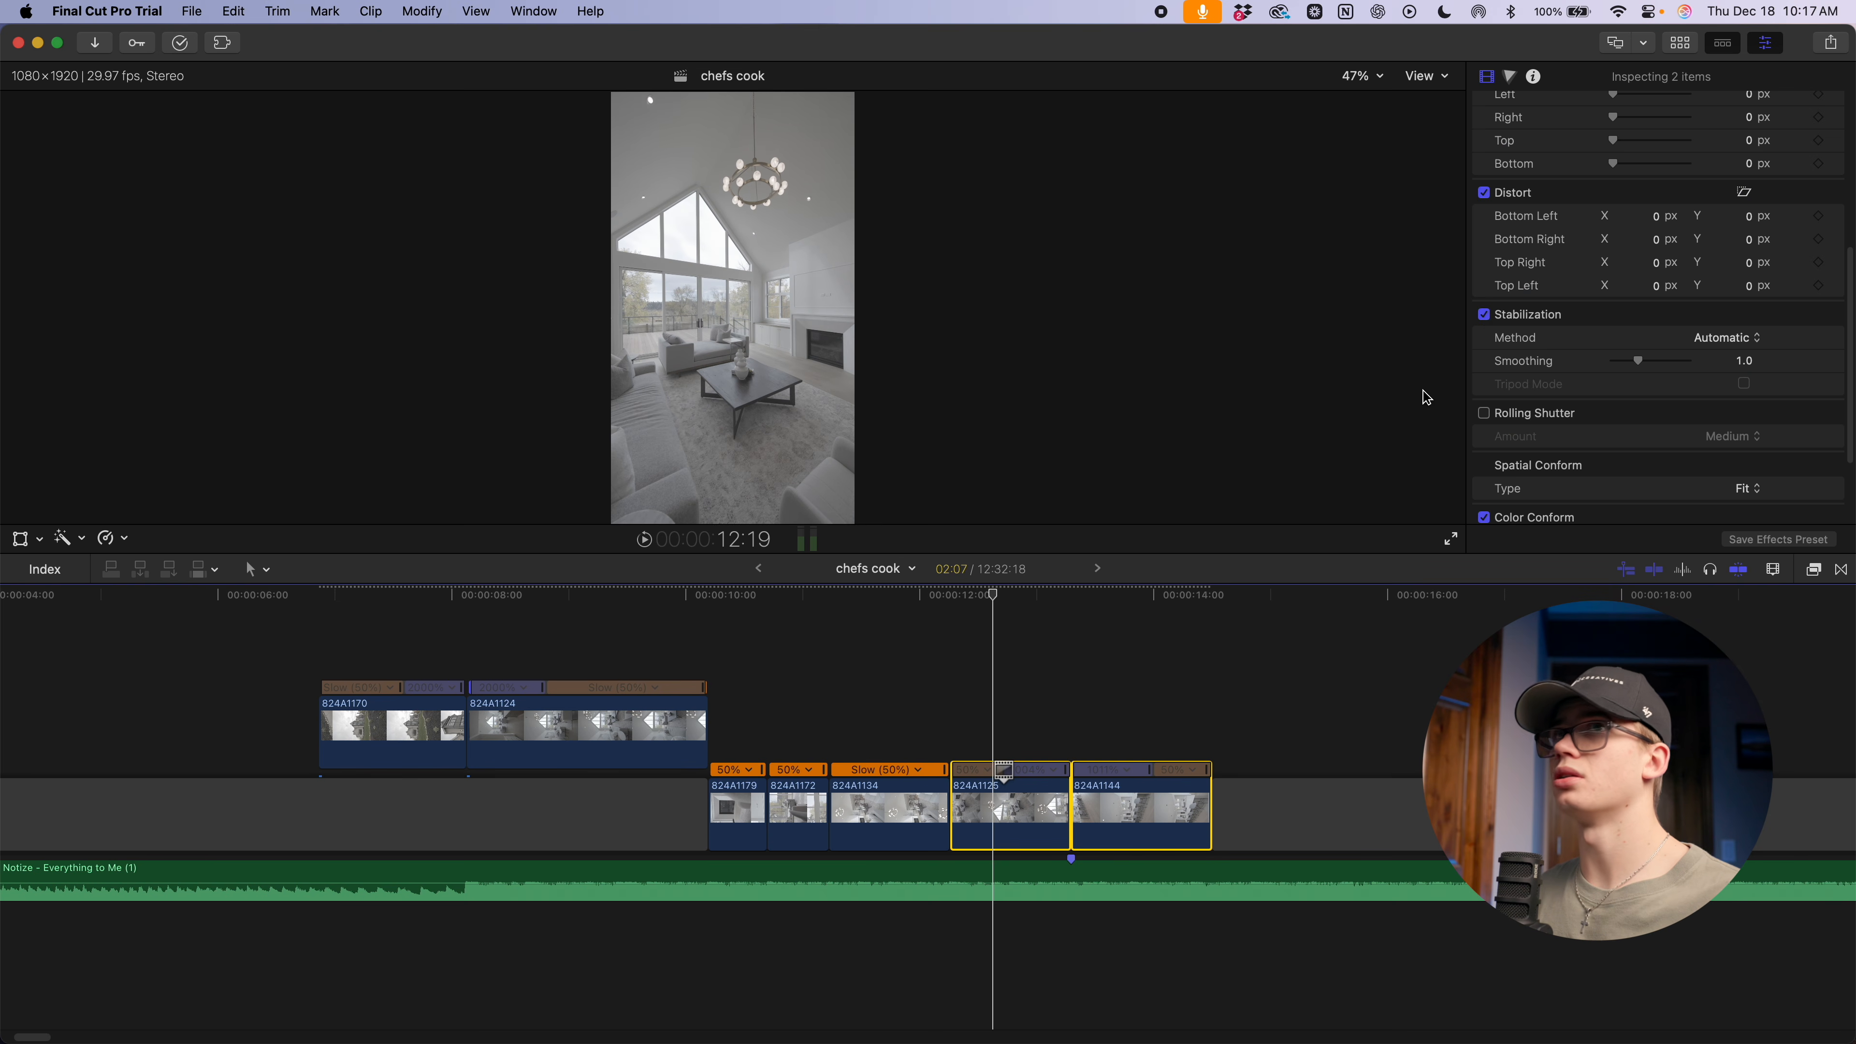
# Check clip 824A1125's stabilization settings and play back the stabilized ramp from it into clip 824A1144
pyautogui.scroll(3, 1103, 797)
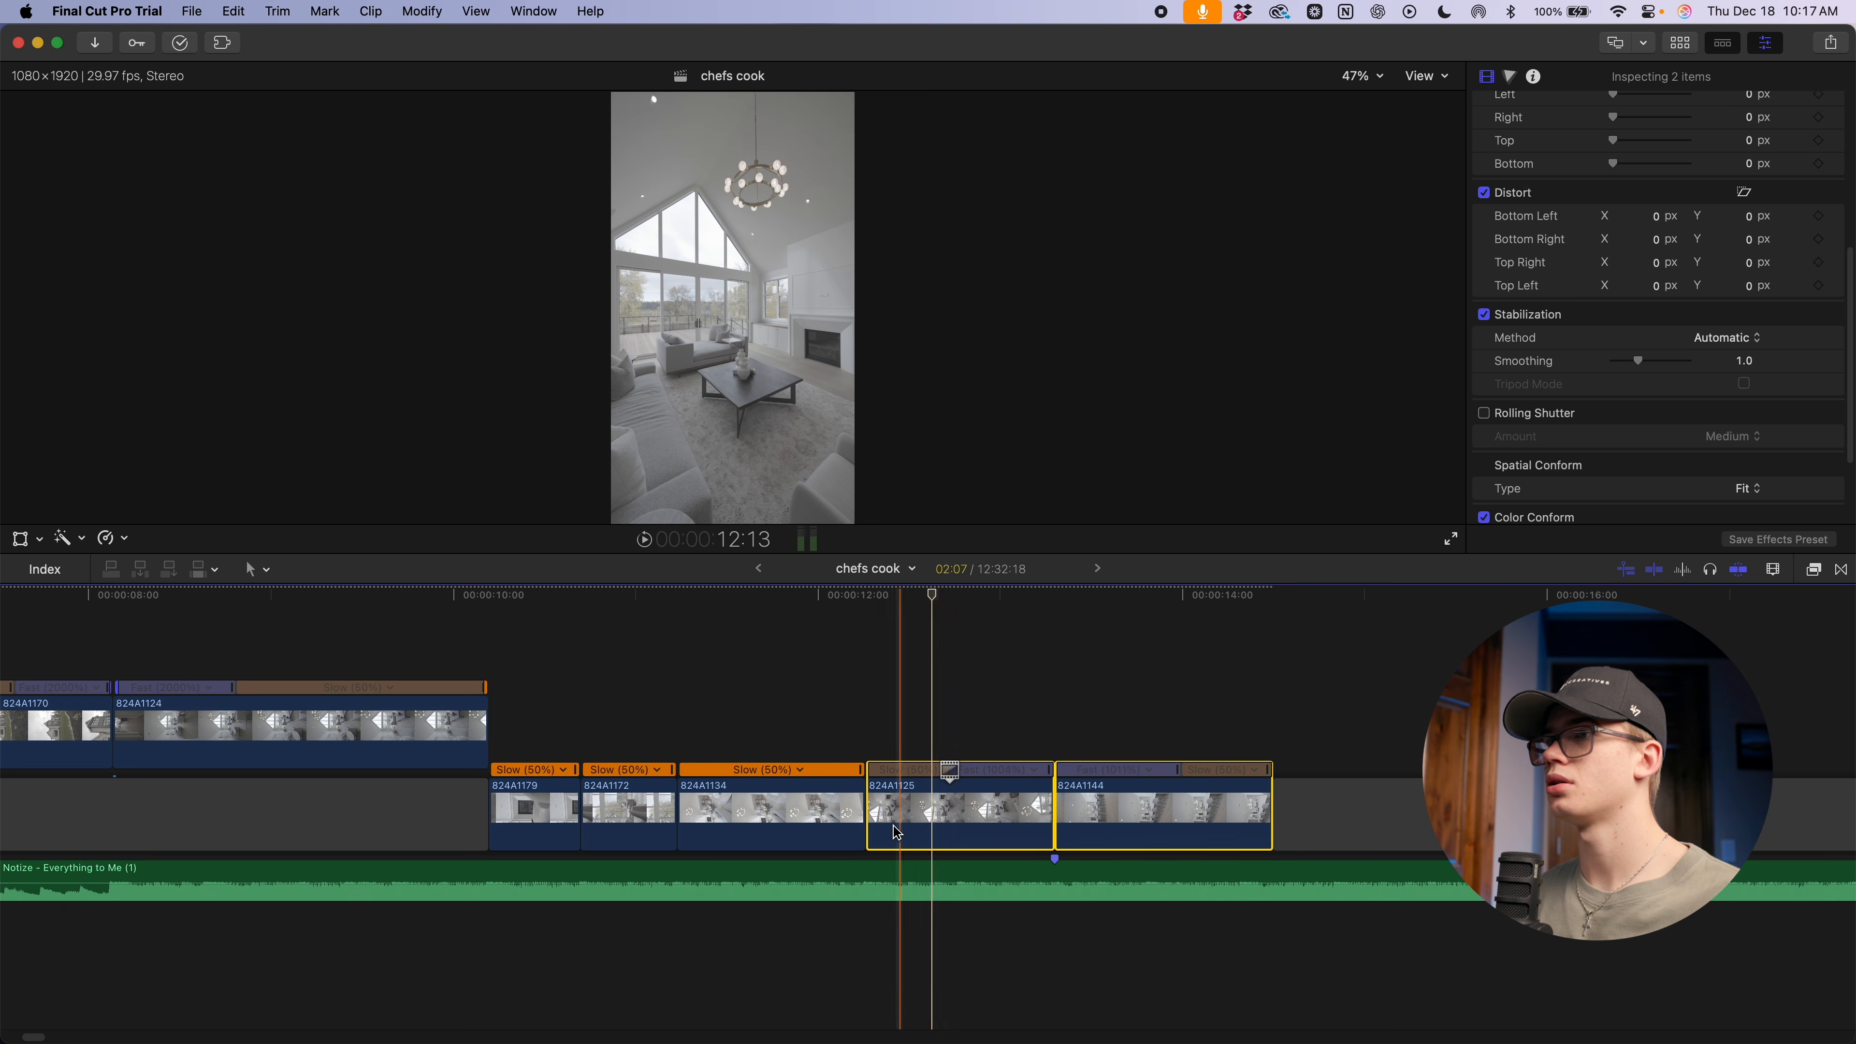
pyautogui.click(905, 757)
pyautogui.click(907, 802)
pyautogui.scroll(-5, 1629, 362)
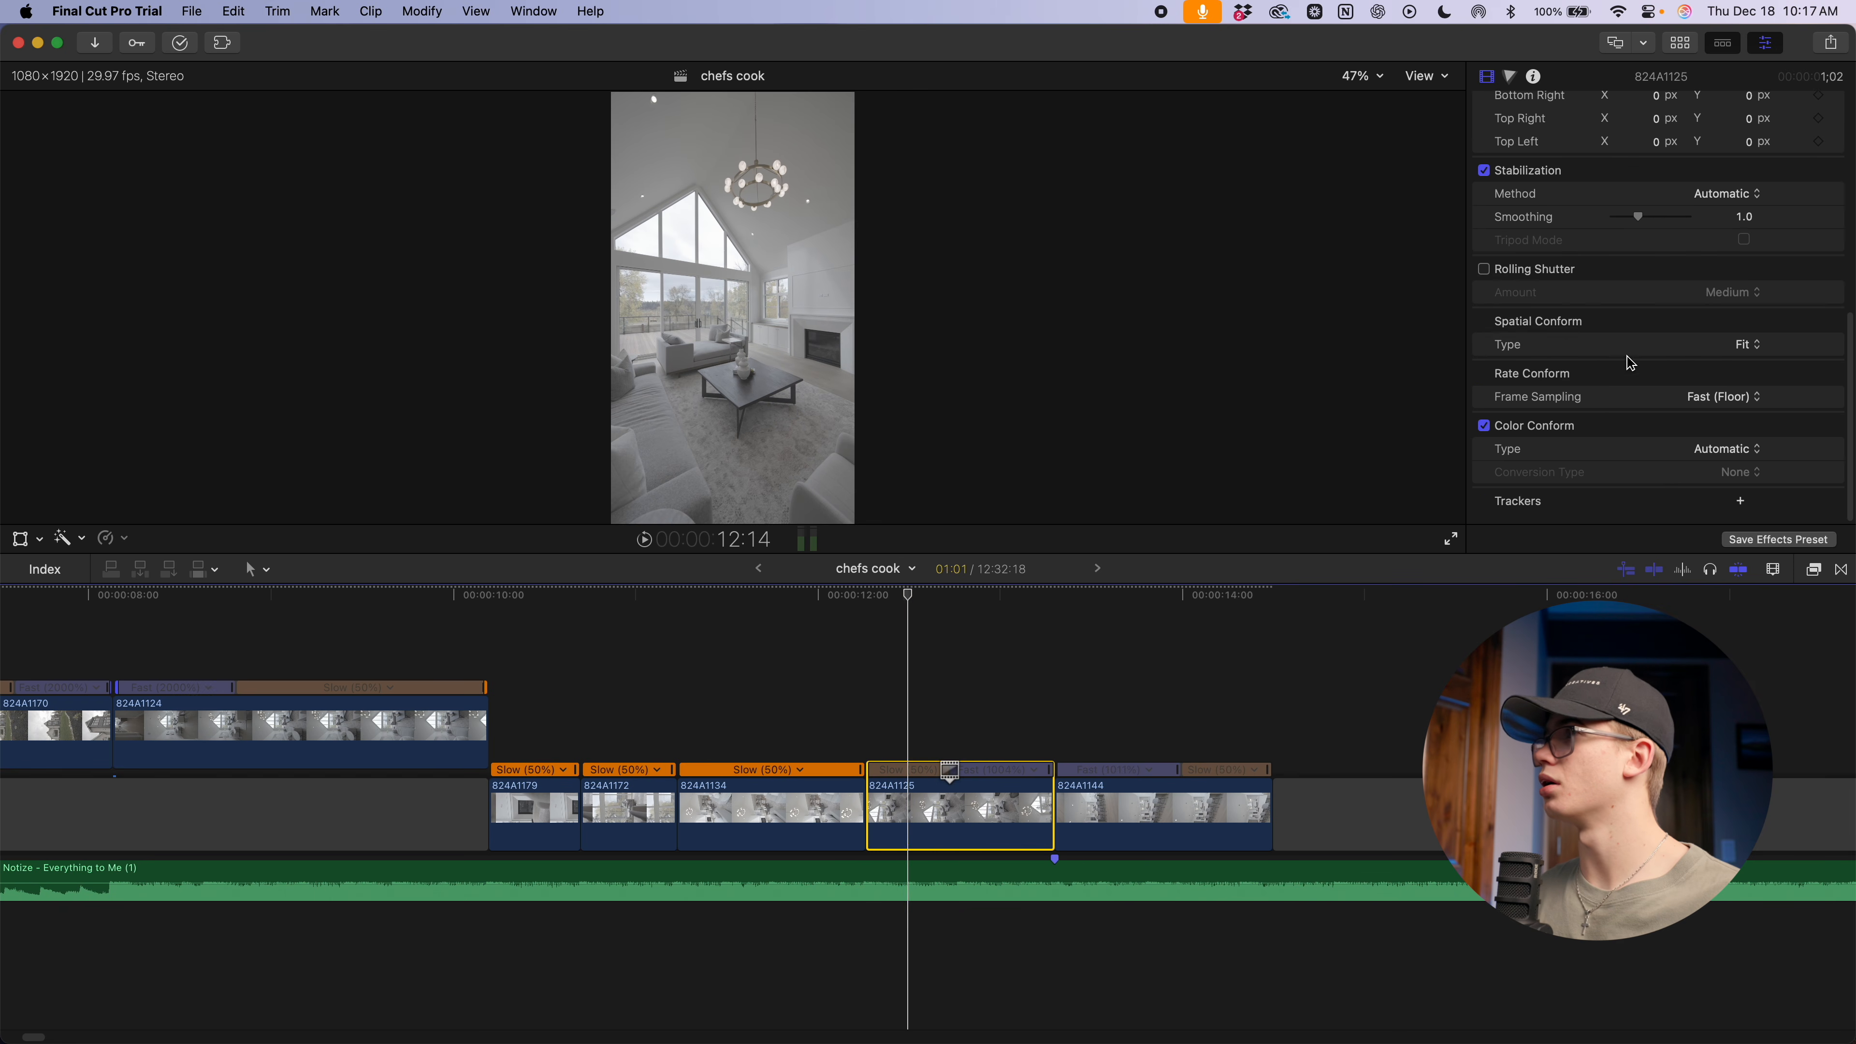
pyautogui.scroll(1, 1629, 362)
pyautogui.press('space')
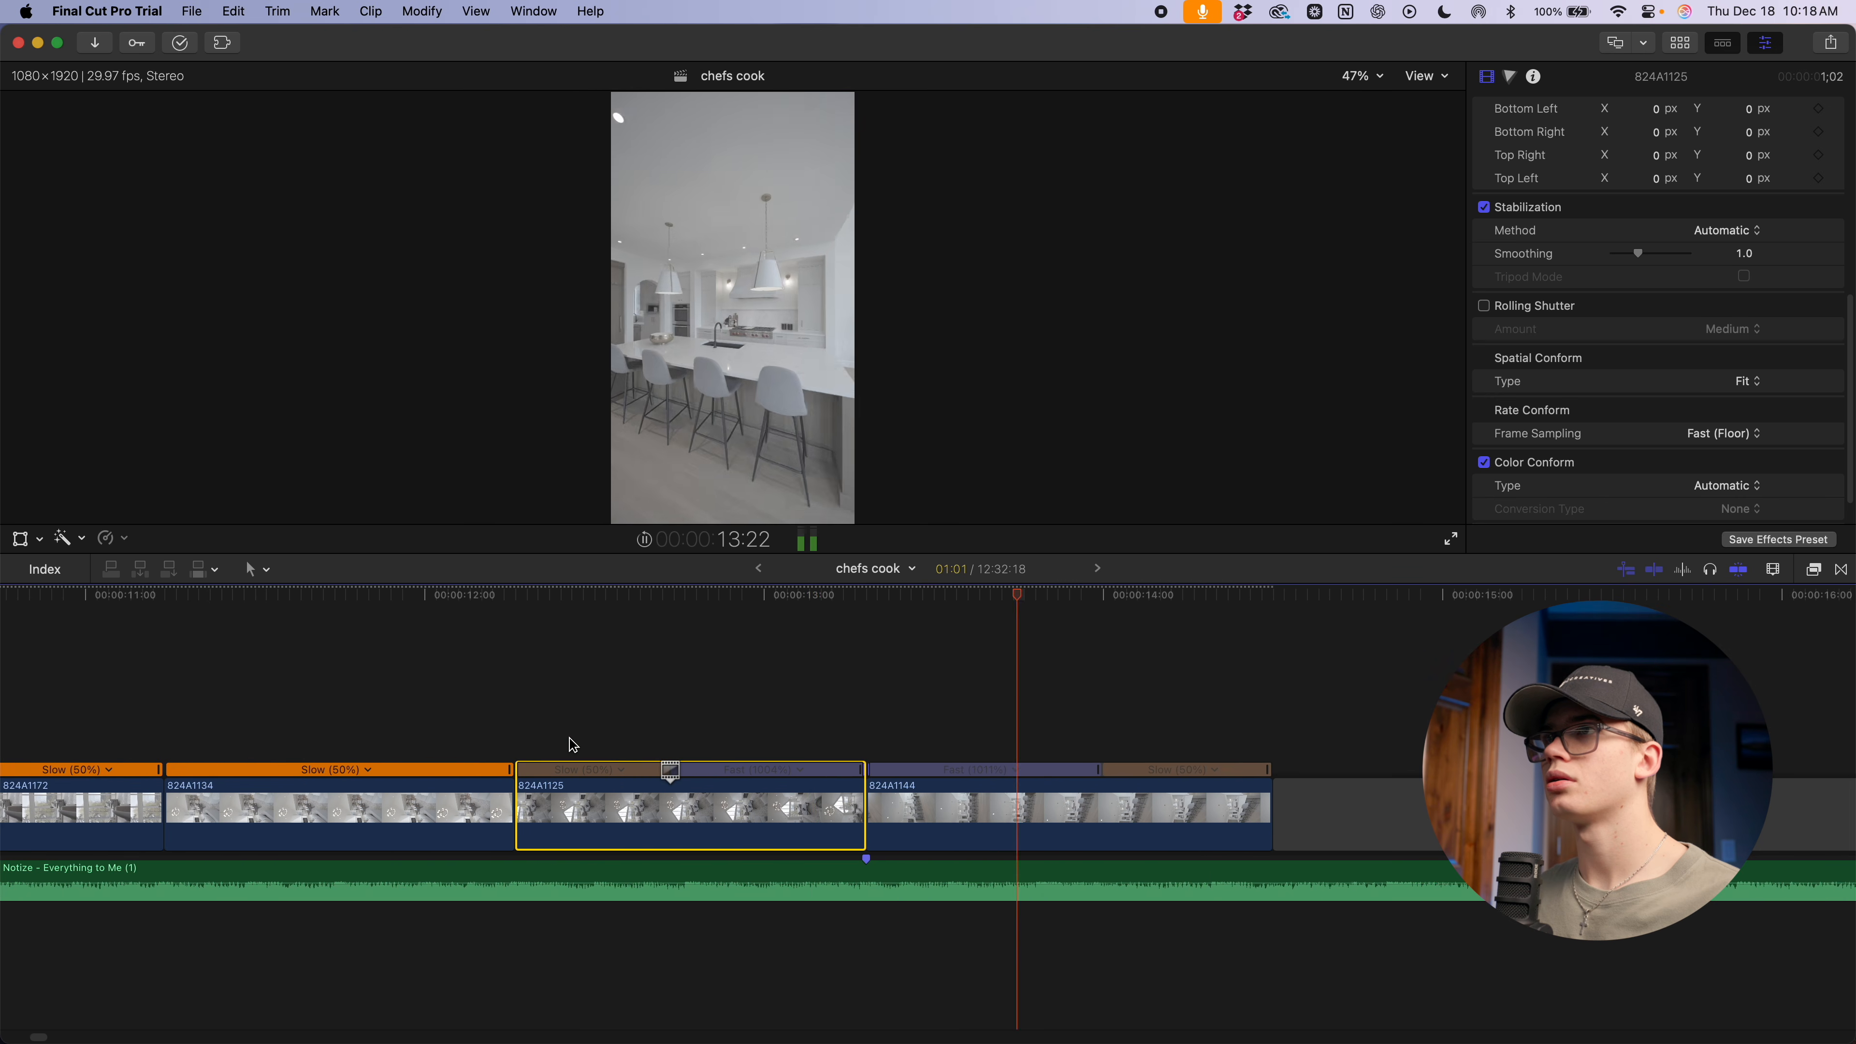
pyautogui.press('space')
pyautogui.hscroll(-4, 804, 724)
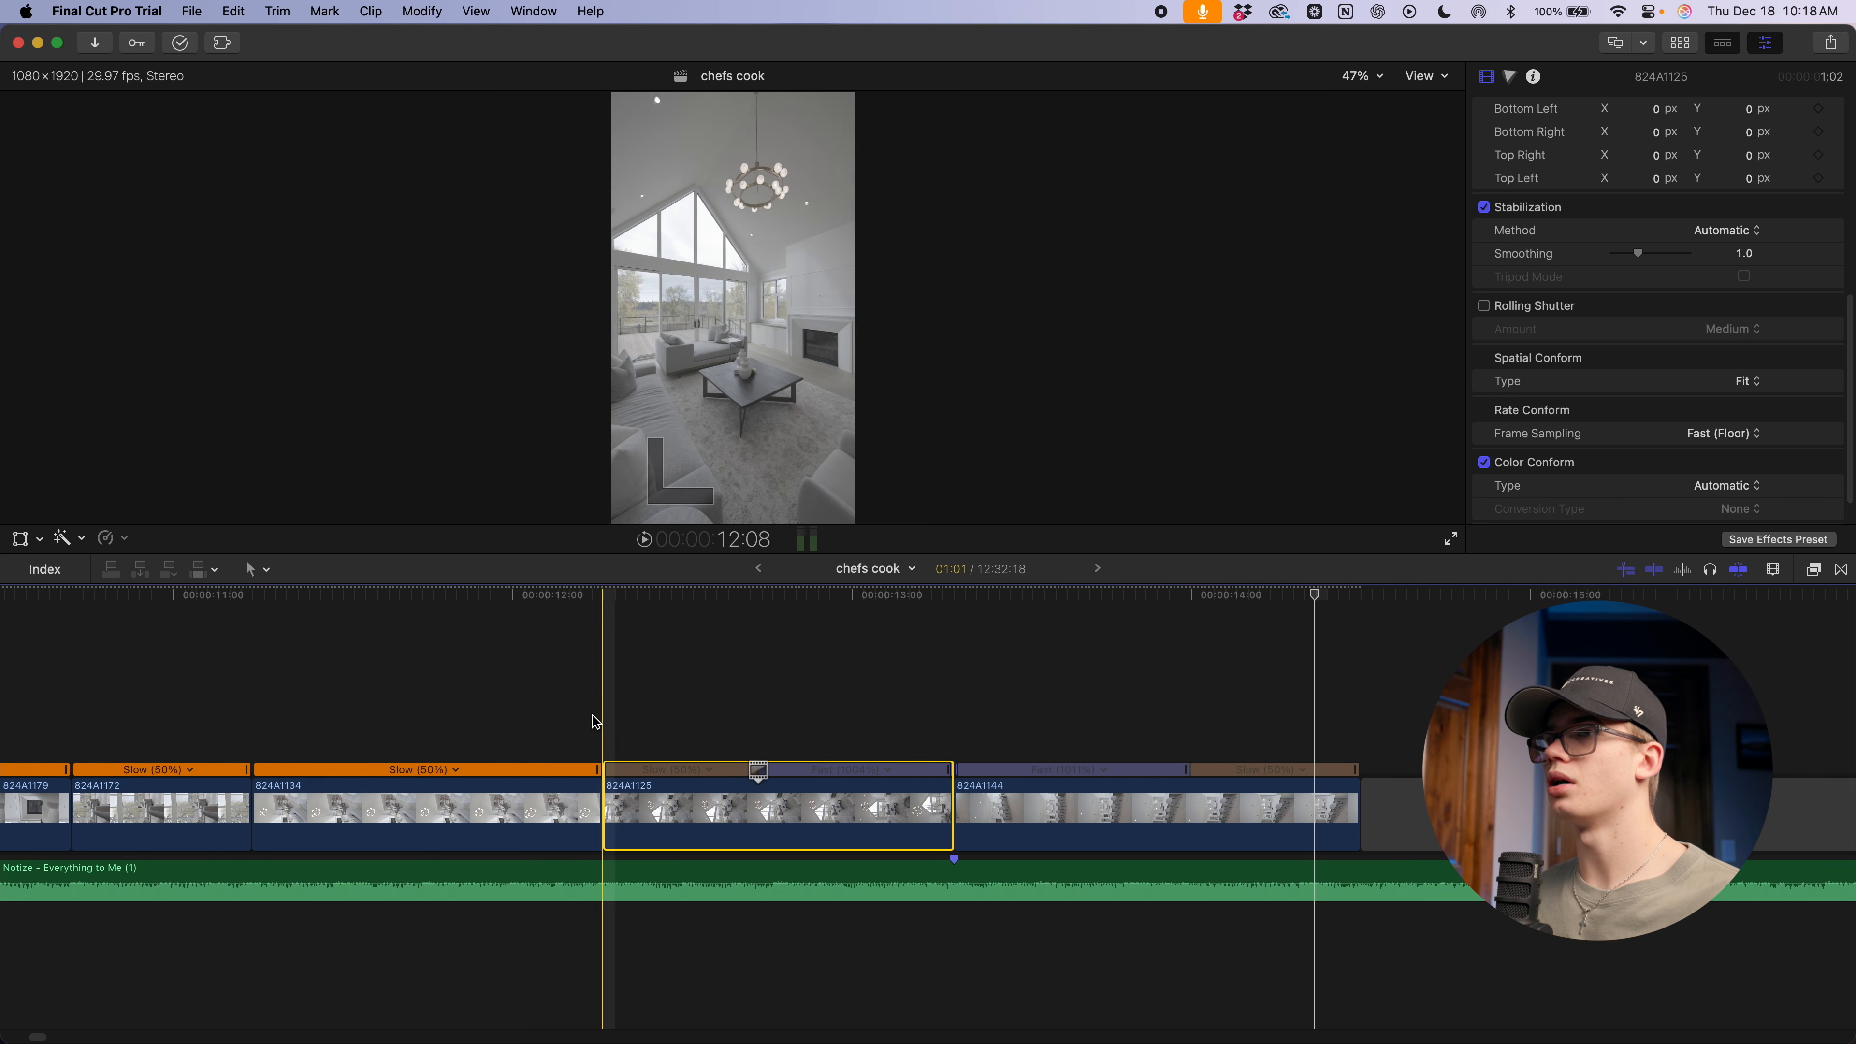
pyautogui.press('space')
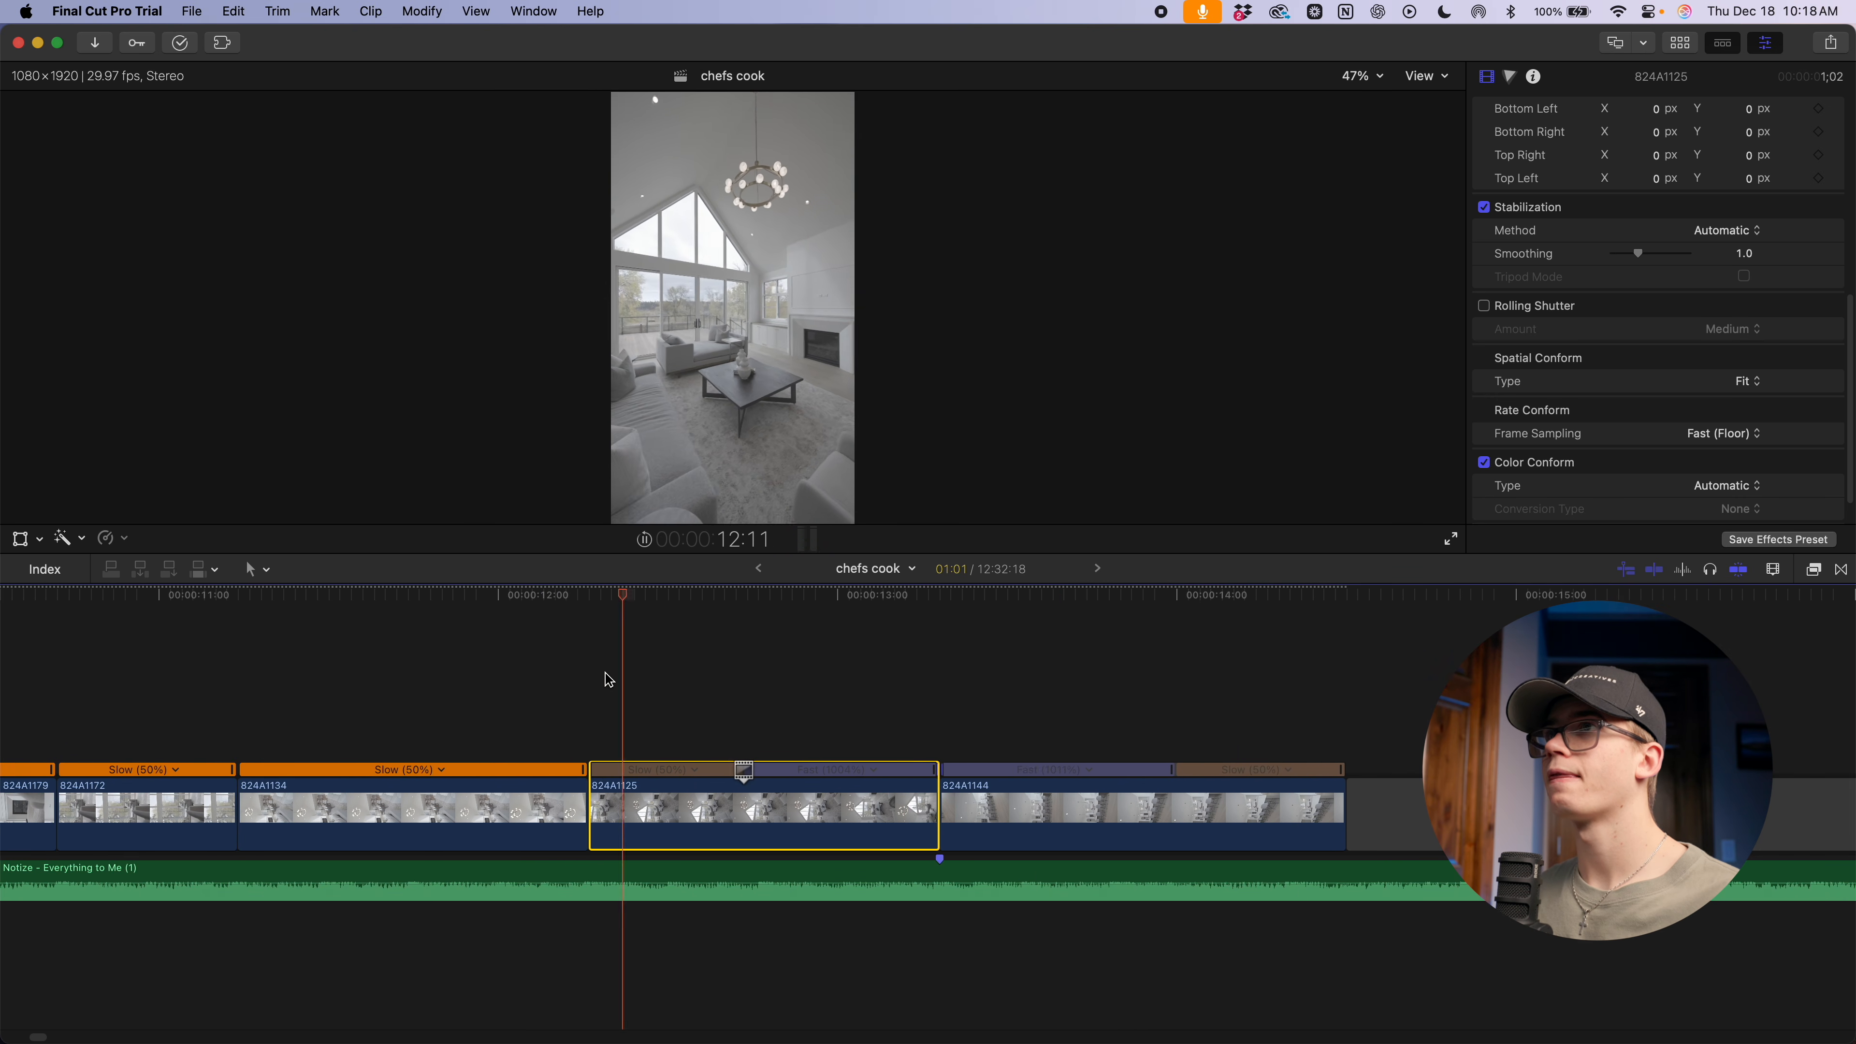
pyautogui.press('space')
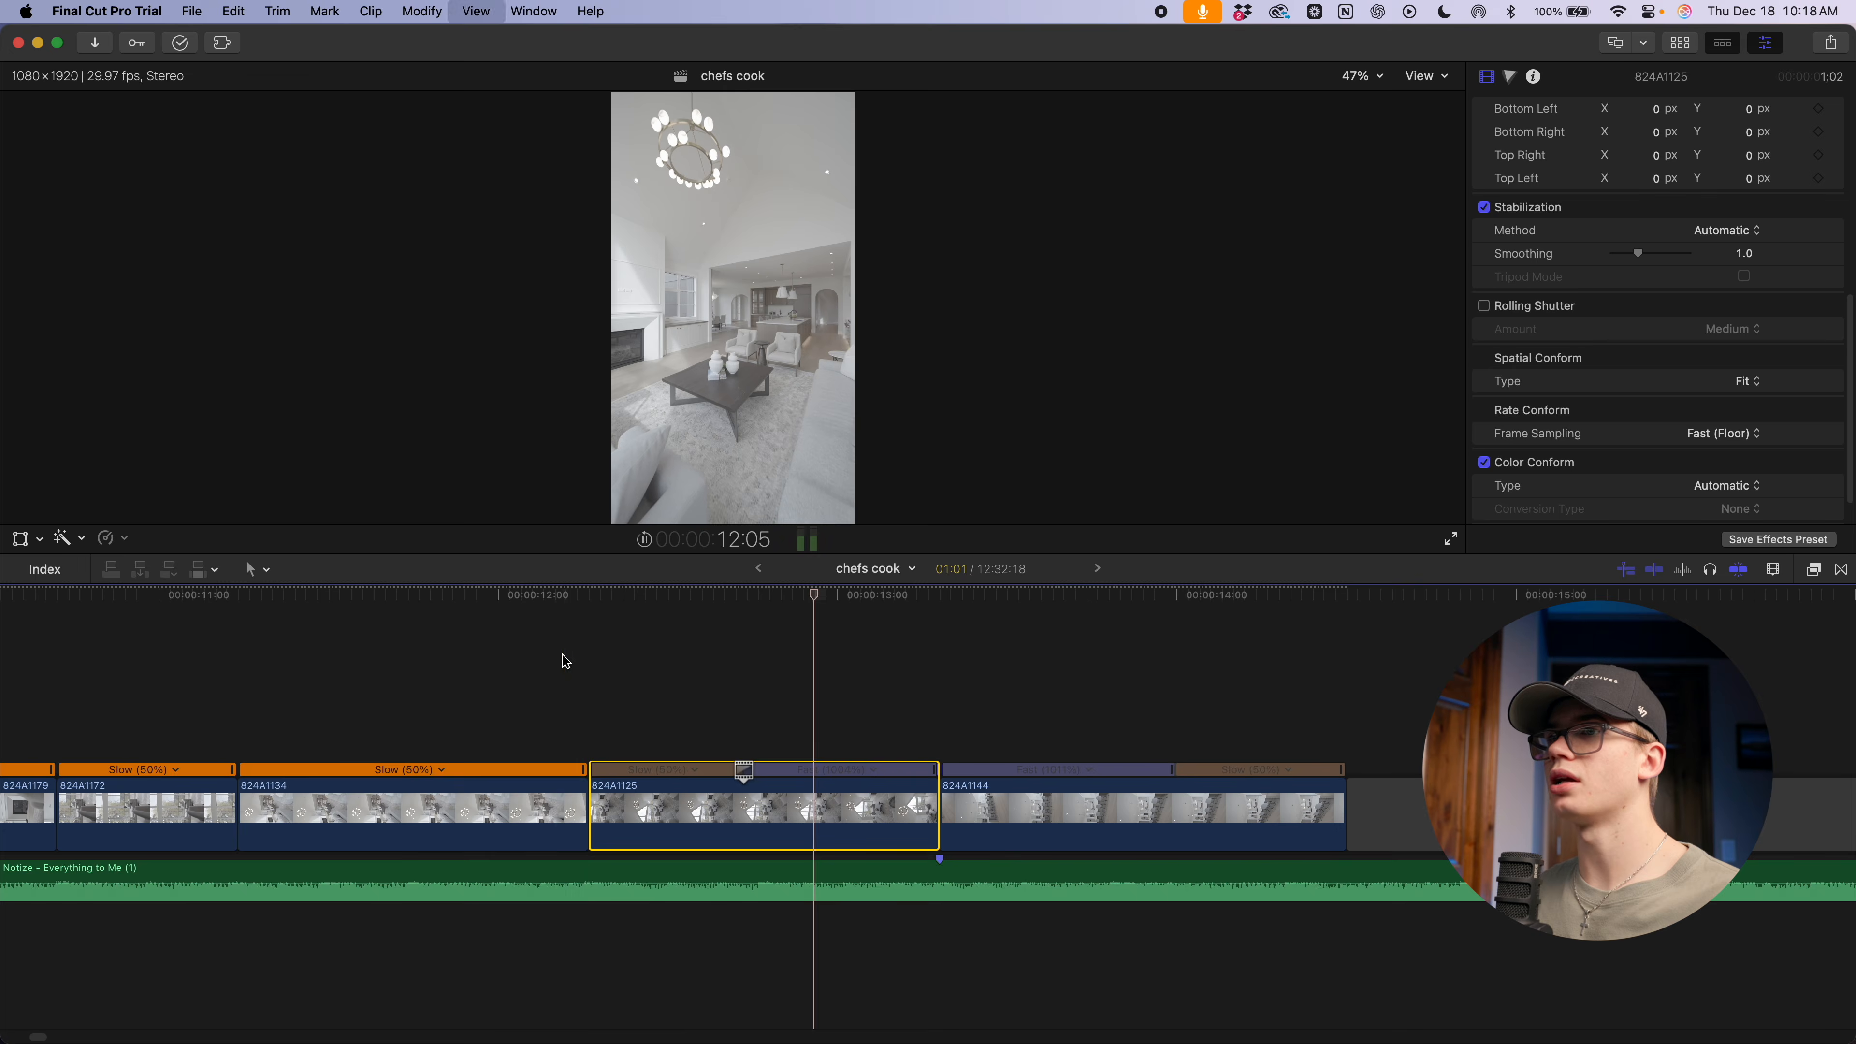
pyautogui.press('space')
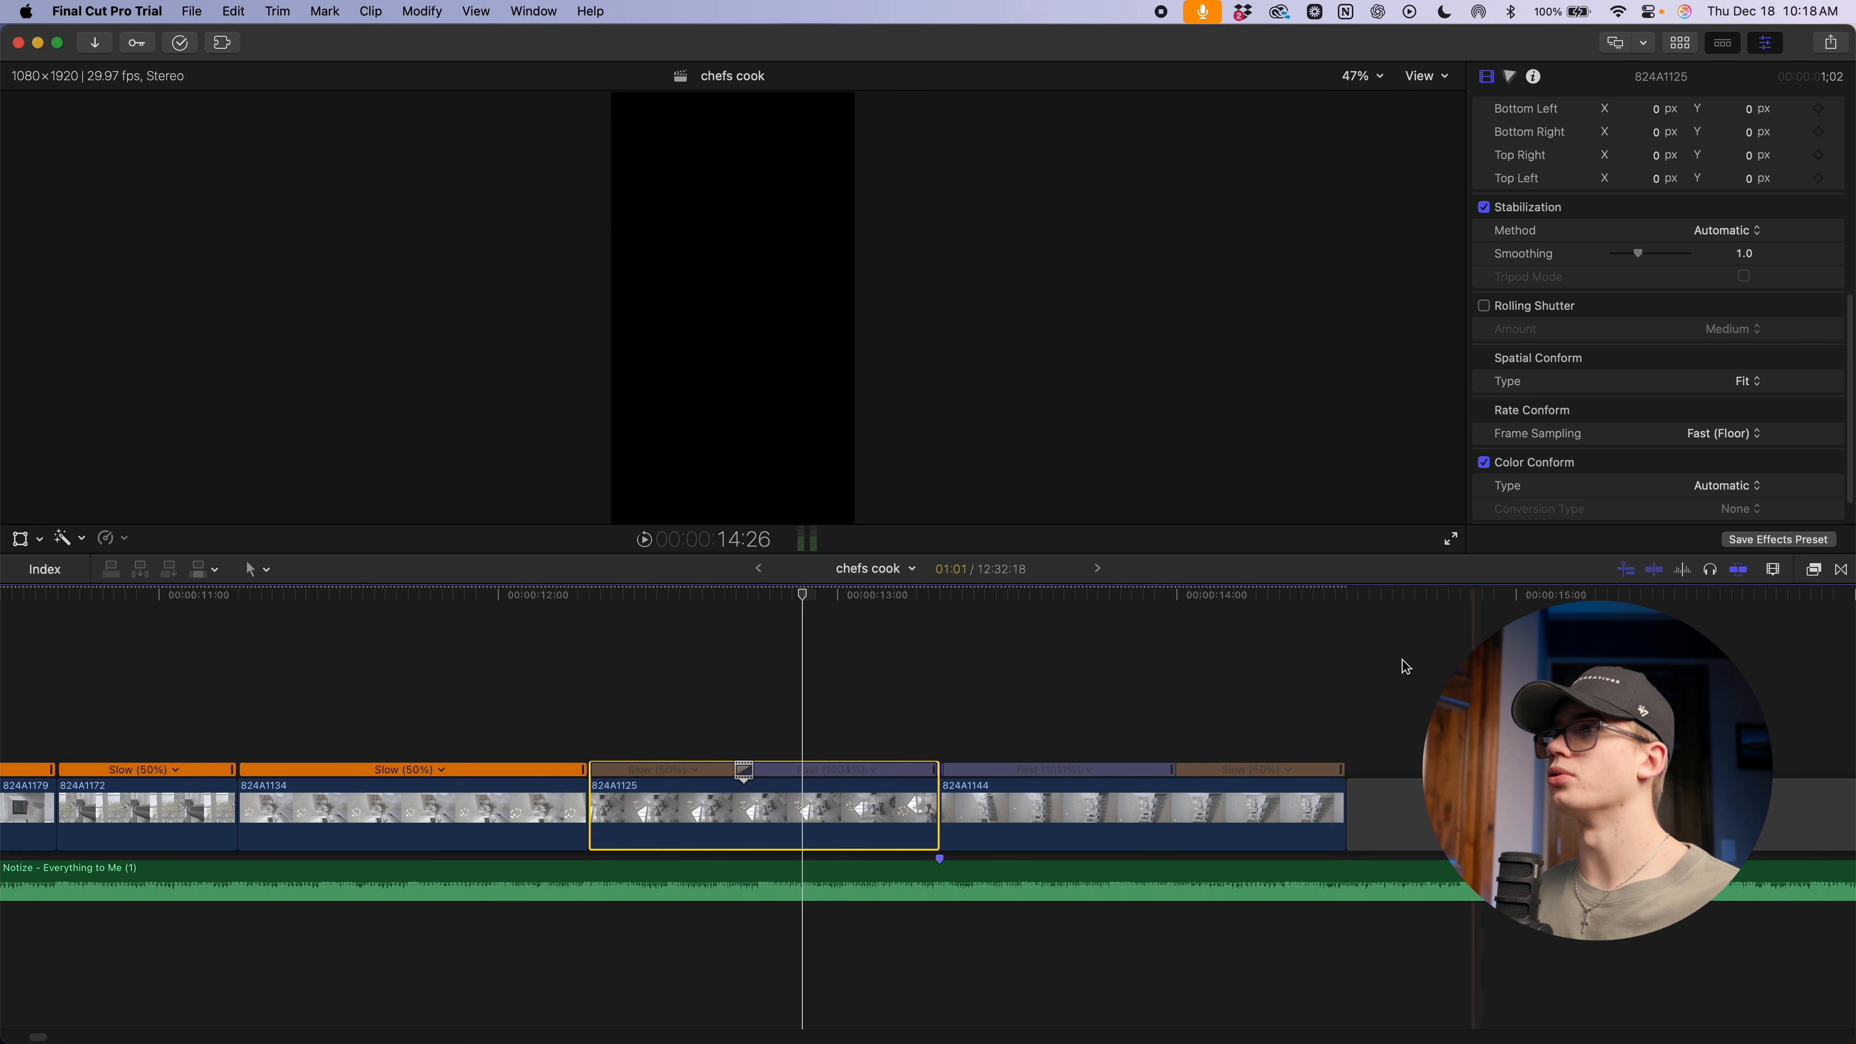
pyautogui.click(486, 604)
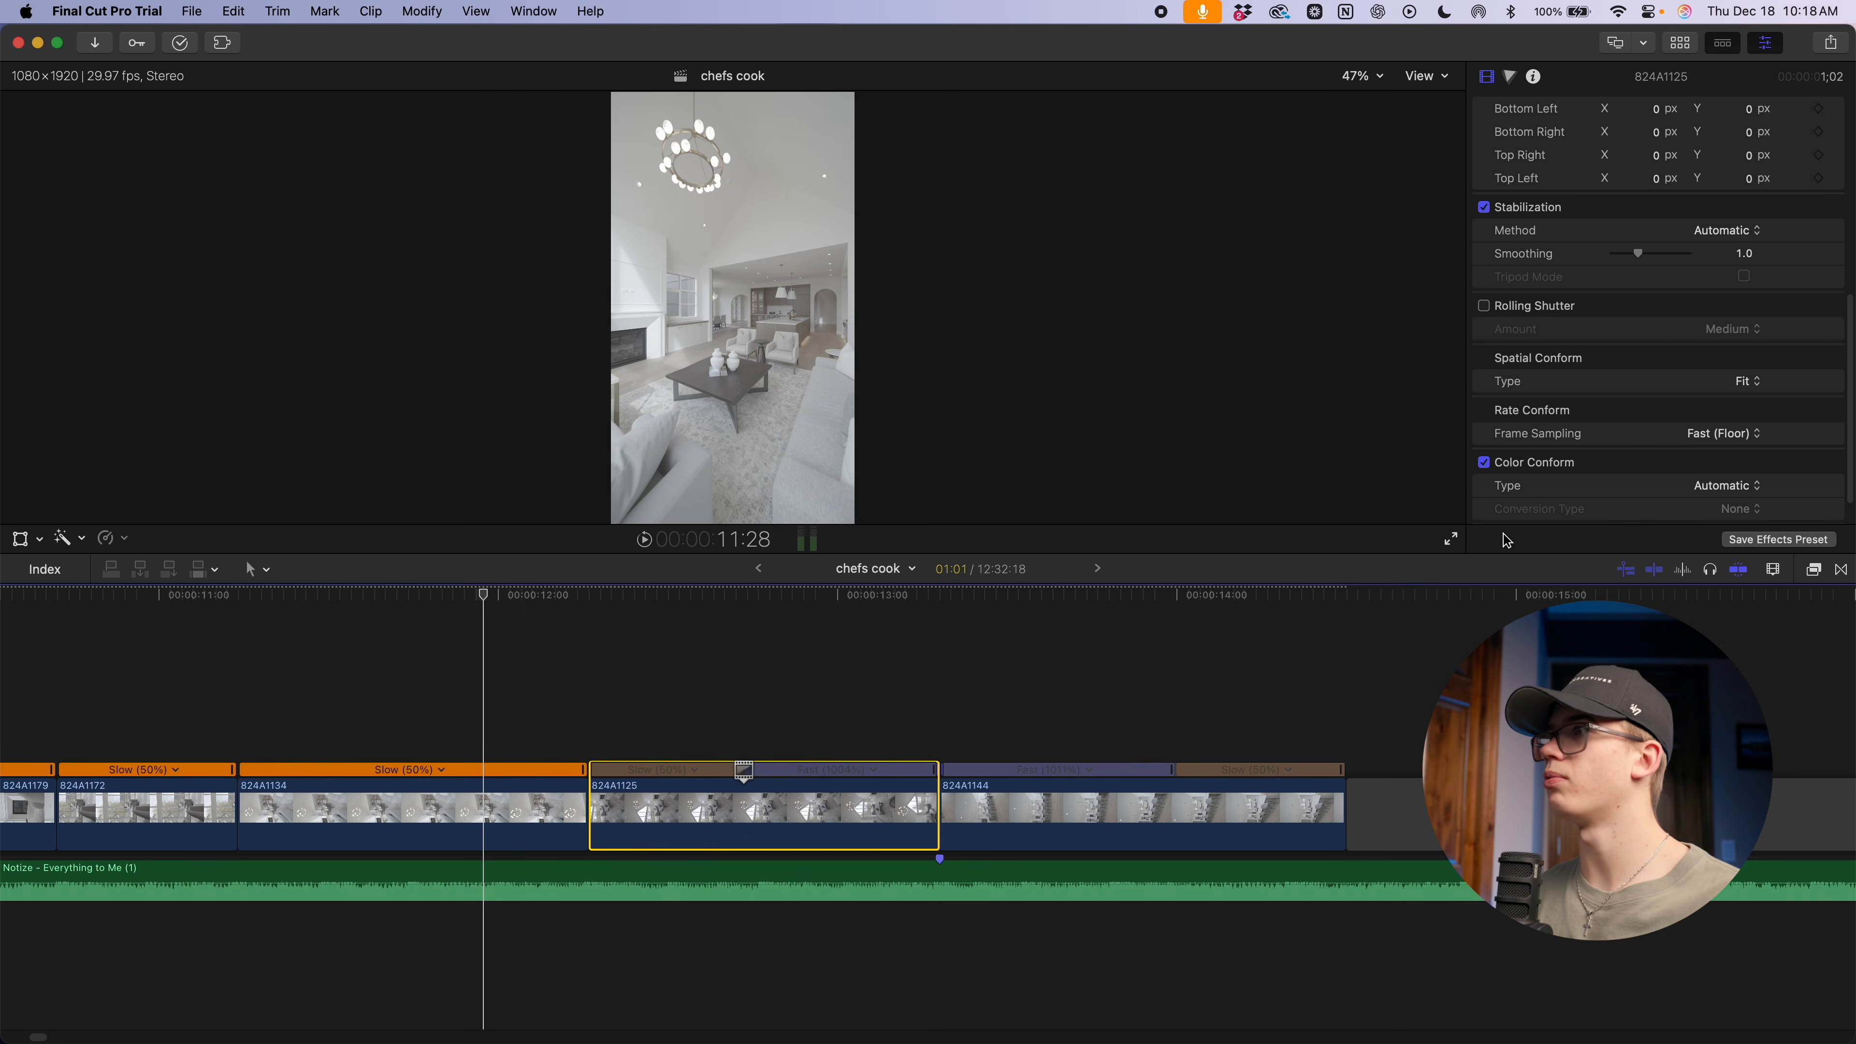
# Watch the transition from clip 824A1134 through 824A1125 and 824A1144 in full-screen playback
pyautogui.click(1452, 540)
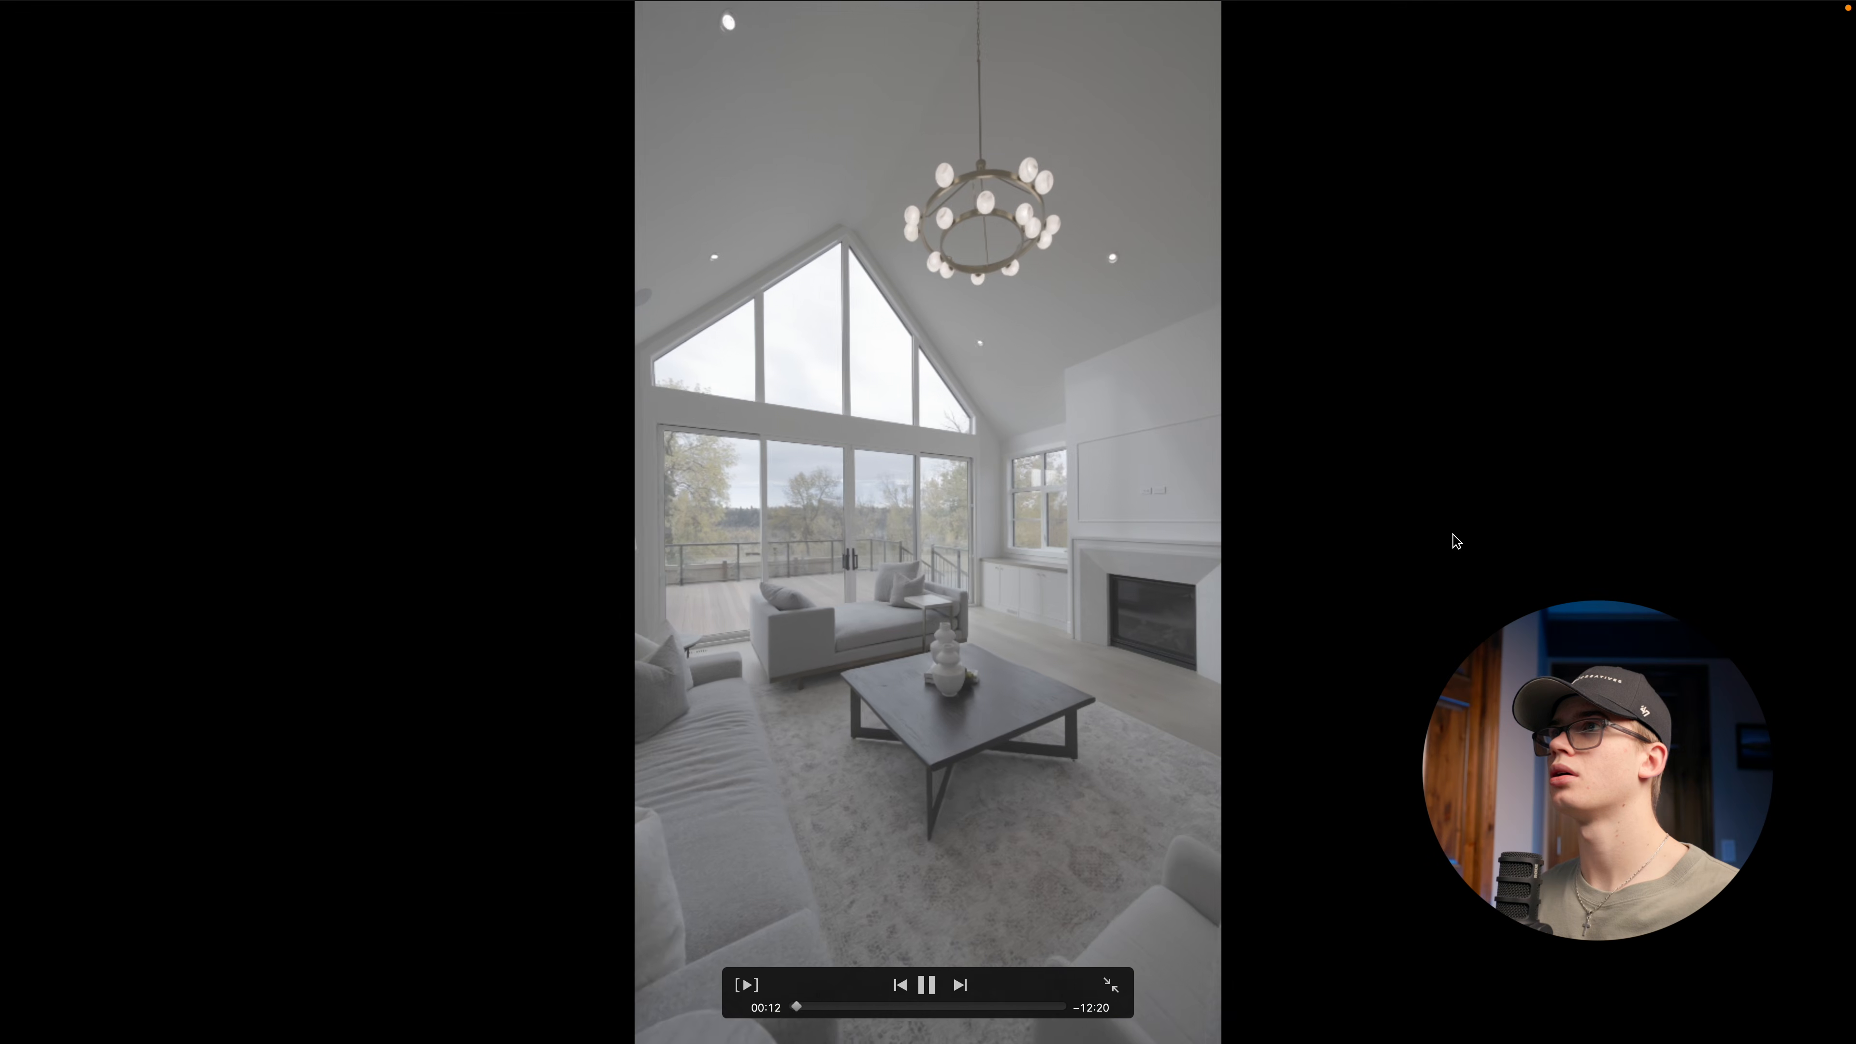
pyautogui.press('space')
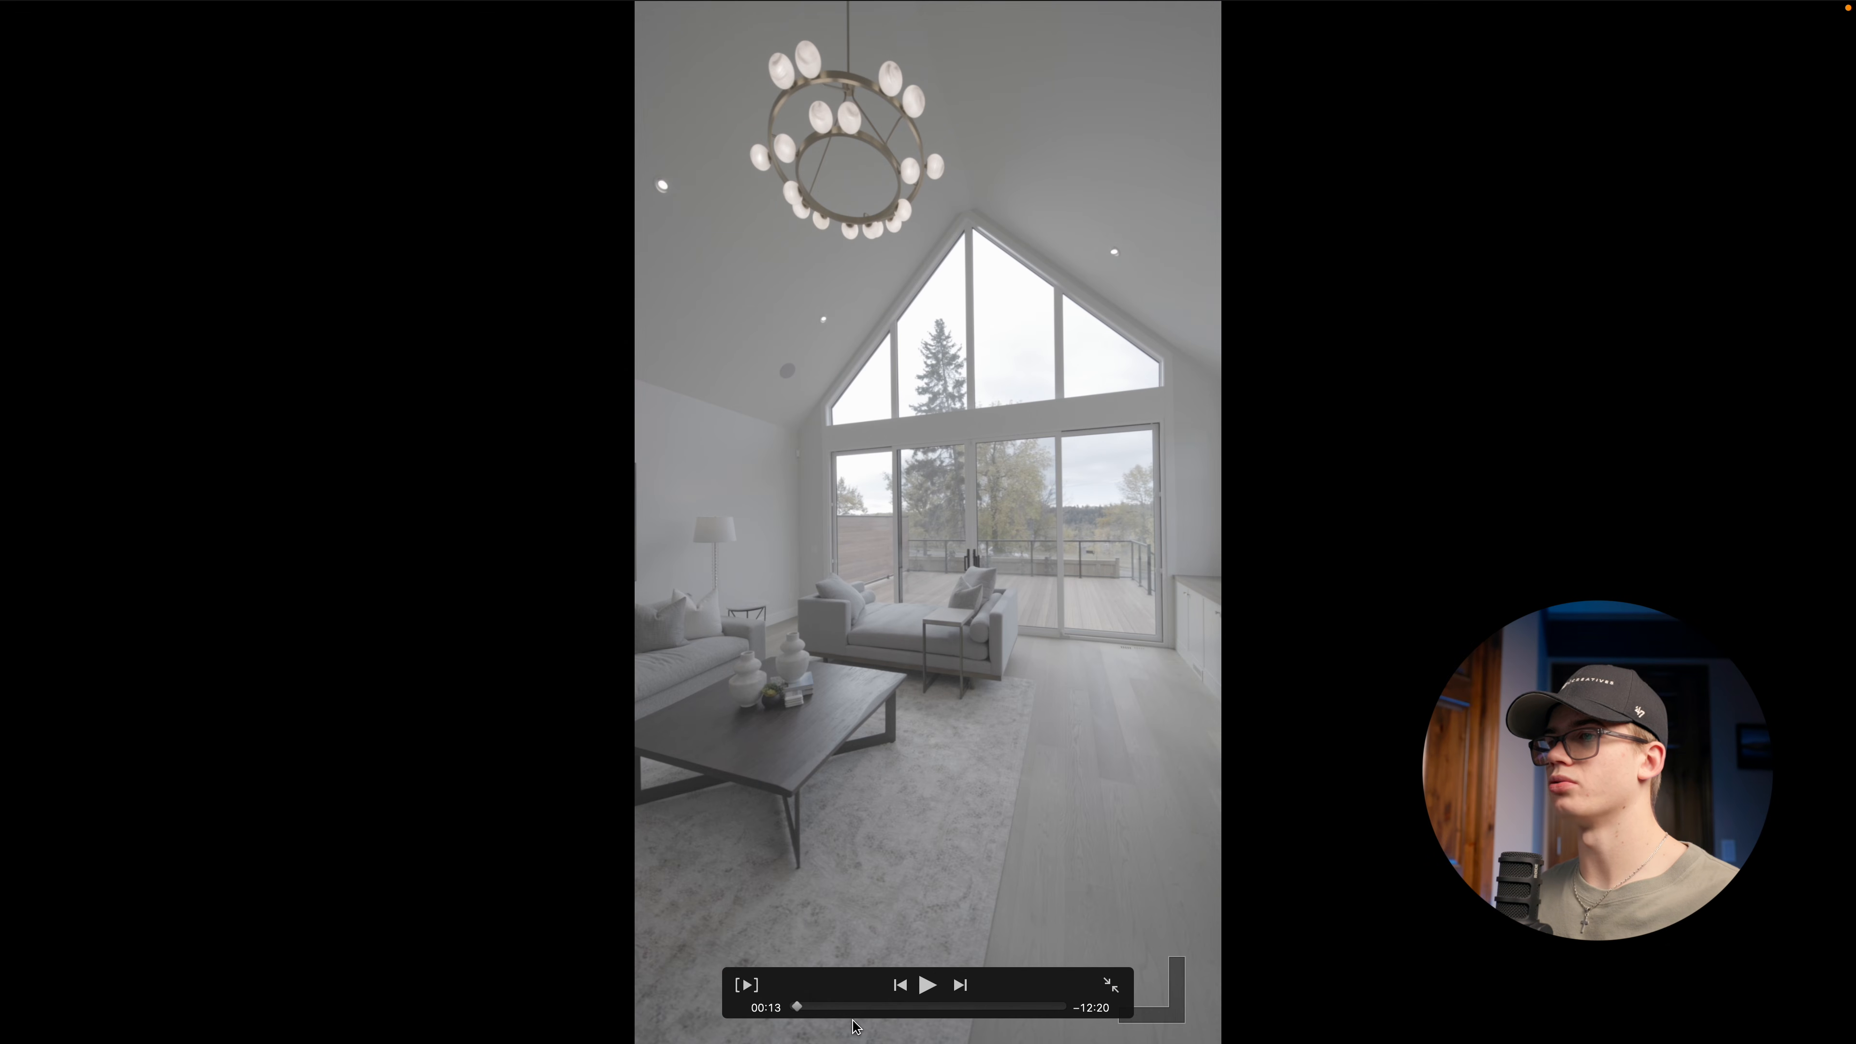
pyautogui.press('Escape')
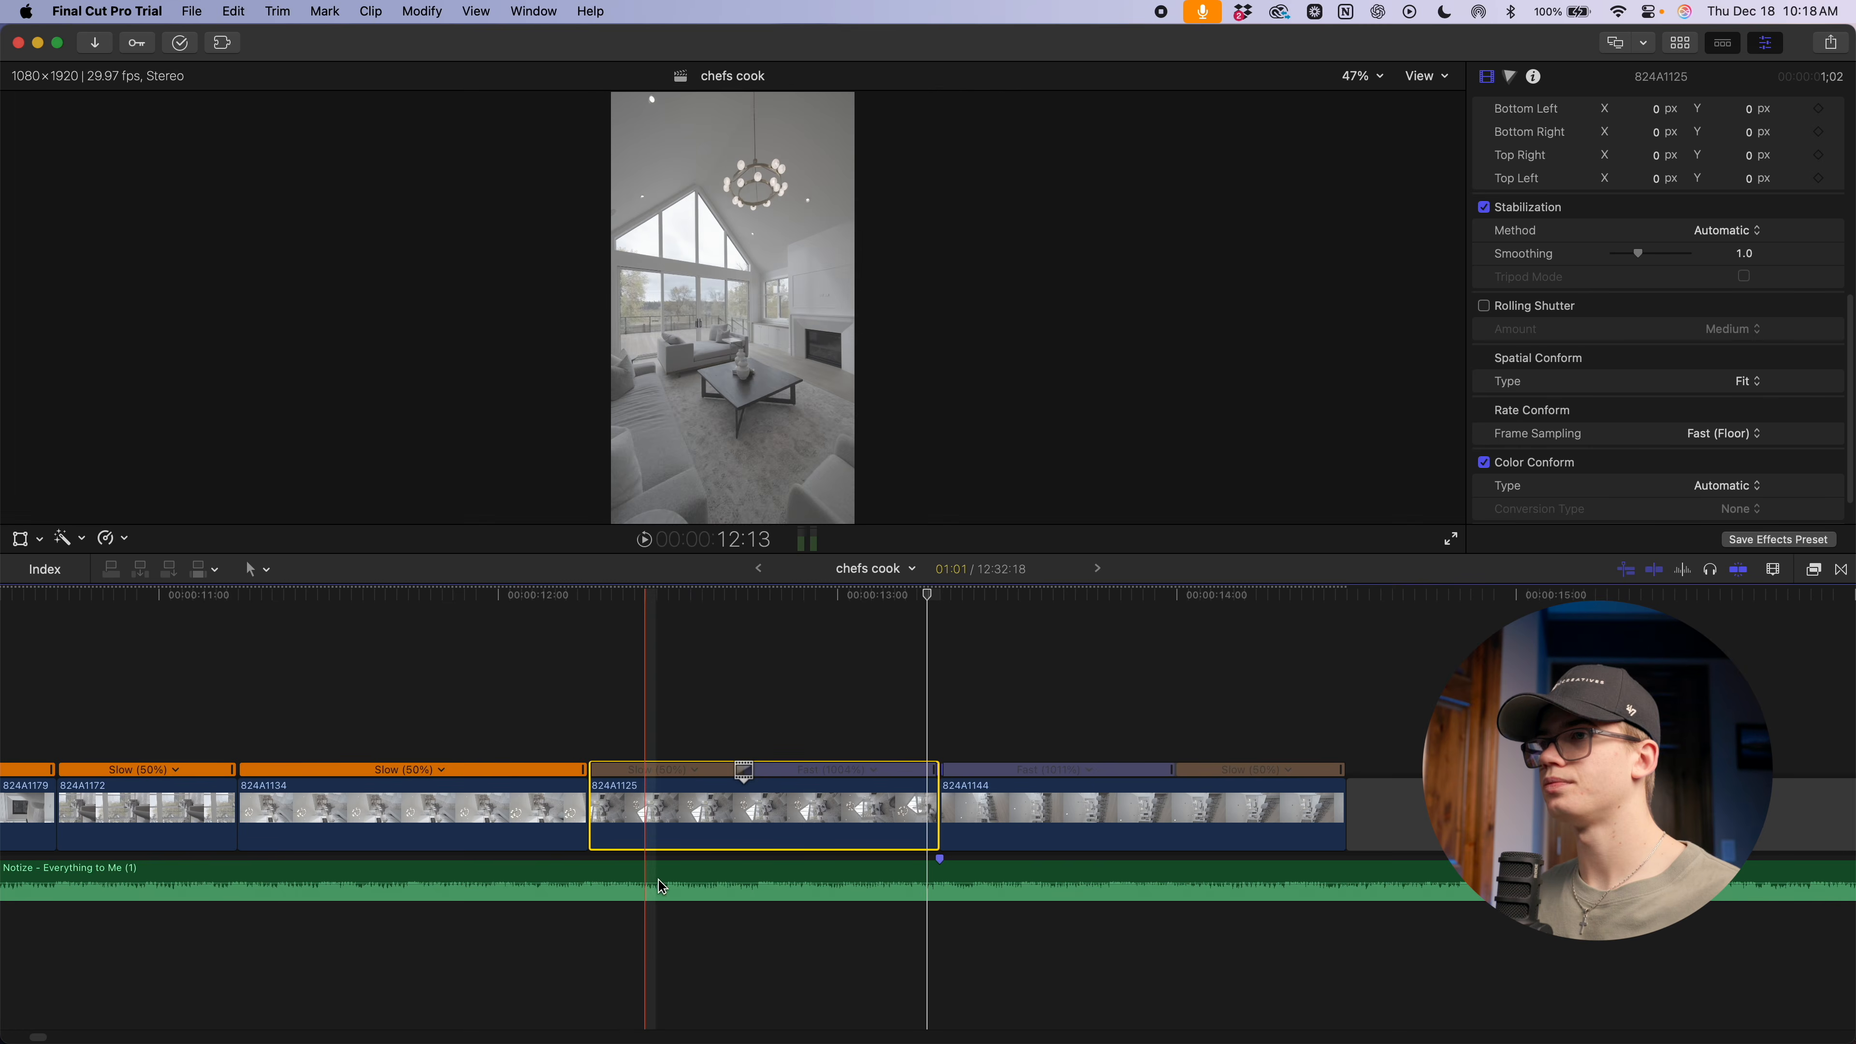
pyautogui.click(533, 608)
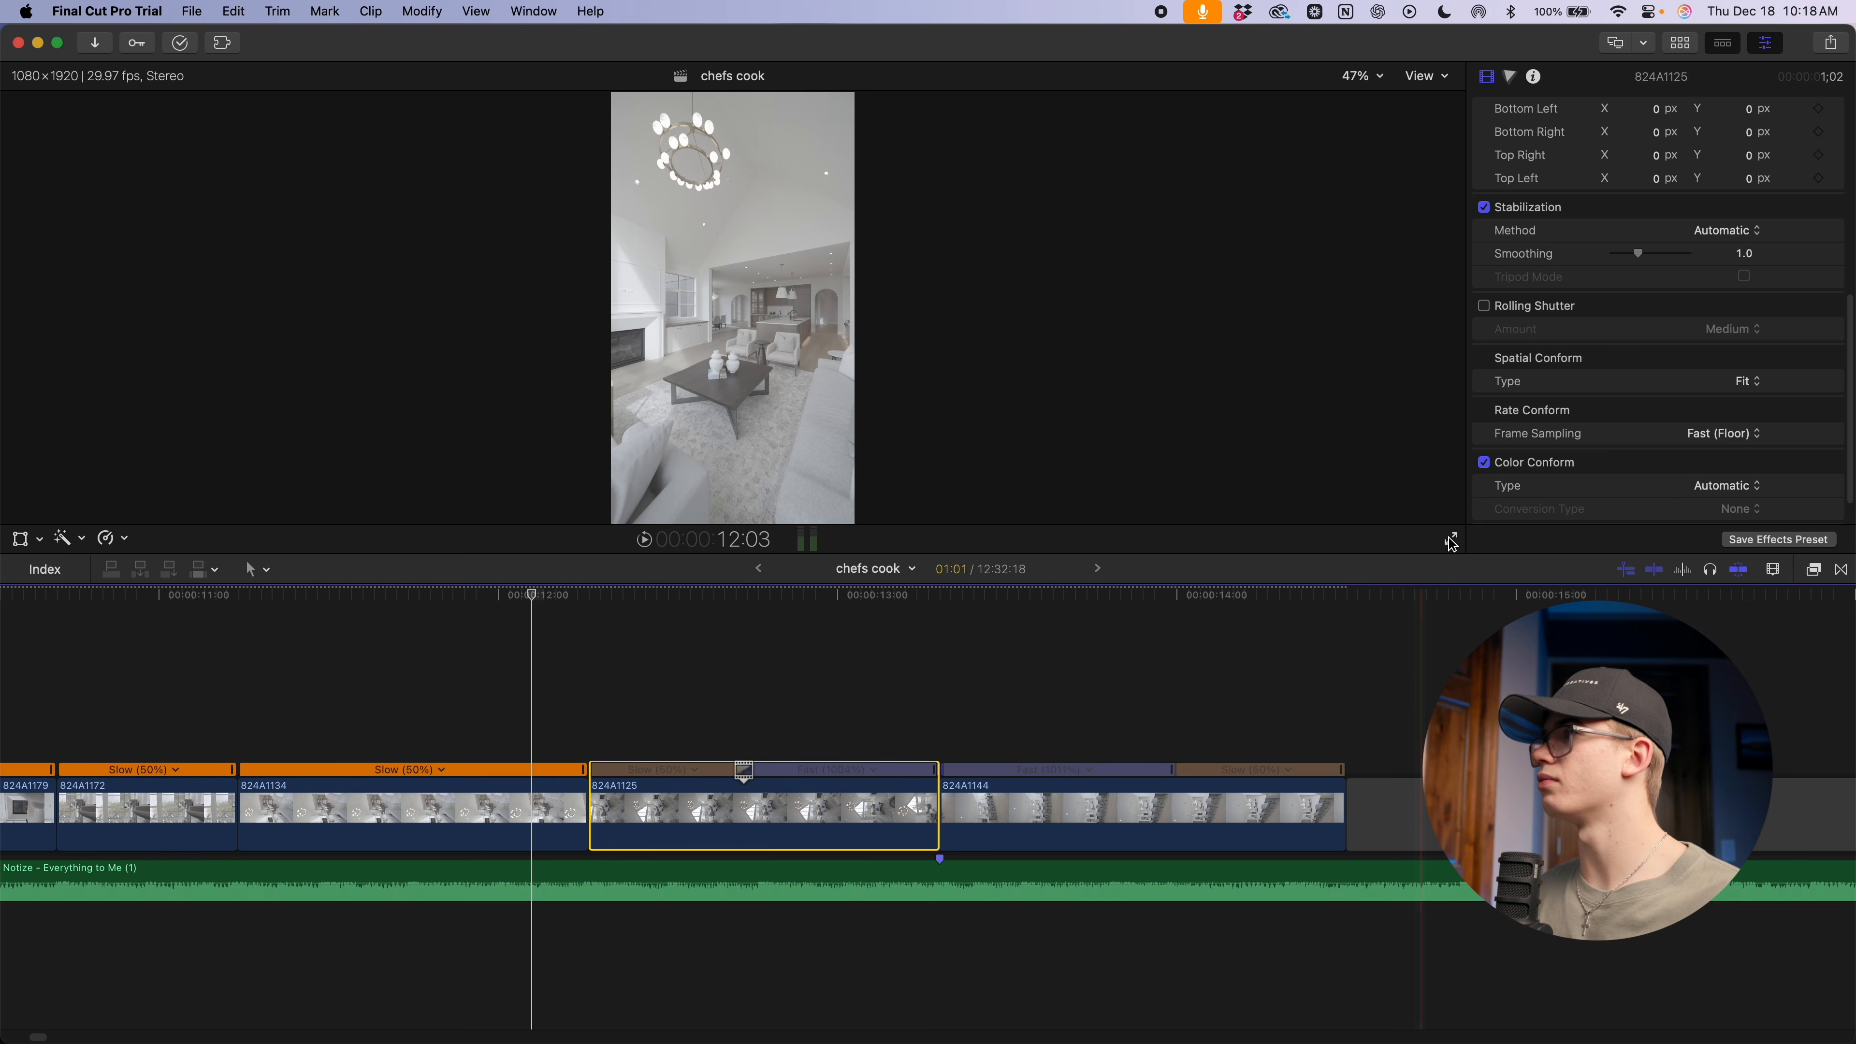
pyautogui.press('super+shift+f')
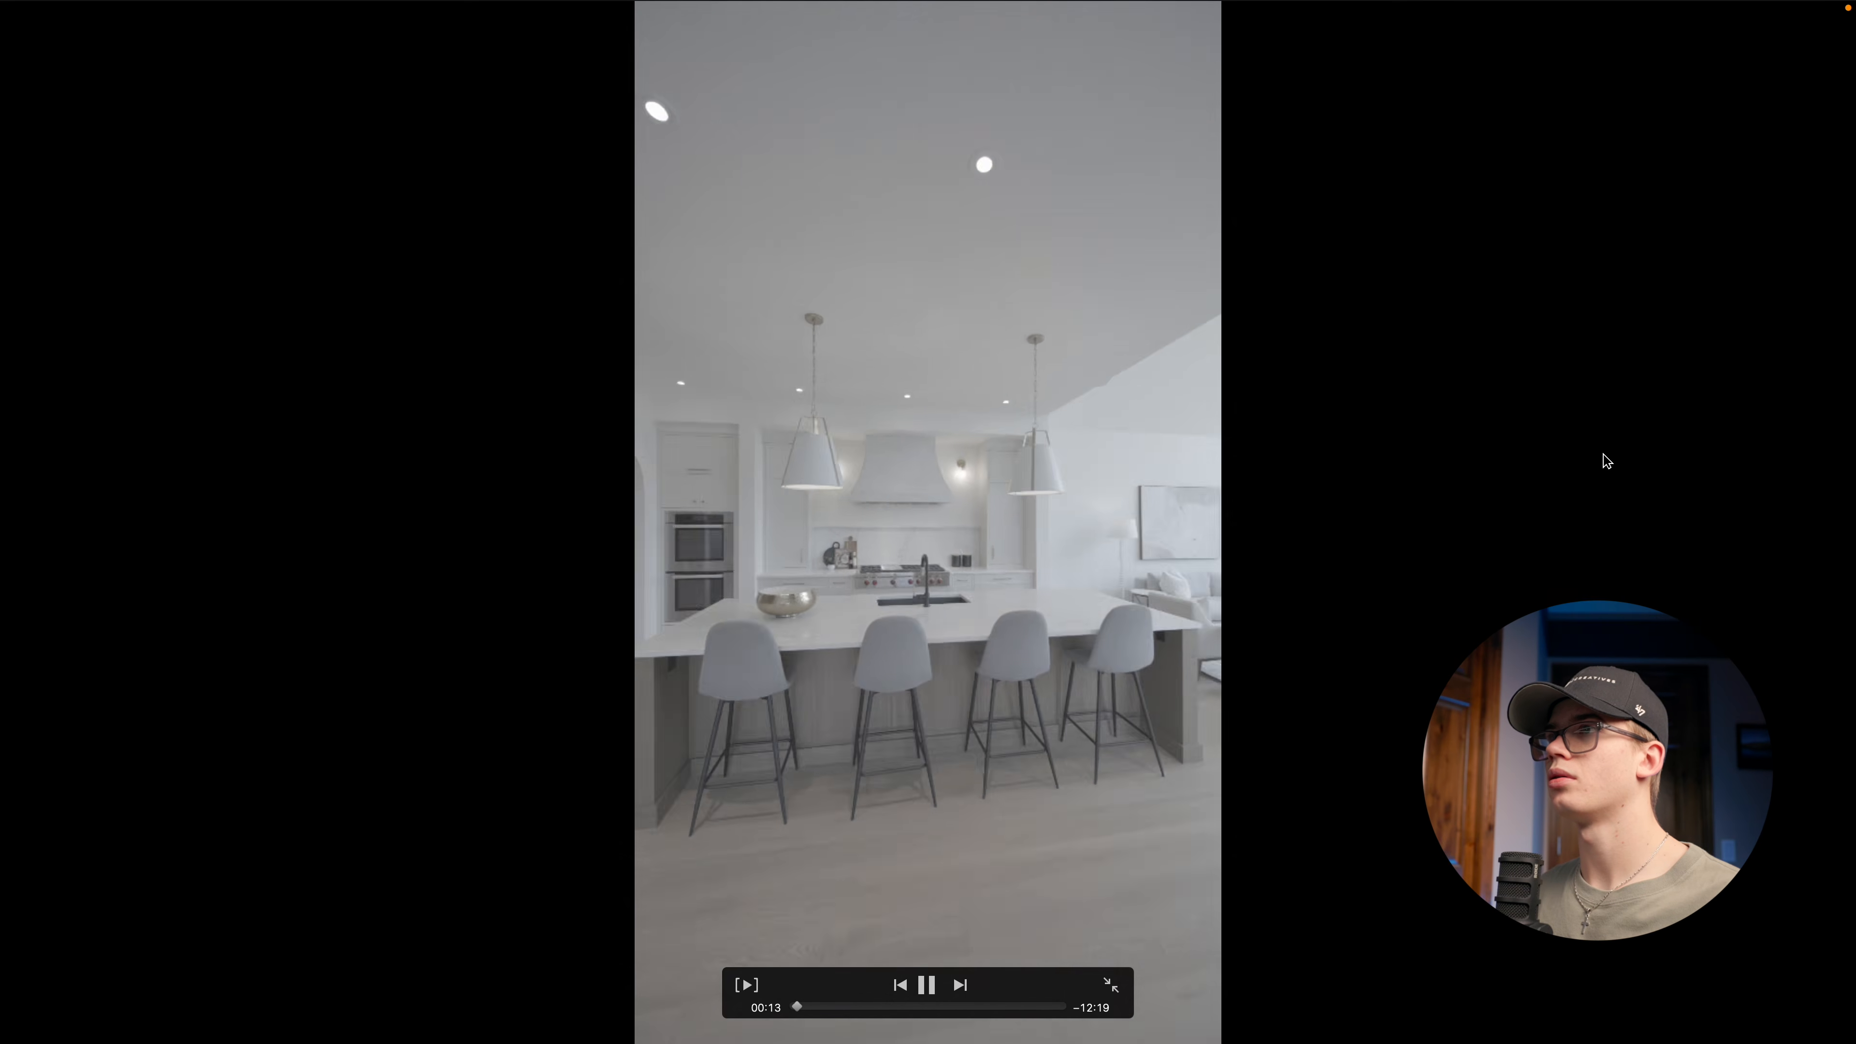
pyautogui.press('space')
pyautogui.press('Escape')
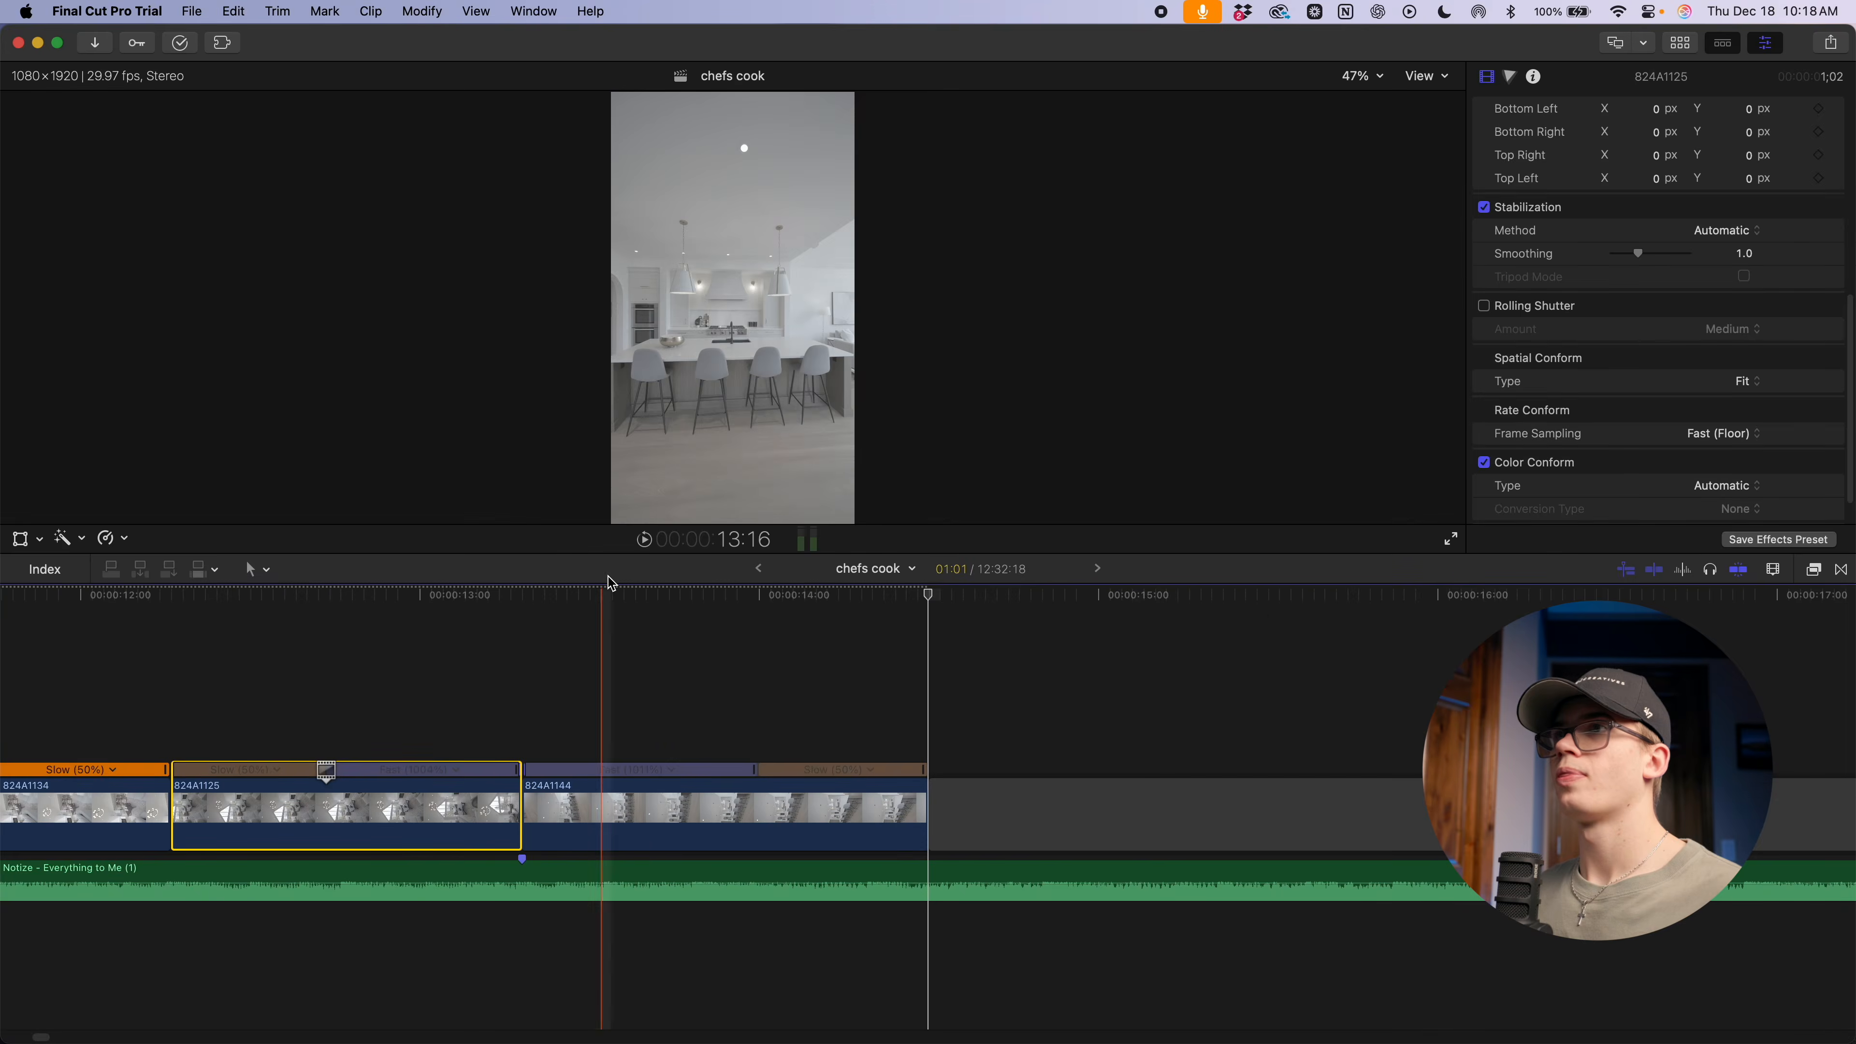
# Shorten the fast section at the start of clip 824A1144 by a few frames
pyautogui.press('super+equal')
pyautogui.press('super+equal')
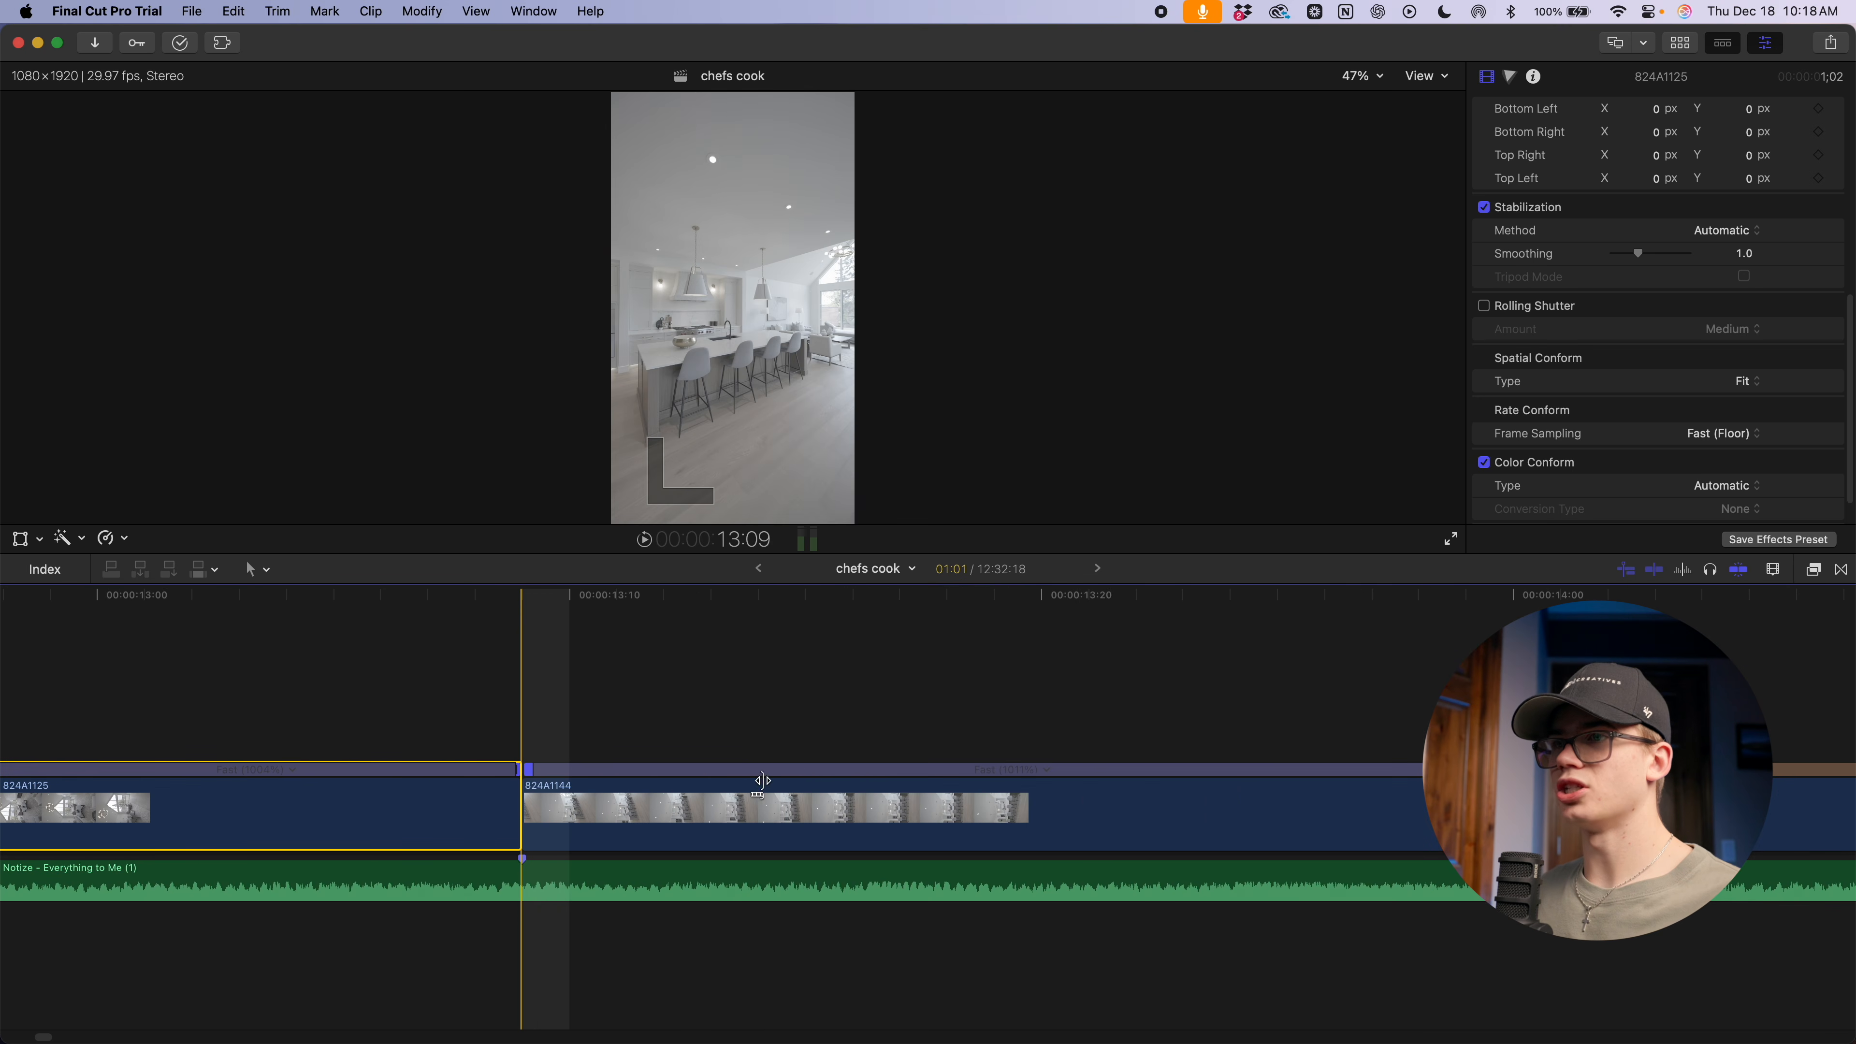
pyautogui.hscroll(-5, 764, 779)
pyautogui.moveTo(864, 770); pyautogui.dragTo(971, 770)
pyautogui.moveTo(853, 821); pyautogui.dragTo(925, 772)
pyautogui.press('super+minus')
pyautogui.press('super+minus')
# Set the stabilization method of clip 824A1125 to SmoothCam after trying InertiaCam
pyautogui.click(767, 813)
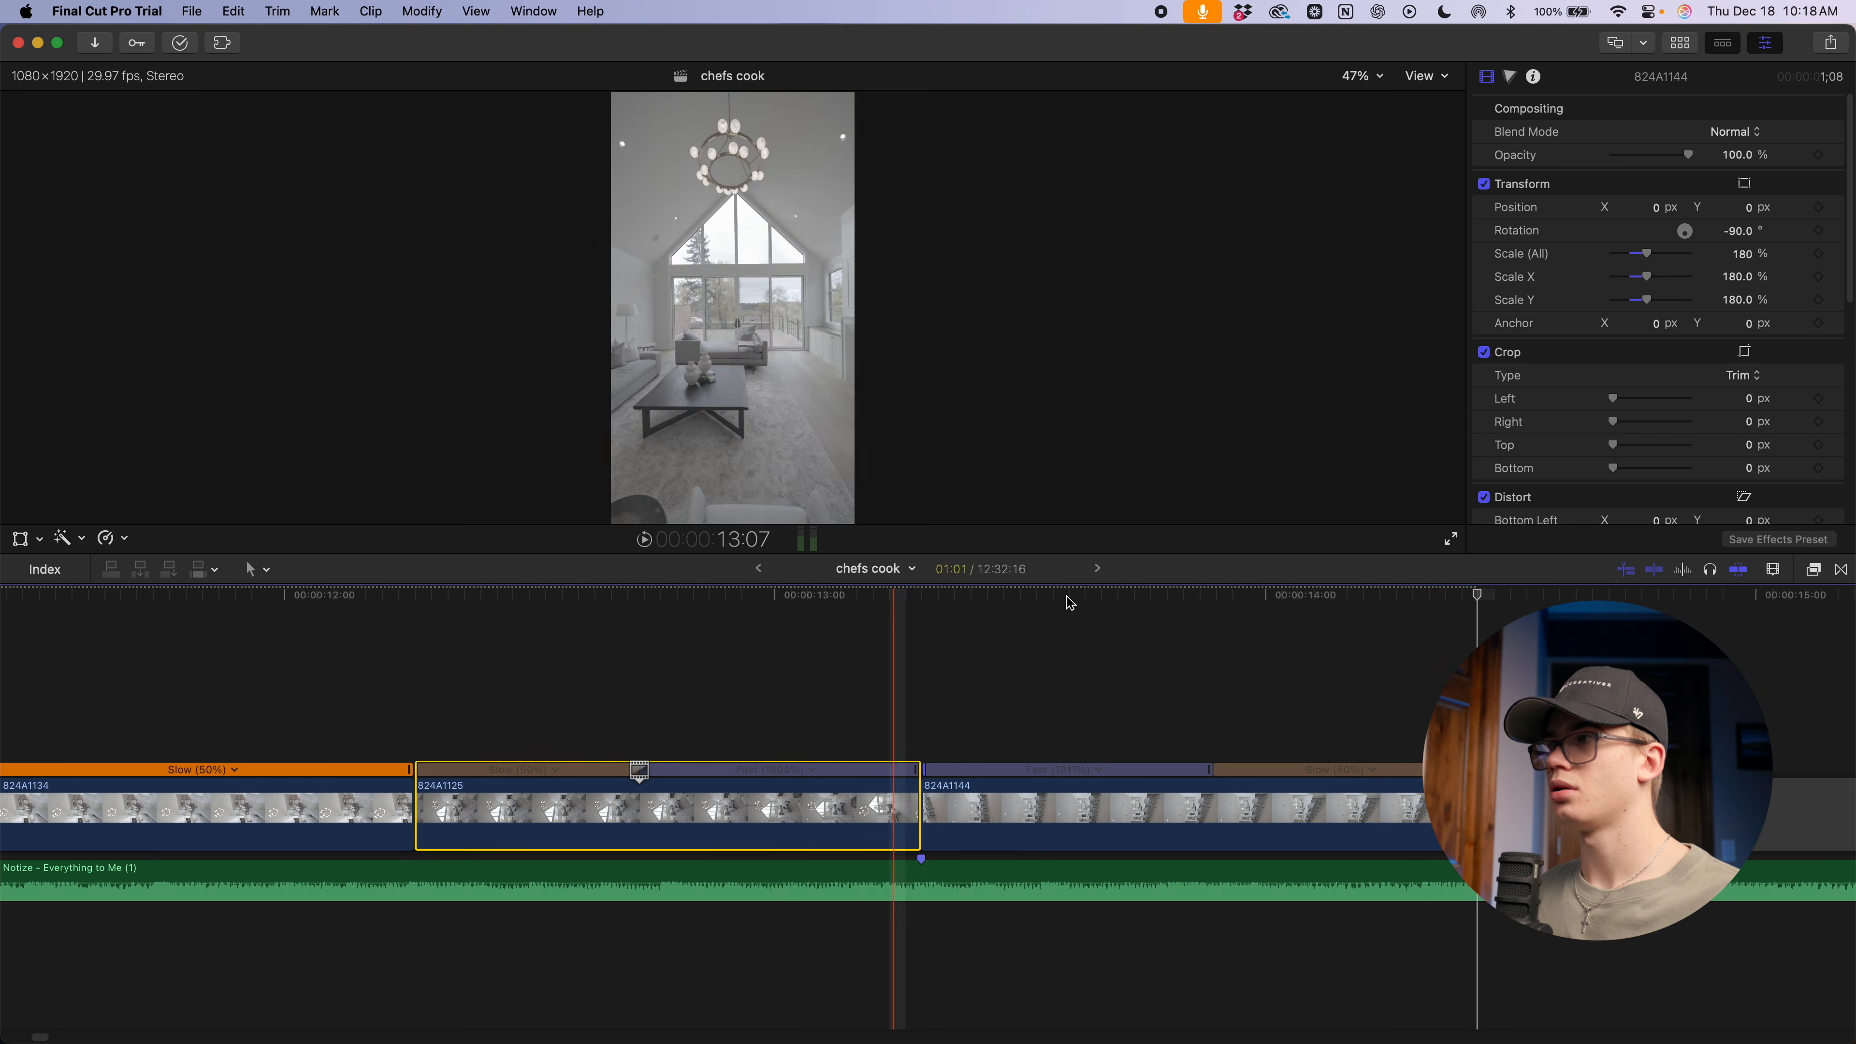
pyautogui.scroll(-8, 1686, 378)
pyautogui.click(583, 602)
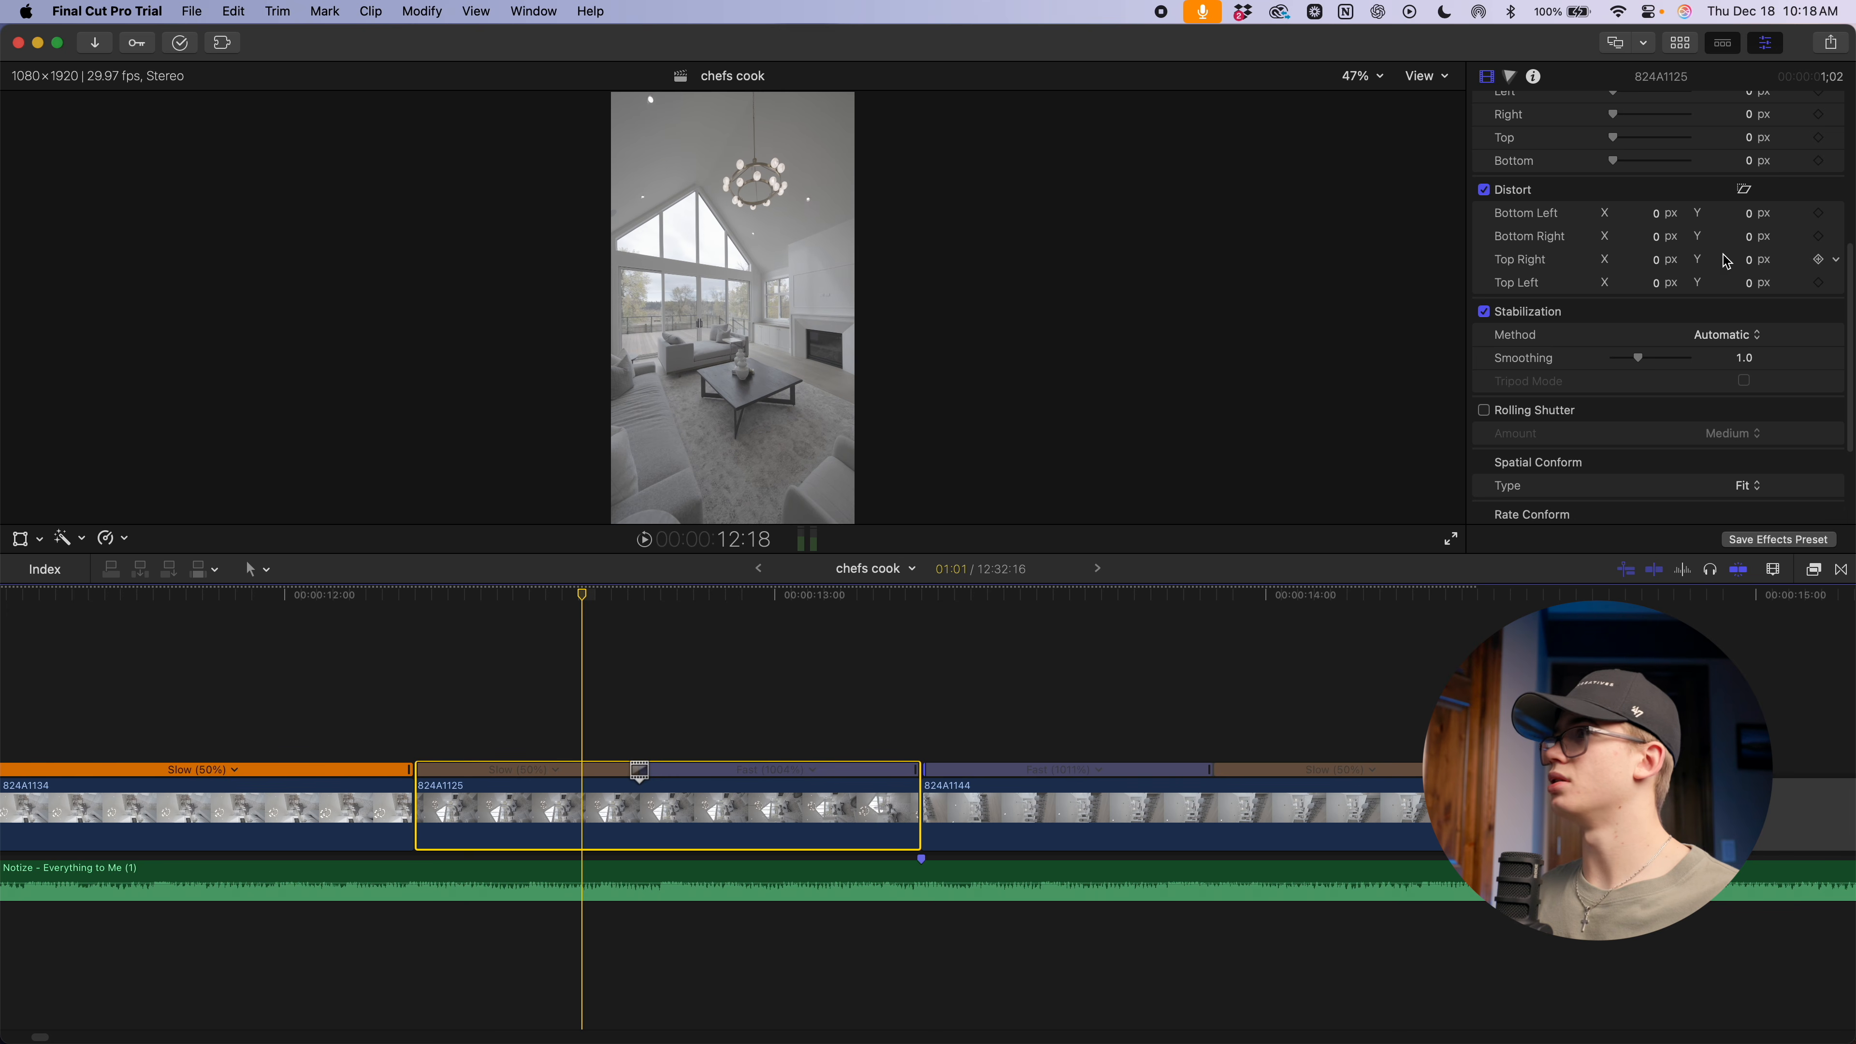
pyautogui.click(1743, 340)
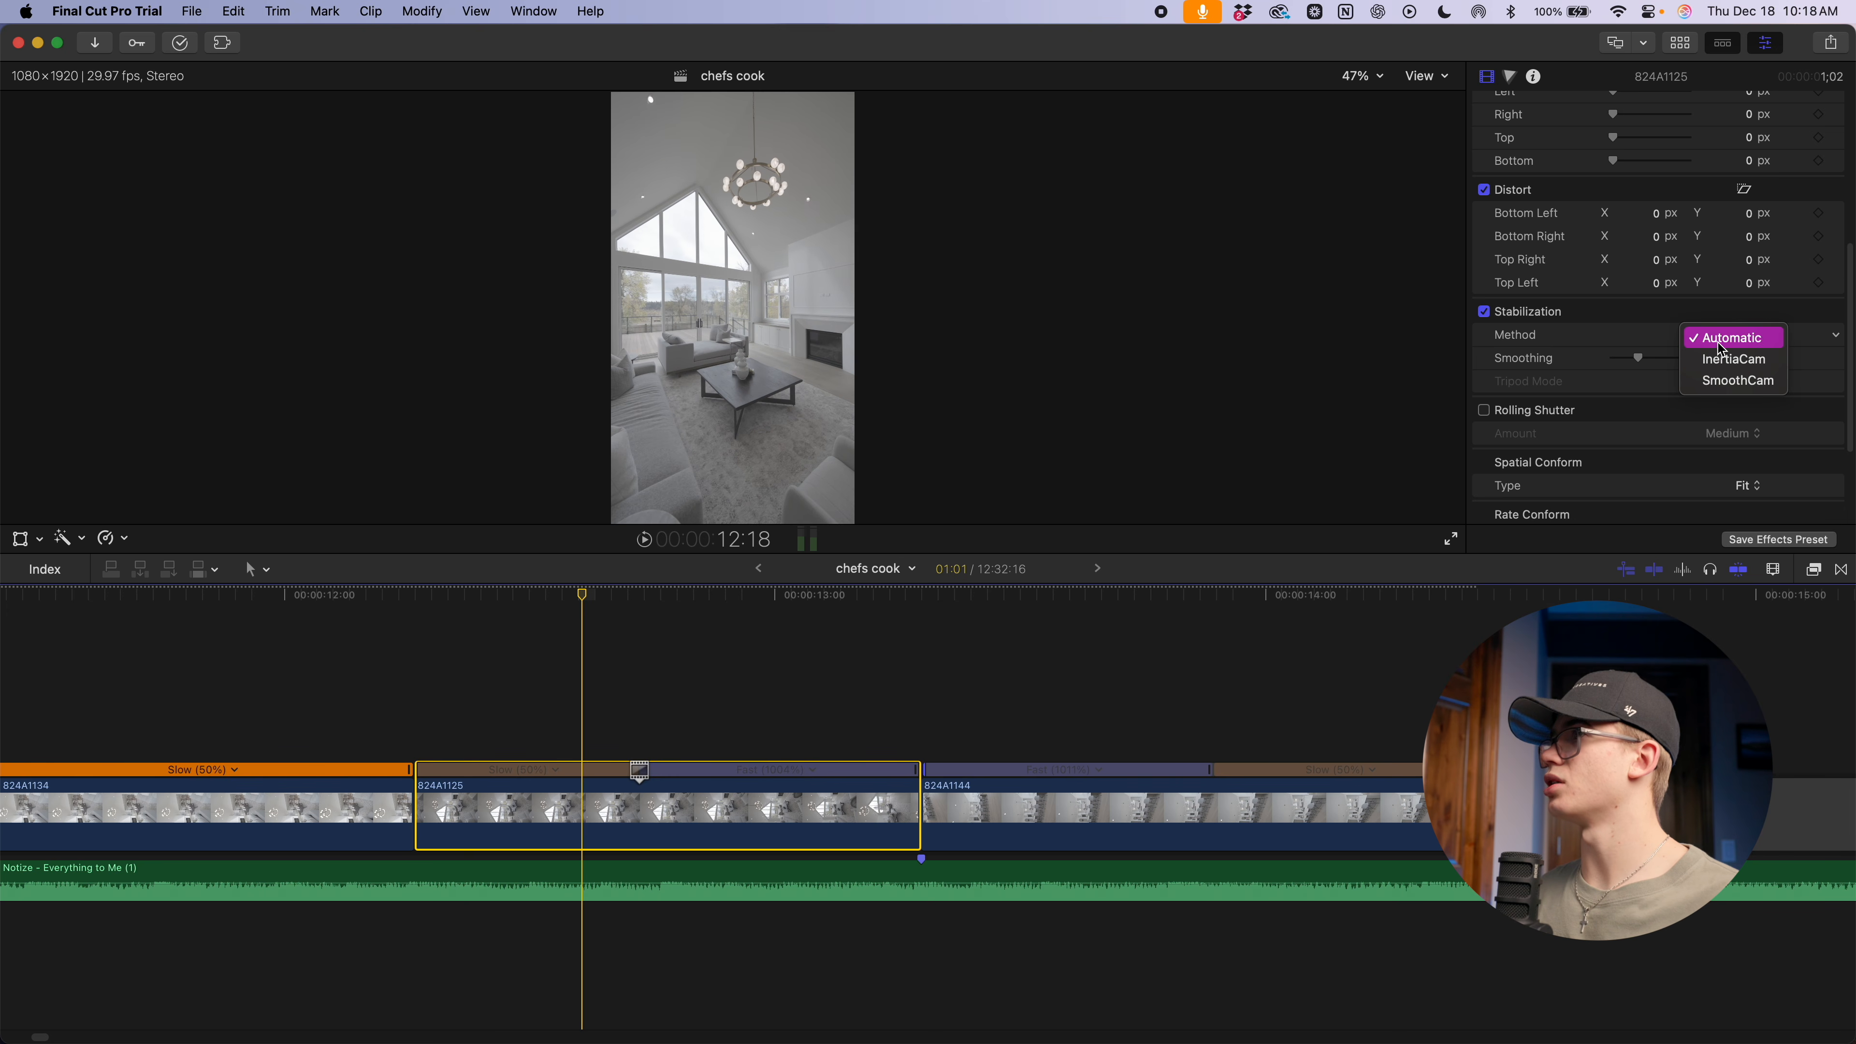
pyautogui.click(1757, 337)
pyautogui.click(1752, 336)
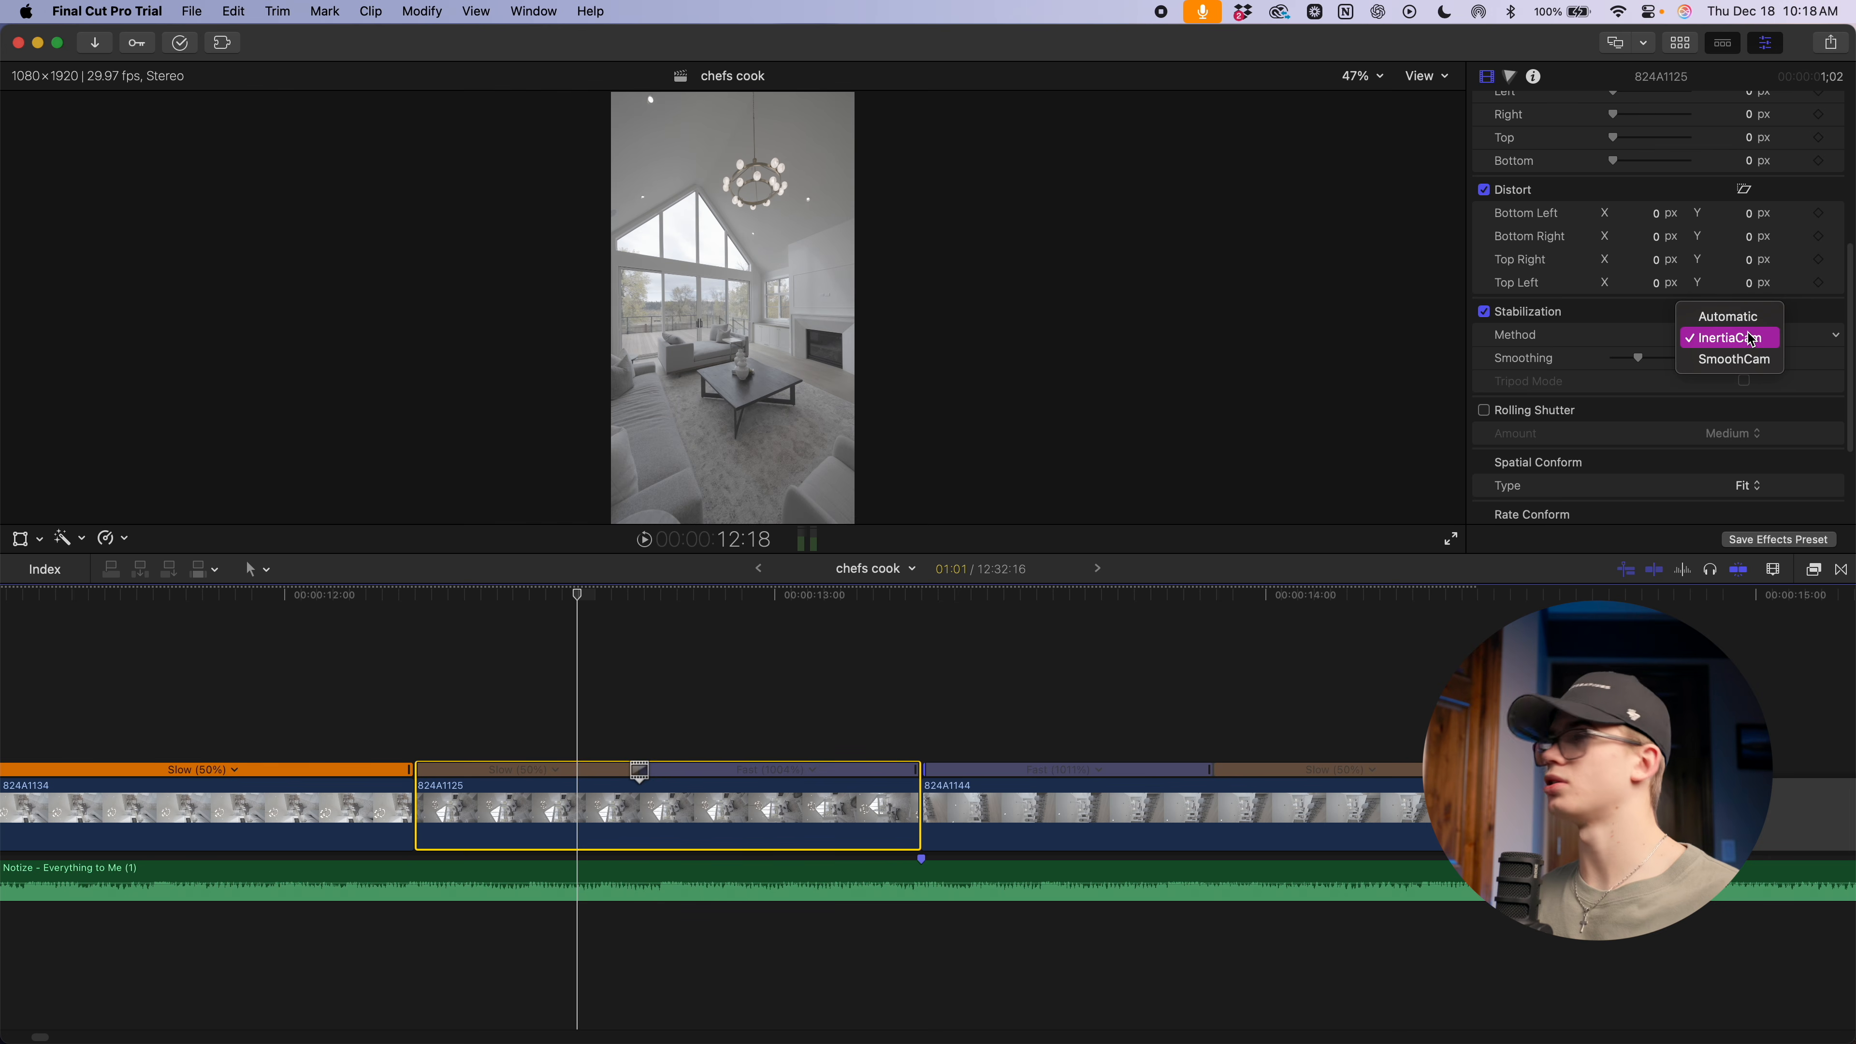
pyautogui.click(1757, 360)
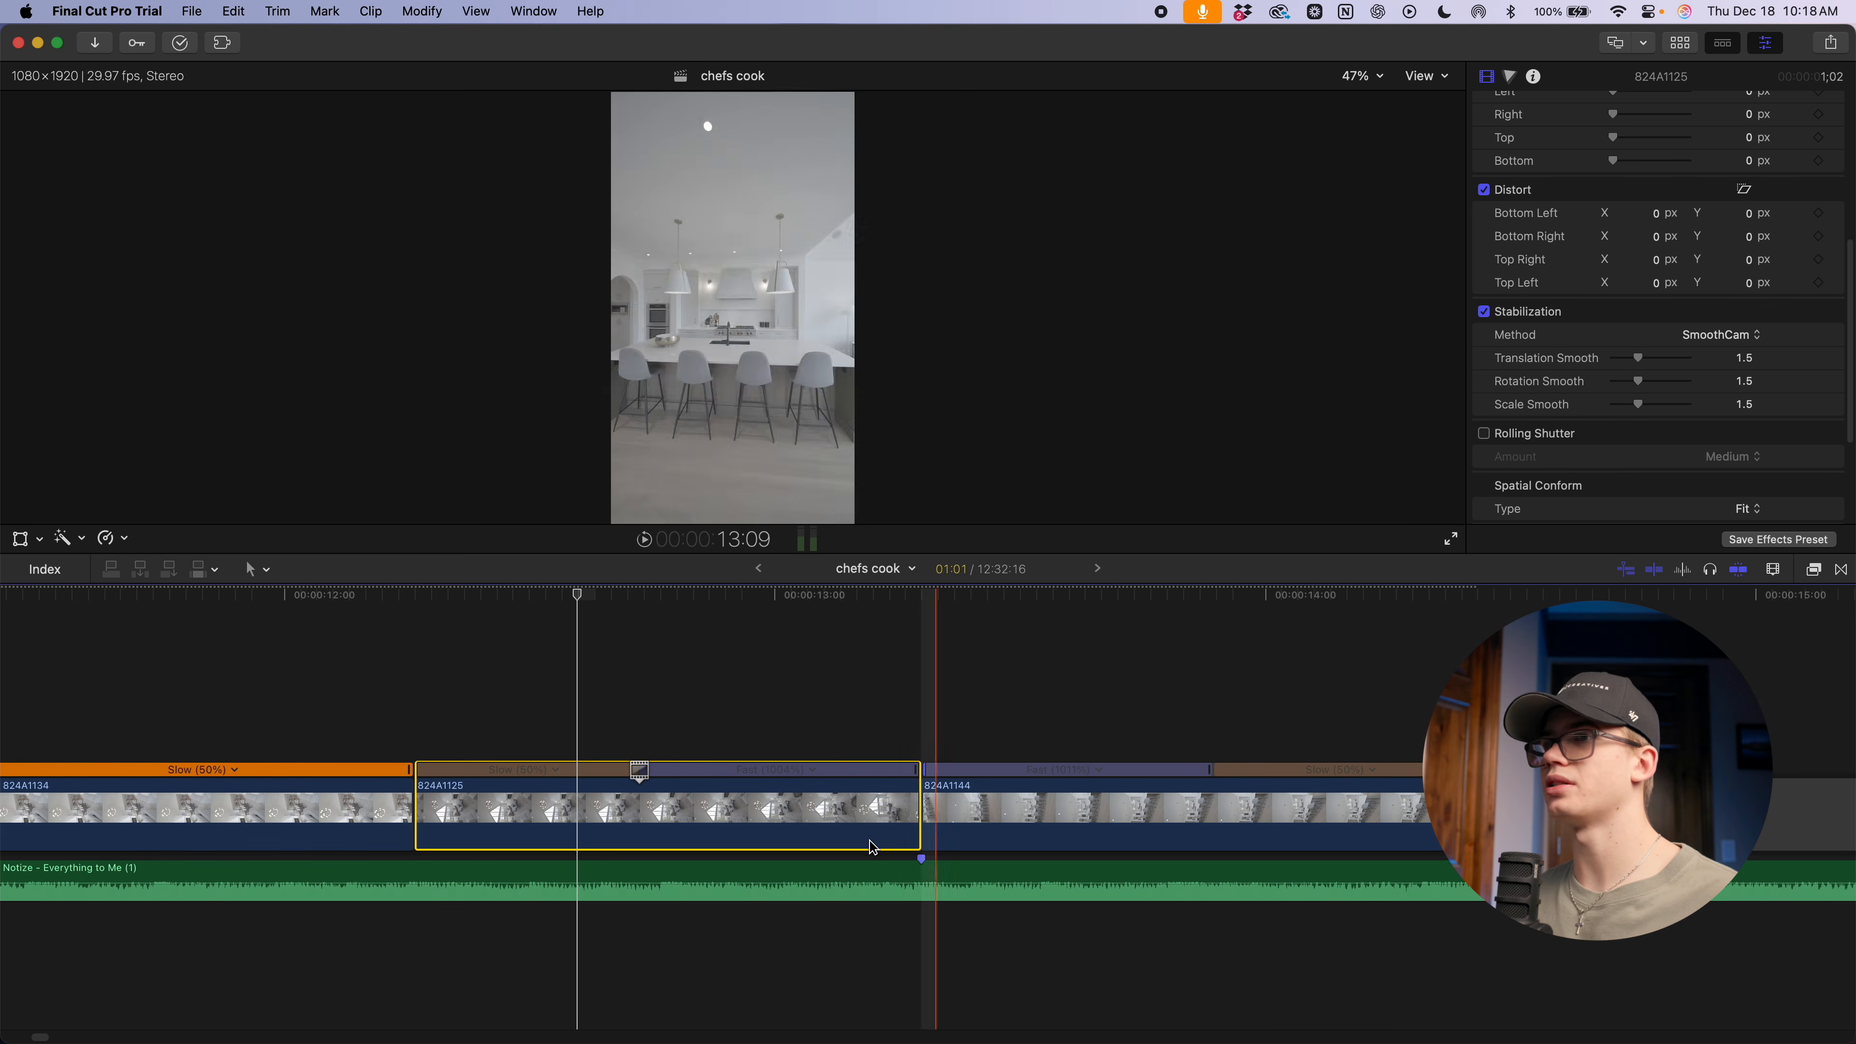
# Play back the SmoothCam-stabilized clip 824A1125 into 824A1144, finishing with a full-screen viewing
pyautogui.press('space')
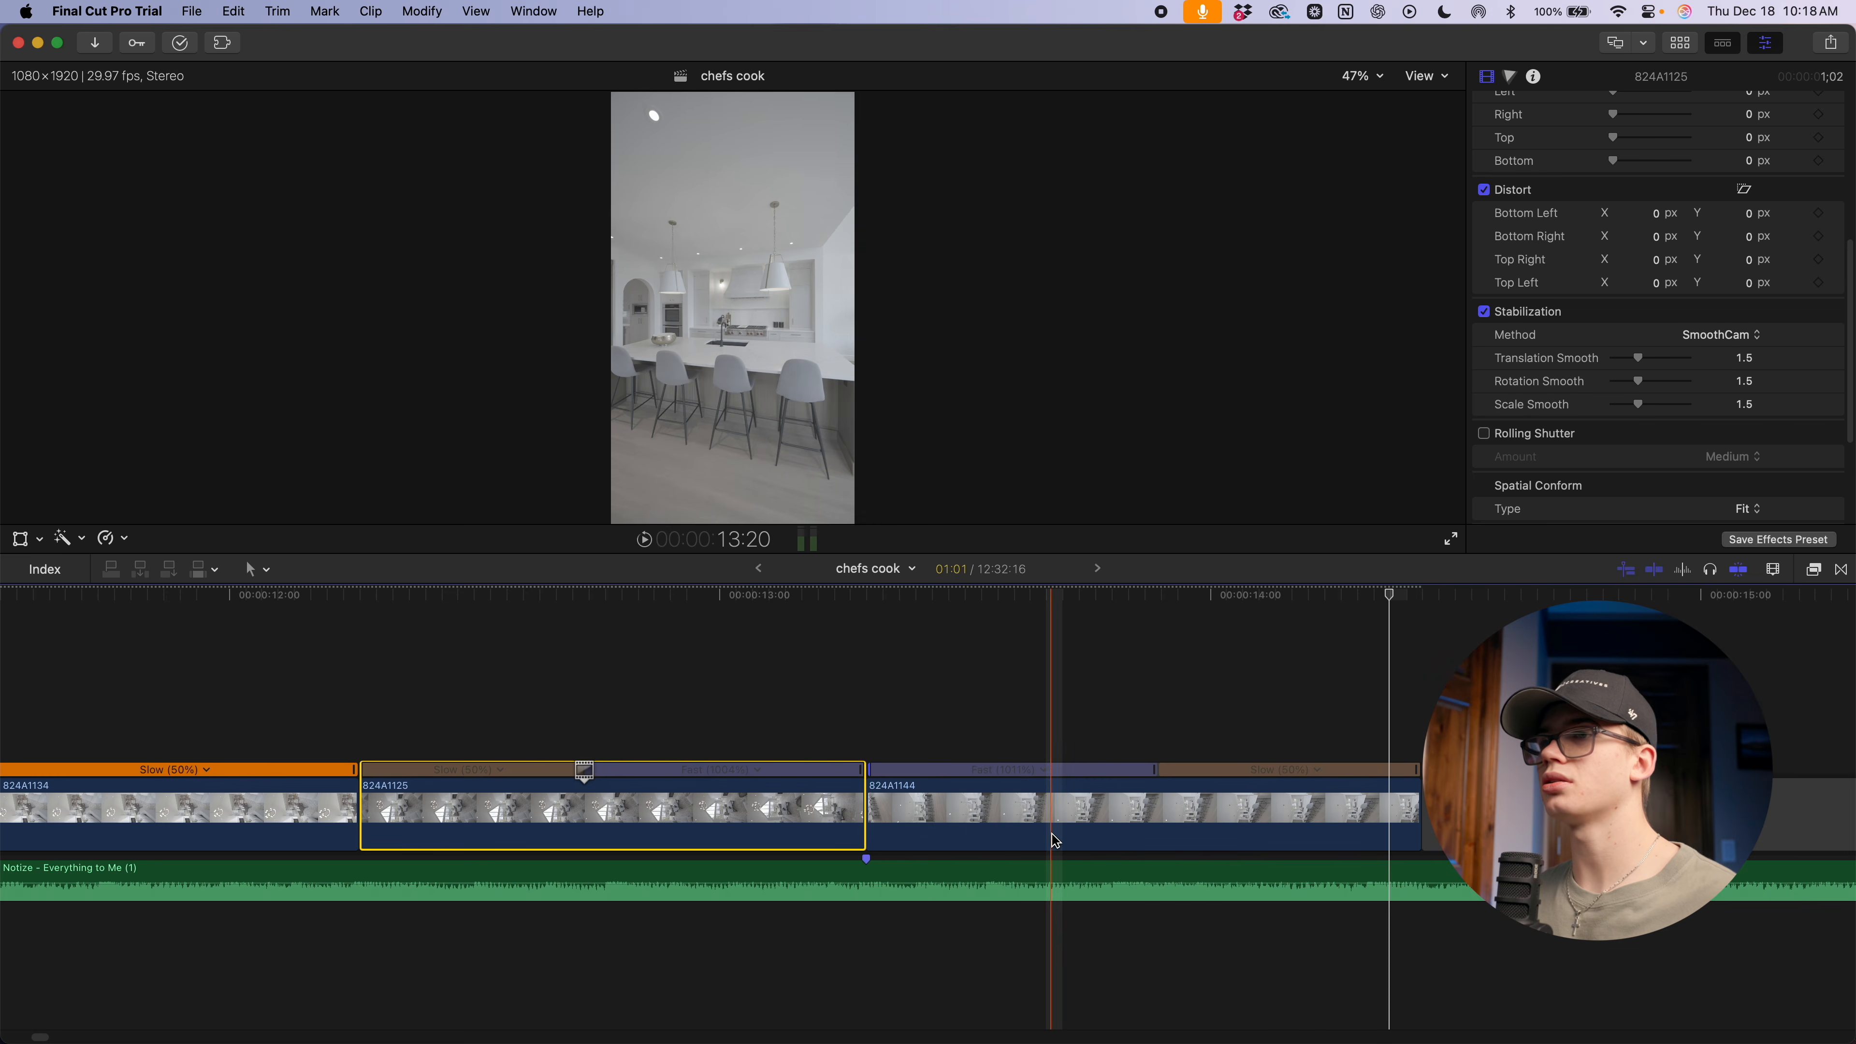
pyautogui.click(271, 596)
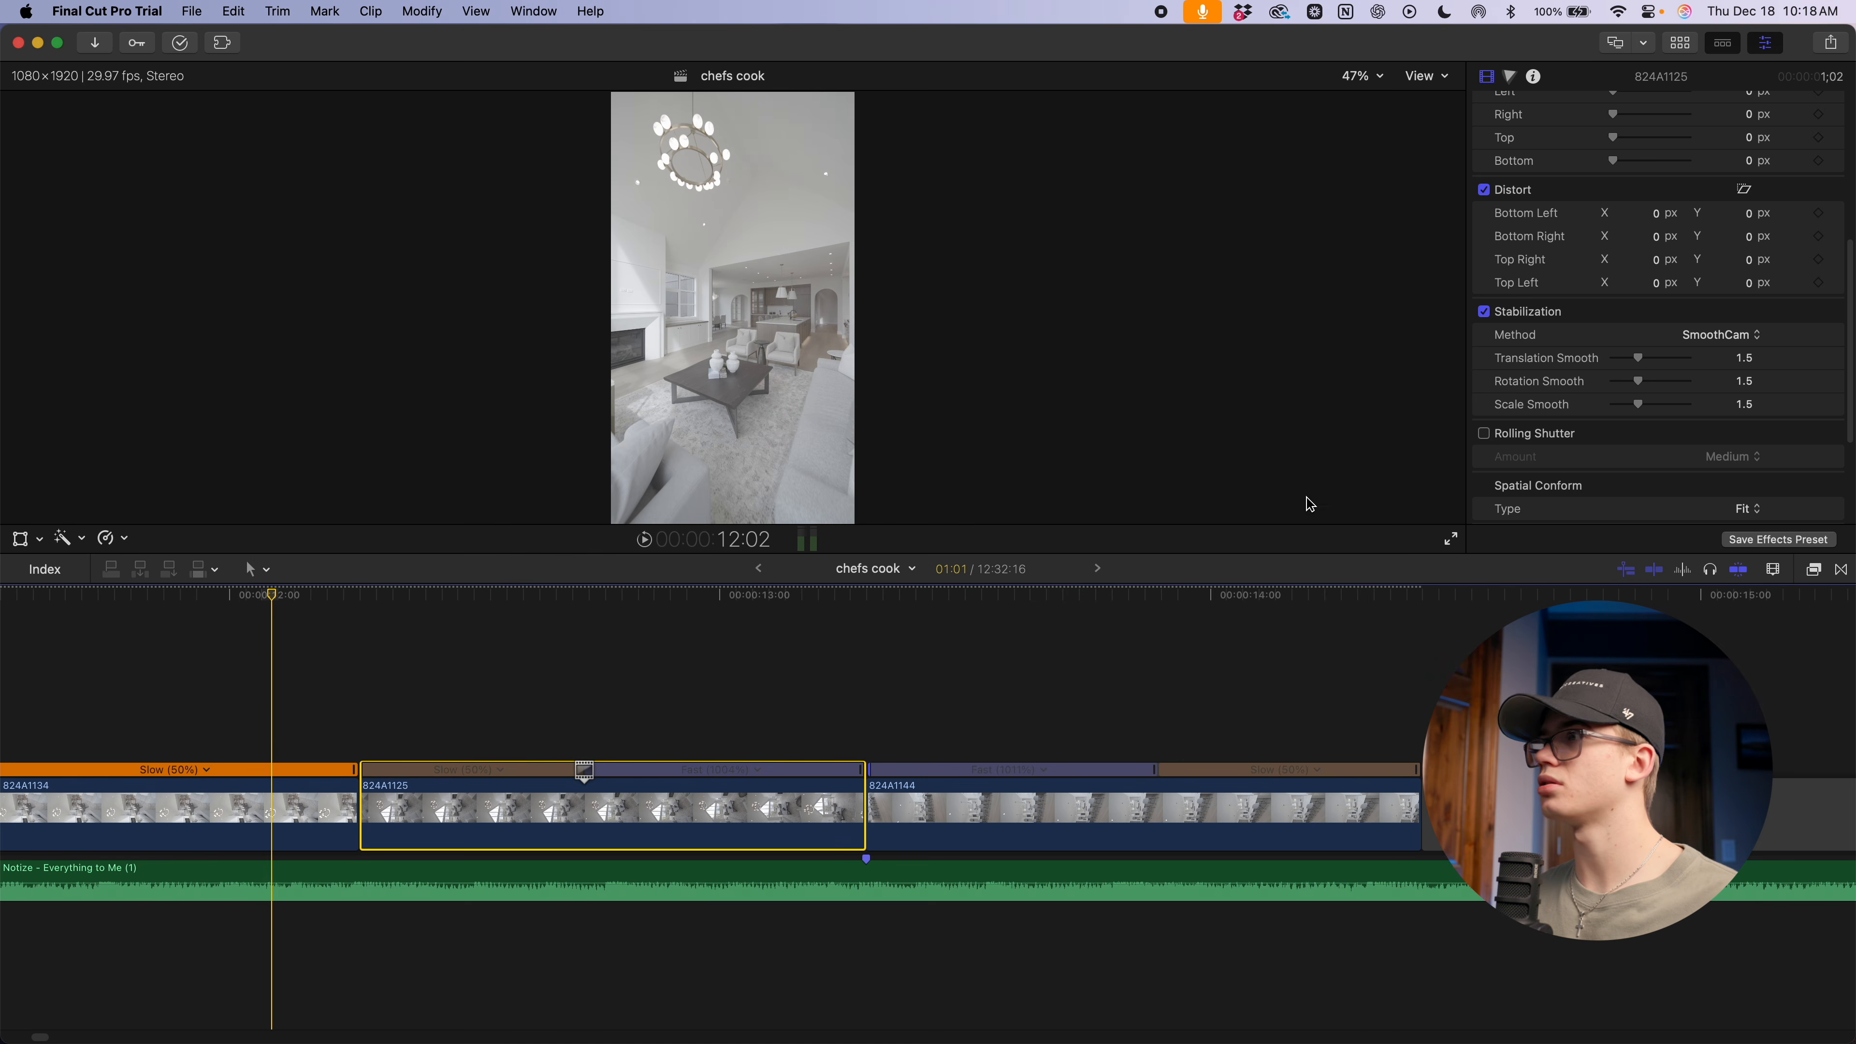
pyautogui.click(1452, 540)
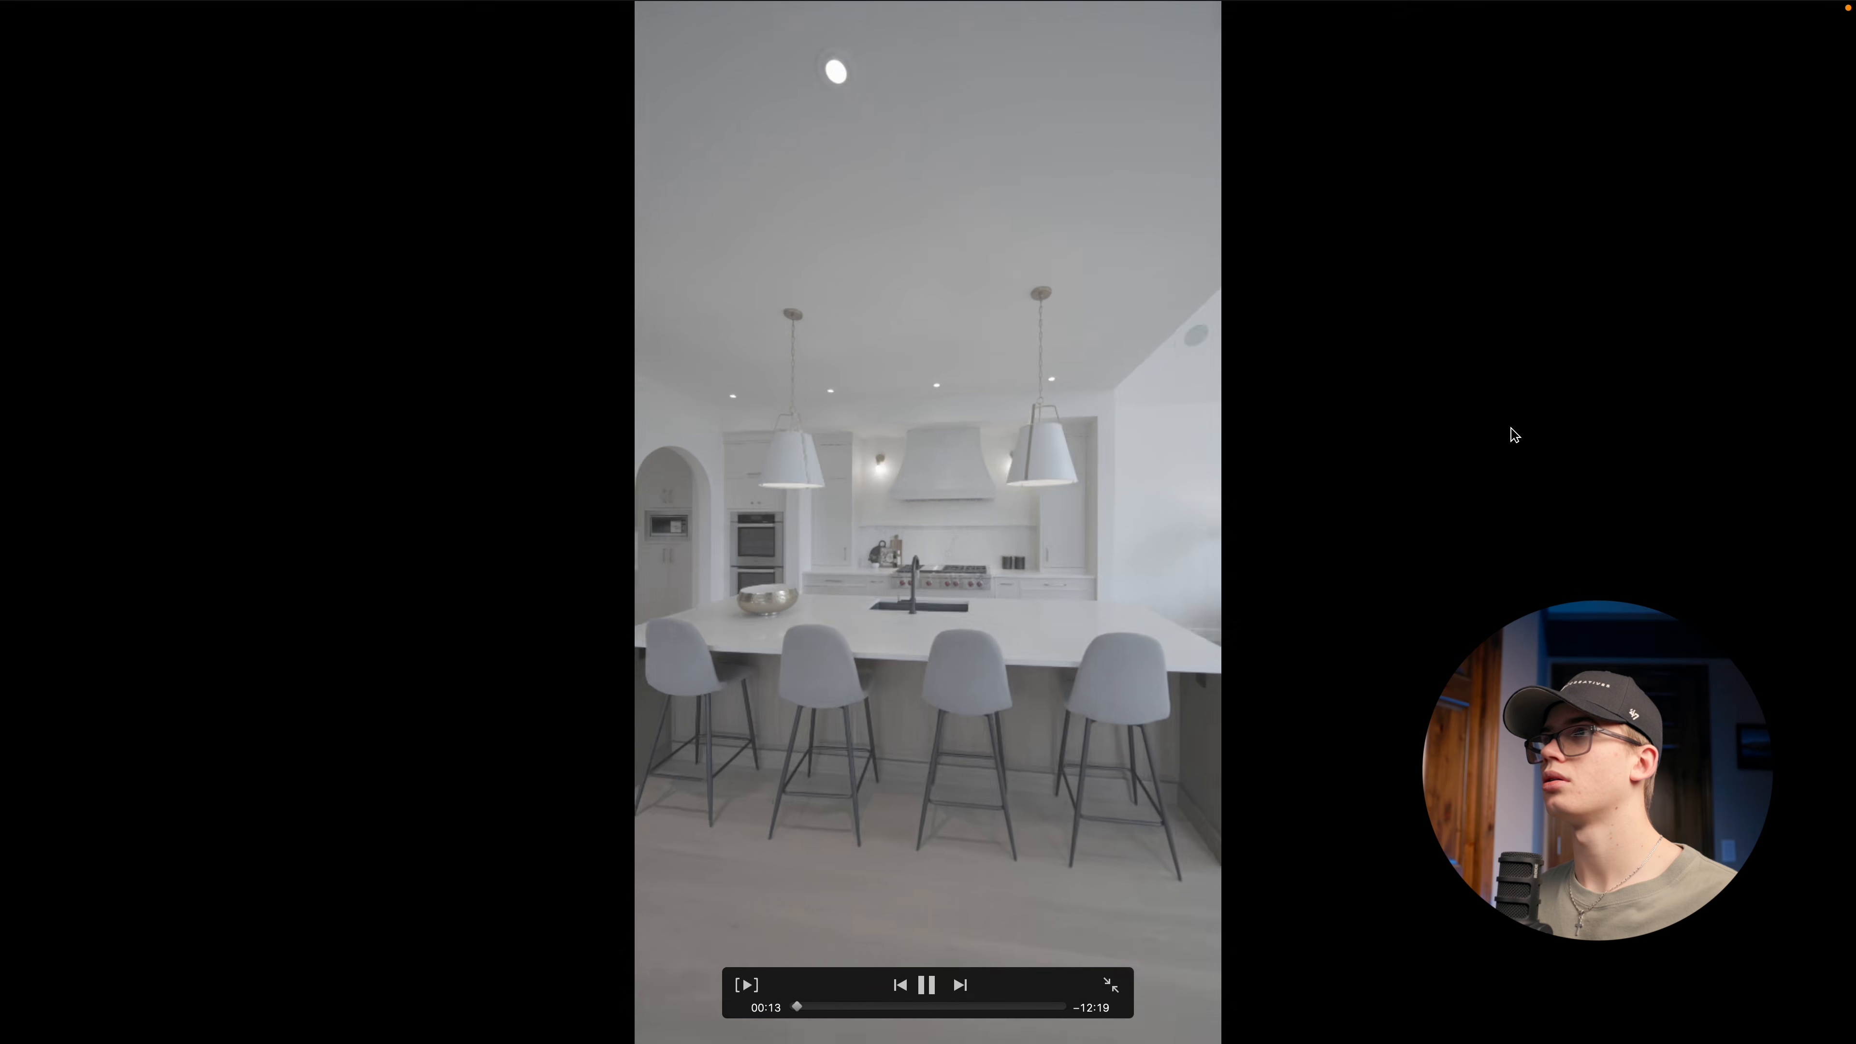
pyautogui.press('space')
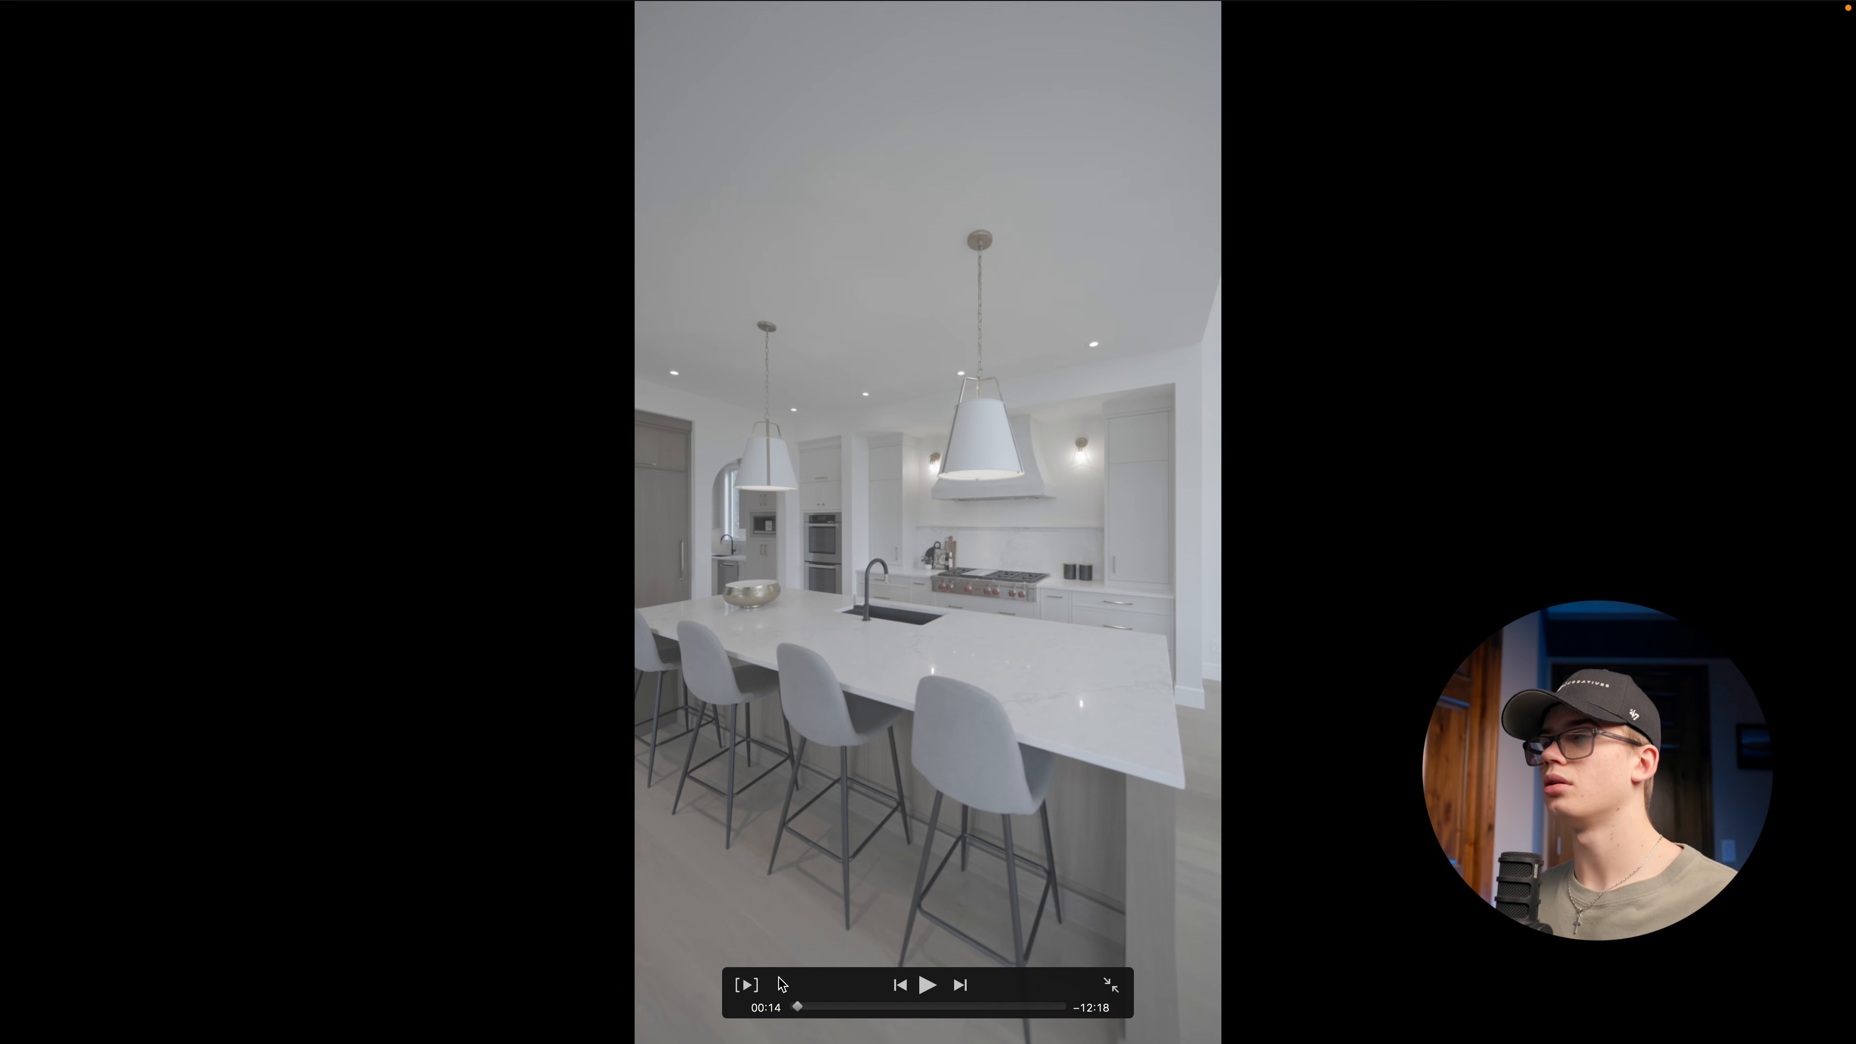
pyautogui.press('Escape')
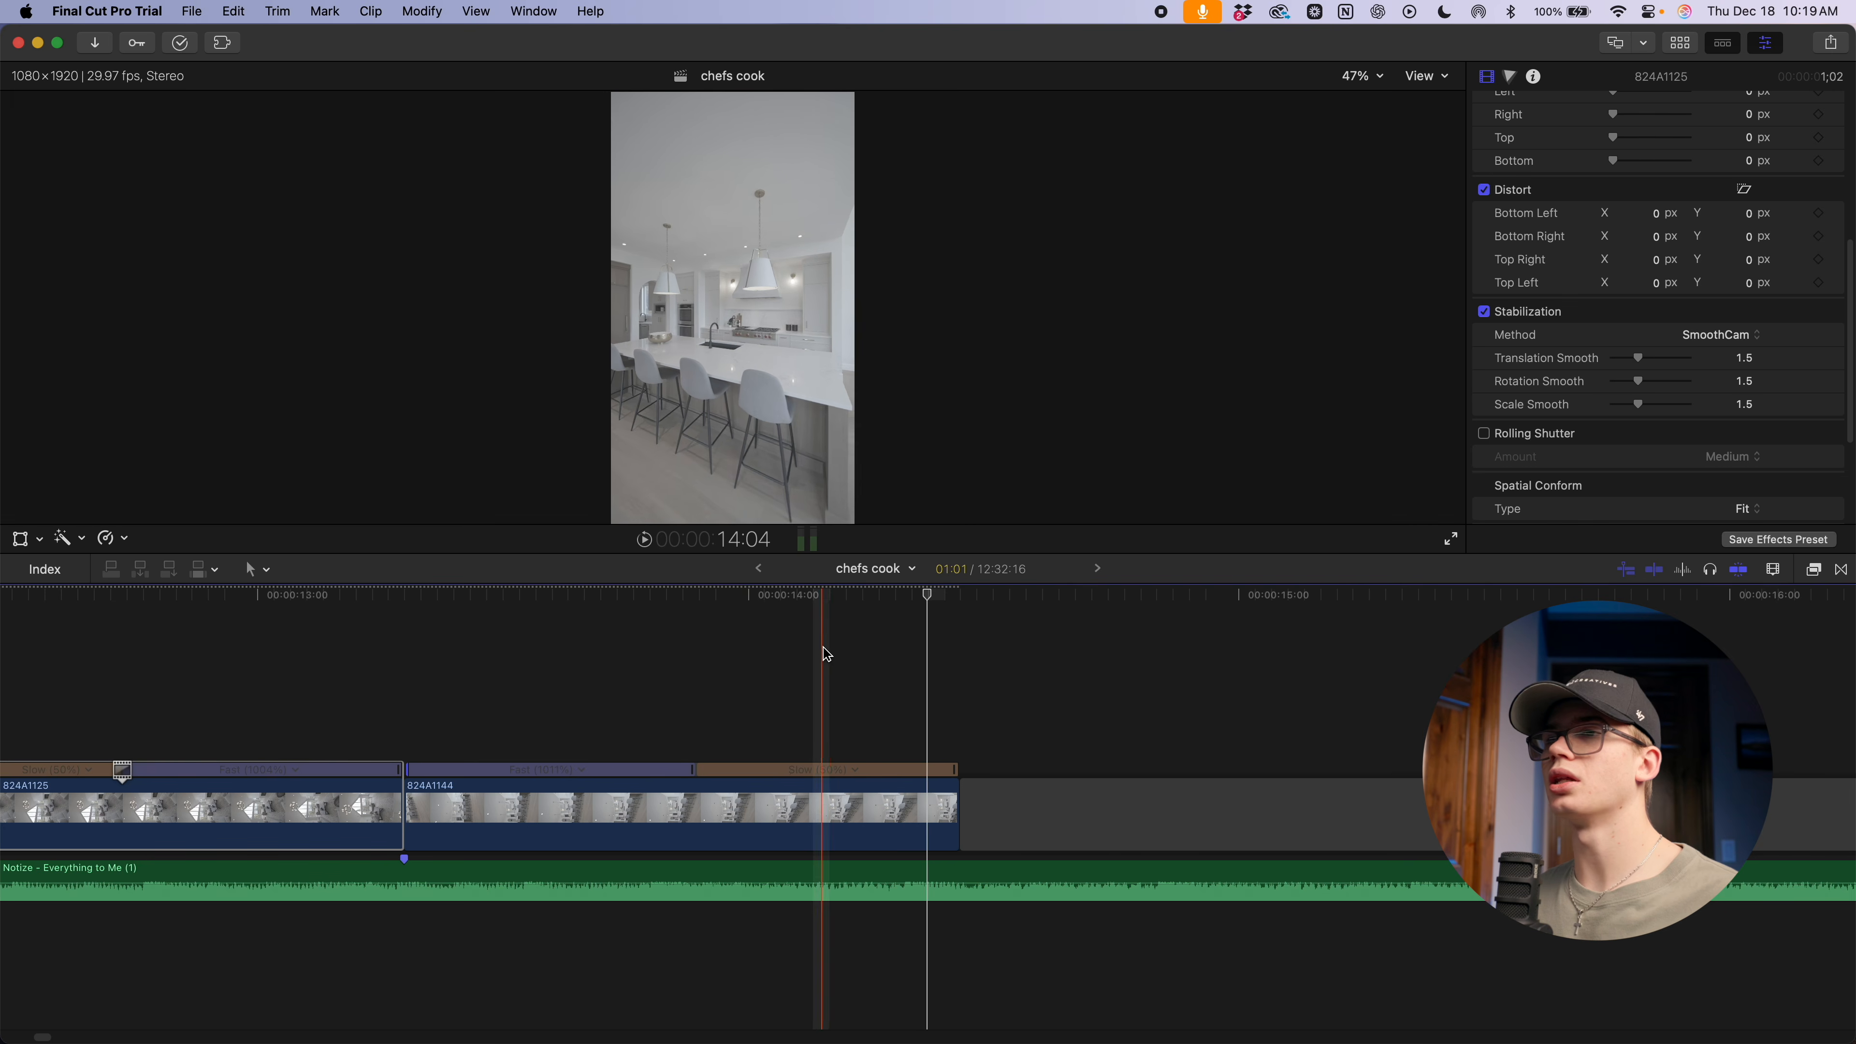
# Set clip 824A1125's Rotation Smooth to 0.43 and Scale Smooth to 1.43
pyautogui.click(1429, 78)
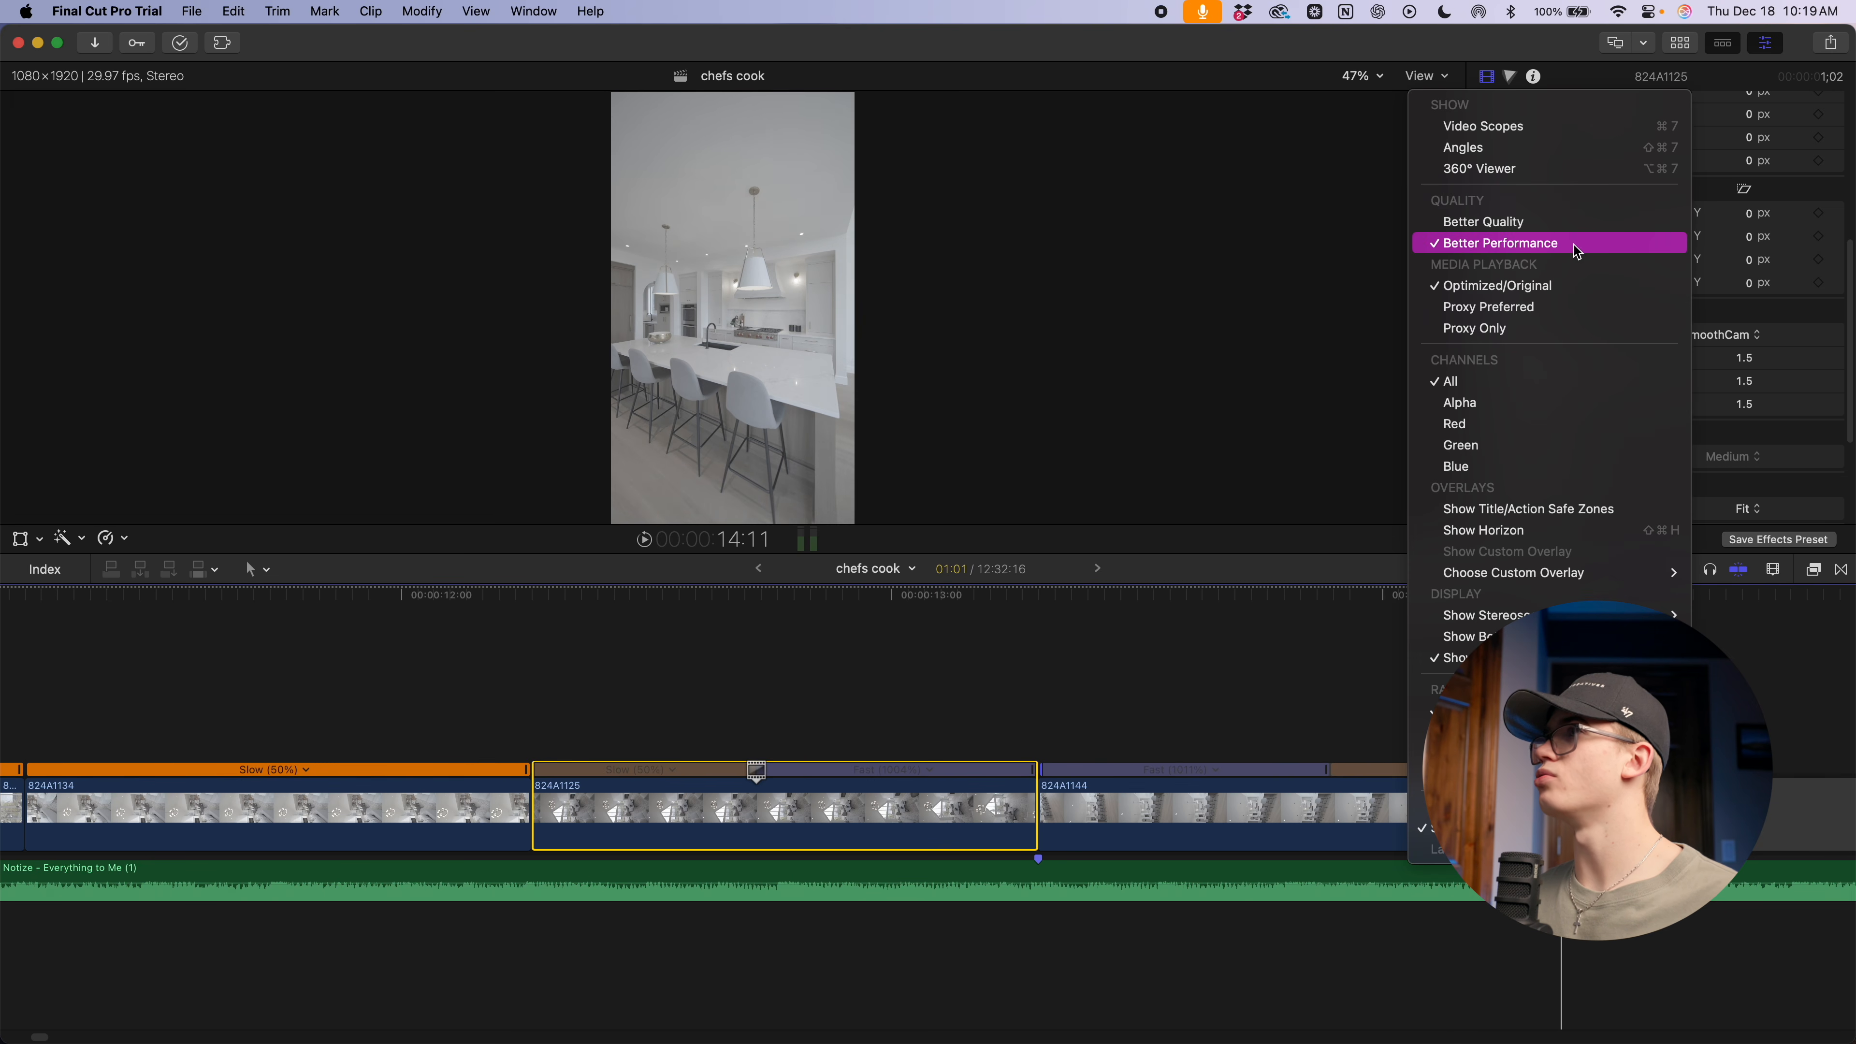
pyautogui.click(1405, 81)
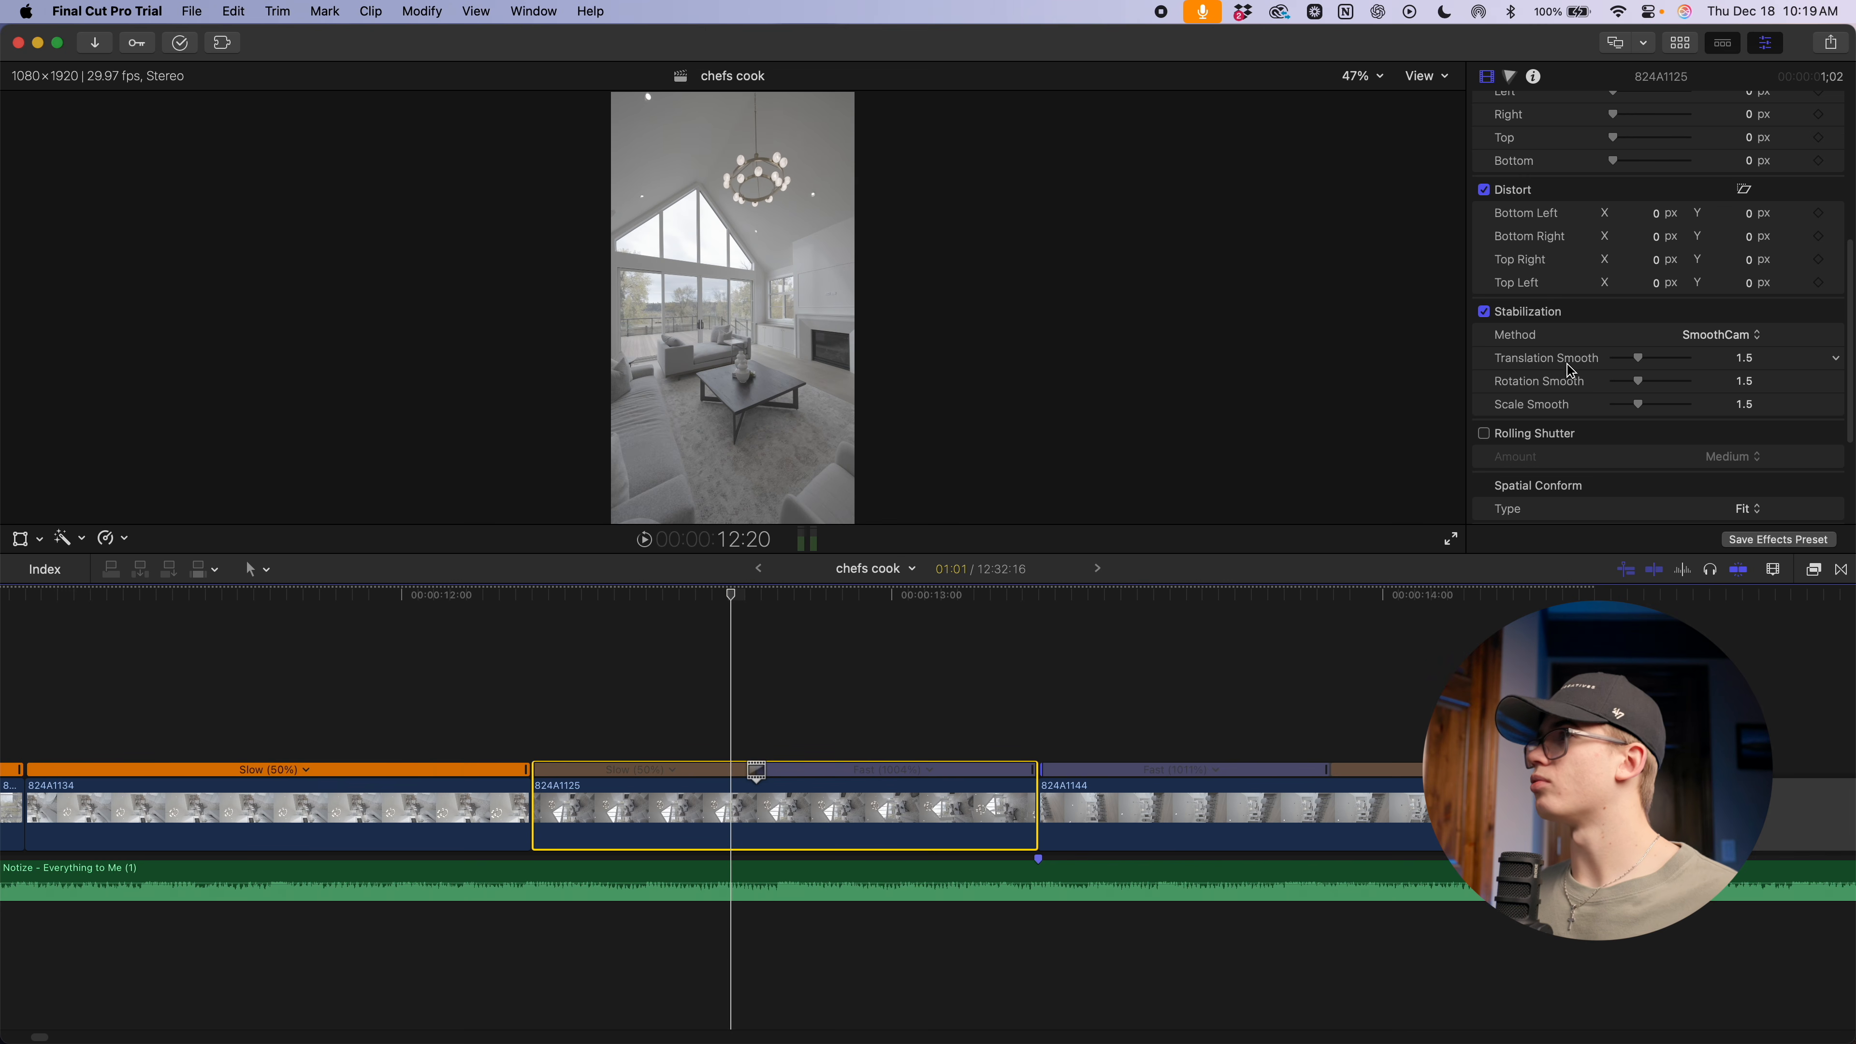
pyautogui.moveTo(1639, 381); pyautogui.dragTo(1630, 389)
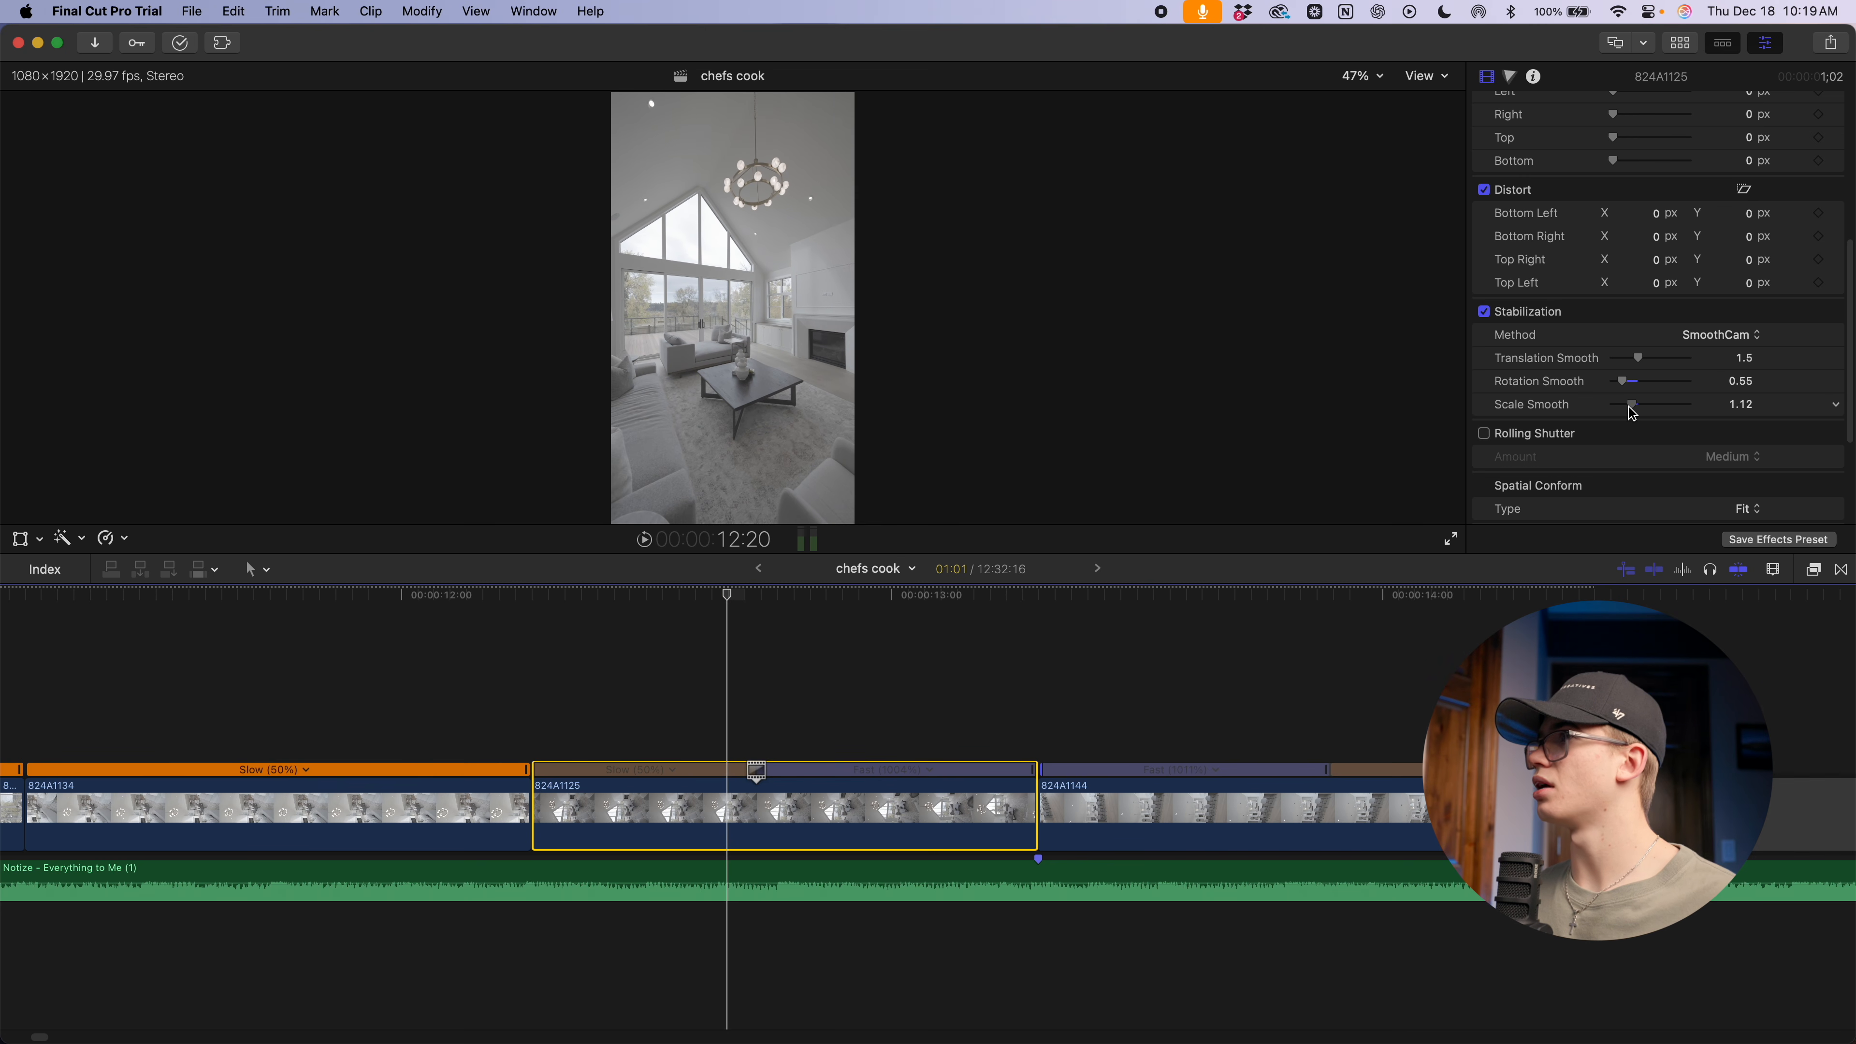
pyautogui.moveTo(1638, 408)
pyautogui.mouseDown()
pyautogui.moveTo(1619, 408)
pyautogui.moveTo(1638, 408)
pyautogui.moveTo(1622, 383)
pyautogui.mouseUp()
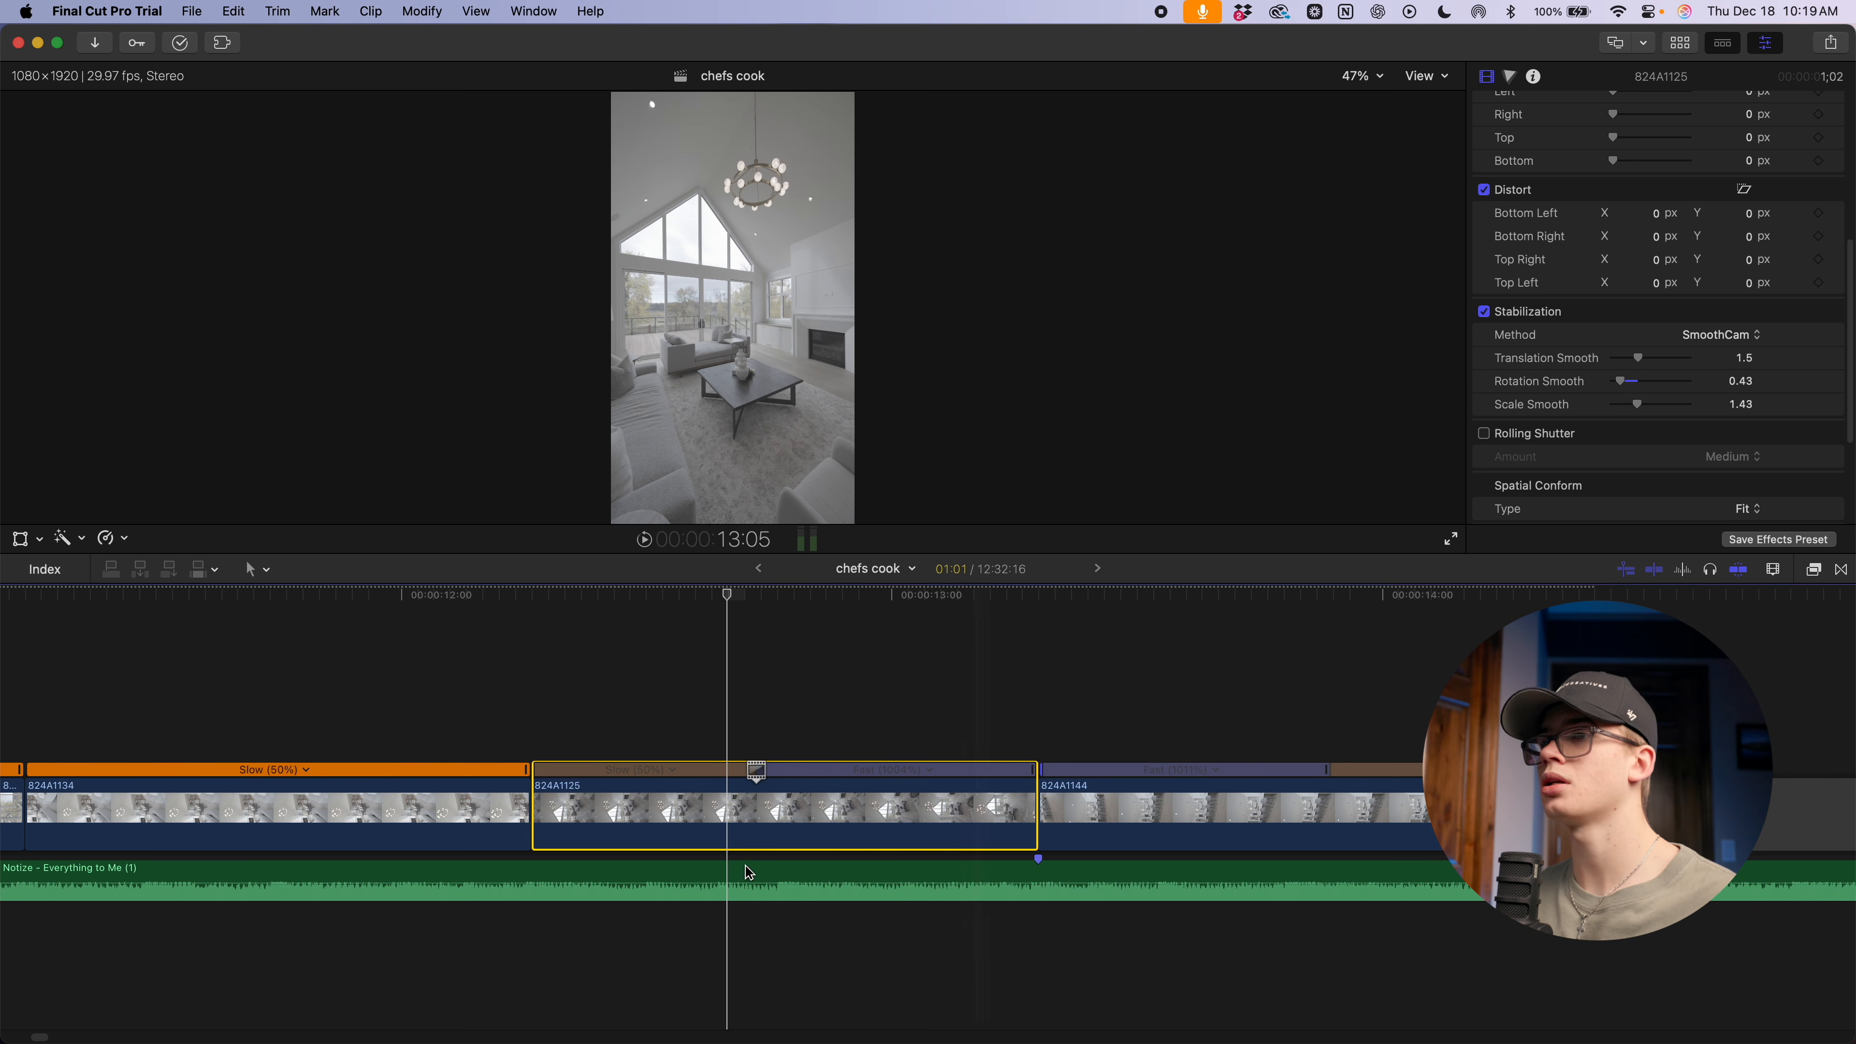
# Review the ramp full screen with the reduced rotation and scale smoothing on clip 824A1125
pyautogui.click(423, 598)
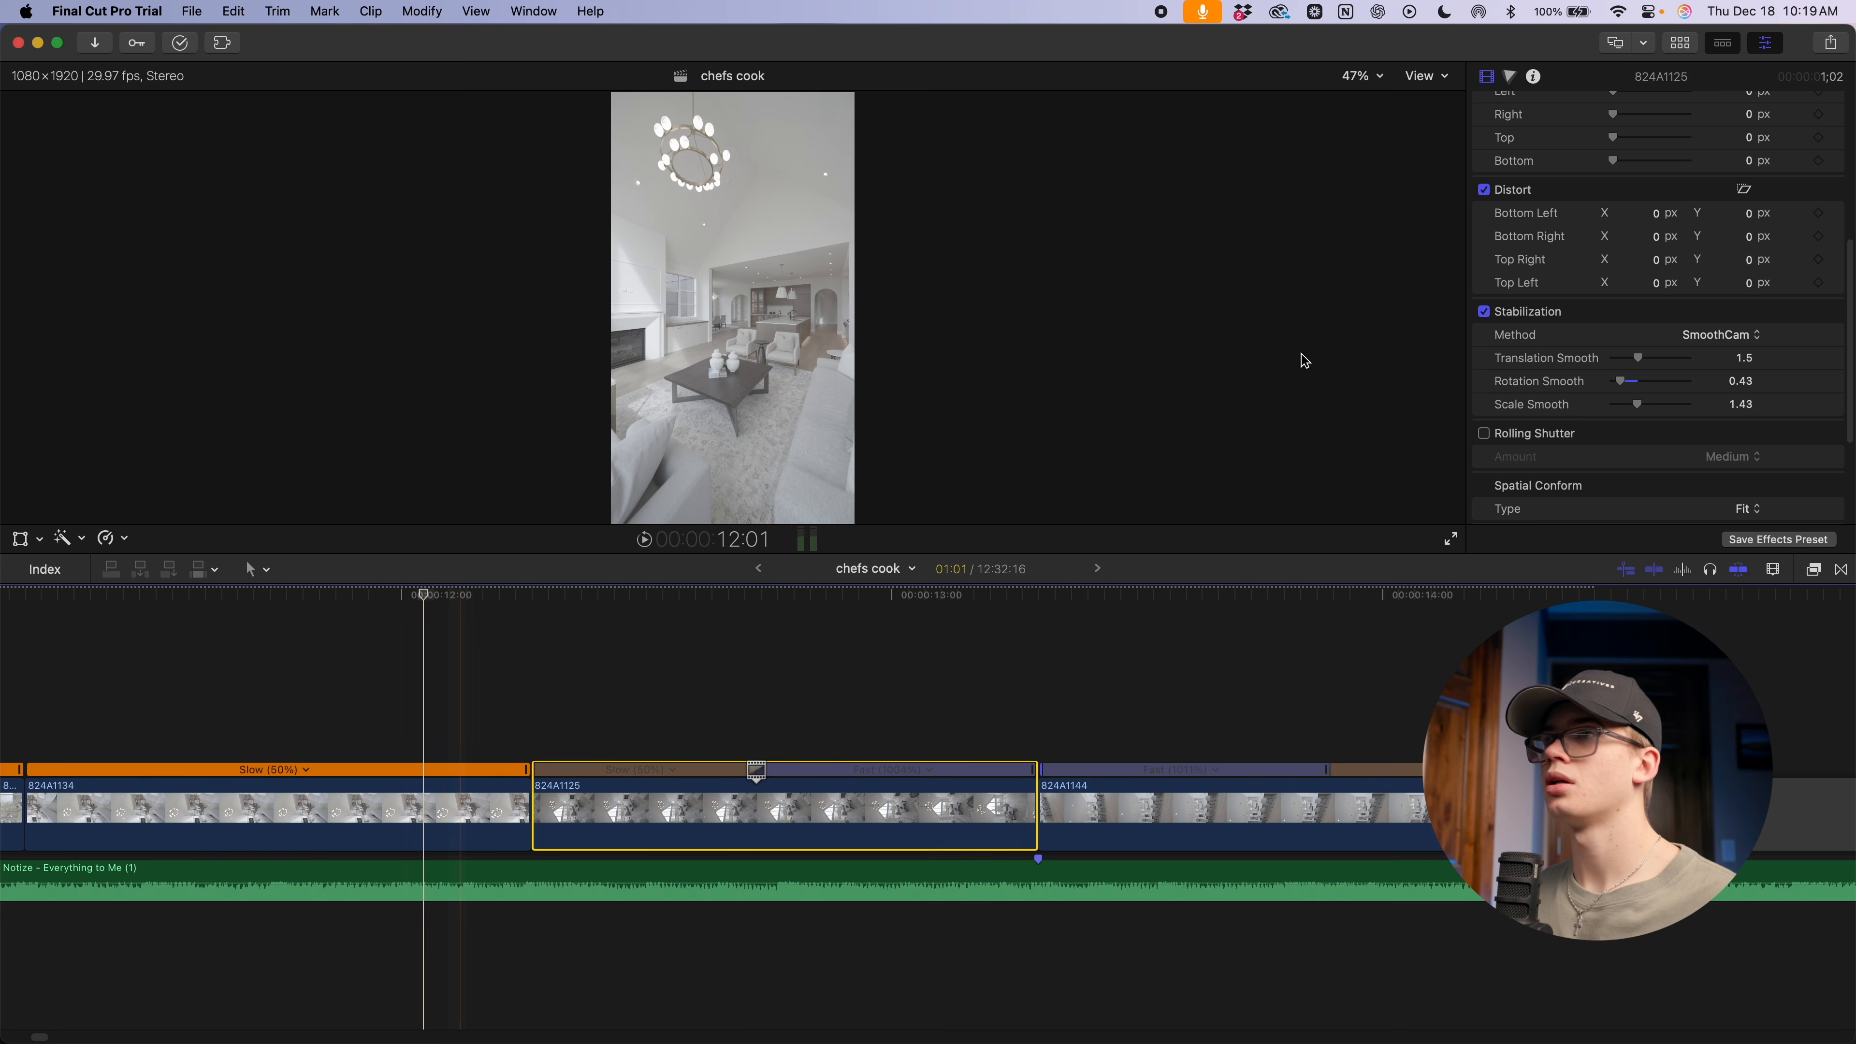
pyautogui.click(1451, 538)
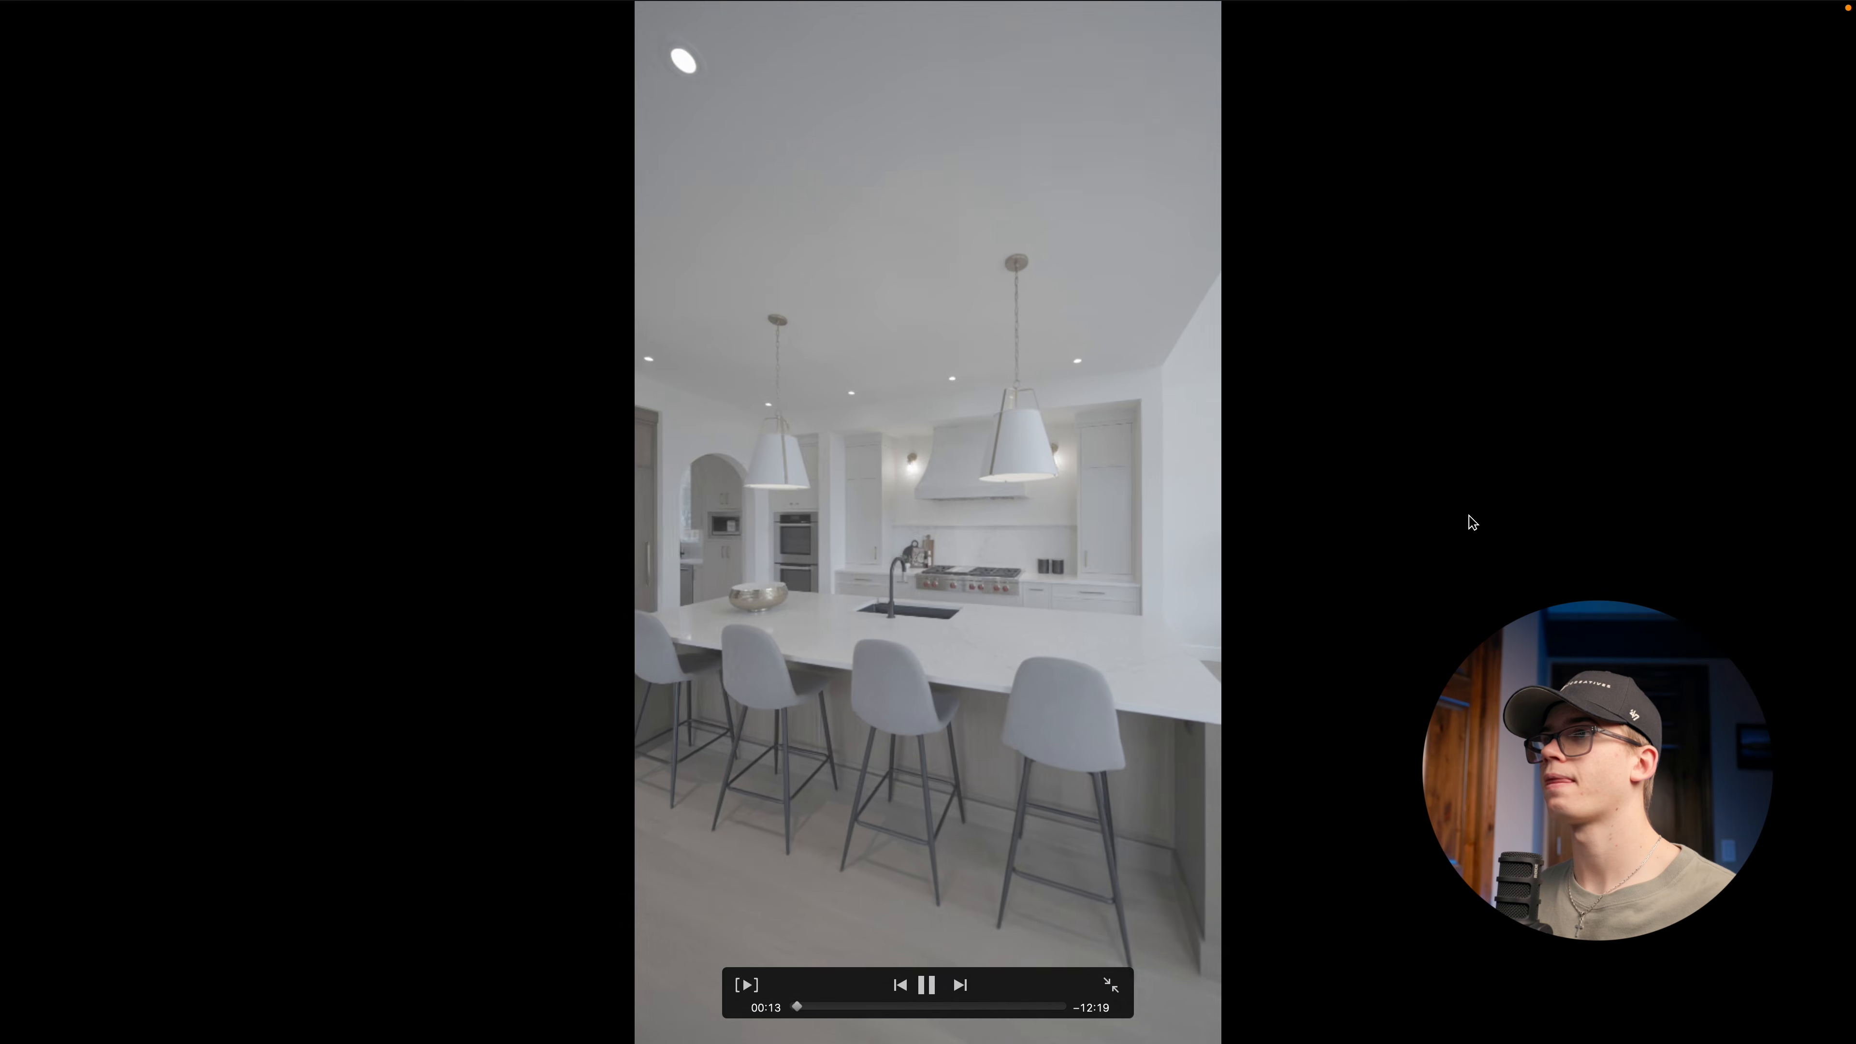
pyautogui.press('space')
pyautogui.press('Escape')
# Set the stabilization method of clip 824A1144 to SmoothCam
pyautogui.click(553, 793)
pyautogui.click(594, 597)
pyautogui.scroll(-5, 1713, 185)
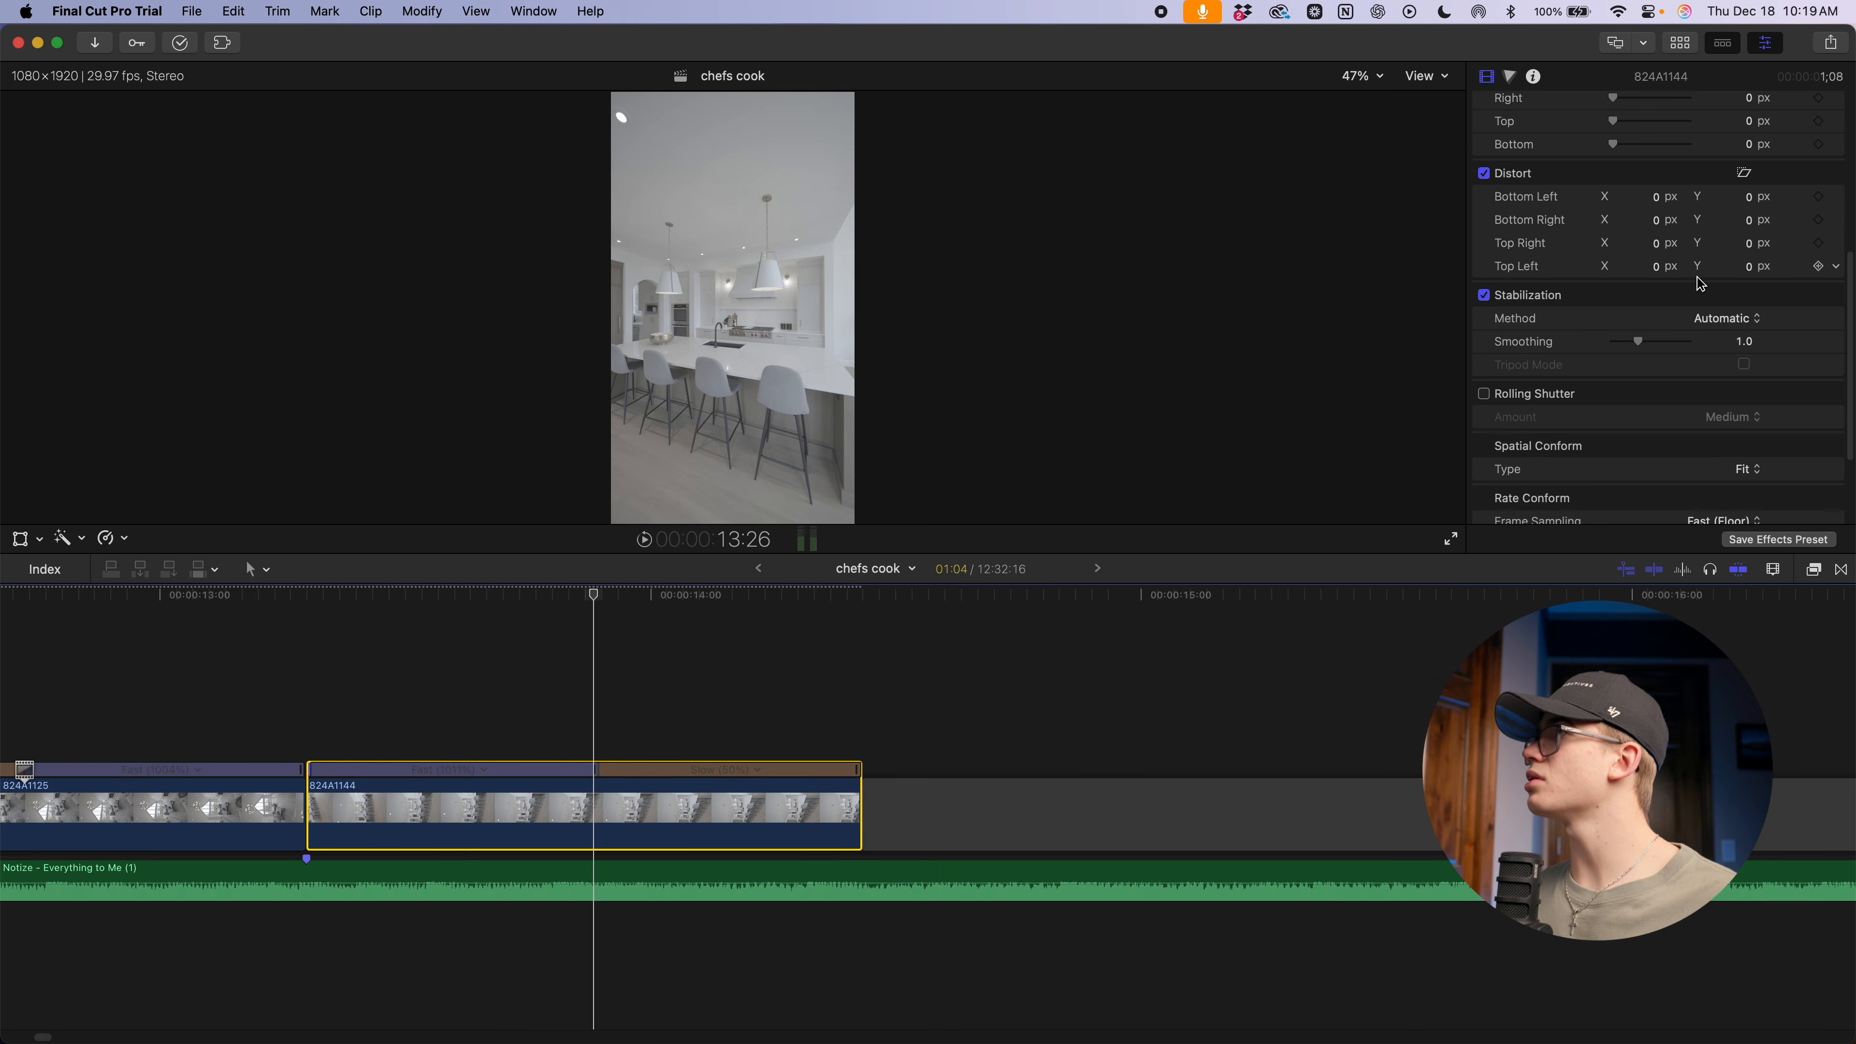
pyautogui.hscroll(-5, 667, 700)
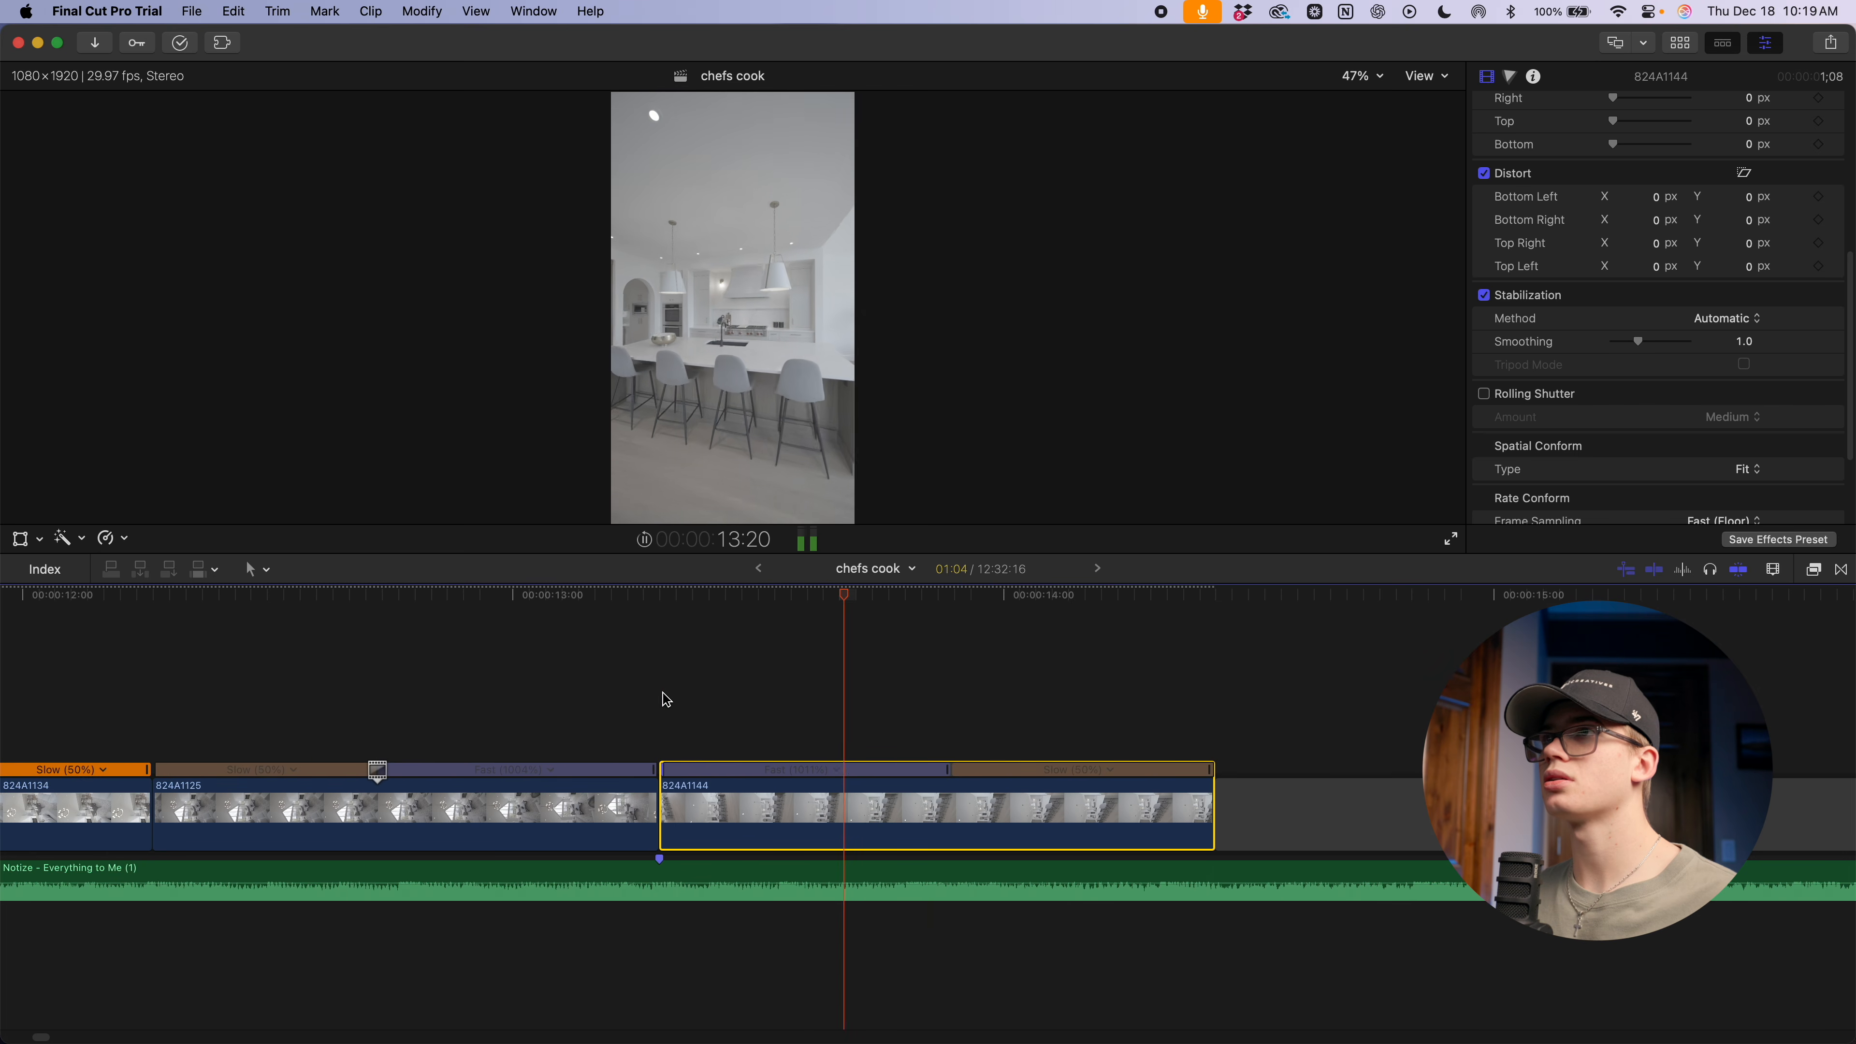
pyautogui.hscroll(3, 665, 698)
pyautogui.click(1724, 319)
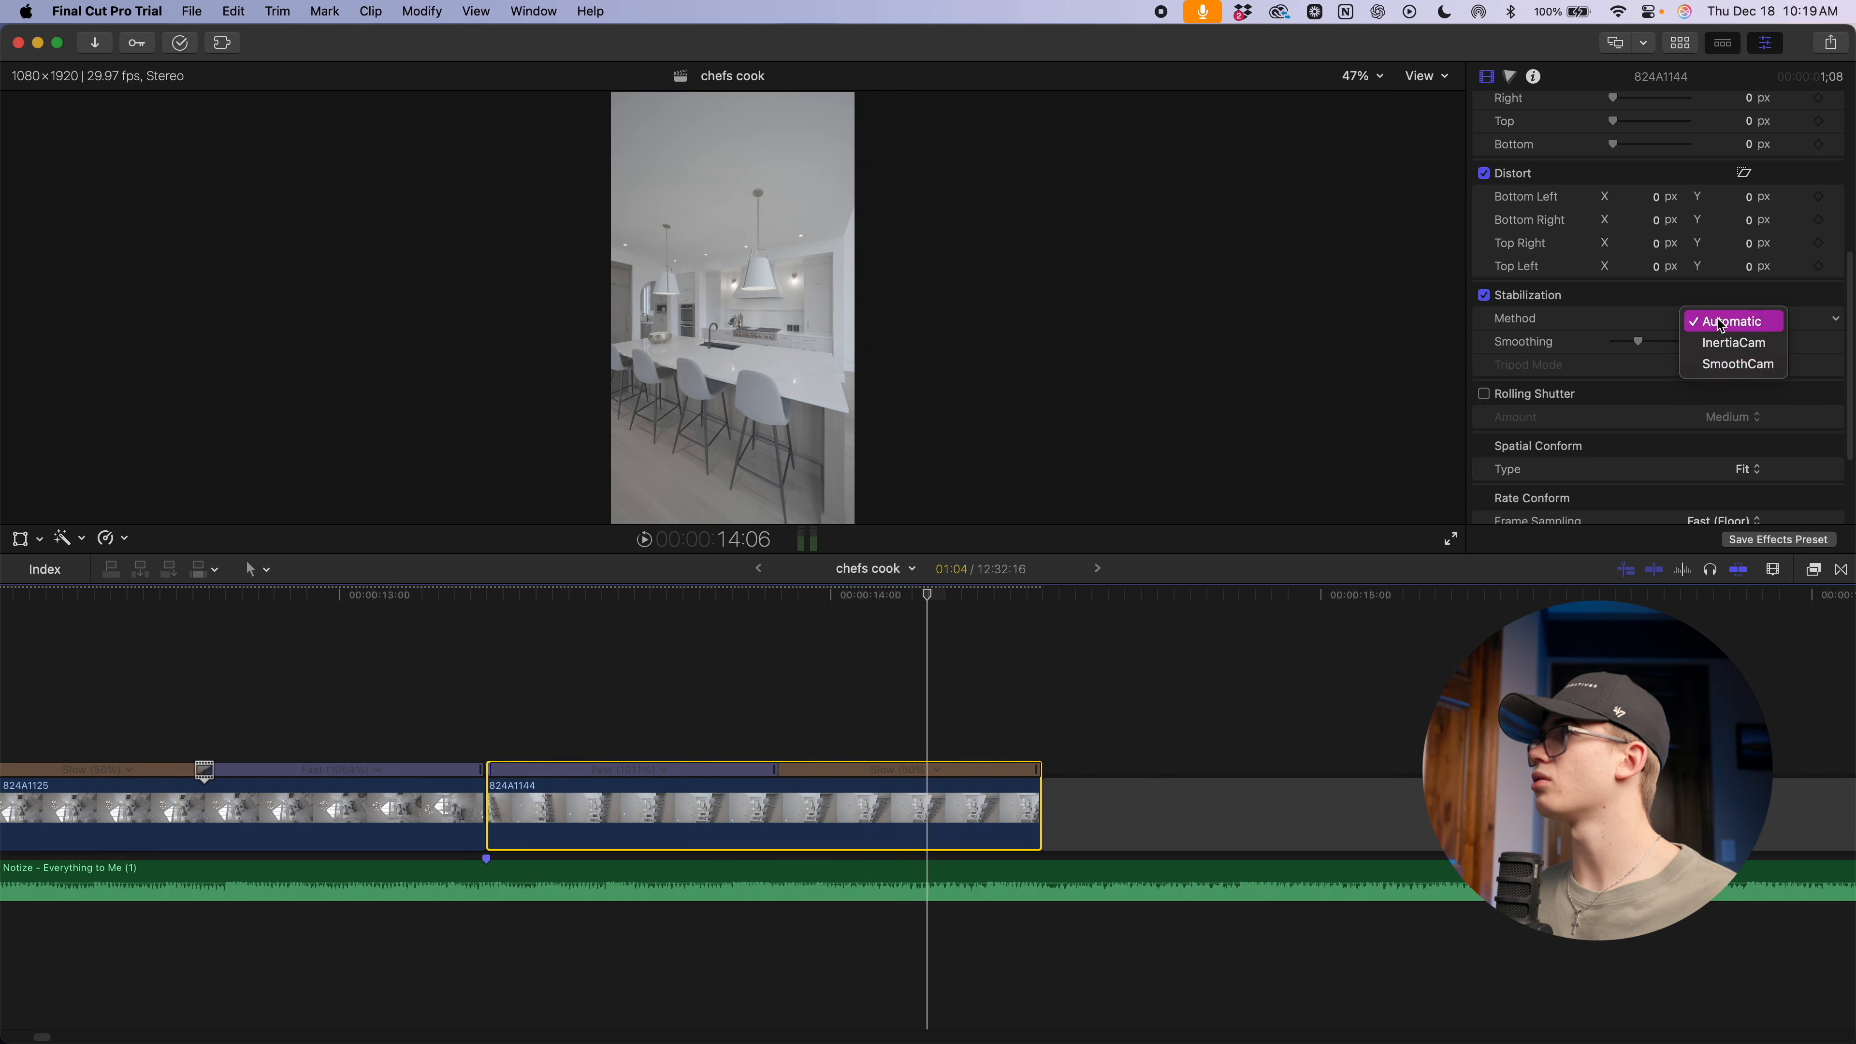
pyautogui.click(1737, 364)
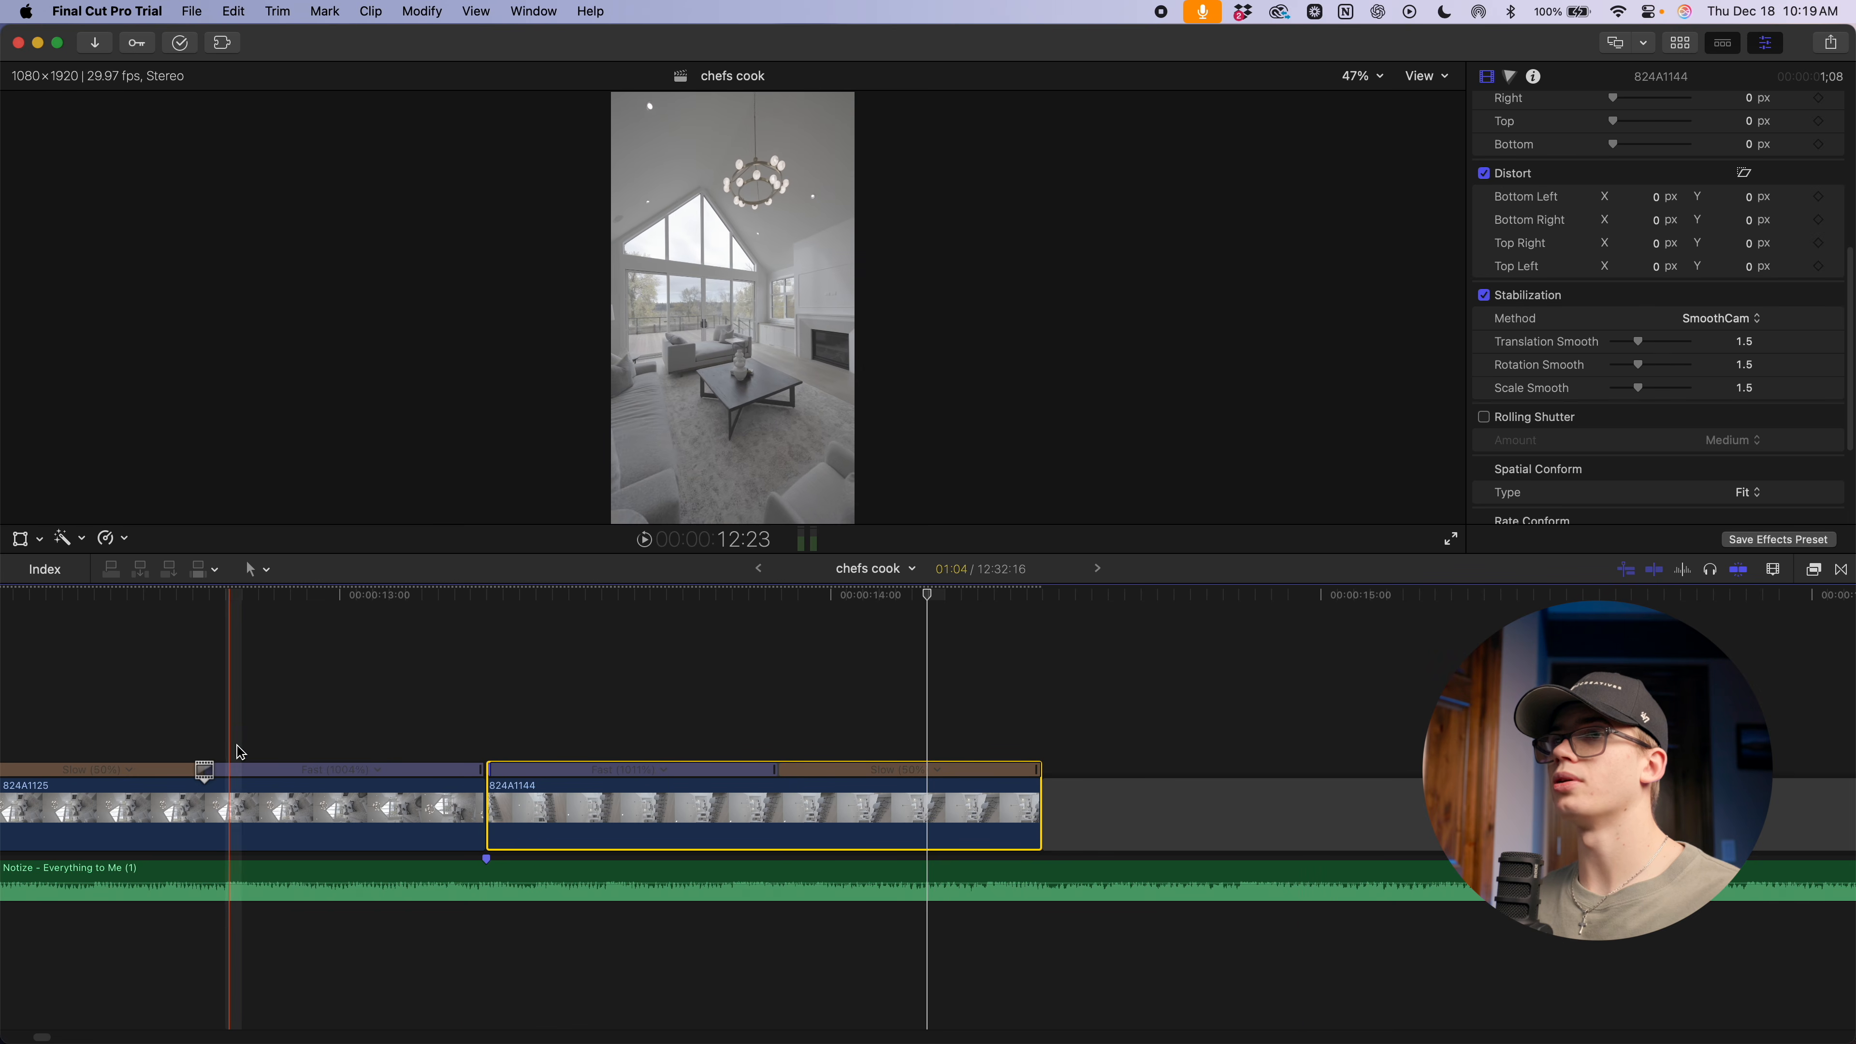
# Check the ramp into clip 824A1144 full screen, and set that clip's Rotation Smooth to 0 and Scale Smooth to 0.4
pyautogui.click(261, 694)
pyautogui.click(1451, 539)
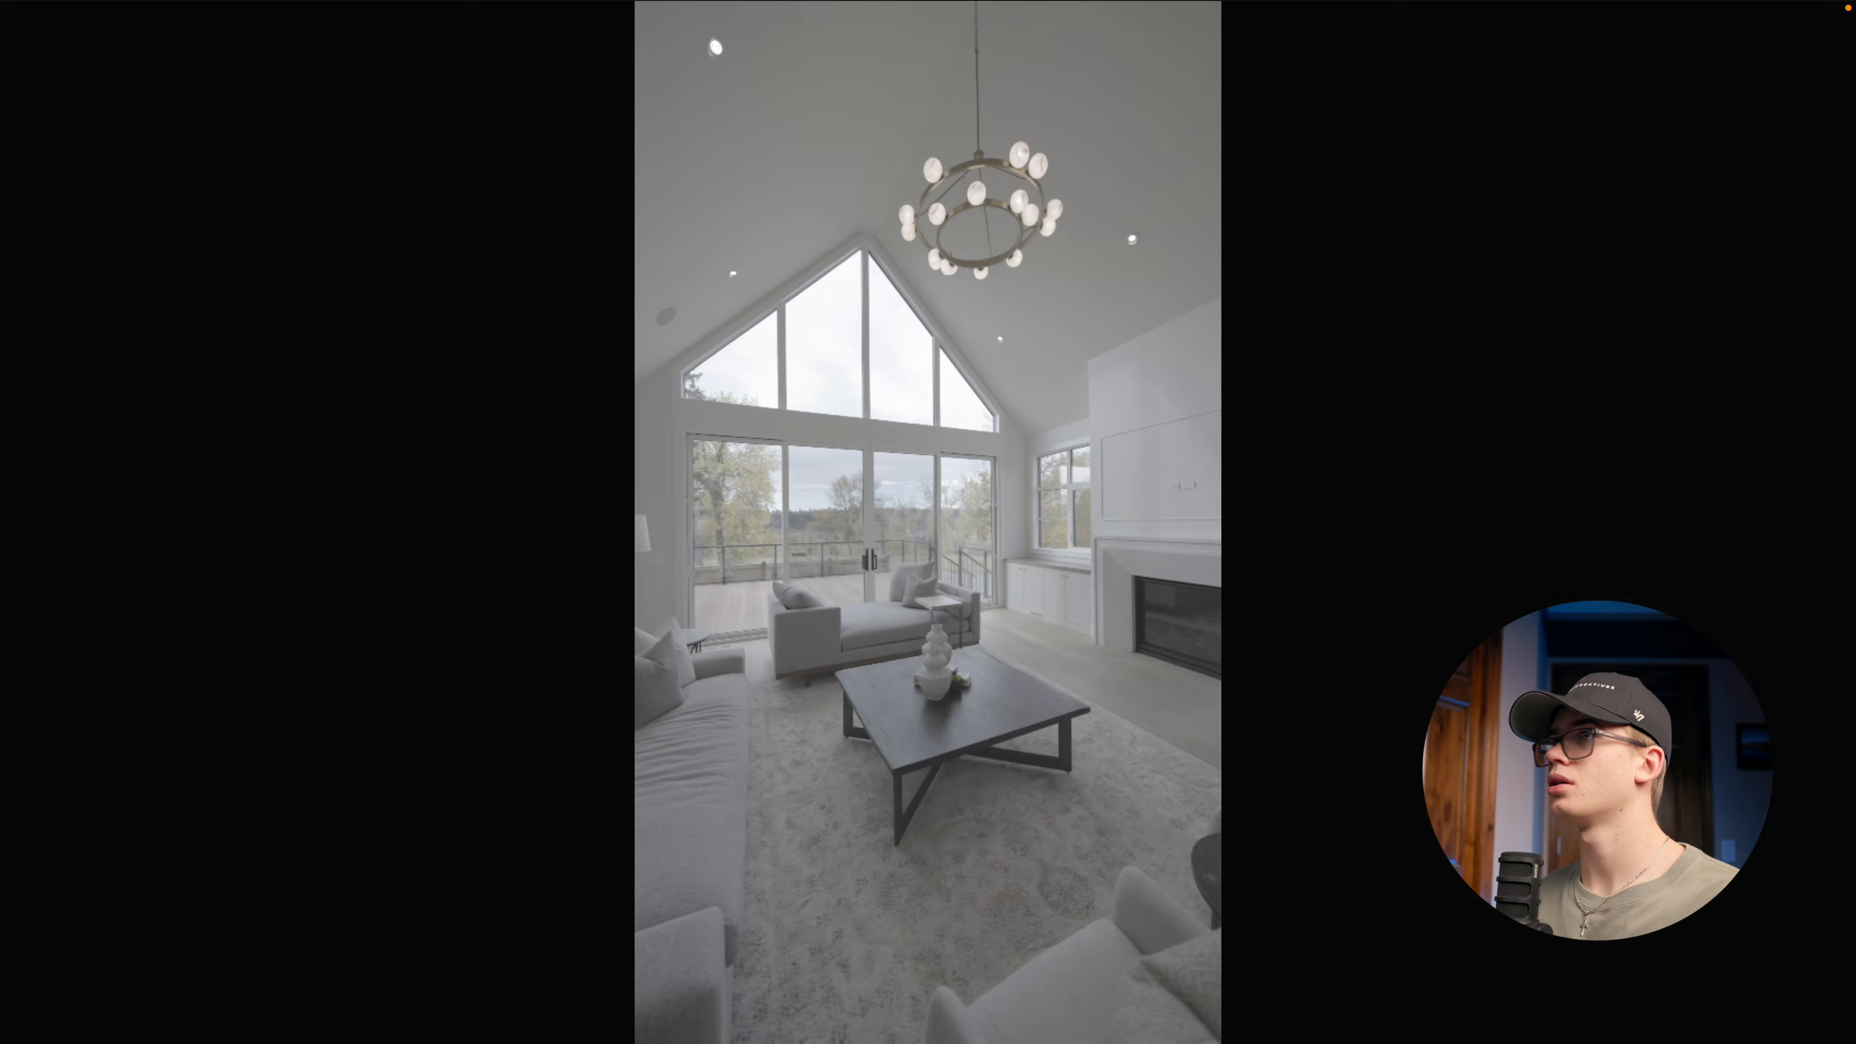
pyautogui.press('Escape')
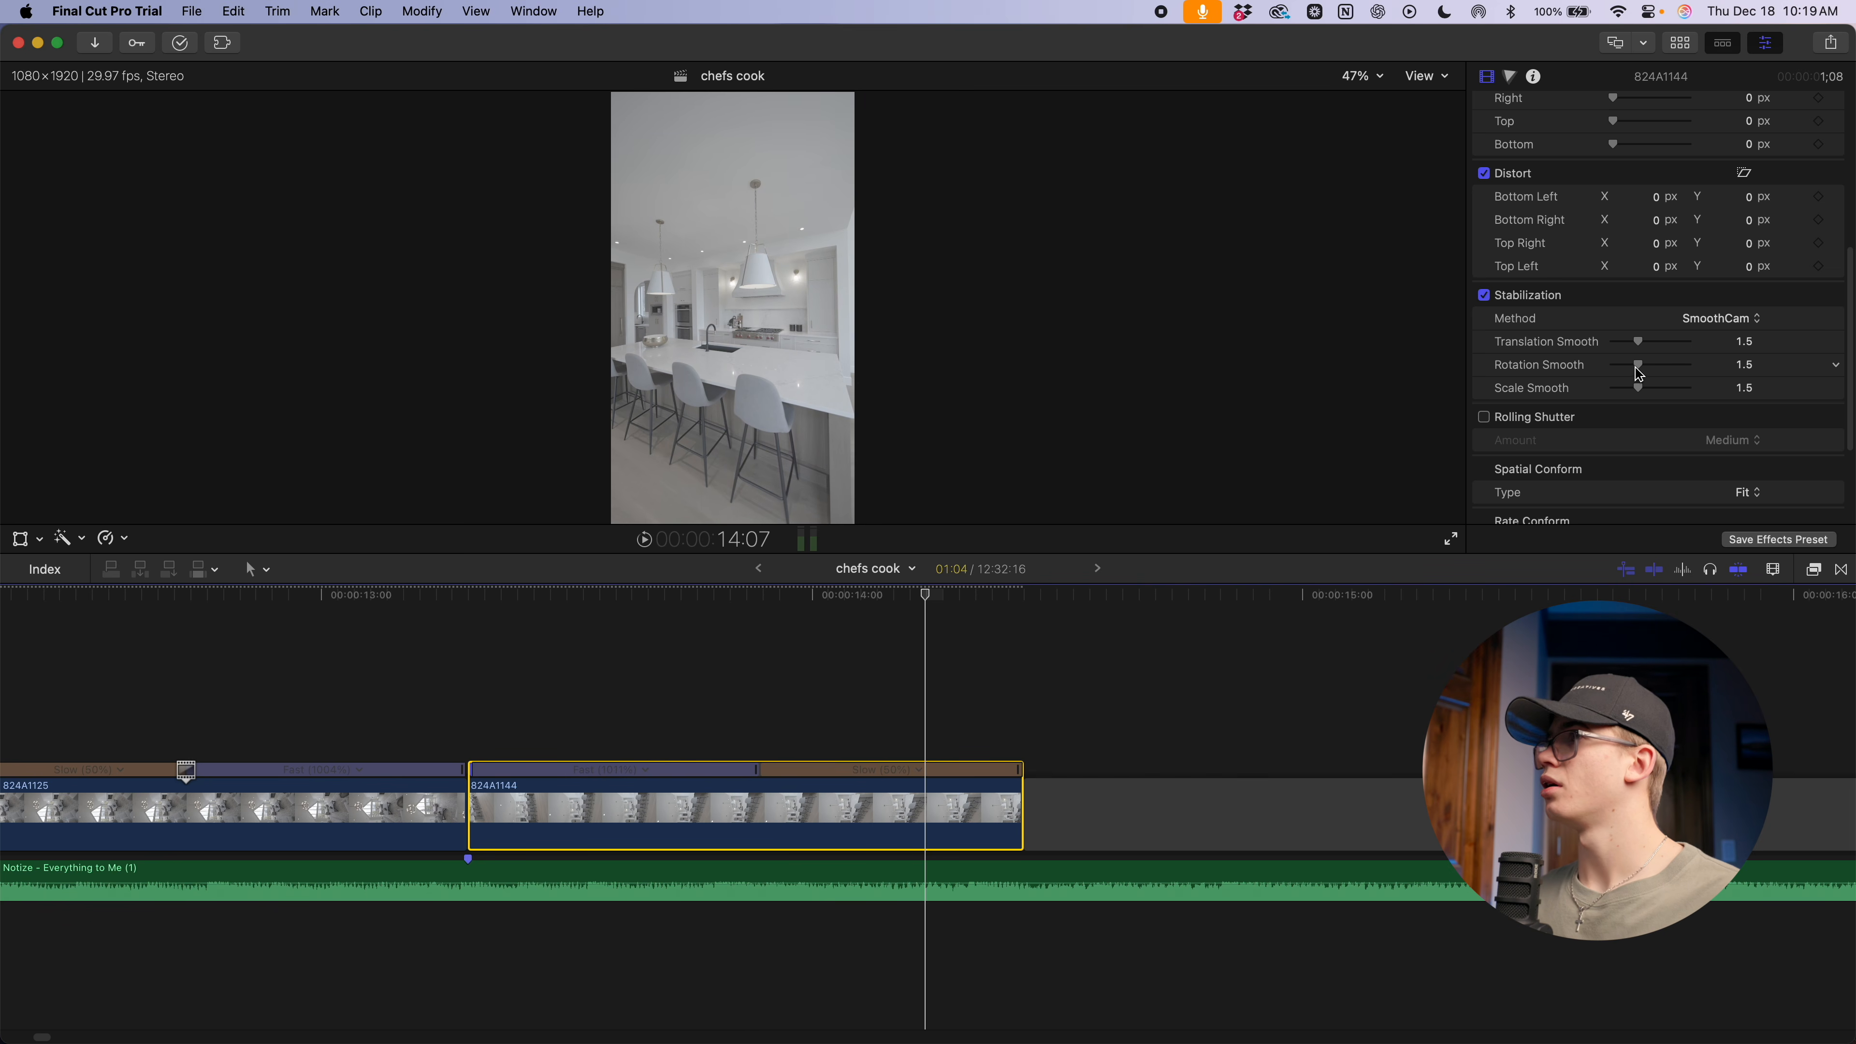
pyautogui.moveTo(1638, 364); pyautogui.dragTo(1737, 368)
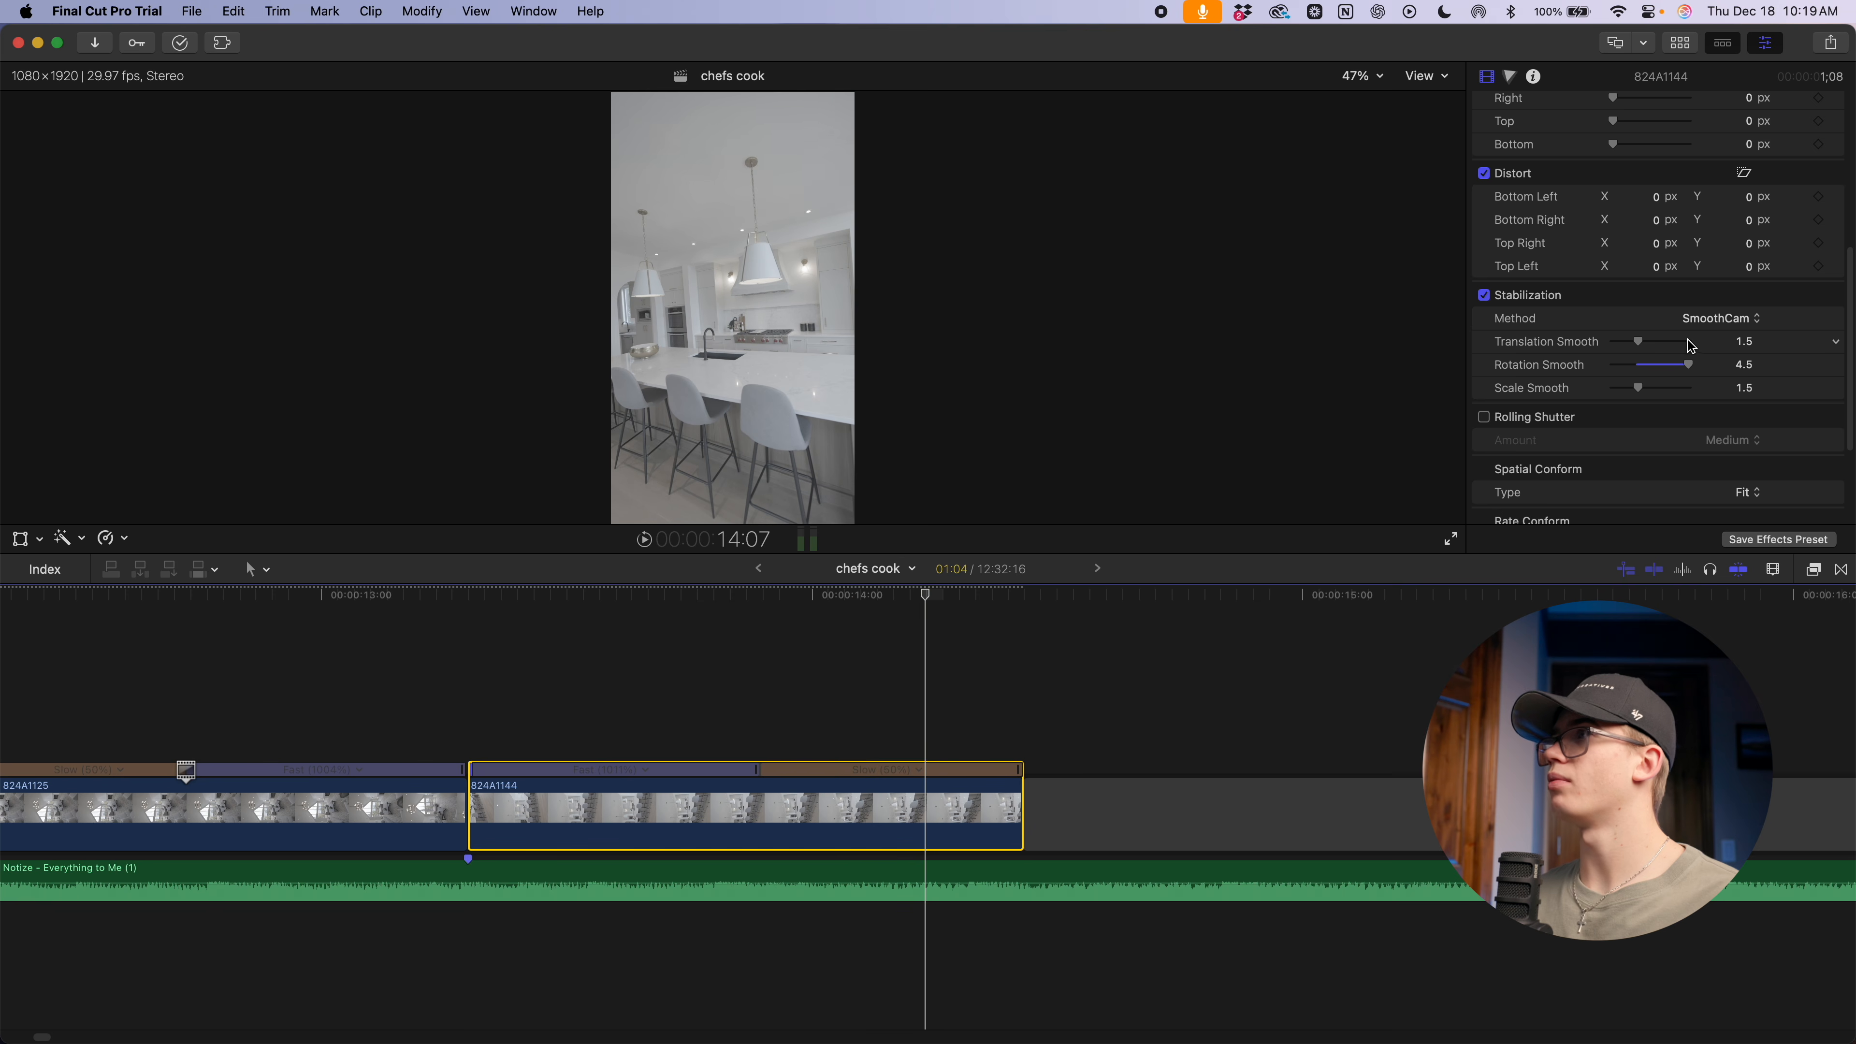
pyautogui.moveTo(1687, 371); pyautogui.dragTo(1619, 391)
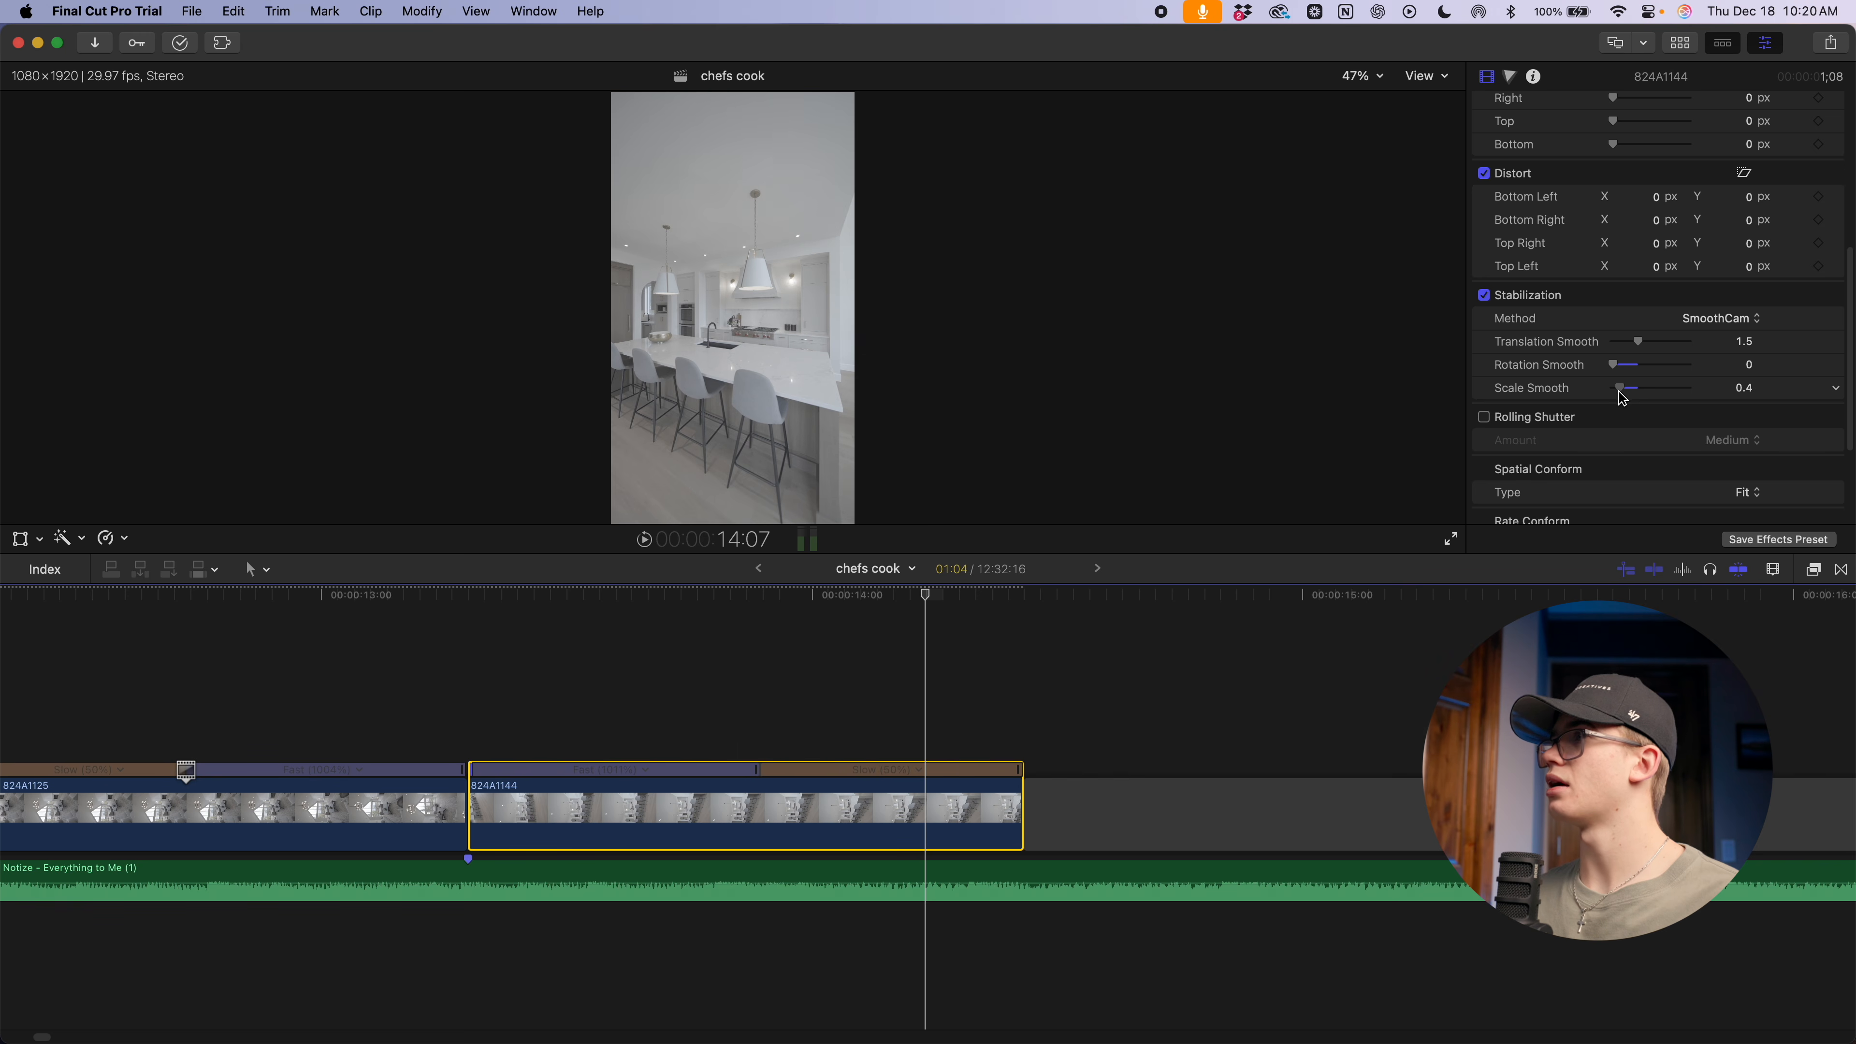
# Play back the ramp from 824A1125 into 824A1144 with the reduced smoothing, enlarging the viewer slightly and finishing full screen
pyautogui.press('space')
pyautogui.press('space')
pyautogui.hscroll(-7, 608, 629)
pyautogui.press('space')
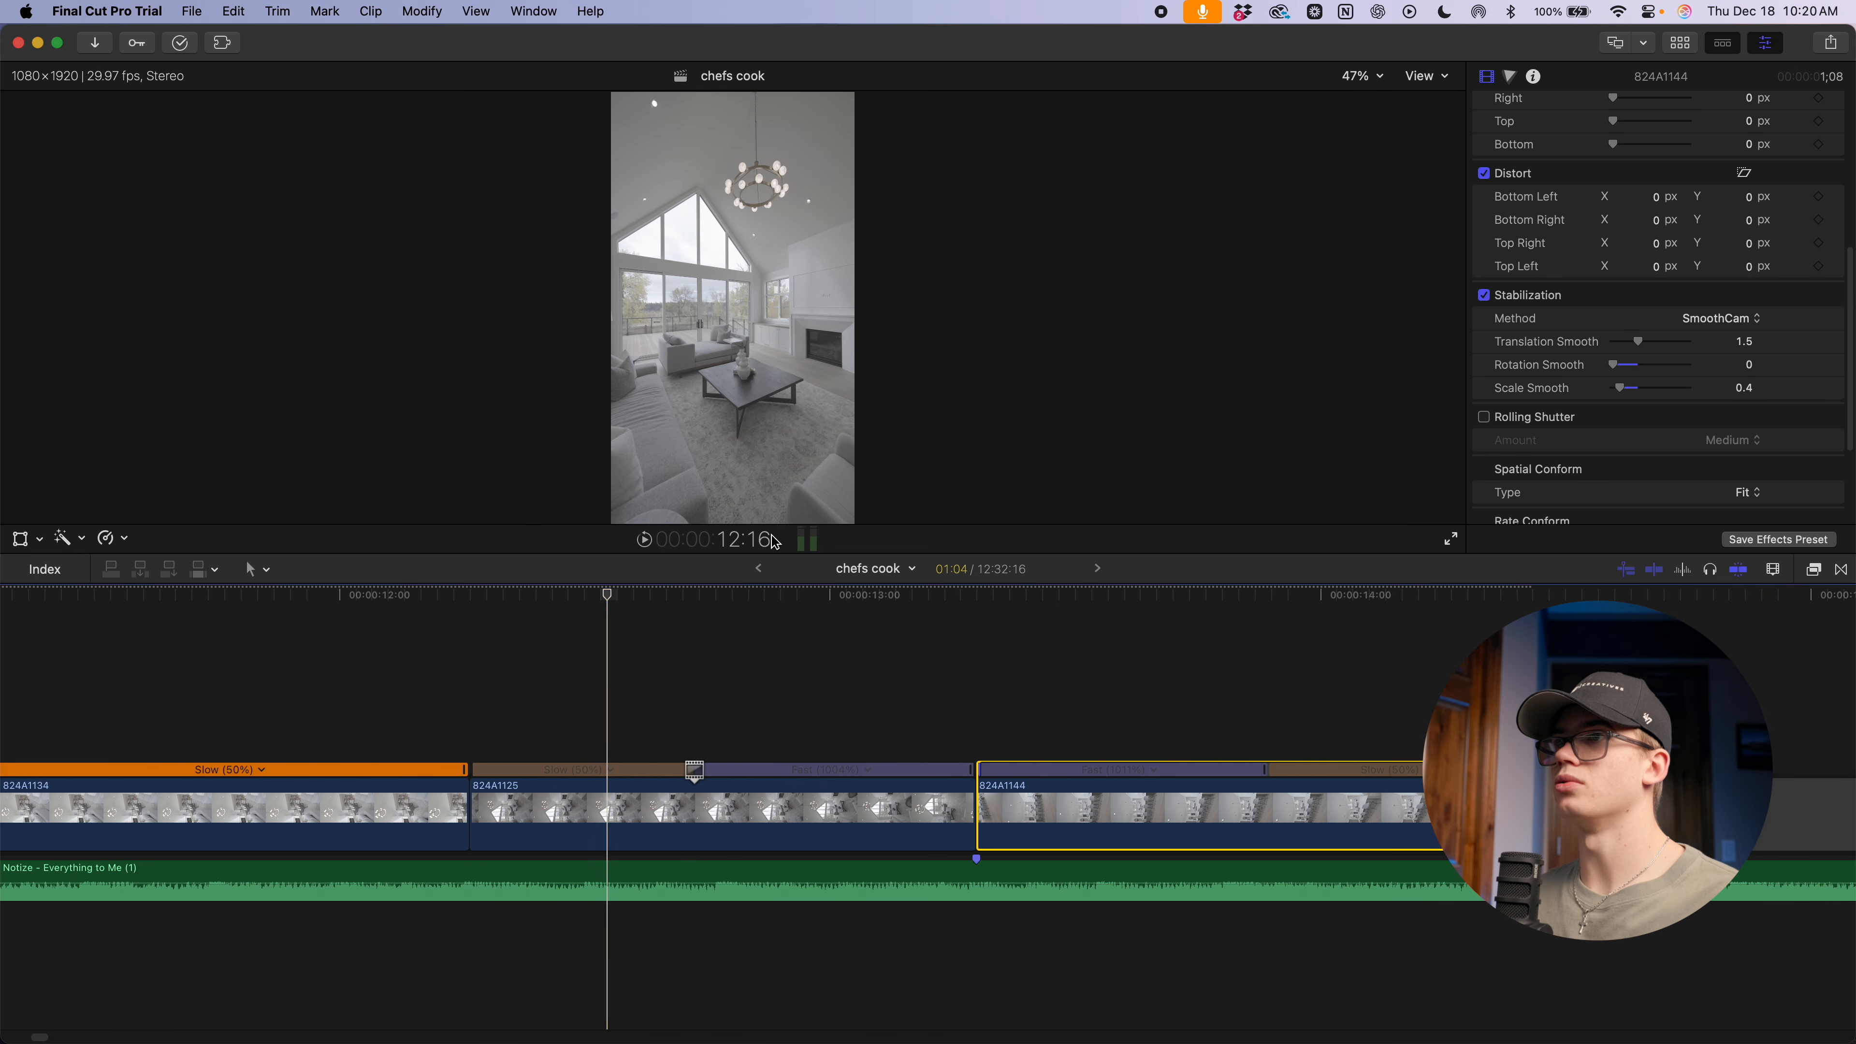
pyautogui.moveTo(758, 554); pyautogui.dragTo(752, 580)
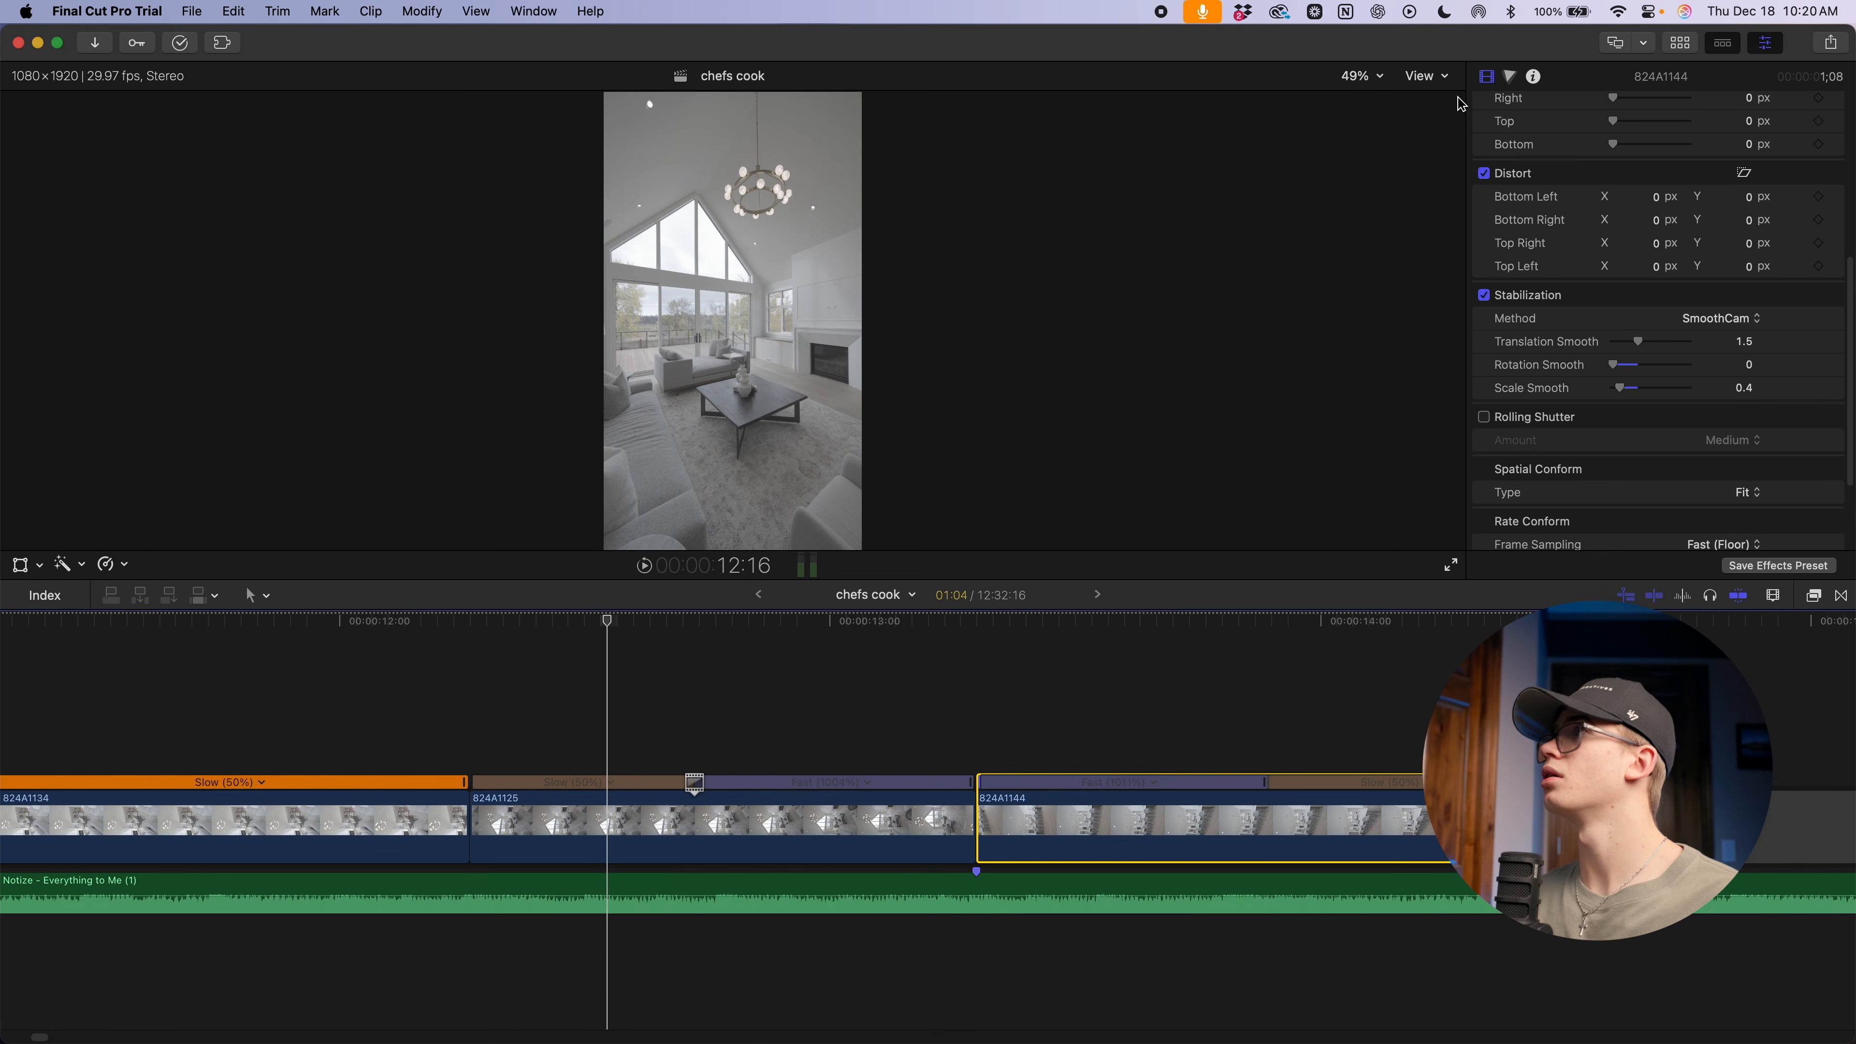
pyautogui.click(402, 742)
pyautogui.click(1453, 567)
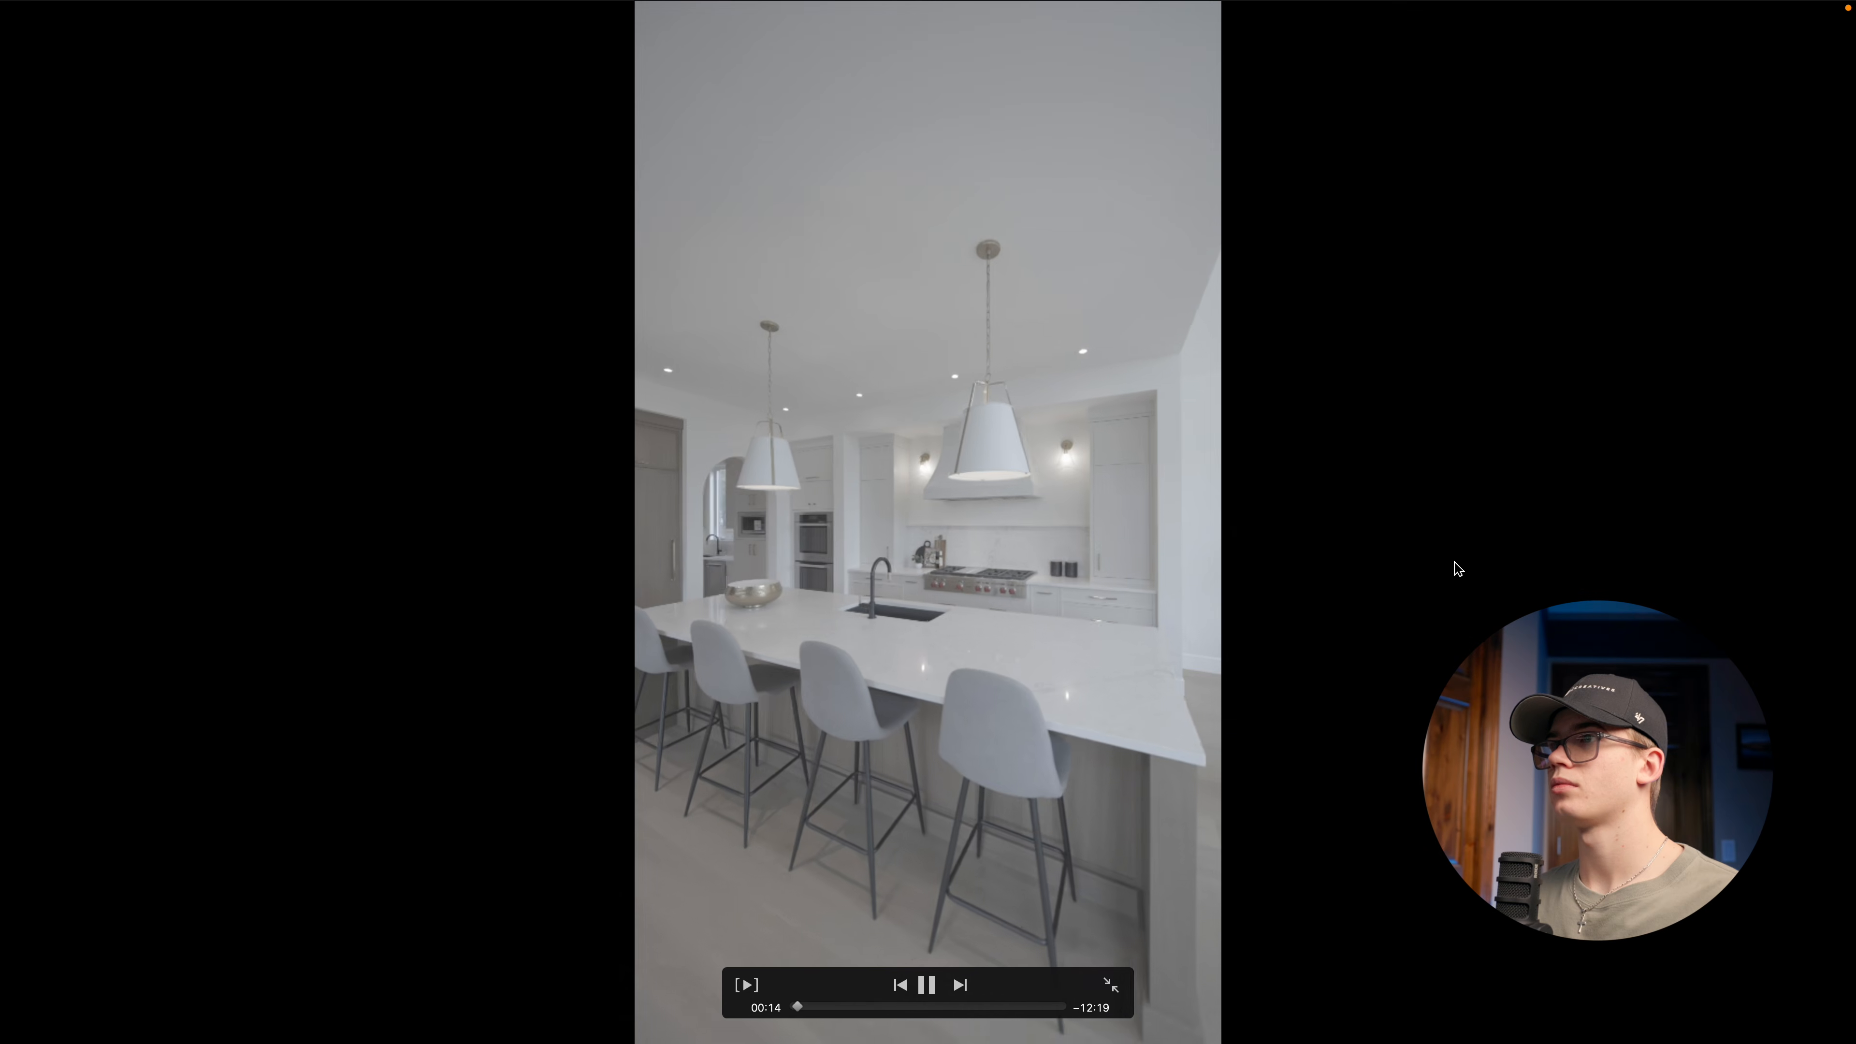
pyautogui.press('Escape')
# Trim the end of clip 824A1144 to about 14:10 on the timeline
pyautogui.hscroll(-7, 1029, 928)
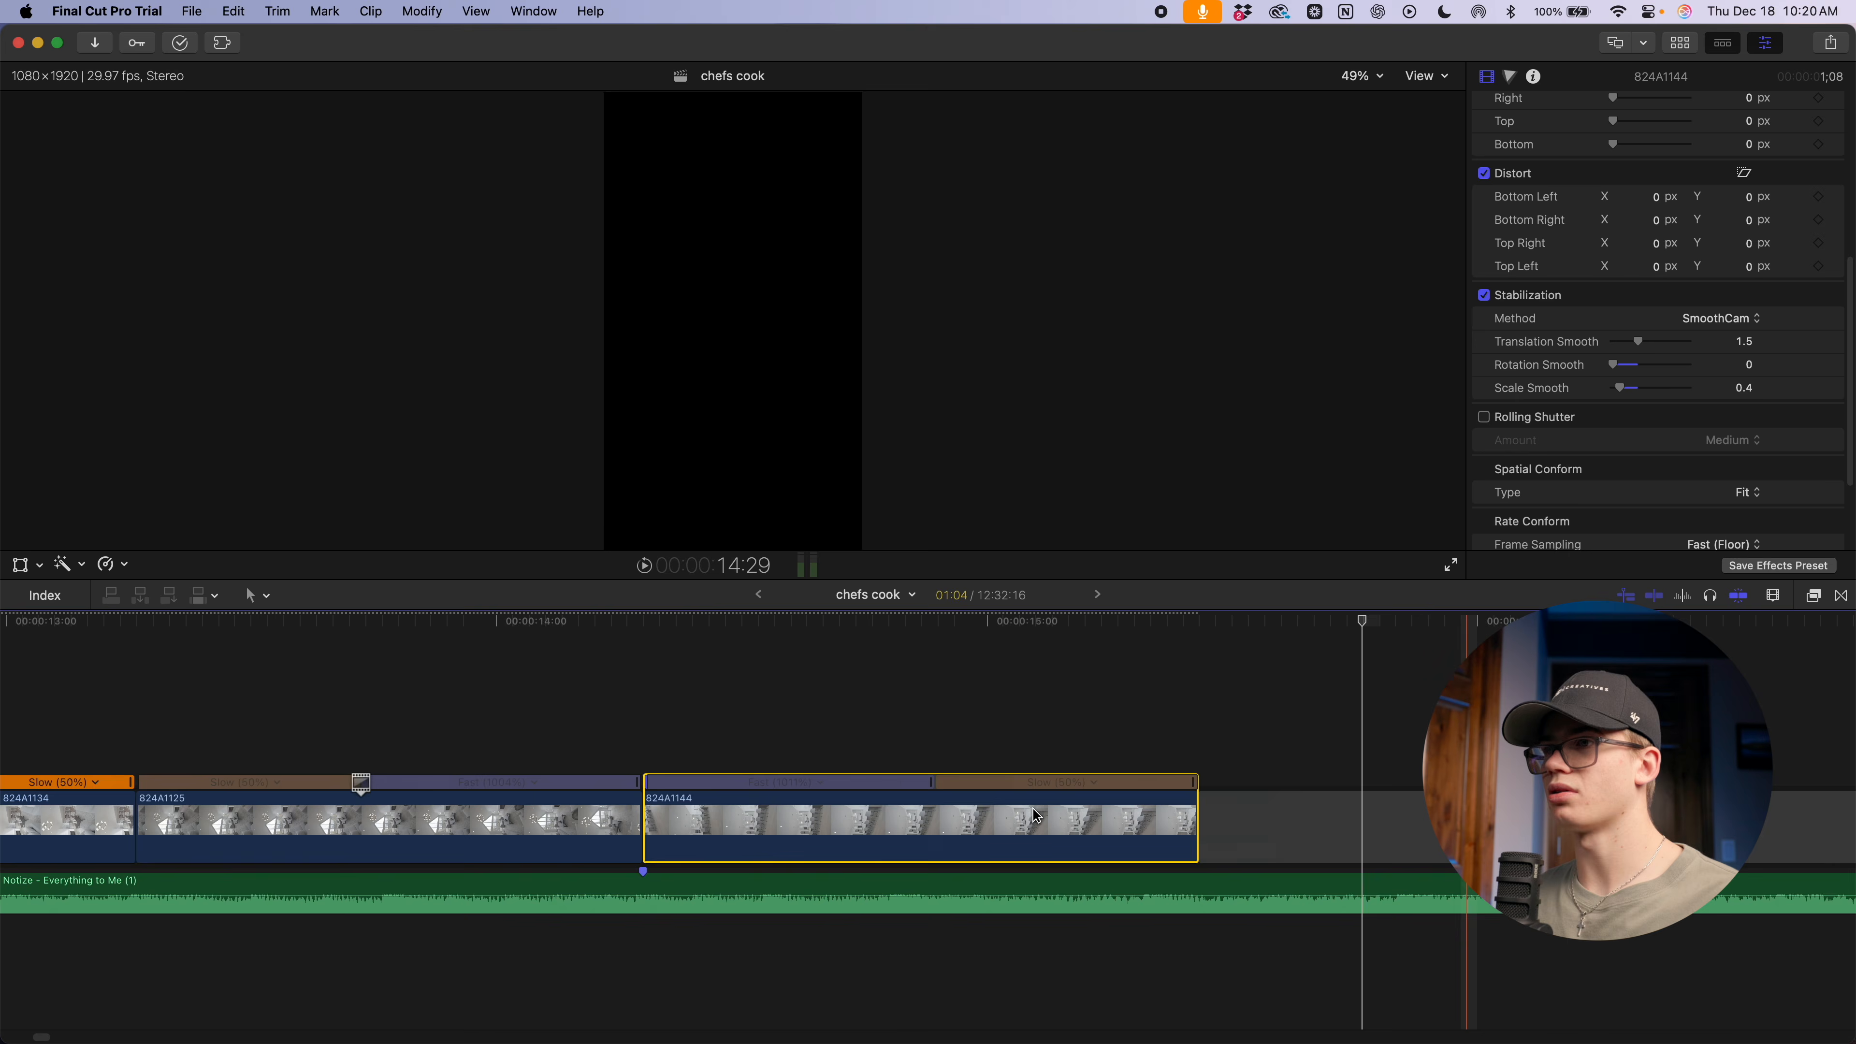
pyautogui.press('space')
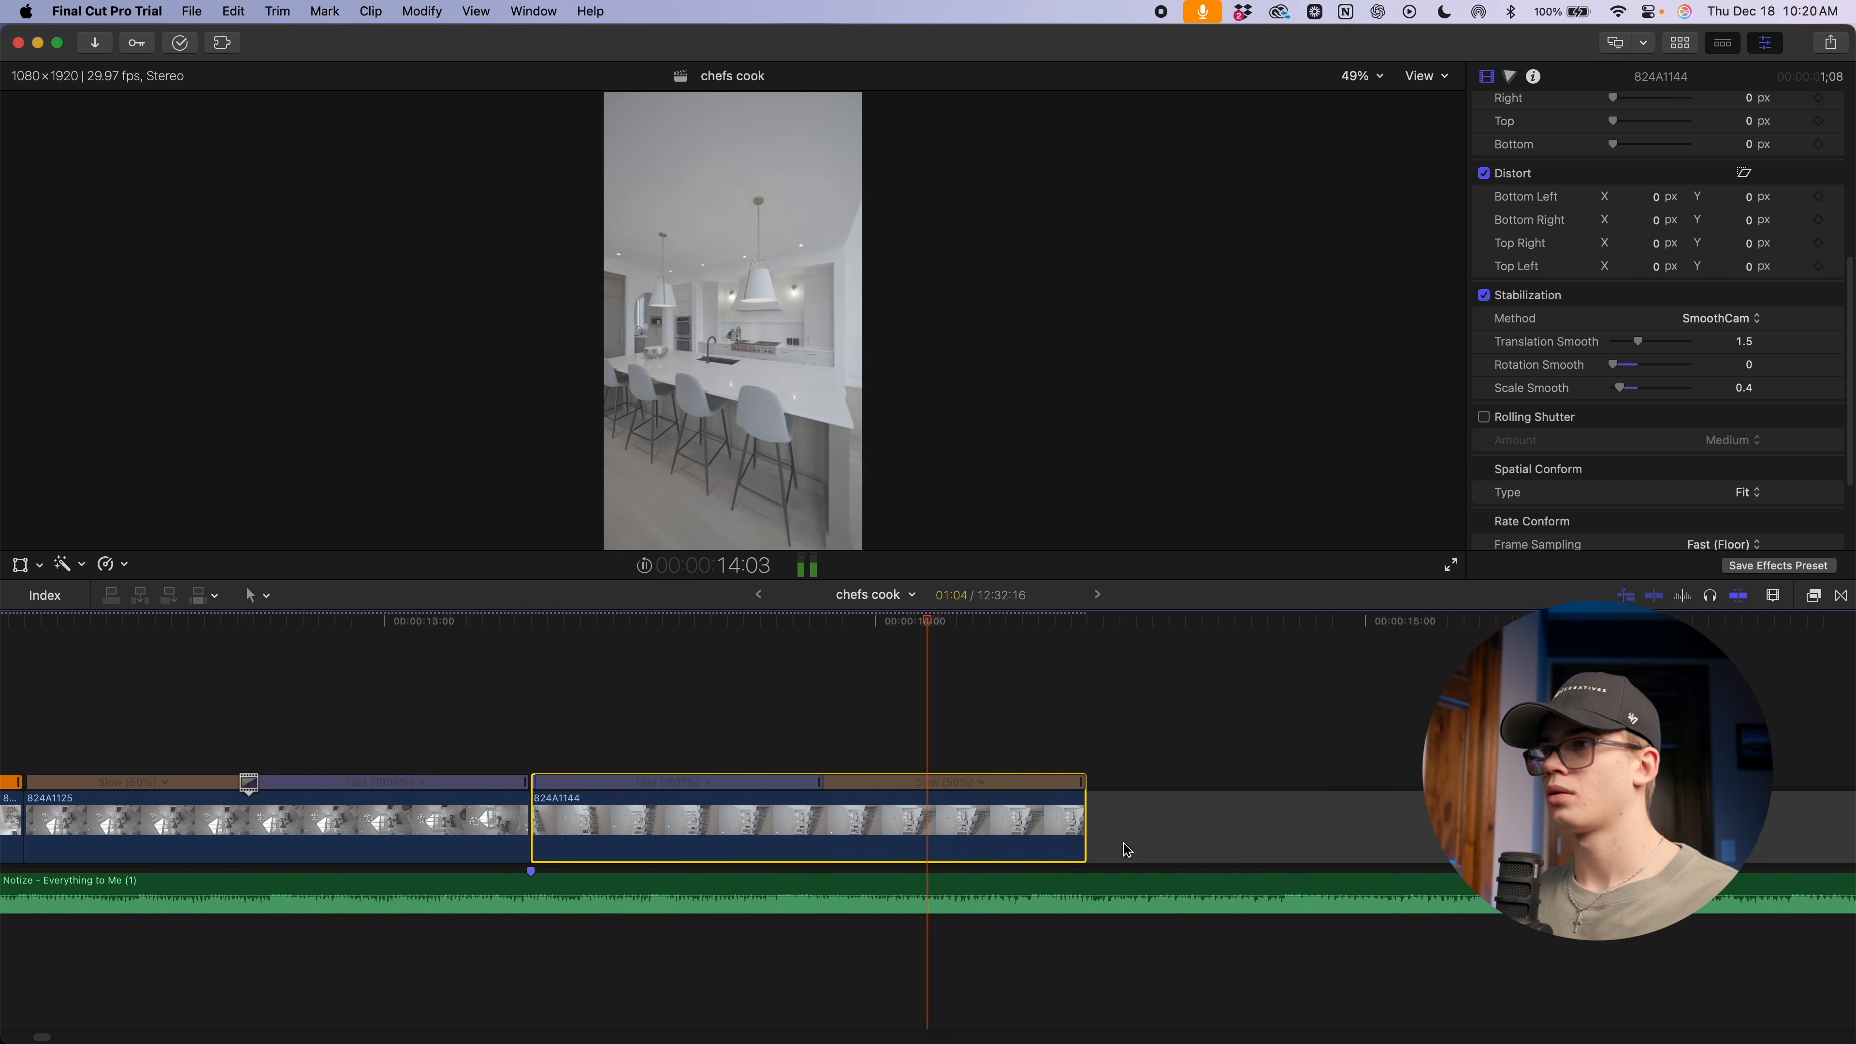
pyautogui.hotkey('alt', ']')
# Play back the ramp from clip 824A1125 through the trimmed clip 824A1144 and on into the music
pyautogui.press('super+minus')
pyautogui.press('super+minus')
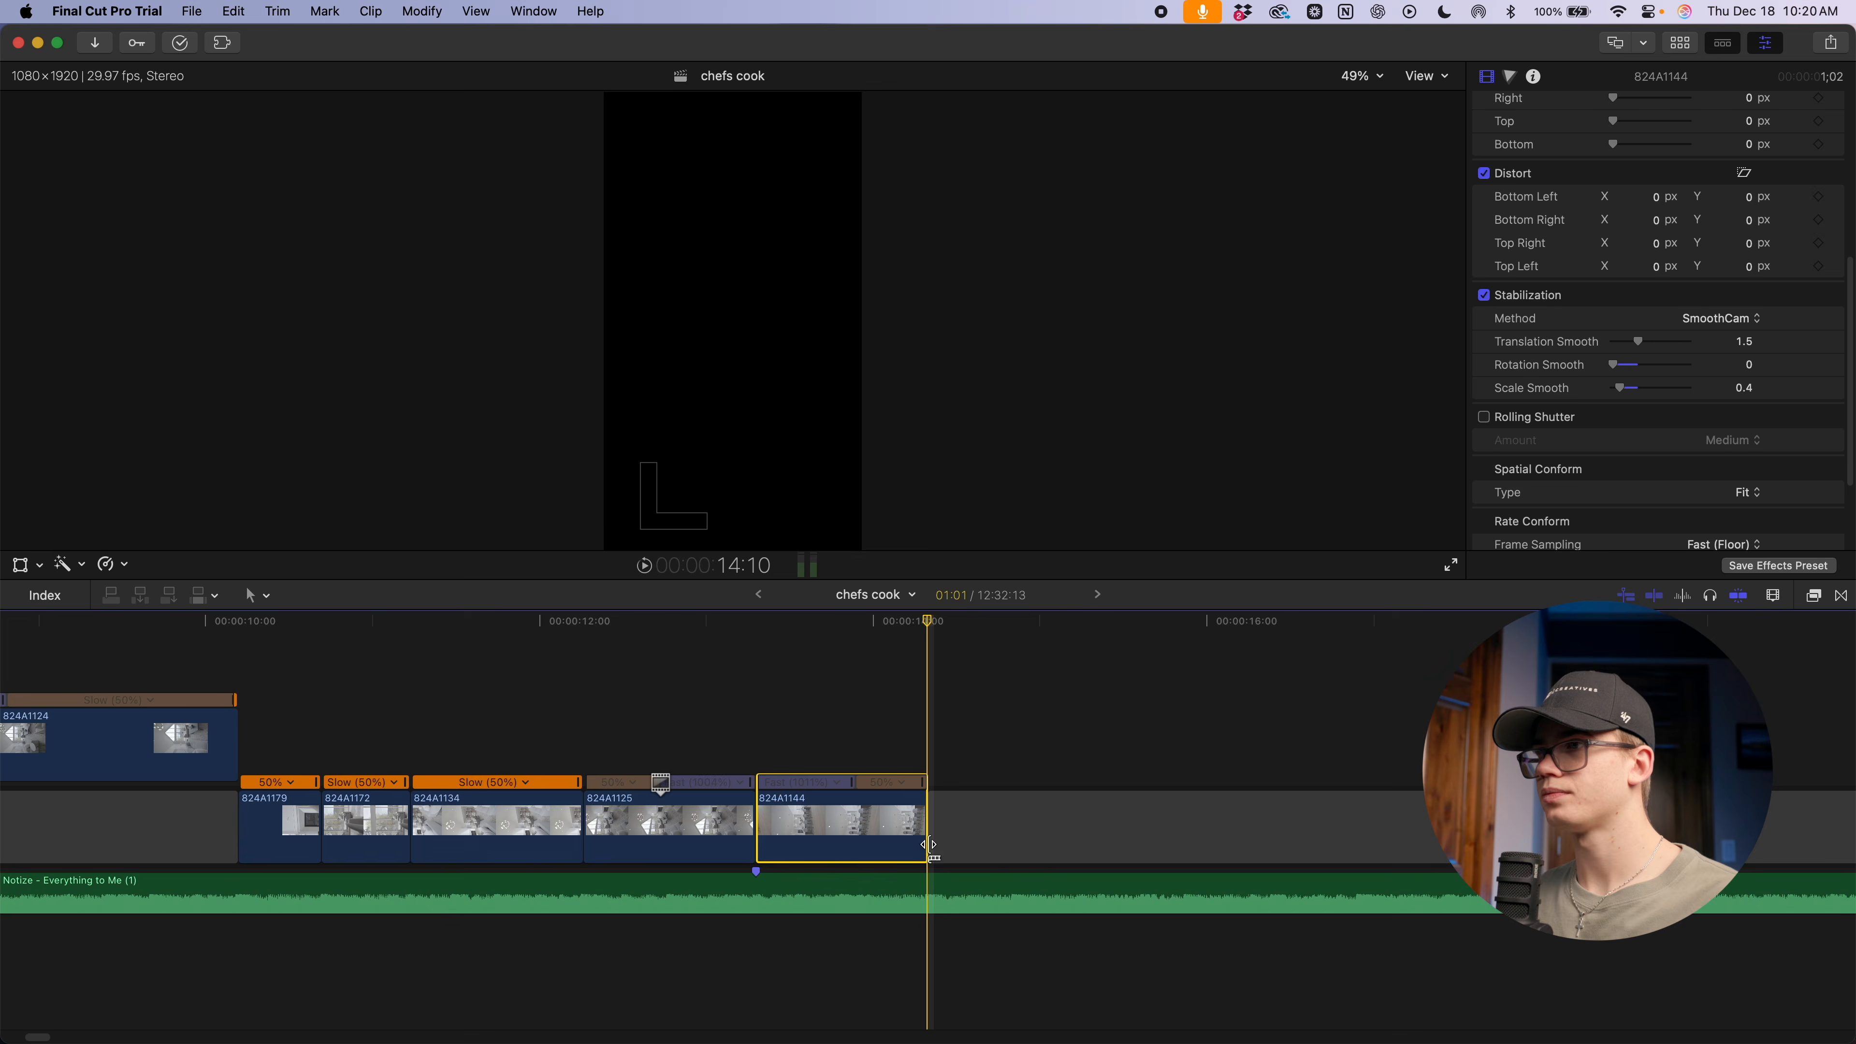
pyautogui.press('space')
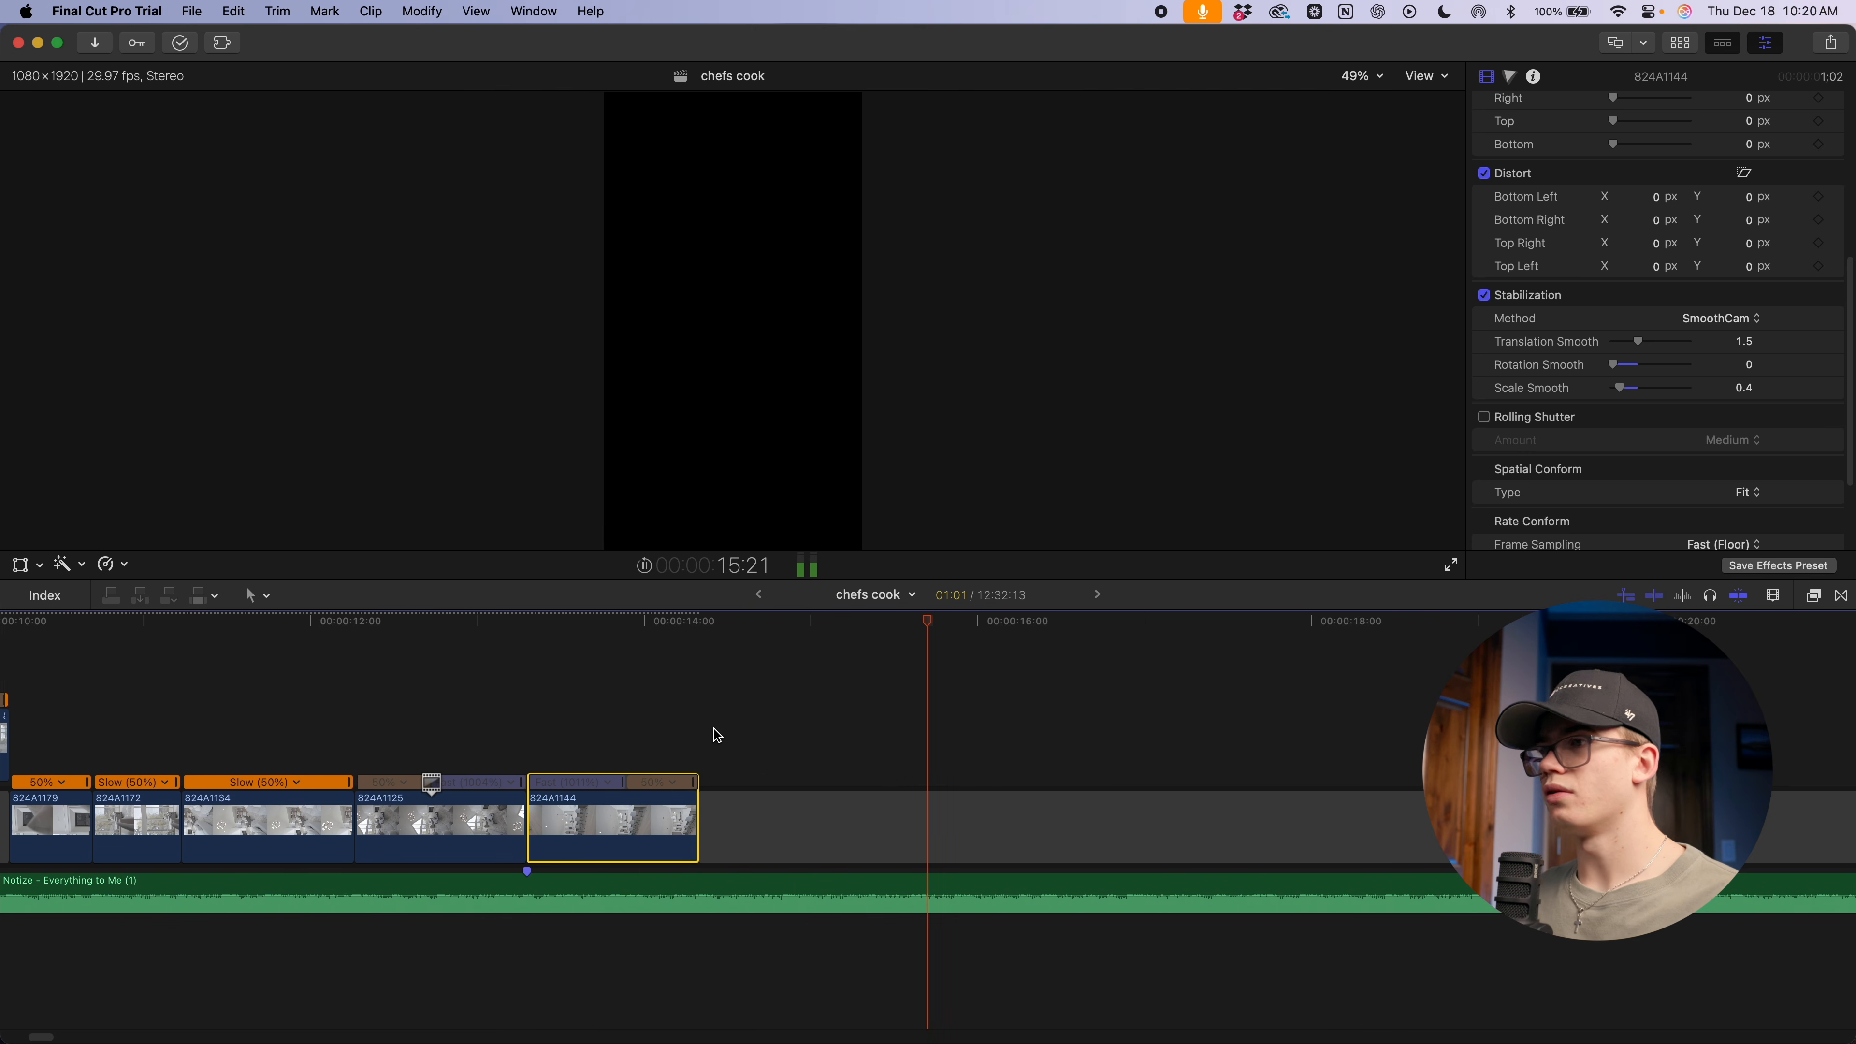
pyautogui.press('space')
pyautogui.hscroll(-7, 768, 778)
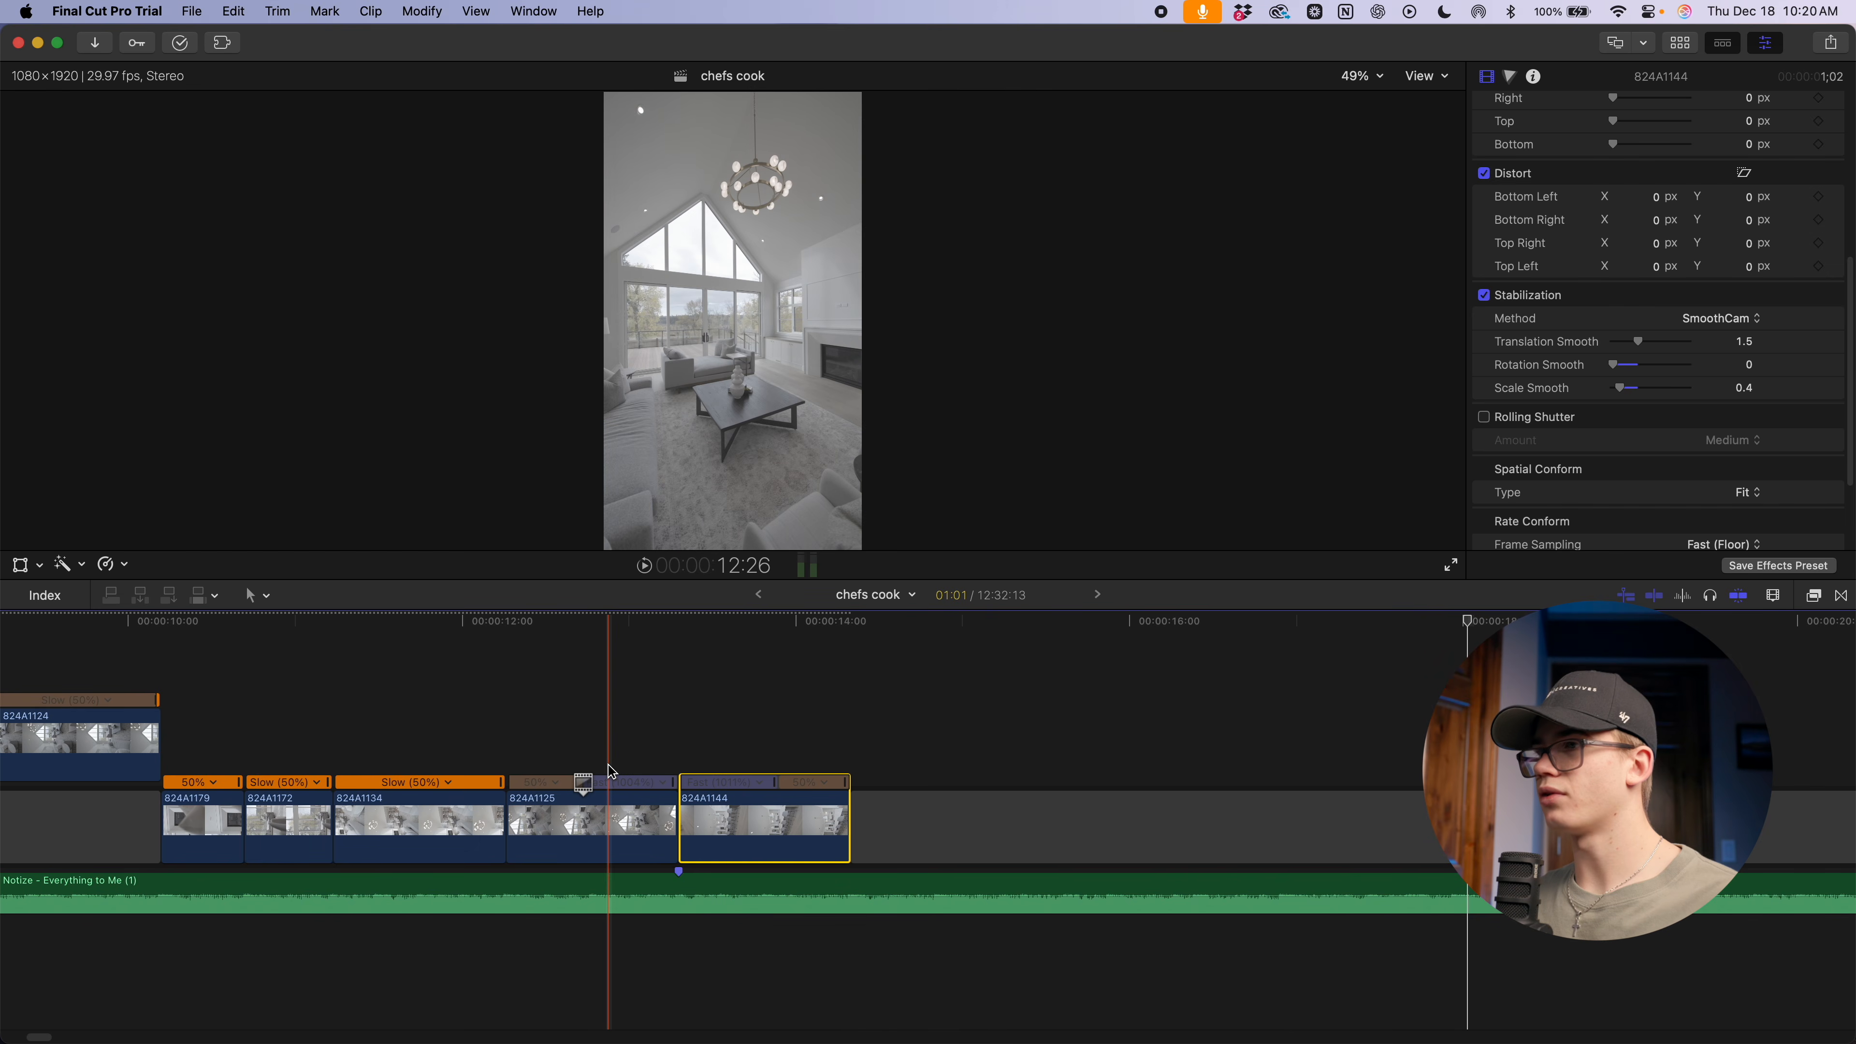
pyautogui.press('space')
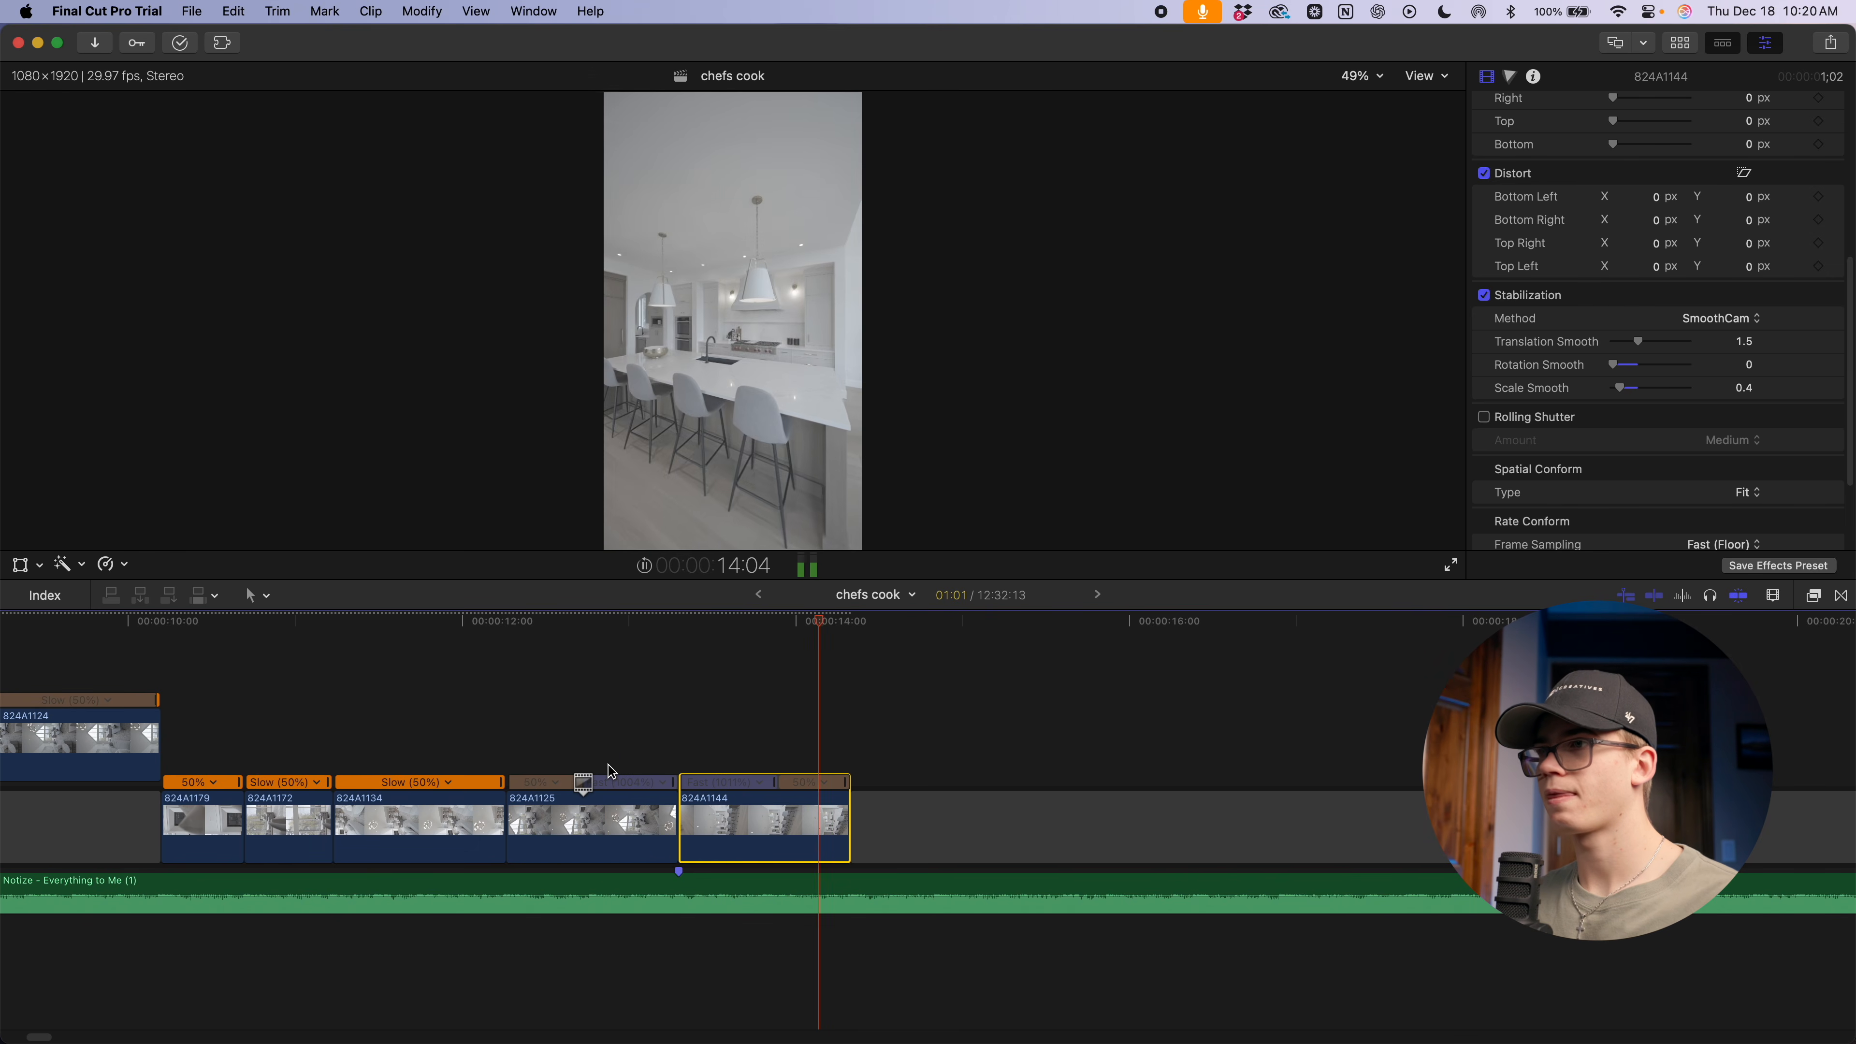
pyautogui.press('space')
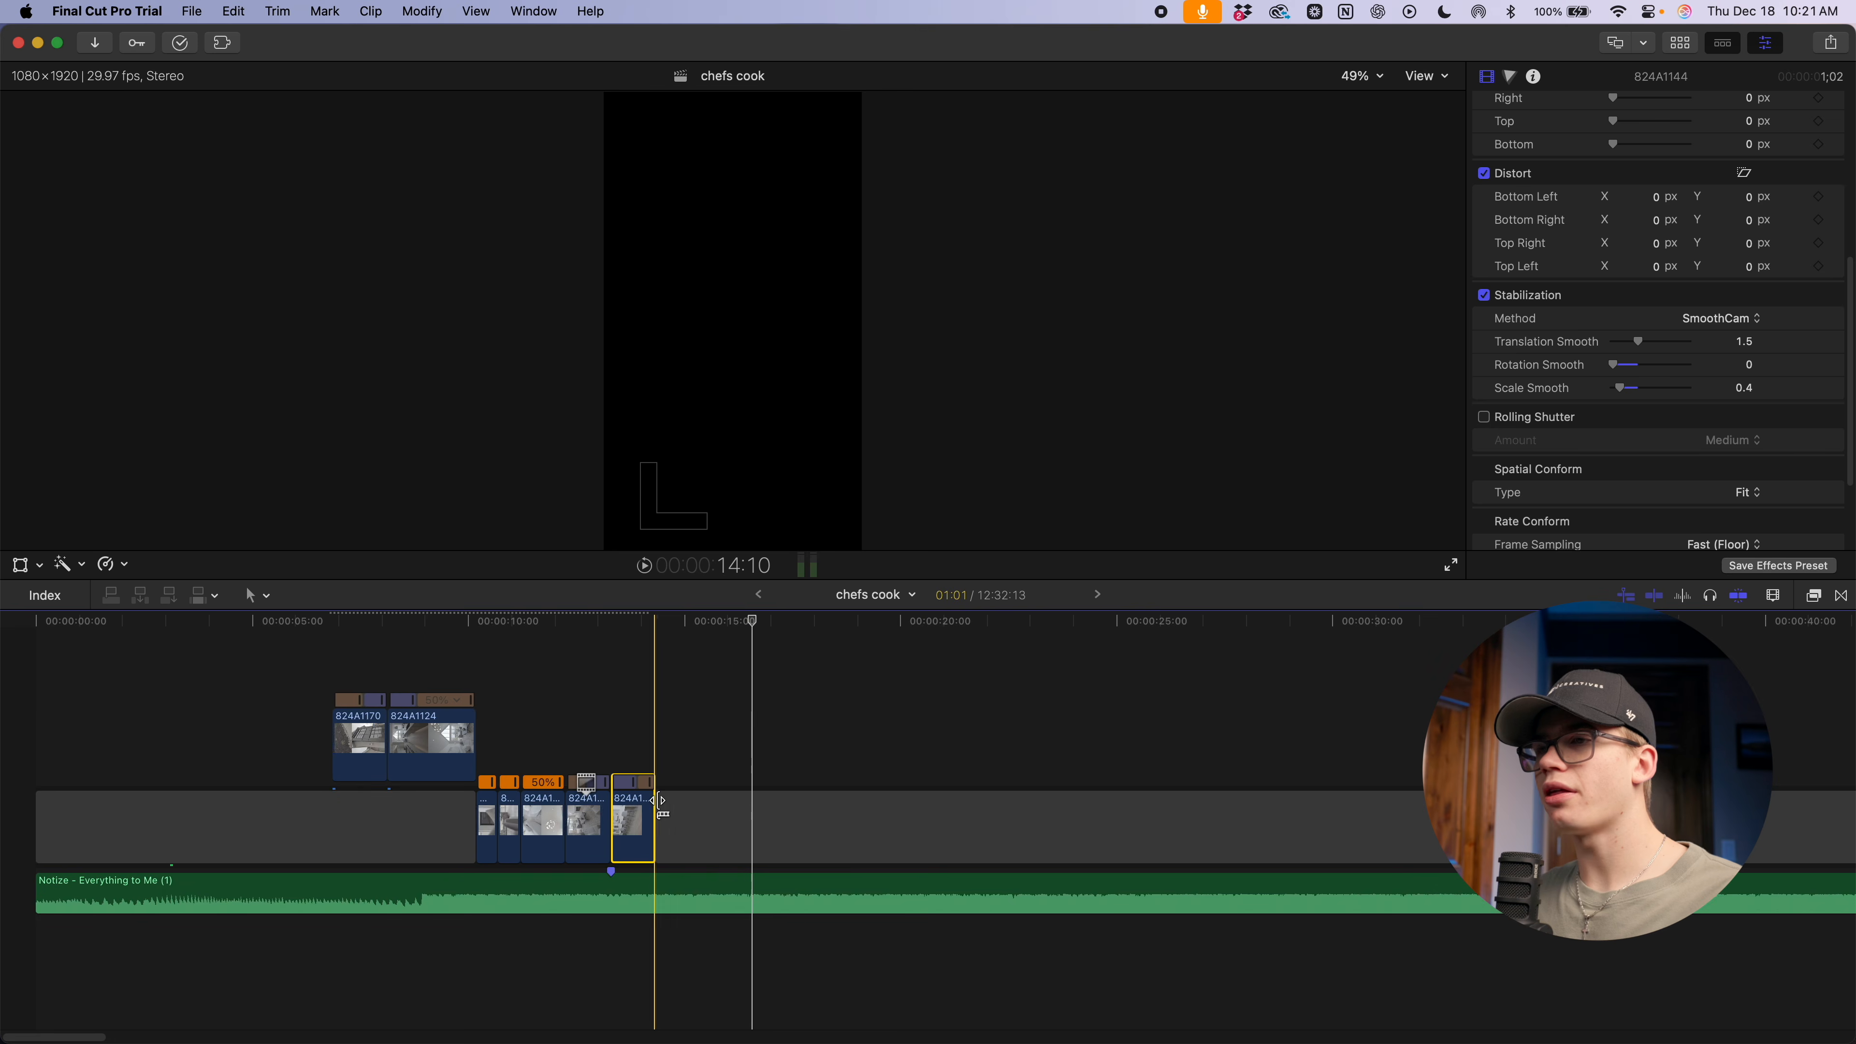
# Replay the sequence from clip 824A1179 past the end of 824A1144, listening for where the next cuts should fall
pyautogui.scroll(6, 659, 813)
pyautogui.hscroll(-6, 760, 807)
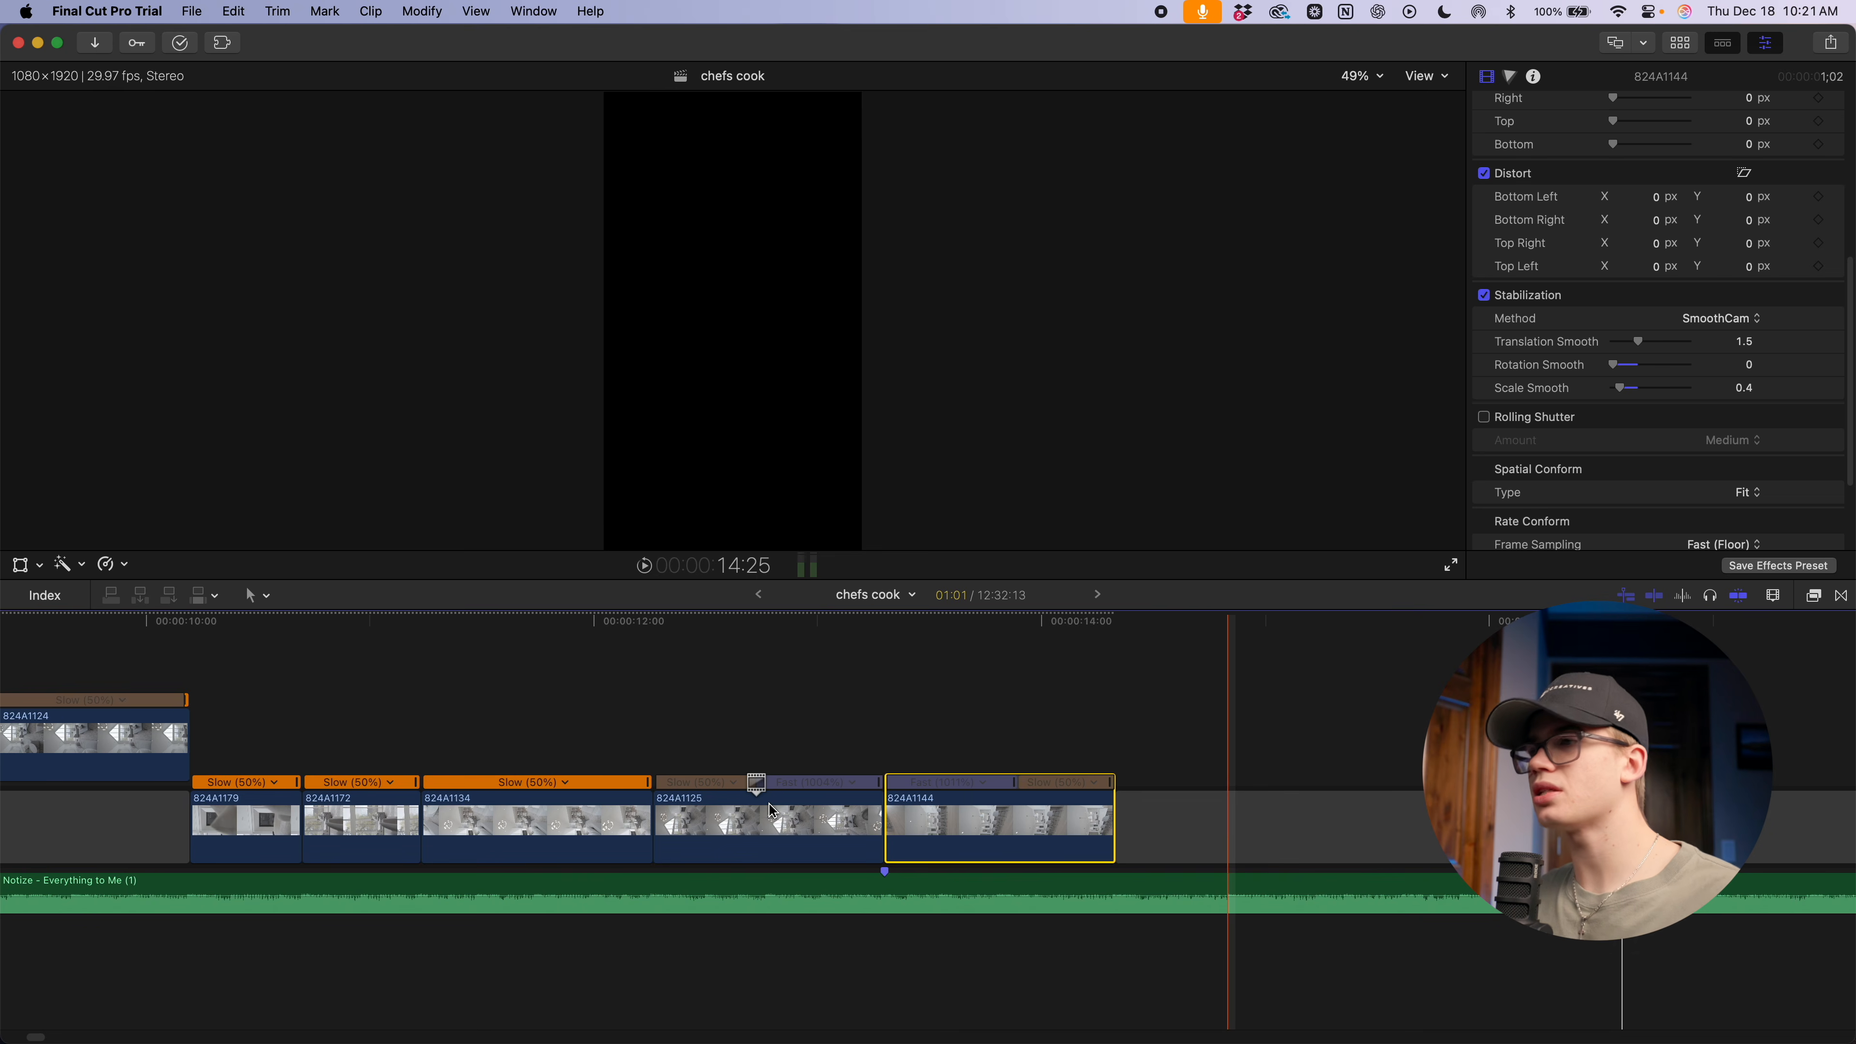
pyautogui.hscroll(6, 1074, 826)
pyautogui.hscroll(-8, 789, 863)
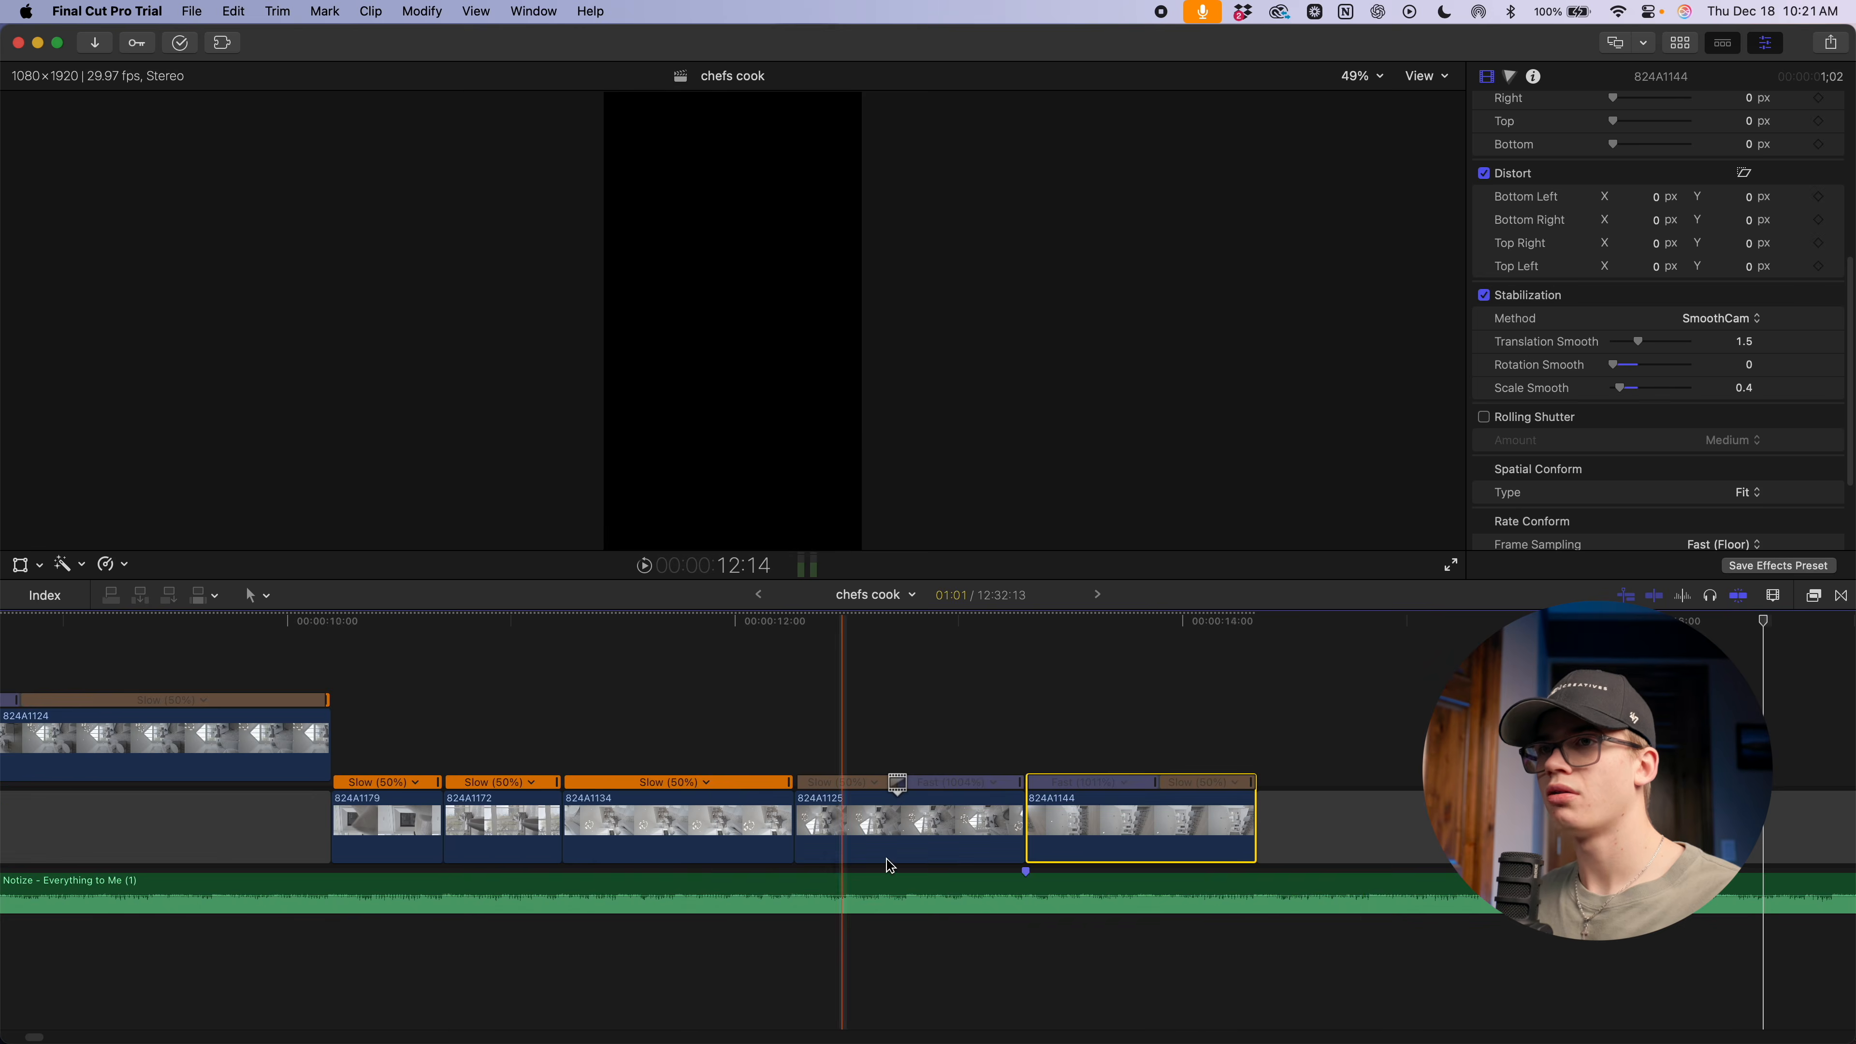
pyautogui.hscroll(-5, 890, 866)
pyautogui.press('space')
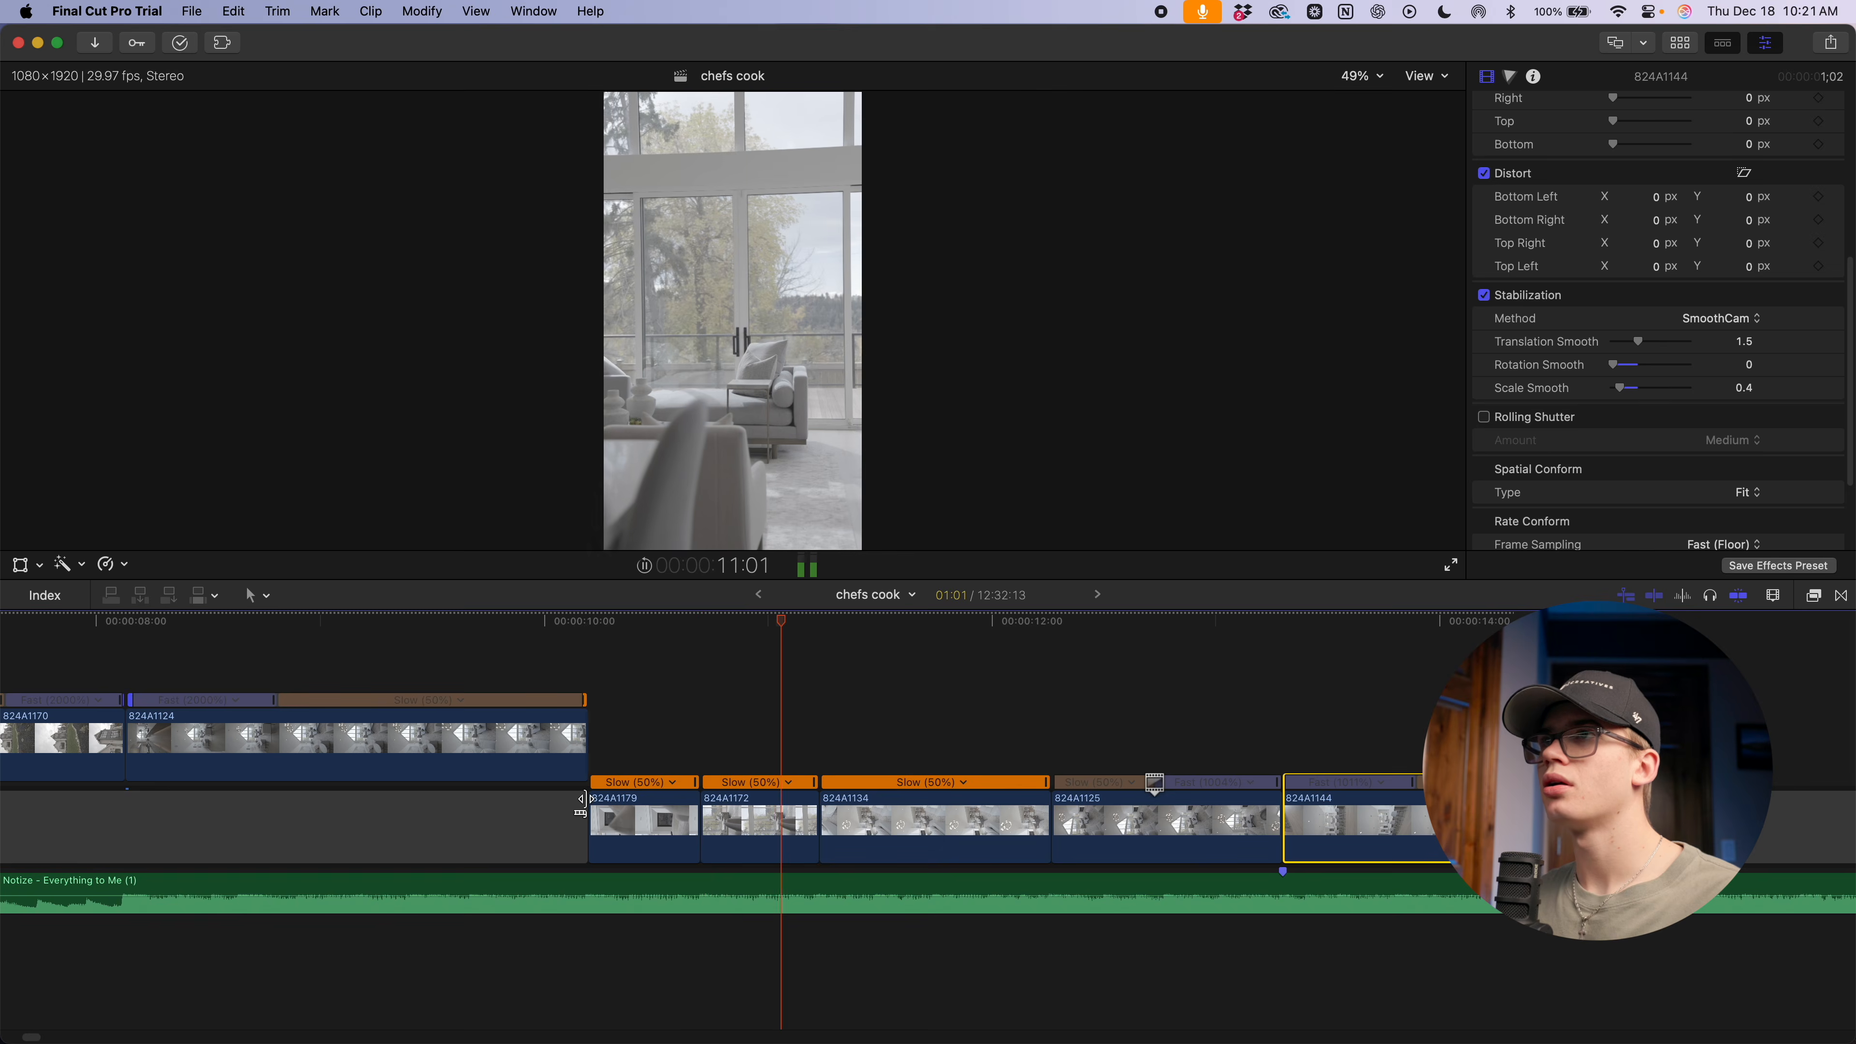
pyautogui.press('space')
pyautogui.hscroll(10, 824, 844)
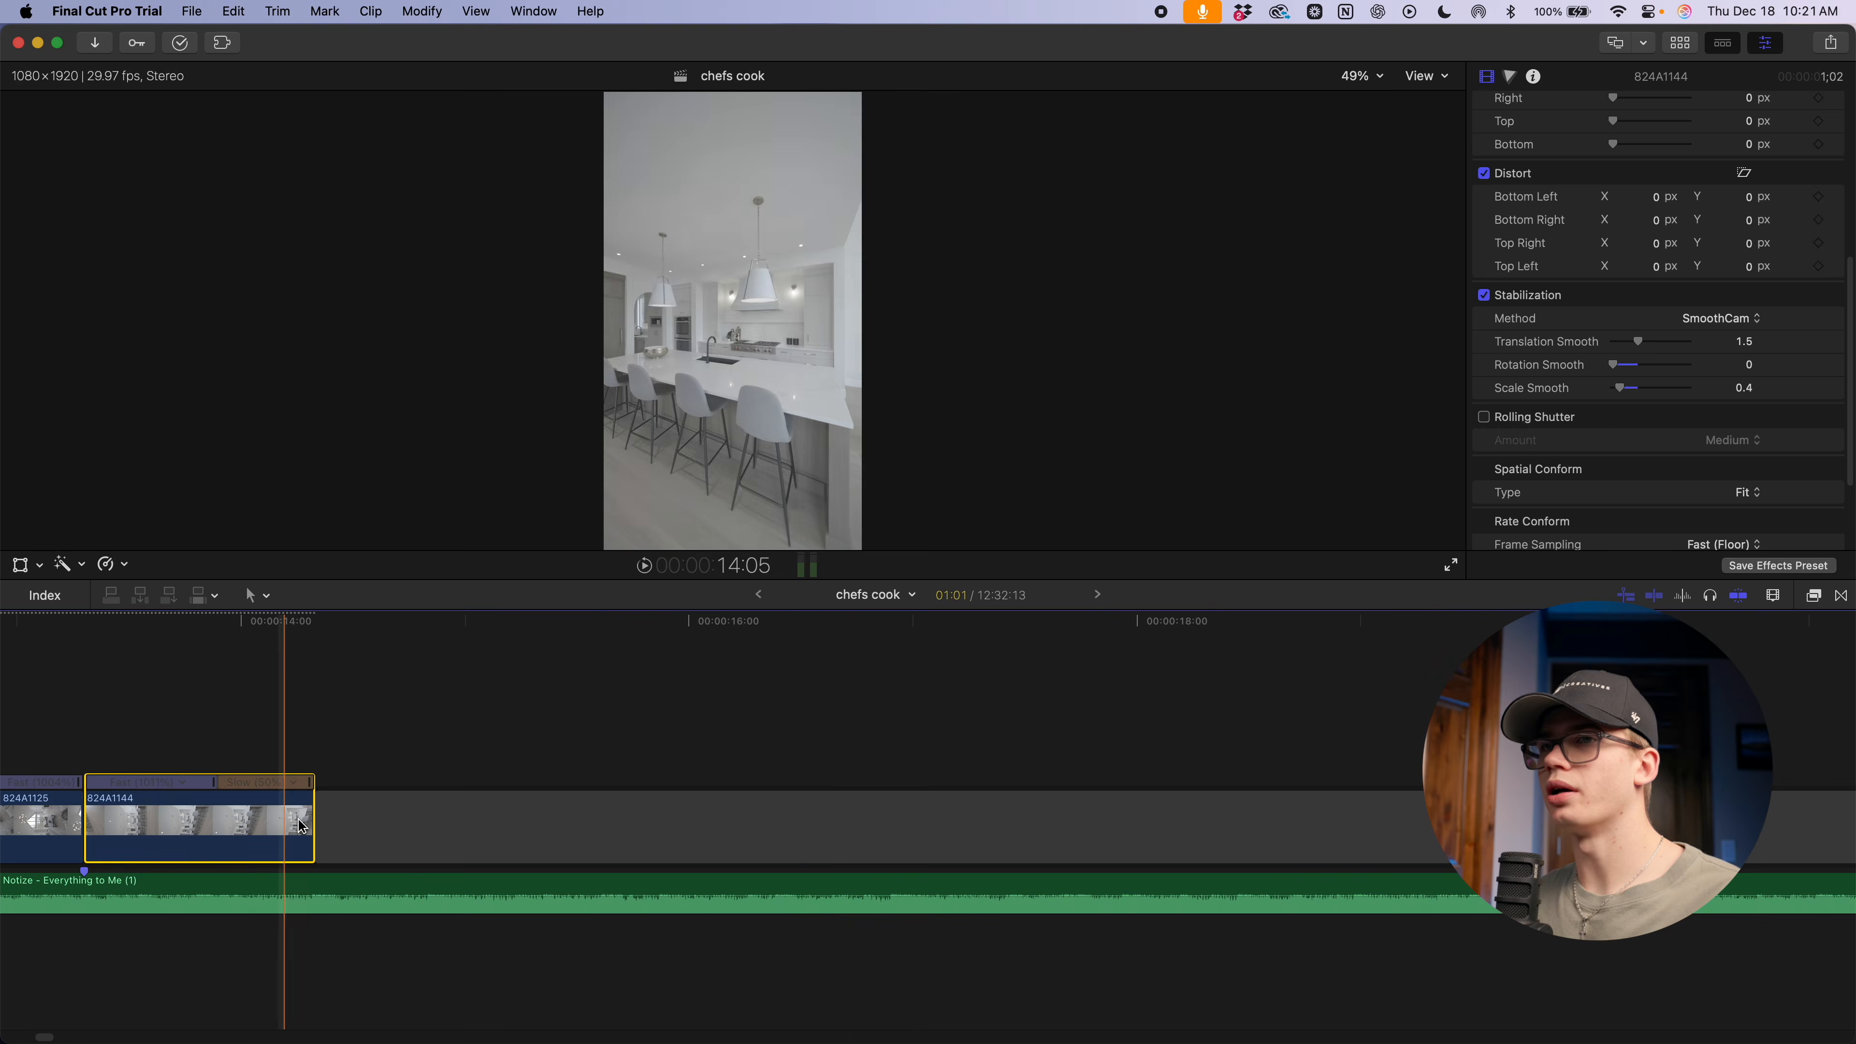
pyautogui.hscroll(-5, 302, 826)
pyautogui.press('space')
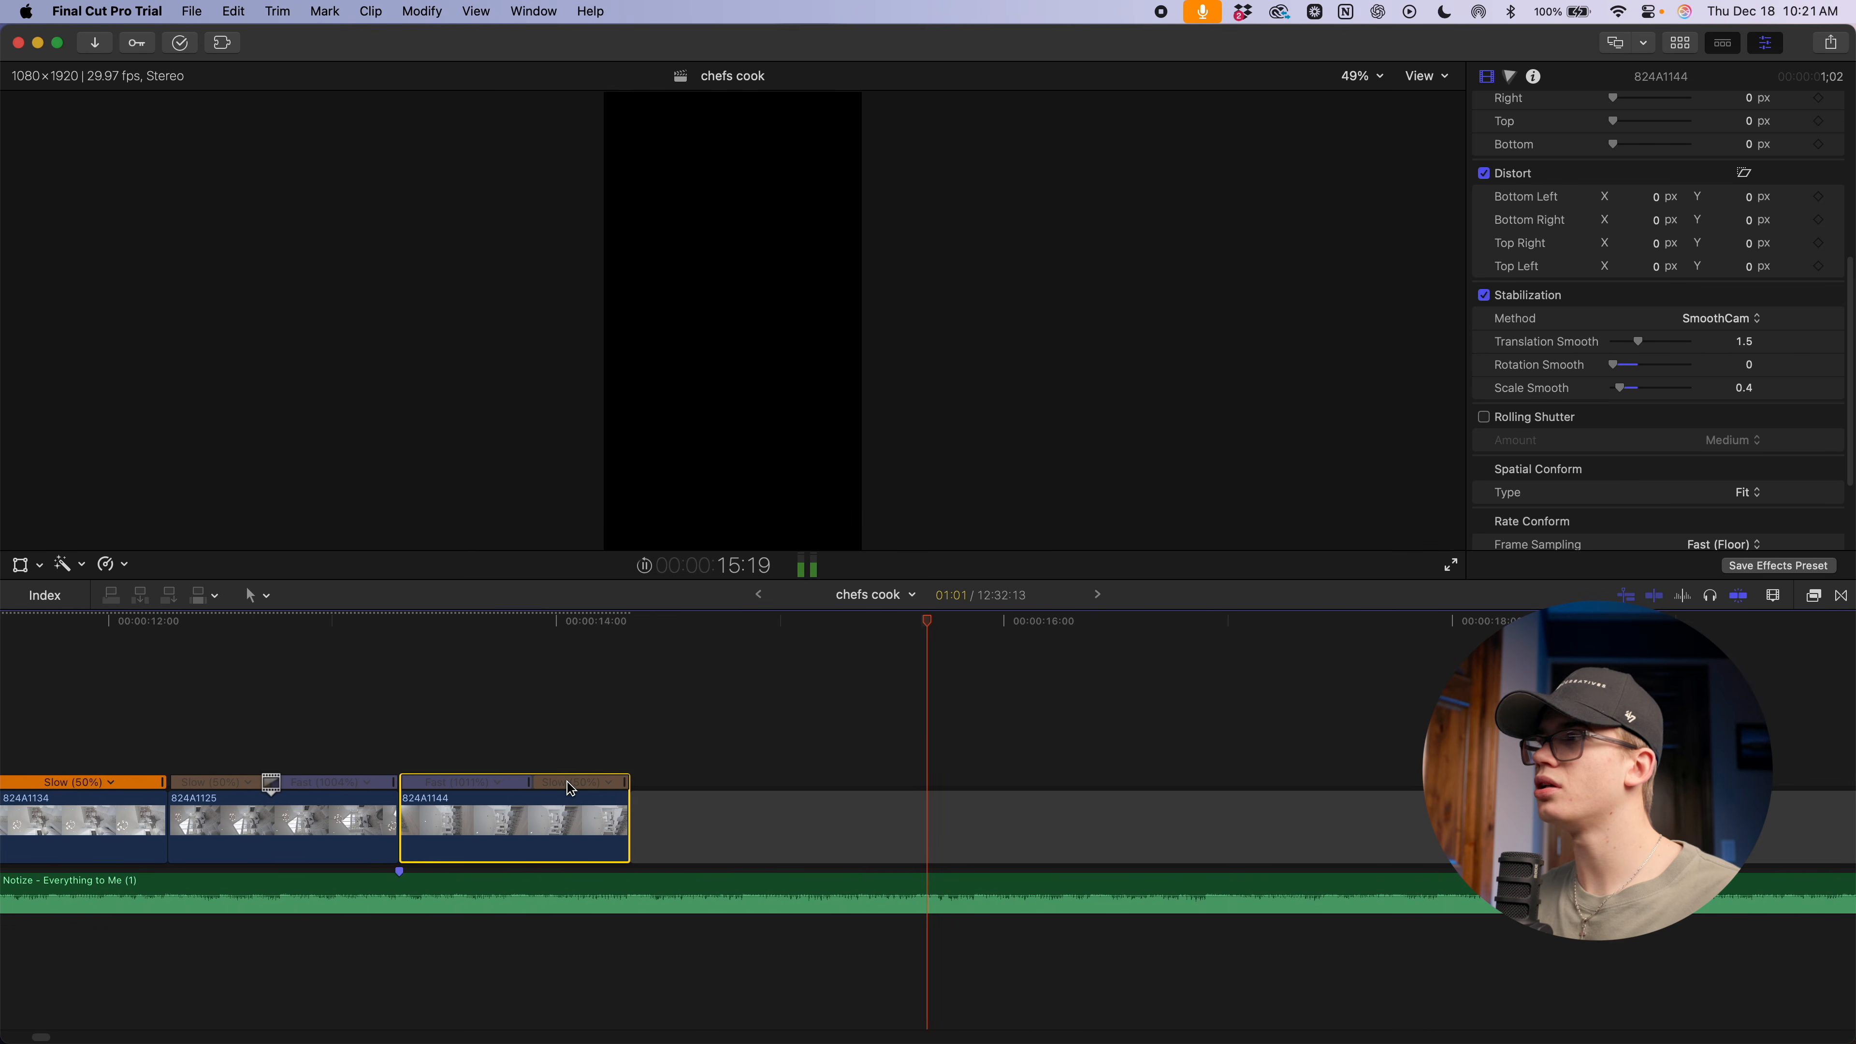
pyautogui.press('space')
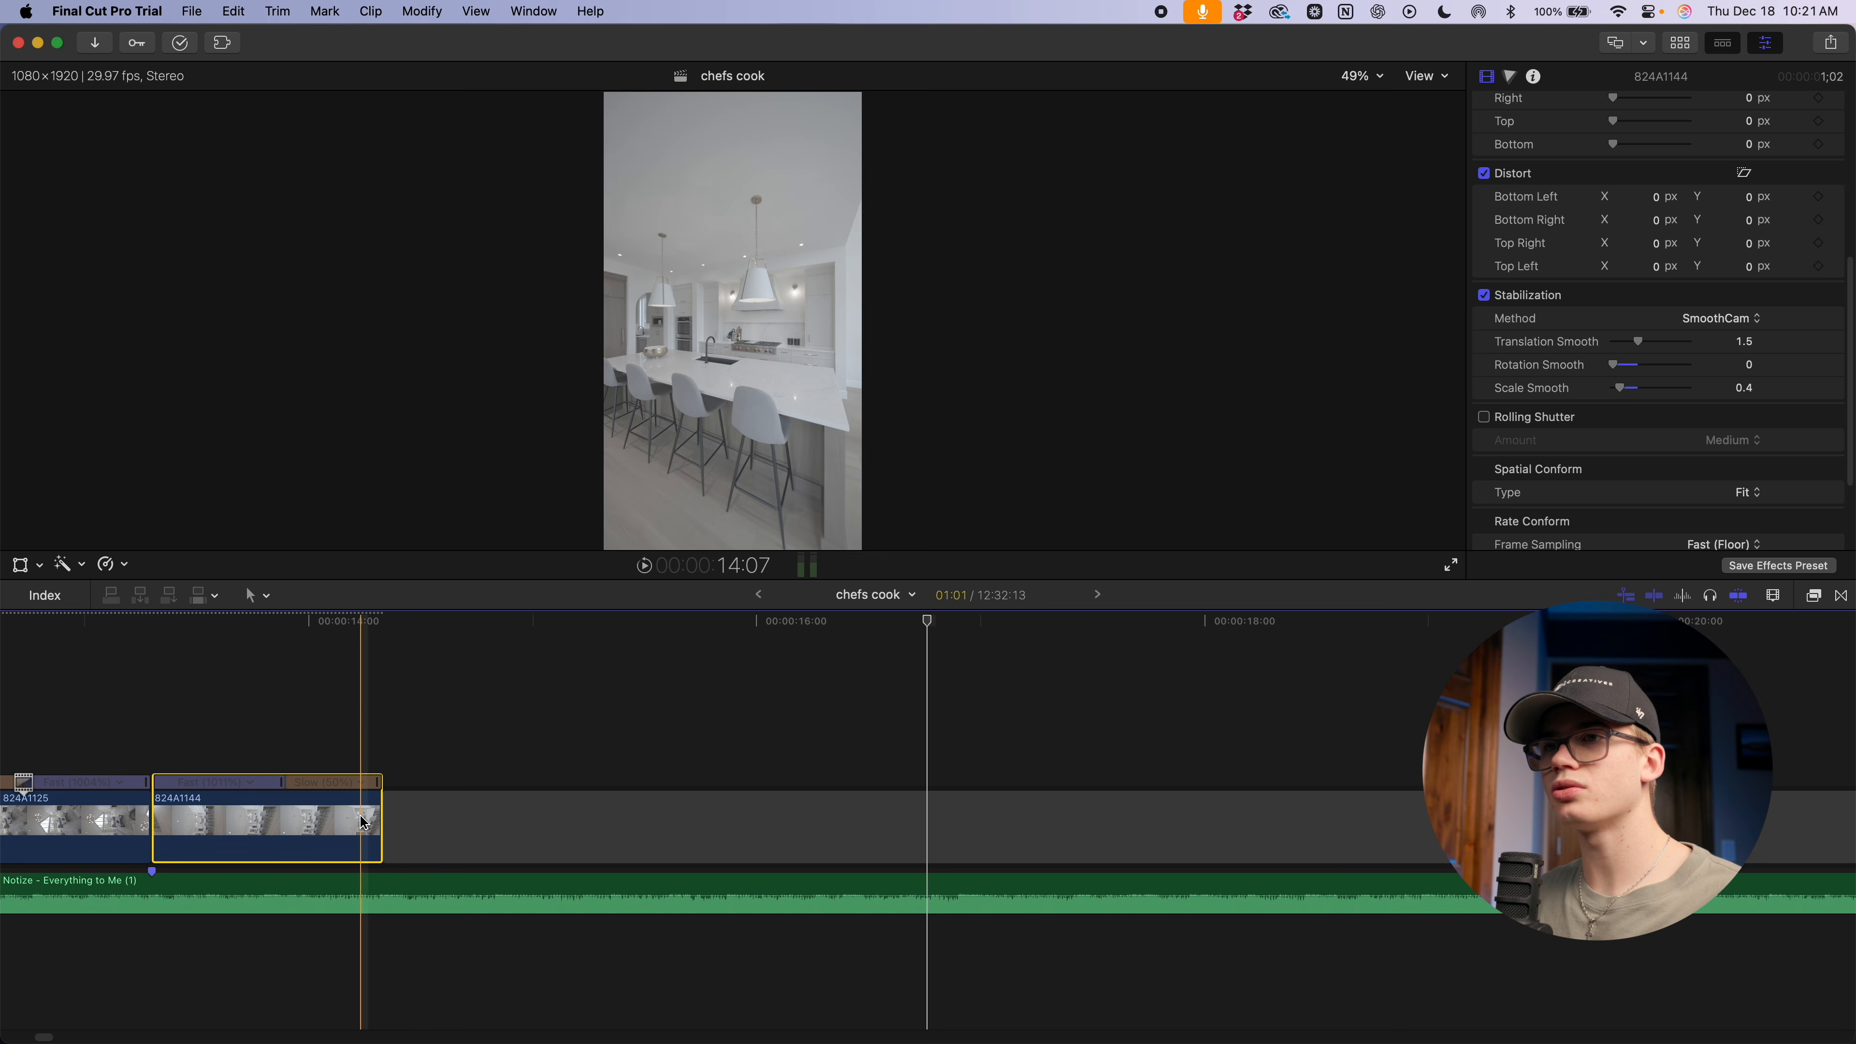
pyautogui.press('space')
pyautogui.press('space')
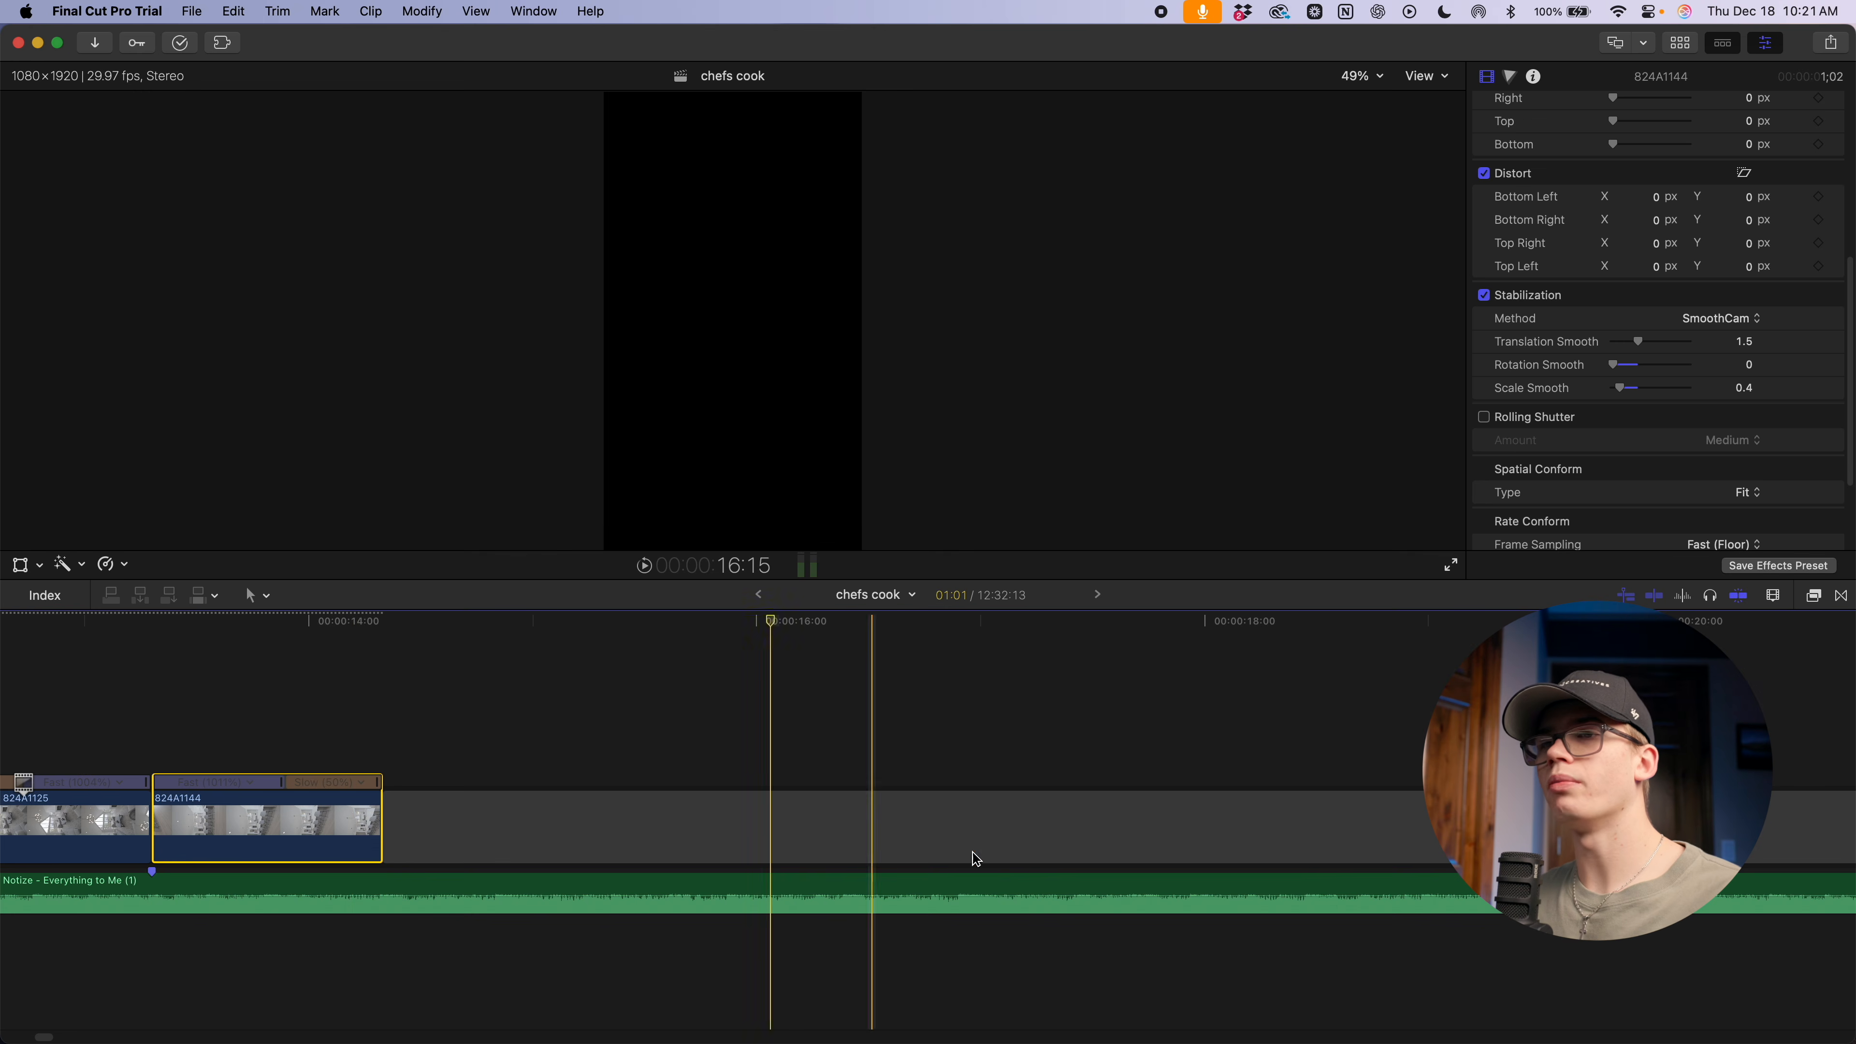
# Move b roll clips 824A1183 and 824A1181, in that order, to directly after clip 824A1144 in the edit
pyautogui.press('super+minus')
pyautogui.press('super+minus')
pyautogui.press('super+minus')
pyautogui.press('super+minus')
pyautogui.press('super+minus')
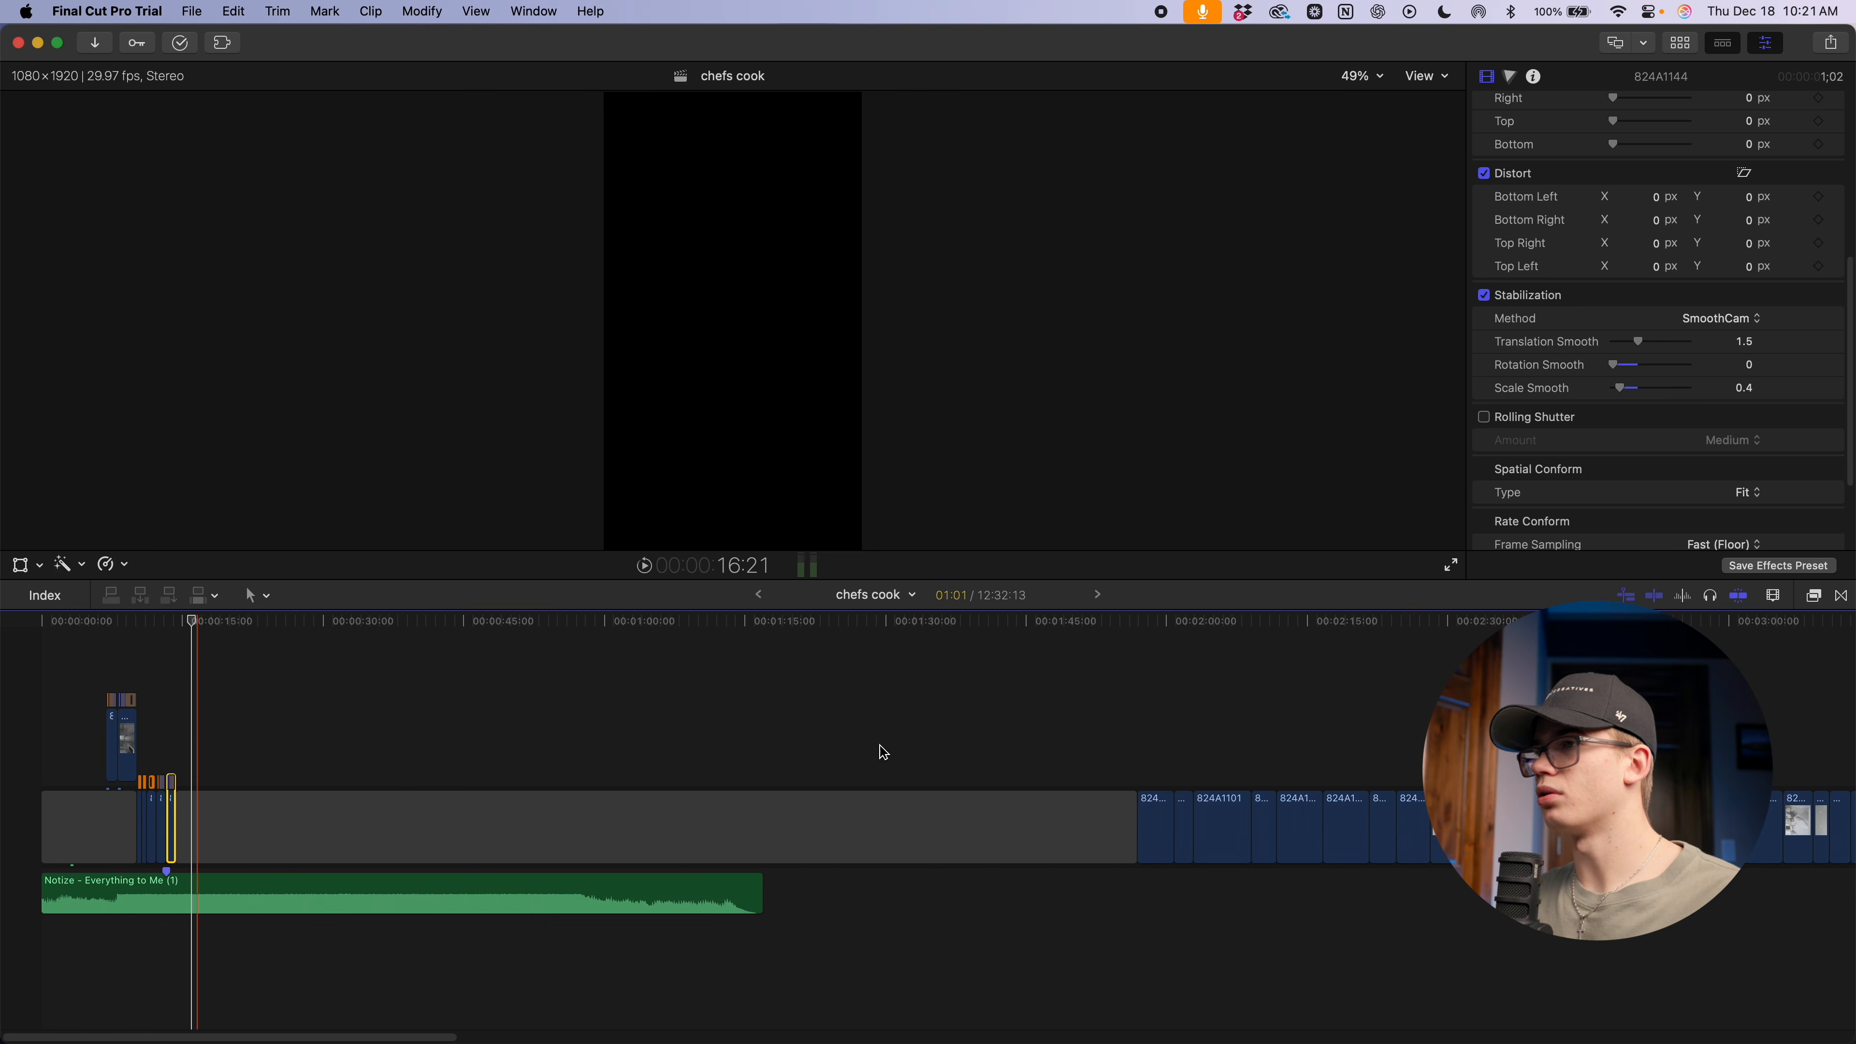
pyautogui.hscroll(15, 900, 772)
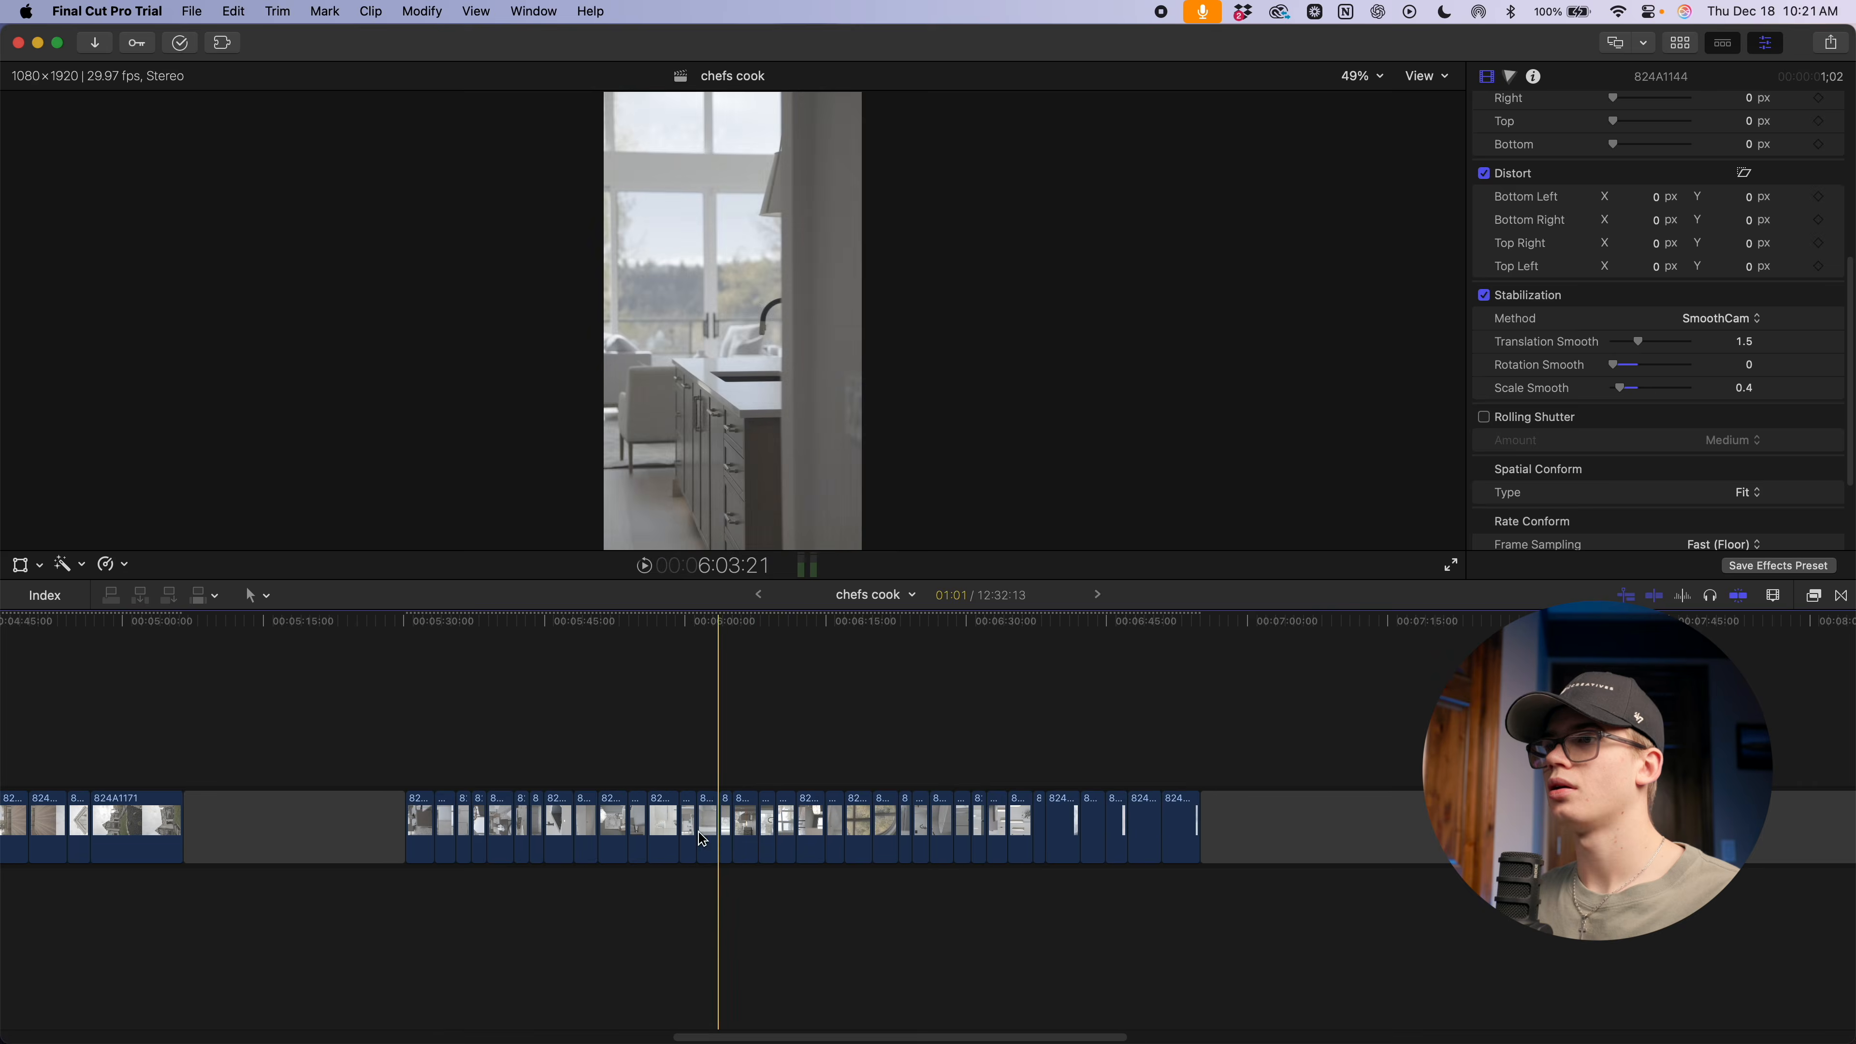
pyautogui.press('super+equal')
pyautogui.press('super+equal')
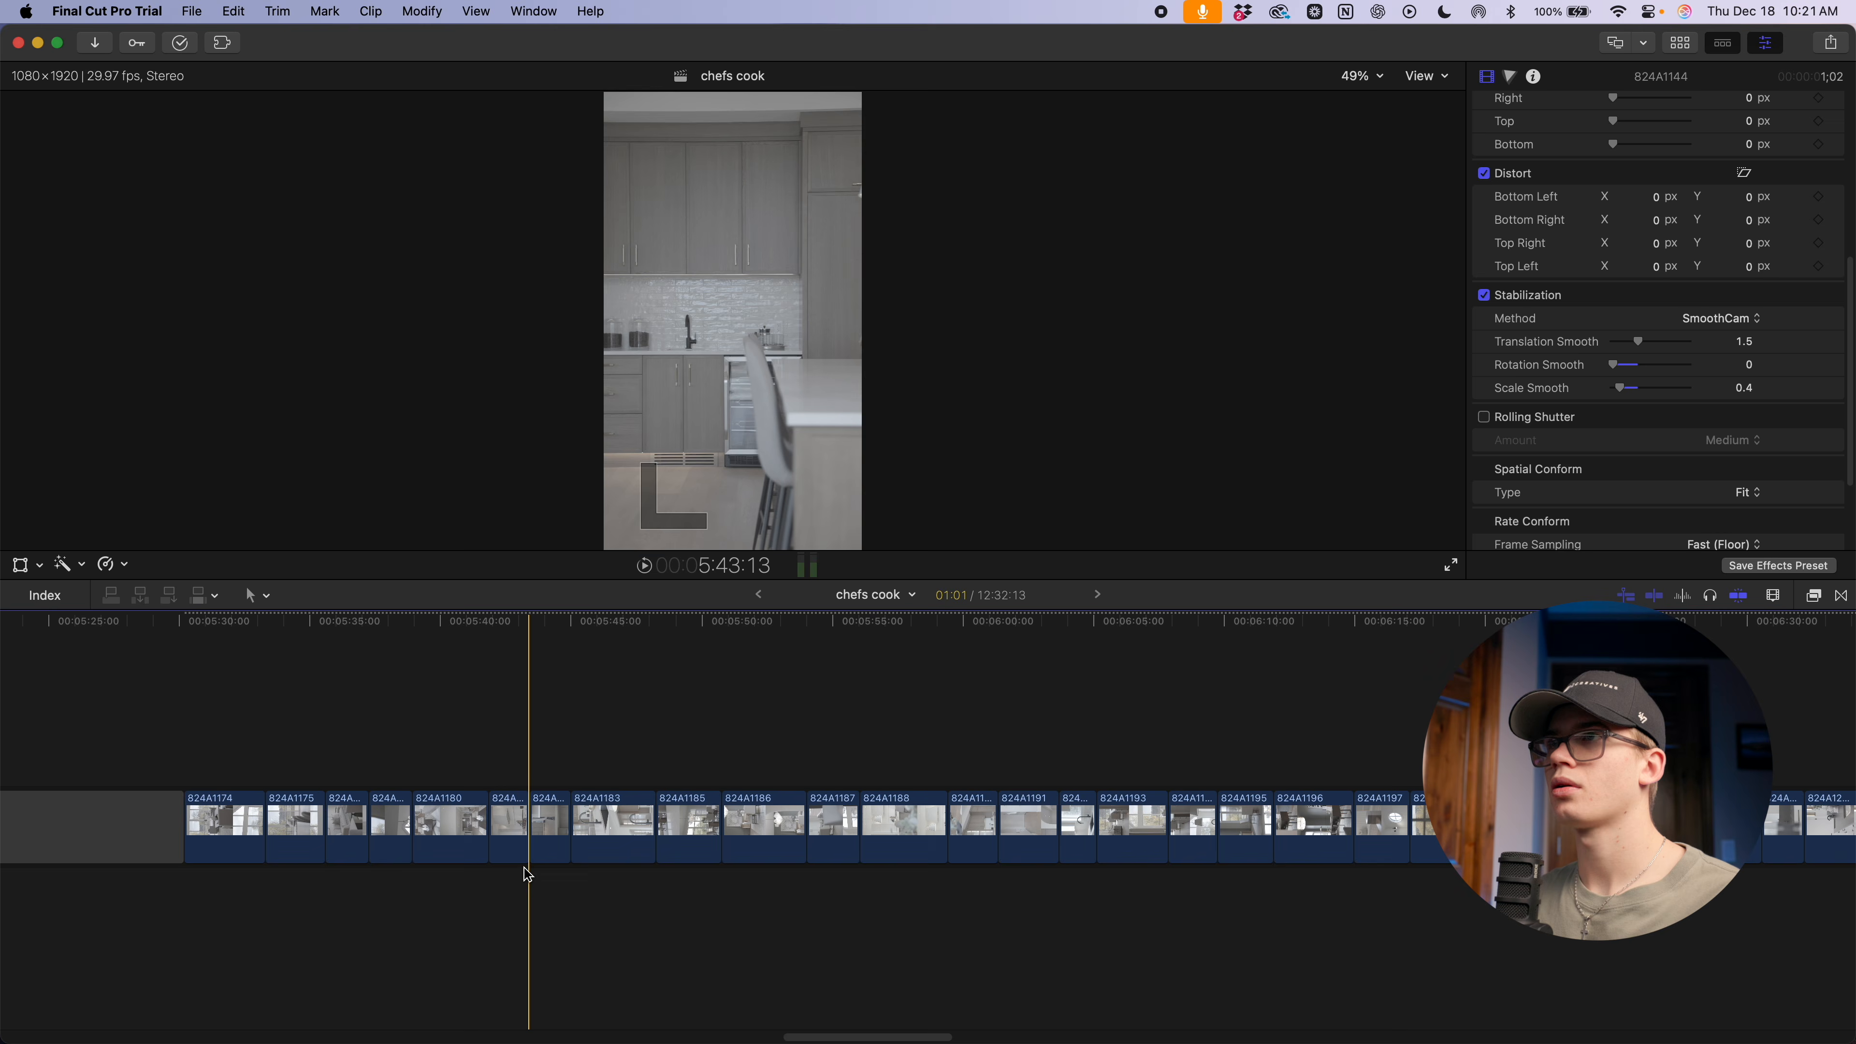
pyautogui.click(504, 848)
pyautogui.moveTo(132, 725); pyautogui.dragTo(115, 724)
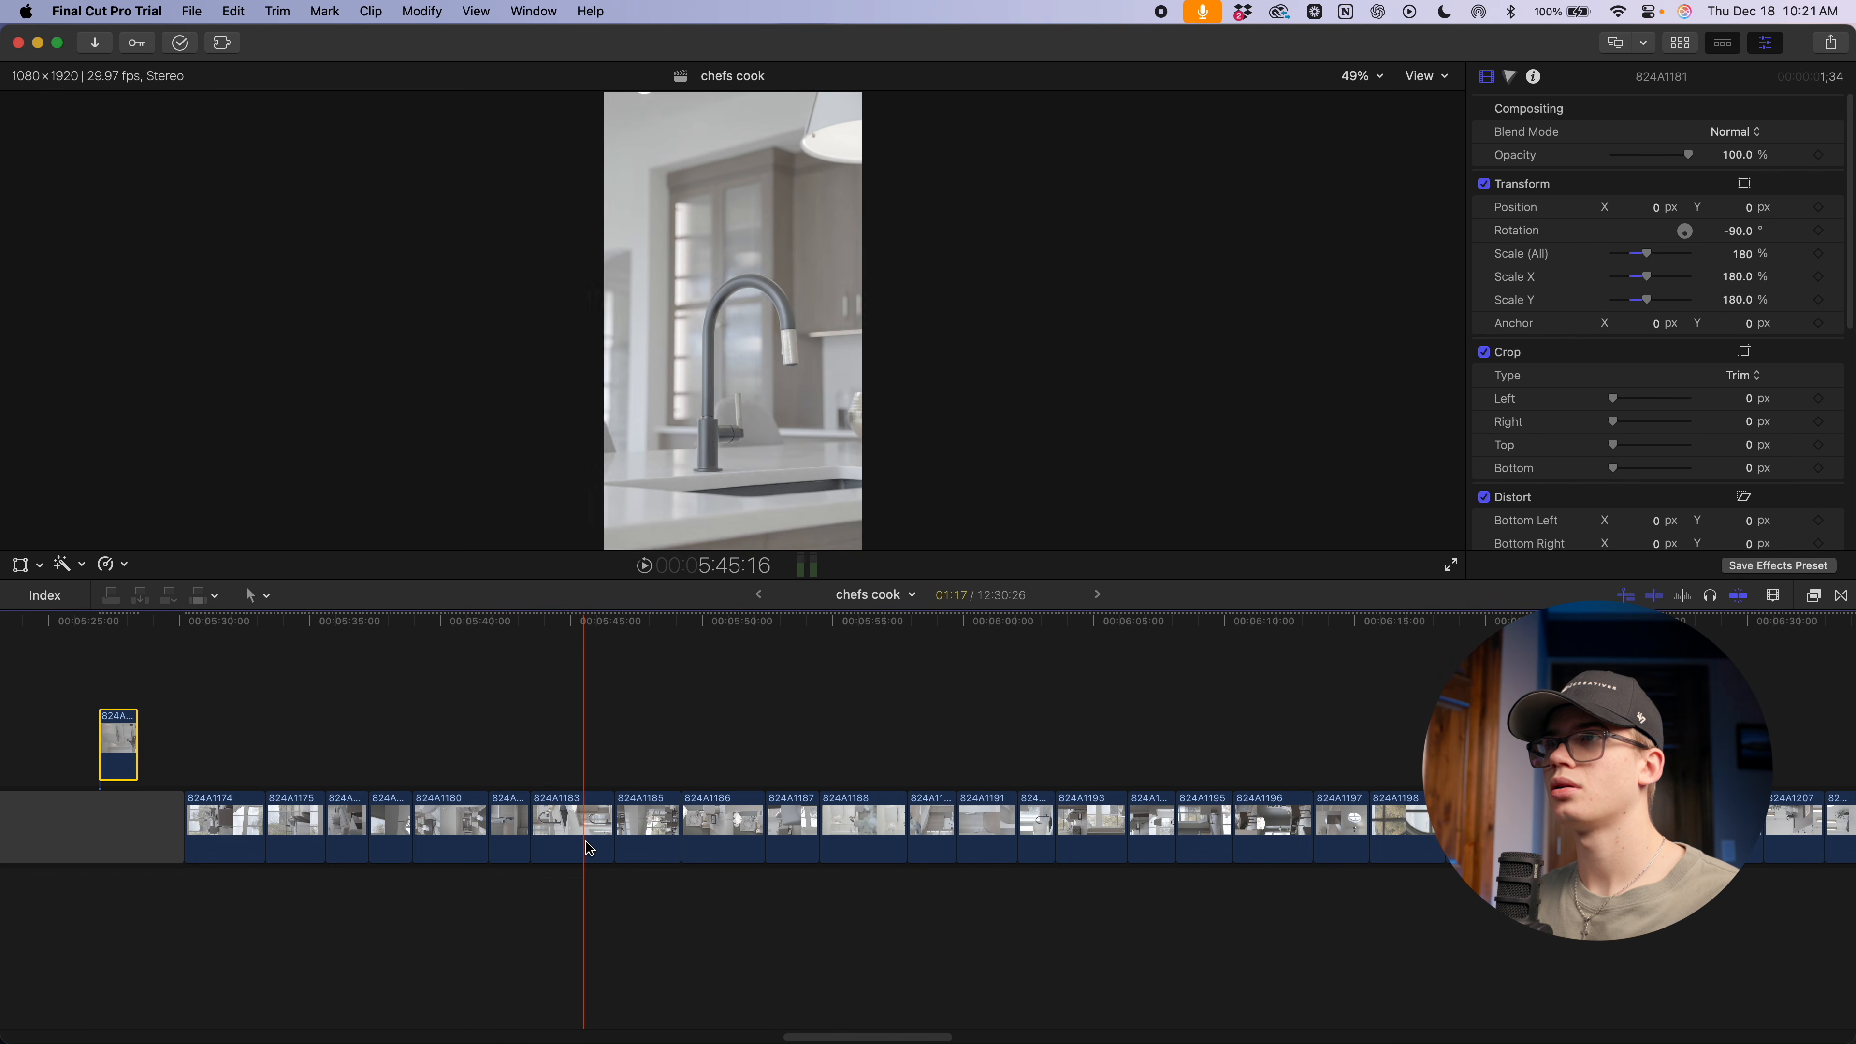
pyautogui.moveTo(577, 848); pyautogui.dragTo(265, 760)
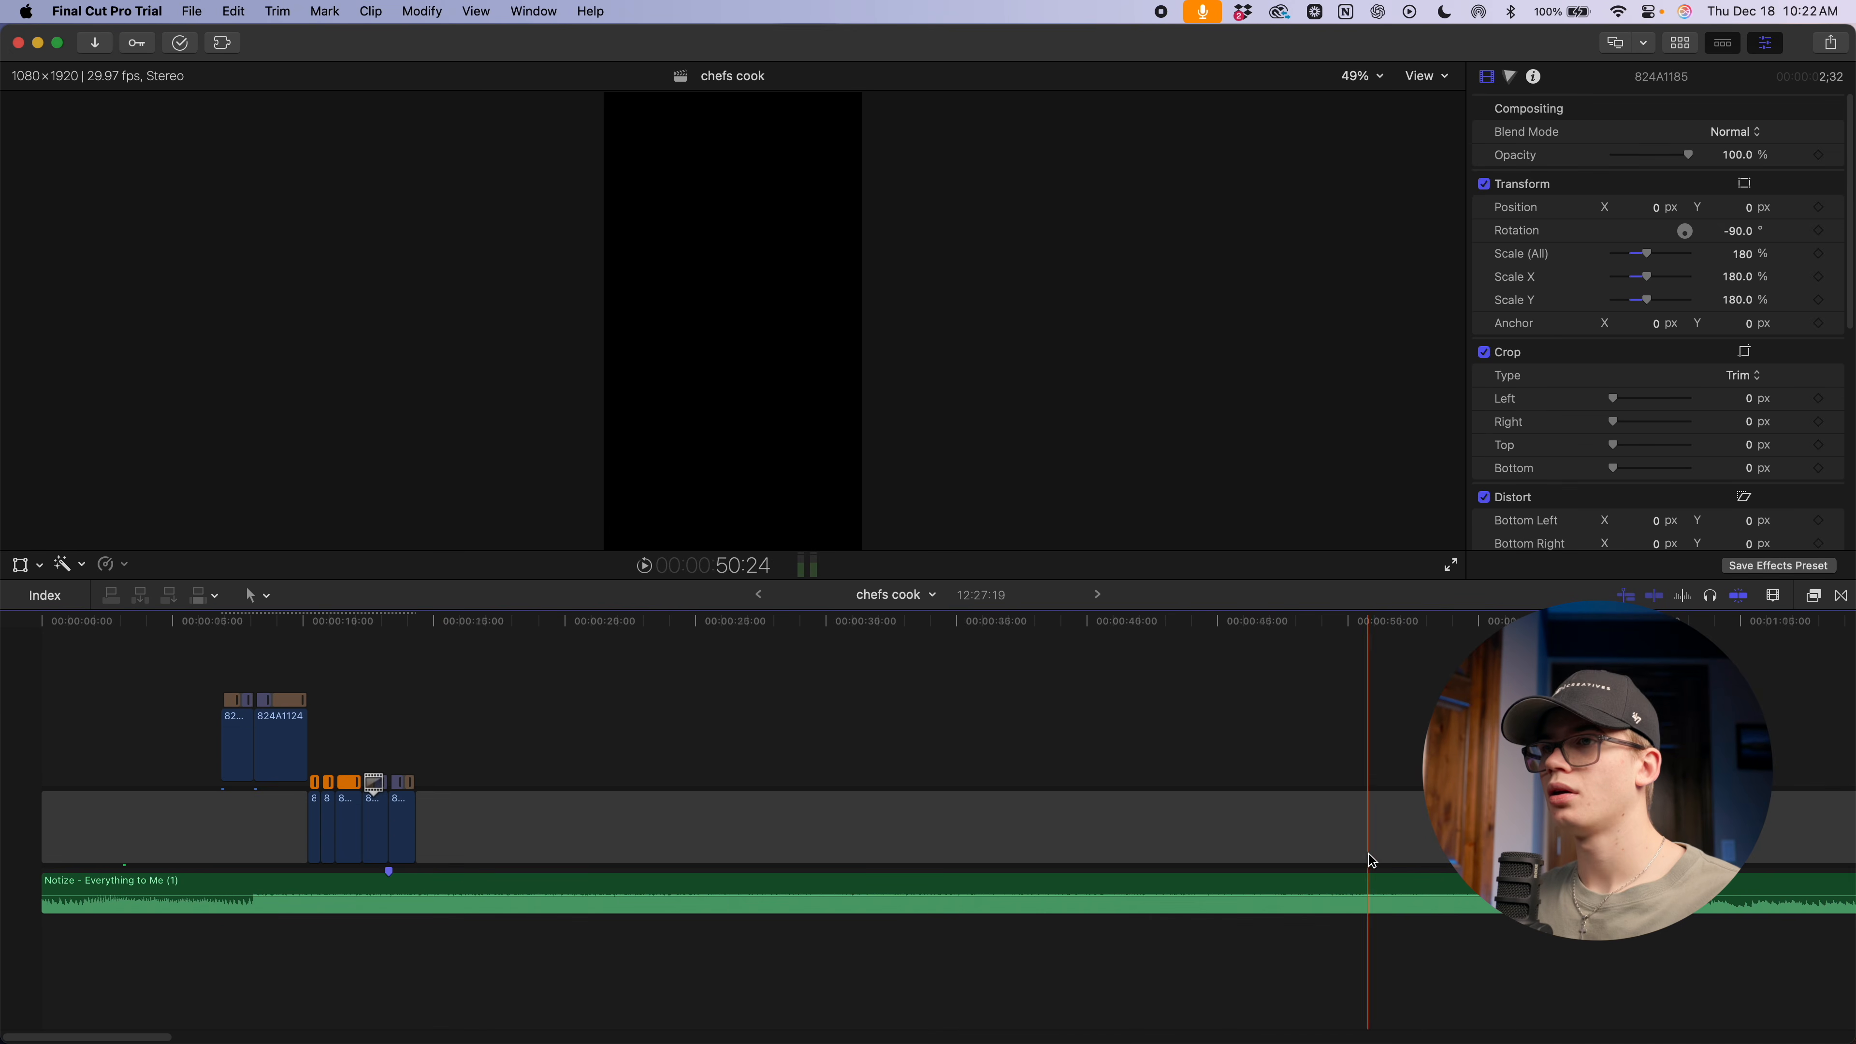
pyautogui.moveTo(395, 741); pyautogui.dragTo(644, 716)
pyautogui.moveTo(432, 764); pyautogui.dragTo(427, 845)
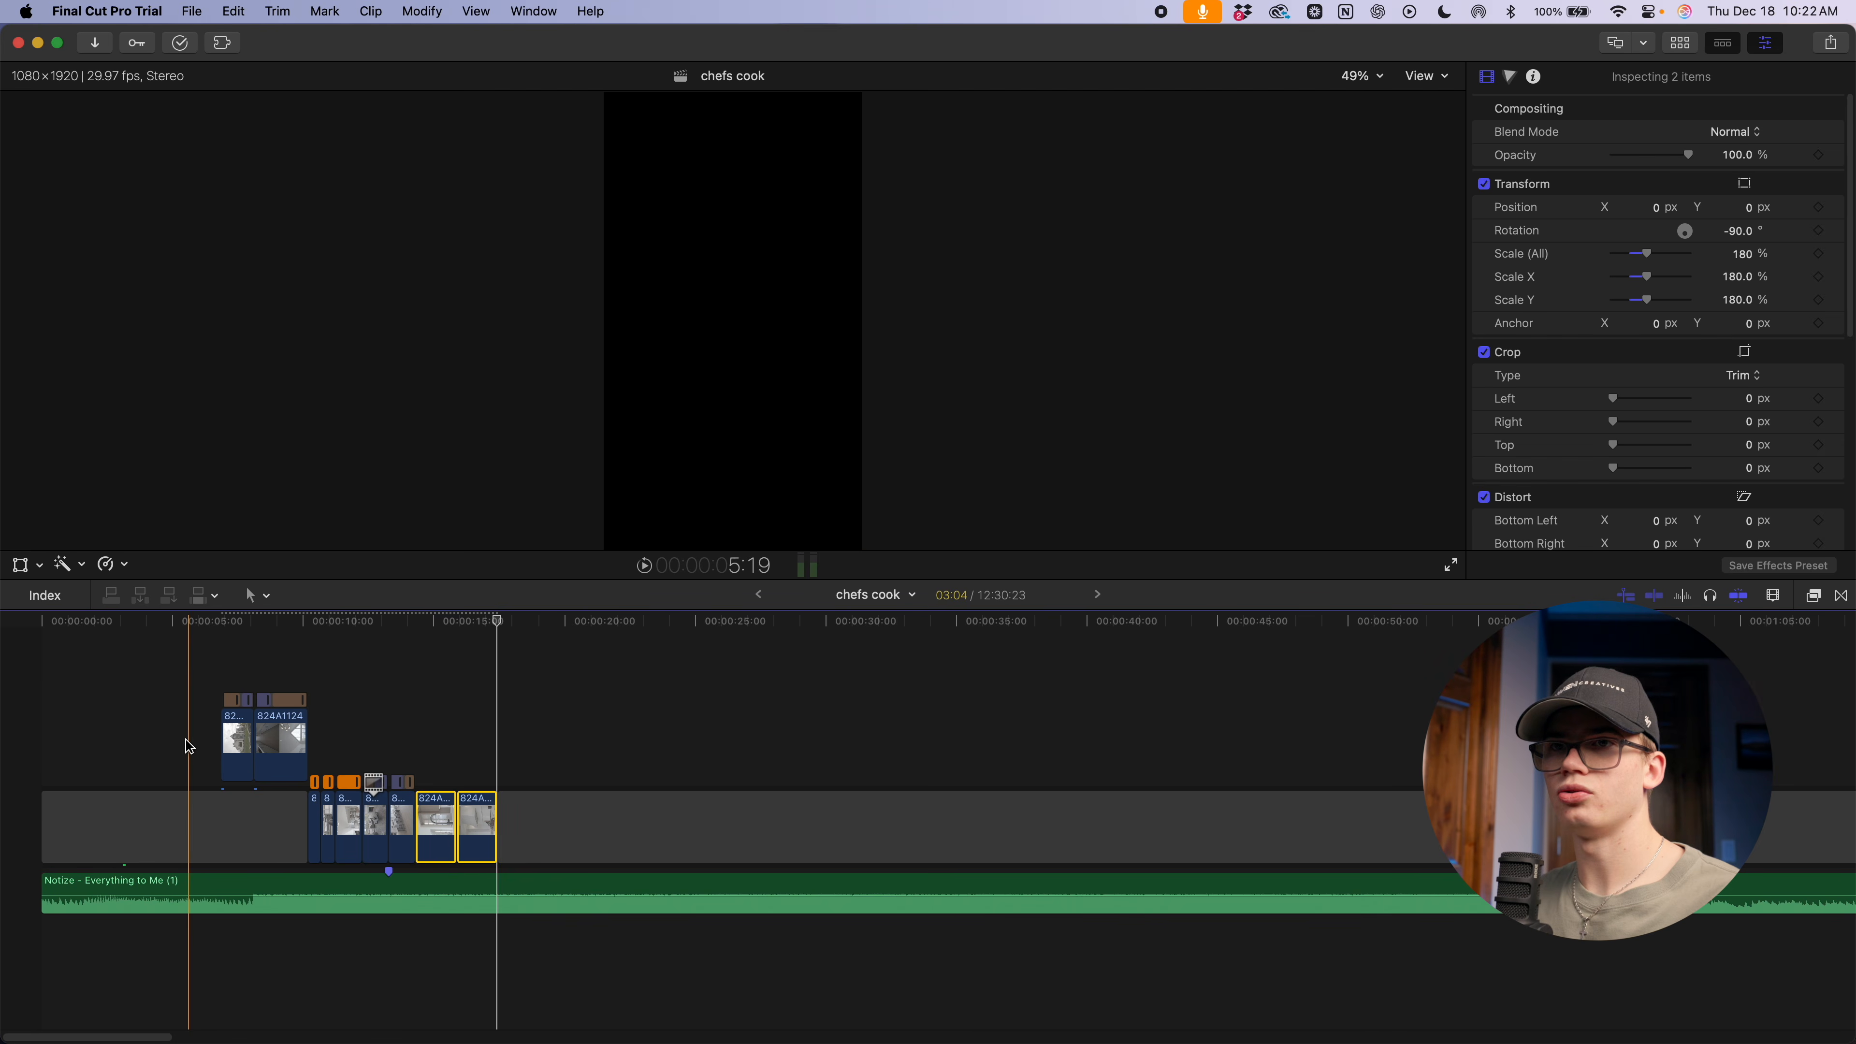
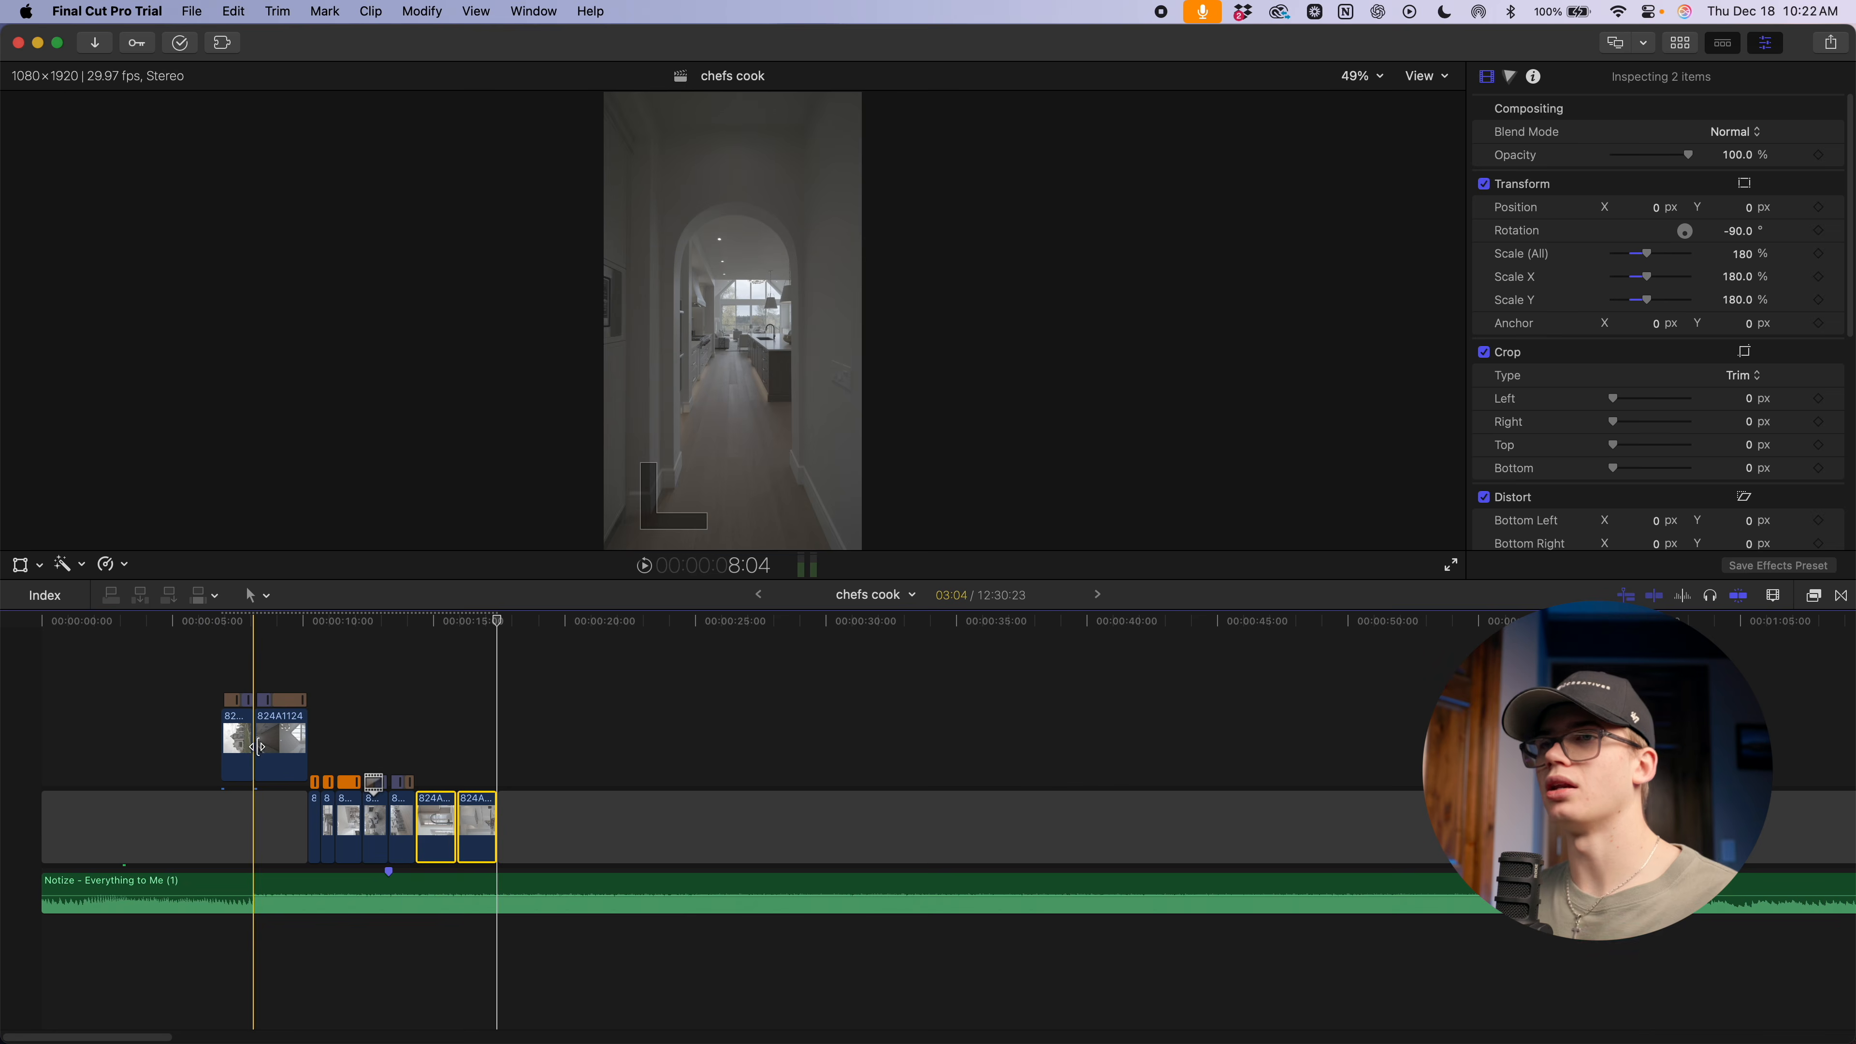
# Slow clips 824A1183 and 824A1181 to 50% speed and play back the cut from 824A1144 into them
pyautogui.press('super+equal')
pyautogui.press('super+equal')
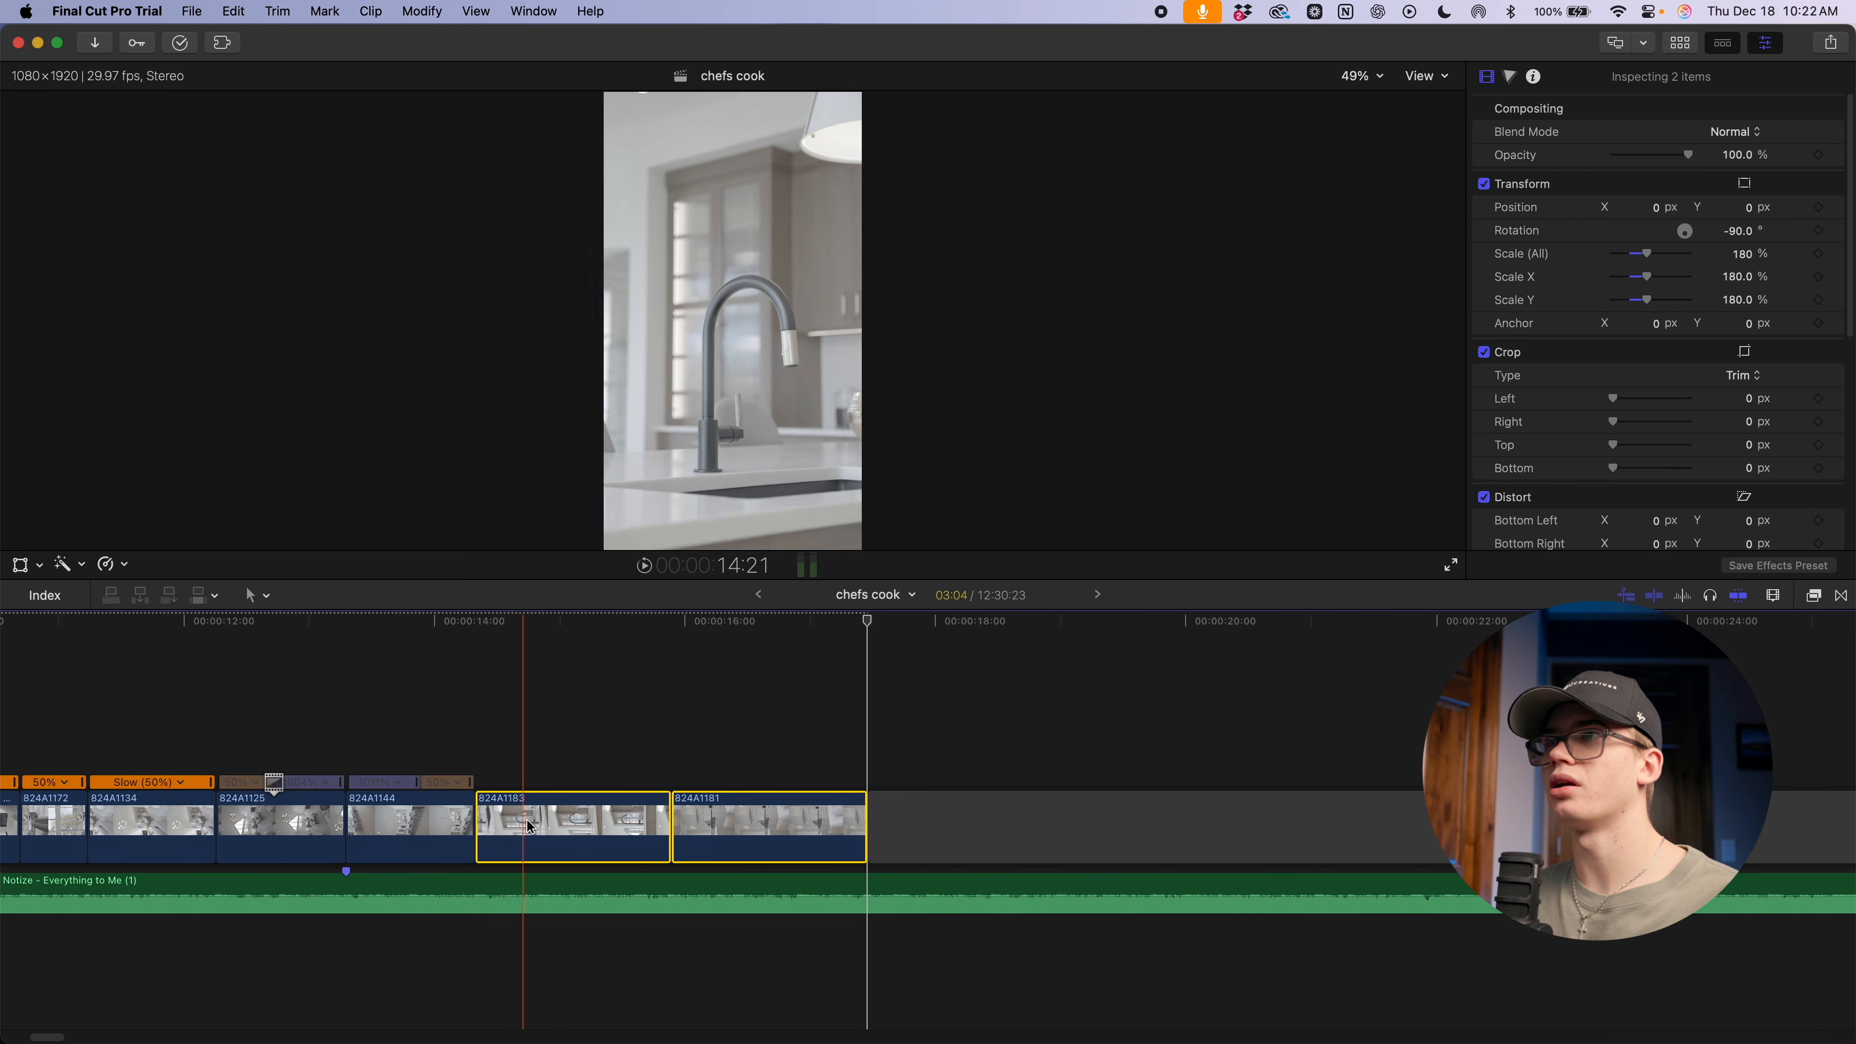
pyautogui.press('super+r')
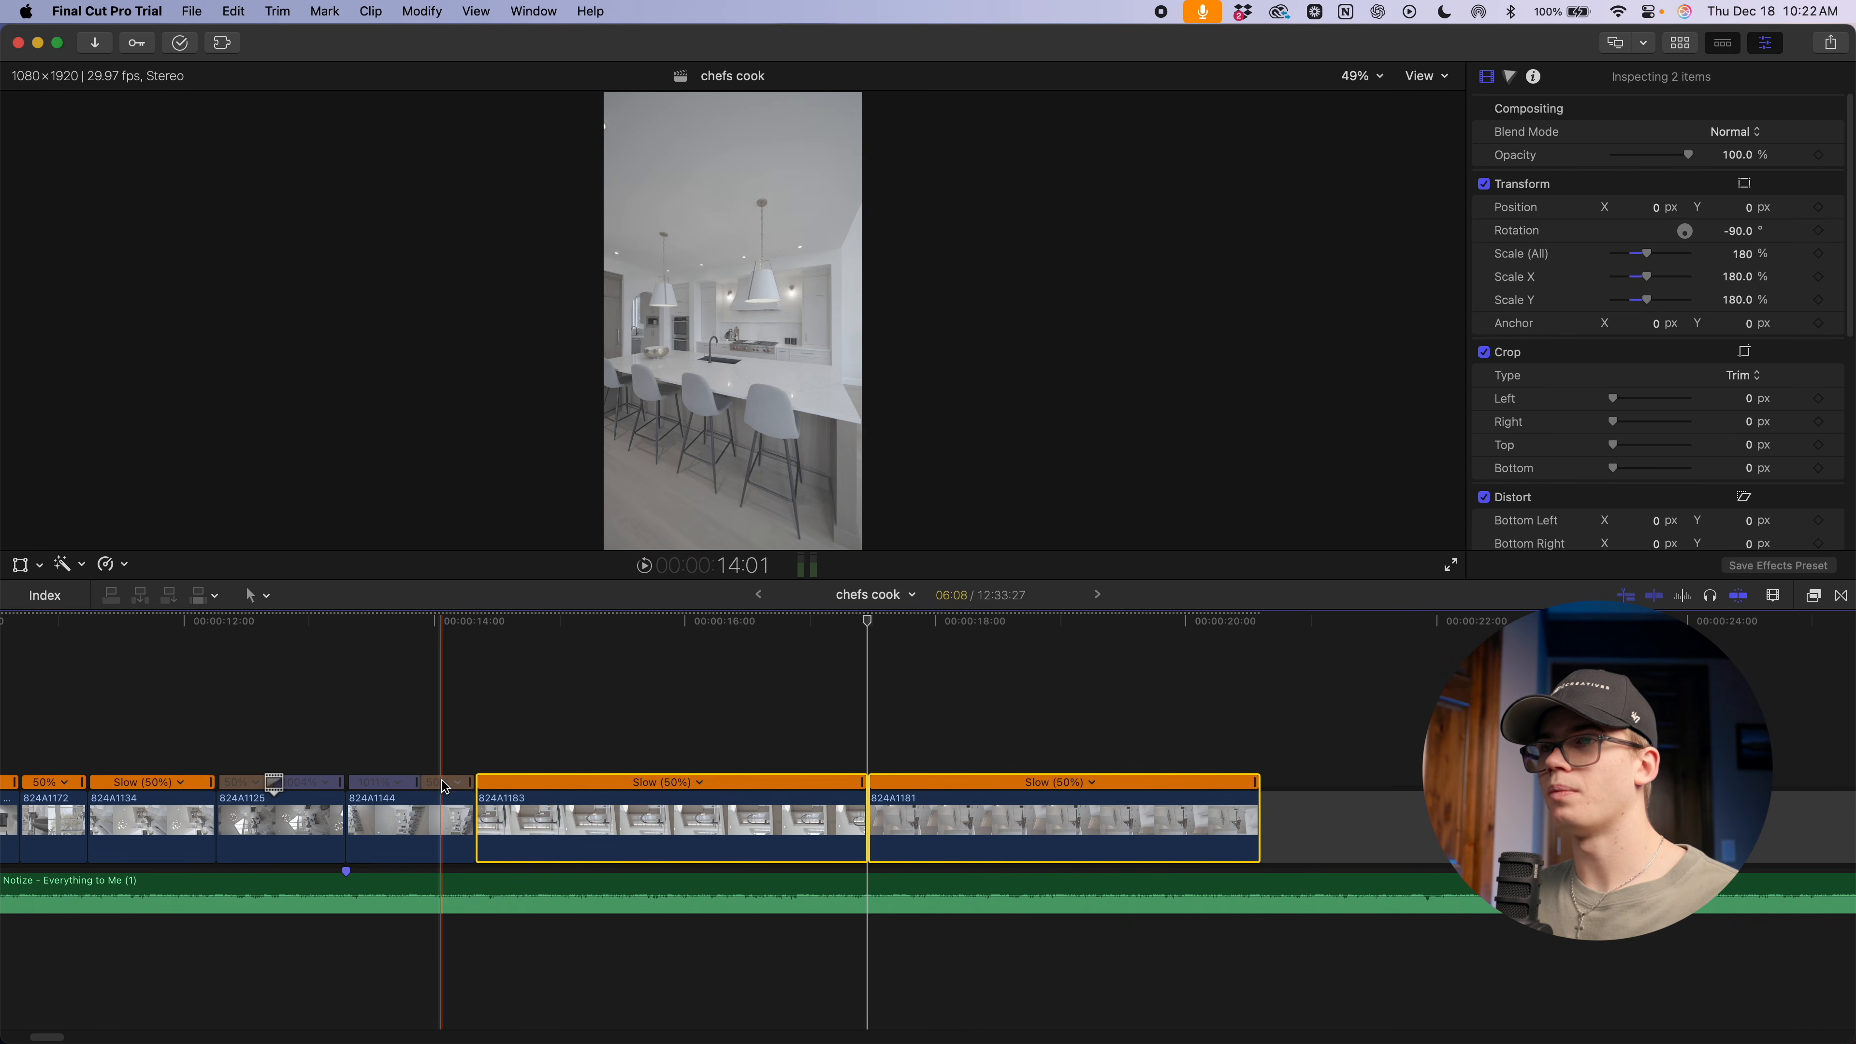
pyautogui.press('space')
pyautogui.press('space')
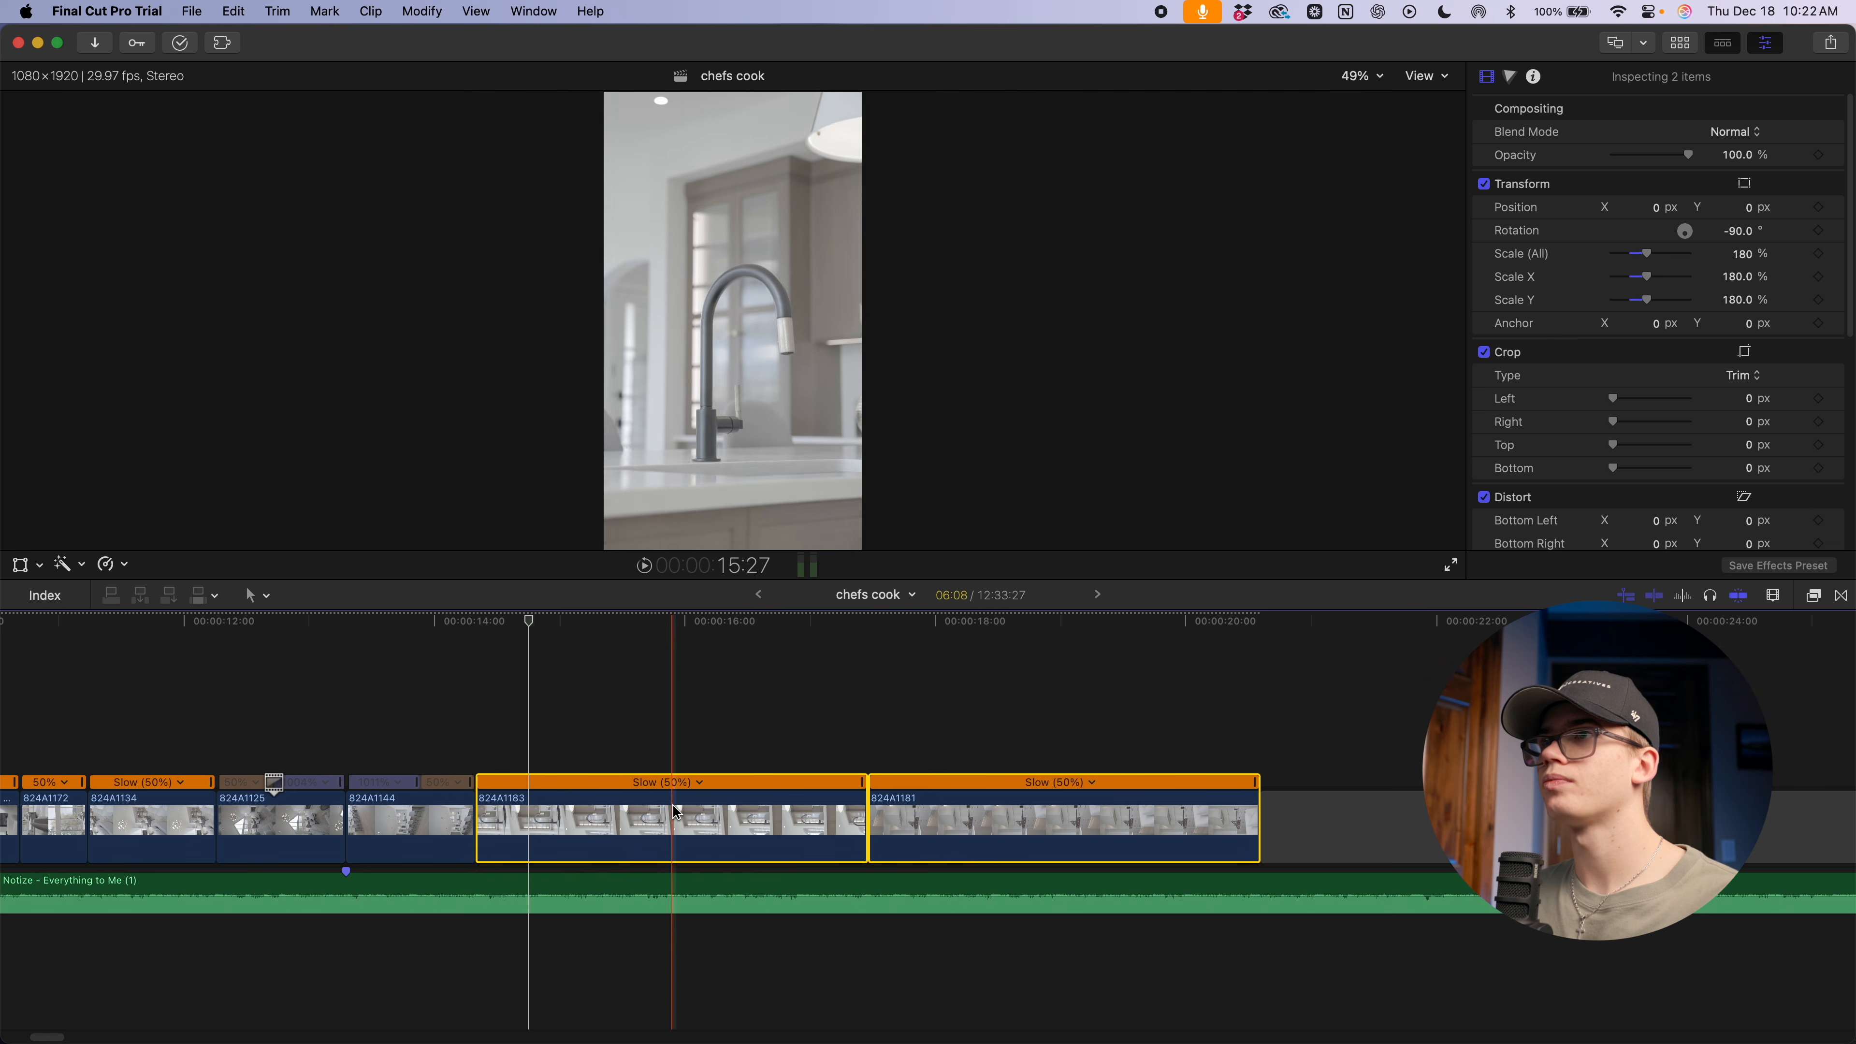
# Trim the start and end of slowed clip 824A1183 so it becomes a short cut on the beat
pyautogui.hotkey('alt', '[')
pyautogui.press('space')
pyautogui.hotkey('alt', ']')
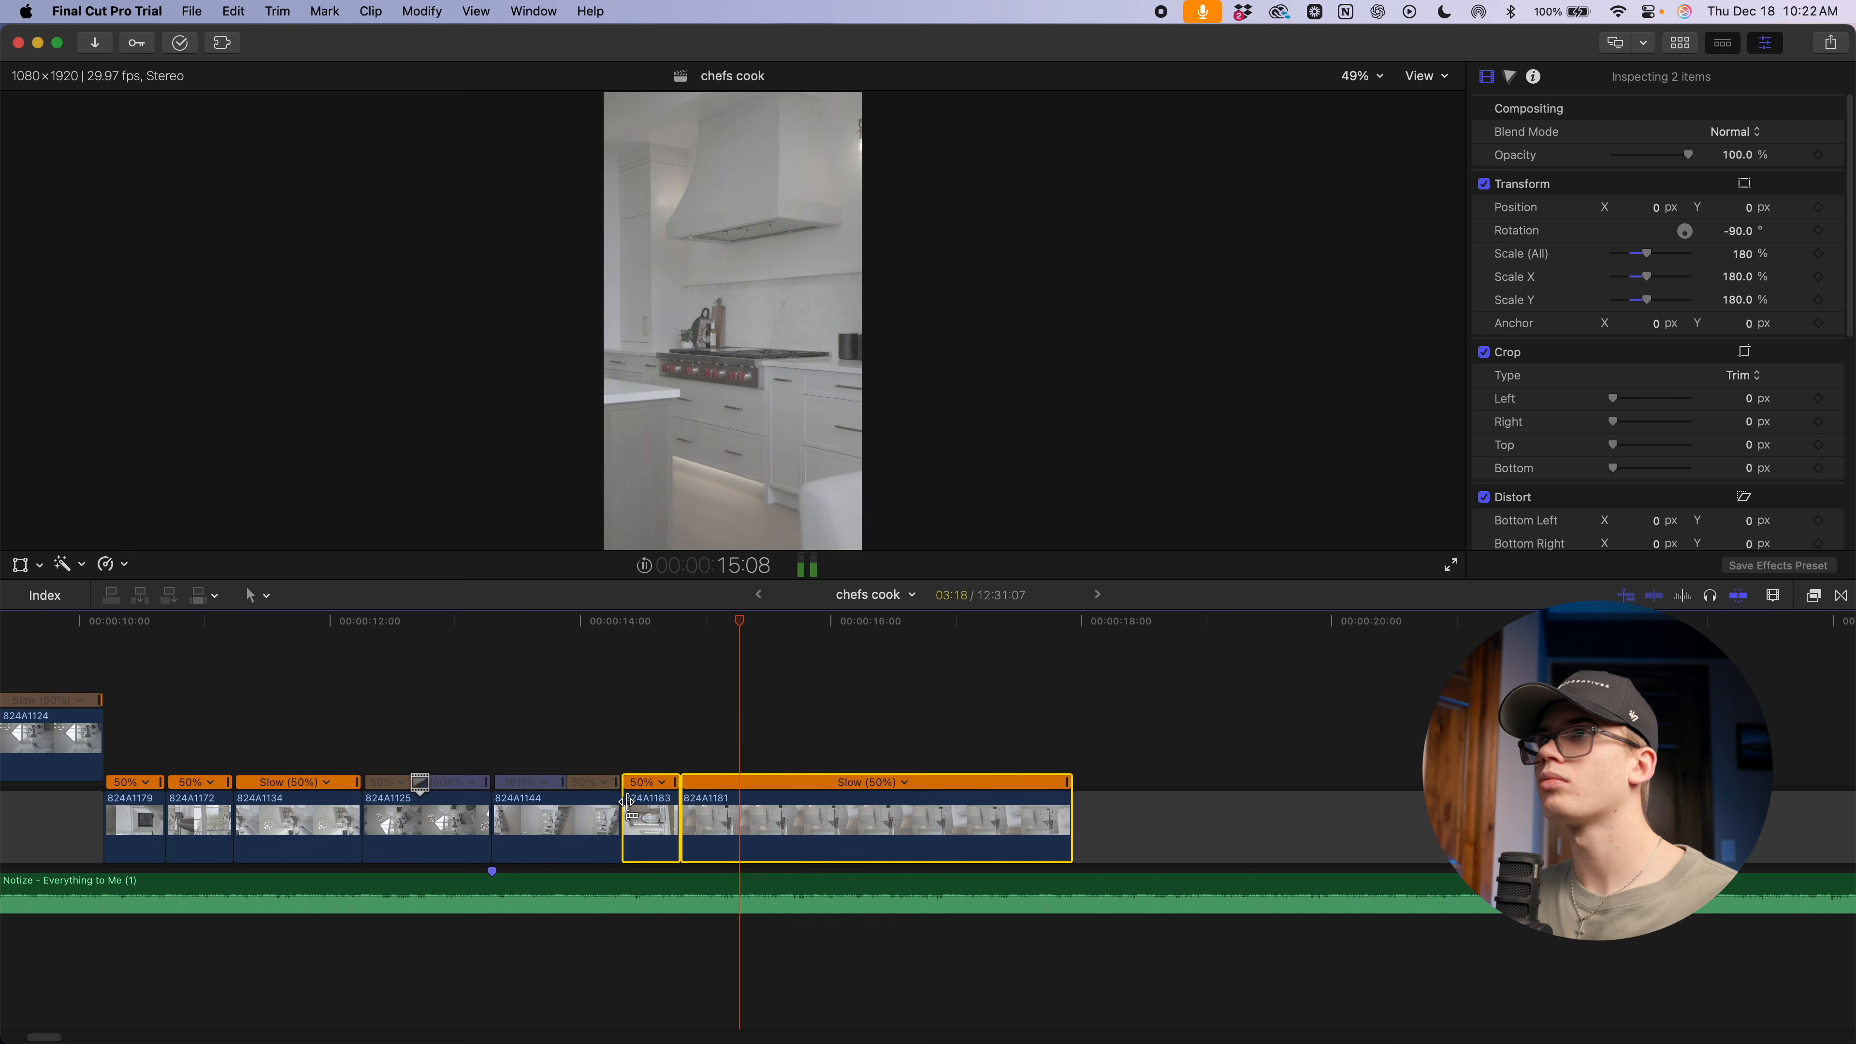
# Trim the start and end of clip 824A1181 to match the beat, and play back past its end
pyautogui.hotkey('alt', '[')
pyautogui.press('space')
pyautogui.press('space')
pyautogui.hotkey('alt', ']')
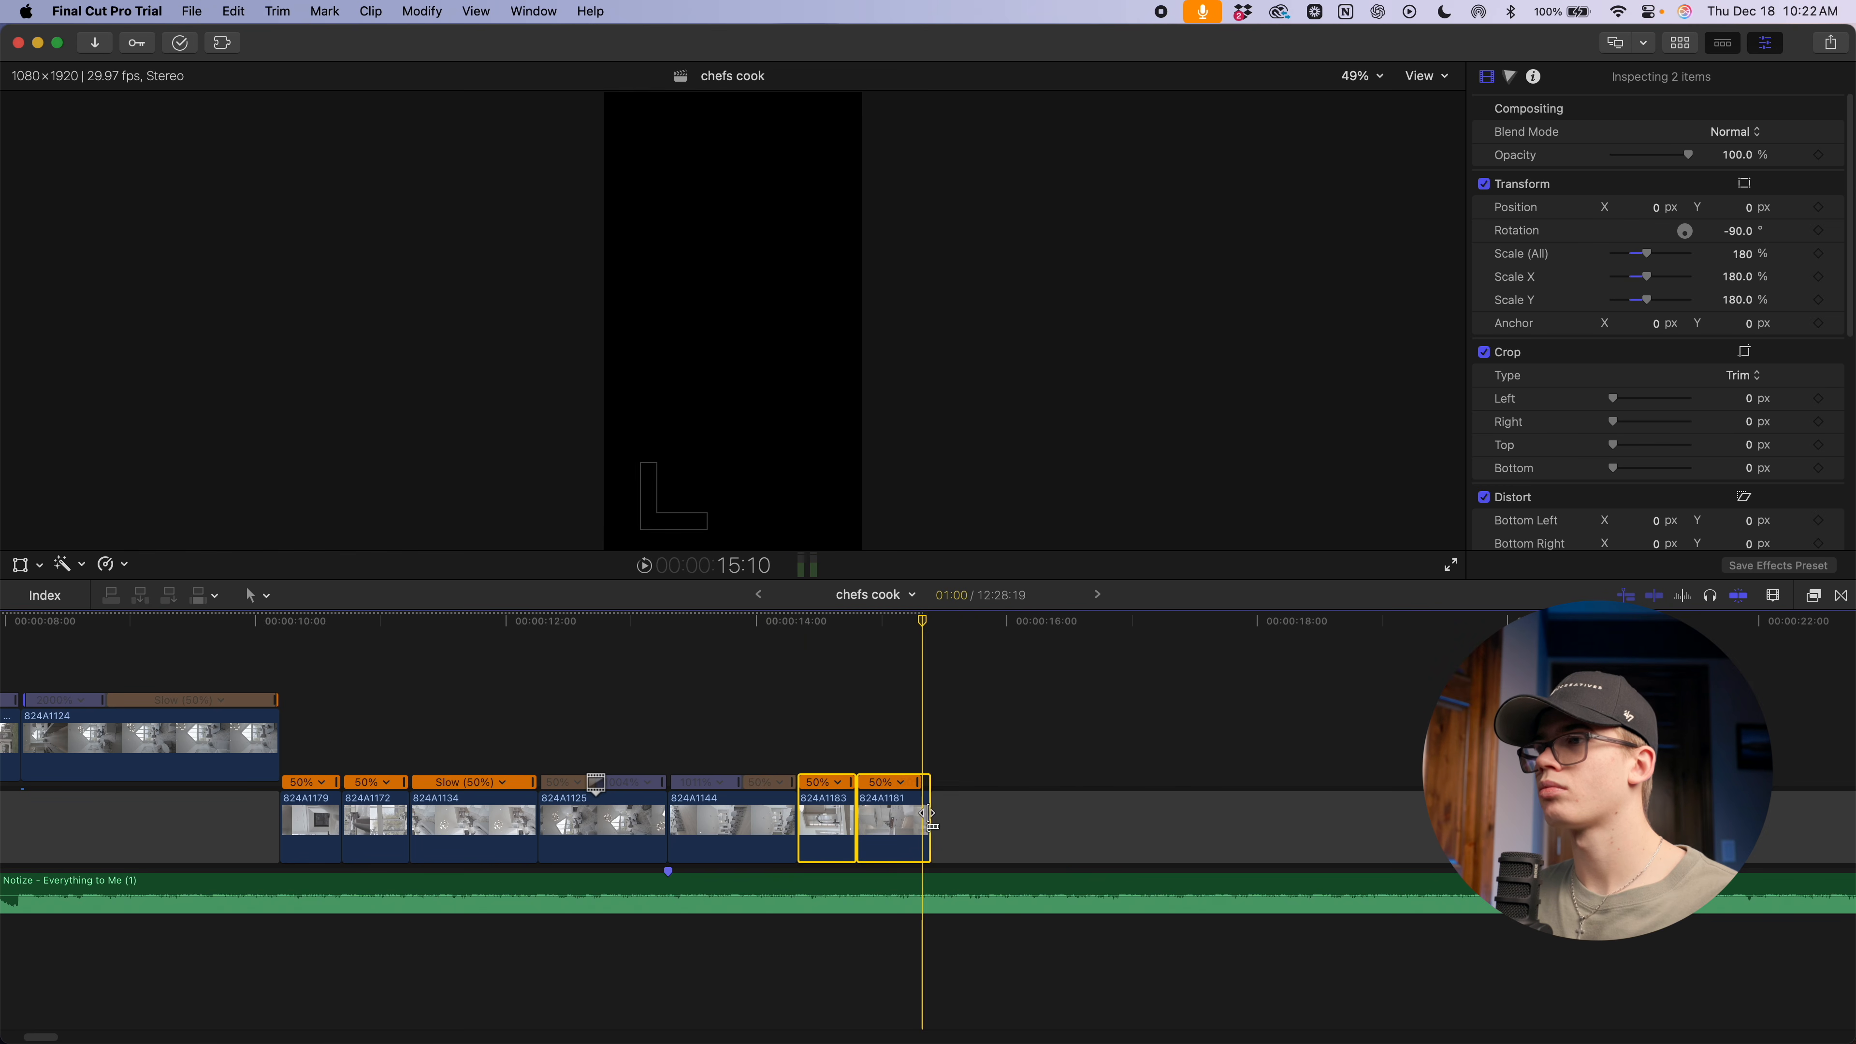
pyautogui.press('space')
pyautogui.press('space')
# Find the kitchen island clip 824A1141 in the b roll and lift it out above the main storyline
pyautogui.press('super+minus')
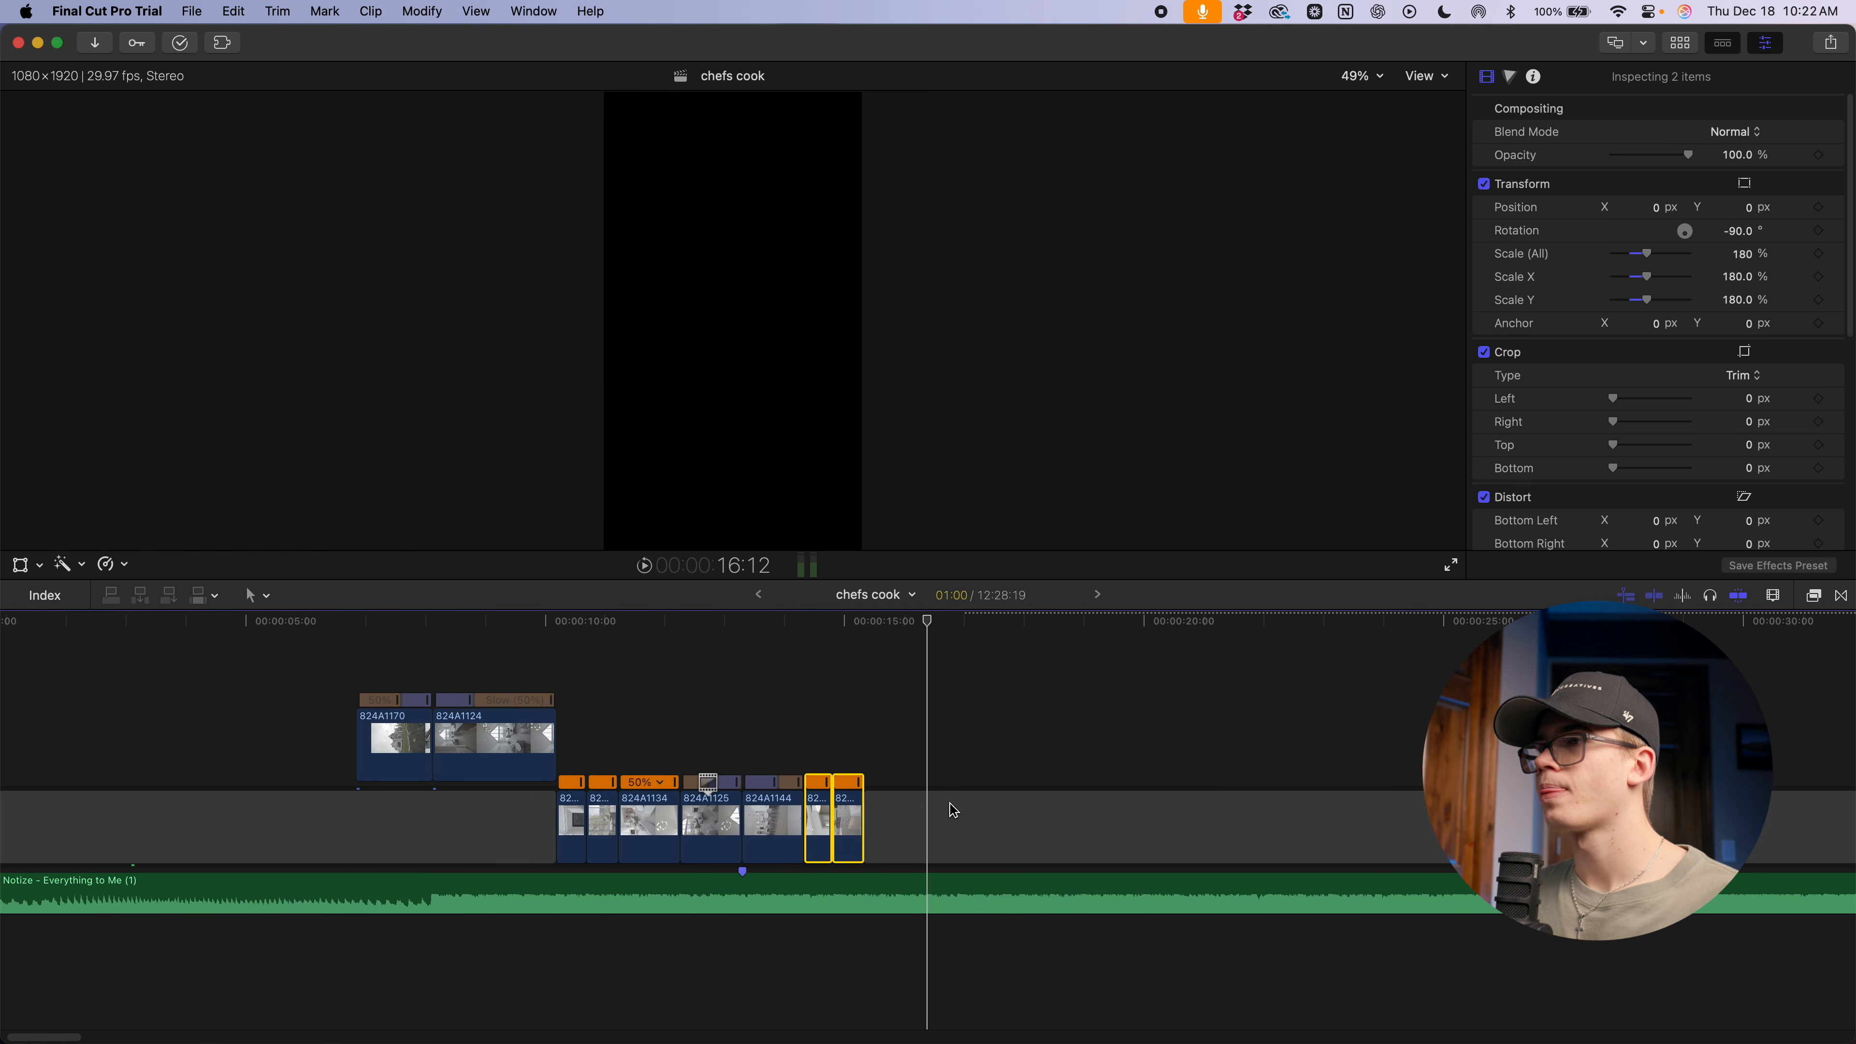
pyautogui.hscroll(20, 866, 802)
pyautogui.press('super+minus')
pyautogui.press('super+minus')
pyautogui.press('super+minus')
pyautogui.hscroll(8, 853, 800)
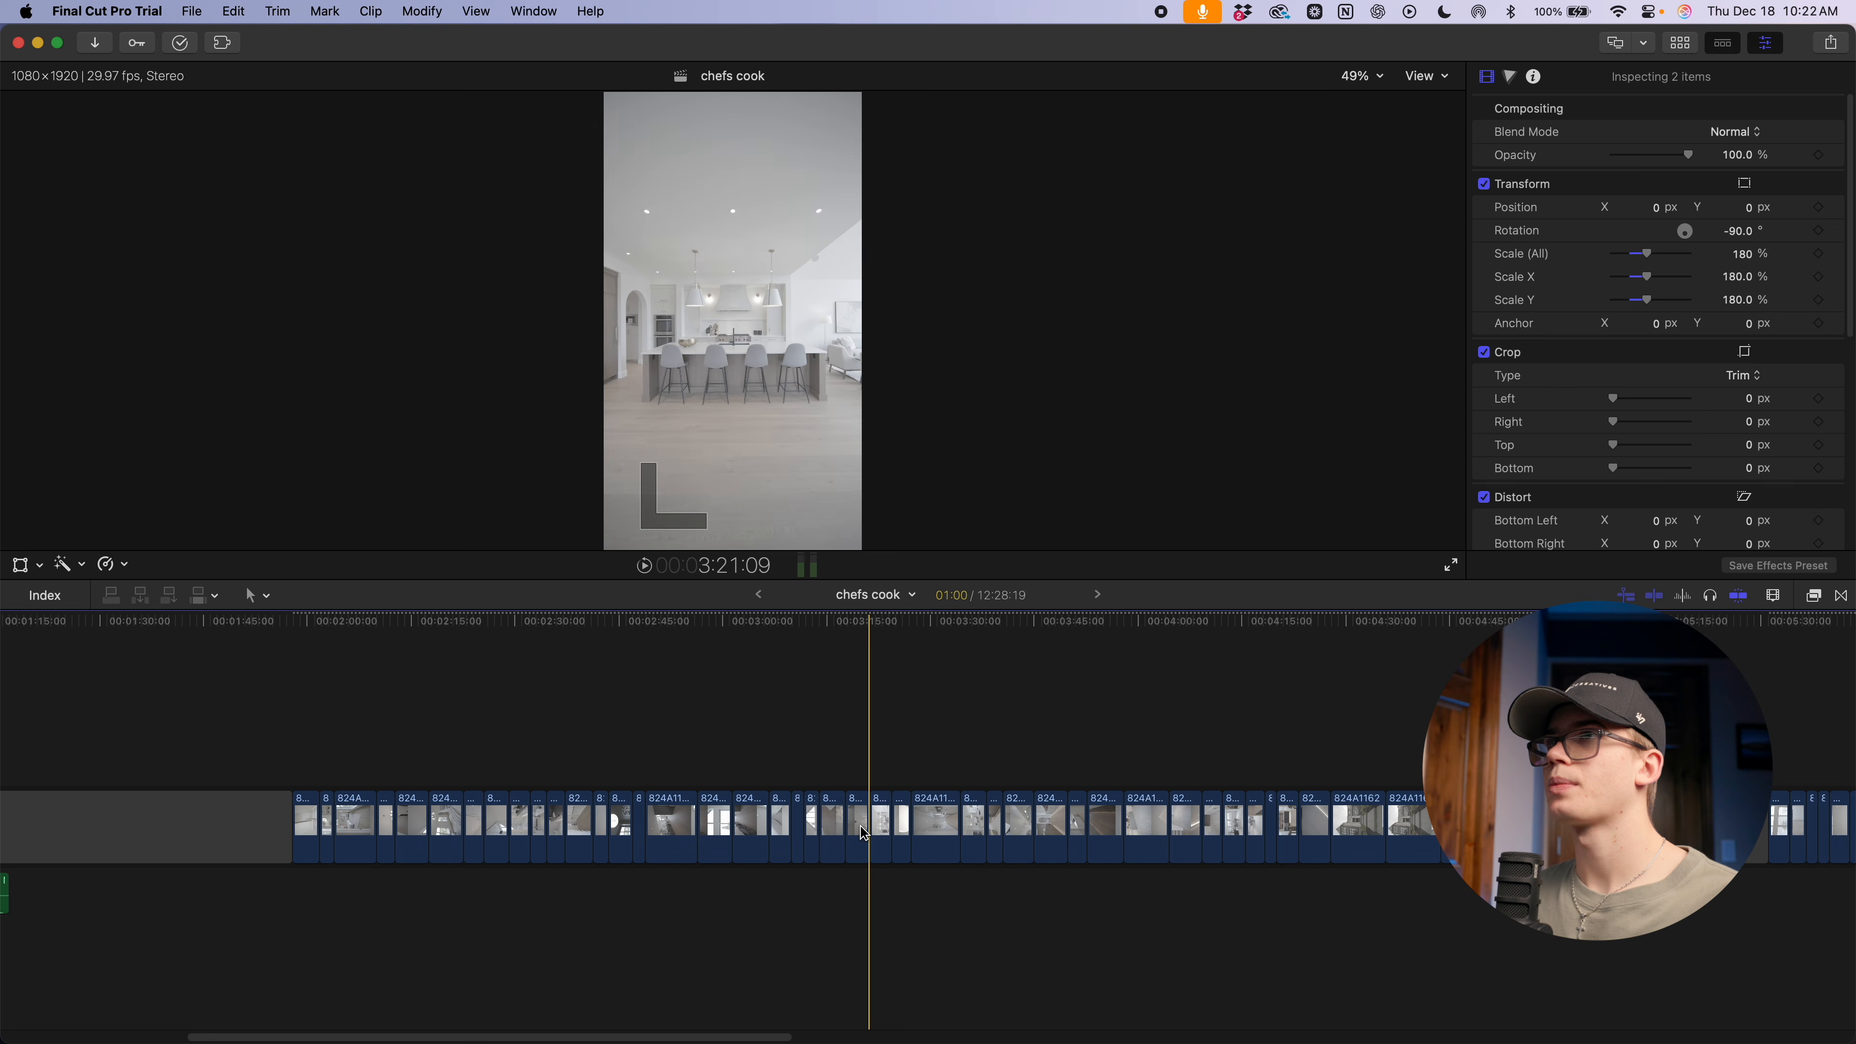
pyautogui.press('super+equal')
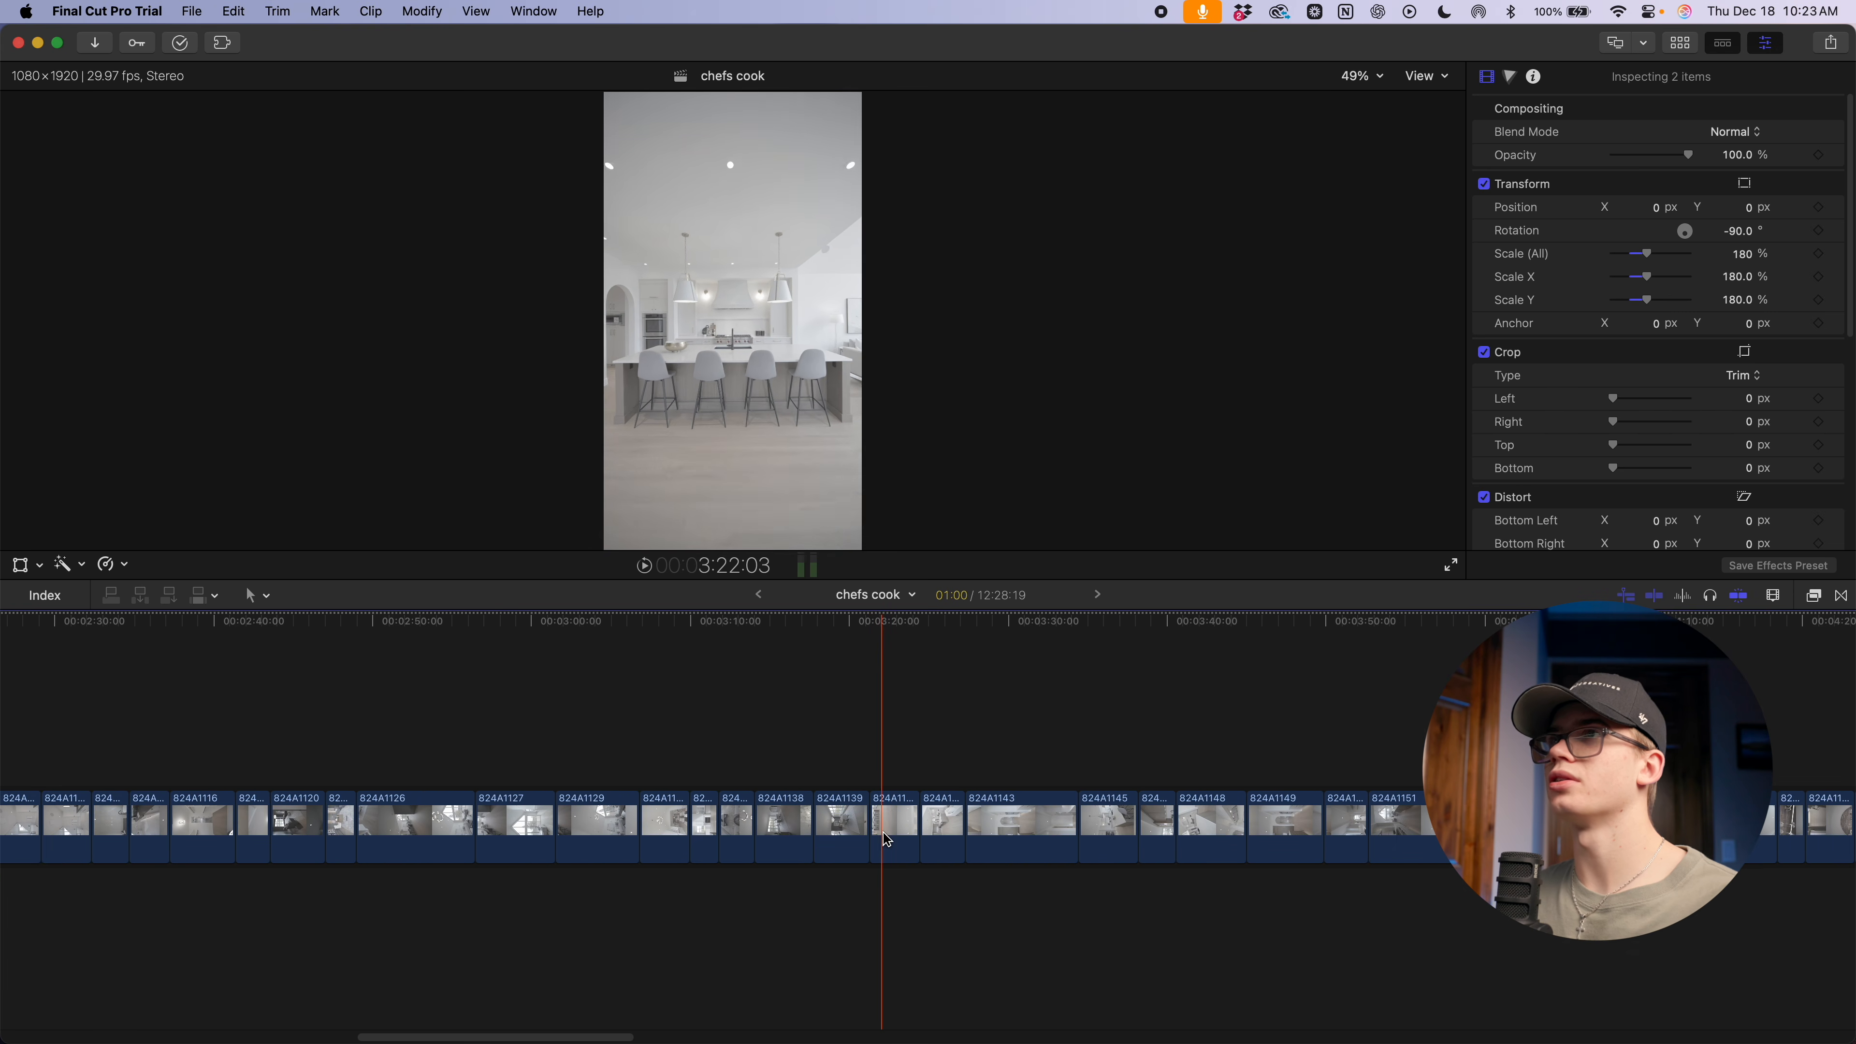
pyautogui.press('super+equal')
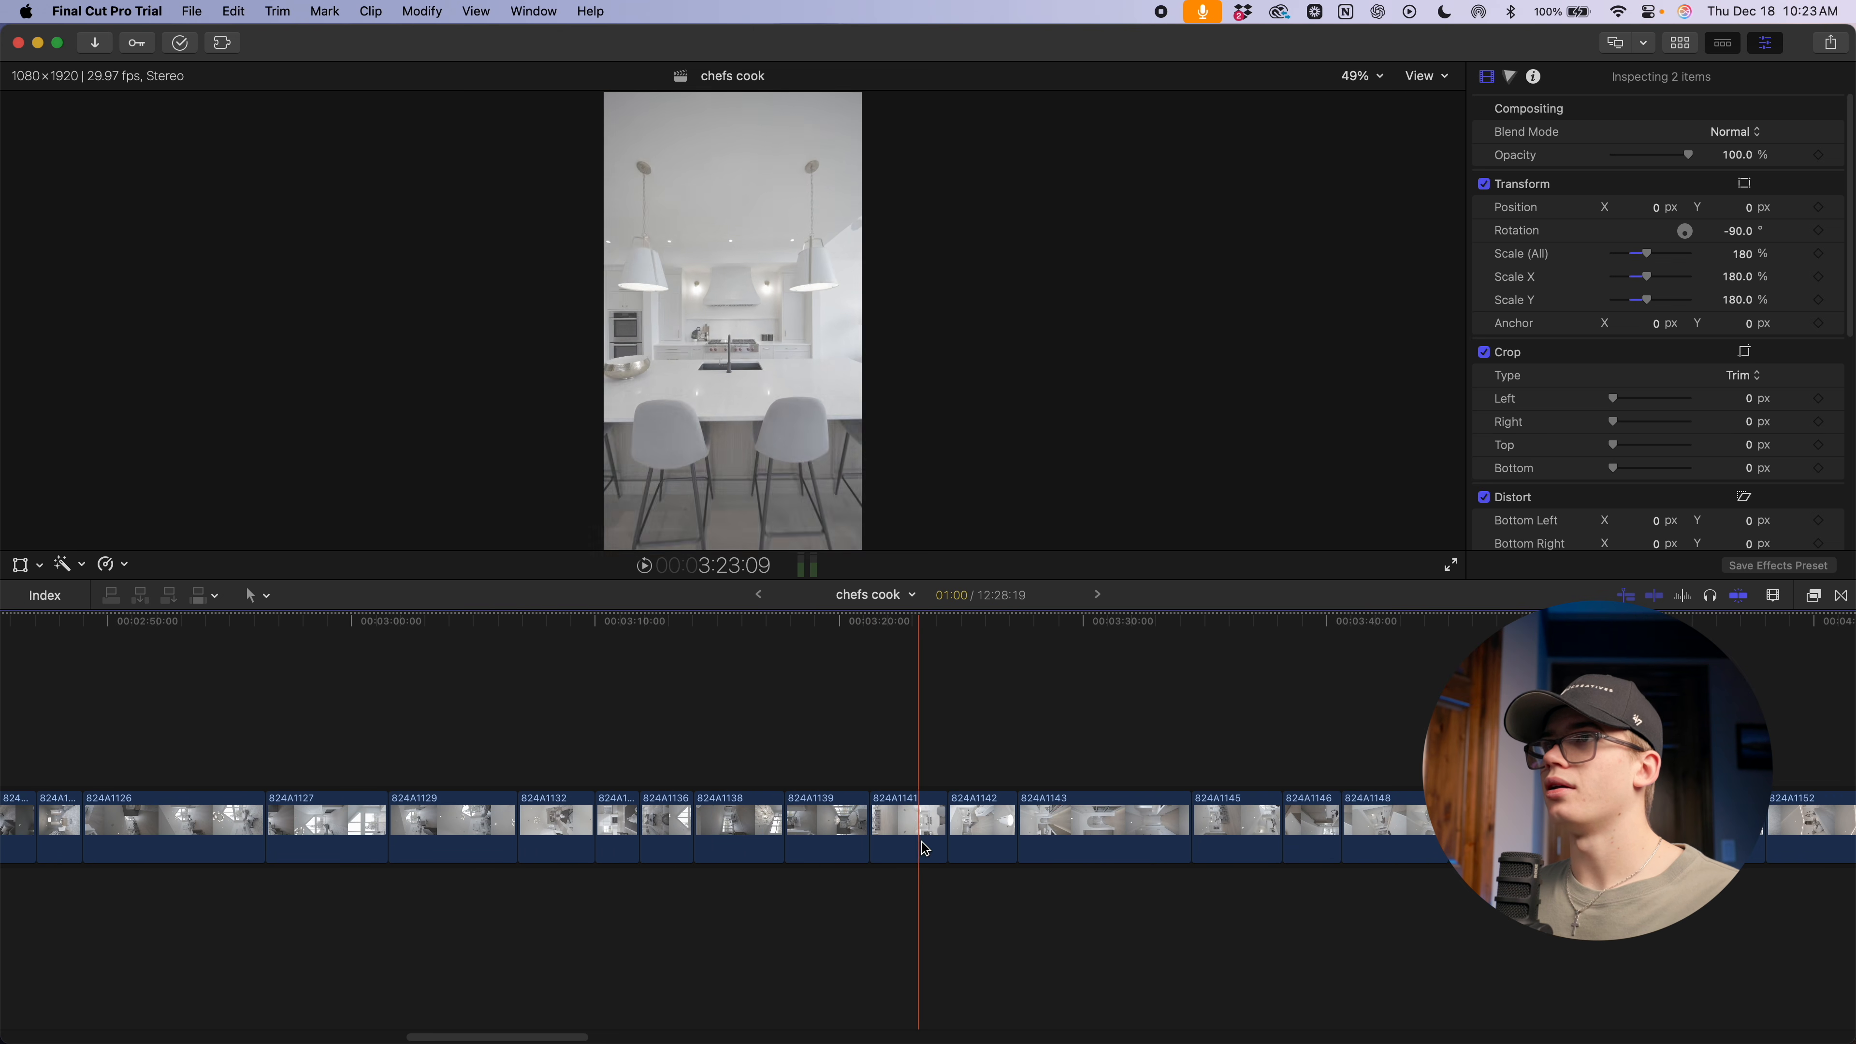
pyautogui.moveTo(898, 841); pyautogui.dragTo(544, 749)
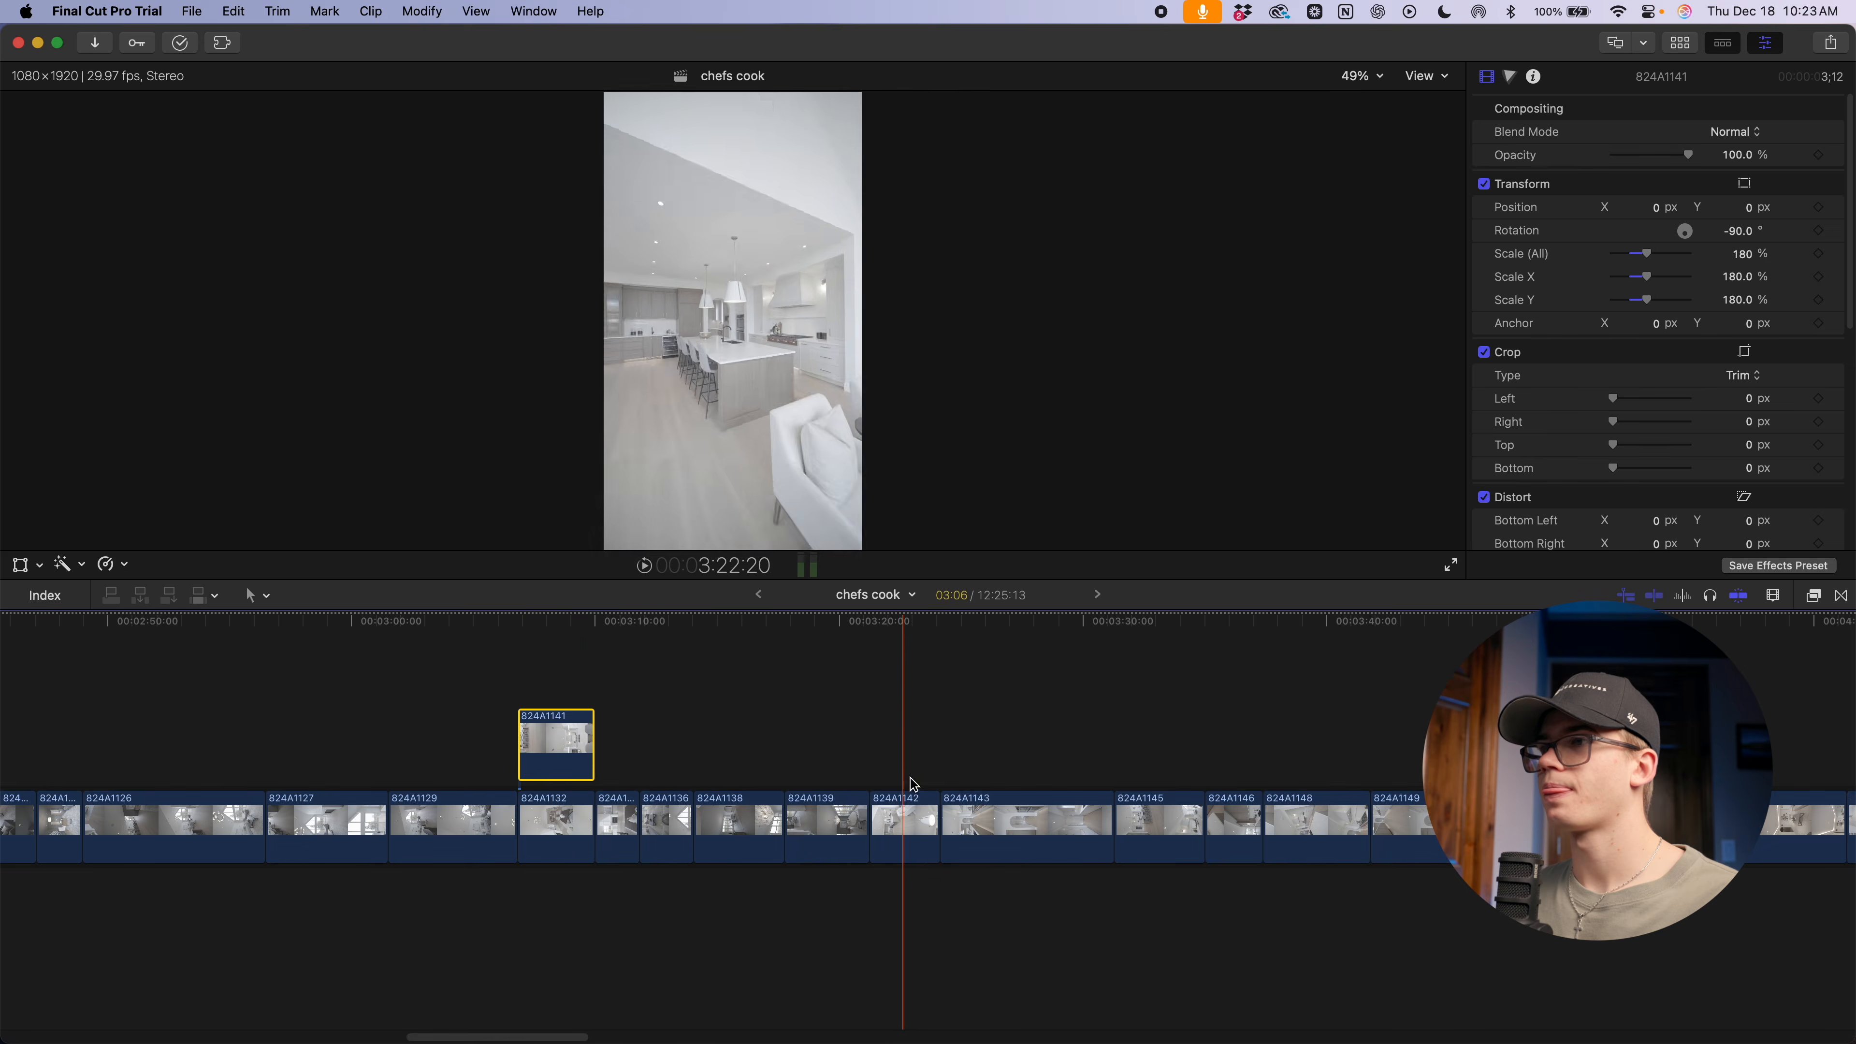
pyautogui.click(903, 820)
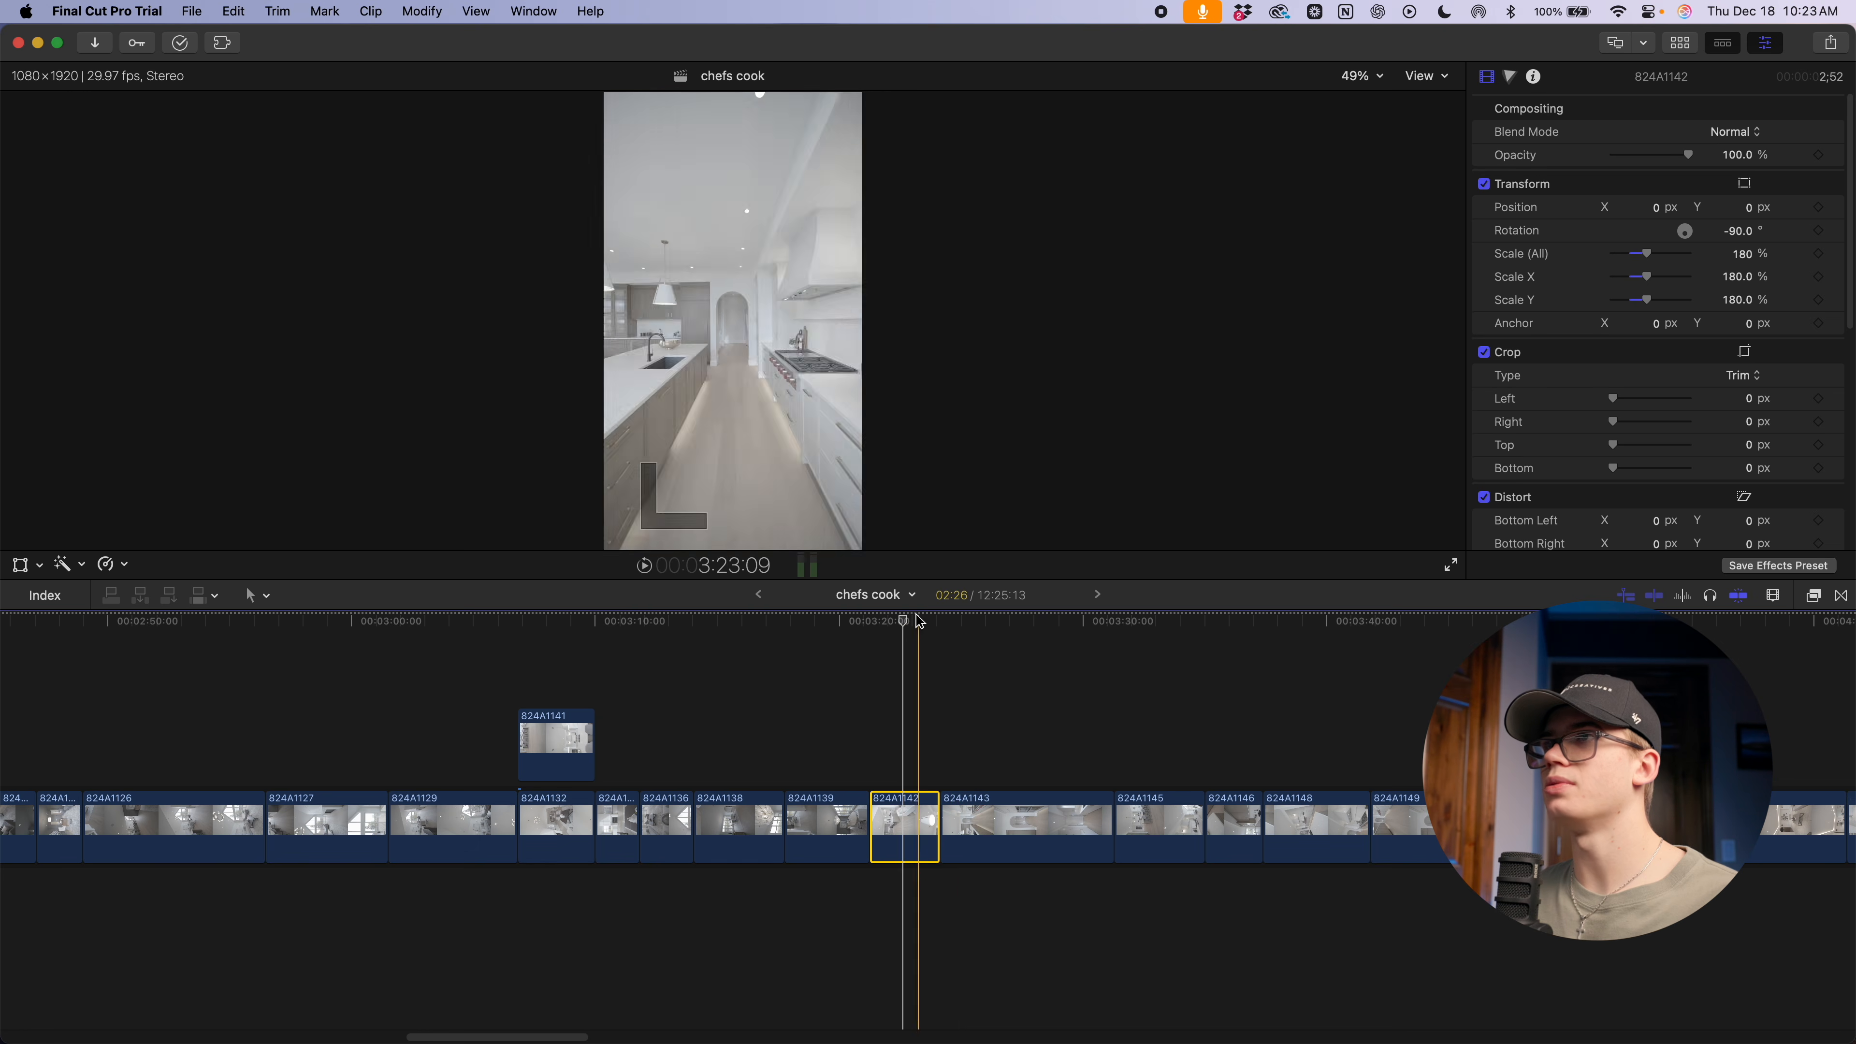
pyautogui.hscroll(-20, 1005, 778)
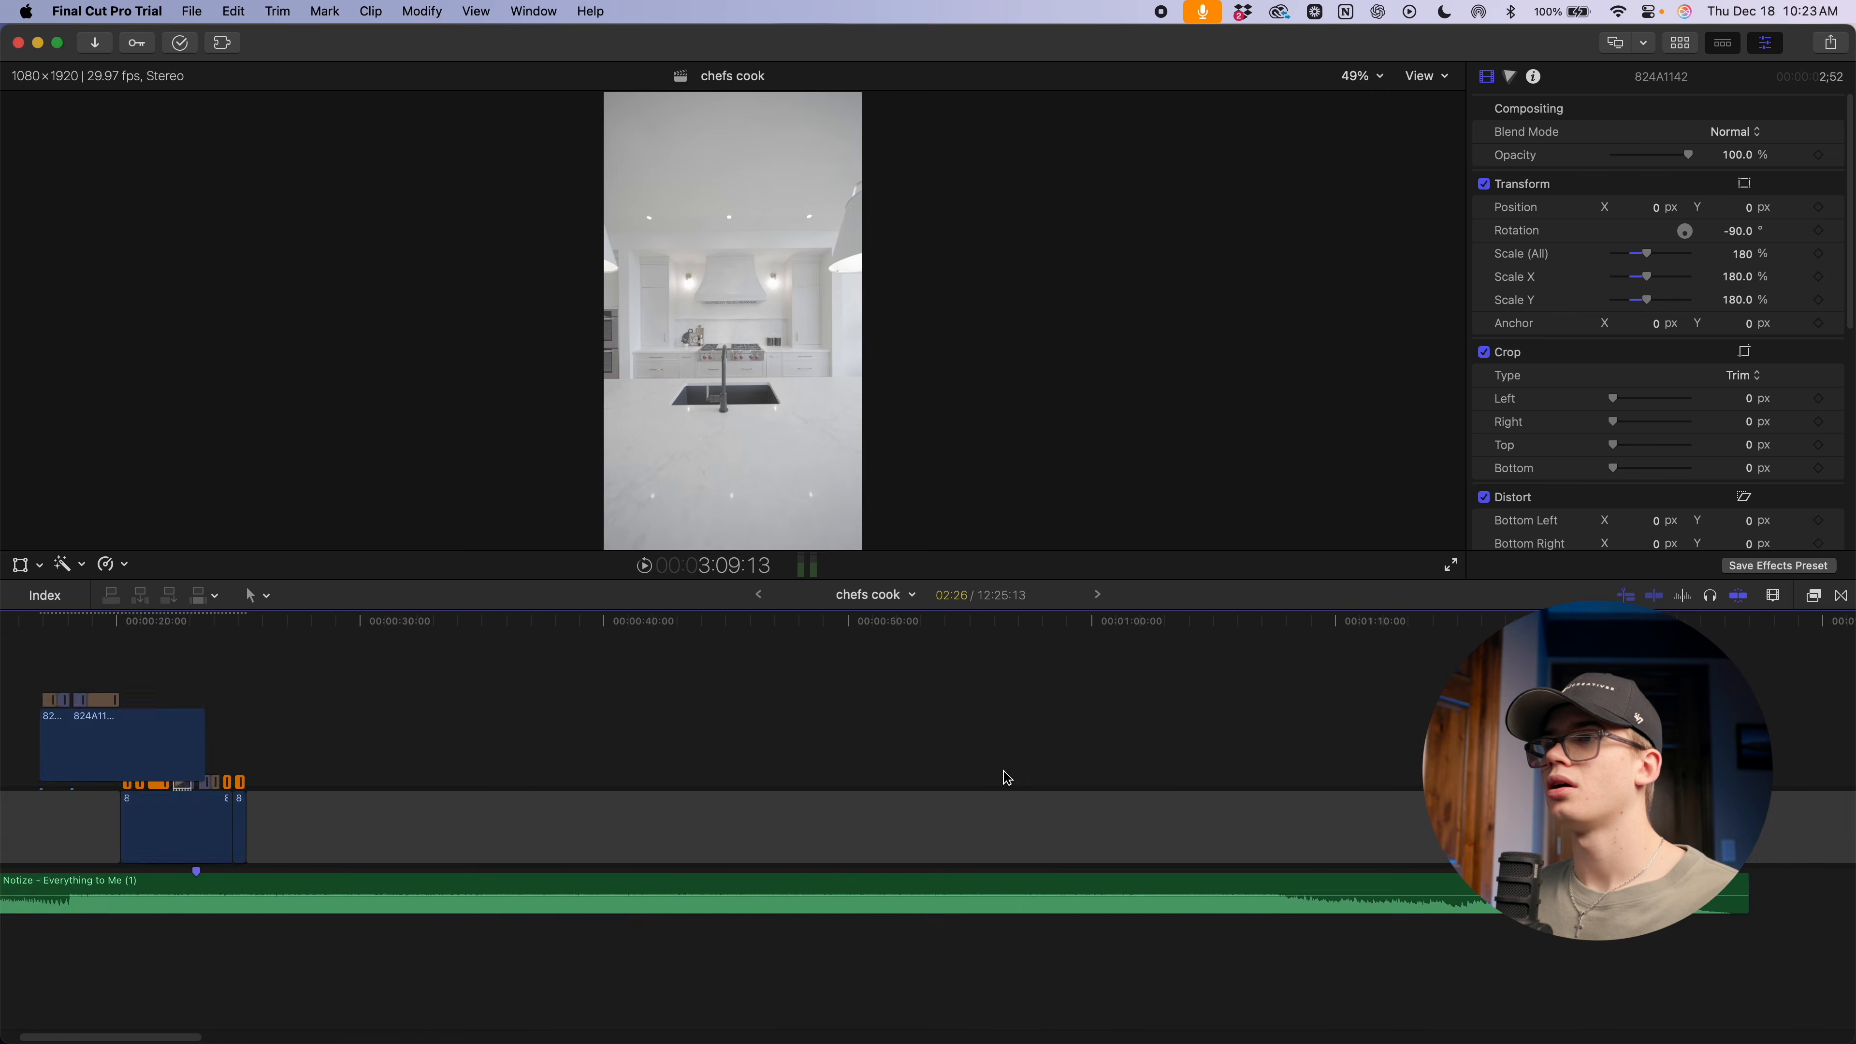
pyautogui.press('super+equal')
pyautogui.press('super+equal')
pyautogui.press('super+equal')
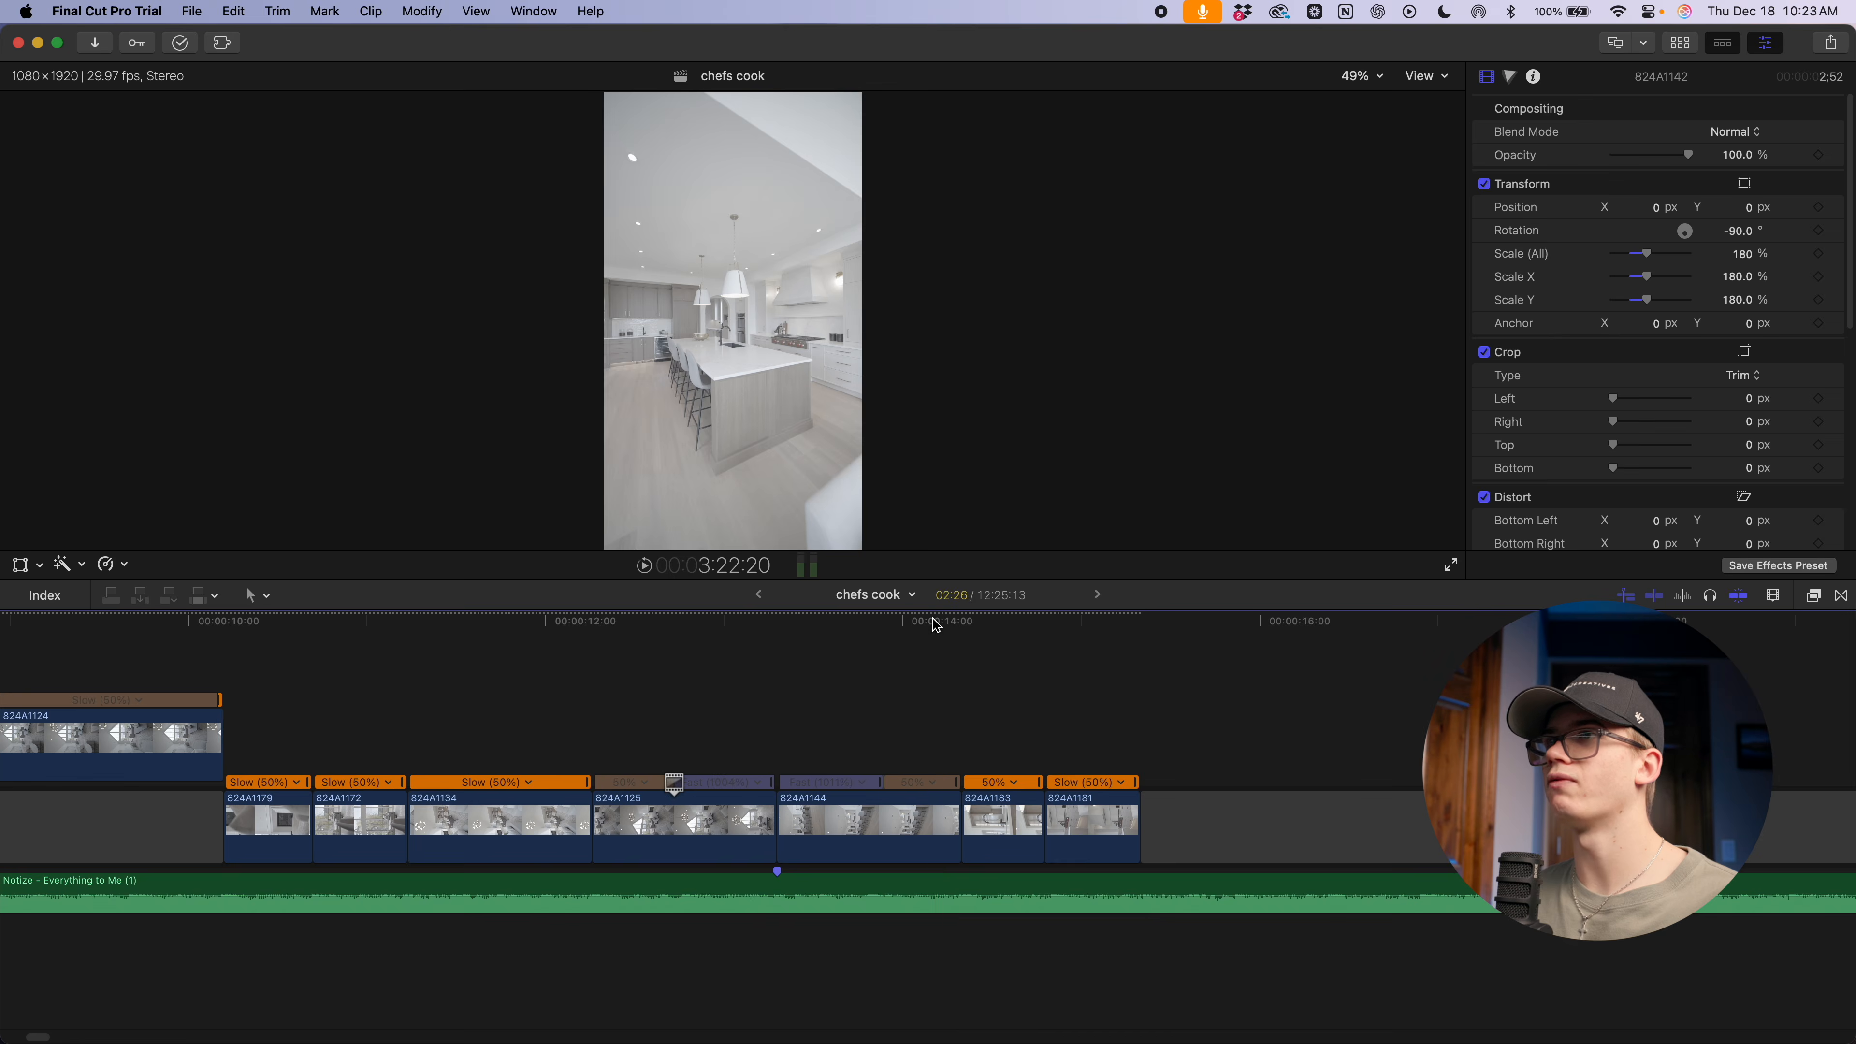
# Move the lifted clip 824A1141 into the main storyline directly after clip 824A1181
pyautogui.press('super+minus')
pyautogui.press('super+minus')
pyautogui.press('super+minus')
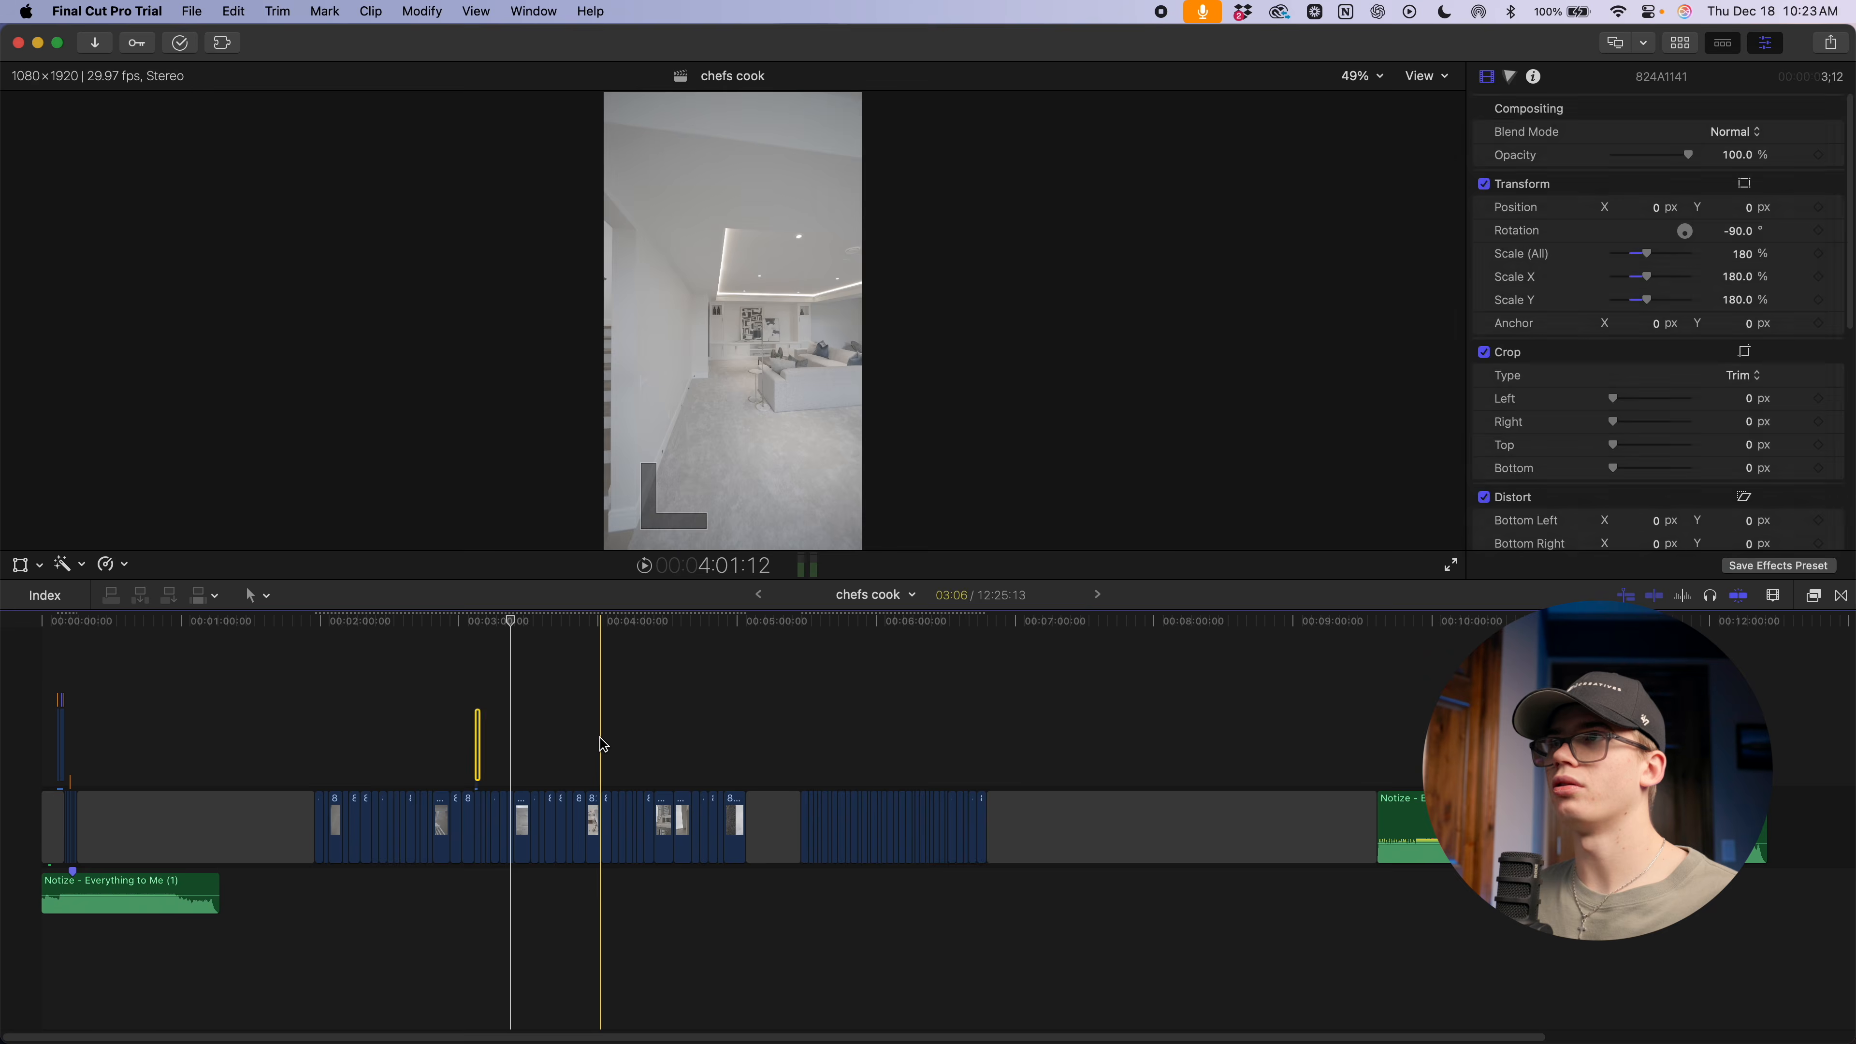
pyautogui.press('super+equal')
pyautogui.press('super+equal')
pyautogui.press('super+equal')
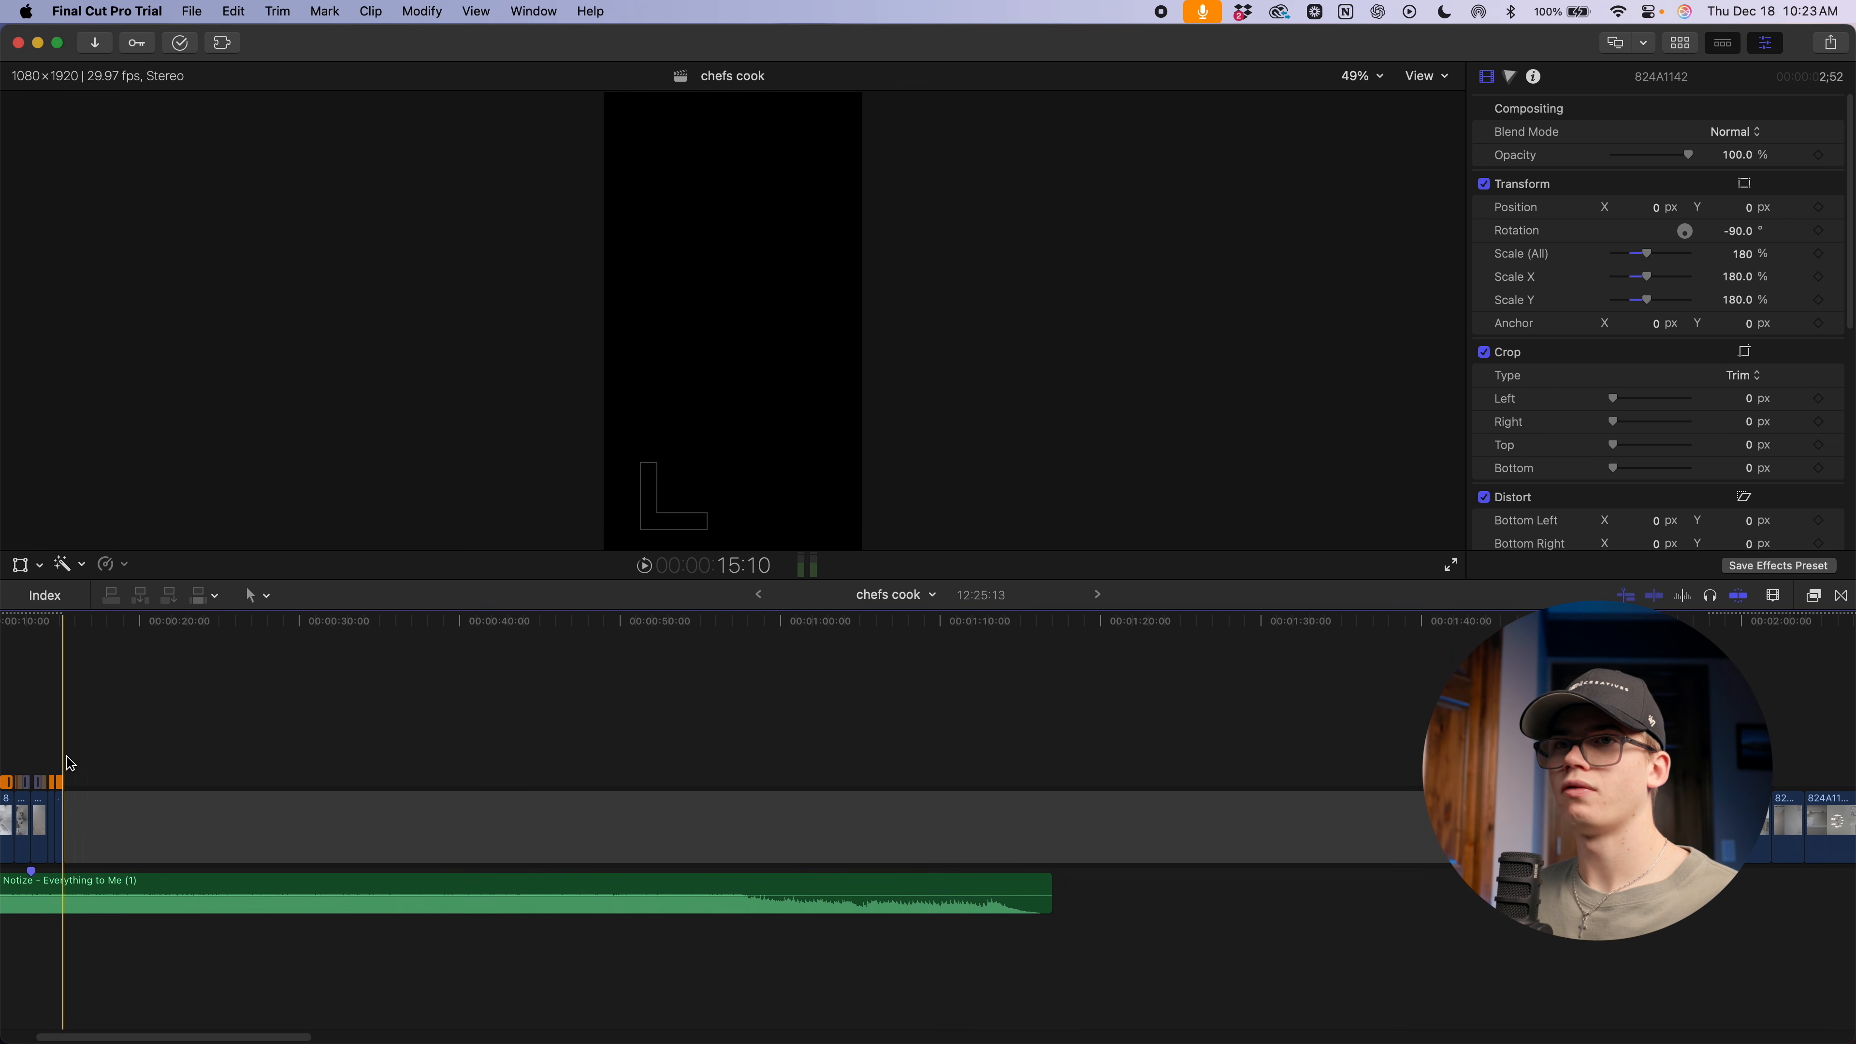
pyautogui.hotkey('alt', 'v')
pyautogui.press('super+equal')
pyautogui.press('super+equal')
pyautogui.hscroll(-5, 56, 760)
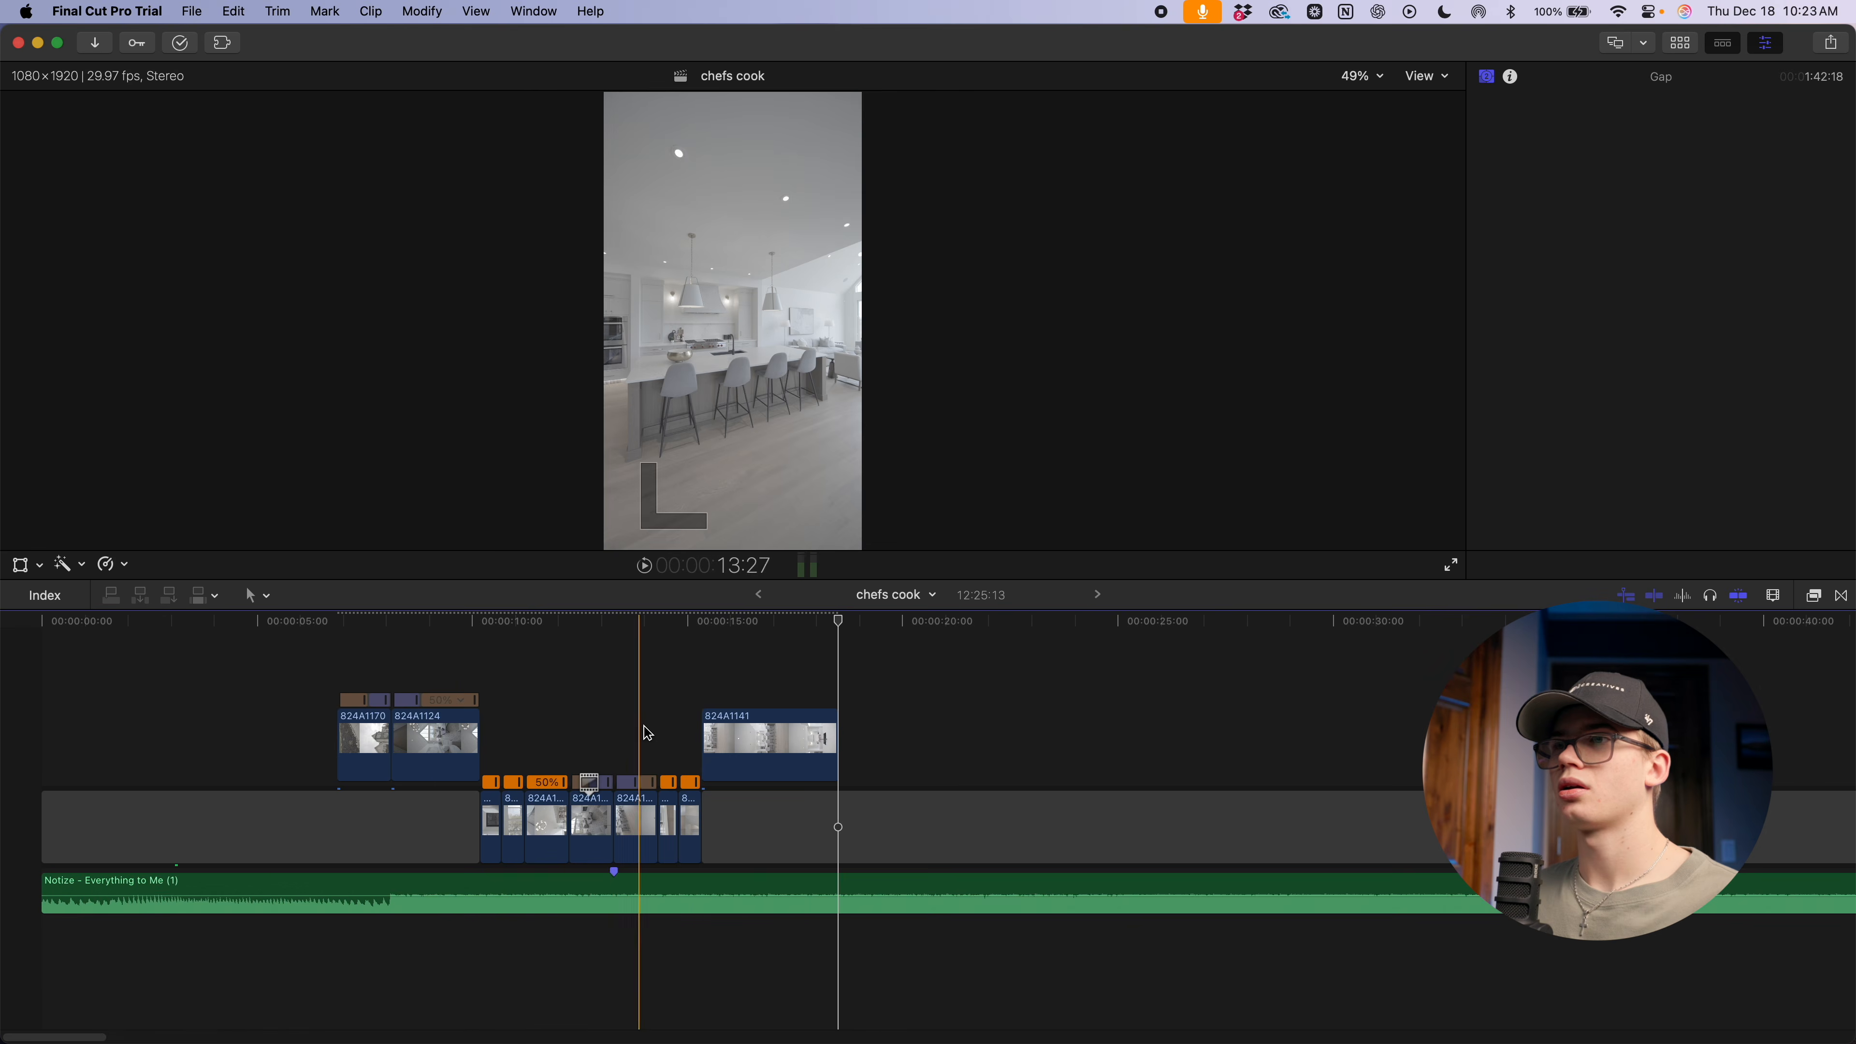
pyautogui.moveTo(818, 738); pyautogui.dragTo(731, 833)
# Slow clip 824A1141 to 50% speed and trim its start and end to the music
pyautogui.press('super+equal')
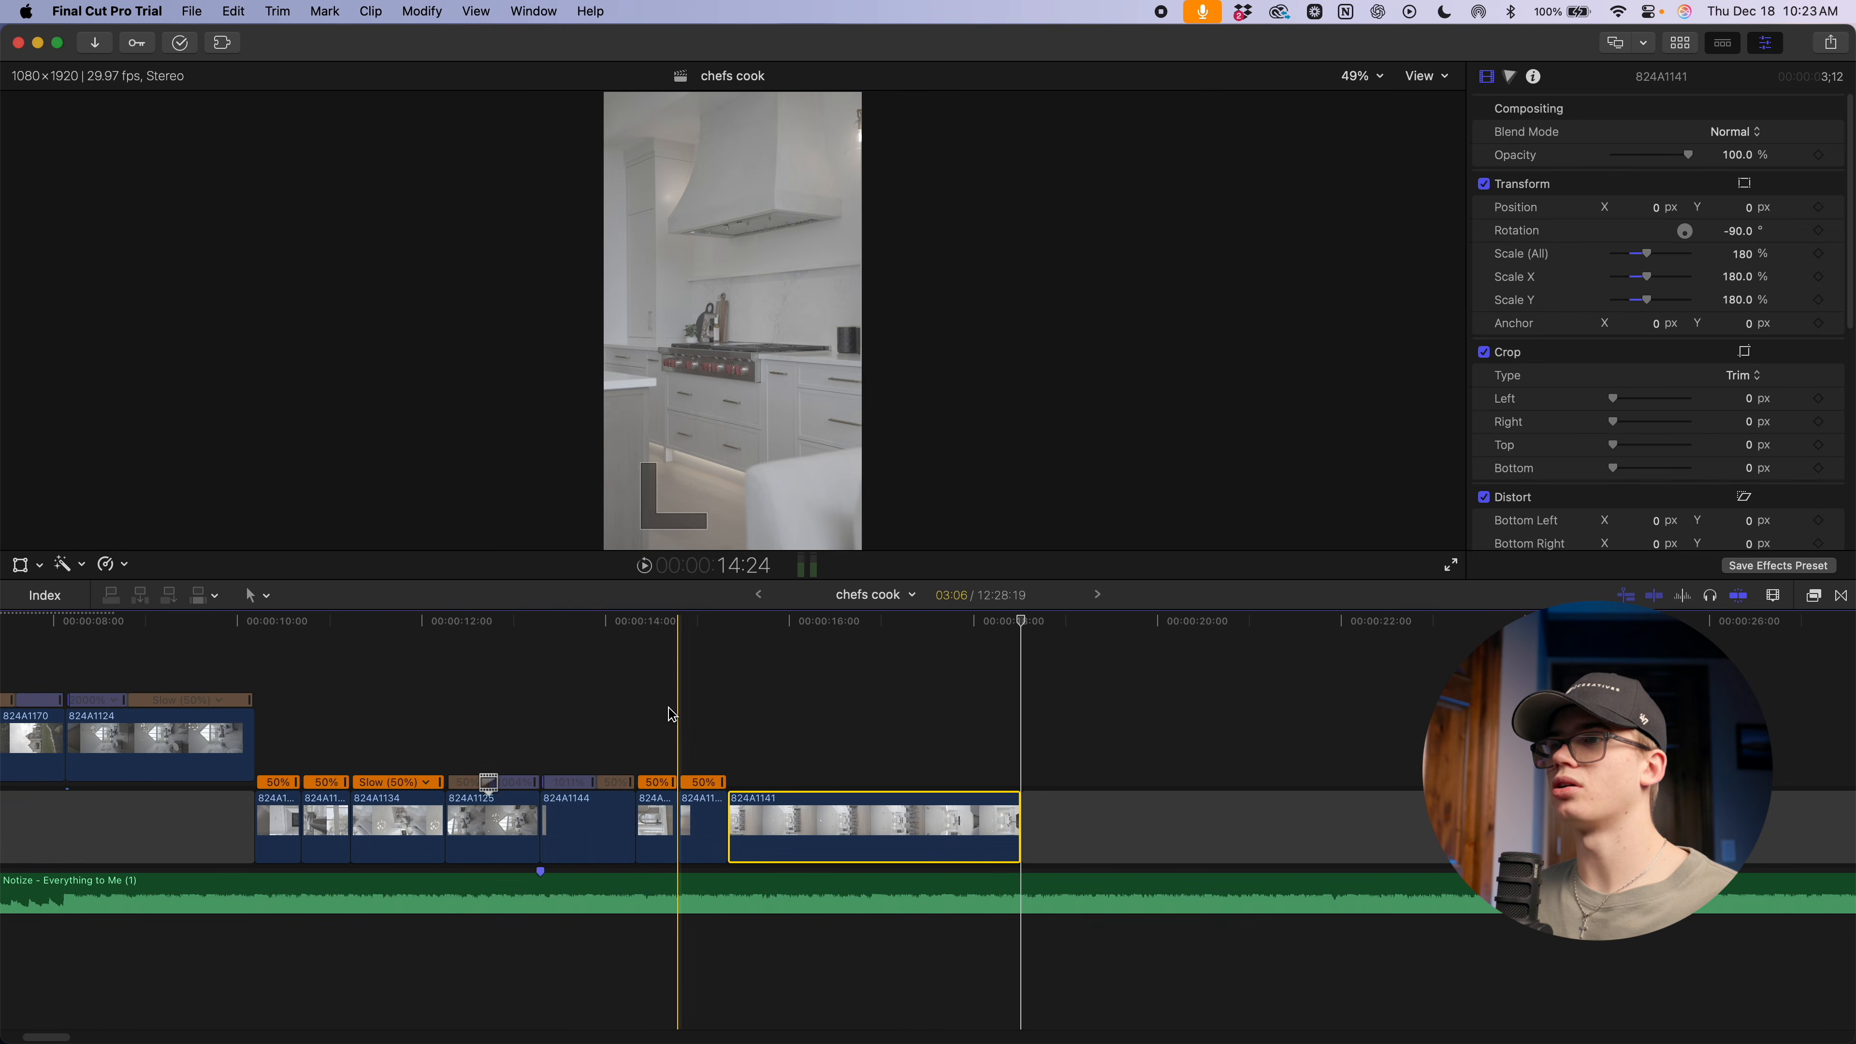
pyautogui.hotkey('shift', '5')
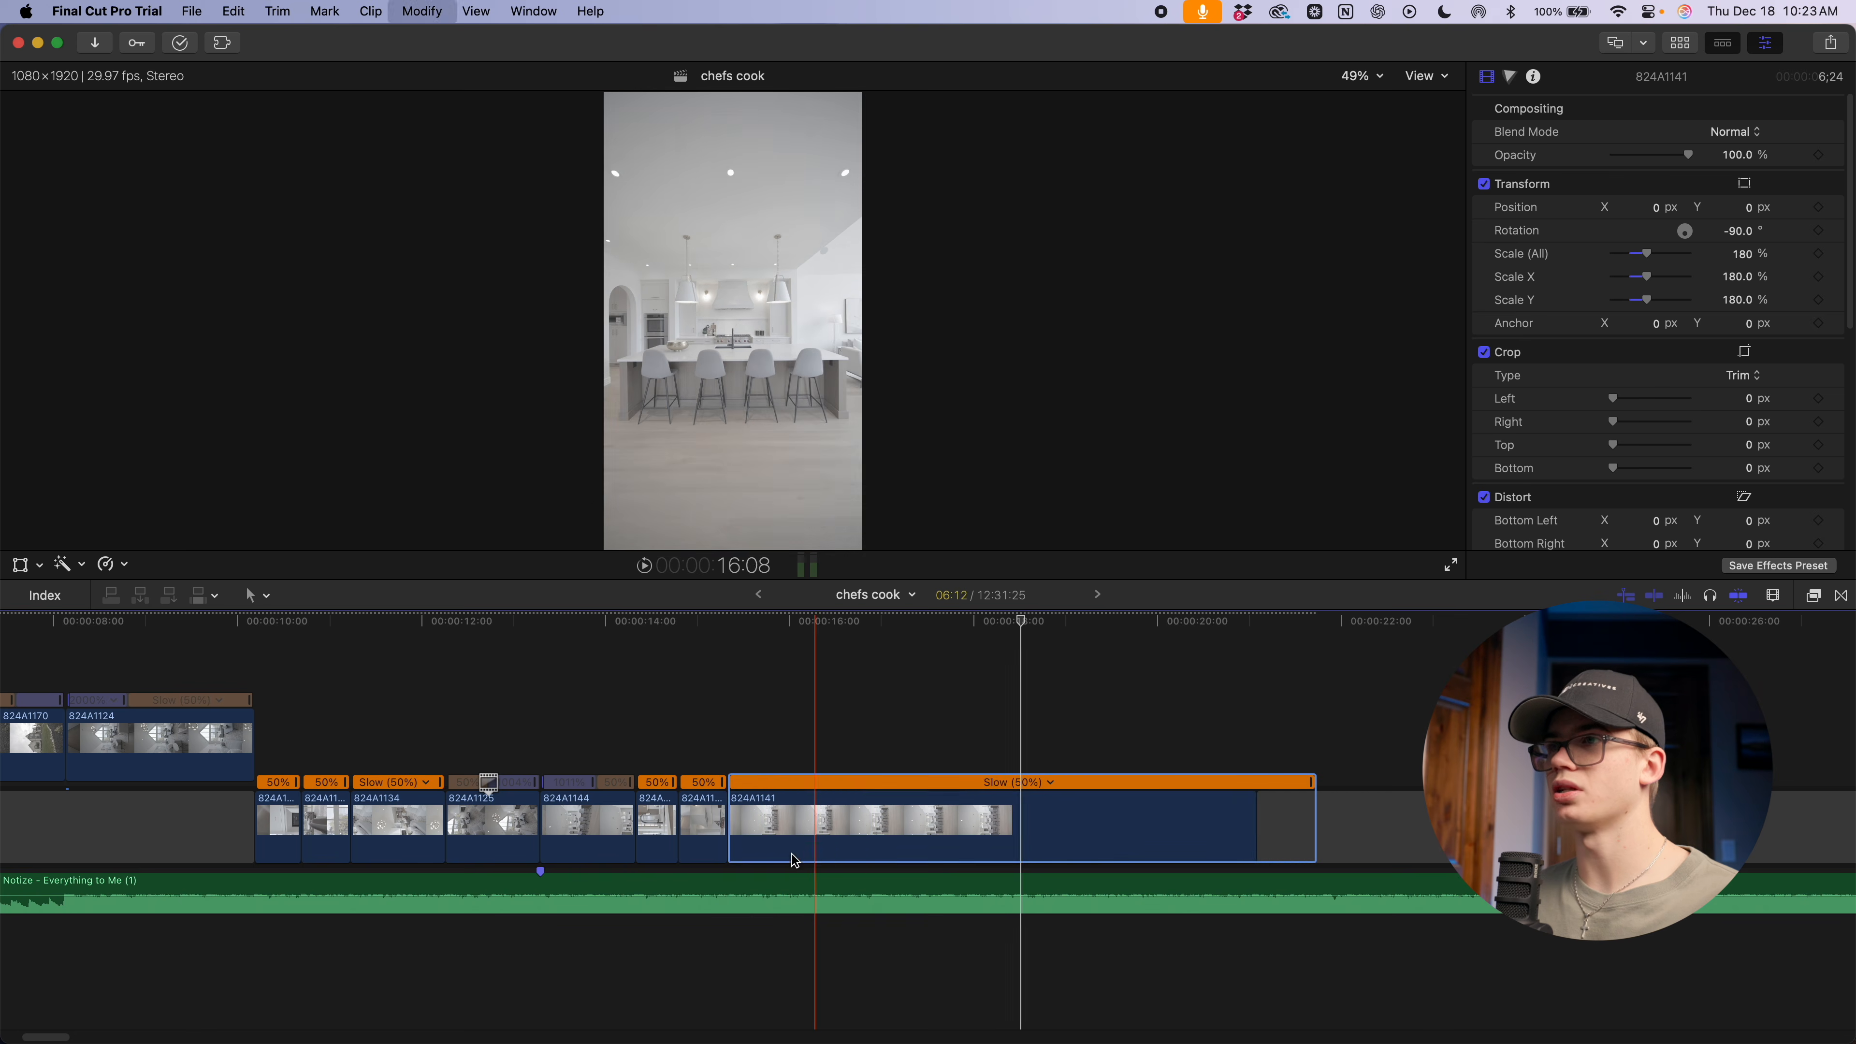
pyautogui.press('space')
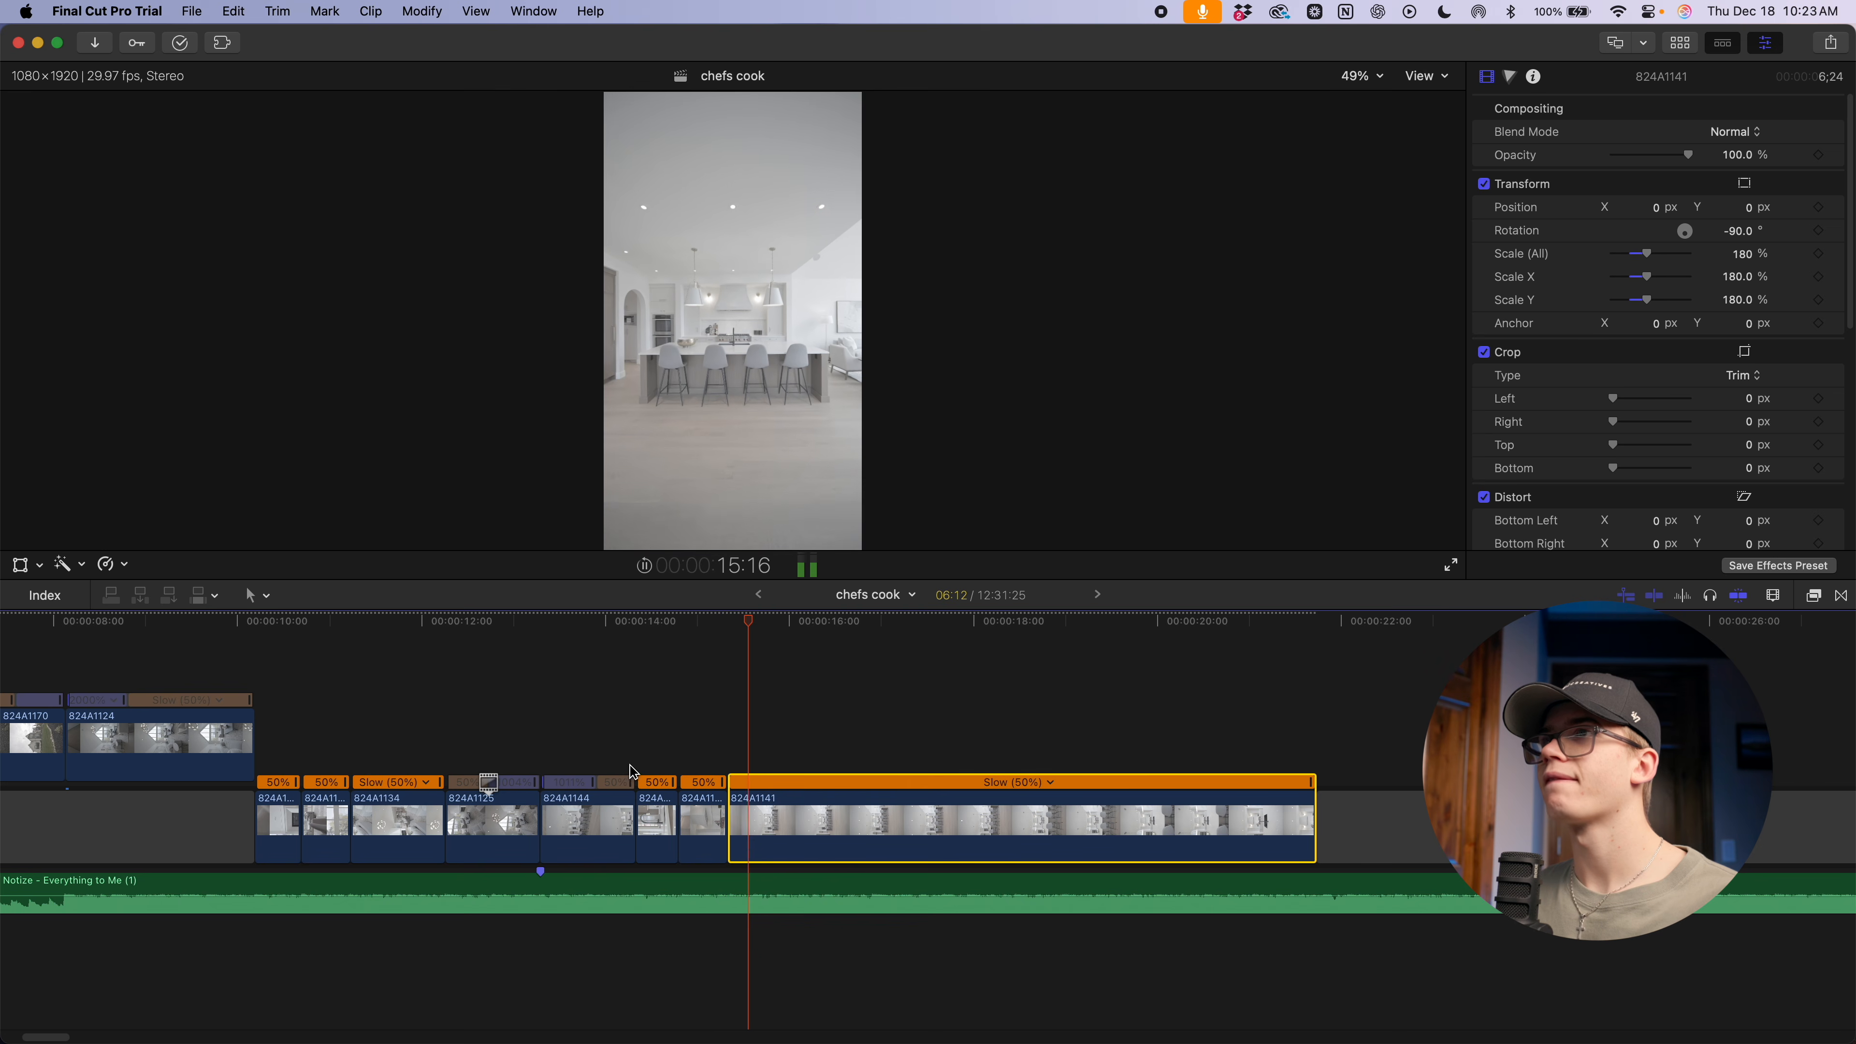
pyautogui.press('space')
pyautogui.hotkey('alt', '[')
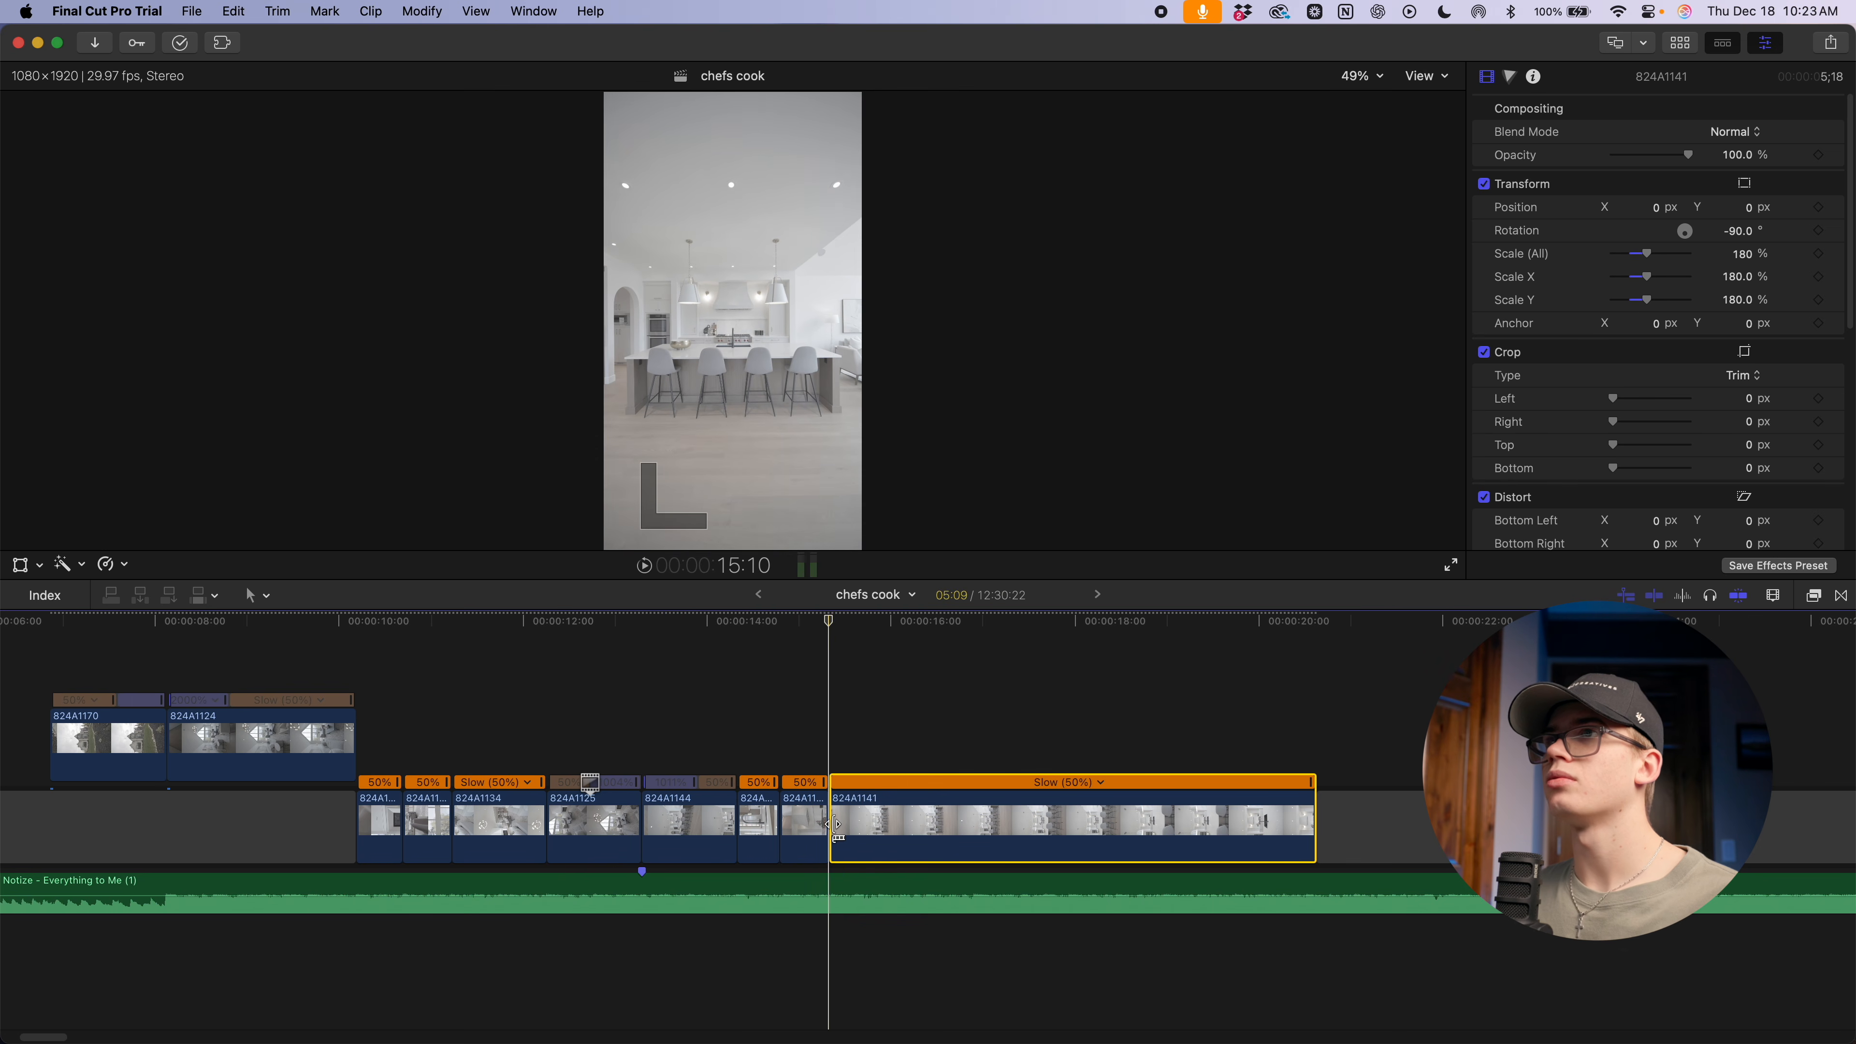
pyautogui.press('space')
pyautogui.hotkey('alt', ']')
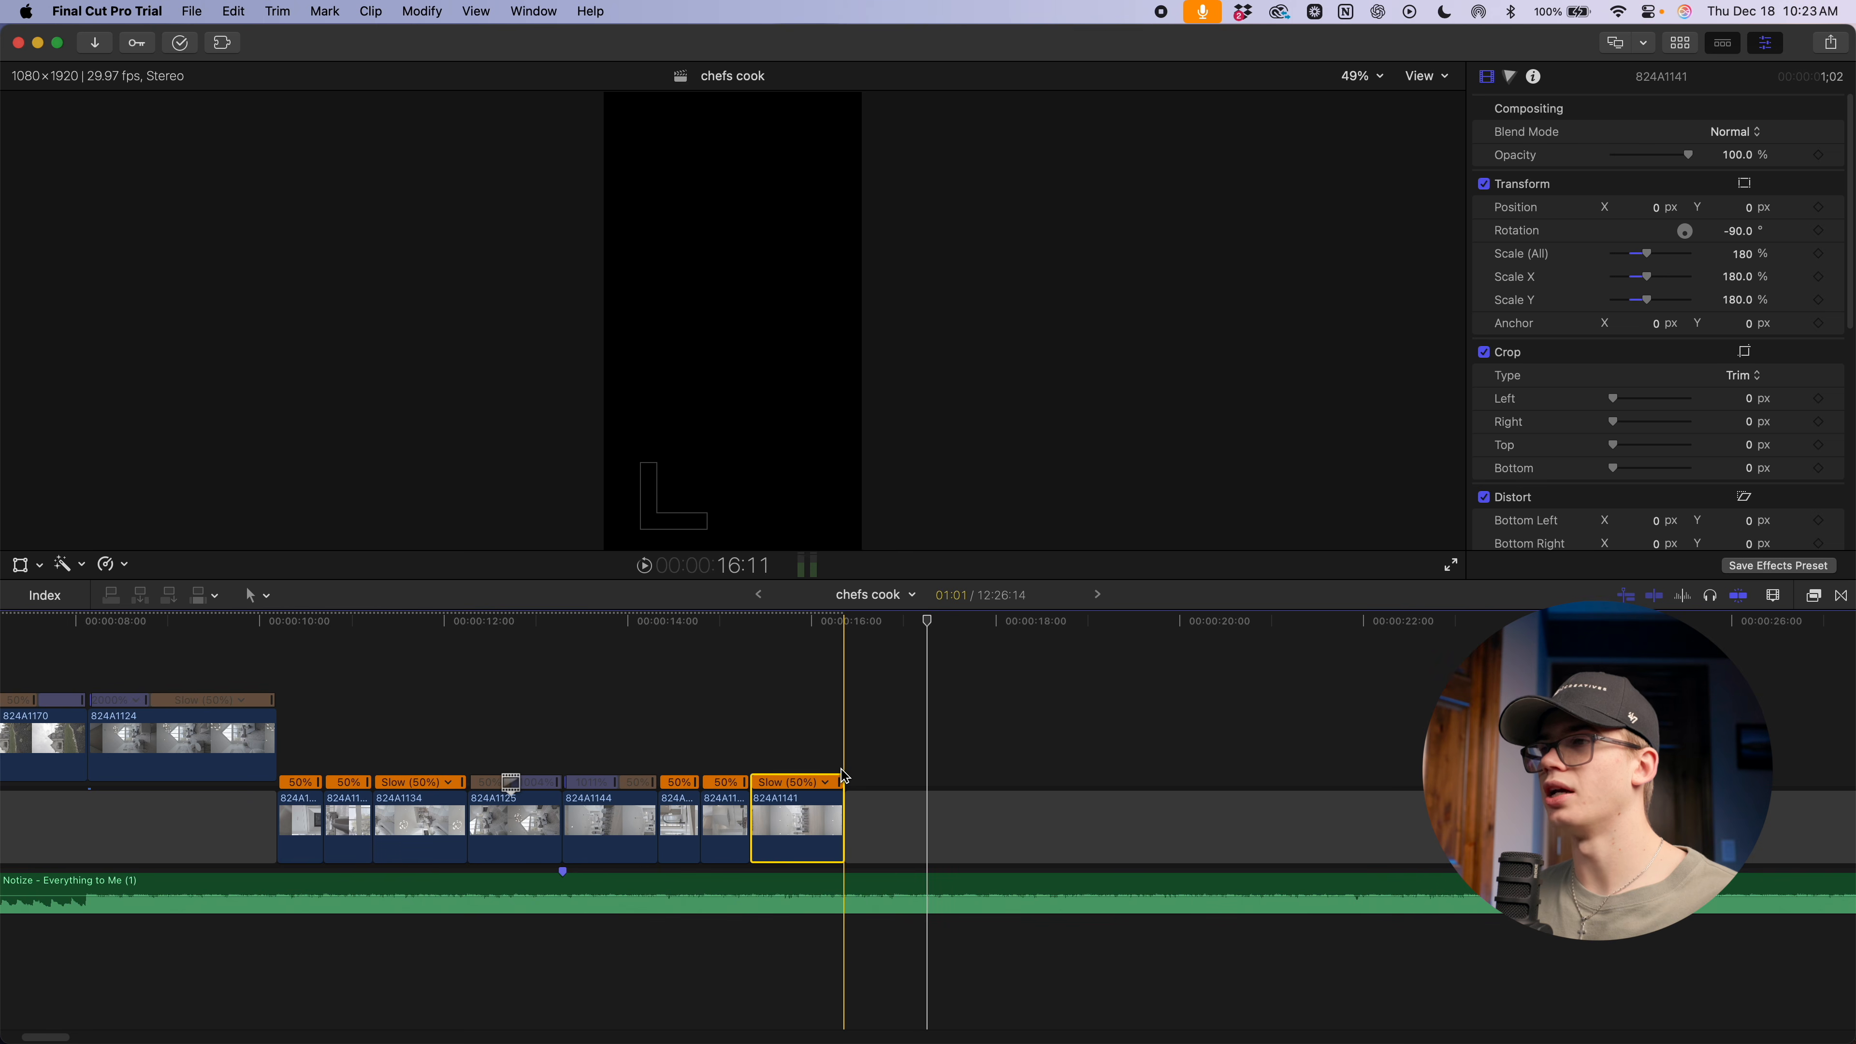
# Play back the transition from clips 824A1183 and 824A1181 into the trimmed clip 824A1141 and check the cut timing
pyautogui.press('space')
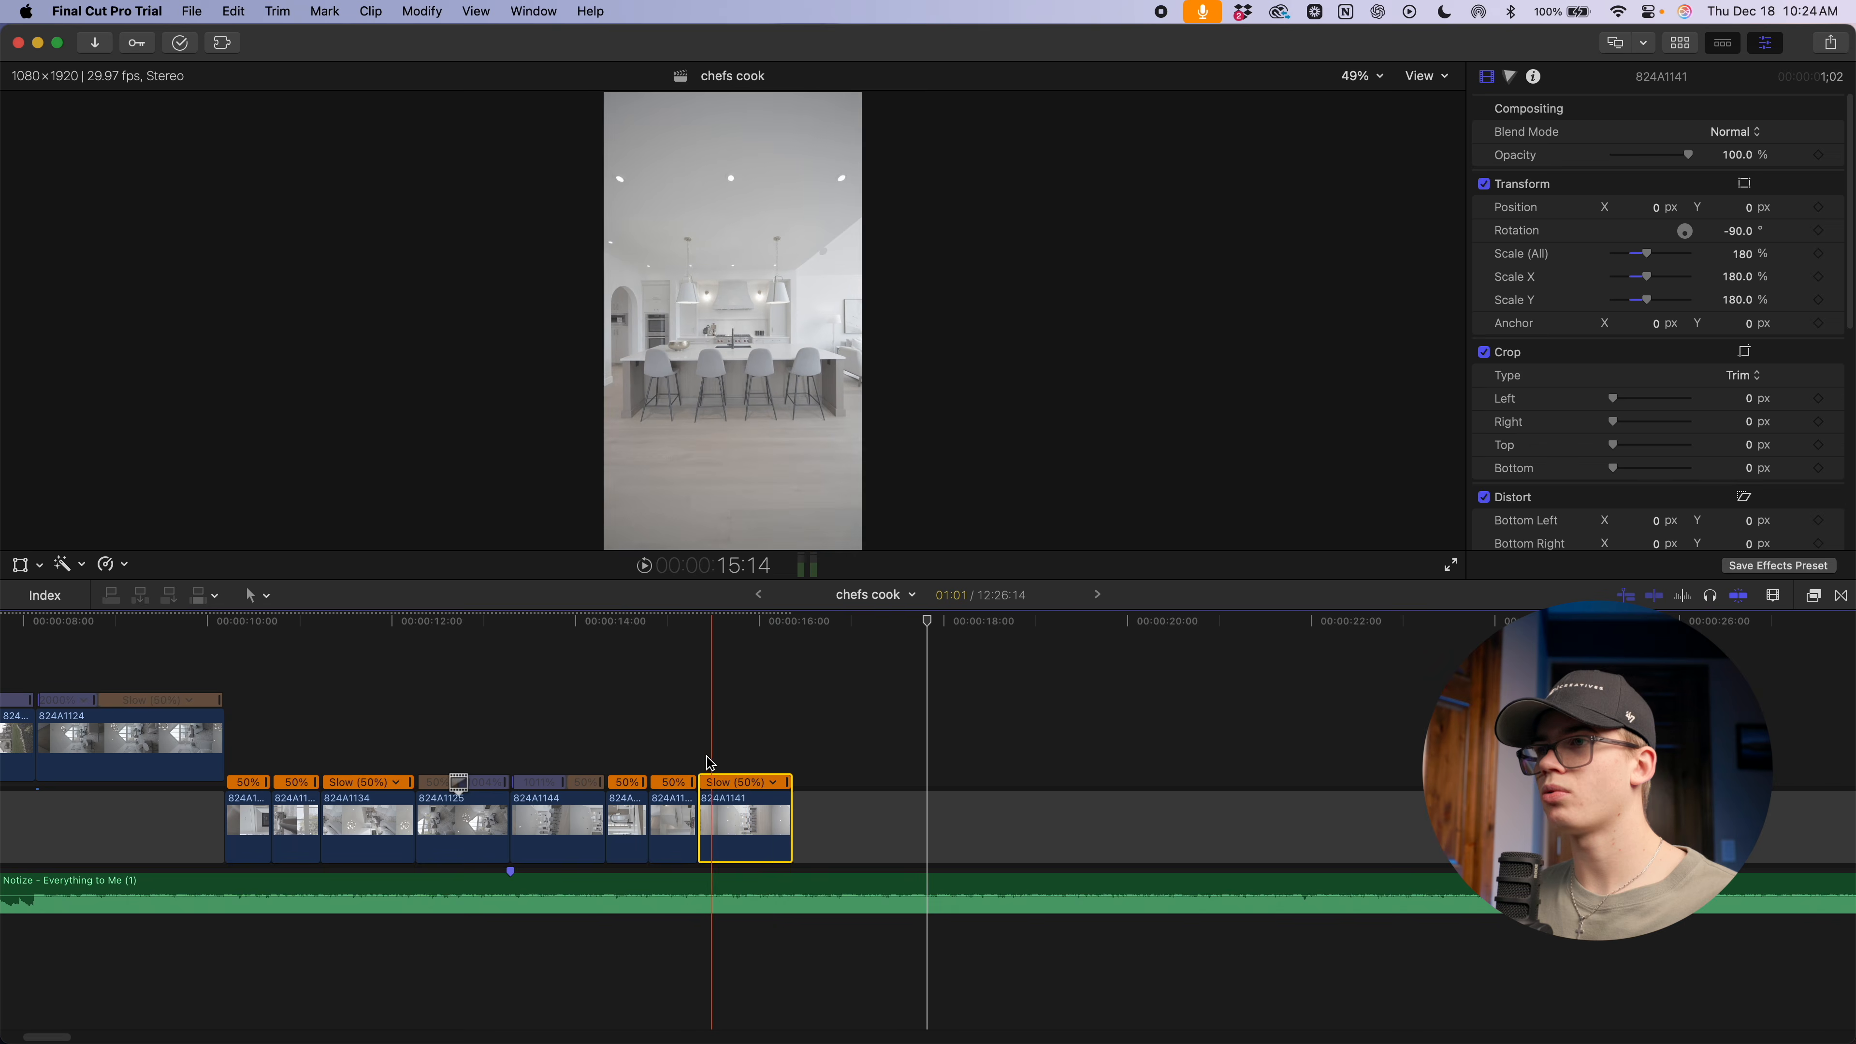
pyautogui.press('space')
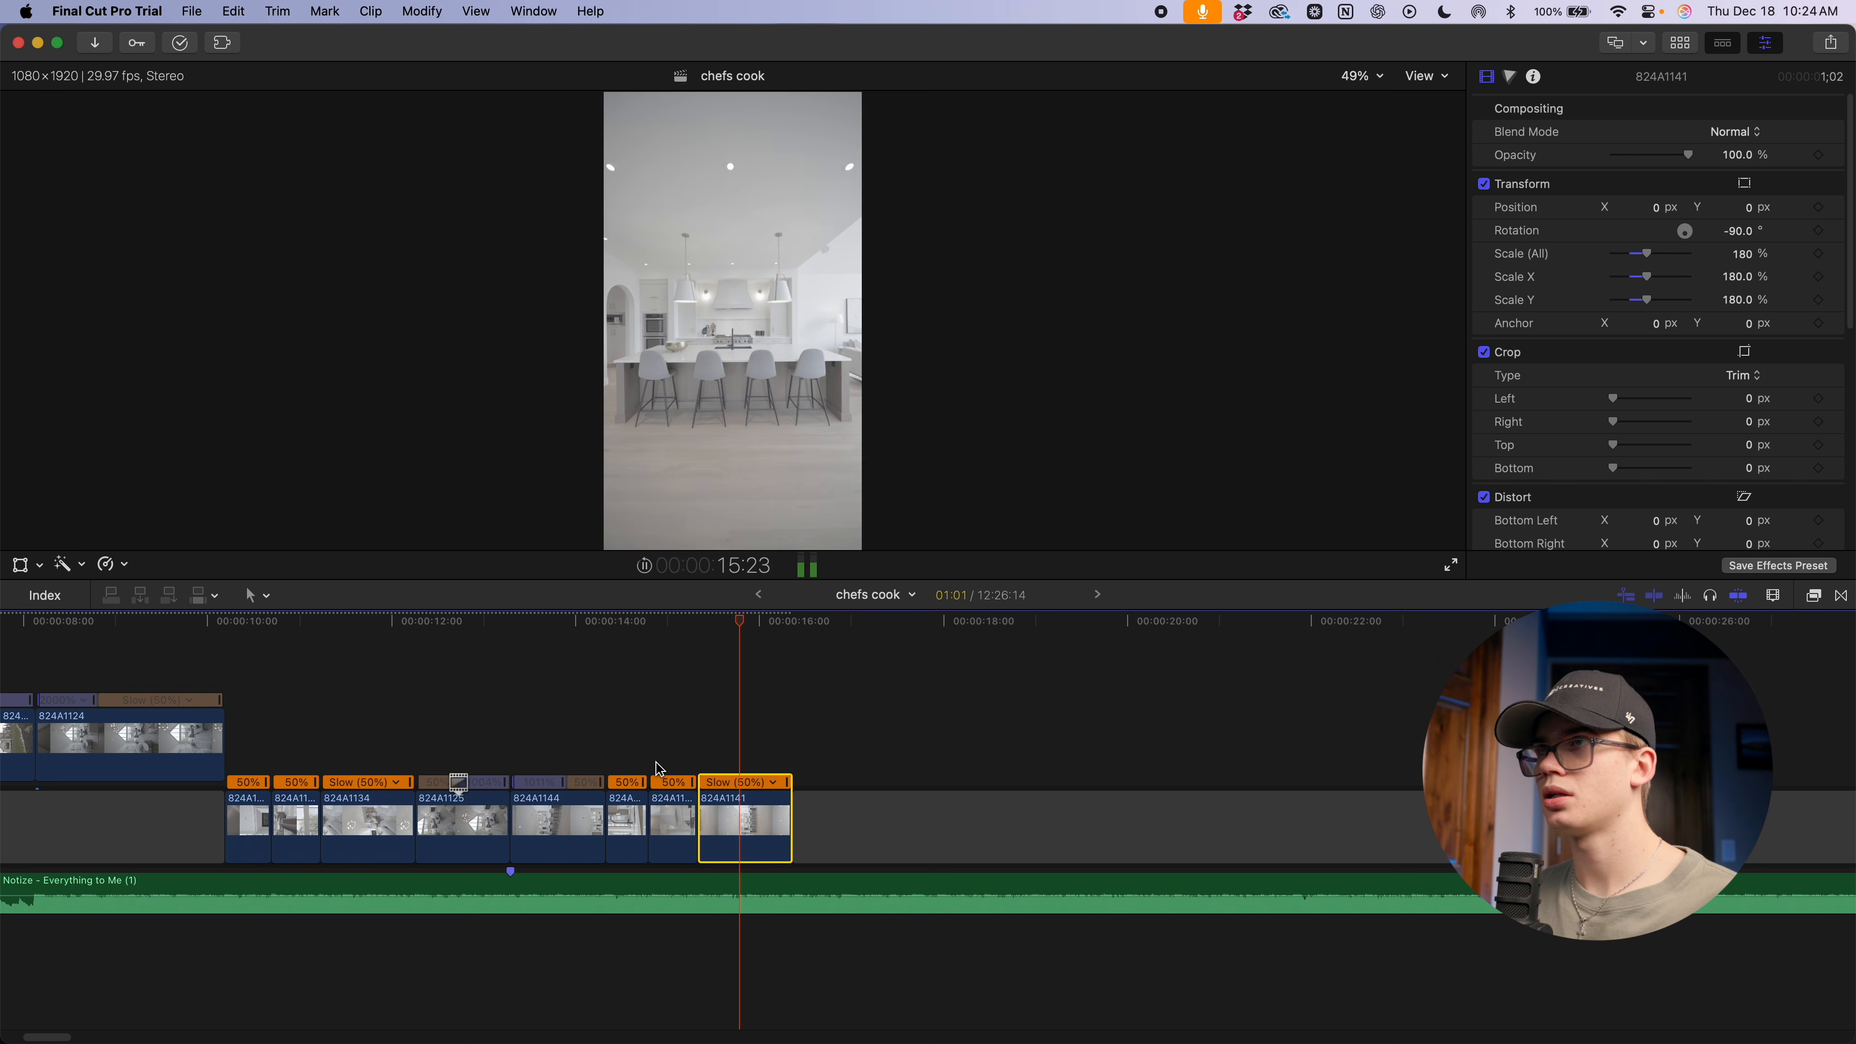
pyautogui.press('super+minus')
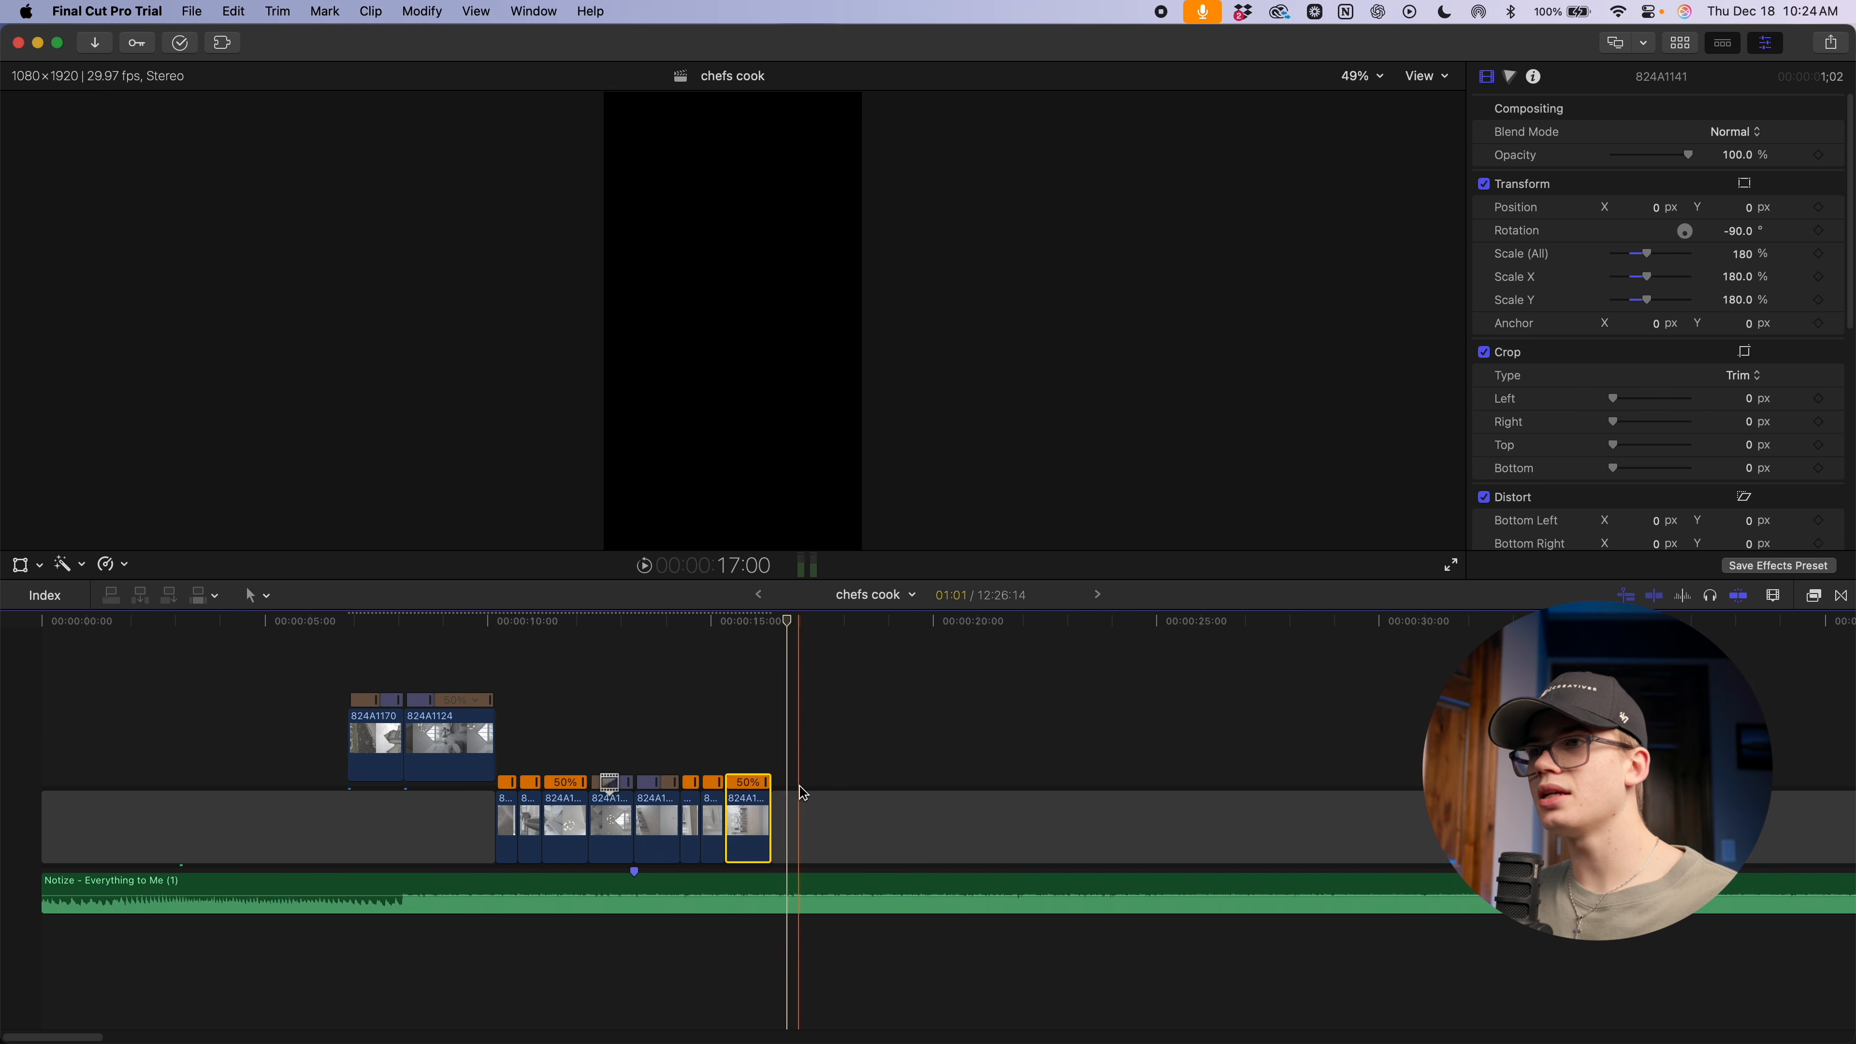
pyautogui.press('super+minus')
pyautogui.hscroll(5, 392, 836)
pyautogui.hscroll(-5, 521, 828)
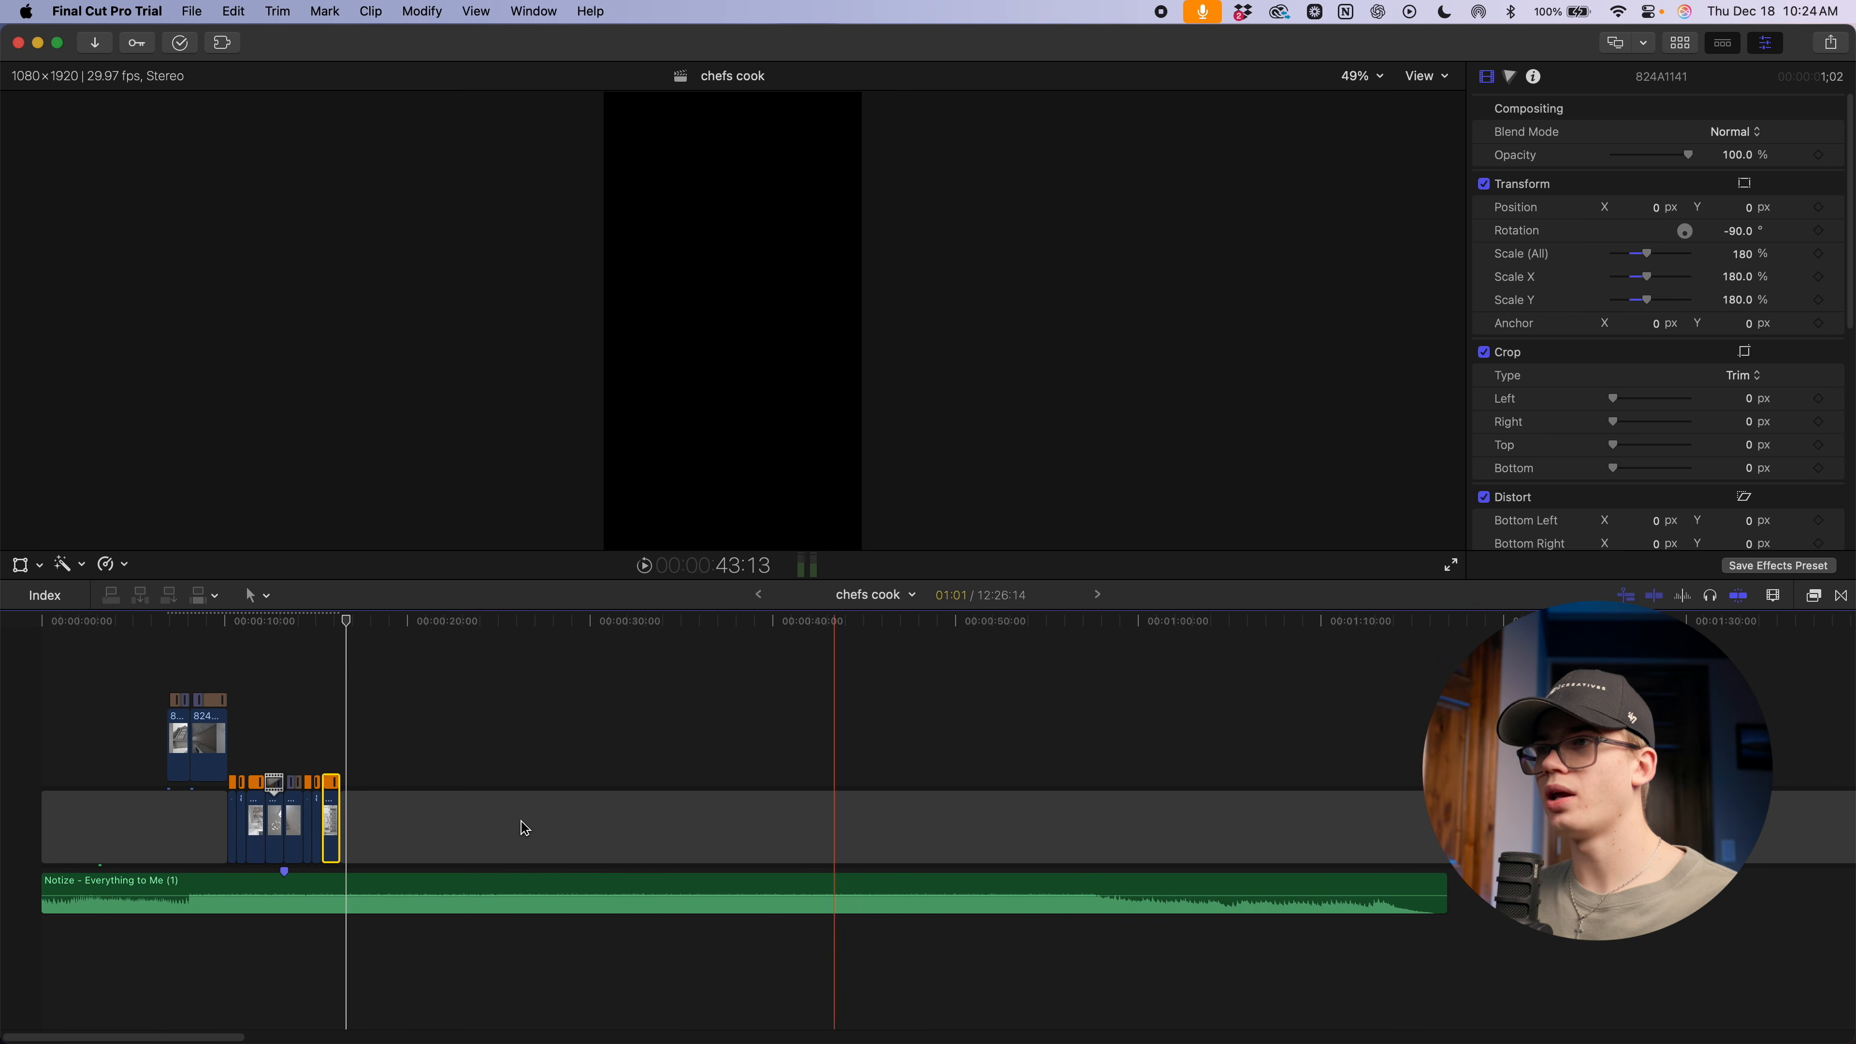
pyautogui.press('super+equal')
pyautogui.press('super+equal')
pyautogui.press('space')
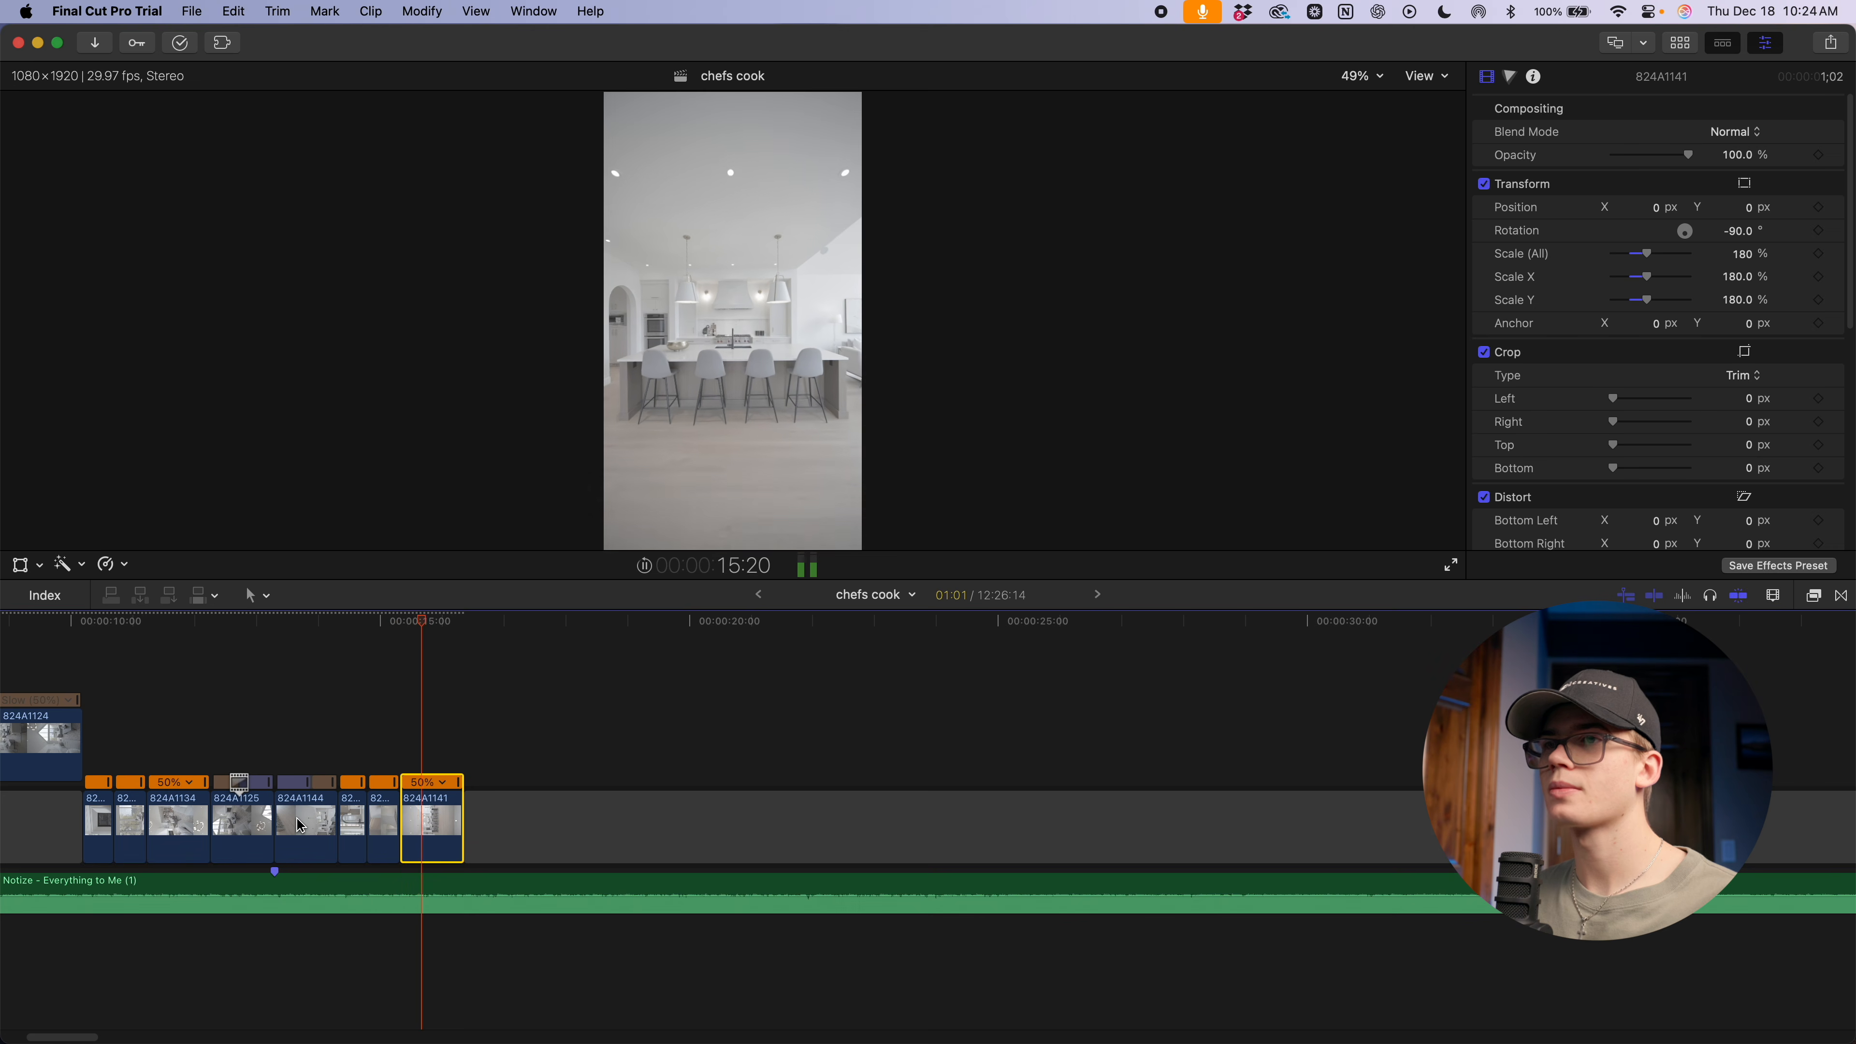
pyautogui.press('space')
# Find the kitchen aisle clip 824A1143 in the b roll and move it to directly after clip 824A1141
pyautogui.press('super+minus')
pyautogui.press('super+minus')
pyautogui.press('super+minus')
pyautogui.press('super+minus')
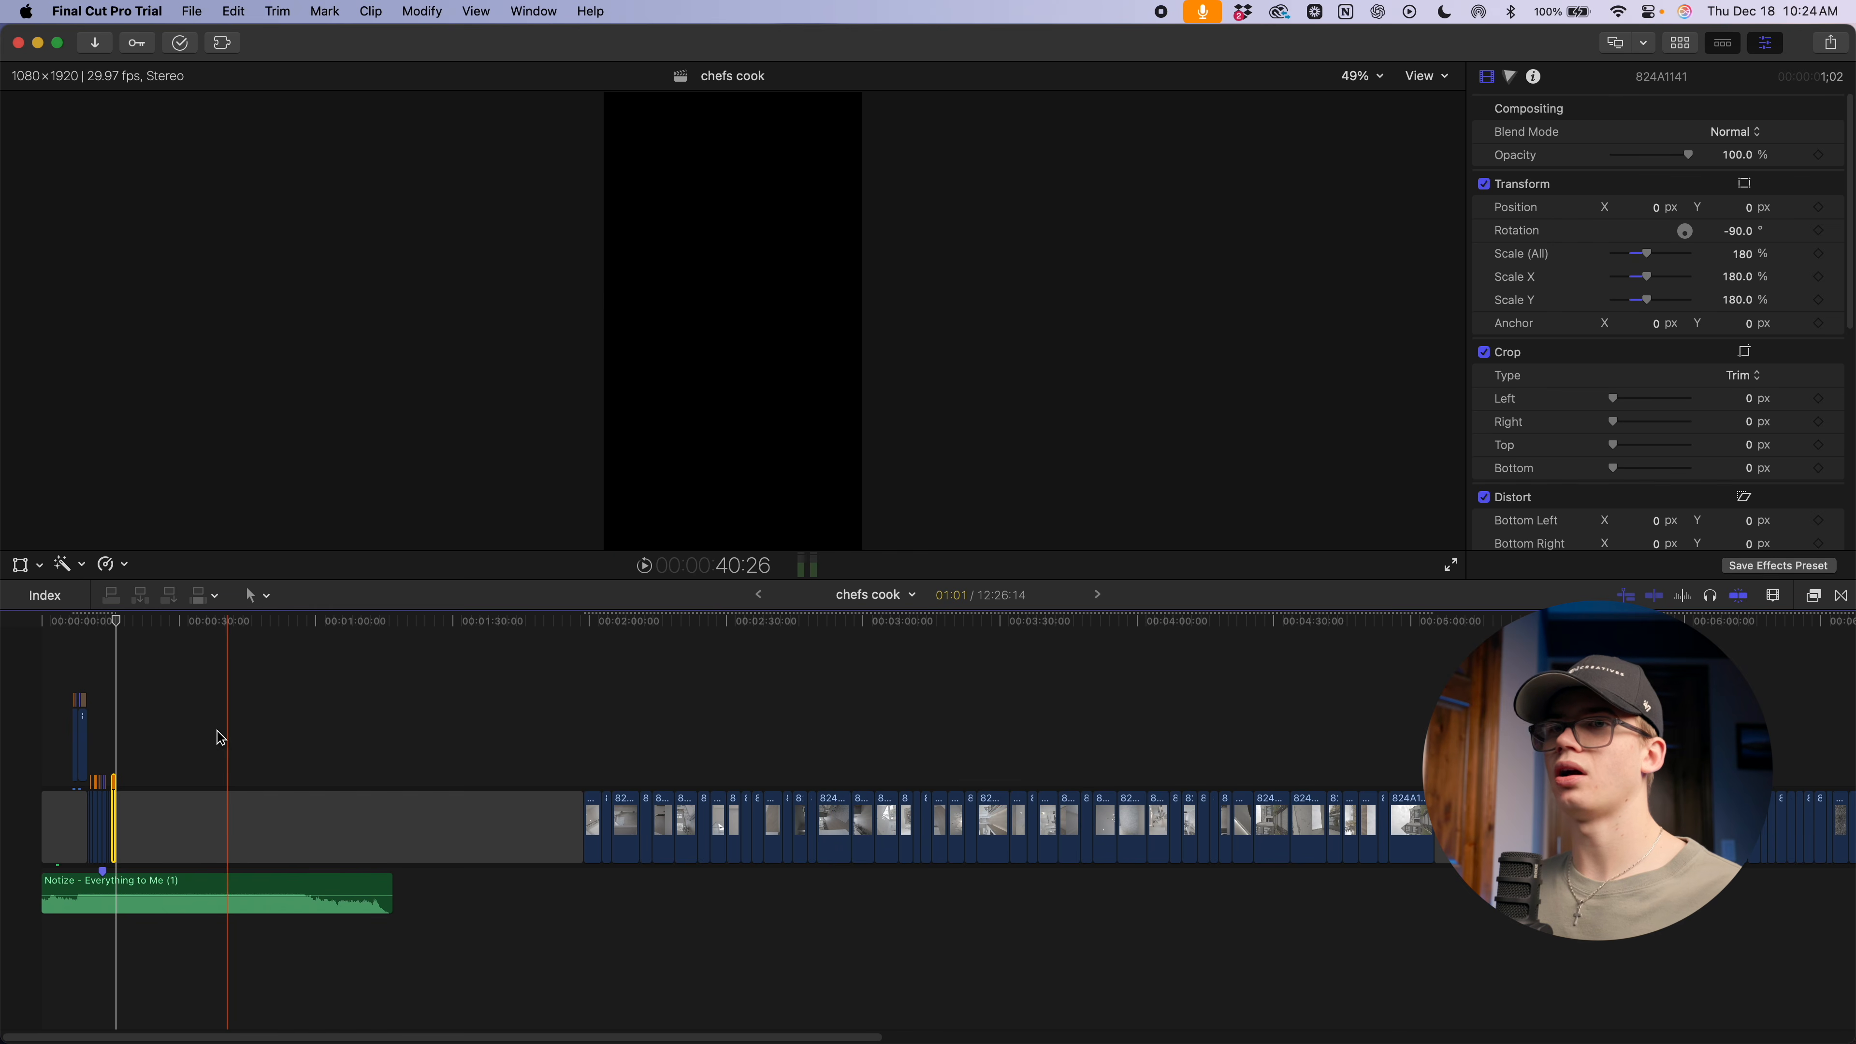
pyautogui.press('super+equal')
pyautogui.press('super+equal')
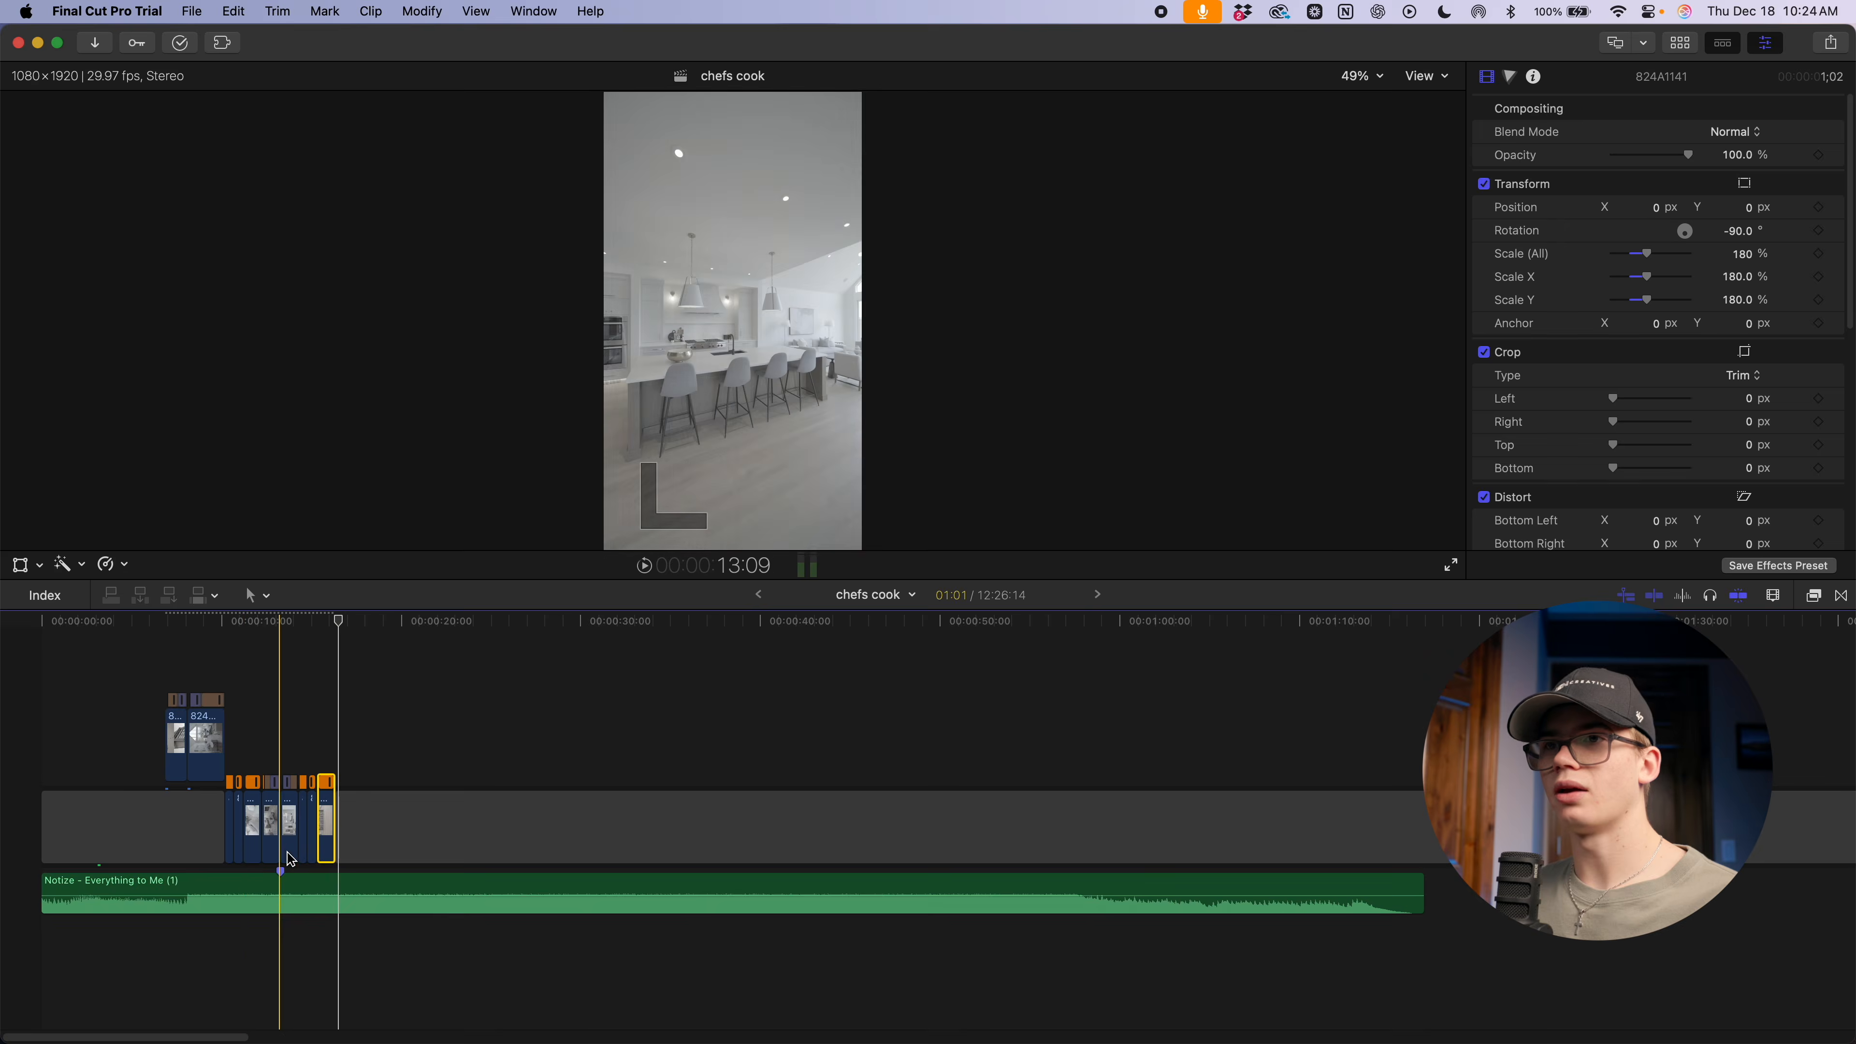
pyautogui.hscroll(15, 668, 821)
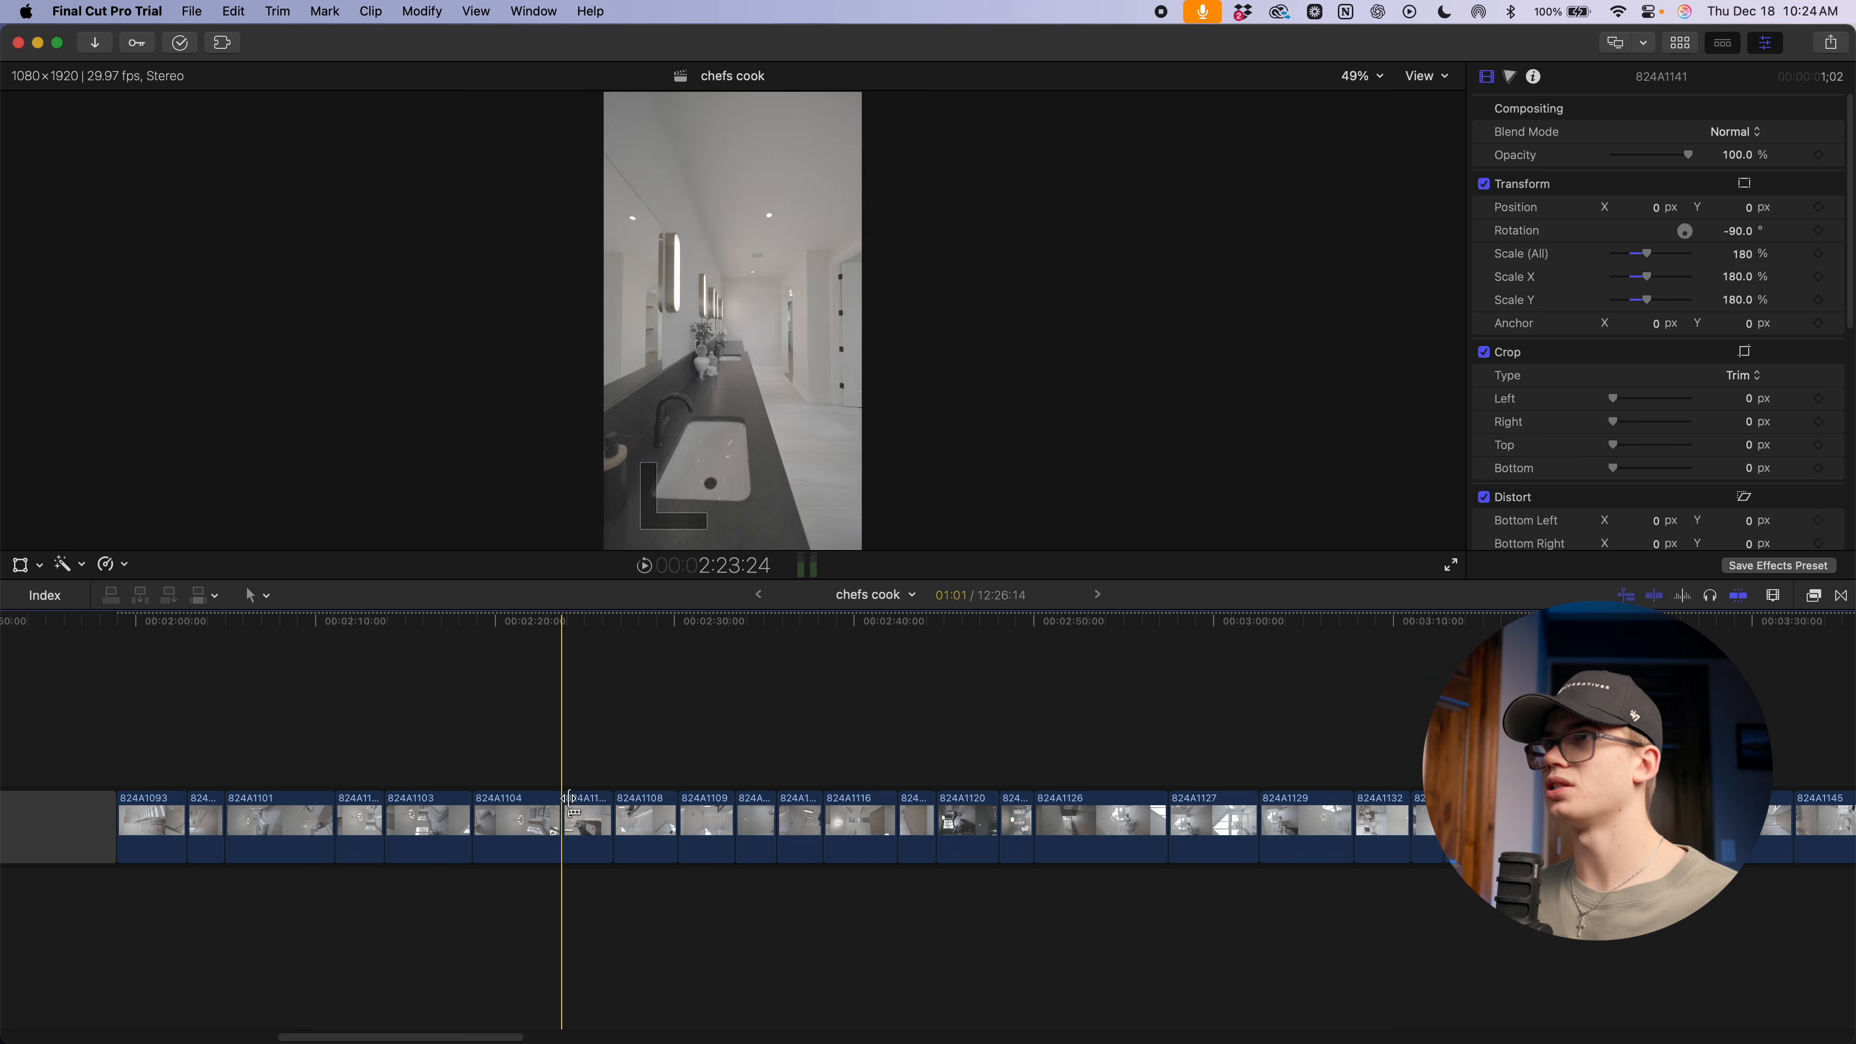
pyautogui.hscroll(8, 724, 848)
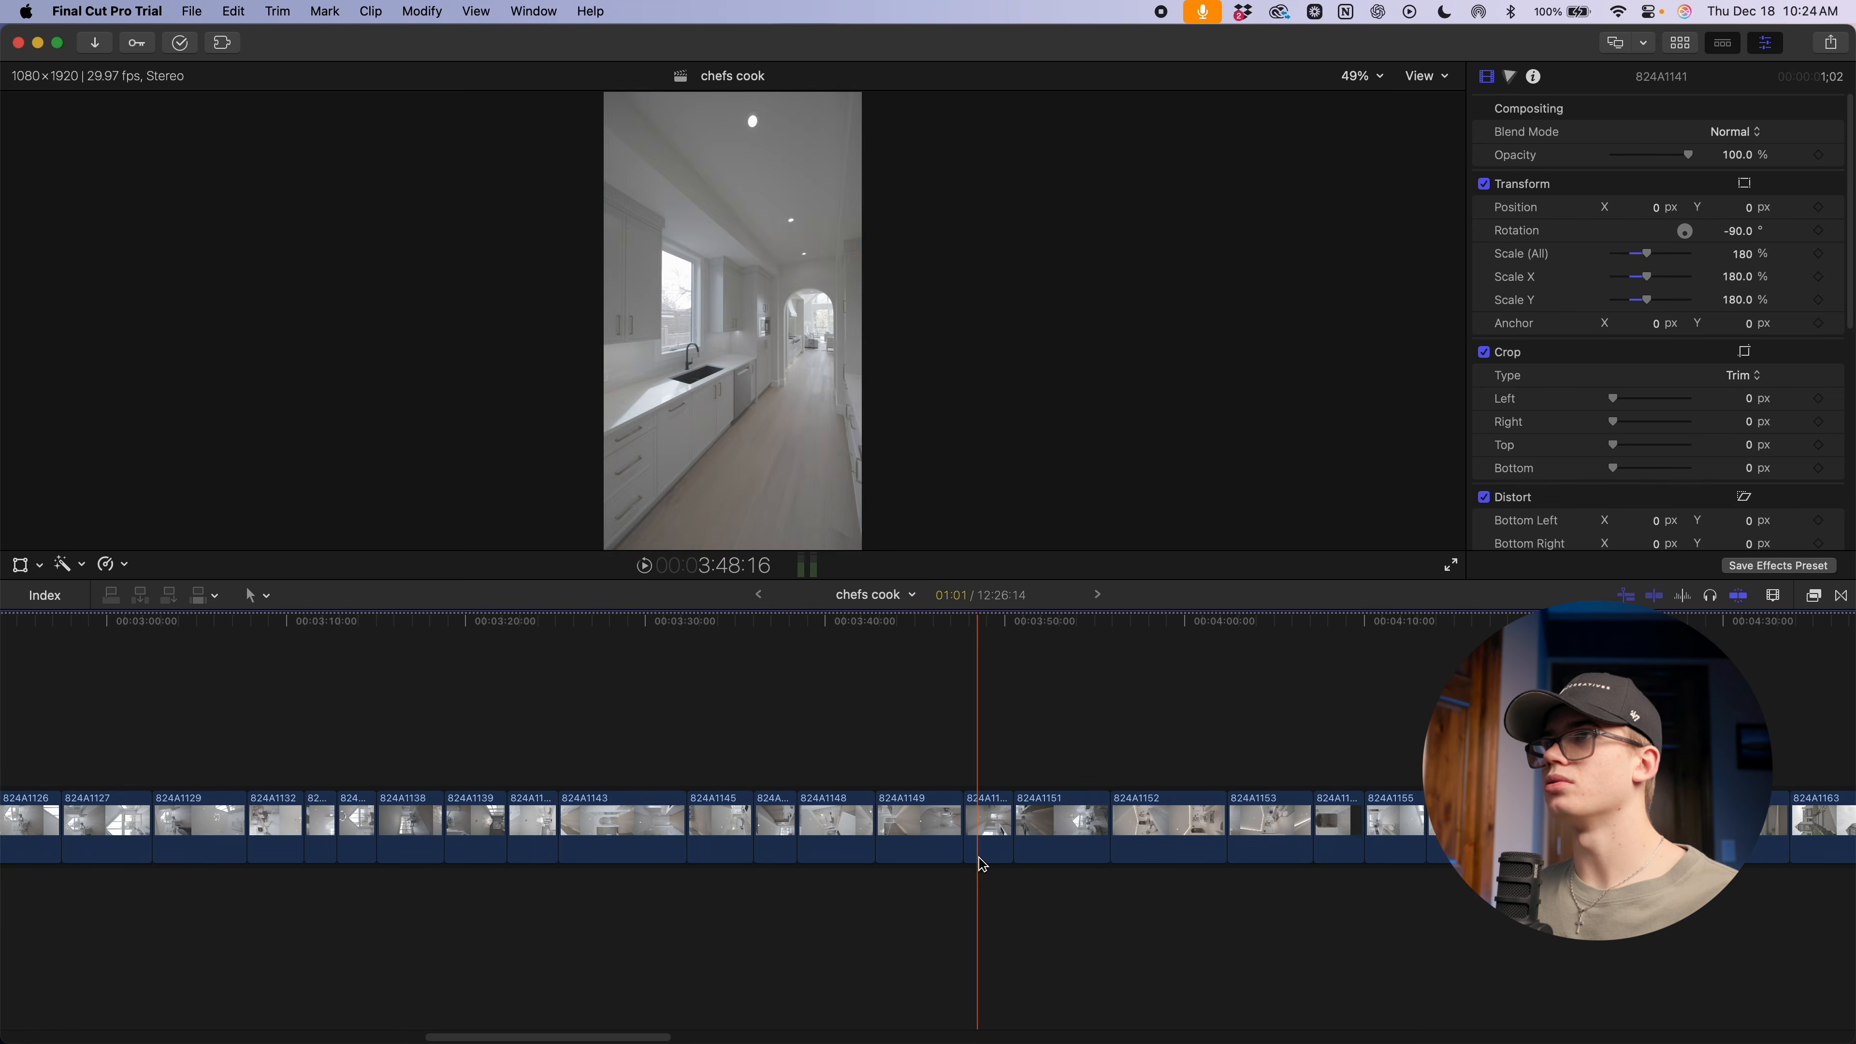
pyautogui.hscroll(-3, 934, 862)
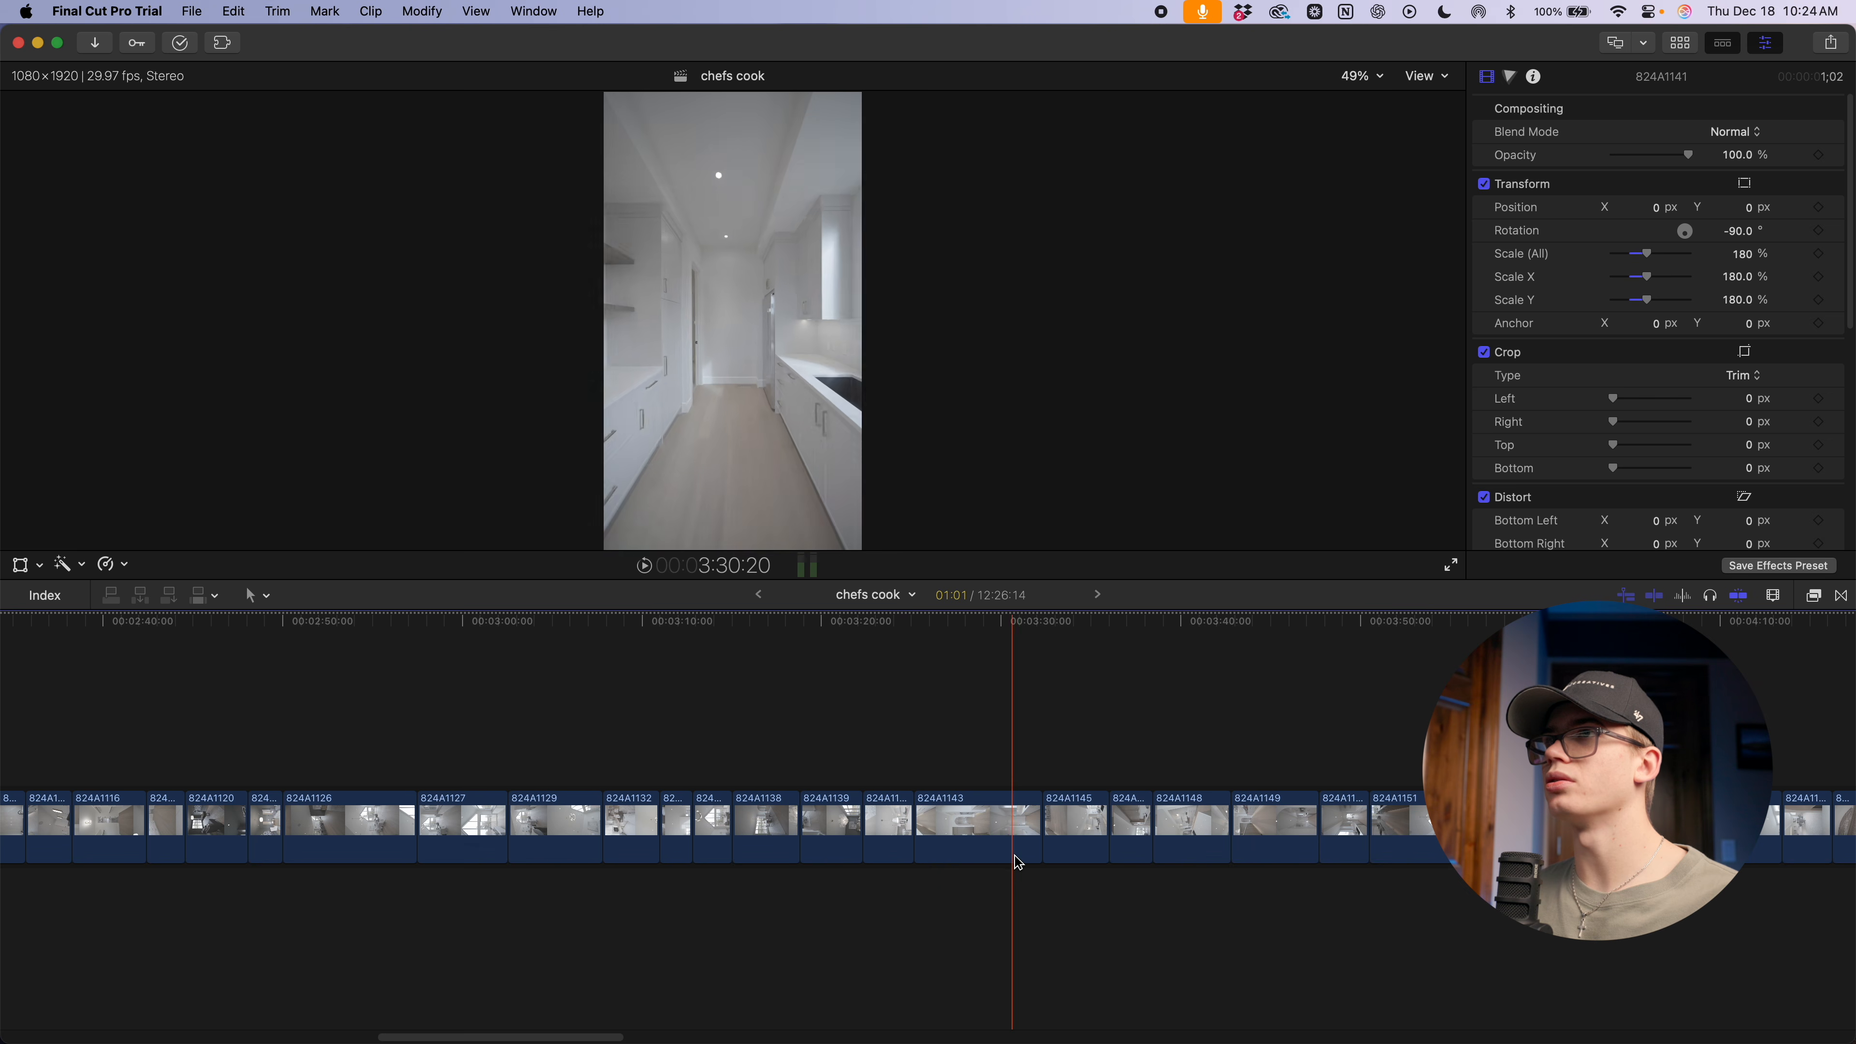
pyautogui.click(925, 833)
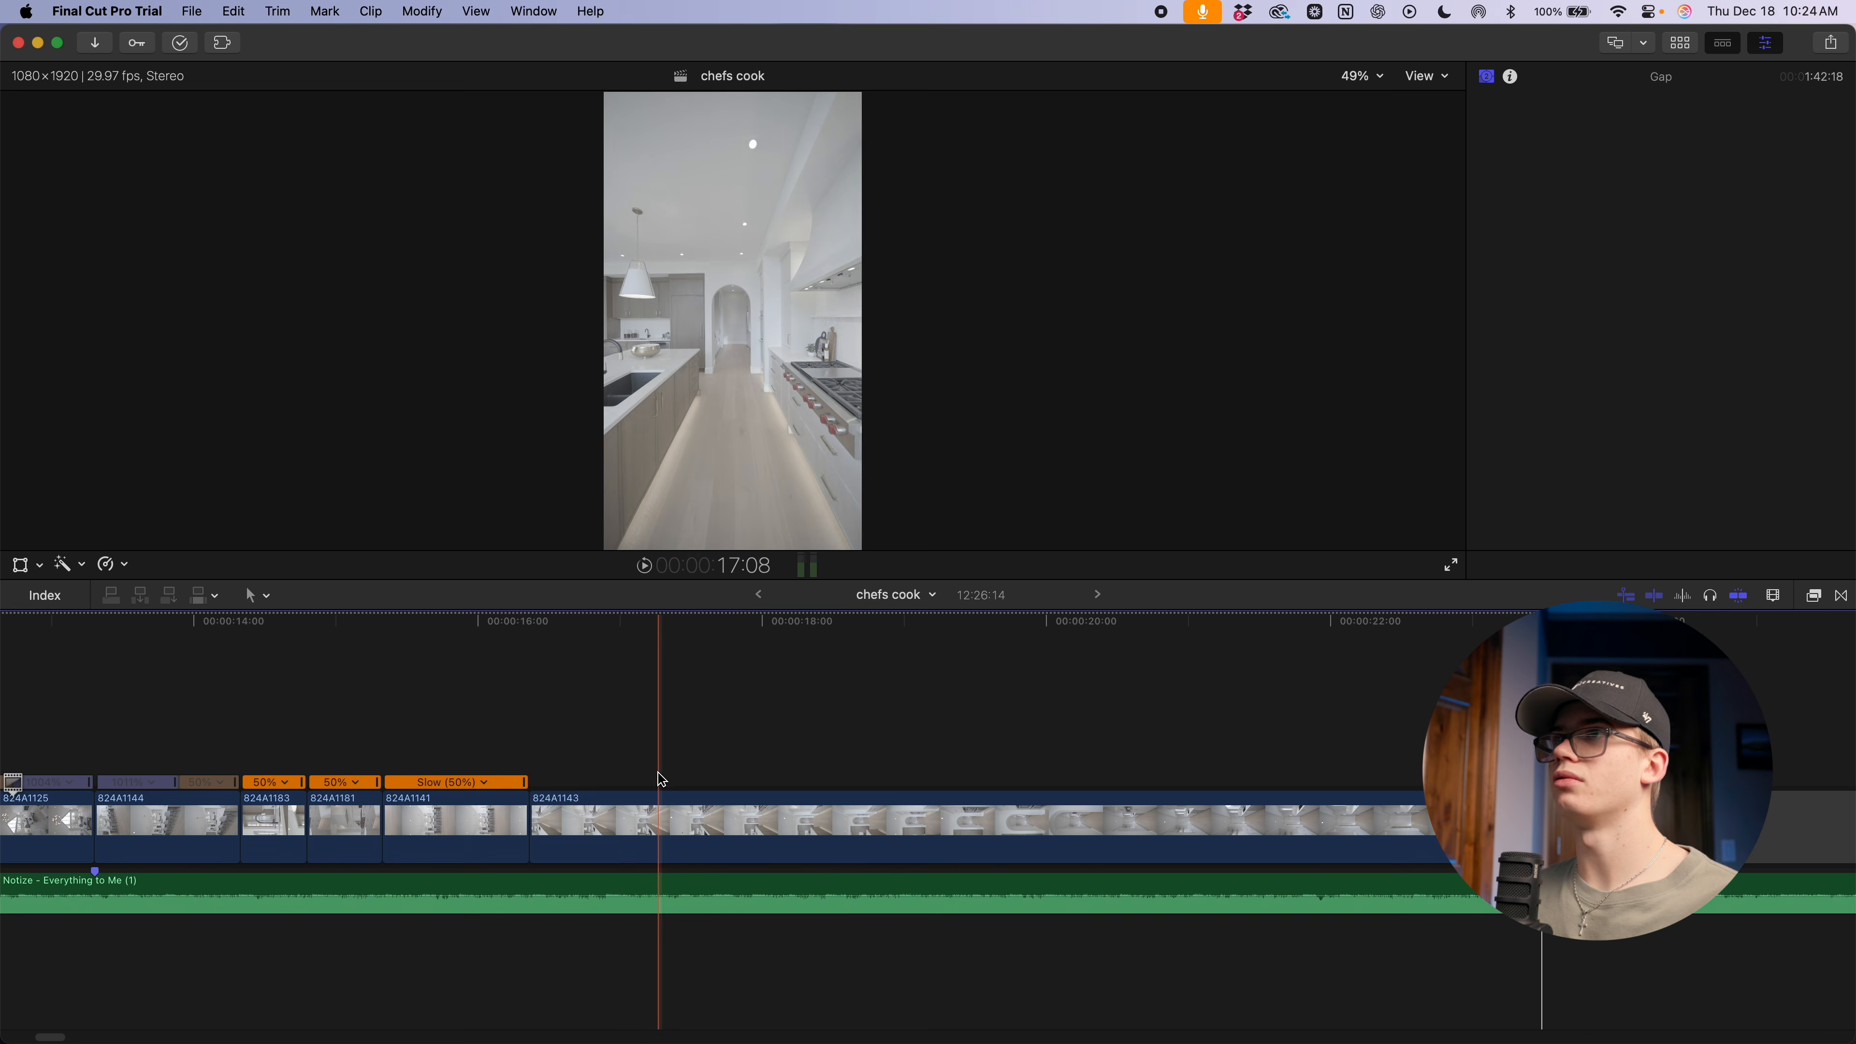
# Slow clip 824A1143 to 50% speed and play it back with the music
pyautogui.click(585, 849)
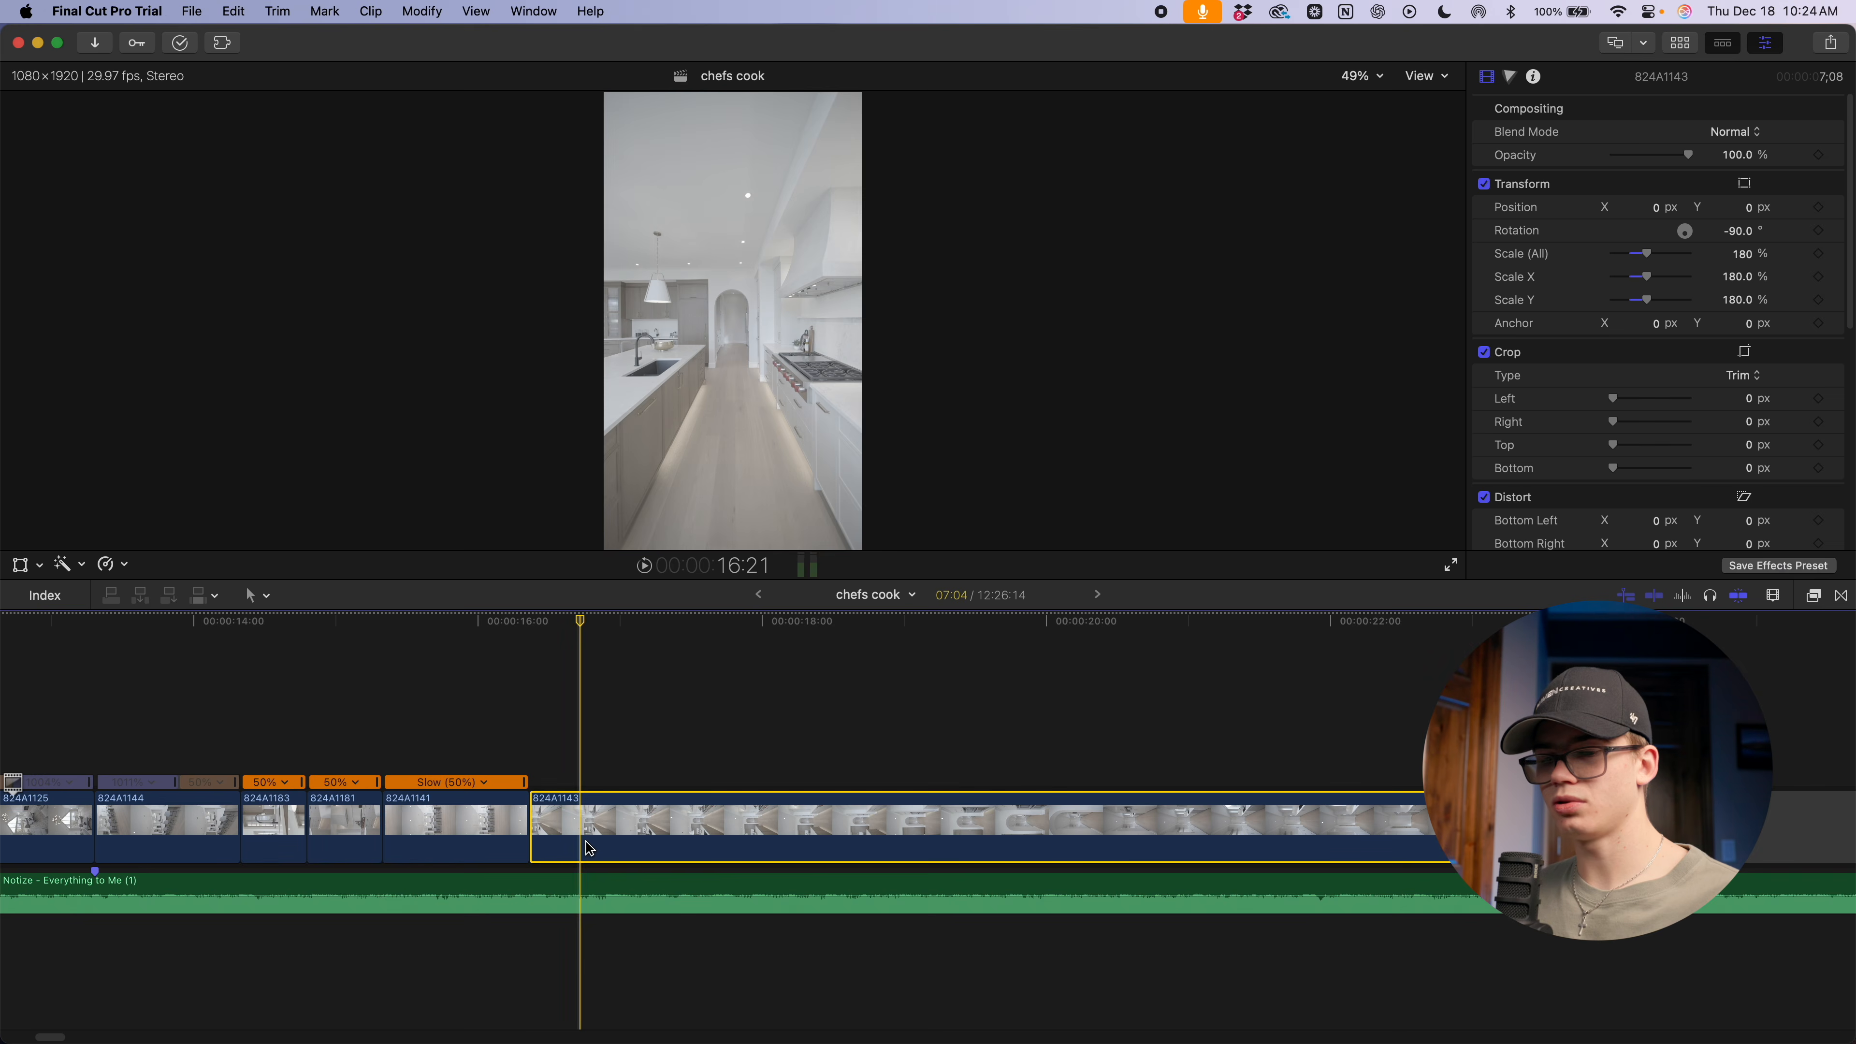
pyautogui.hotkey('ctrl', 's')
pyautogui.press('space')
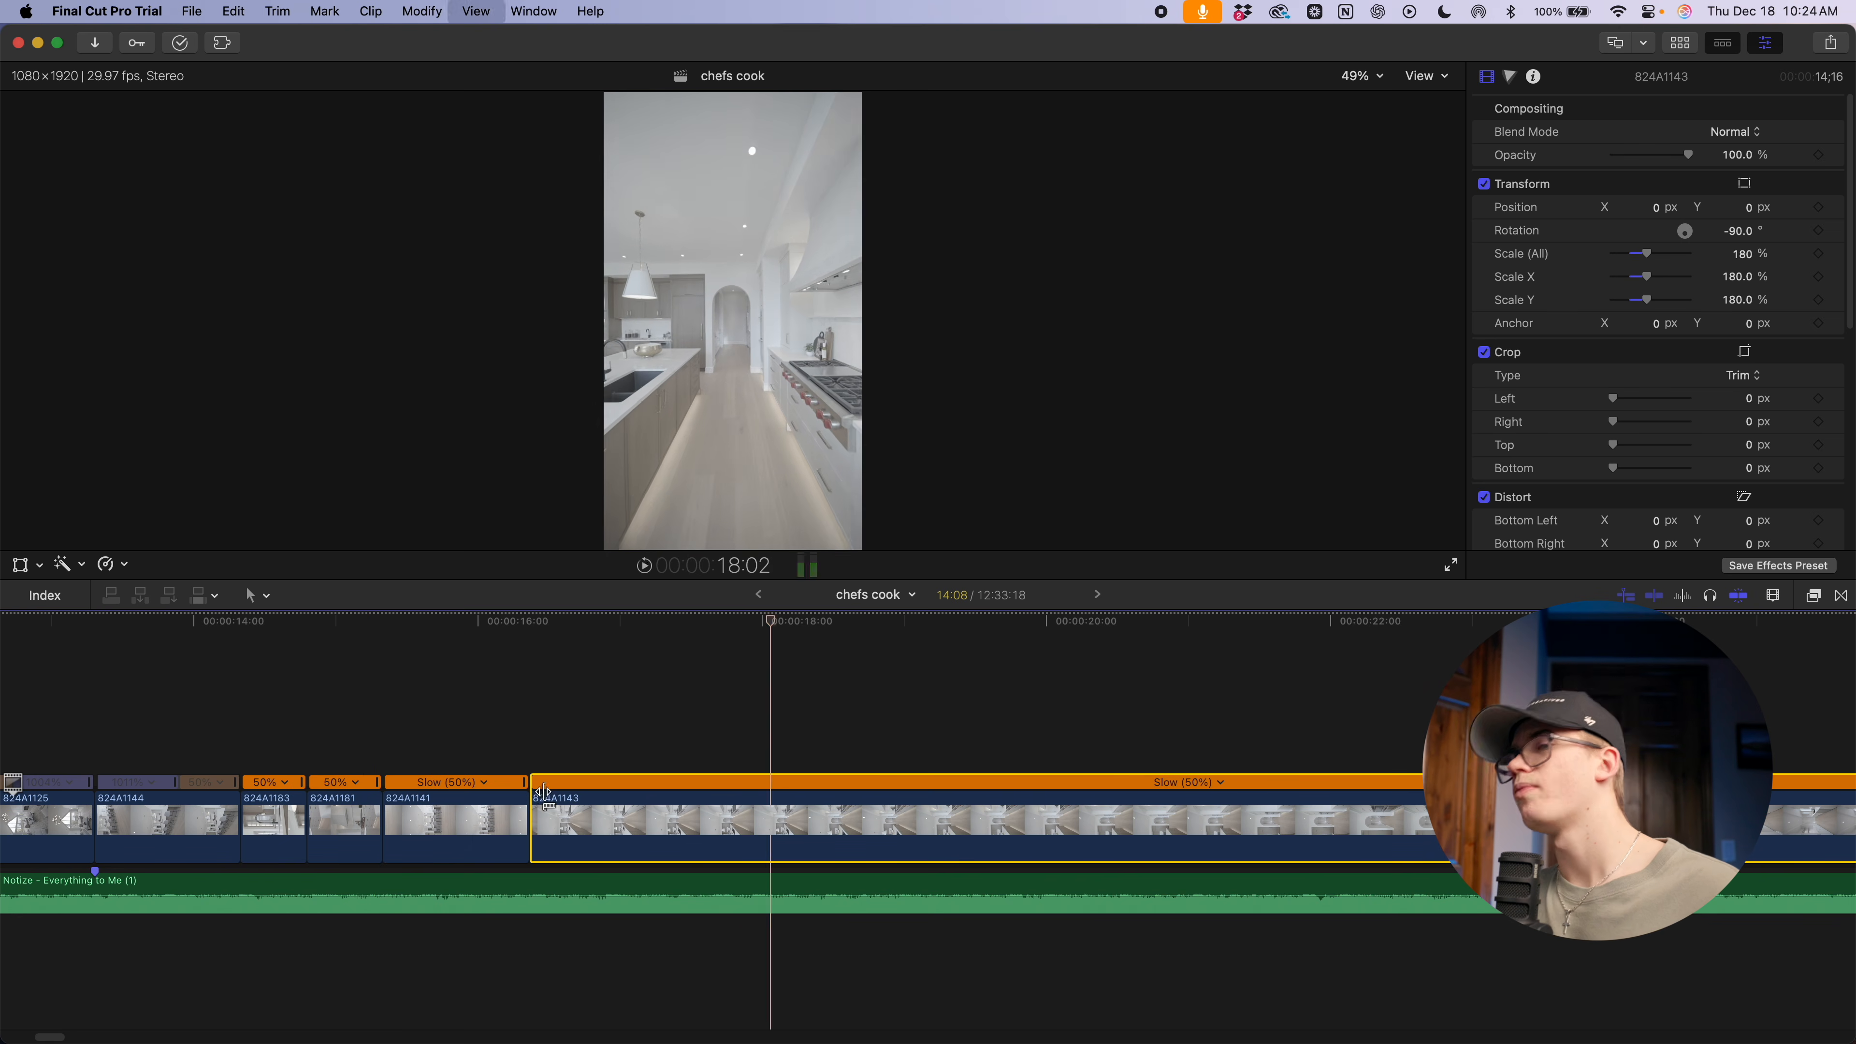
# Split the speed of clip 824A1143 shortly after its start and set the remaining segment to Fast 8x (800%)
pyautogui.press('super+minus')
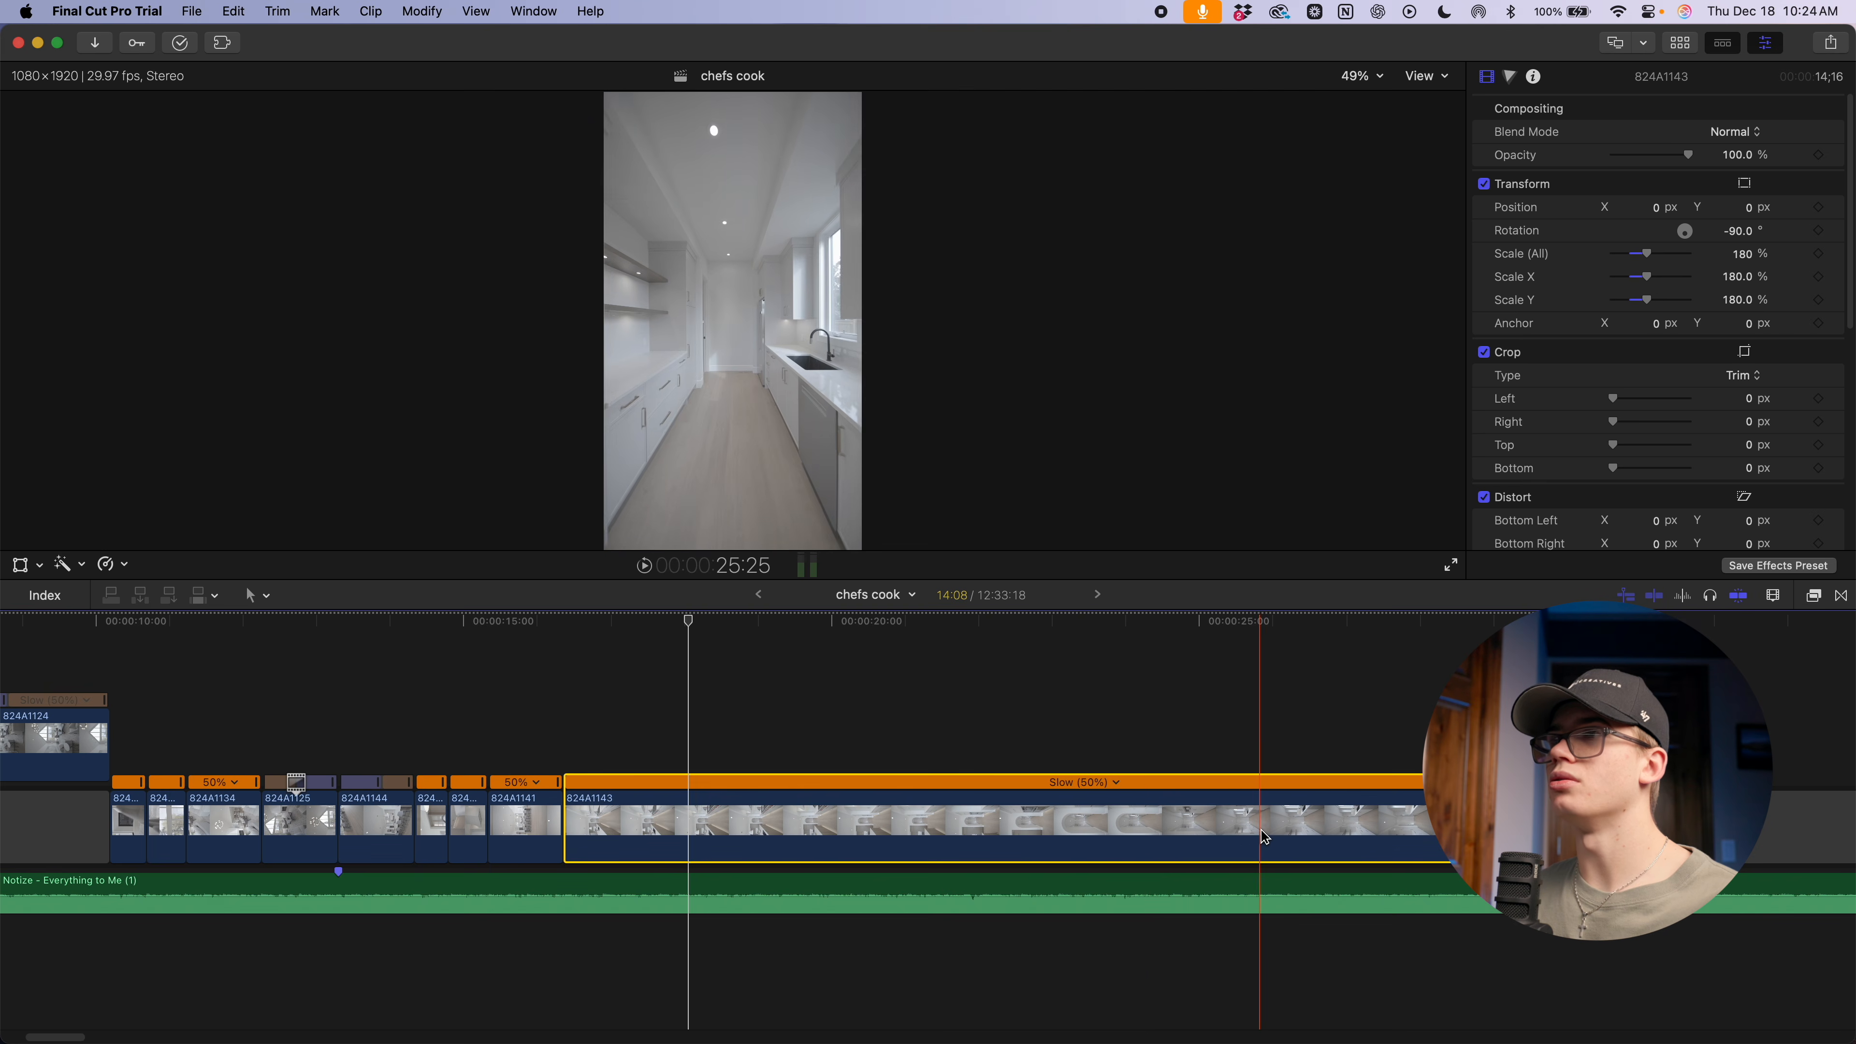
pyautogui.press('super+equal')
pyautogui.press('space')
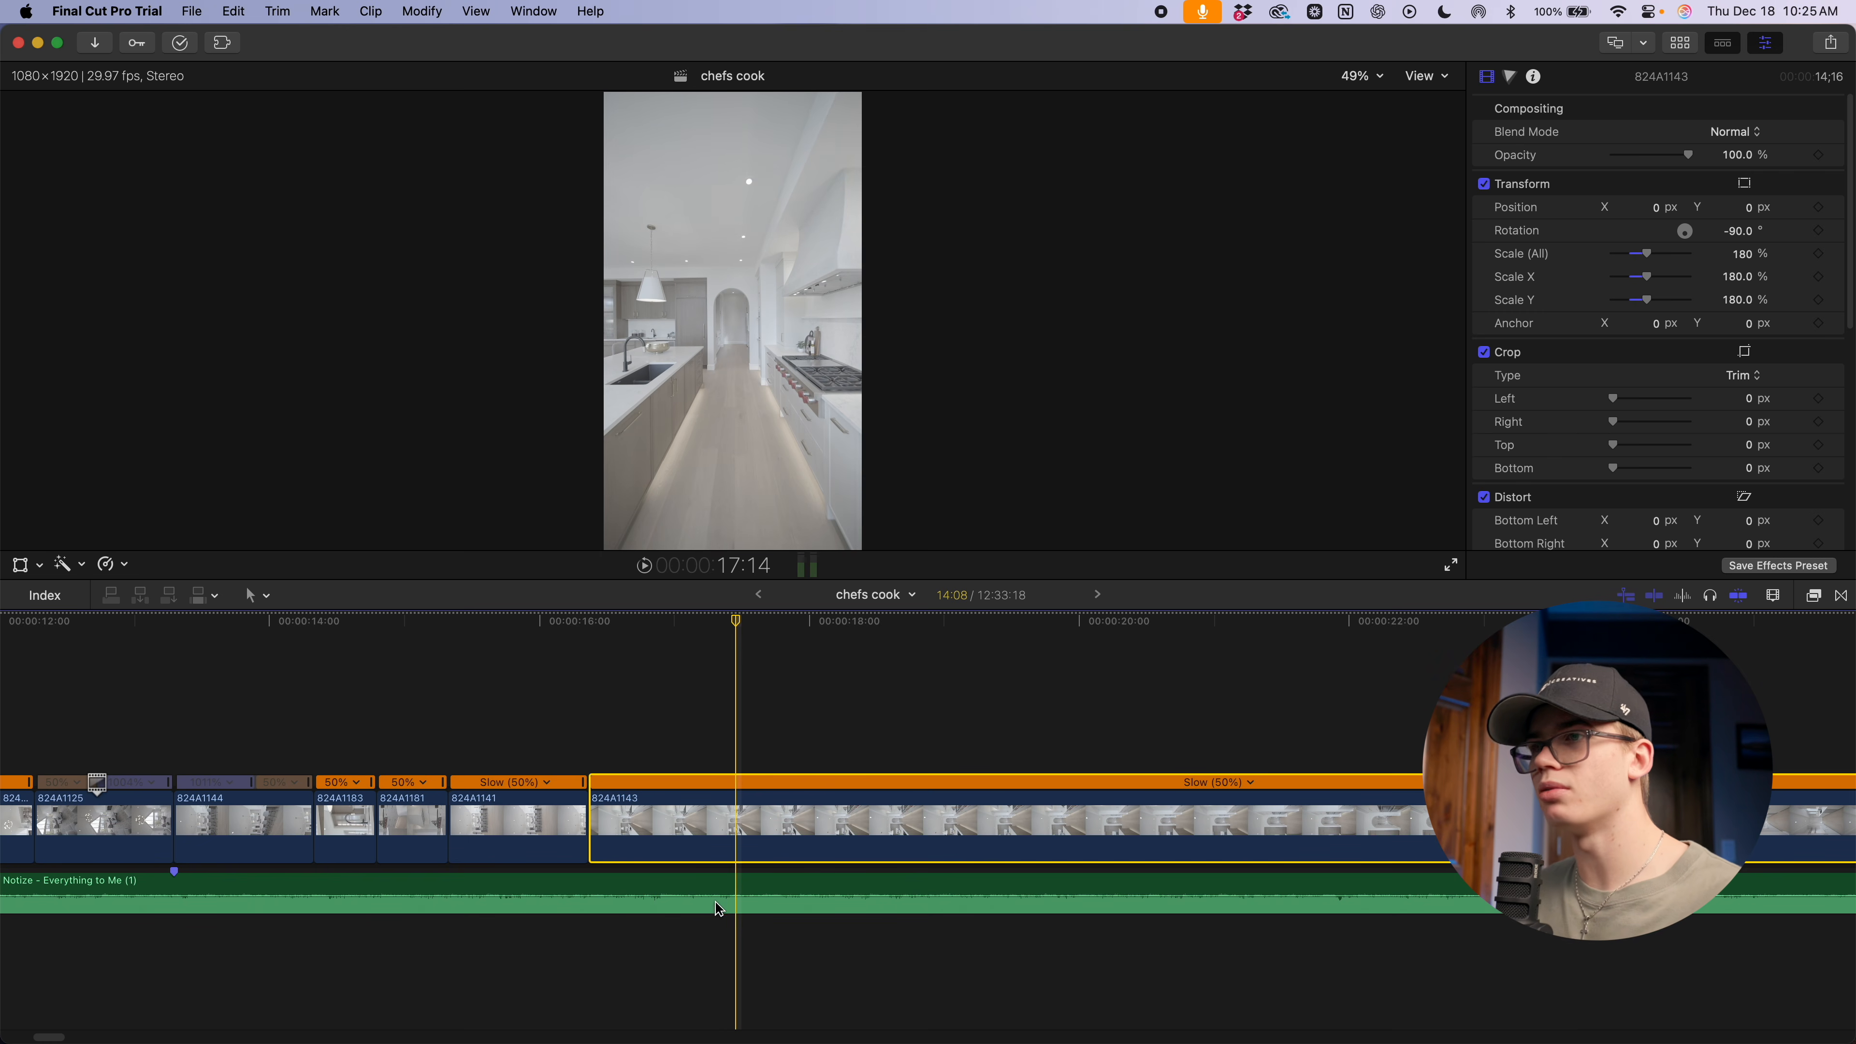
pyautogui.press('space')
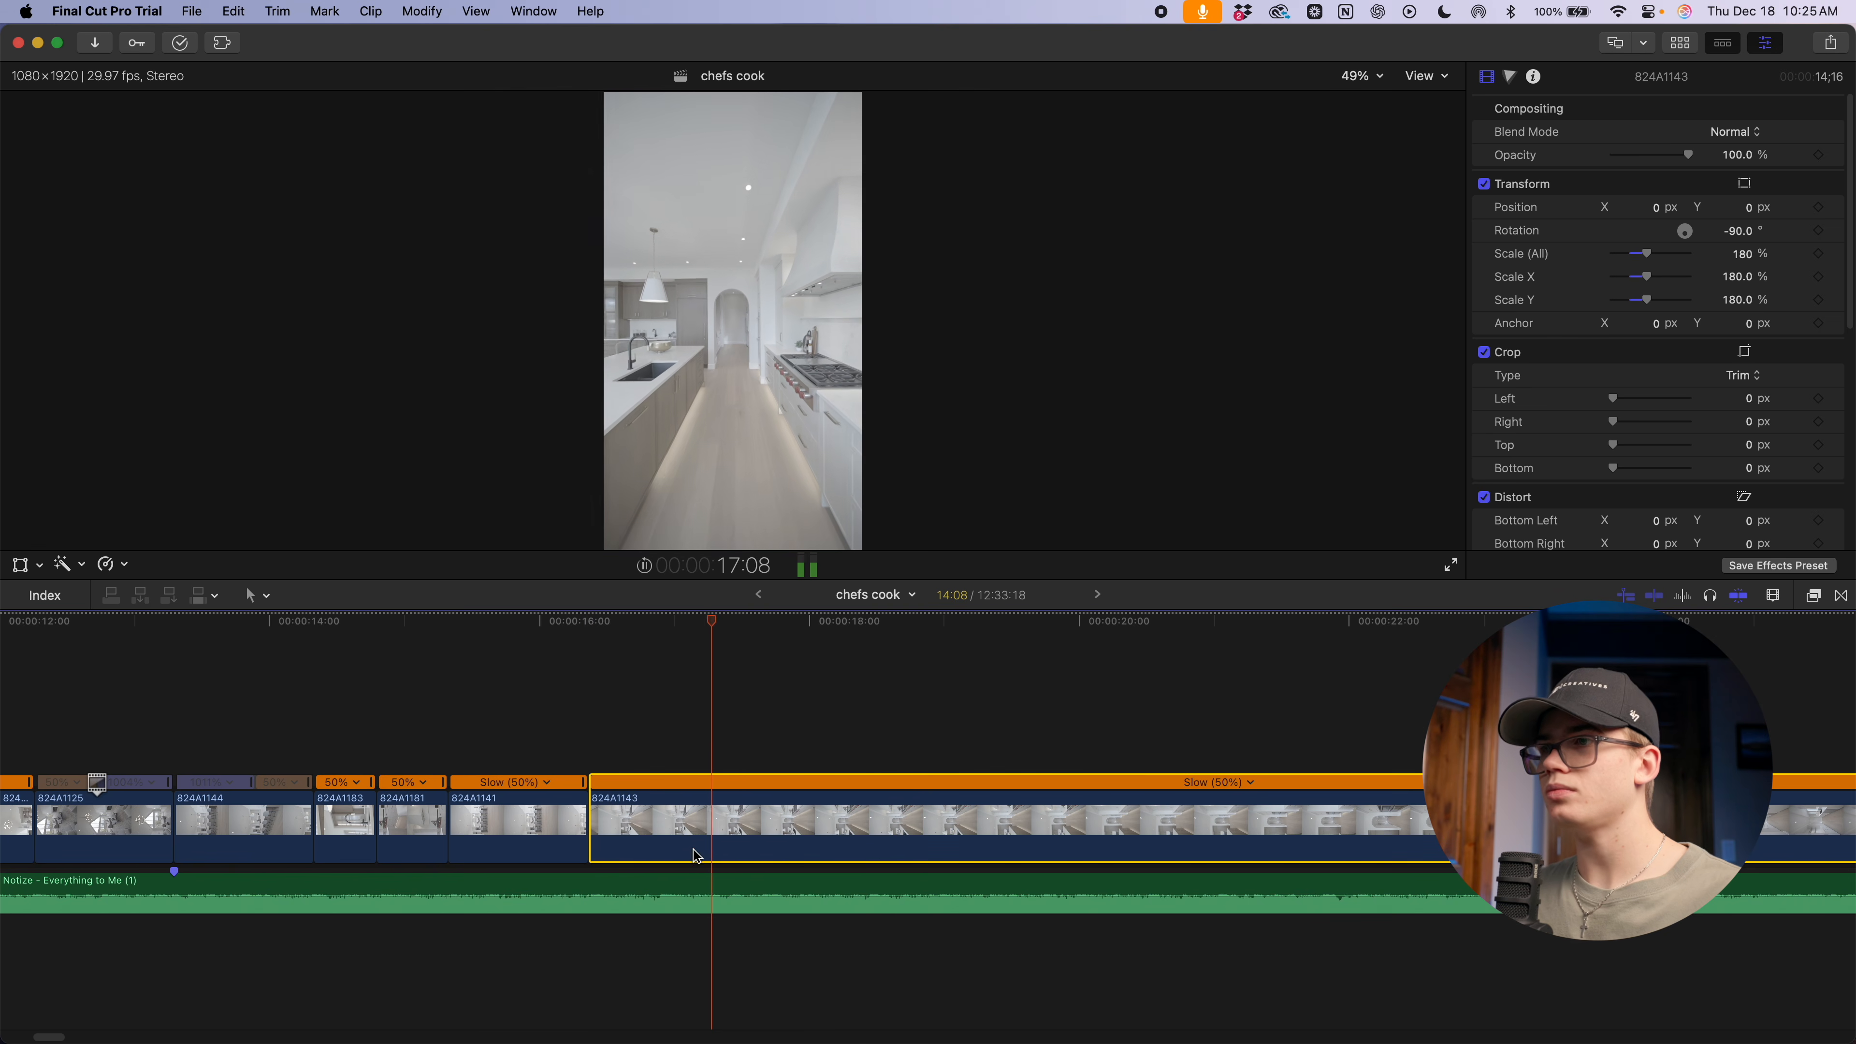
pyautogui.press('space')
pyautogui.click(667, 830)
pyautogui.hotkey('shift', 'b')
pyautogui.click(1288, 782)
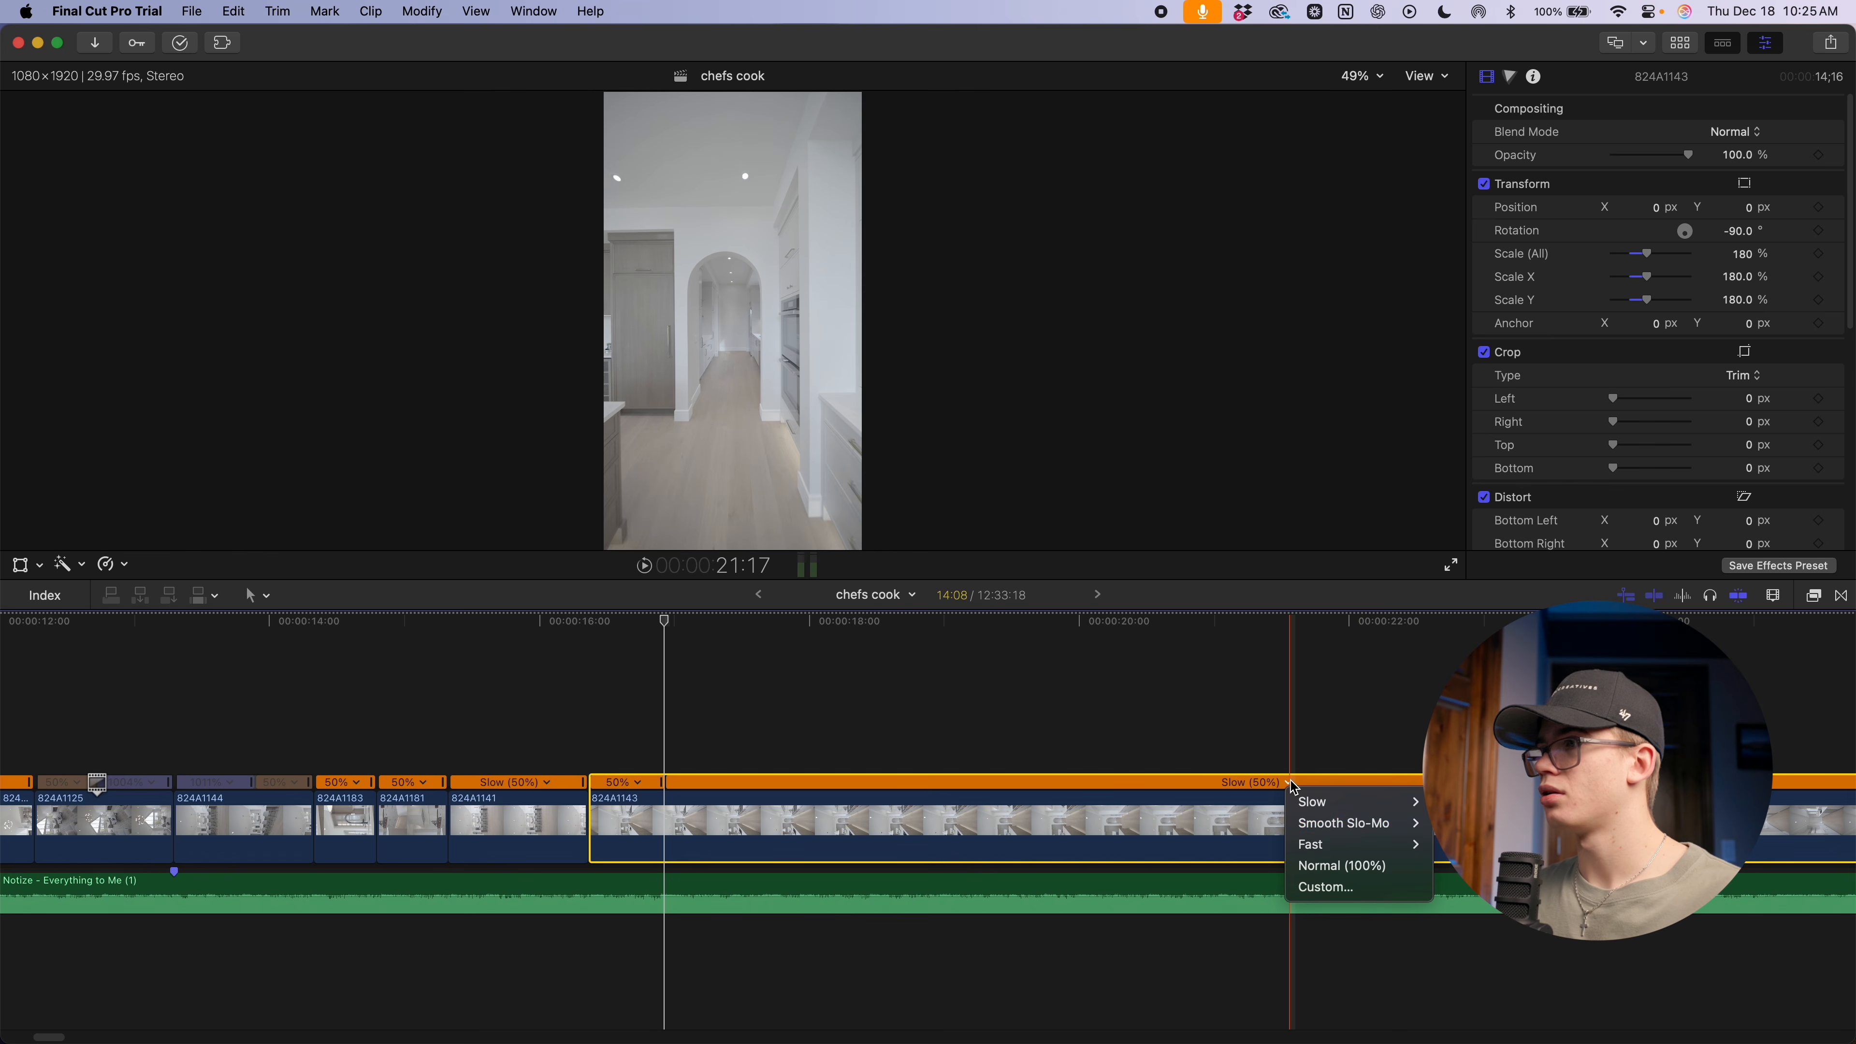
pyautogui.click(1451, 887)
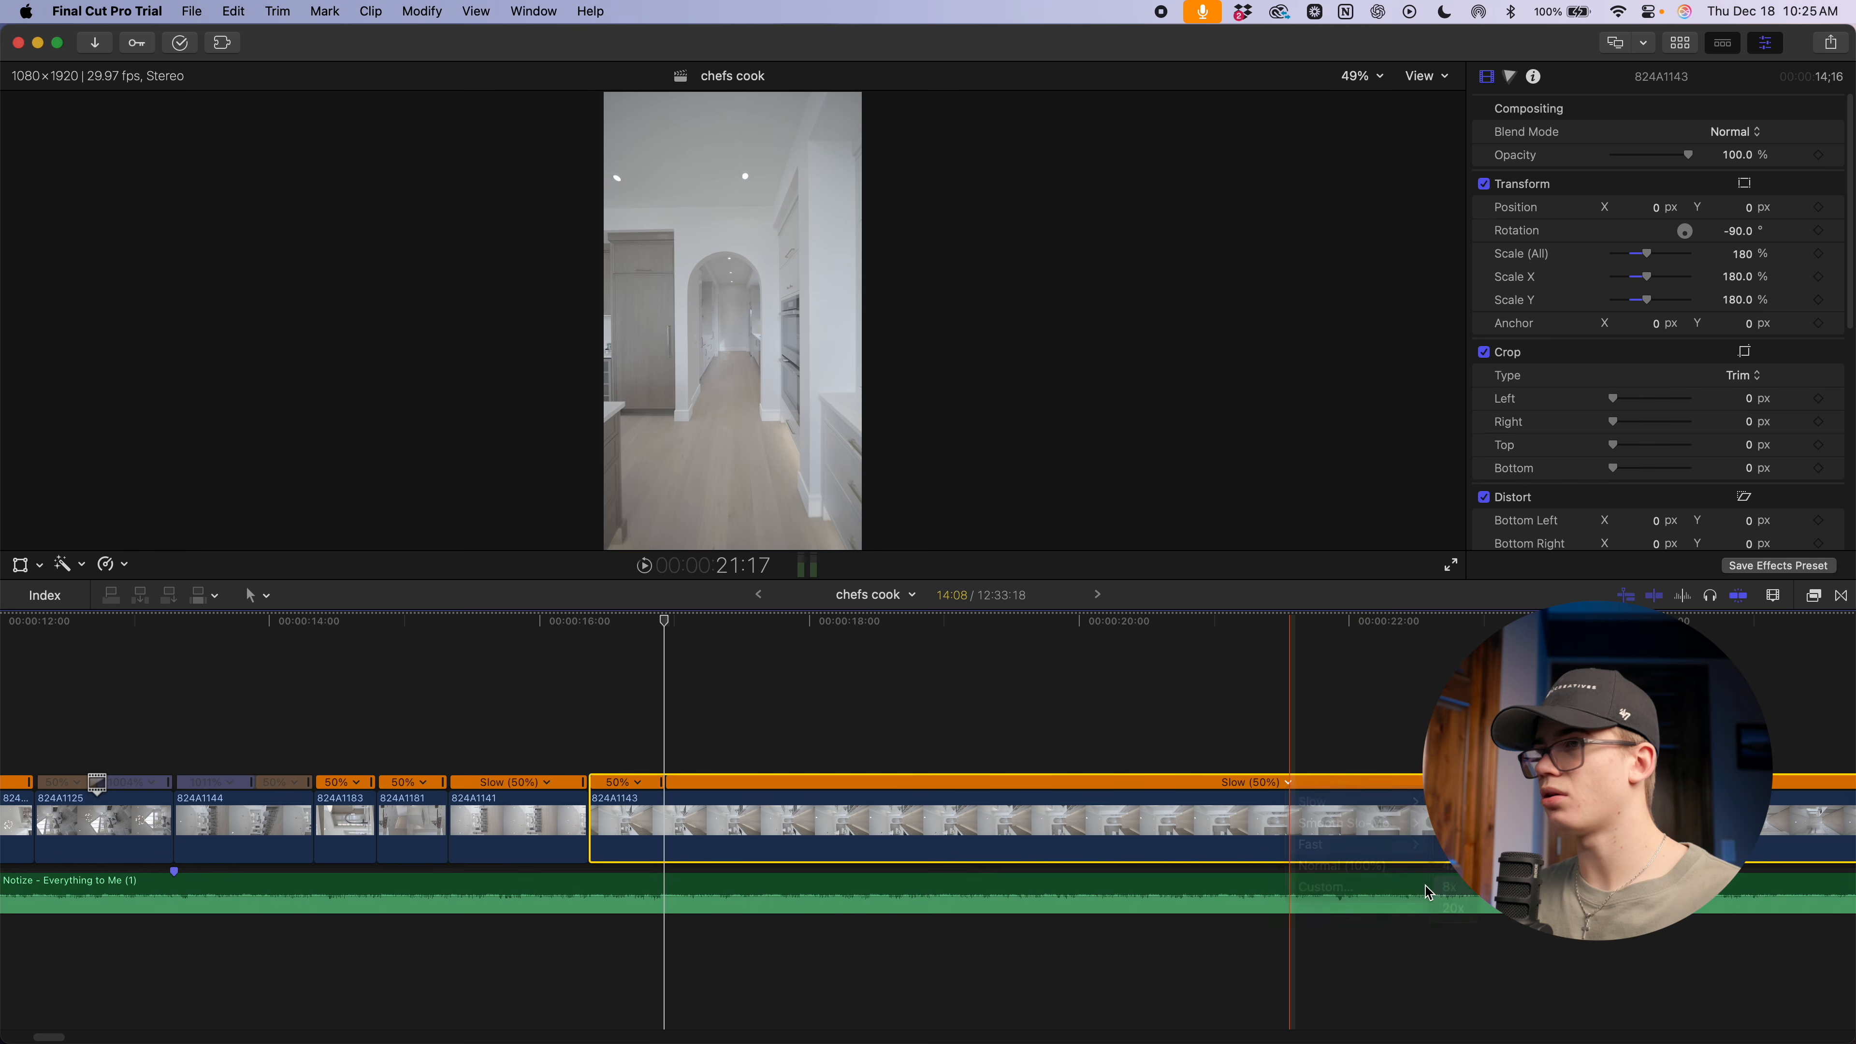
# Split the fast part of 824A1143 again past the archway and set the last speed segment to Slow 50%
pyautogui.click(785, 843)
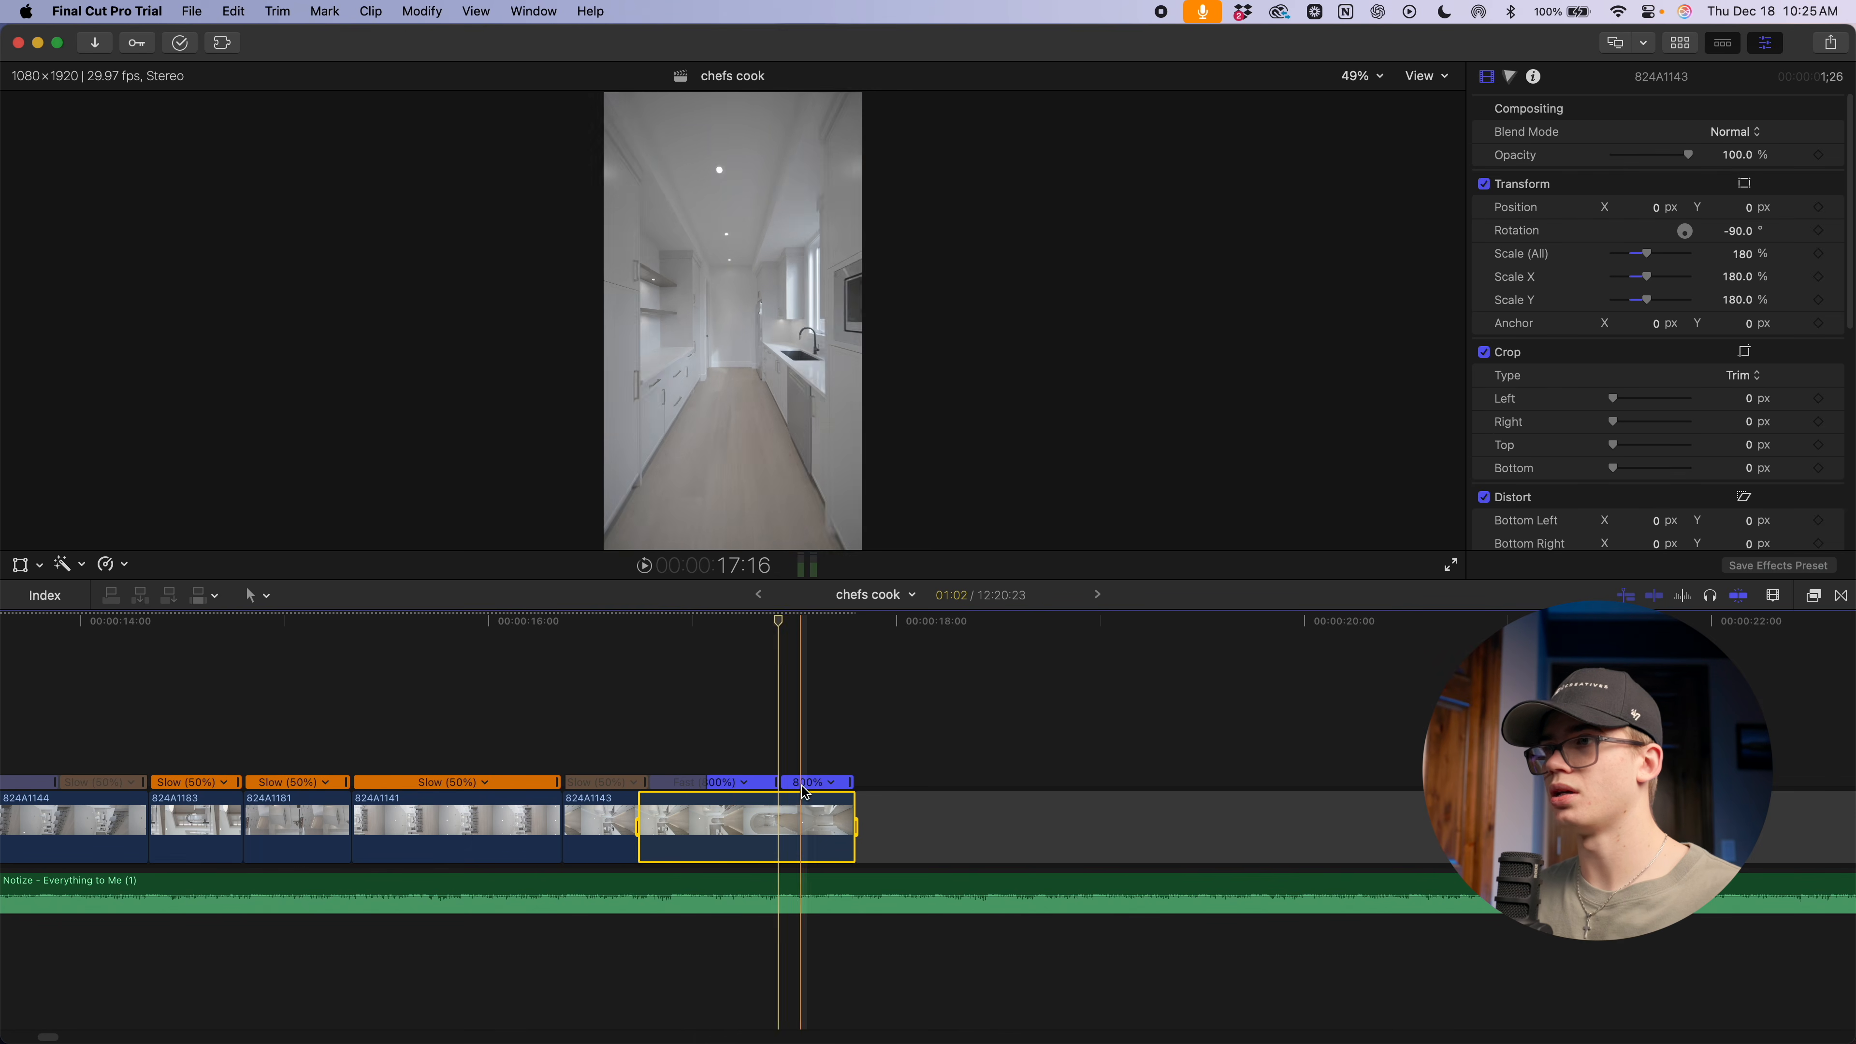
pyautogui.hotkey('shift', 'b')
pyautogui.click(810, 786)
pyautogui.click(993, 802)
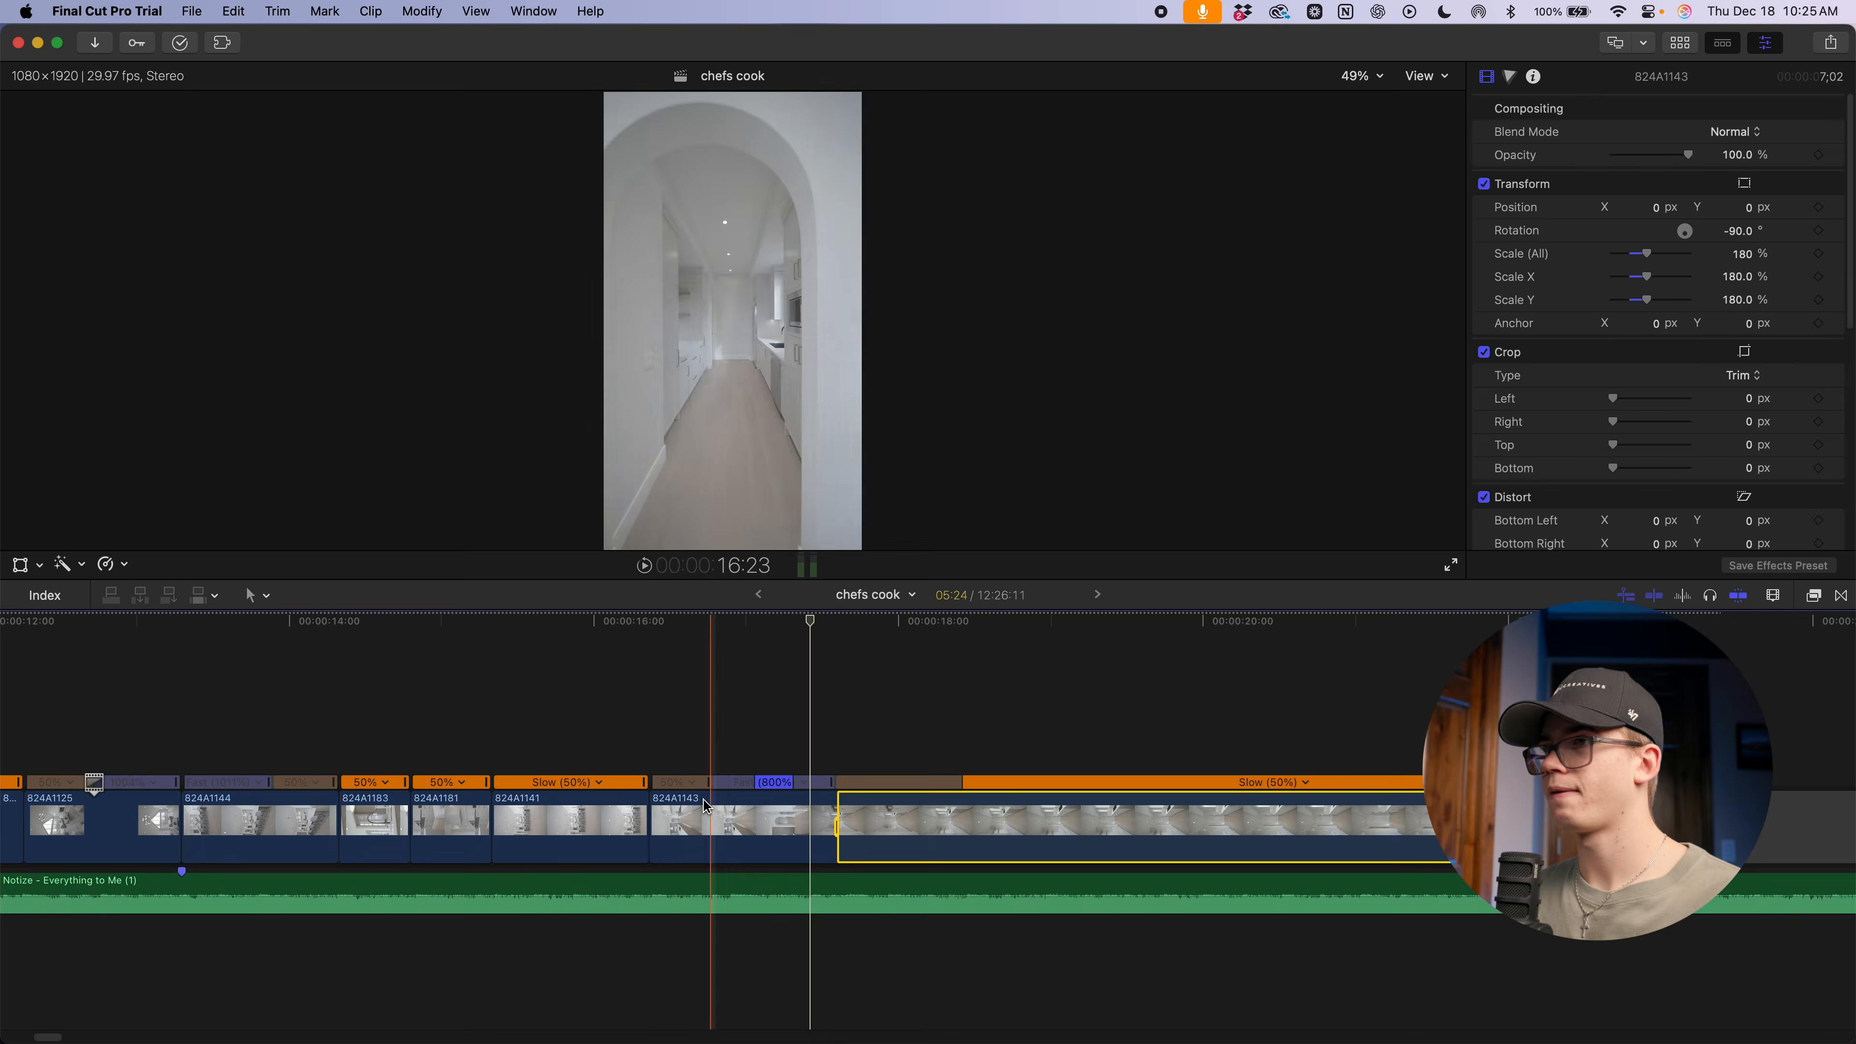
# Play through the speed ramp and trim the end of clip 824A1143 to 18:14
pyautogui.press('space')
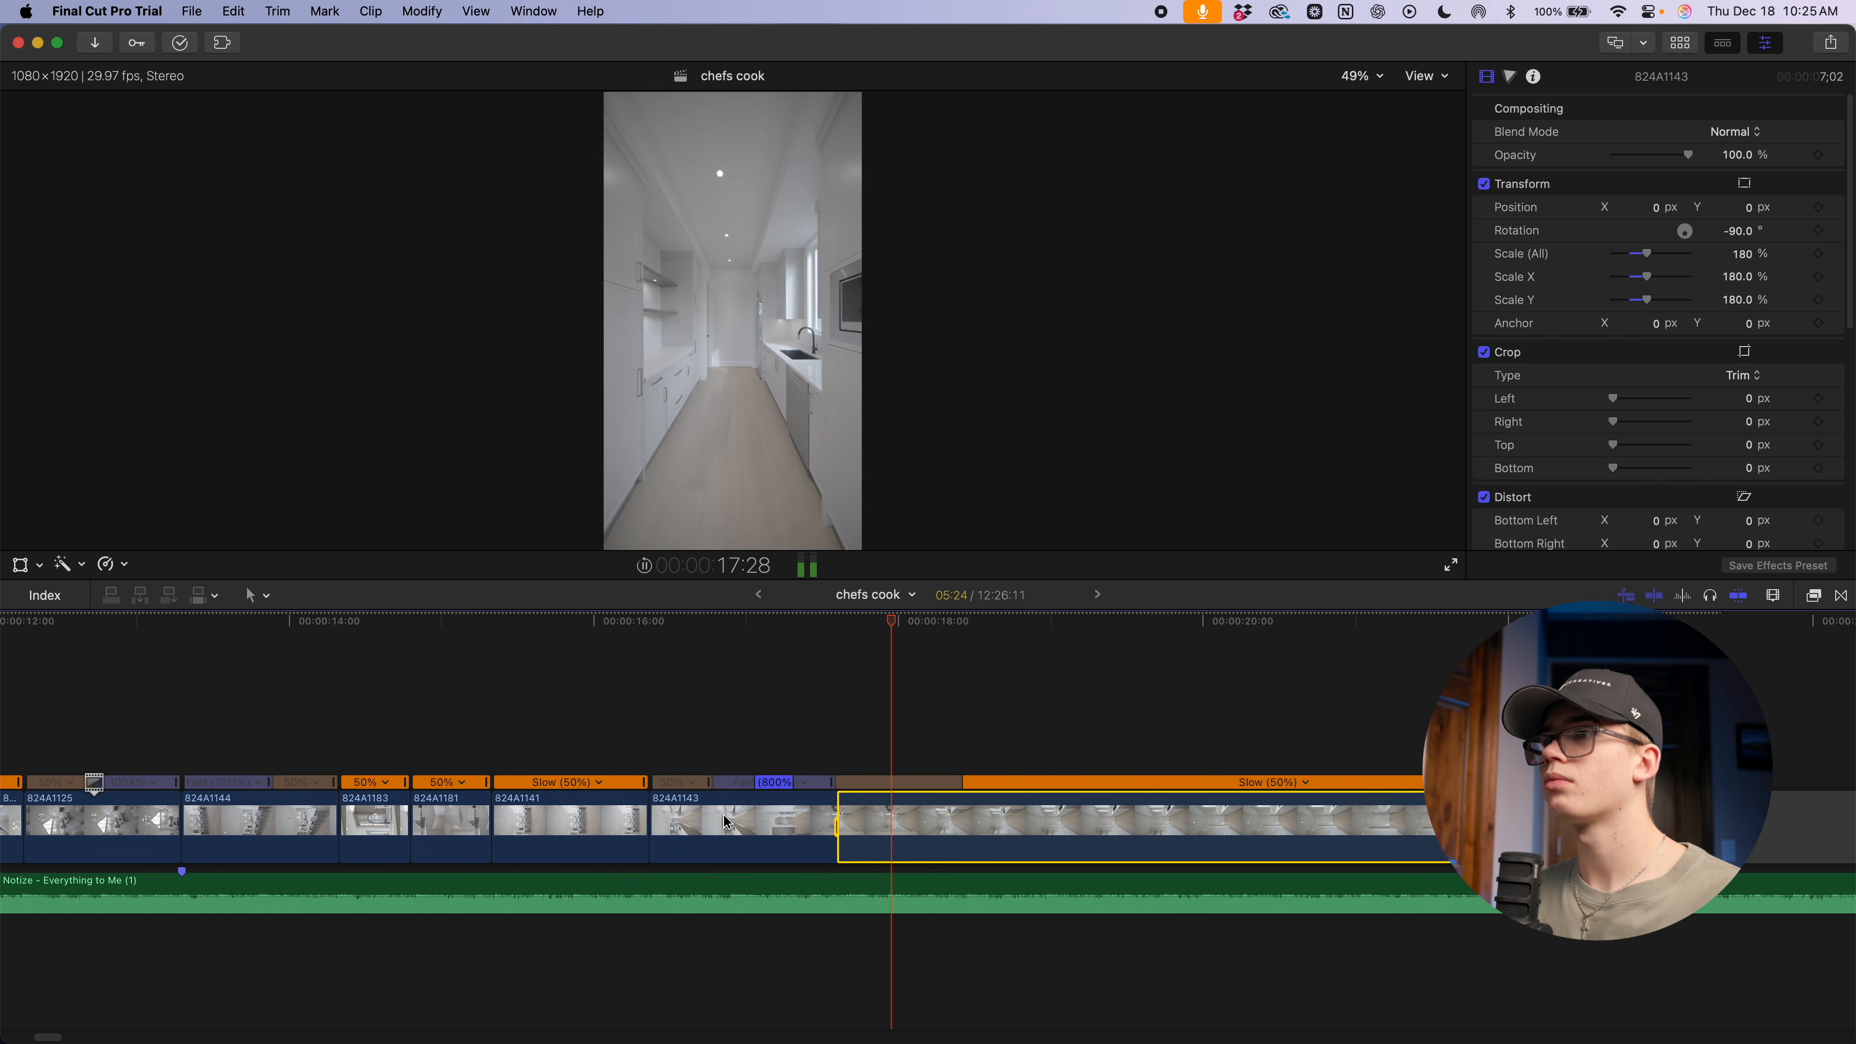
pyautogui.hscroll(1, 851, 849)
pyautogui.press('space')
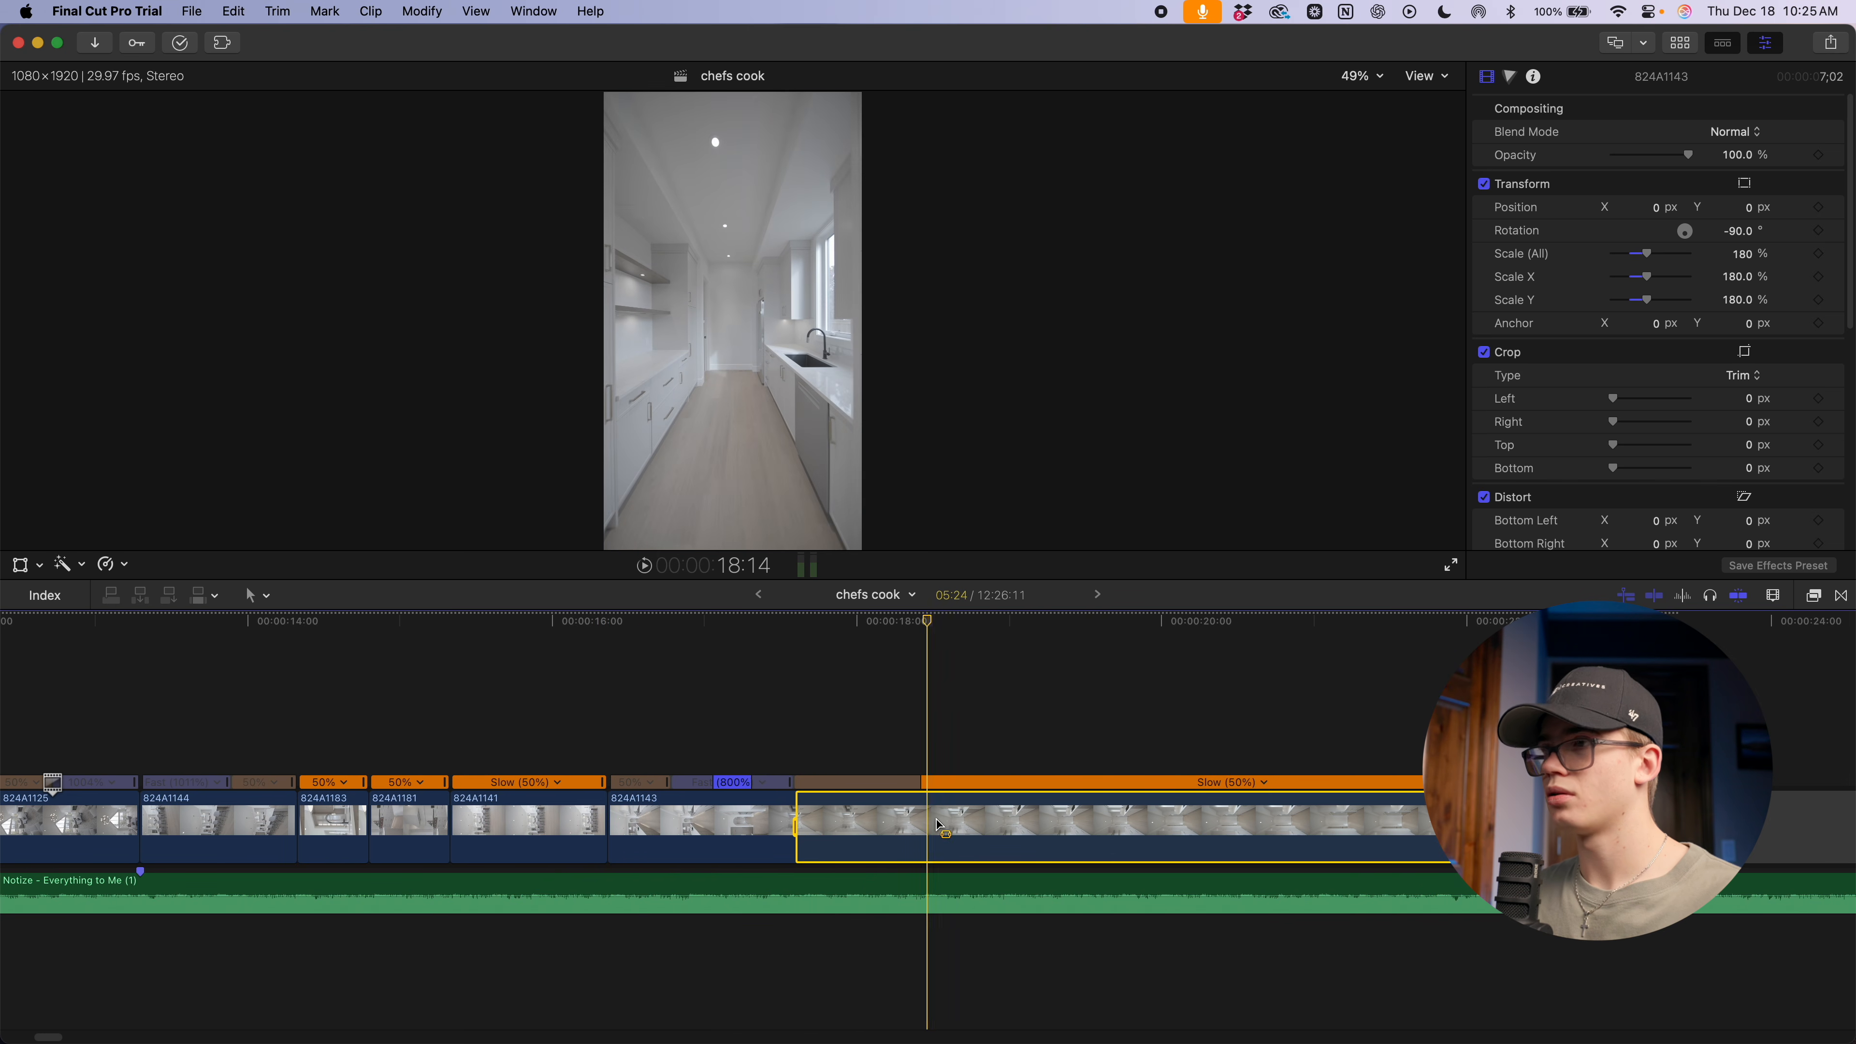
pyautogui.click(941, 698)
pyautogui.hotkey('alt', ']')
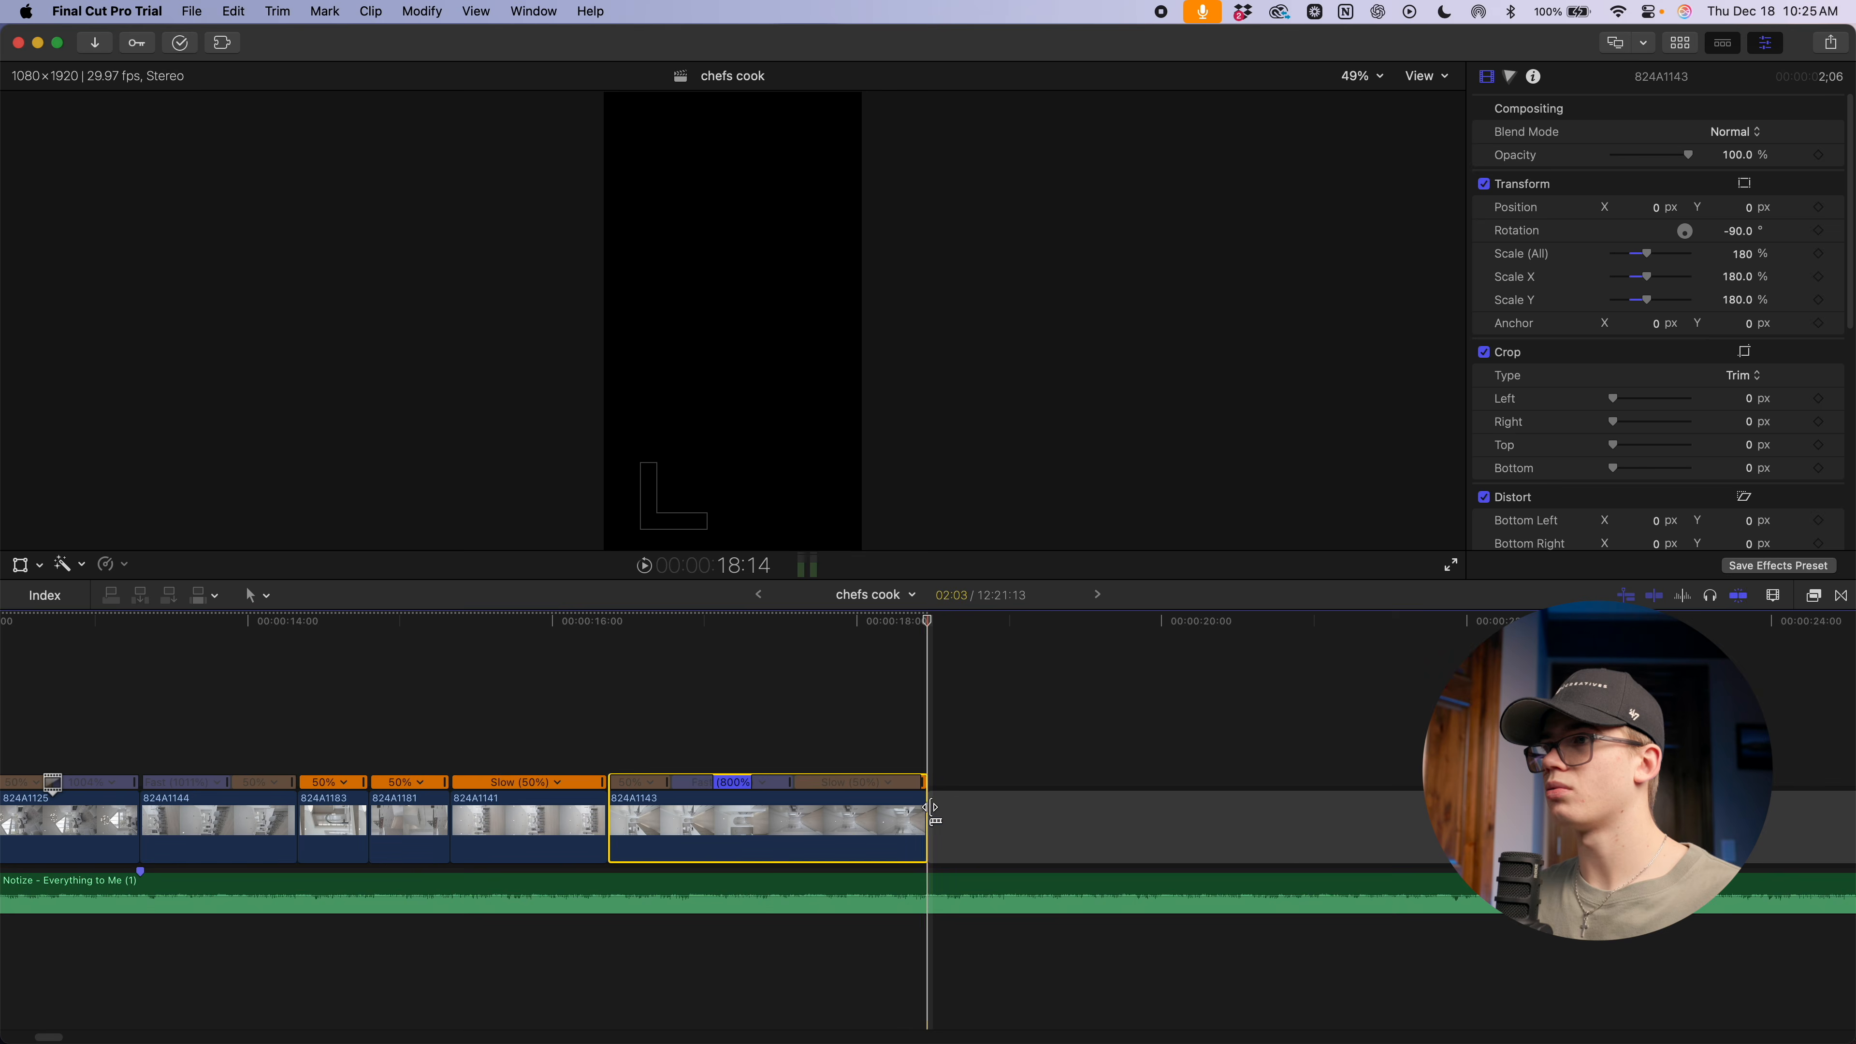
# Edit the source frame of the speed transition between 824A1143's fast and final slow segments, moving it slightly earlier
pyautogui.press('super+equal')
pyautogui.moveTo(652, 785); pyautogui.dragTo(676, 797)
pyautogui.press('space')
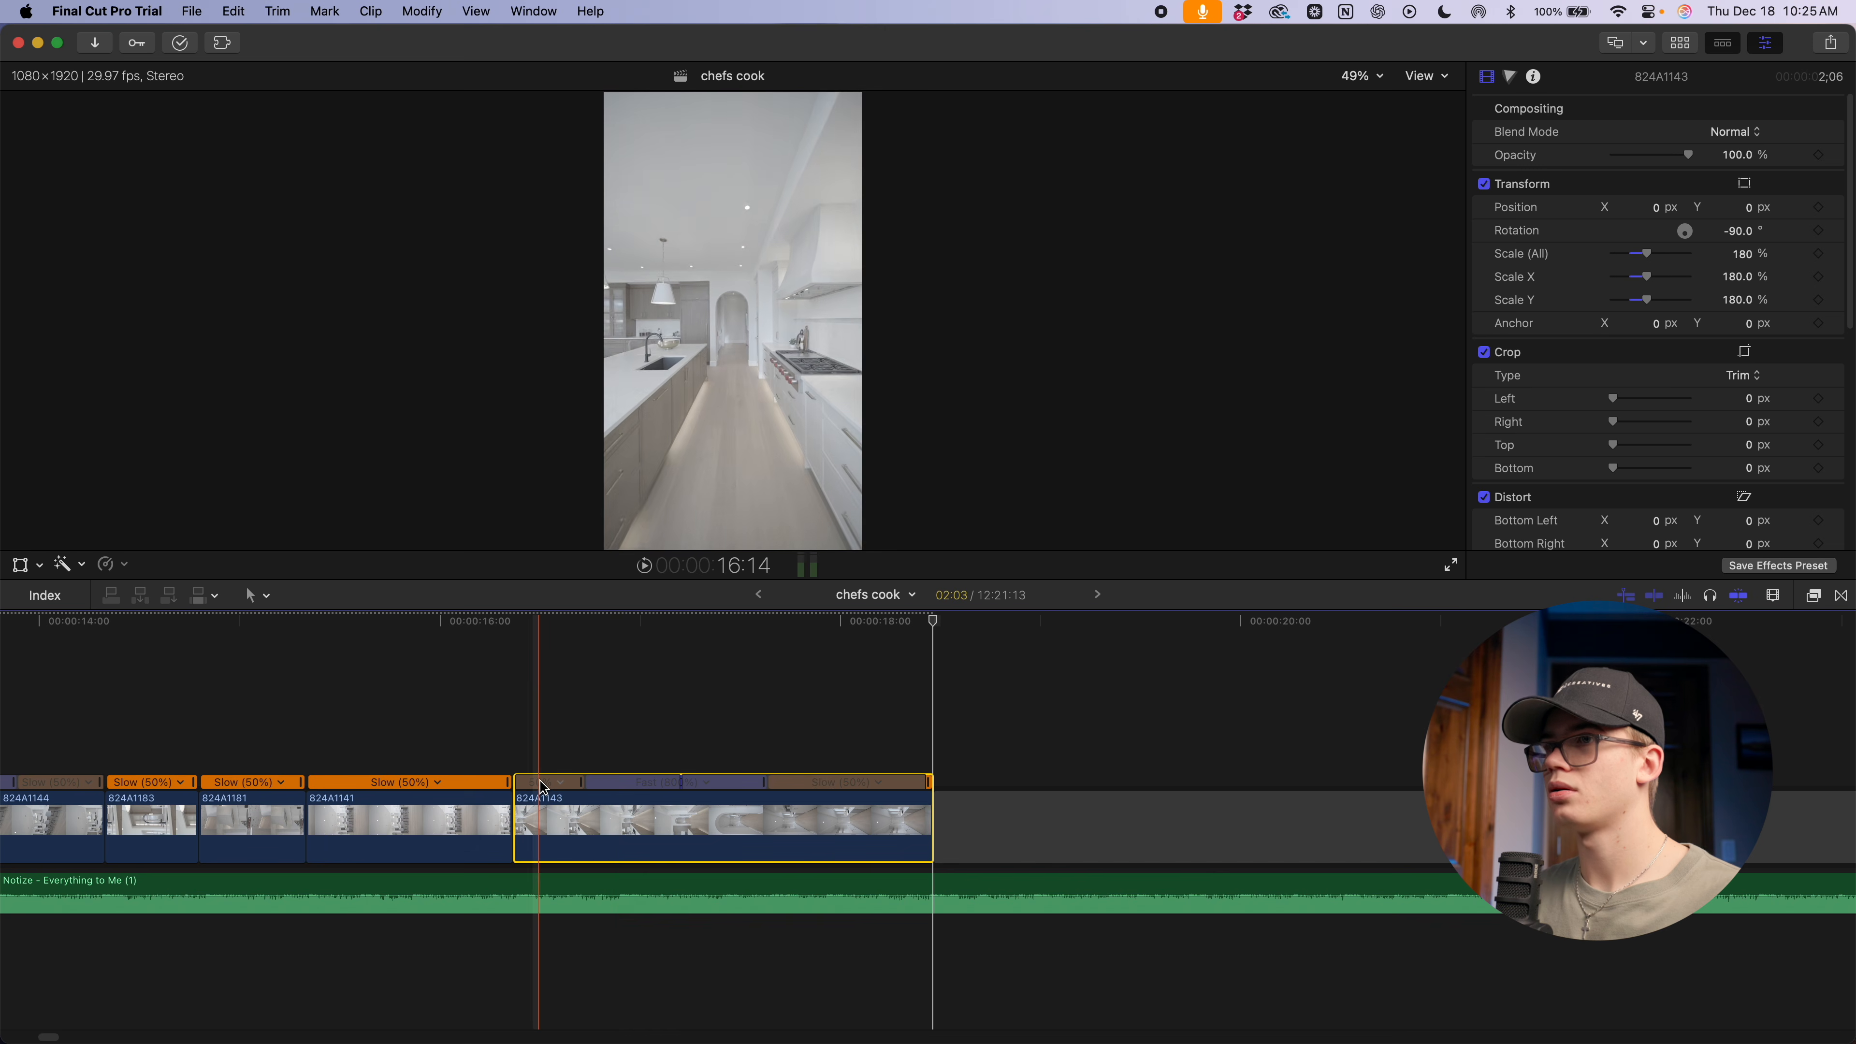
pyautogui.press('space')
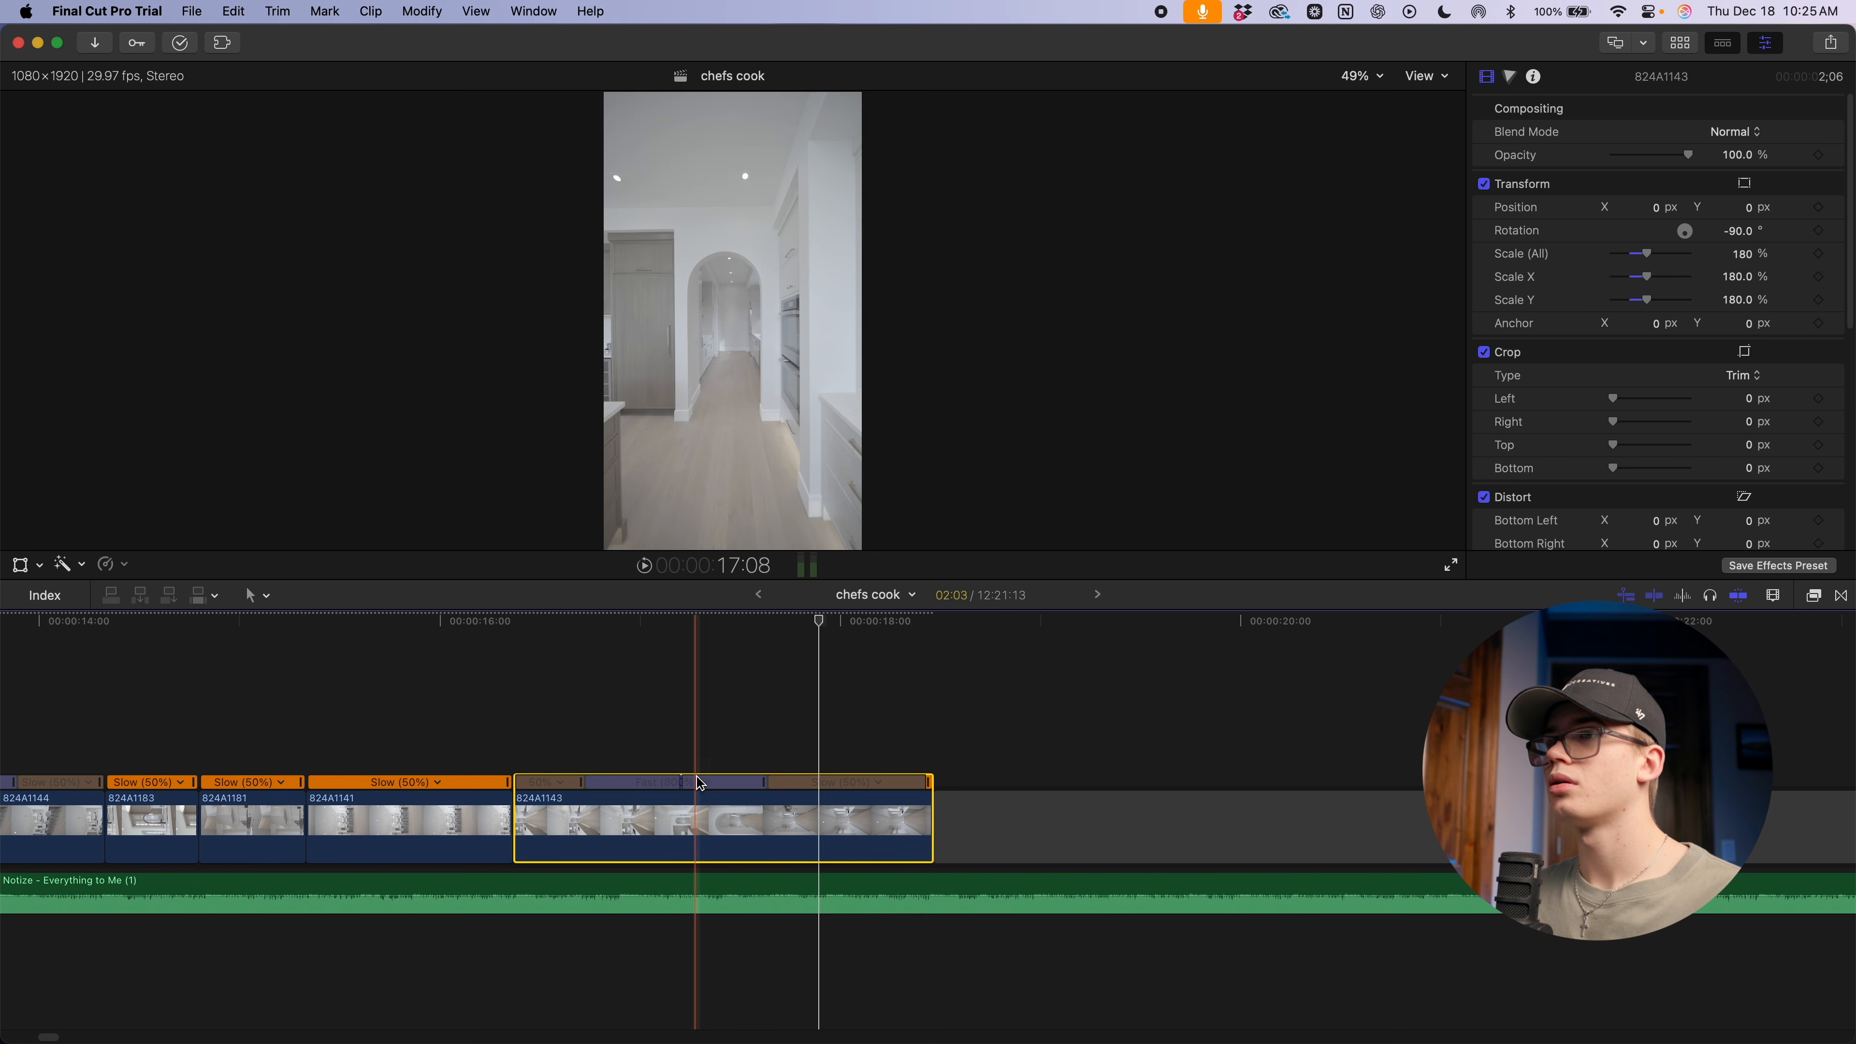
pyautogui.doubleClick(765, 784)
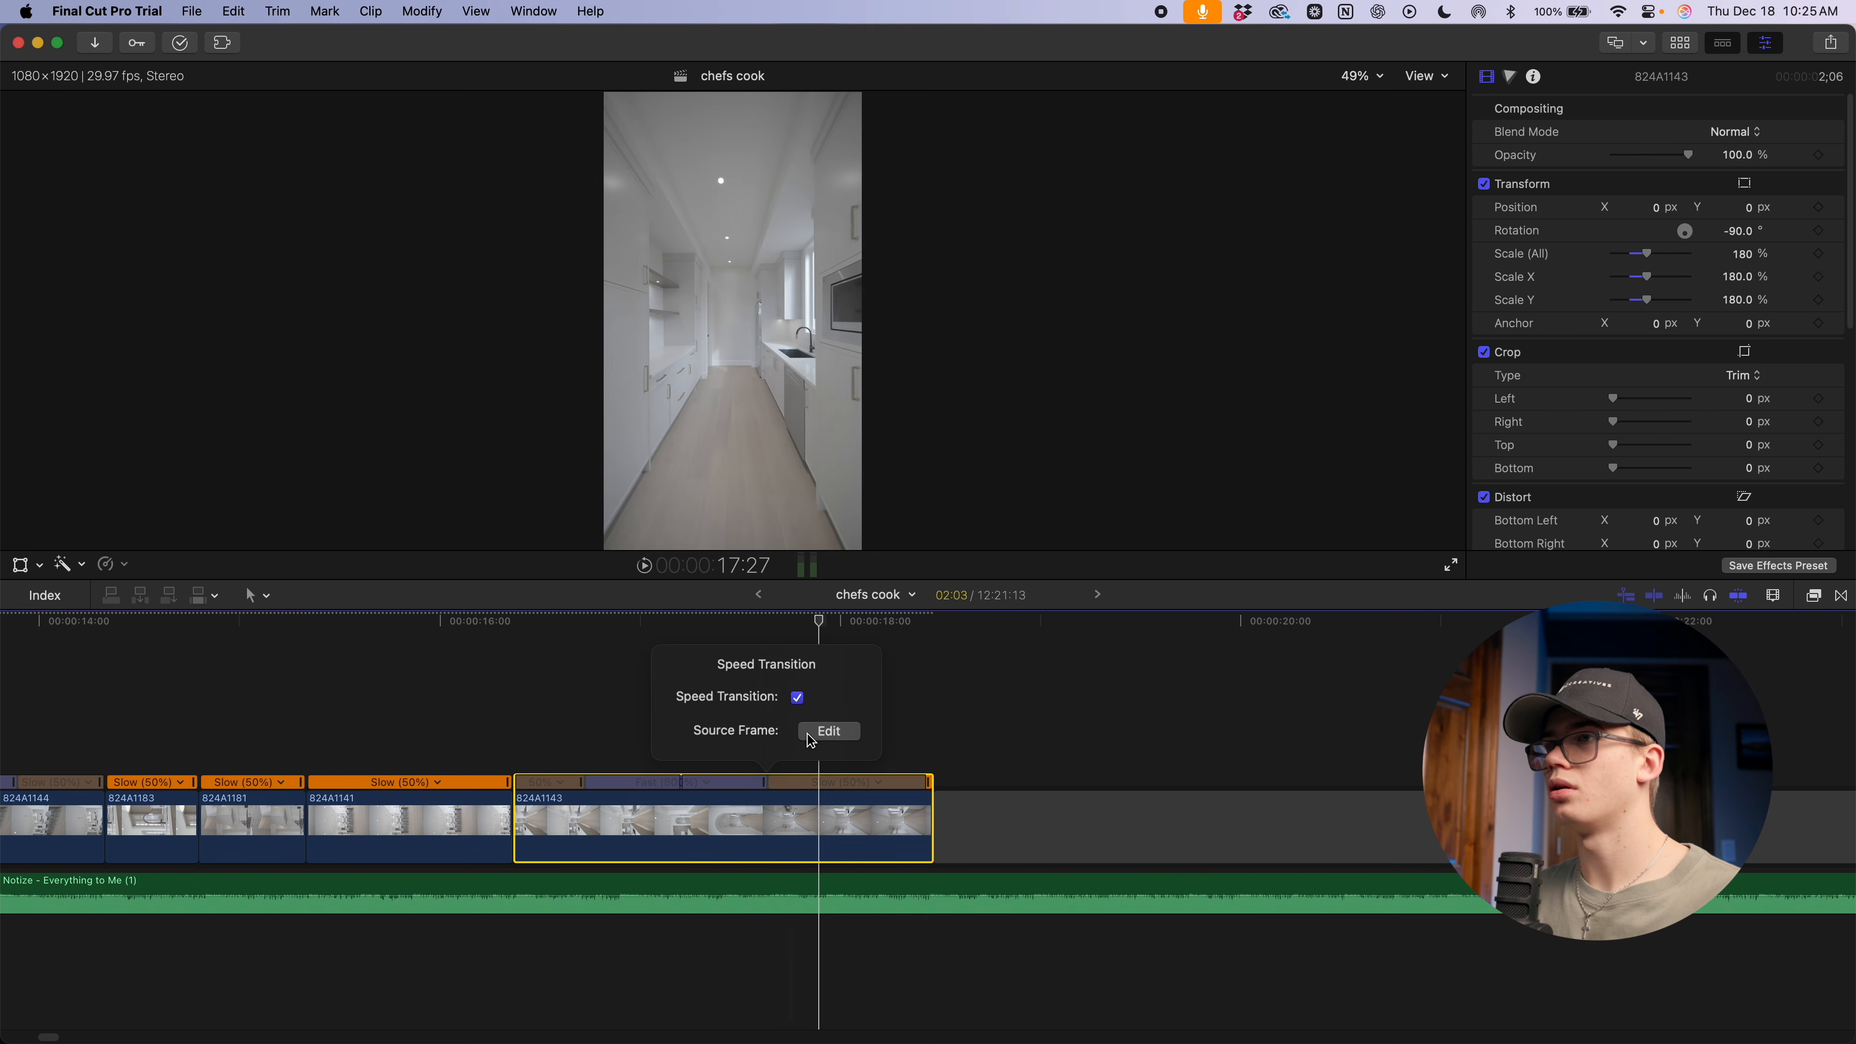
pyautogui.click(828, 732)
pyautogui.moveTo(768, 791); pyautogui.dragTo(1085, 820)
pyautogui.moveTo(778, 781)
pyautogui.mouseDown()
pyautogui.moveTo(712, 779)
pyautogui.moveTo(755, 781)
pyautogui.mouseUp()
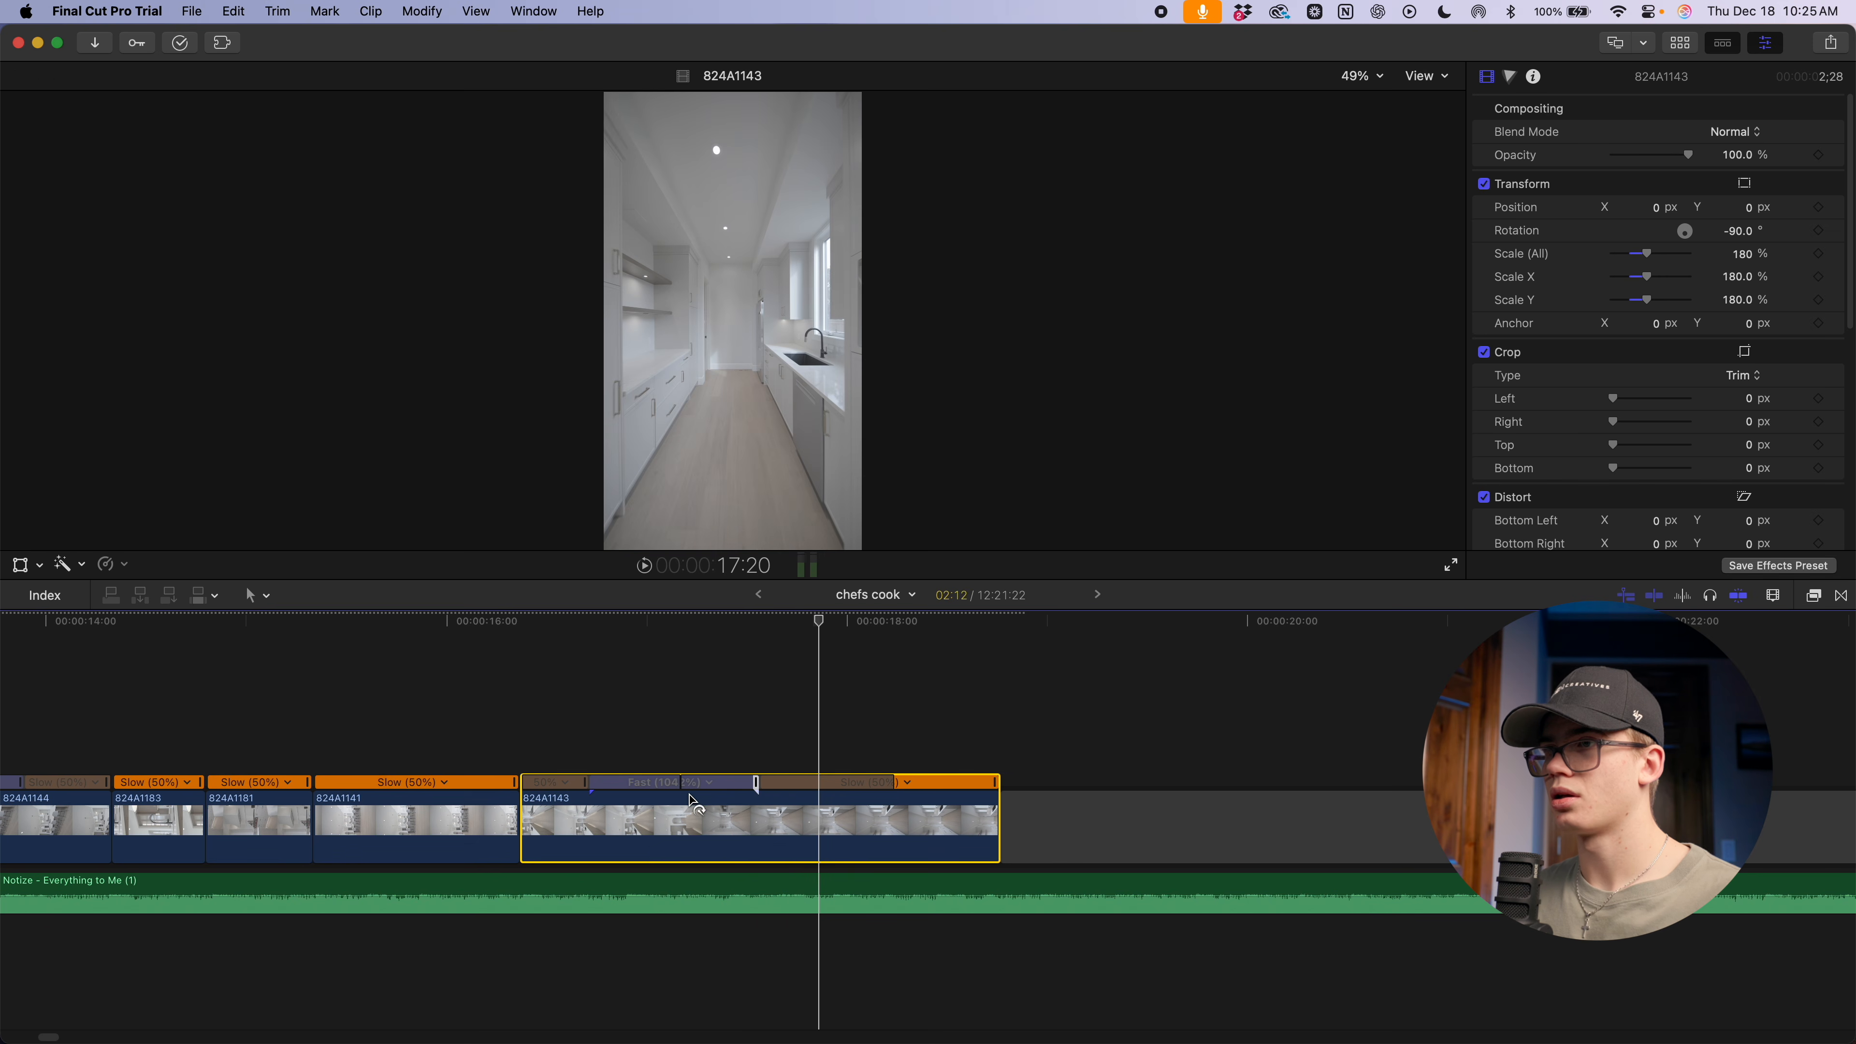
# Play the clip and edit the source frame of its first speed transition, moving it slightly later
pyautogui.press('space')
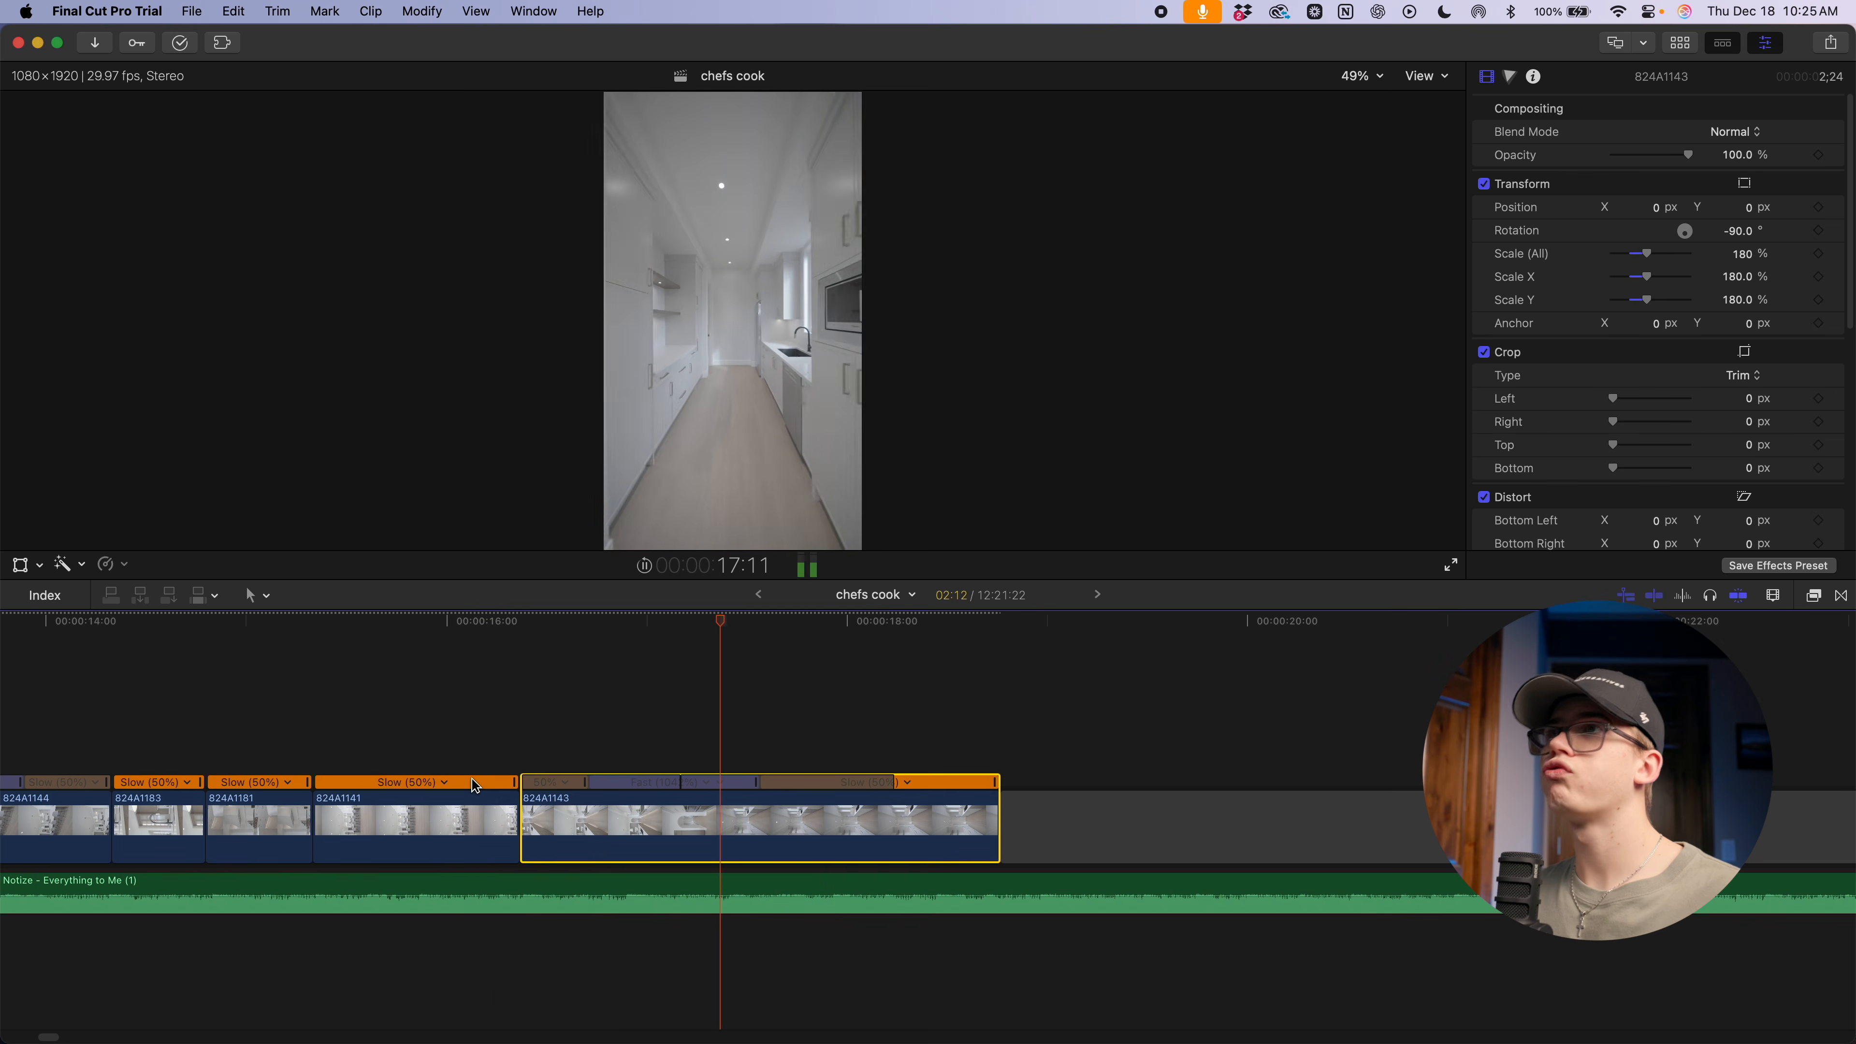
pyautogui.doubleClick(591, 784)
pyautogui.click(624, 749)
pyautogui.moveTo(590, 782); pyautogui.dragTo(616, 788)
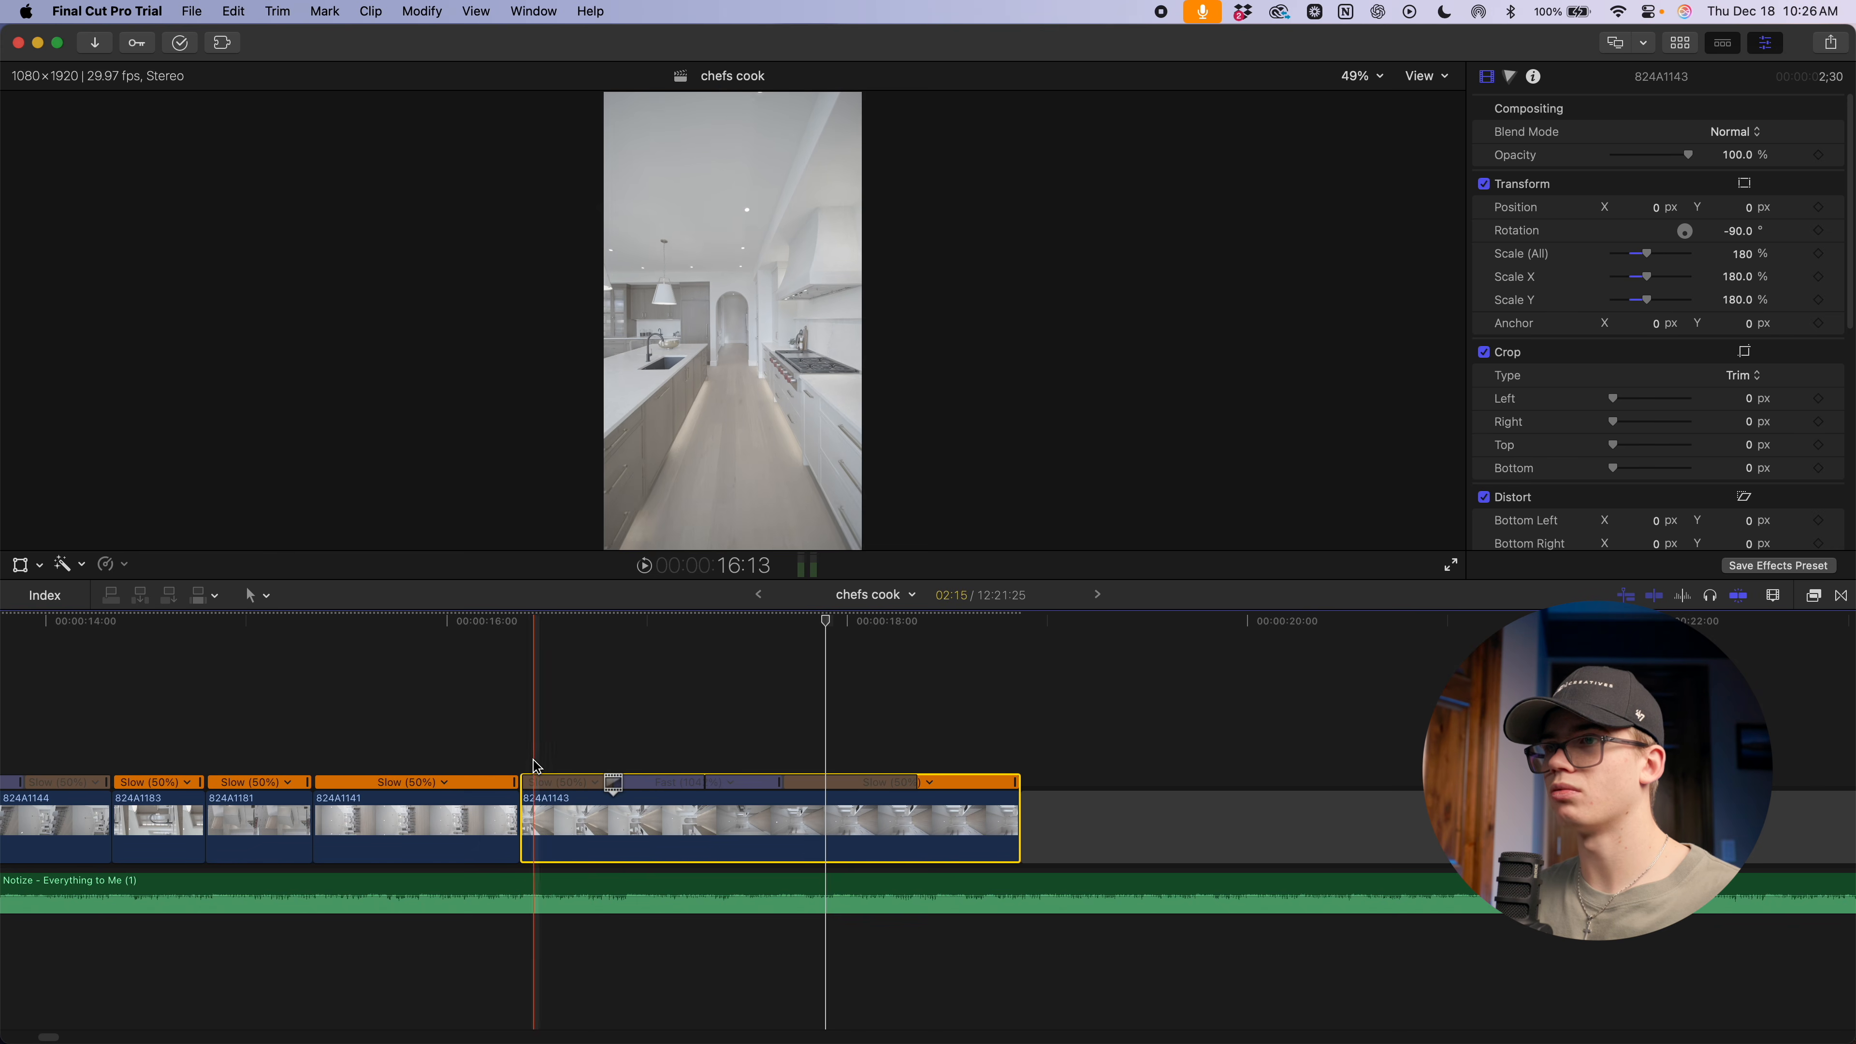
# Review the adjusted ramp, trim the end of 824A1143 back to 18:14, and play the result
pyautogui.press('space')
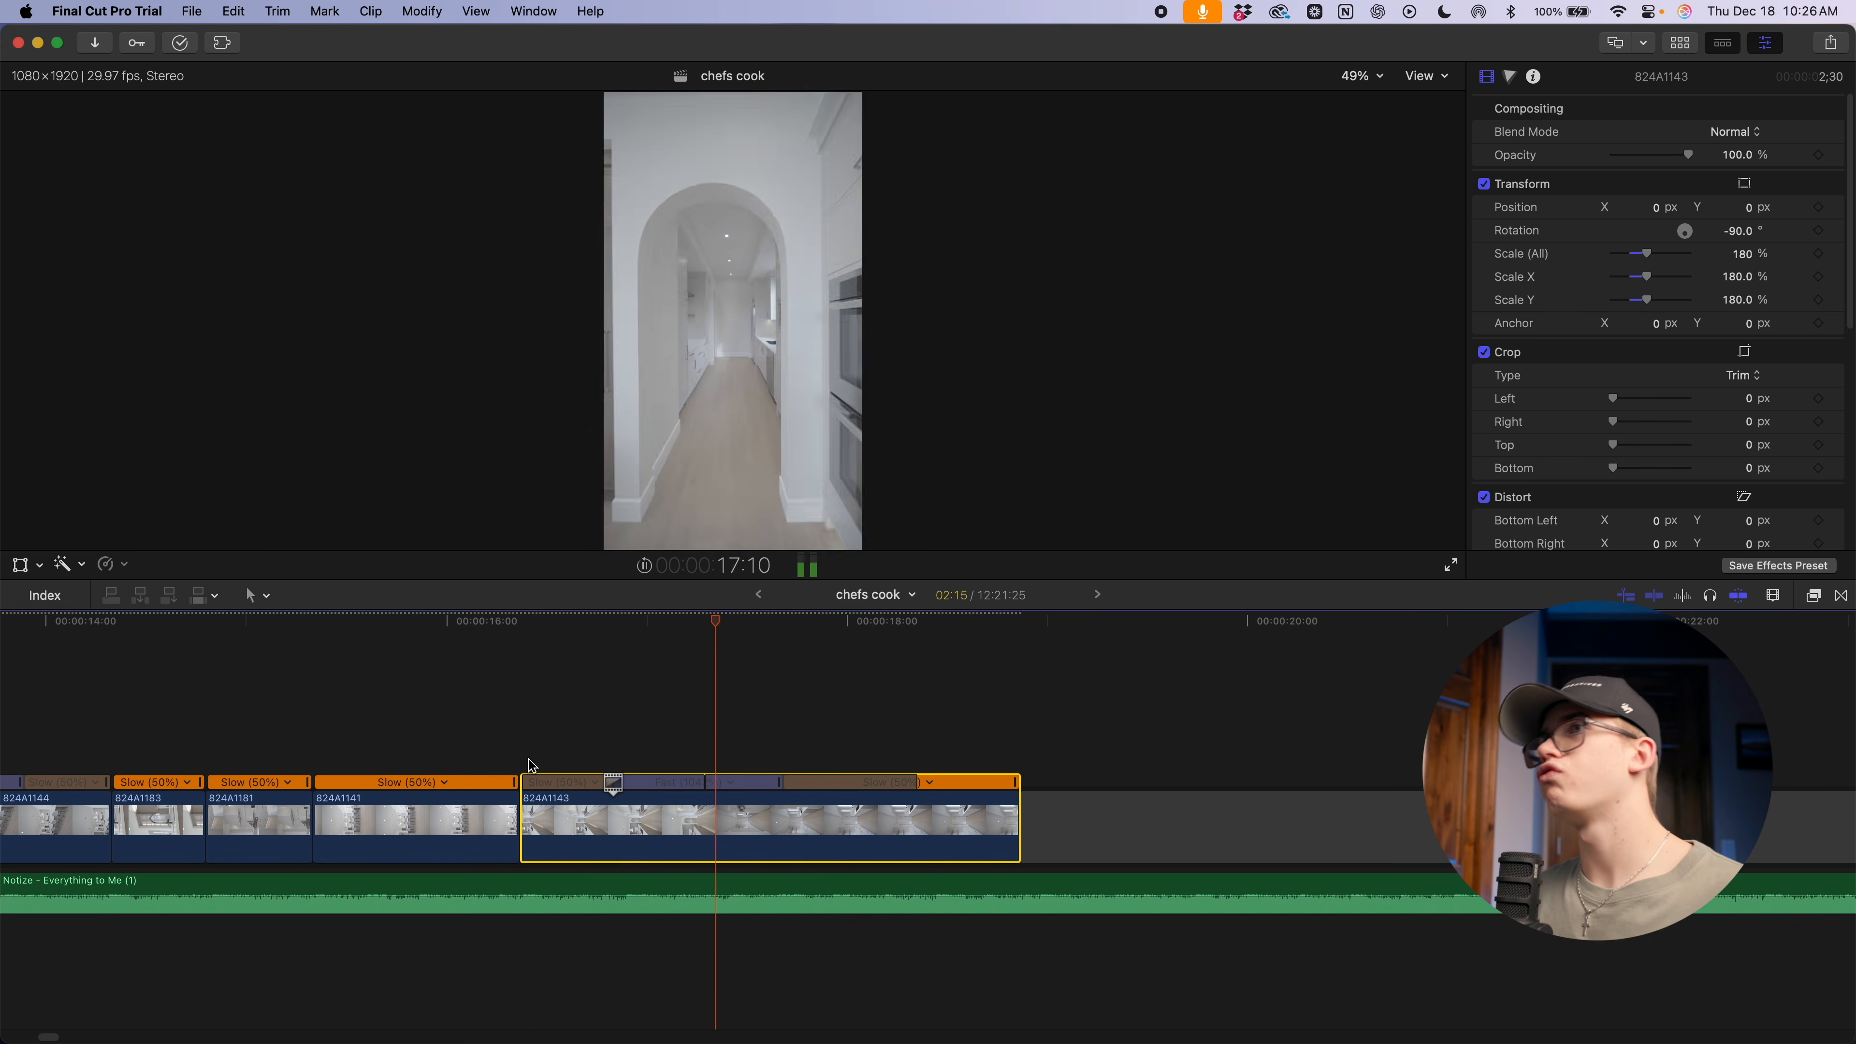
pyautogui.press('space')
pyautogui.hscroll(1, 922, 796)
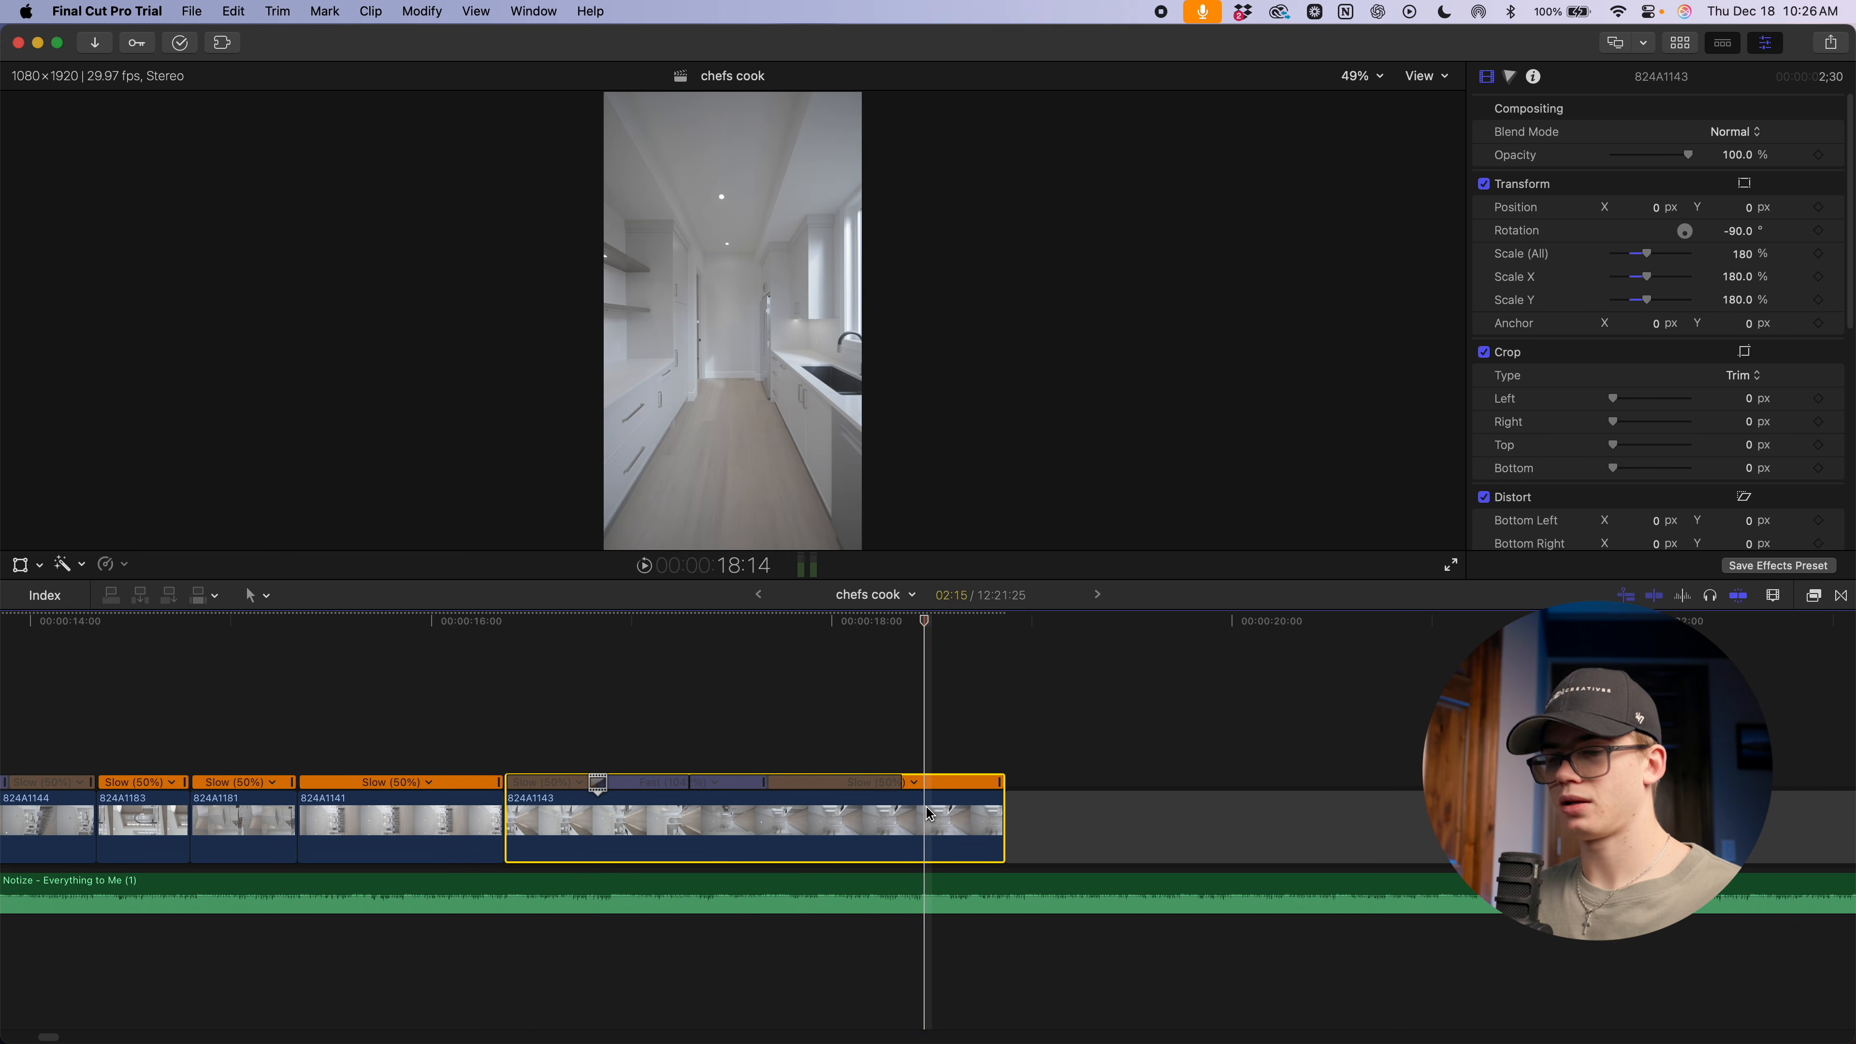
pyautogui.hotkey('alt', ']')
pyautogui.press('space')
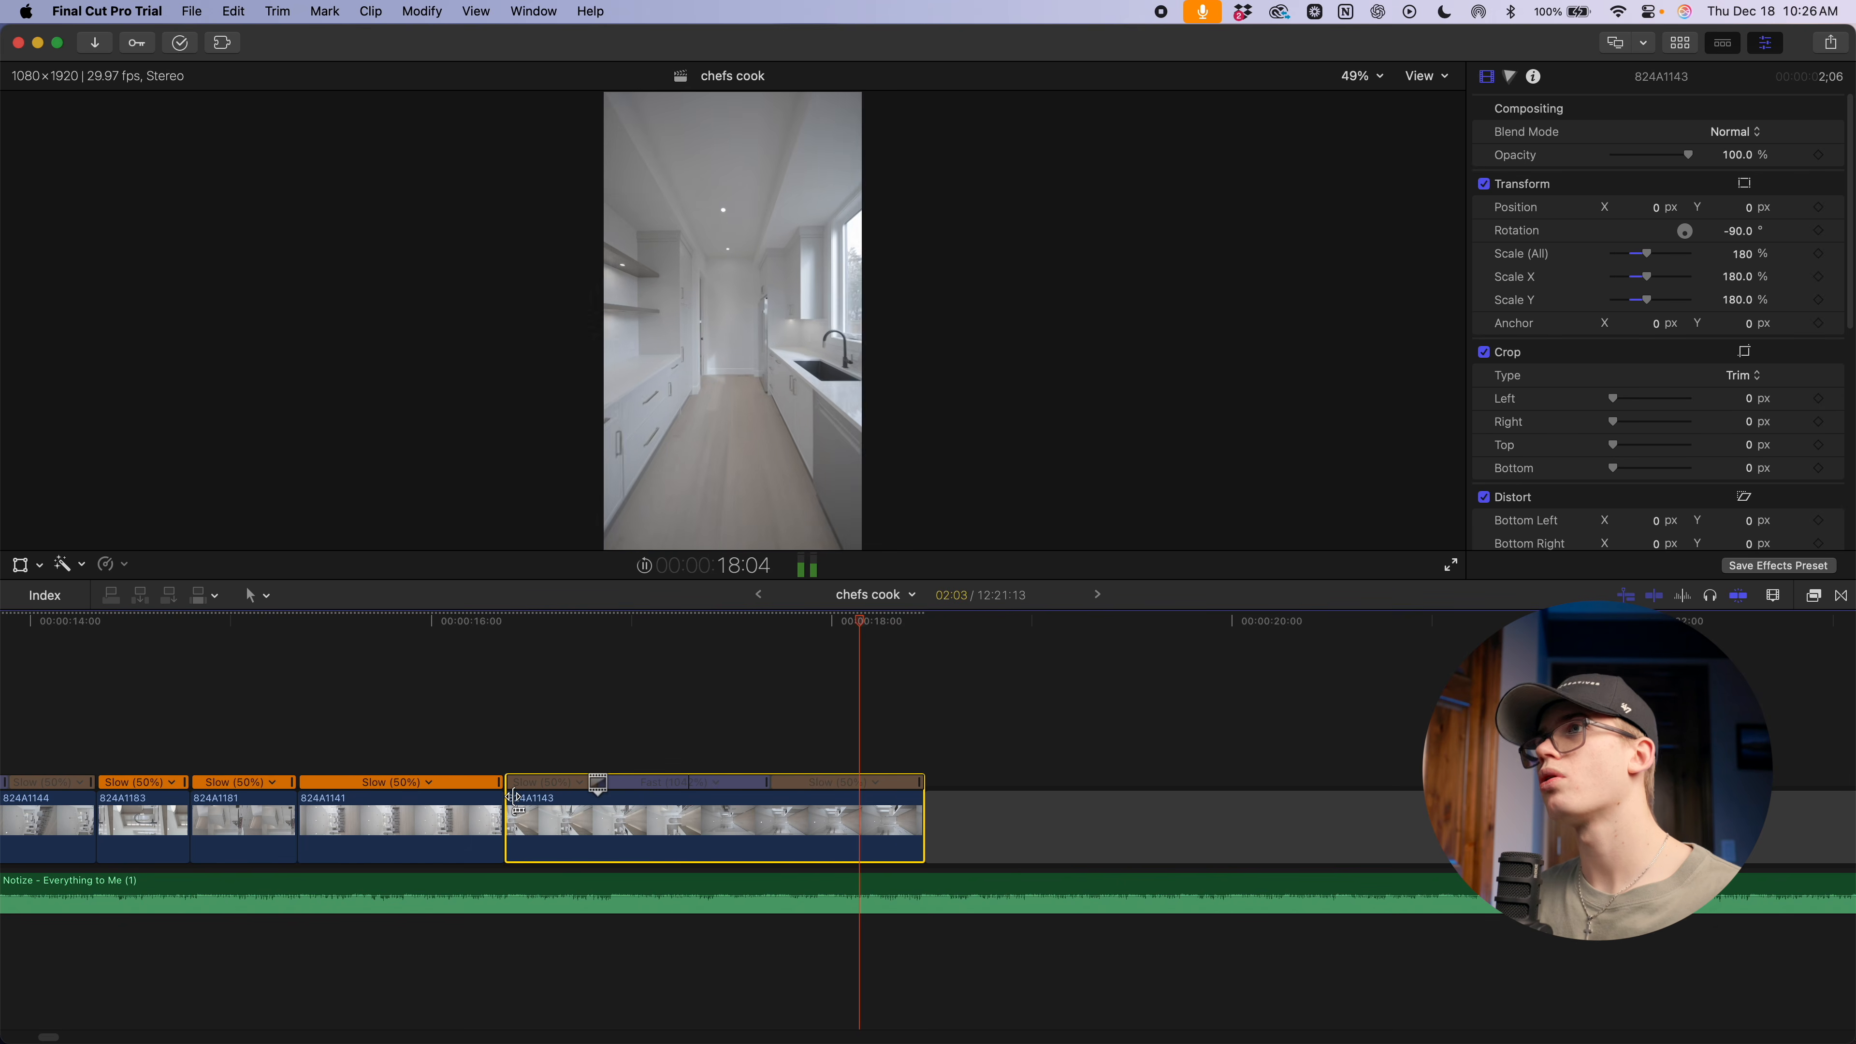
pyautogui.press('super+minus')
pyautogui.press('space')
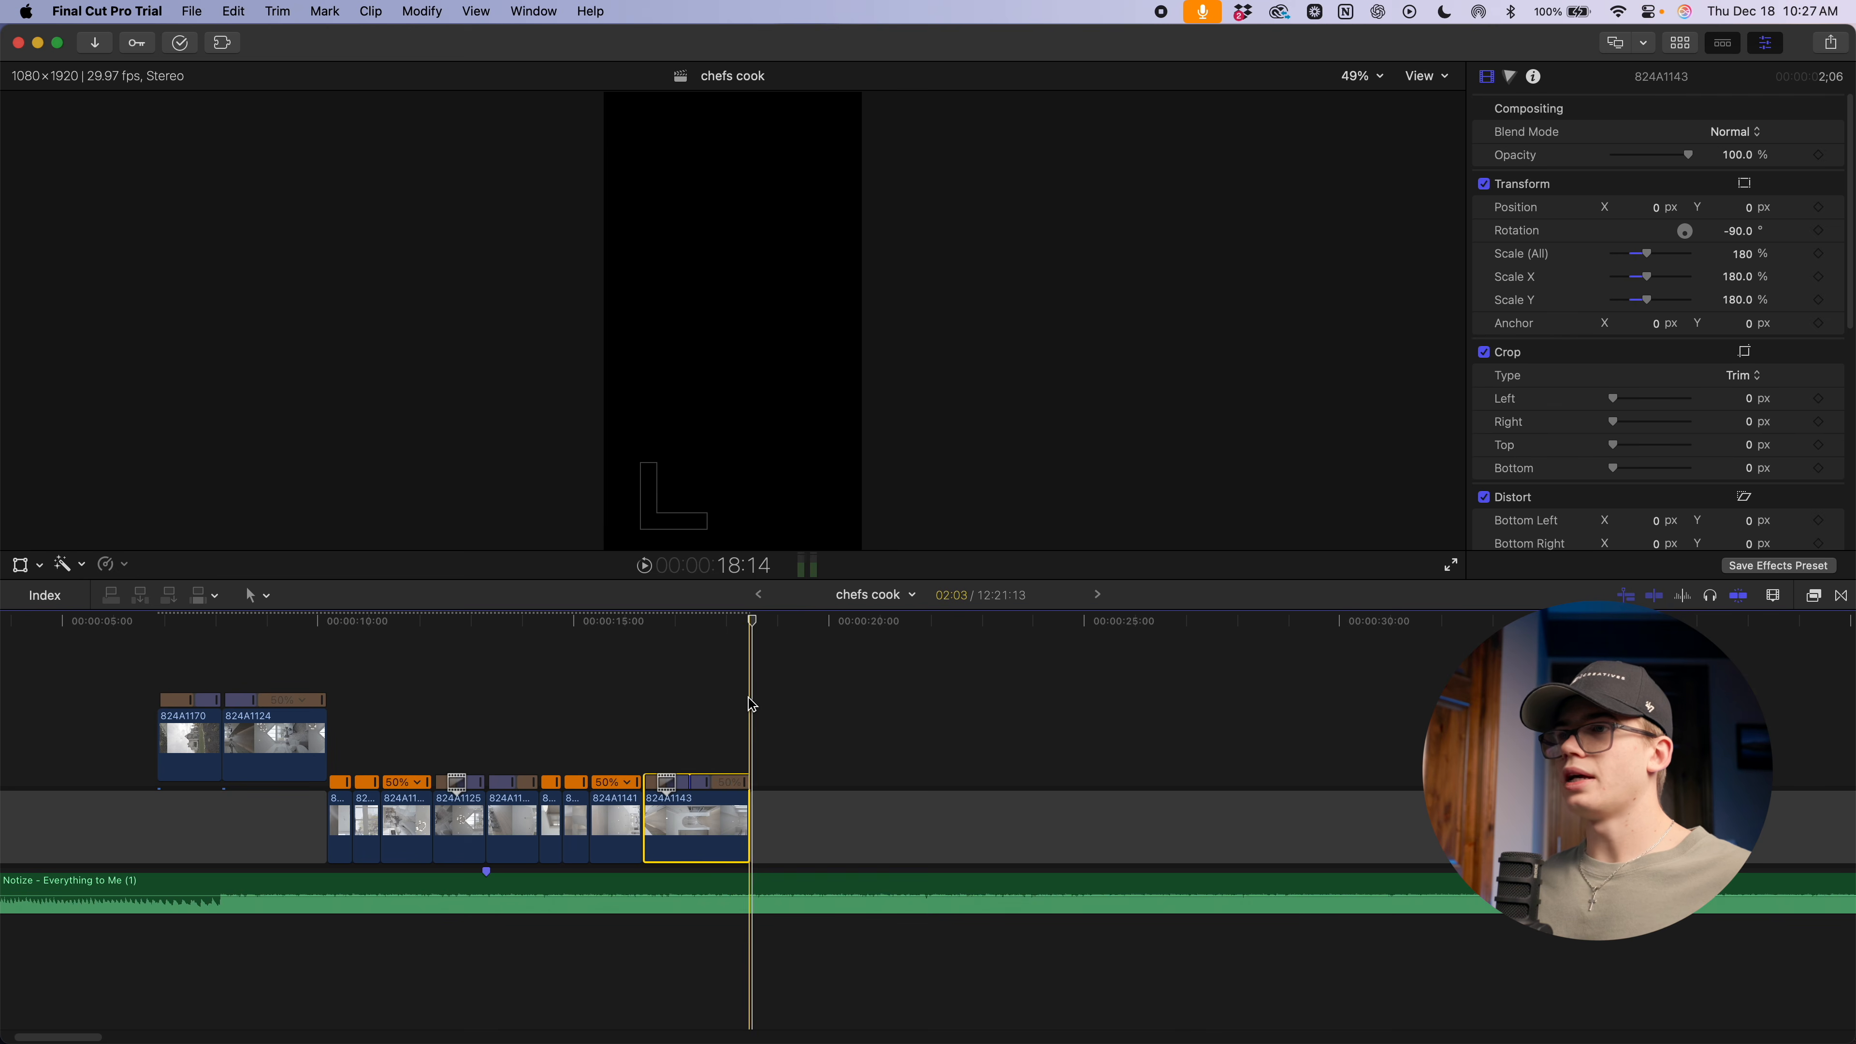
# Find the archway dining room clip 824A1139 in the unused footage and move it above the gap after 824A1143
pyautogui.press('super+equal')
pyautogui.press('super+equal')
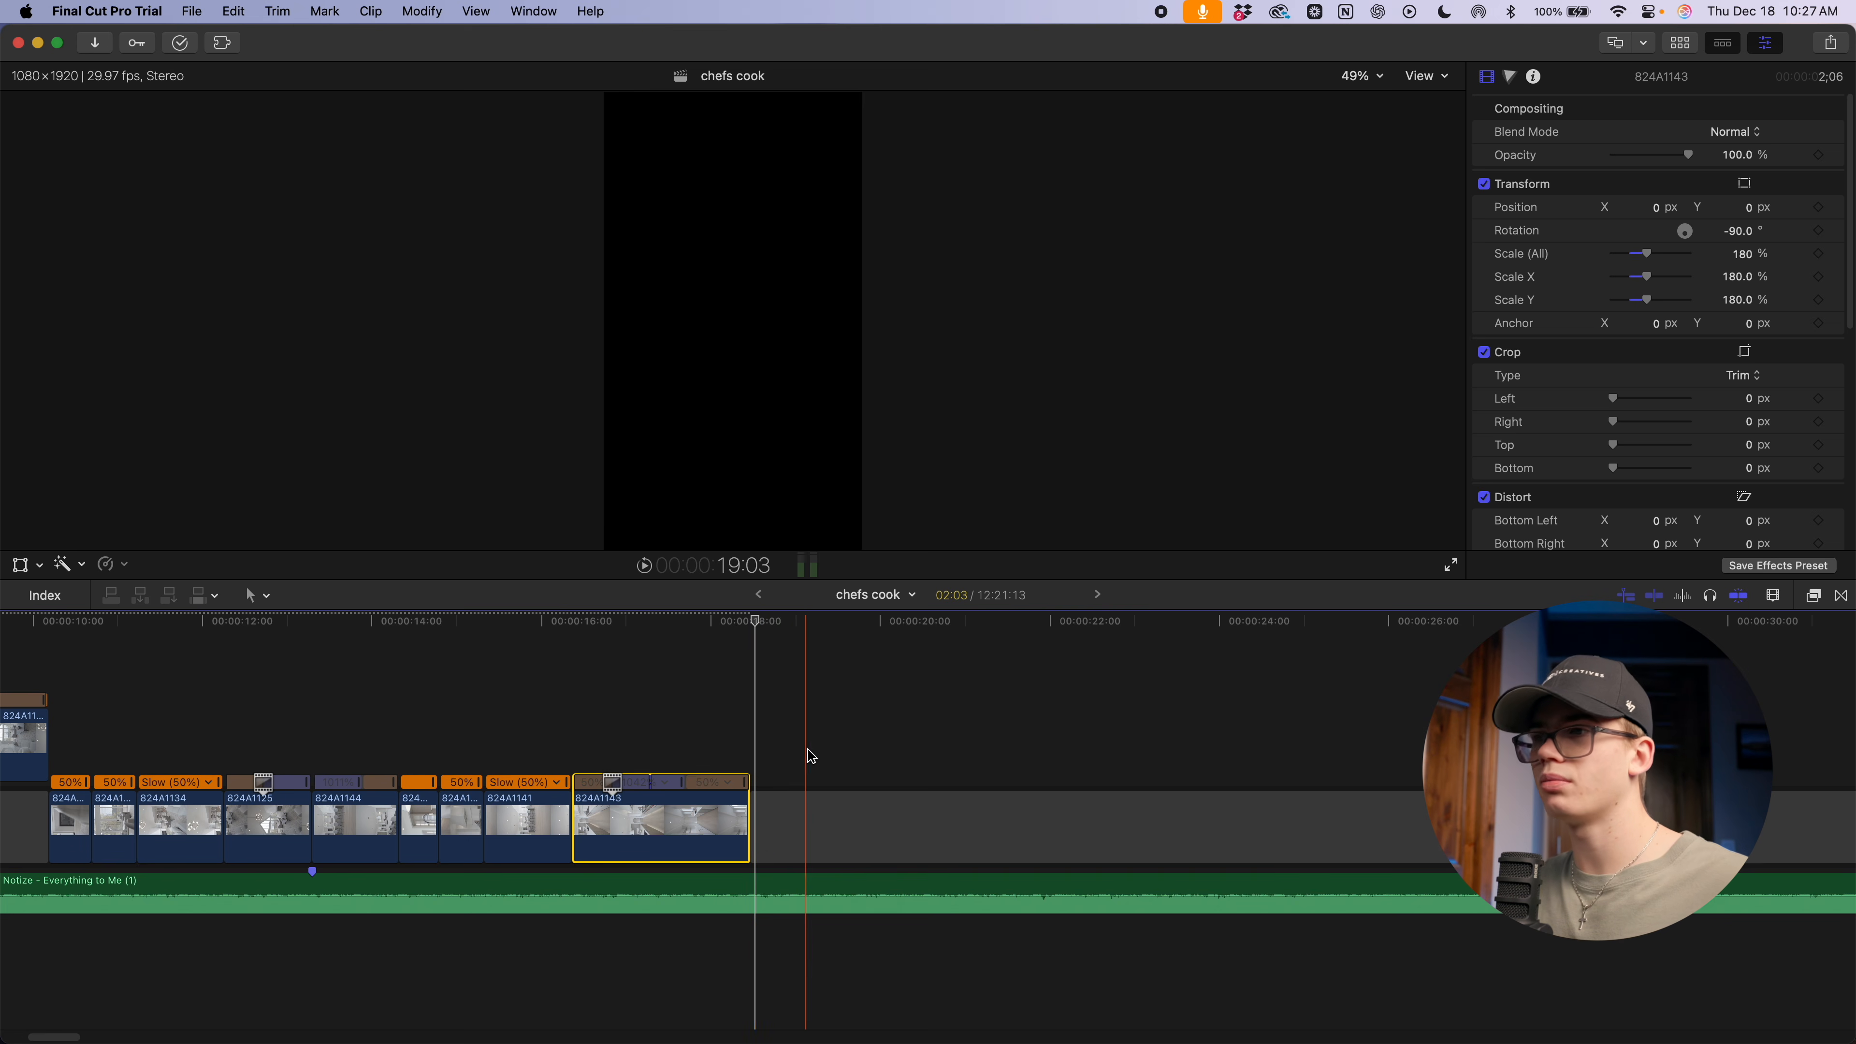
pyautogui.hscroll(1, 812, 755)
pyautogui.press('super+equal')
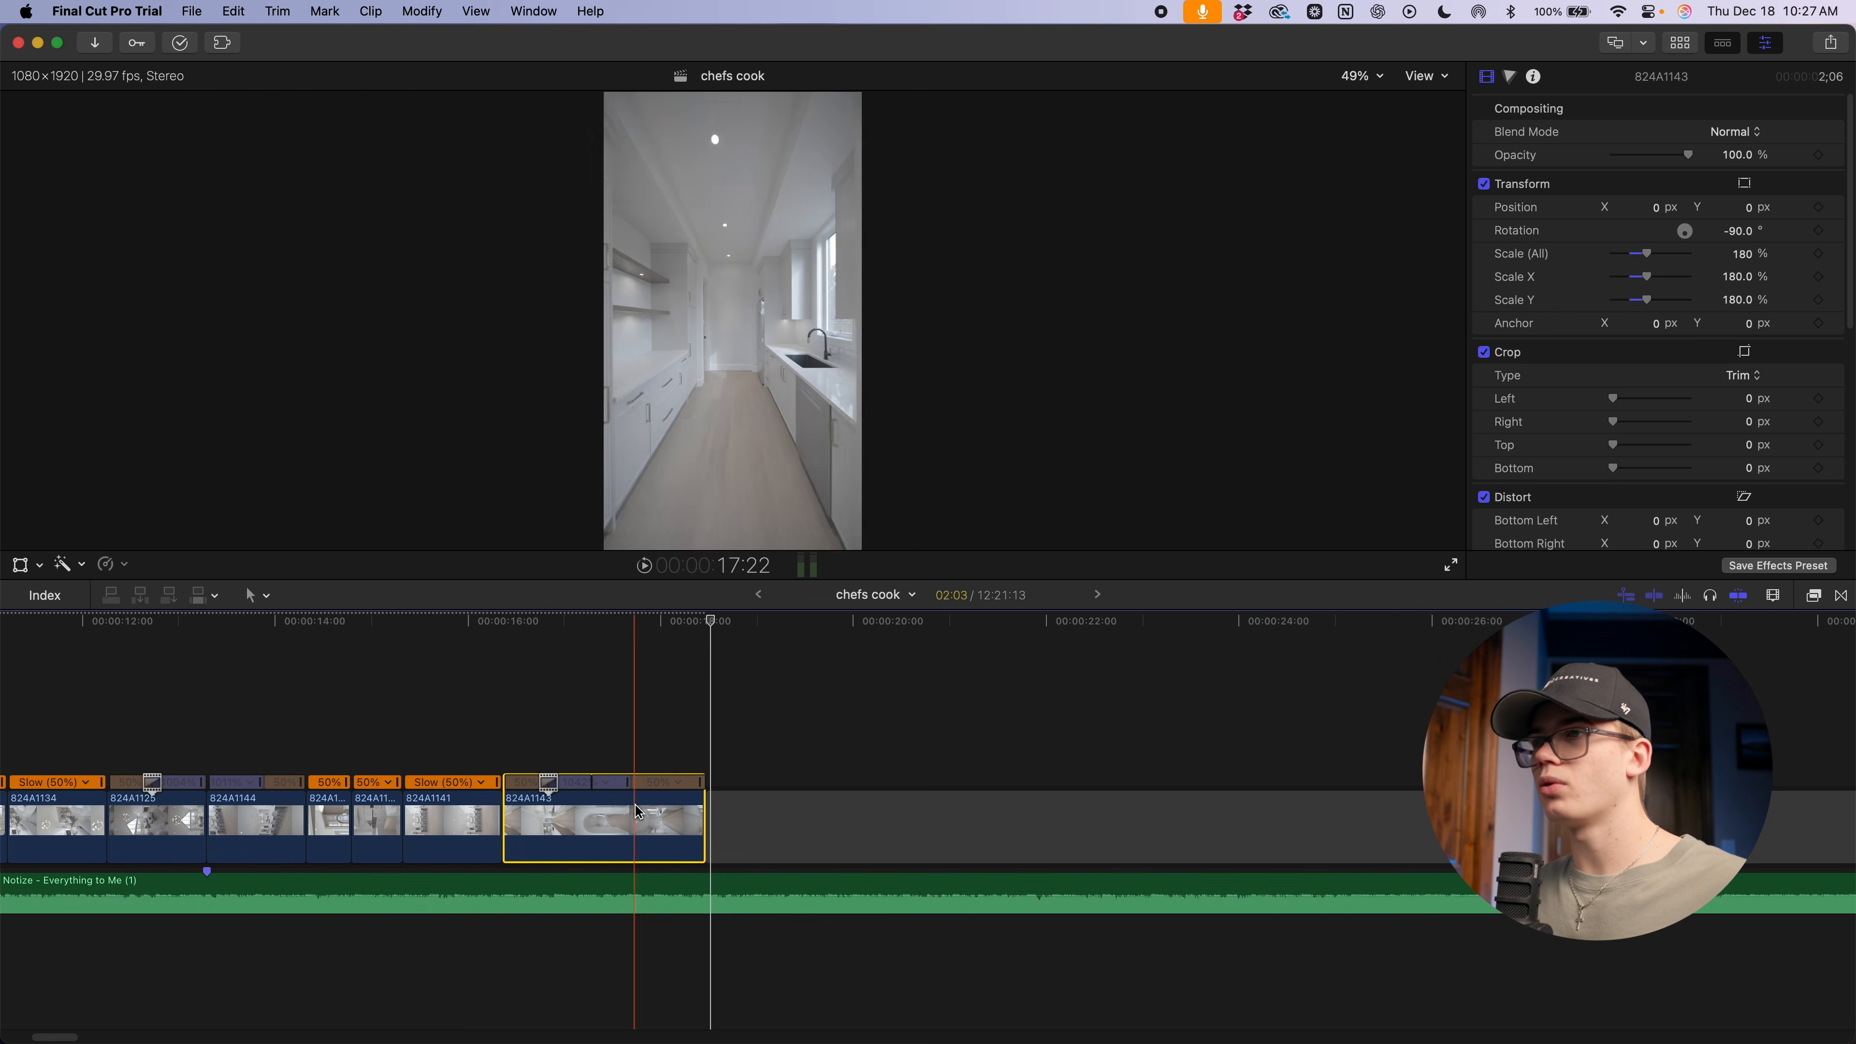
pyautogui.press('super+minus')
pyautogui.press('super+minus')
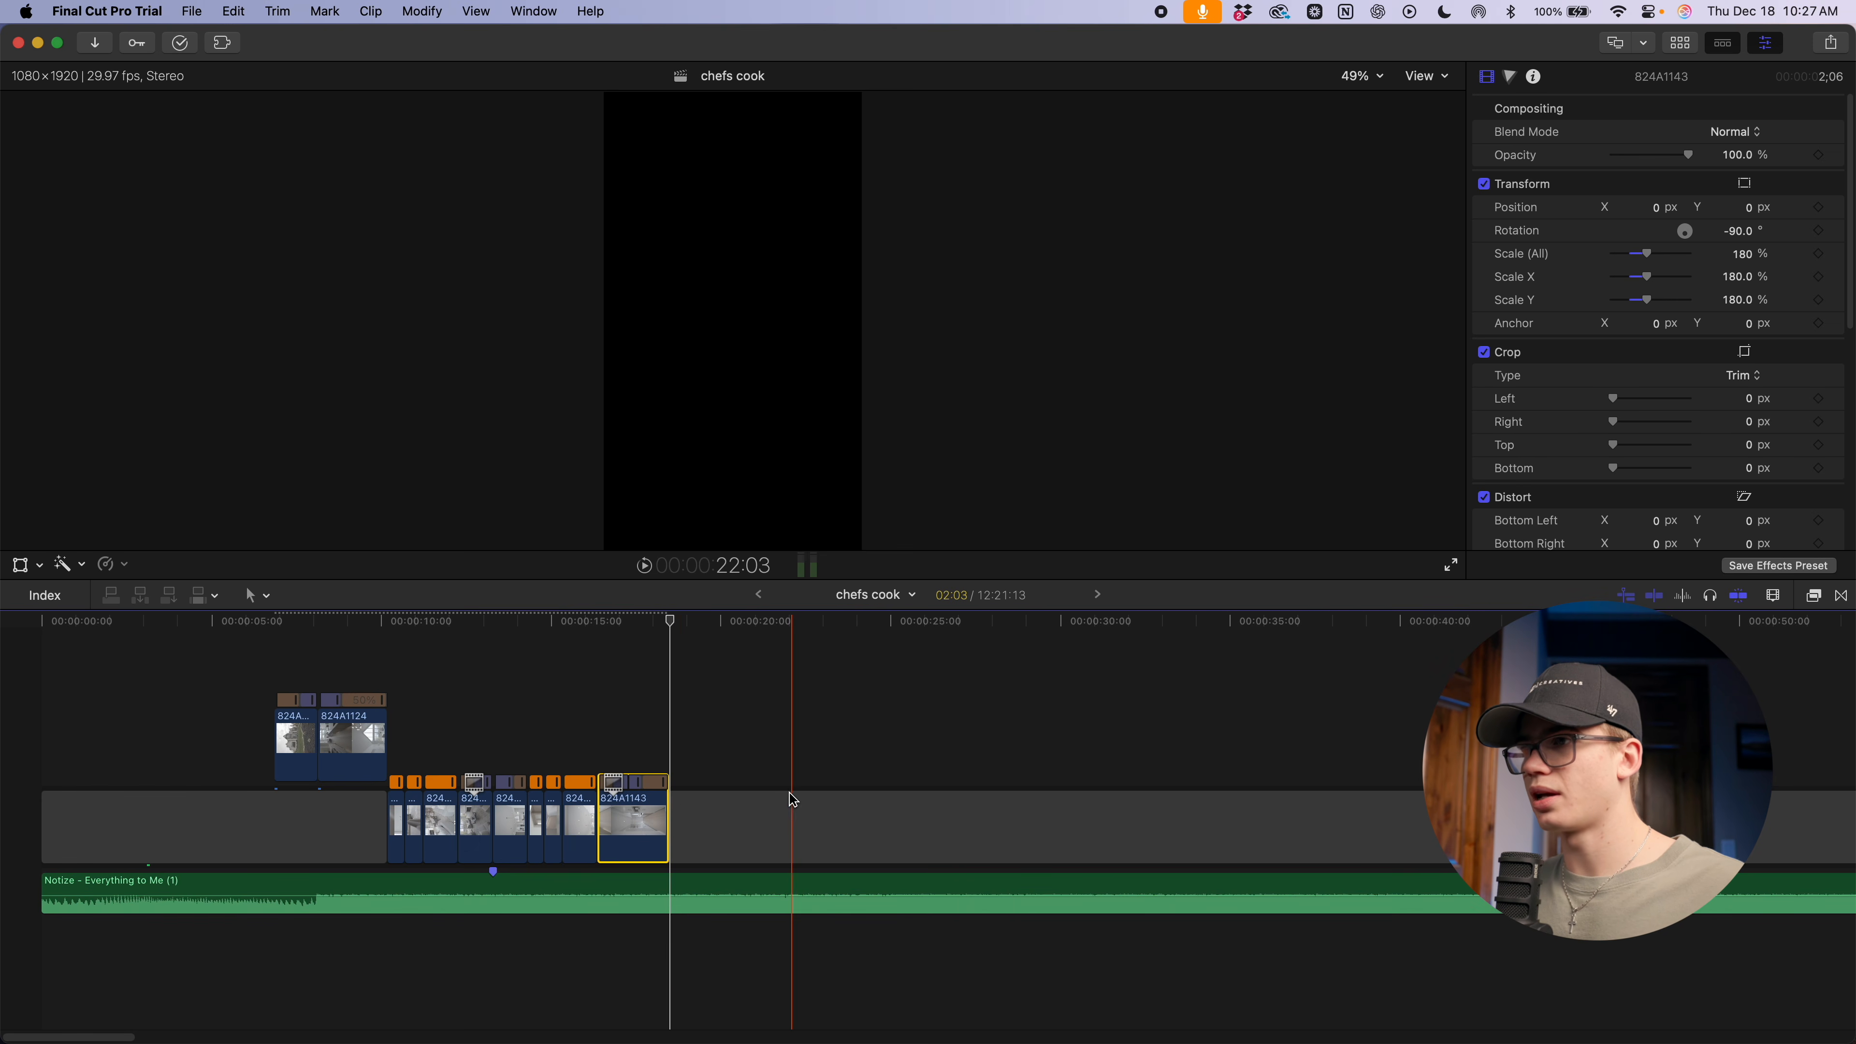
pyautogui.press('super+minus')
pyautogui.press('super+minus')
pyautogui.press('super+minus')
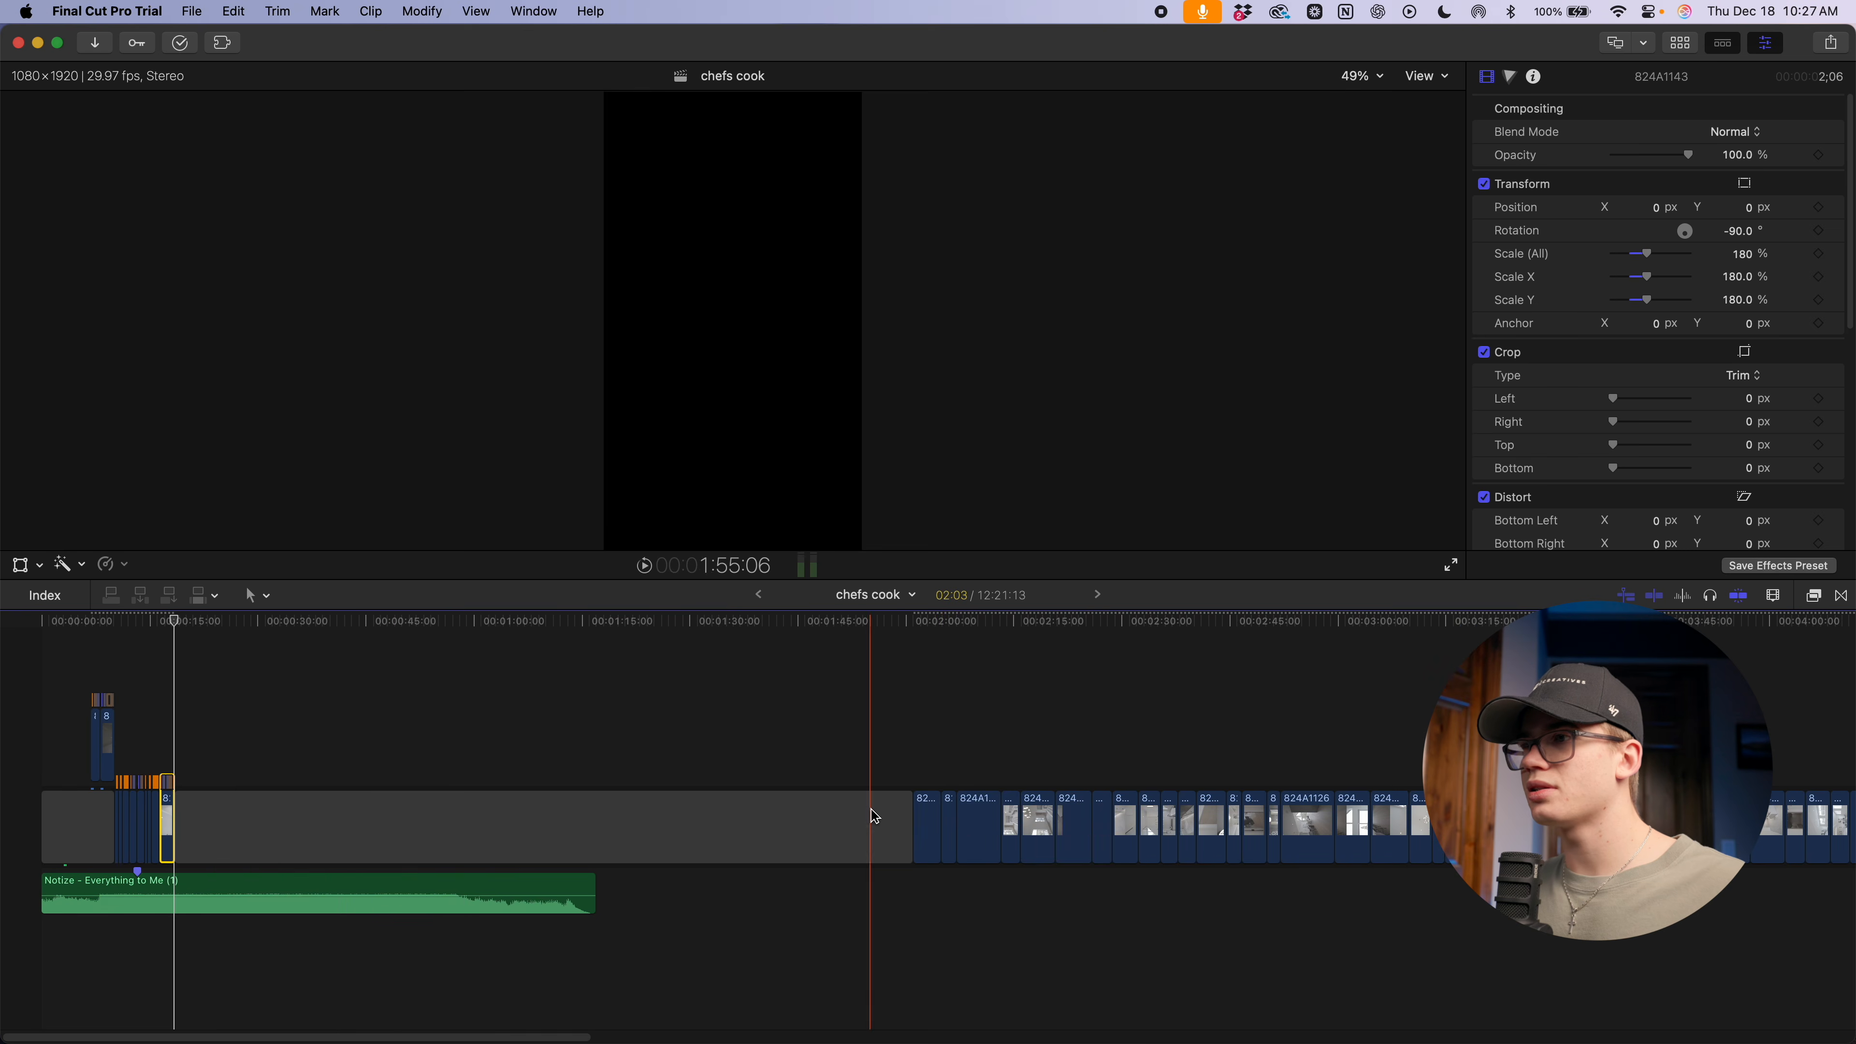
pyautogui.hscroll(10, 1056, 849)
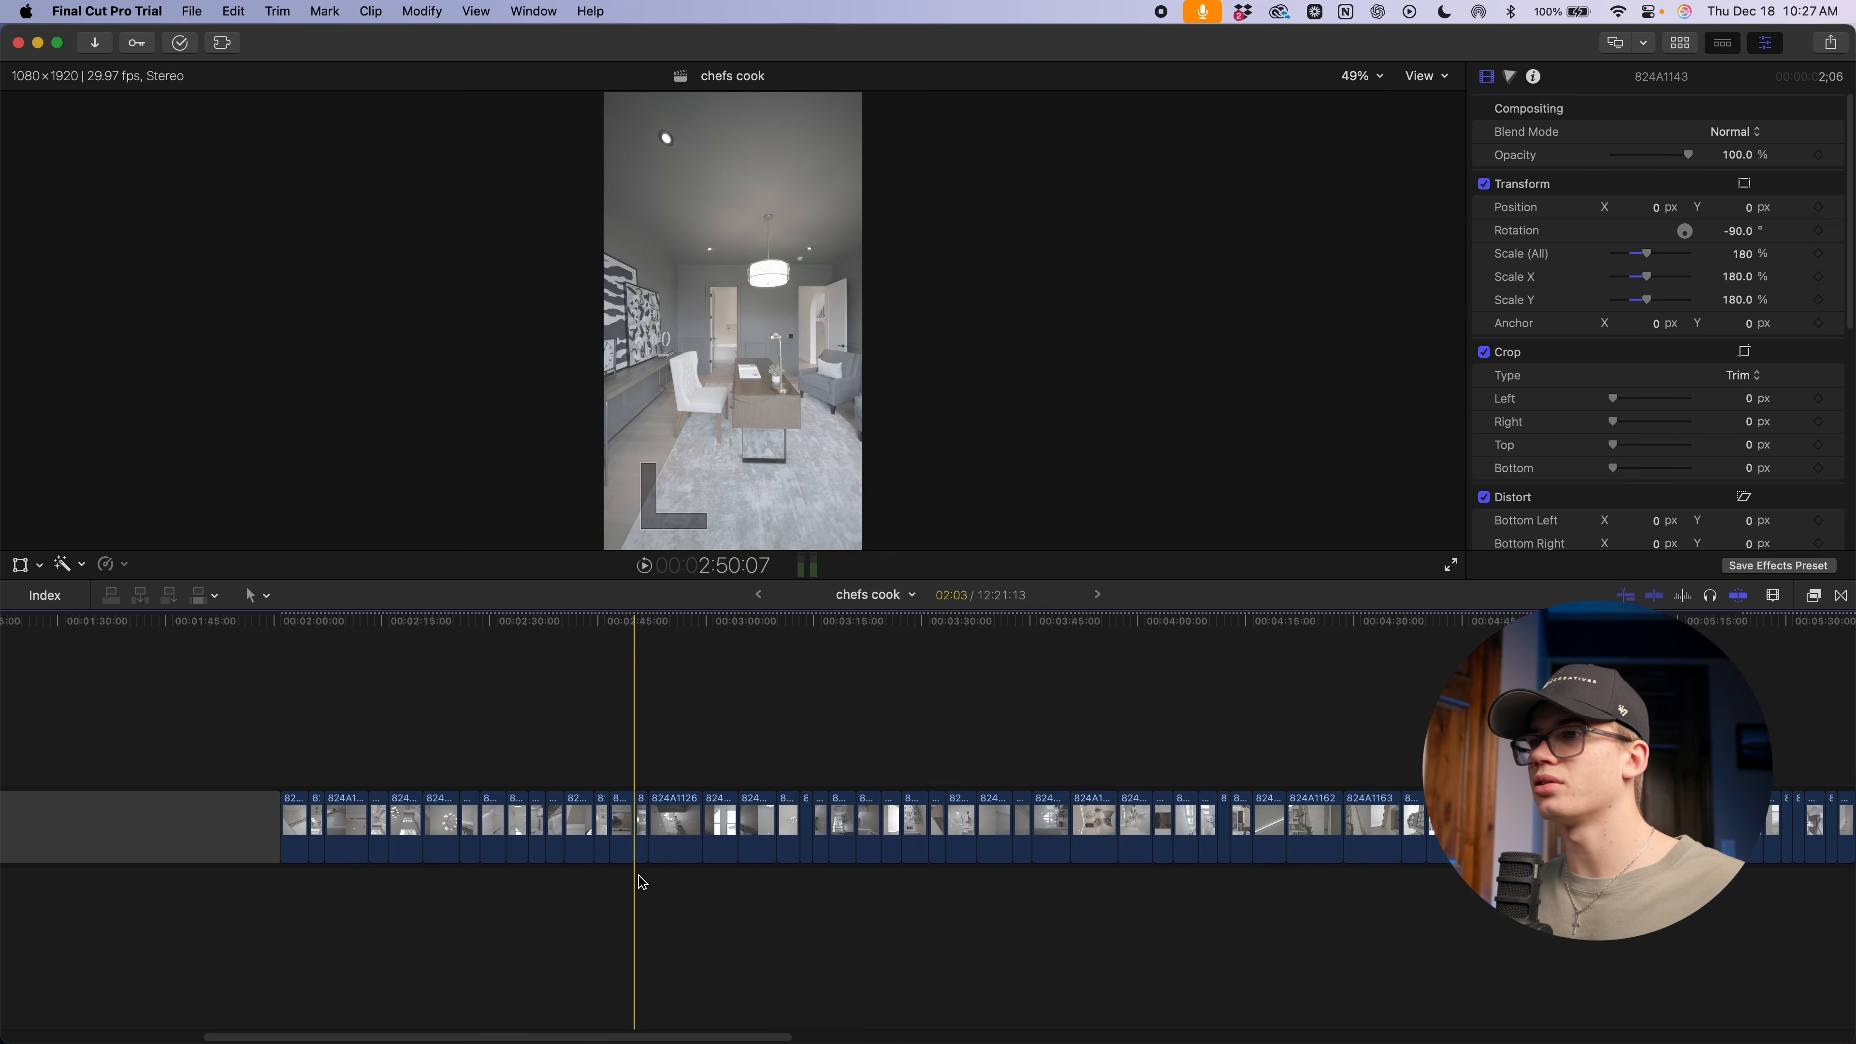
pyautogui.press('super+equal')
pyautogui.press('super+equal')
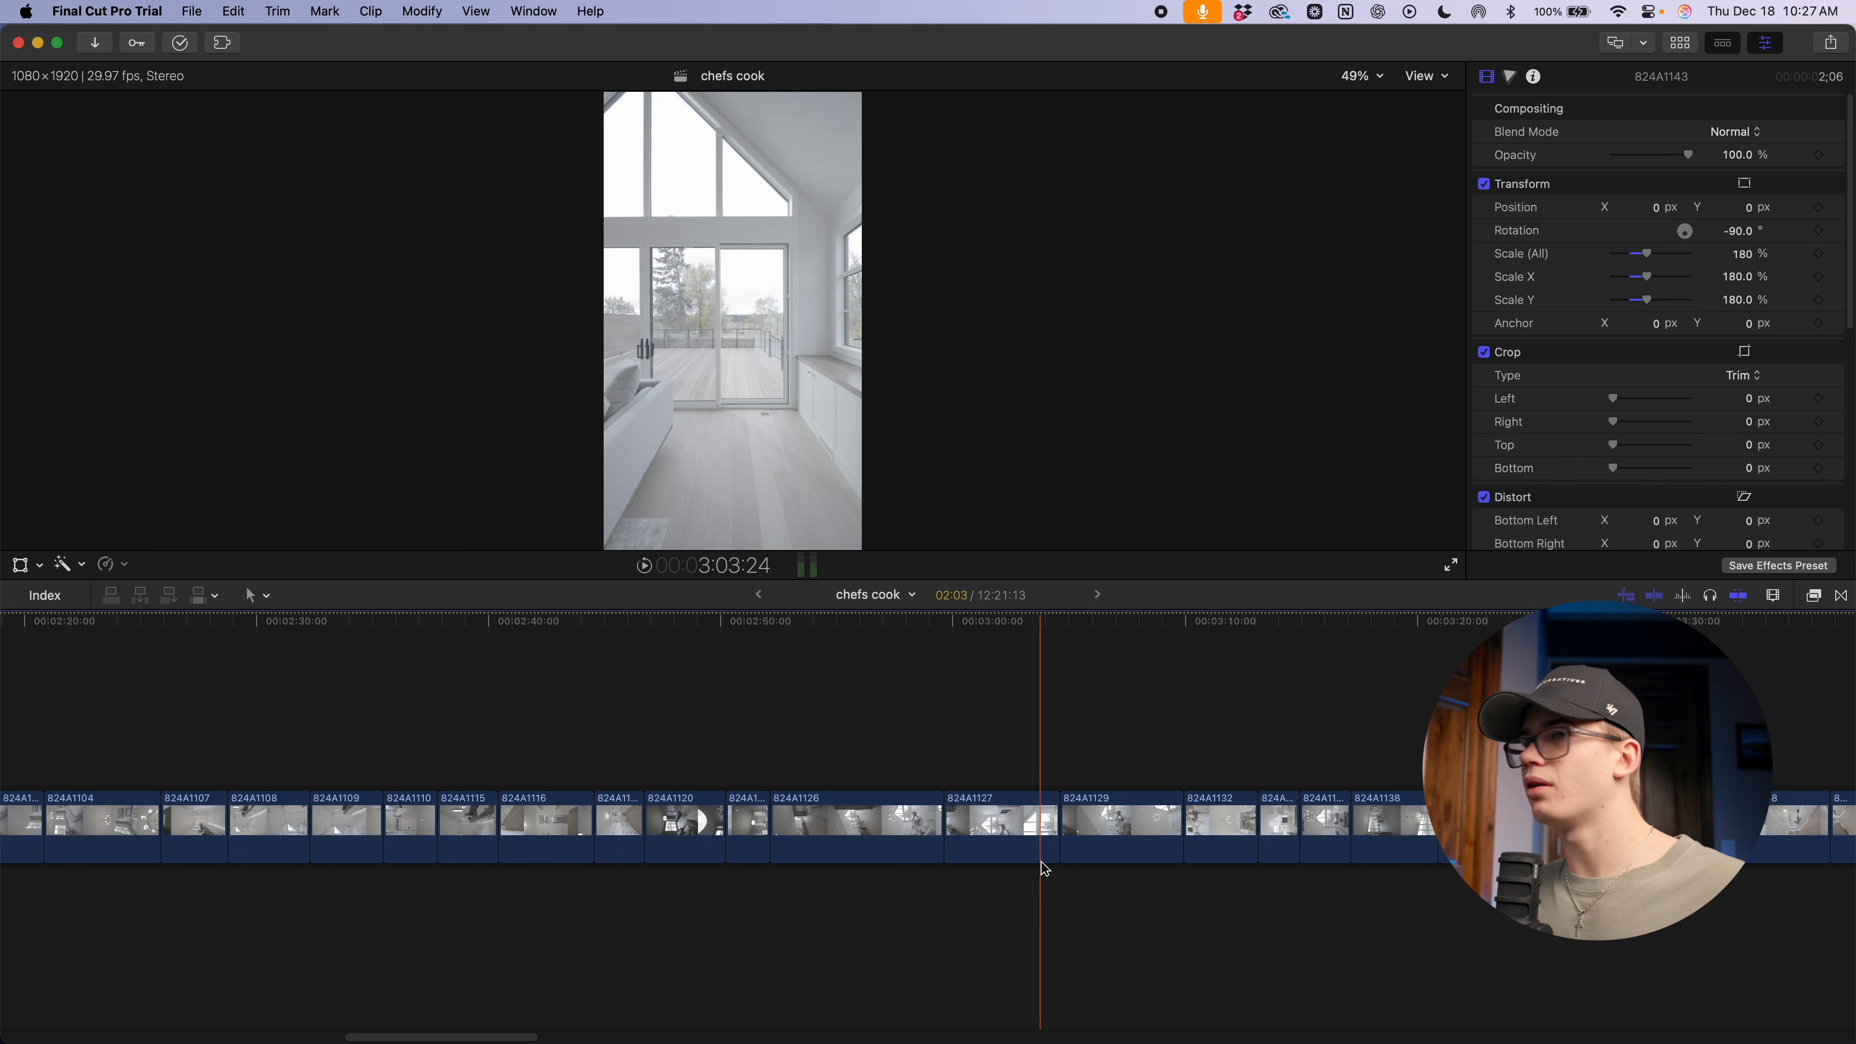
pyautogui.hscroll(5, 978, 858)
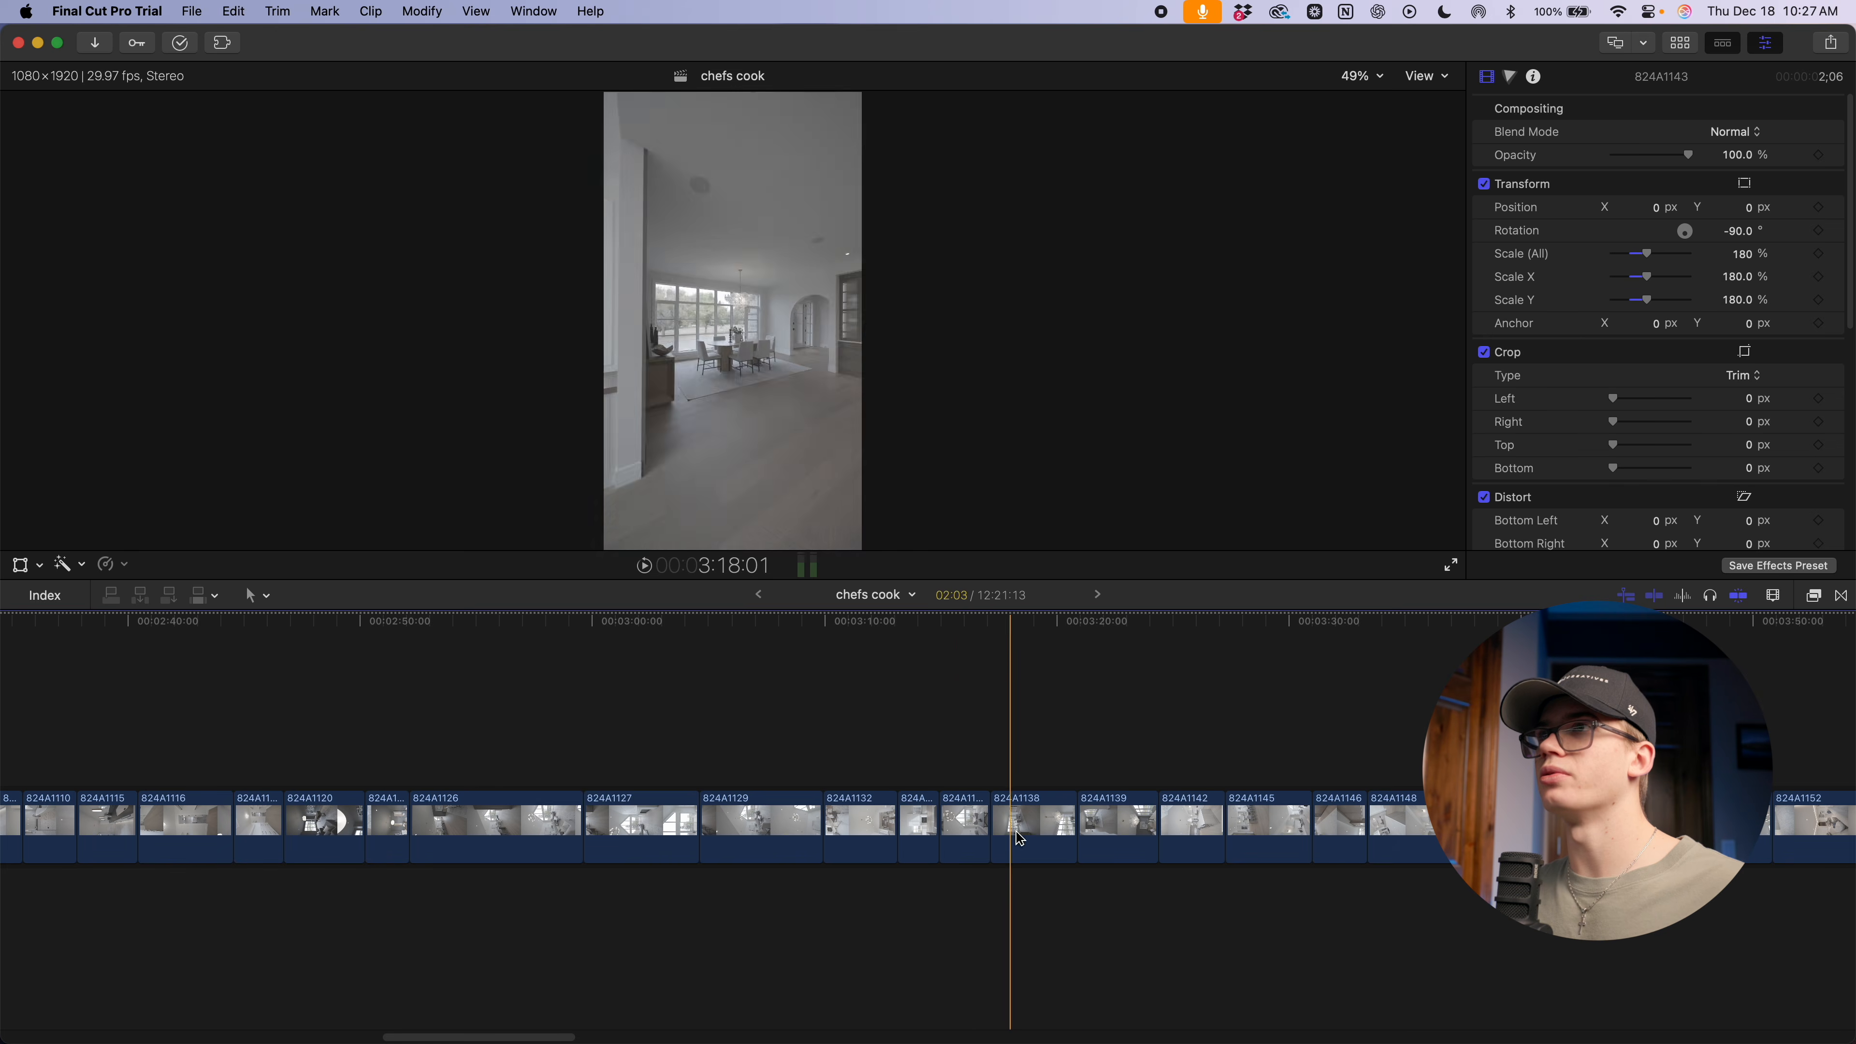
pyautogui.hscroll(1, 1068, 857)
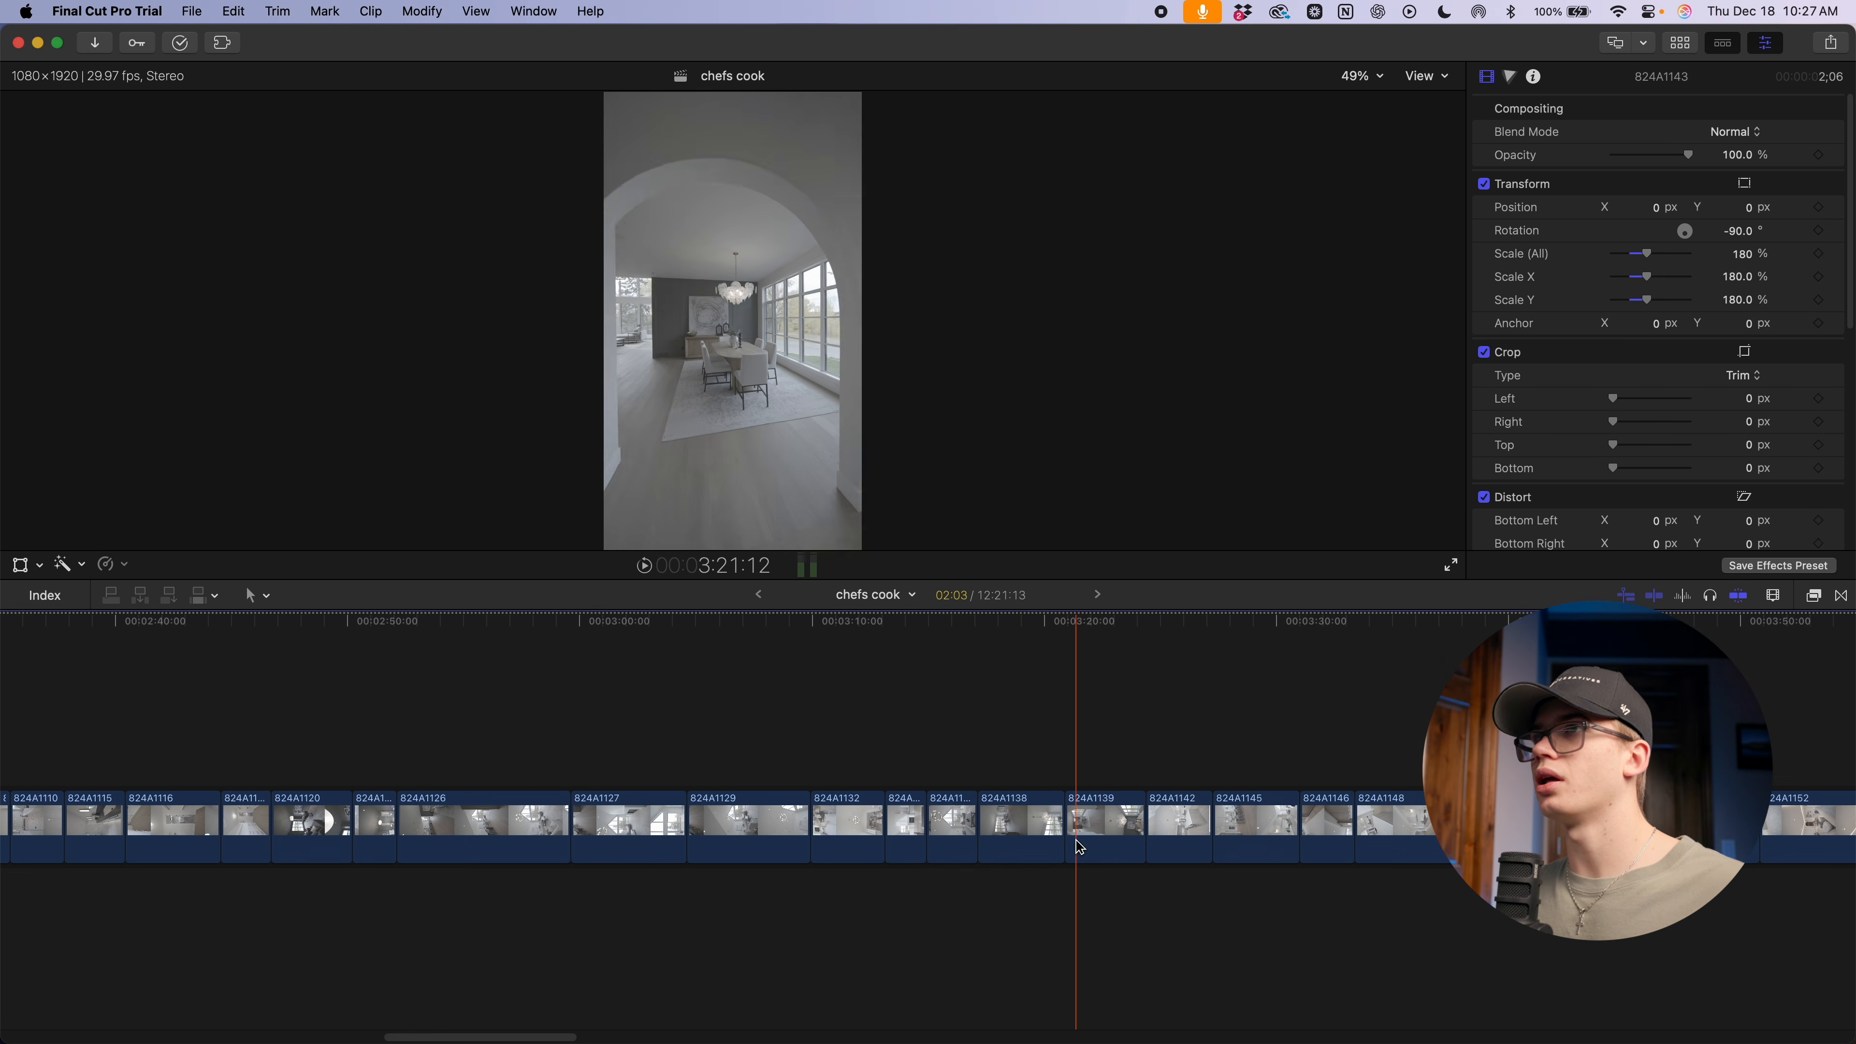
pyautogui.moveTo(1101, 844); pyautogui.dragTo(818, 758)
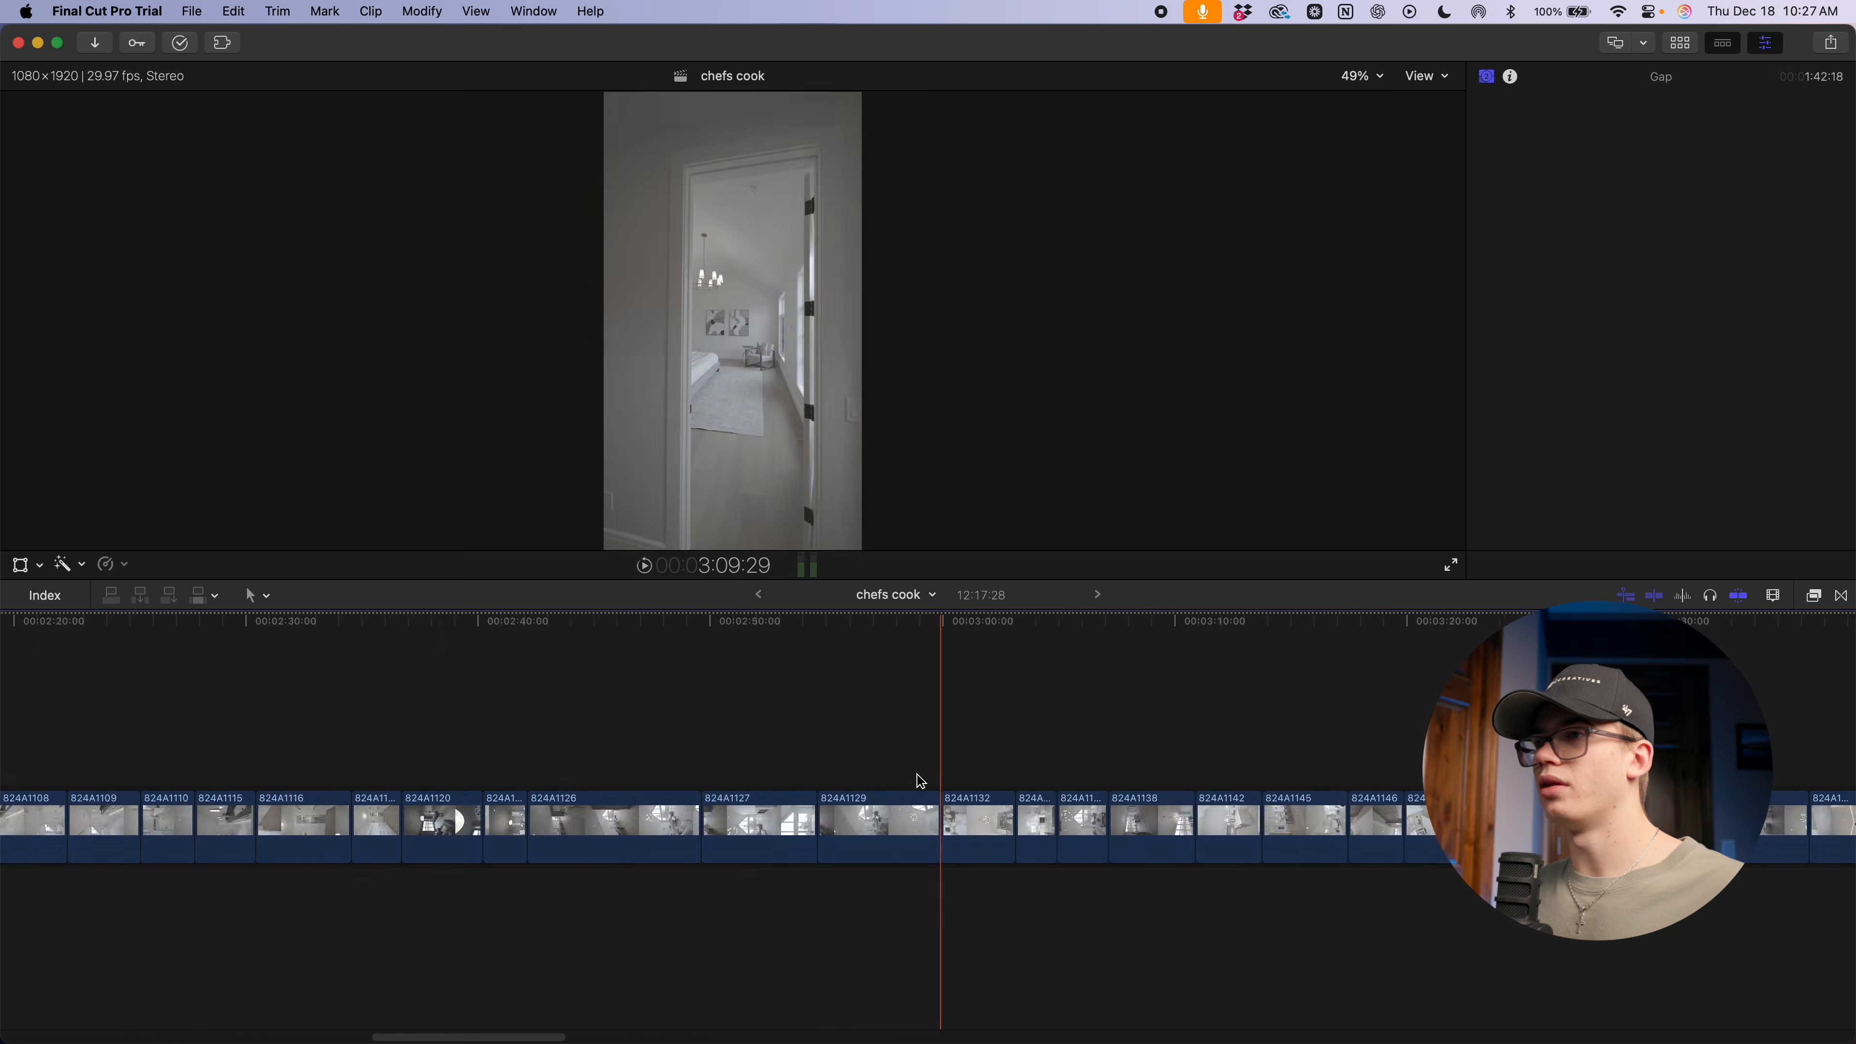
# Find the dining room detail clip 824A1185 in the second group of unused footage and cut it from there
pyautogui.press('super+minus')
pyautogui.press('super+minus')
pyautogui.press('super+minus')
pyautogui.hscroll(15, 987, 825)
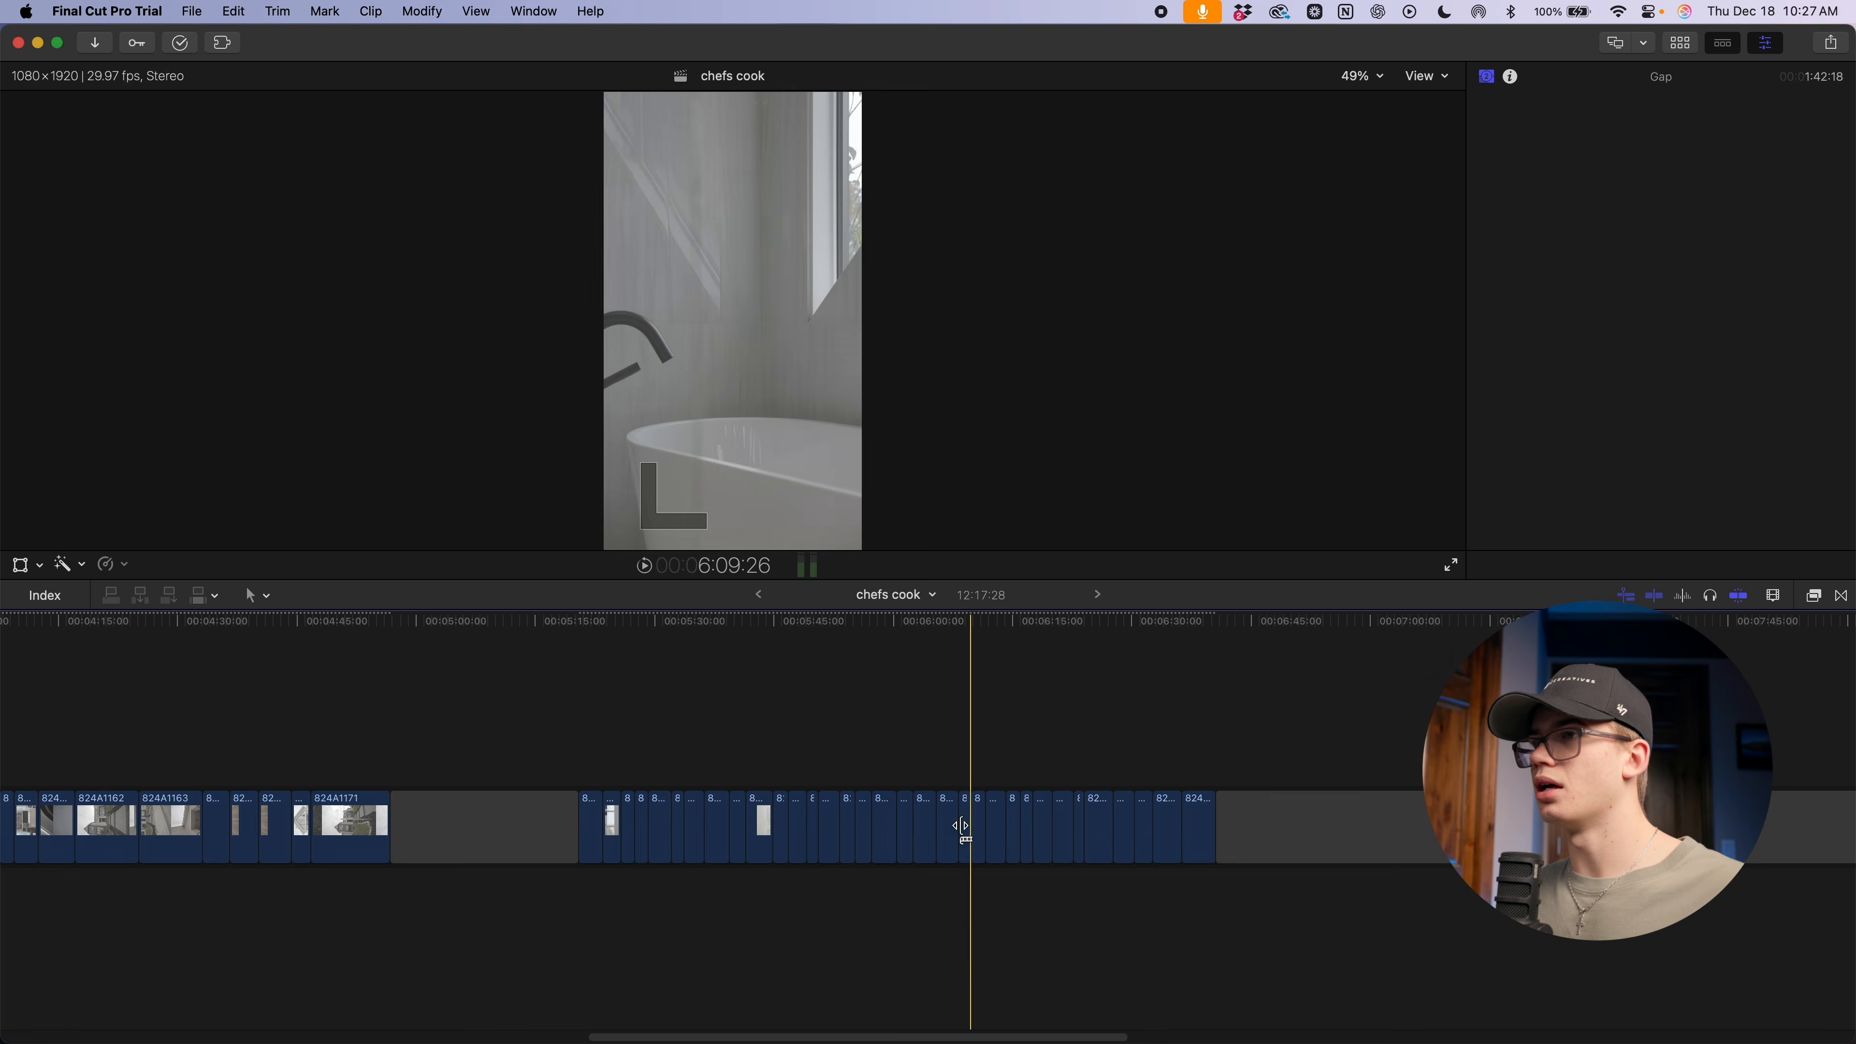
pyautogui.press('super+equal')
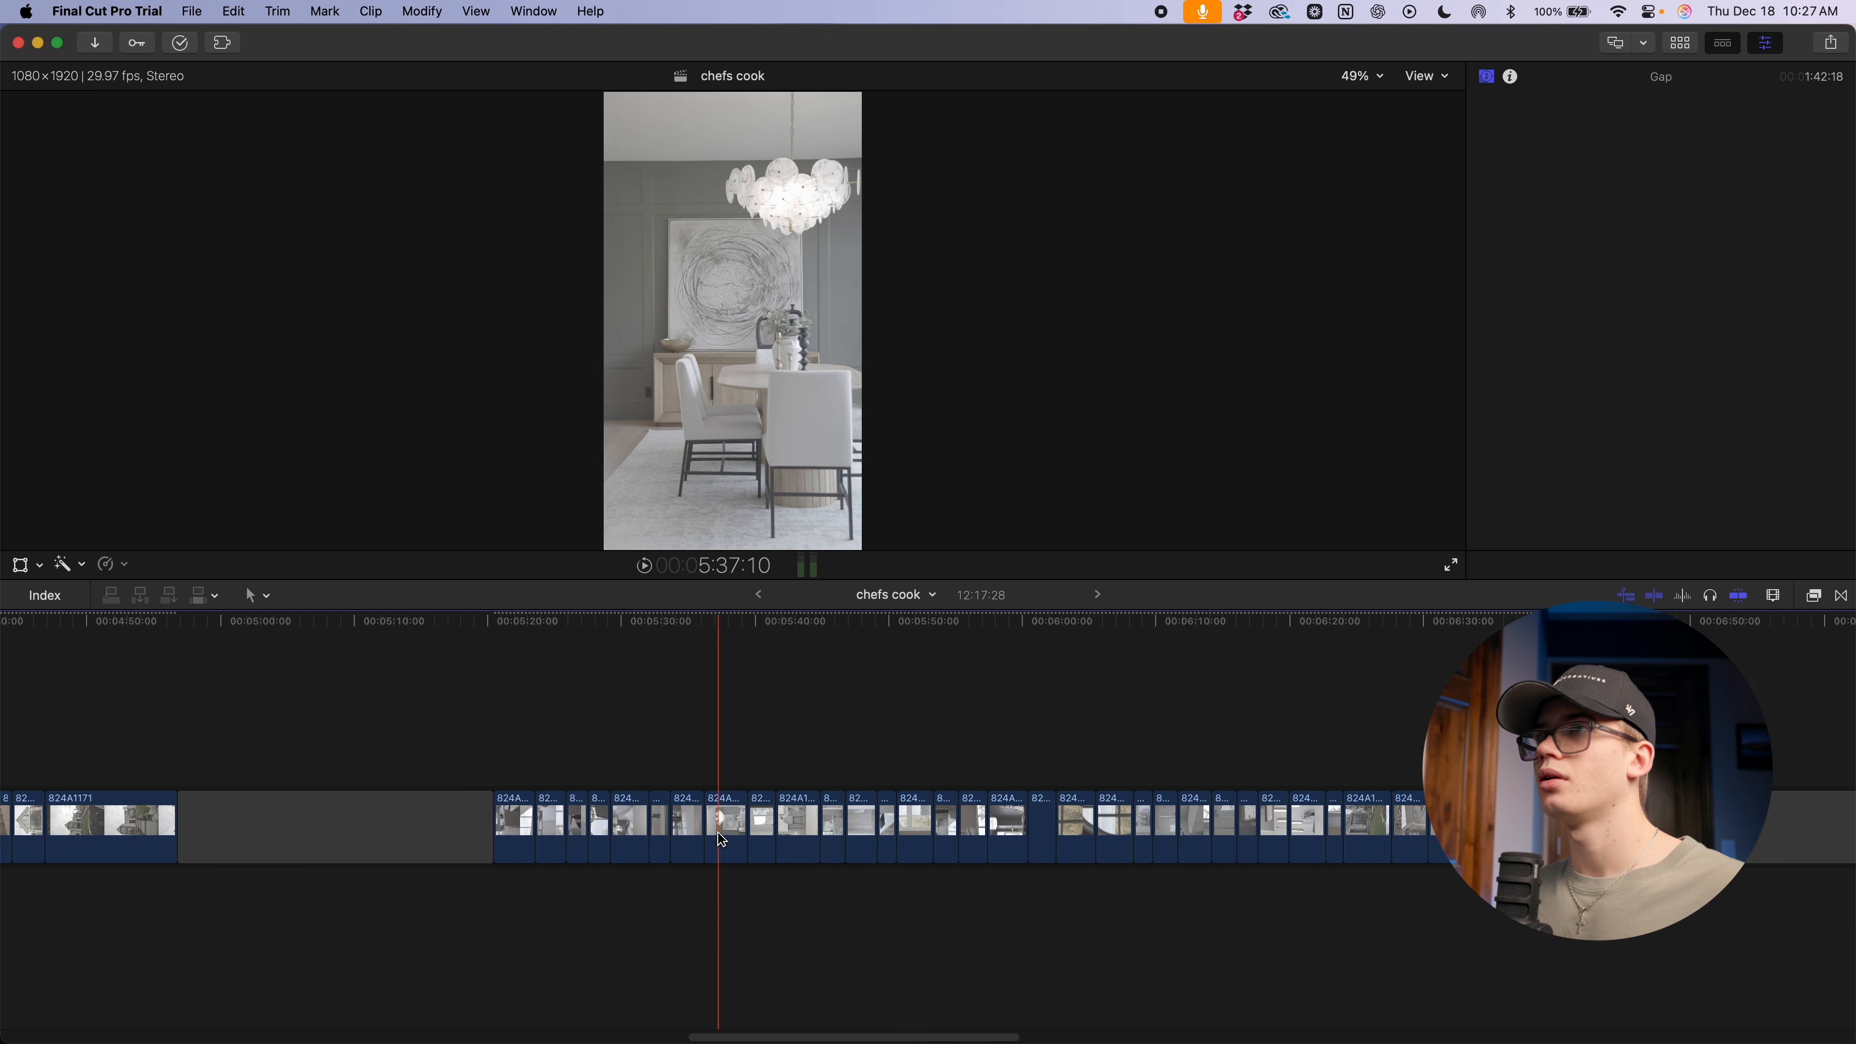
pyautogui.press('super+equal')
pyautogui.press('super+equal')
pyautogui.press('super+equal')
pyautogui.press('super+equal')
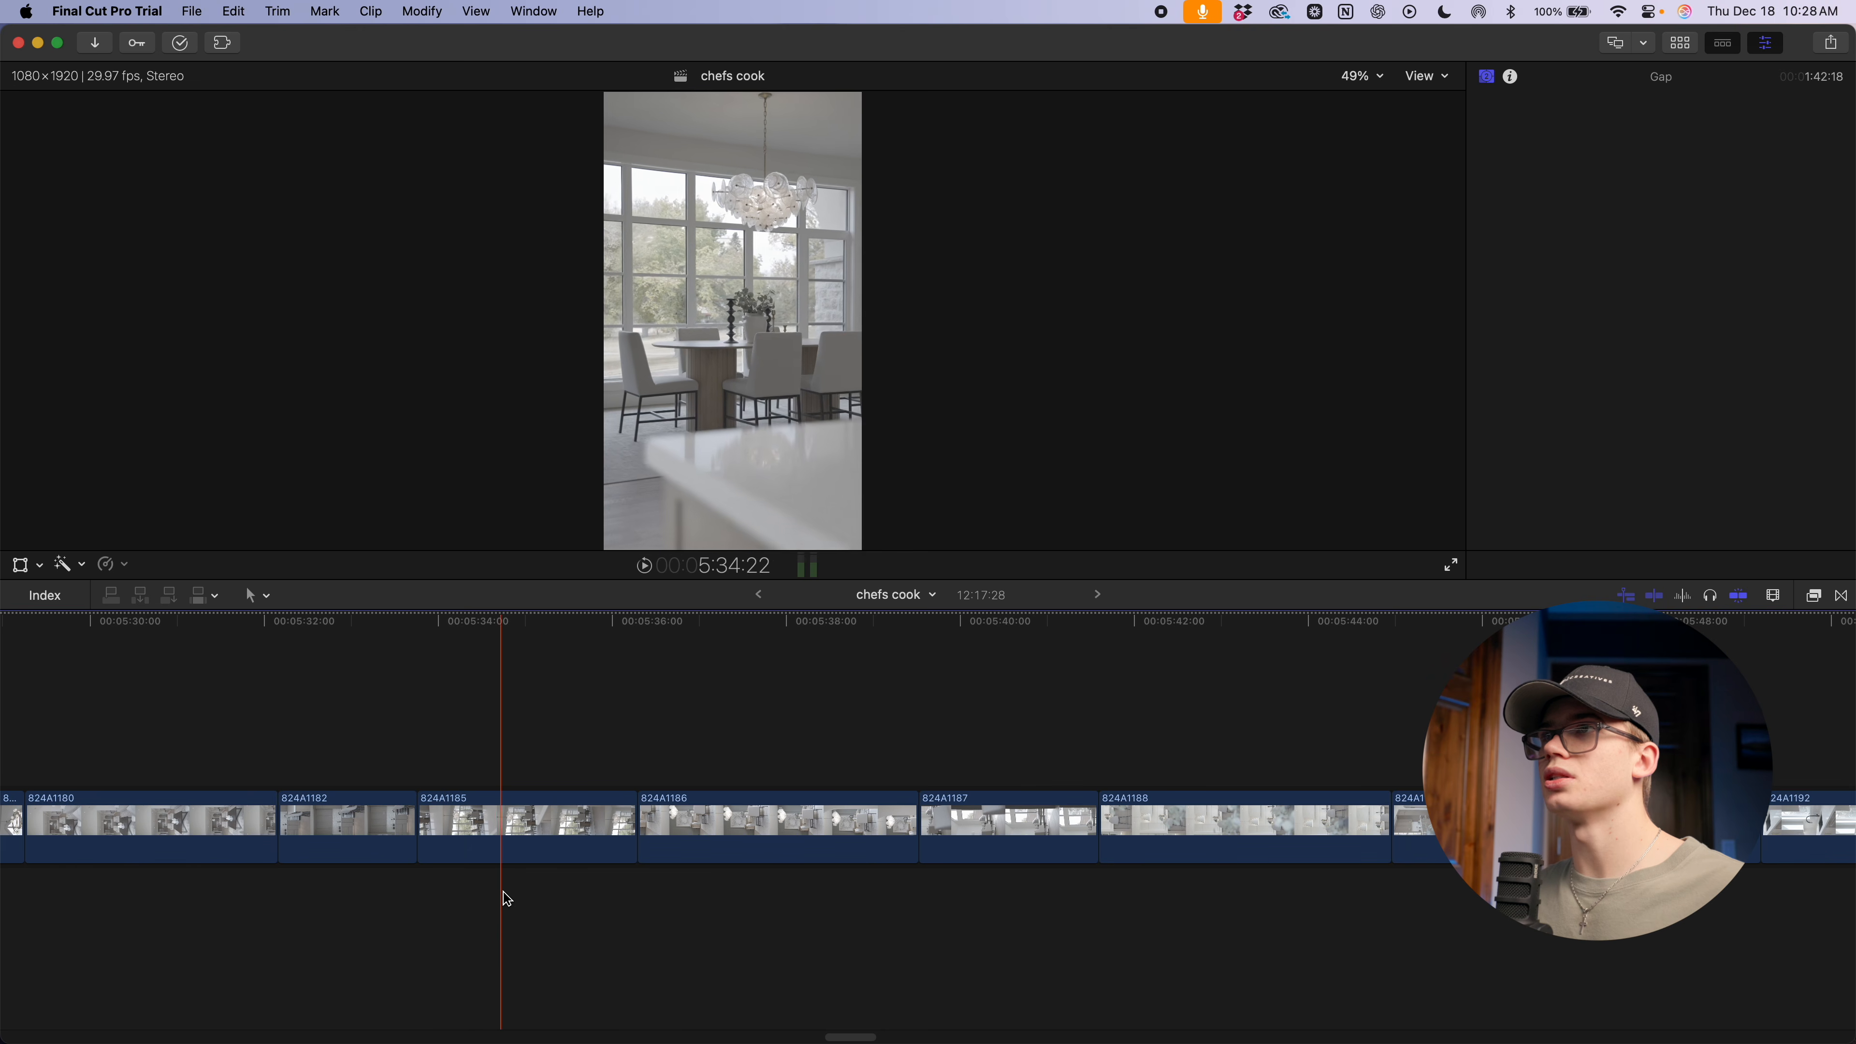
pyautogui.click(545, 851)
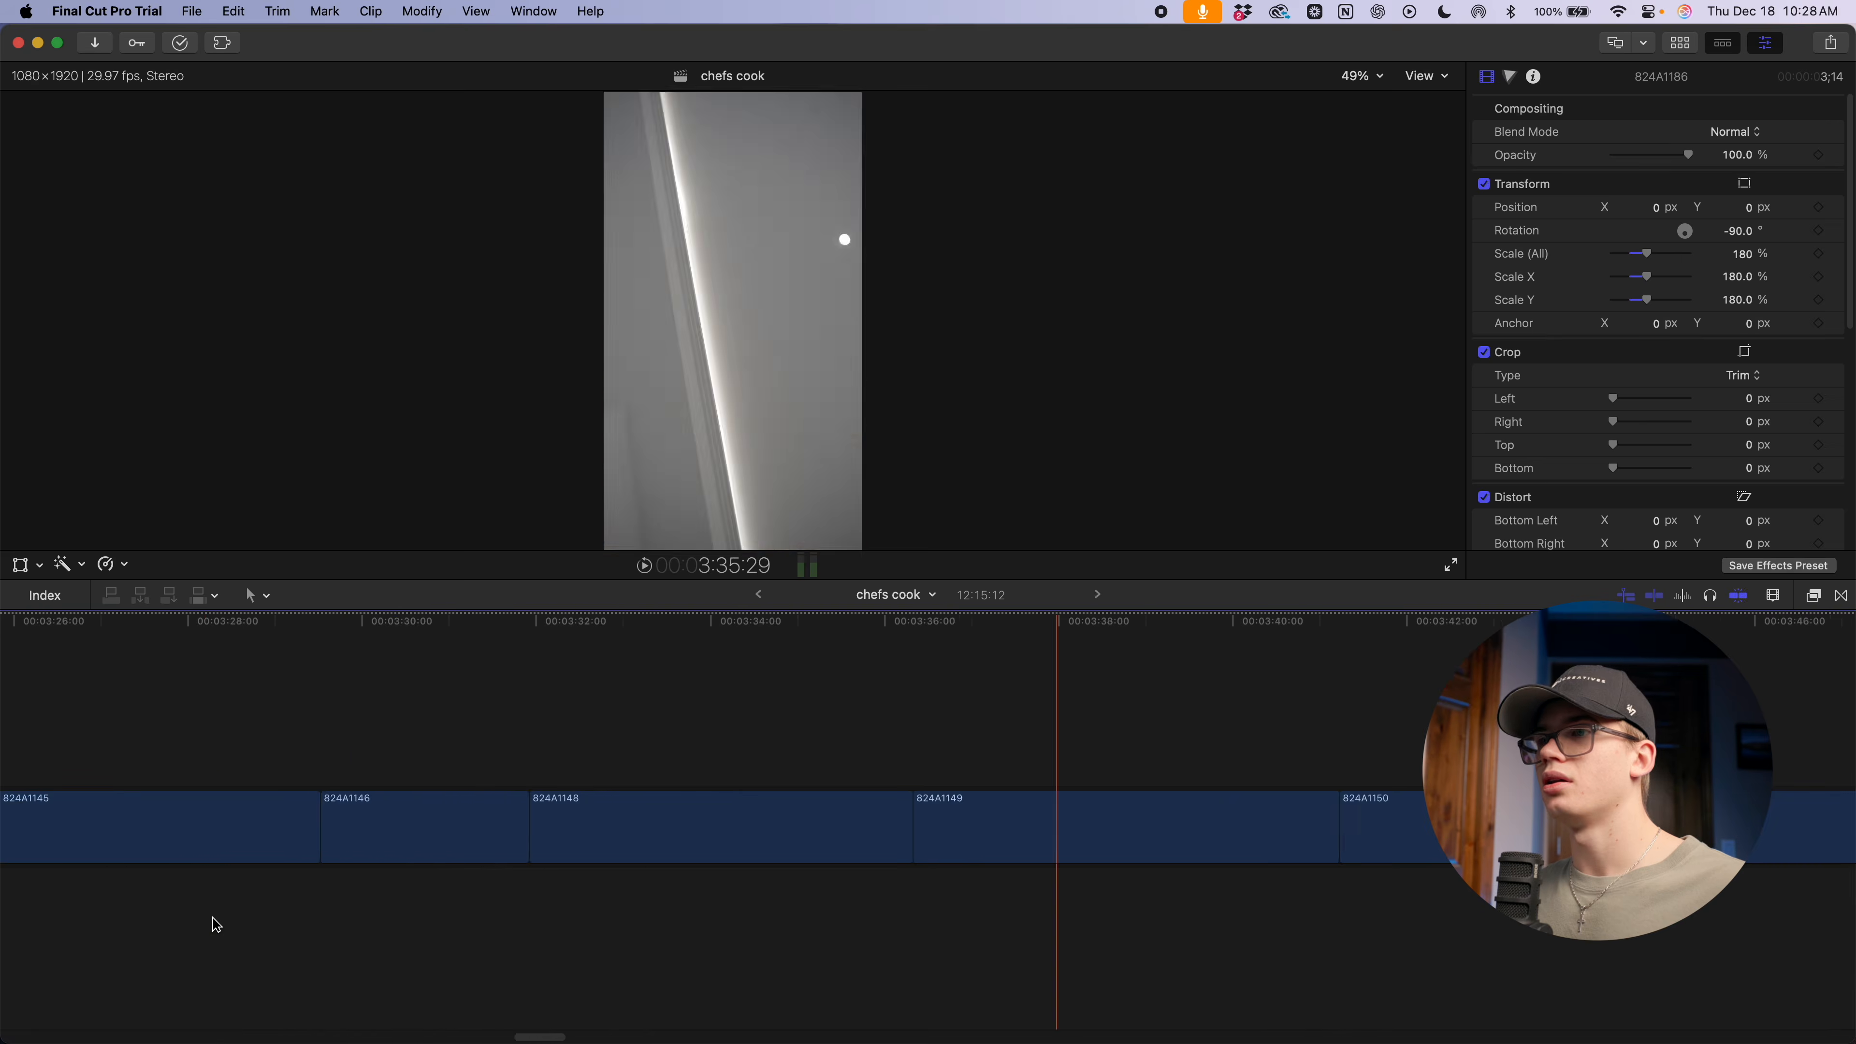
# Paste 824A1185 as a connected clip near the edit and place it in the main storyline directly after 824A1143
pyautogui.hscroll(-20, 685, 989)
pyautogui.hscroll(5, 684, 990)
pyautogui.hscroll(-1, 684, 990)
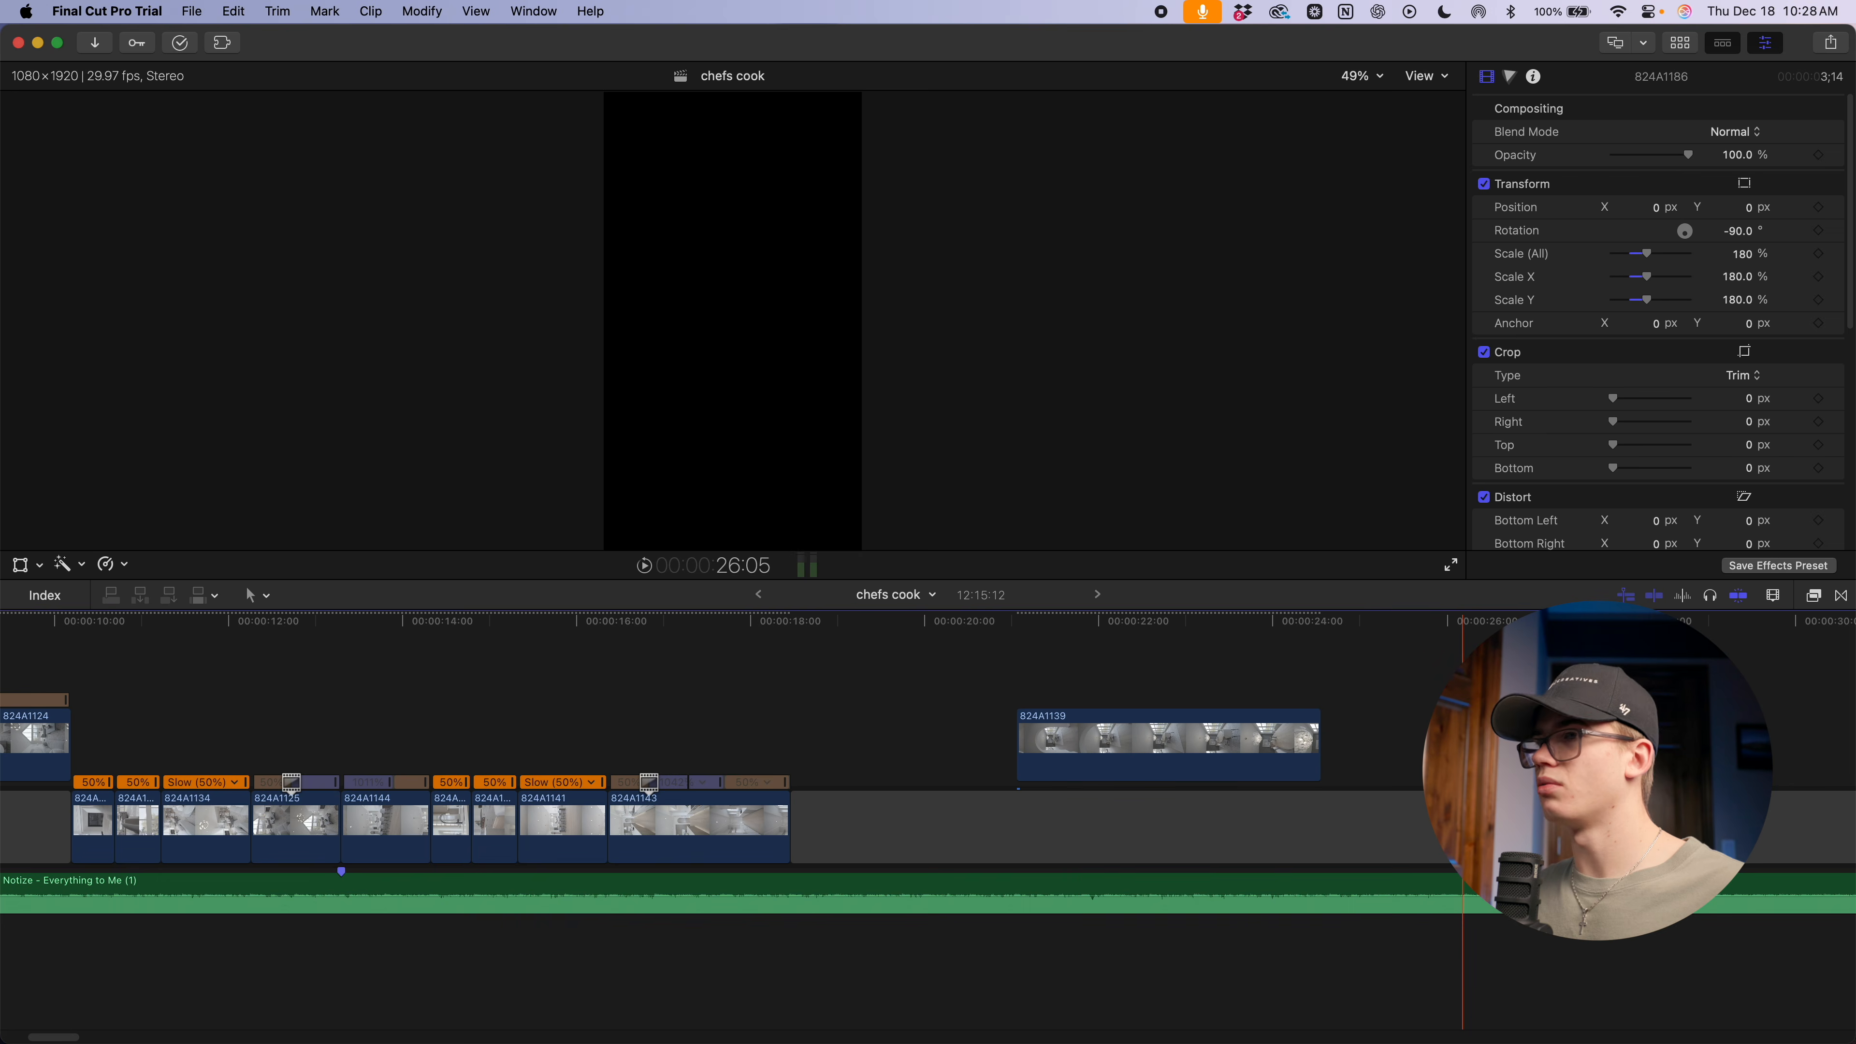
pyautogui.hotkey('alt', 'v')
pyautogui.moveTo(839, 745); pyautogui.dragTo(839, 826)
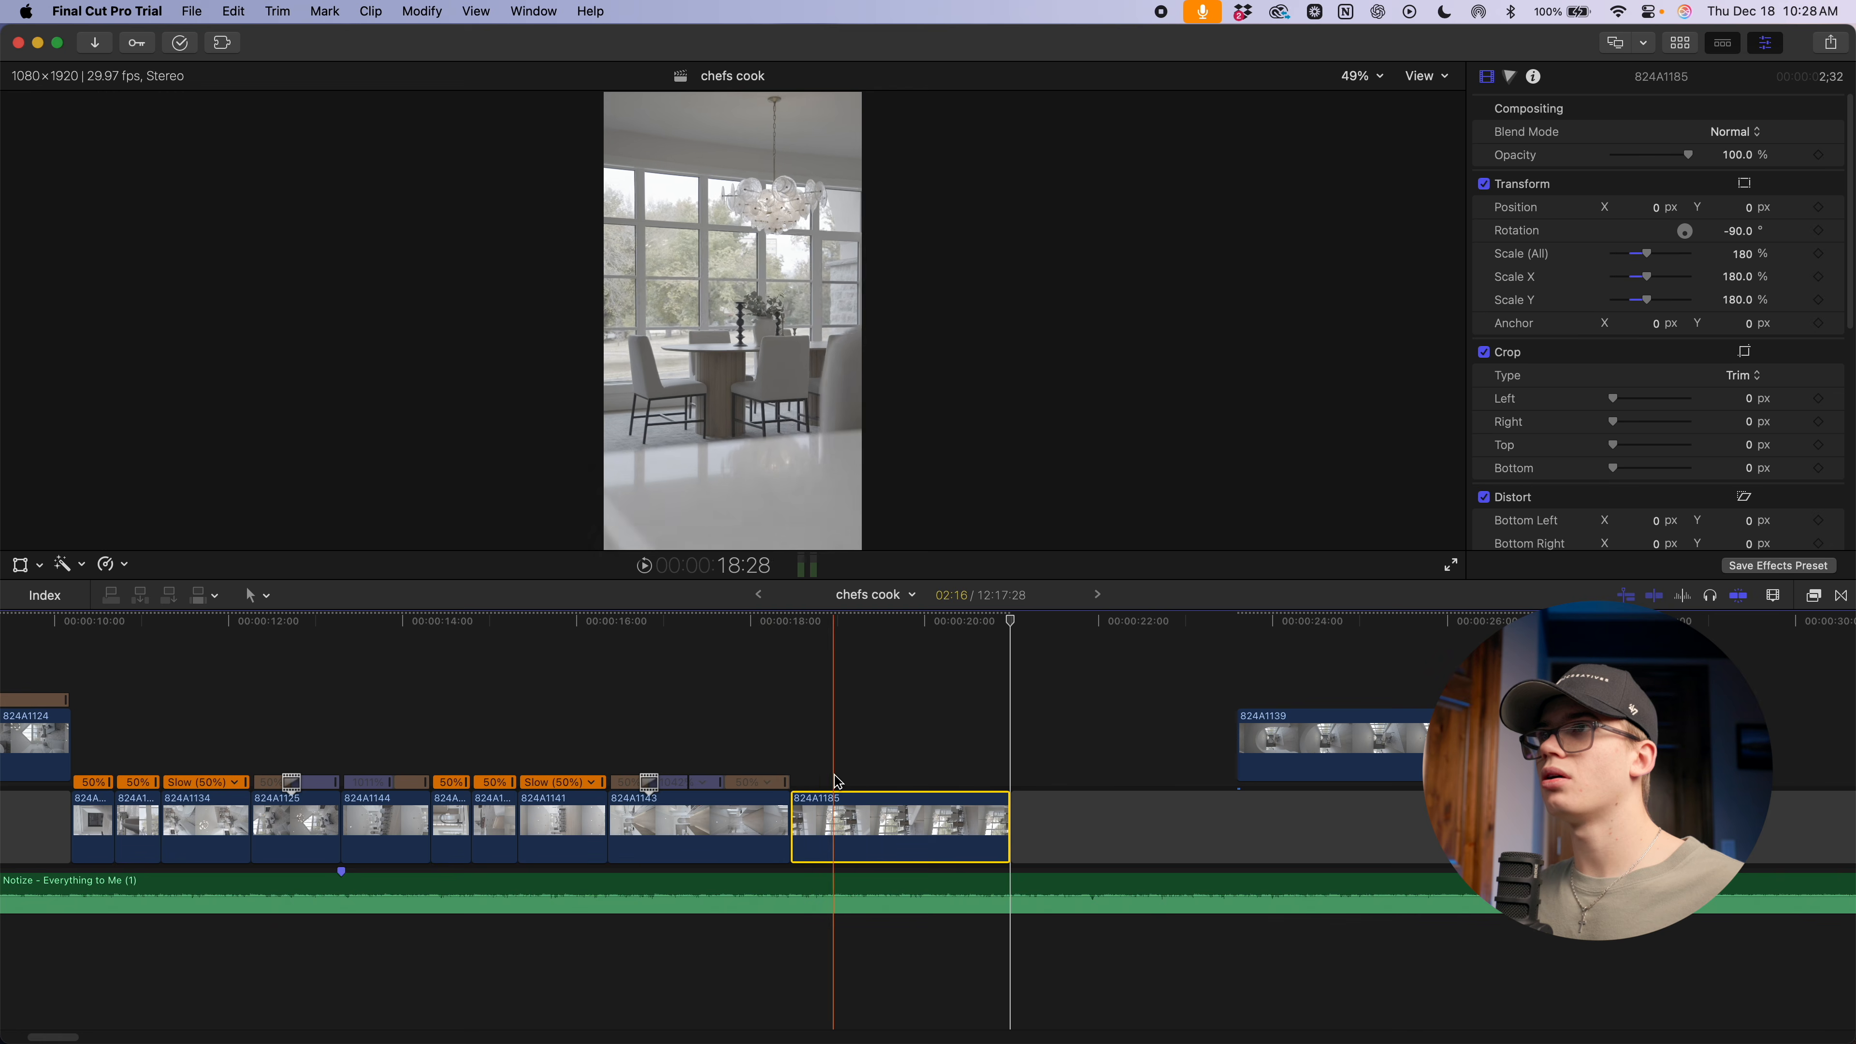
# Trim the start of 824A1185 to leave it 1:14 long, and play the cut from 824A1143 against the music
pyautogui.hotkey('alt', '[')
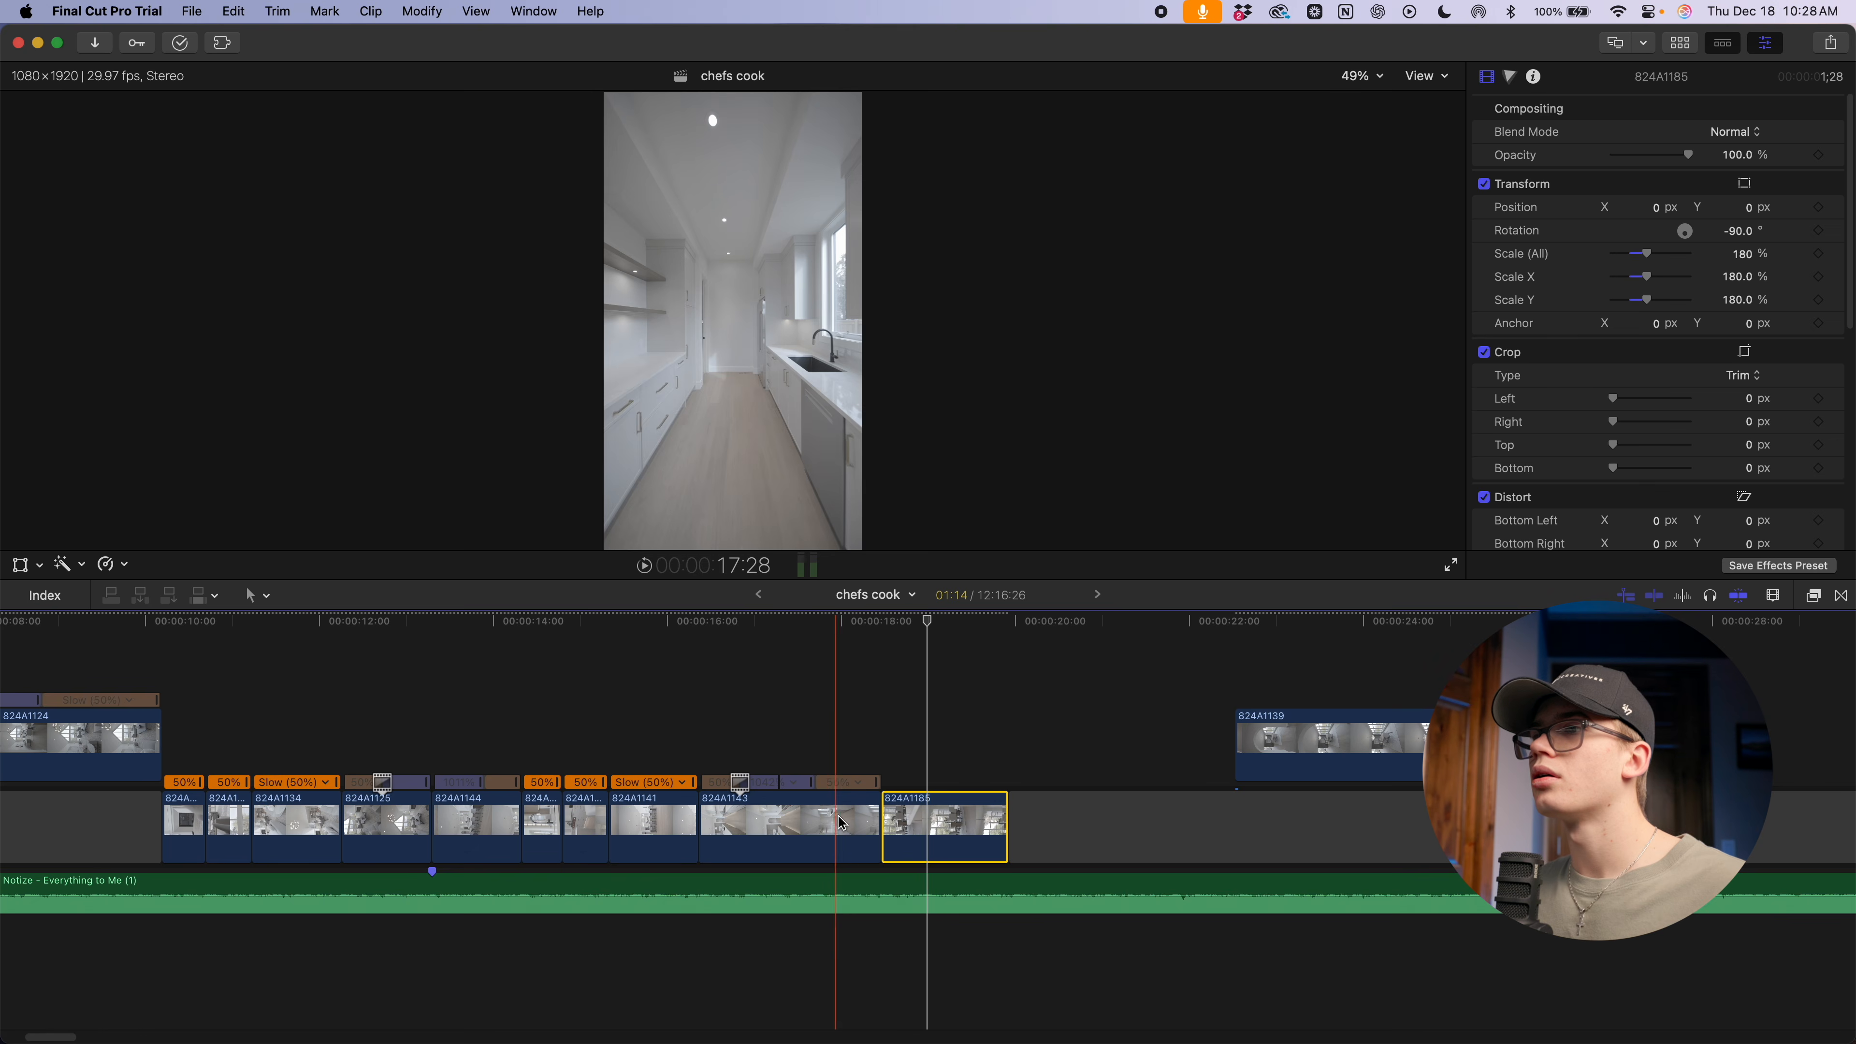
pyautogui.press('super+equal')
pyautogui.press('super+equal')
pyautogui.press('space')
pyautogui.press('space')
pyautogui.hscroll(-7, 694, 837)
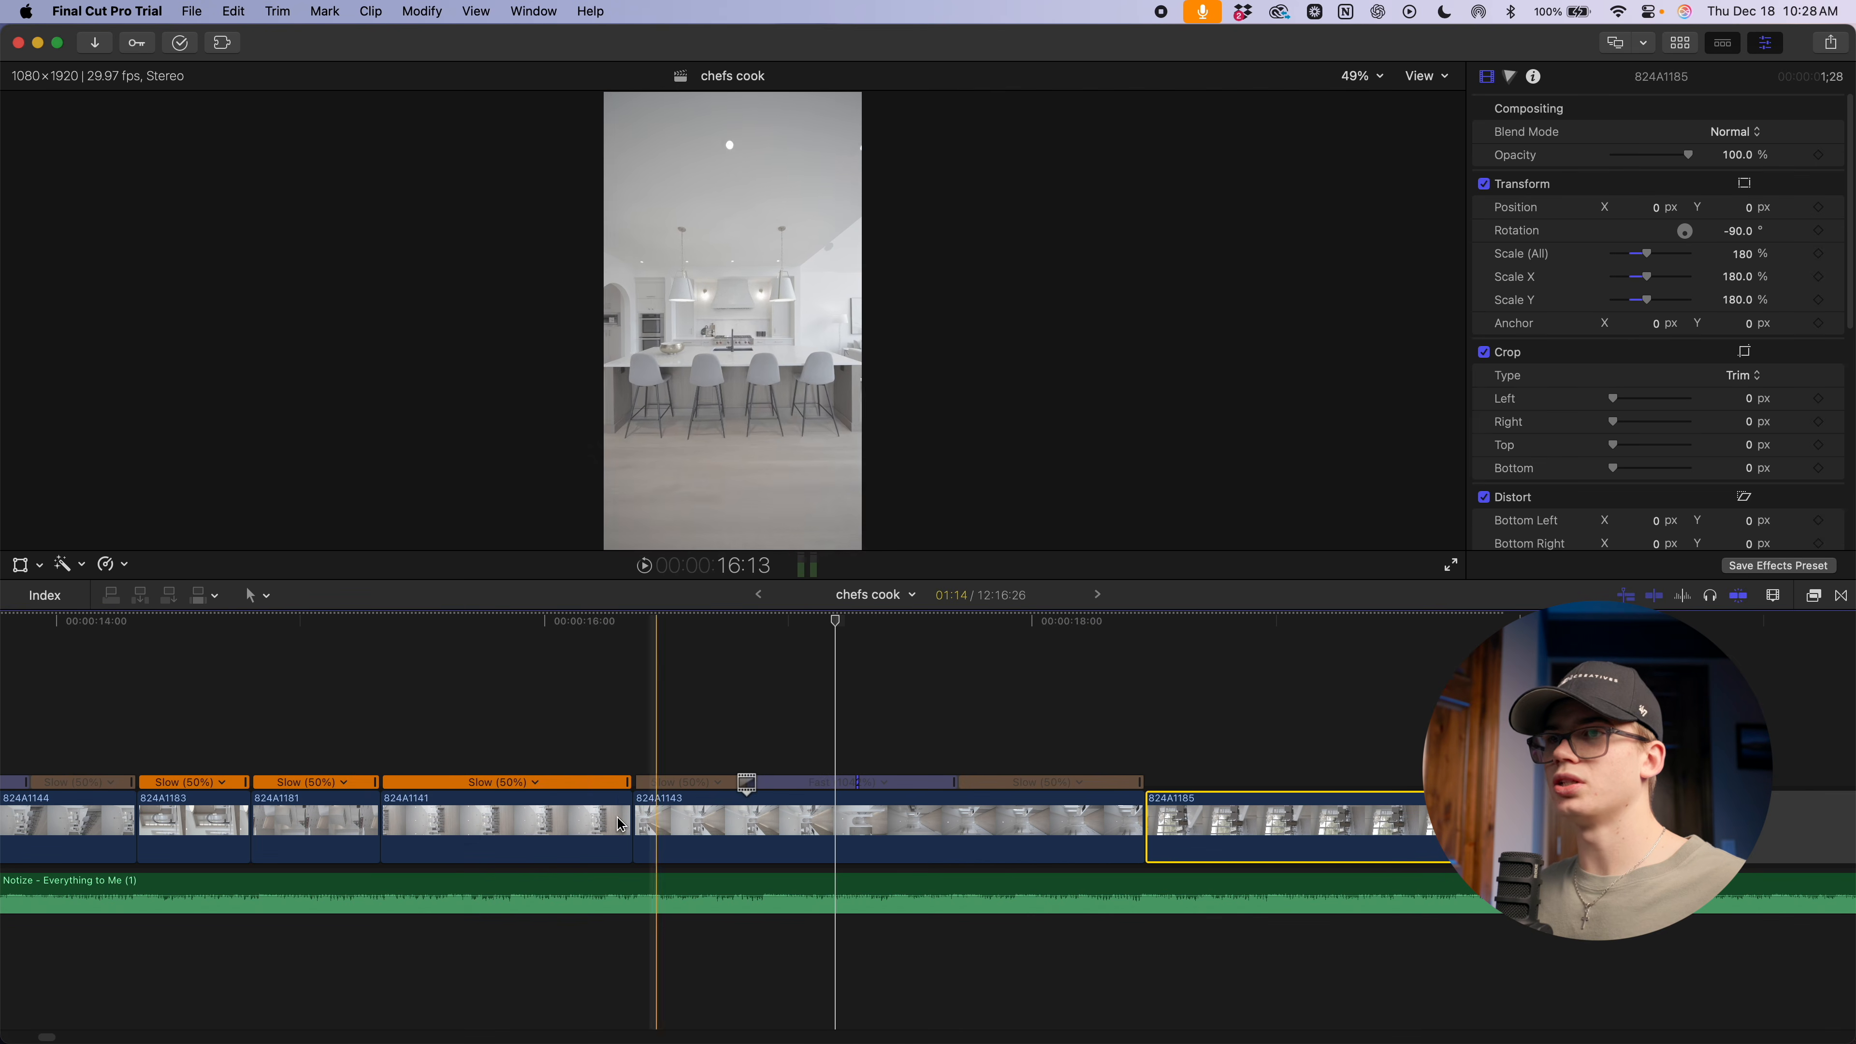
pyautogui.press('space')
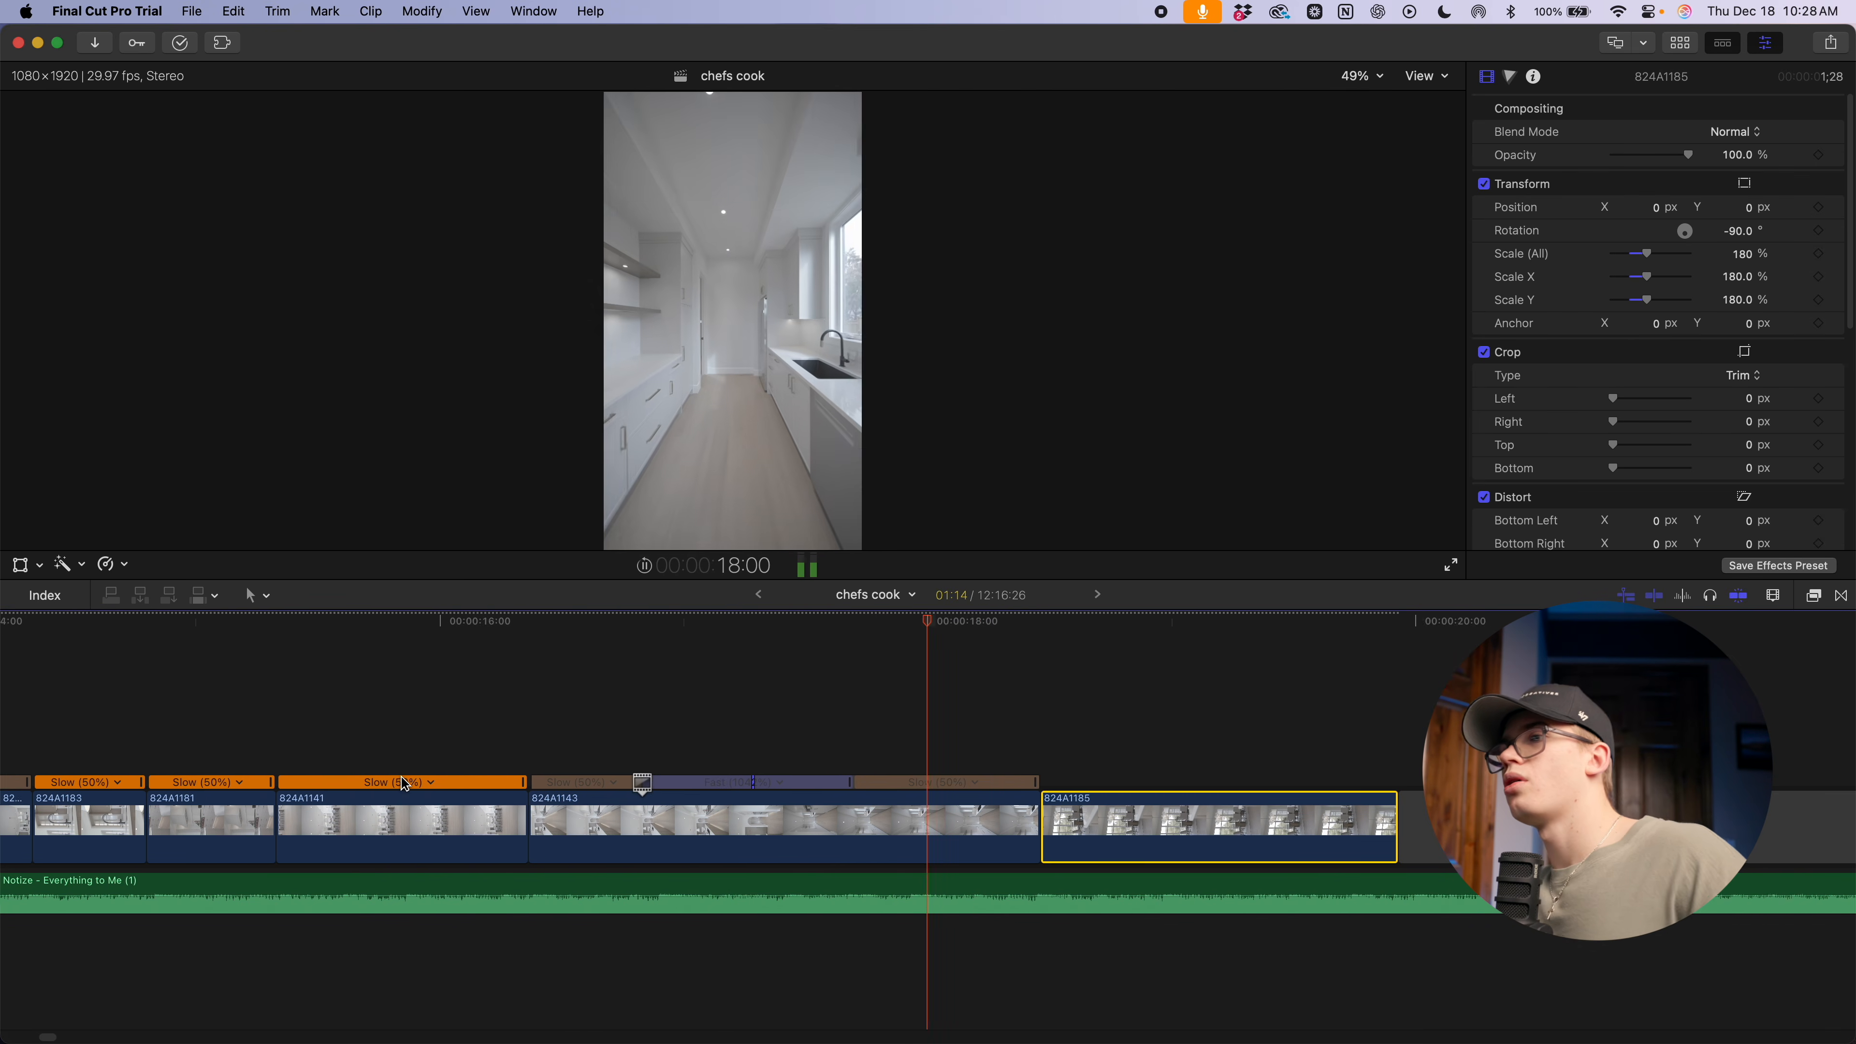
pyautogui.press('space')
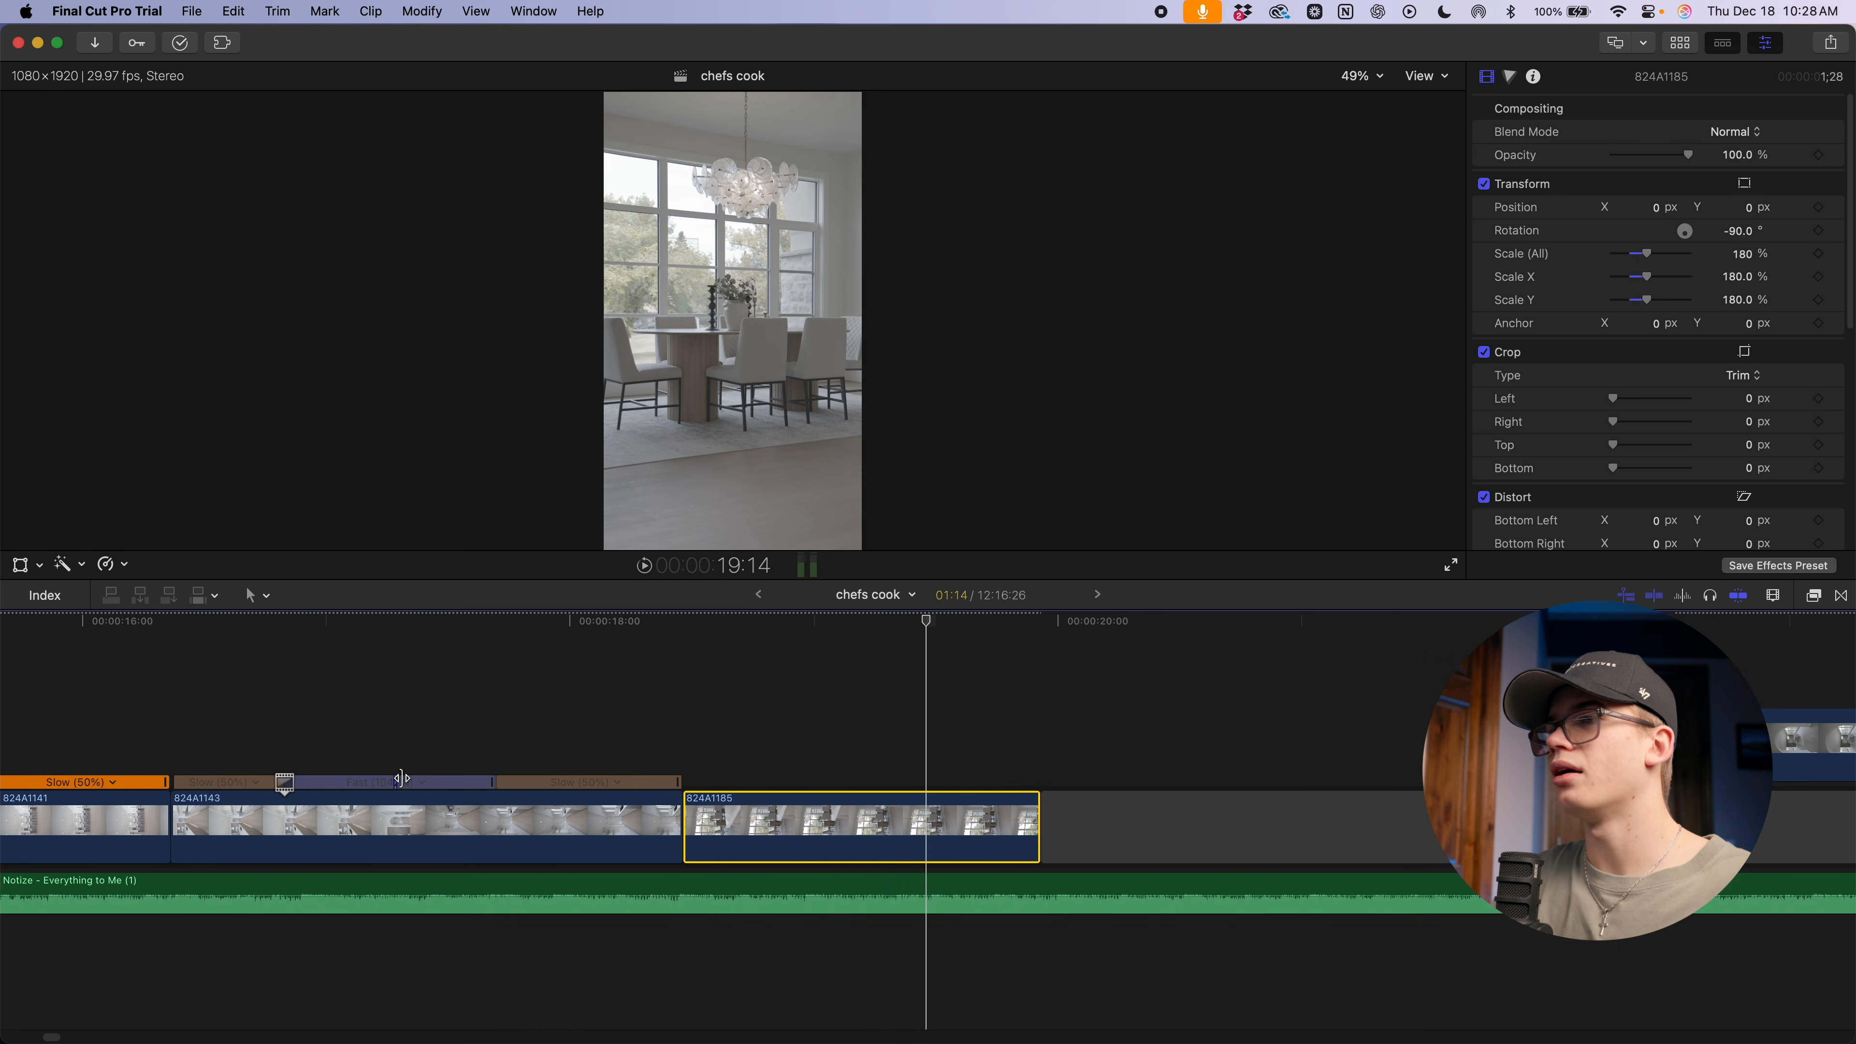
# Review the cut into 824A1185 again and trim the clip's end so that it lasts 14 frames
pyautogui.press('space')
pyautogui.press('space')
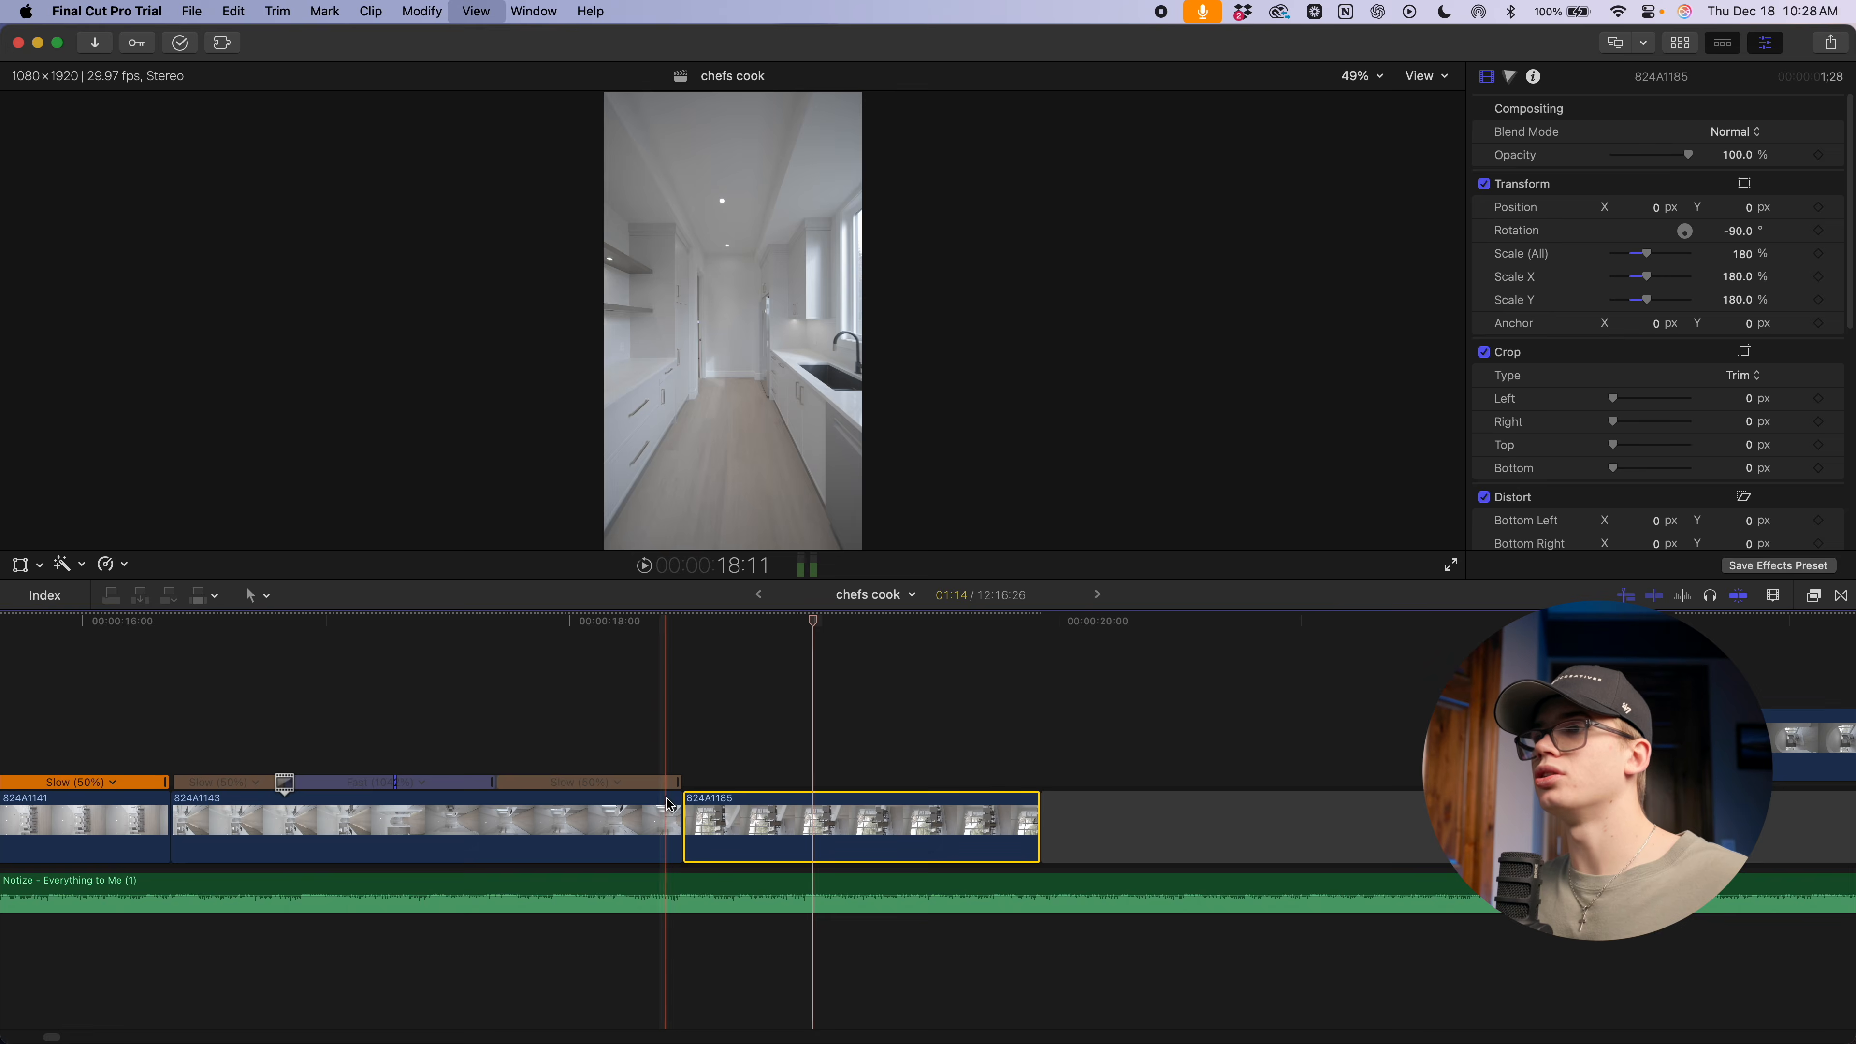
pyautogui.press('space')
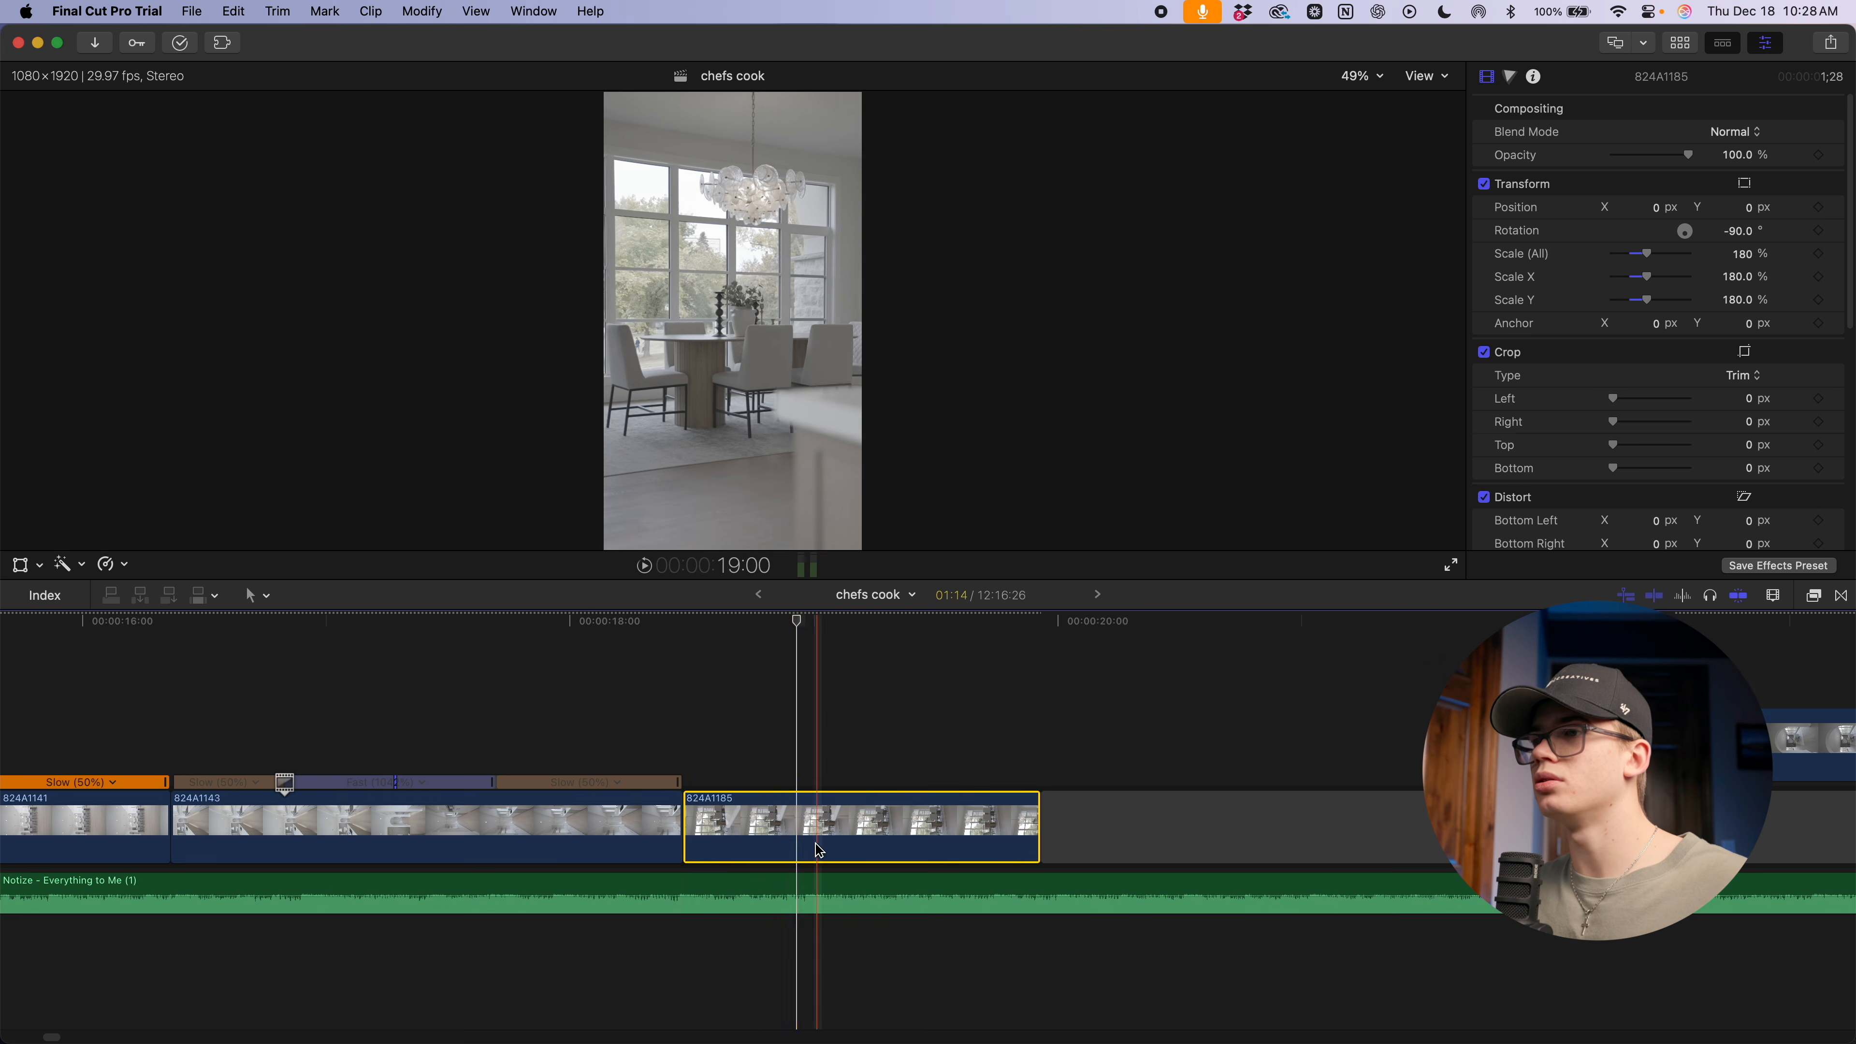
pyautogui.hotkey('alt', ']')
# Move the connected clip 824A1139 earlier to start at about 19:15, and play the sequence
pyautogui.moveTo(1520, 748); pyautogui.dragTo(1083, 753)
pyautogui.press('space')
pyautogui.press('space')
pyautogui.press('space')
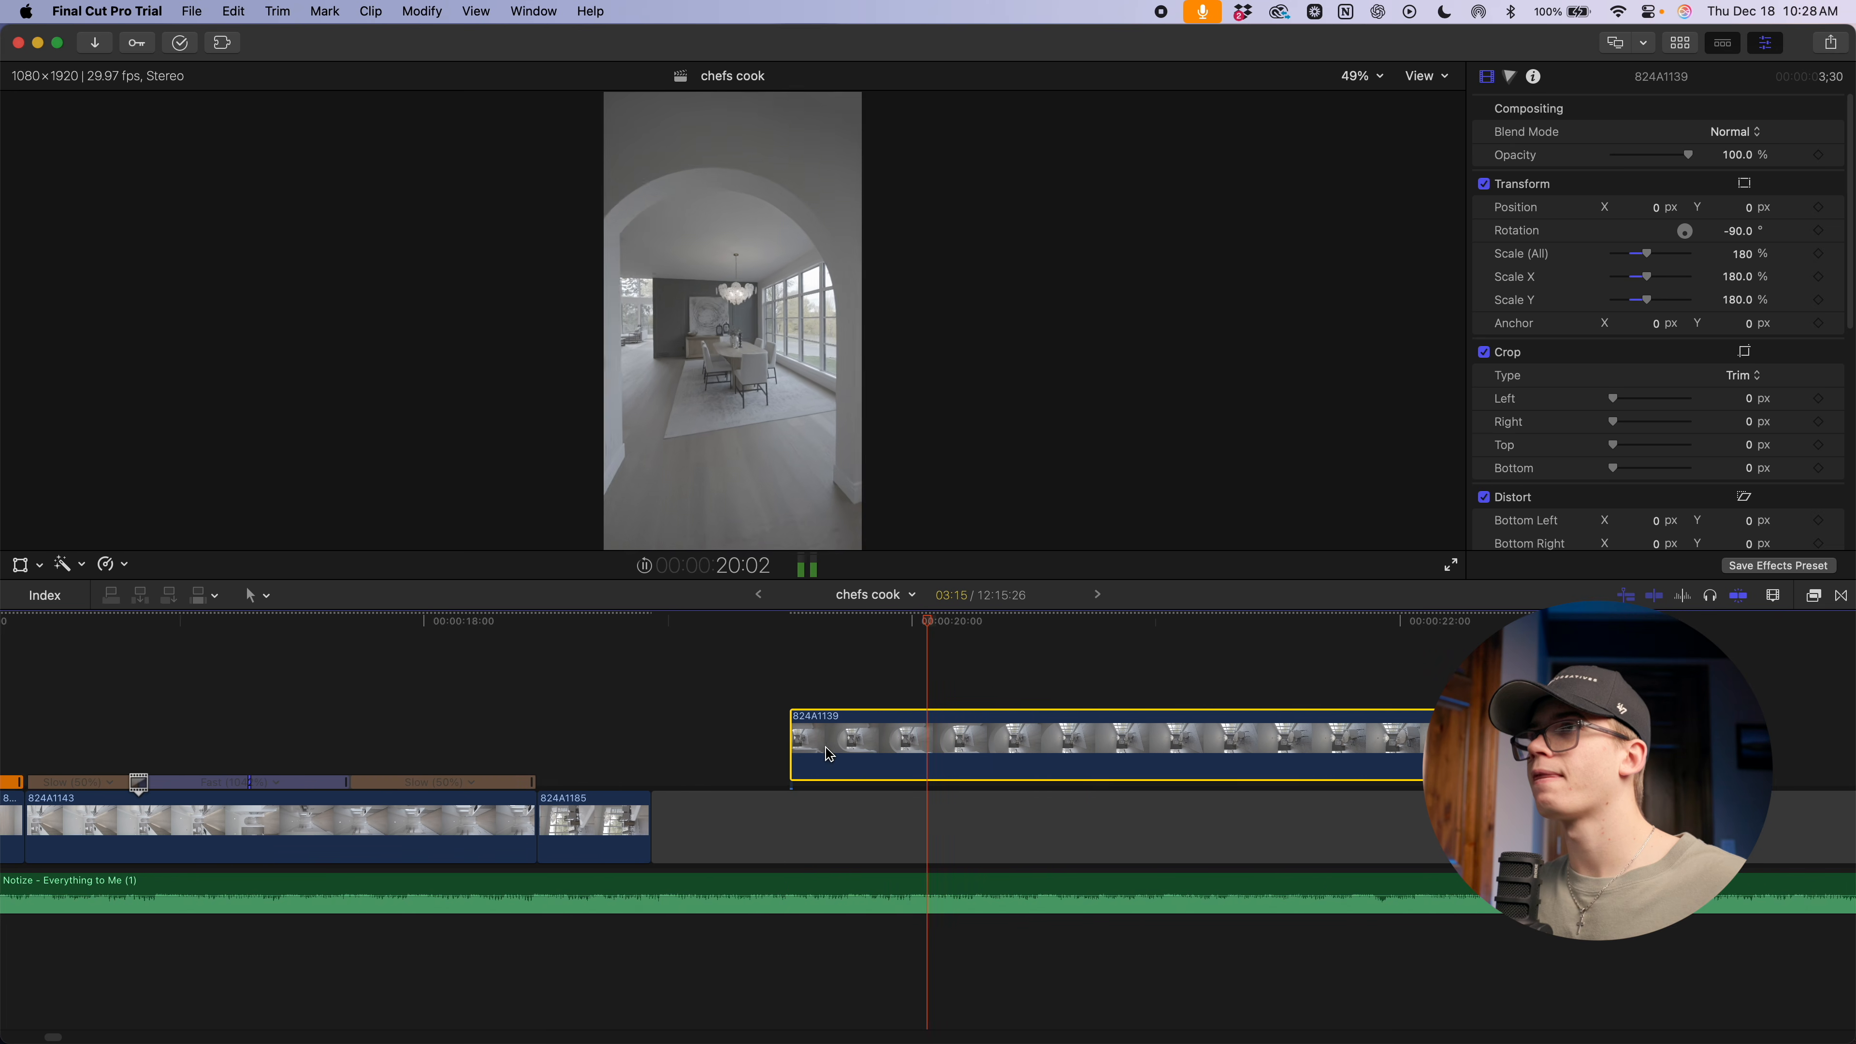
pyautogui.press('space')
pyautogui.press('space')
pyautogui.press('space')
# Trim the start of 824A1139 to leave 3:09, slide it back to about 19:15, and play it
pyautogui.hotkey('alt', '[')
pyautogui.moveTo(846, 758); pyautogui.dragTo(758, 758)
pyautogui.press('space')
pyautogui.press('space')
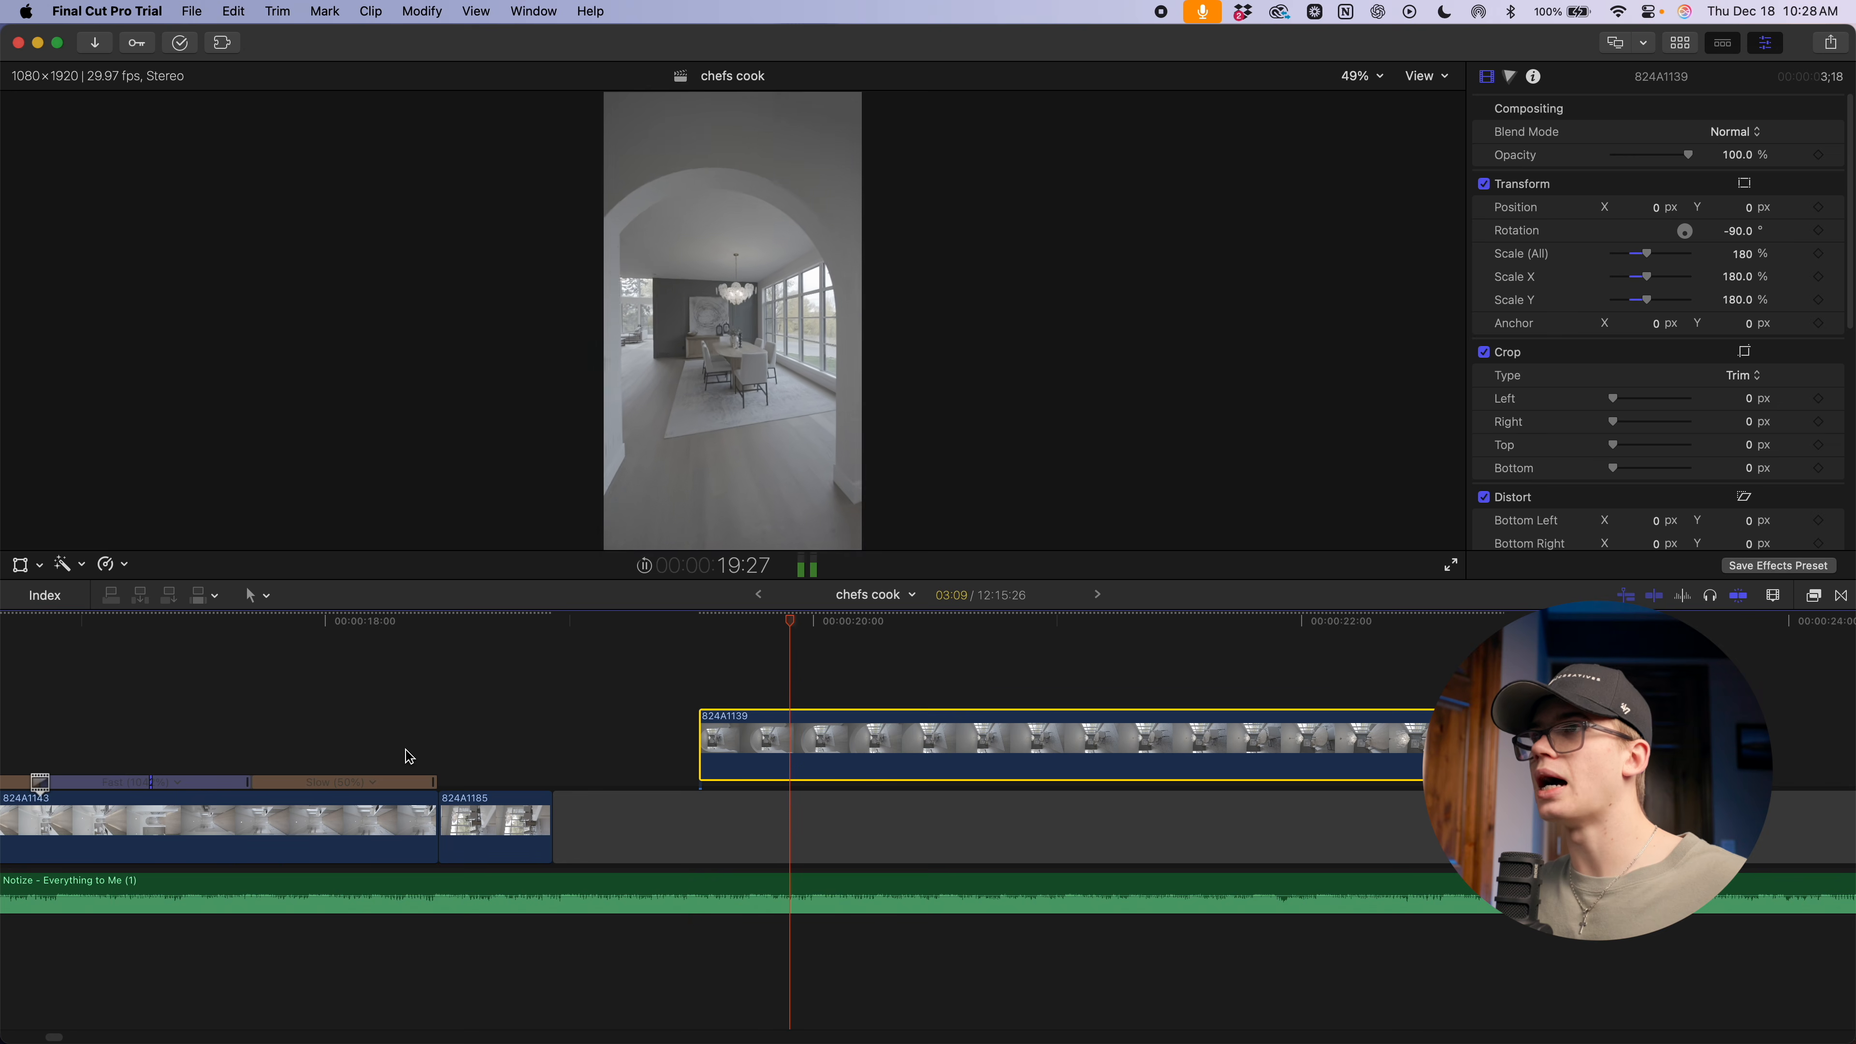
# Trim the end of 824A1139 to leave about one second, keeping its start at about 19:15
pyautogui.hscroll(1, 964, 744)
pyautogui.press('space')
pyautogui.hotkey('alt', ']')
pyautogui.moveTo(936, 747); pyautogui.dragTo(927, 747)
pyautogui.press('space')
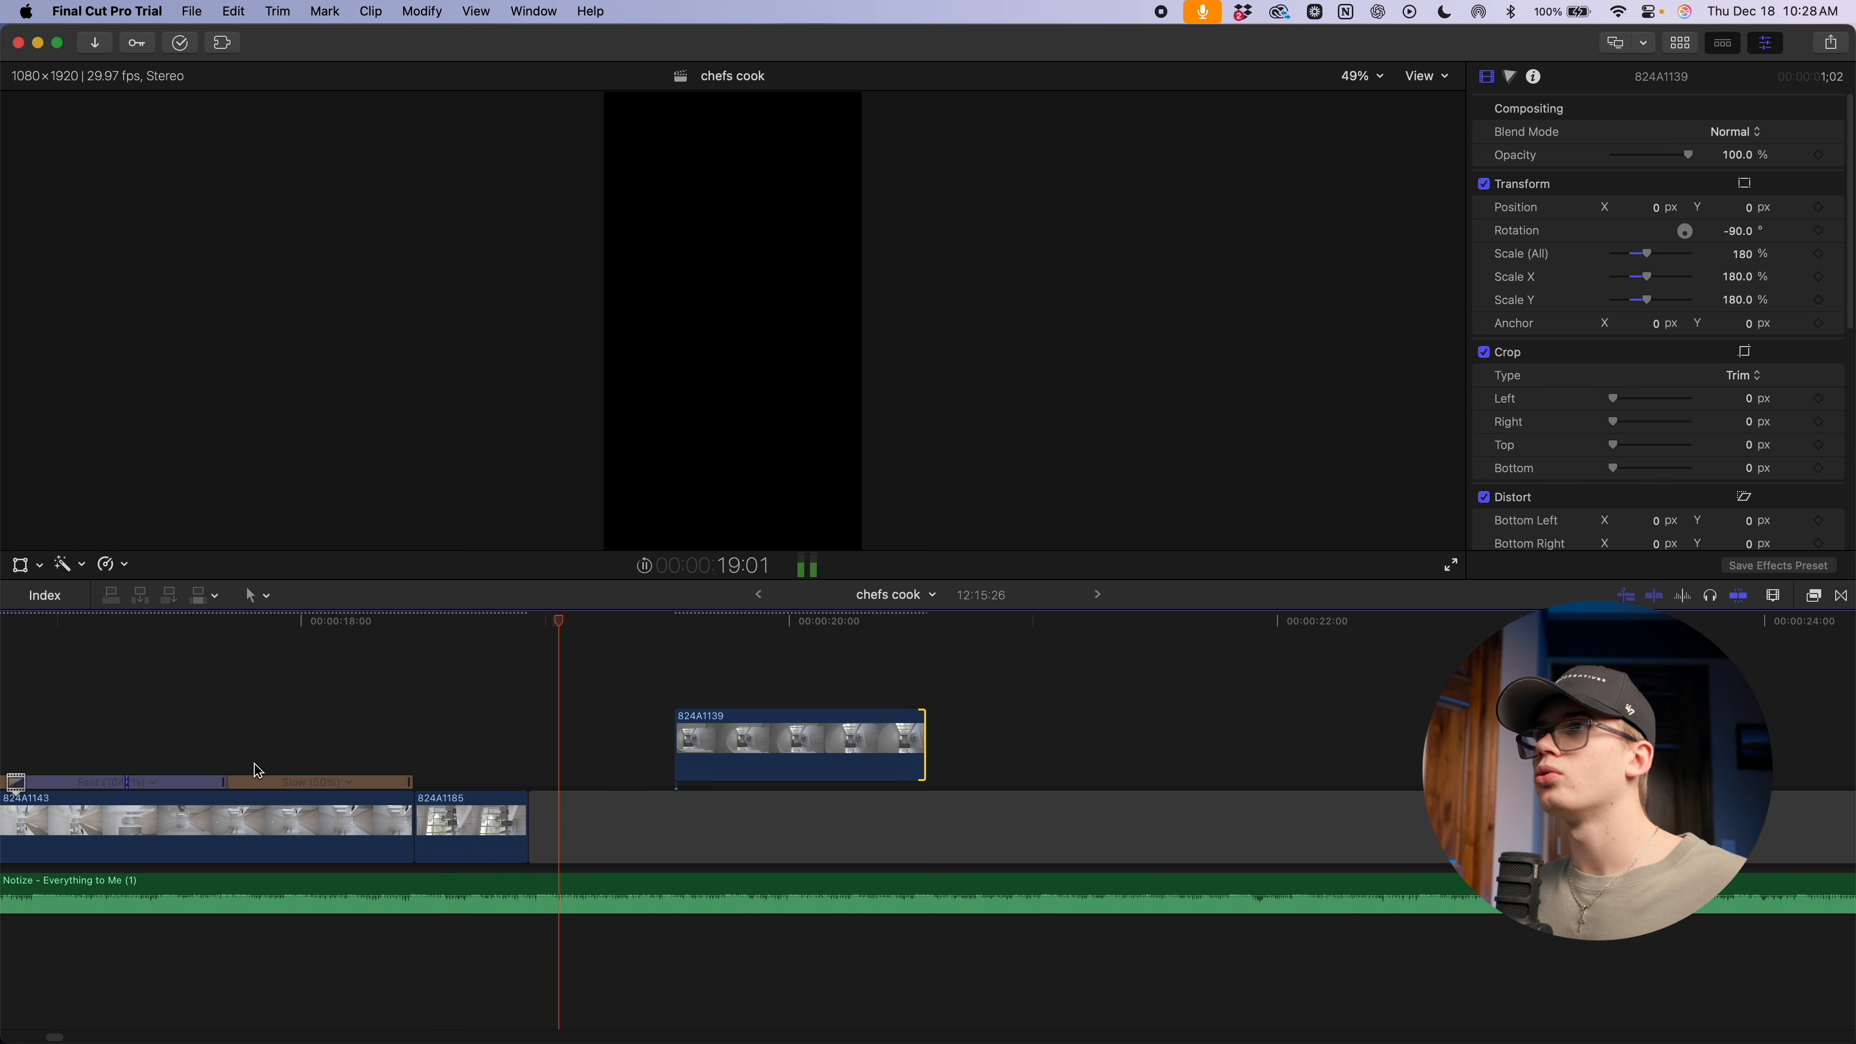
pyautogui.moveTo(744, 763); pyautogui.dragTo(689, 753)
# Play 824A1139 closely against the music and trim its start at 20:00
pyautogui.press('space')
pyautogui.press('super+=')
pyautogui.press('super+=')
pyautogui.press('space')
pyautogui.press('space')
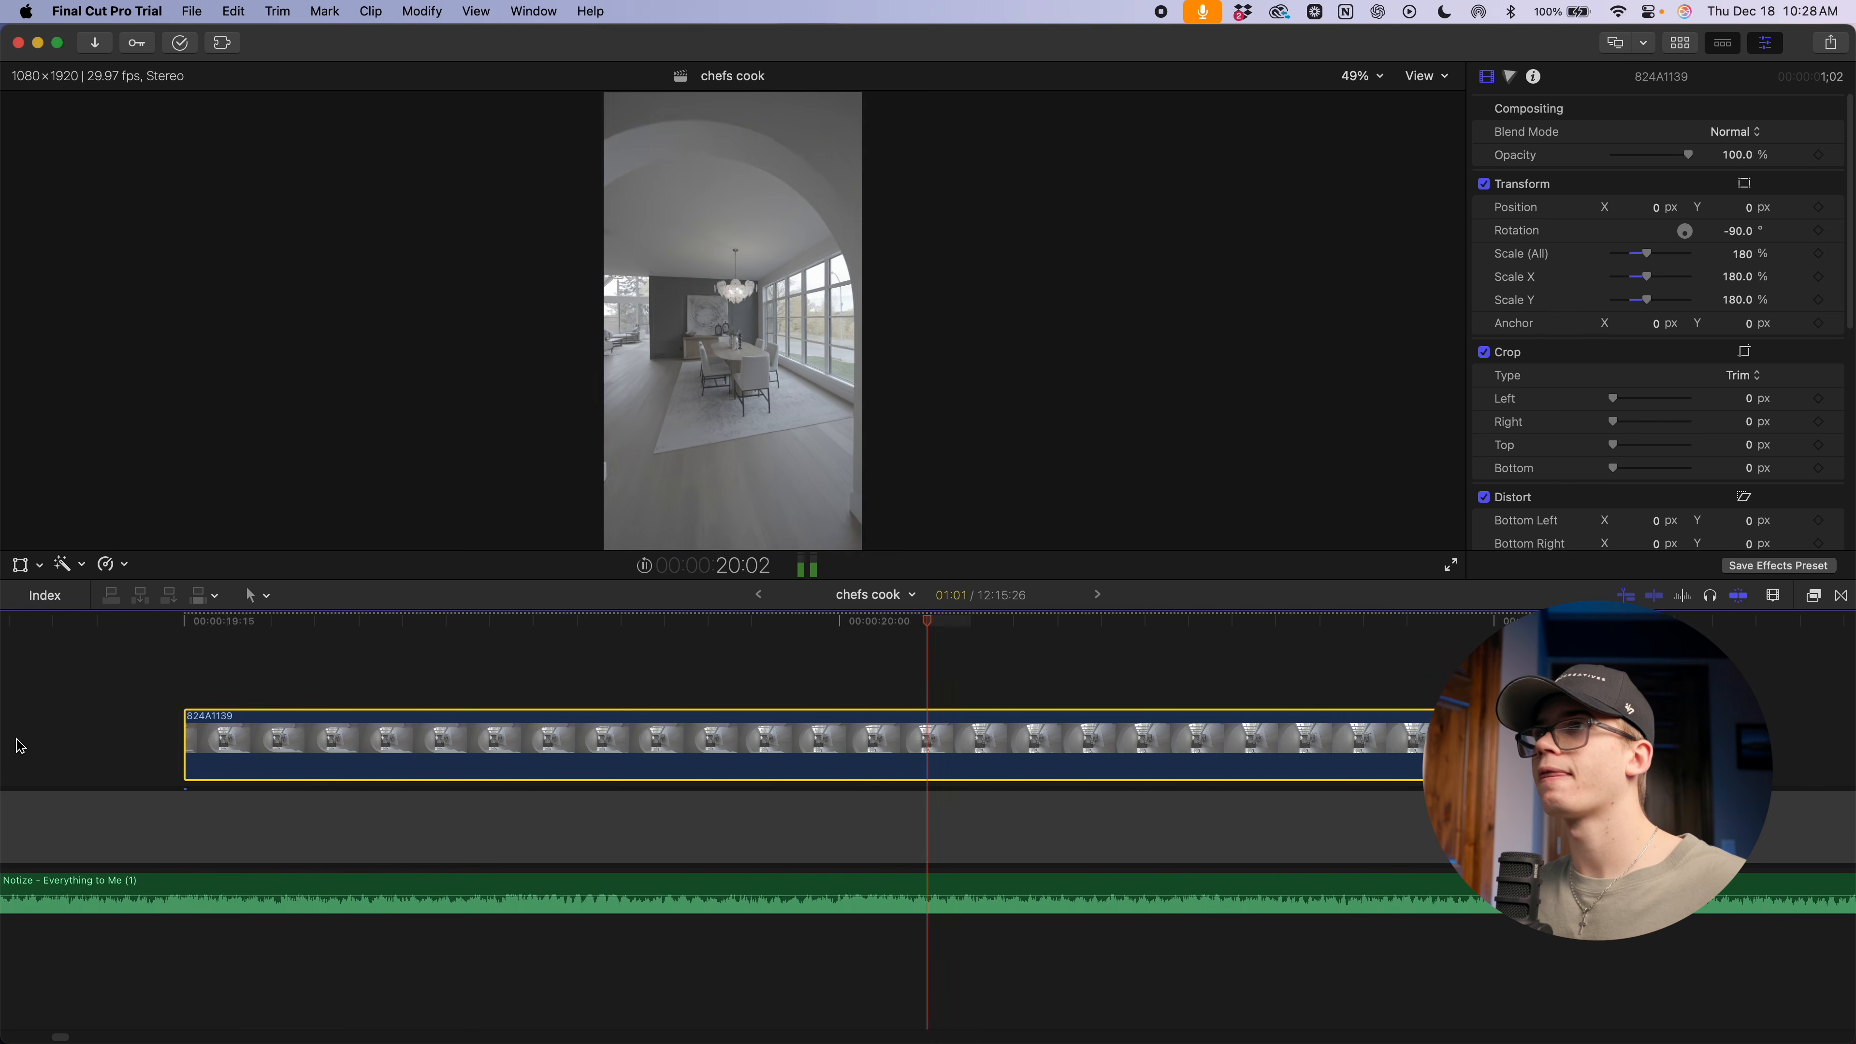
pyautogui.press('super+minus')
pyautogui.press('space')
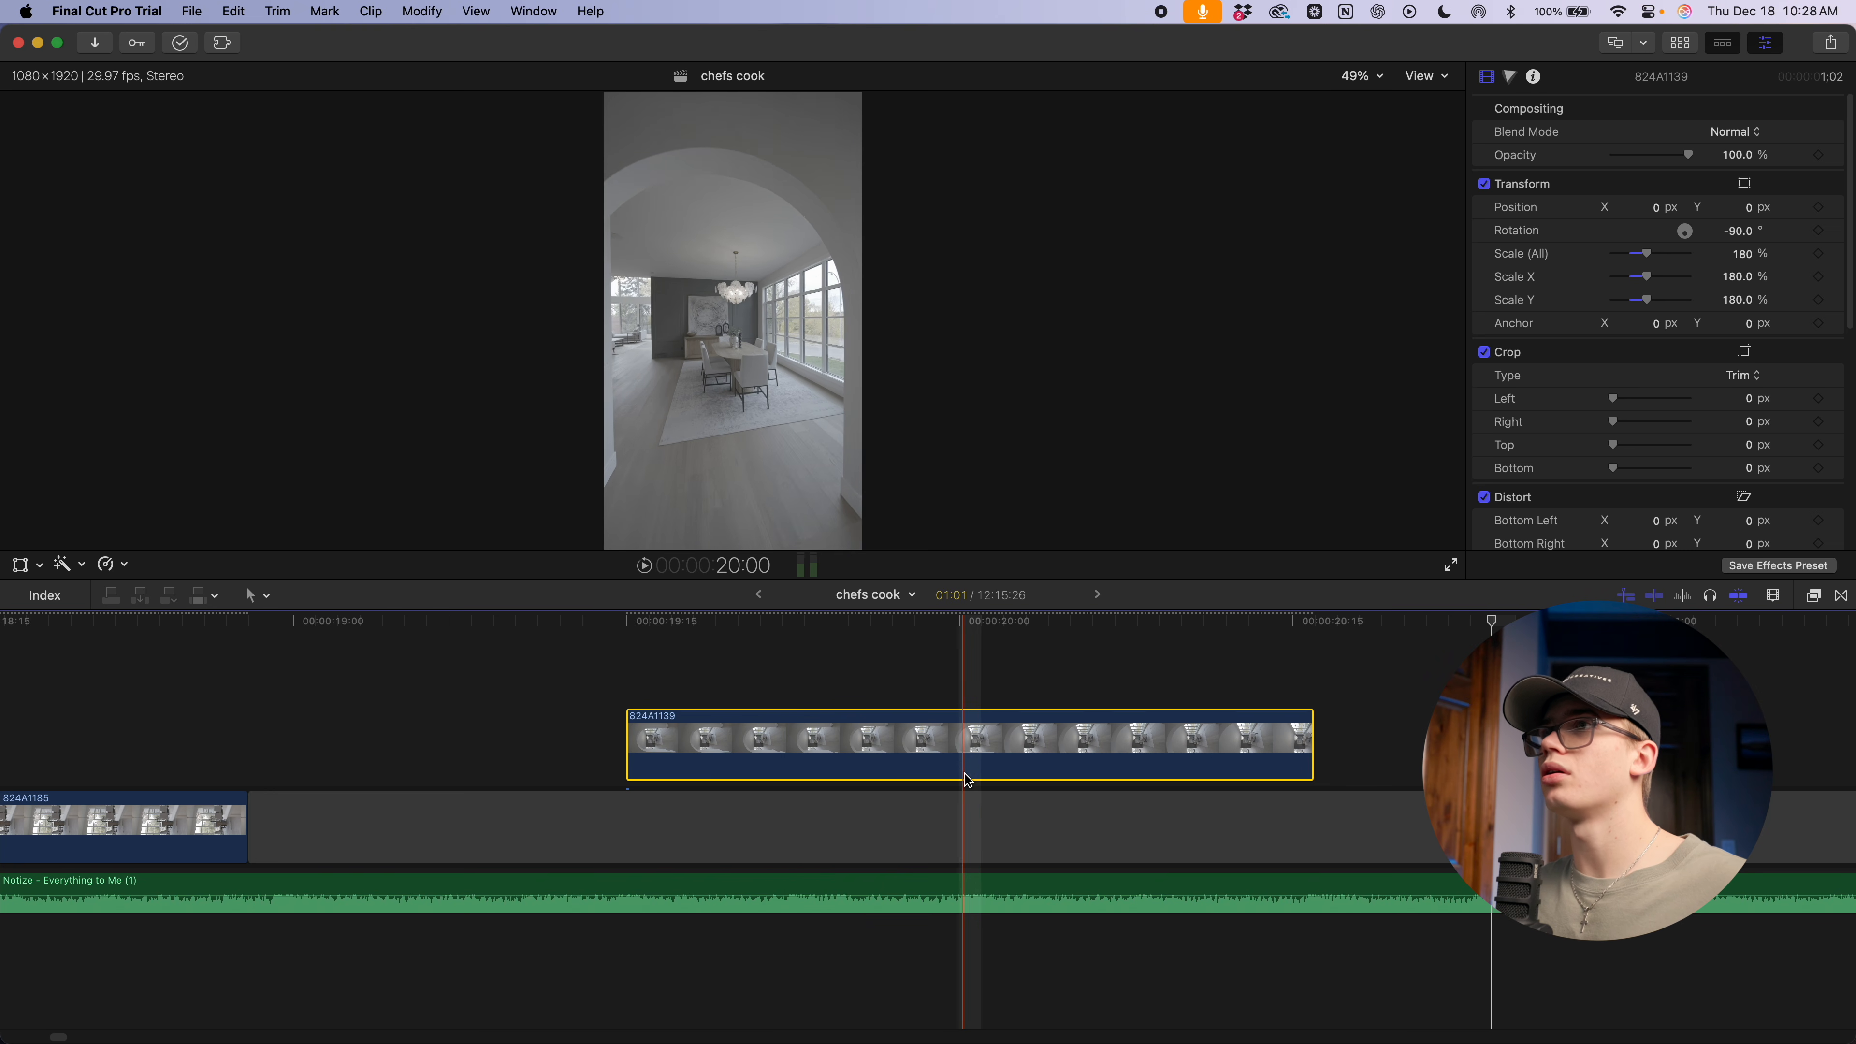
pyautogui.hotkey('alt', '[')
# Slow 824A1139 to 50% speed, move it back to start at 19:15, and play the result
pyautogui.press('super+r')
pyautogui.moveTo(1131, 765); pyautogui.dragTo(628, 748)
pyautogui.click(692, 768)
pyautogui.press('space')
pyautogui.press('space')
pyautogui.hscroll(1, 552, 755)
pyautogui.press('space')
pyautogui.press('space')
# Overwrite the slowed 824A1139 into the main storyline at its current time, leaving the gap after 824A1185
pyautogui.press('super+minus')
pyautogui.press('super+minus')
pyautogui.press('super+minus')
pyautogui.hscroll(3, 950, 767)
pyautogui.hscroll(4, 939, 773)
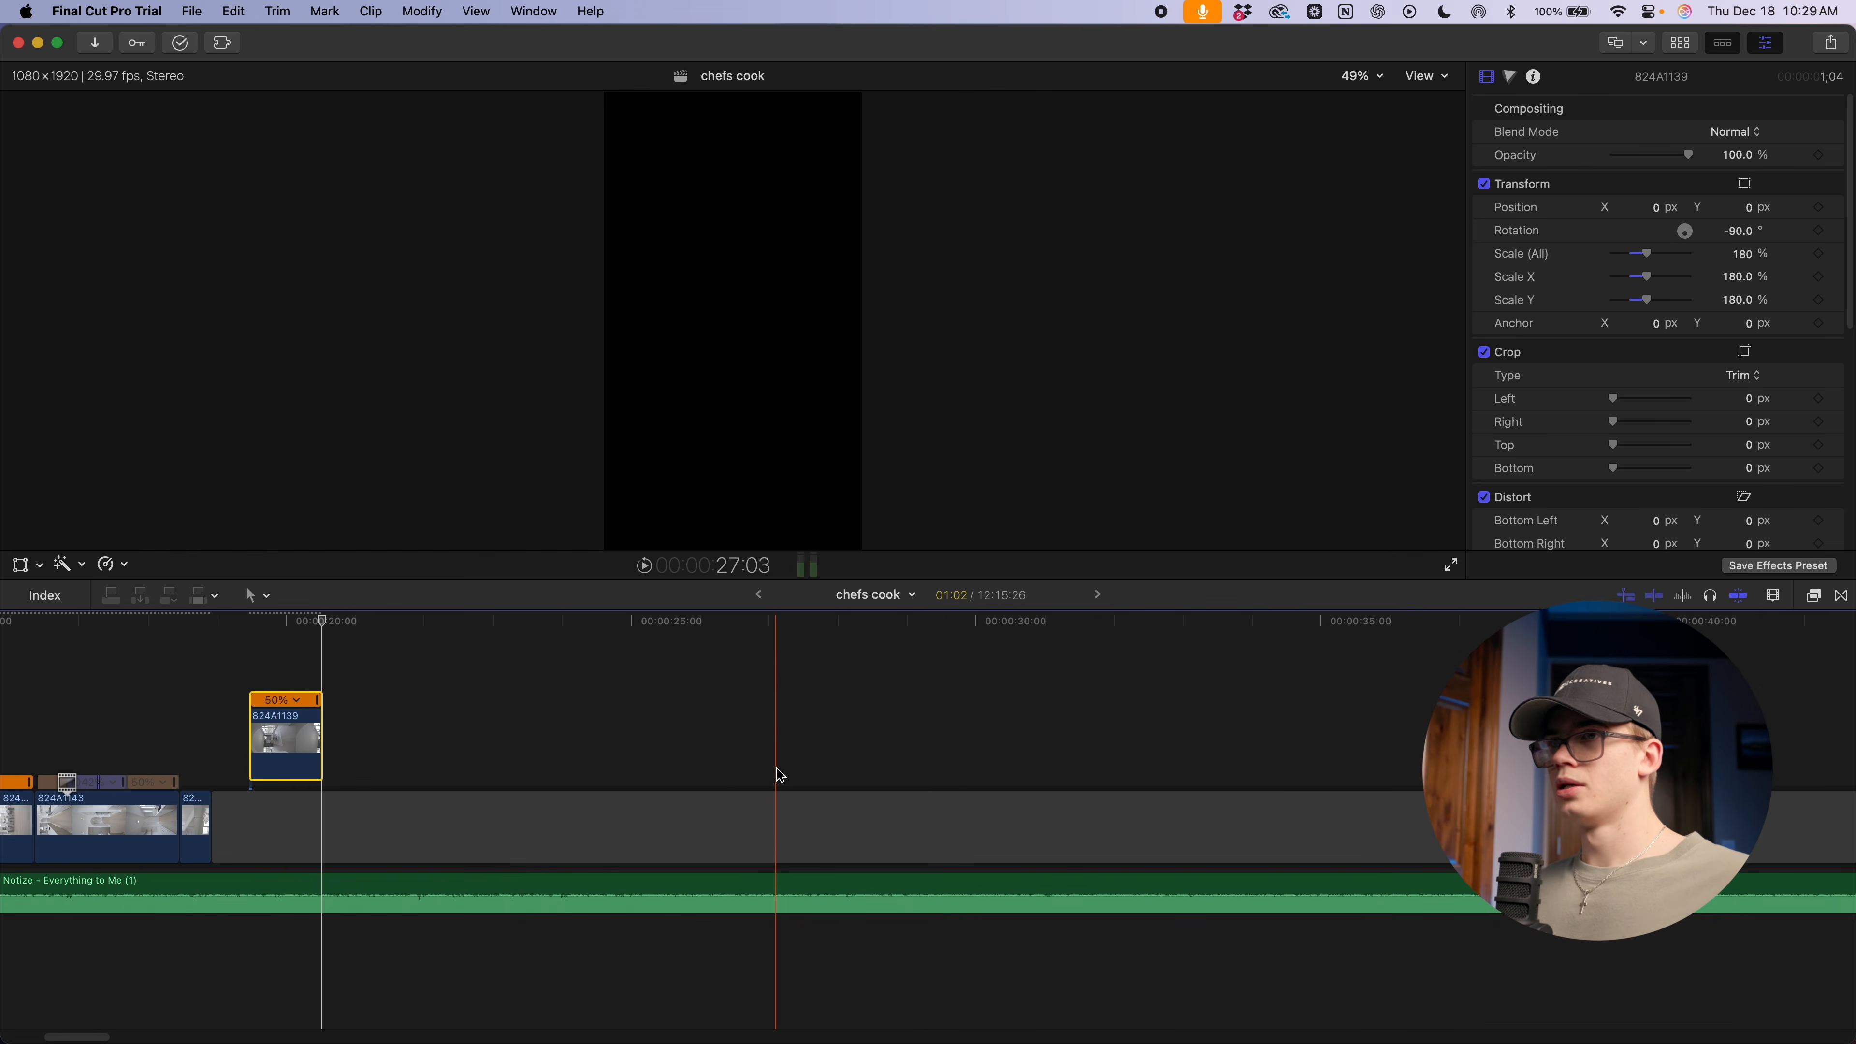
pyautogui.press('alt+super+Down')
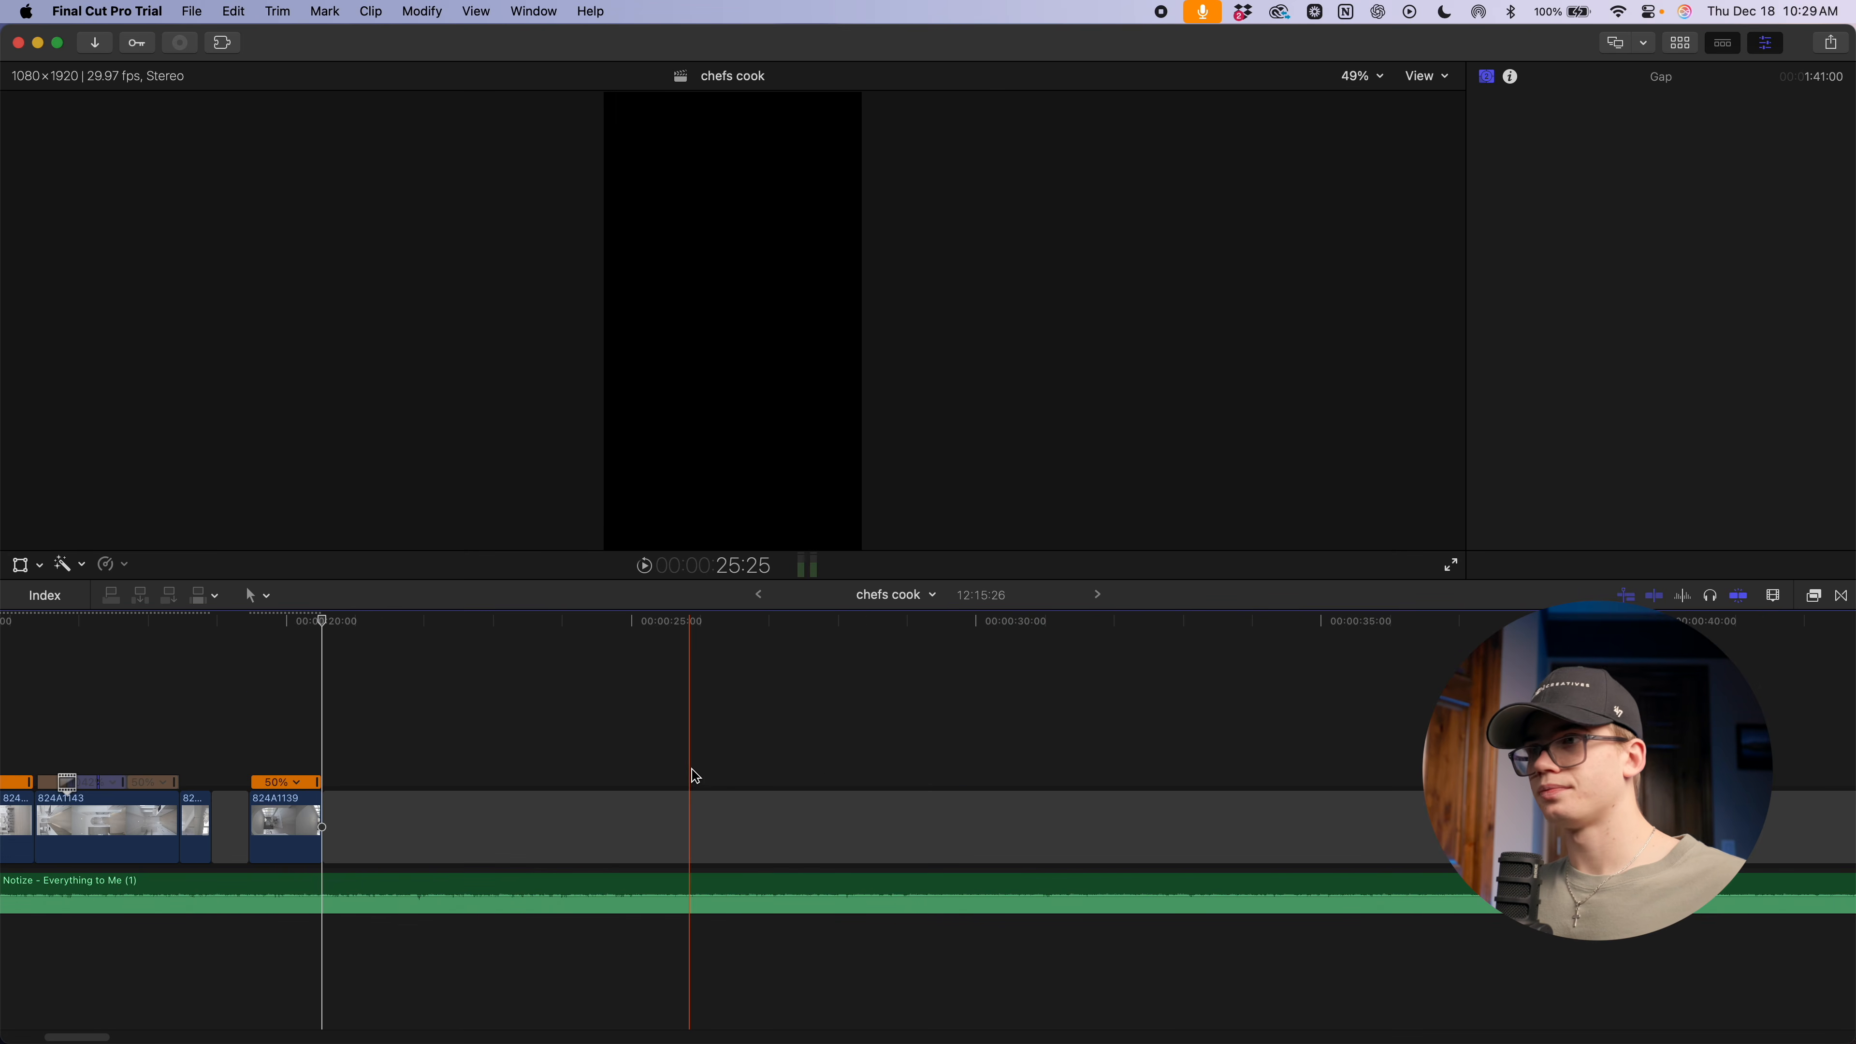
# Examine the first group of unused footage for another clip to fit around the dining room shots
pyautogui.hscroll(10, 1001, 797)
pyautogui.press('super+minus')
pyautogui.press('super+minus')
pyautogui.press('super+minus')
pyautogui.press('super+minus')
pyautogui.press('super+minus')
pyautogui.hscroll(5, 968, 808)
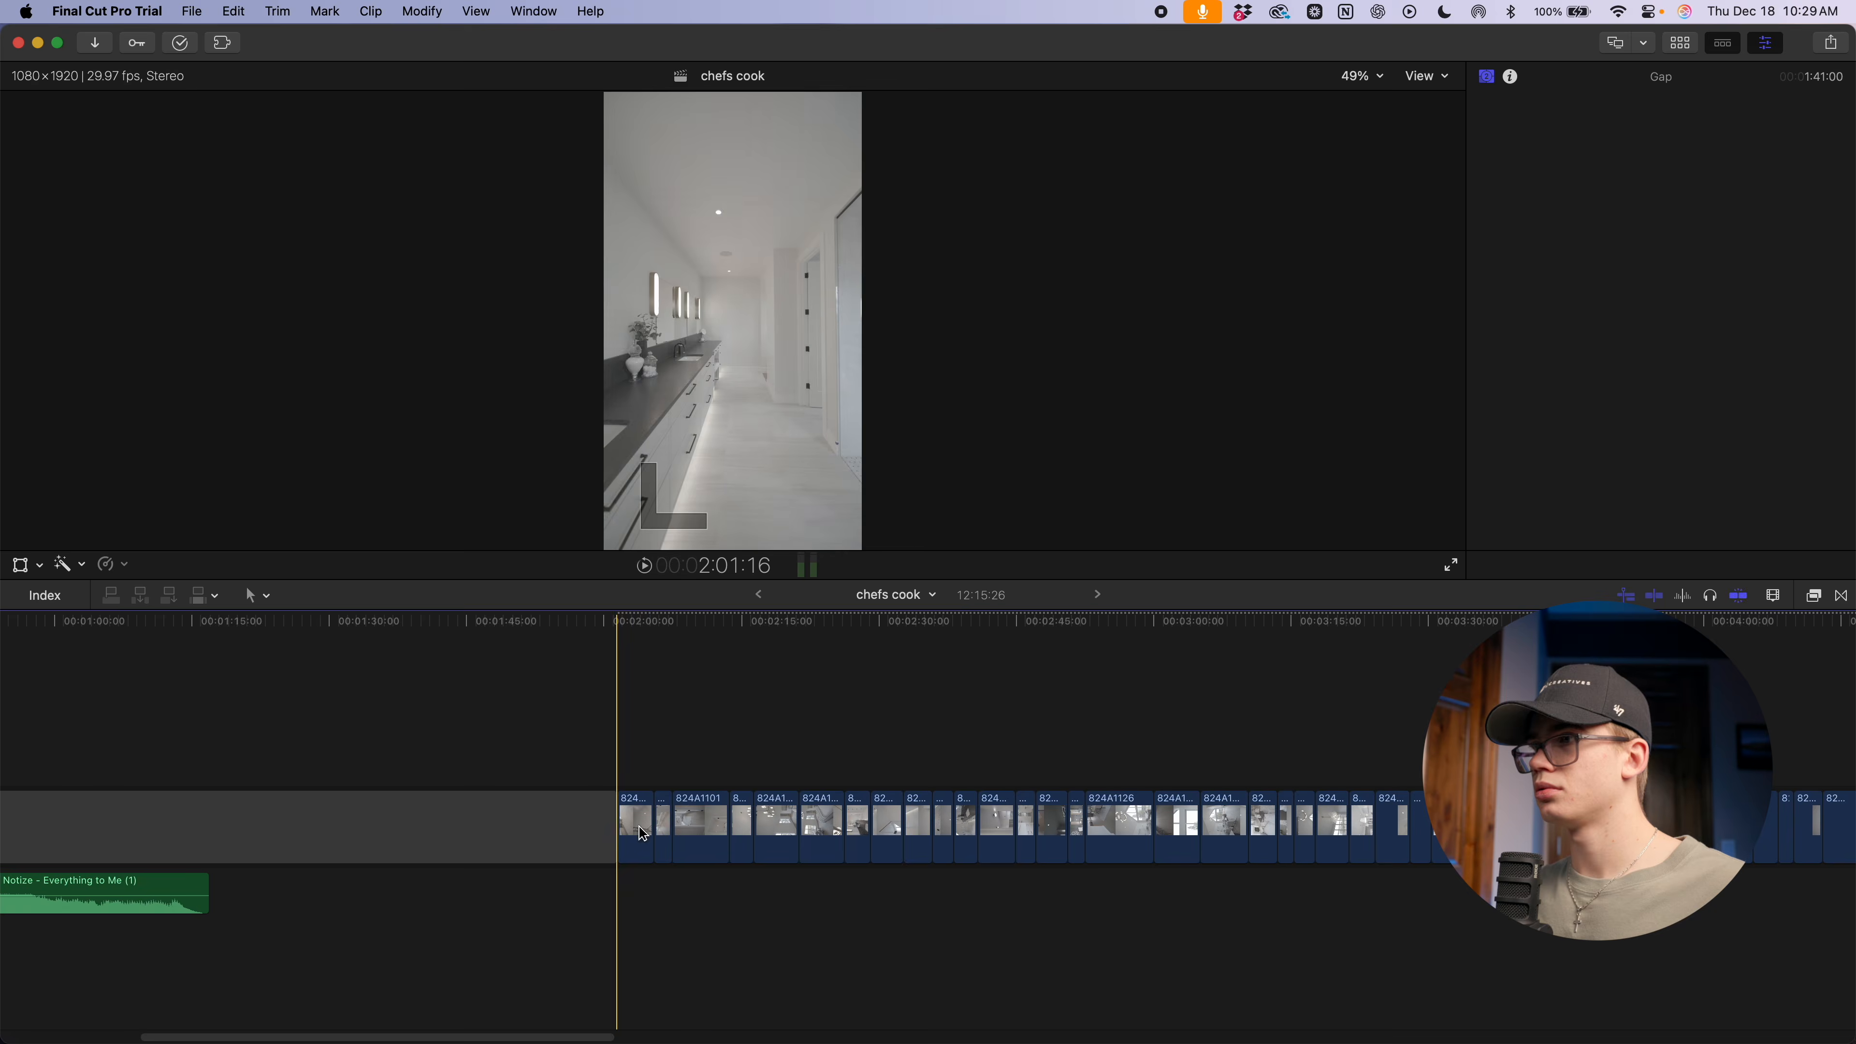
pyautogui.hscroll(7, 642, 833)
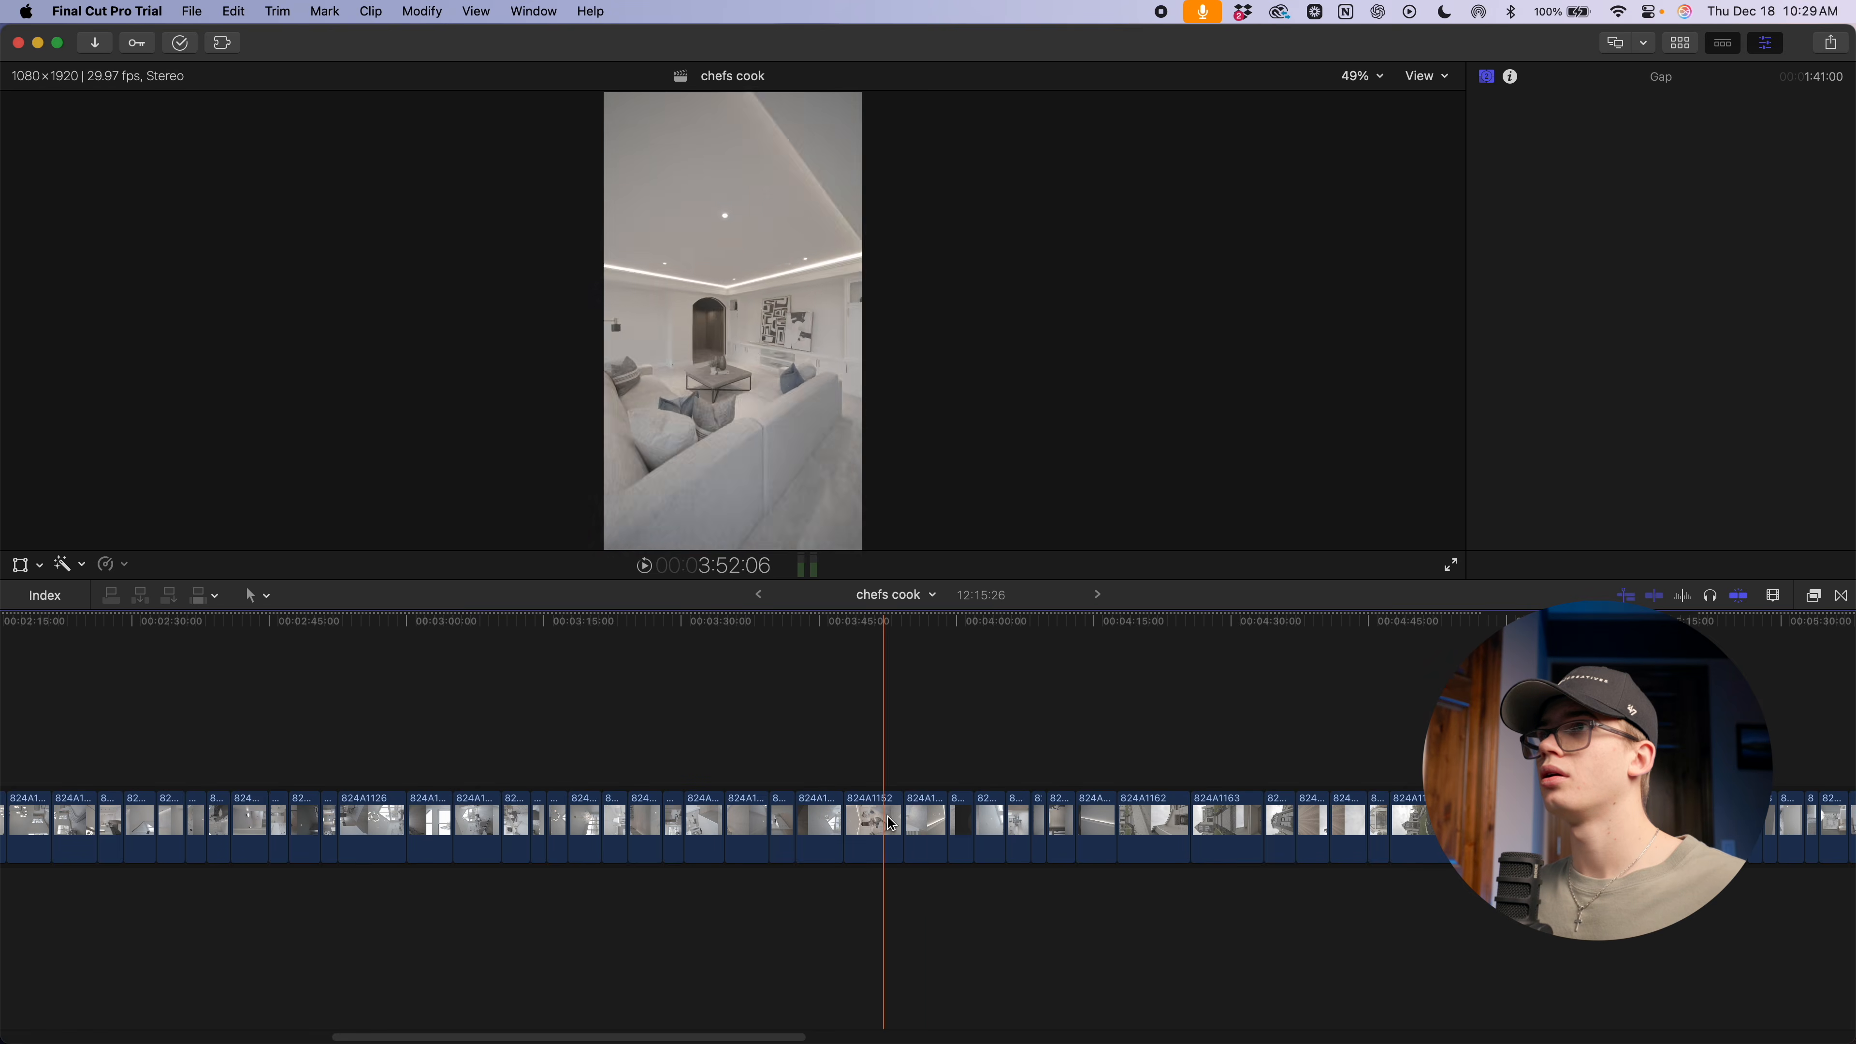
pyautogui.press('super+equal')
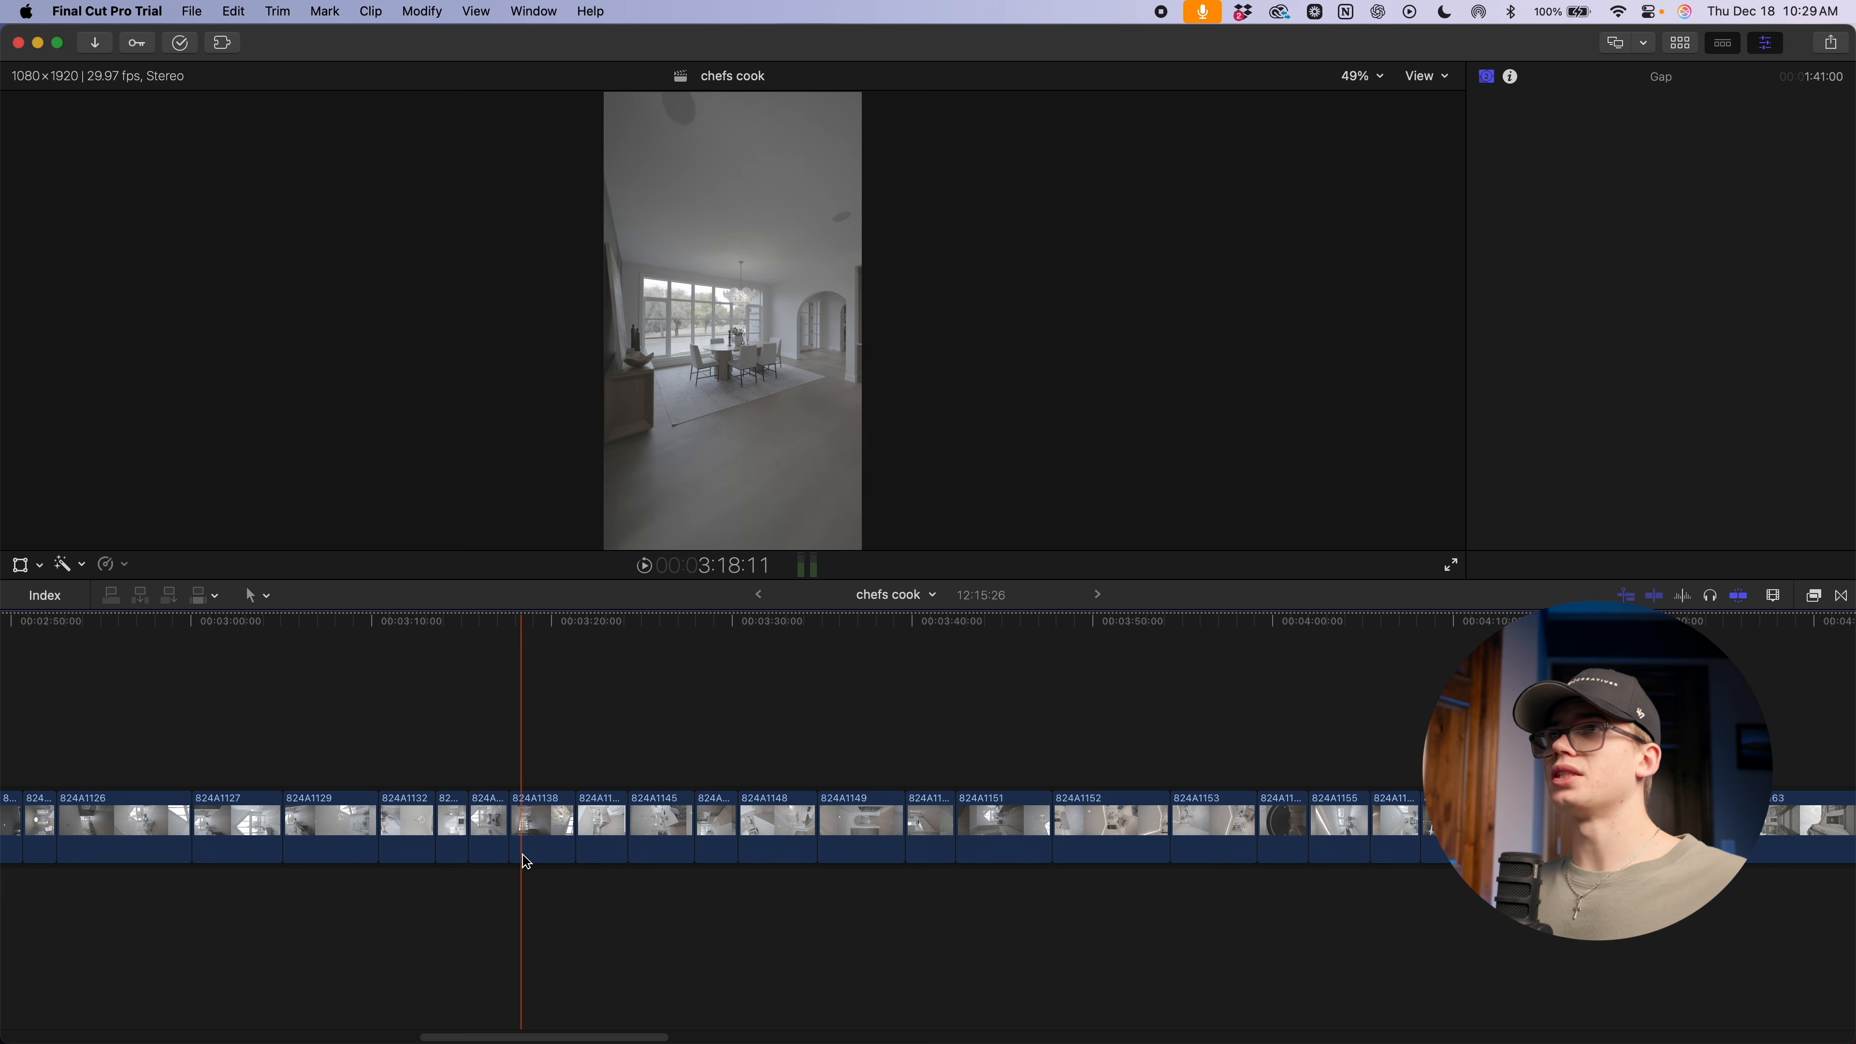
pyautogui.hscroll(20, 635, 841)
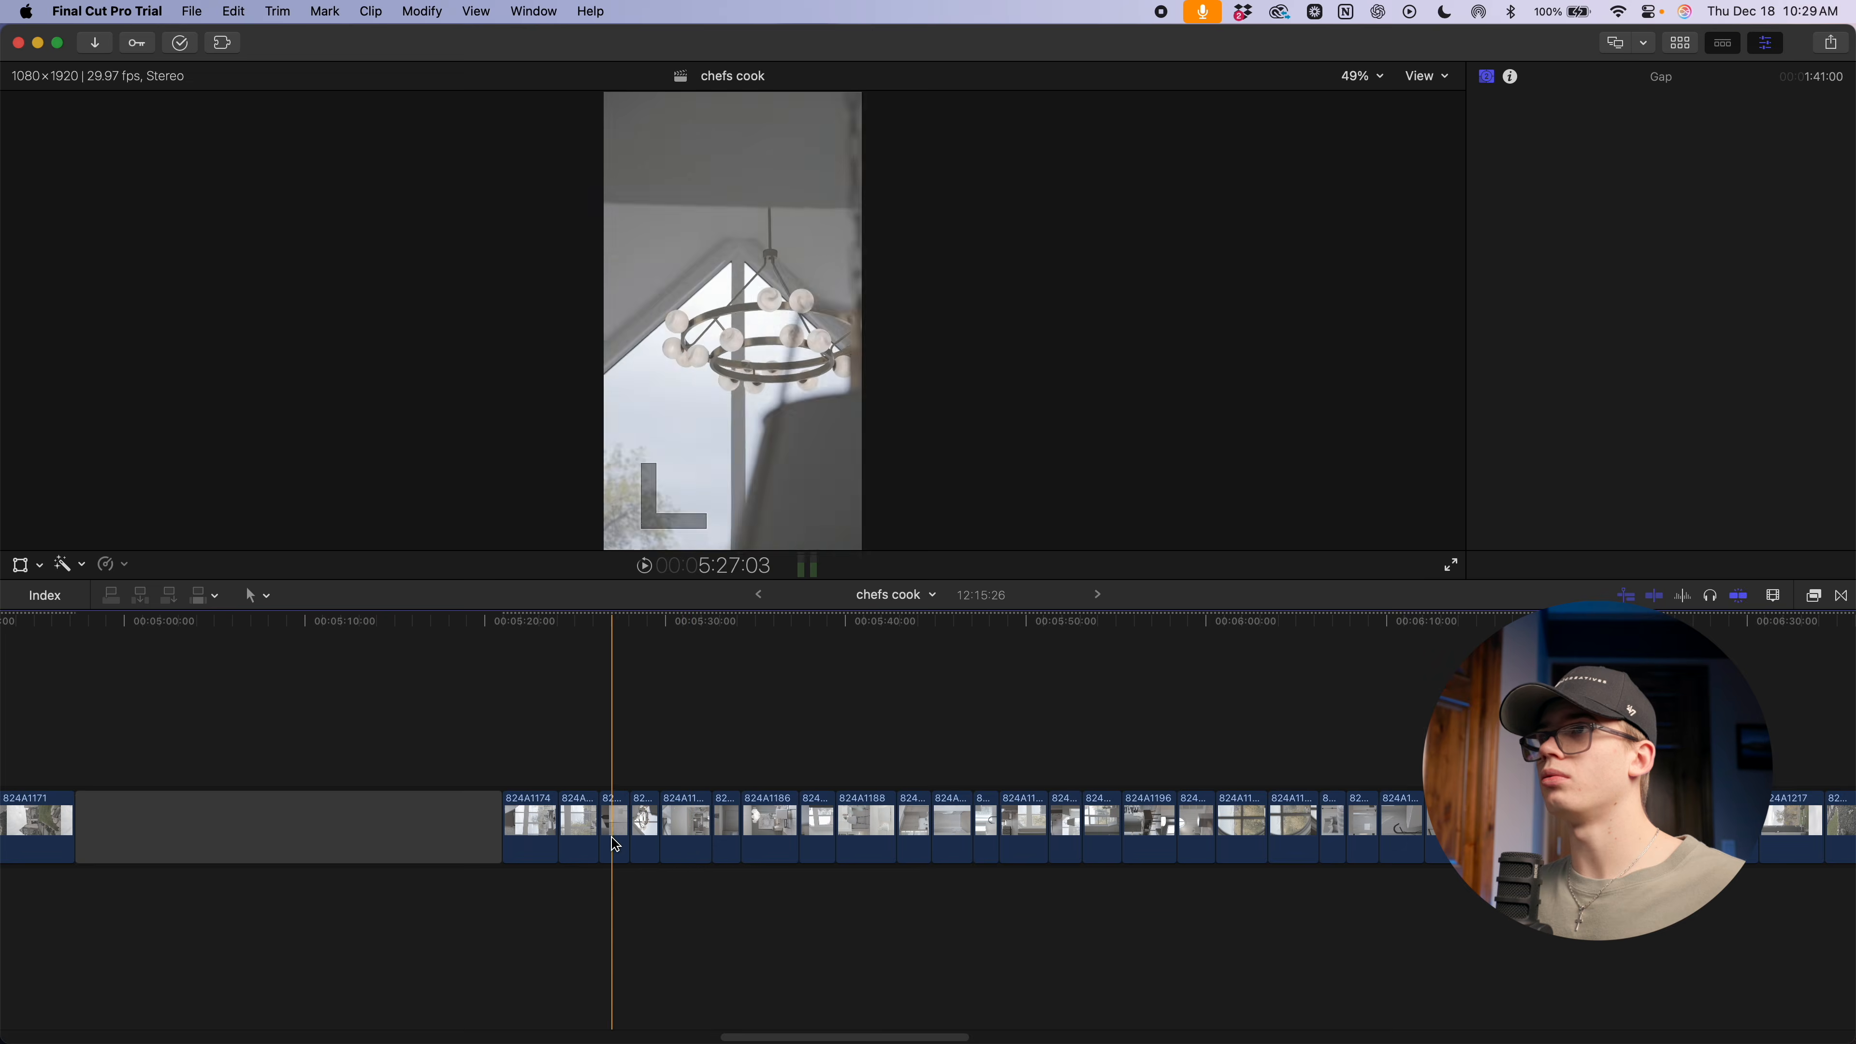
# Examine the detail shots in the second group of unused footage for a clip to fill the gap
pyautogui.press('super+equal')
pyautogui.press('super+equal')
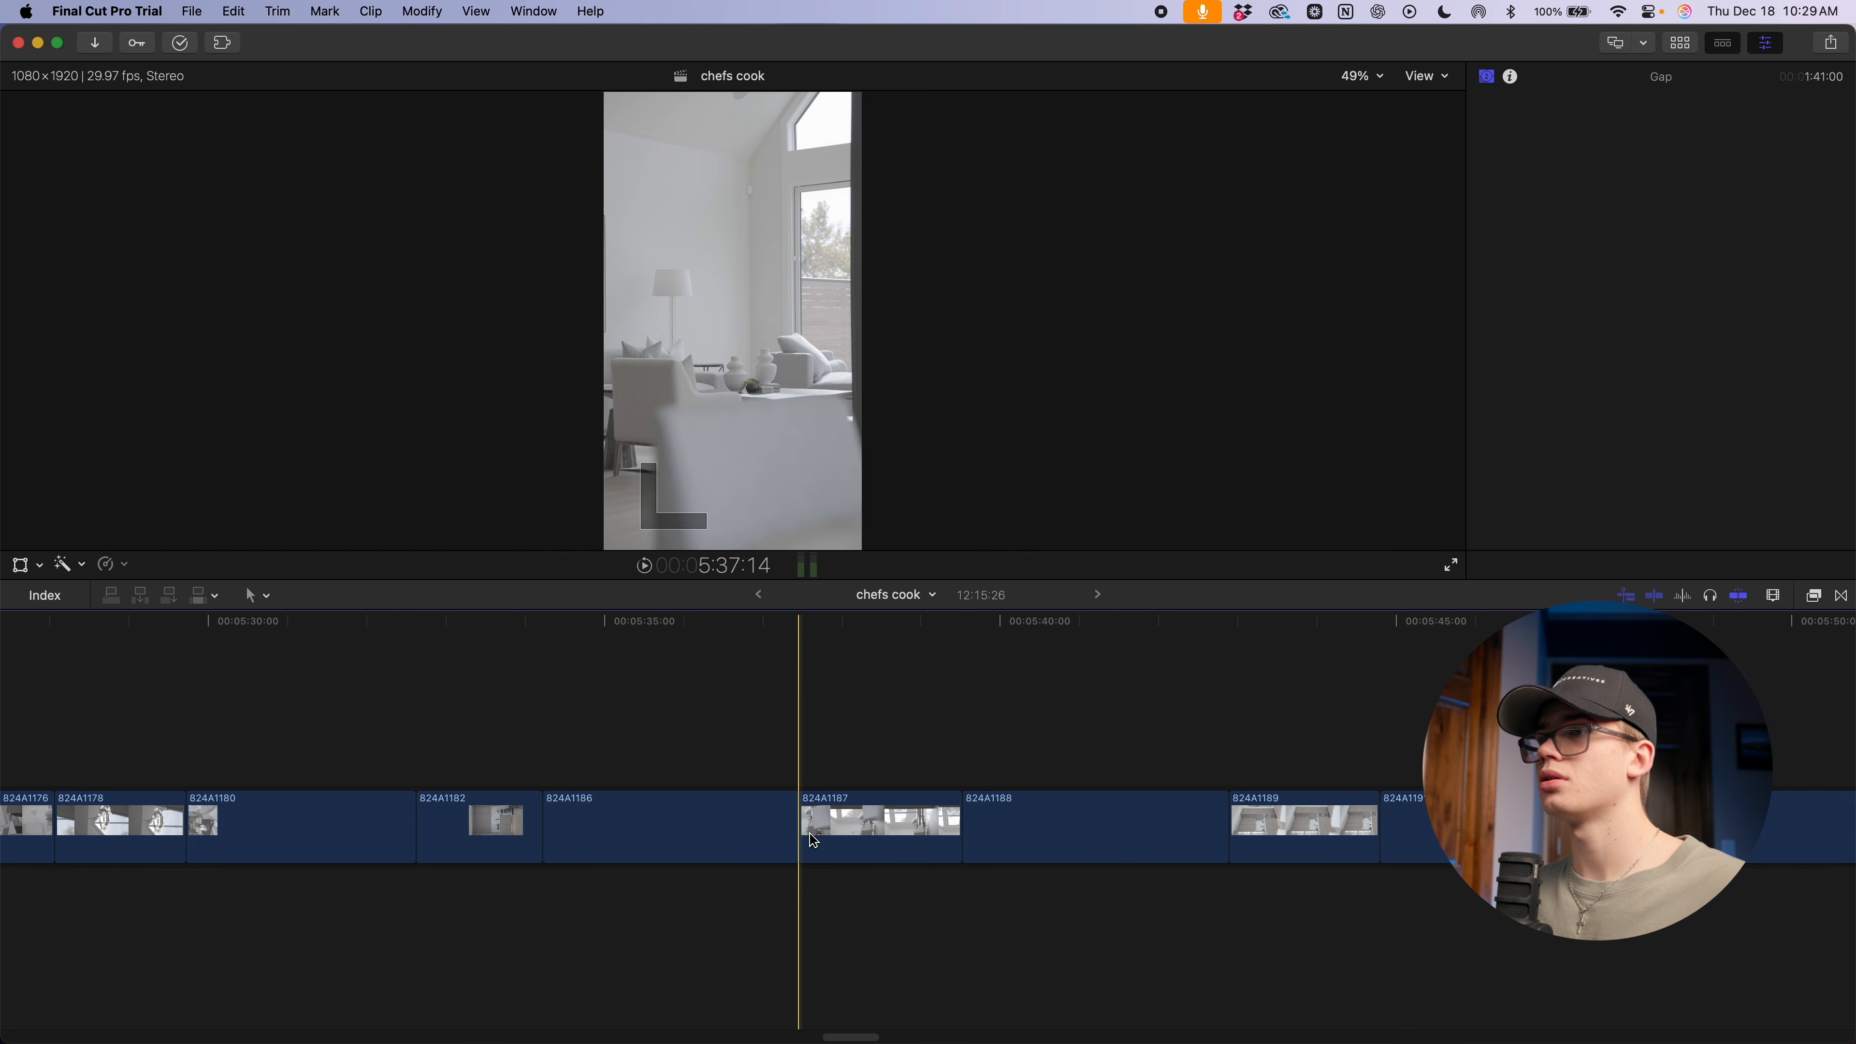
pyautogui.hscroll(5, 1286, 835)
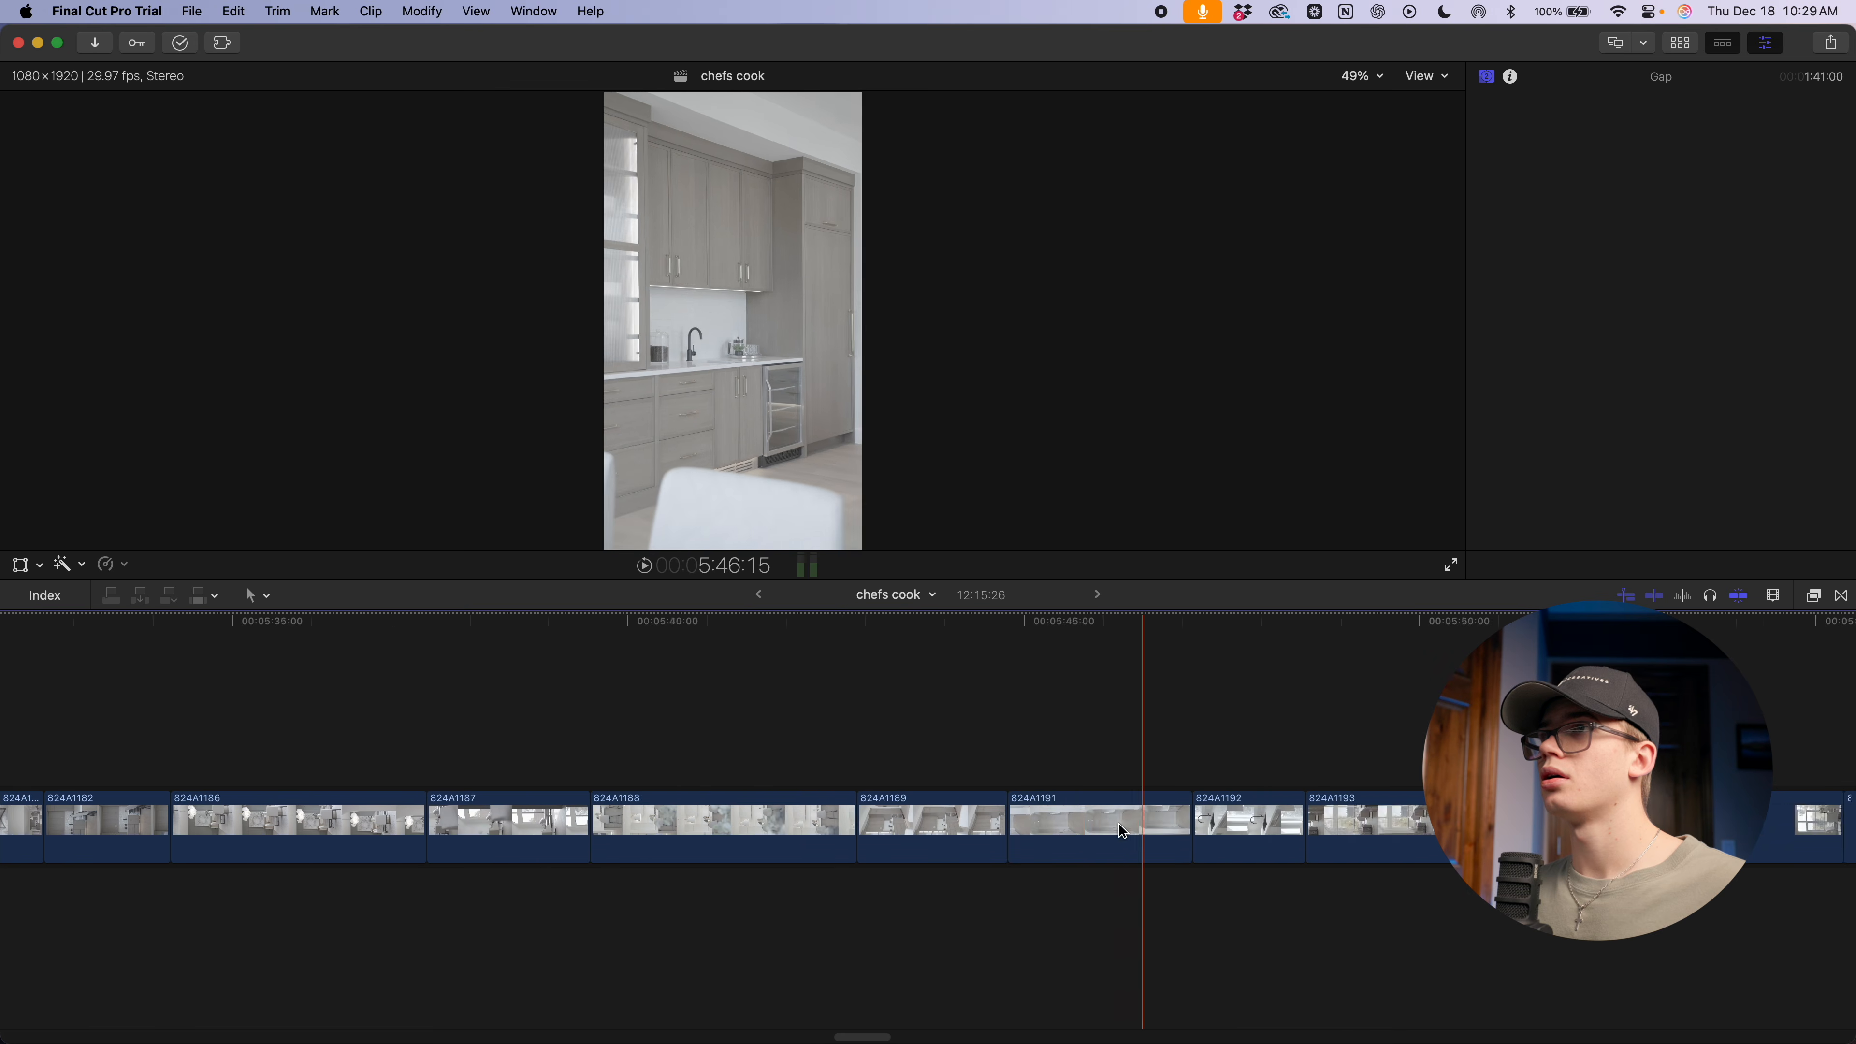
pyautogui.hscroll(5, 1068, 851)
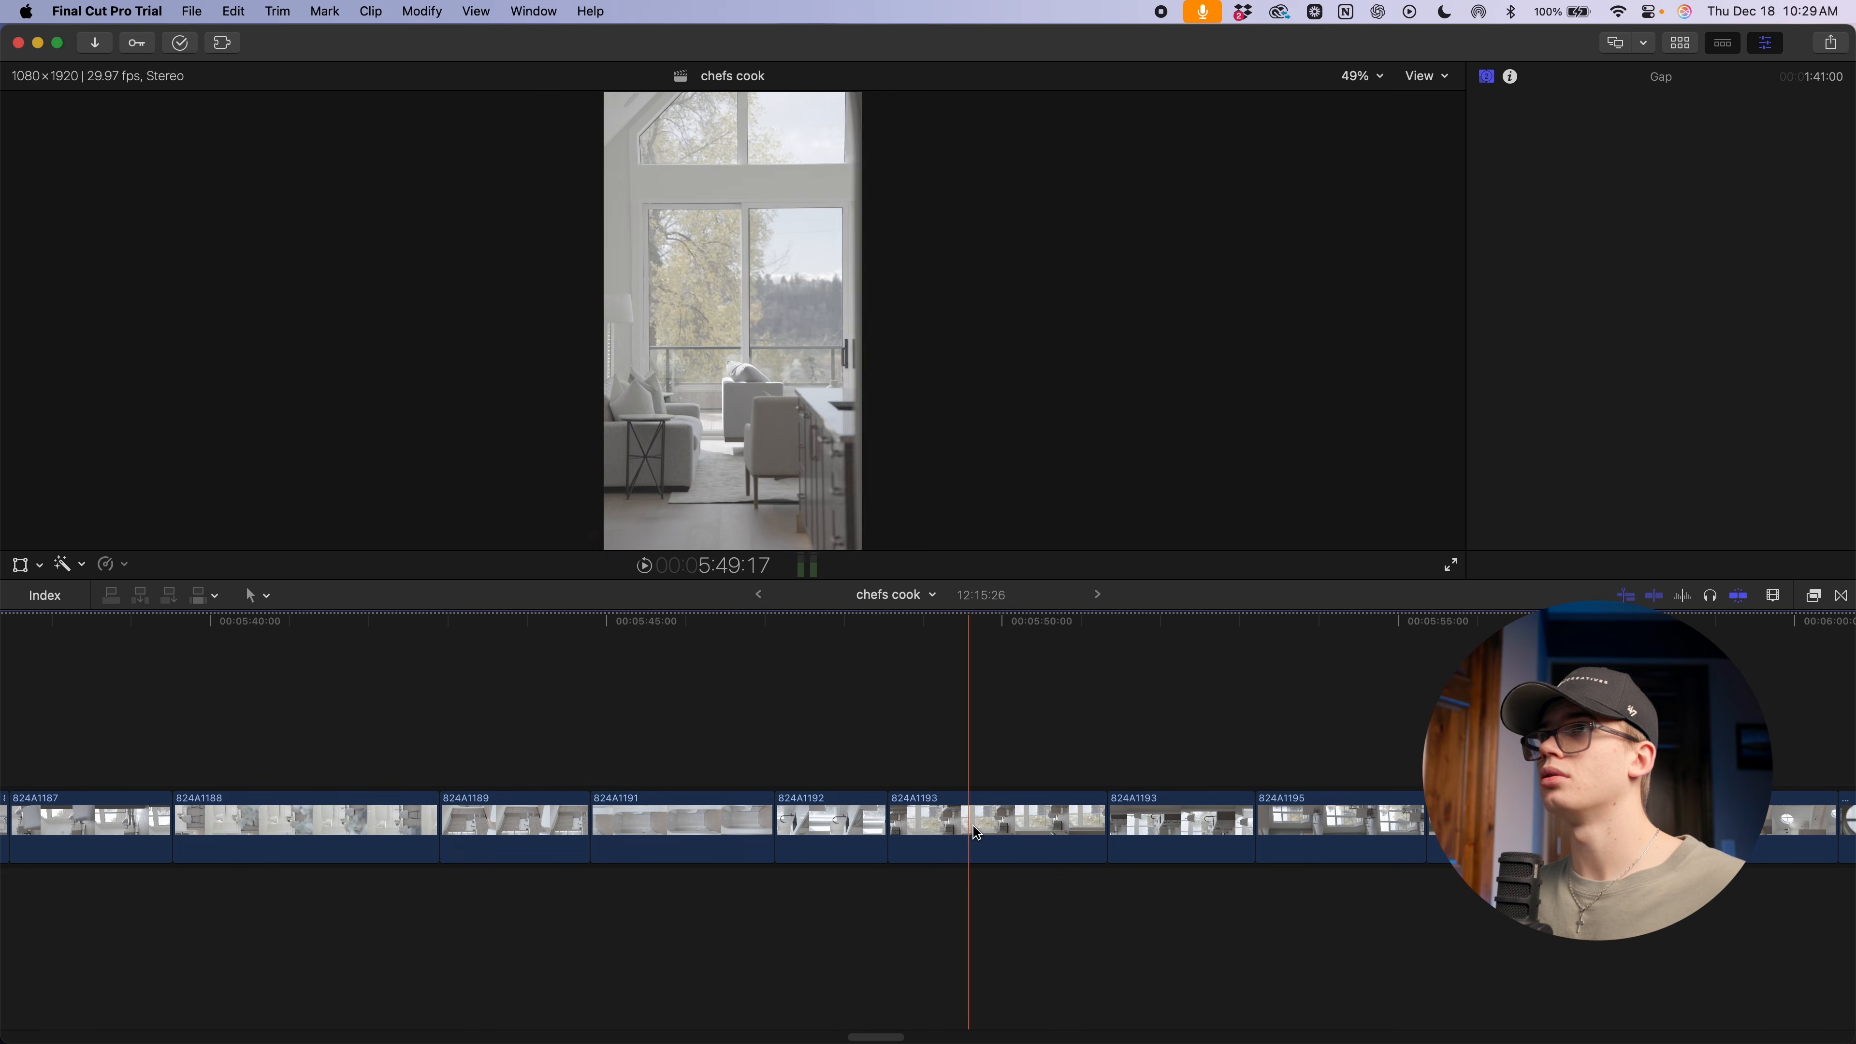
pyautogui.hscroll(5, 1204, 830)
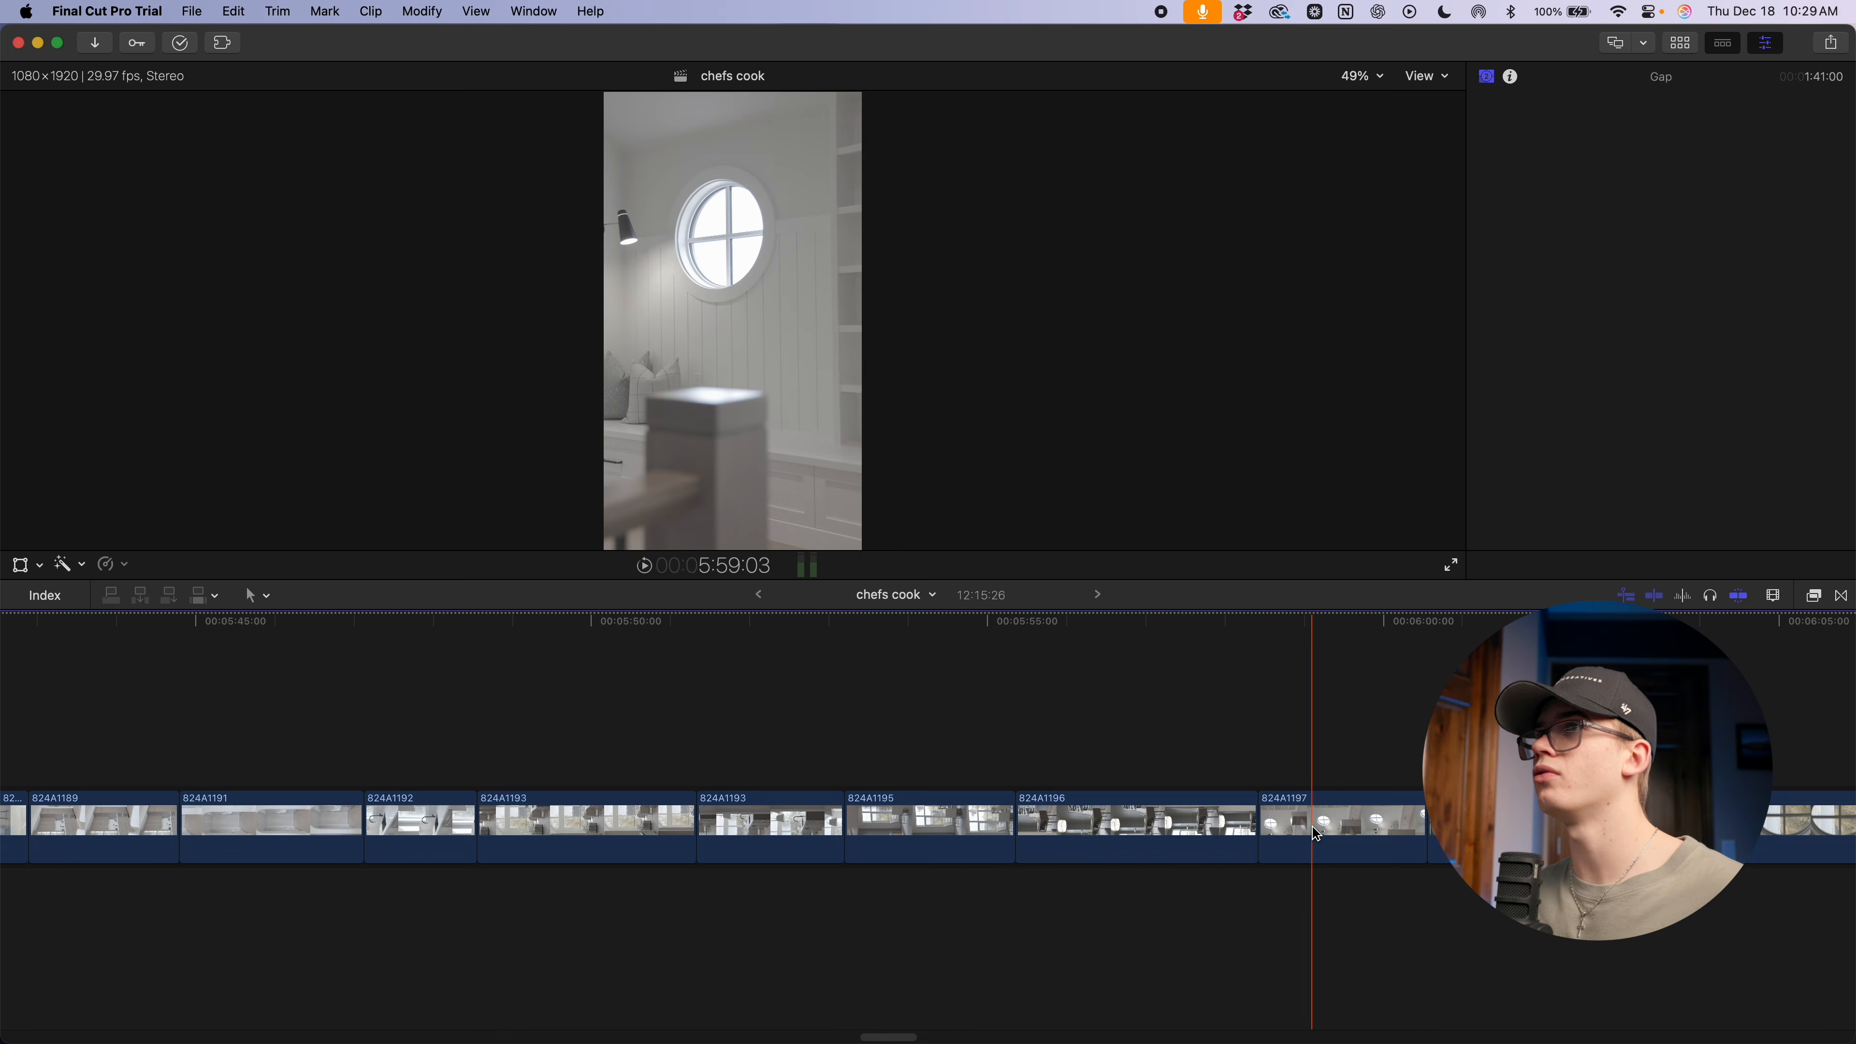
pyautogui.hscroll(2, 1316, 834)
pyautogui.press('super+minus')
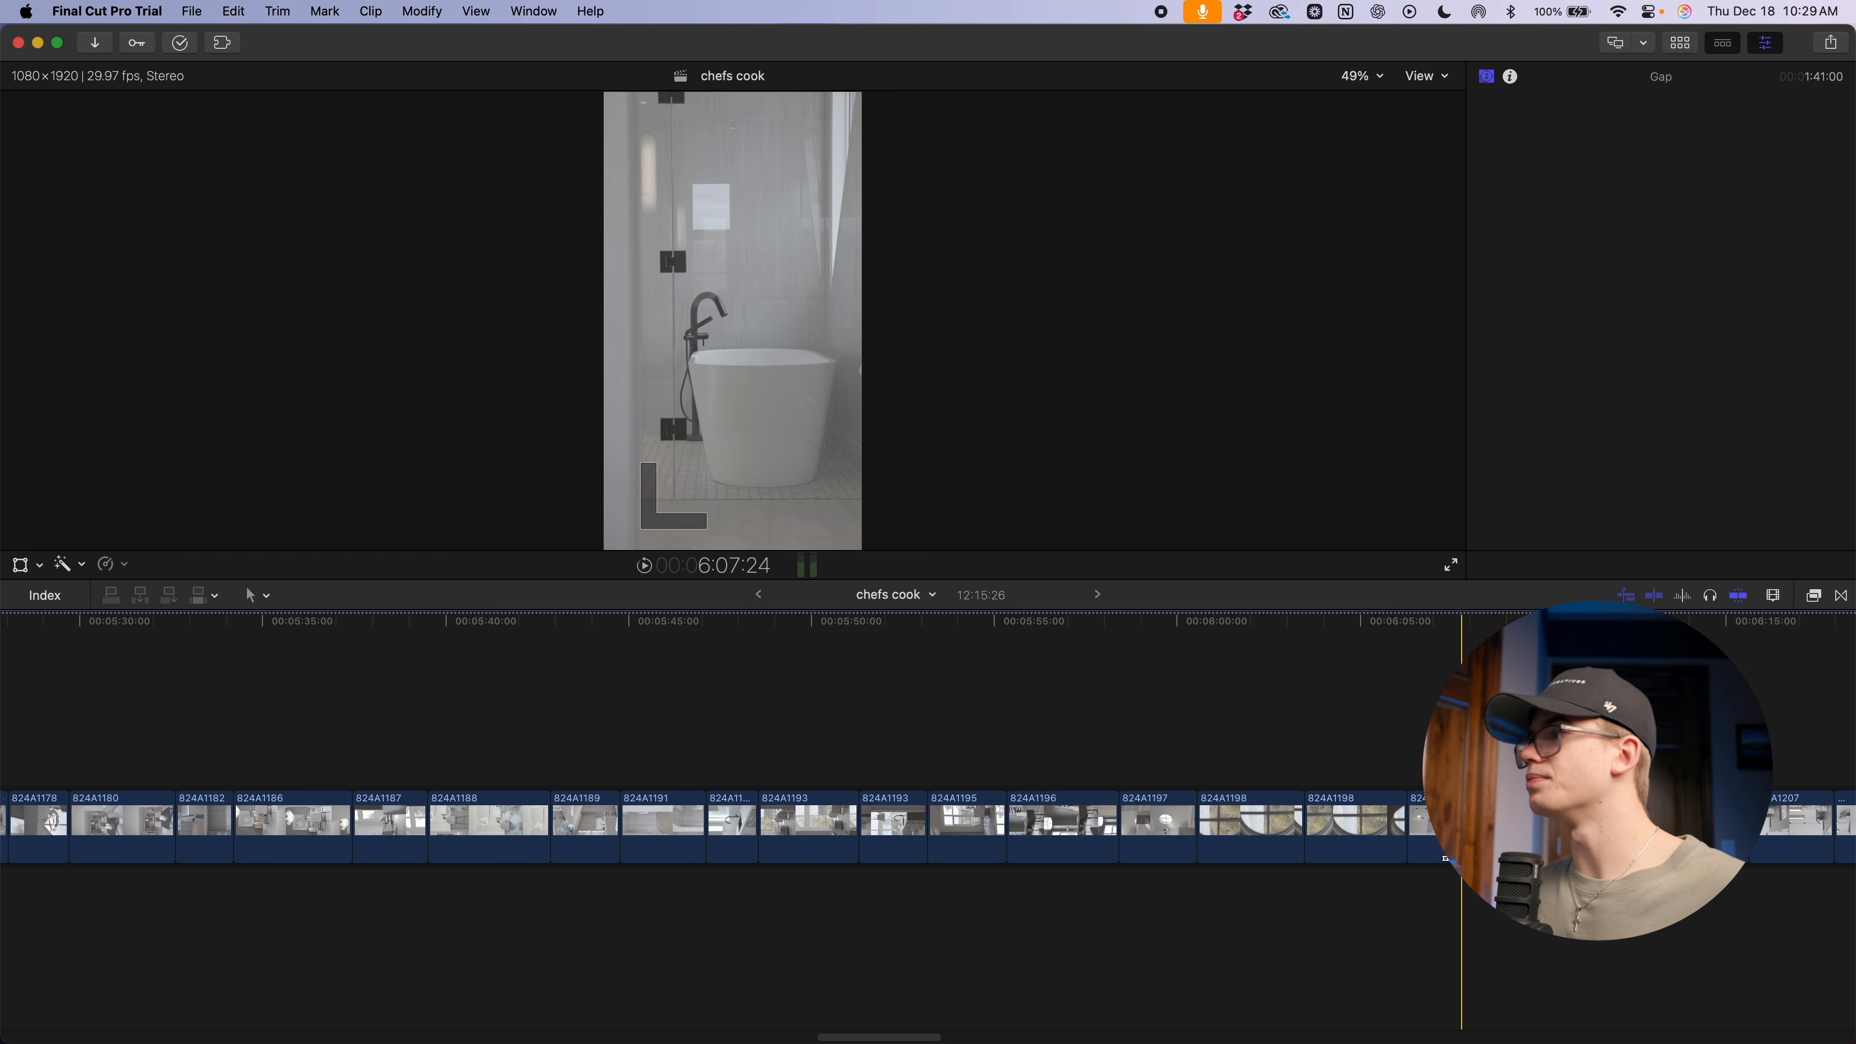
pyautogui.hscroll(10, 1444, 857)
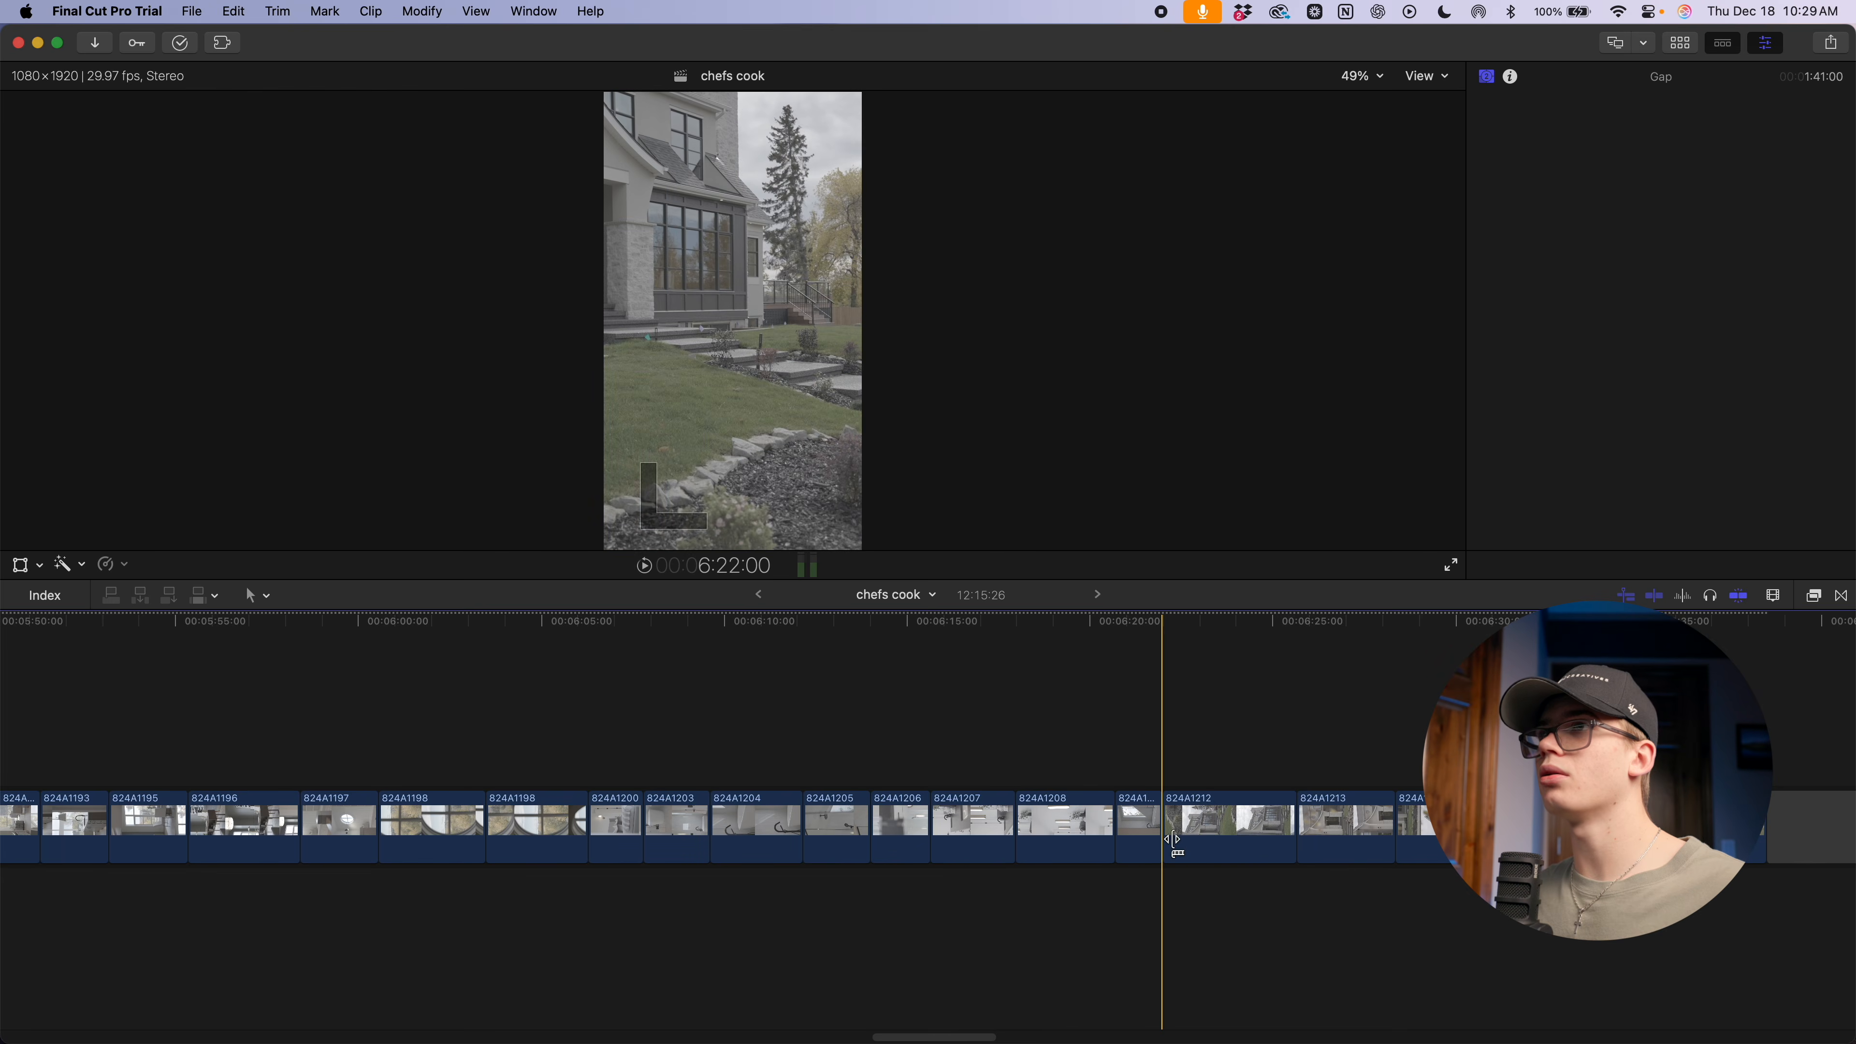
# Move 824A1185 directly up to 824A1139, opening the gap after 824A1143, and play the section
pyautogui.hscroll(-6, 1172, 839)
pyautogui.press('super+minus')
pyautogui.press('super+minus')
pyautogui.hscroll(-20, 906, 840)
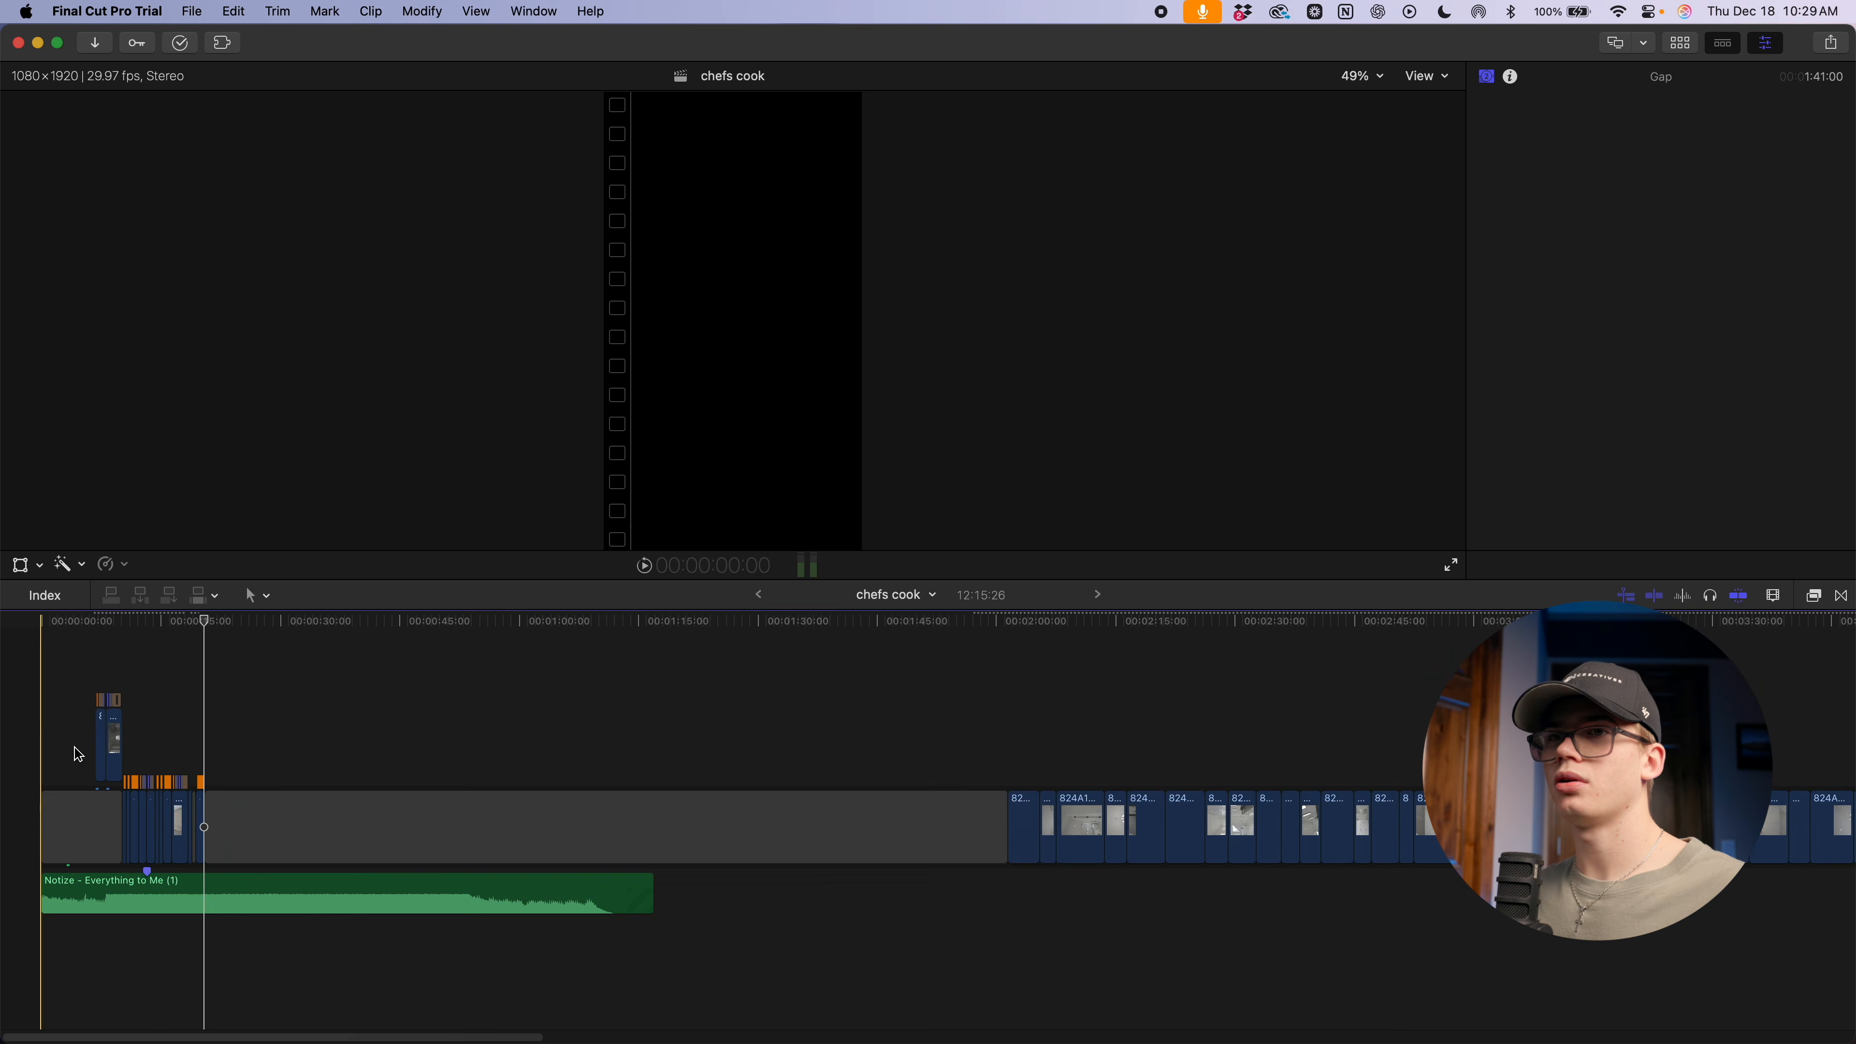
pyautogui.press('super+equal')
pyautogui.press('super+equal')
pyautogui.press('super+equal')
pyautogui.press('super+equal')
pyautogui.press('super+equal')
pyautogui.press('super+equal')
pyautogui.hscroll(20, 811, 808)
pyautogui.hscroll(-11, 729, 807)
pyautogui.moveTo(674, 832); pyautogui.dragTo(773, 832)
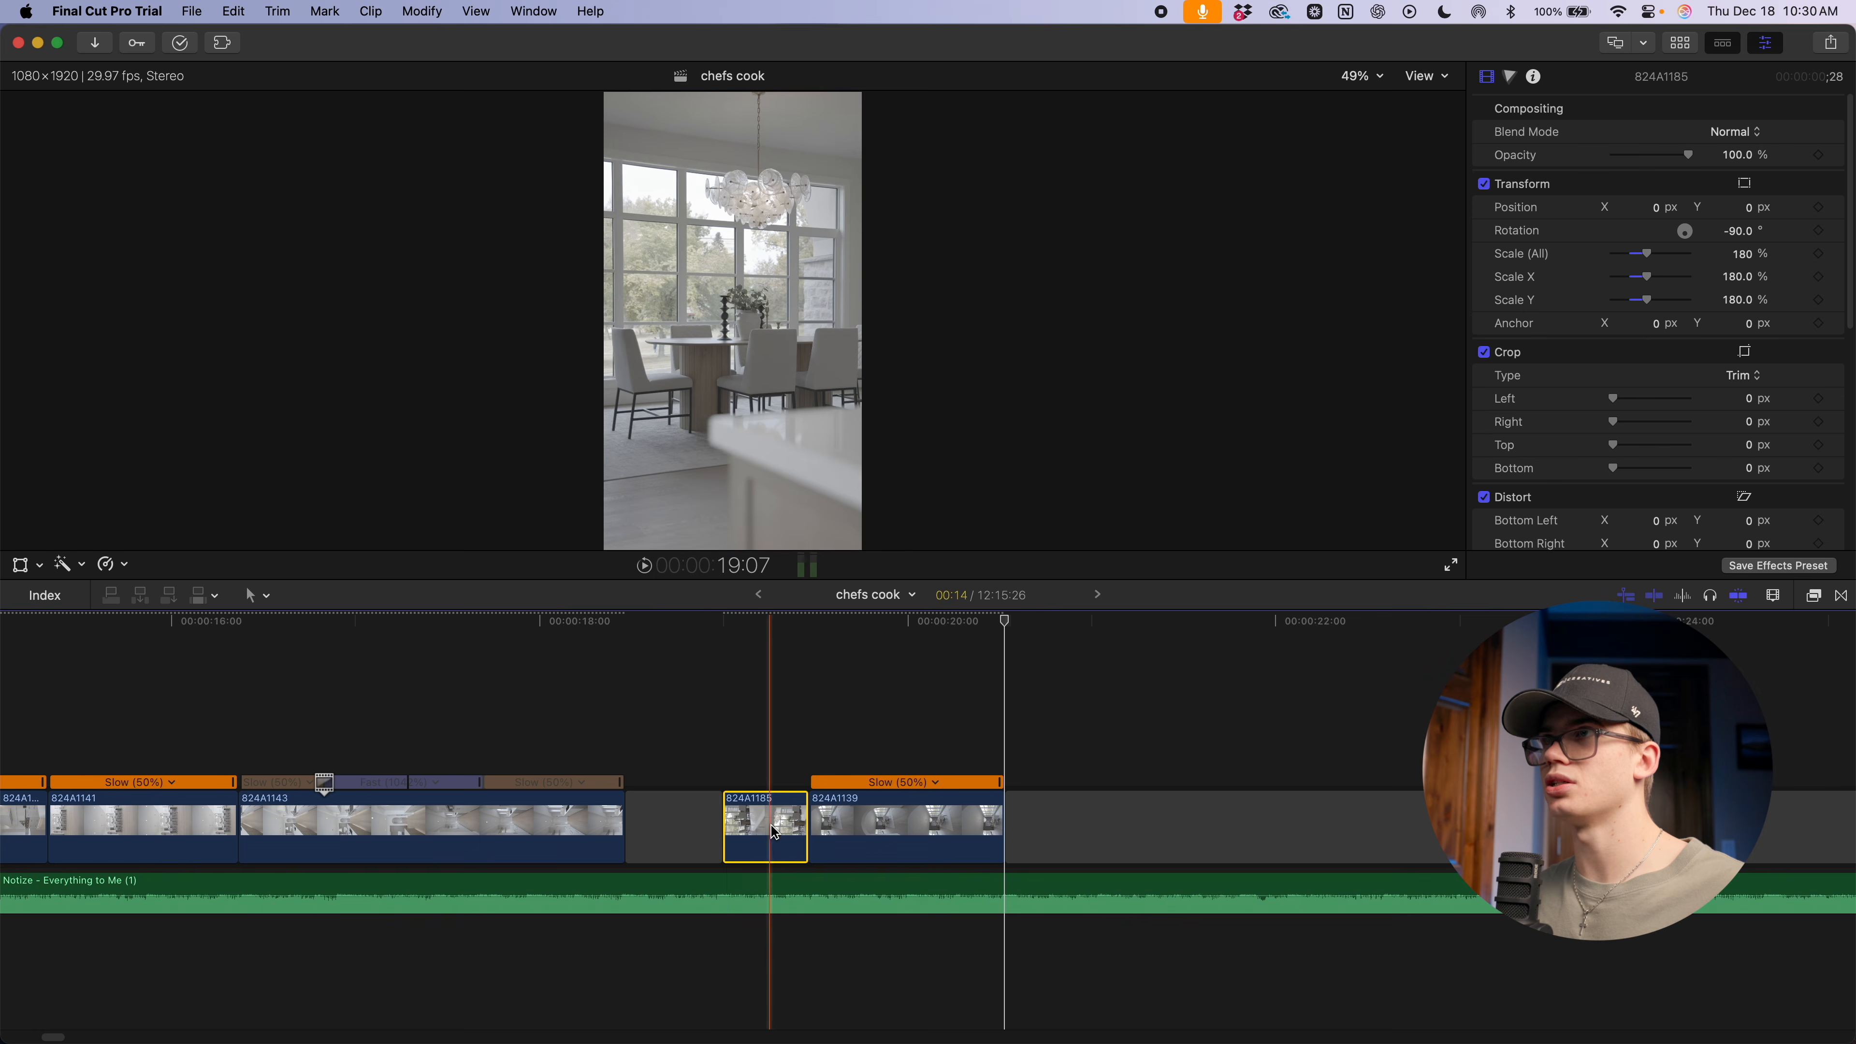
pyautogui.press('cmd+minus')
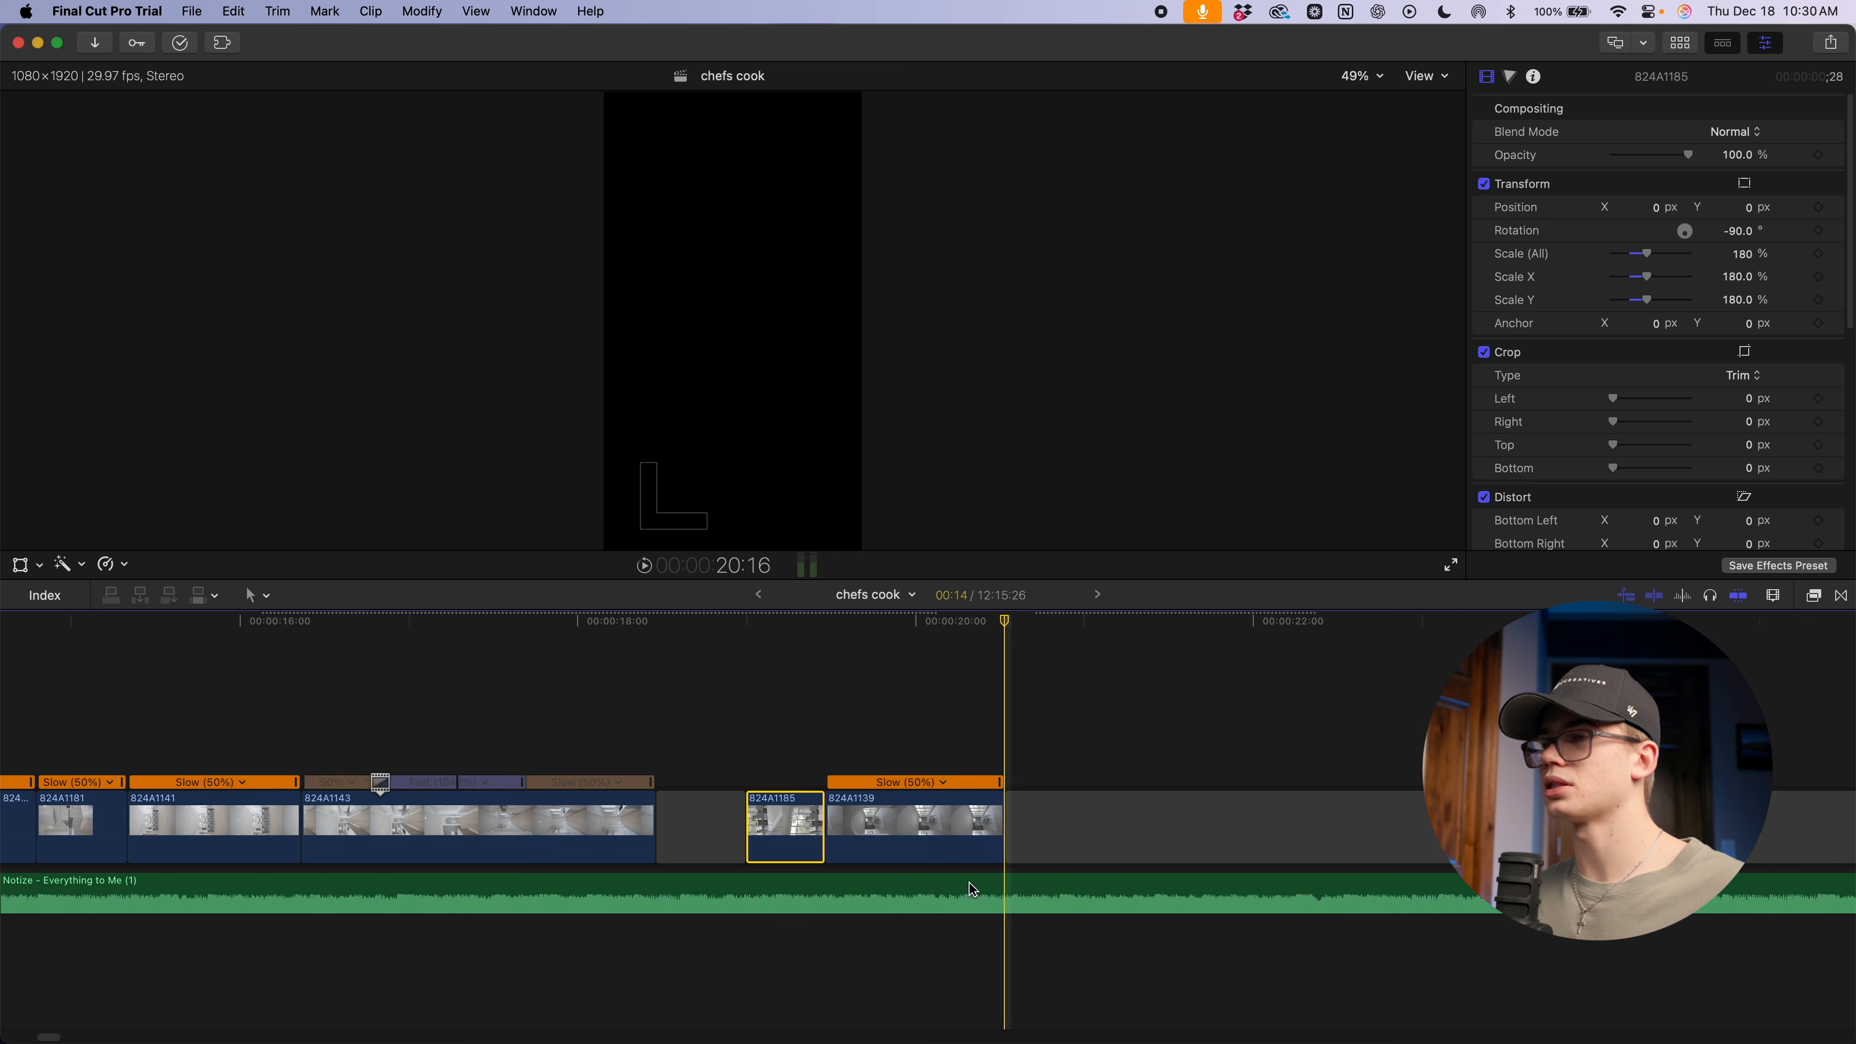
pyautogui.press('space')
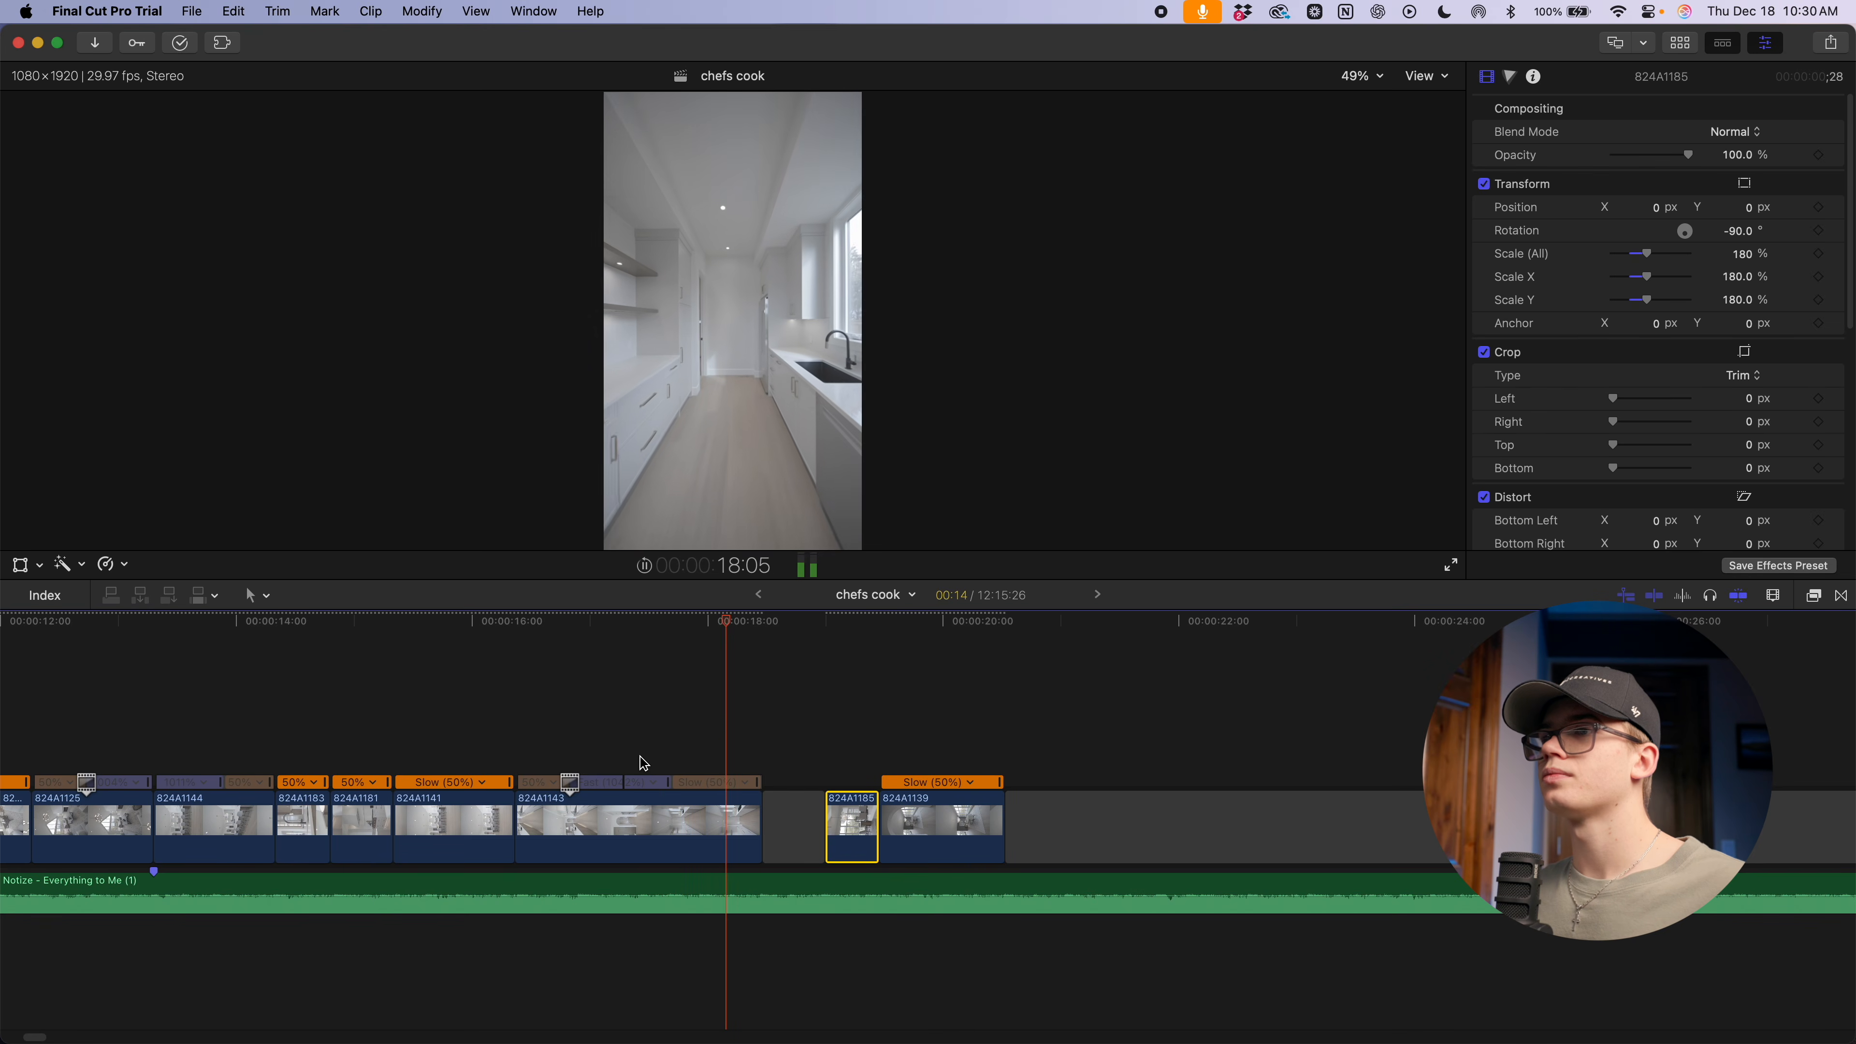
pyautogui.press('space')
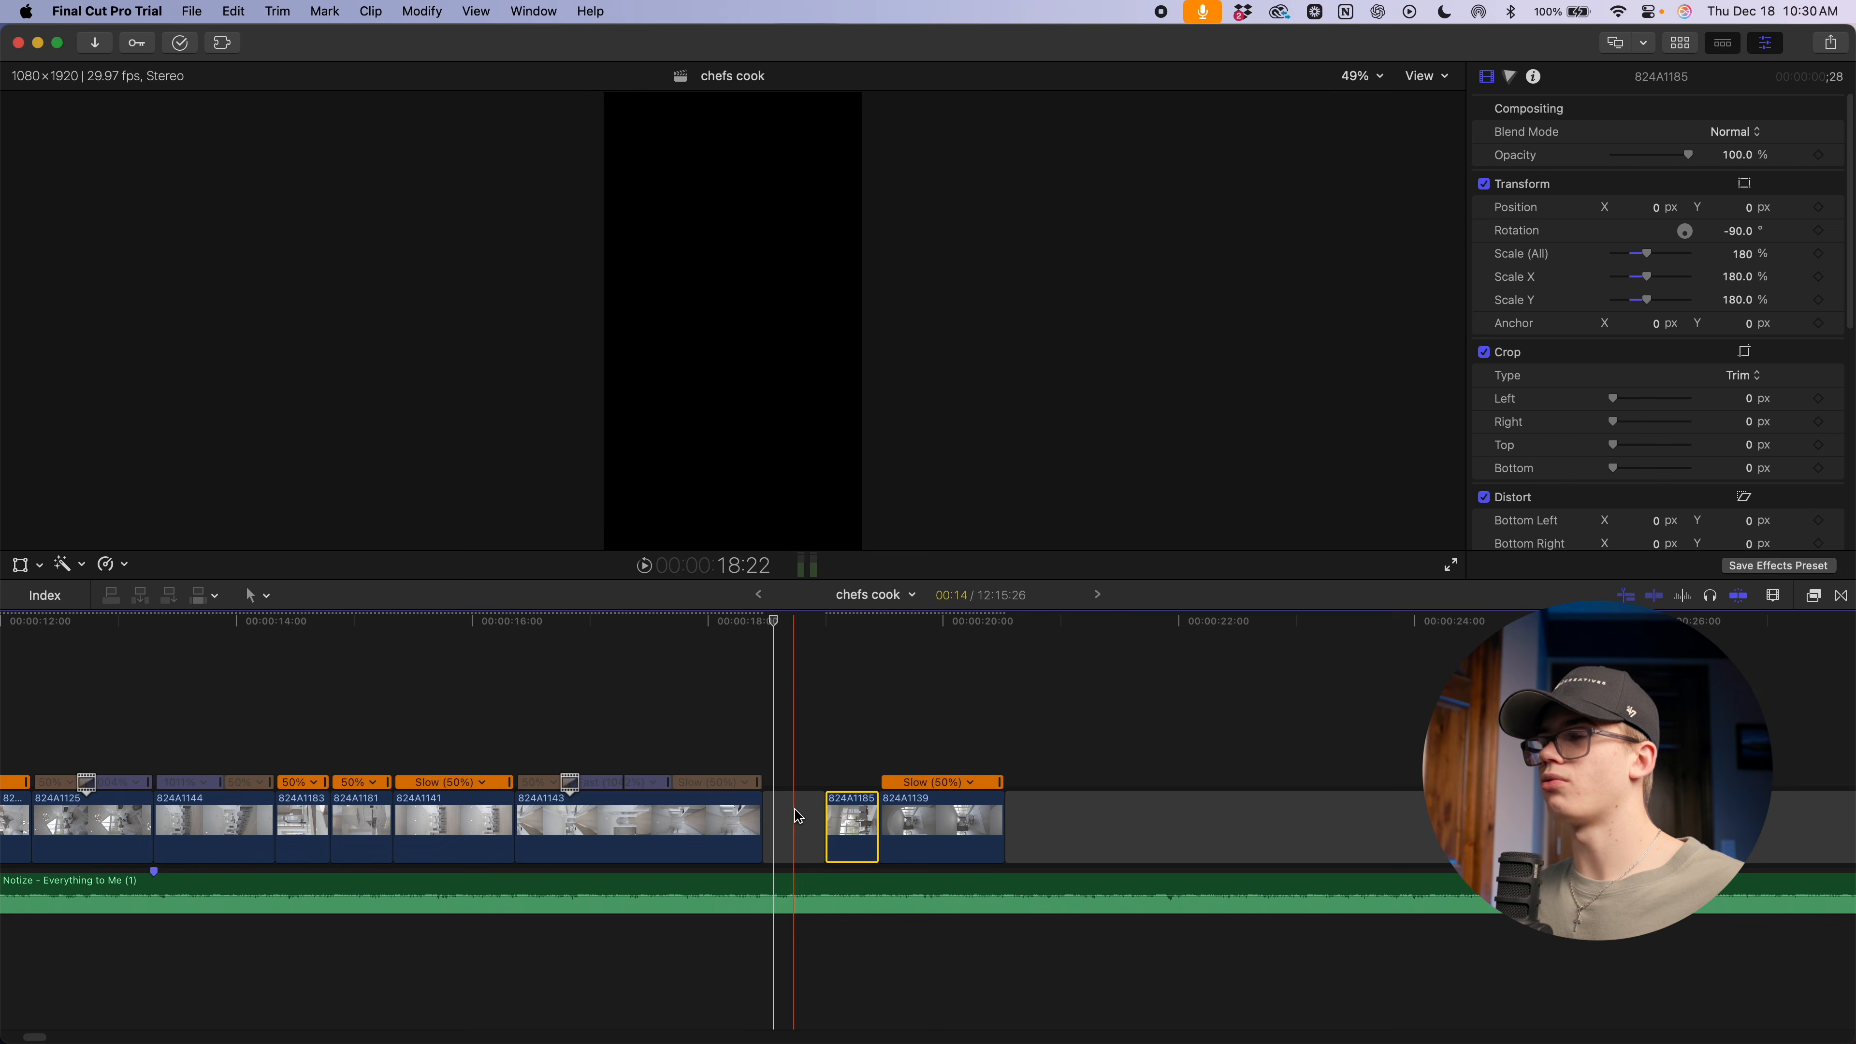
# Find the bar cabinet detail clip 824A1189 in the second group of unused footage and cut it from there
pyautogui.hscroll(12, 795, 814)
pyautogui.press('cmd+minus')
pyautogui.hscroll(-3, 754, 812)
pyautogui.hscroll(5, 325, 826)
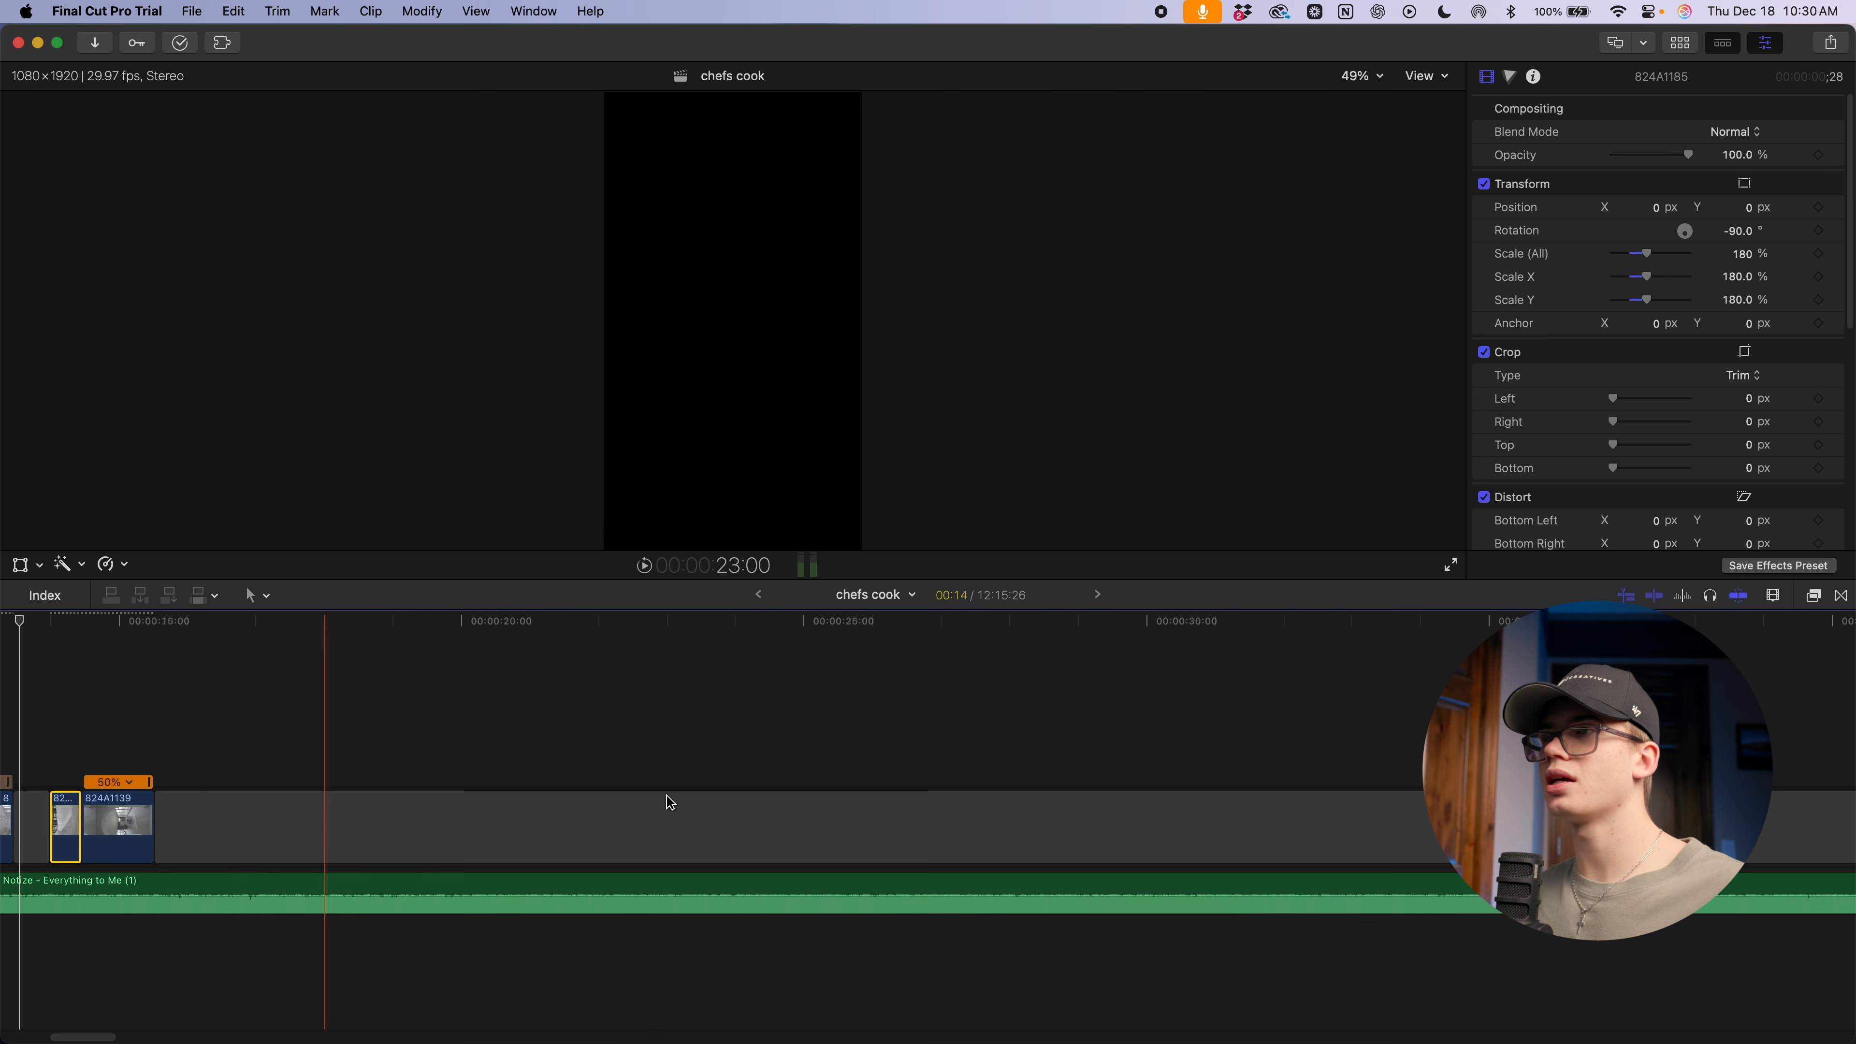
pyautogui.hscroll(2, 668, 802)
pyautogui.press('super+minus')
pyautogui.press('super+minus')
pyautogui.hscroll(20, 775, 782)
pyautogui.hscroll(-1, 758, 788)
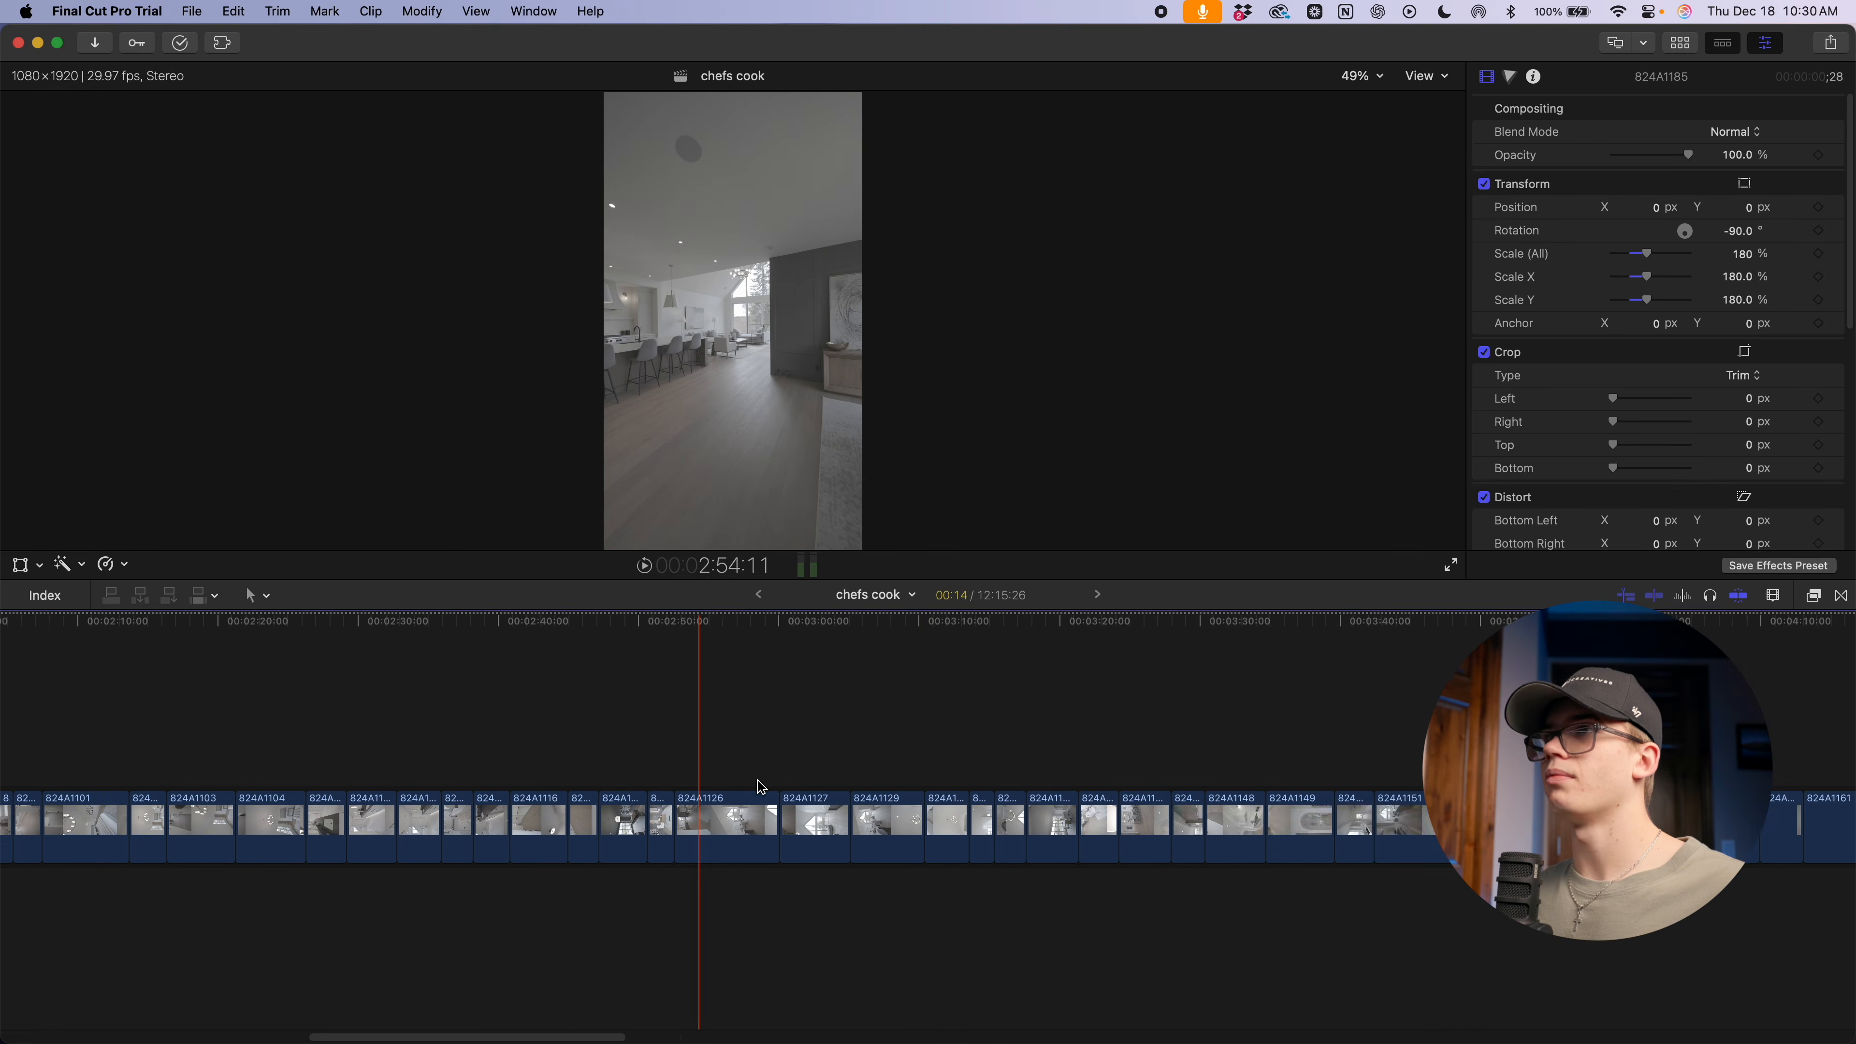
pyautogui.hscroll(20, 757, 793)
pyautogui.hscroll(-6, 757, 837)
pyautogui.press('super+equal')
pyautogui.press('super+equal')
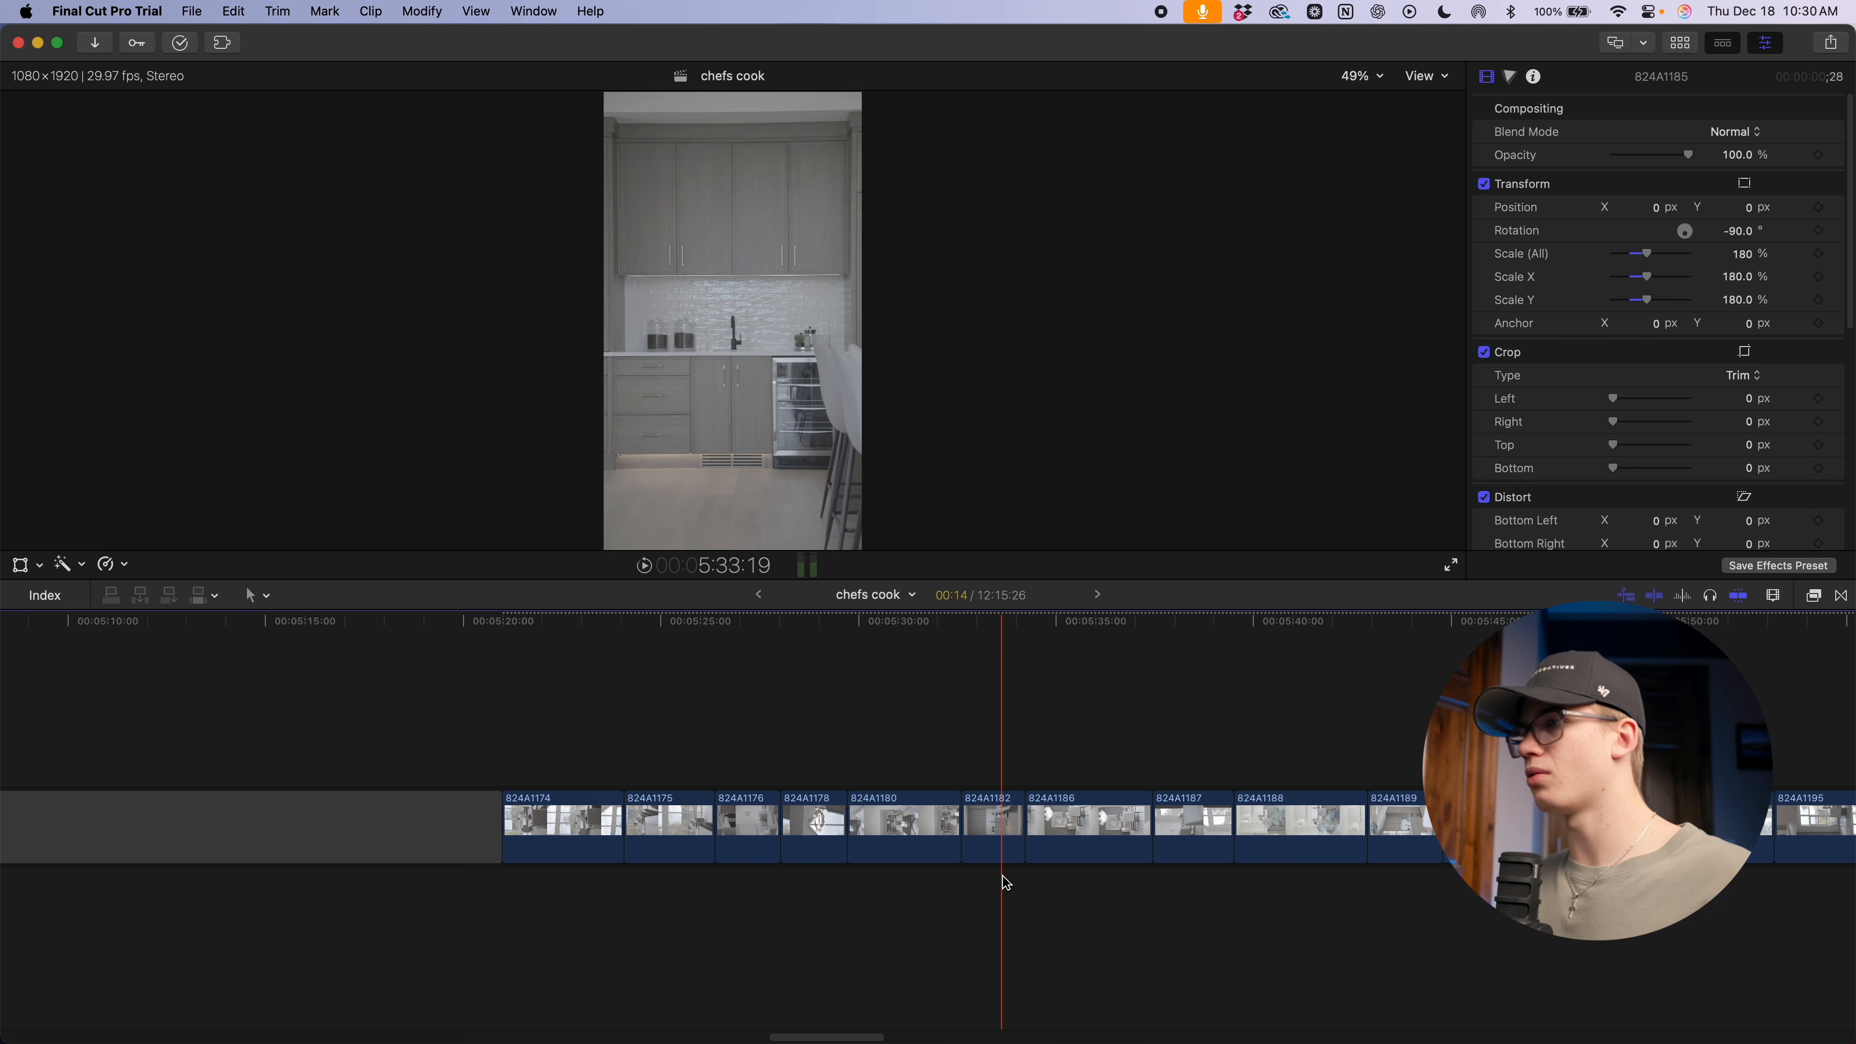
pyautogui.hscroll(5, 1006, 883)
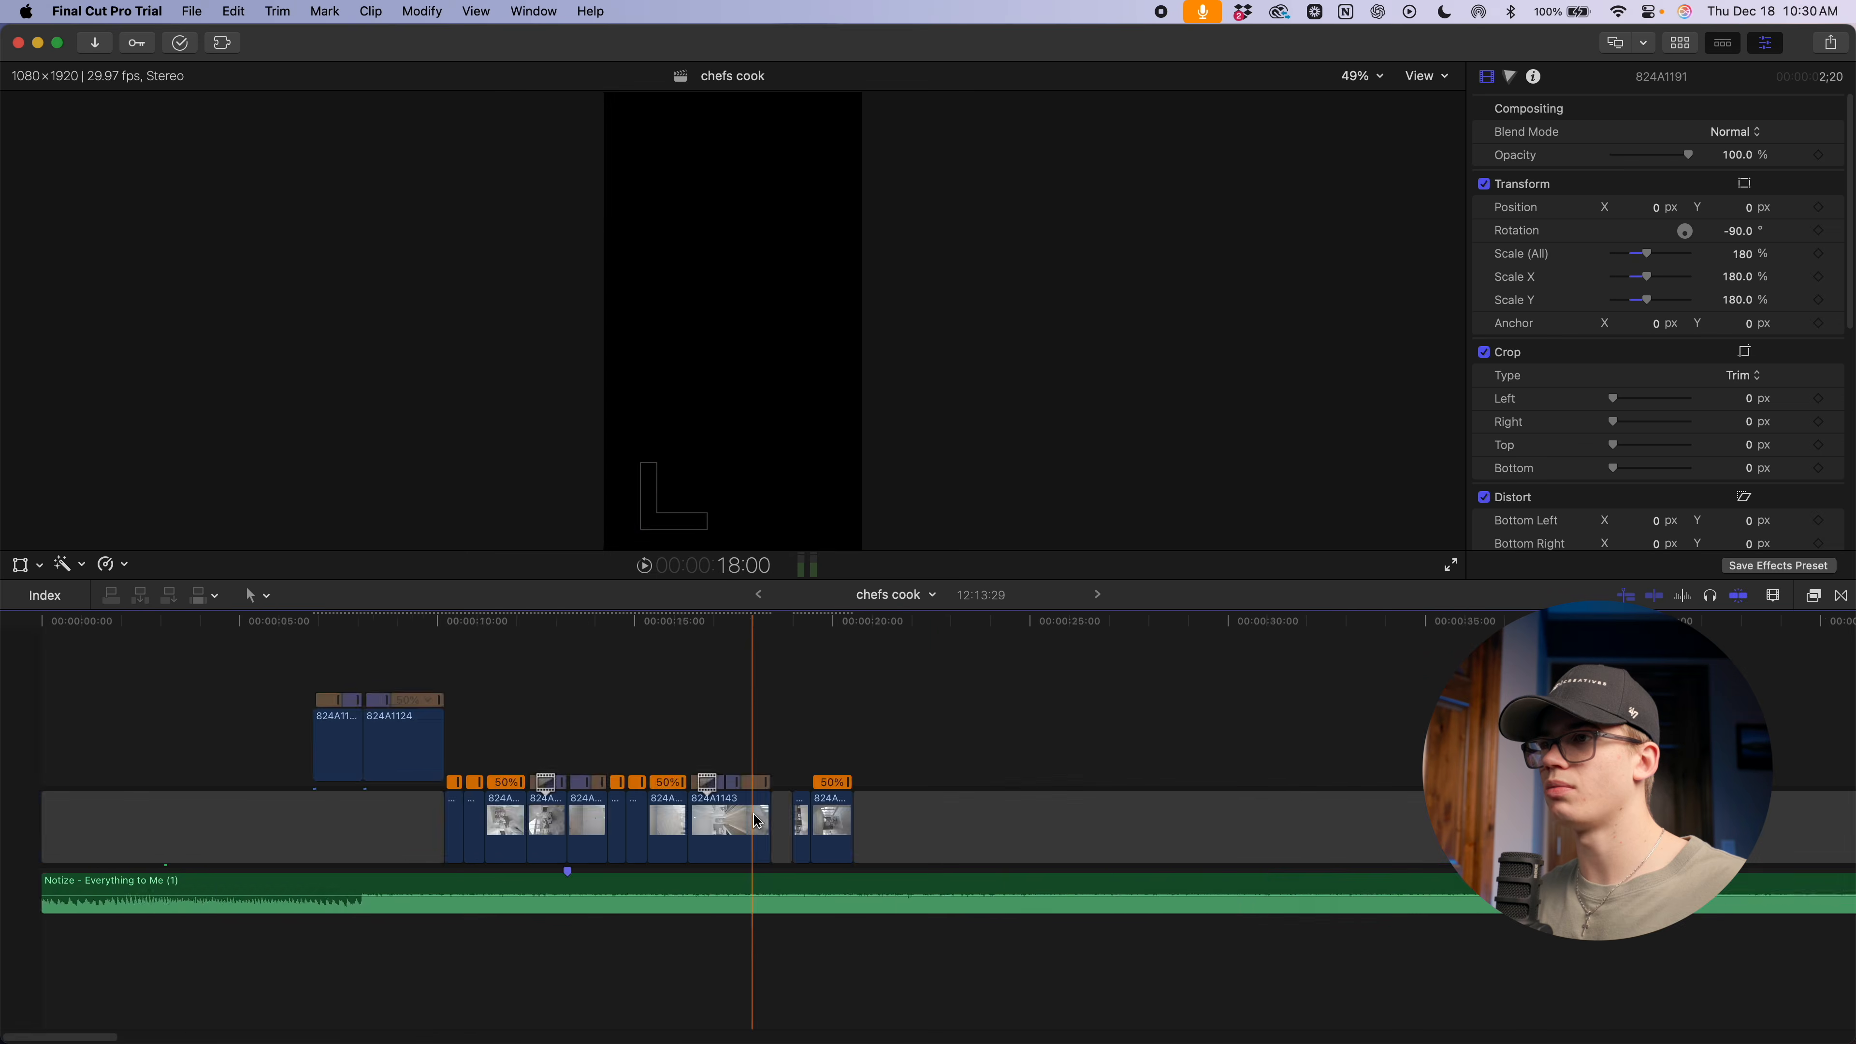
# Paste 824A1189 as a connected clip above the gap after 824A1143 and again over the empty stretch beyond 824A1139
pyautogui.hotkey('alt', 'v')
pyautogui.press('super+=')
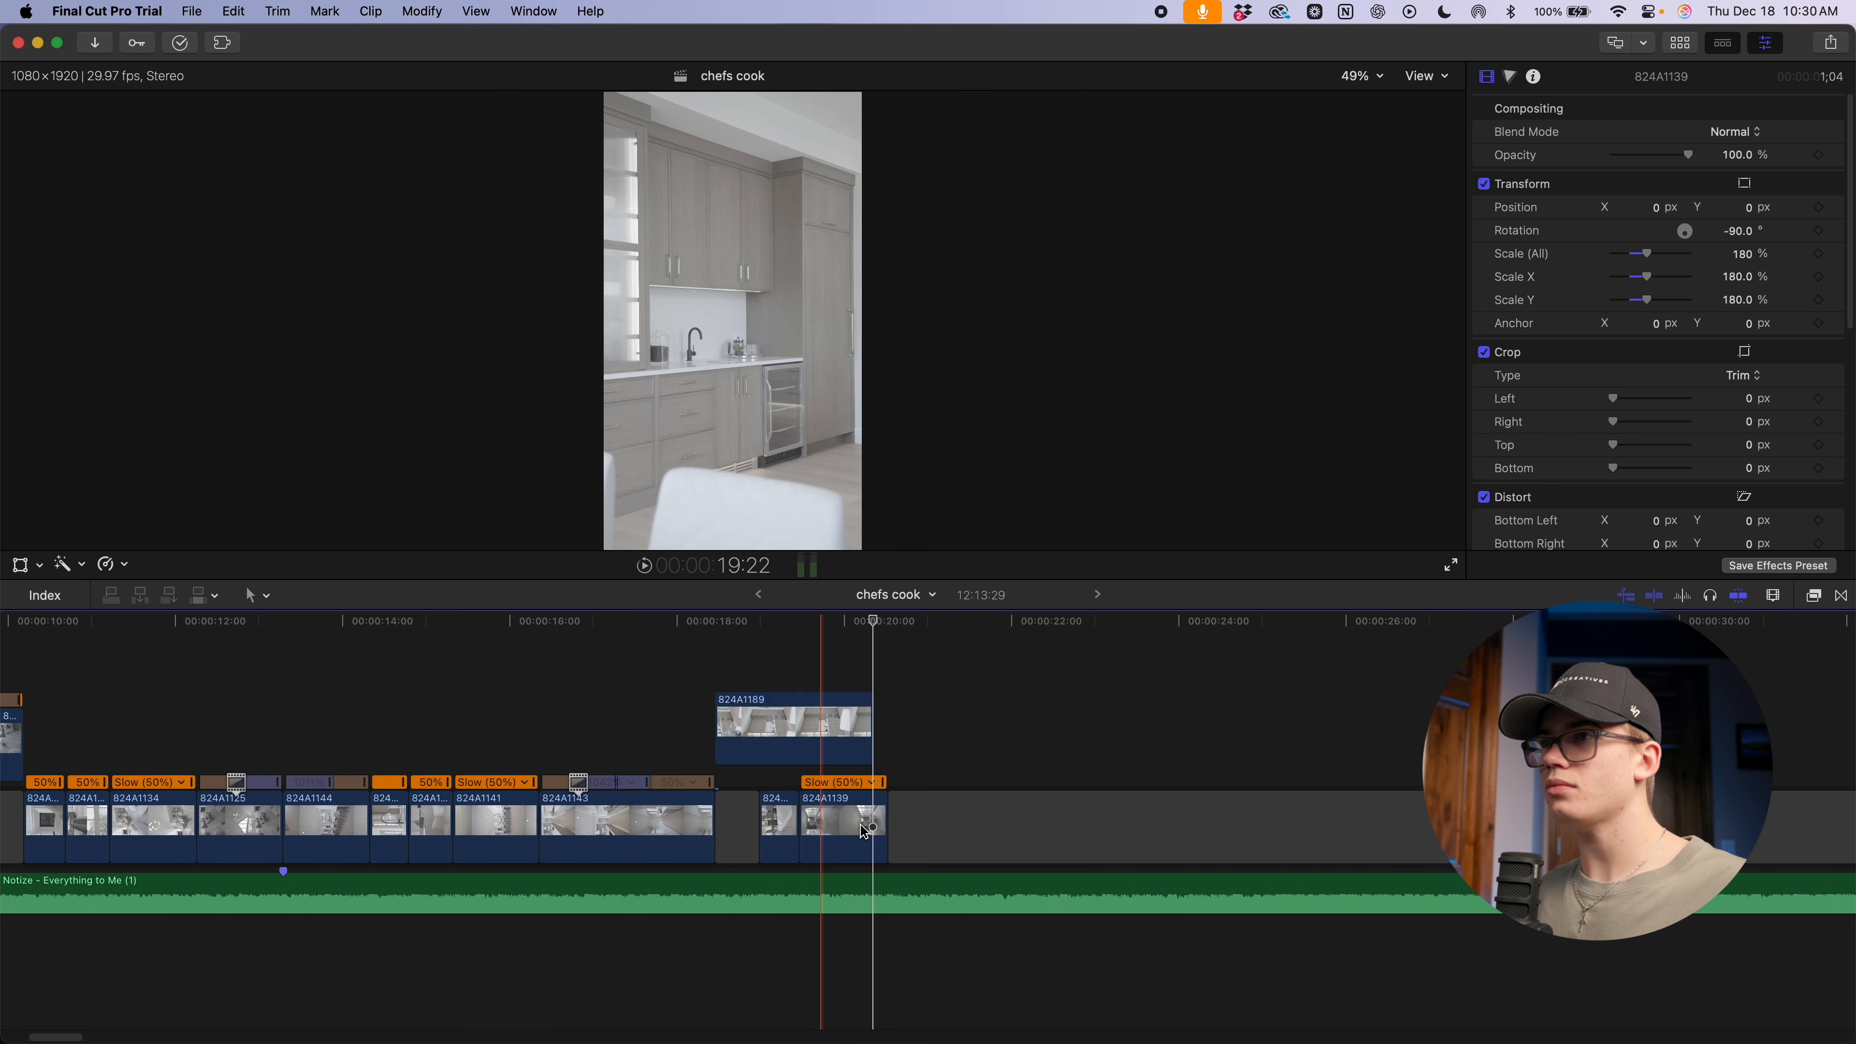
pyautogui.hscroll(-6, 1024, 753)
pyautogui.hscroll(6, 998, 796)
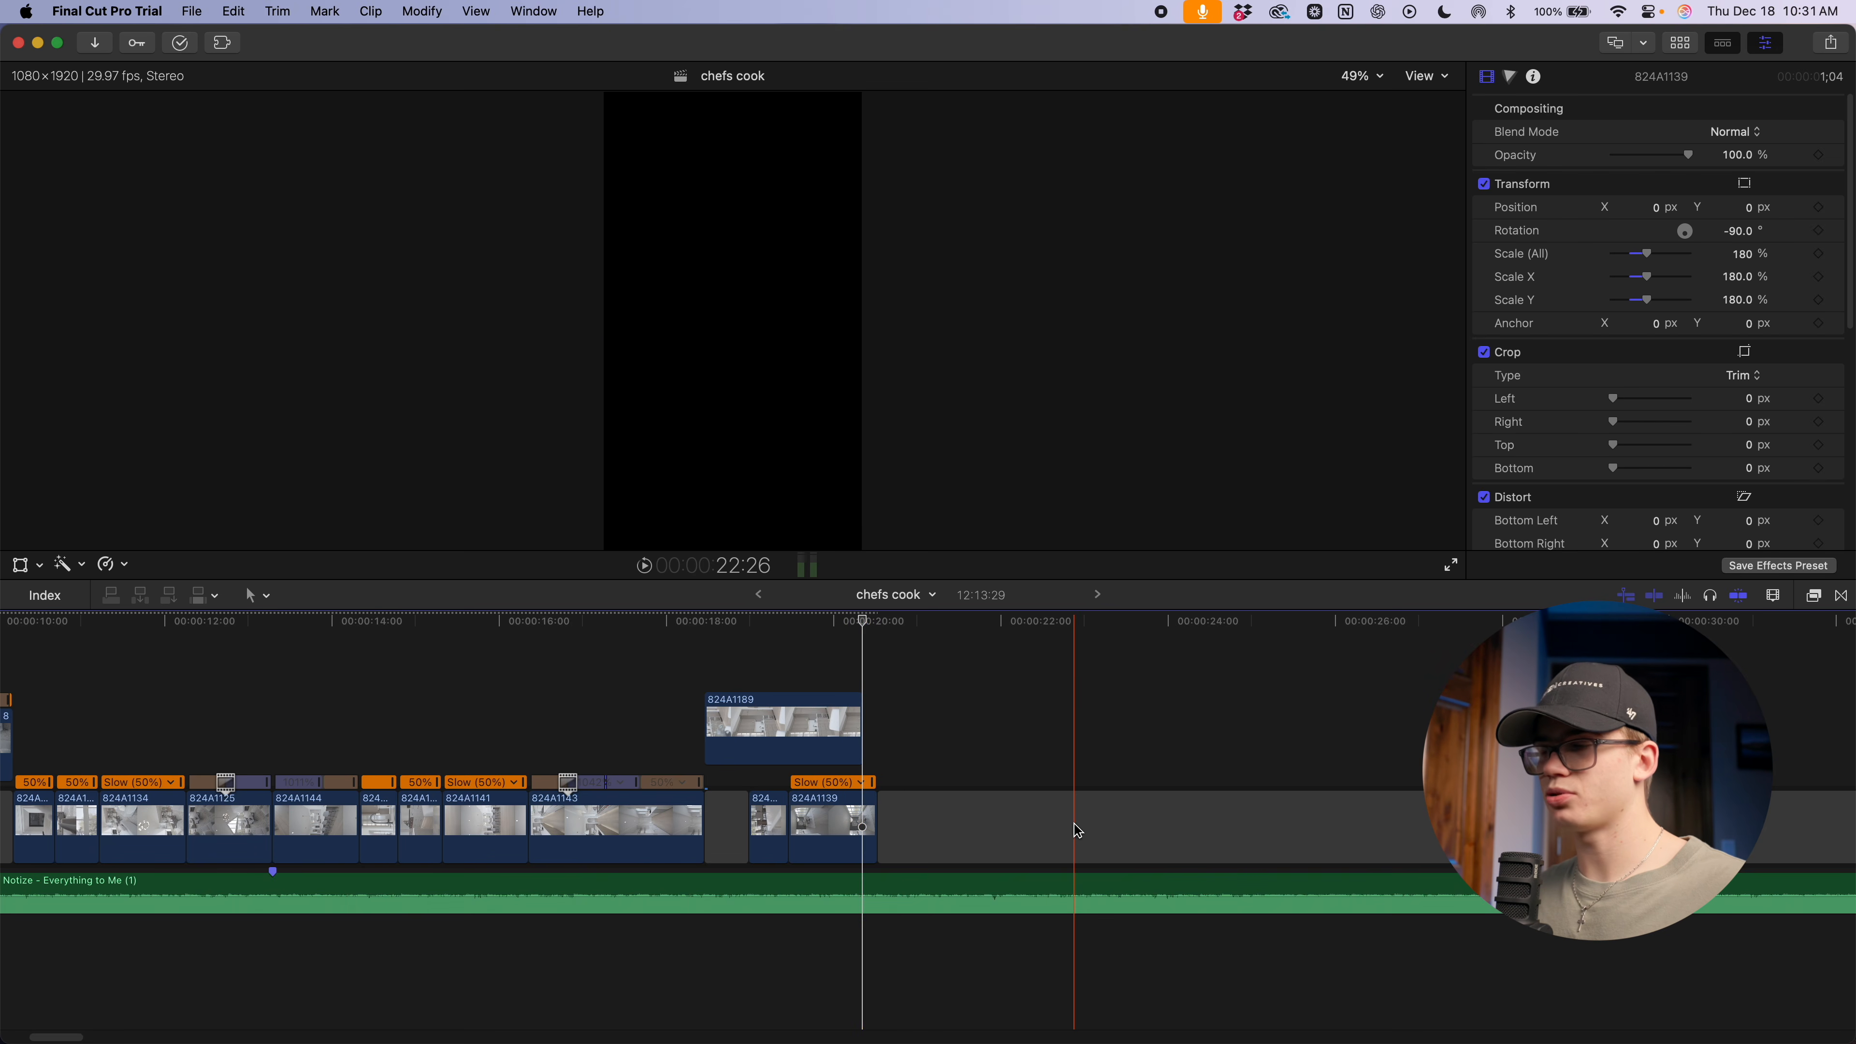
pyautogui.hotkey('alt', 'v')
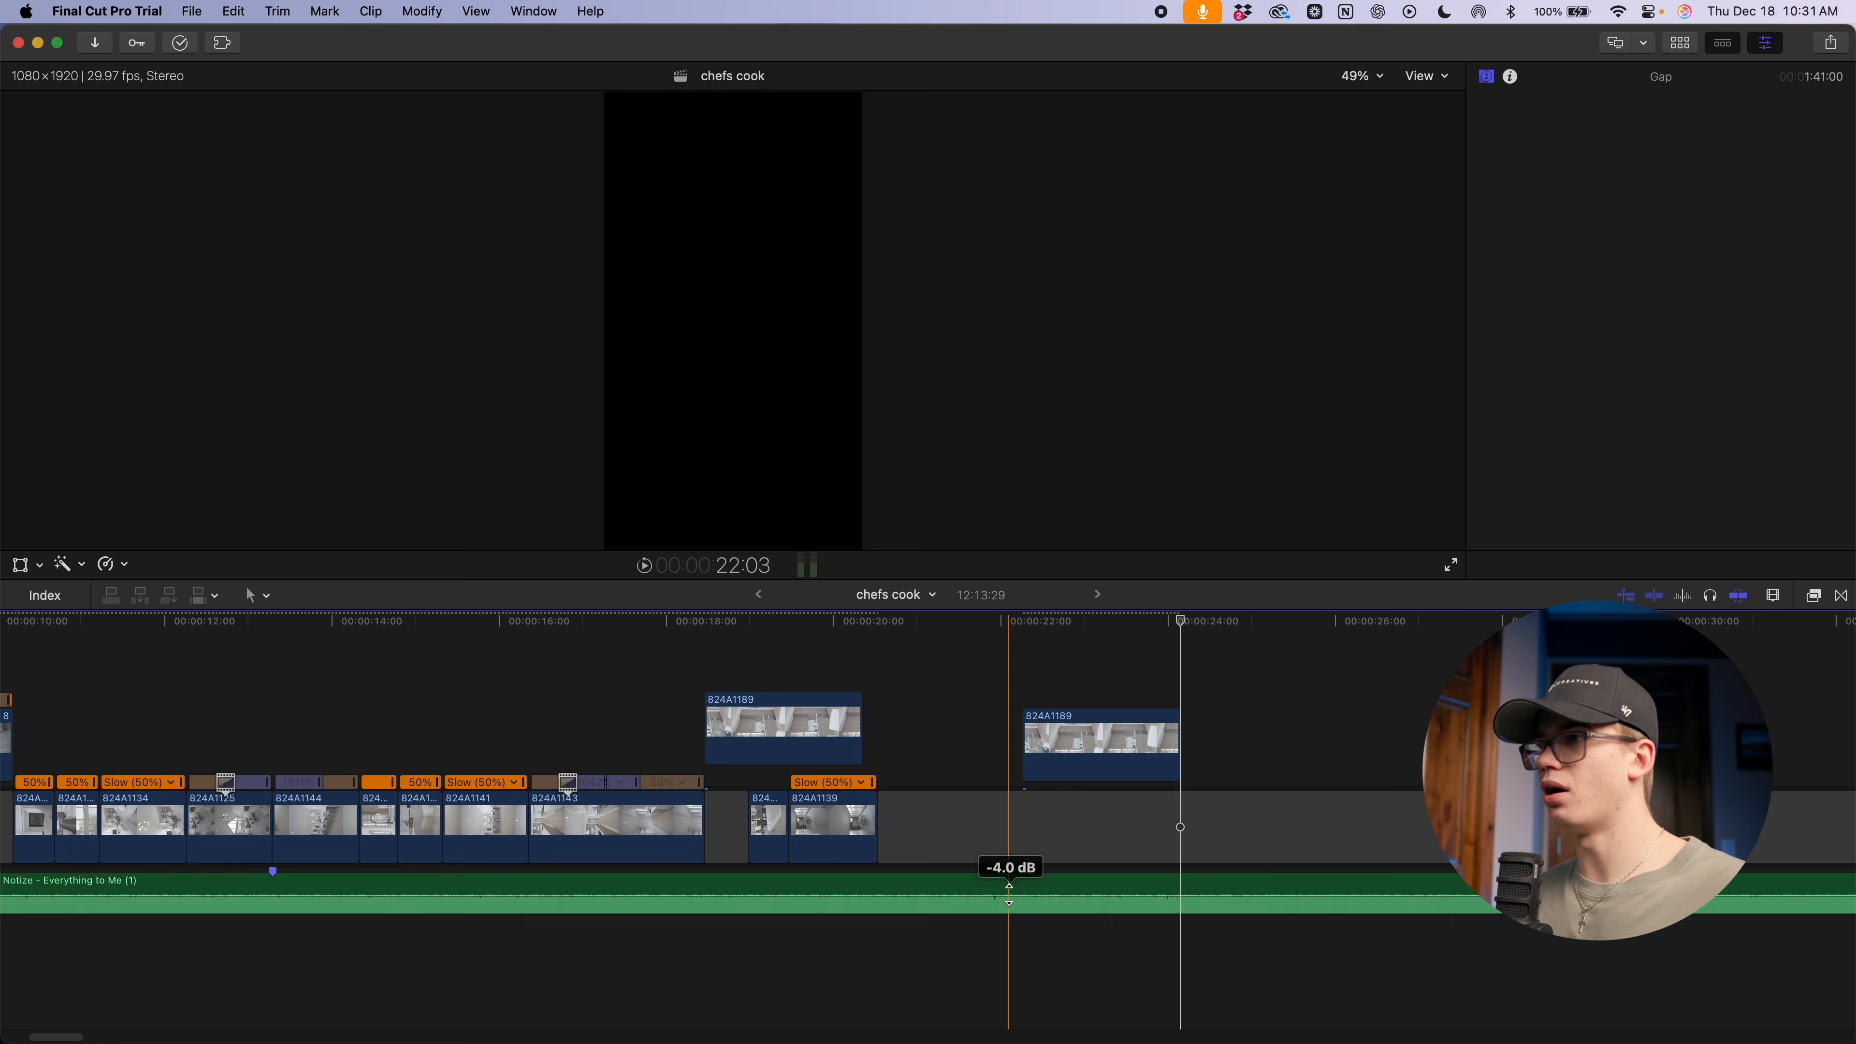
# Remove the extra copies of 824A1189 from the empty stretch beyond 824A1139
pyautogui.moveTo(910, 758); pyautogui.dragTo(1225, 776)
pyautogui.press('Delete')
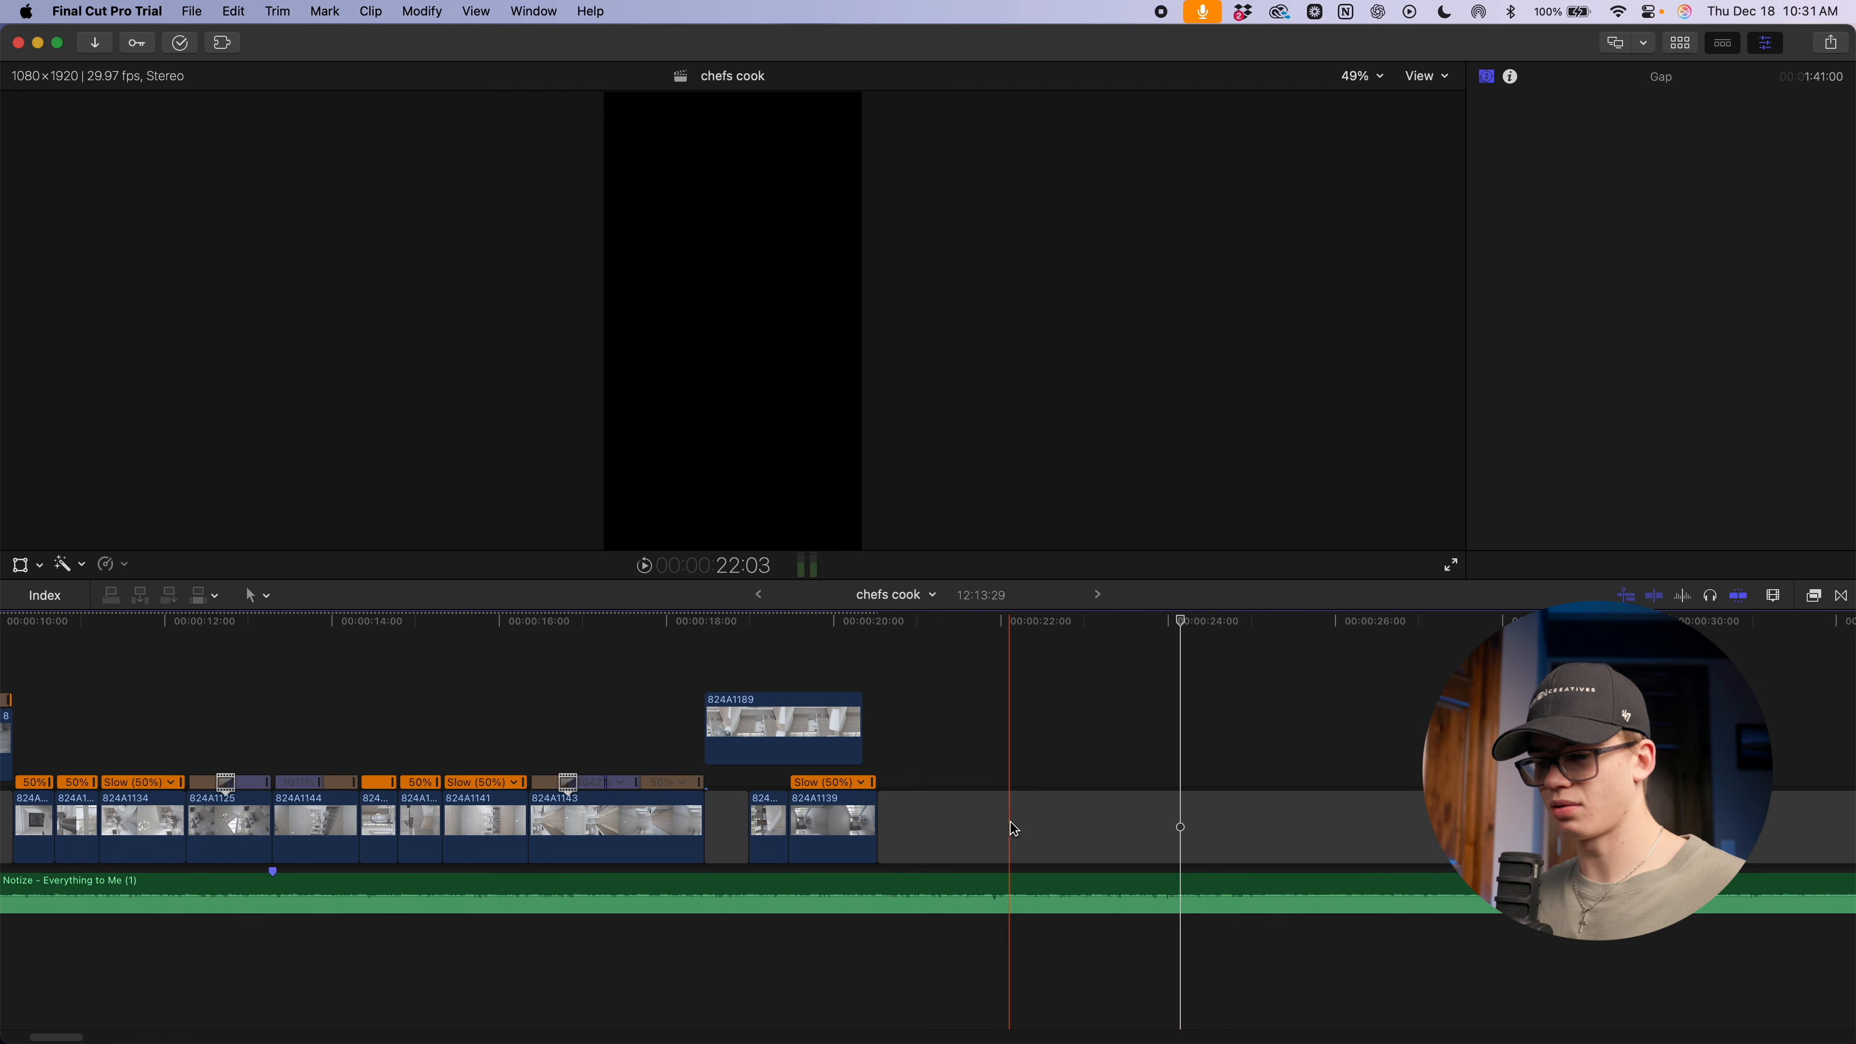
pyautogui.press('super+v')
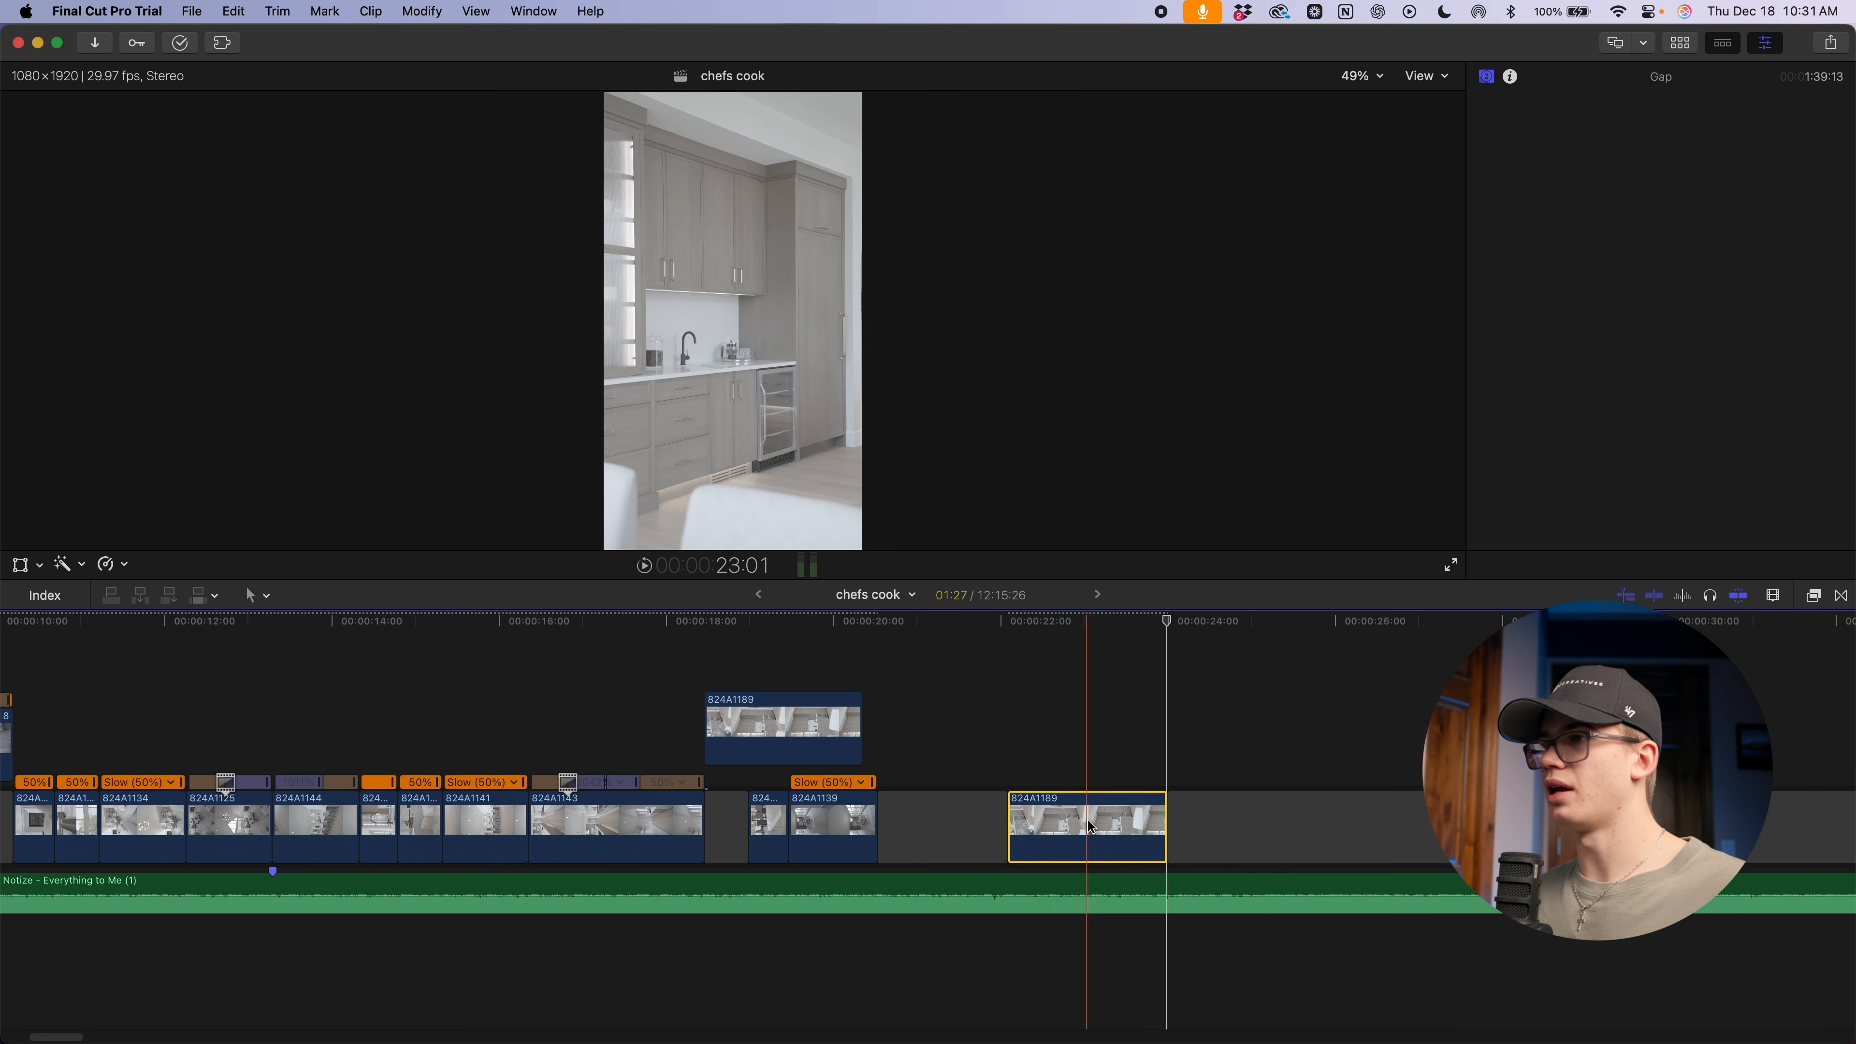
pyautogui.press('Delete')
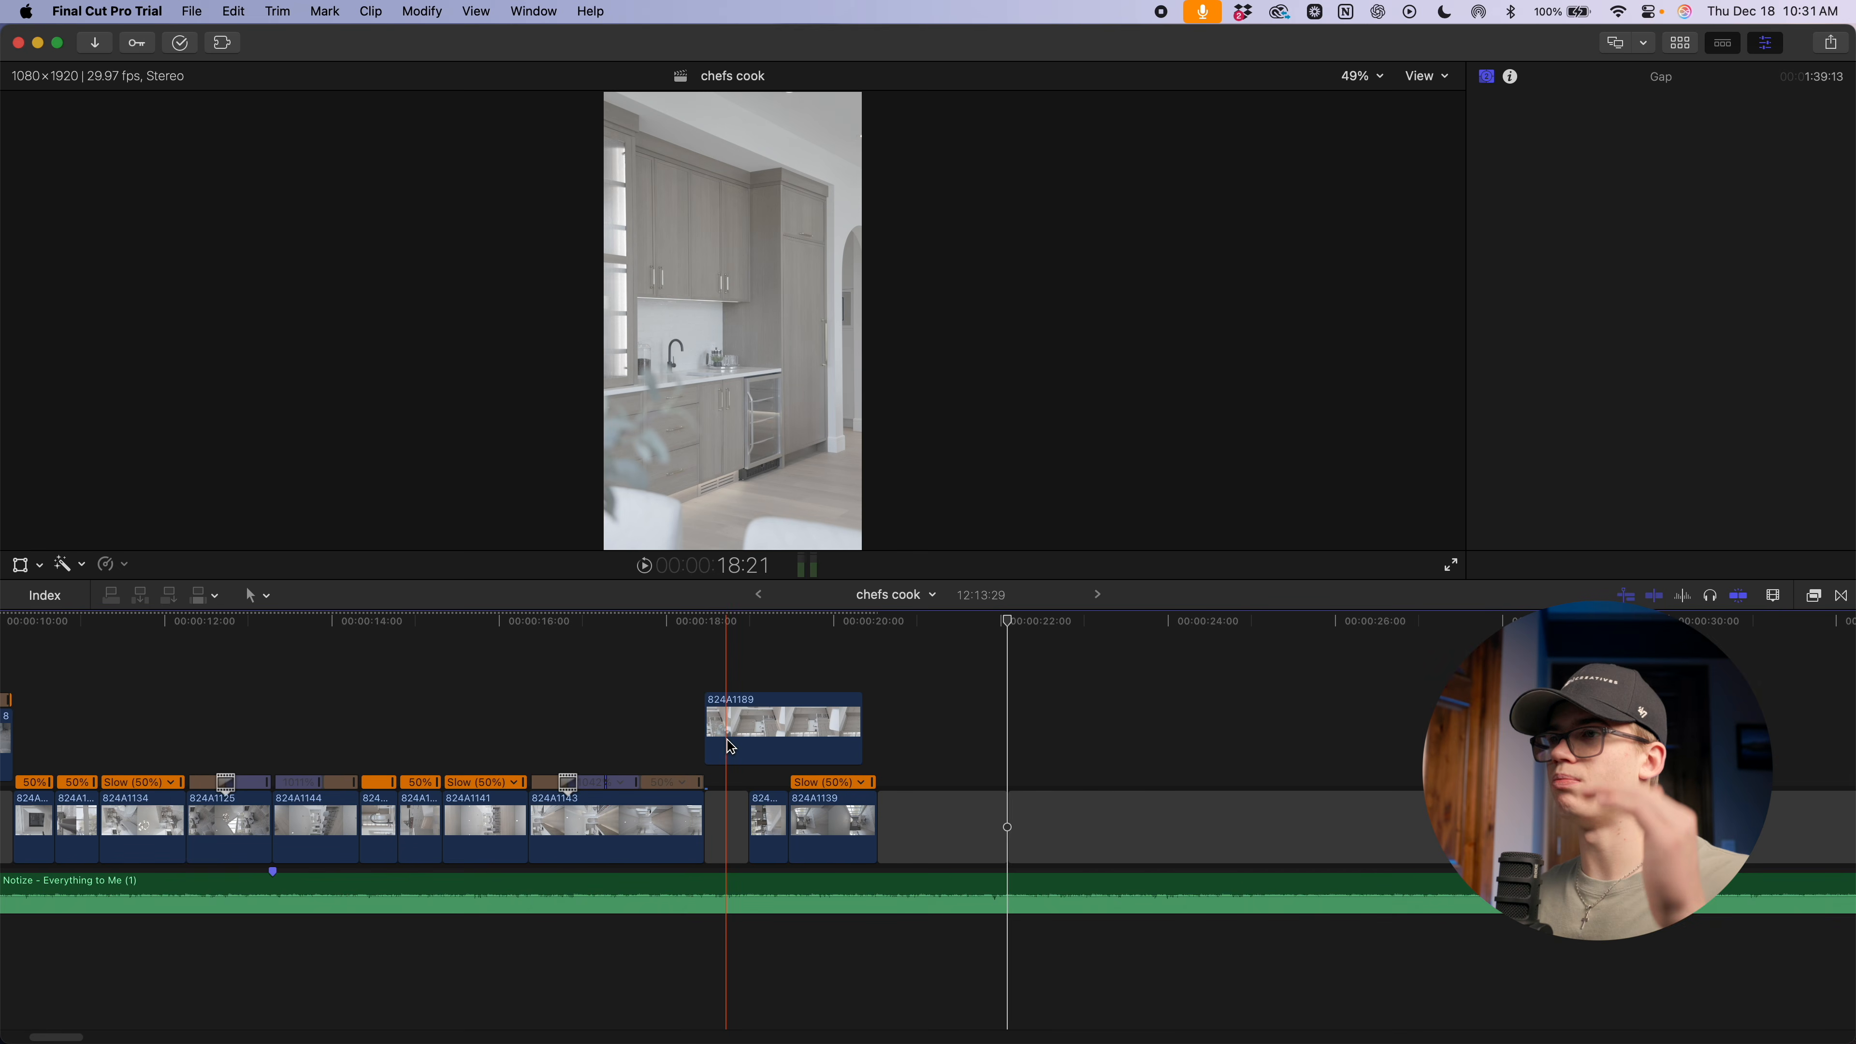
# Slow the connected clip 824A1189 to 50%, trim its end to the start of 824A1185, and play the section
pyautogui.press('super+equal')
pyautogui.press('super+equal')
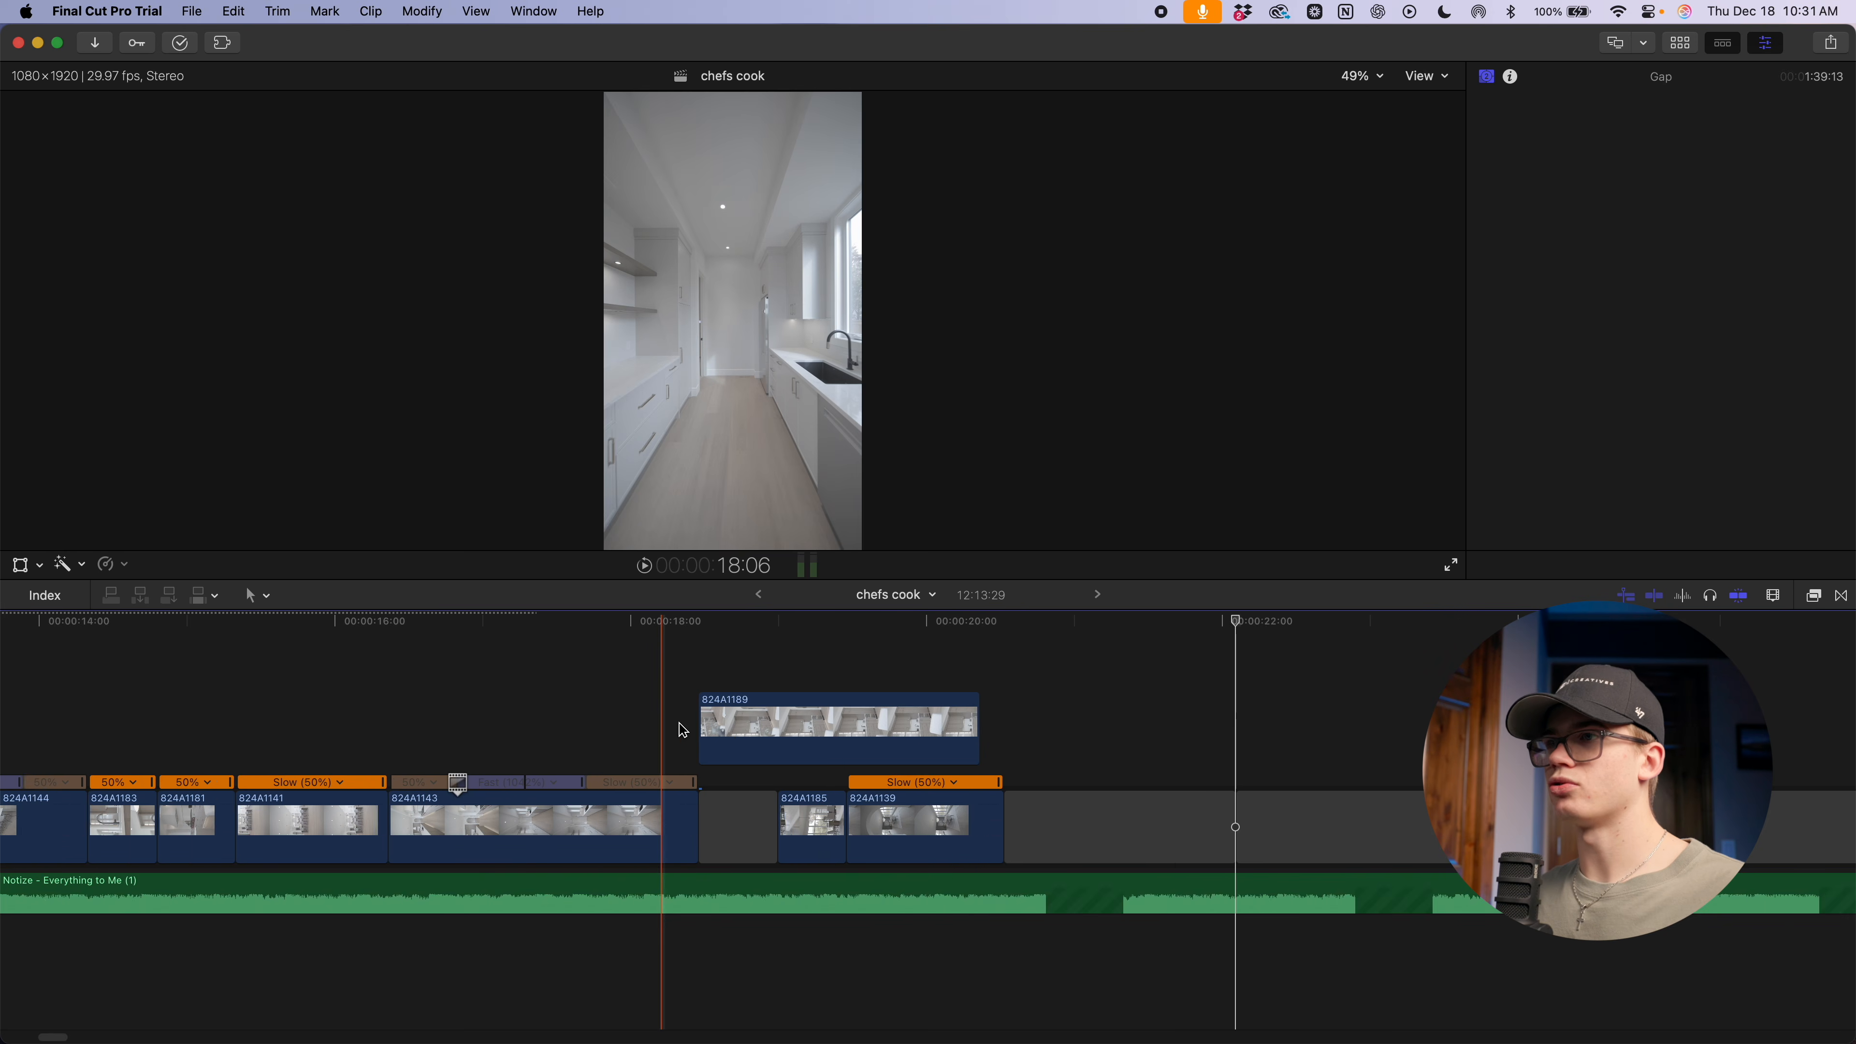
pyautogui.click(748, 744)
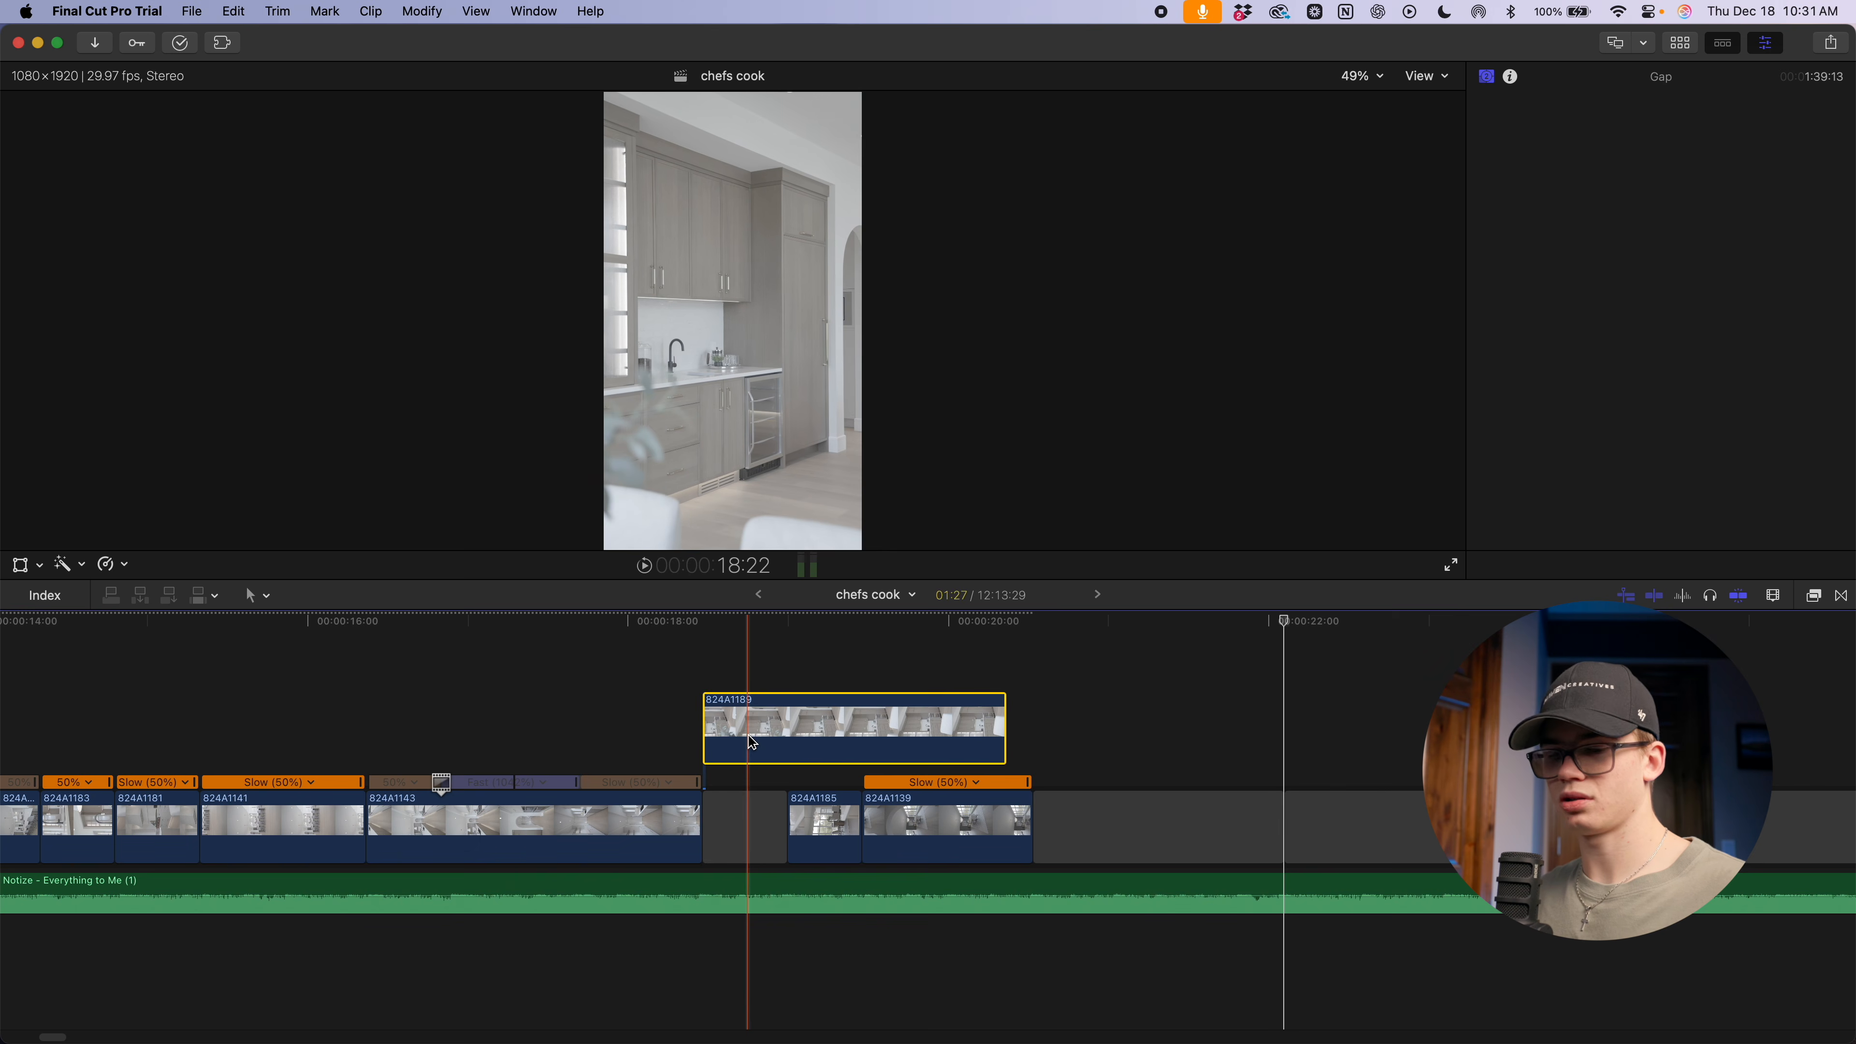
pyautogui.hotkey('ctrl', 's')
pyautogui.hotkey('alt', ']')
pyautogui.press('space')
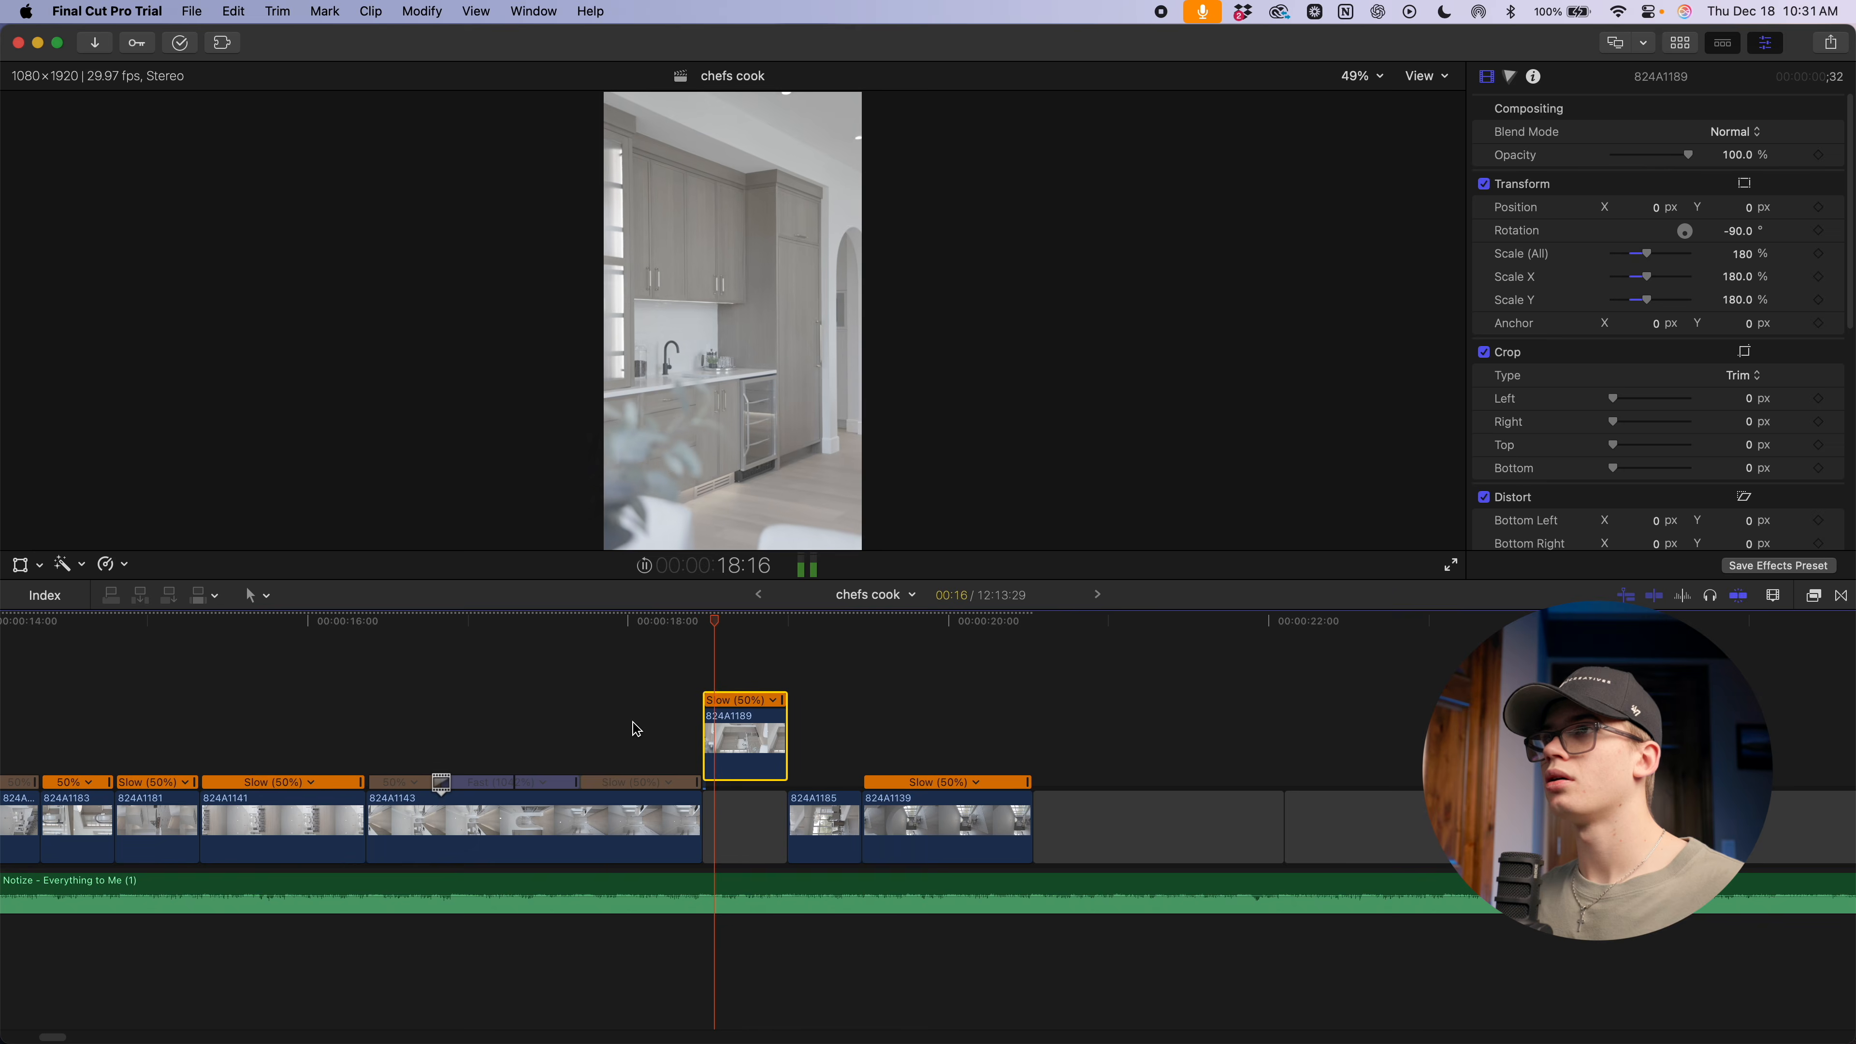
# Slow 824A1185 to 50%, trim its end to the beat at about 19:14, and play it back
pyautogui.click(818, 822)
pyautogui.hotkey('ctrl', 's')
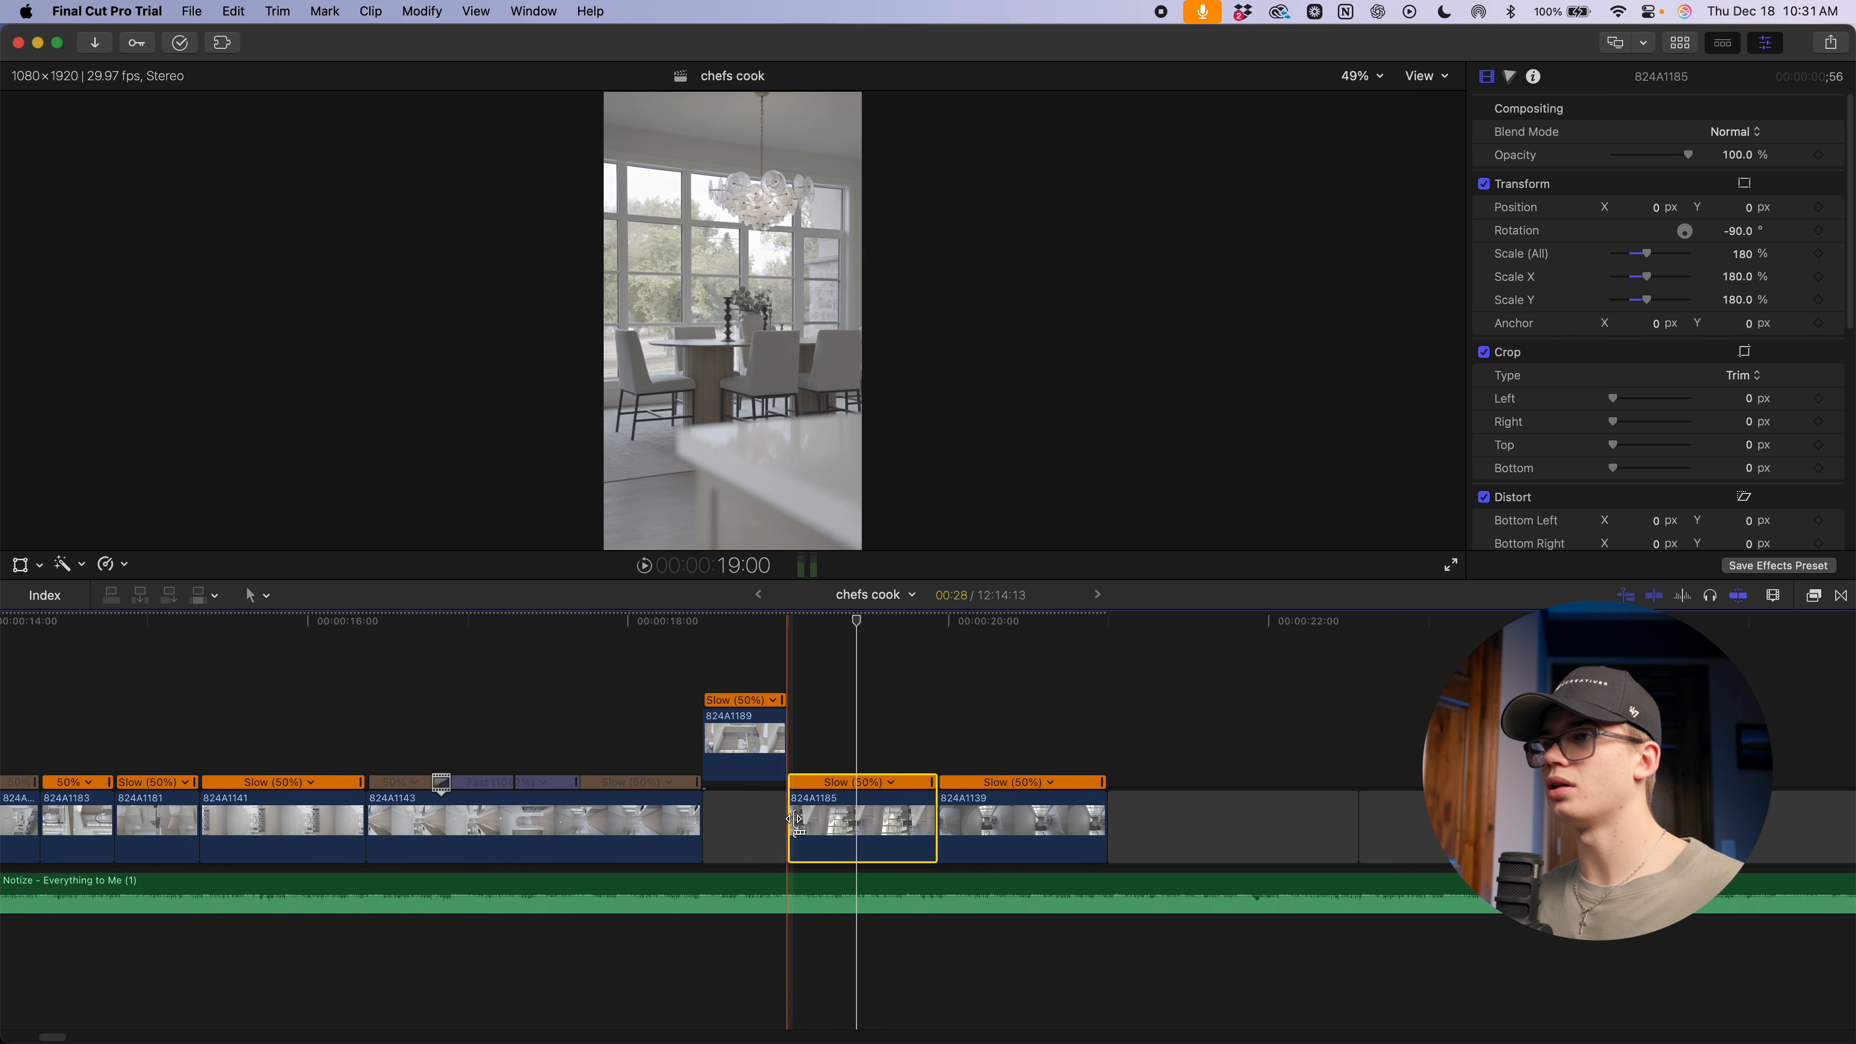
pyautogui.hotkey('alt', ']')
pyautogui.press('space')
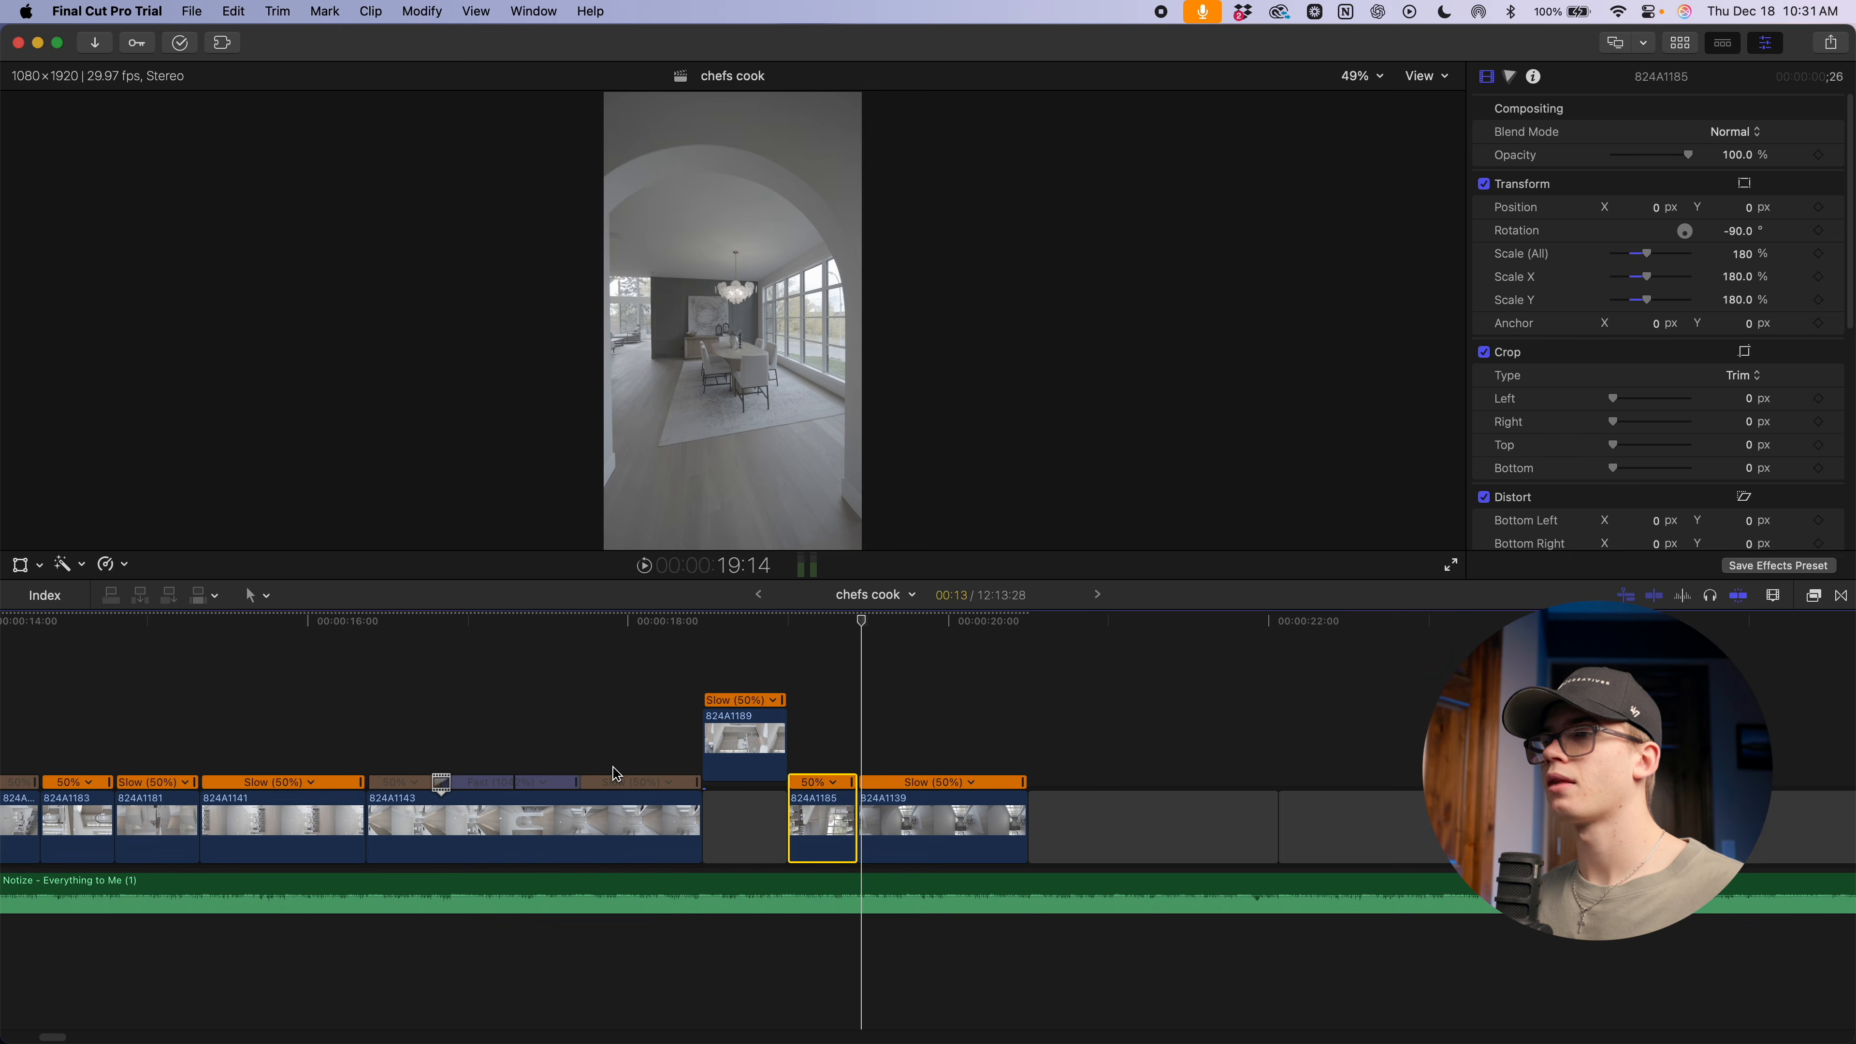
# Extend the end of 824A1185 by one frame and play the passage from 824A1143 onward
pyautogui.press('super+equal')
pyautogui.press('super+equal')
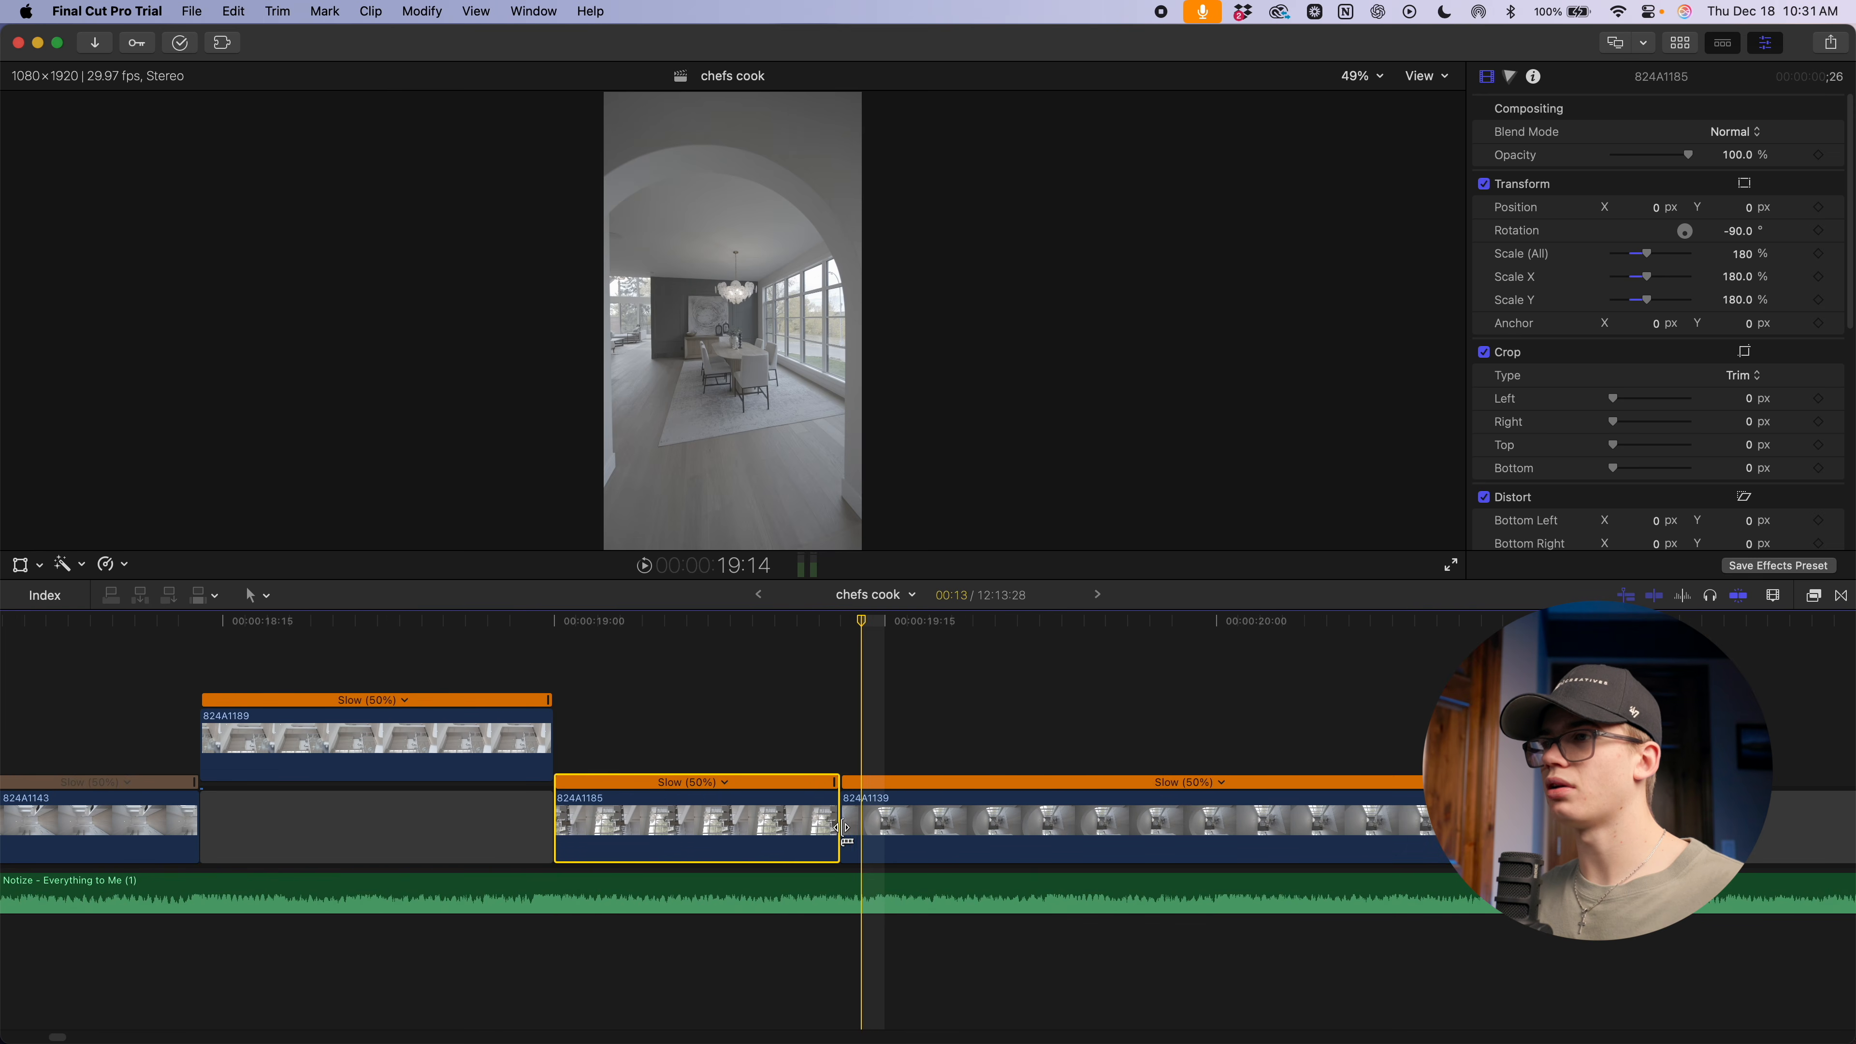
pyautogui.moveTo(834, 829); pyautogui.dragTo(873, 828)
pyautogui.hscroll(-10, 862, 804)
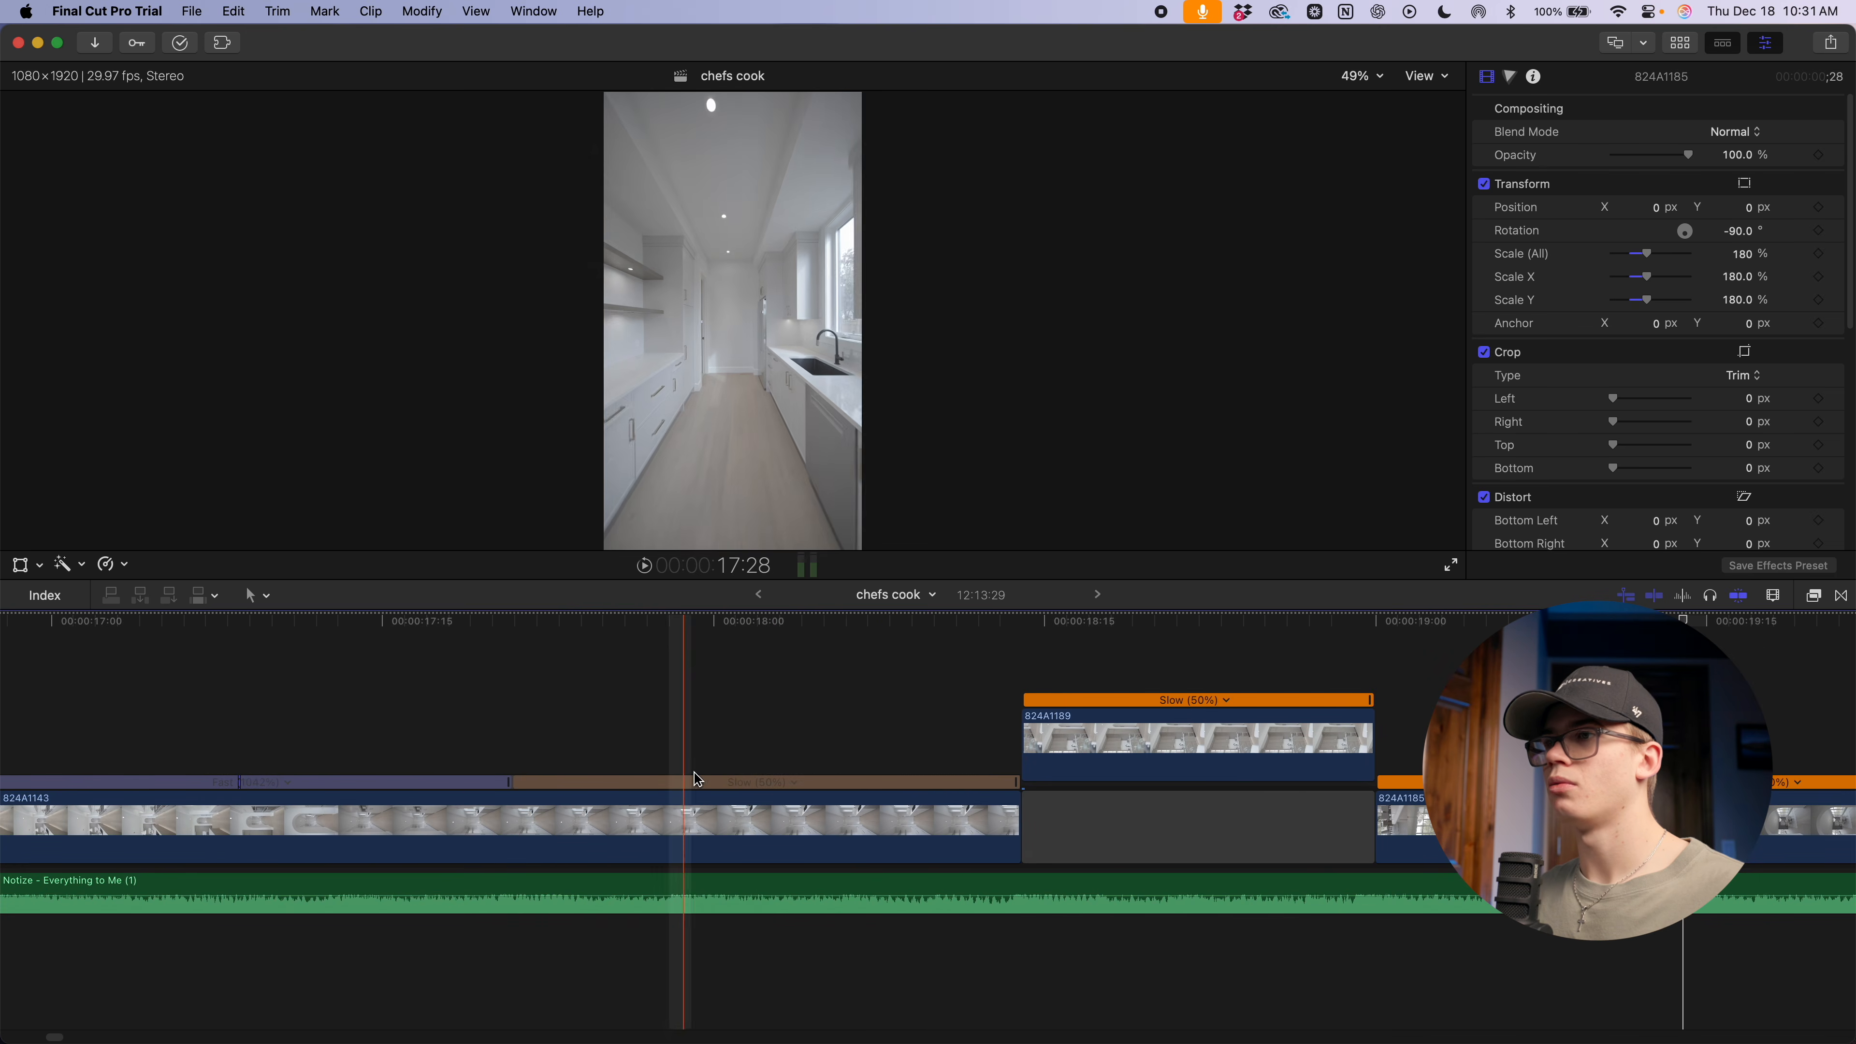
pyautogui.hscroll(5, 453, 782)
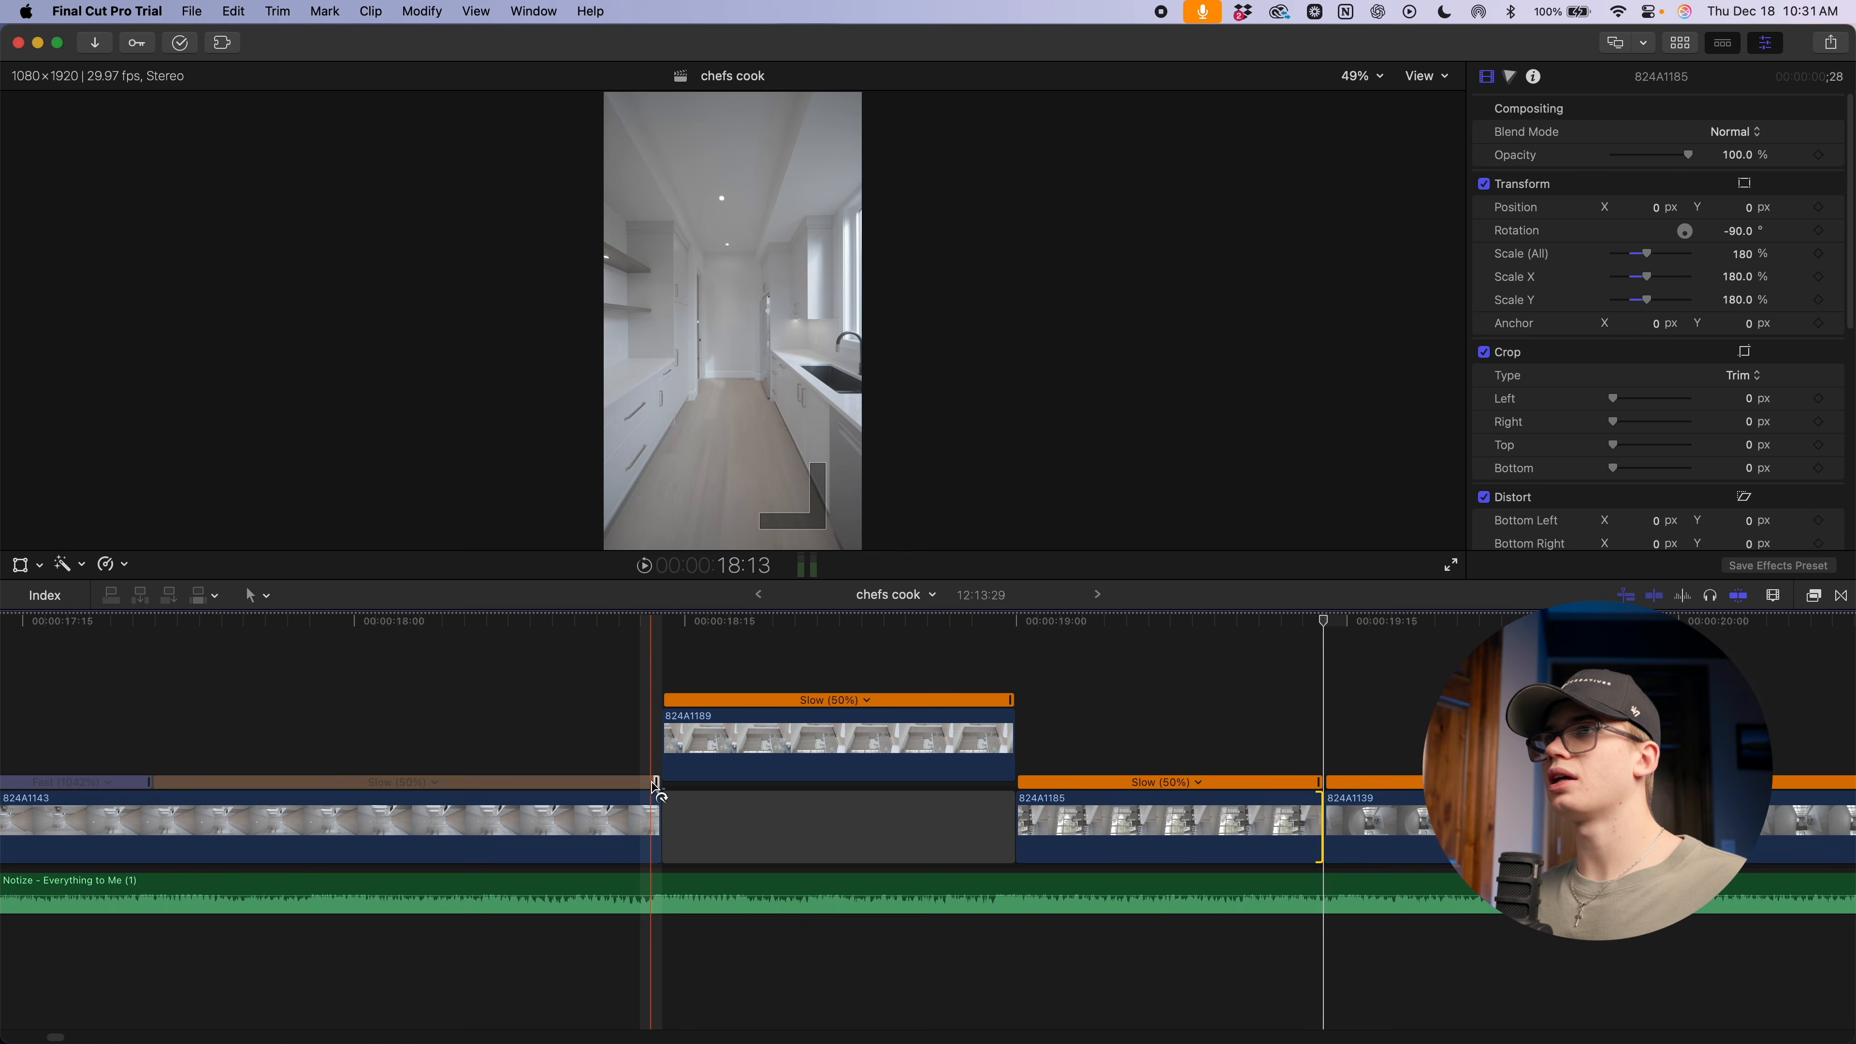
pyautogui.press('super+minus')
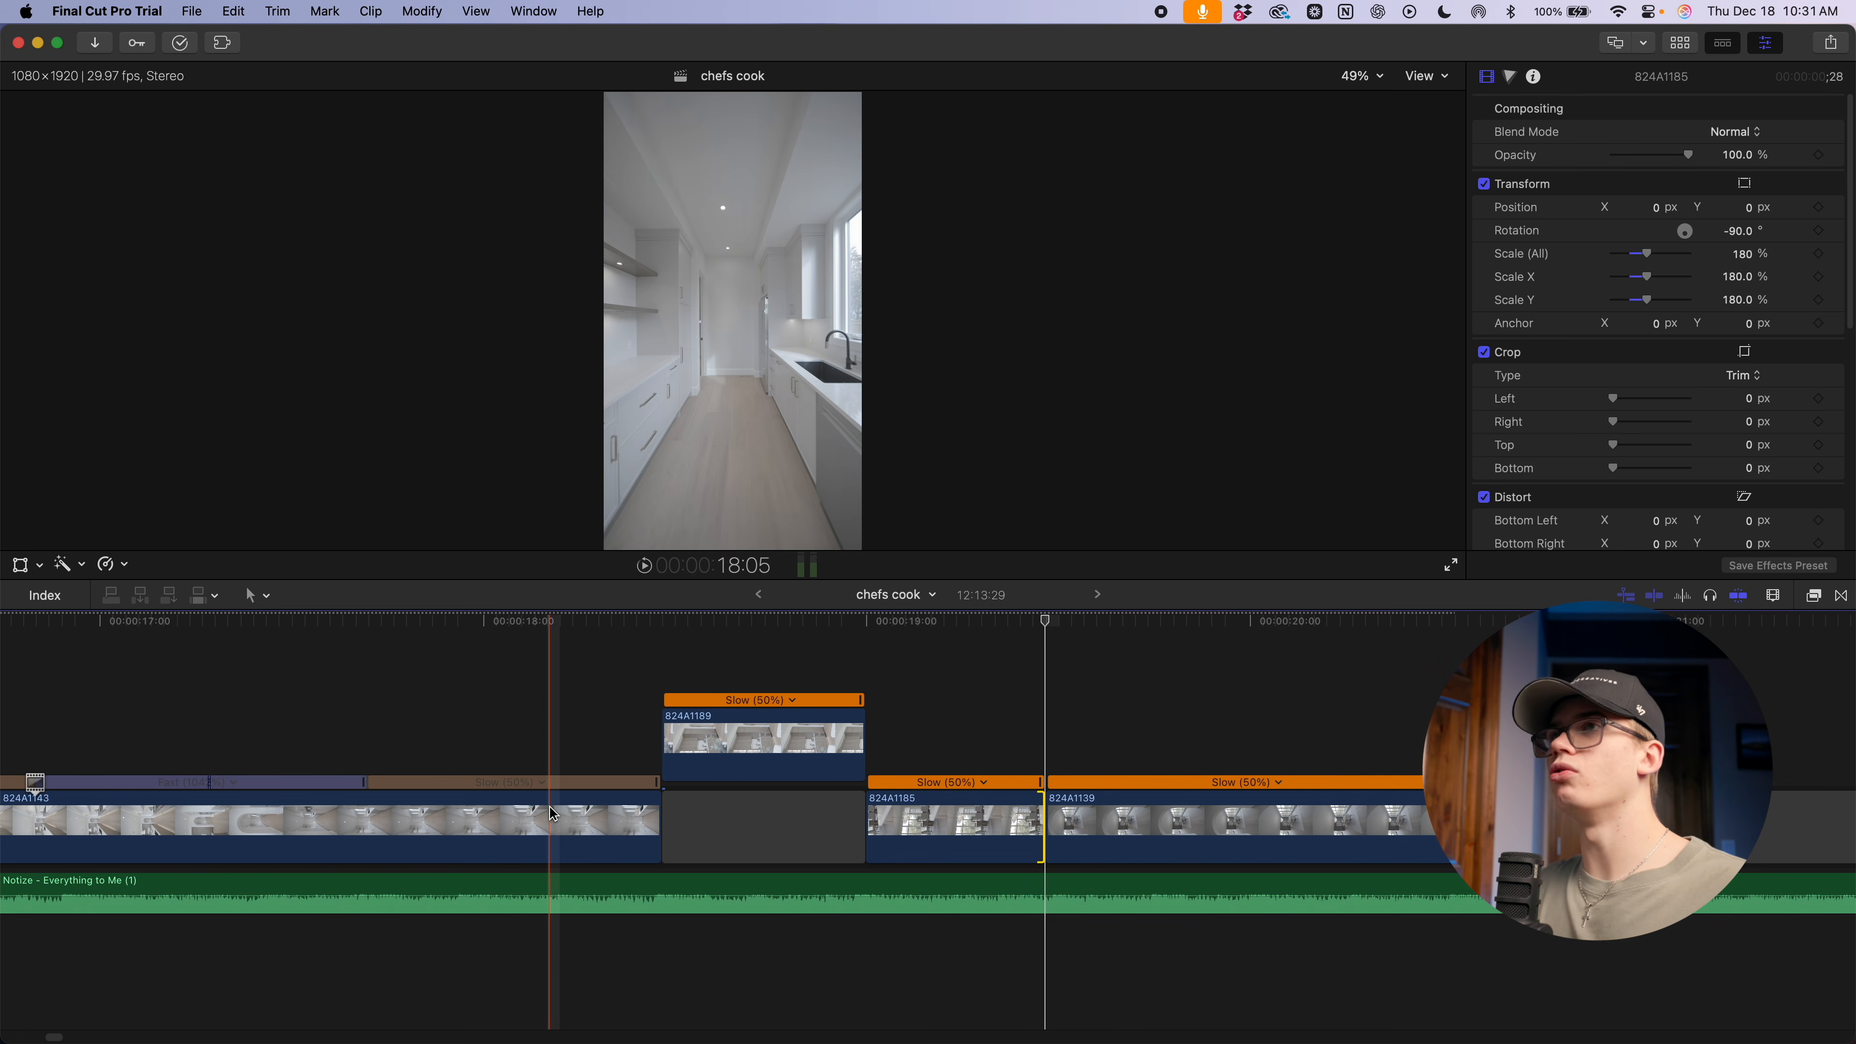
pyautogui.press('space')
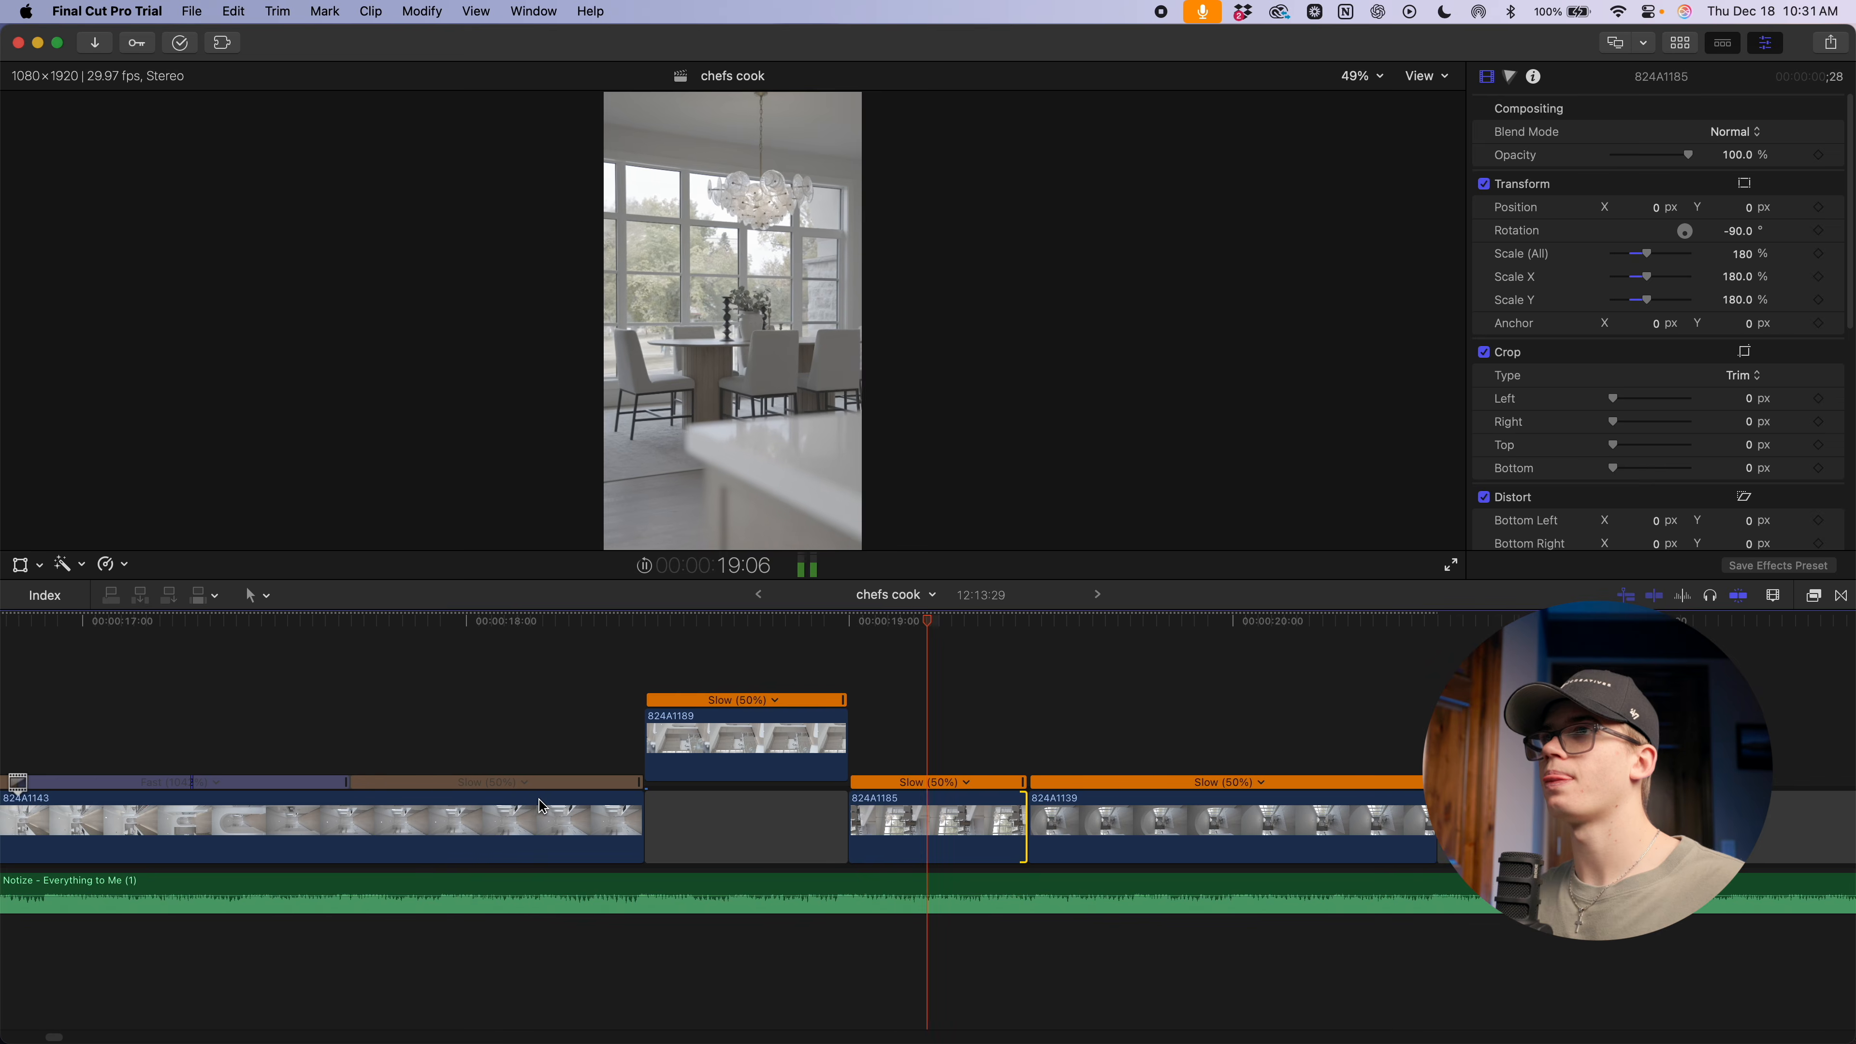
pyautogui.press('space')
# Cut 824A1182 from the unused footage and paste it as a connected clip above 824A1189
pyautogui.press('super+minus')
pyautogui.press('super+minus')
pyautogui.hscroll(10, 904, 818)
pyautogui.hscroll(10, 903, 817)
pyautogui.press('super+minus')
pyautogui.press('super+minus')
pyautogui.press('super+minus')
pyautogui.hscroll(20, 842, 800)
pyautogui.hscroll(15, 827, 819)
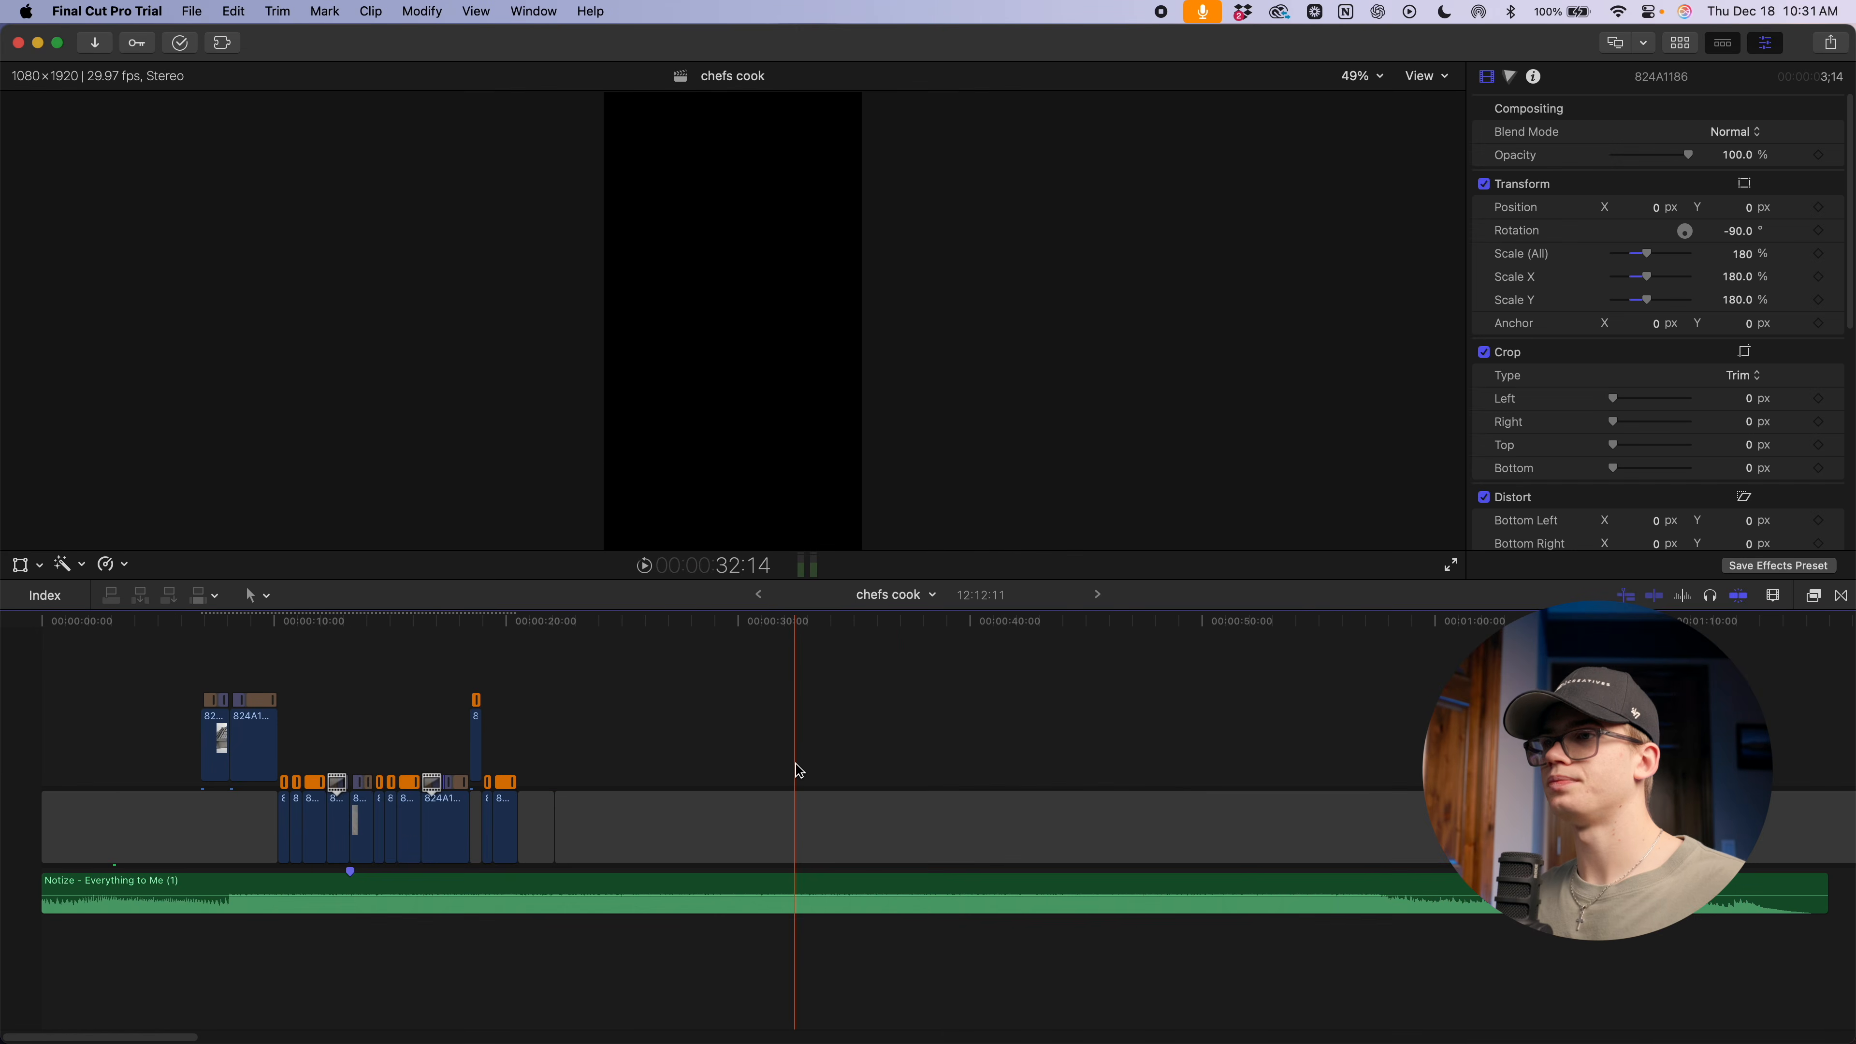
pyautogui.click(444, 771)
pyautogui.press('super+equal')
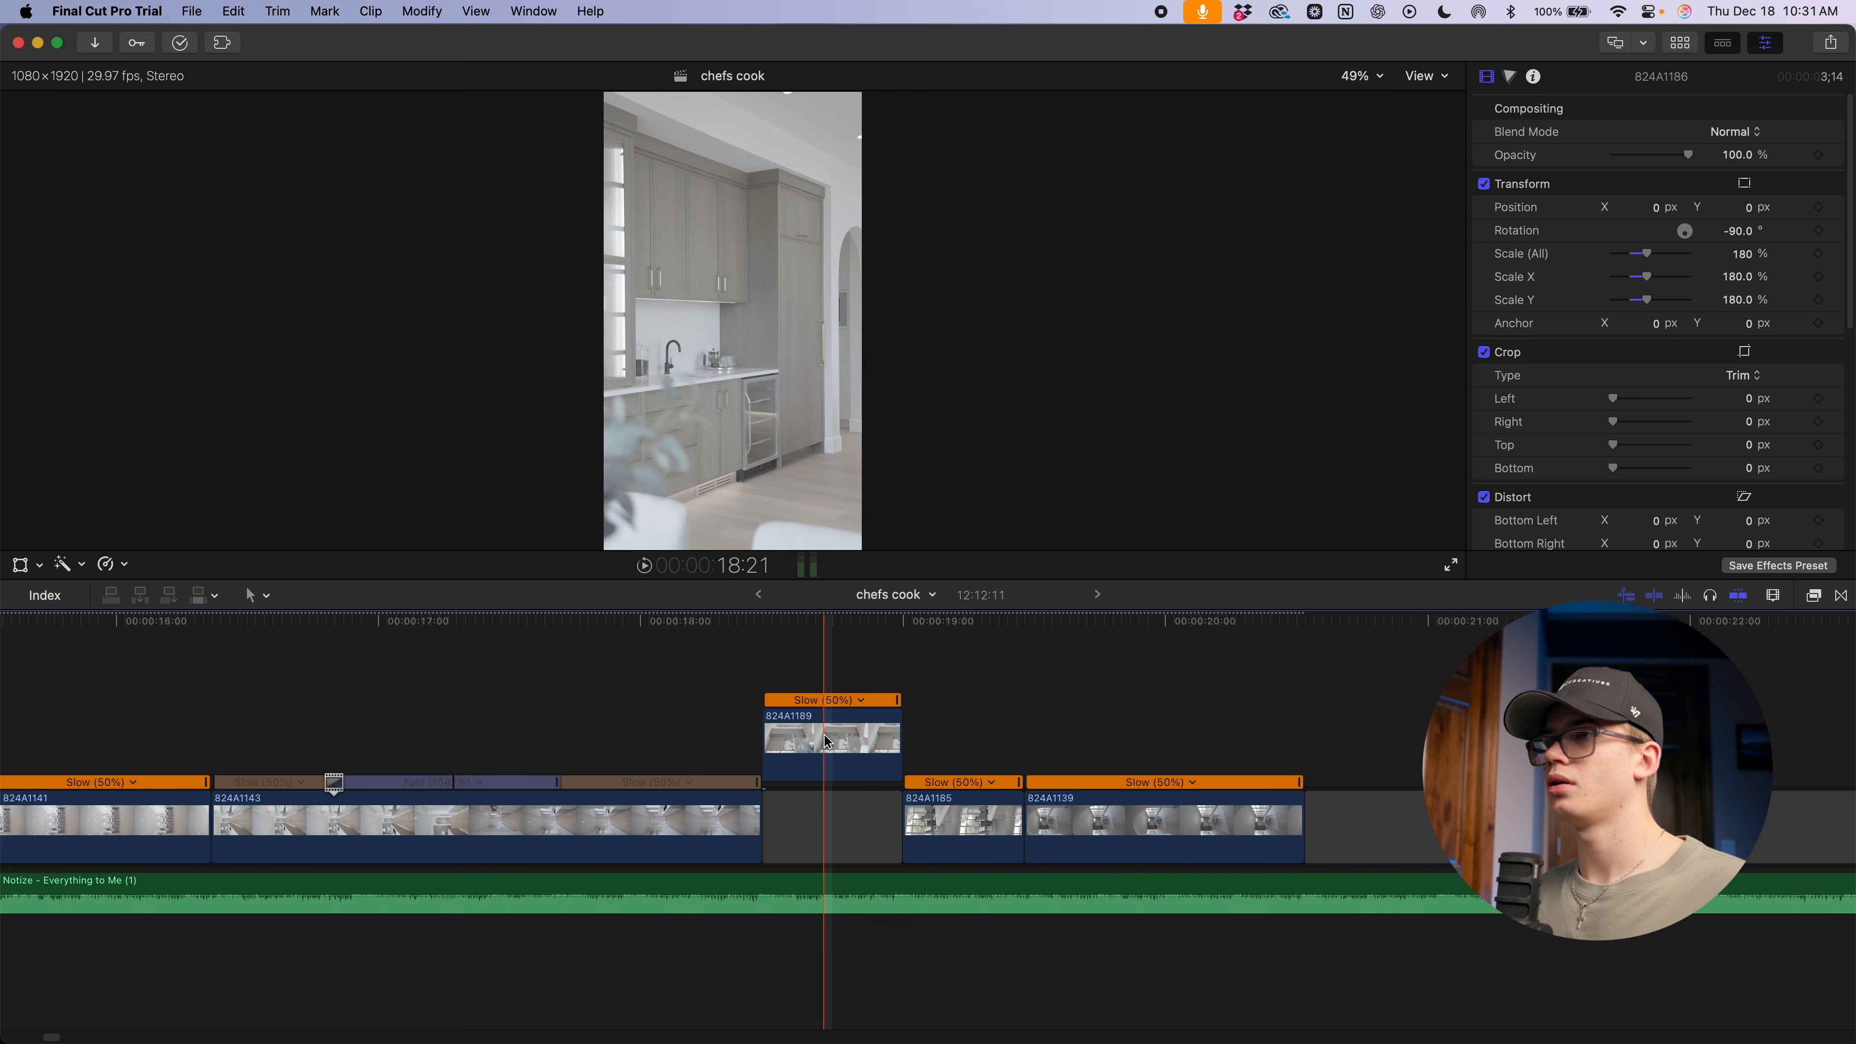
pyautogui.hotkey('alt', 'v')
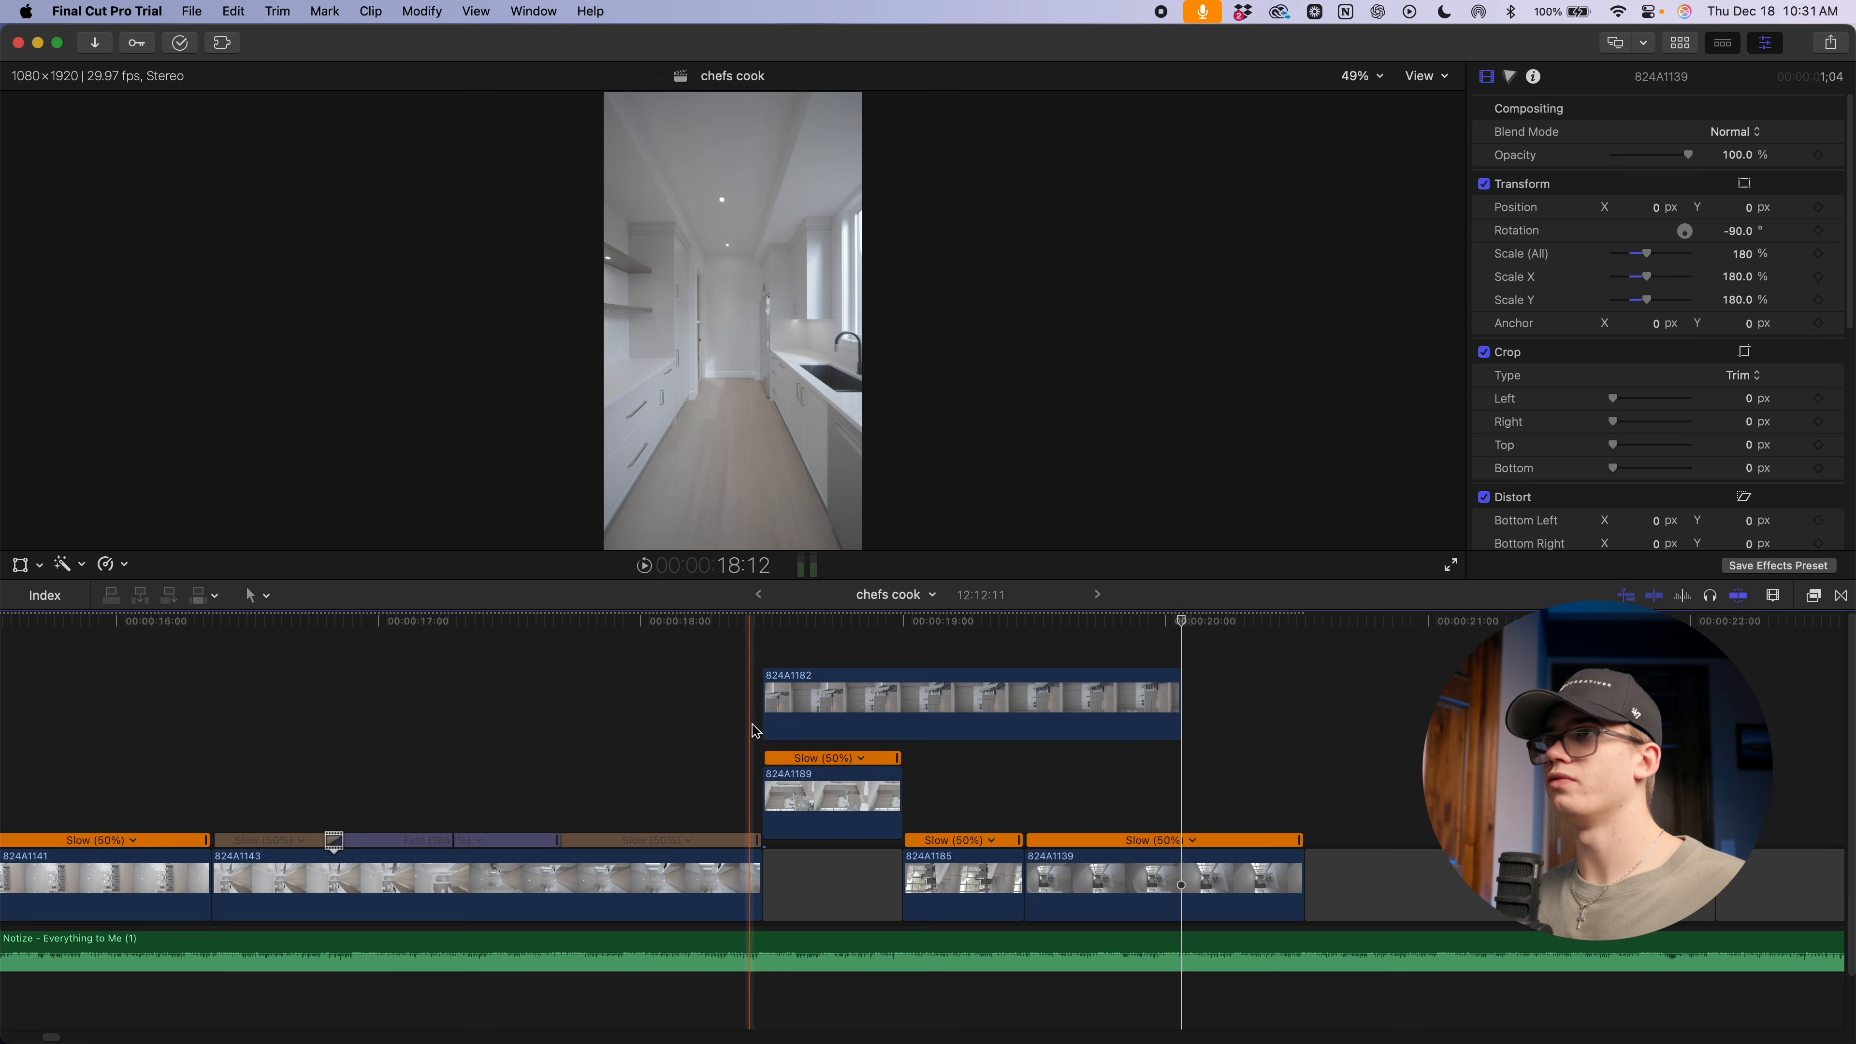
# Slow 824A1182 to 50% and trim it to the same span as 824A1189 below it
pyautogui.click(903, 716)
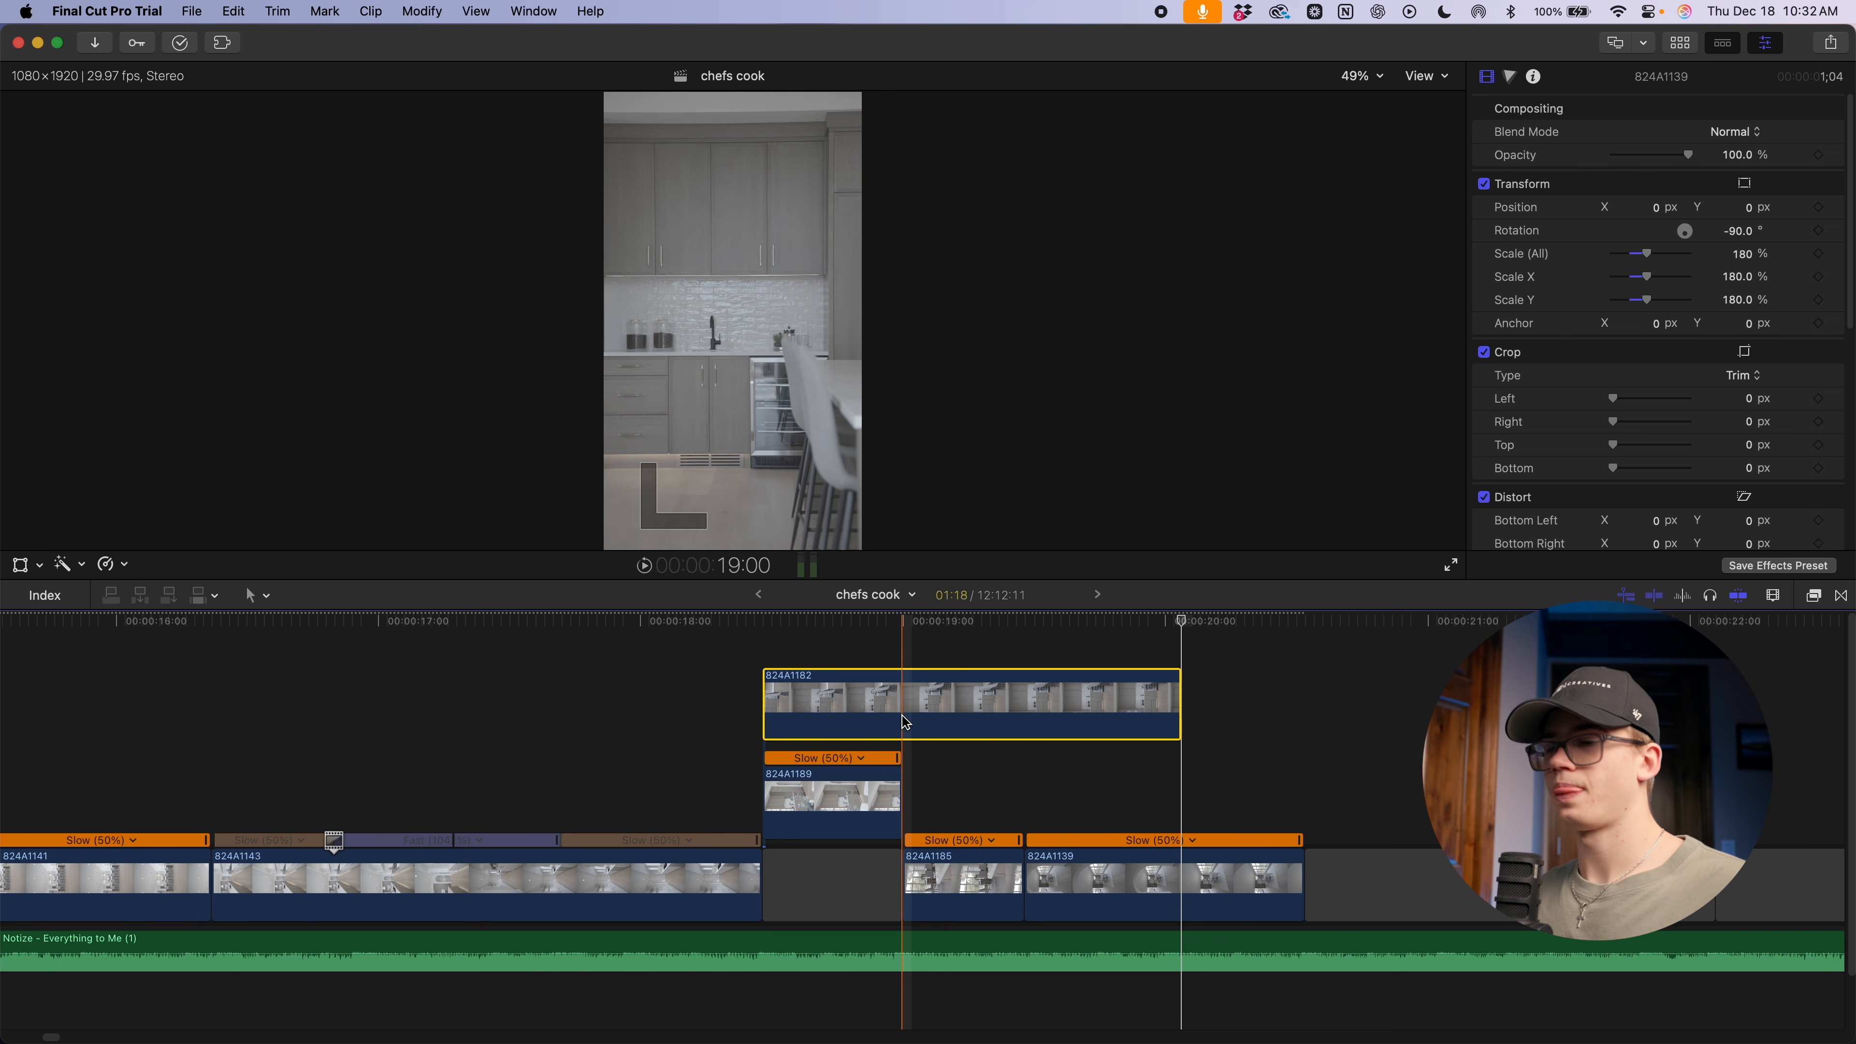
pyautogui.hotkey('shift', 's')
pyautogui.hotkey('alt', '[')
pyautogui.moveTo(1073, 766); pyautogui.dragTo(888, 706)
pyautogui.hotkey('alt', ']')
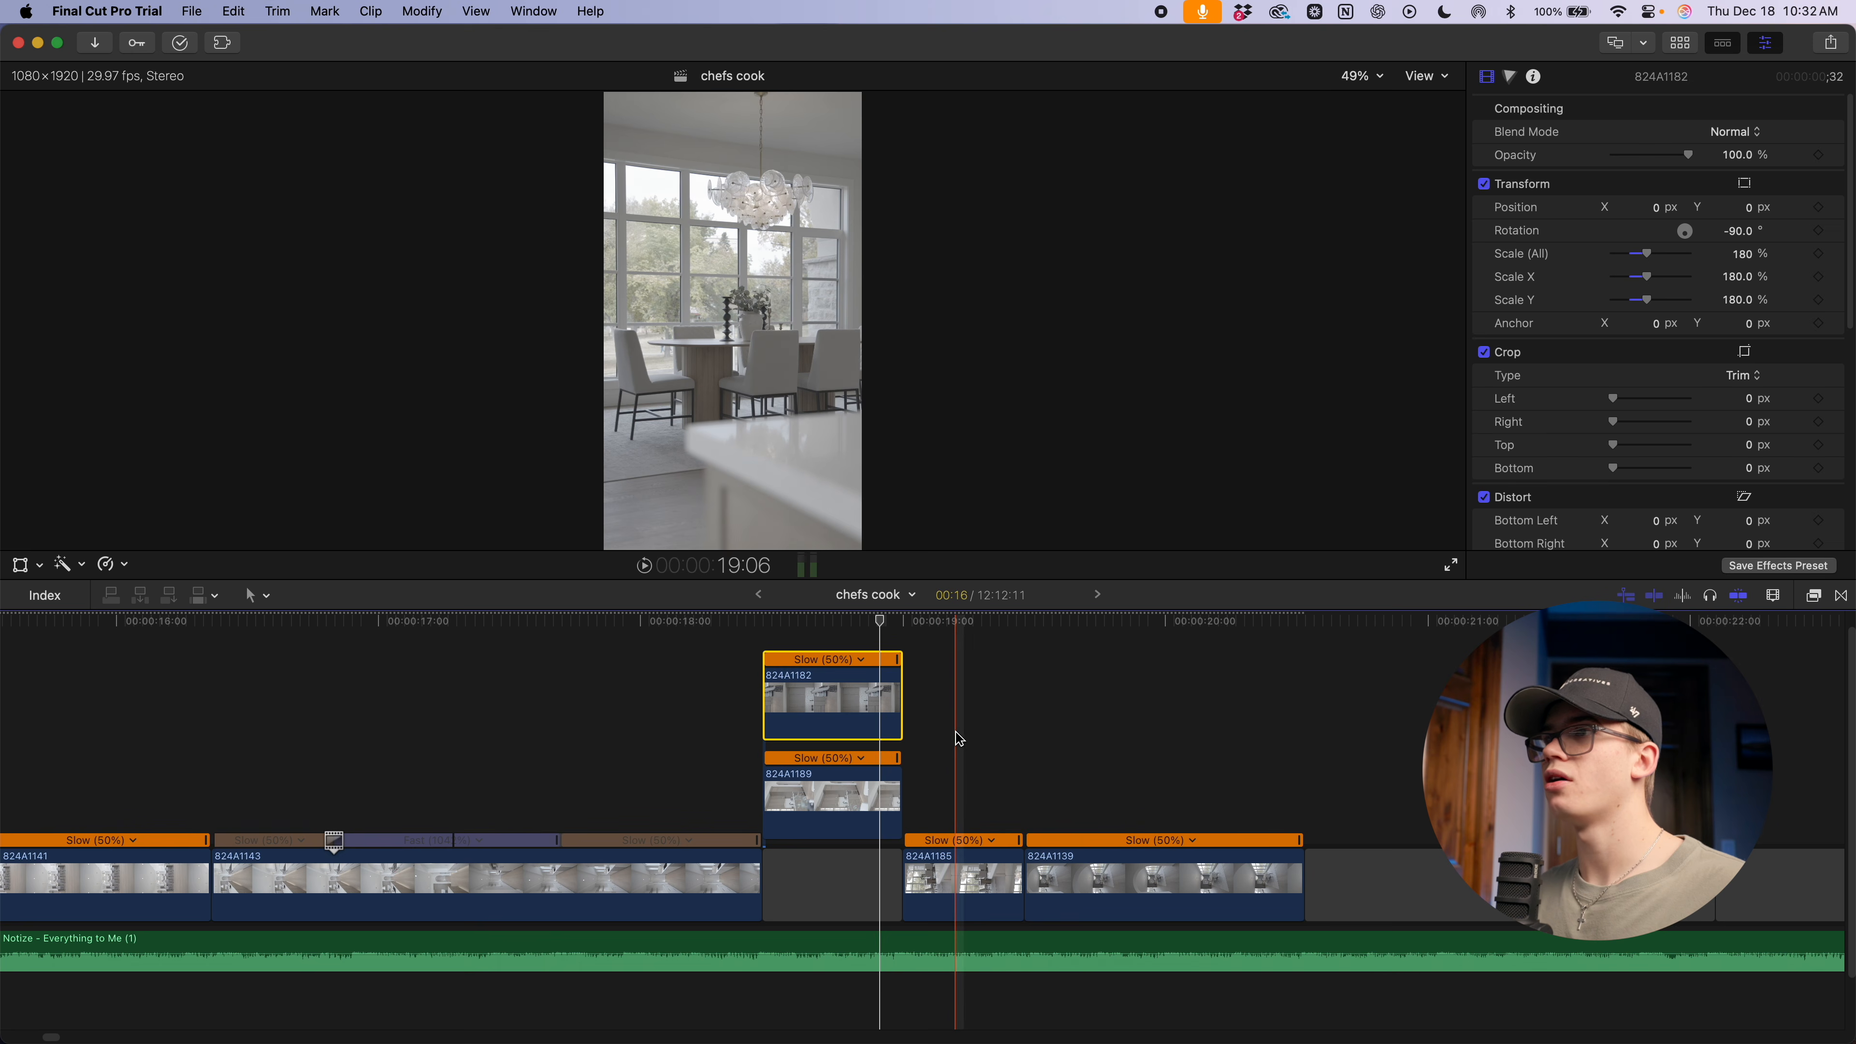
# Move 824A1189 out beyond 824A1139, drop 824A1182 into the storyline gap after 824A1143, and play the section
pyautogui.moveTo(836, 813); pyautogui.dragTo(1771, 813)
pyautogui.click(828, 806)
pyautogui.press('alt+super+Down')
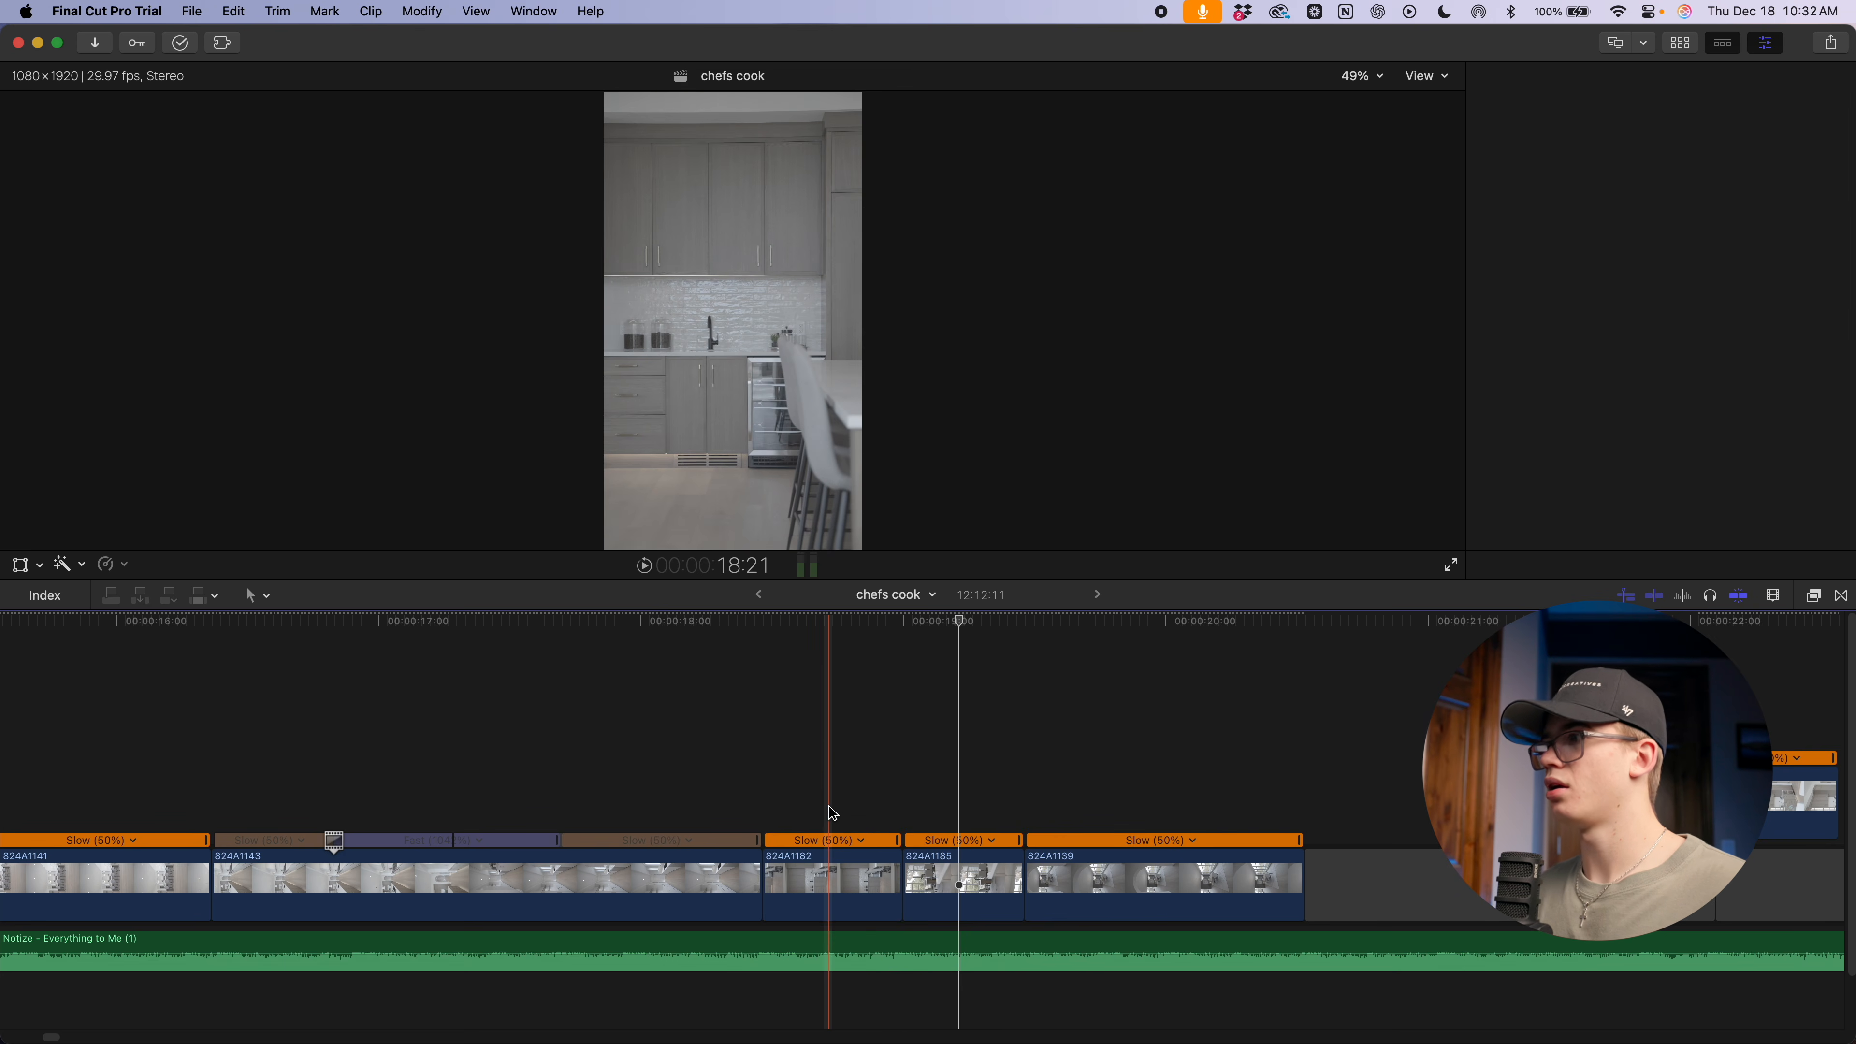
pyautogui.press('space')
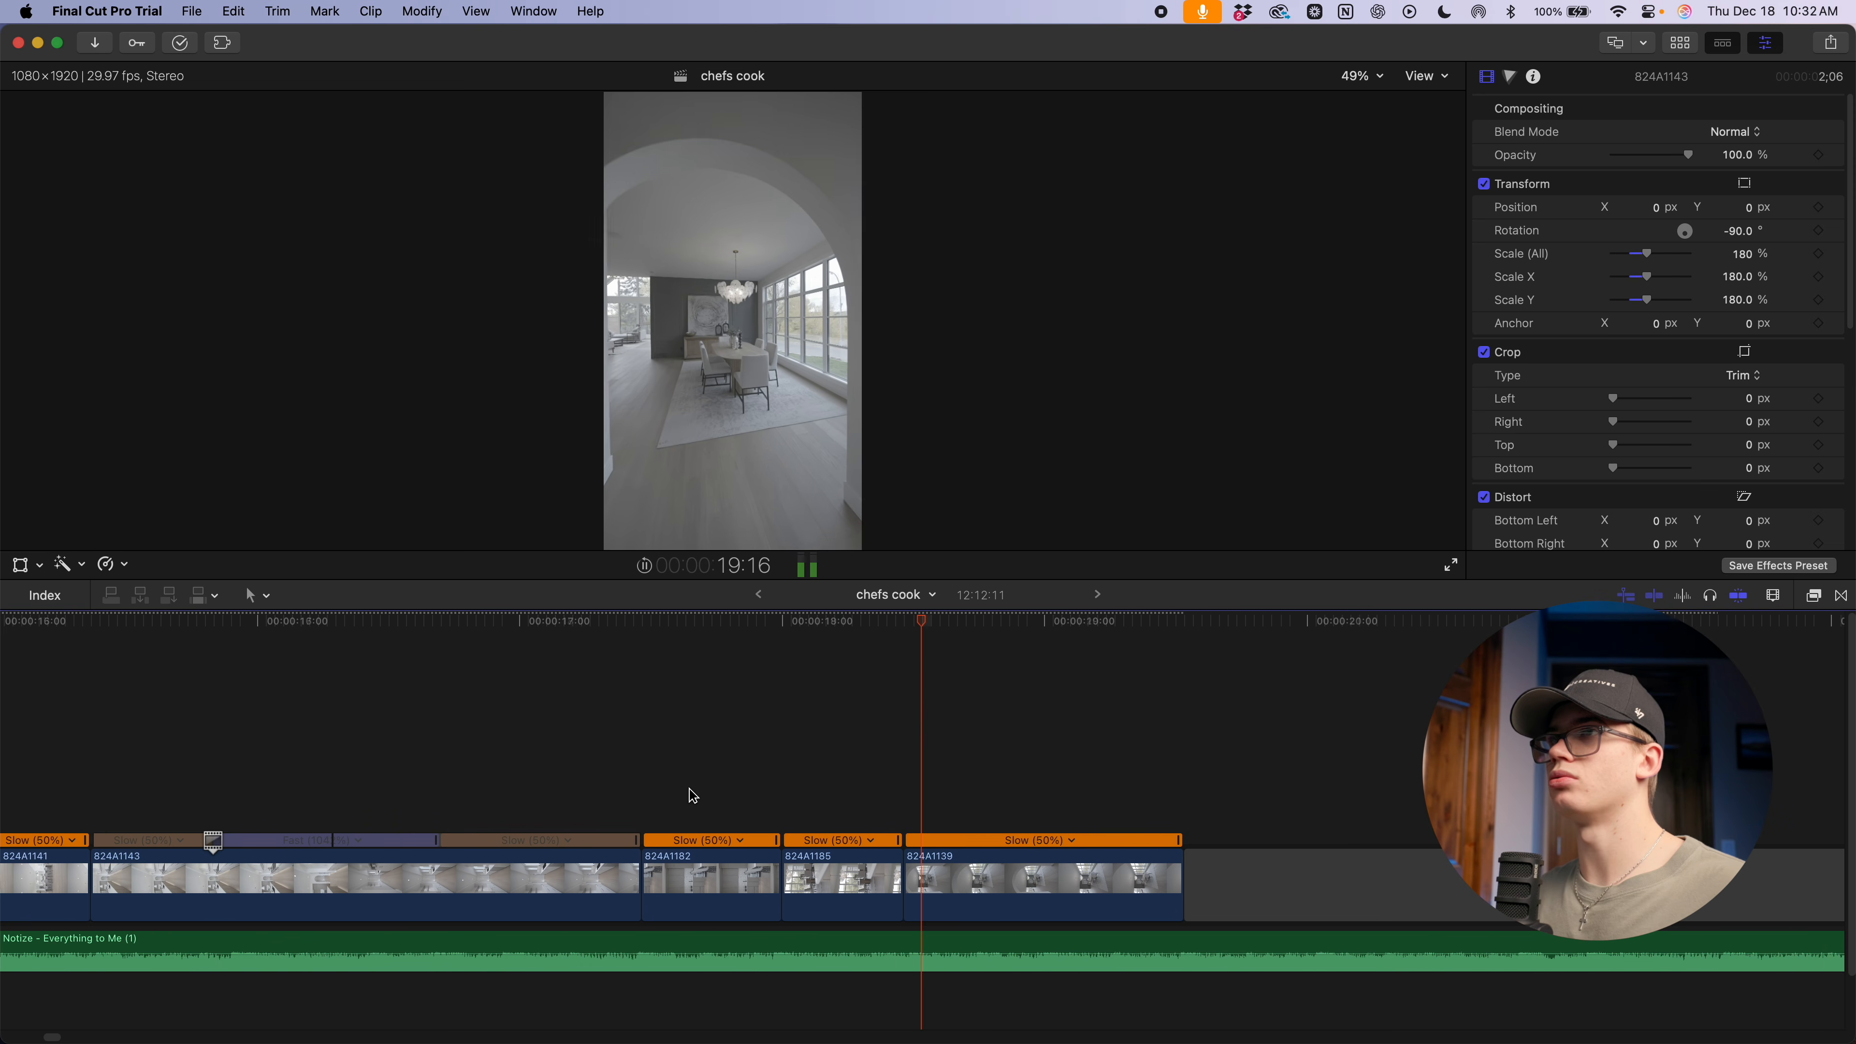
# Cut the connected clip 824A1189 from the empty stretch beyond 824A1139
pyautogui.press('super+minus')
pyautogui.press('super+minus')
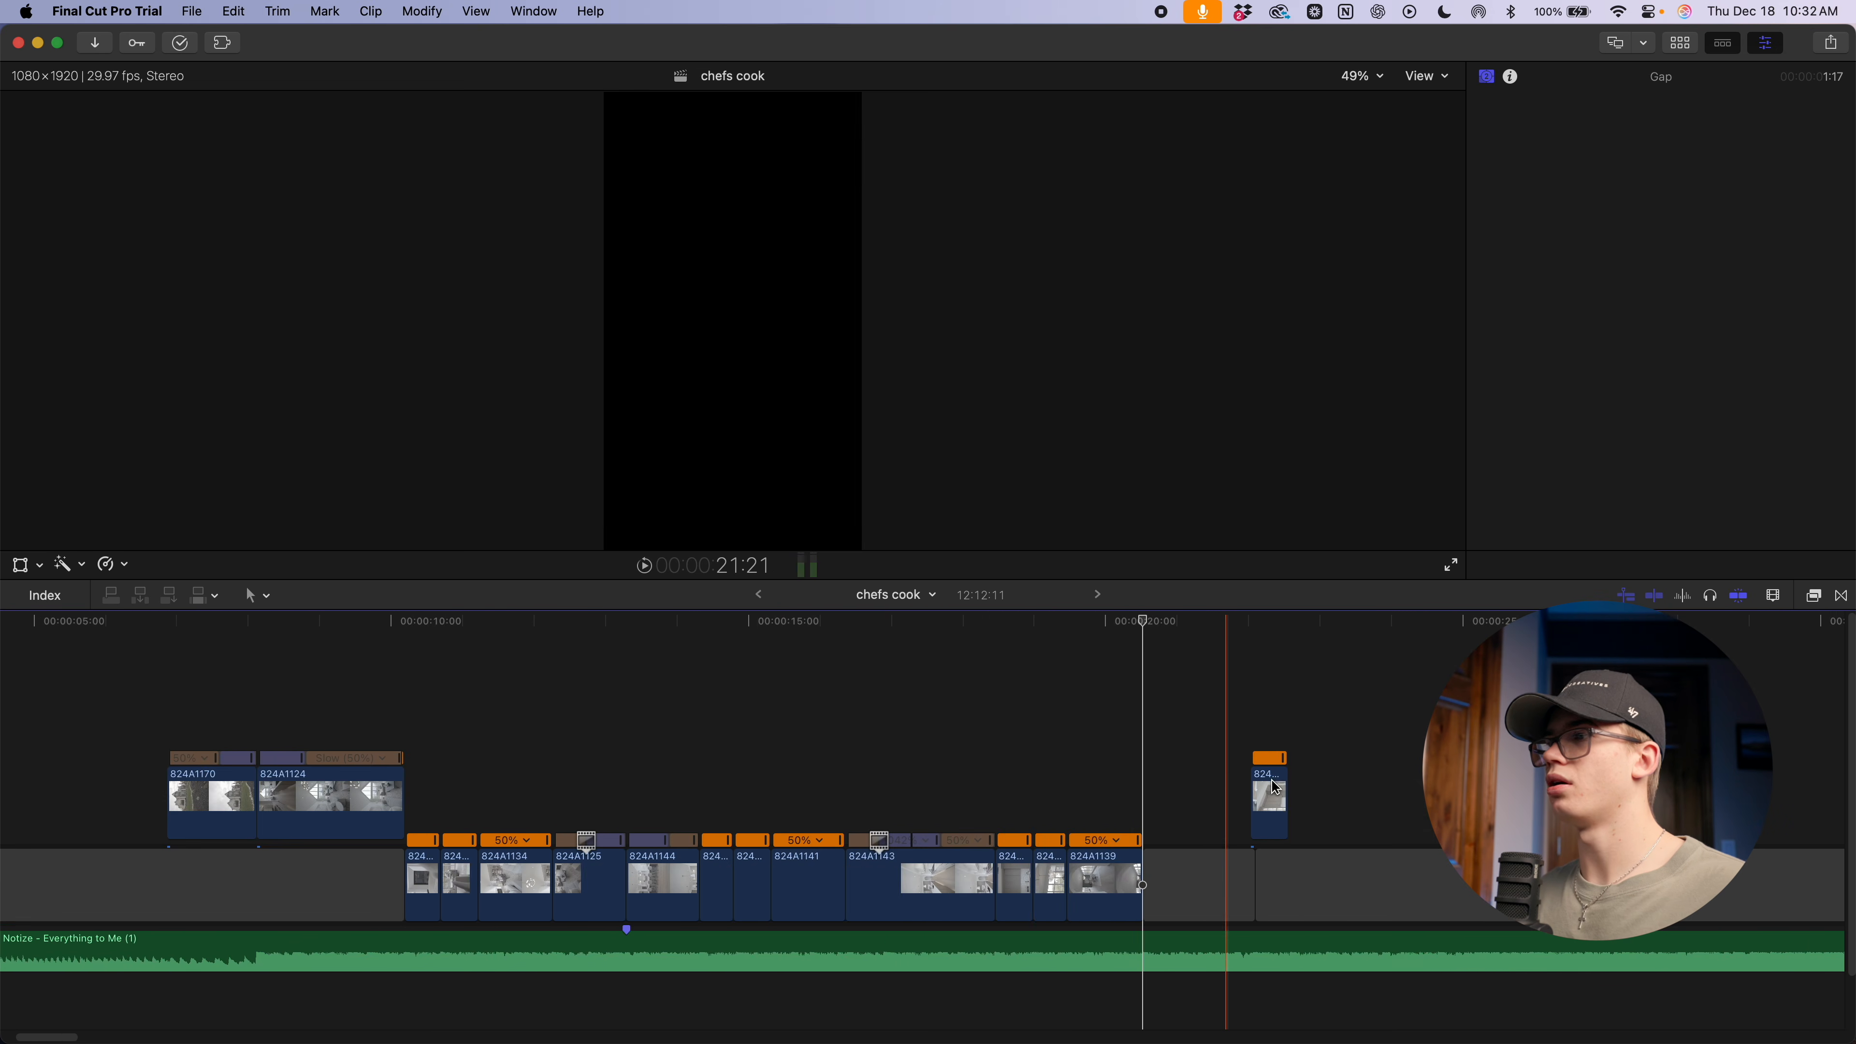
pyautogui.hscroll(9, 1273, 791)
pyautogui.press('super+minus')
pyautogui.click(641, 806)
pyautogui.press('Delete')
# Delete the spare copy of the Notize music track at the far end of the timeline
pyautogui.hscroll(20, 797, 753)
pyautogui.hscroll(8, 797, 753)
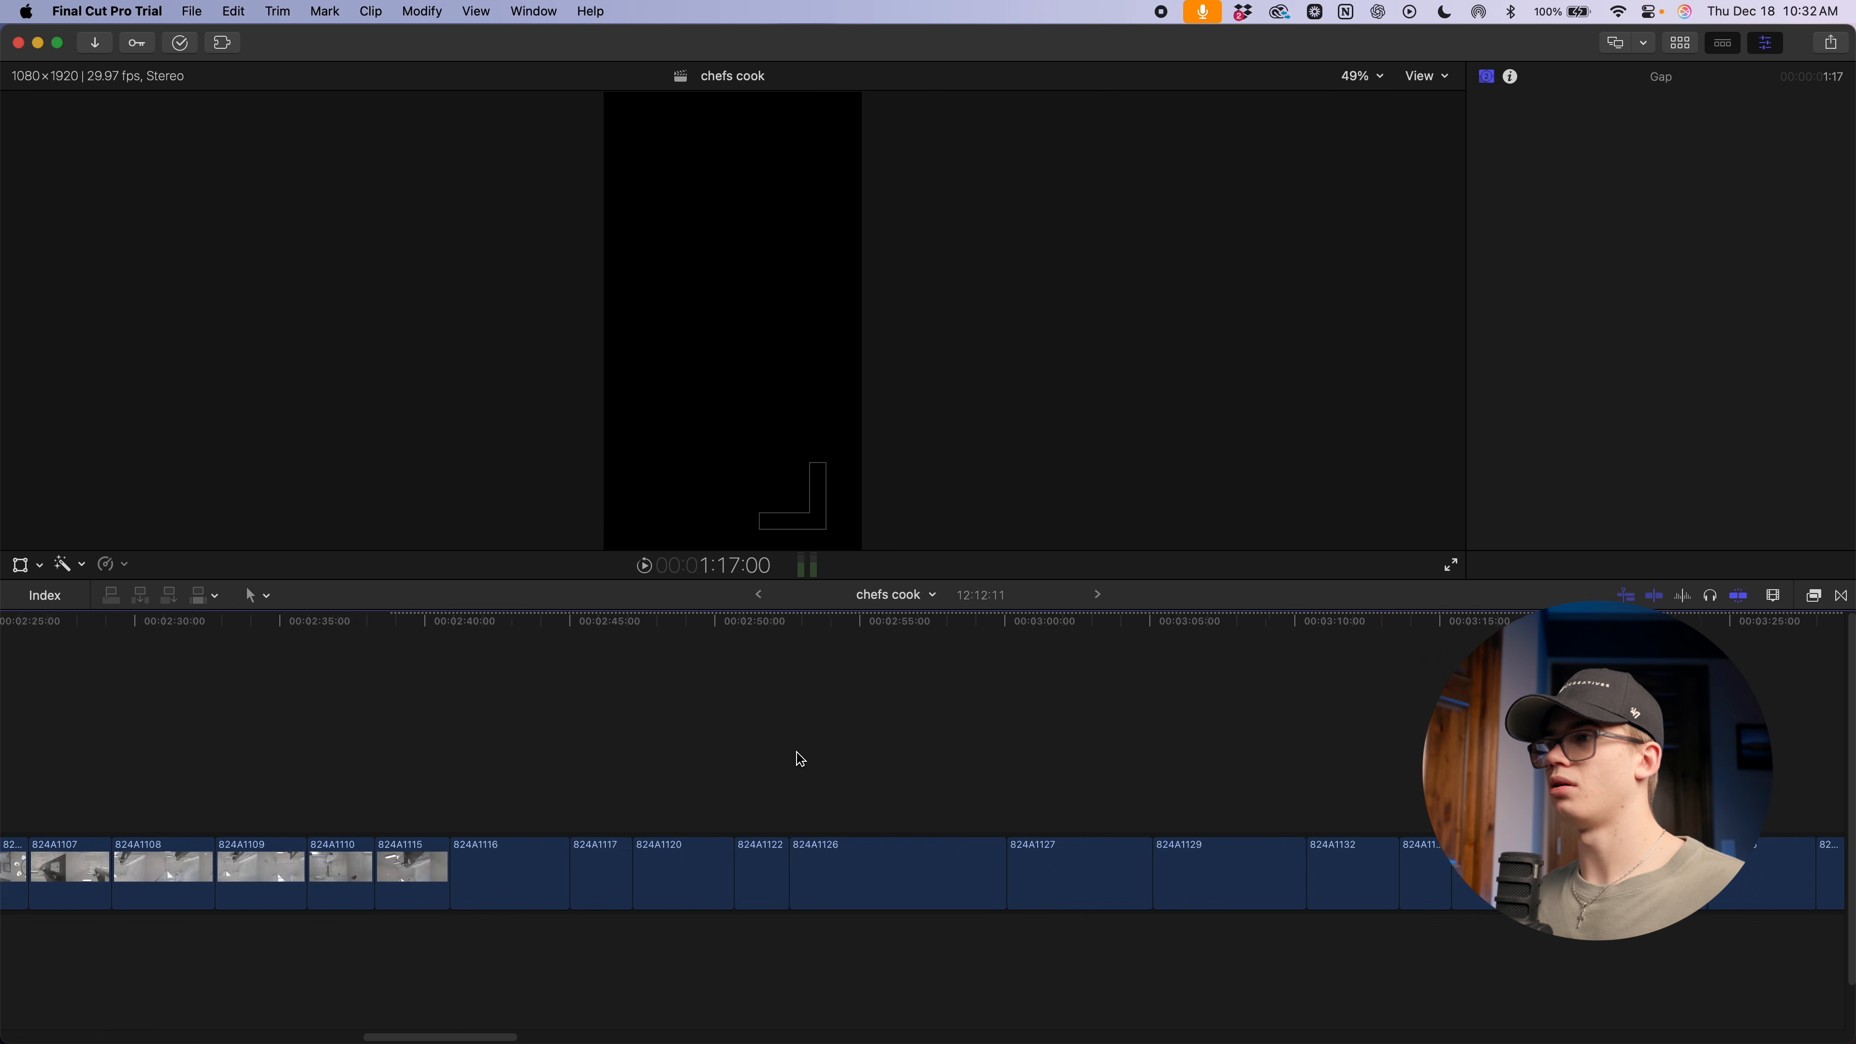
pyautogui.press('super+minus')
pyautogui.press('super+minus')
pyautogui.hscroll(20, 802, 759)
pyautogui.hscroll(-5, 819, 766)
pyautogui.press('super+minus')
pyautogui.press('super+minus')
pyautogui.press('super+minus')
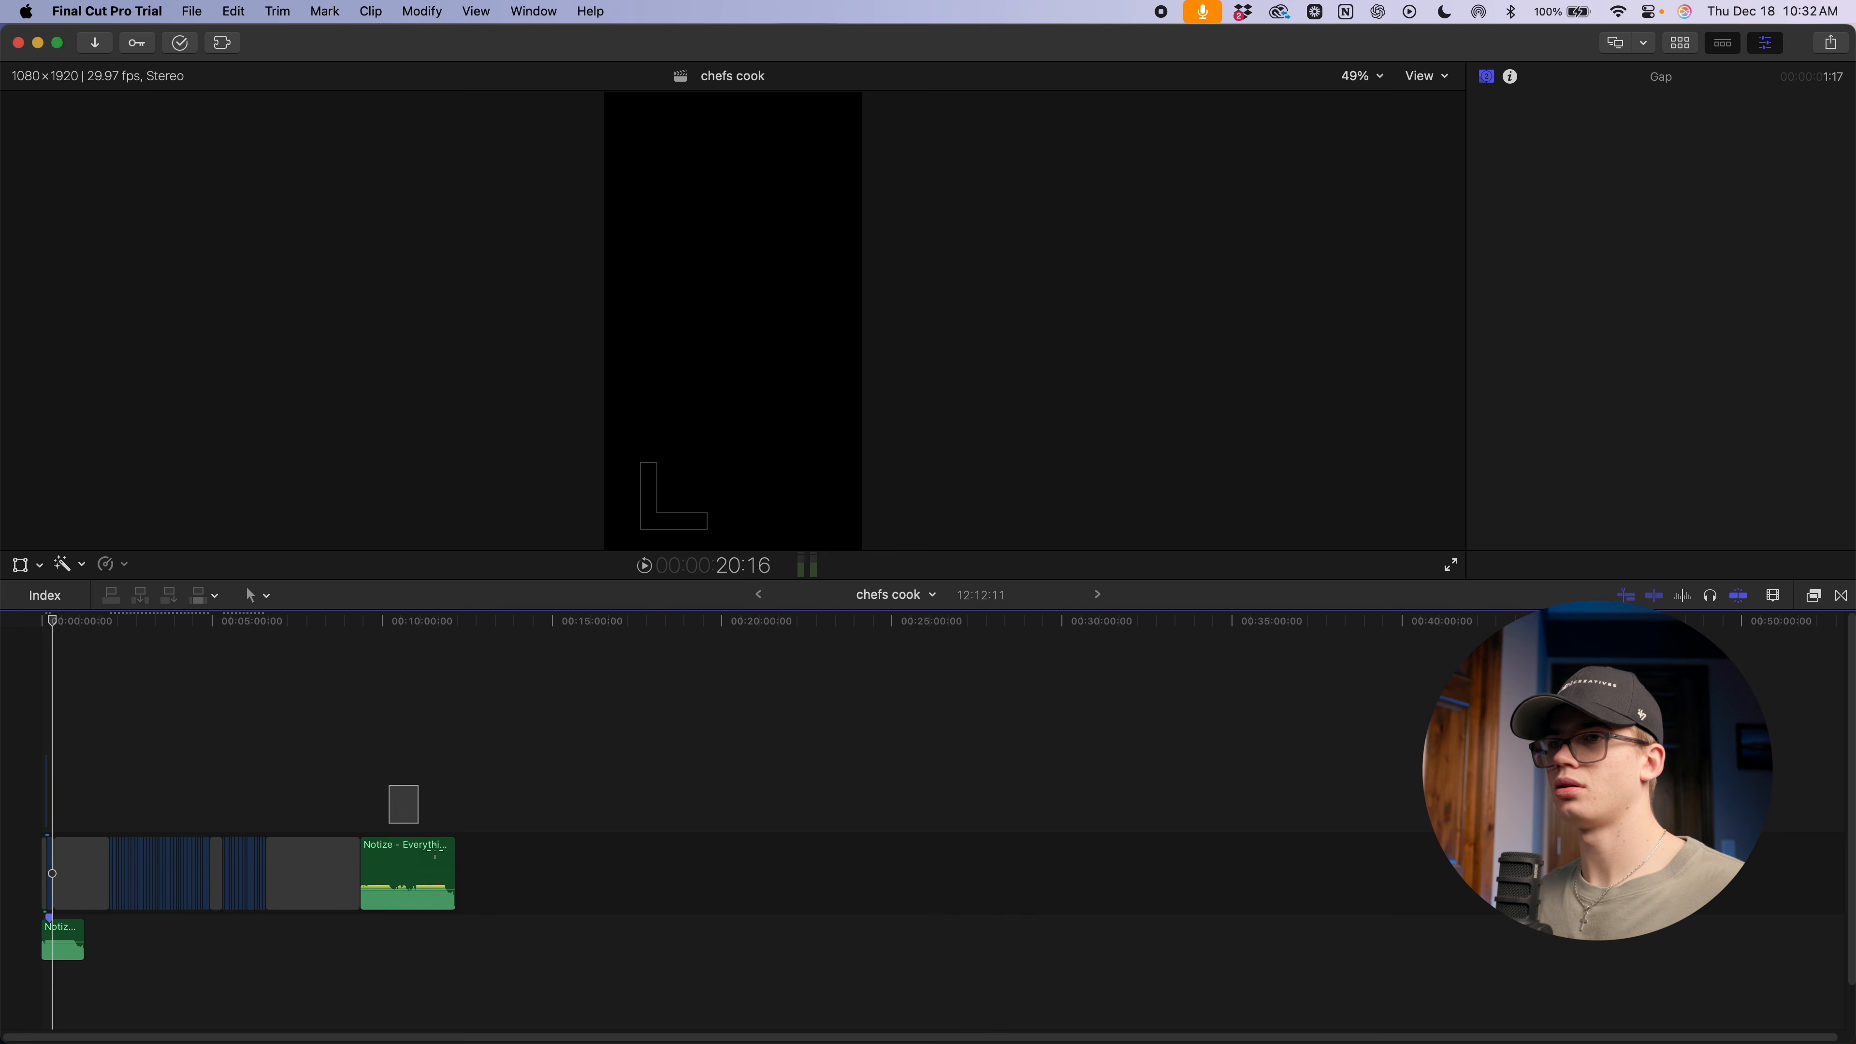
pyautogui.moveTo(392, 789); pyautogui.dragTo(491, 863)
pyautogui.press('Delete')
# Paste 824A1189 as a connected clip over the gap just before the second group of unused footage
pyautogui.press('super+equal')
pyautogui.press('super+equal')
pyautogui.press('super+equal')
pyautogui.press('super+equal')
pyautogui.hscroll(20, 1130, 861)
pyautogui.hscroll(20, 1116, 854)
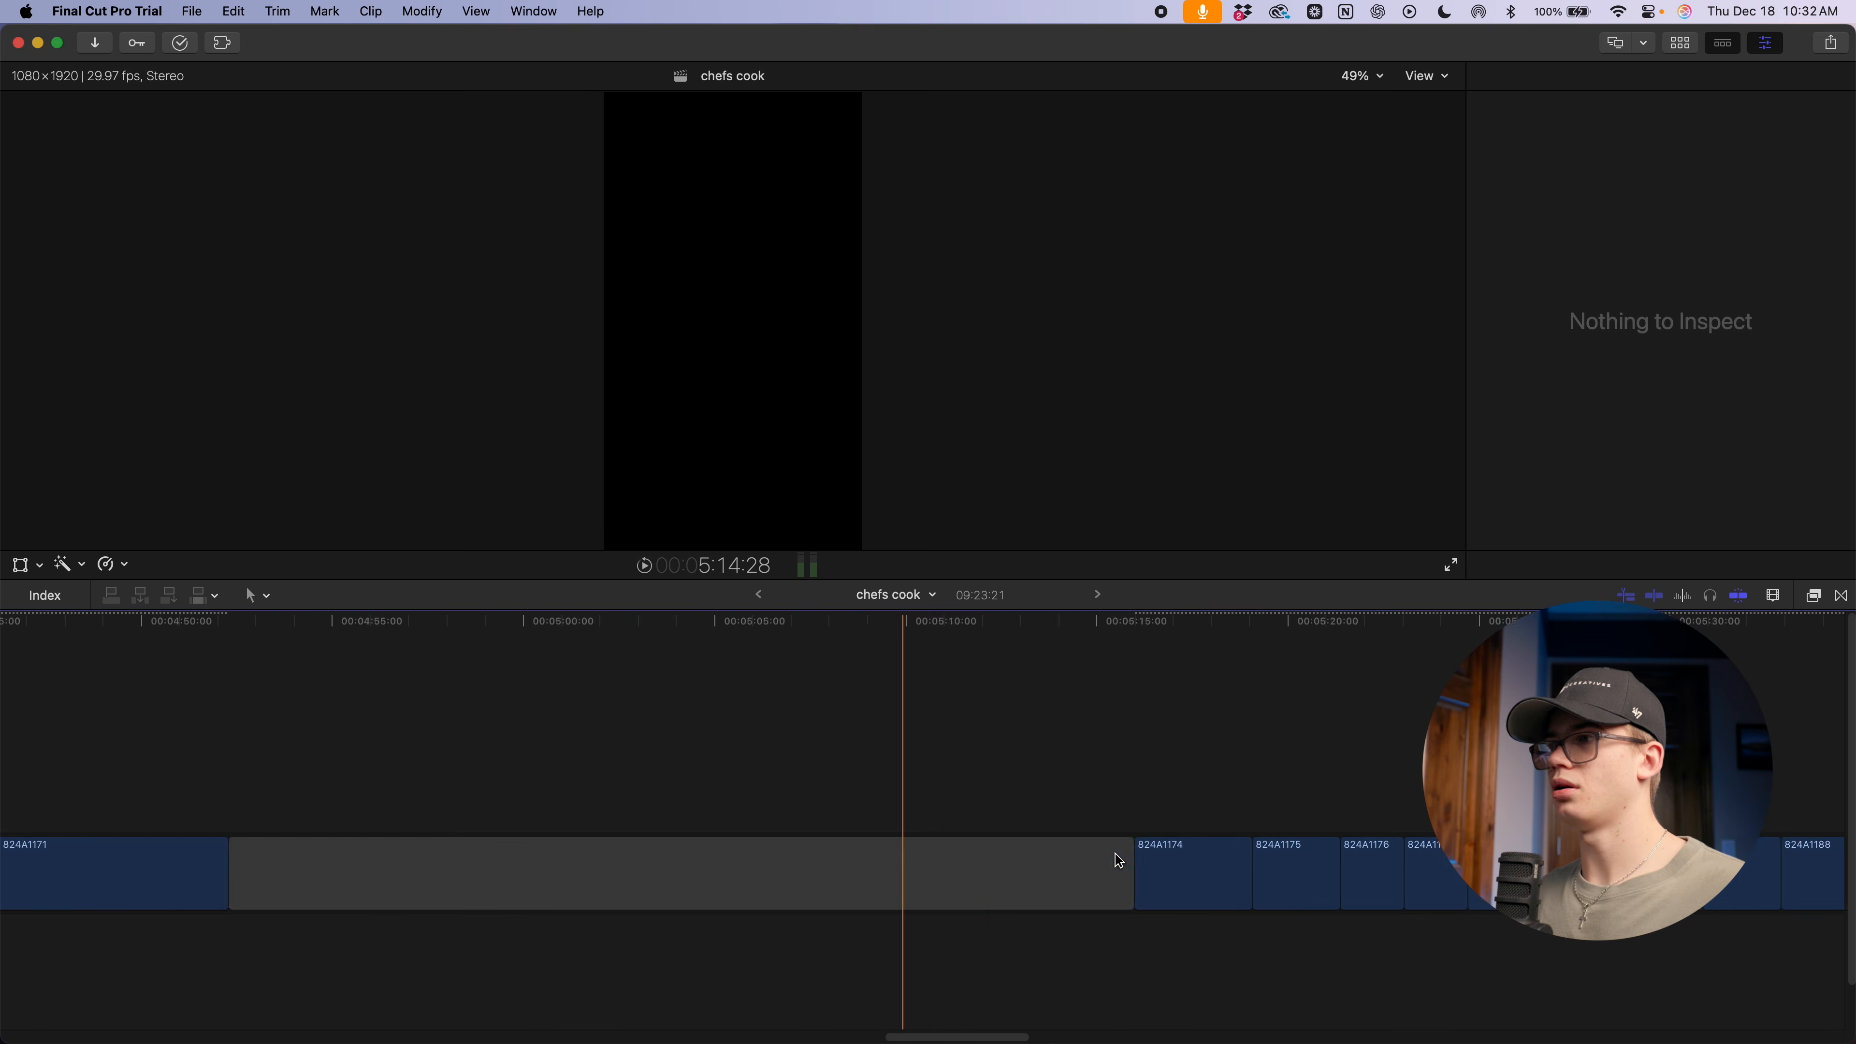
pyautogui.press('super+minus')
pyautogui.press('super+minus')
pyautogui.click(955, 749)
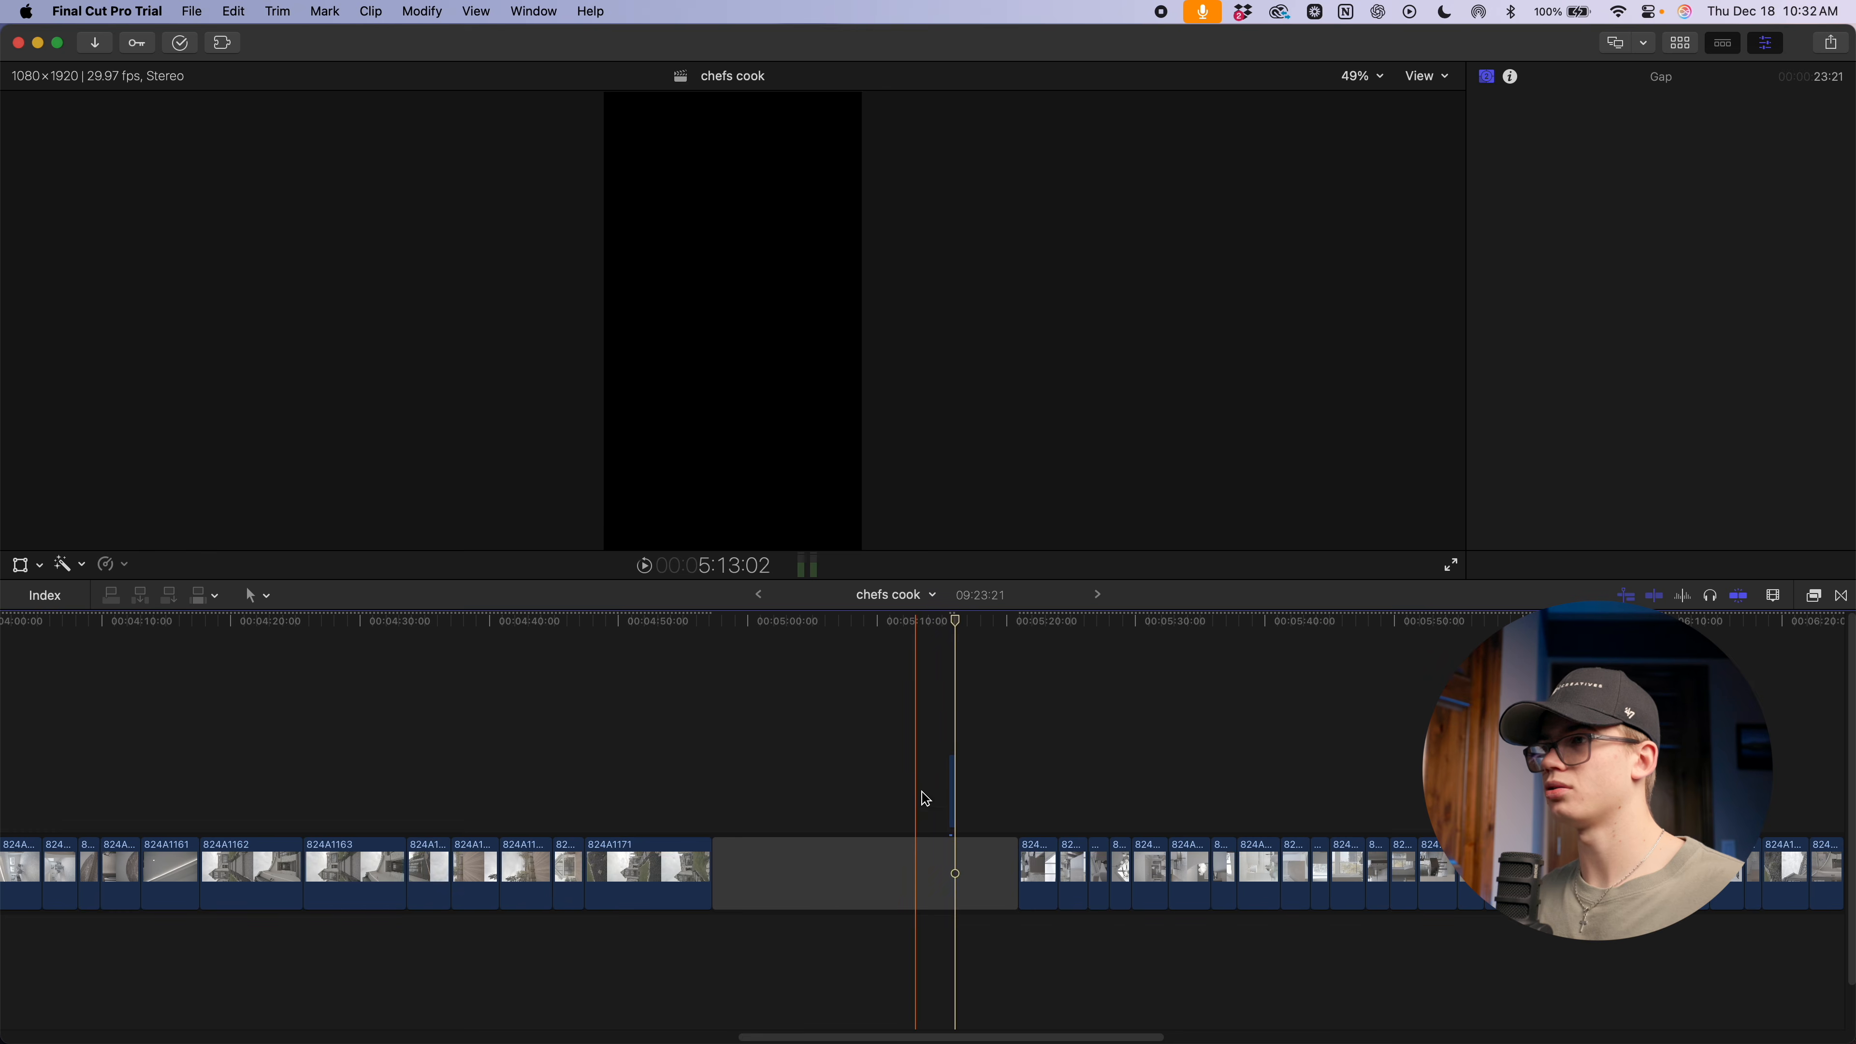
pyautogui.press('super+equal')
pyautogui.moveTo(976, 791); pyautogui.dragTo(1066, 797)
# Delete the short gap segment directly after 824A1139 in the main edit
pyautogui.hscroll(-12, 875, 834)
pyautogui.press('super+minus')
pyautogui.press('super+minus')
pyautogui.hscroll(-20, 942, 846)
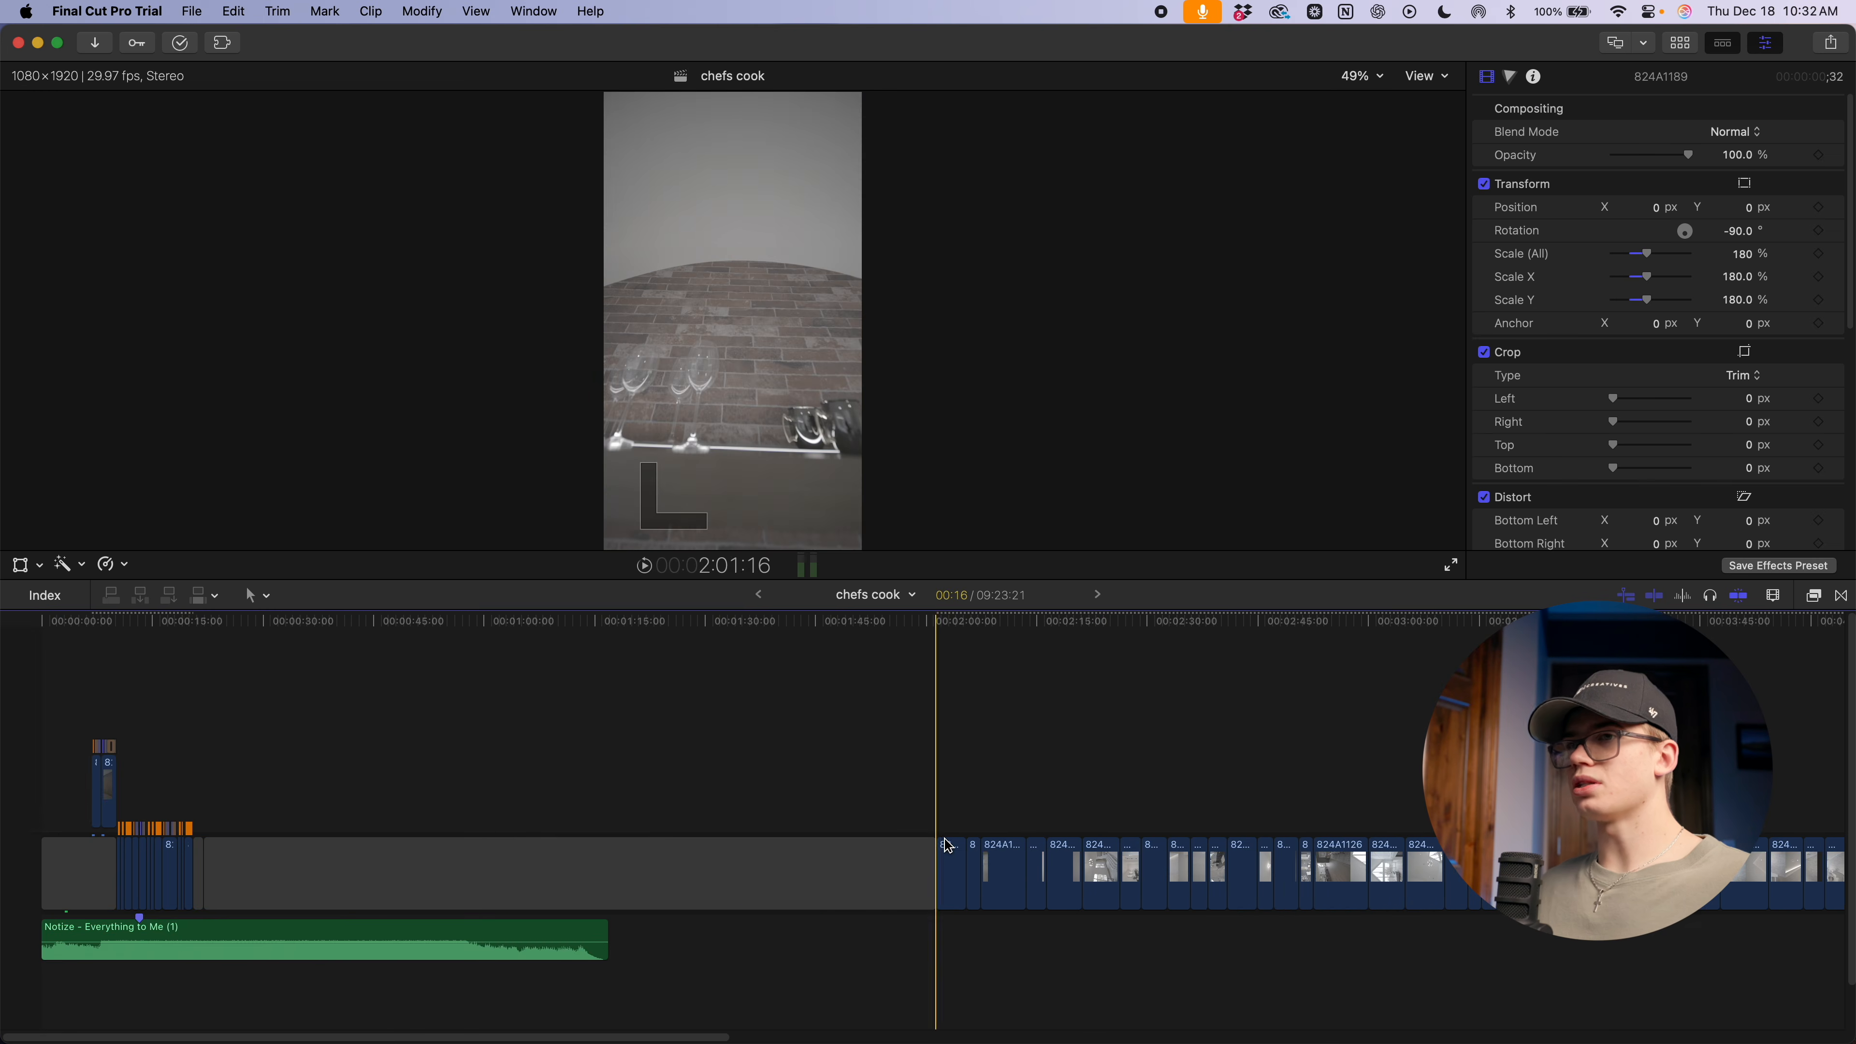
pyautogui.press('super+equal')
pyautogui.press('super+equal')
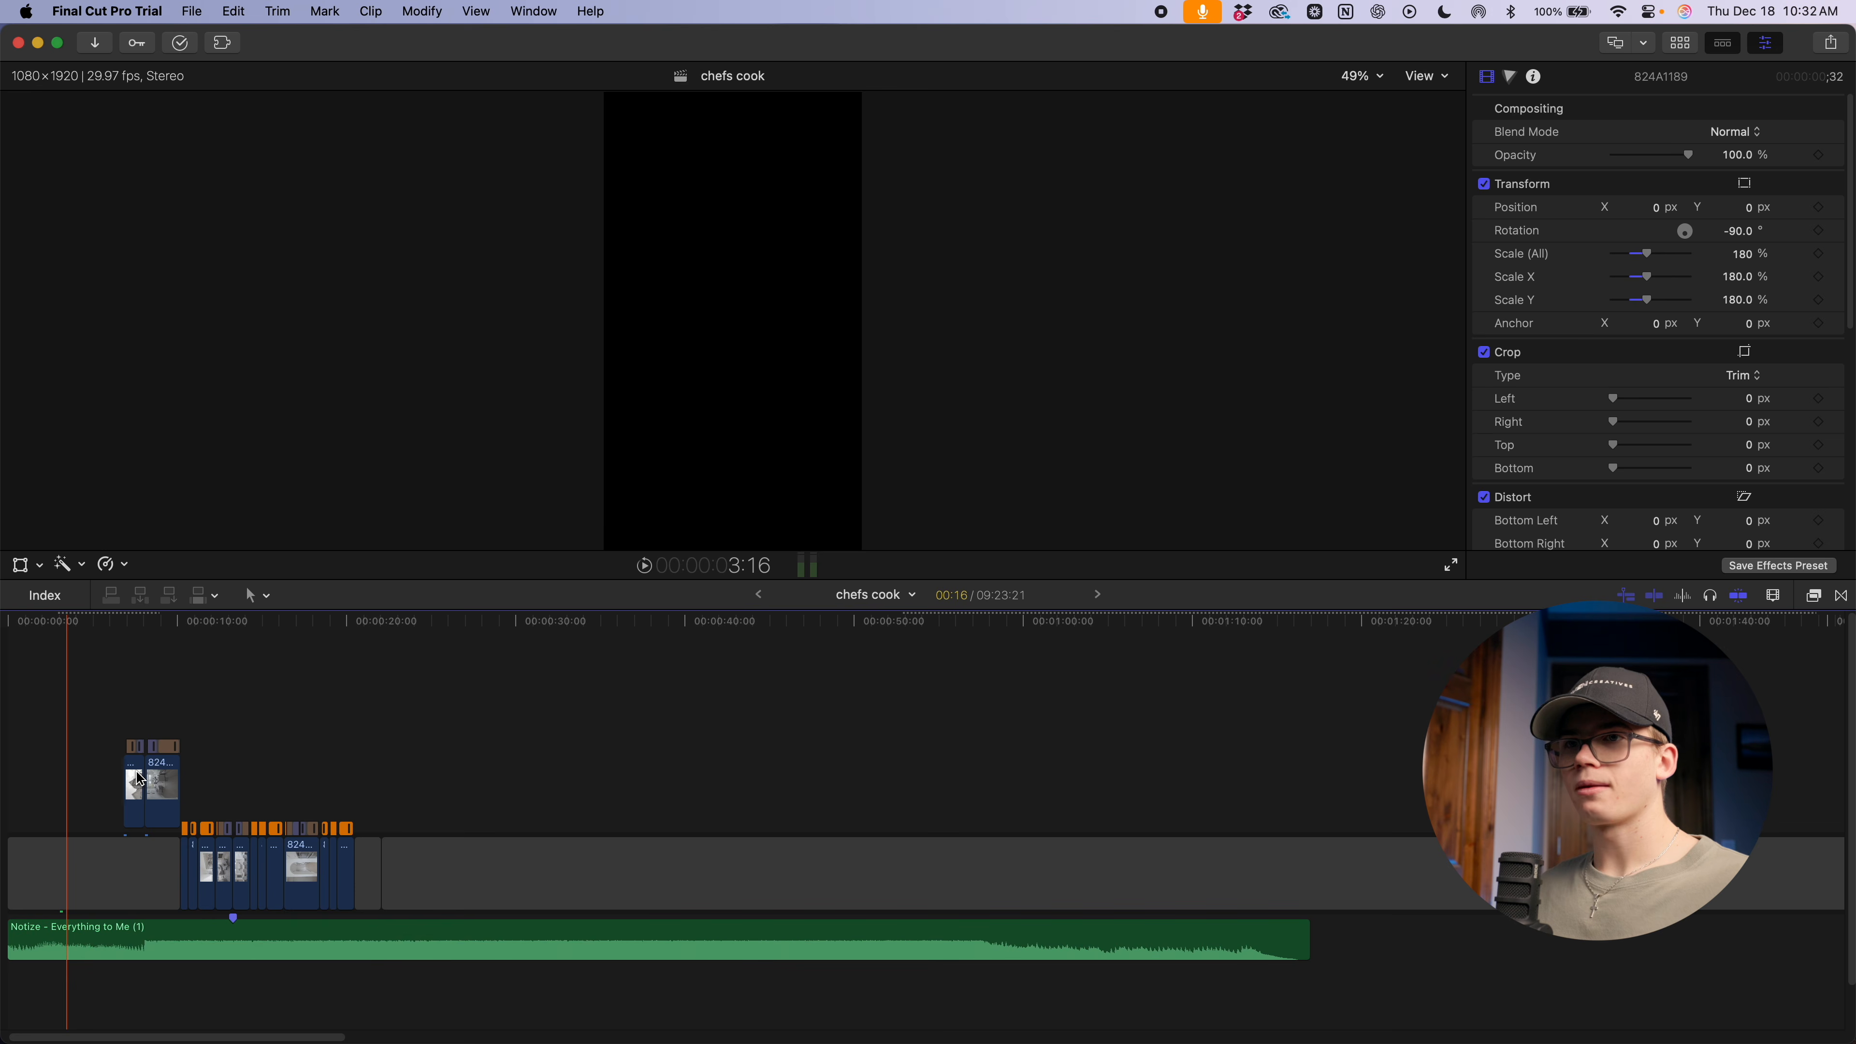
pyautogui.click(370, 890)
pyautogui.press('super+equal')
pyautogui.press('super+equal')
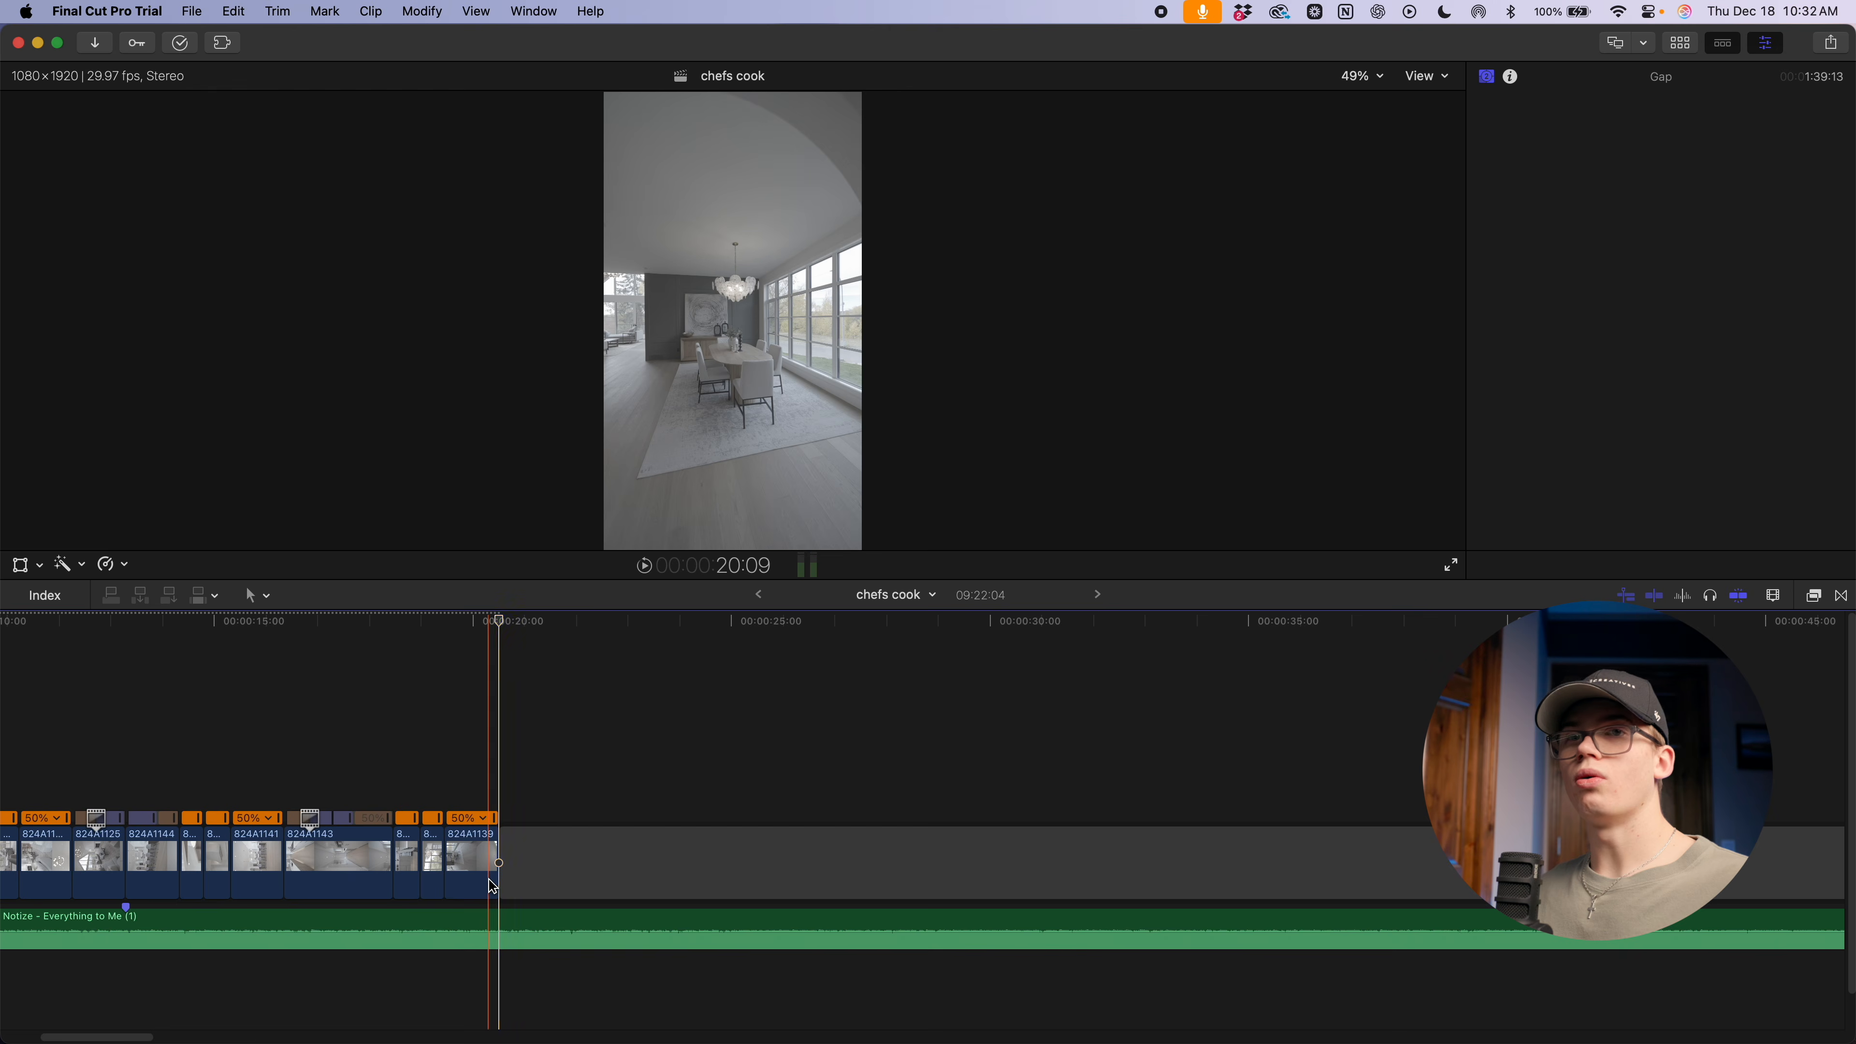
pyautogui.press('super+equal')
pyautogui.press('super+equal')
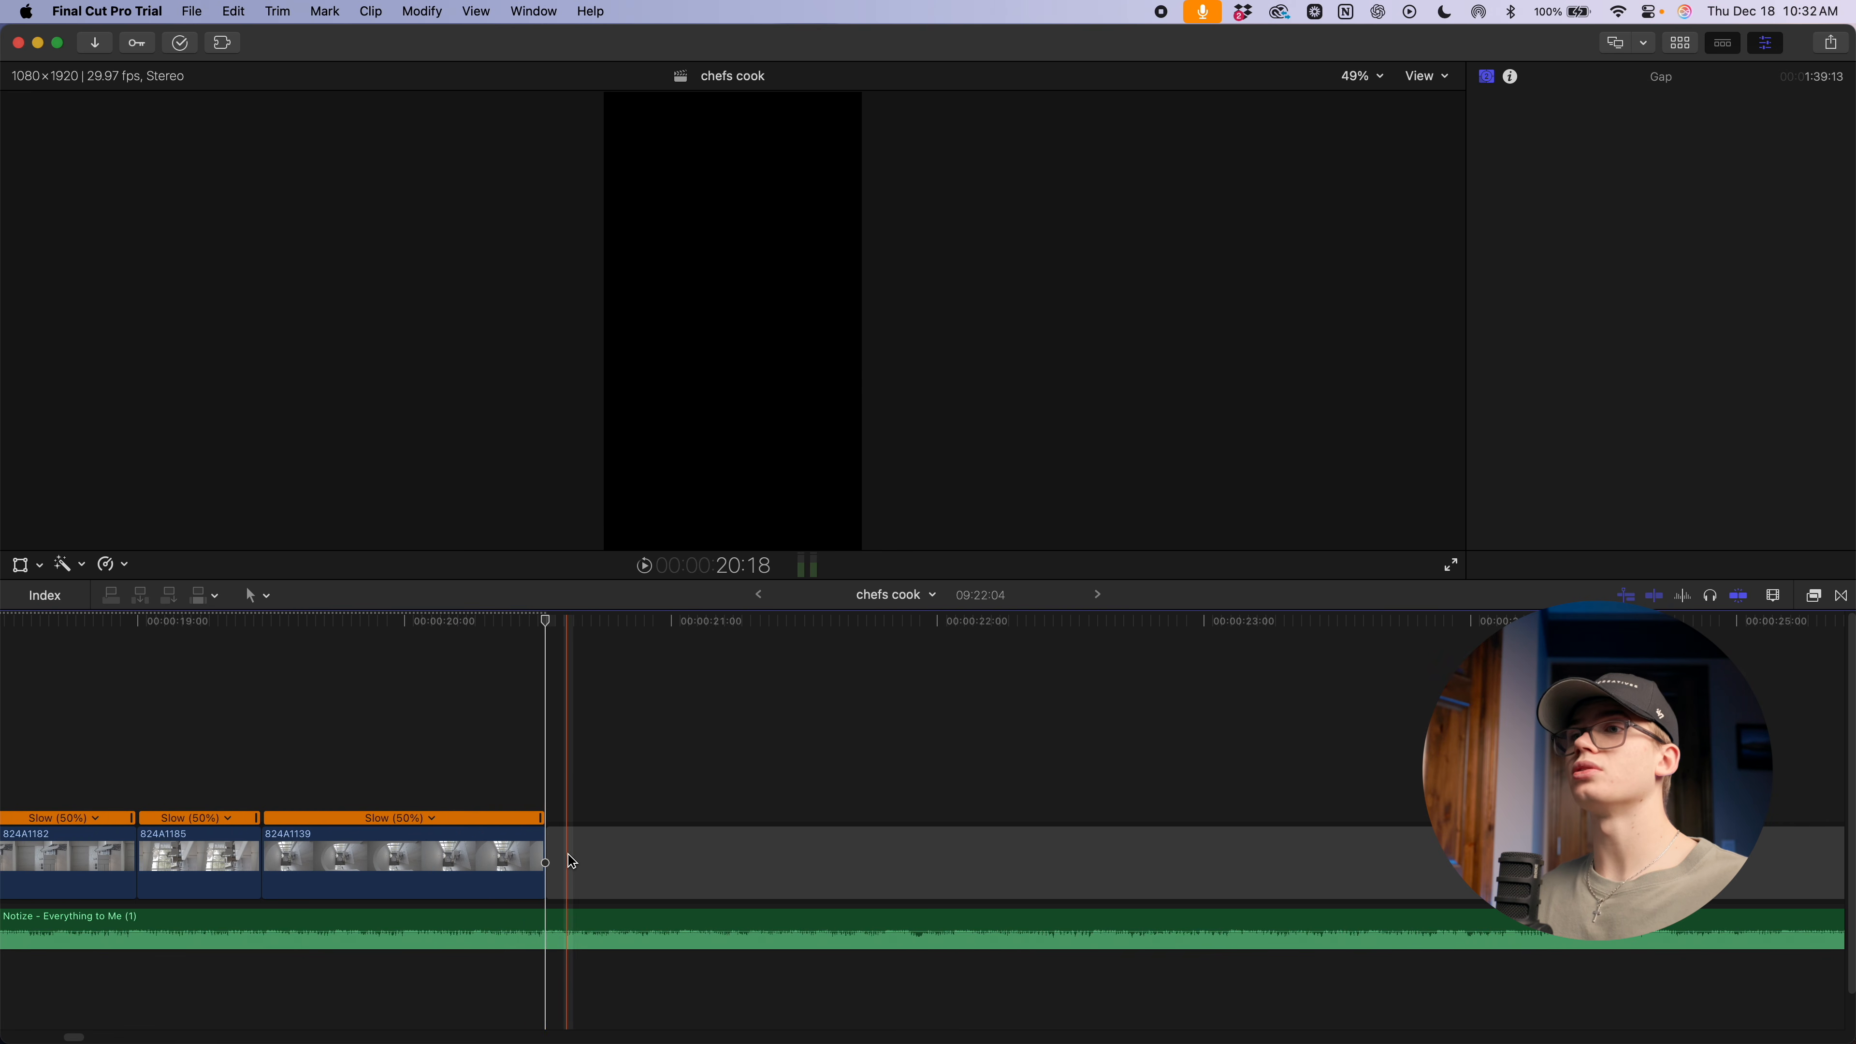
pyautogui.press('super+minus')
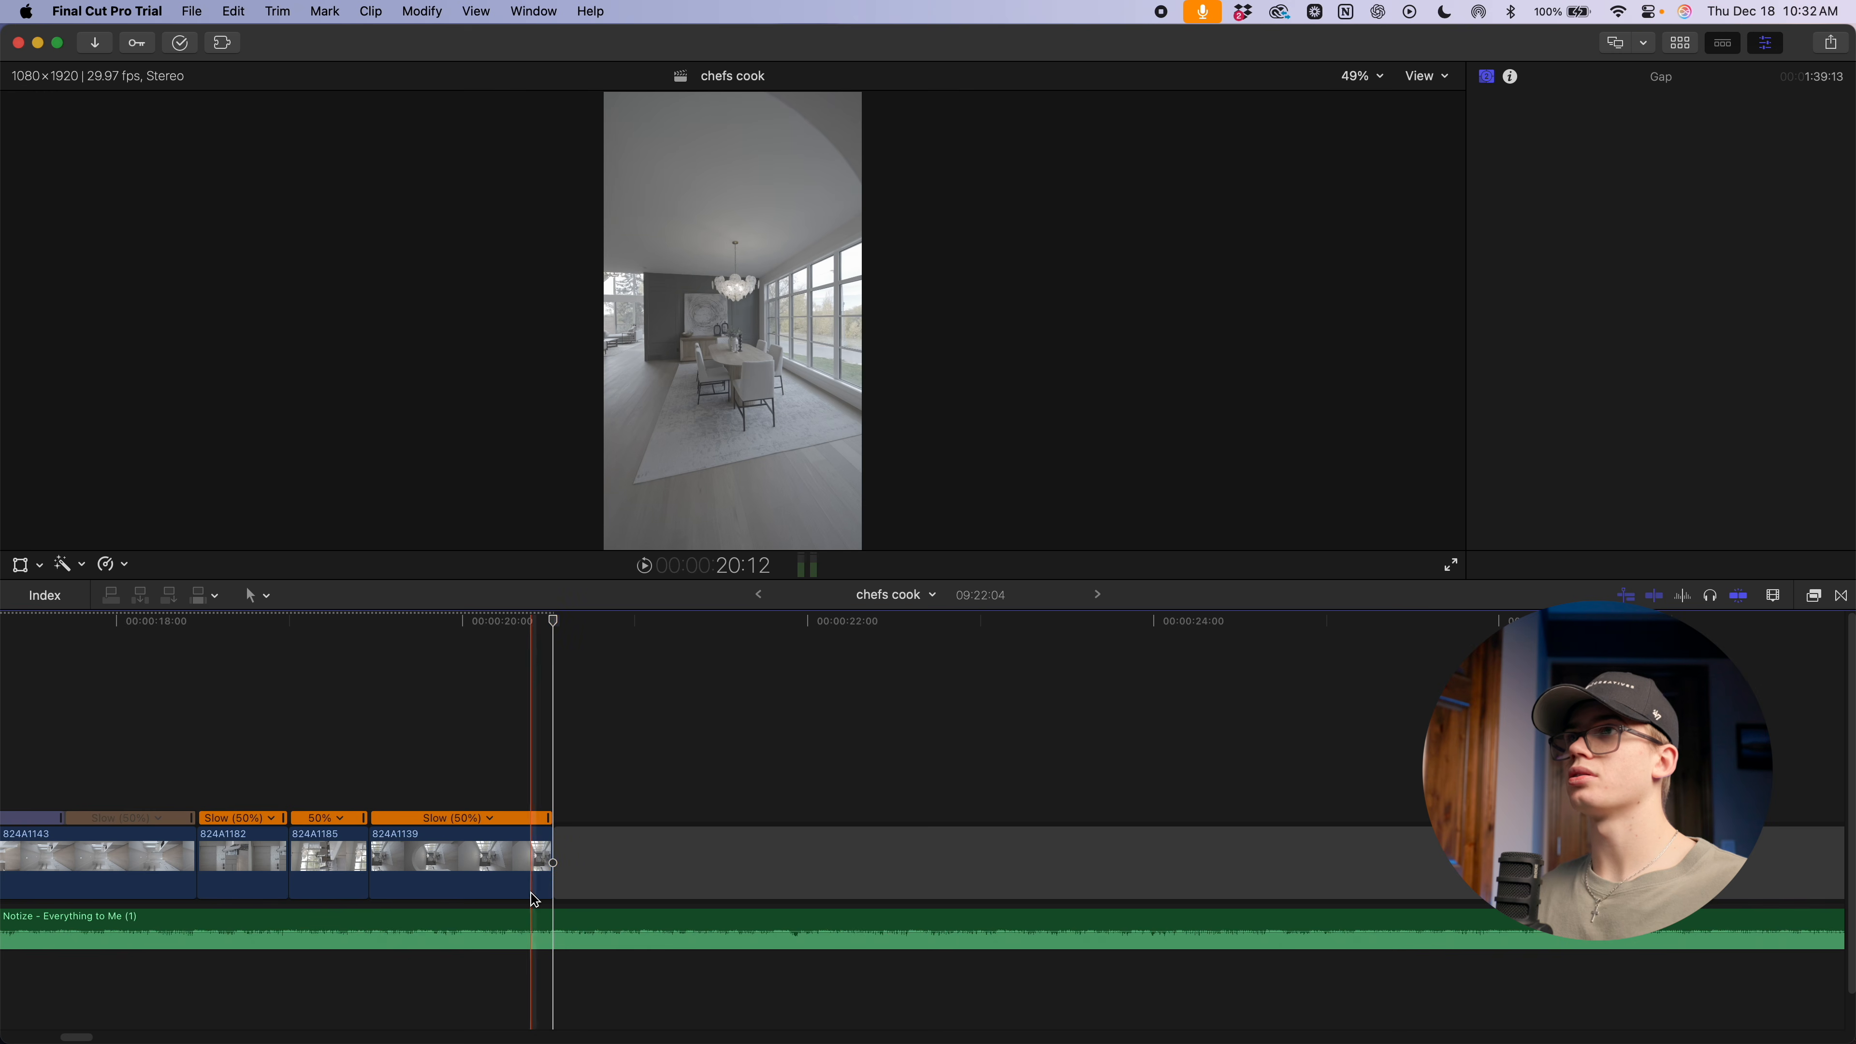
pyautogui.press('super+minus')
pyautogui.press('super+minus')
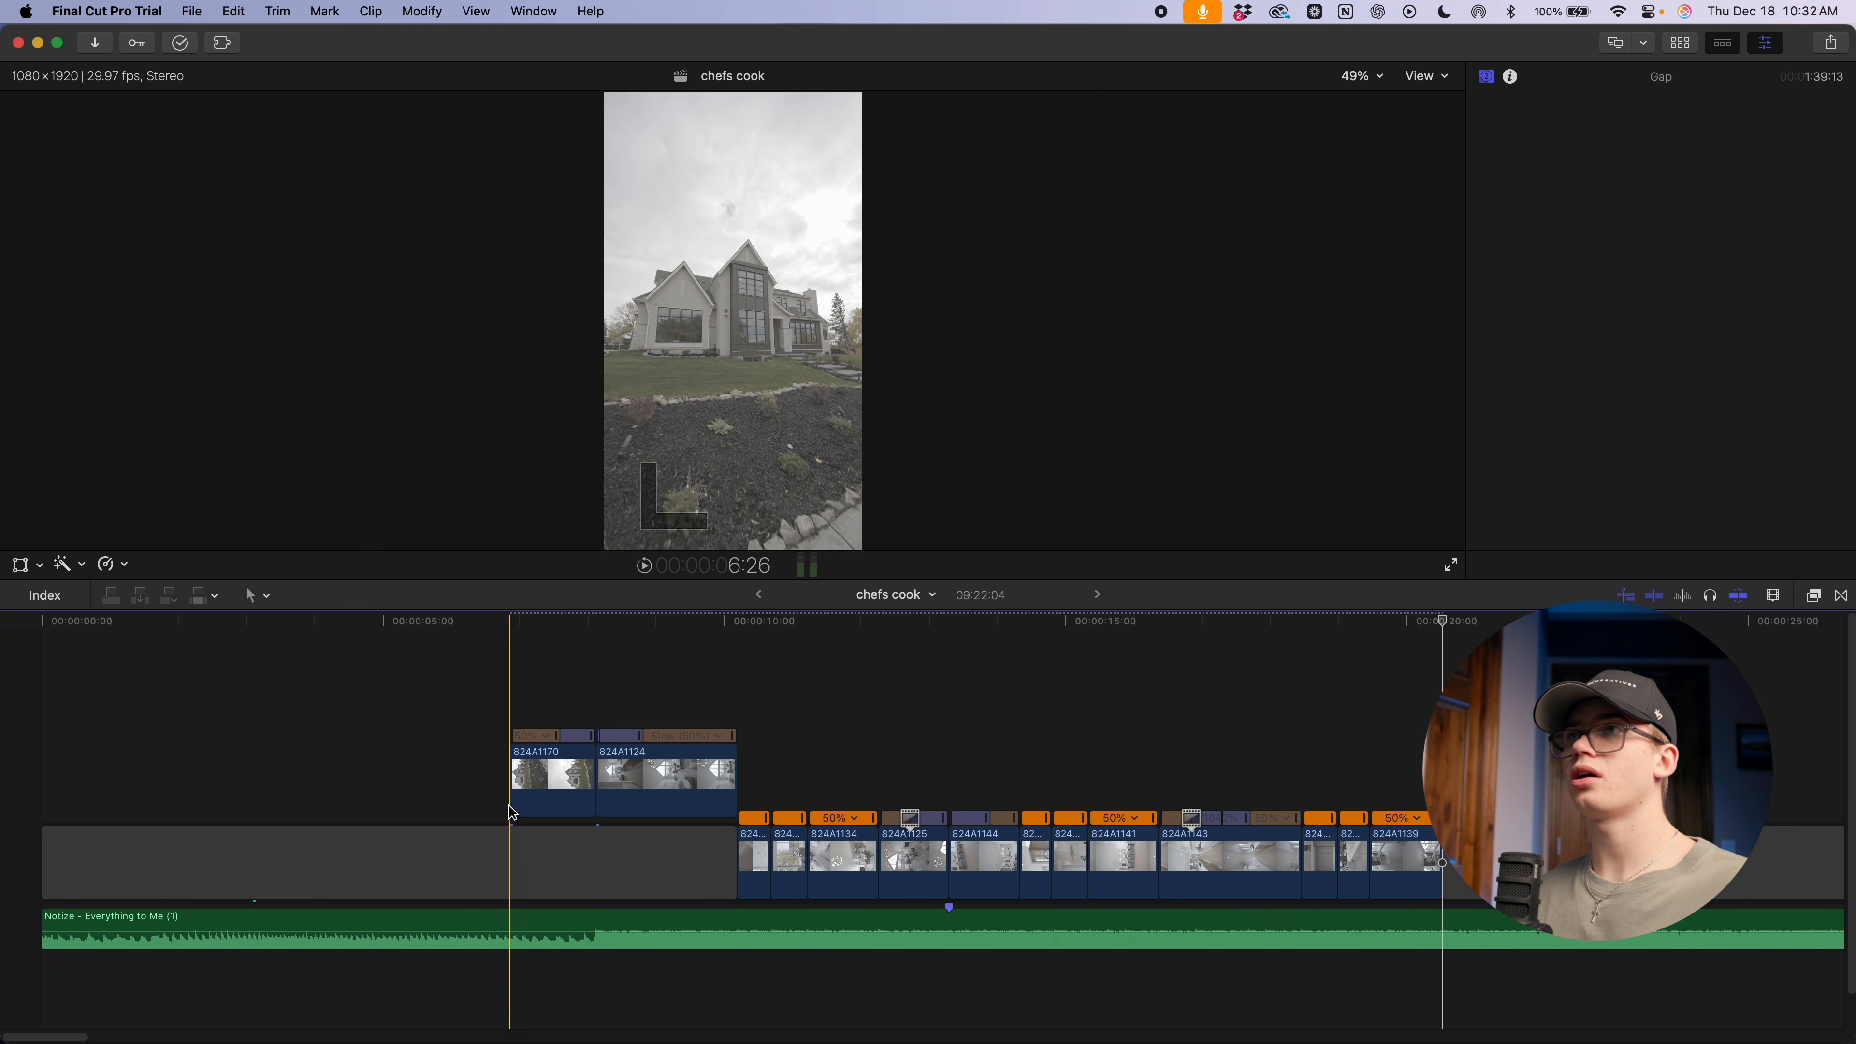
# Move clips 824A1188, 824A1193 and 824A1186 out of the second group of unused footage as connected clips over the gap before it
pyautogui.press('super+minus')
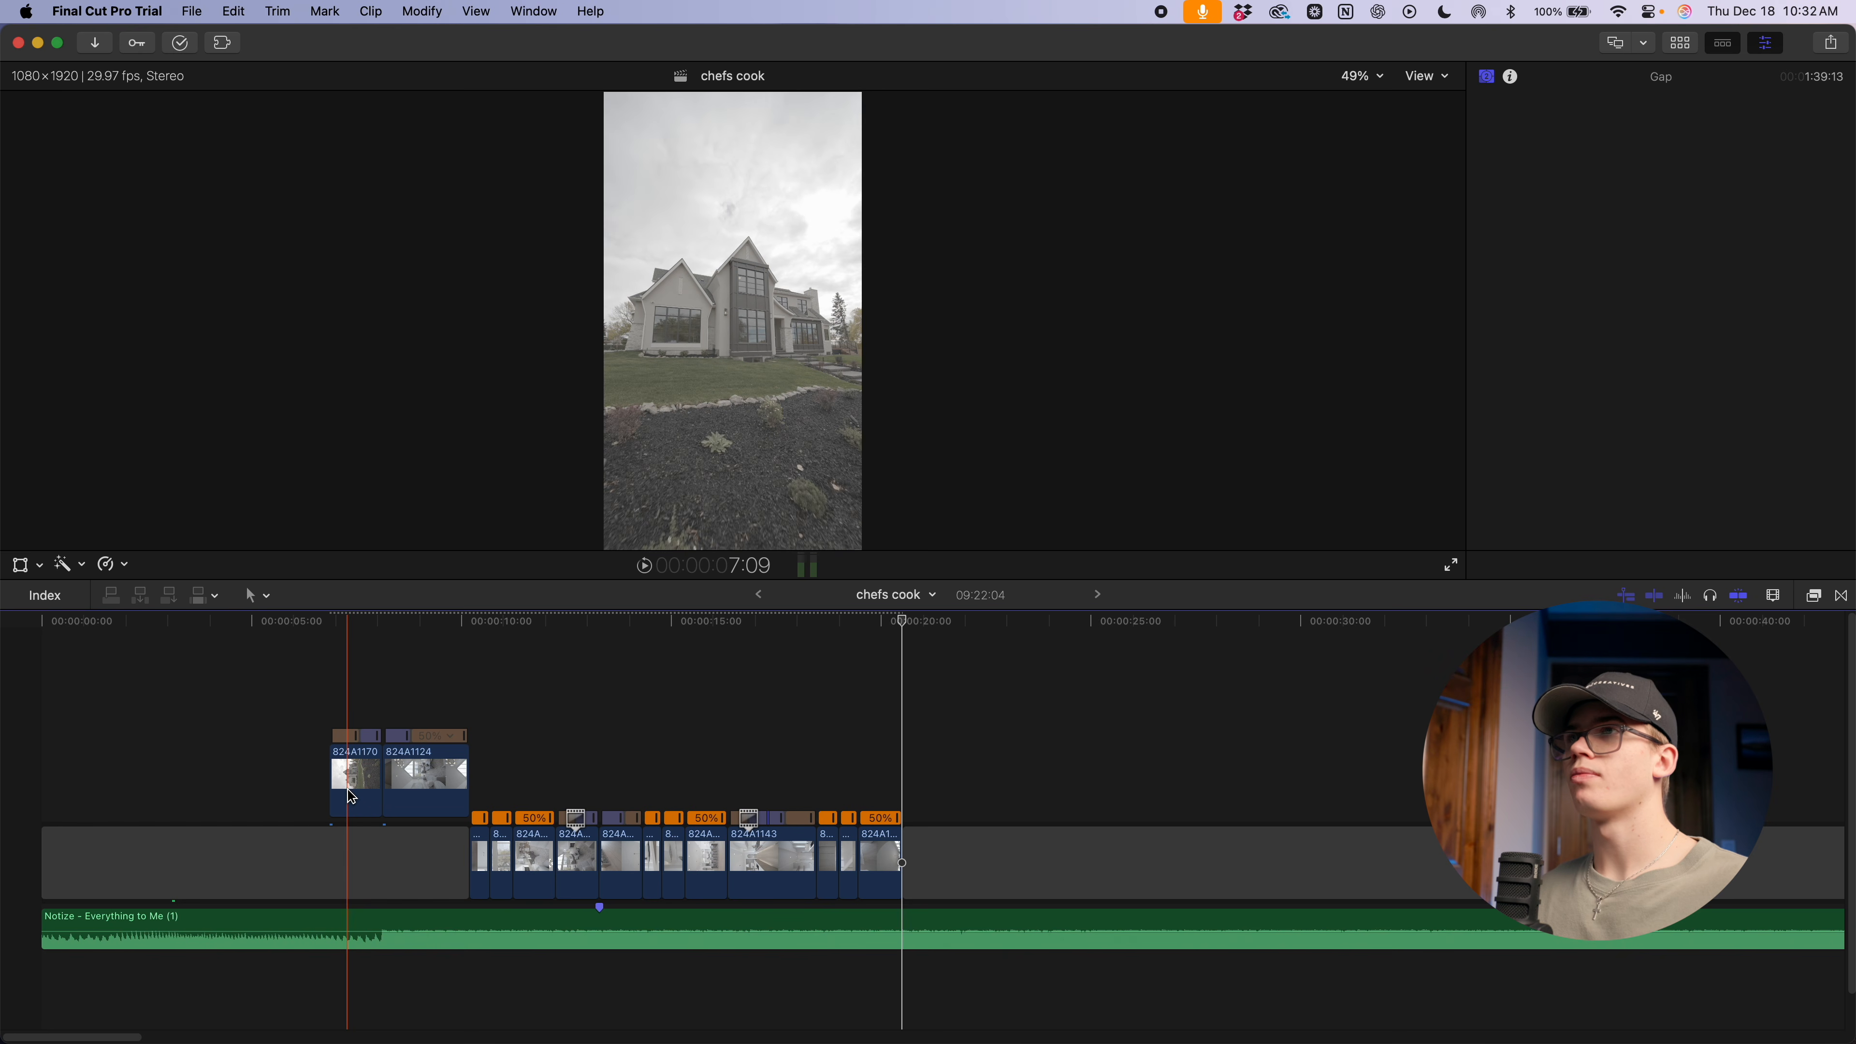
pyautogui.press('super+minus')
pyautogui.press('super+minus')
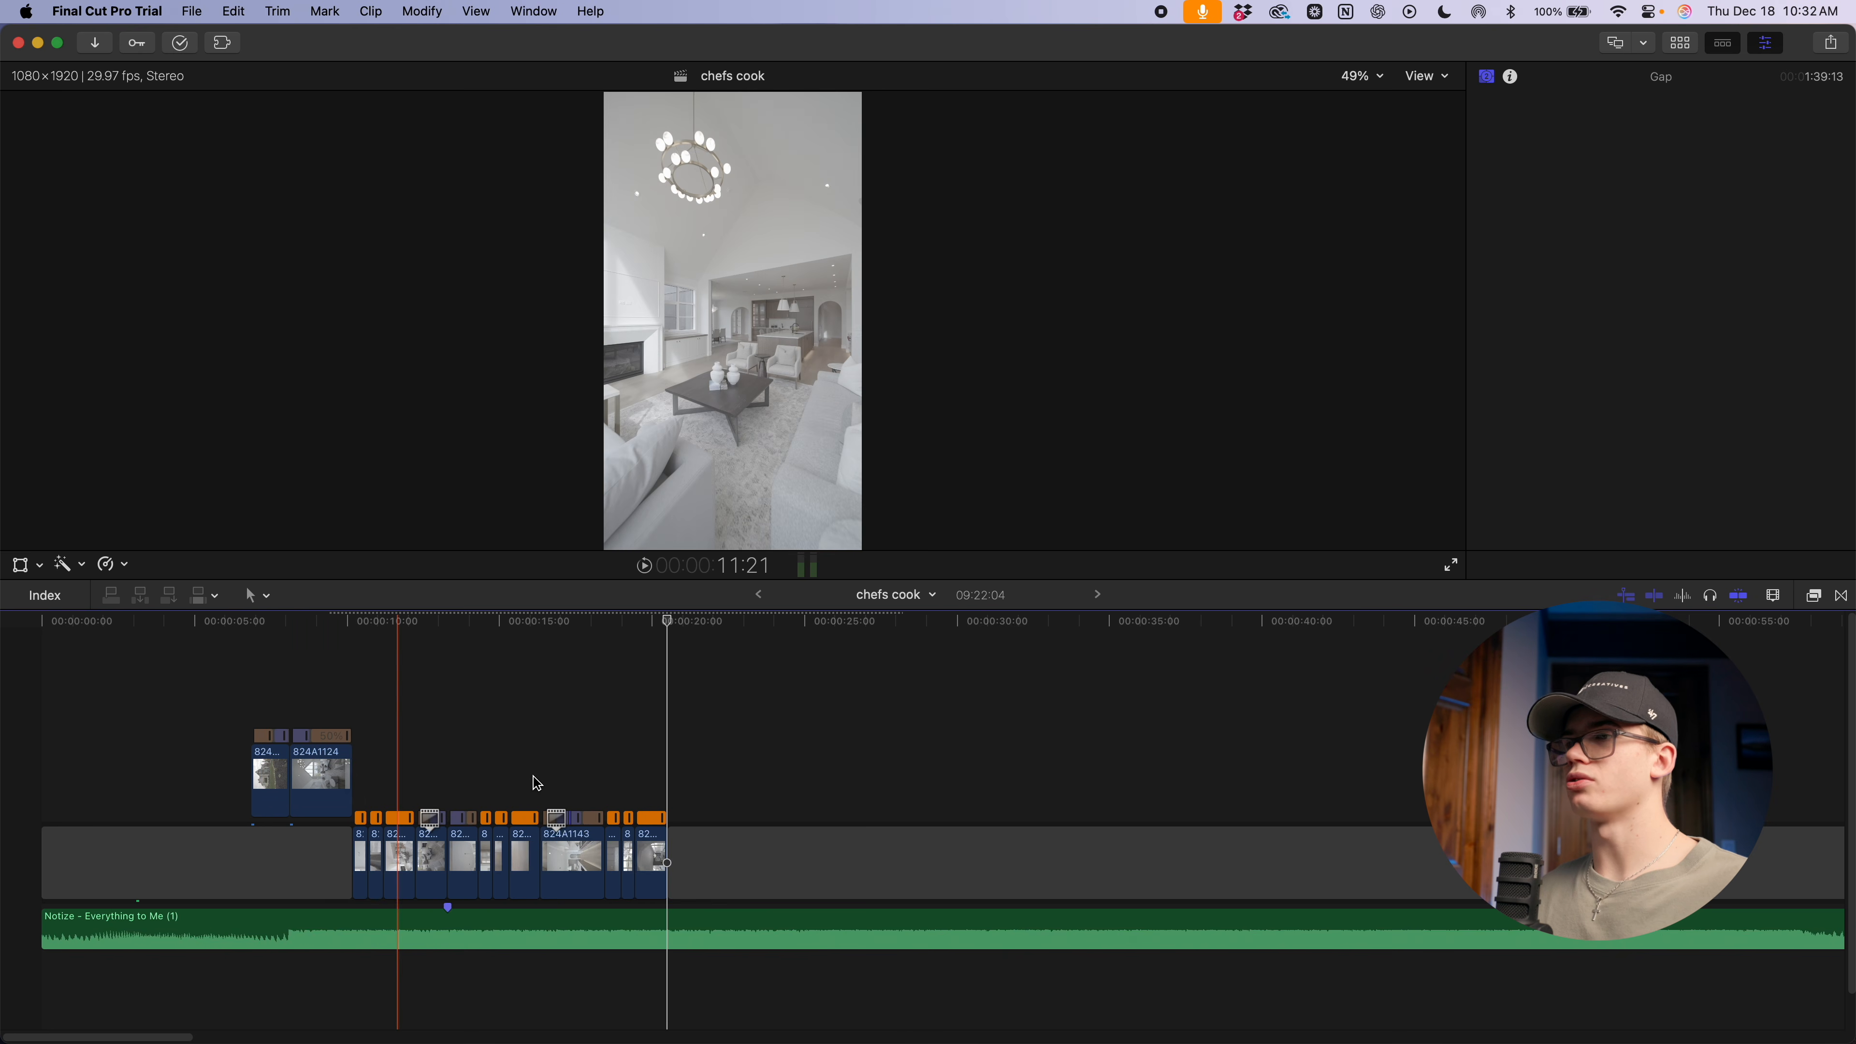
pyautogui.hscroll(20, 758, 756)
pyautogui.hscroll(-7, 756, 758)
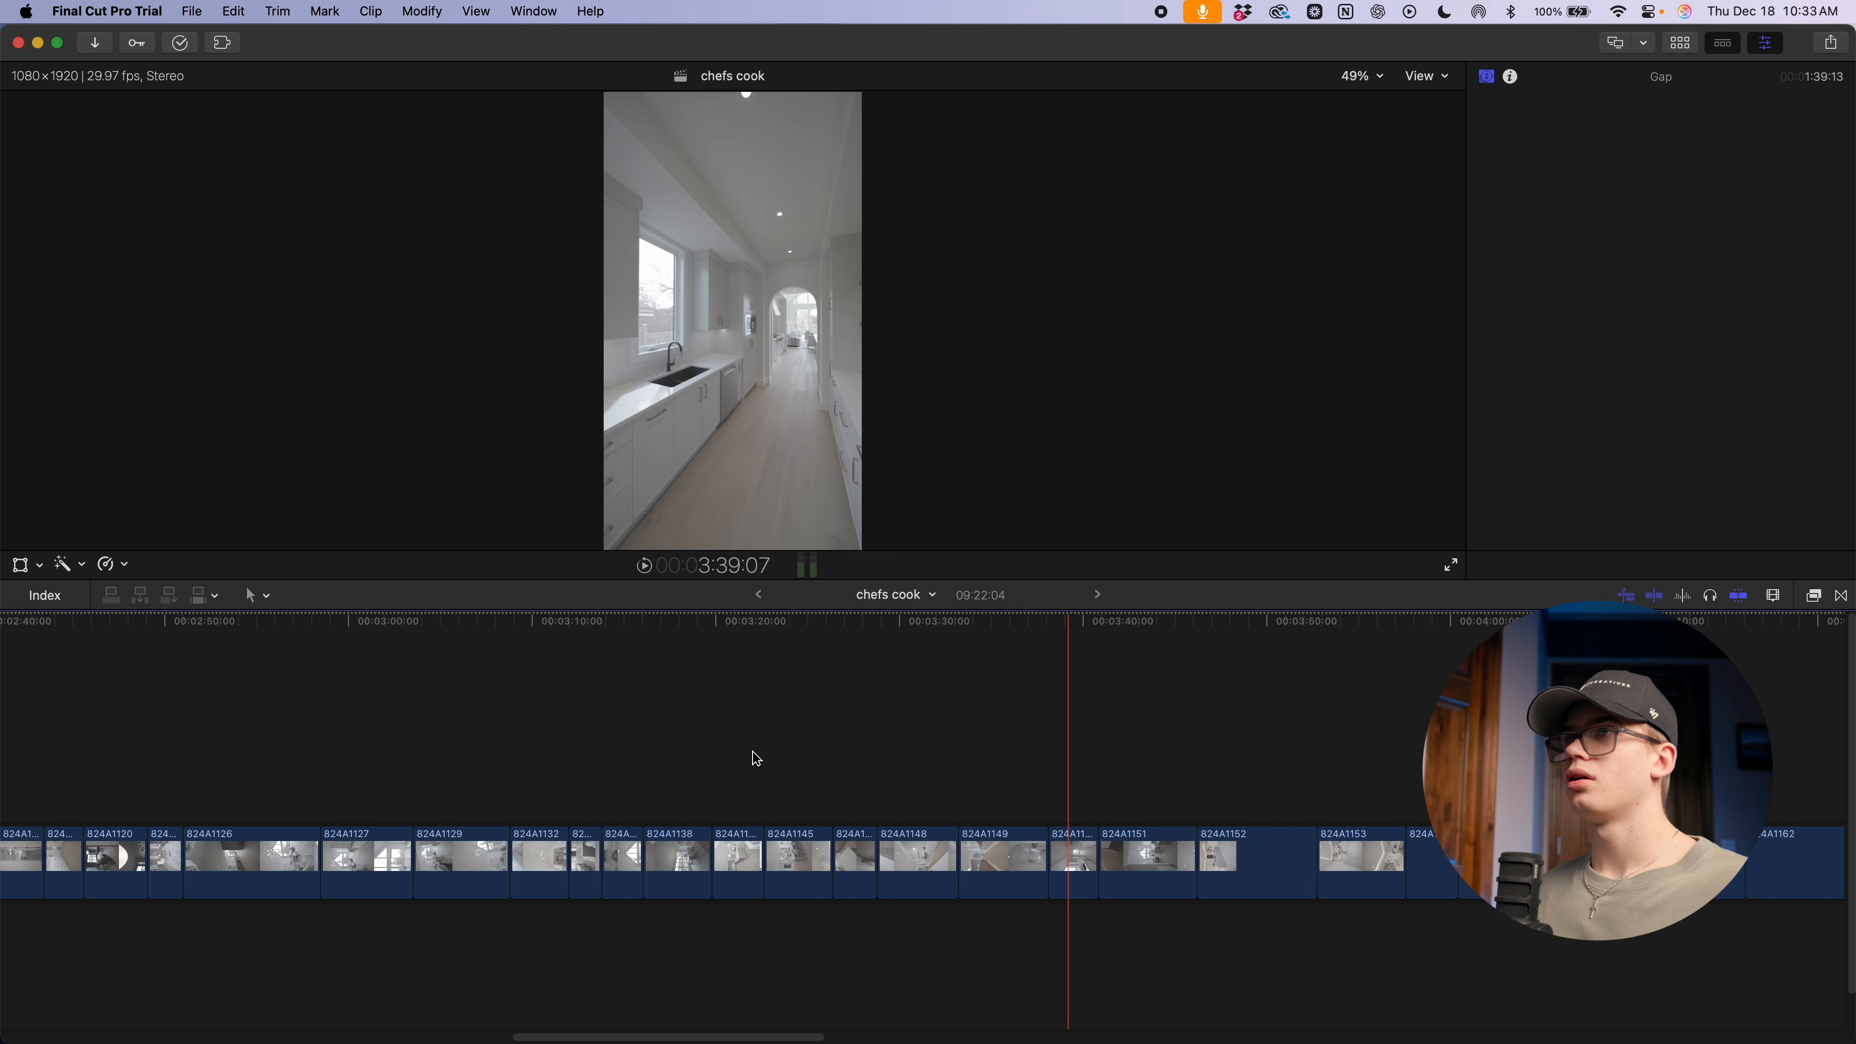
pyautogui.hscroll(15, 756, 758)
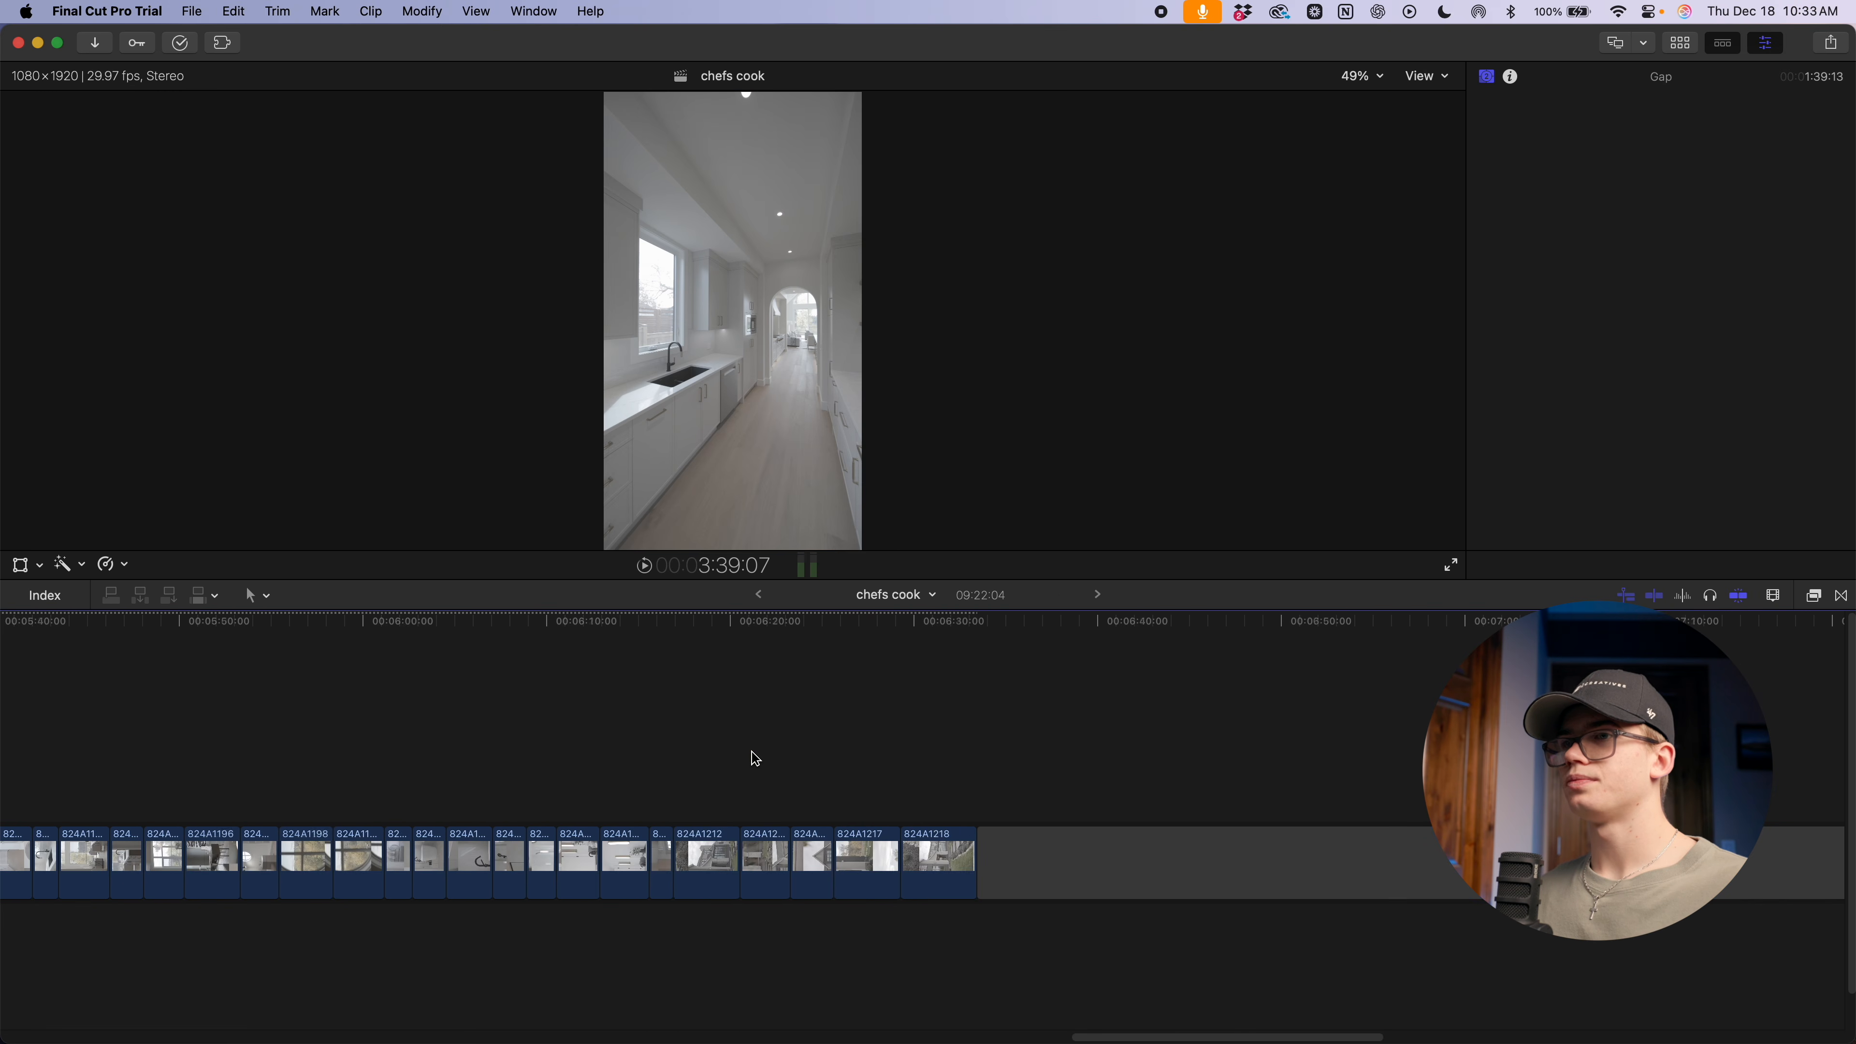
pyautogui.hscroll(-3, 755, 759)
pyautogui.moveTo(846, 847); pyautogui.dragTo(293, 780)
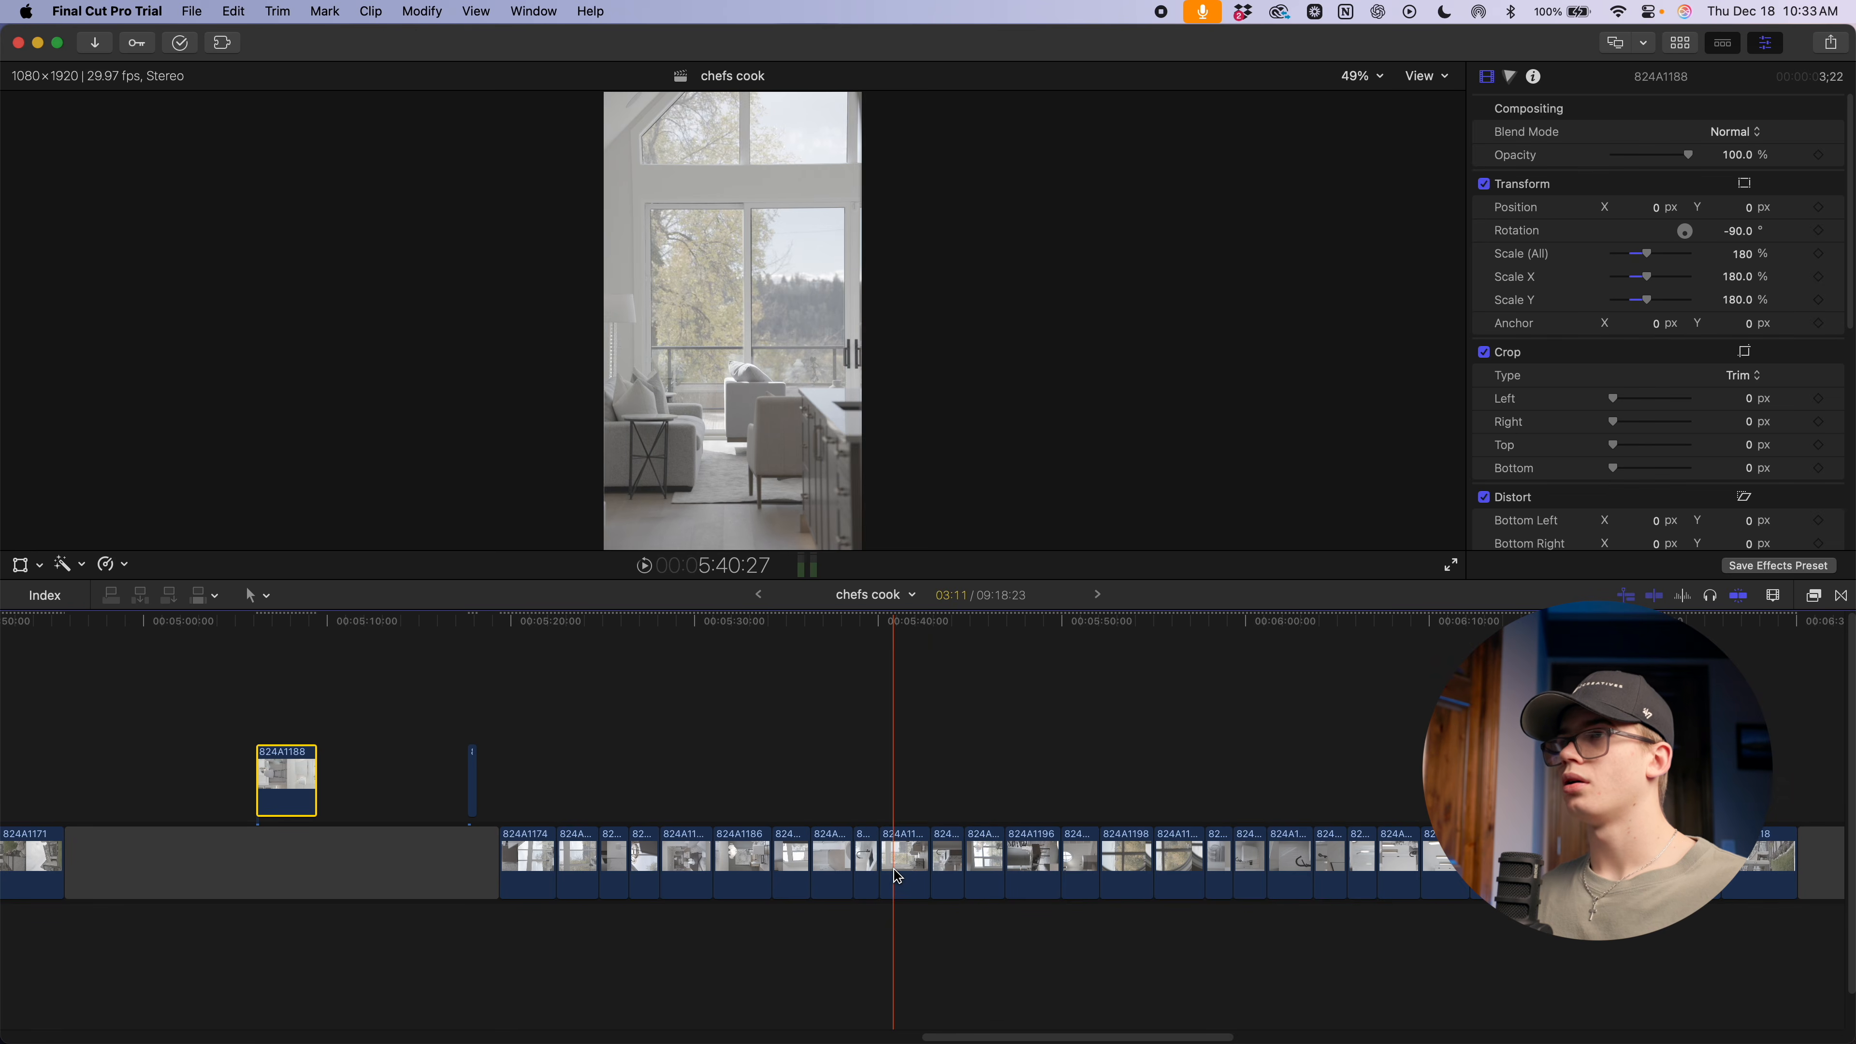
pyautogui.moveTo(903, 874); pyautogui.dragTo(343, 781)
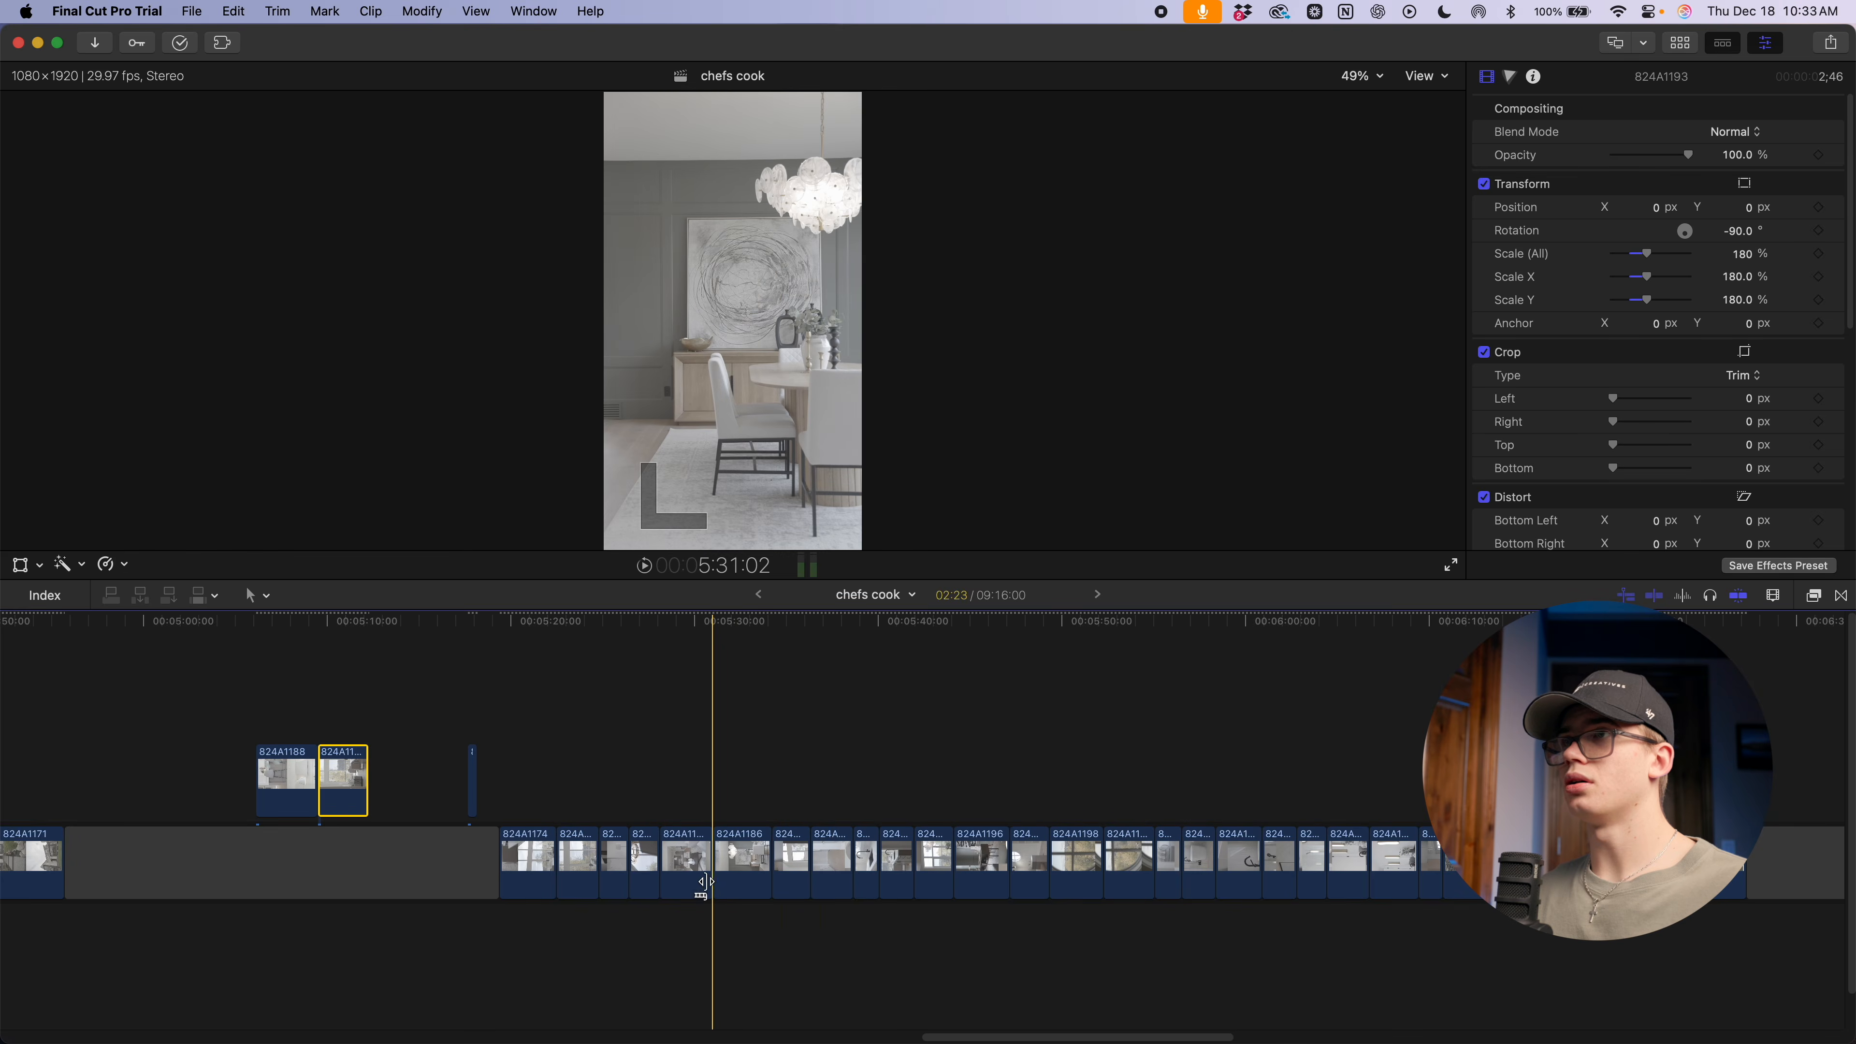
pyautogui.moveTo(747, 877); pyautogui.dragTo(399, 782)
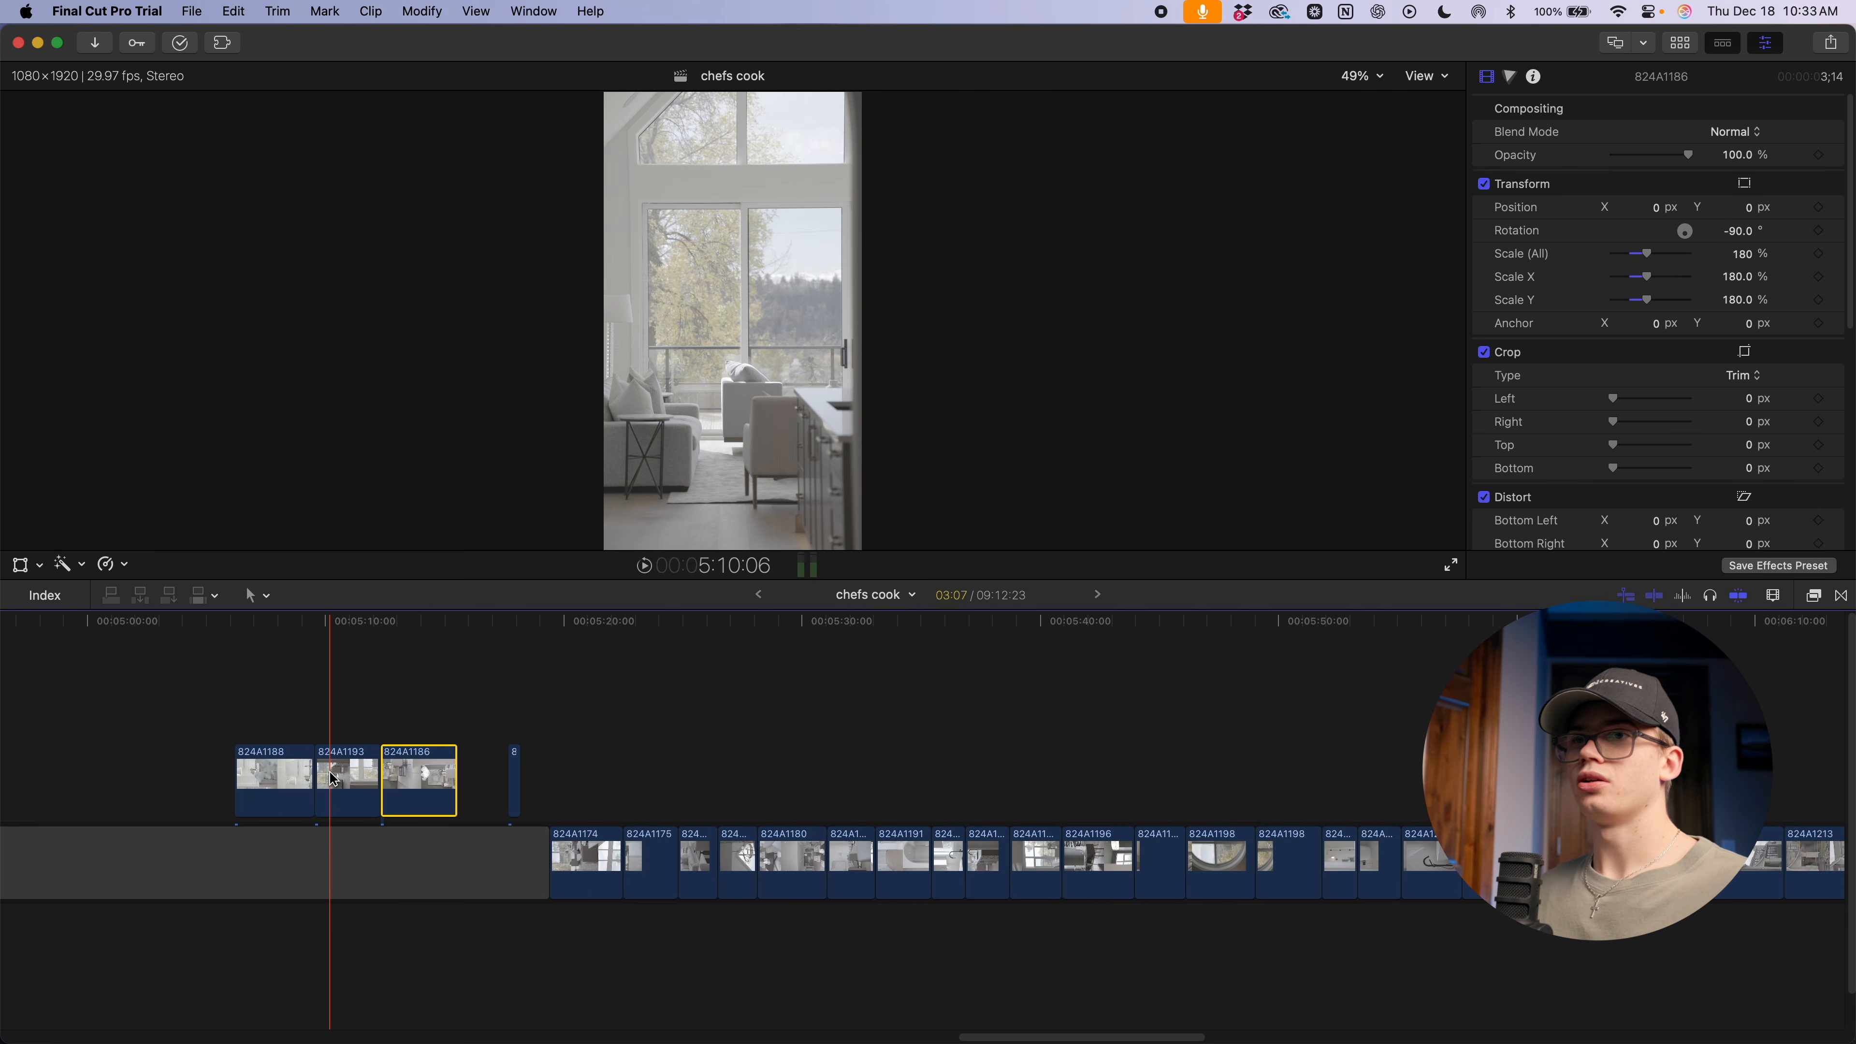
# Cut the connected clips 824A1188, 824A1193 and 824A1186 and paste them near the start of the timeline, at about 5 seconds
pyautogui.press('super+equal')
pyautogui.hscroll(-8, 1007, 846)
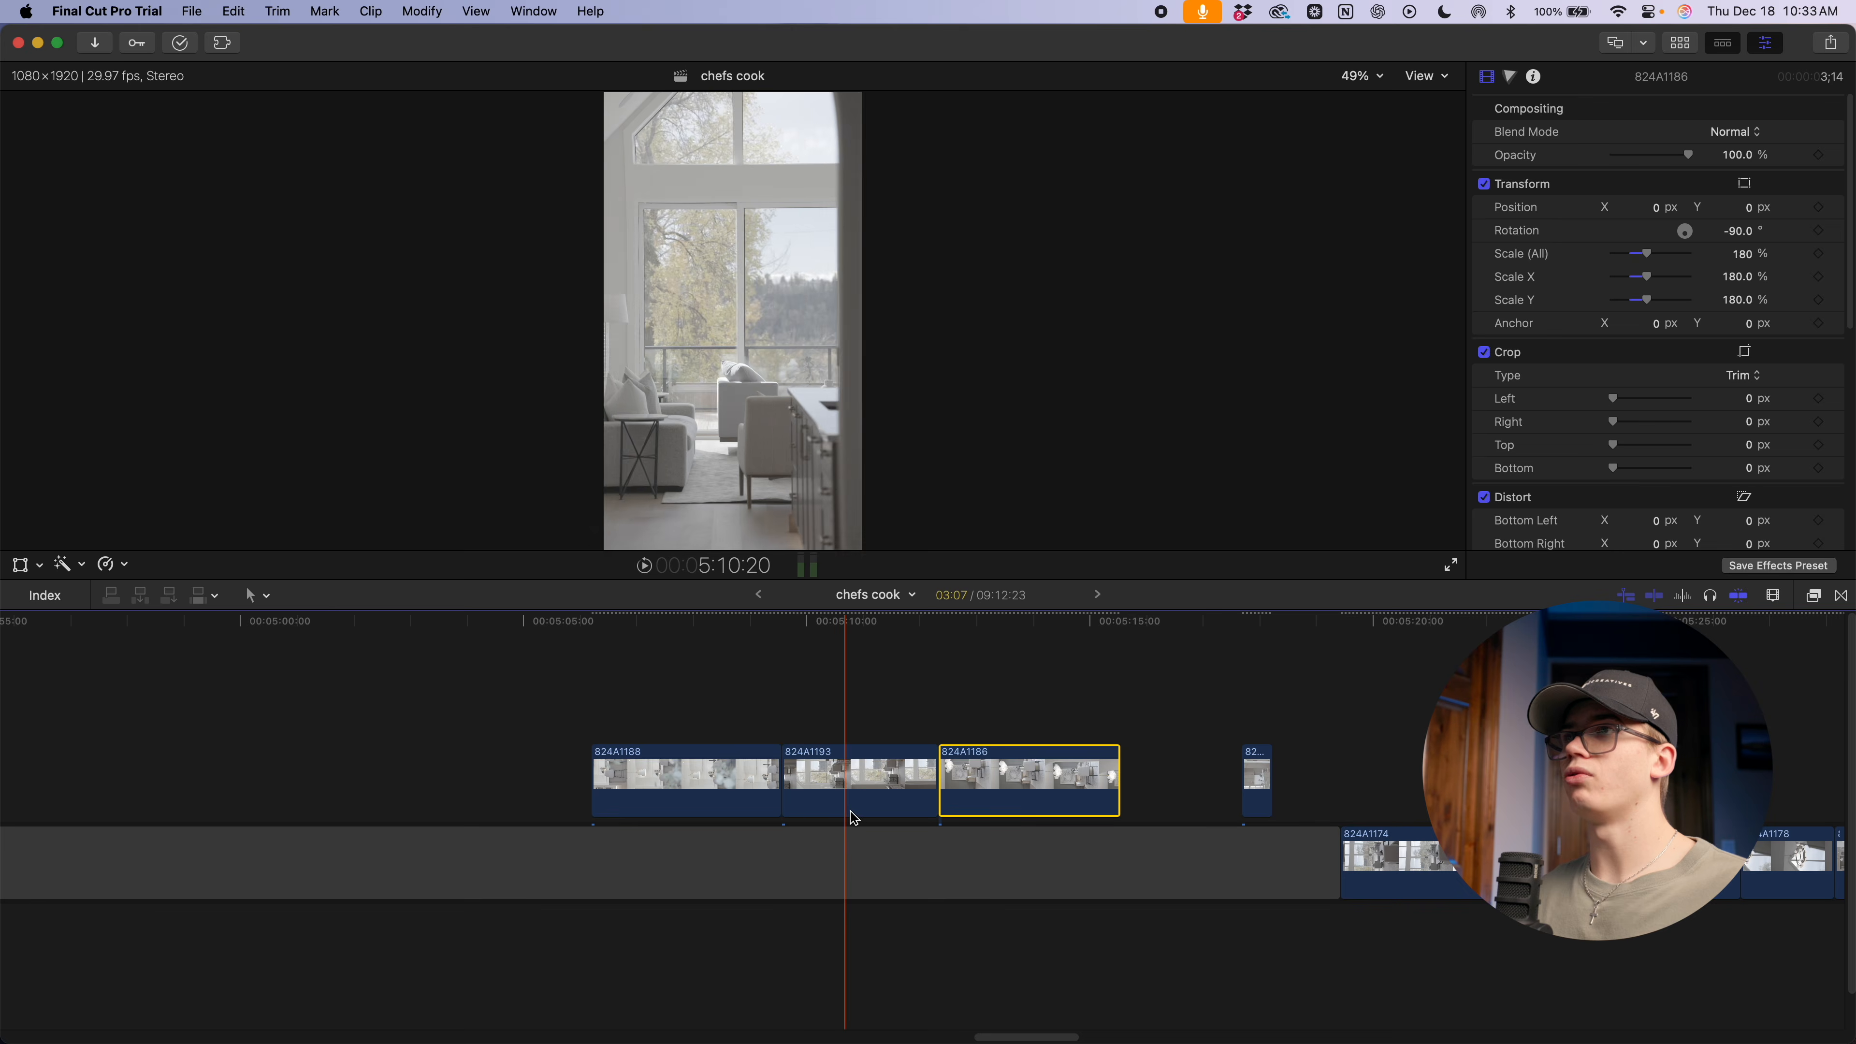
pyautogui.moveTo(585, 697); pyautogui.dragTo(986, 763)
pyautogui.press('Delete')
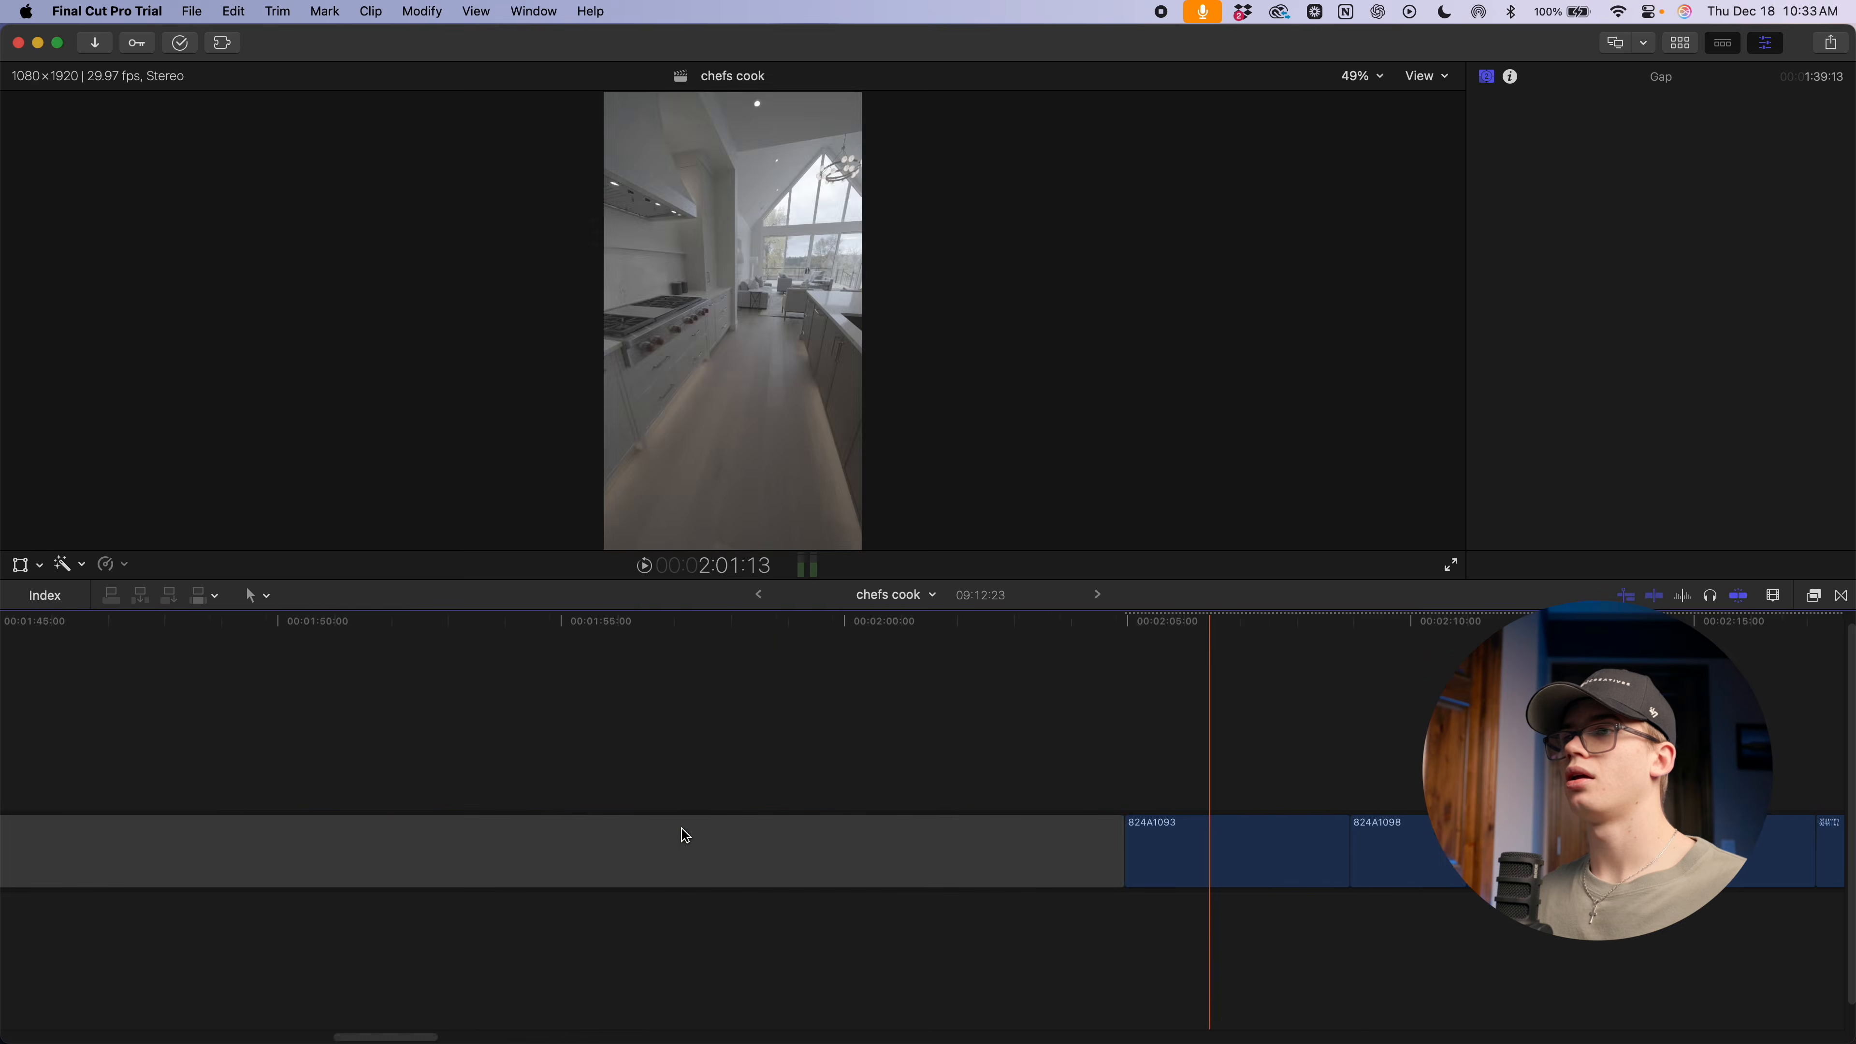
pyautogui.scroll(-1, 662, 712)
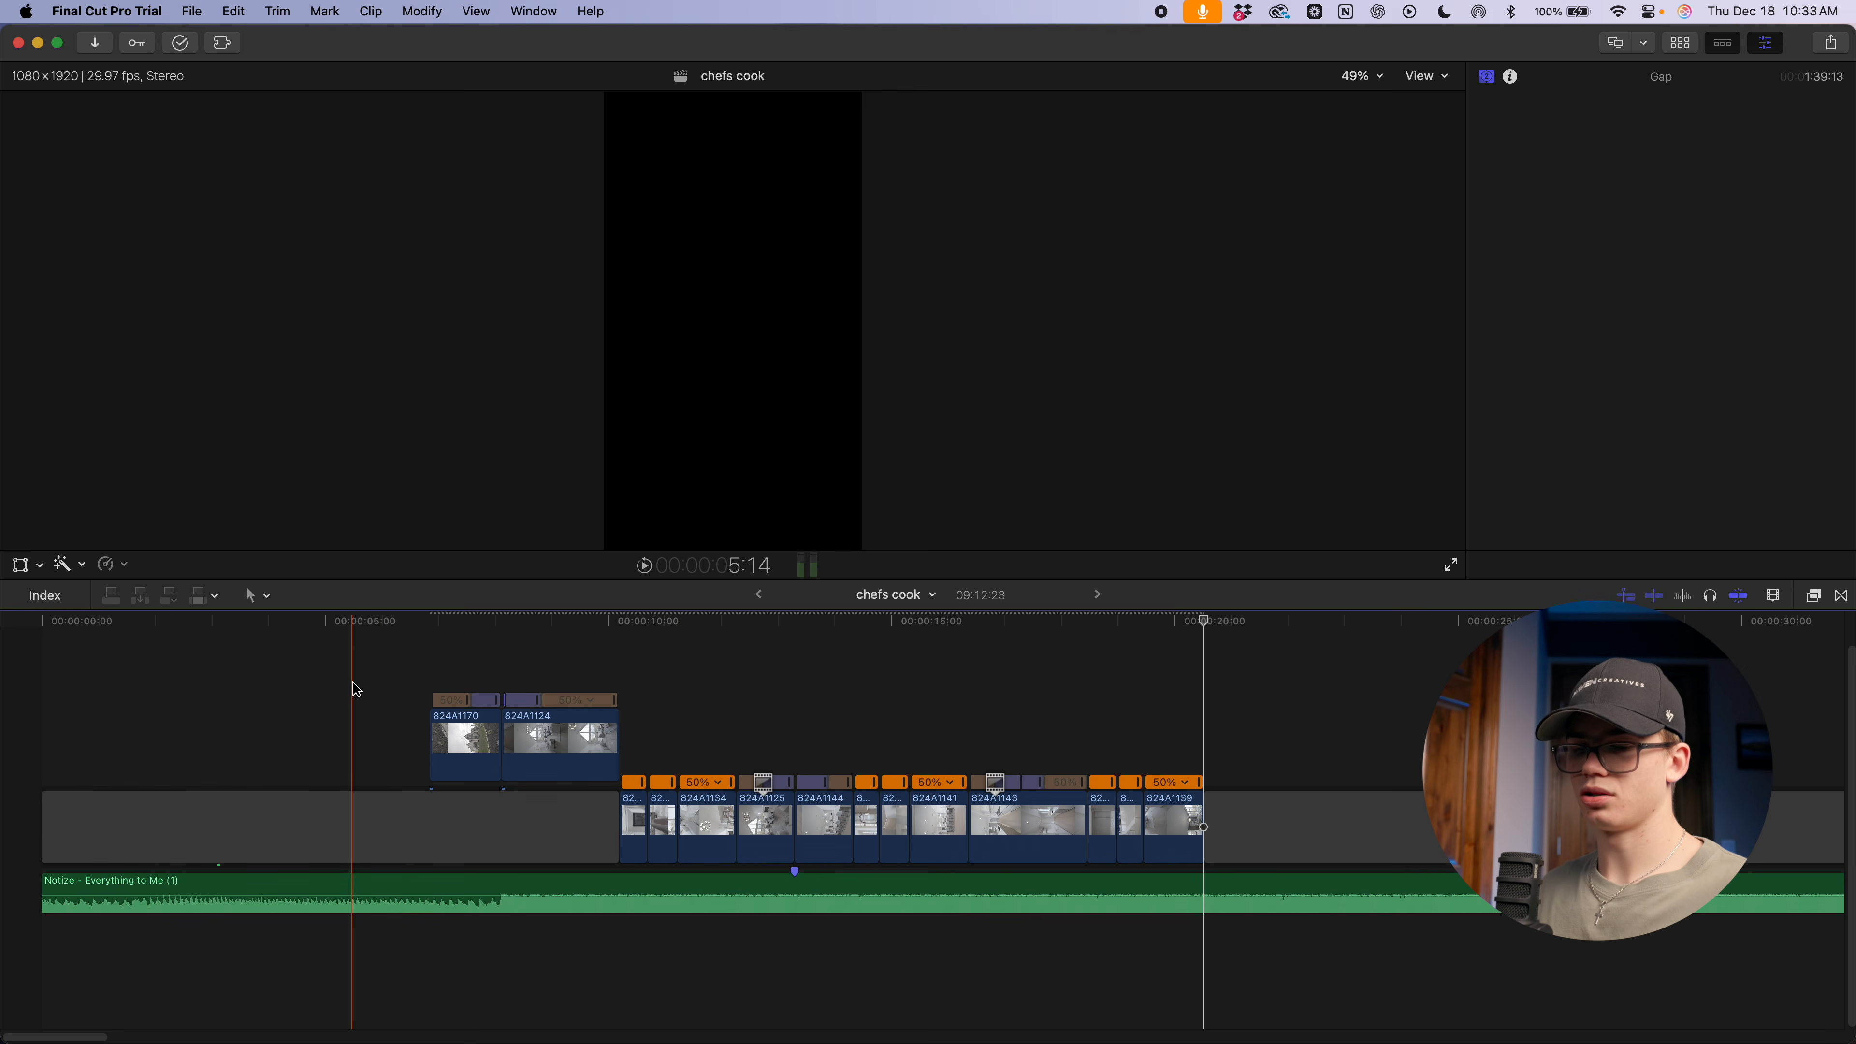
pyautogui.press('super+z')
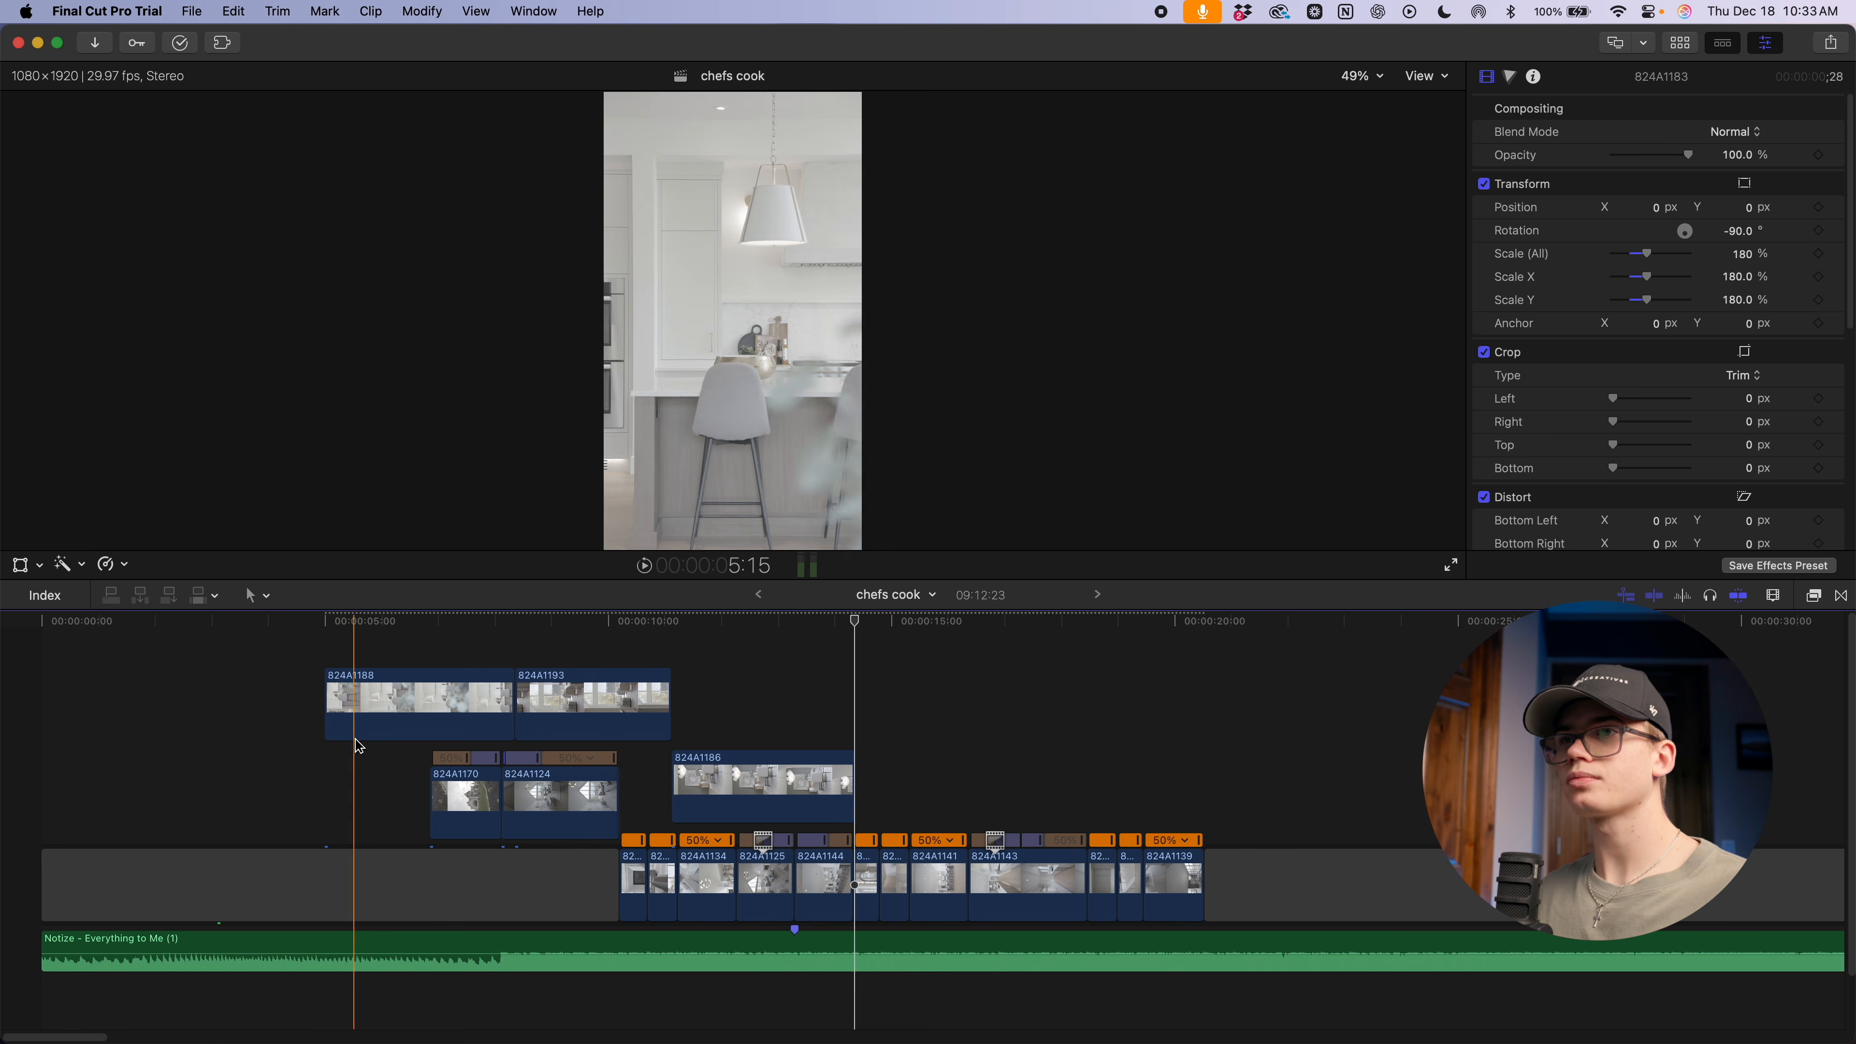
# Play the opening against the music, place 824A1193 ahead of 824A1170 at about 3:22, and trim its end at about 4:27
pyautogui.press('space')
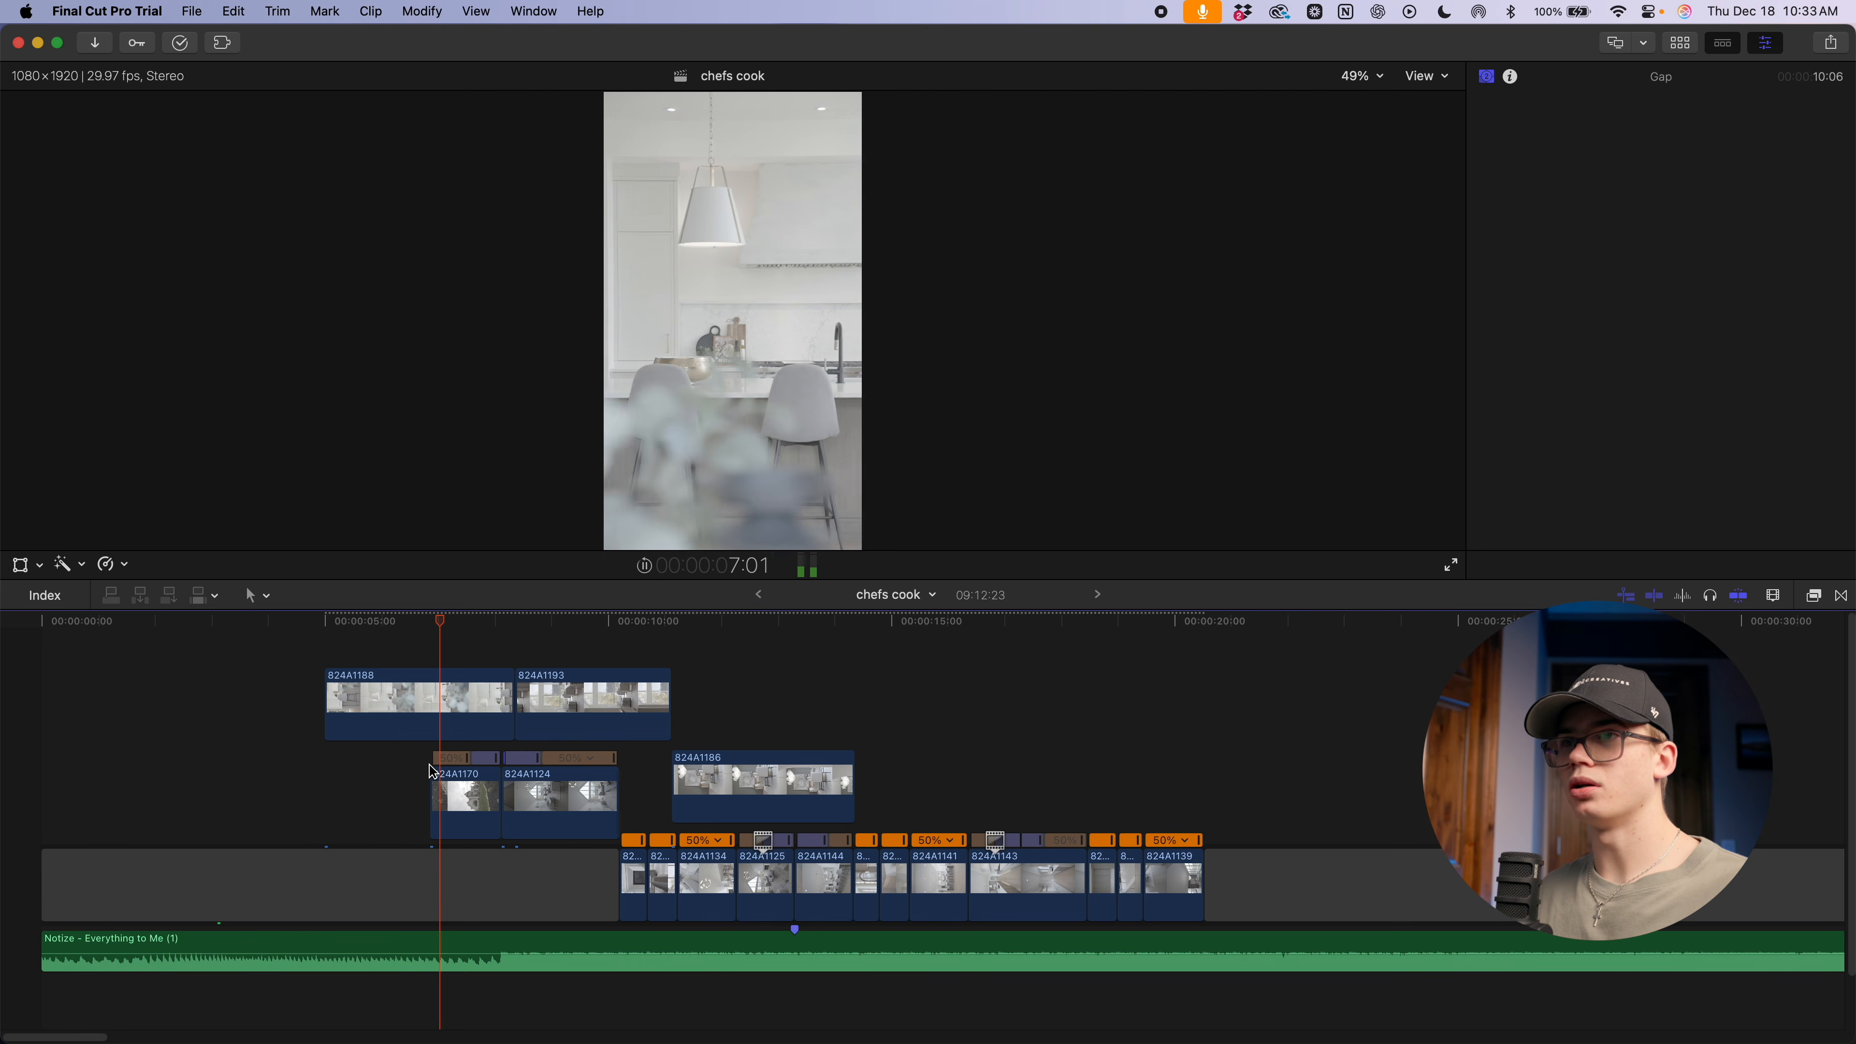
pyautogui.press('space')
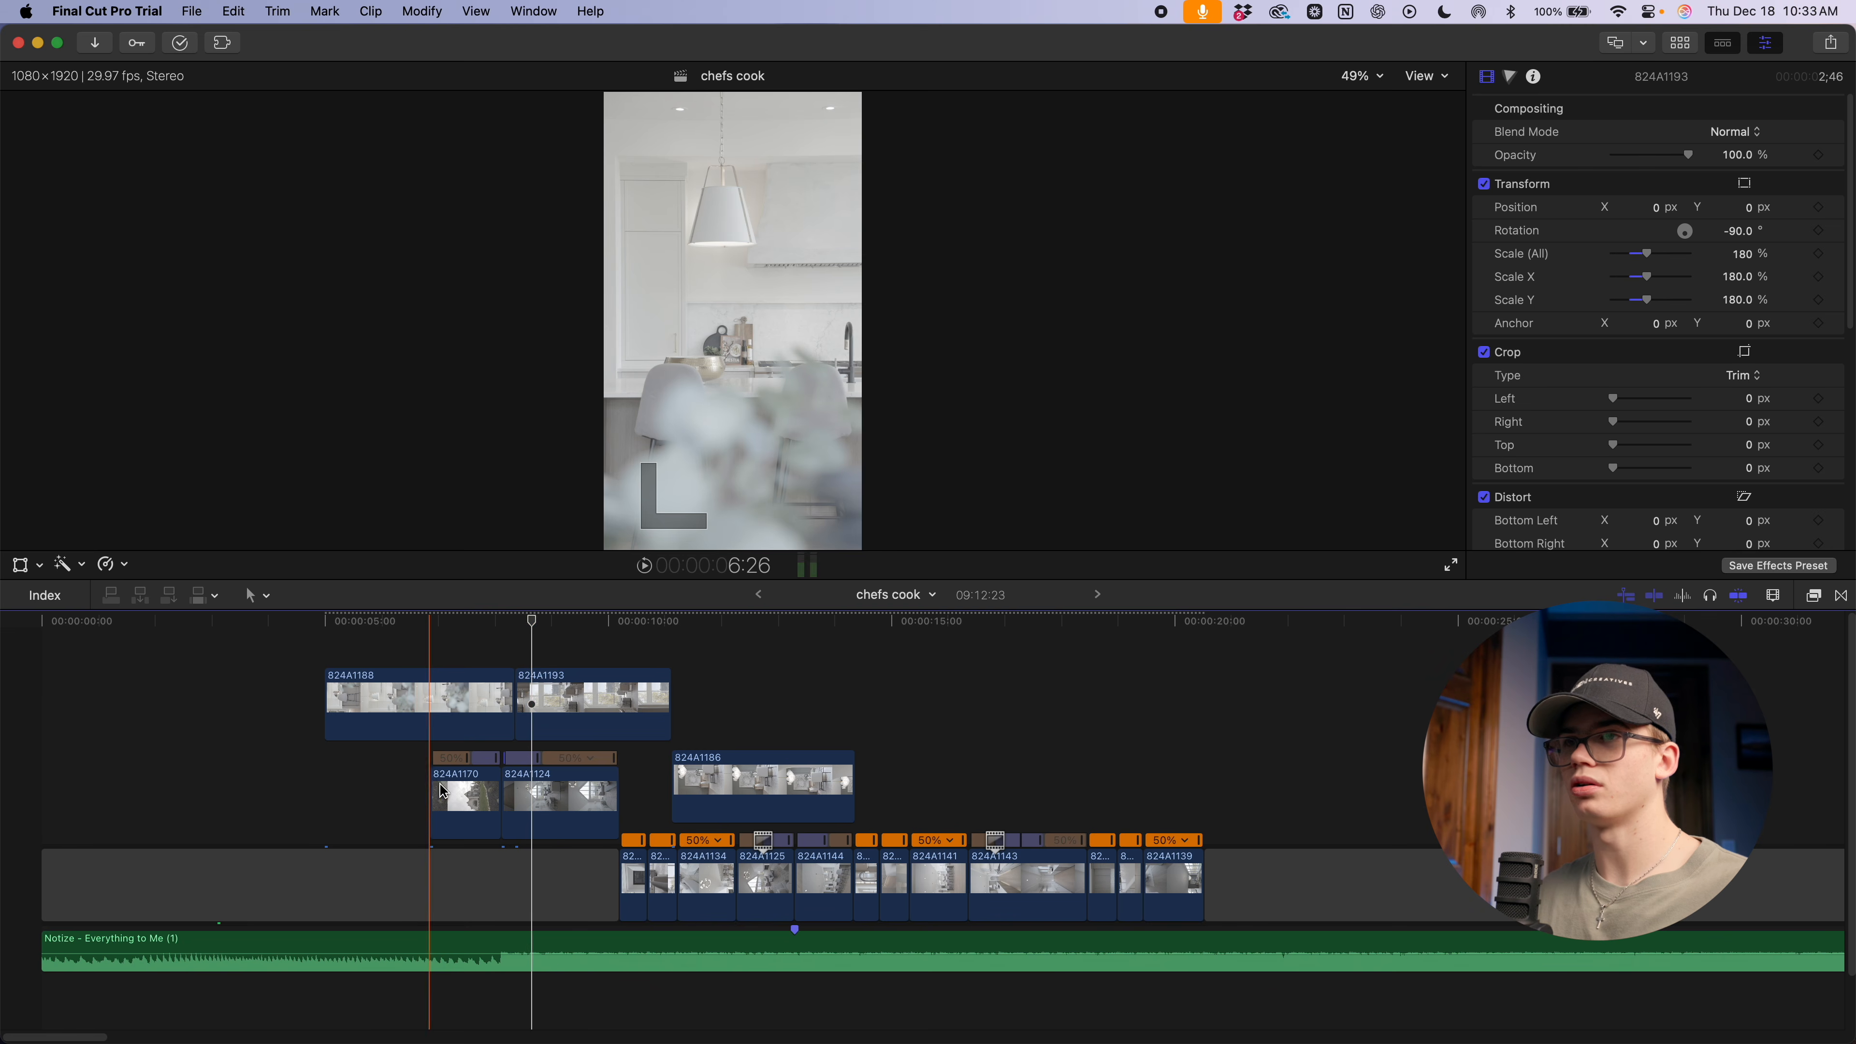
pyautogui.press('space')
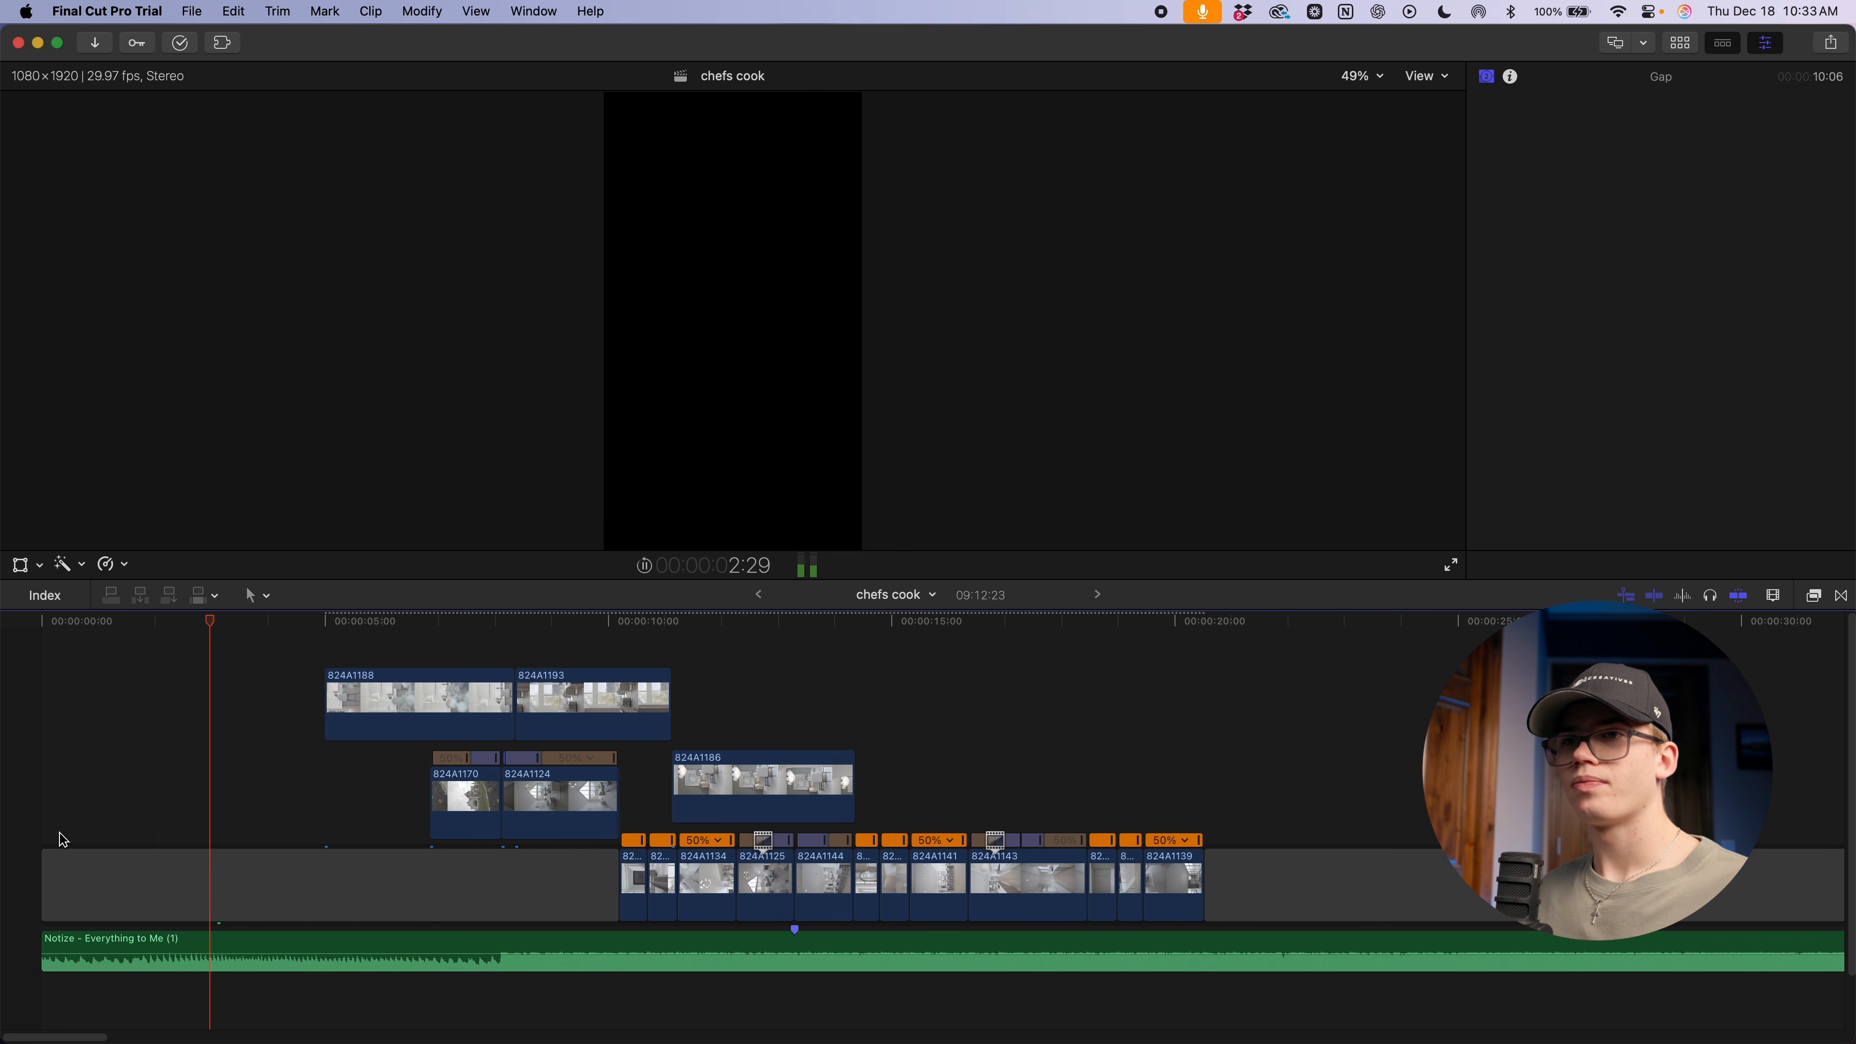
pyautogui.moveTo(597, 695); pyautogui.dragTo(334, 797)
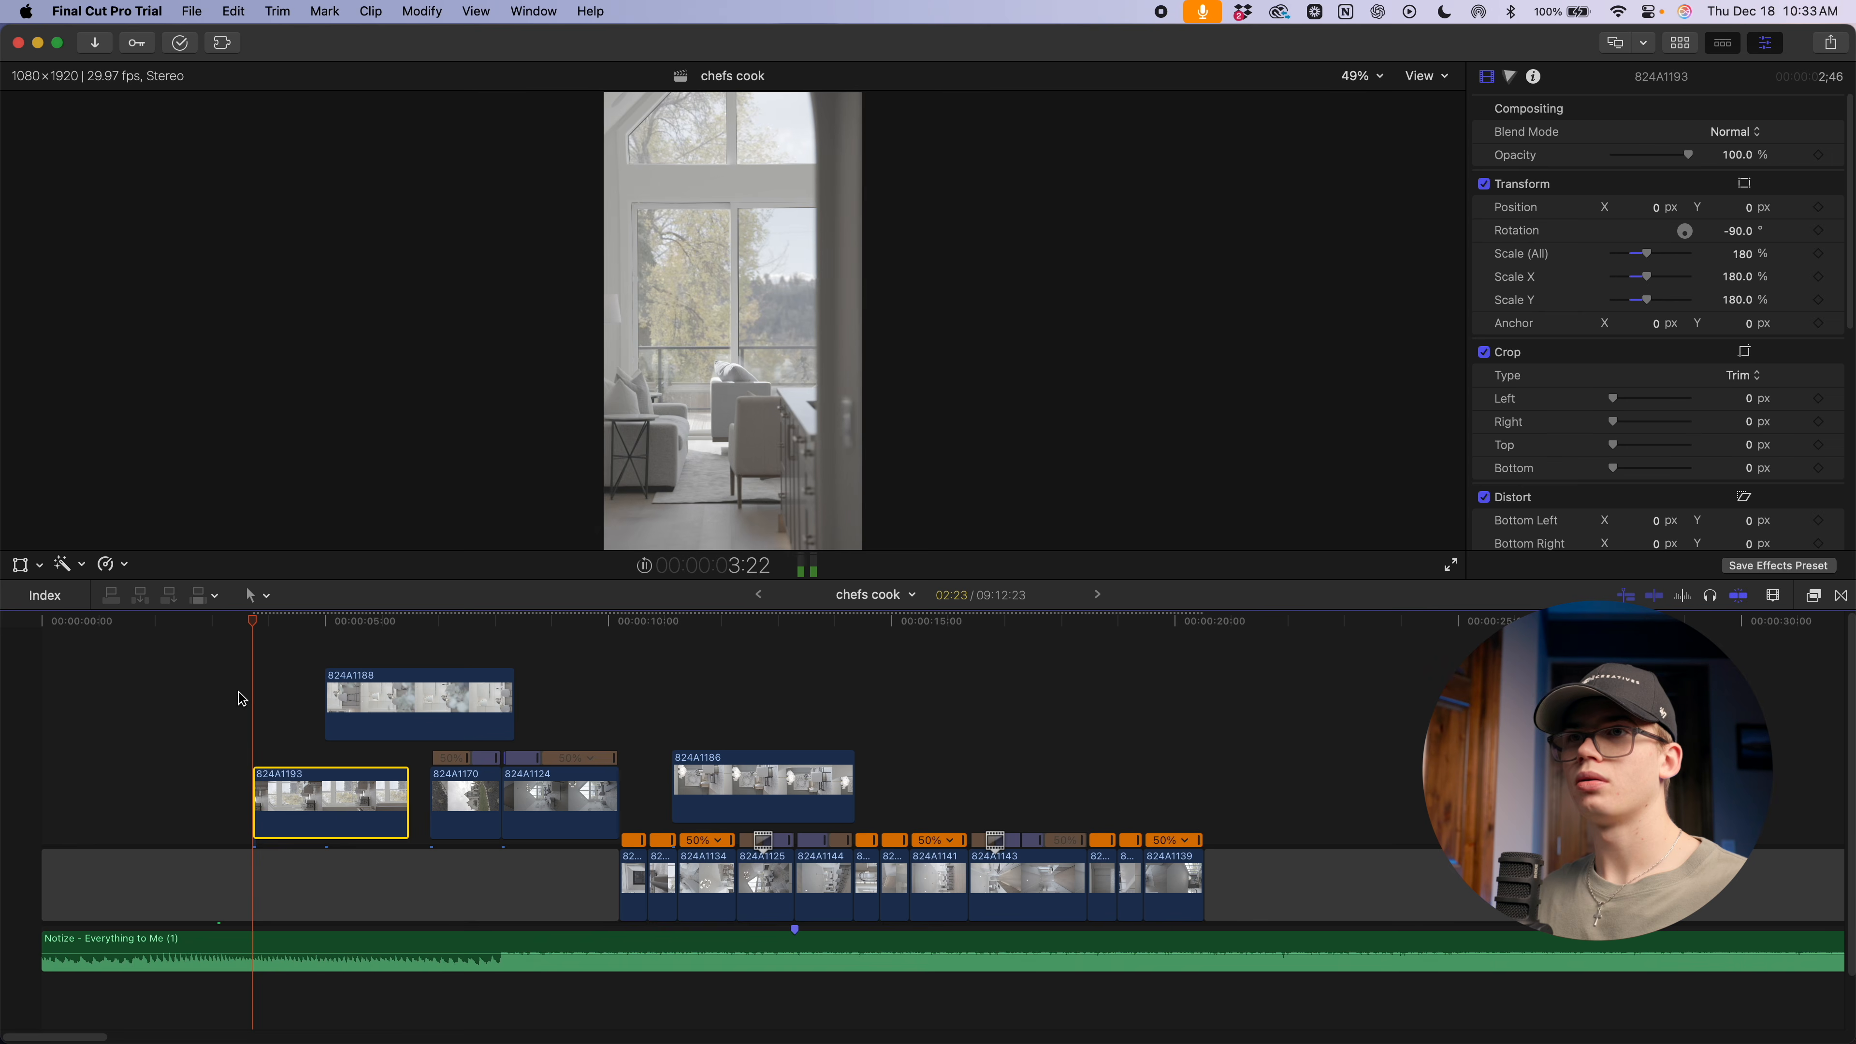
pyautogui.press('space')
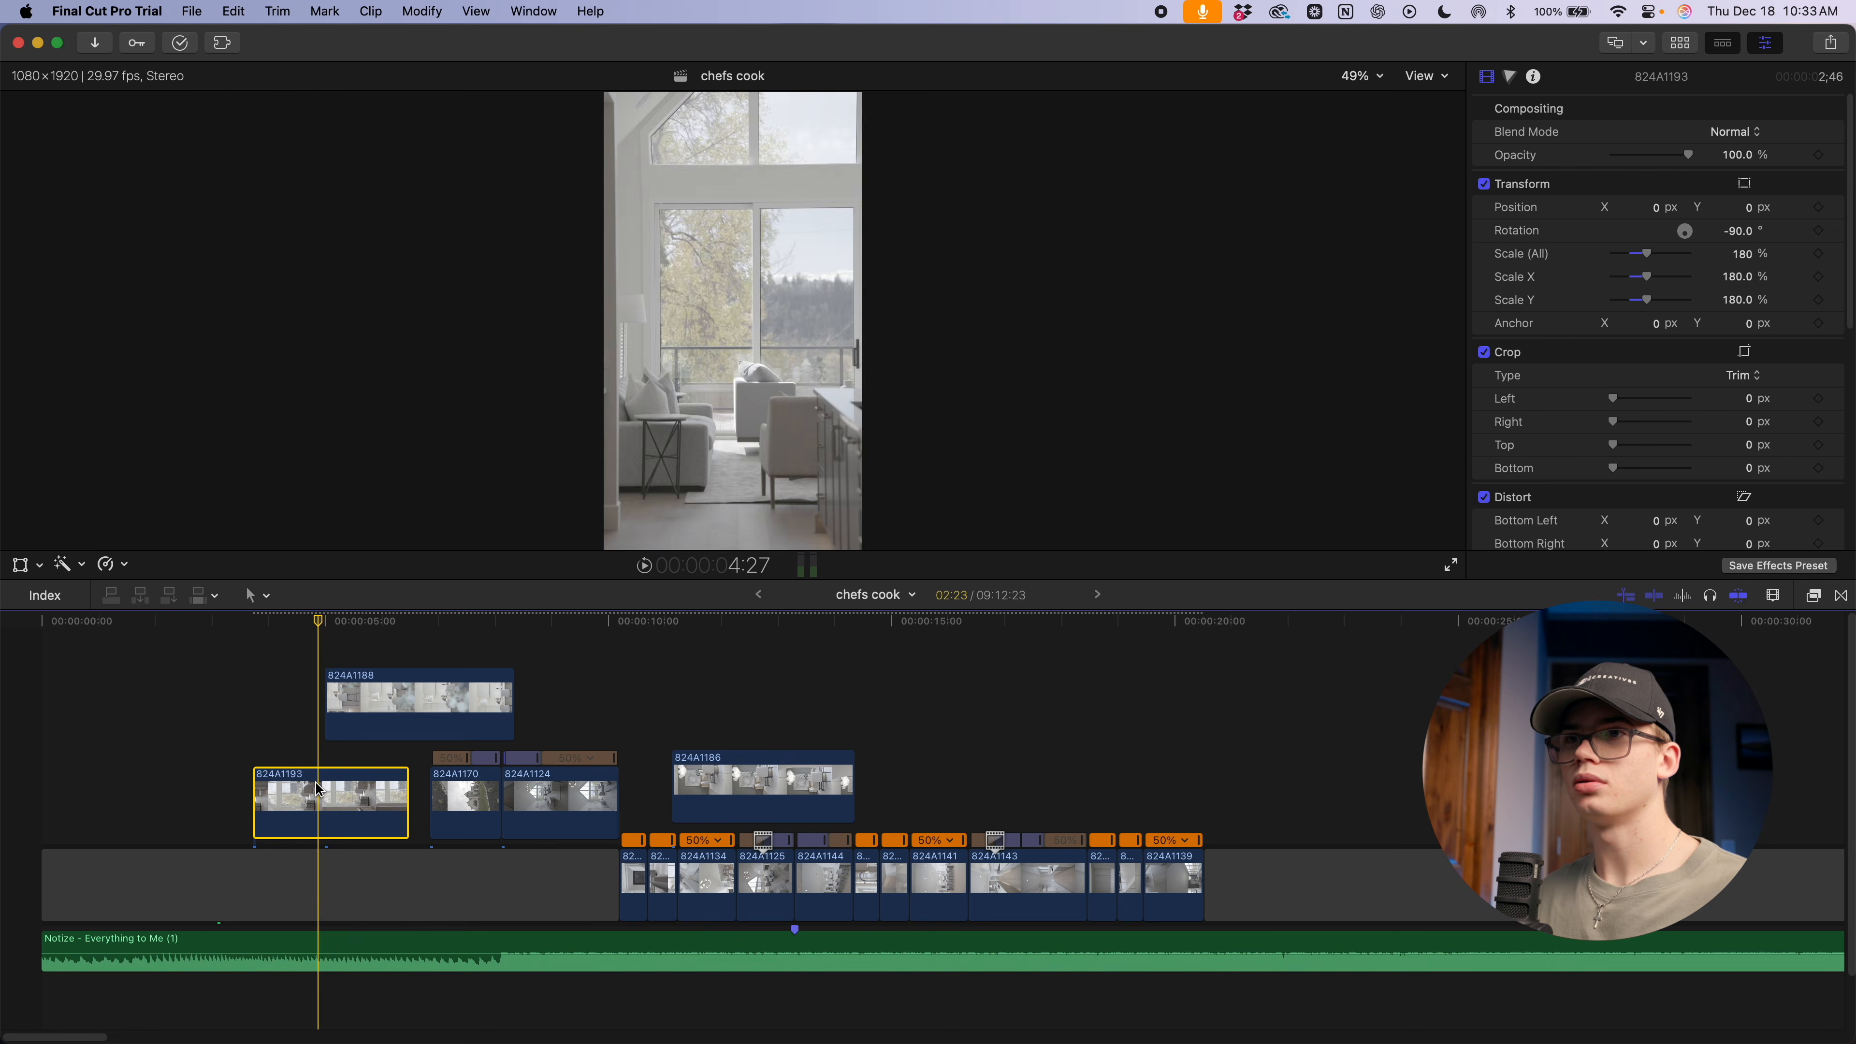
pyautogui.hotkey('alt', ']')
# Attach 824A1188 directly after 824A1193, trim its end to a short section, and place 824A1186 directly after it
pyautogui.moveTo(347, 723); pyautogui.dragTo(337, 725)
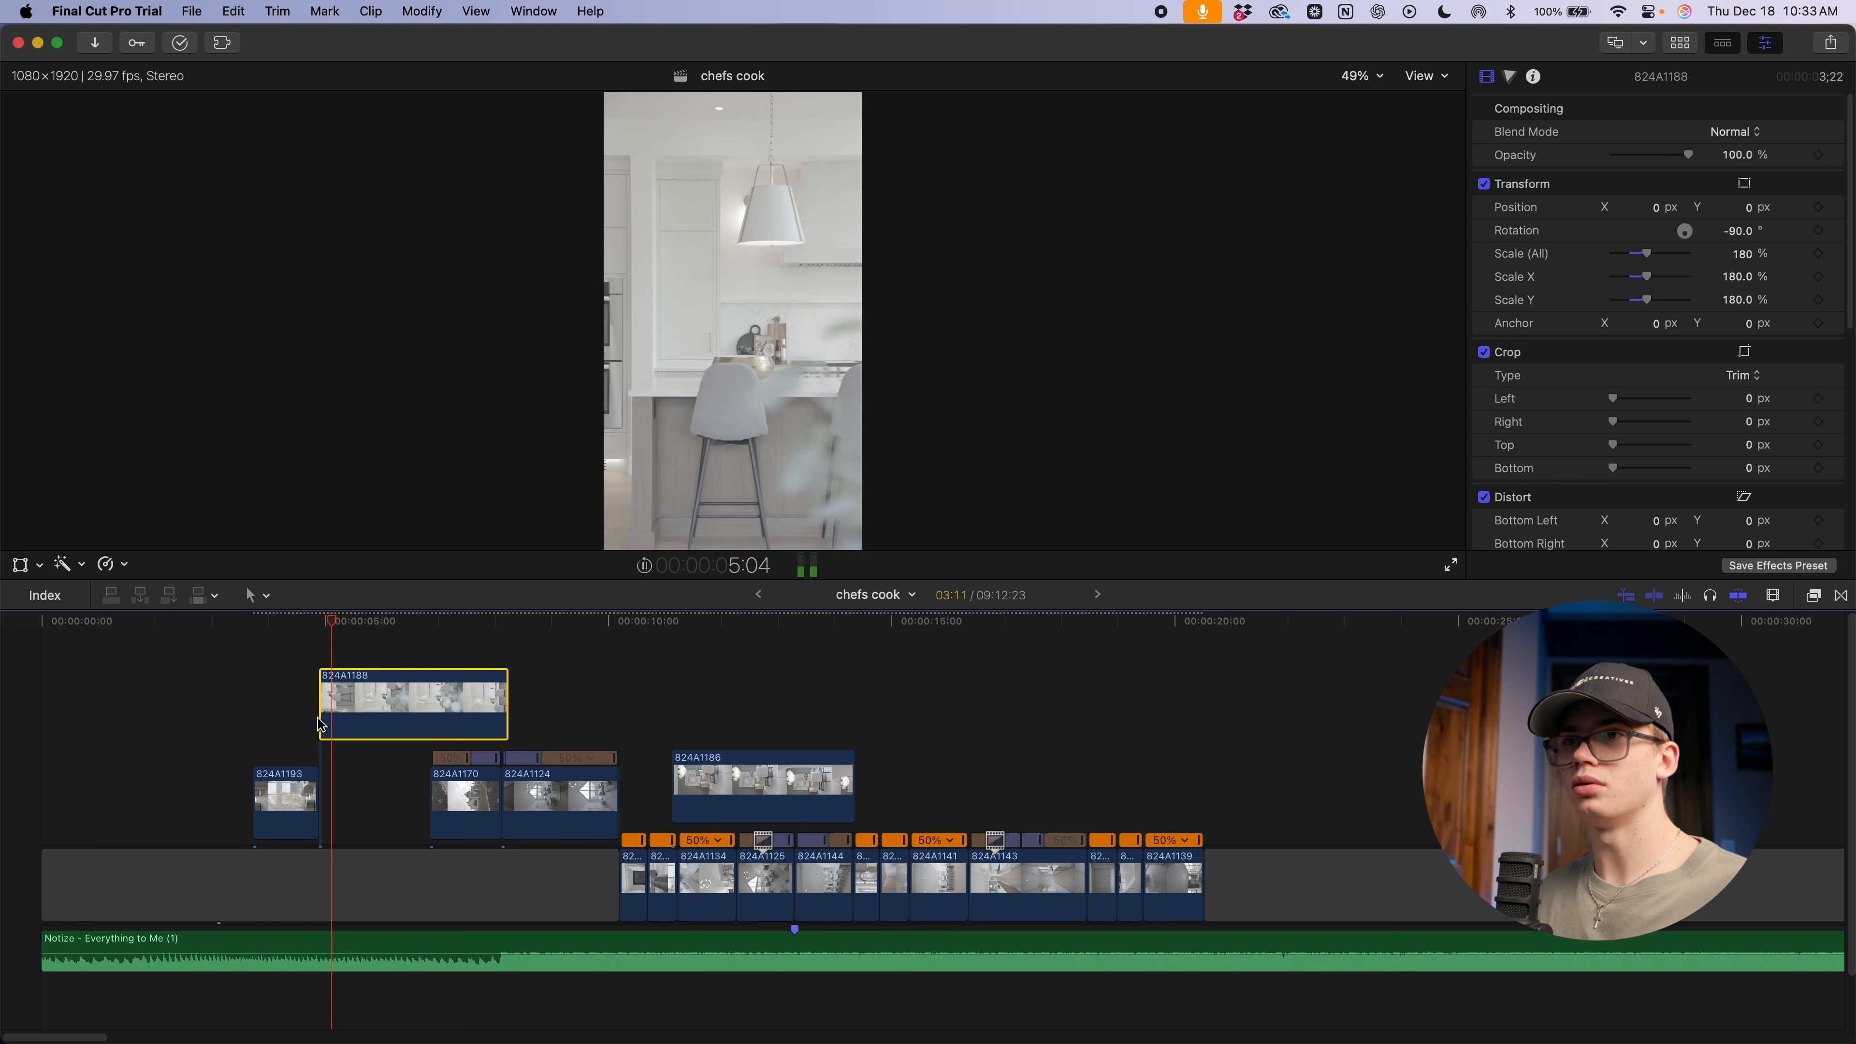
pyautogui.hotkey('alt', ']')
pyautogui.moveTo(681, 794); pyautogui.dragTo(374, 703)
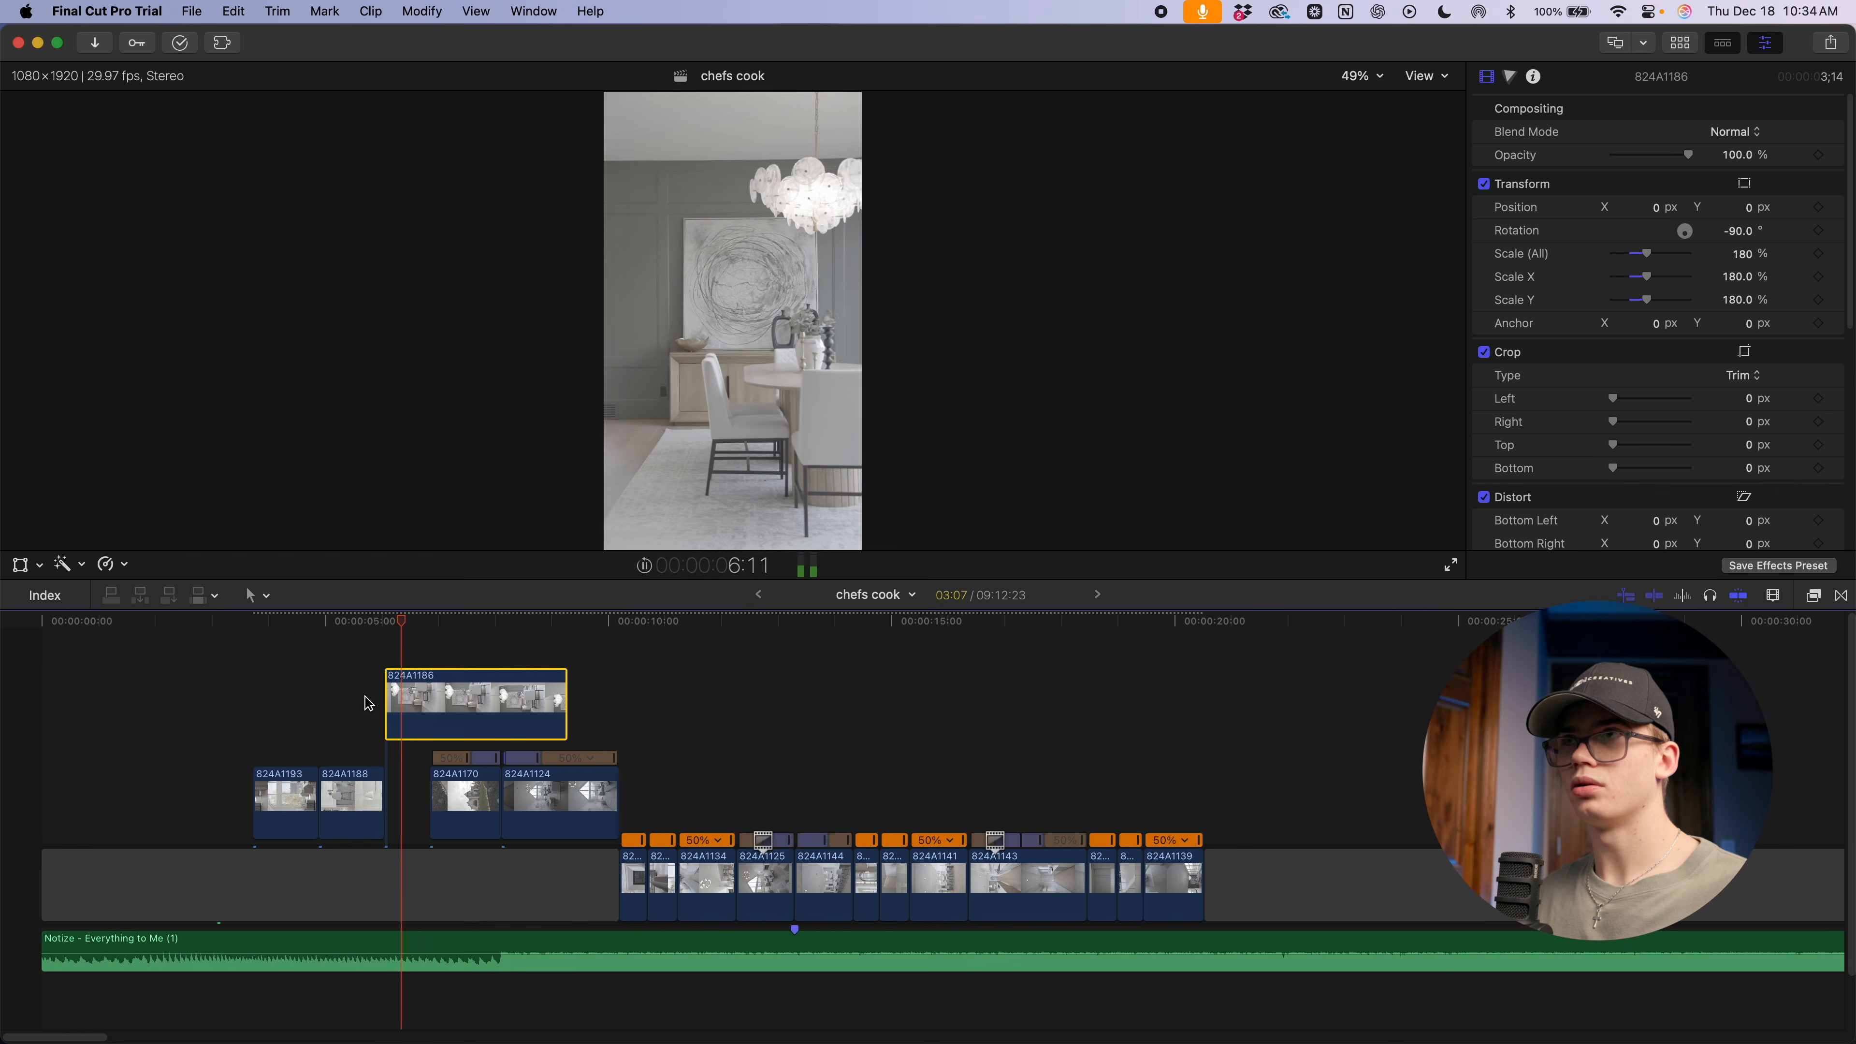
# Move 824A1186 away from the opening clips to a spot further along the timeline
pyautogui.press('super+equal')
pyautogui.press('super+equal')
pyautogui.press('super+equal')
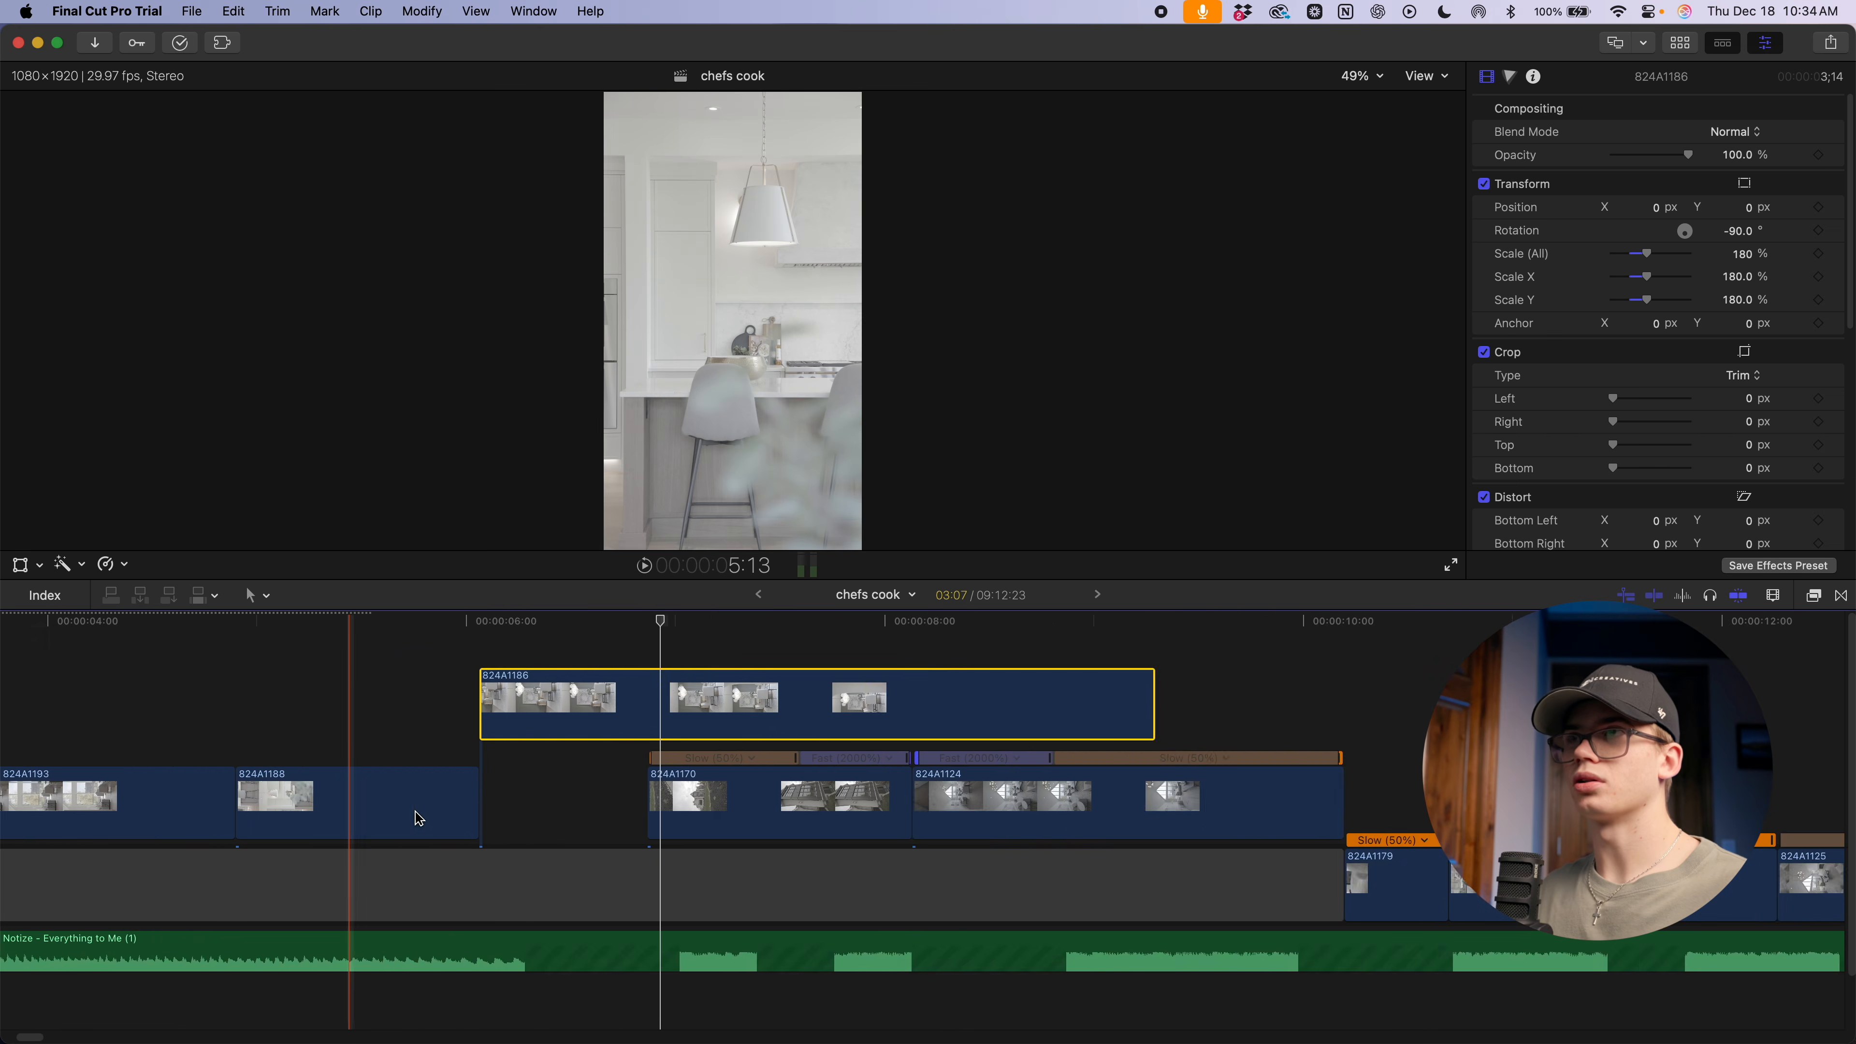
pyautogui.hscroll(-8, 818, 840)
pyautogui.hscroll(2, 847, 824)
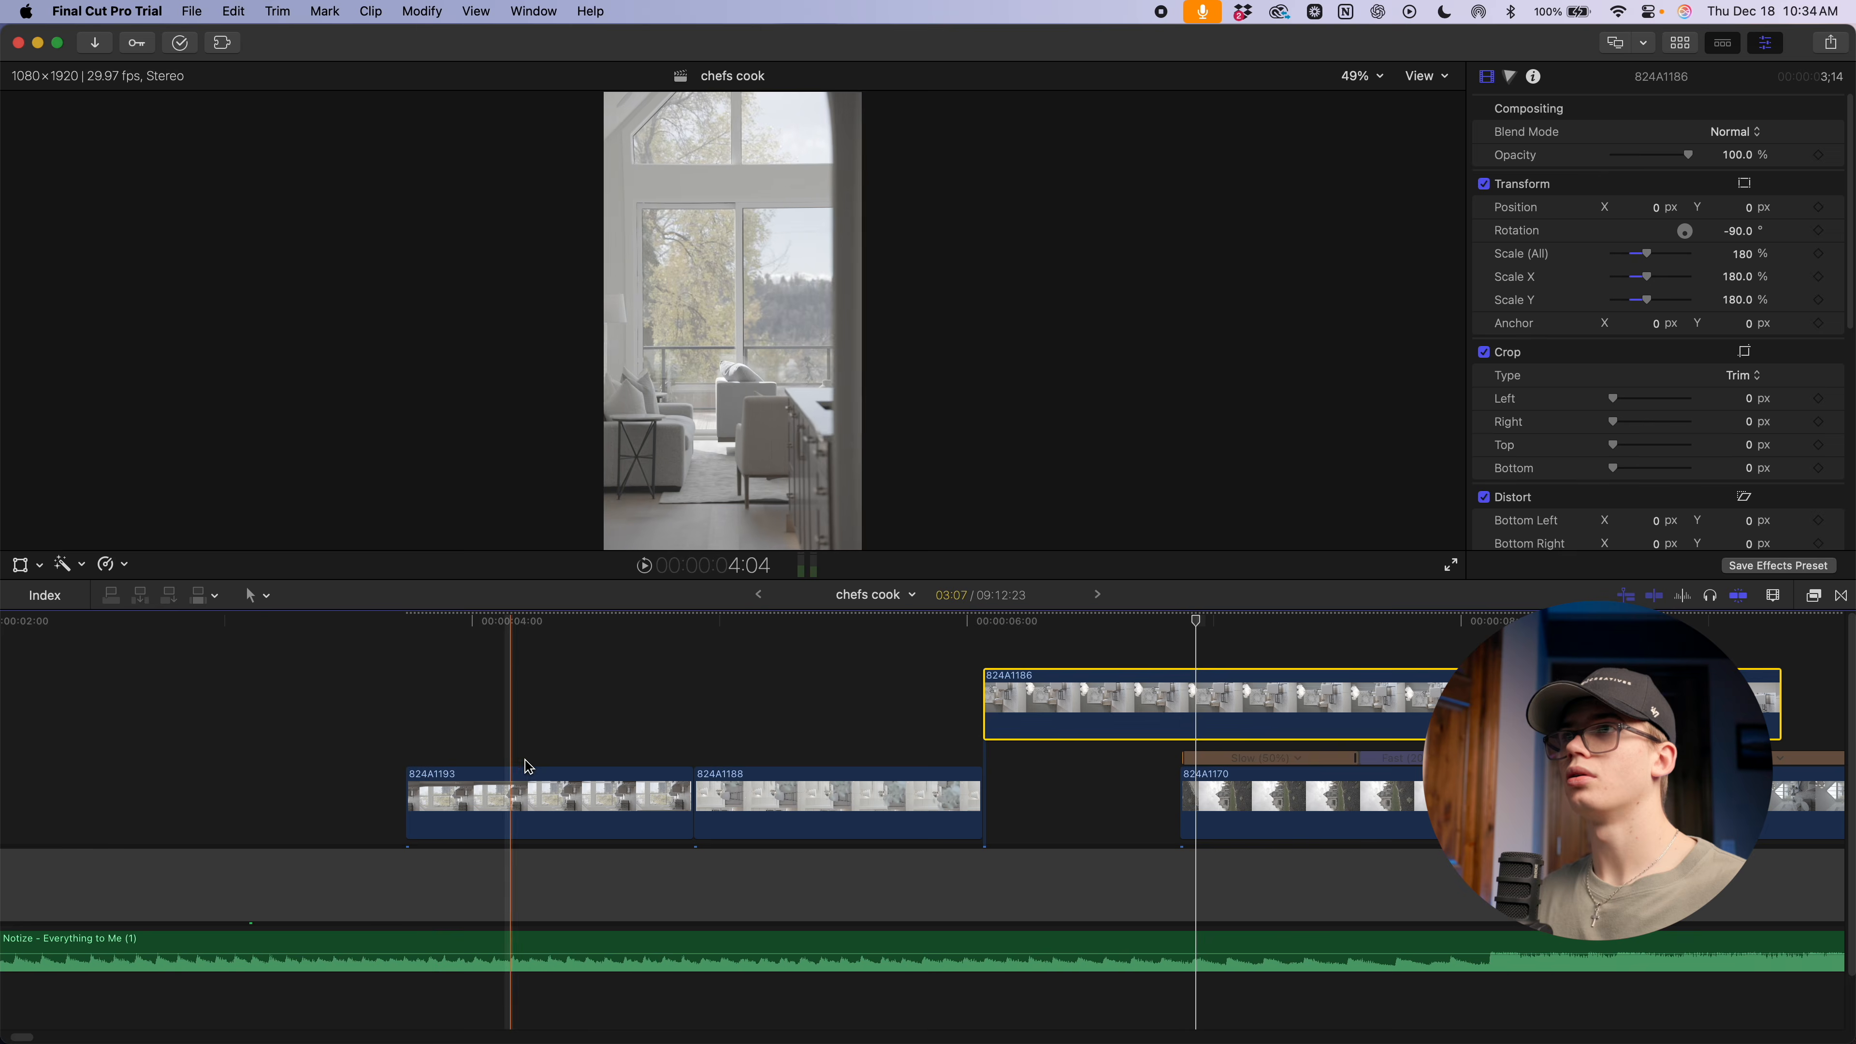
pyautogui.hscroll(10, 804, 768)
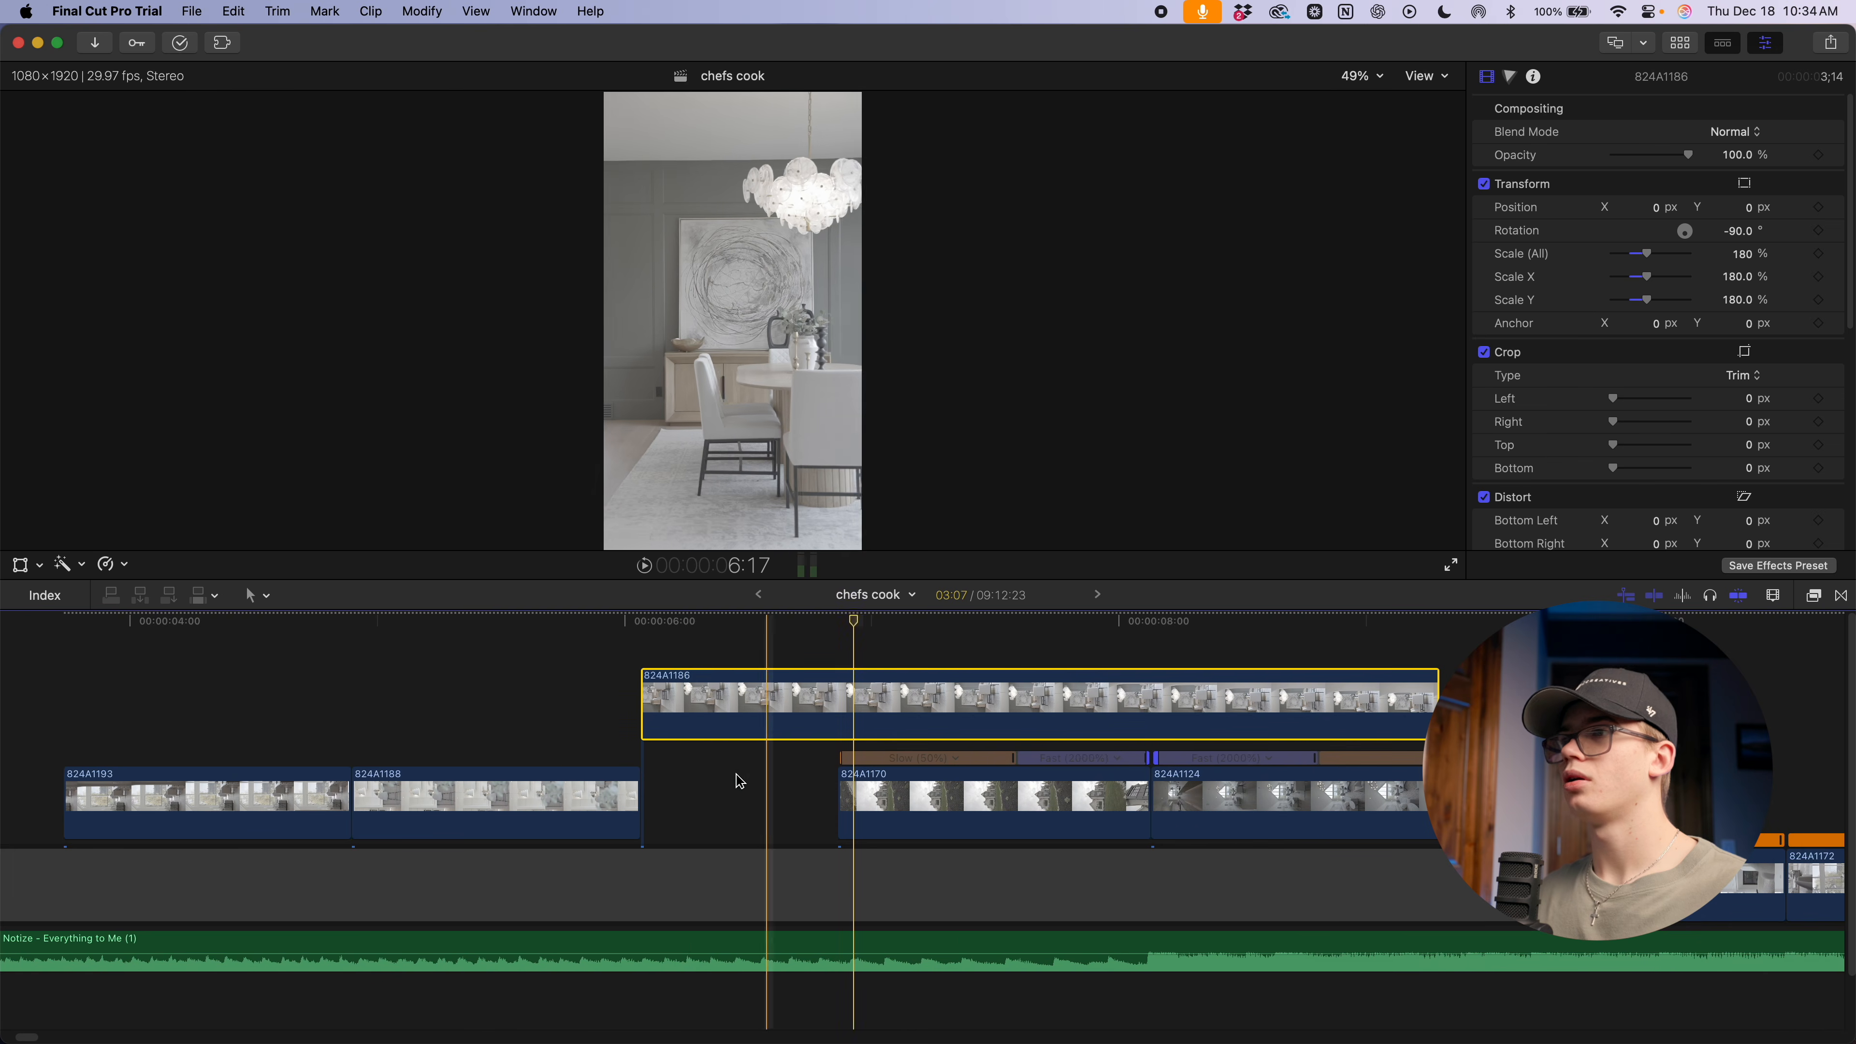
pyautogui.scroll(-10, 787, 722)
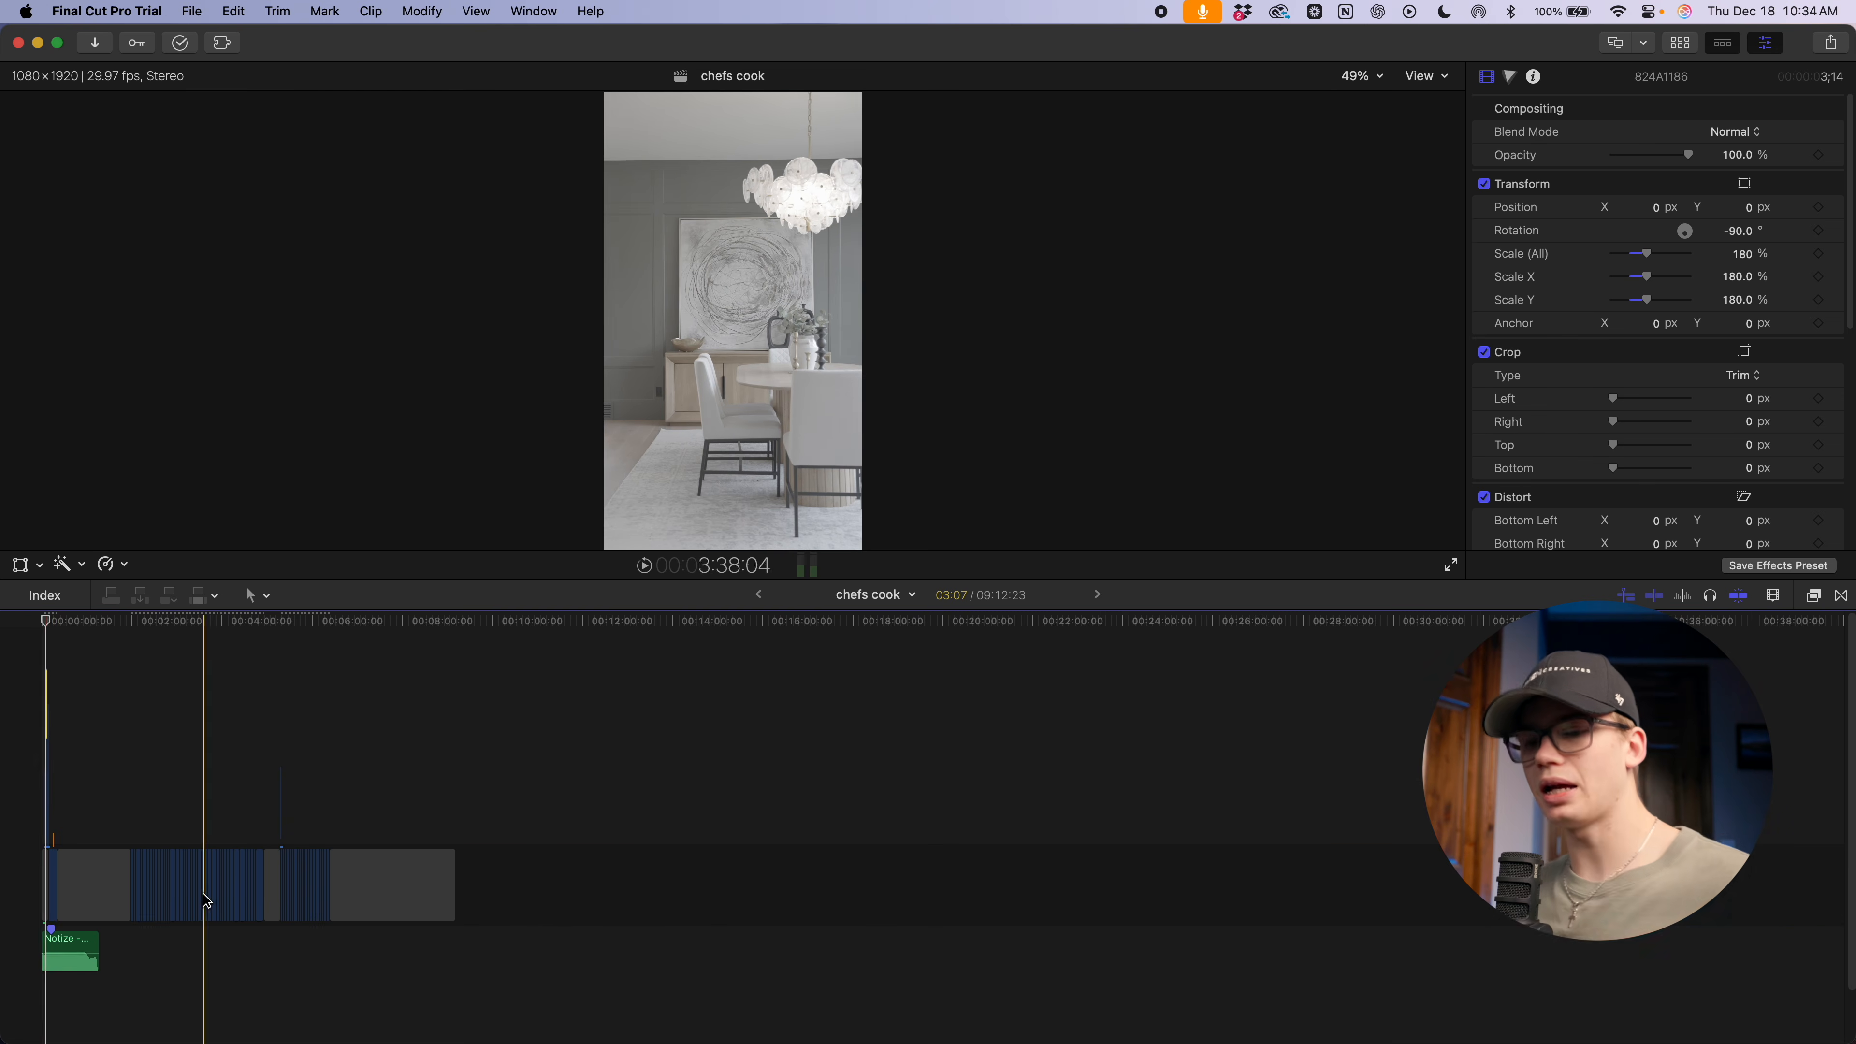
pyautogui.scroll(10, 198, 895)
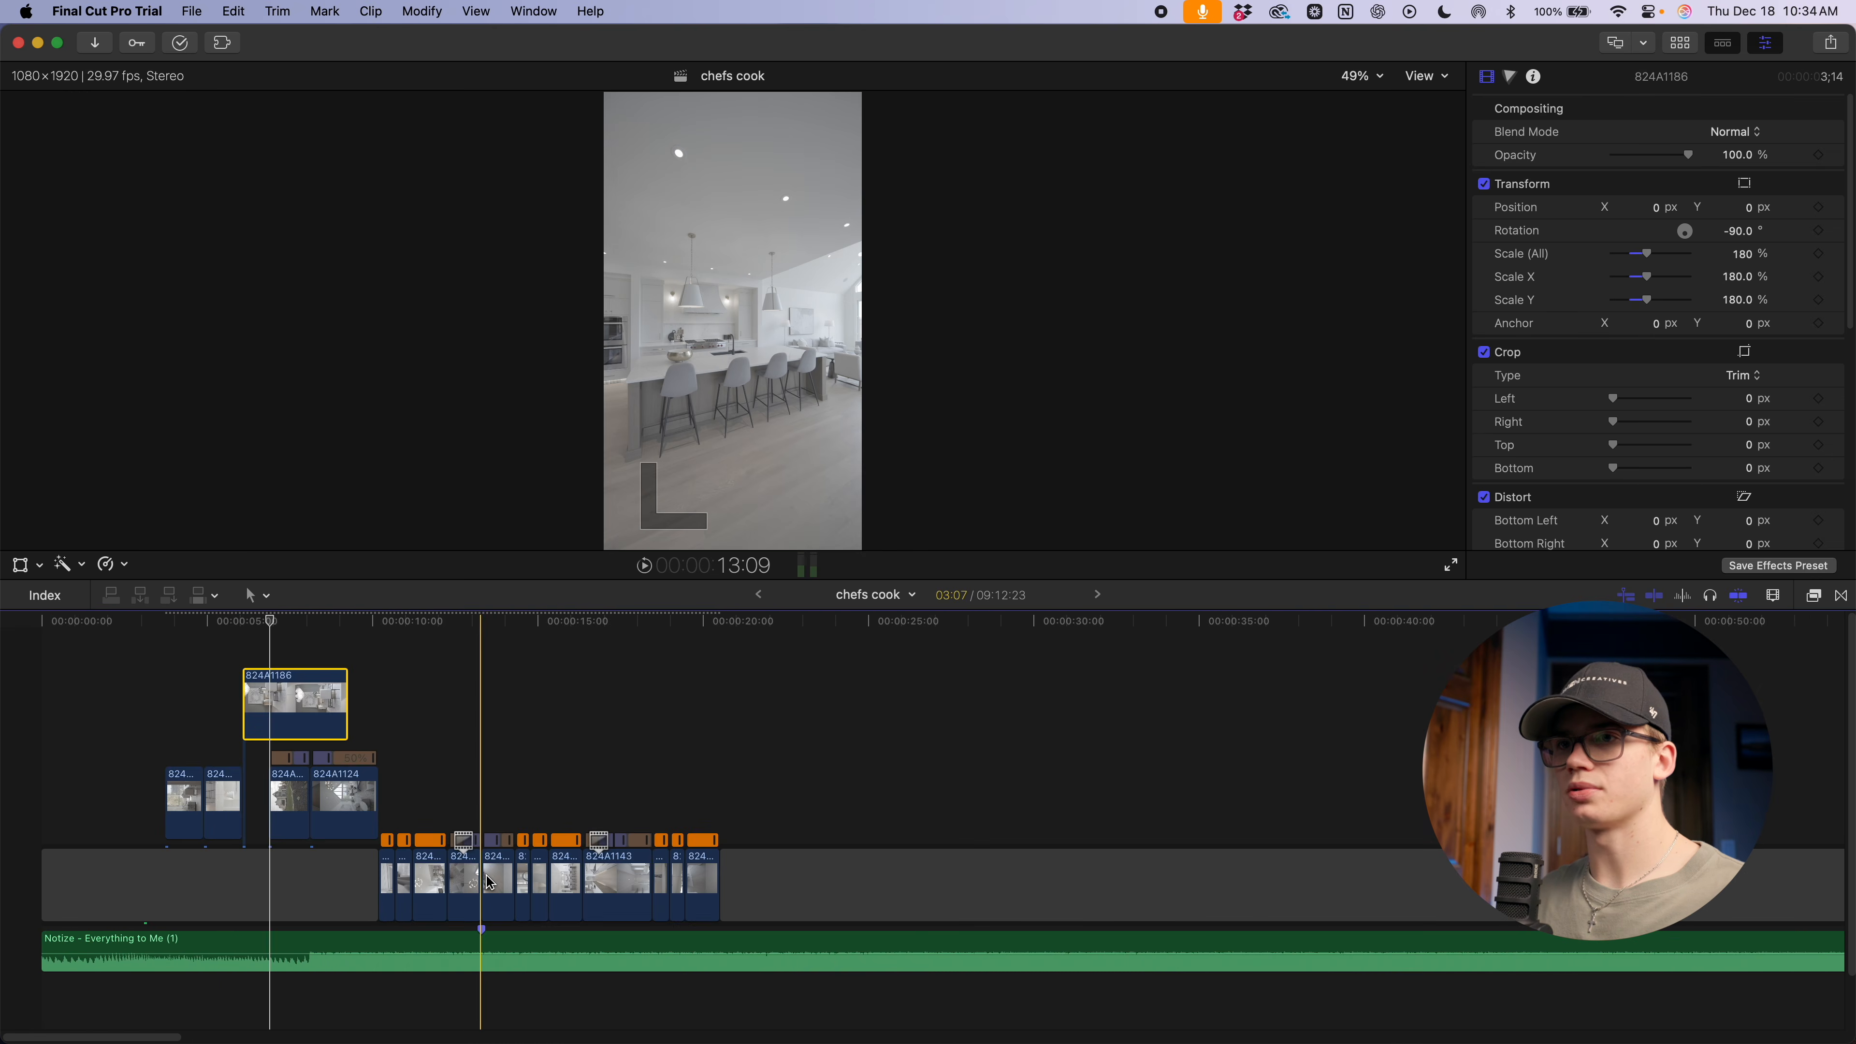
pyautogui.moveTo(457, 731); pyautogui.dragTo(507, 767)
# Extend the end of 824A1188 to expose more footage, and trim its end and start down to a 25-frame section
pyautogui.moveTo(235, 809); pyautogui.dragTo(388, 801)
pyautogui.press('super+z')
pyautogui.moveTo(242, 817); pyautogui.dragTo(272, 706)
pyautogui.click(272, 805)
pyautogui.scroll(5, 353, 730)
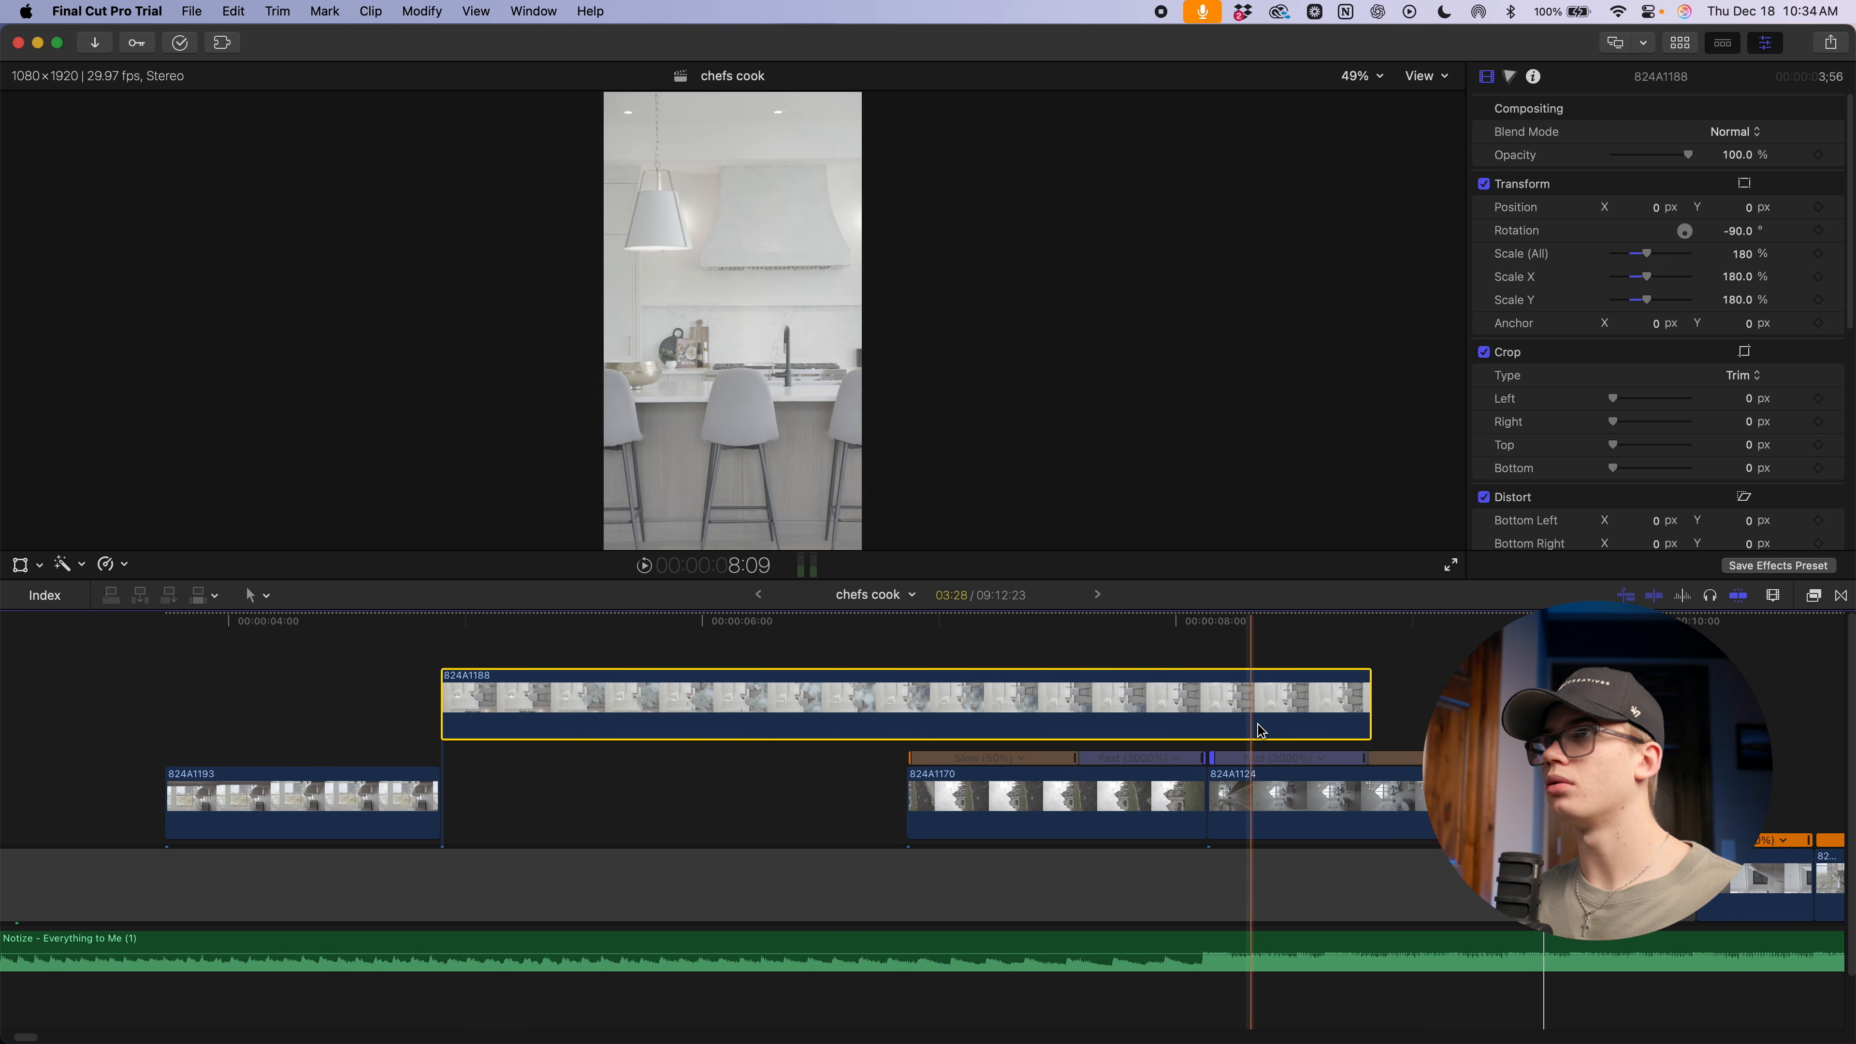
pyautogui.hotkey('alt', ']')
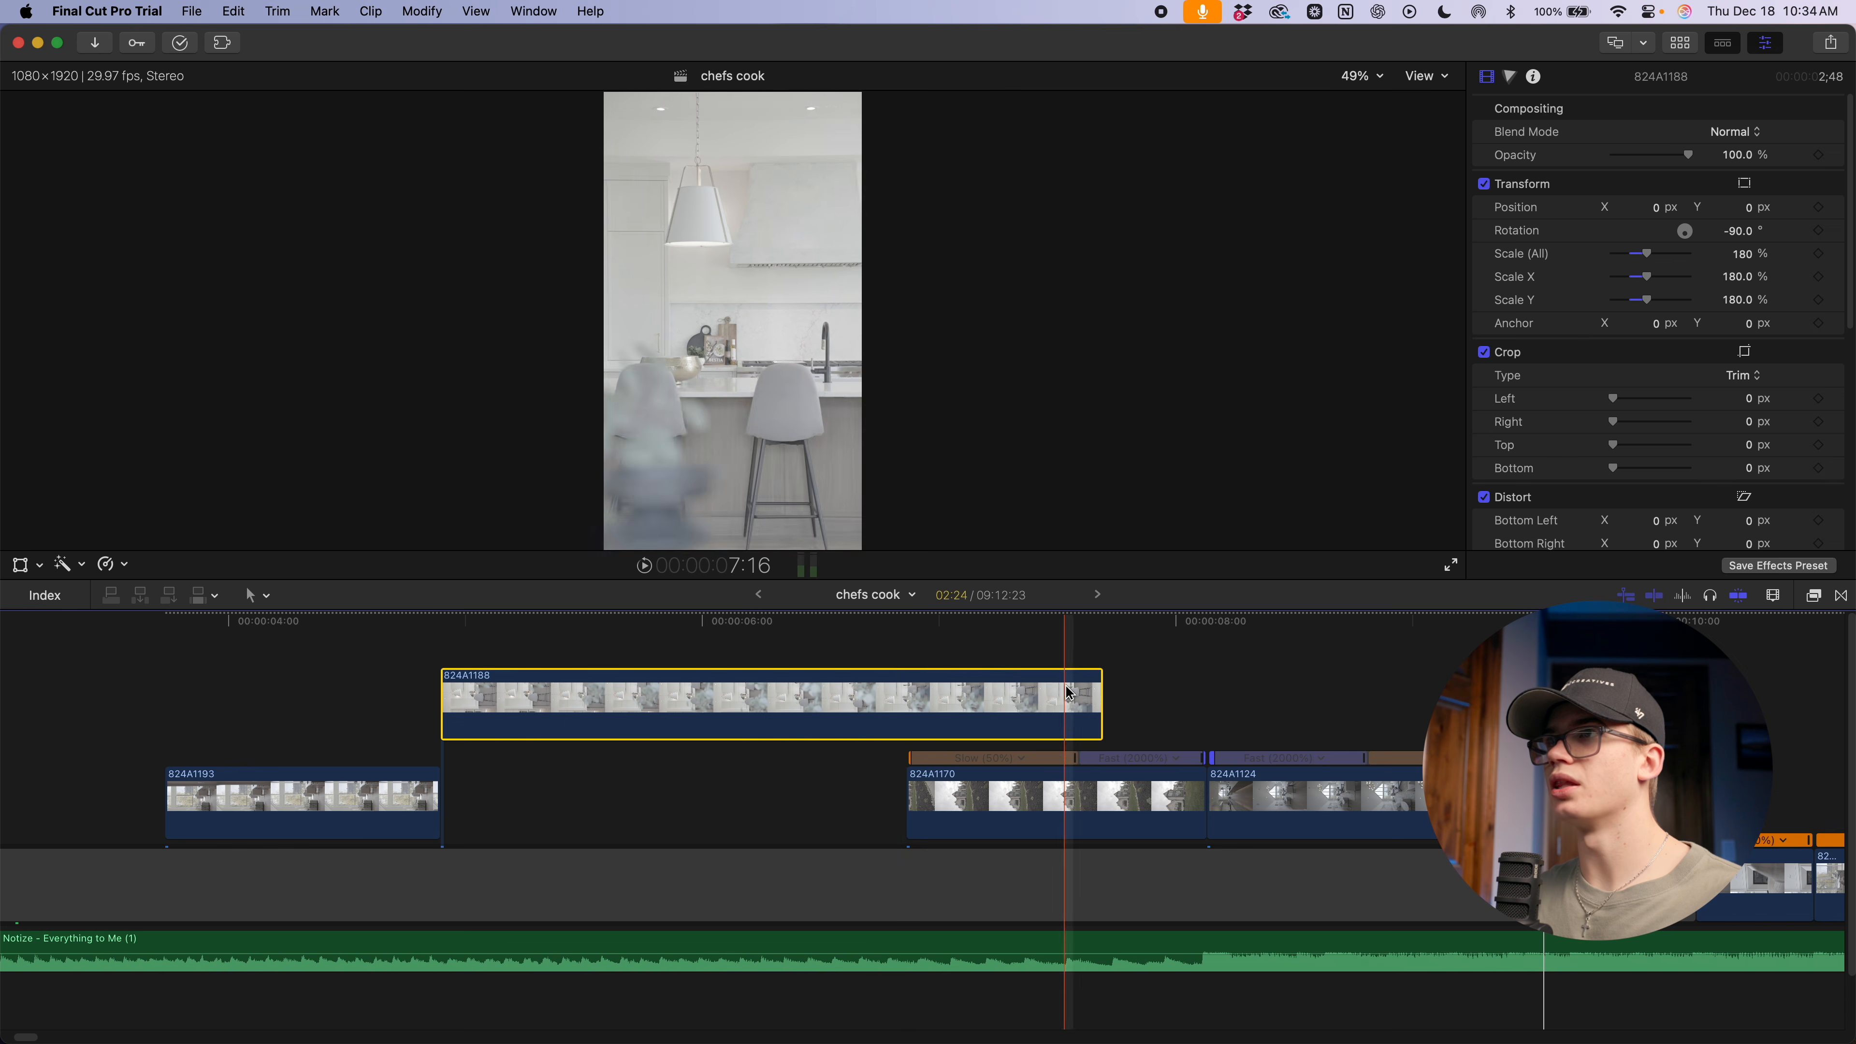
pyautogui.hotkey('alt', '[')
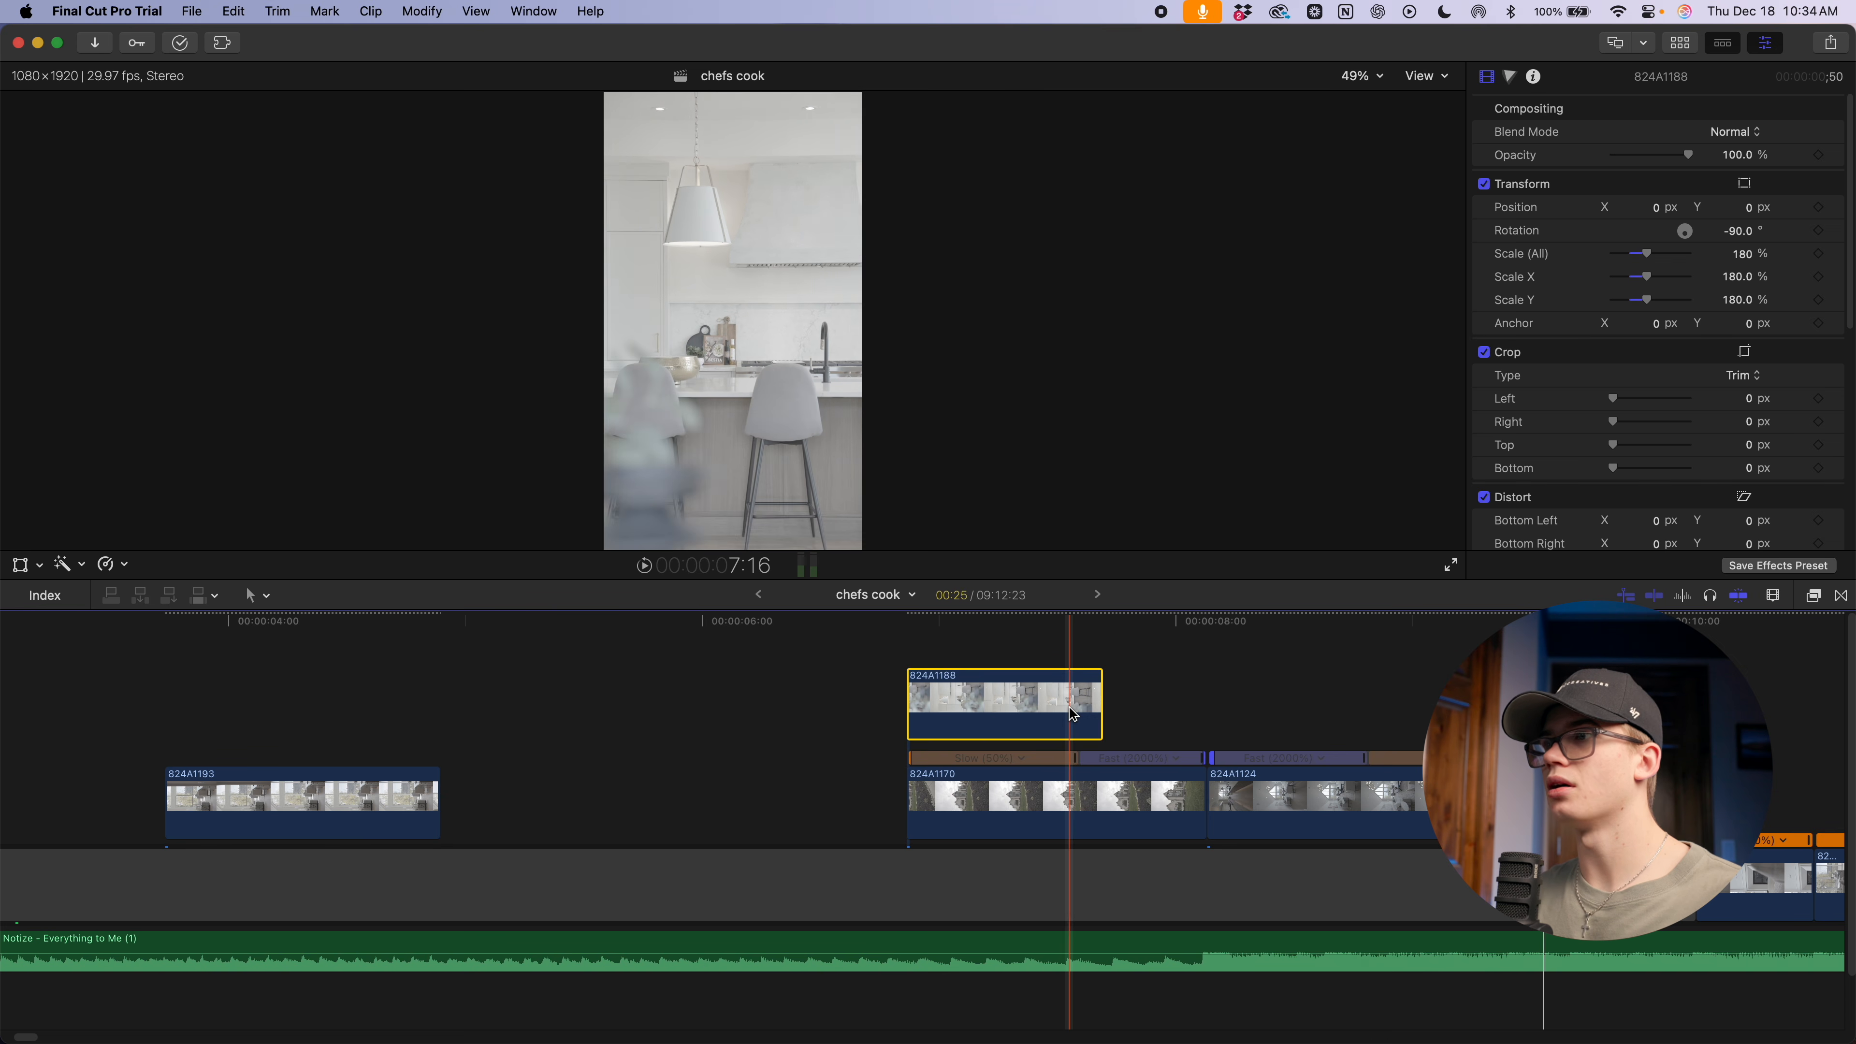
# Slow 824A1188 to 50% and place it directly after 824A1193
pyautogui.press('s')
pyautogui.moveTo(1076, 710); pyautogui.dragTo(617, 749)
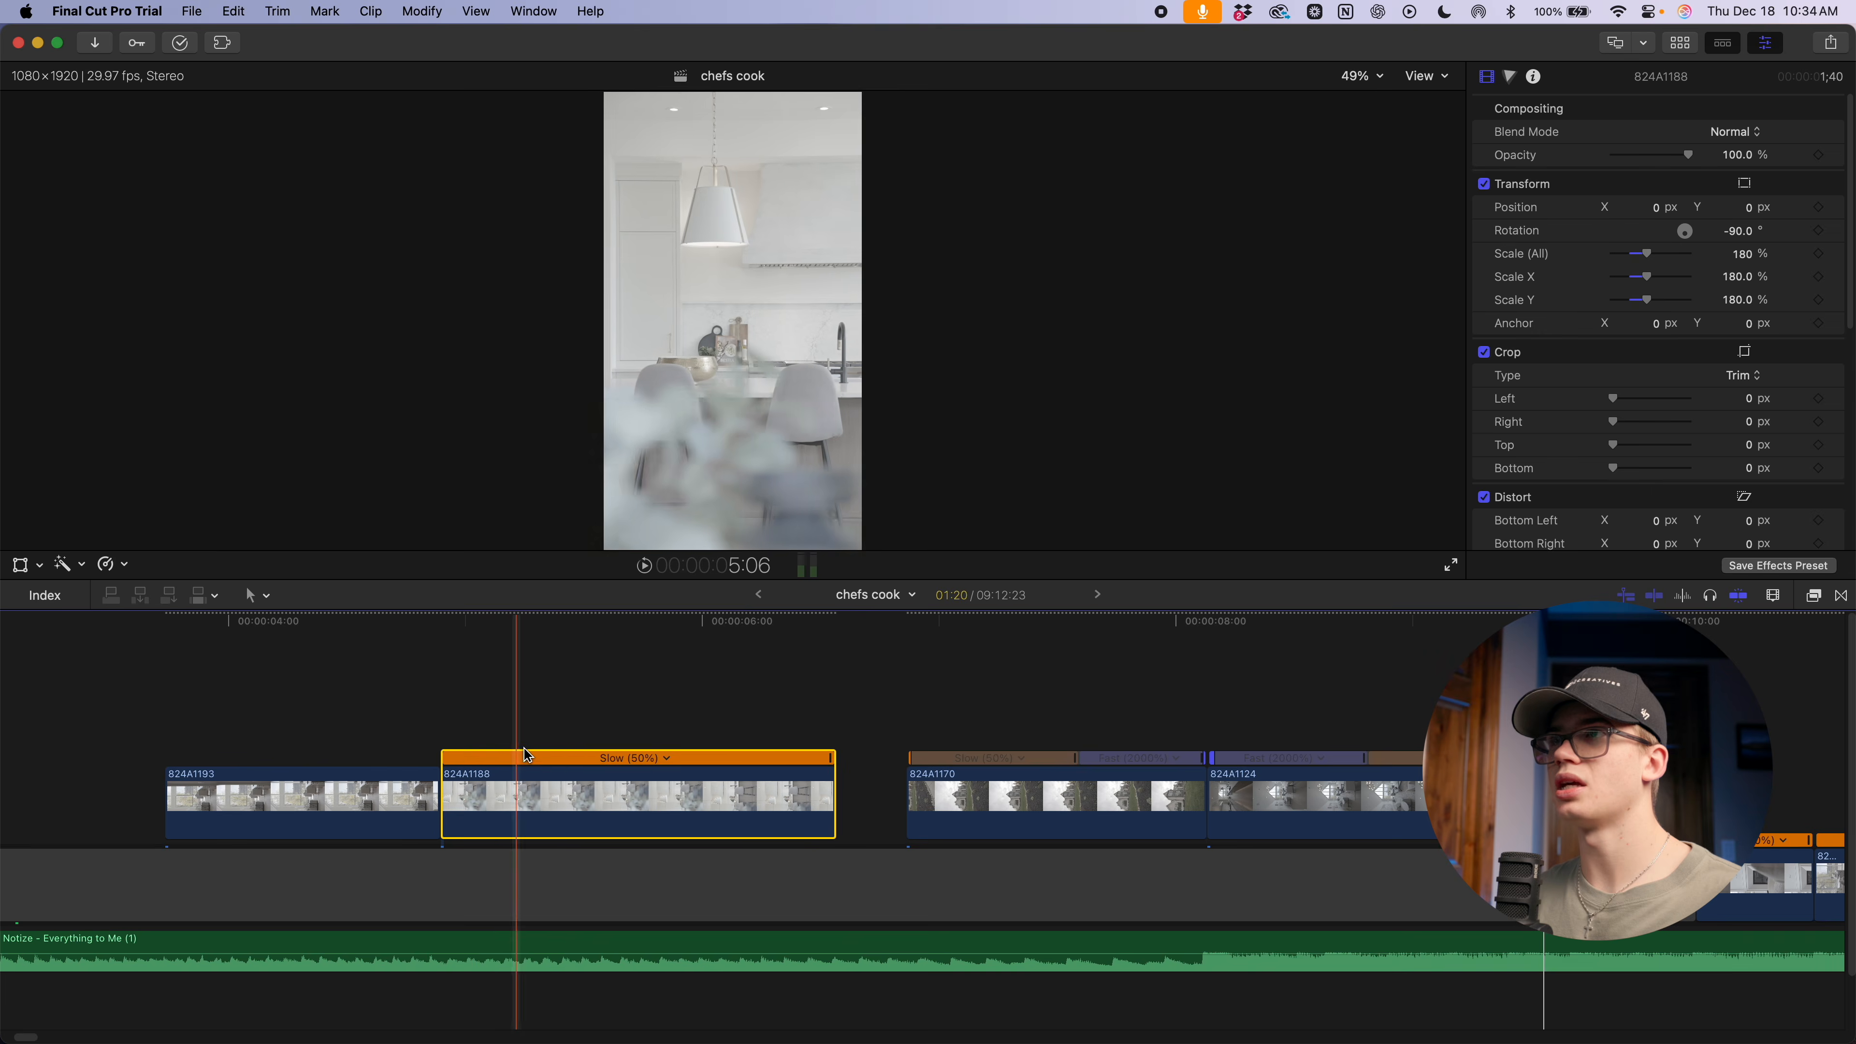
# Slow 824A1193 to 50% and reverse its playback
pyautogui.click(348, 793)
pyautogui.press('s')
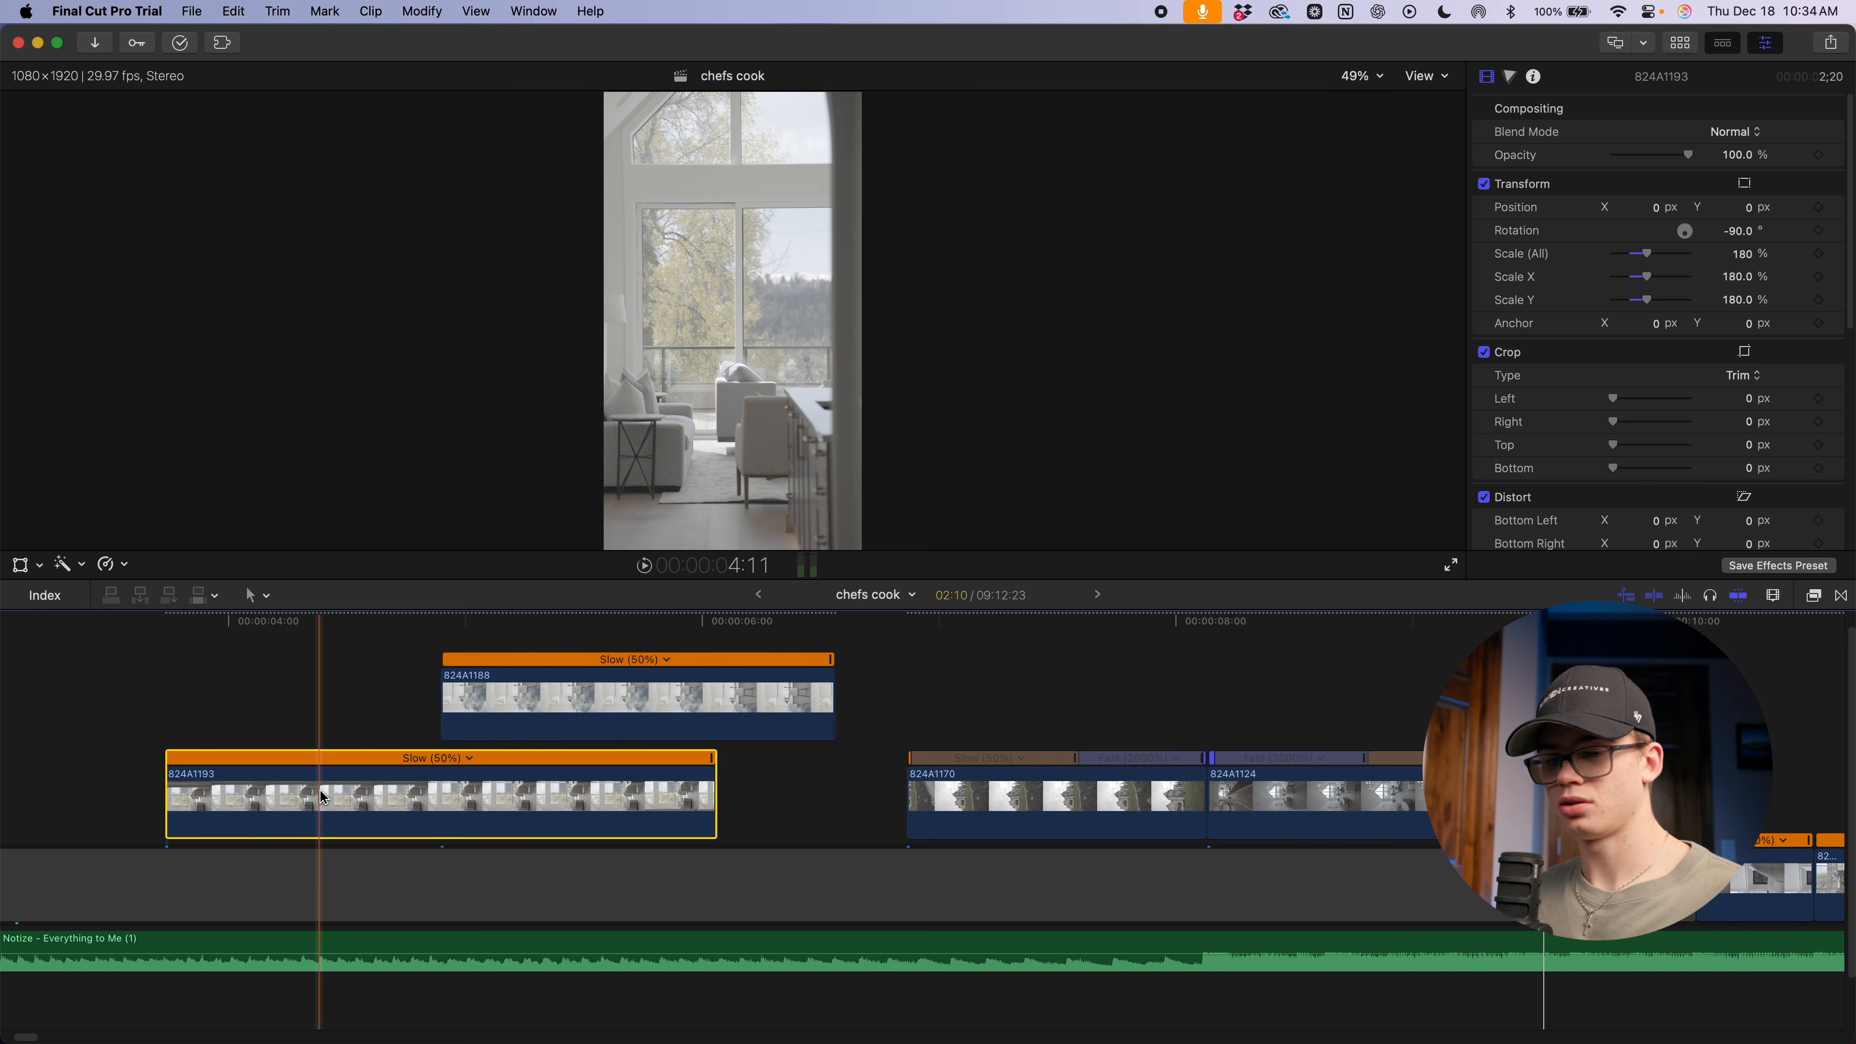
pyautogui.press('r')
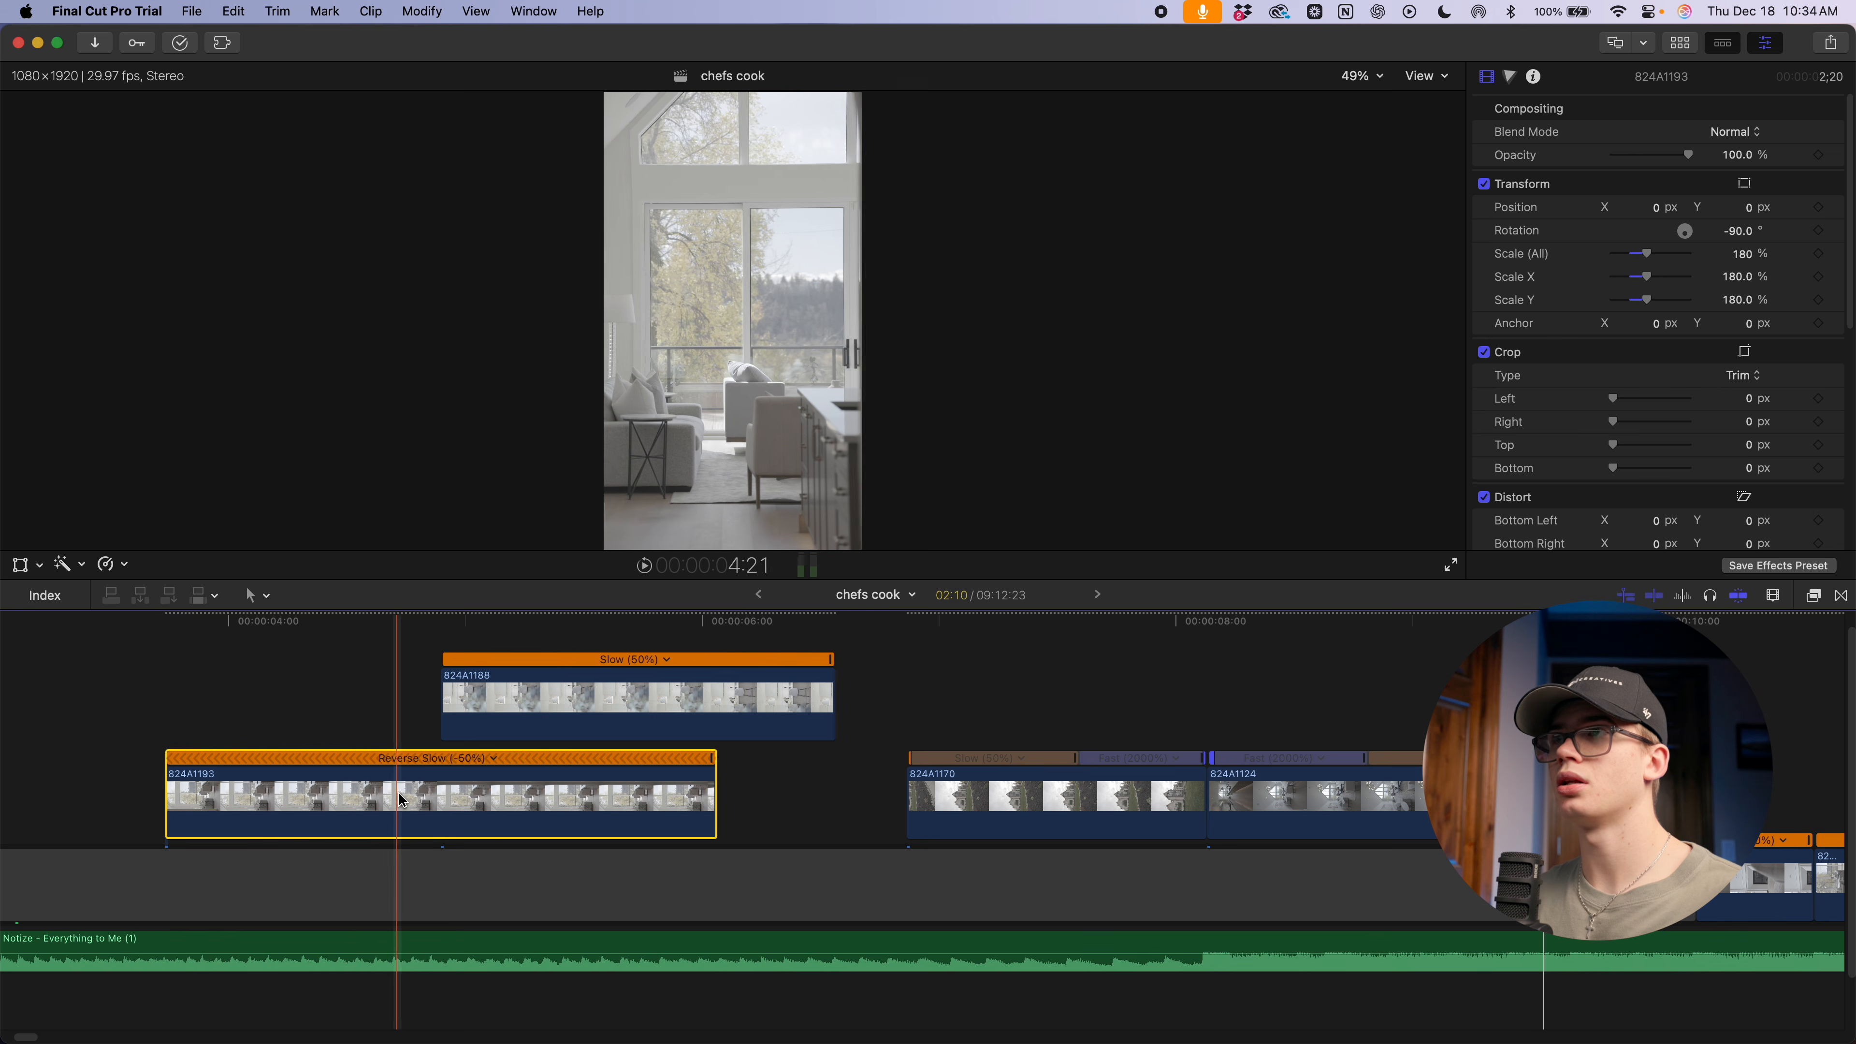
pyautogui.hotkey('alt', '[')
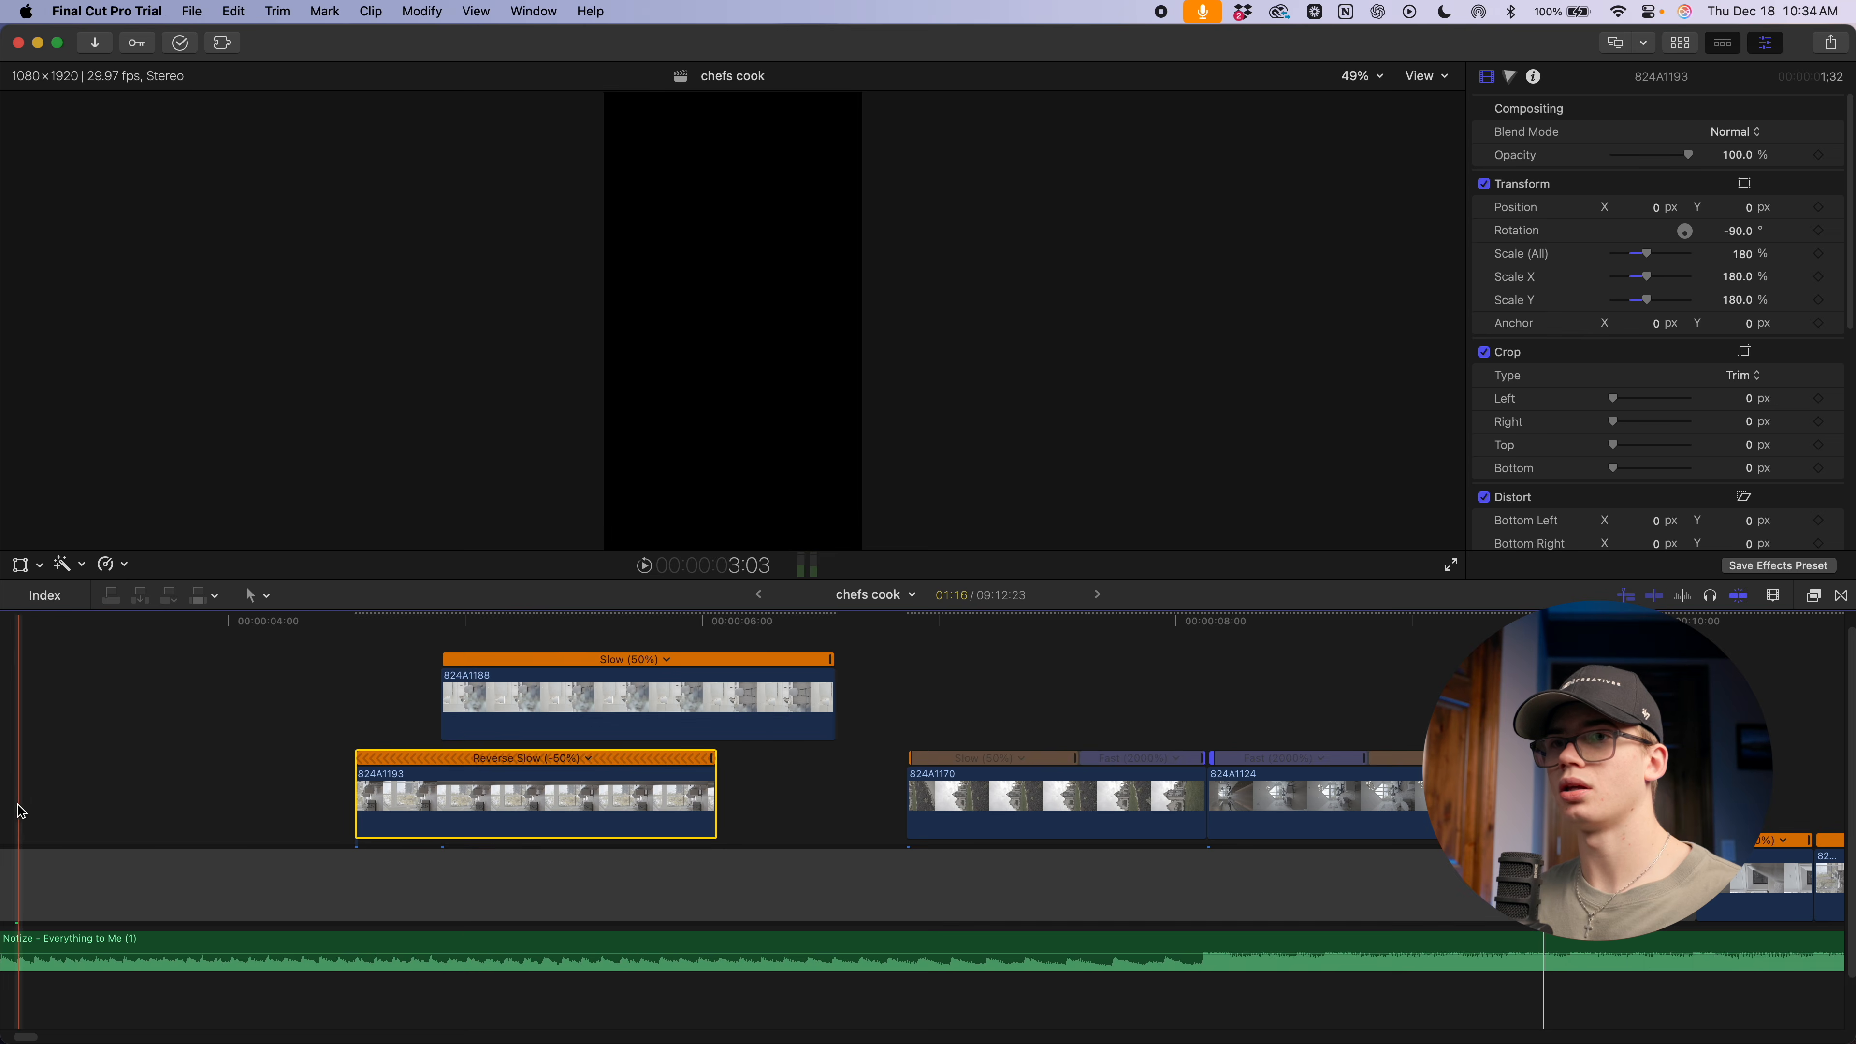
pyautogui.hscroll(-5, 413, 778)
pyautogui.press('super+z')
# Trim the start of the reversed 824A1193 to leave a duration of 1:05, and move it directly before 824A1188
pyautogui.hscroll(-13, 526, 799)
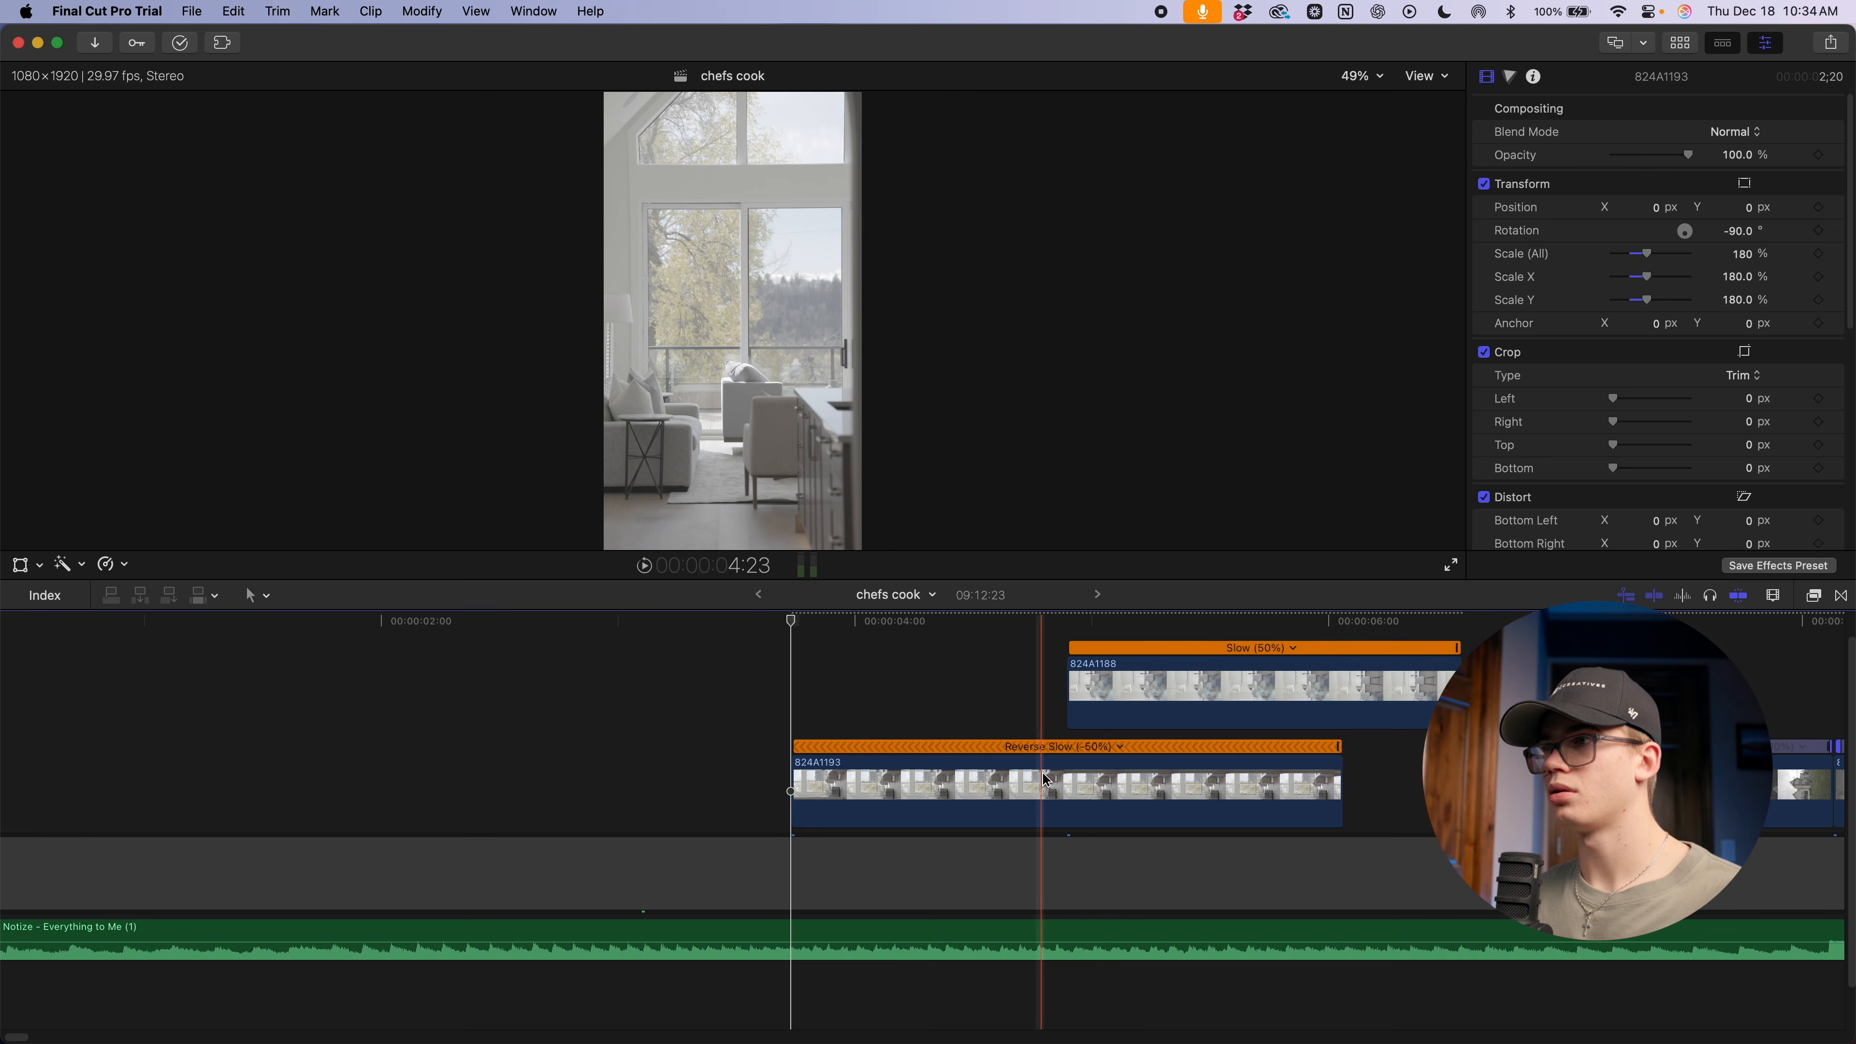
pyautogui.hotkey('alt', '[')
pyautogui.moveTo(1109, 804); pyautogui.dragTo(851, 796)
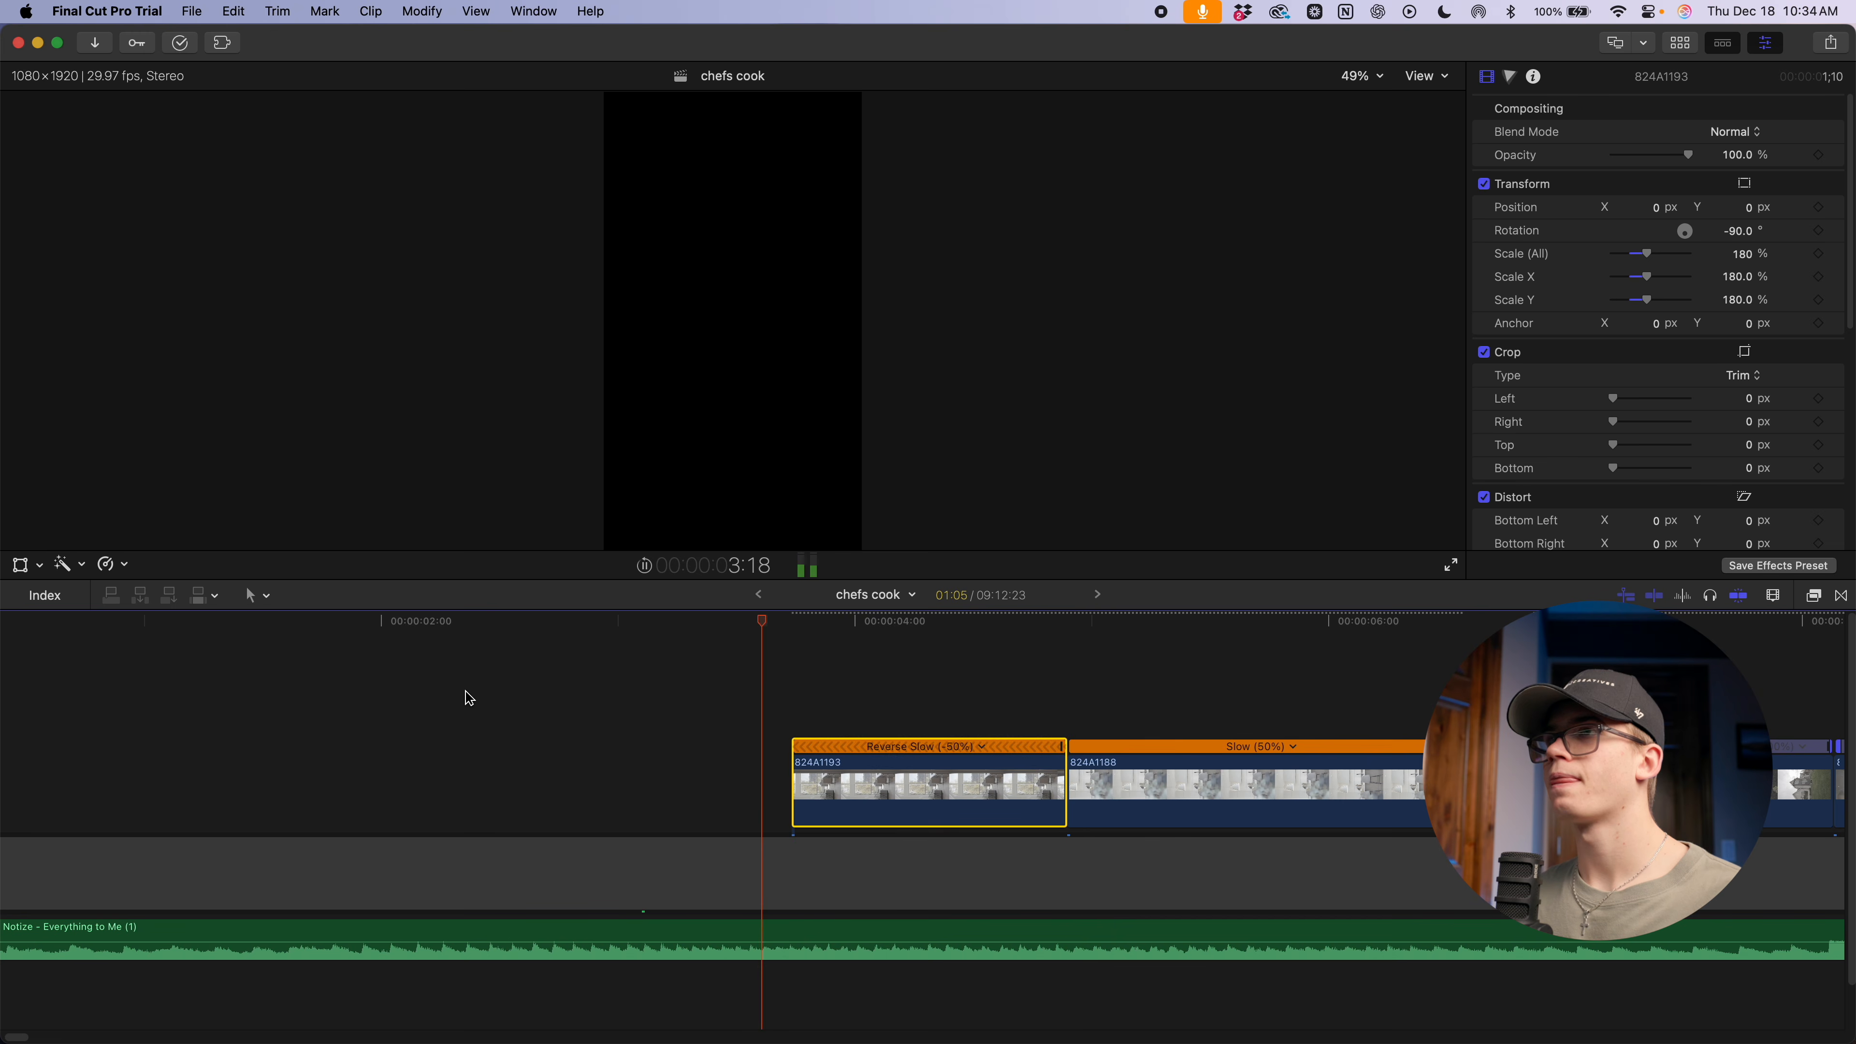
# Slip the footage inside the reversed 824A1193 to use a different section, and play back the opening
pyautogui.press('space')
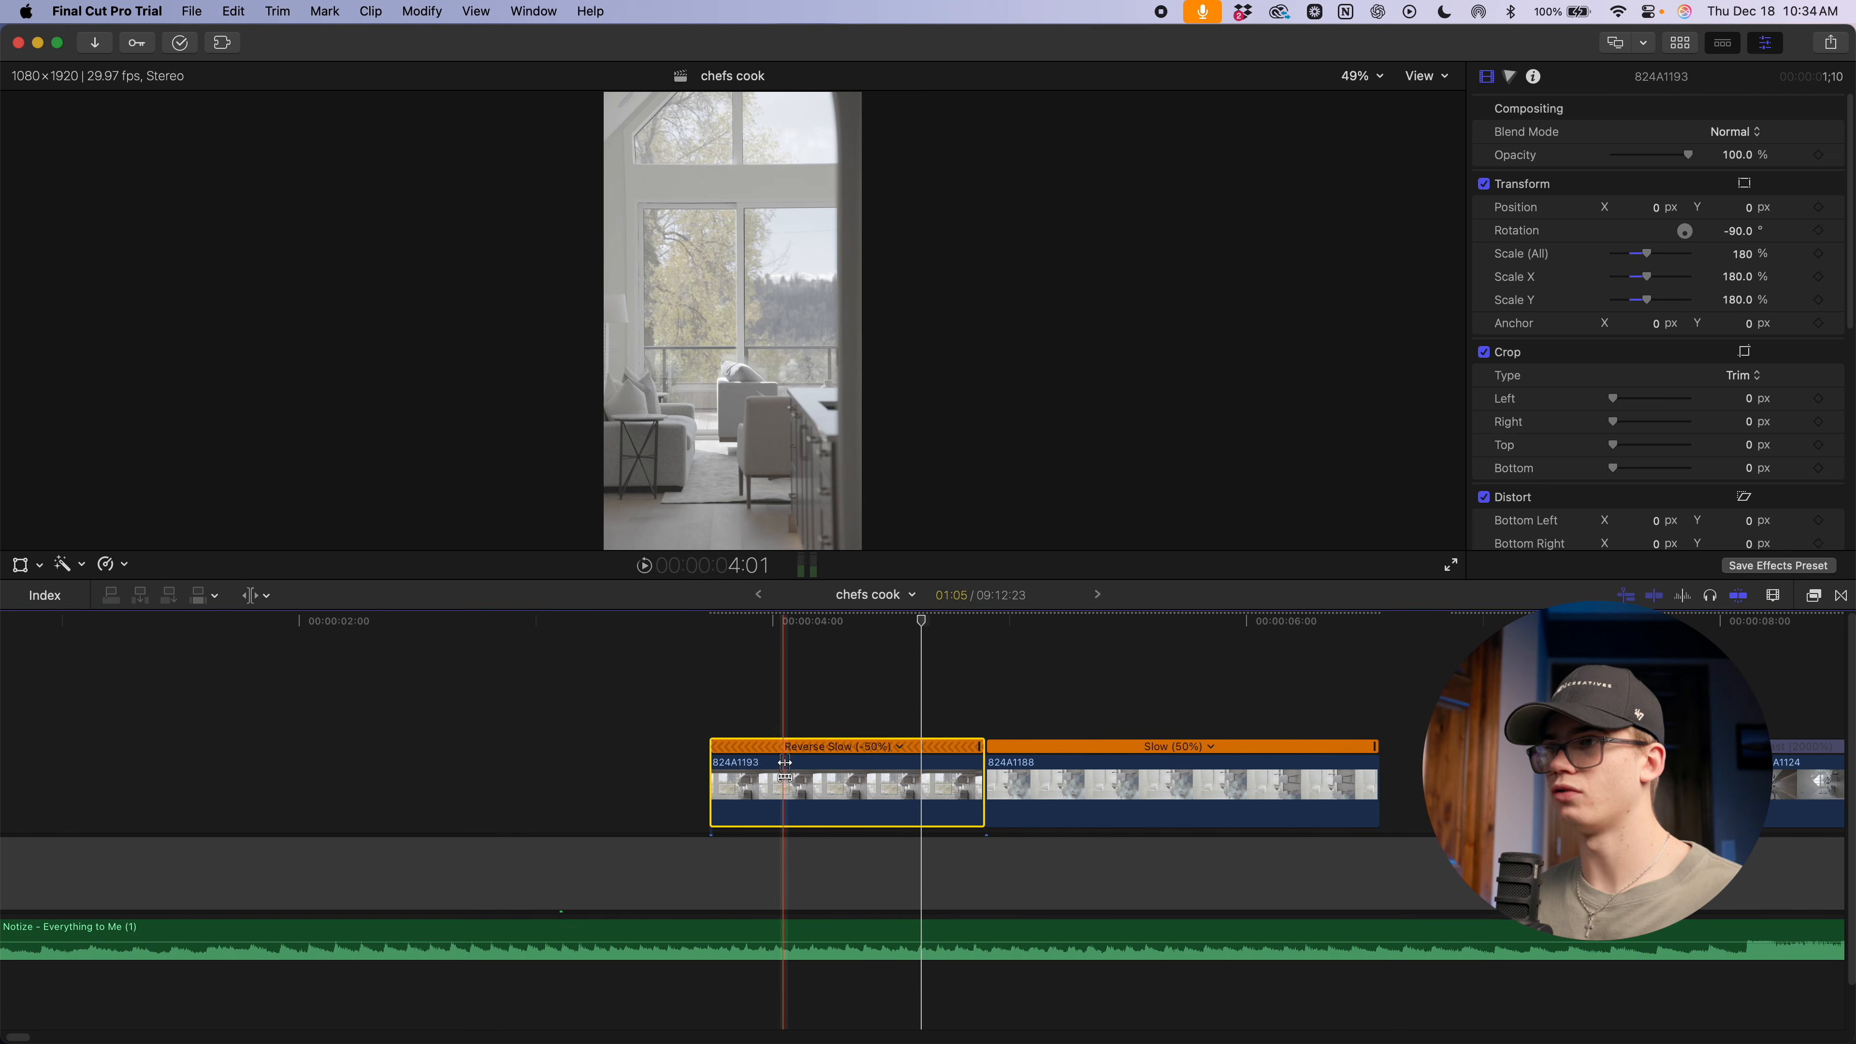
pyautogui.press('t')
pyautogui.moveTo(766, 775); pyautogui.dragTo(843, 783)
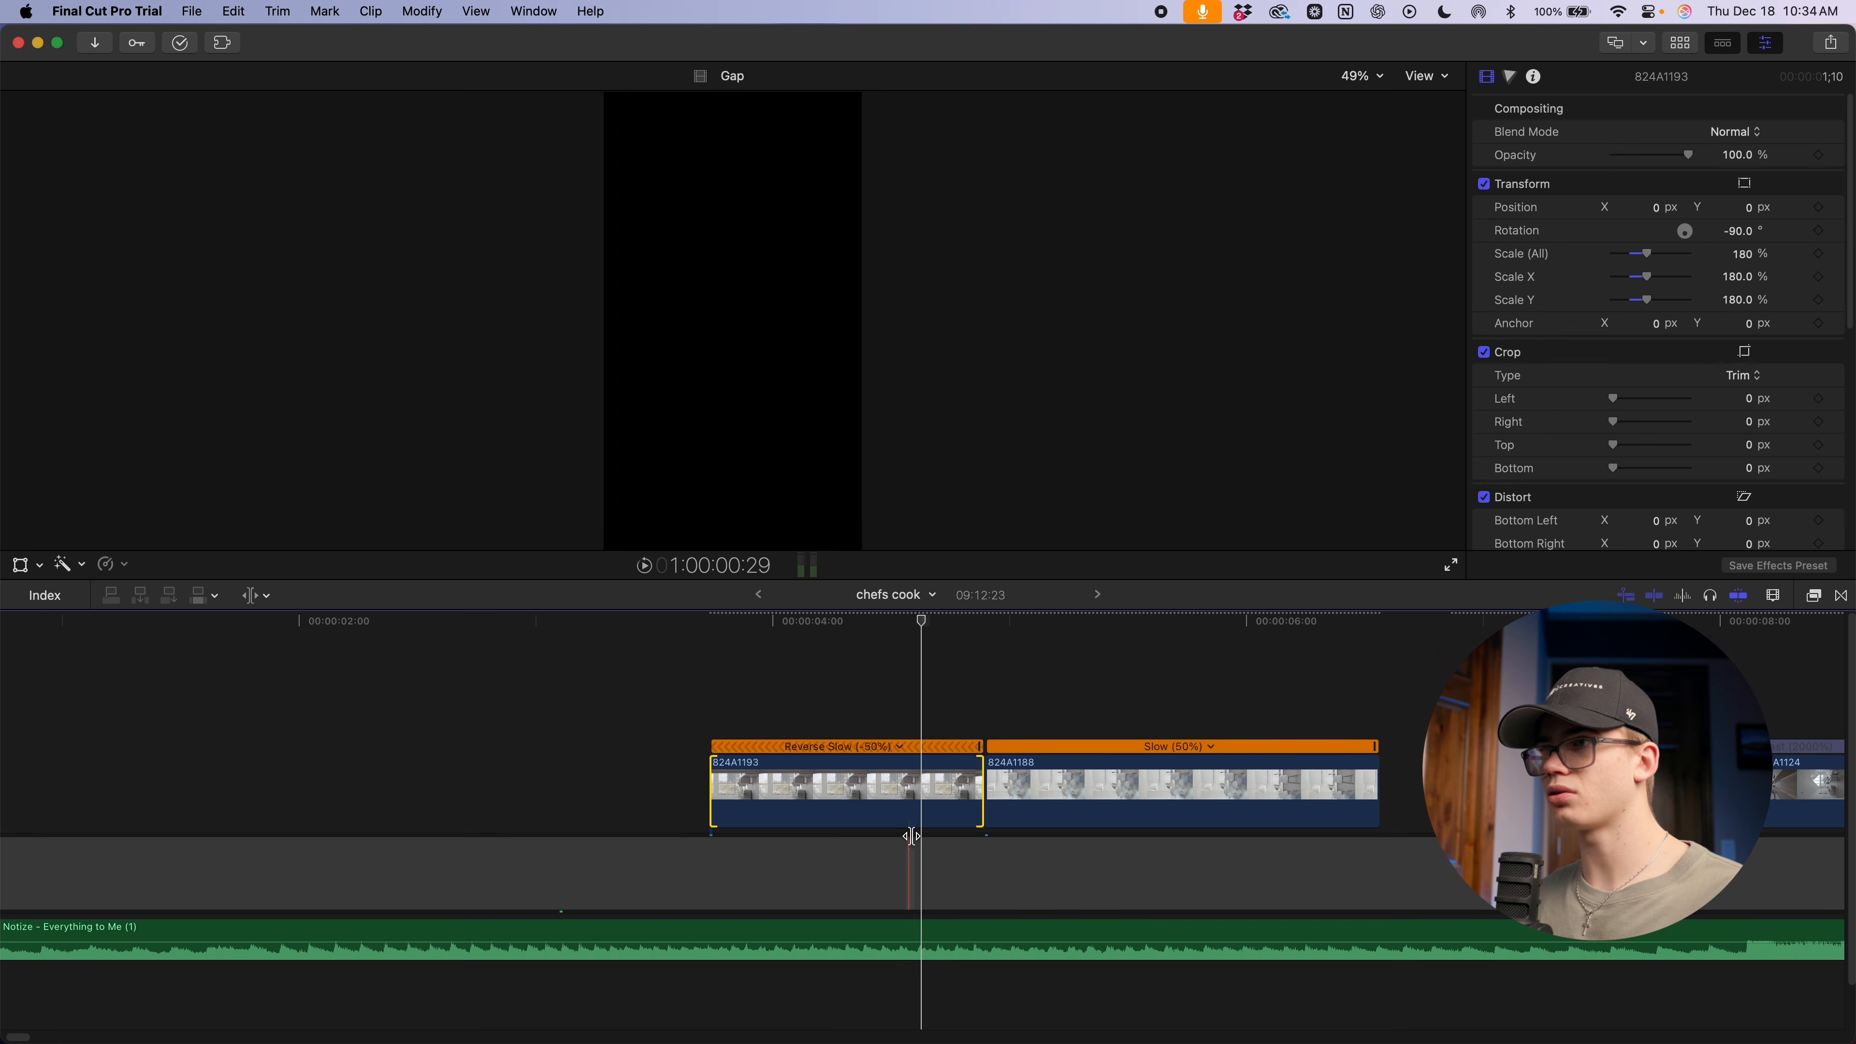
pyautogui.press('a')
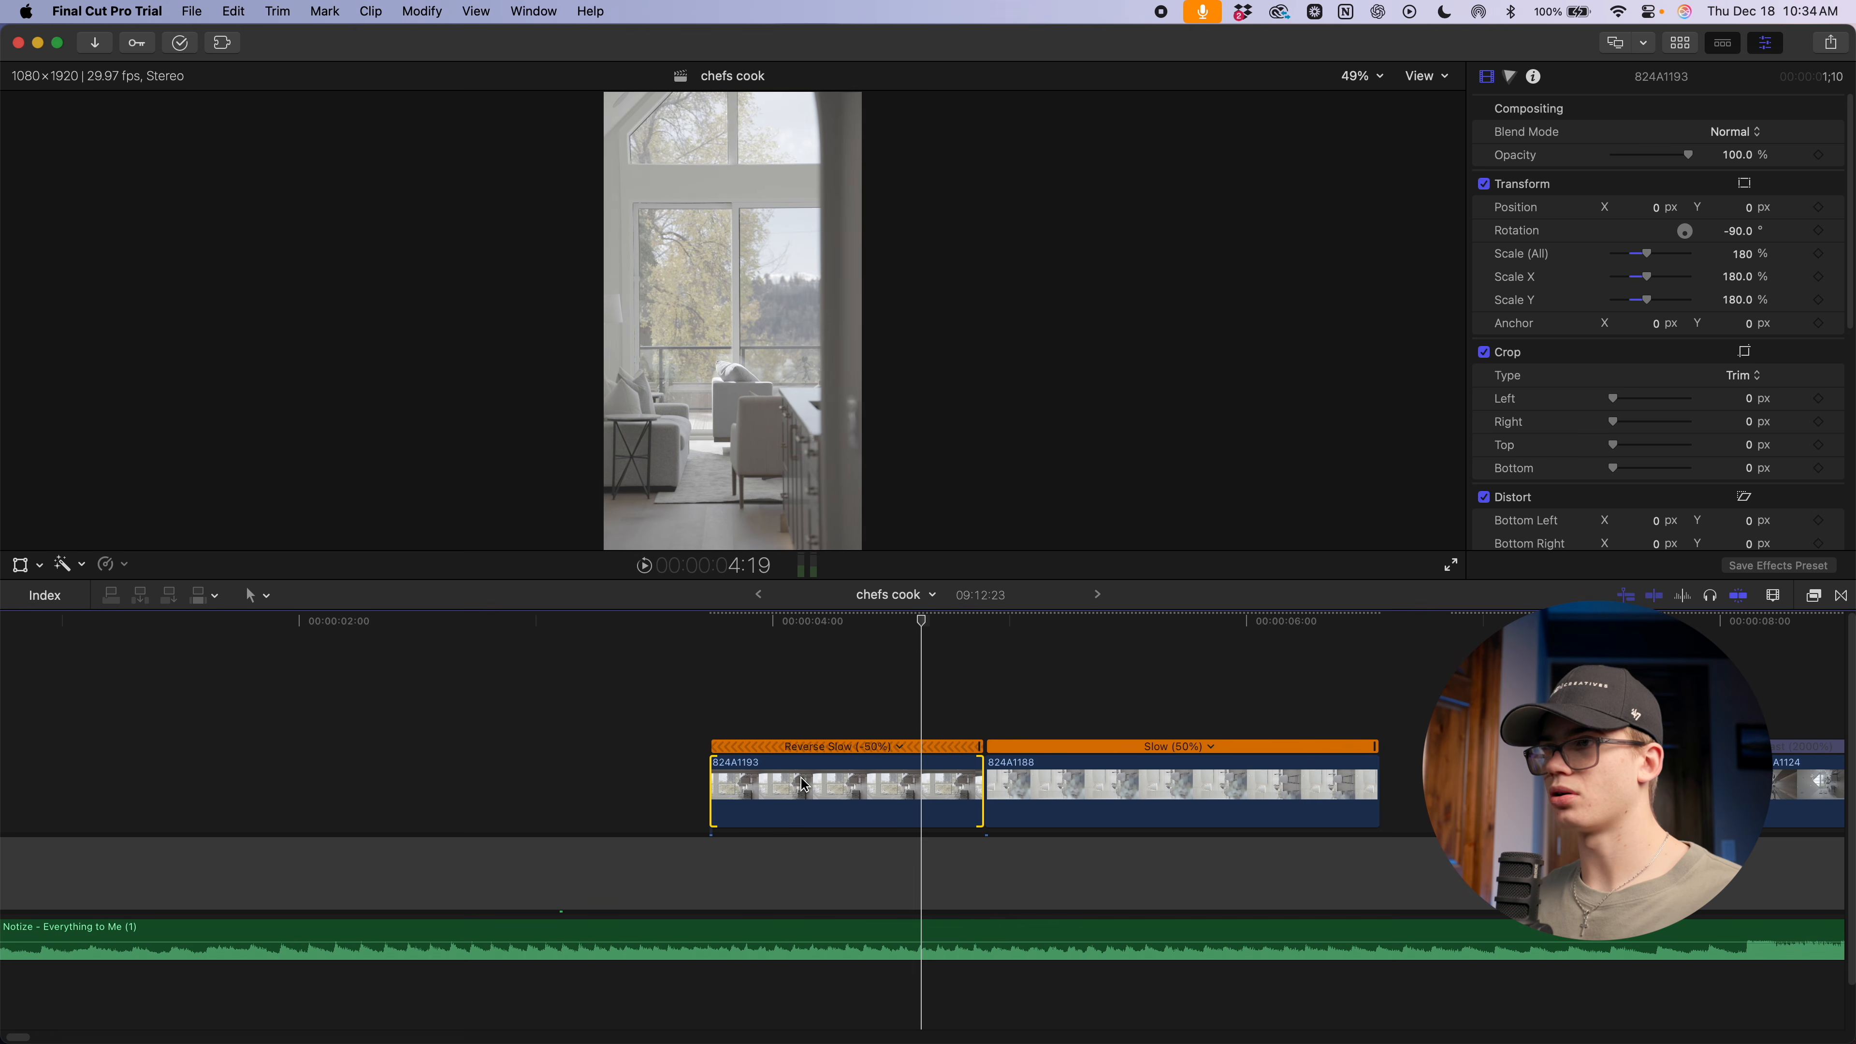
pyautogui.press('t')
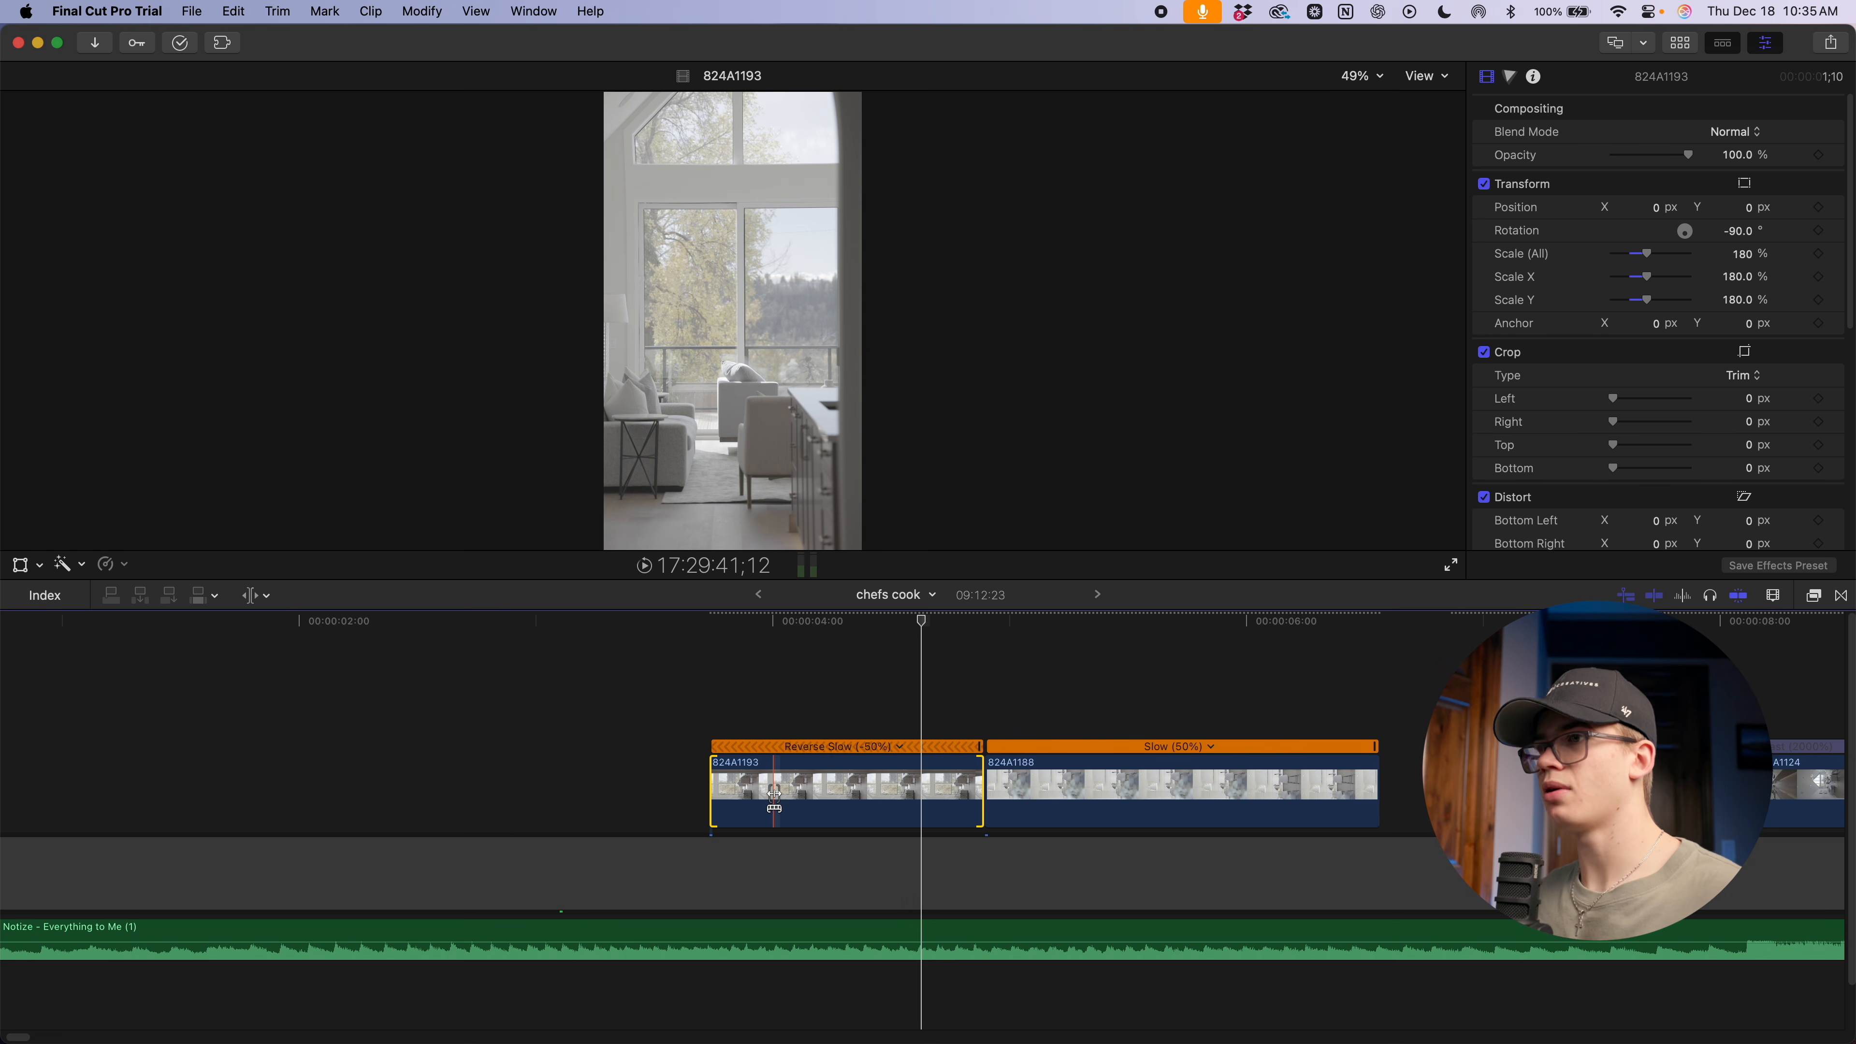
pyautogui.moveTo(774, 793); pyautogui.dragTo(1110, 815)
pyautogui.press('space')
pyautogui.press('space')
pyautogui.press('space')
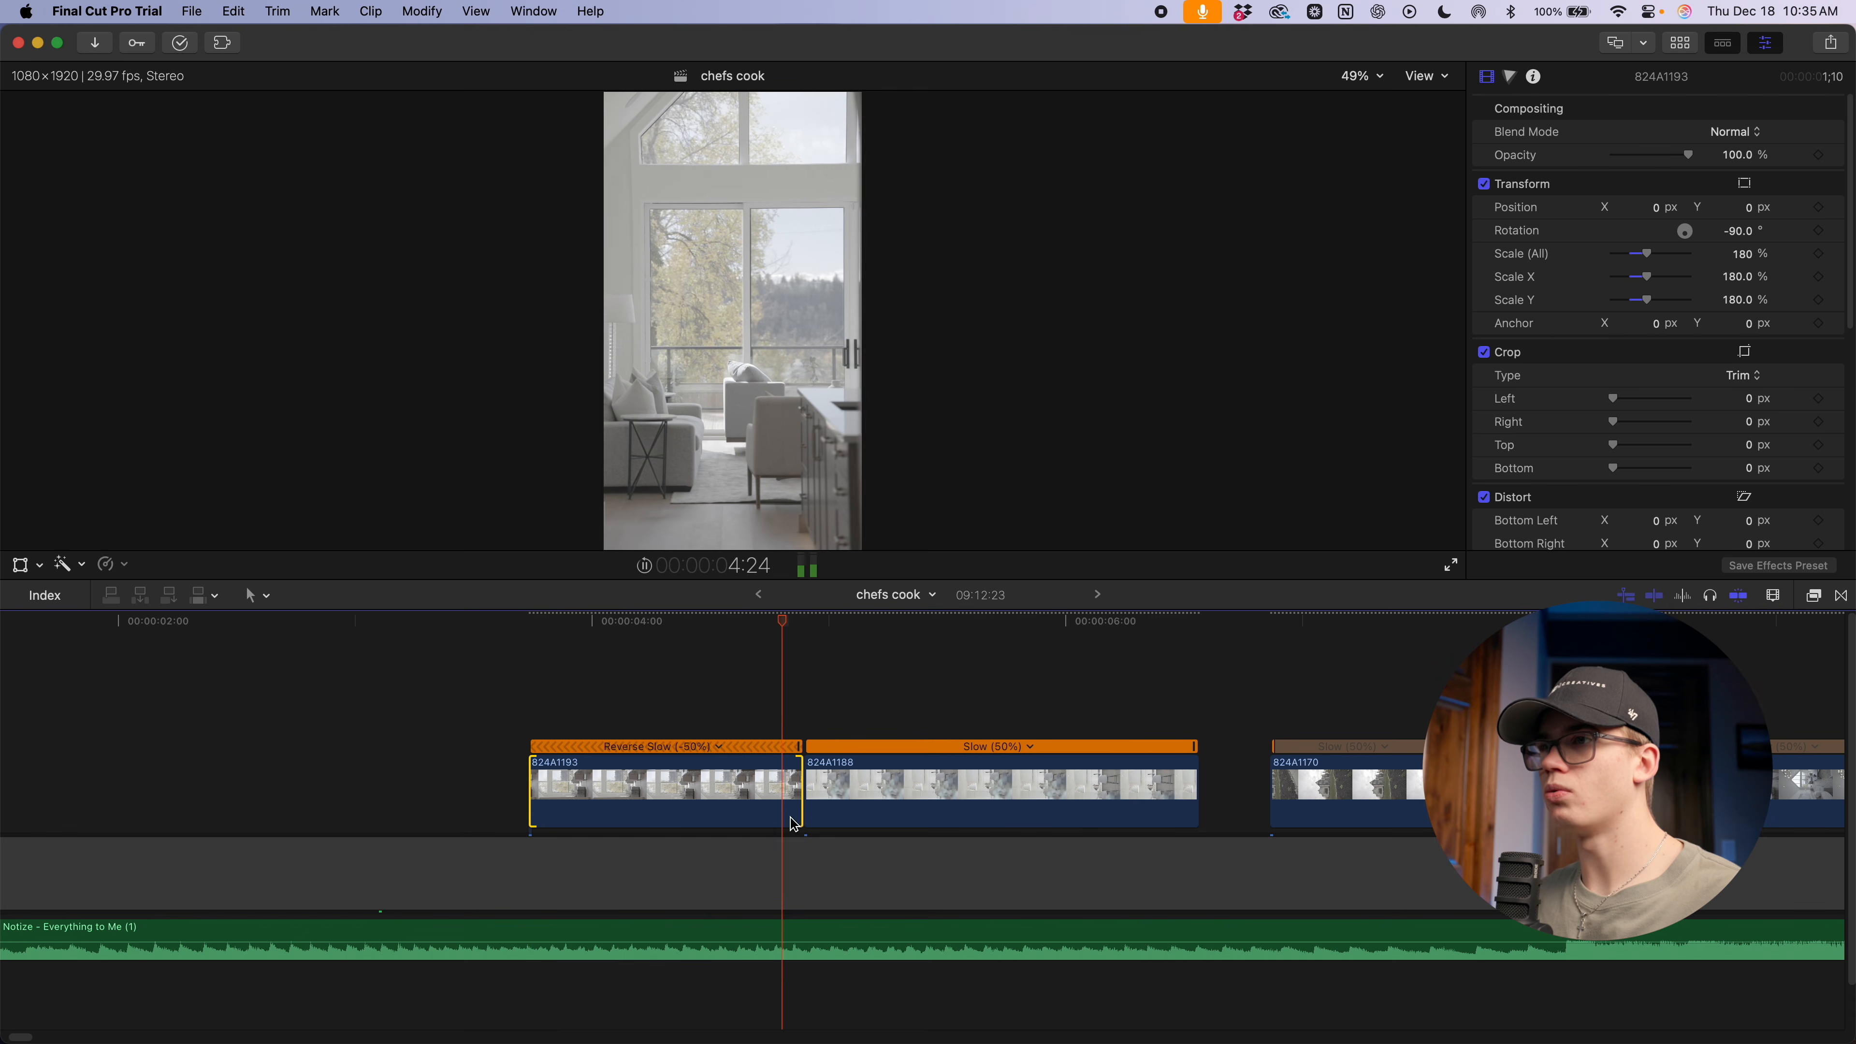
# Trim the end of the reversed 824A1193 to a 1;08 clip duration and move 824A1188 directly against it
pyautogui.moveTo(795, 771); pyautogui.dragTo(792, 787)
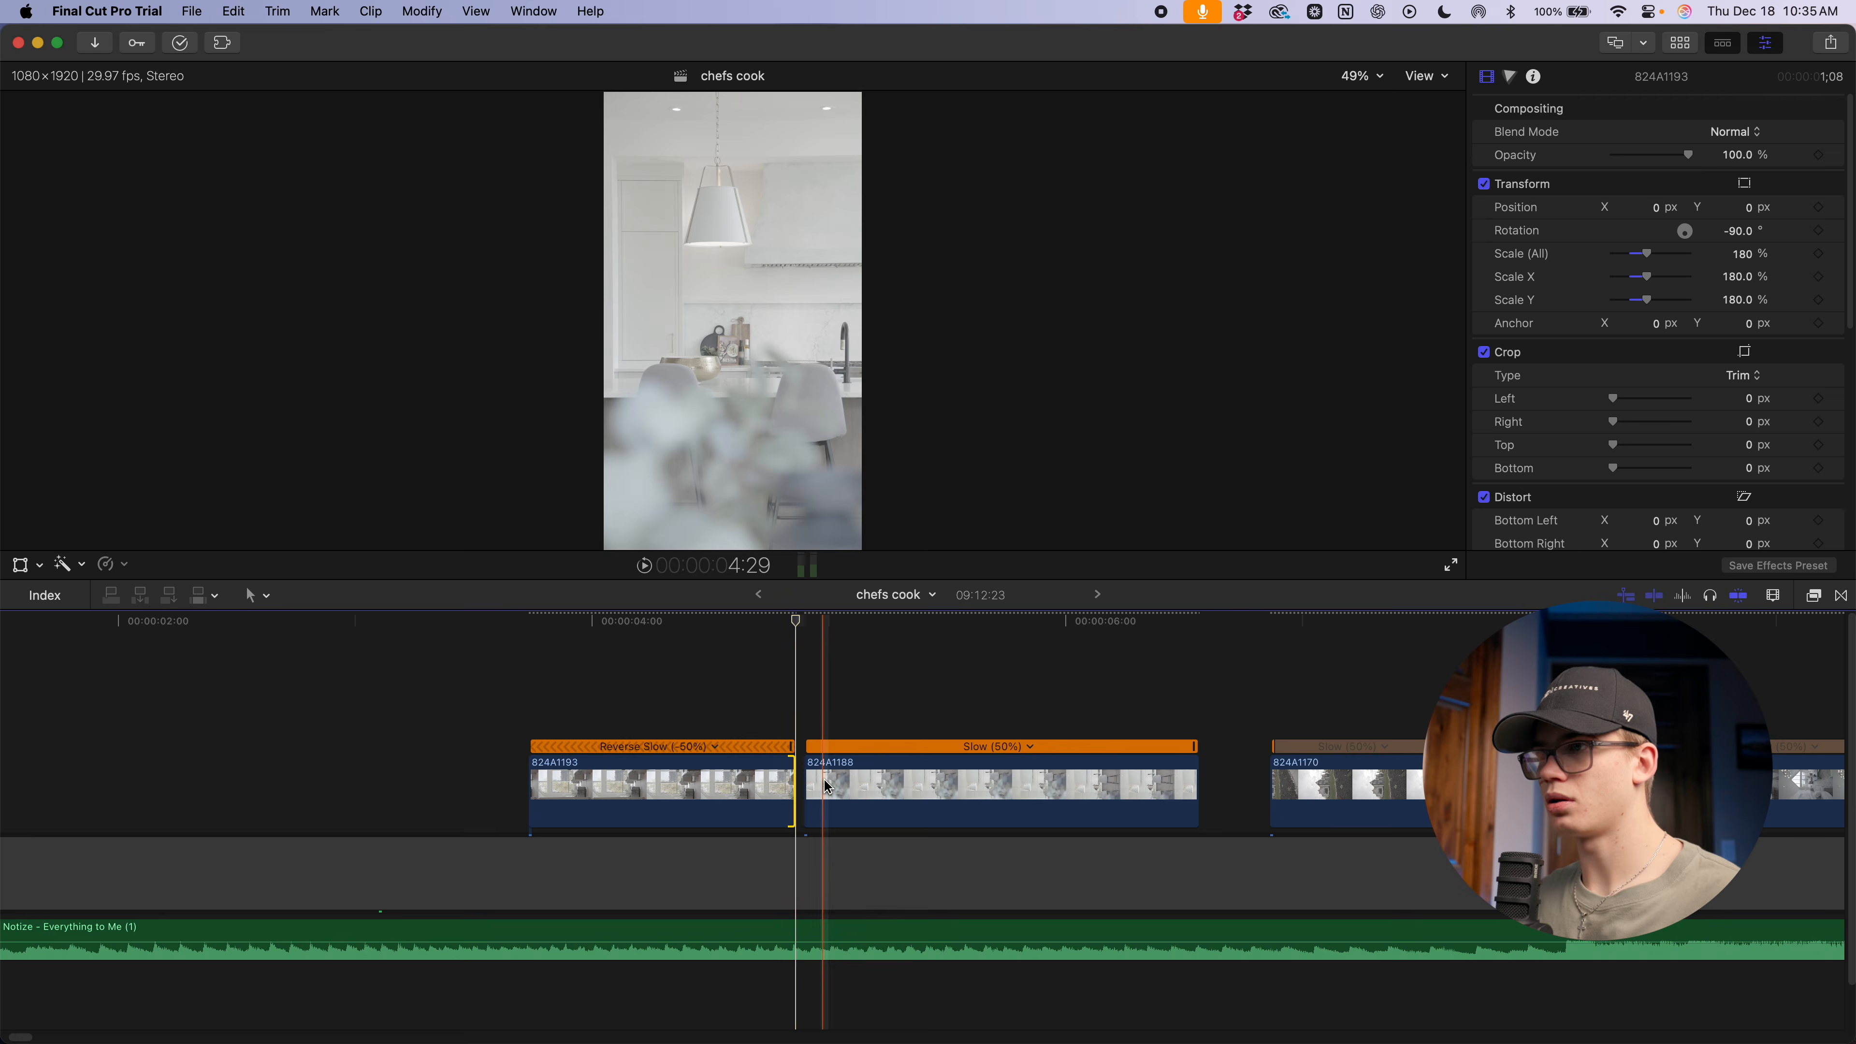
pyautogui.press('space')
pyautogui.press('space')
pyautogui.moveTo(849, 786); pyautogui.dragTo(839, 785)
pyautogui.press('space')
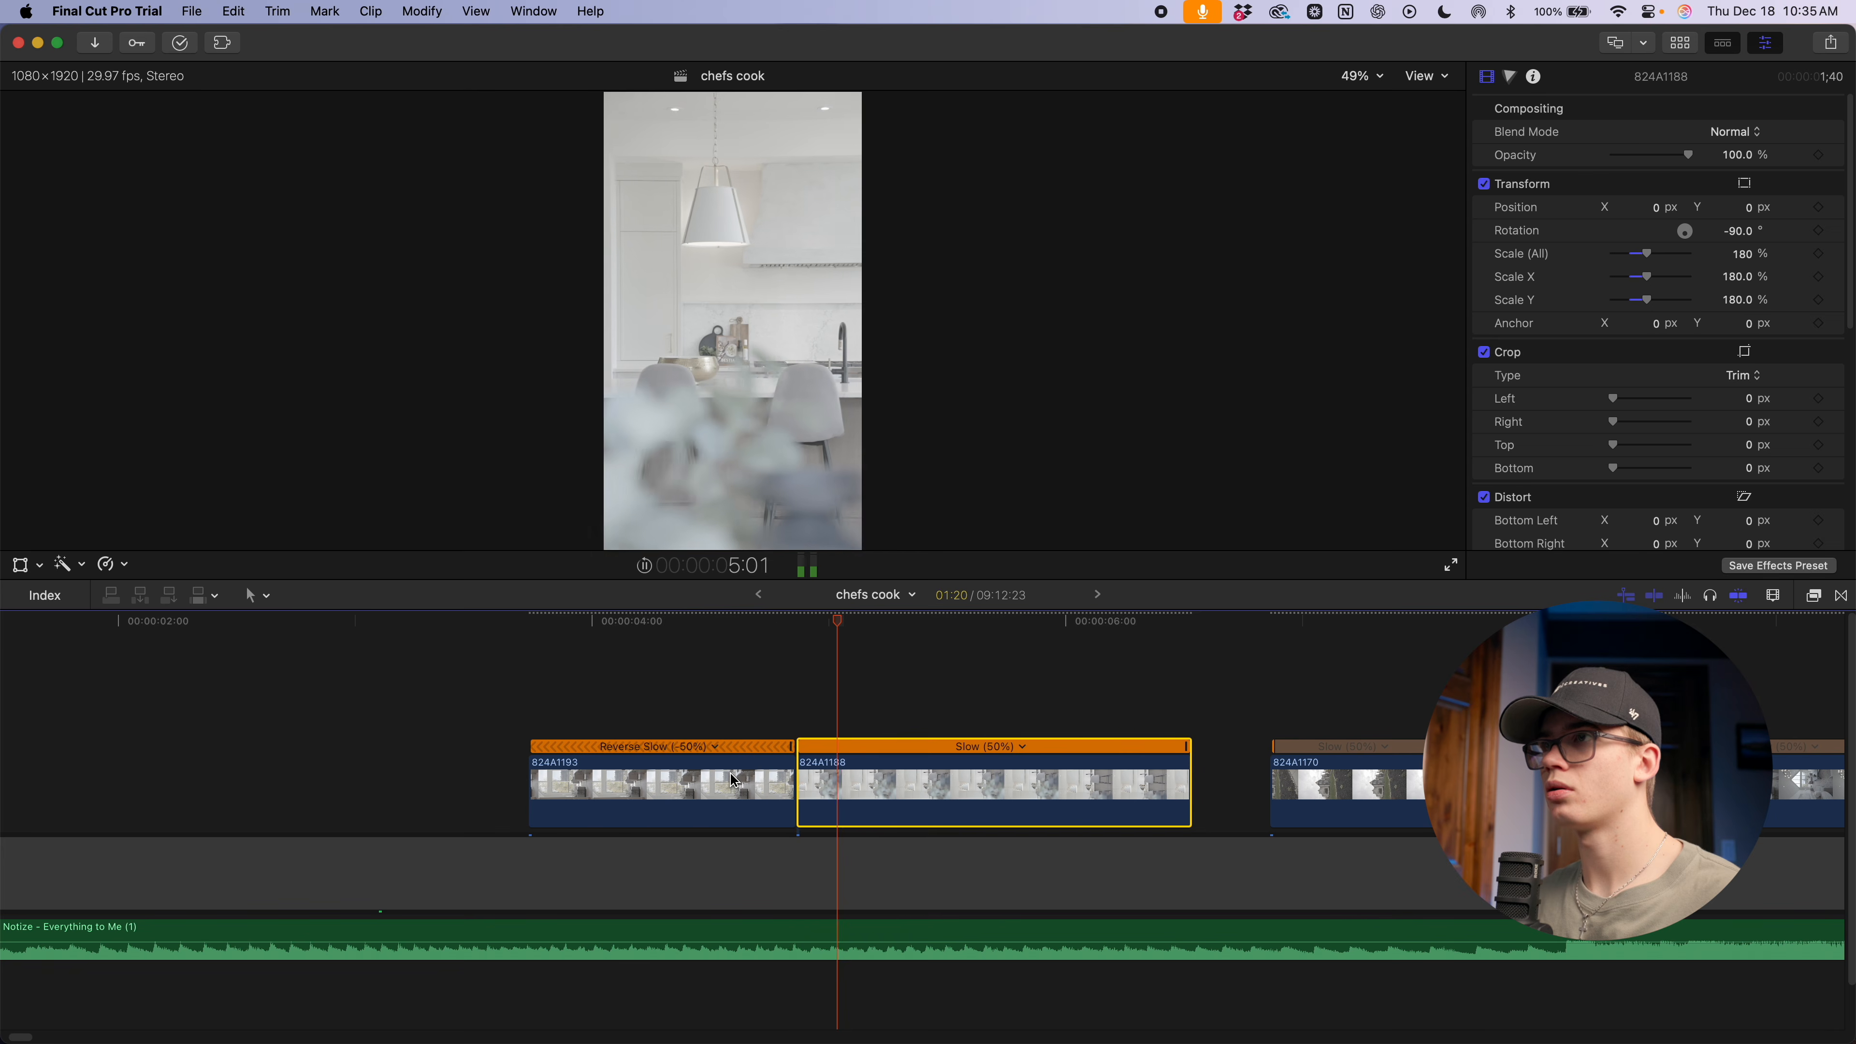
# Trim the end of 824A1188 to leave a duration of 1:04
pyautogui.press('space')
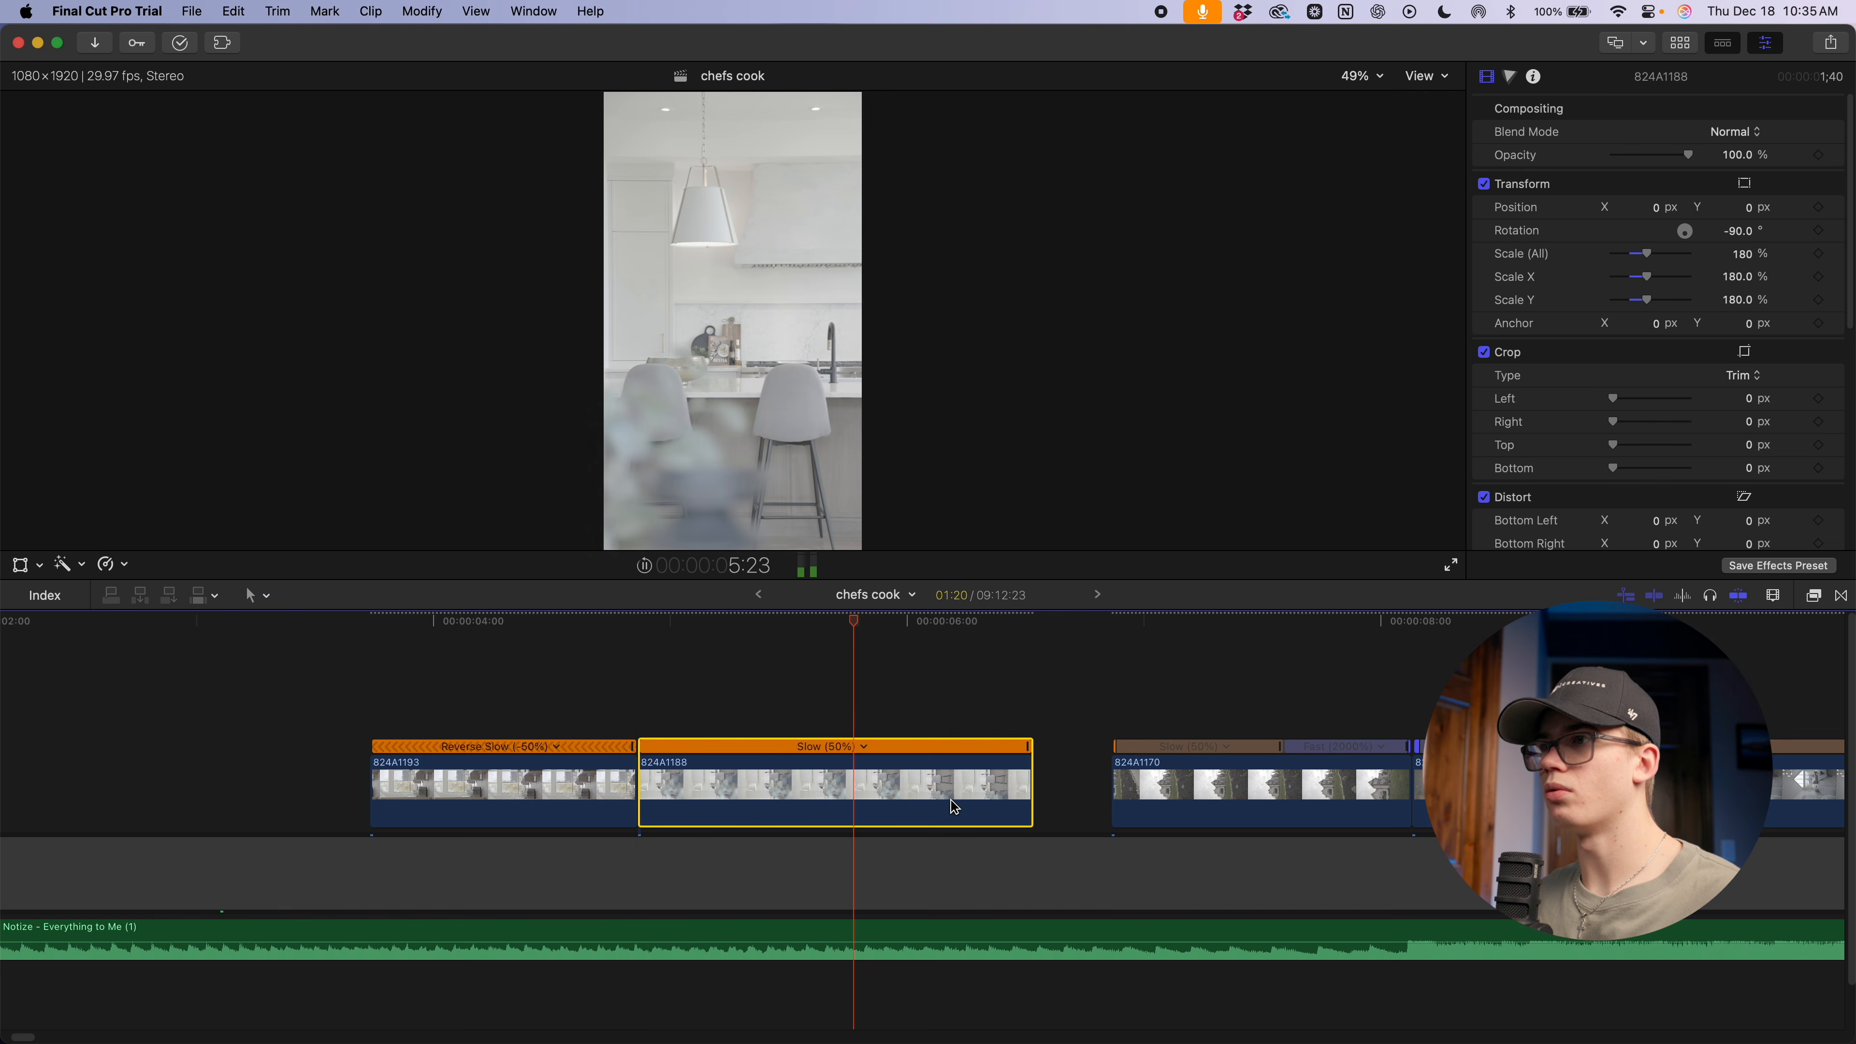
pyautogui.press('space')
pyautogui.hotkey('alt', ']')
pyautogui.press('super+minus')
pyautogui.press('super+minus')
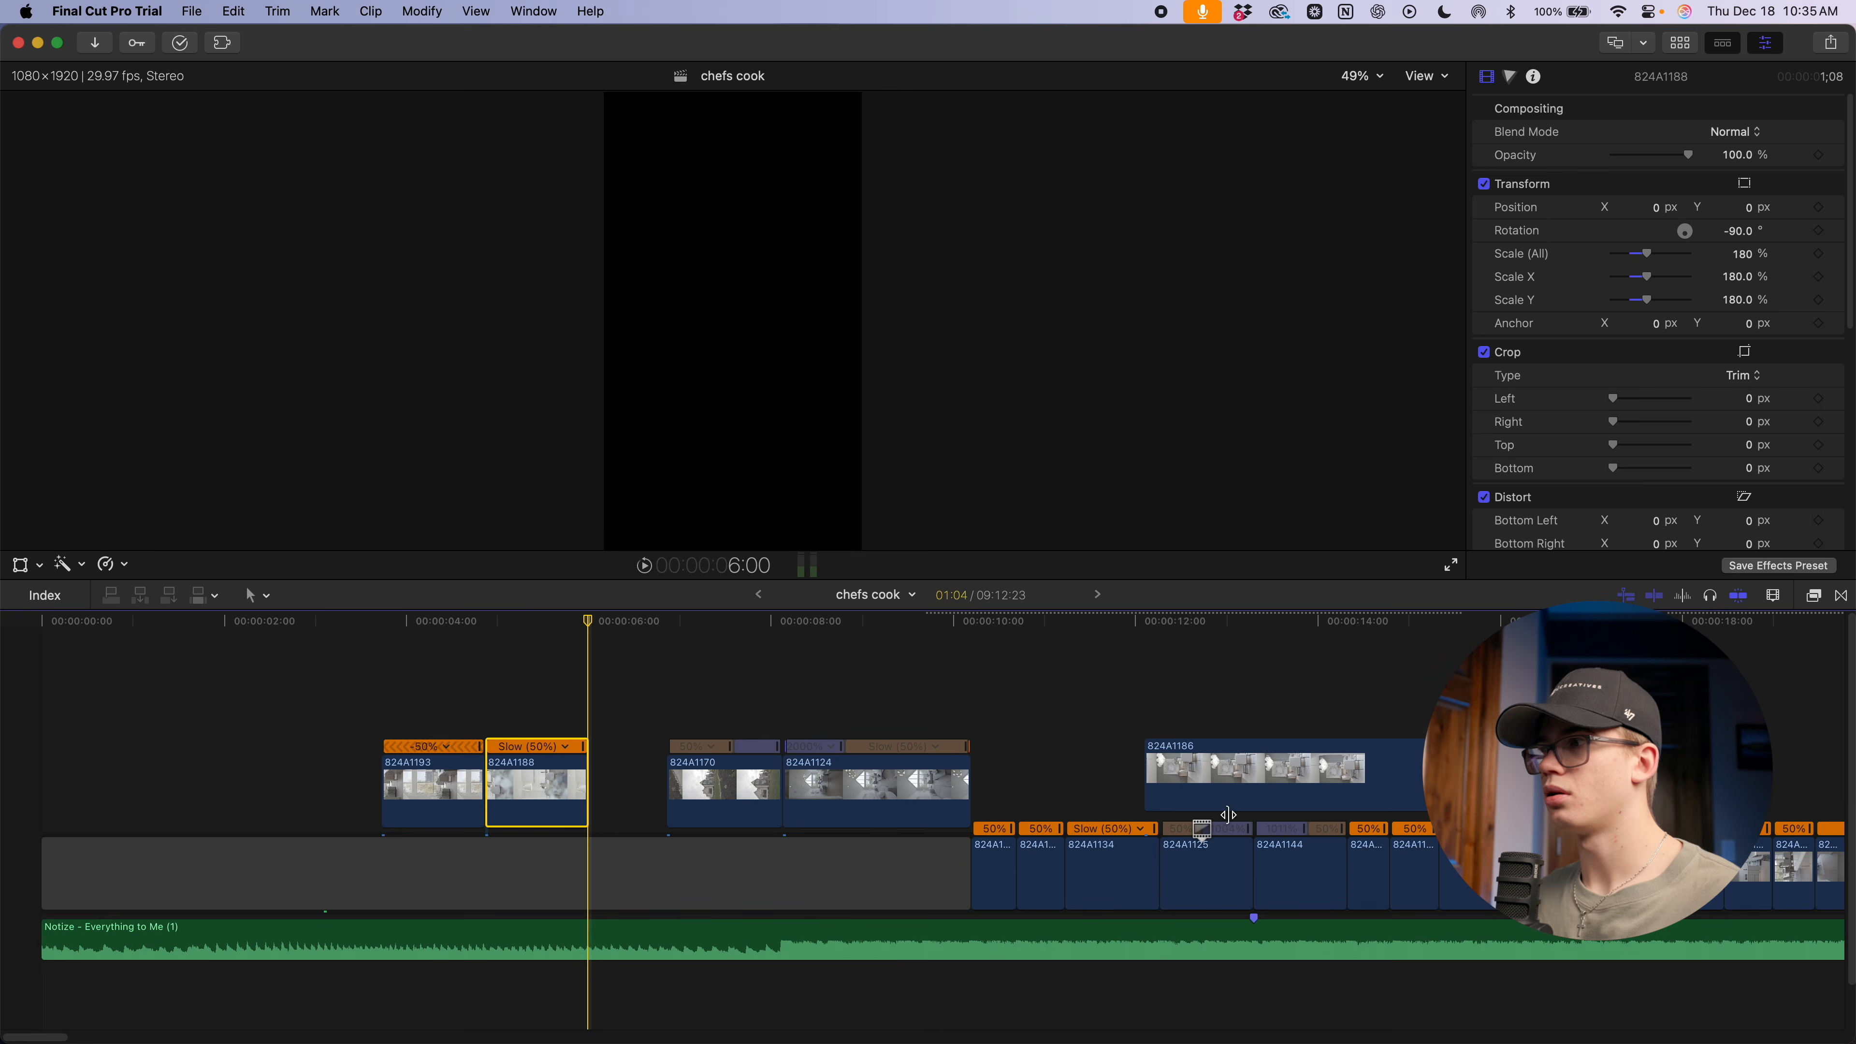
# Trim the start of 824A1186 to leave 2:00 of footage and slow it to 50%
pyautogui.moveTo(1001, 725); pyautogui.dragTo(779, 729)
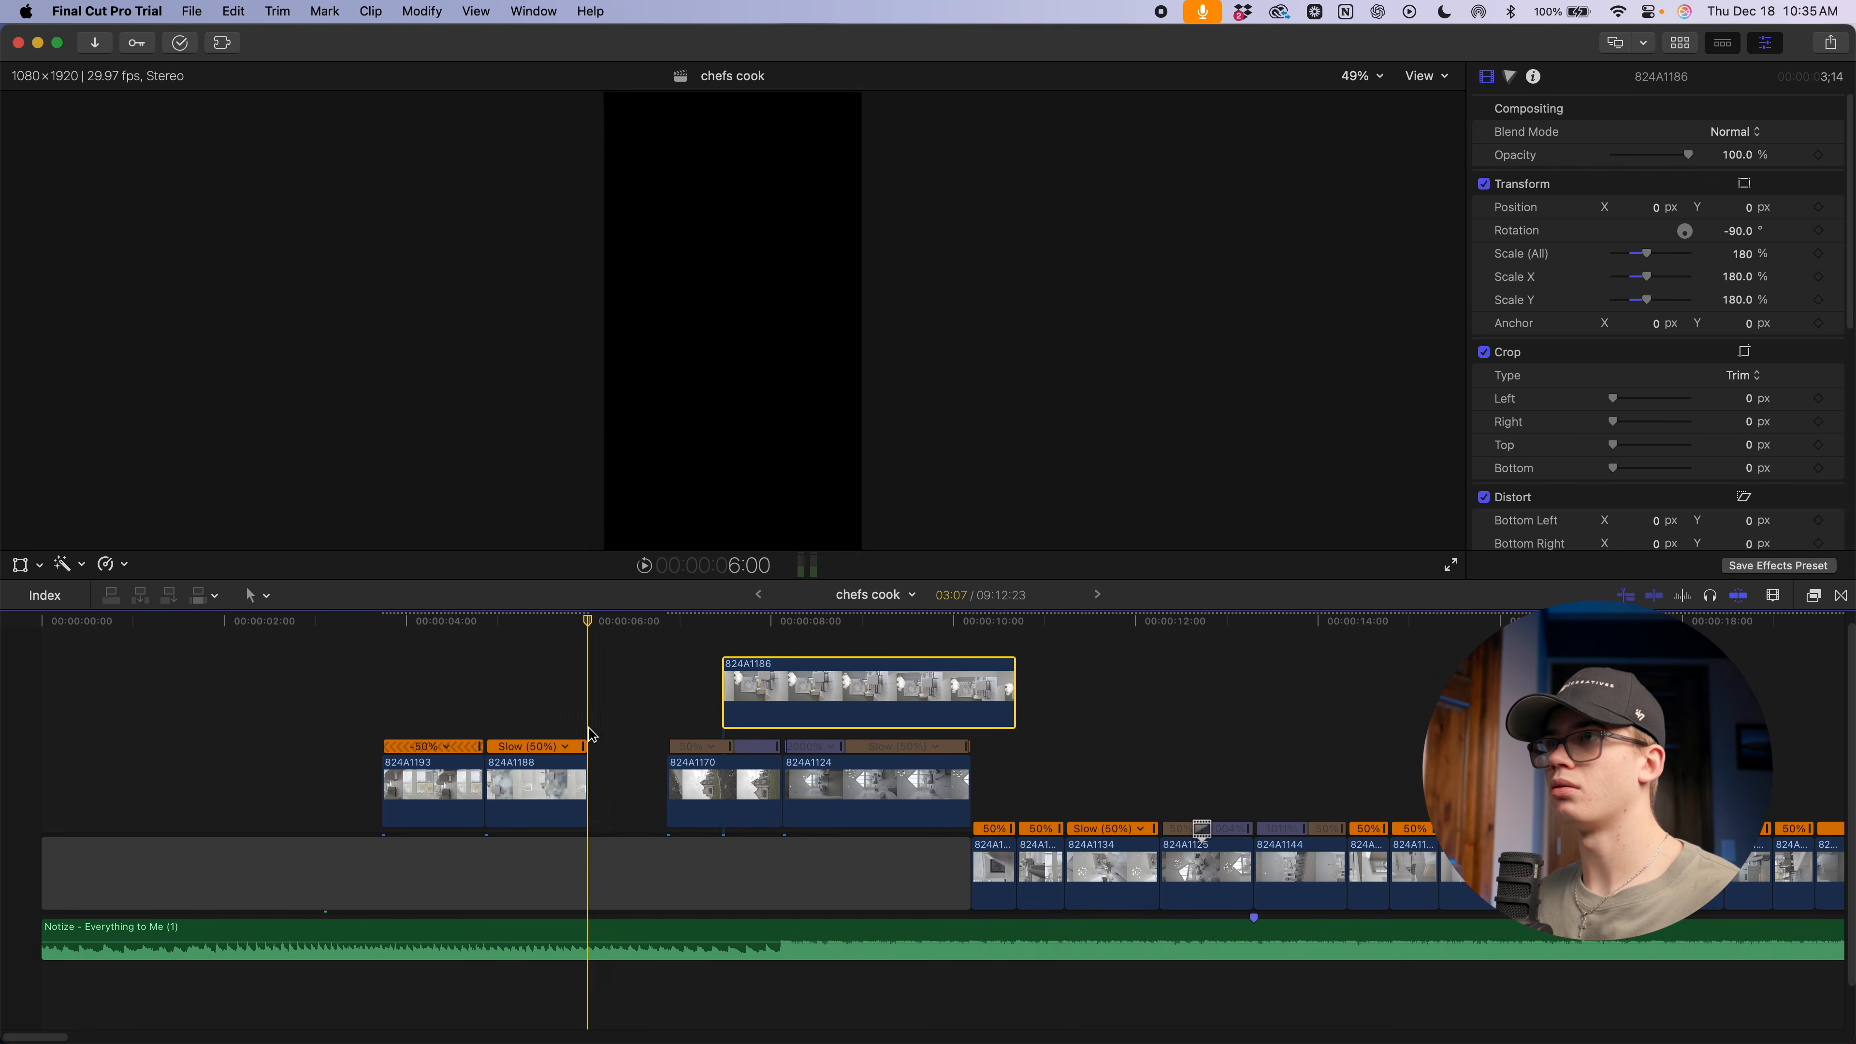
pyautogui.hotkey('alt', '[')
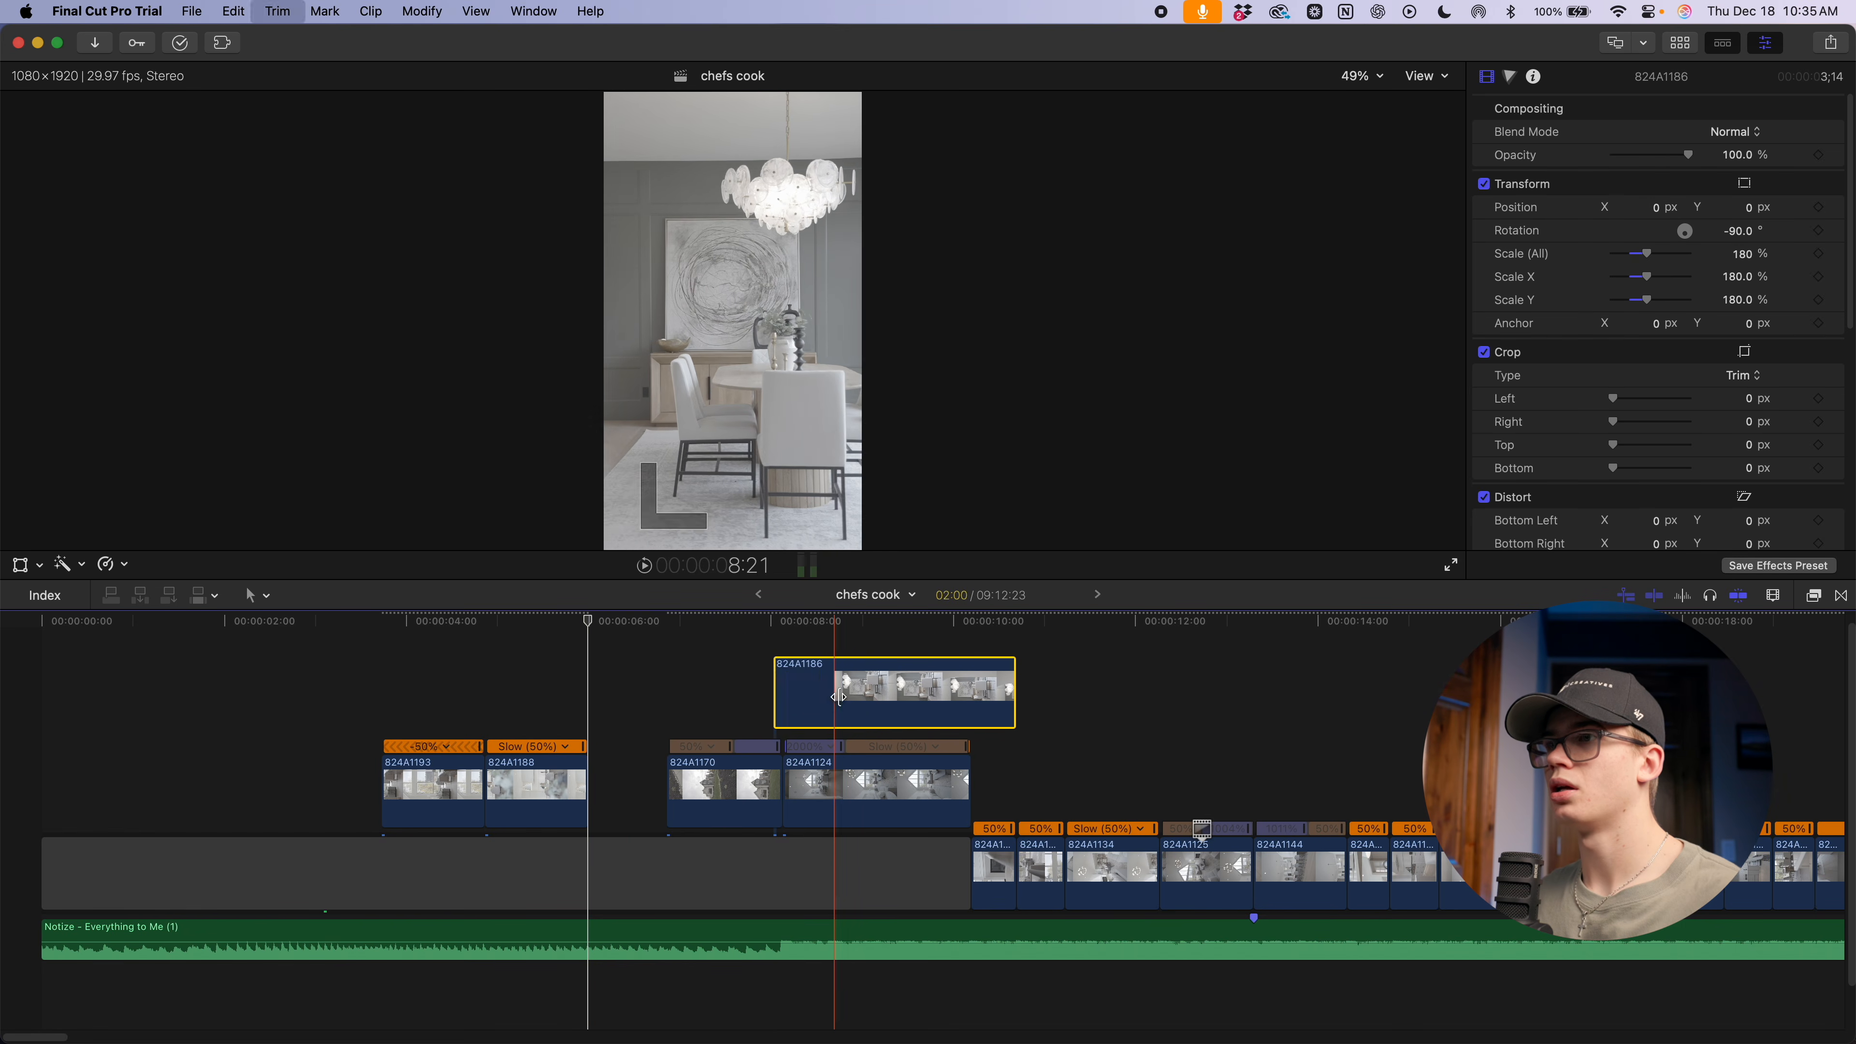
pyautogui.hotkey('shift', '5')
# Place the slowed 824A1186 directly after 824A1188 and trim its end to 26 frames so it meets 824A1170
pyautogui.moveTo(904, 708); pyautogui.dragTo(659, 713)
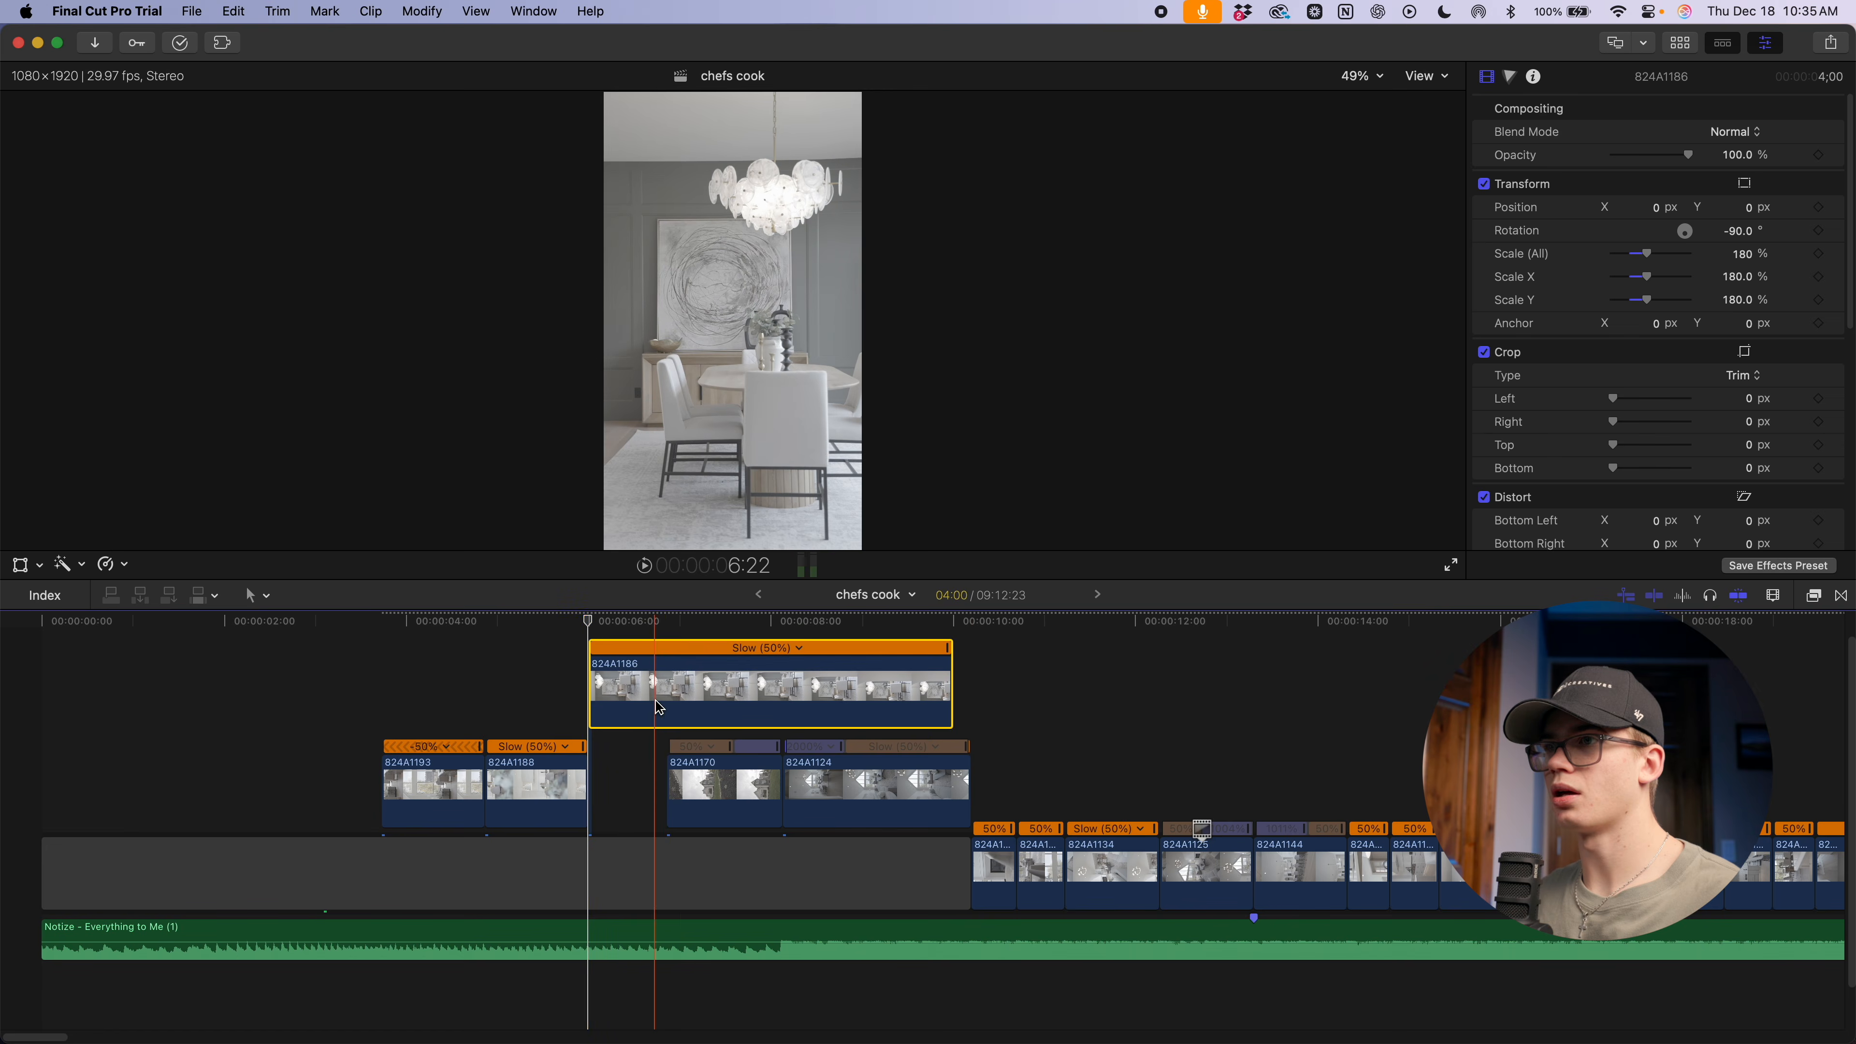
pyautogui.hotkey('alt', ']')
pyautogui.press('space')
pyautogui.press('super+equal')
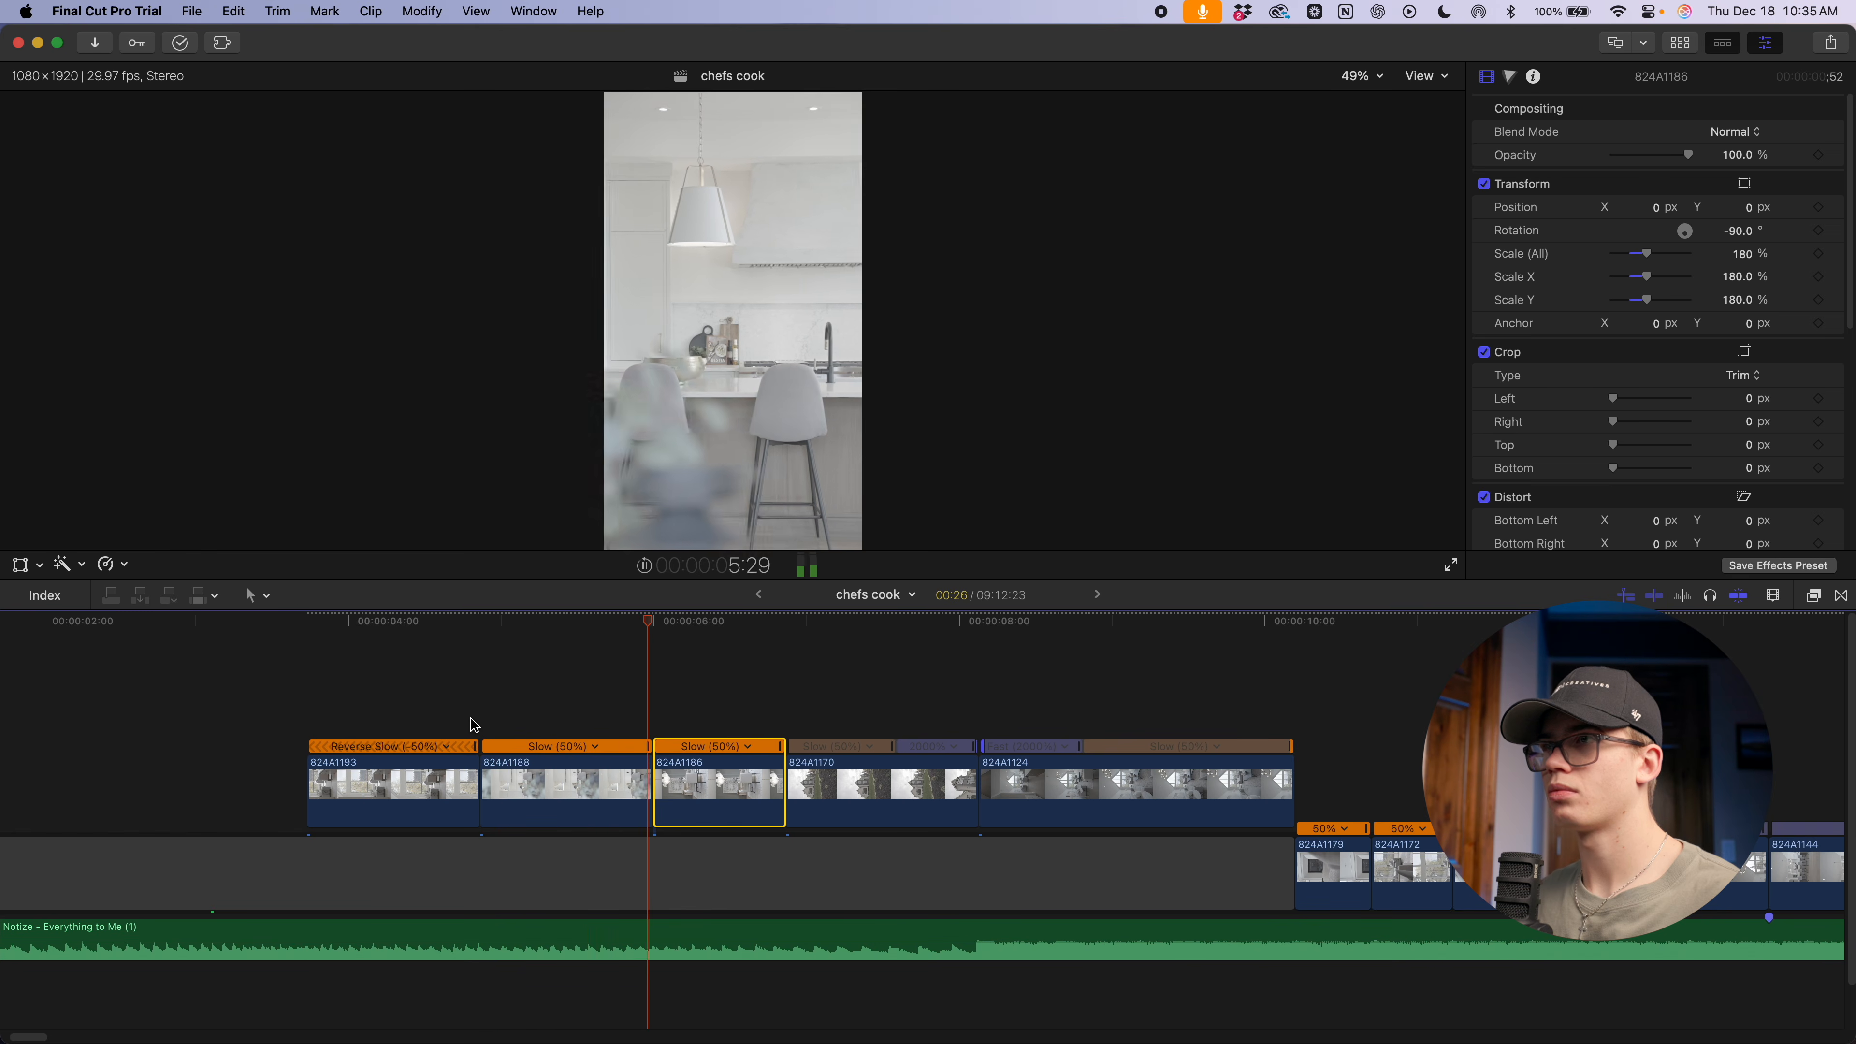
pyautogui.press('space')
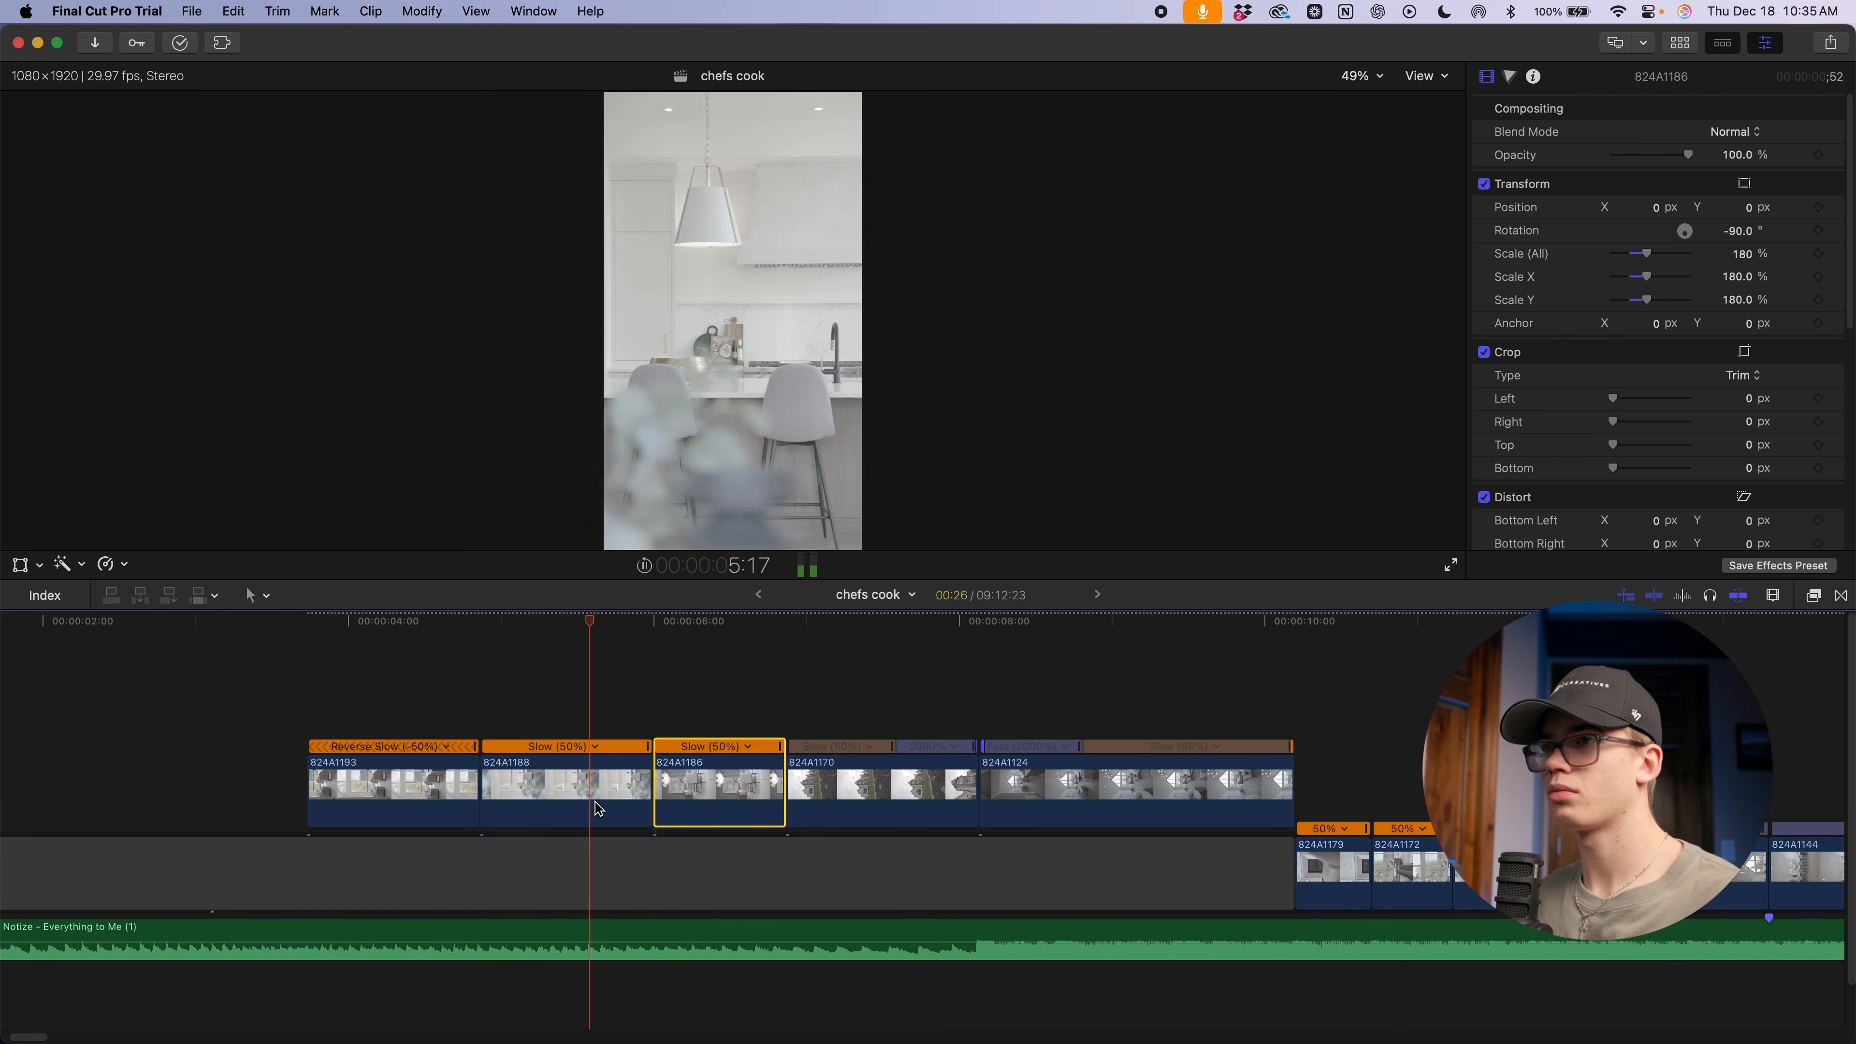
pyautogui.press('space')
# Shorten the end of 824A1188 to 1;02, move 824A1186 against it, and extend 824A1186 to meet 824A1170
pyautogui.moveTo(647, 790); pyautogui.dragTo(632, 788)
pyautogui.press('super+equal')
pyautogui.click(701, 788)
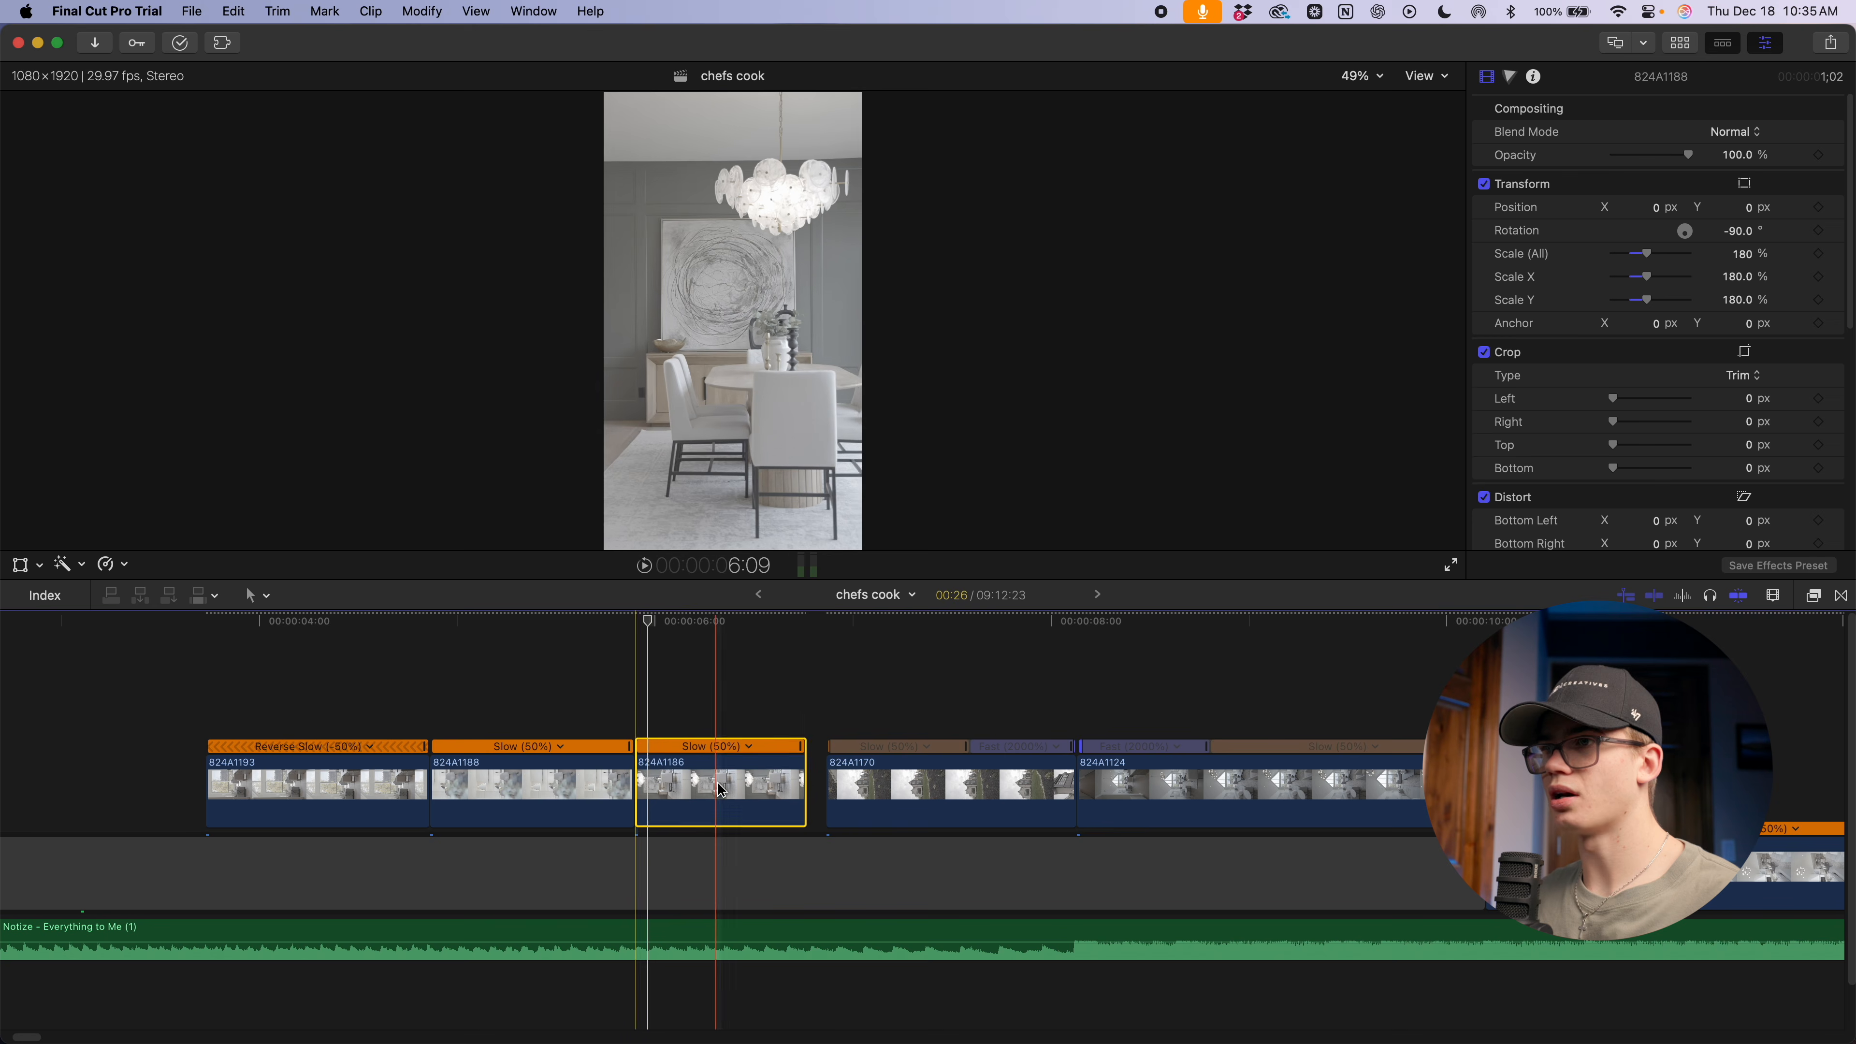
pyautogui.moveTo(804, 788); pyautogui.dragTo(825, 788)
pyautogui.press('space')
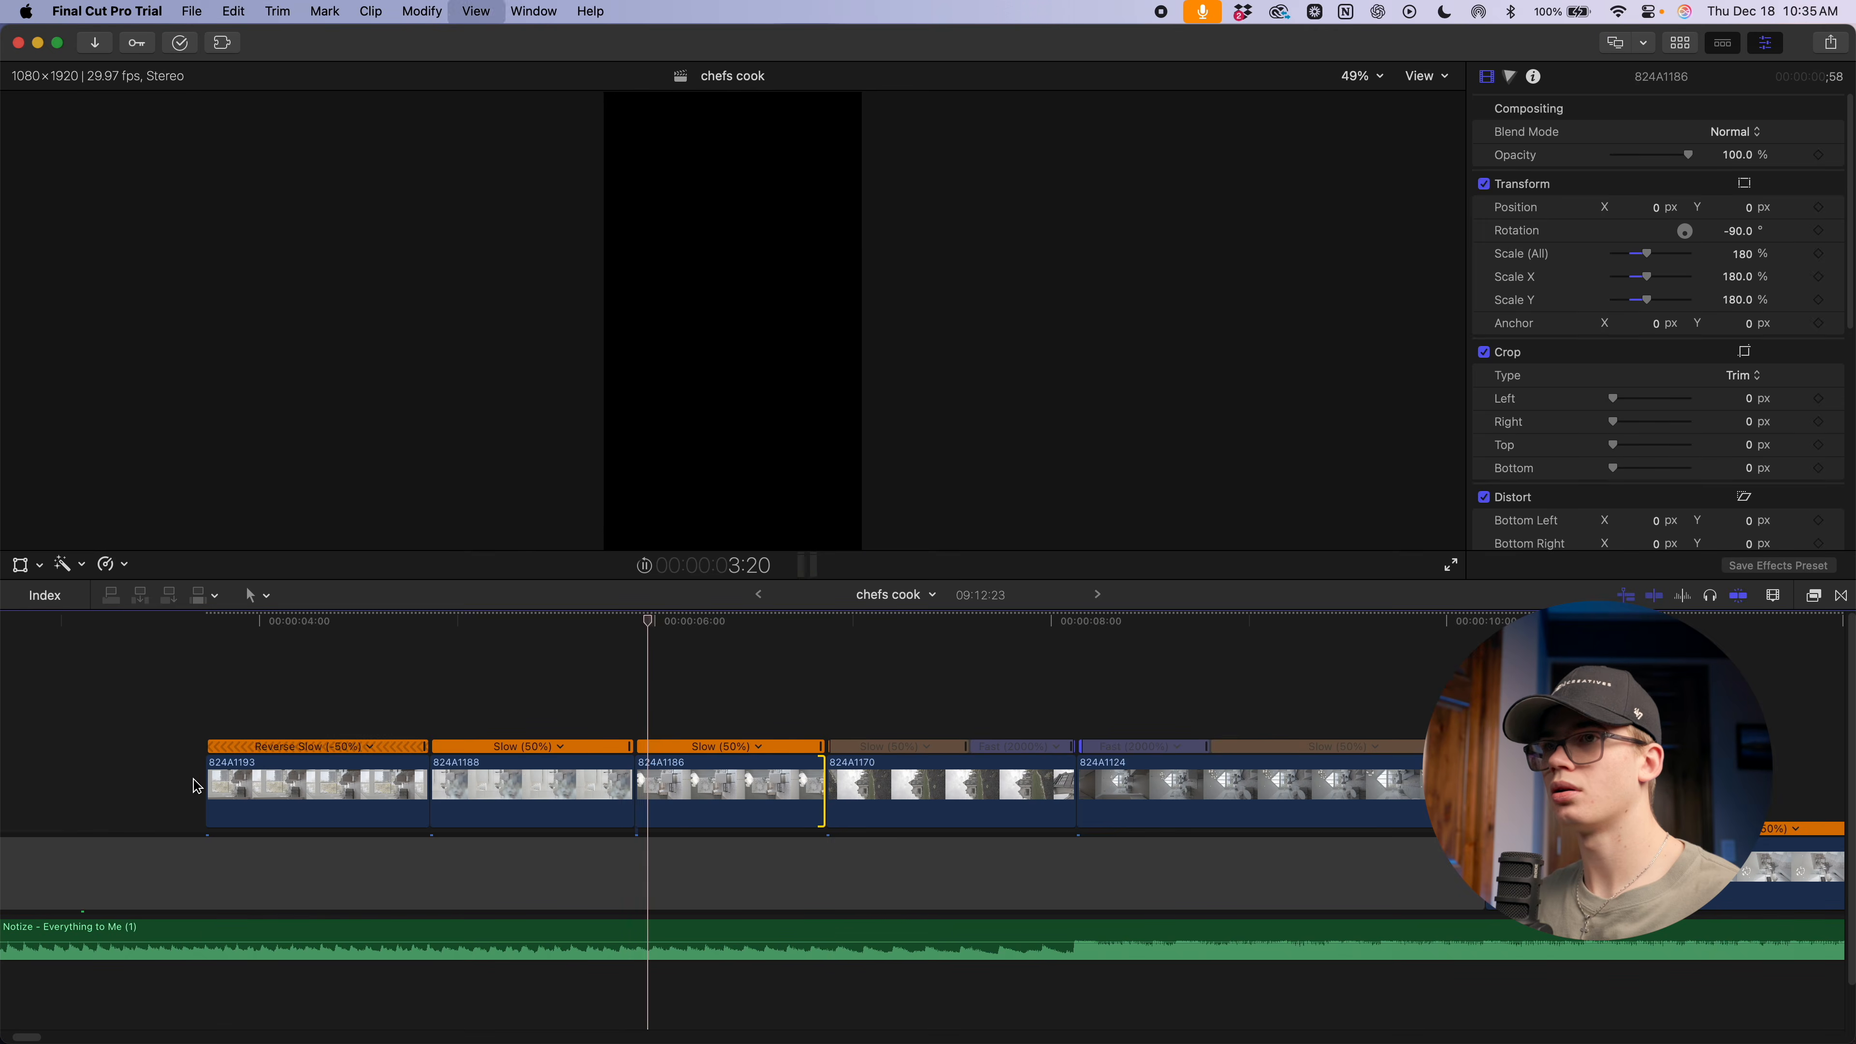
pyautogui.press('space')
# Trim the start of the music track to the start of 824A1193 and play back the result
pyautogui.click(203, 937)
pyautogui.hotkey('alt', '[')
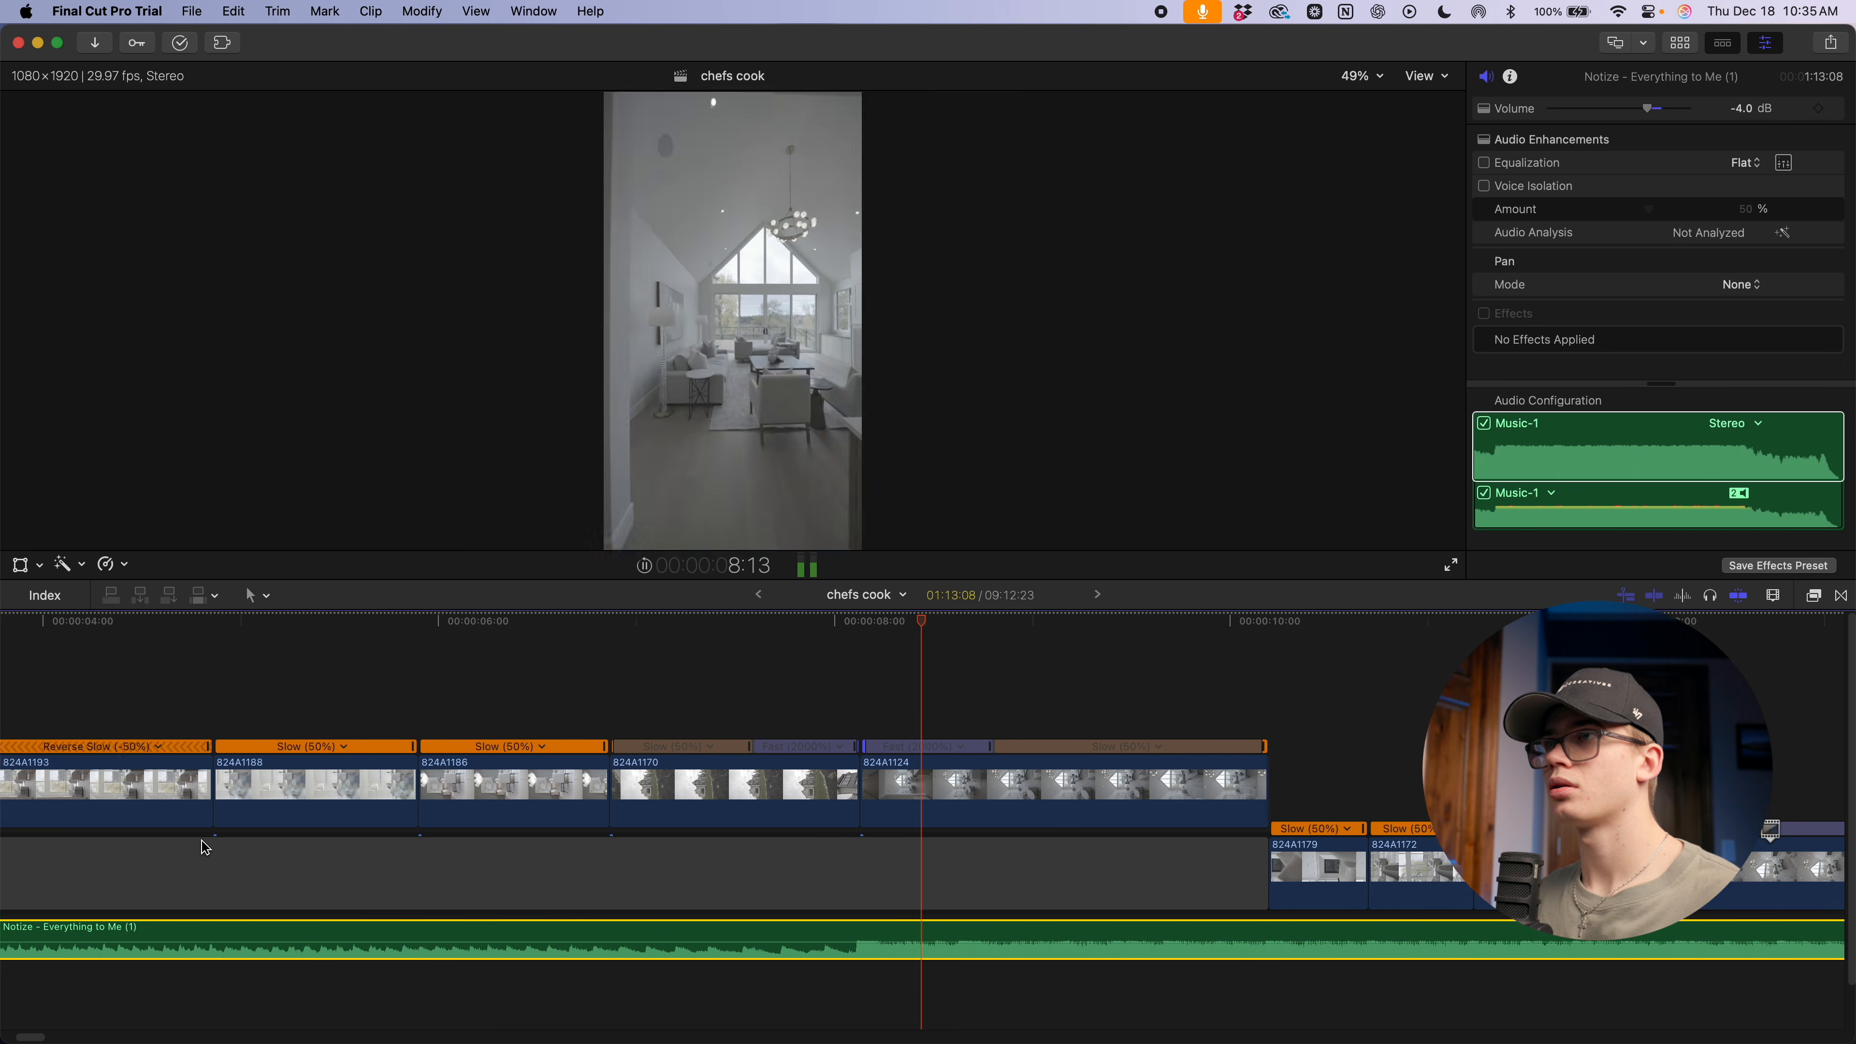
pyautogui.press('space')
# Trim the gap's start to the beginning of 824A1193 so the sequence opens on that clip, and play the opening
pyautogui.press('super+minus')
pyautogui.press('super+minus')
pyautogui.press('super+minus')
pyautogui.click(261, 881)
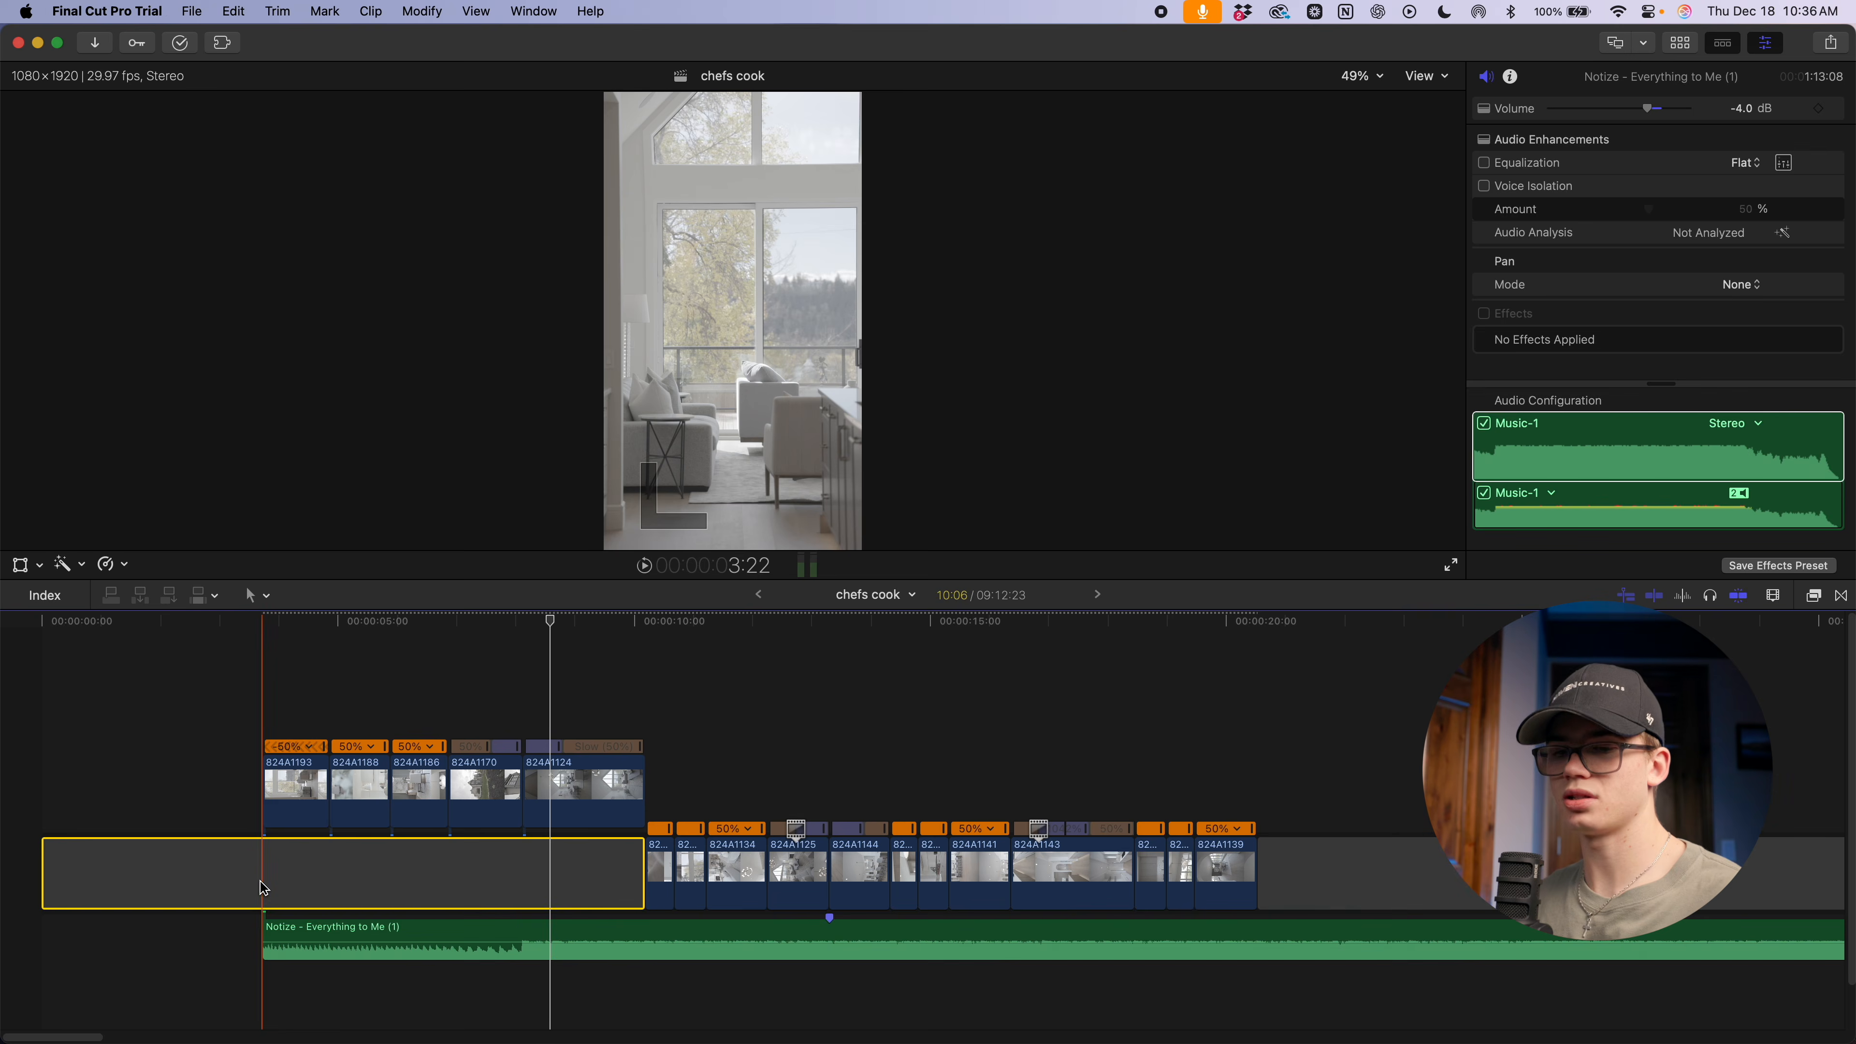
pyautogui.hotkey('alt', '[')
pyautogui.press('super+equal')
pyautogui.press('space')
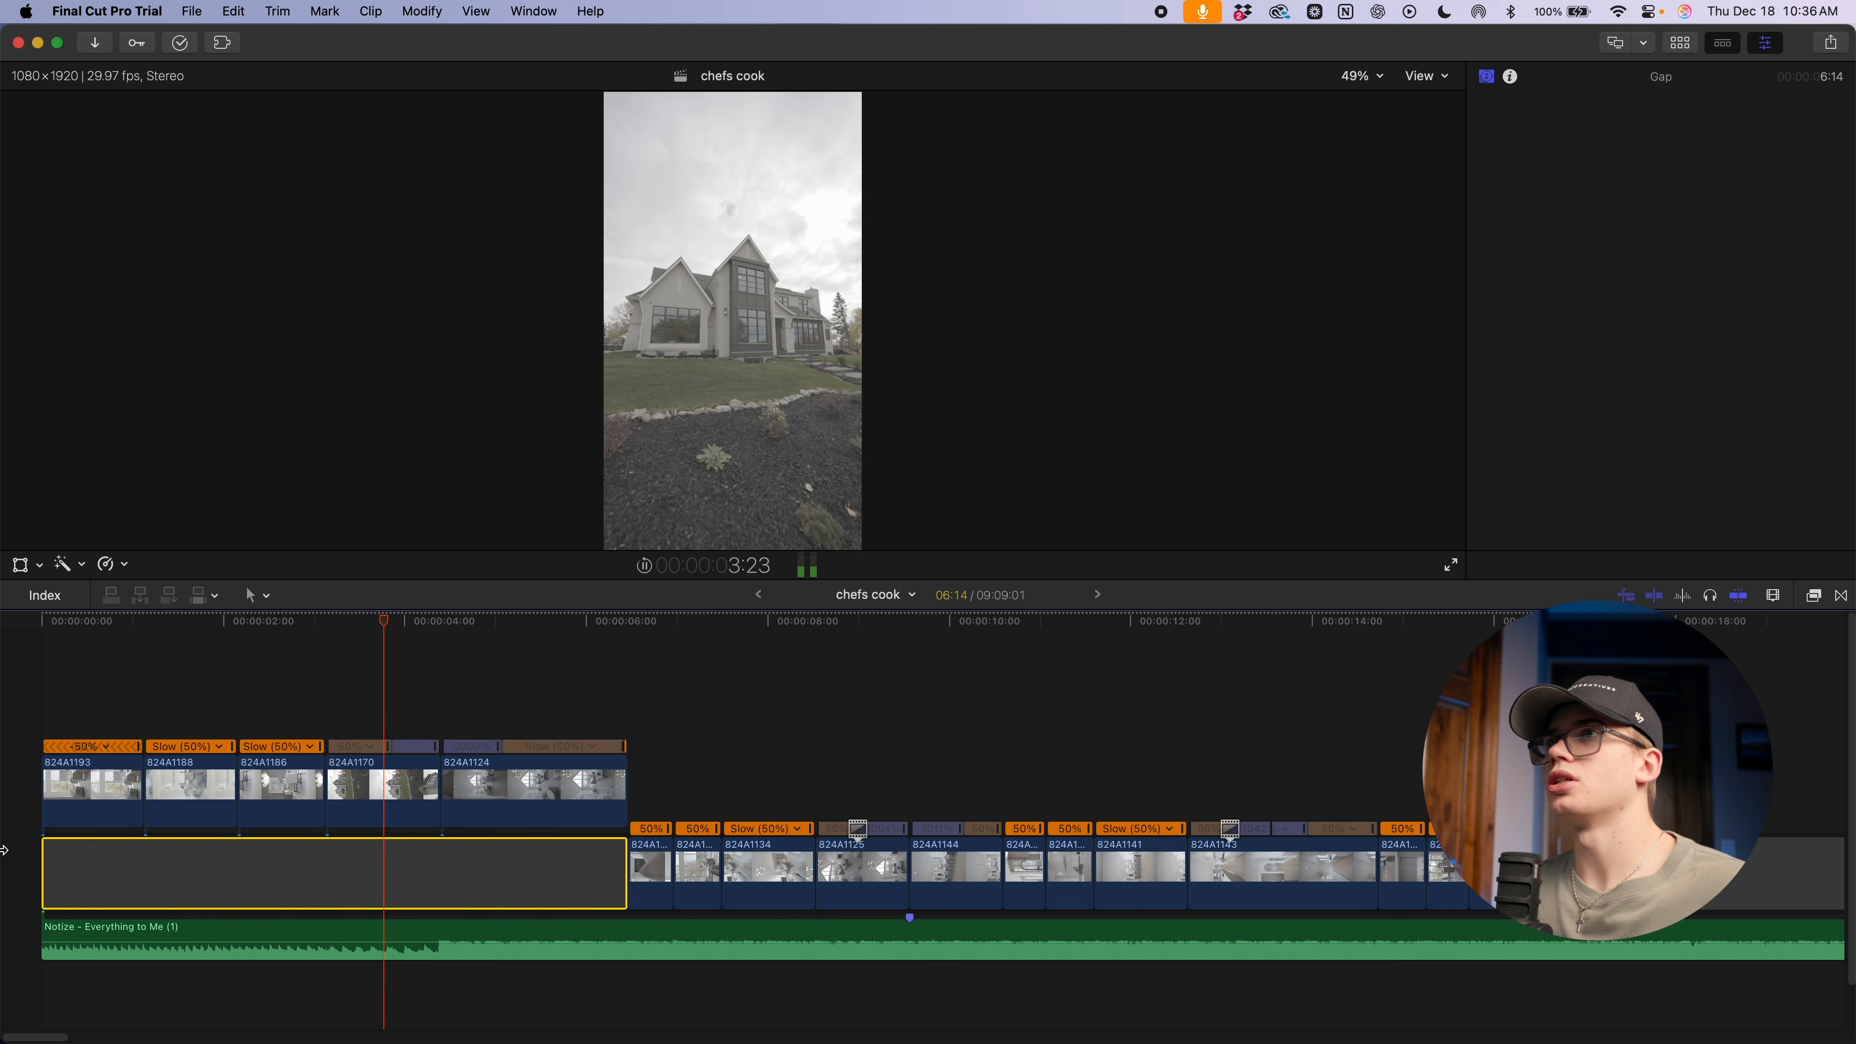
pyautogui.press('space')
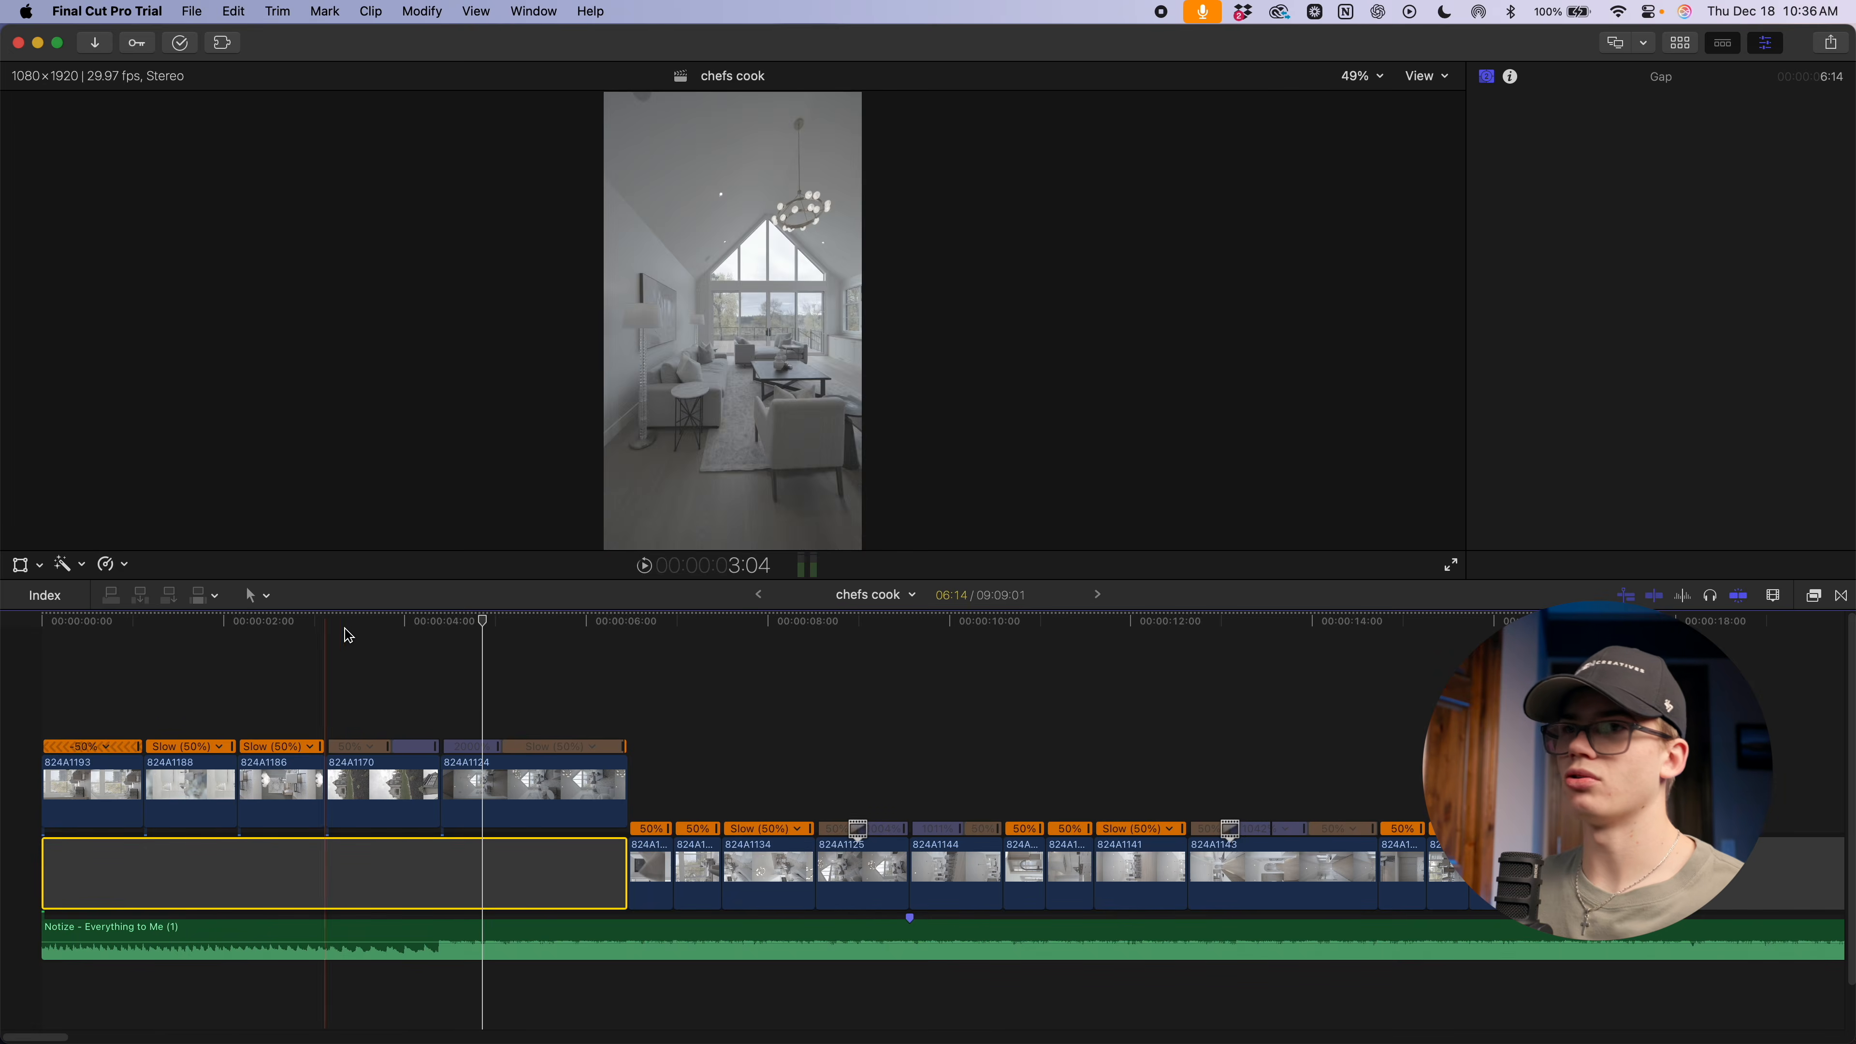
# Look over the assembled interior sequence, the empty stretch after it, and the unused source clips further along the timeline
pyautogui.hscroll(7, 525, 823)
pyautogui.scroll(-1, 786, 789)
pyautogui.press('super+minus')
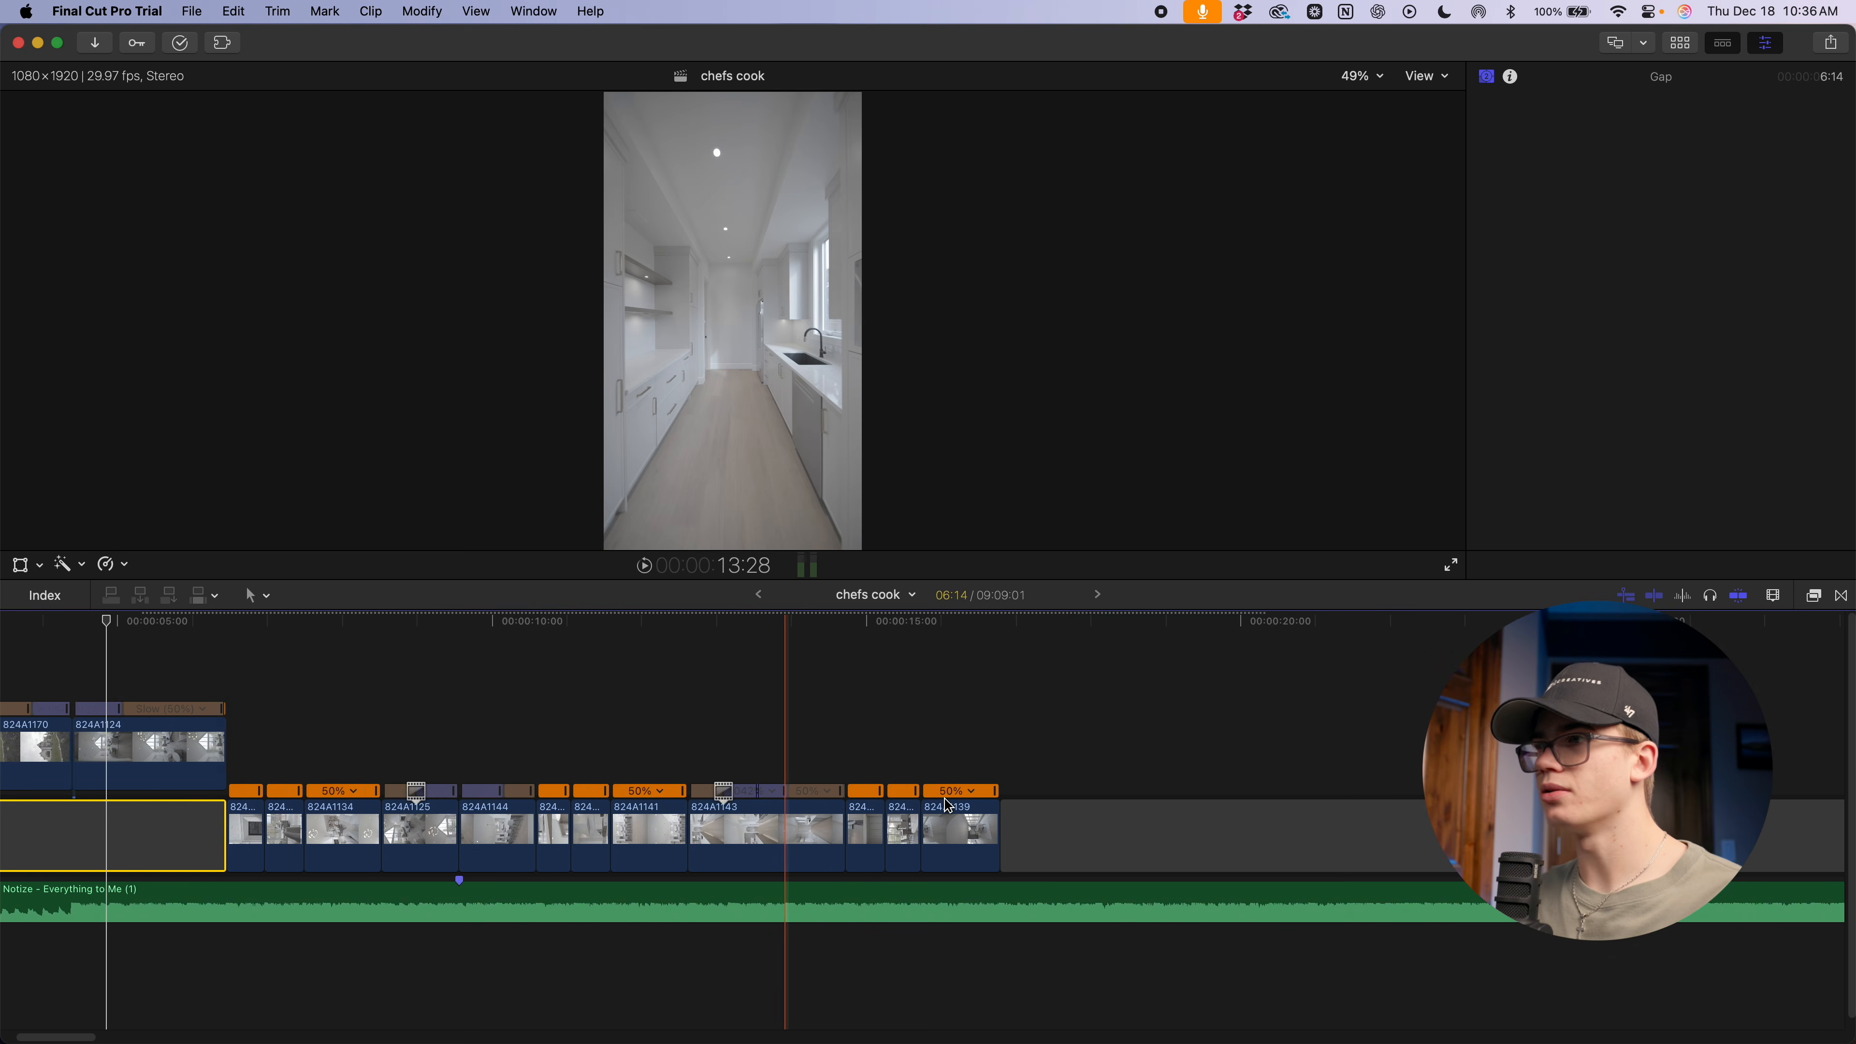
pyautogui.hscroll(6, 948, 805)
pyautogui.press('super+minus')
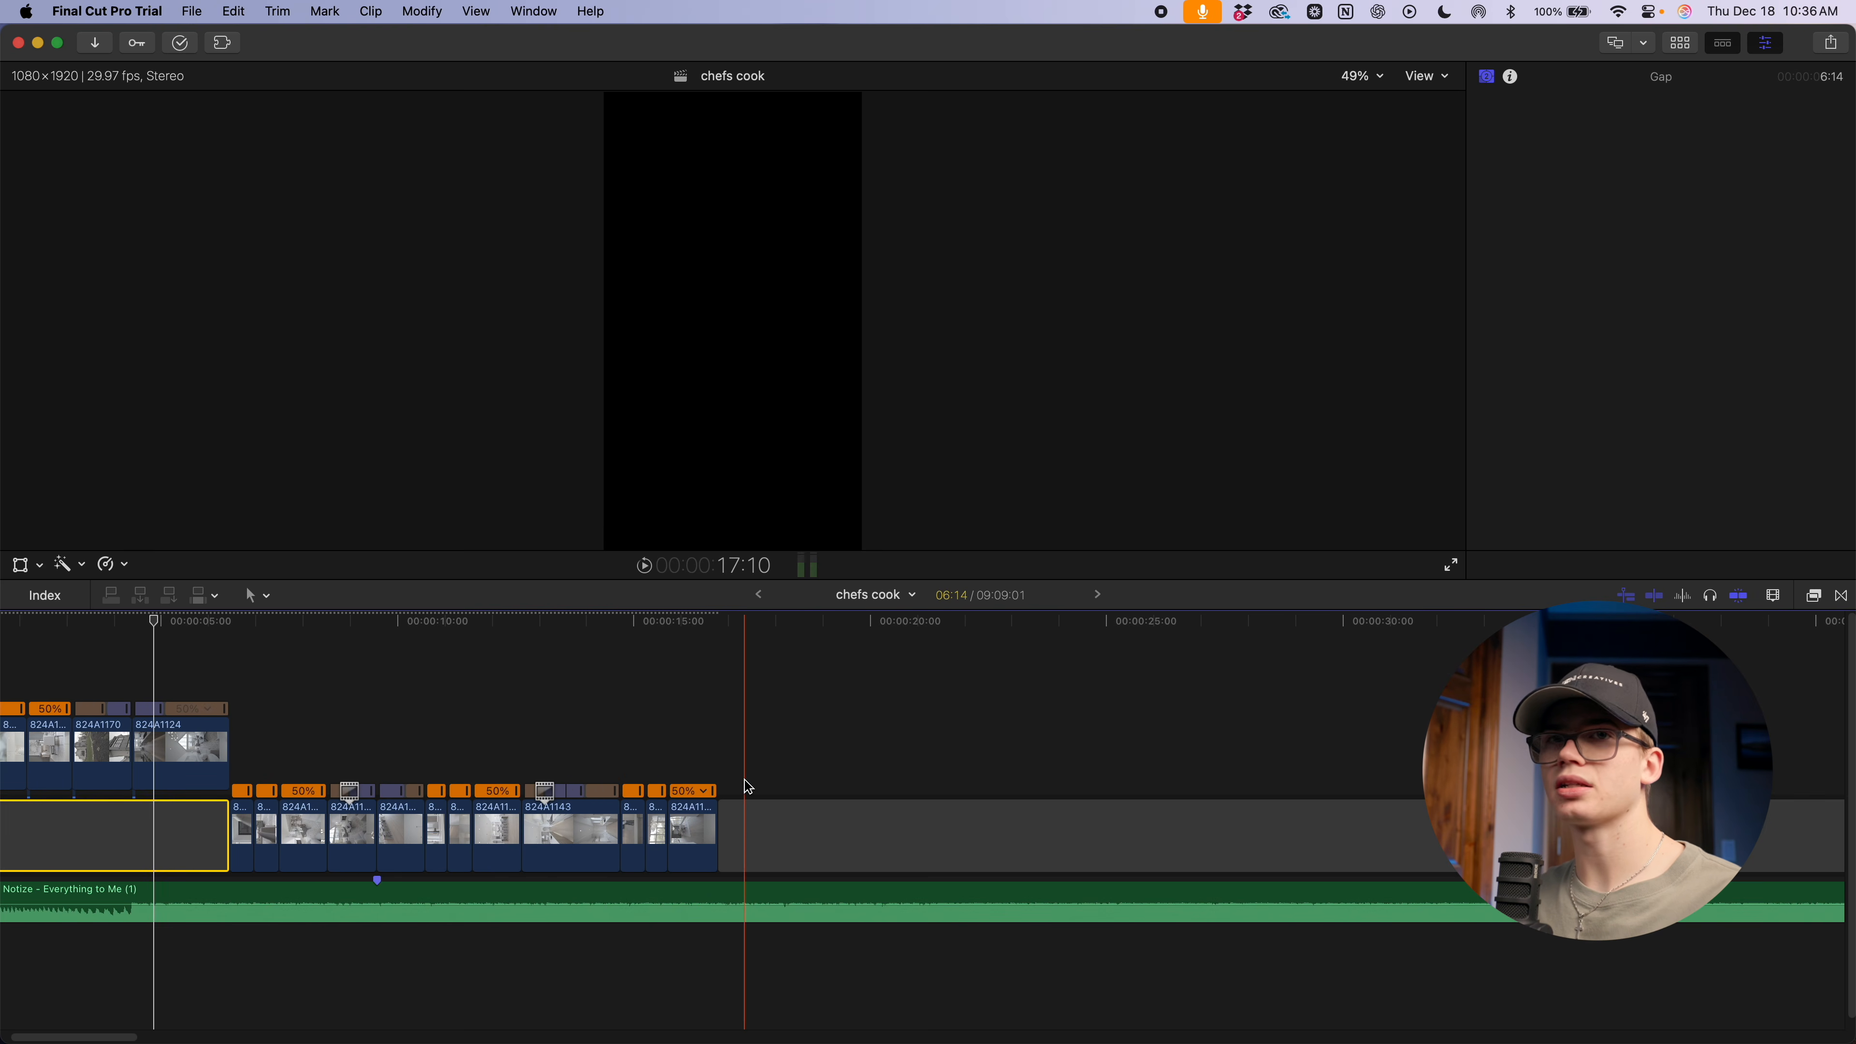
pyautogui.press('super+minus')
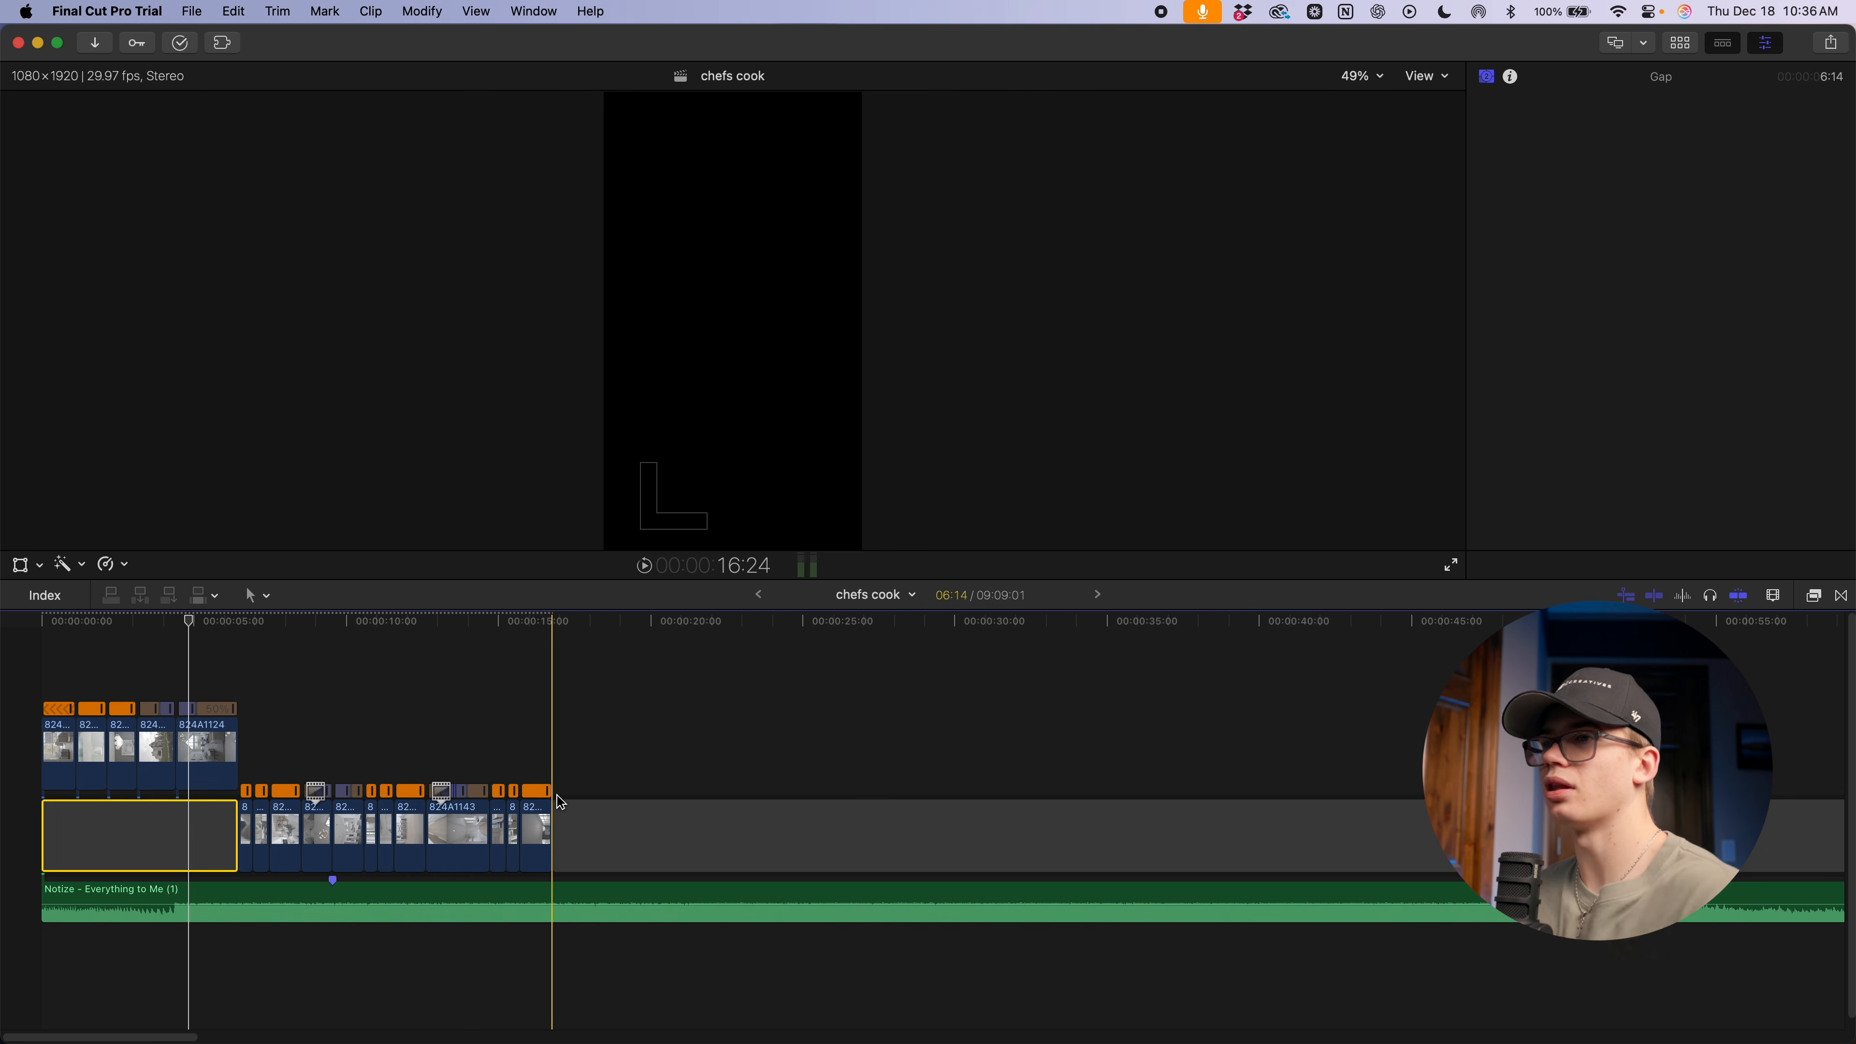
pyautogui.press('super+minus')
pyautogui.press('super+minus')
pyautogui.hscroll(15, 895, 760)
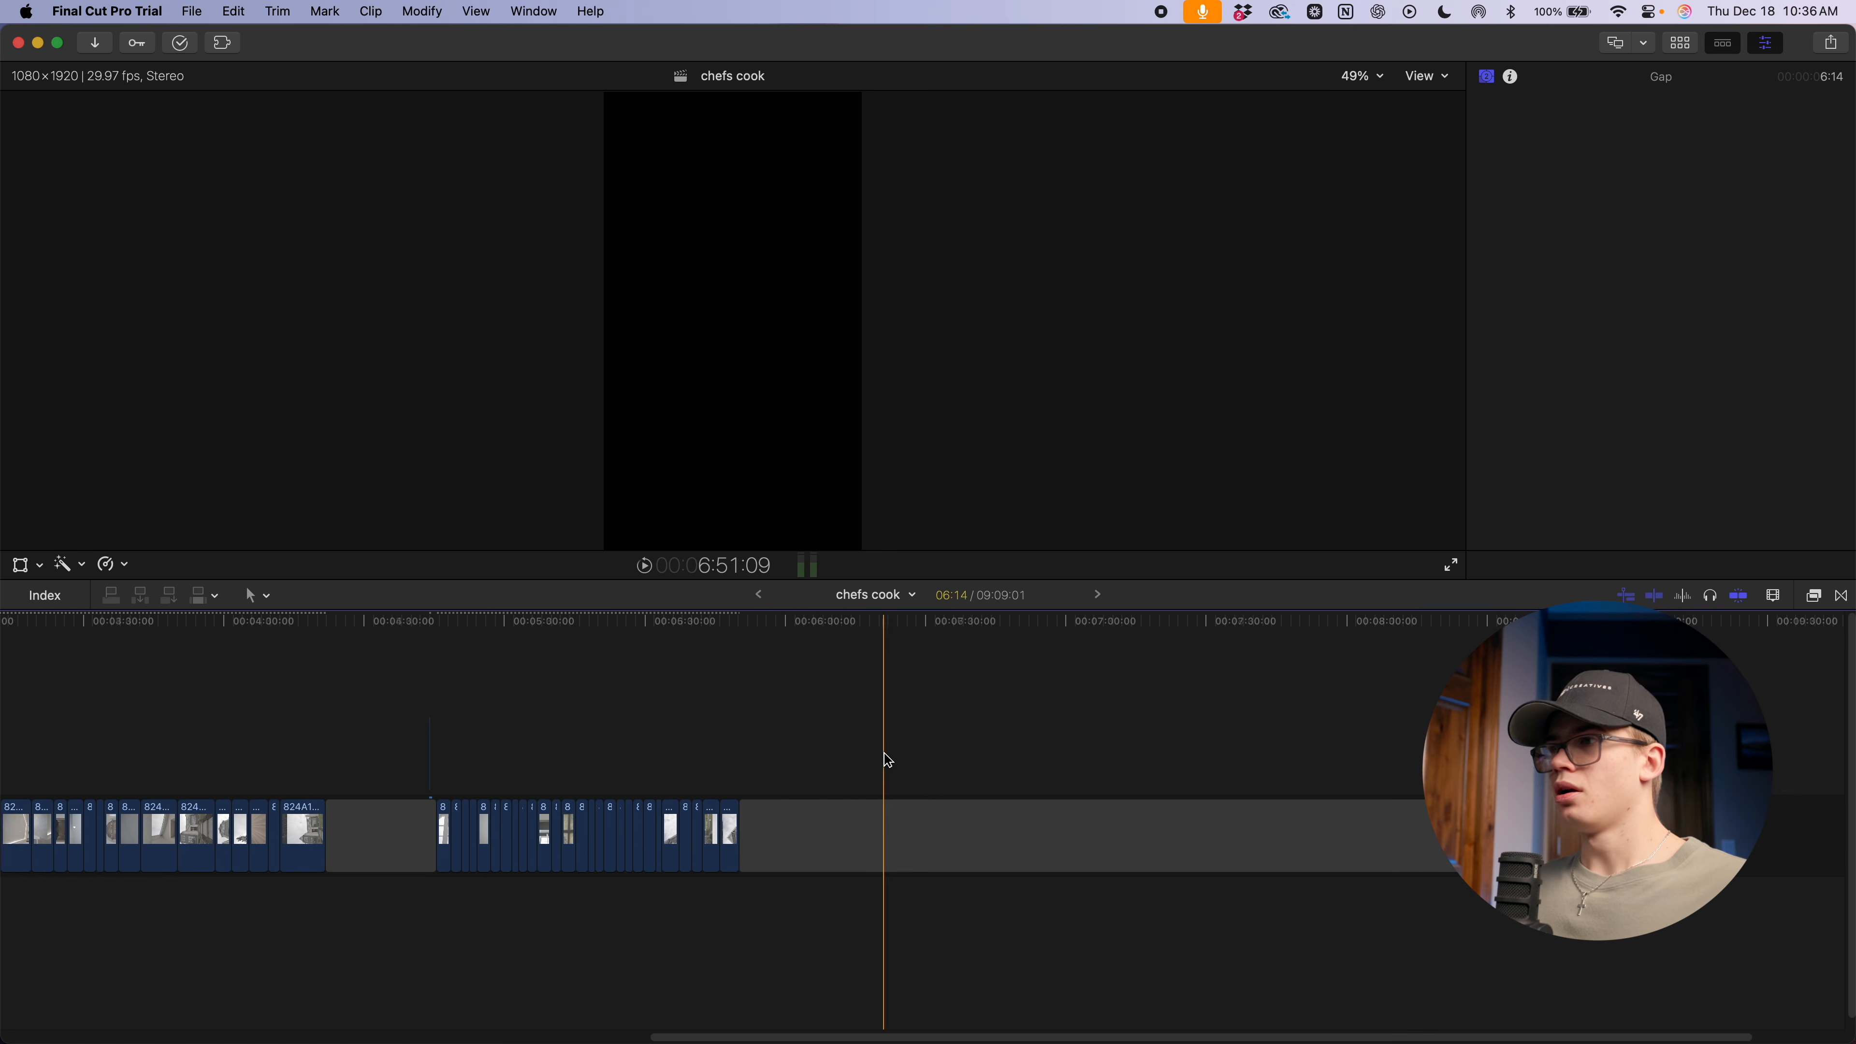
pyautogui.hscroll(-8, 874, 761)
pyautogui.hscroll(-10, 749, 848)
pyautogui.press('super+equal')
pyautogui.press('super+equal')
pyautogui.press('super+equal')
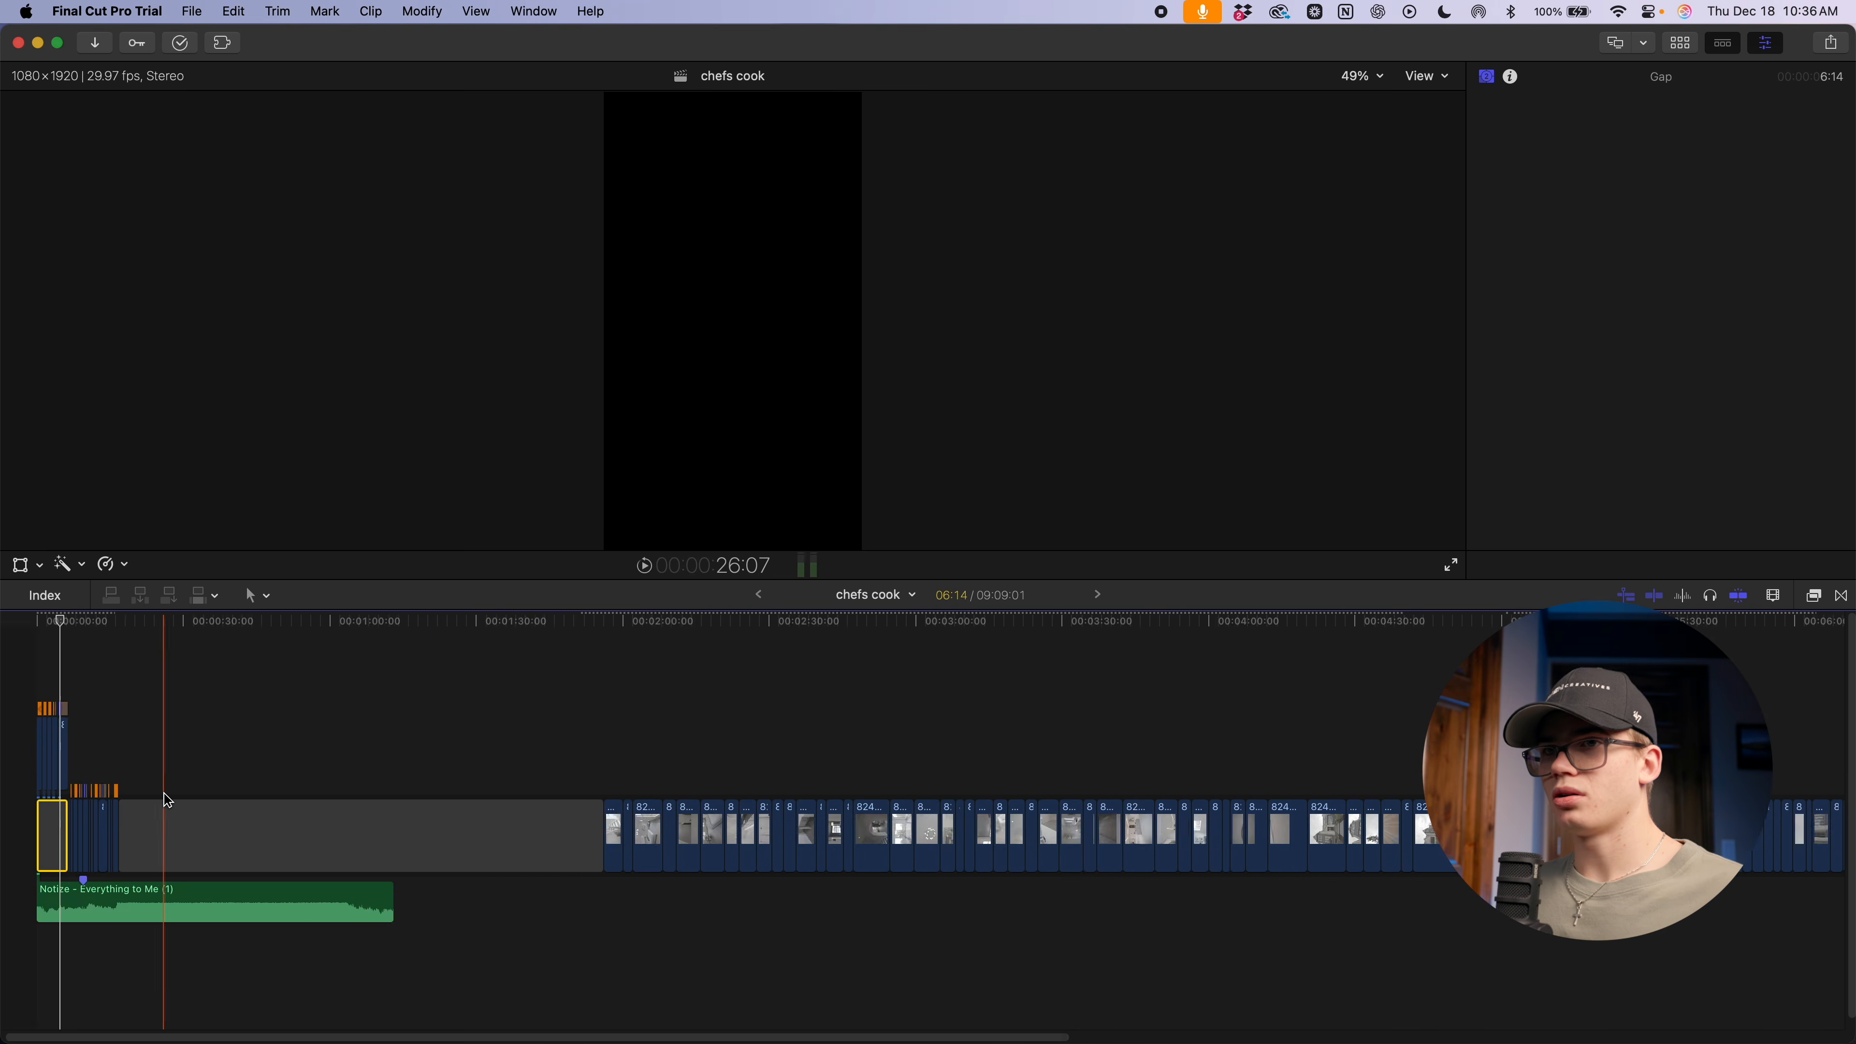
pyautogui.hscroll(-3, 971, 860)
pyautogui.hscroll(-8, 974, 860)
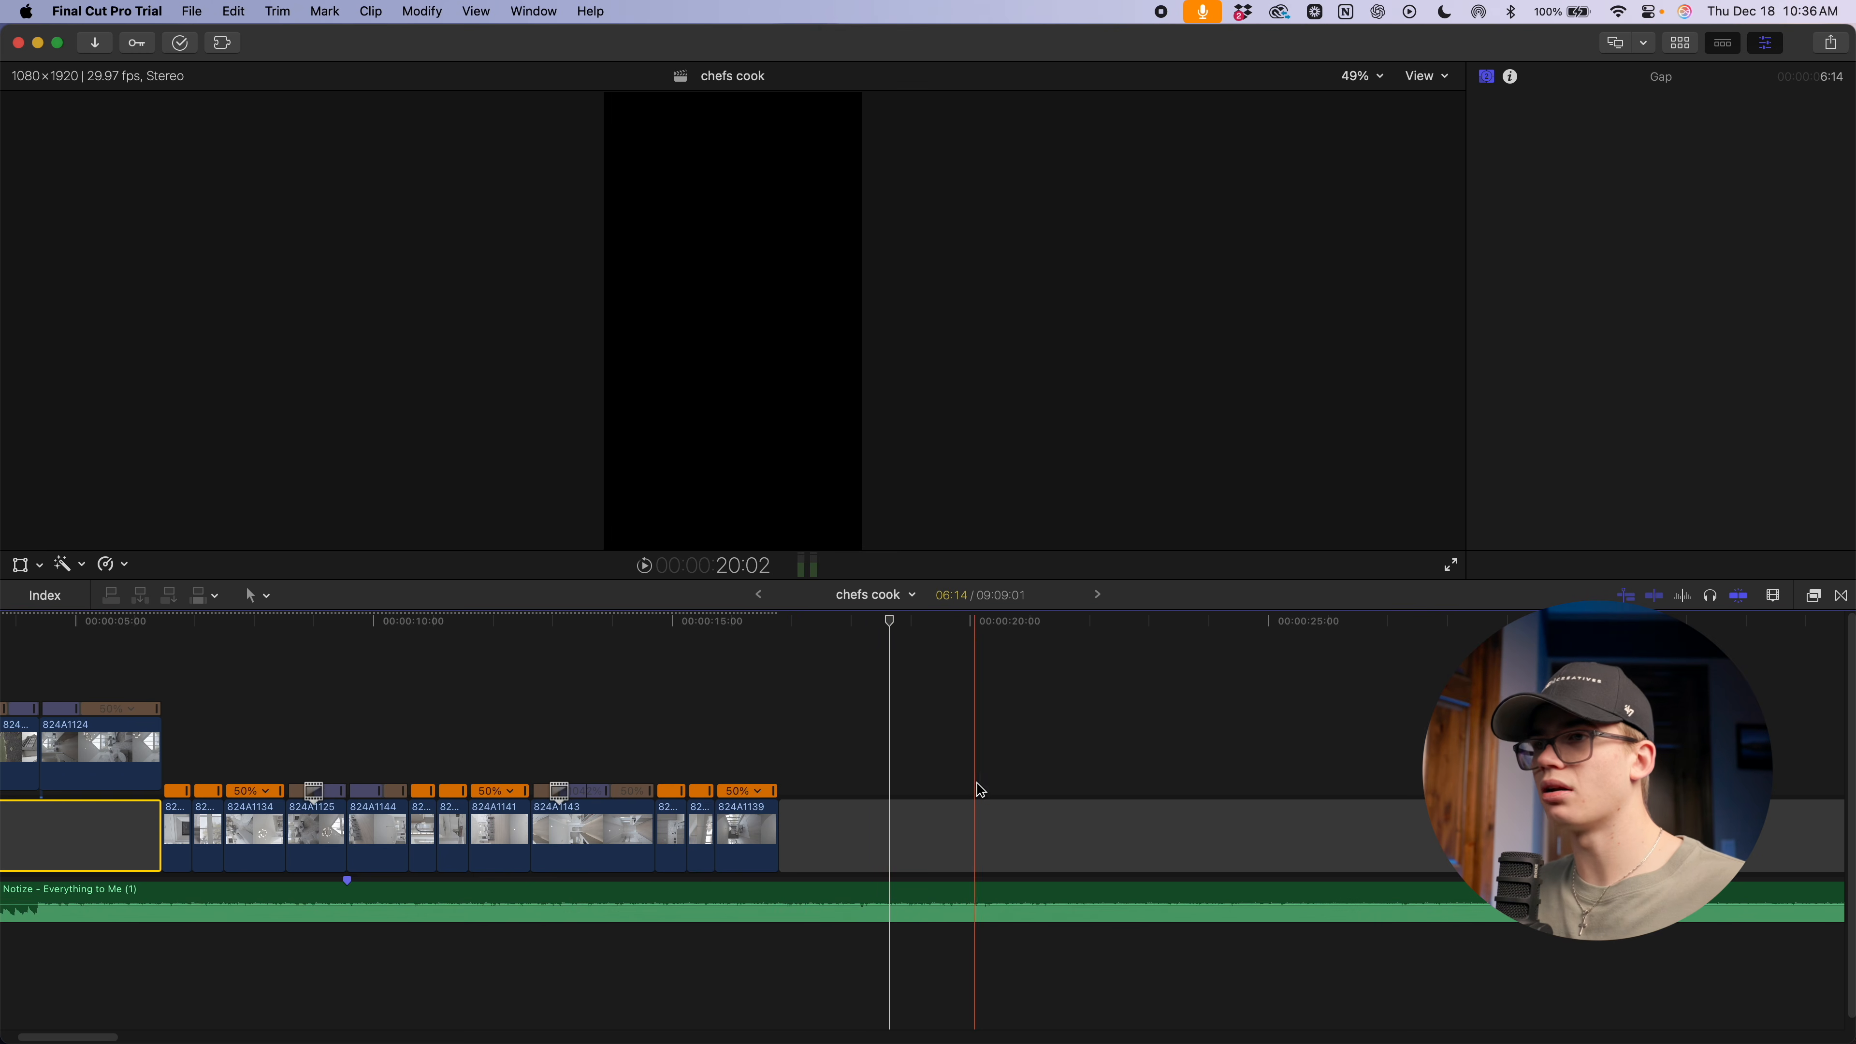
# Take the exterior detail clip 824A1214 out of the unused source clips near the end of the timeline
pyautogui.hscroll(5, 969, 792)
pyautogui.press('super+minus')
pyautogui.press('super+minus')
pyautogui.press('super+minus')
pyautogui.press('super+minus')
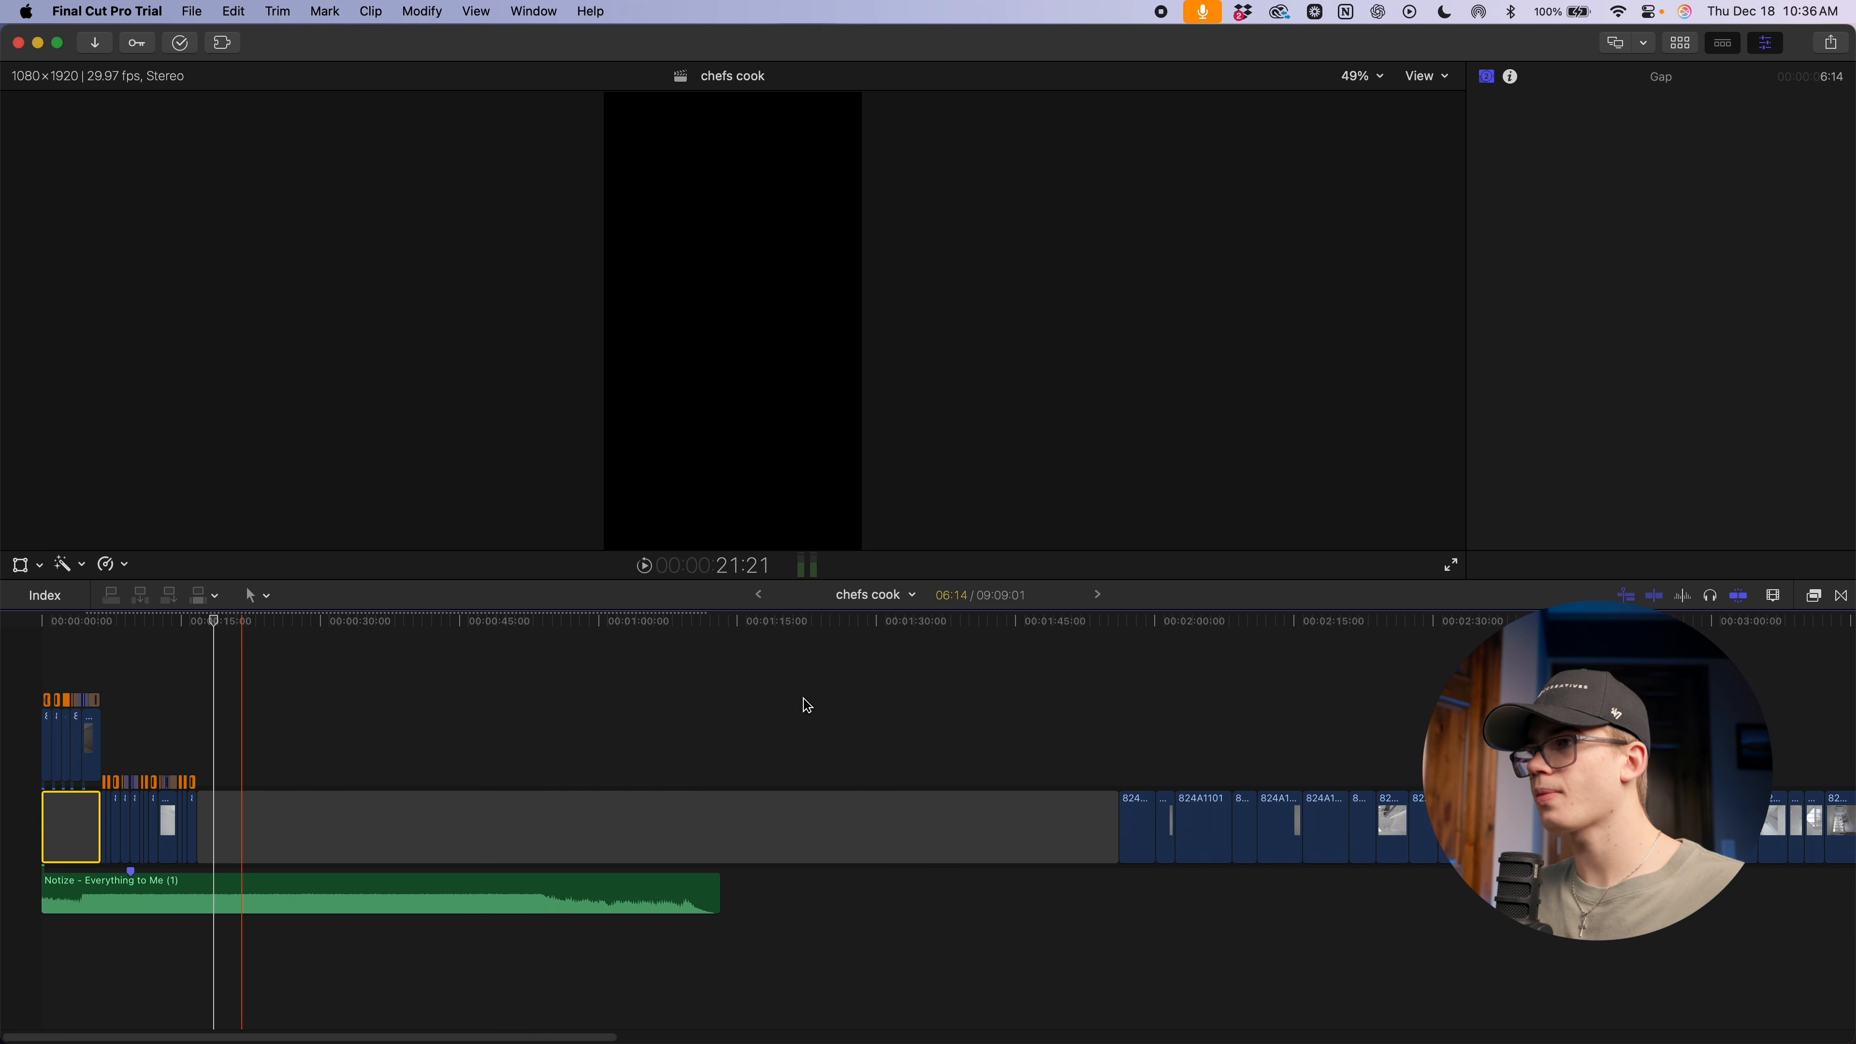
pyautogui.hscroll(20, 806, 706)
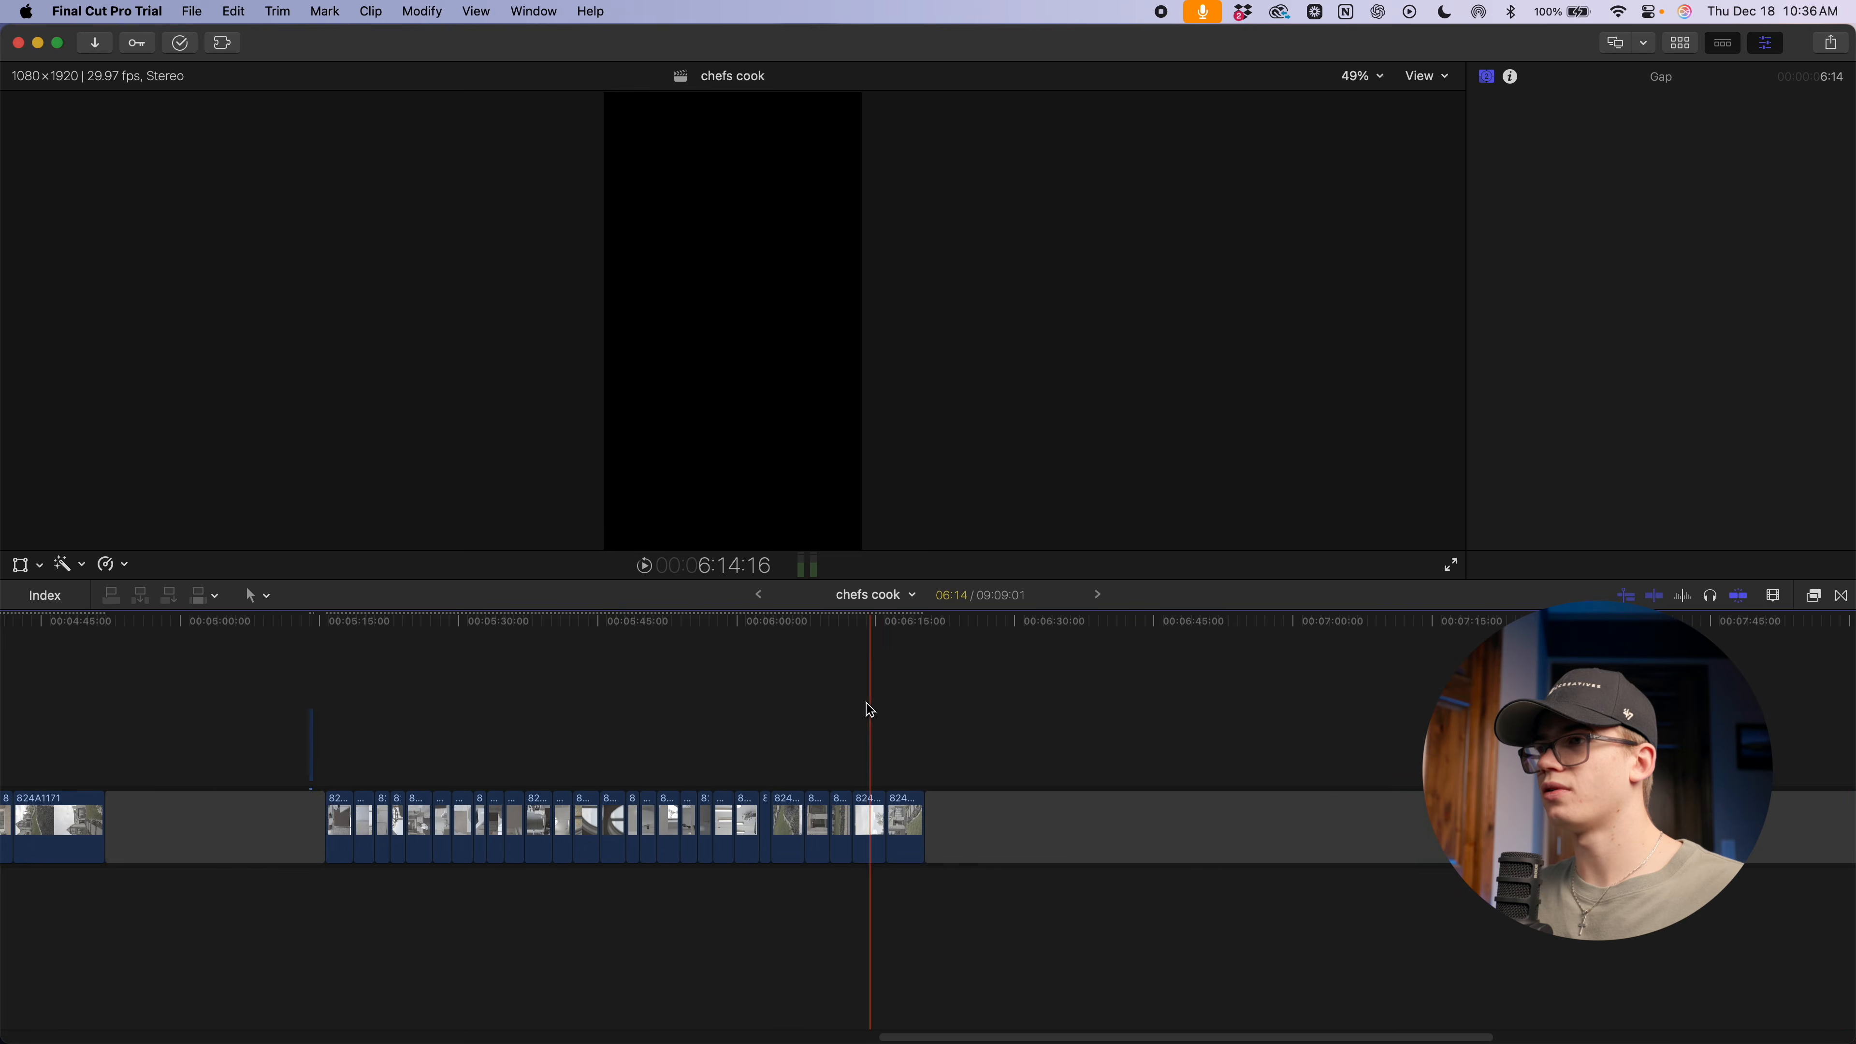
pyautogui.press('super+equal')
pyautogui.press('super+equal')
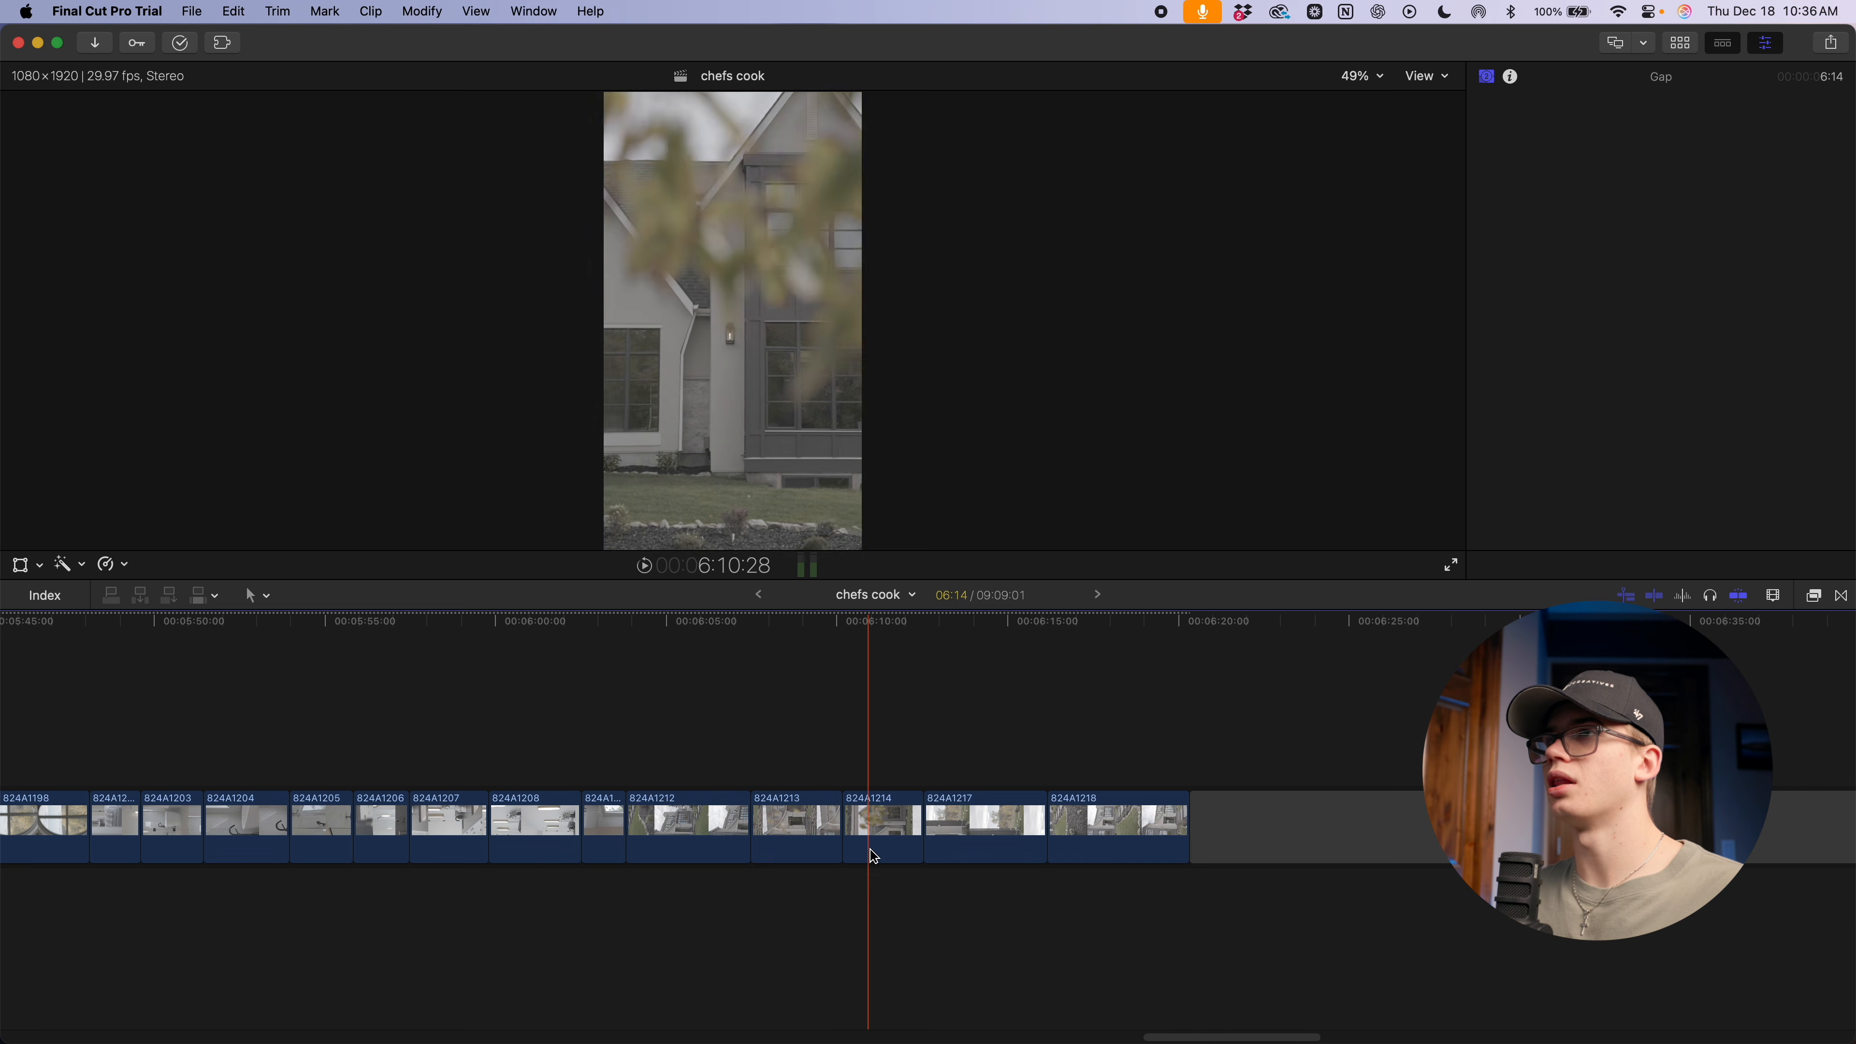
pyautogui.moveTo(886, 836); pyautogui.dragTo(490, 697)
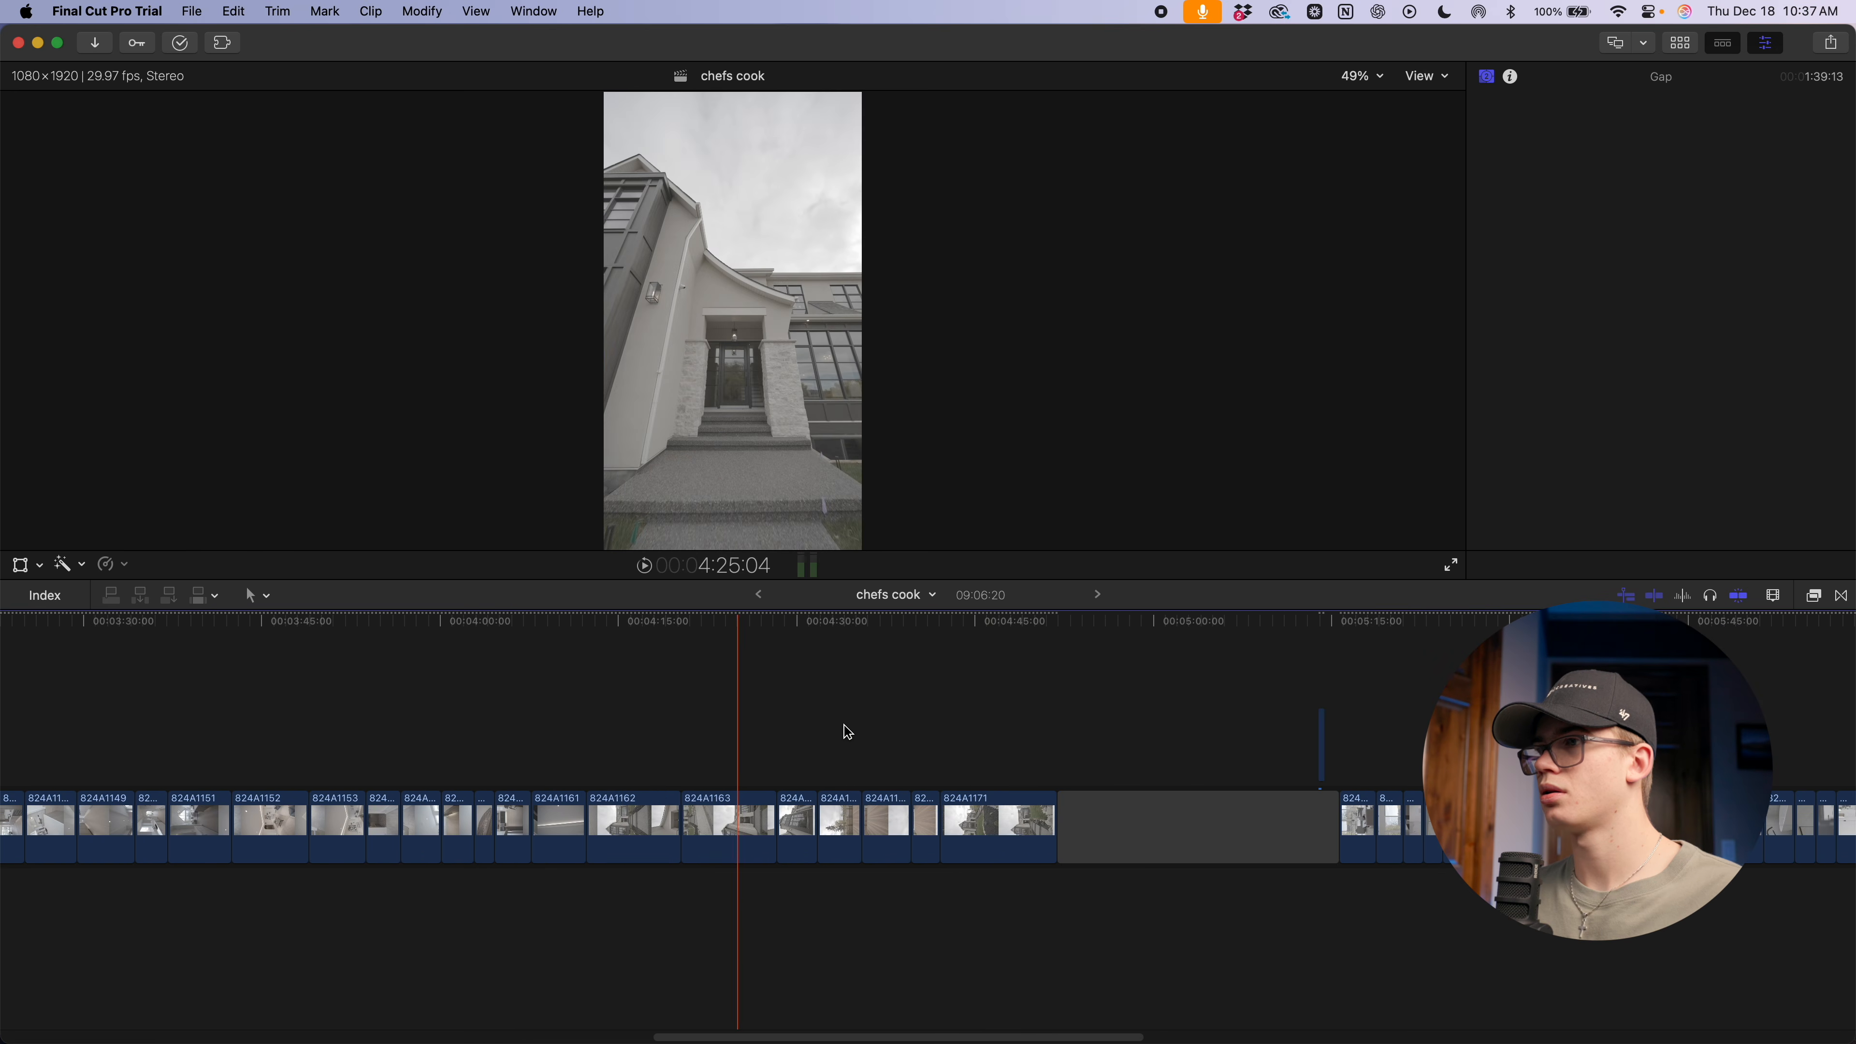
# Trim the start of the front walkway clip 824A1163 and remove it from the unused source clips
pyautogui.click(900, 764)
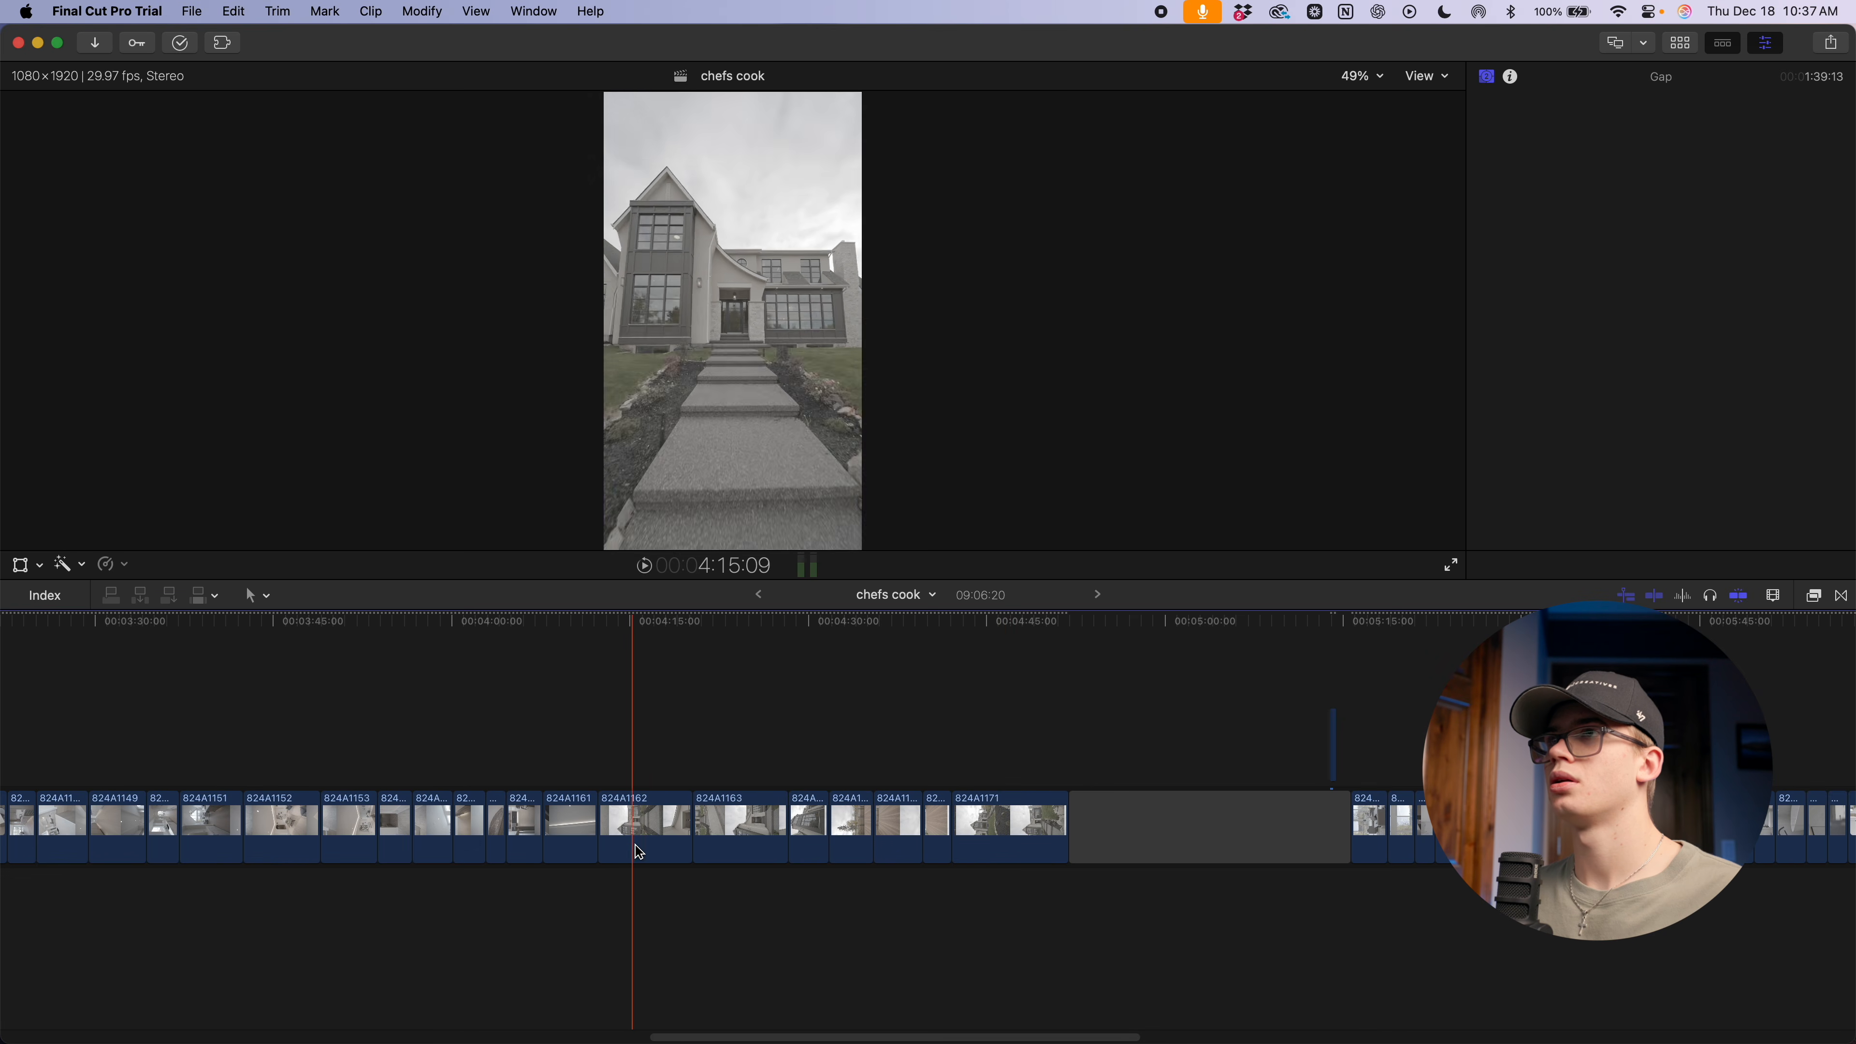
pyautogui.press('super+equal')
pyautogui.press('super+equal')
pyautogui.press('super+equal')
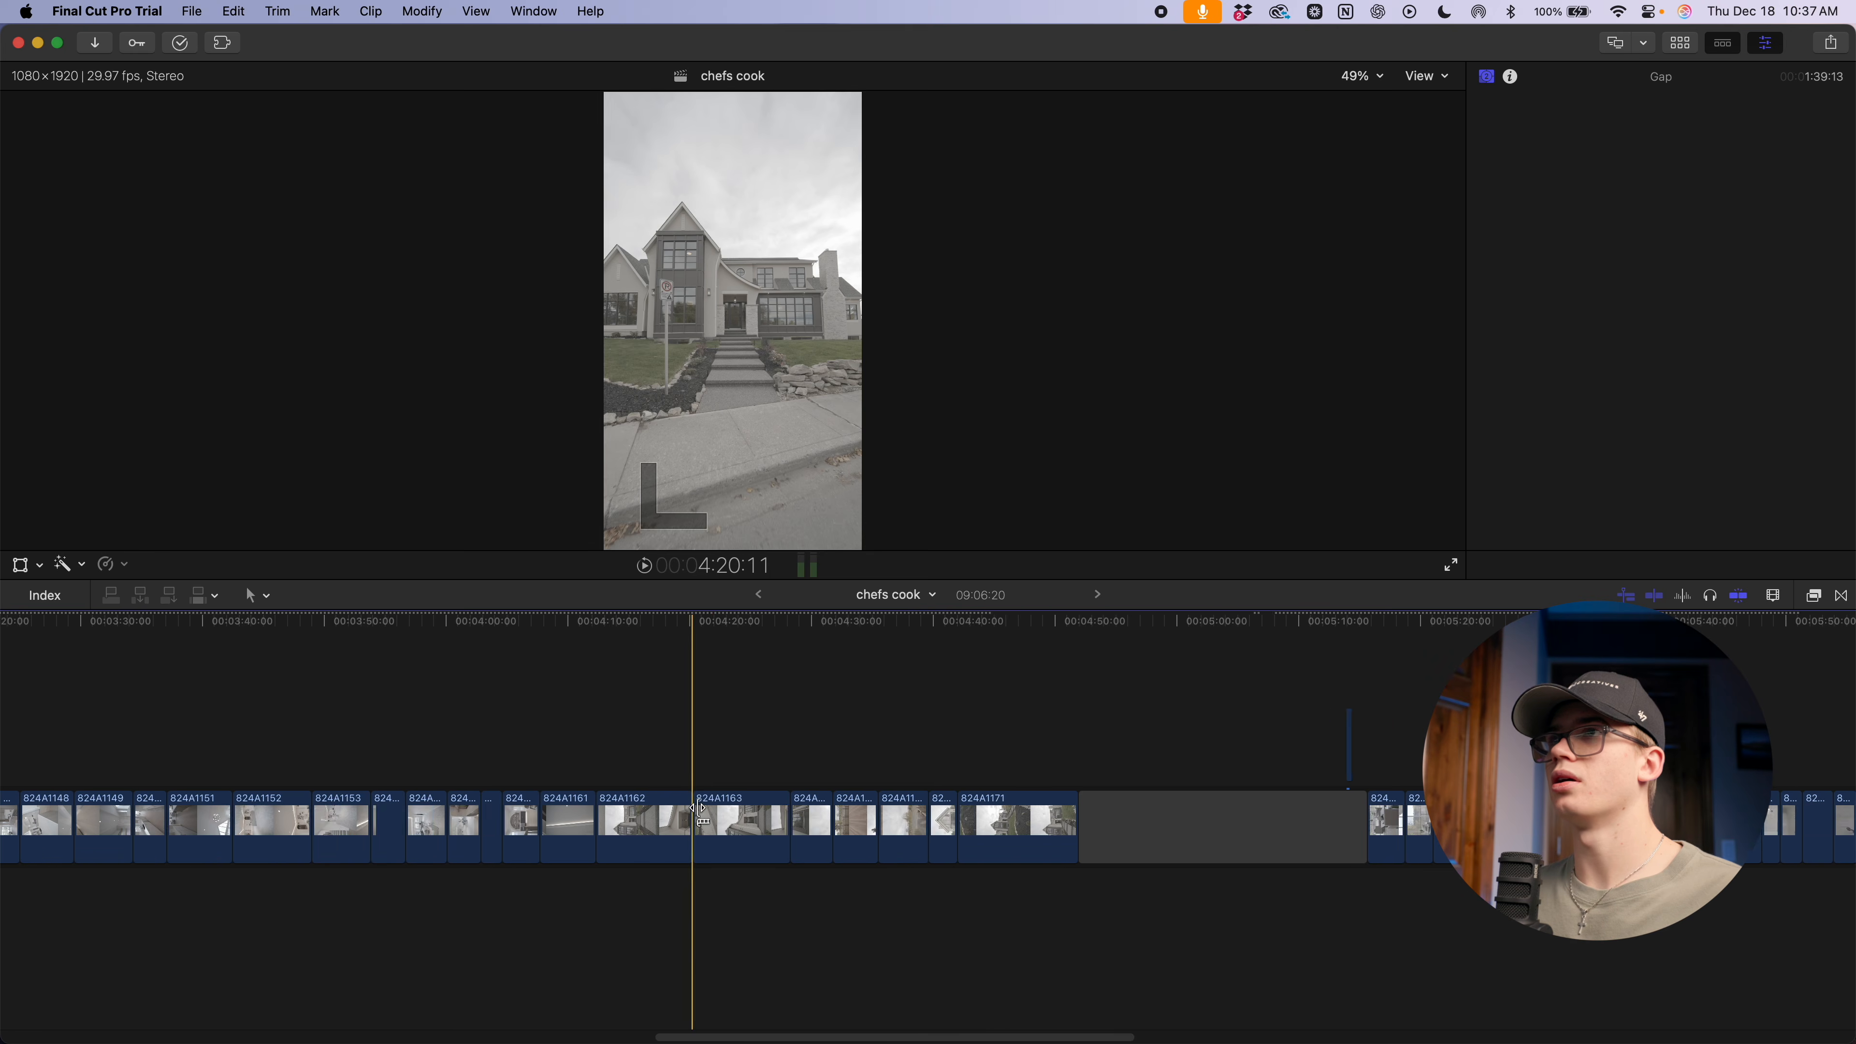
pyautogui.hscroll(-1, 781, 844)
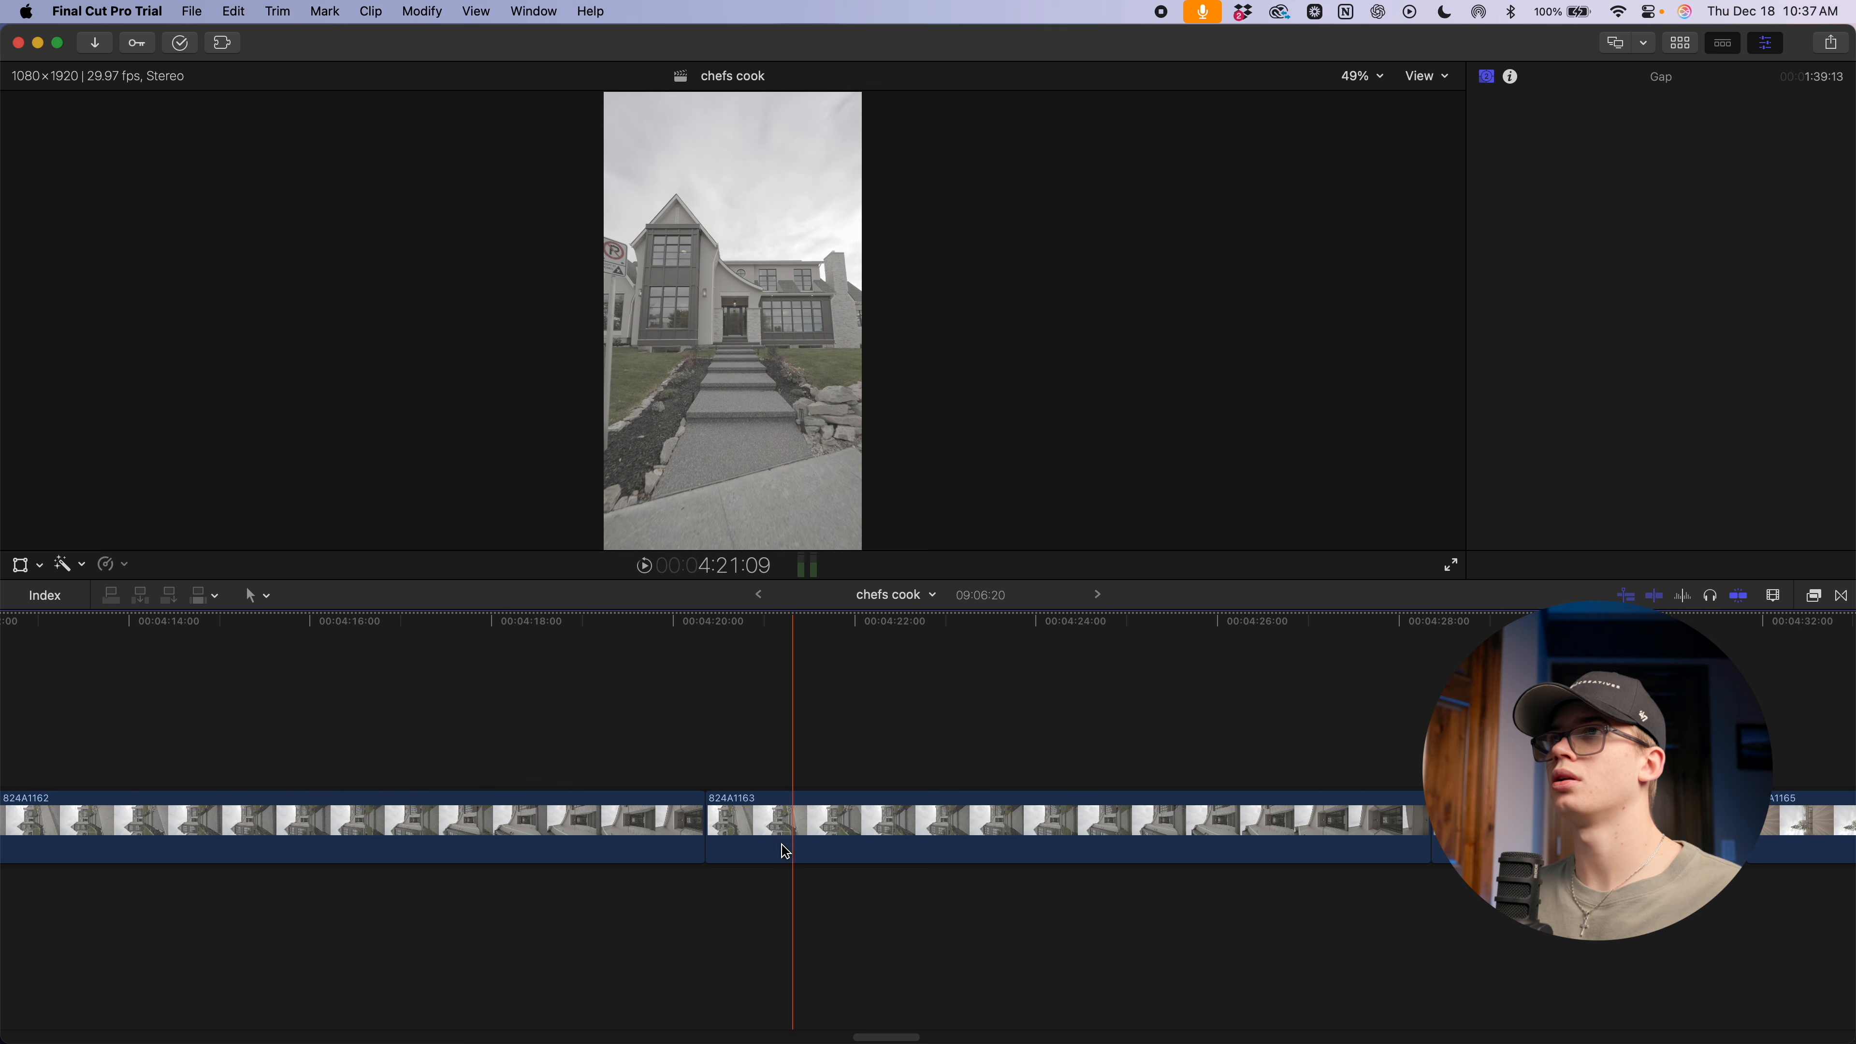
pyautogui.click(821, 848)
pyautogui.hscroll(-2, 820, 844)
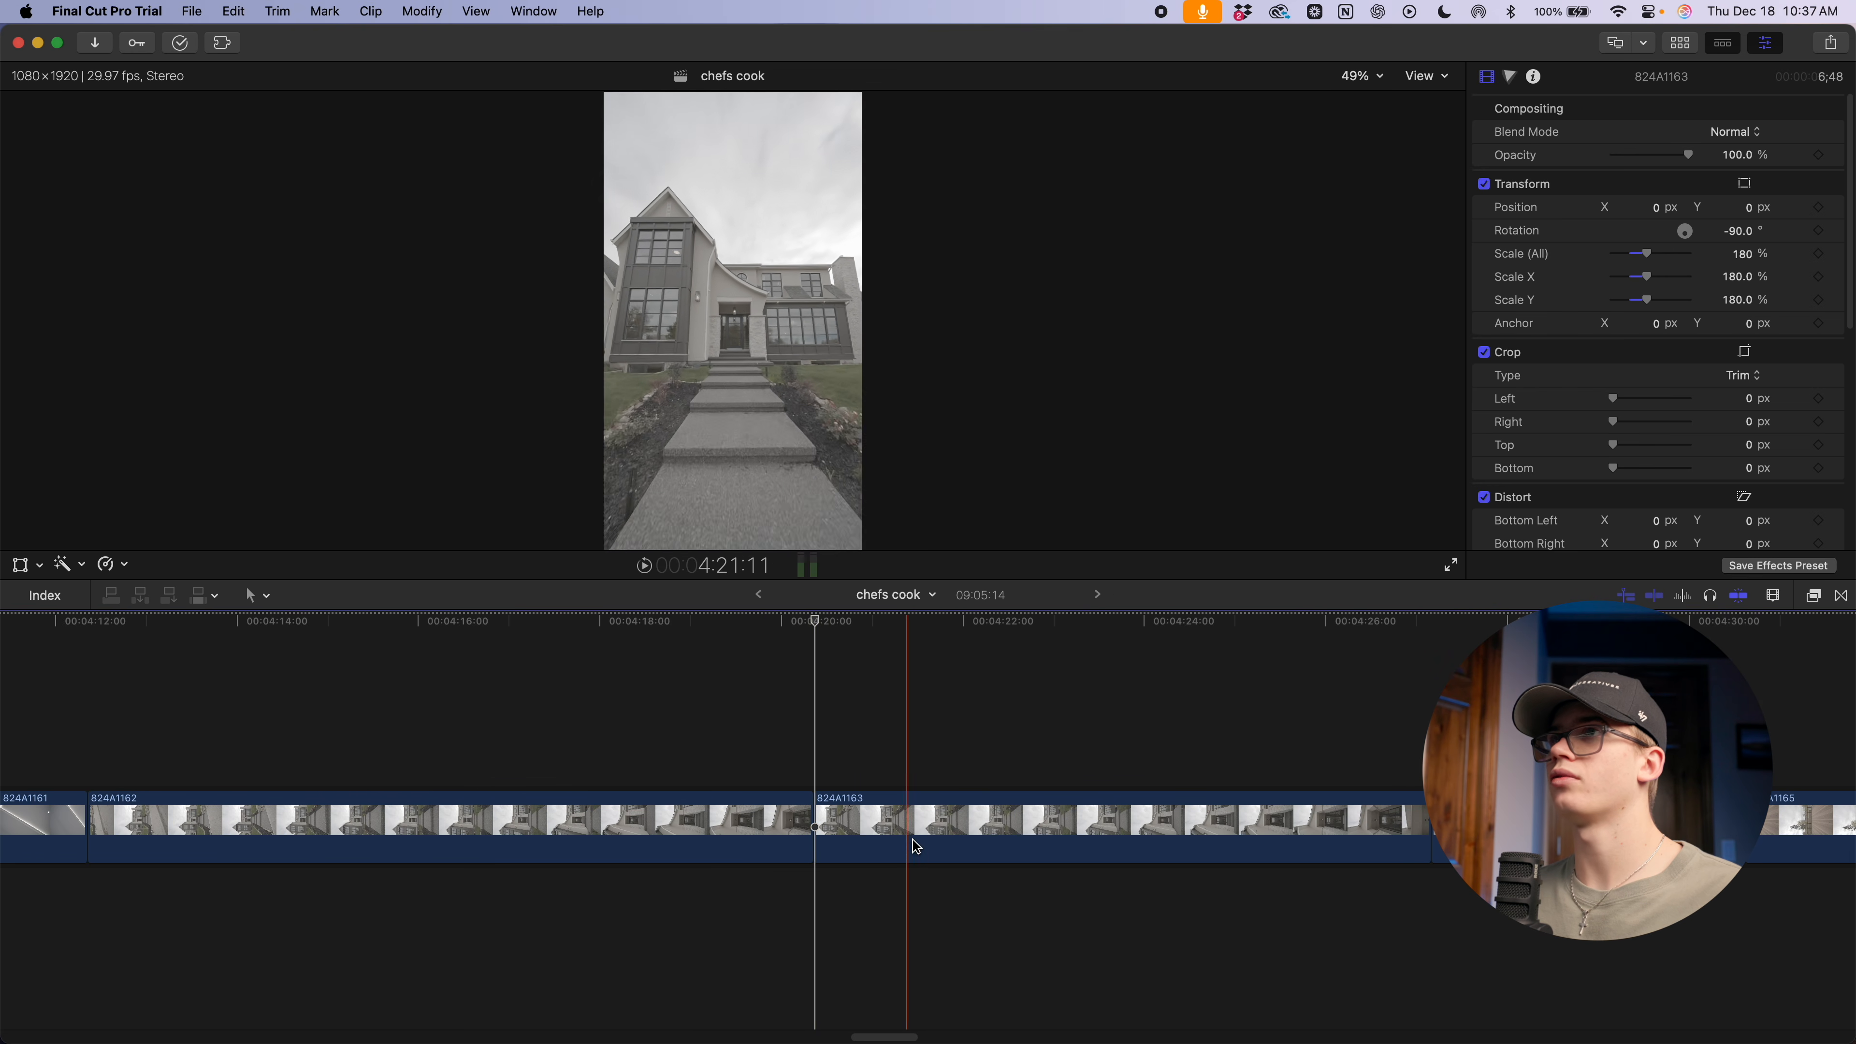
pyautogui.click(999, 823)
pyautogui.press('BackSpace')
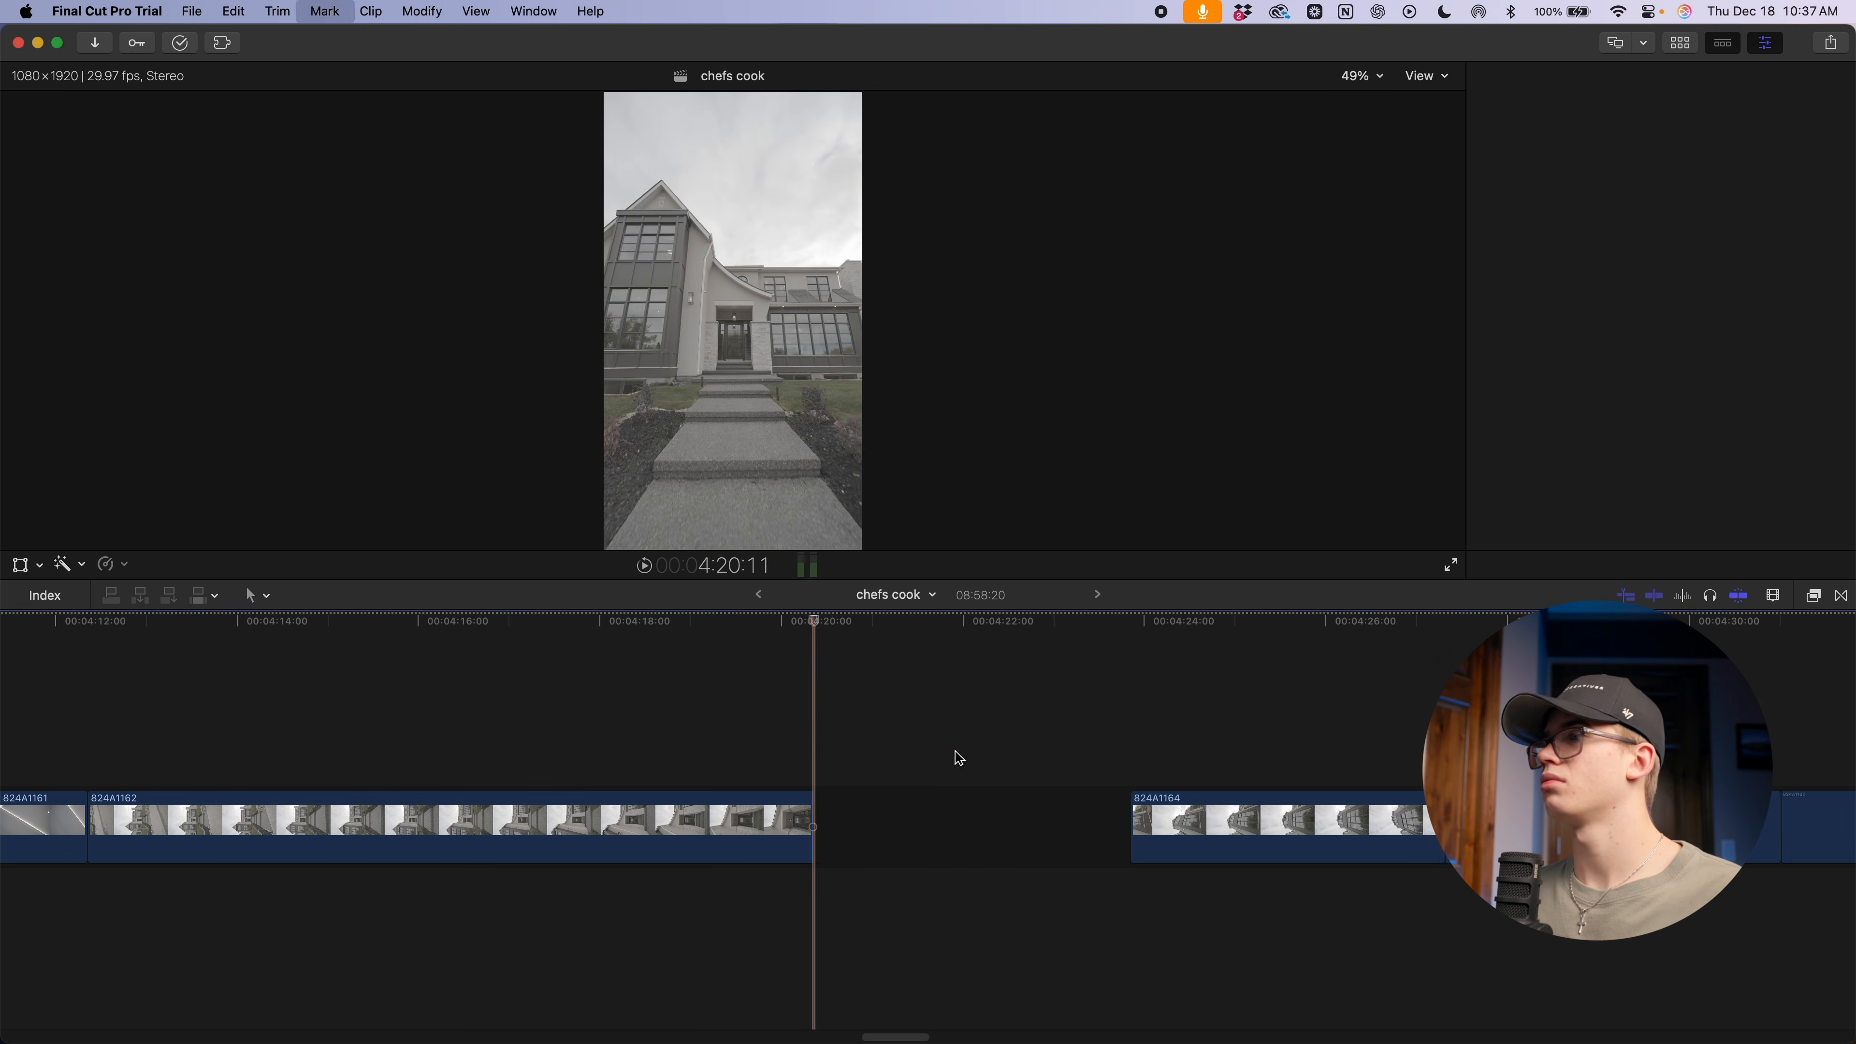
# Place the exterior detail clip 824A1214 directly after 824A1139 in the main storyline and trim its start to a duration of 1:29
pyautogui.hscroll(-20, 602, 742)
pyautogui.hscroll(-20, 606, 738)
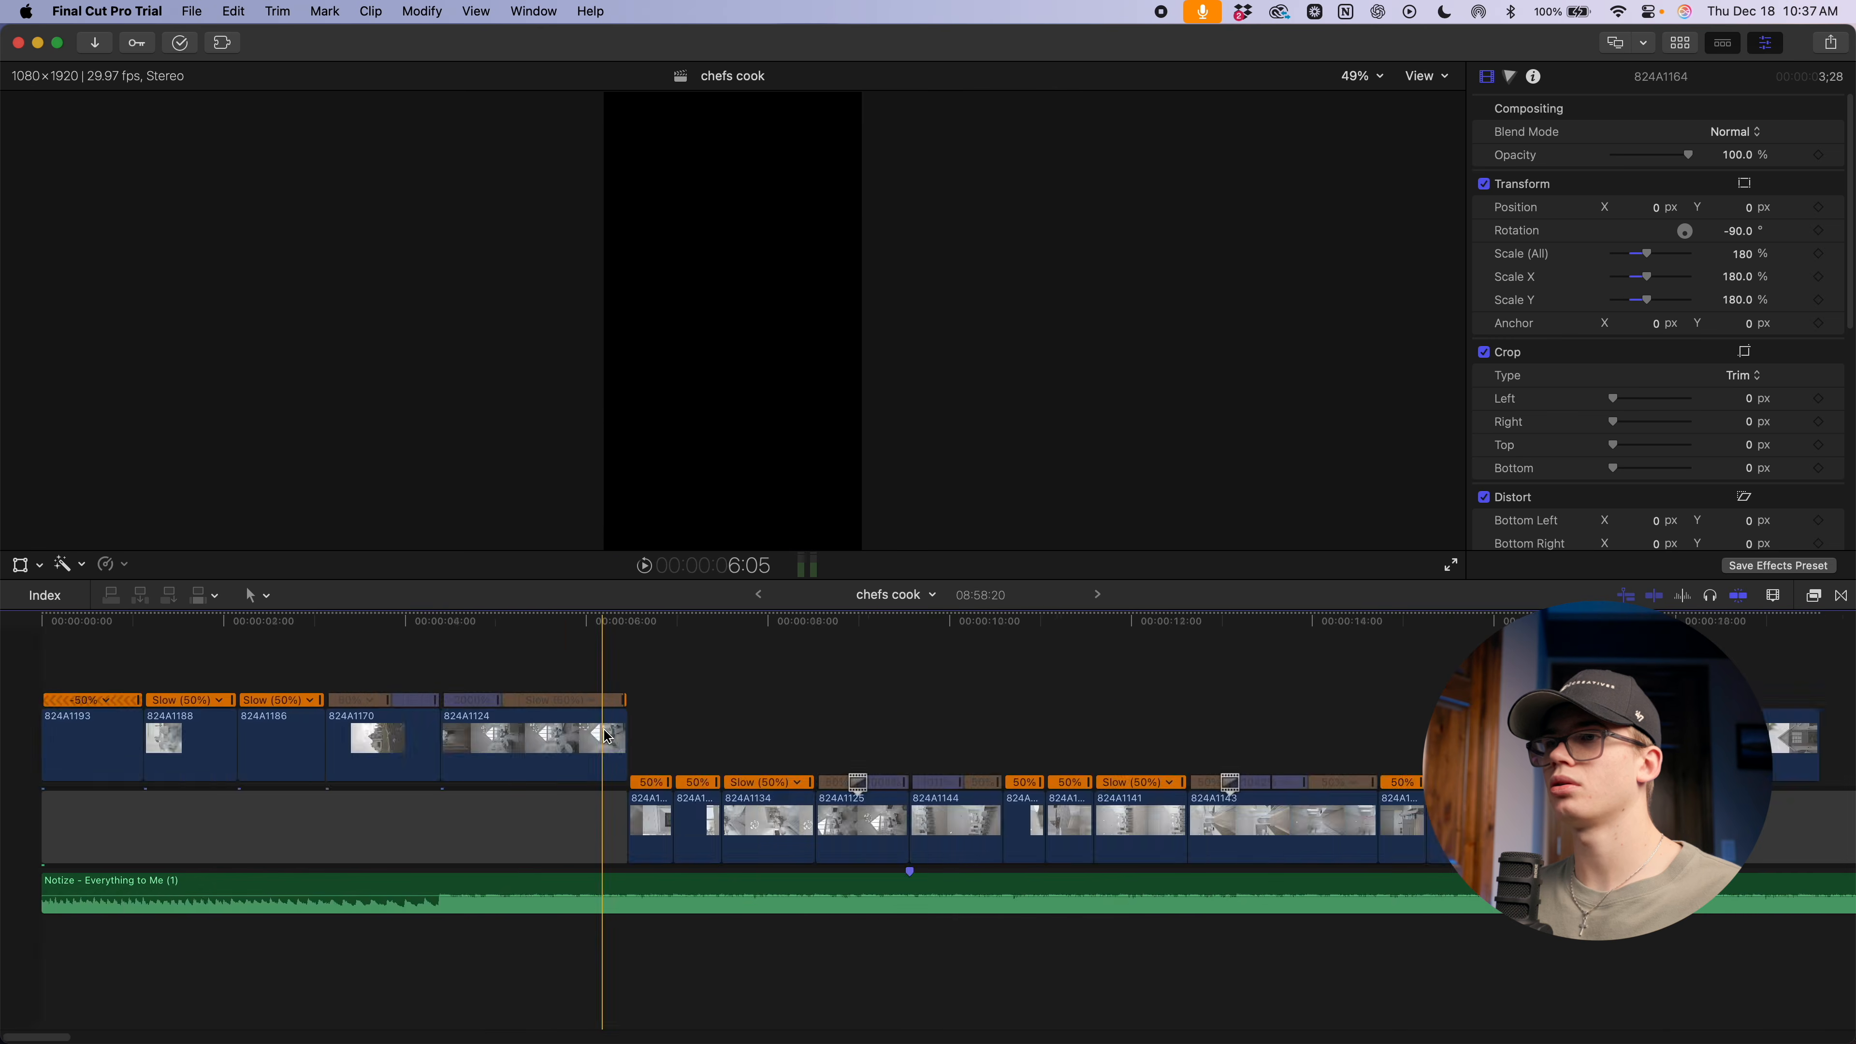
pyautogui.press('super+z')
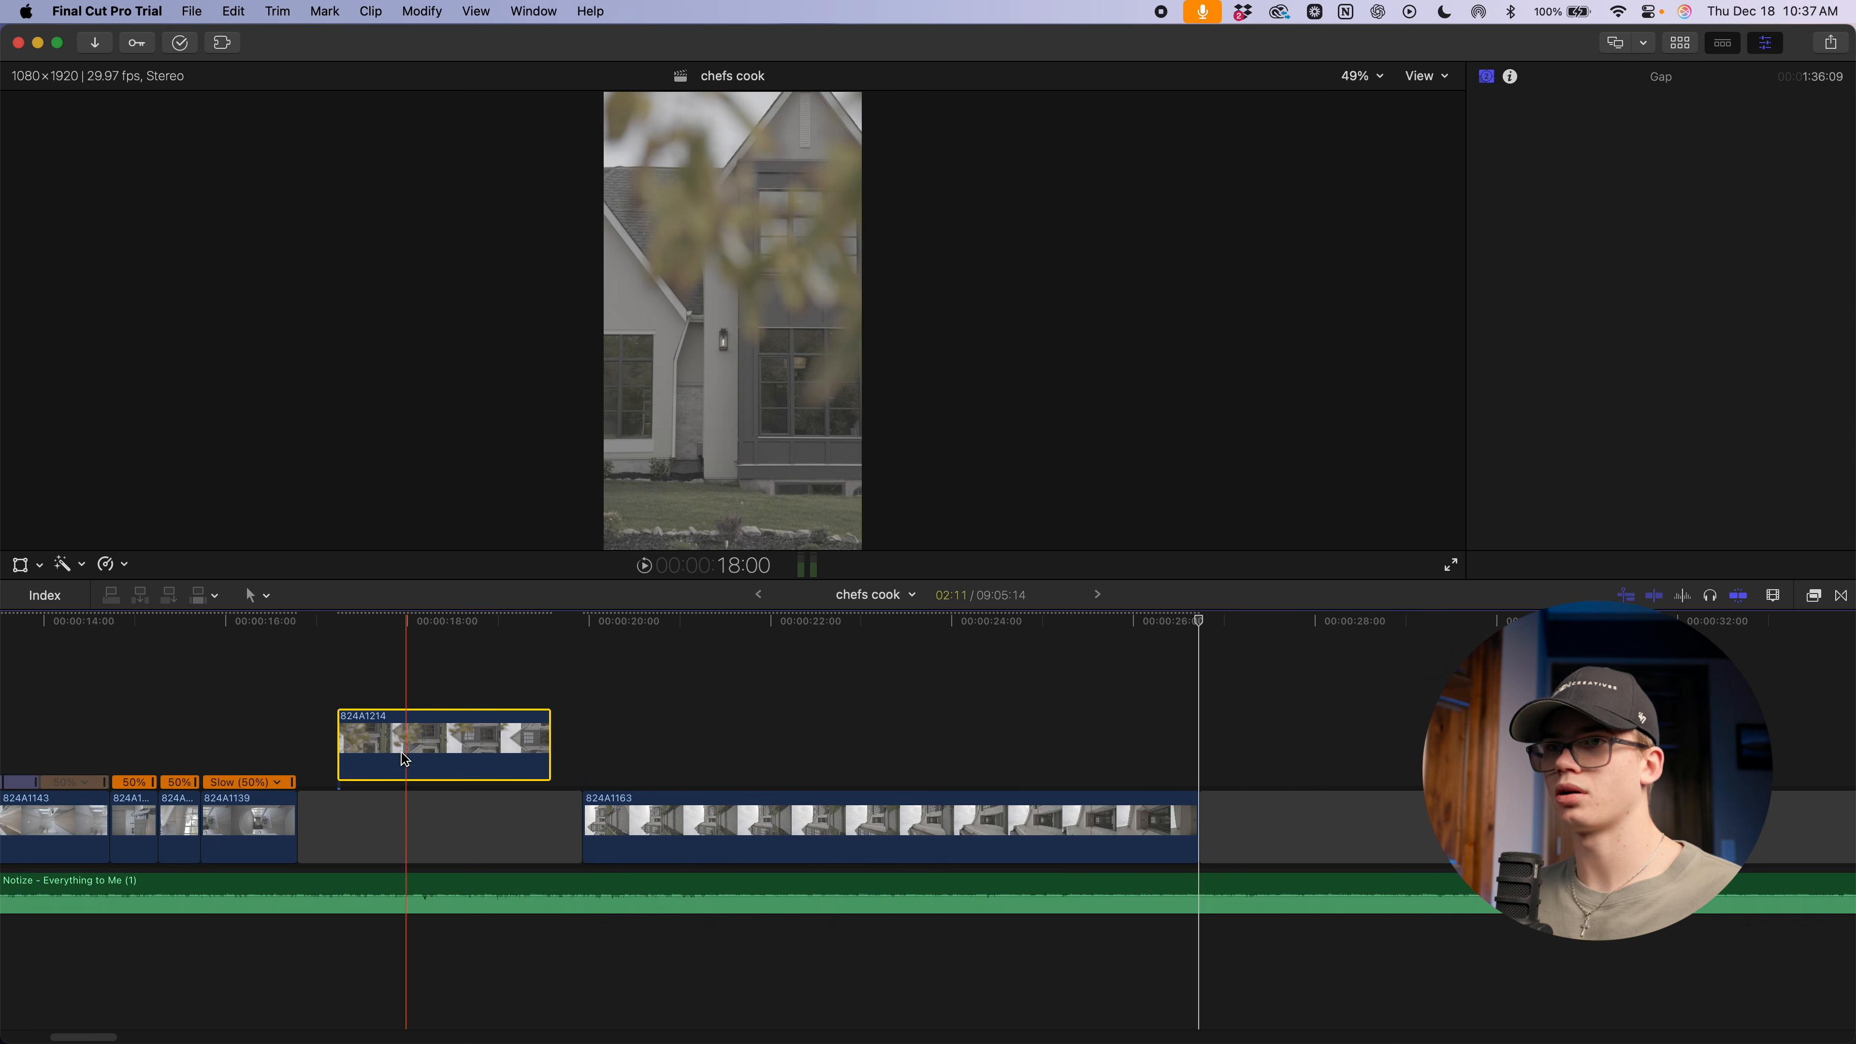
pyautogui.moveTo(401, 753); pyautogui.dragTo(259, 812)
pyautogui.hscroll(-8, 520, 756)
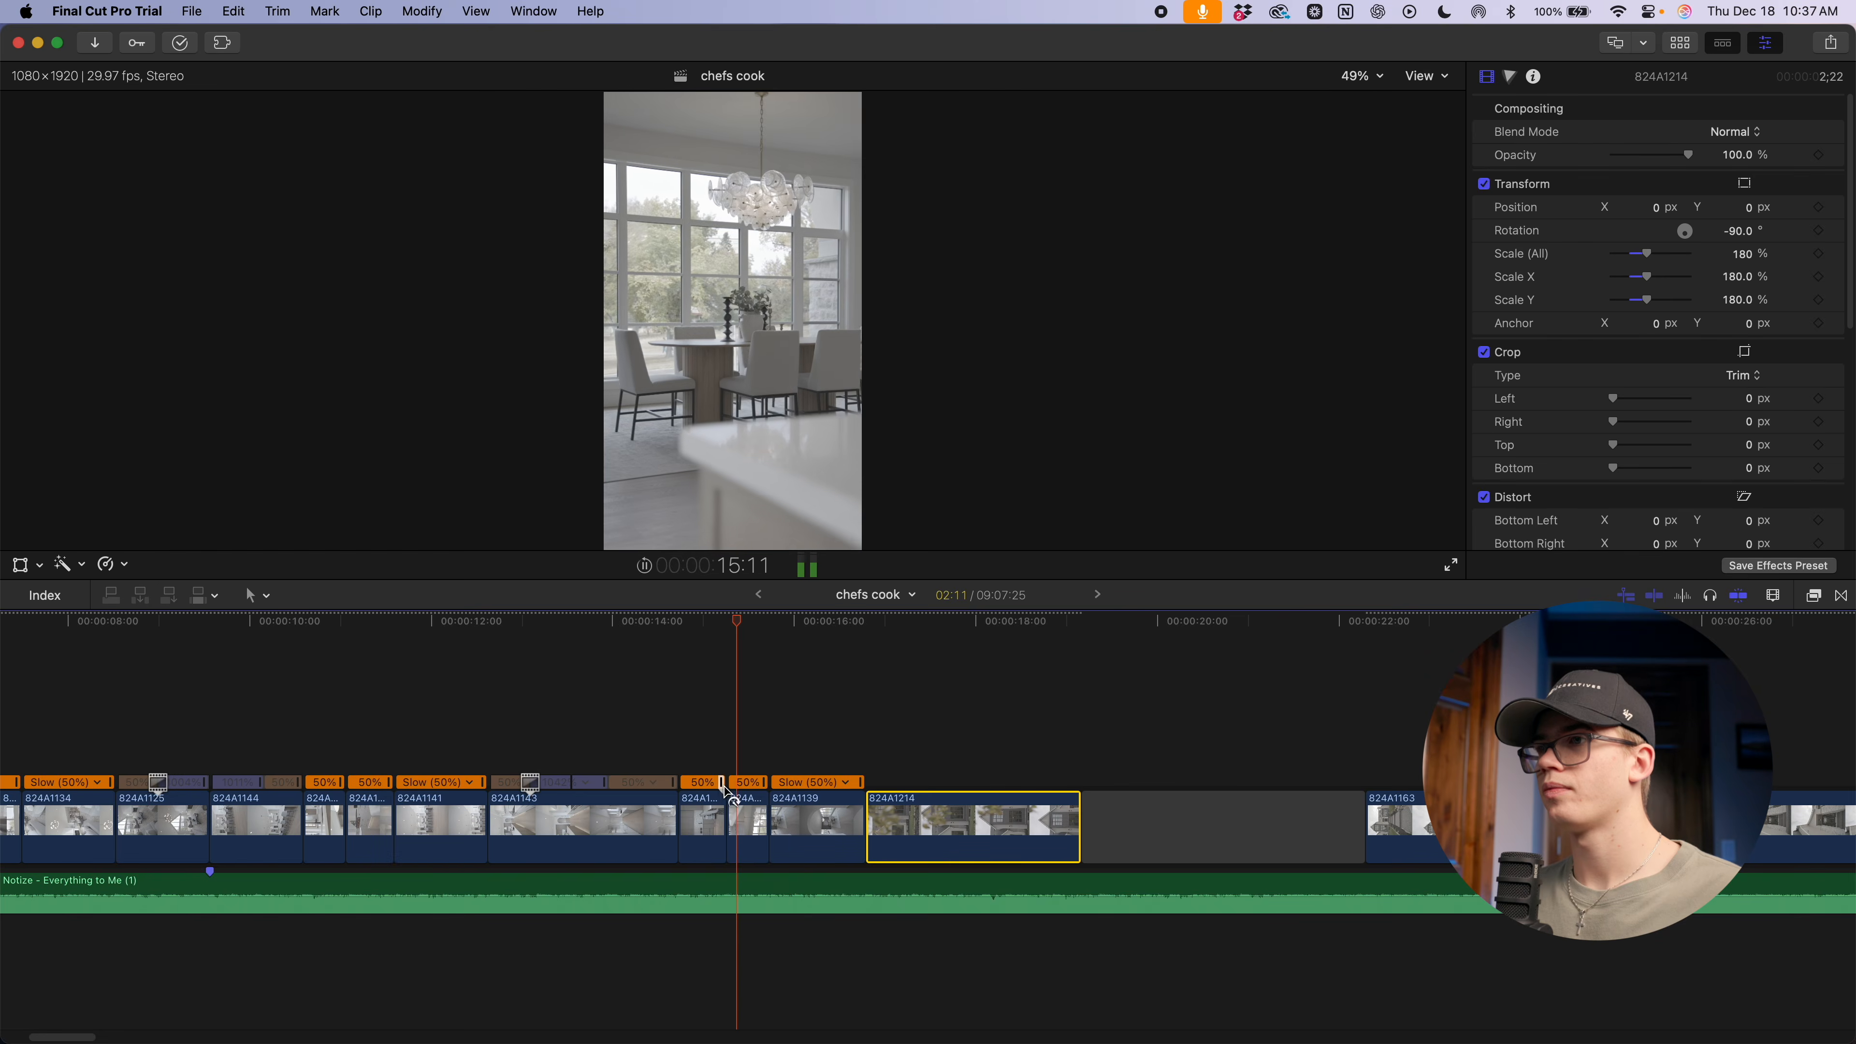
pyautogui.hscroll(5, 722, 788)
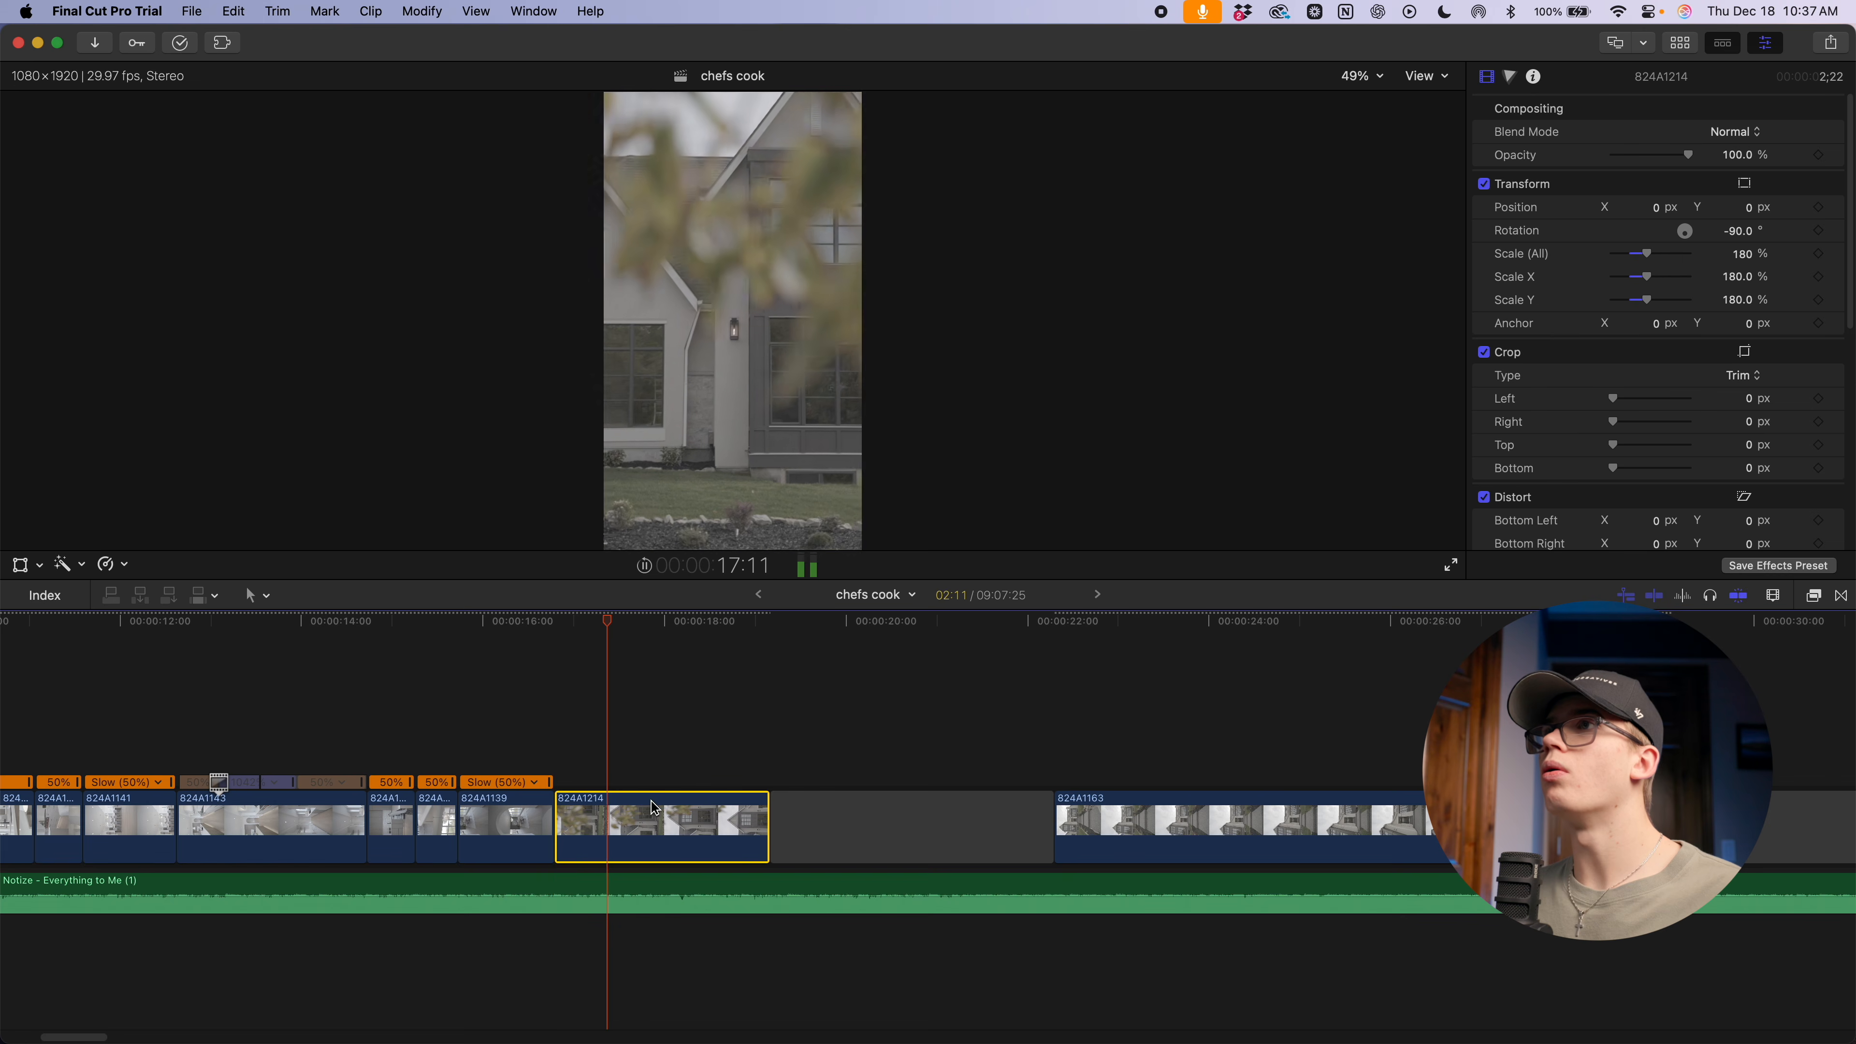
pyautogui.moveTo(557, 847); pyautogui.dragTo(593, 846)
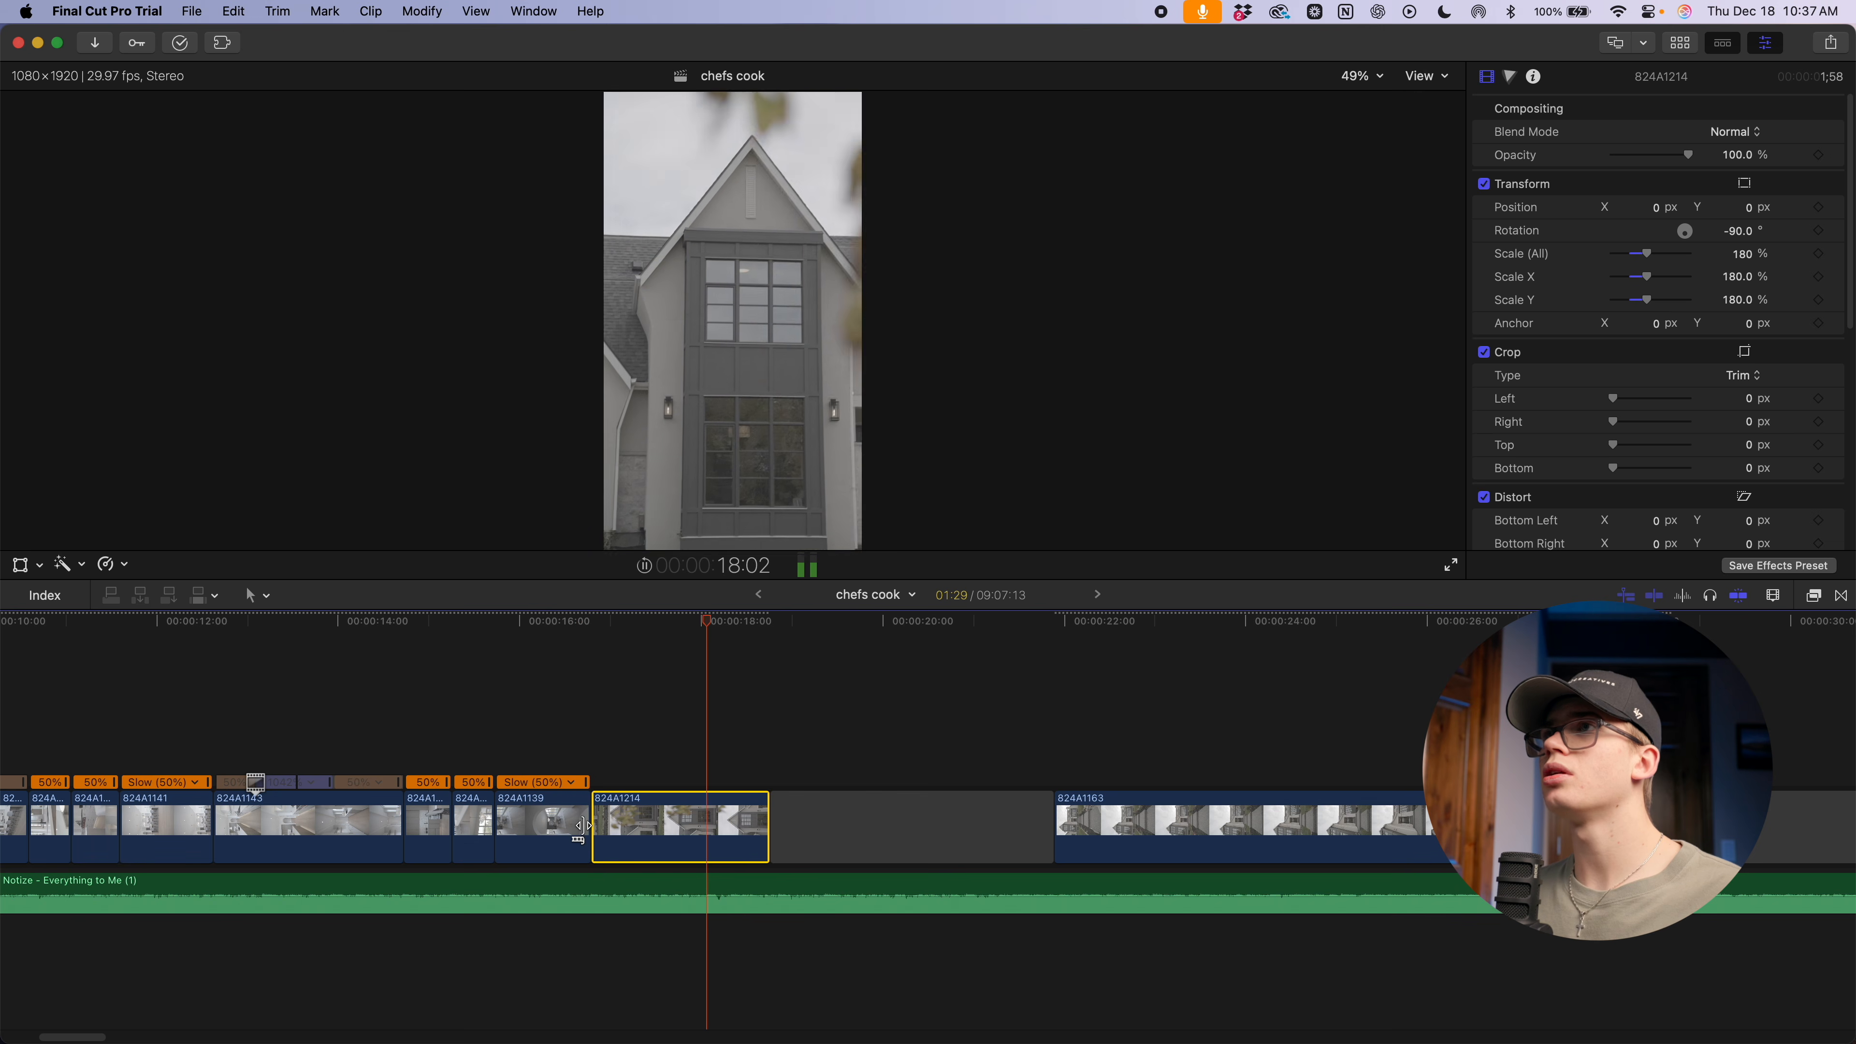
# Move the front walkway clip 824A1163 directly after 824A1214, slow it to 50%, and play the transition
pyautogui.moveTo(1132, 844); pyautogui.dragTo(718, 817)
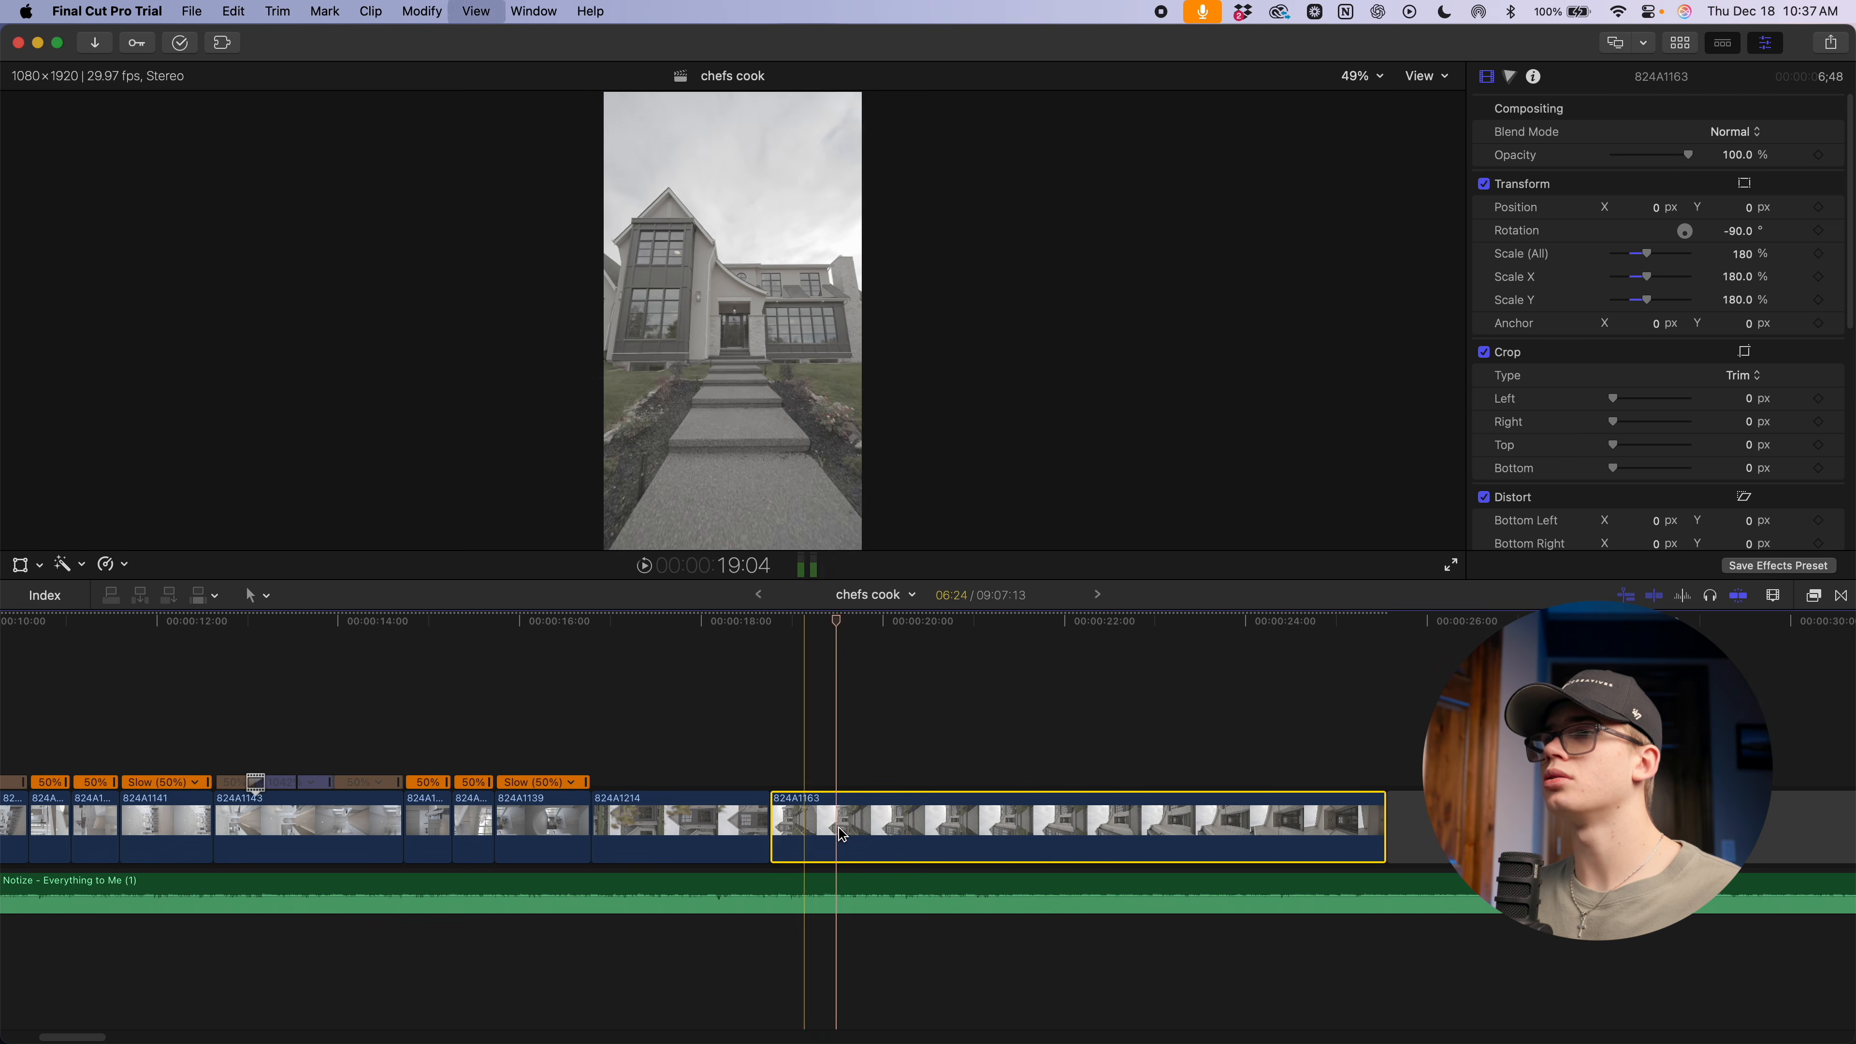
pyautogui.hotkey('shift', 's')
pyautogui.press('space')
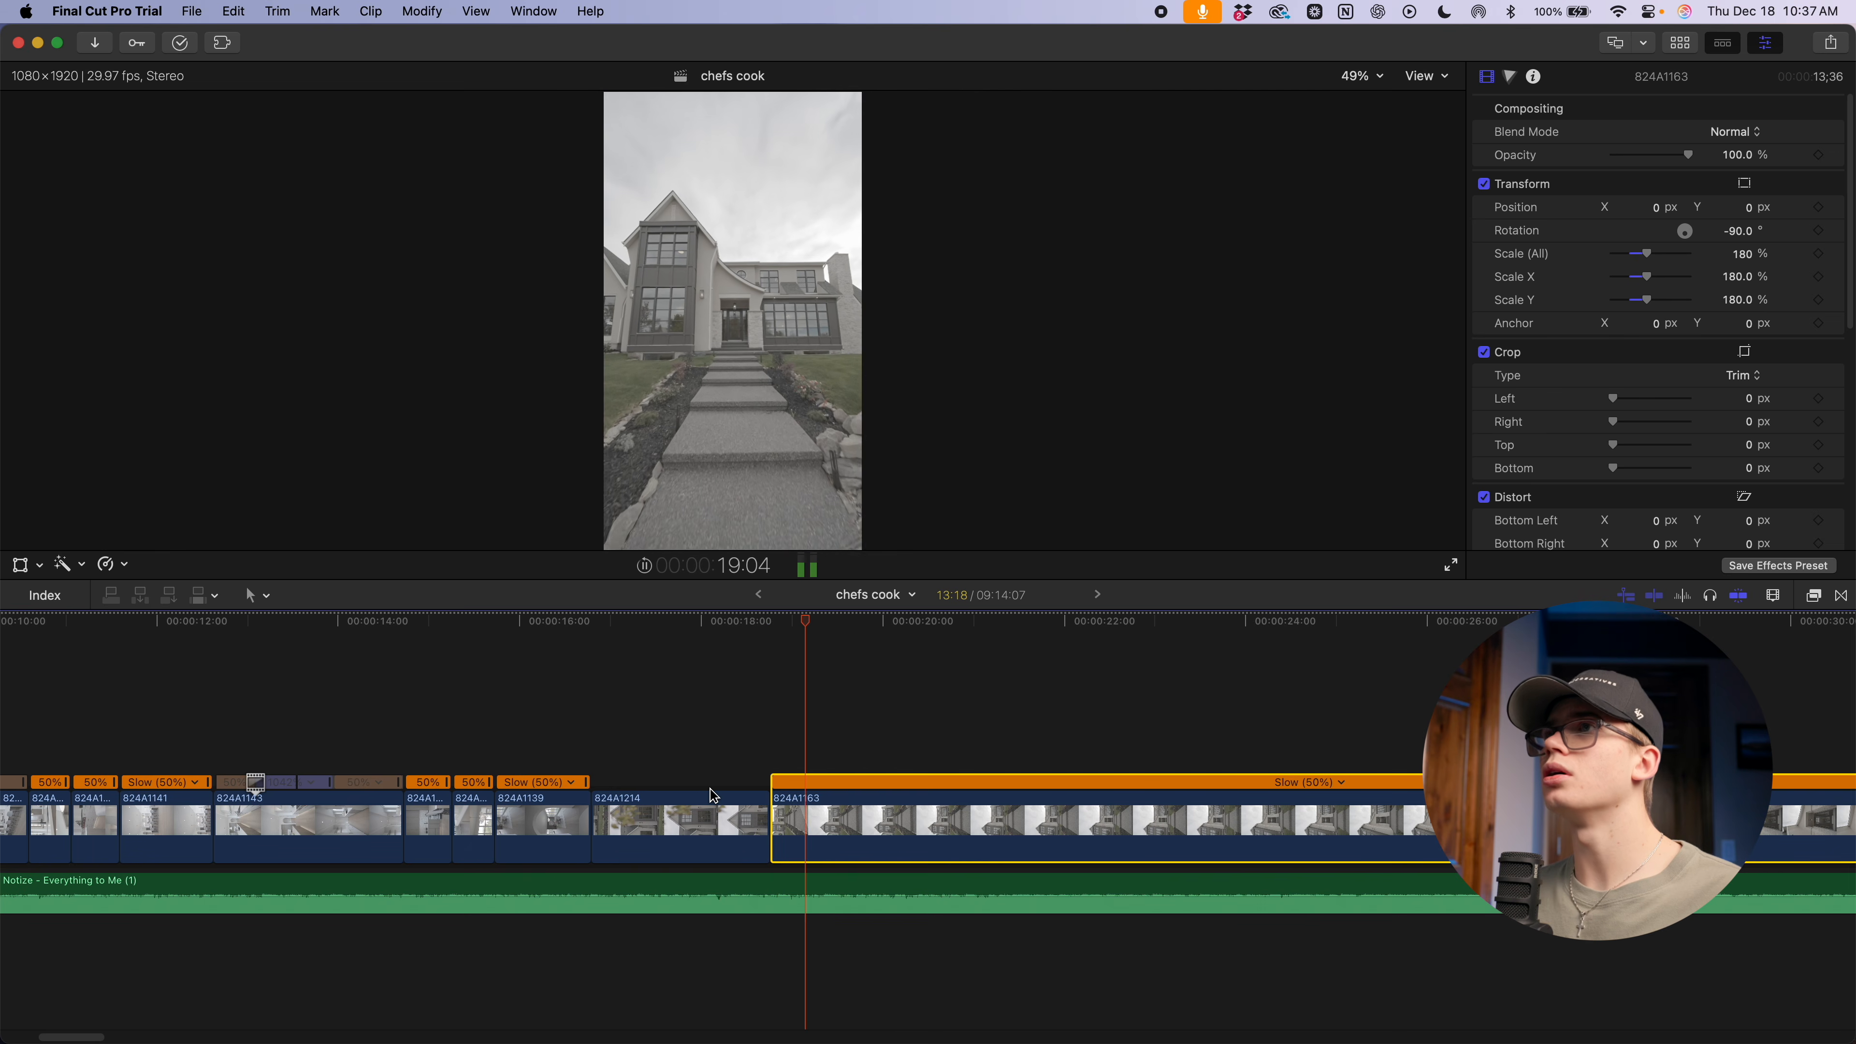
pyautogui.hscroll(1, 975, 845)
pyautogui.press('space')
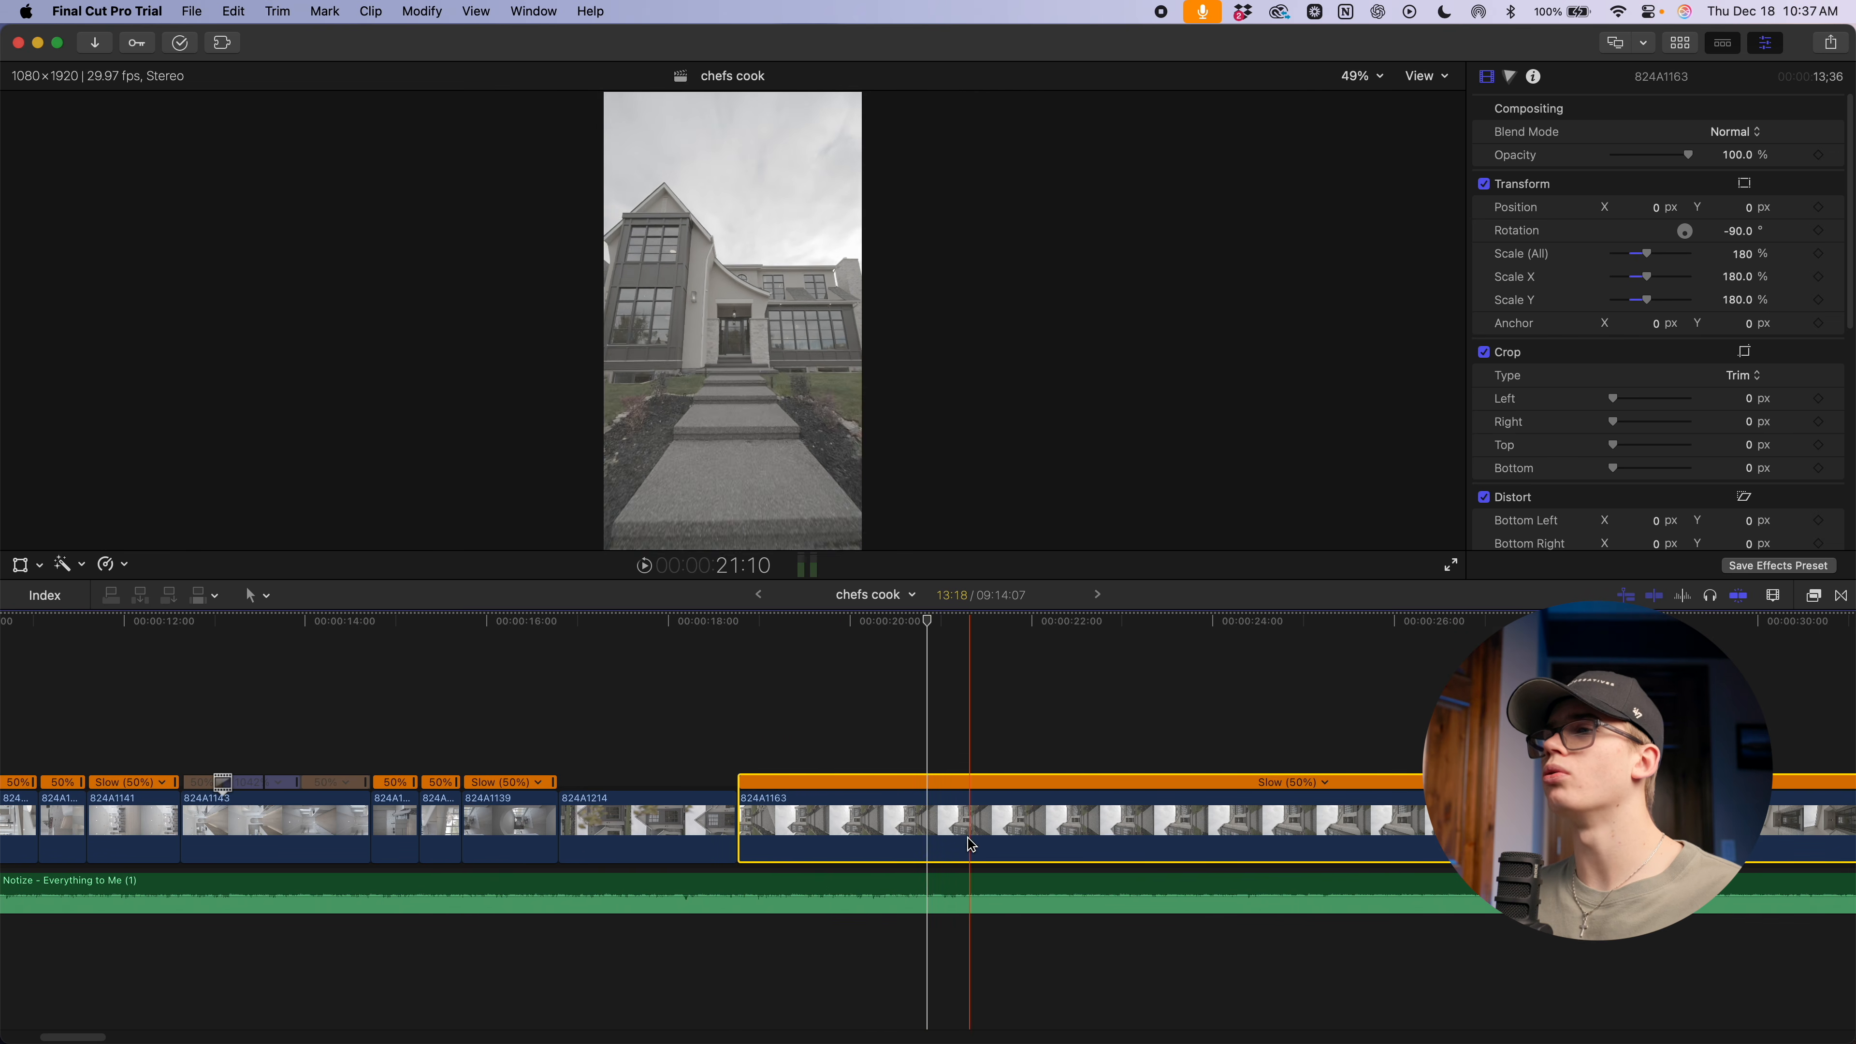
# Trim the start and end of 824A1163 to about 2 seconds and remove the gap behind it
pyautogui.hotkey('alt', '[')
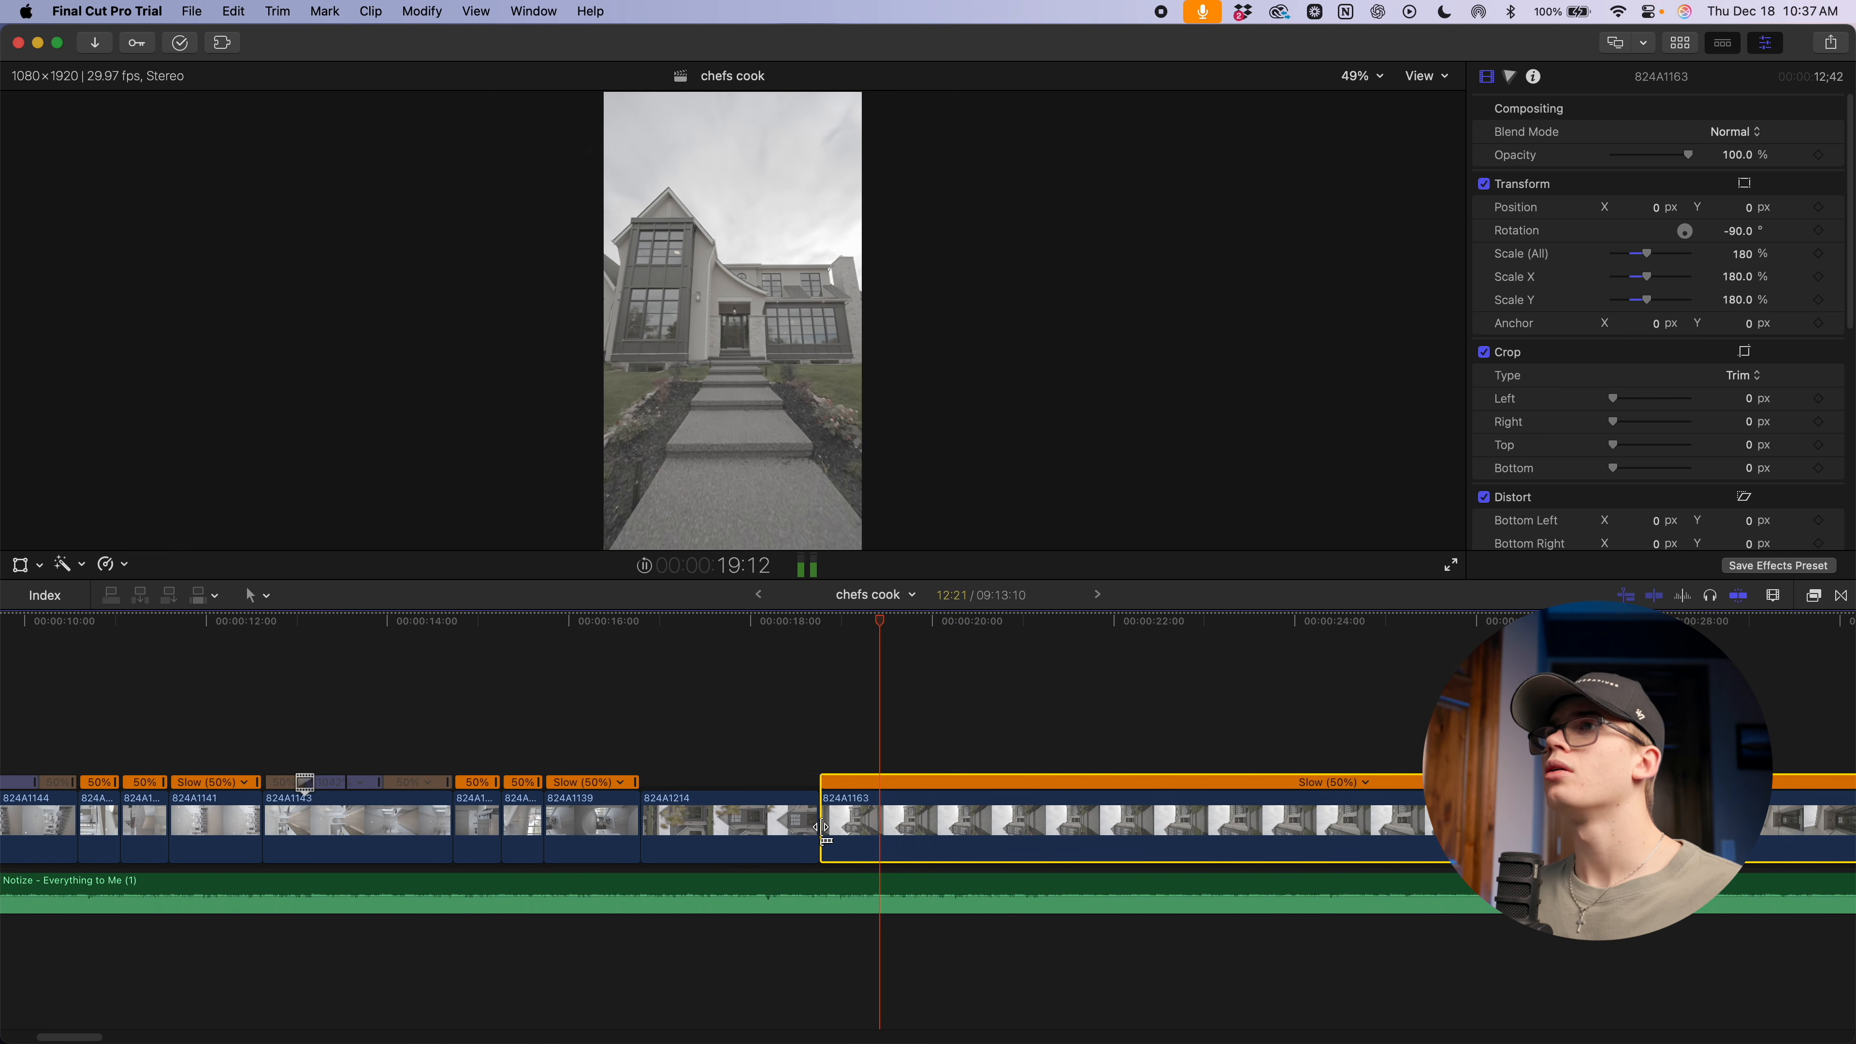
pyautogui.hscroll(3, 821, 827)
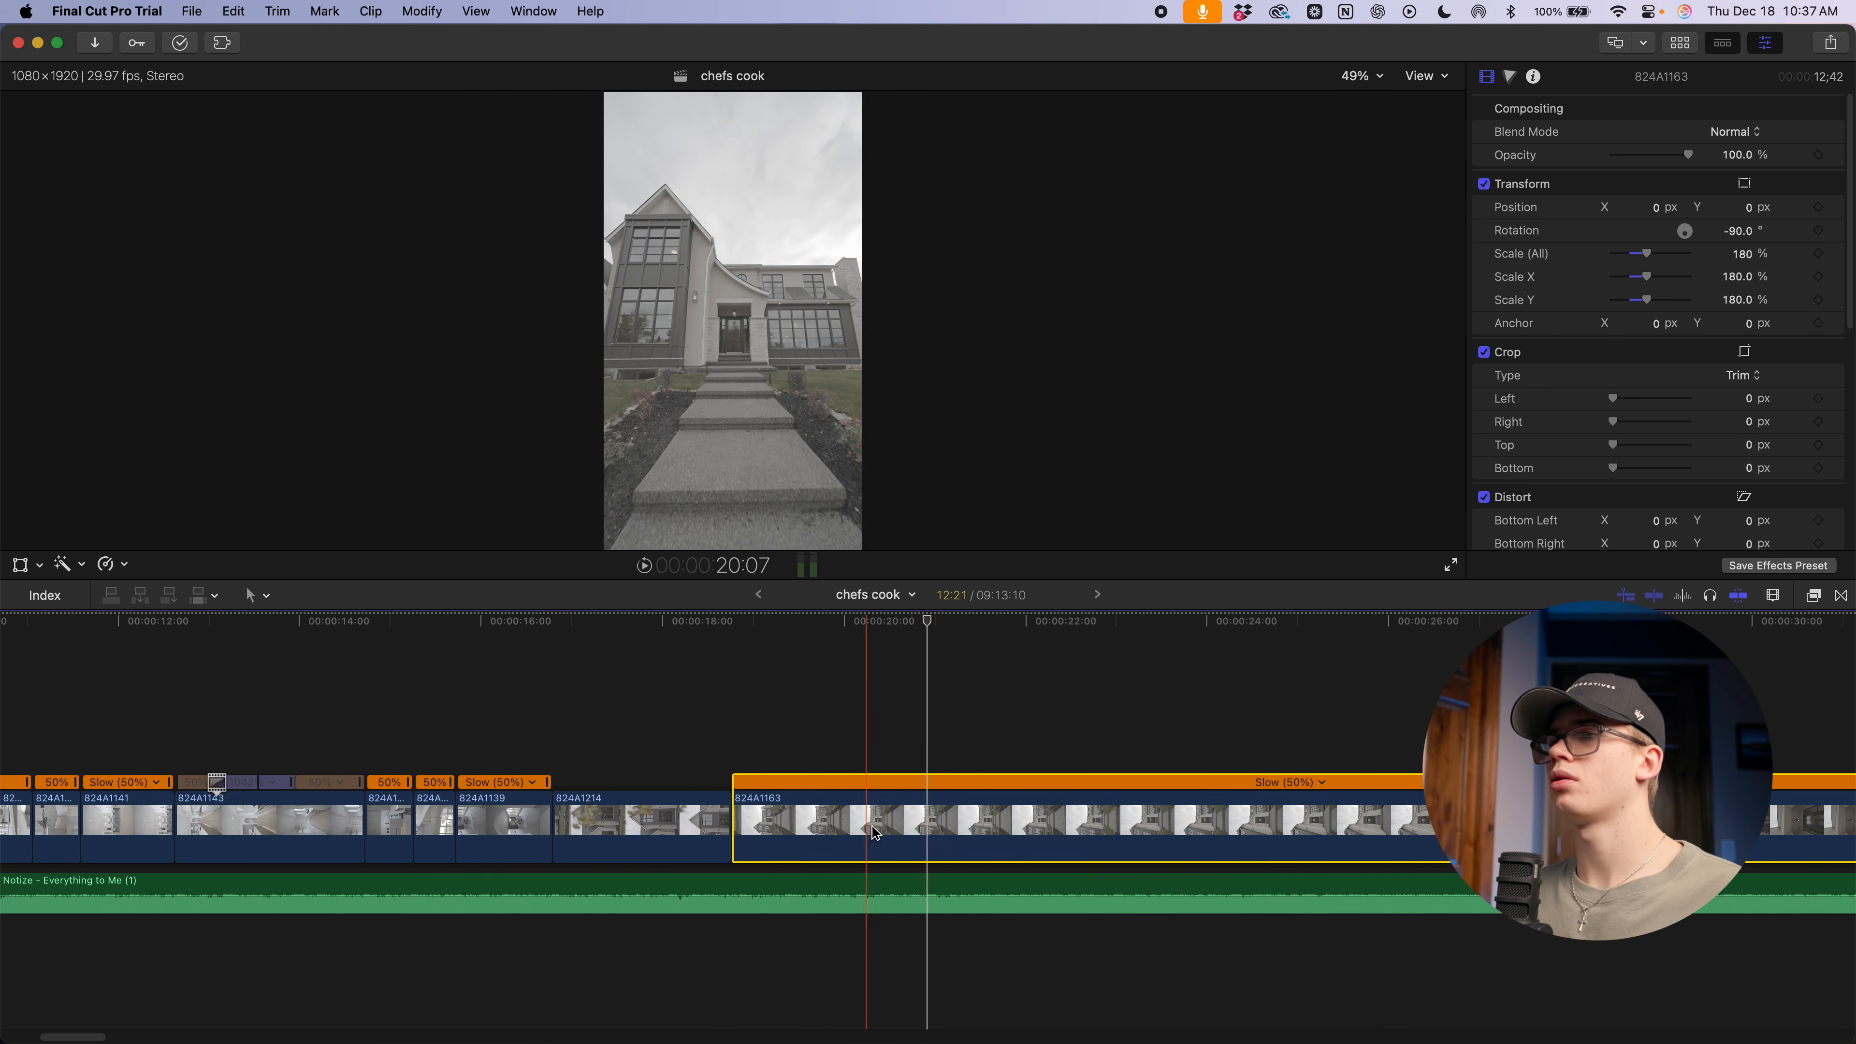
pyautogui.hotkey('alt', ']')
pyautogui.click(1007, 841)
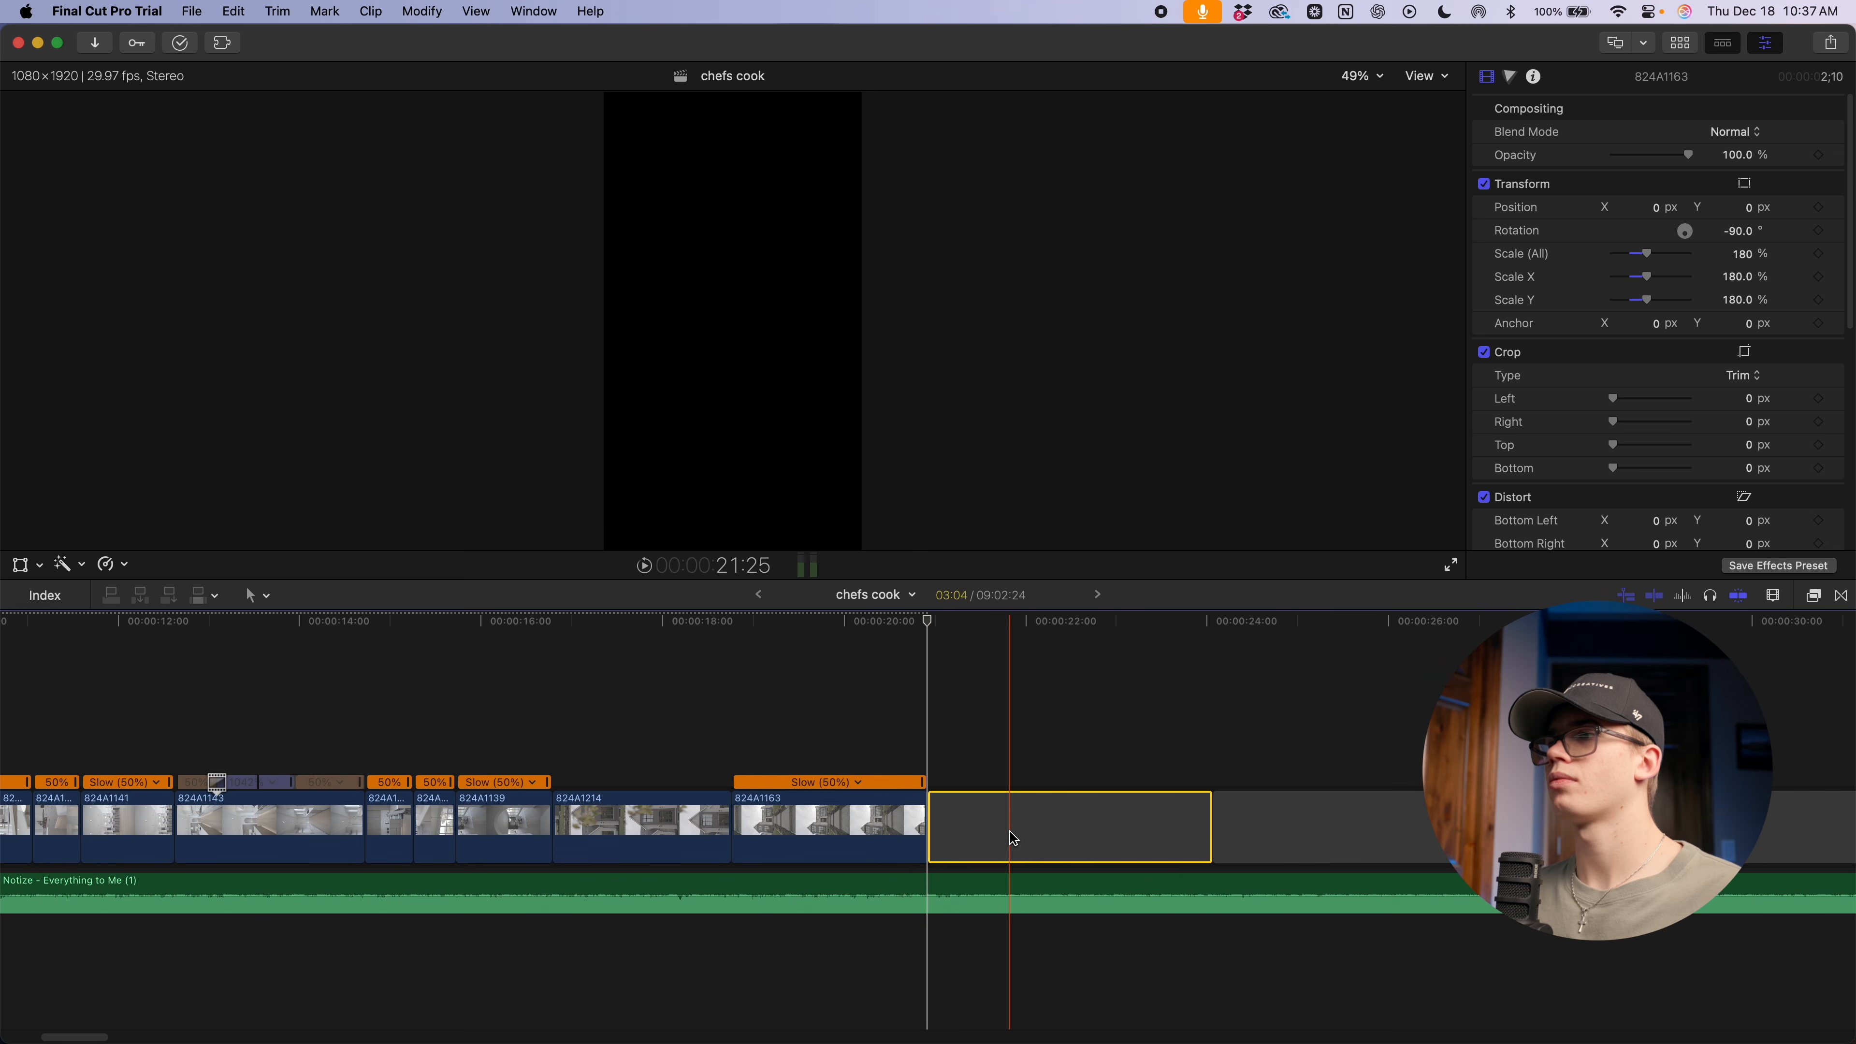
pyautogui.click(765, 835)
pyautogui.press('space')
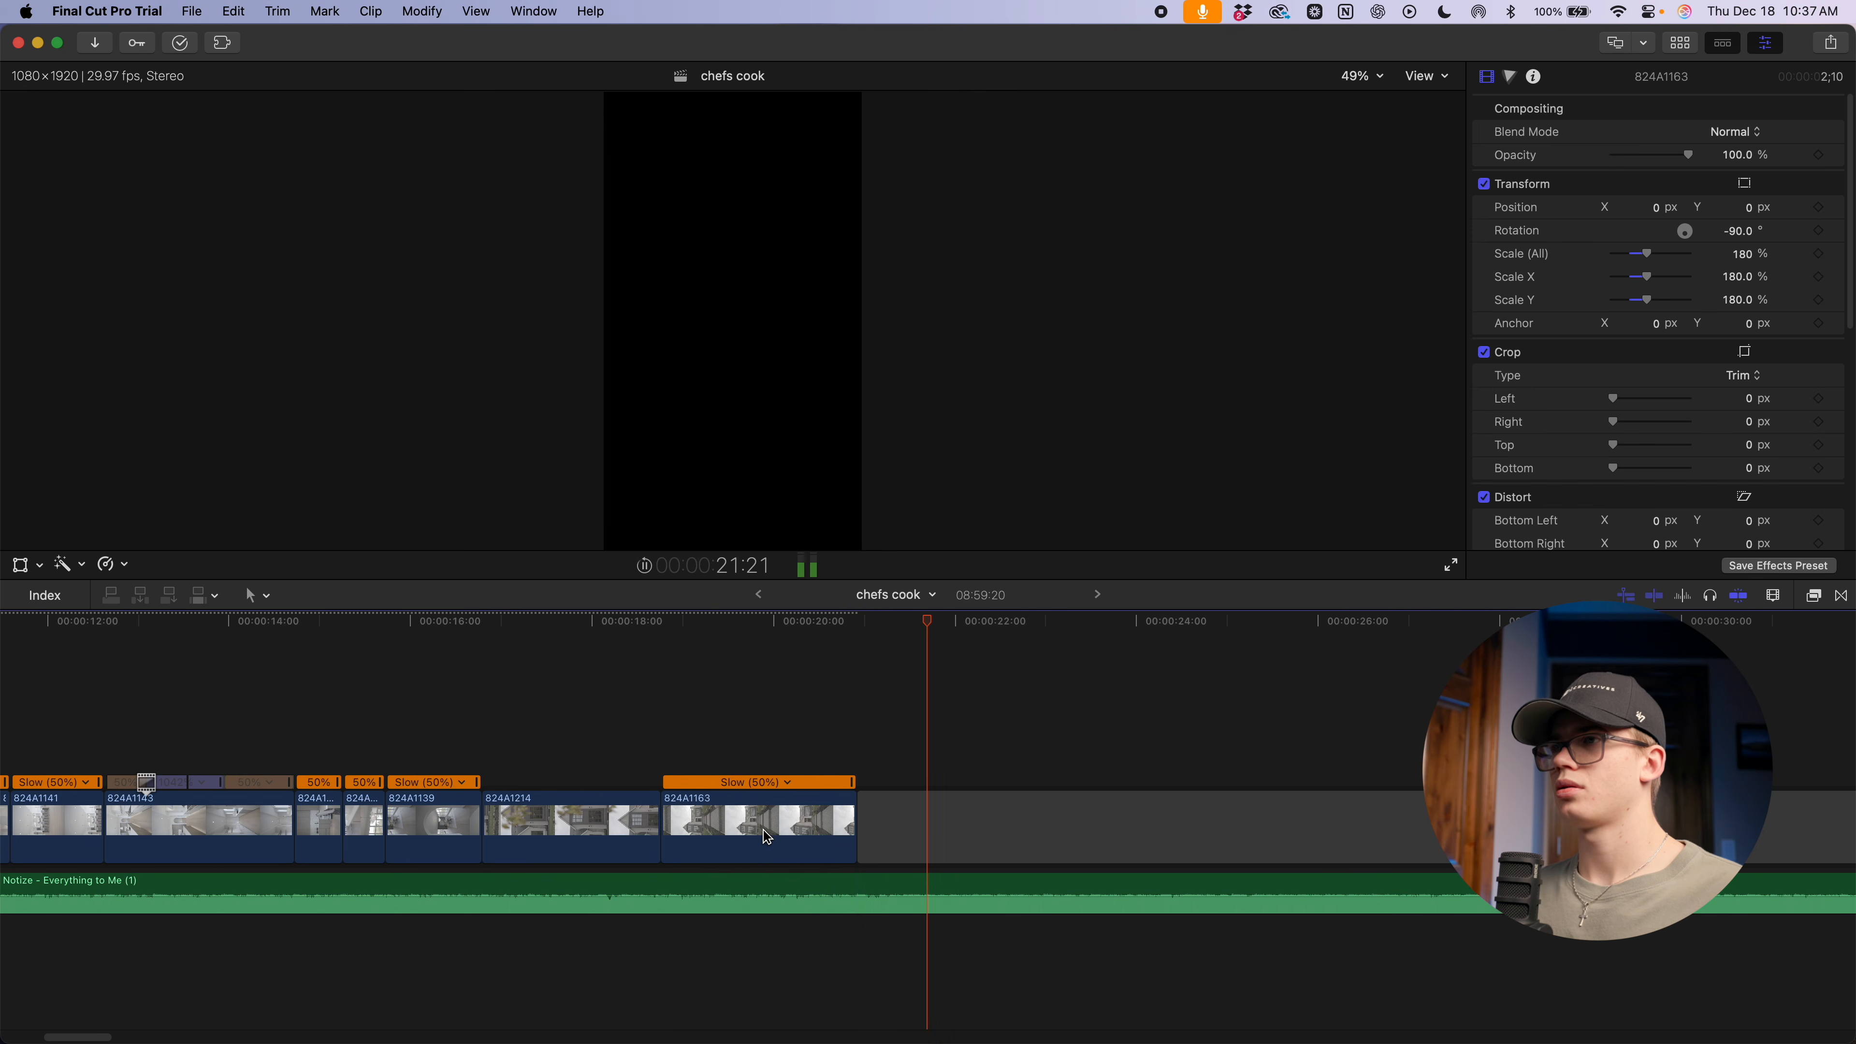
pyautogui.press('space')
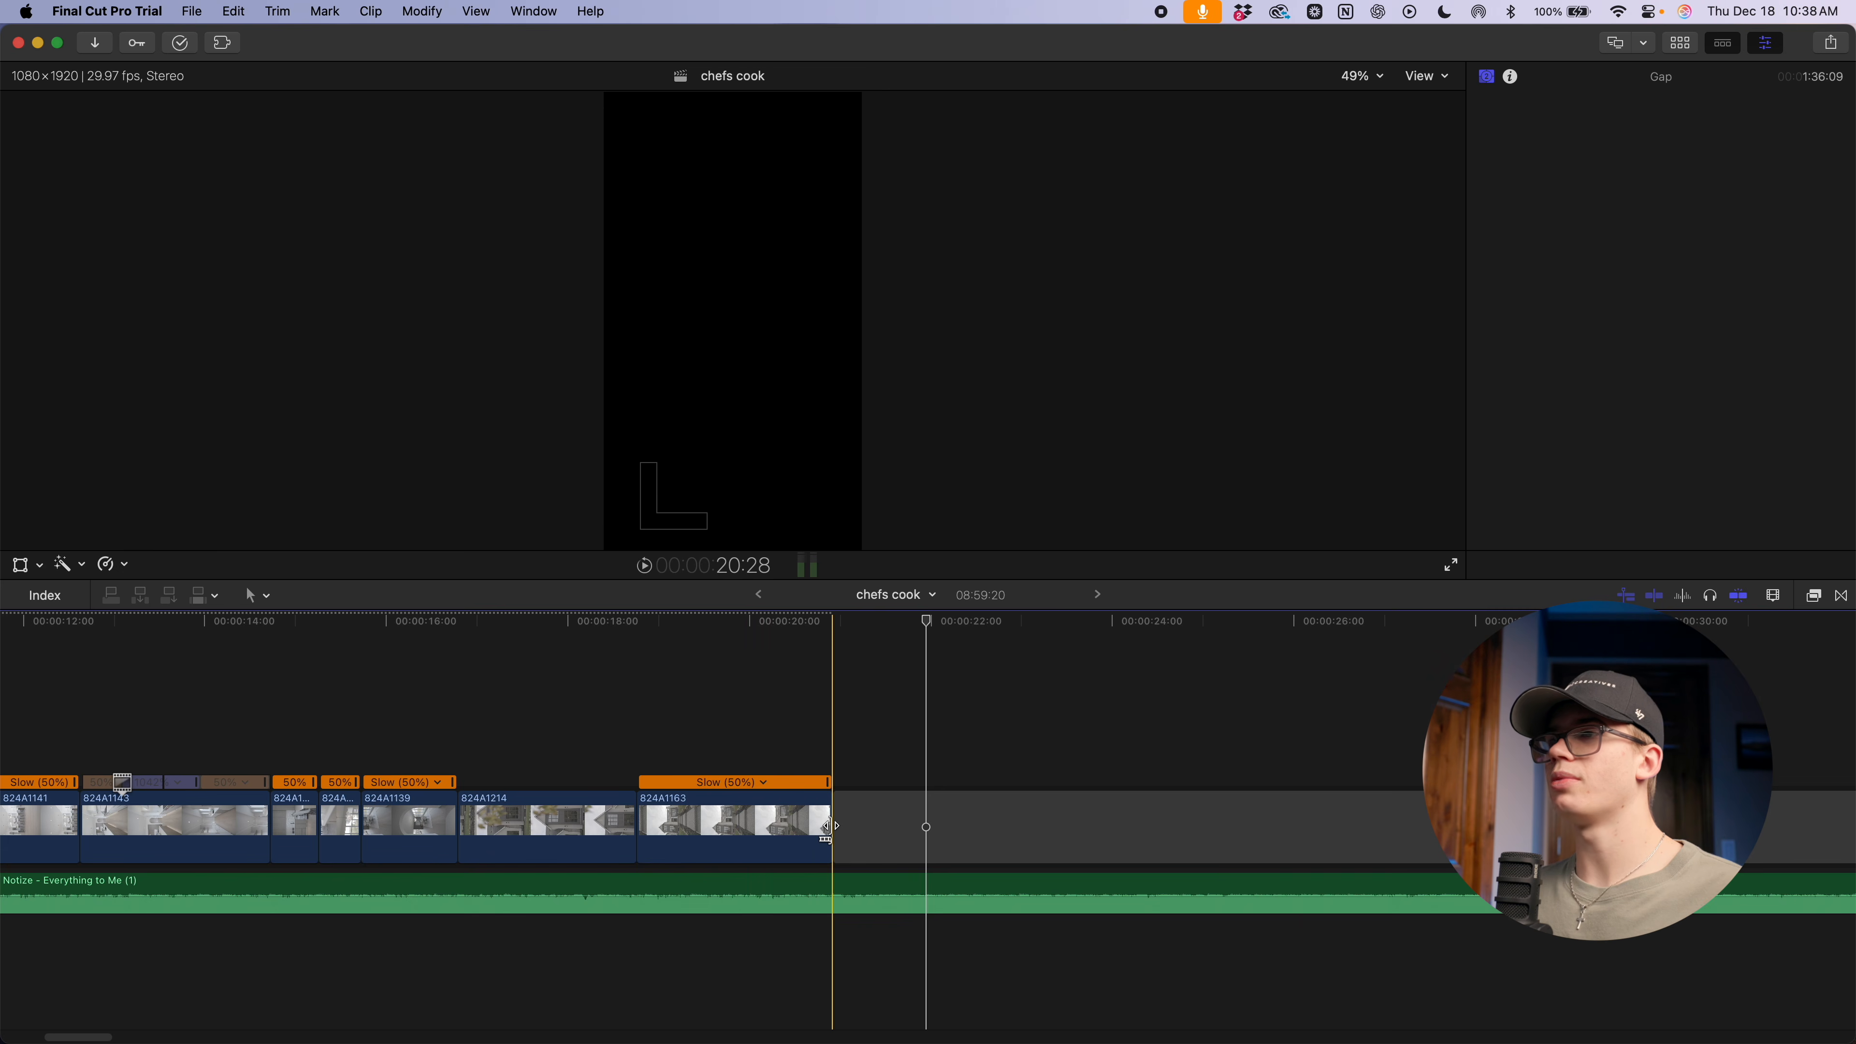
# Extend the end of 824A1163 so the slowed walkway clip runs about 9 seconds, up to the front door
pyautogui.press('super+minus')
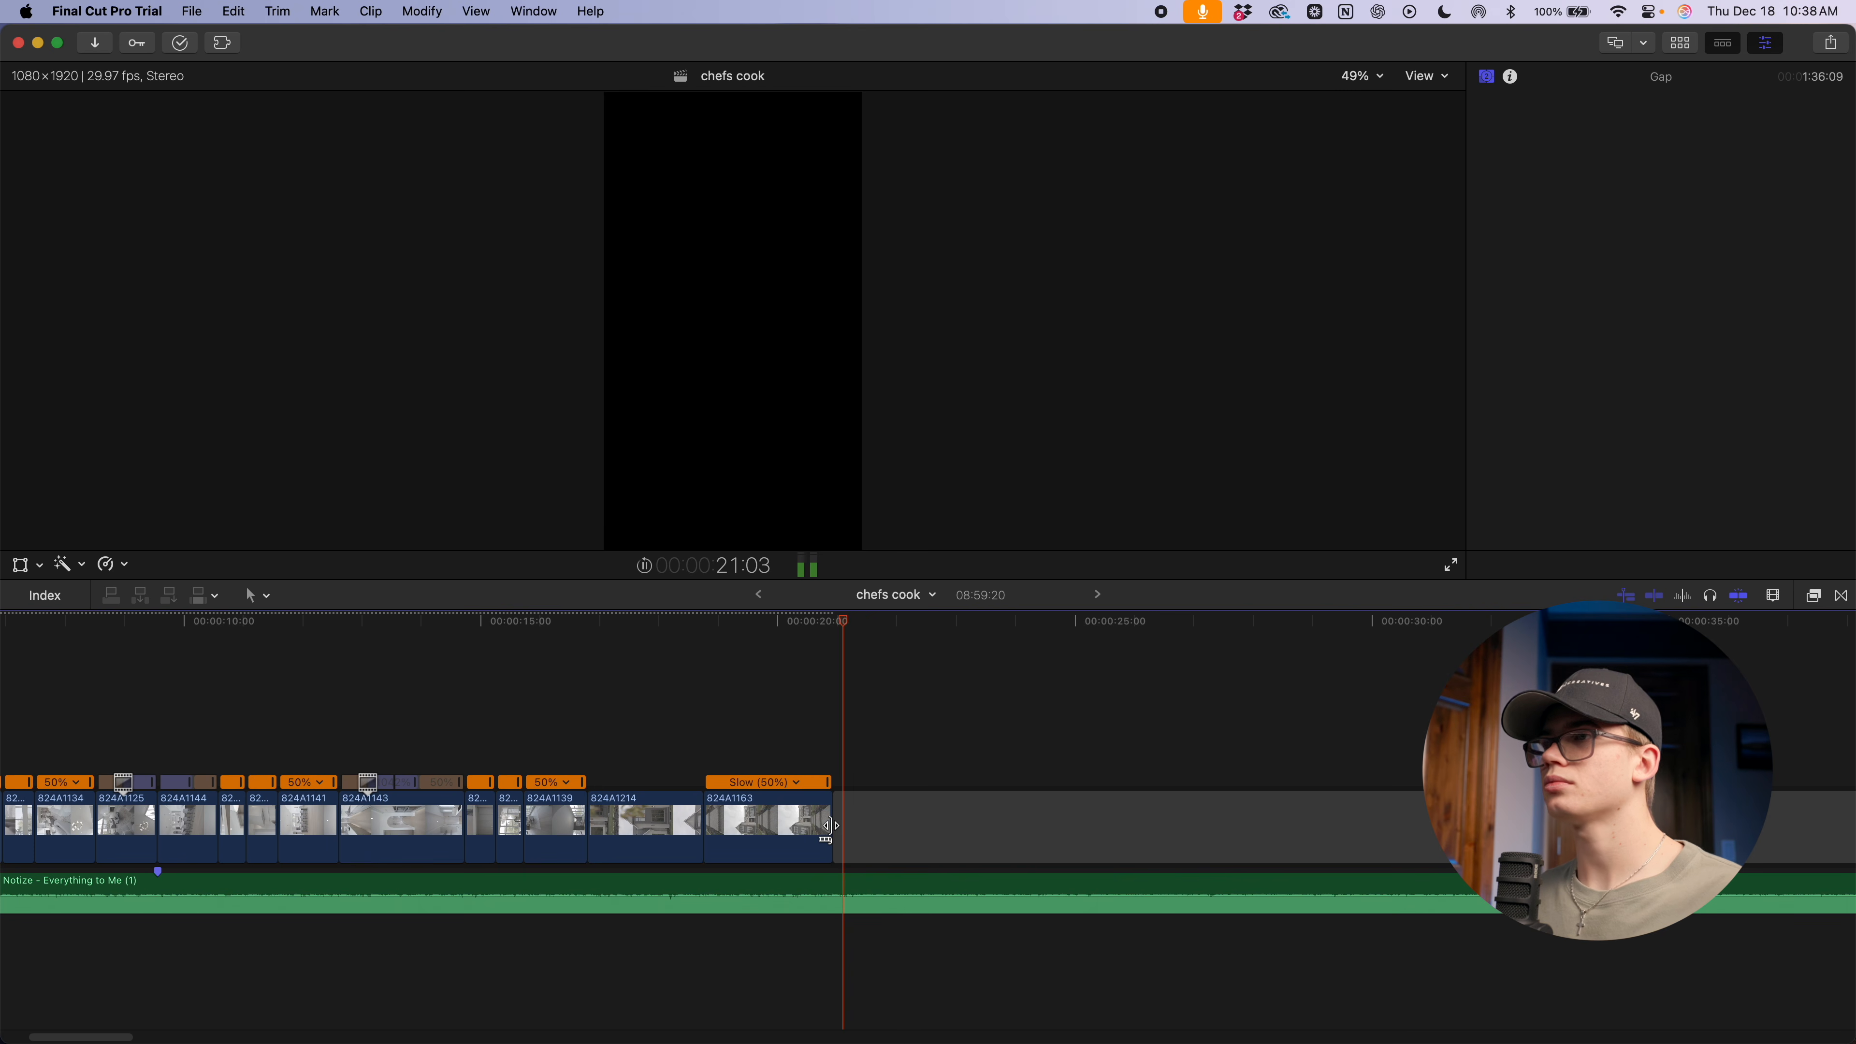
pyautogui.press('super+minus')
pyautogui.press('super+minus')
pyautogui.press('super+minus')
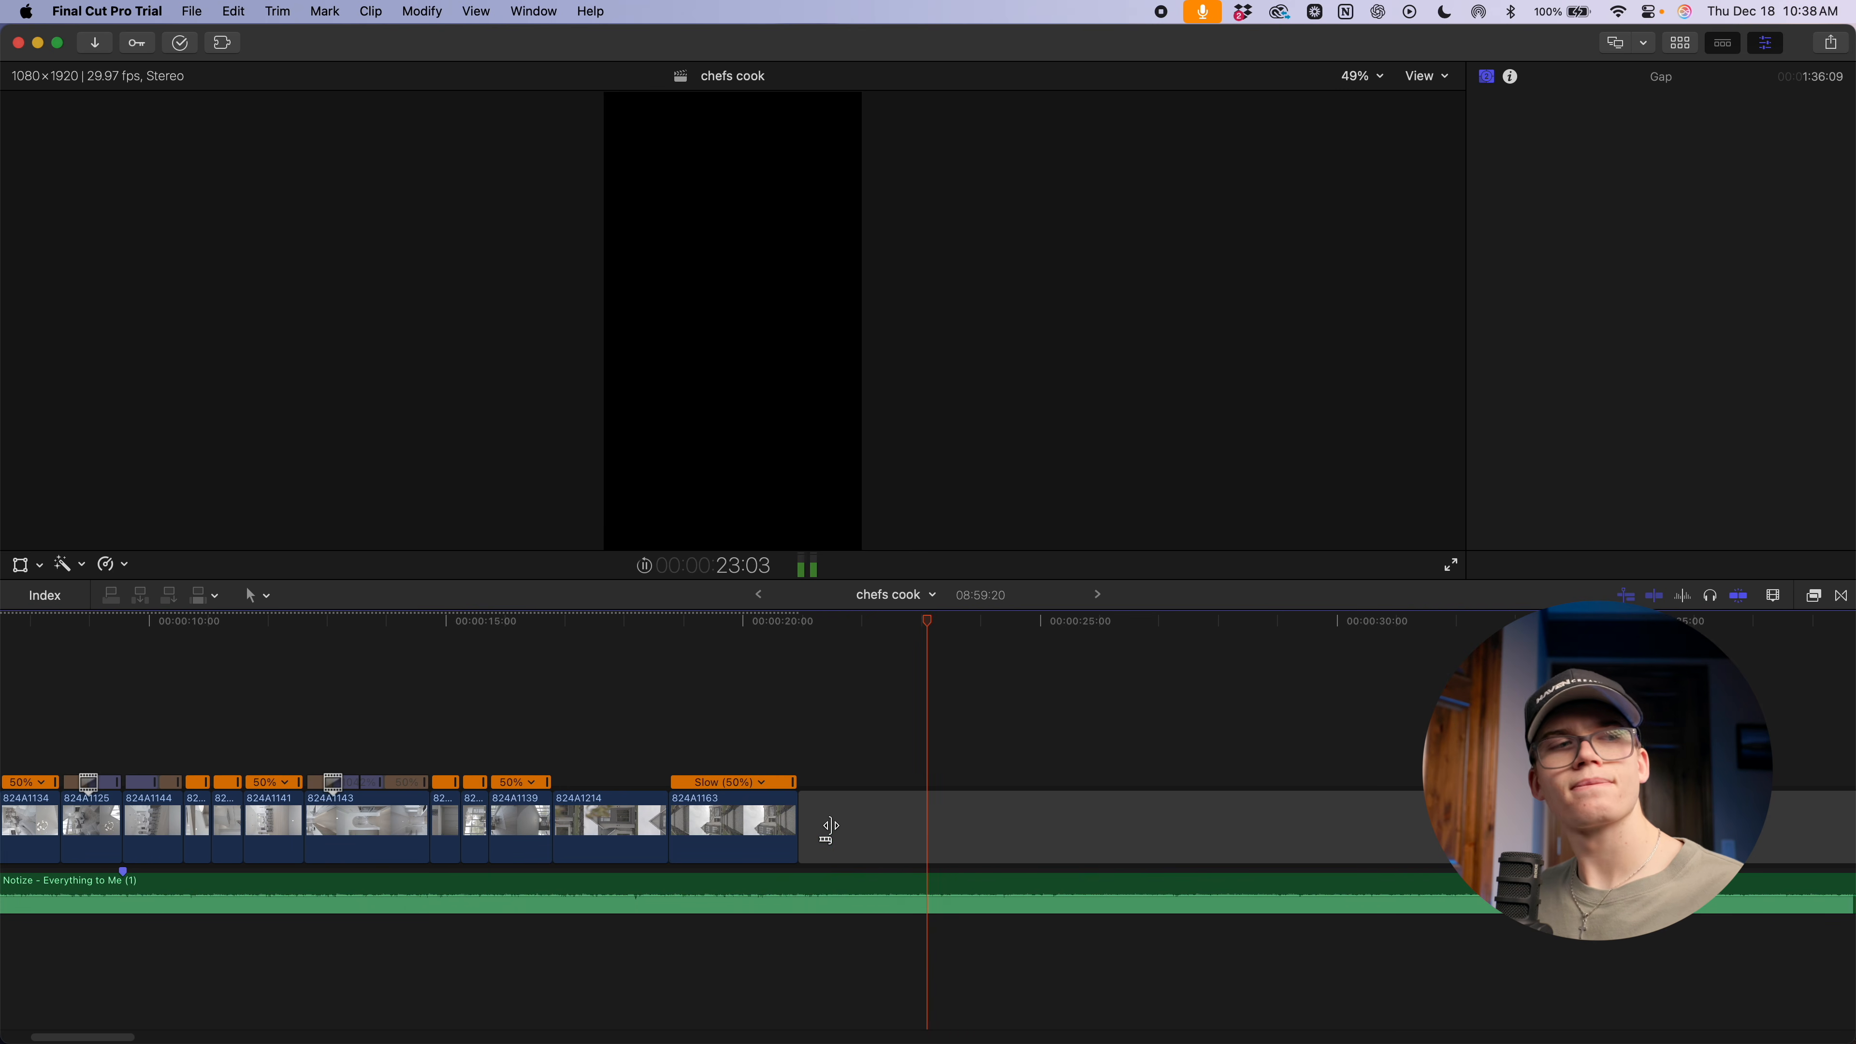
pyautogui.press('super+equal')
pyautogui.press('super+equal')
pyautogui.moveTo(546, 832); pyautogui.dragTo(1056, 827)
pyautogui.press('super+minus')
pyautogui.press('super+minus')
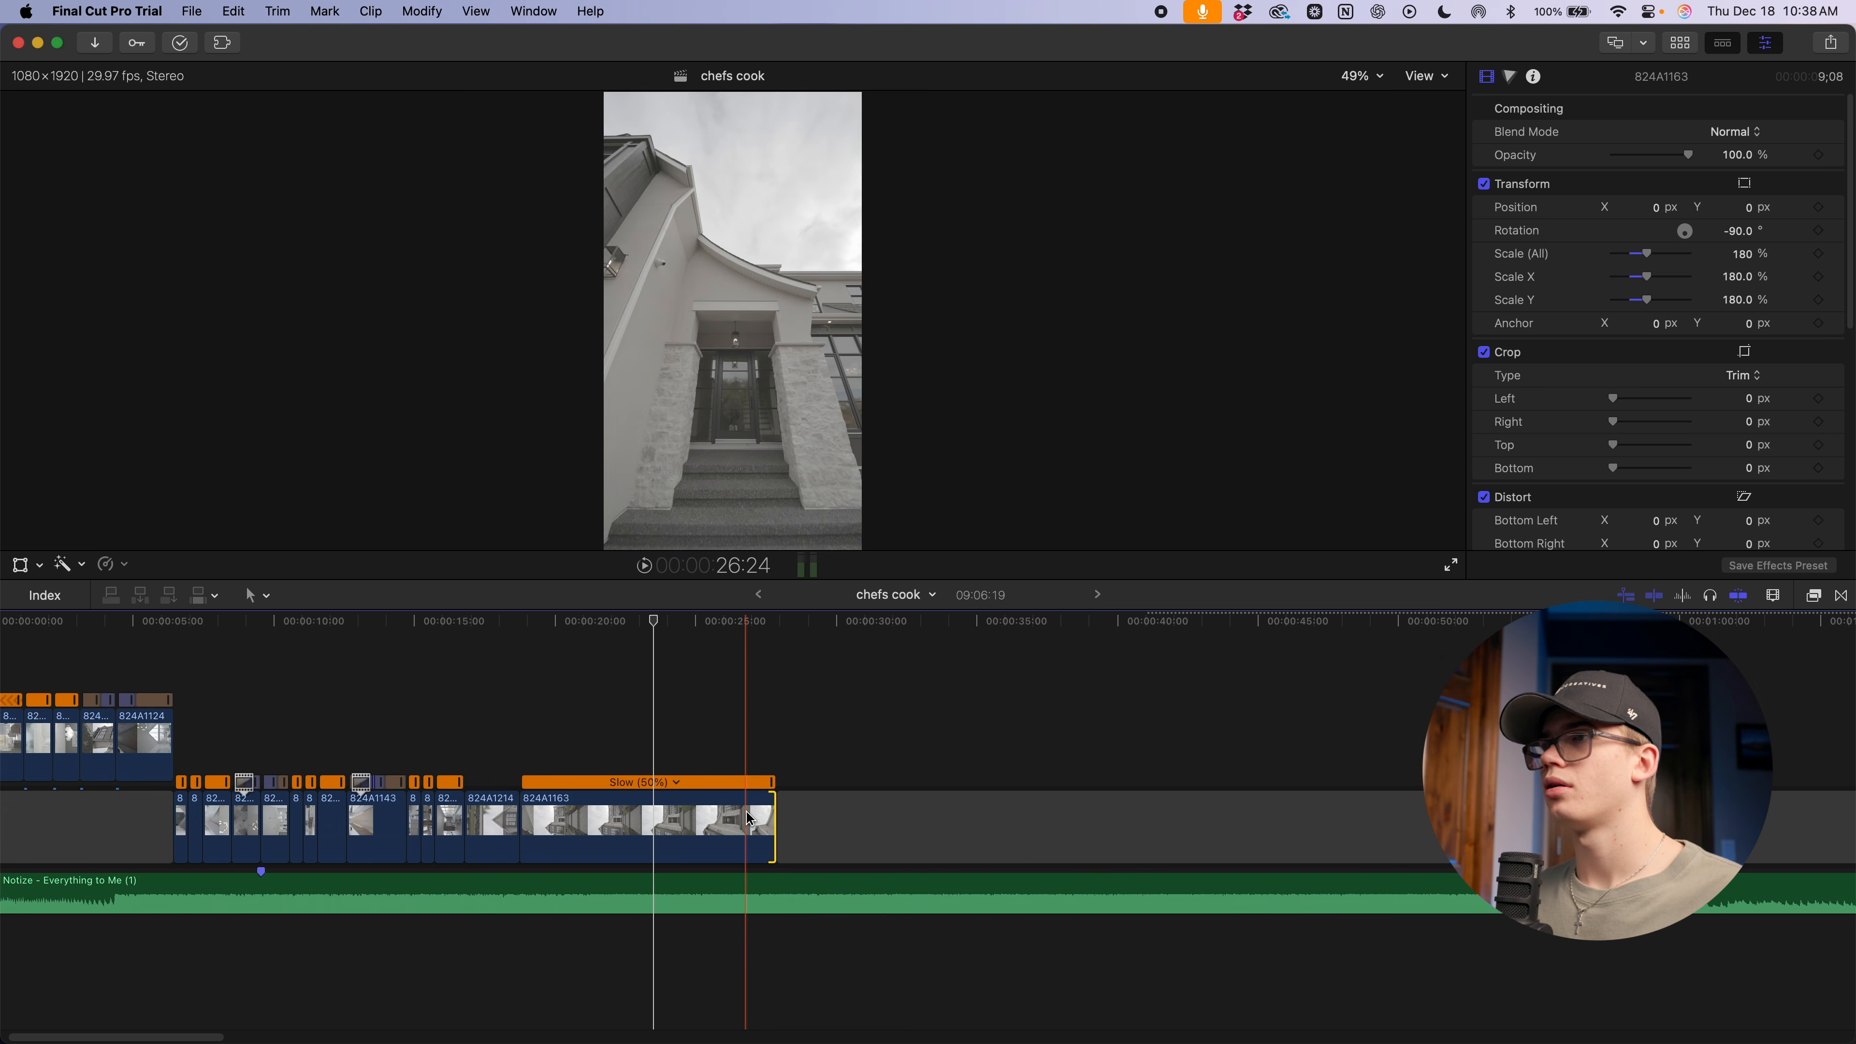
# Move the bedroom clip 824A1101 from the unused source clips to directly after 824A1163 and slow it to 50%
pyautogui.hscroll(15, 745, 818)
pyautogui.hscroll(5, 660, 804)
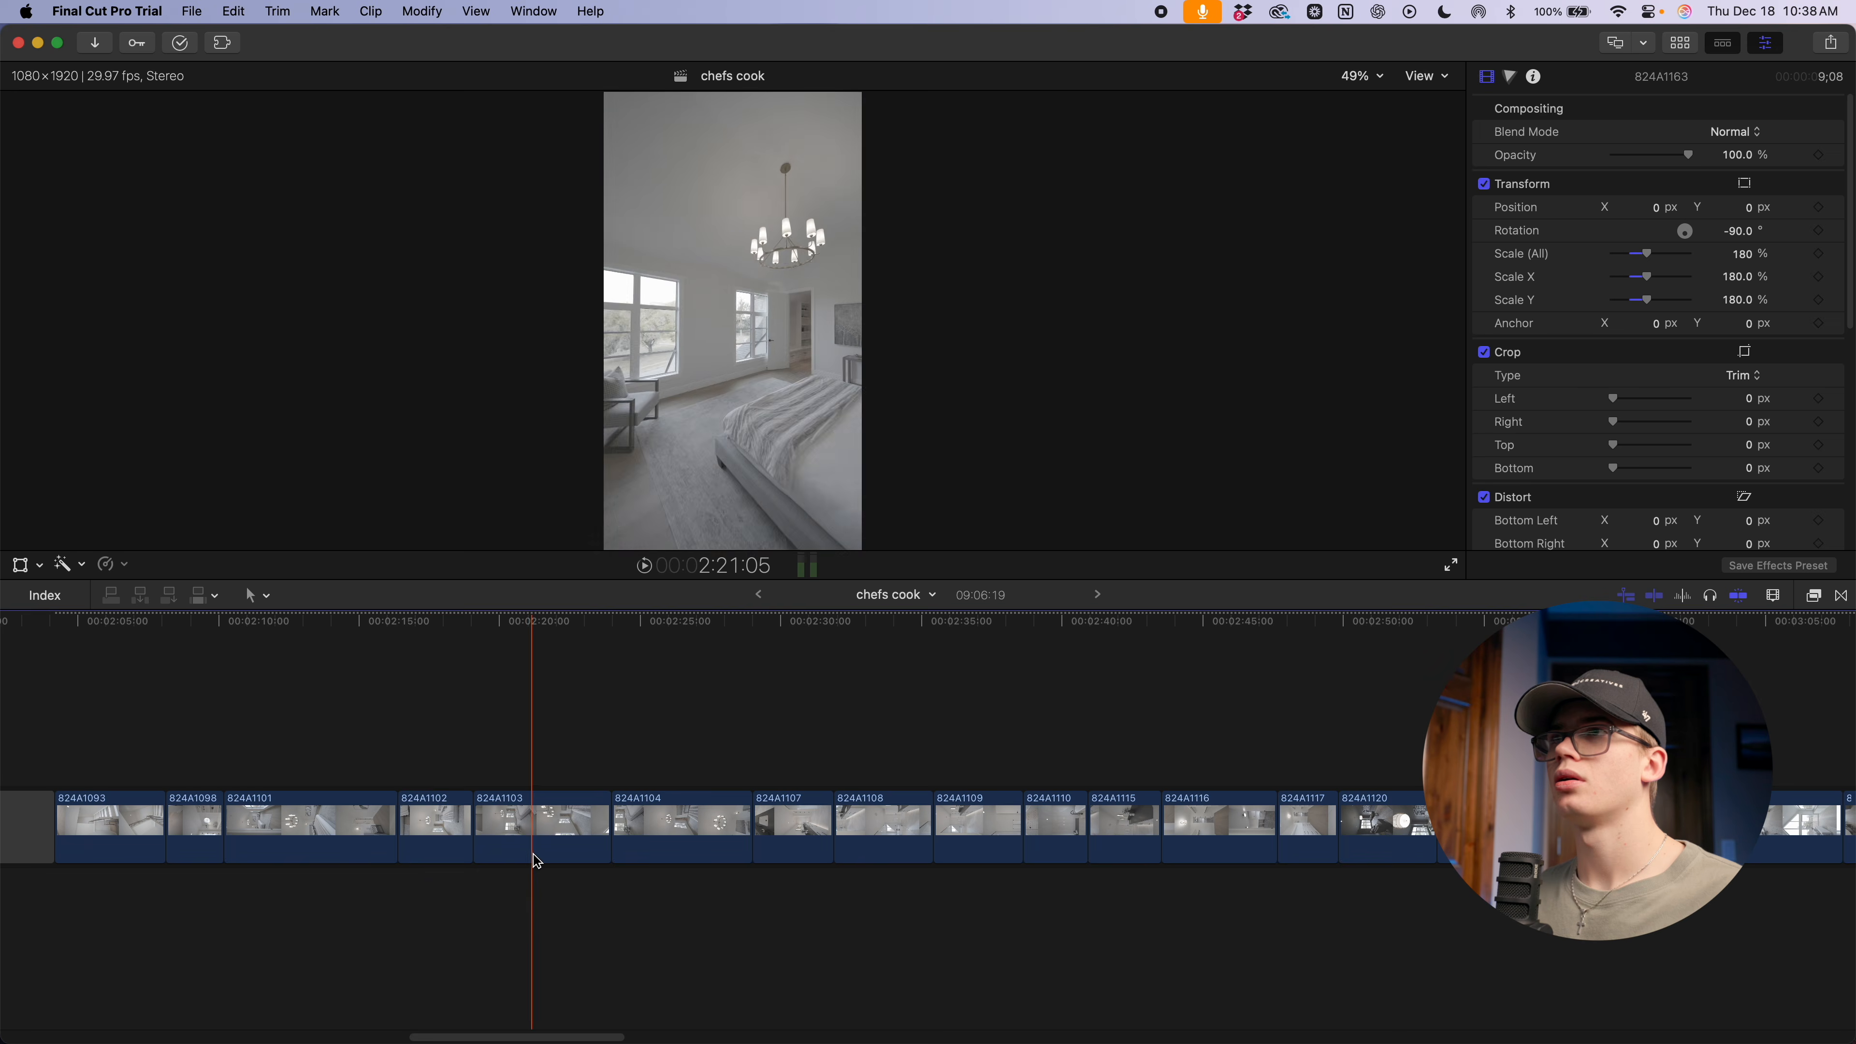
pyautogui.click(333, 830)
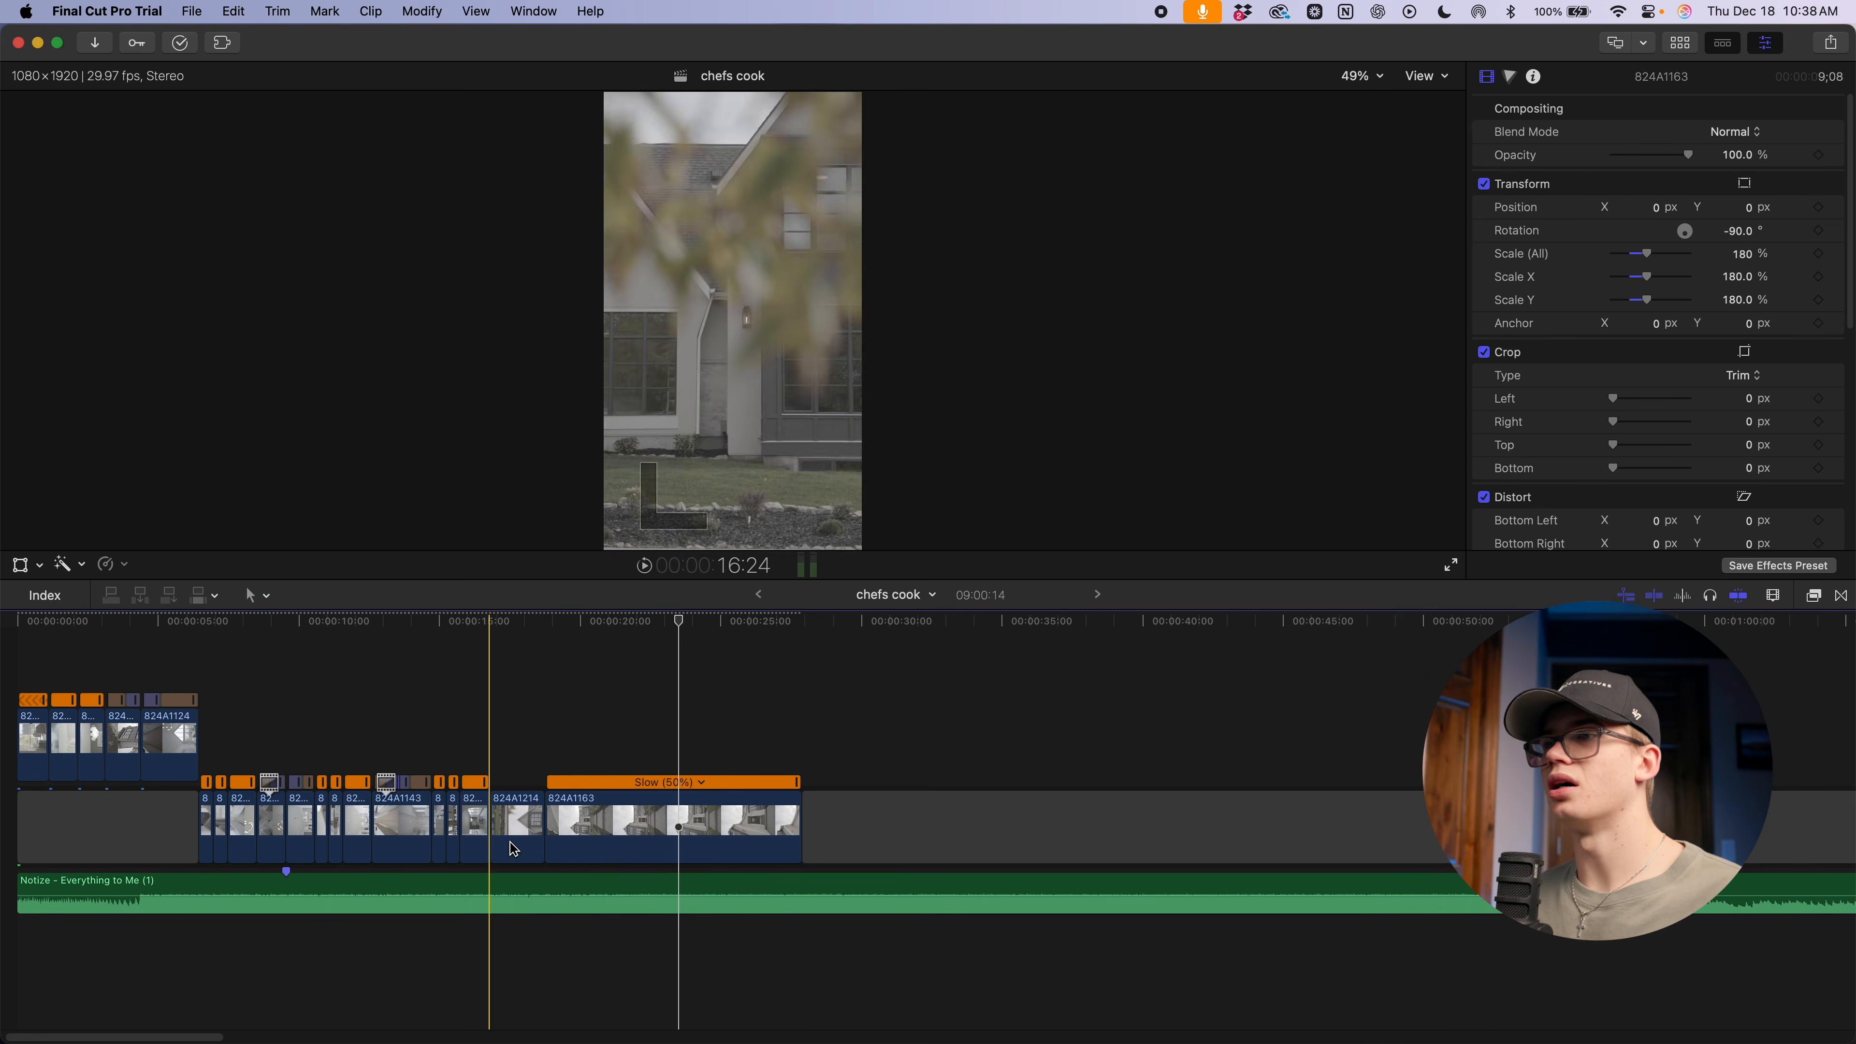
pyautogui.press('super+v')
pyautogui.click(896, 834)
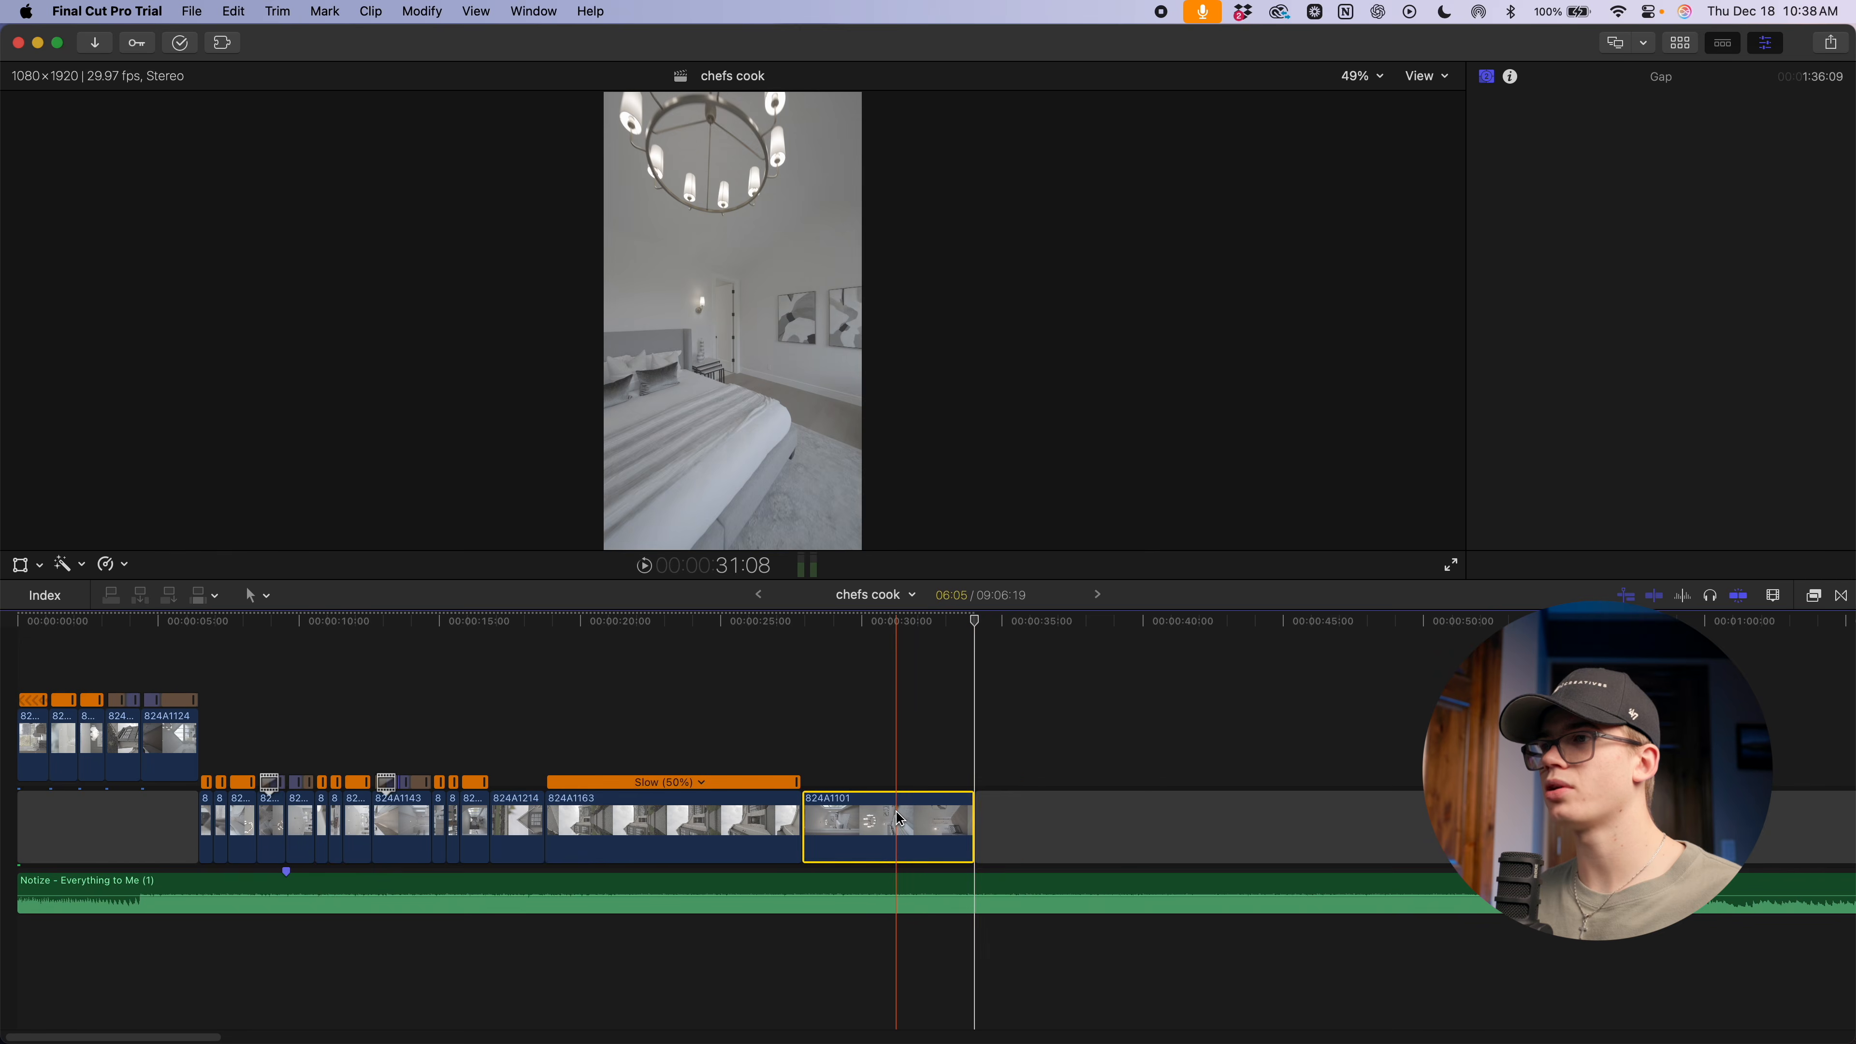
pyautogui.hotkey('shift', 's')
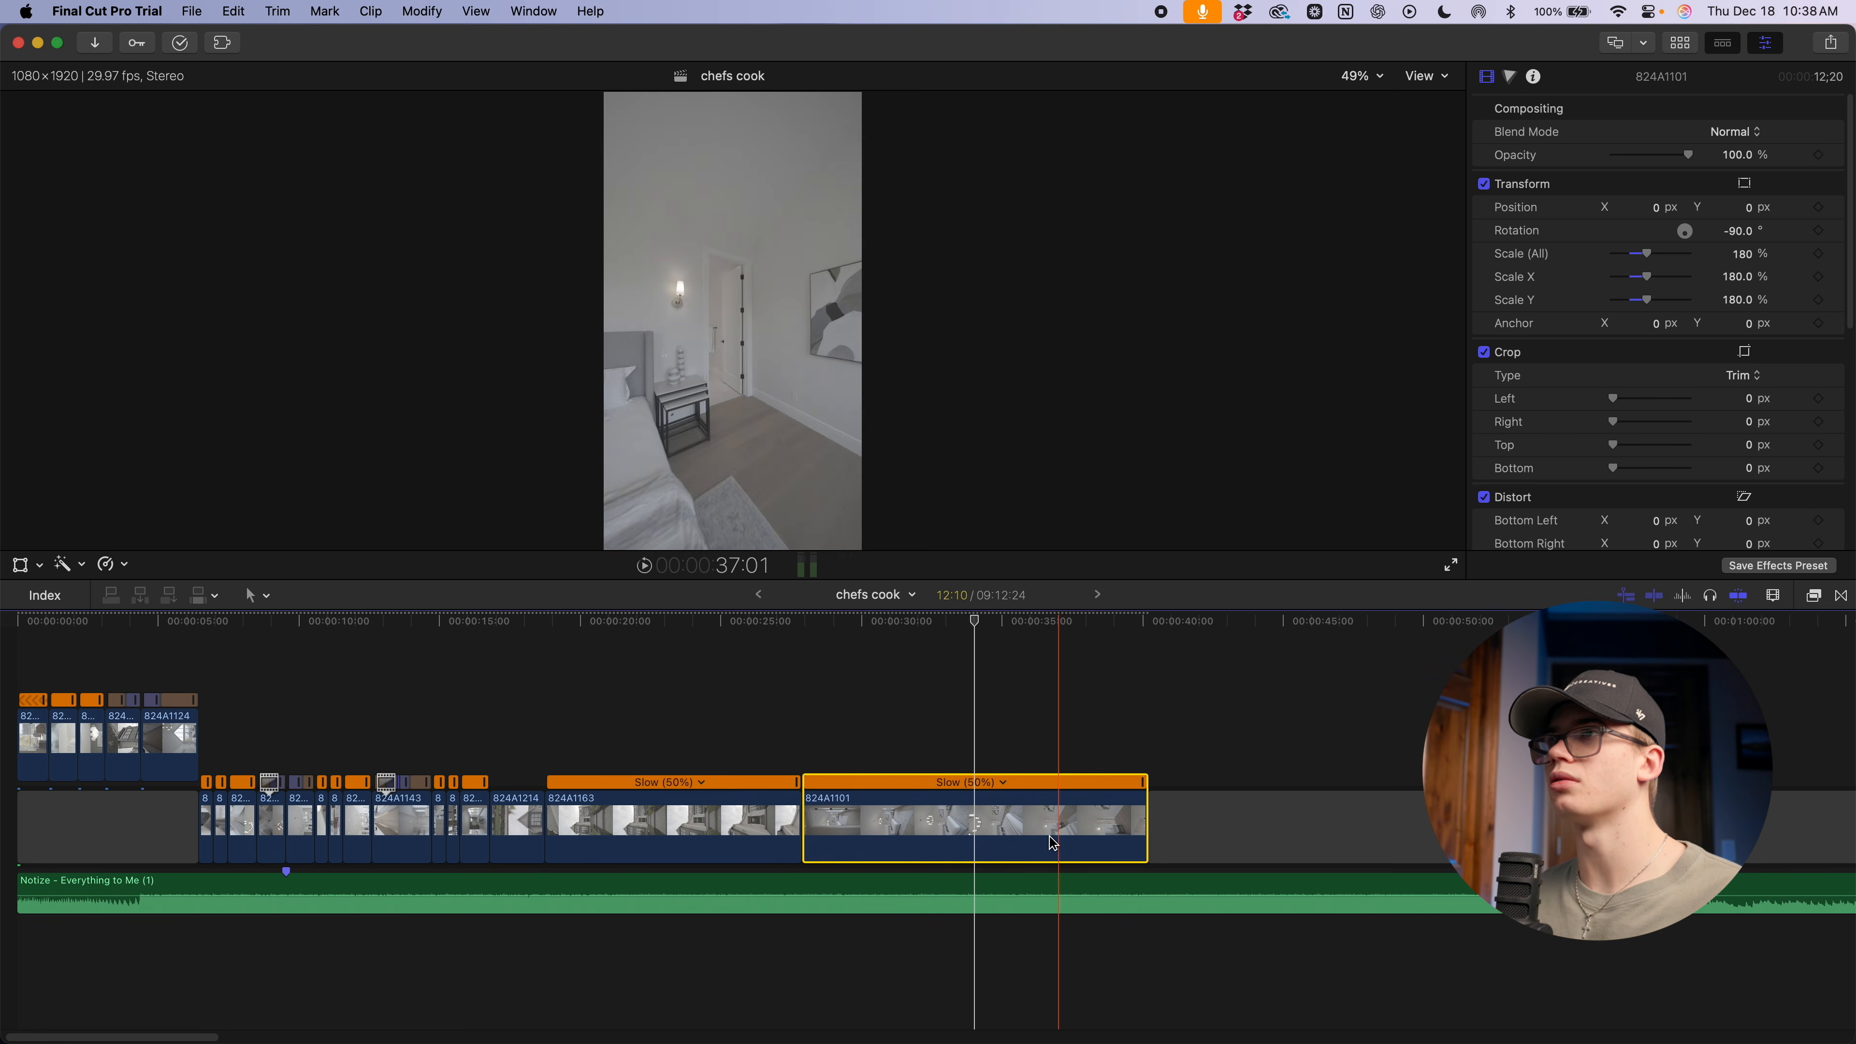
# Extend the start of 824A1163 slightly earlier and mark the music beat at about 20:26
pyautogui.press('super+equal')
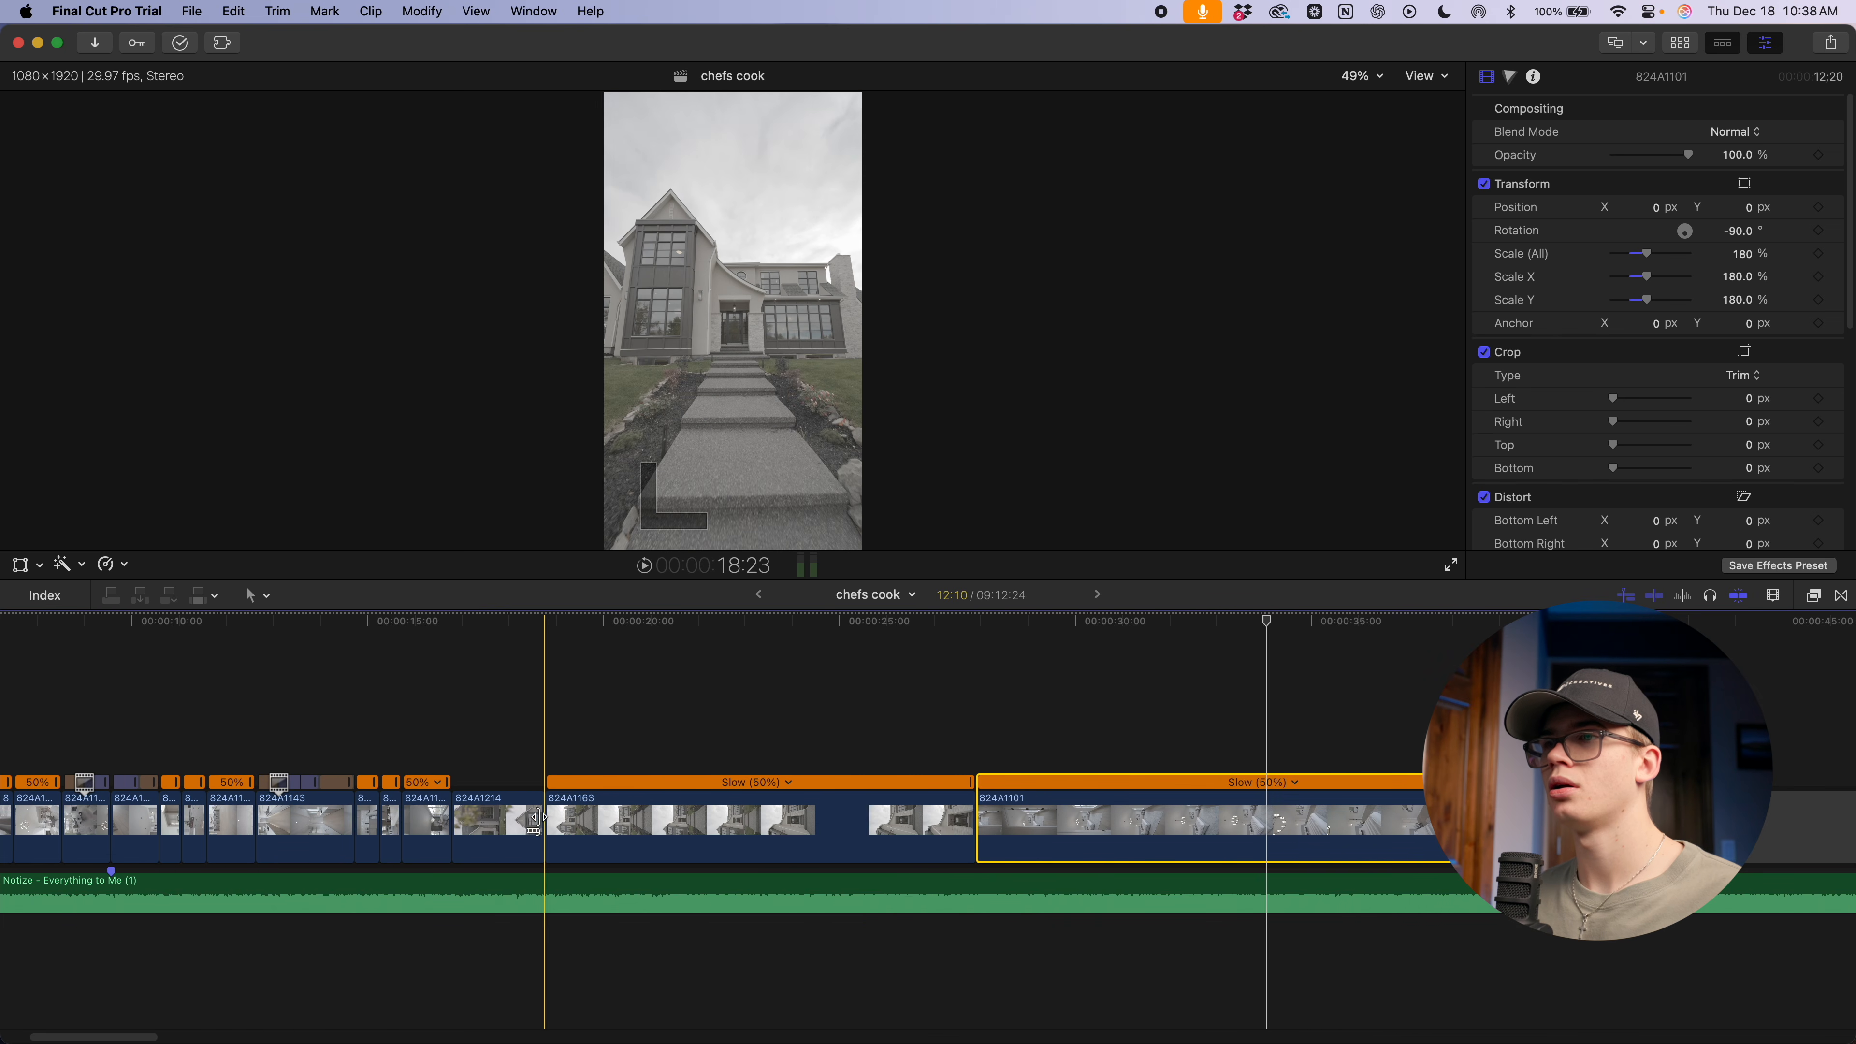
pyautogui.press('super+equal')
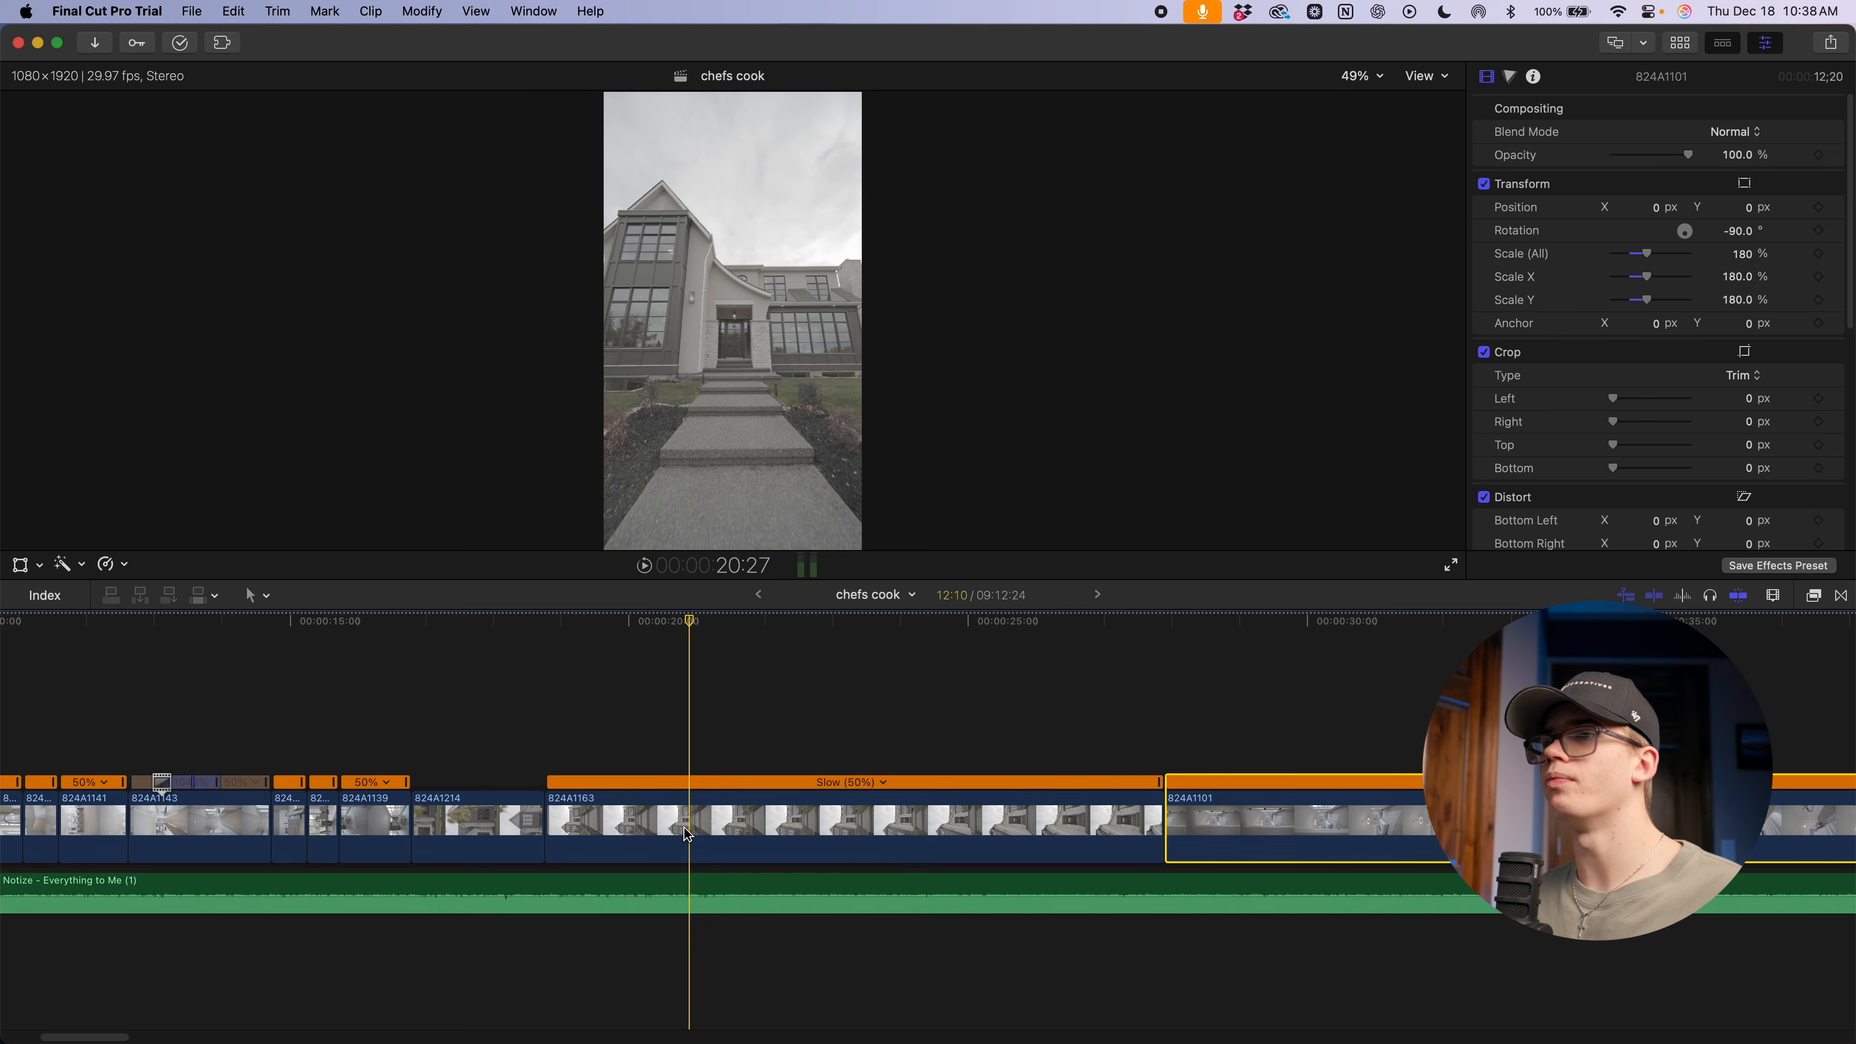
pyautogui.moveTo(547, 840)
pyautogui.mouseDown()
pyautogui.moveTo(477, 842)
pyautogui.moveTo(519, 844)
pyautogui.mouseUp()
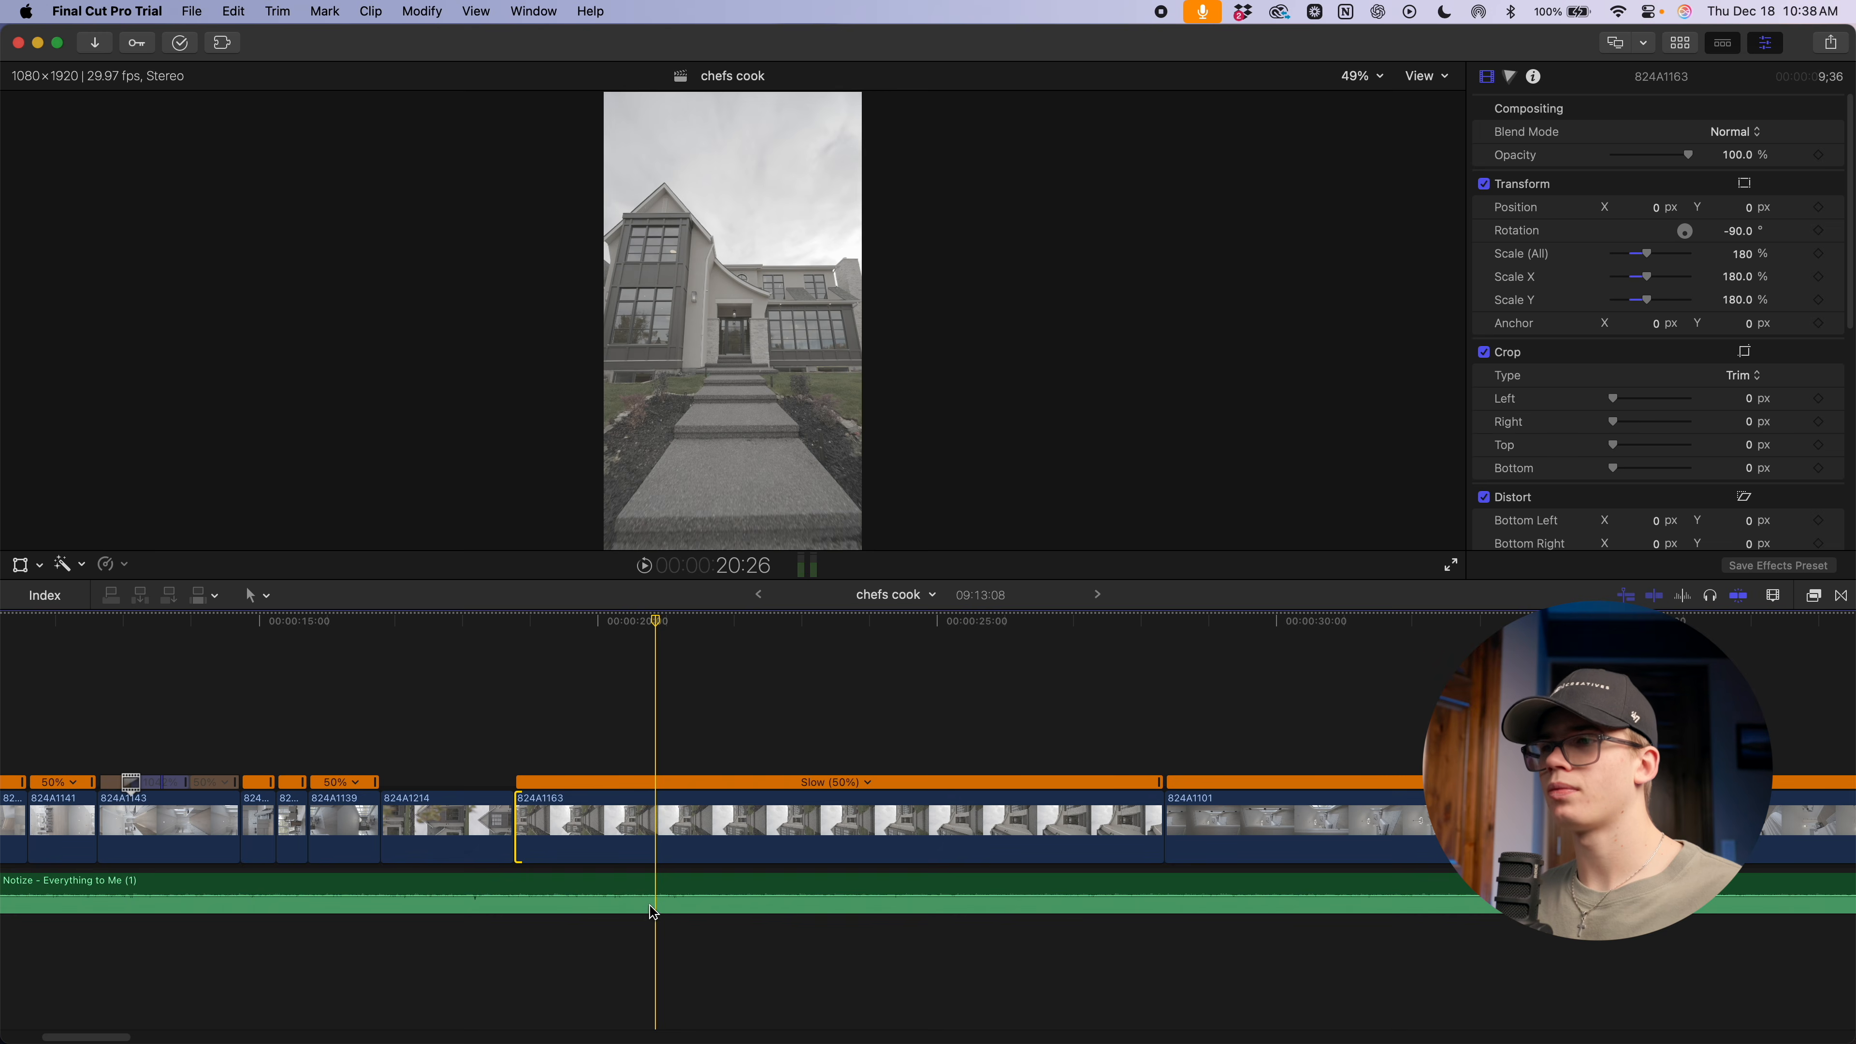
pyautogui.press('c')
# Split the speed of 824A1163 near the marked beat and set its second segment to Fast 20x
pyautogui.click(629, 827)
pyautogui.hotkey('shift', 'b')
pyautogui.click(924, 782)
pyautogui.moveTo(954, 854)
pyautogui.click(1088, 909)
pyautogui.press('super+equal')
pyautogui.press('super+equal')
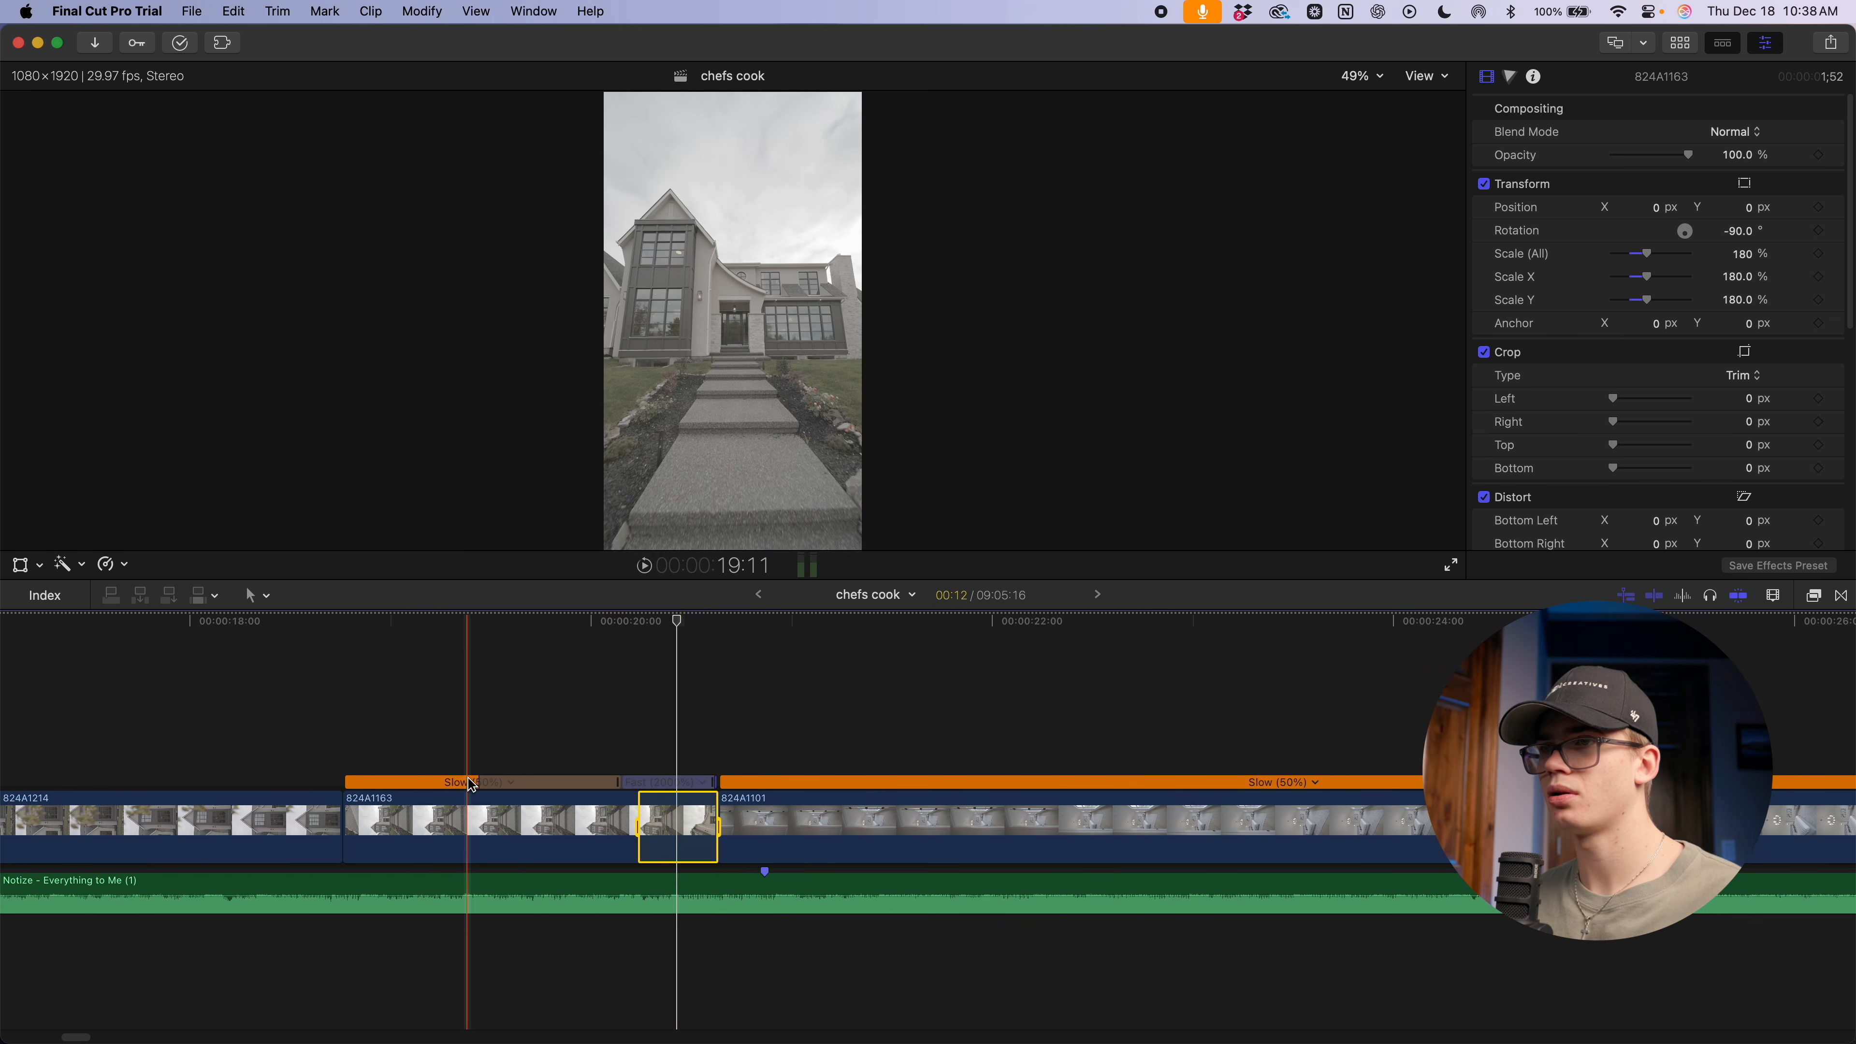
# Start the speed transition in 824A1163 earlier, shift its source frame to lengthen the clip to the music marker, and play the ramp
pyautogui.moveTo(492, 791); pyautogui.dragTo(401, 799)
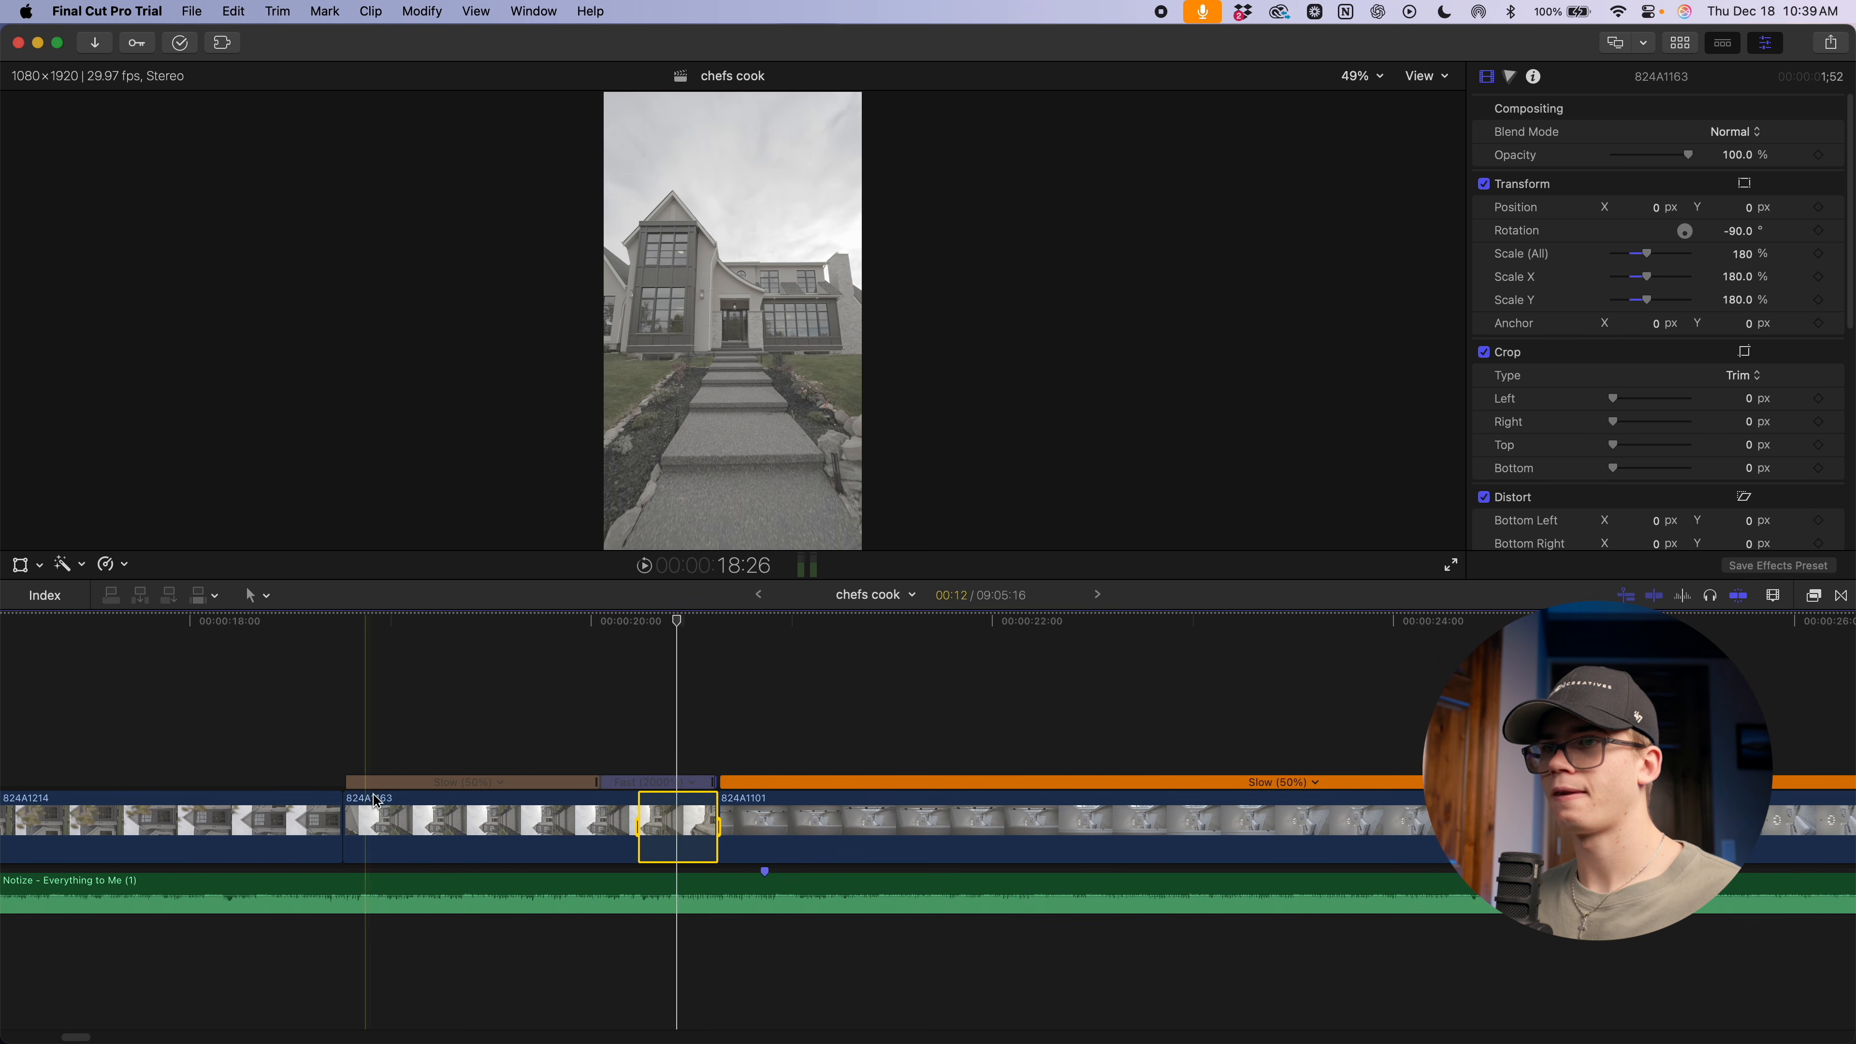
pyautogui.doubleClick(594, 783)
pyautogui.click(656, 731)
pyautogui.moveTo(601, 782); pyautogui.dragTo(651, 781)
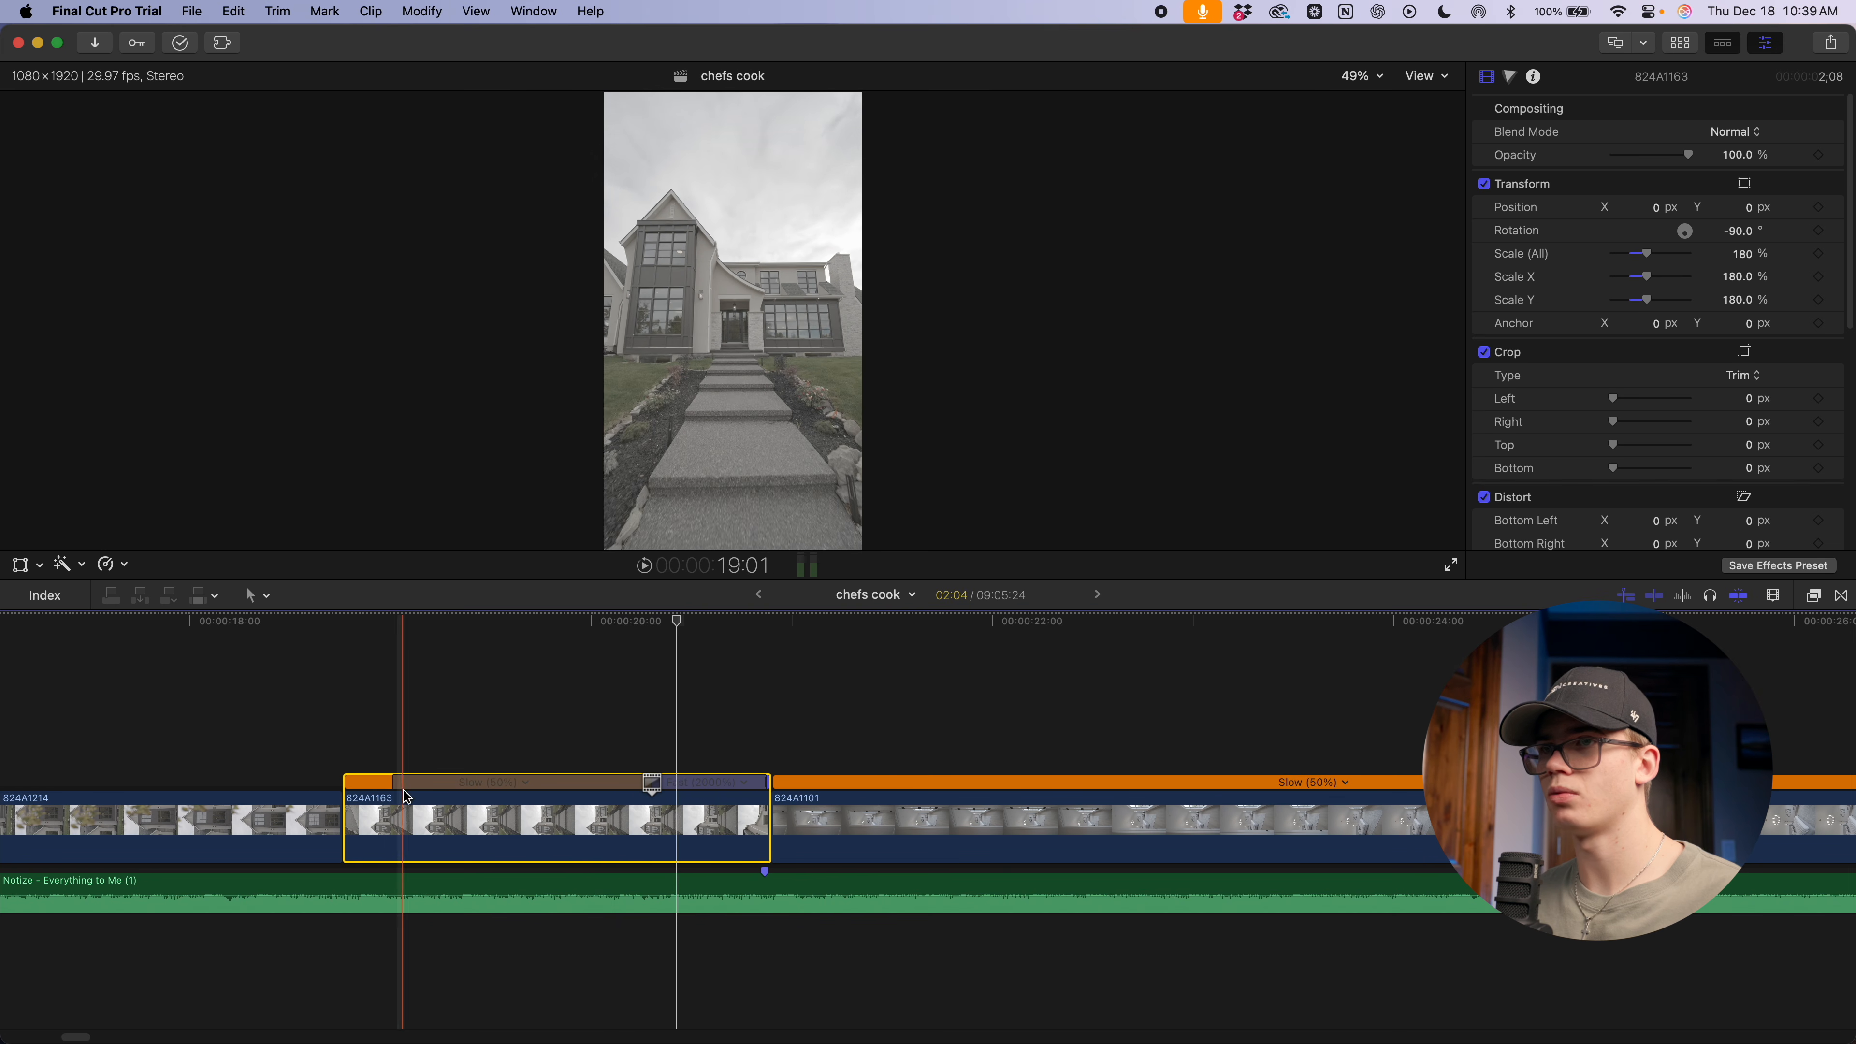
pyautogui.press('space')
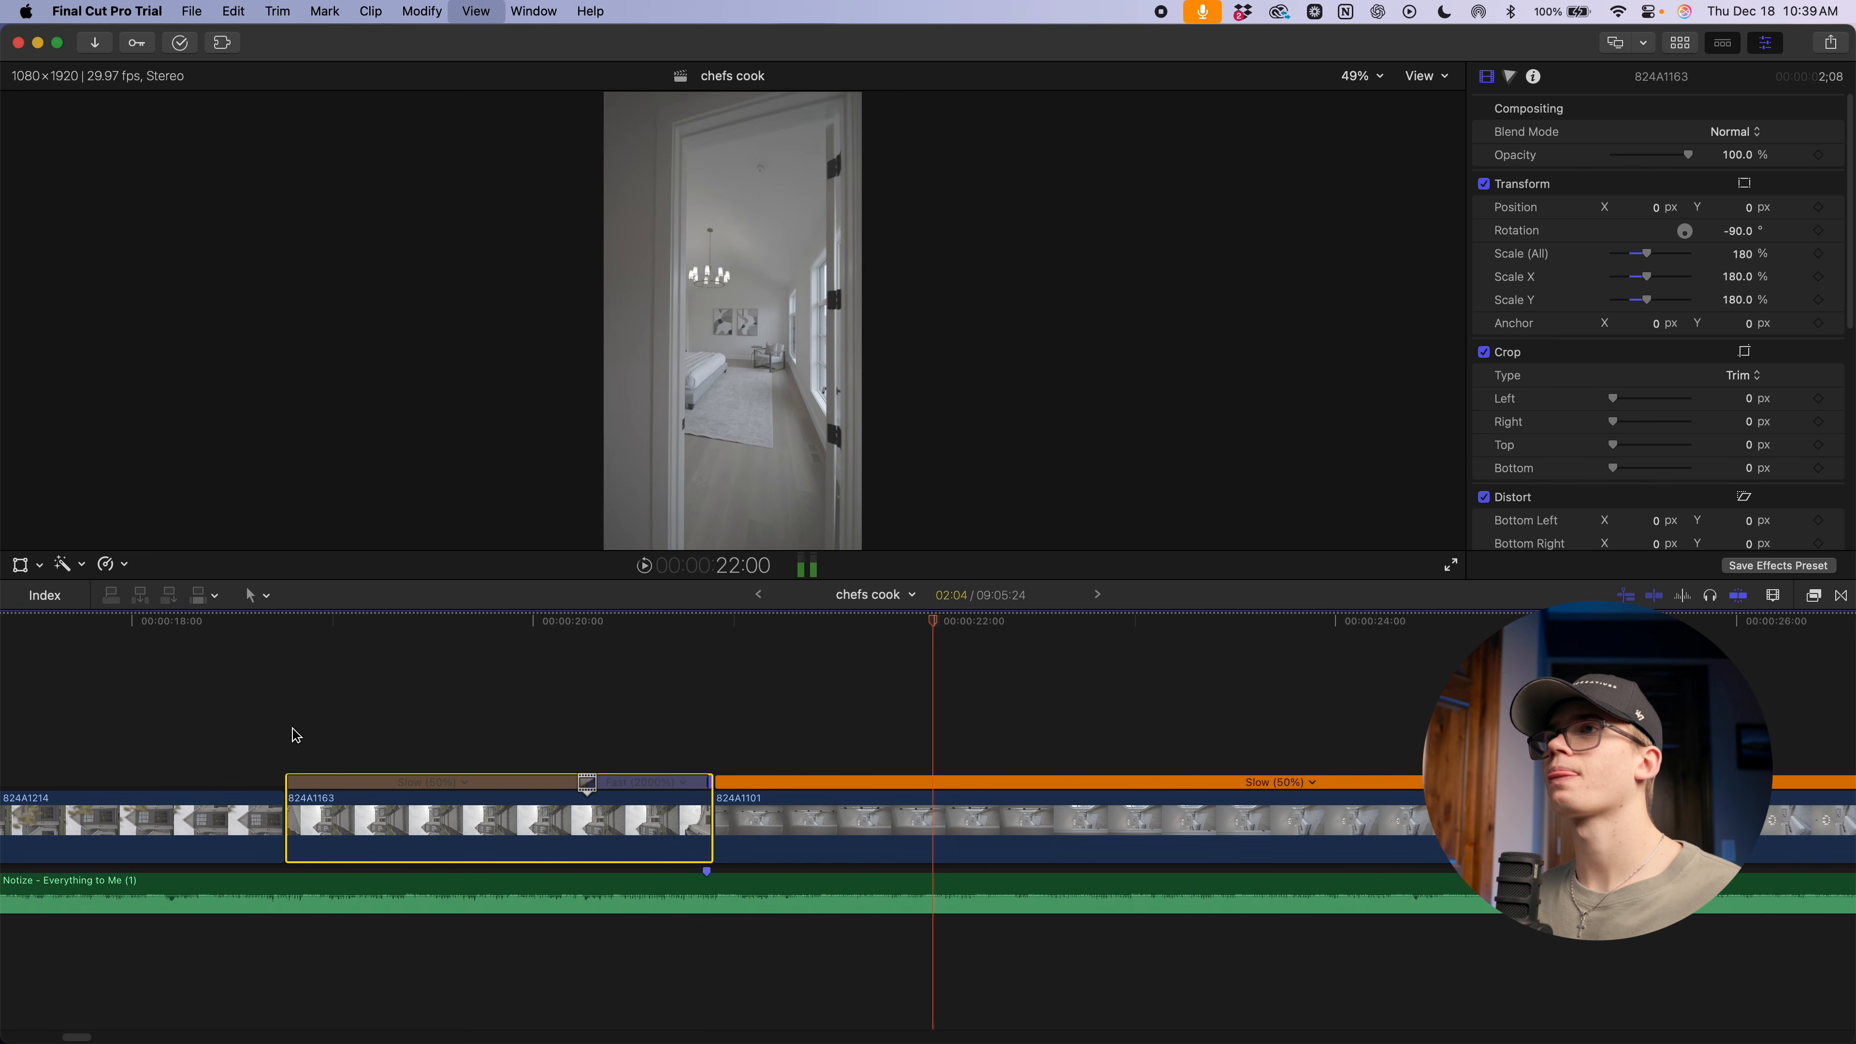
pyautogui.press('space')
# Trim the start of the bedroom clip 824A1101 to a duration of 10:21, opening just inside the doorway
pyautogui.press('super+minus')
pyautogui.press('super+minus')
pyautogui.moveTo(577, 843); pyautogui.dragTo(665, 841)
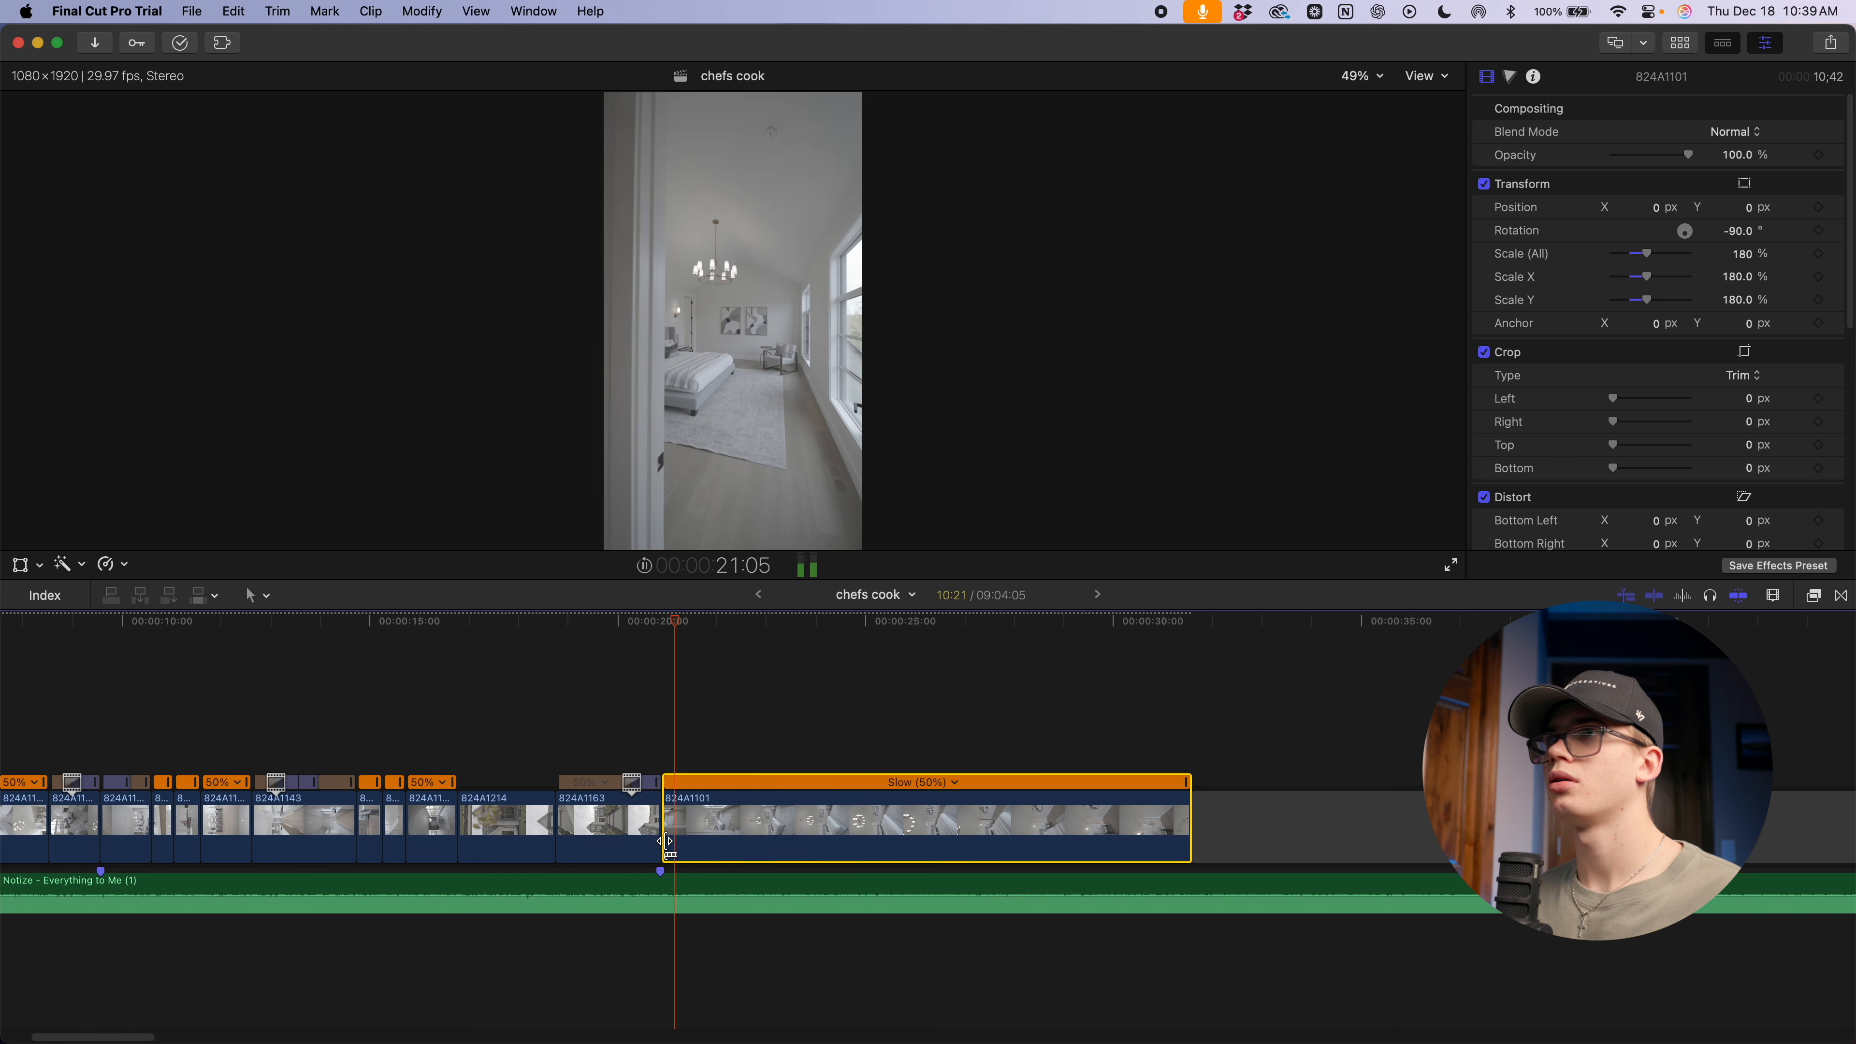
# Split the speed of 824A1101 partway through, set its first segment to Fast 20x, and play the ramp from 824A1163
pyautogui.click(909, 859)
pyautogui.press('super+b')
pyautogui.click(812, 782)
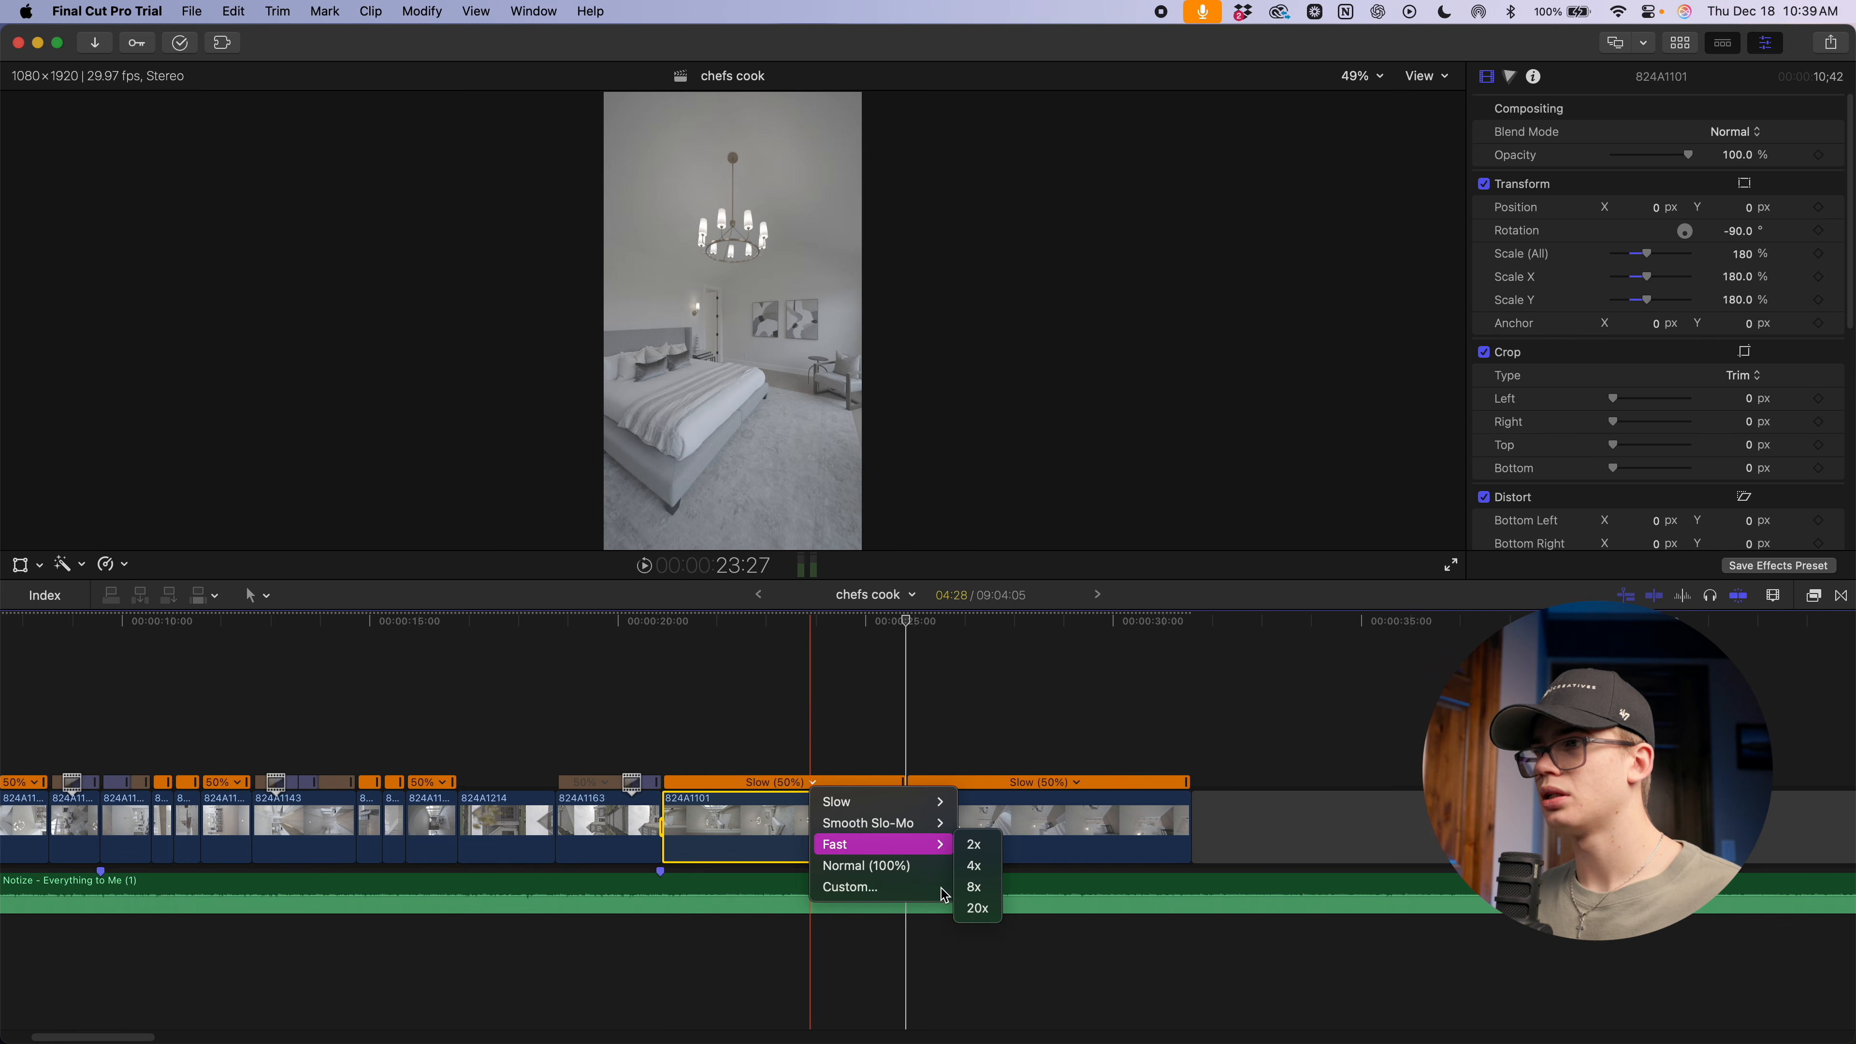
pyautogui.click(978, 908)
pyautogui.press('super+equal')
pyautogui.press('super+equal')
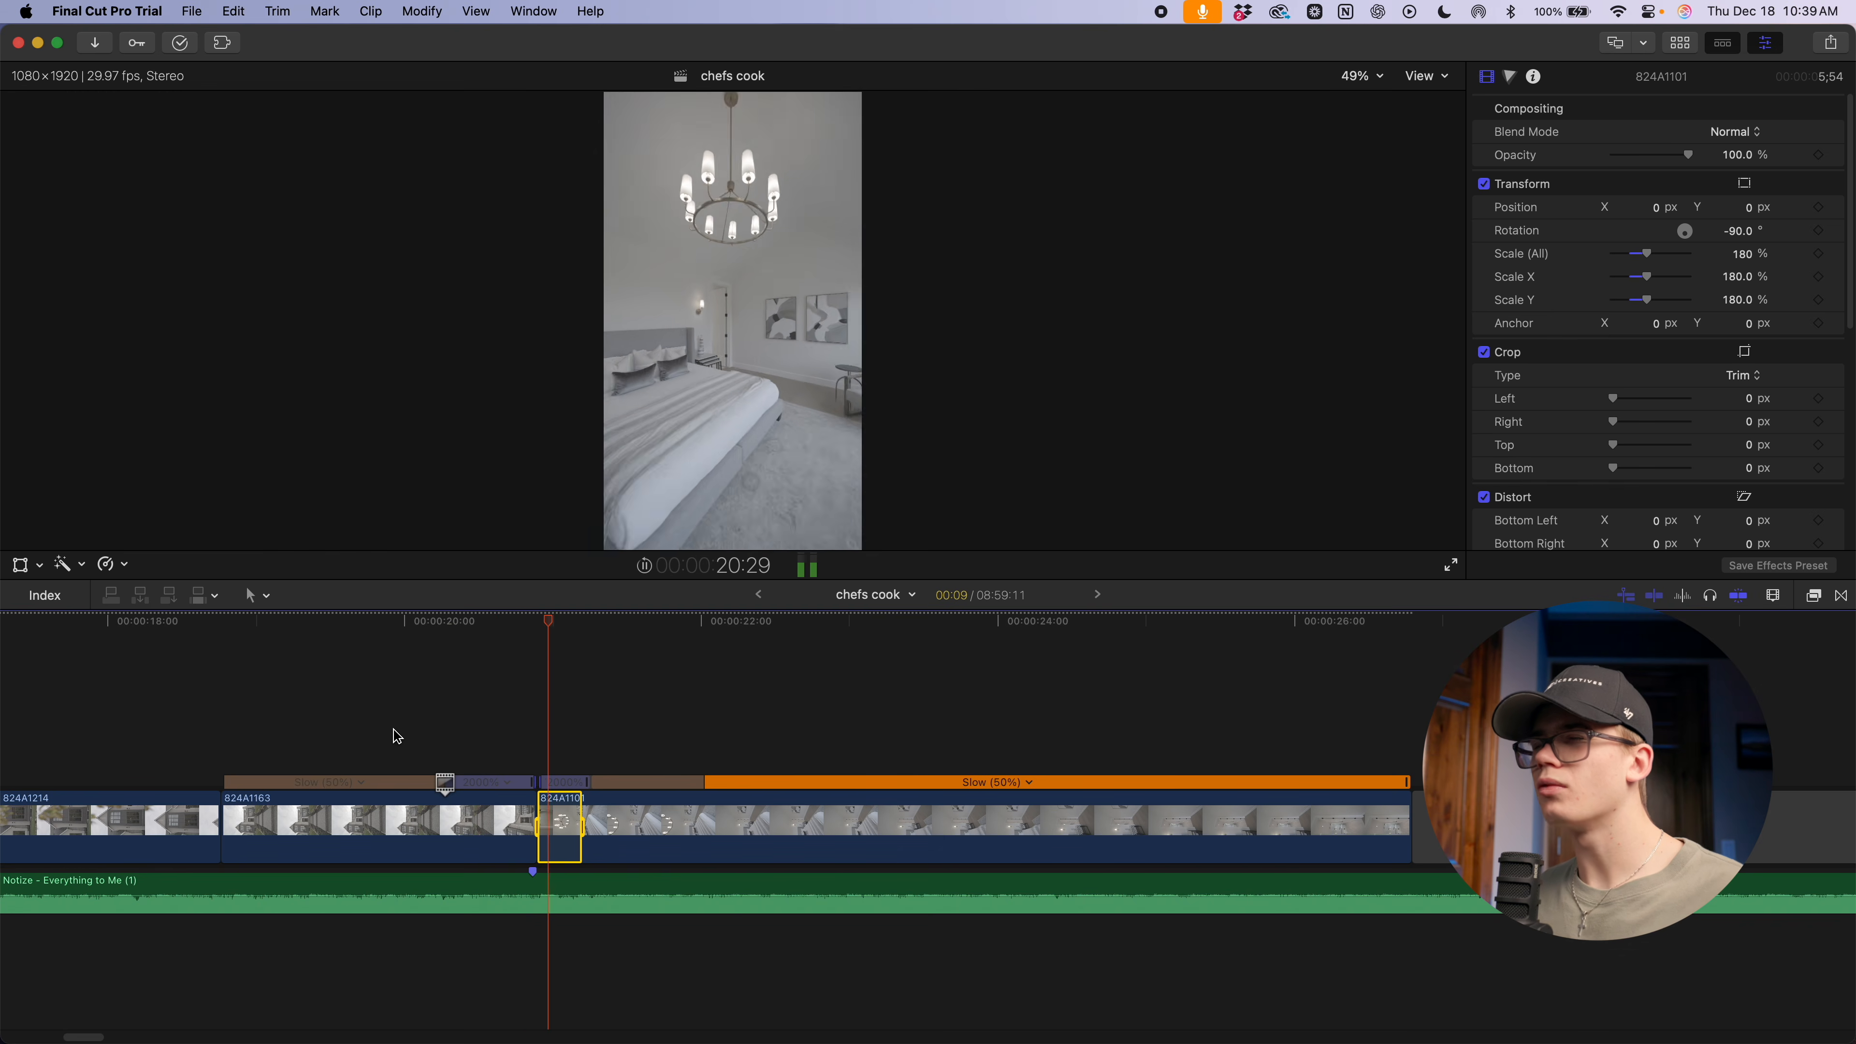
pyautogui.press('space')
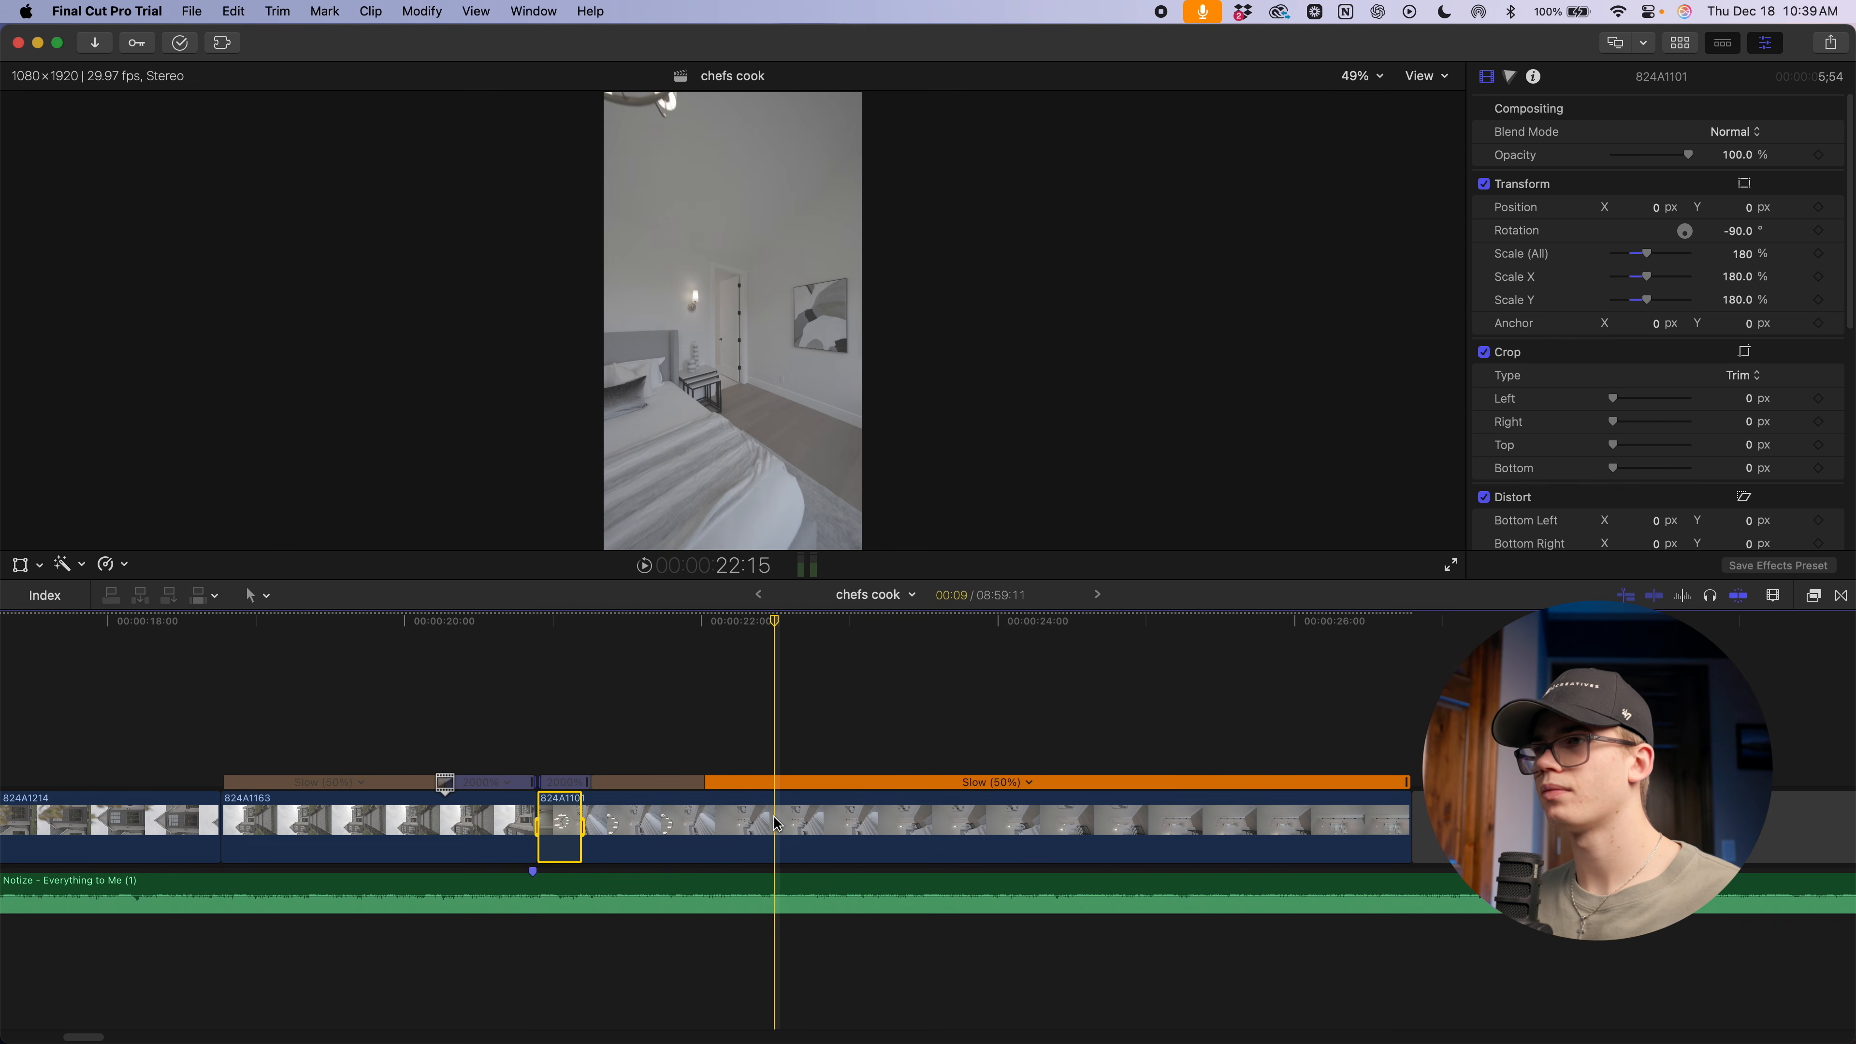
pyautogui.press('space')
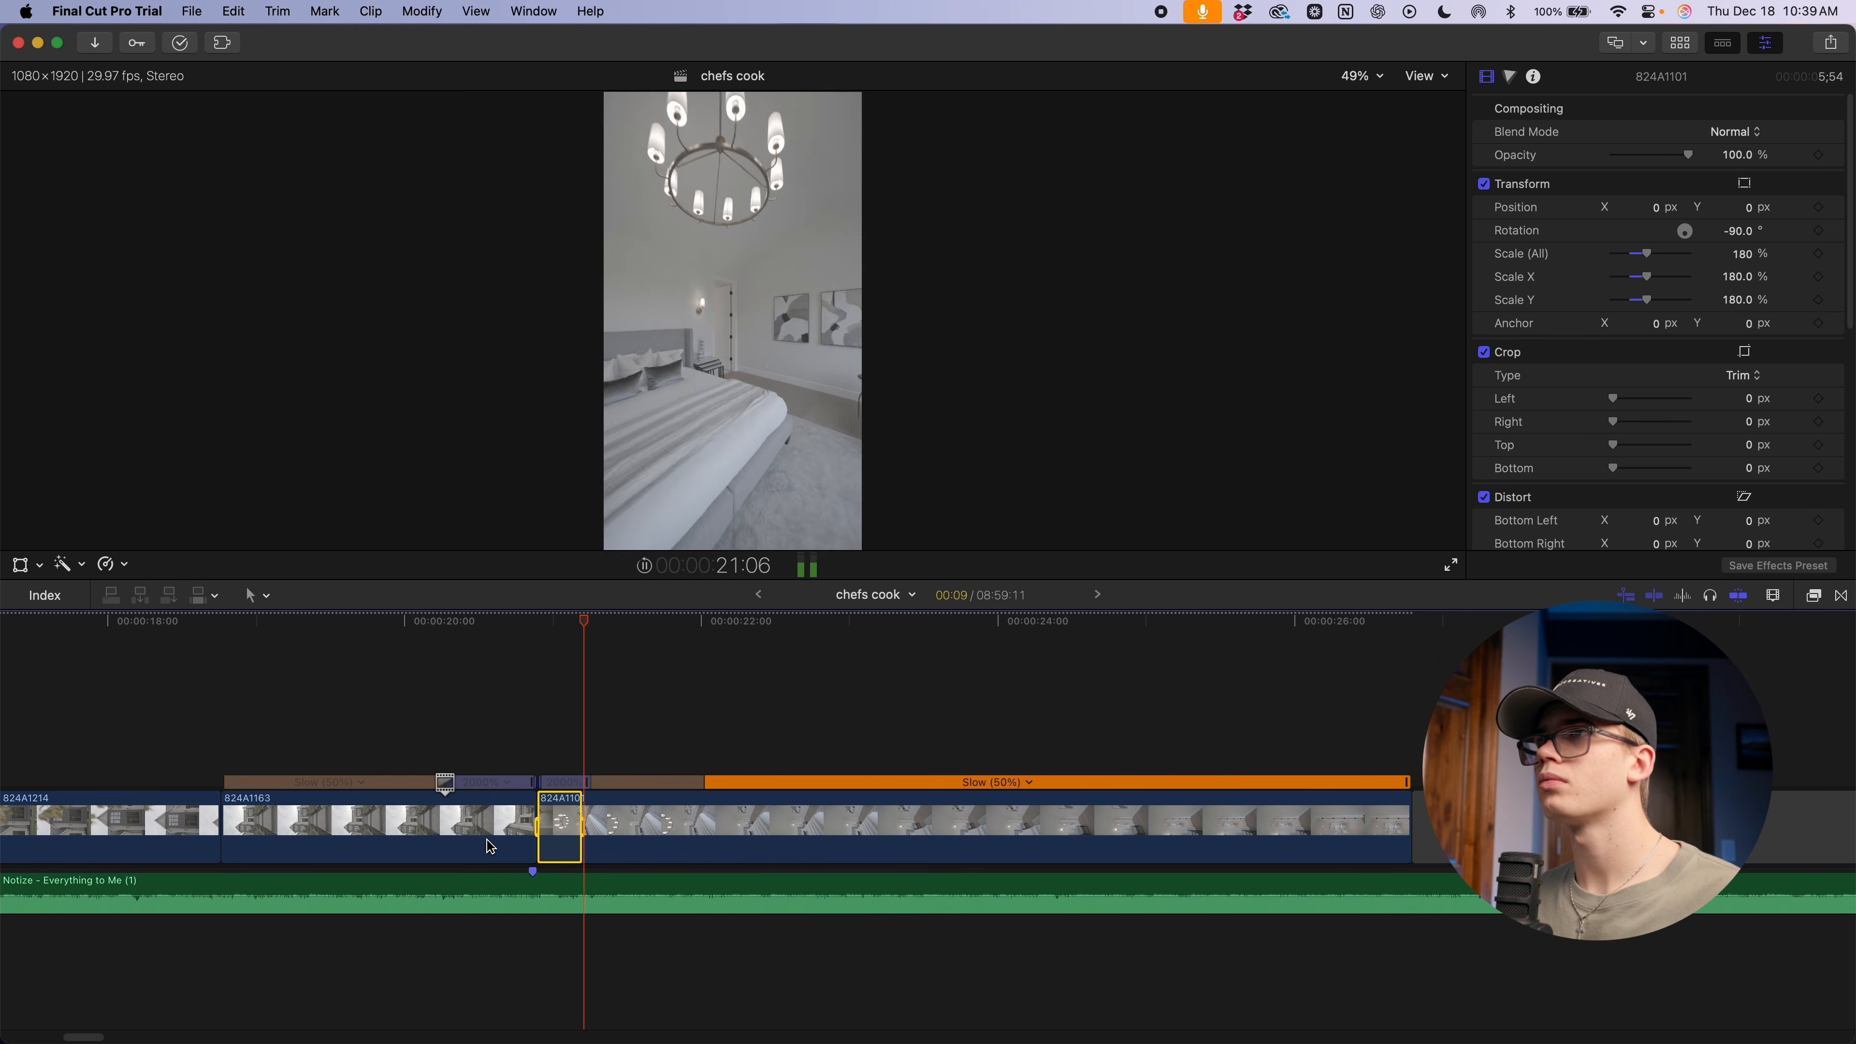
pyautogui.press('space')
# Set the first speed segment of the bedroom clip 824A1101 to a custom rate of 1000% and play the ramp
pyautogui.press('super+equal')
pyautogui.hscroll(-5, 591, 795)
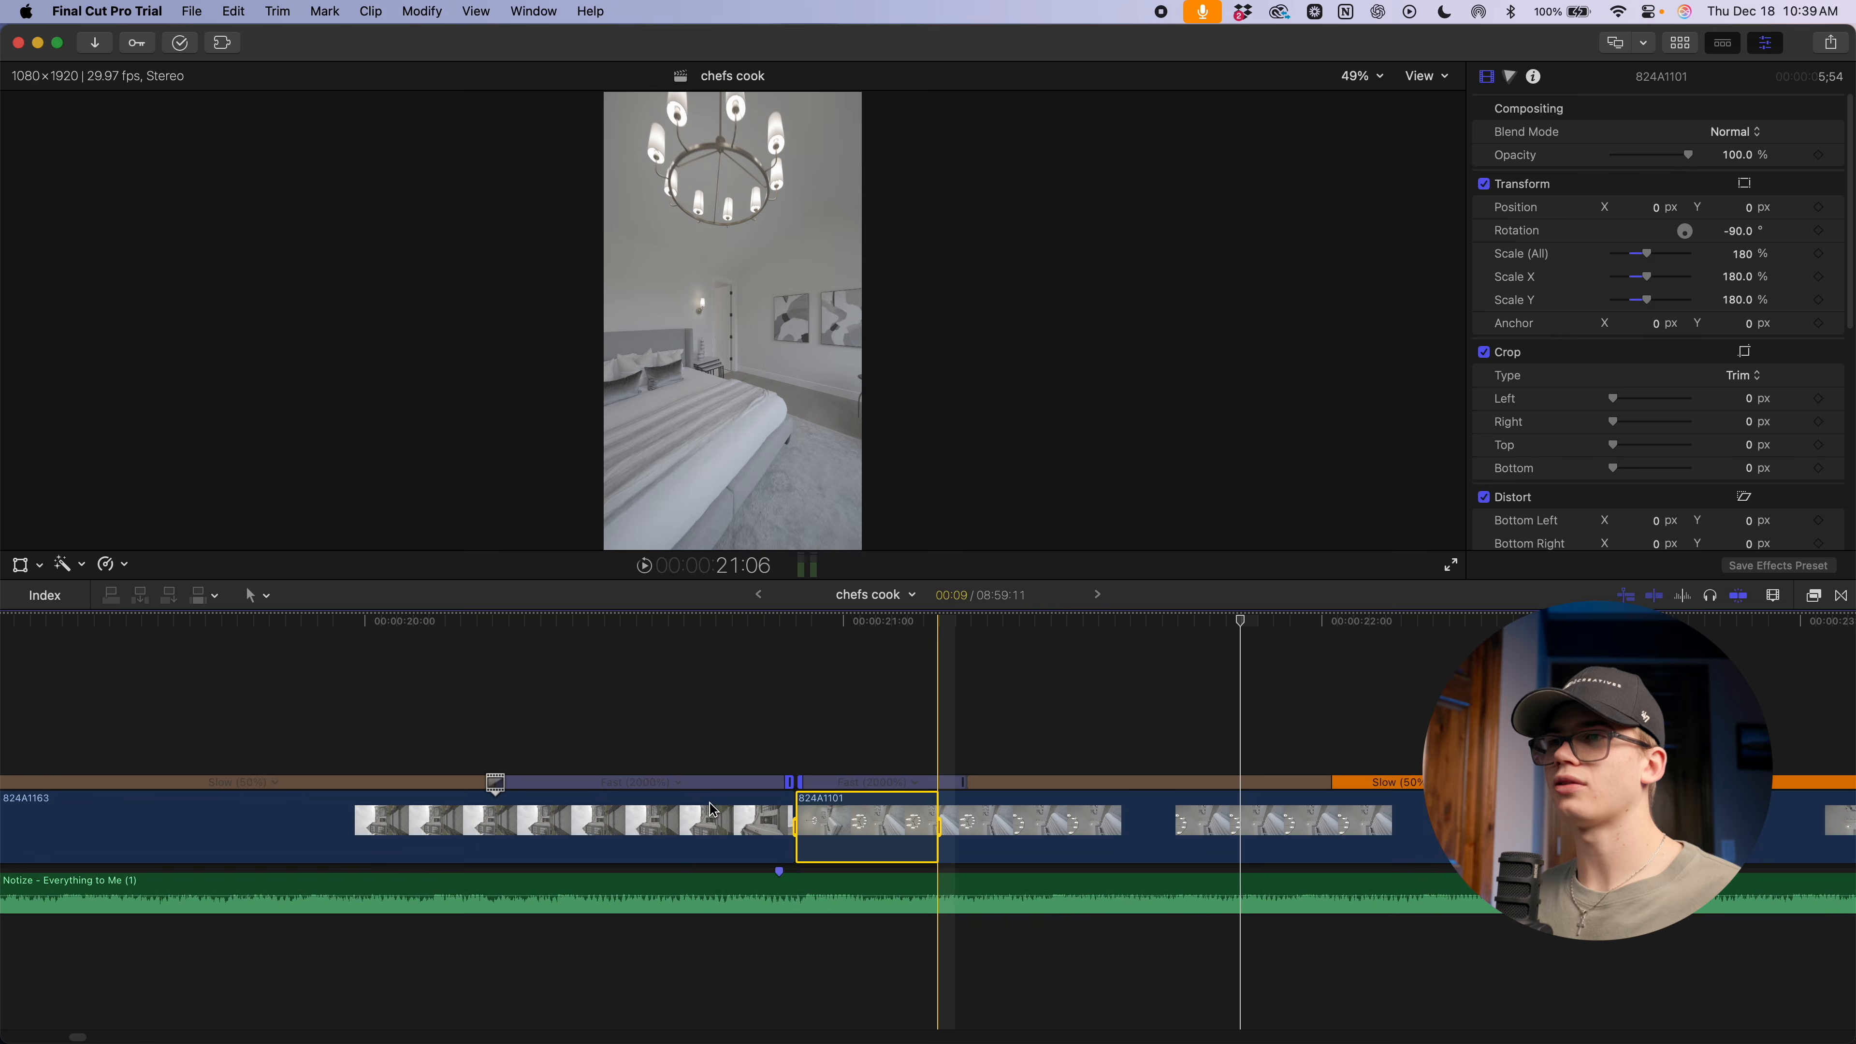
pyautogui.press('super+minus')
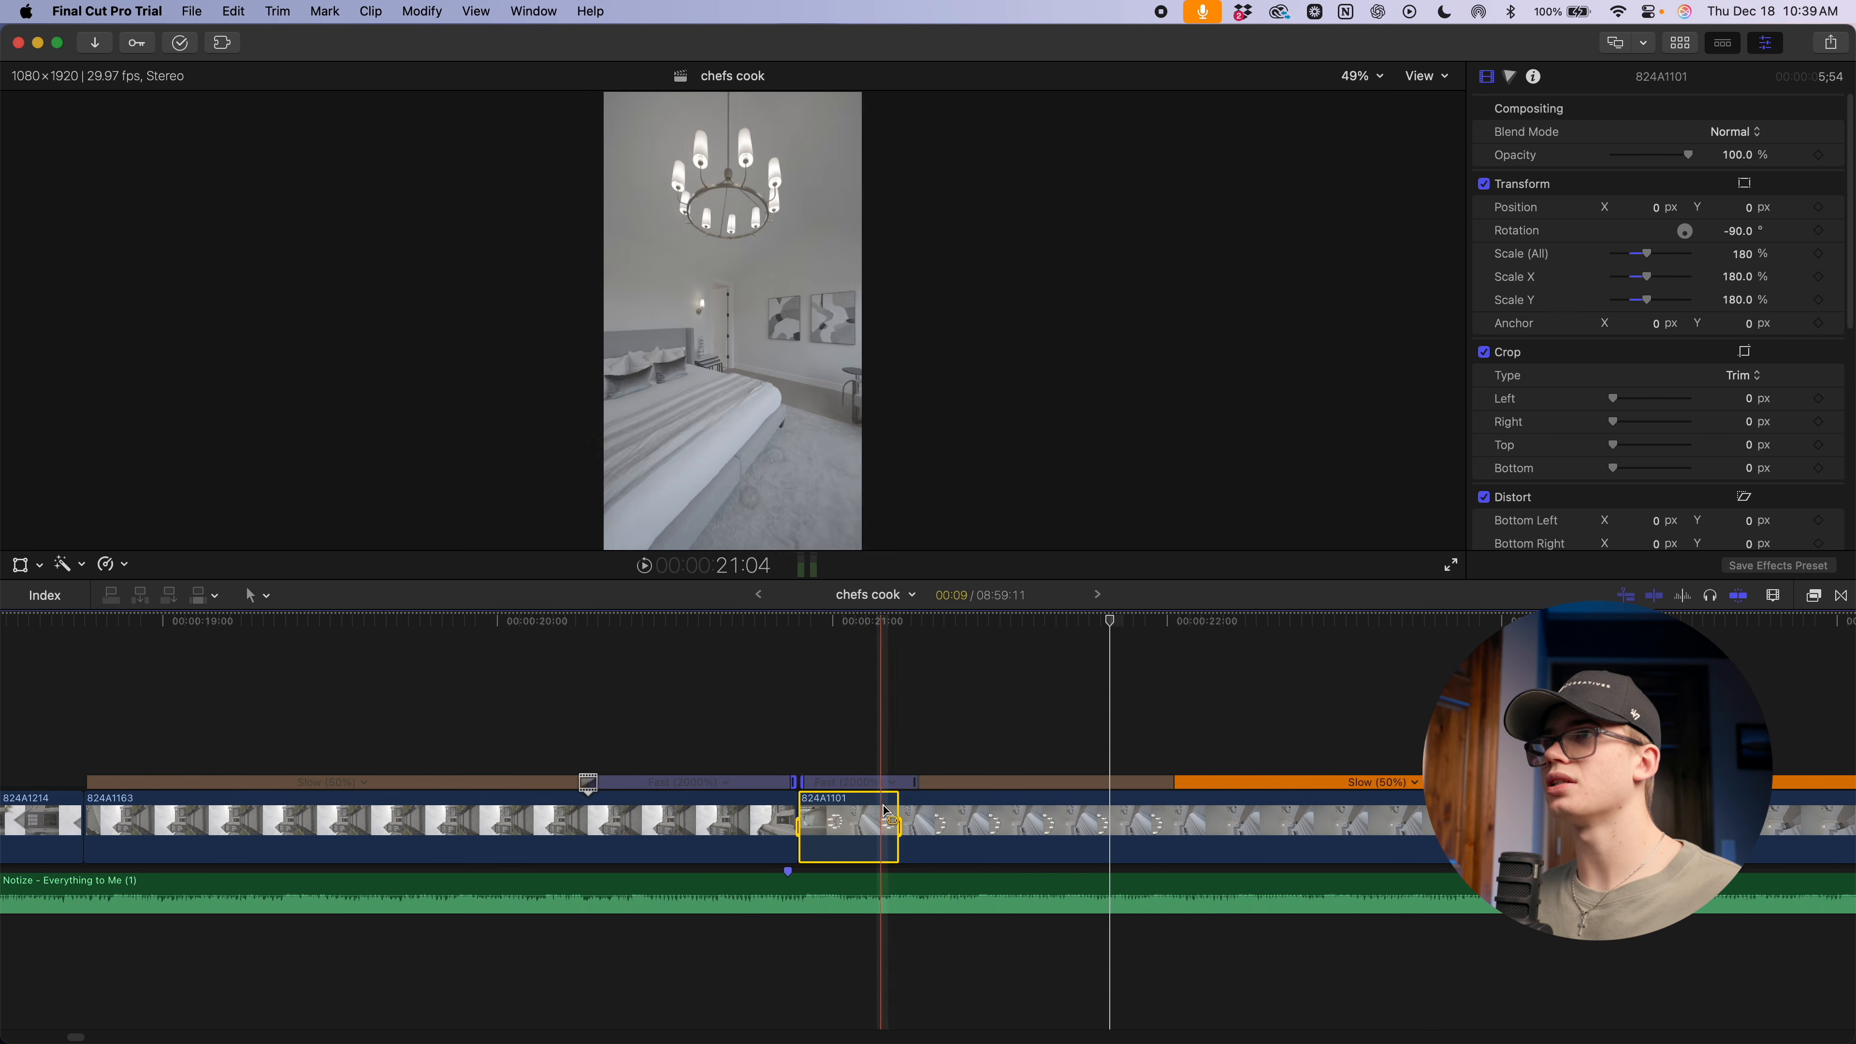
pyautogui.click(893, 783)
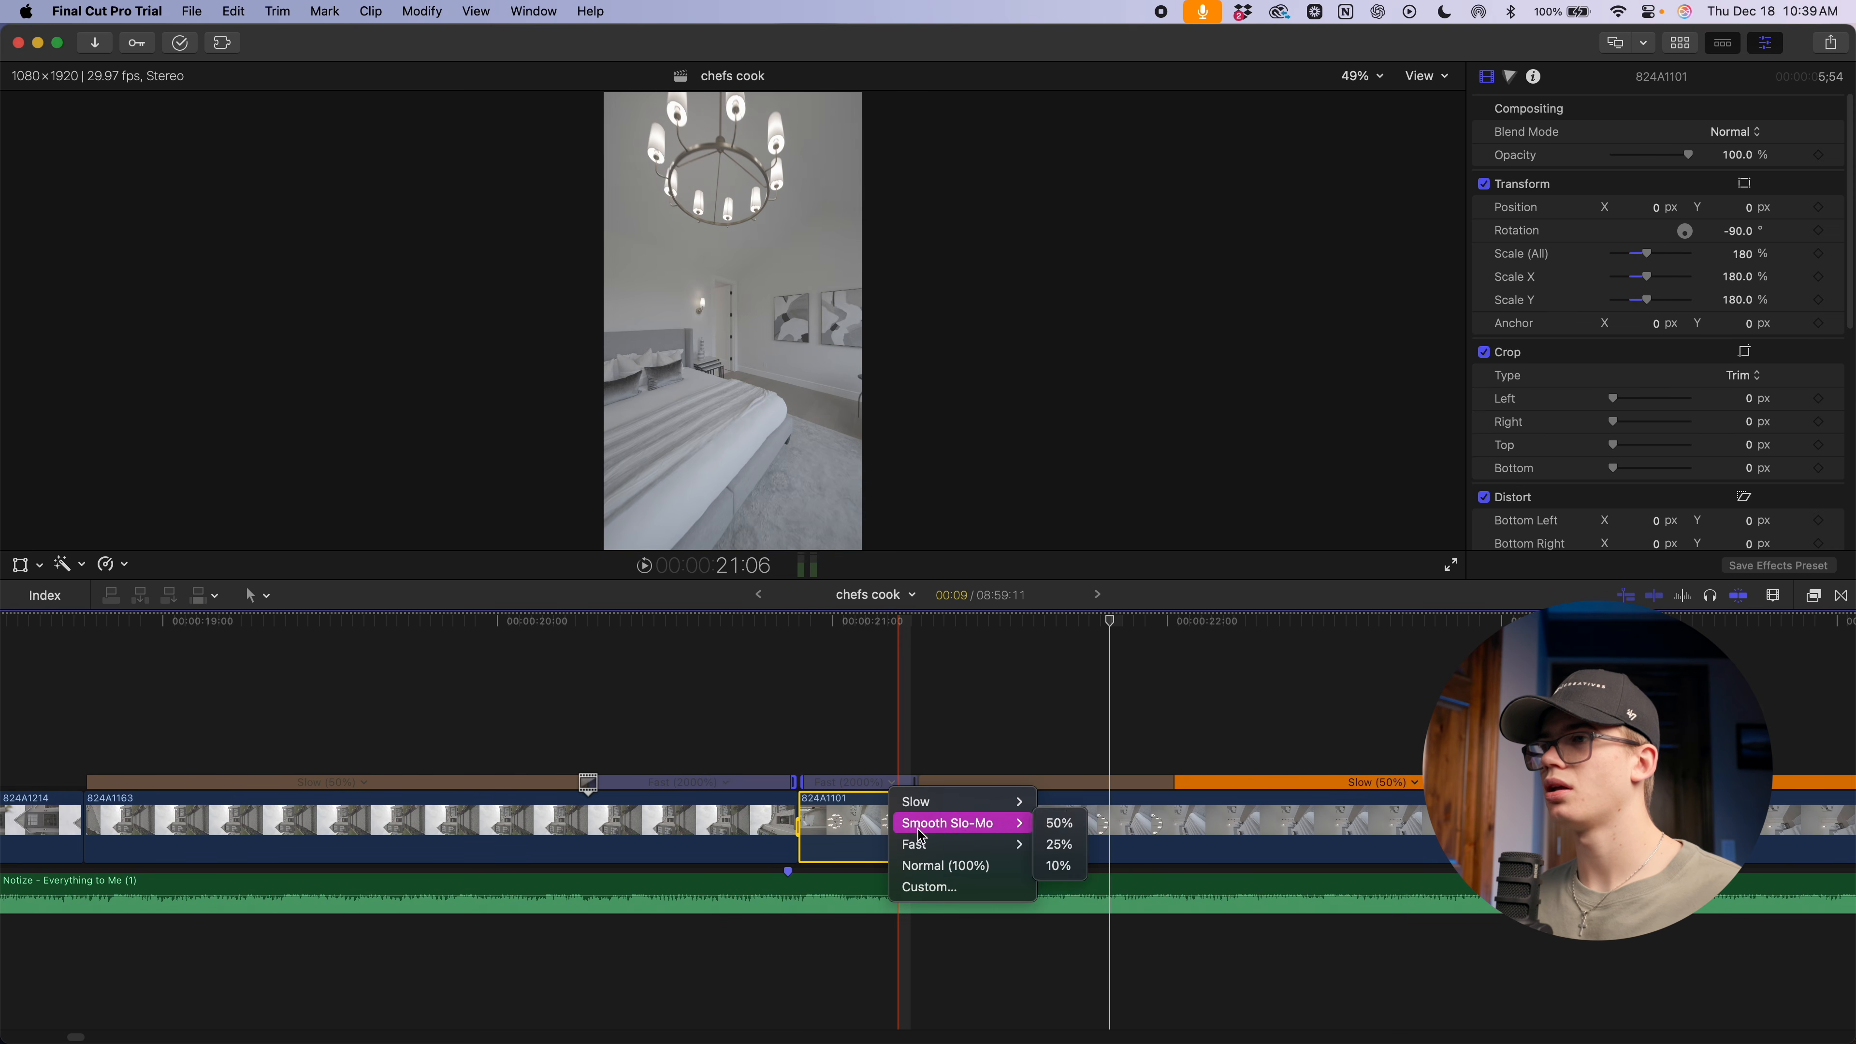
pyautogui.click(928, 886)
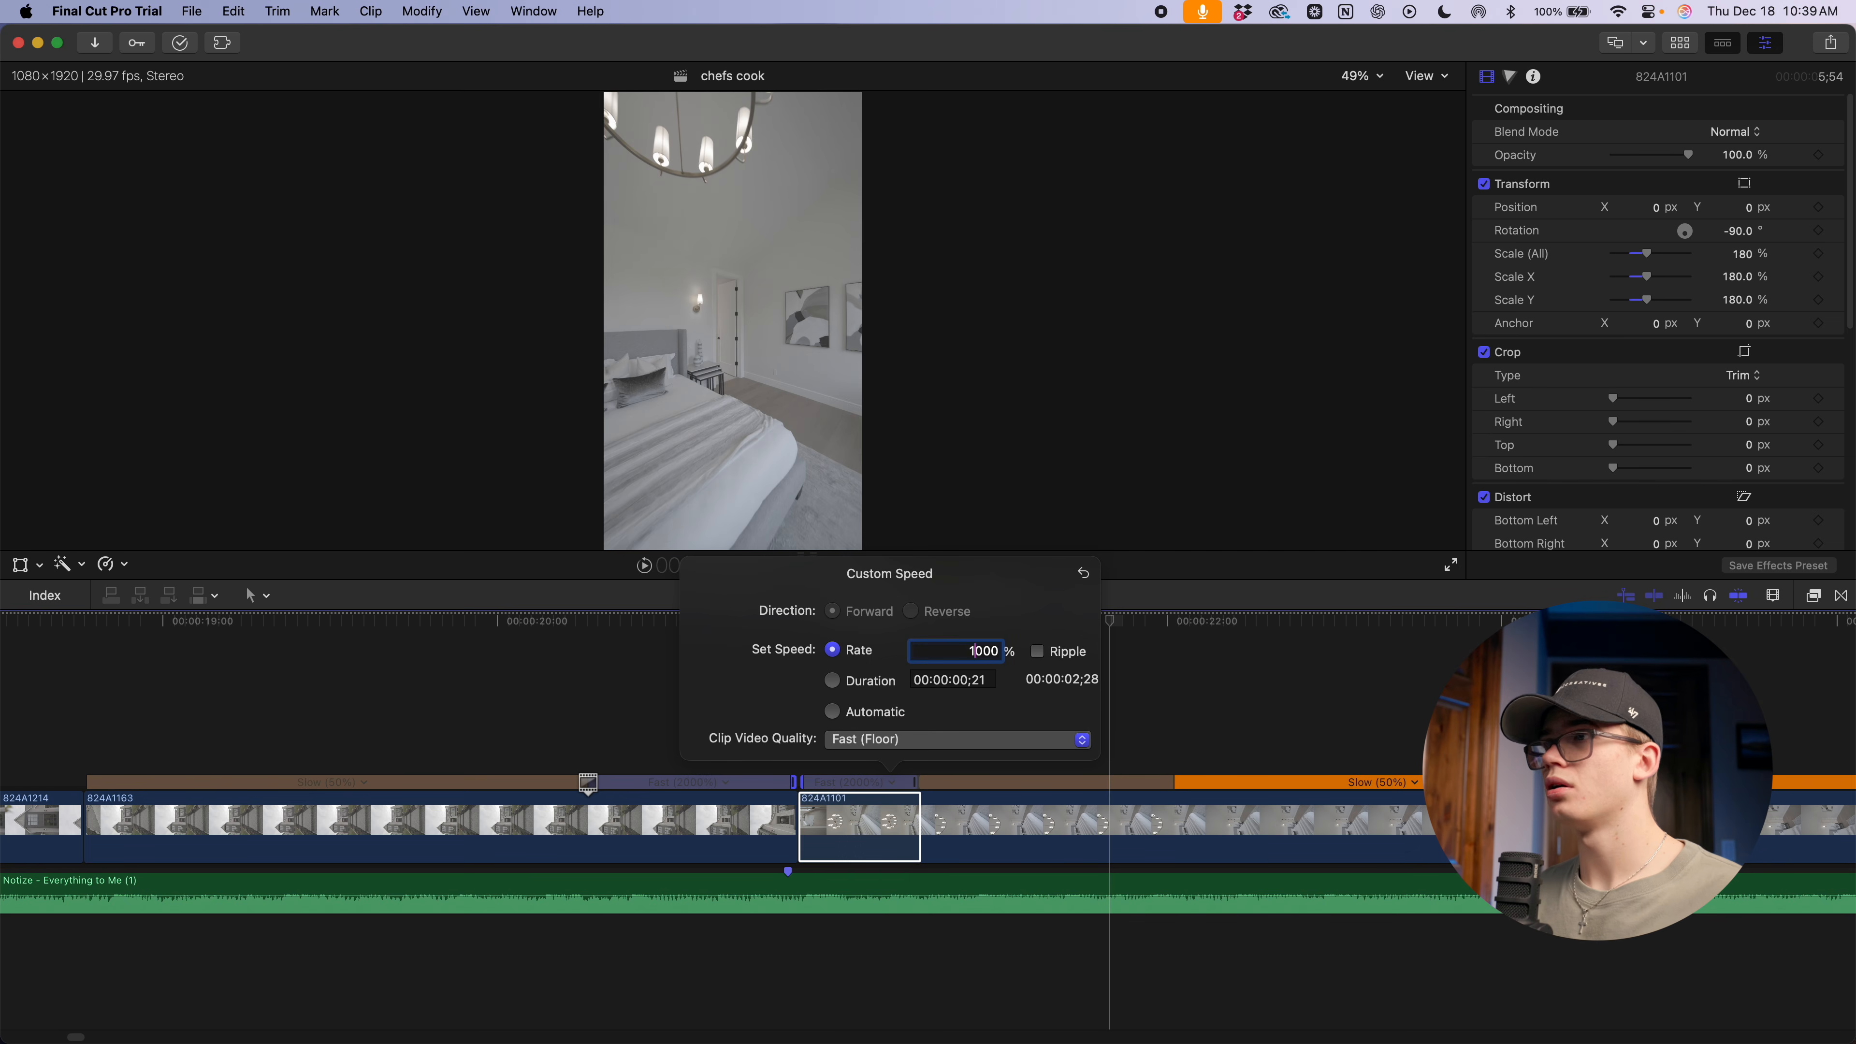
pyautogui.write('1000')
pyautogui.press('Return')
pyautogui.press('space')
pyautogui.press('space')
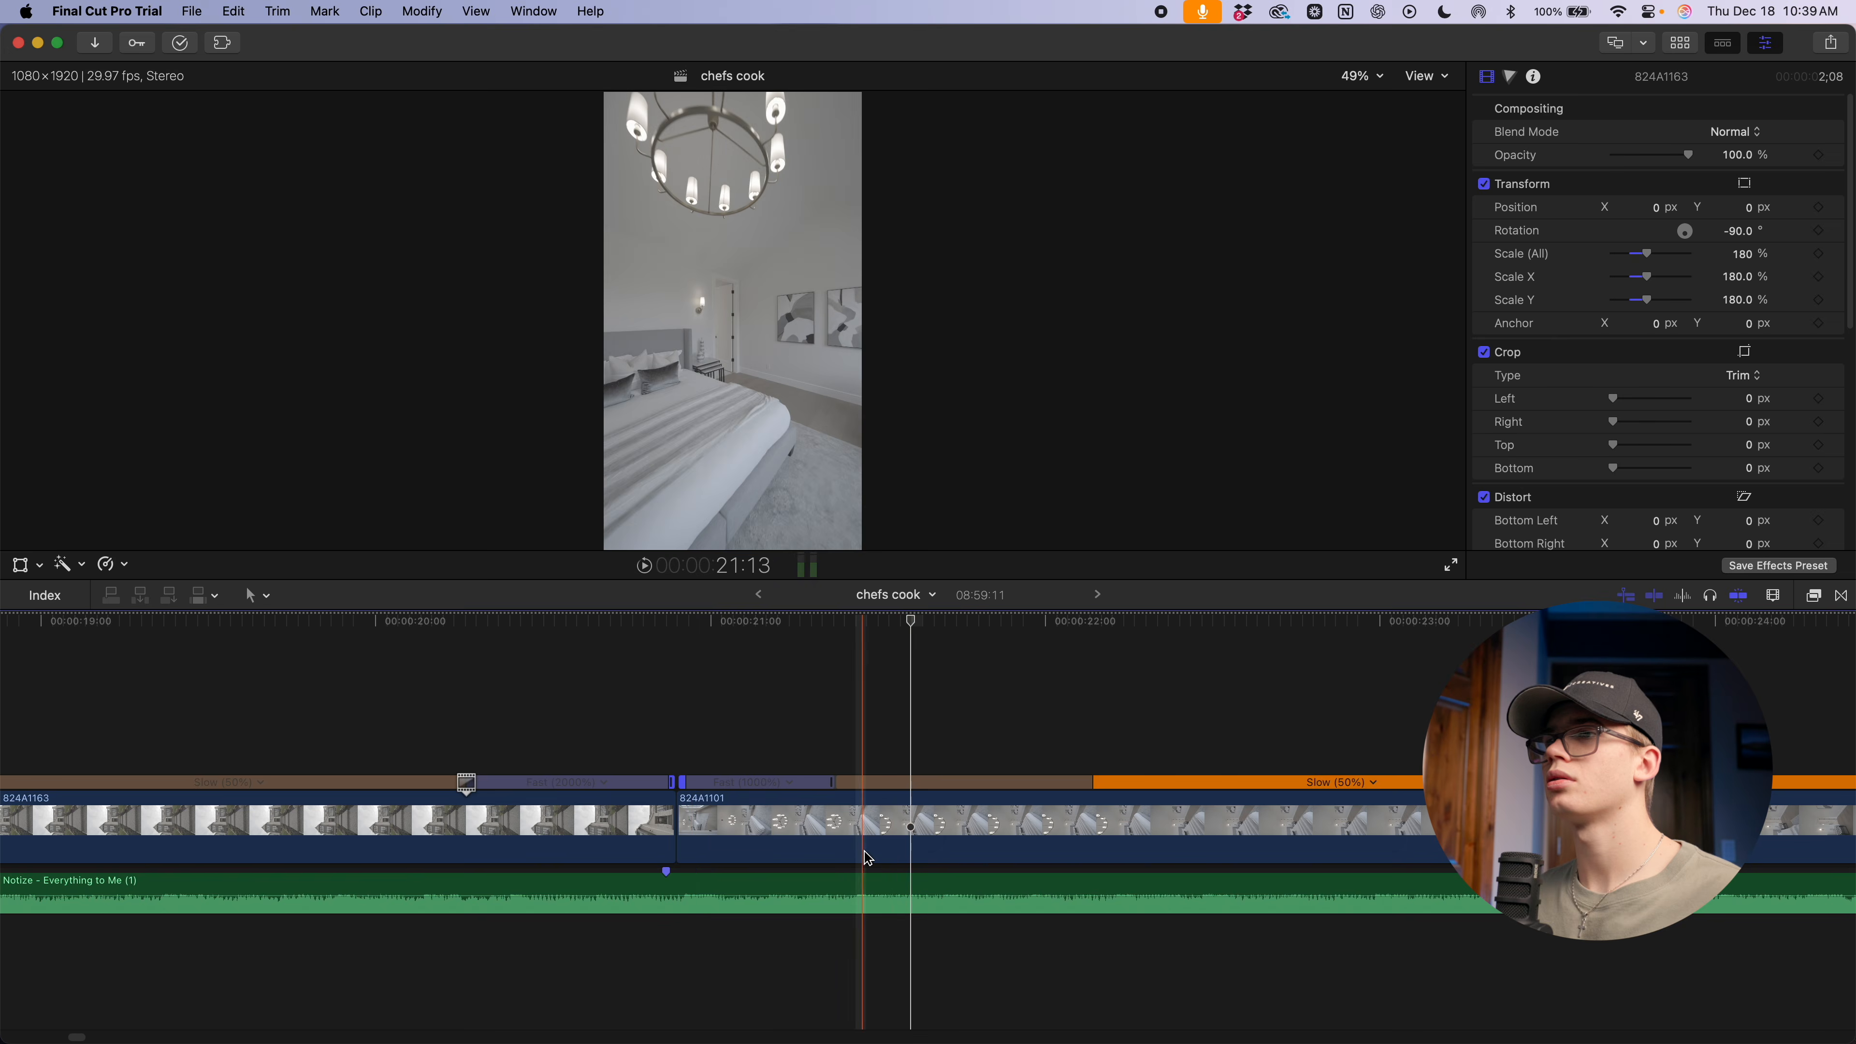
# Trim the end of 824A1101 near the beat and extend its fast segment slightly, giving a clip duration of 1:17
pyautogui.press('space')
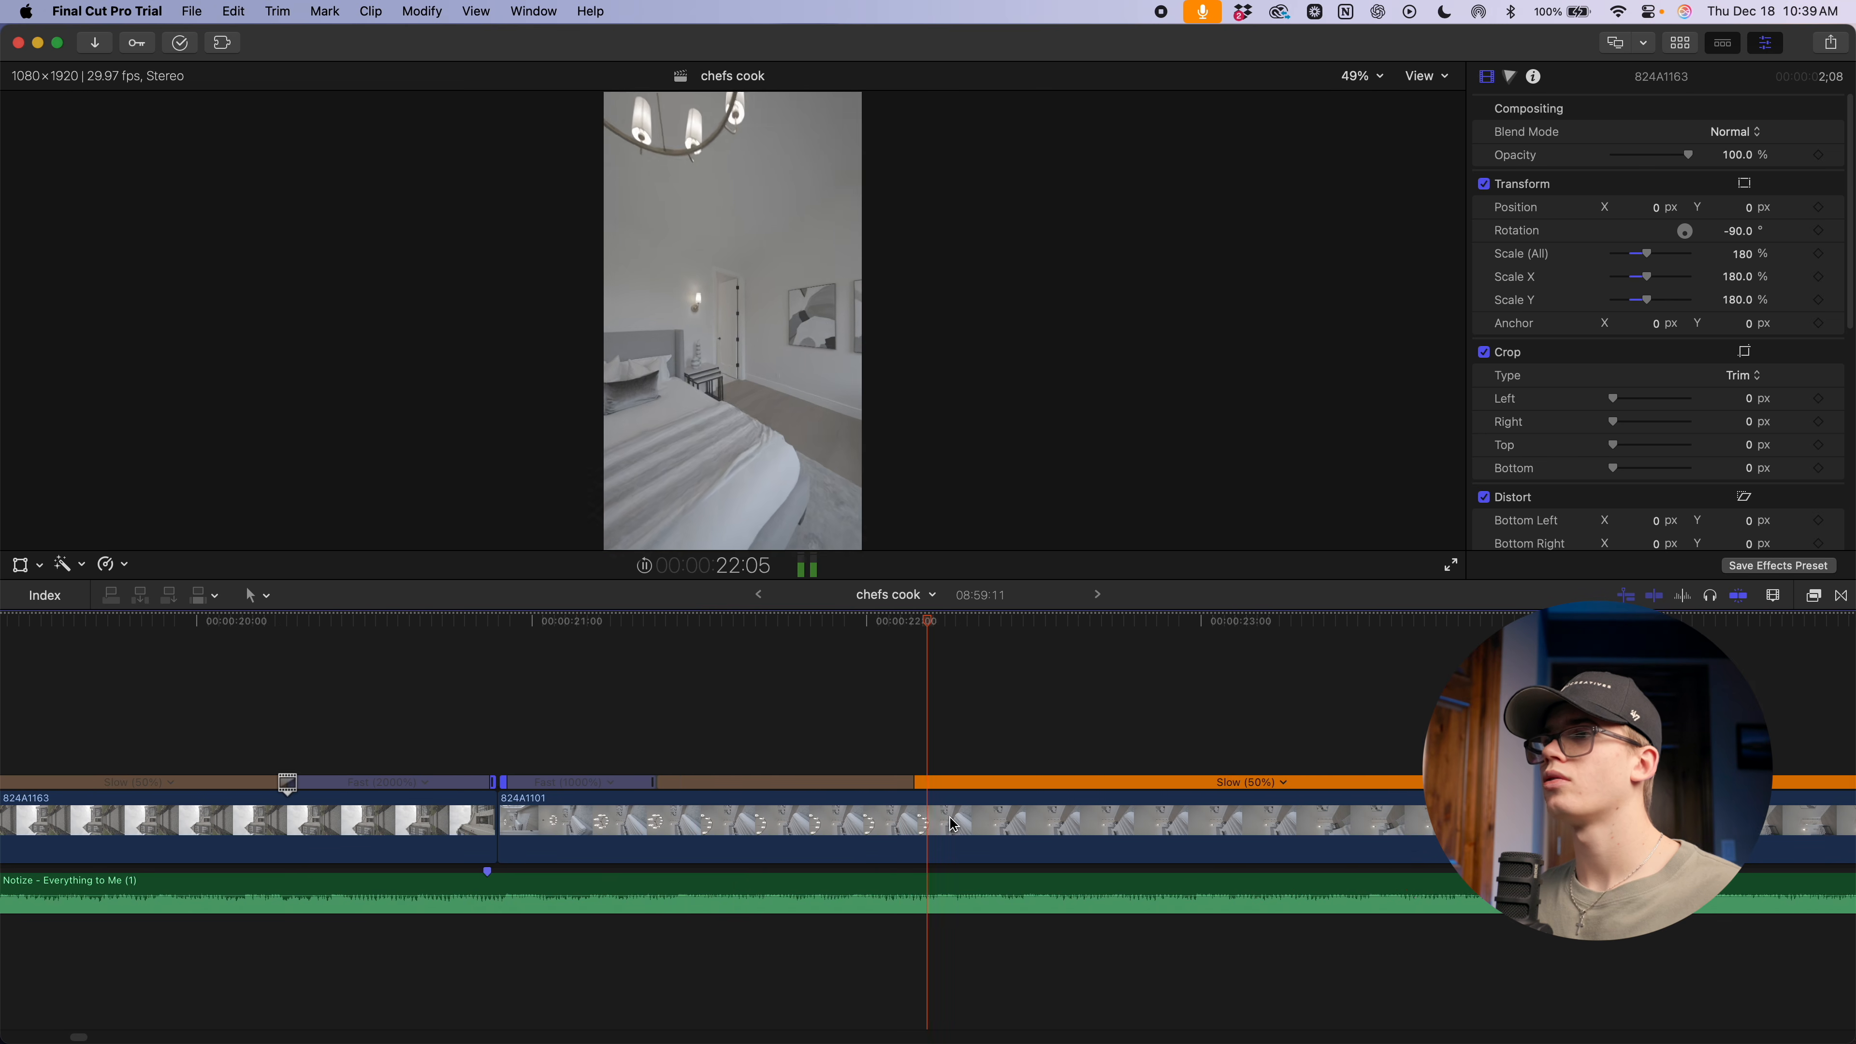
pyautogui.press('space')
pyautogui.click(930, 832)
pyautogui.hotkey('alt', ']')
pyautogui.moveTo(815, 783); pyautogui.dragTo(926, 785)
pyautogui.hscroll(-5, 950, 793)
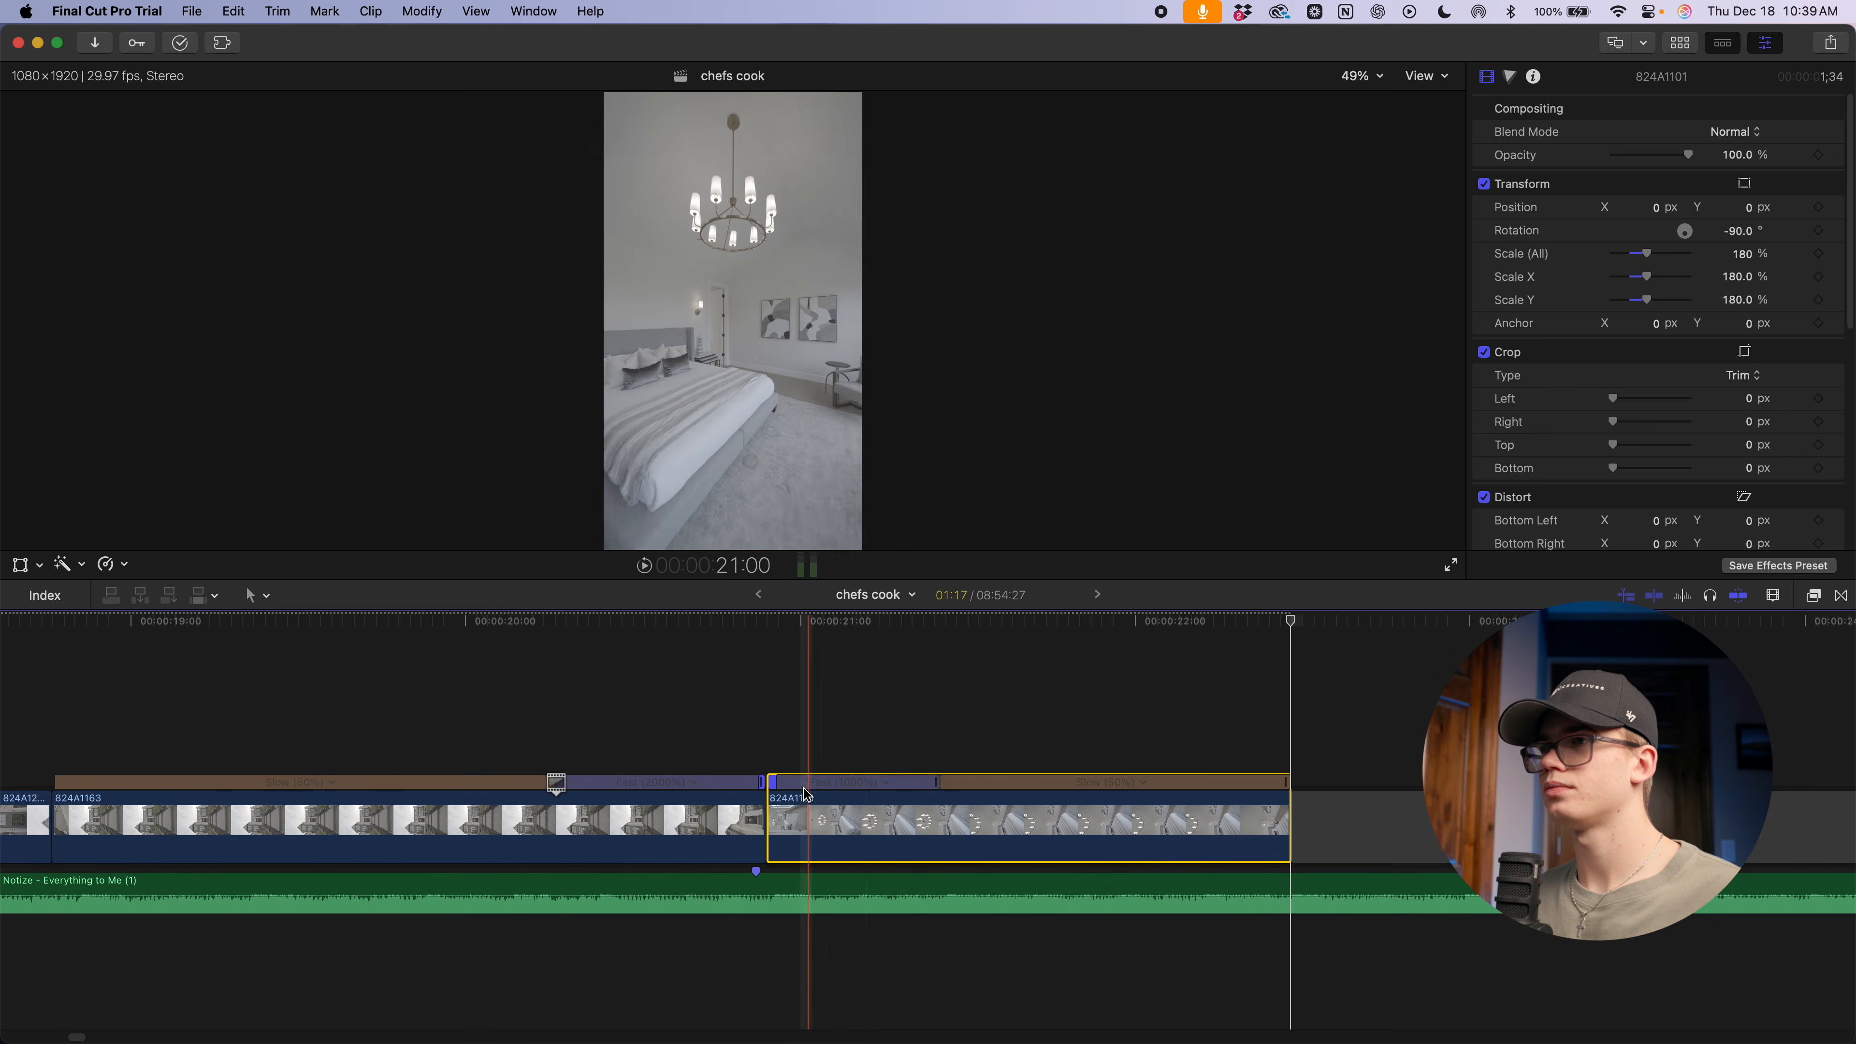
pyautogui.press('space')
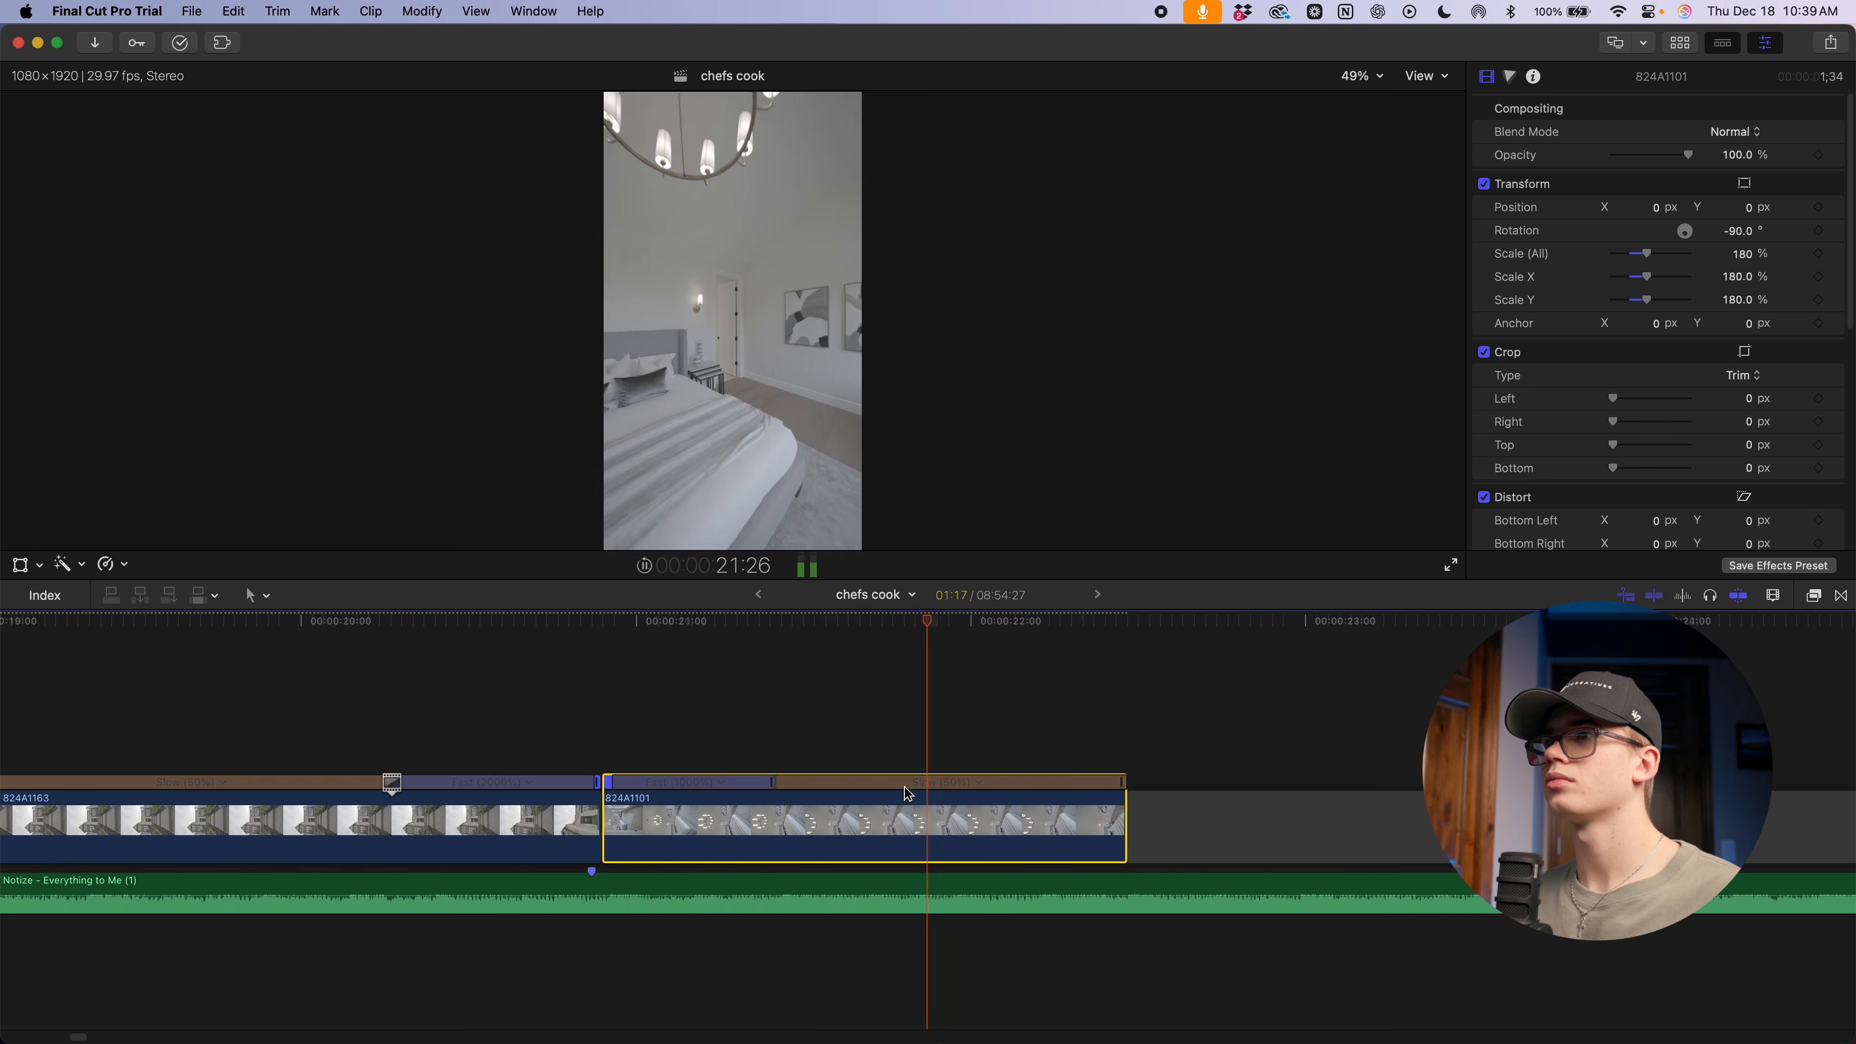
pyautogui.press('space')
# Shift the source frame at 824A1101's speed transition slightly, trim the clip to a duration of 1:15, and play it
pyautogui.doubleClick(594, 784)
pyautogui.click(651, 734)
pyautogui.moveTo(597, 786); pyautogui.dragTo(587, 789)
pyautogui.hotkey('alt', ']')
pyautogui.press('space')
pyautogui.press('space')
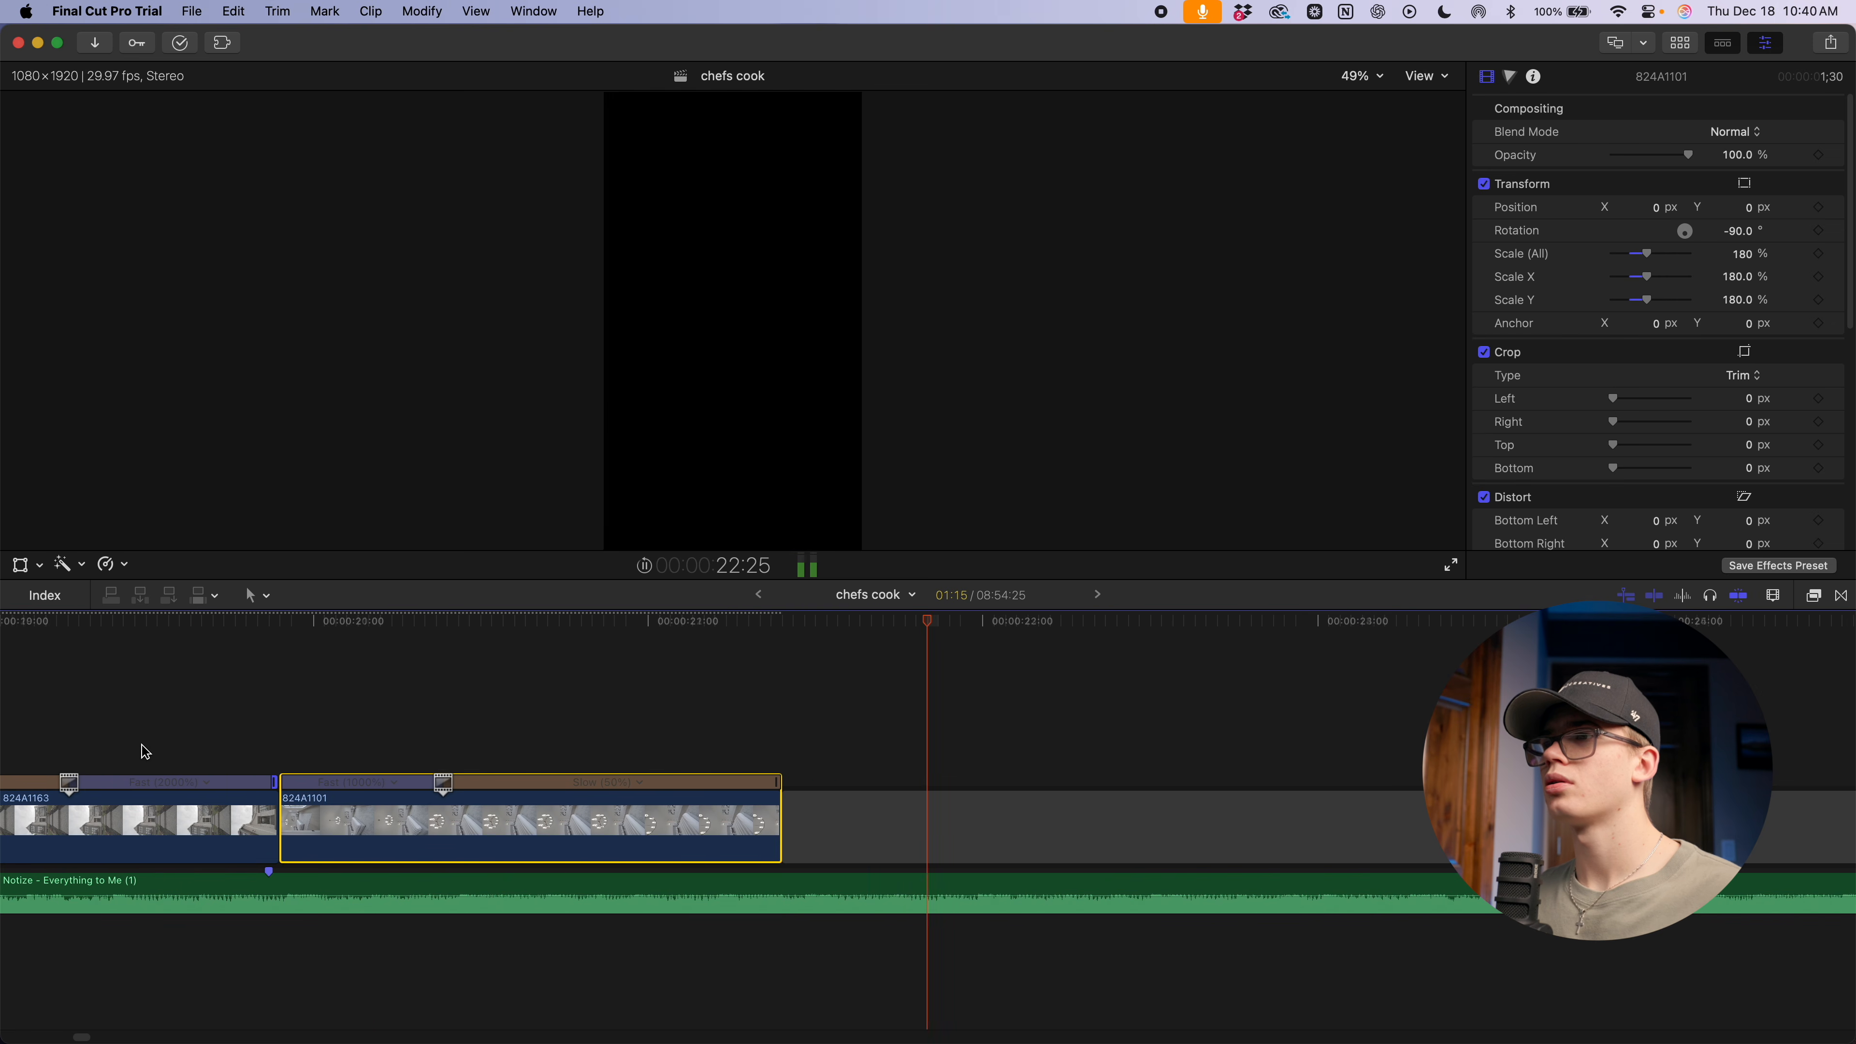
pyautogui.press('space')
# Extend the end of 824A1101 by two frames to match the beat and play the result
pyautogui.press('super+minus')
pyautogui.press('space')
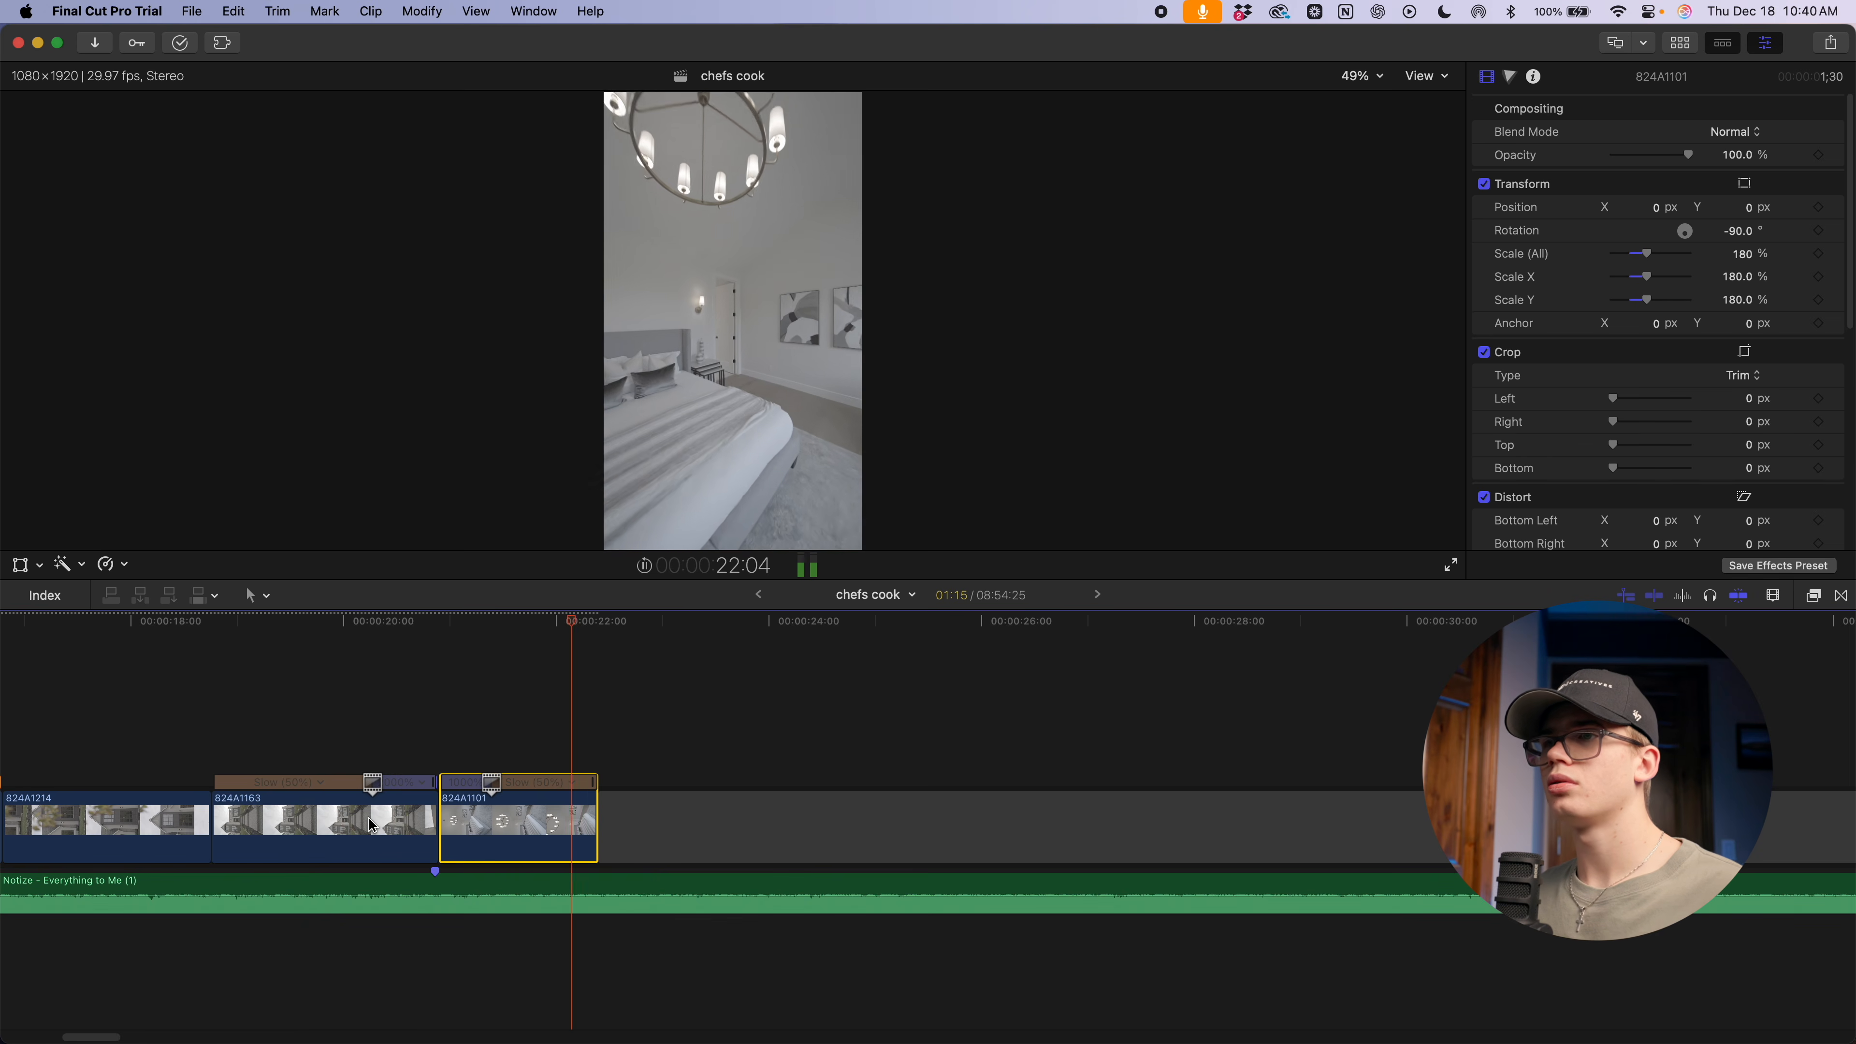
pyautogui.press('space')
pyautogui.click(510, 831)
pyautogui.press('super+equal')
pyautogui.moveTo(723, 843); pyautogui.dragTo(739, 843)
pyautogui.press('space')
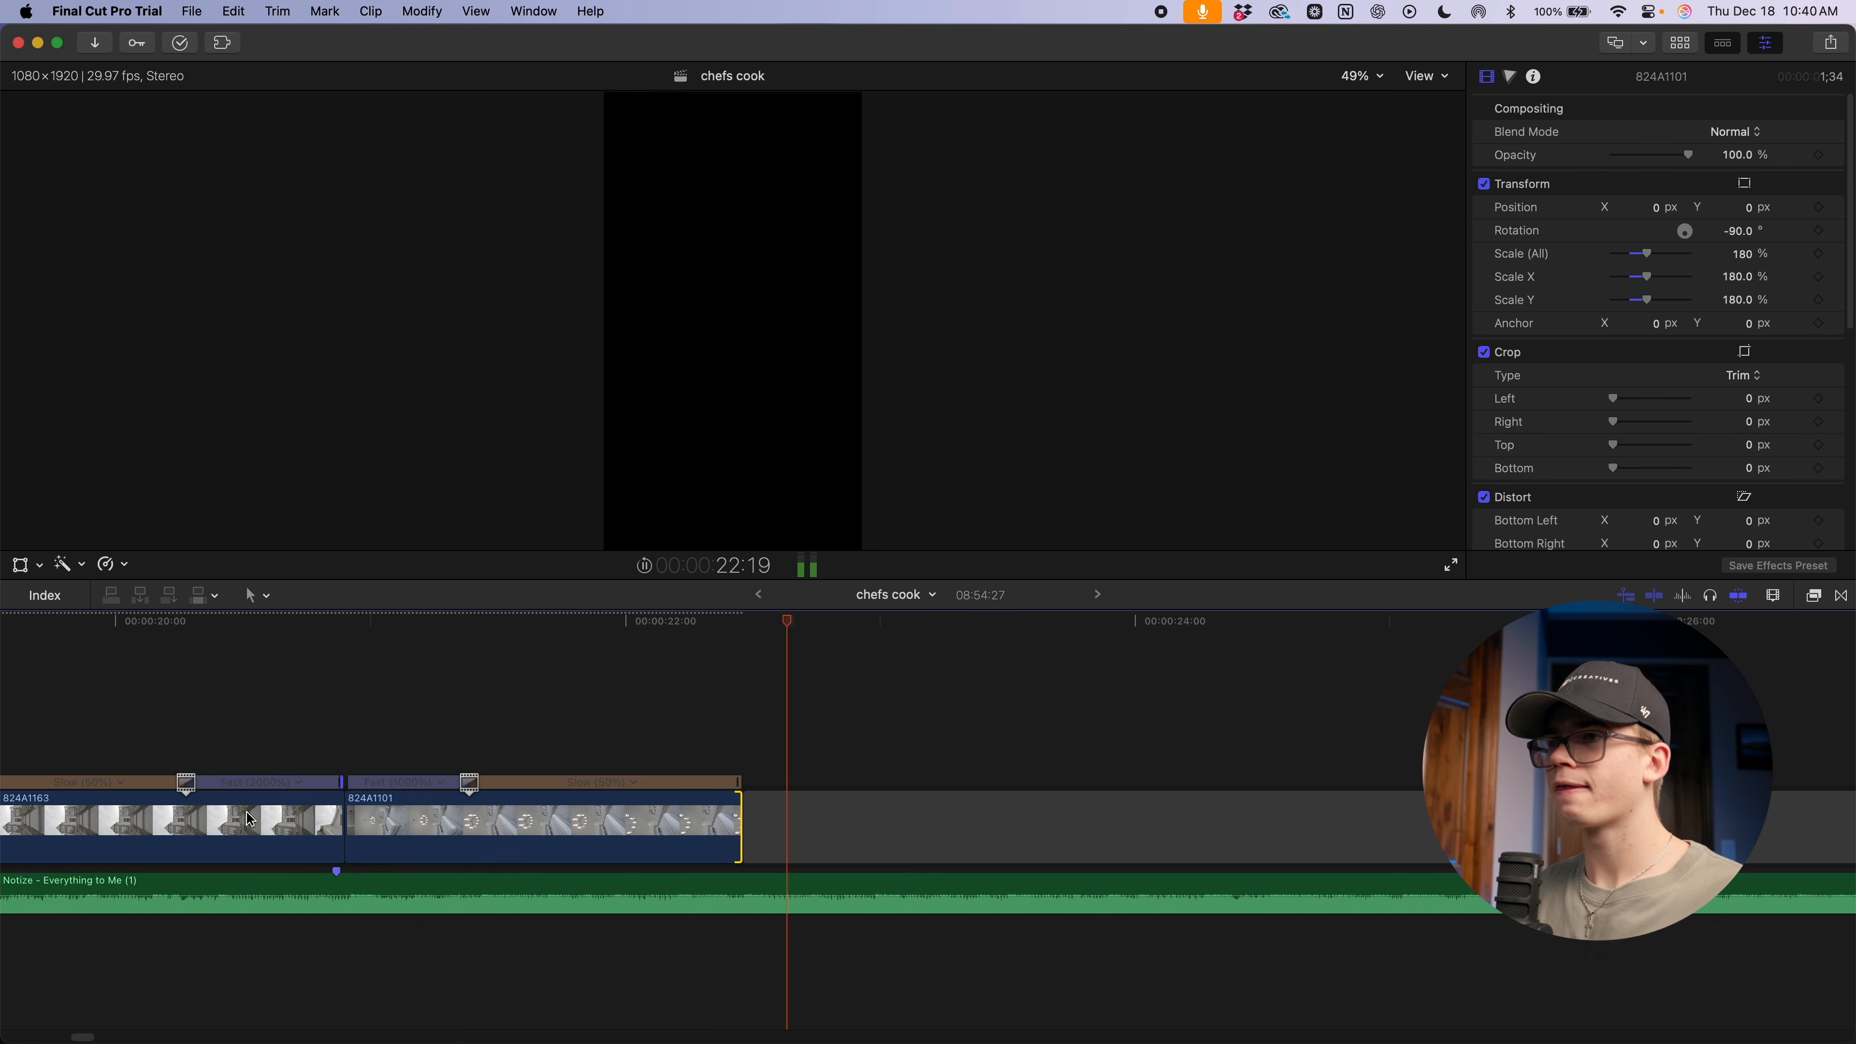
pyautogui.press('space')
# Play back the sequence through 824A1163 and 824A1101 to check the ramp's timing against the music
pyautogui.press('super+minus')
pyautogui.press('super+minus')
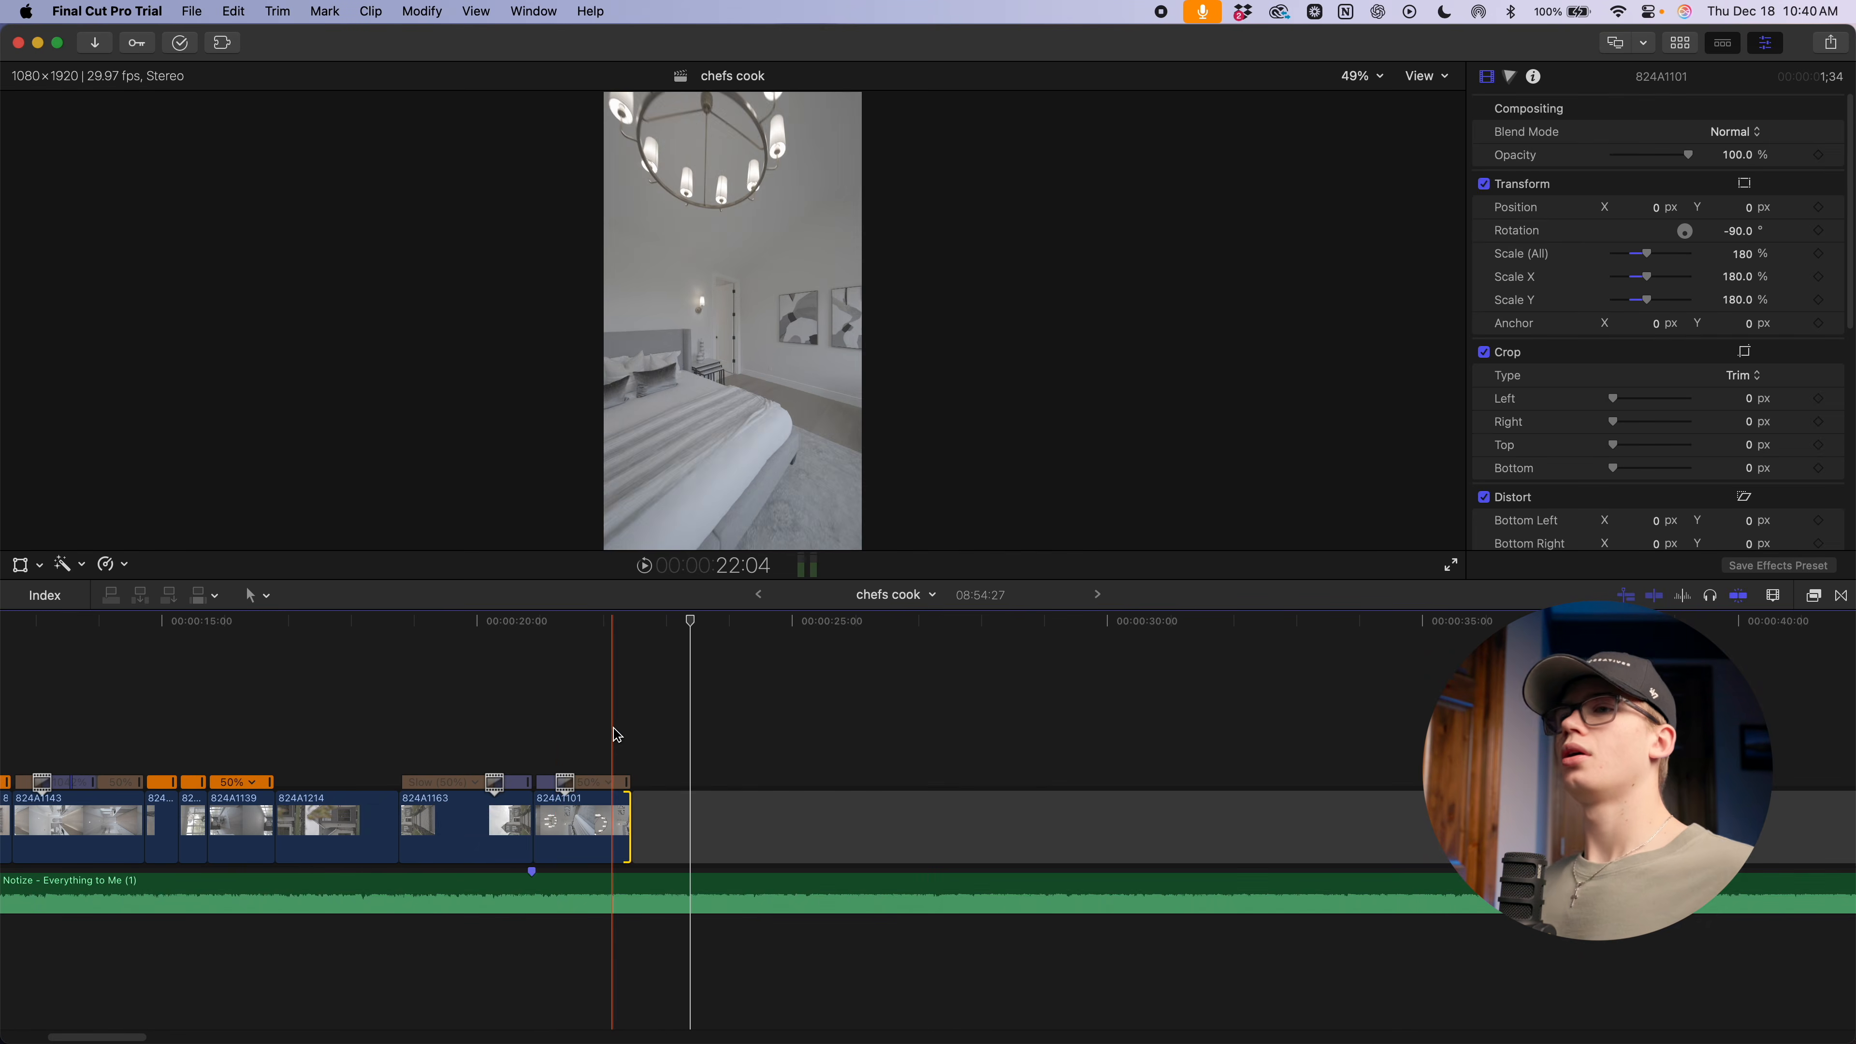
pyautogui.press('space')
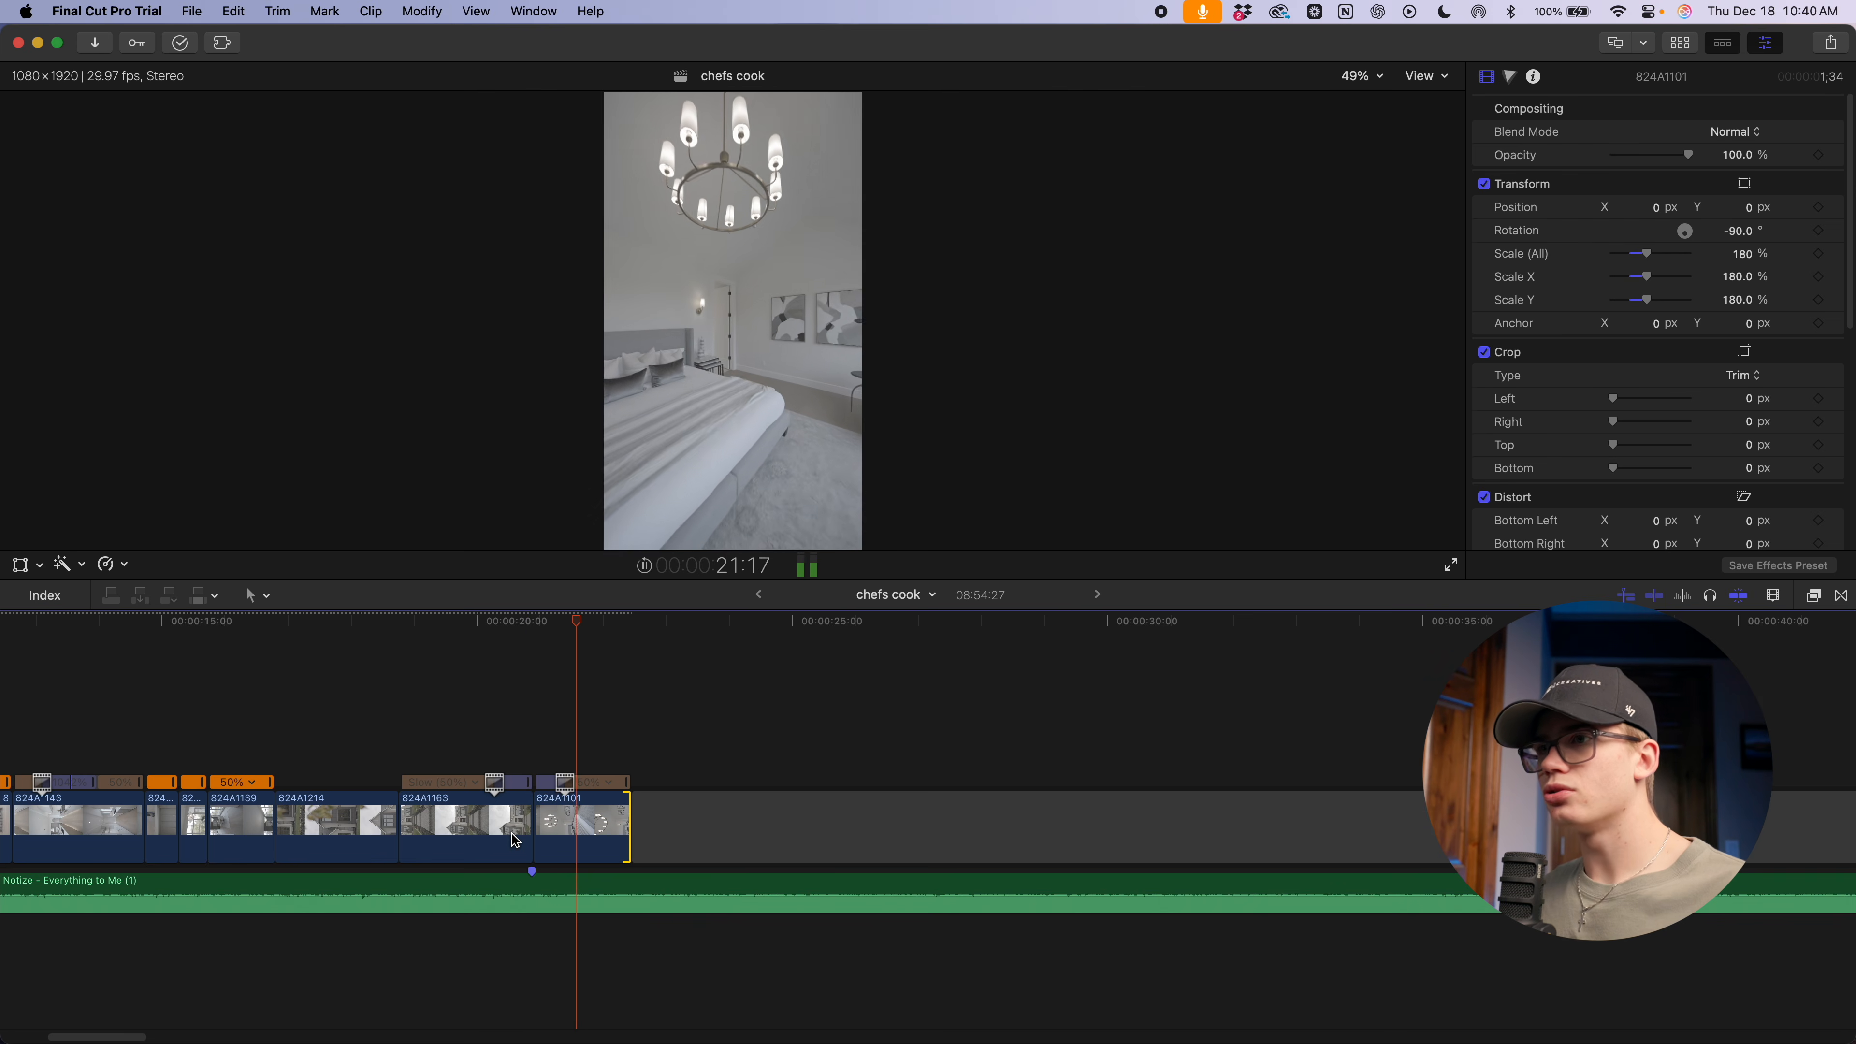
pyautogui.press('space')
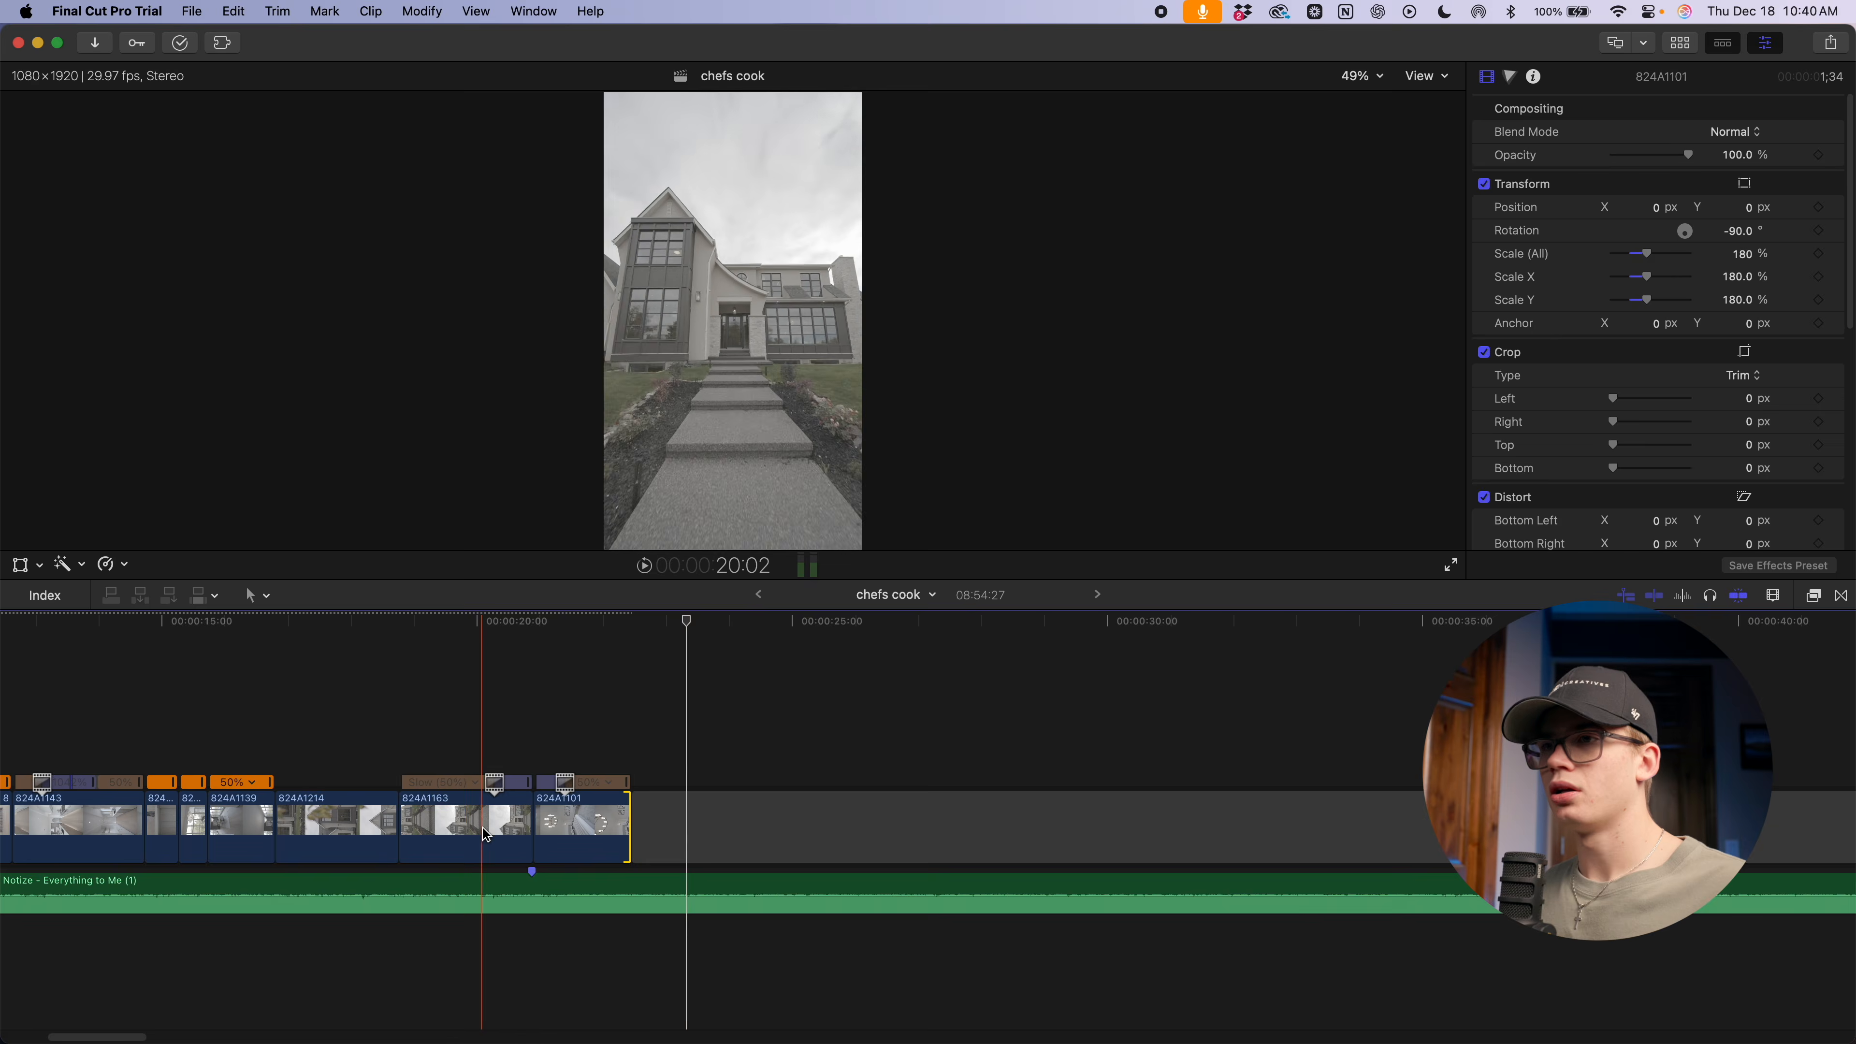
pyautogui.press('super+equal')
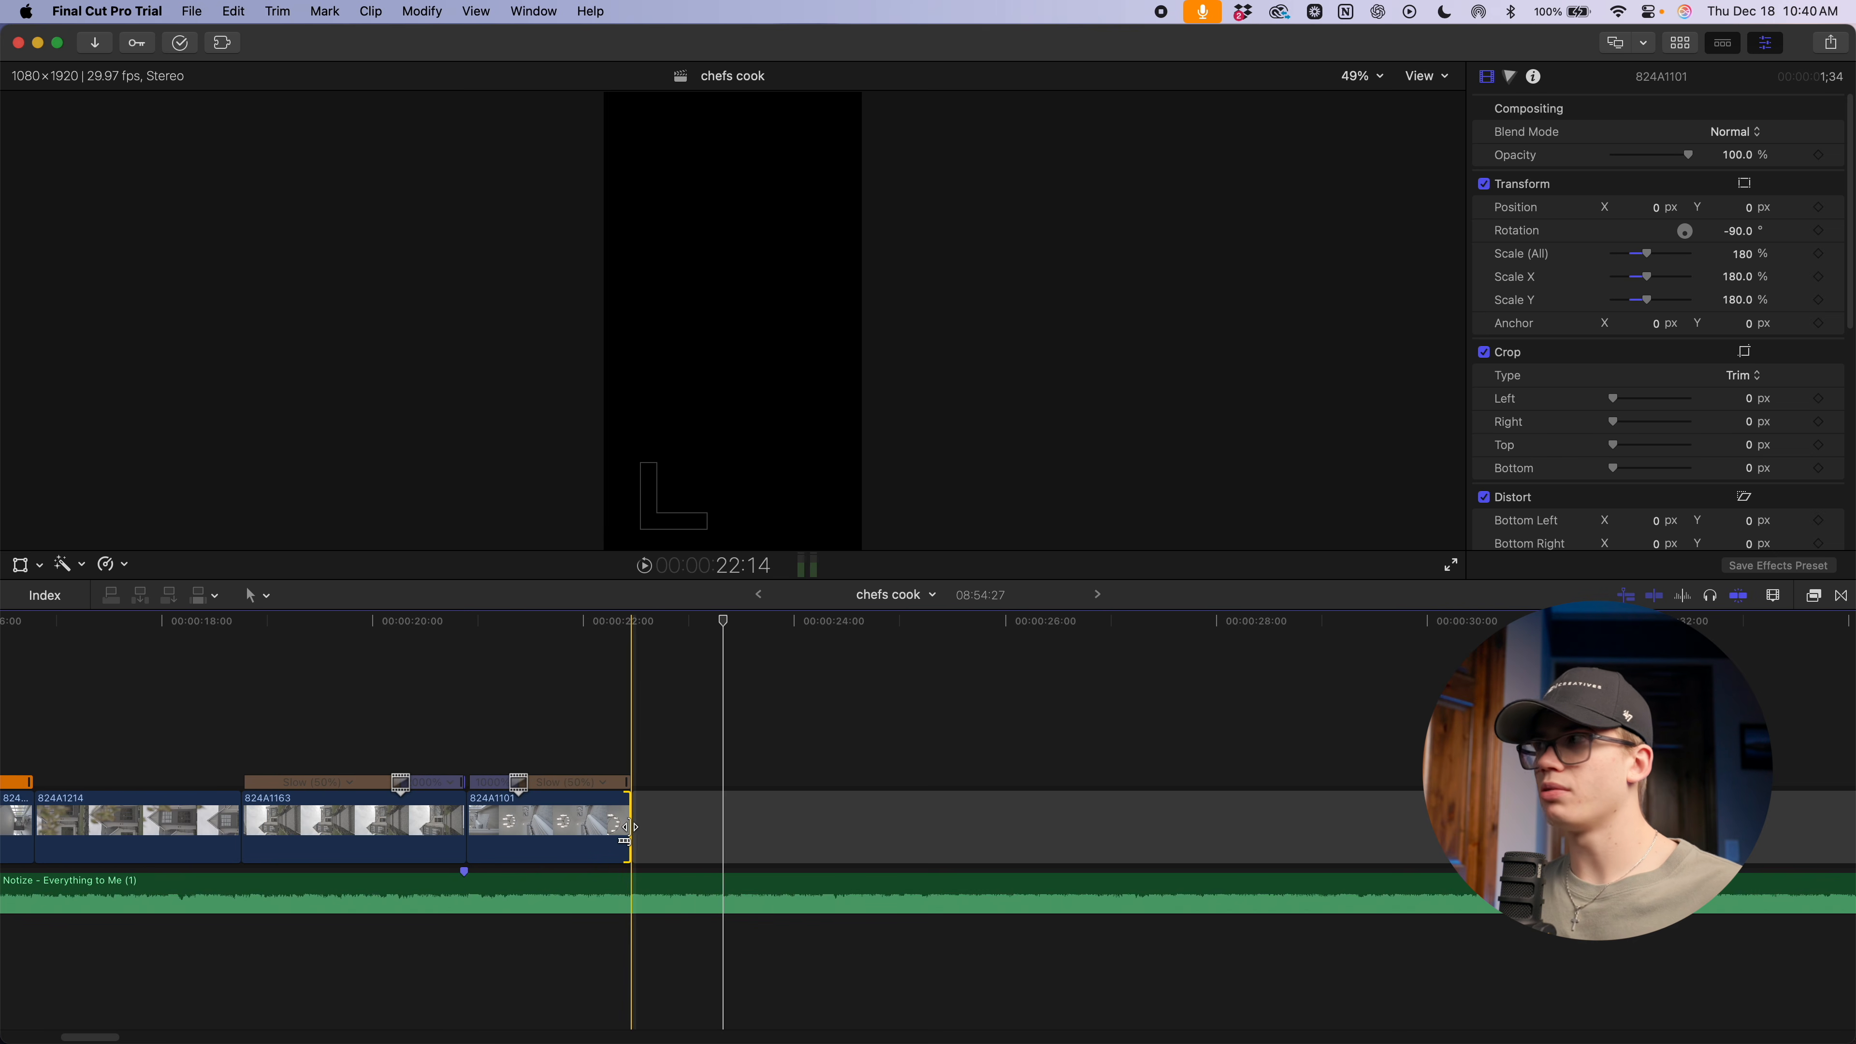
pyautogui.hscroll(-5, 627, 827)
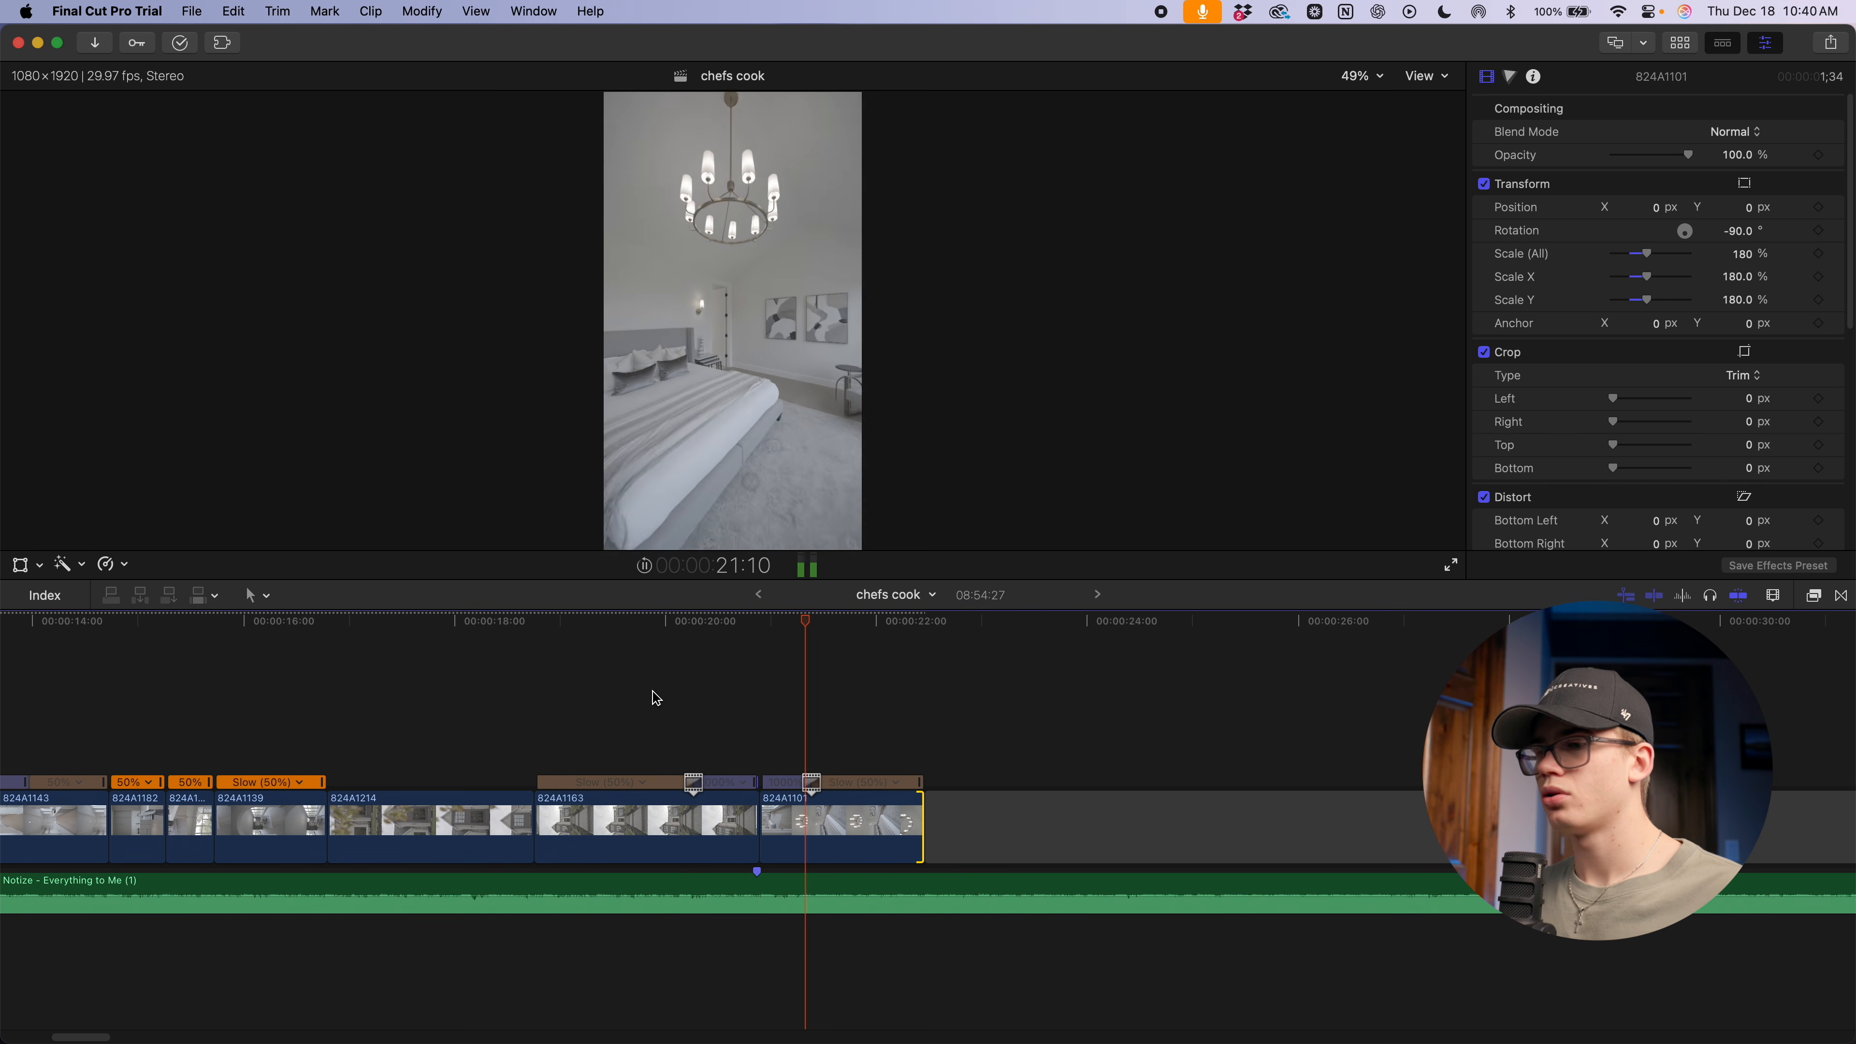
pyautogui.press('space')
pyautogui.press('super+minus')
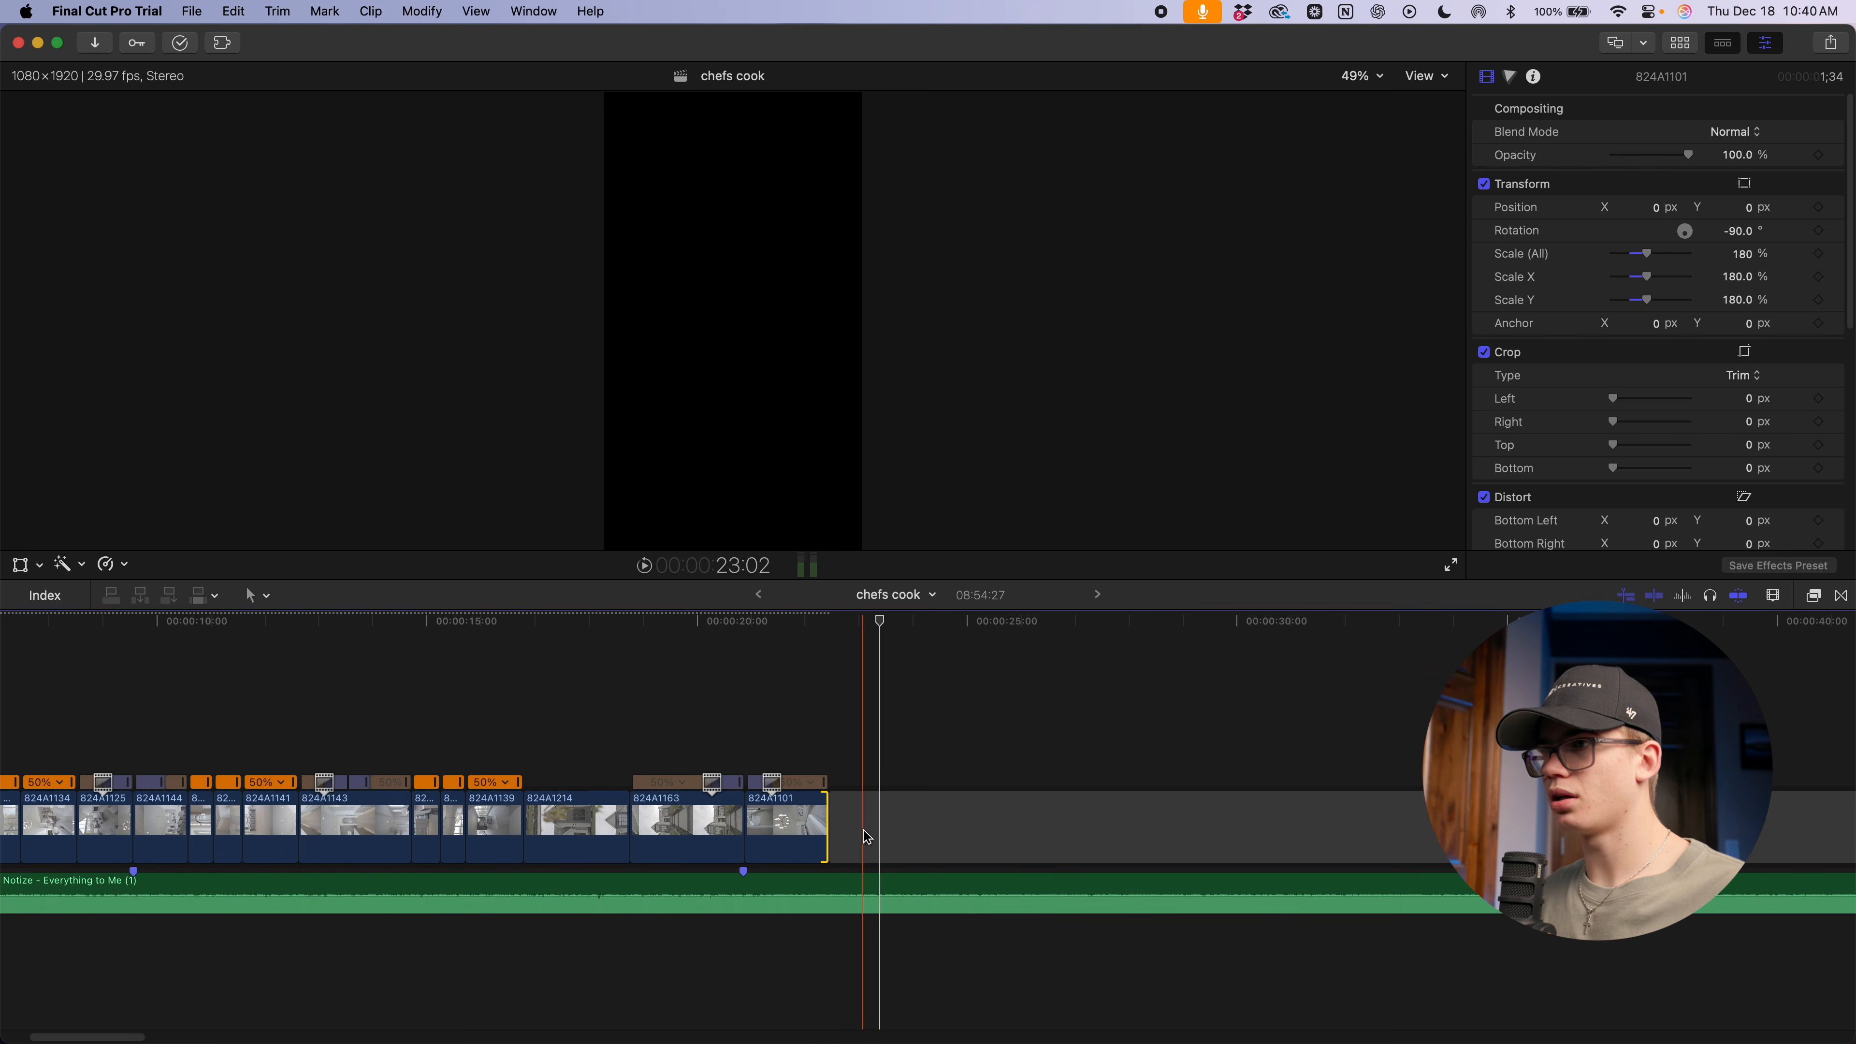
# Find the bedroom detail clip 824A1200 among the unused footage and move it directly after 824A1101
pyautogui.hscroll(15, 855, 826)
pyautogui.press('super+minus')
pyautogui.press('super+minus')
pyautogui.press('super+minus')
pyautogui.hscroll(12, 935, 823)
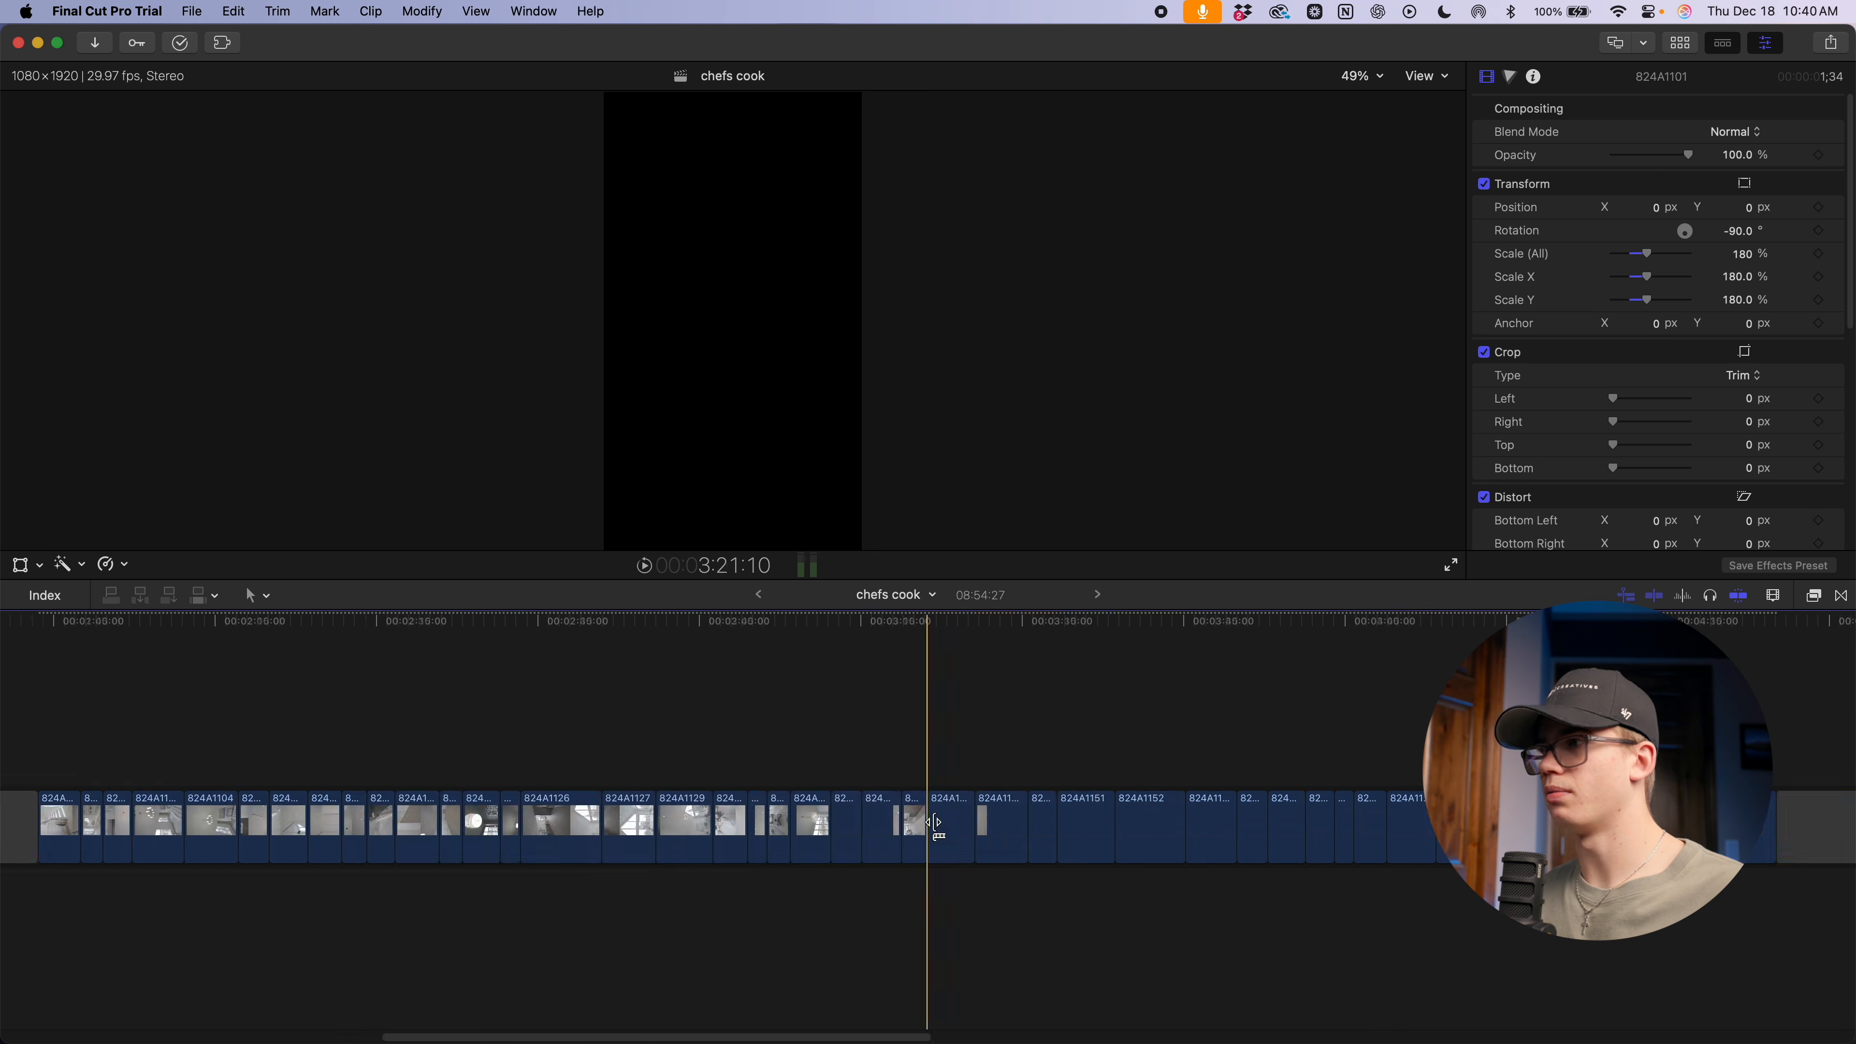
pyautogui.hscroll(15, 935, 822)
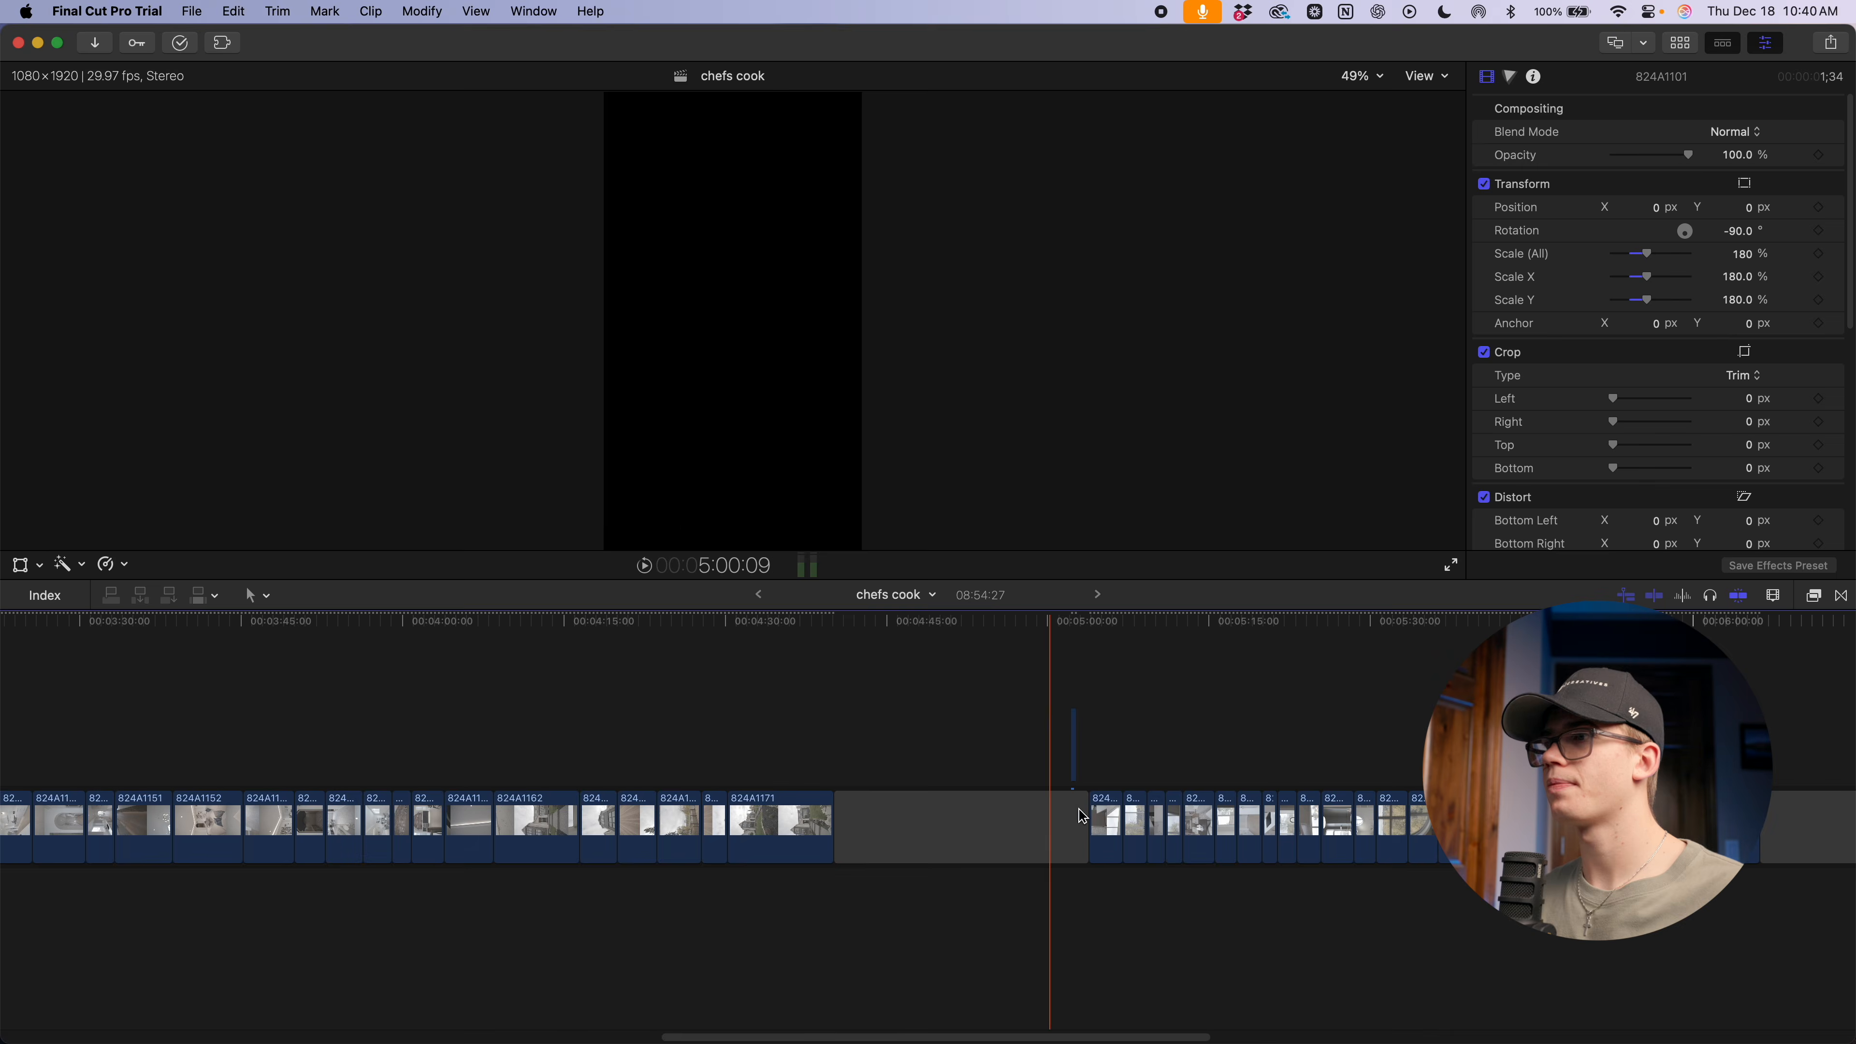
pyautogui.hscroll(4, 1190, 813)
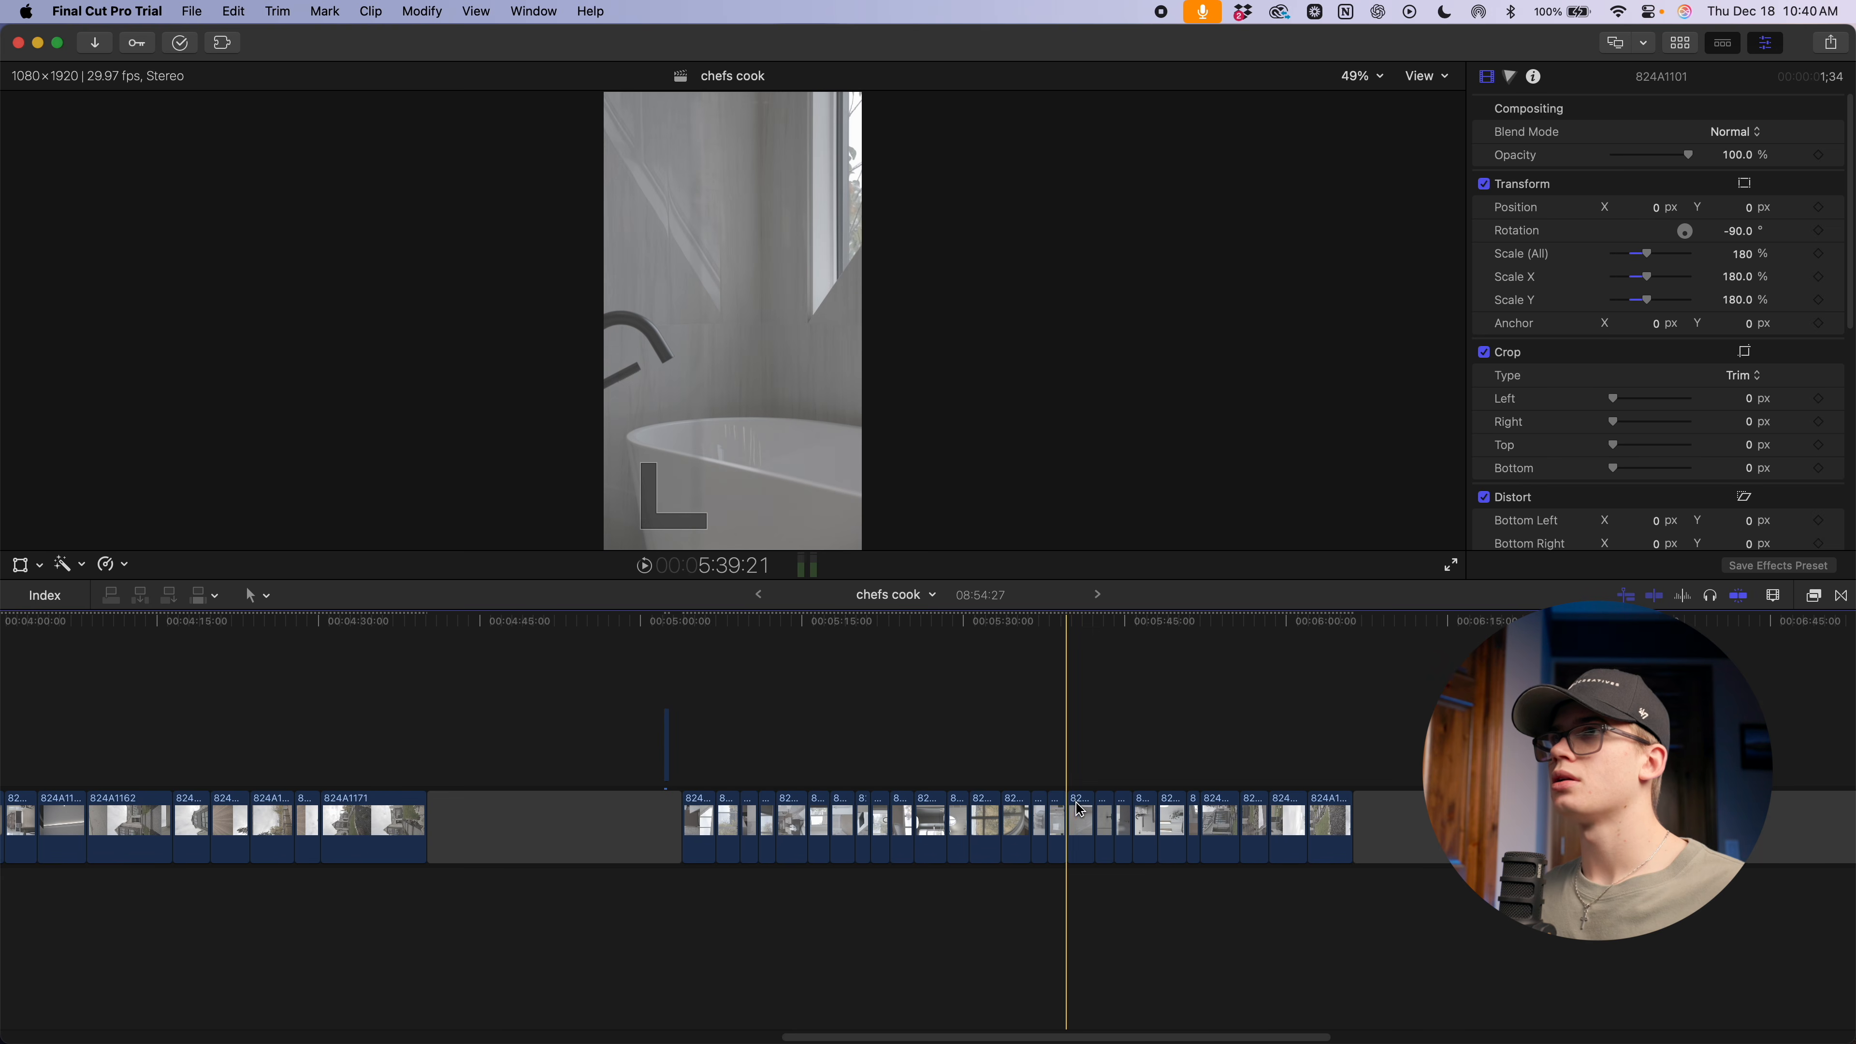
pyautogui.press('super+equal')
pyautogui.press('super+equal')
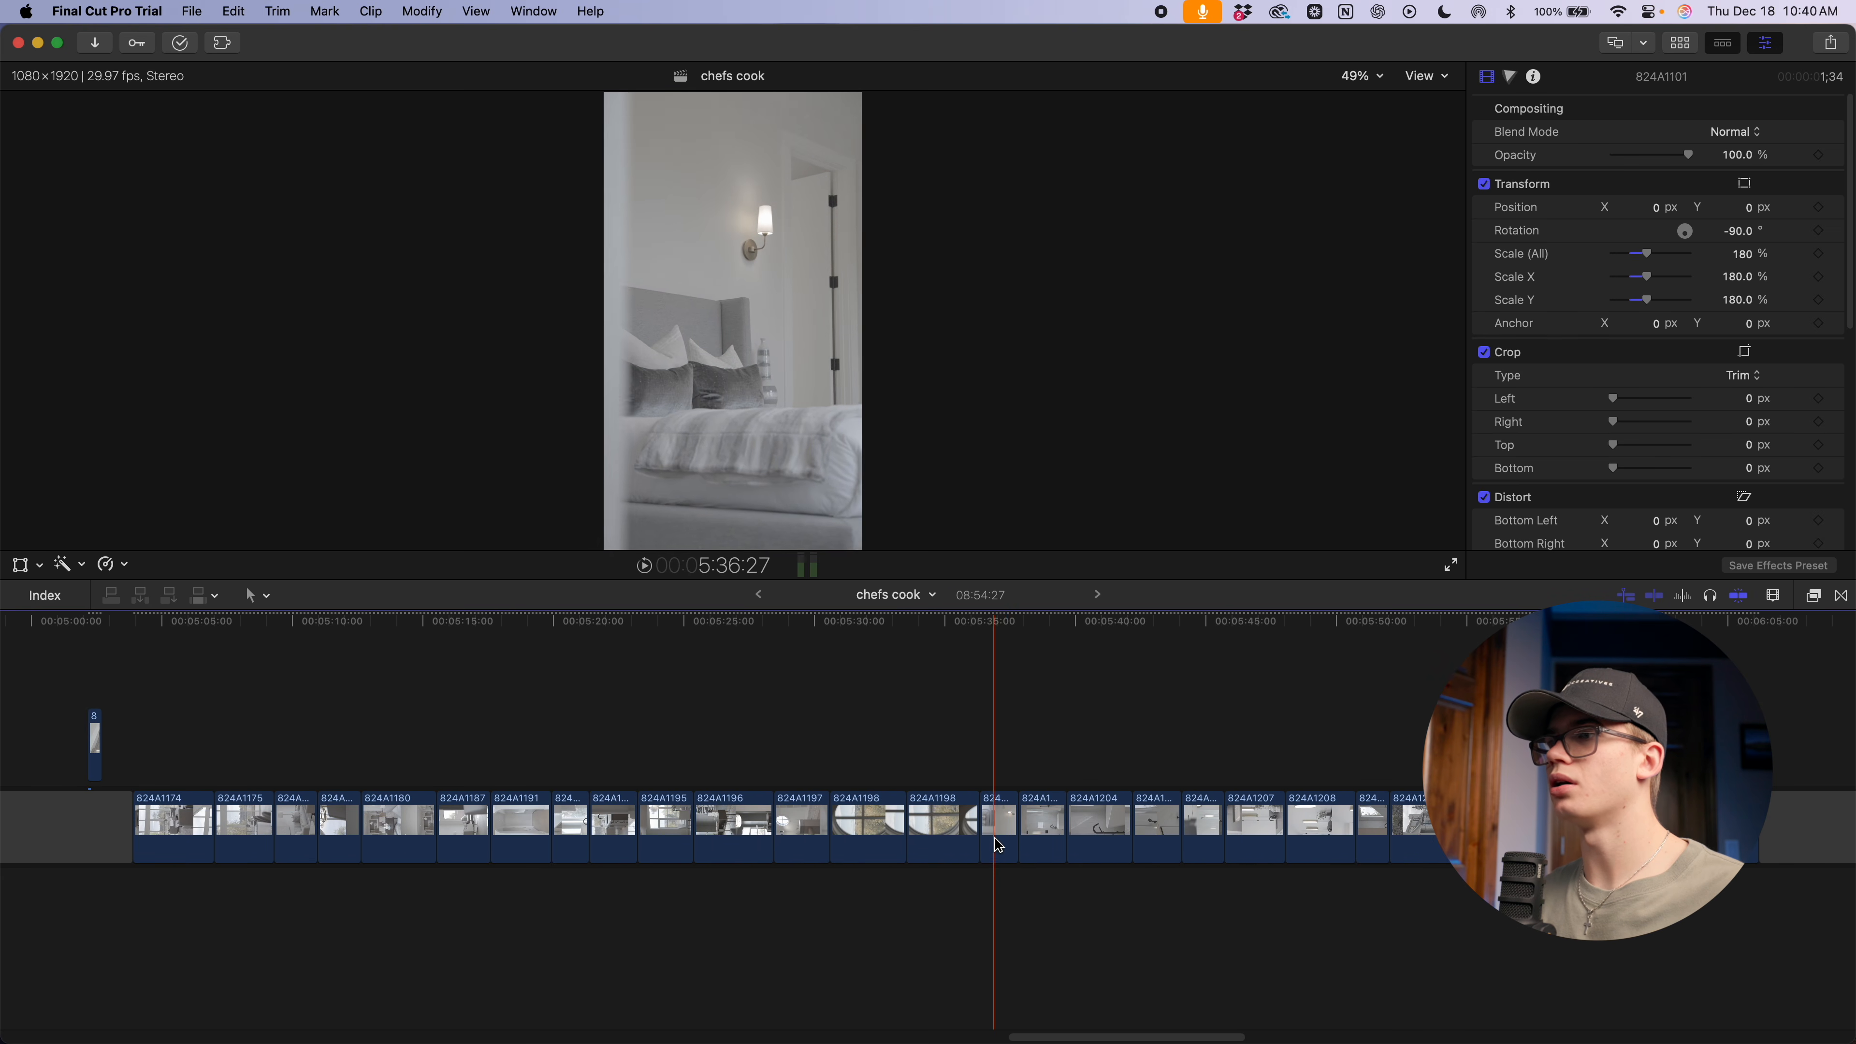
pyautogui.press('BackSpace')
pyautogui.hscroll(-15, 980, 837)
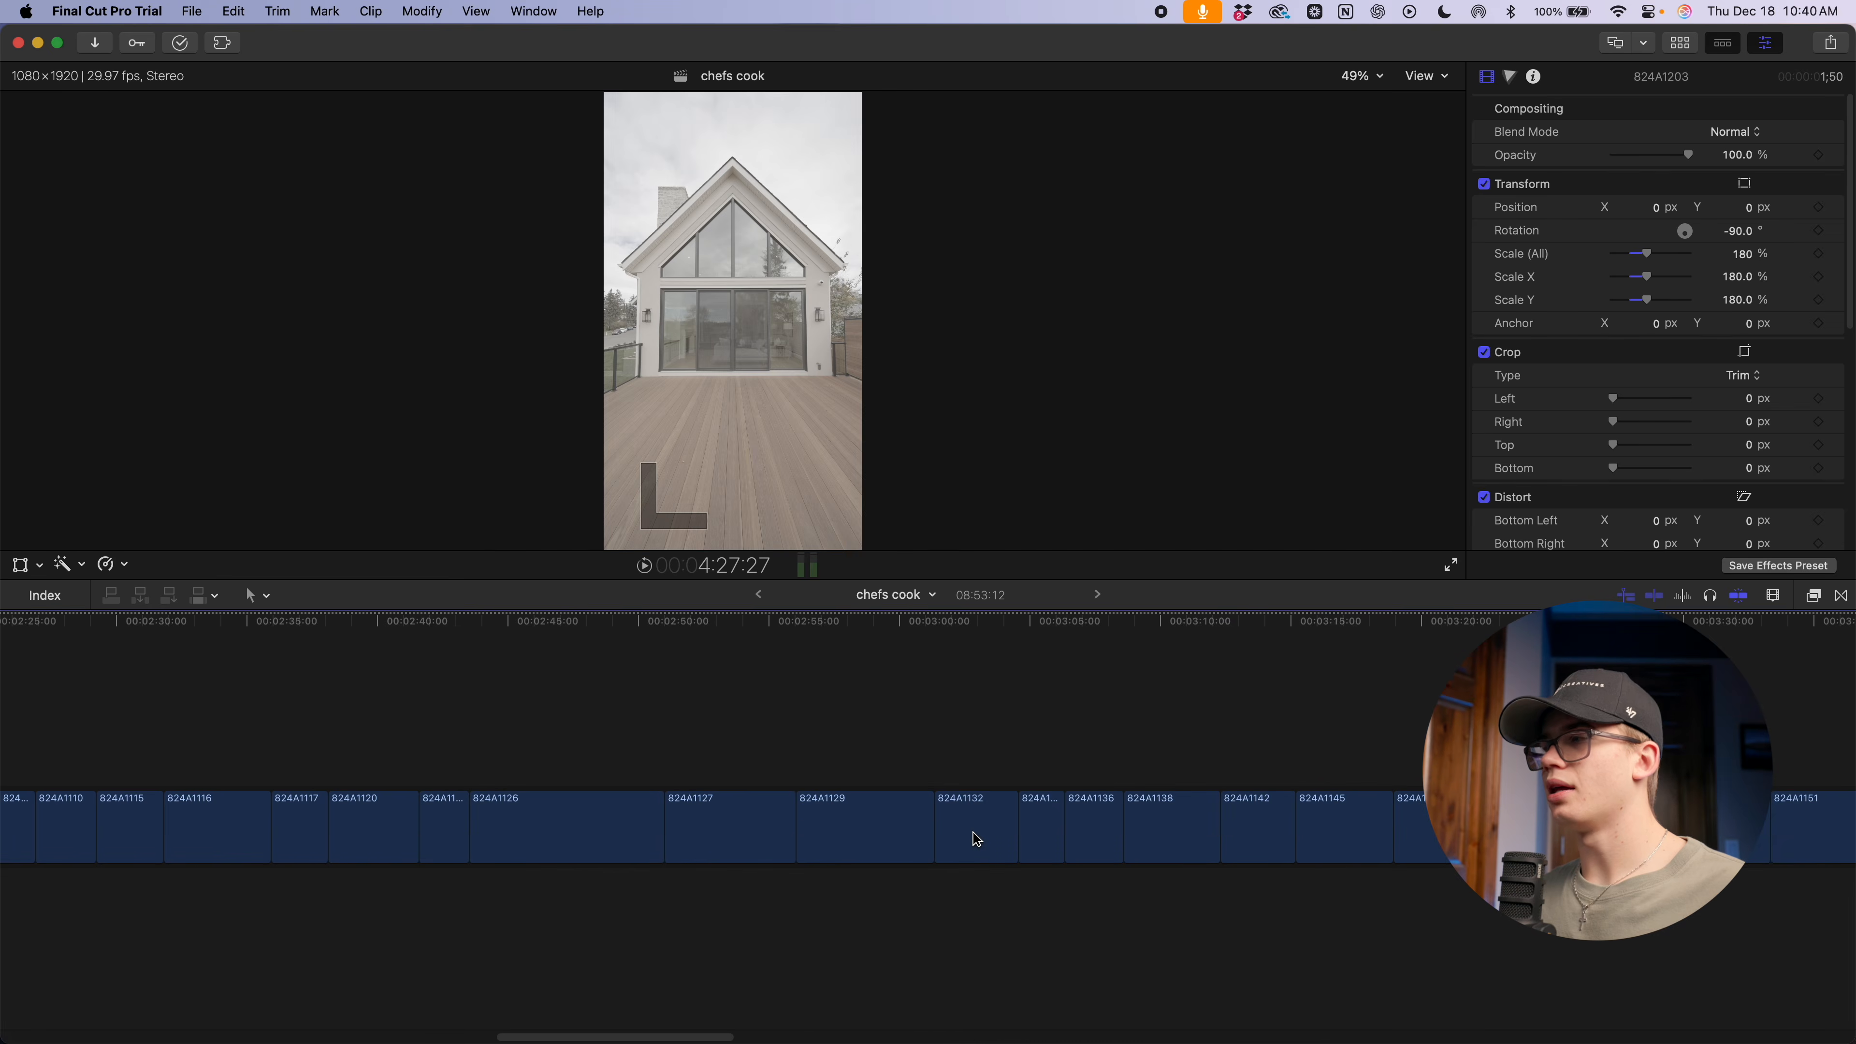
pyautogui.hscroll(-15, 348, 999)
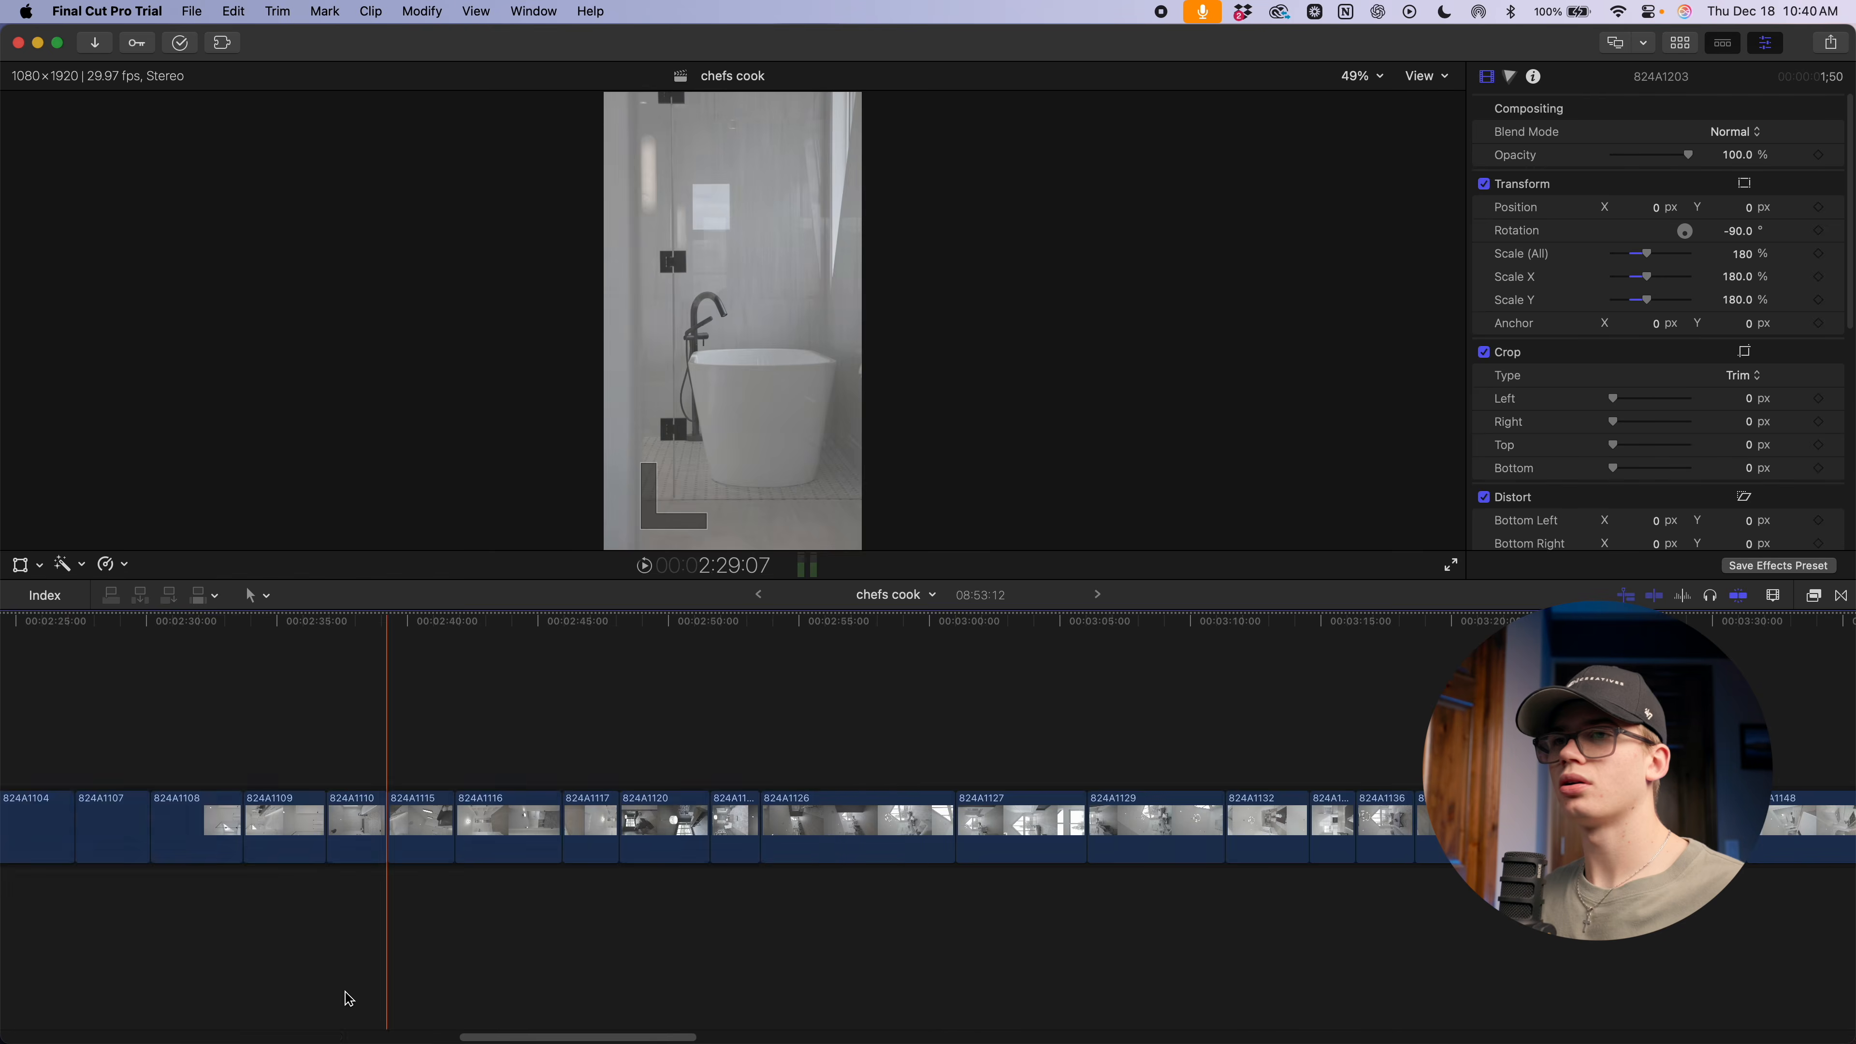
pyautogui.press('super+z')
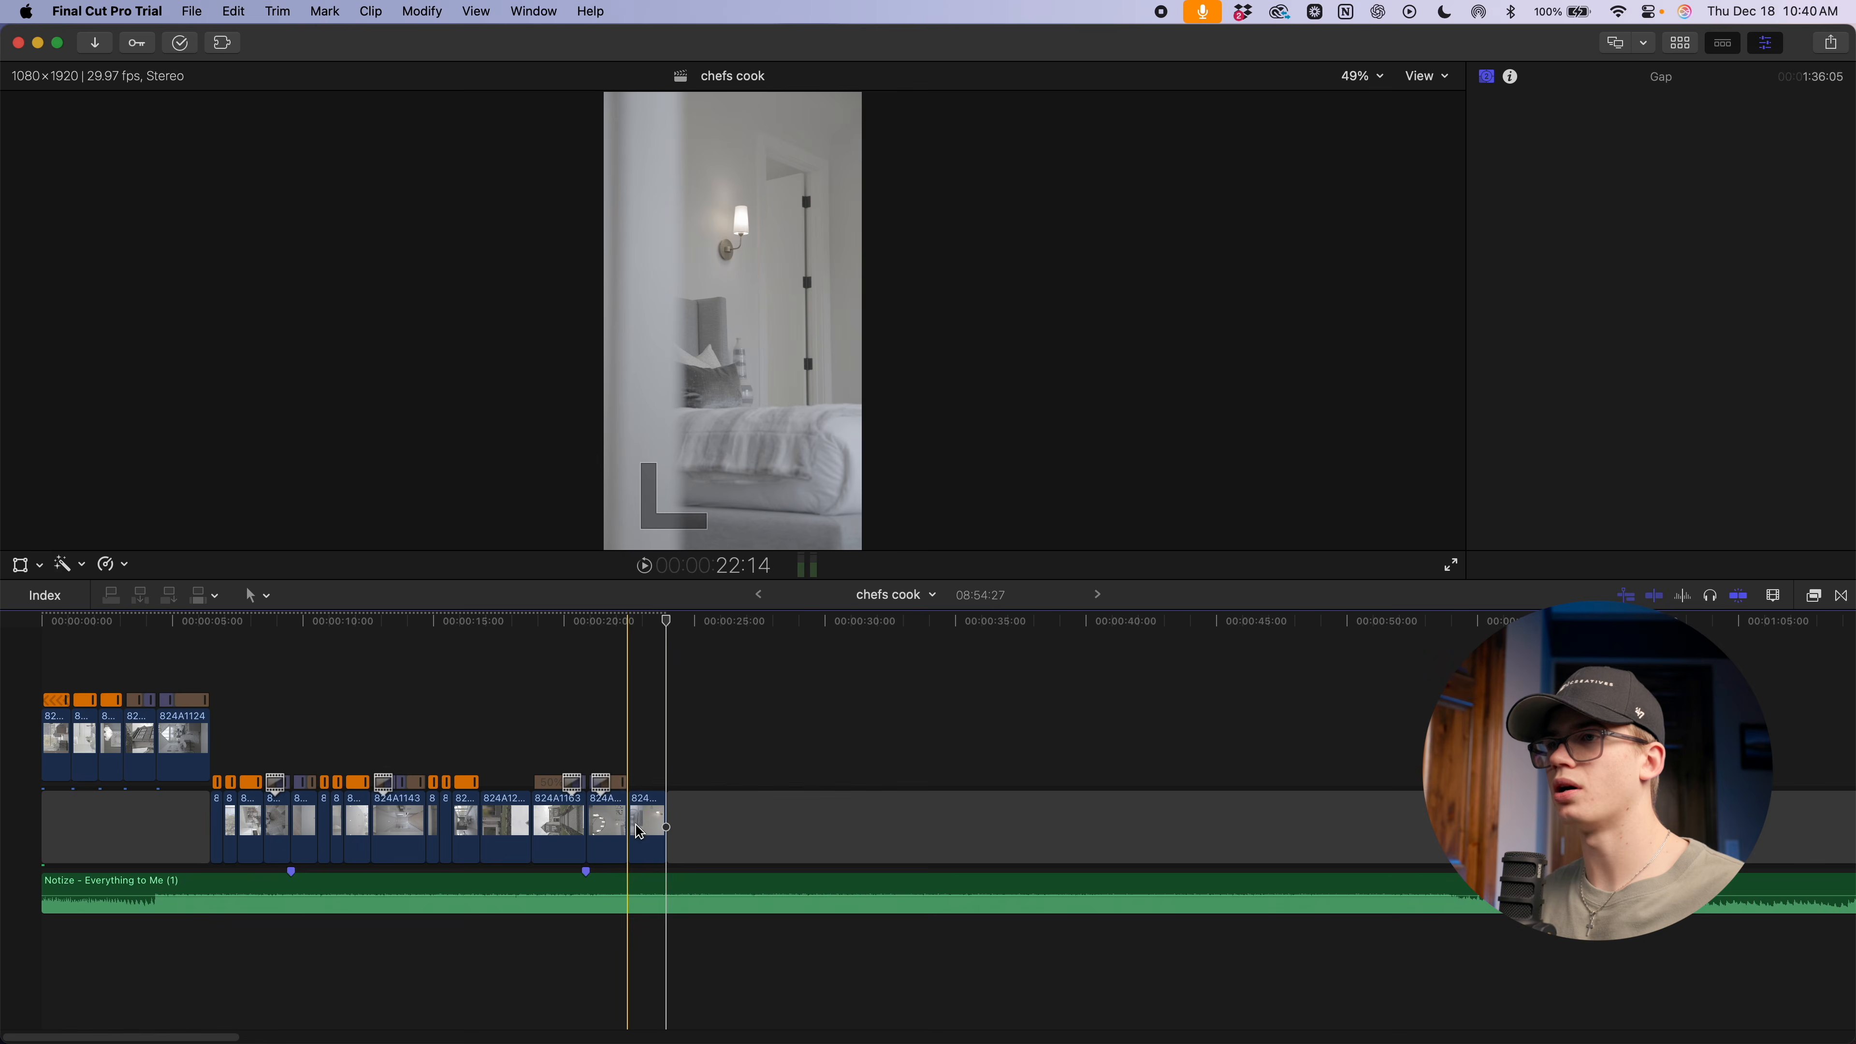
# Slow 824A1200 to 50% and trim its start and end to a duration of 00:17, fitting the beat
pyautogui.press('super+equal')
pyautogui.press('super+equal')
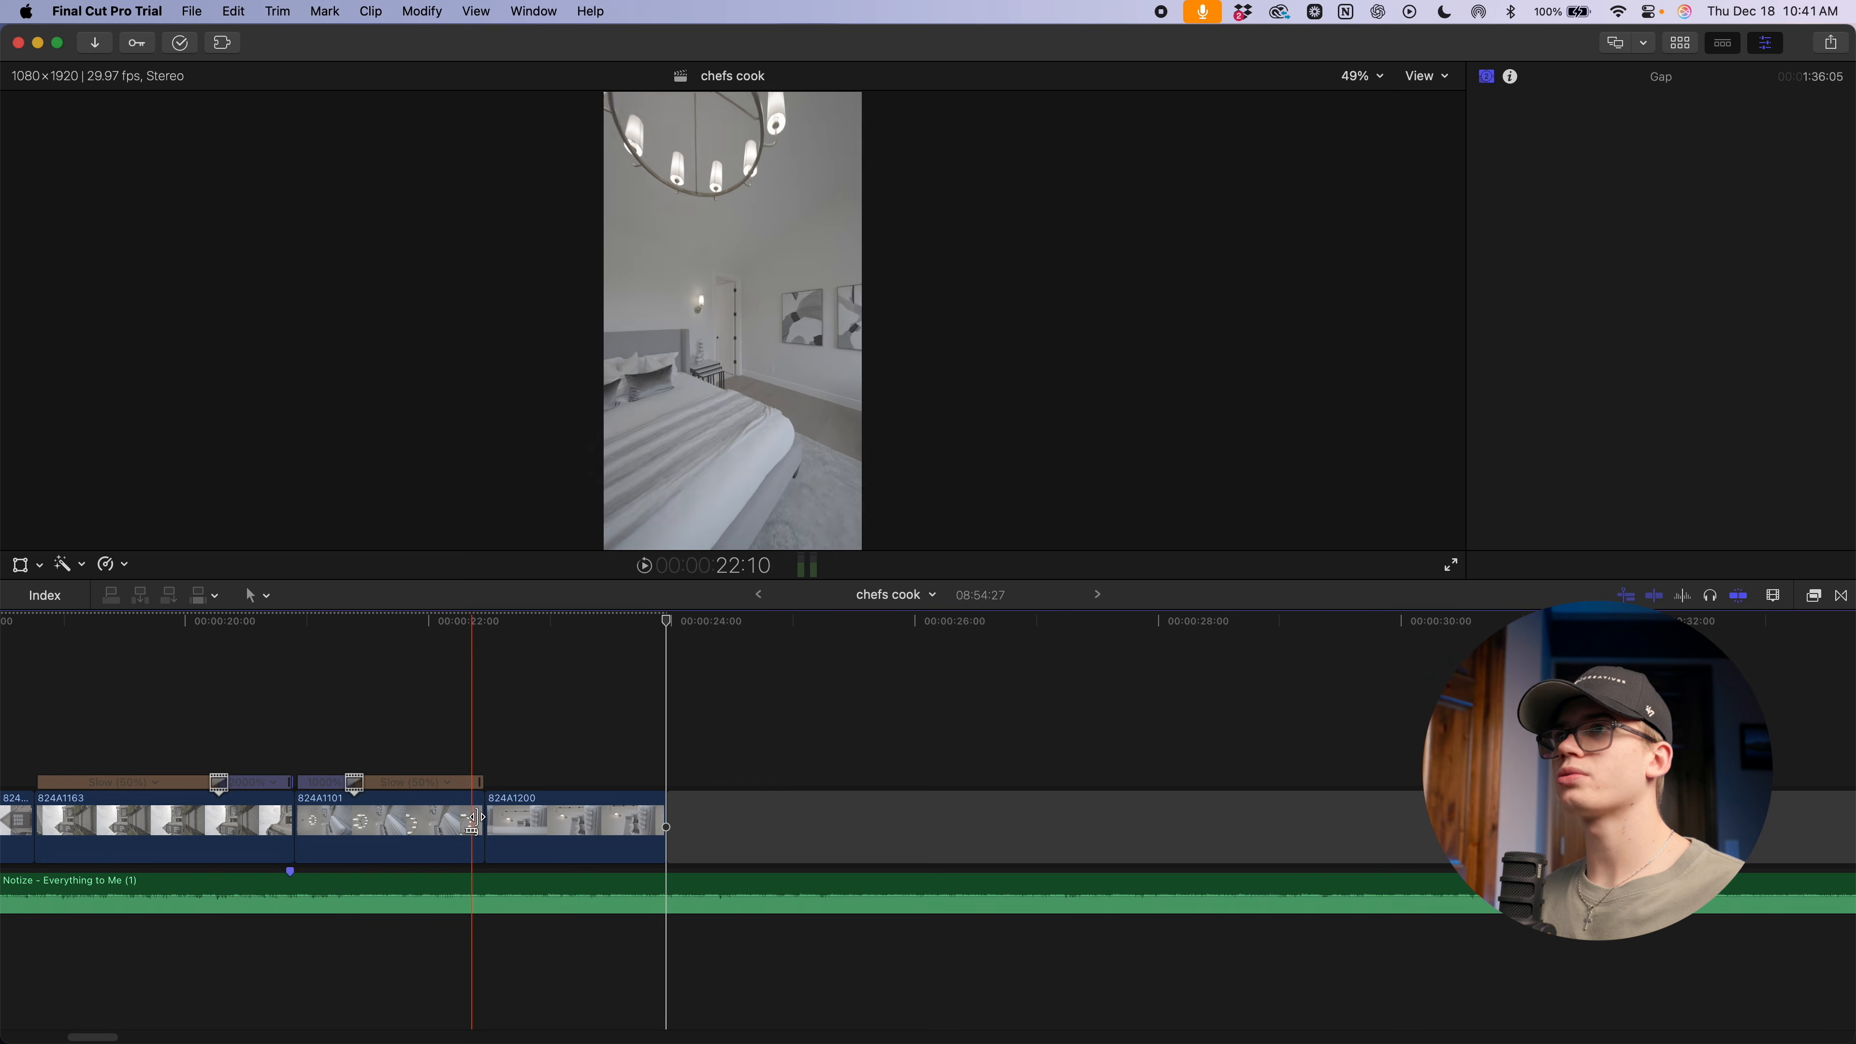
pyautogui.hotkey('shift', '5')
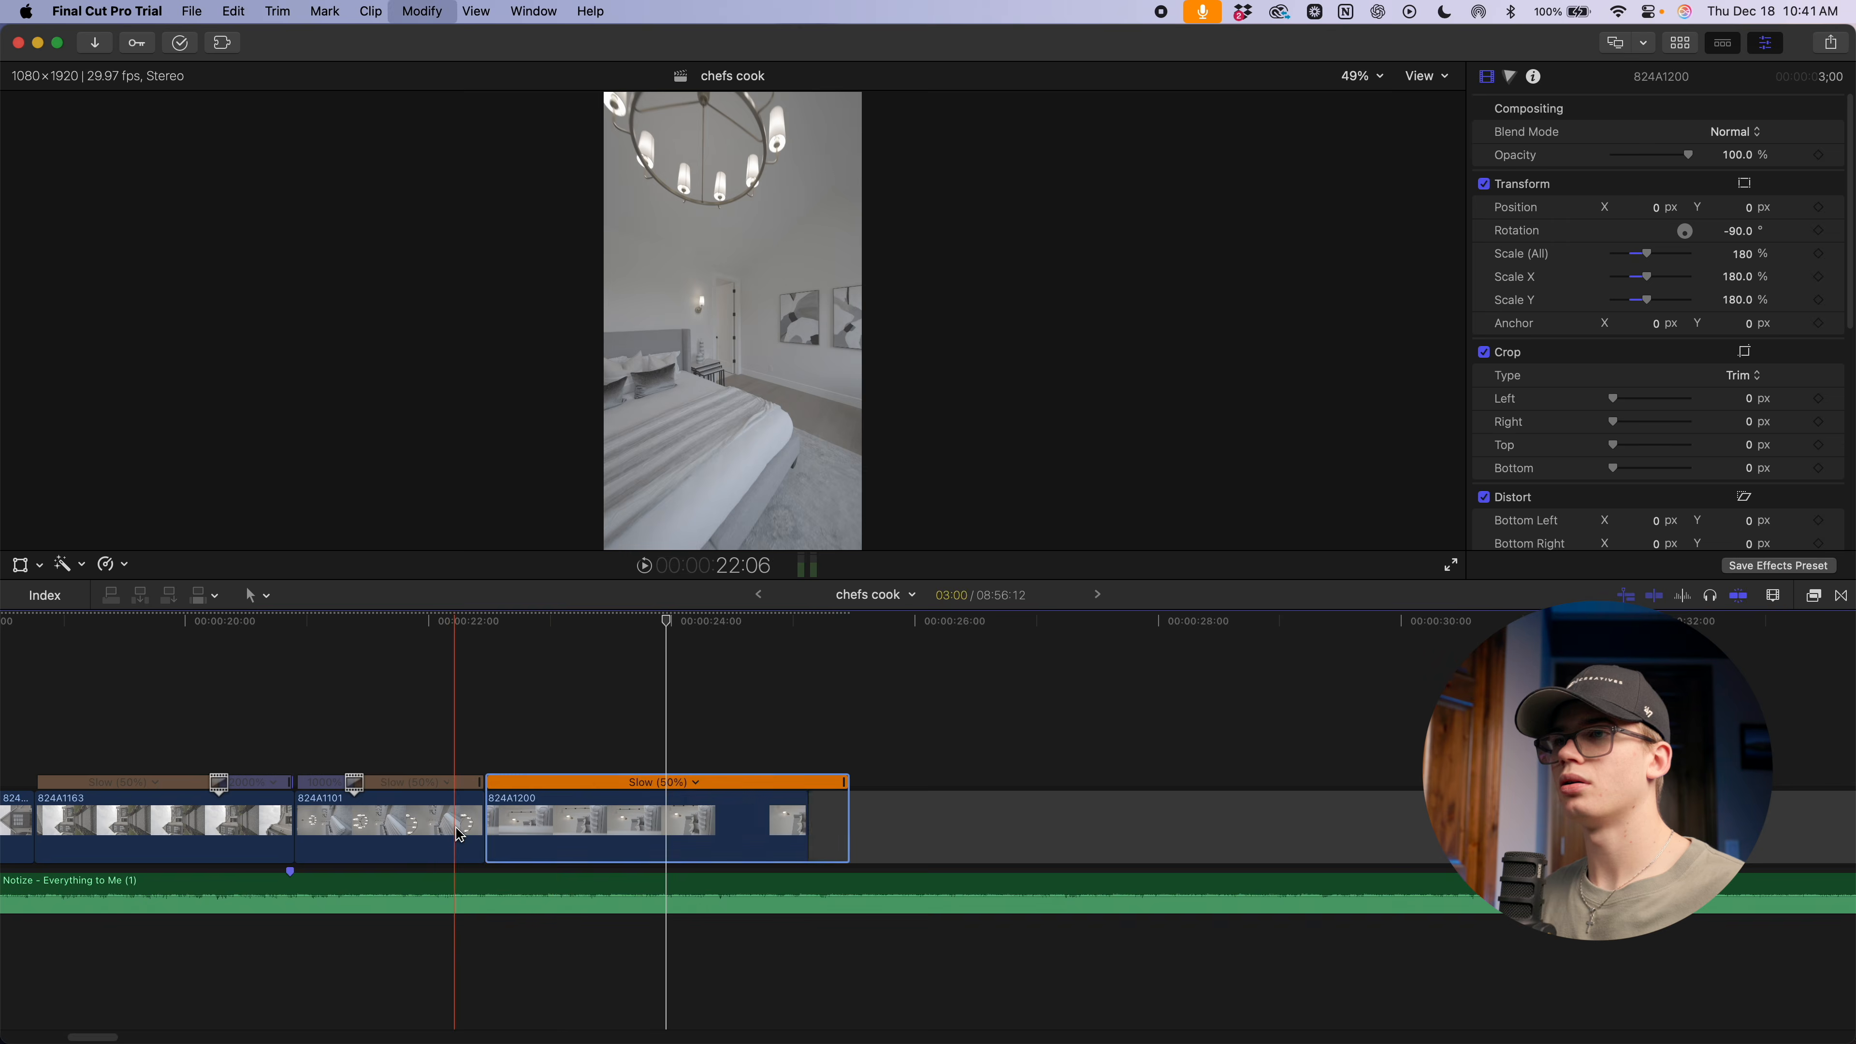
pyautogui.hotkey('alt', '[')
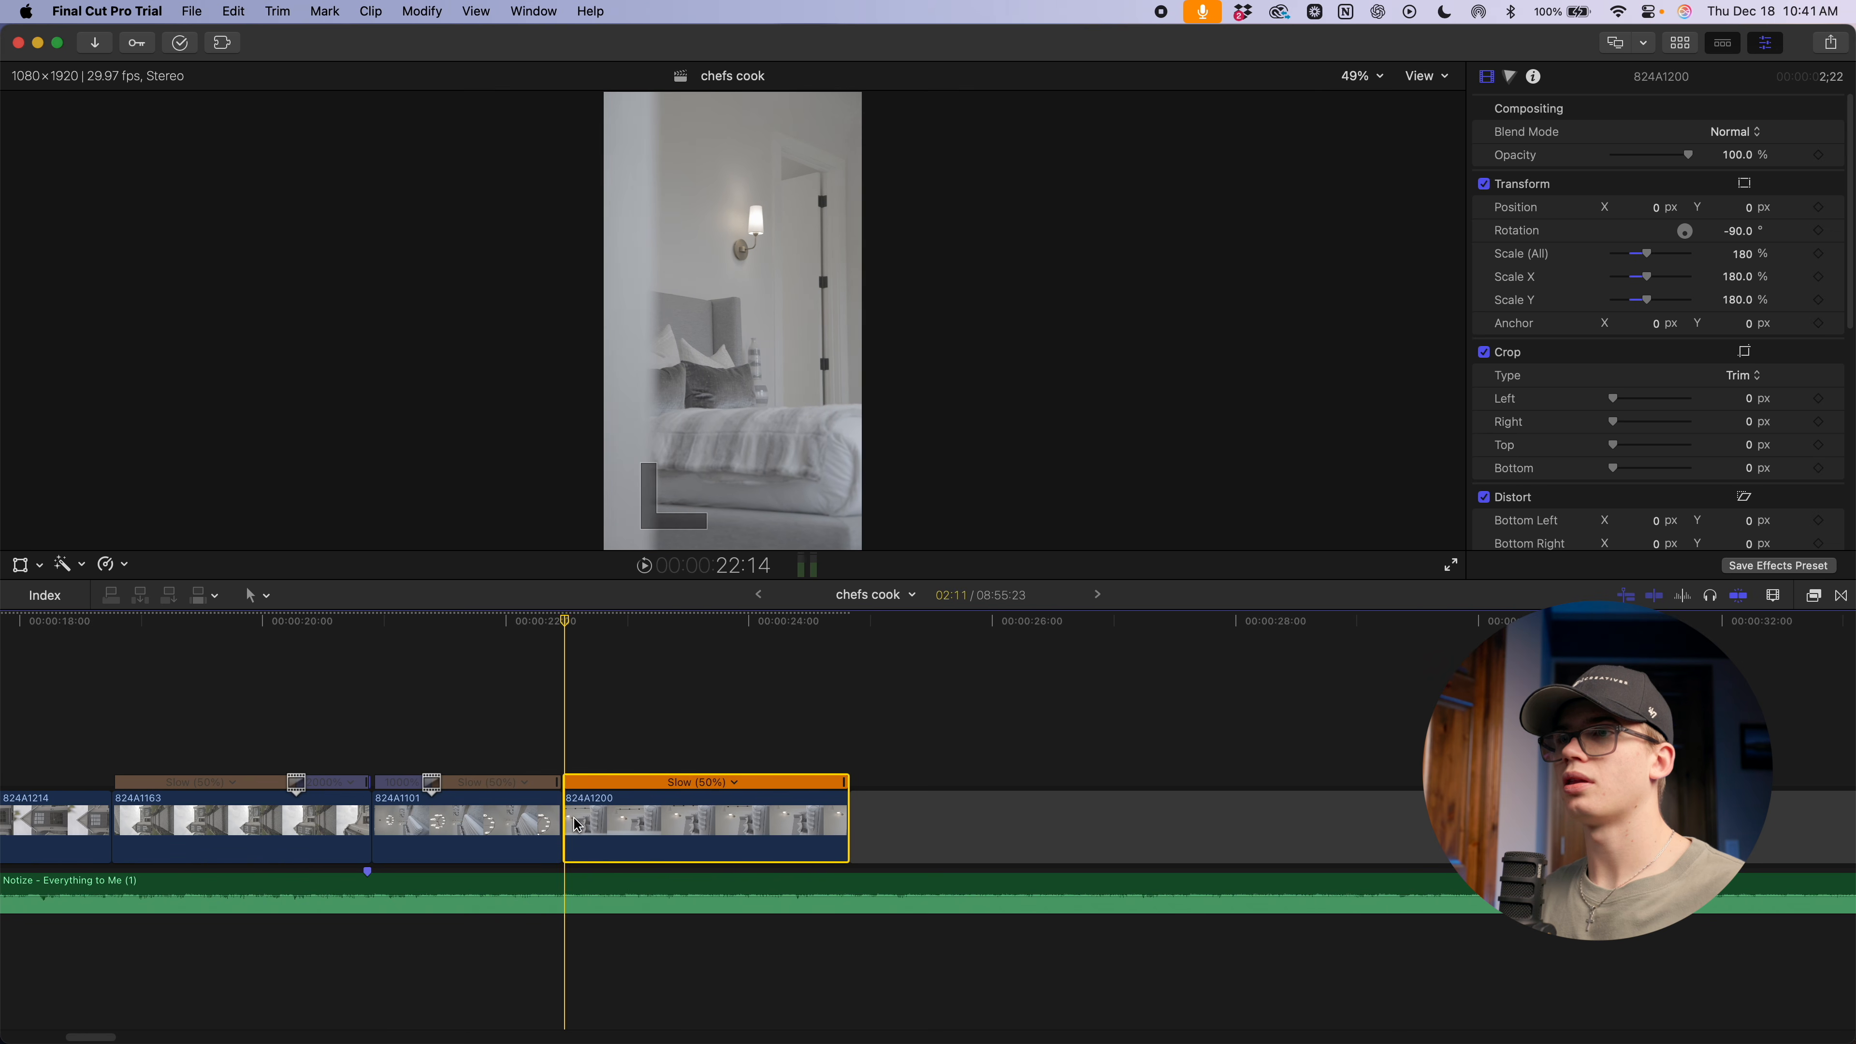
pyautogui.press('space')
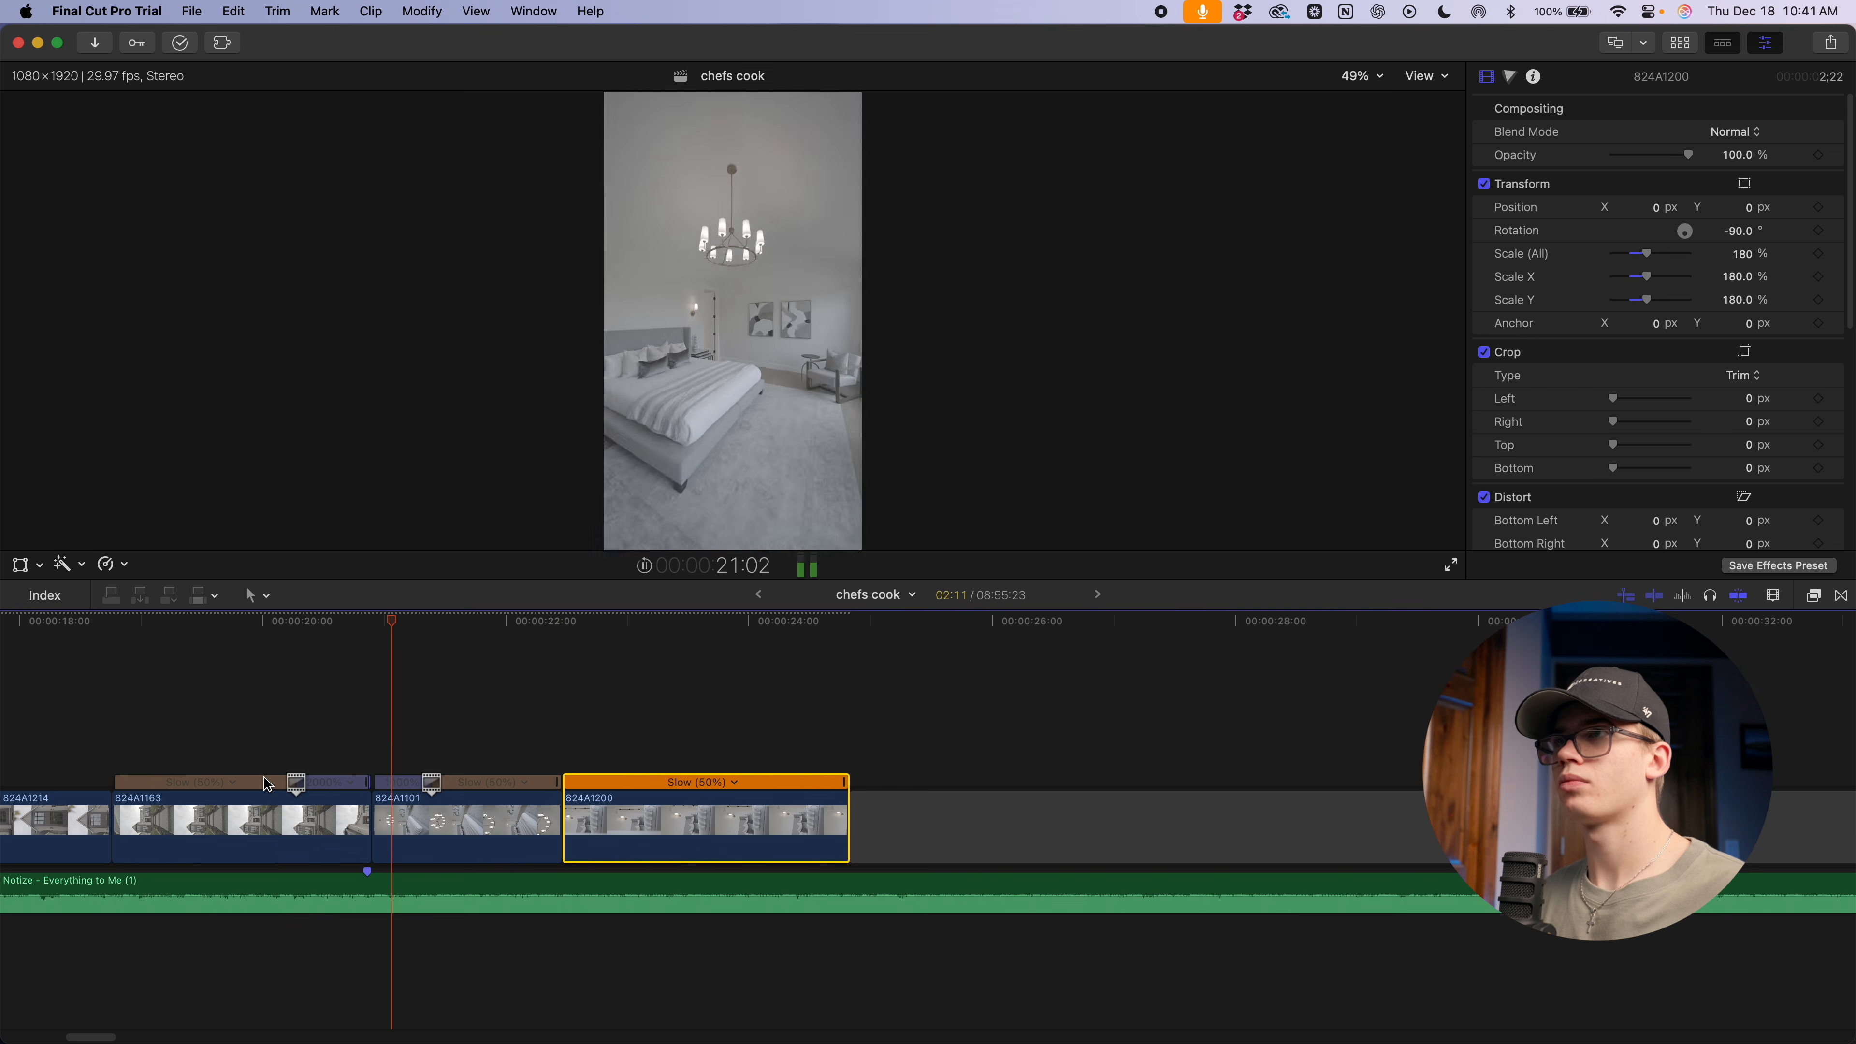
pyautogui.press('space')
pyautogui.hotkey('alt', ']')
# Find the bathroom clip 824A1109 among the unused footage and move it directly after 824A1200
pyautogui.press('super+minus')
pyautogui.press('super+minus')
pyautogui.hscroll(5, 648, 758)
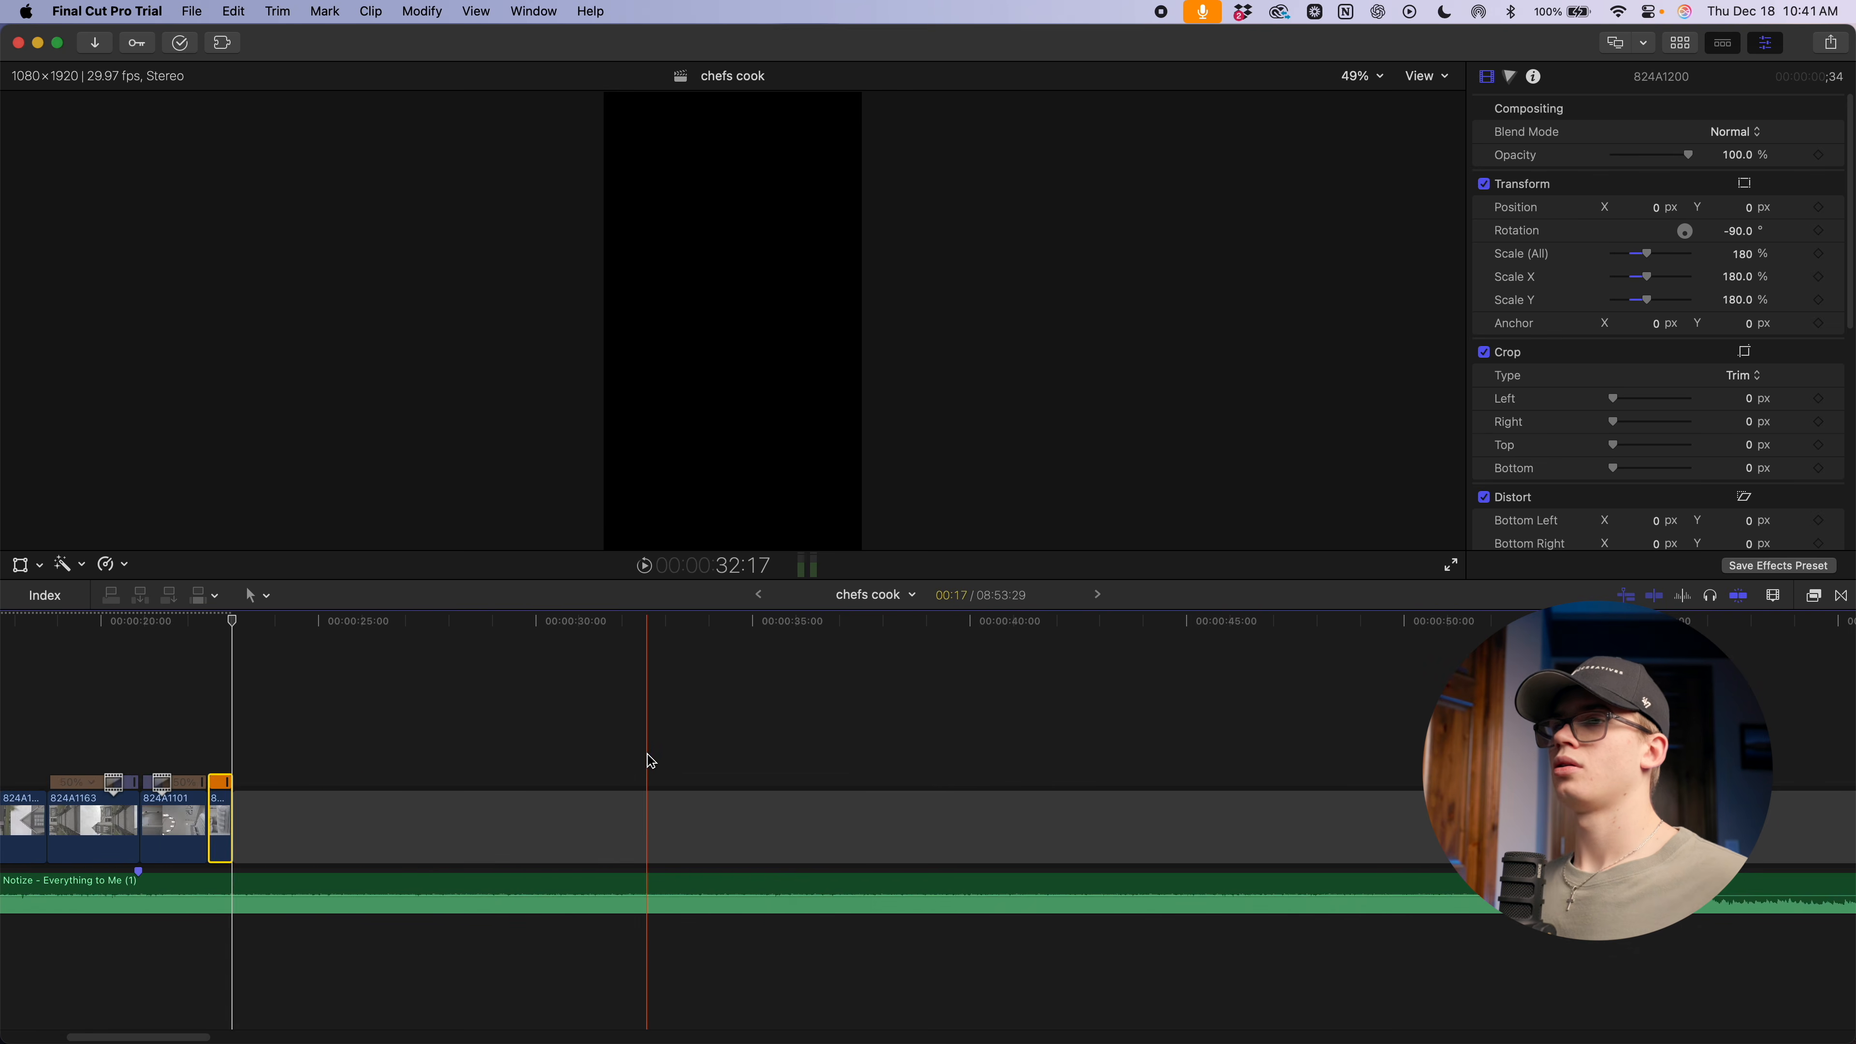
pyautogui.press('super+minus')
pyautogui.hscroll(20, 580, 797)
pyautogui.hscroll(-20, 998, 796)
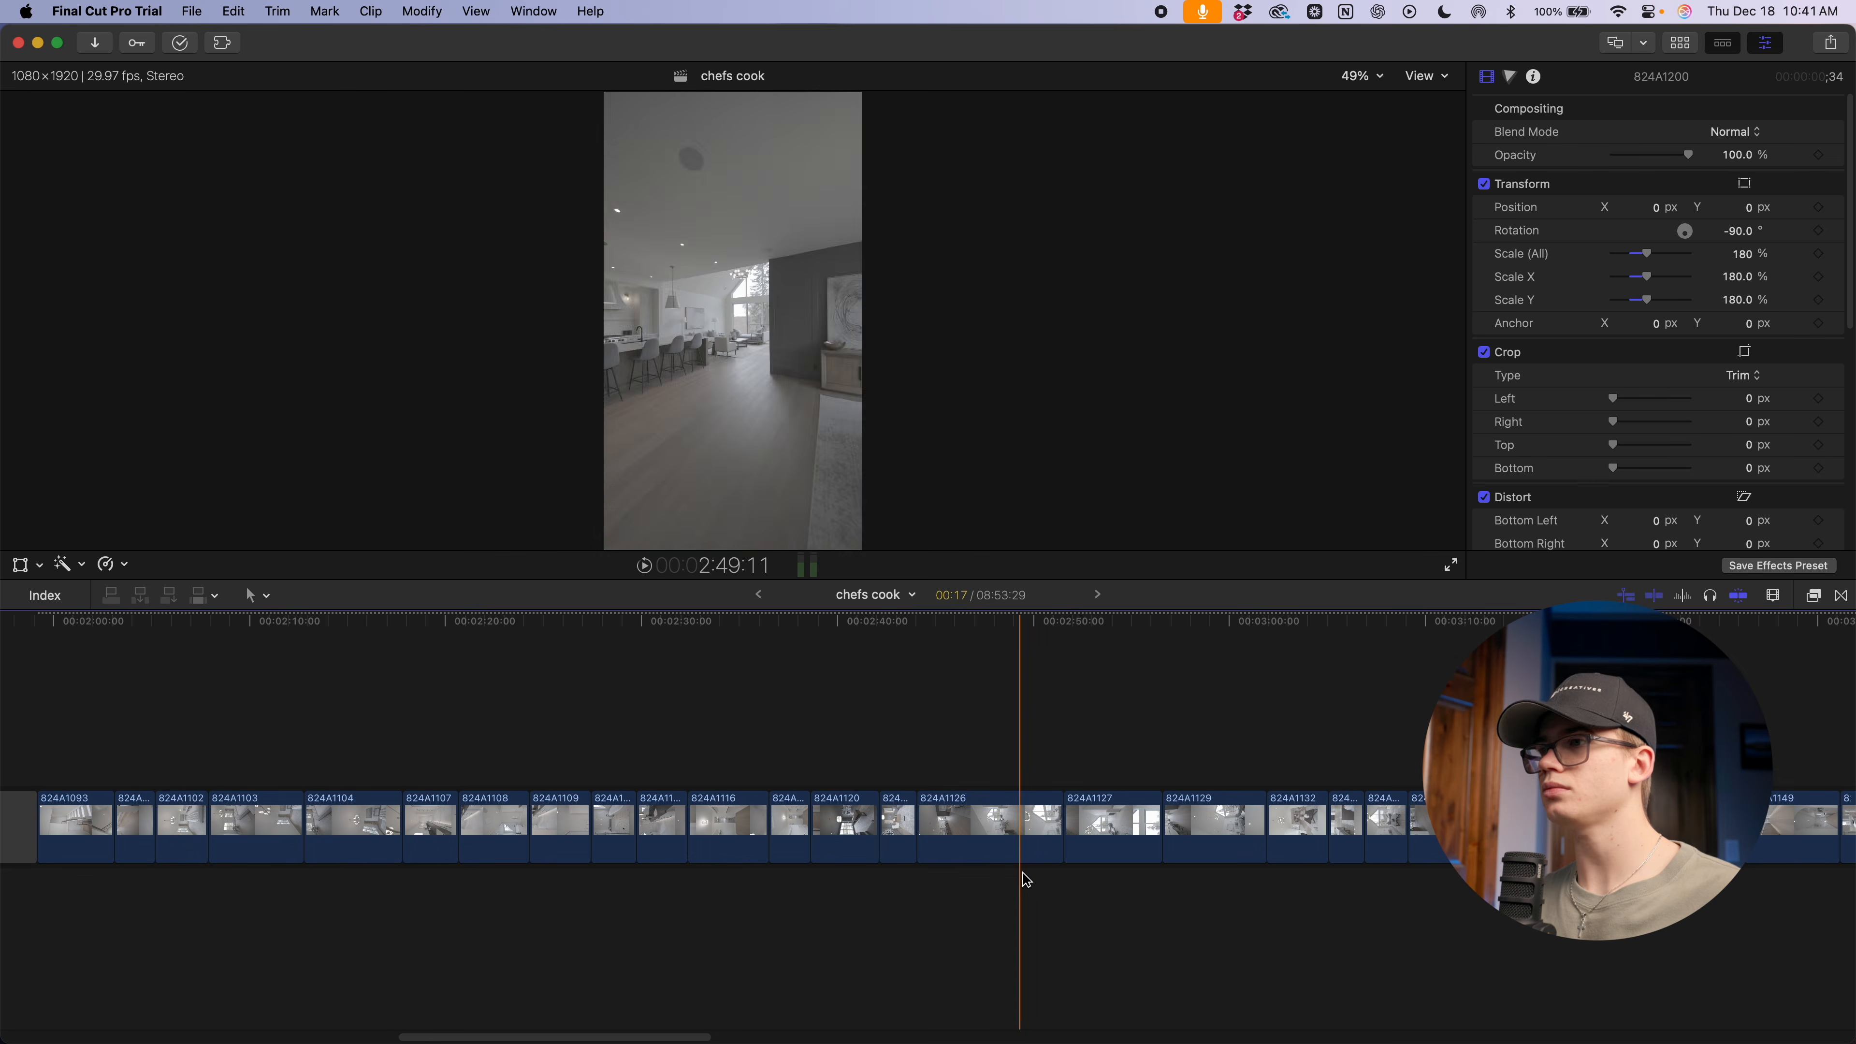
pyautogui.hscroll(-15, 599, 853)
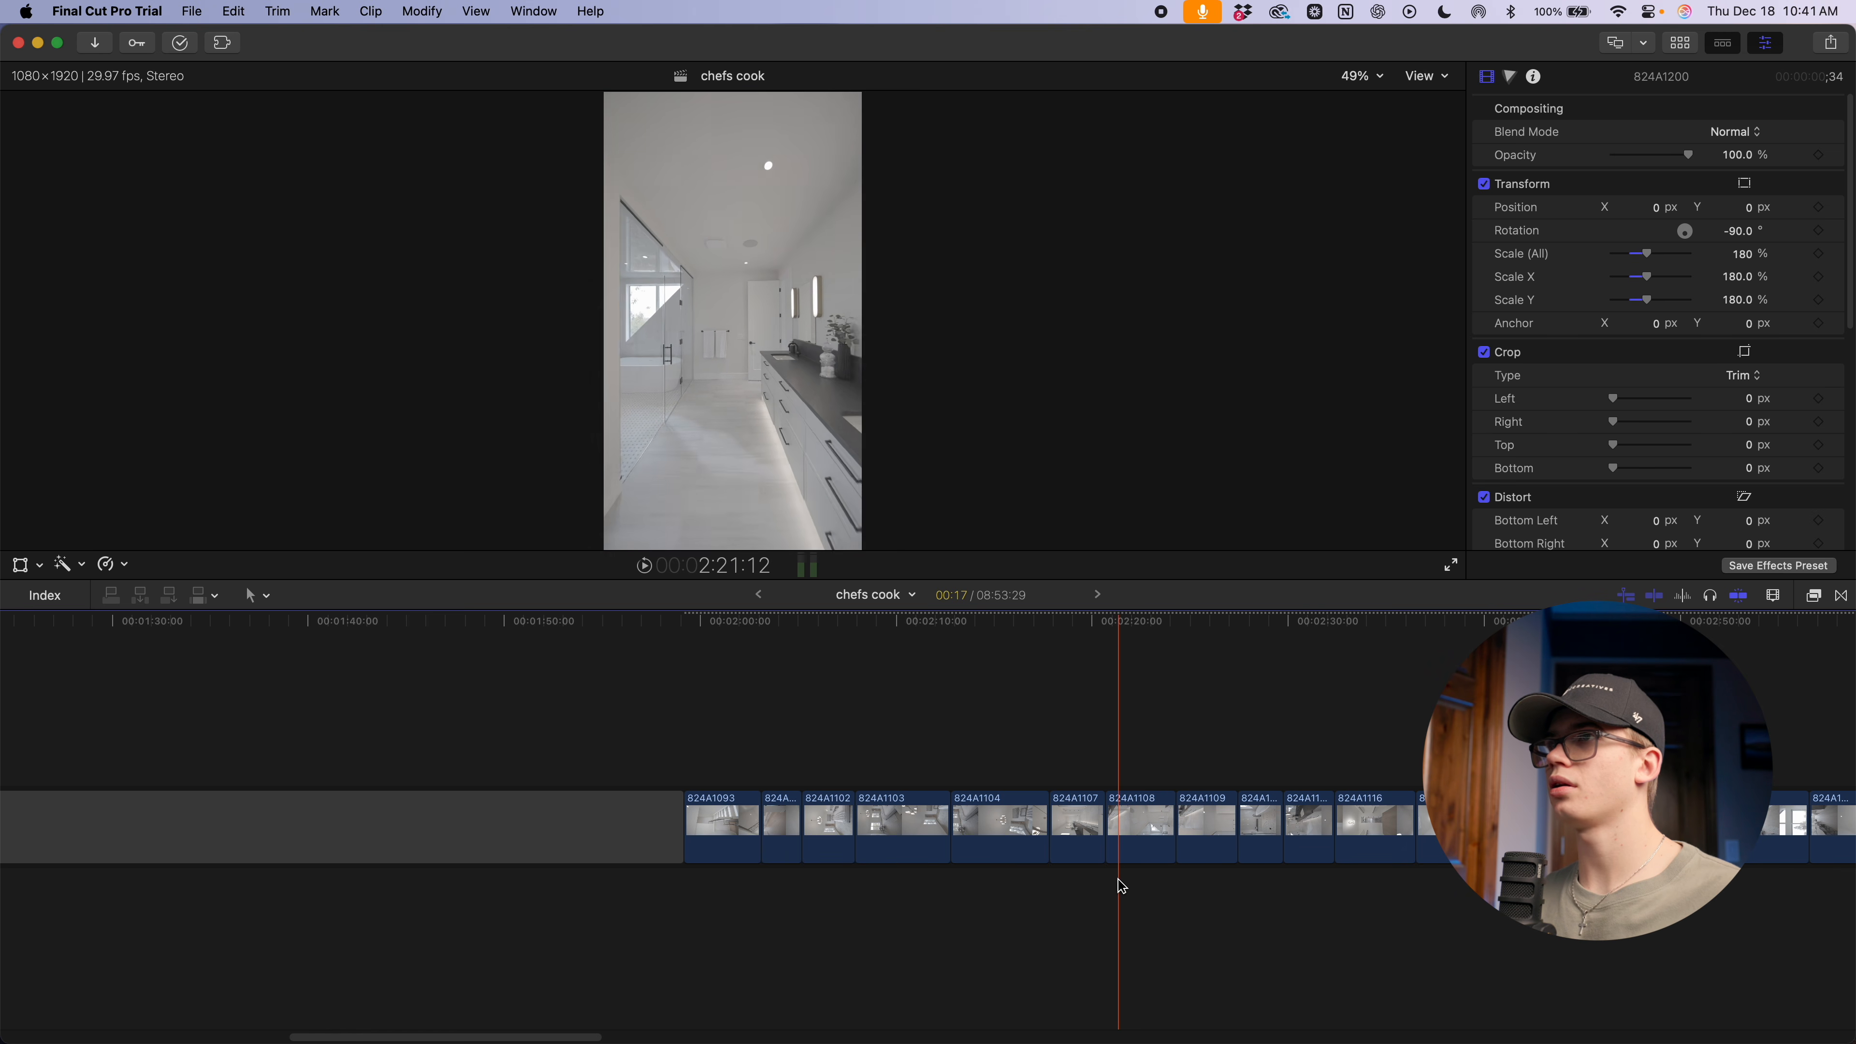
pyautogui.press('super+equal')
pyautogui.press('super+equal')
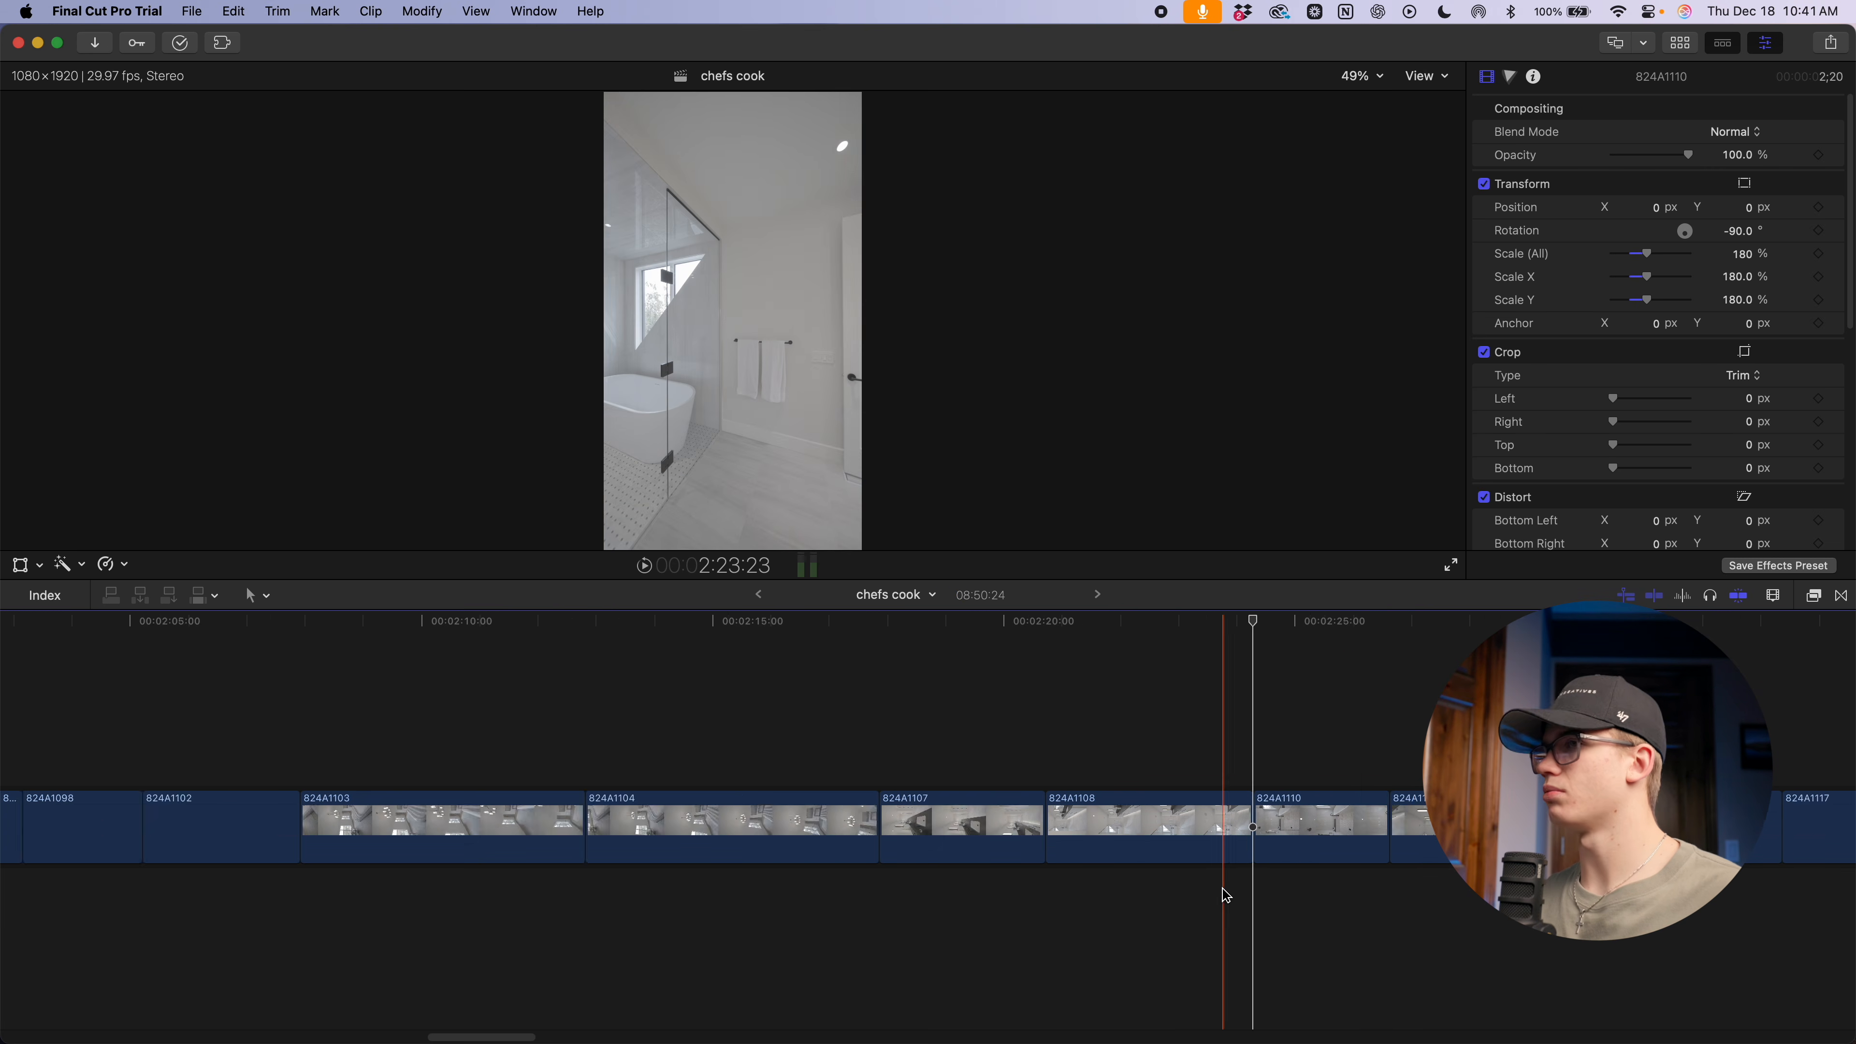
pyautogui.press('super+minus')
pyautogui.press('super+minus')
pyautogui.press('super+v')
# Slow the bathroom clip 824A1109 to 50% and play its opening against the music
pyautogui.press('super+plus')
pyautogui.press('super+plus')
pyautogui.press('super+plus')
pyautogui.click(751, 826)
pyautogui.press('super+r')
pyautogui.press('space')
pyautogui.press('space')
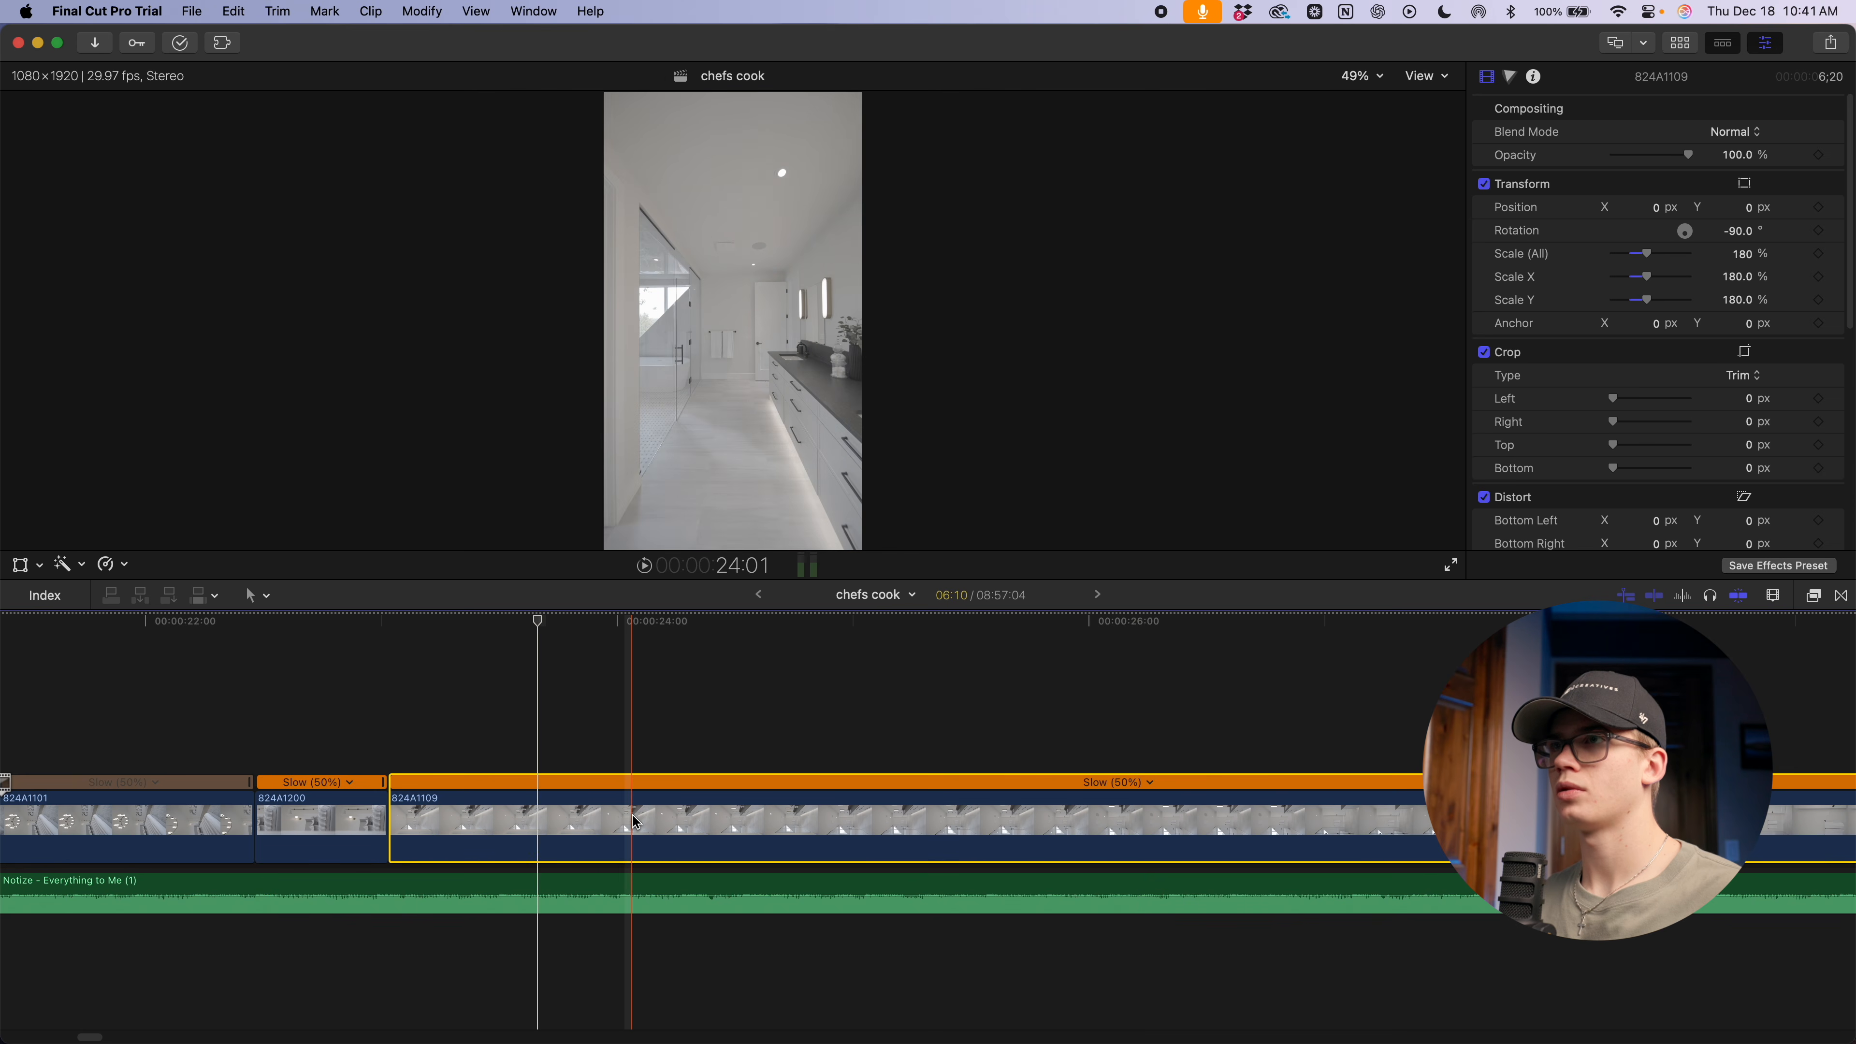
# Trim the start and end of 824A1109 to the beat for a duration of 1:00
pyautogui.hotkey('alt', '[')
pyautogui.press('space')
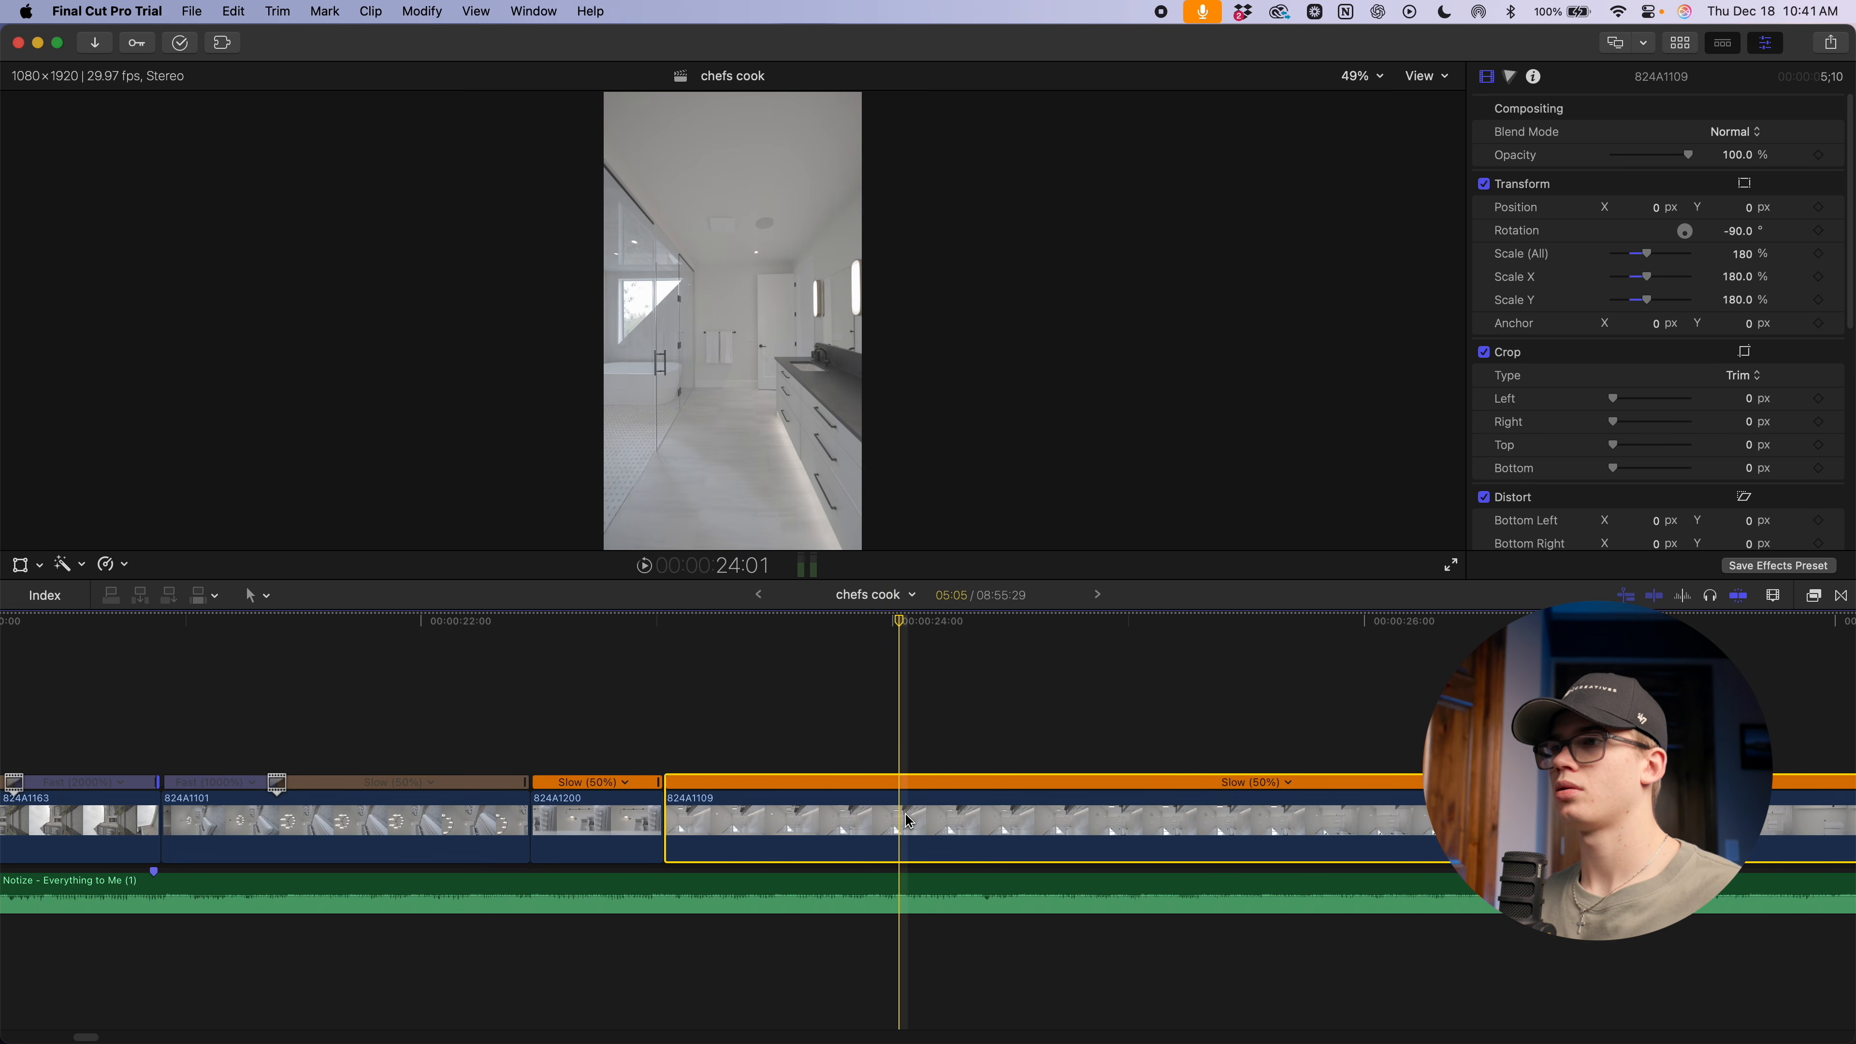
pyautogui.hotkey('alt', ']')
pyautogui.press('super+minus')
pyautogui.press('super+minus')
pyautogui.press('super+minus')
pyautogui.press('super+minus')
pyautogui.press('super+minus')
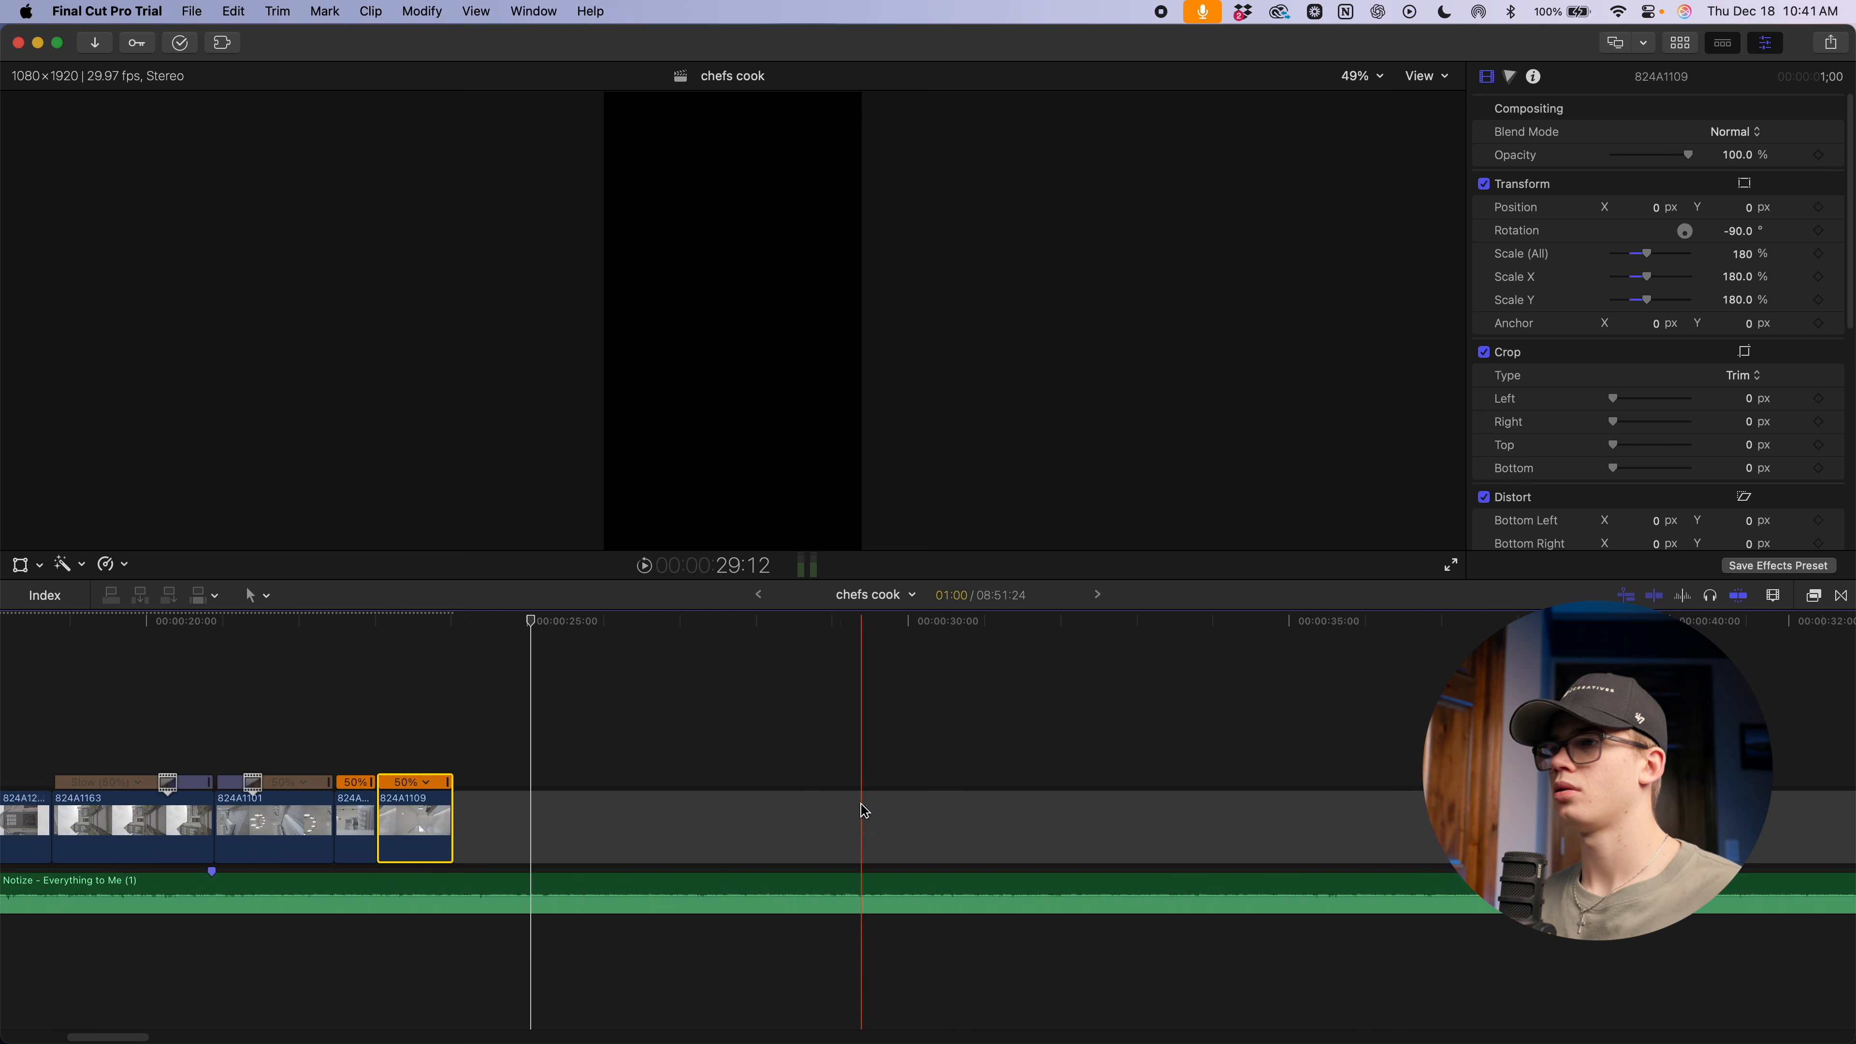
# Find the shower-and-bathtub clip 824A1110 among the unused footage and move it directly after 824A1109
pyautogui.hscroll(15, 946, 782)
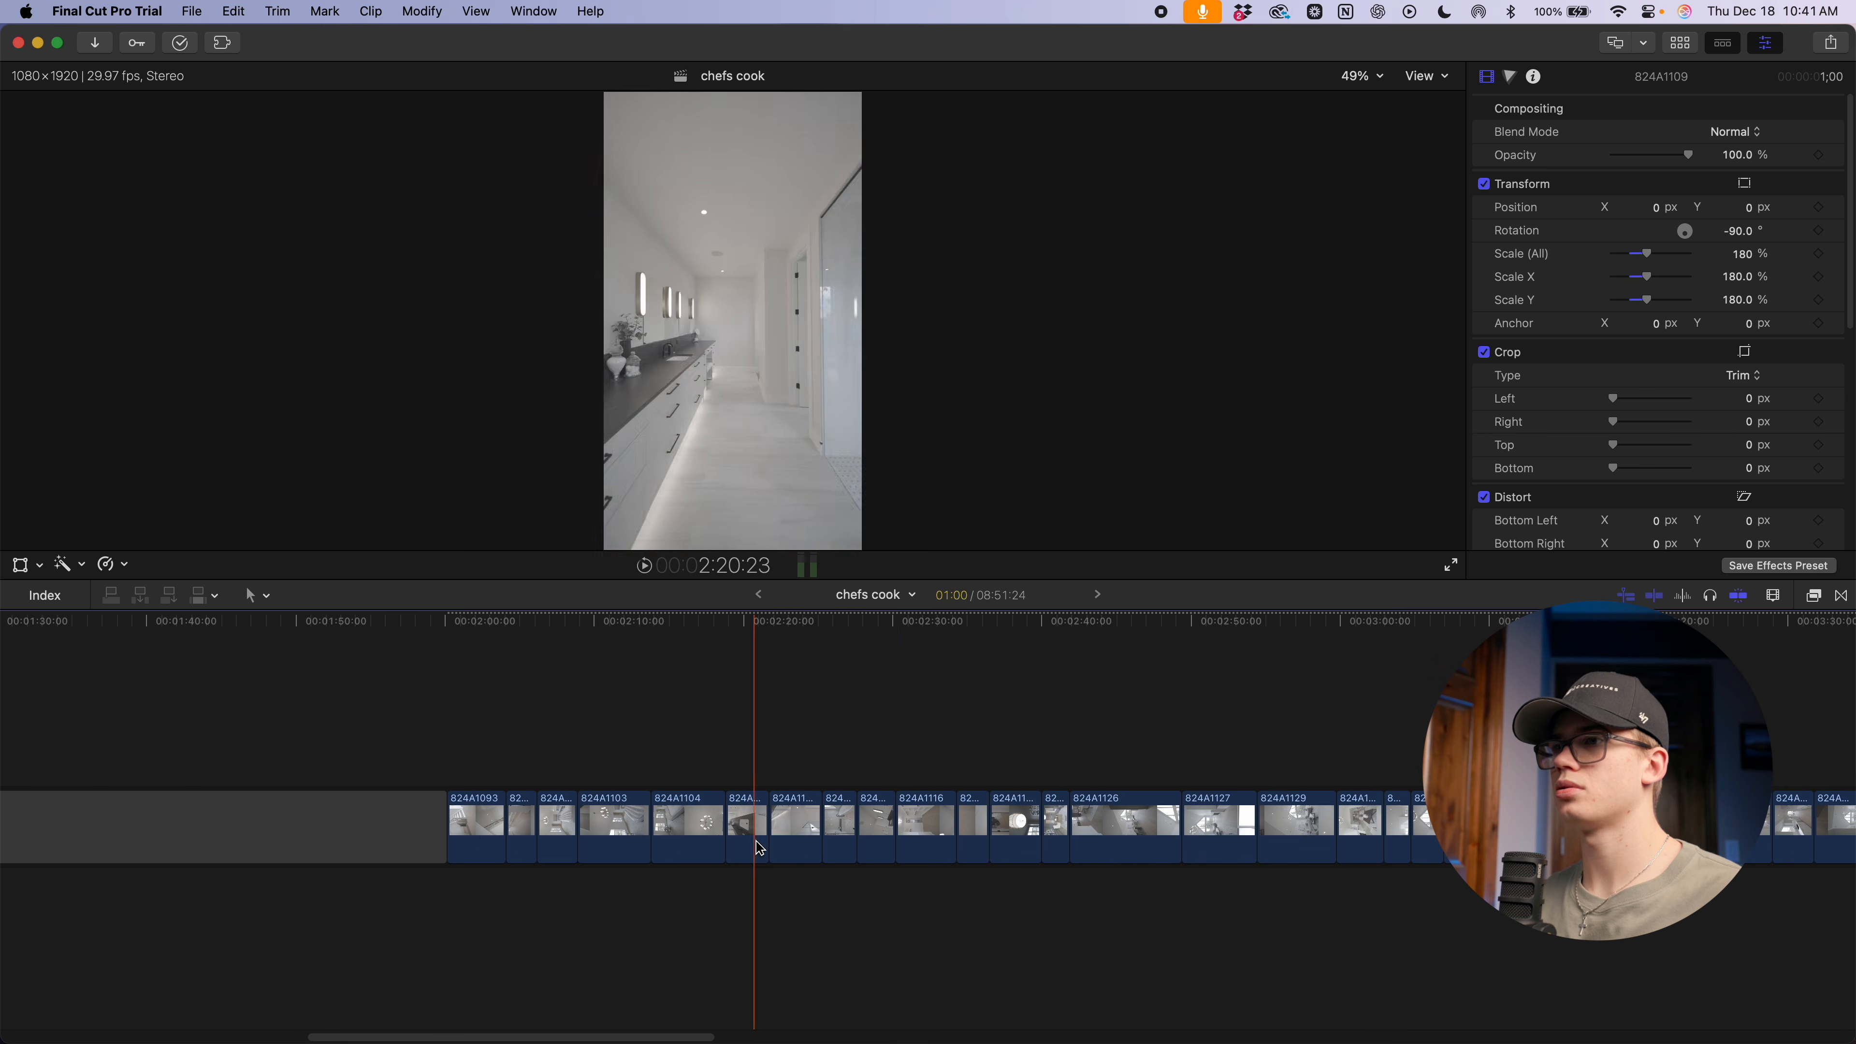
pyautogui.click(837, 835)
pyautogui.press('super+x')
pyautogui.hscroll(-15, 962, 797)
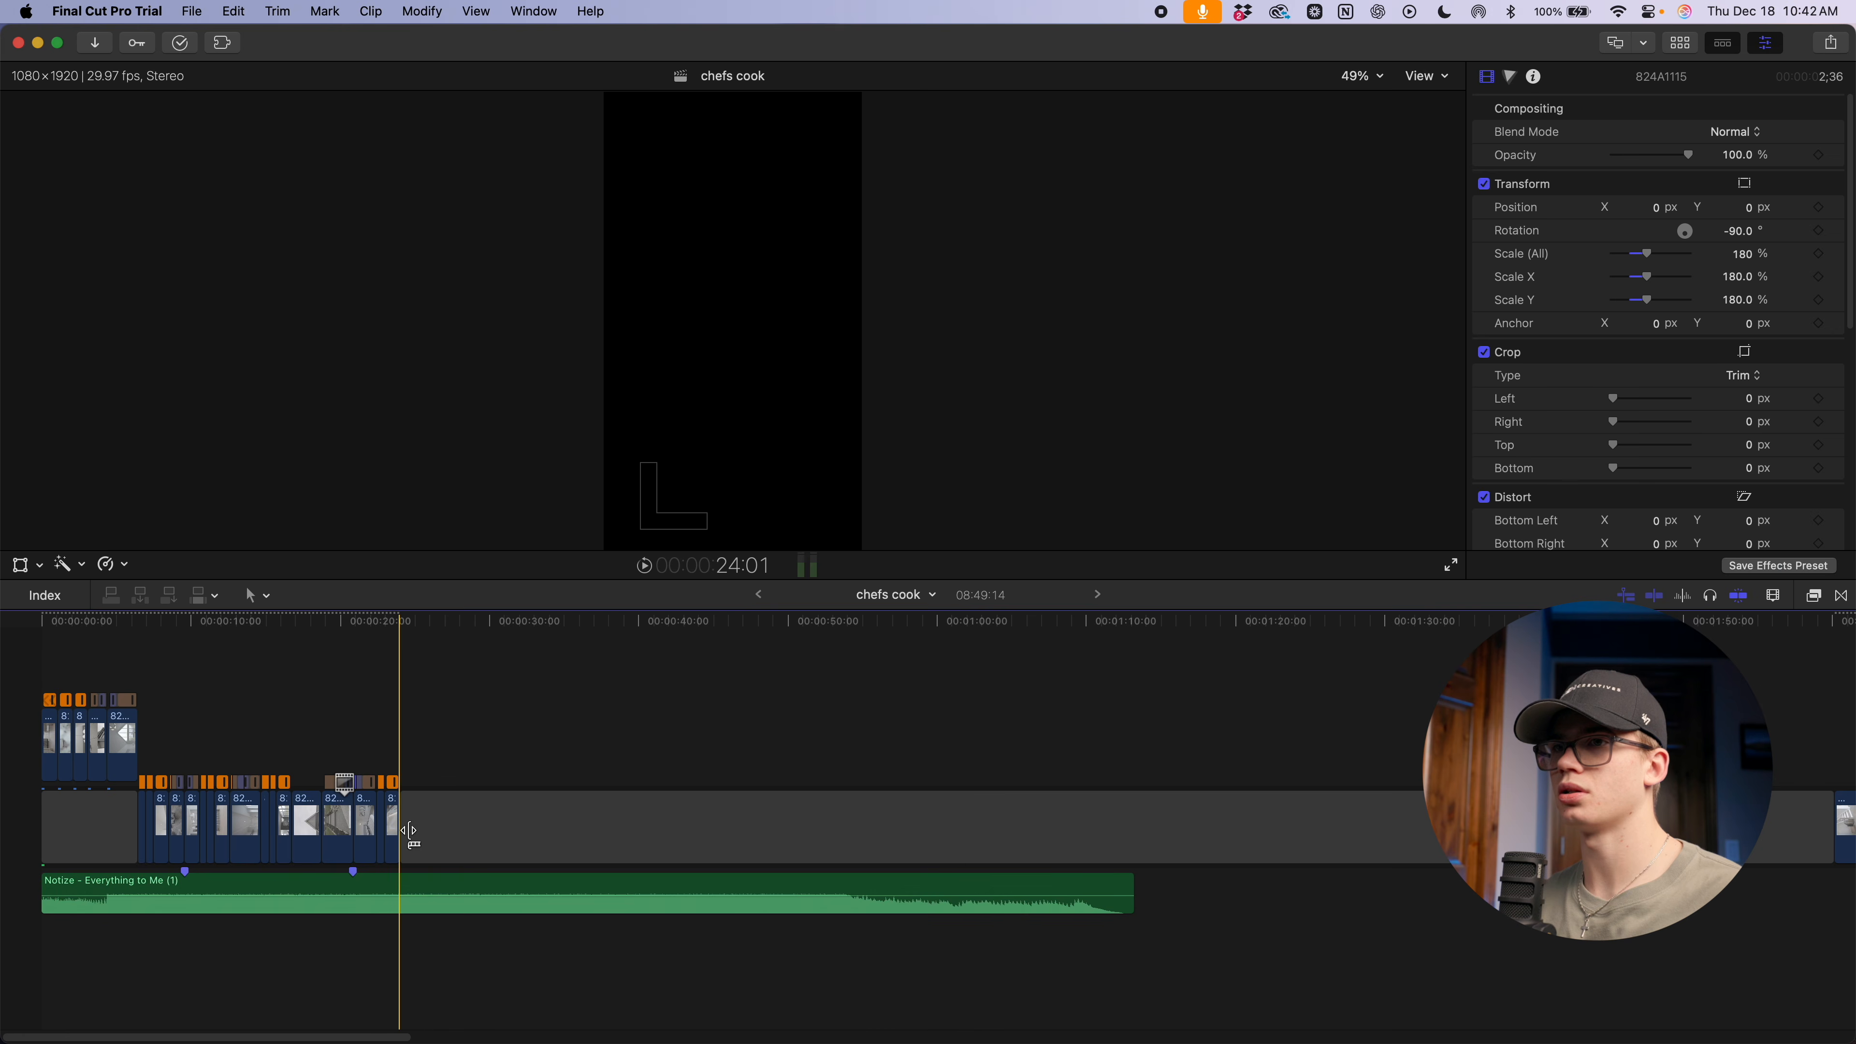
pyautogui.press('super+v')
pyautogui.press('super+equal')
pyautogui.press('super+equal')
pyautogui.press('super+equal')
# Slow 824A1110 to 50% and trim its start and end to the beat for a duration of 01:01
pyautogui.click(634, 839)
pyautogui.hotkey('ctrl', 's')
pyautogui.press('super+equal')
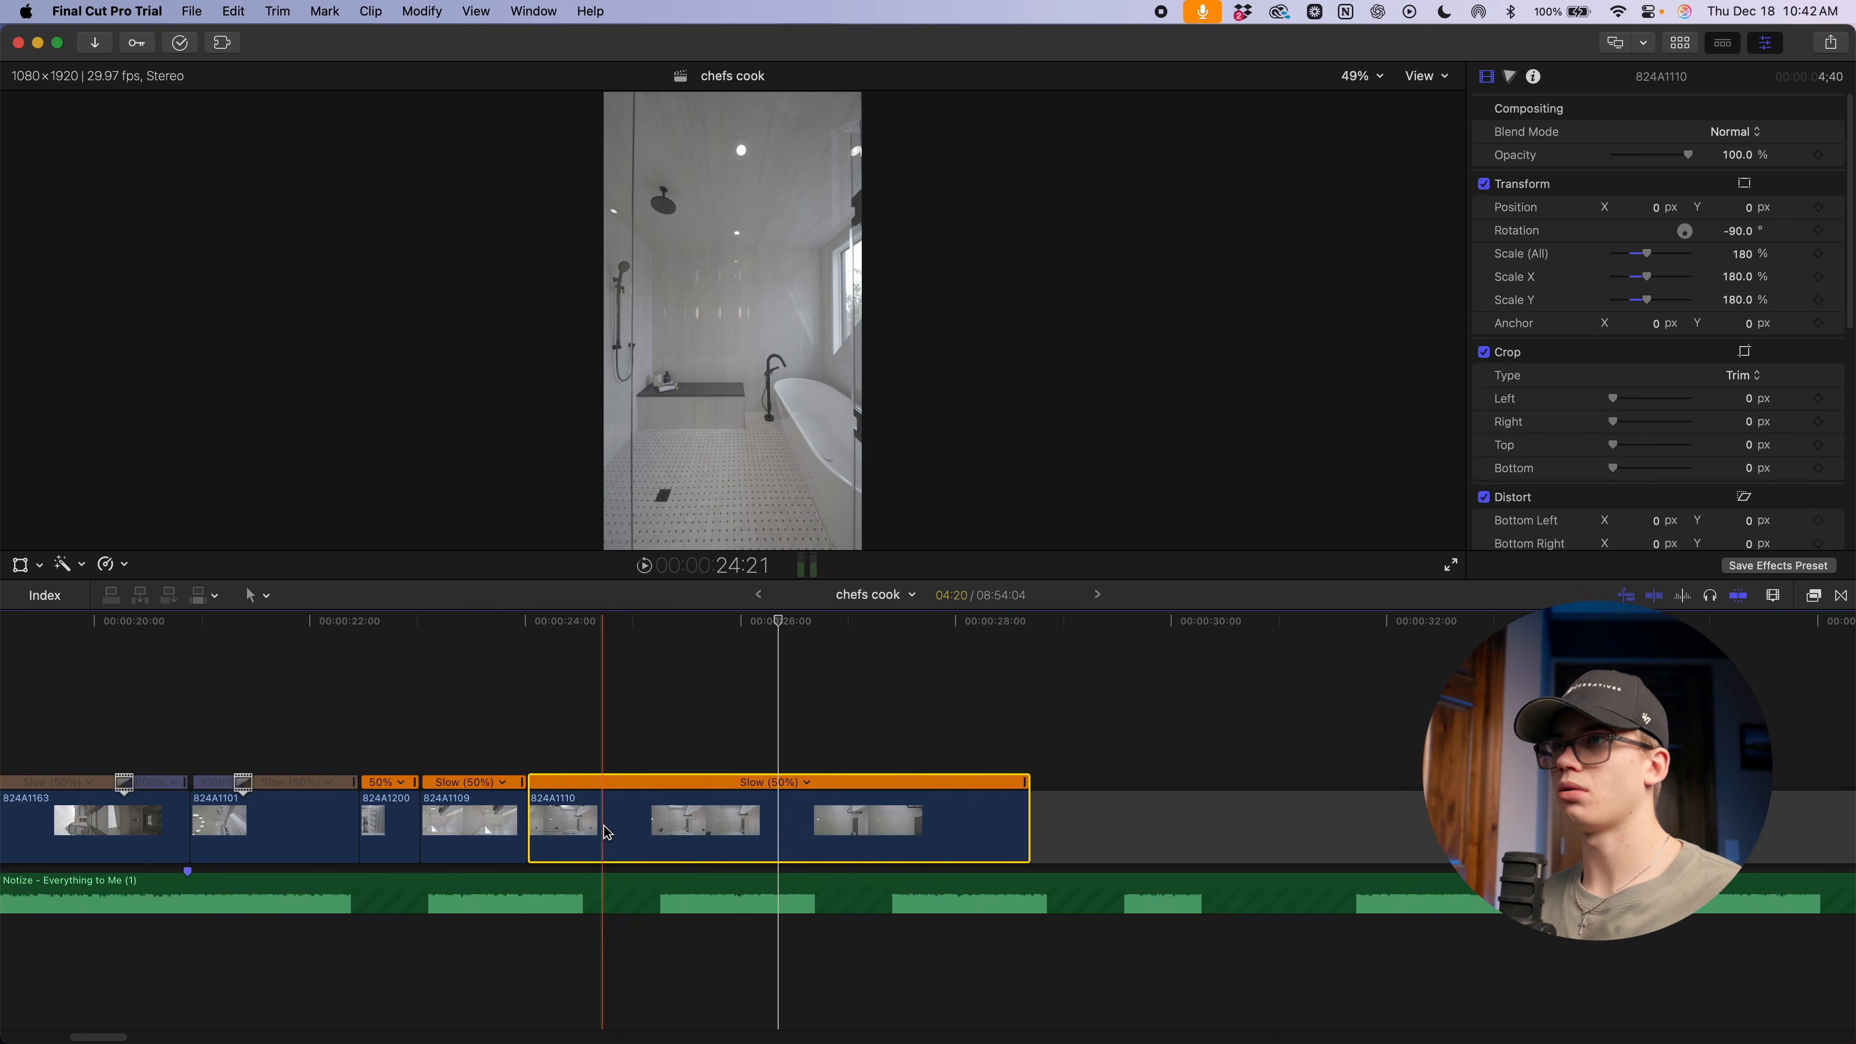
pyautogui.hscroll(-5, 852, 914)
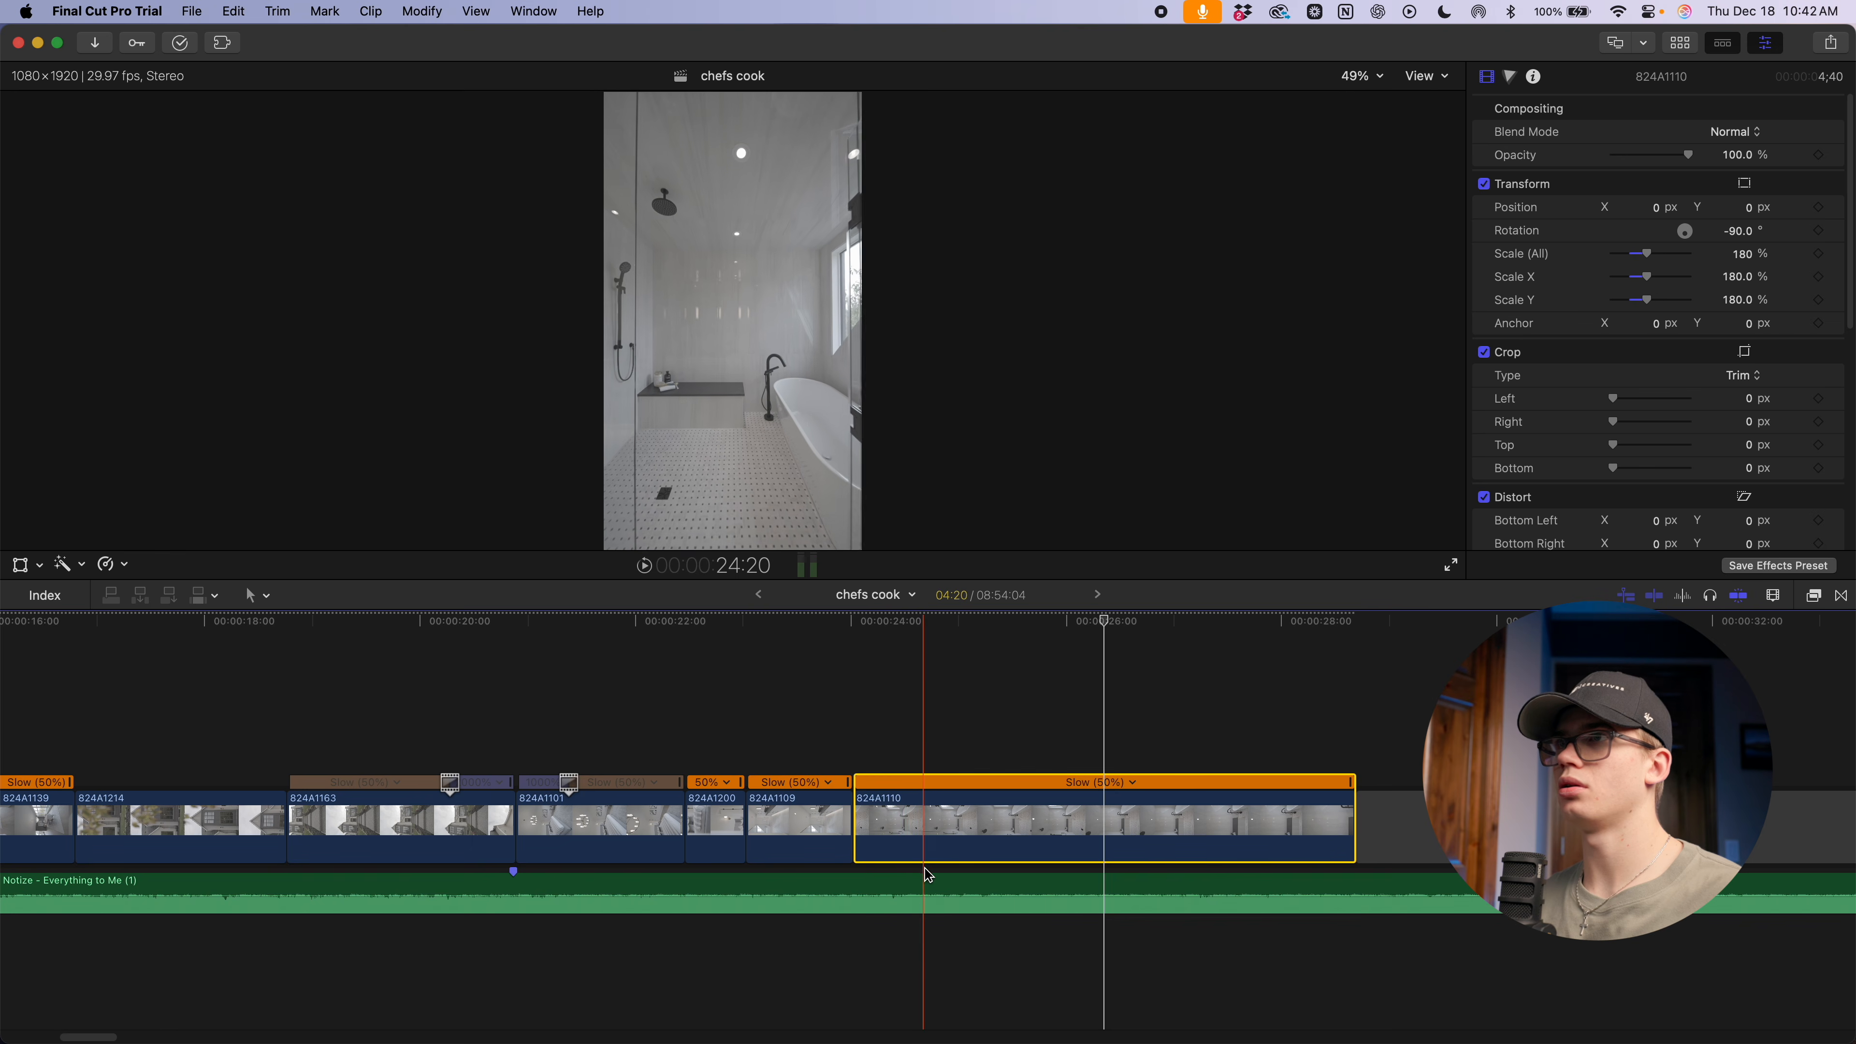
pyautogui.hotkey('alt', '[')
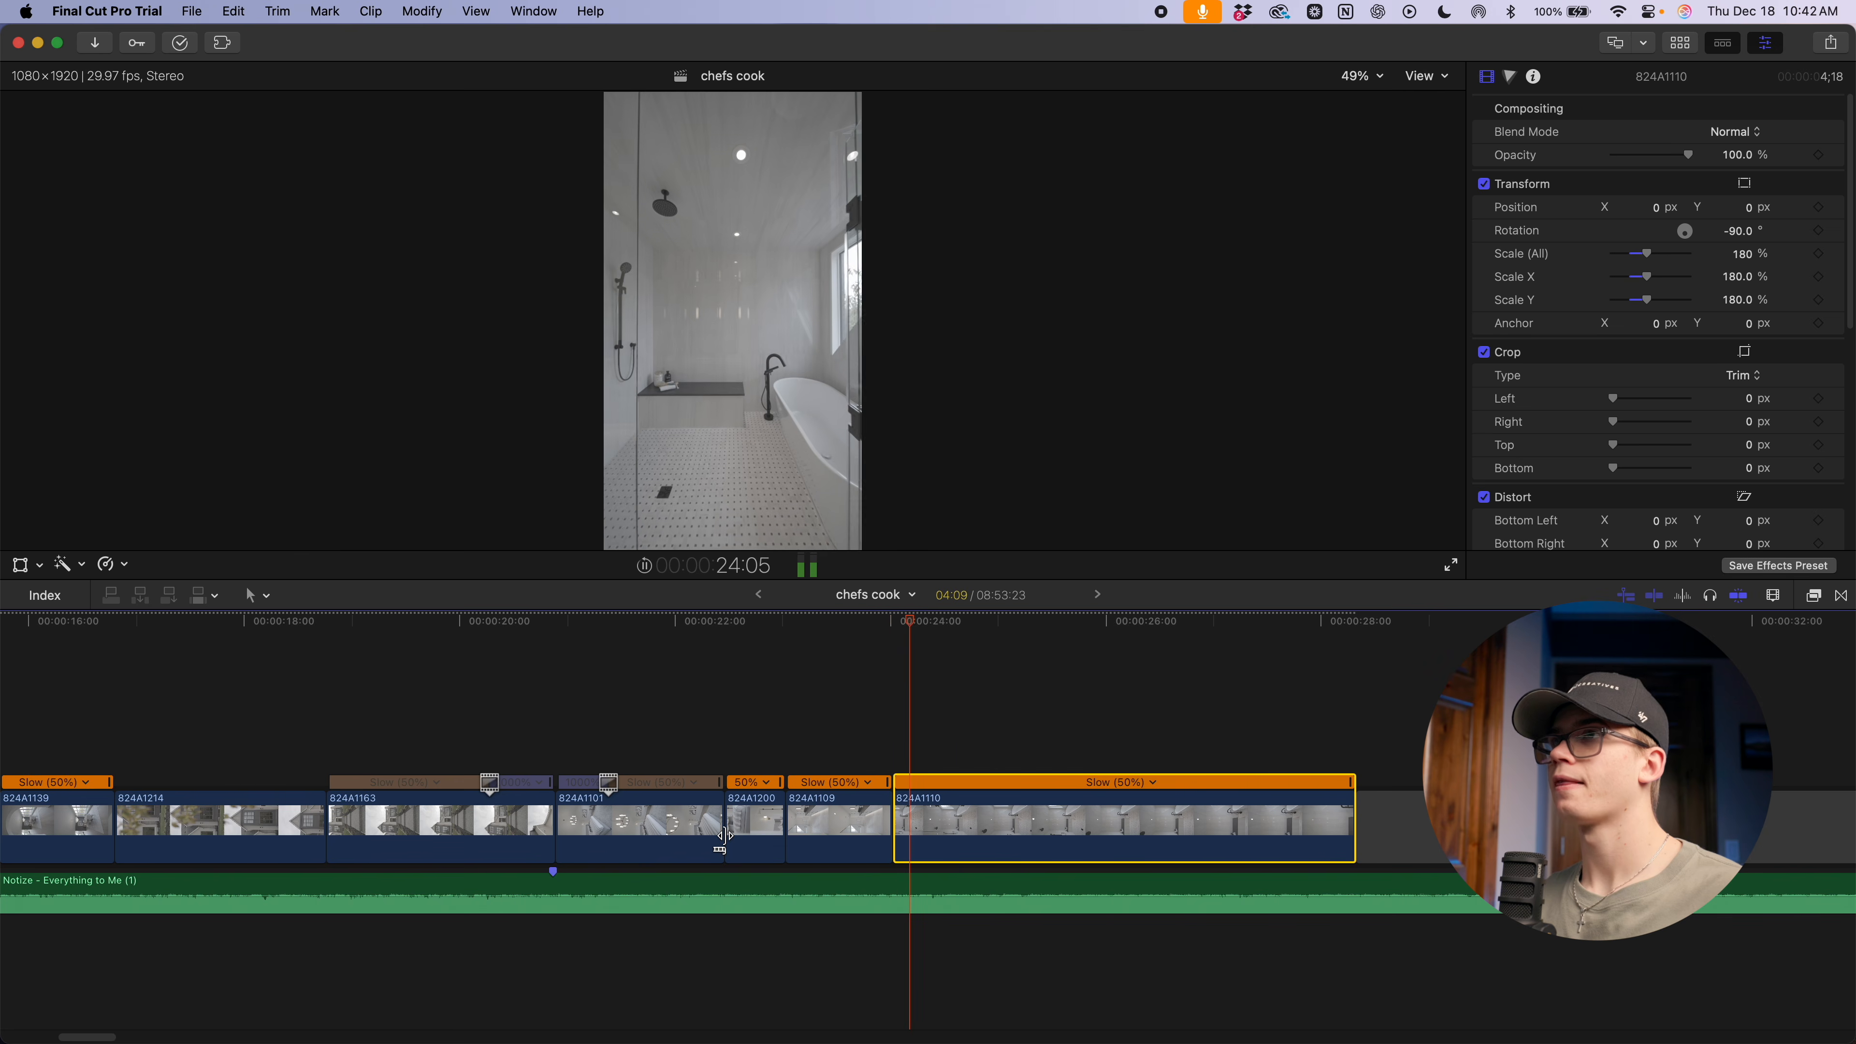
pyautogui.press('space')
pyautogui.hotkey('alt', ']')
pyautogui.hotkey('shift', 'z')
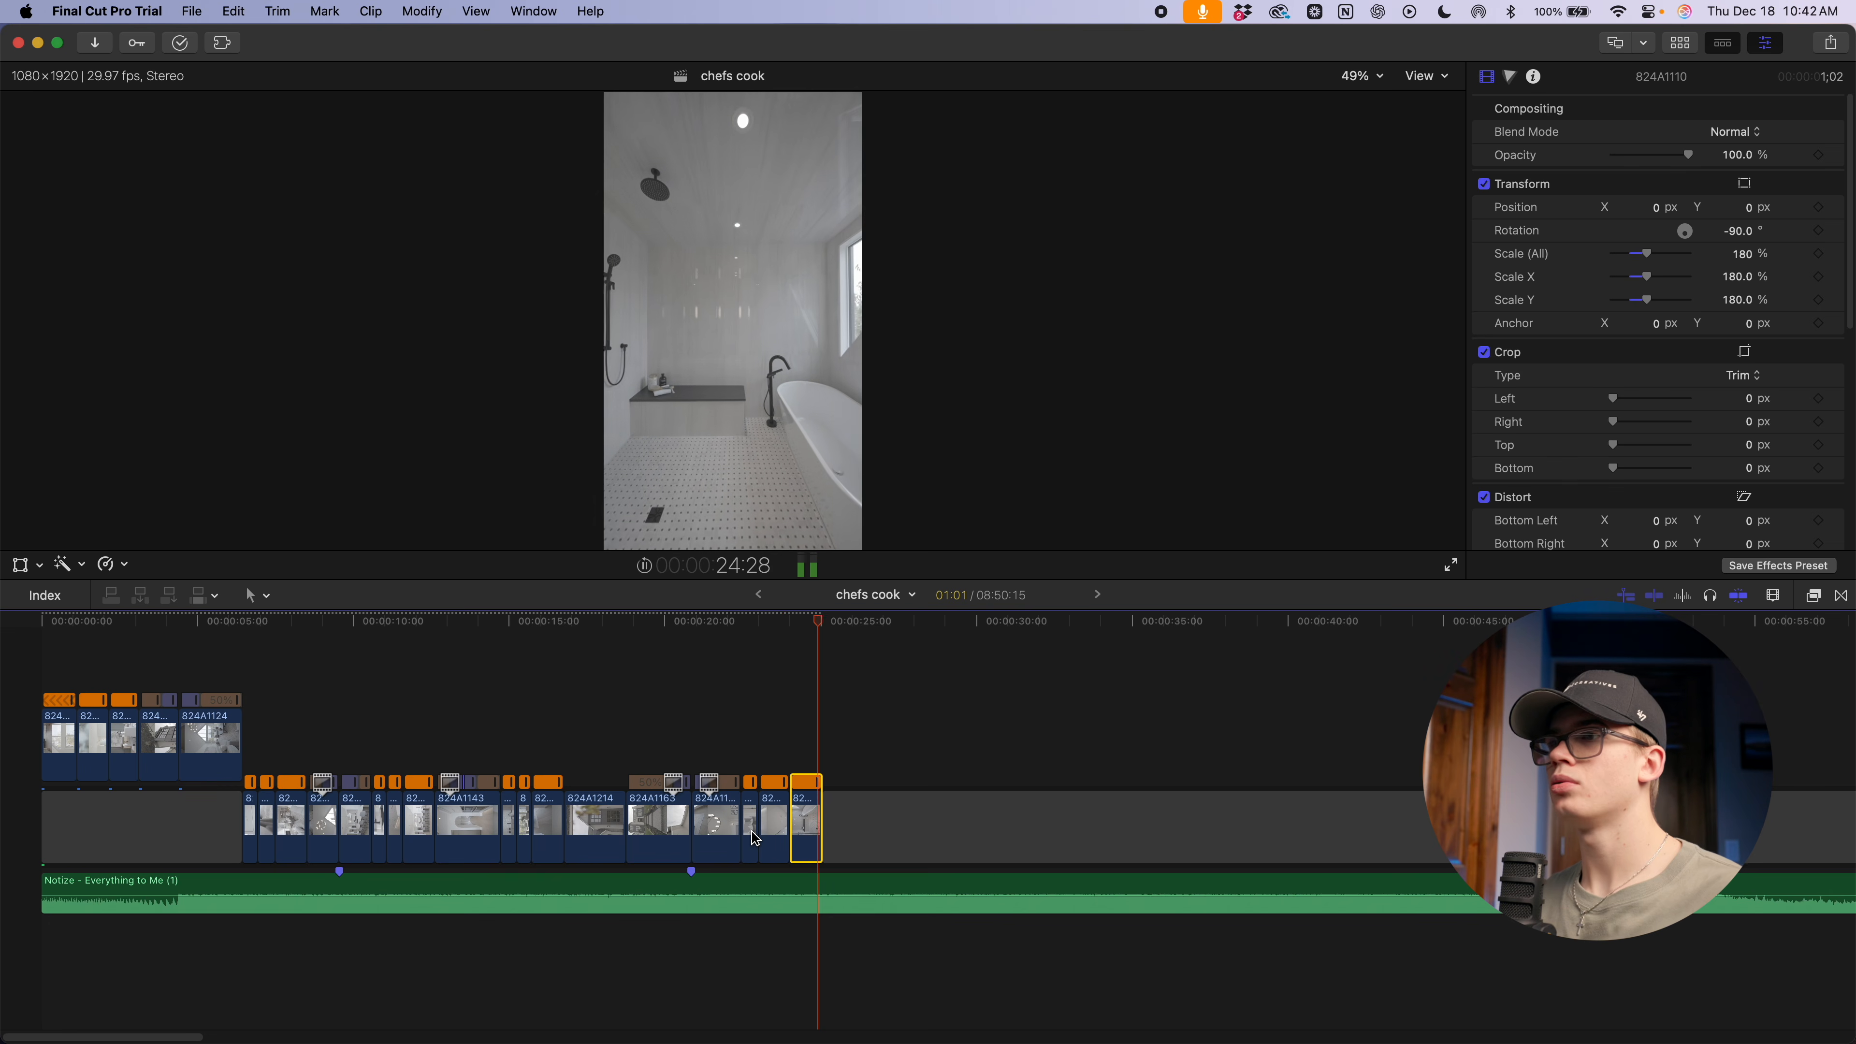
# Play 824A1110 and the music following it several times to check the cut against the beat
pyautogui.press('super+equal')
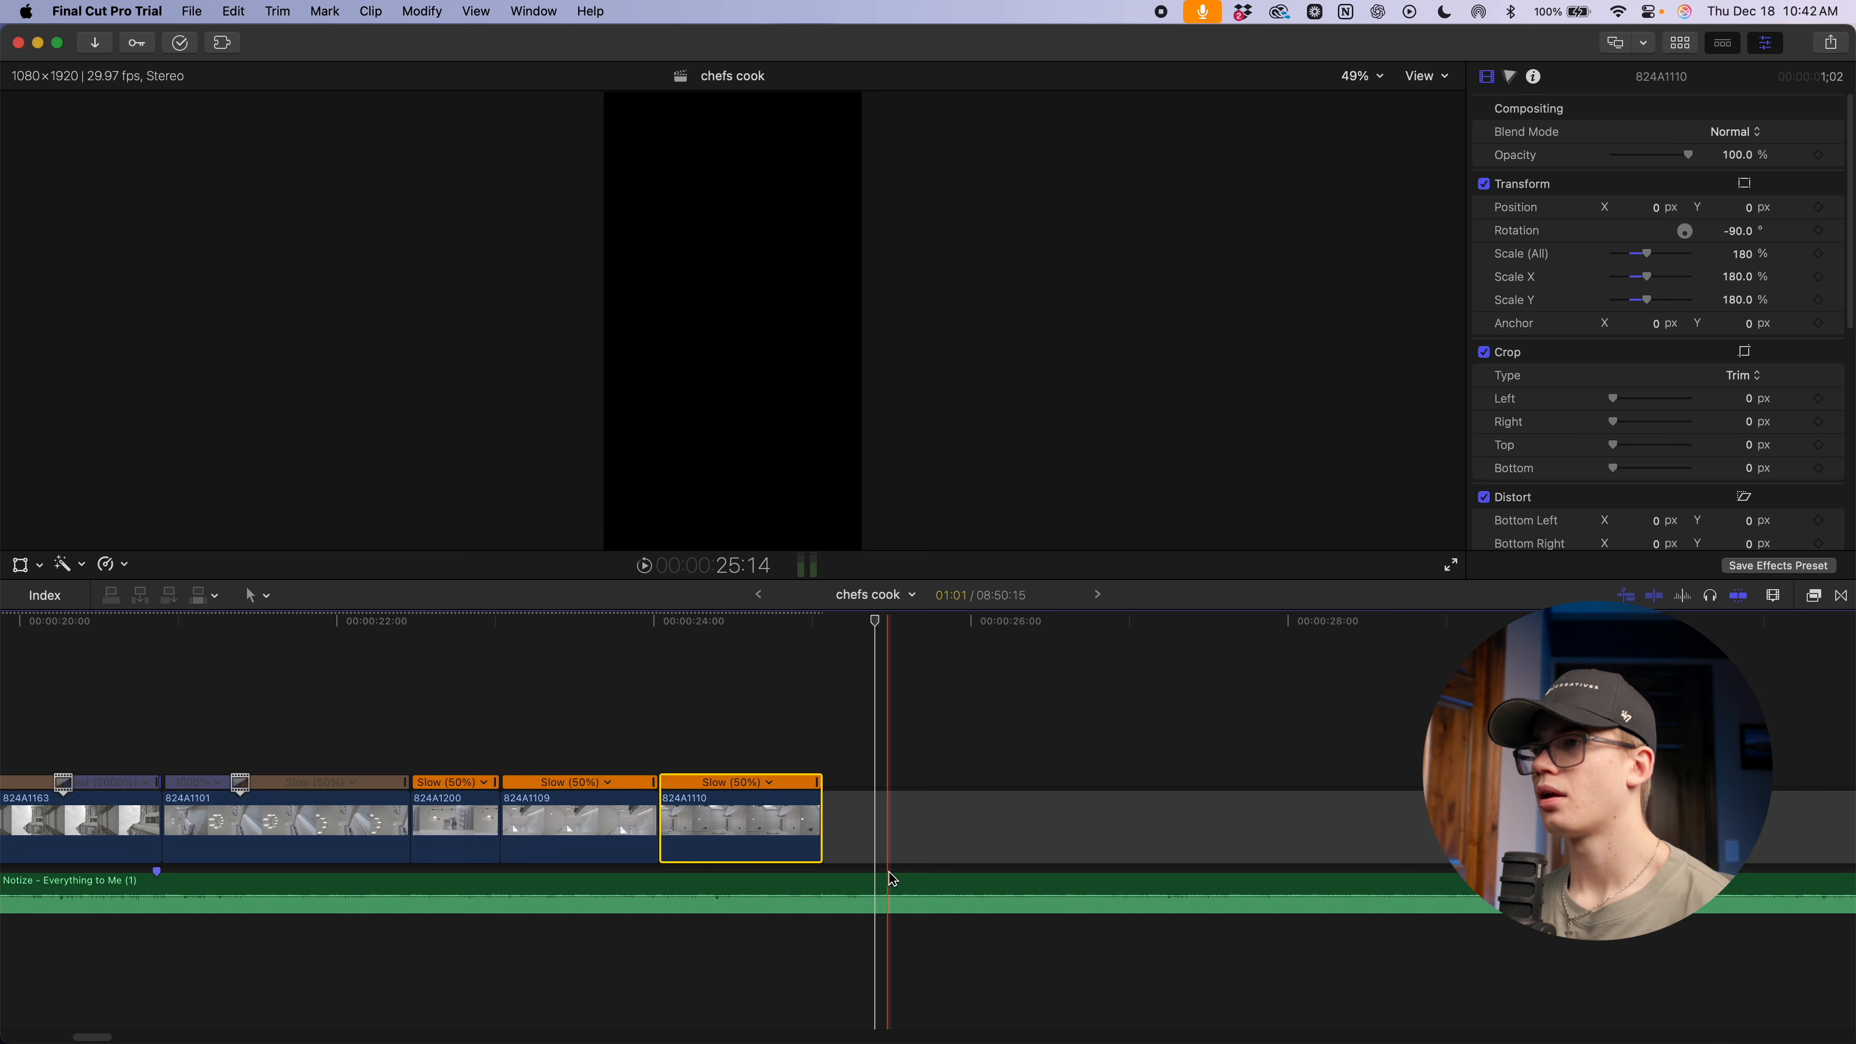
pyautogui.hscroll(5, 661, 855)
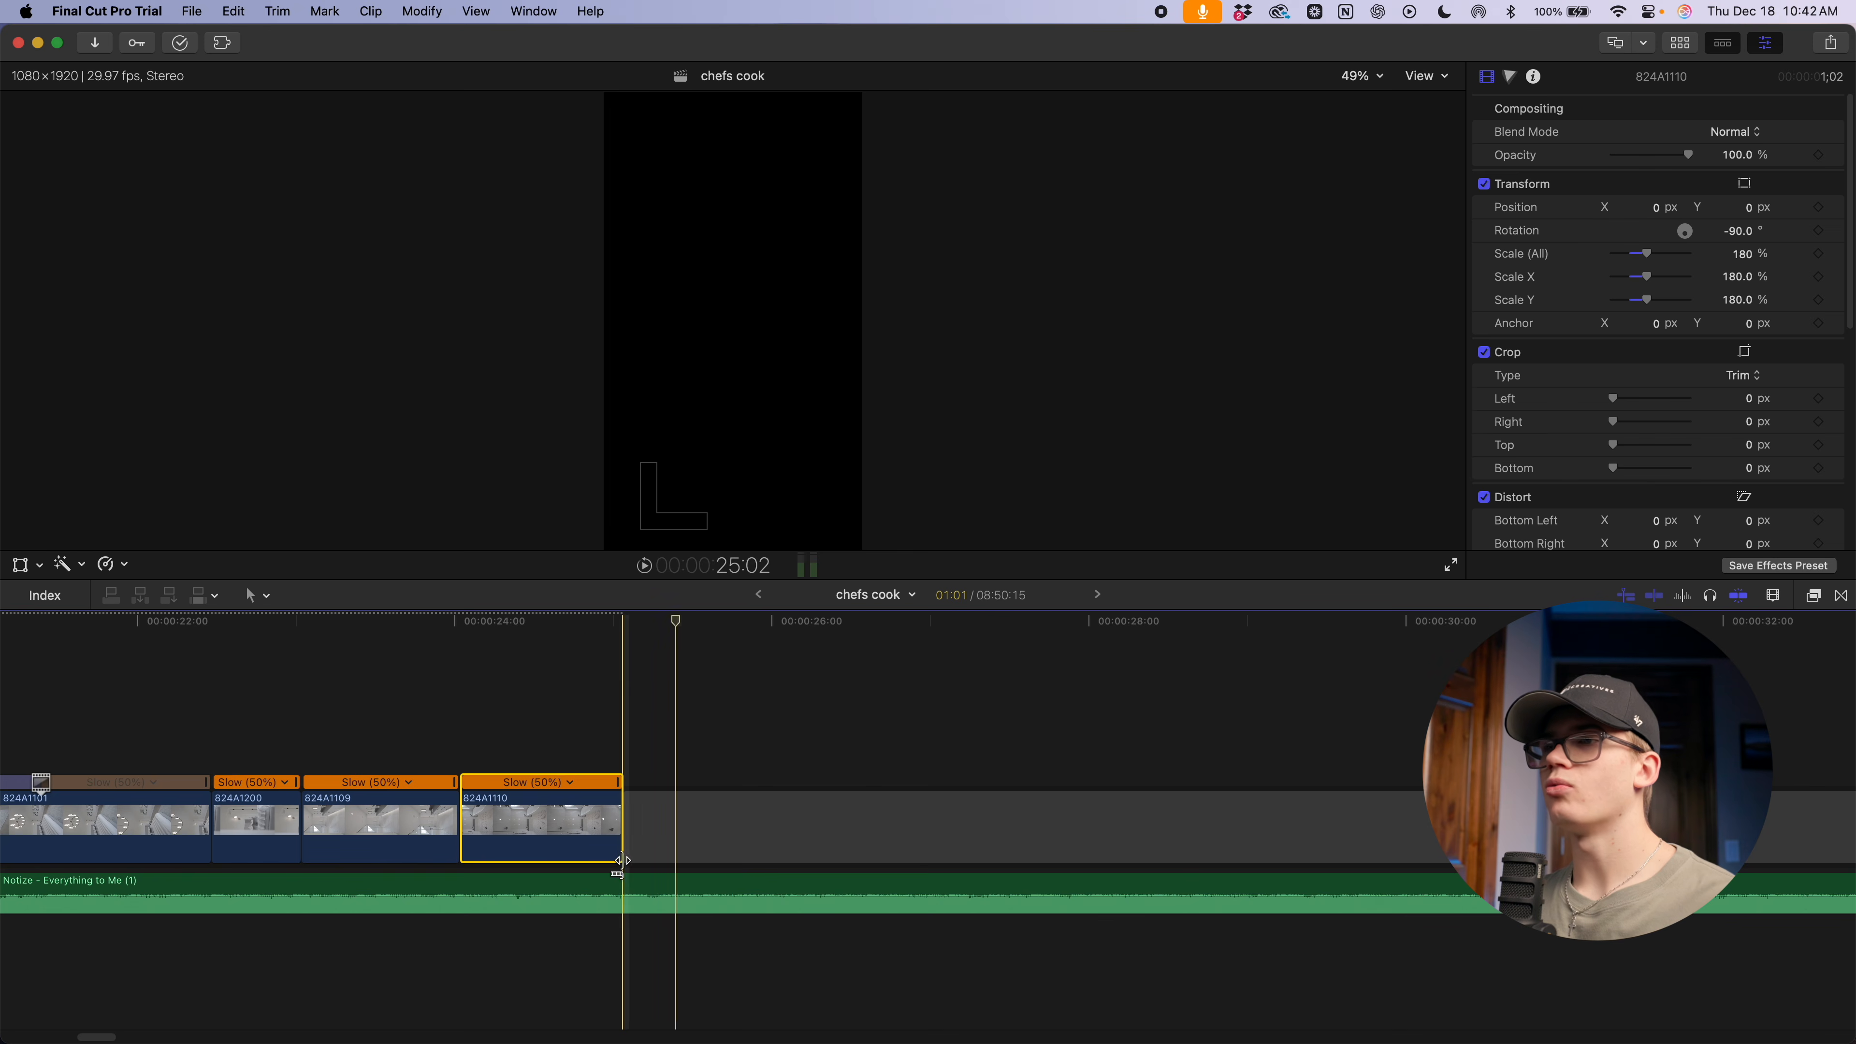
pyautogui.press('super+minus')
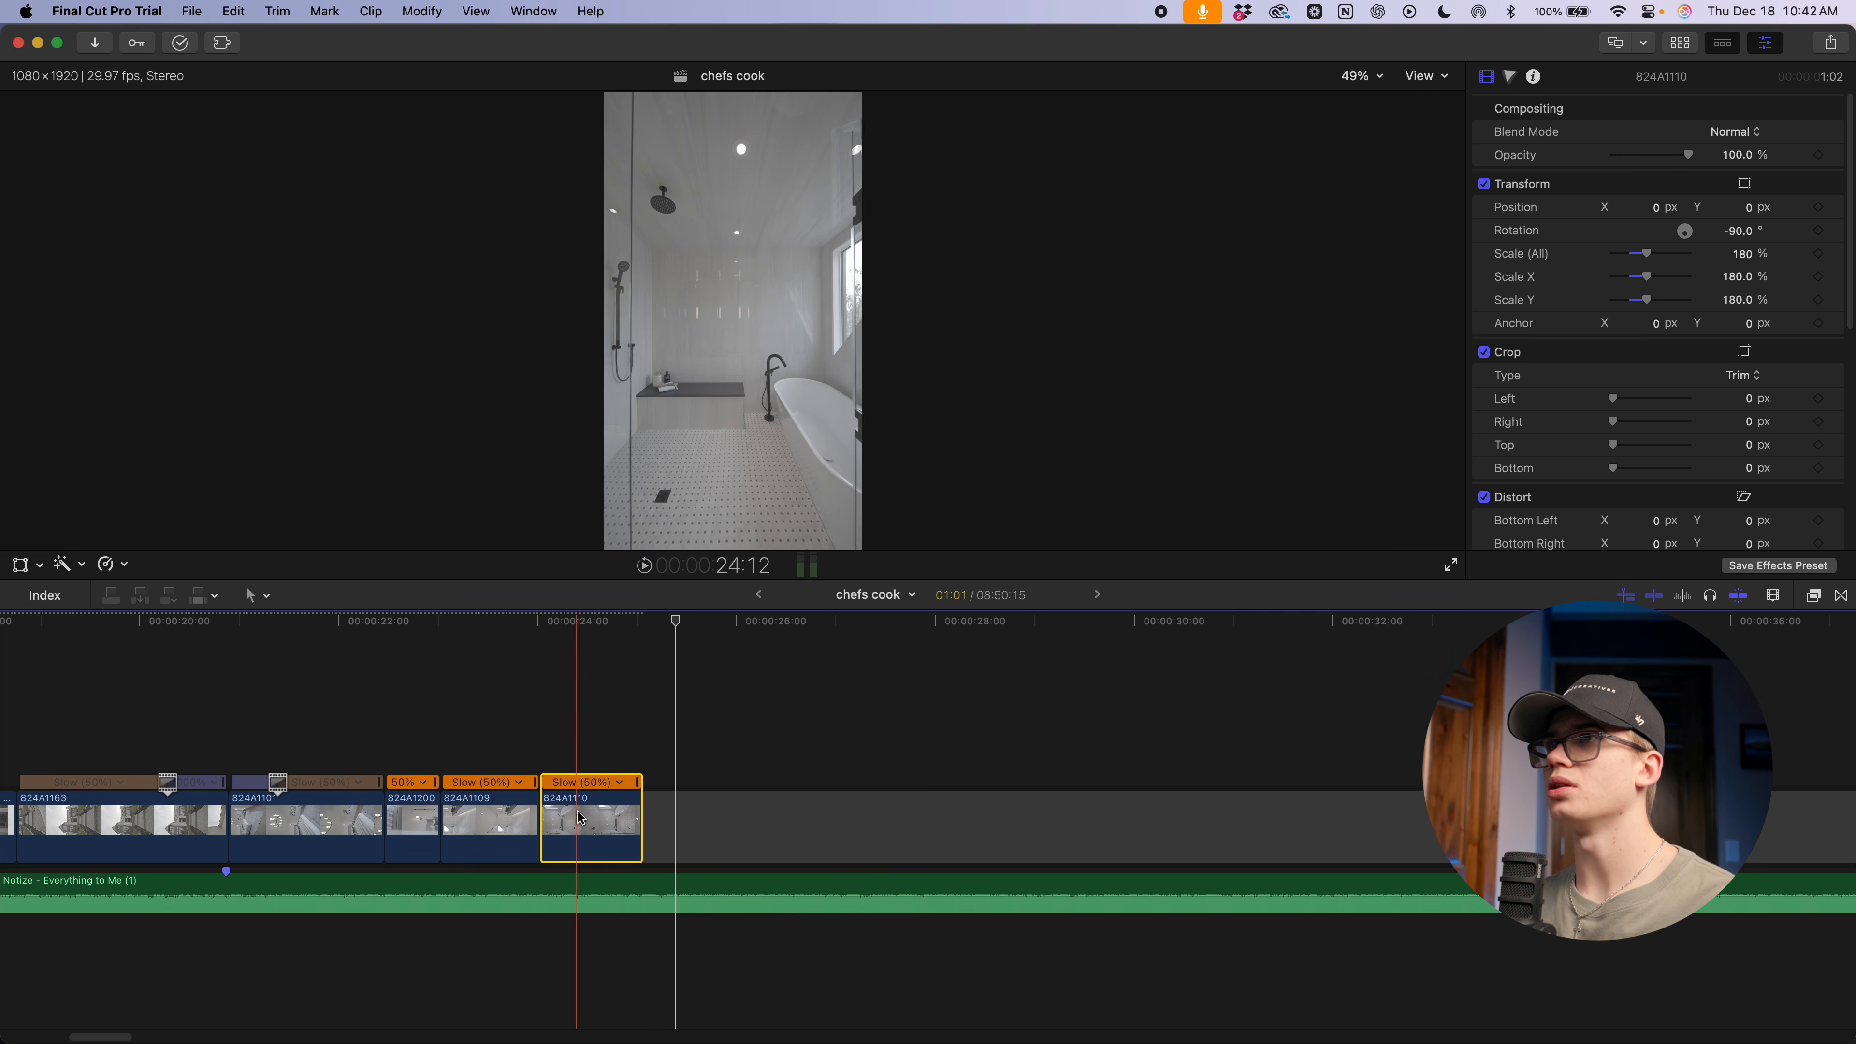
pyautogui.press('space')
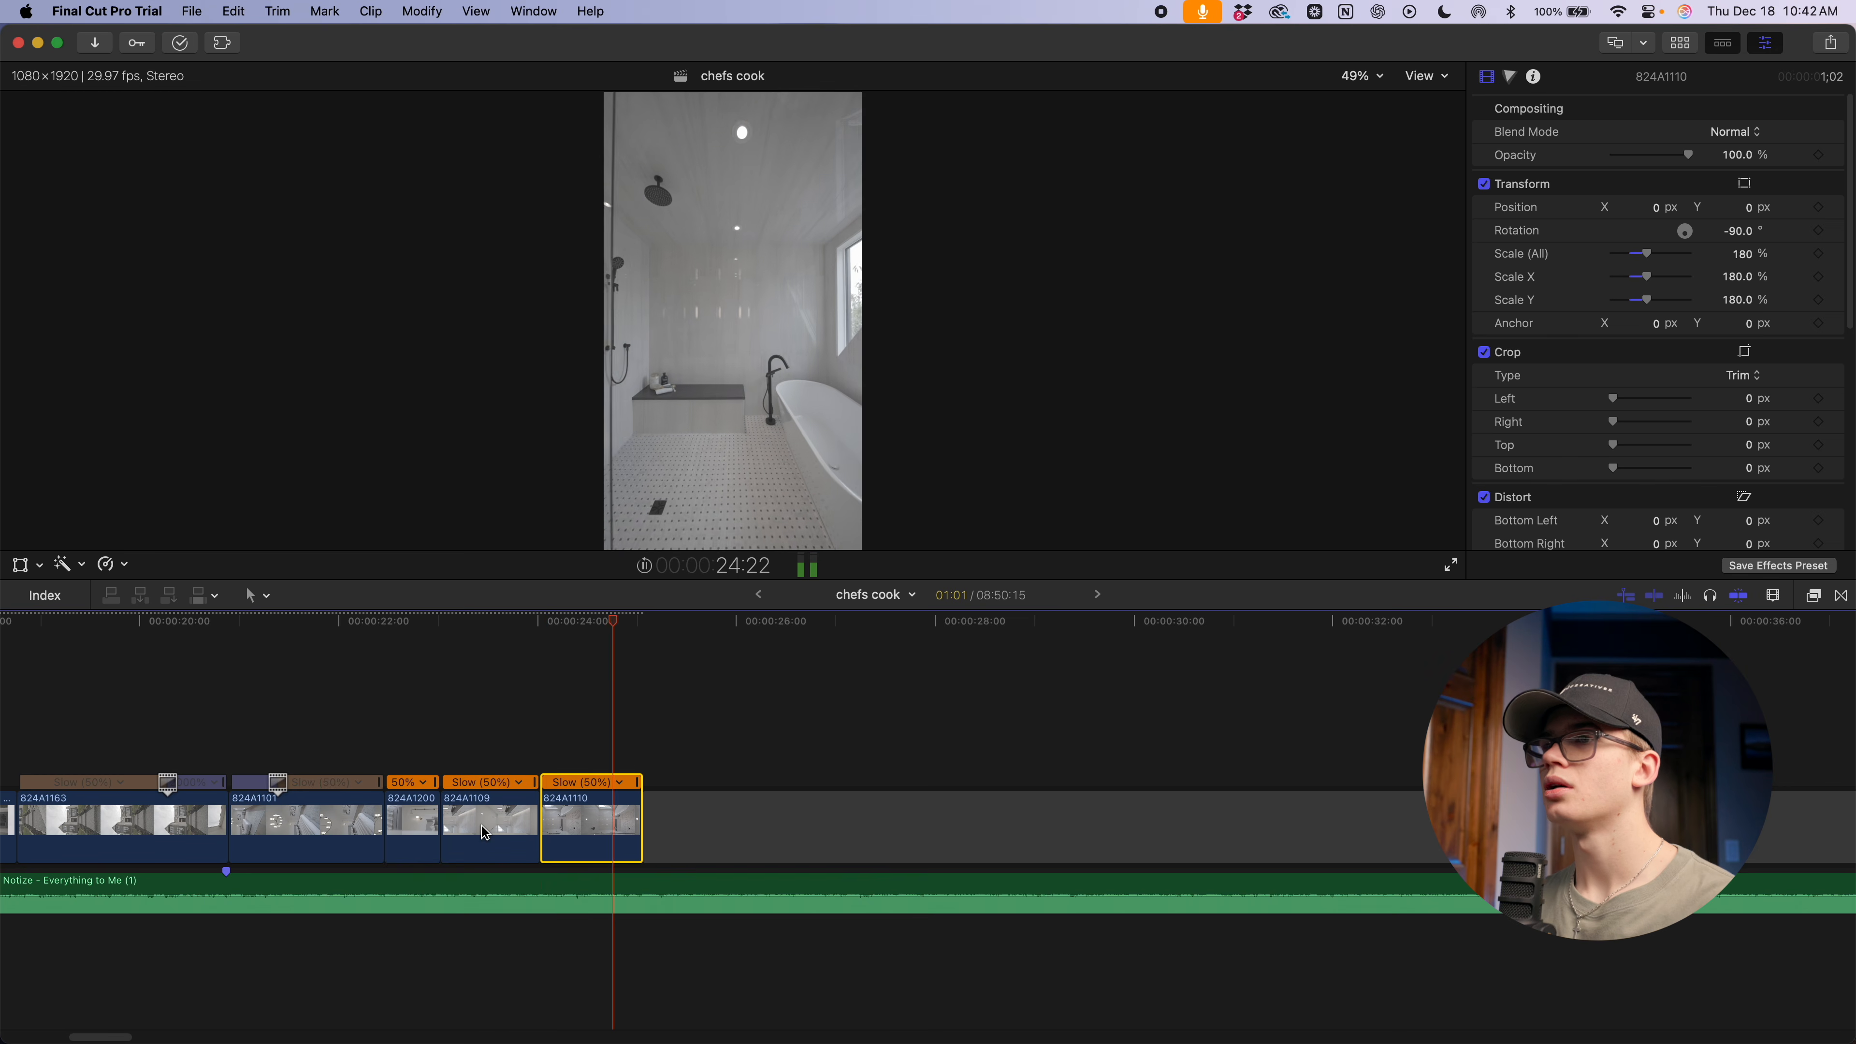
pyautogui.press('space')
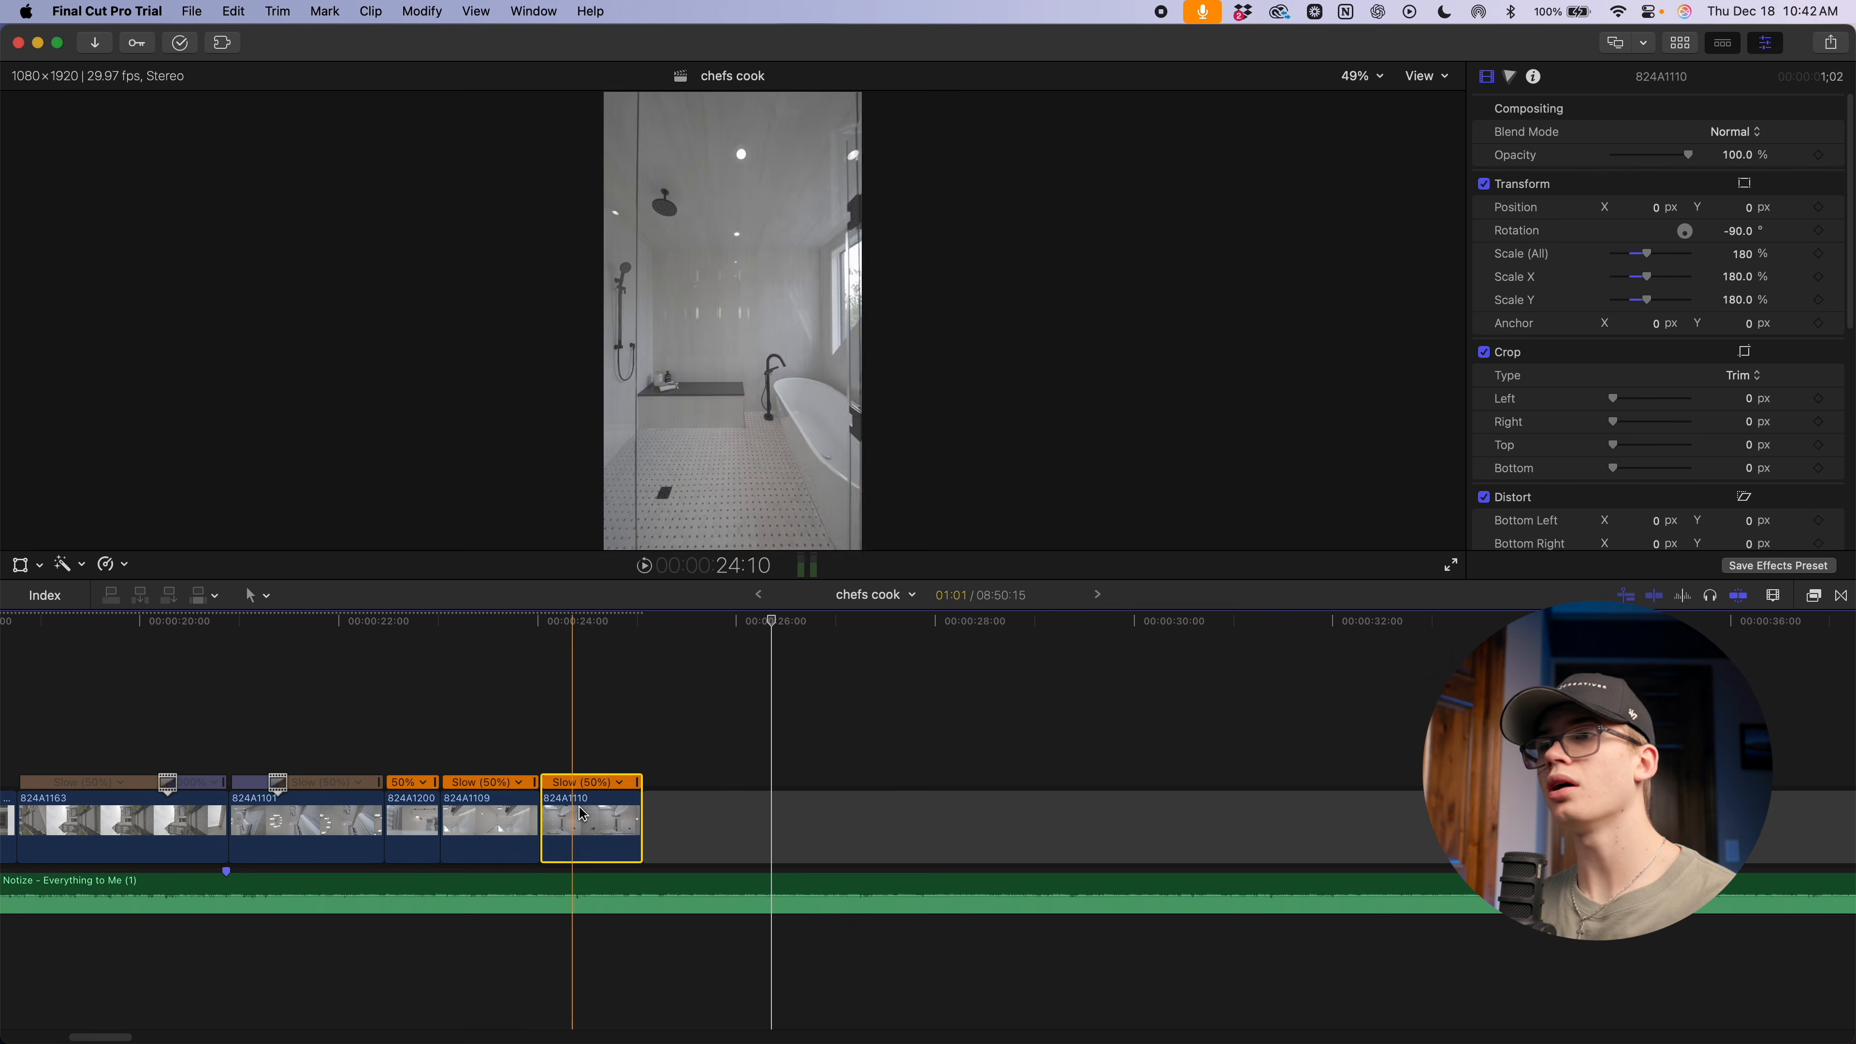
pyautogui.press('space')
pyautogui.press('space')
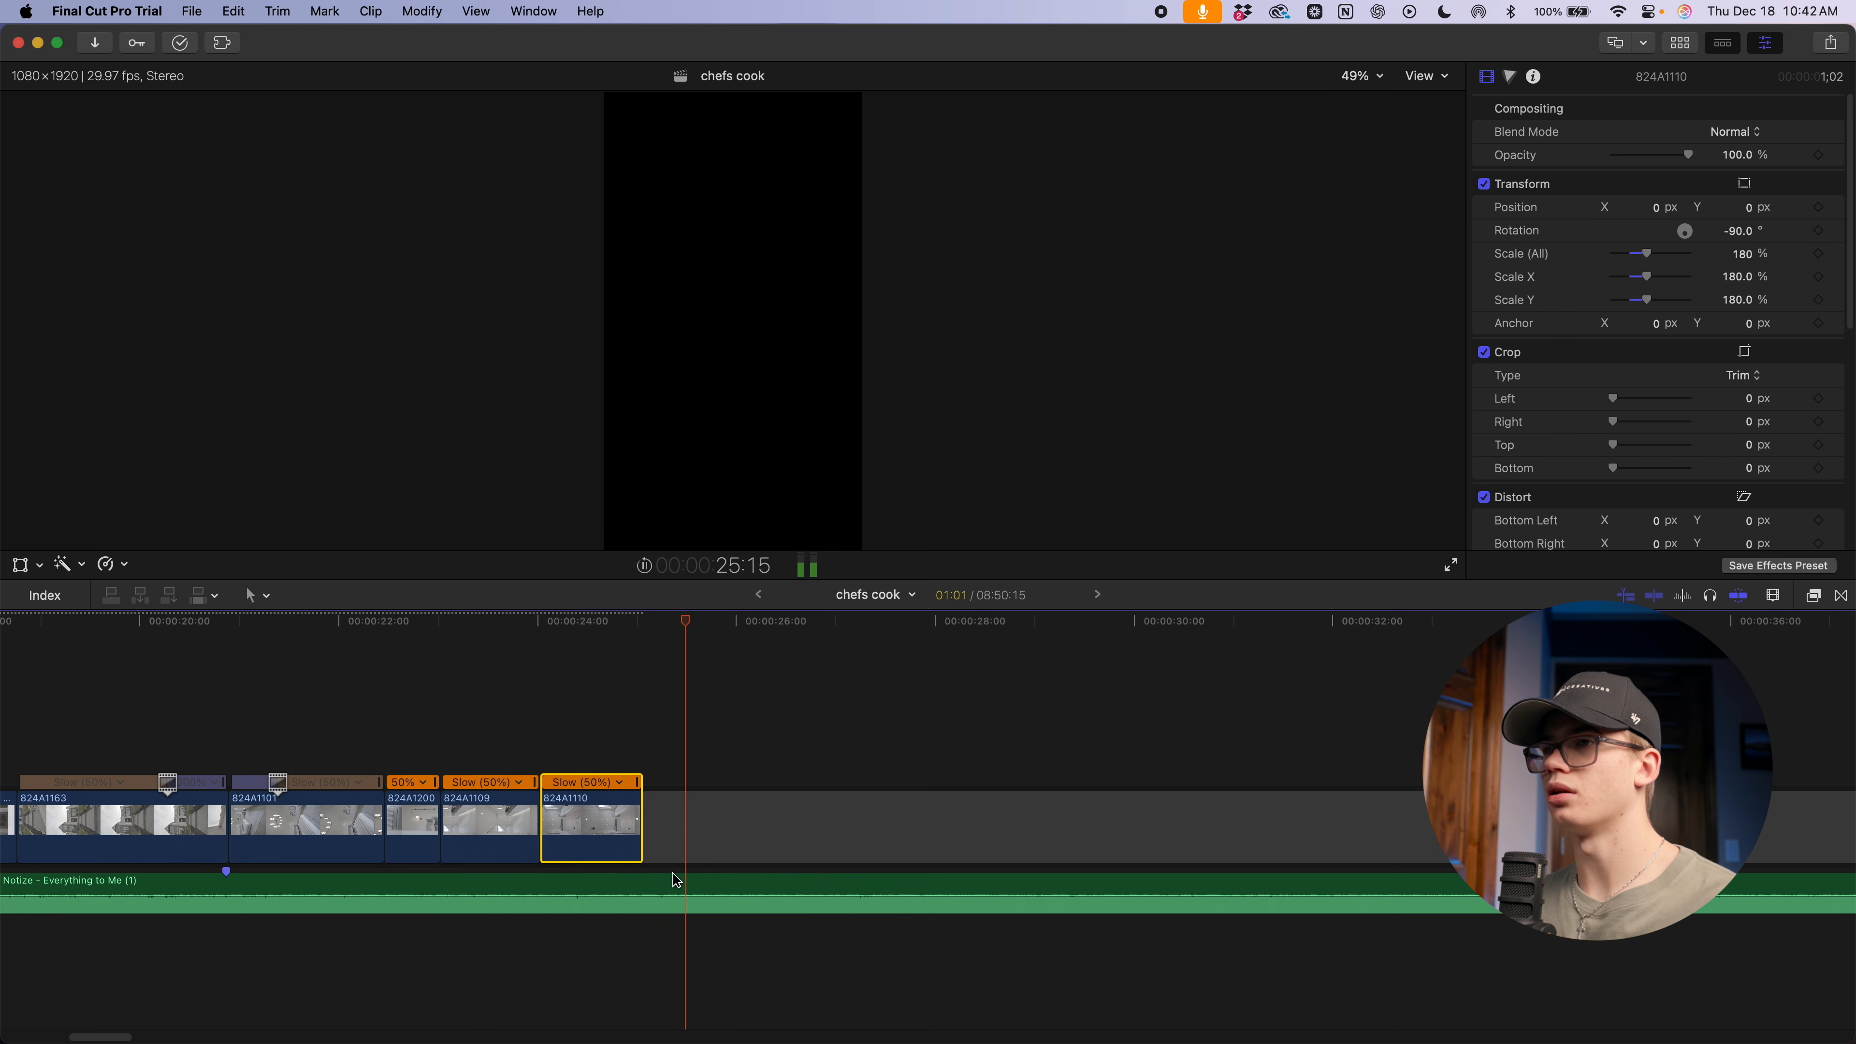
pyautogui.press('space')
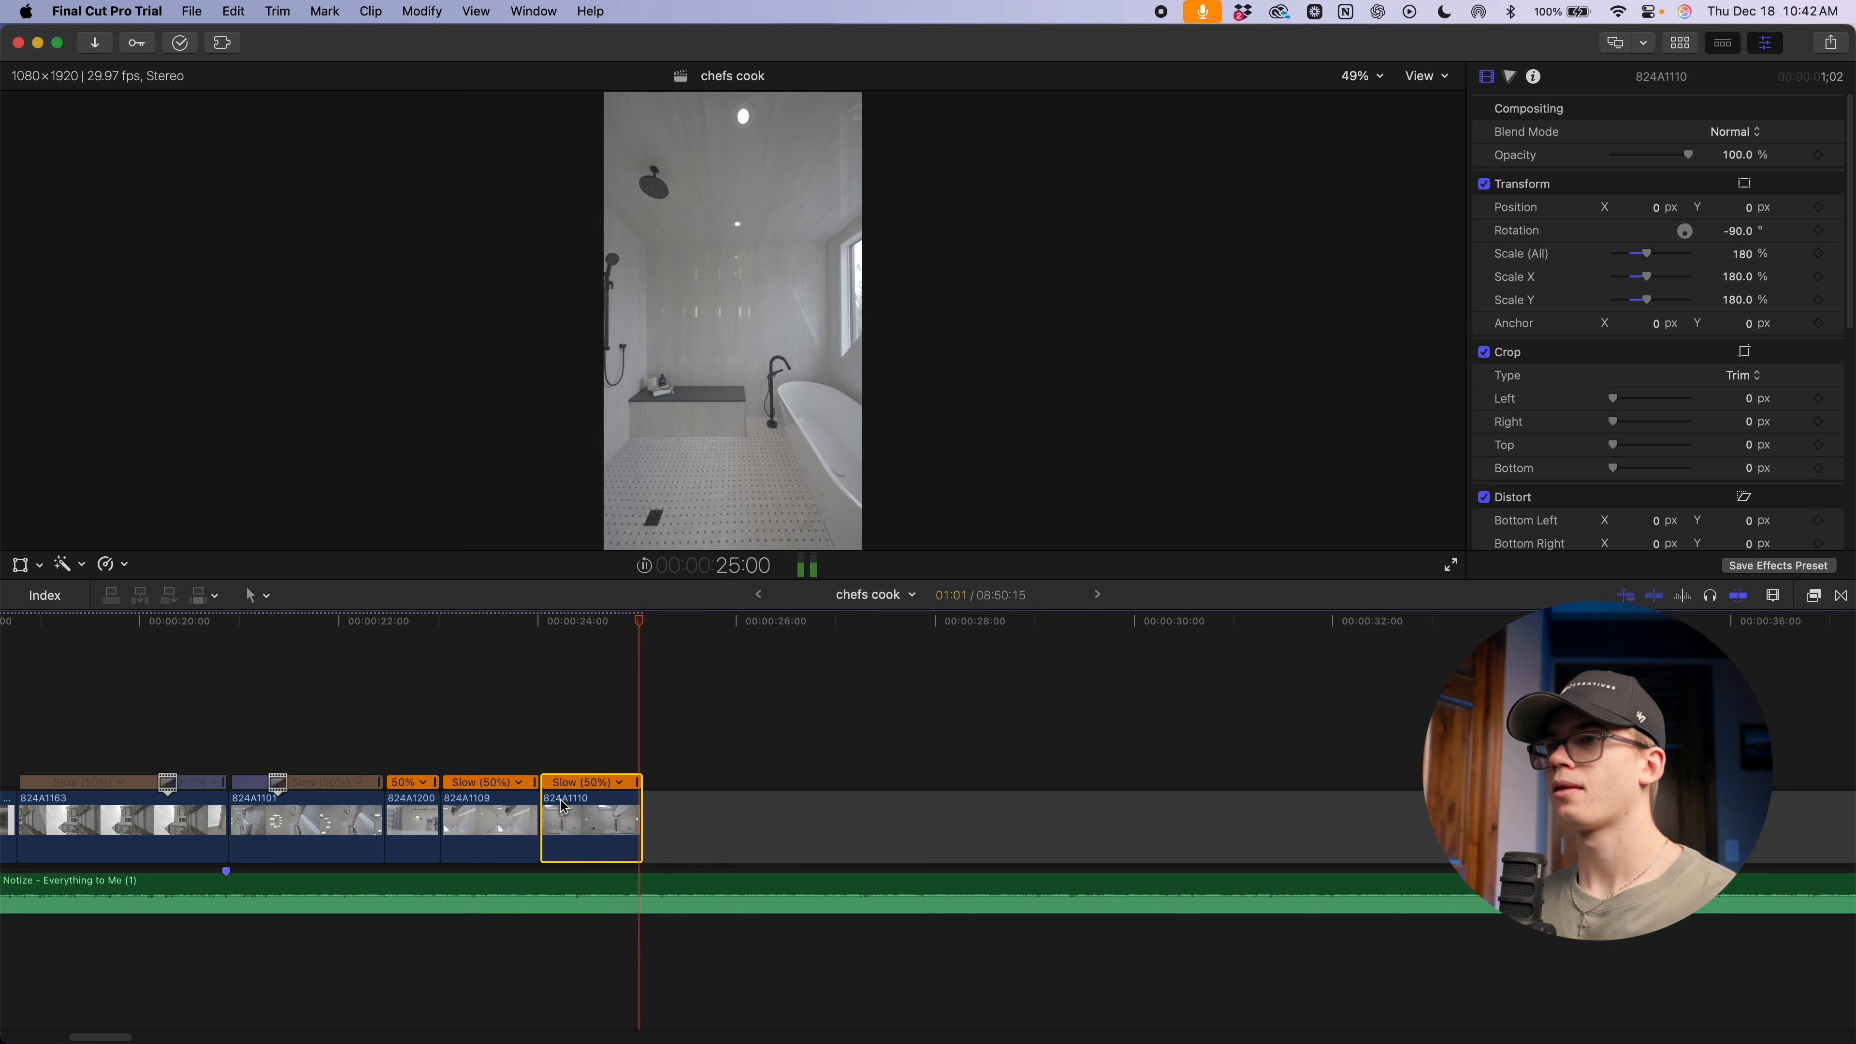
pyautogui.press('space')
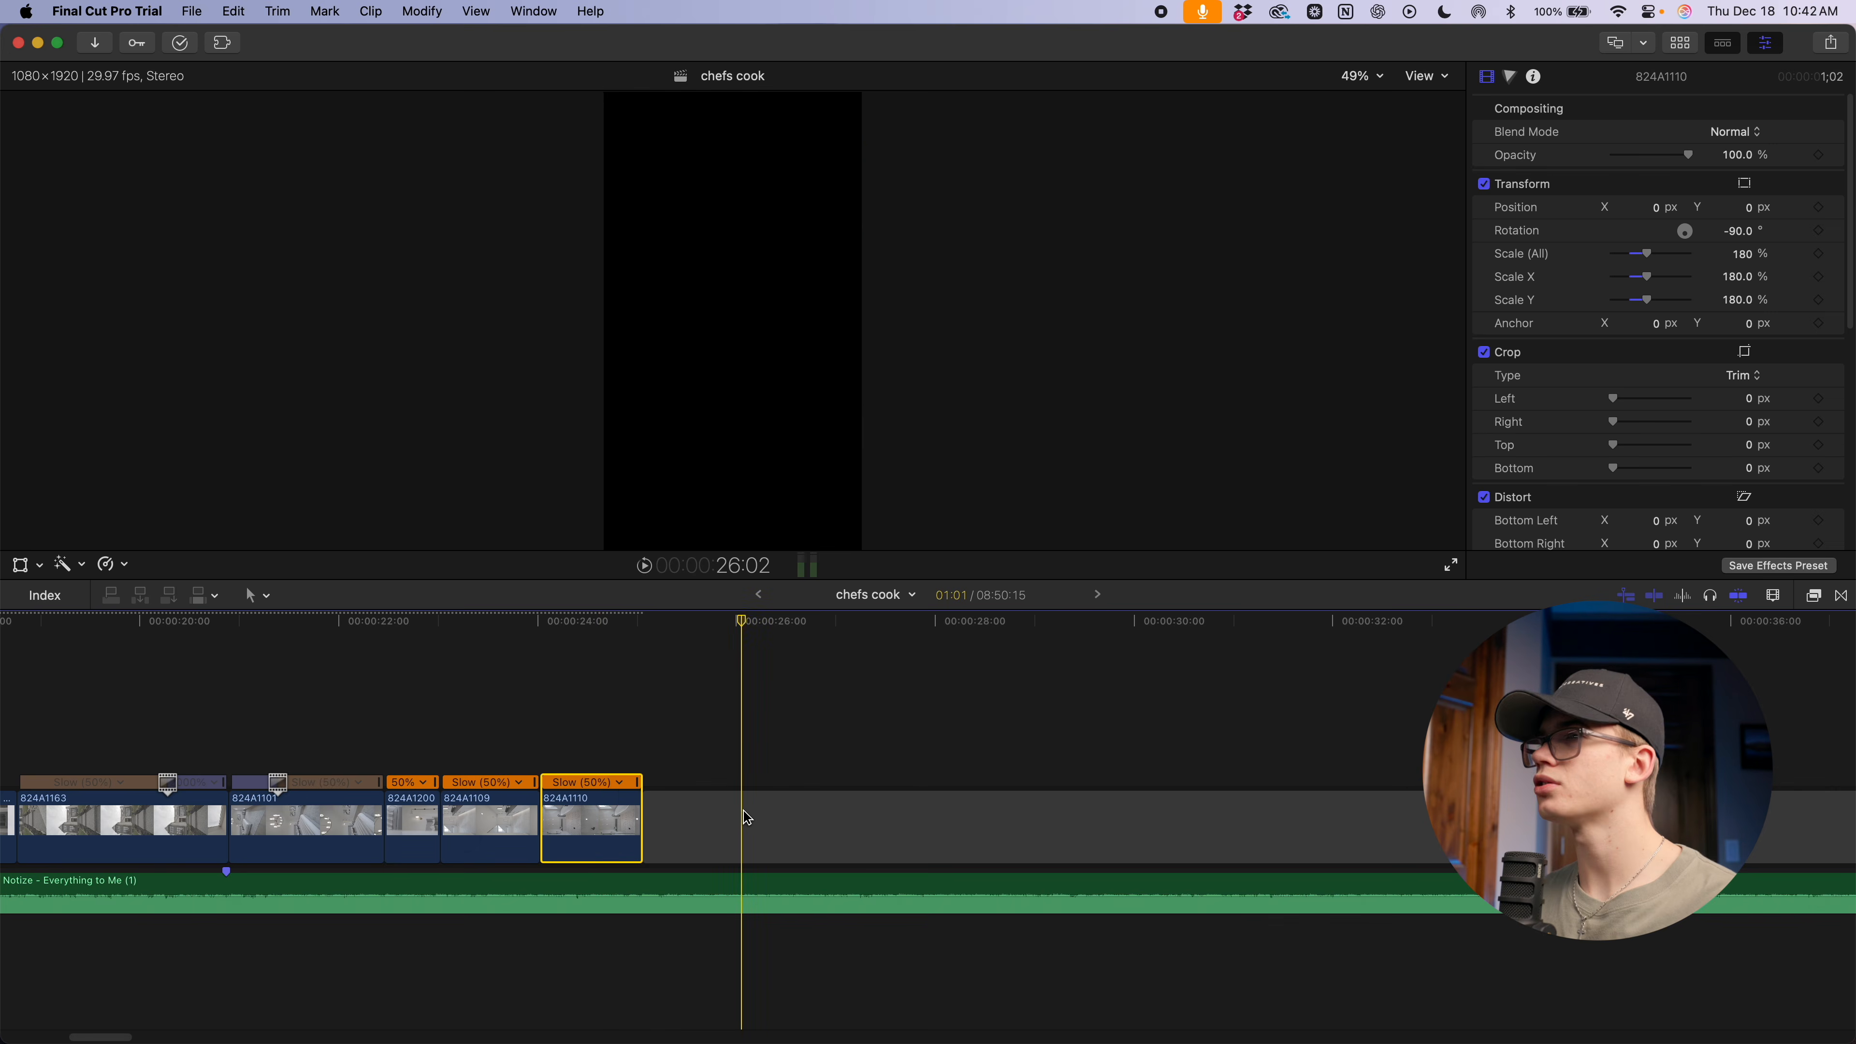
# Find the bathroom vanity clip 824A1207 in the unused footage and lift it above the main storyline, over the second 824A1198 clip
pyautogui.press('super+minus')
pyautogui.press('super+minus')
pyautogui.press('super+minus')
pyautogui.hscroll(20, 742, 827)
pyautogui.hscroll(20, 742, 827)
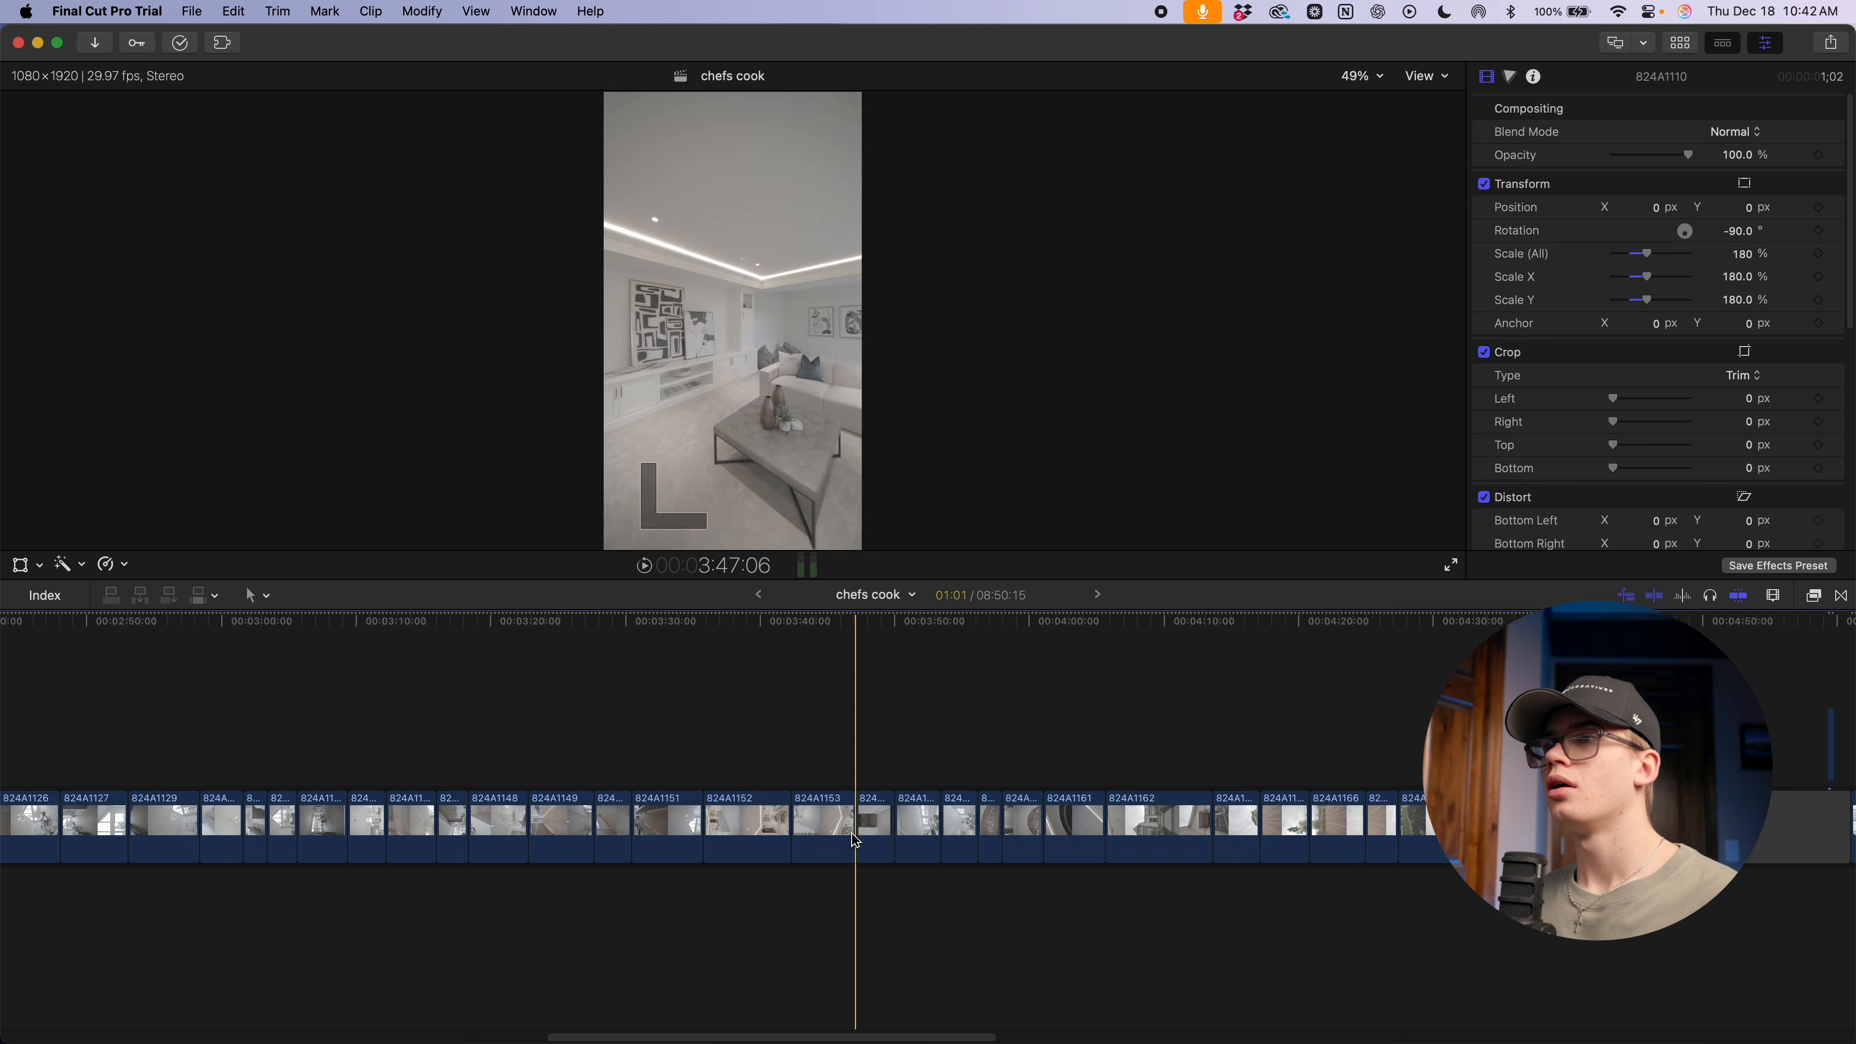
pyautogui.press('super+equal')
pyautogui.press('super+equal')
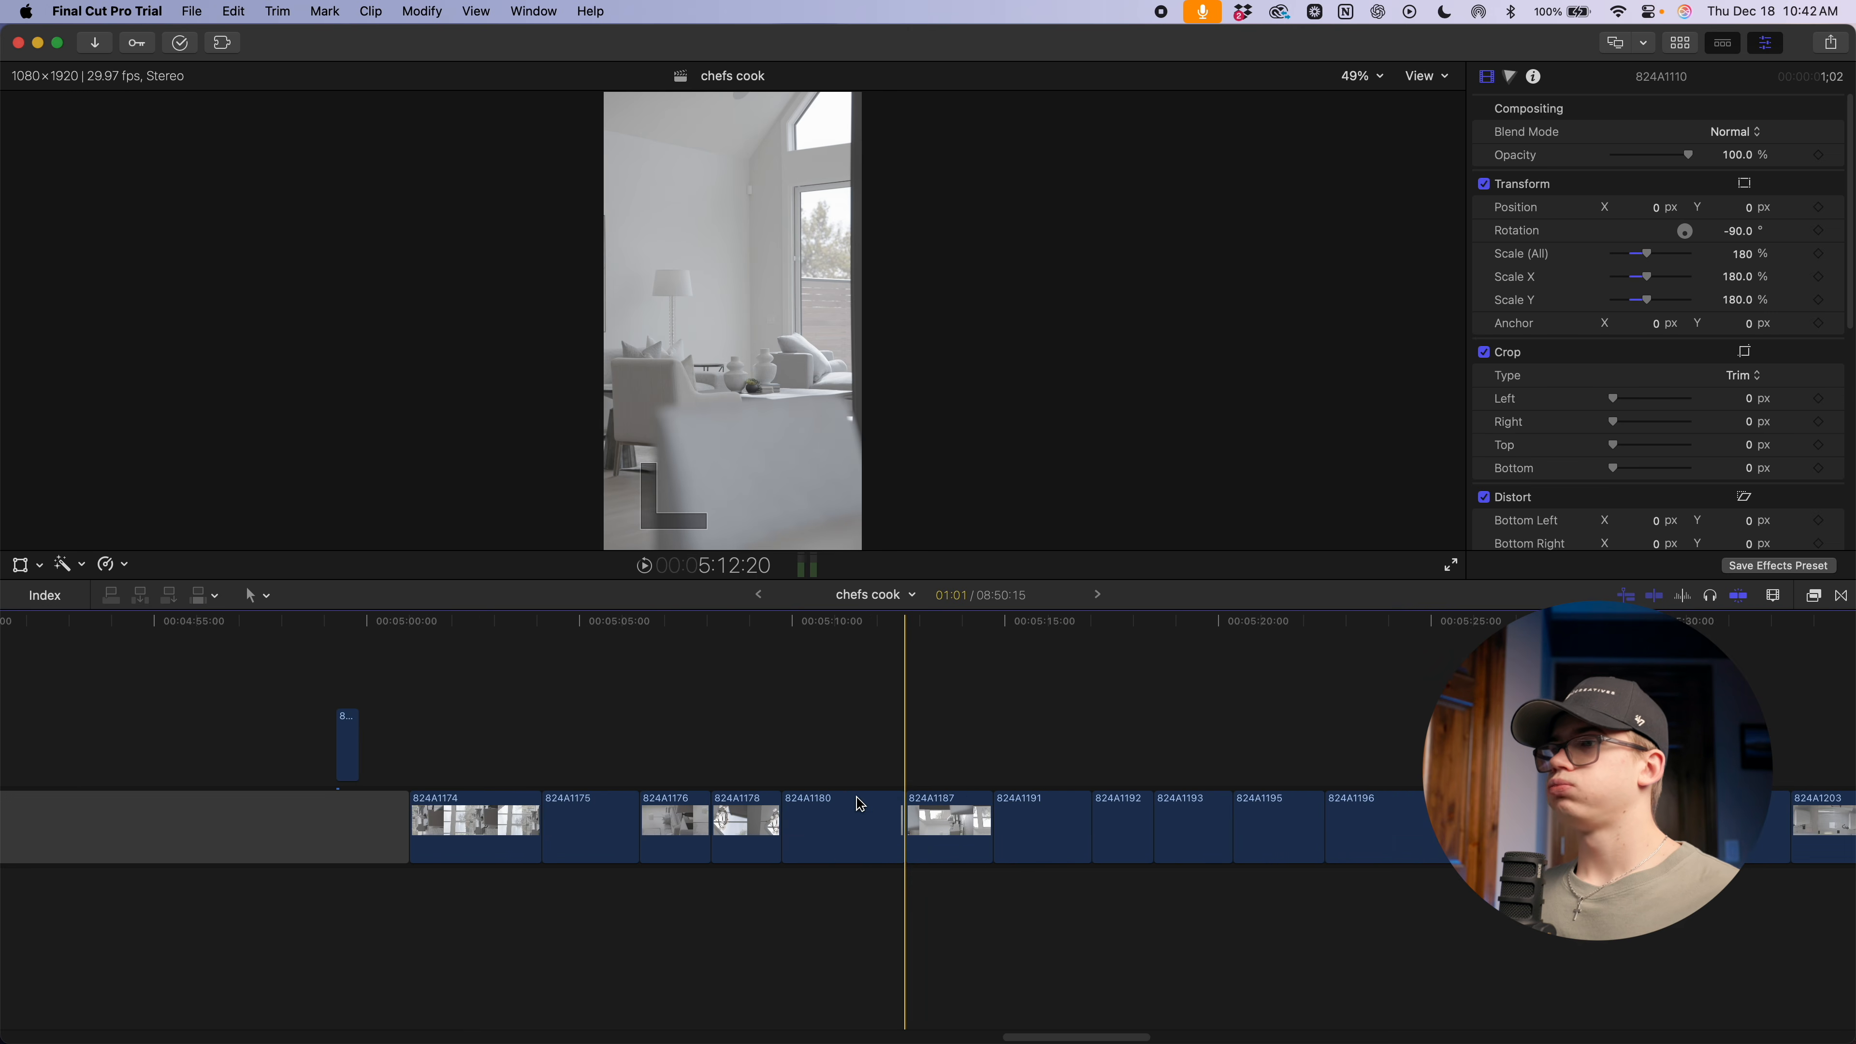
pyautogui.hscroll(13, 858, 804)
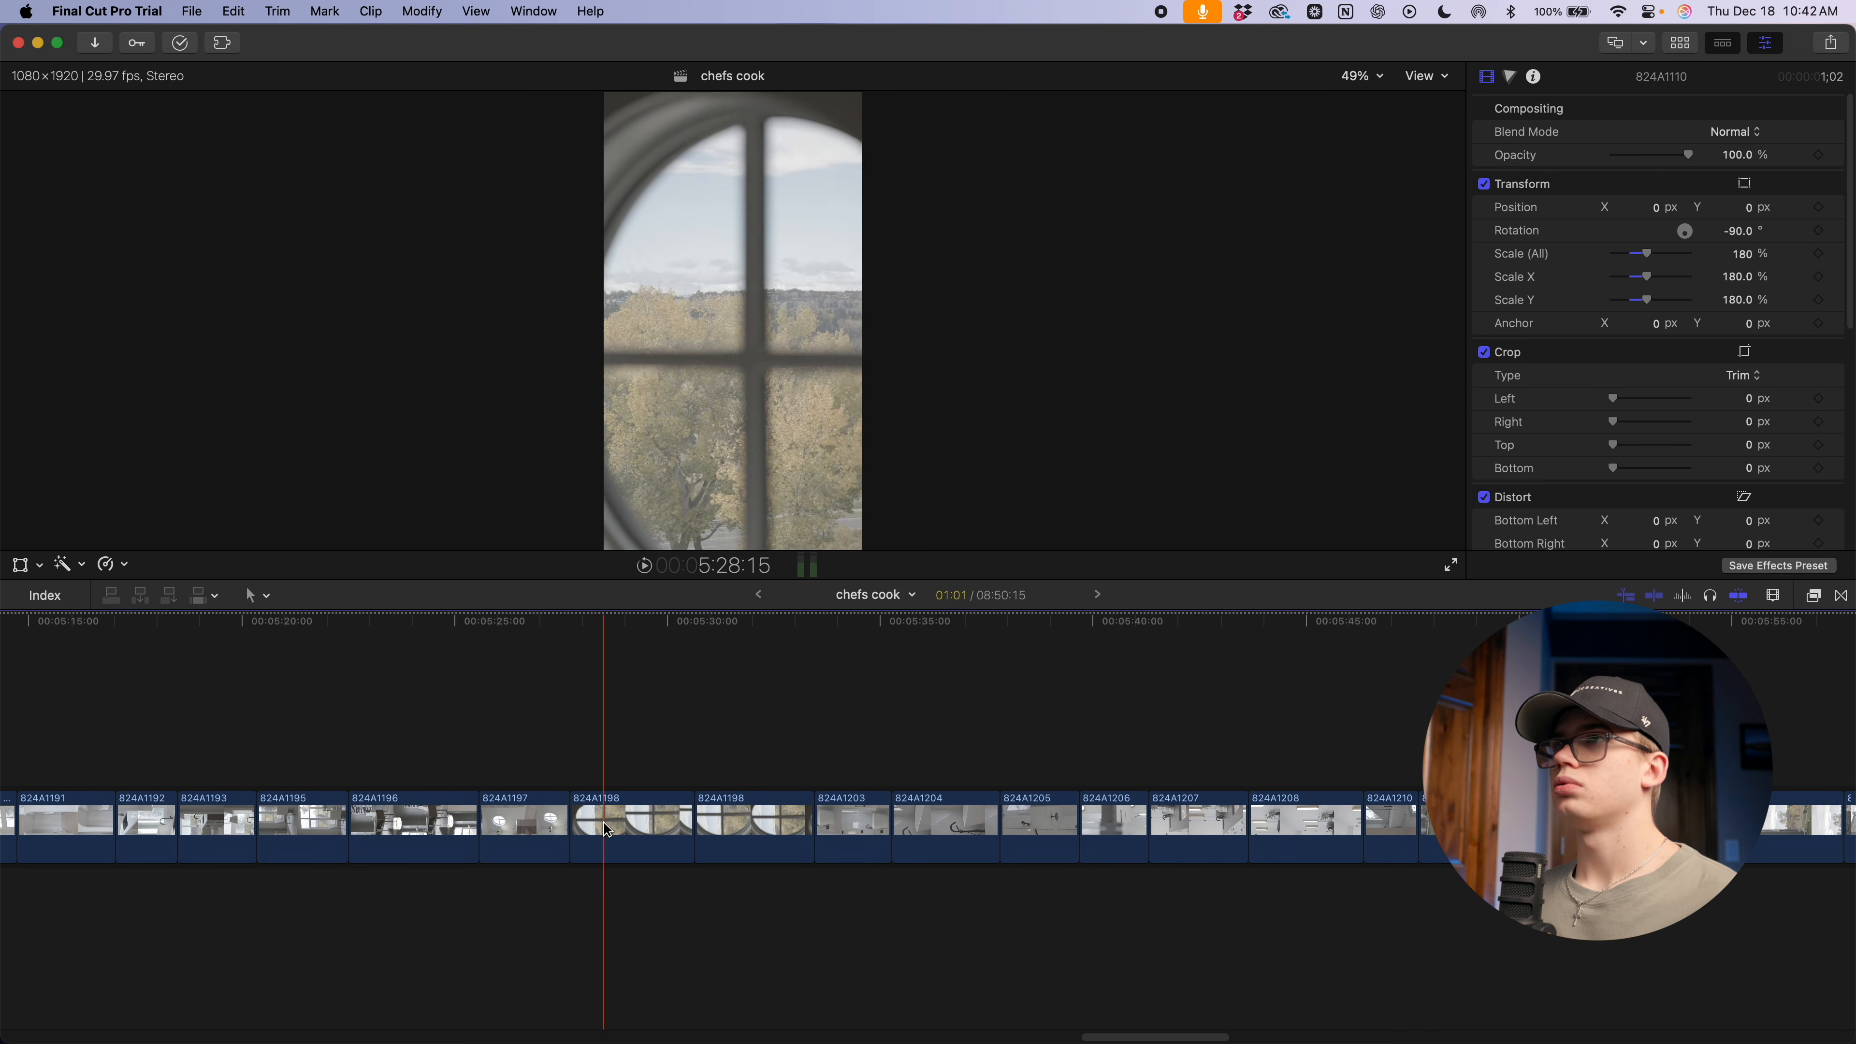
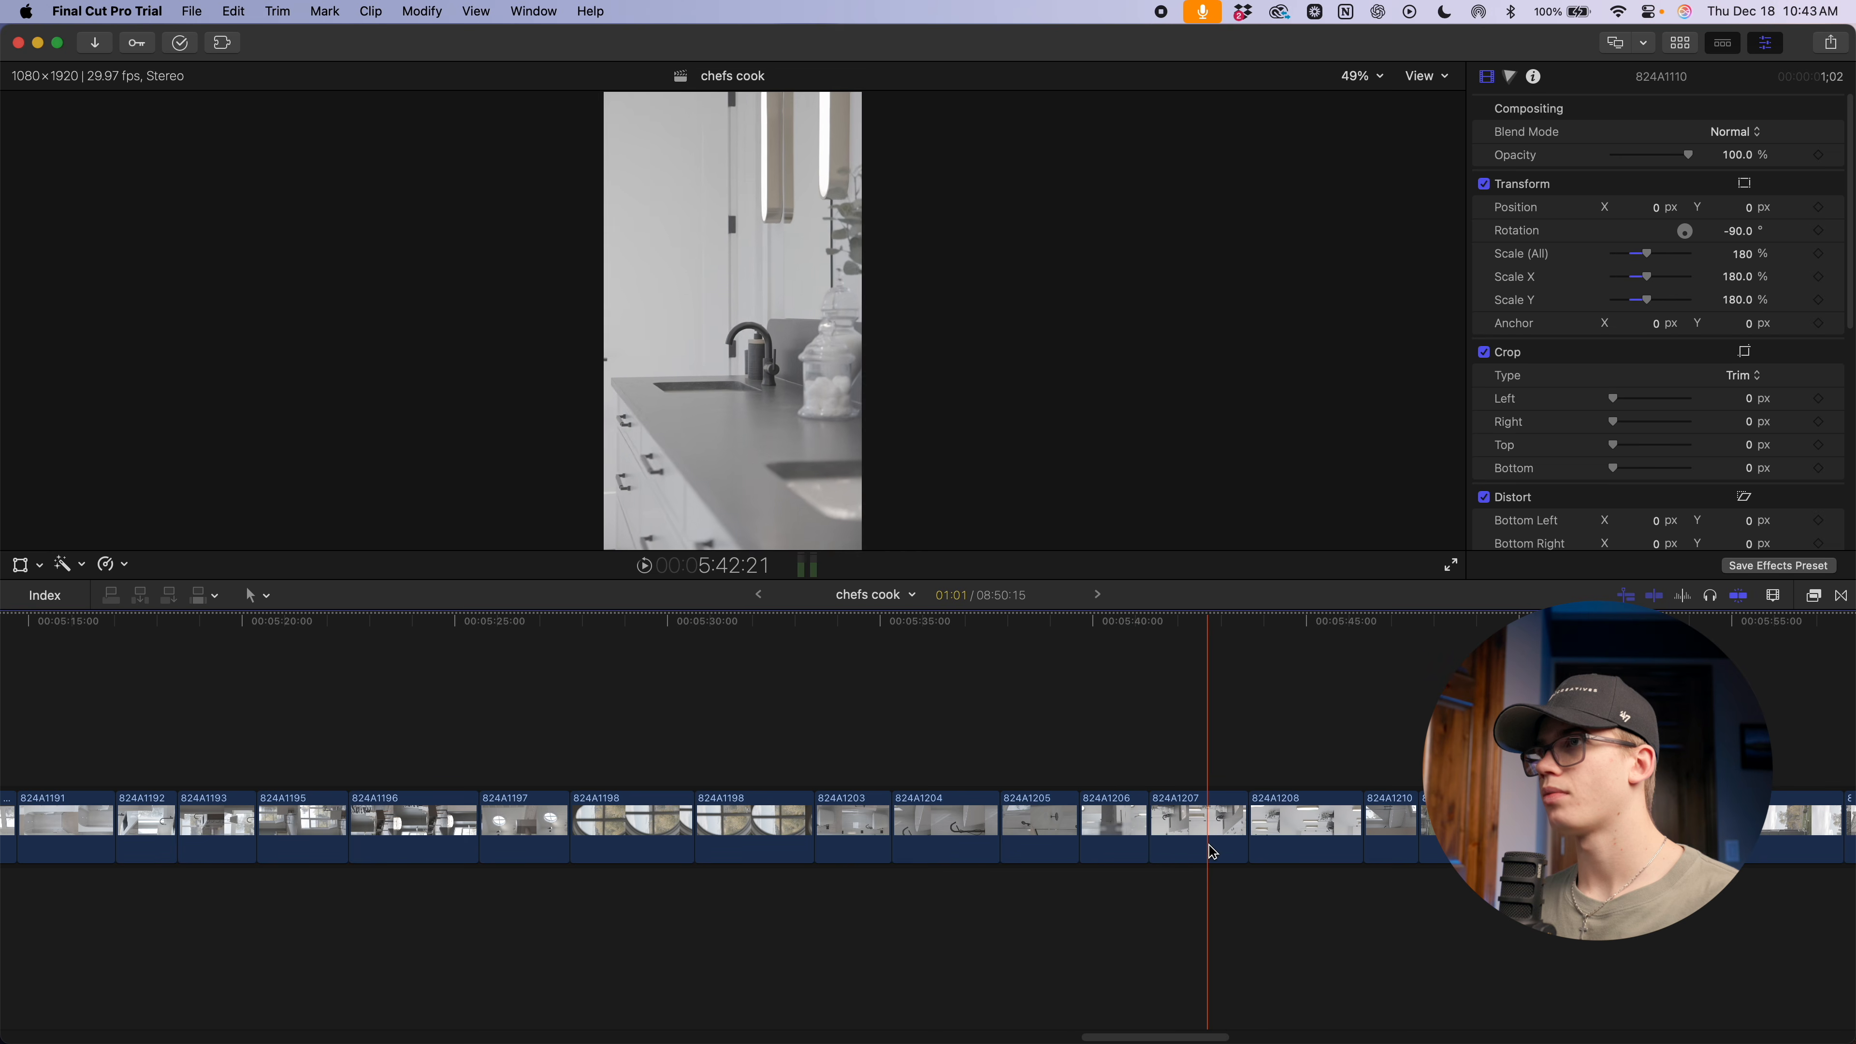
pyautogui.moveTo(1199, 846); pyautogui.dragTo(690, 760)
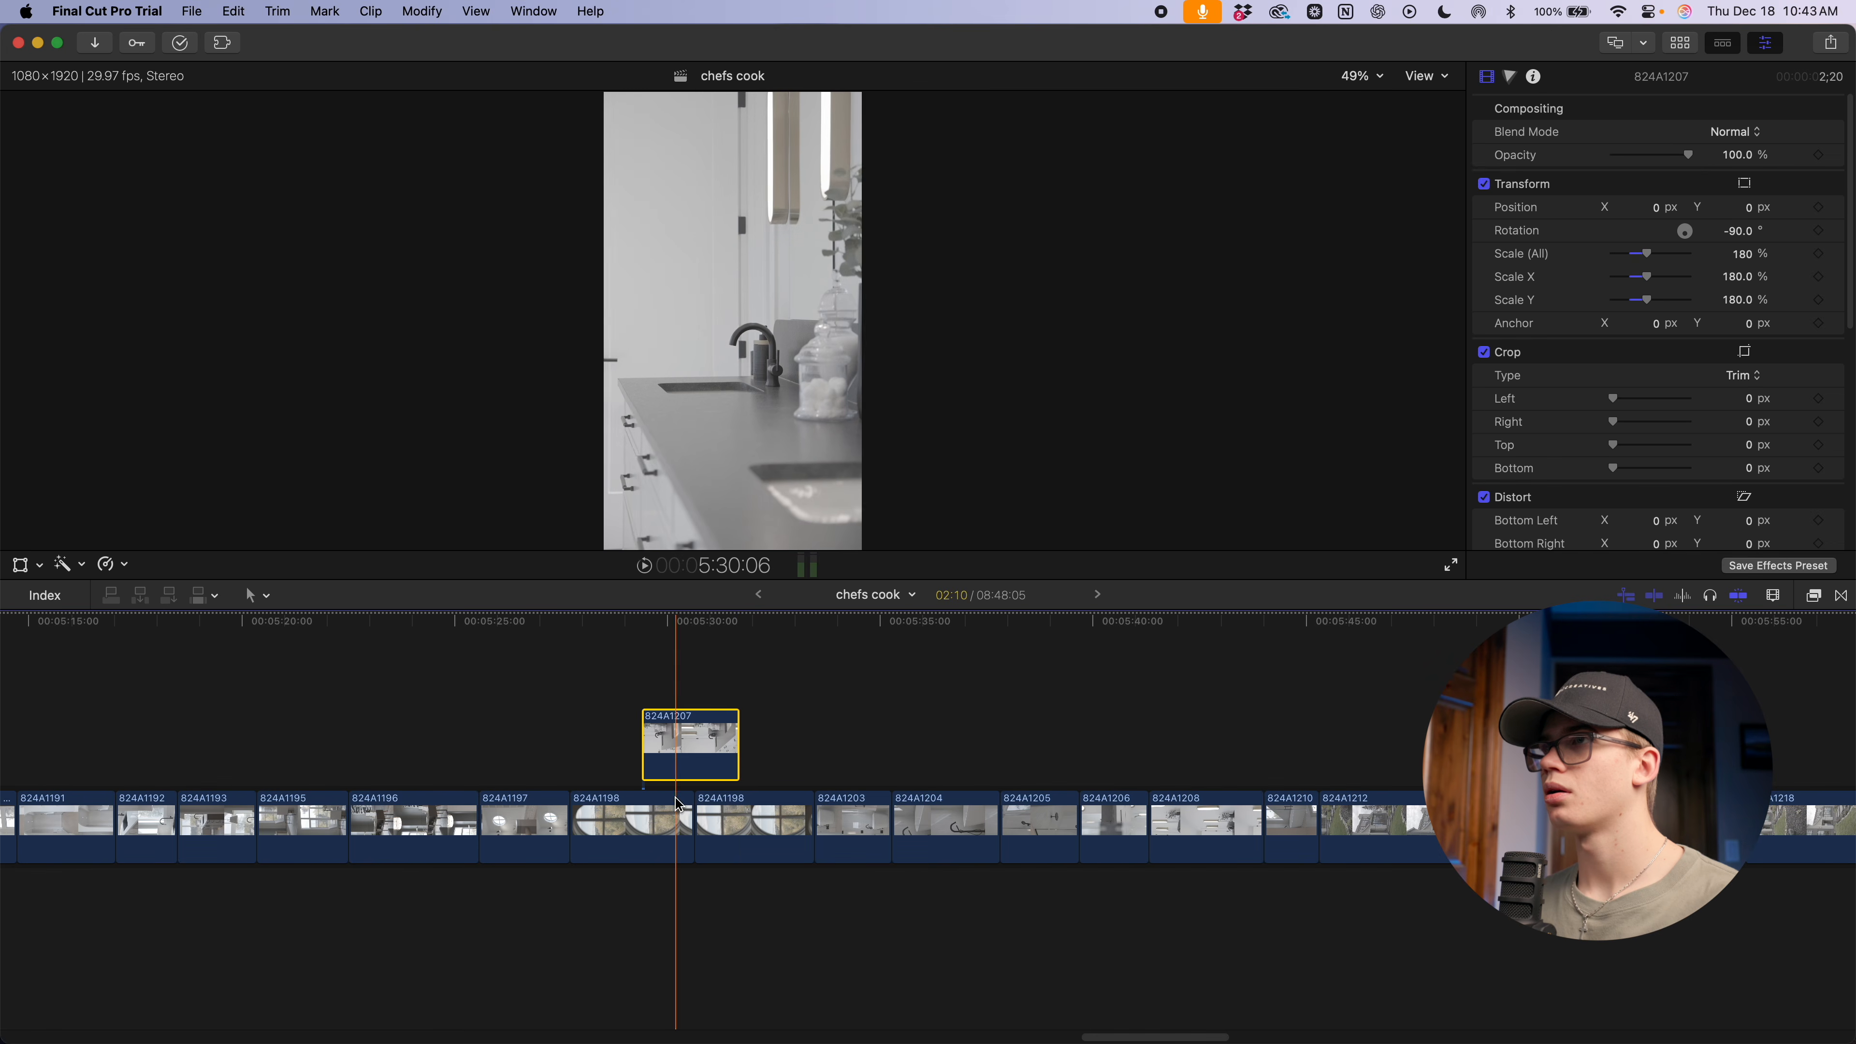
pyautogui.moveTo(679, 740); pyautogui.dragTo(707, 750)
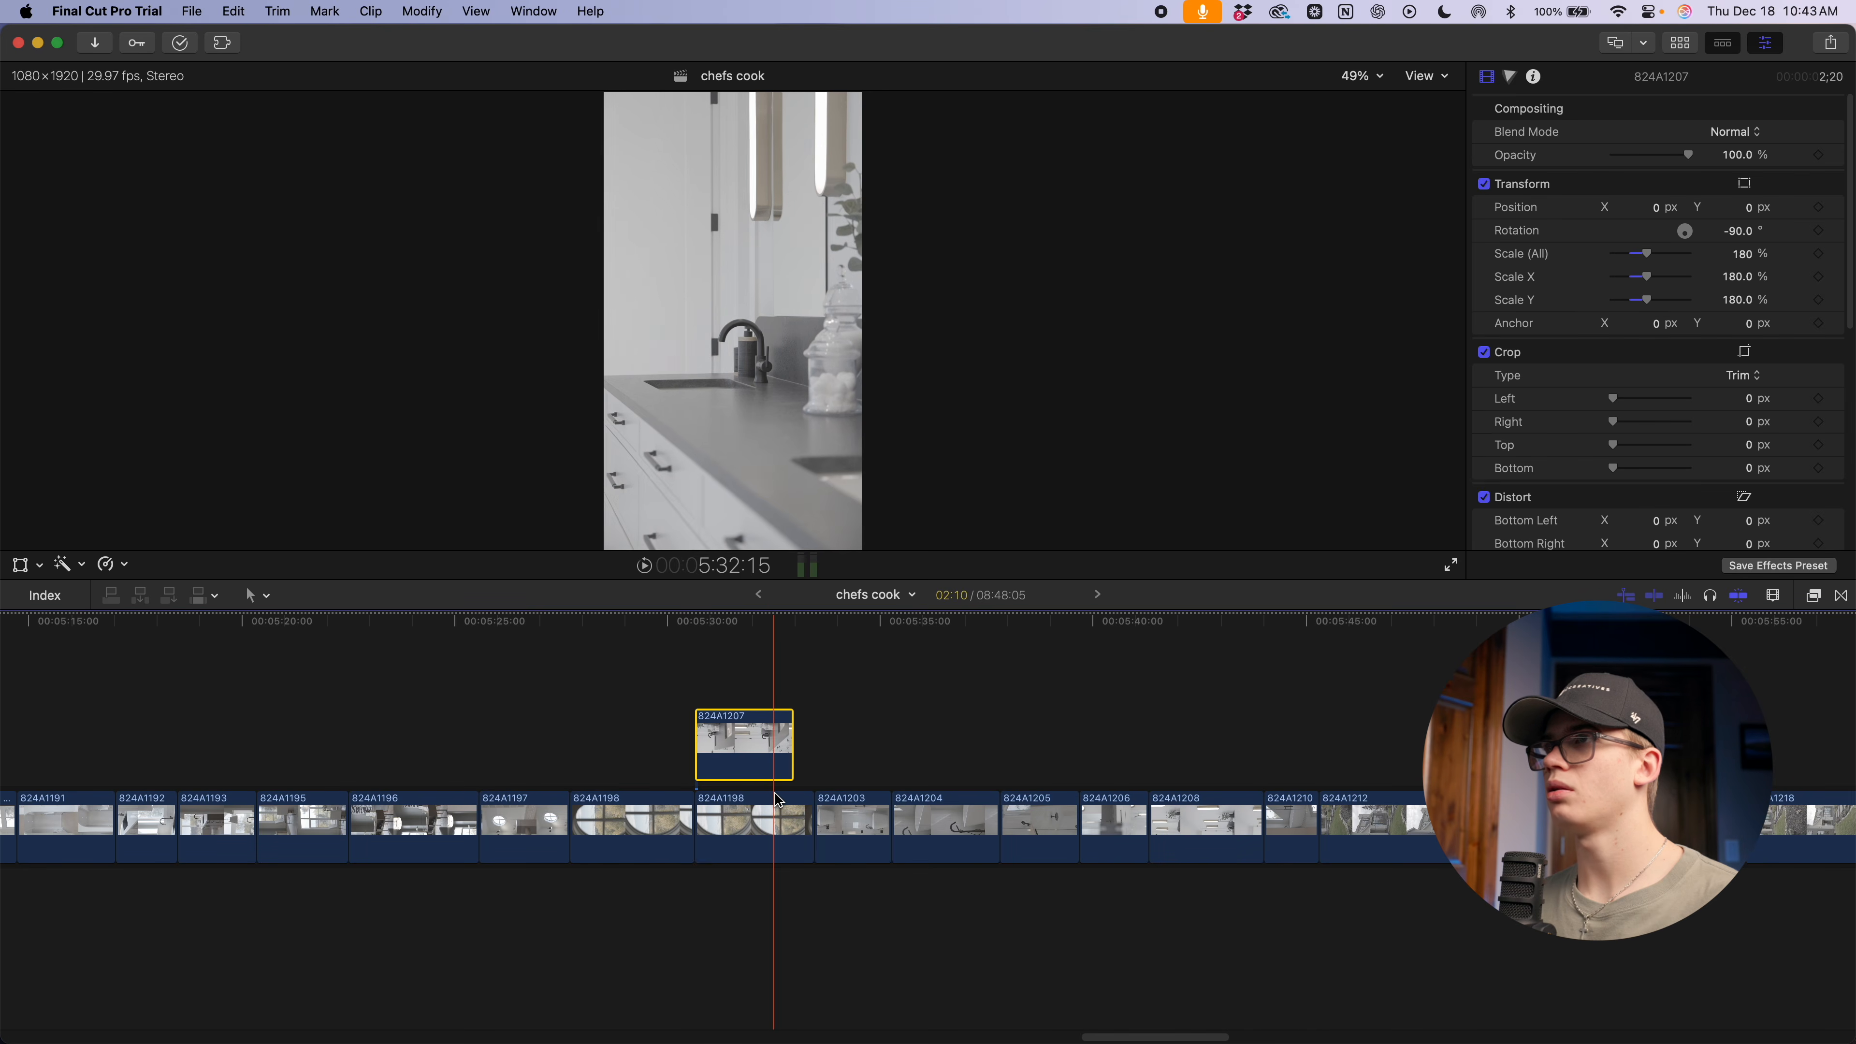
# Lift the bathtub clip 824A1210 out of the unused footage and place it above 824A1203, beyond 824A1207
pyautogui.moveTo(1305, 846); pyautogui.dragTo(862, 749)
pyautogui.press('super+equal')
pyautogui.press('super+equal')
pyautogui.press('super+equal')
pyautogui.press('super+minus')
pyautogui.press('super+minus')
pyautogui.press('super+minus')
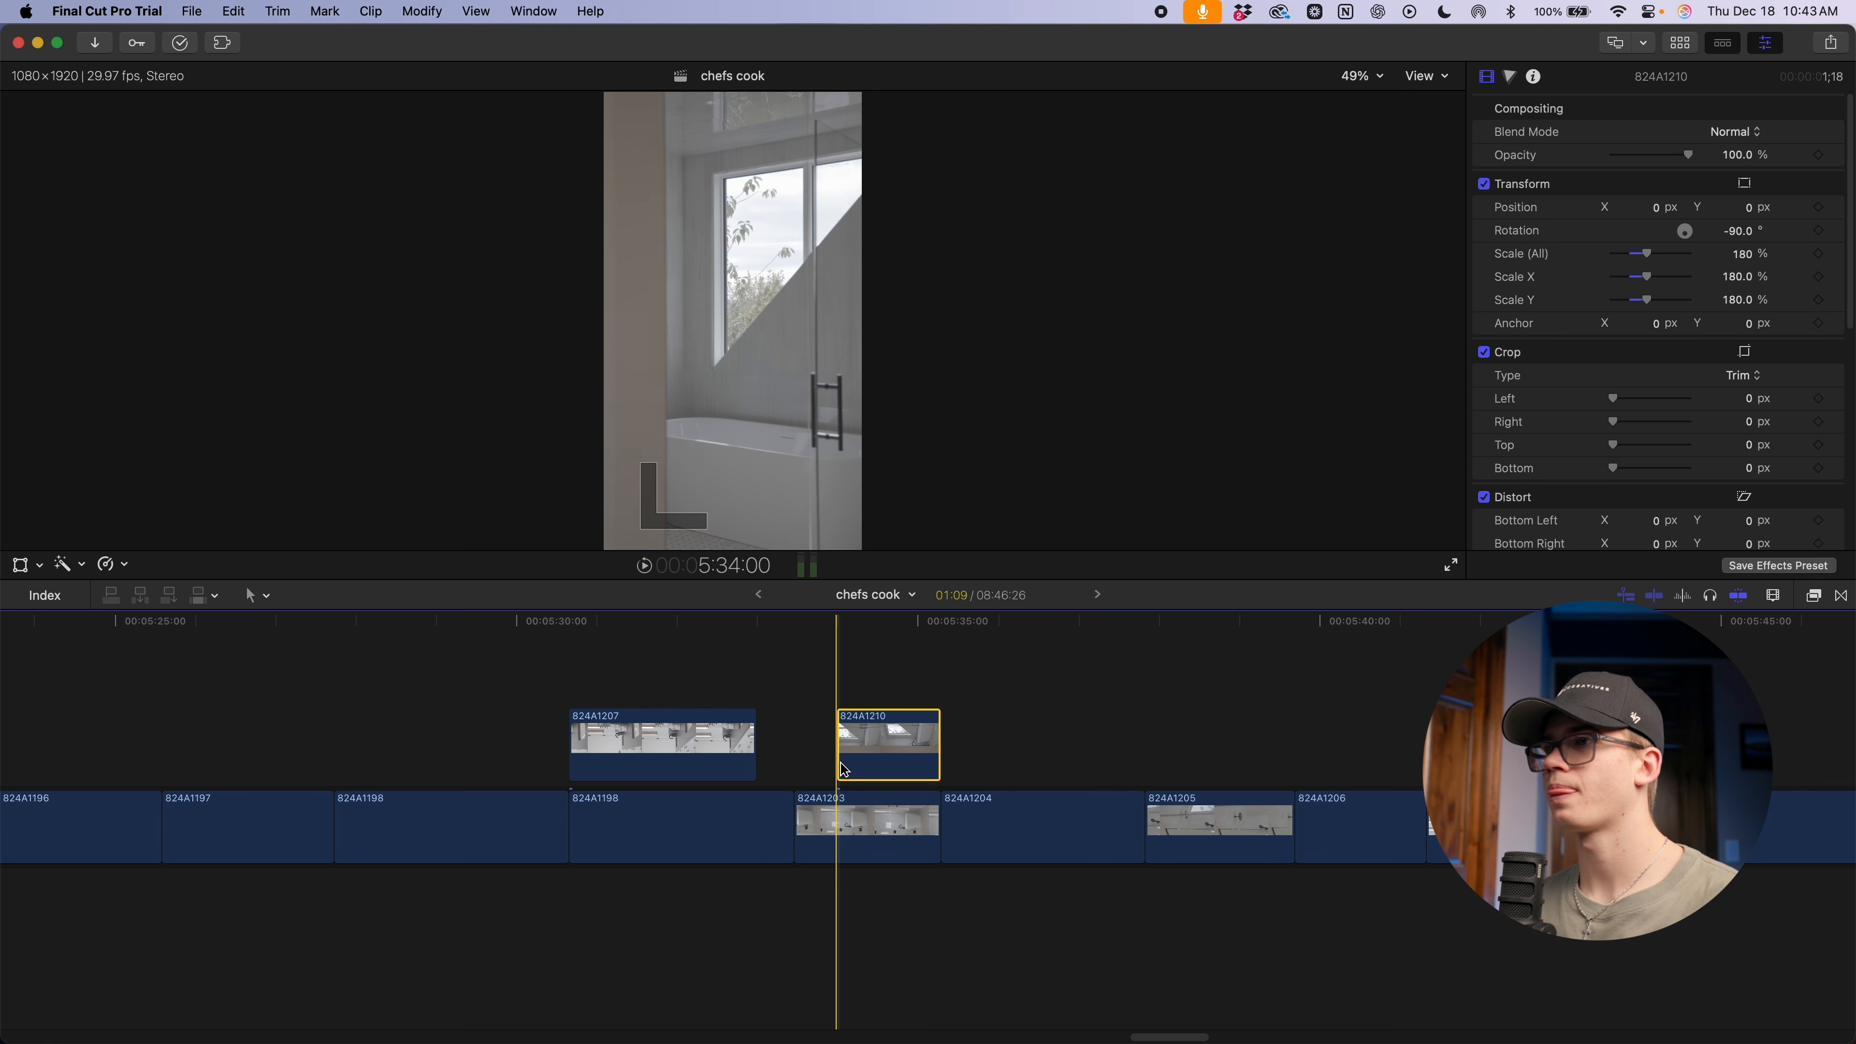
# Trim the start of 824A1210 to leave 00:19, slow the clip to 50% and preview it
pyautogui.hotkey('alt', '[')
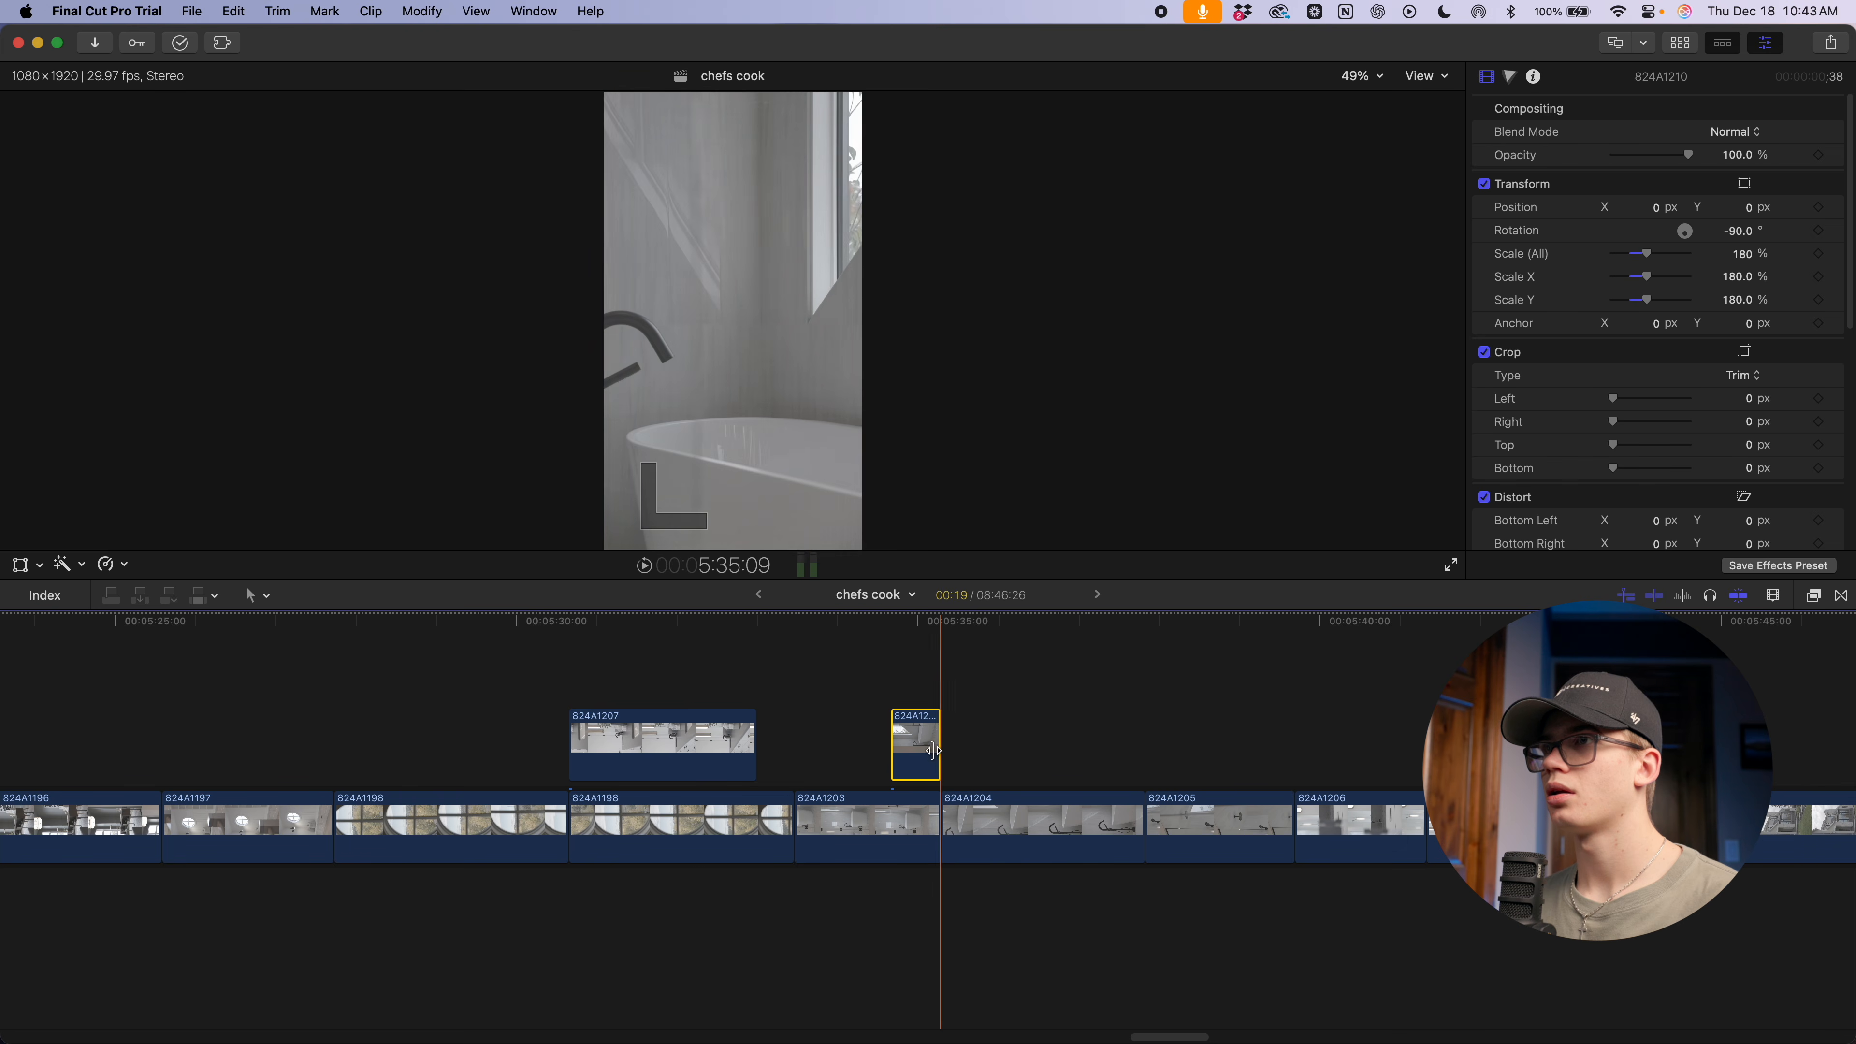
pyautogui.press('space')
pyautogui.press('space')
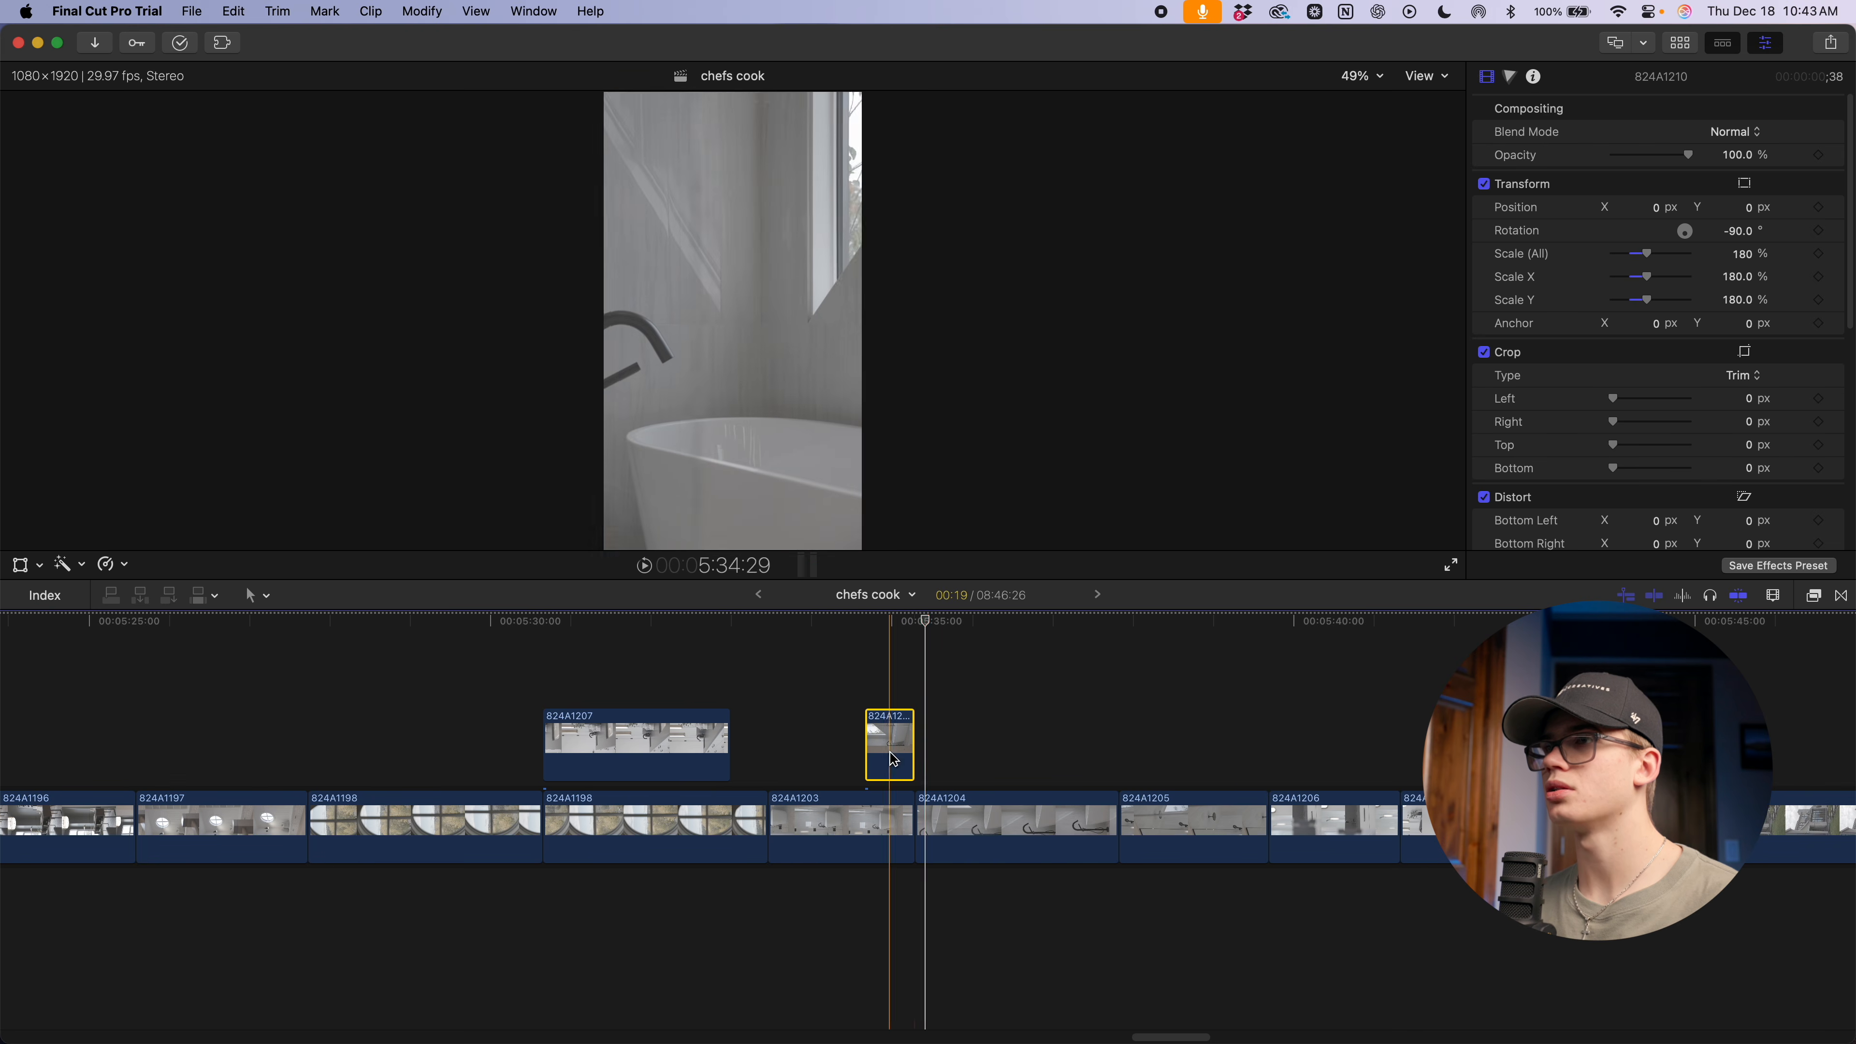
pyautogui.hotkey('shift', 's')
pyautogui.press('space')
pyautogui.press('space')
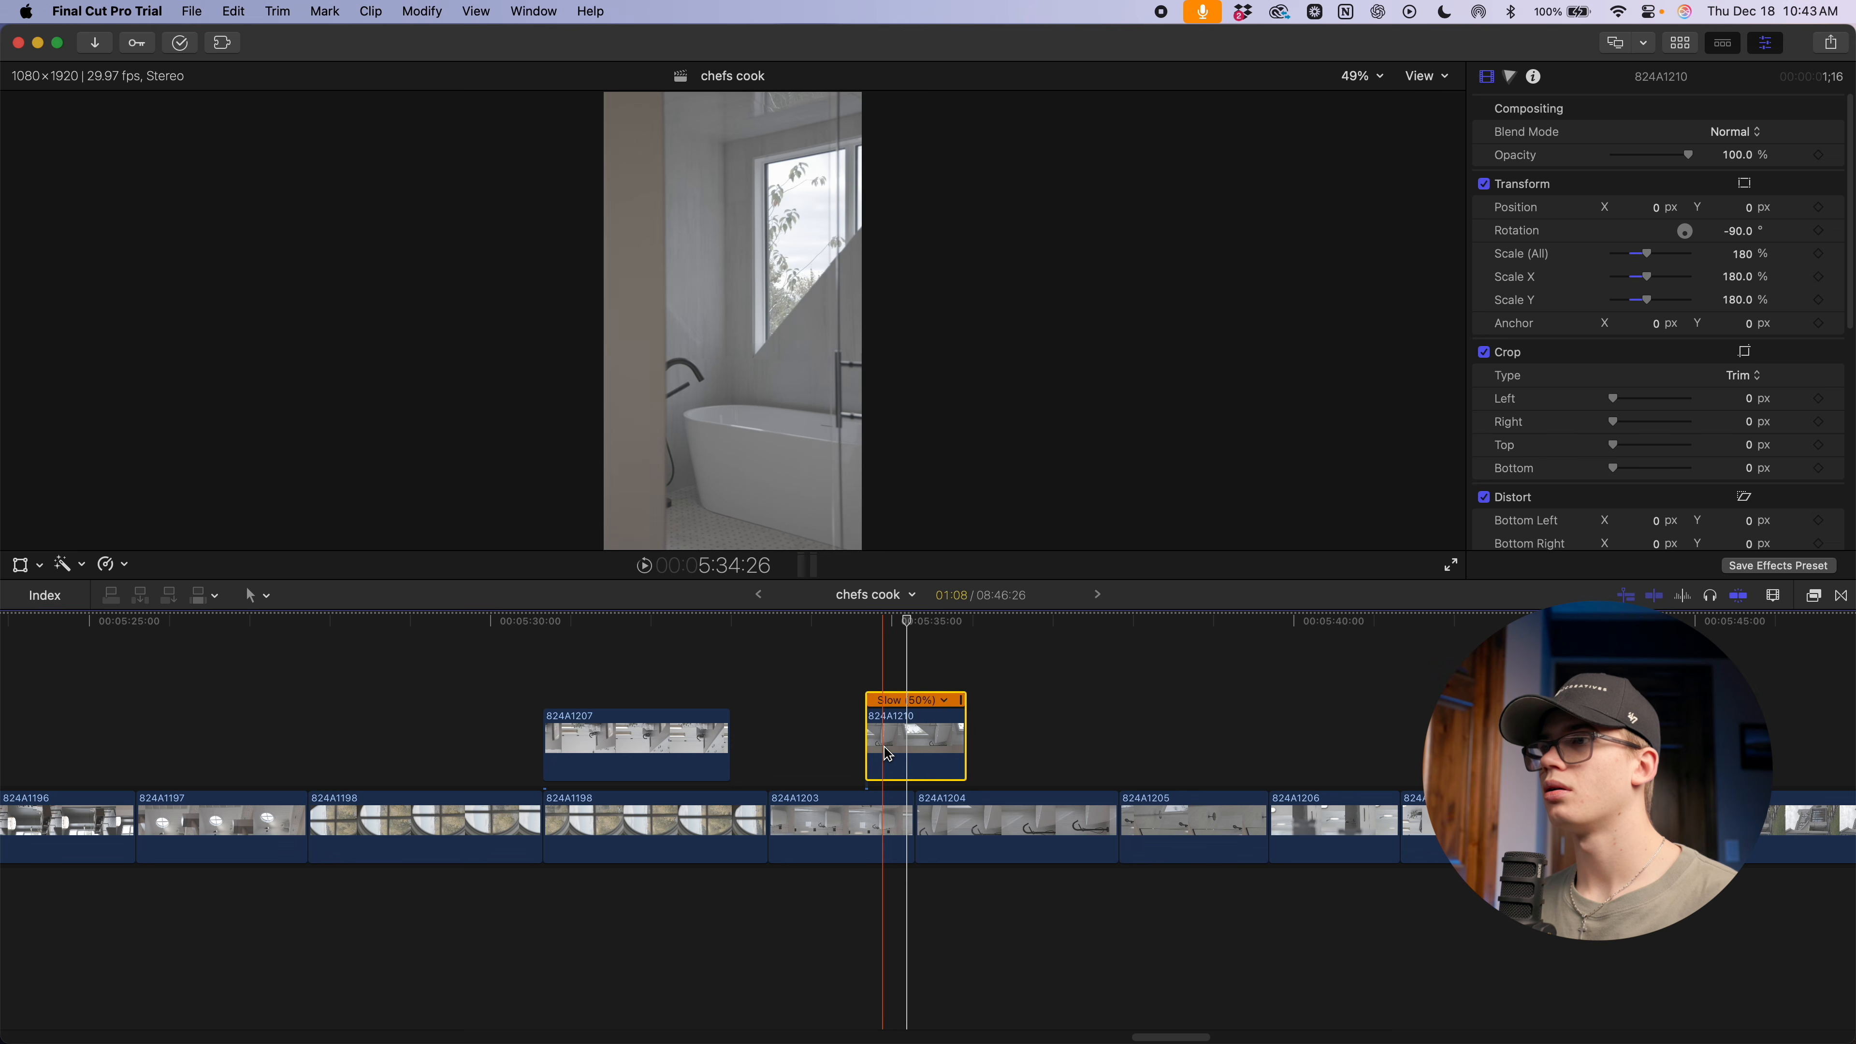
# Place 824A1210 directly before 824A1207, and reverse 824A1207 at 50% speed with its start trimmed to a duration of 03:10
pyautogui.moveTo(921, 752); pyautogui.dragTo(424, 742)
pyautogui.moveTo(584, 738); pyautogui.dragTo(507, 738)
pyautogui.hotkey('shift', 'r')
pyautogui.click(503, 738)
pyautogui.hotkey('shift', 's')
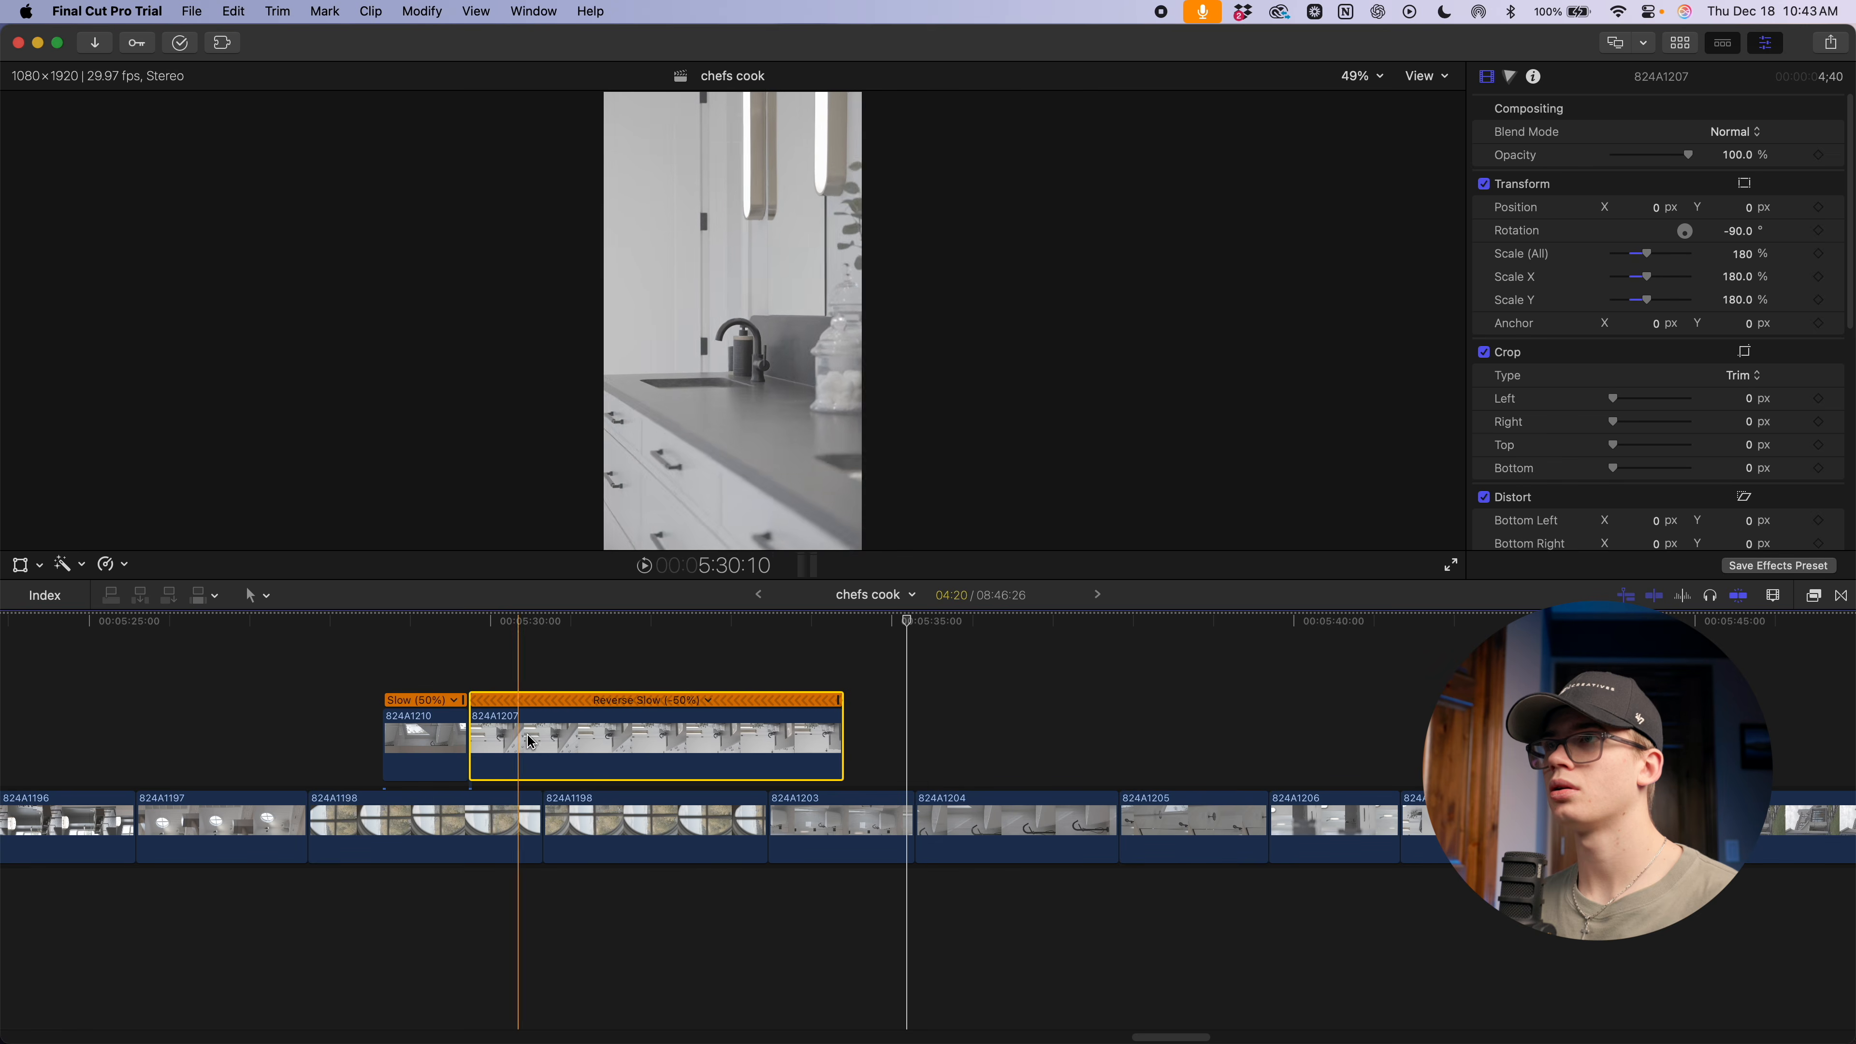
pyautogui.hotkey('alt', '[')
pyautogui.moveTo(651, 757); pyautogui.dragTo(545, 757)
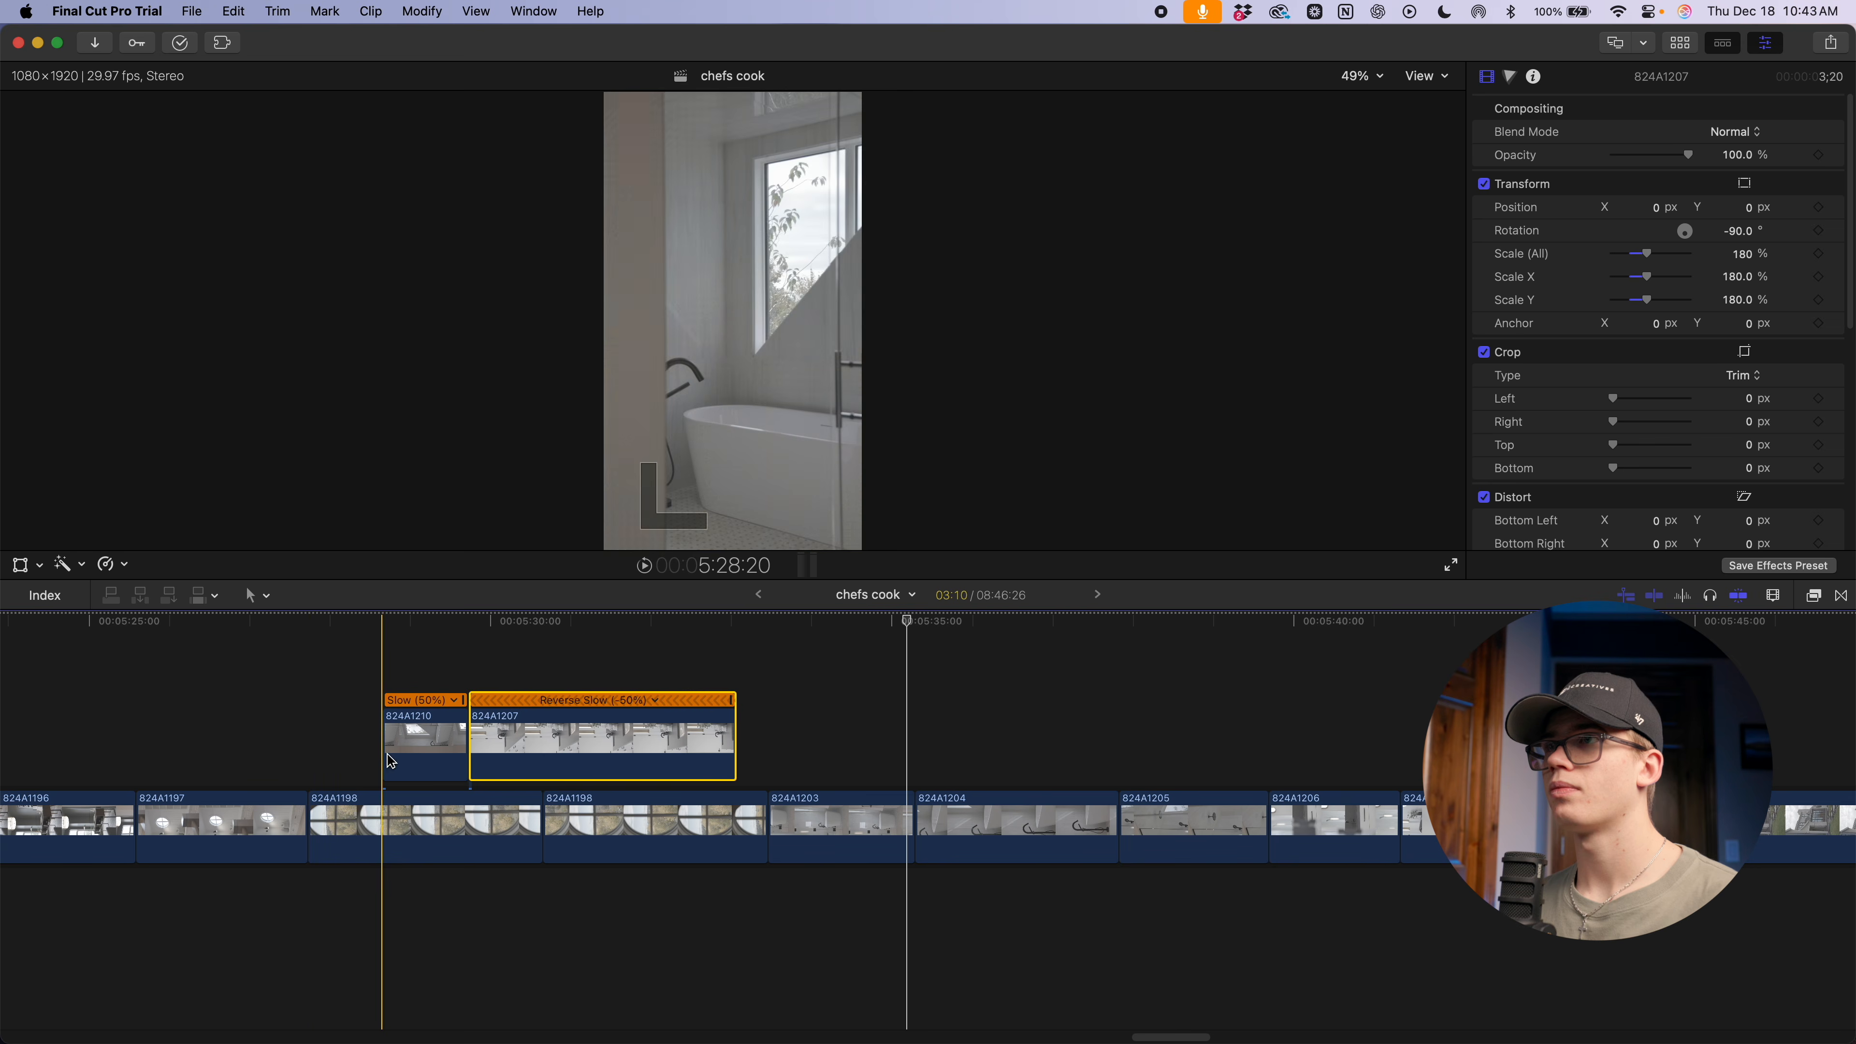
# Preview the bathtub clip 824A1210 and delete it from in front of 824A1207
pyautogui.press('space')
pyautogui.press('space')
pyautogui.click(406, 742)
pyautogui.press('Delete')
pyautogui.click(542, 750)
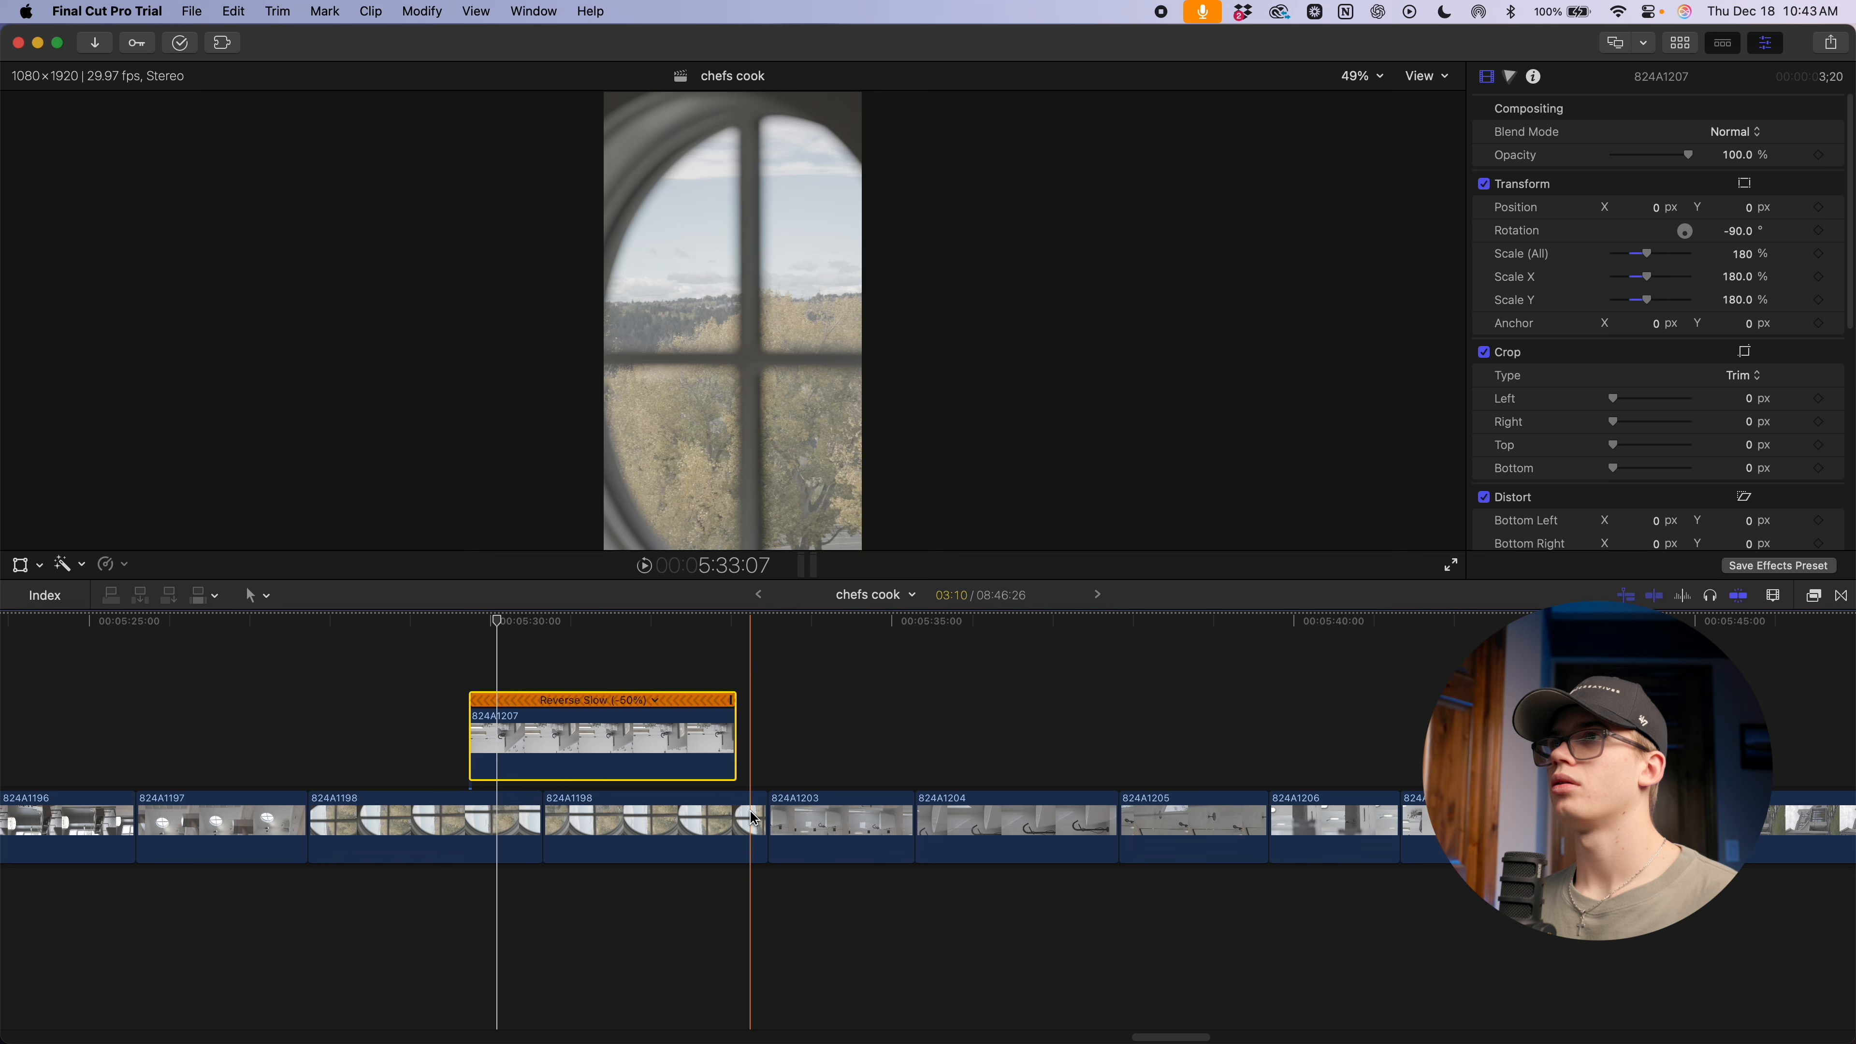
# Lift the bathtub faucet clip 824A1204 above the storyline ahead of 824A1207, slowed to 50% with its start and end trimmed
pyautogui.moveTo(974, 863); pyautogui.dragTo(439, 722)
pyautogui.hotkey('shift', 'a')
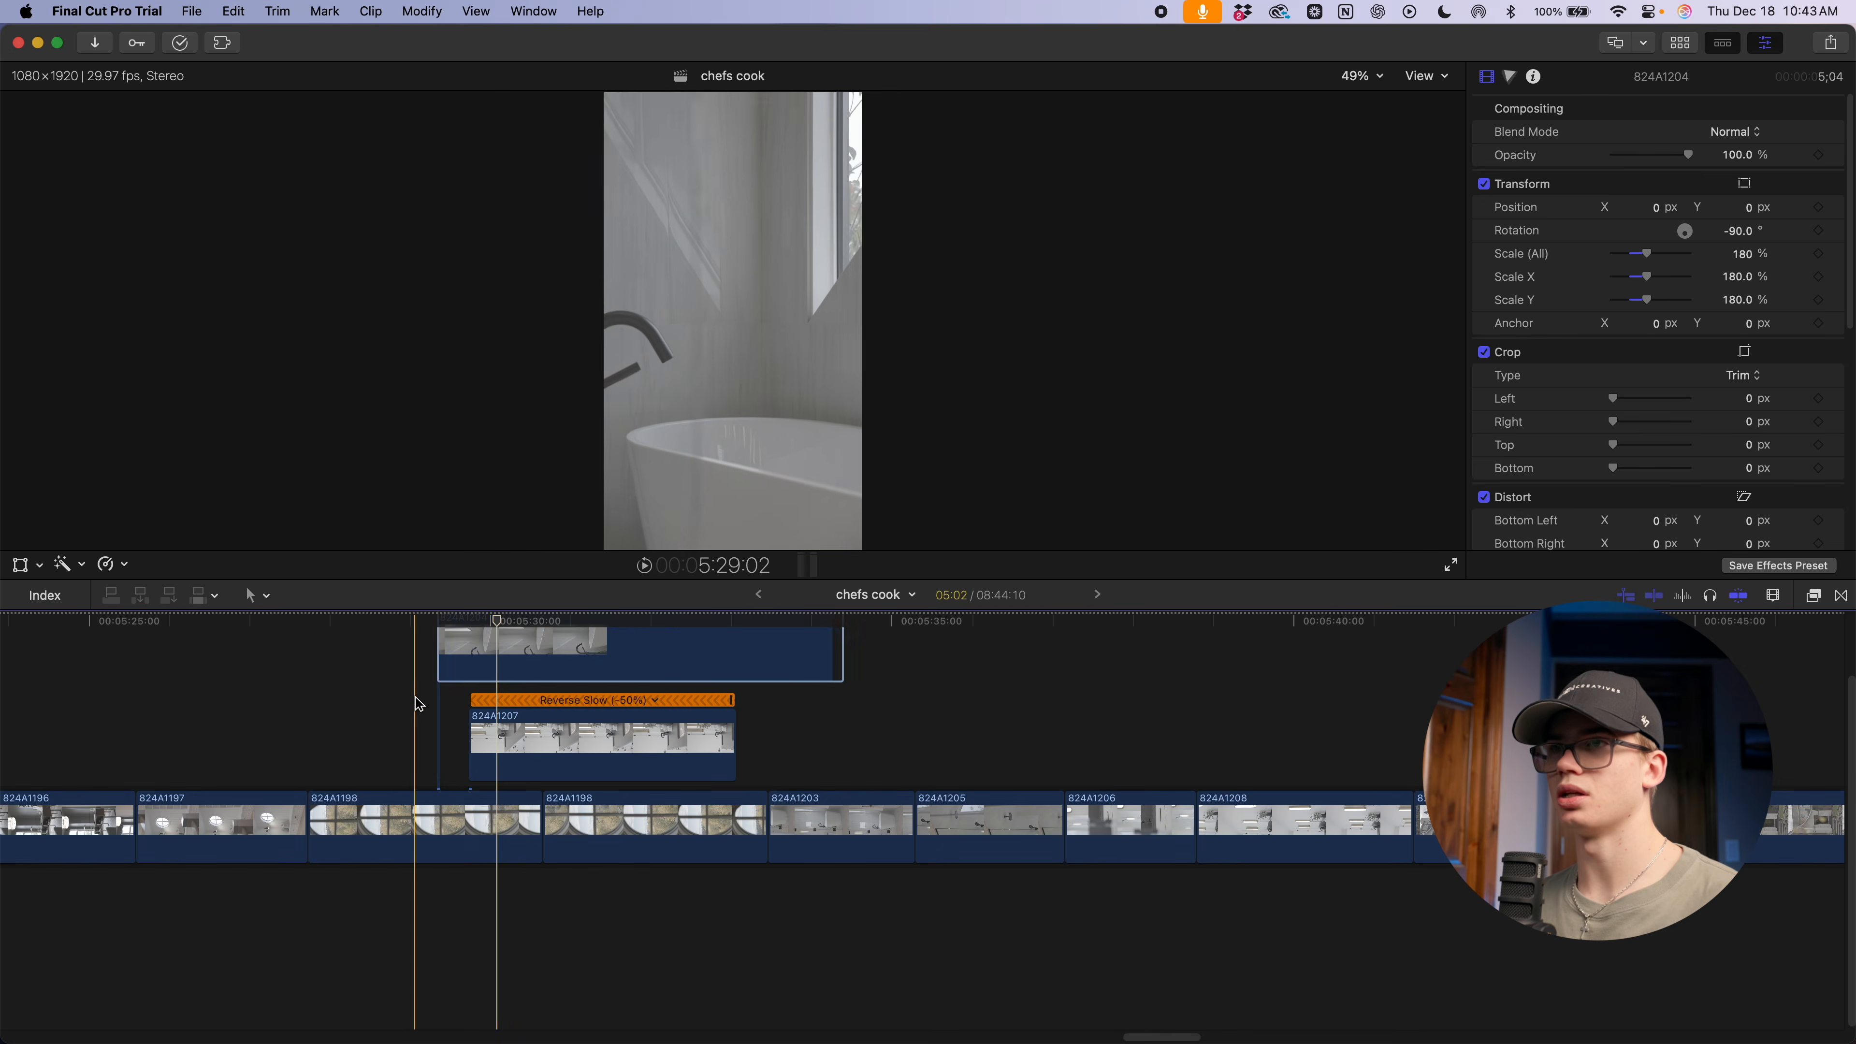
pyautogui.hotkey('alt', '[')
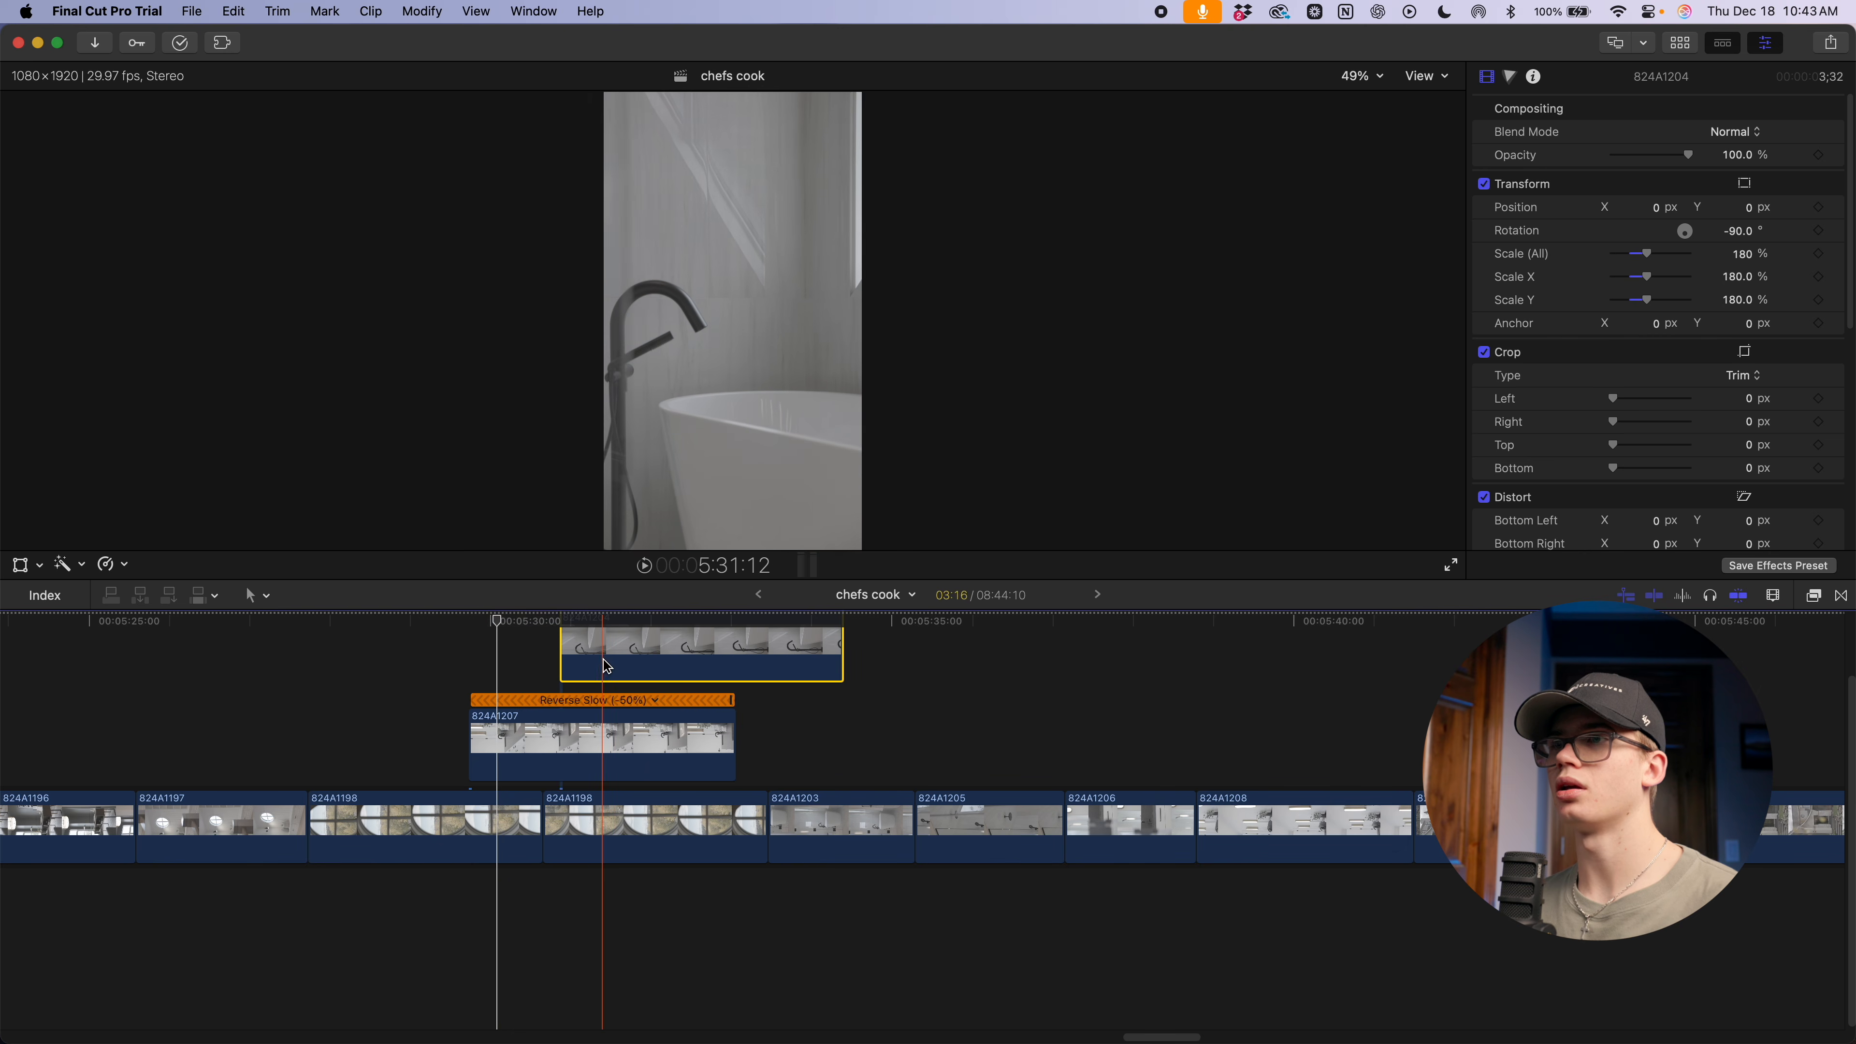
pyautogui.moveTo(605, 663); pyautogui.dragTo(359, 657)
pyautogui.hotkey('alt', ']')
pyautogui.hotkey('alt', ']')
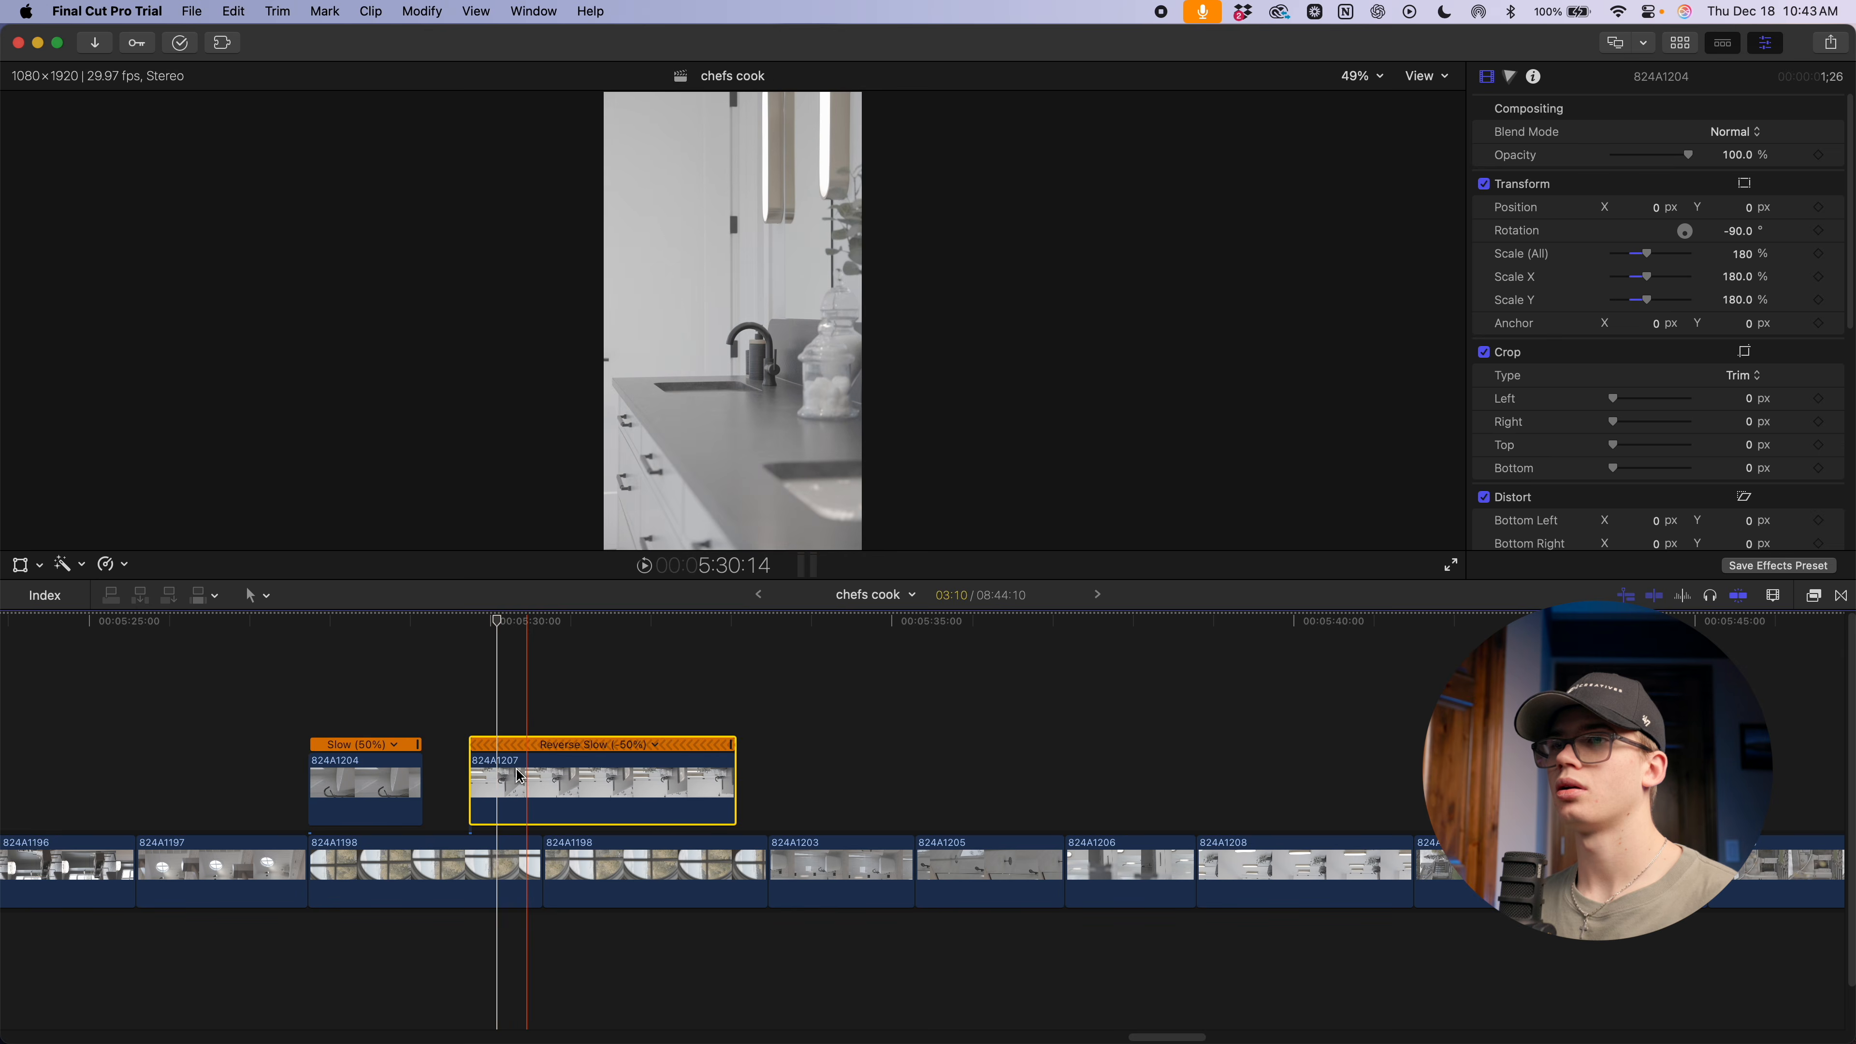
# Butt the reversed vanity clip 824A1207 against the end of 824A1204 and trim its start and end
pyautogui.moveTo(525, 774); pyautogui.dragTo(480, 775)
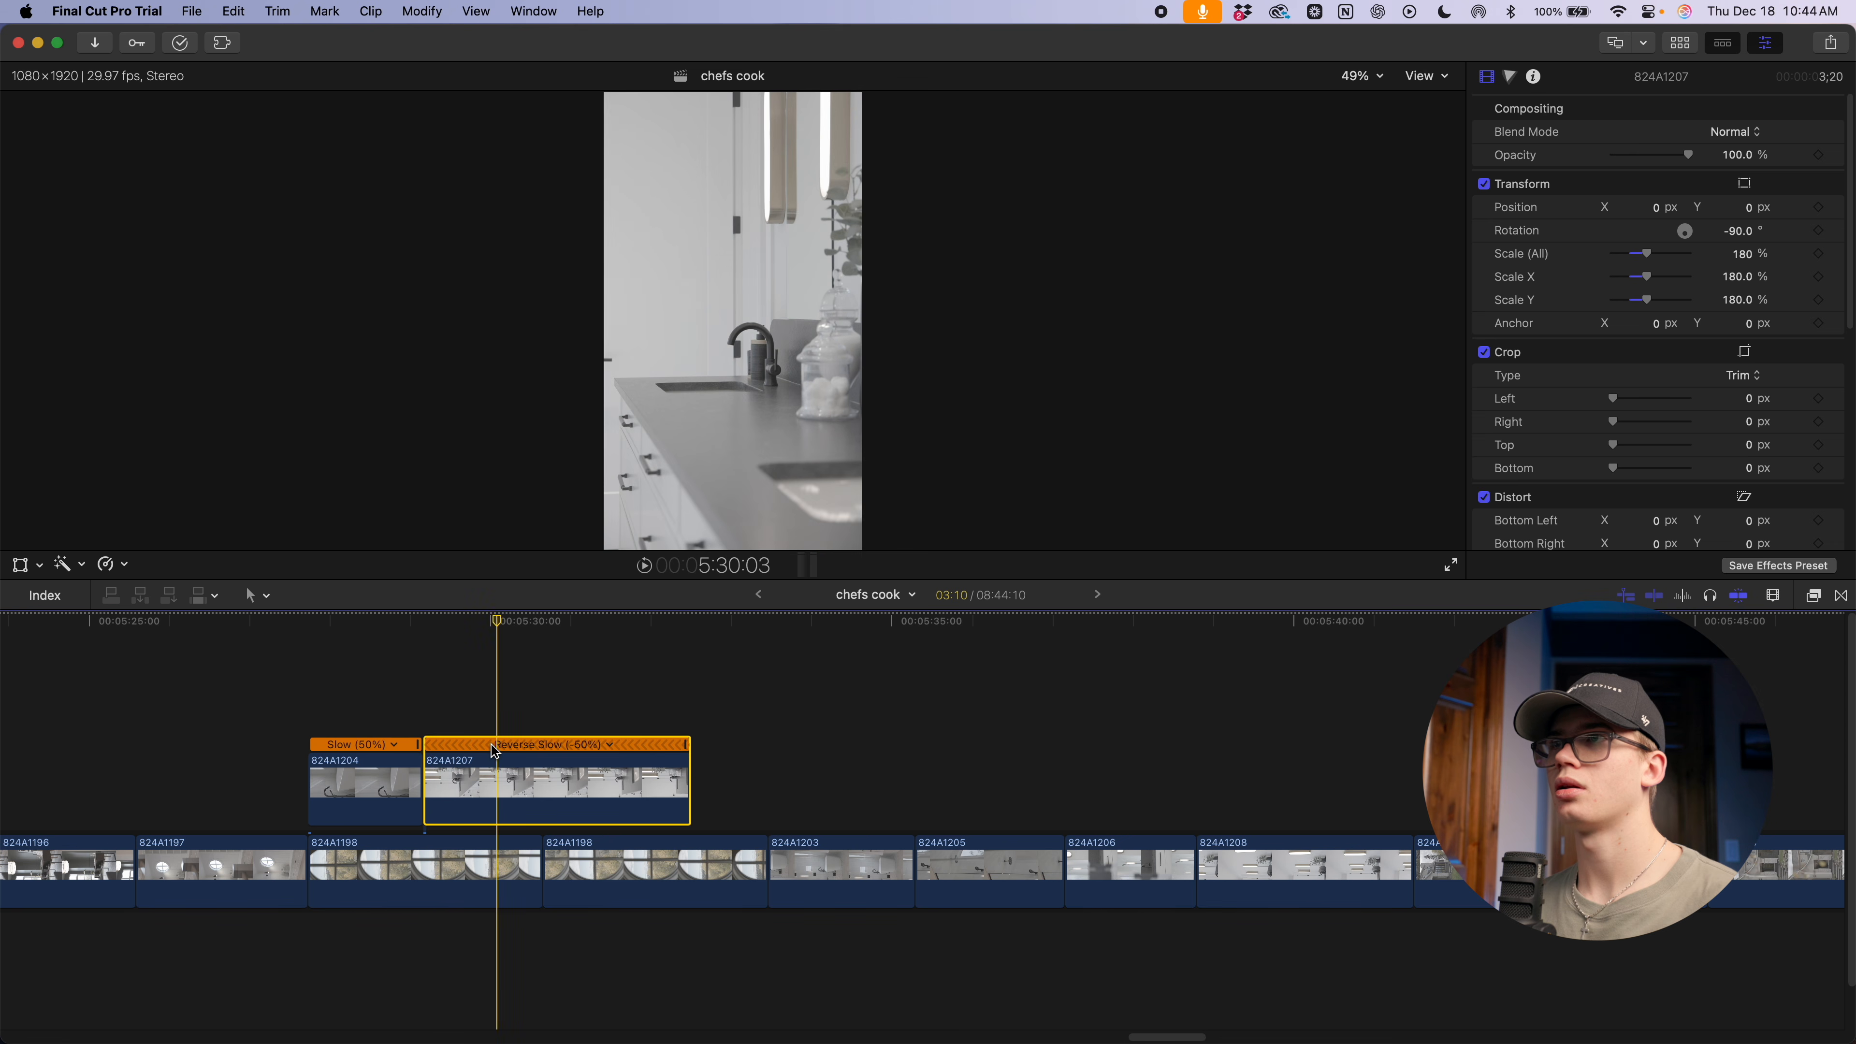
pyautogui.hotkey('alt', '[')
pyautogui.moveTo(604, 777); pyautogui.dragTo(483, 779)
# Move 824A1204 and 824A1207 together from the unused footage into the edit directly after 824A1110
pyautogui.moveTo(350, 676); pyautogui.dragTo(484, 782)
pyautogui.press('super+x')
pyautogui.hscroll(-20, 701, 826)
pyautogui.hscroll(-20, 527, 730)
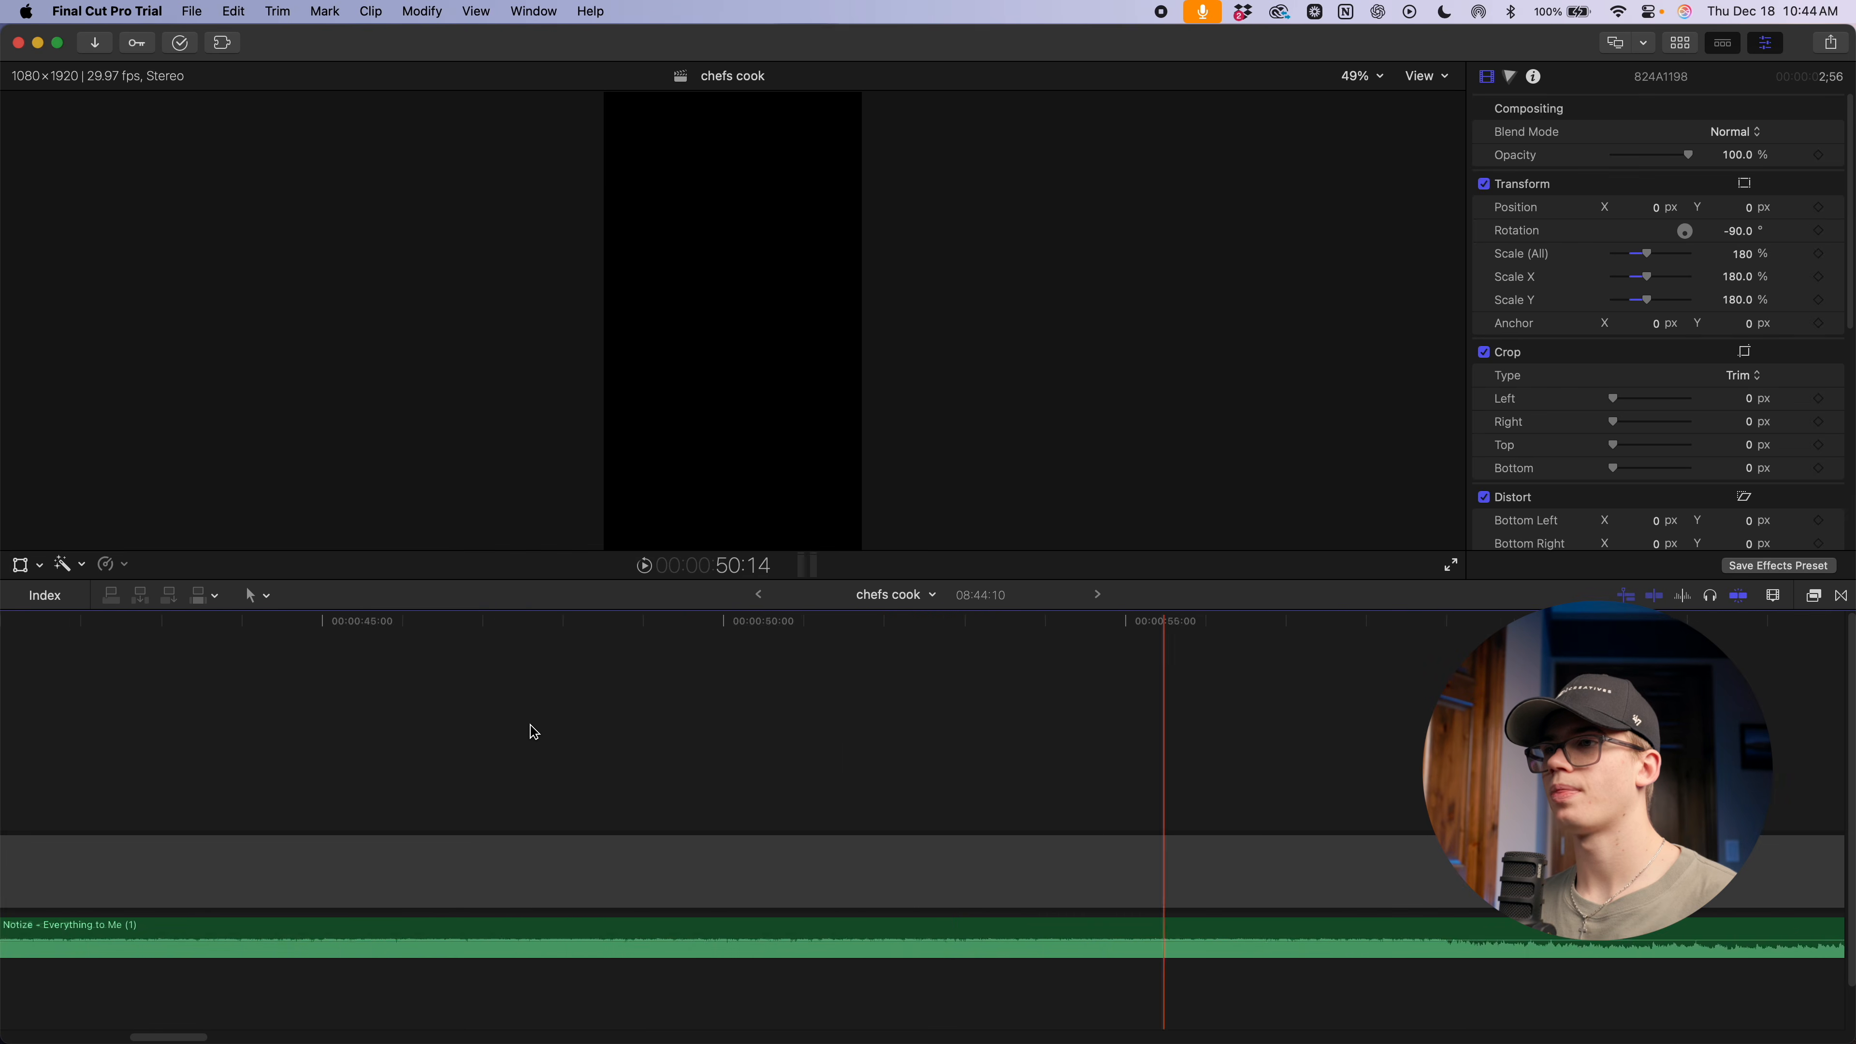
pyautogui.press('super+v')
pyautogui.press('super+equal')
pyautogui.press('super+equal')
pyautogui.moveTo(382, 773); pyautogui.dragTo(934, 794)
pyautogui.moveTo(514, 804); pyautogui.dragTo(469, 862)
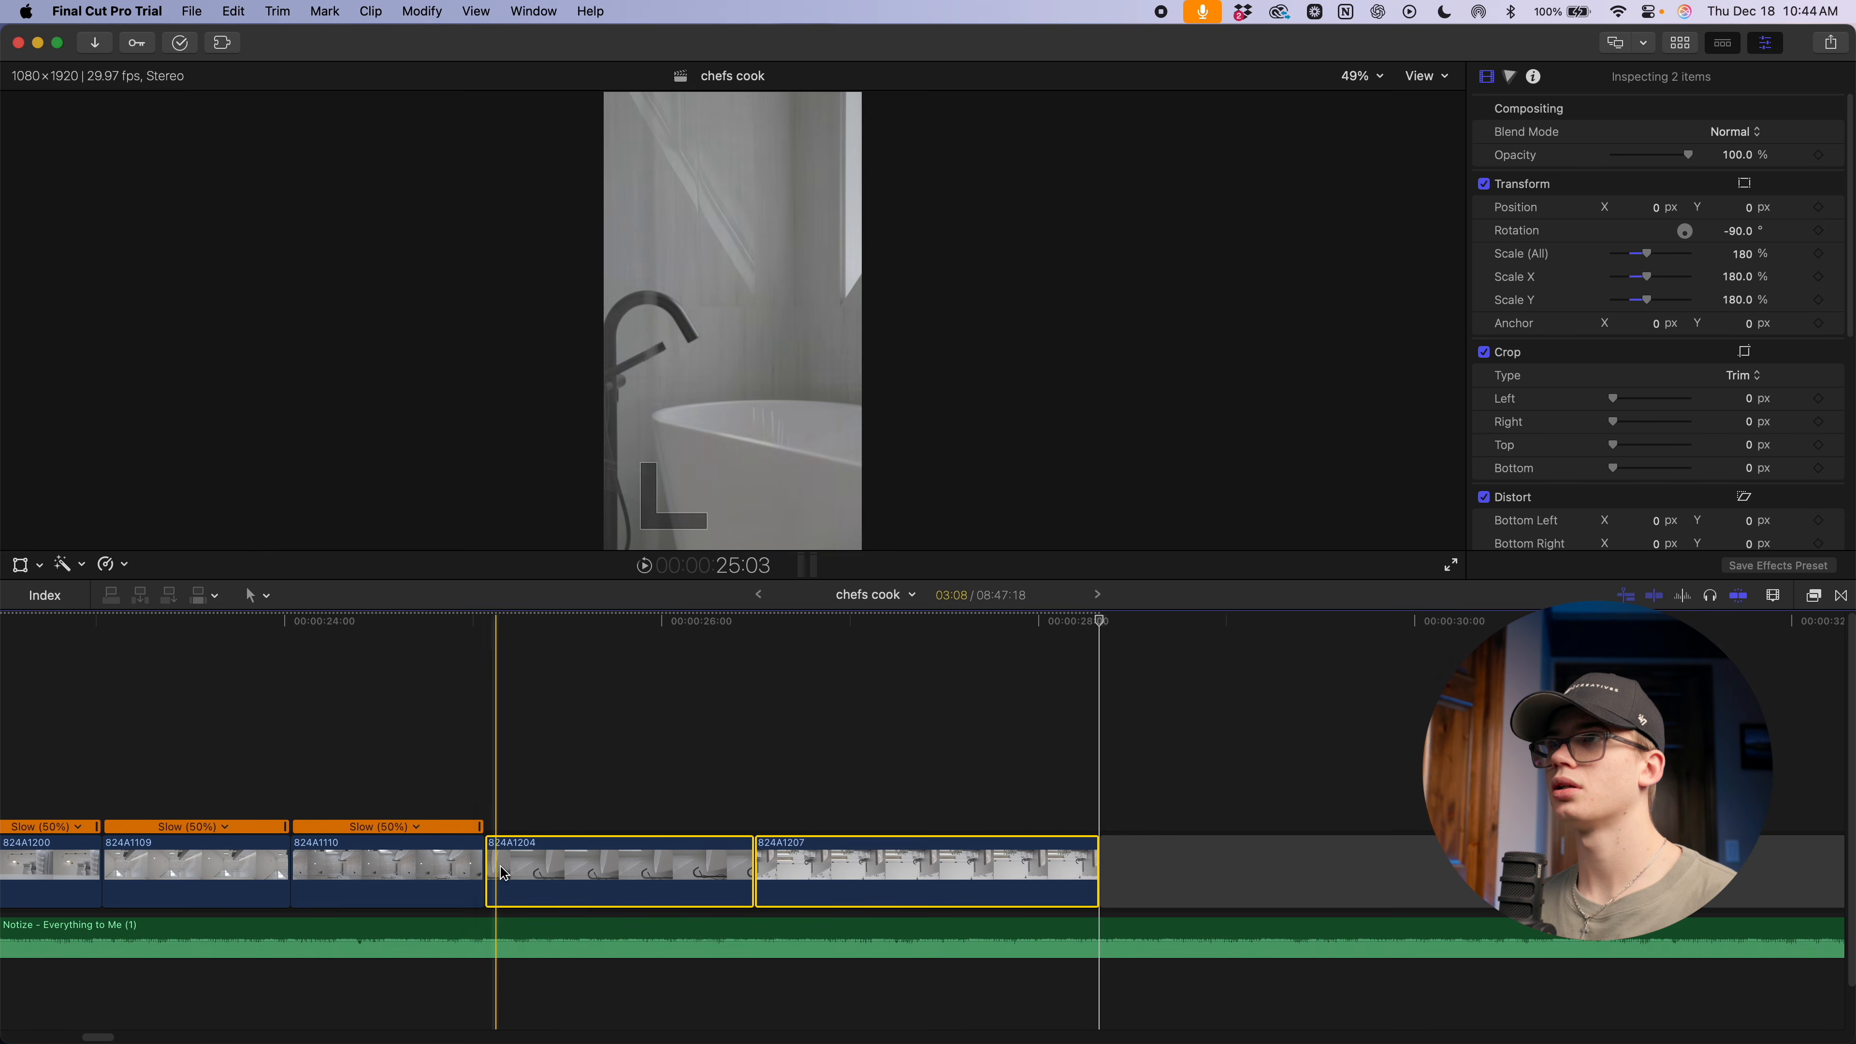
# Reorder the two bathroom detail clips so 824A1207 comes before 824A1204, and play the new order against the music
pyautogui.click(802, 877)
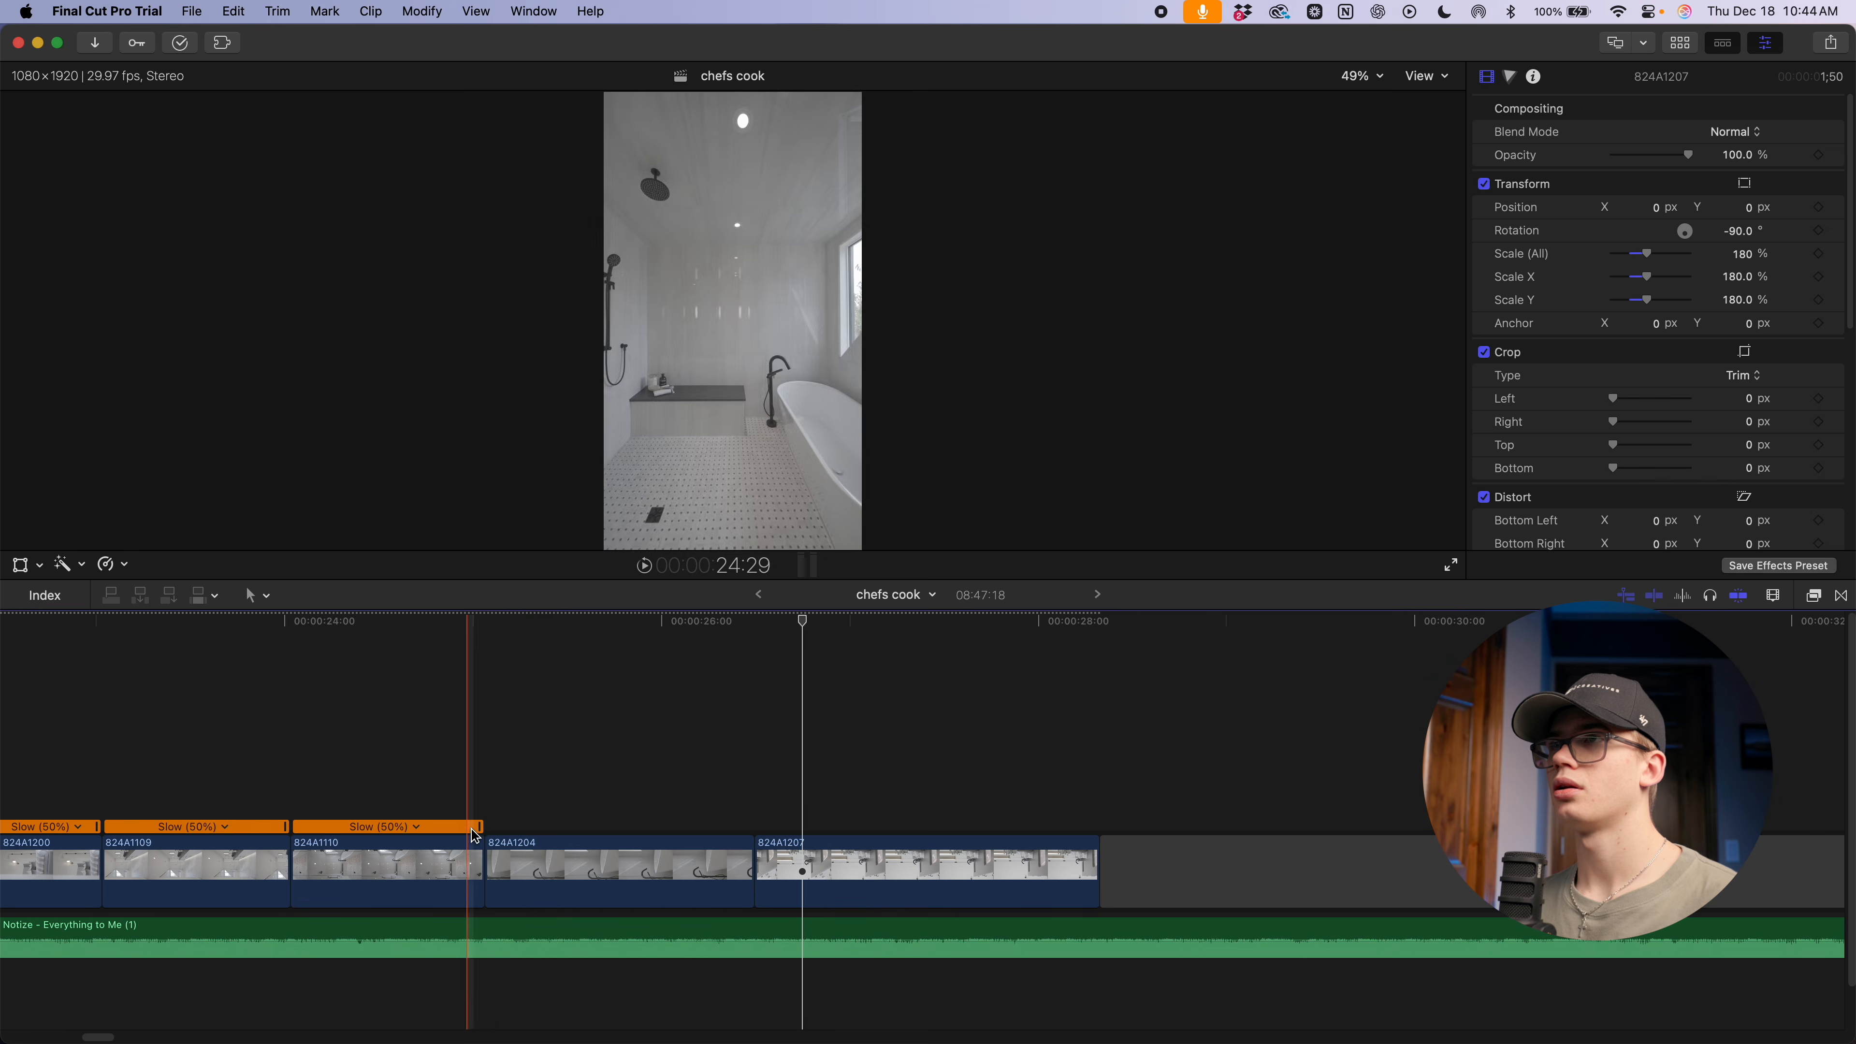
pyautogui.moveTo(830, 879); pyautogui.dragTo(561, 879)
pyautogui.press('space')
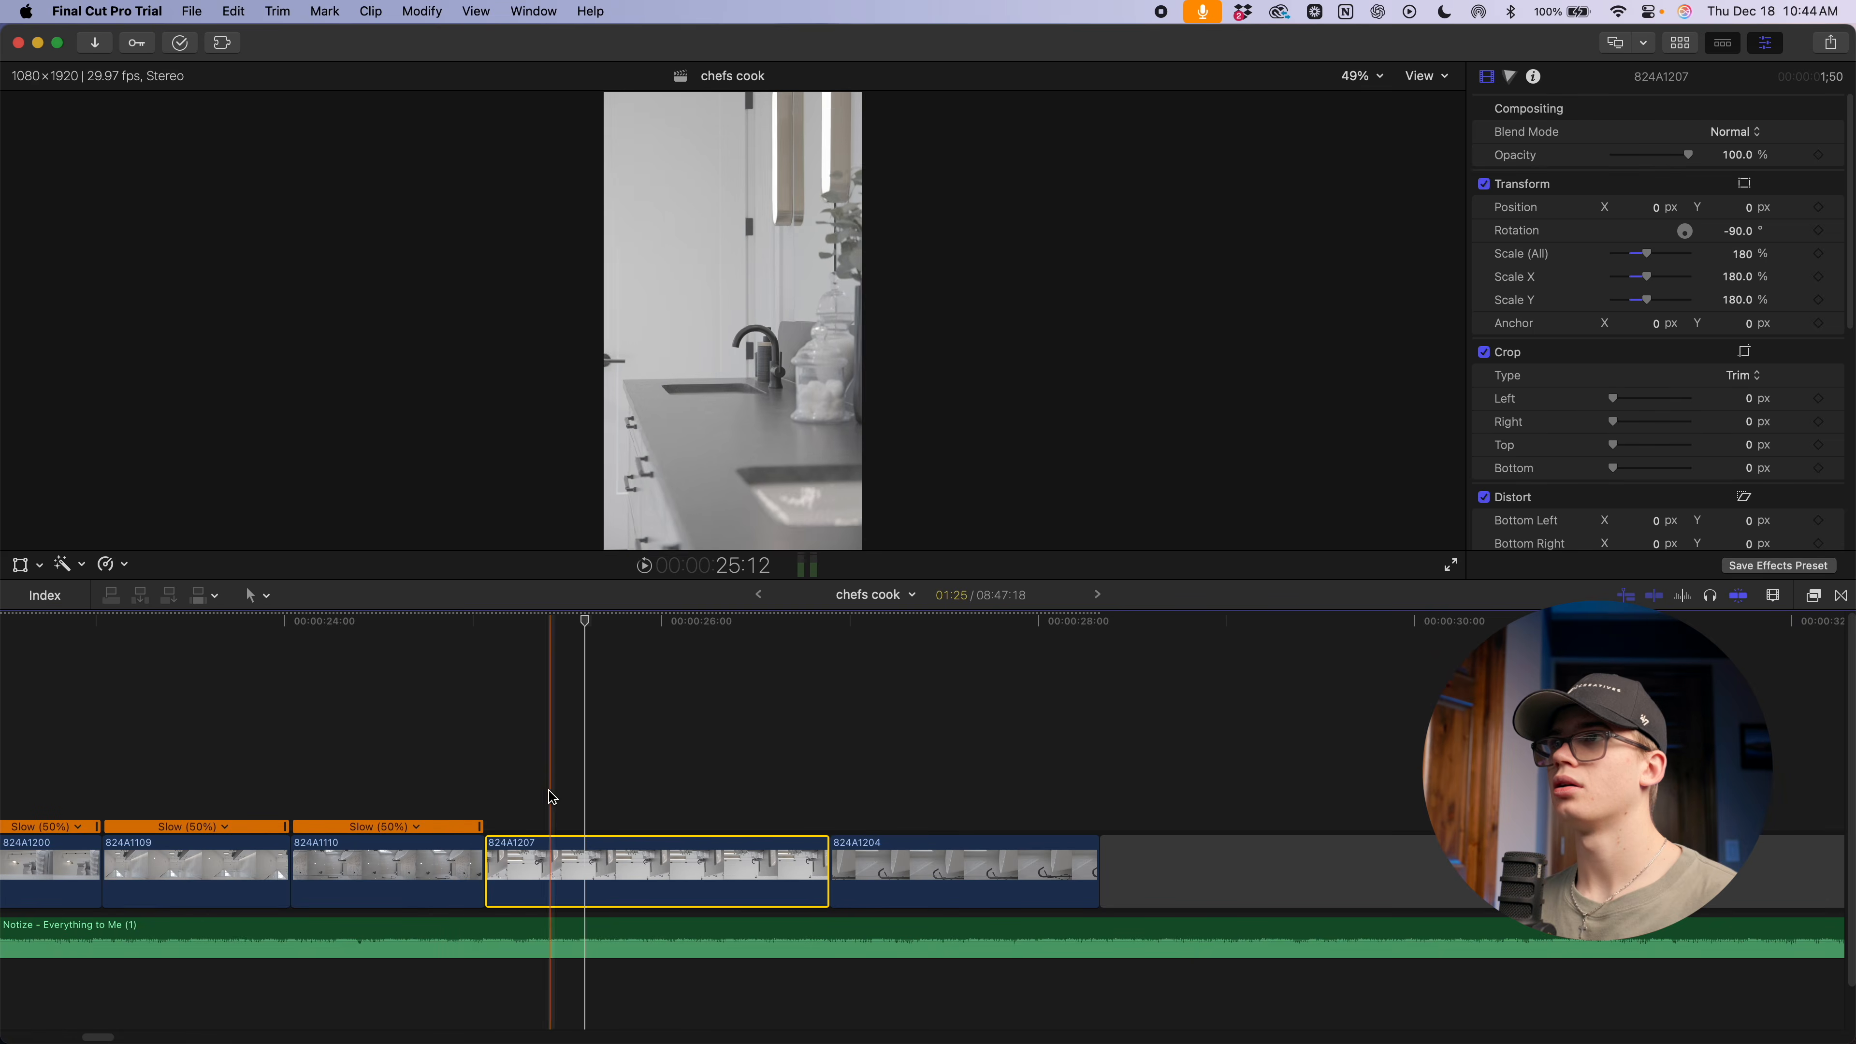
# Trim the end of the vanity clip 824A1207 so it lasts 7 frames on the timeline
pyautogui.press('Up')
pyautogui.press('cmd+equal')
pyautogui.press('super+equal')
pyautogui.press('super+equal')
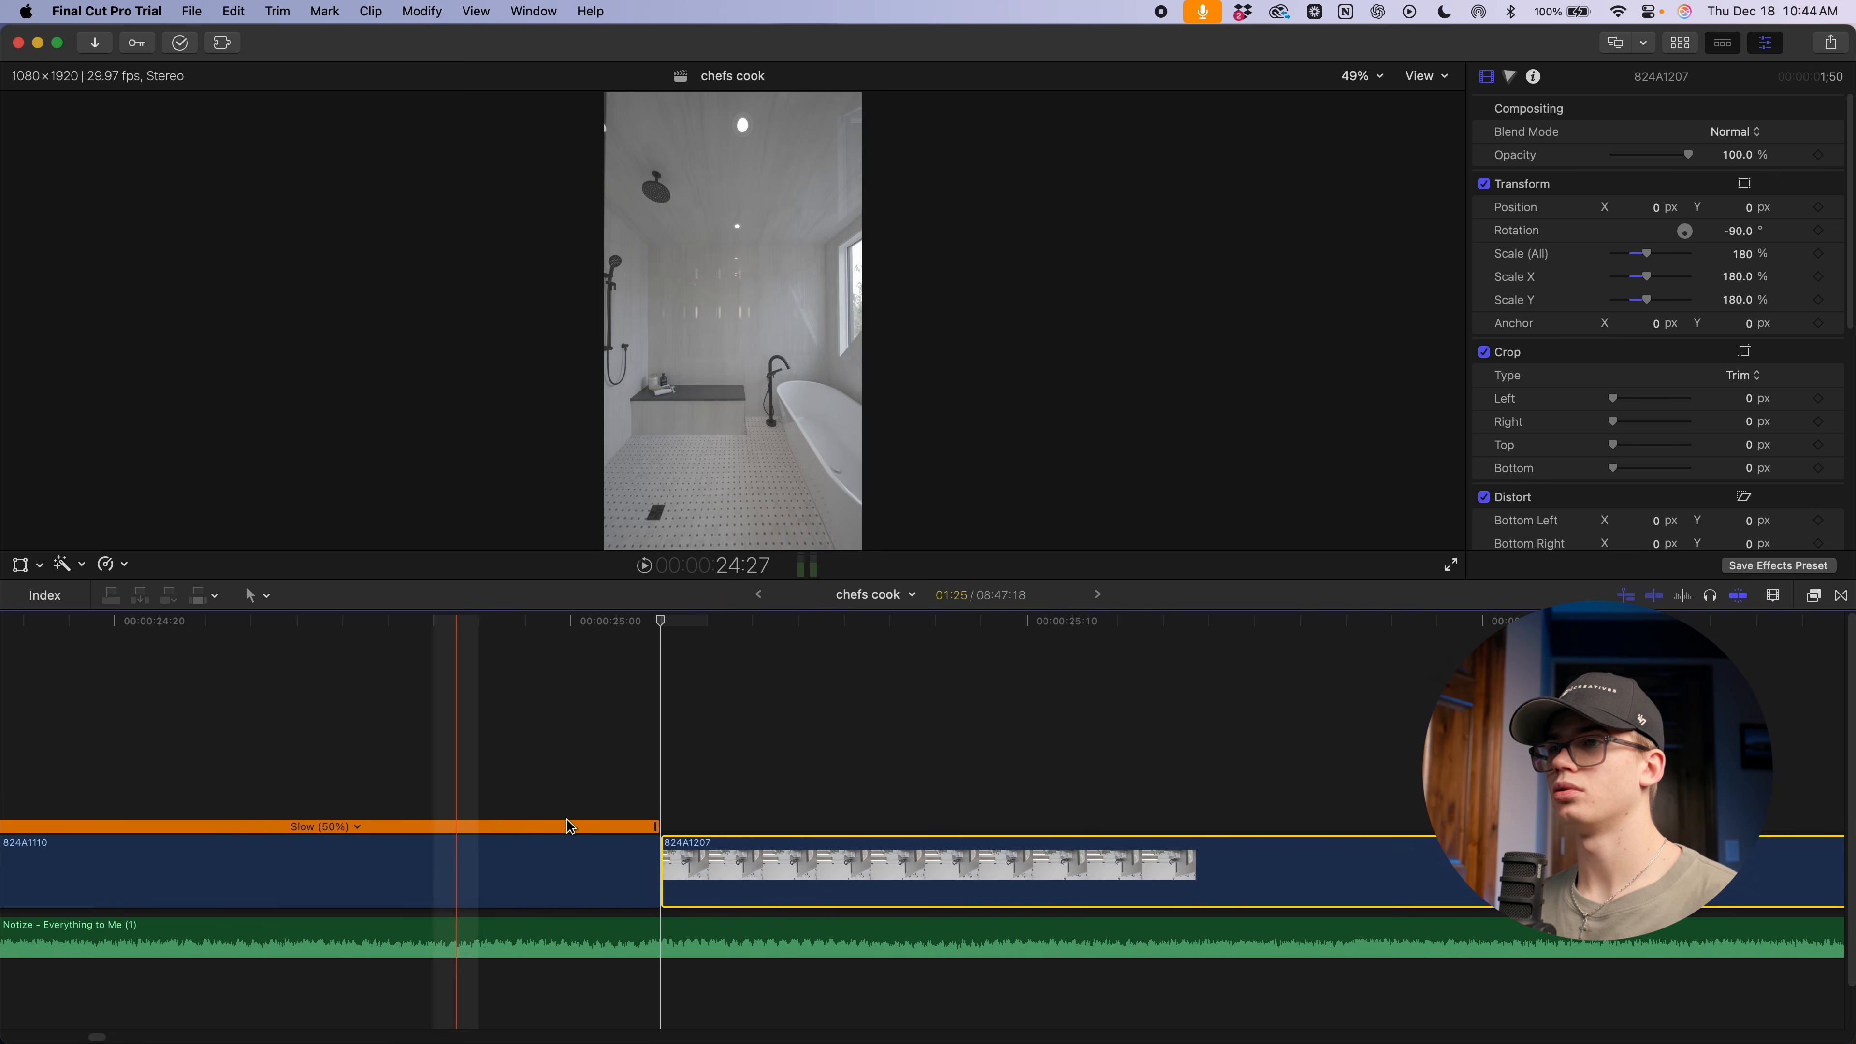
pyautogui.press('space')
pyautogui.press('space')
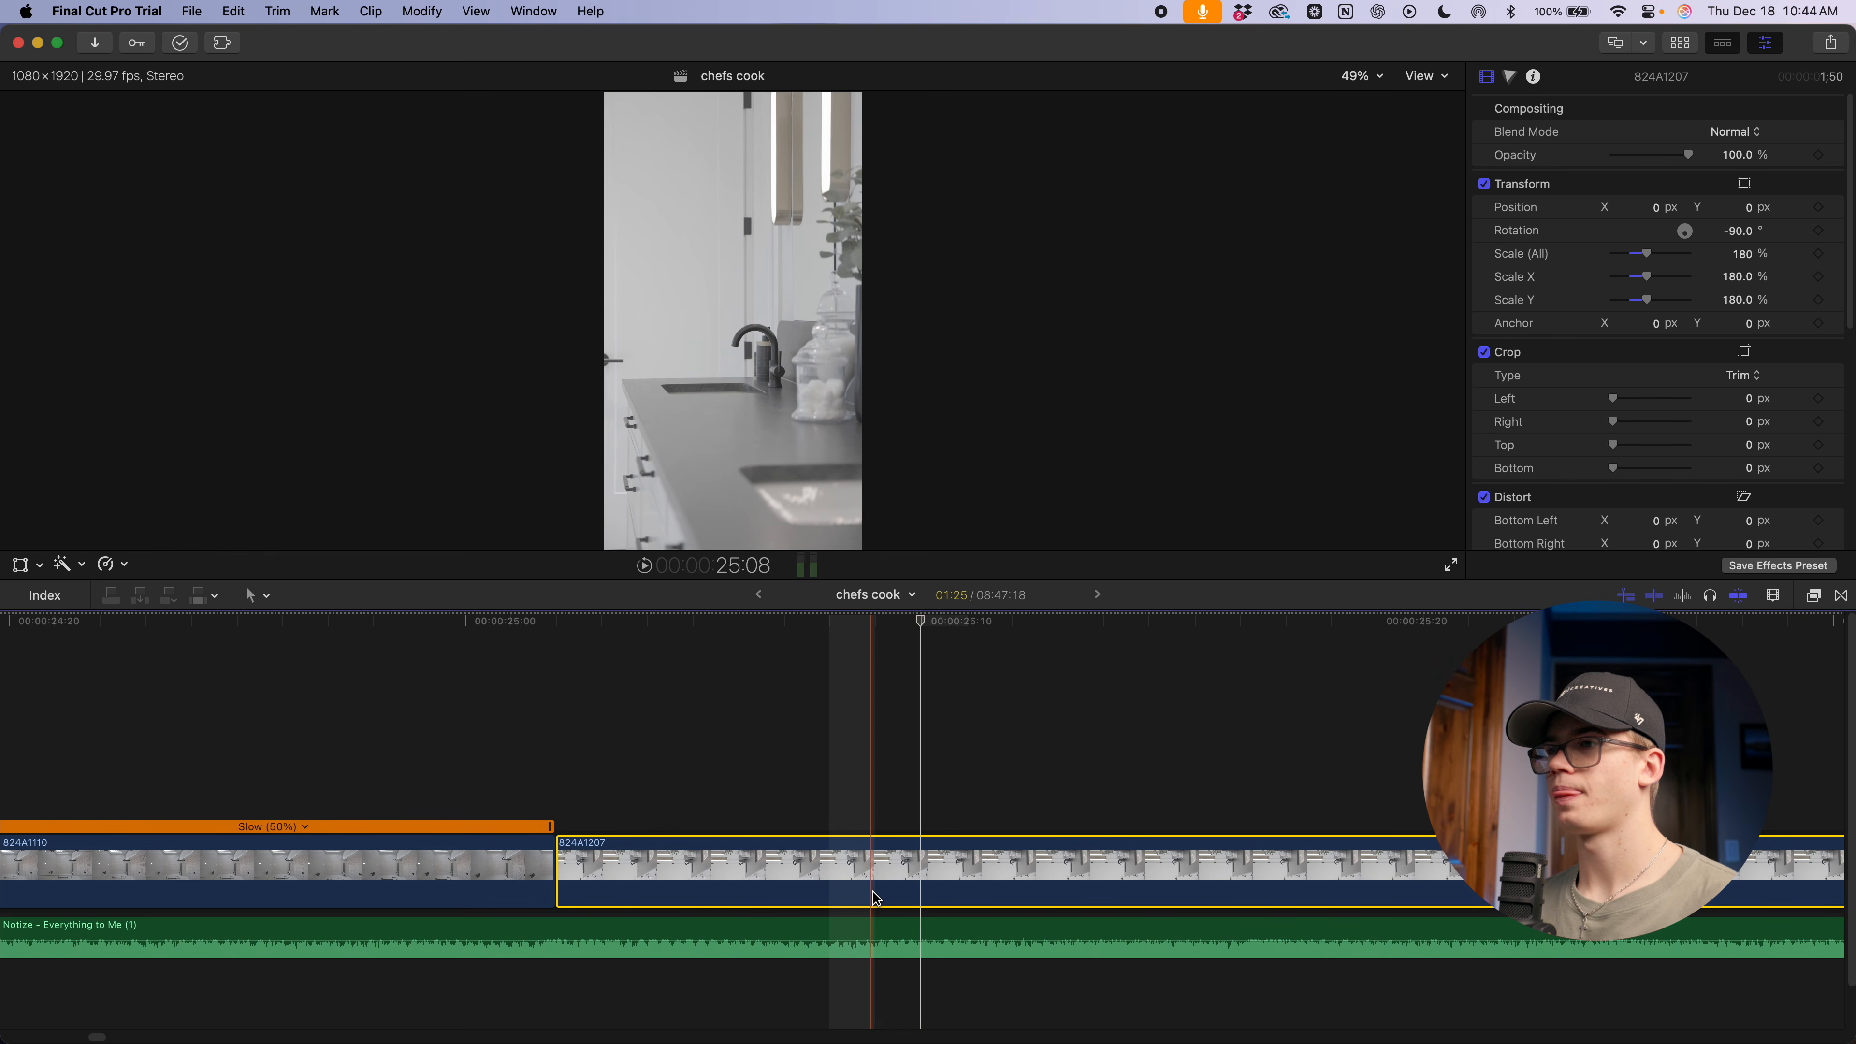
pyautogui.hotkey('alt', ']')
pyautogui.press('super+minus')
# Trim the end of the bathtub faucet clip 824A1204 so it lasts about 8 frames, and play the bathroom sequence
pyautogui.press('space')
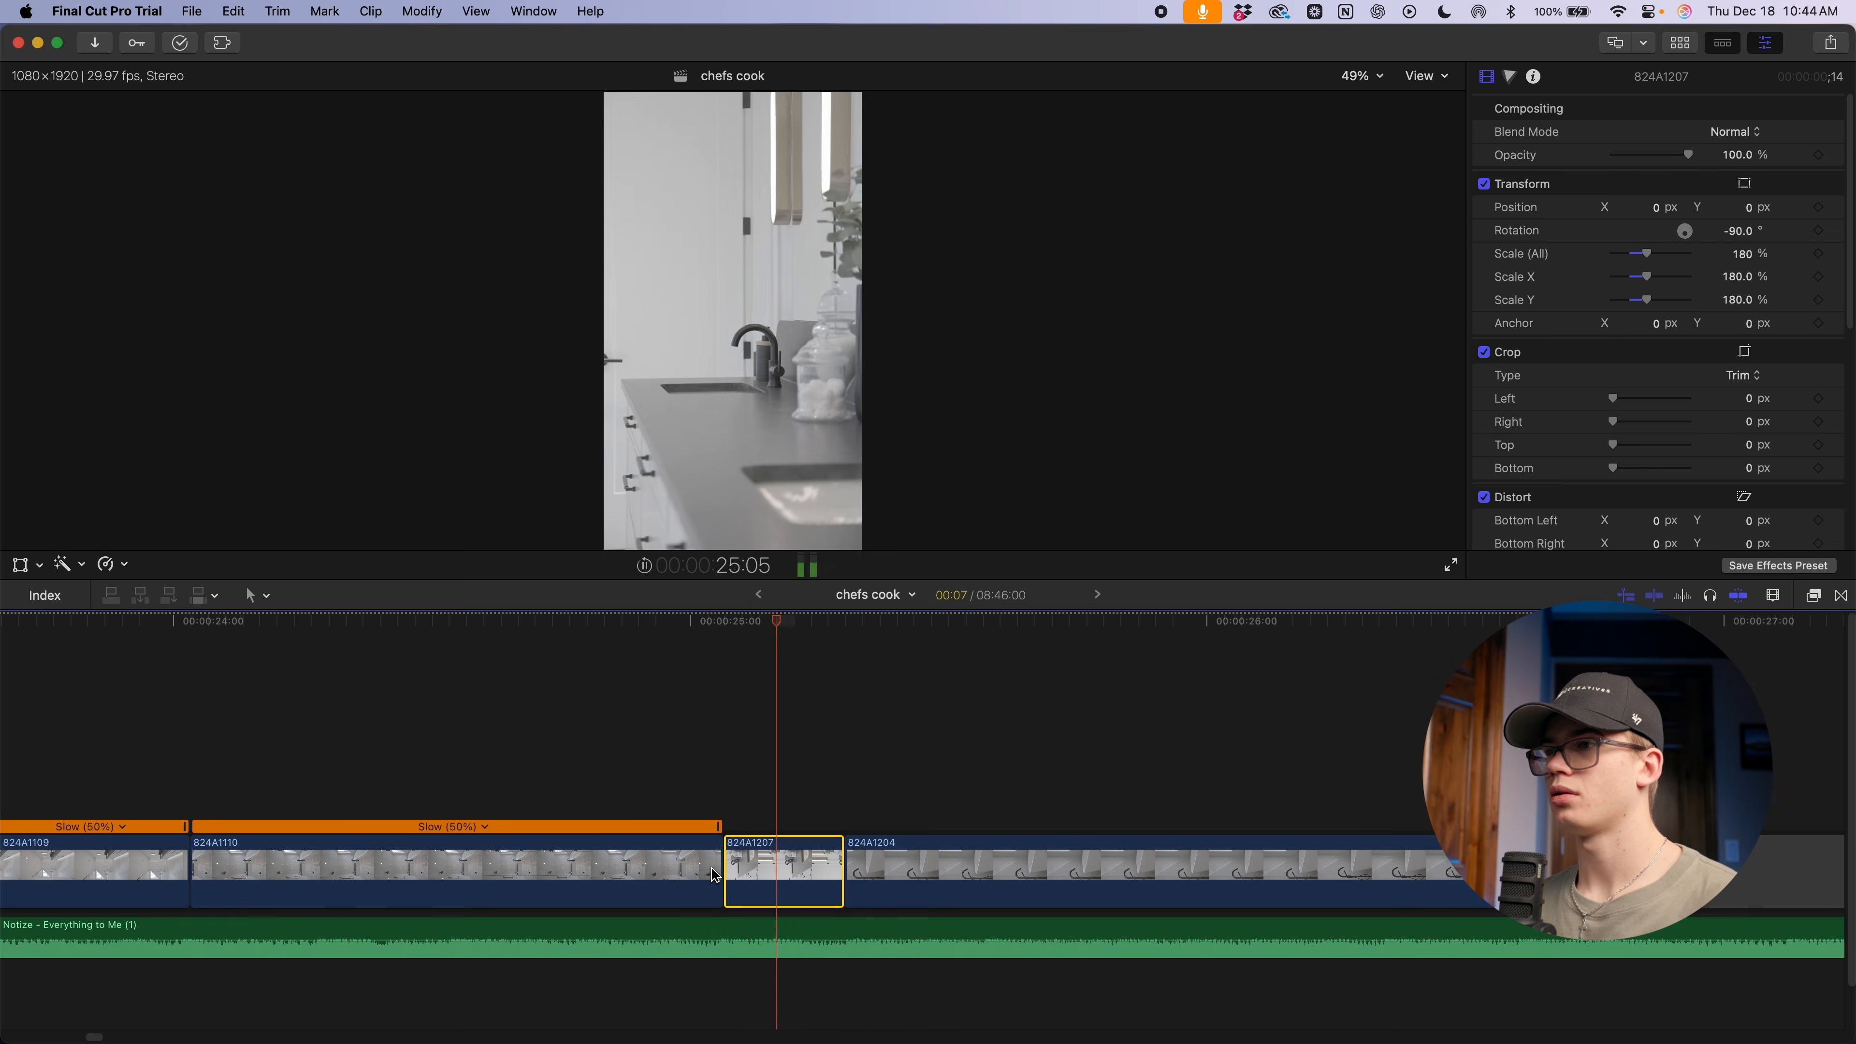
pyautogui.press('space')
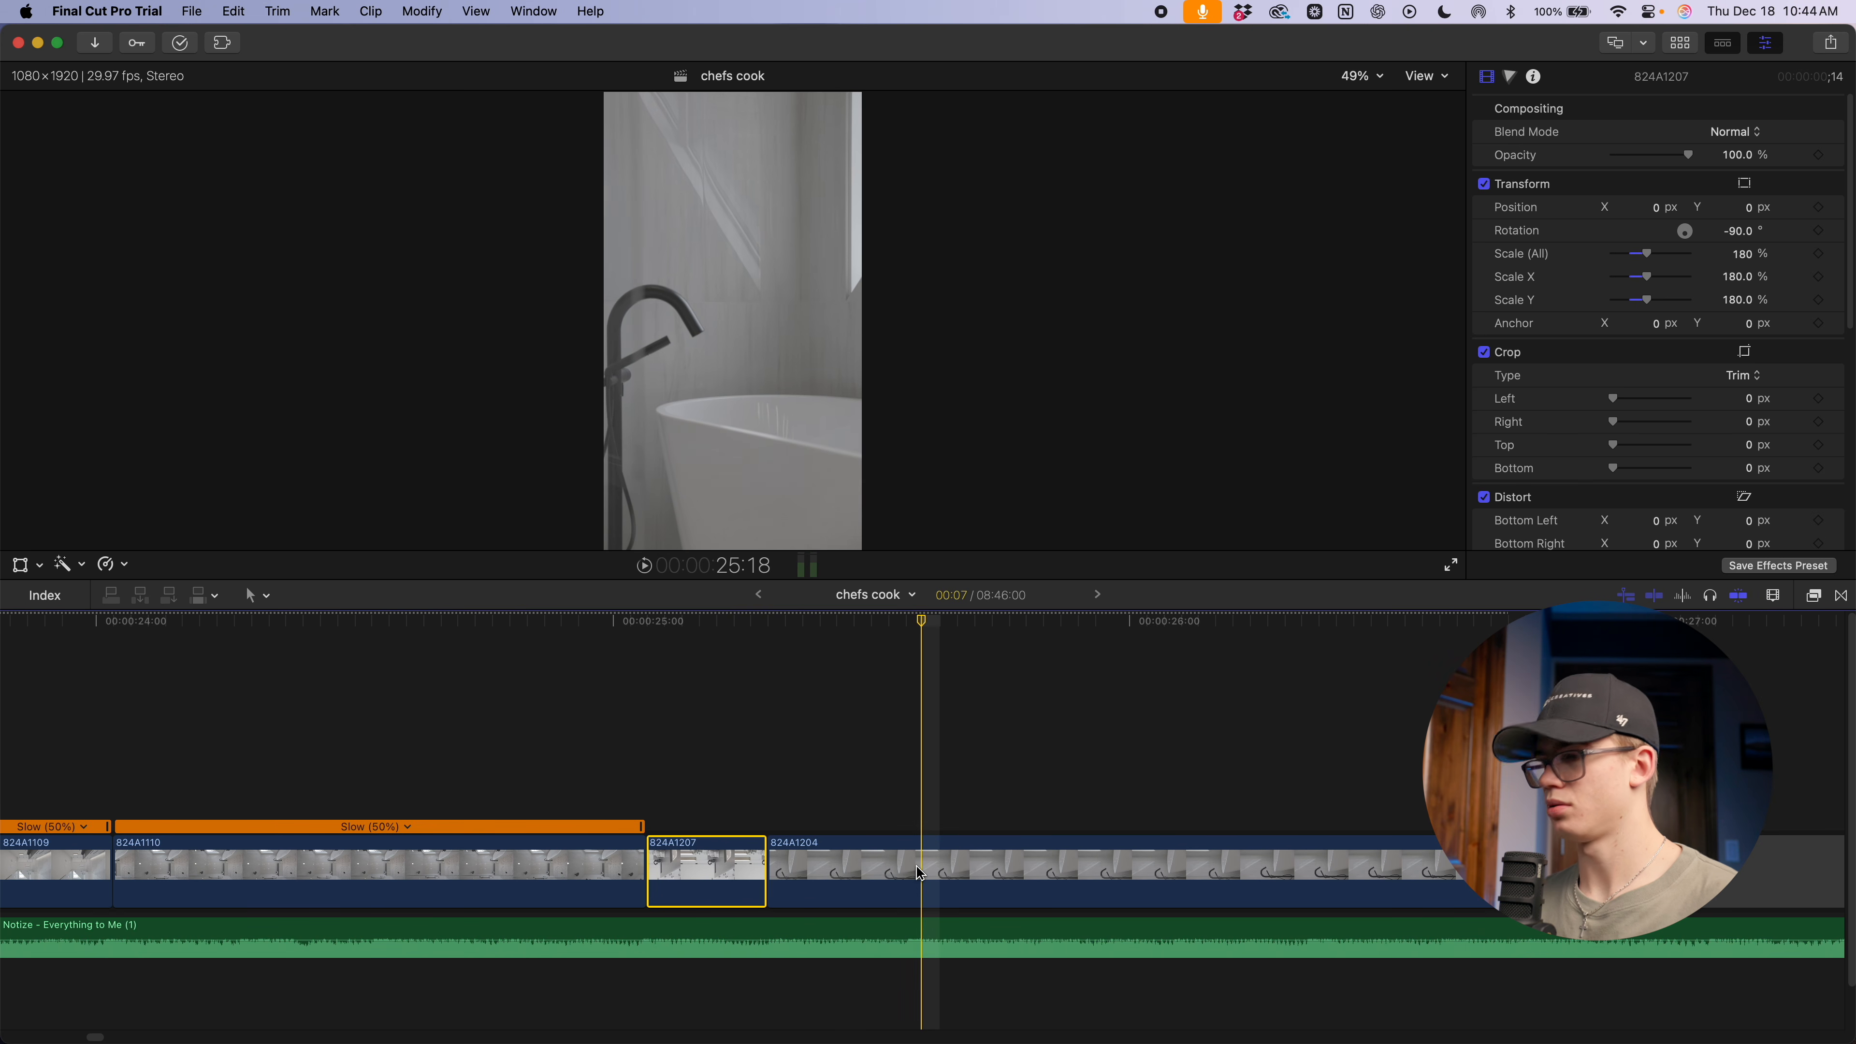
pyautogui.hotkey('alt', ']')
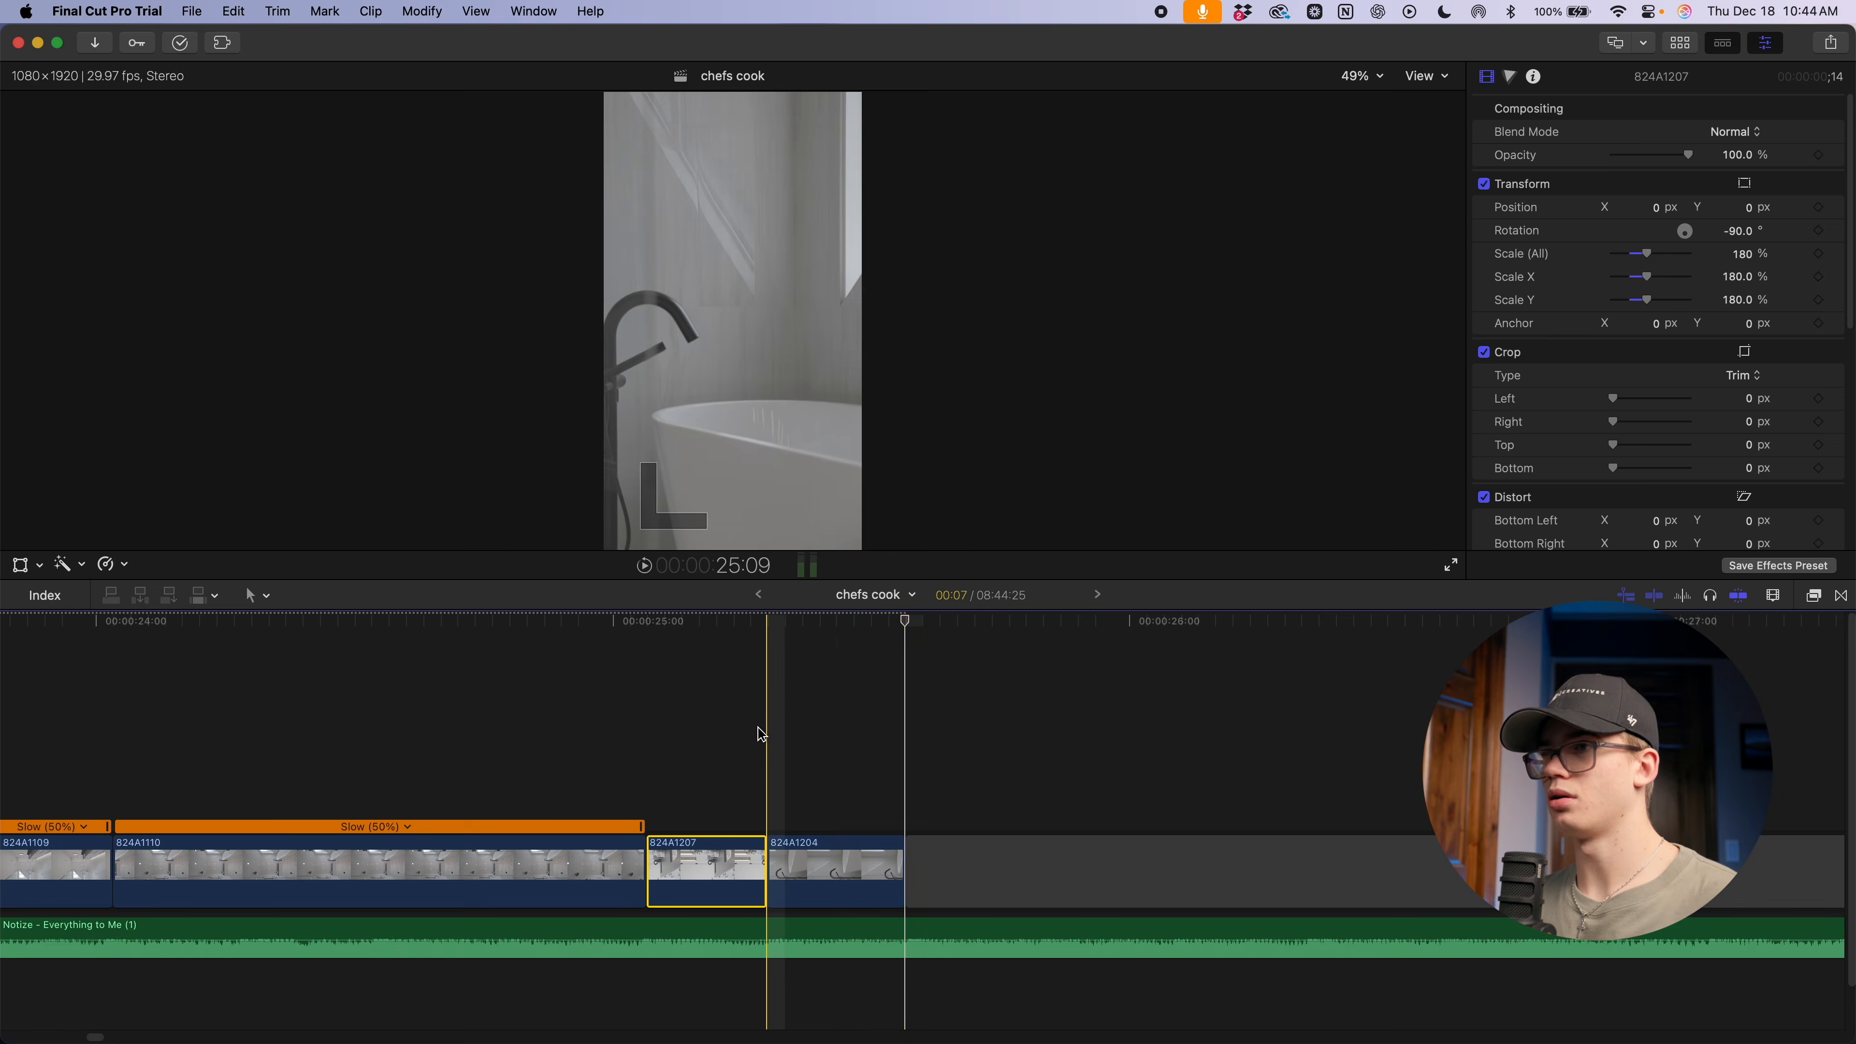
pyautogui.press('space')
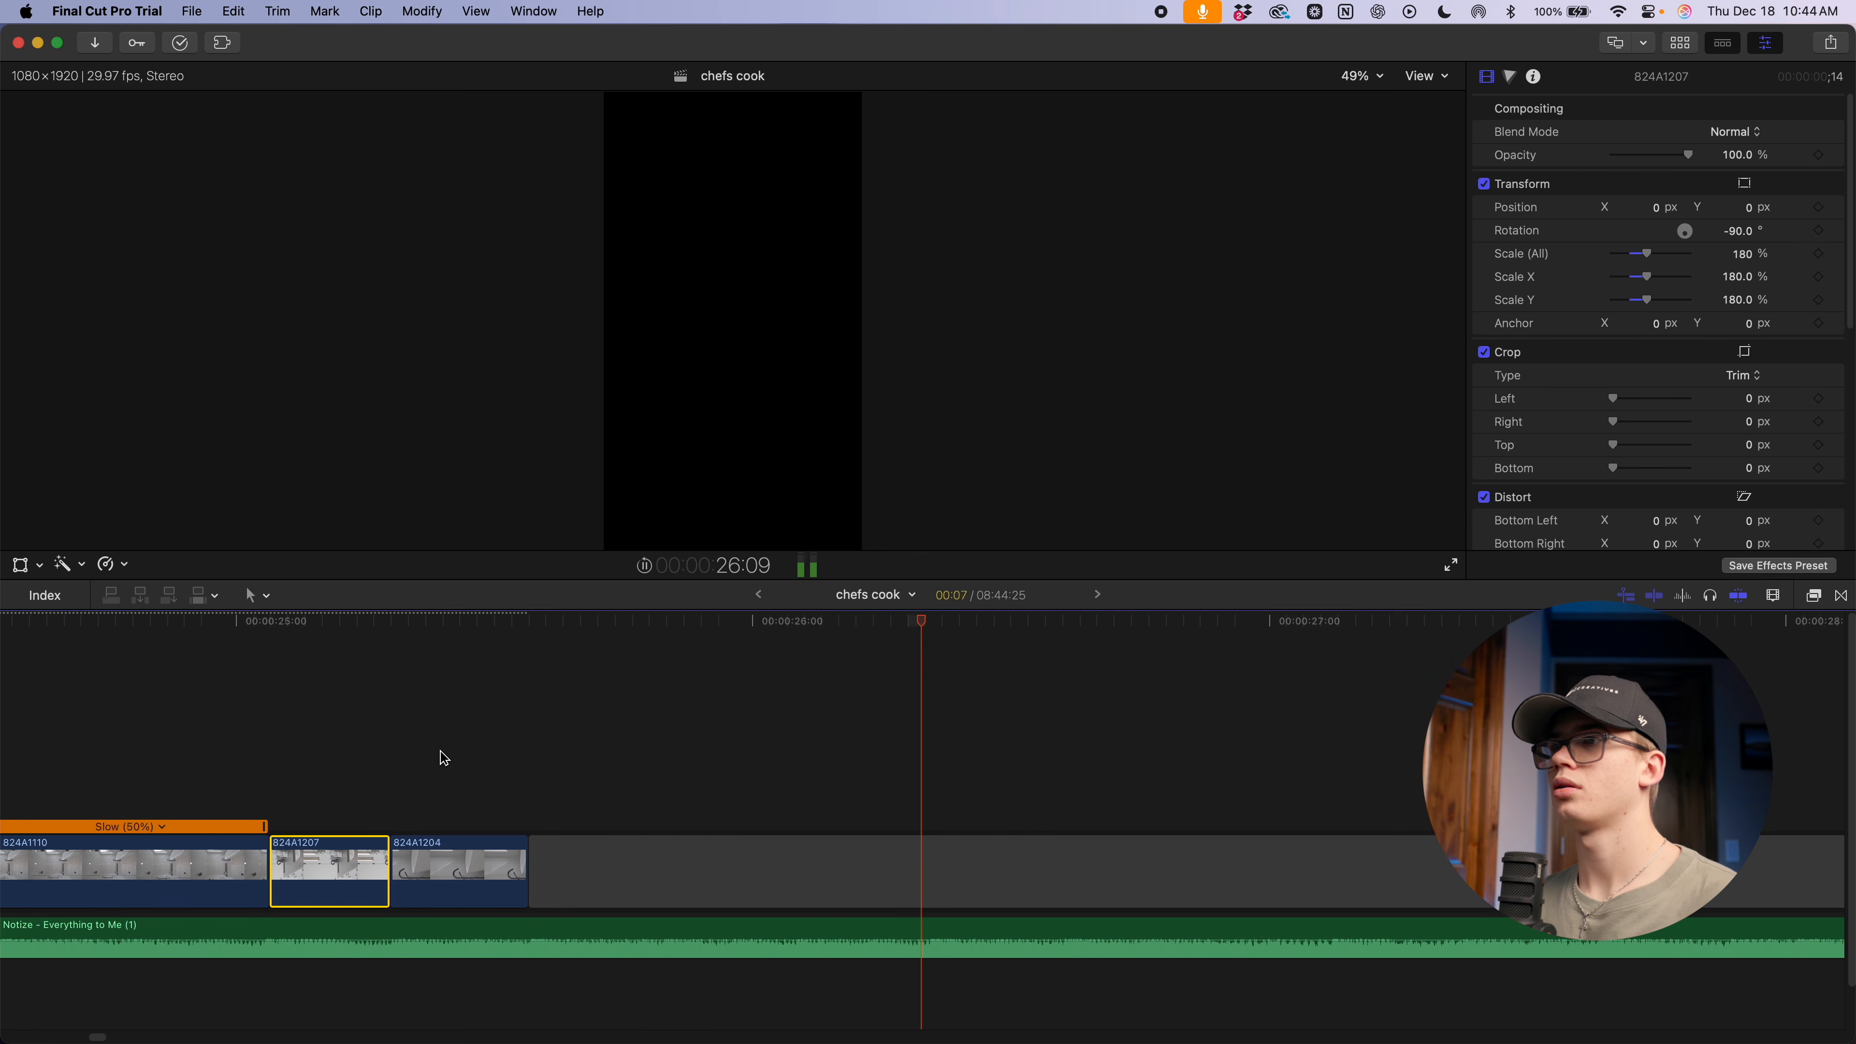
pyautogui.press('super+minus')
pyautogui.press('space')
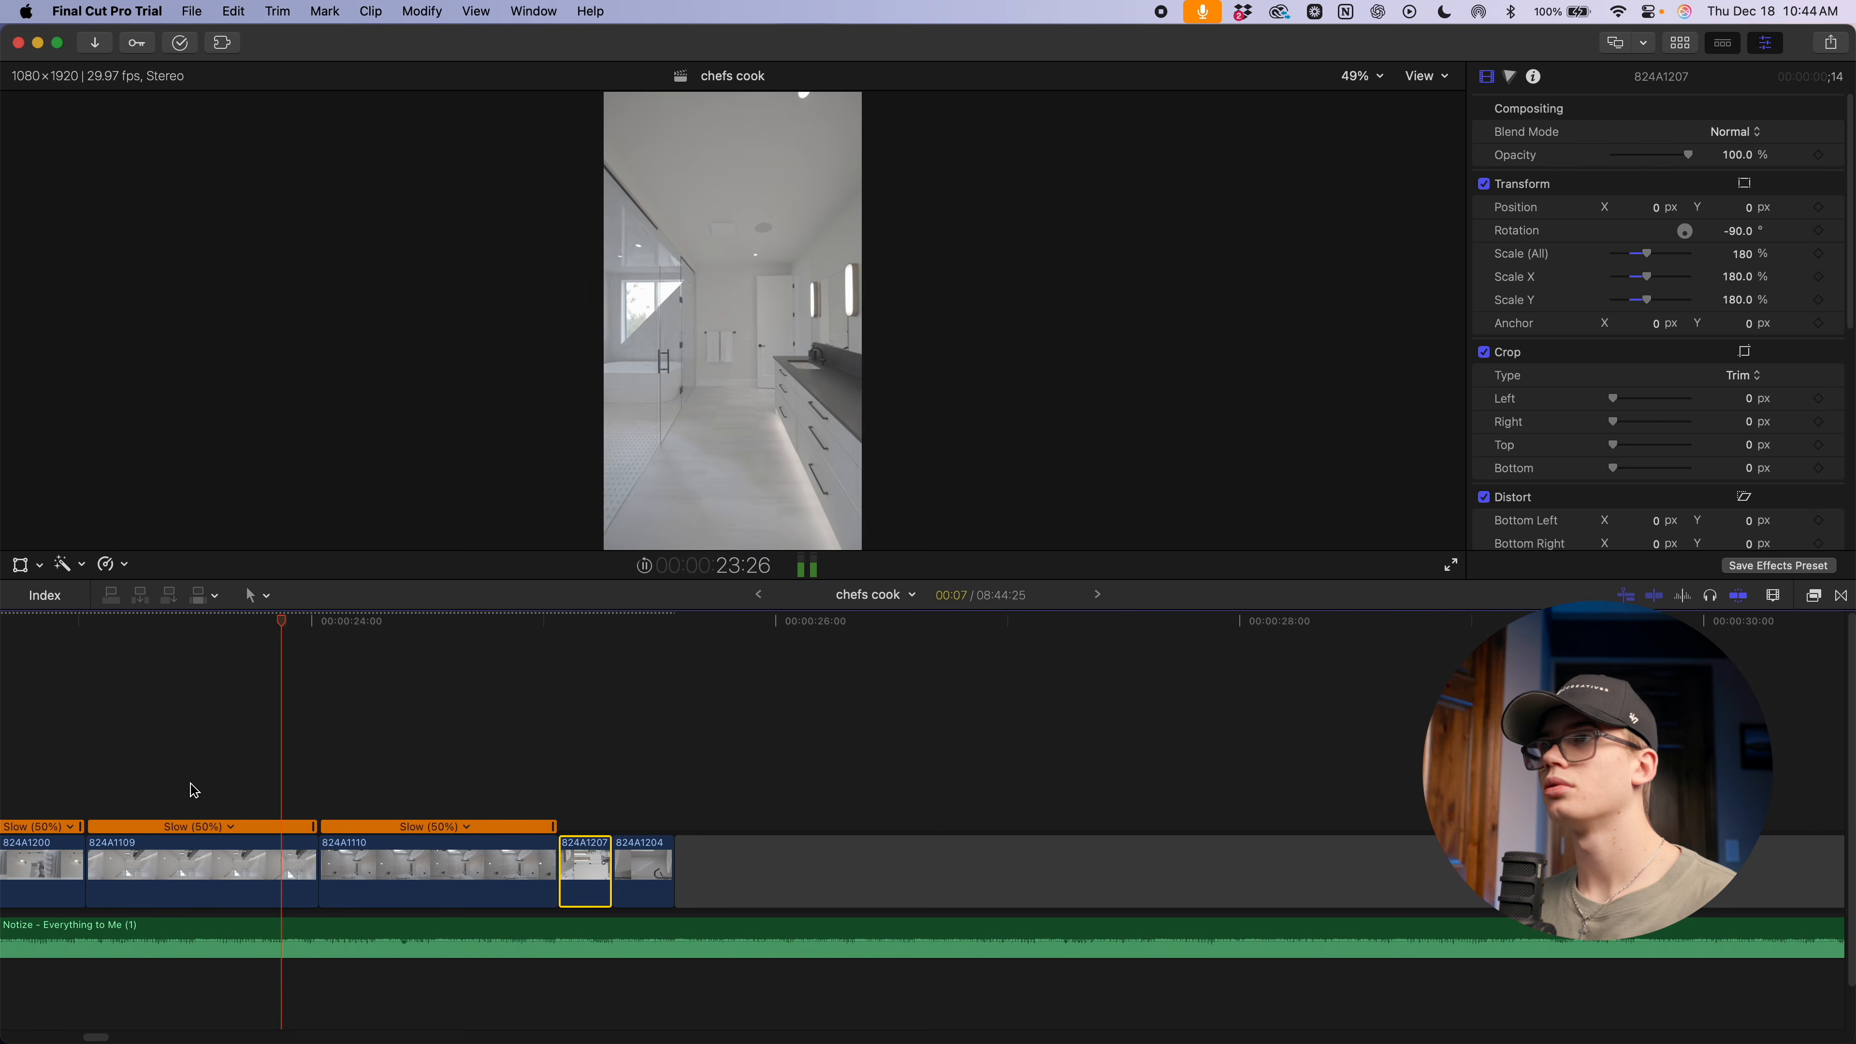
pyautogui.press('space')
# Trim one frame off the end of 824A1110 and play the cuts into the two bathroom detail clips
pyautogui.press('super+equal')
pyautogui.press('super+equal')
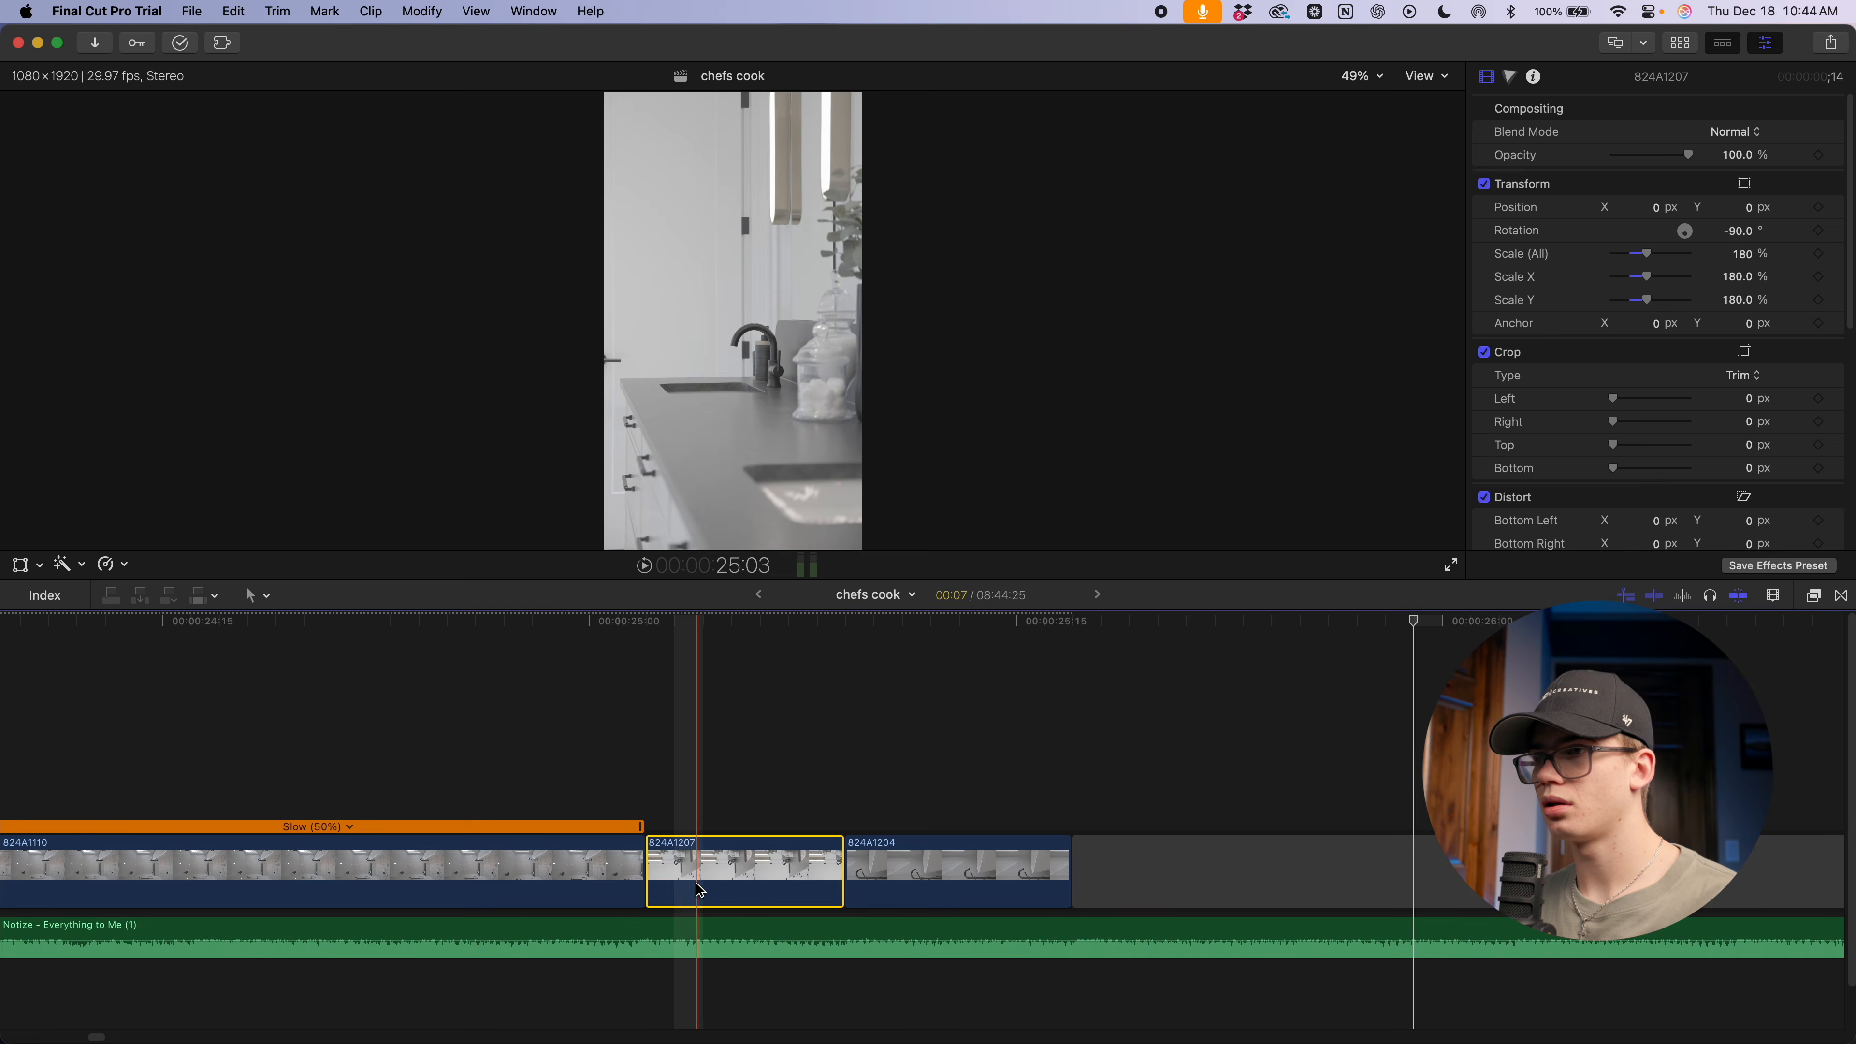
pyautogui.moveTo(634, 875); pyautogui.dragTo(614, 874)
pyautogui.press('space')
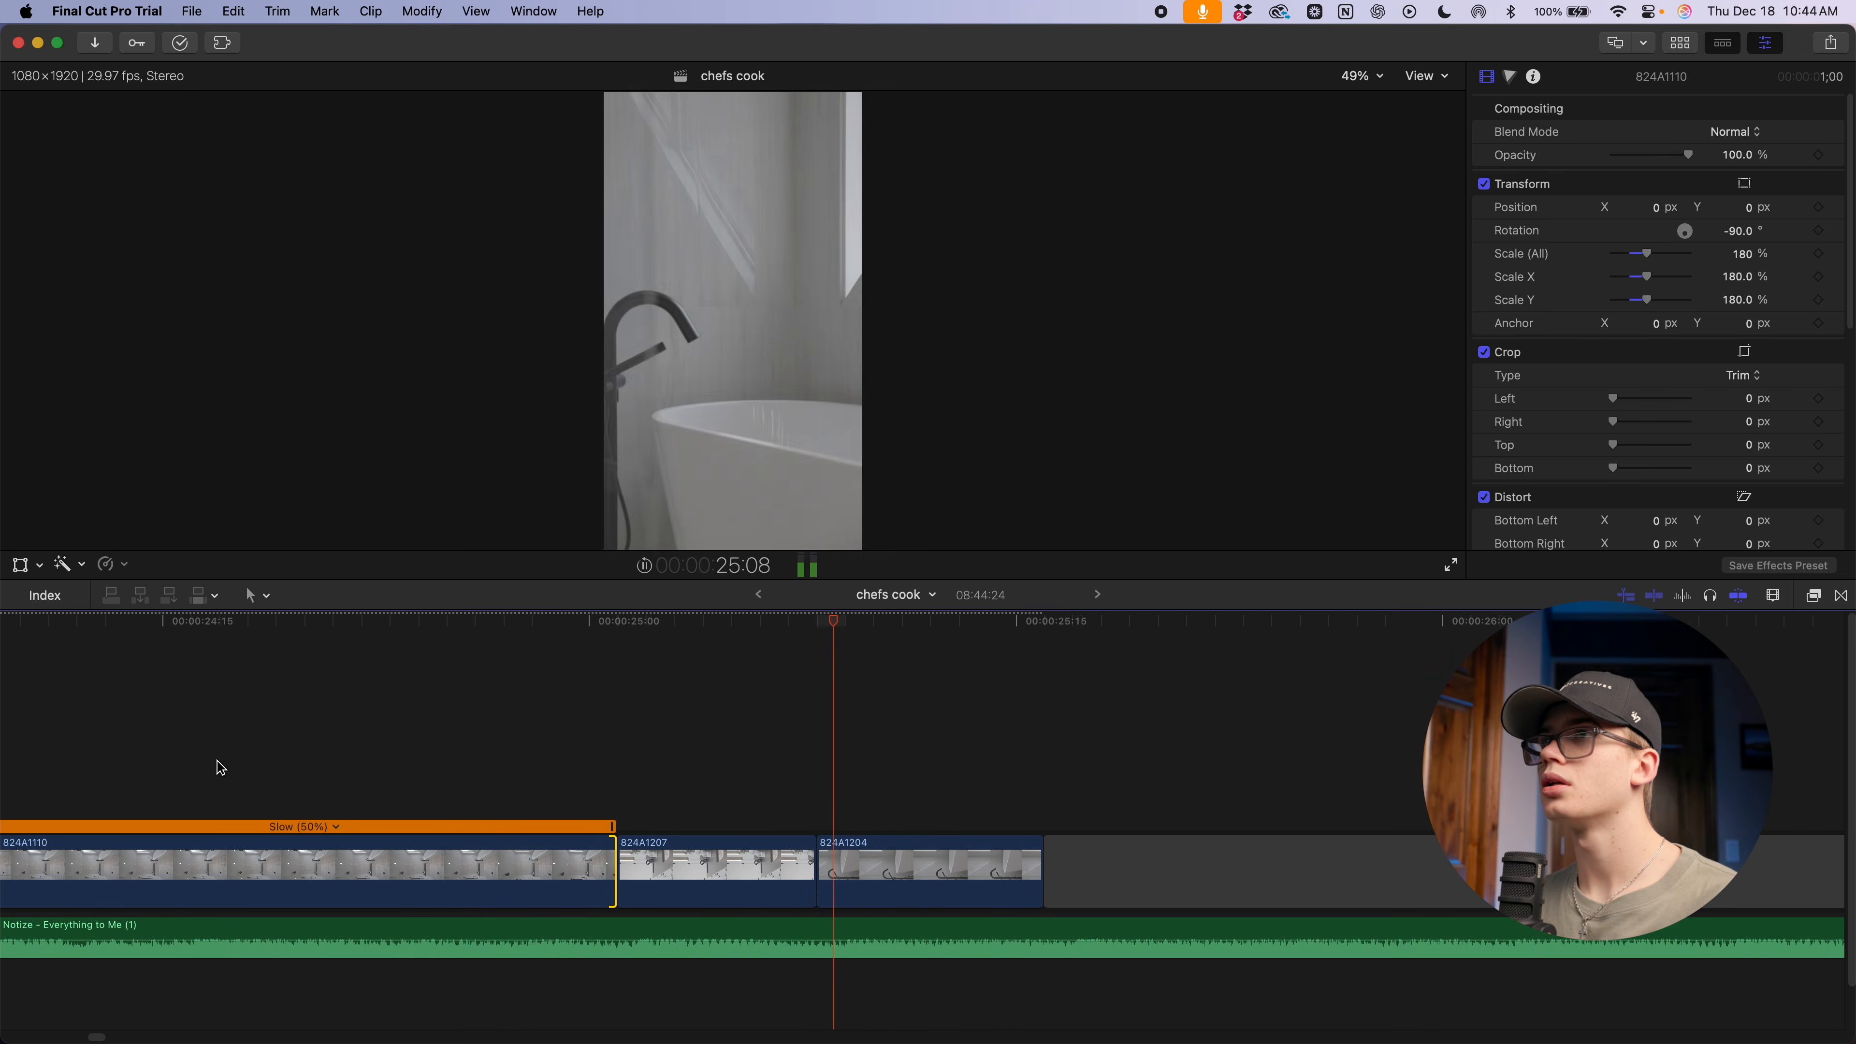
pyautogui.press('space')
# Trim the start of the second music clip so it lasts 19:09, butt it against the first music clip's end, and play the join
pyautogui.press('super+minus')
pyautogui.press('super+minus')
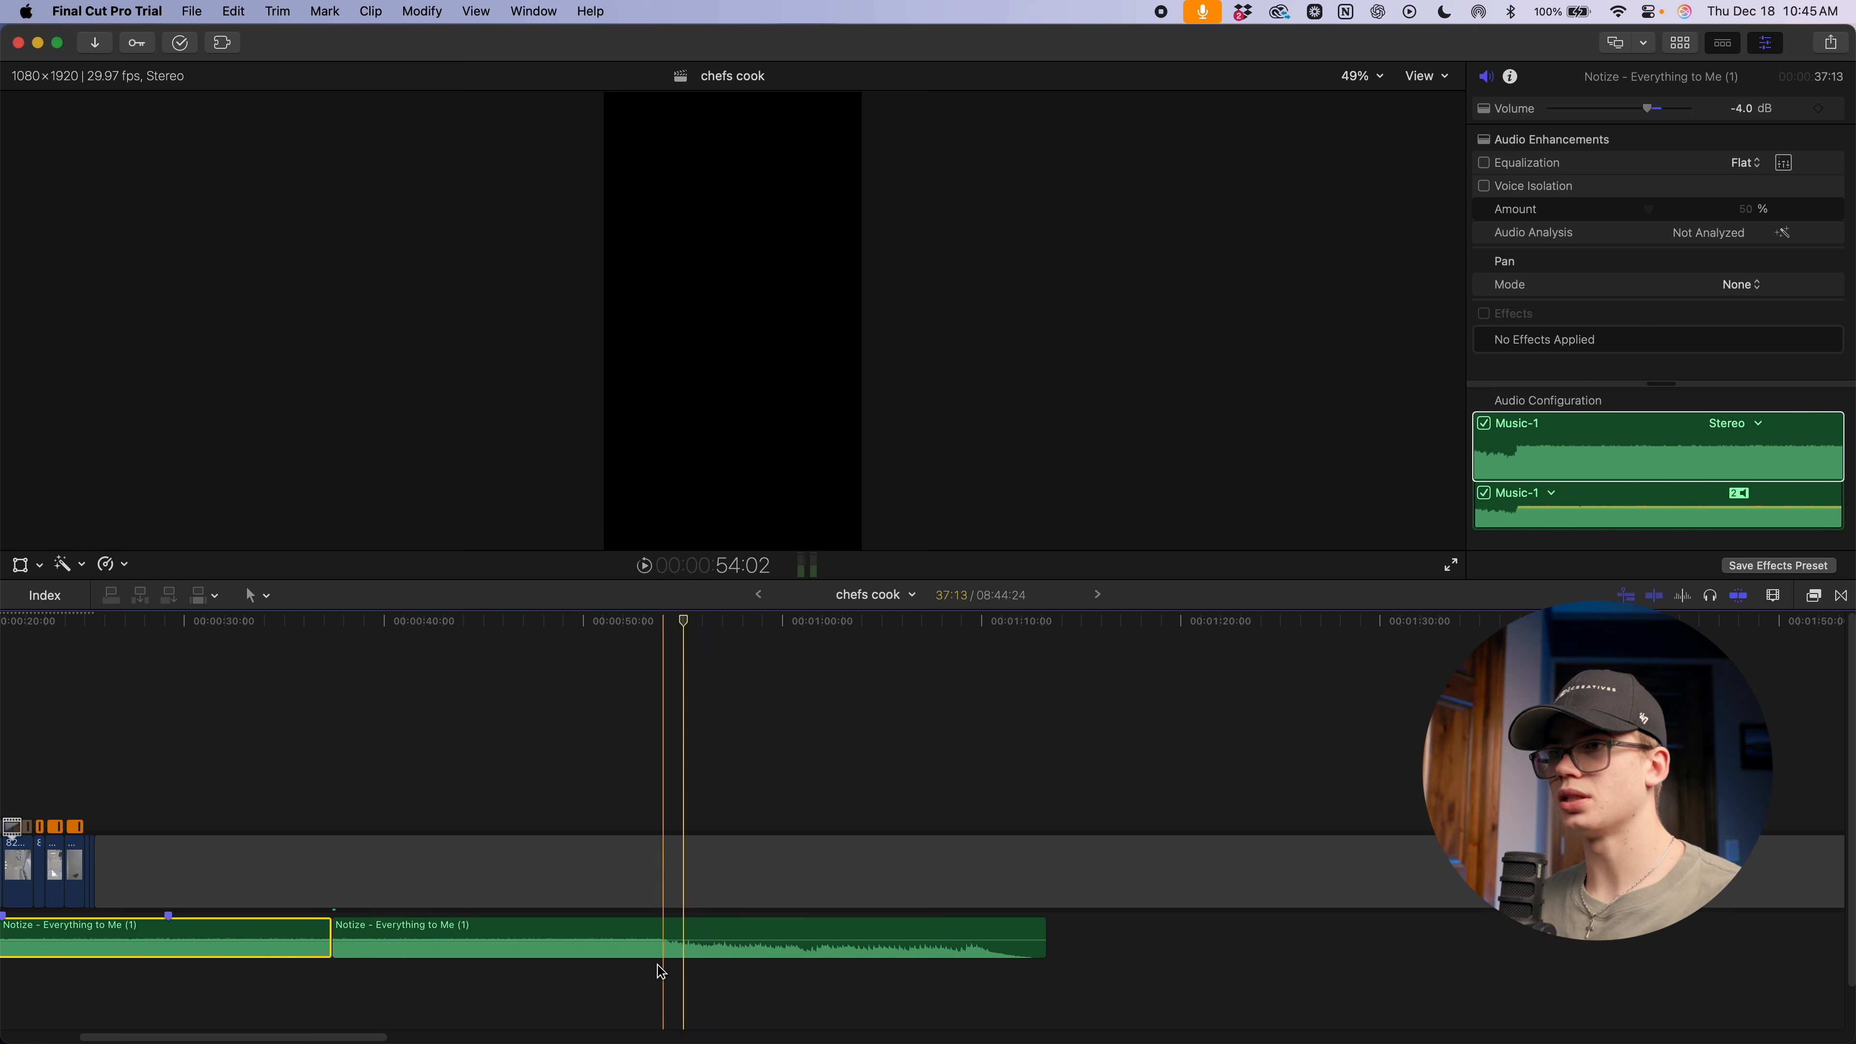
pyautogui.press('super+equal')
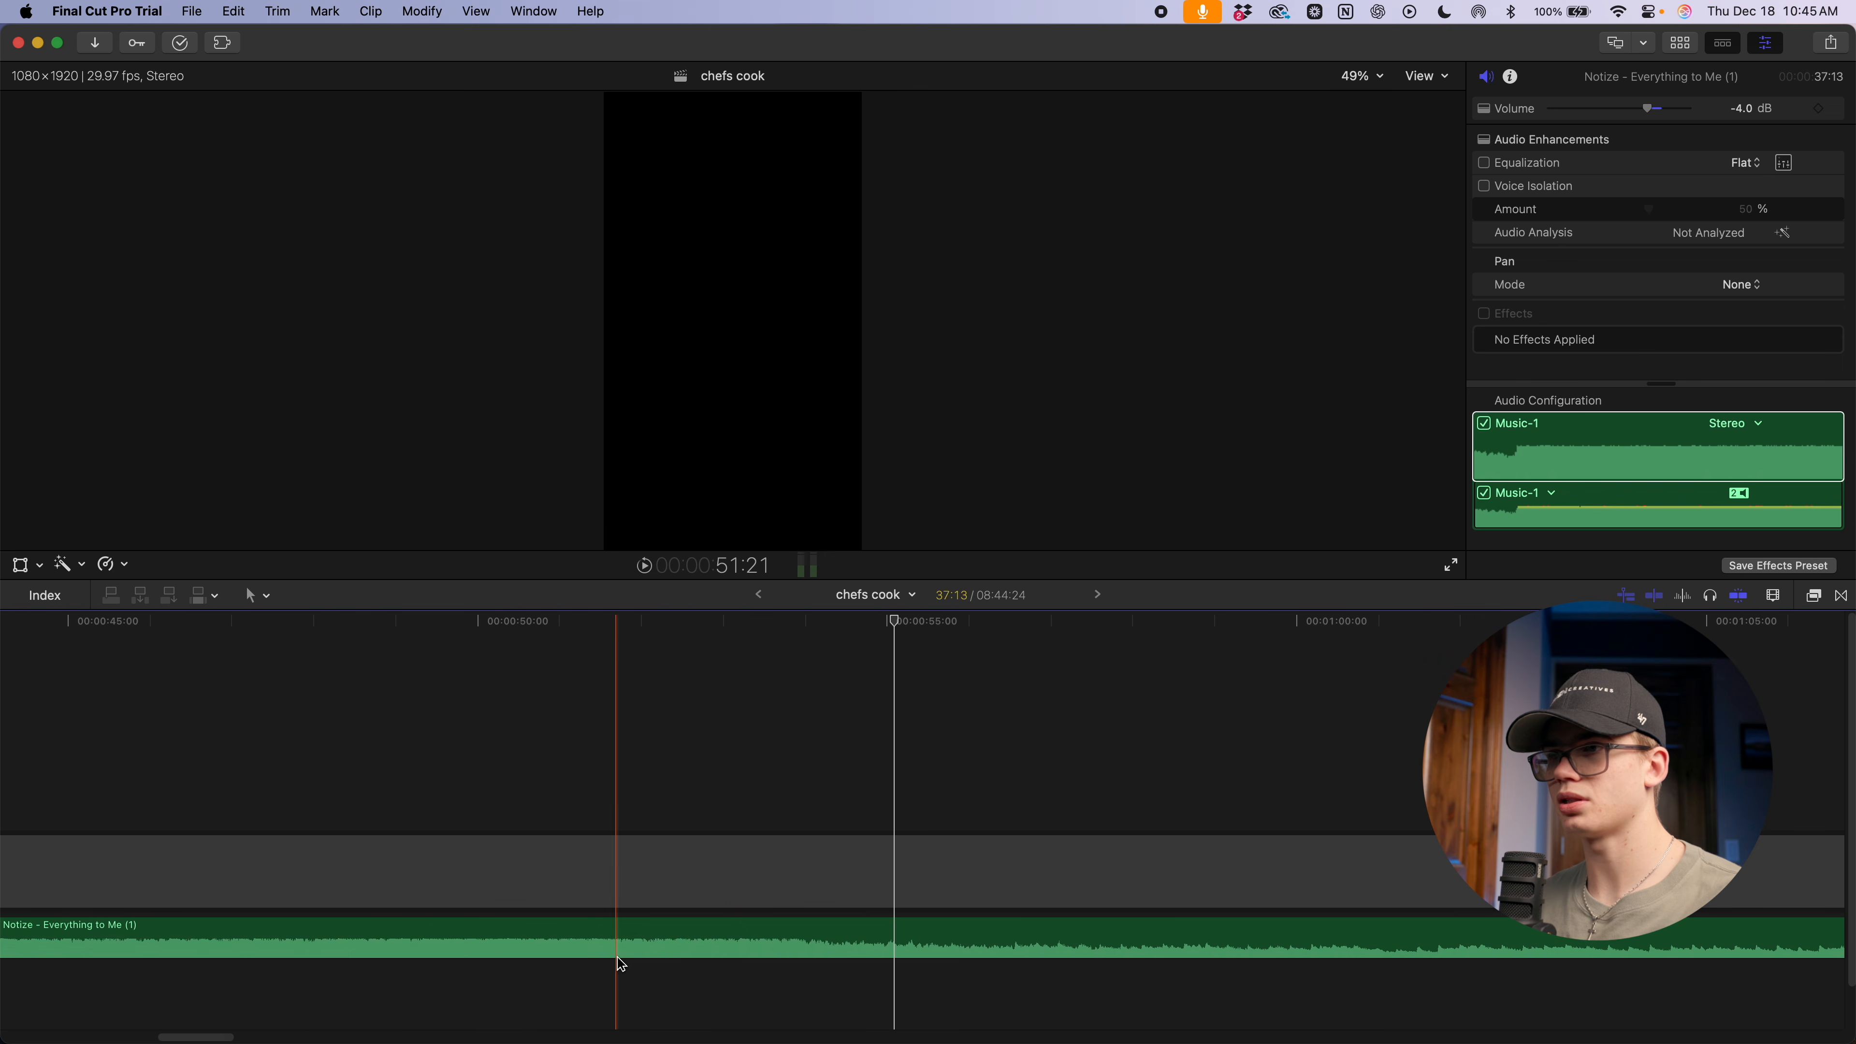
pyautogui.click(800, 955)
pyautogui.hotkey('alt', '[')
pyautogui.press('super+minus')
pyautogui.press('super+minus')
pyautogui.moveTo(827, 947); pyautogui.dragTo(447, 914)
pyautogui.press('super+equal')
pyautogui.press('super+equal')
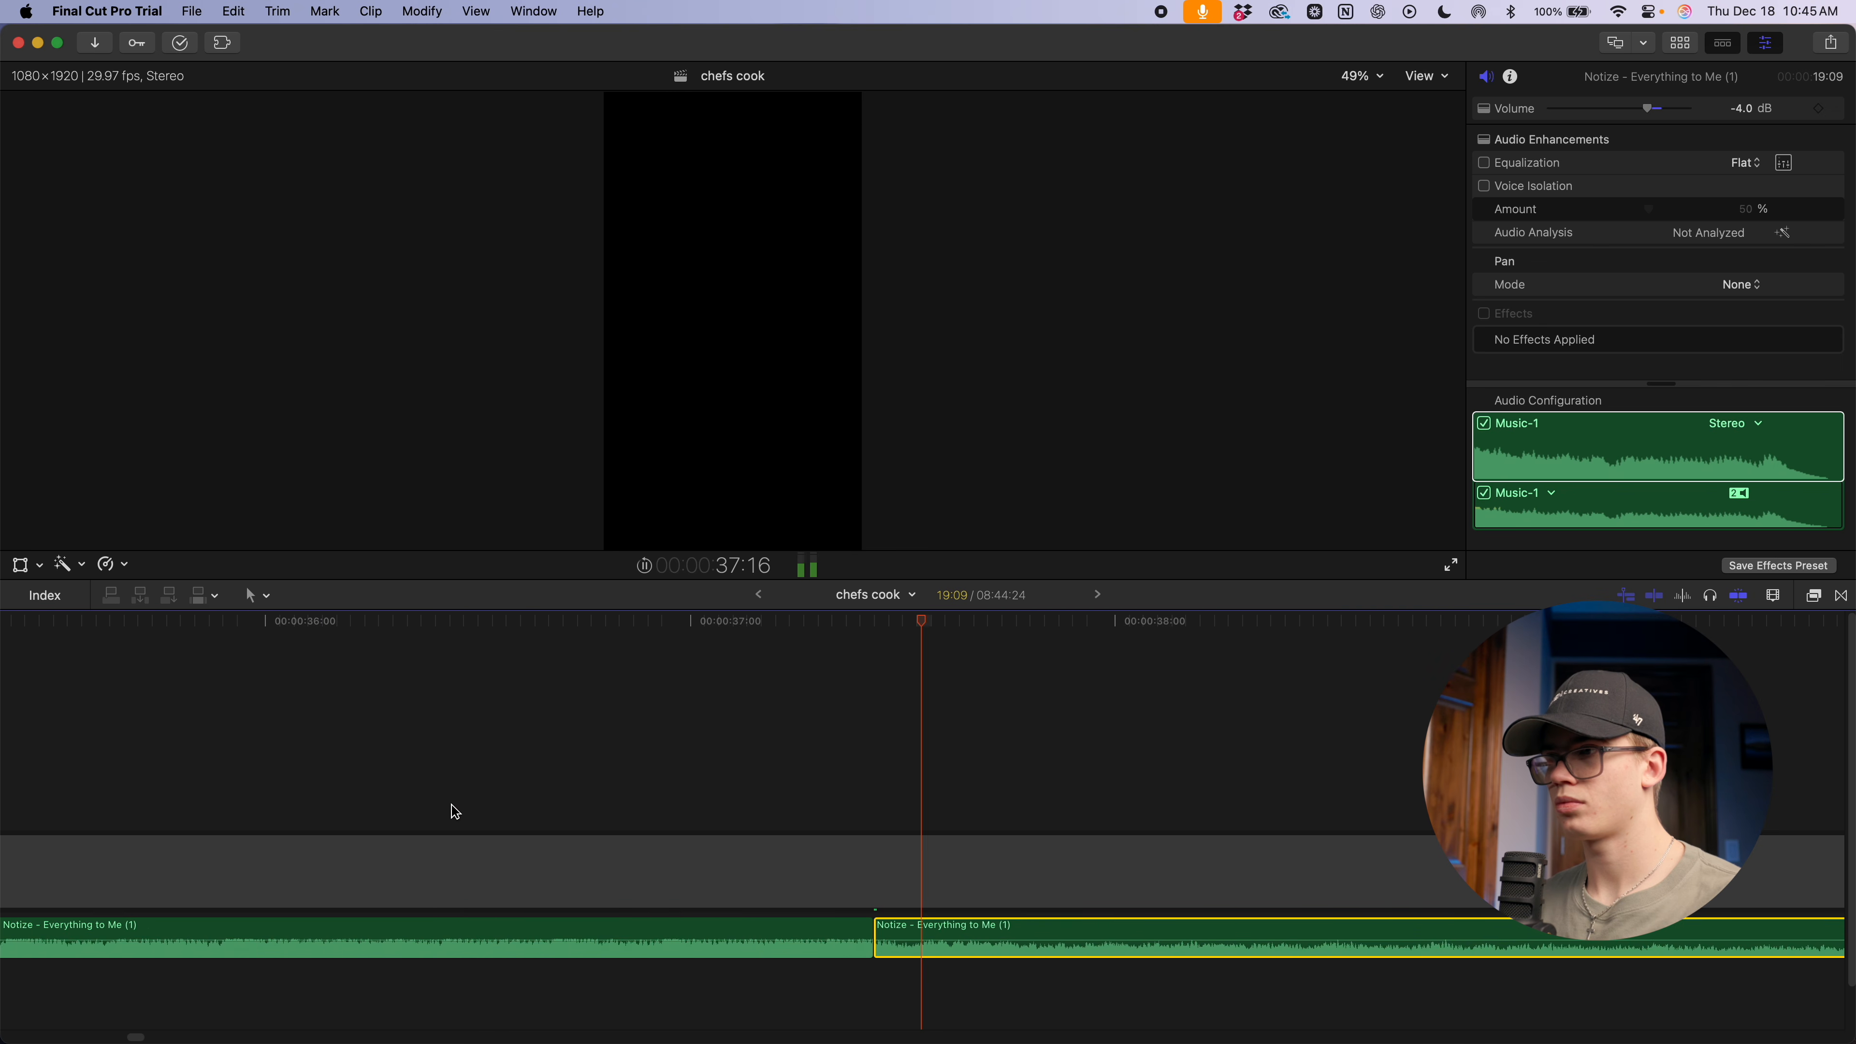
pyautogui.press('space')
# Look over the whole timeline and listen to the join between the two music clips
pyautogui.press('super+minus')
pyautogui.press('super+minus')
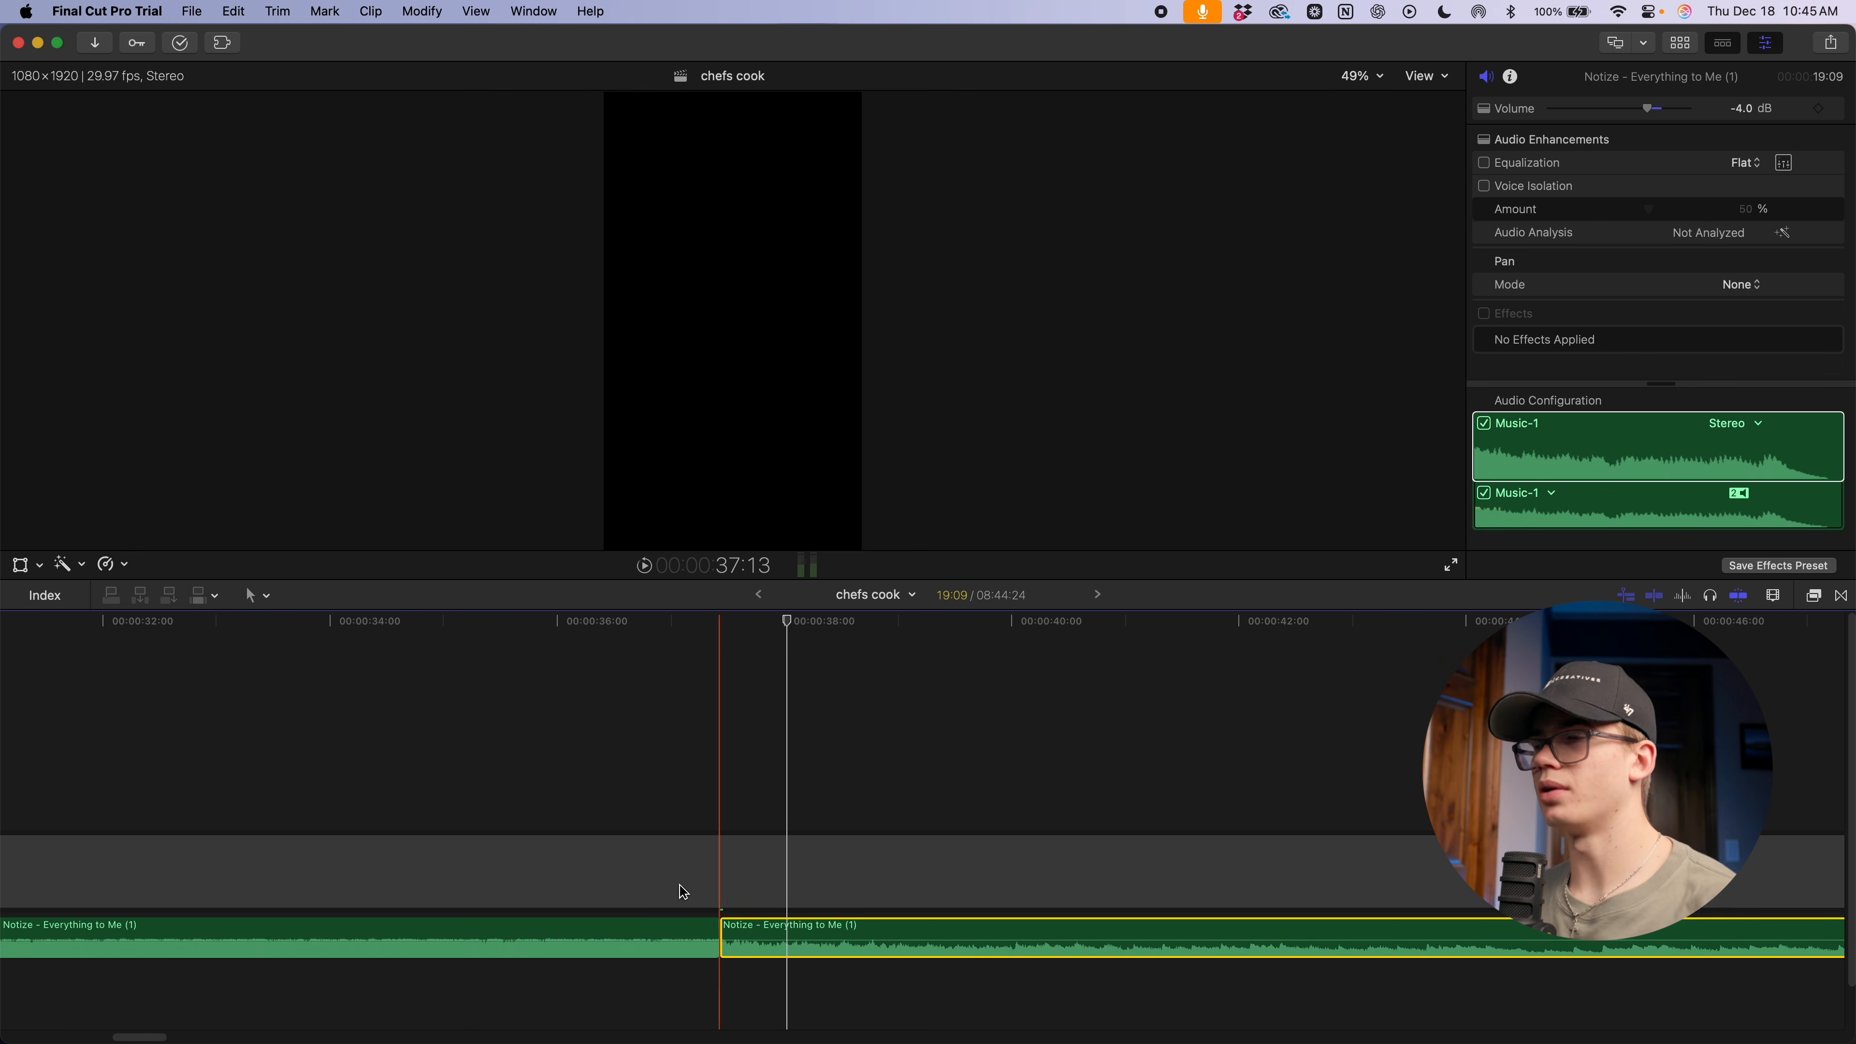
pyautogui.press('super+minus')
pyautogui.press('super+minus')
pyautogui.press('super+minus')
pyautogui.press('super+minus')
pyautogui.press('super+minus')
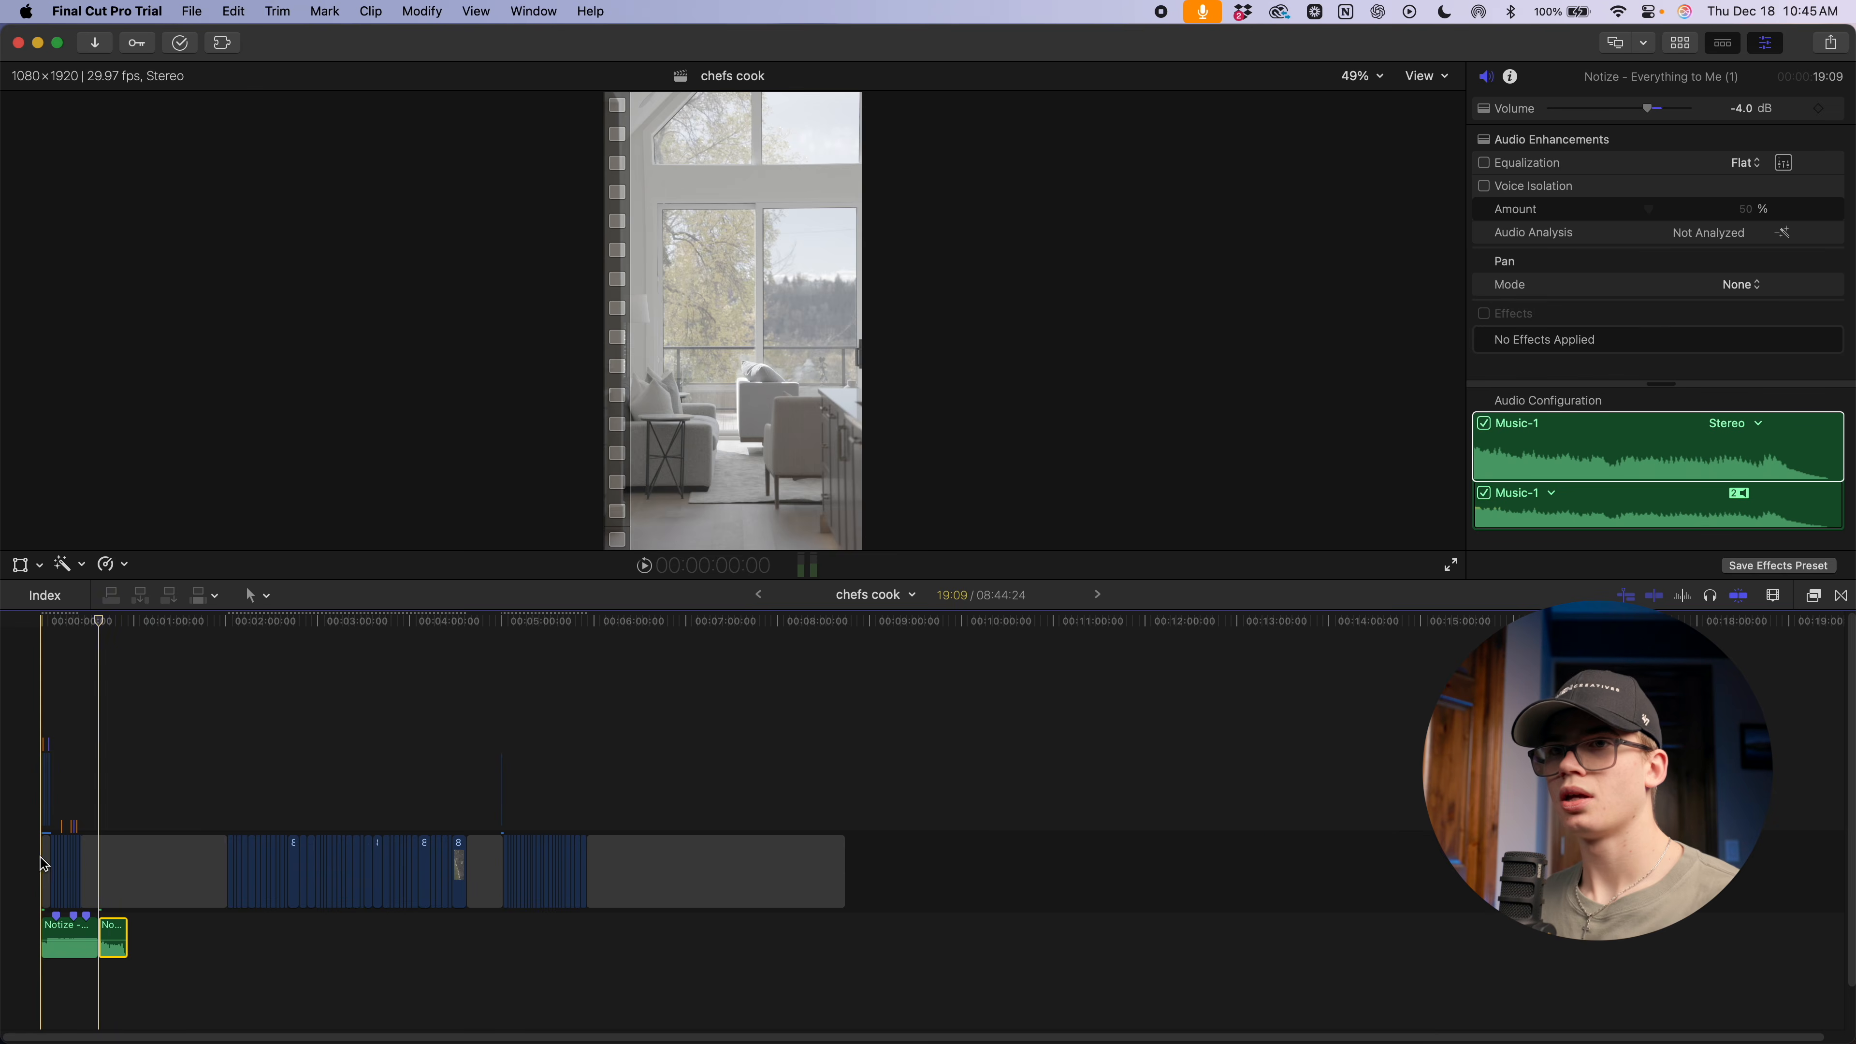
pyautogui.press('super+equal')
pyautogui.press('super+equal')
pyautogui.press('super+equal')
pyautogui.press('super+equal')
pyautogui.press('super+equal')
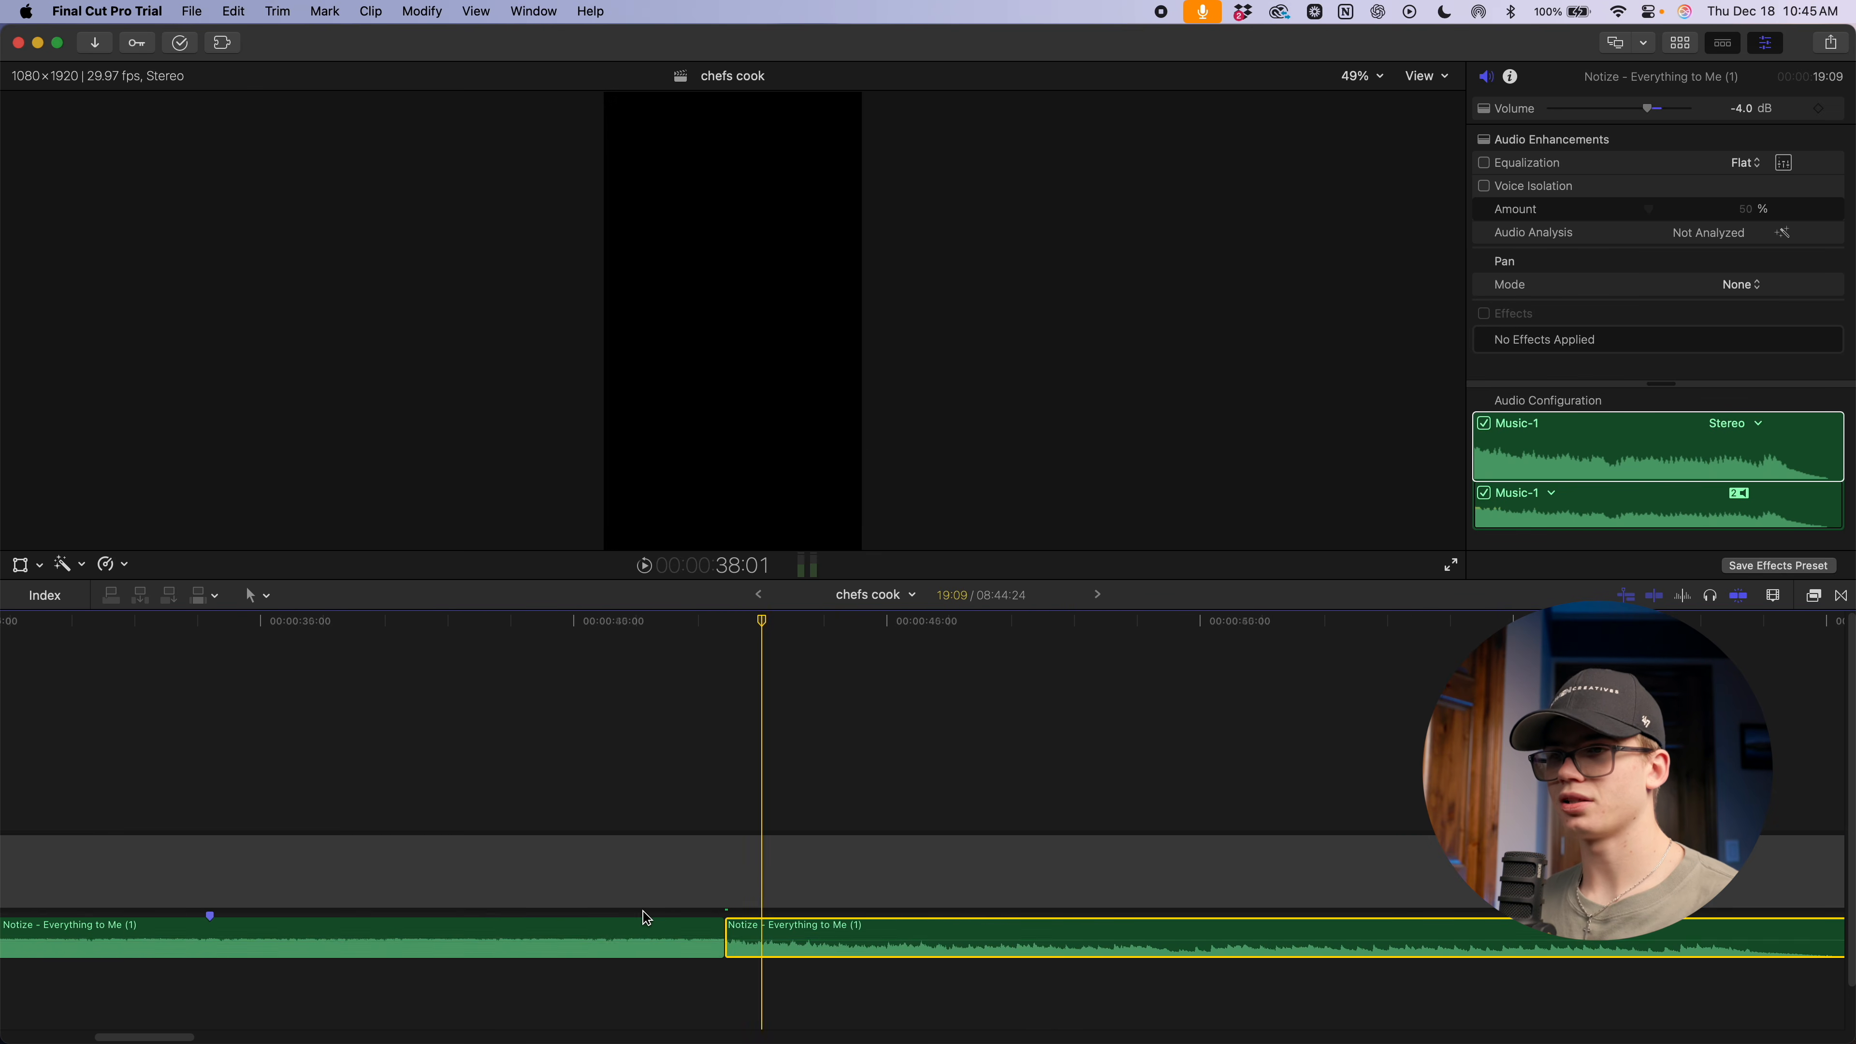
pyautogui.moveTo(720, 950)
pyautogui.mouseDown()
pyautogui.moveTo(882, 943)
pyautogui.moveTo(724, 950)
pyautogui.mouseUp()
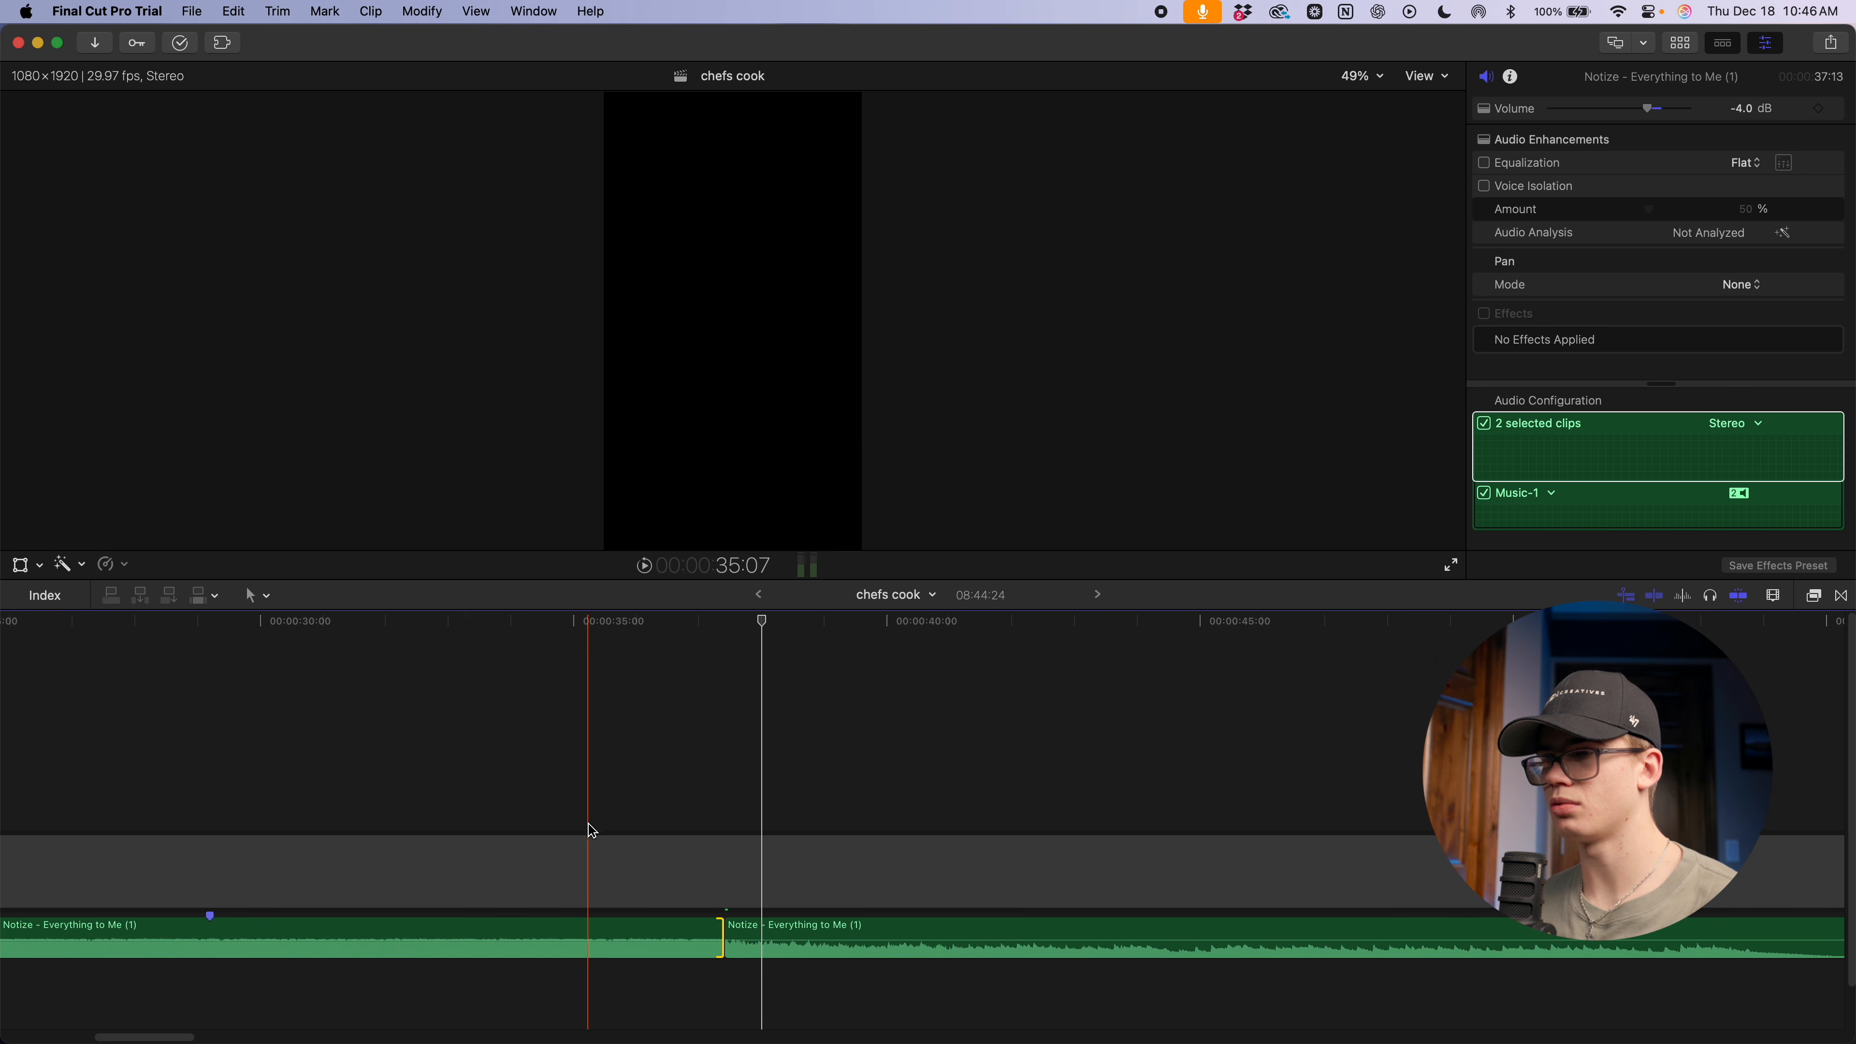
pyautogui.press('super+equal')
pyautogui.press('space')
pyautogui.press('space')
# Extend the first music clip's end by one frame and butt the second music clip, retrimmed to 19:09, against it
pyautogui.moveTo(968, 953); pyautogui.dragTo(1109, 952)
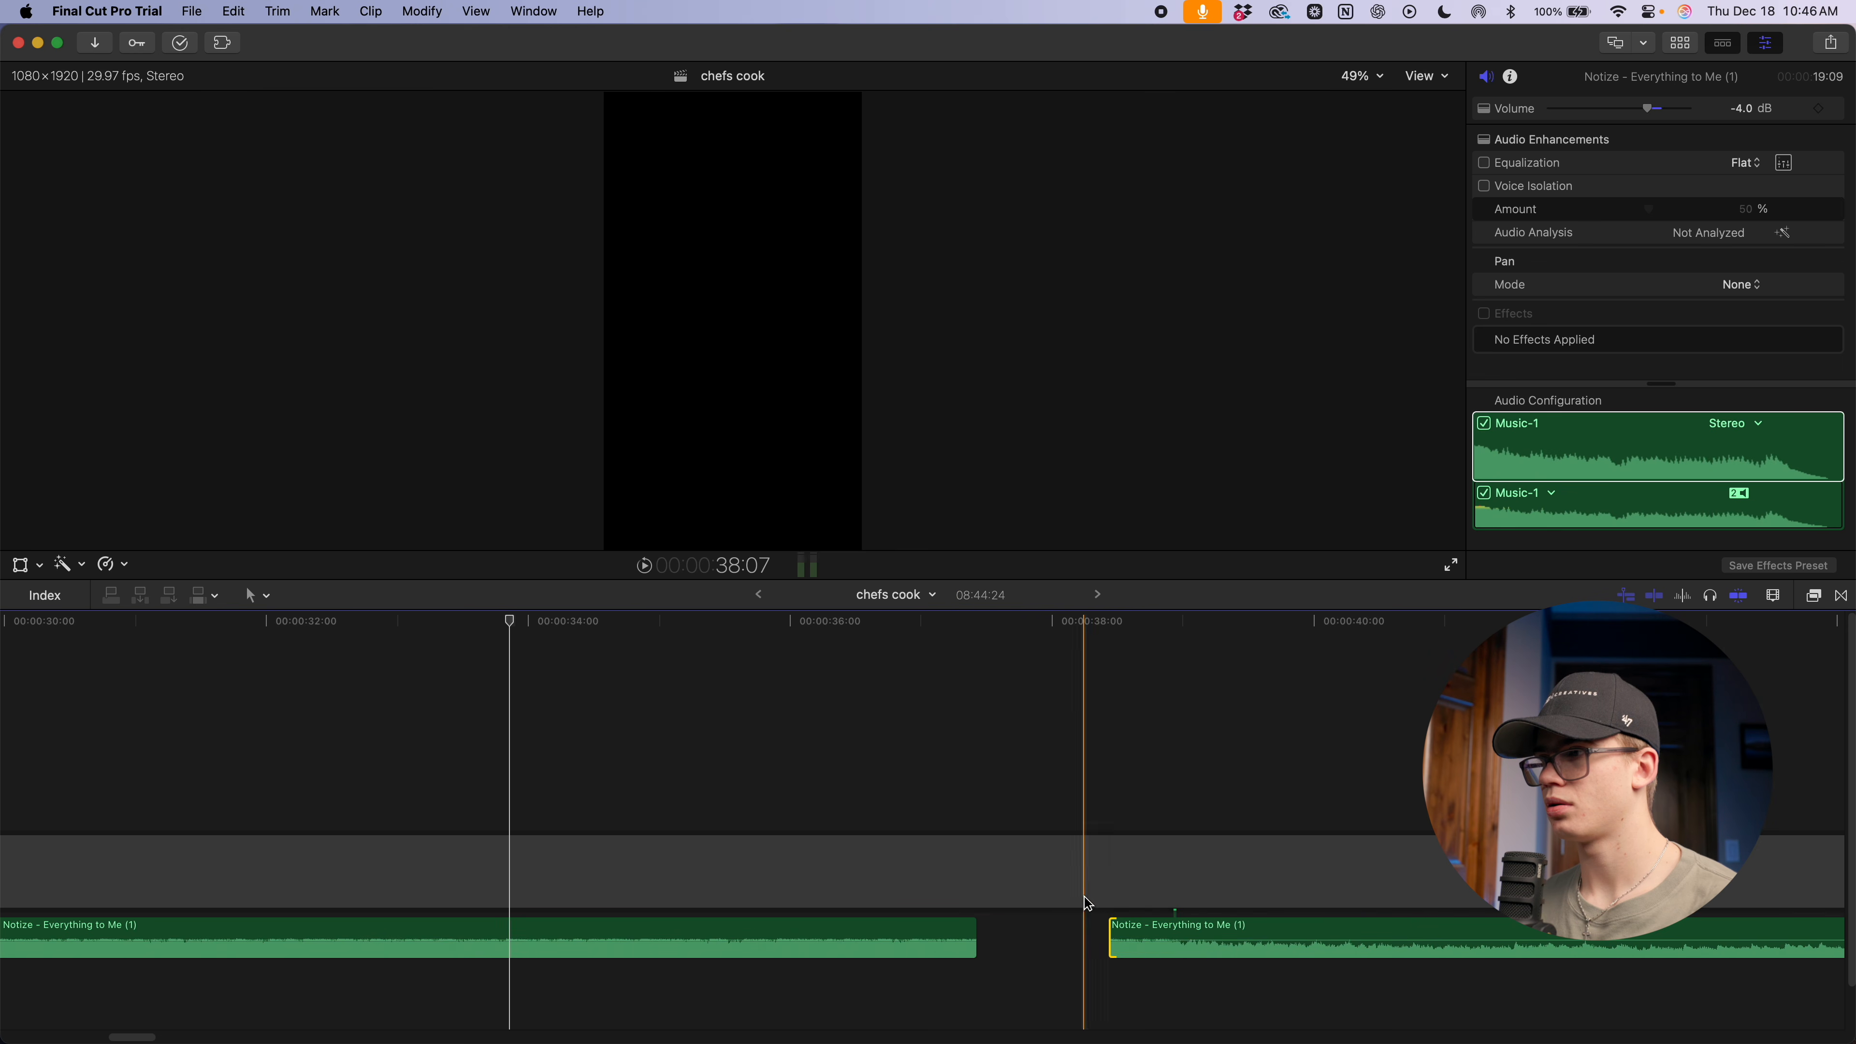
pyautogui.hscroll(5, 1104, 919)
pyautogui.click(1013, 955)
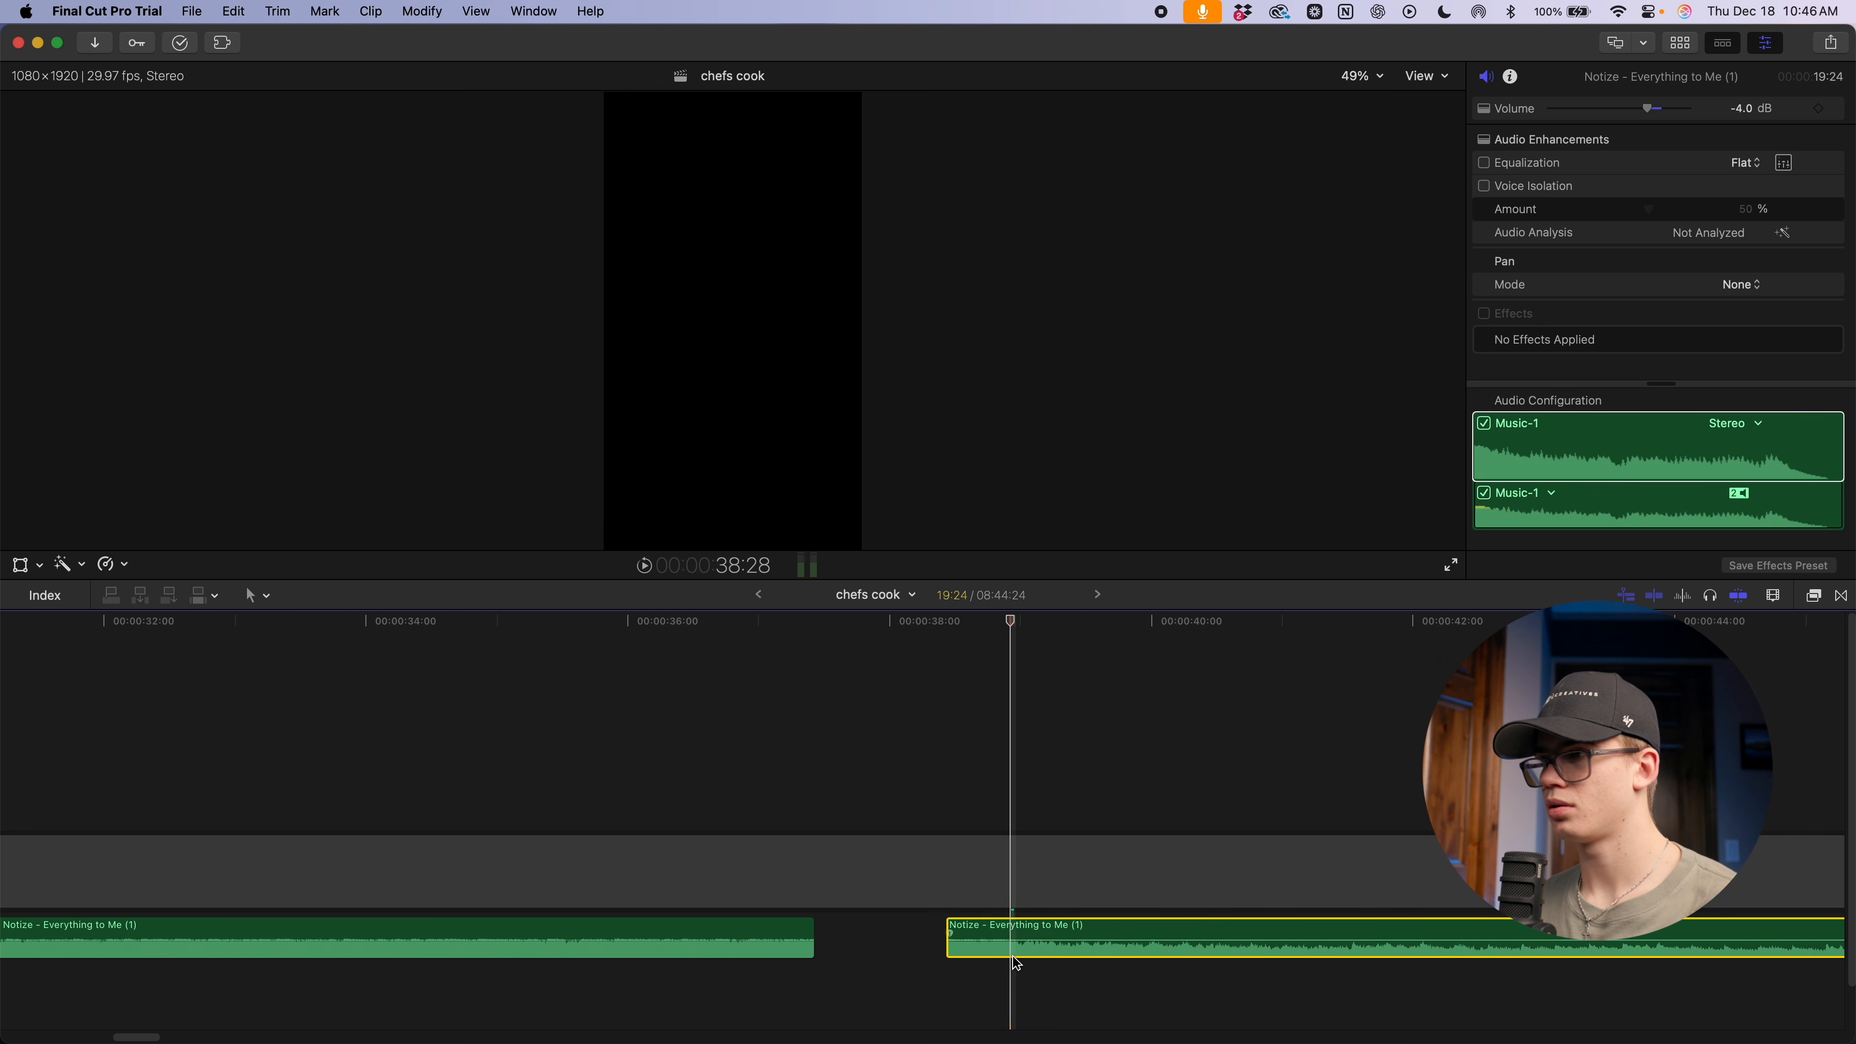
pyautogui.hotkey('alt', '[')
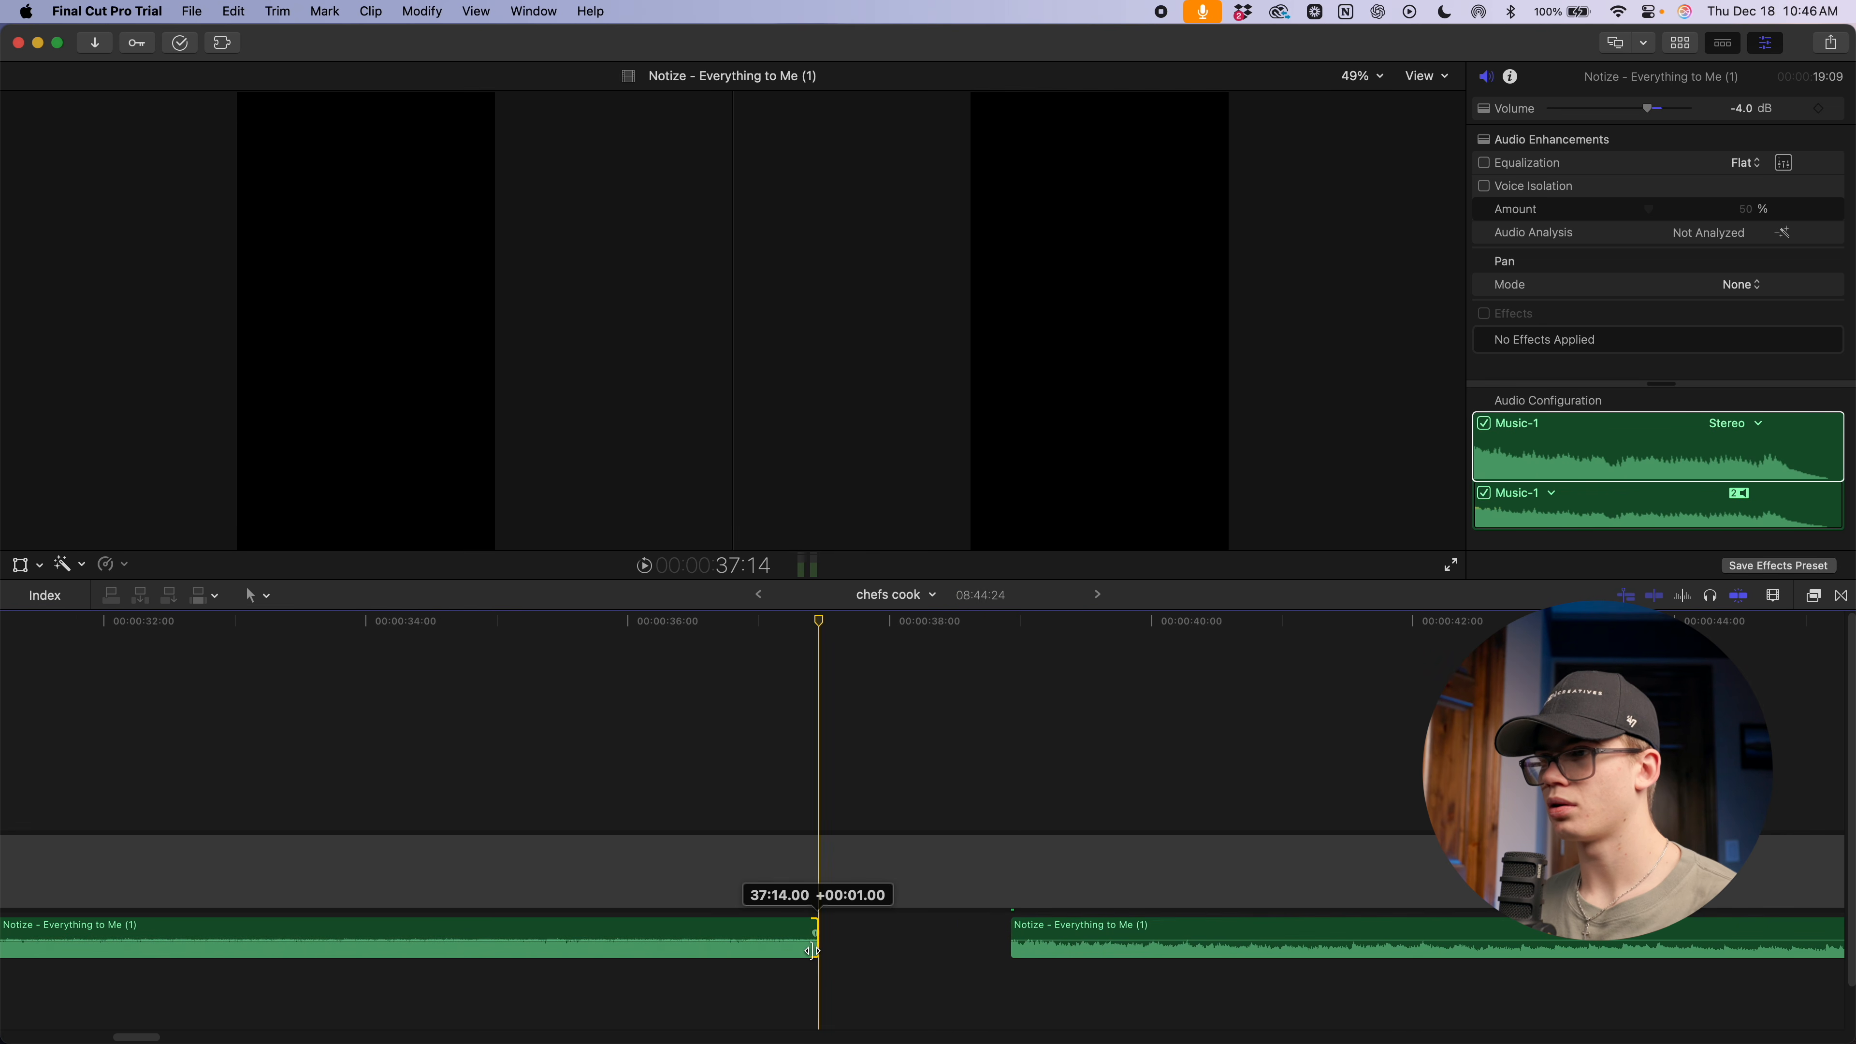
pyautogui.moveTo(1014, 954); pyautogui.dragTo(628, 873)
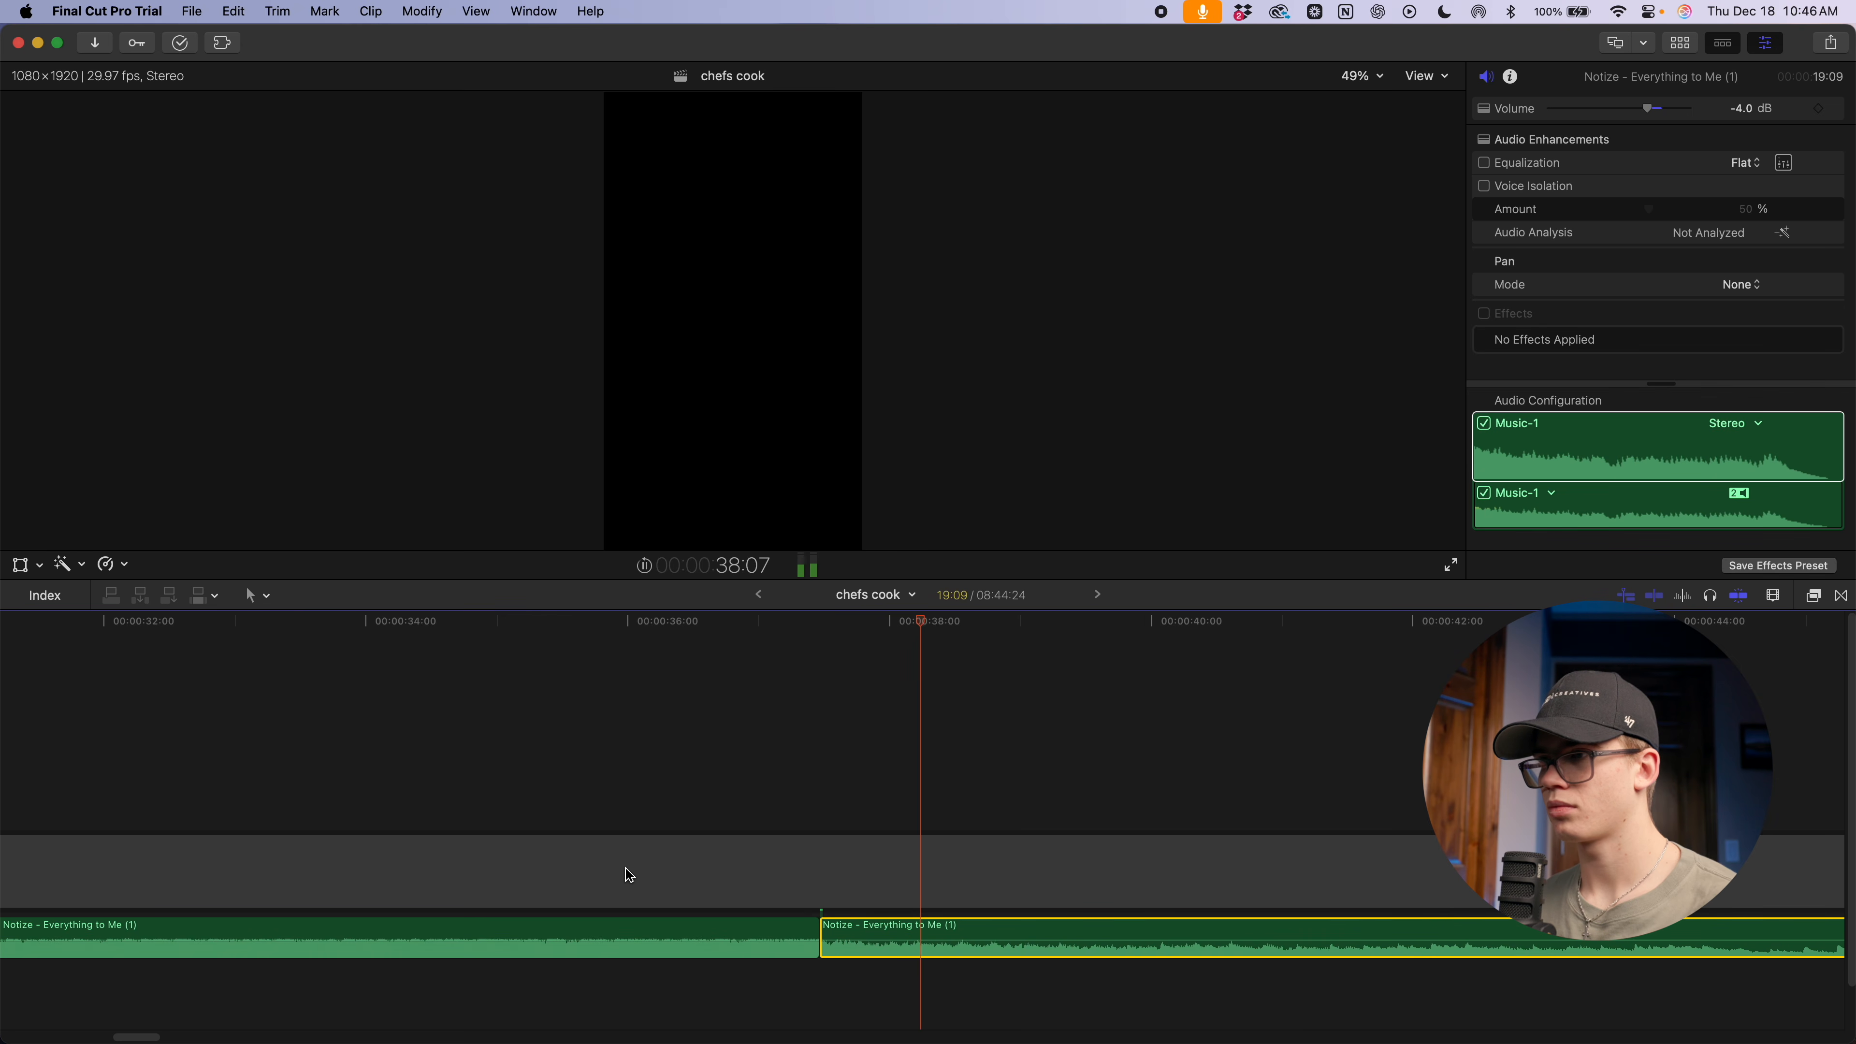
pyautogui.press('space')
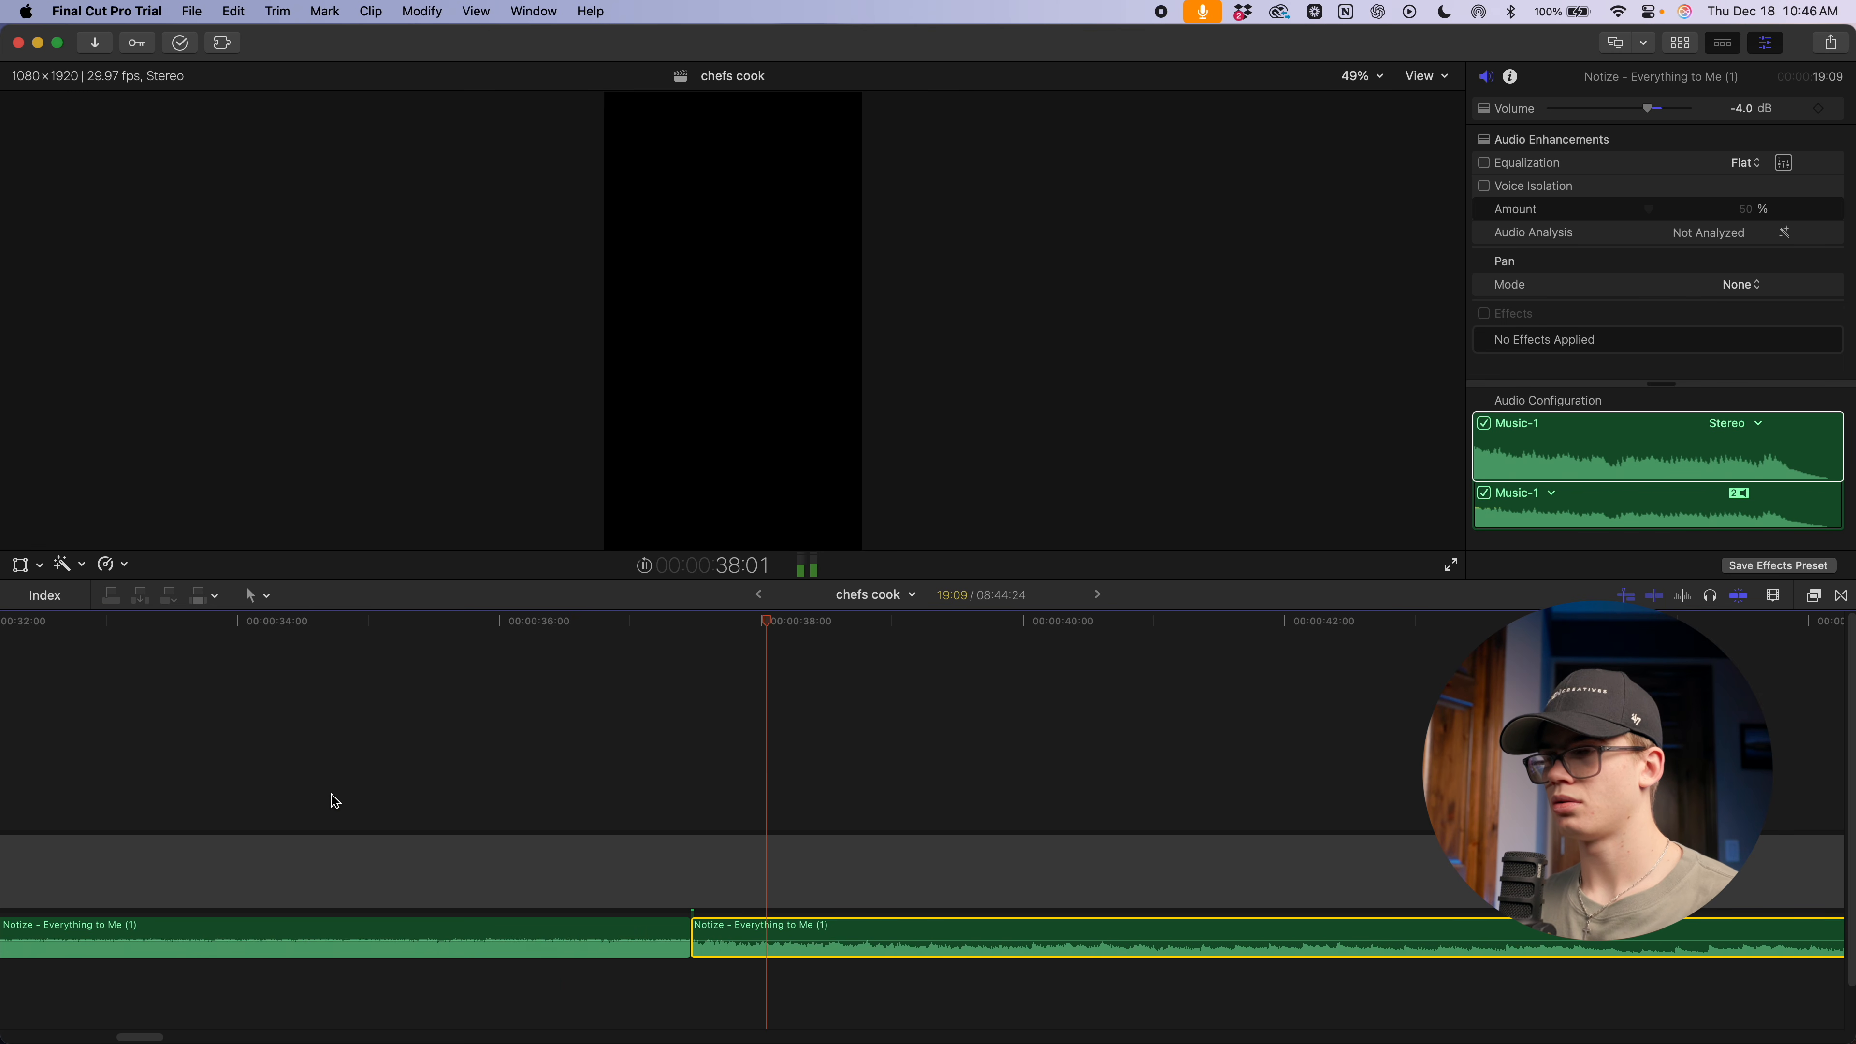
# Extend the second music clip's start to about 37:05 over the first, crossfade the overlap with a fade-in and fade-out, and play it
pyautogui.press('super+equal')
pyautogui.press('super+equal')
pyautogui.press('super+equal')
pyautogui.hscroll(-3, 776, 964)
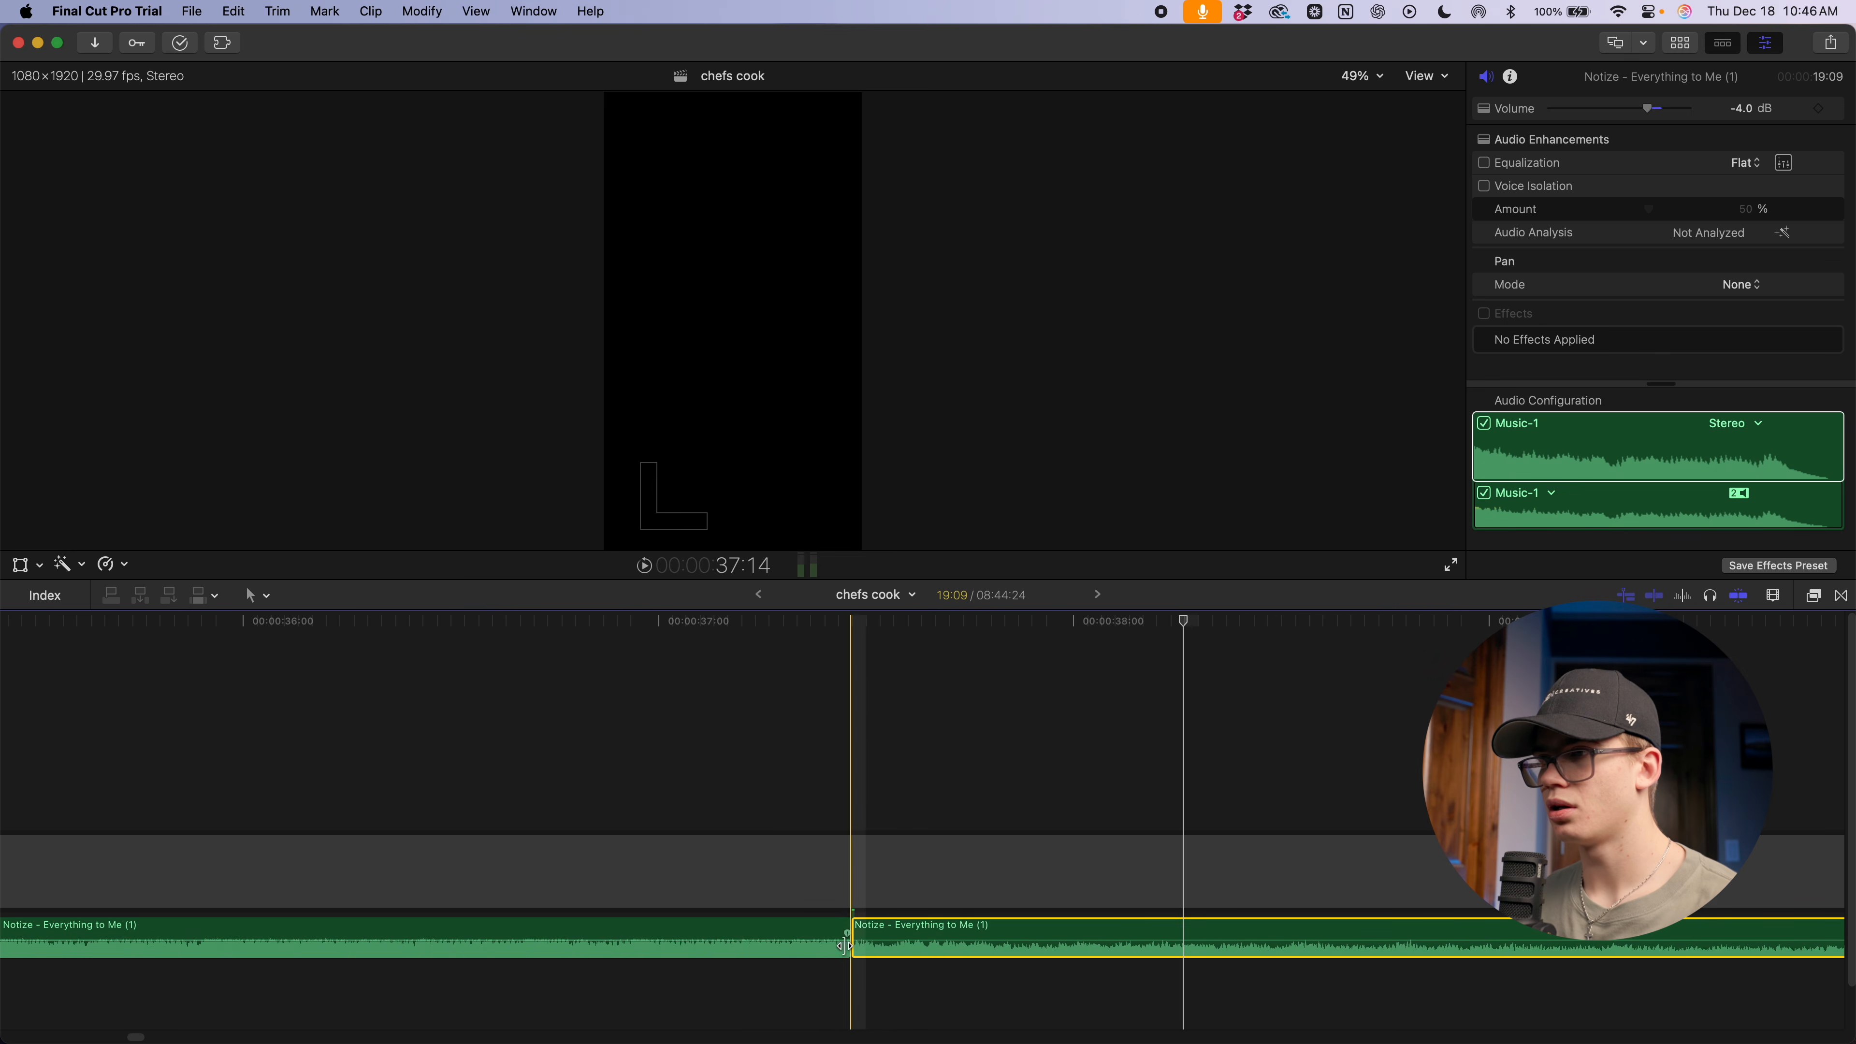
pyautogui.moveTo(858, 950)
pyautogui.mouseDown()
pyautogui.moveTo(763, 959)
pyautogui.moveTo(764, 938)
pyautogui.moveTo(836, 934)
pyautogui.moveTo(735, 948)
pyautogui.moveTo(850, 934)
pyautogui.moveTo(841, 987)
pyautogui.moveTo(694, 975)
pyautogui.moveTo(734, 976)
pyautogui.mouseUp()
pyautogui.click(394, 787)
pyautogui.press('space')
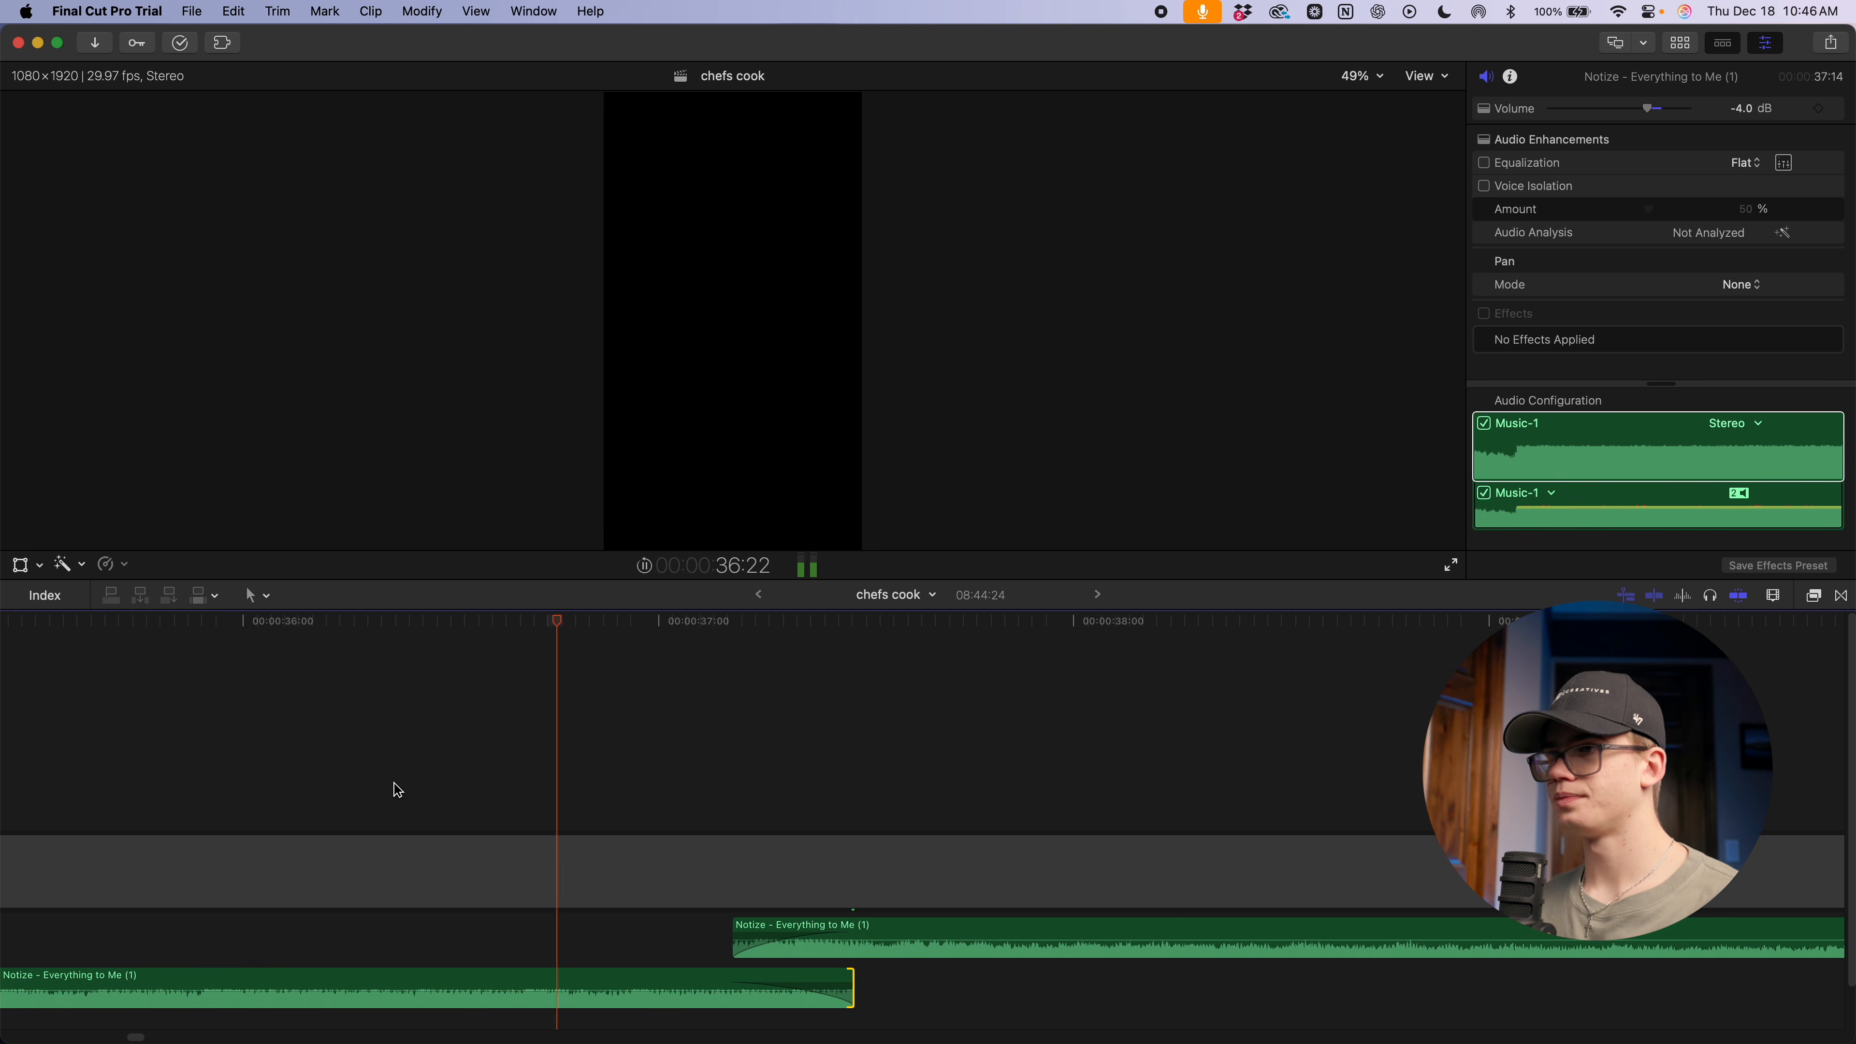
pyautogui.press('space')
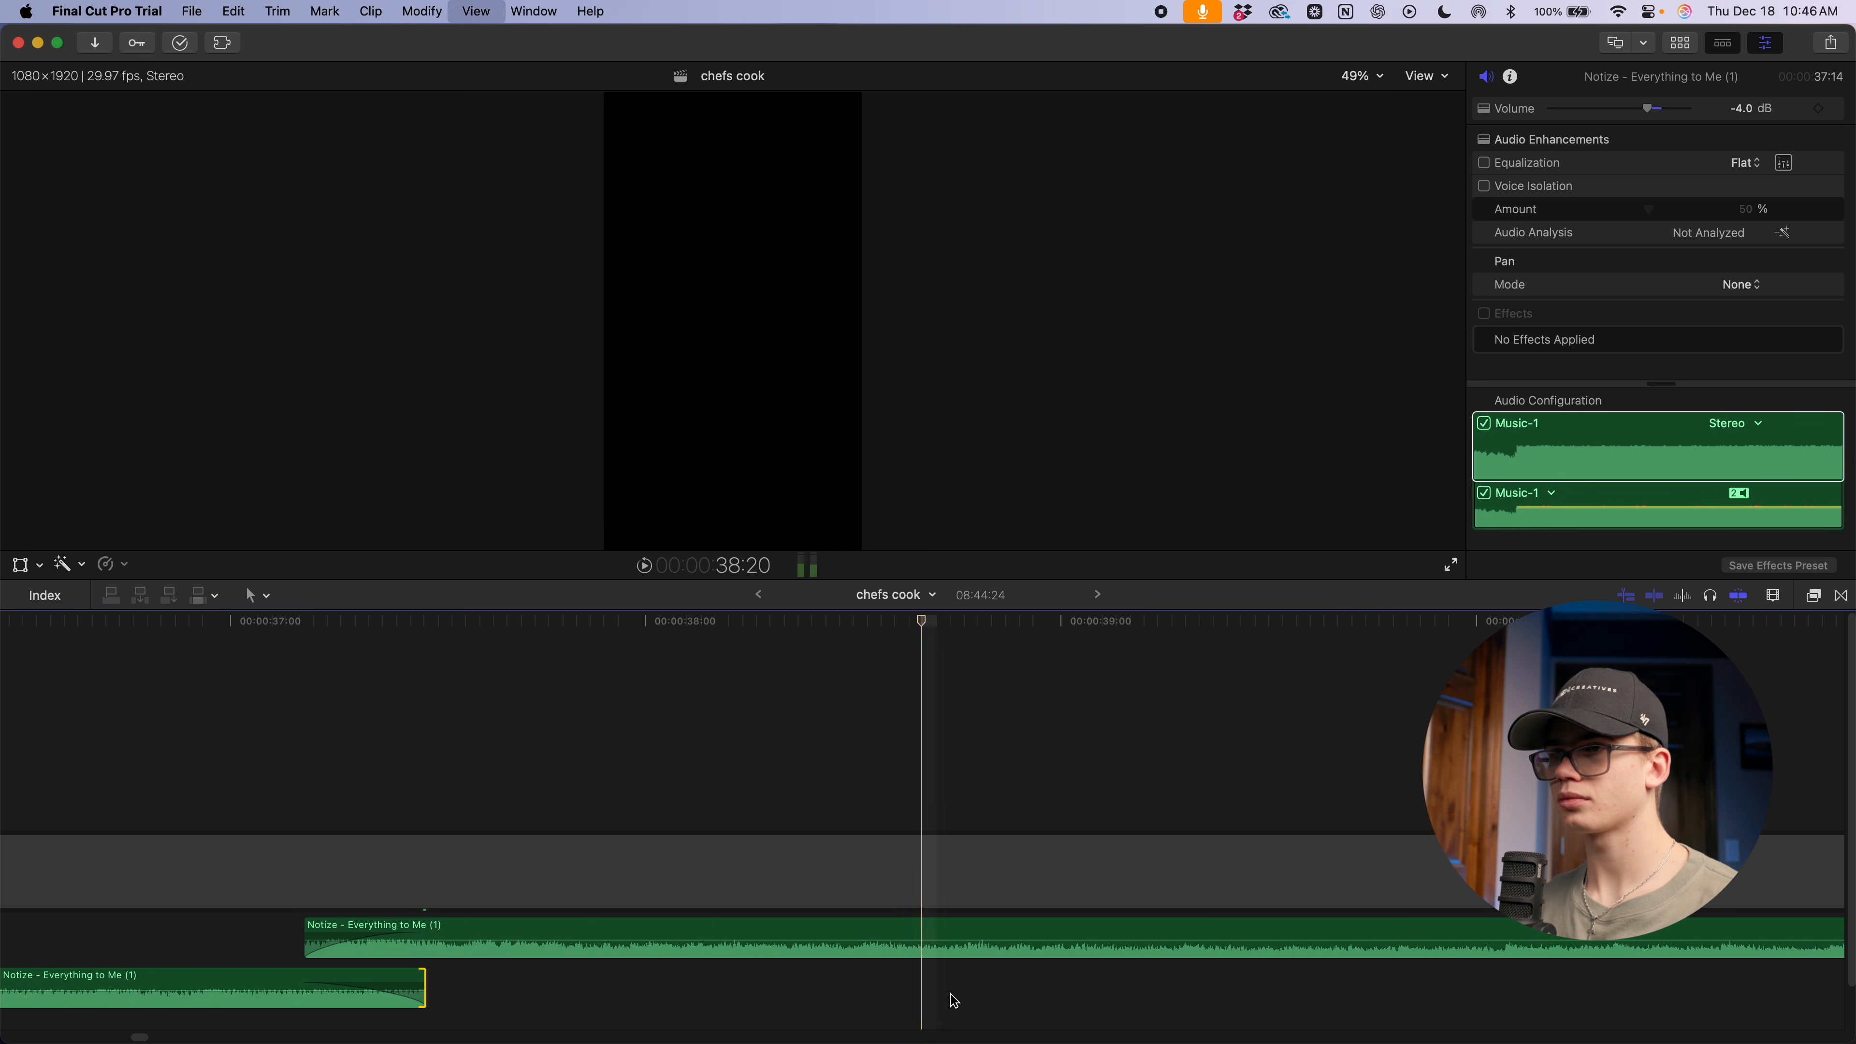
# Lengthen the music overlap by extending the second clip's start to 36:29 with longer fades on both clips, and play it
pyautogui.hscroll(-5, 816, 994)
pyautogui.press('super+minus')
pyautogui.moveTo(772, 949); pyautogui.dragTo(870, 934)
pyautogui.moveTo(770, 985); pyautogui.dragTo(650, 984)
pyautogui.press('space')
pyautogui.hscroll(3, 573, 843)
pyautogui.press('space')
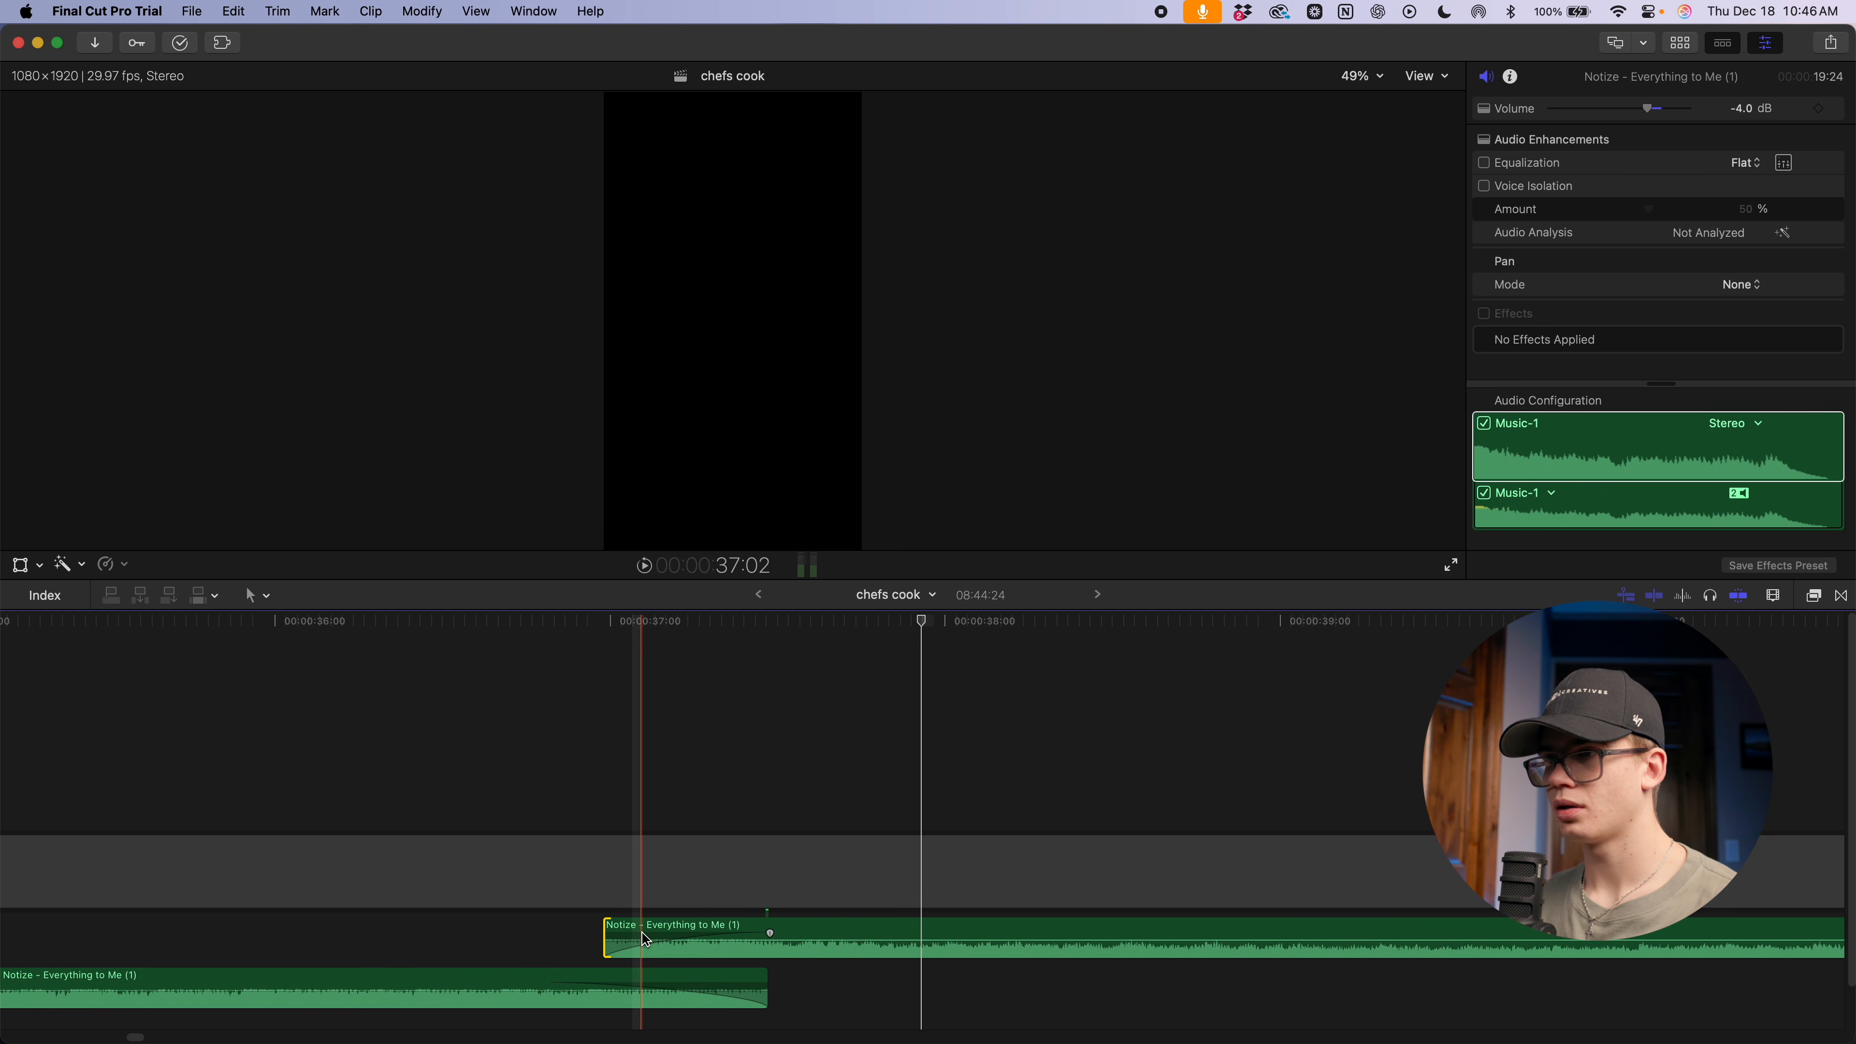
# Nudge the second music clip slightly earlier over the first and play the crossfade
pyautogui.scroll(2, 621, 924)
pyautogui.scroll(3, 721, 965)
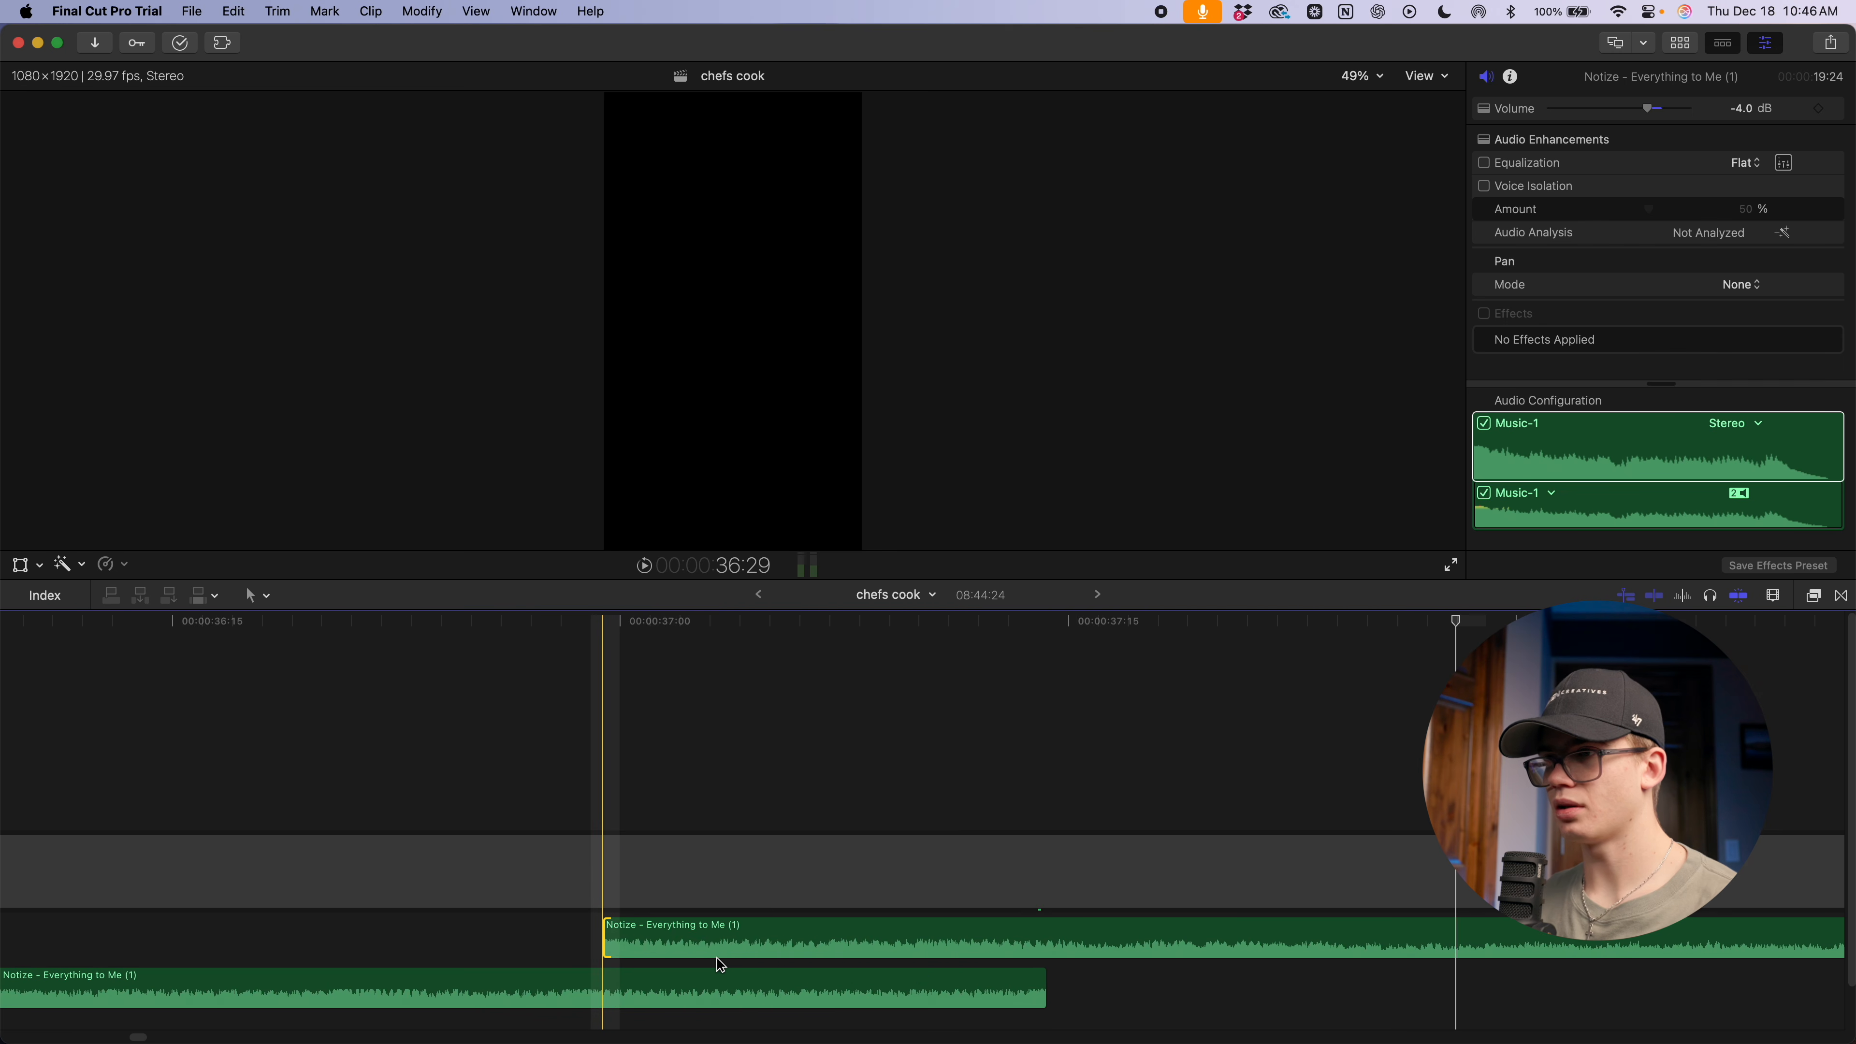
pyautogui.moveTo(916, 957); pyautogui.dragTo(927, 953)
pyautogui.press('space')
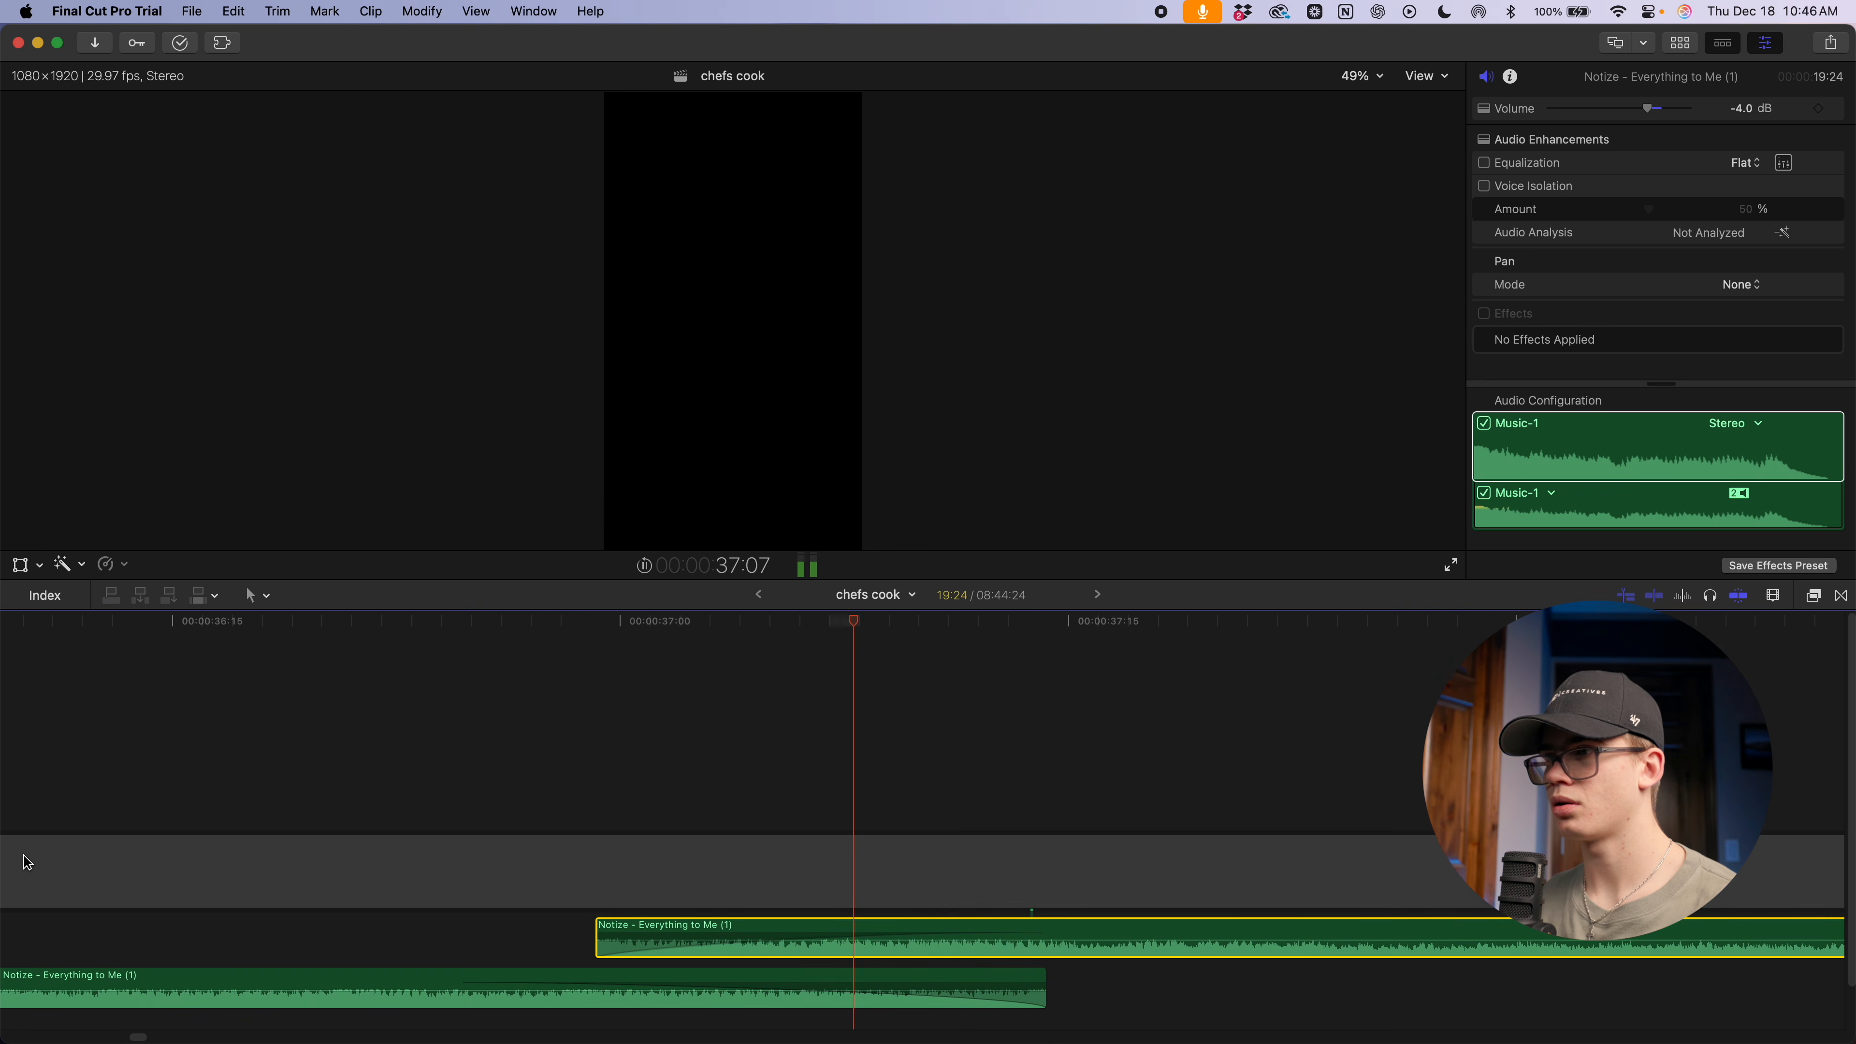
pyautogui.press('space')
# Extend the second music clip's start to about 35:01 and disable the first music clip to hear the second alone
pyautogui.scroll(-5, 704, 908)
pyautogui.moveTo(850, 948); pyautogui.dragTo(707, 947)
pyautogui.click(821, 996)
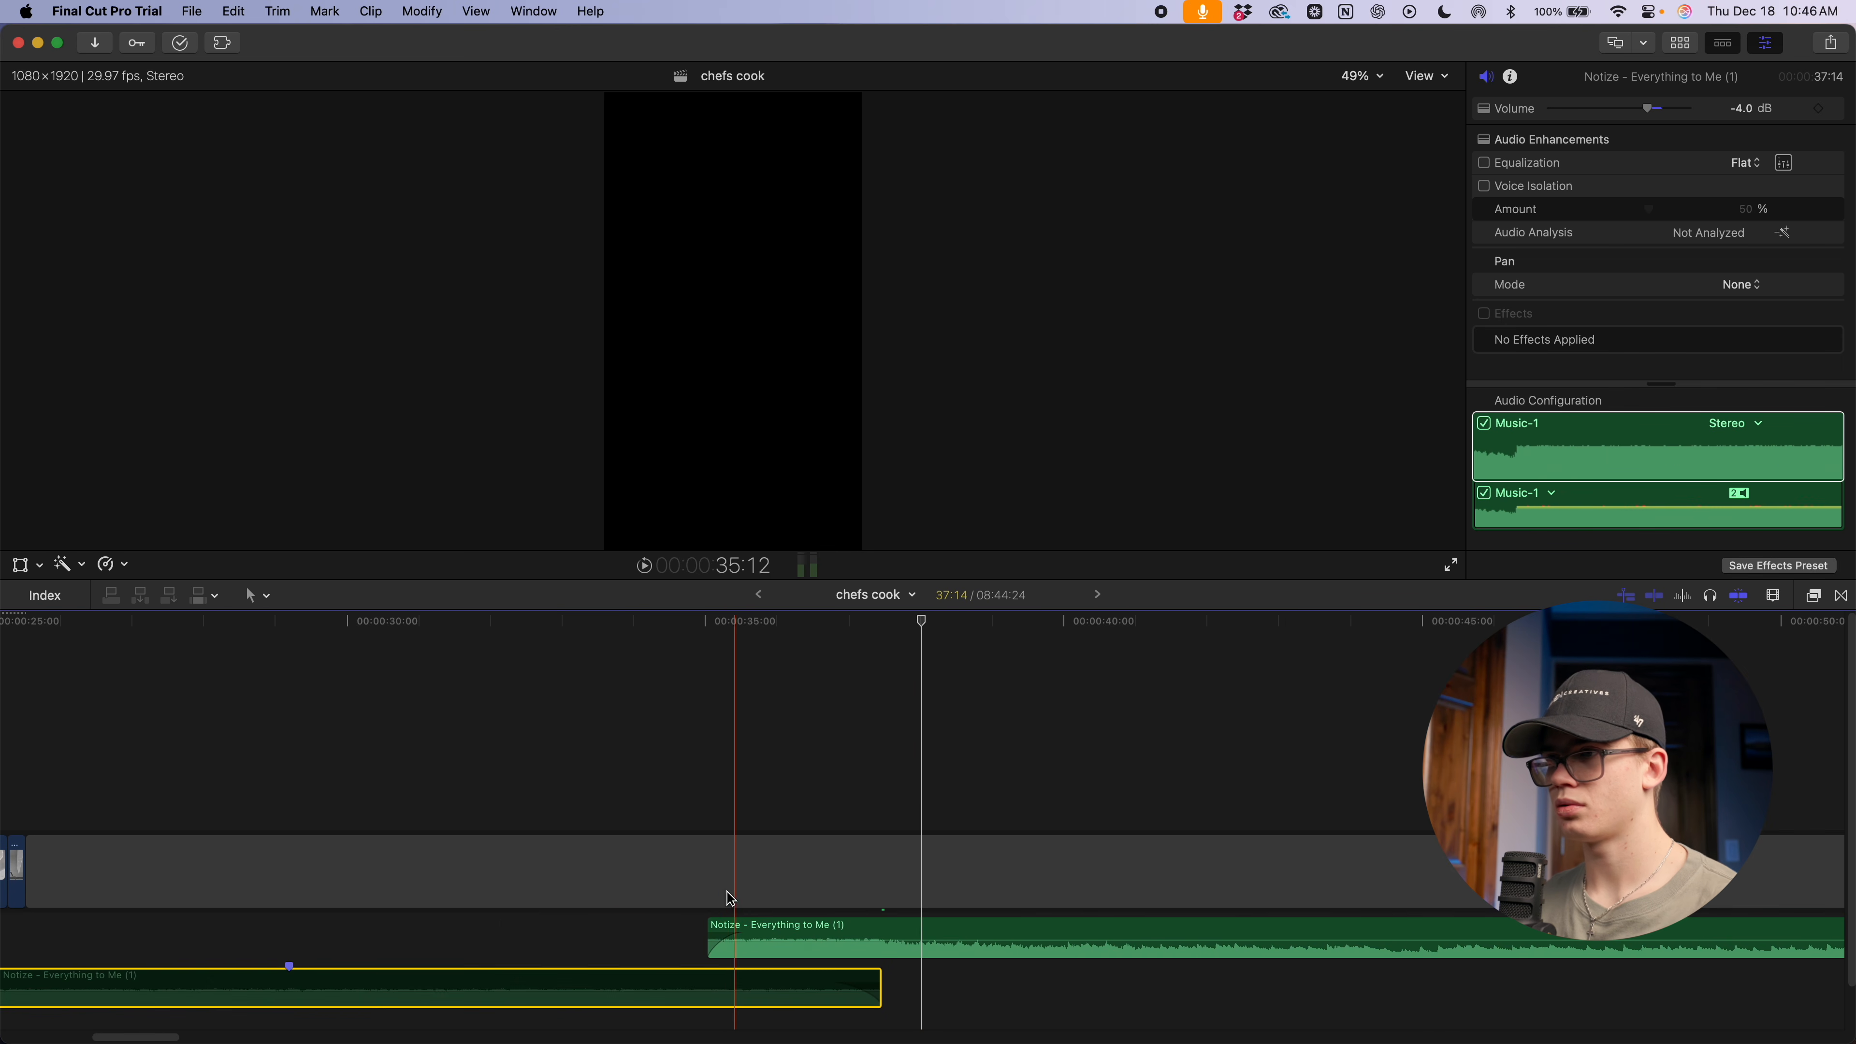
pyautogui.press('space')
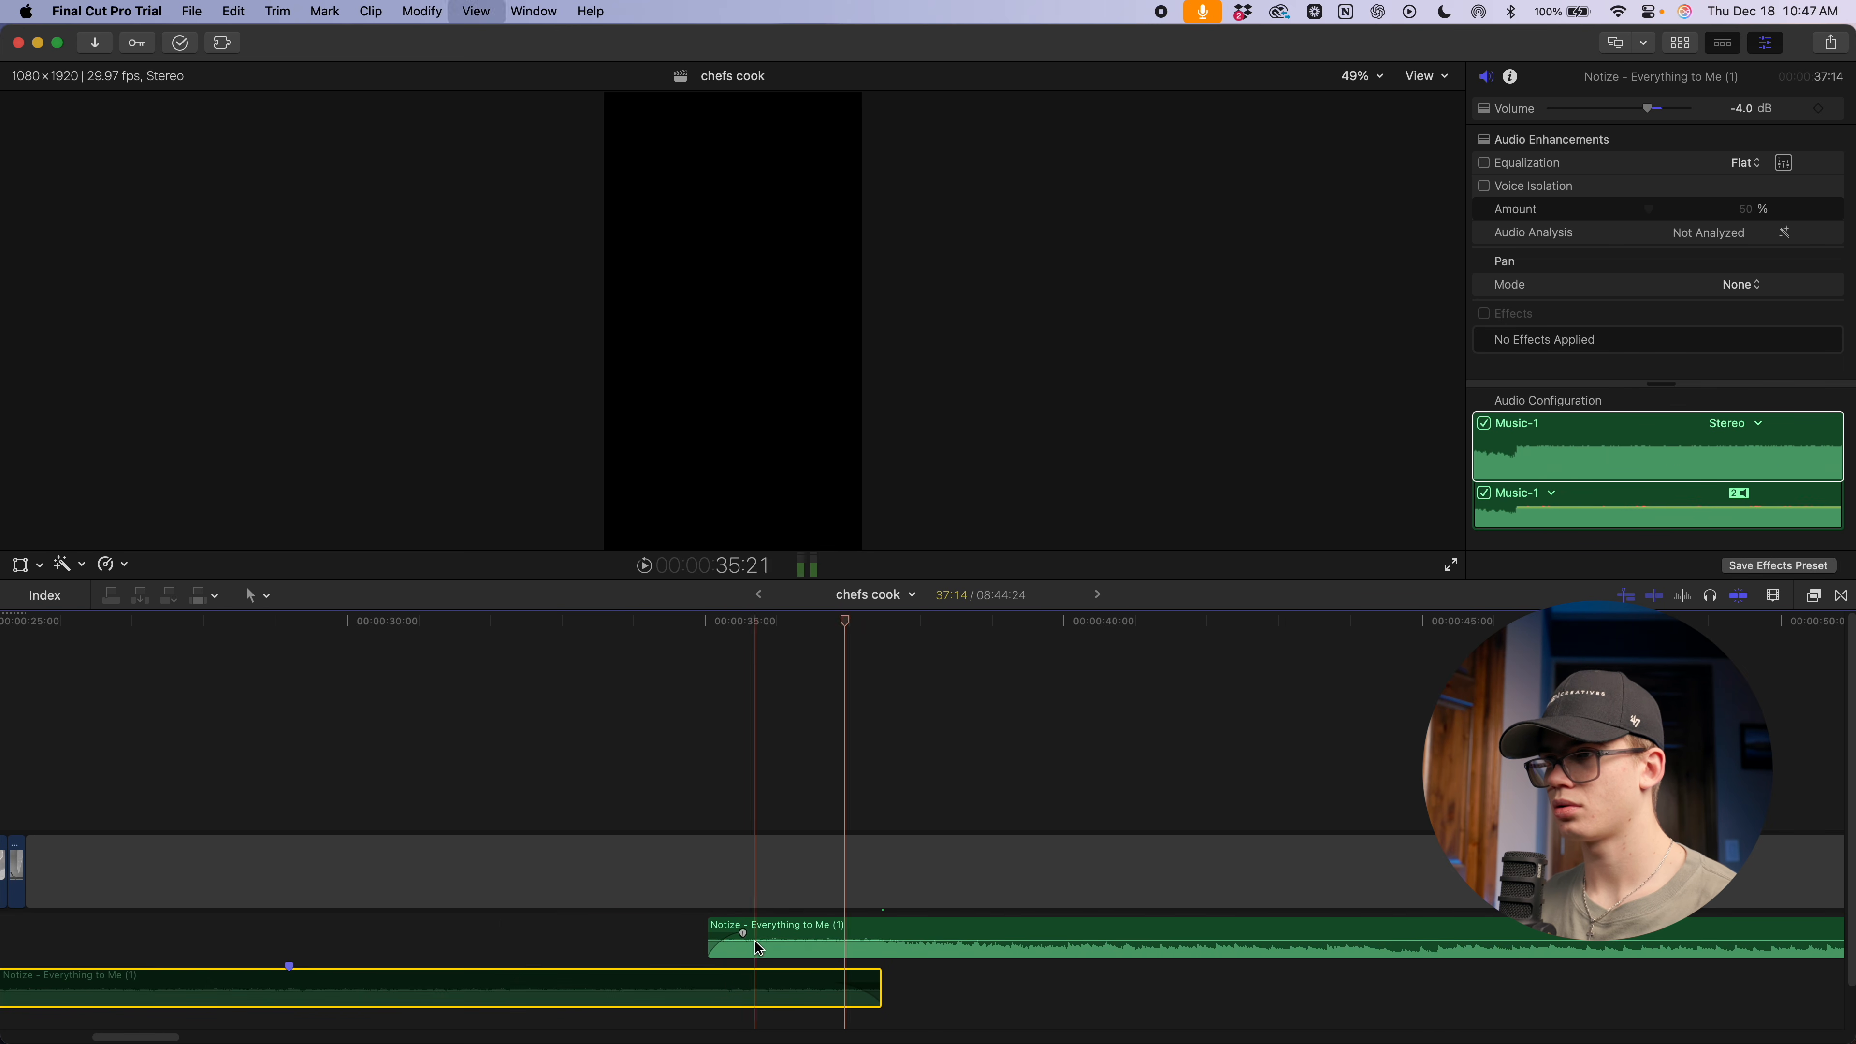
# Trim the second music clip's start to about 35:24, shorten the re-enabled first clip to 36:29, and play the crossfade
pyautogui.moveTo(708, 944); pyautogui.dragTo(766, 944)
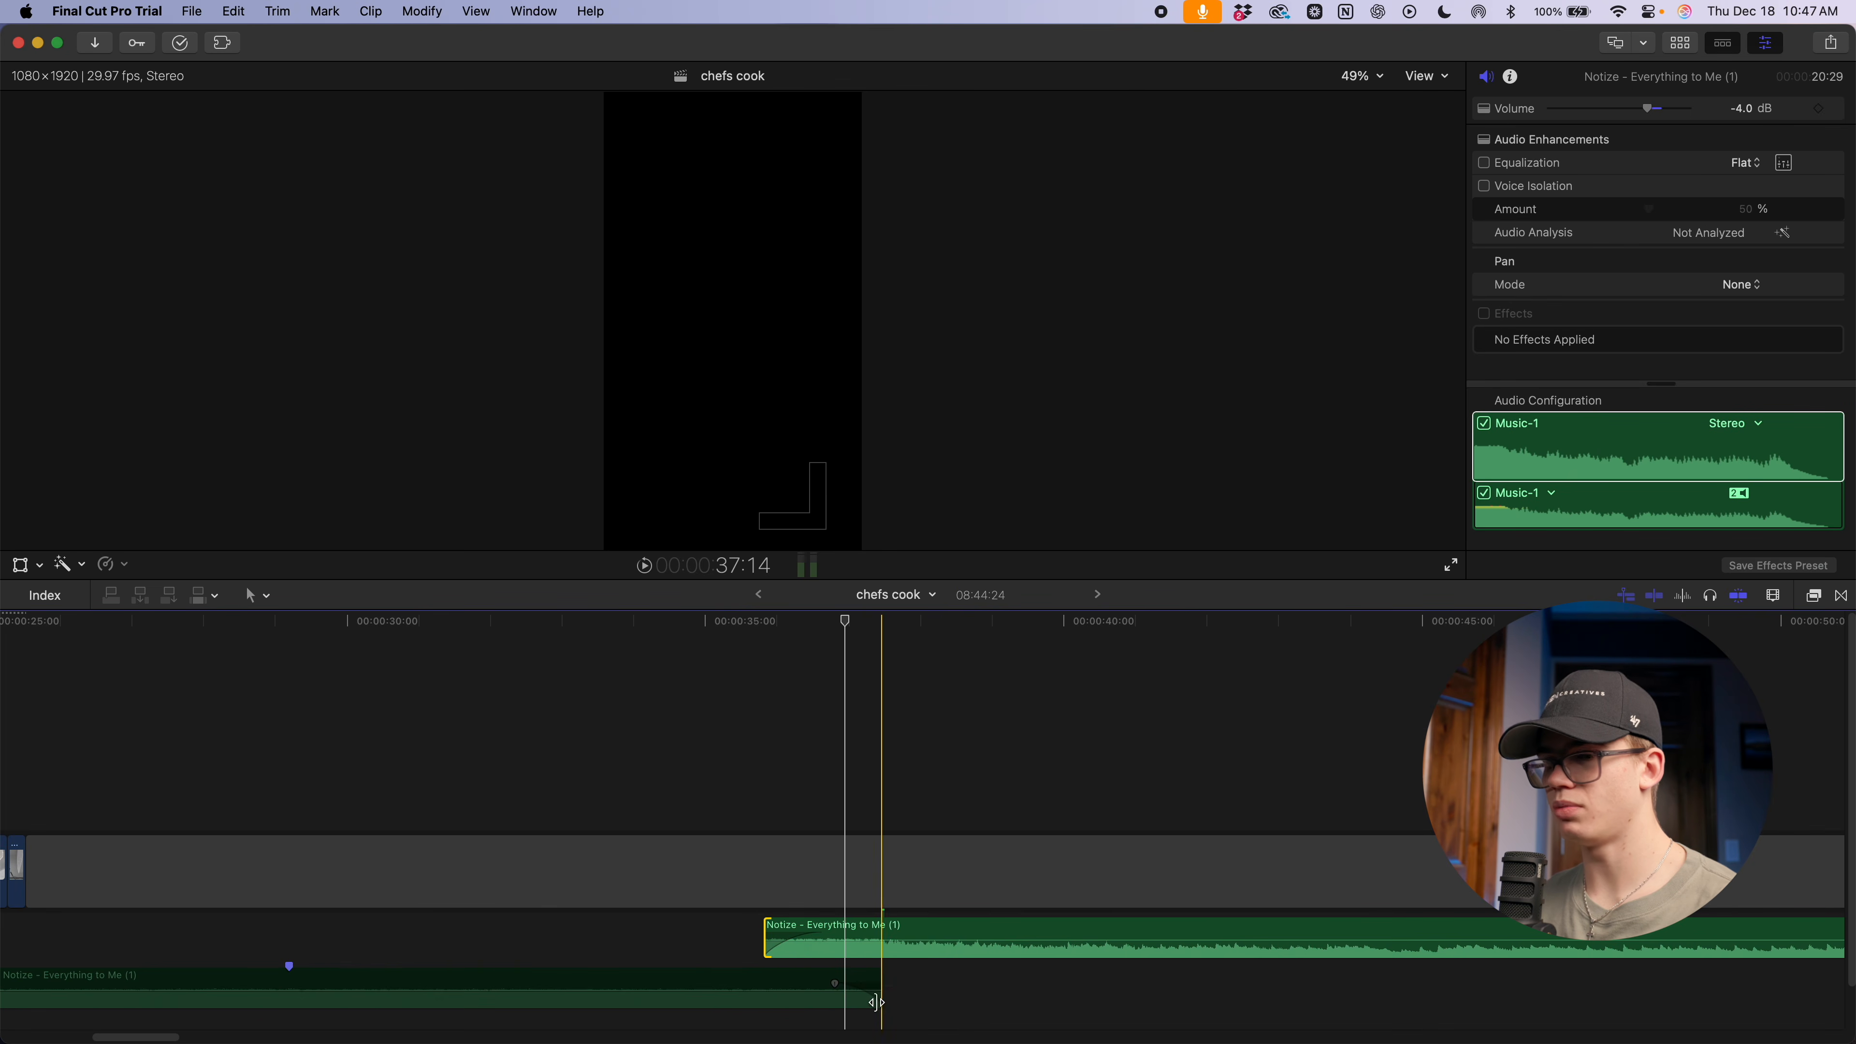
pyautogui.moveTo(881, 999); pyautogui.dragTo(834, 1001)
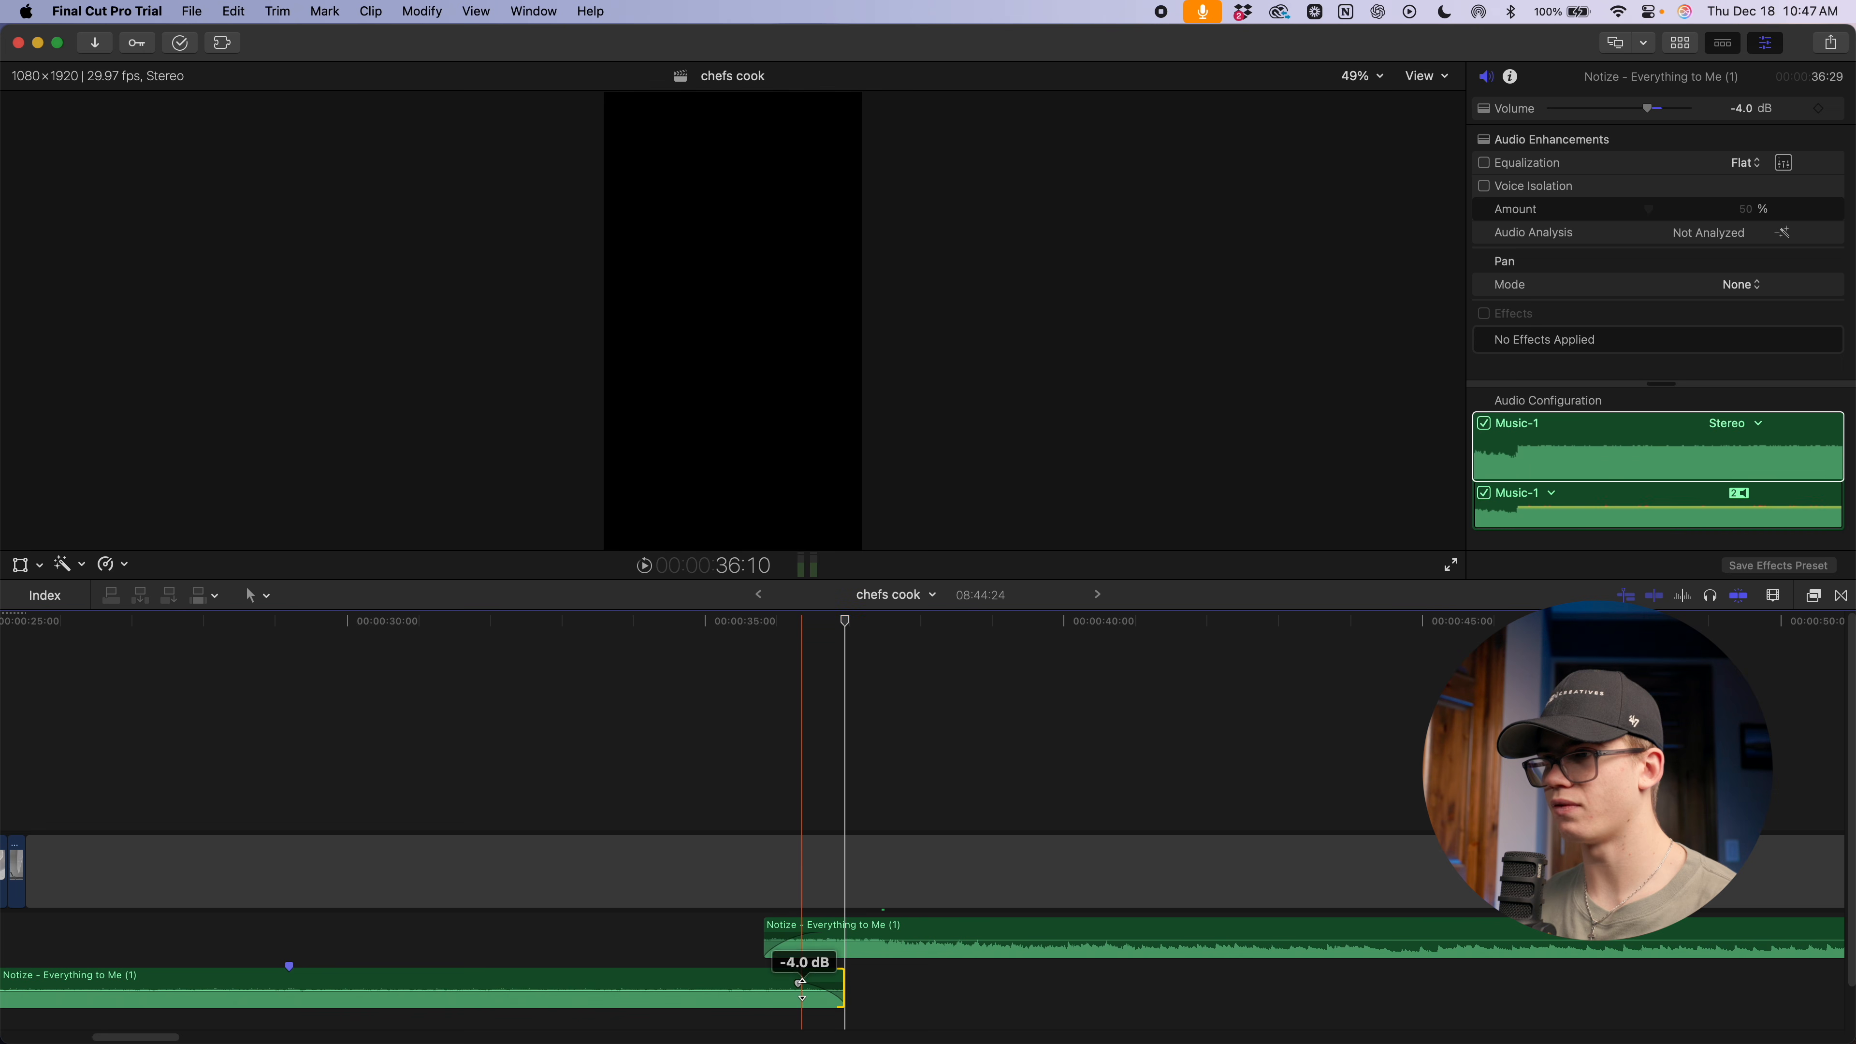
pyautogui.press('space')
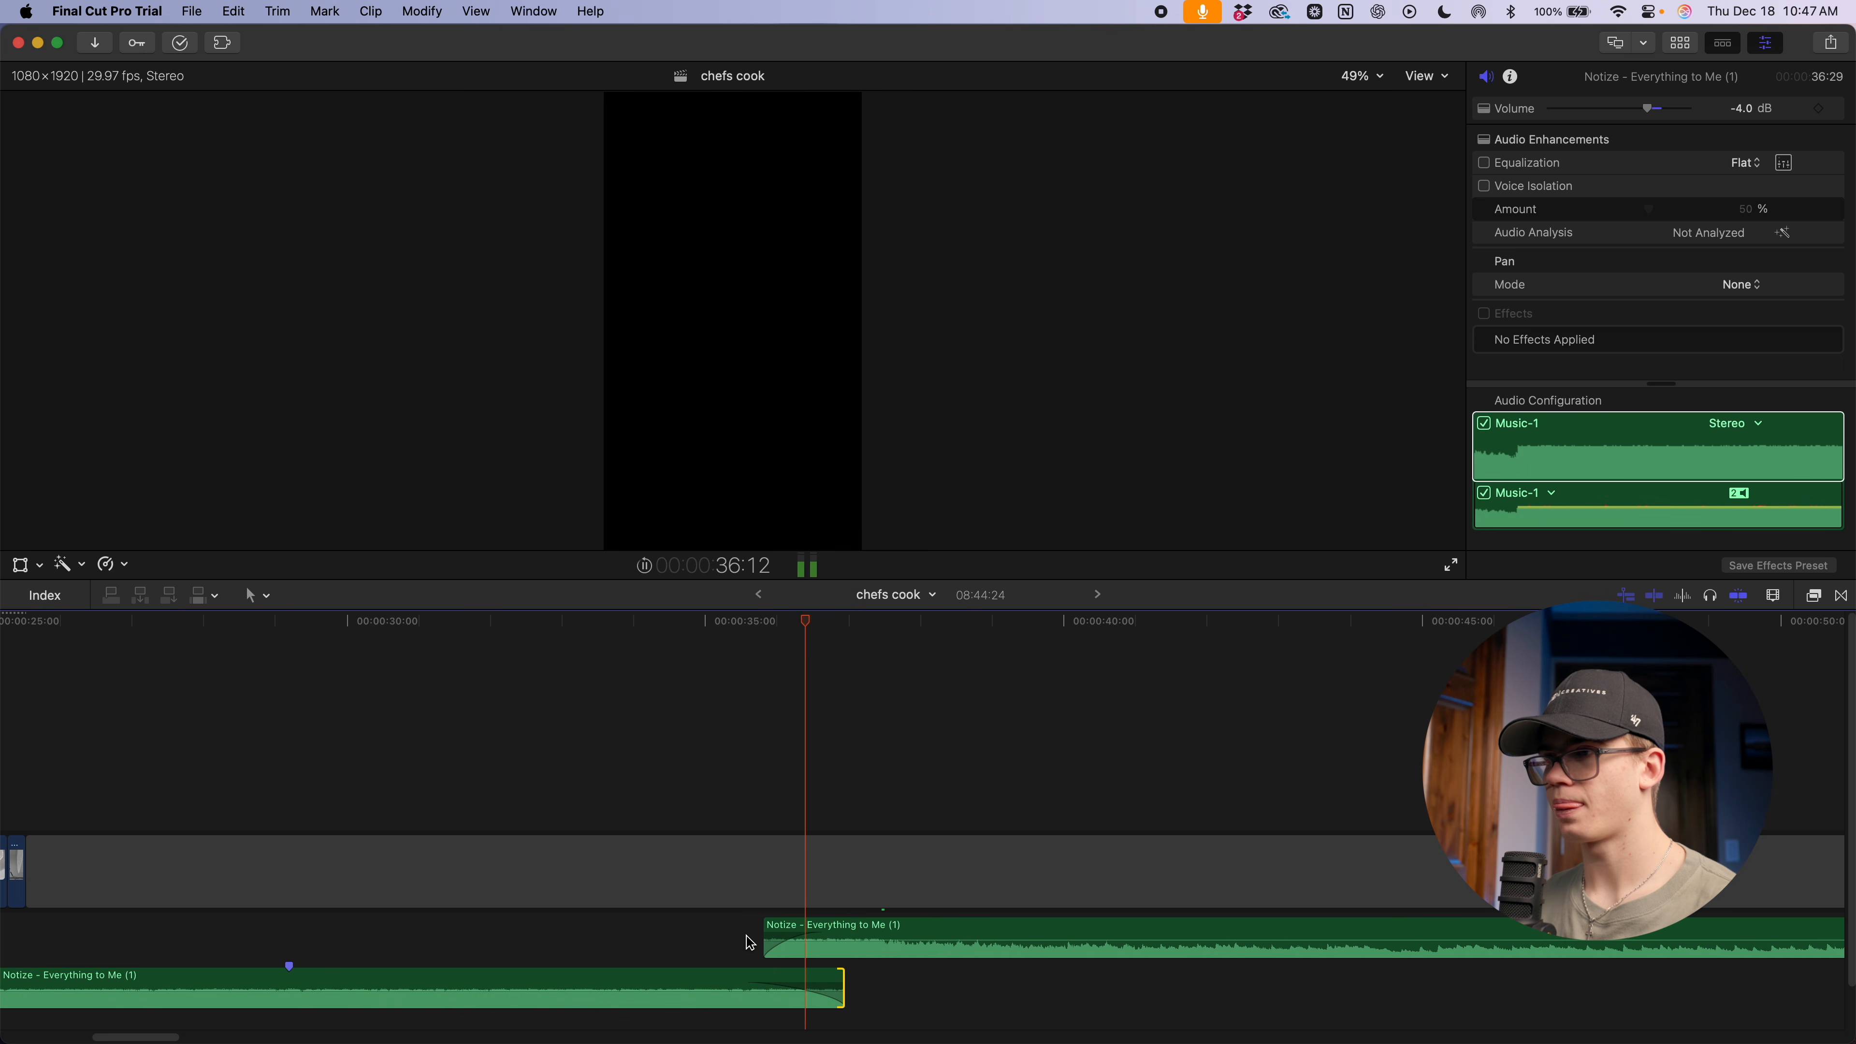
pyautogui.press('space')
# Play the music overlap, shorten the first clip's end to about 36:22, and extend the second clip's start to about 35:12
pyautogui.scroll(3, 756, 958)
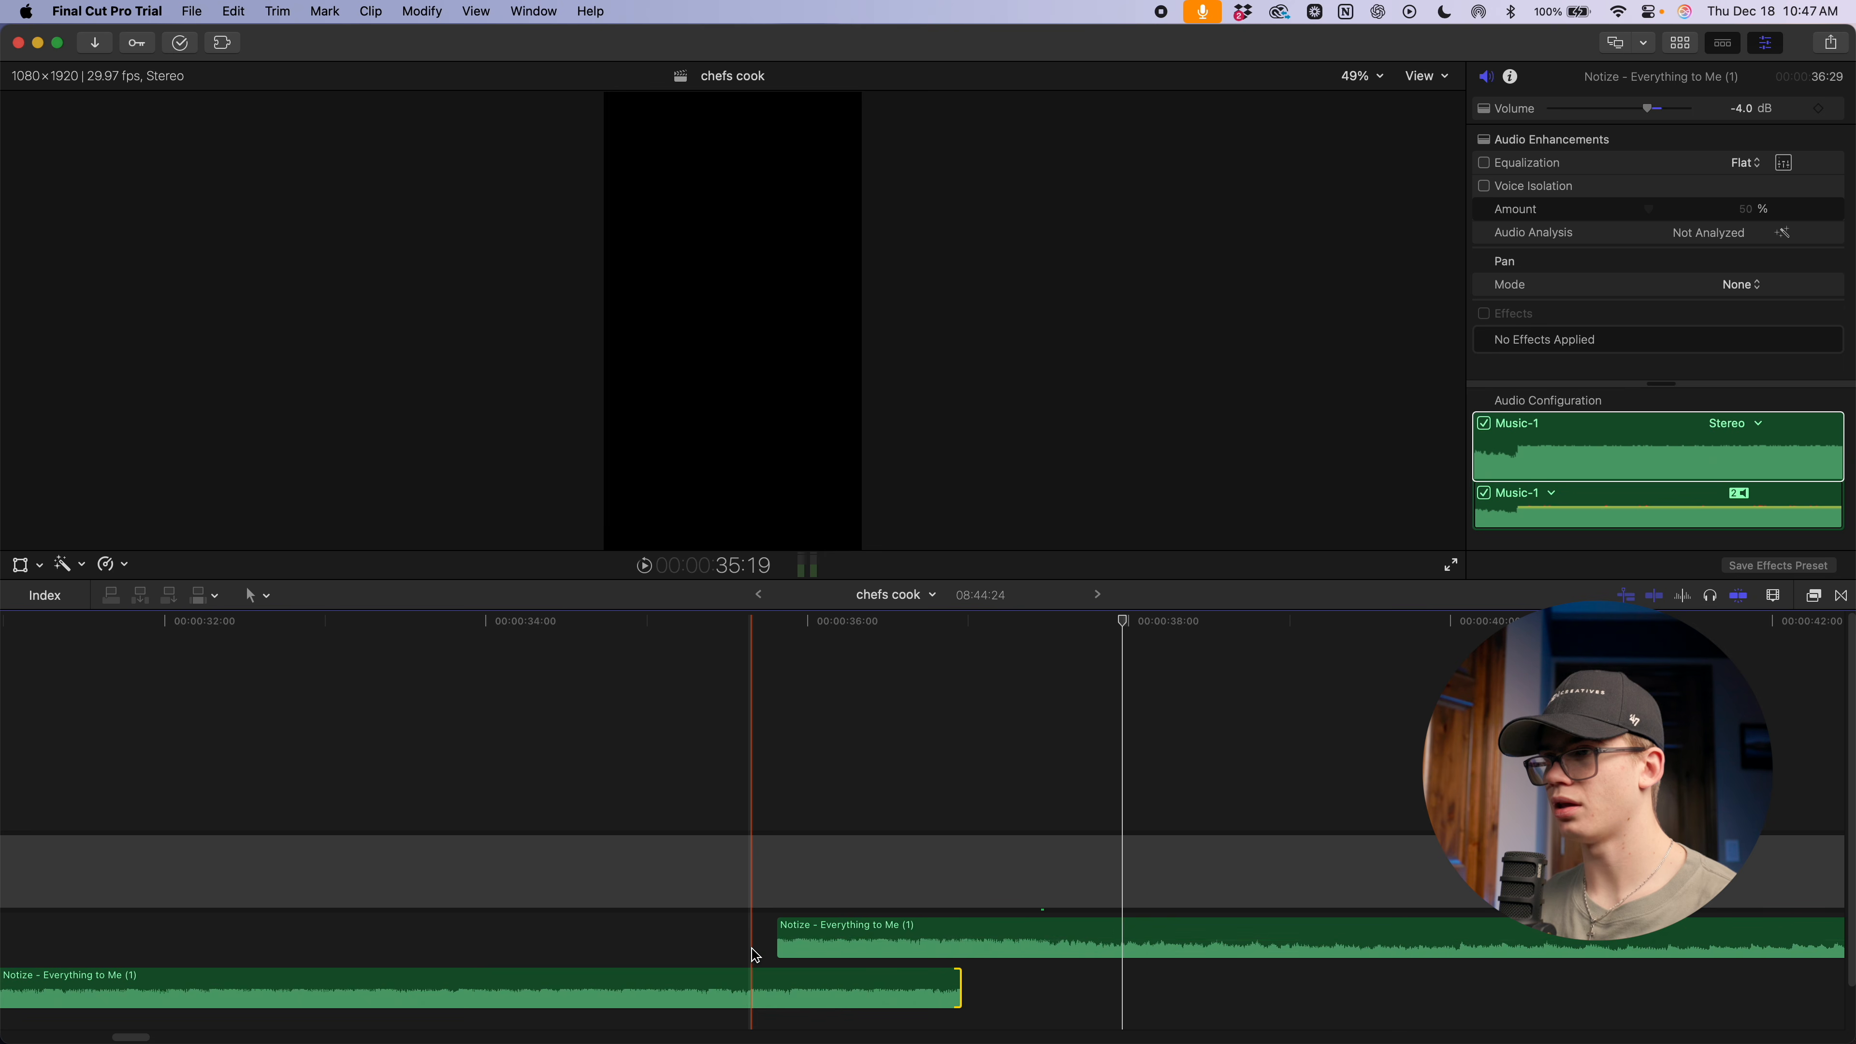
pyautogui.press('space')
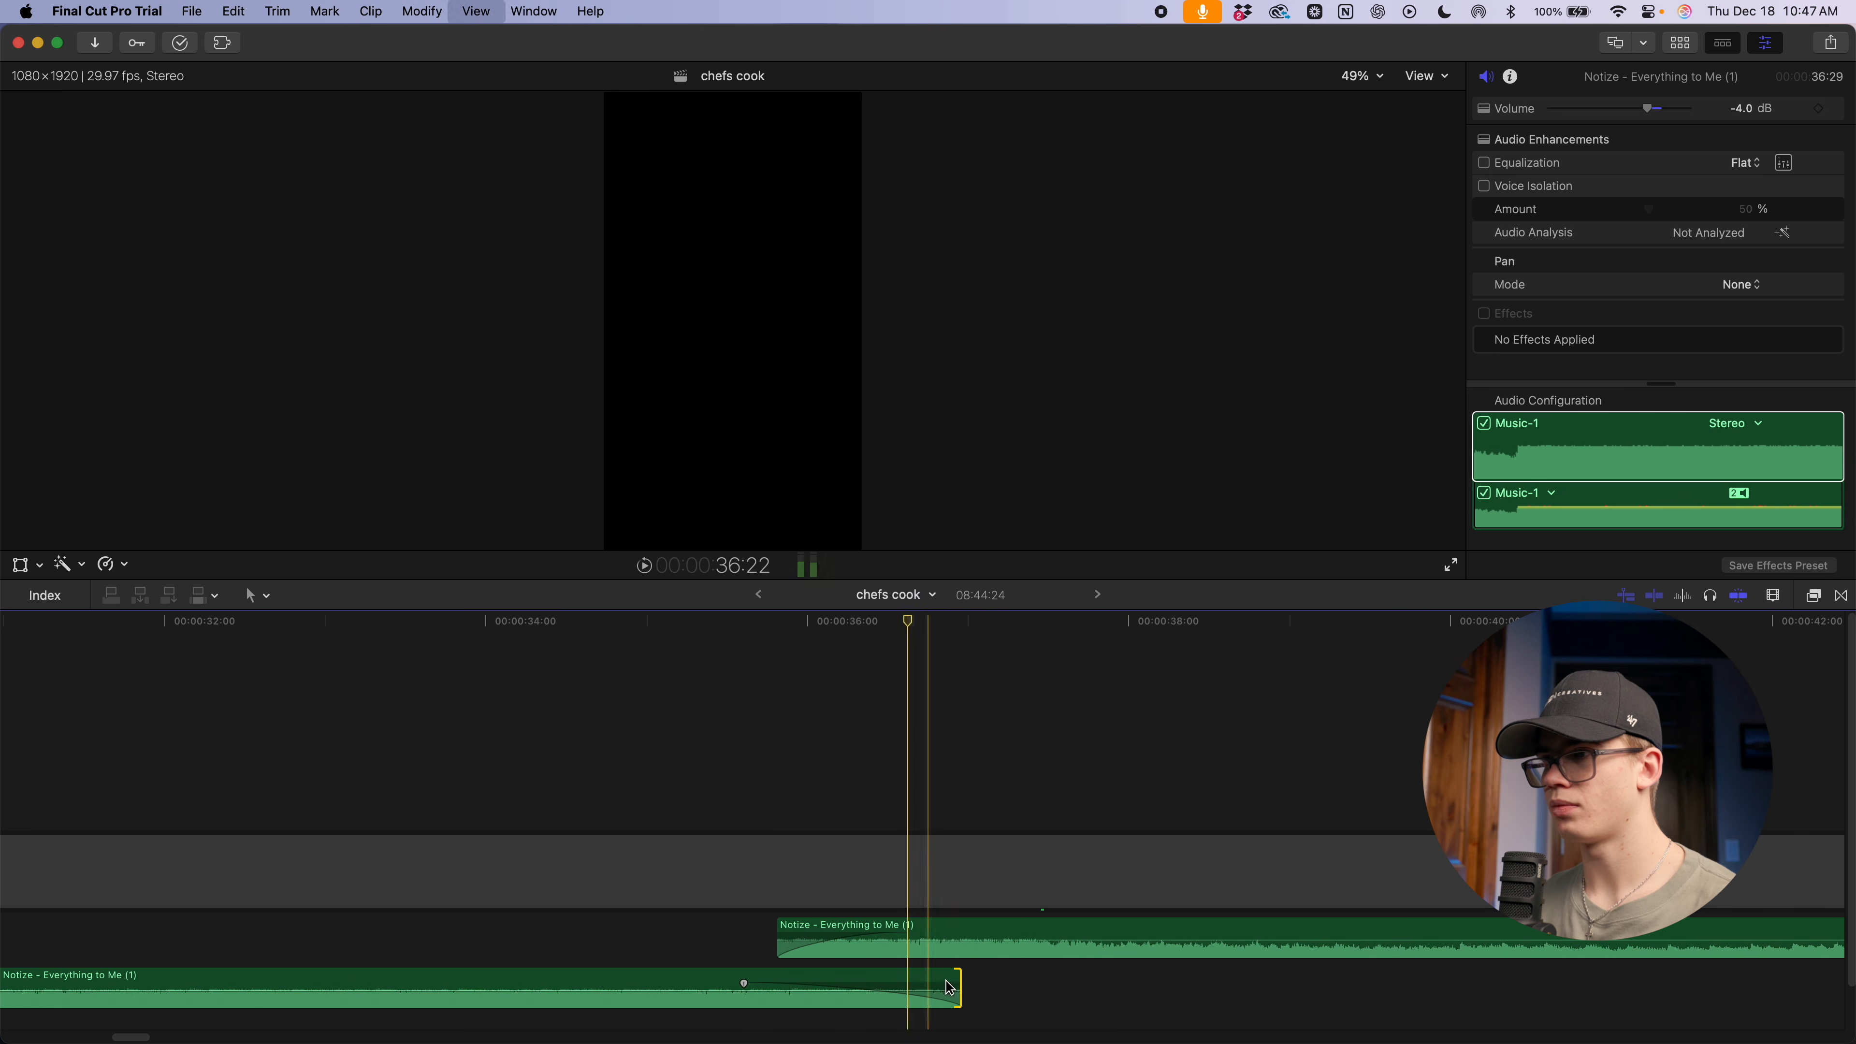
pyautogui.moveTo(960, 998); pyautogui.dragTo(921, 997)
pyautogui.moveTo(782, 939); pyautogui.dragTo(717, 939)
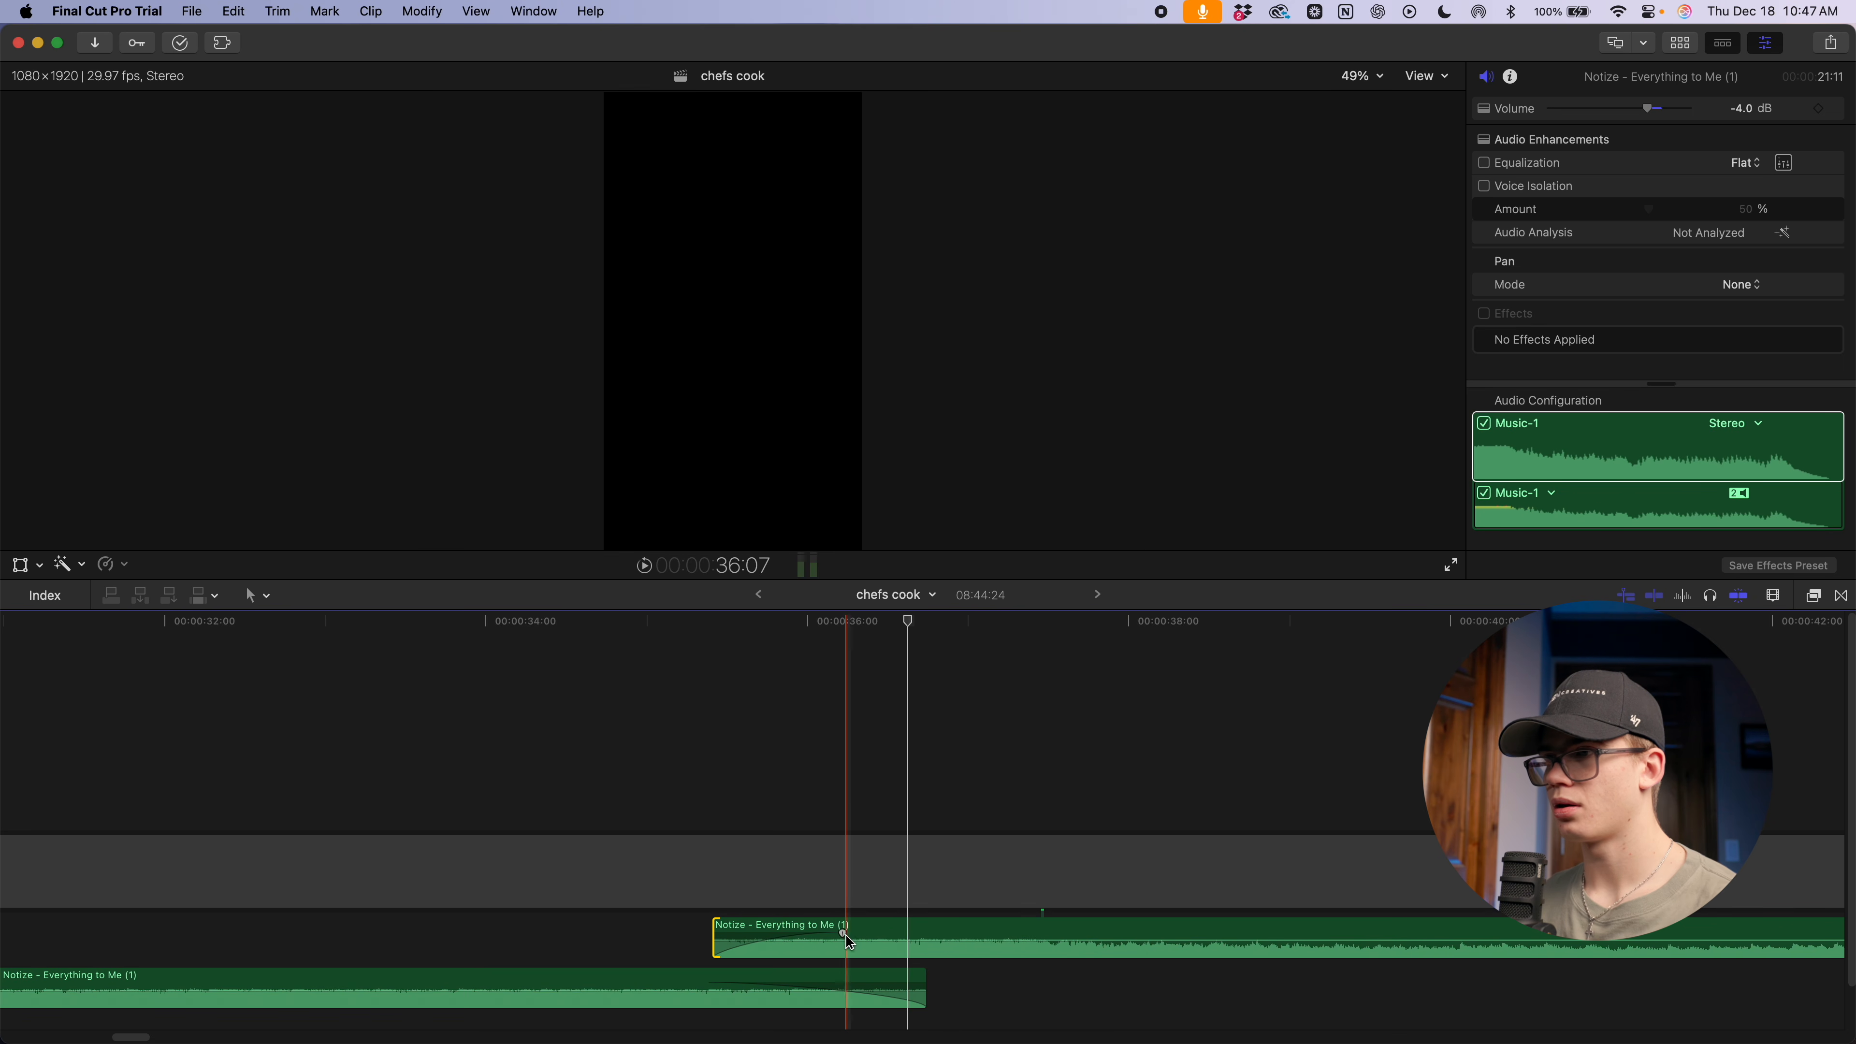
# Play the music crossfade from about 36:07 and trim the second music clip's end to about 40:23
pyautogui.press('space')
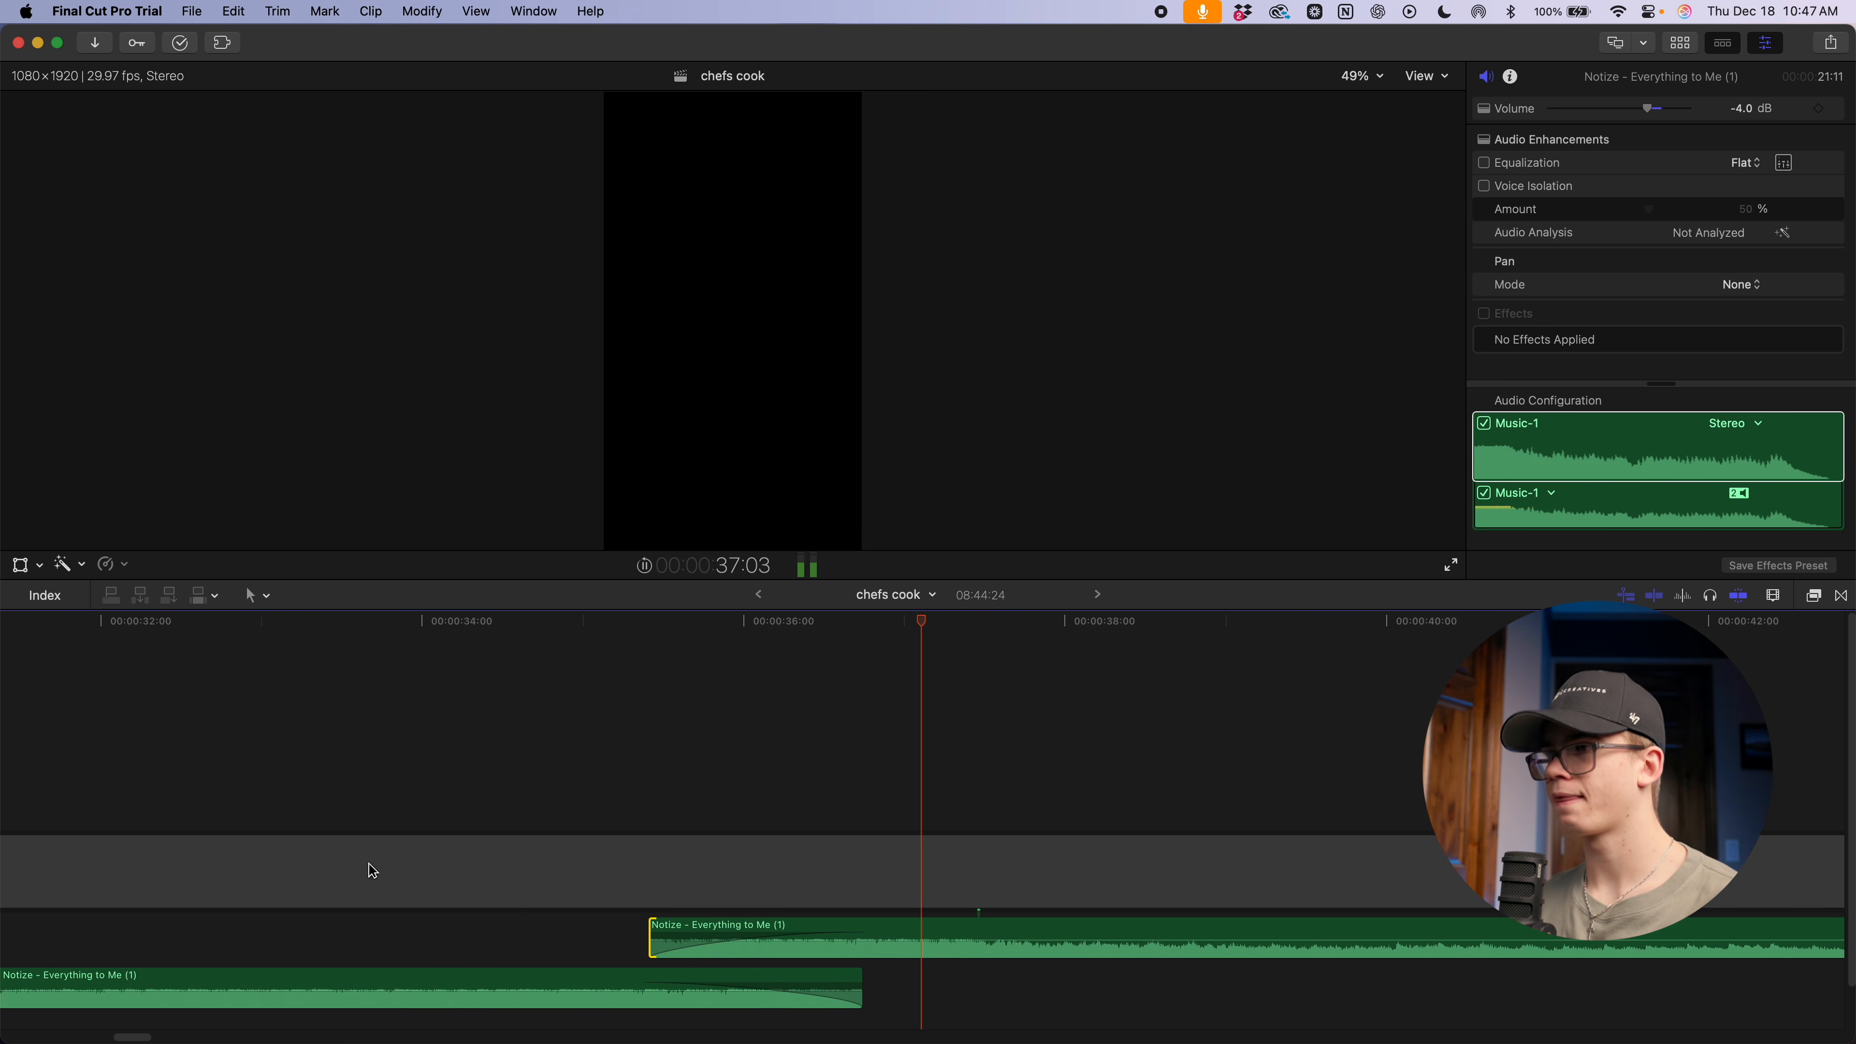
pyautogui.press('space')
pyautogui.press('super+minus')
pyautogui.hscroll(-10, 394, 885)
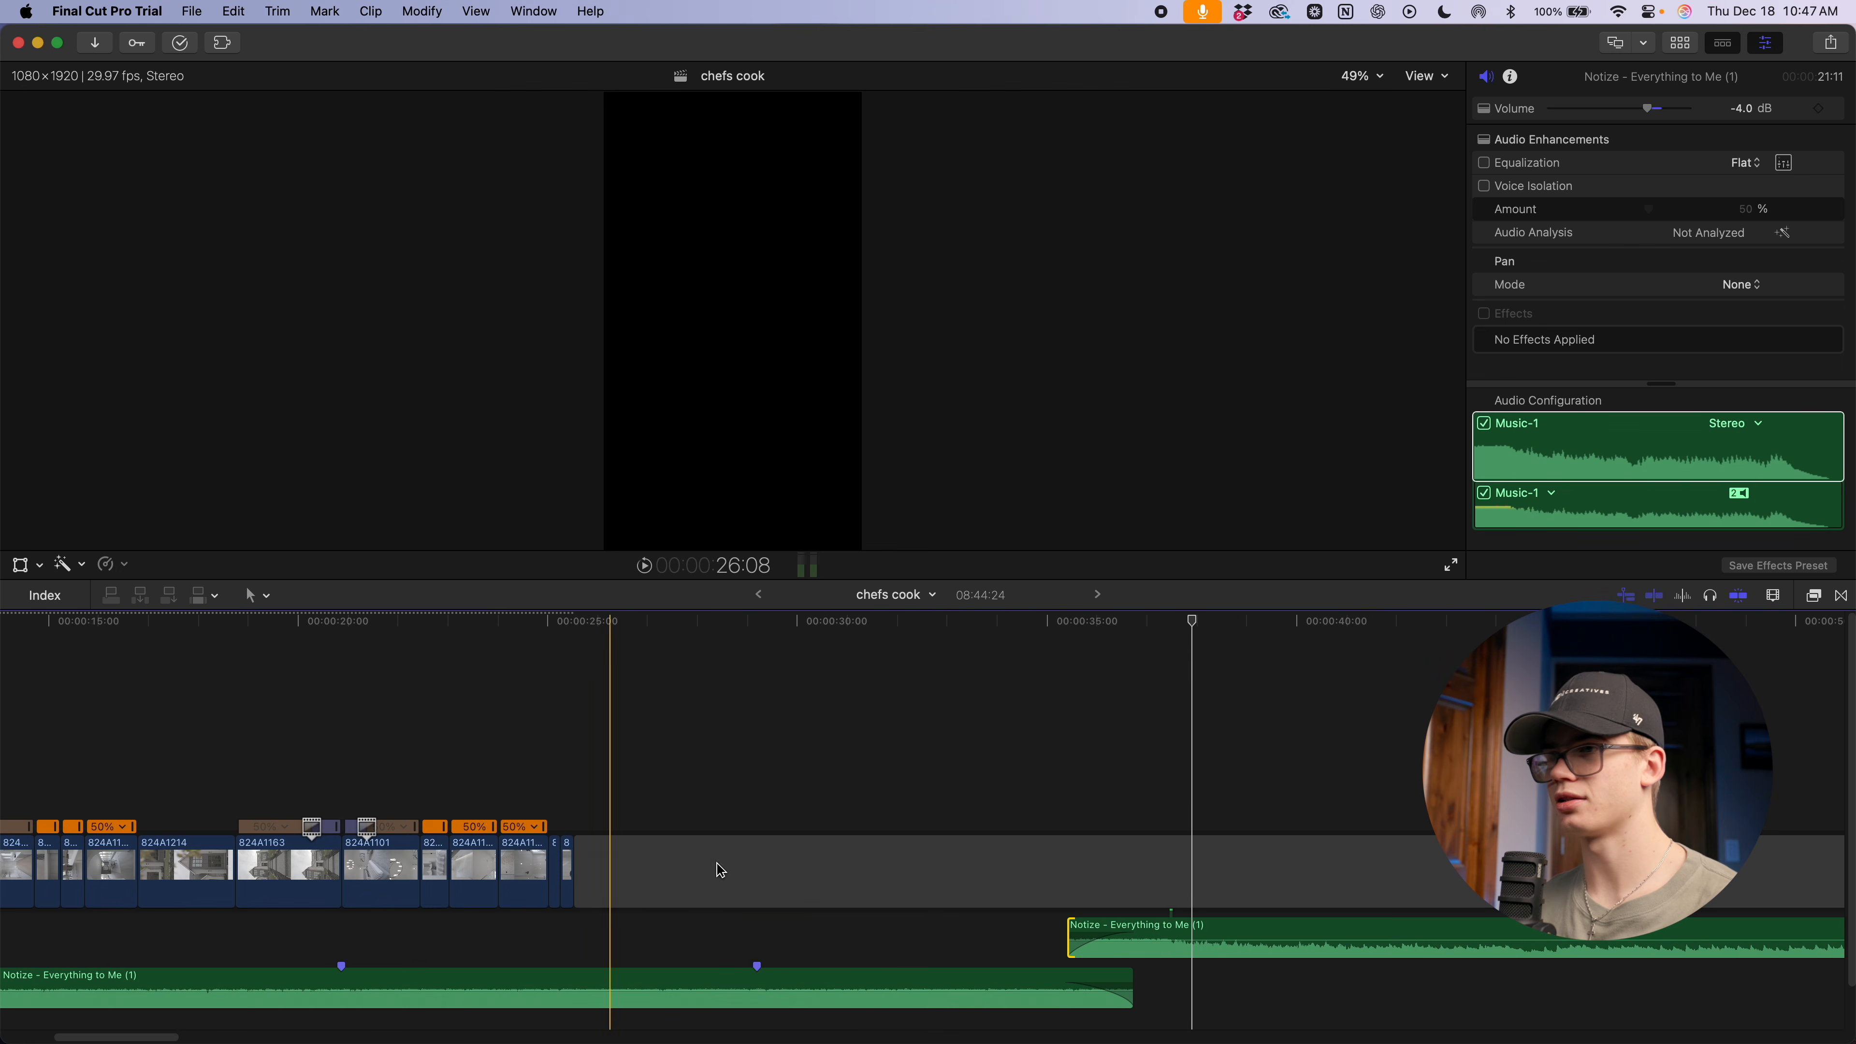
pyautogui.press('space')
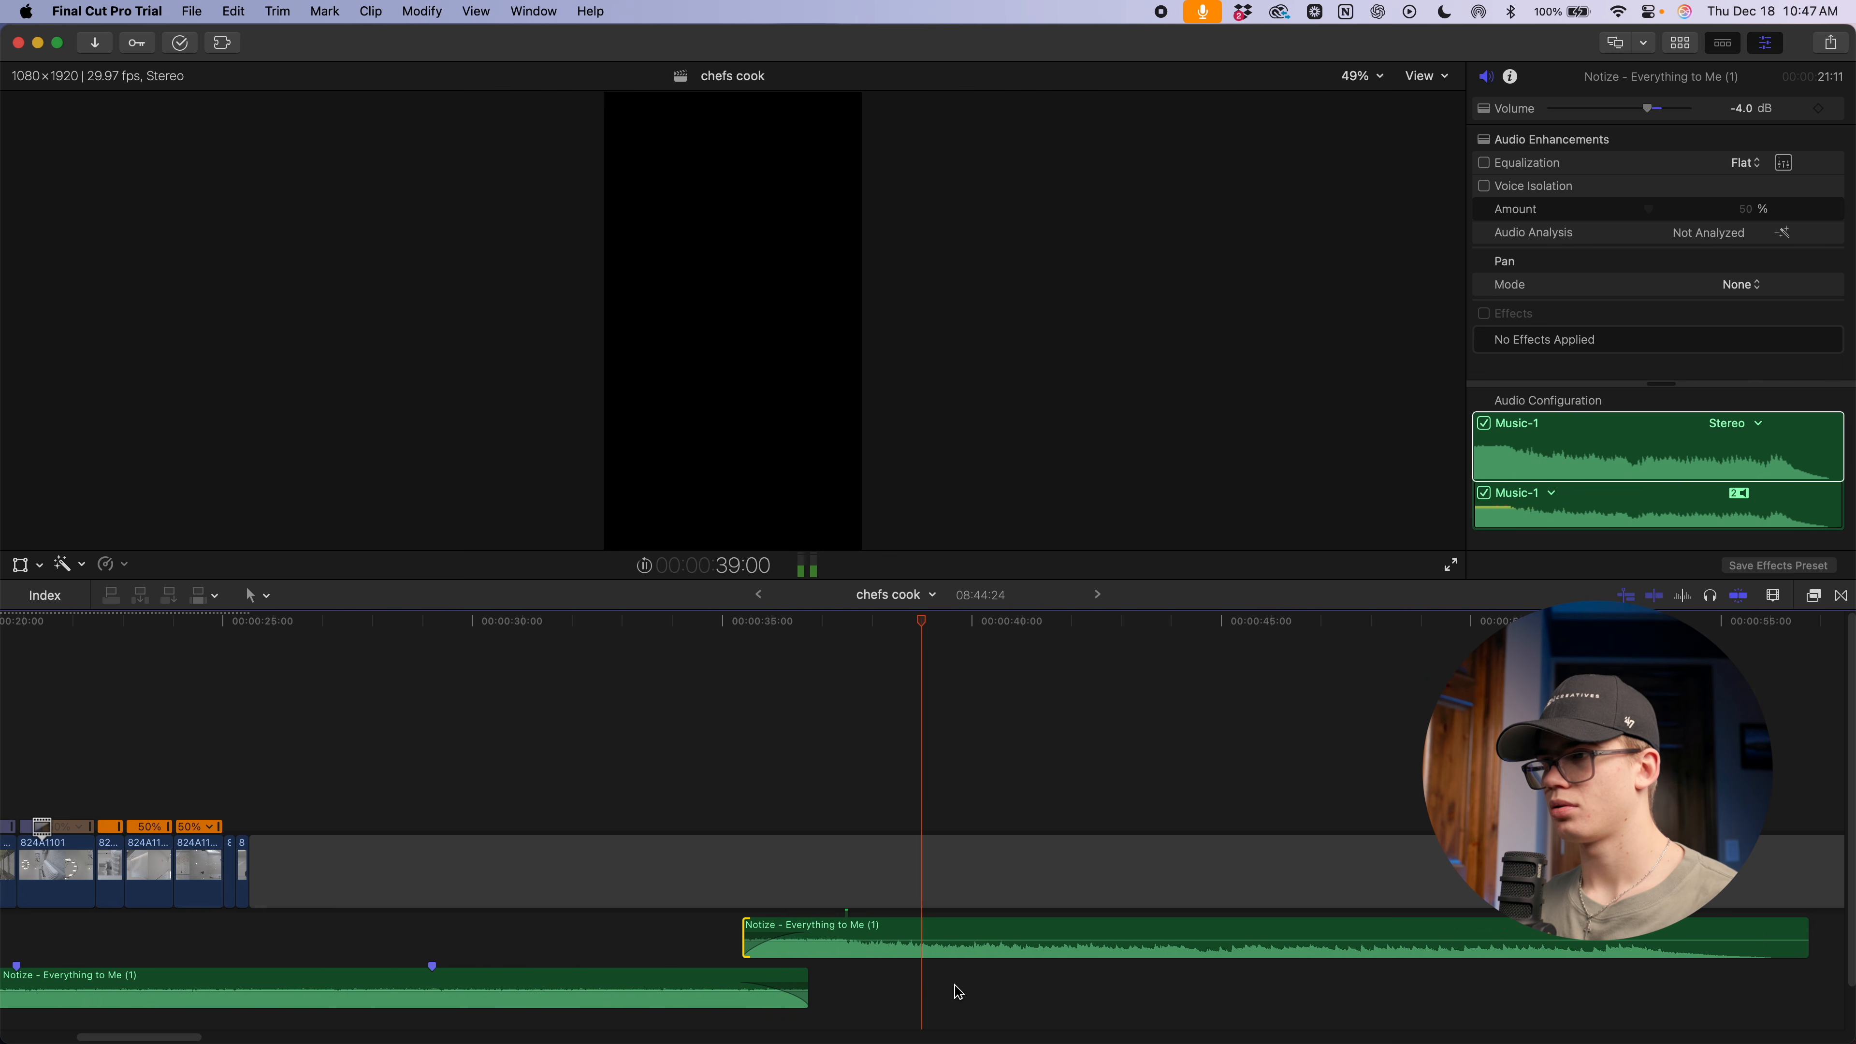
pyautogui.click(924, 951)
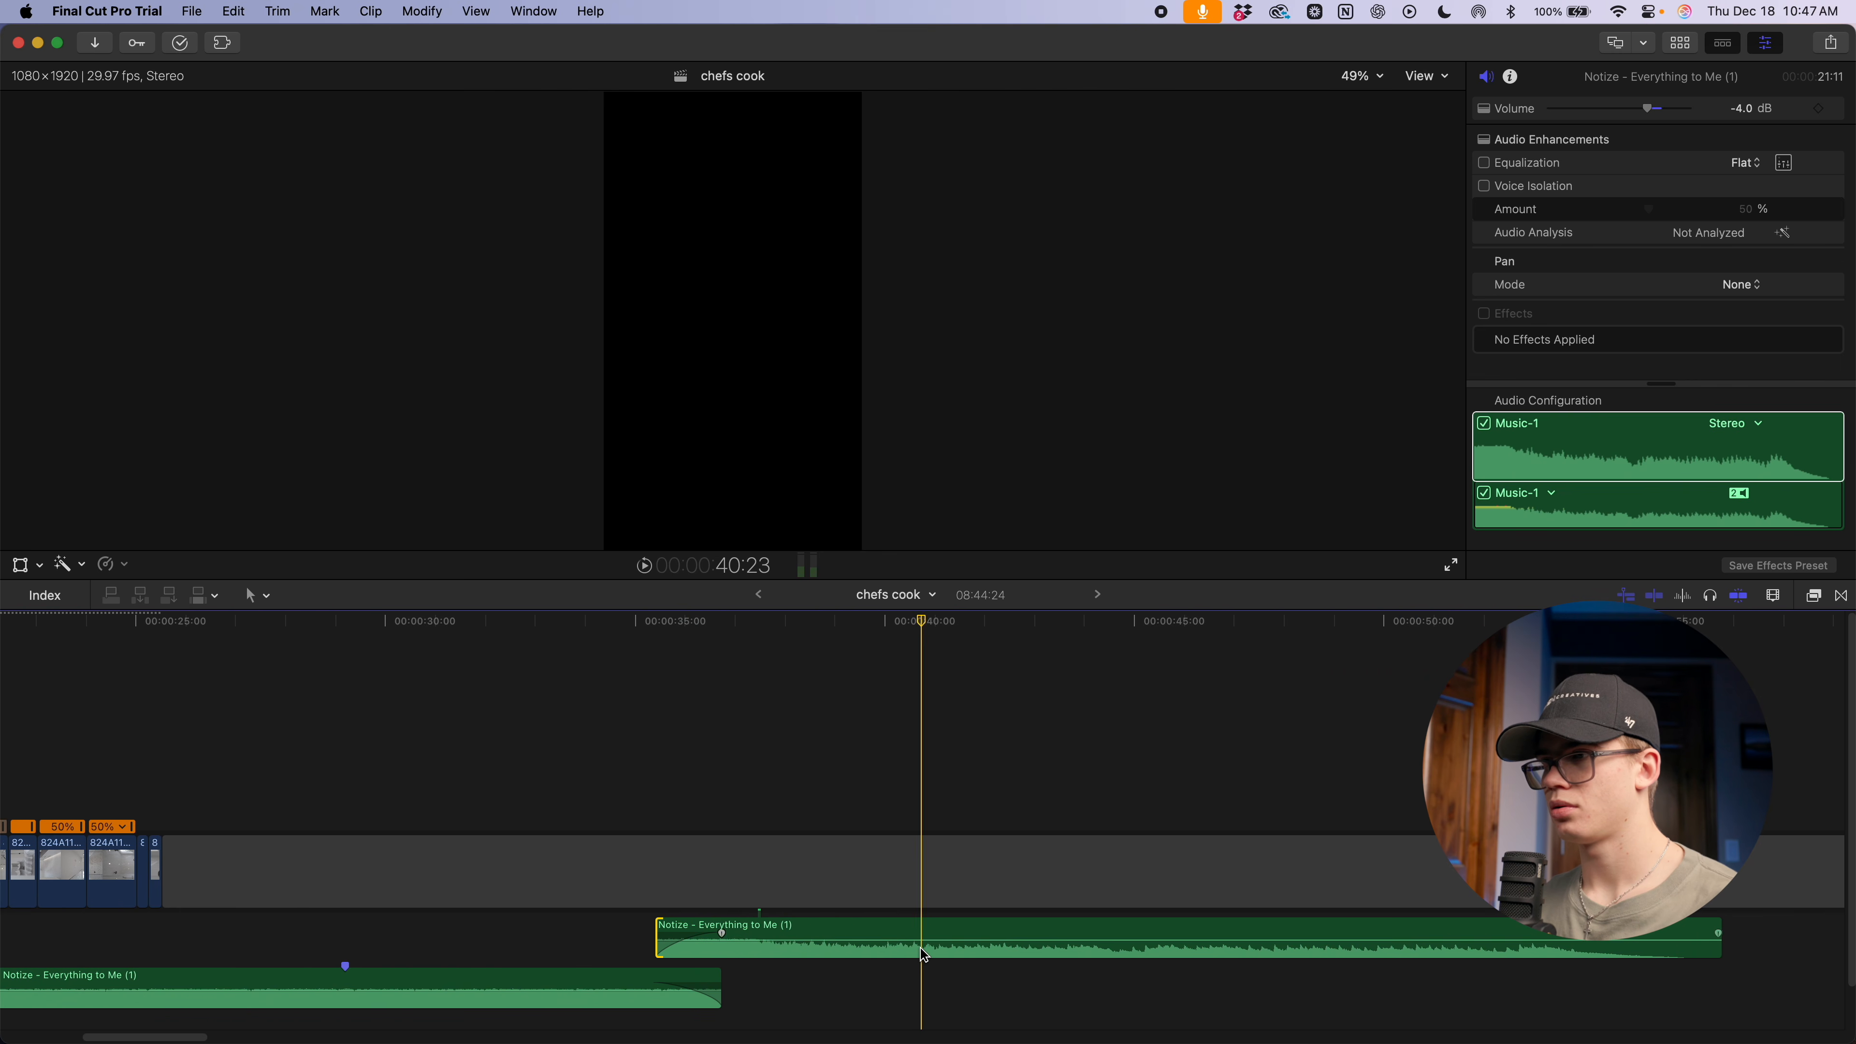
pyautogui.hotkey('alt', ']')
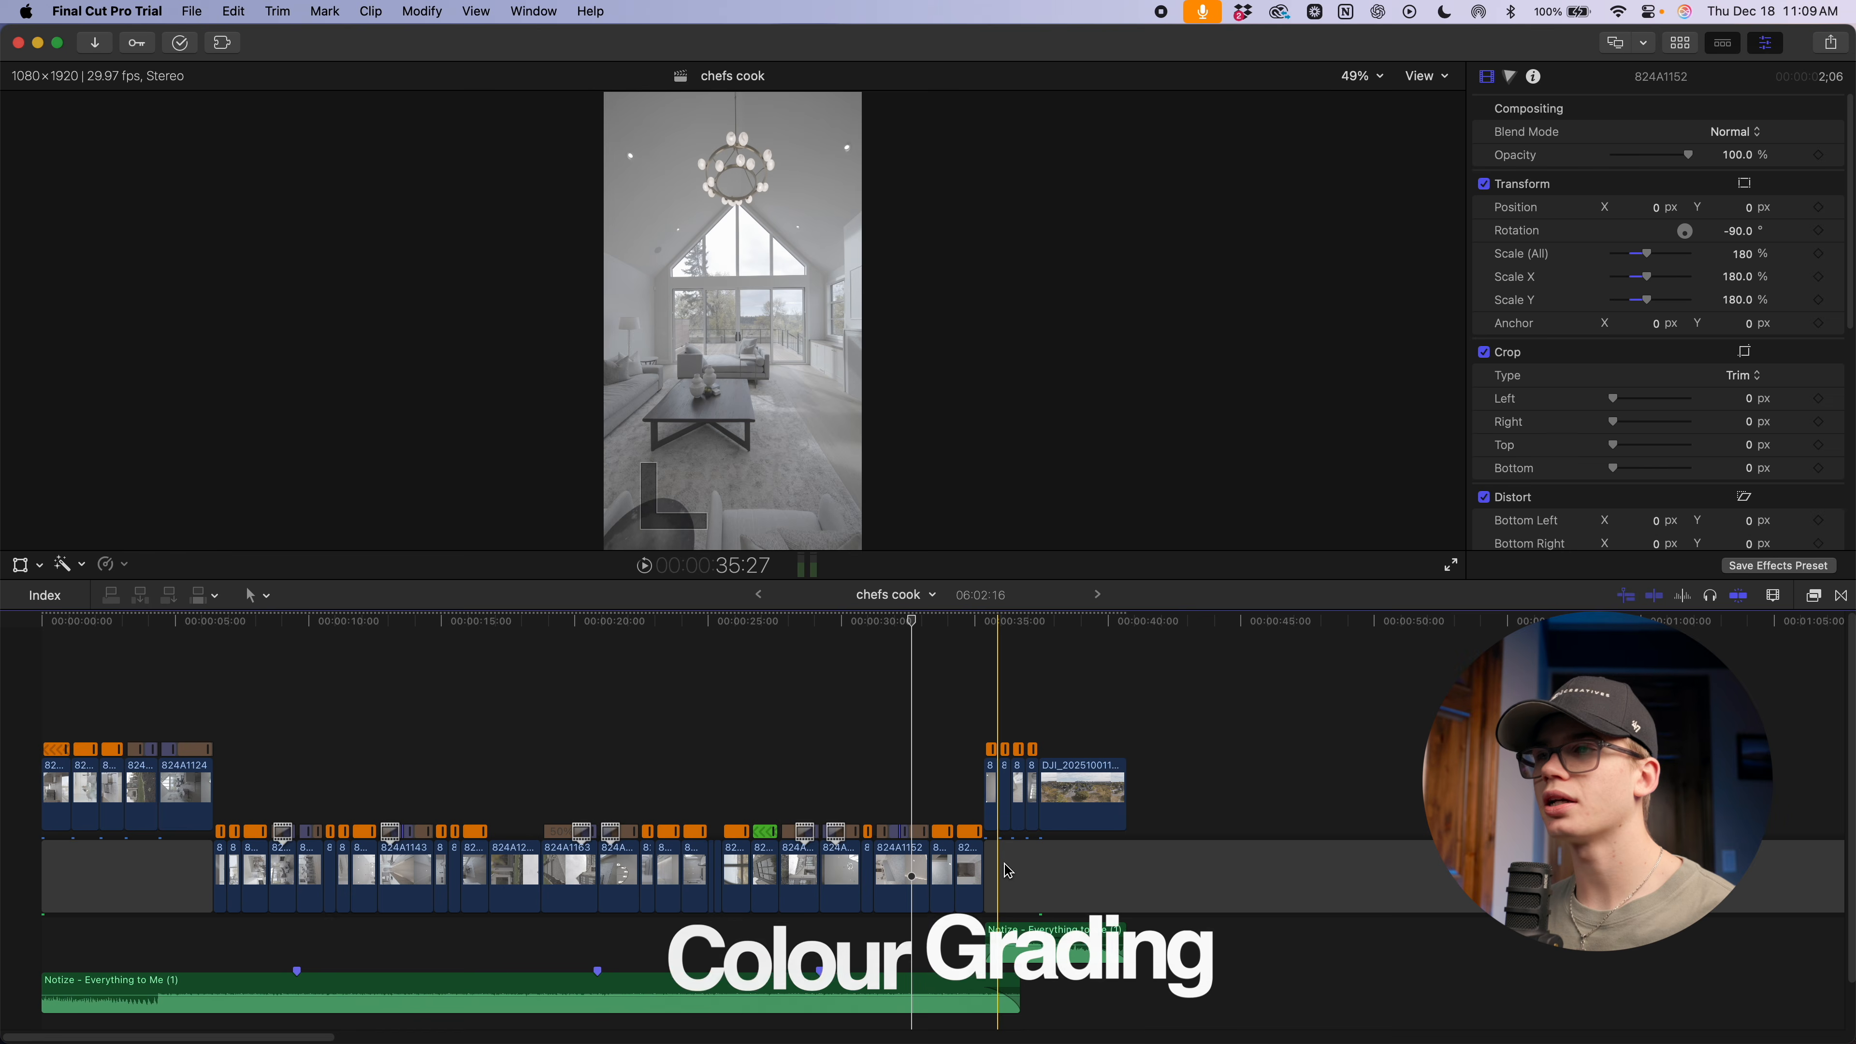
# Add an adjustment clip at the start of the timeline and extend it over all clips to about 40:23
pyautogui.scroll(2, 551, 917)
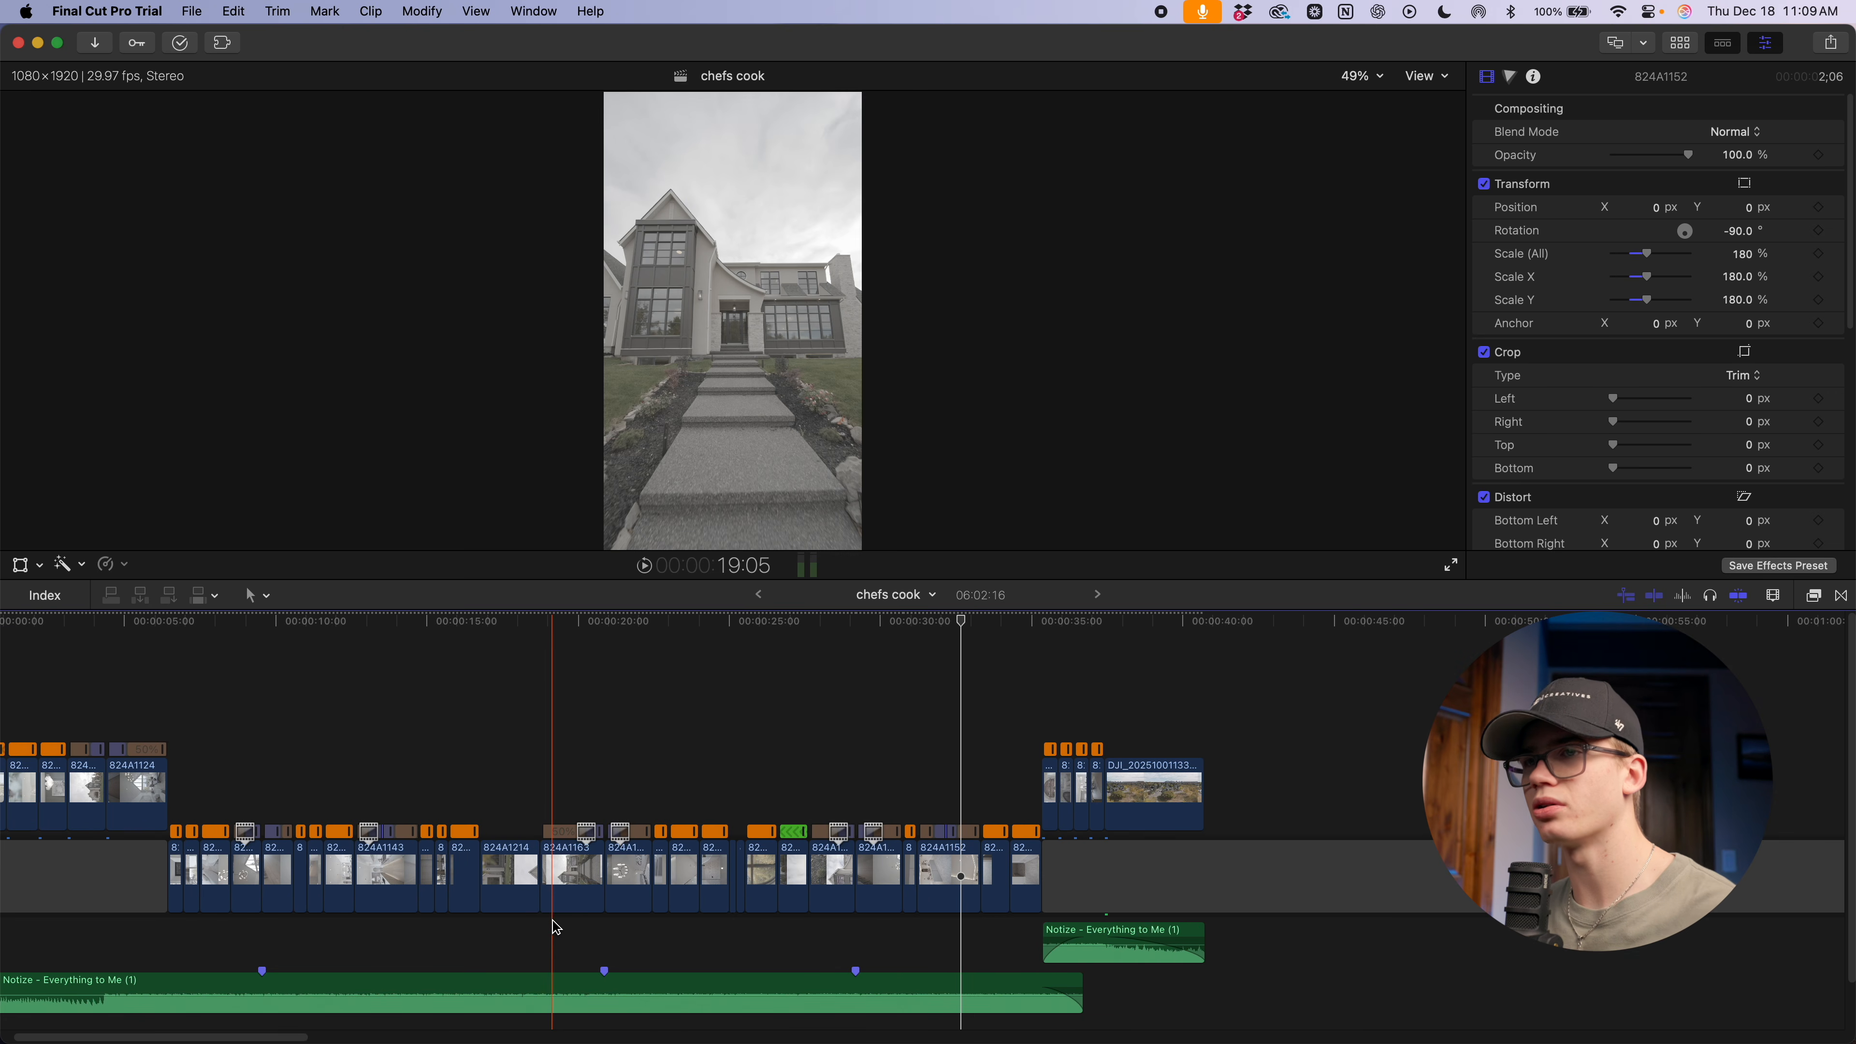
pyautogui.scroll(4, 19, 821)
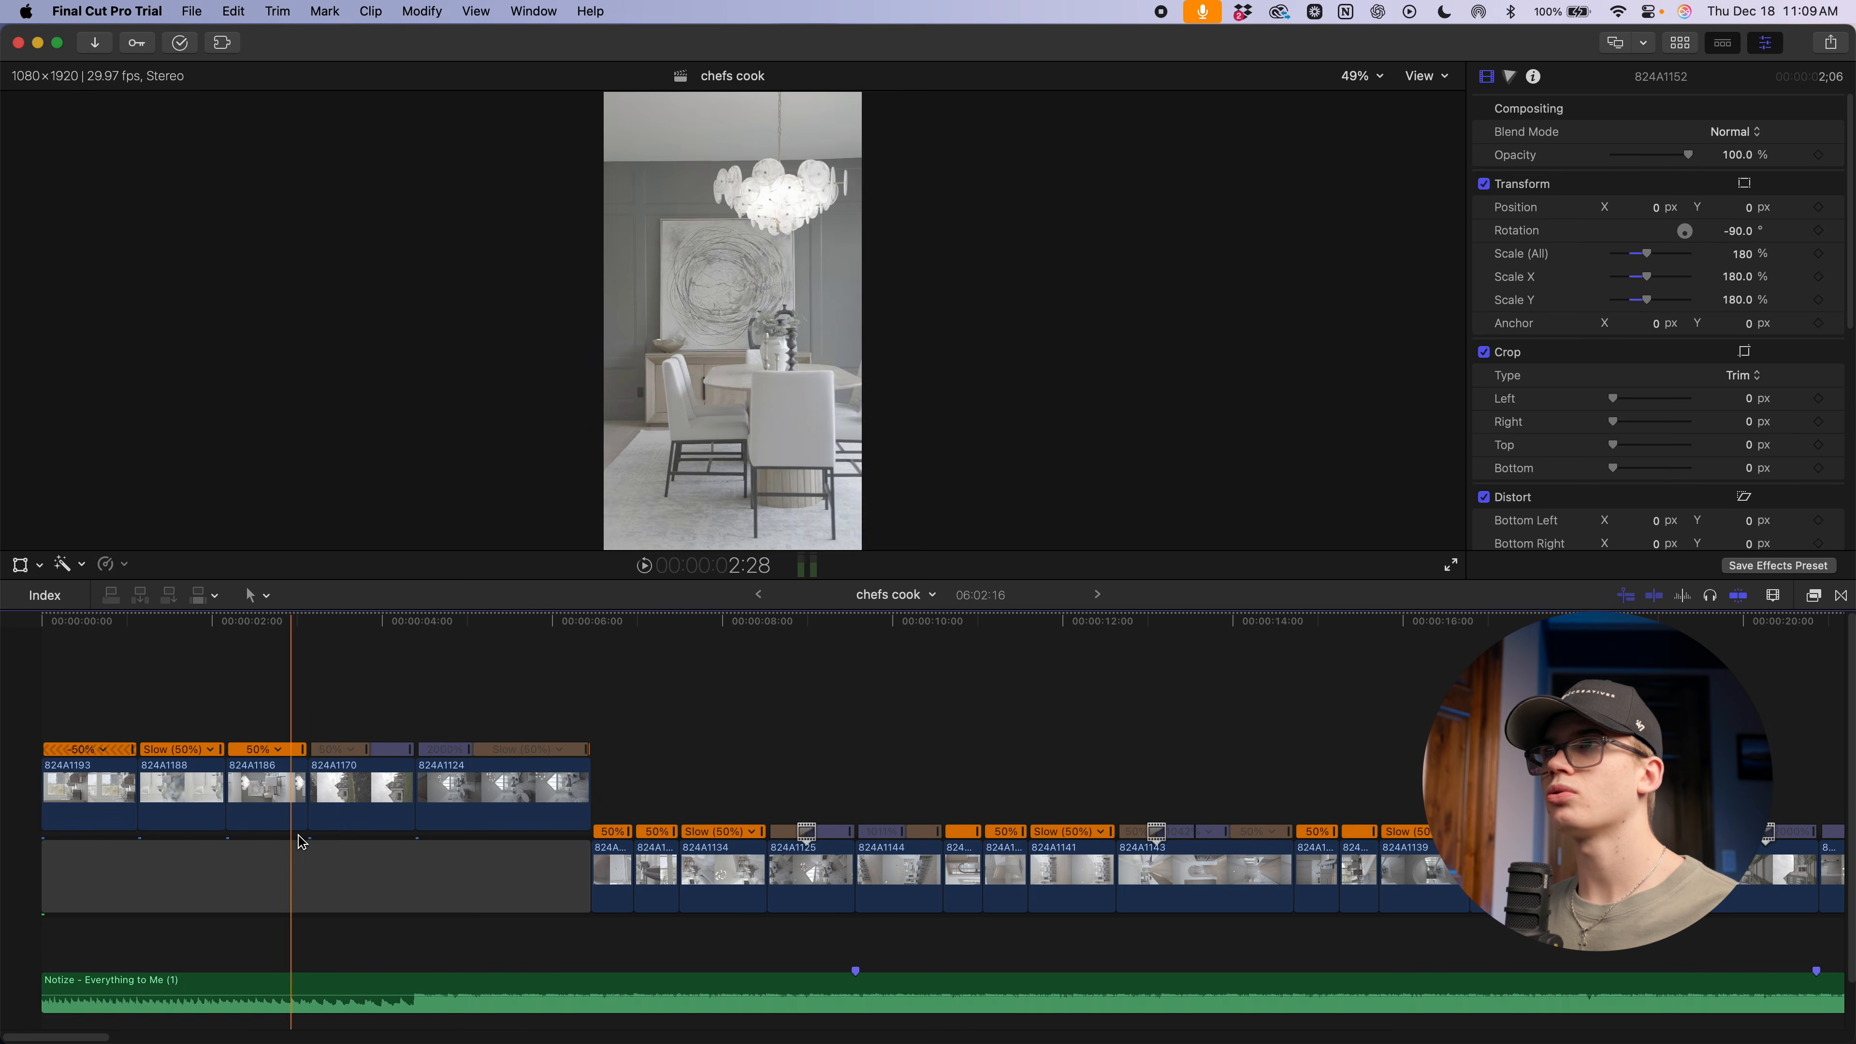
pyautogui.scroll(-5, 488, 866)
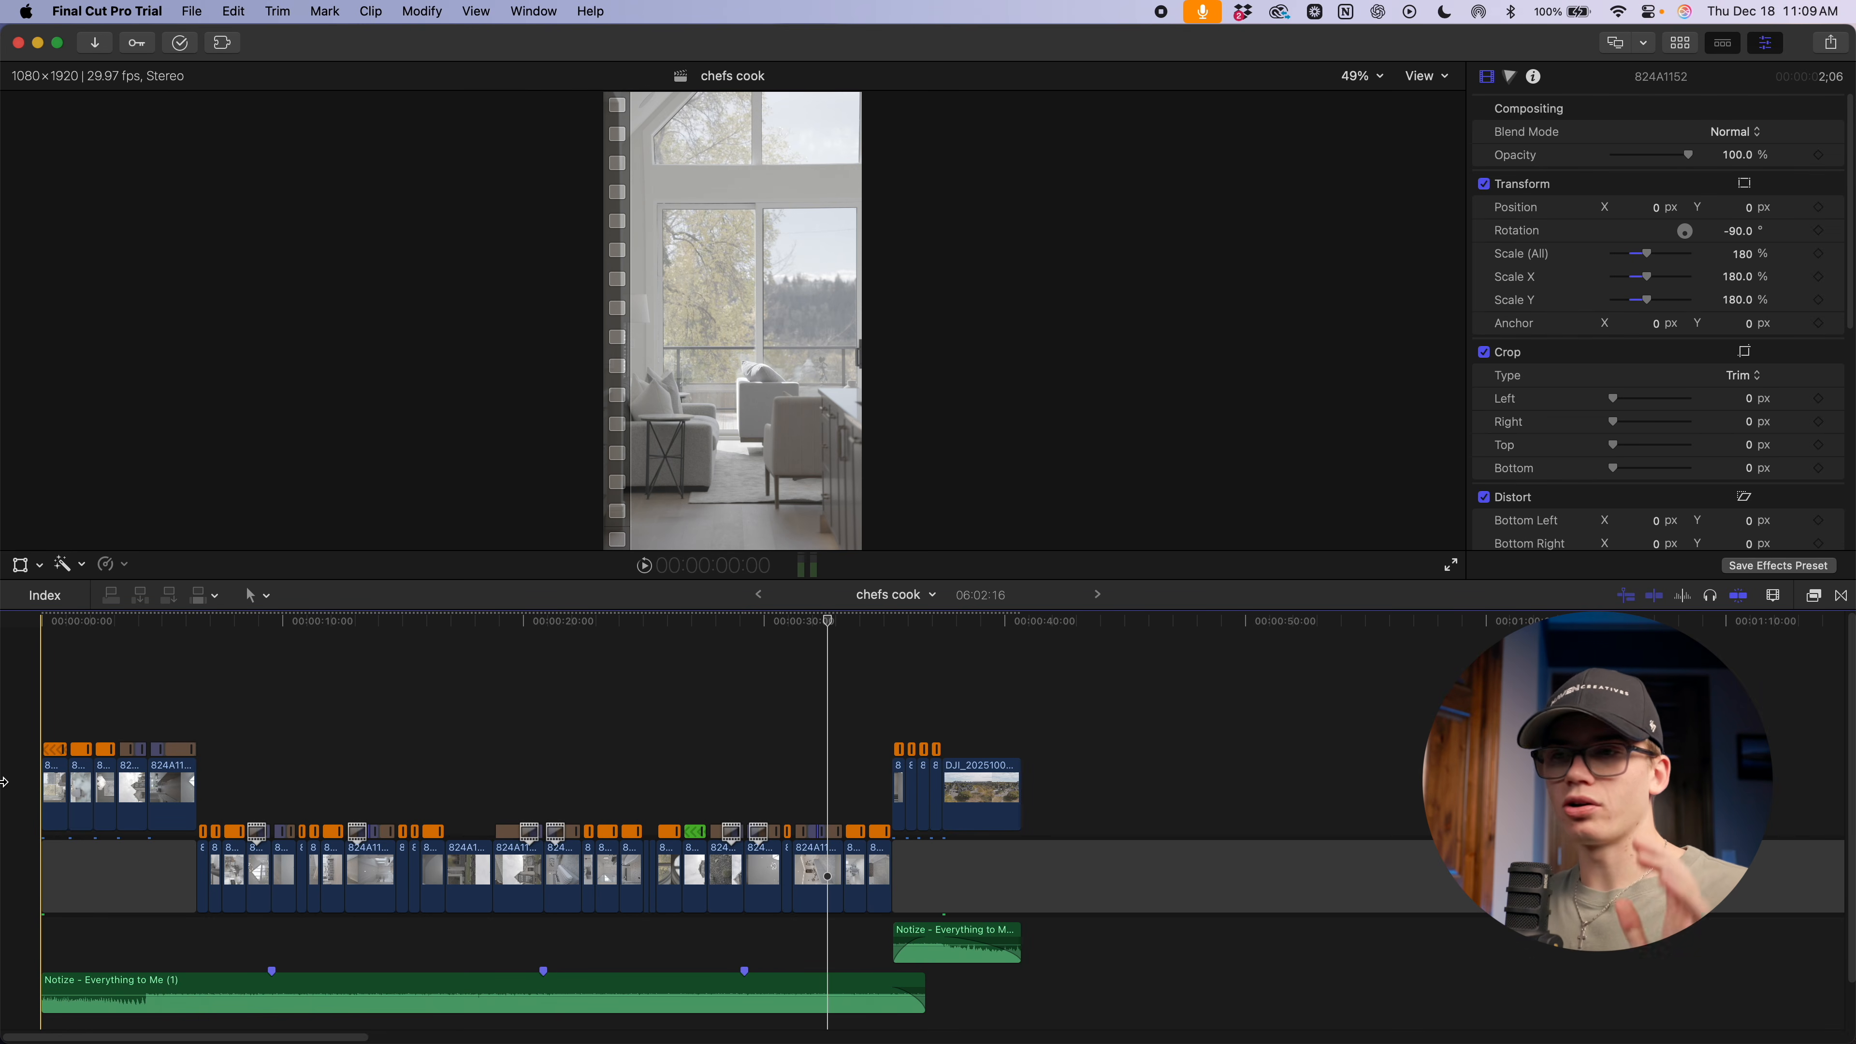
pyautogui.hotkey('alt', 'a')
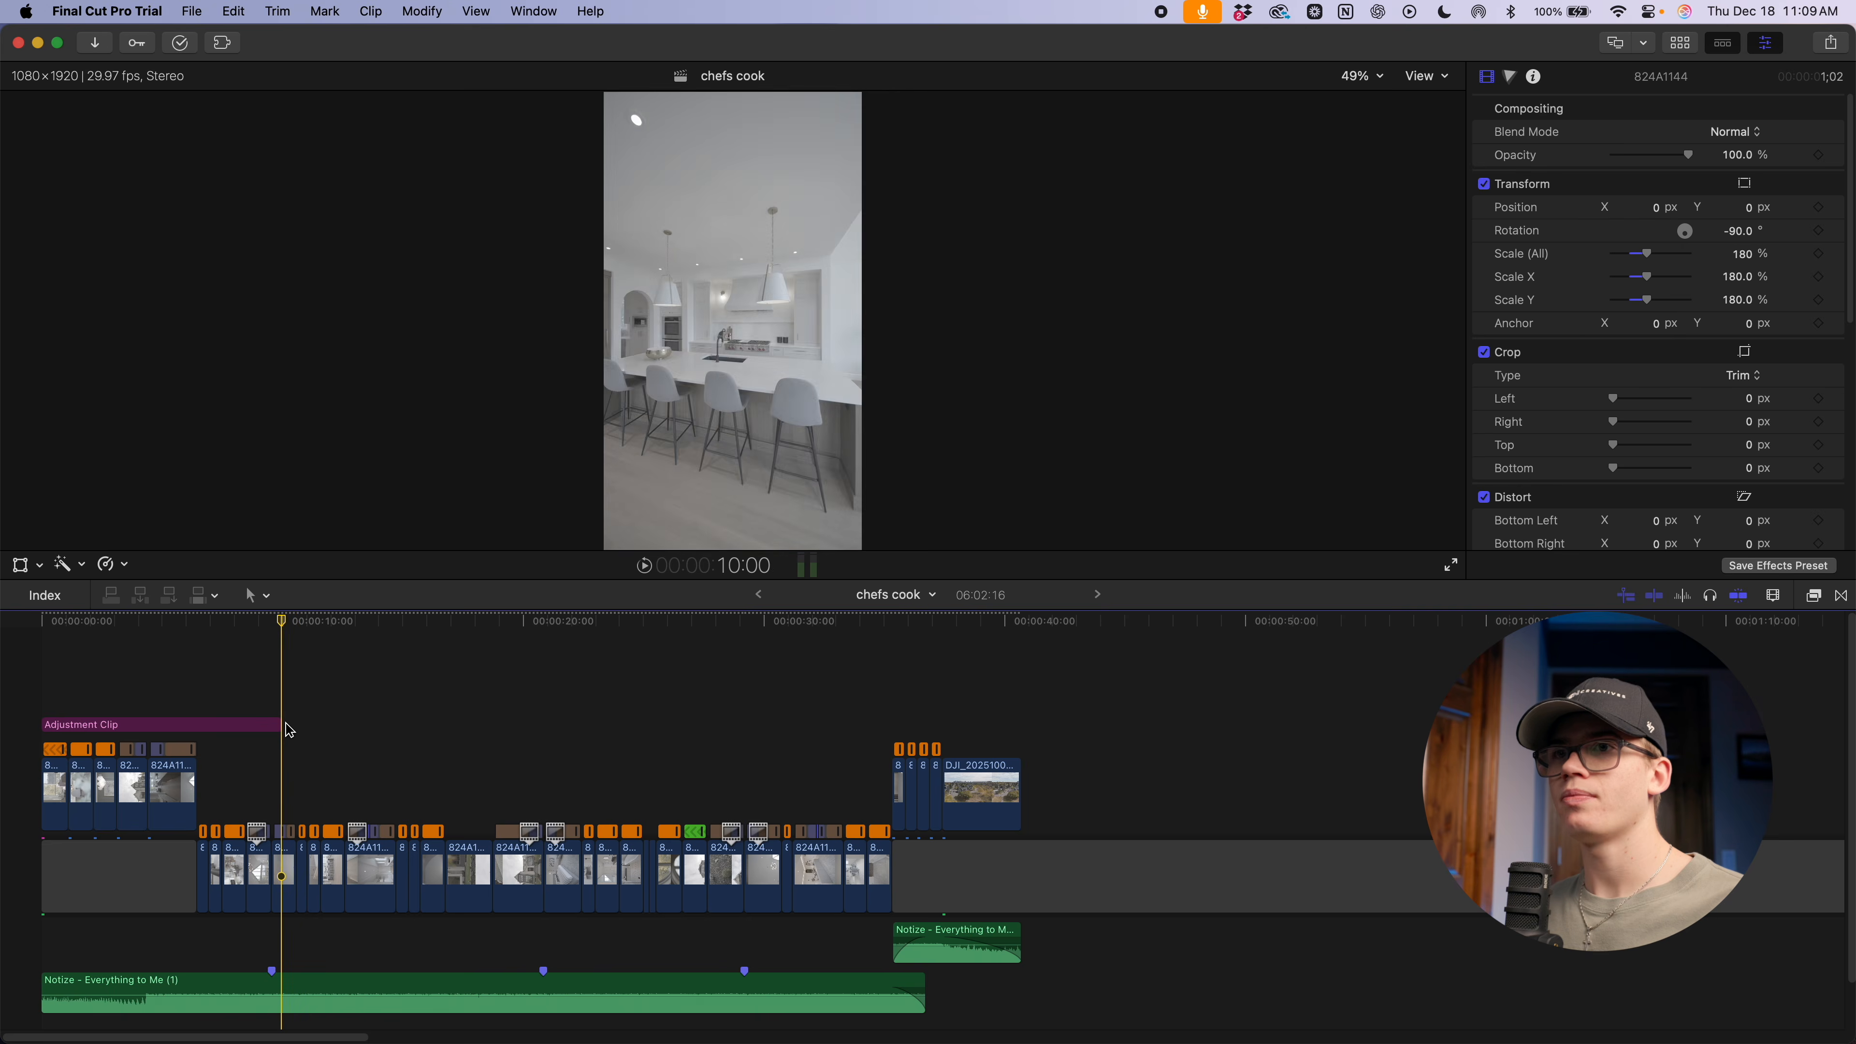
pyautogui.moveTo(280, 725); pyautogui.dragTo(1023, 734)
# Shorten the second music clip and the adjustment clip so both end with the final drone clip at 40:22
pyautogui.press('super+equal')
pyautogui.press('super+equal')
pyautogui.press('super+equal')
pyautogui.press('super+equal')
pyautogui.press('super+equal')
pyautogui.press('super+equal')
pyautogui.press('super+equal')
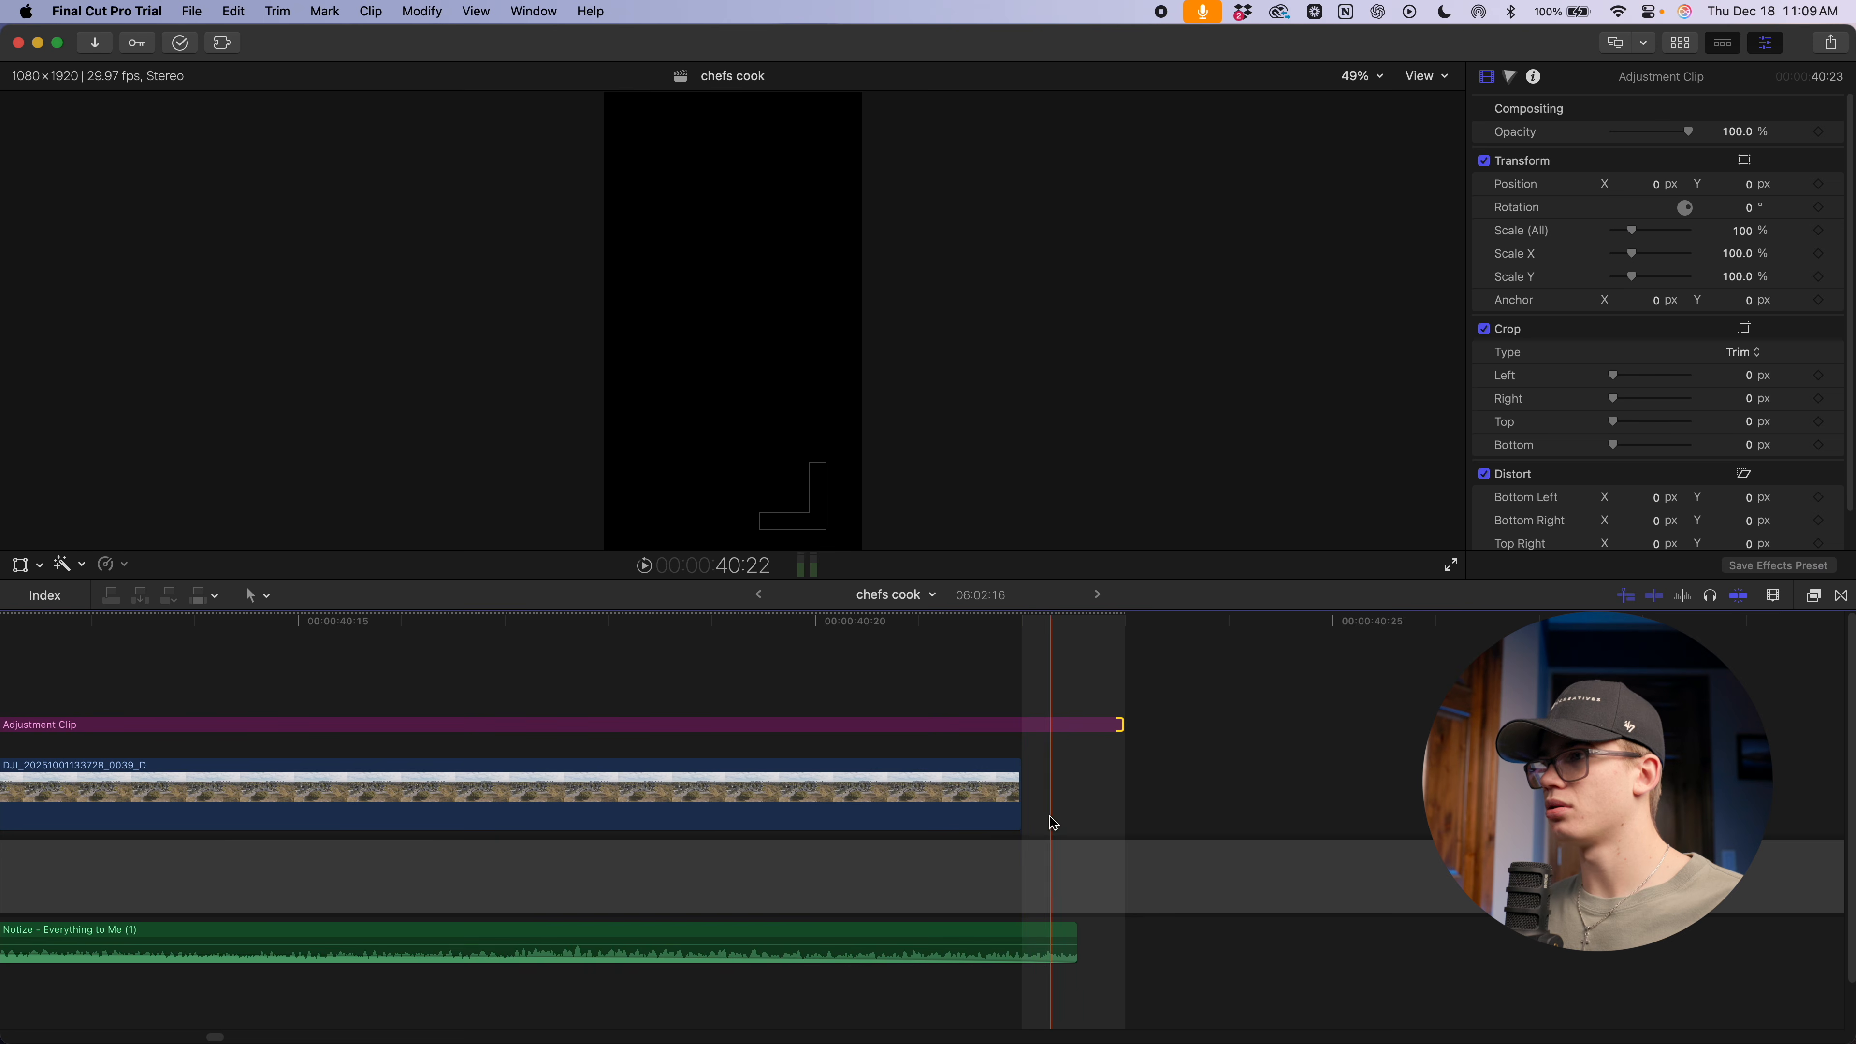
pyautogui.moveTo(1019, 793)
pyautogui.mouseDown()
pyautogui.moveTo(1066, 793)
pyautogui.moveTo(1040, 796)
pyautogui.mouseUp()
pyautogui.moveTo(1074, 942); pyautogui.dragTo(1022, 949)
pyautogui.moveTo(1124, 724); pyautogui.dragTo(1022, 728)
pyautogui.press('super+minus')
pyautogui.press('super+minus')
pyautogui.press('super+minus')
pyautogui.press('super+minus')
pyautogui.press('super+minus')
pyautogui.press('super+minus')
pyautogui.press('super+minus')
pyautogui.press('super+minus')
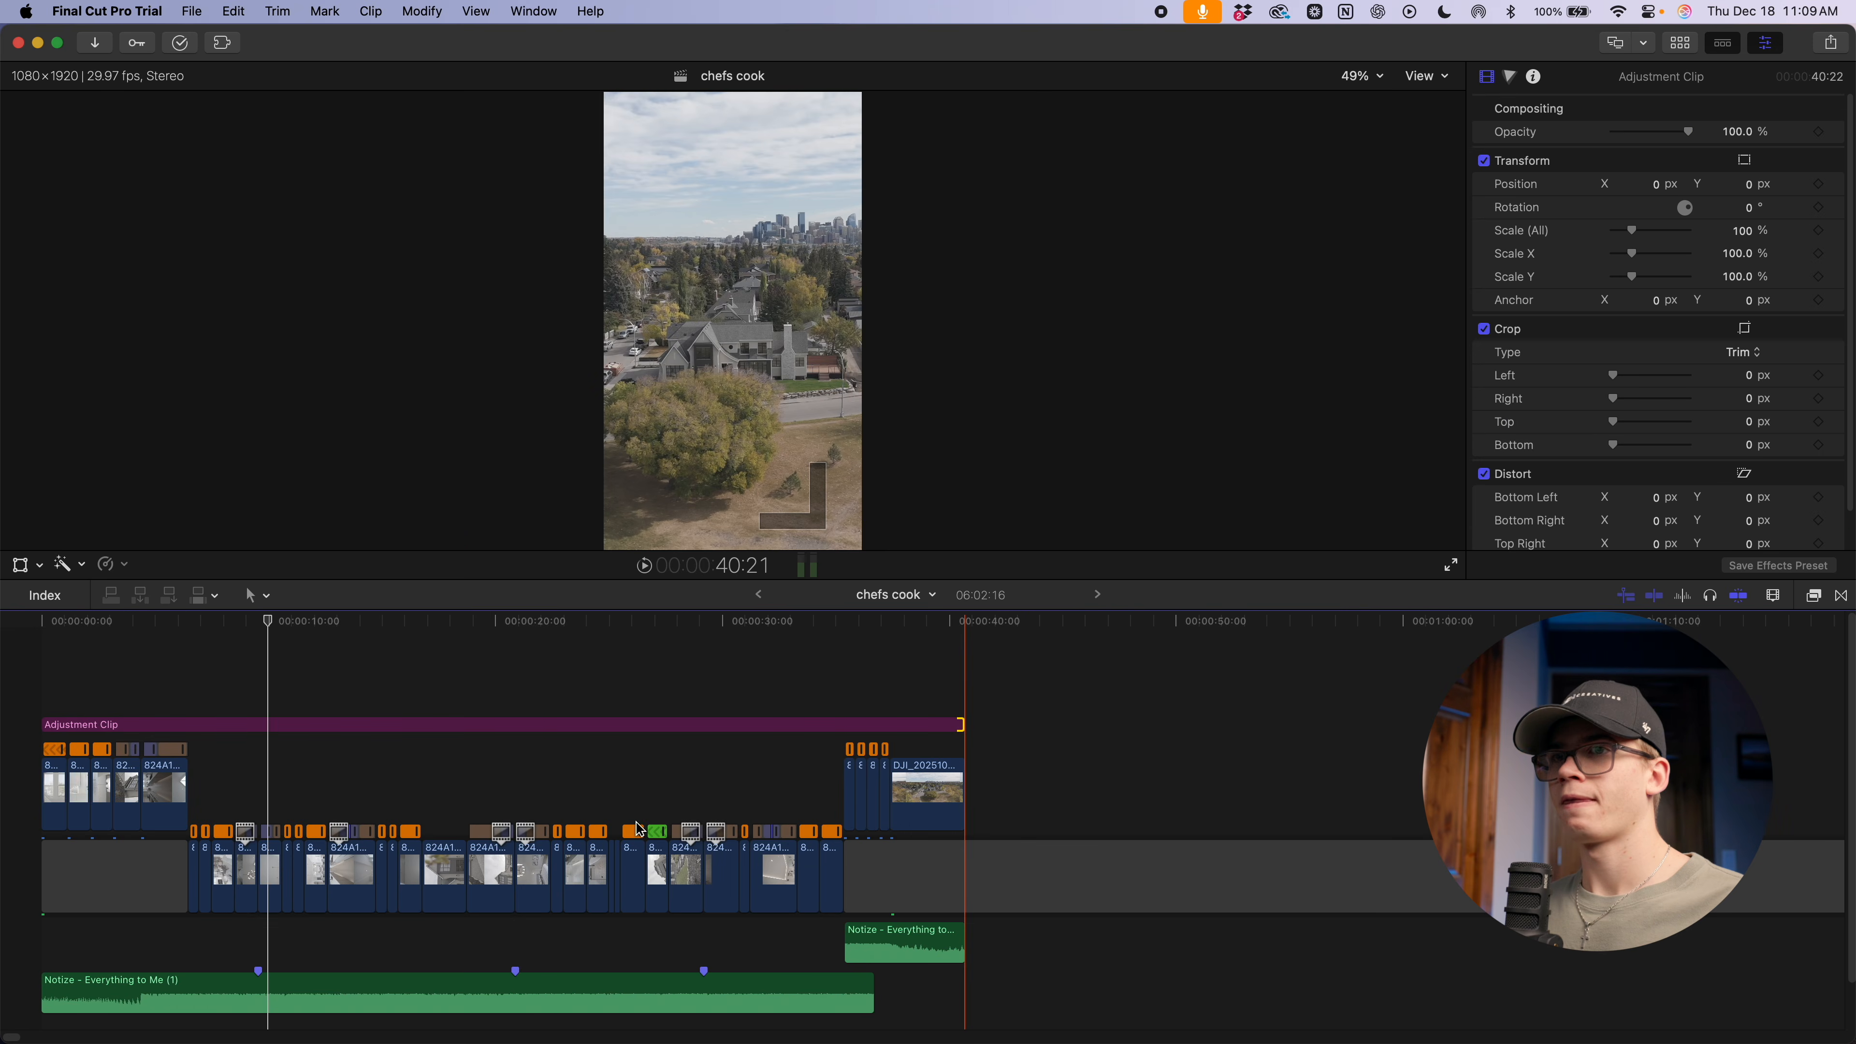
# Duplicate the adjustment clip one layer above and apply the C-Log 3 - Rec.709 effect from the .colour category to the lower one
pyautogui.moveTo(434, 729); pyautogui.dragTo(455, 704)
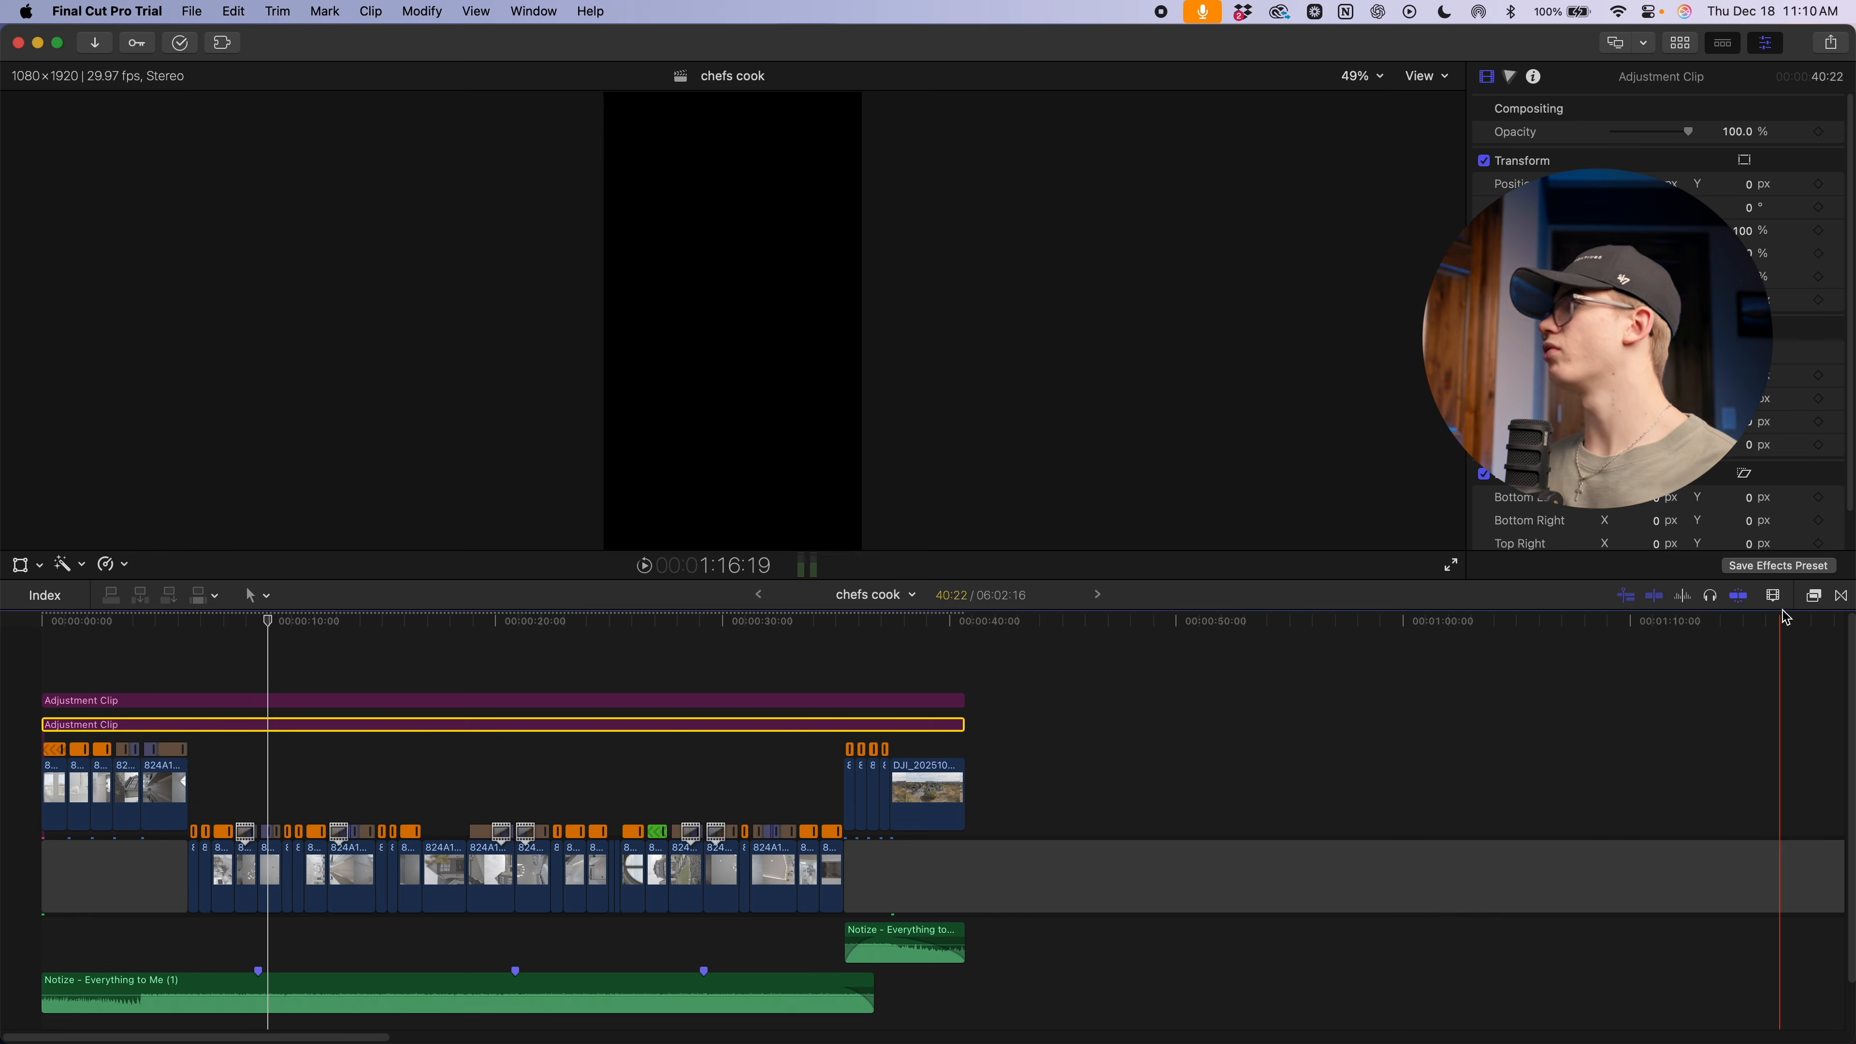
pyautogui.click(1813, 596)
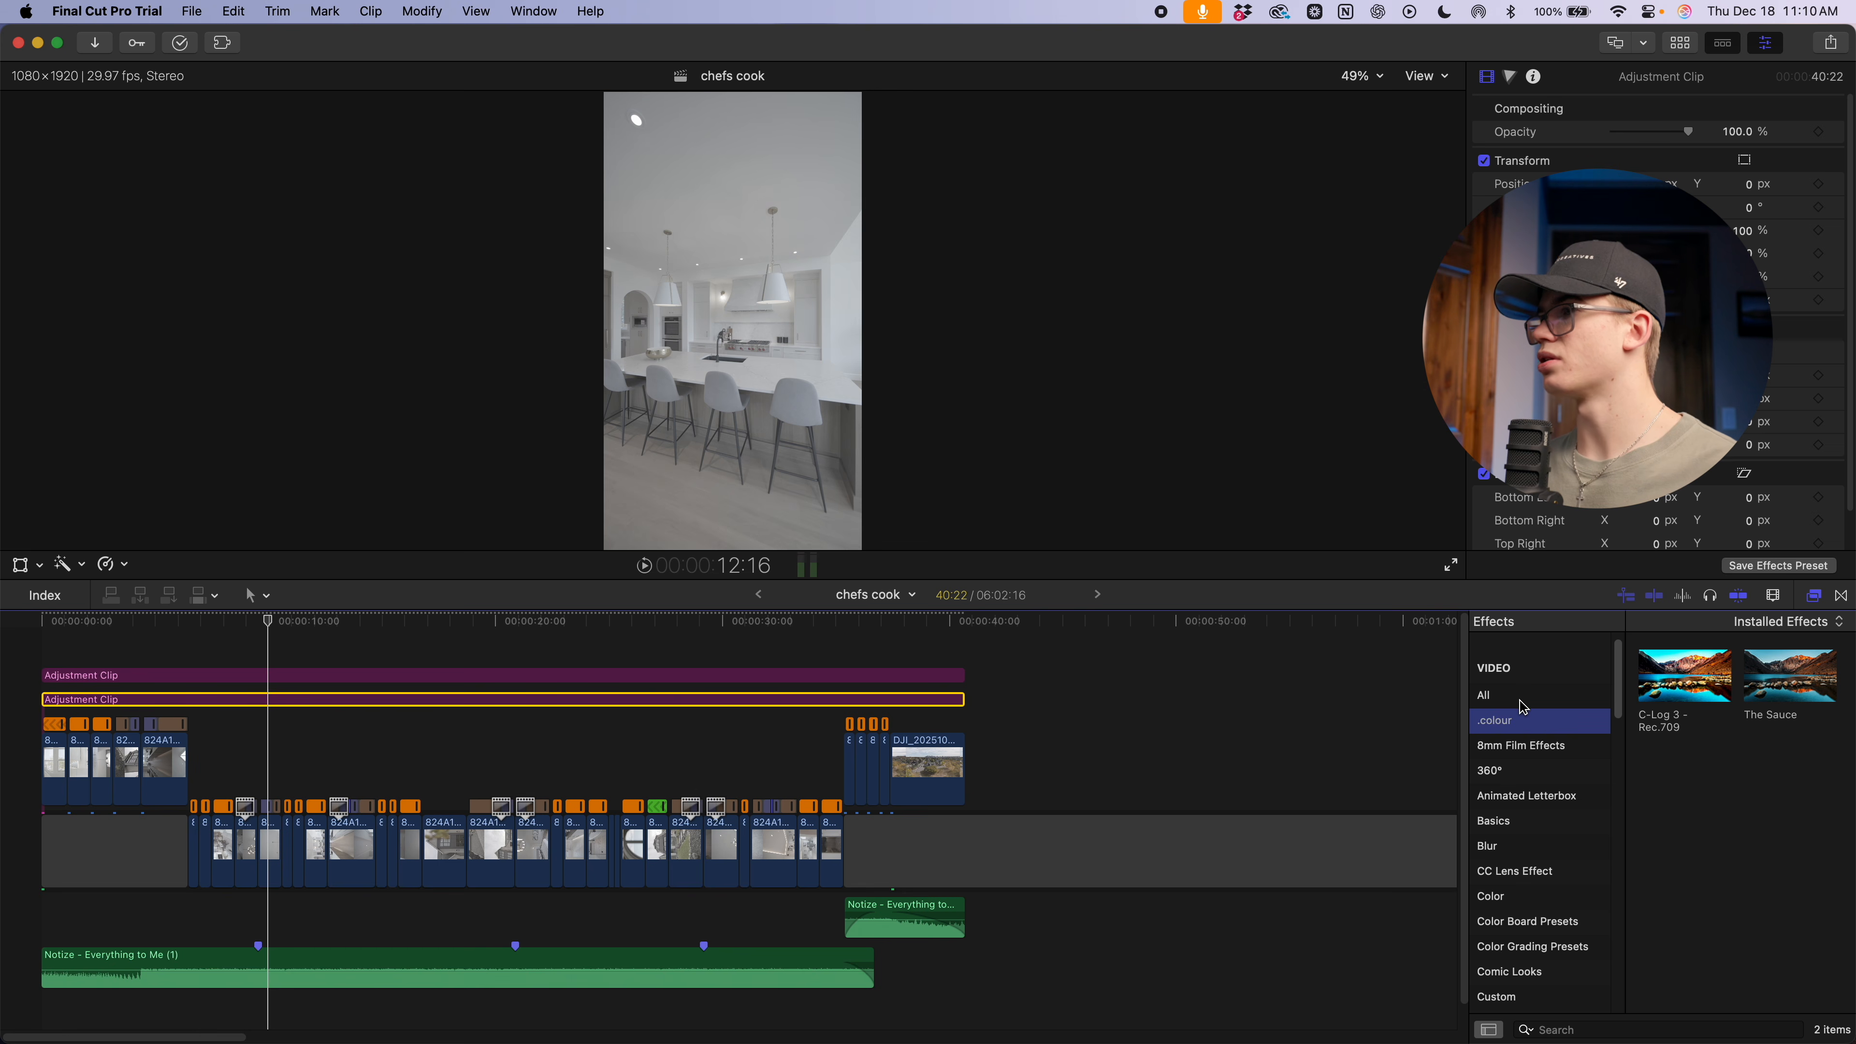
pyautogui.click(1555, 900)
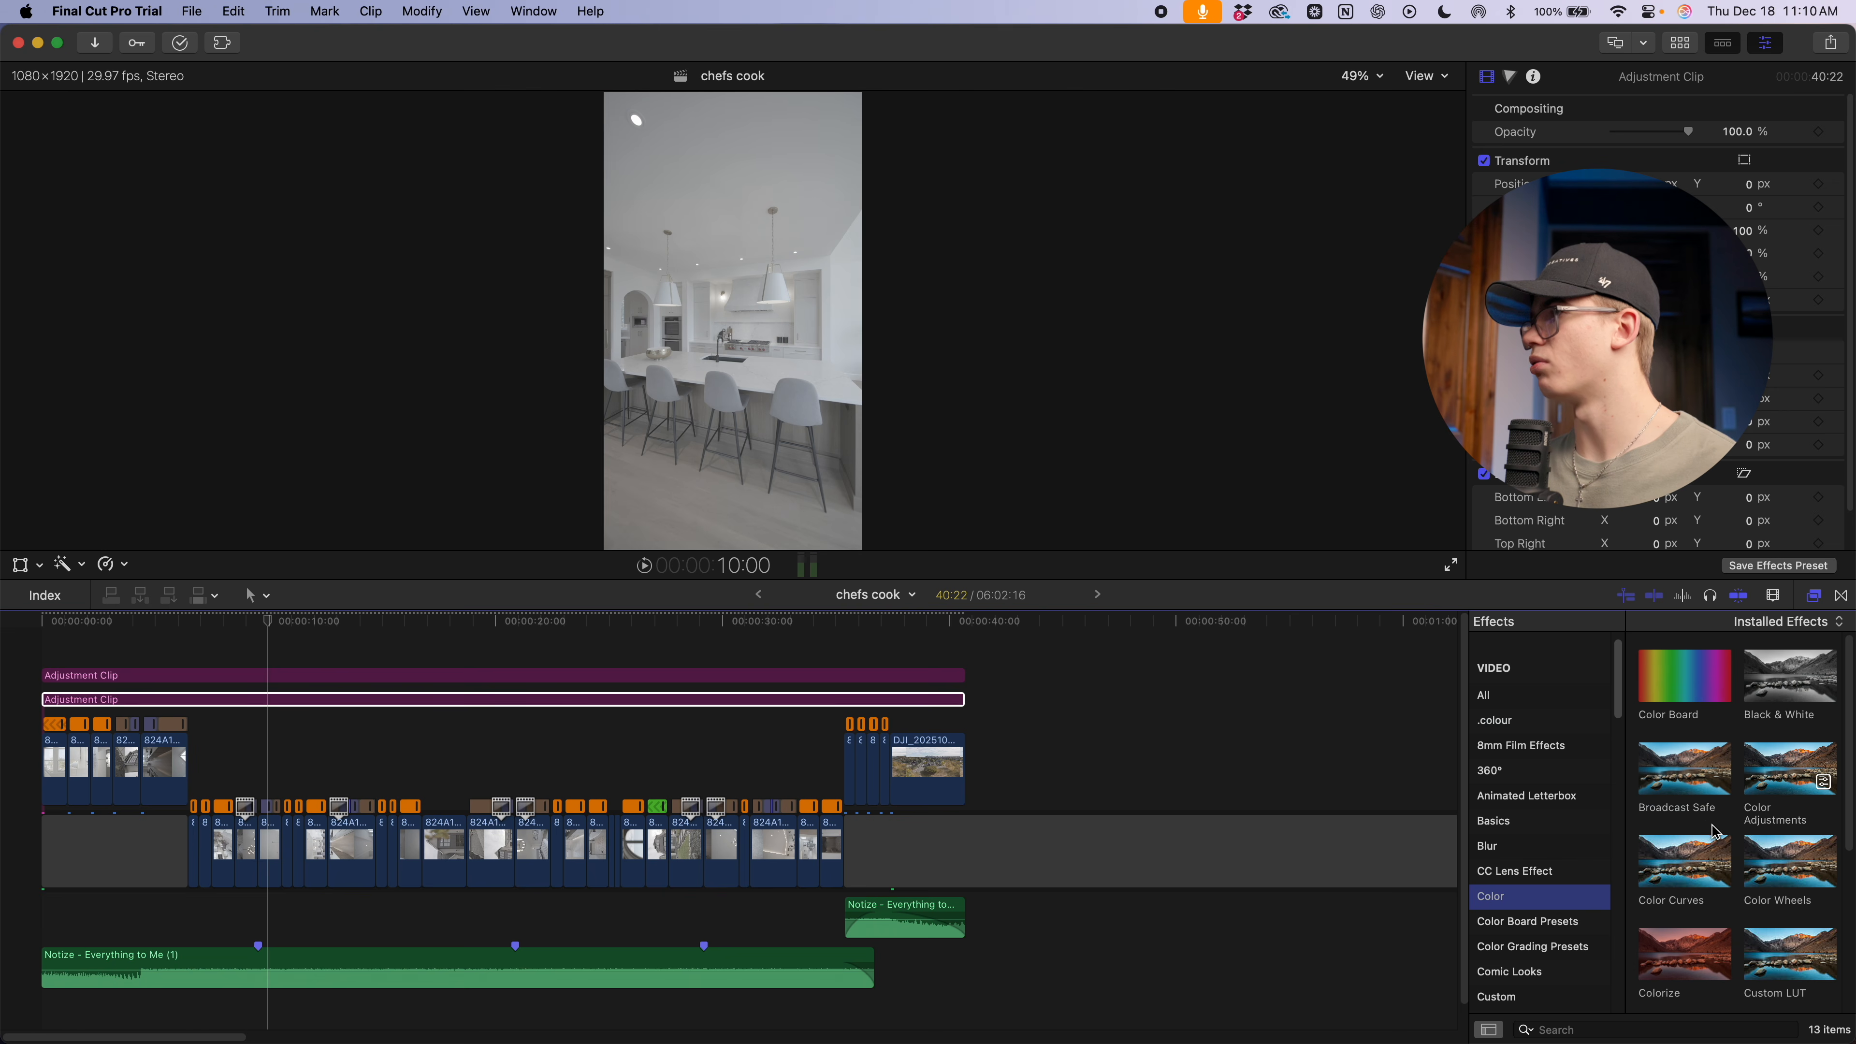
pyautogui.click(1515, 723)
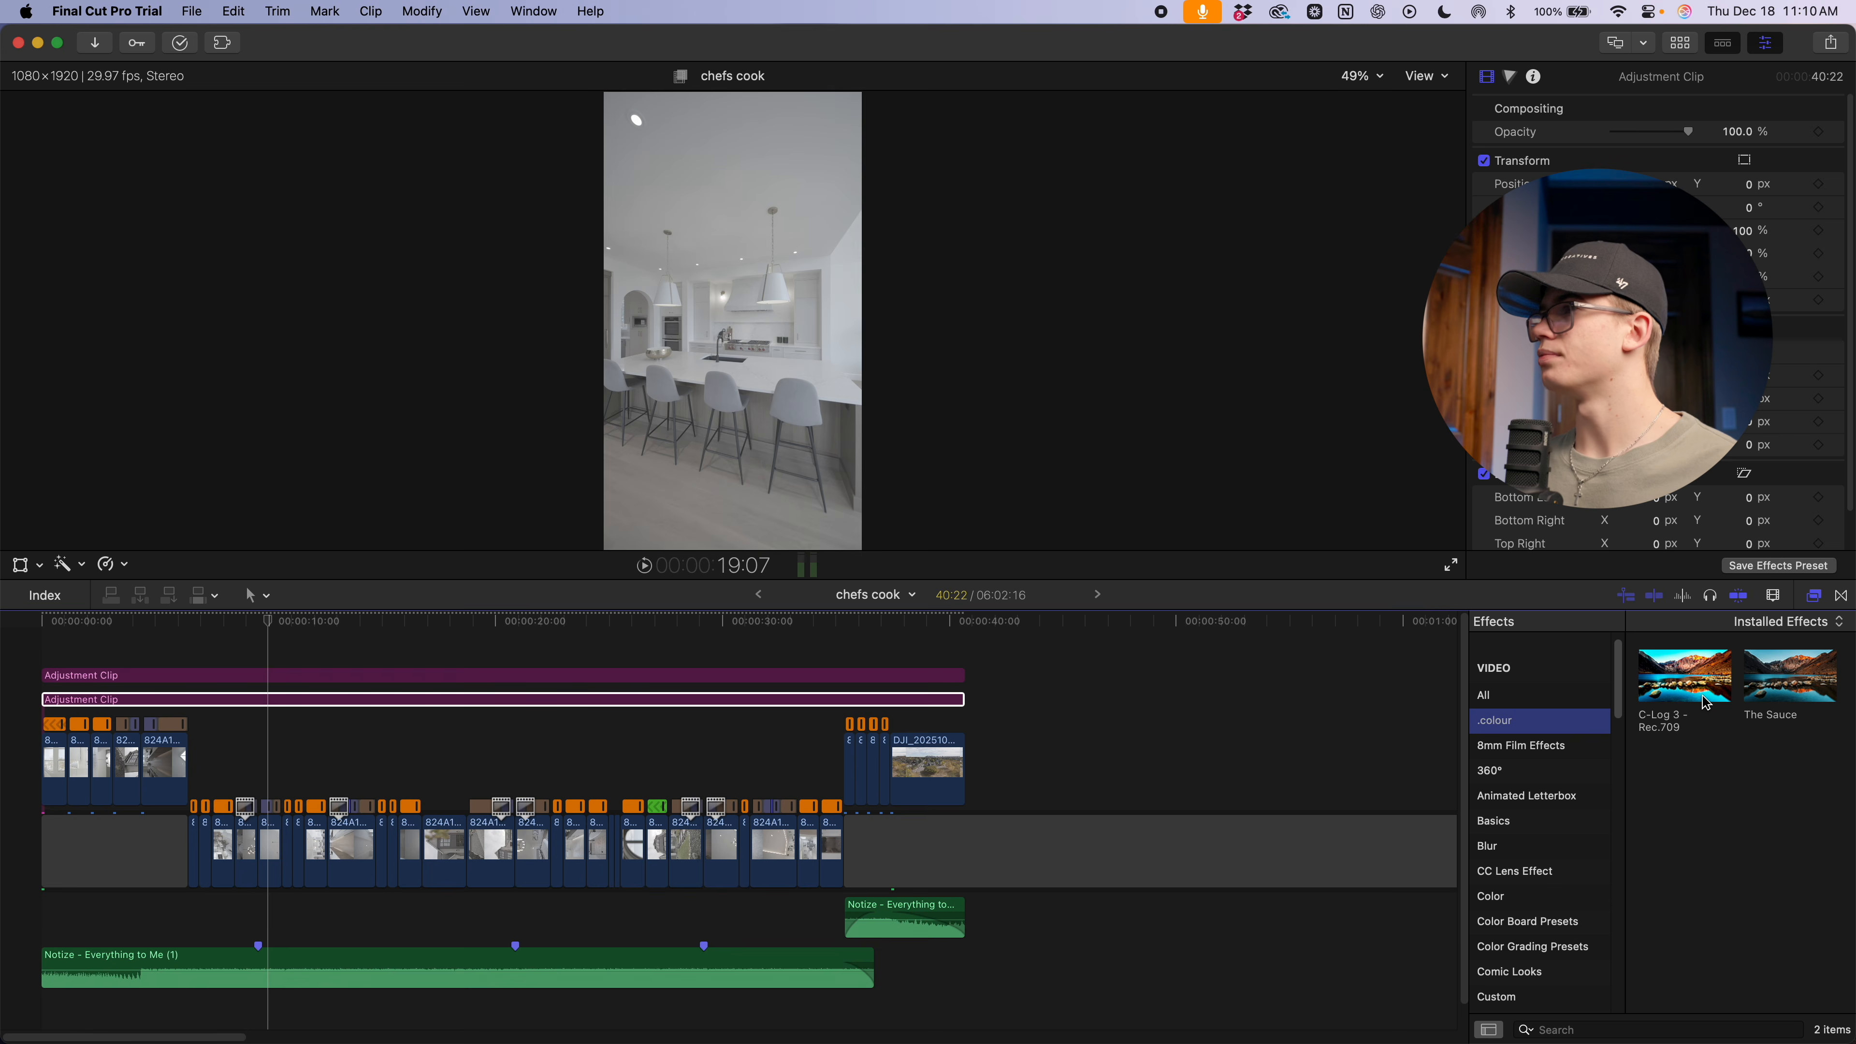
pyautogui.moveTo(1689, 689); pyautogui.dragTo(679, 706)
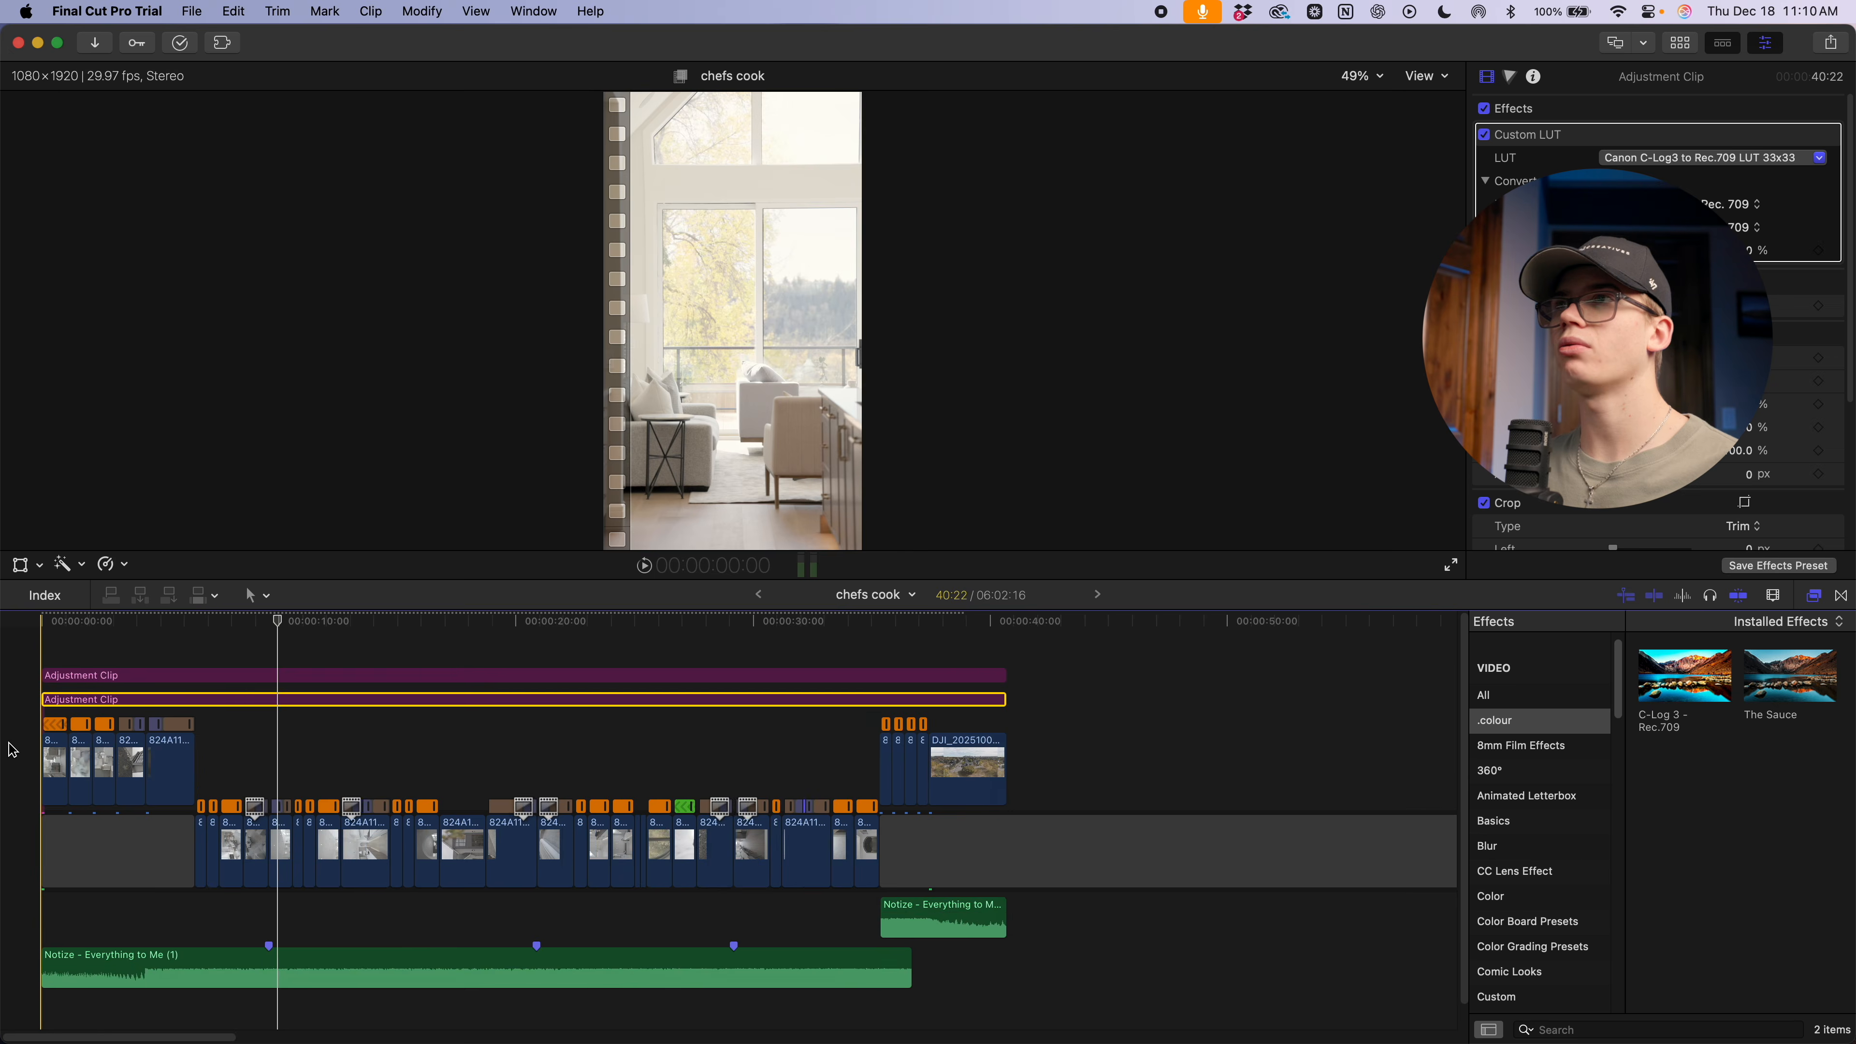
# Apply The Sauce effect from the .colour category to the upper adjustment clip
pyautogui.press('super+equal')
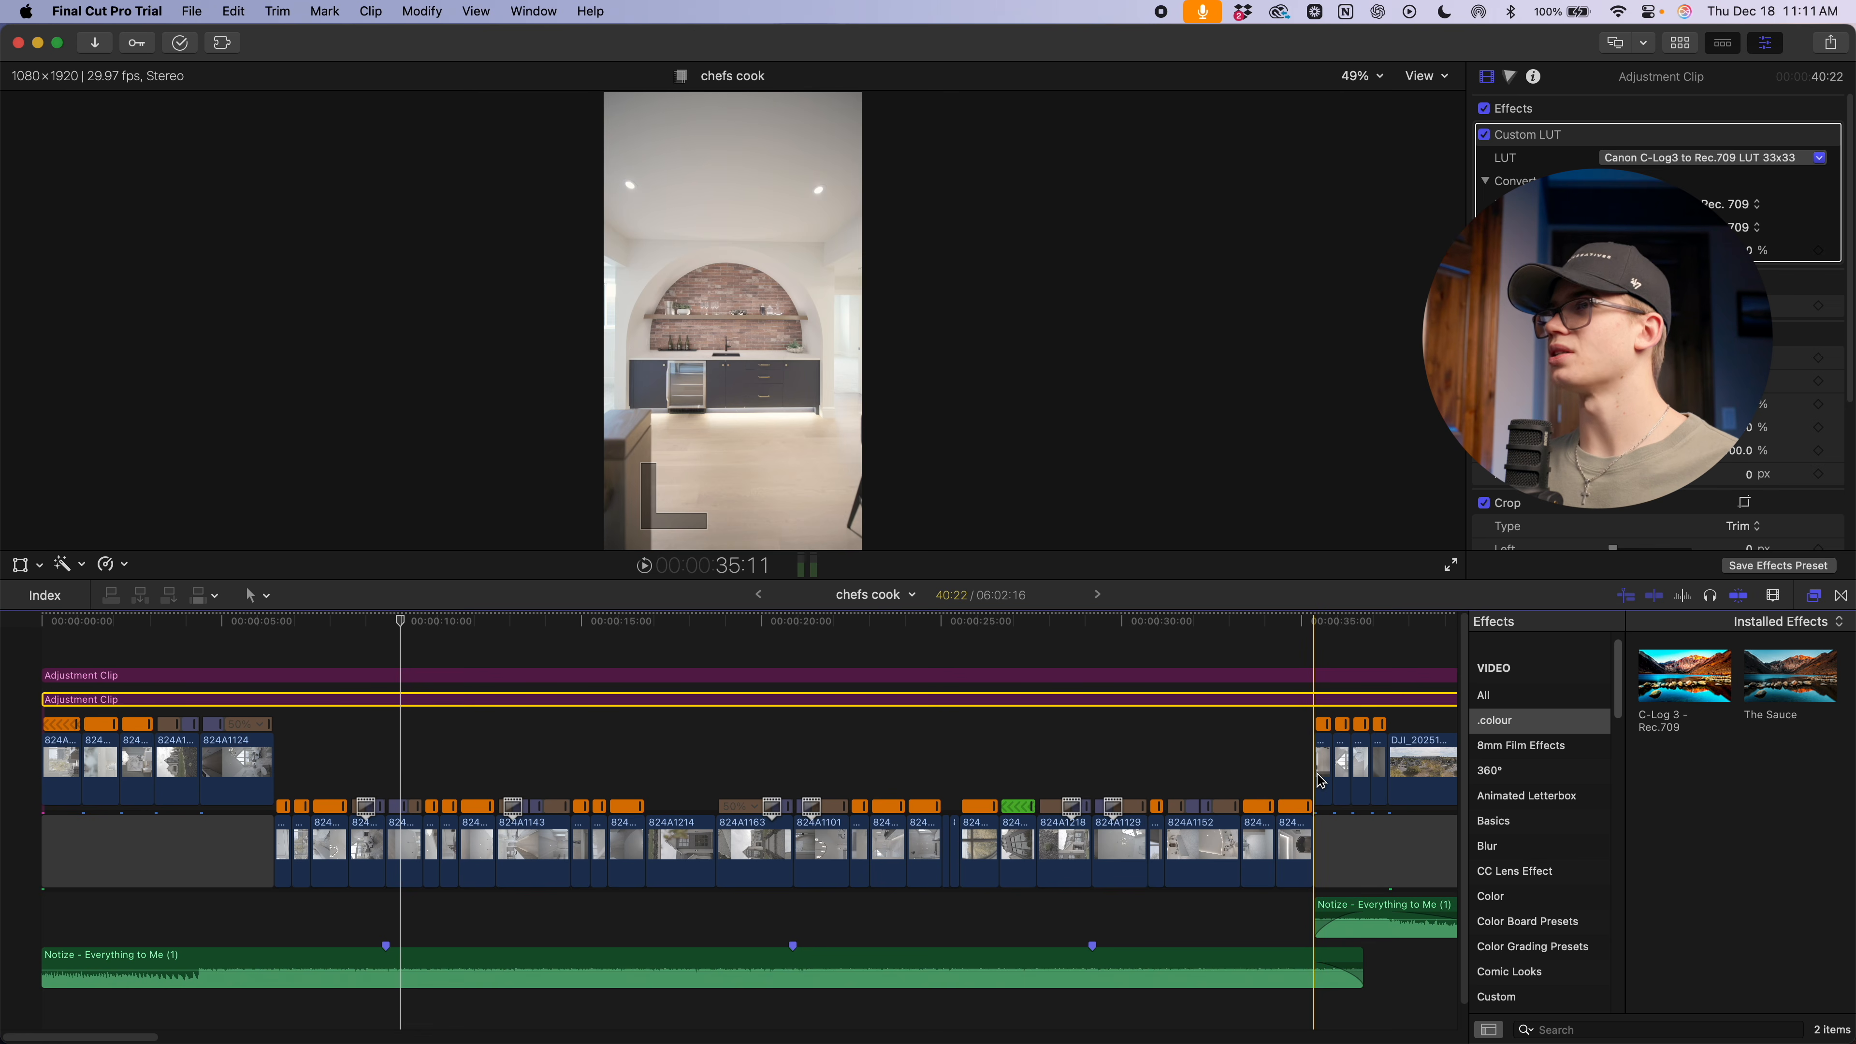
pyautogui.hscroll(1, 1302, 776)
pyautogui.press('super+minus')
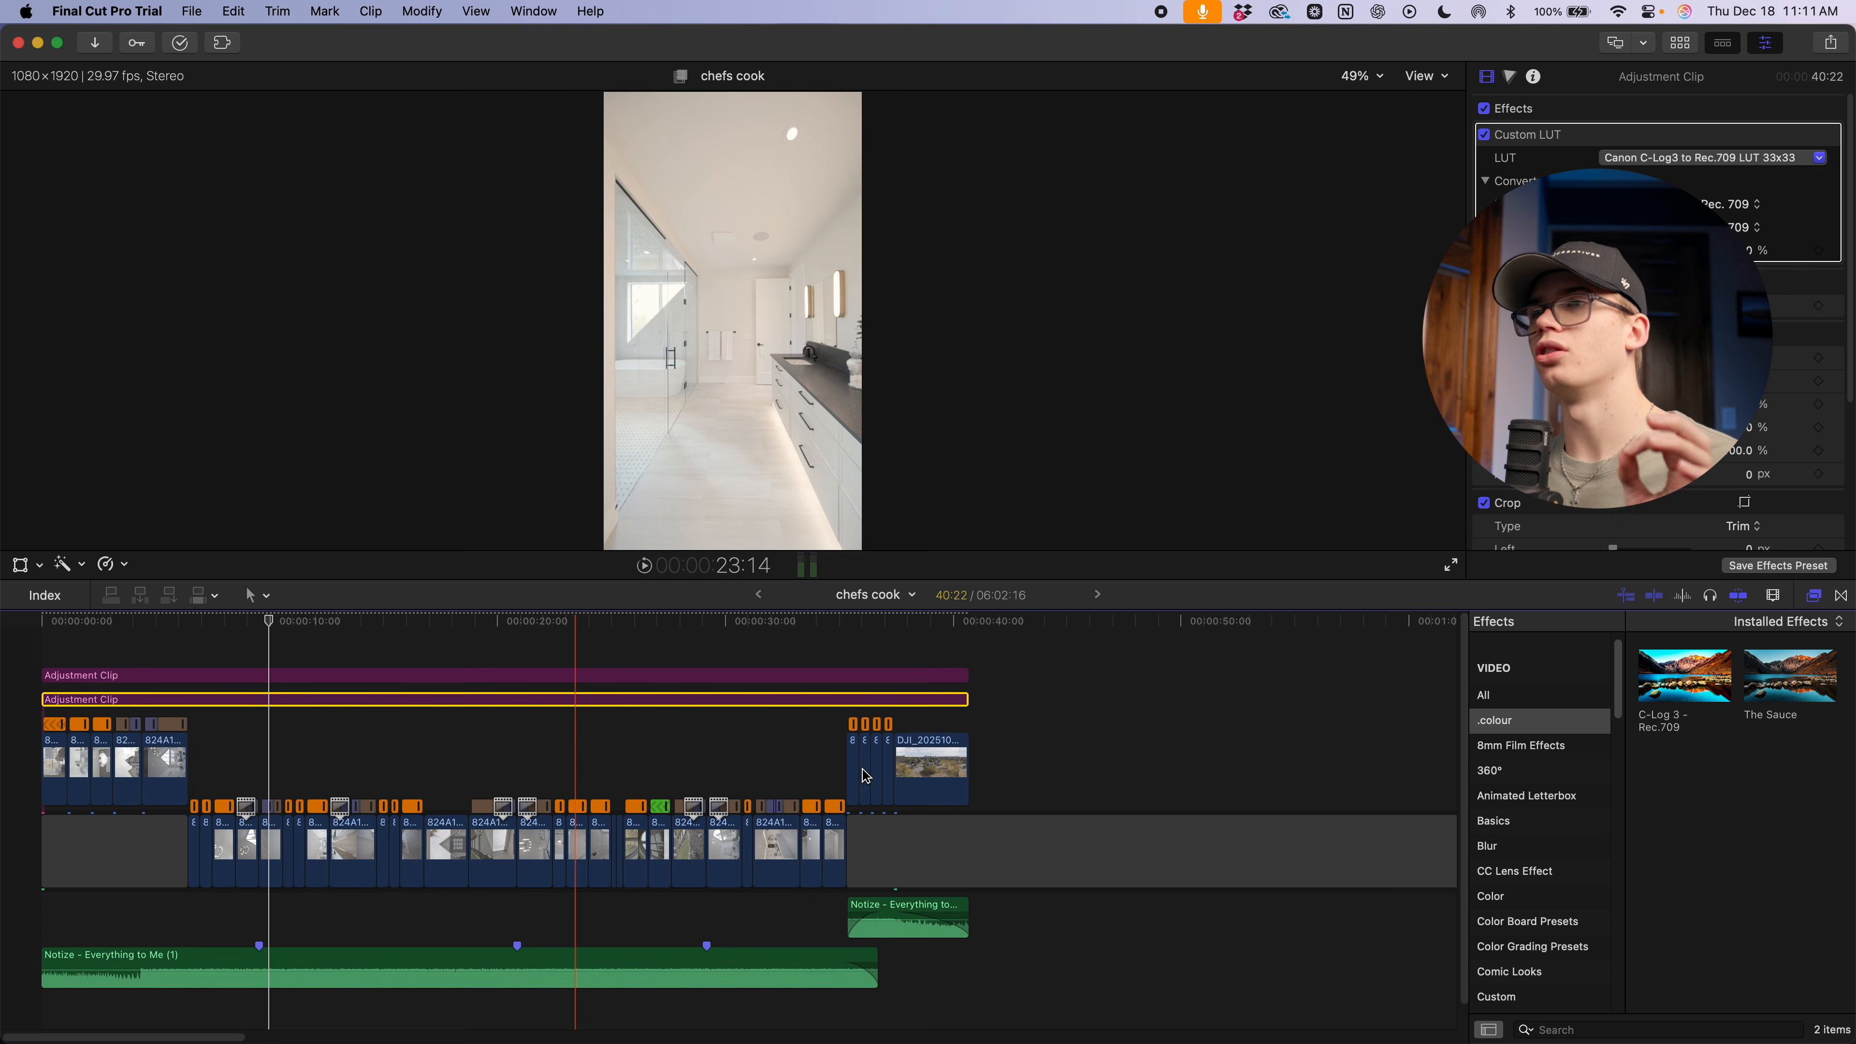
pyautogui.click(716, 674)
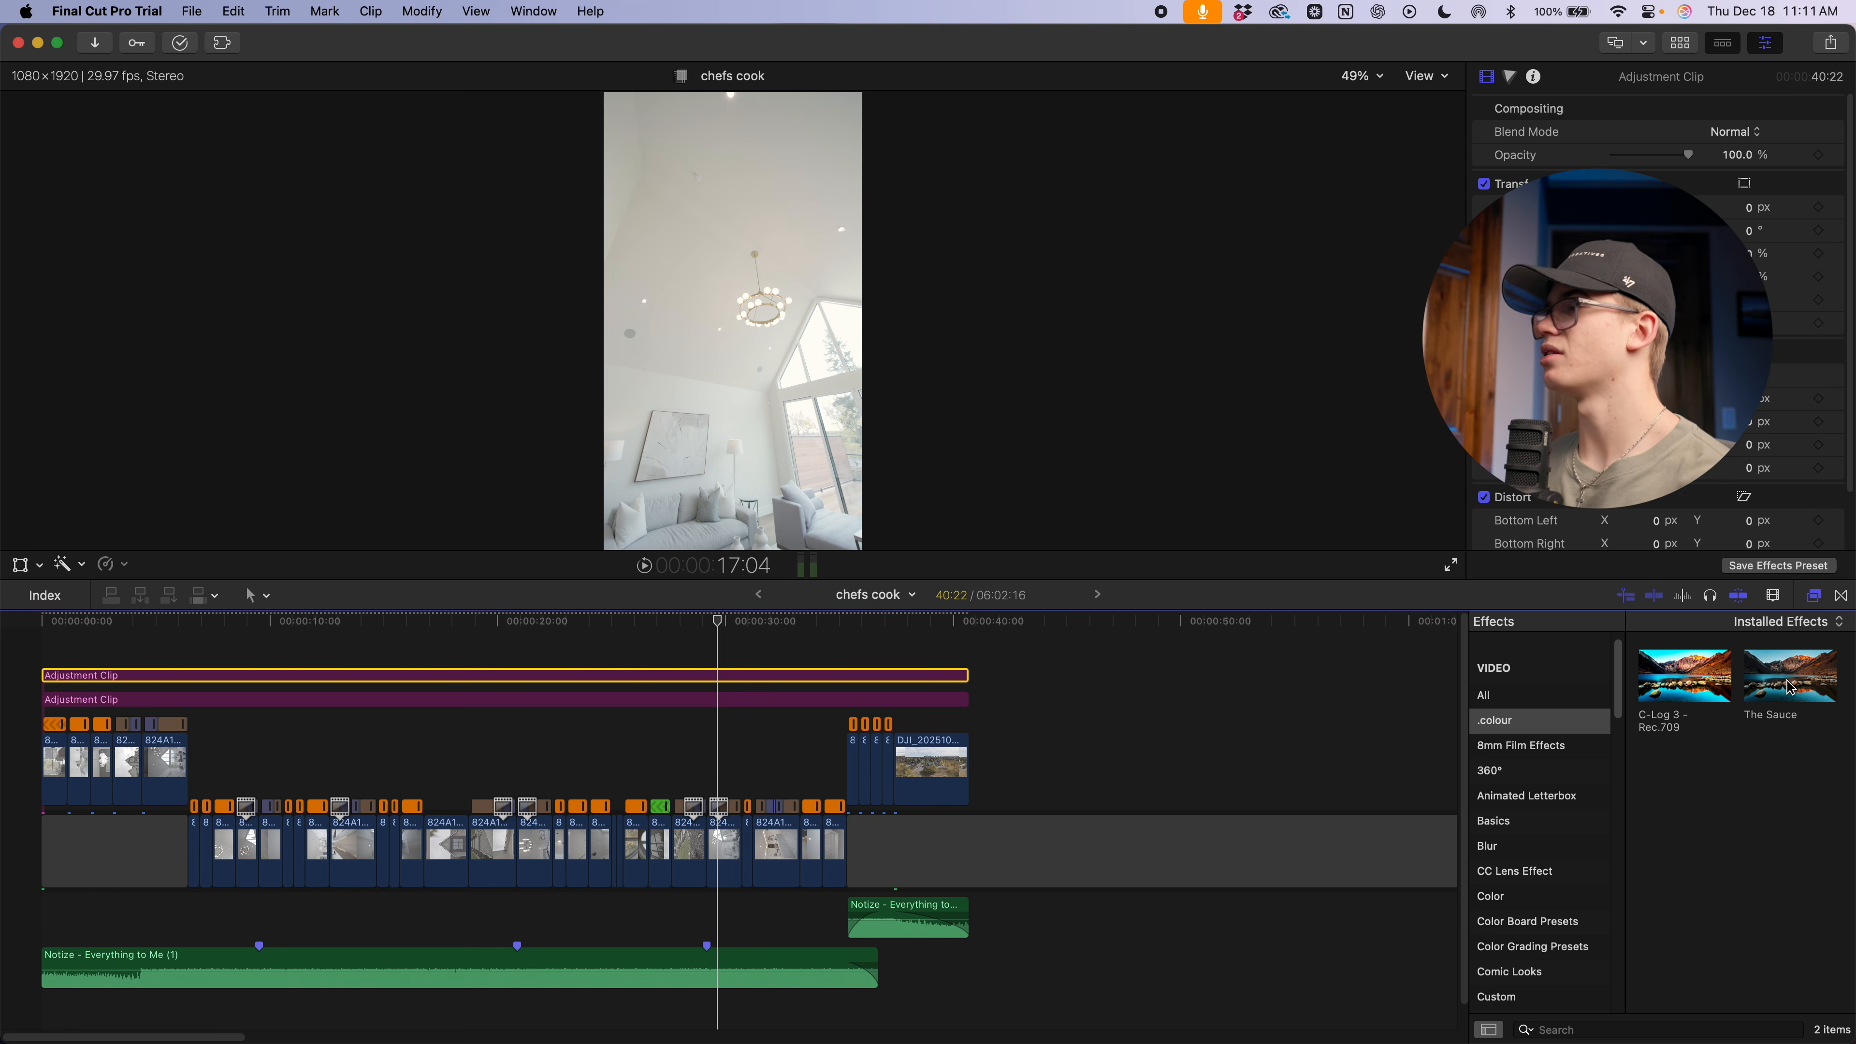
pyautogui.moveTo(1791, 688); pyautogui.dragTo(818, 682)
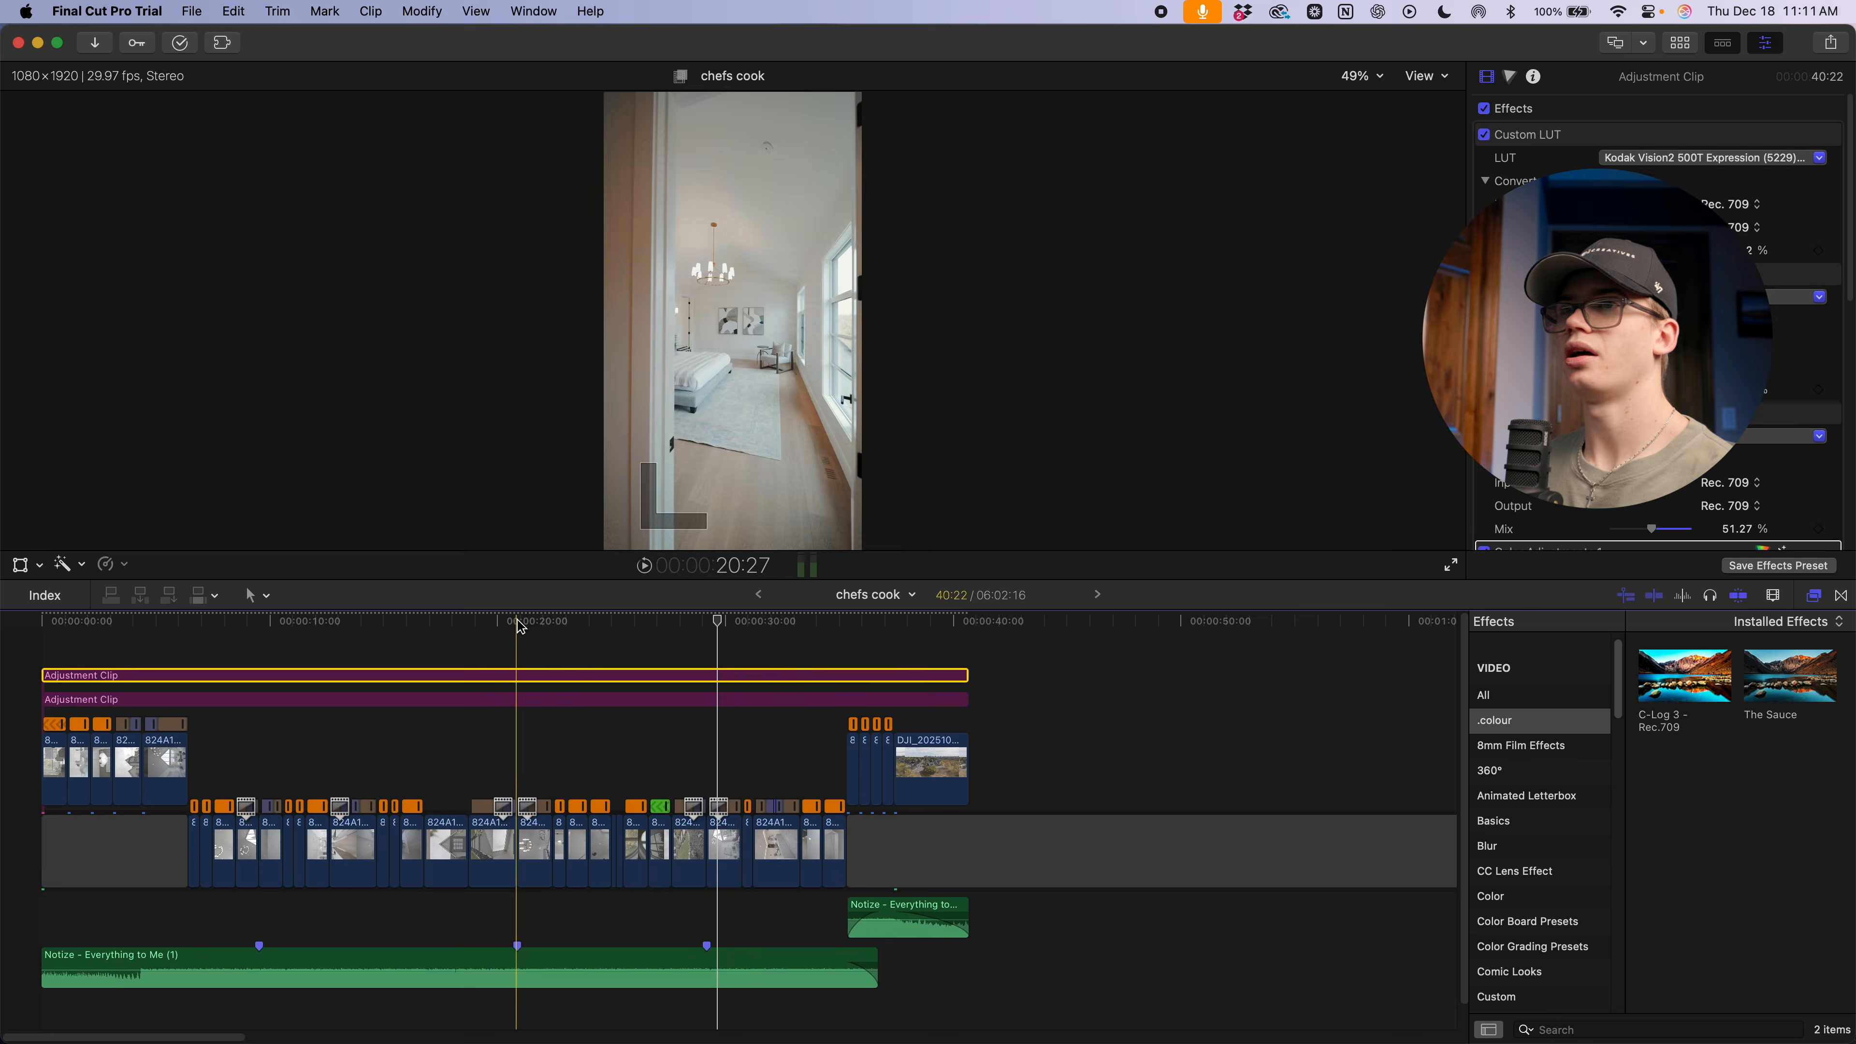
# Examine the stacked LUTs on the upper adjustment clip and the graded look of shots near 10:18 and 4:21
pyautogui.click(278, 623)
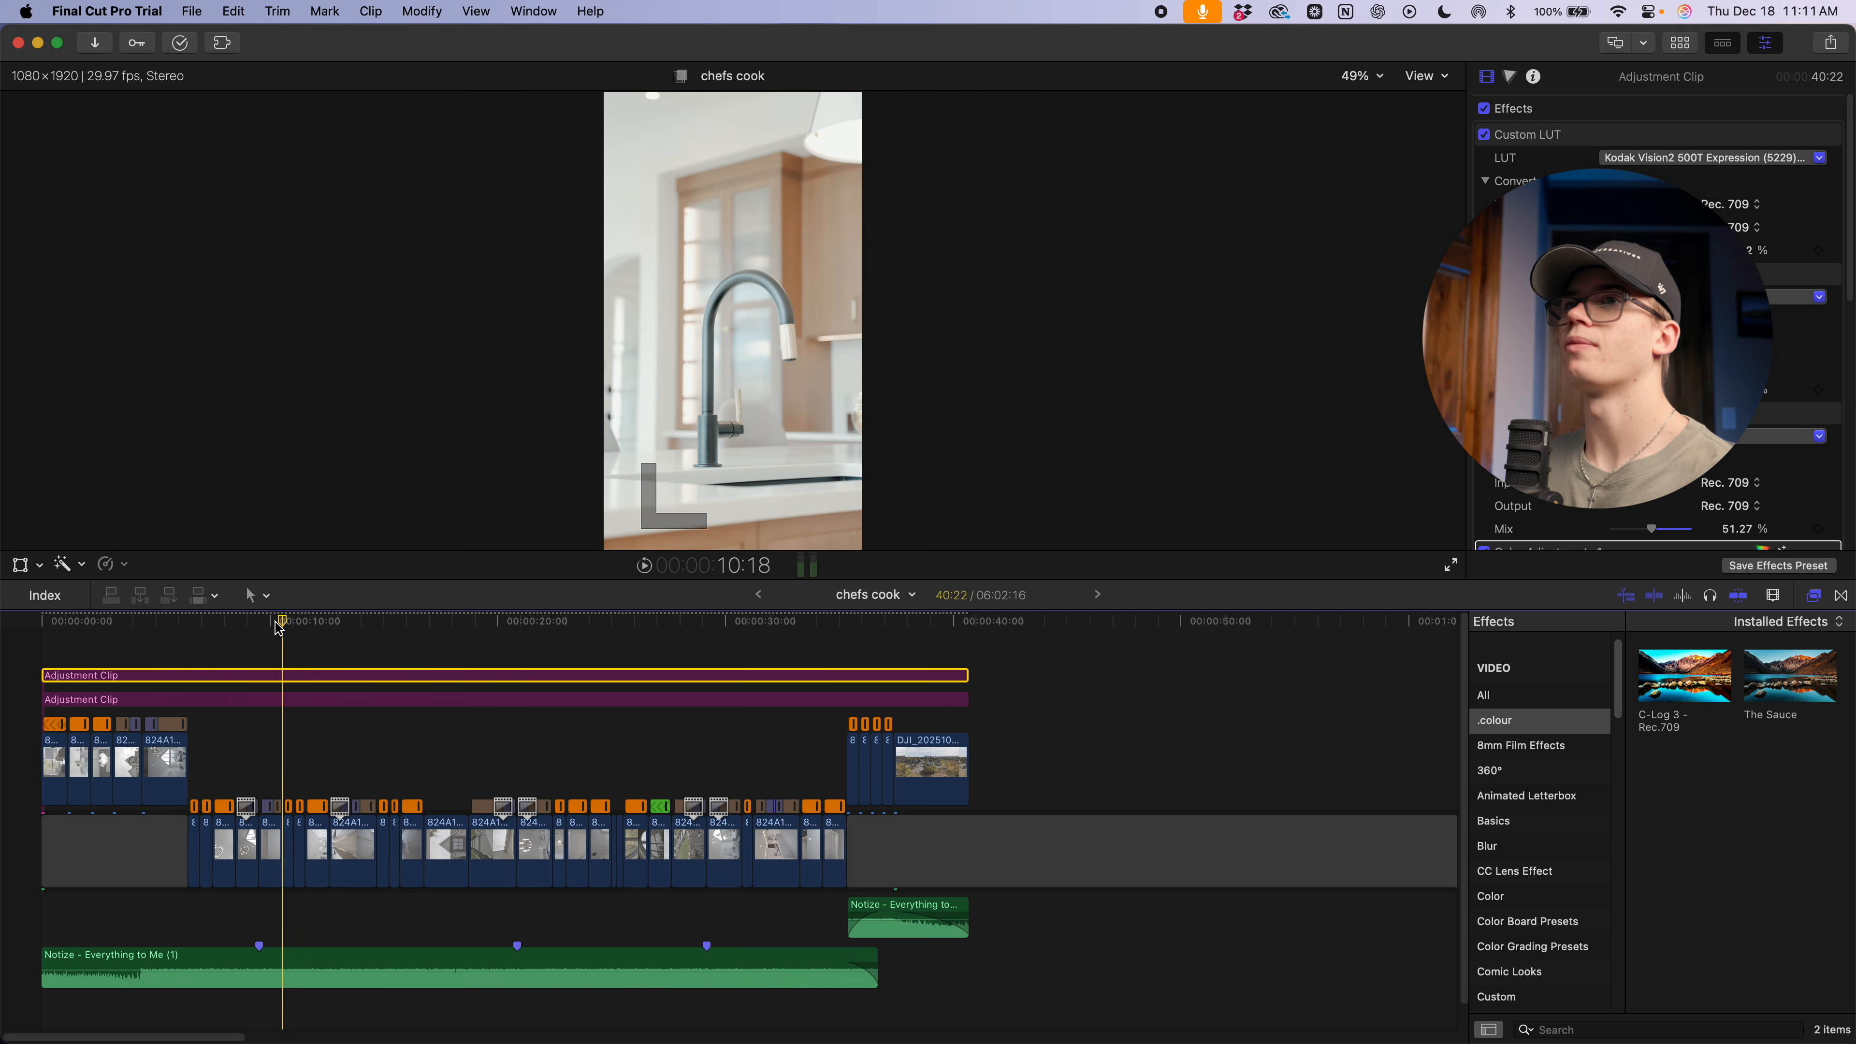
pyautogui.scroll(-5, 1610, 381)
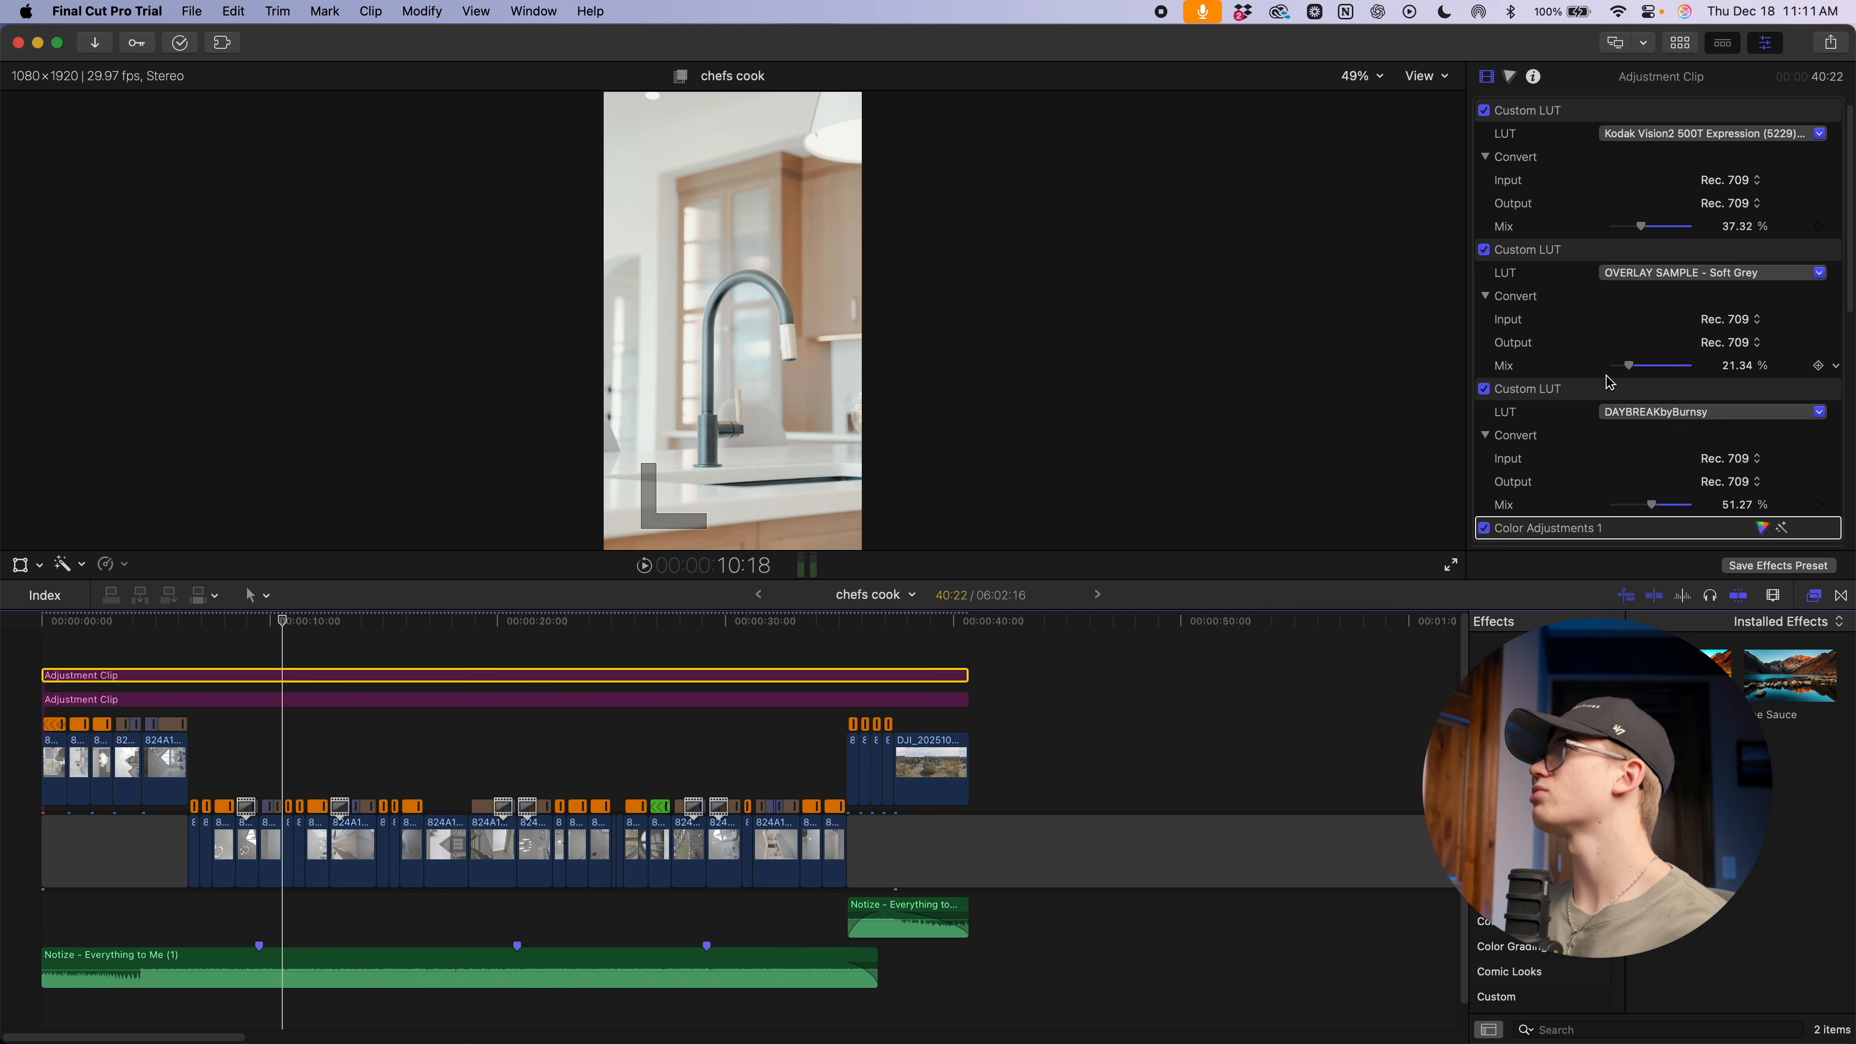
pyautogui.scroll(5, 1610, 381)
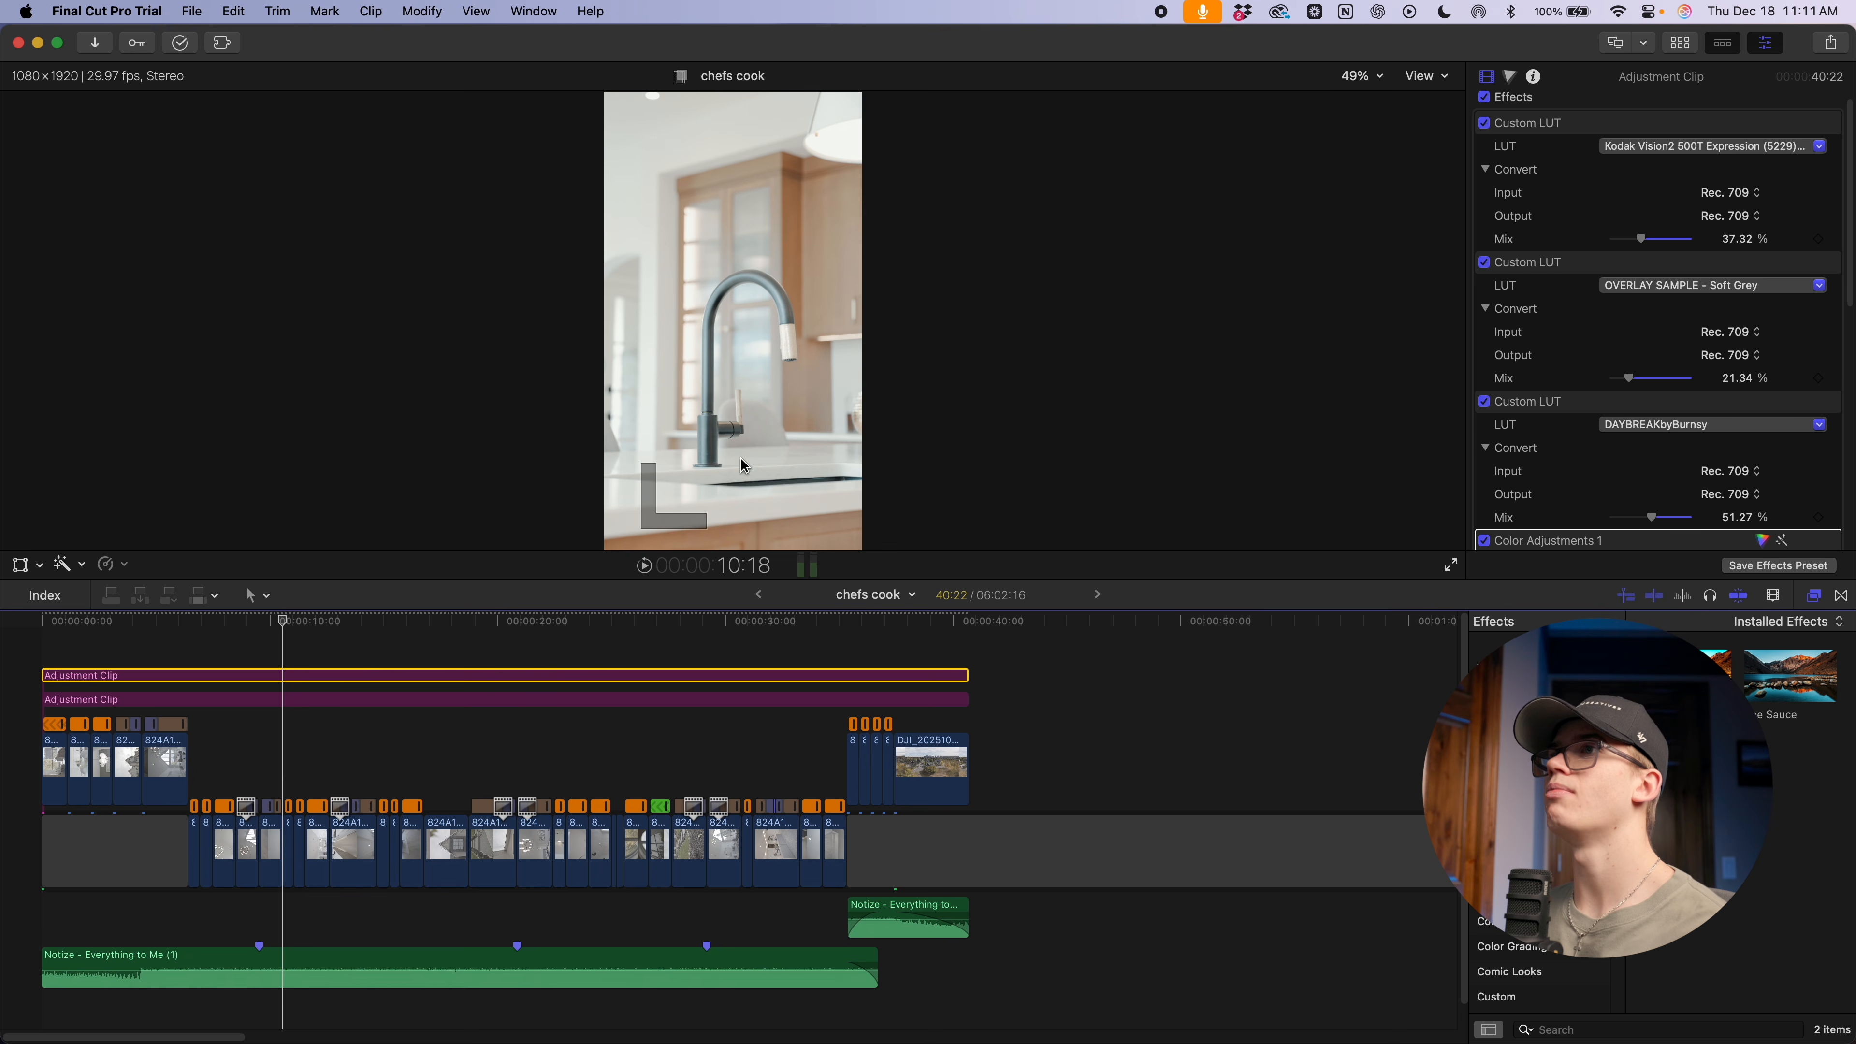
pyautogui.scroll(-3, 1734, 320)
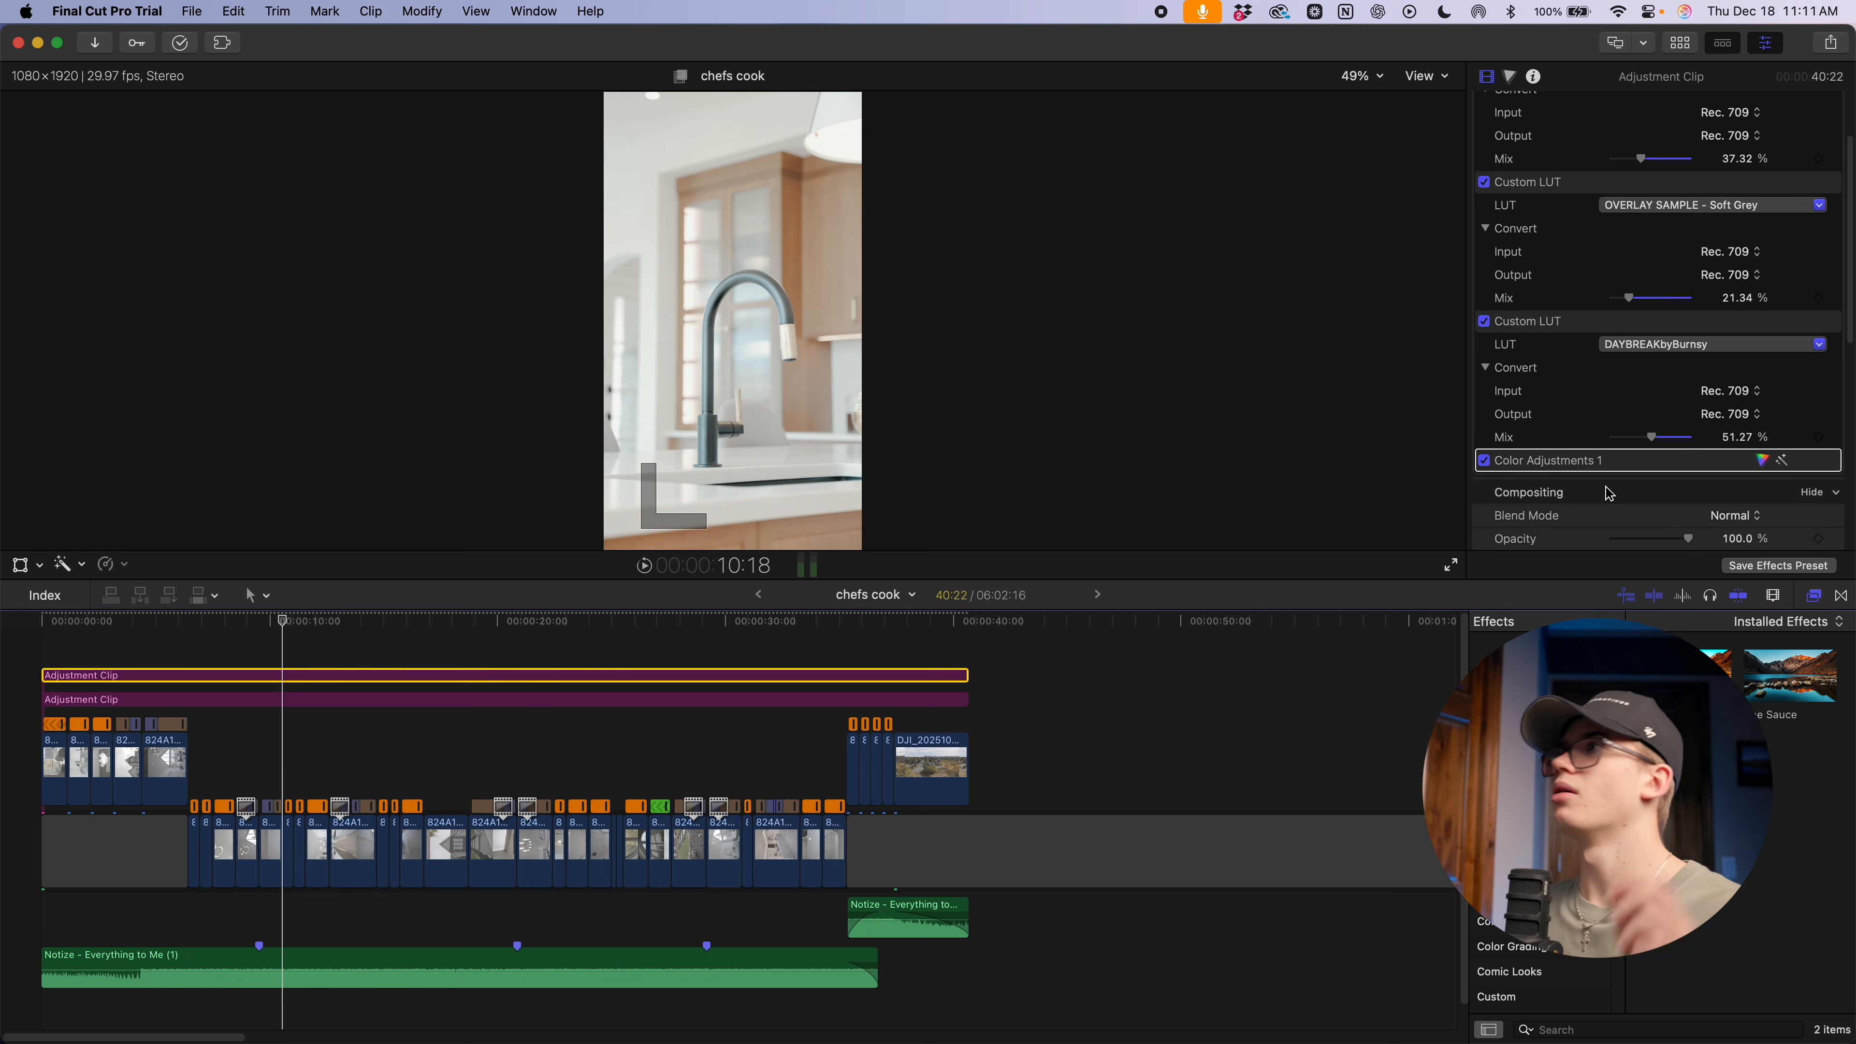
pyautogui.scroll(3, 1532, 197)
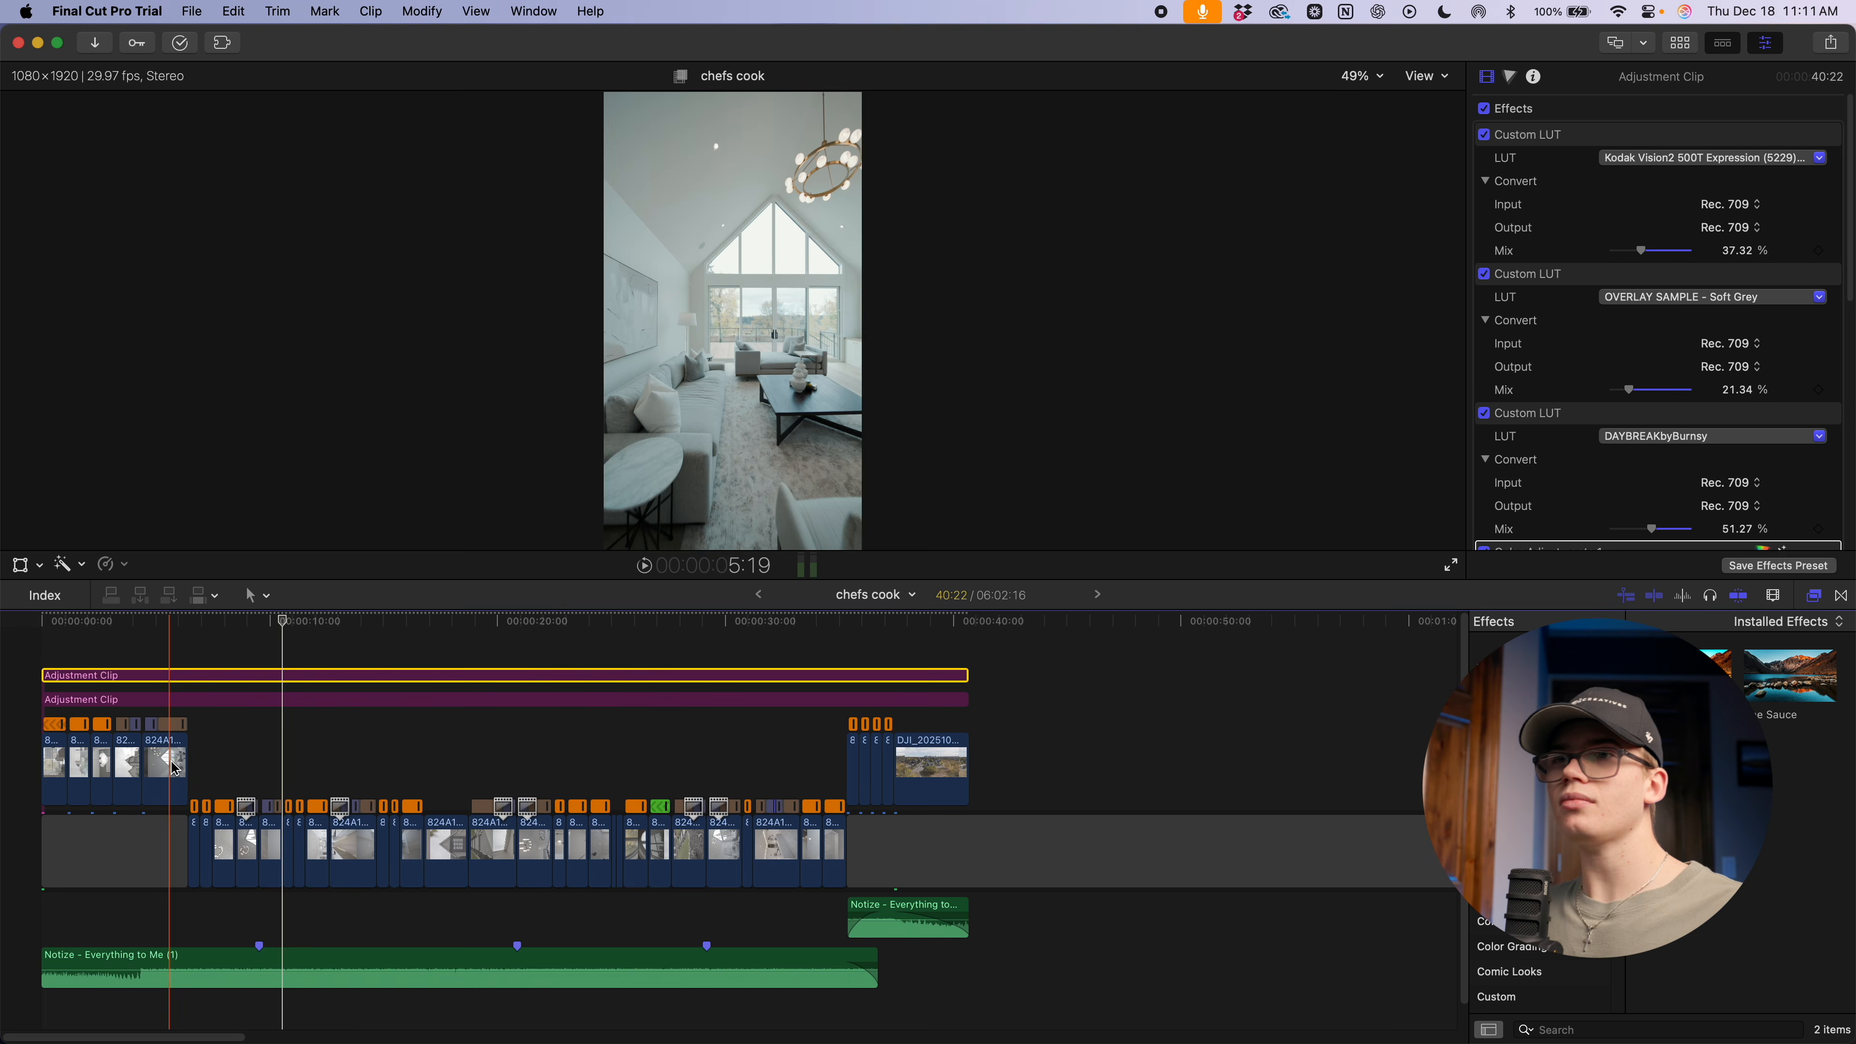
pyautogui.scroll(3, 174, 768)
pyautogui.hscroll(-2, 744, 730)
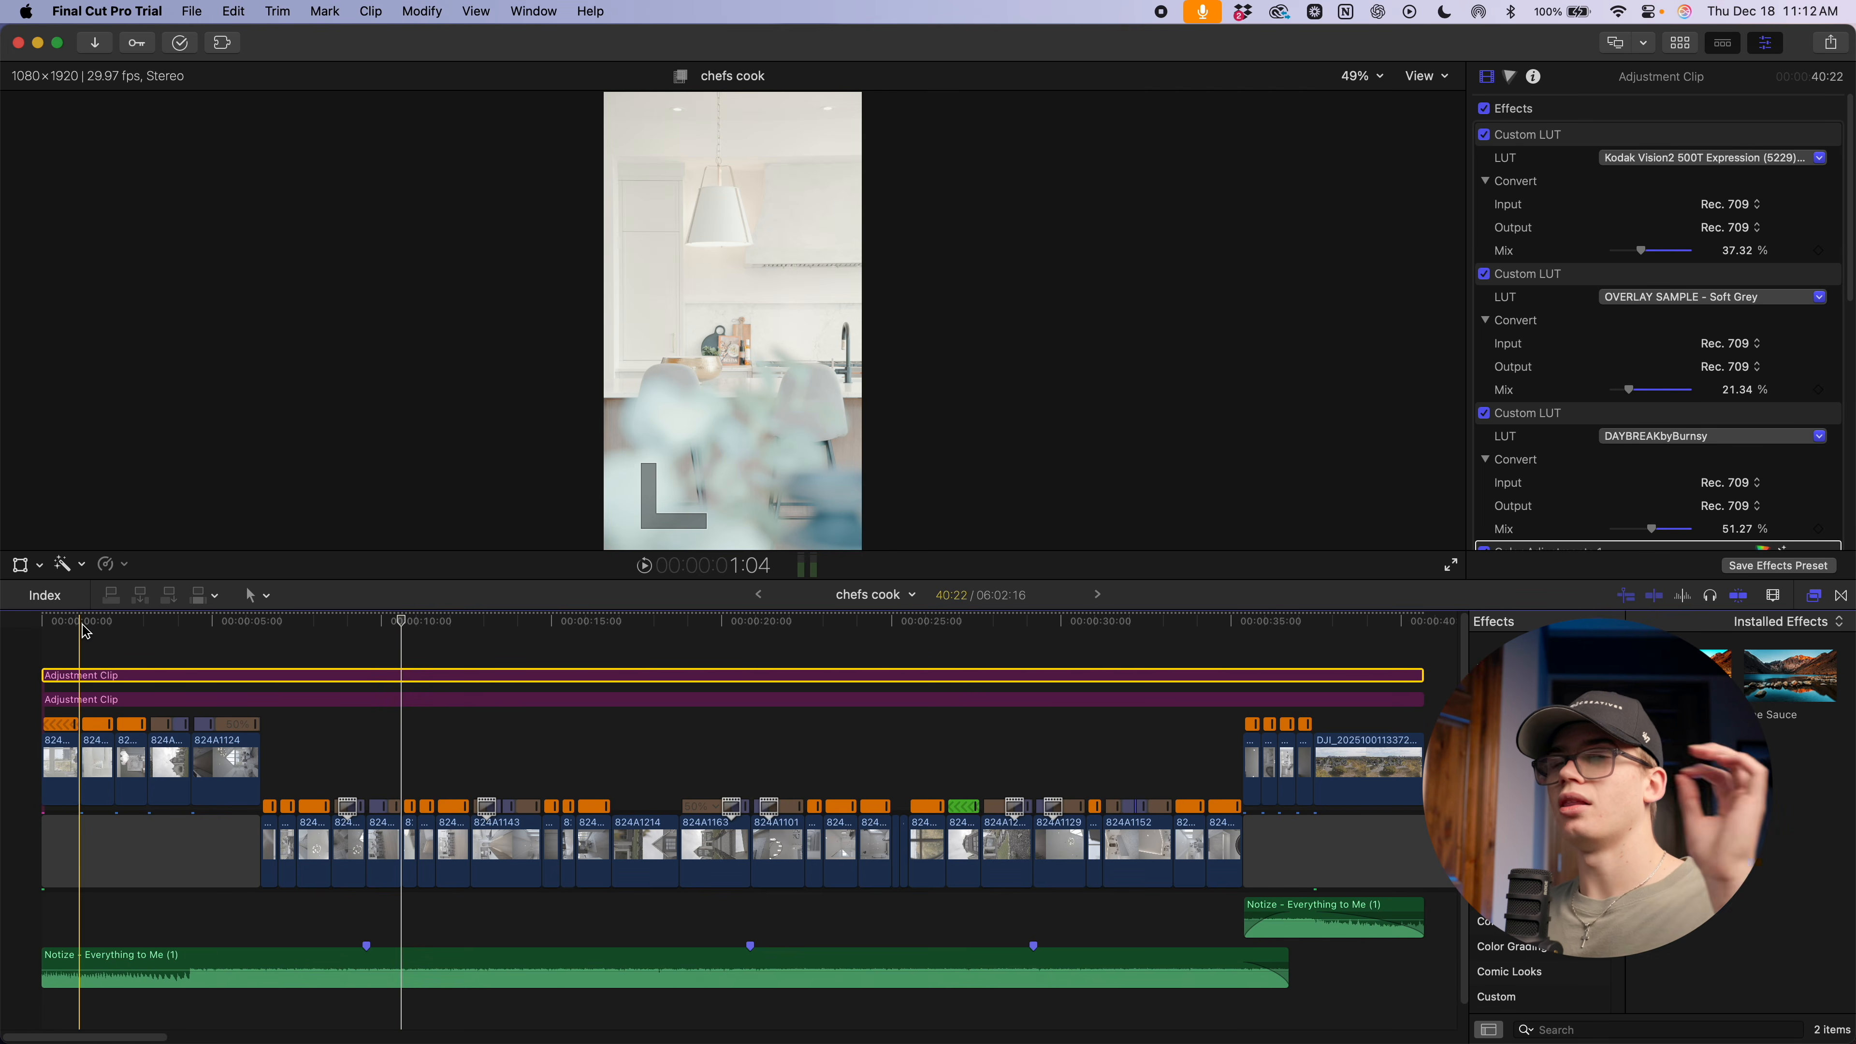
pyautogui.click(203, 623)
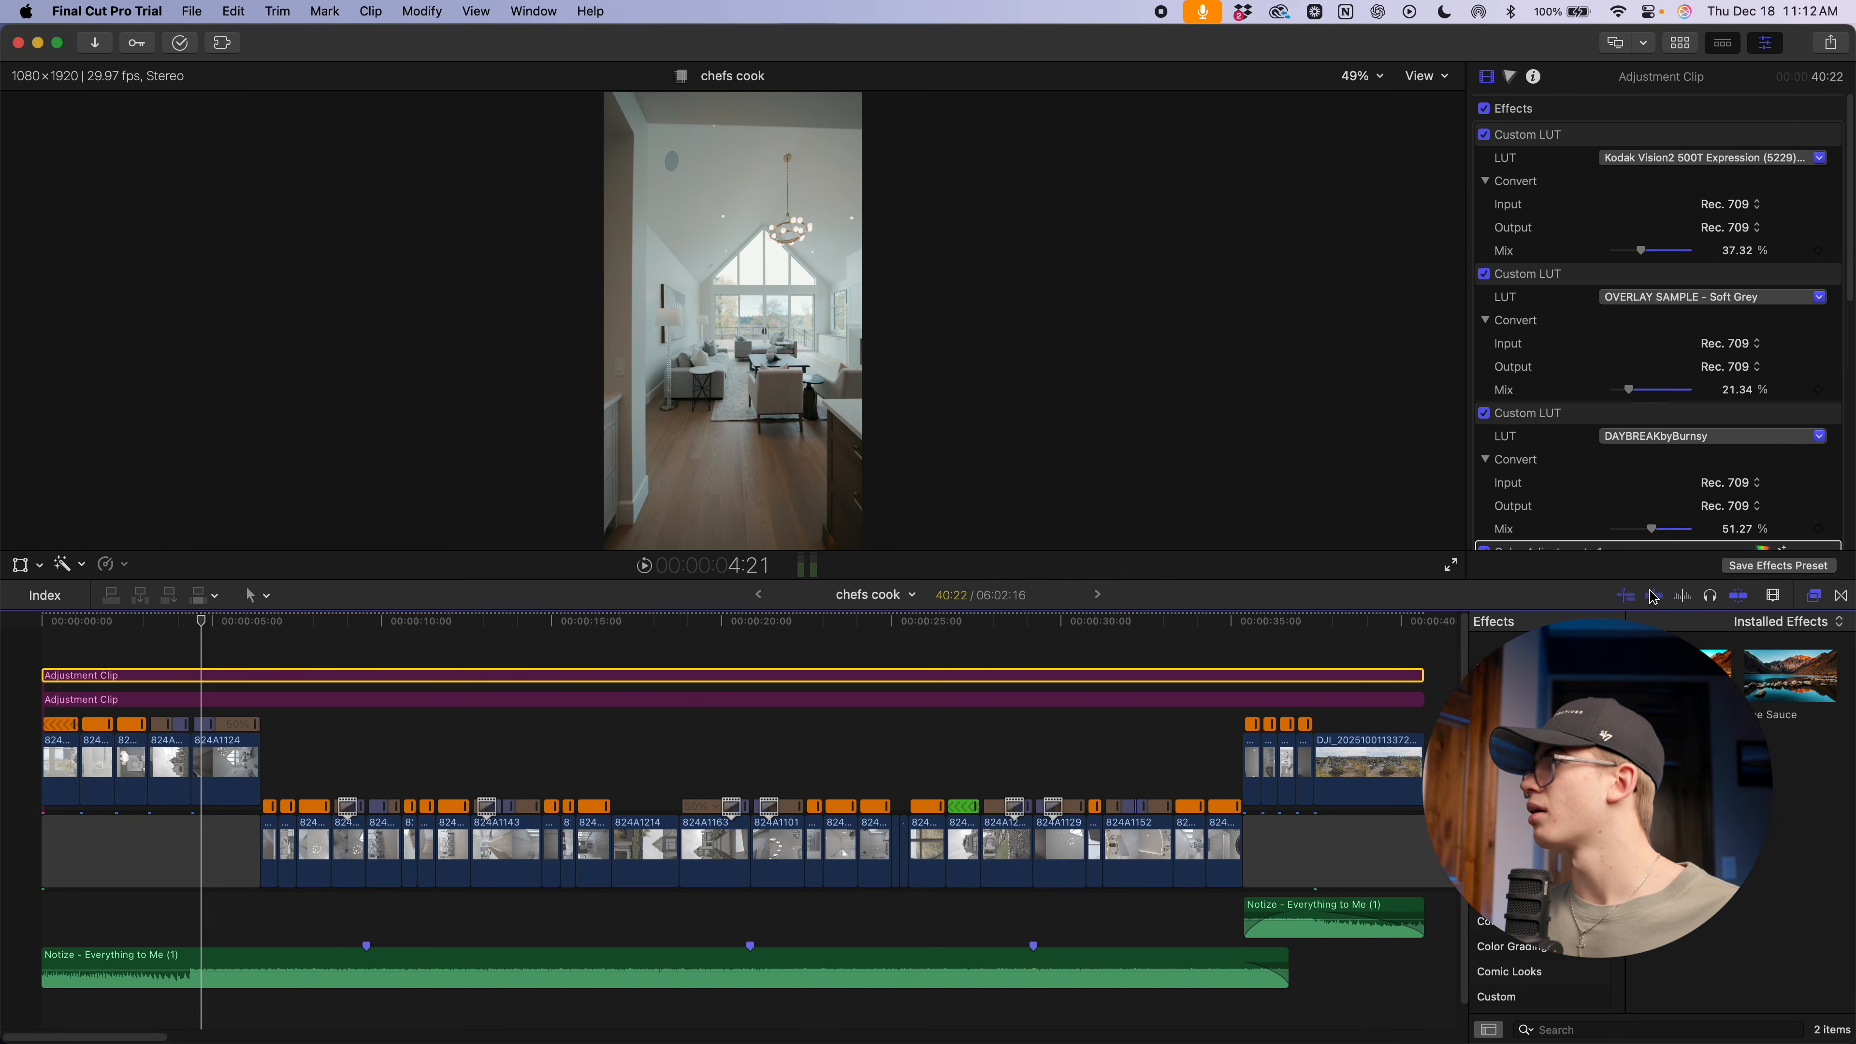
# Hide the effects browser and review both adjustment clips' effects over the opening shot
pyautogui.press('super+5')
pyautogui.press('super+equal')
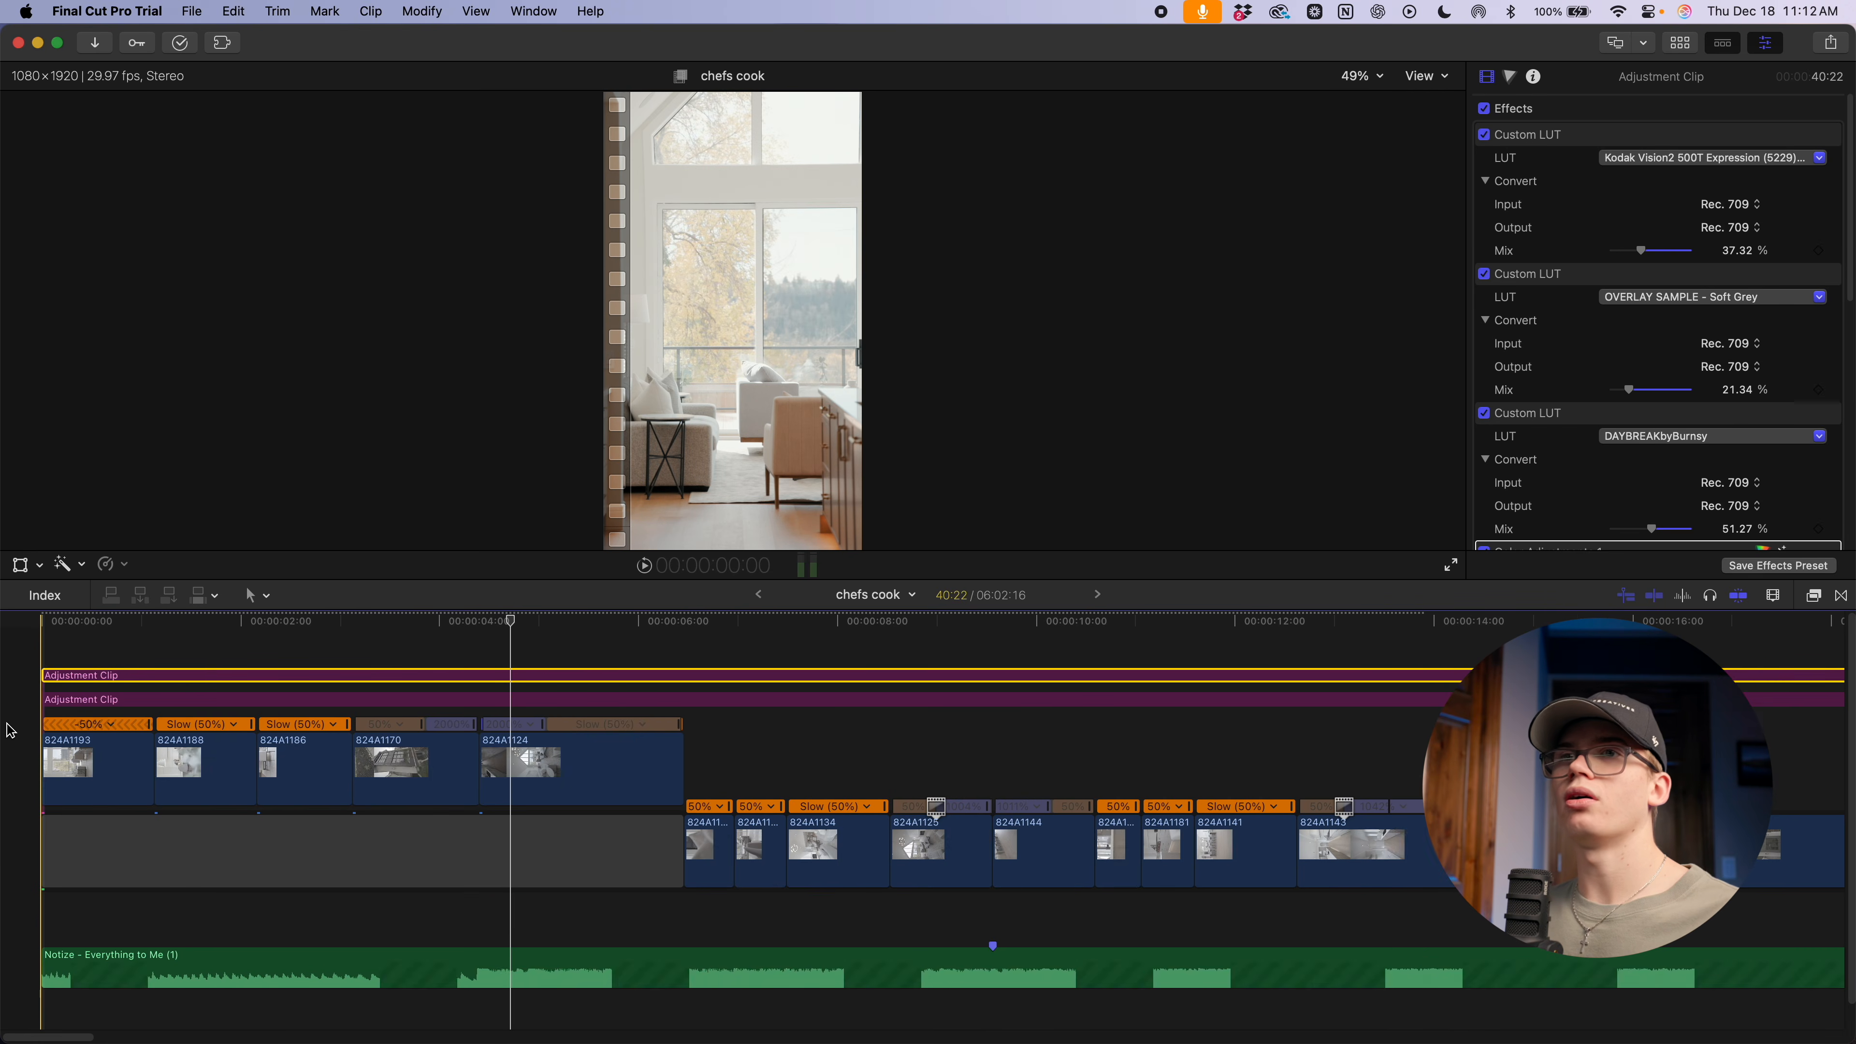
pyautogui.click(71, 695)
pyautogui.click(76, 676)
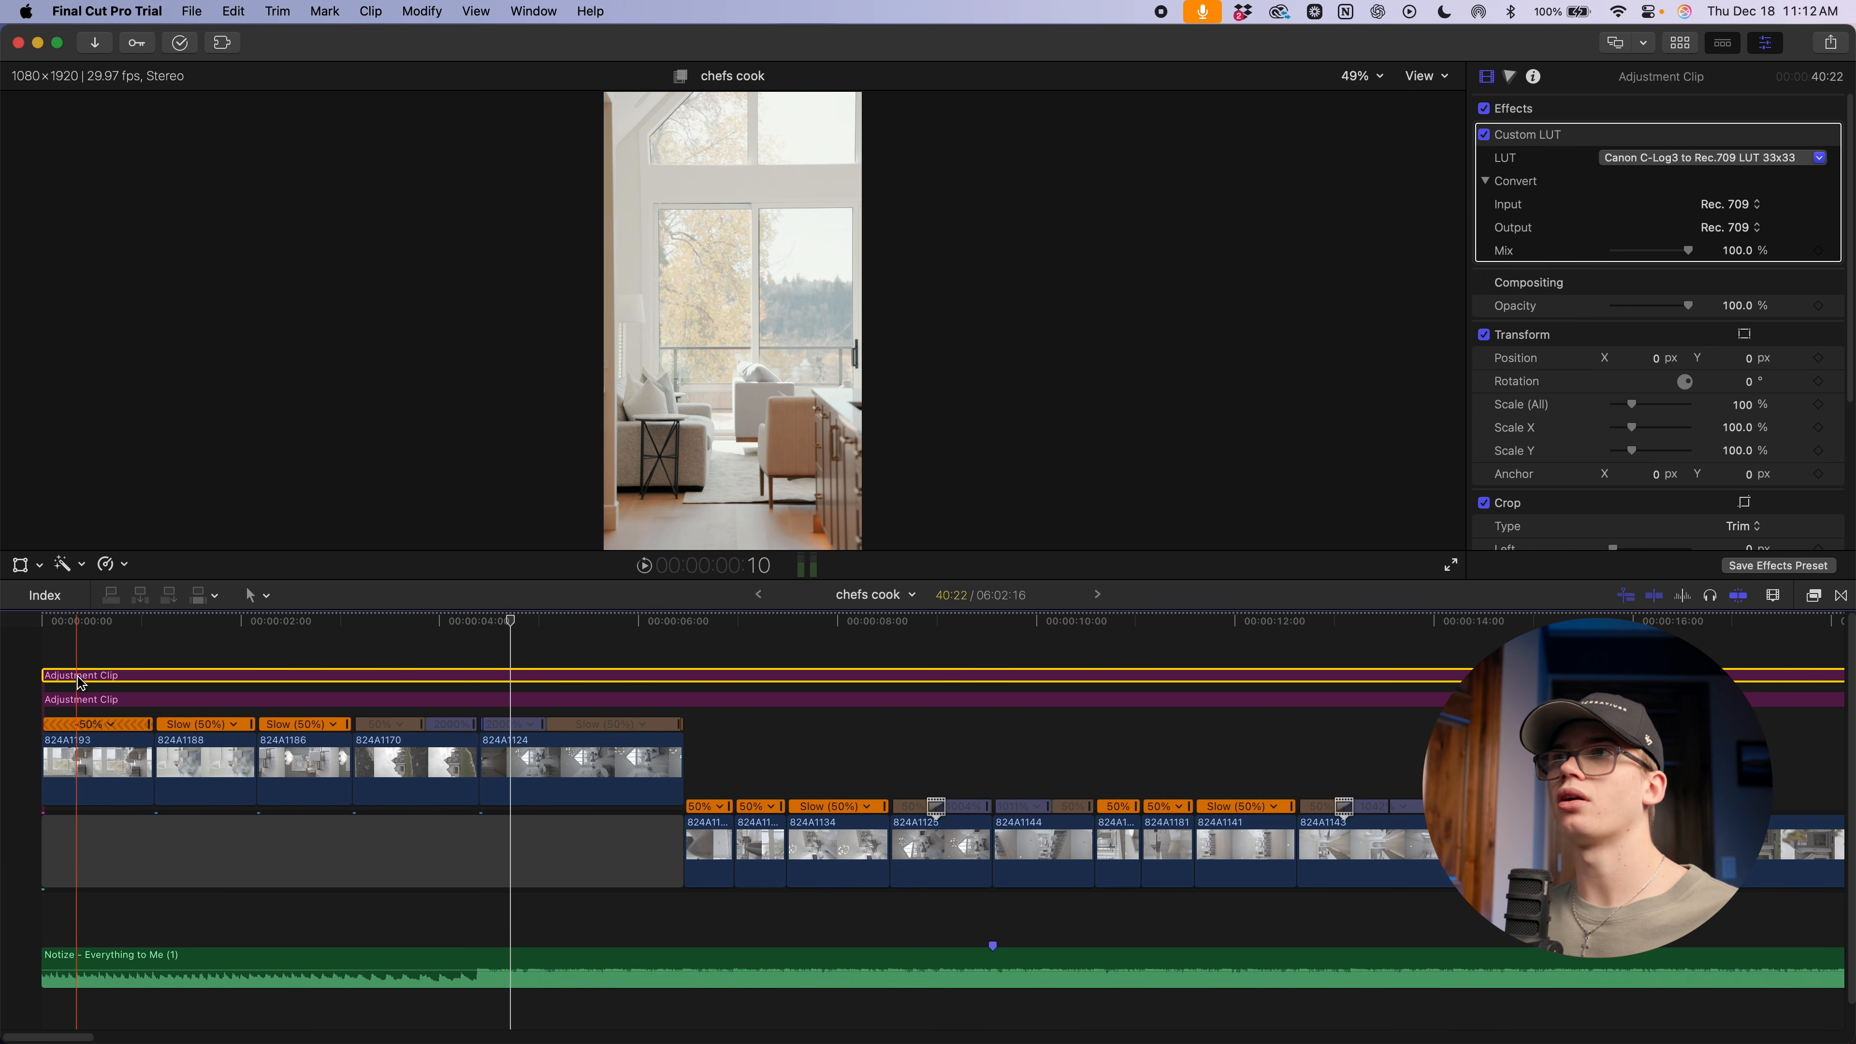
pyautogui.click(117, 626)
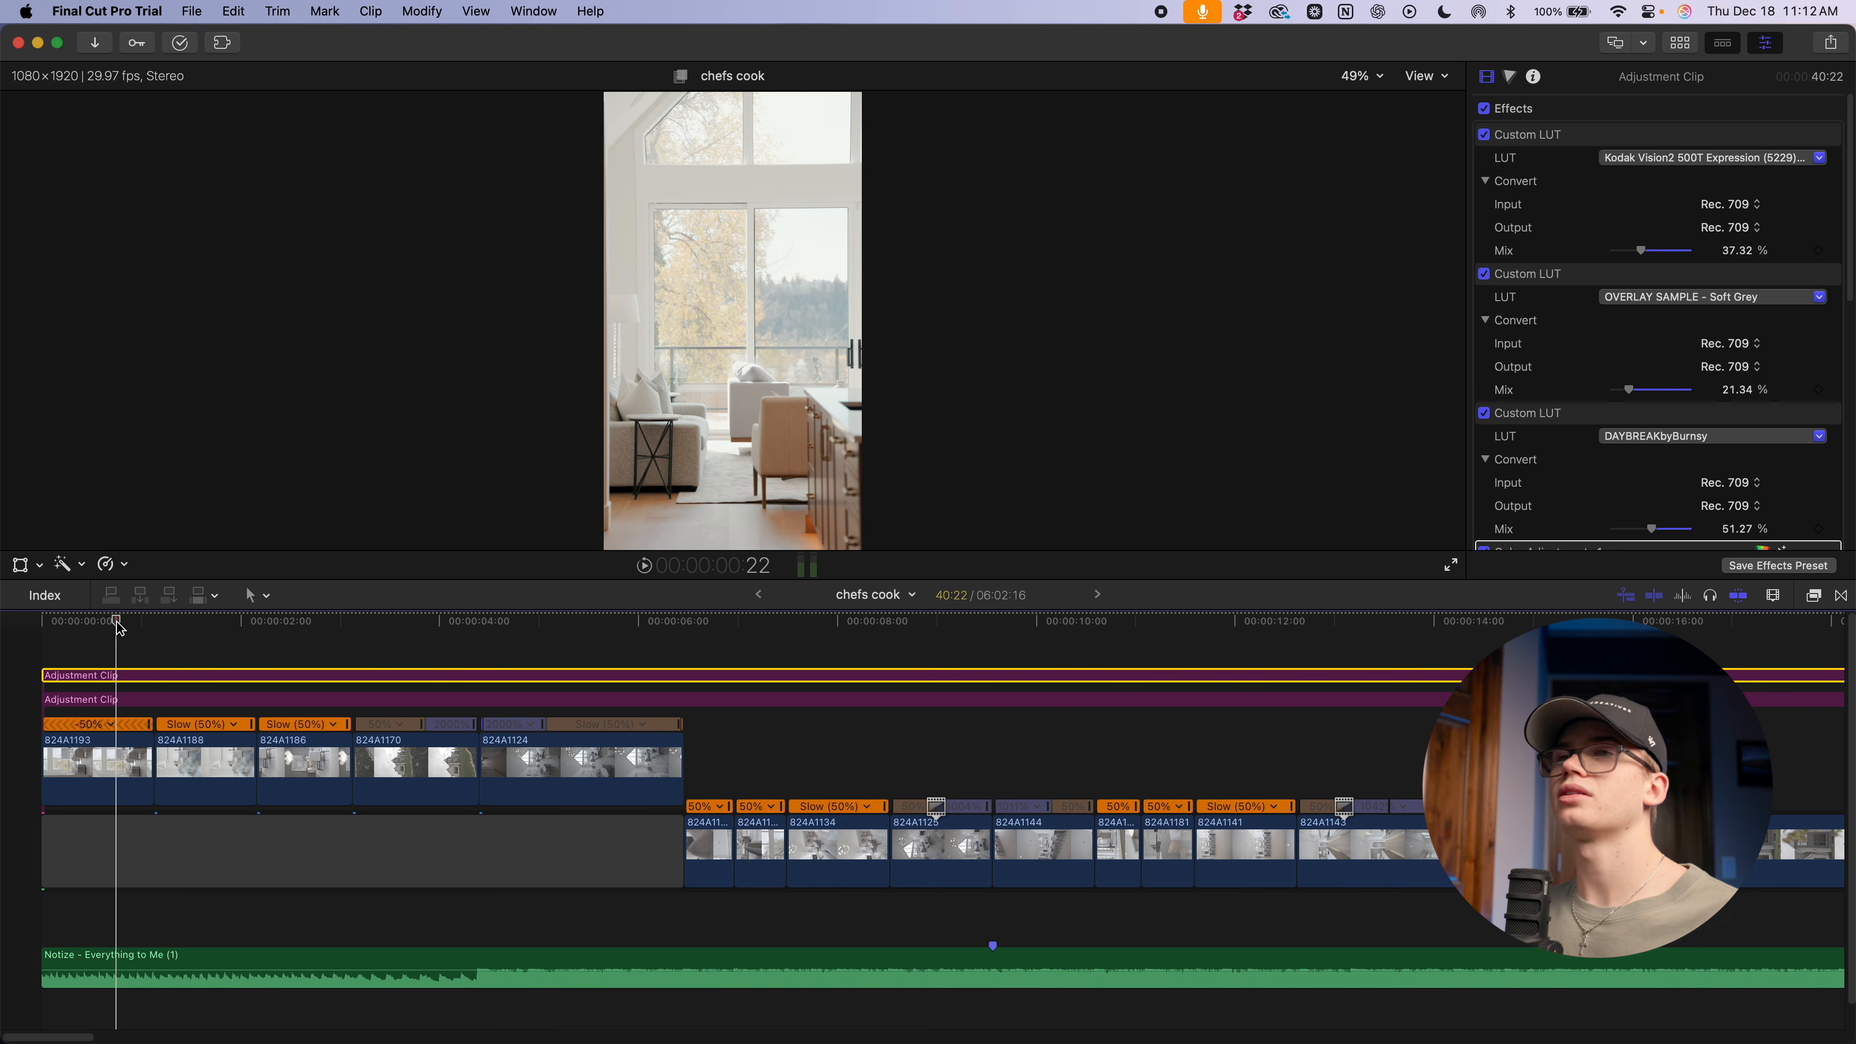
# Add a Color Adjustments correction to the first clip, 824A1193, with the playhead at frame 14
pyautogui.click(98, 787)
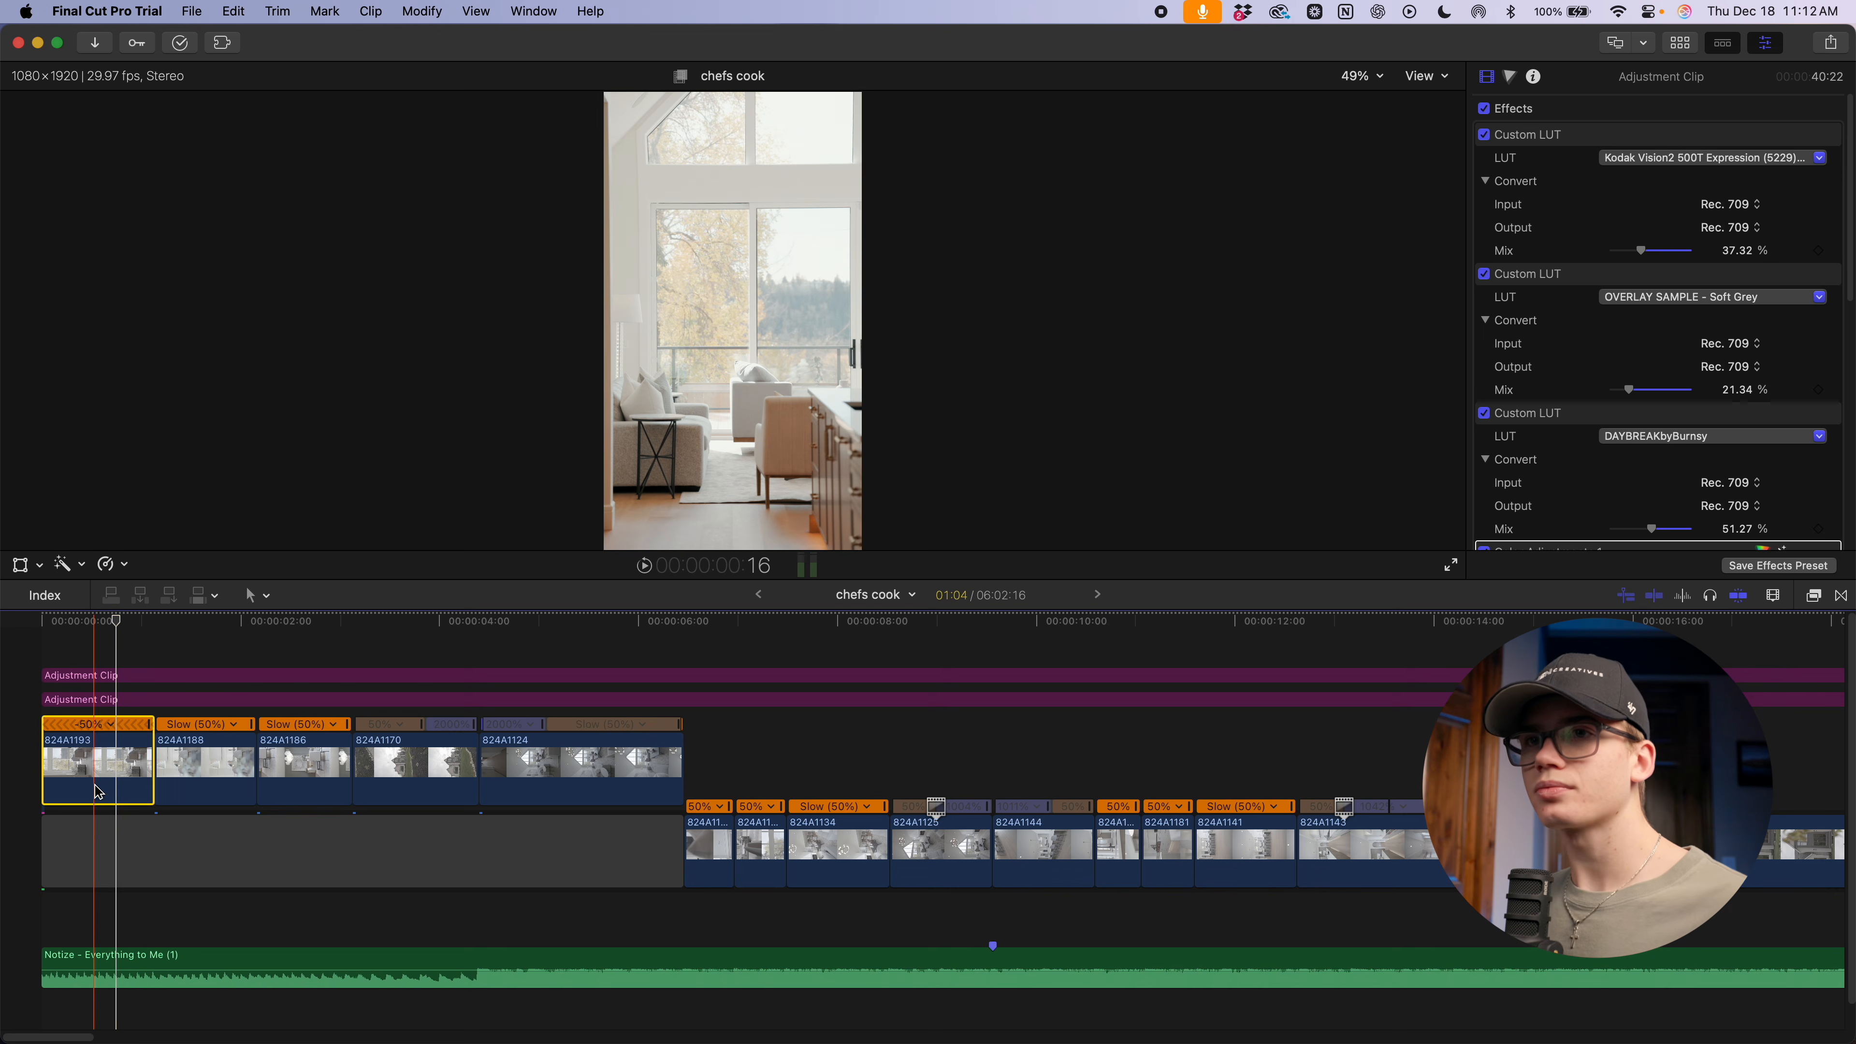
pyautogui.click(101, 621)
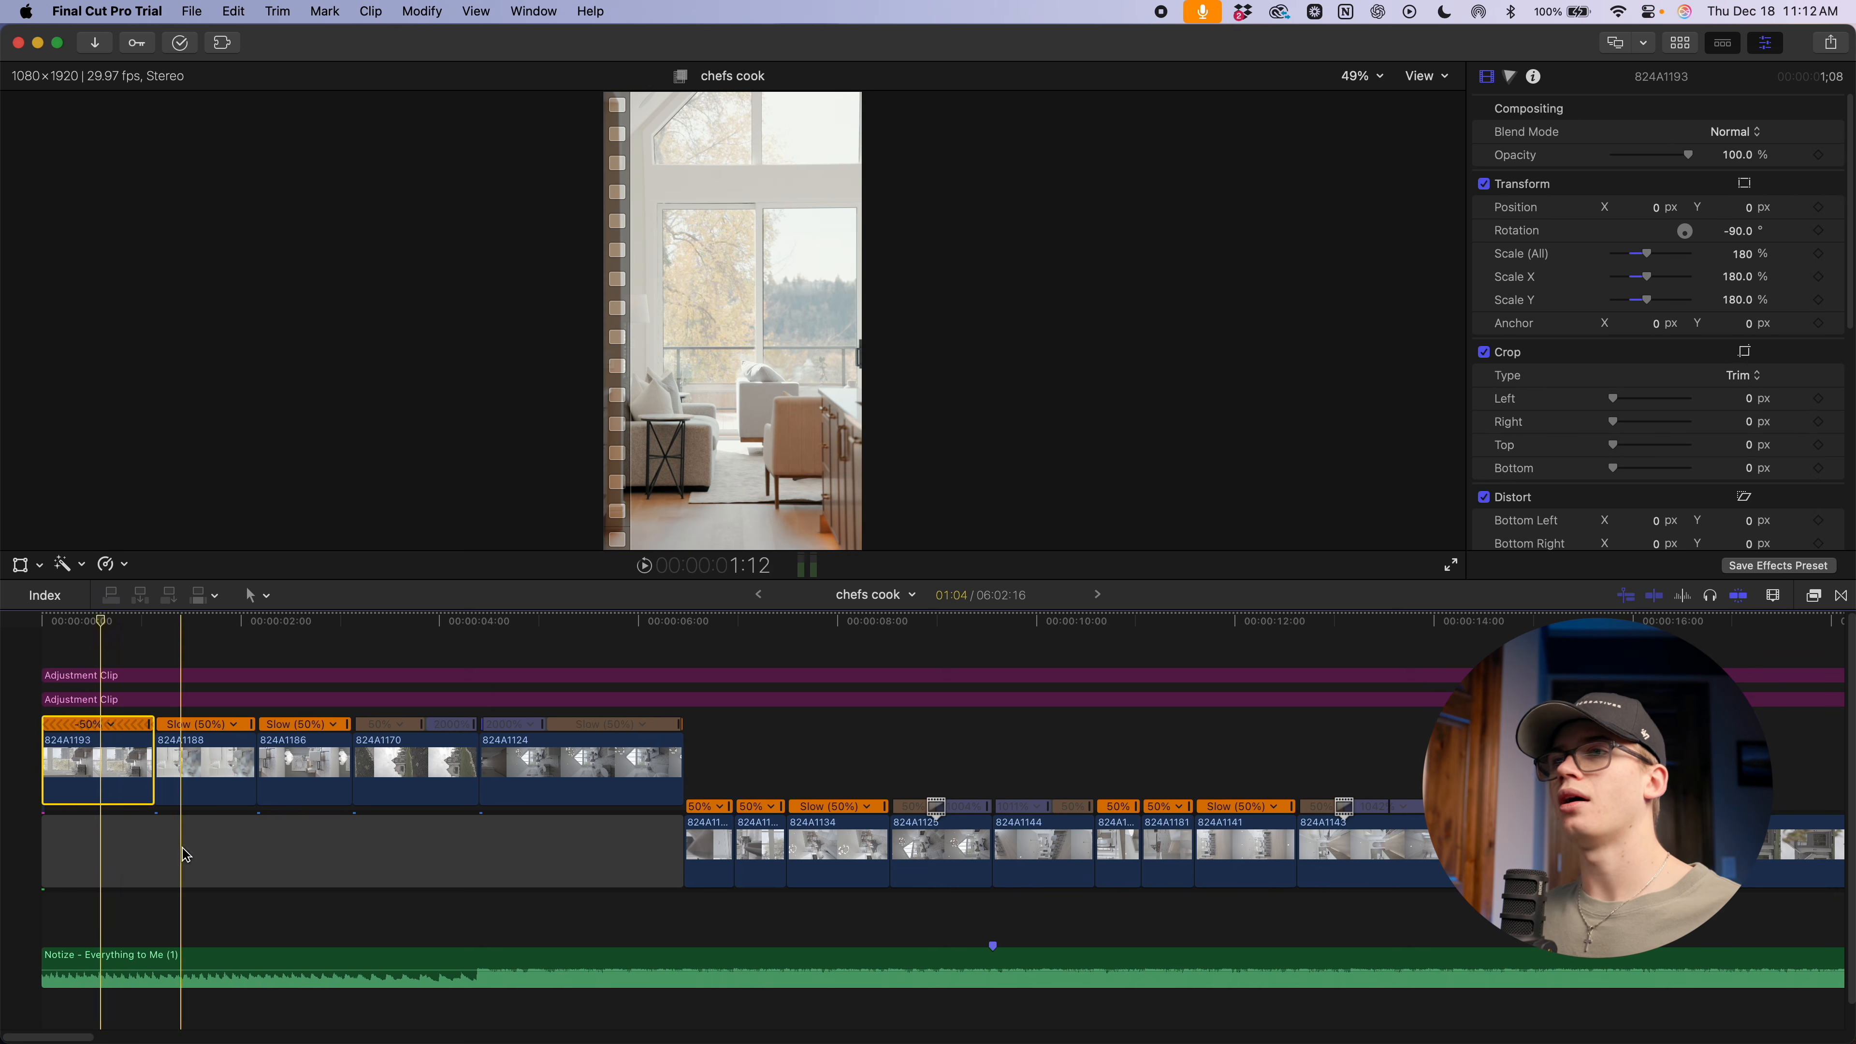
pyautogui.press('super+minus')
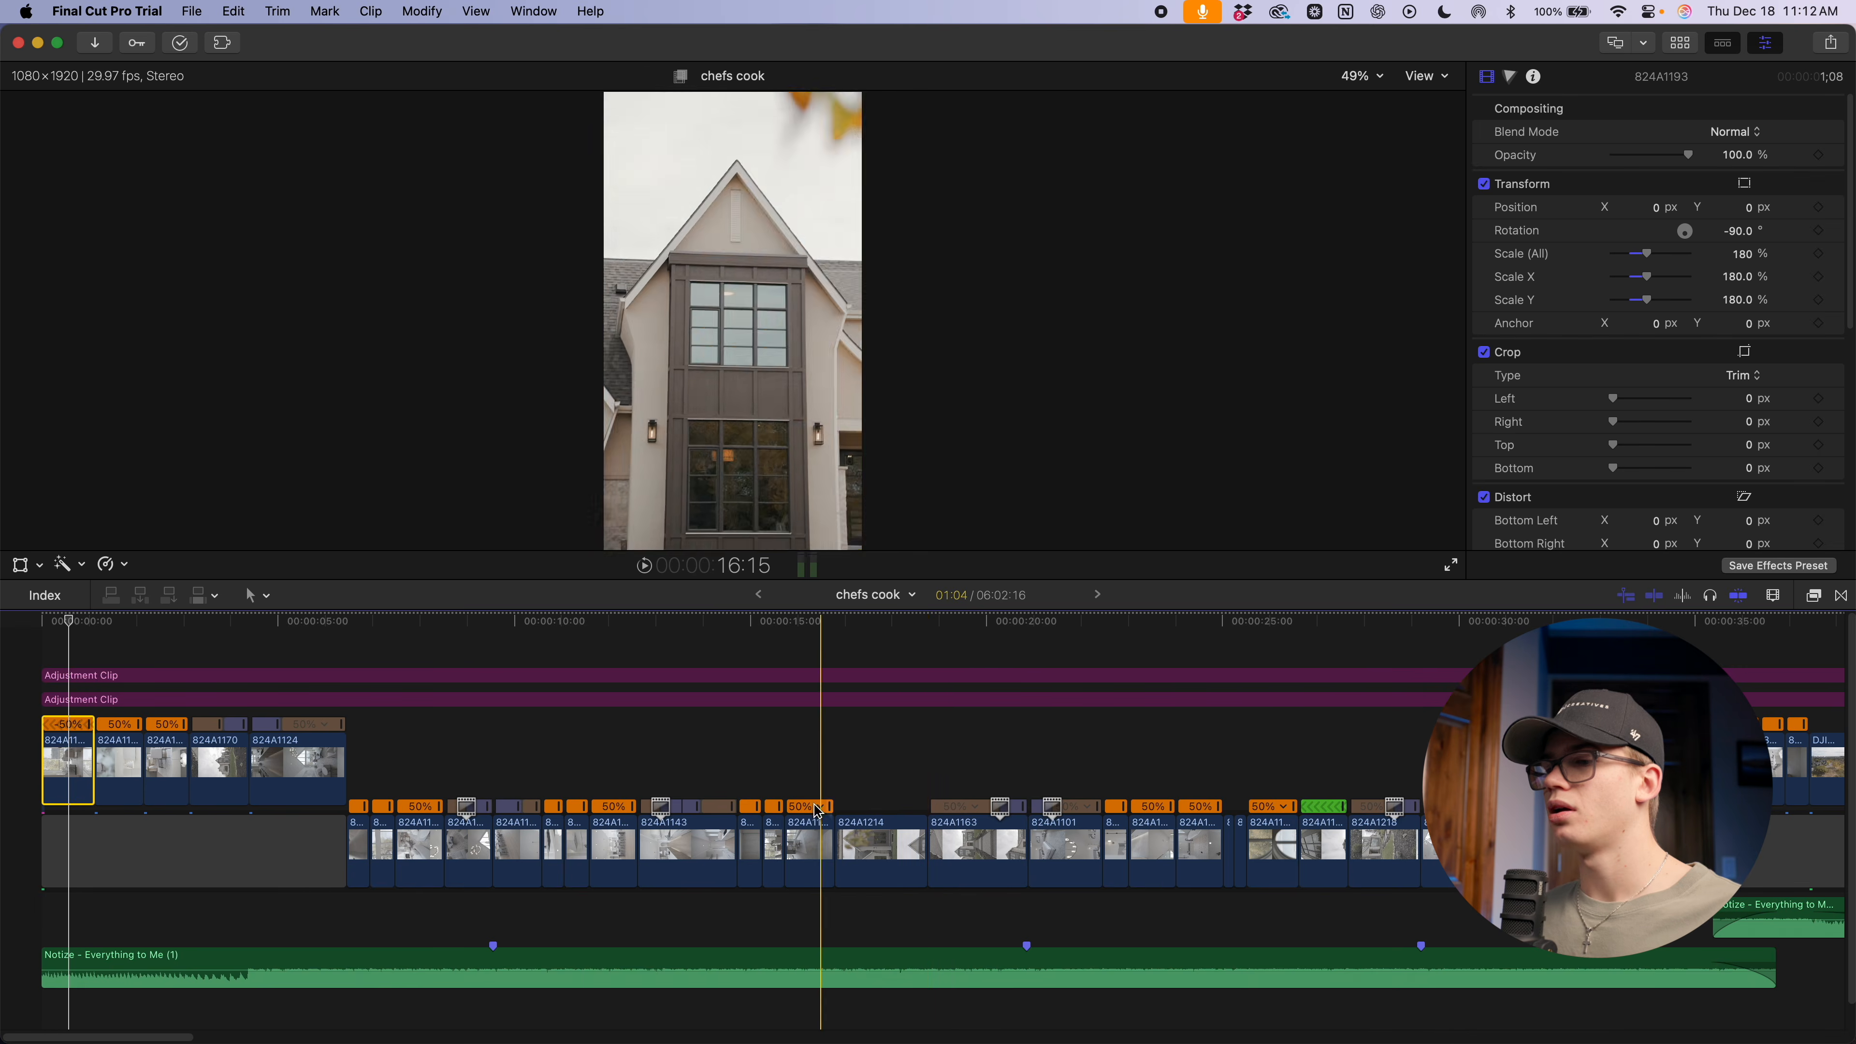
pyautogui.press('super+minus')
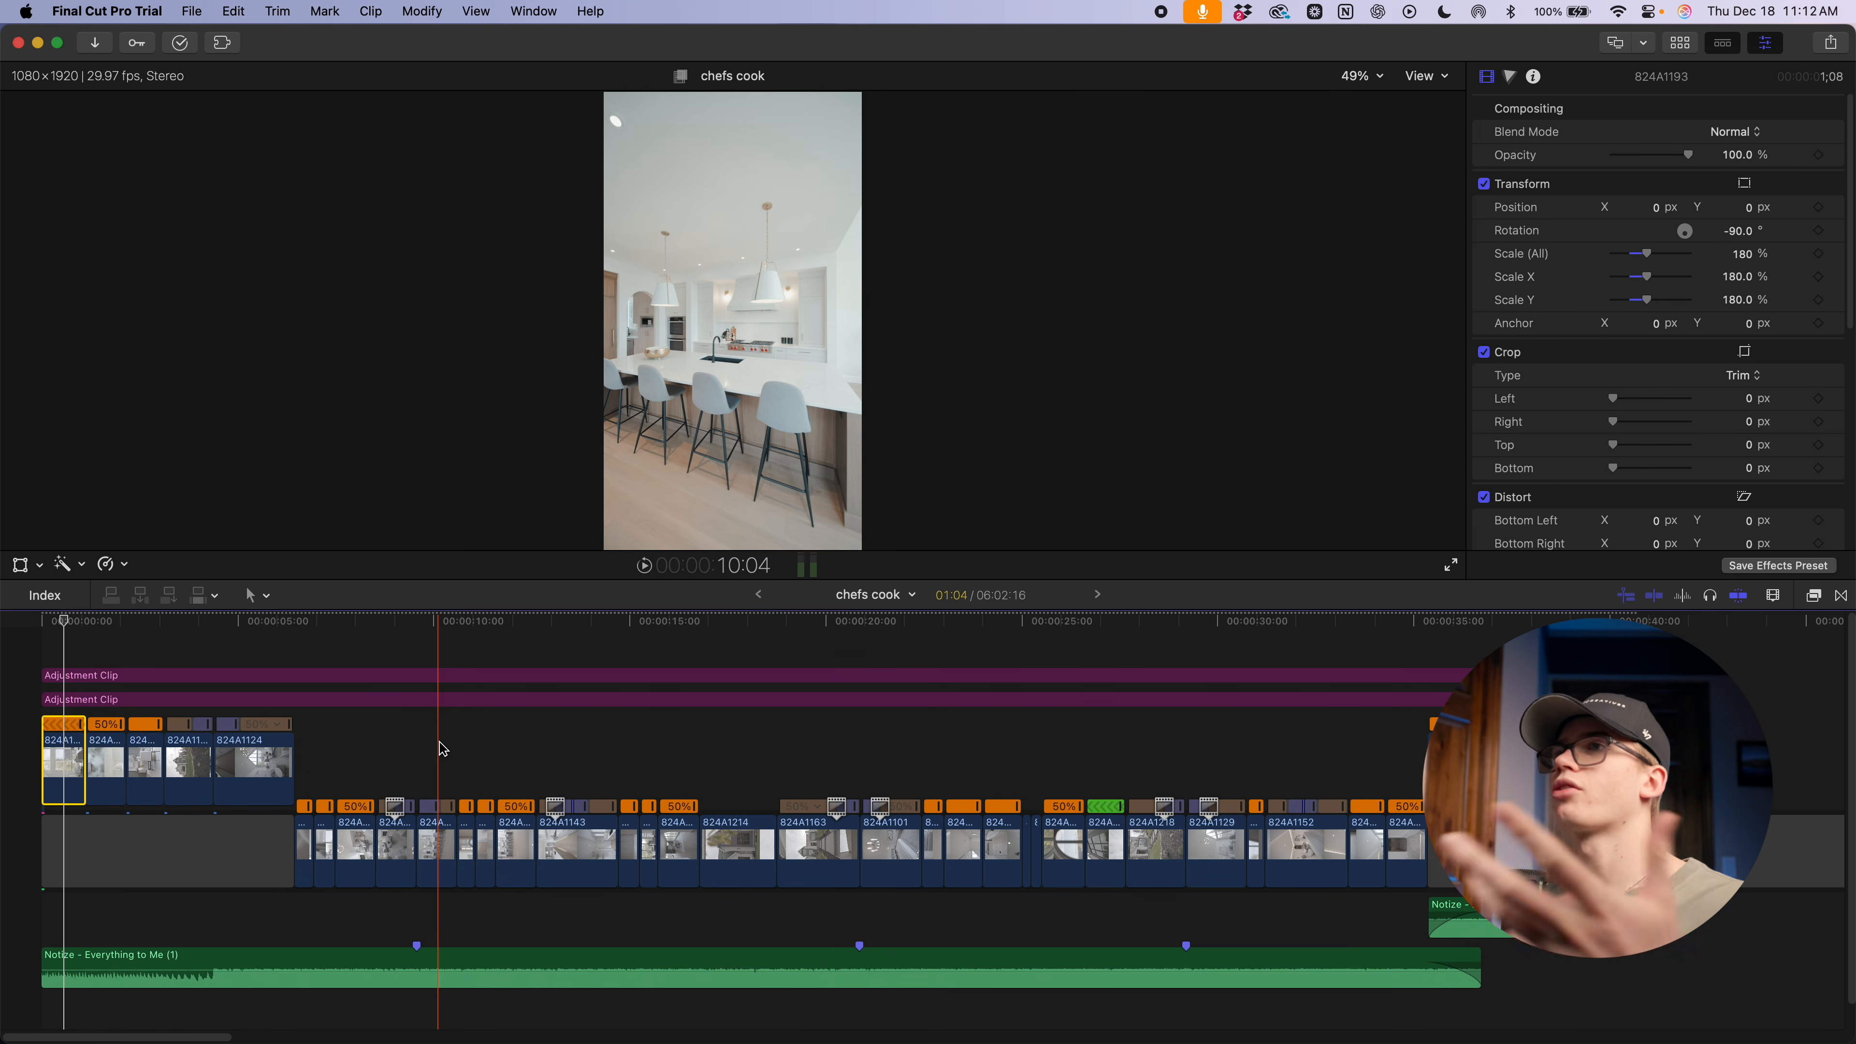
pyautogui.press('super+=')
pyautogui.press('super+=')
pyautogui.press('super+=')
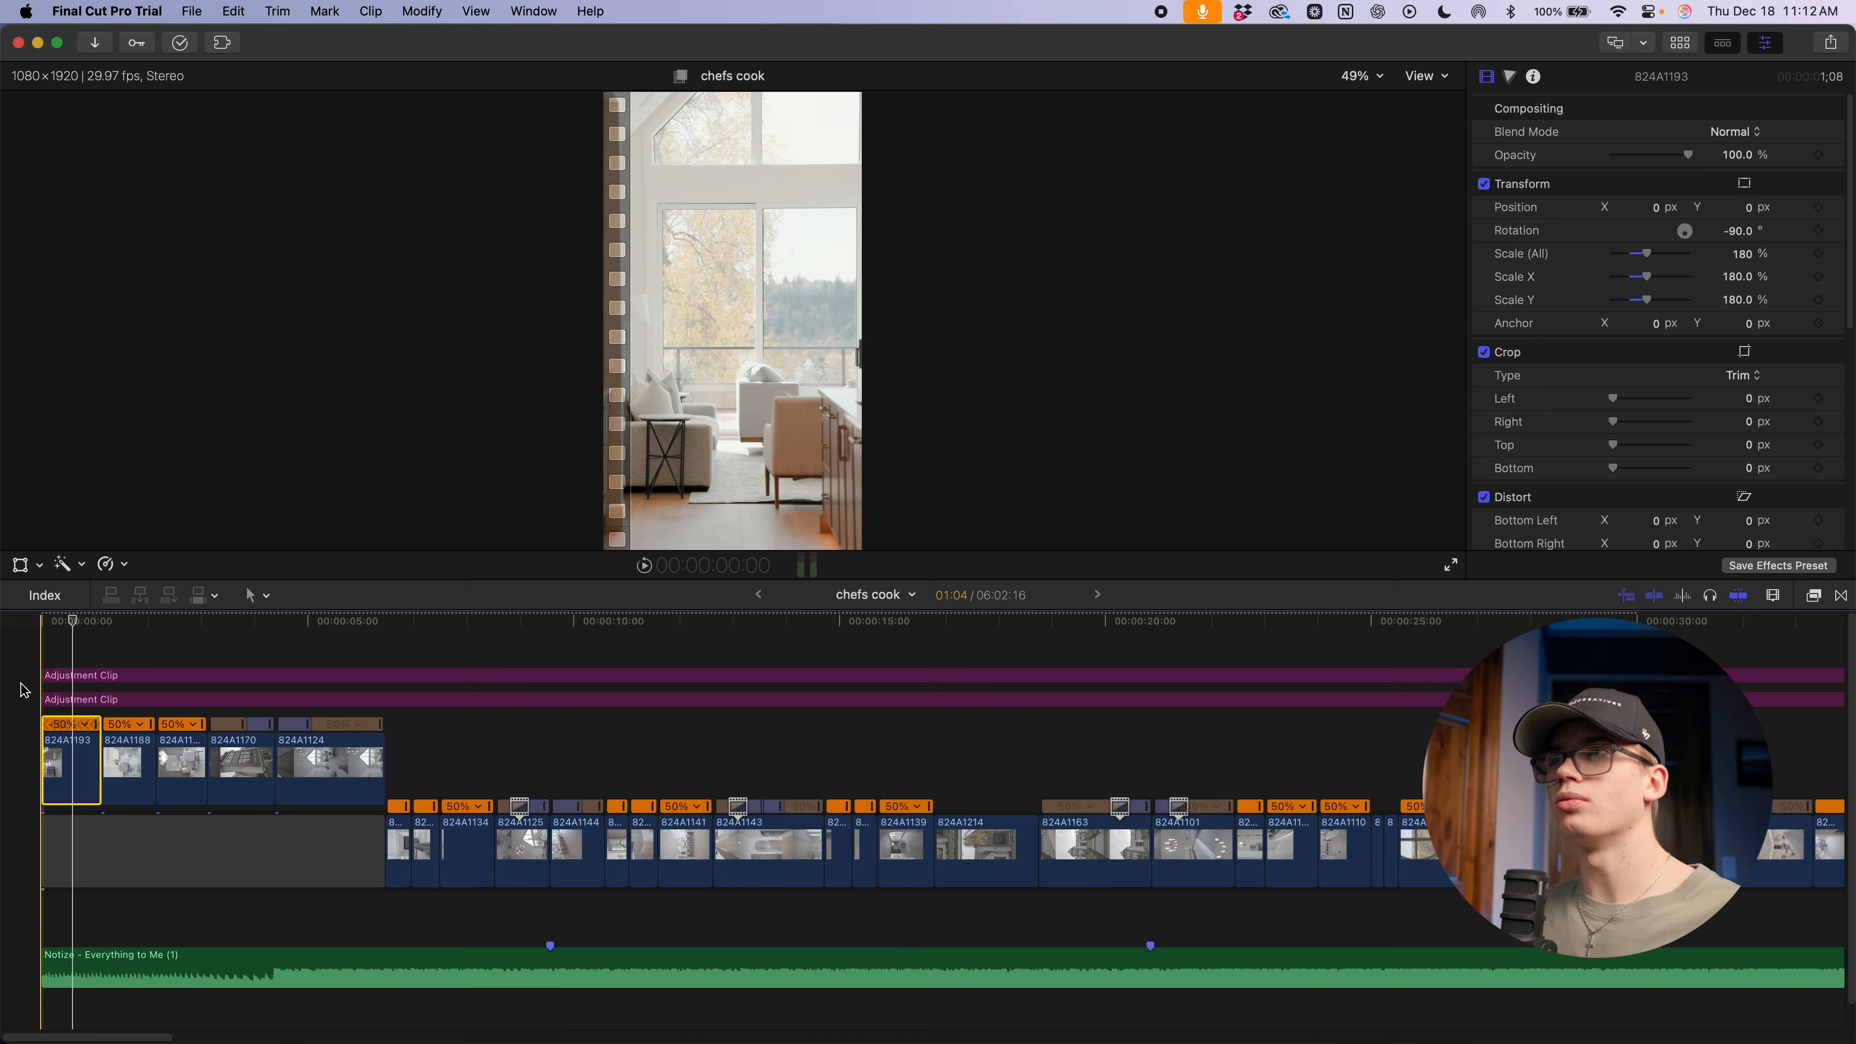
pyautogui.click(127, 629)
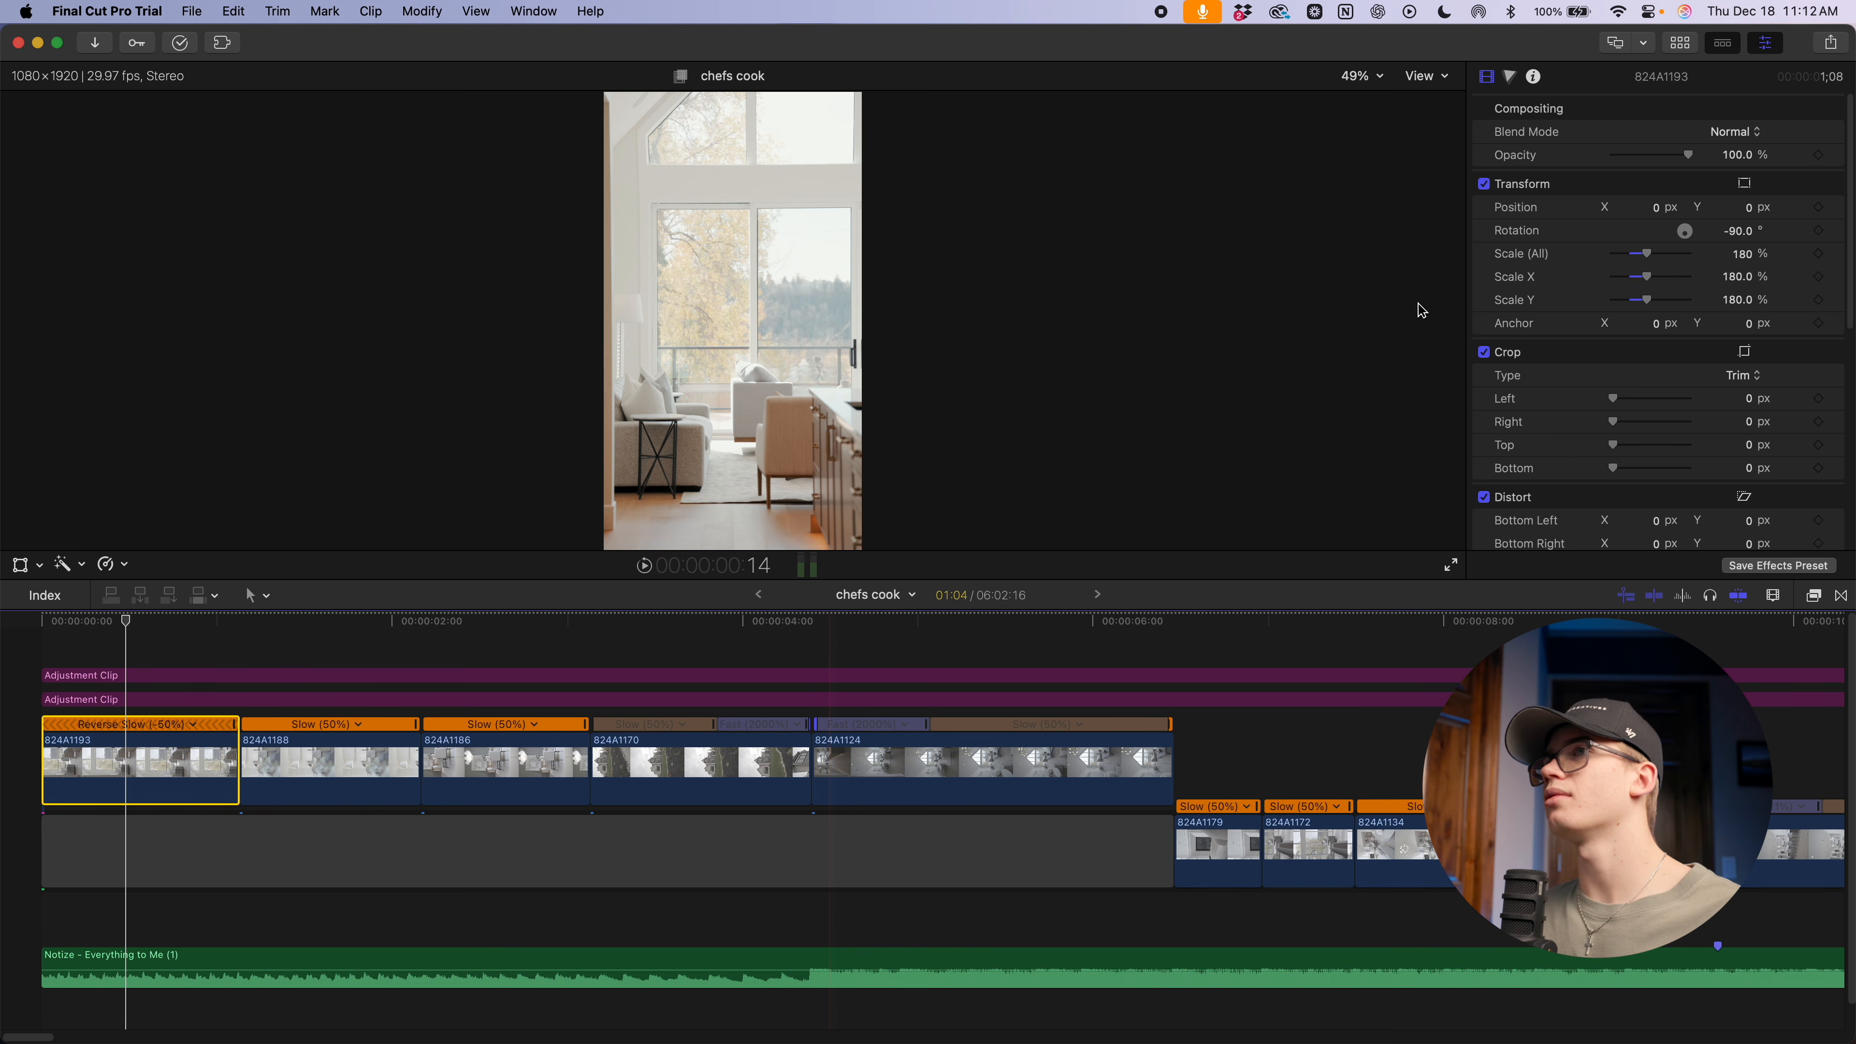
pyautogui.click(1513, 74)
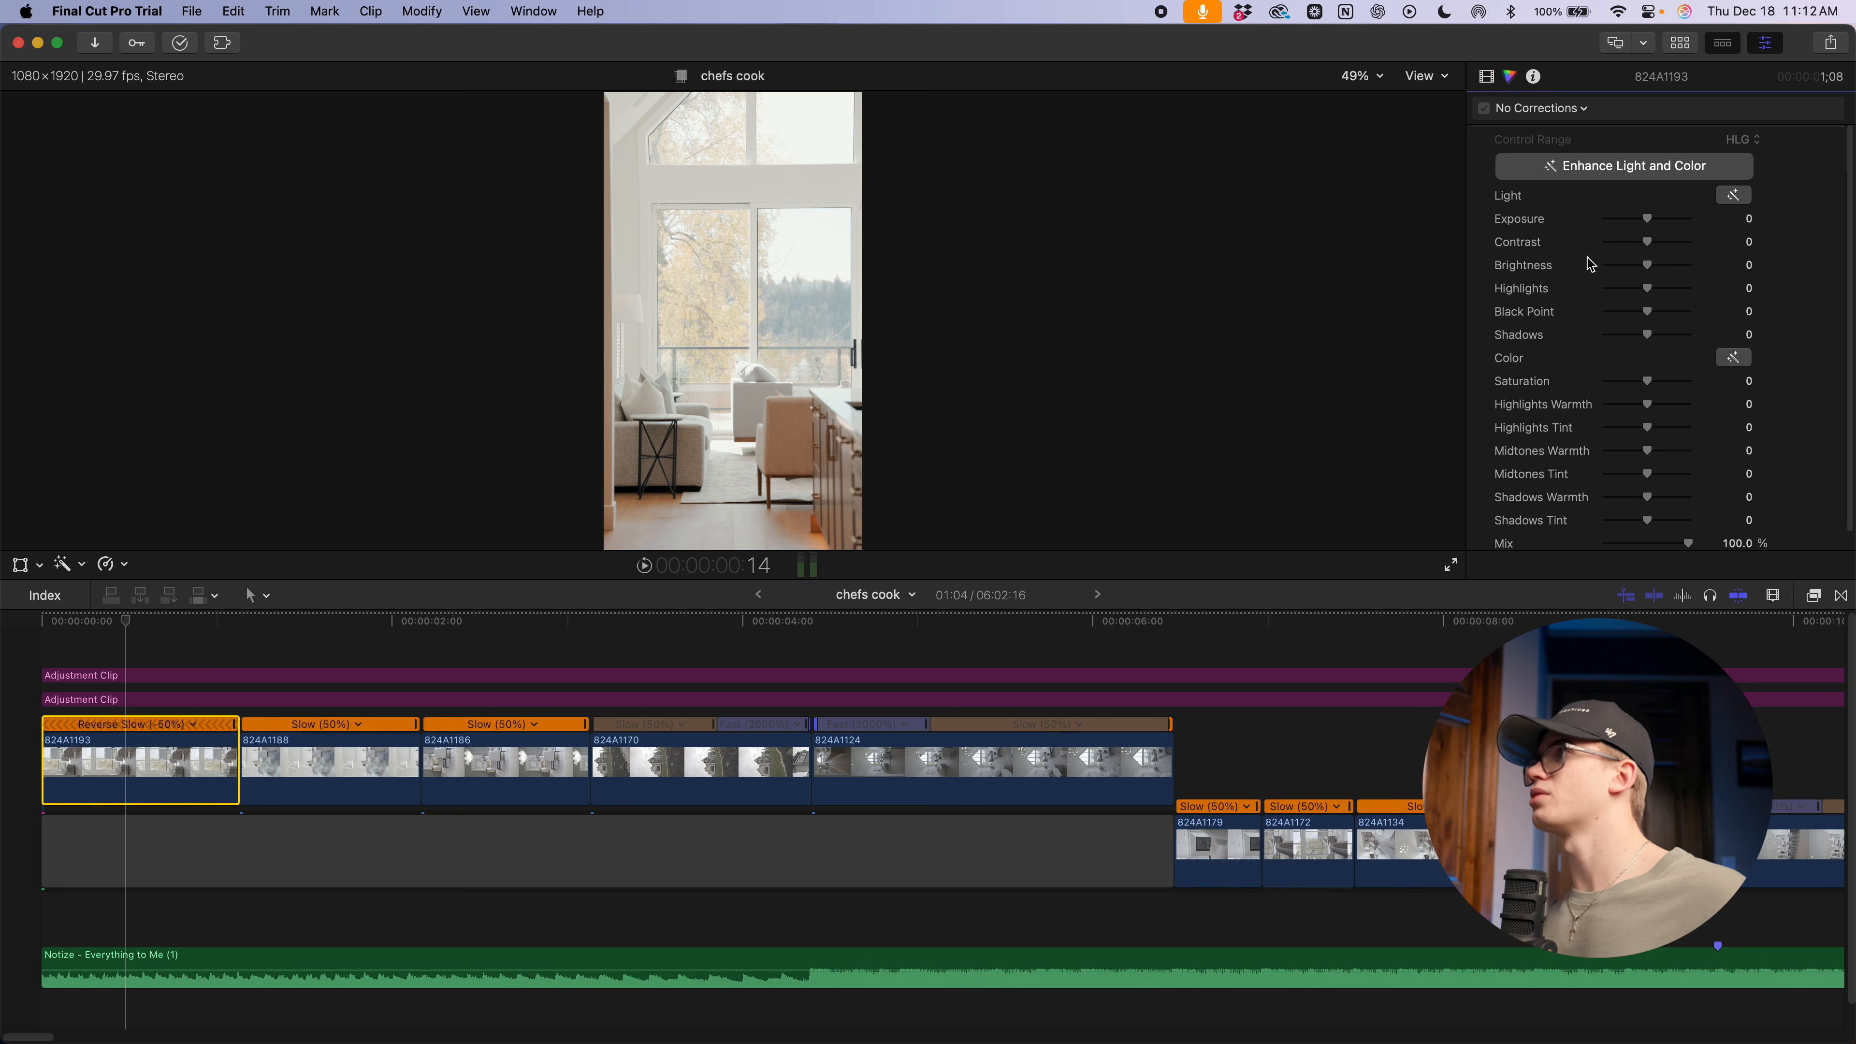
pyautogui.click(1553, 108)
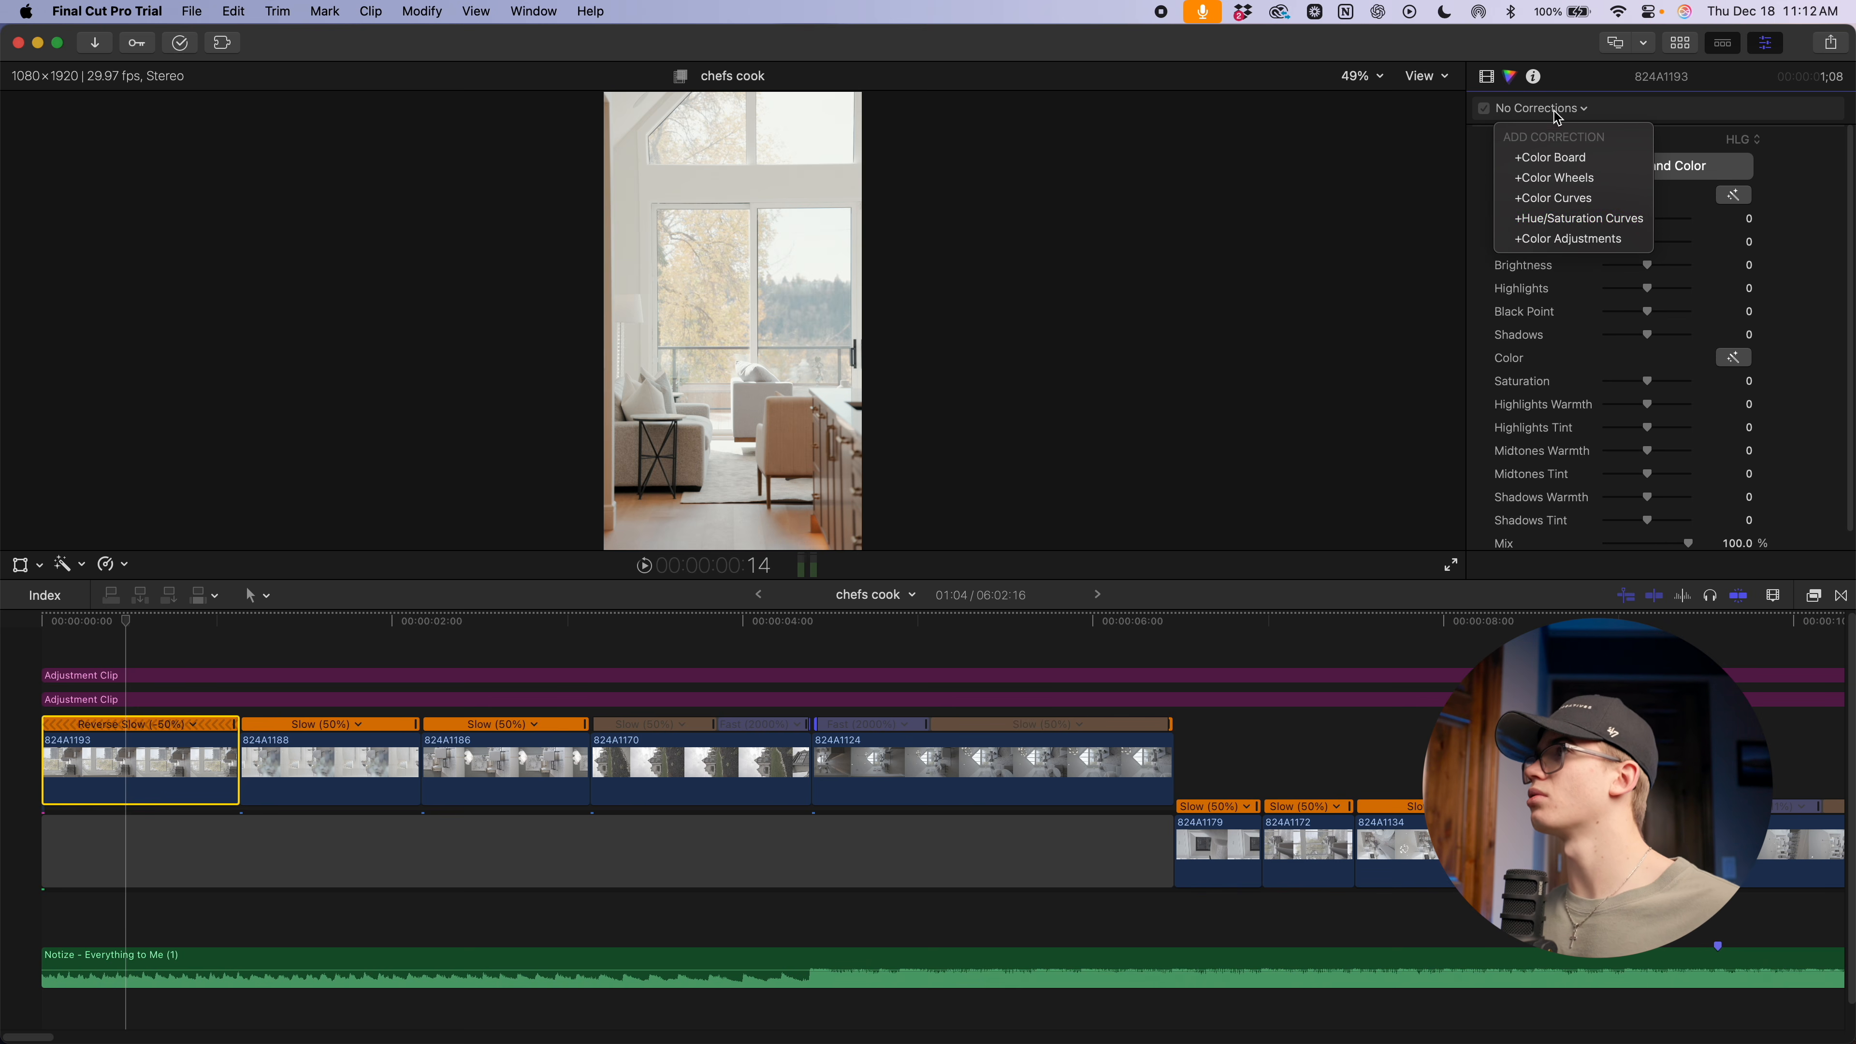
pyautogui.click(1580, 241)
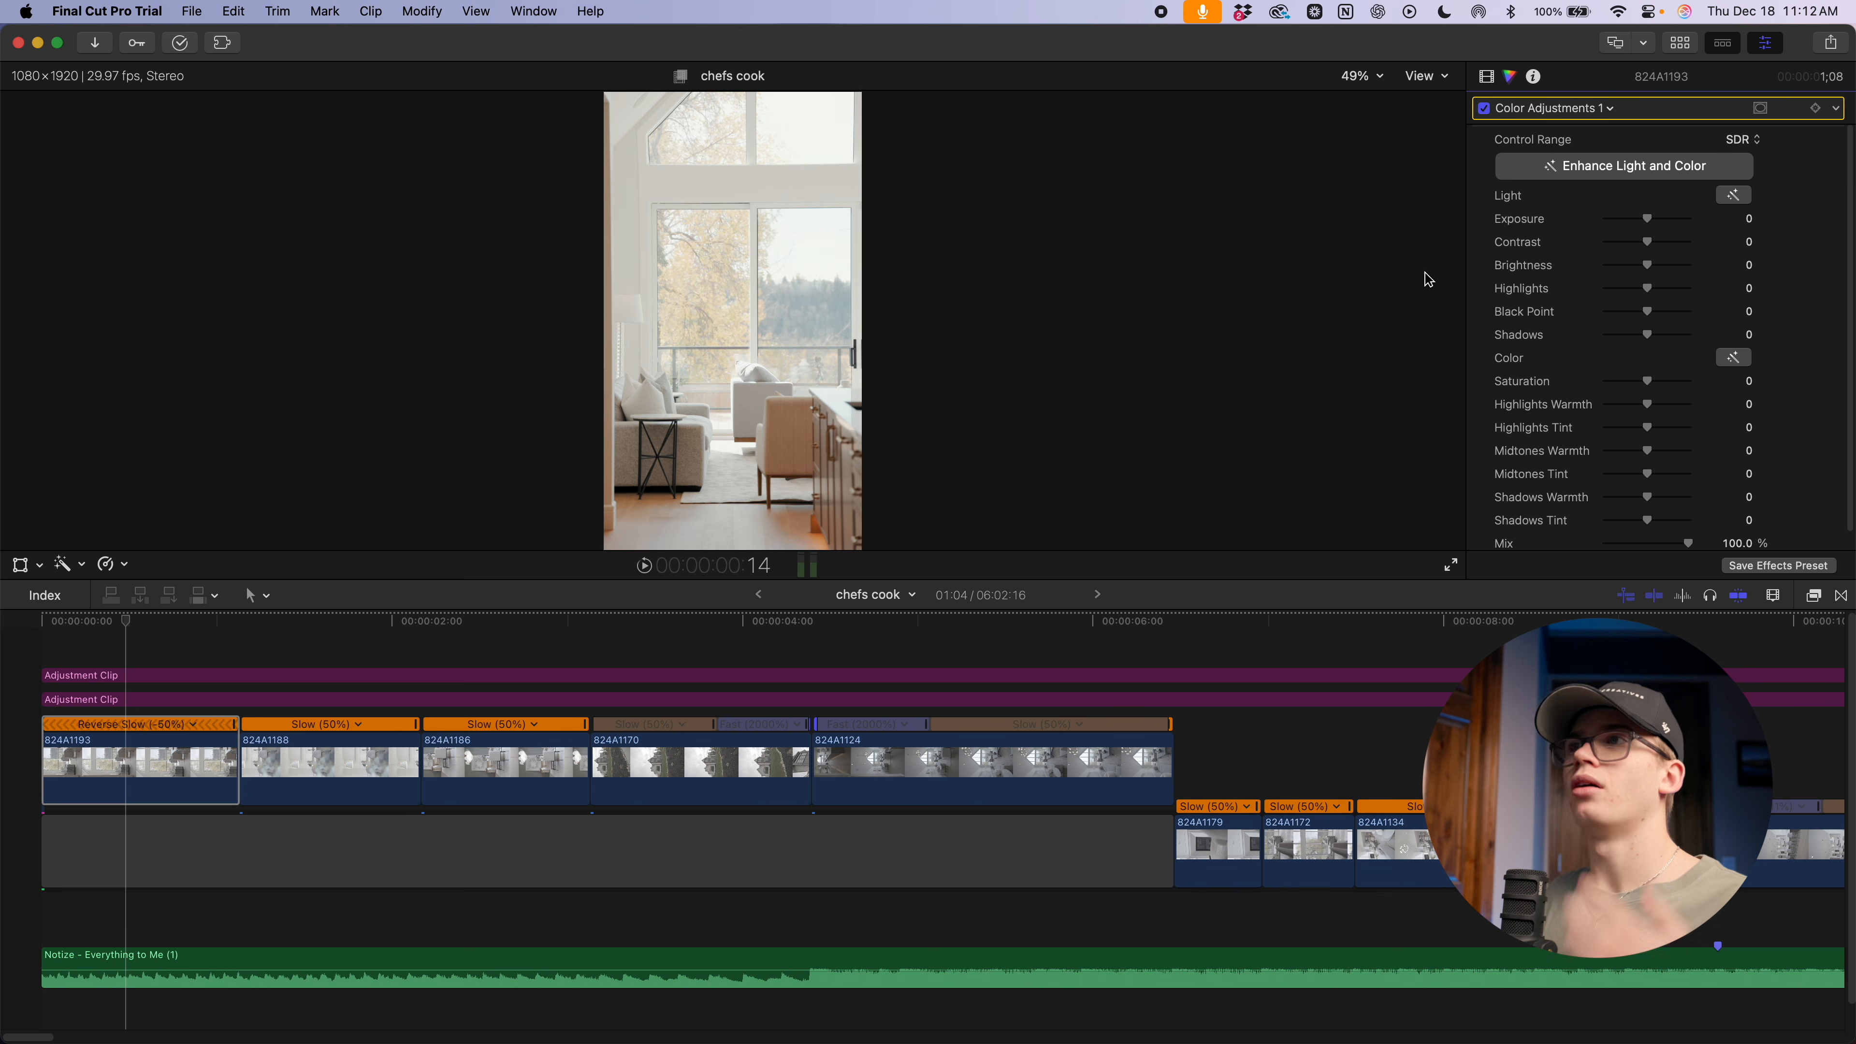
# Adjust clip 824A1193's light settings to brightness 12, highlights -100 and black point -69
pyautogui.moveTo(1647, 265)
pyautogui.mouseDown()
pyautogui.moveTo(1348, 306)
pyautogui.moveTo(1754, 253)
pyautogui.moveTo(1617, 251)
pyautogui.moveTo(1758, 249)
pyautogui.moveTo(1554, 295)
pyautogui.moveTo(1784, 274)
pyautogui.moveTo(1650, 284)
pyautogui.mouseUp()
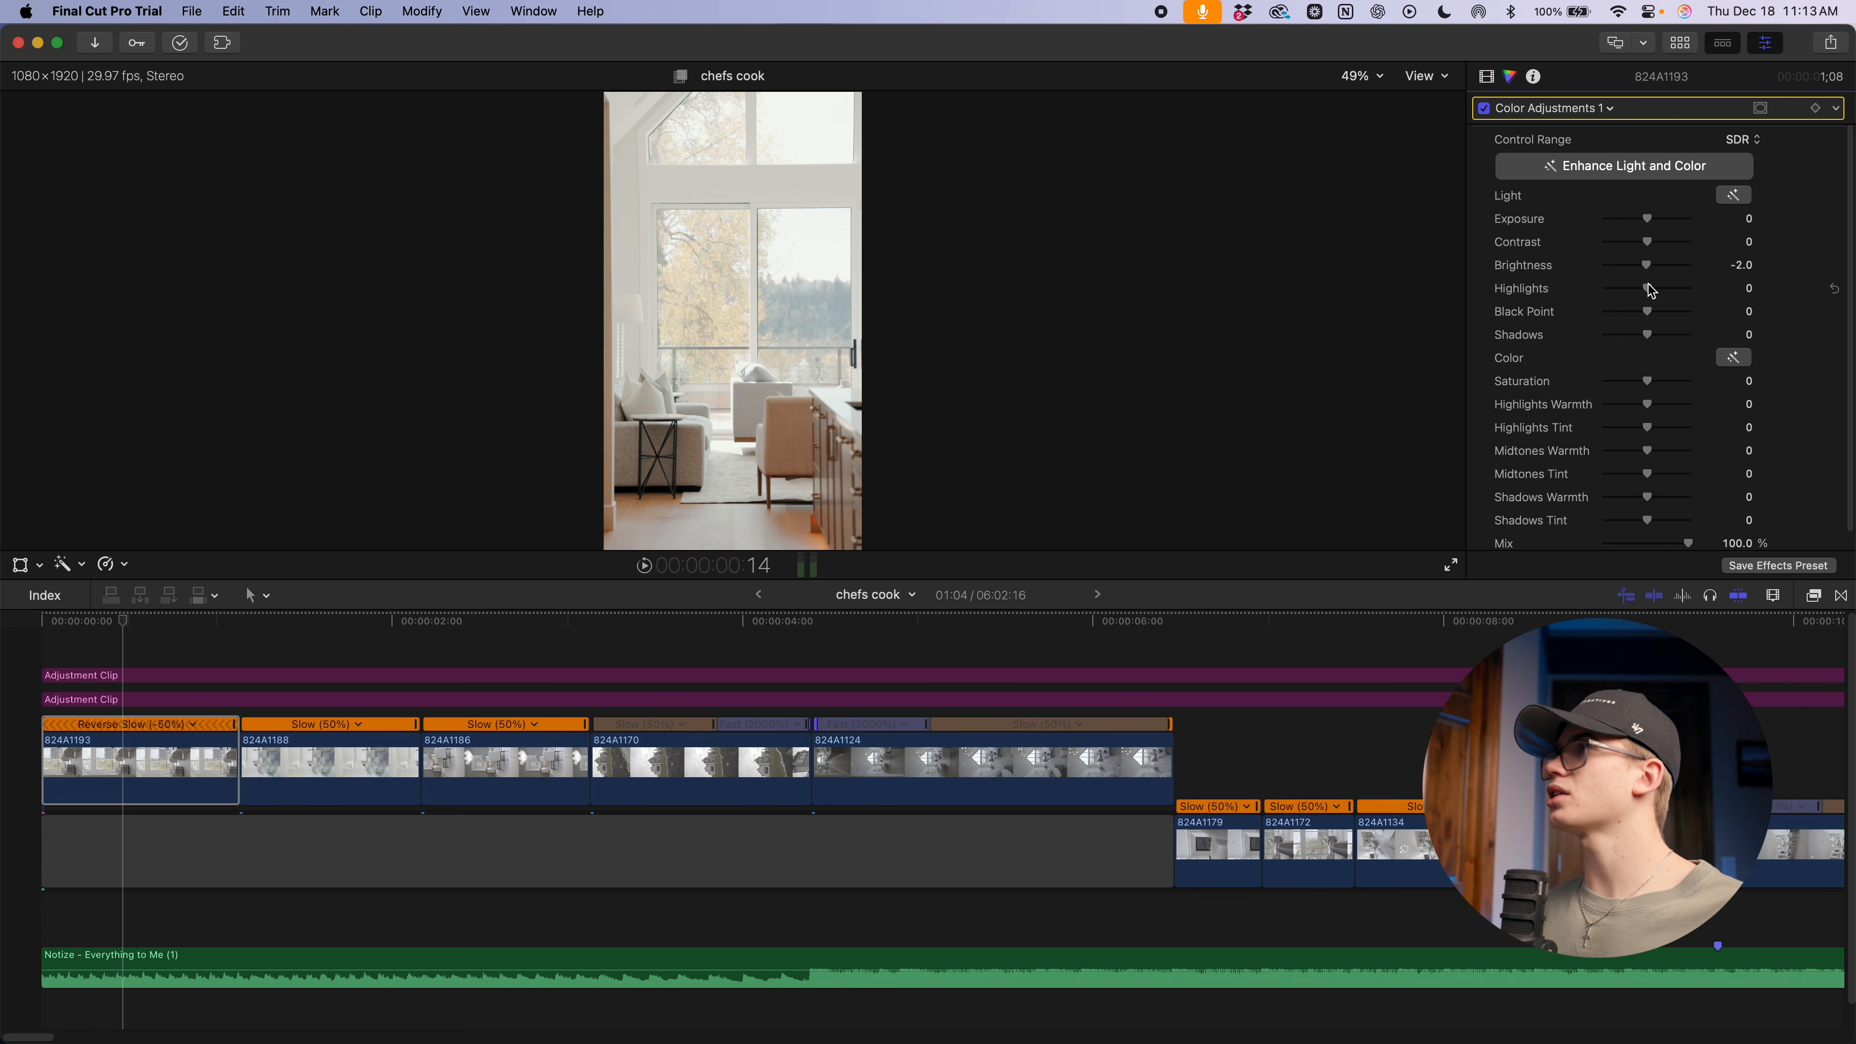
pyautogui.moveTo(1653, 296); pyautogui.dragTo(1573, 305)
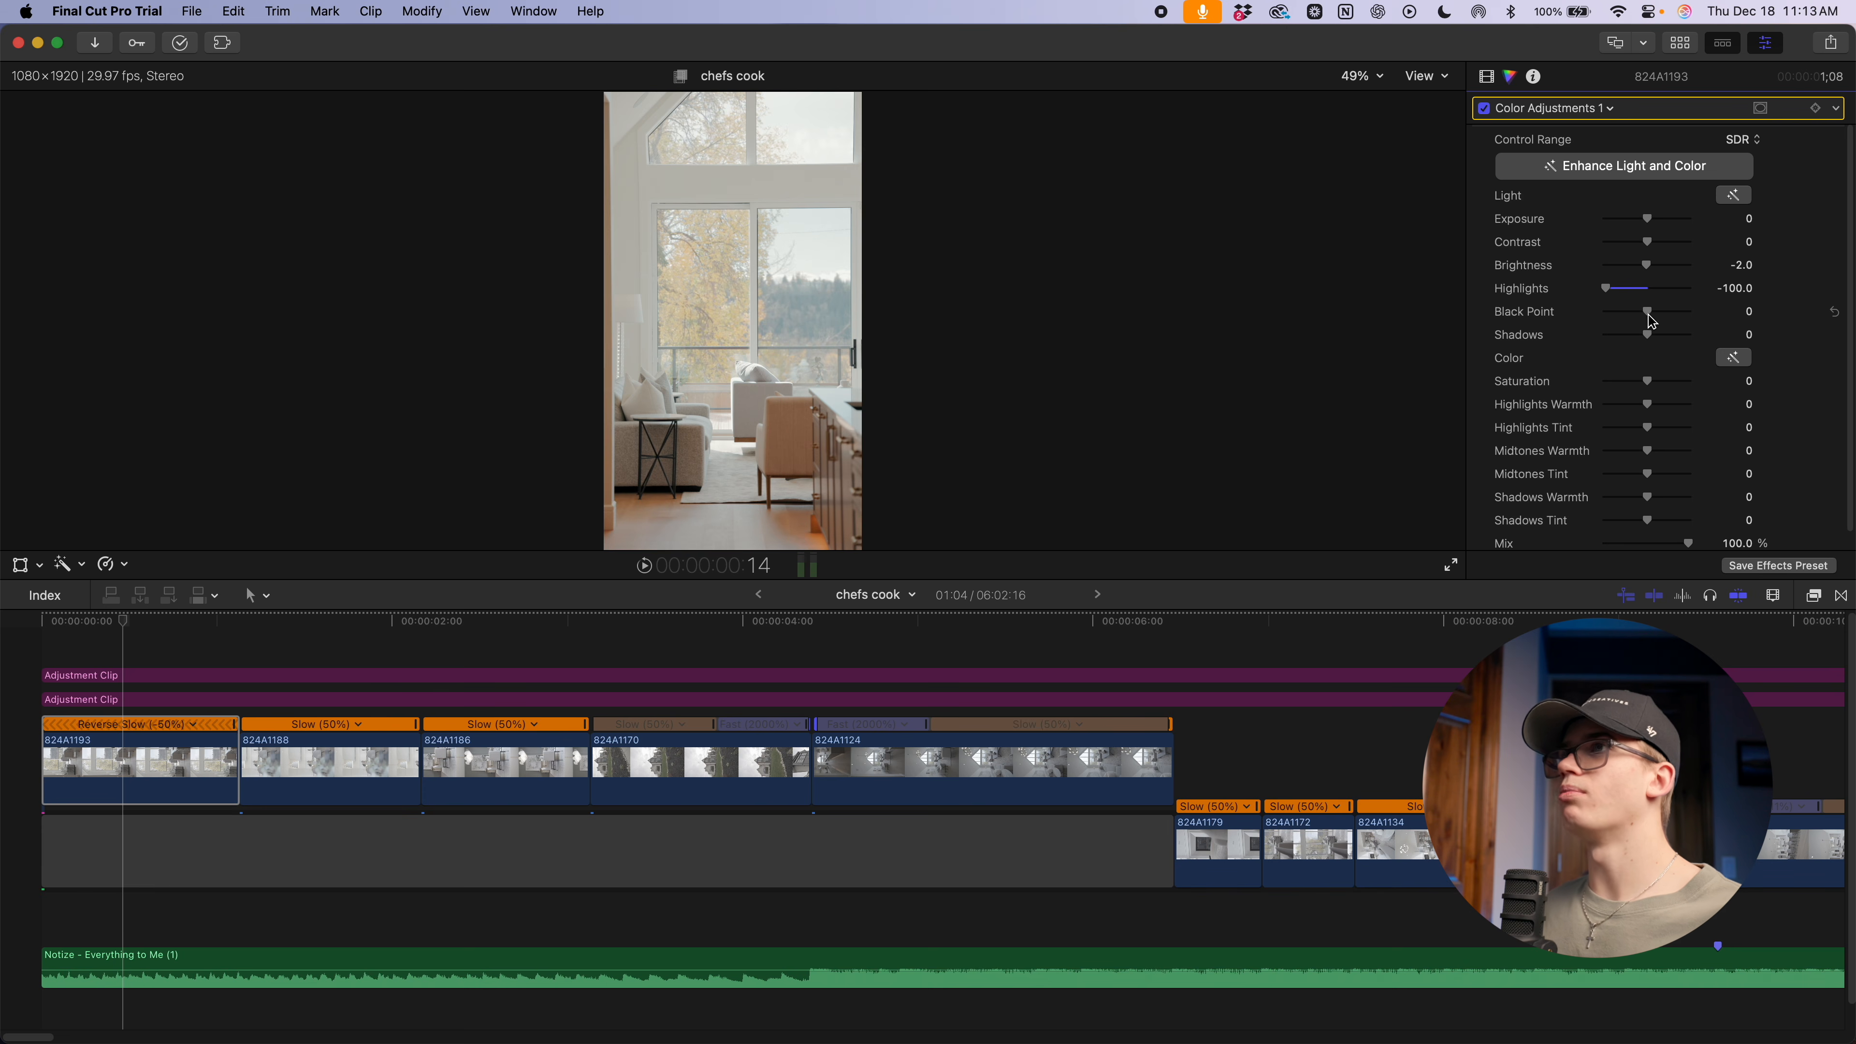
pyautogui.moveTo(1635, 322); pyautogui.dragTo(1622, 325)
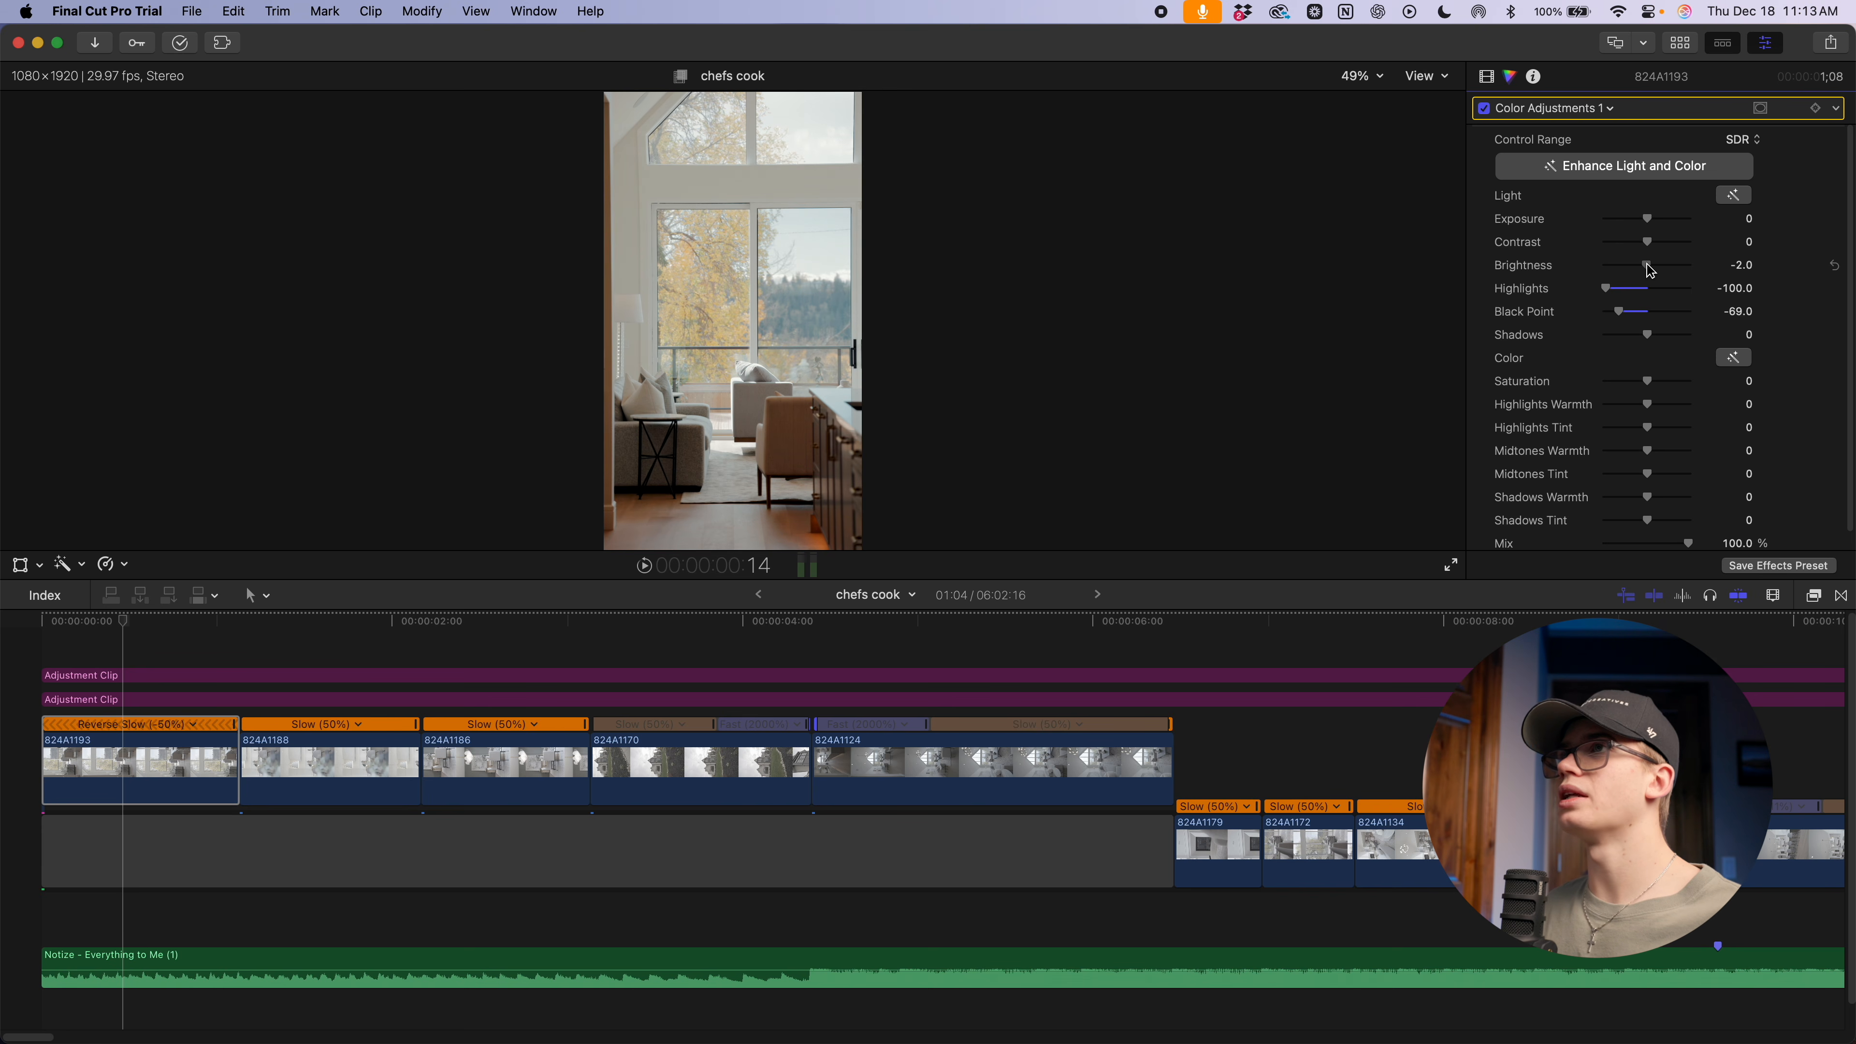
pyautogui.moveTo(1652, 269); pyautogui.dragTo(1656, 270)
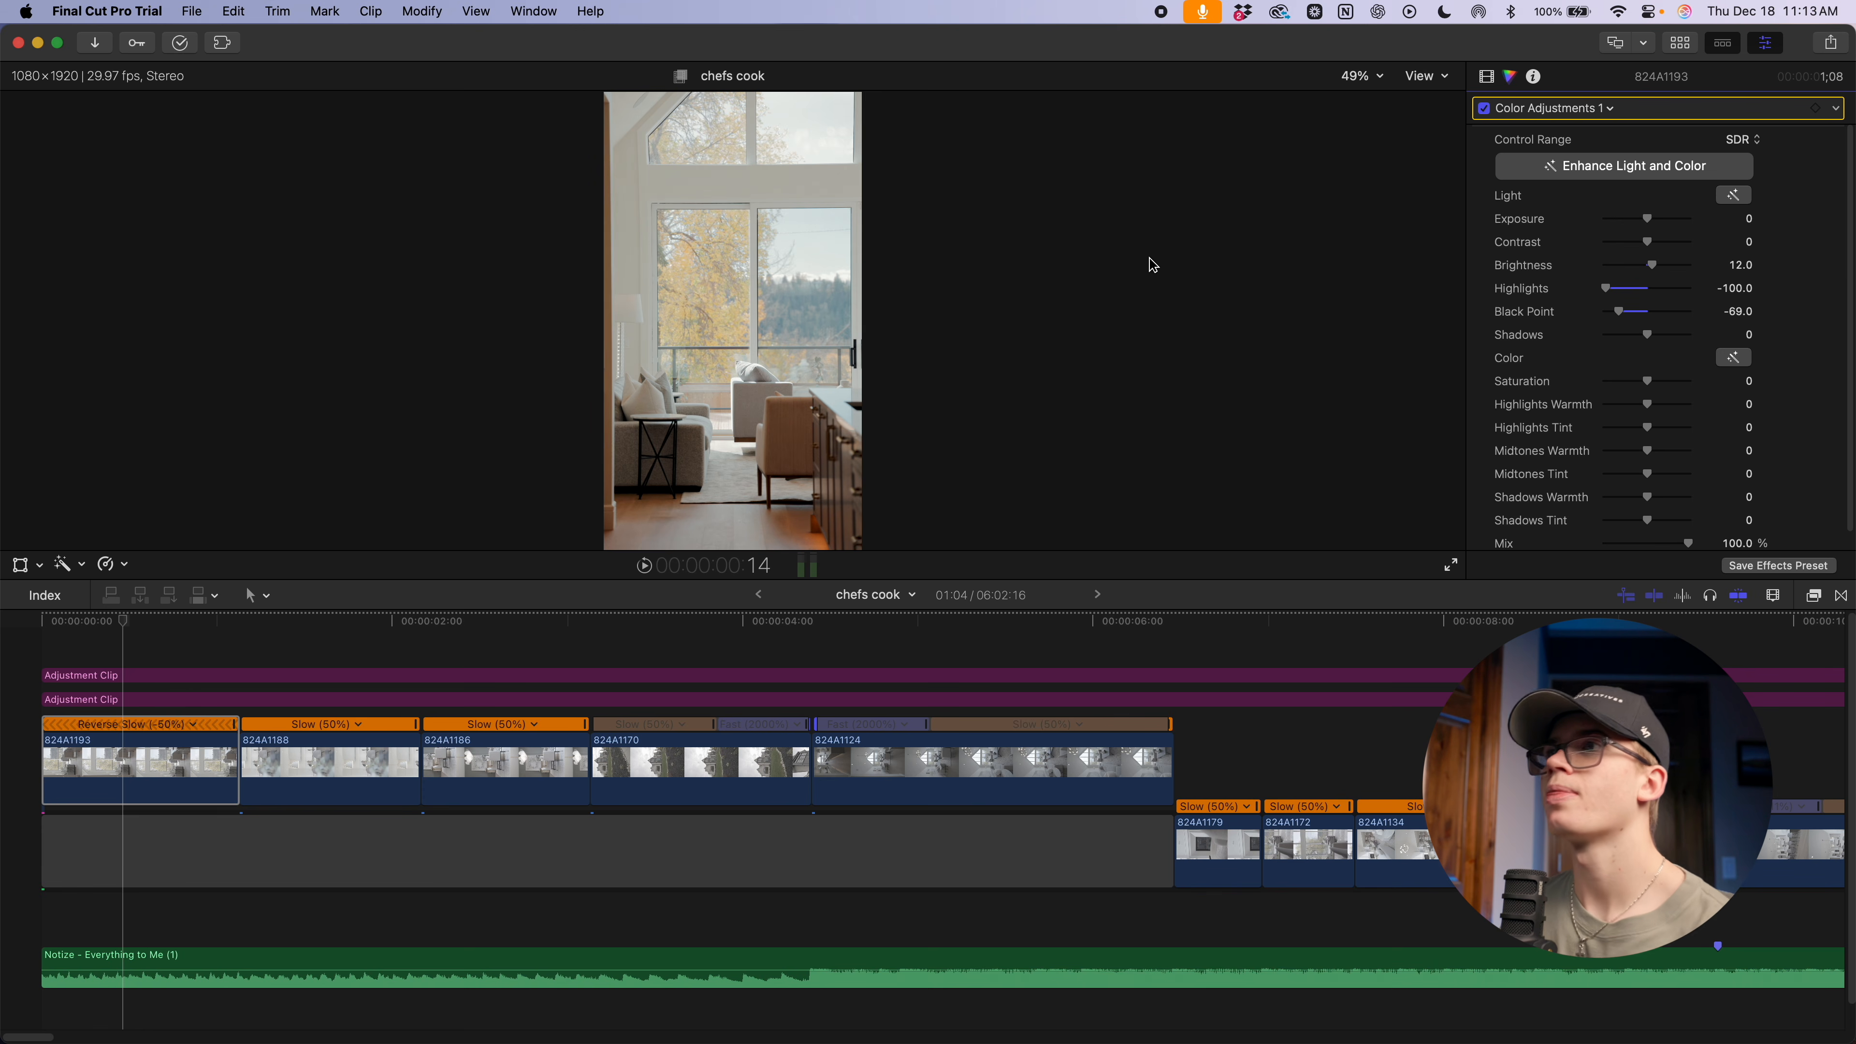
# Set brightness to -36, highlights to -42 and black point to -99 on kitchen clip 824A1188
pyautogui.click(87, 728)
pyautogui.press('super+equal')
pyautogui.press('super+equal')
pyautogui.press('super+equal')
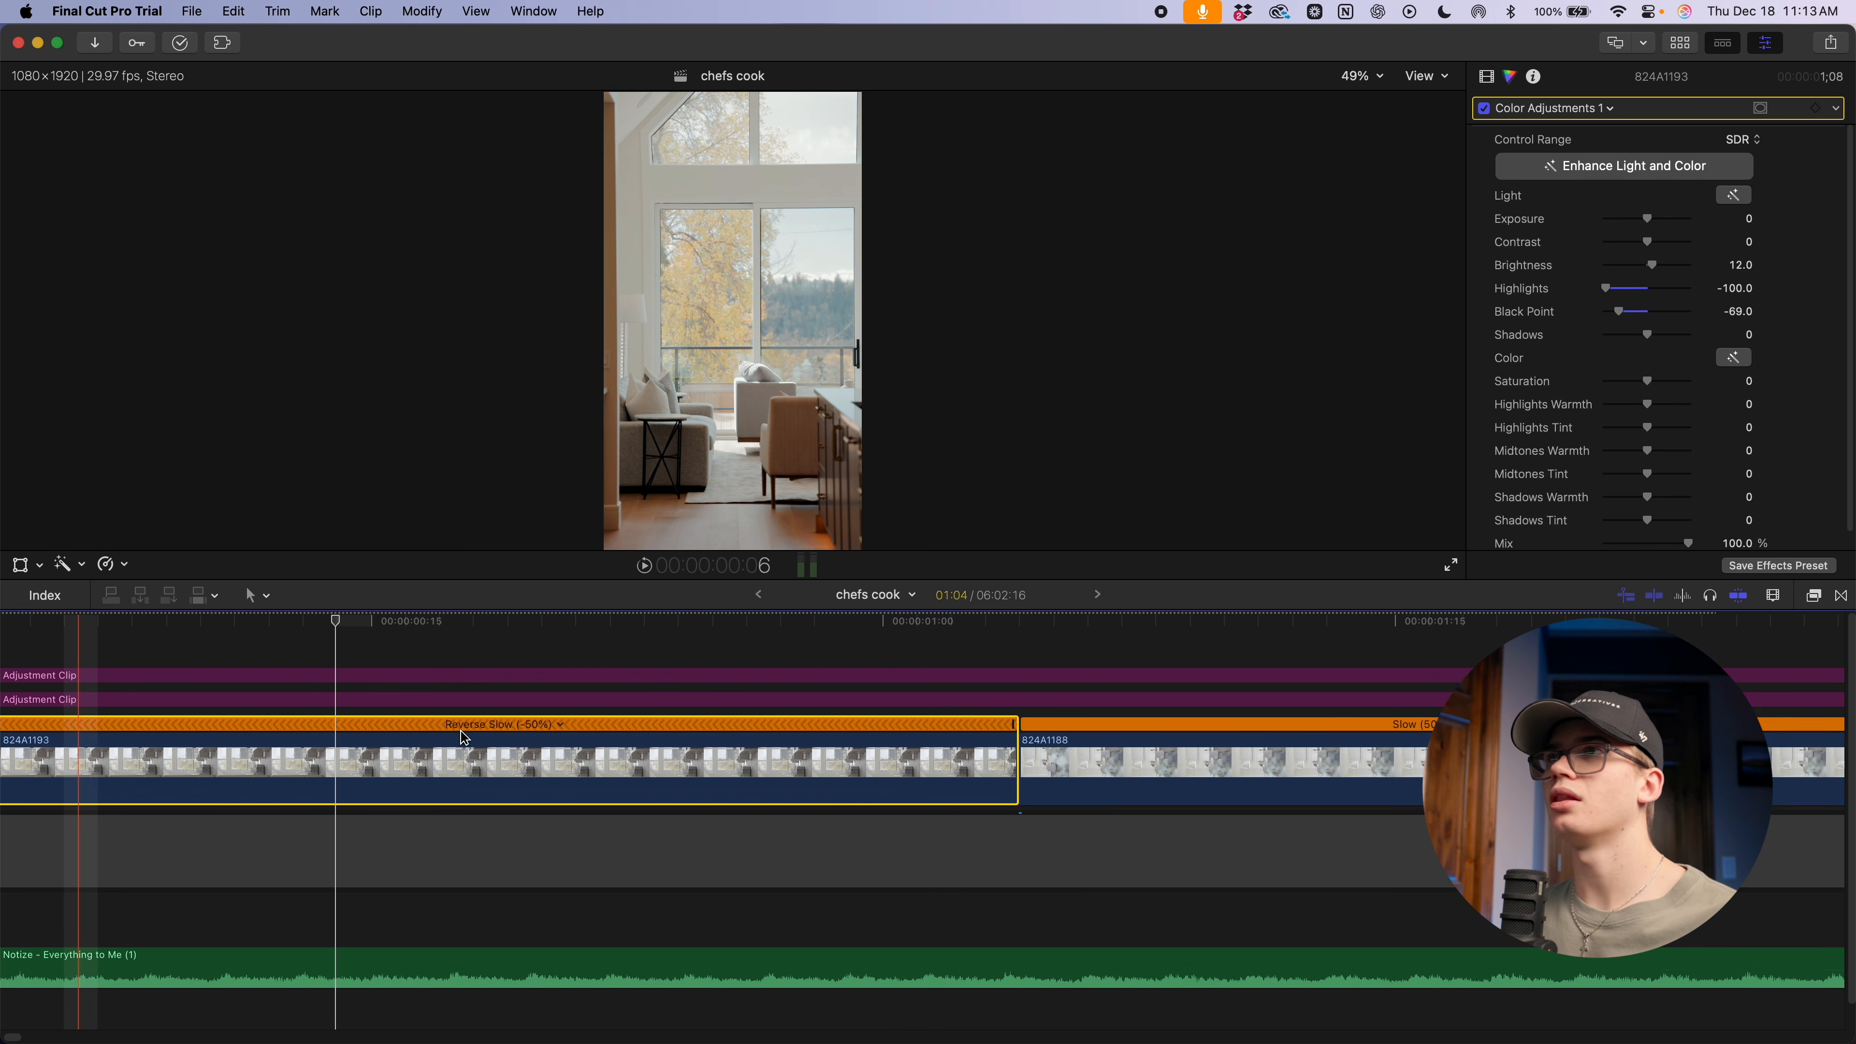
pyautogui.press('super+minus')
pyautogui.press('super+minus')
pyautogui.click(636, 767)
pyautogui.click(618, 633)
pyautogui.press('super+minus')
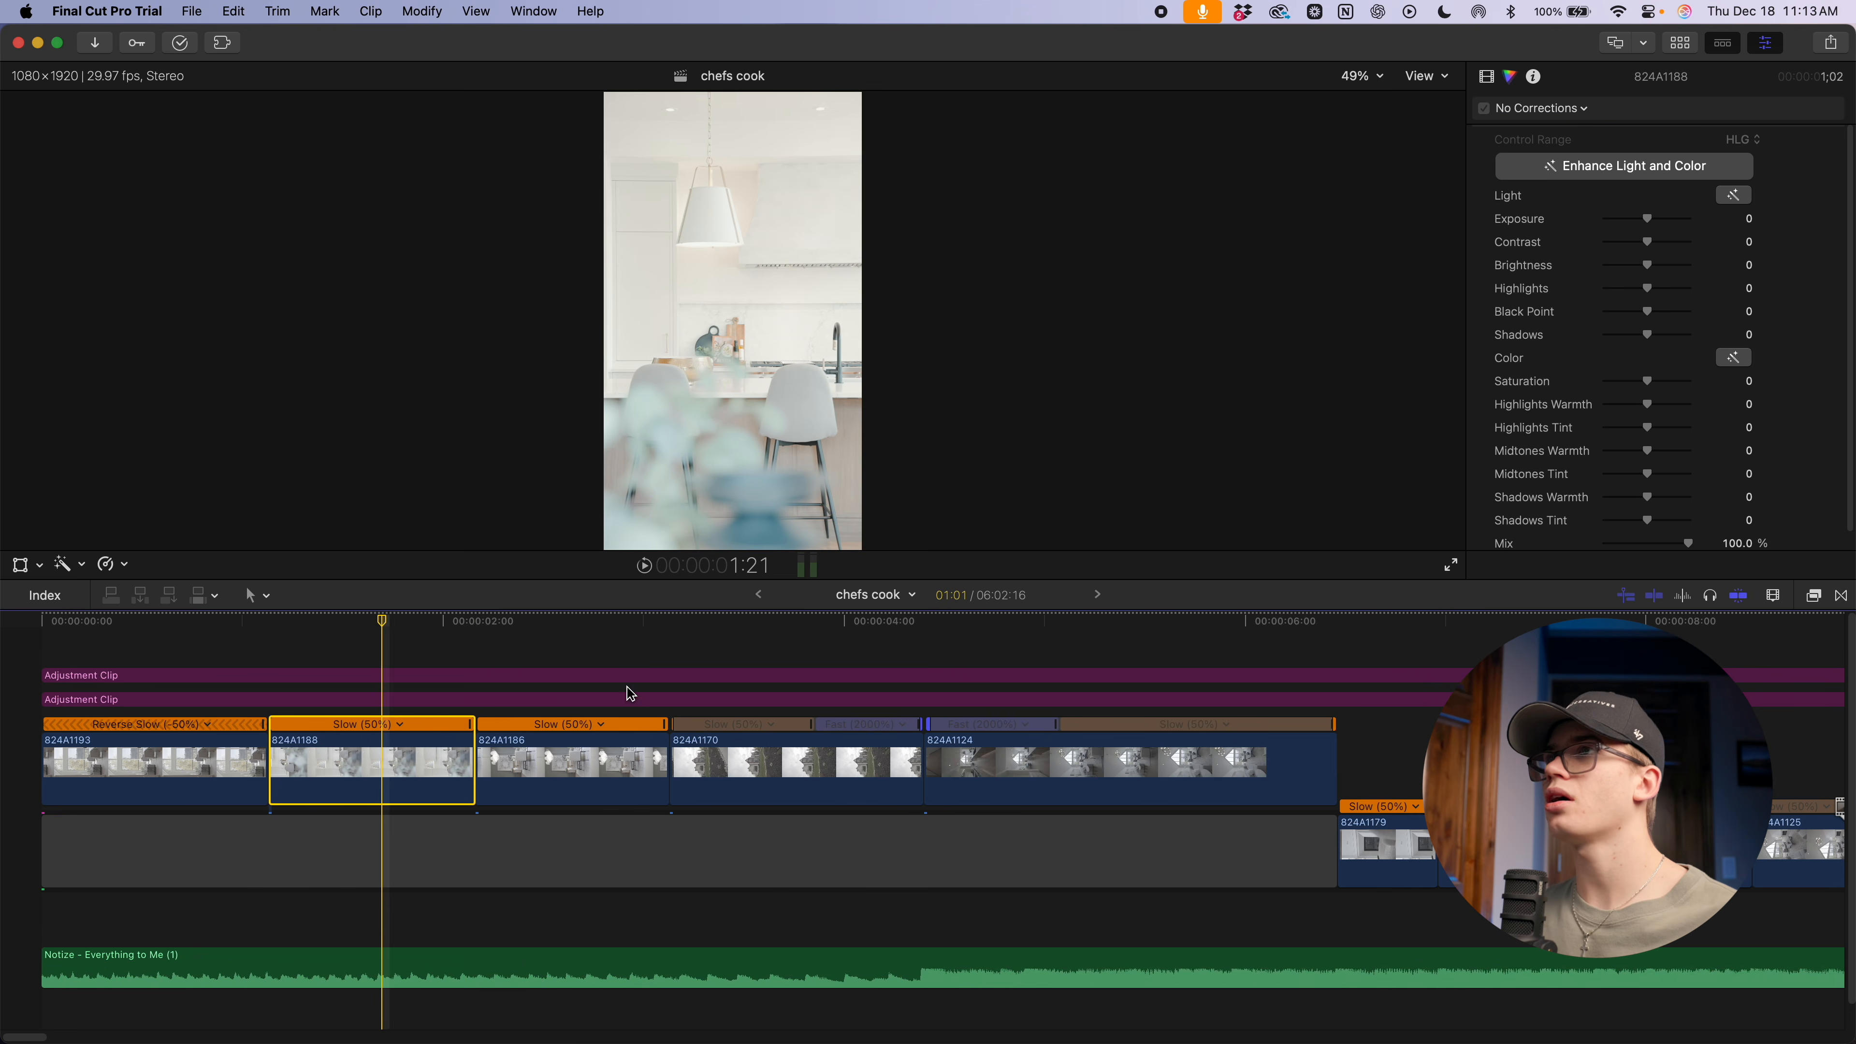
pyautogui.moveTo(1649, 268); pyautogui.dragTo(1629, 289)
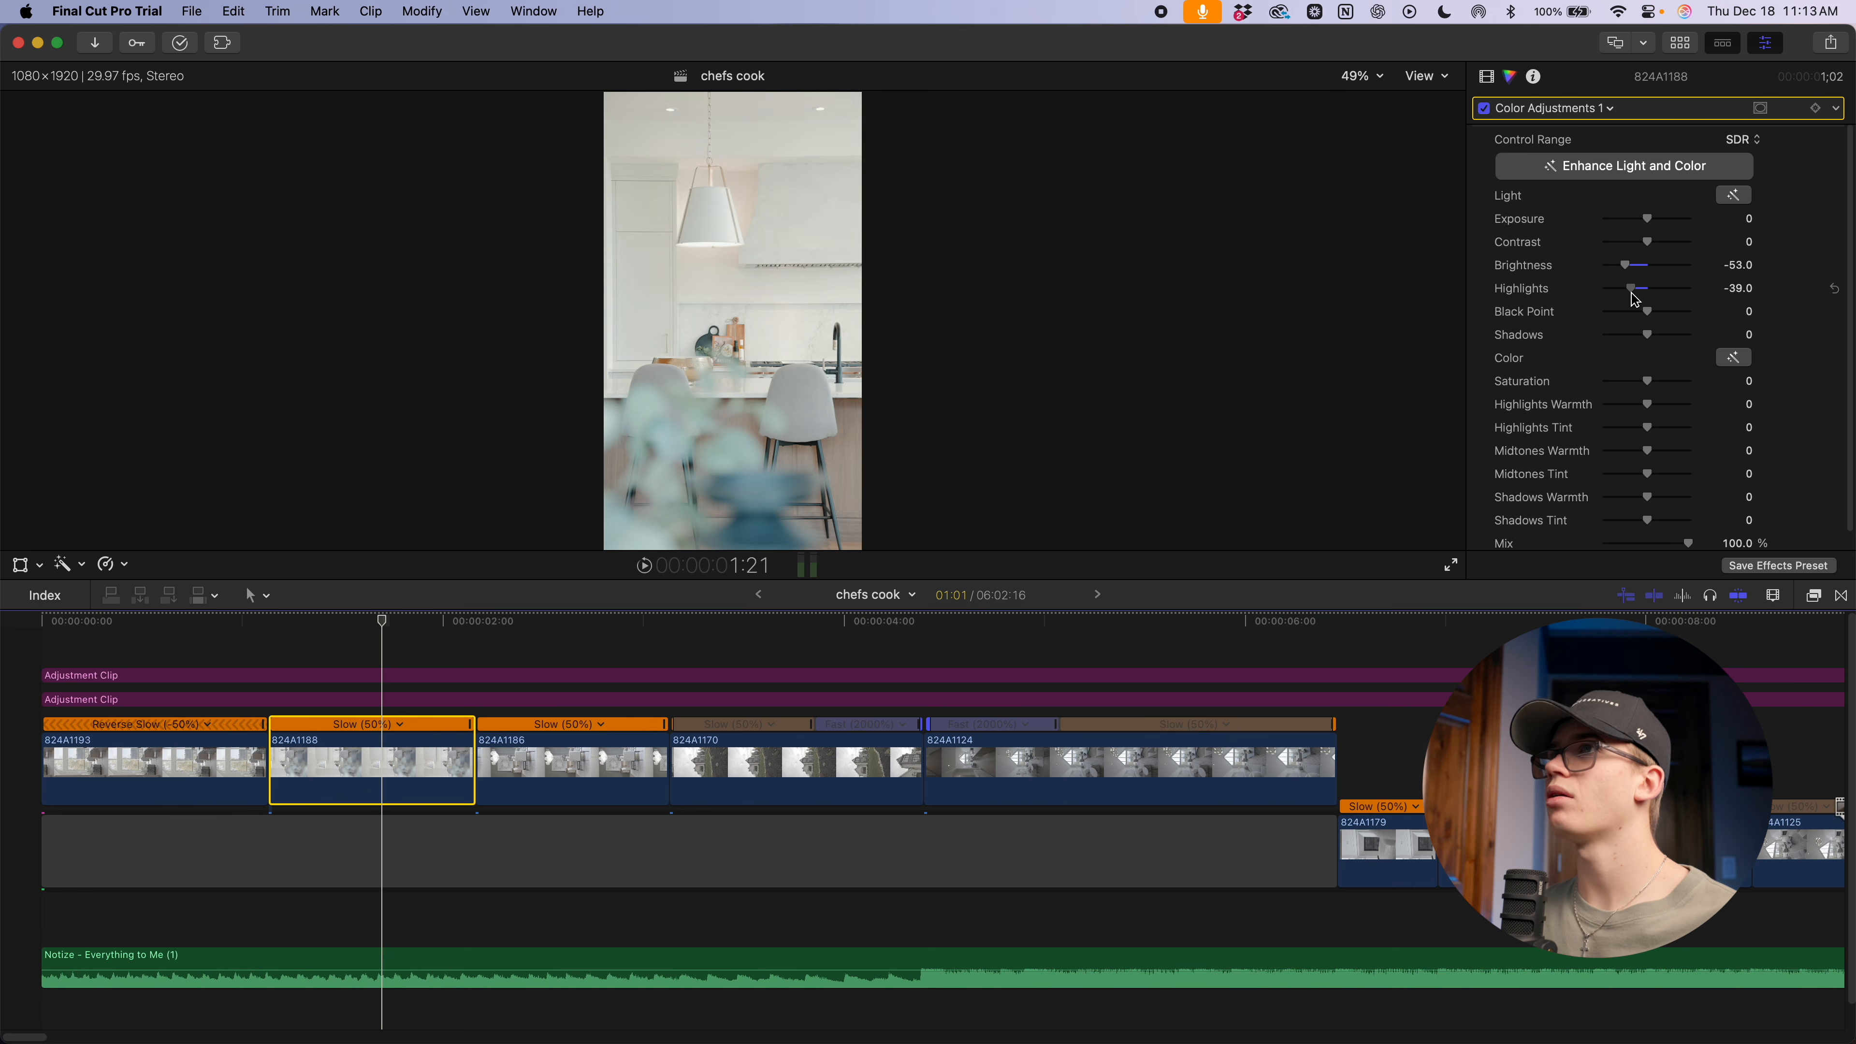
pyautogui.moveTo(1647, 312); pyautogui.dragTo(1603, 320)
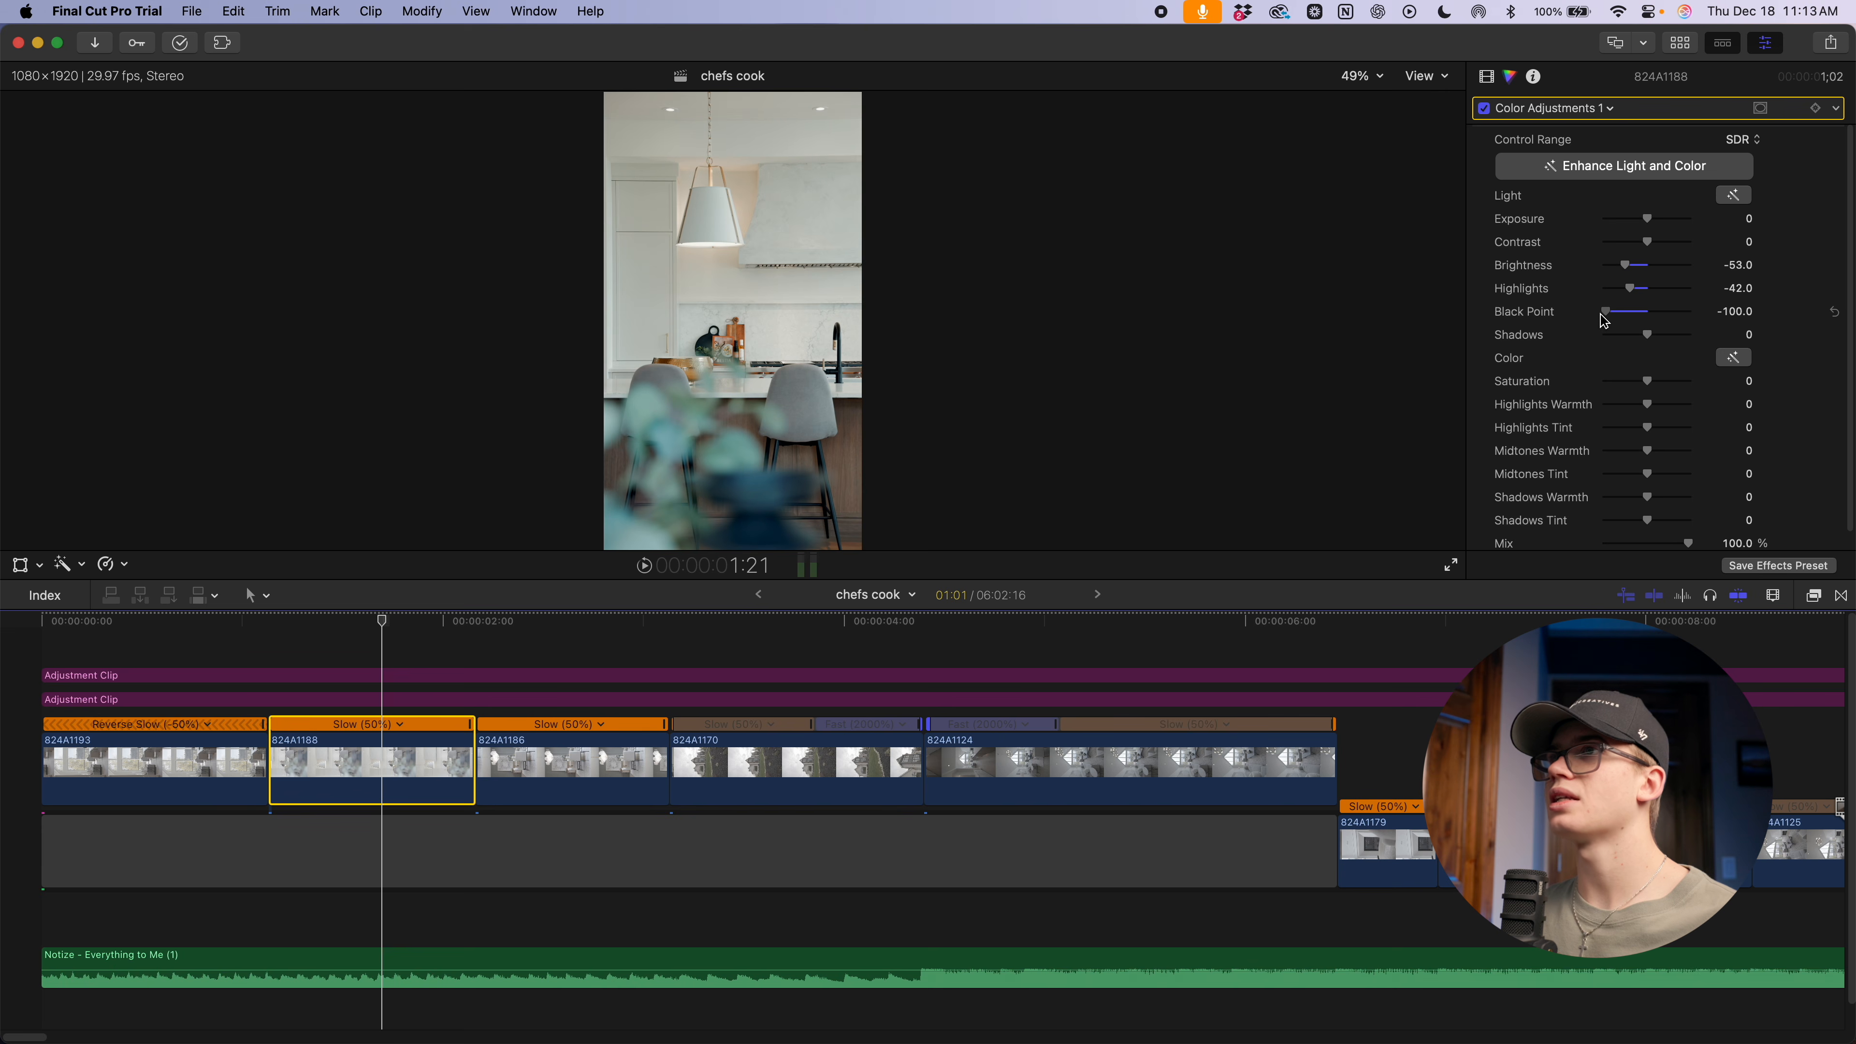
pyautogui.moveTo(1605, 321); pyautogui.dragTo(1637, 268)
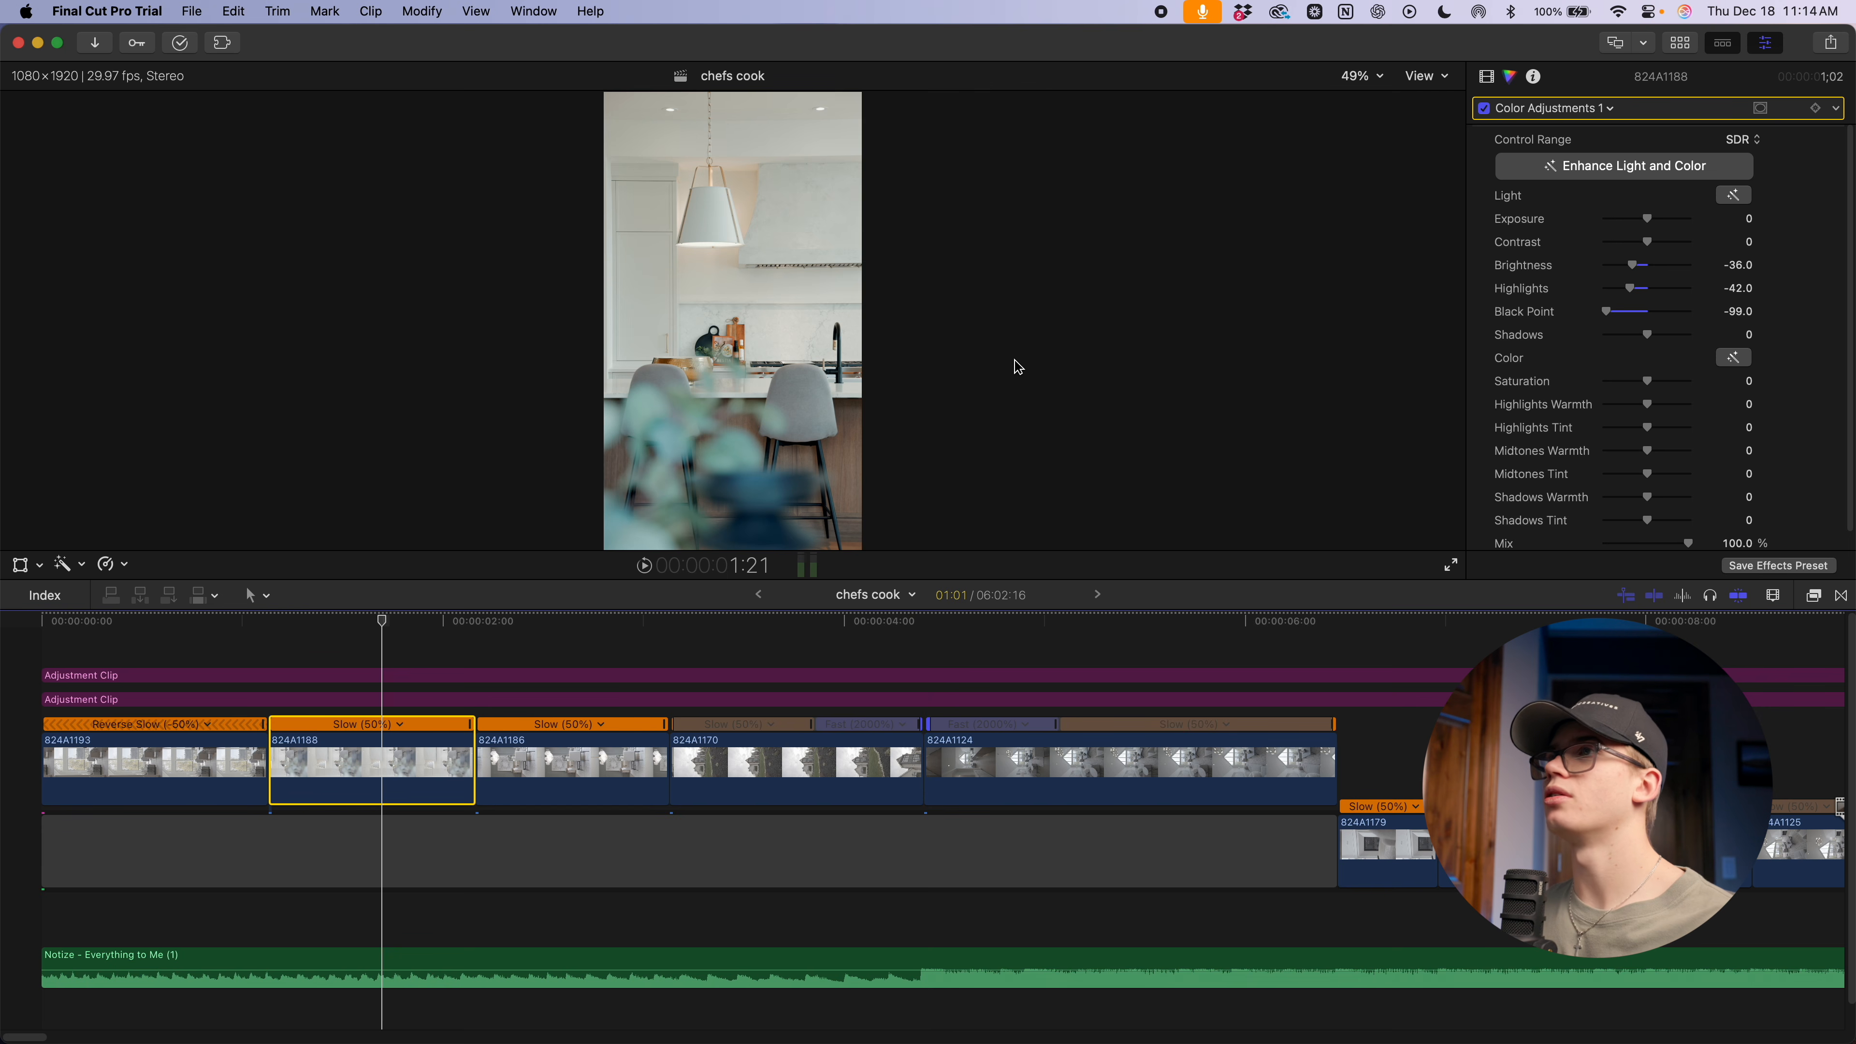
# Add a Color Curves correction to kitchen clip 824A1188
pyautogui.click(1597, 110)
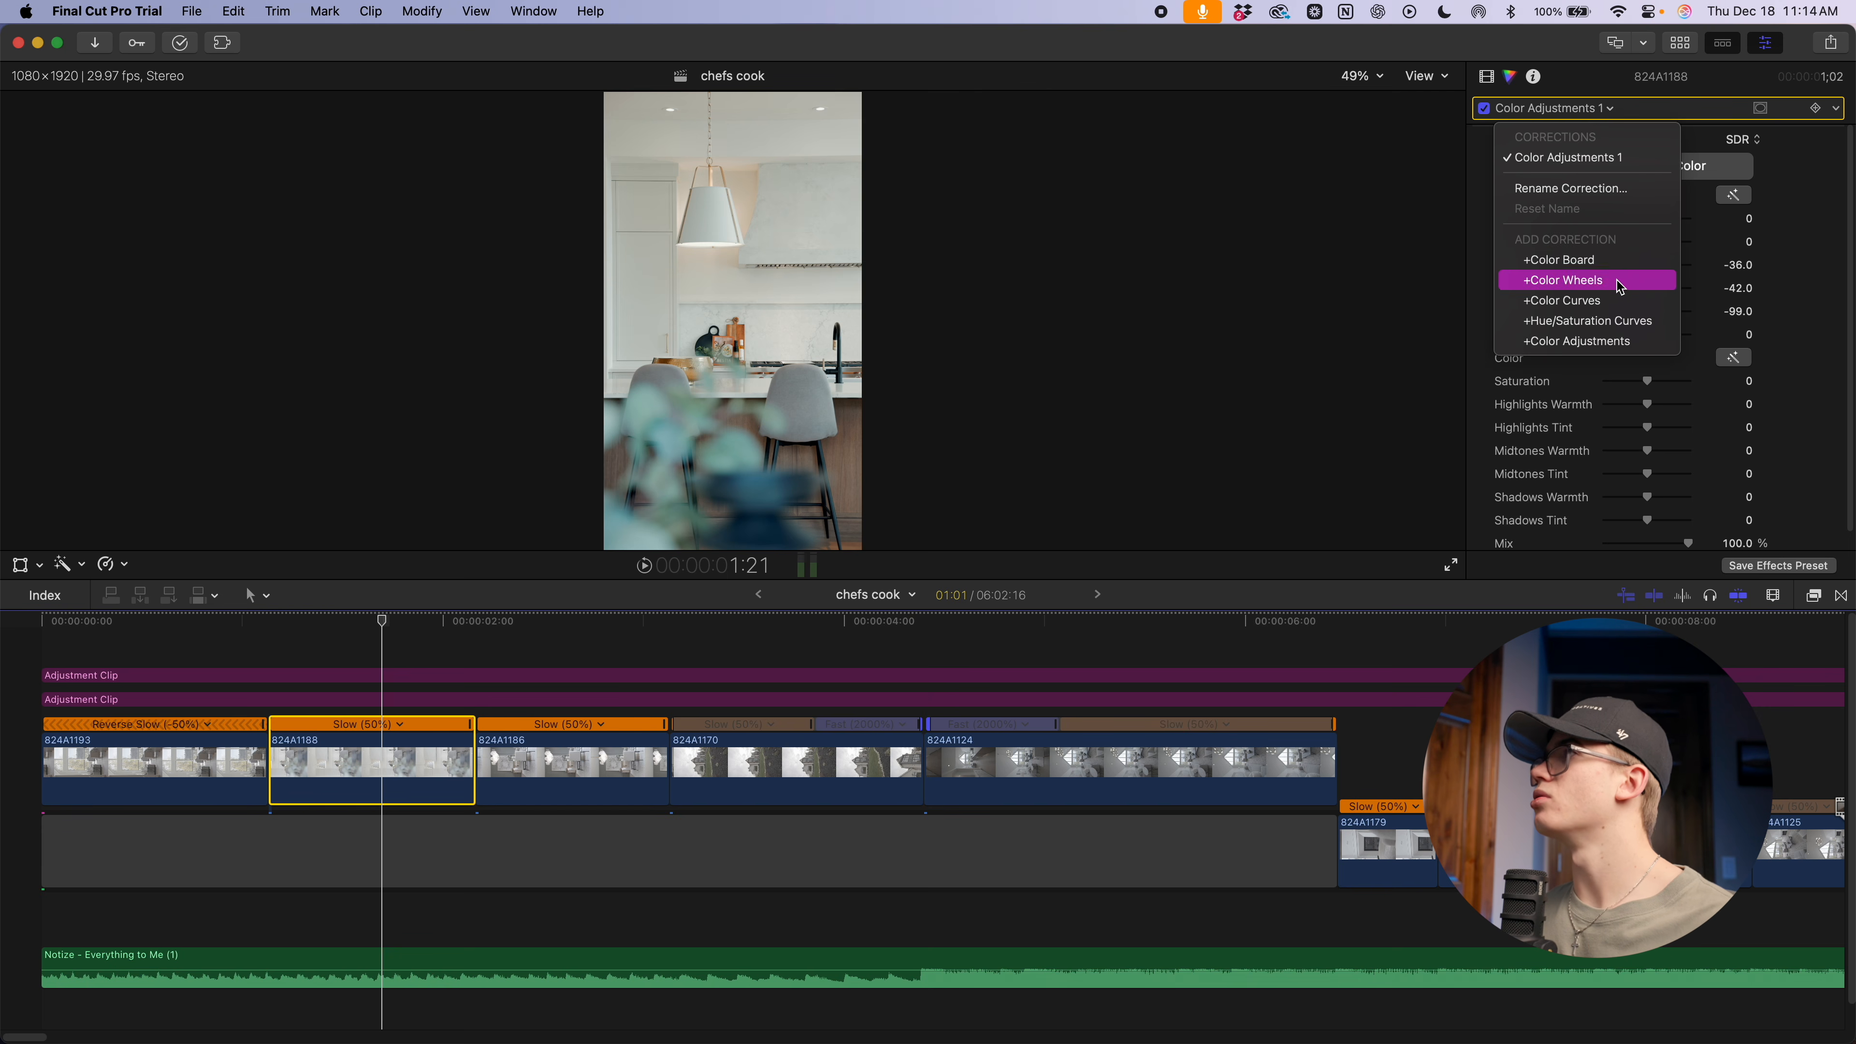
pyautogui.click(1615, 300)
pyautogui.scroll(-2, 1640, 327)
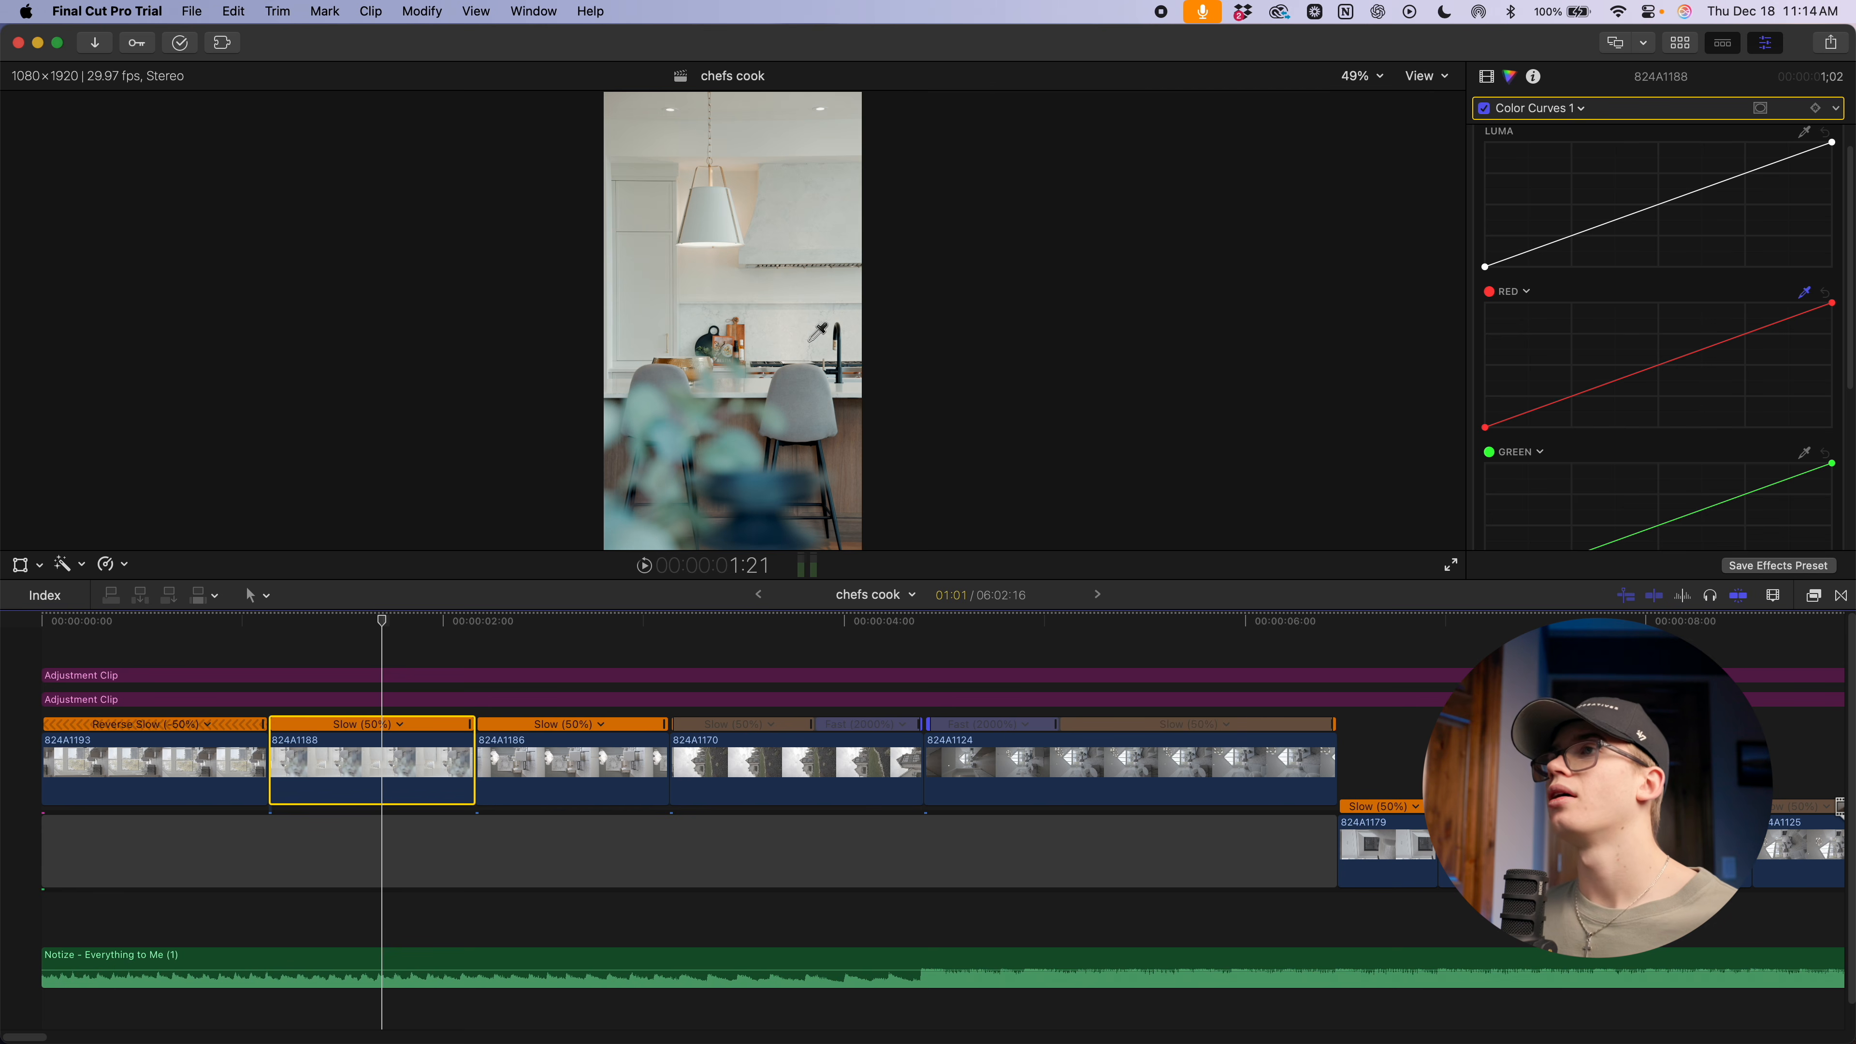
# Try sampling the kitchen's walls, bar stool, blue foreground object and pendant lamp shade with the color curve eyedropper
pyautogui.click(797, 256)
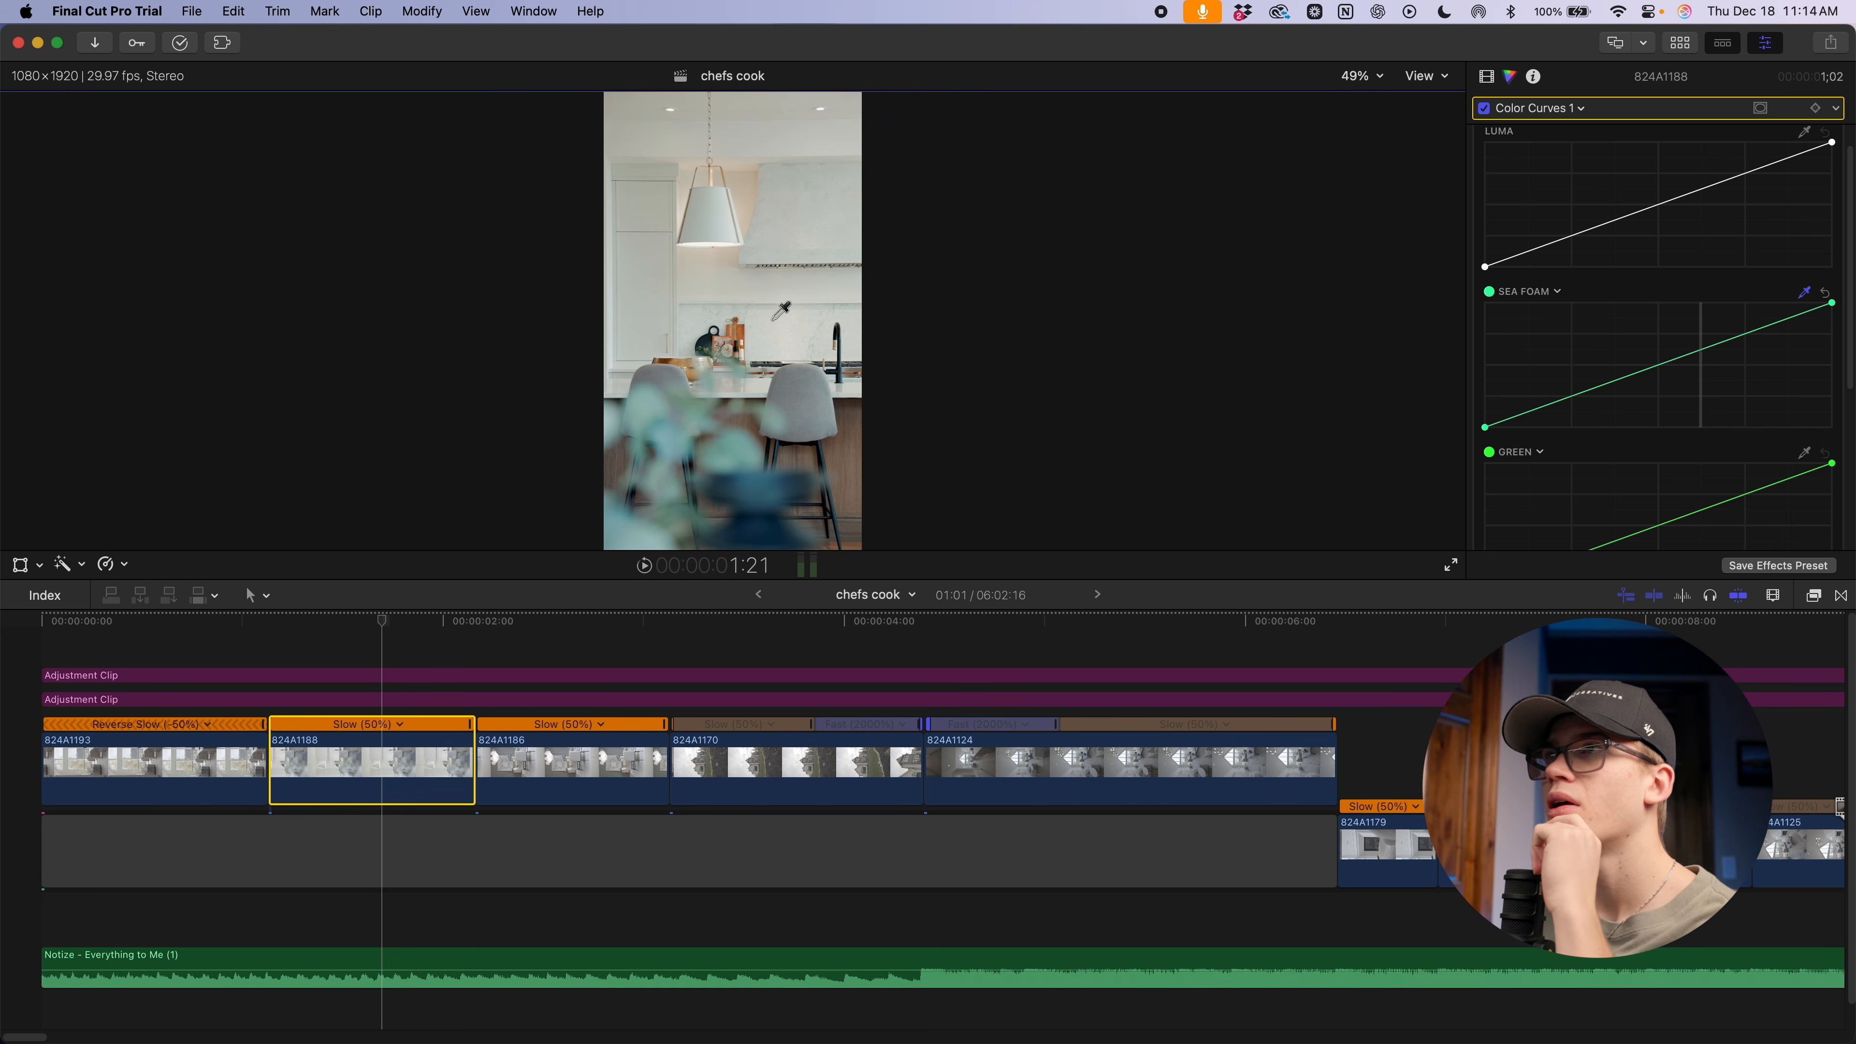
pyautogui.click(695, 308)
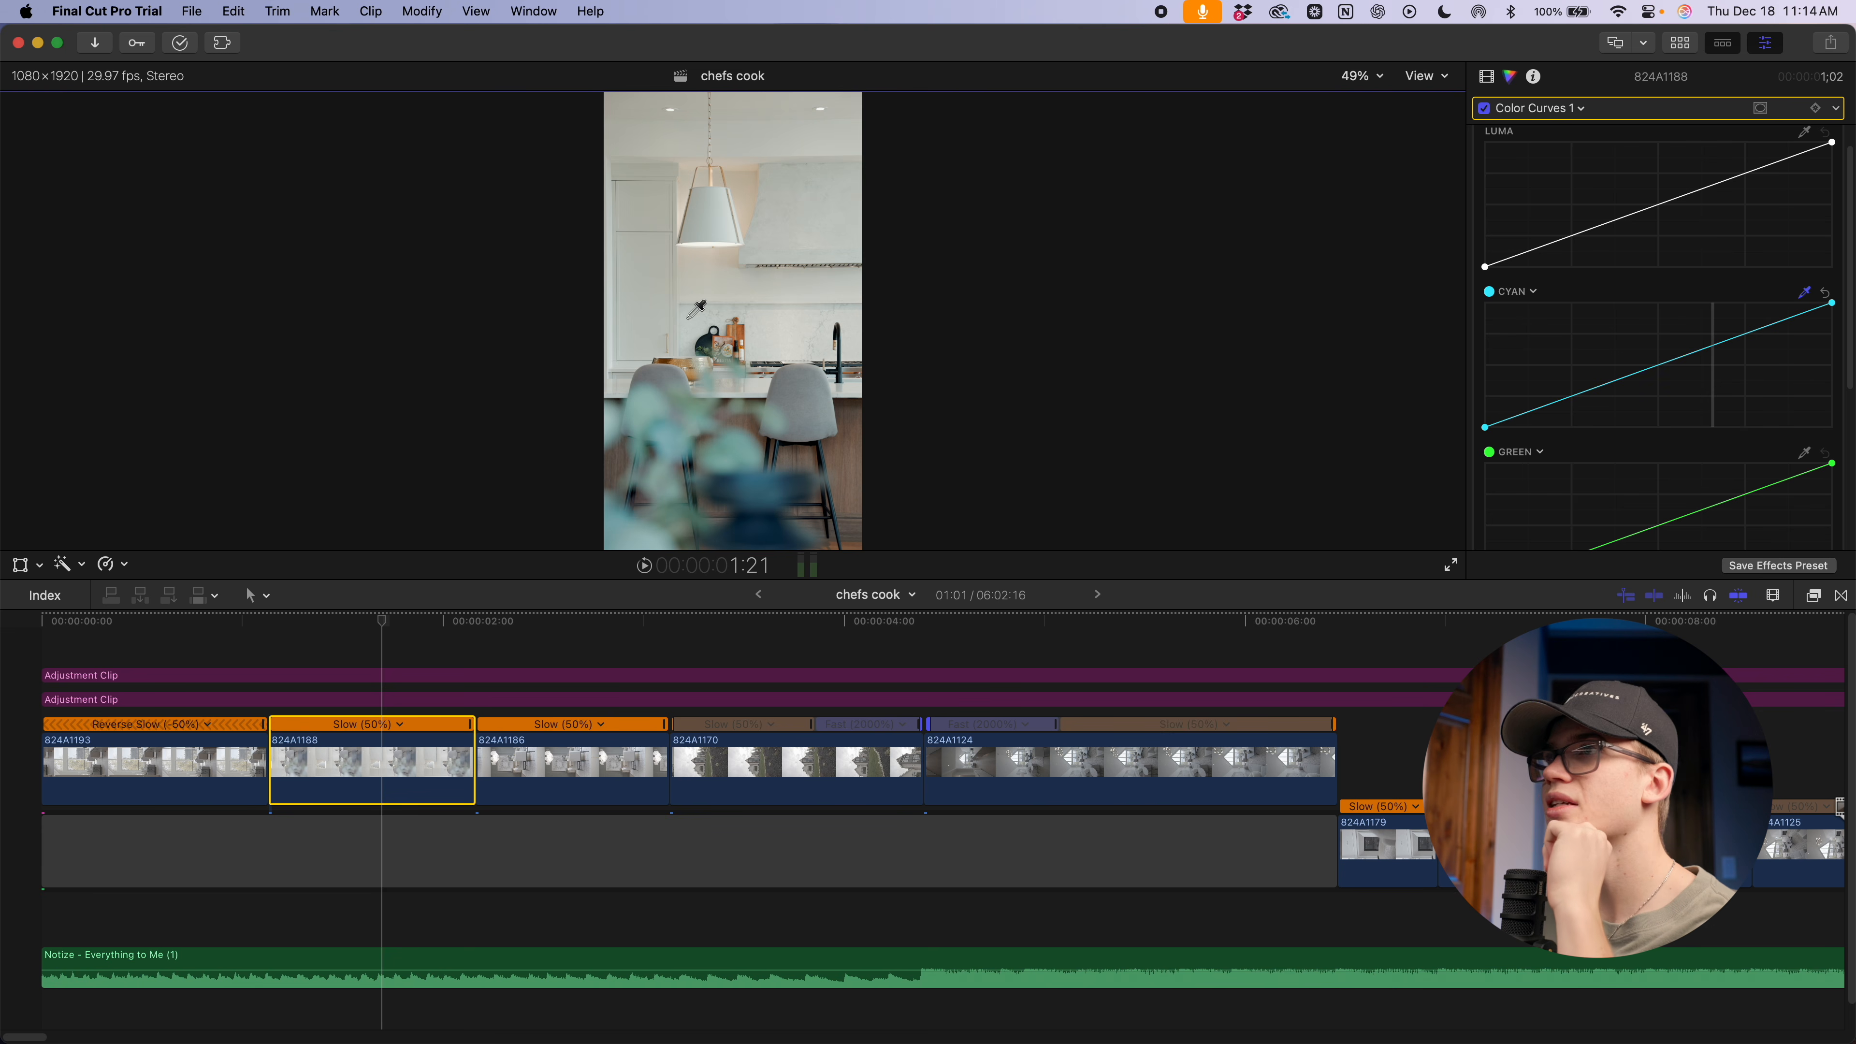
pyautogui.click(830, 383)
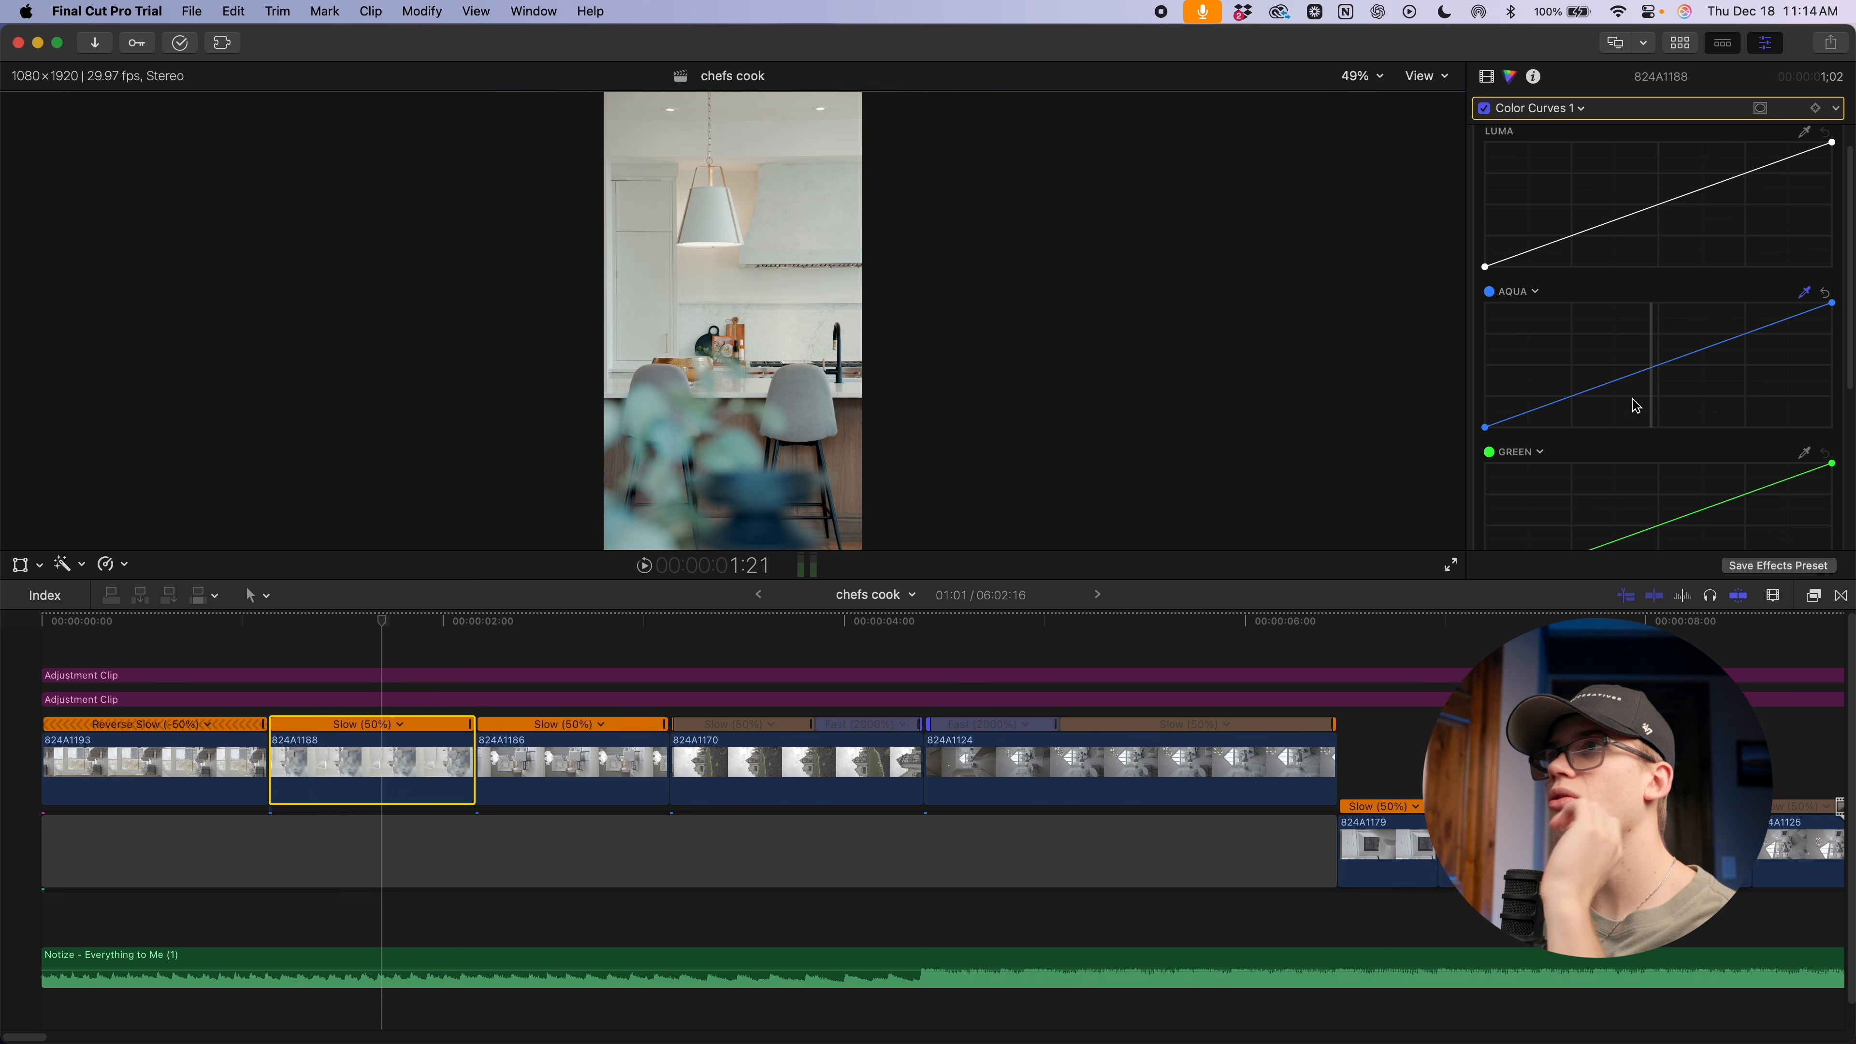
pyautogui.click(714, 229)
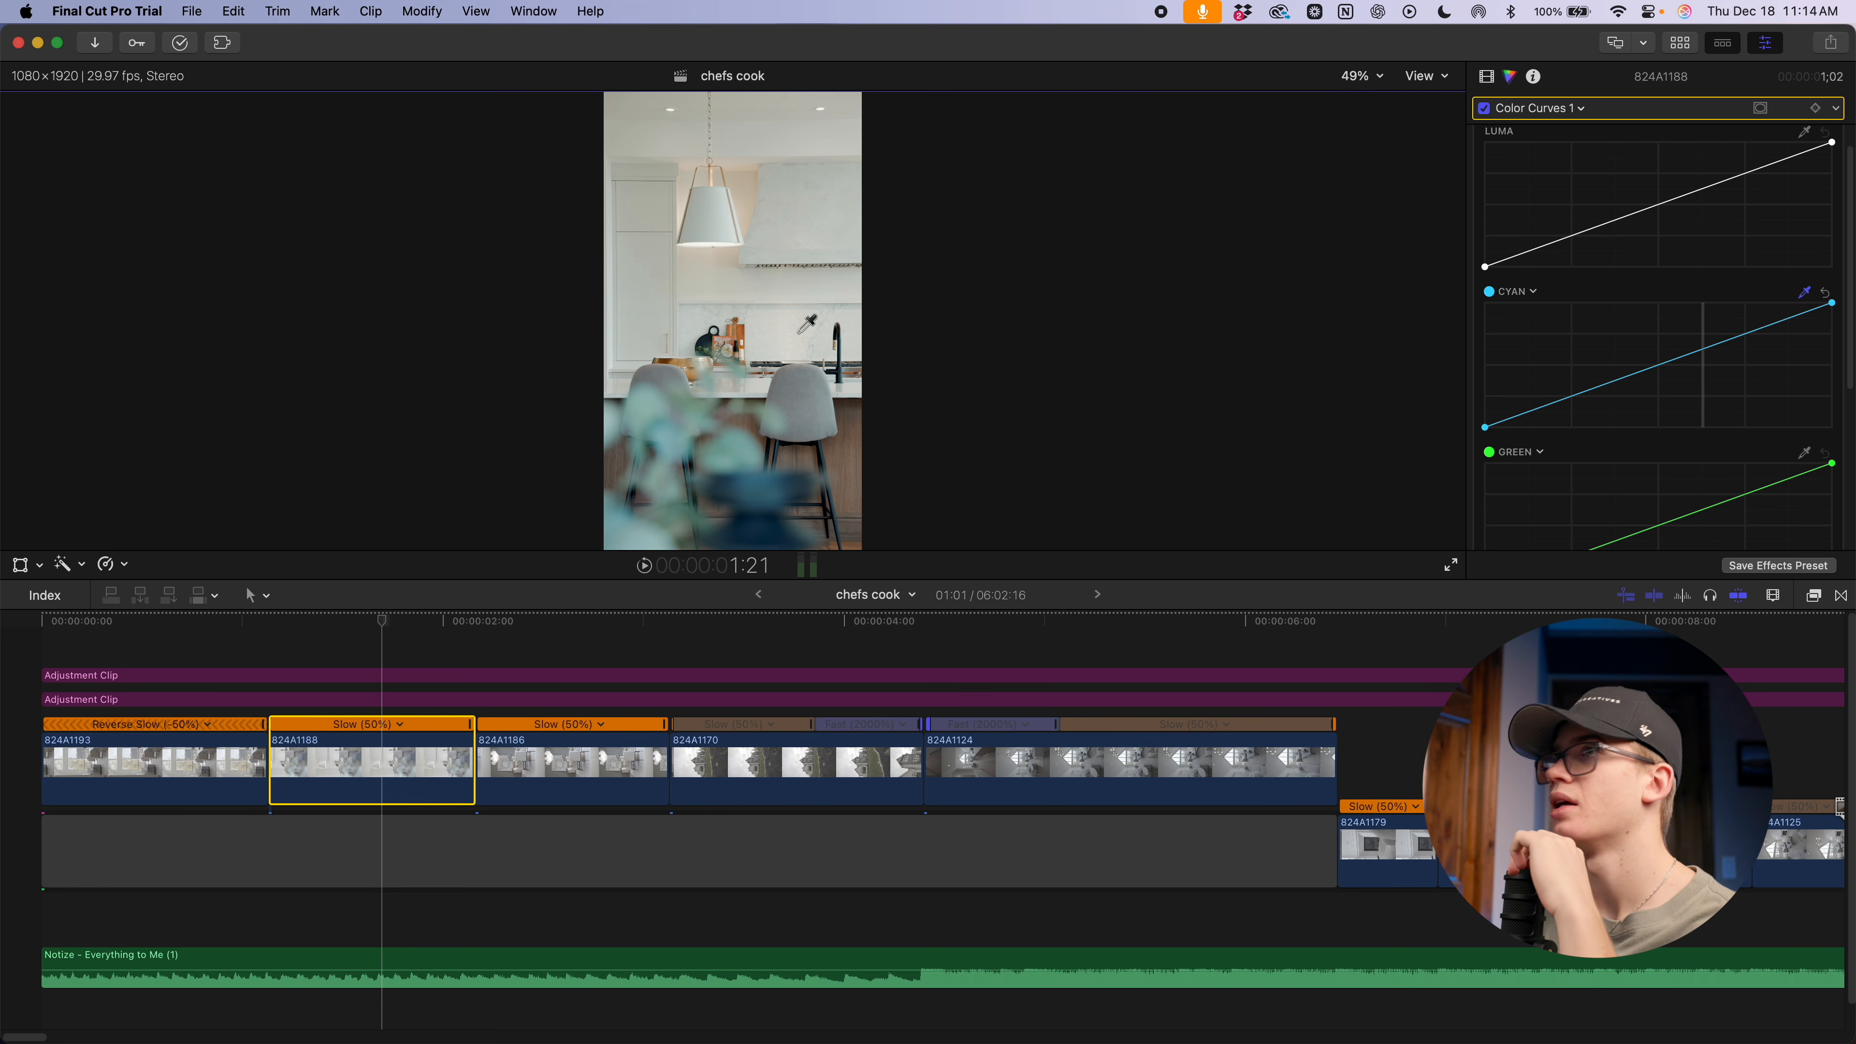
pyautogui.click(823, 395)
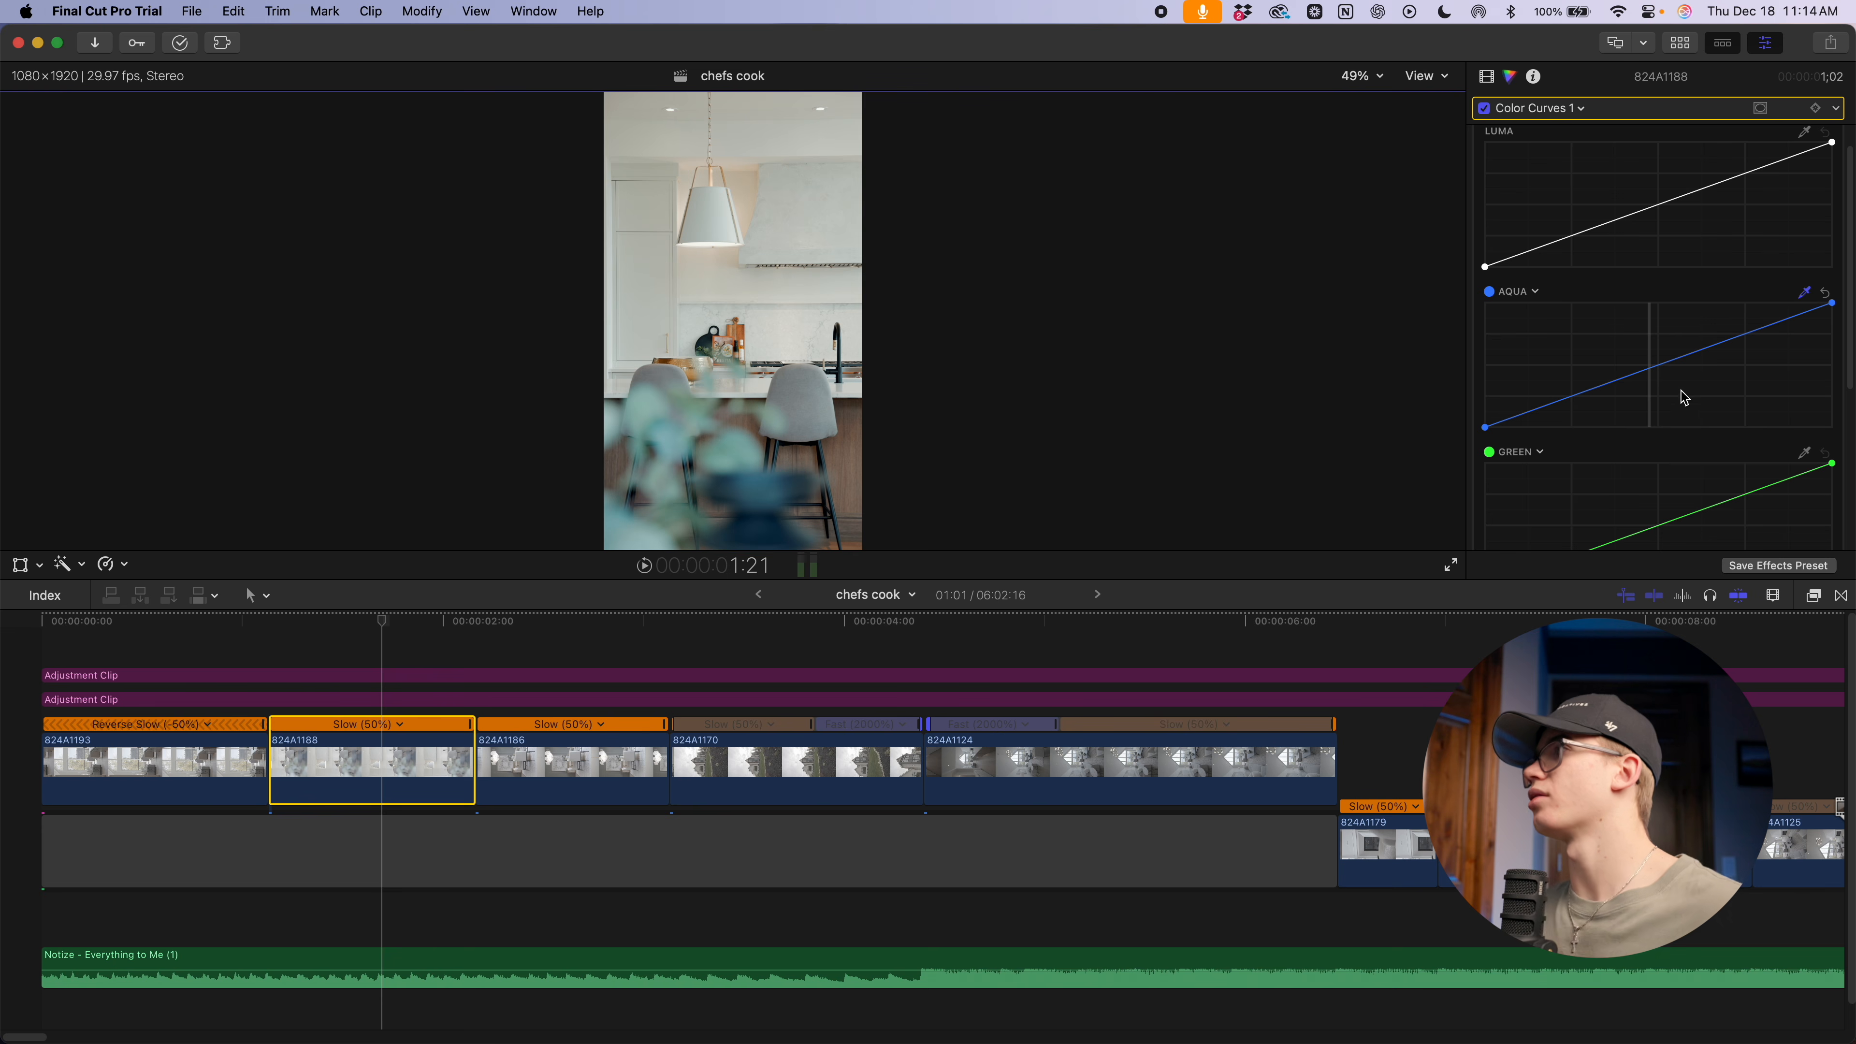
pyautogui.click(715, 210)
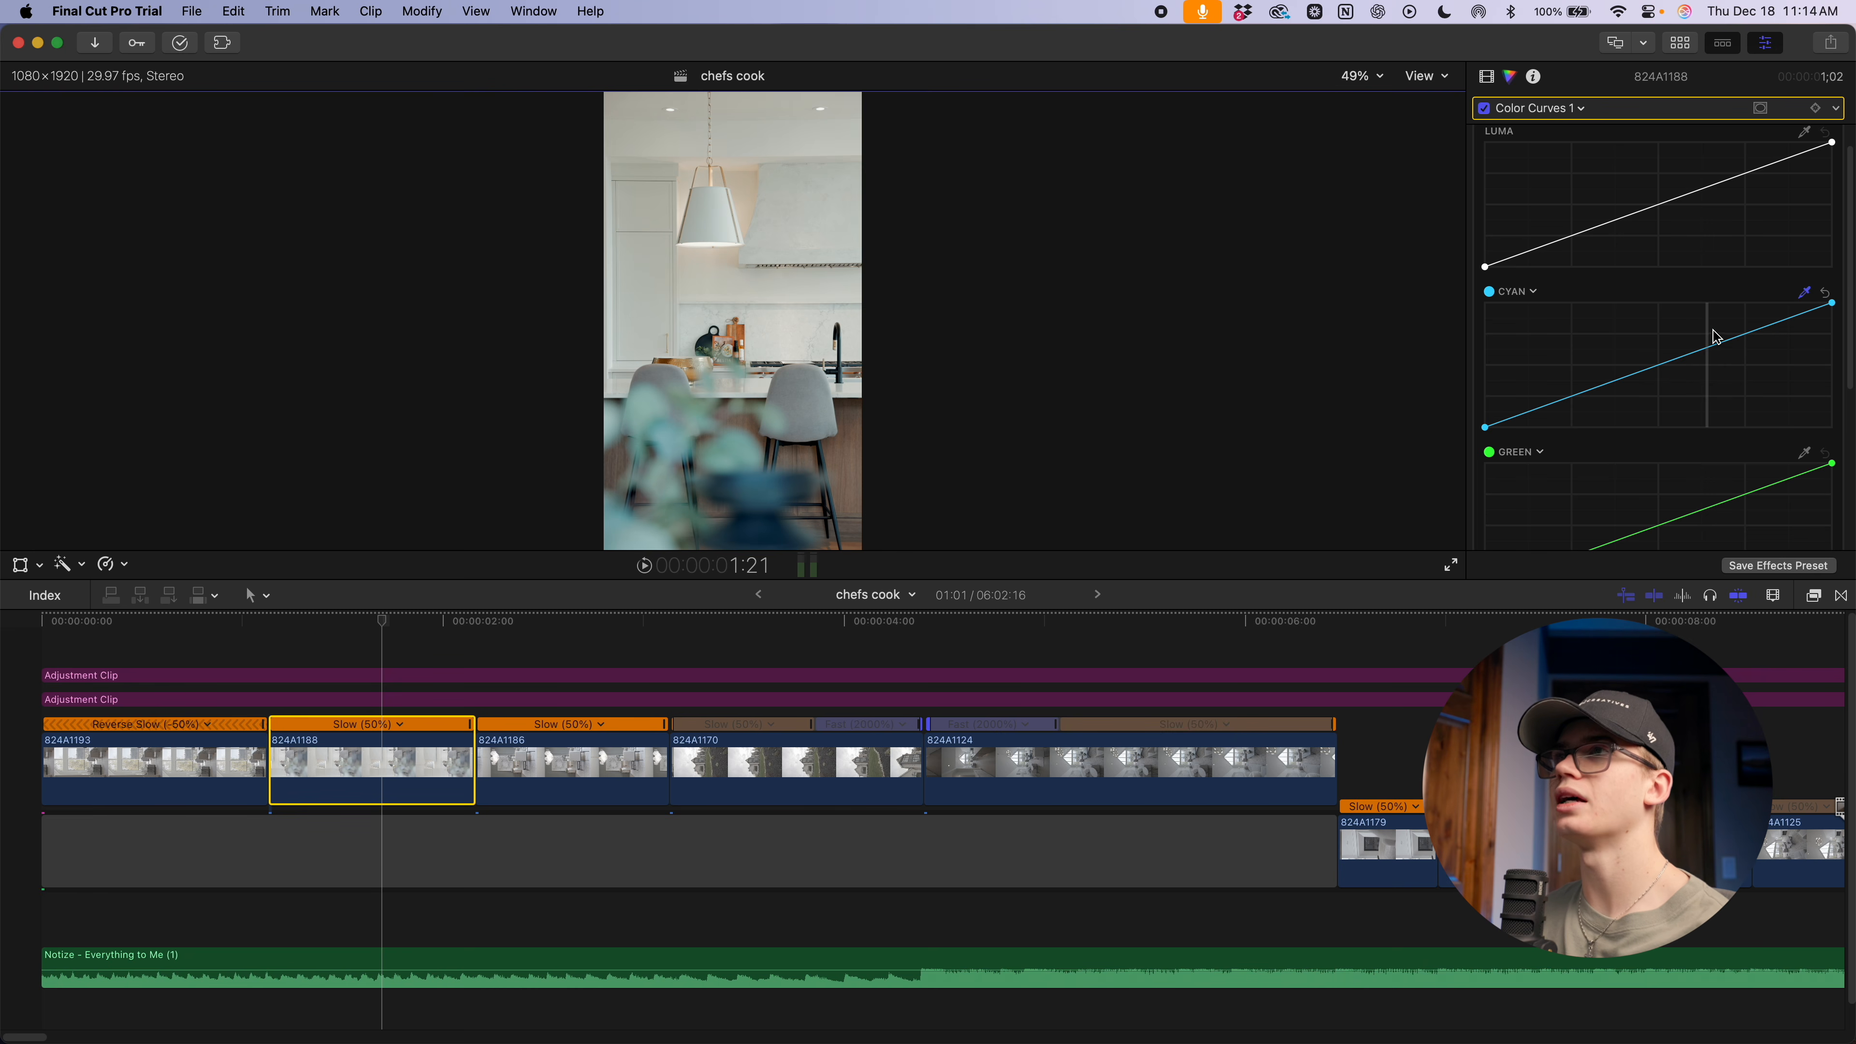
pyautogui.click(790, 484)
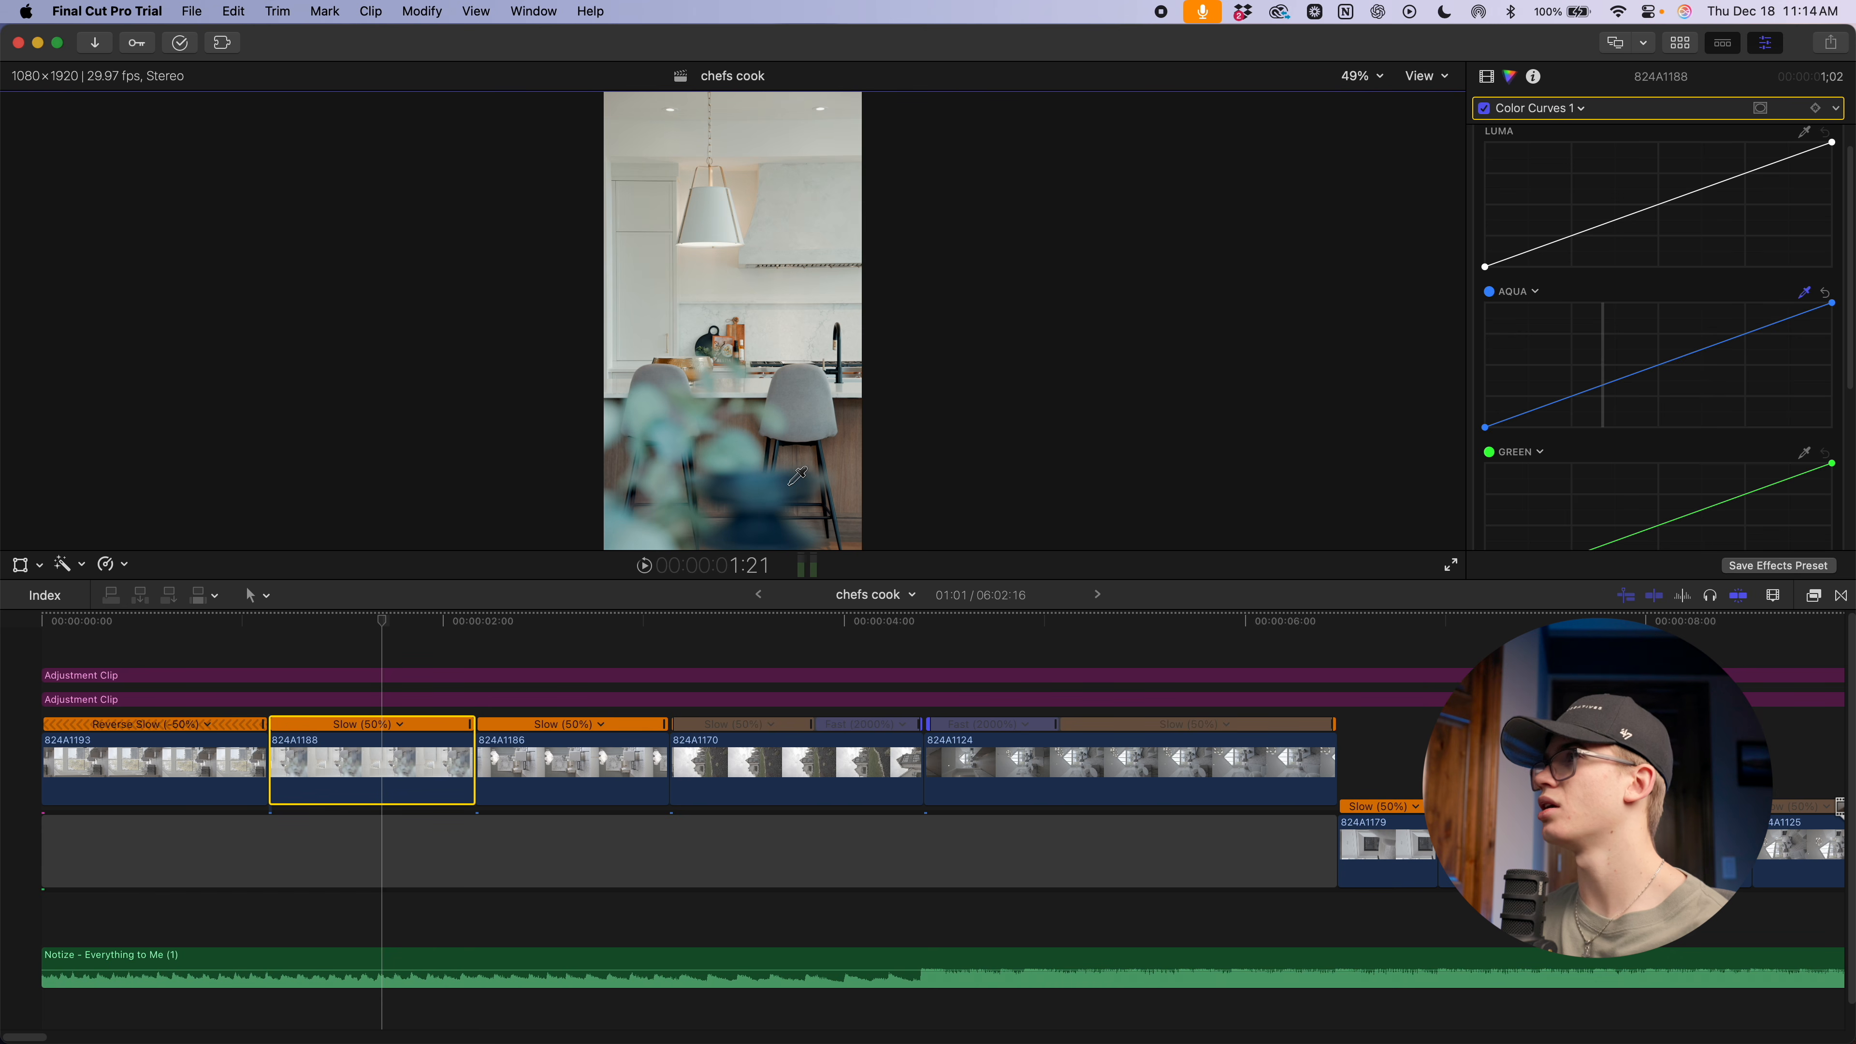
pyautogui.click(708, 211)
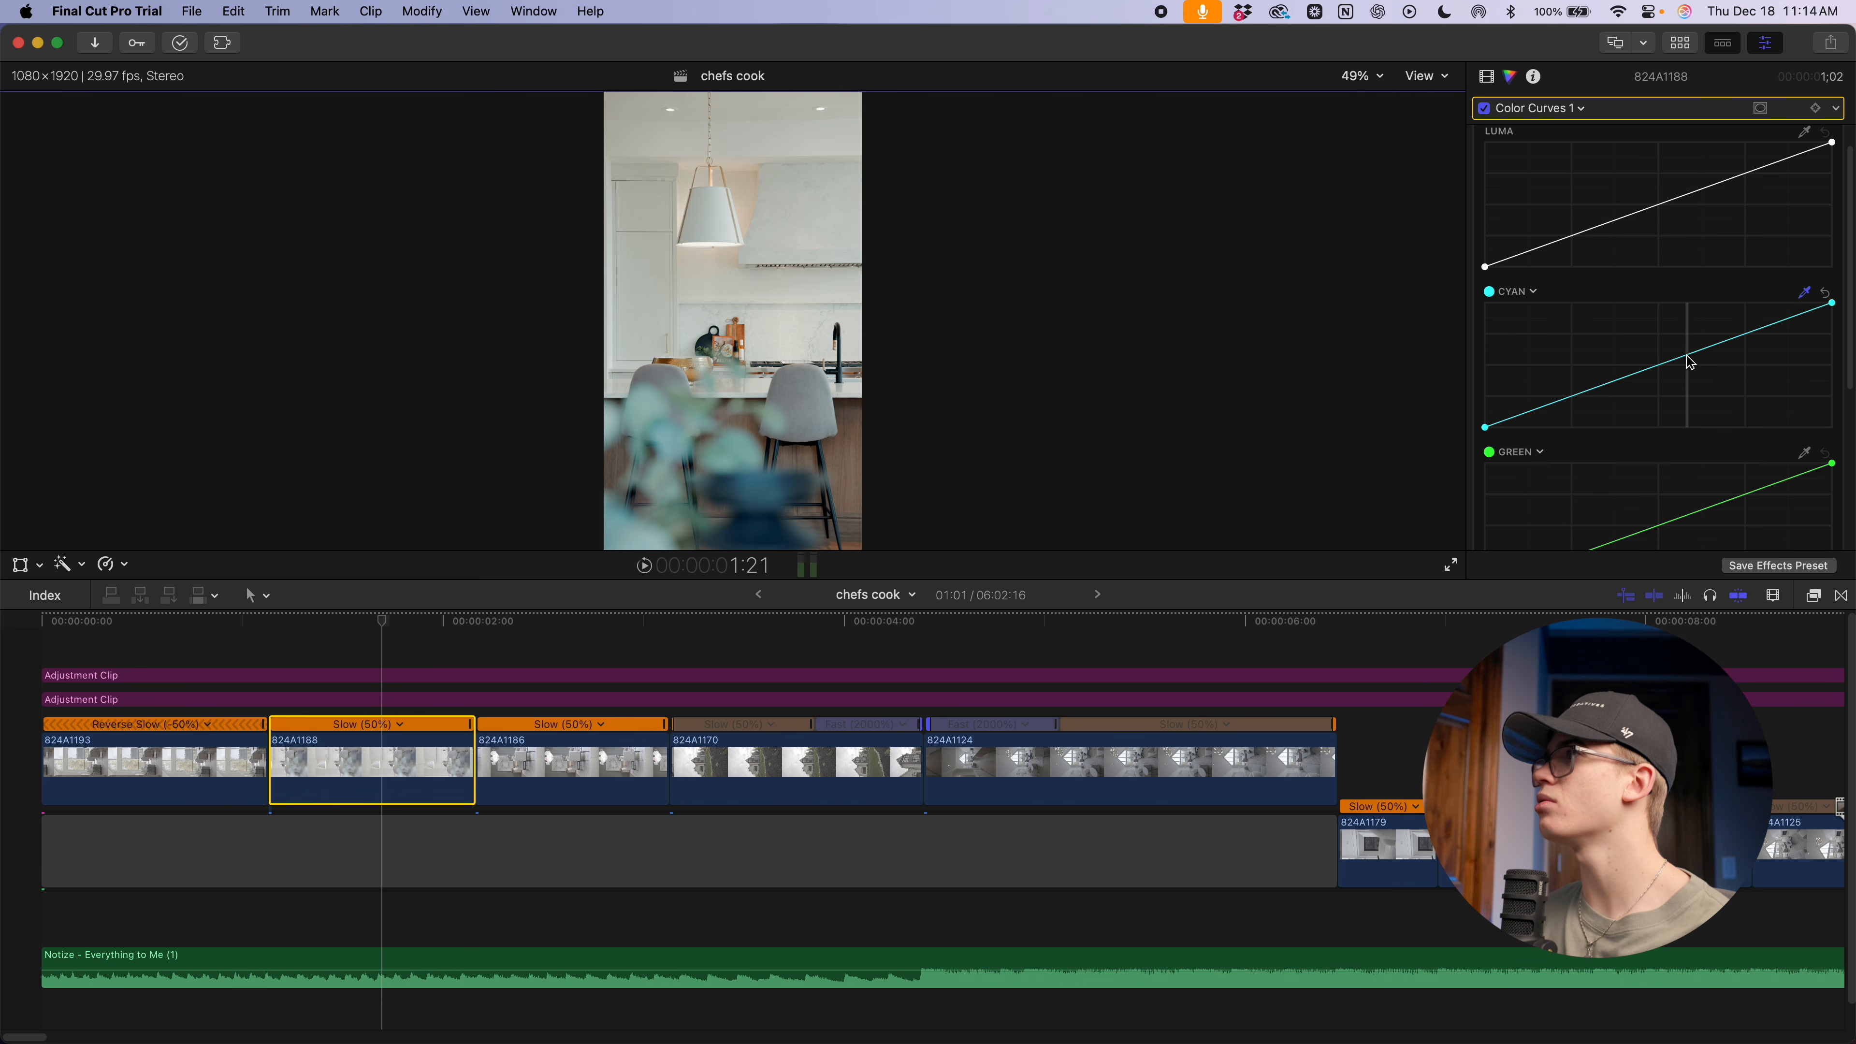
pyautogui.click(701, 213)
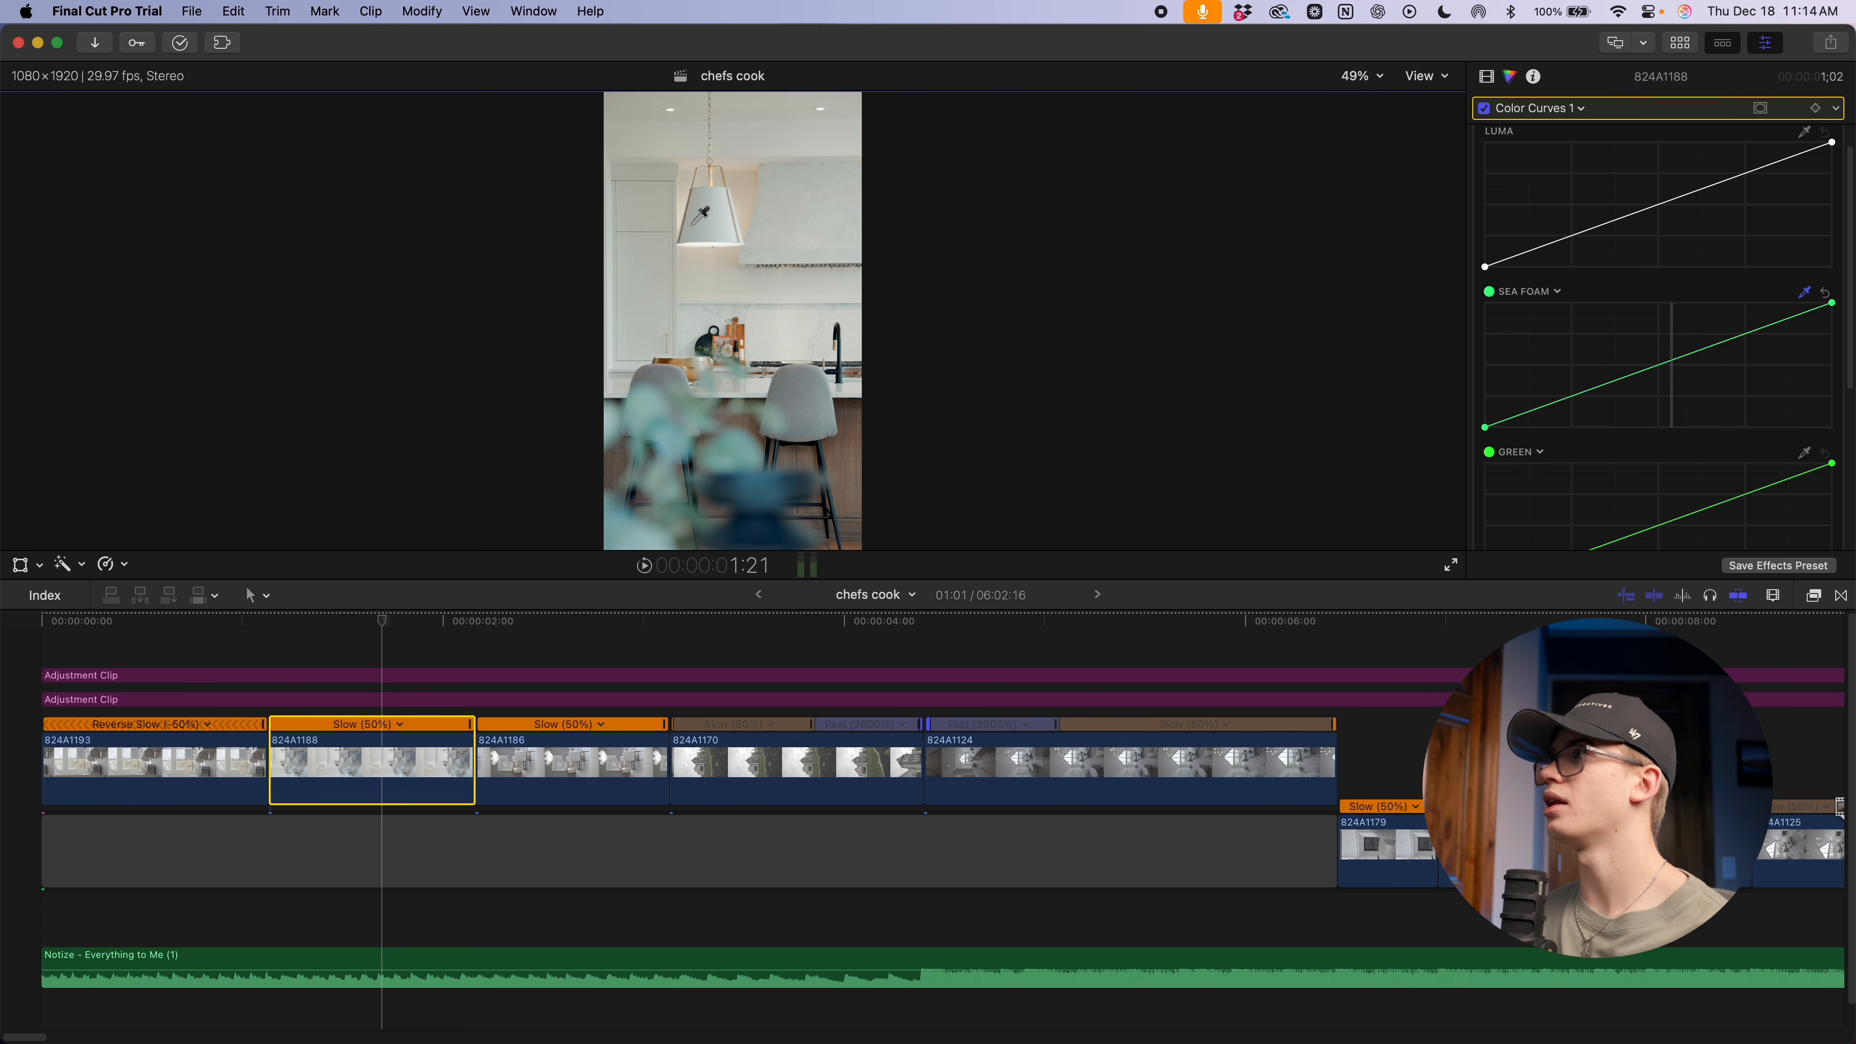
# Sample the pendant lamp shade for the aqua curve and add a control point at the sampled tone
pyautogui.click(723, 218)
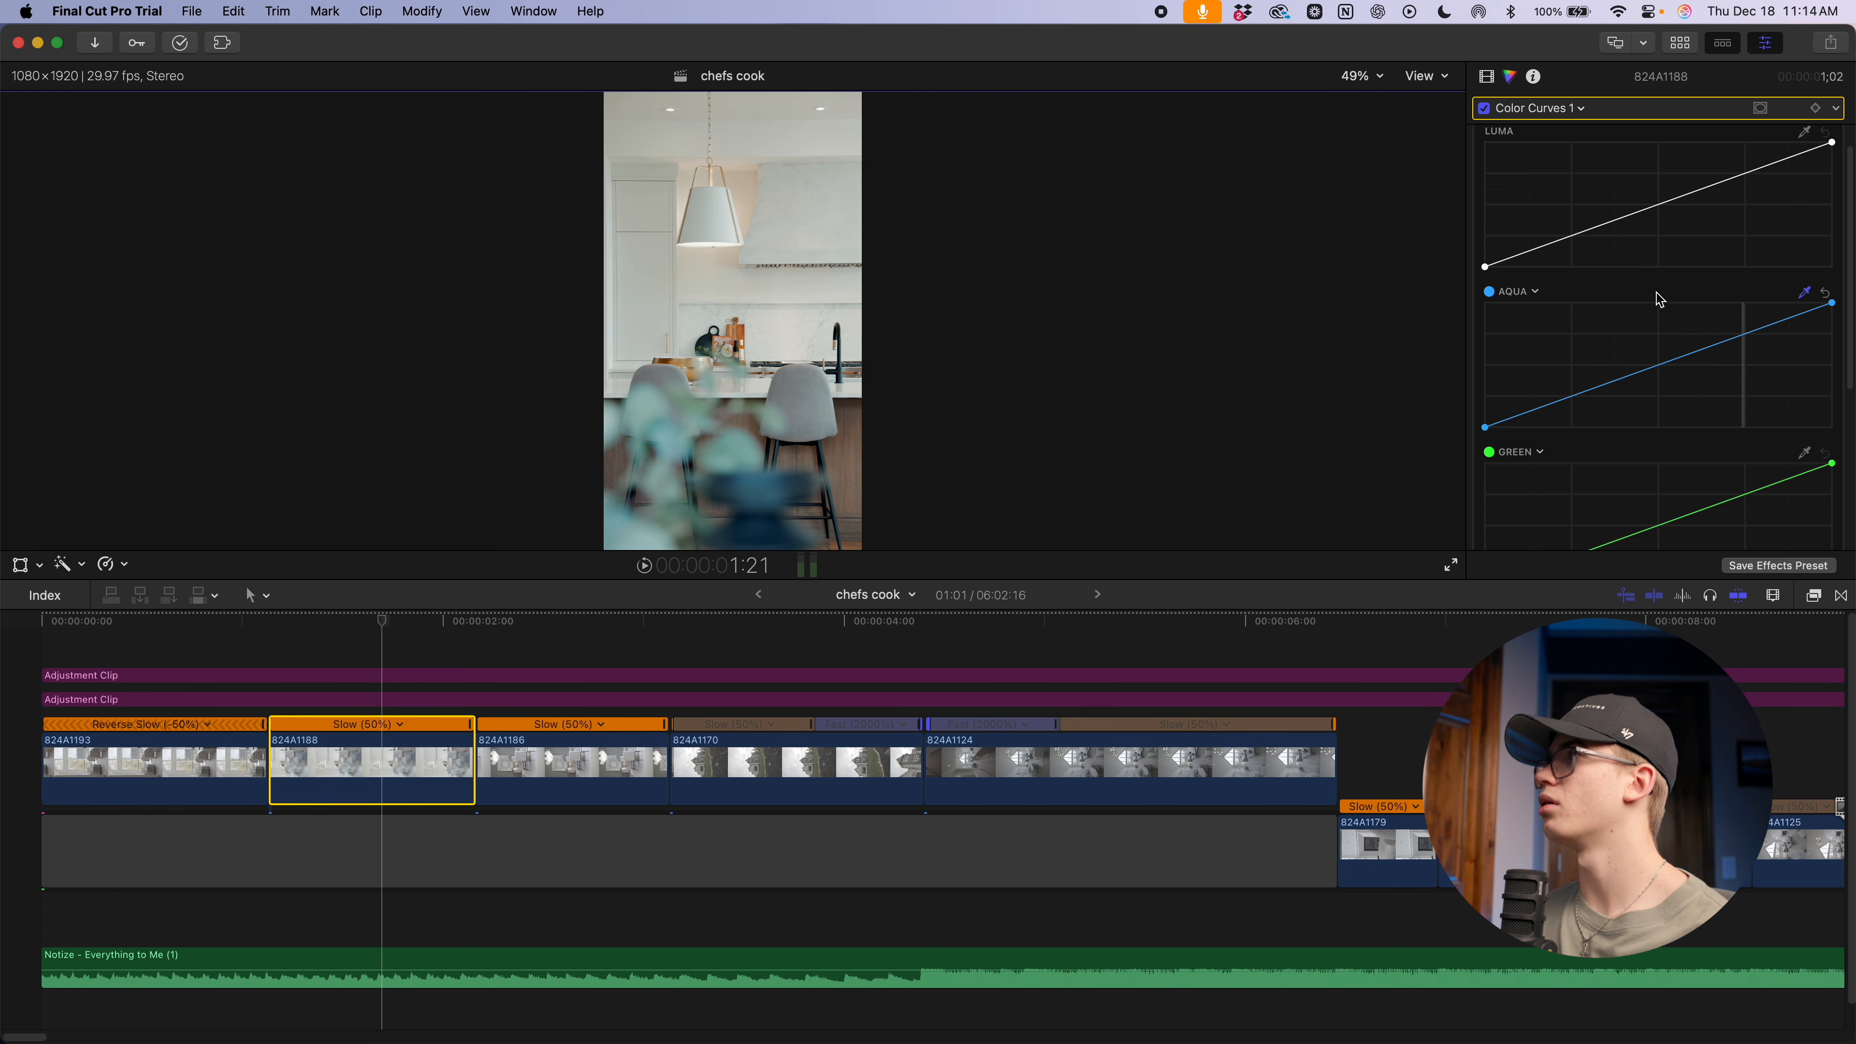
pyautogui.click(1743, 335)
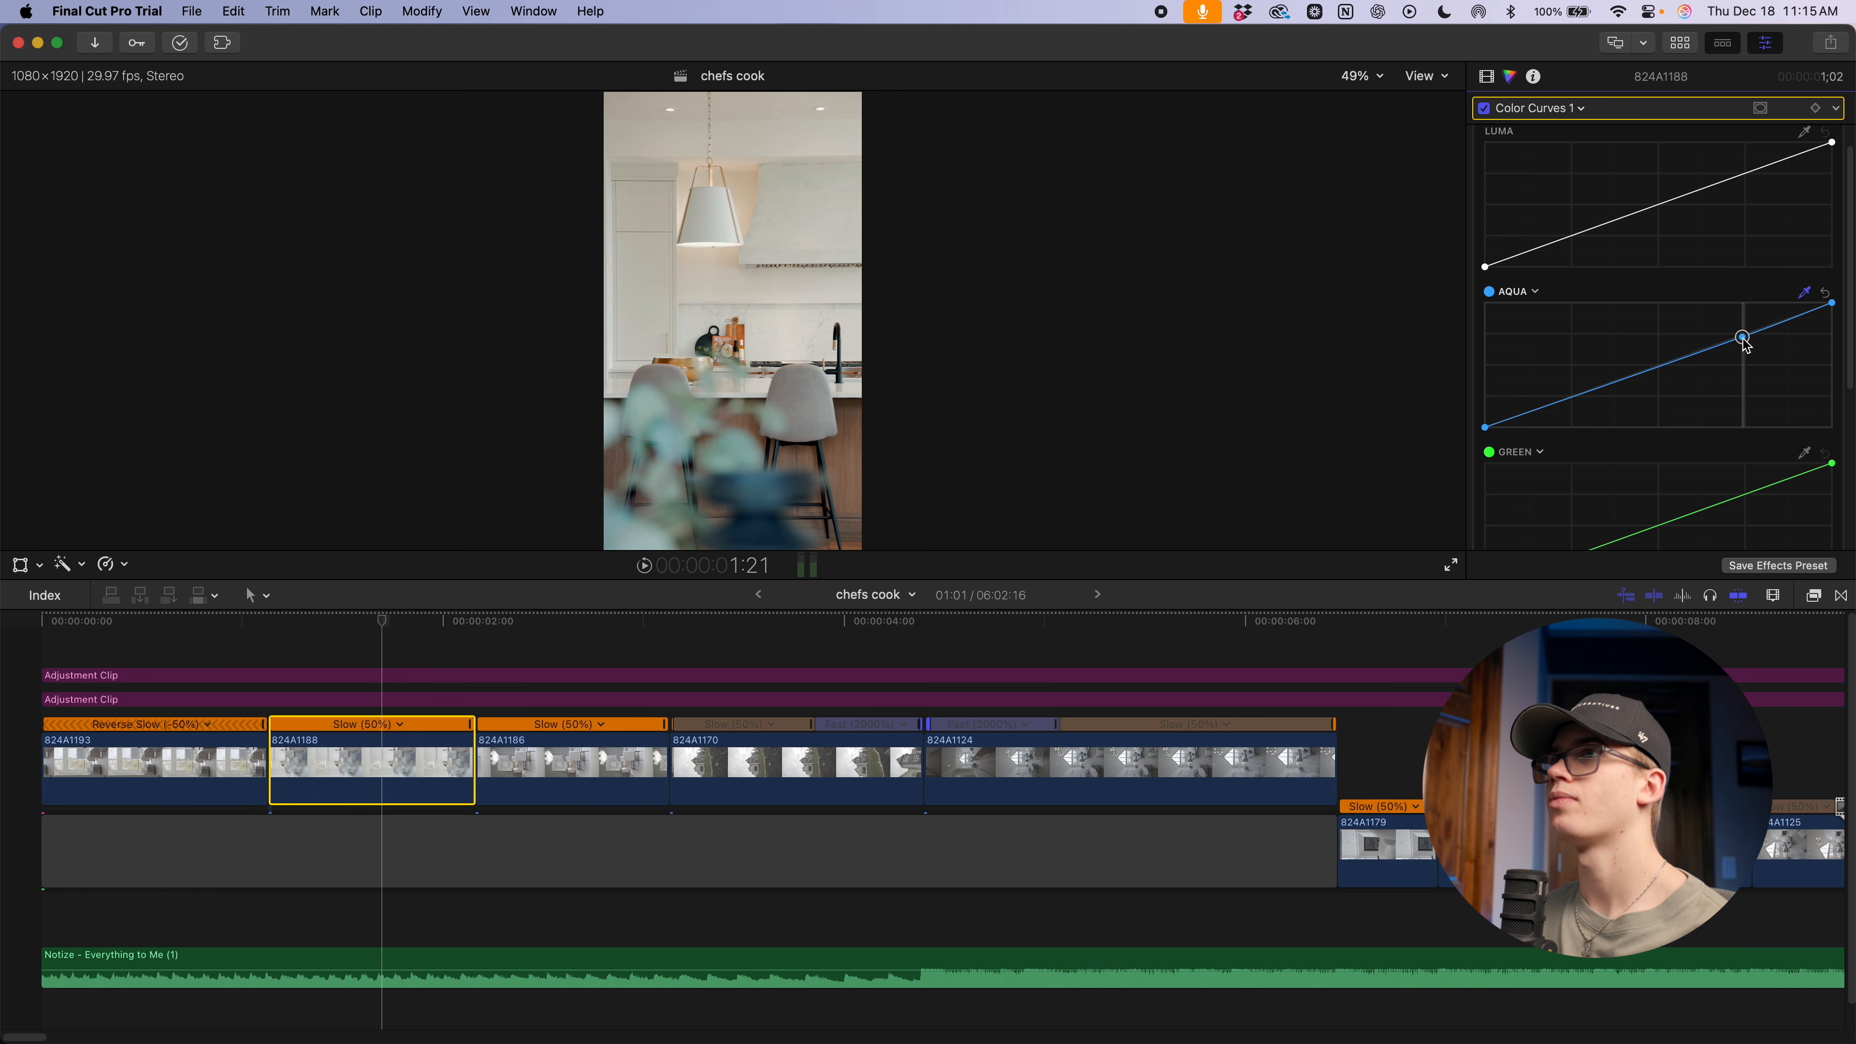
pyautogui.click(1486, 110)
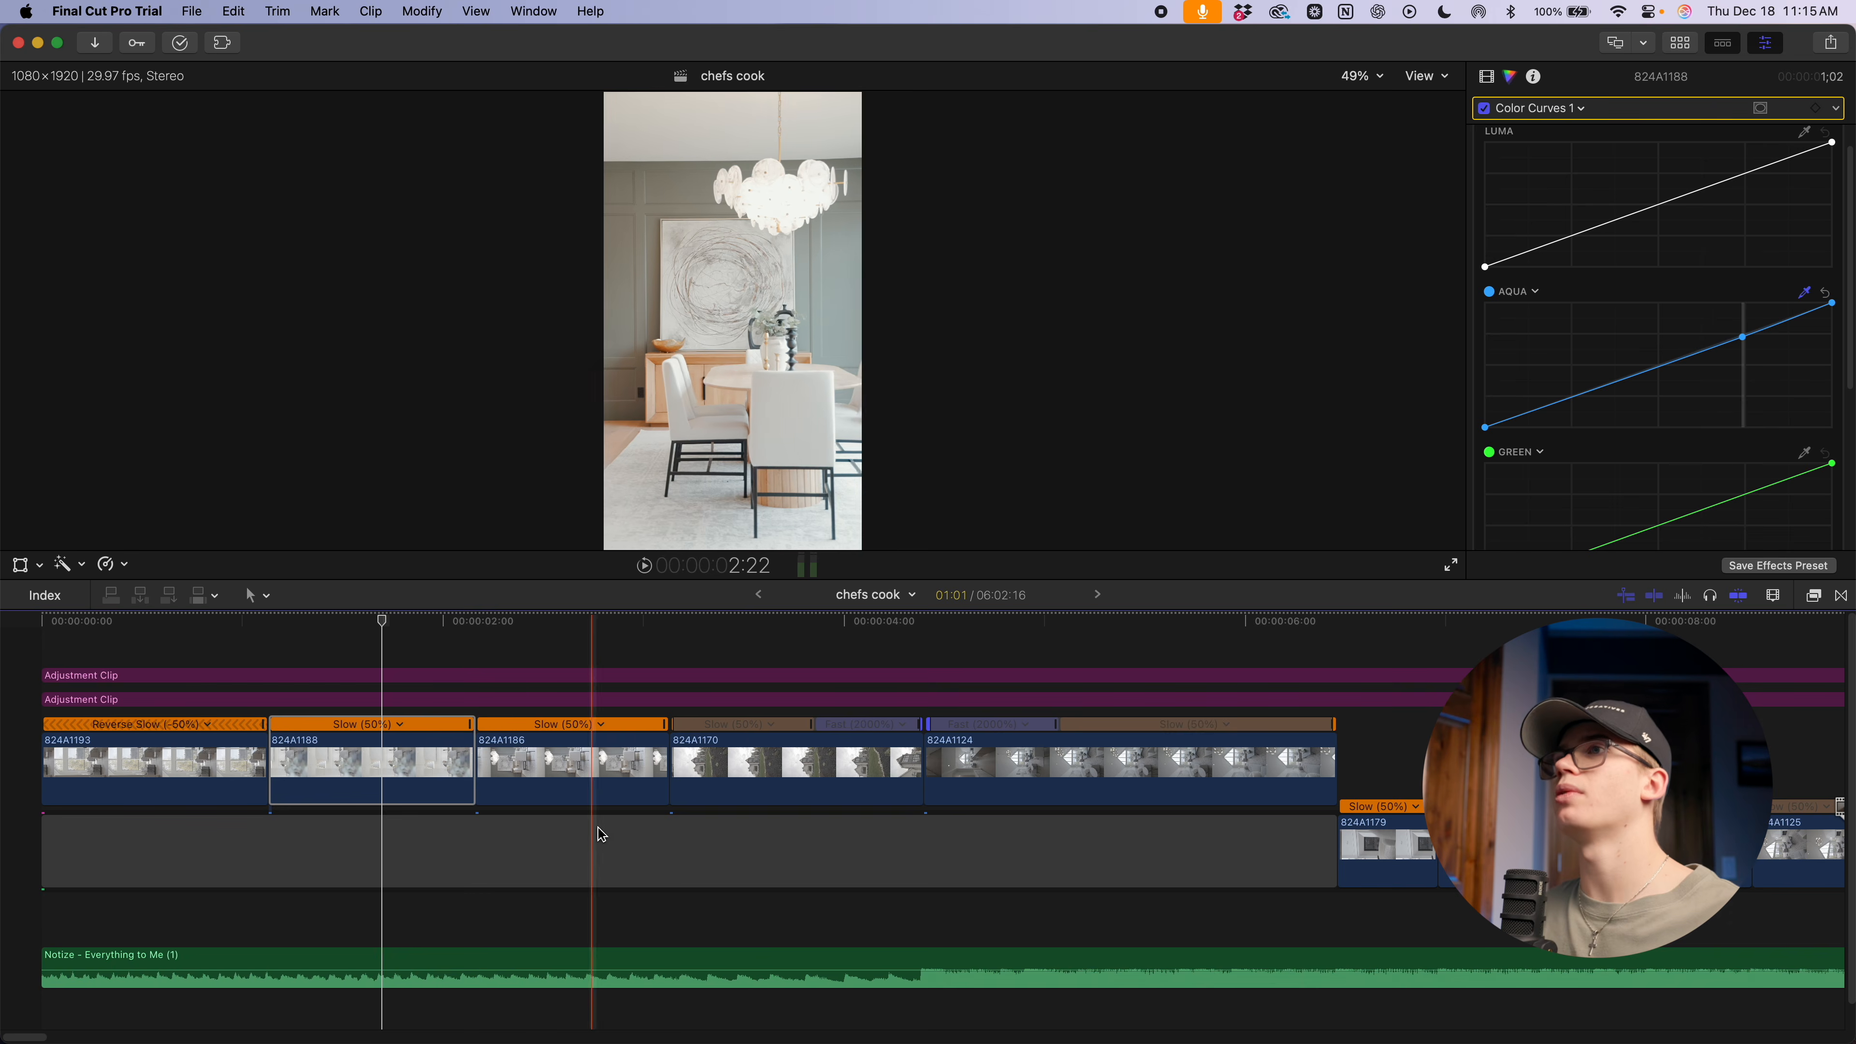
# Review the remaining opening clips and examine the color of living room clip 824A1124 at several points
pyautogui.hscroll(5, 799, 840)
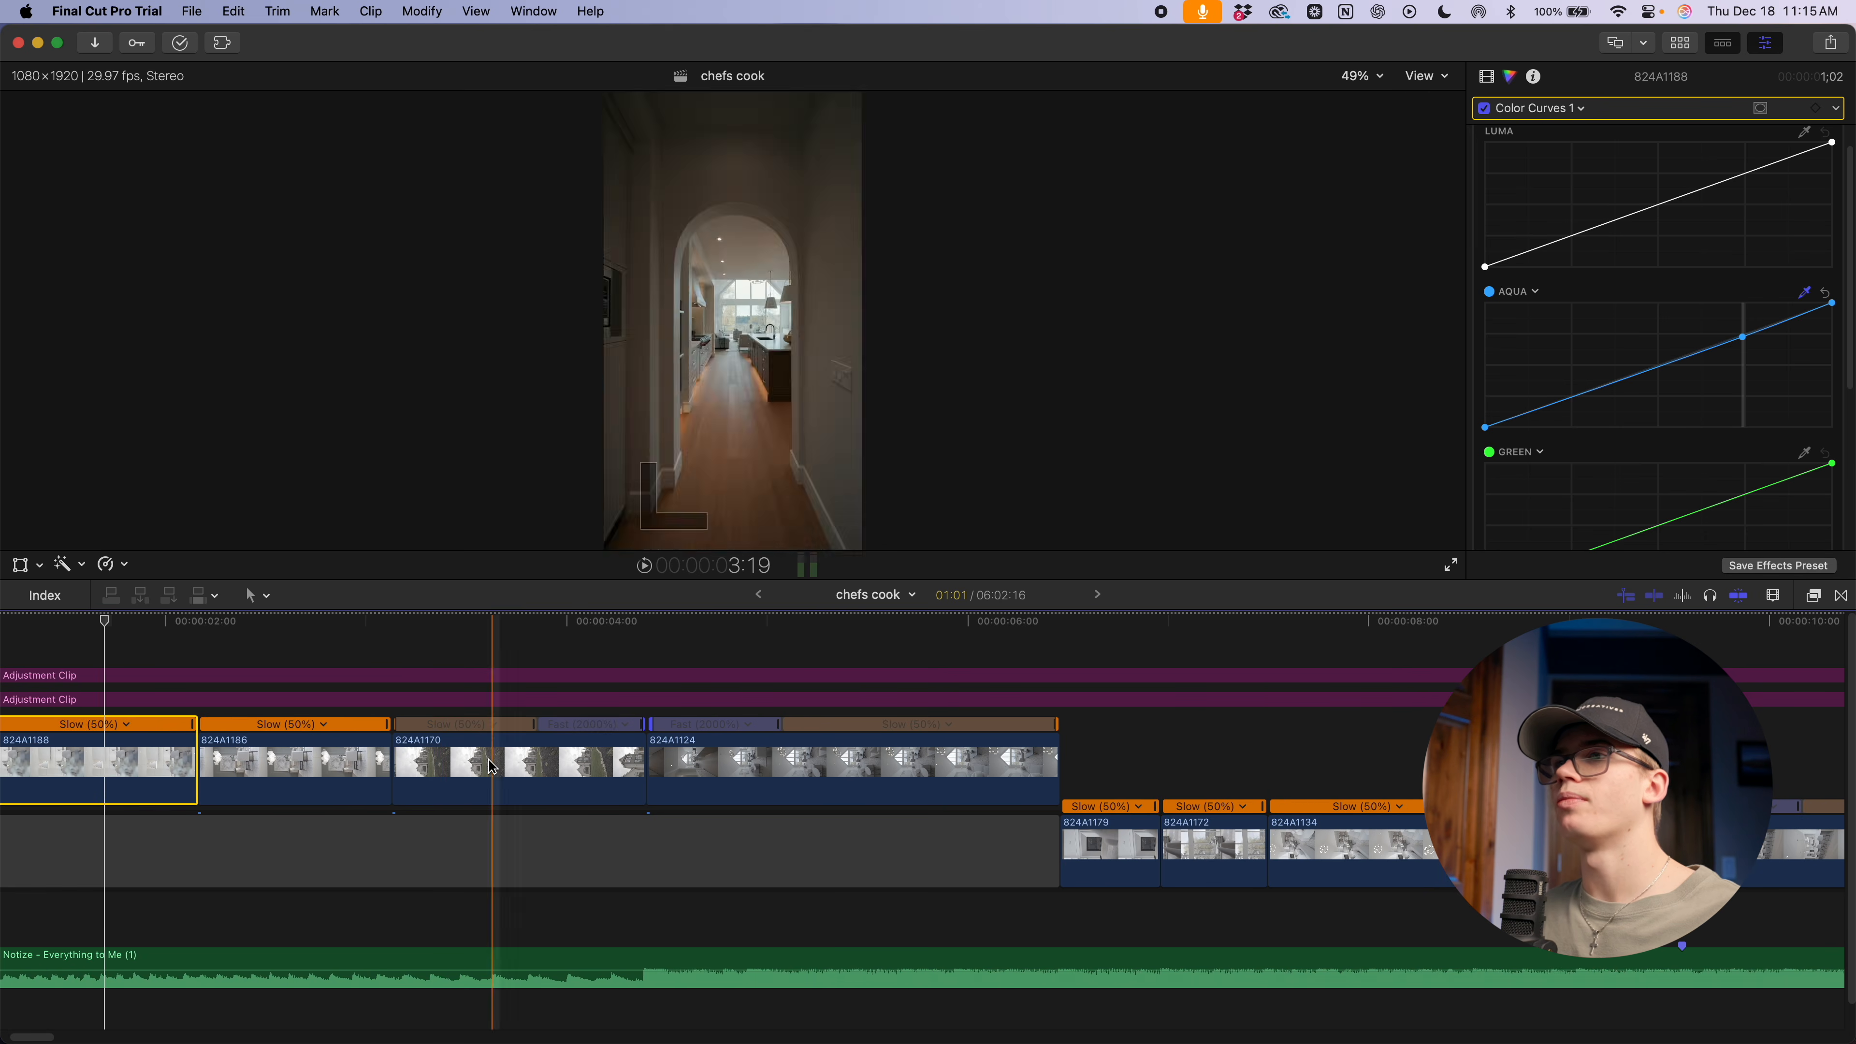
pyautogui.hscroll(-5, 134, 832)
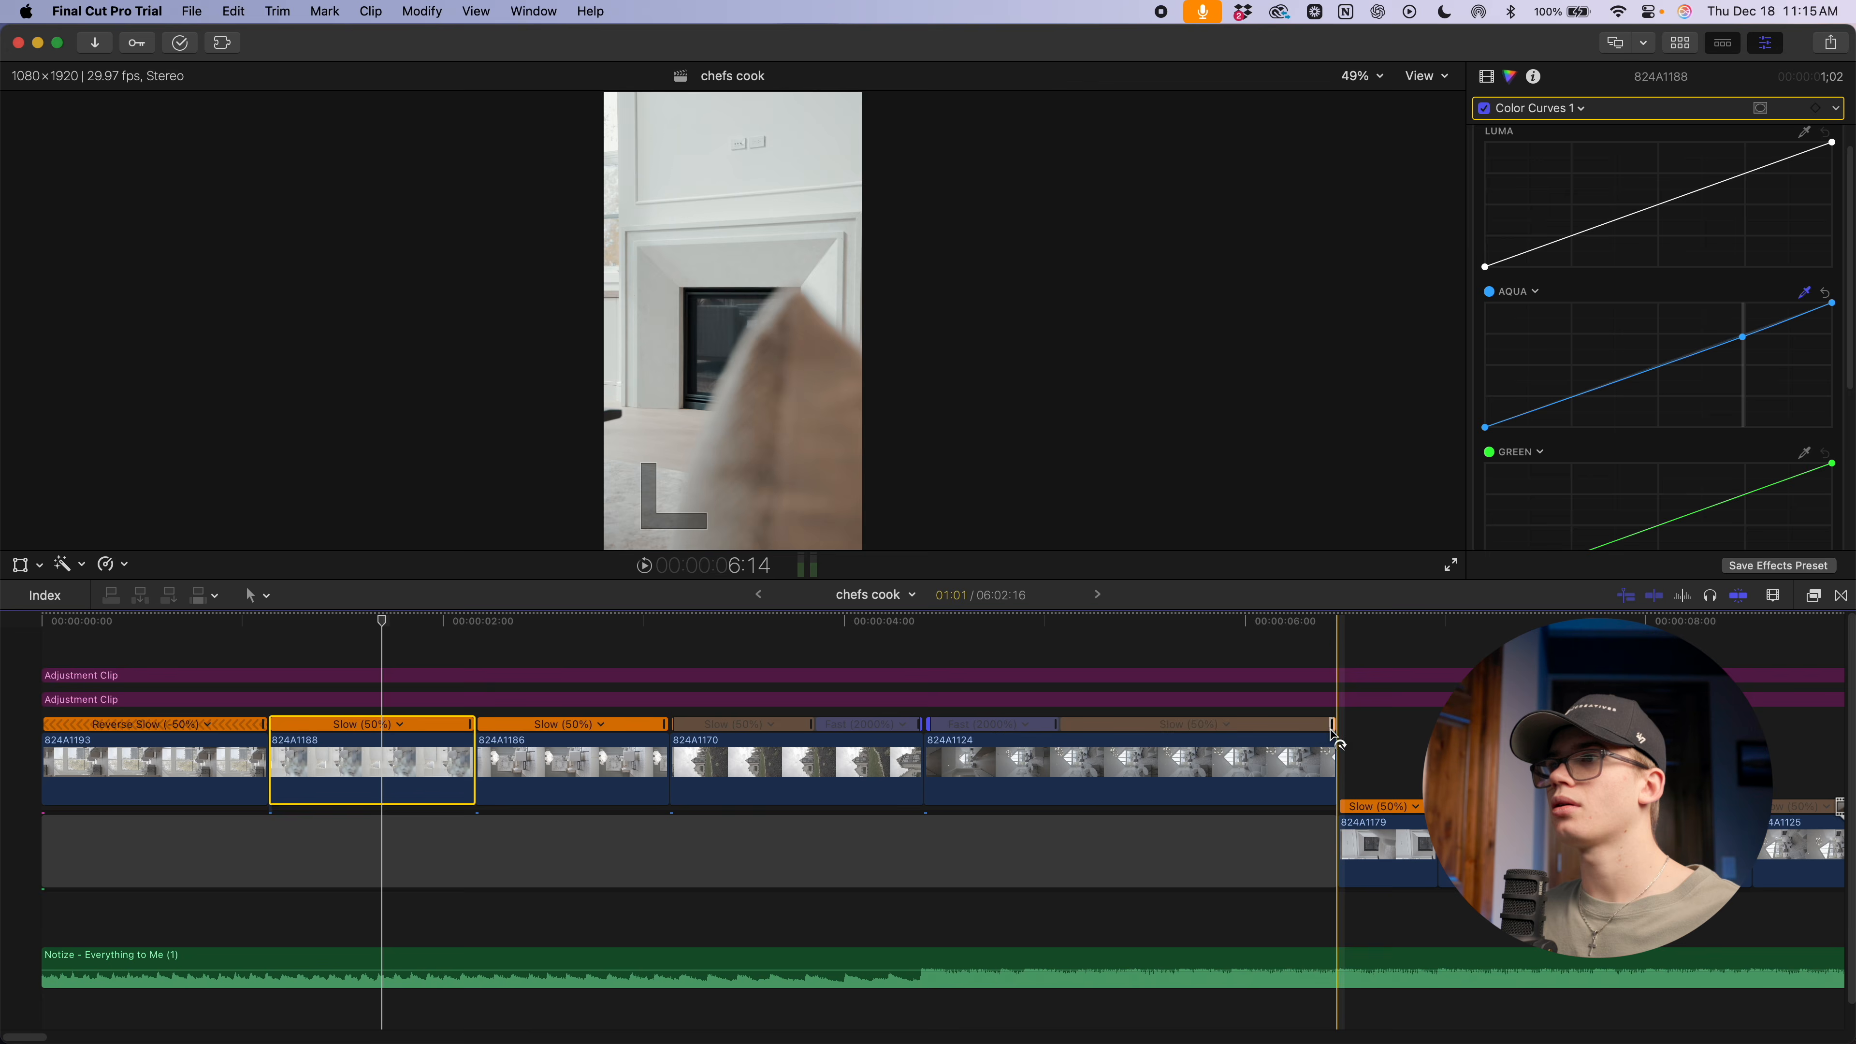
pyautogui.hscroll(1, 1015, 775)
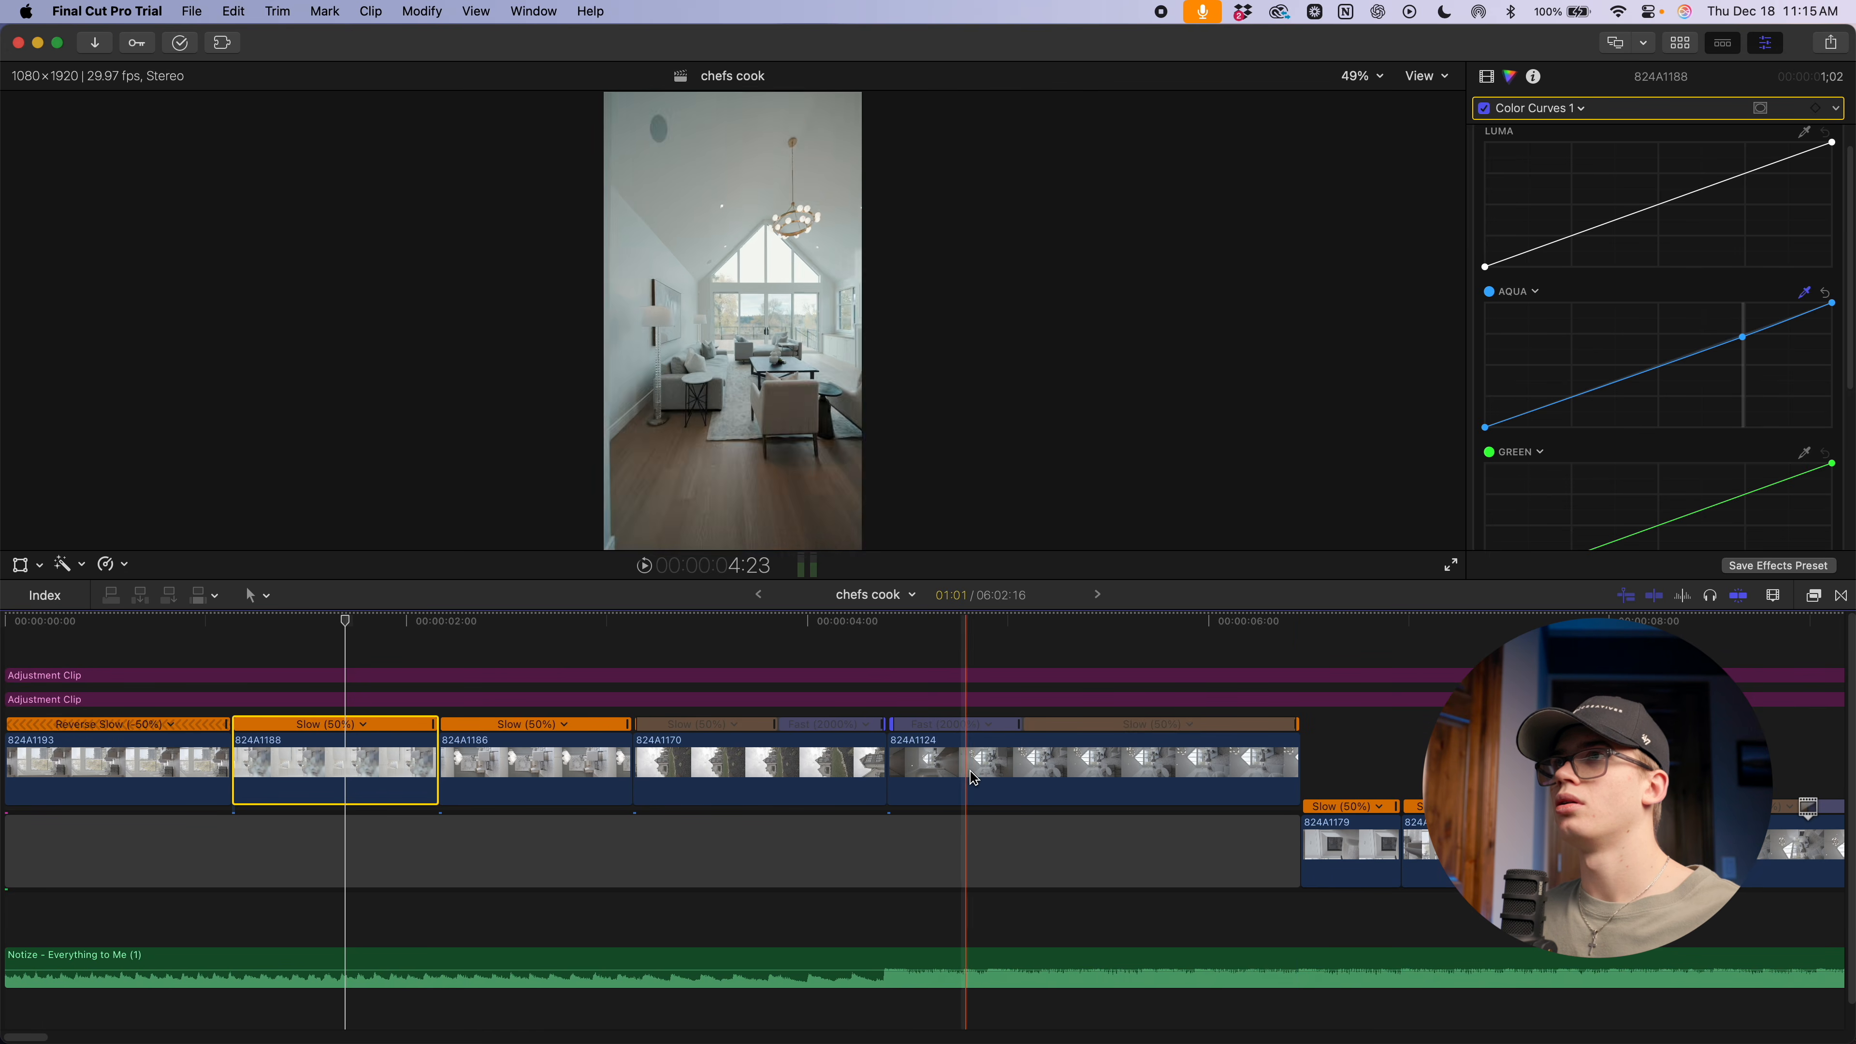
pyautogui.hscroll(5, 1167, 780)
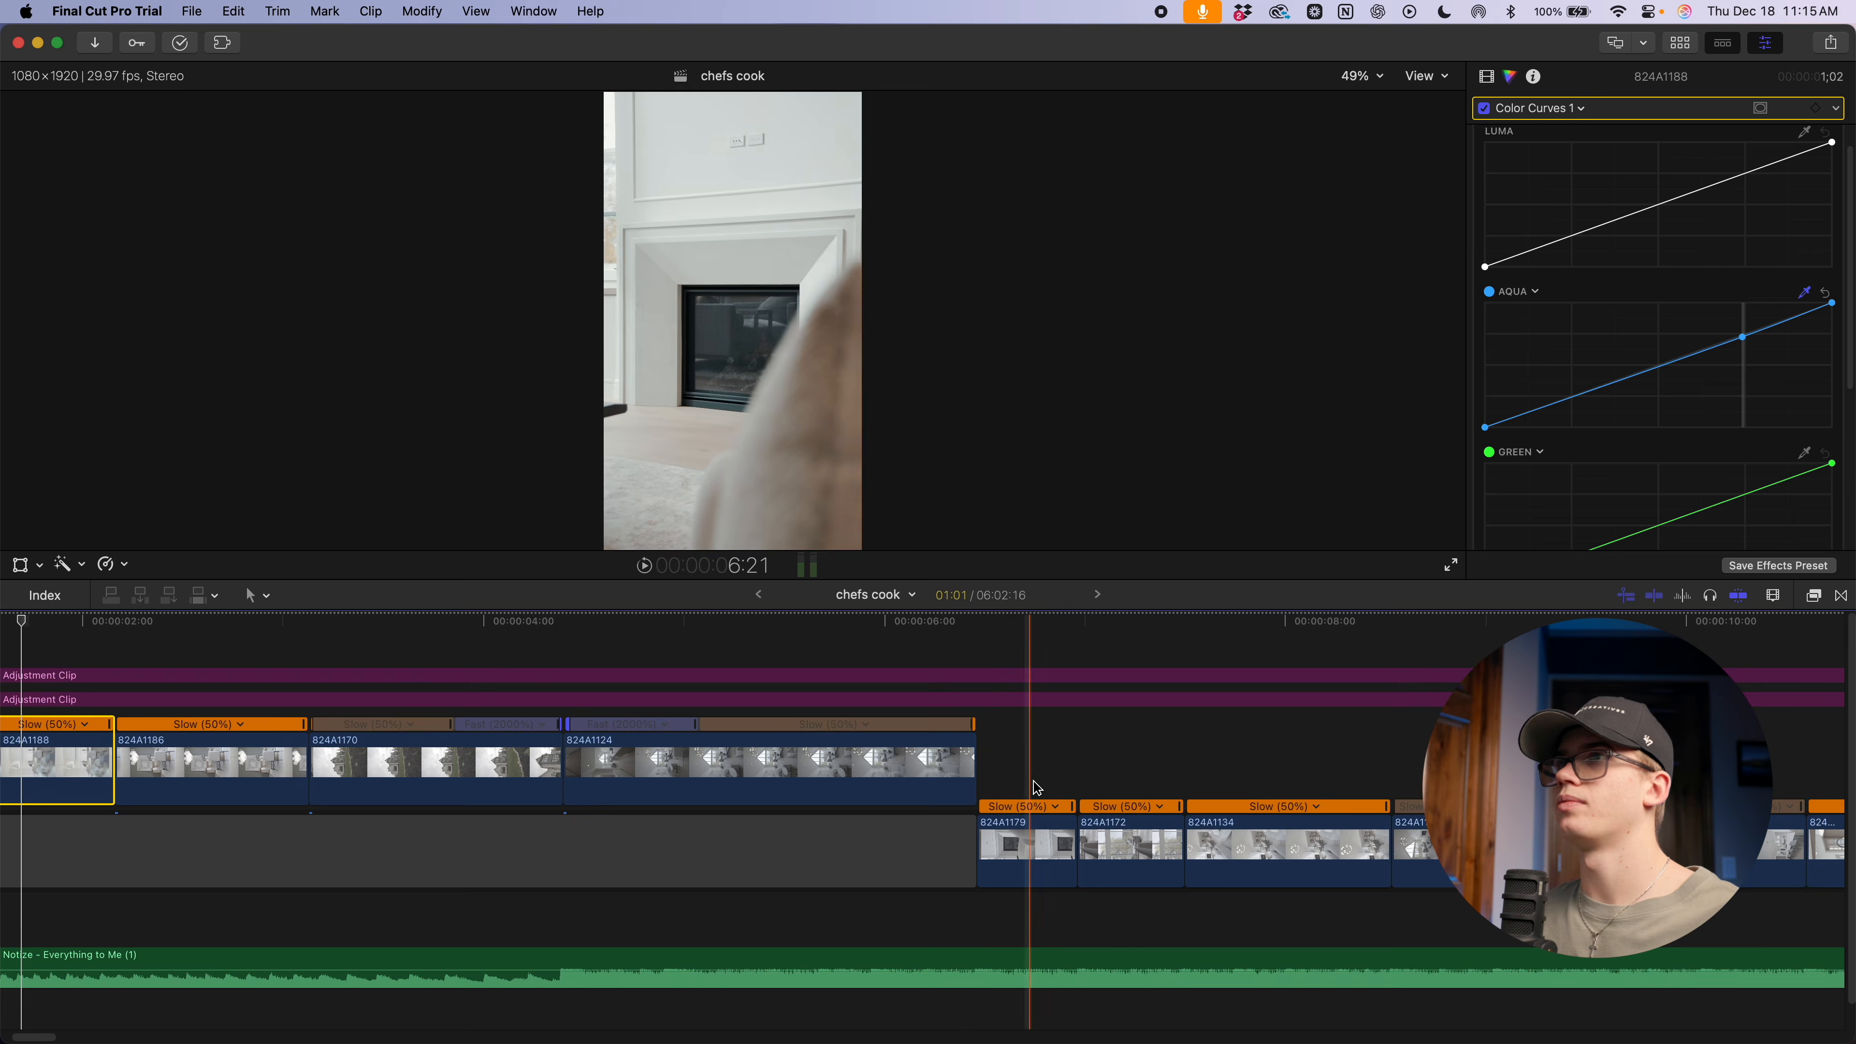
pyautogui.hscroll(-5, 1145, 768)
pyautogui.click(1188, 768)
pyautogui.click(1215, 645)
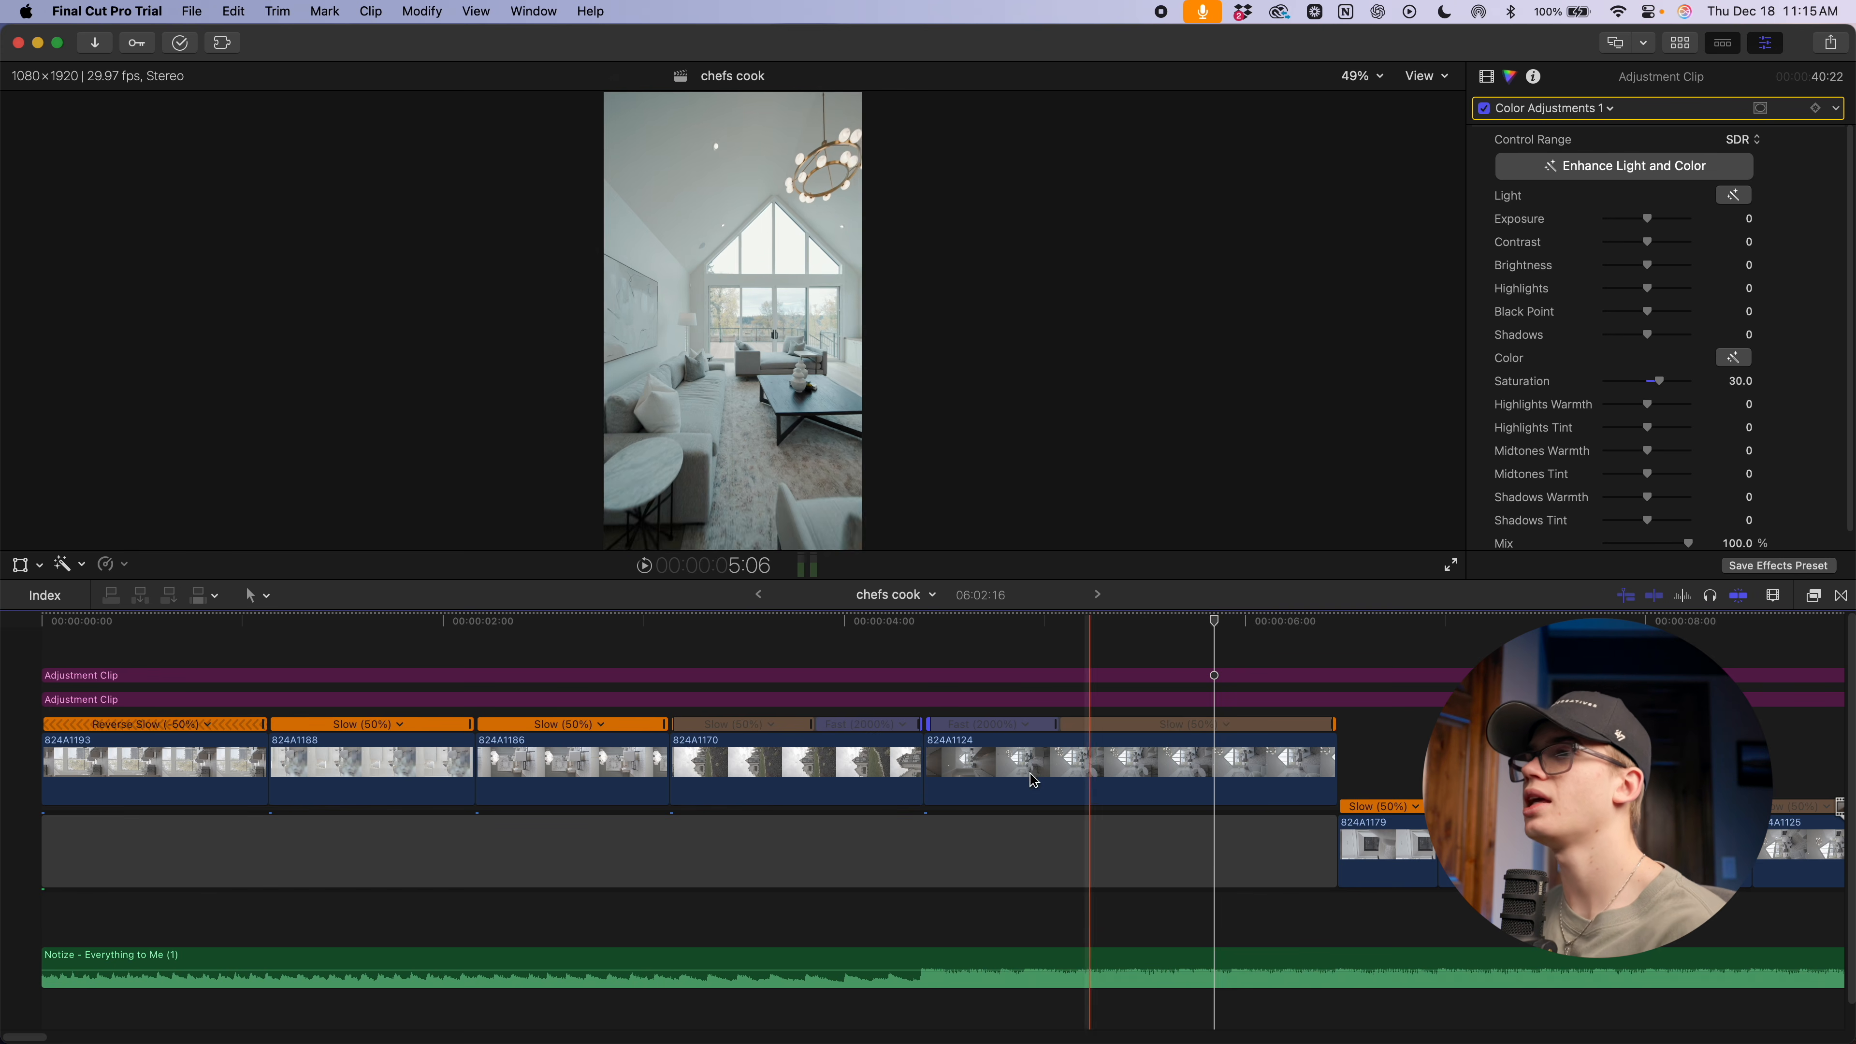
pyautogui.click(927, 626)
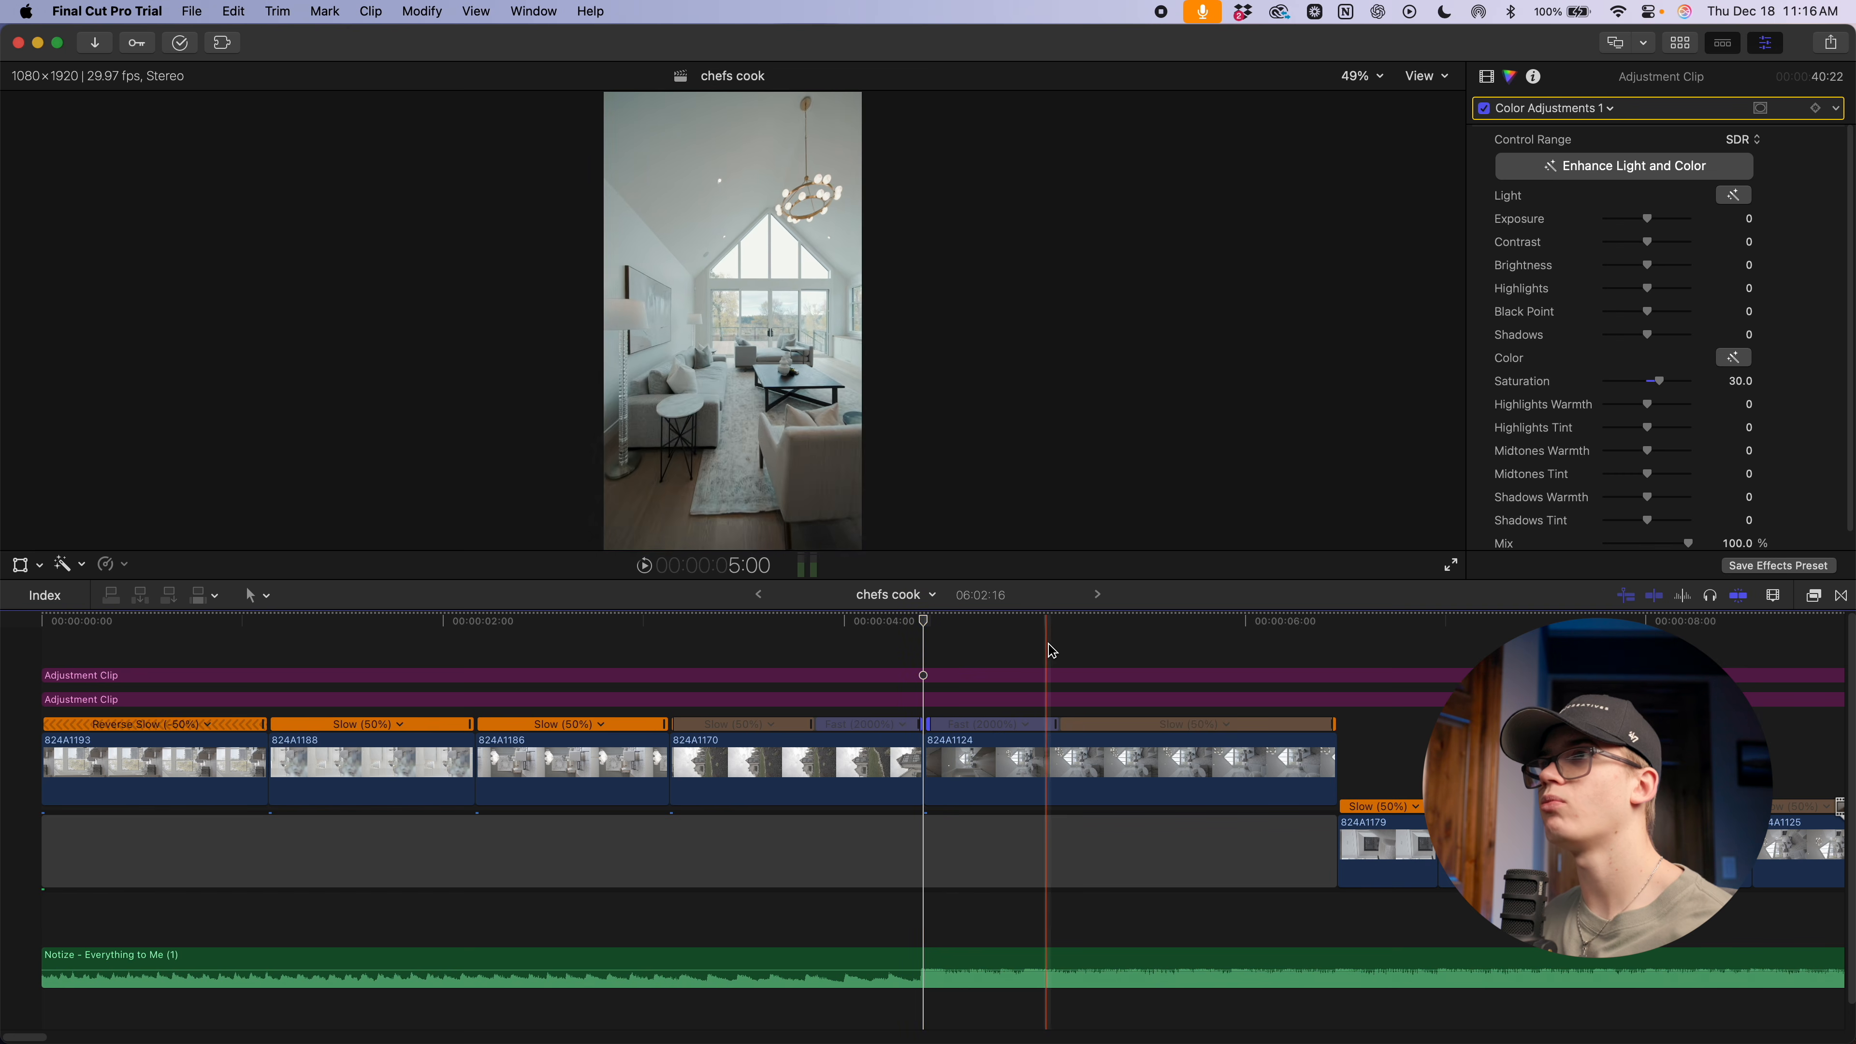
pyautogui.click(1128, 622)
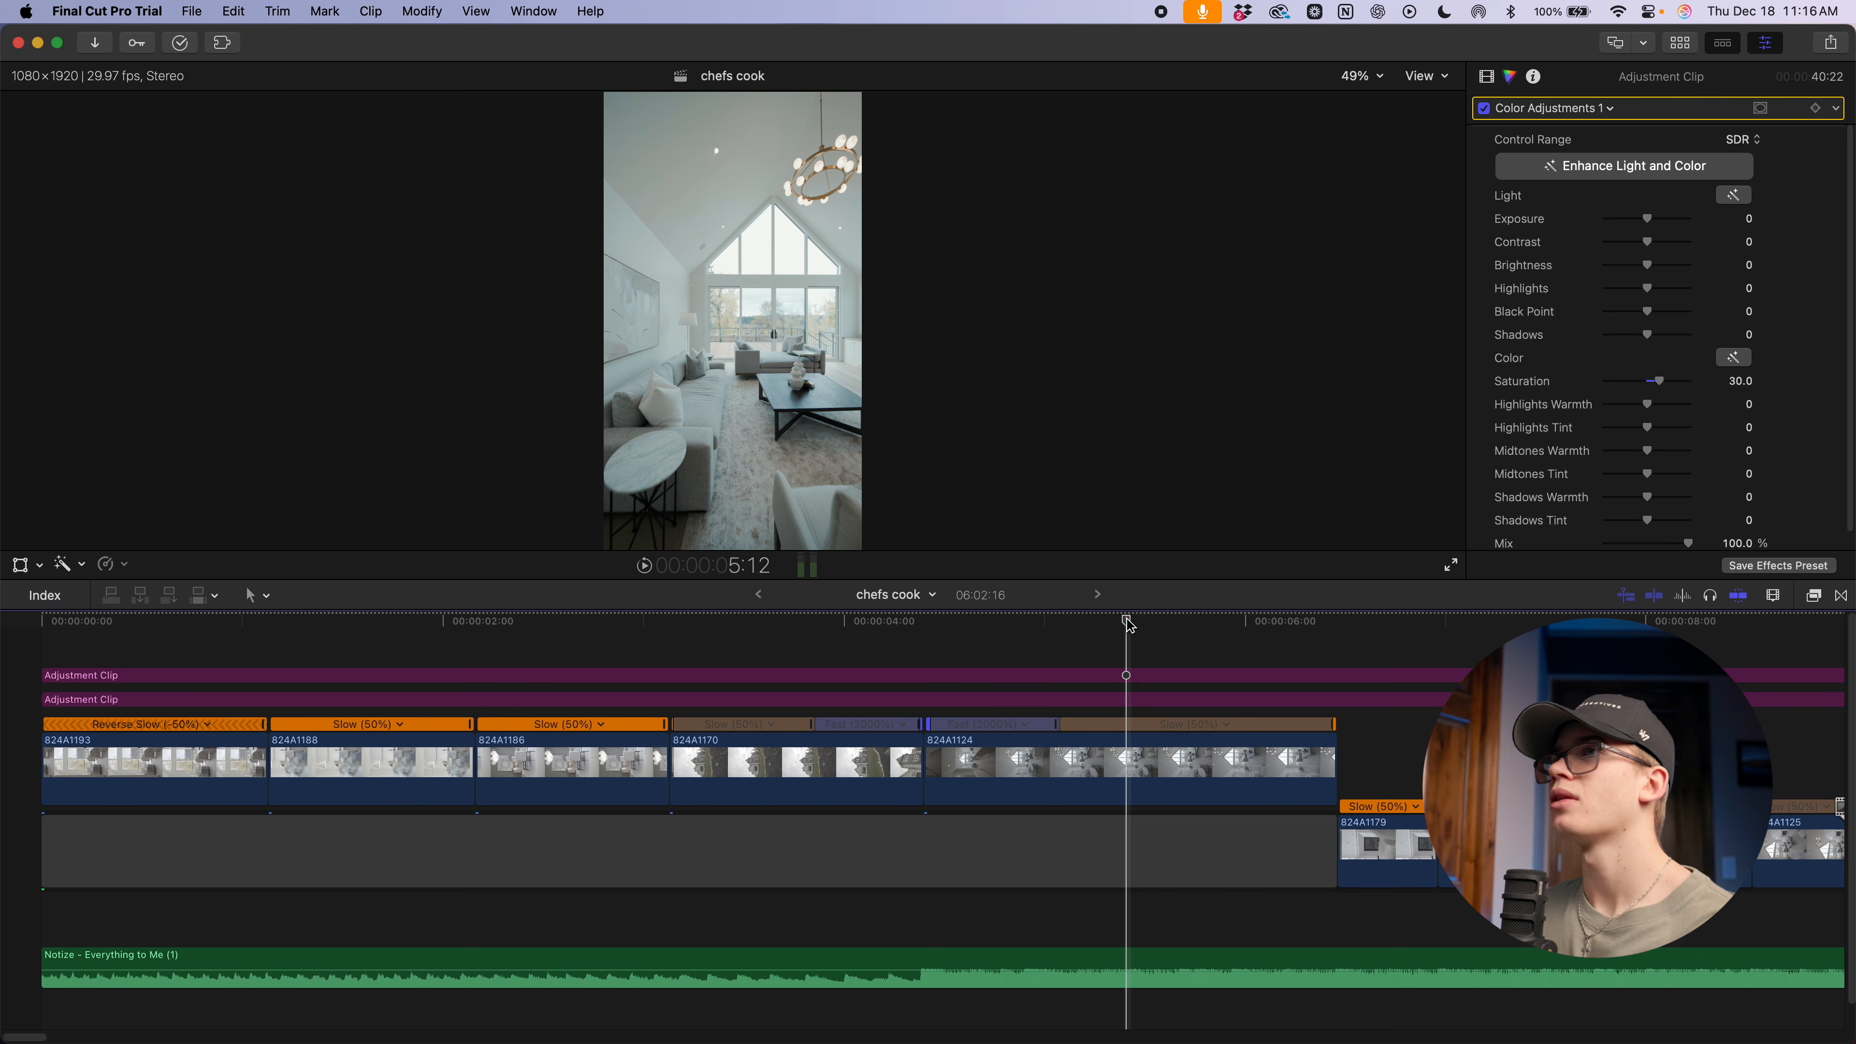
pyautogui.click(1221, 622)
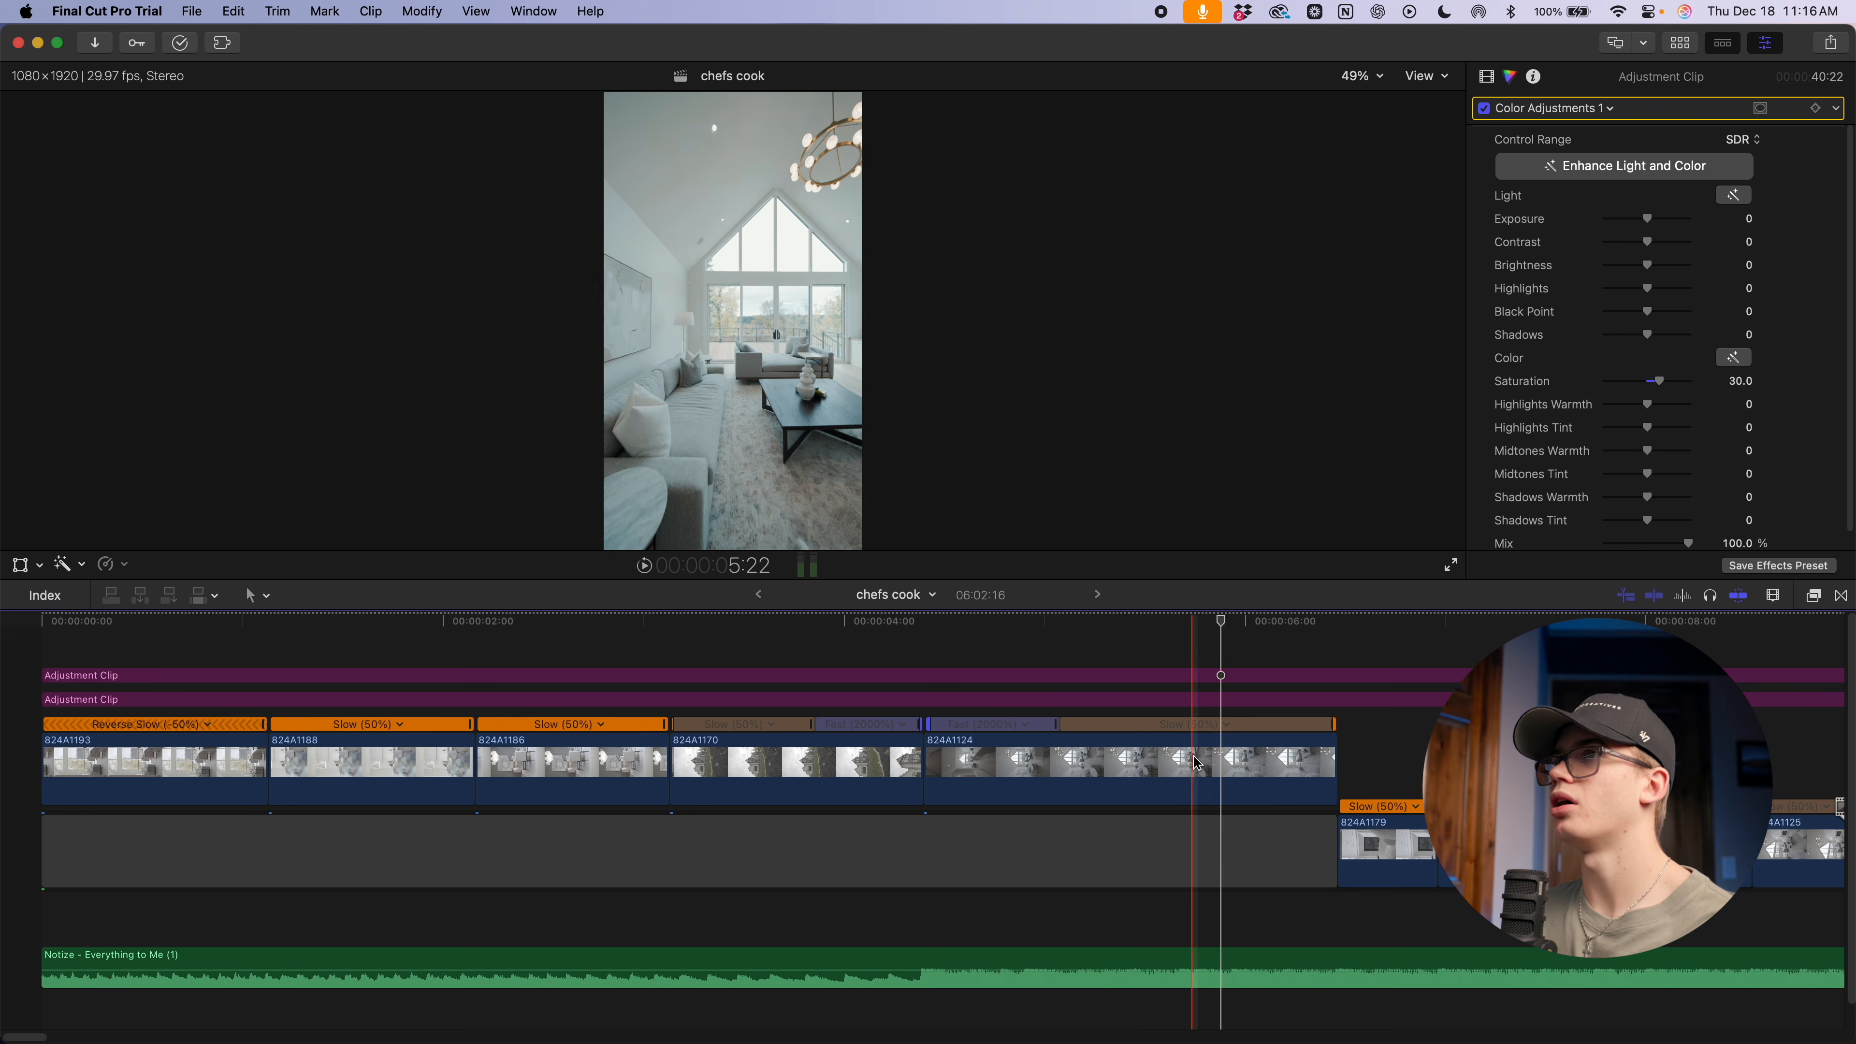
# Set clip 824A1124's brightness to 33, highlights to -100 and black point to -39, and add a Color Wheels correction
pyautogui.click(1196, 763)
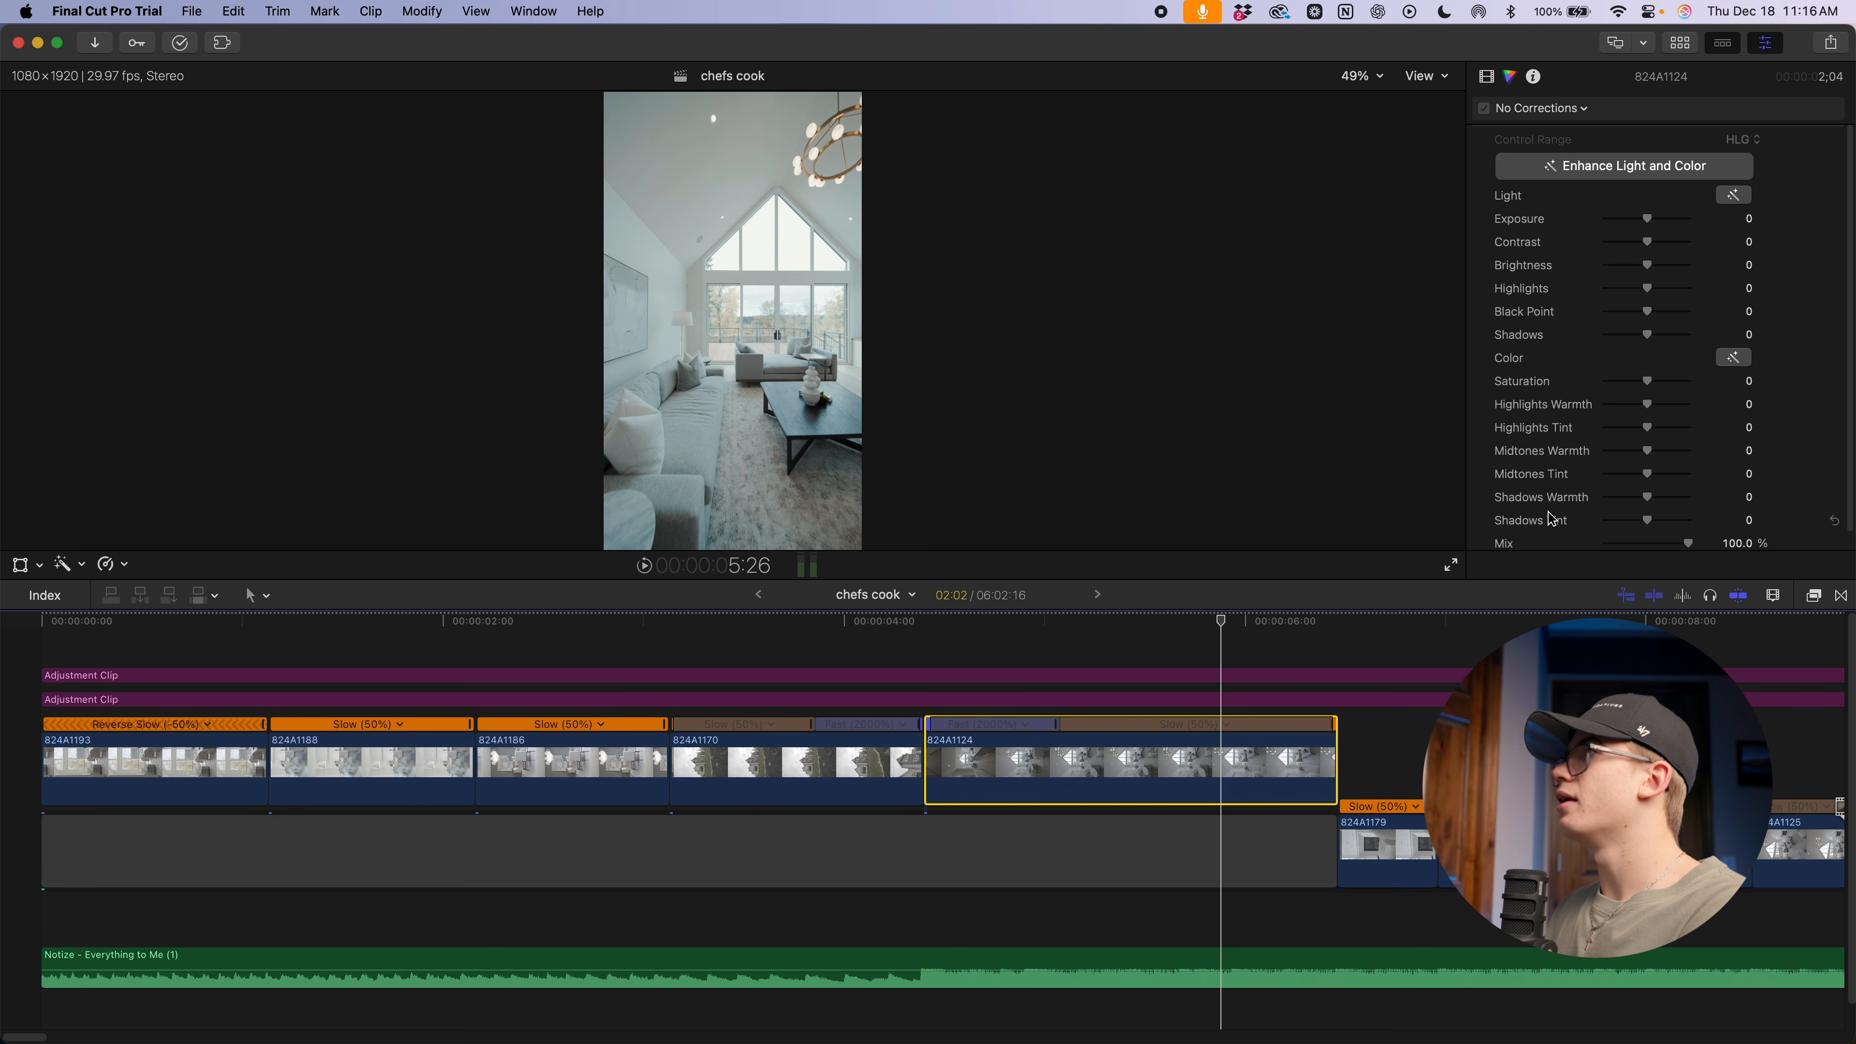
pyautogui.moveTo(1647, 266); pyautogui.dragTo(1477, 318)
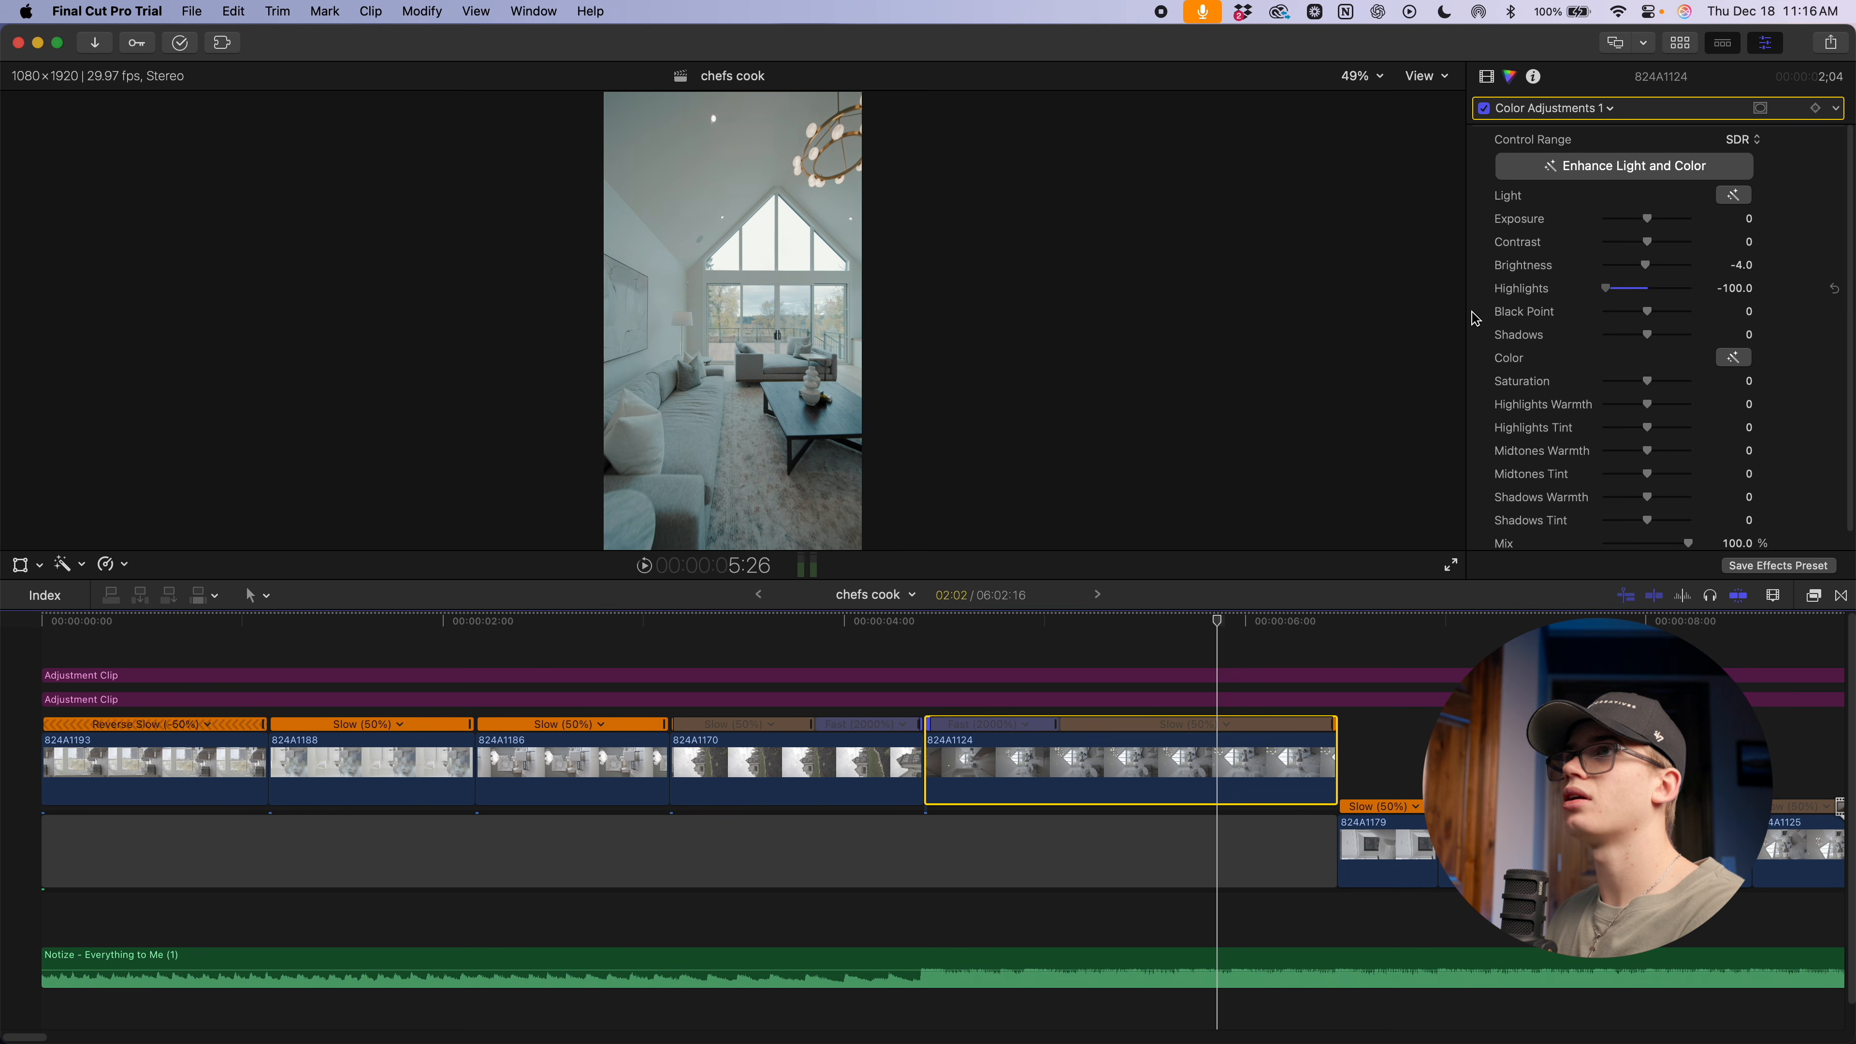
pyautogui.moveTo(1647, 312); pyautogui.dragTo(1660, 271)
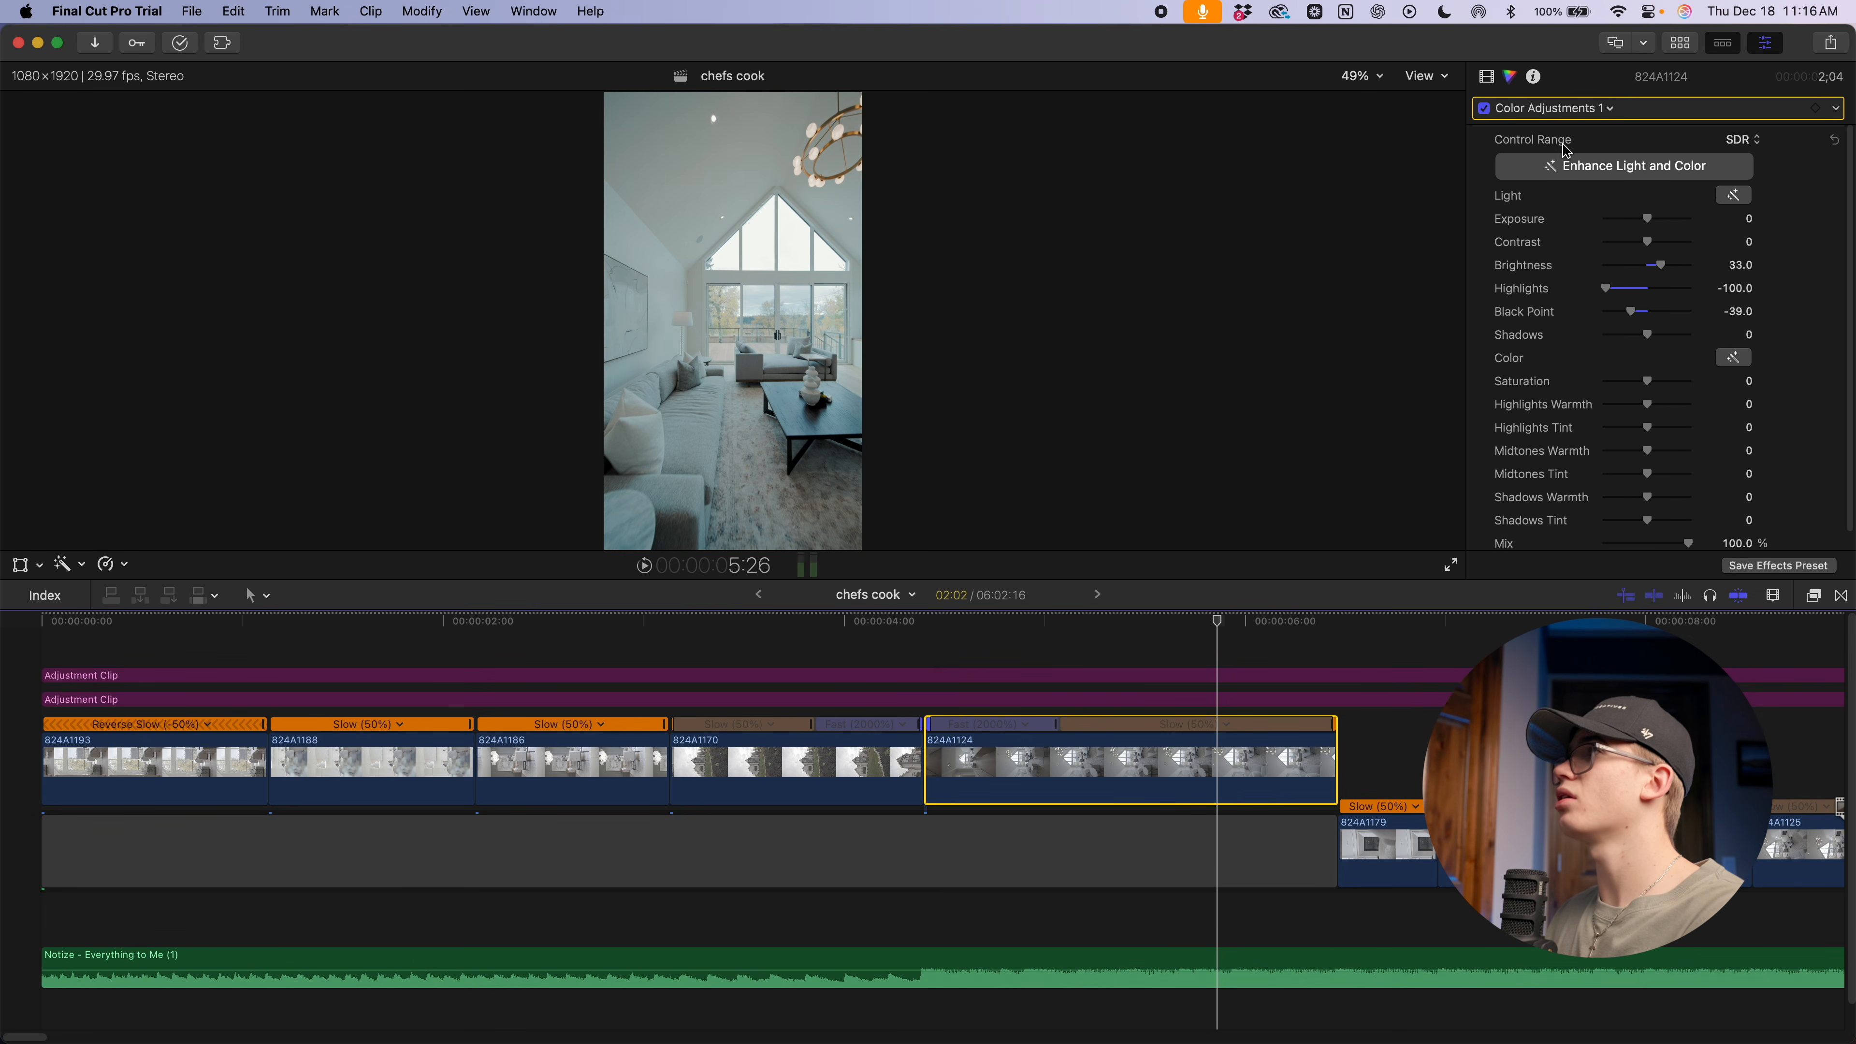
pyautogui.click(1575, 114)
pyautogui.click(1605, 289)
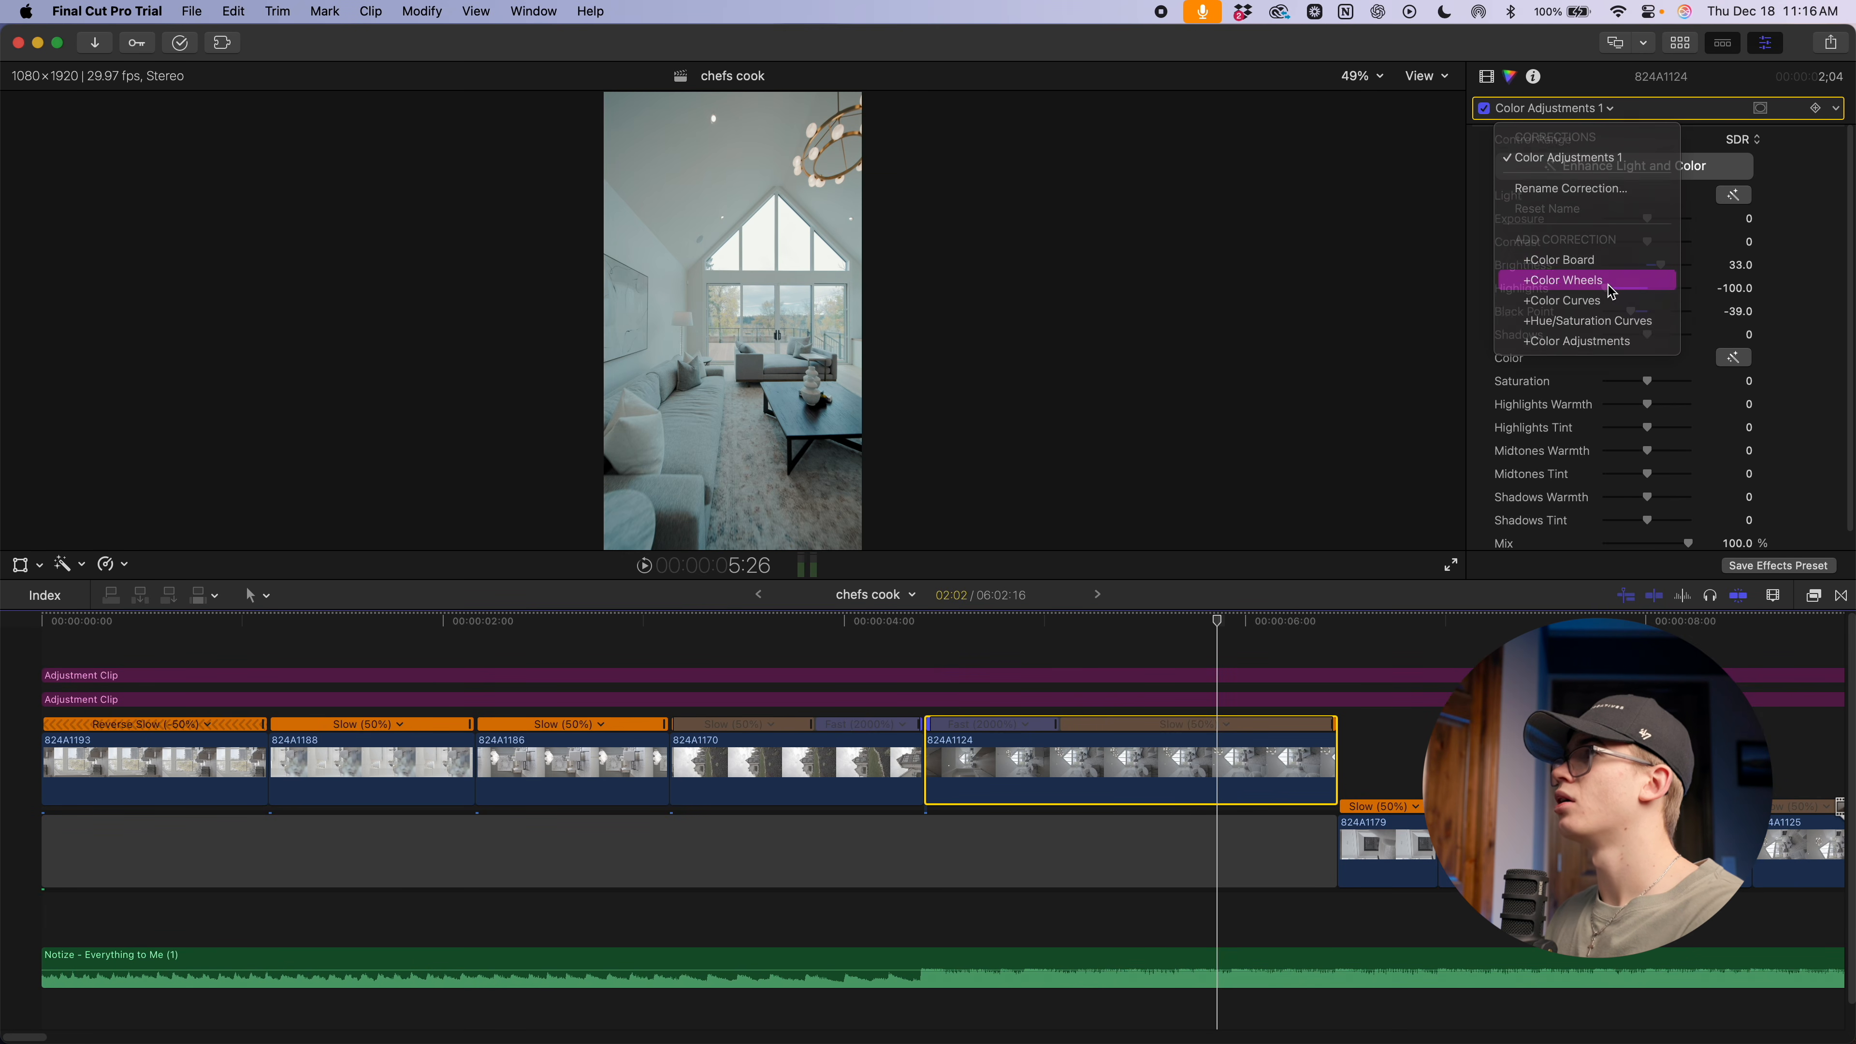
# Add a Color Curves correction to clip 824A1124, sample its bluish tone for the aqua curve and add a control point there
pyautogui.click(1526, 113)
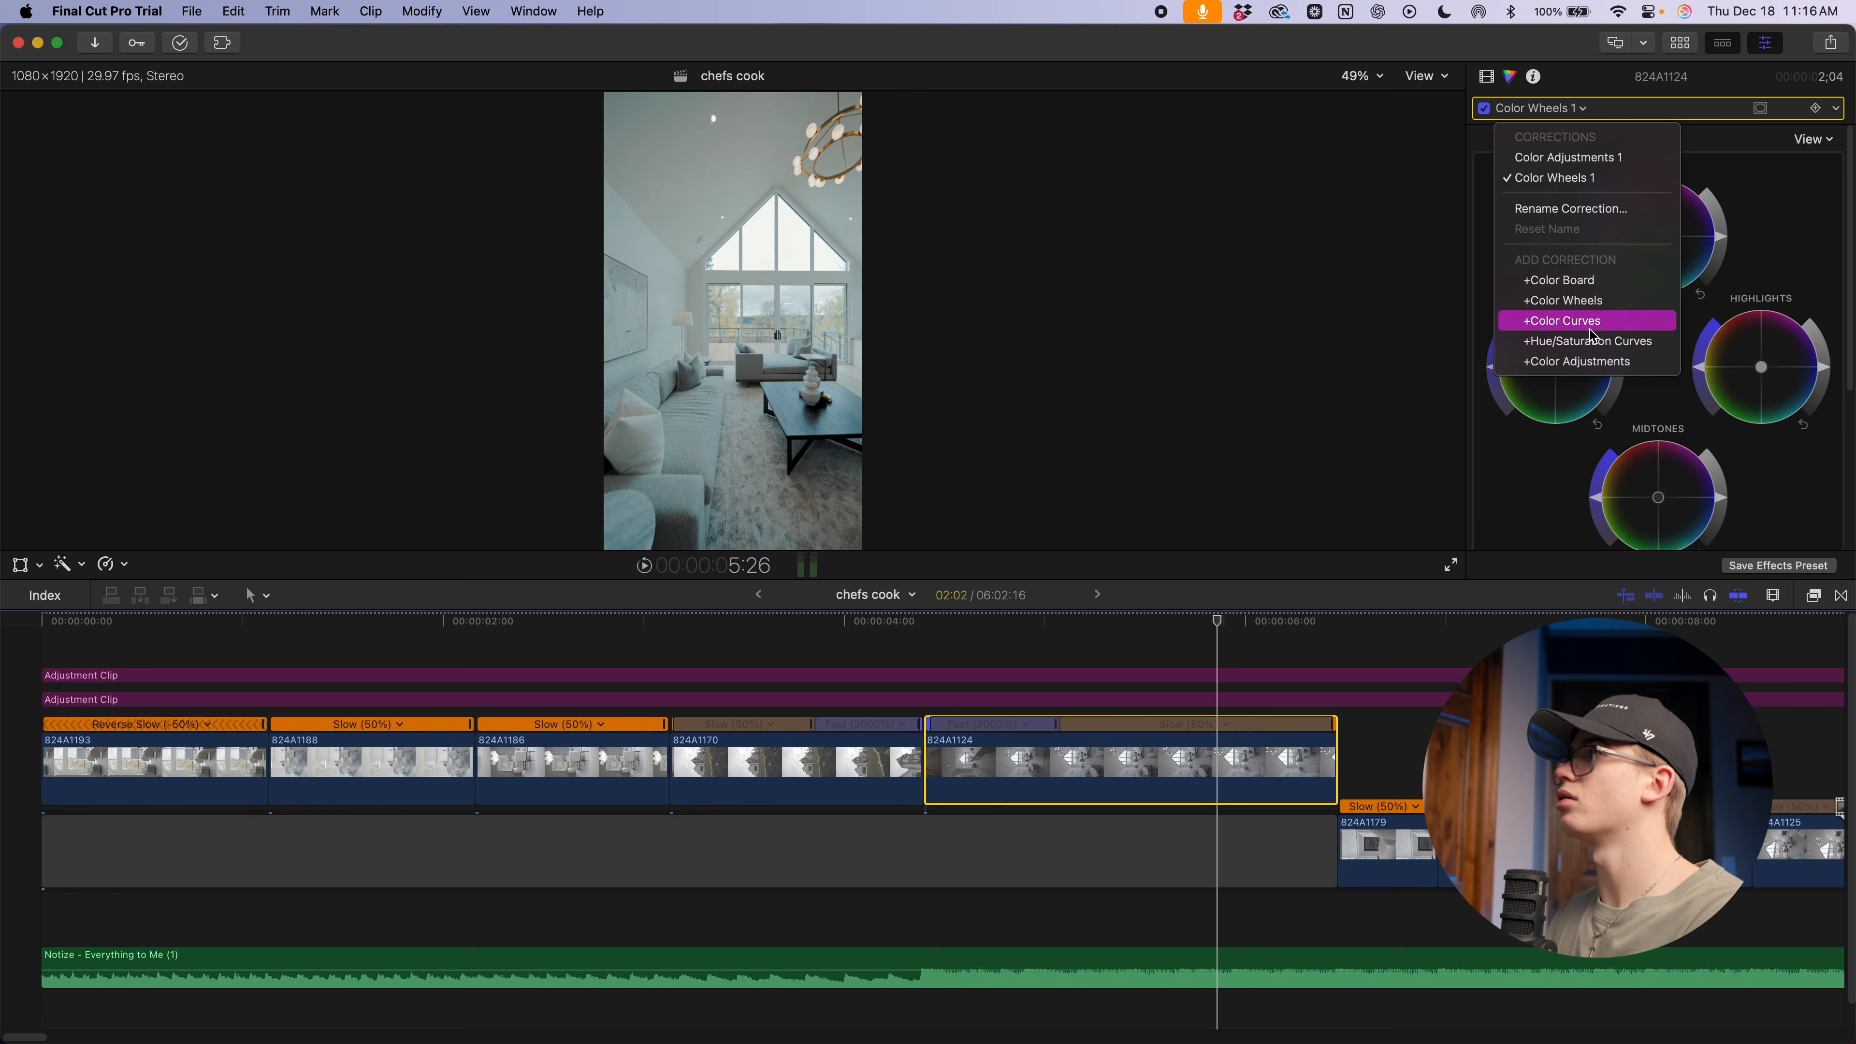
pyautogui.click(1562, 321)
pyautogui.click(1806, 331)
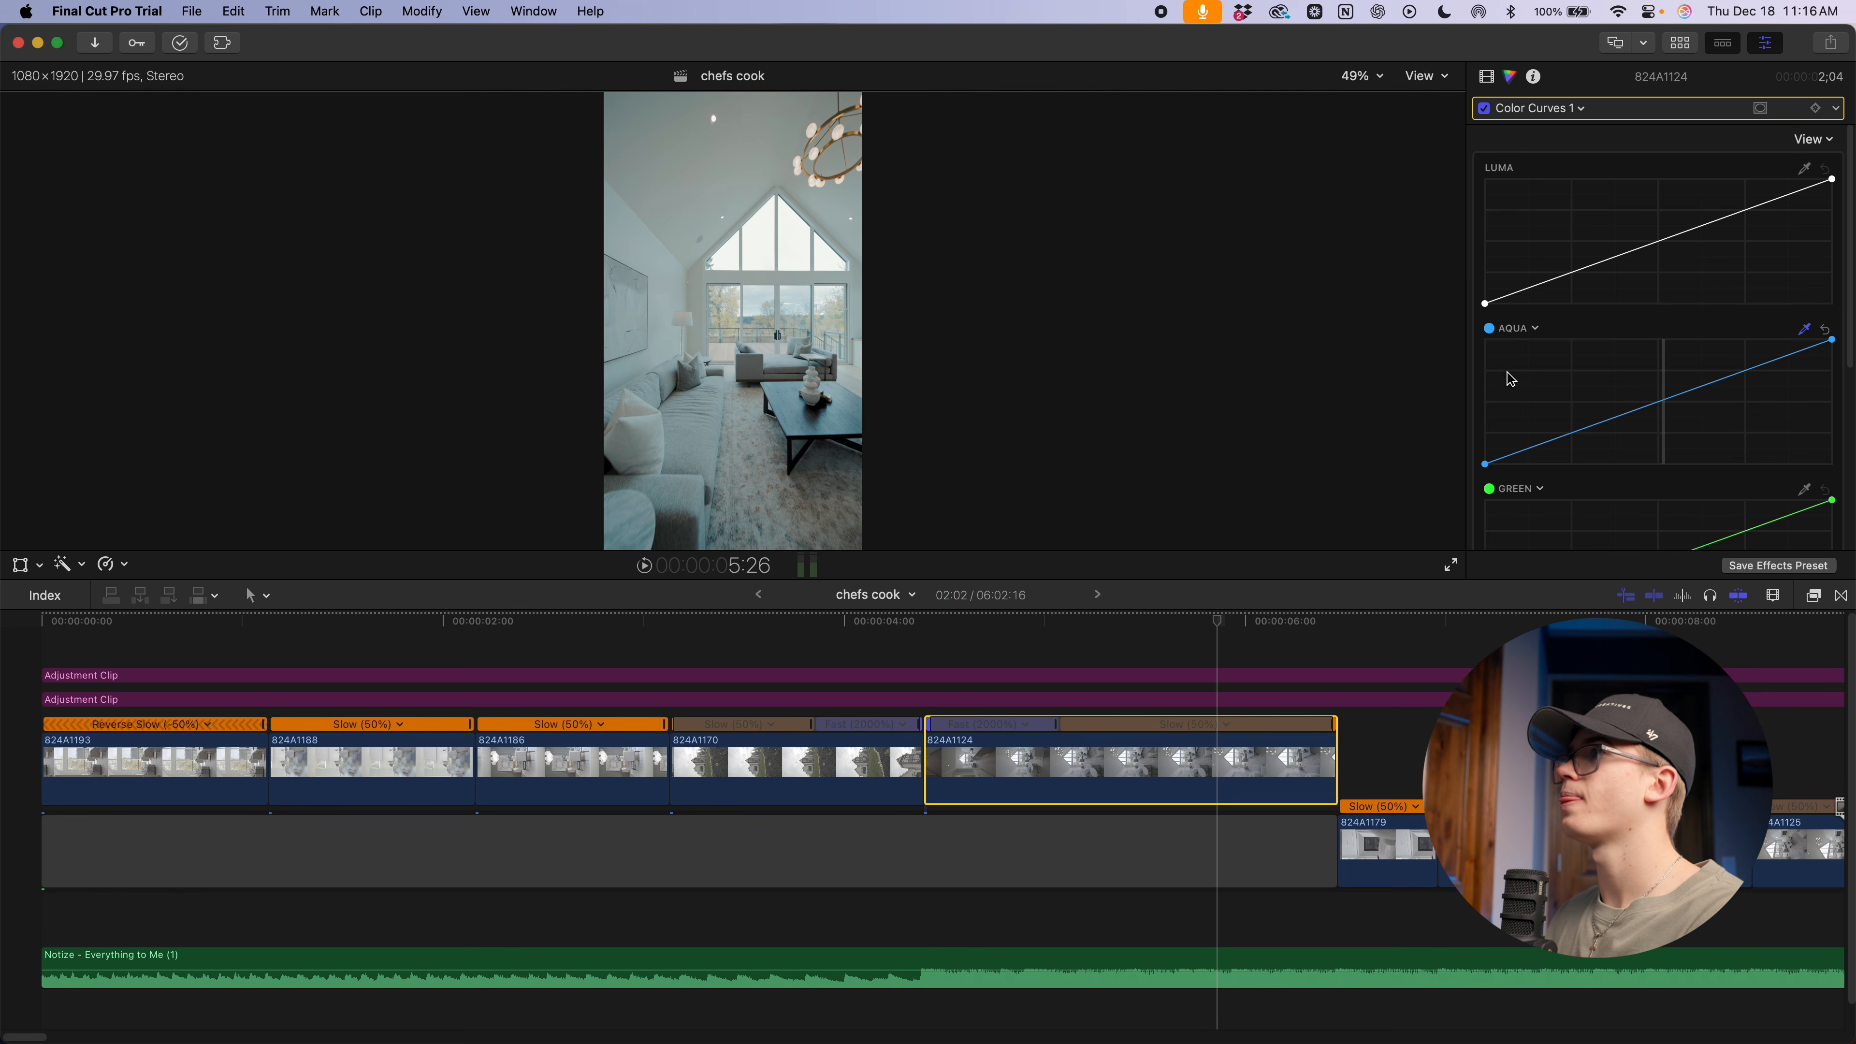
pyautogui.click(1664, 400)
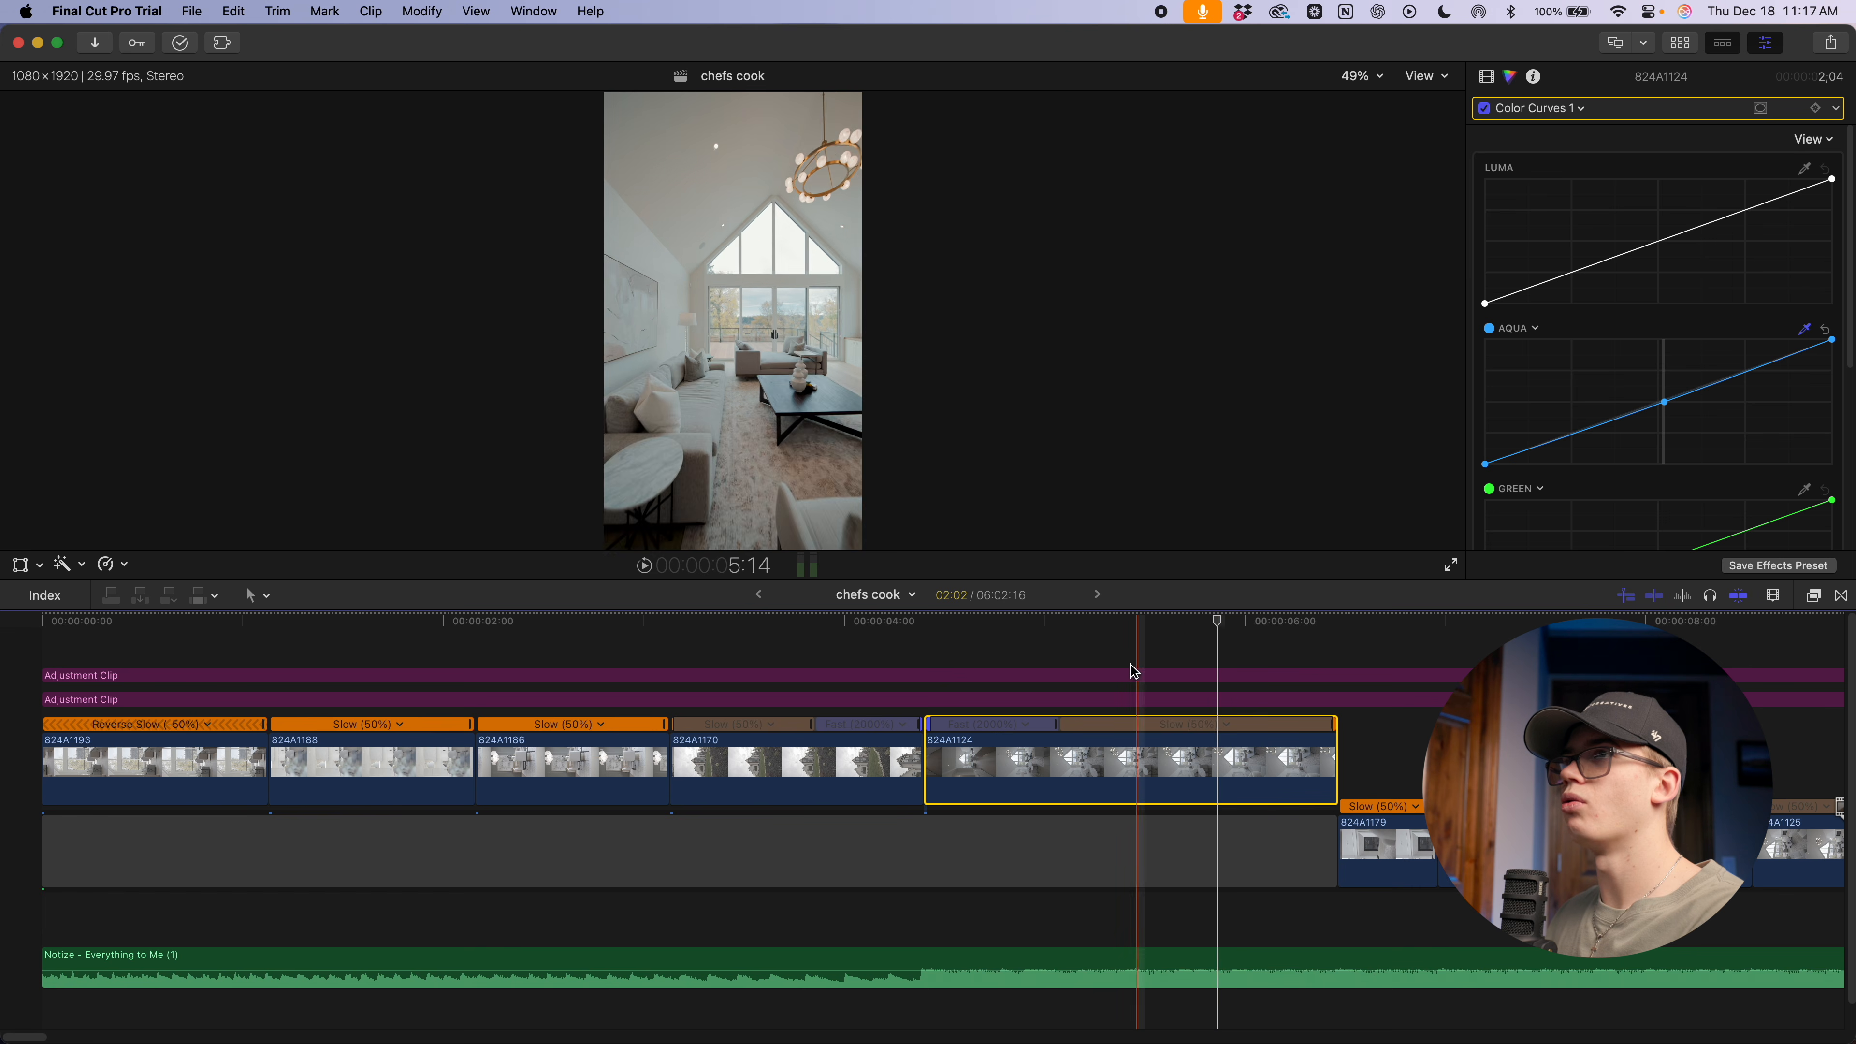
# Play the transition from the house exterior into clip 824A1124 and shift the aqua curve's control point slightly toward the highlights
pyautogui.click(926, 622)
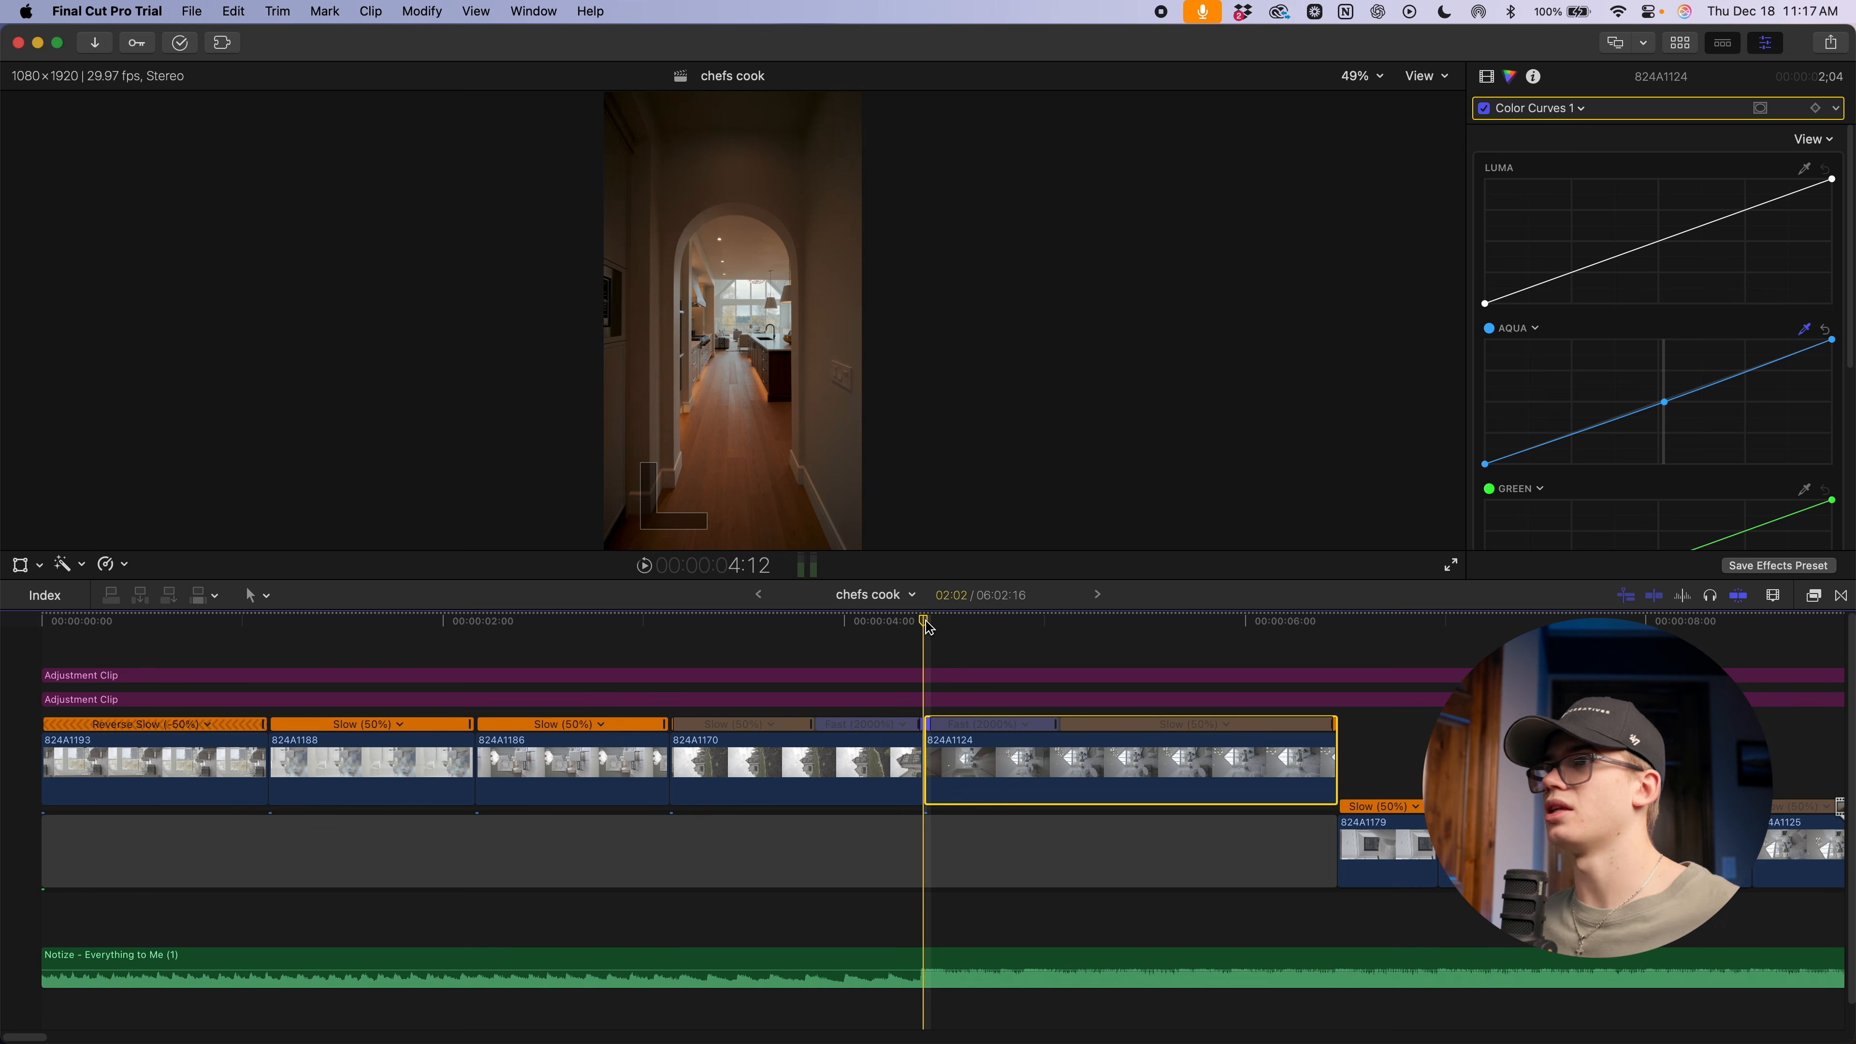
pyautogui.press('space')
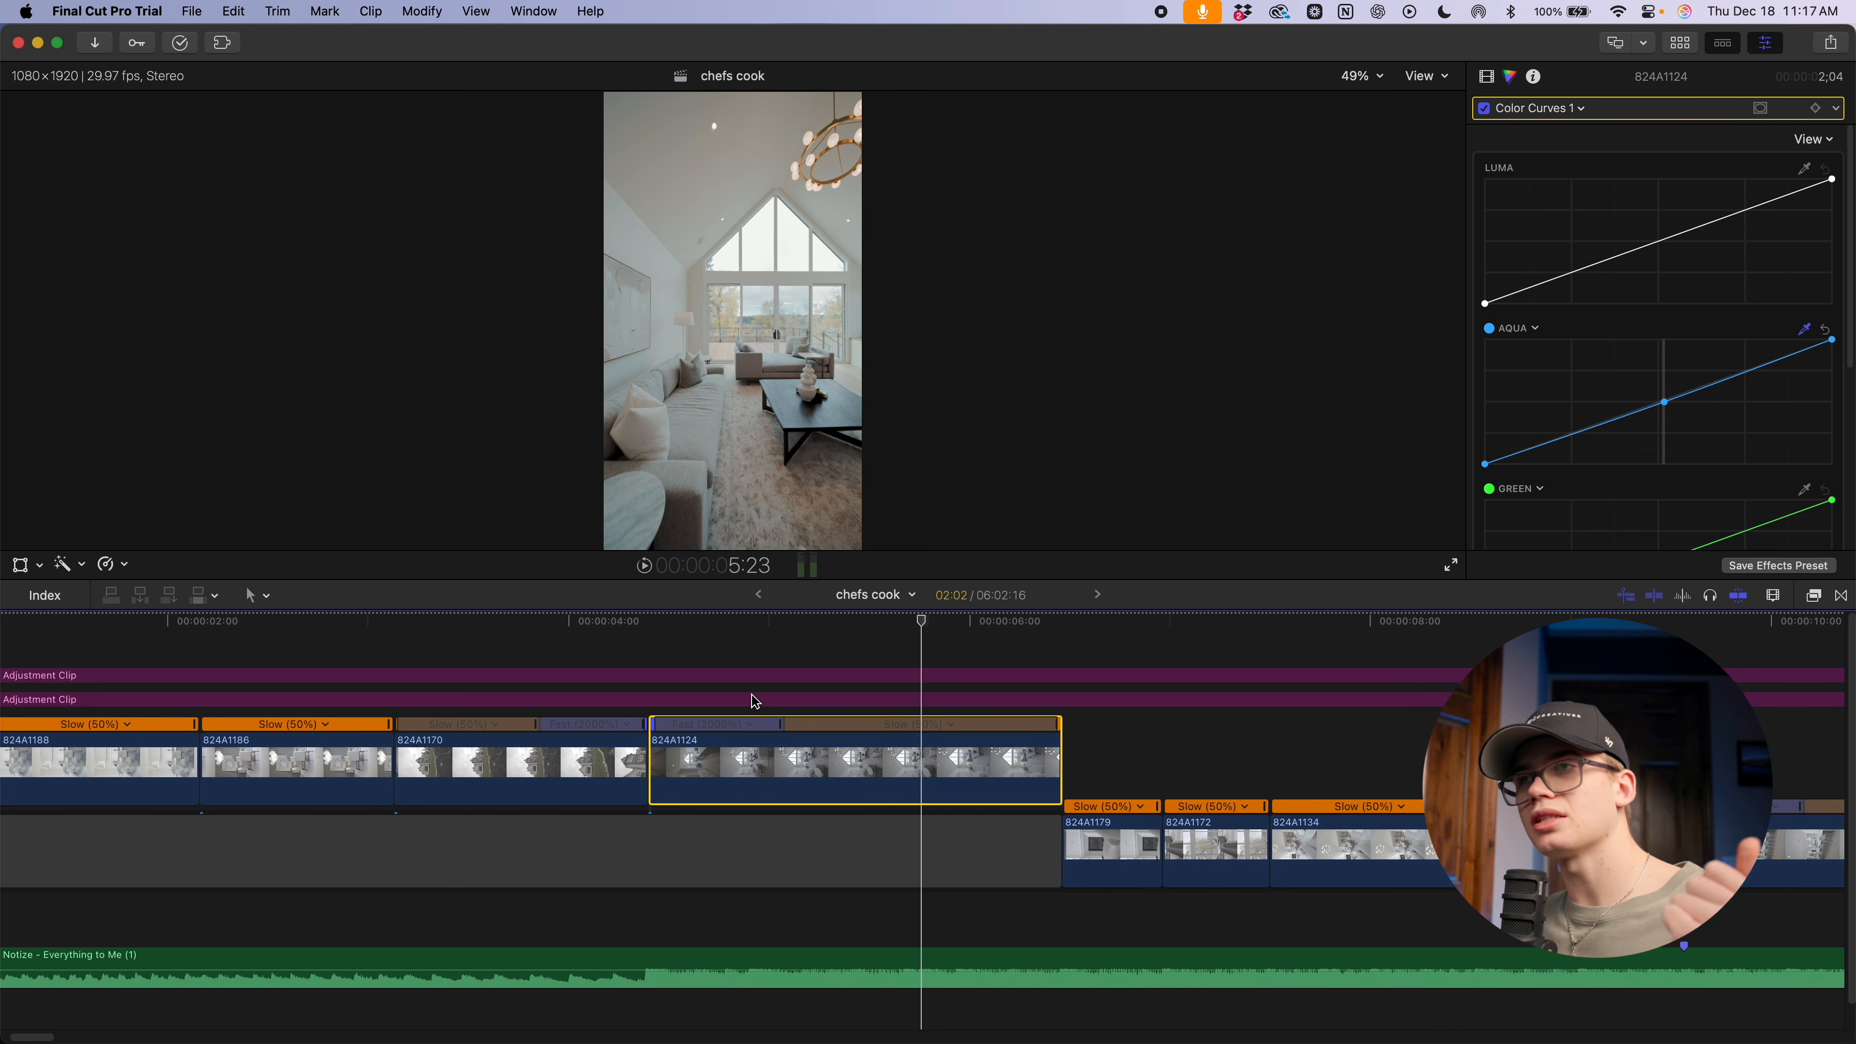
pyautogui.click(652, 620)
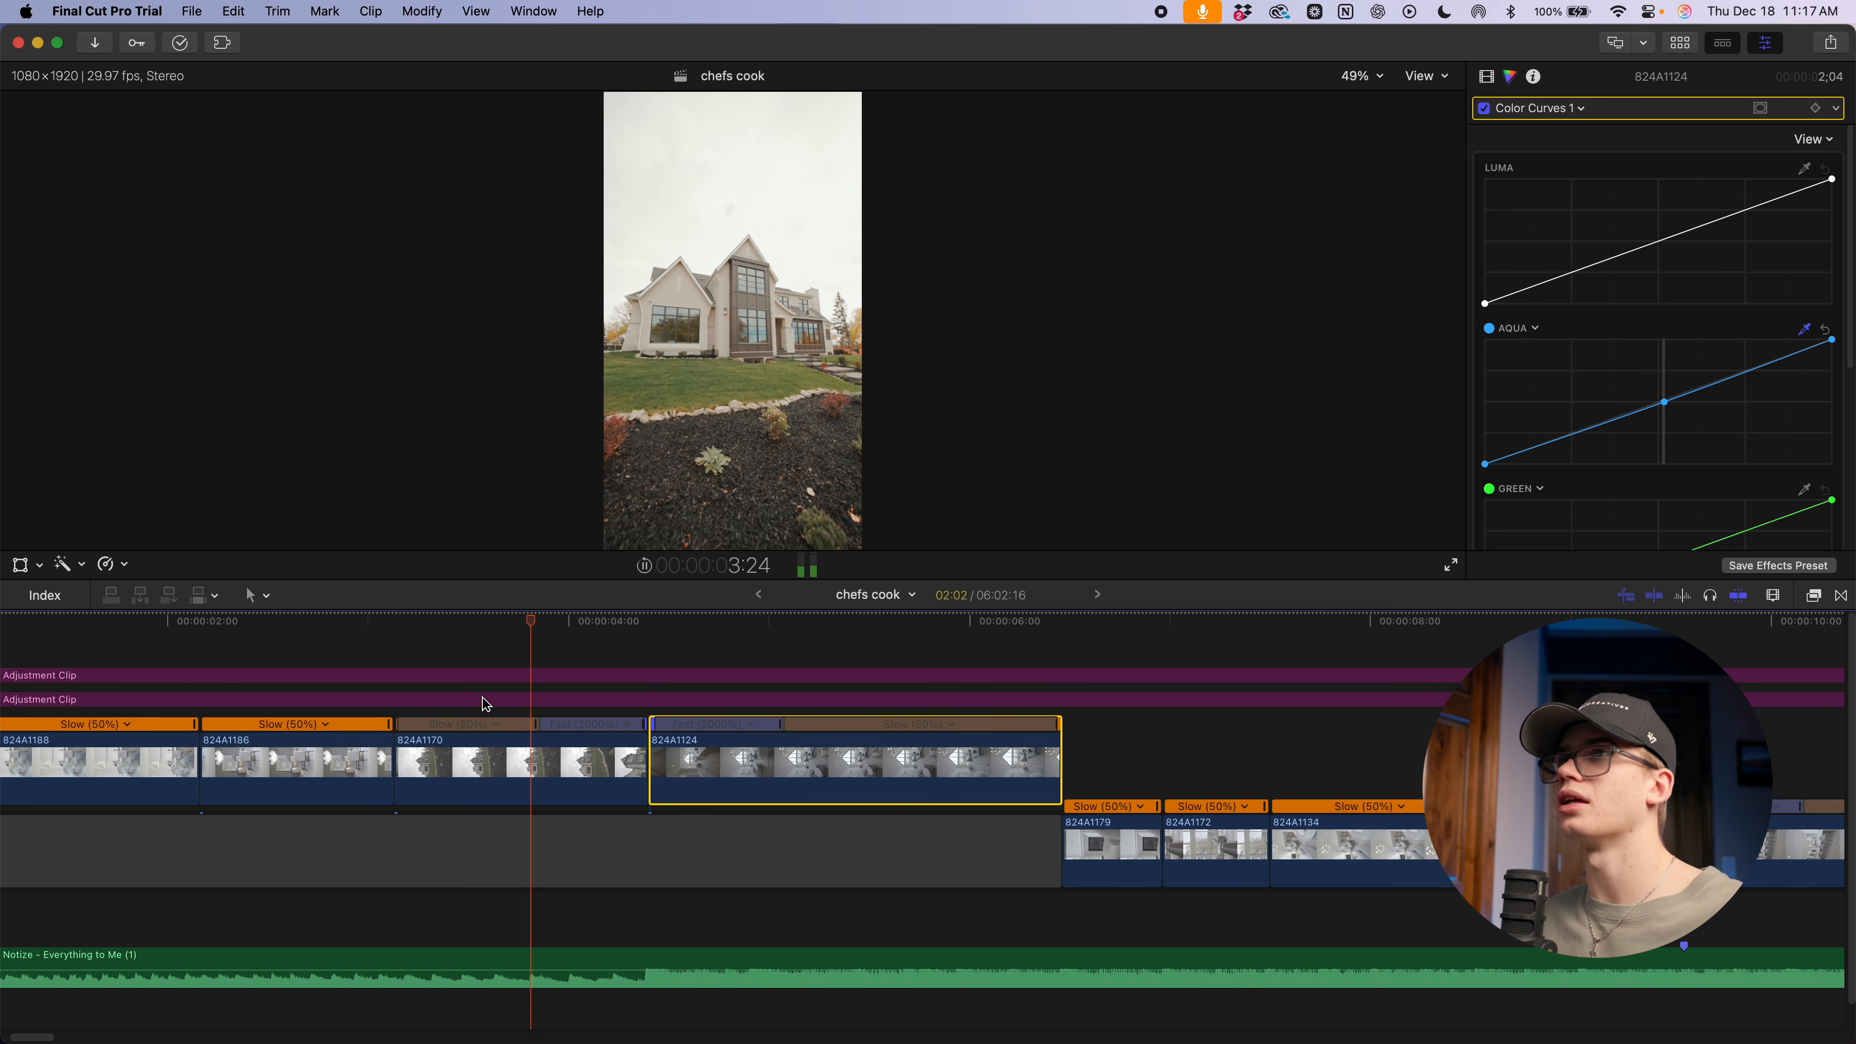
pyautogui.press('space')
pyautogui.press('space')
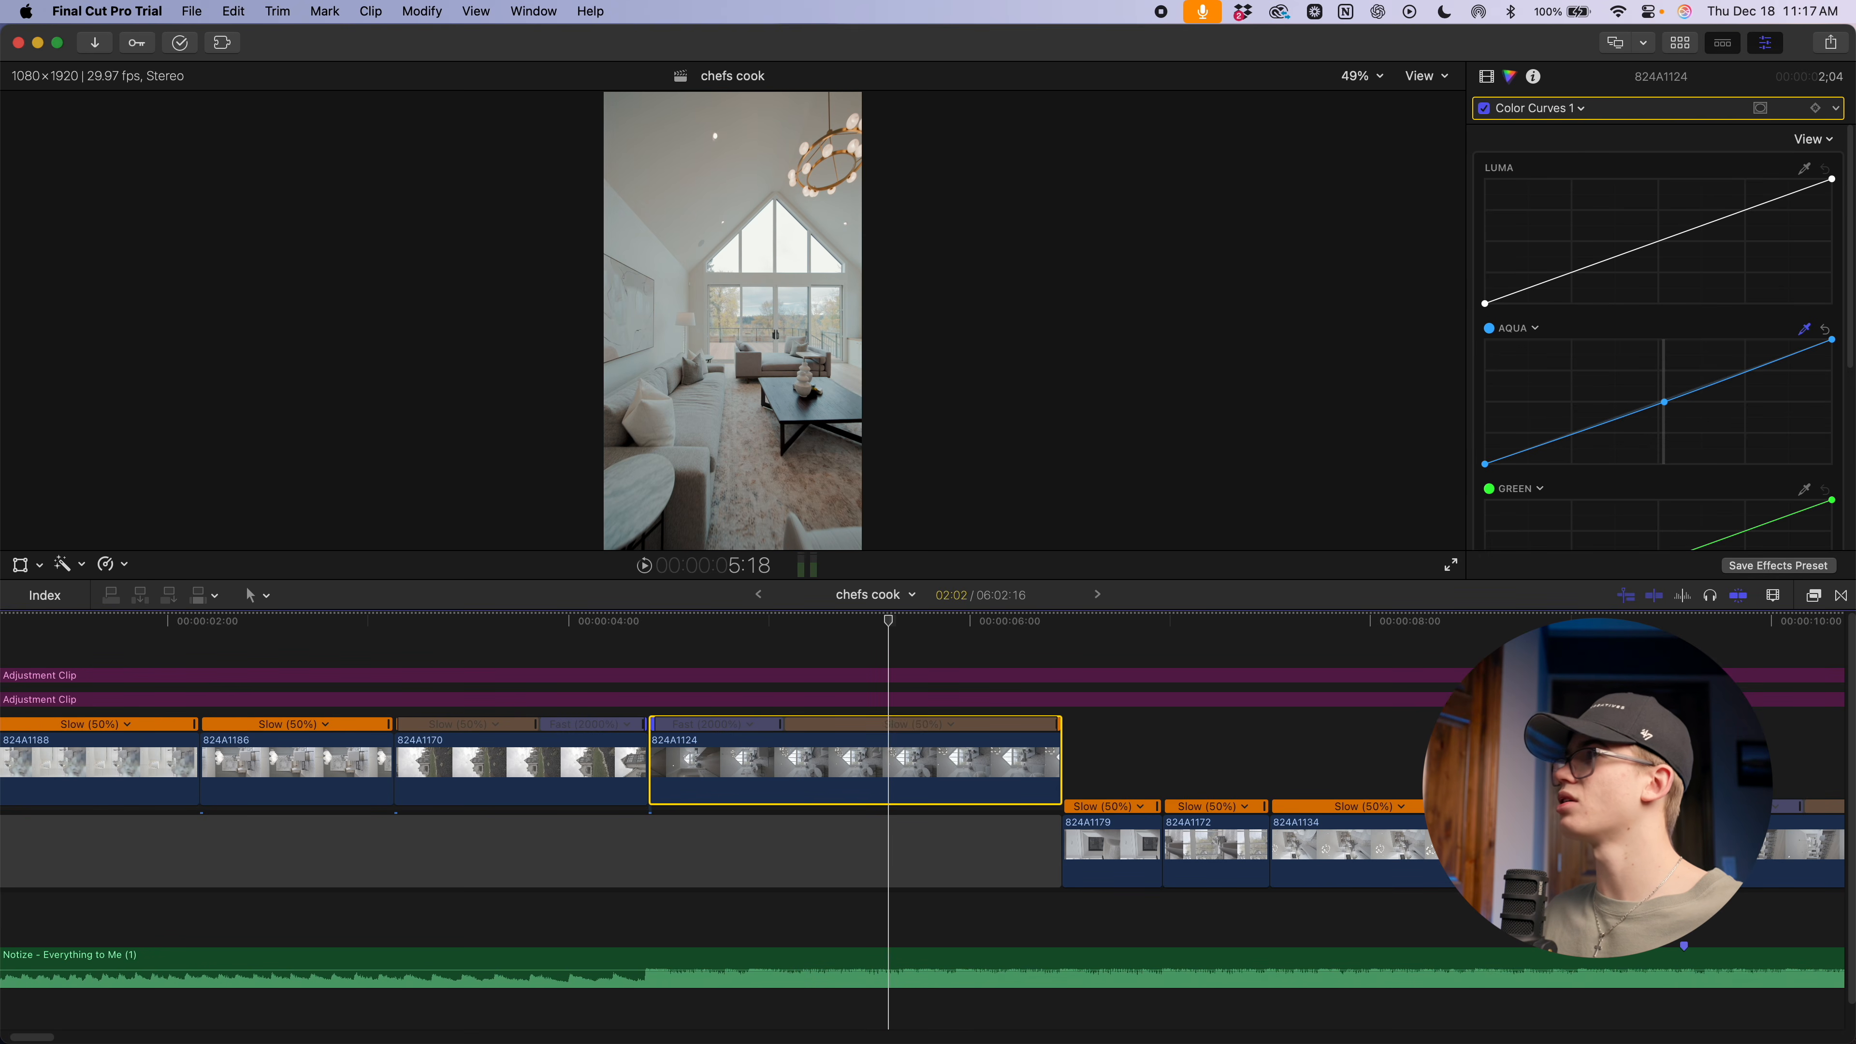
pyautogui.click(1664, 403)
pyautogui.moveTo(1663, 404)
pyautogui.mouseDown()
pyautogui.moveTo(1724, 388)
pyautogui.moveTo(1579, 440)
pyautogui.moveTo(1698, 397)
pyautogui.mouseUp()
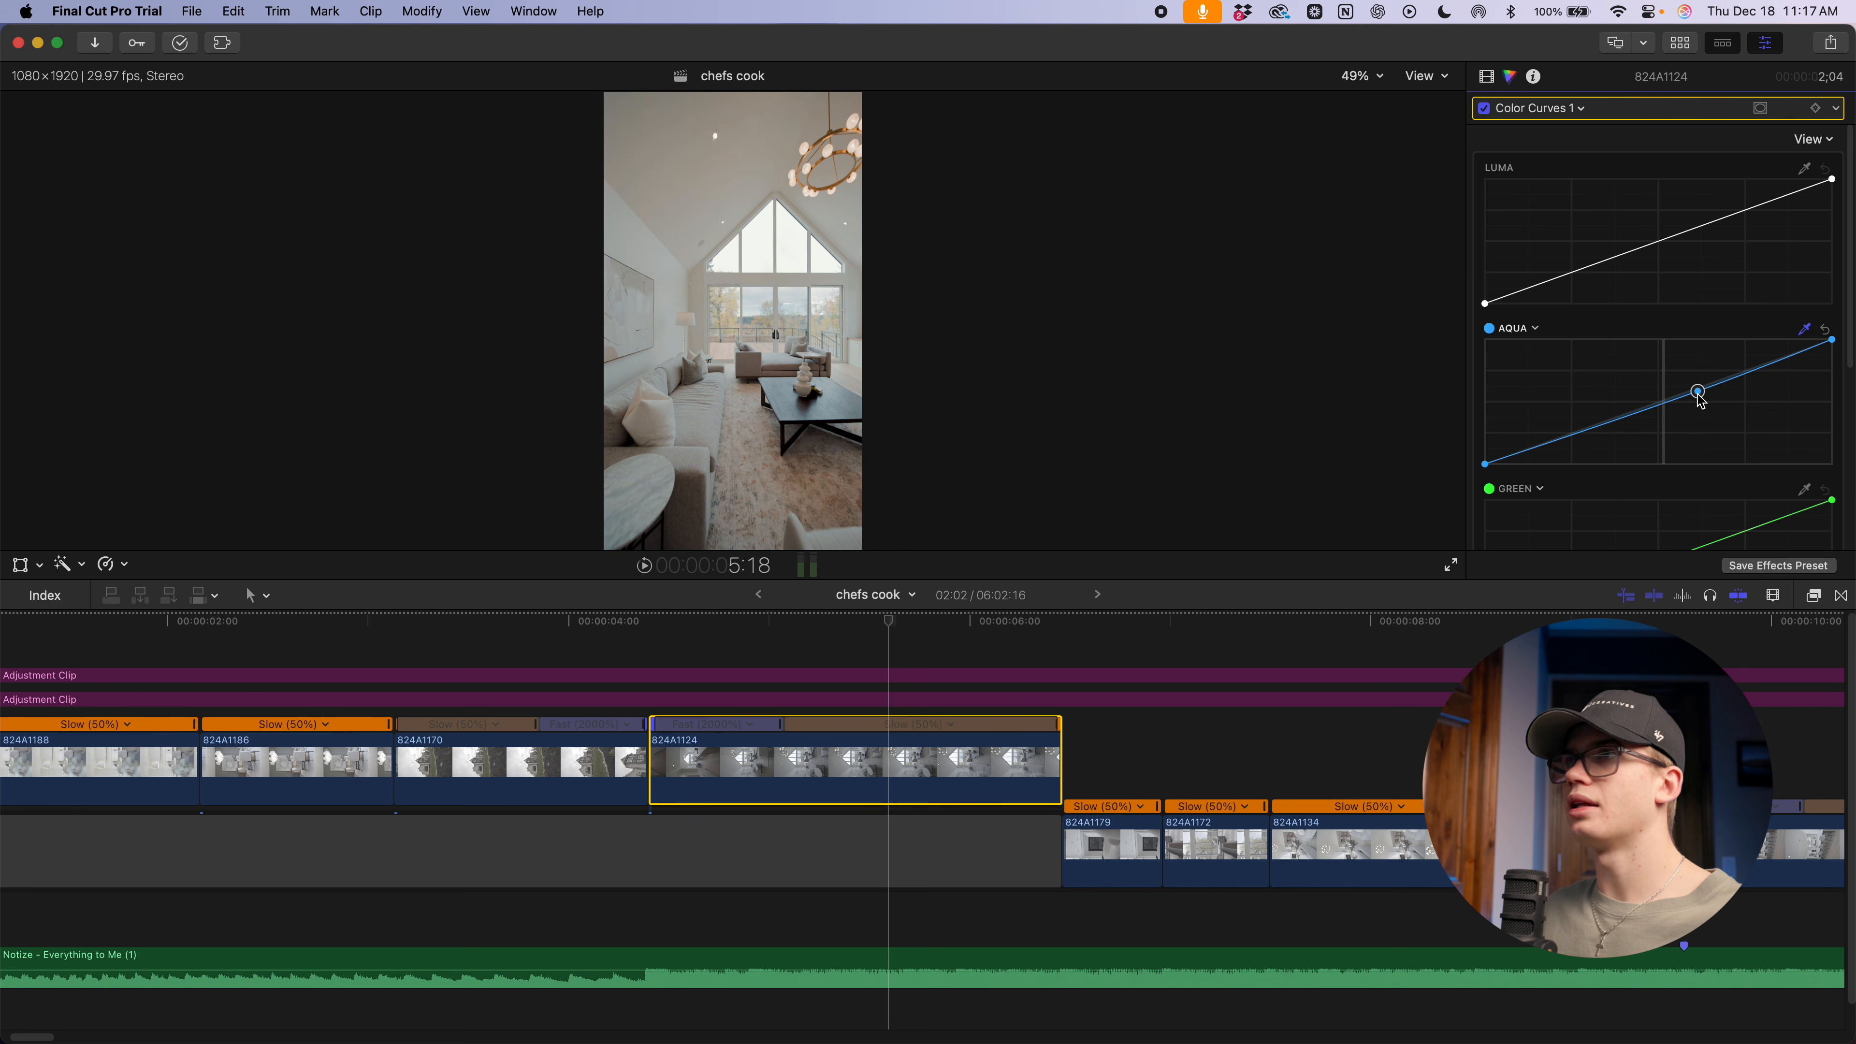
# Add Hue/Saturation Curves to clip 824A1124, sample the coffee table for Hue vs Sat and lower the blue and cyan saturation
pyautogui.click(1580, 110)
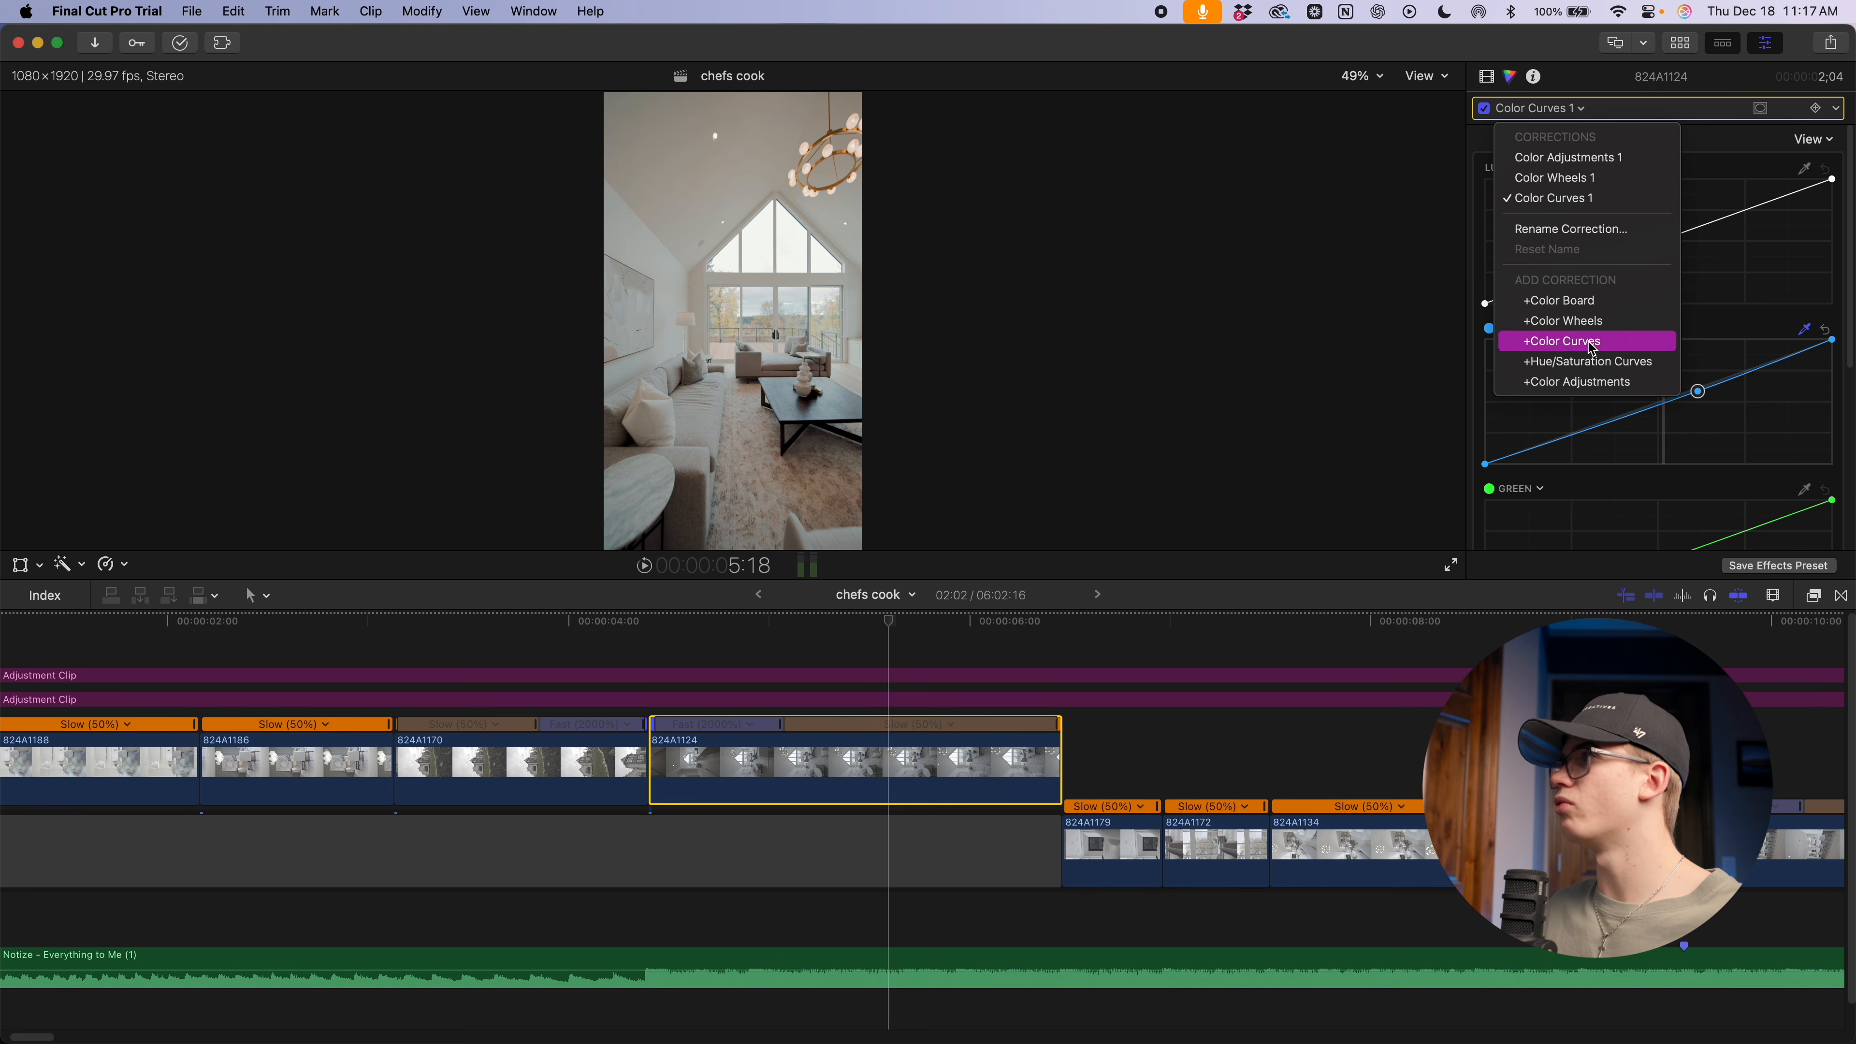
pyautogui.click(1590, 362)
pyautogui.click(1807, 328)
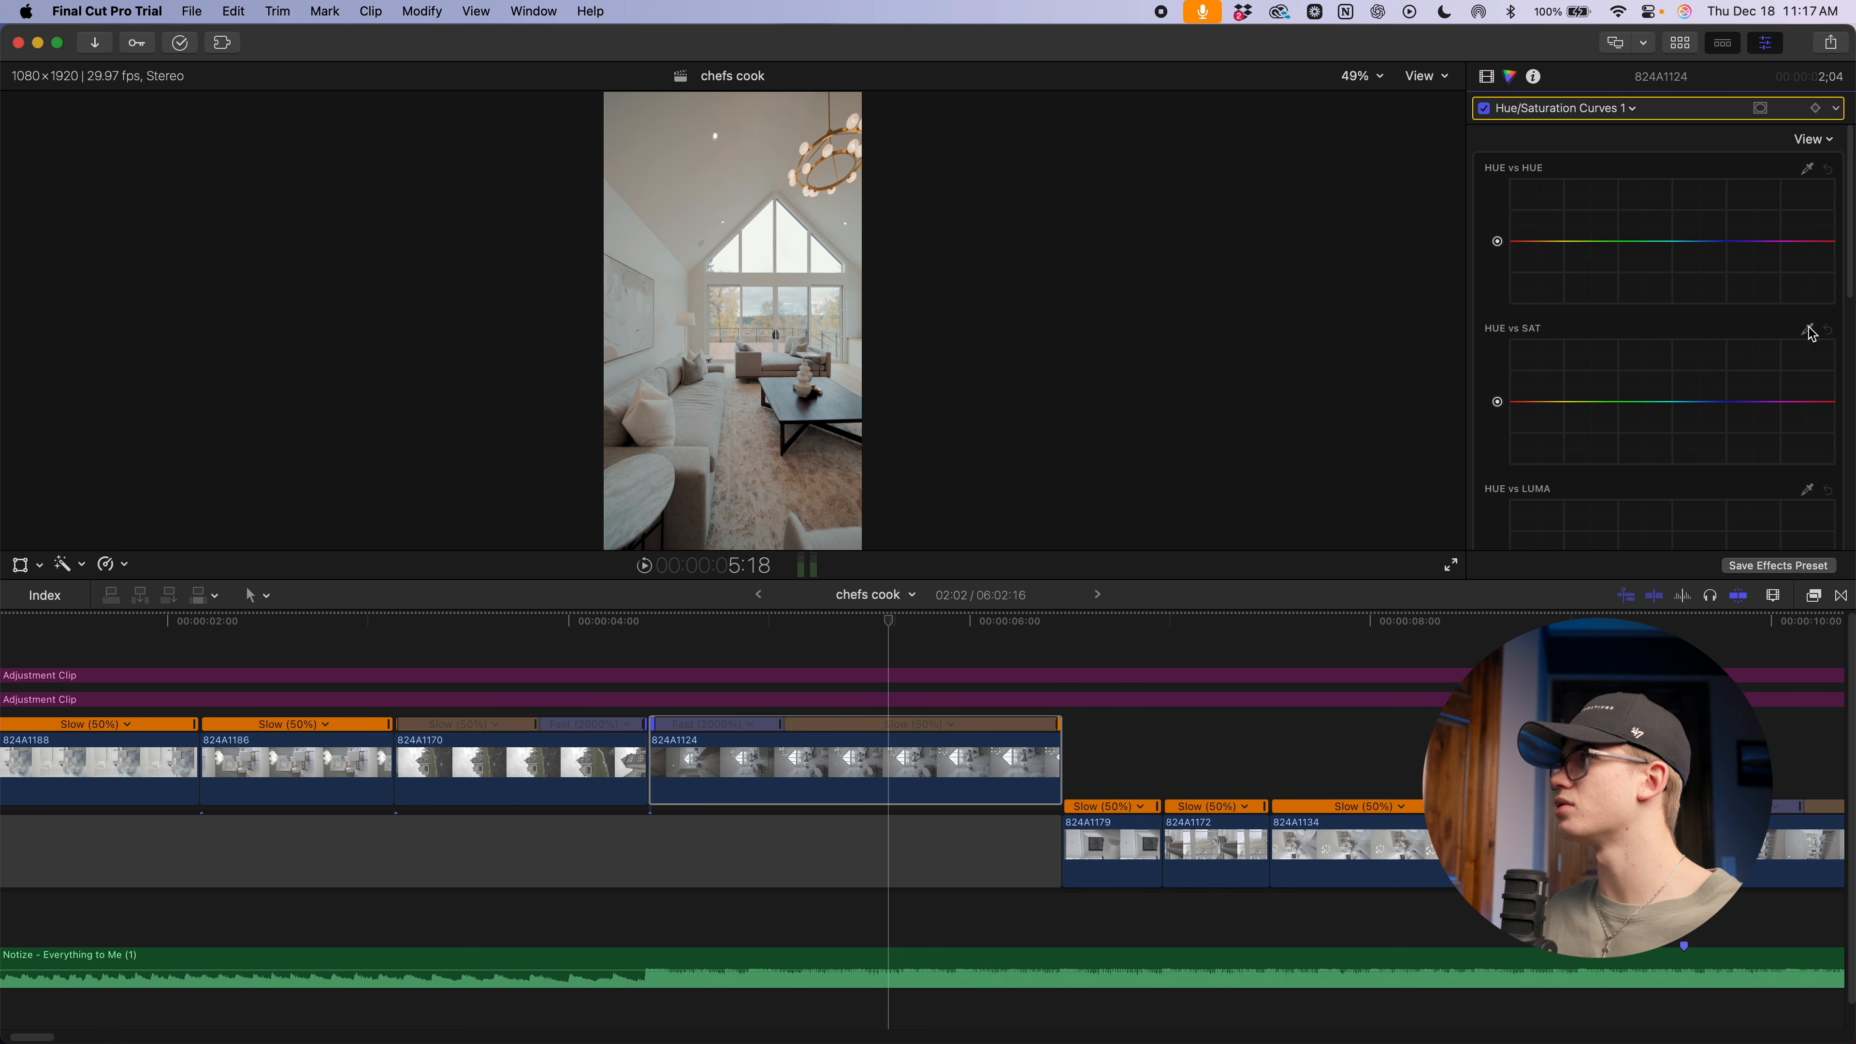
pyautogui.click(830, 406)
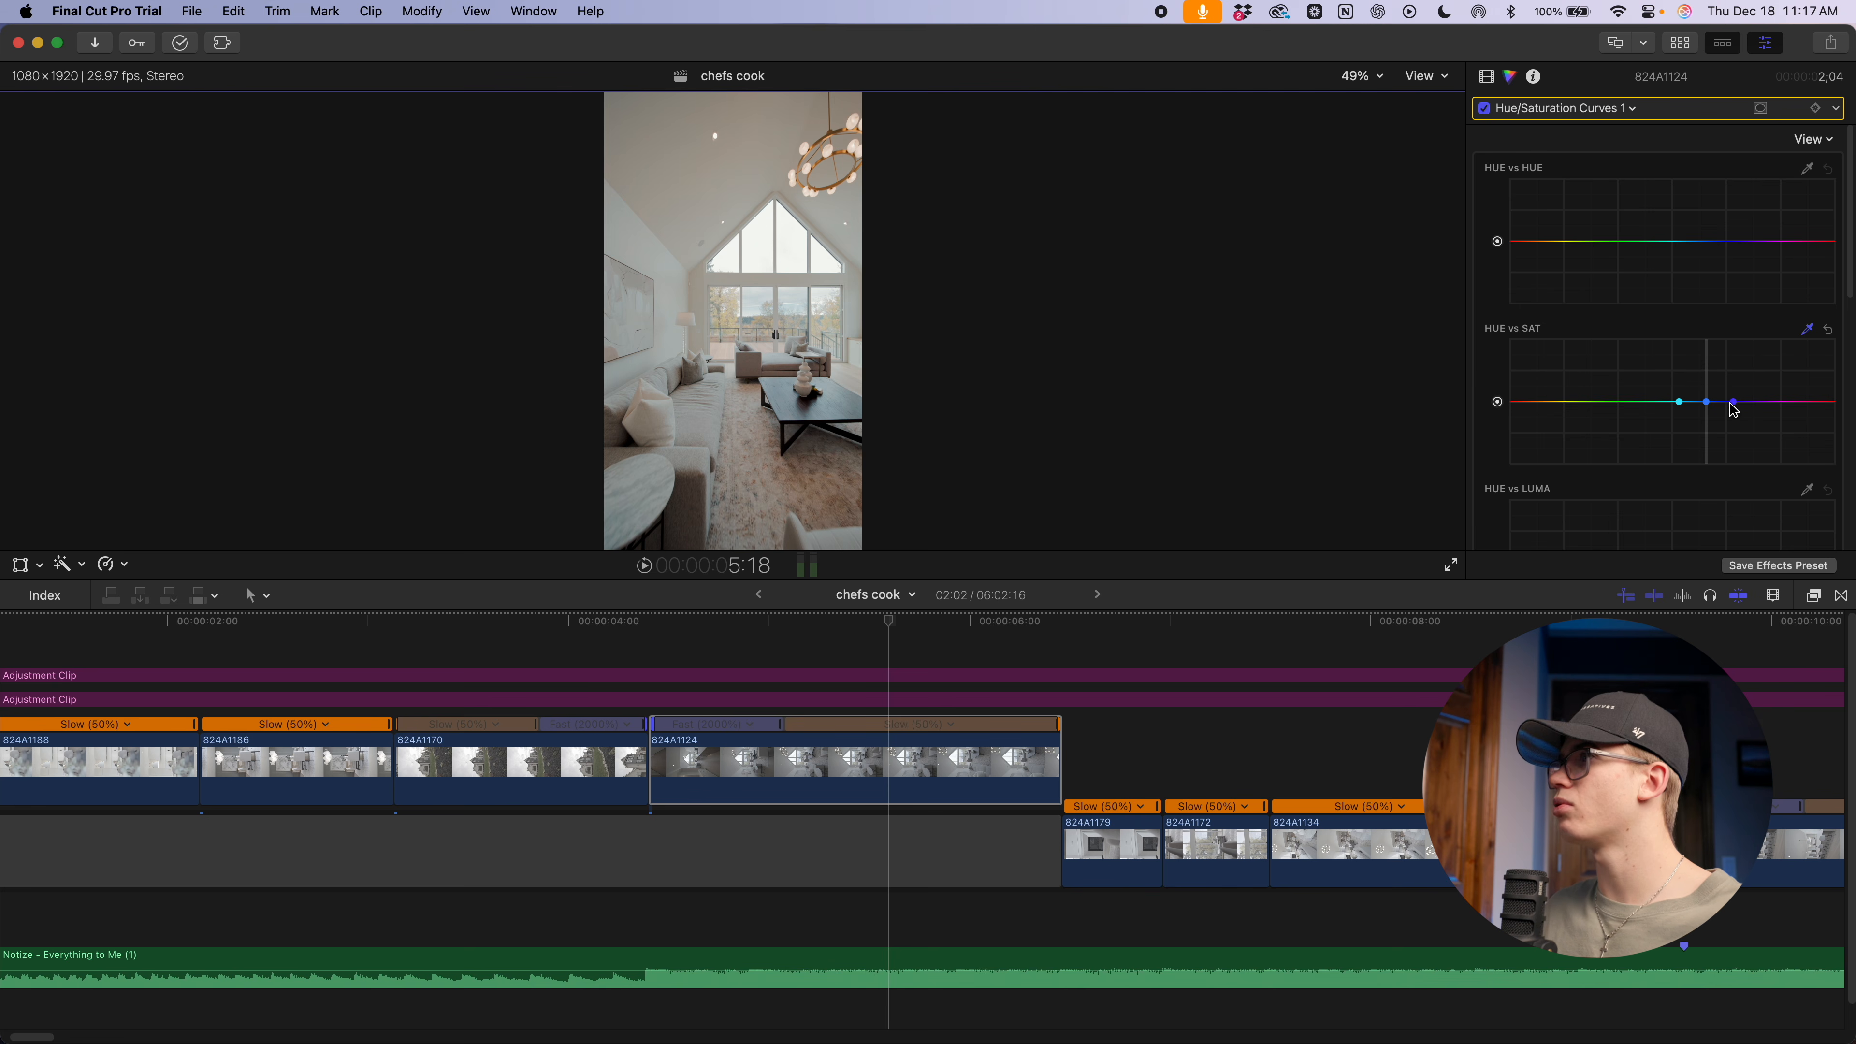
pyautogui.moveTo(1707, 403); pyautogui.dragTo(1675, 431)
pyautogui.click(1648, 402)
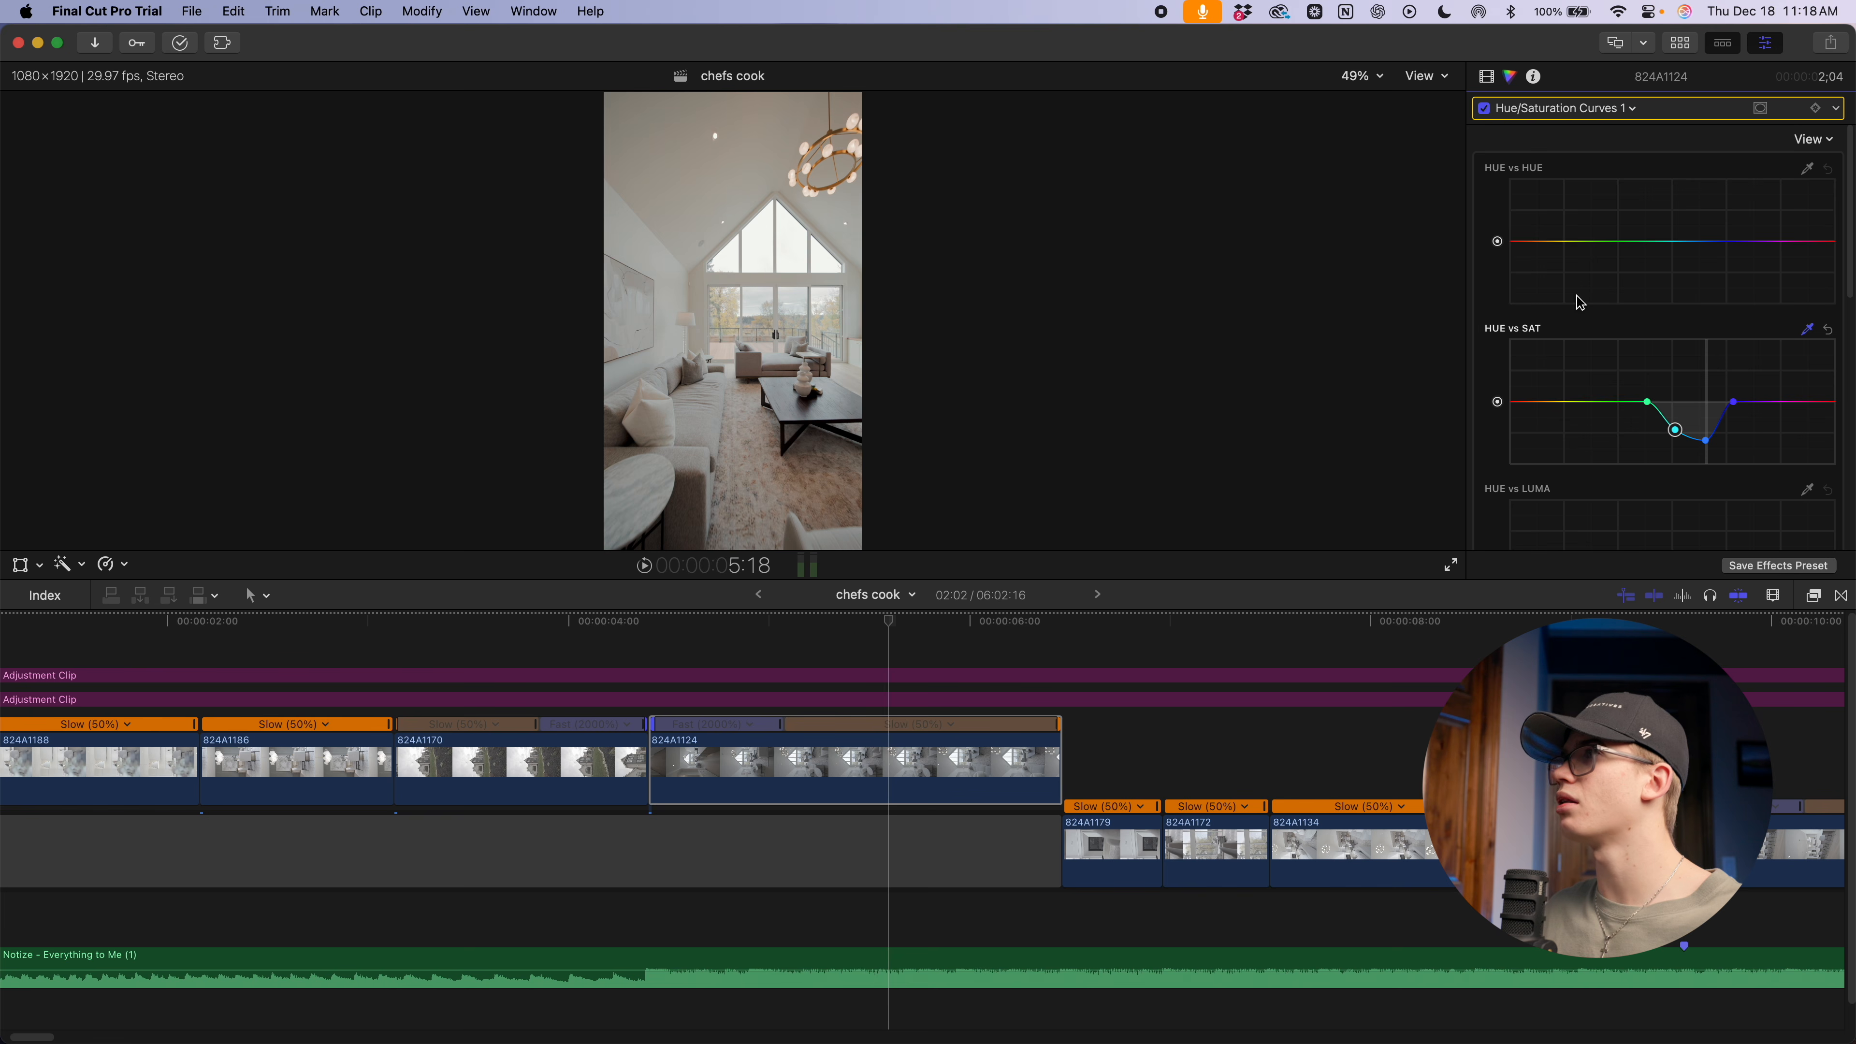
# Fine-tune the aqua control point in clip 824A1124's Color Curves 1 correction and play back the end of the clip
pyautogui.click(1583, 112)
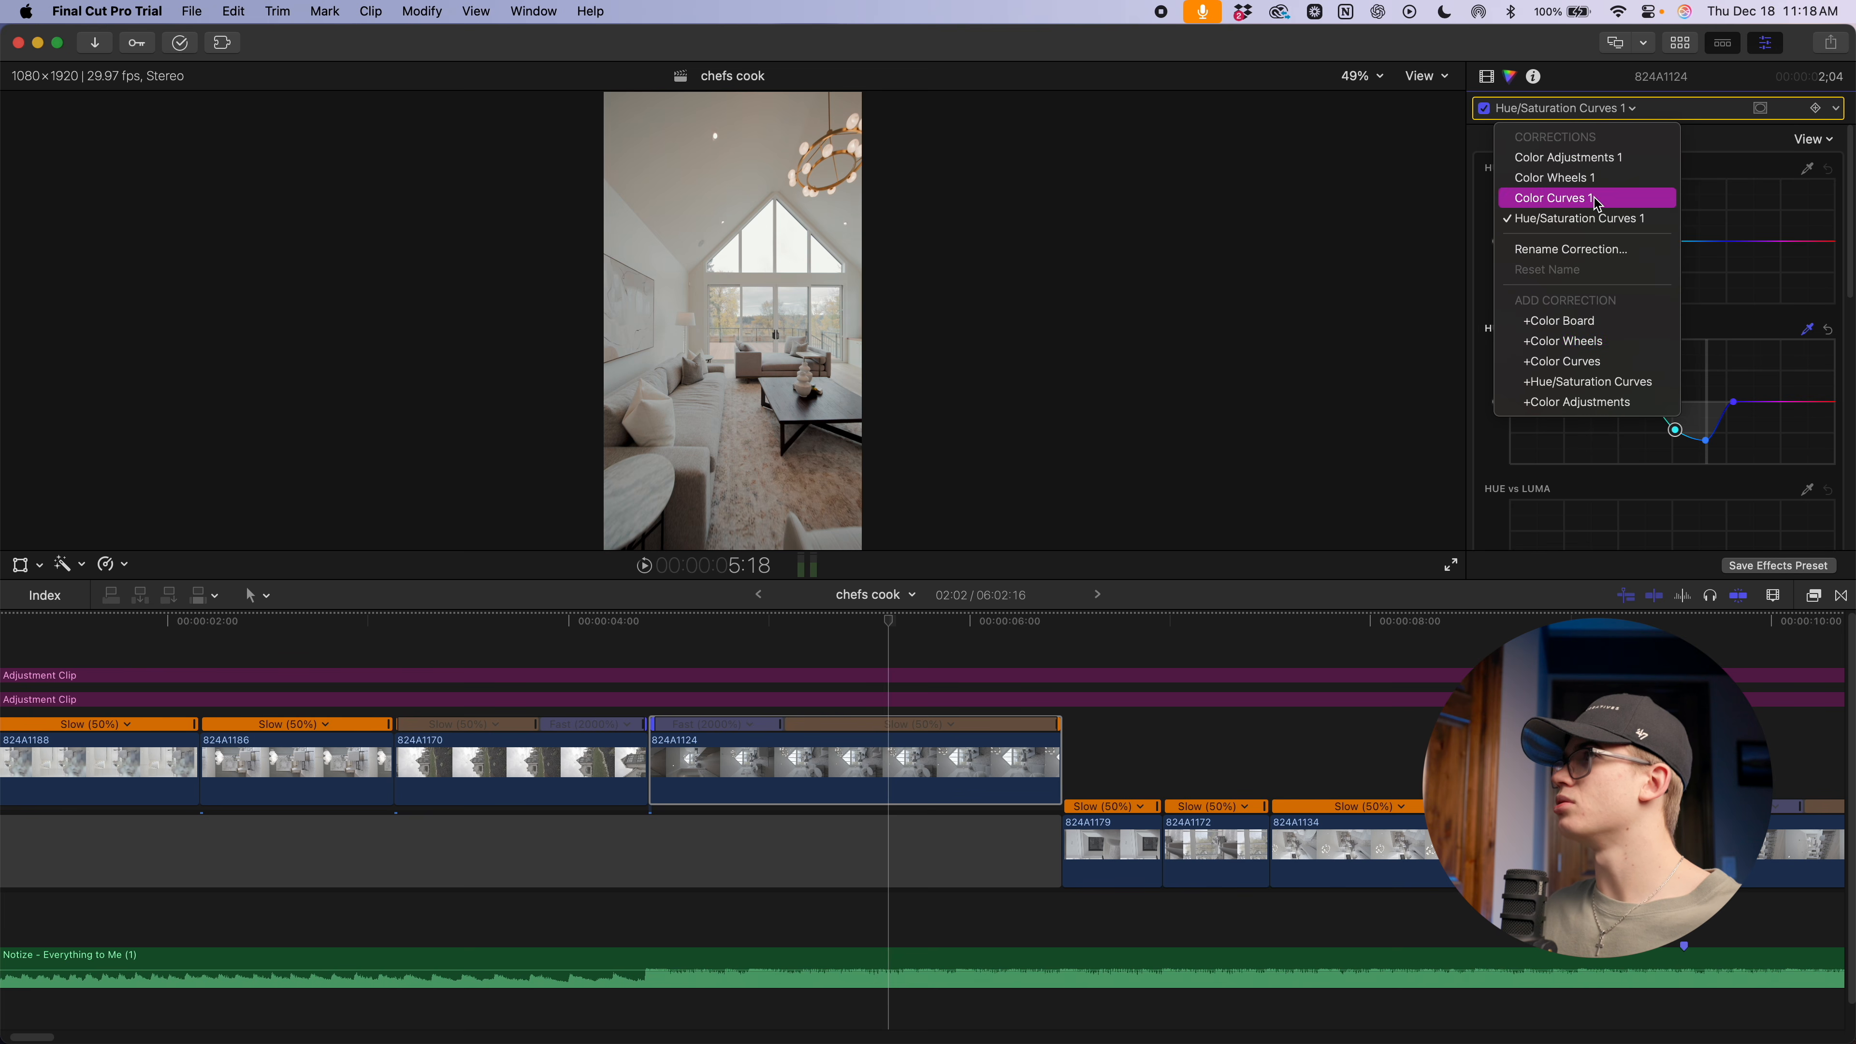
pyautogui.click(1594, 200)
pyautogui.click(1698, 394)
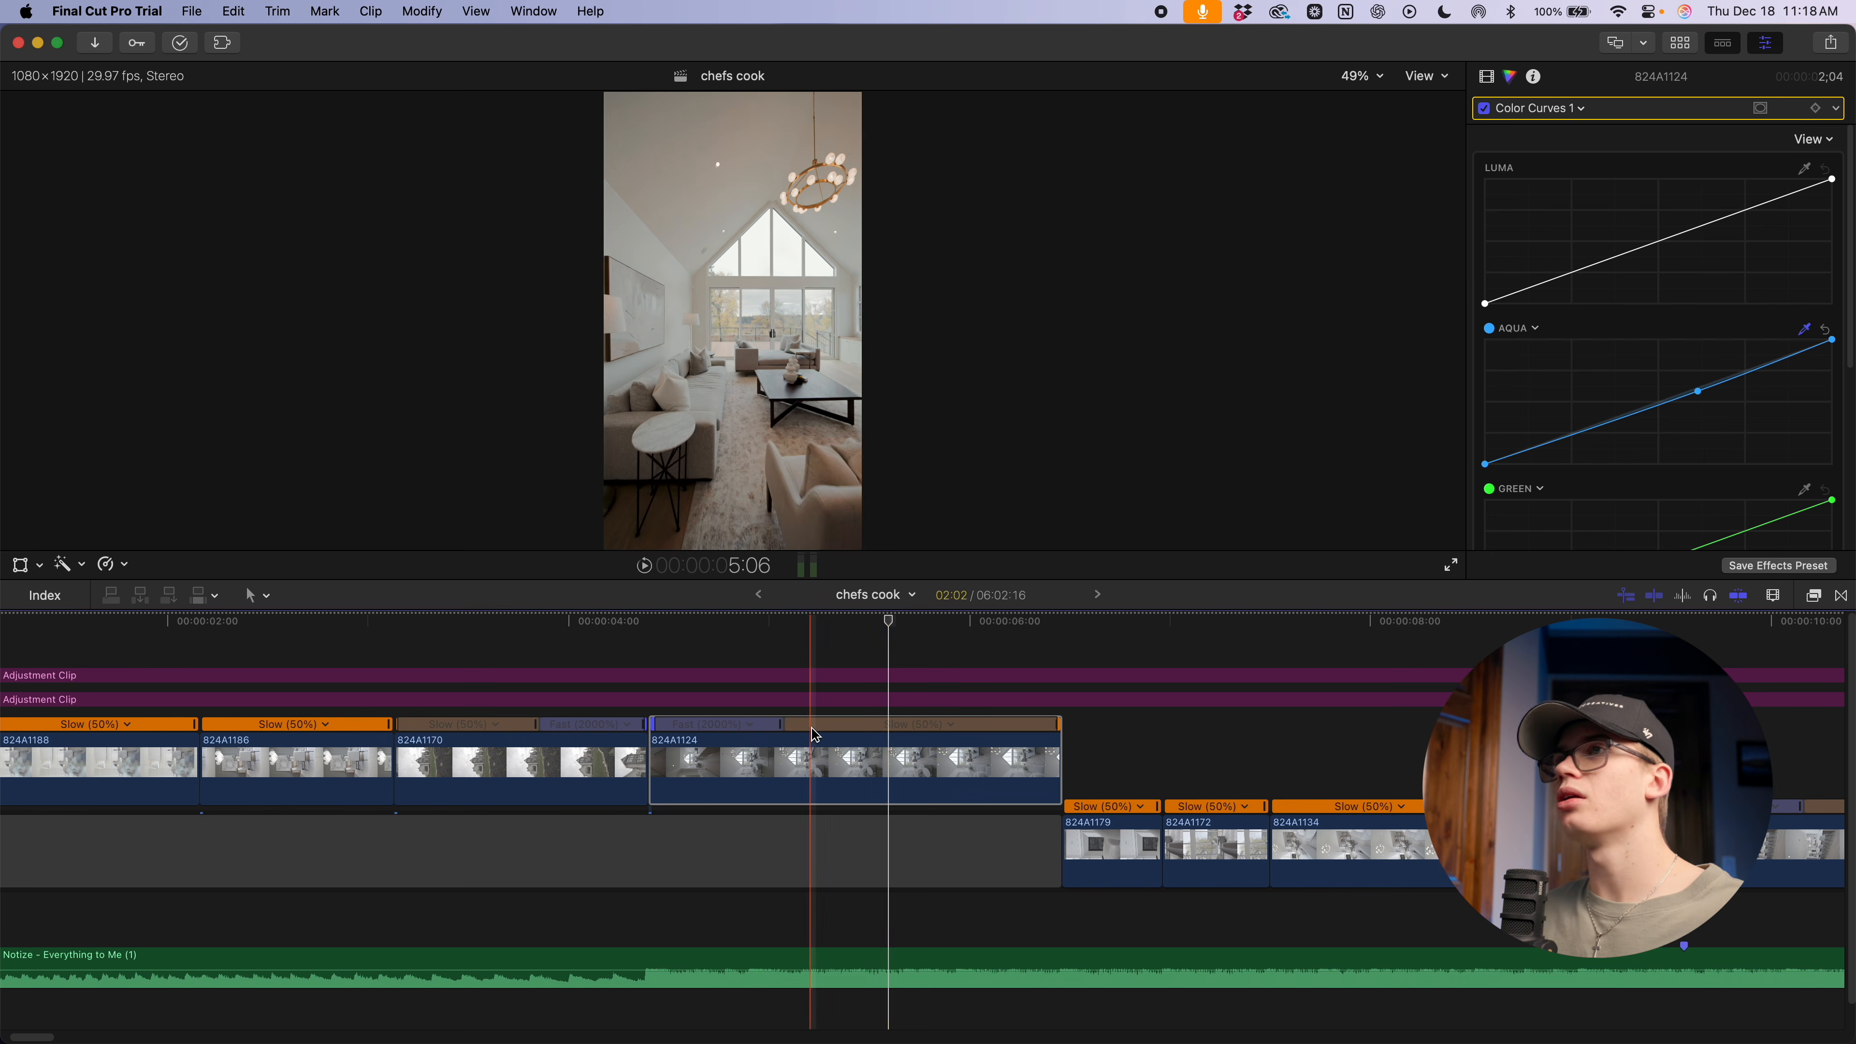
pyautogui.click(1696, 393)
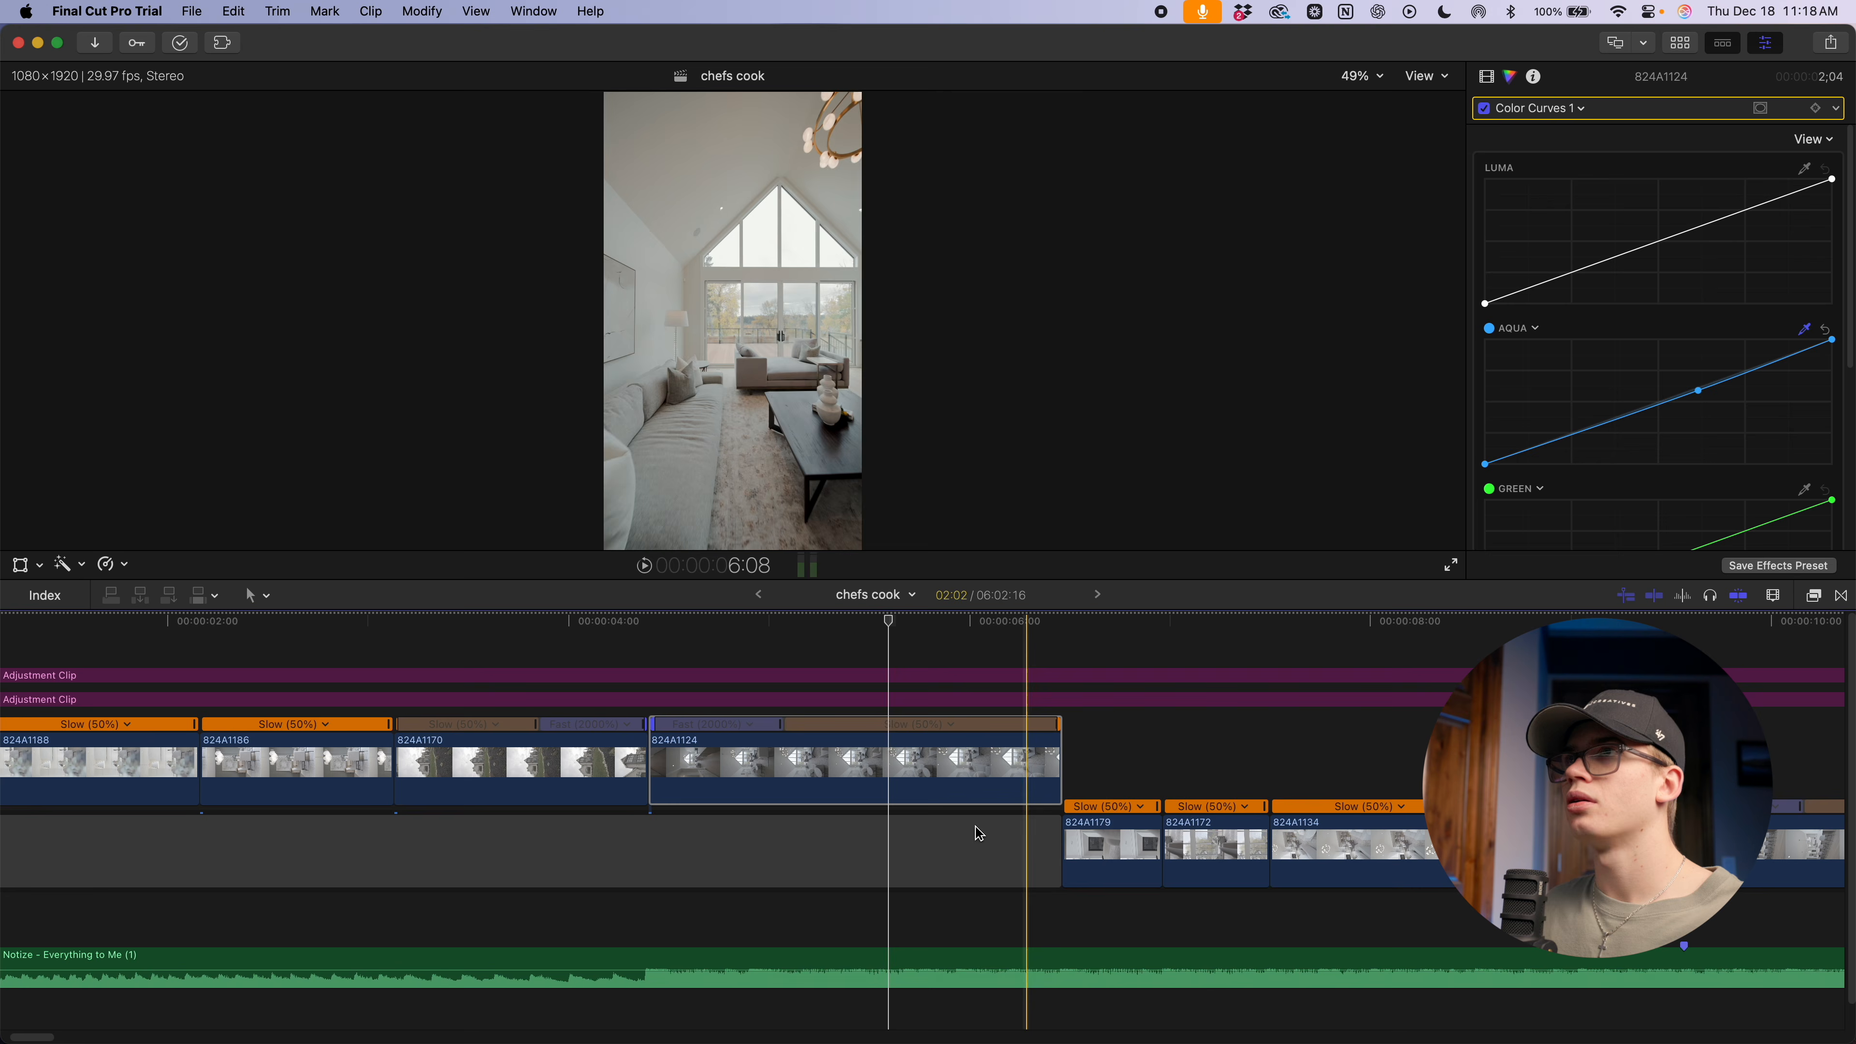
pyautogui.press('space')
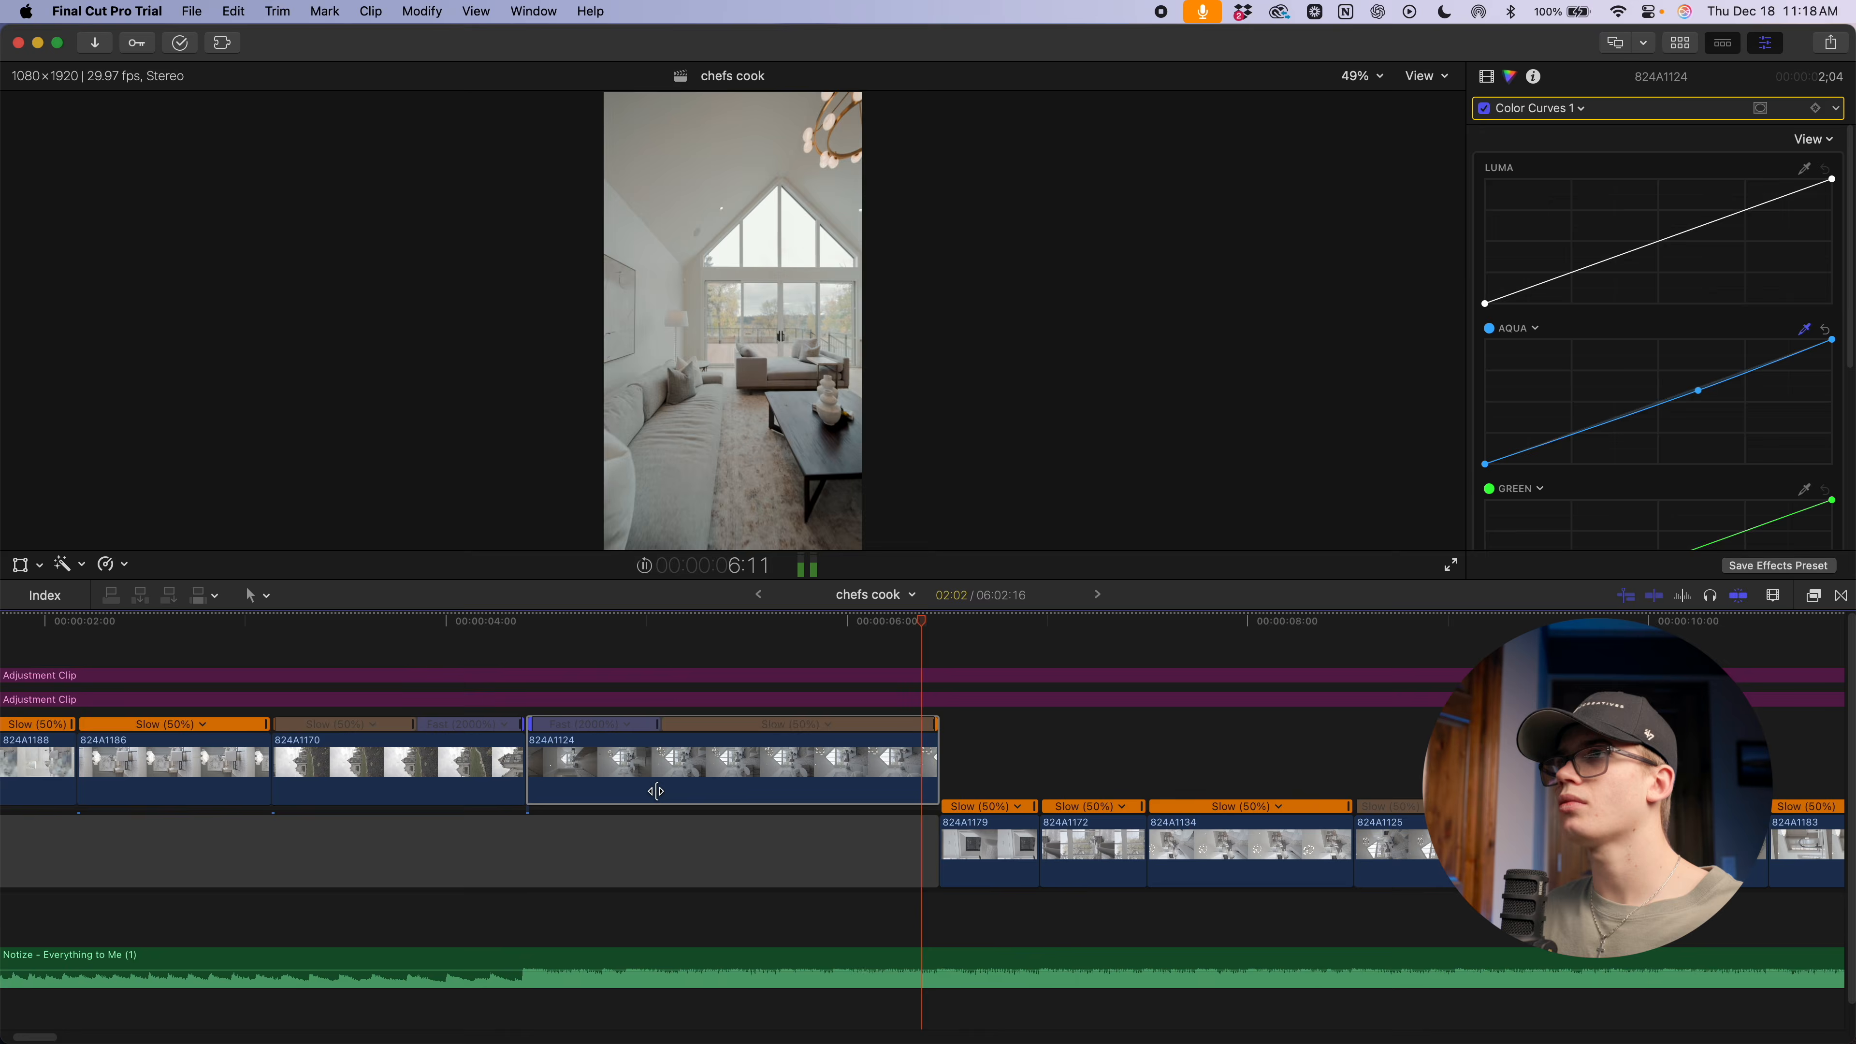
pyautogui.press('space')
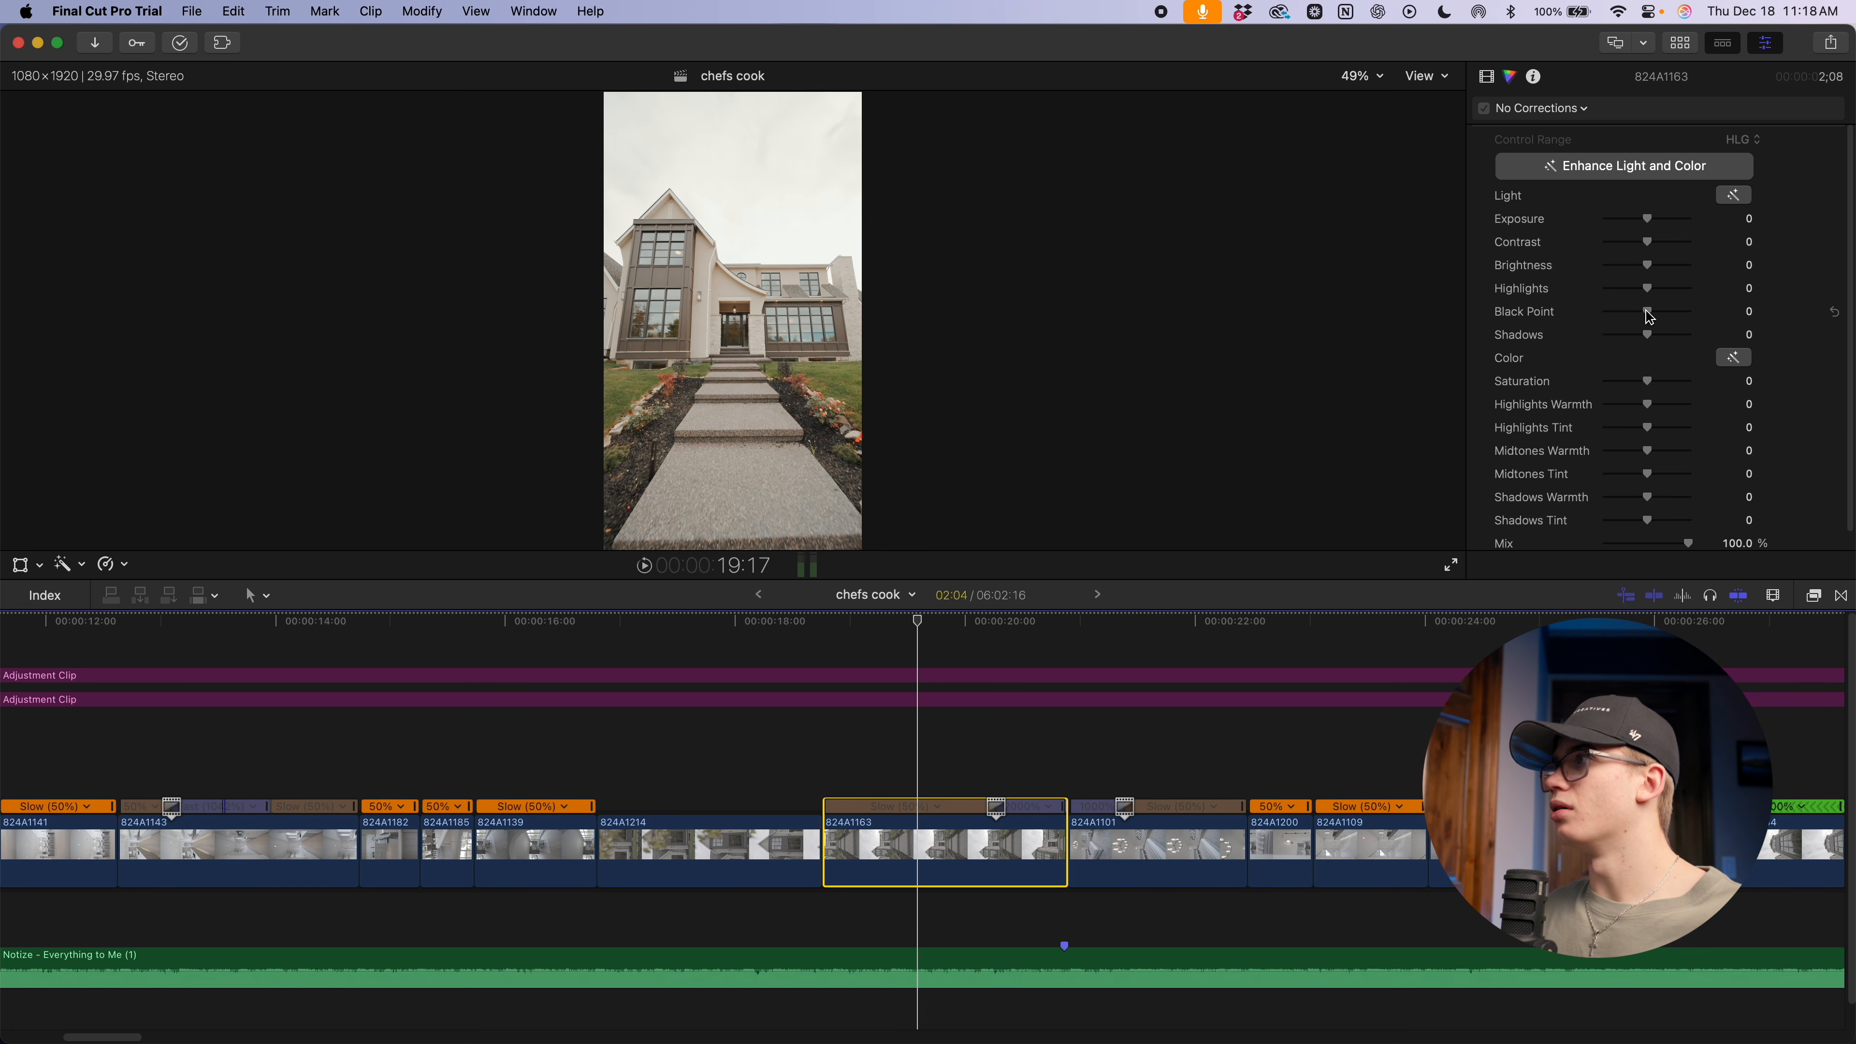
pyautogui.moveTo(1649, 293); pyautogui.dragTo(1467, 302)
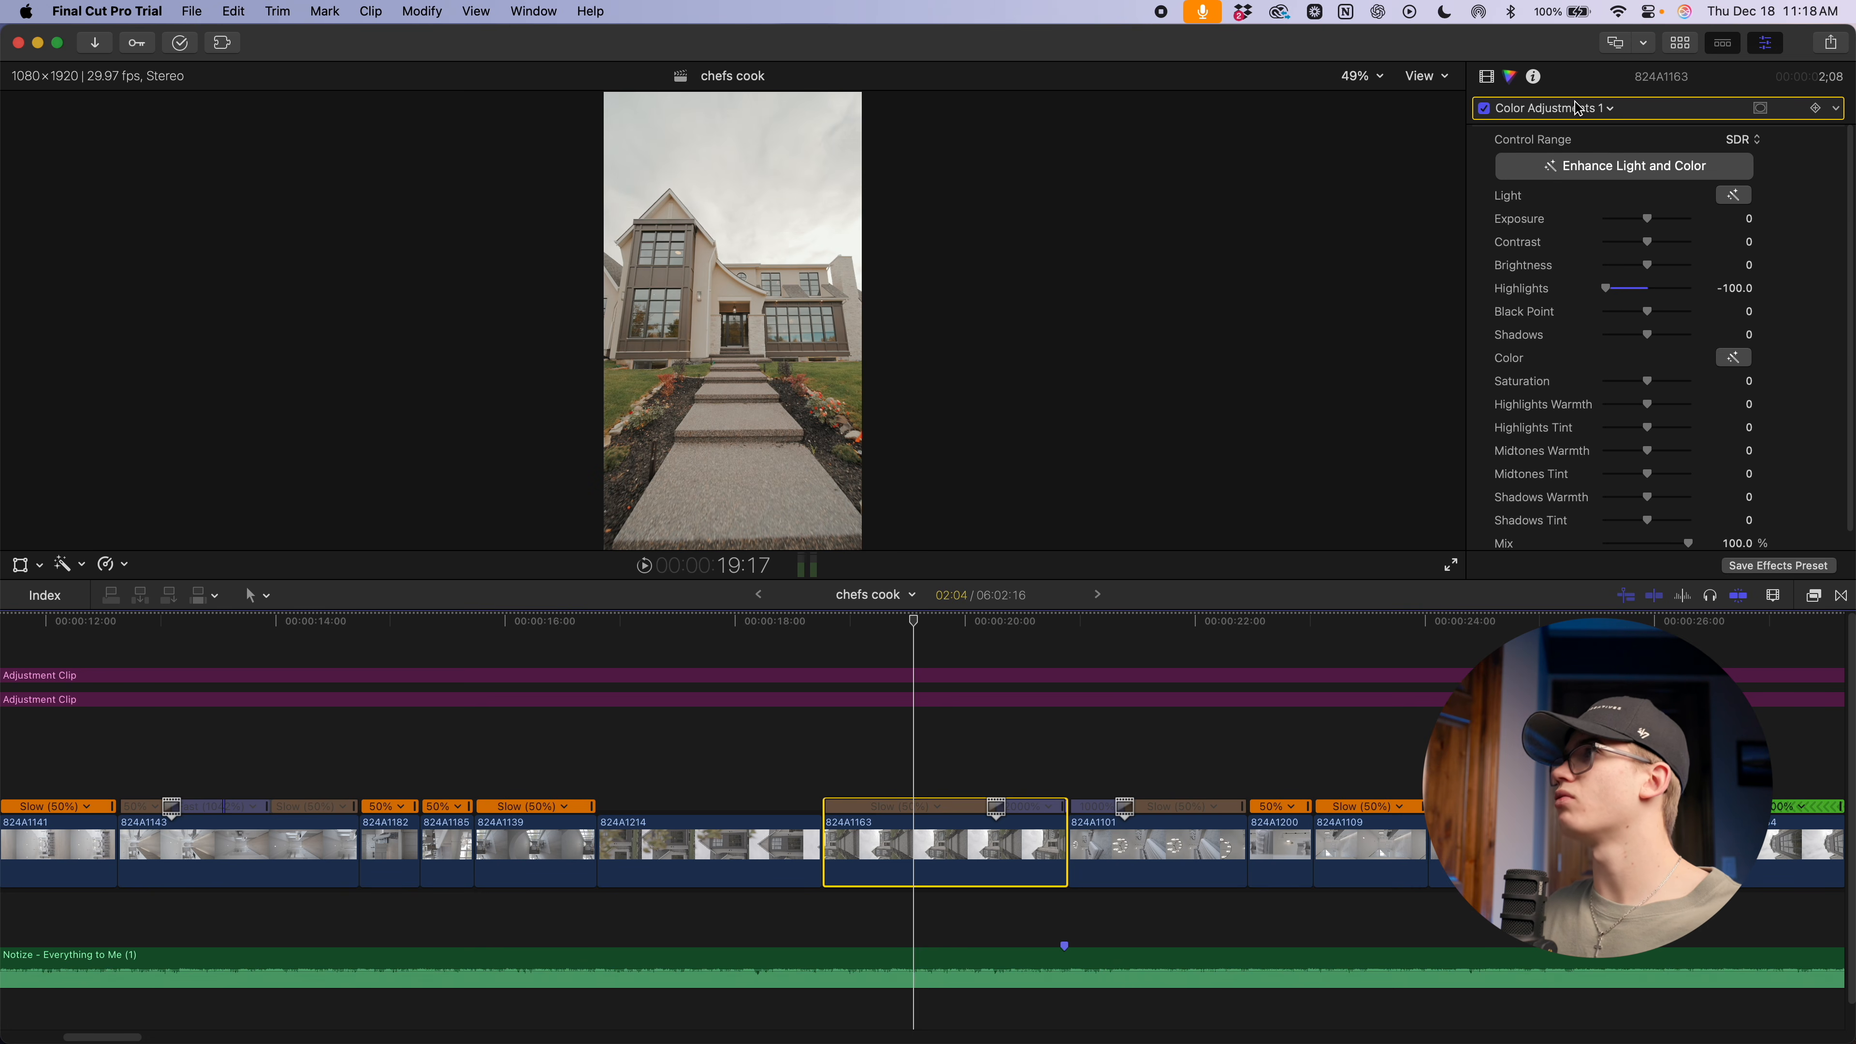
pyautogui.moveTo(1606, 290); pyautogui.dragTo(1518, 308)
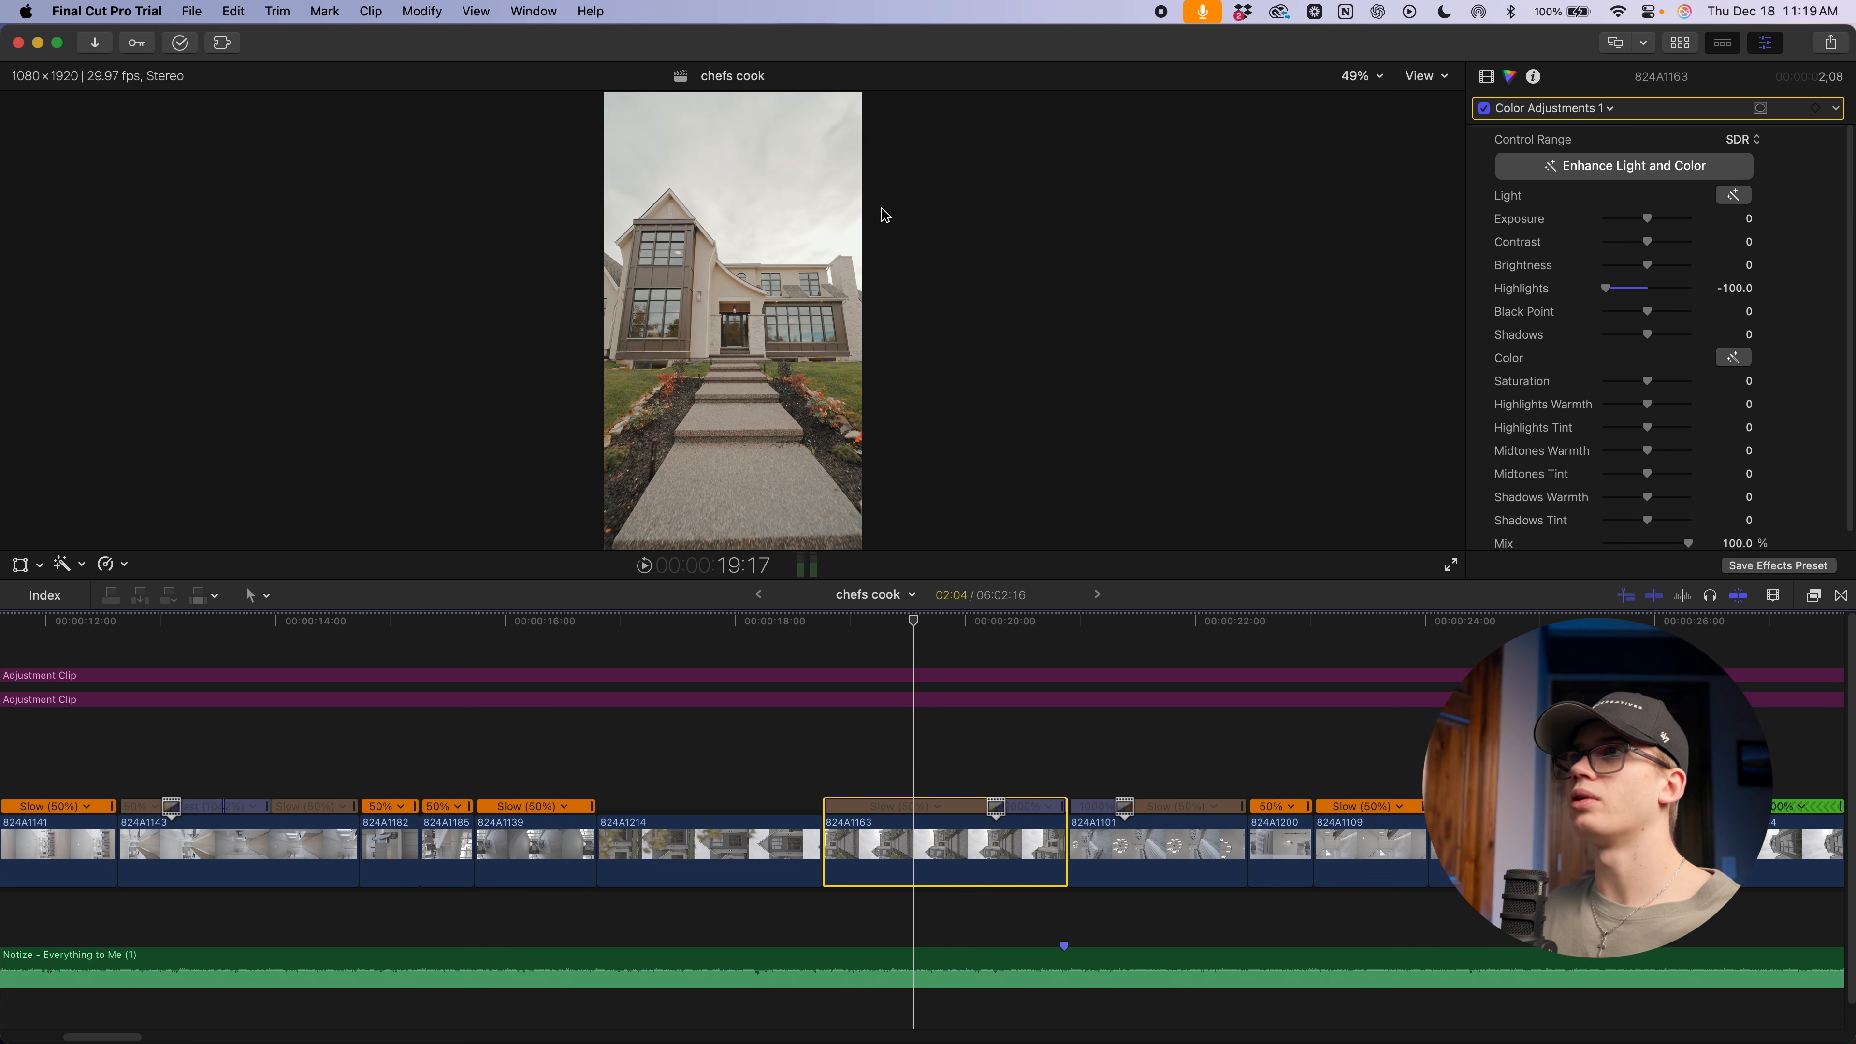
pyautogui.click(1835, 288)
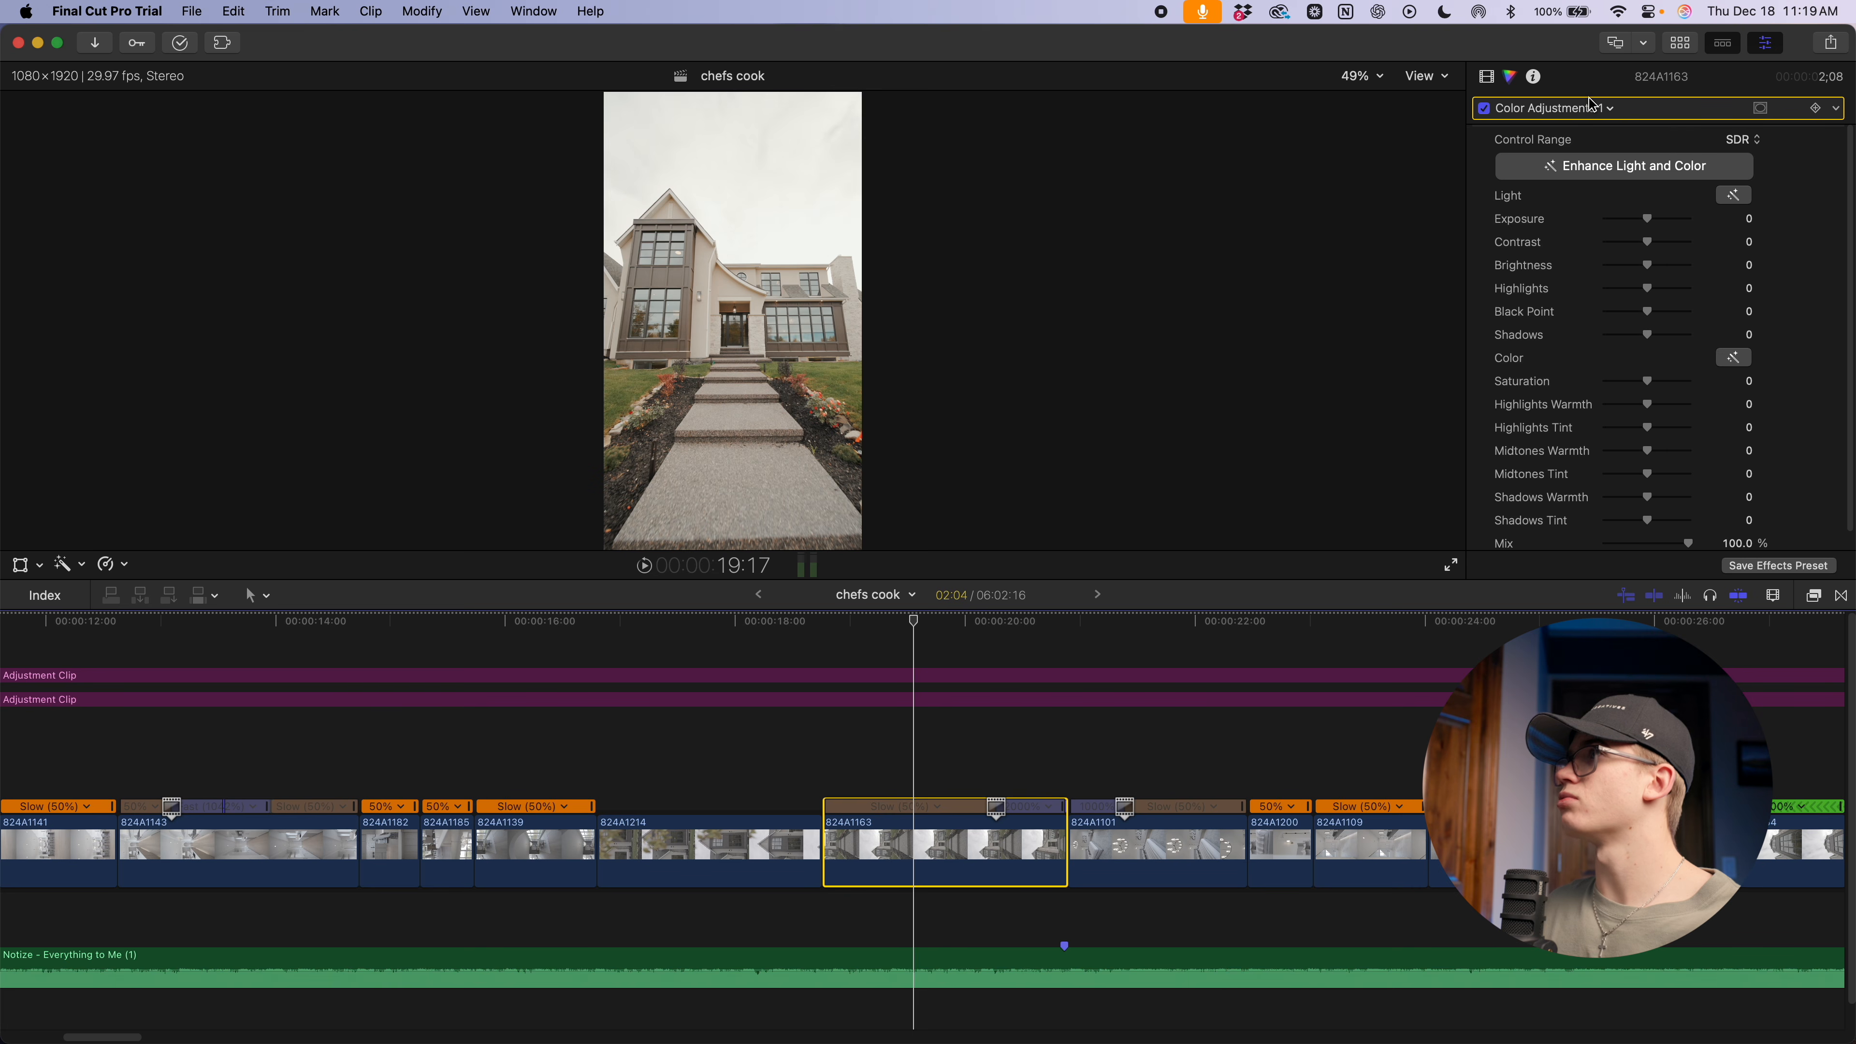
# Add a Color Wheels correction to exterior clip 824A1163, try darkening its highlights and reset the highlights wheel
pyautogui.click(1593, 105)
pyautogui.click(1593, 279)
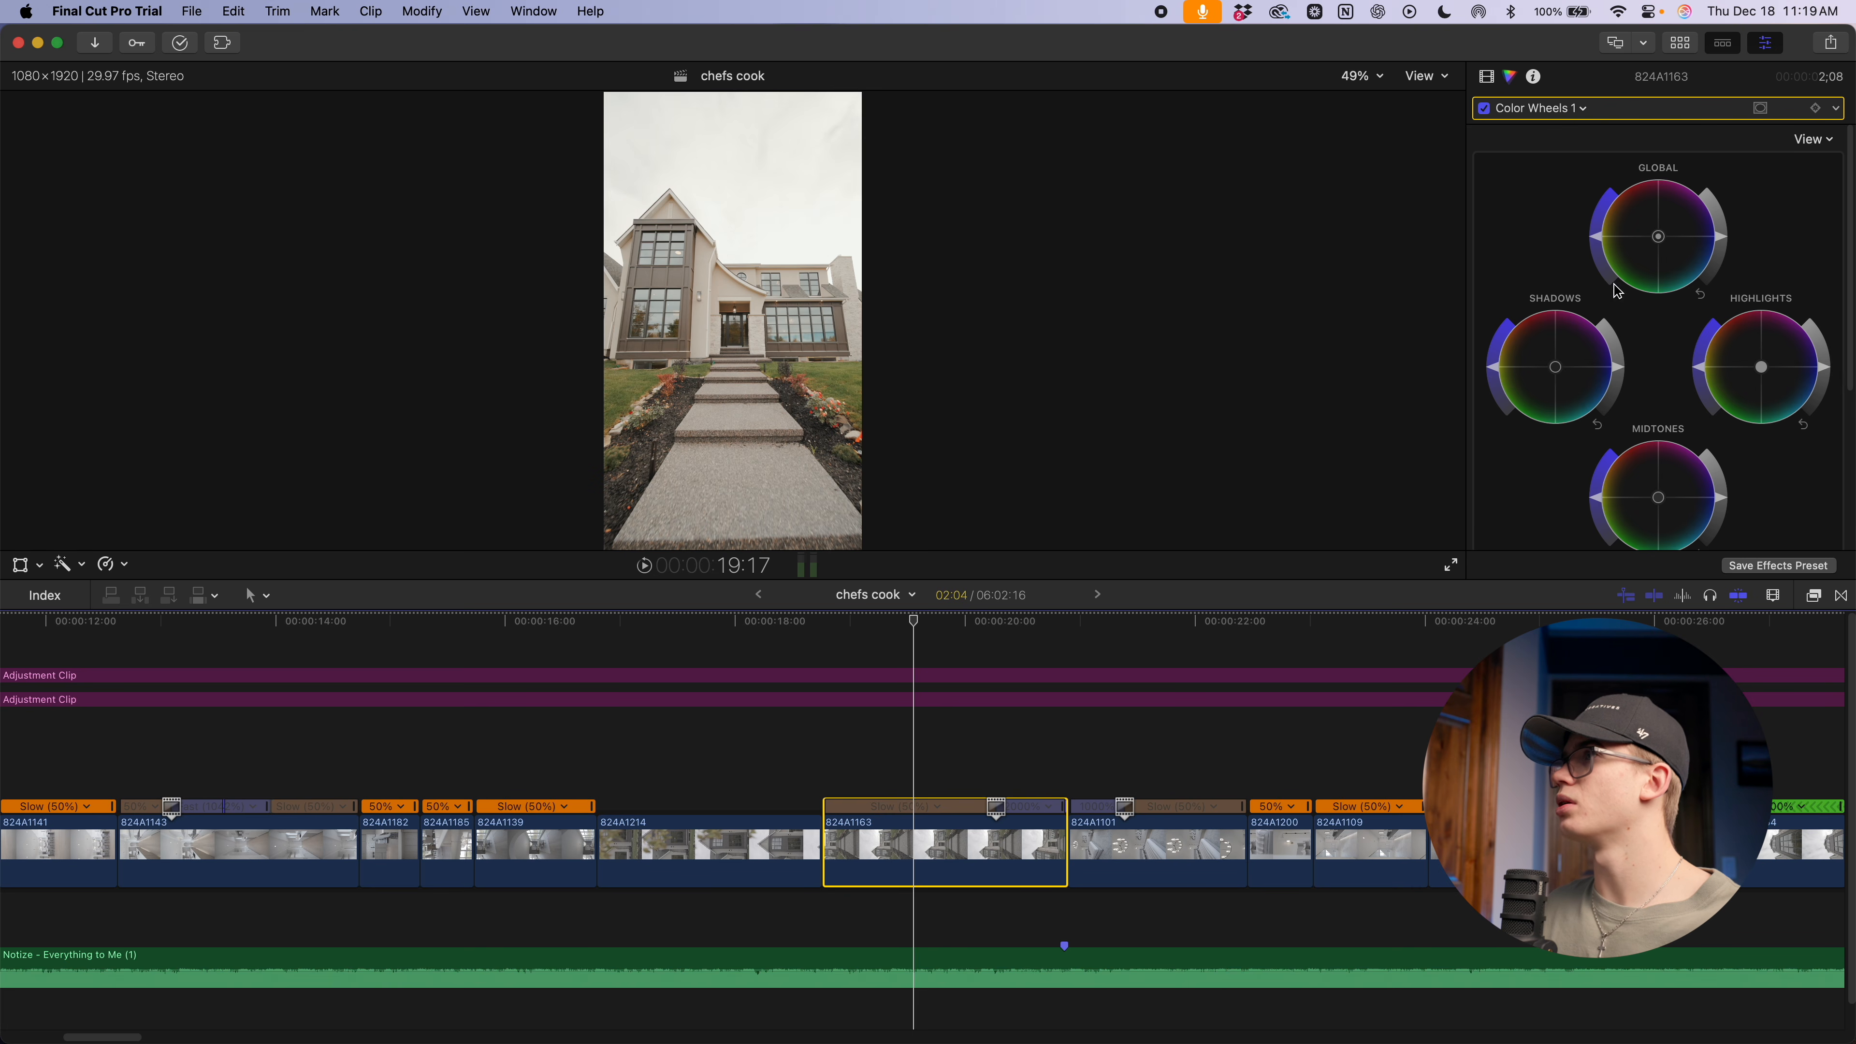
pyautogui.moveTo(1825, 371); pyautogui.dragTo(1803, 414)
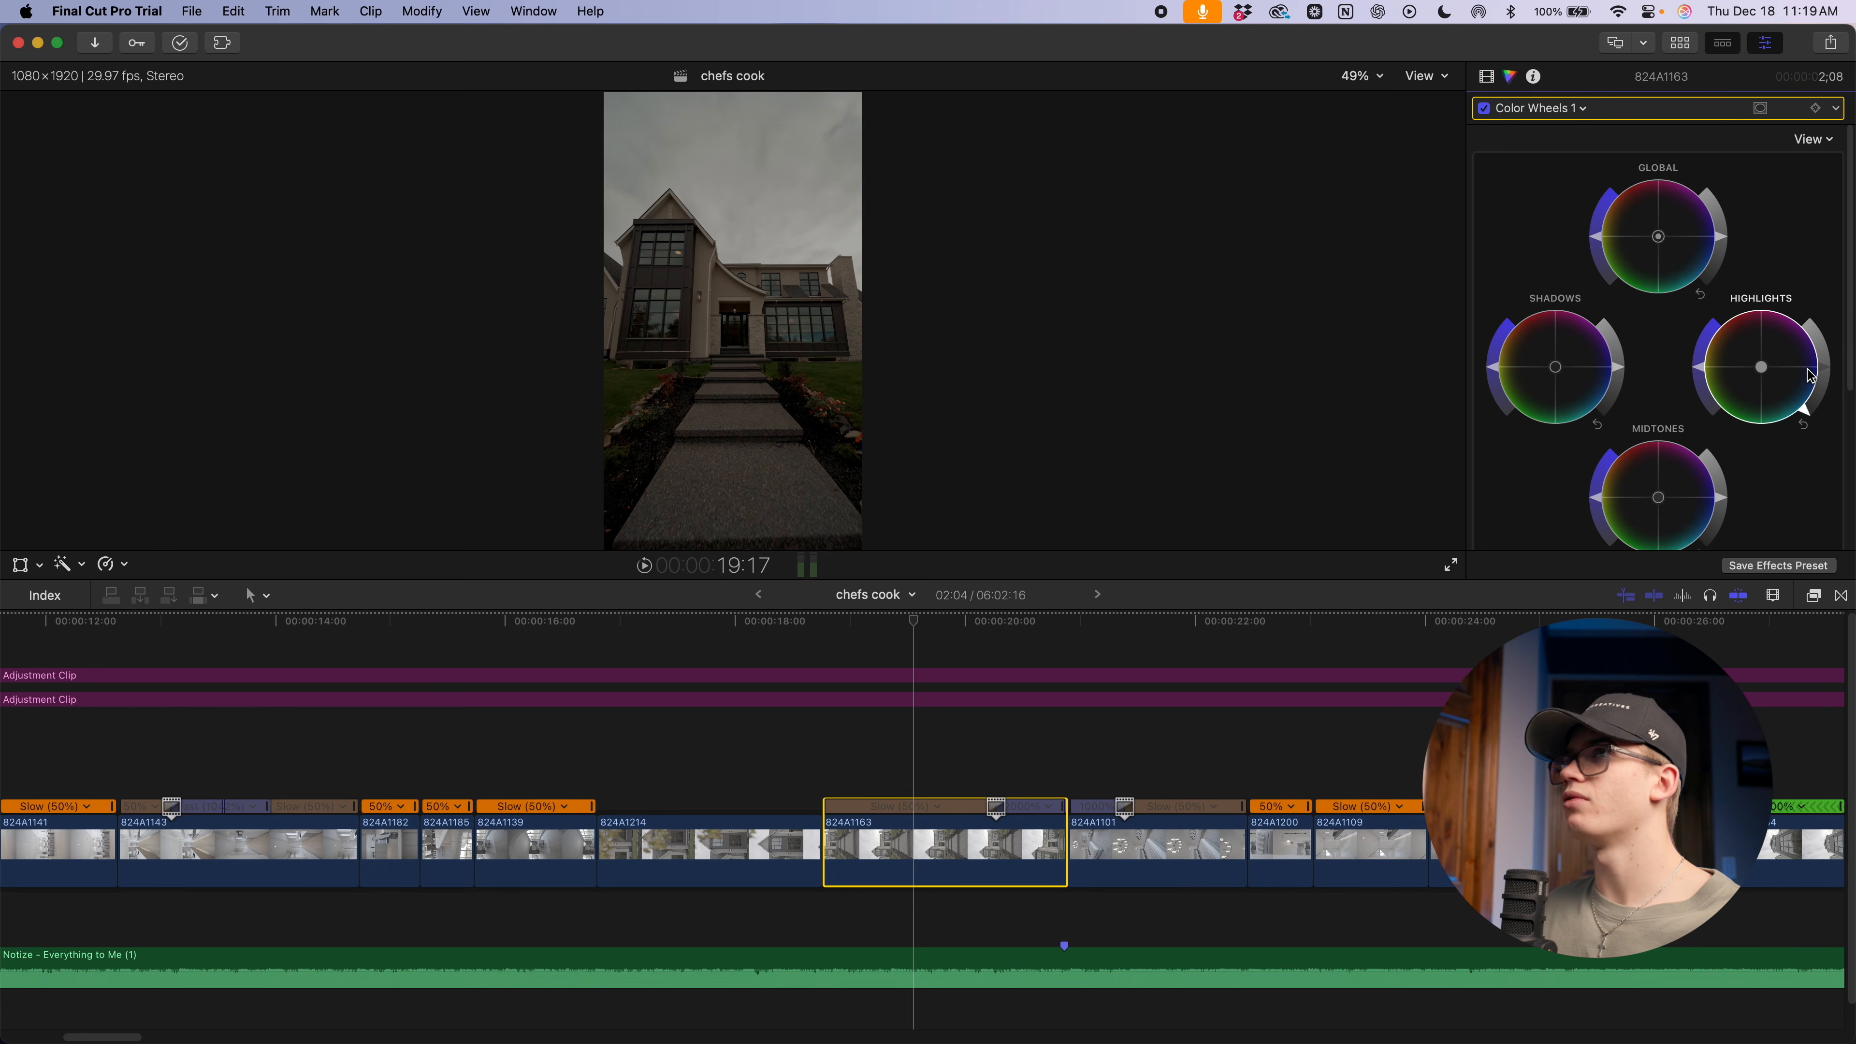
pyautogui.click(1805, 422)
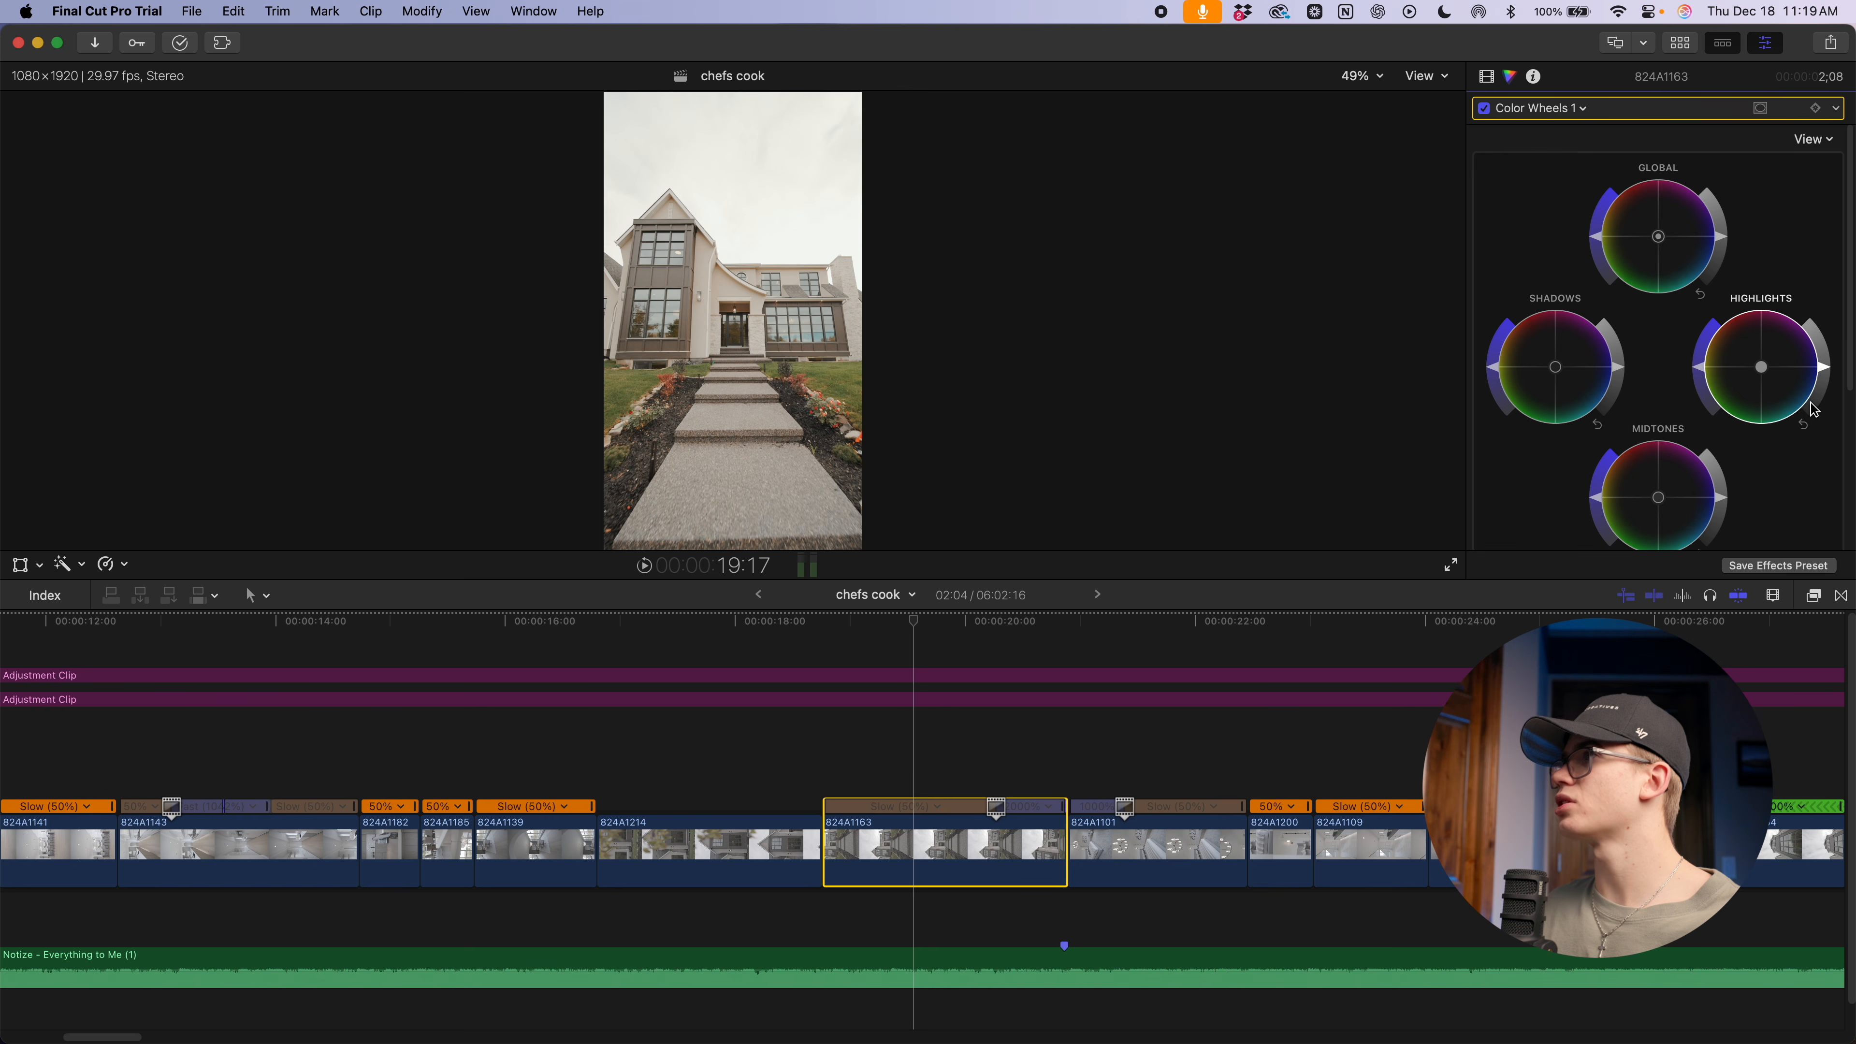
# Set the highlights to -100 and the black point to -48 in clip 824A1163's Color Adjustments 1 correction
pyautogui.click(1583, 110)
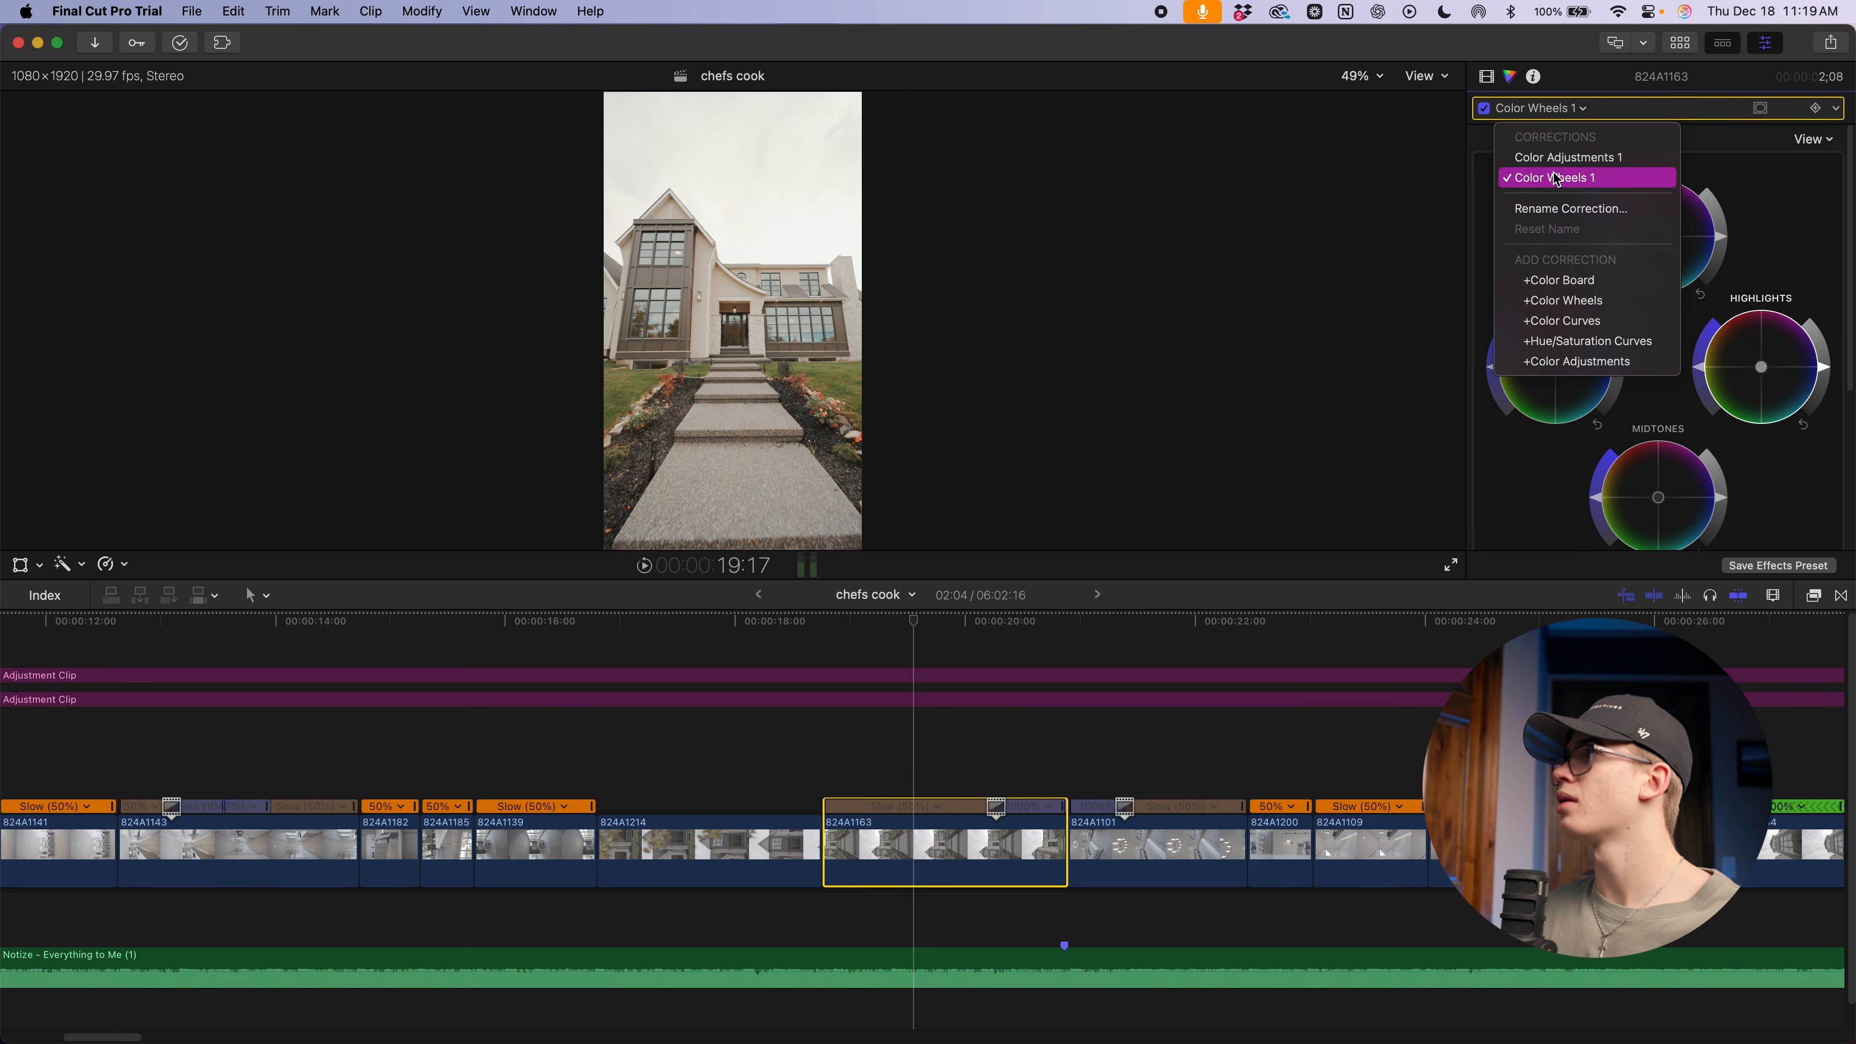
pyautogui.click(1567, 157)
pyautogui.moveTo(1648, 289); pyautogui.dragTo(1558, 305)
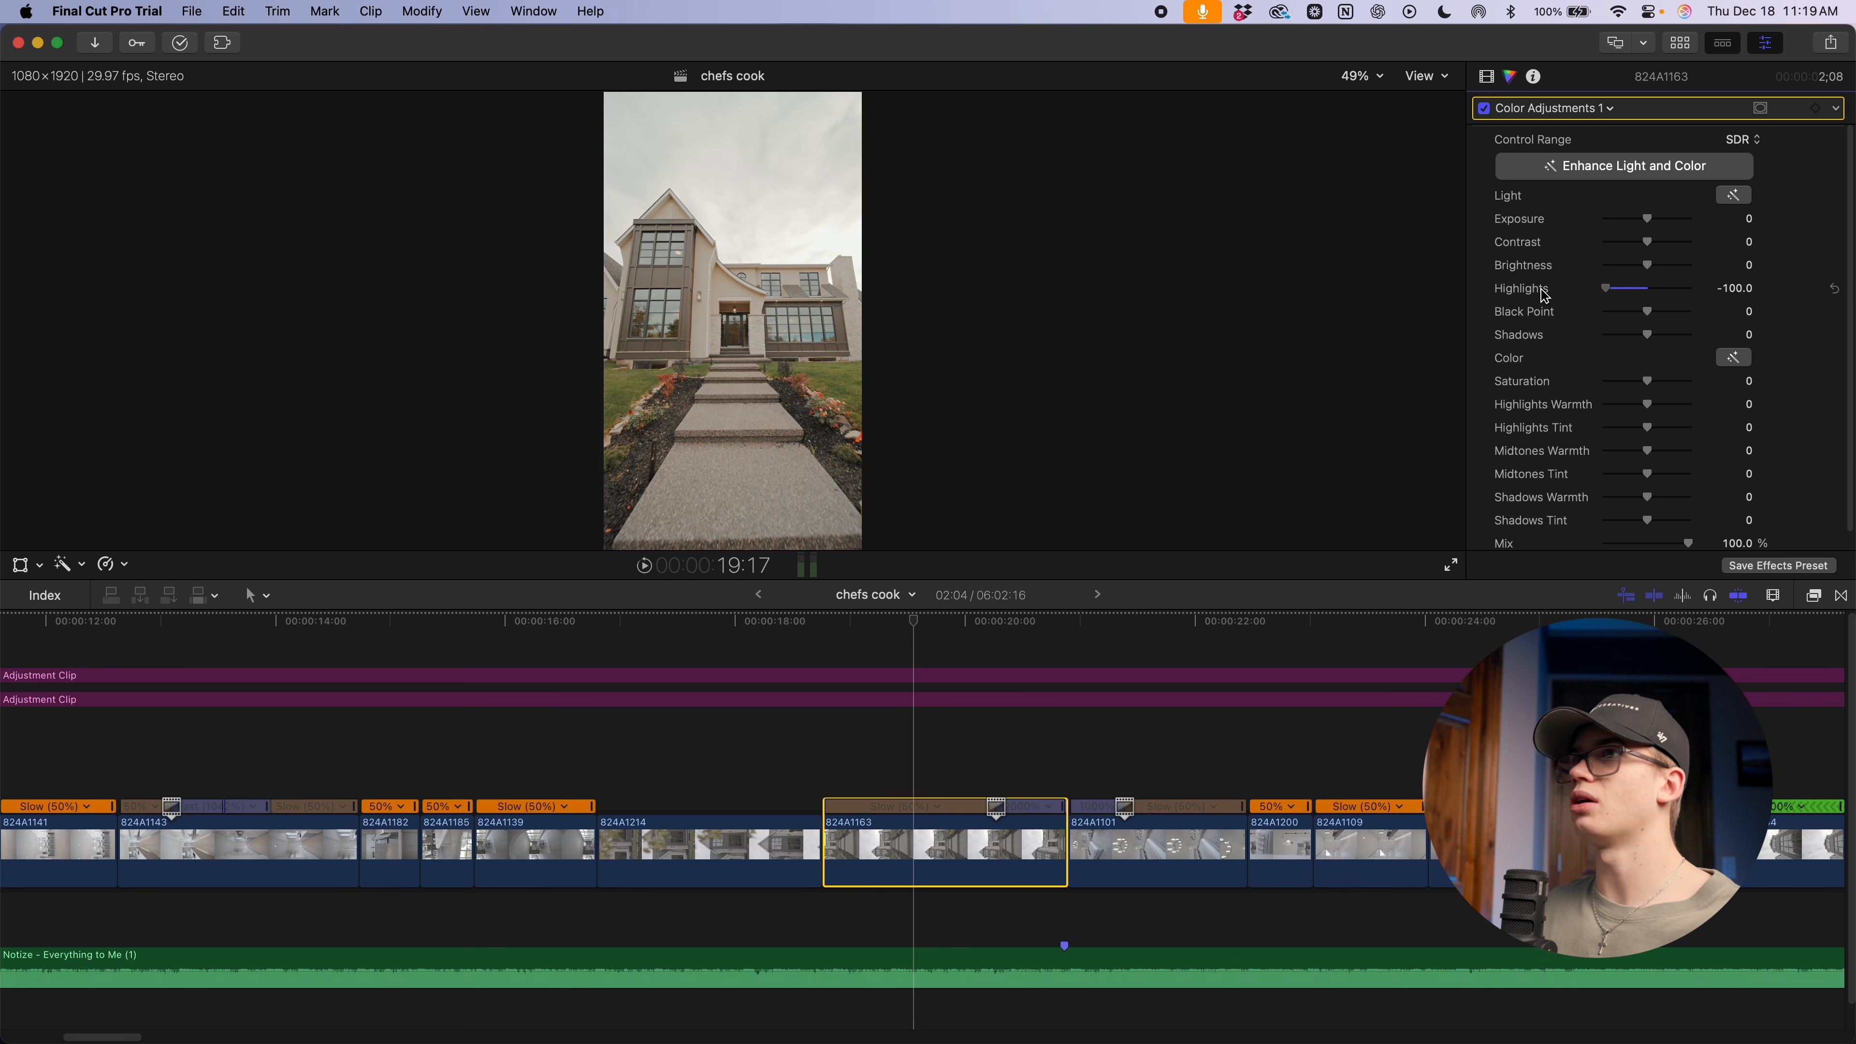
pyautogui.moveTo(1649, 315); pyautogui.dragTo(1630, 322)
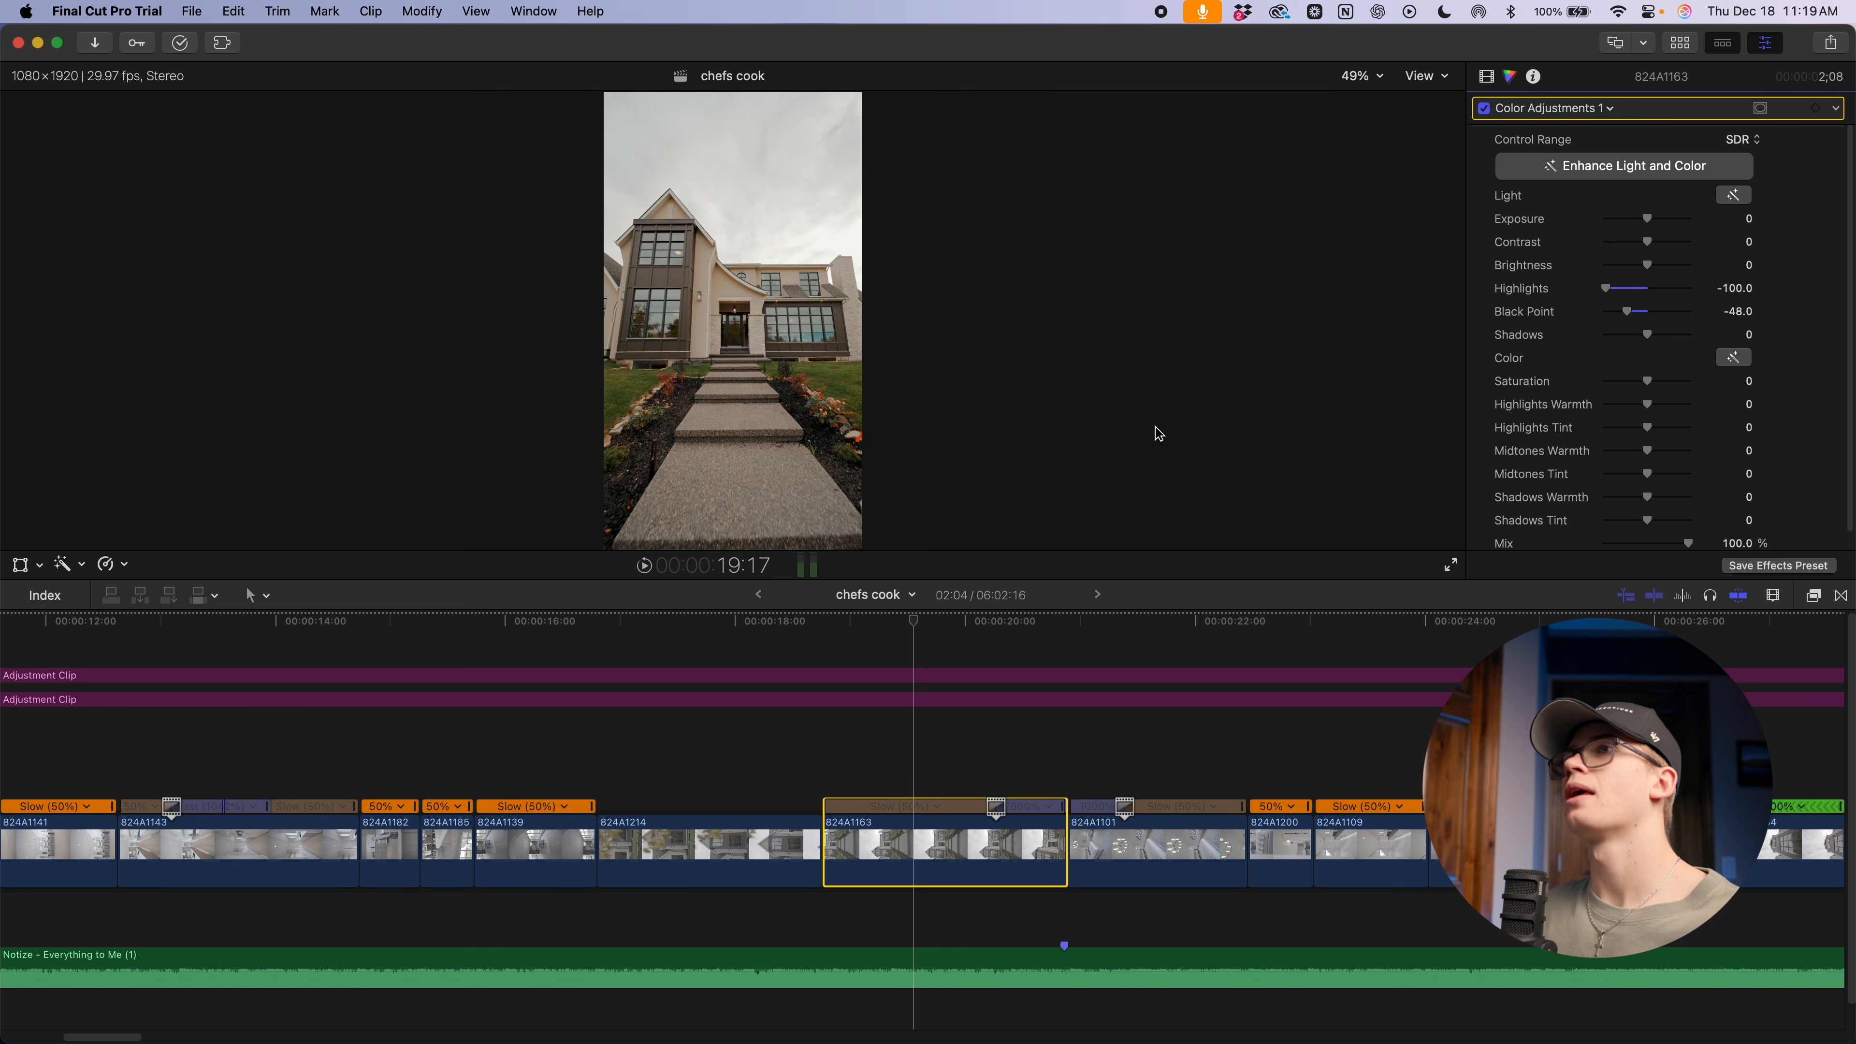
# Add a Color Curves correction to clip 824A1163, sample the house's beige facade and slightly lower a new midtone point on the orange curve
pyautogui.click(1606, 110)
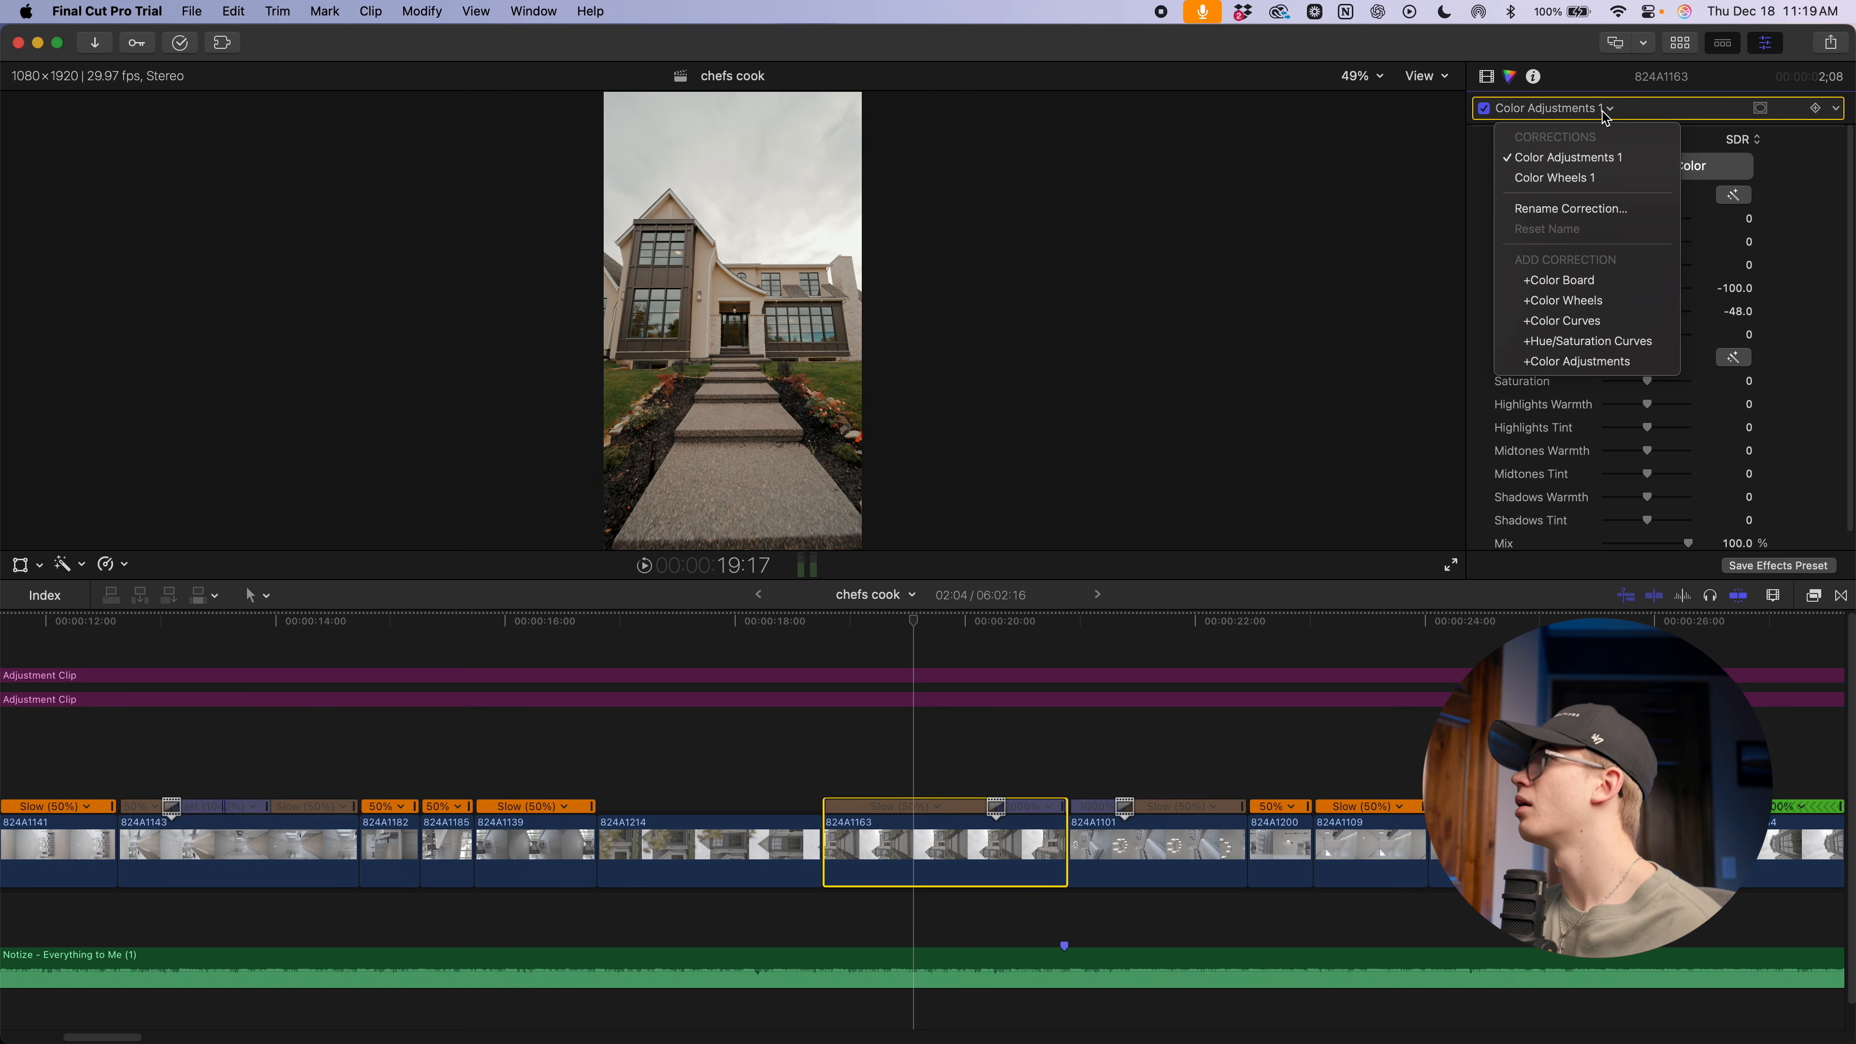
pyautogui.click(1562, 321)
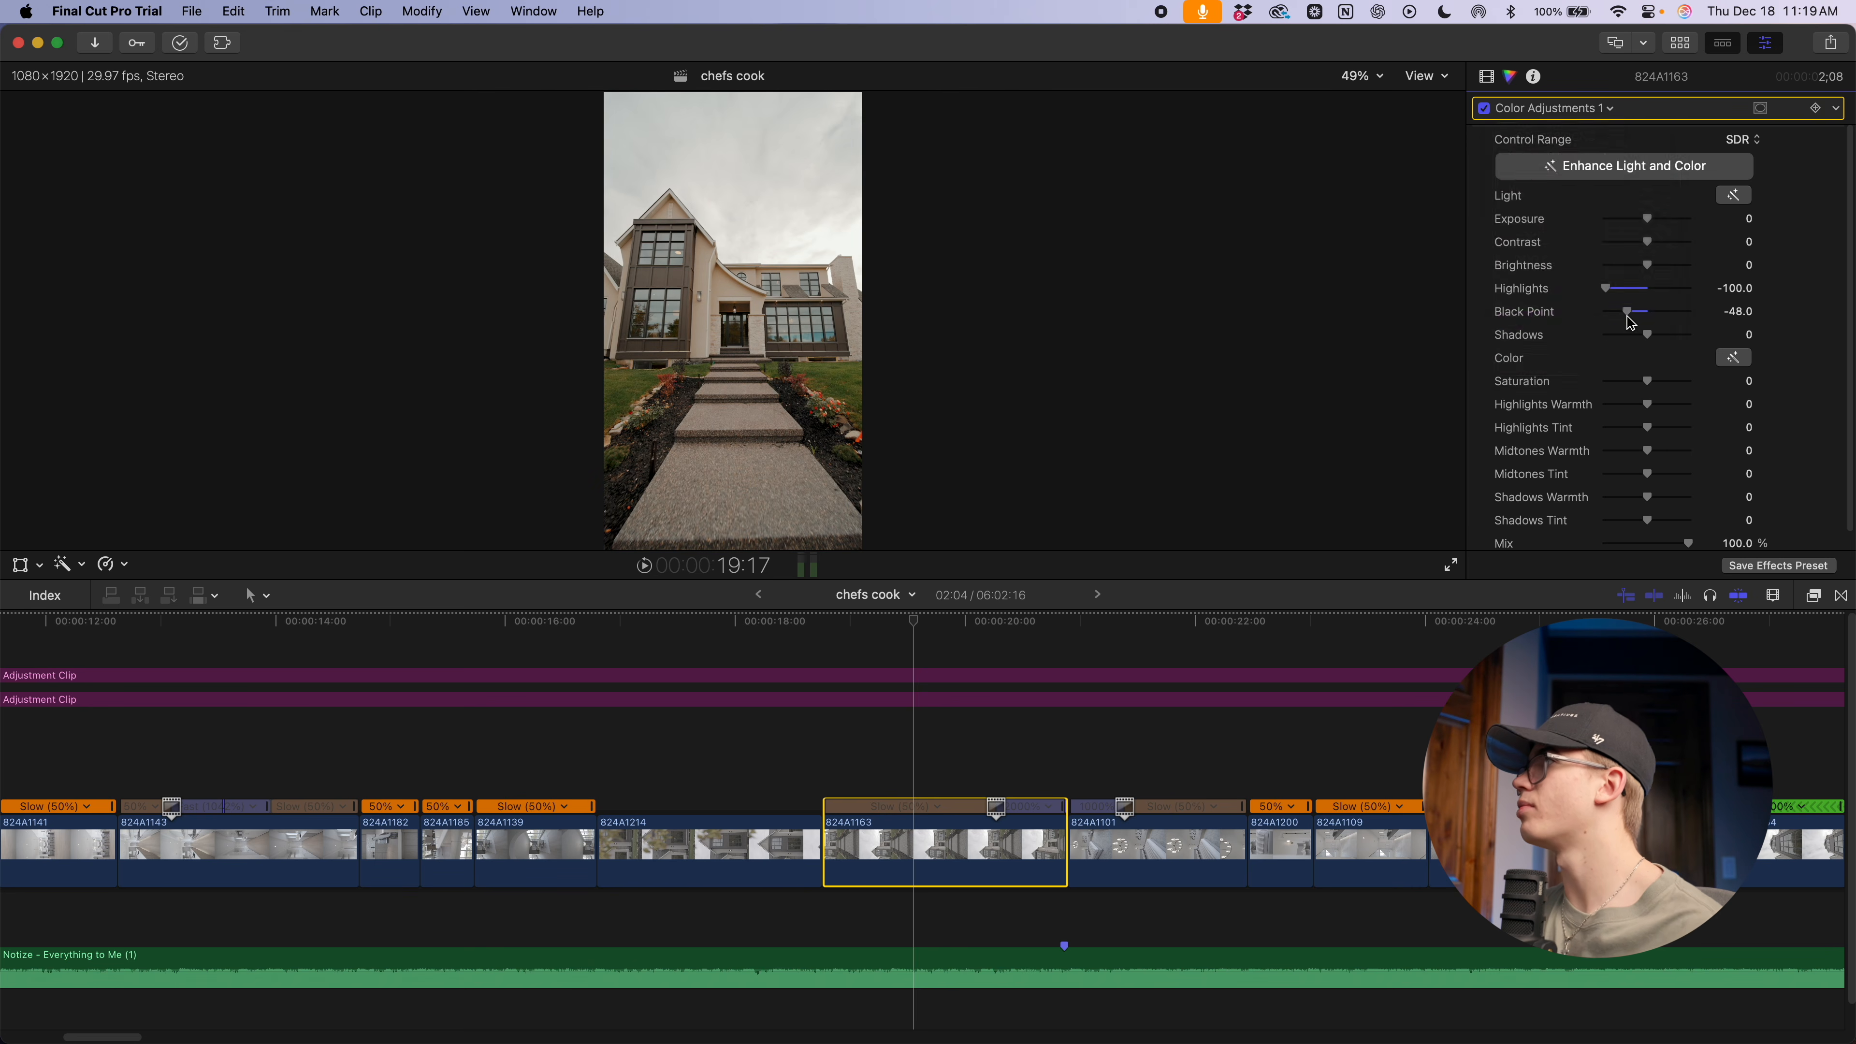
pyautogui.click(736, 281)
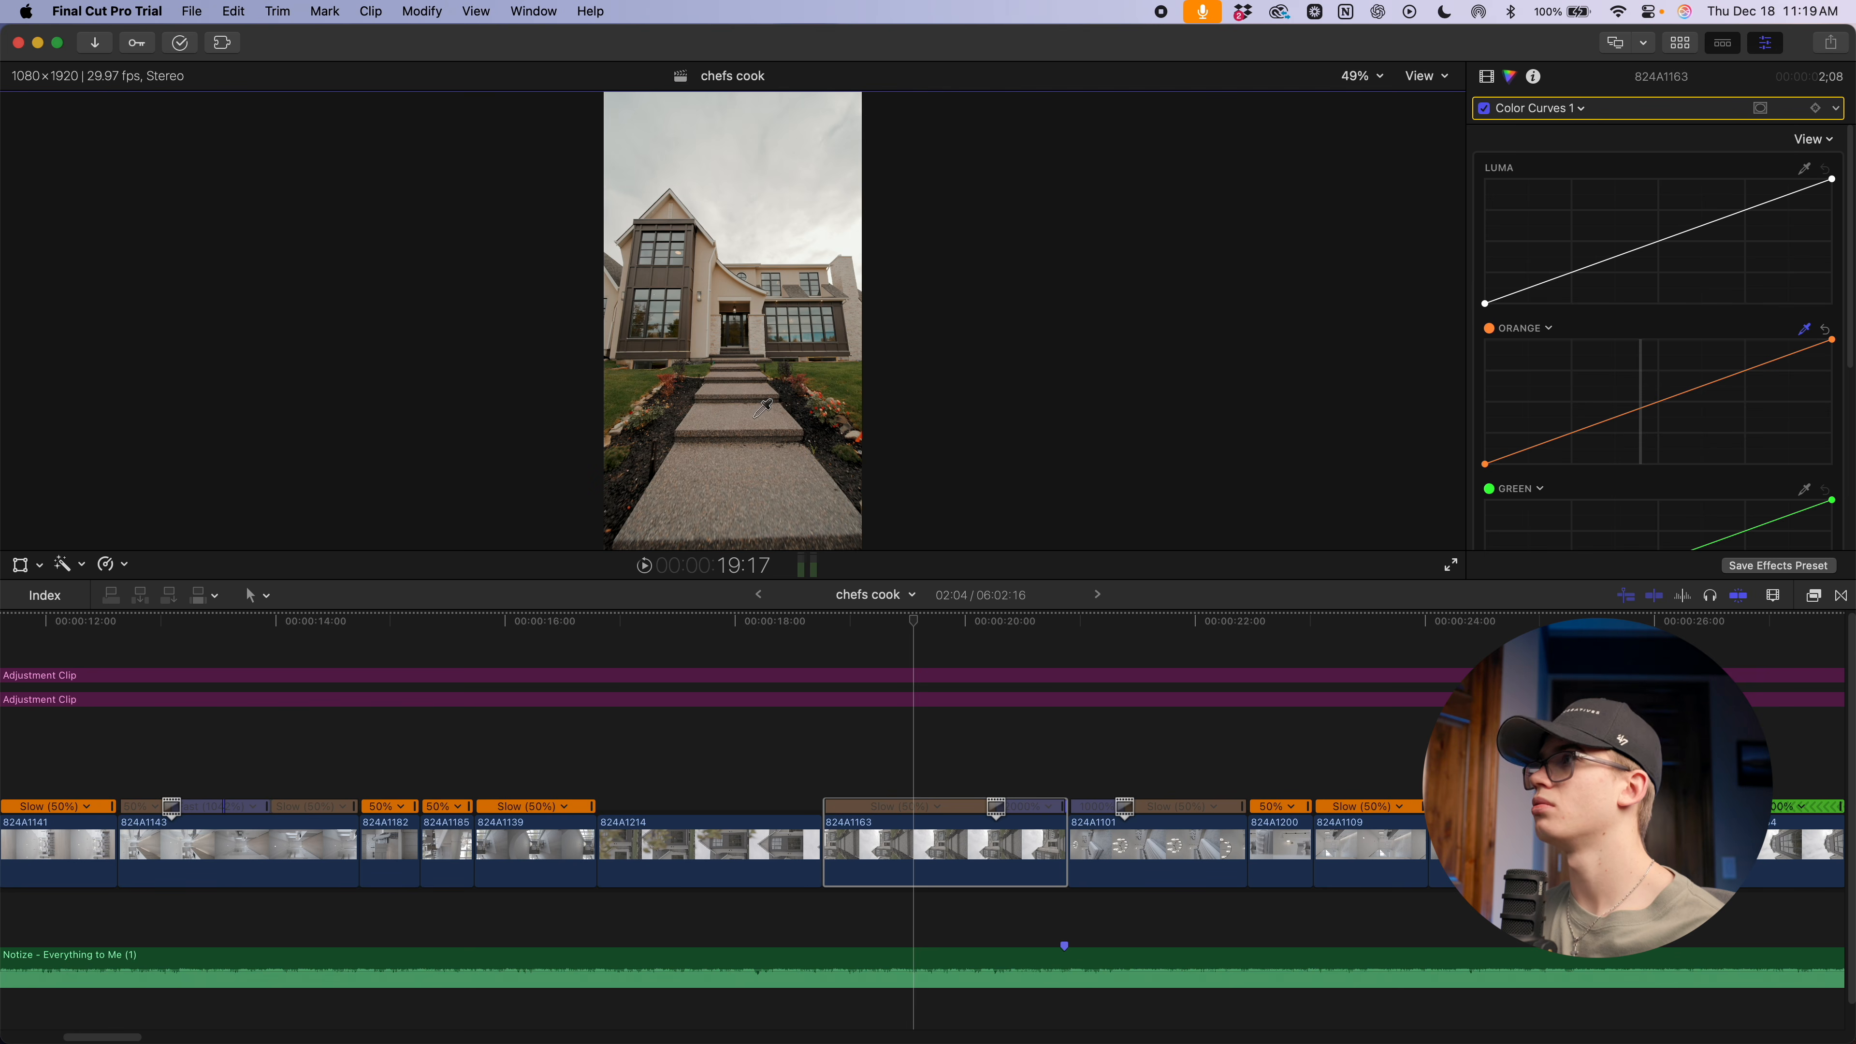
pyautogui.click(732, 293)
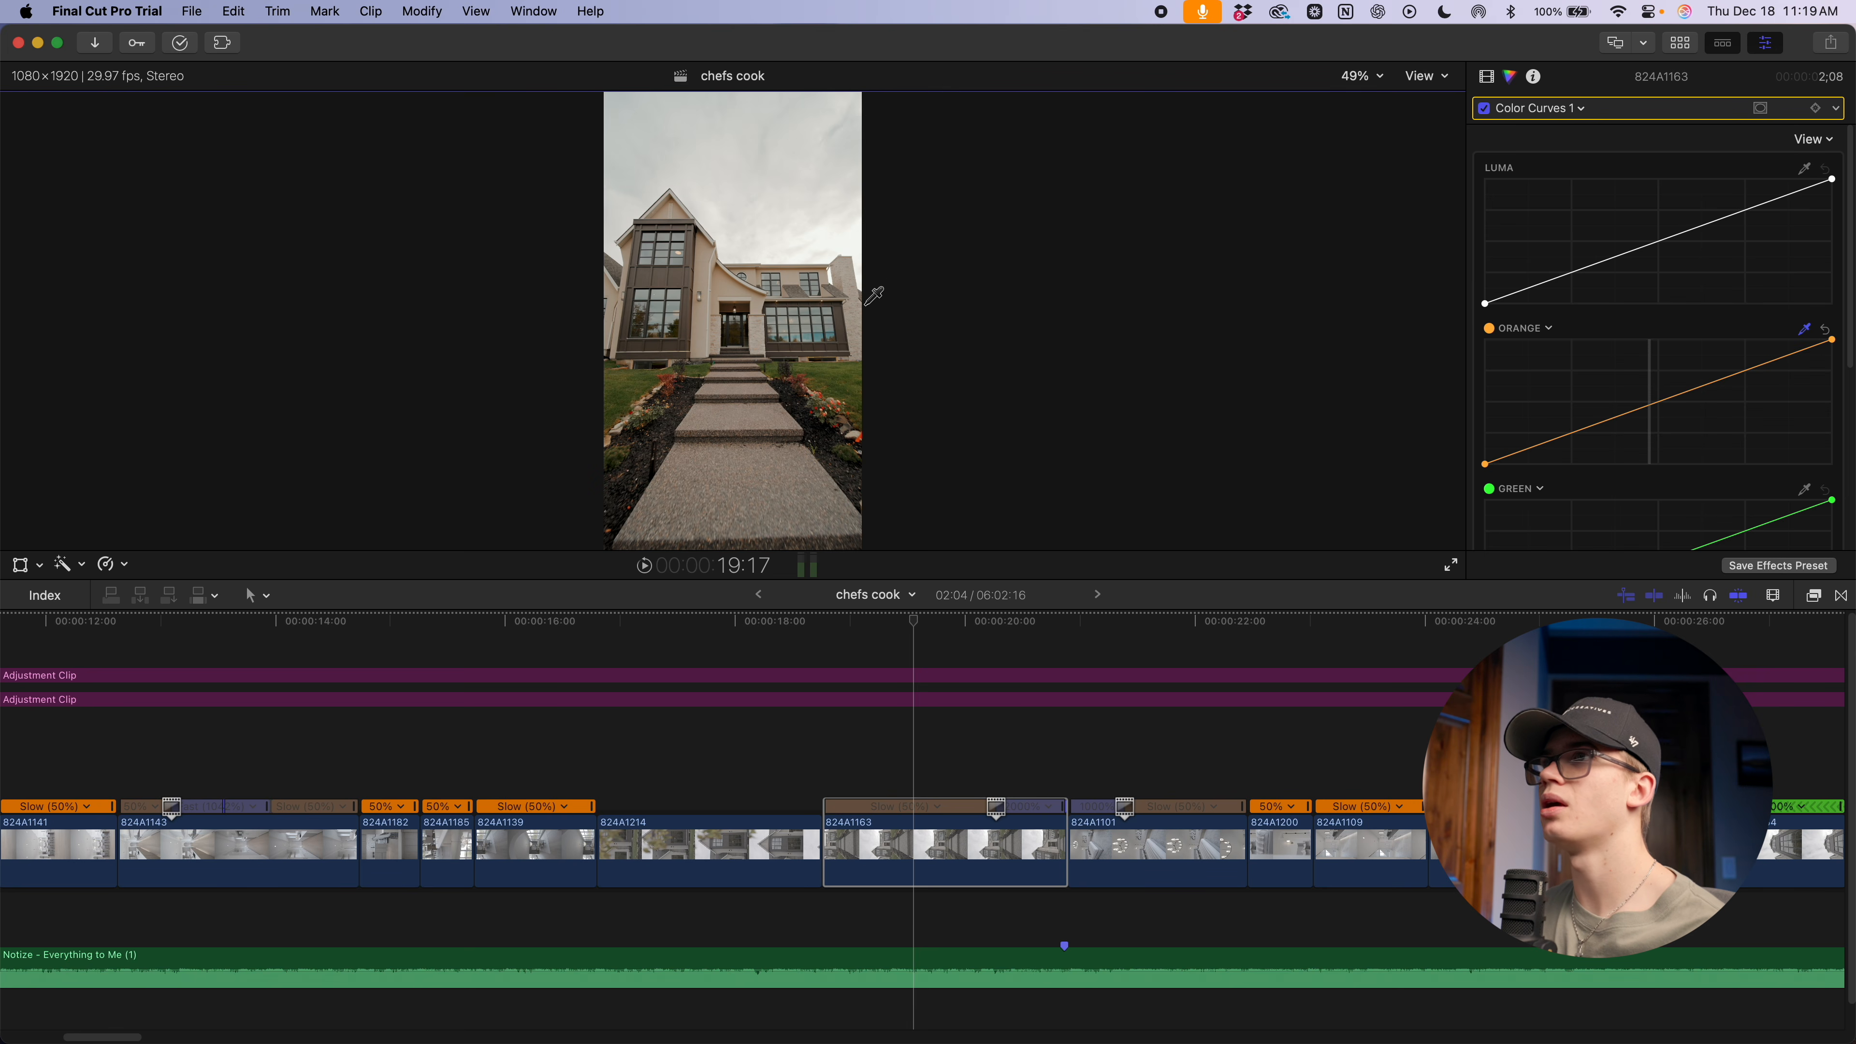
pyautogui.click(765, 337)
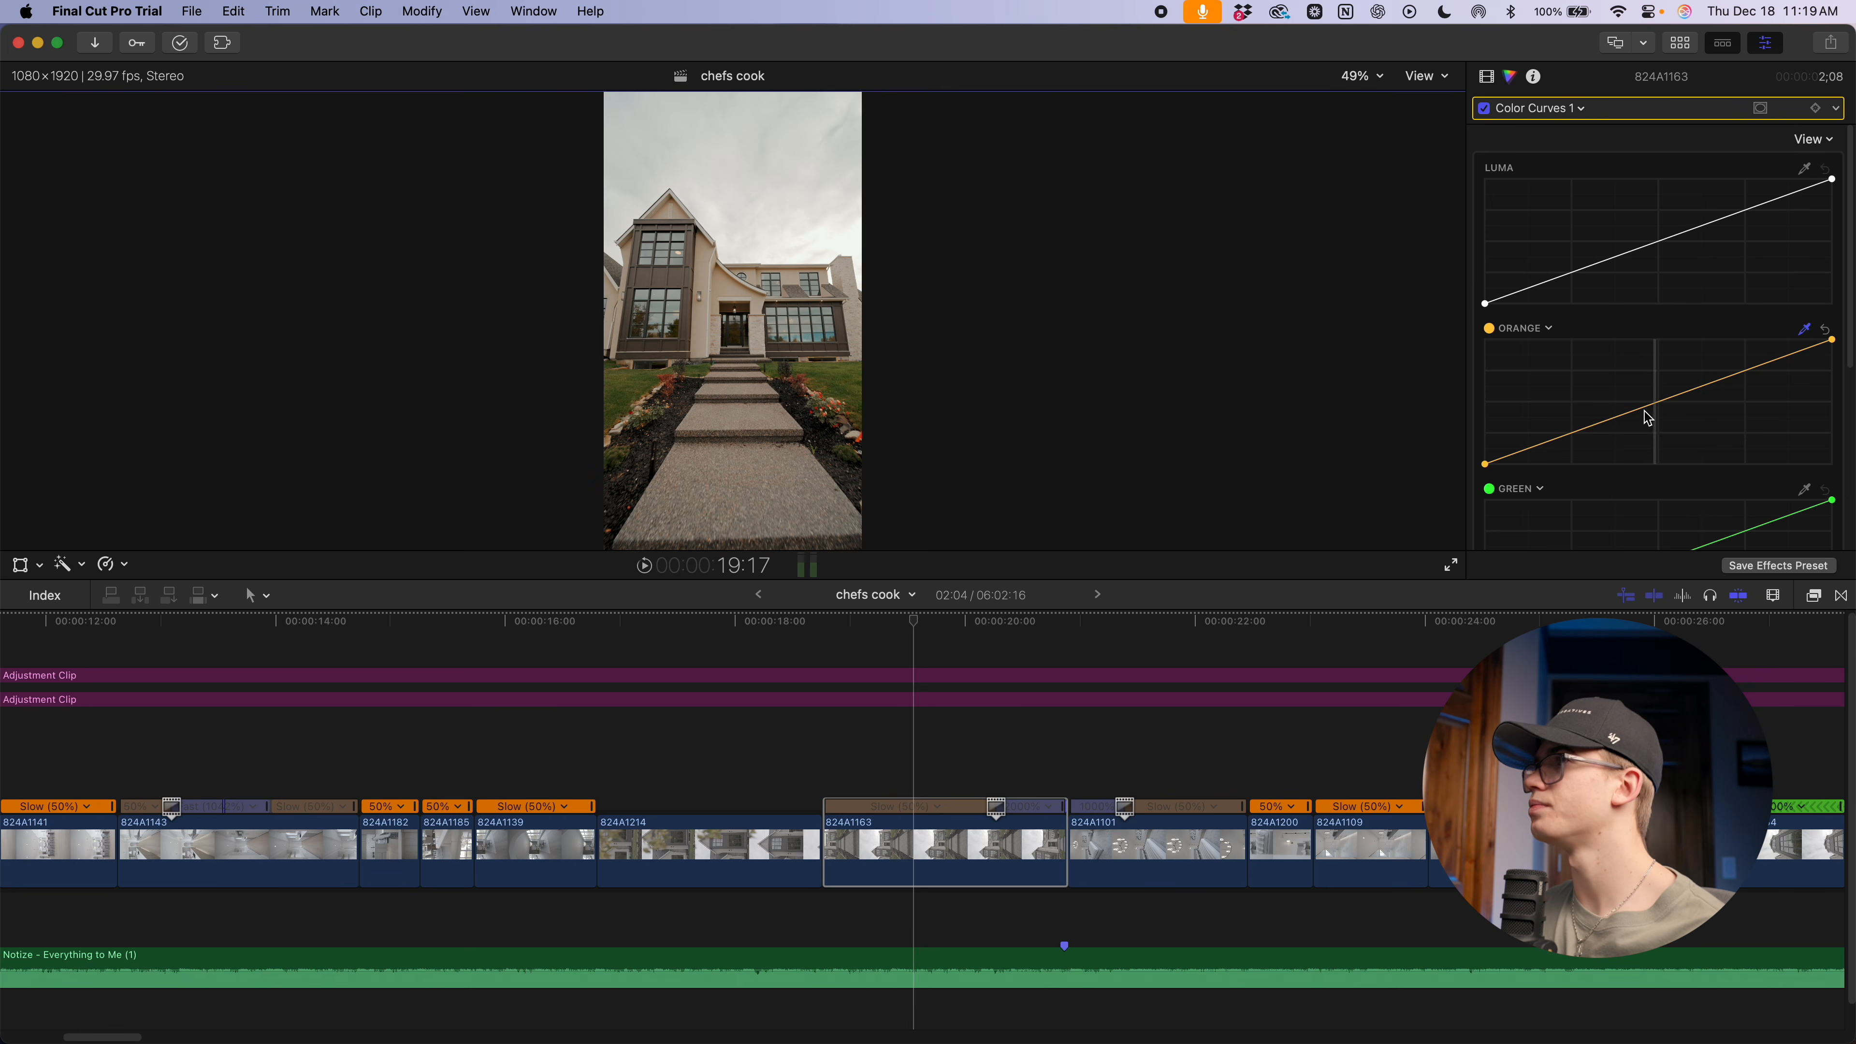
pyautogui.click(1656, 404)
pyautogui.moveTo(1656, 406); pyautogui.dragTo(1657, 407)
# Shift the orange curve's target hue slightly toward red and fine-tune its midtone control point
pyautogui.click(1539, 330)
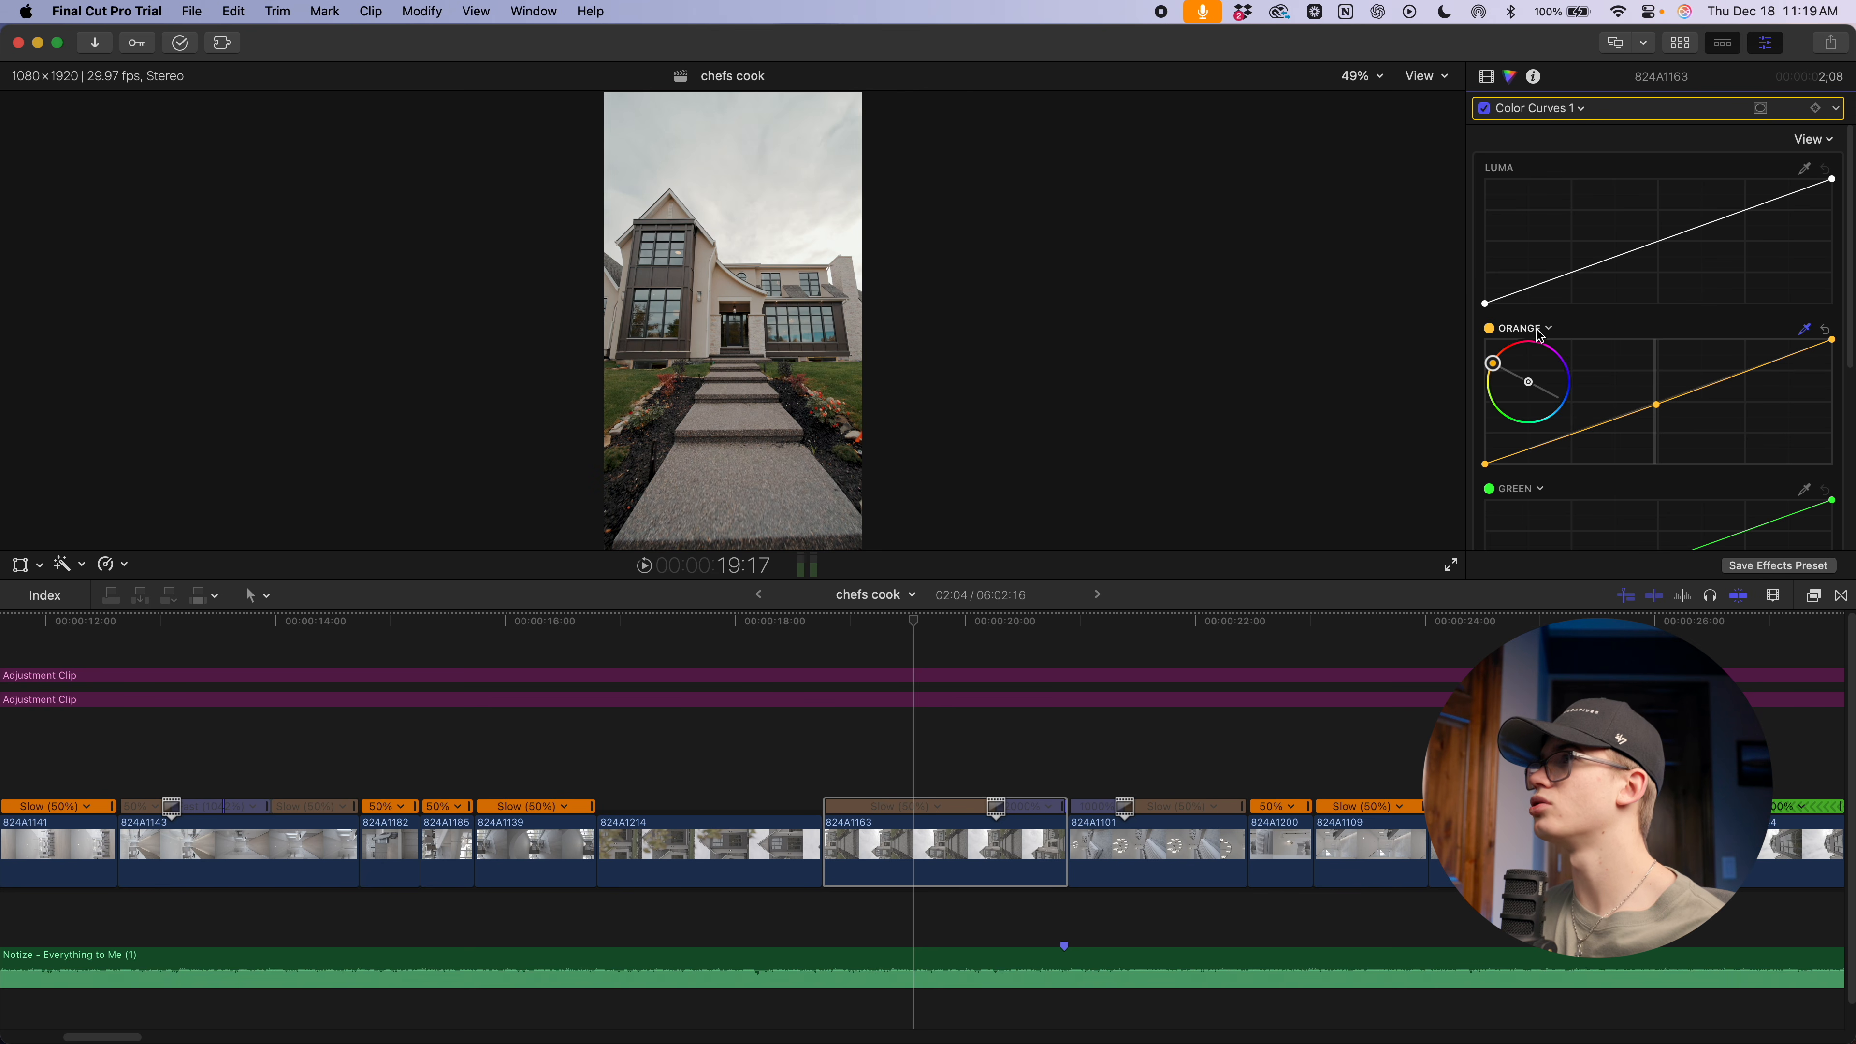
pyautogui.click(1531, 327)
pyautogui.click(1542, 330)
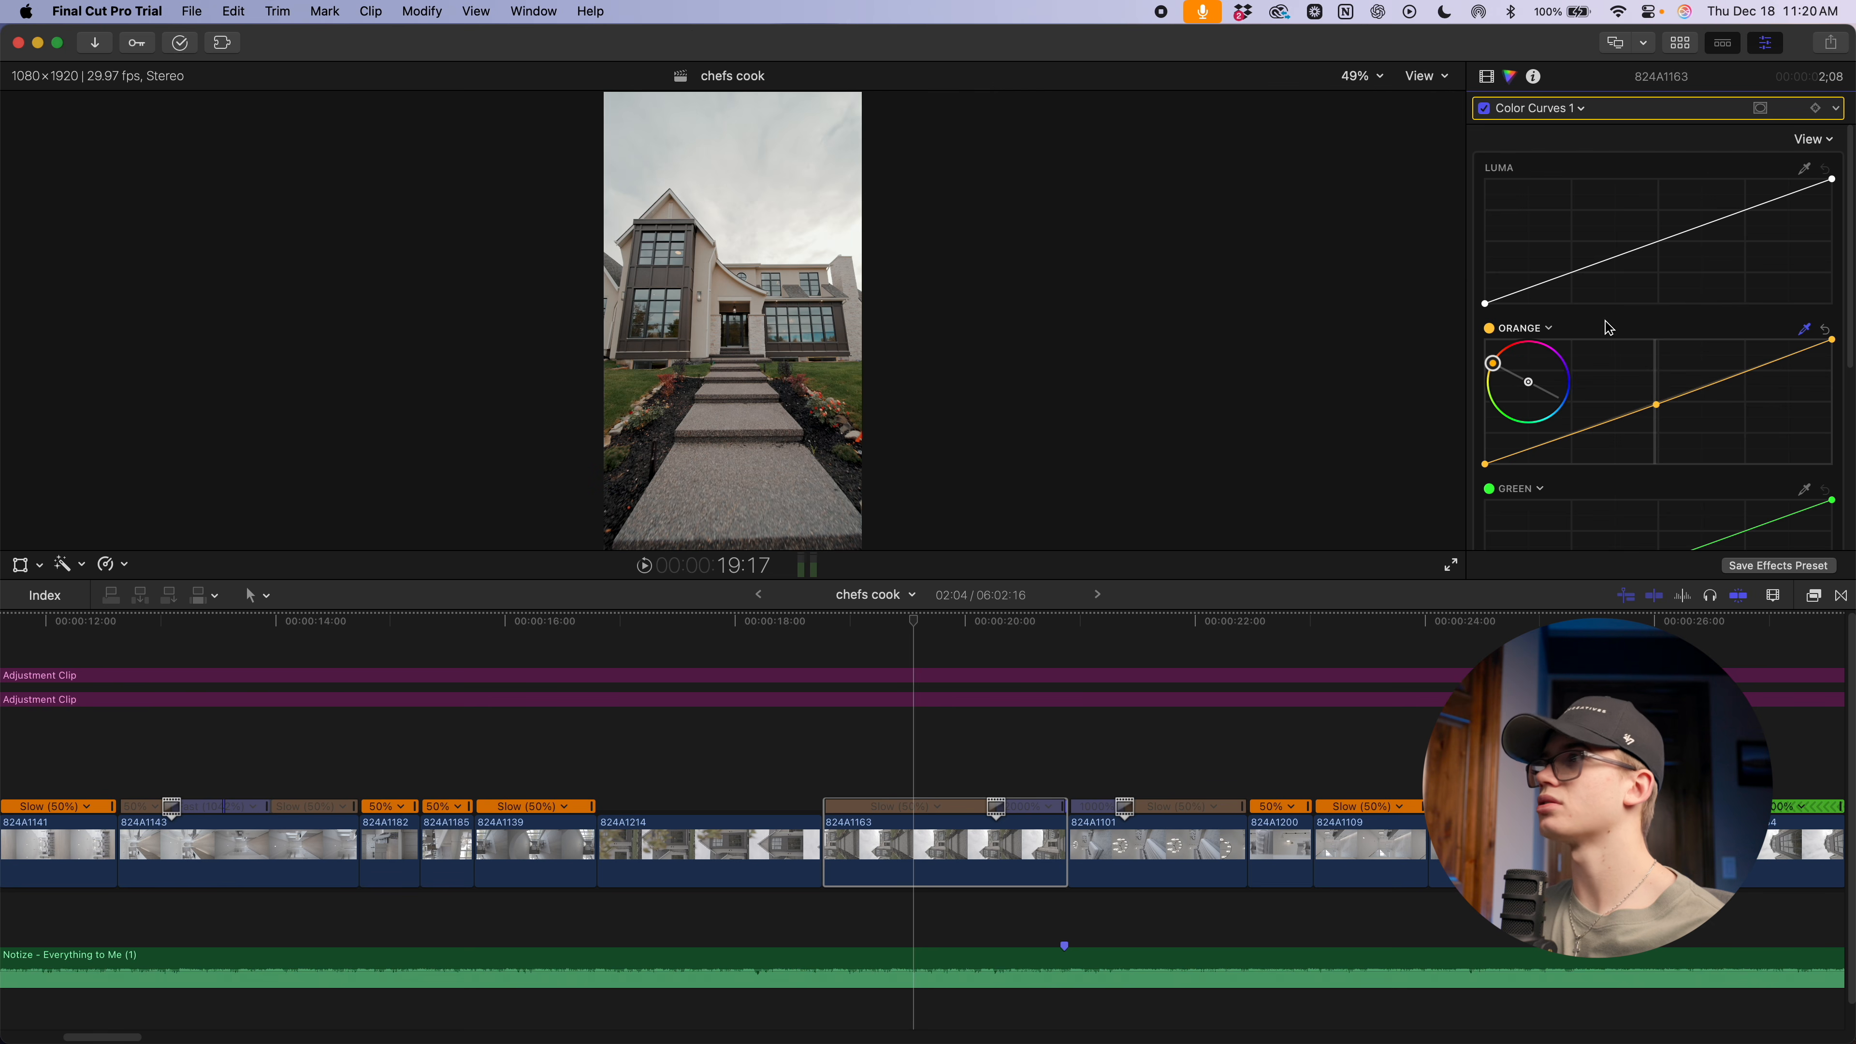
pyautogui.moveTo(1494, 368); pyautogui.dragTo(1498, 358)
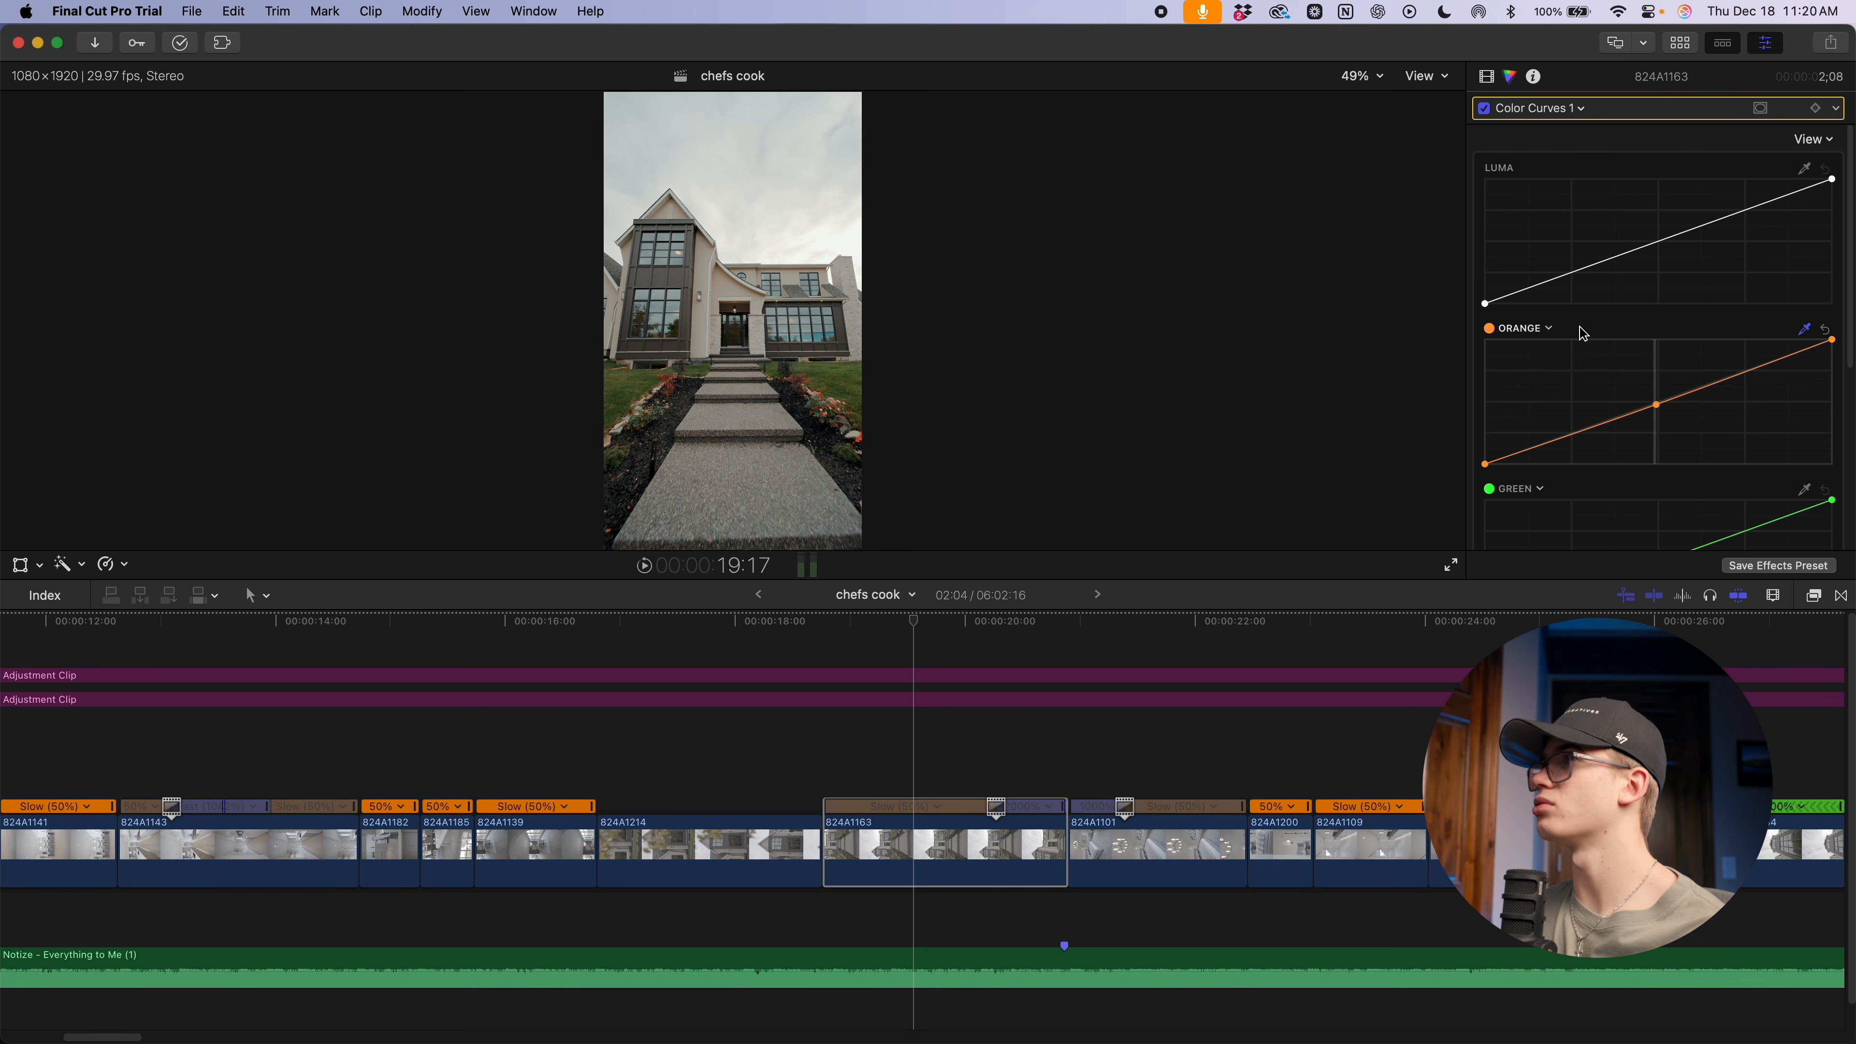
pyautogui.click(1655, 405)
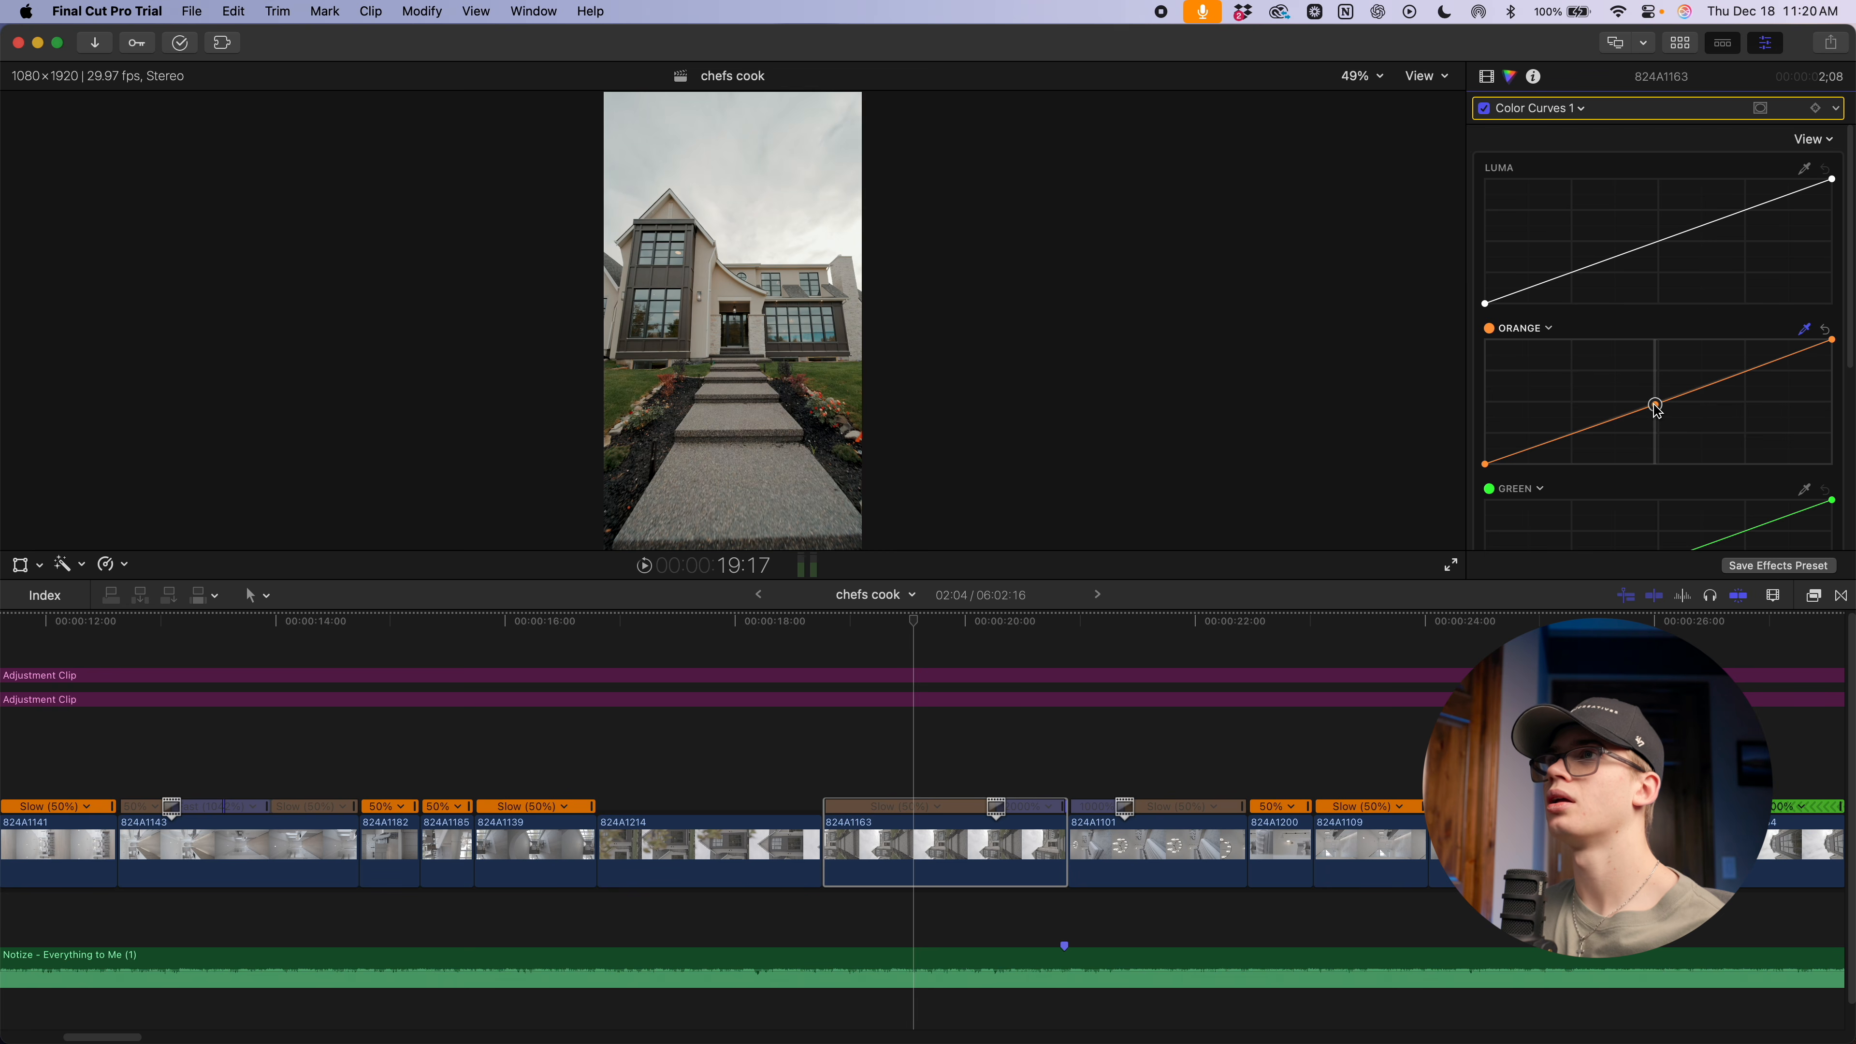
# Set brightness to 16, black point to -60 and saturation to 15 in clip 824A1163's Color Adjustments 1 correction
pyautogui.click(1537, 110)
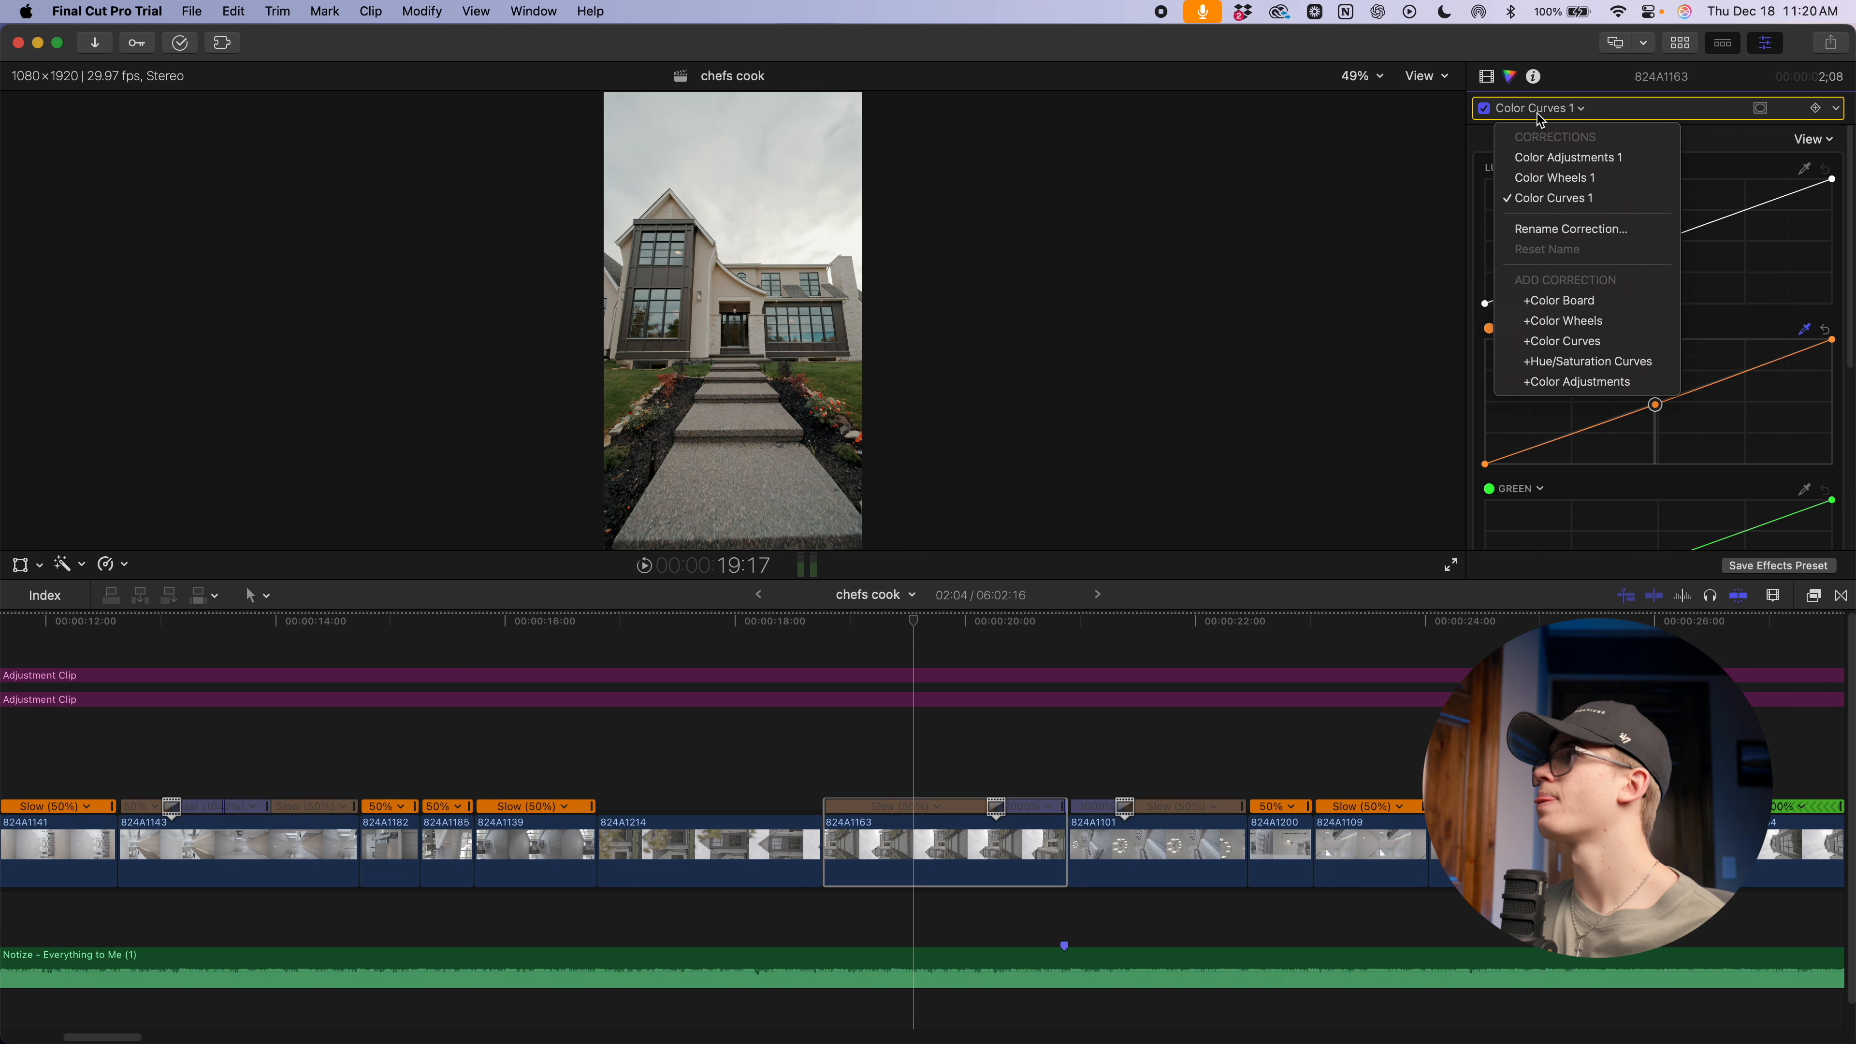
pyautogui.click(1549, 155)
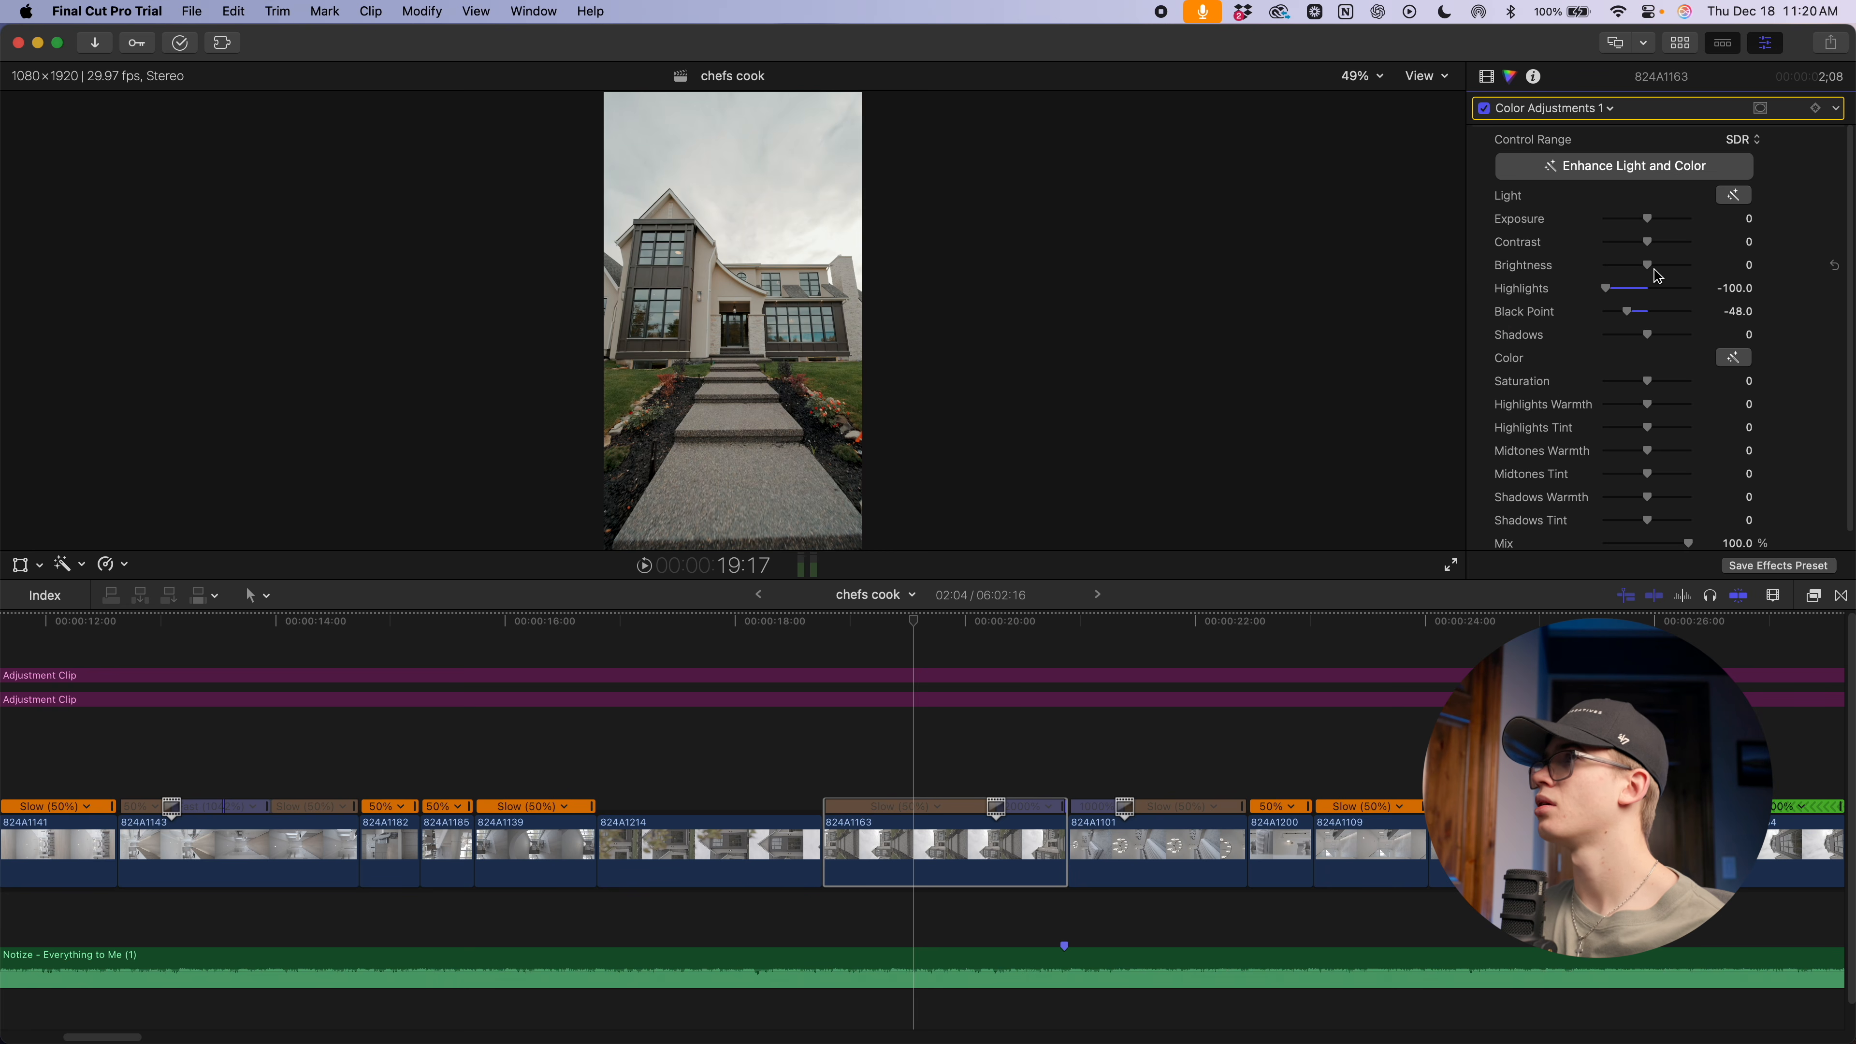
pyautogui.moveTo(1648, 265); pyautogui.dragTo(1623, 318)
pyautogui.moveTo(1661, 387); pyautogui.dragTo(1651, 390)
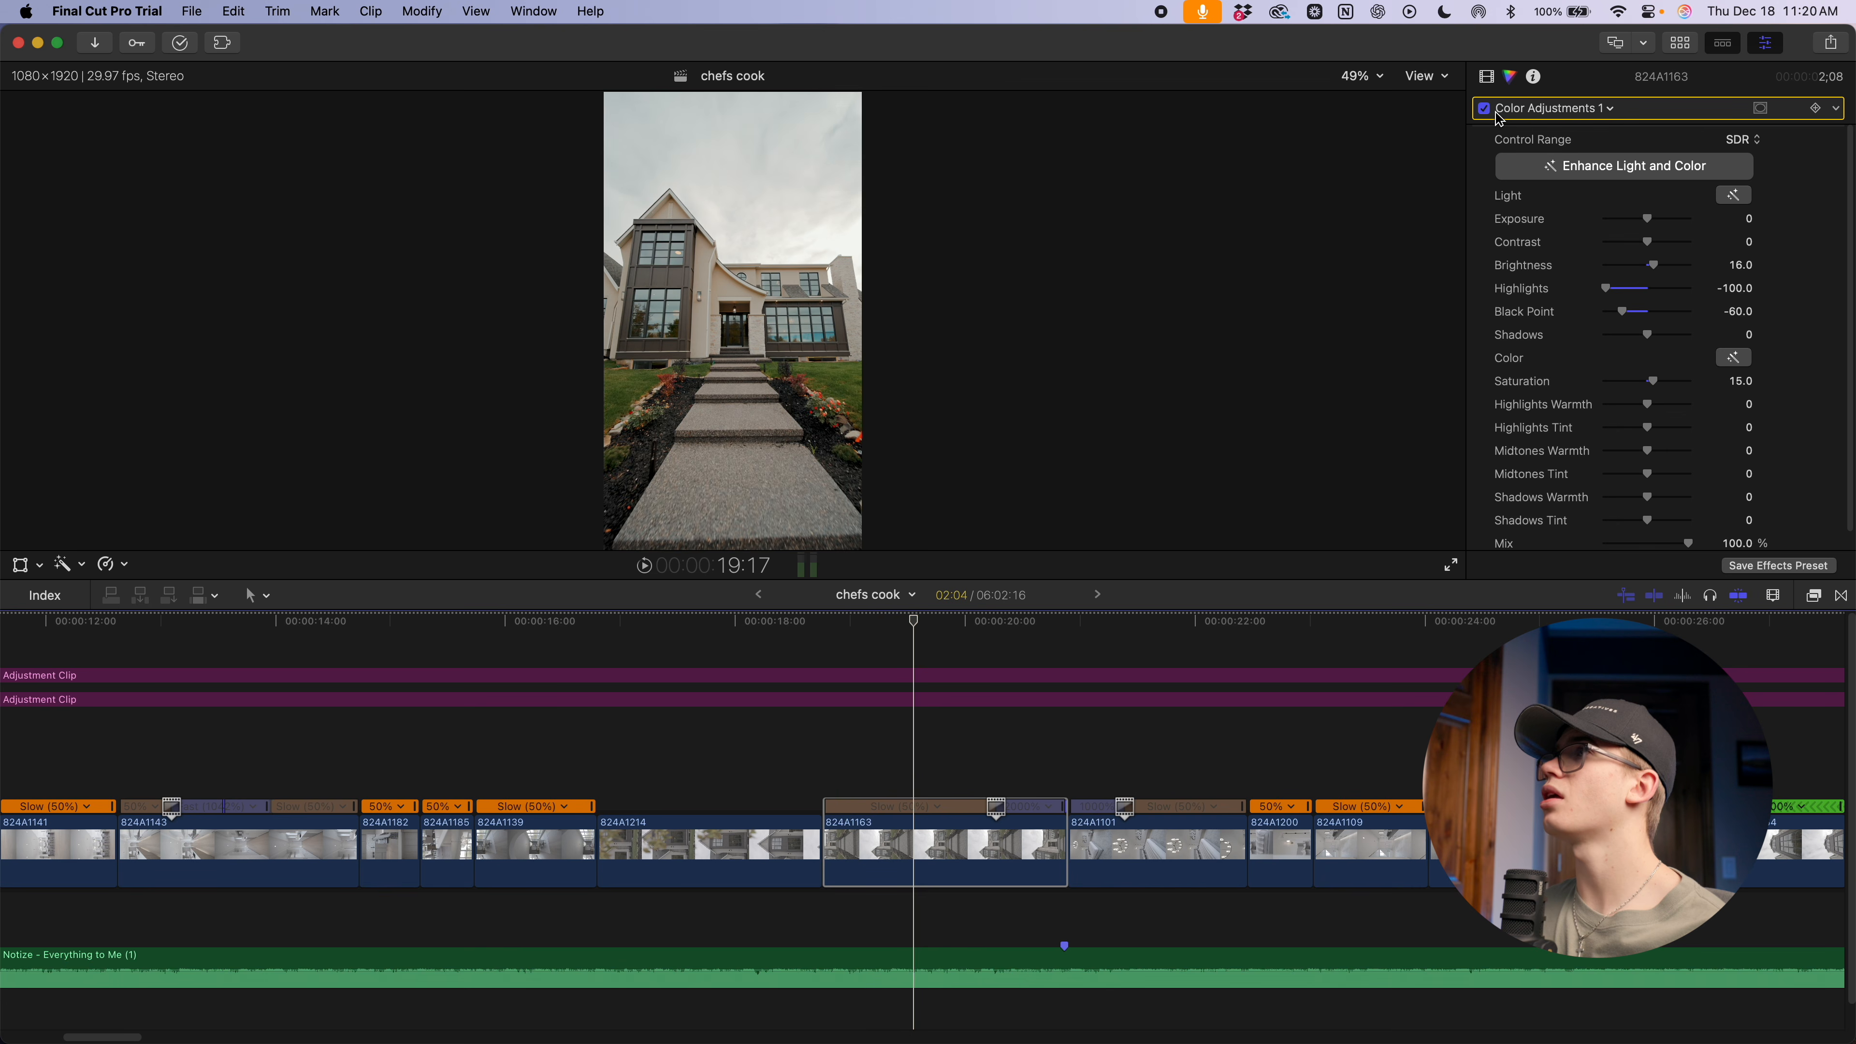
# Toggle all of clip 824A1163's effects off and on to compare the graded and ungraded exterior shot
pyautogui.click(1488, 79)
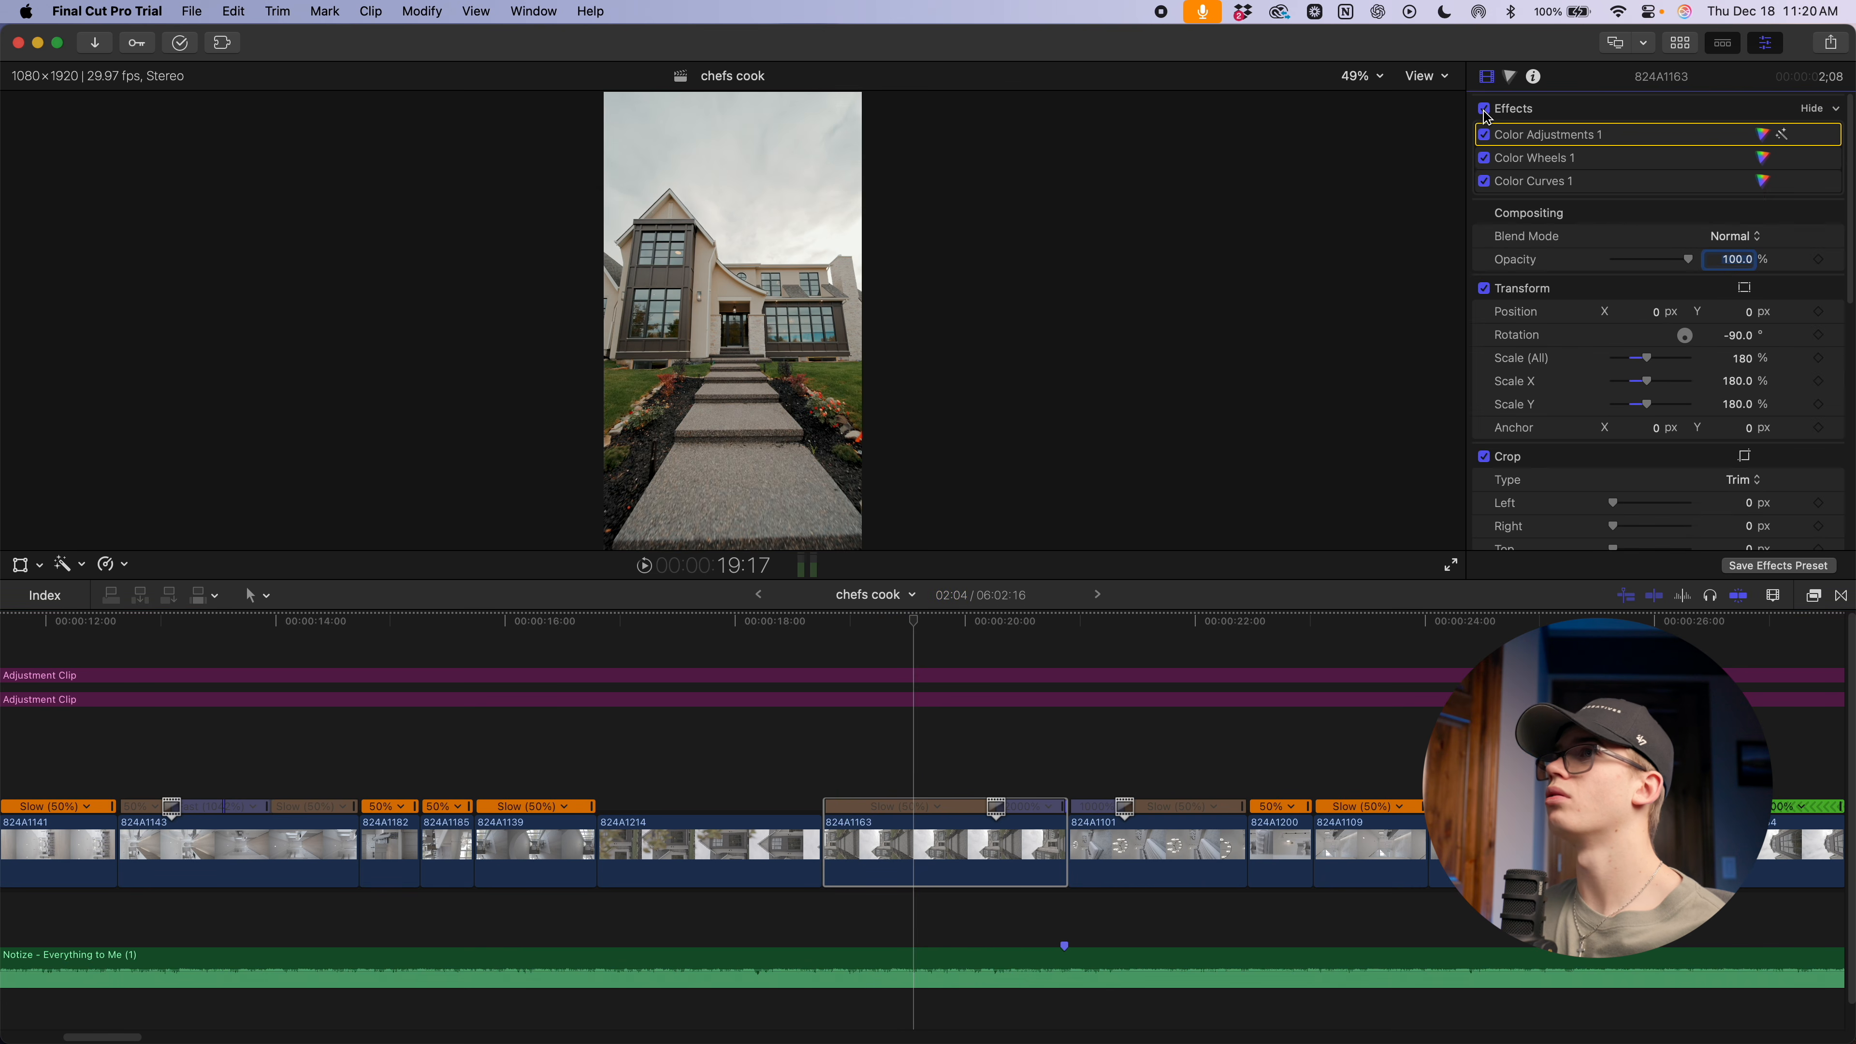
pyautogui.click(1484, 109)
pyautogui.click(1485, 109)
pyautogui.click(1484, 109)
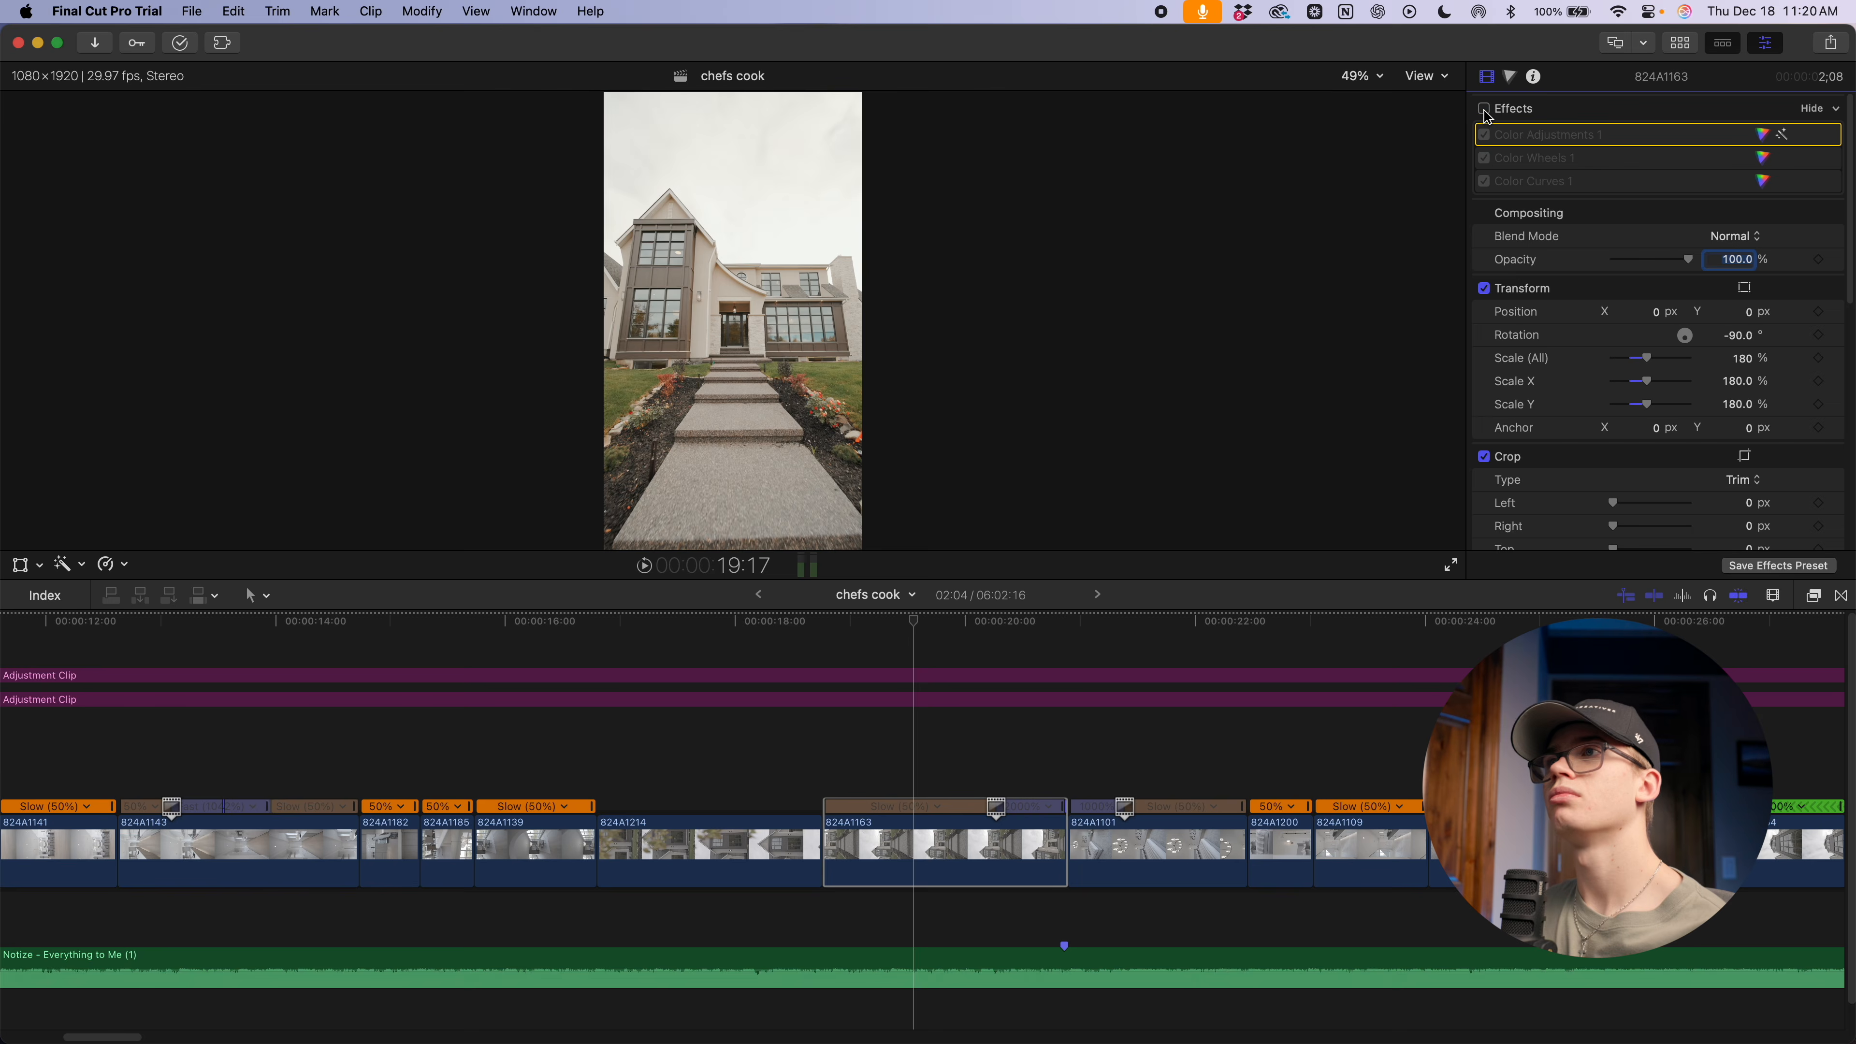
pyautogui.click(1484, 110)
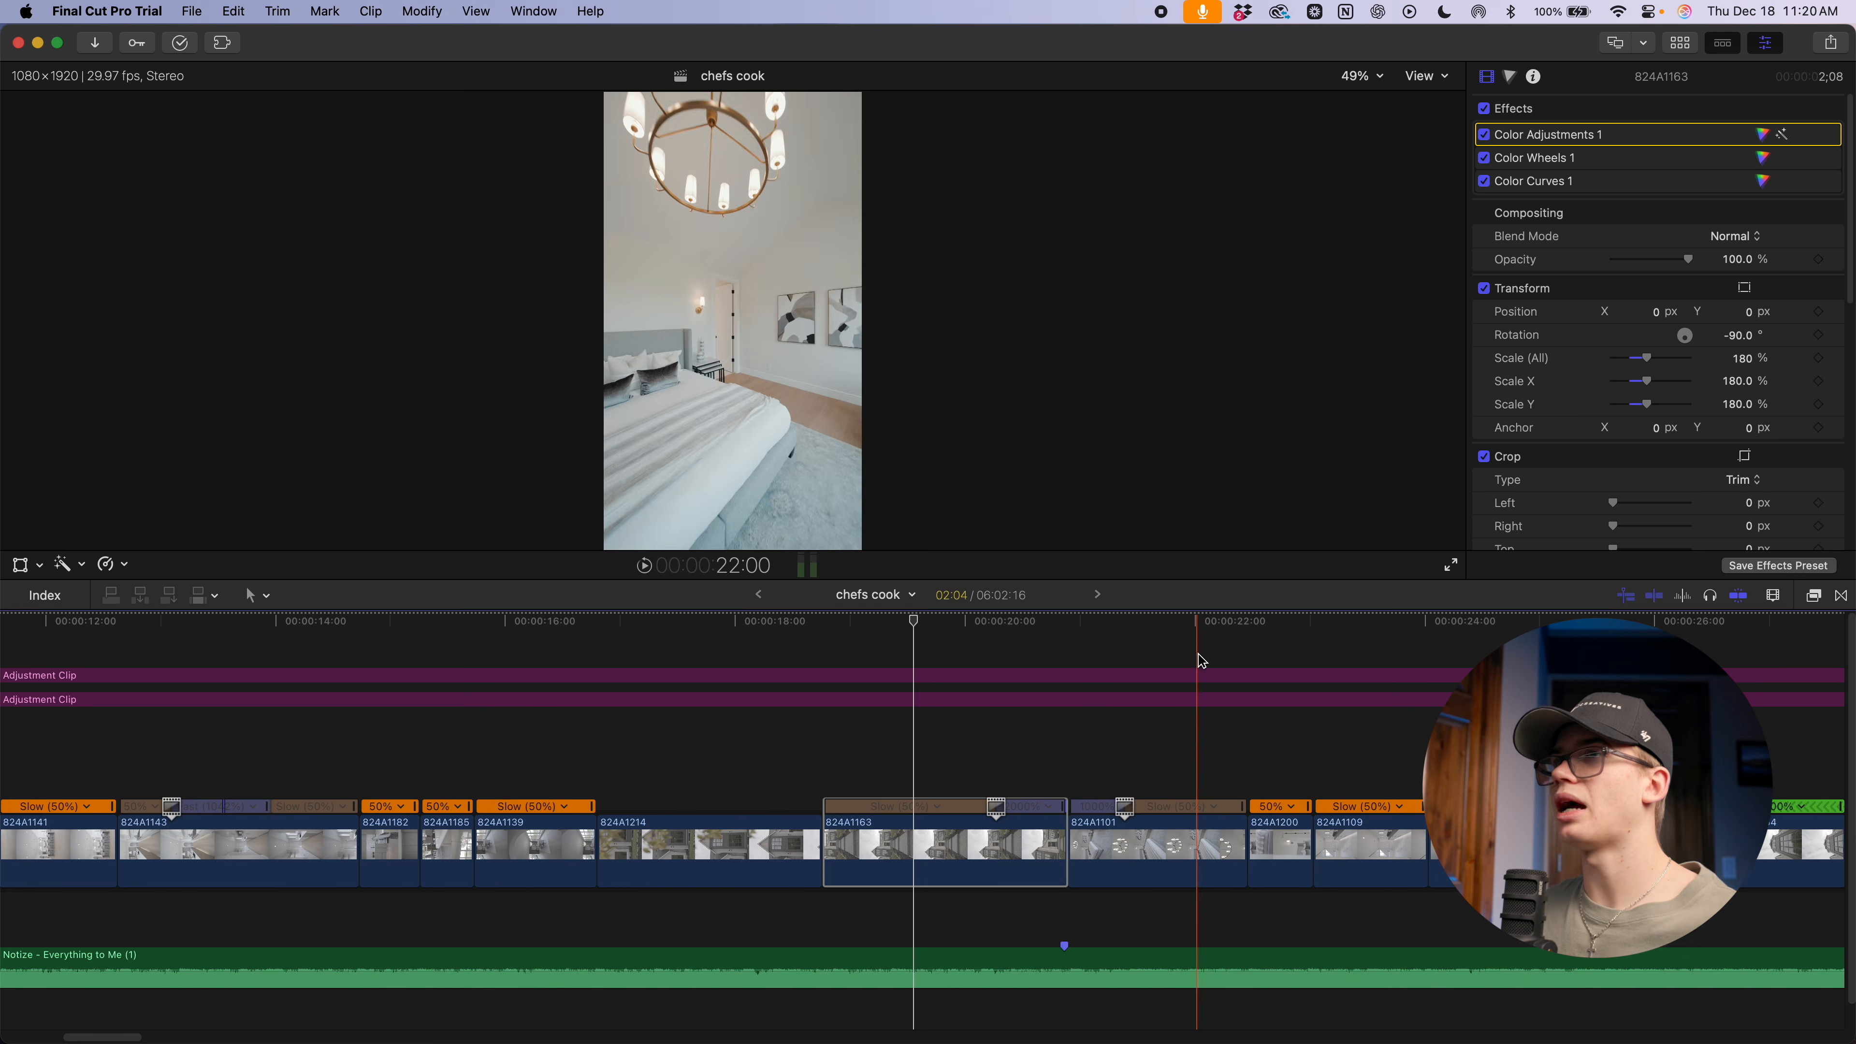
pyautogui.press('super+minus')
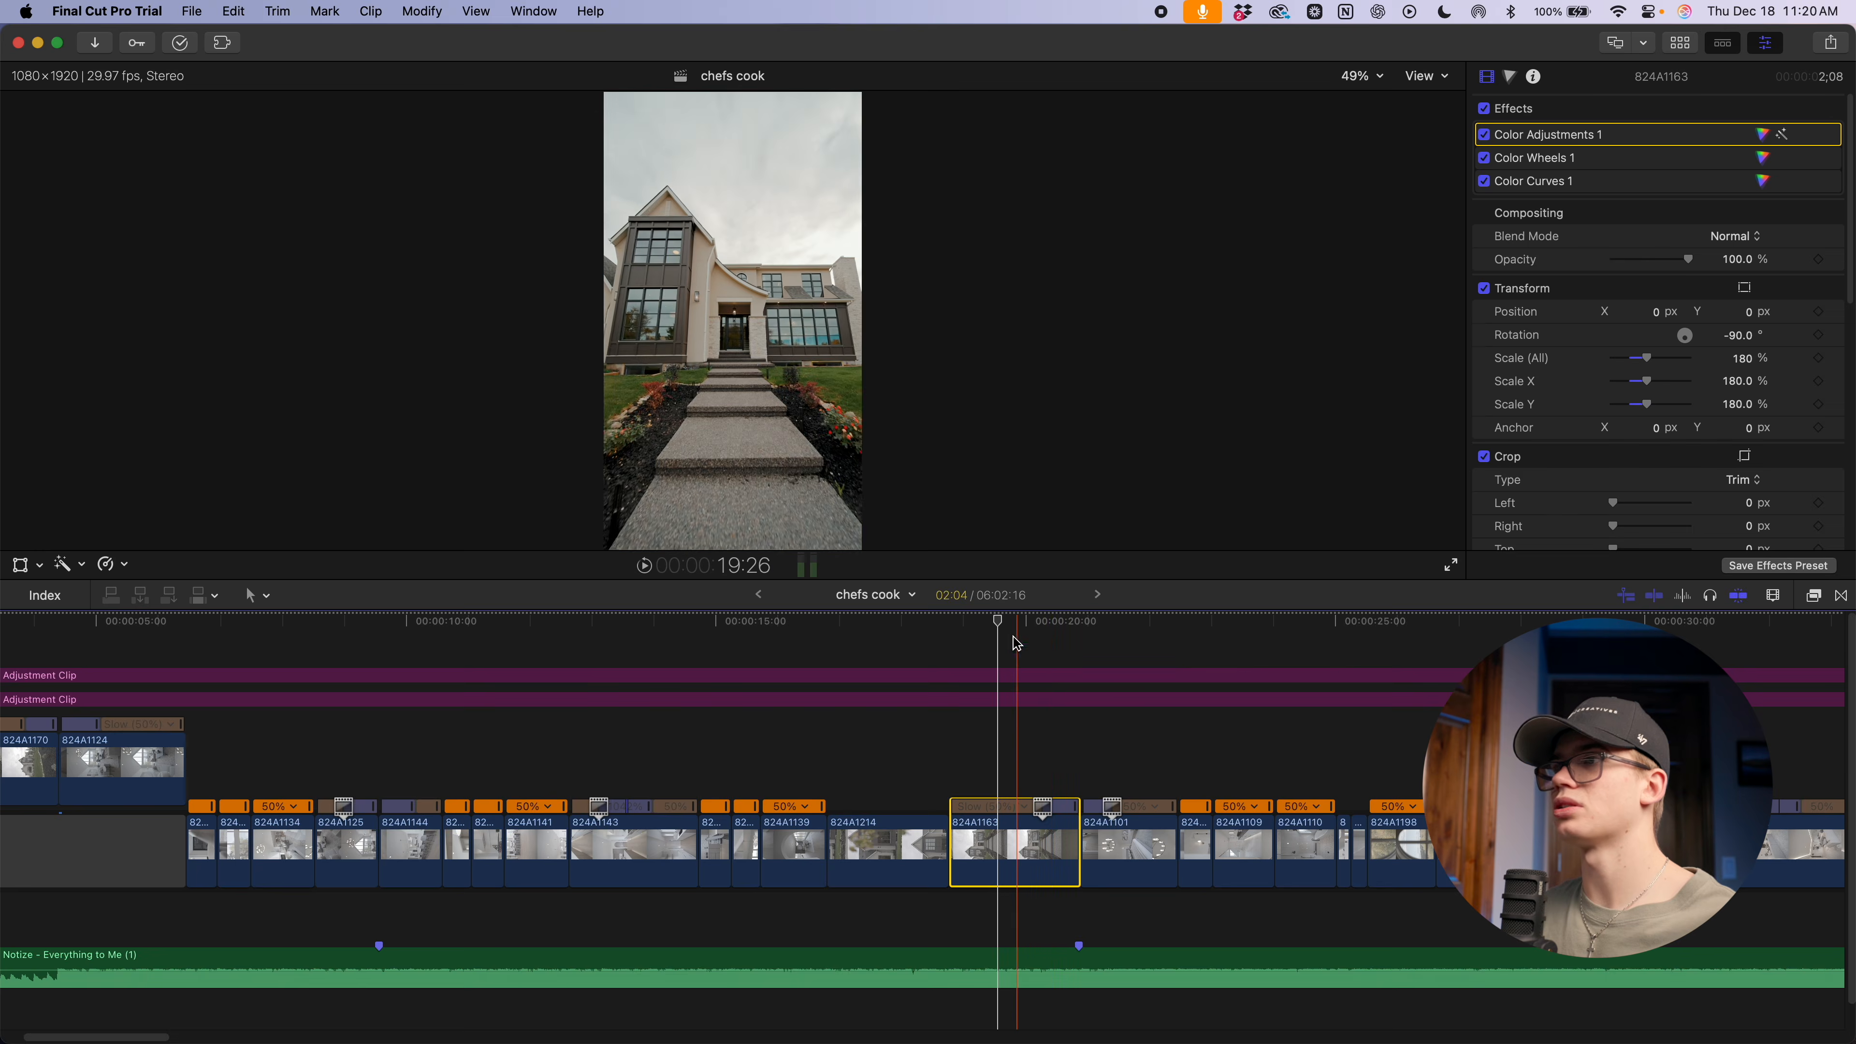
pyautogui.press('super+minus')
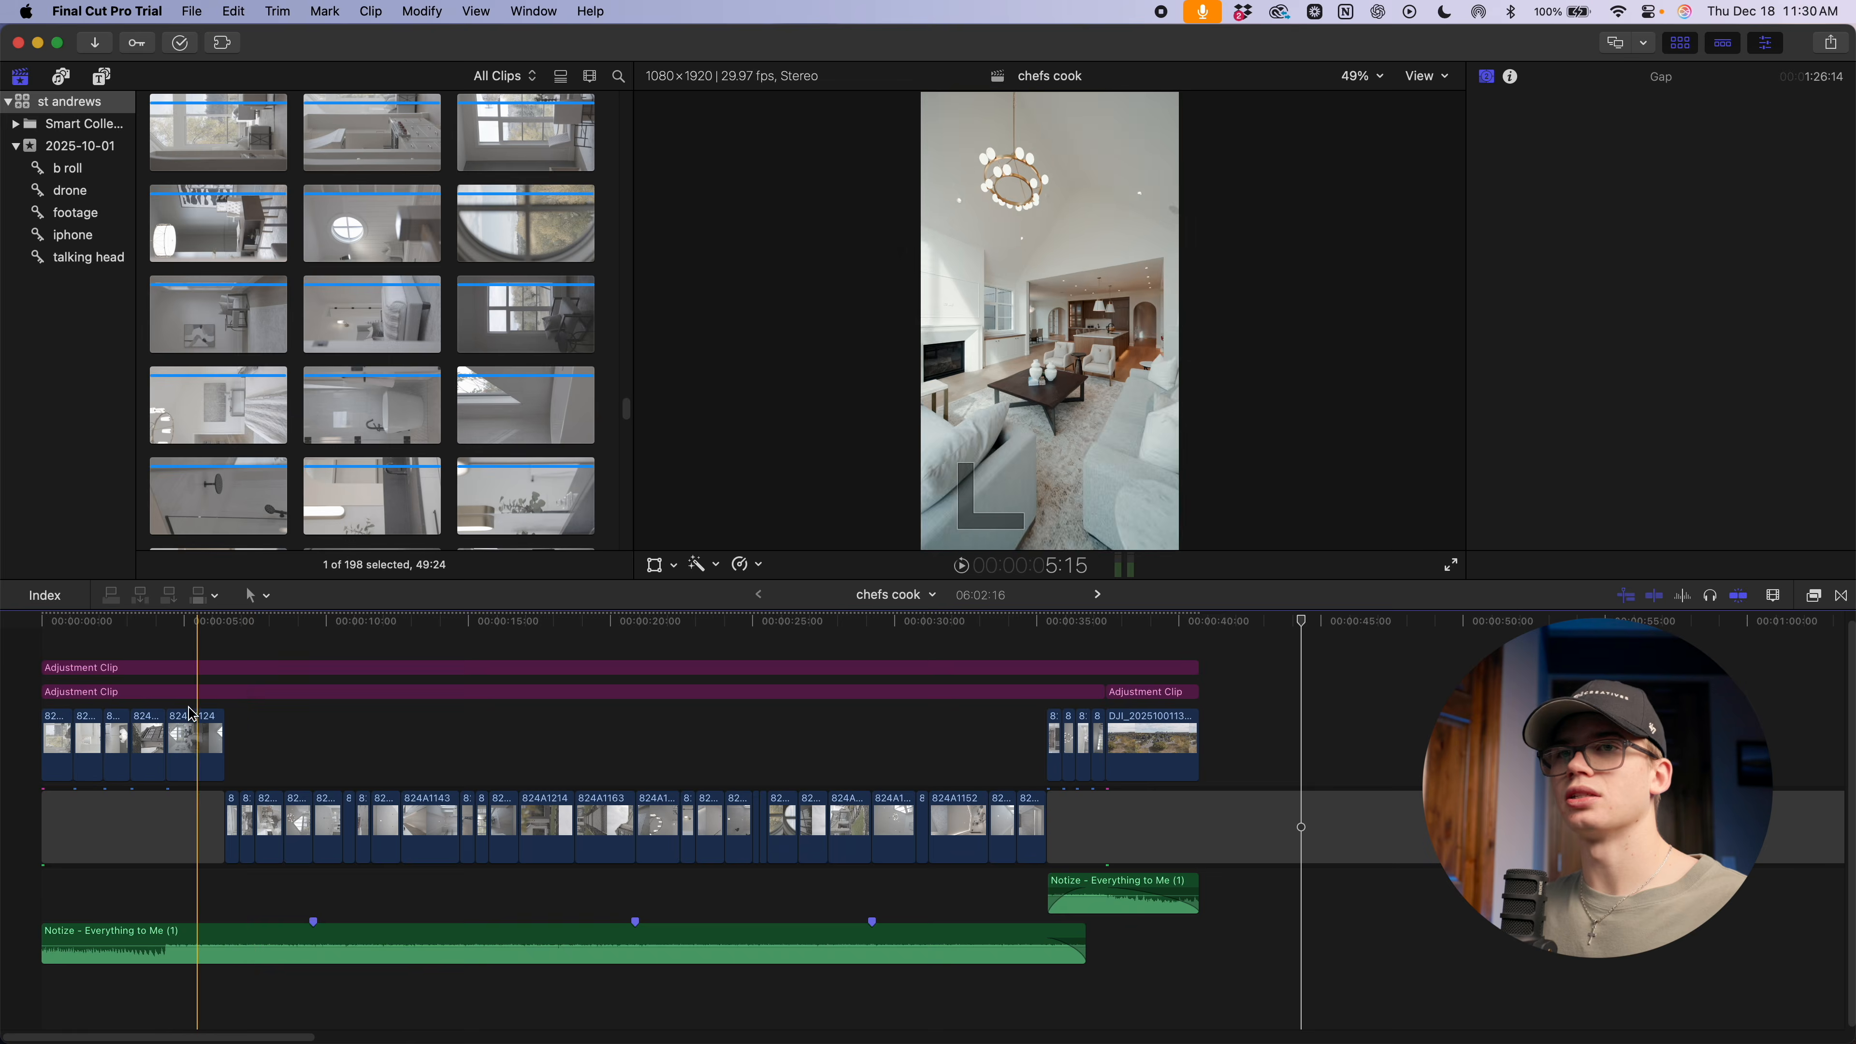
# Select all the video clips in the chefs cook timeline and show their retiming speed bars
pyautogui.moveTo(35, 749); pyautogui.dragTo(1139, 841)
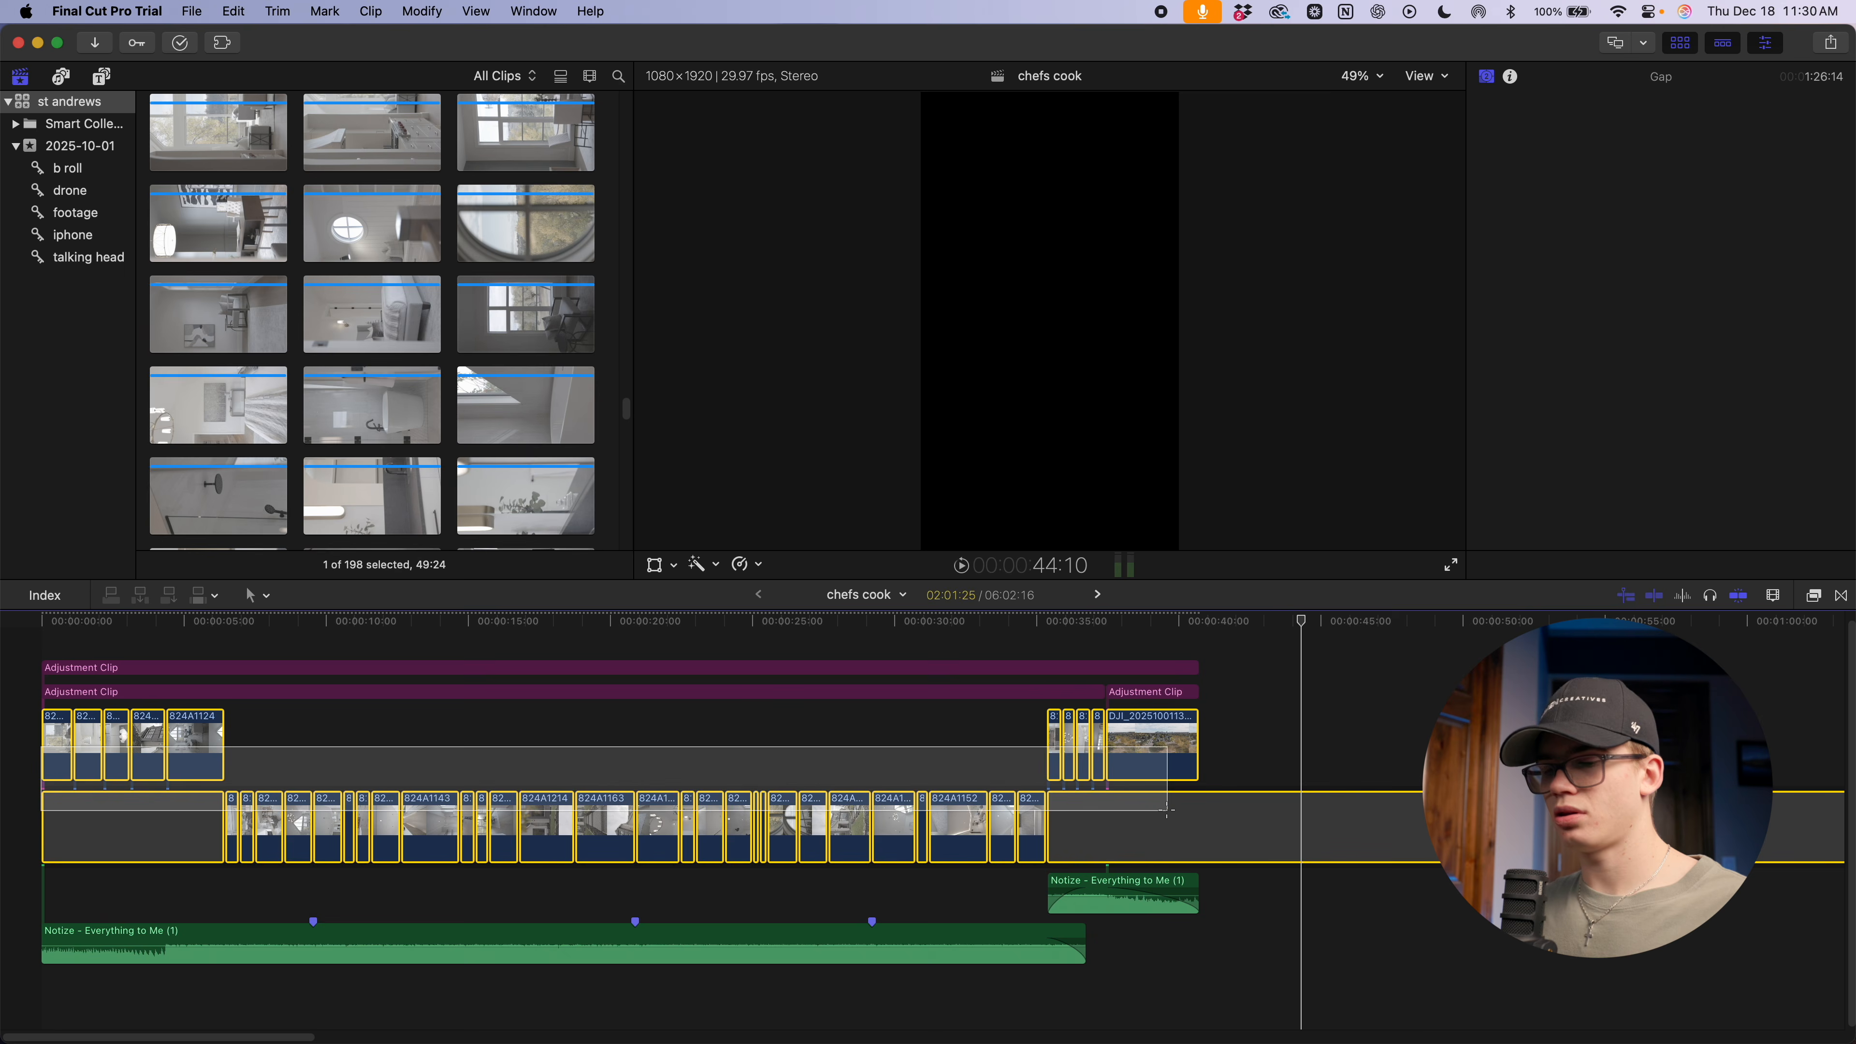
pyautogui.press('super+r')
pyautogui.press('super+equal')
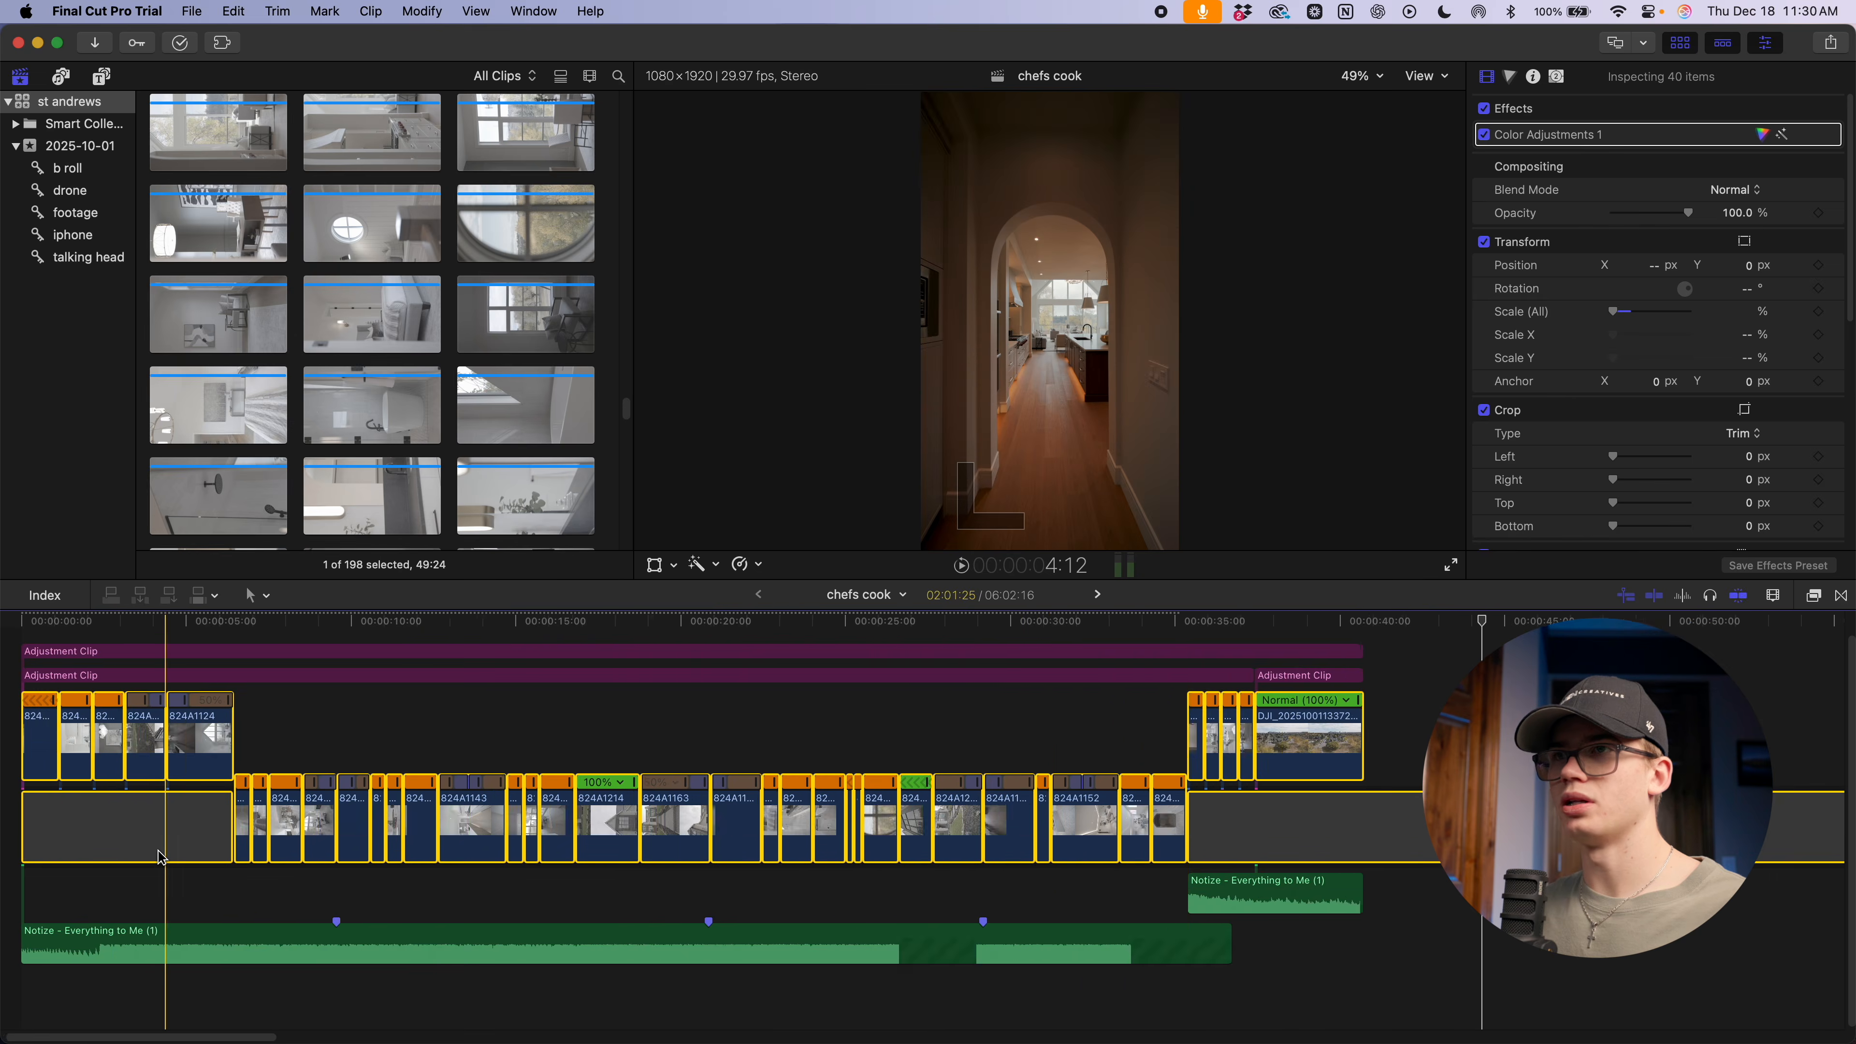
# Find the TPV-Whoosh sound effect among the library's audio clips and place it beneath the cut between 824A1170 and 824A1124
pyautogui.hscroll(-2, 730, 899)
pyautogui.scroll(-20, 408, 392)
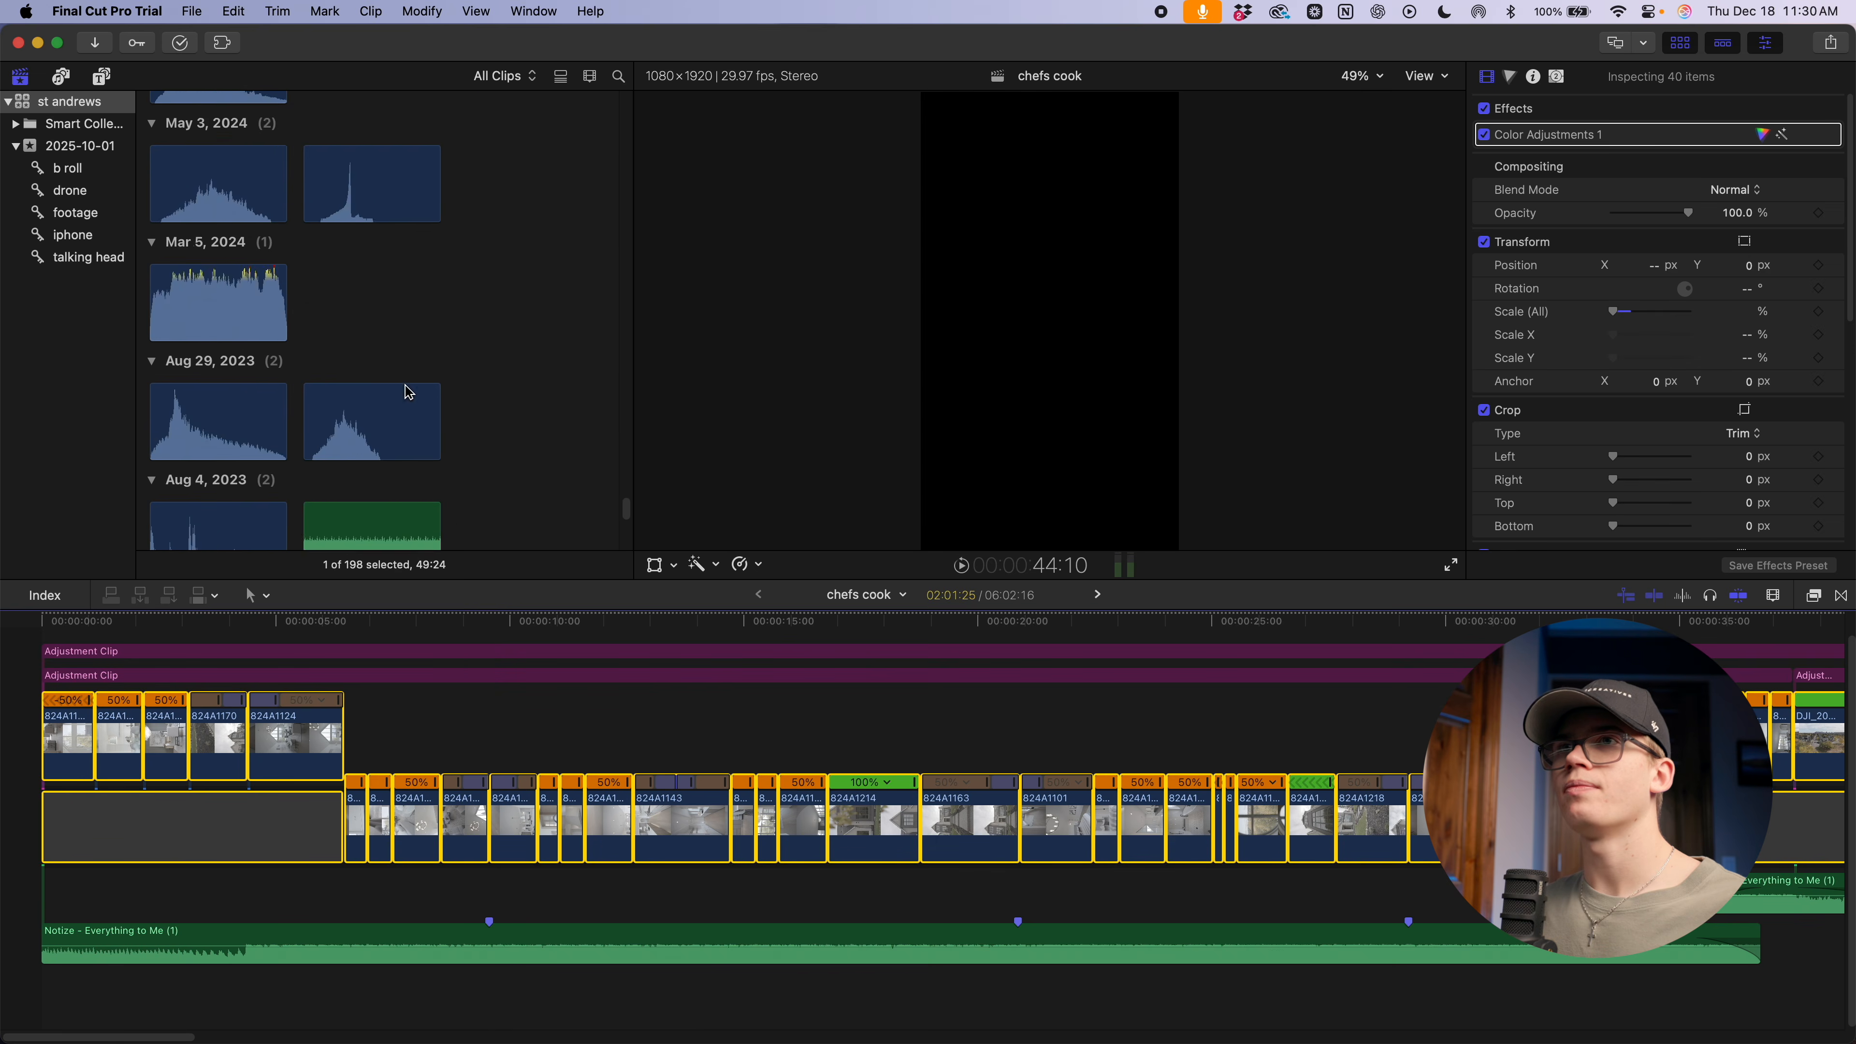
pyautogui.click(392, 753)
pyautogui.click(280, 653)
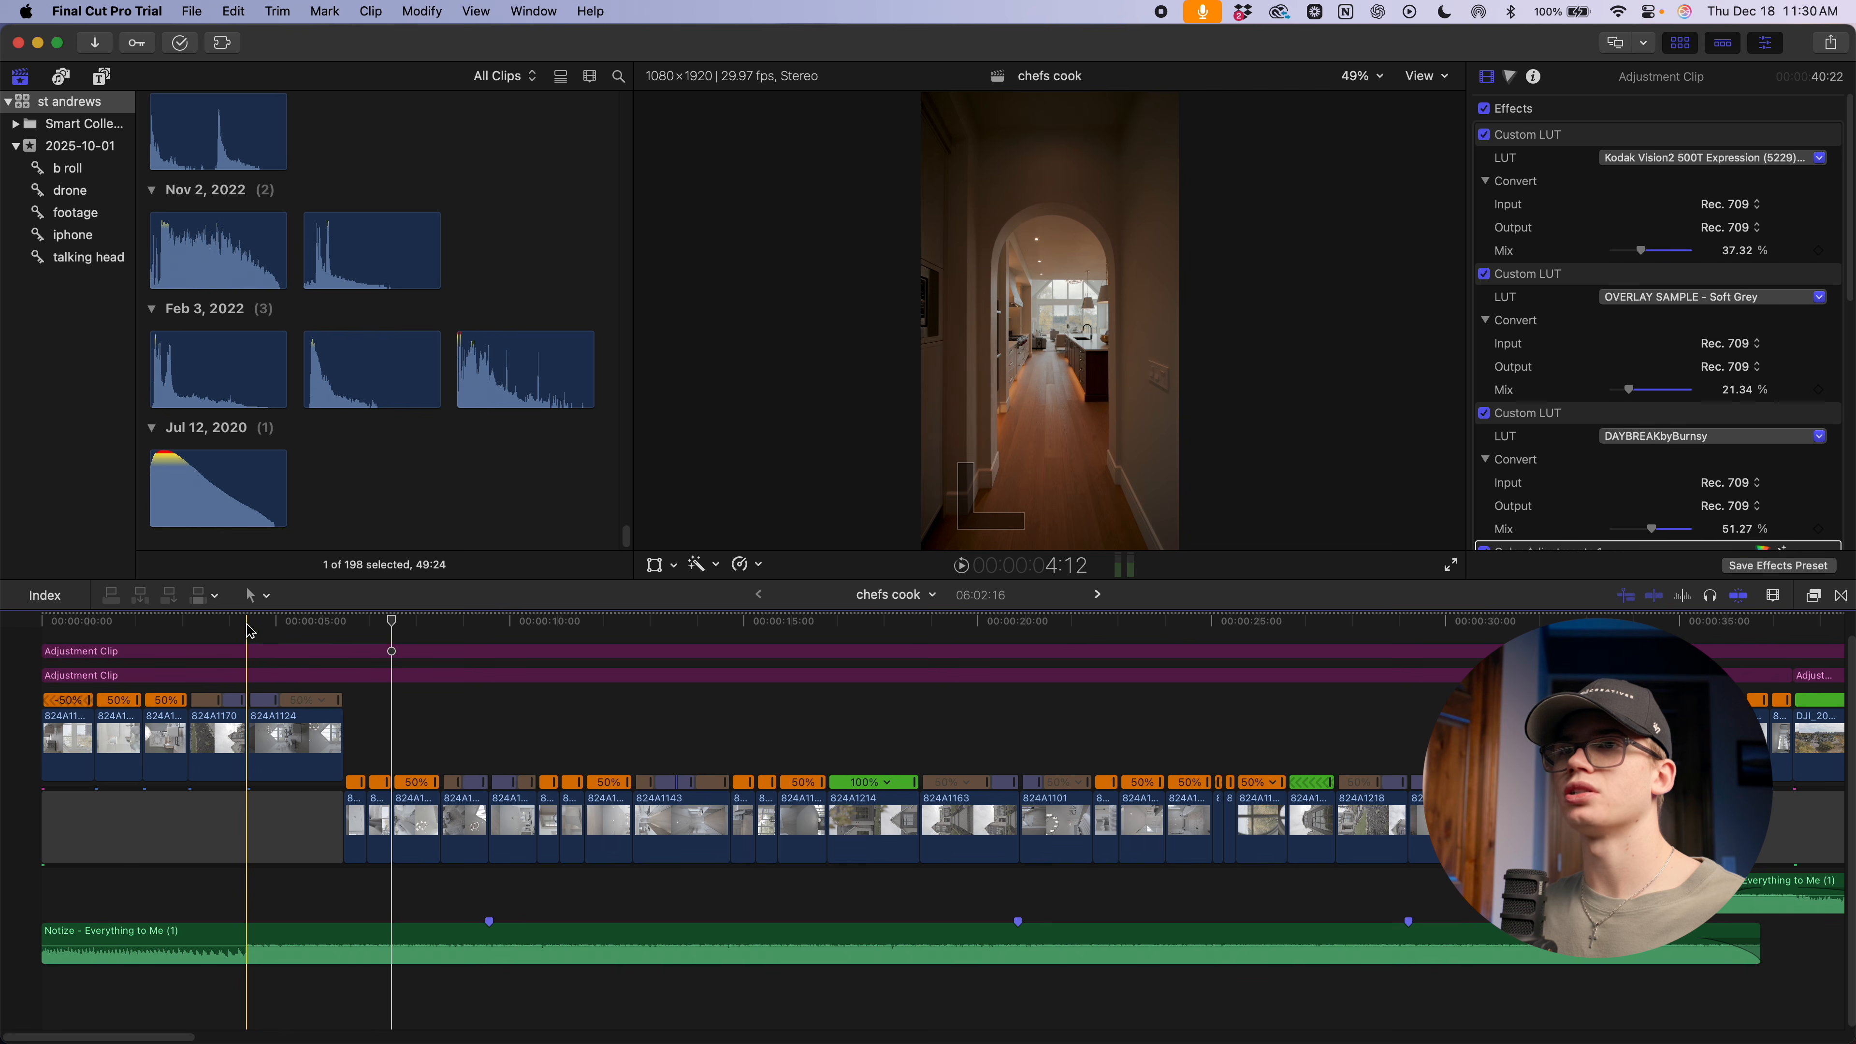
pyautogui.scroll(5, 321, 446)
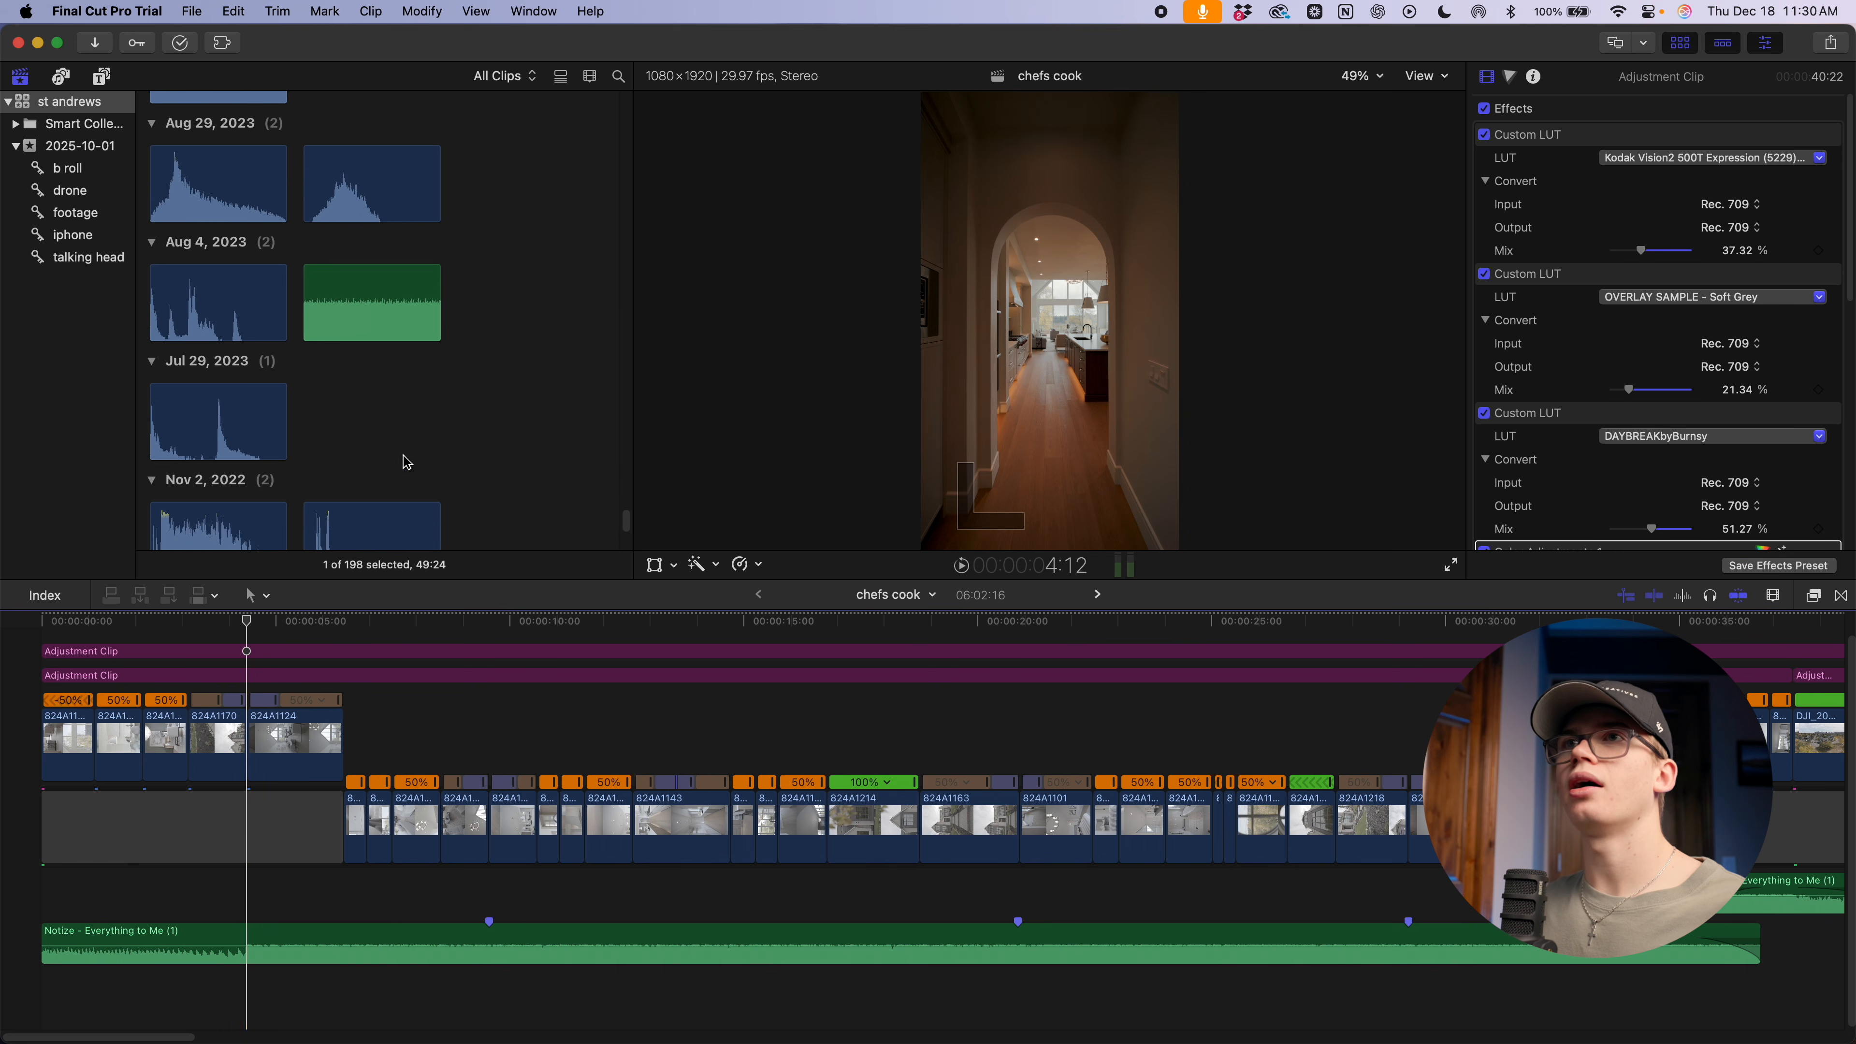
pyautogui.moveTo(349, 241); pyautogui.dragTo(212, 889)
pyautogui.scroll(7, 214, 887)
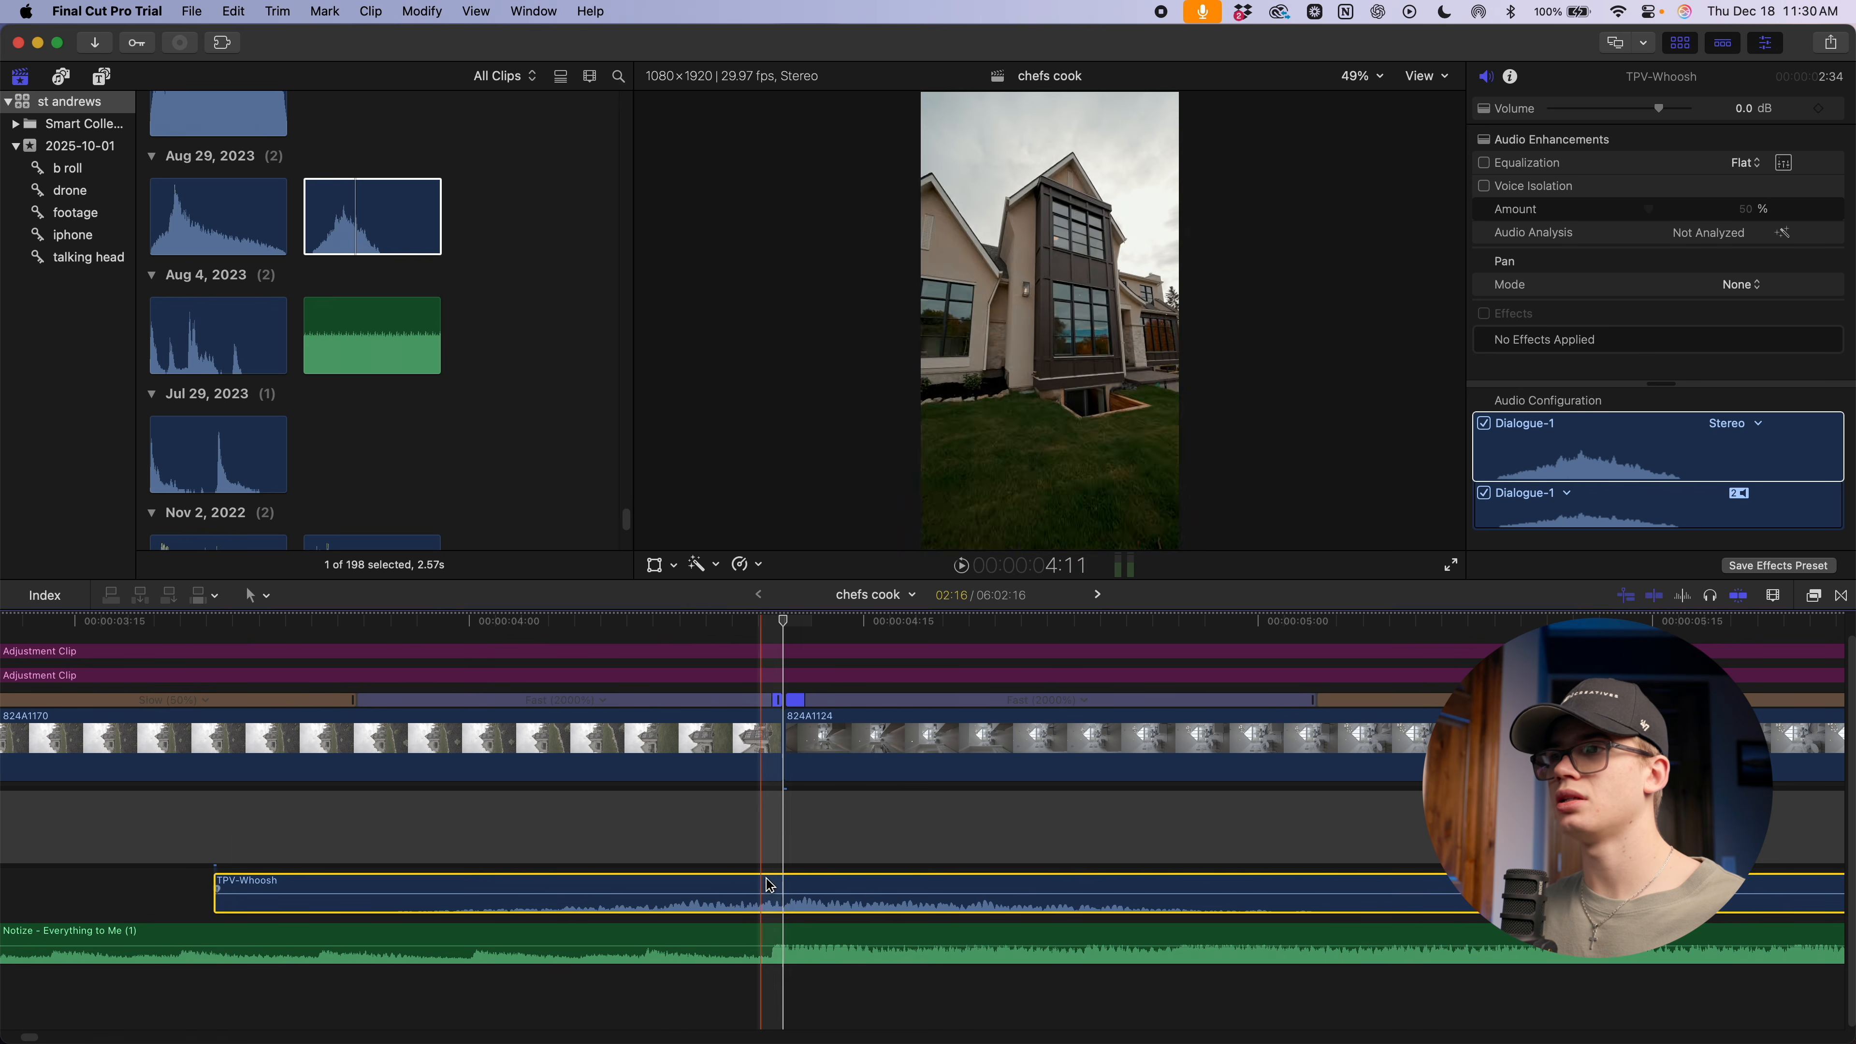
# Align the first TPV-Whoosh's peak with the cut to 824A1124 and raise its volume to 4 dB
pyautogui.moveTo(848, 907); pyautogui.dragTo(829, 907)
pyautogui.moveTo(828, 896); pyautogui.dragTo(827, 892)
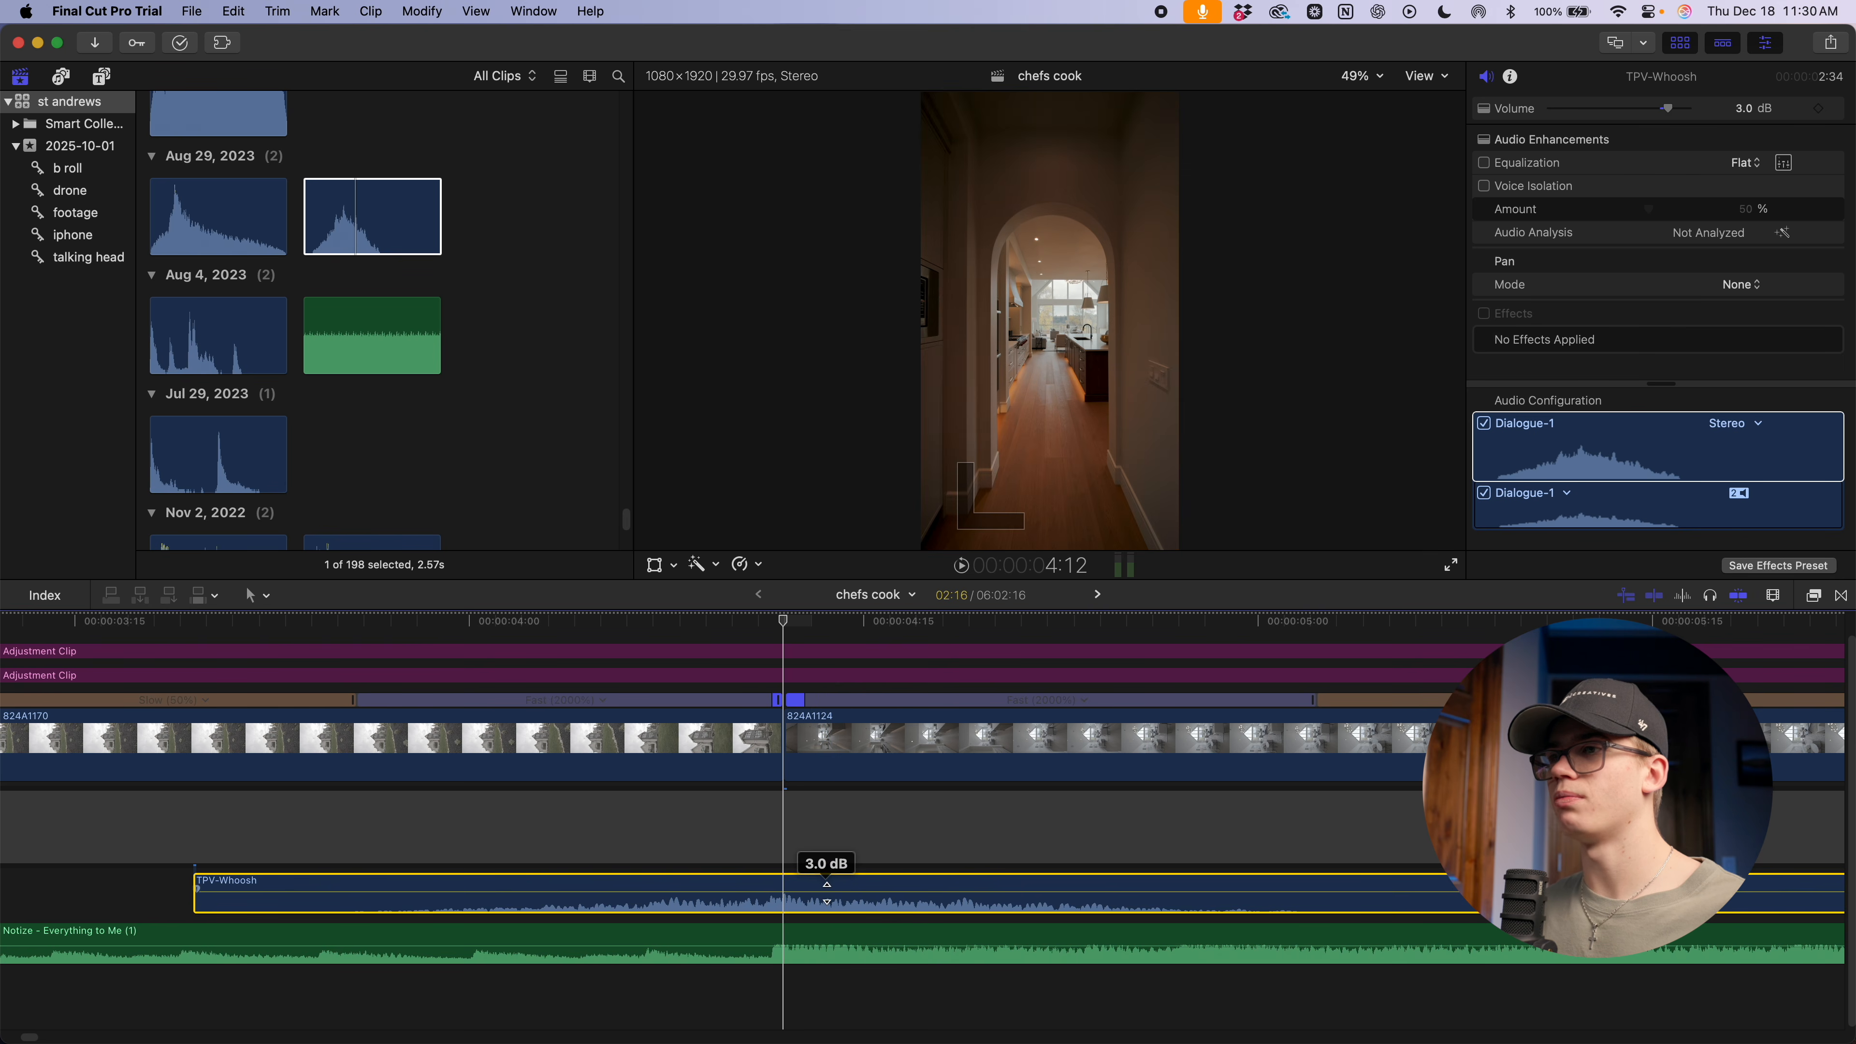
pyautogui.moveTo(827, 891); pyautogui.dragTo(826, 890)
pyautogui.scroll(-6, 811, 902)
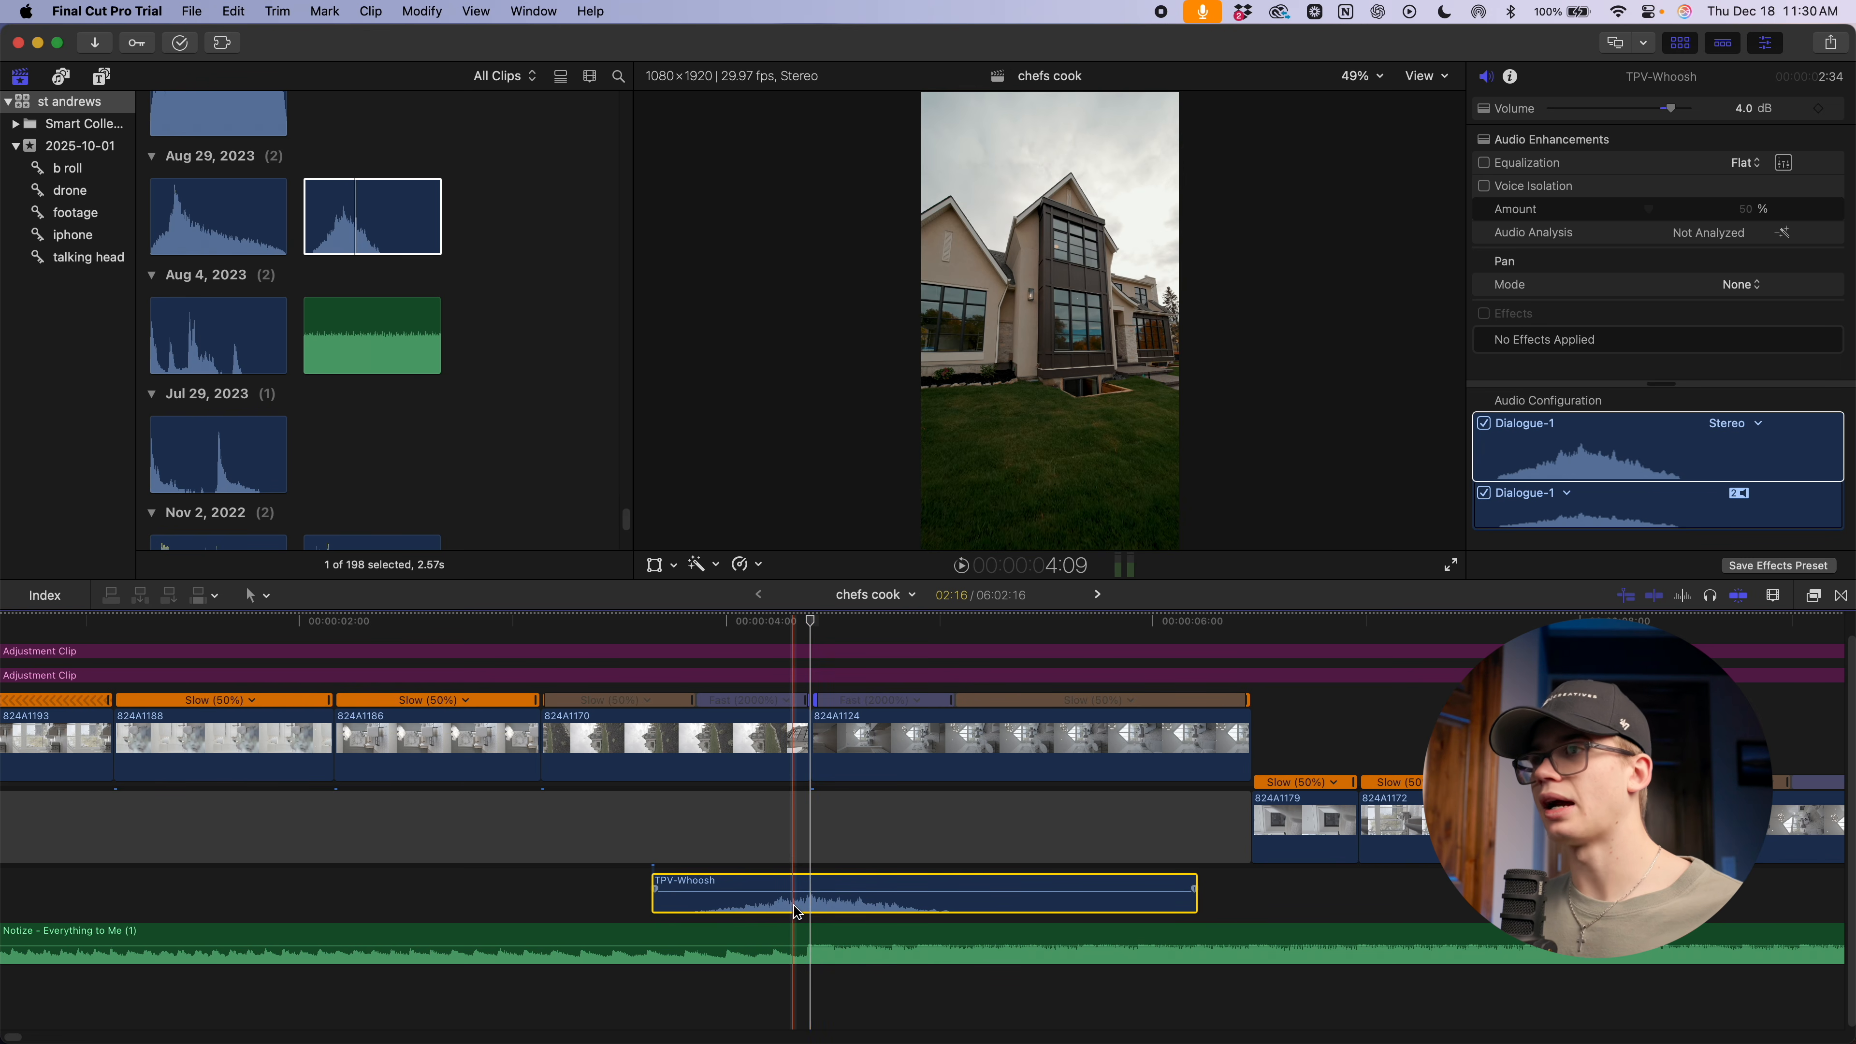
pyautogui.scroll(-4, 796, 913)
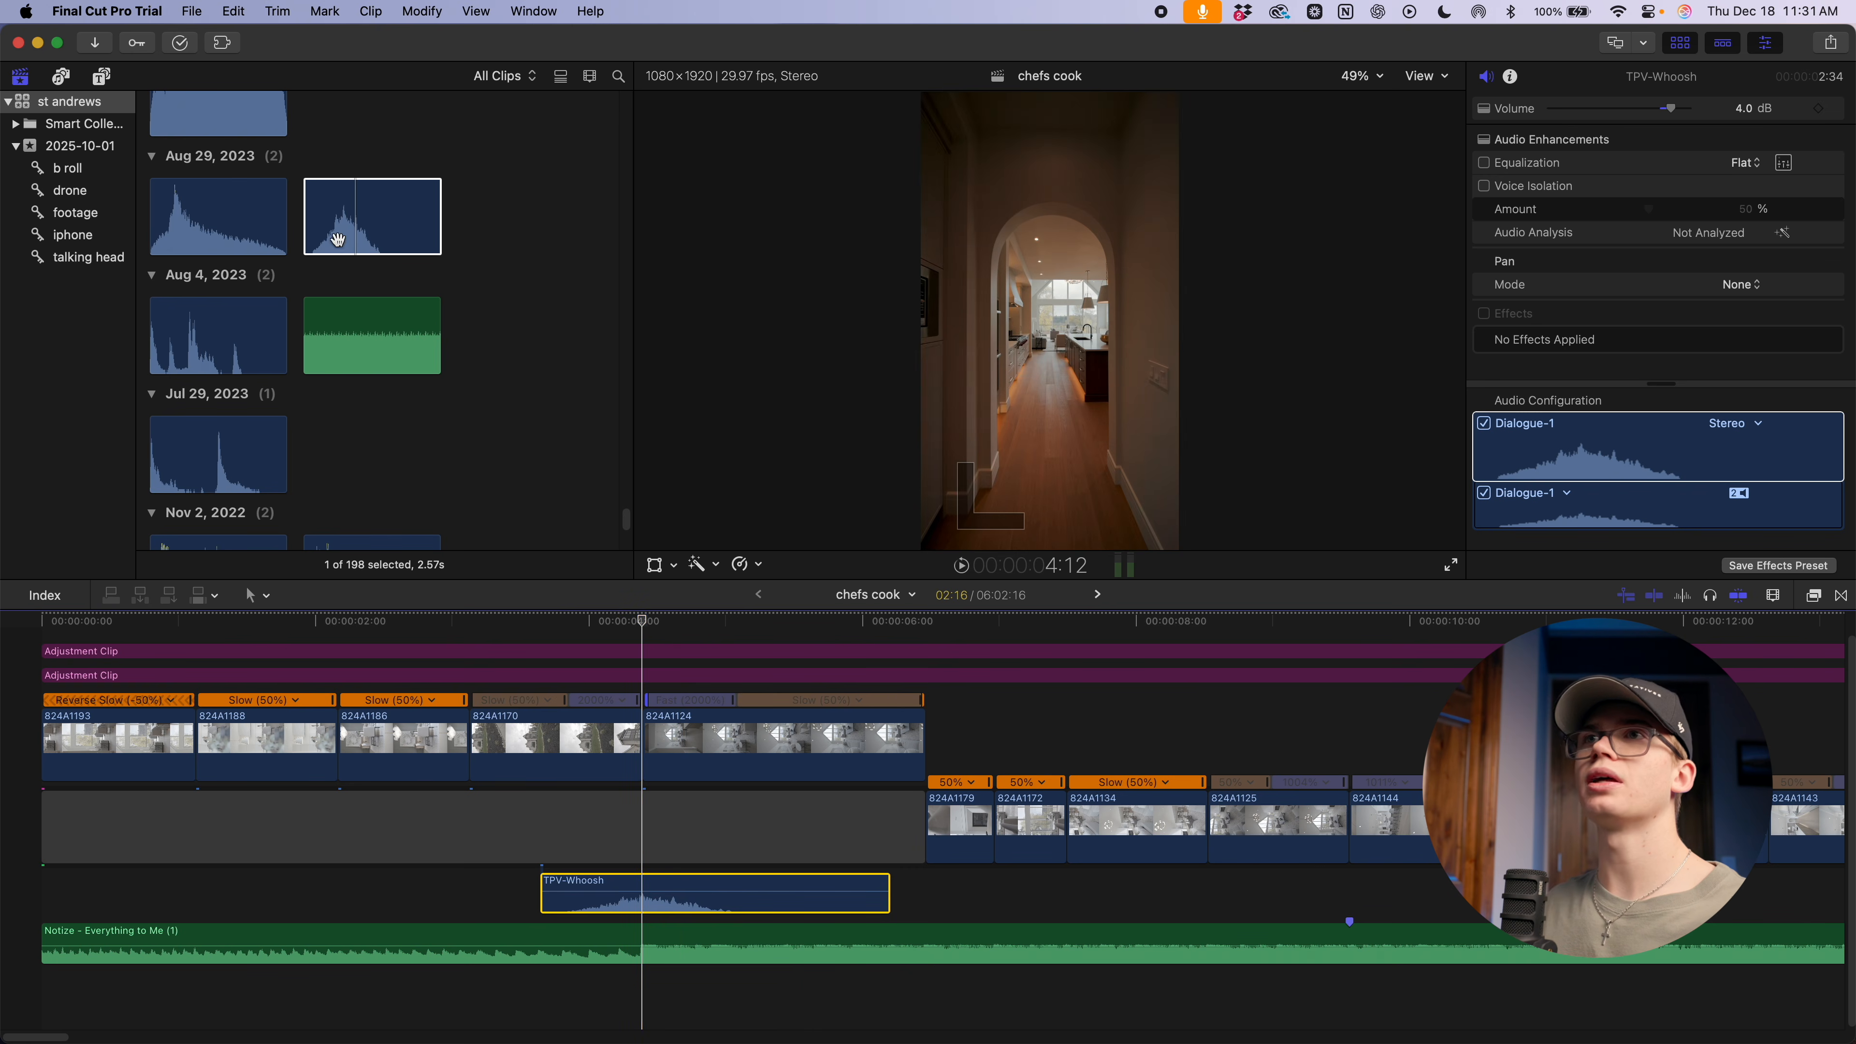
# Preview the source whoosh, add another TPV-Whoosh to the timeline and align its peak with the marker at the 824A1125/824A1144 cut
pyautogui.click(313, 241)
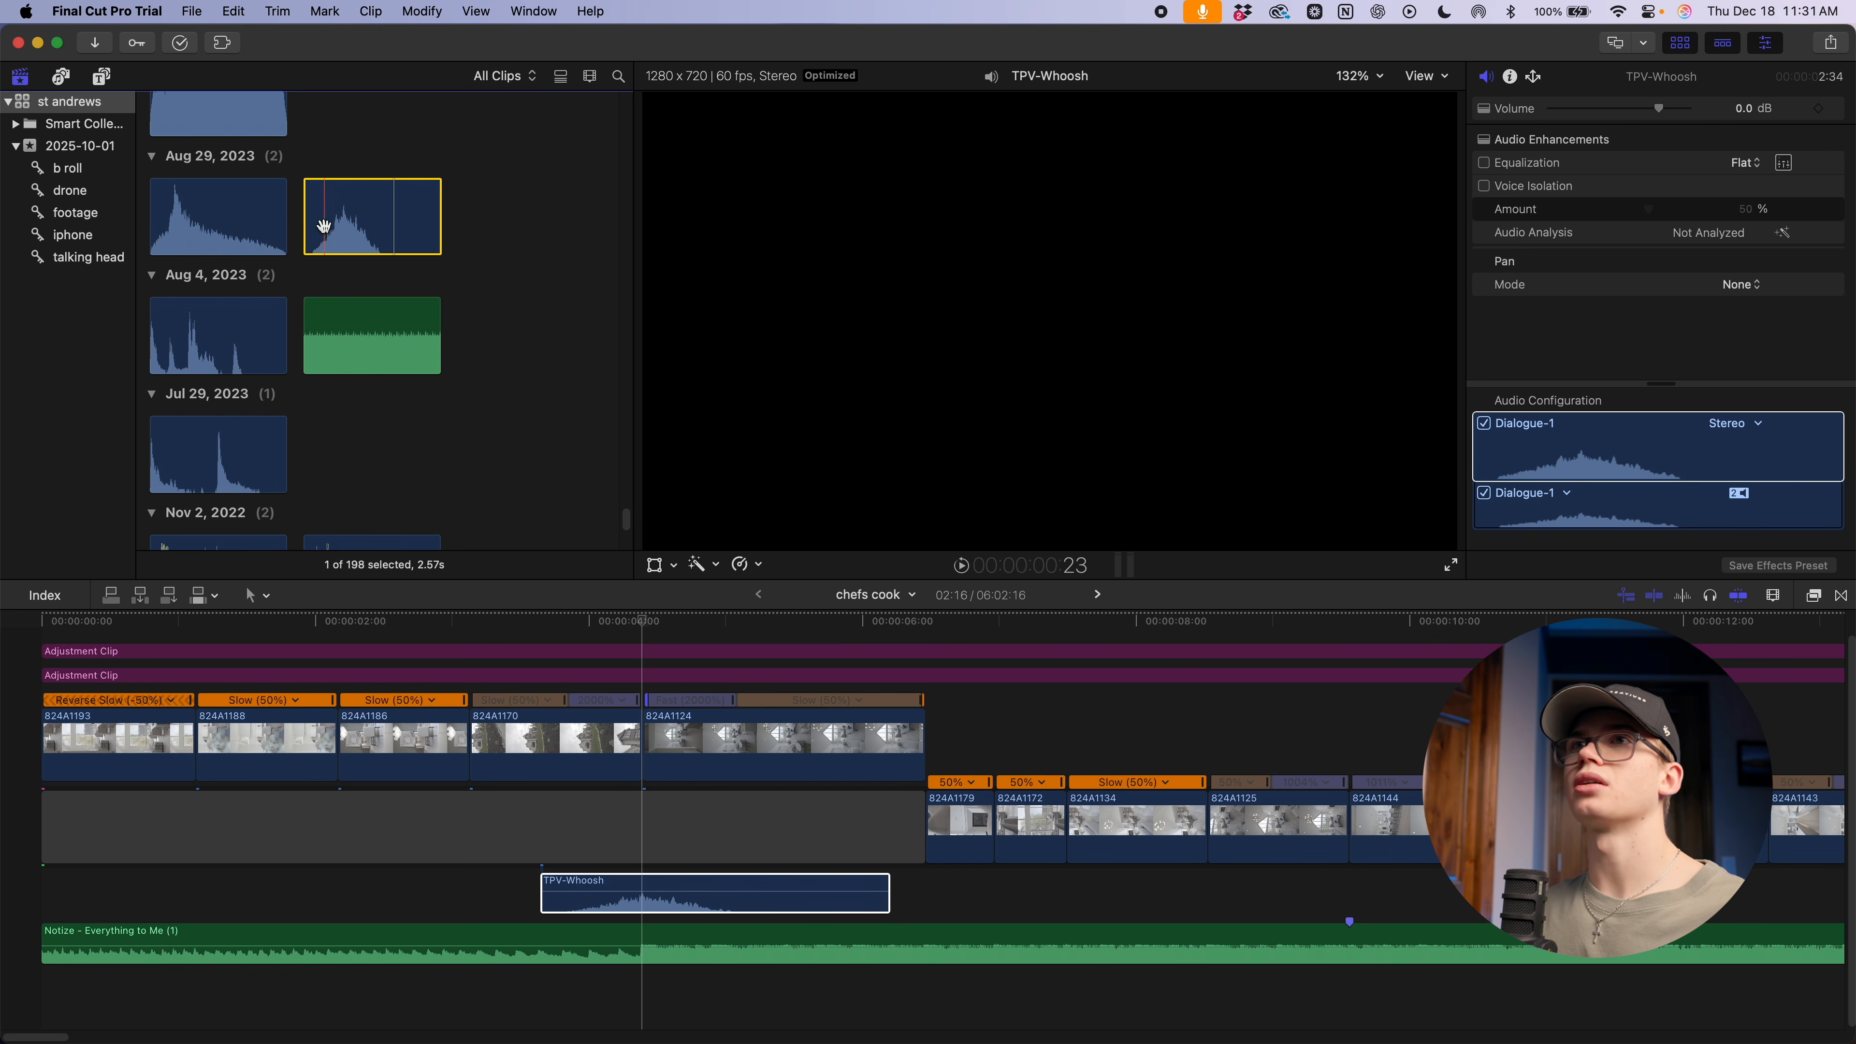
pyautogui.press('space')
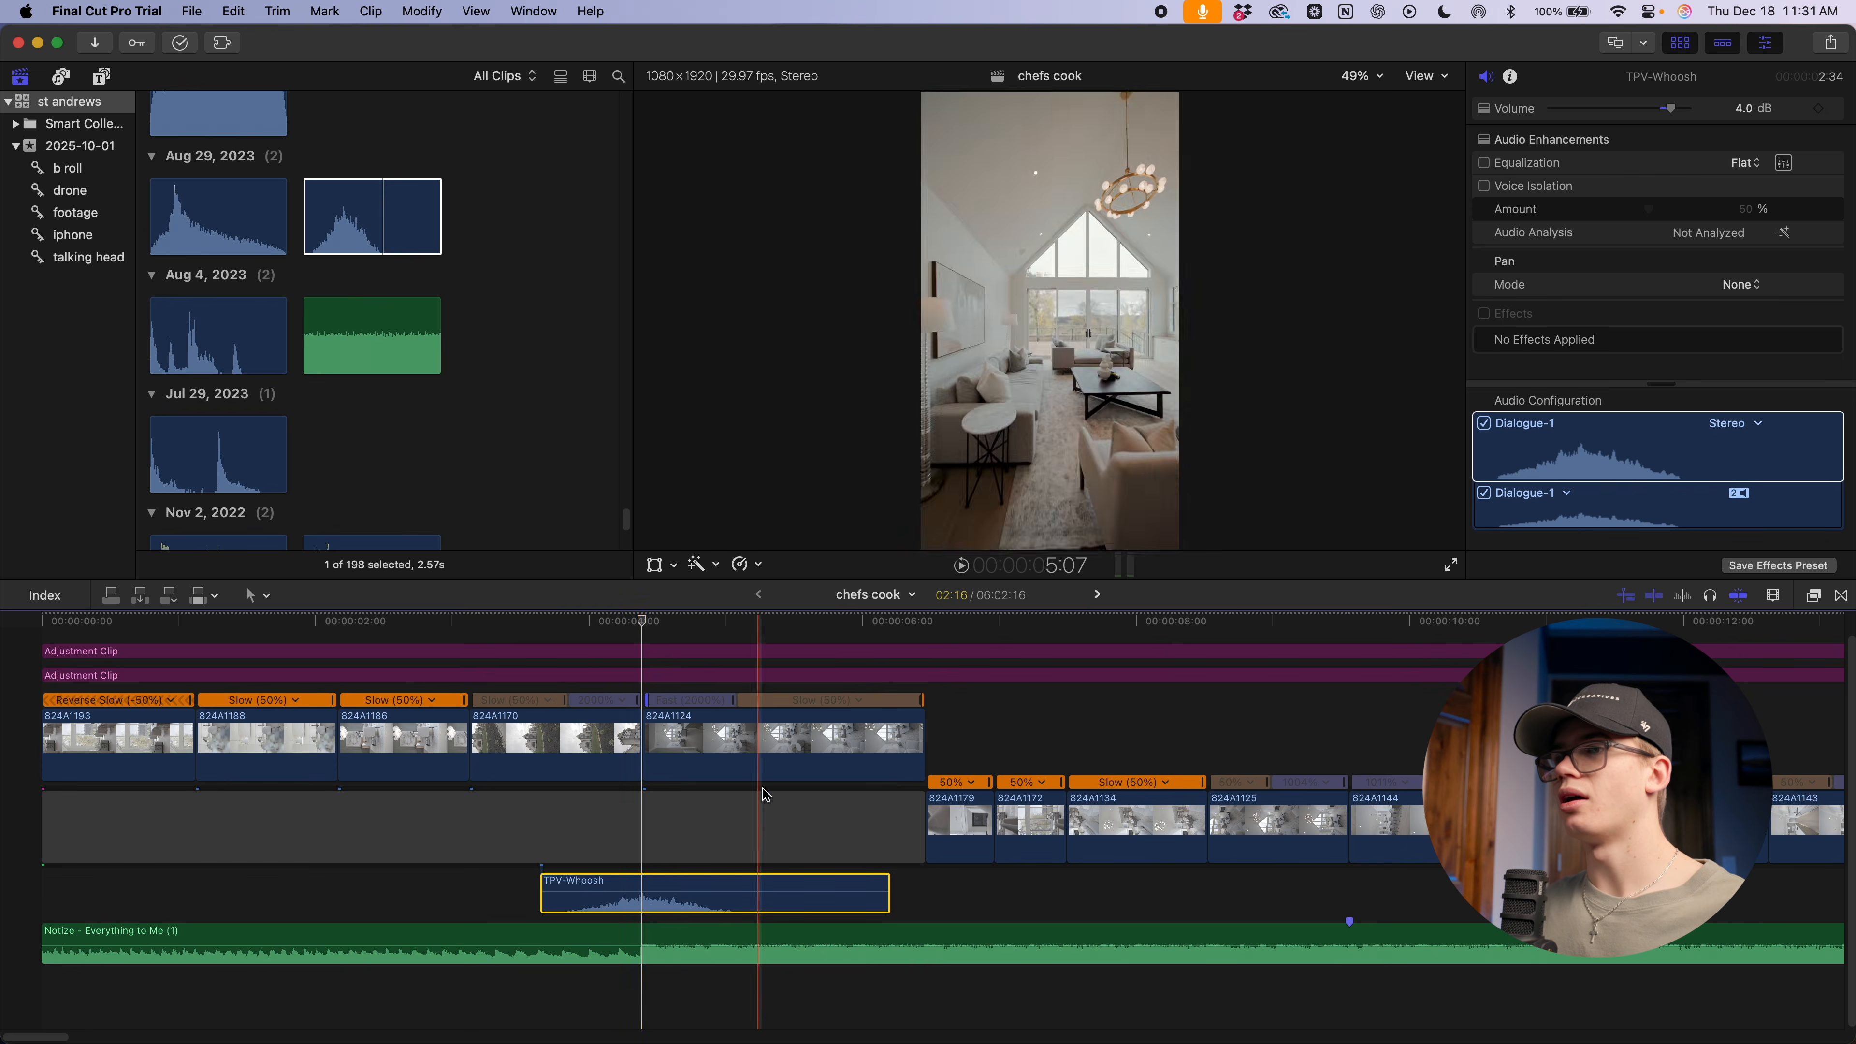
pyautogui.hscroll(5, 738, 804)
pyautogui.press('q')
pyautogui.moveTo(818, 901); pyautogui.dragTo(790, 902)
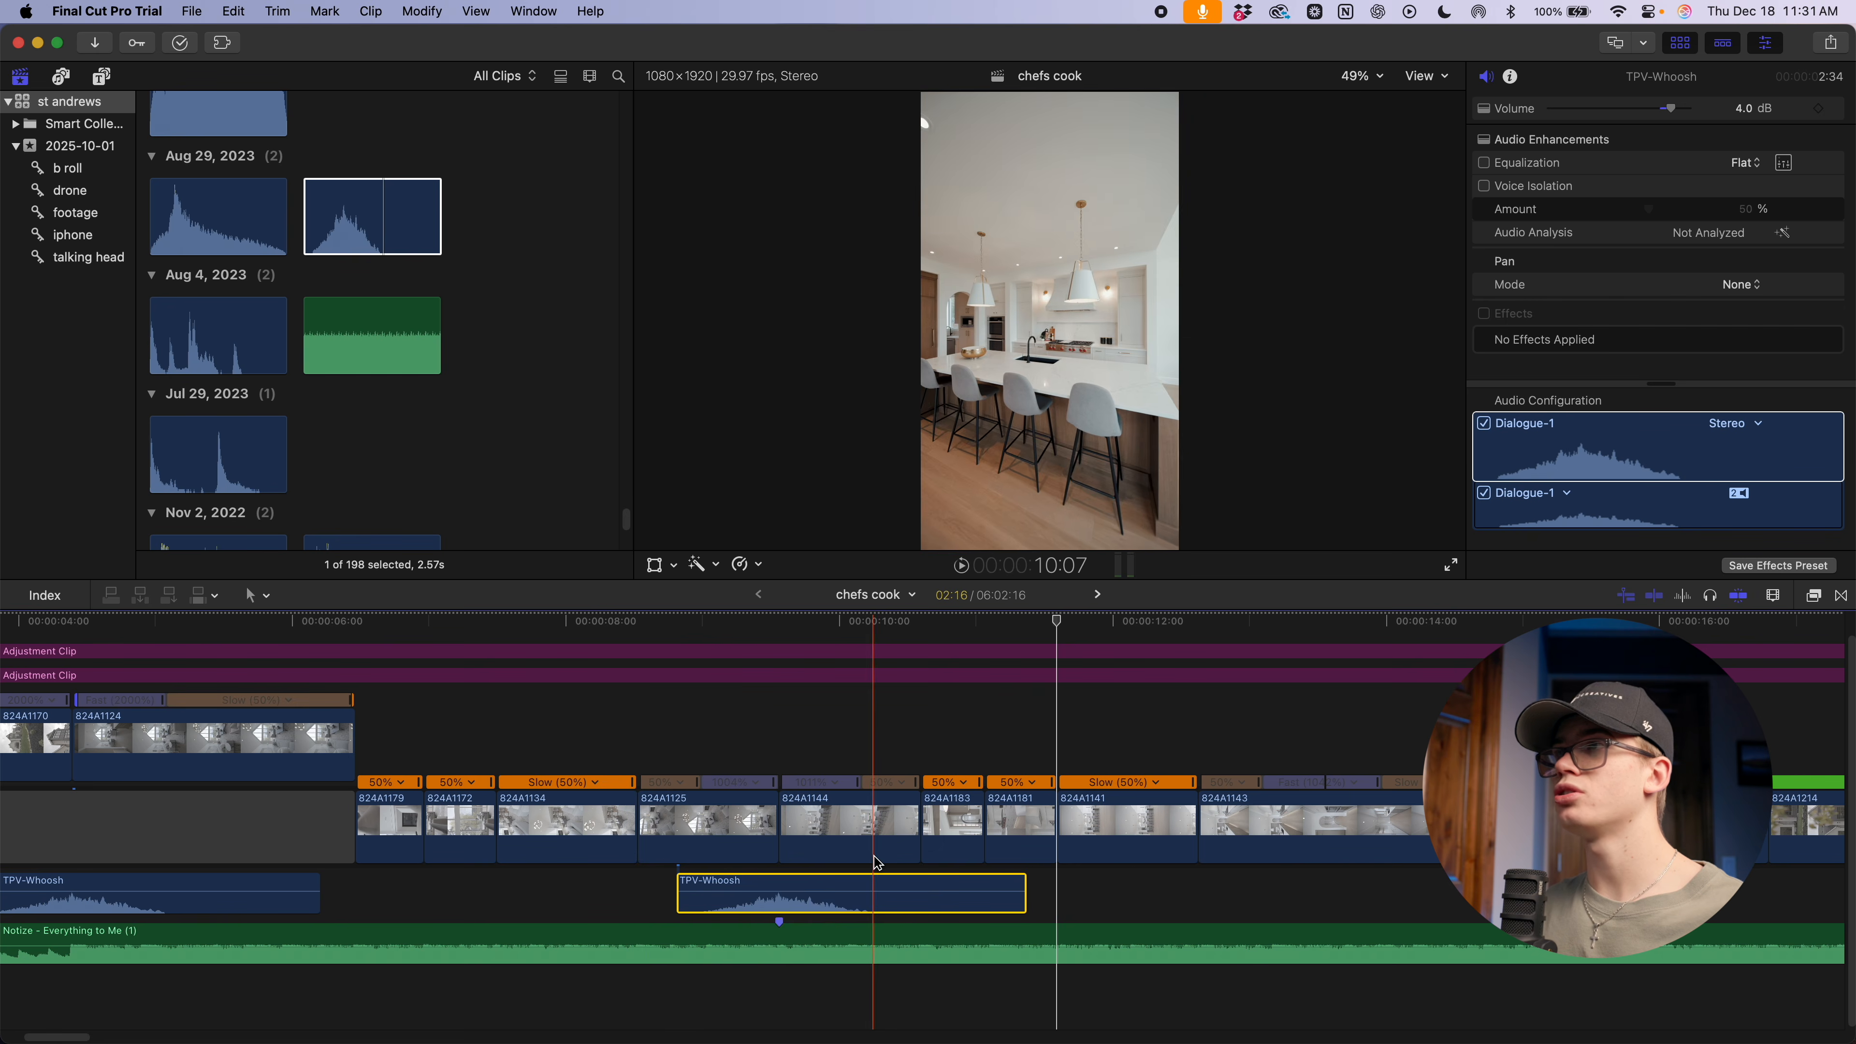
# Paste a TPV-Whoosh copy and align its peak with the marker at the cut between 824A1163 and 824A1101
pyautogui.hscroll(8, 869, 877)
pyautogui.hscroll(8, 1219, 904)
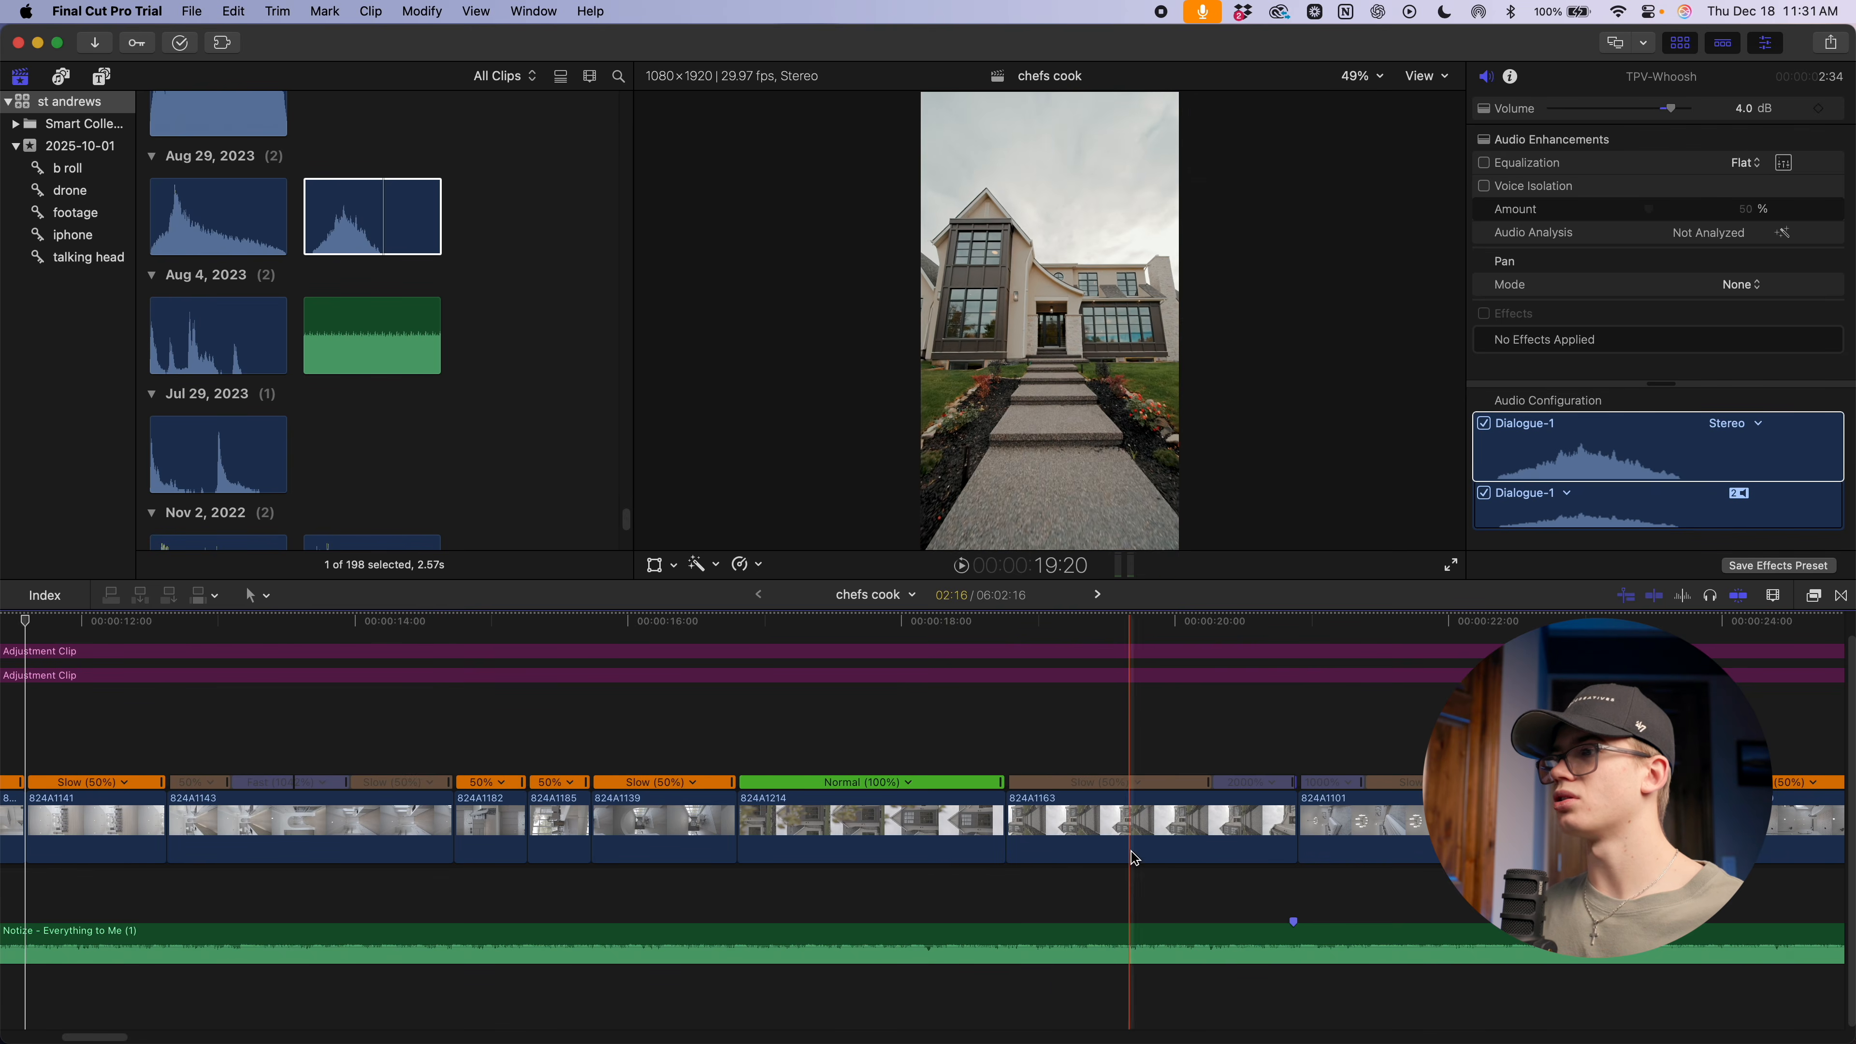
pyautogui.press('super+v')
pyautogui.moveTo(1294, 908); pyautogui.dragTo(1308, 907)
# Paste a TPV-Whoosh copy and align its peak with the marker at the cut between 824A1218 and 824A1129
pyautogui.hscroll(20, 1034, 919)
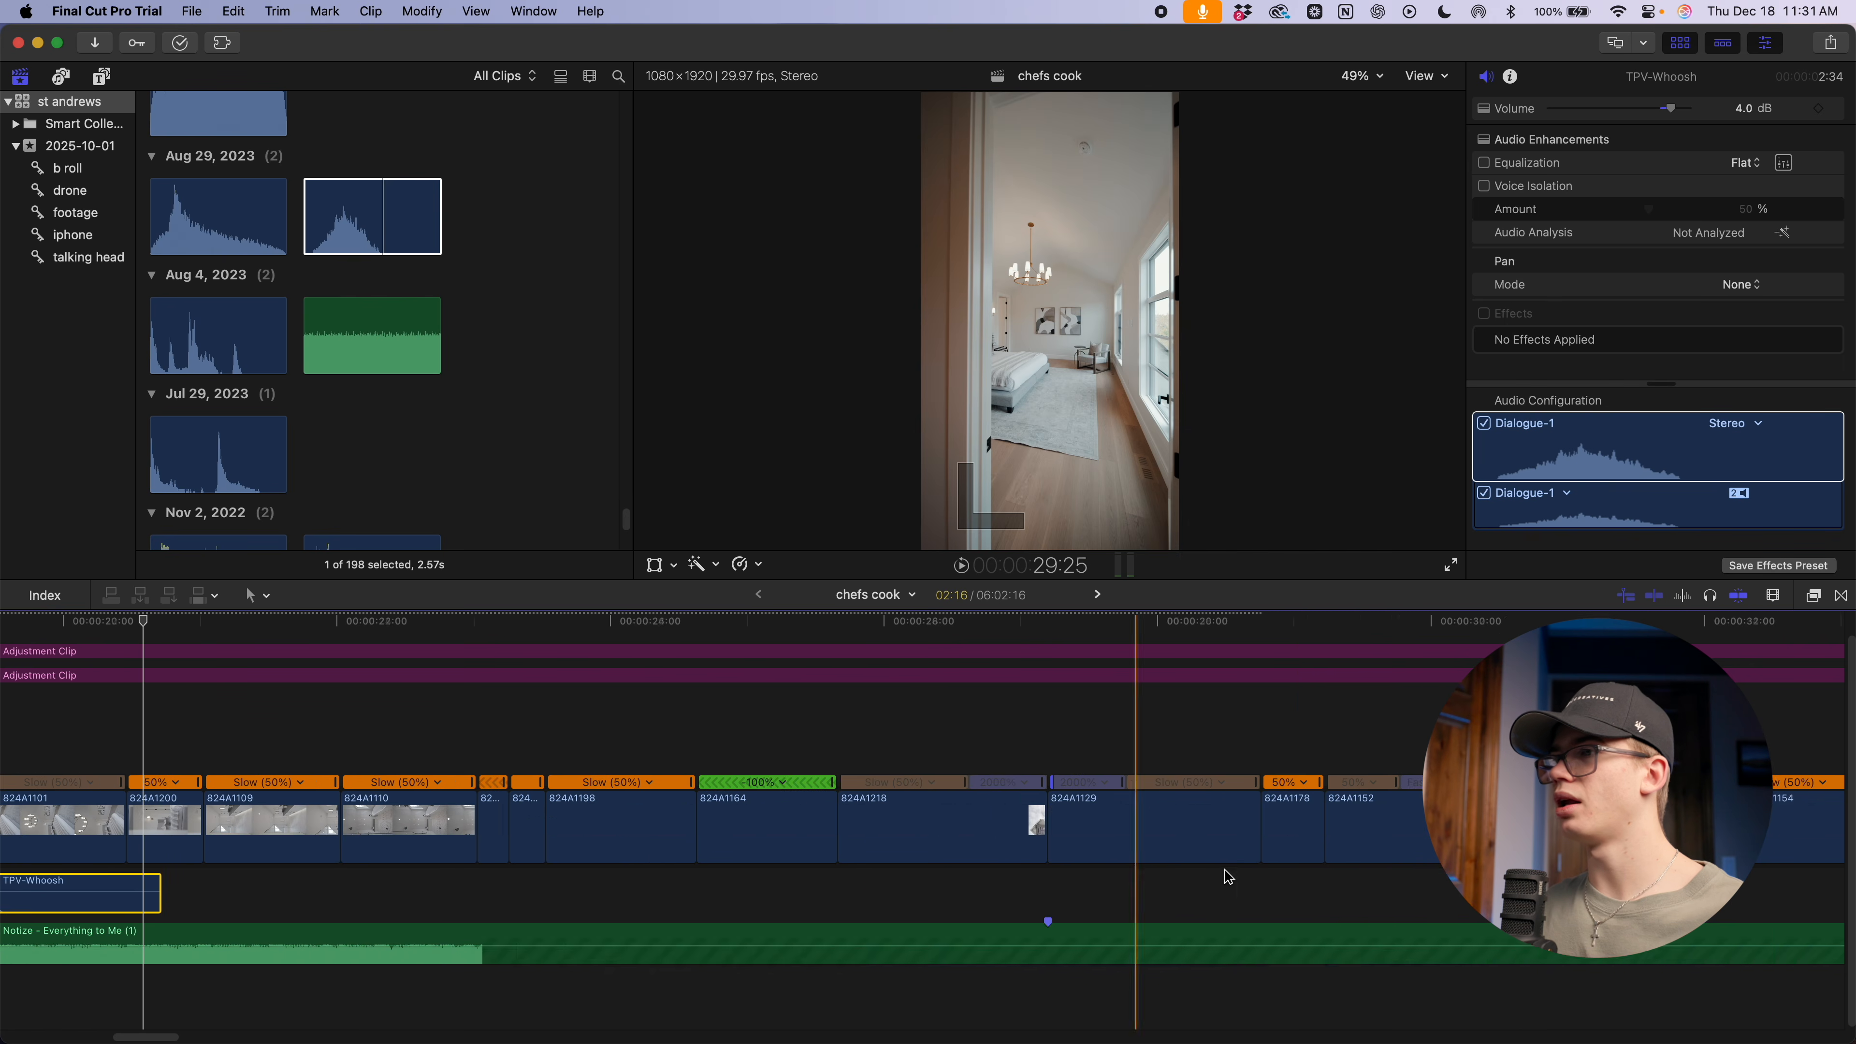
pyautogui.press('super+v')
pyautogui.moveTo(1174, 919); pyautogui.dragTo(1088, 913)
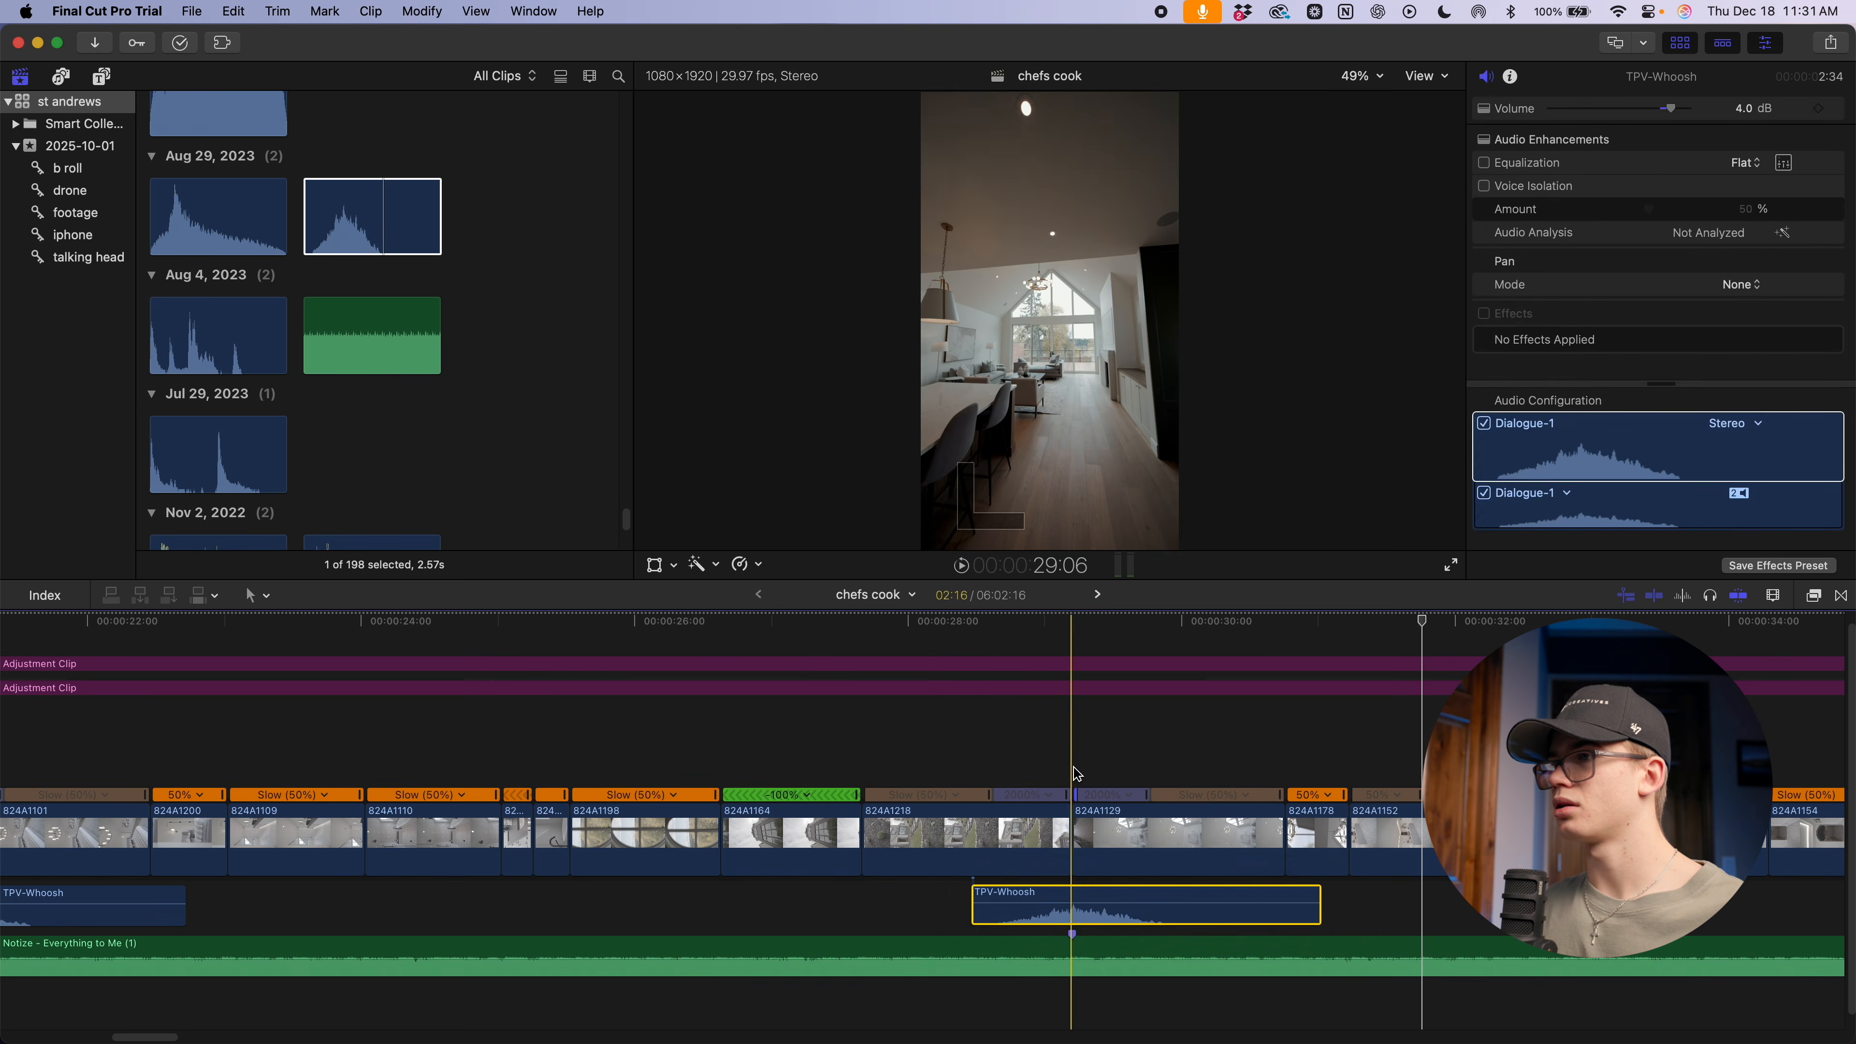
# Find the 17 Simple Whoosh sound effect in the library and place it beneath clip 824A1143
pyautogui.hscroll(7, 1094, 914)
pyautogui.hscroll(5, 1099, 915)
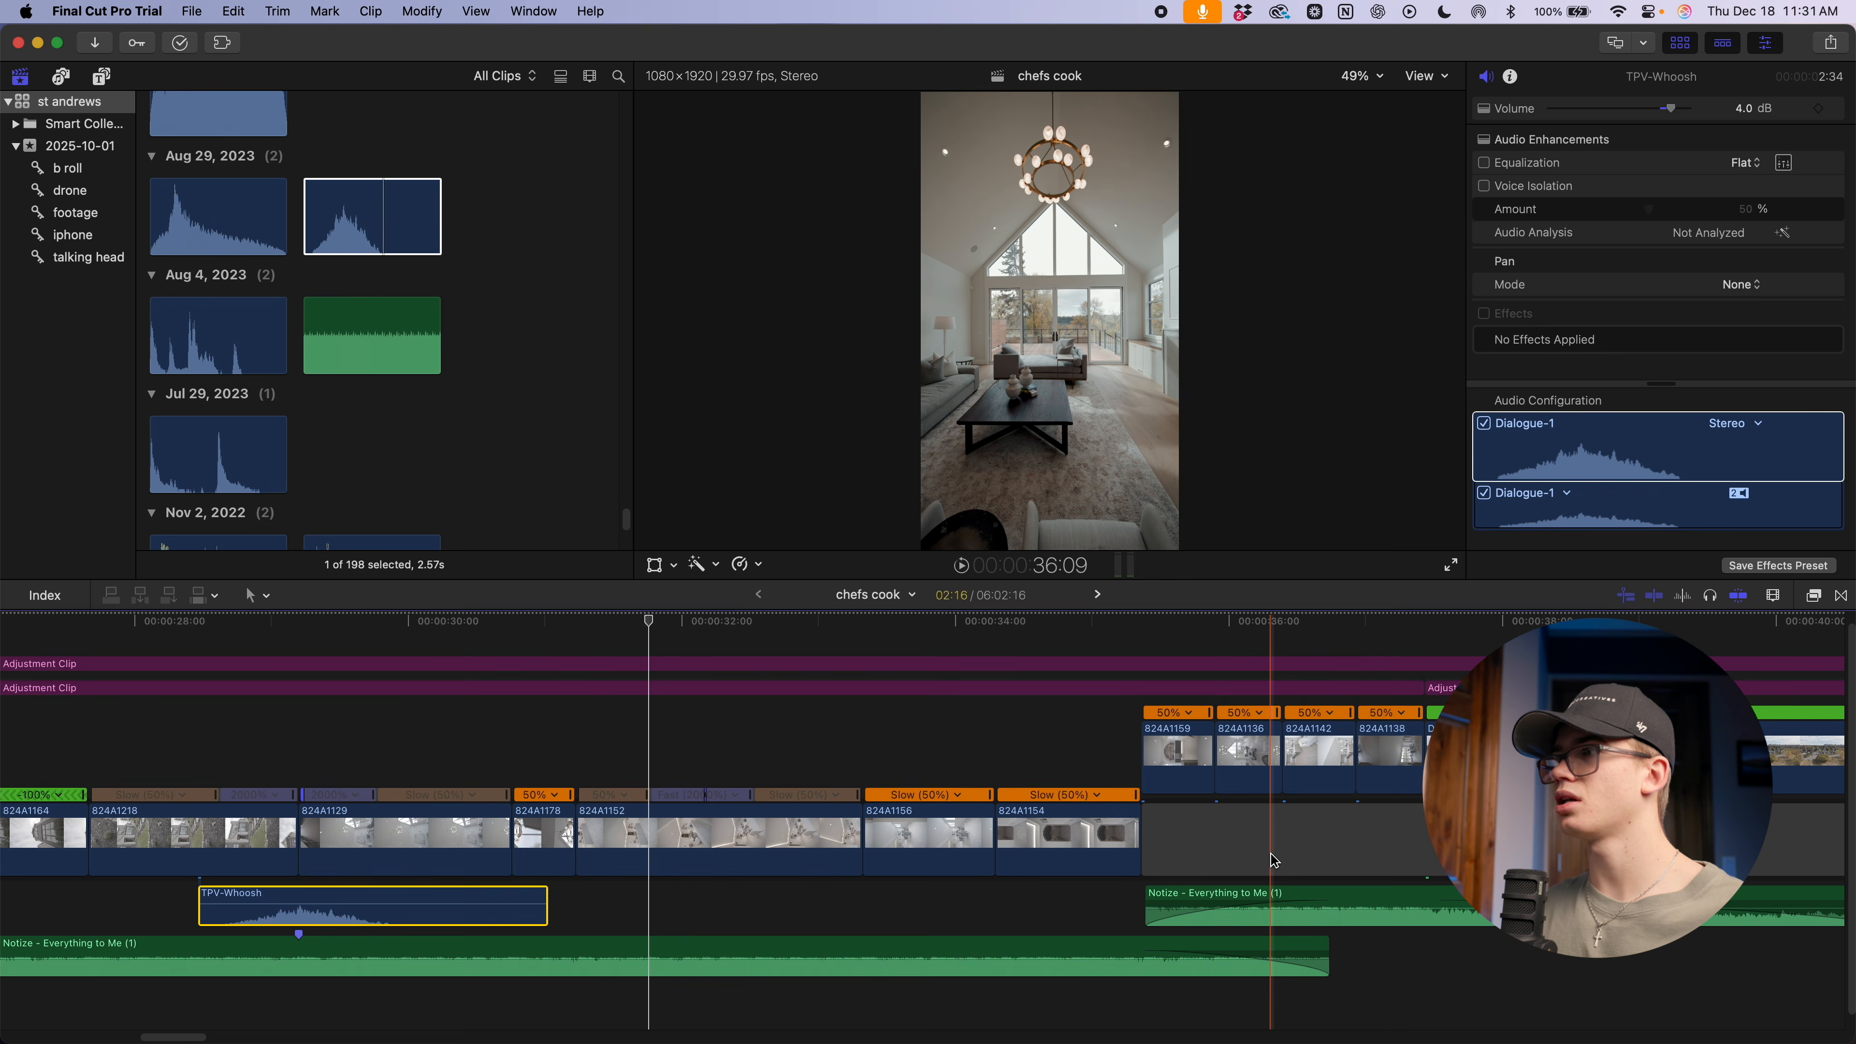
pyautogui.press('super+minus')
pyautogui.press('super+minus')
pyautogui.press('super+minus')
pyautogui.press('super+equal')
pyautogui.press('super+equal')
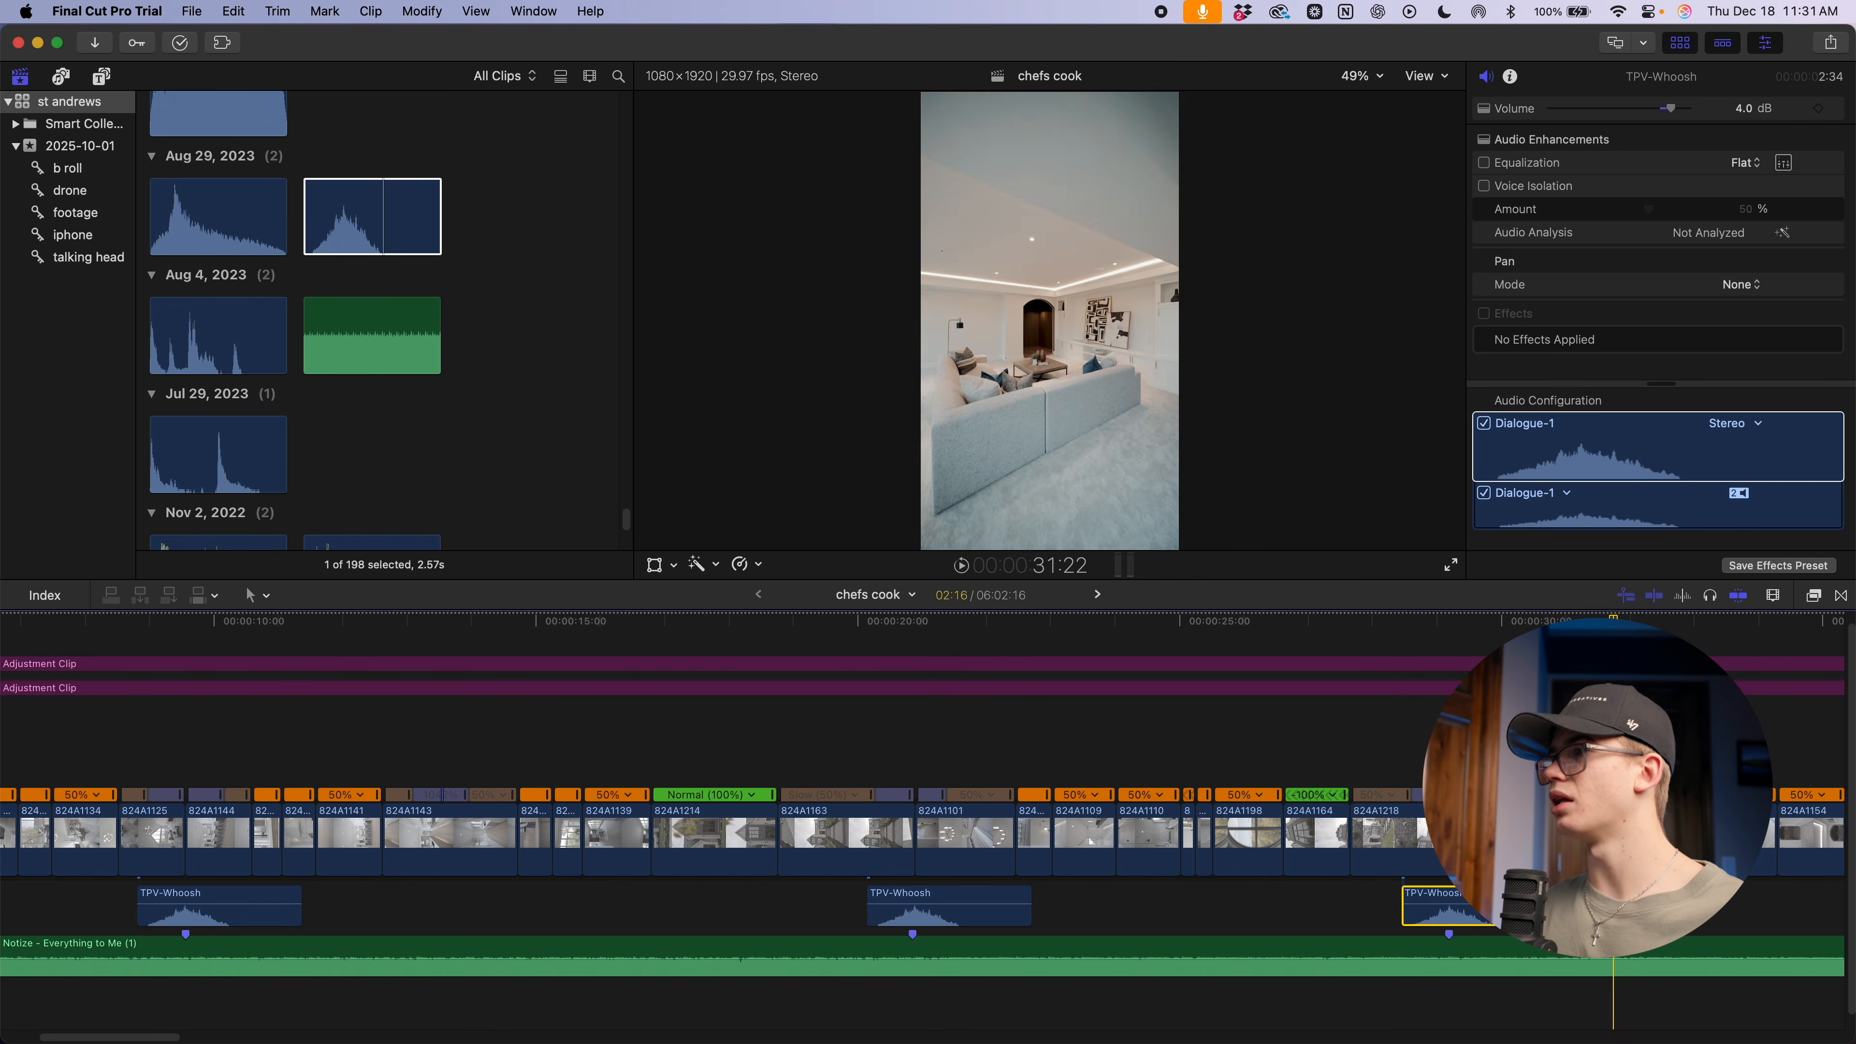
pyautogui.scroll(5, 497, 439)
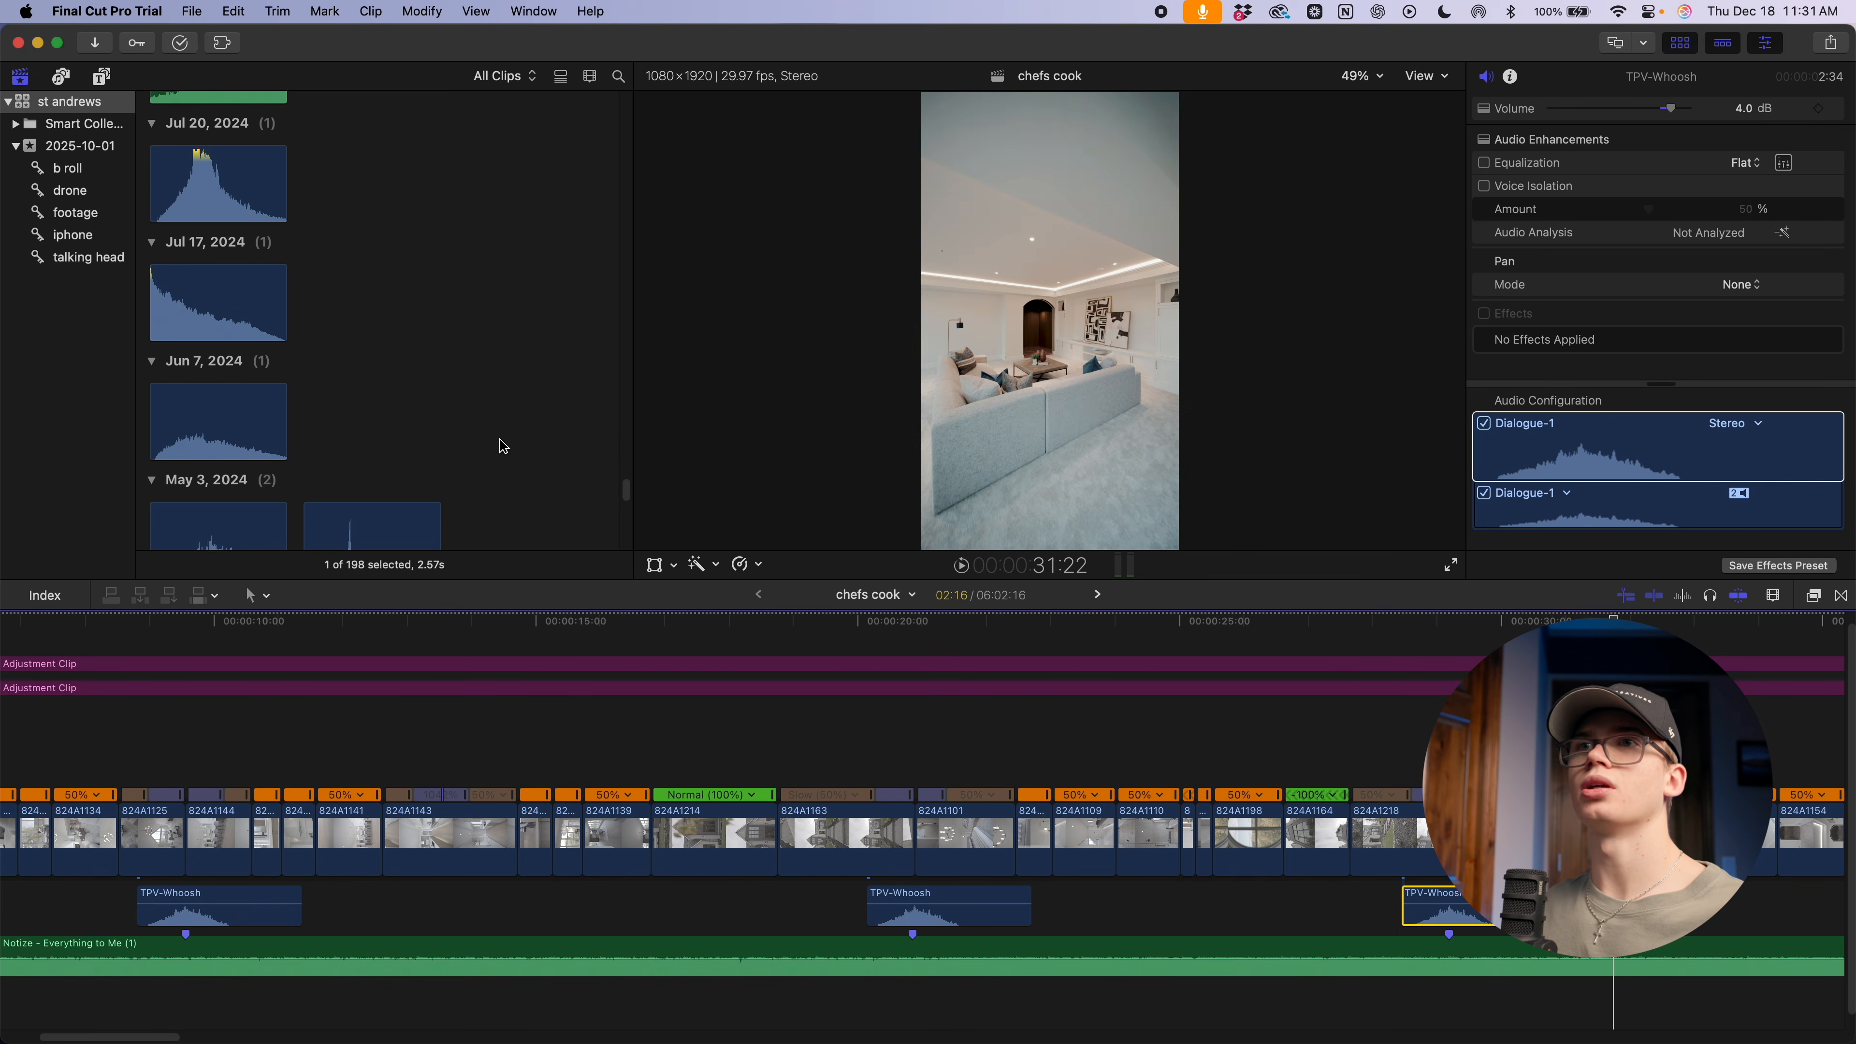
pyautogui.click(221, 338)
pyautogui.moveTo(396, 592); pyautogui.dragTo(396, 904)
pyautogui.scroll(5, 395, 897)
pyautogui.scroll(3, 390, 895)
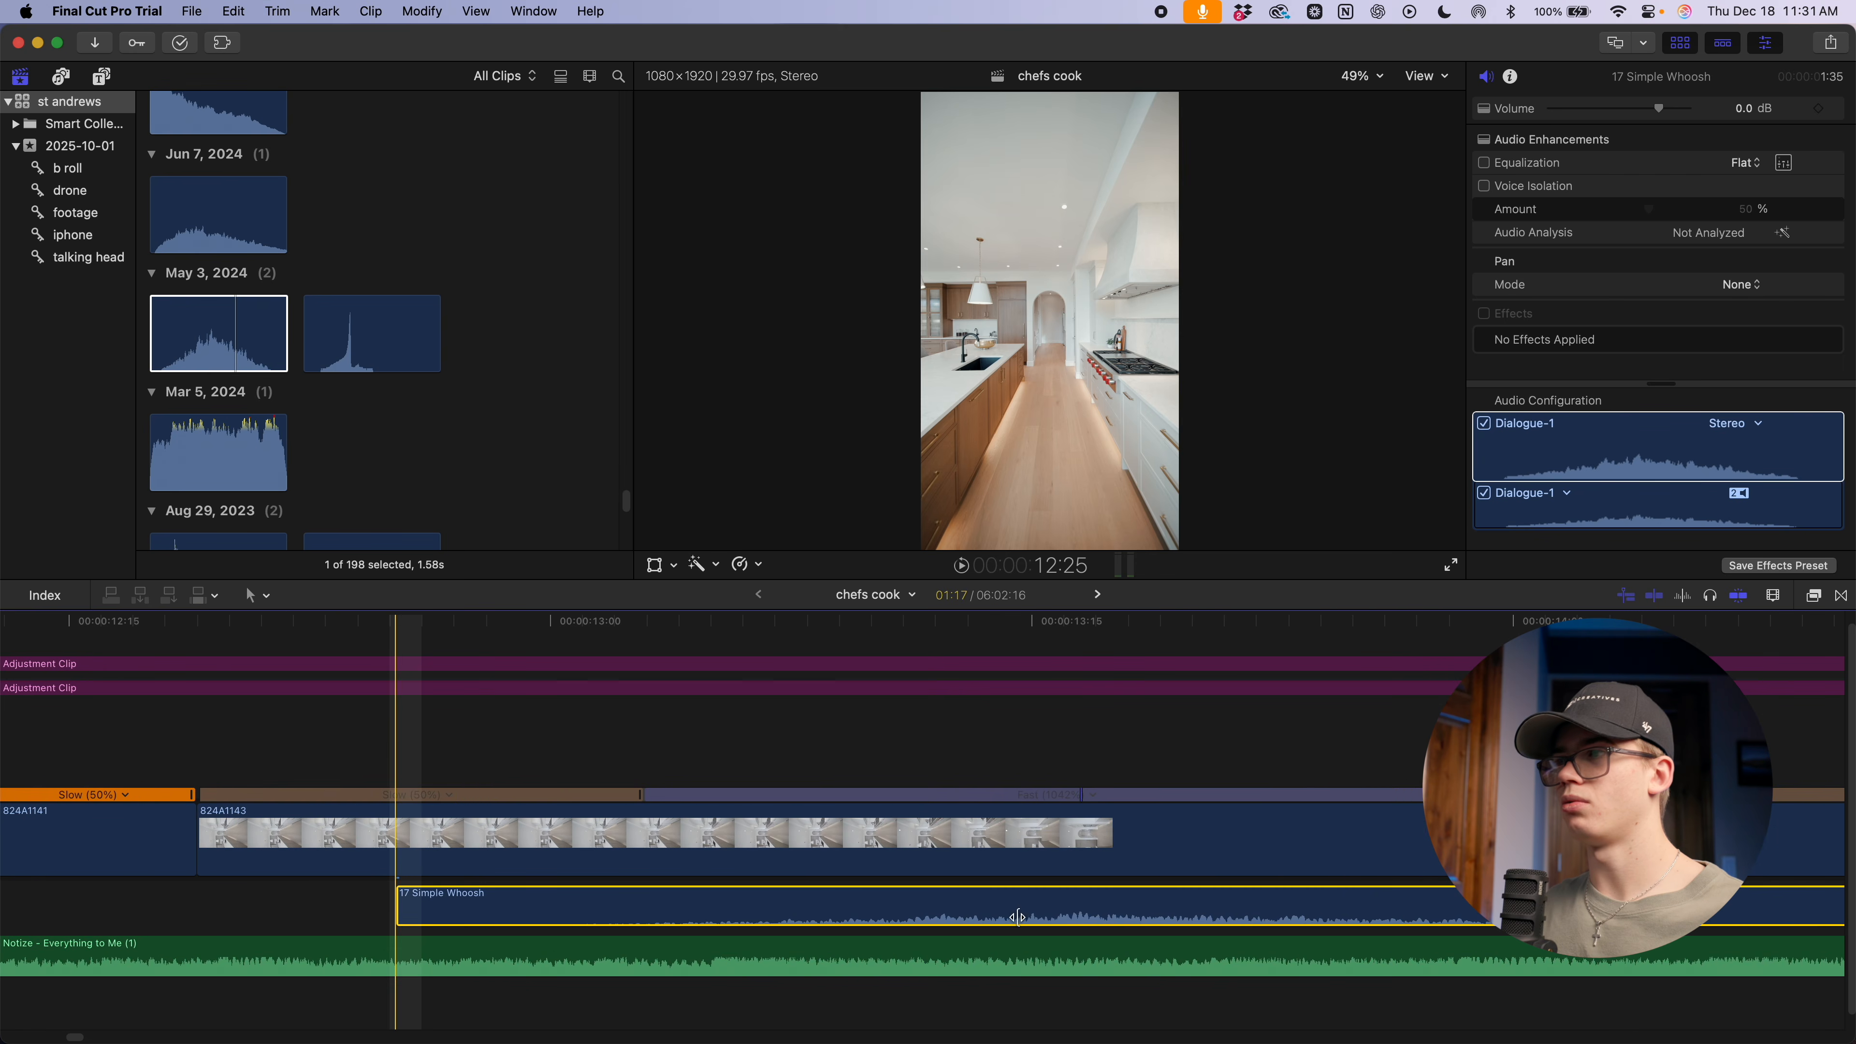
# Raise the 17 Simple Whoosh's volume to 5 dB and centre its peak on the fast speed ramp in 824A1143
pyautogui.scroll(-6, 1103, 919)
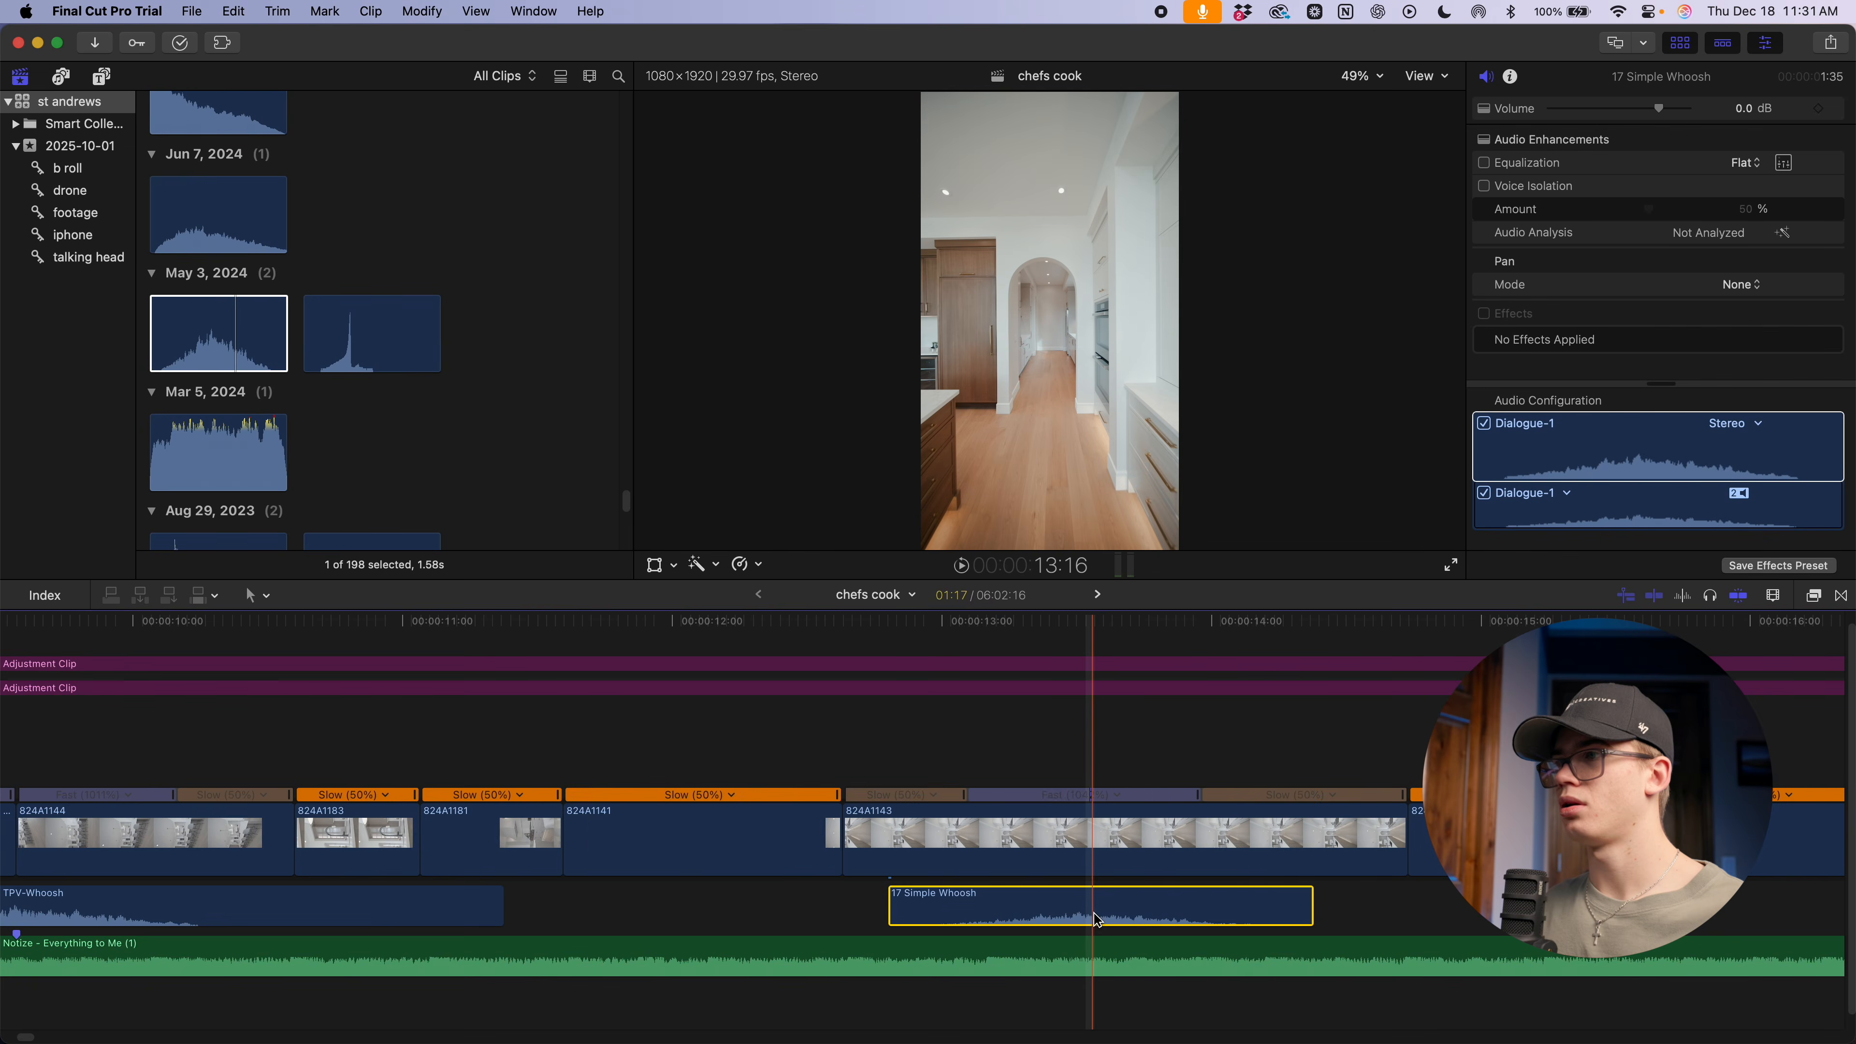
pyautogui.moveTo(869, 906); pyautogui.dragTo(870, 902)
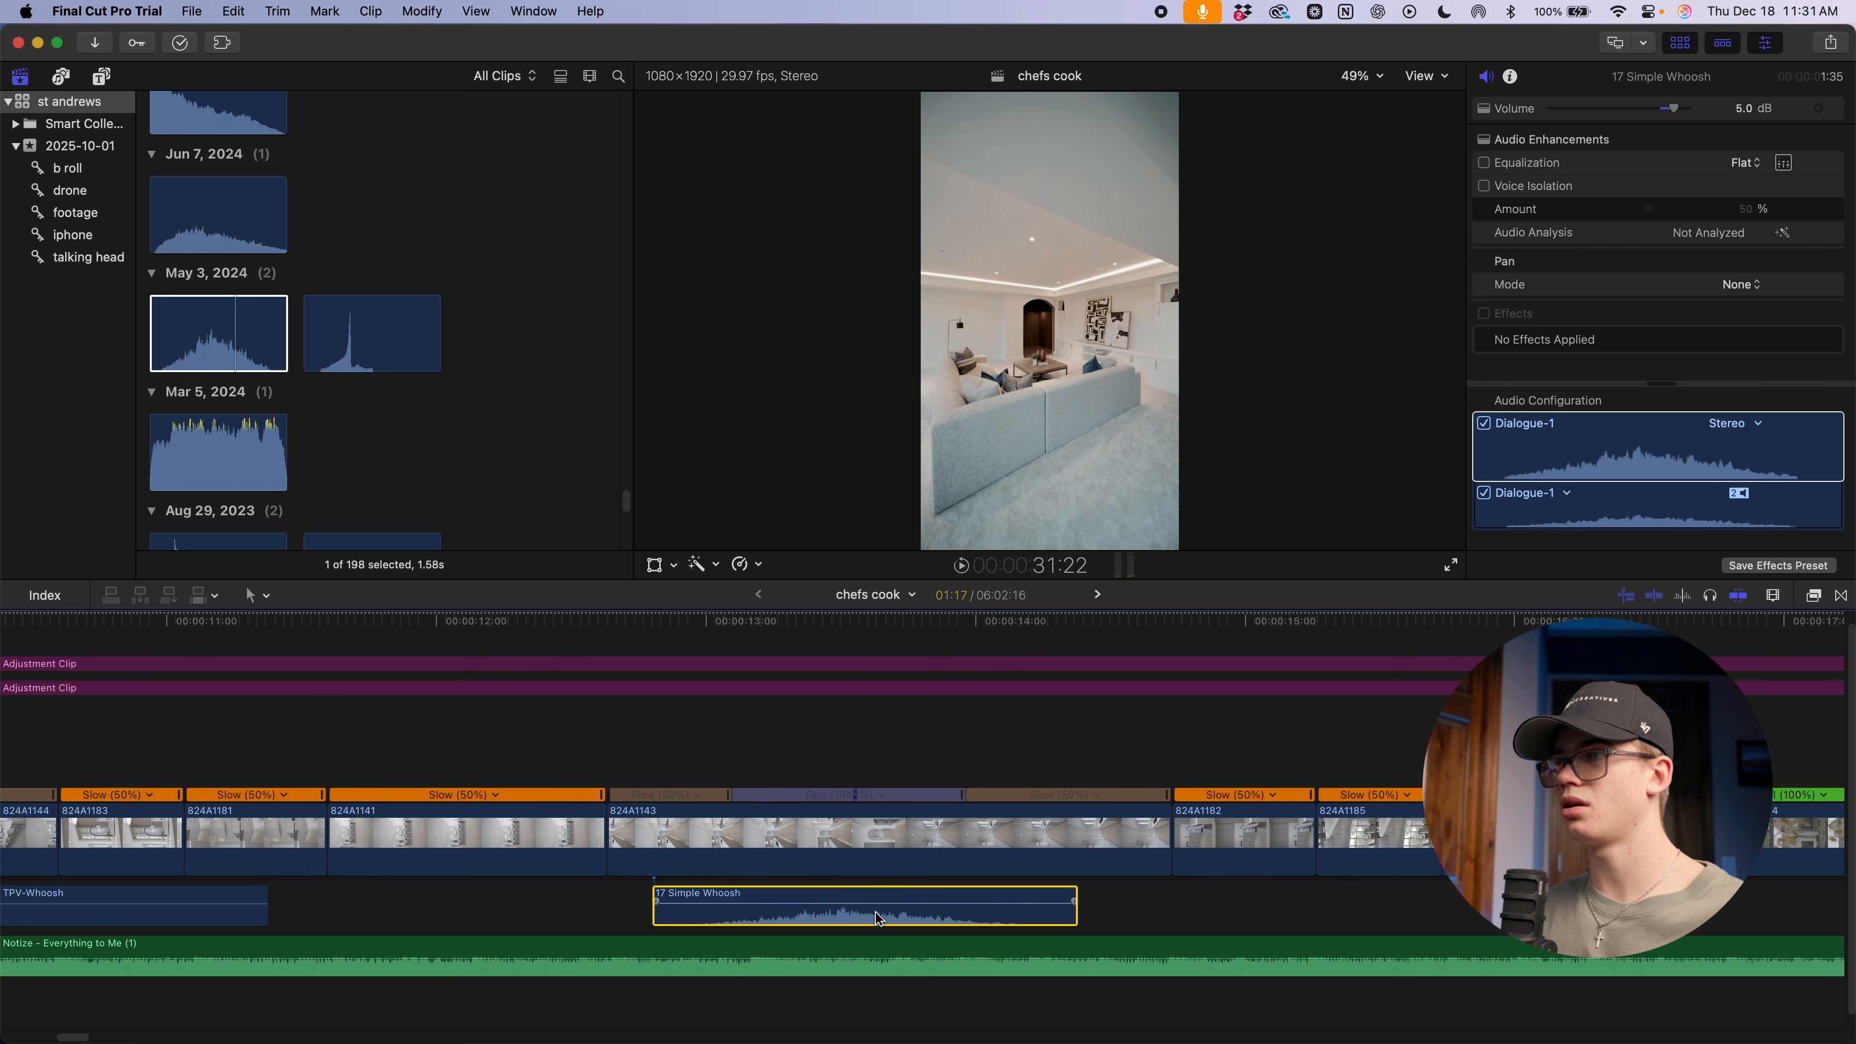
pyautogui.moveTo(842, 920); pyautogui.dragTo(850, 921)
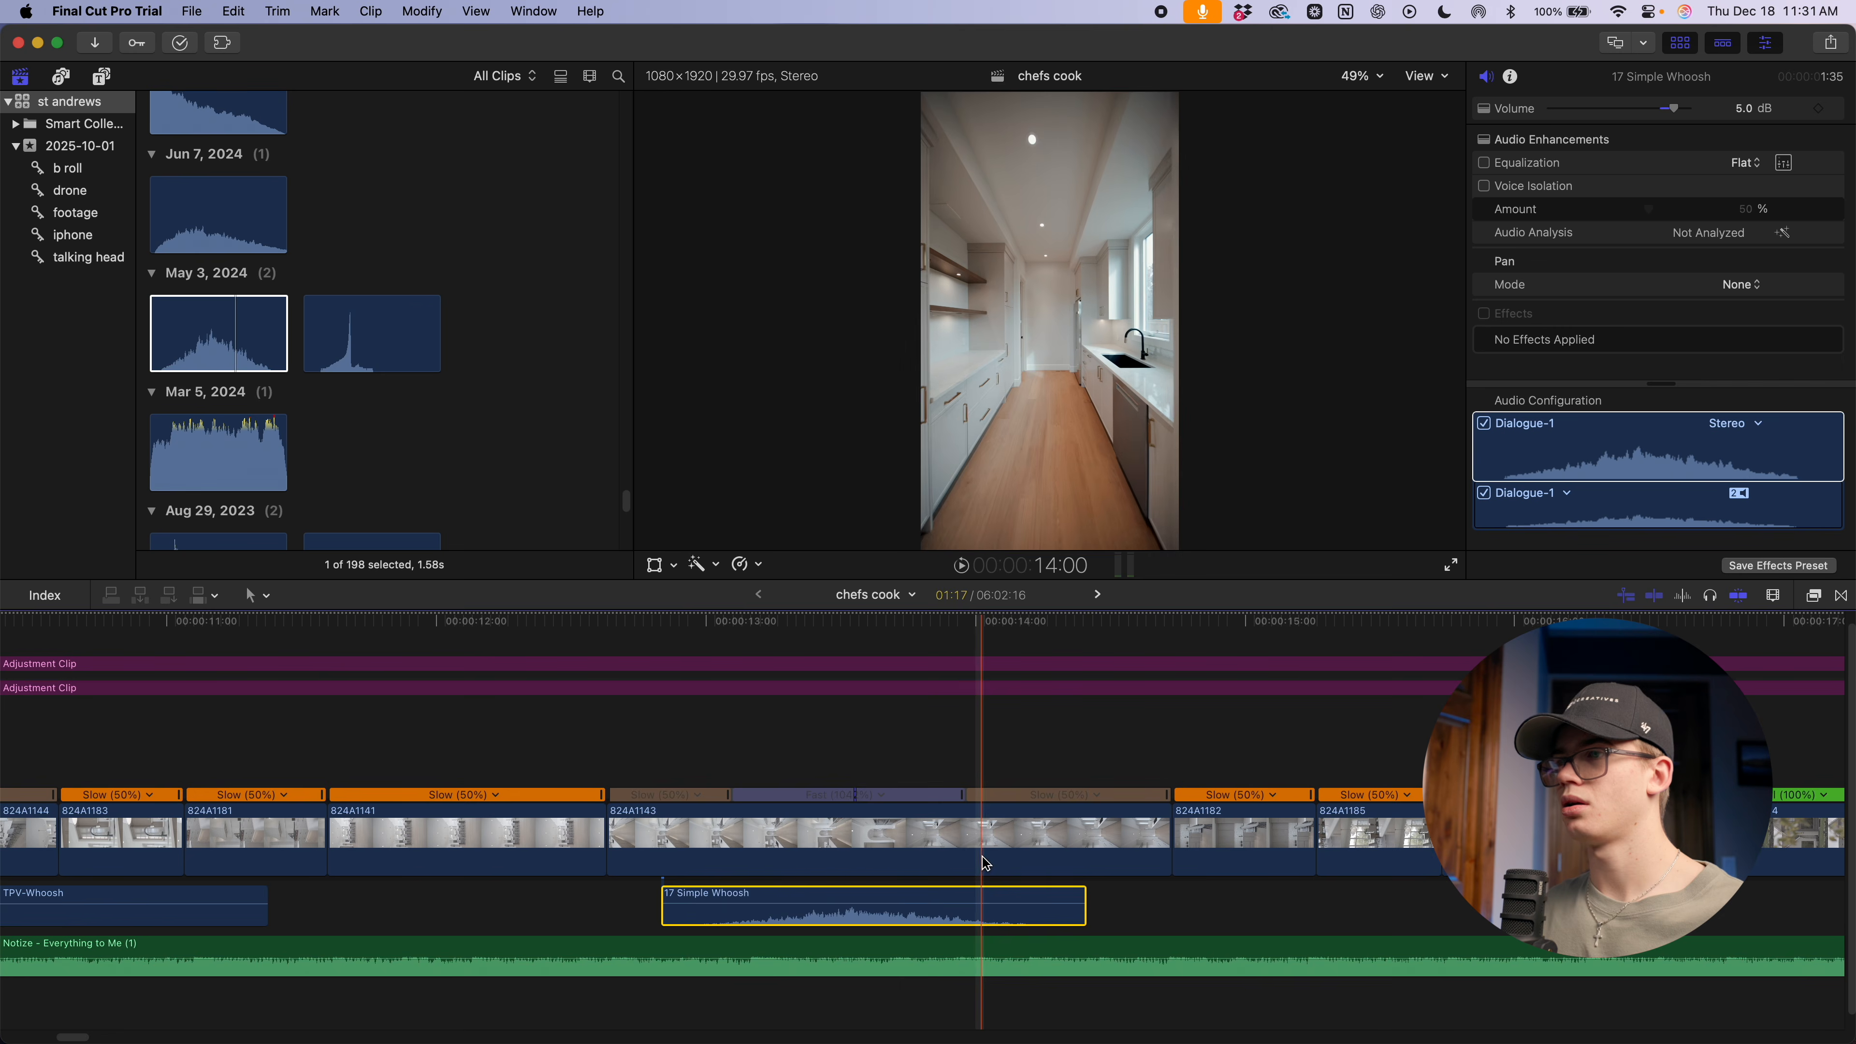
# Paste a copy of 17 Simple Whoosh beneath clip 824A1152 and align it with that clip's speed ramp
pyautogui.press('super+minus')
pyautogui.hscroll(12, 1015, 833)
pyautogui.hscroll(15, 1021, 833)
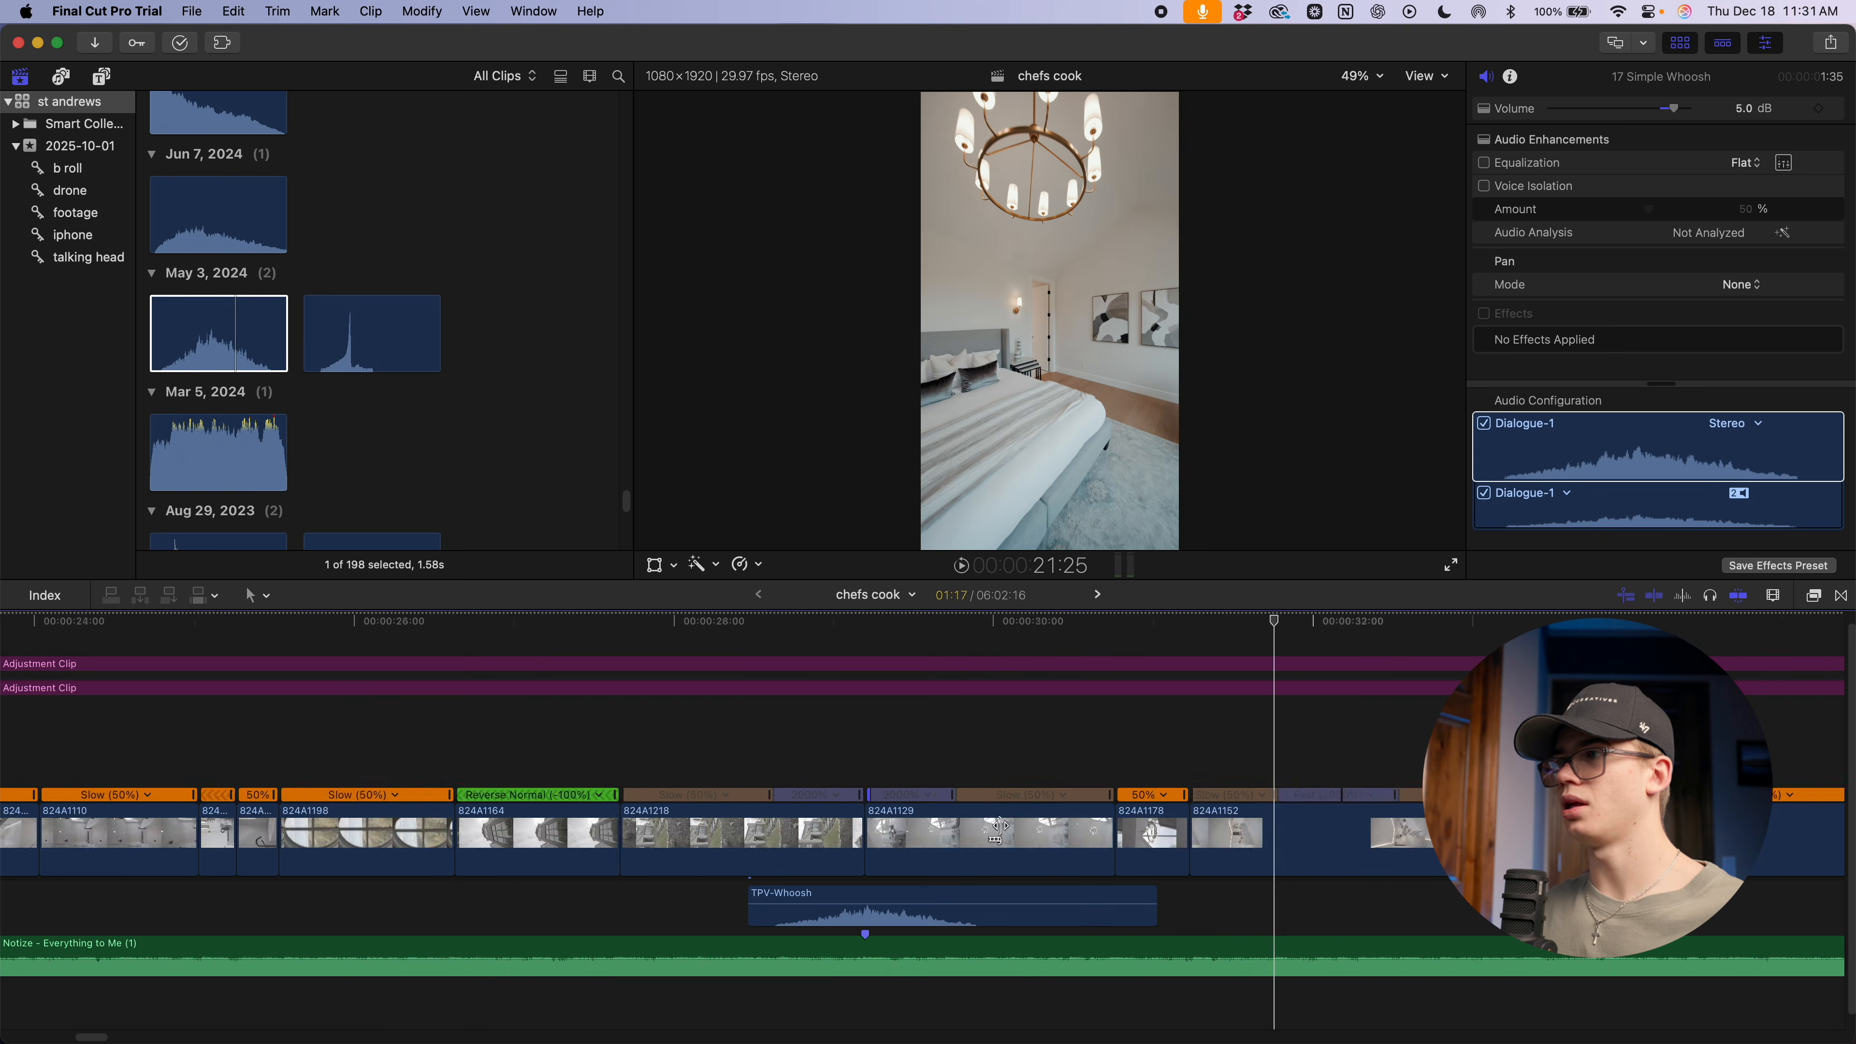
pyautogui.press('super+v')
pyautogui.moveTo(1178, 915); pyautogui.dragTo(1116, 916)
# Review the whoosh placements along the timeline and play the opening section to hear them against the music
pyautogui.press('super+minus')
pyautogui.press('super+minus')
pyautogui.press('super+minus')
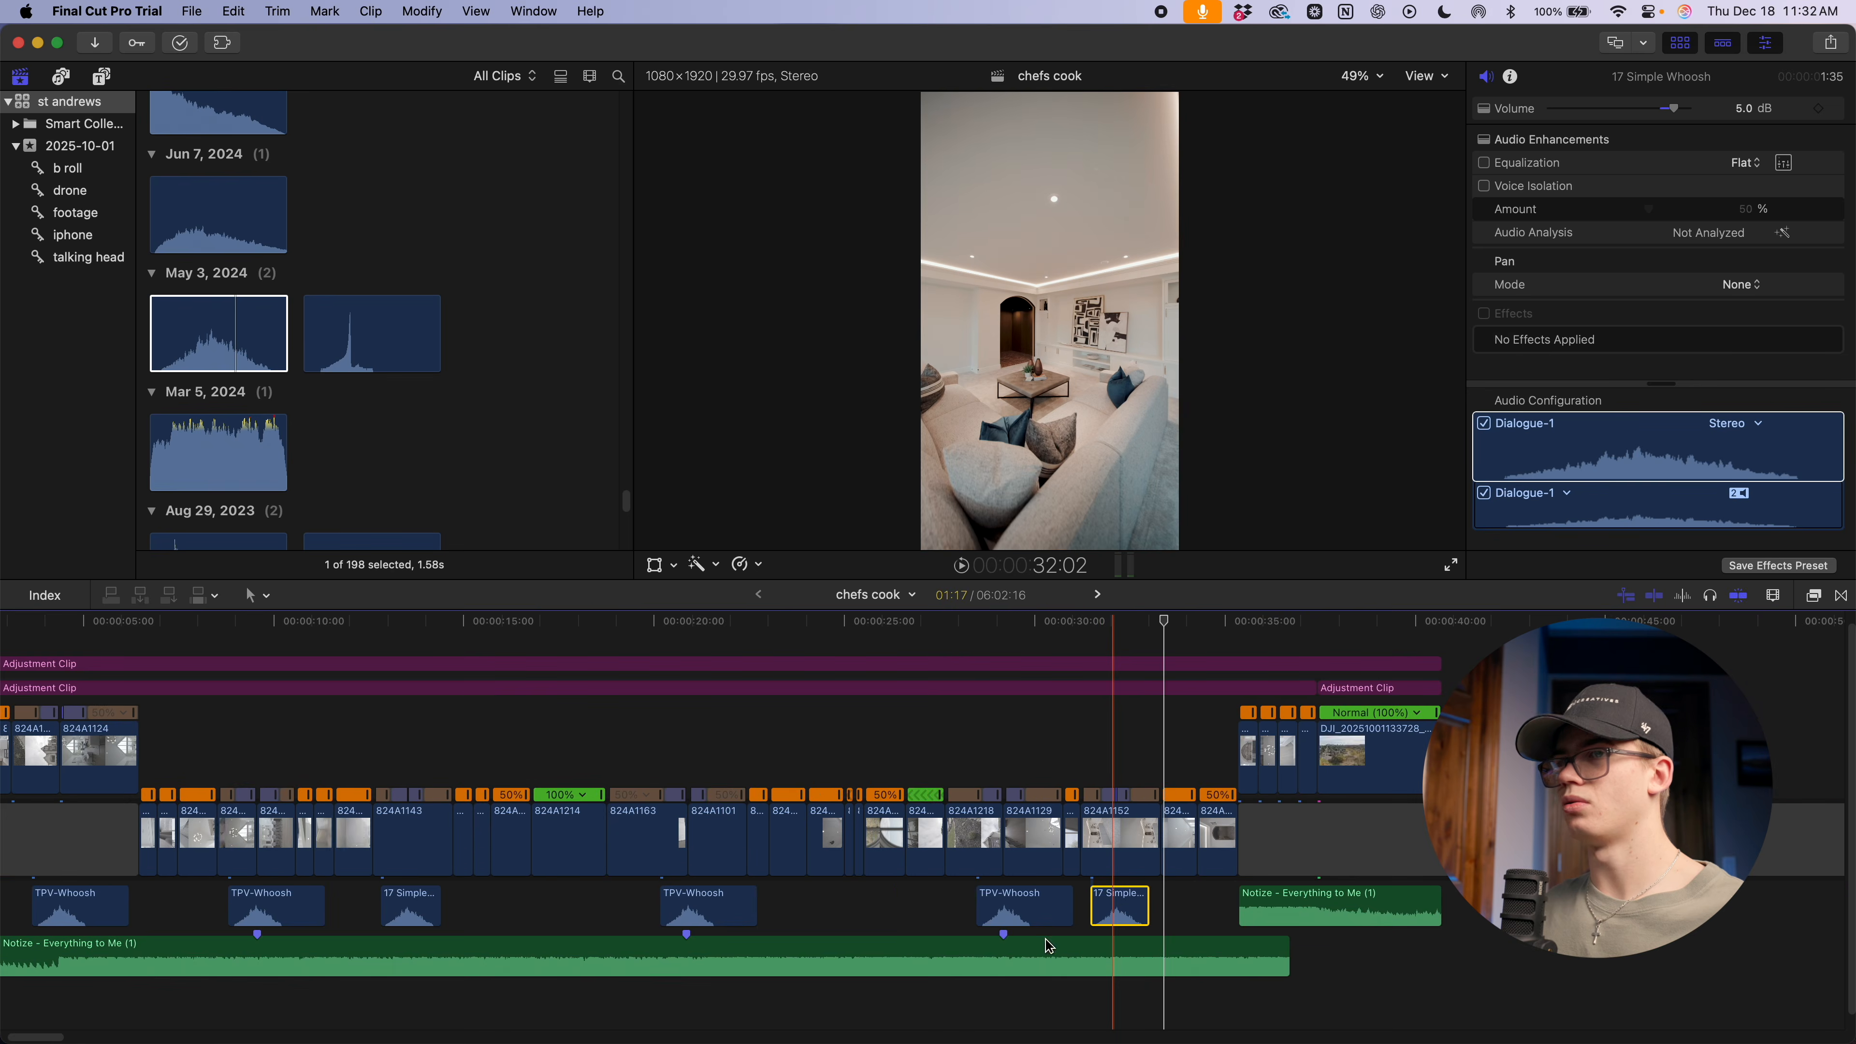
pyautogui.press('super+equal')
pyautogui.press('super+equal')
pyautogui.press('super+equal')
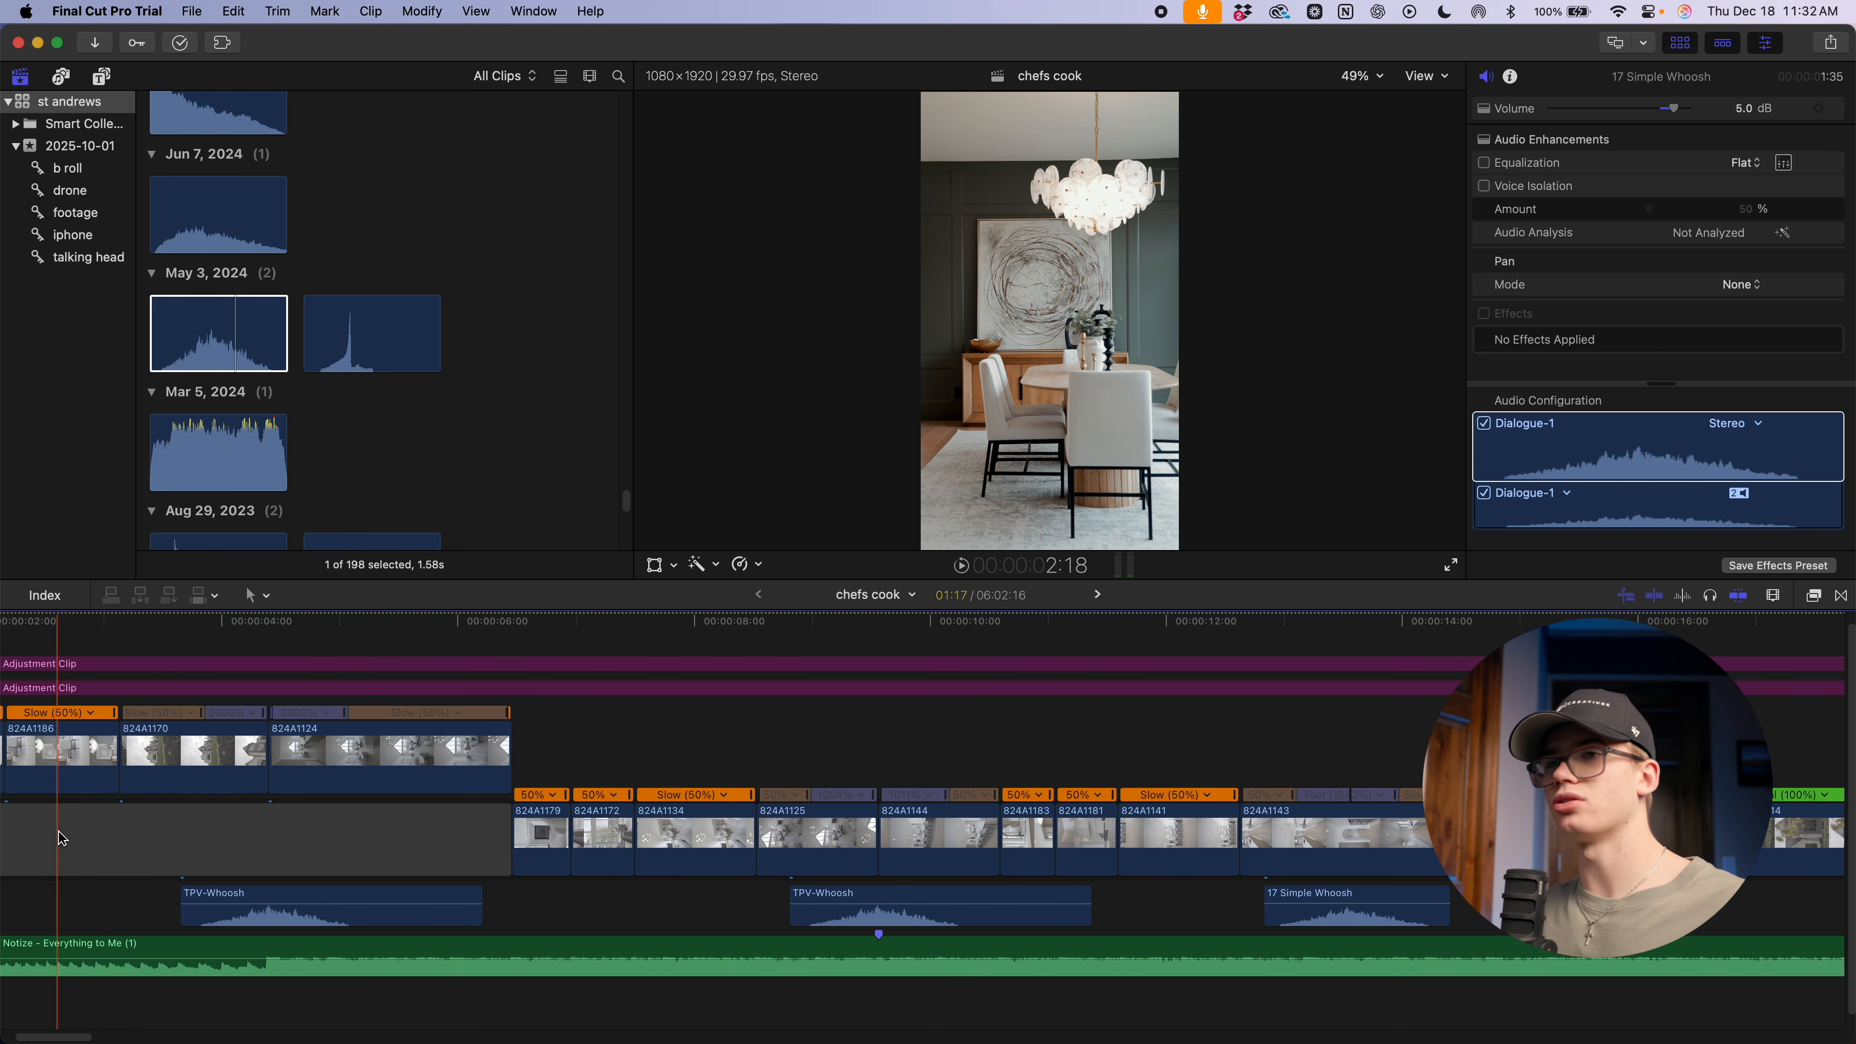
pyautogui.press('space')
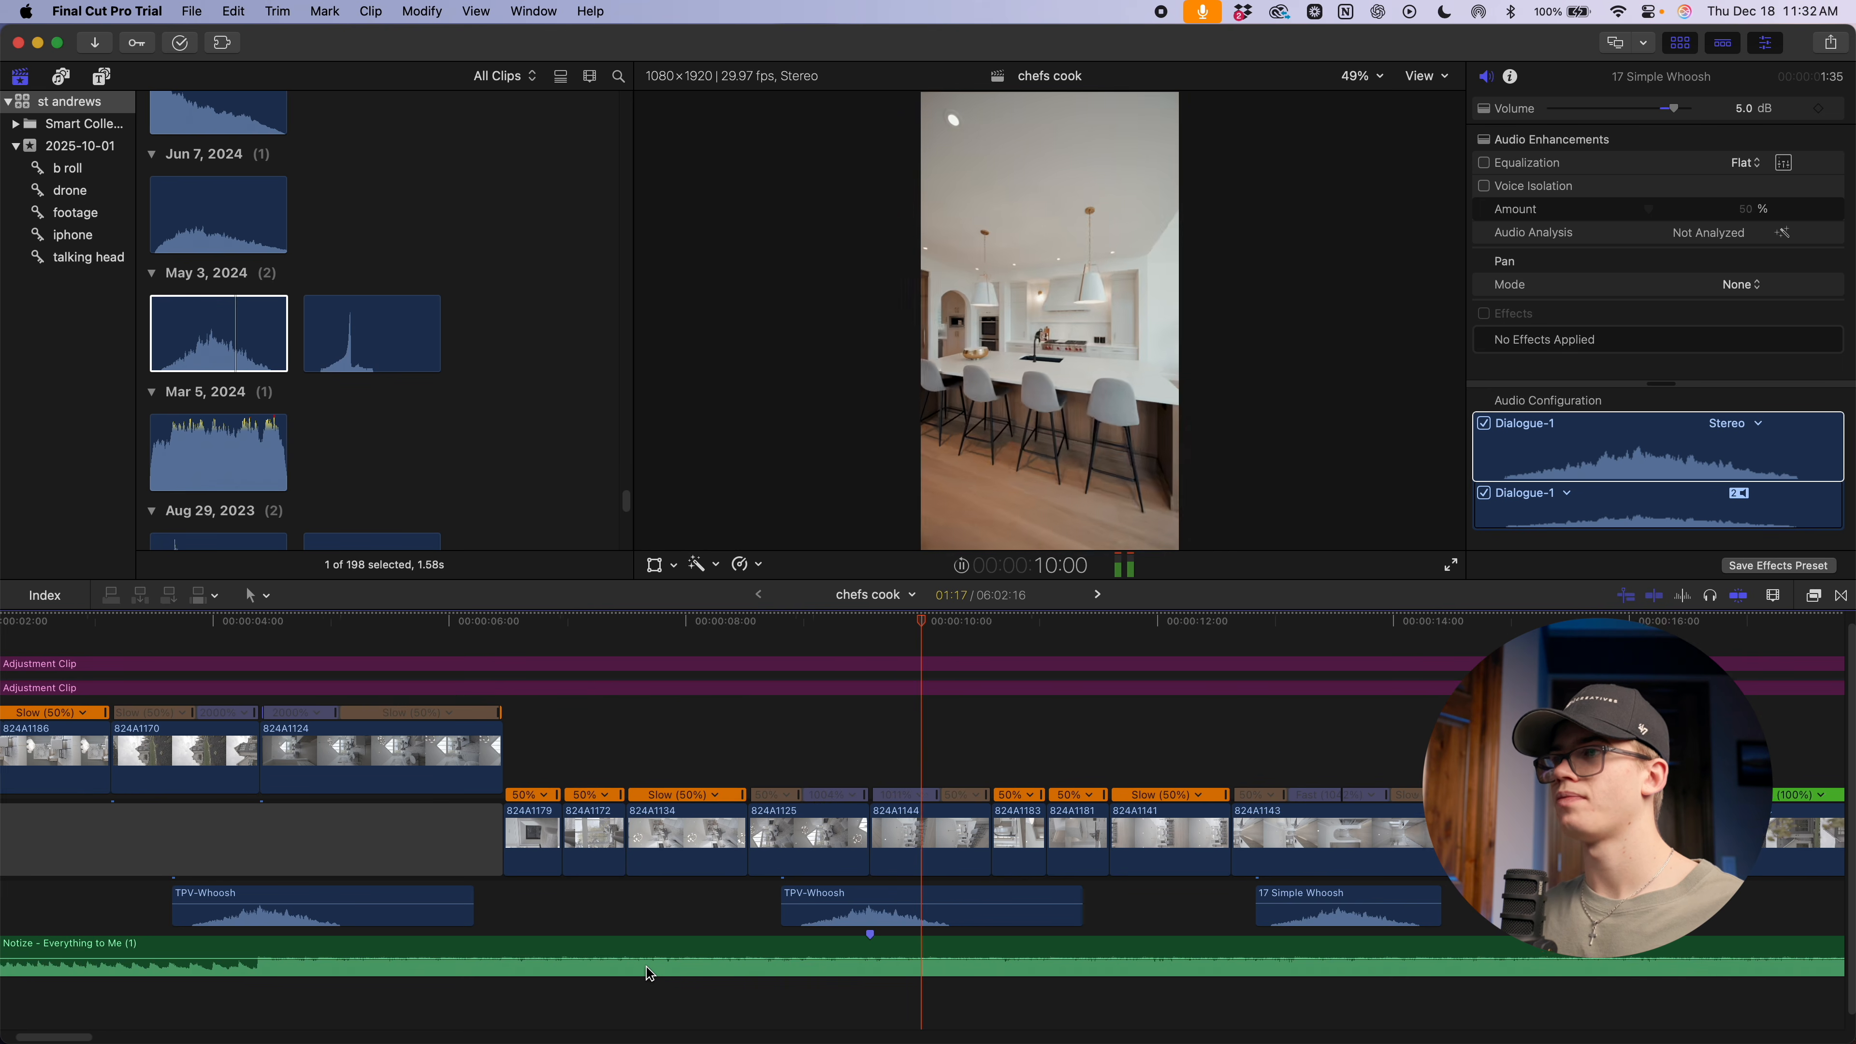
pyautogui.press('super+minus')
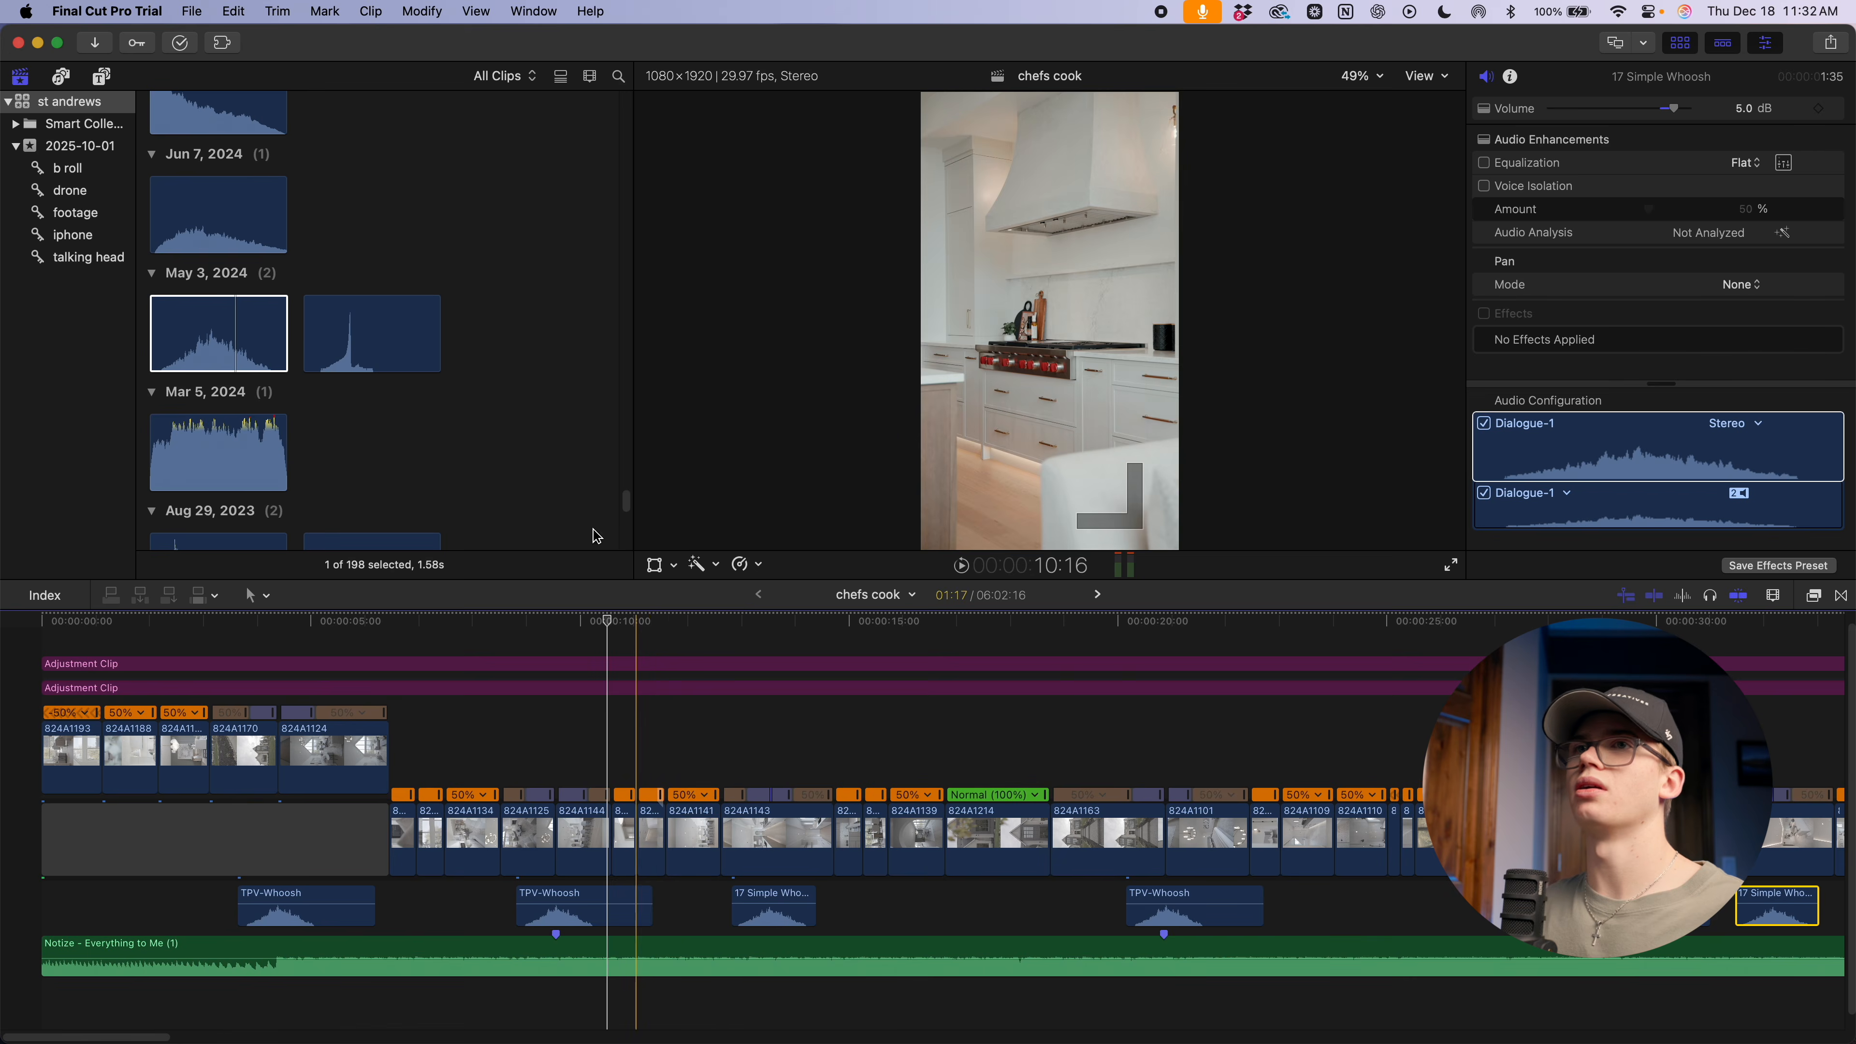
# Find the Riser Metallic sound effect in the library and place it beneath clip 824A1170, ending at the cut to 824A1124
pyautogui.press('super+equal')
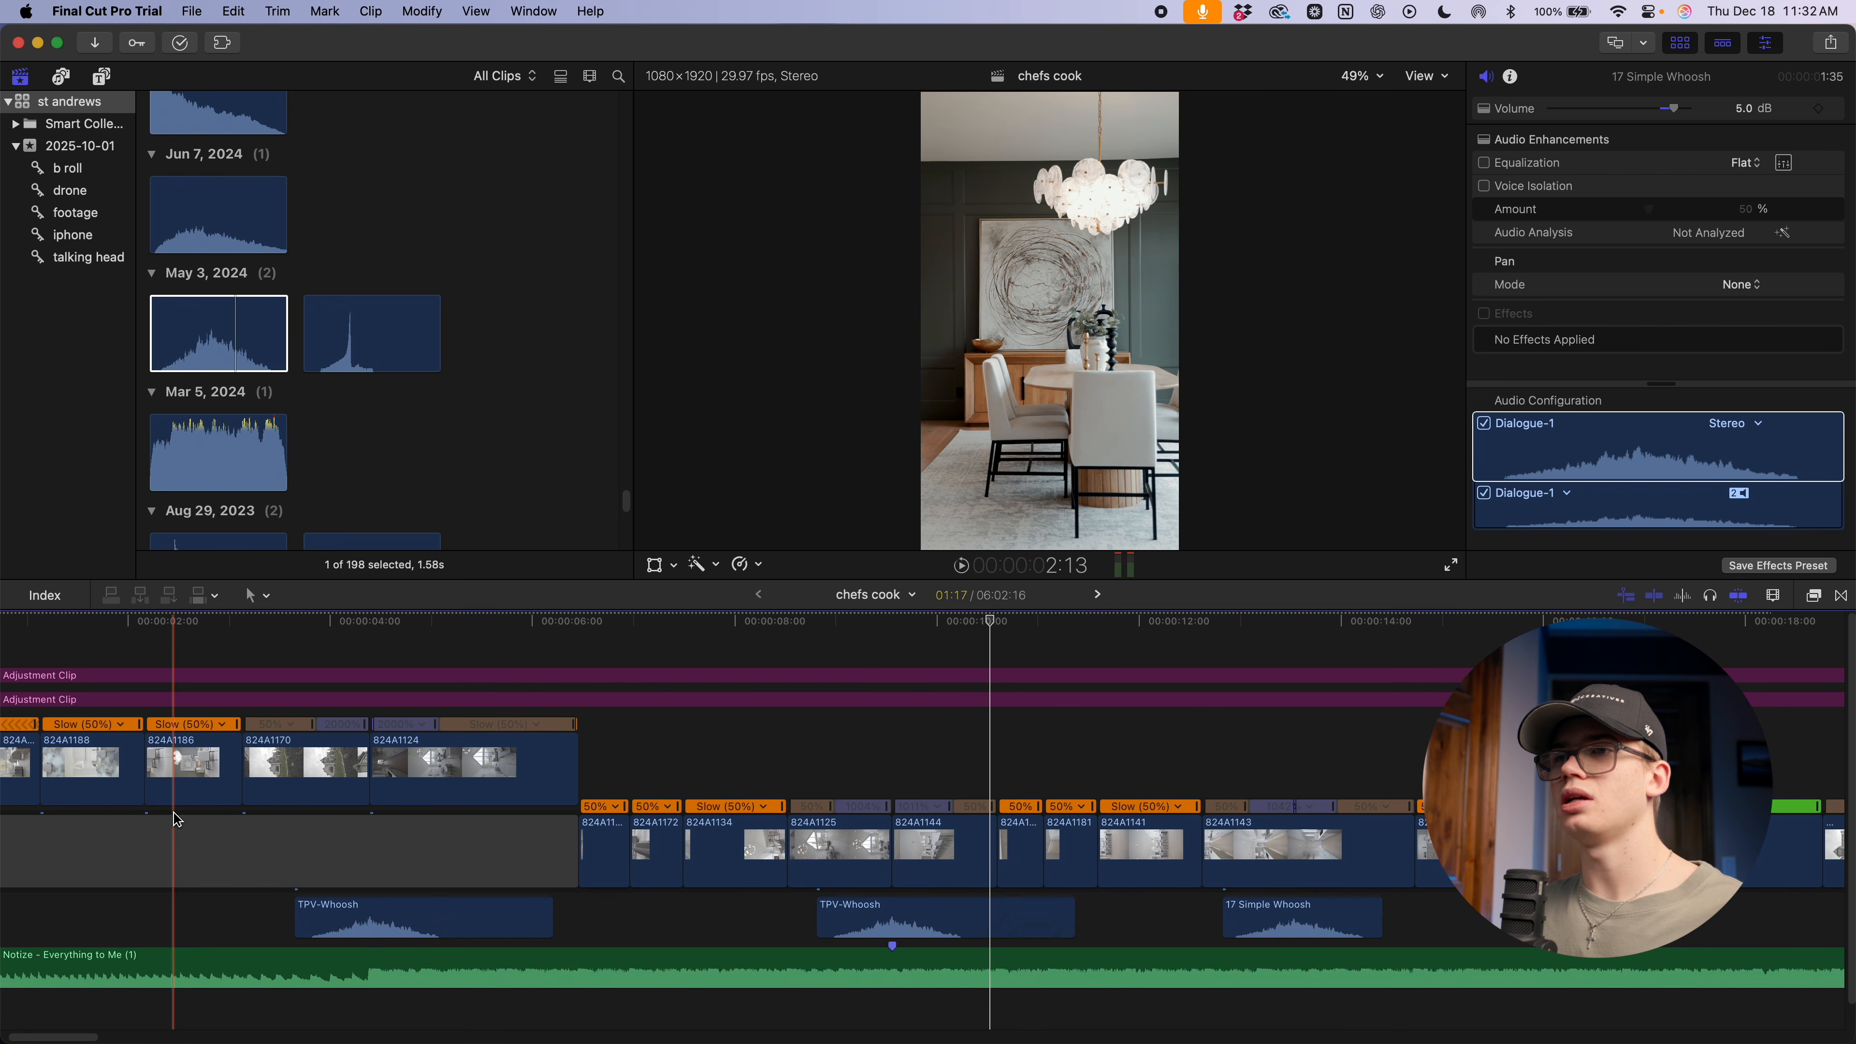
pyautogui.scroll(-1, 544, 472)
pyautogui.scroll(-5, 544, 472)
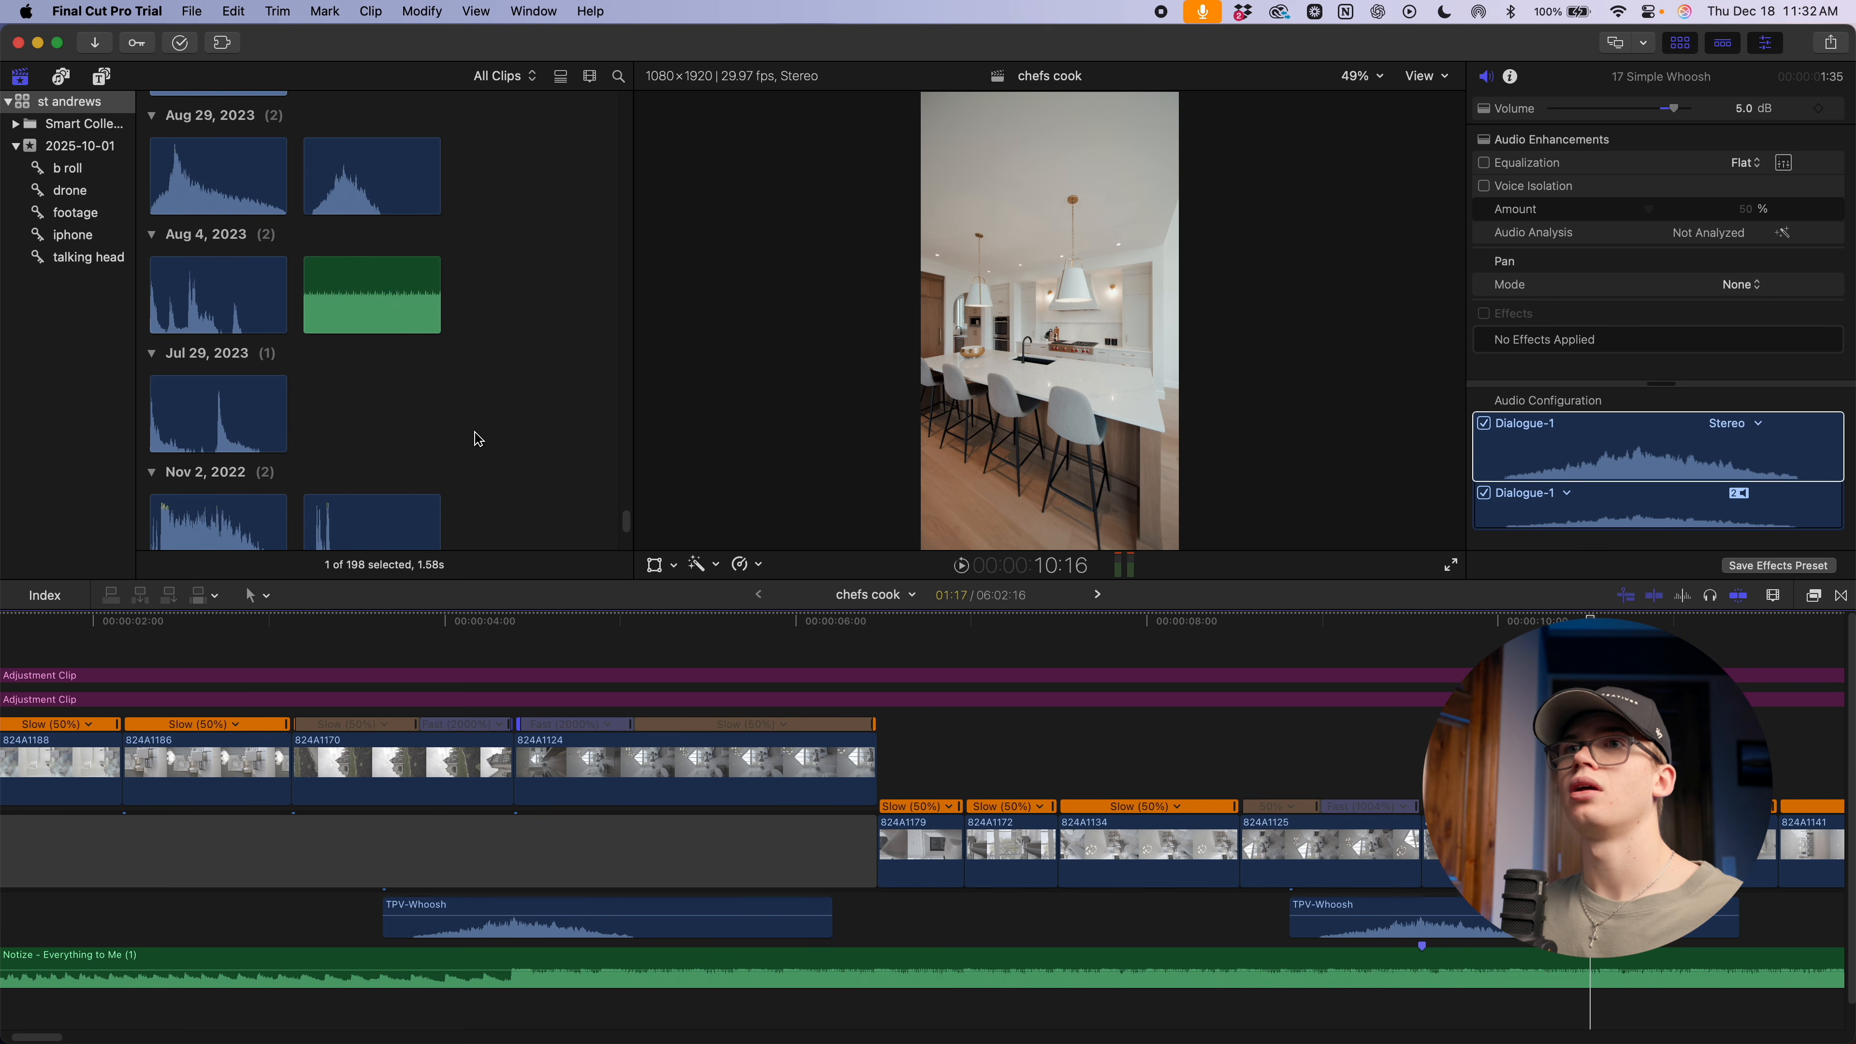
pyautogui.scroll(-4, 523, 461)
pyautogui.scroll(-1, 468, 444)
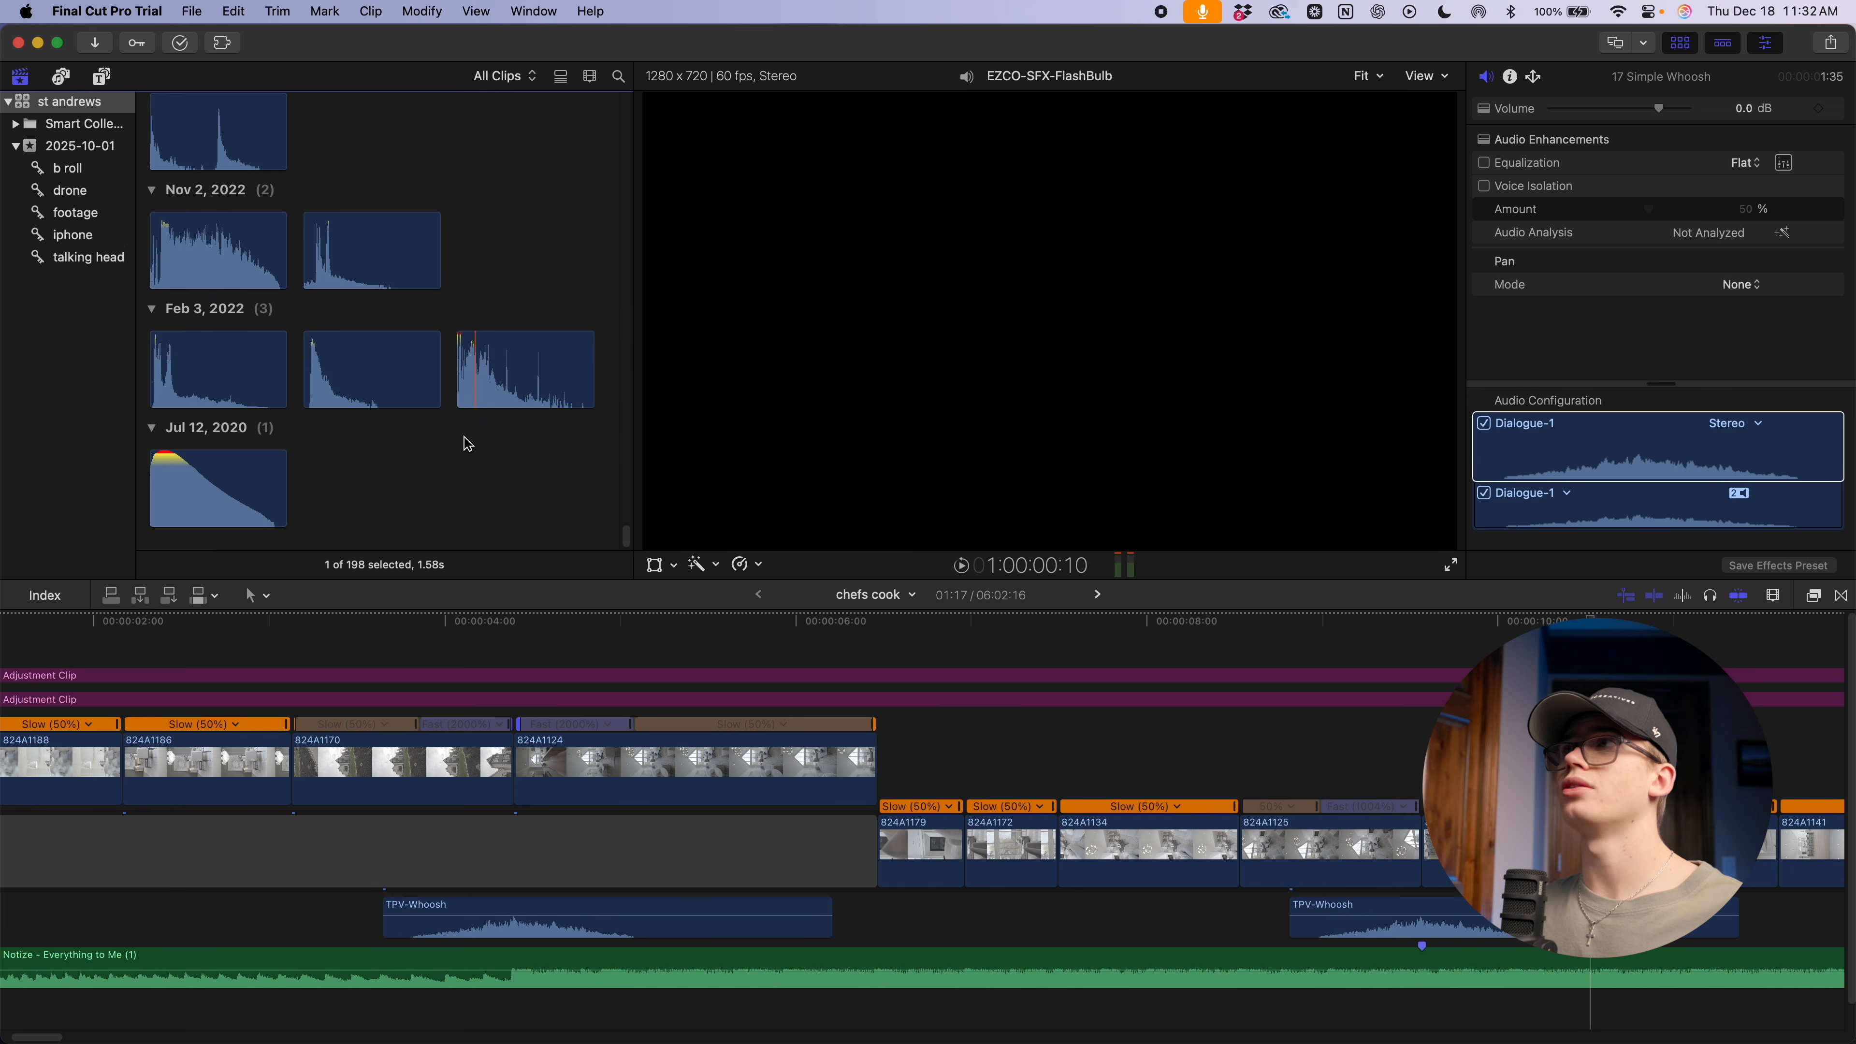
pyautogui.scroll(15, 468, 444)
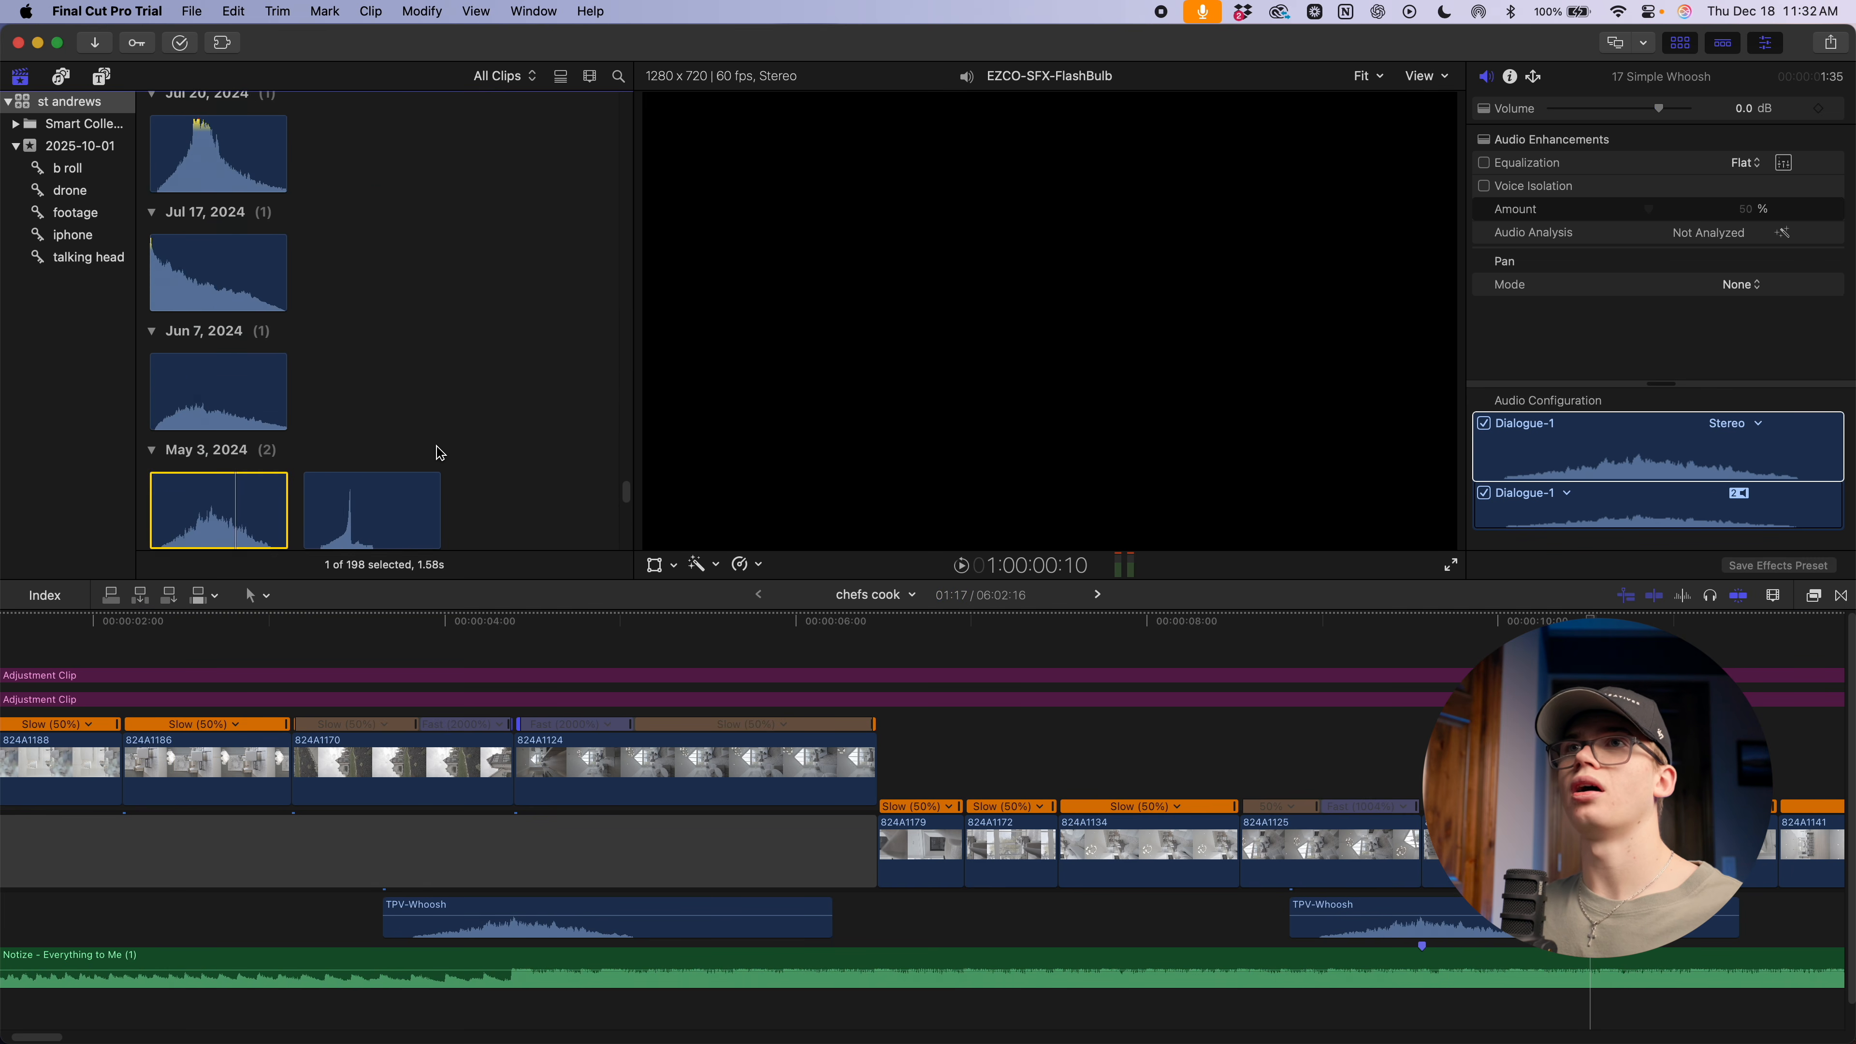
pyautogui.scroll(4, 440, 454)
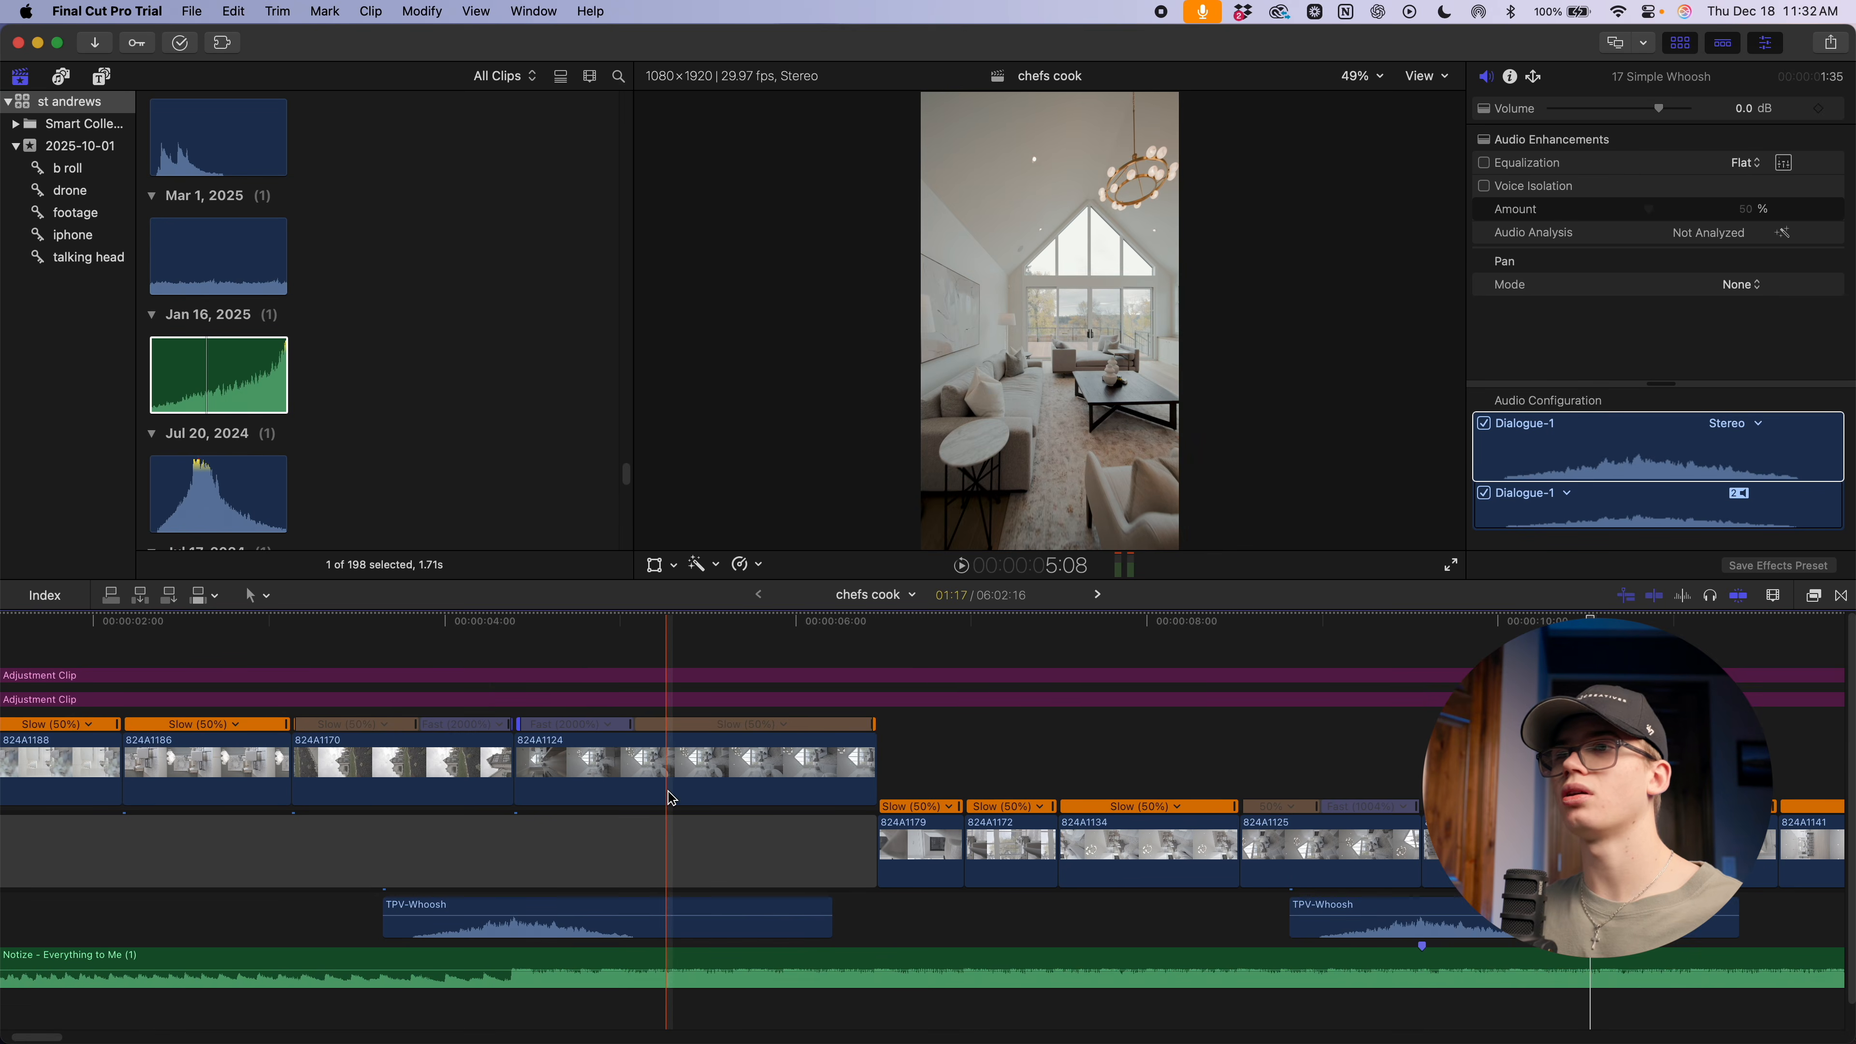
pyautogui.click(236, 398)
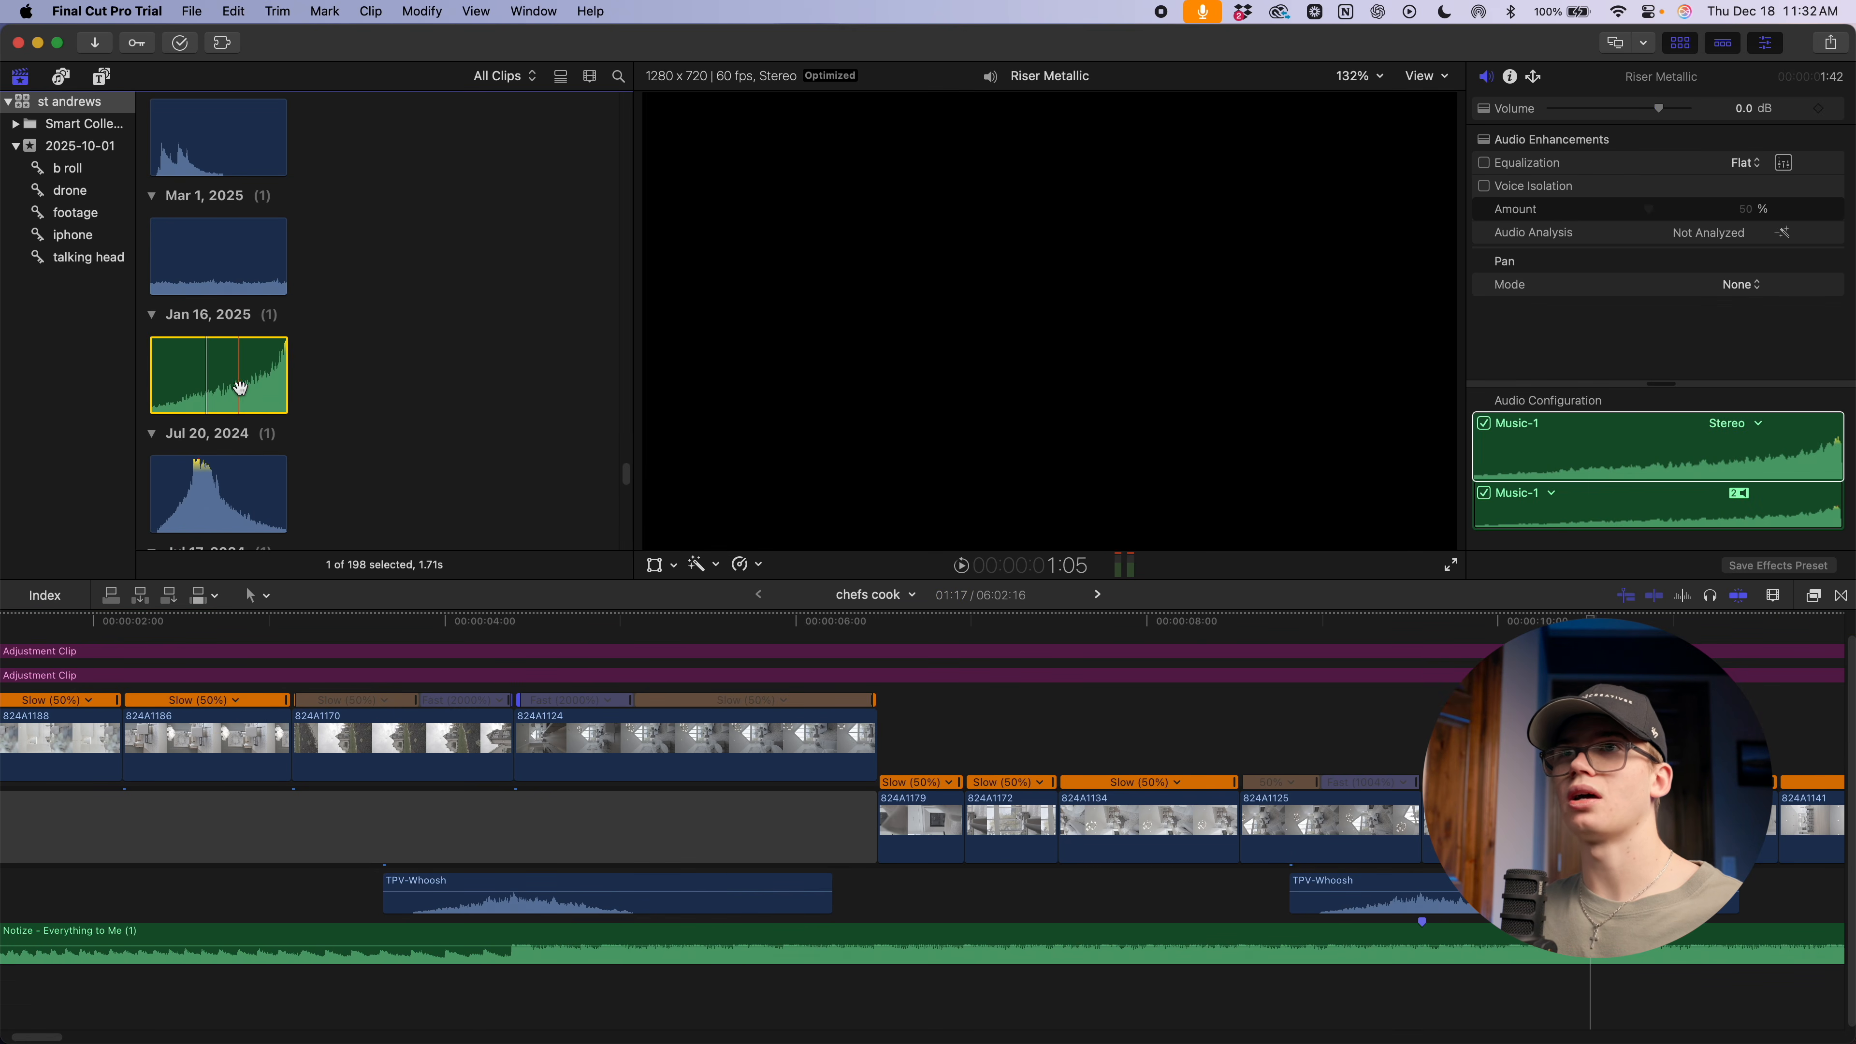
pyautogui.moveTo(242, 387); pyautogui.dragTo(210, 943)
pyautogui.press('space')
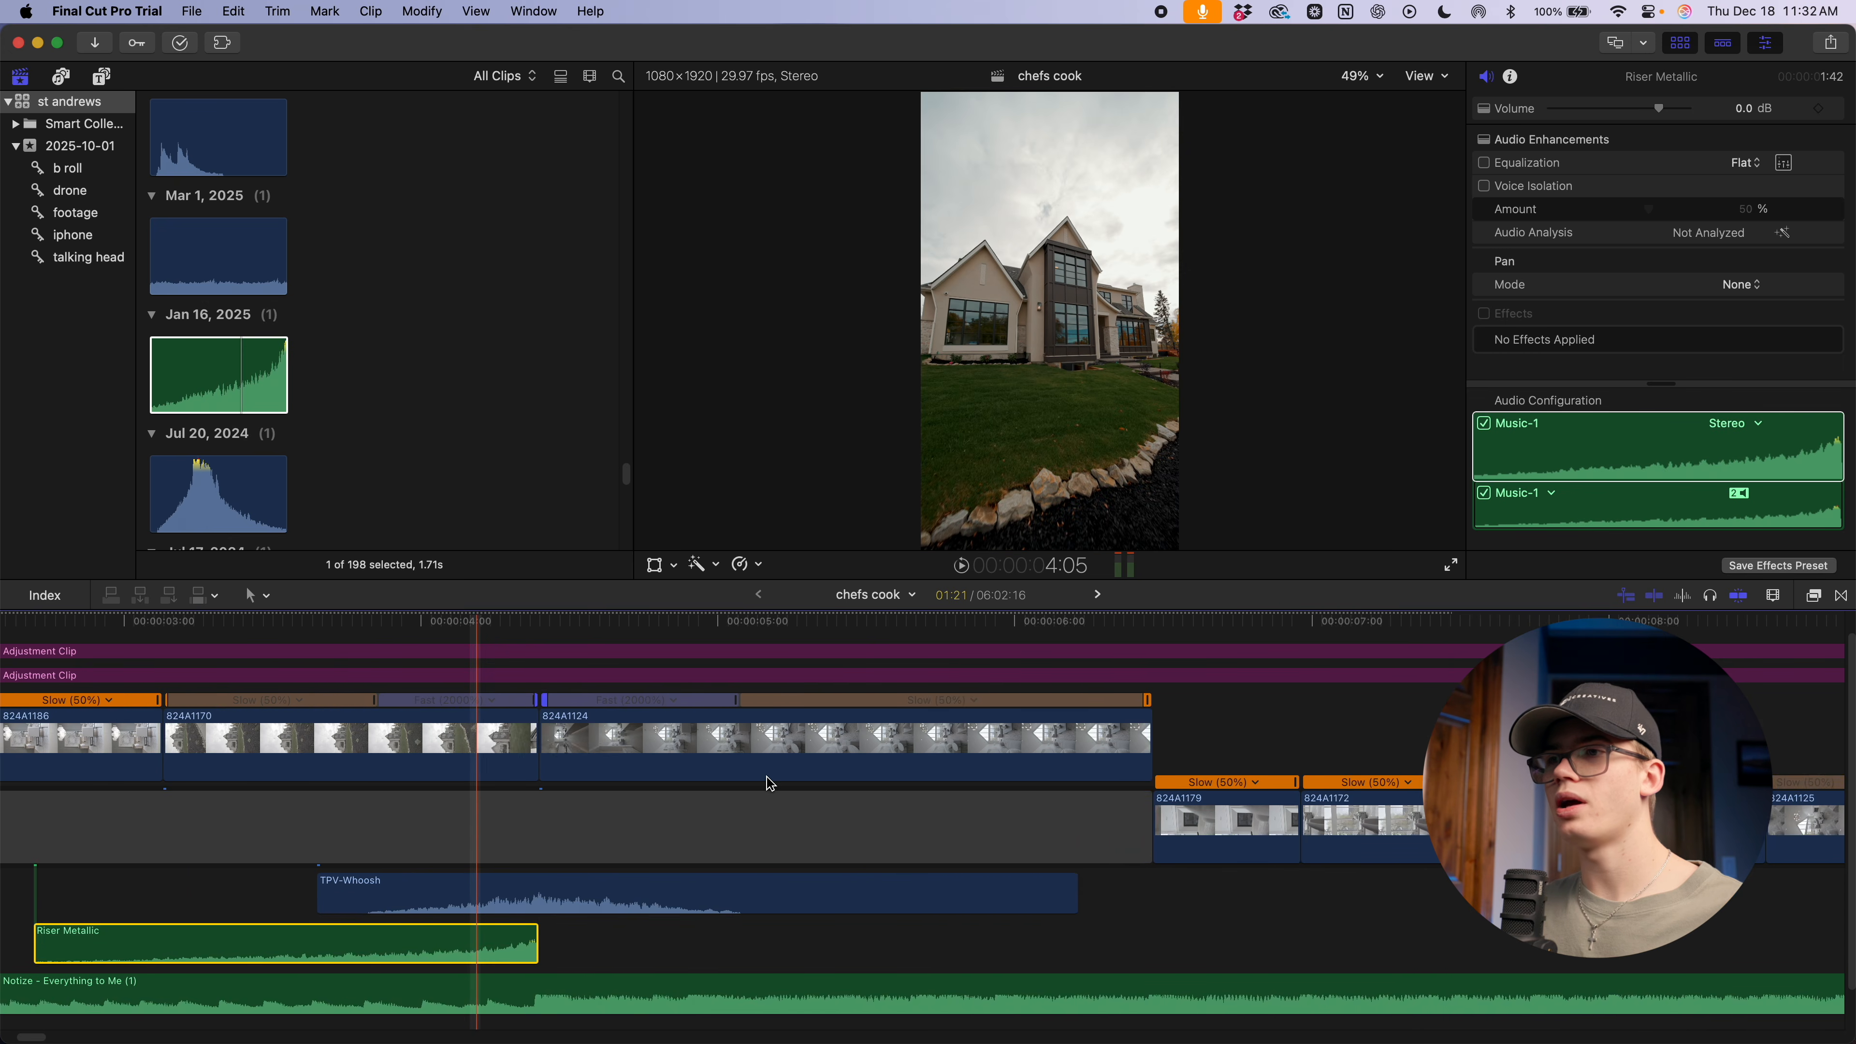
# Lower the Riser Metallic's volume to -11 dB
pyautogui.hscroll(-10, 877, 903)
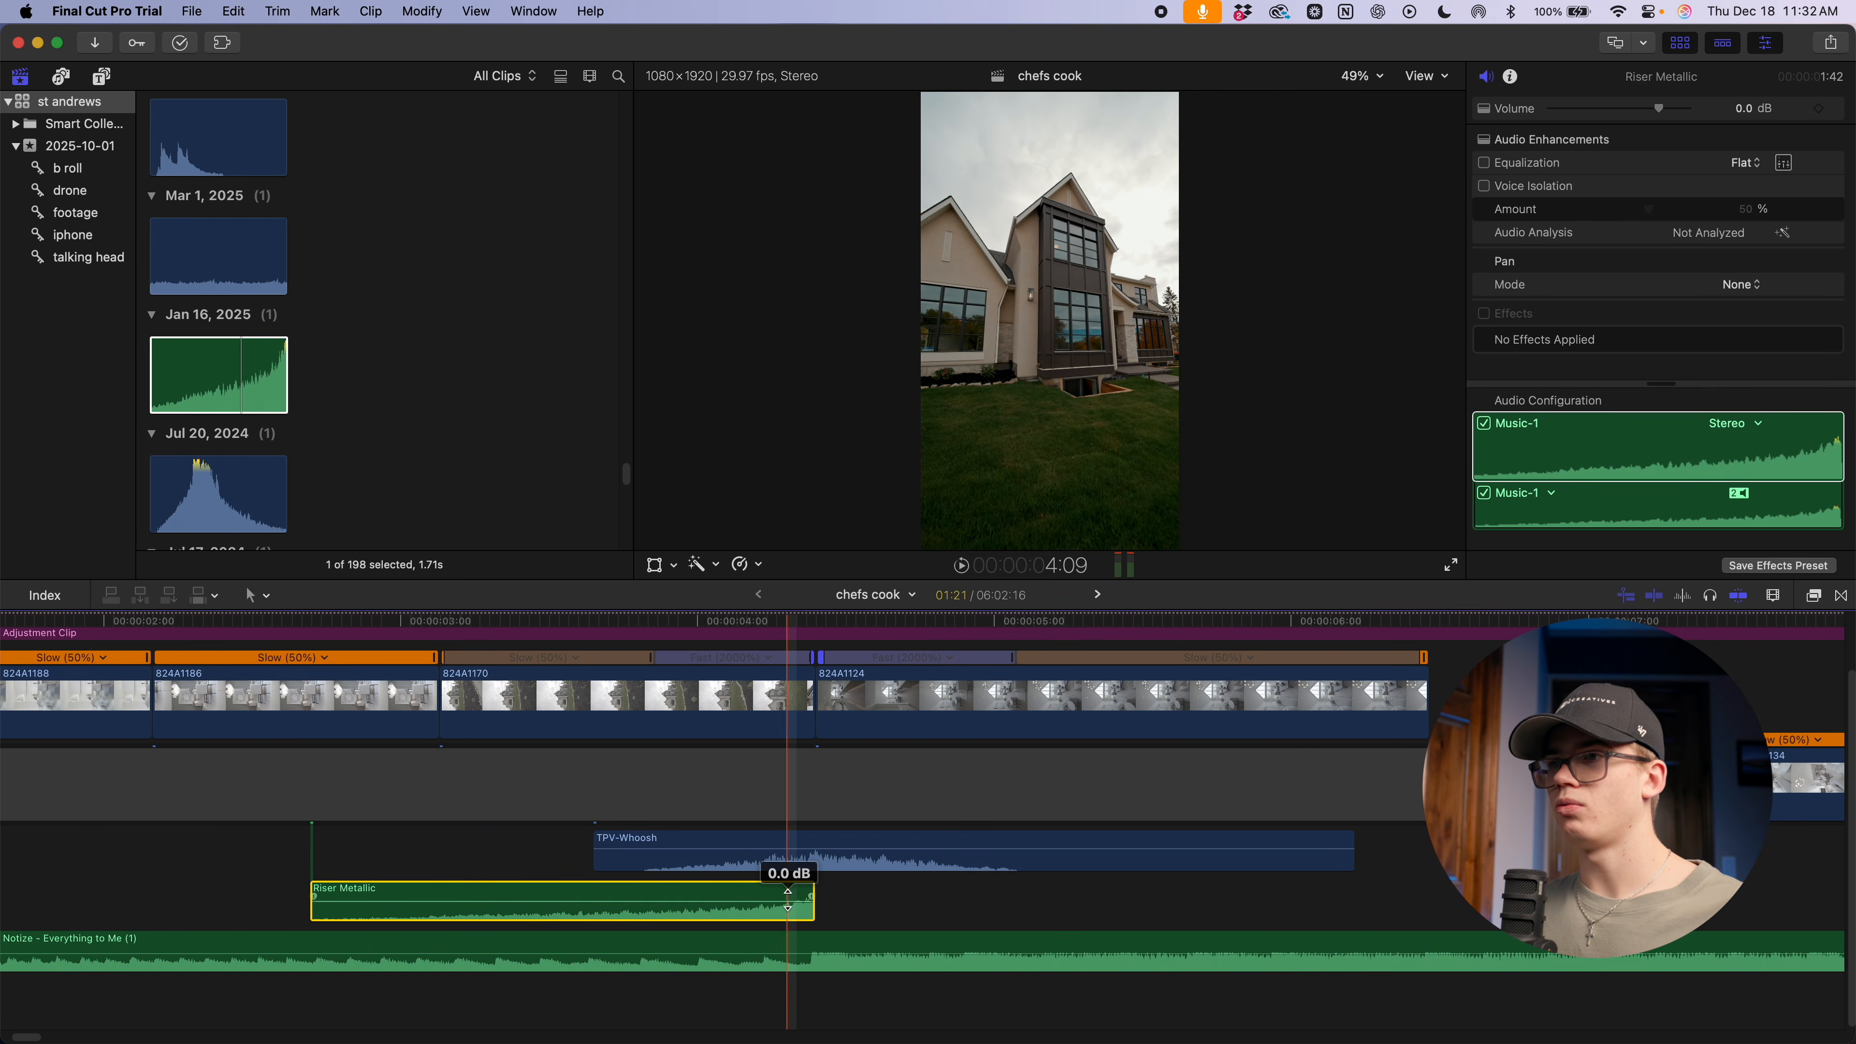
pyautogui.moveTo(788, 894); pyautogui.dragTo(786, 899)
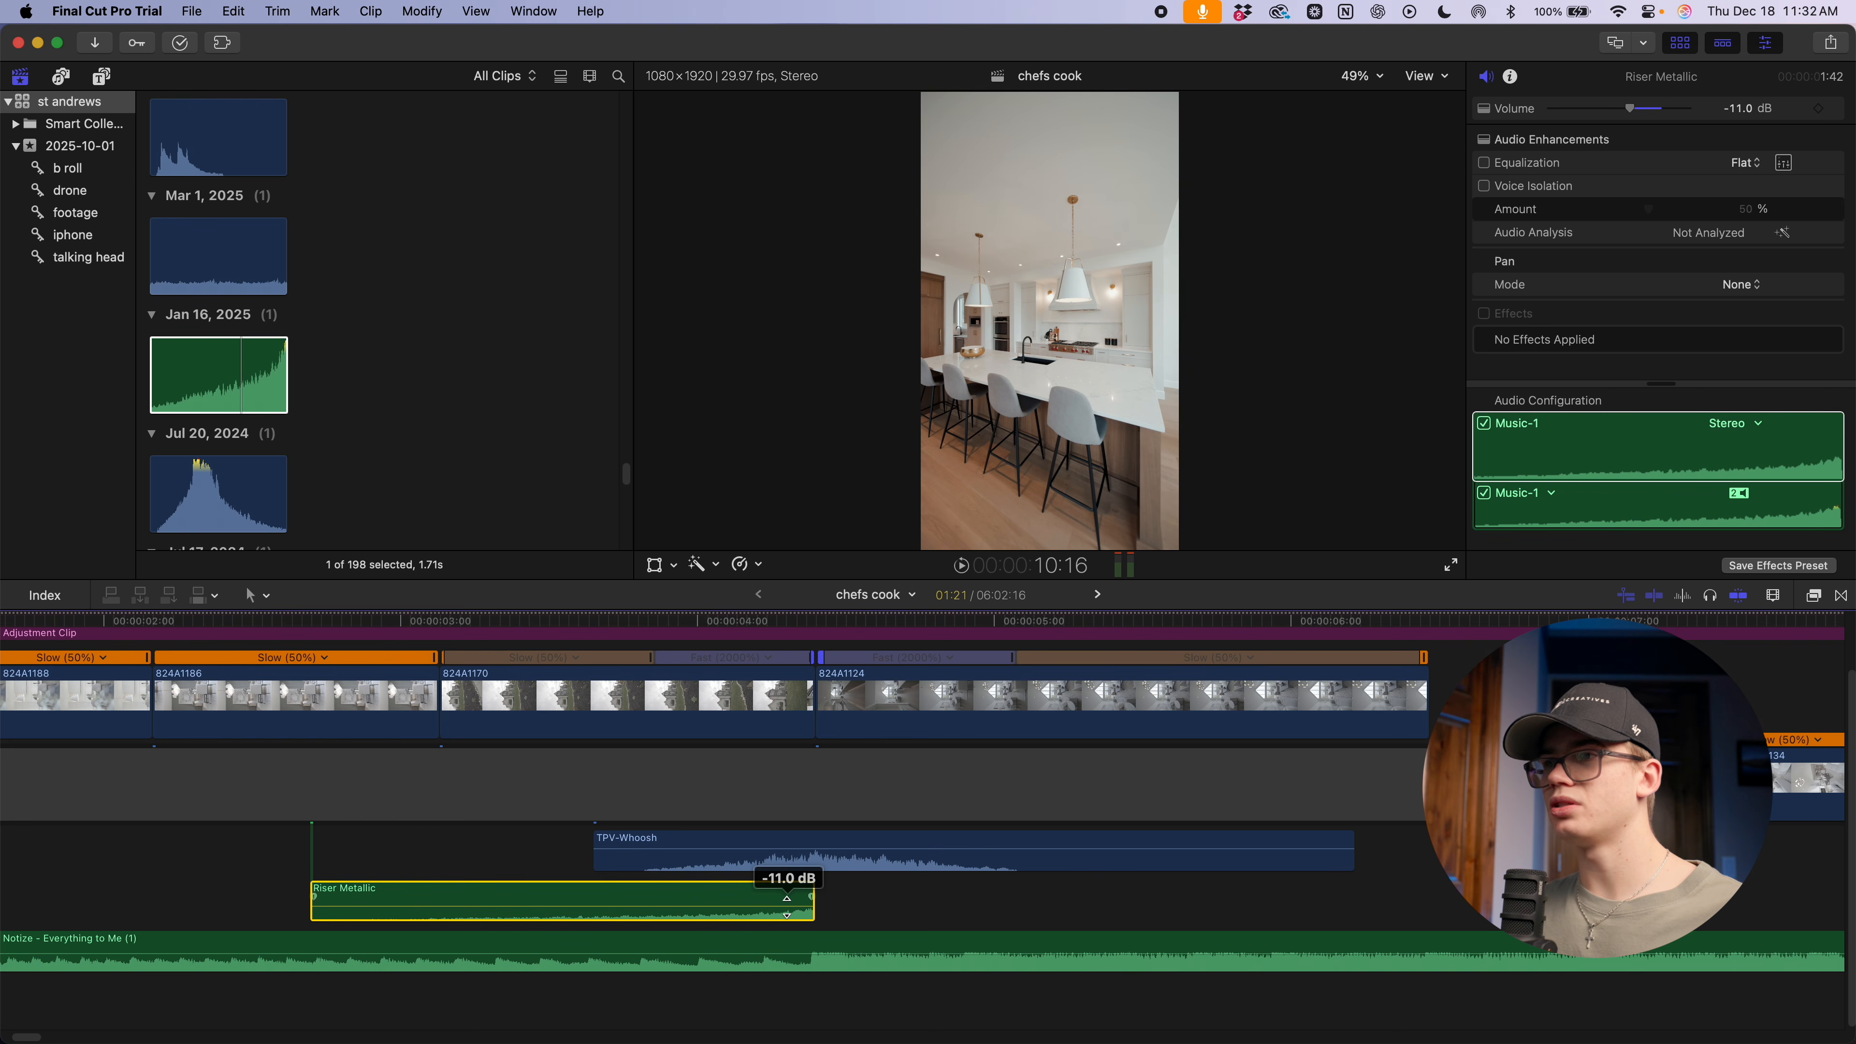
pyautogui.moveTo(787, 907); pyautogui.dragTo(788, 906)
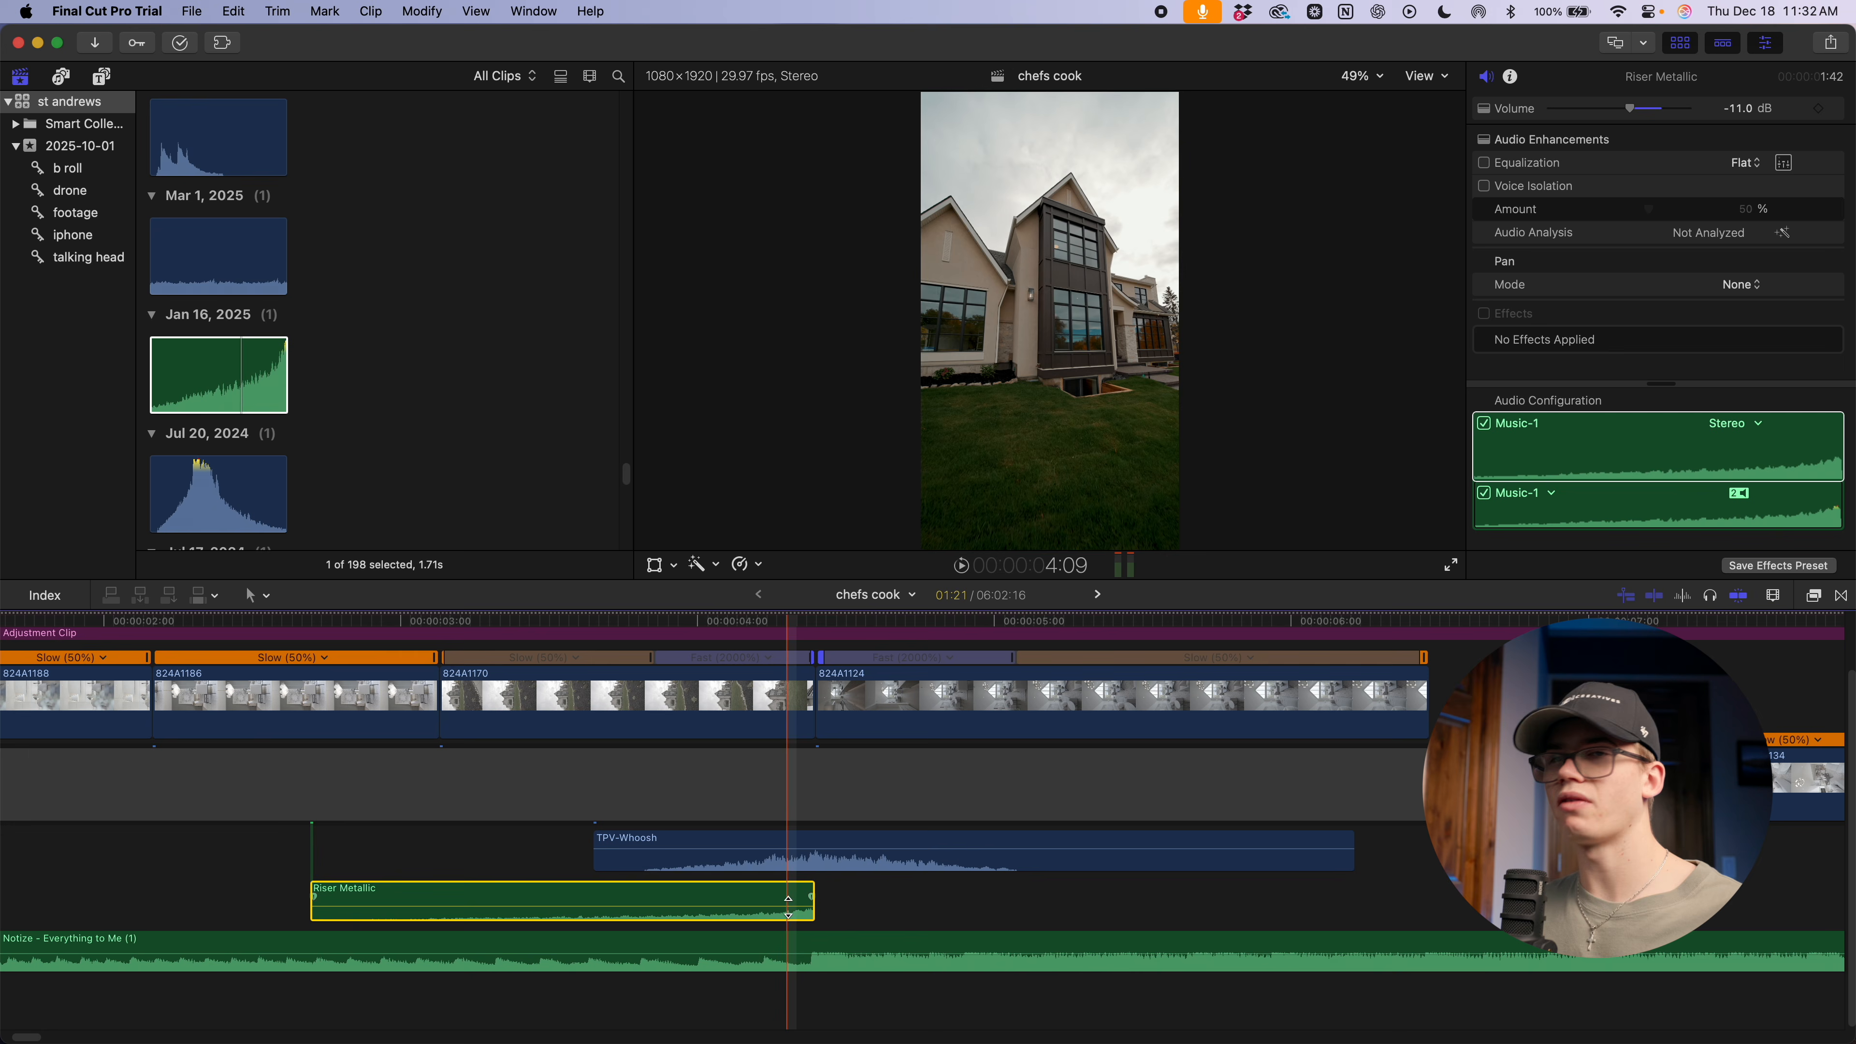
# Play the opening section with the Riser Metallic disabled and again with it enabled to compare the build-up
pyautogui.press('v')
pyautogui.press('super+minus')
pyautogui.press('super+minus')
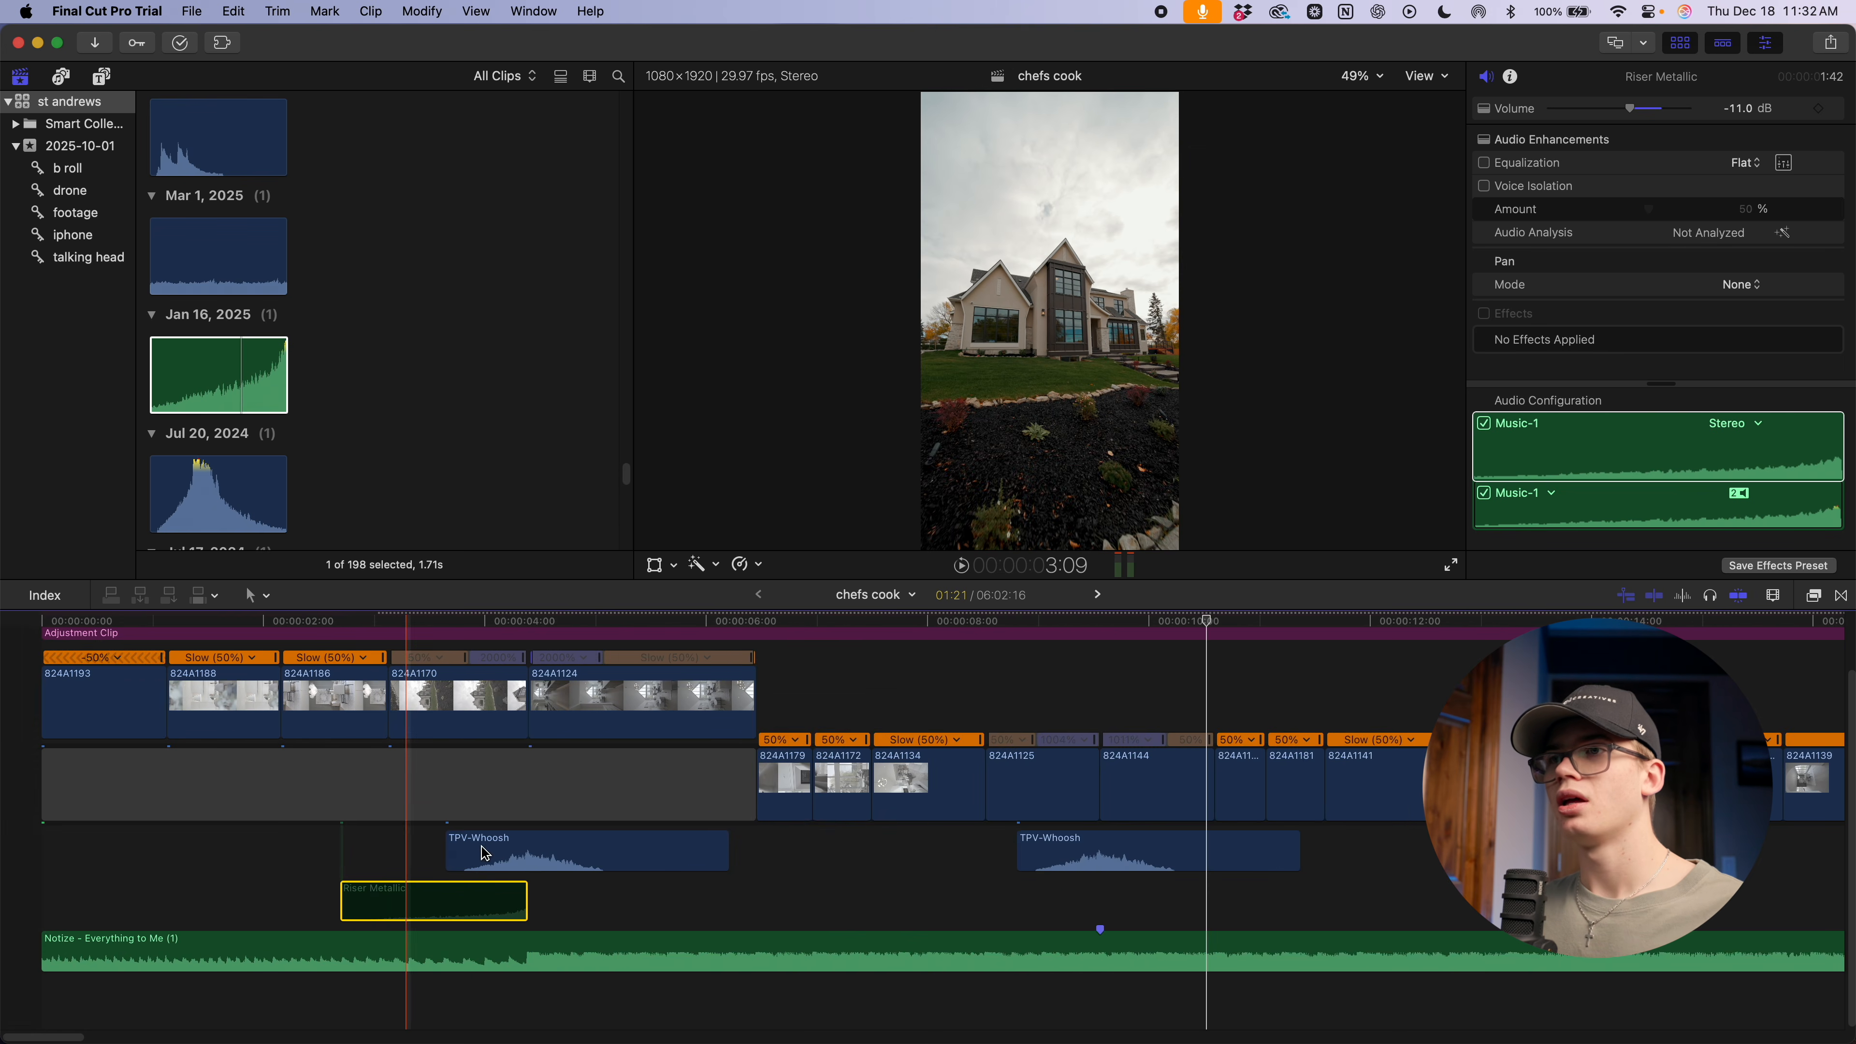
pyautogui.press('space')
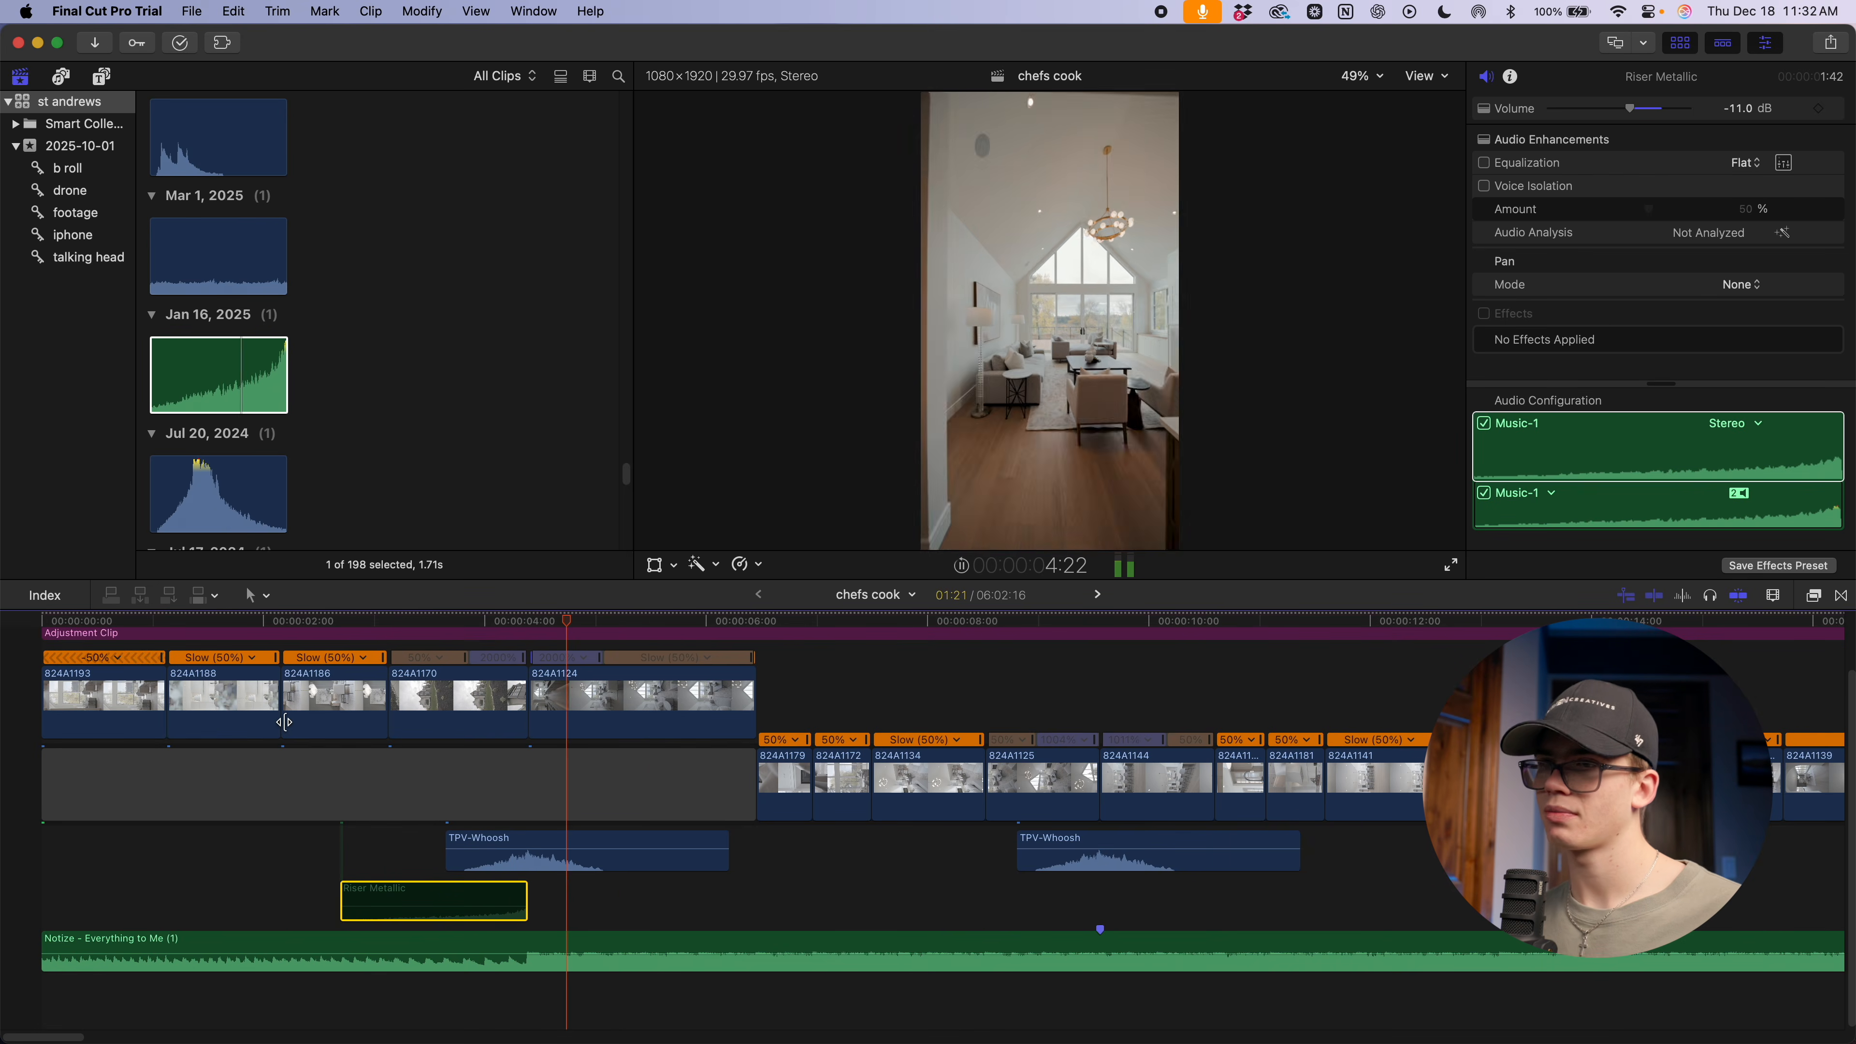
pyautogui.press('space')
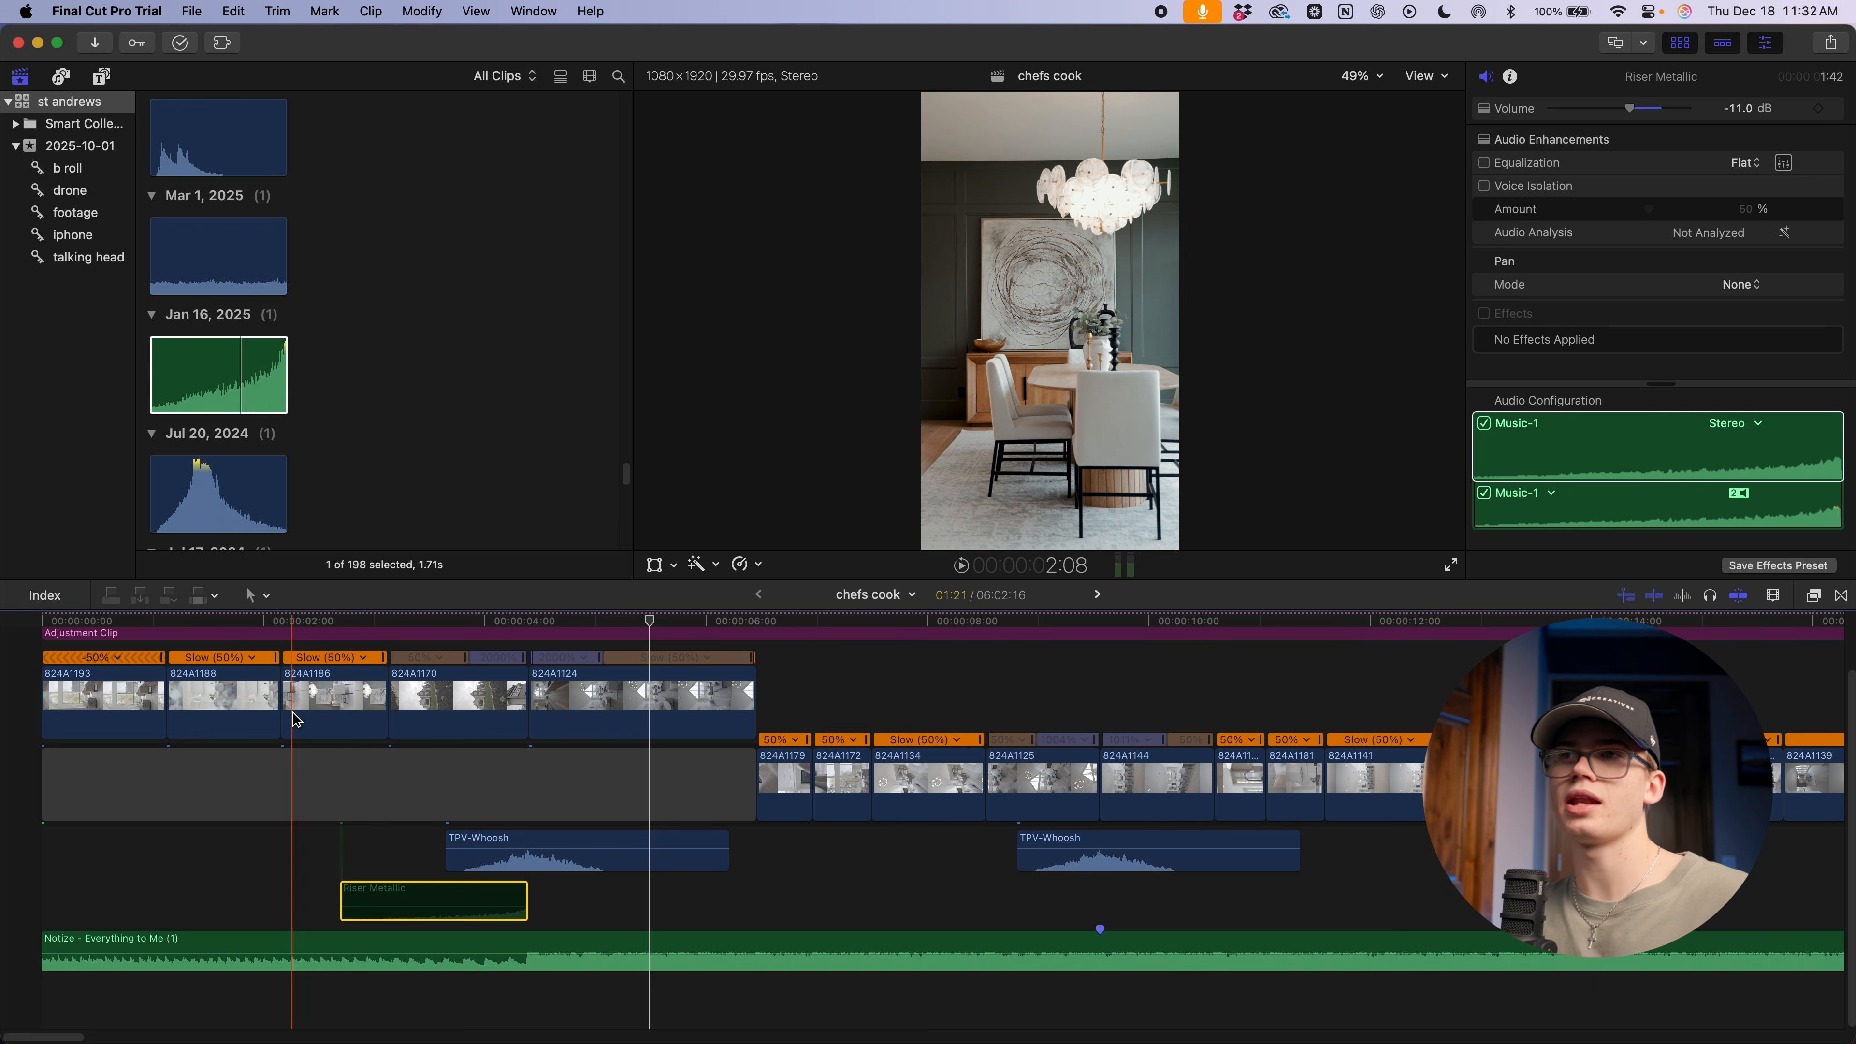
pyautogui.press('space')
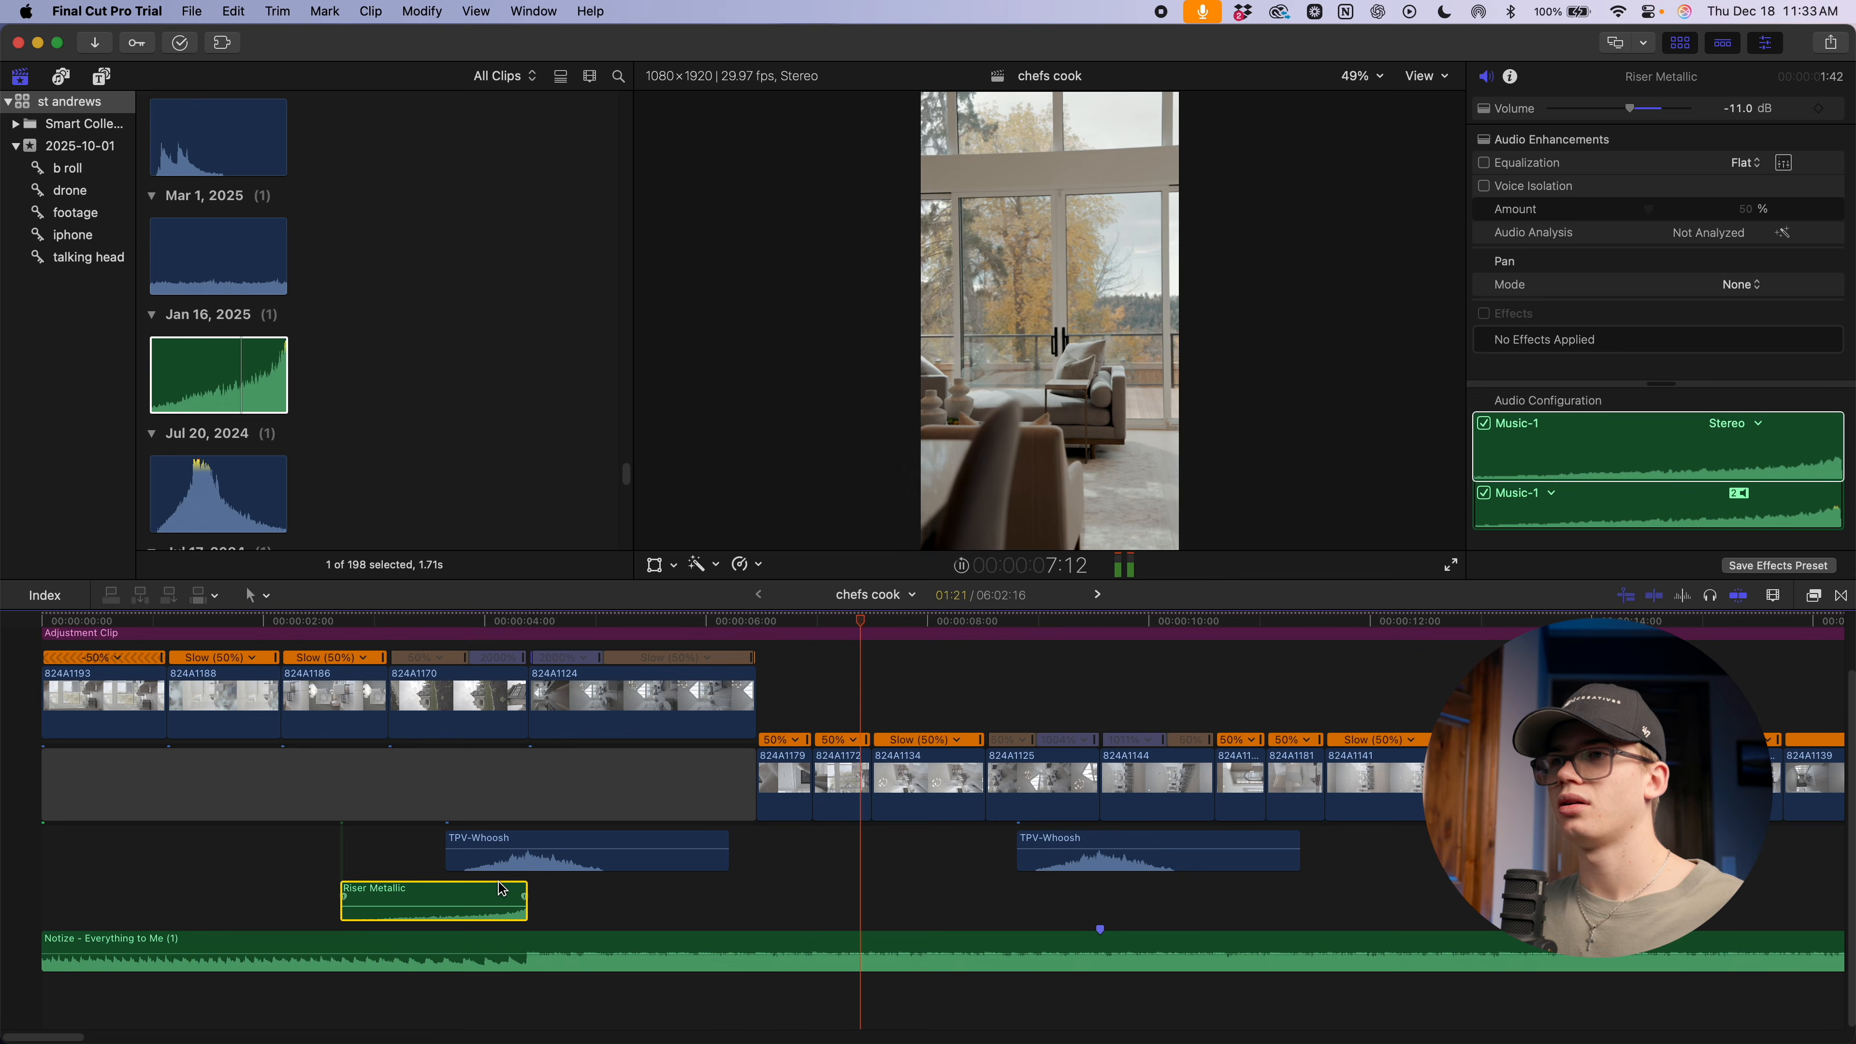
pyautogui.press('space')
# Set the first TPV-Whoosh's volume to 2.9 dB and the Riser Metallic's to -14.3 dB, playing the transition to check the mix
pyautogui.click(569, 947)
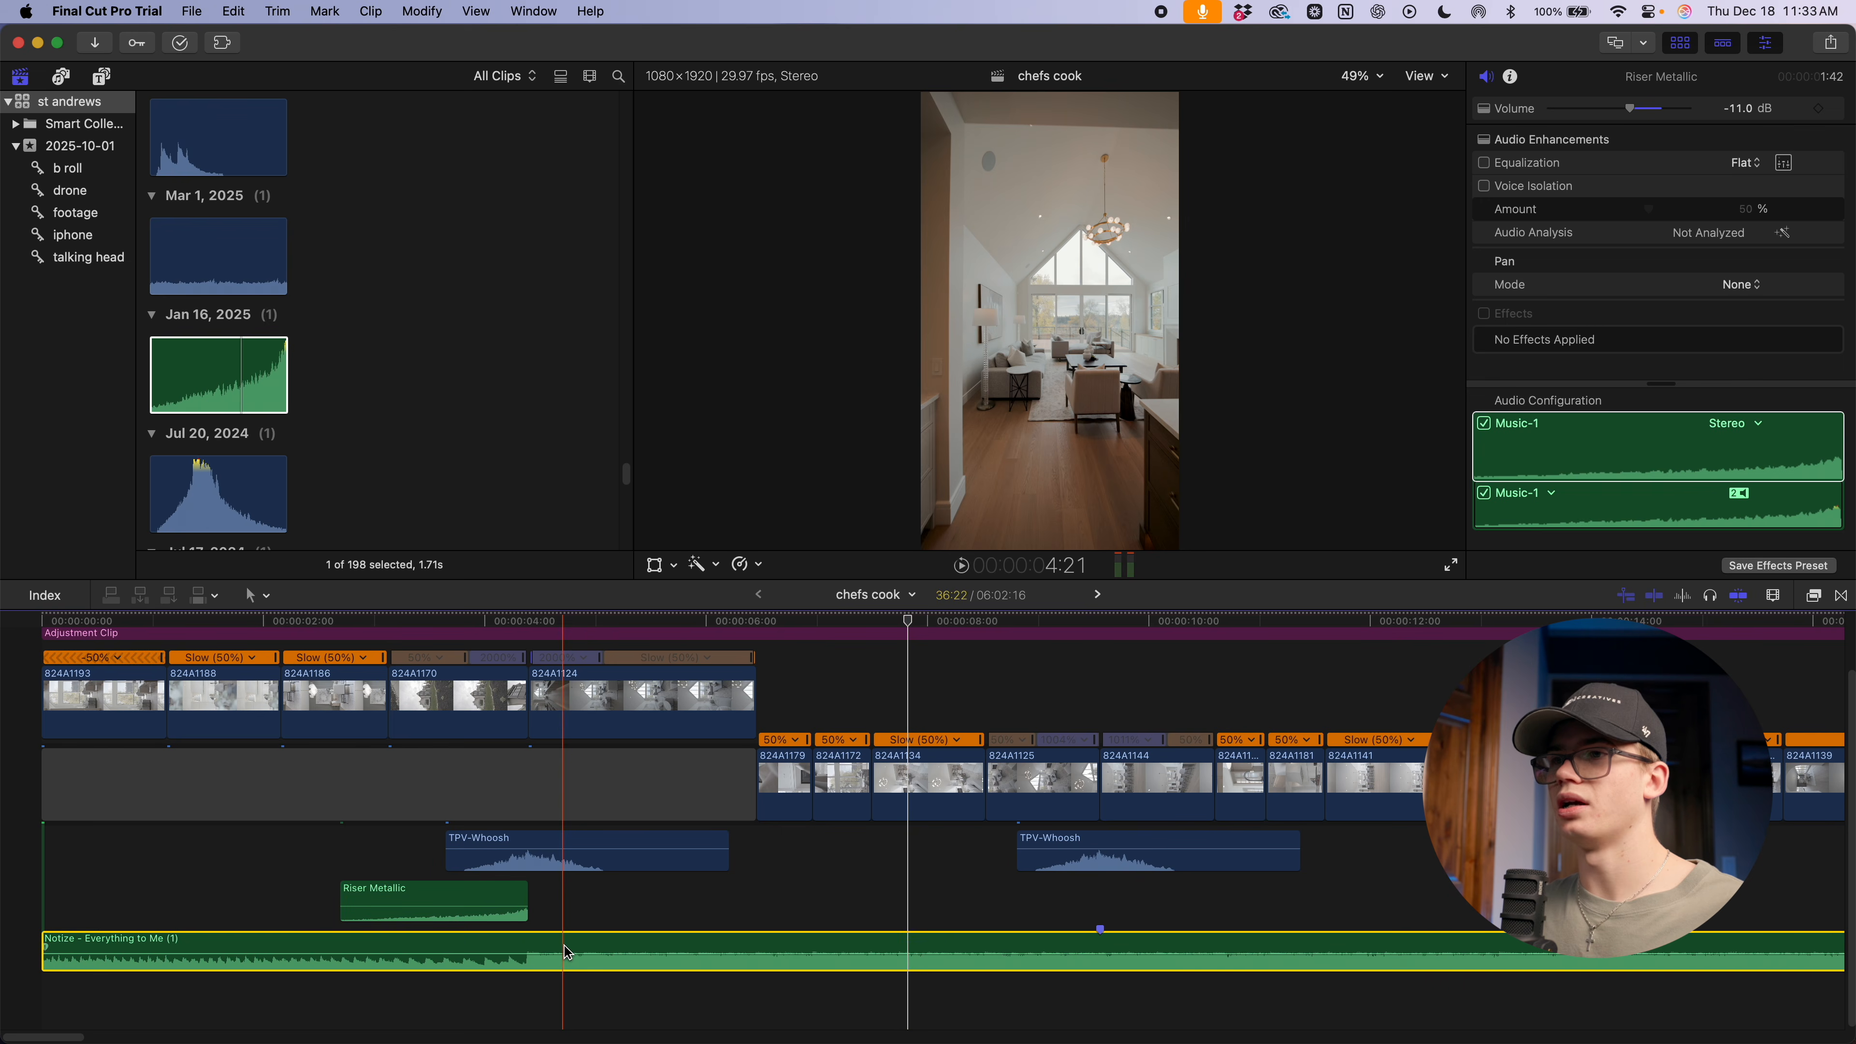
pyautogui.click(468, 918)
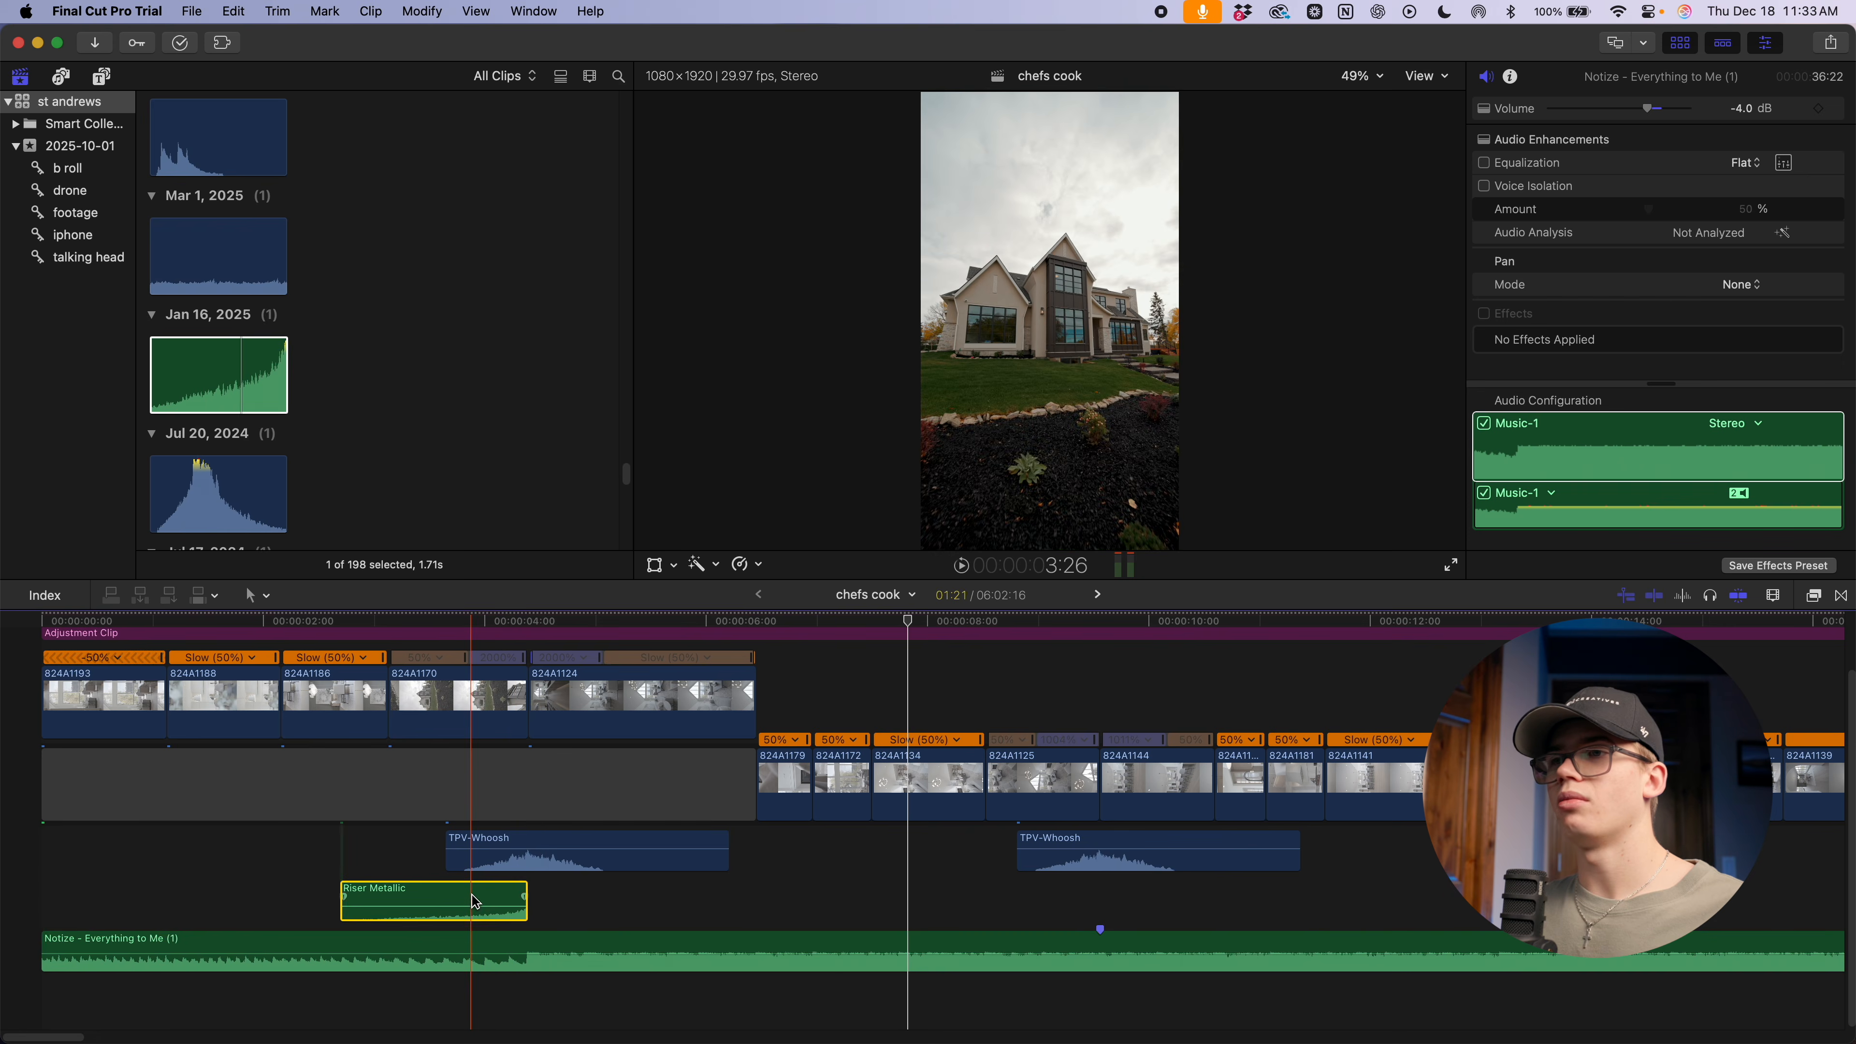
pyautogui.click(533, 846)
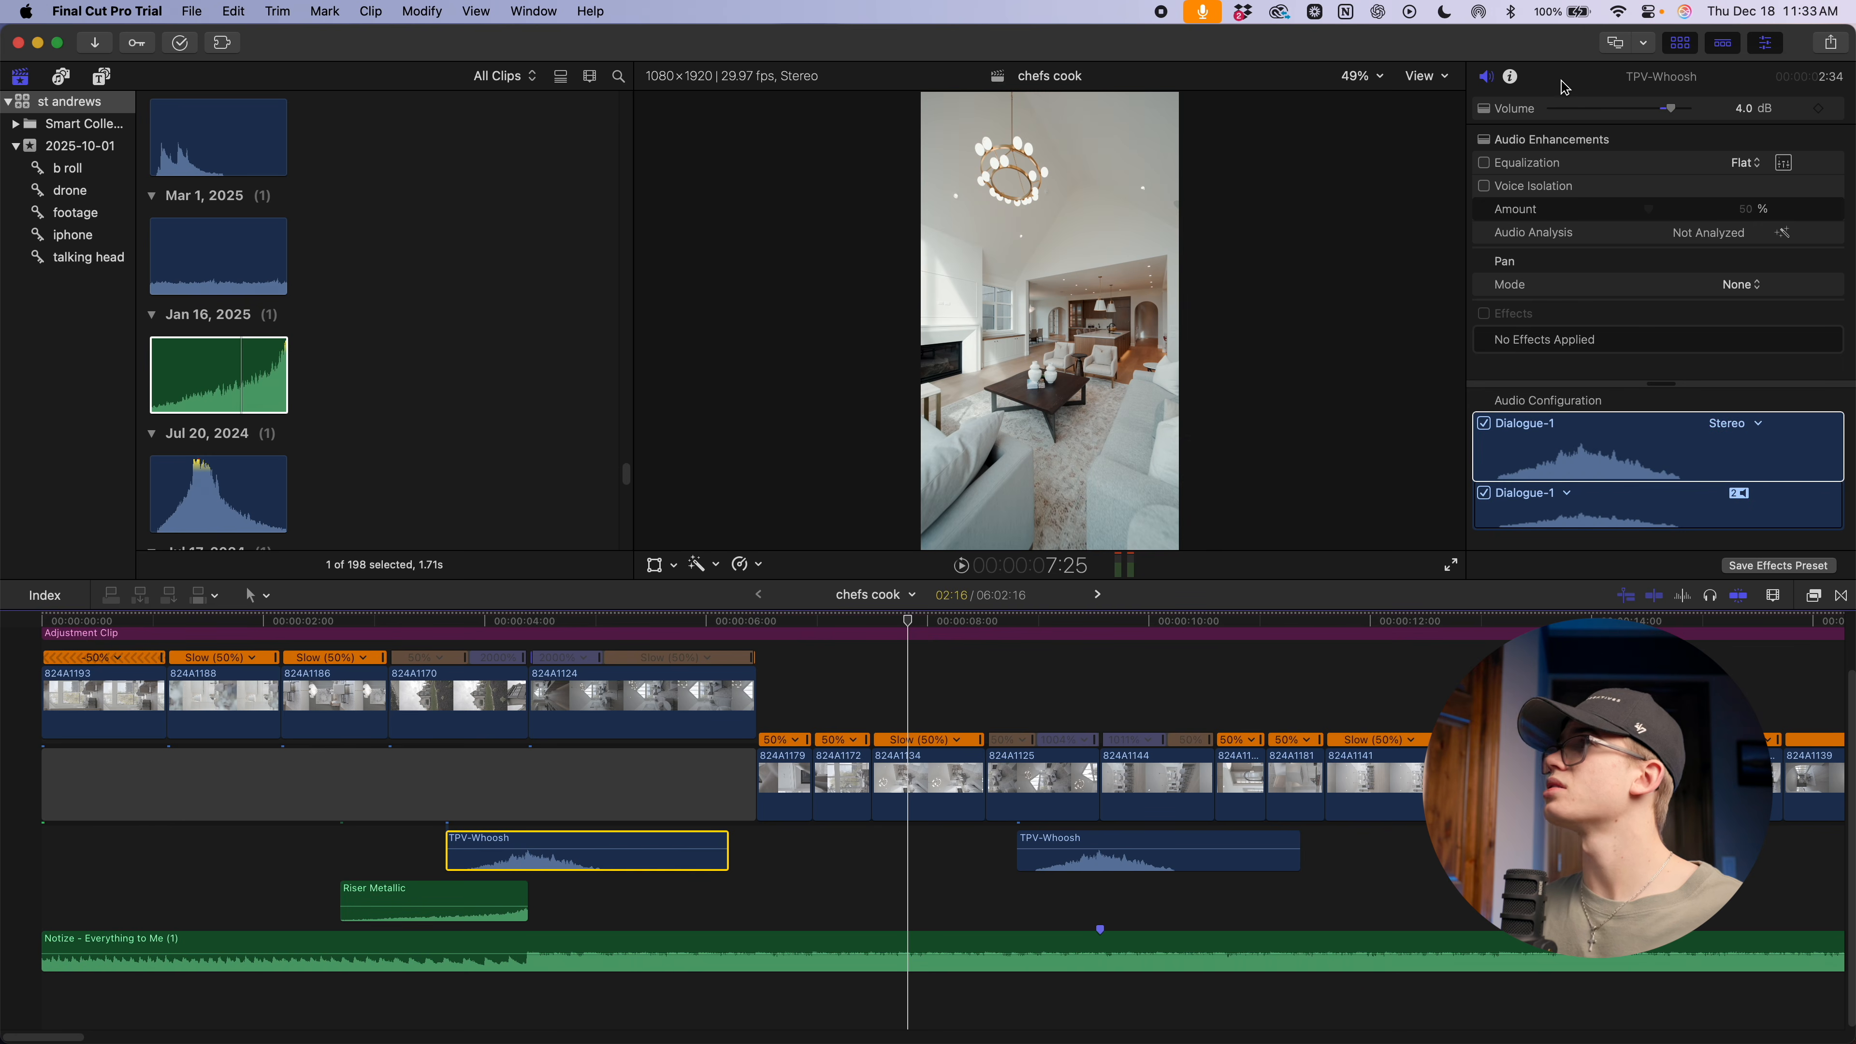
pyautogui.press('space')
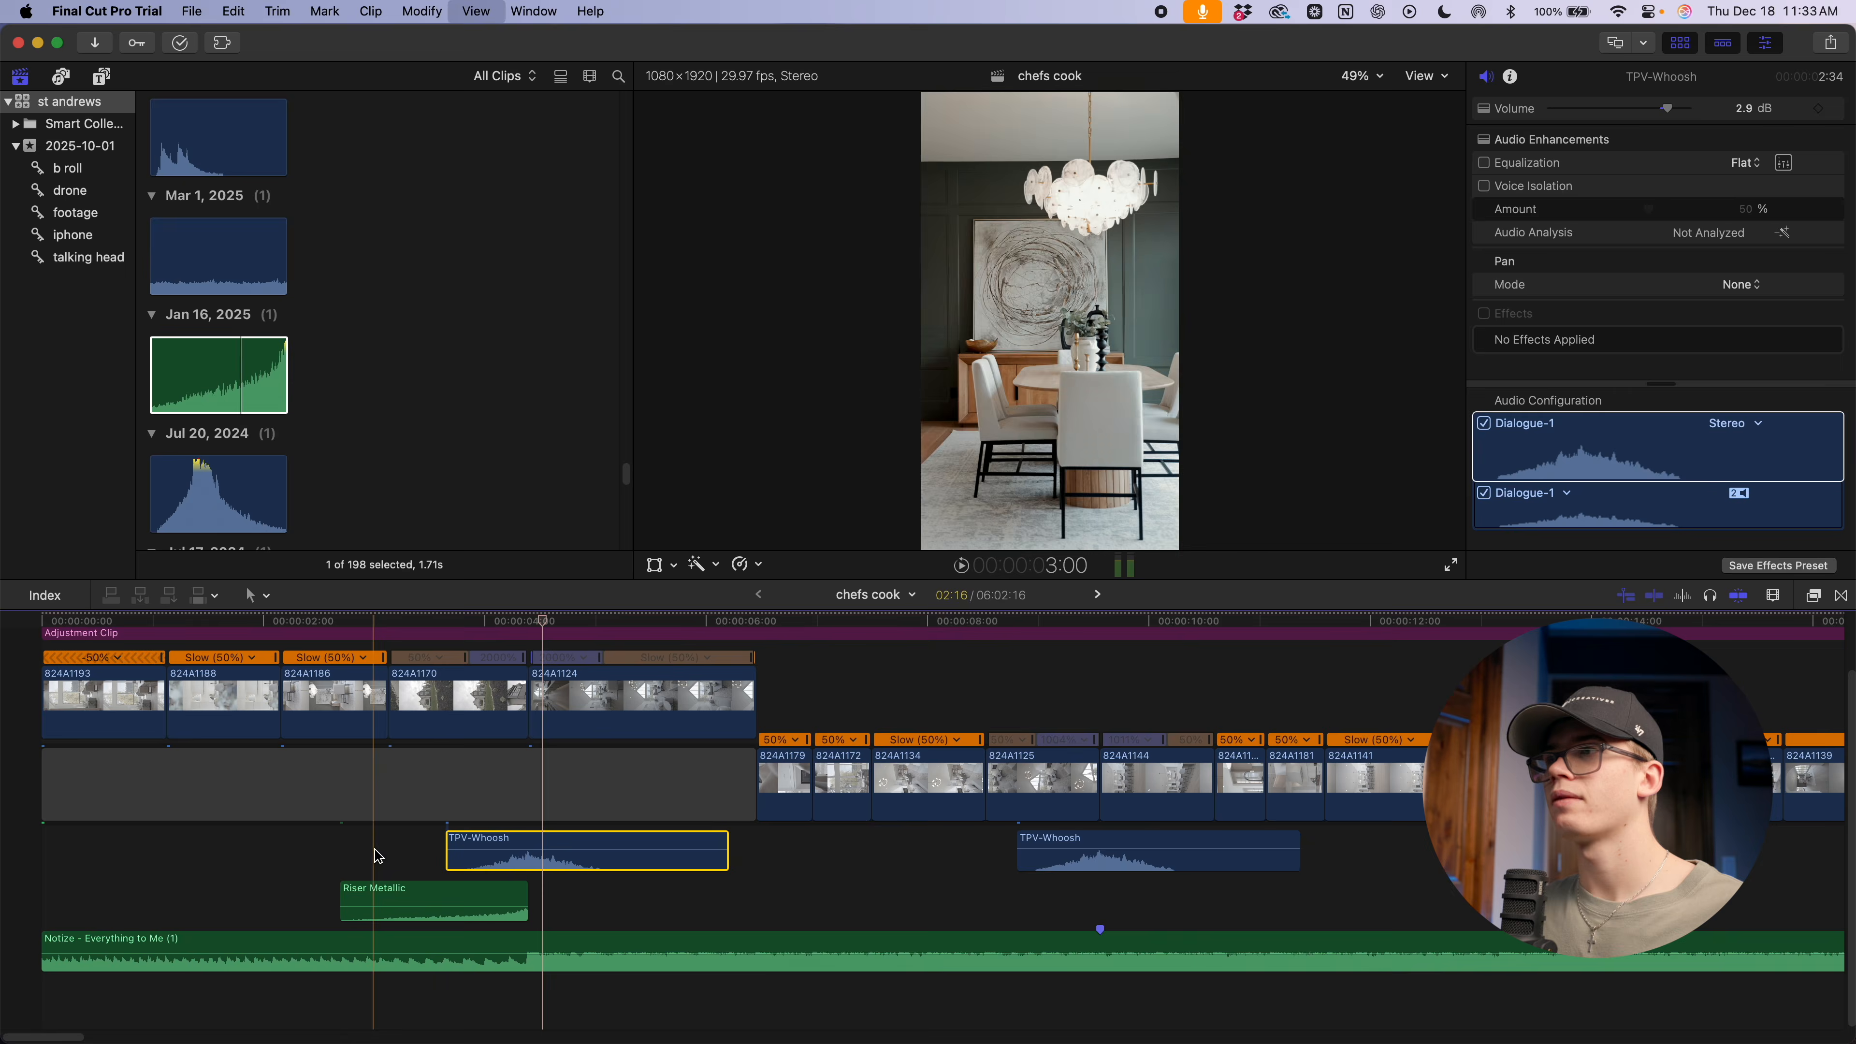
pyautogui.click(465, 903)
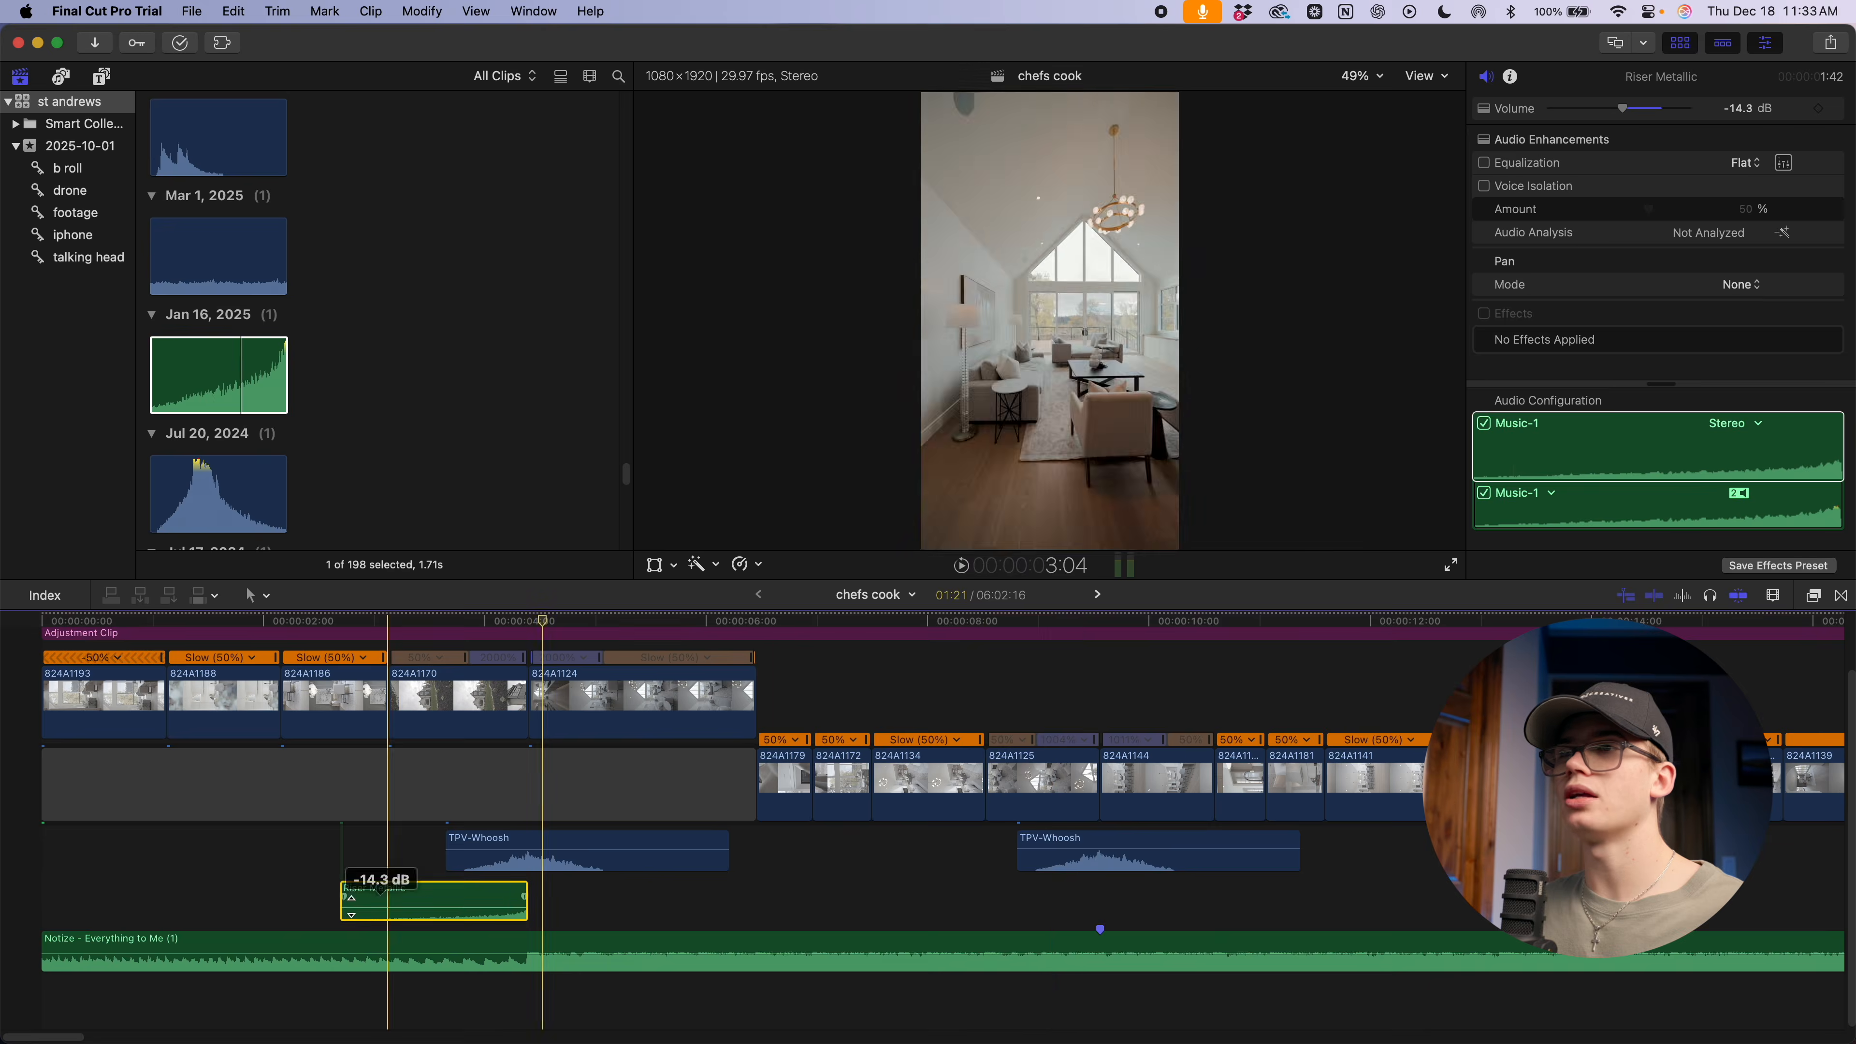
pyautogui.press('space')
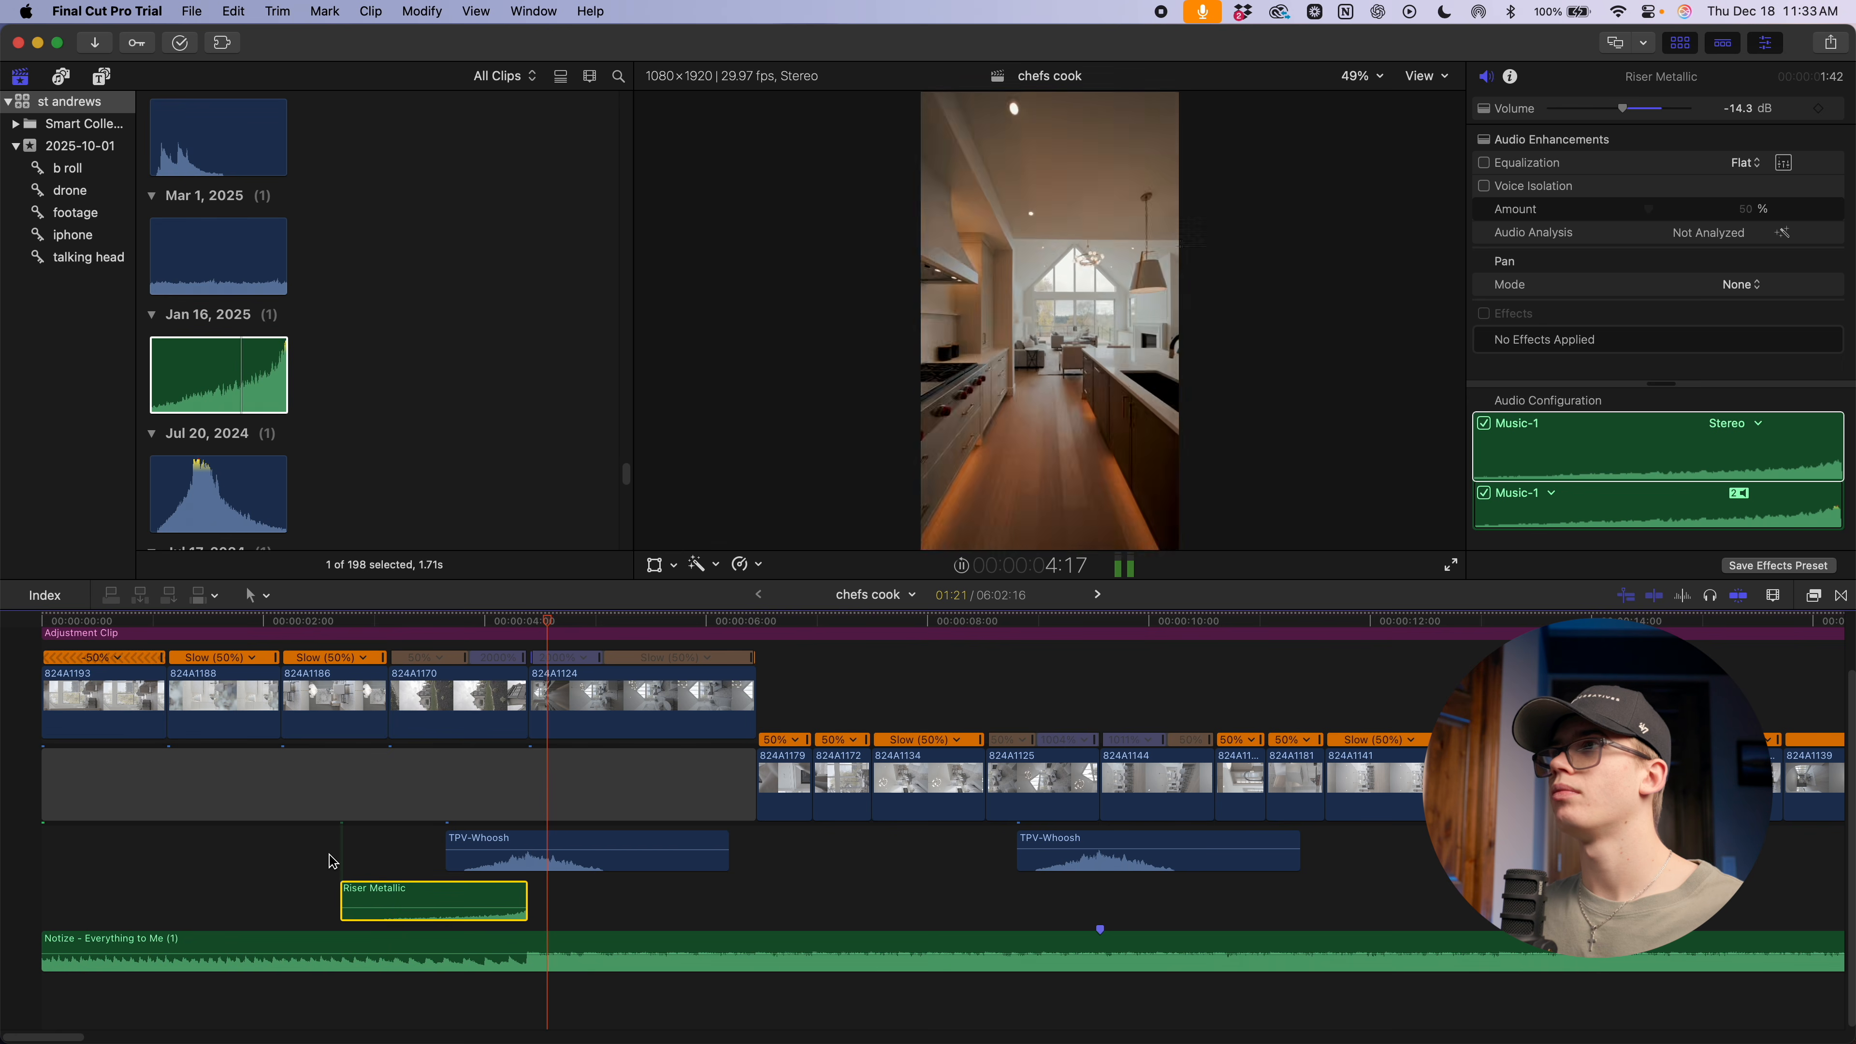
pyautogui.press('space')
pyautogui.press('super+minus')
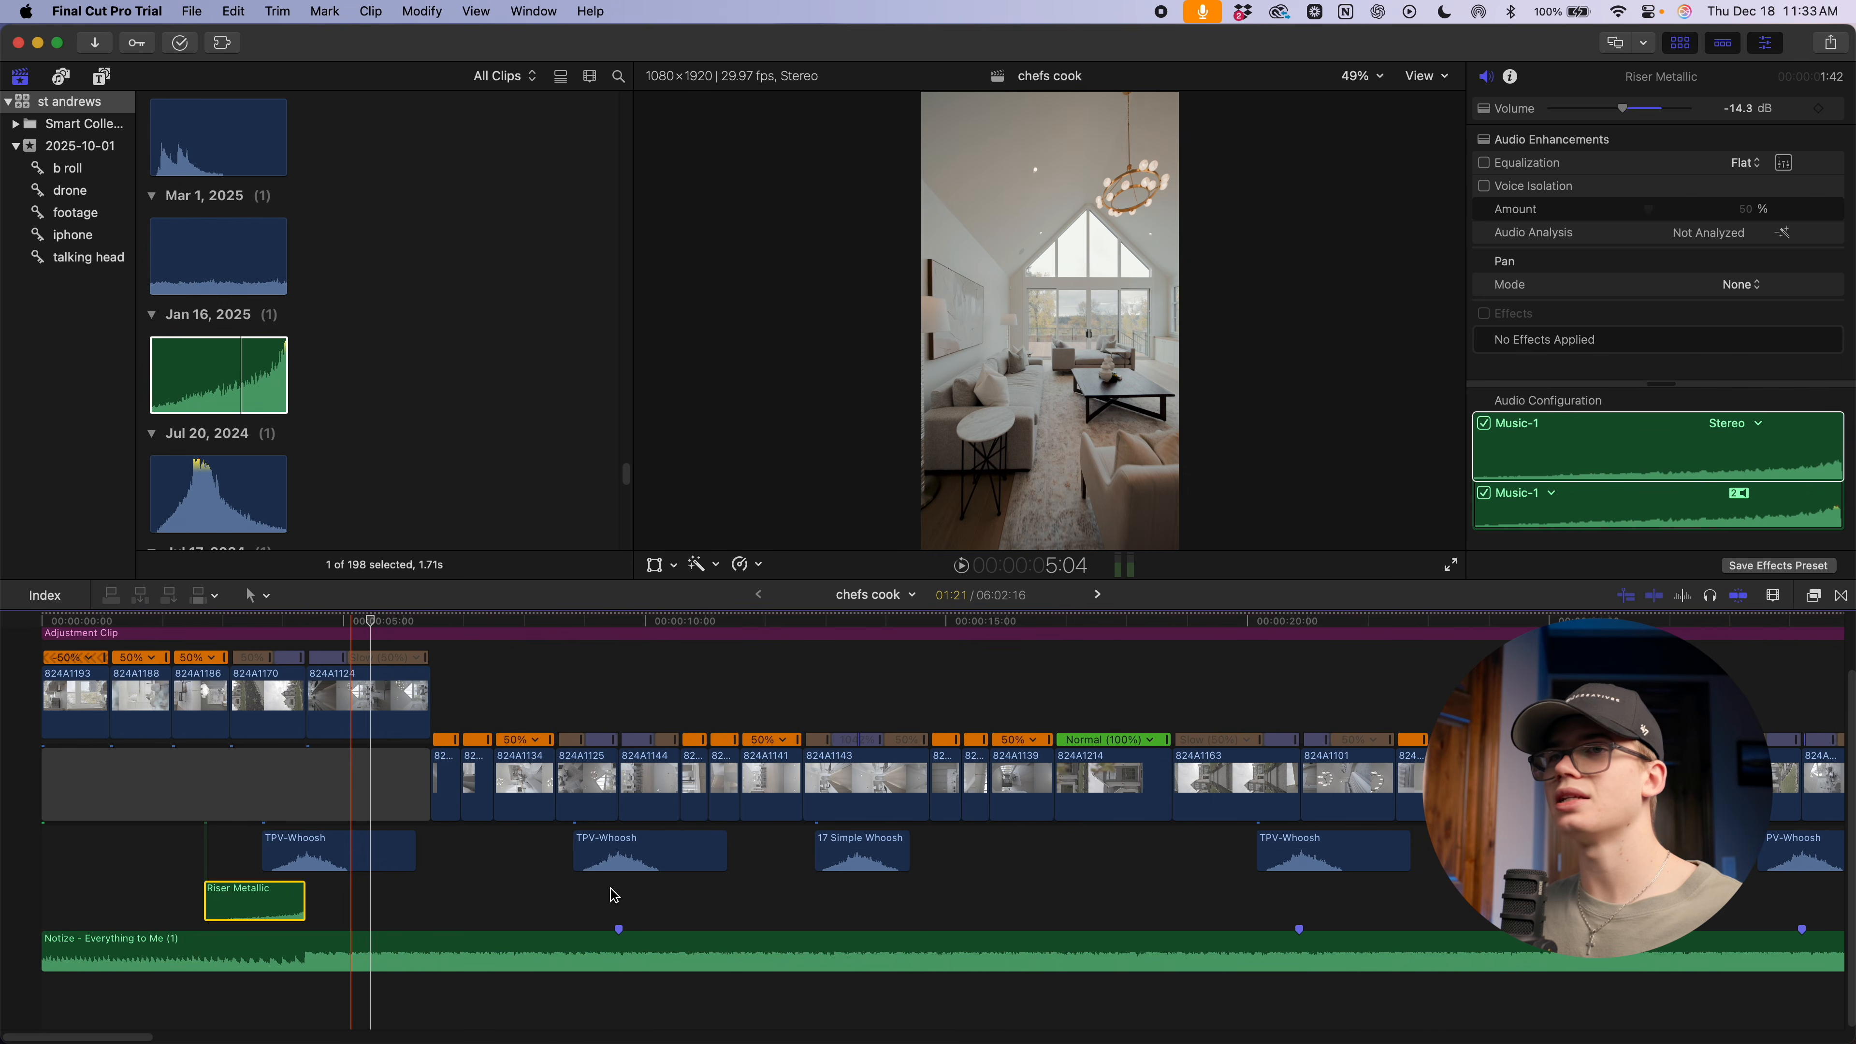
pyautogui.hscroll(10, 581, 838)
pyautogui.hscroll(-6, 580, 837)
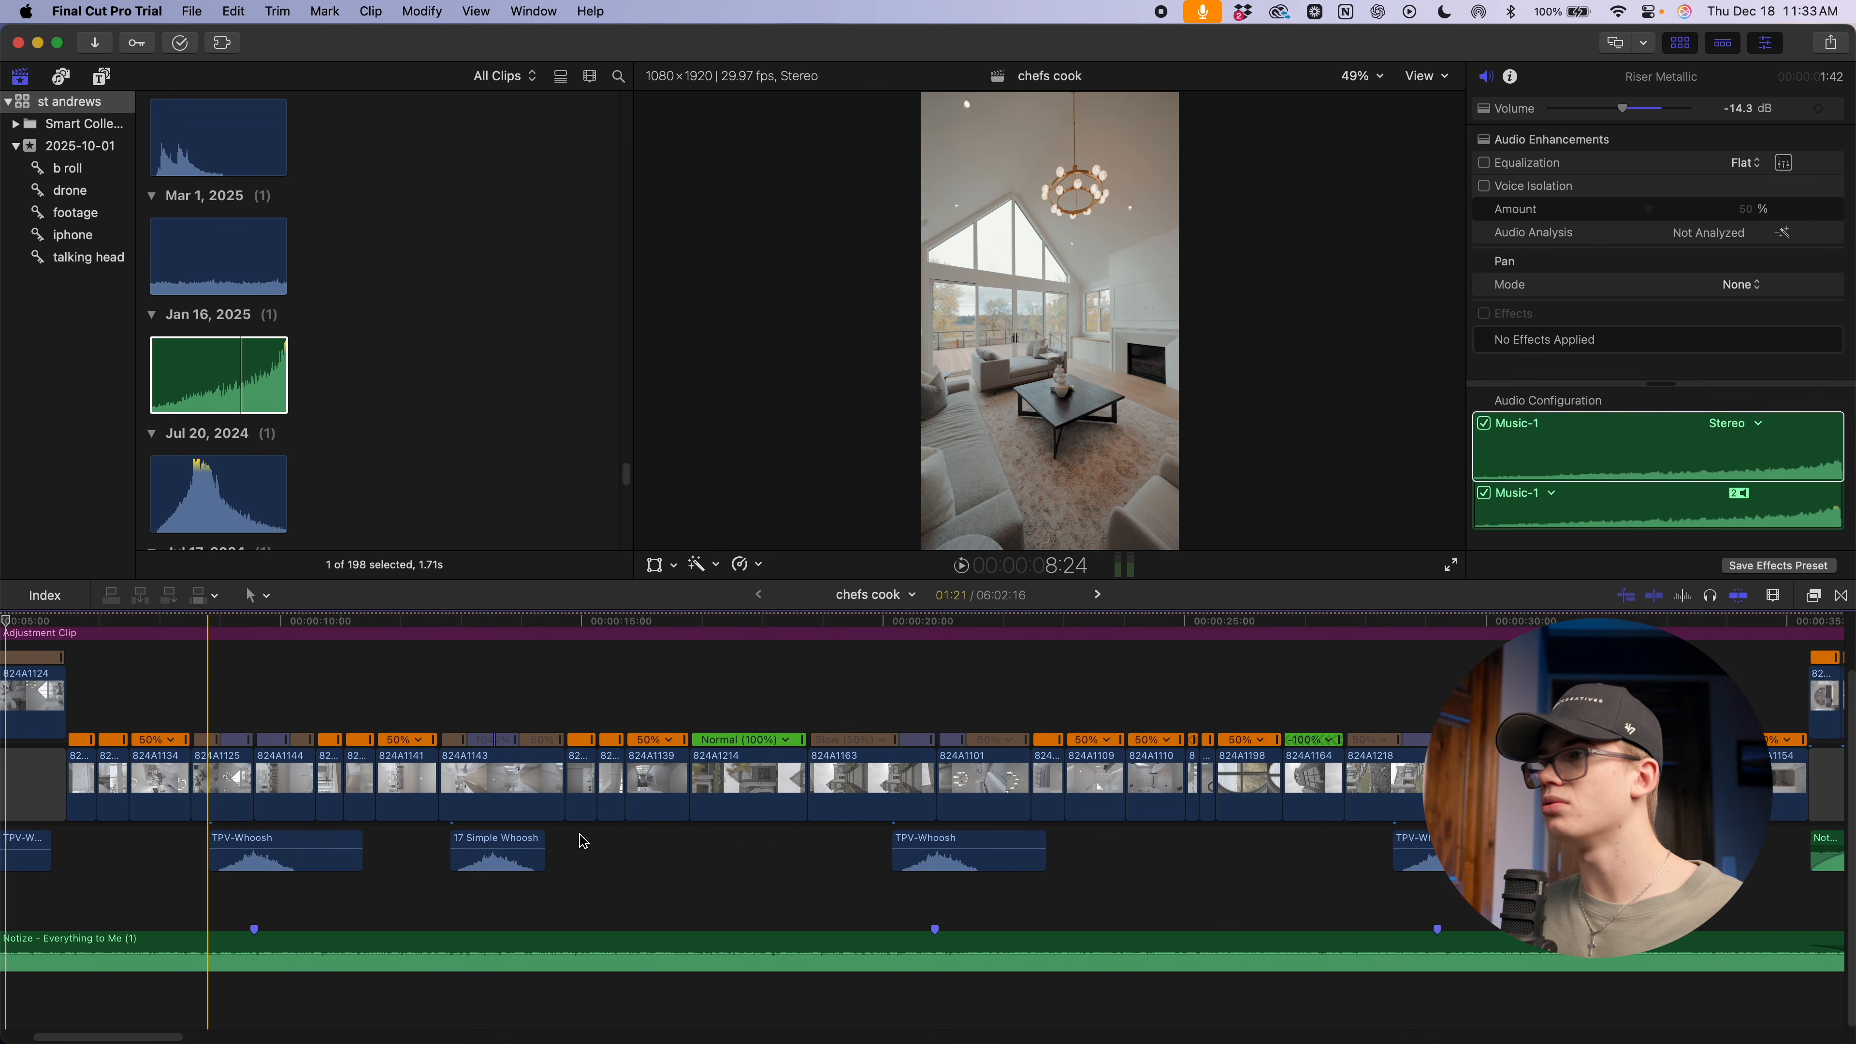
pyautogui.hscroll(-5, 581, 840)
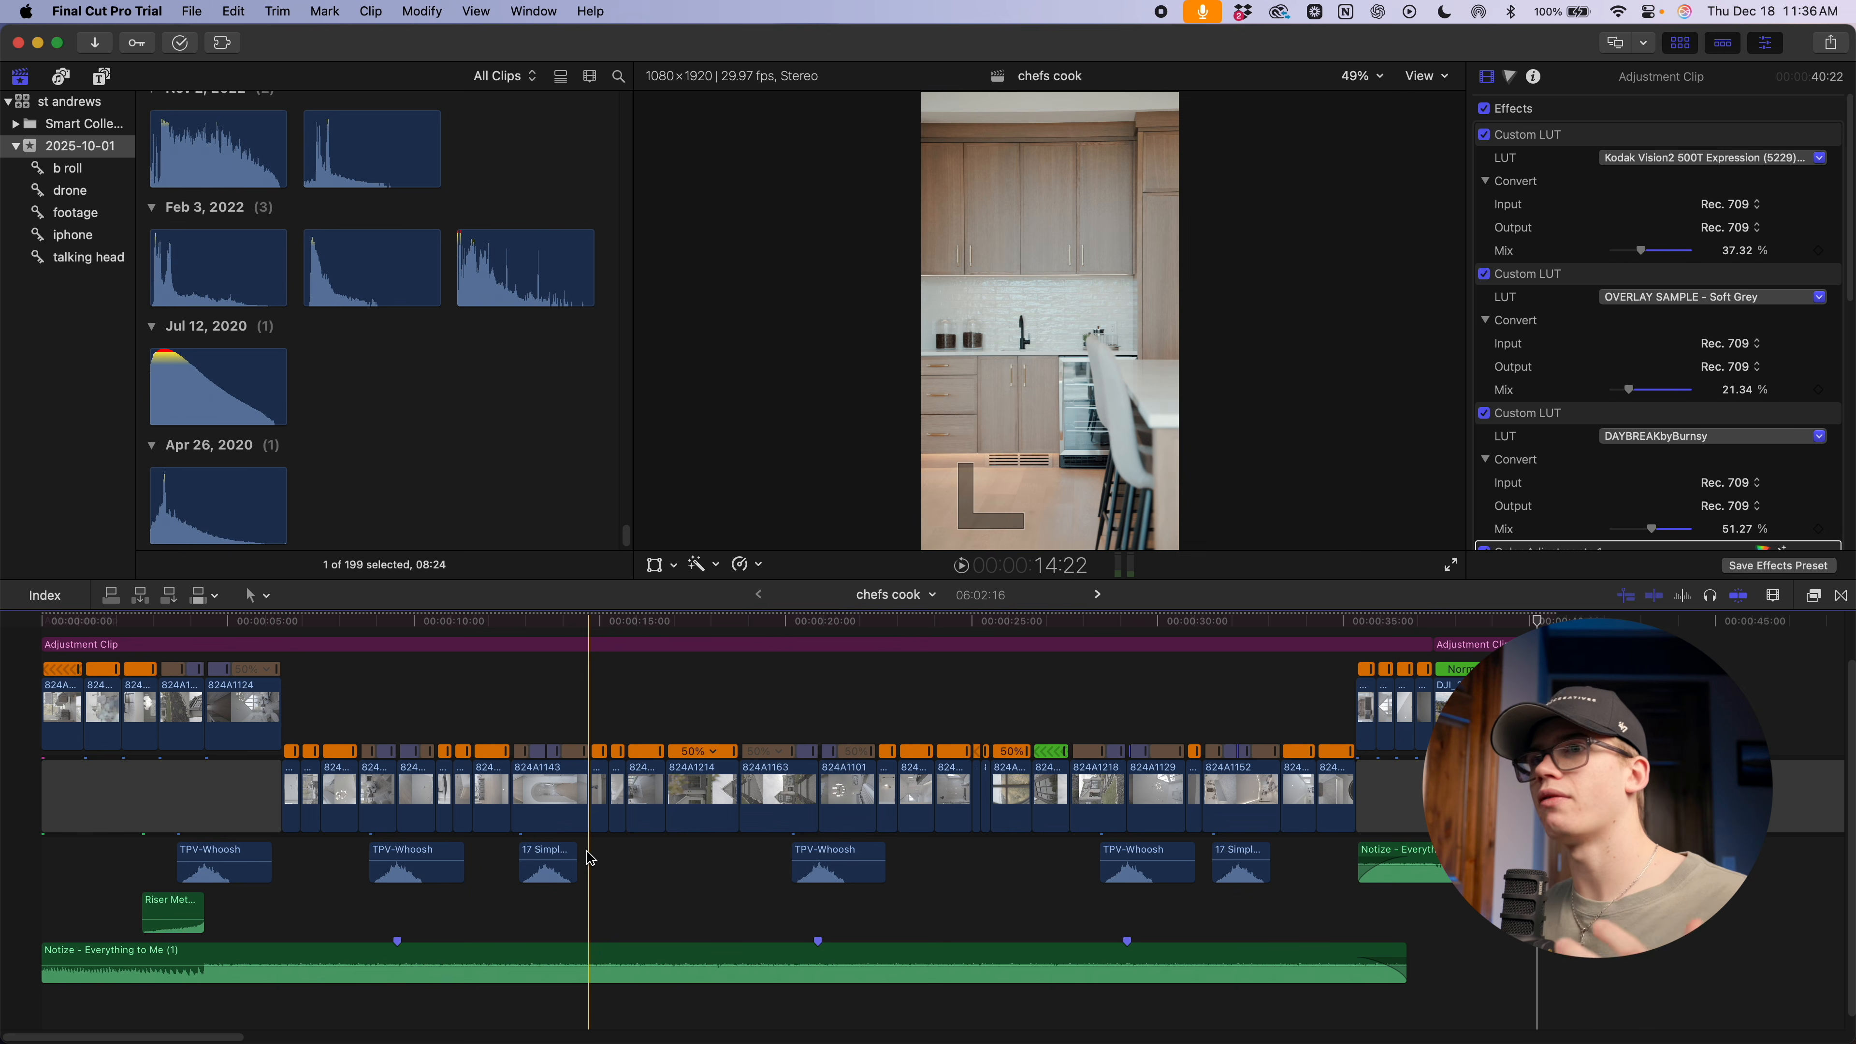
pyautogui.click(511, 732)
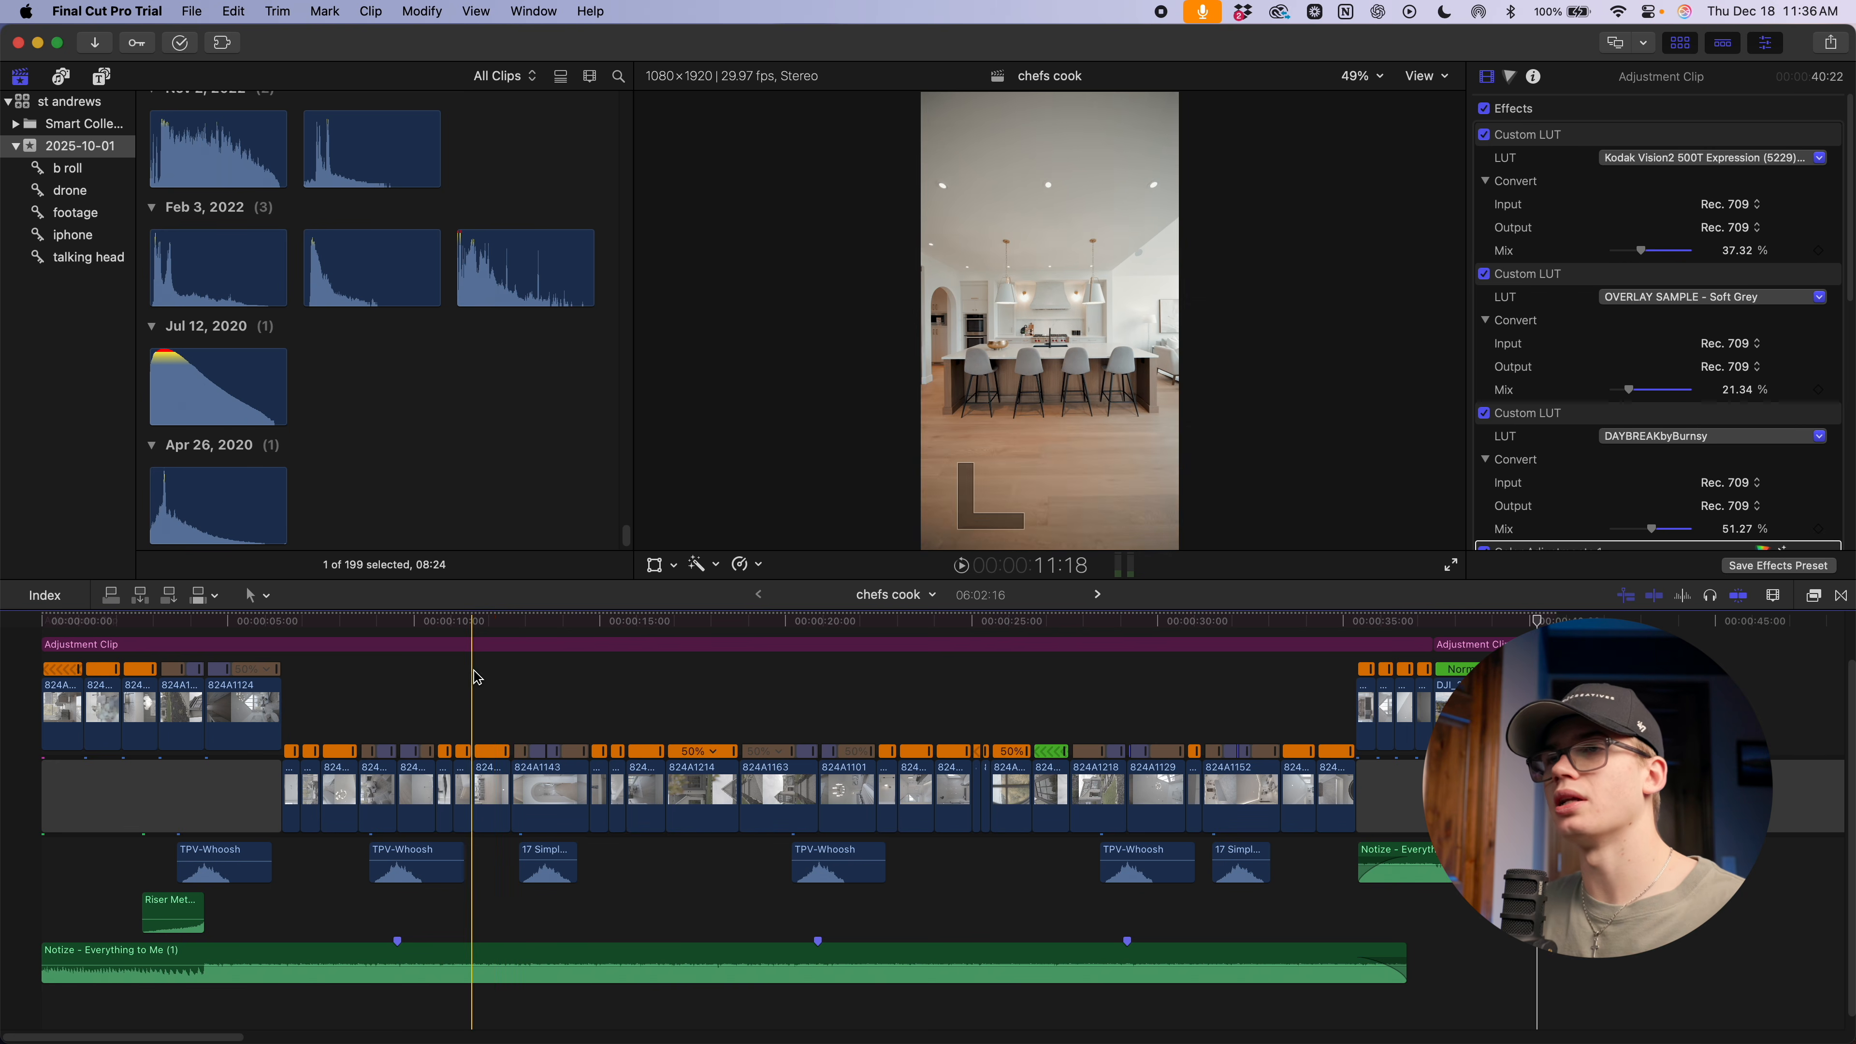
# Audition the Exhale Whoosh 8 sound effect and place it in the timeline, starting beneath clip 824A1110
pyautogui.click(232, 513)
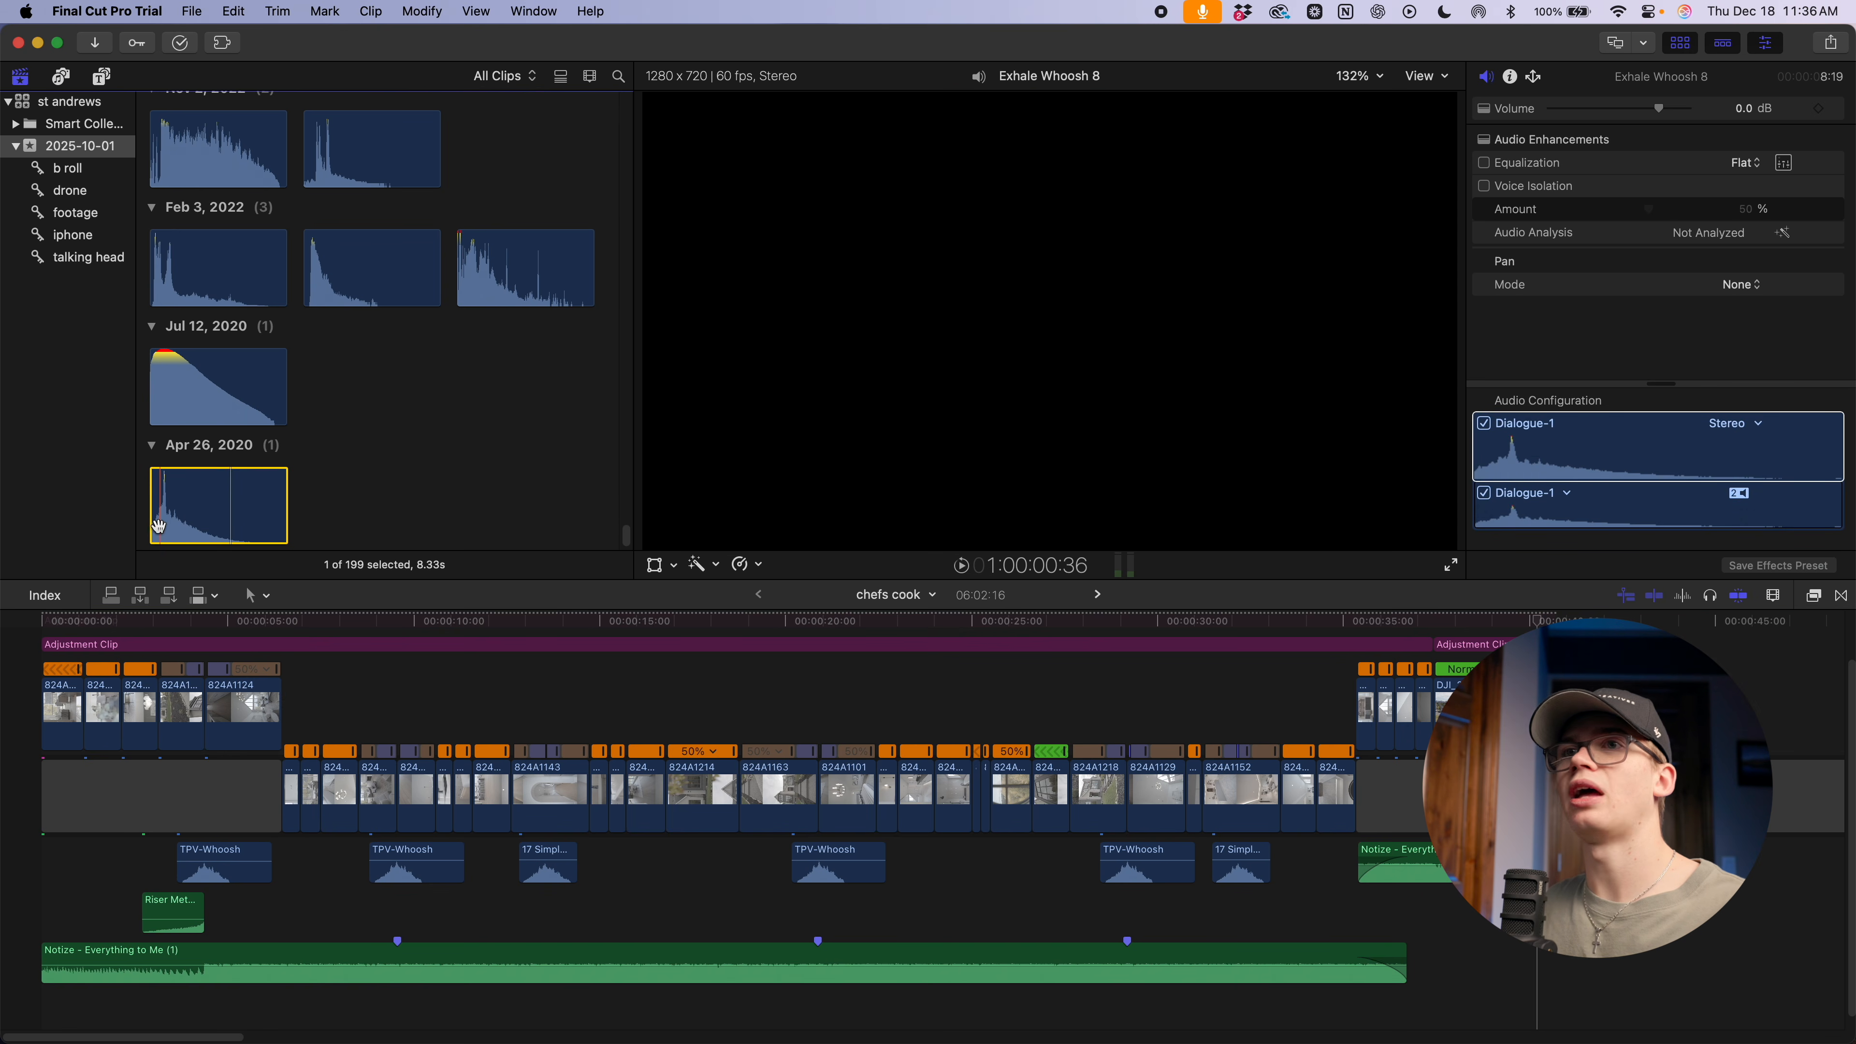
pyautogui.press('space')
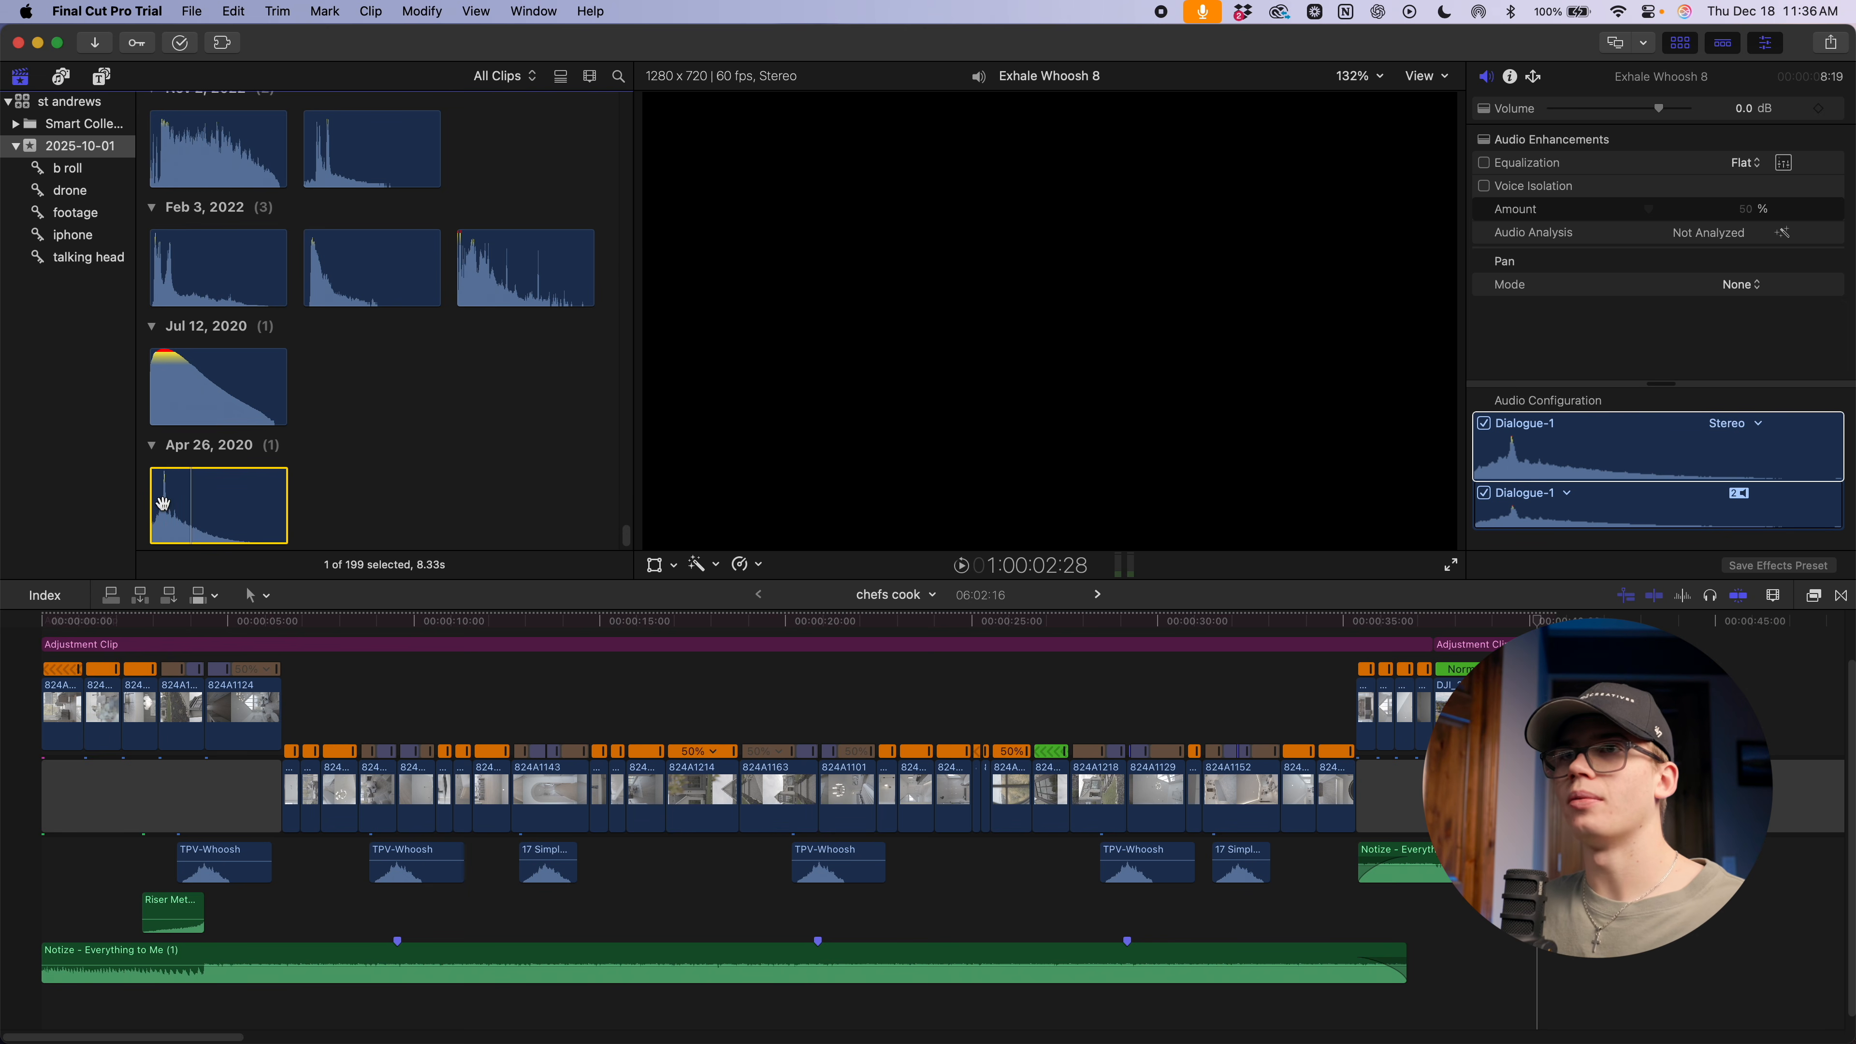
pyautogui.moveTo(190, 506); pyautogui.dragTo(666, 910)
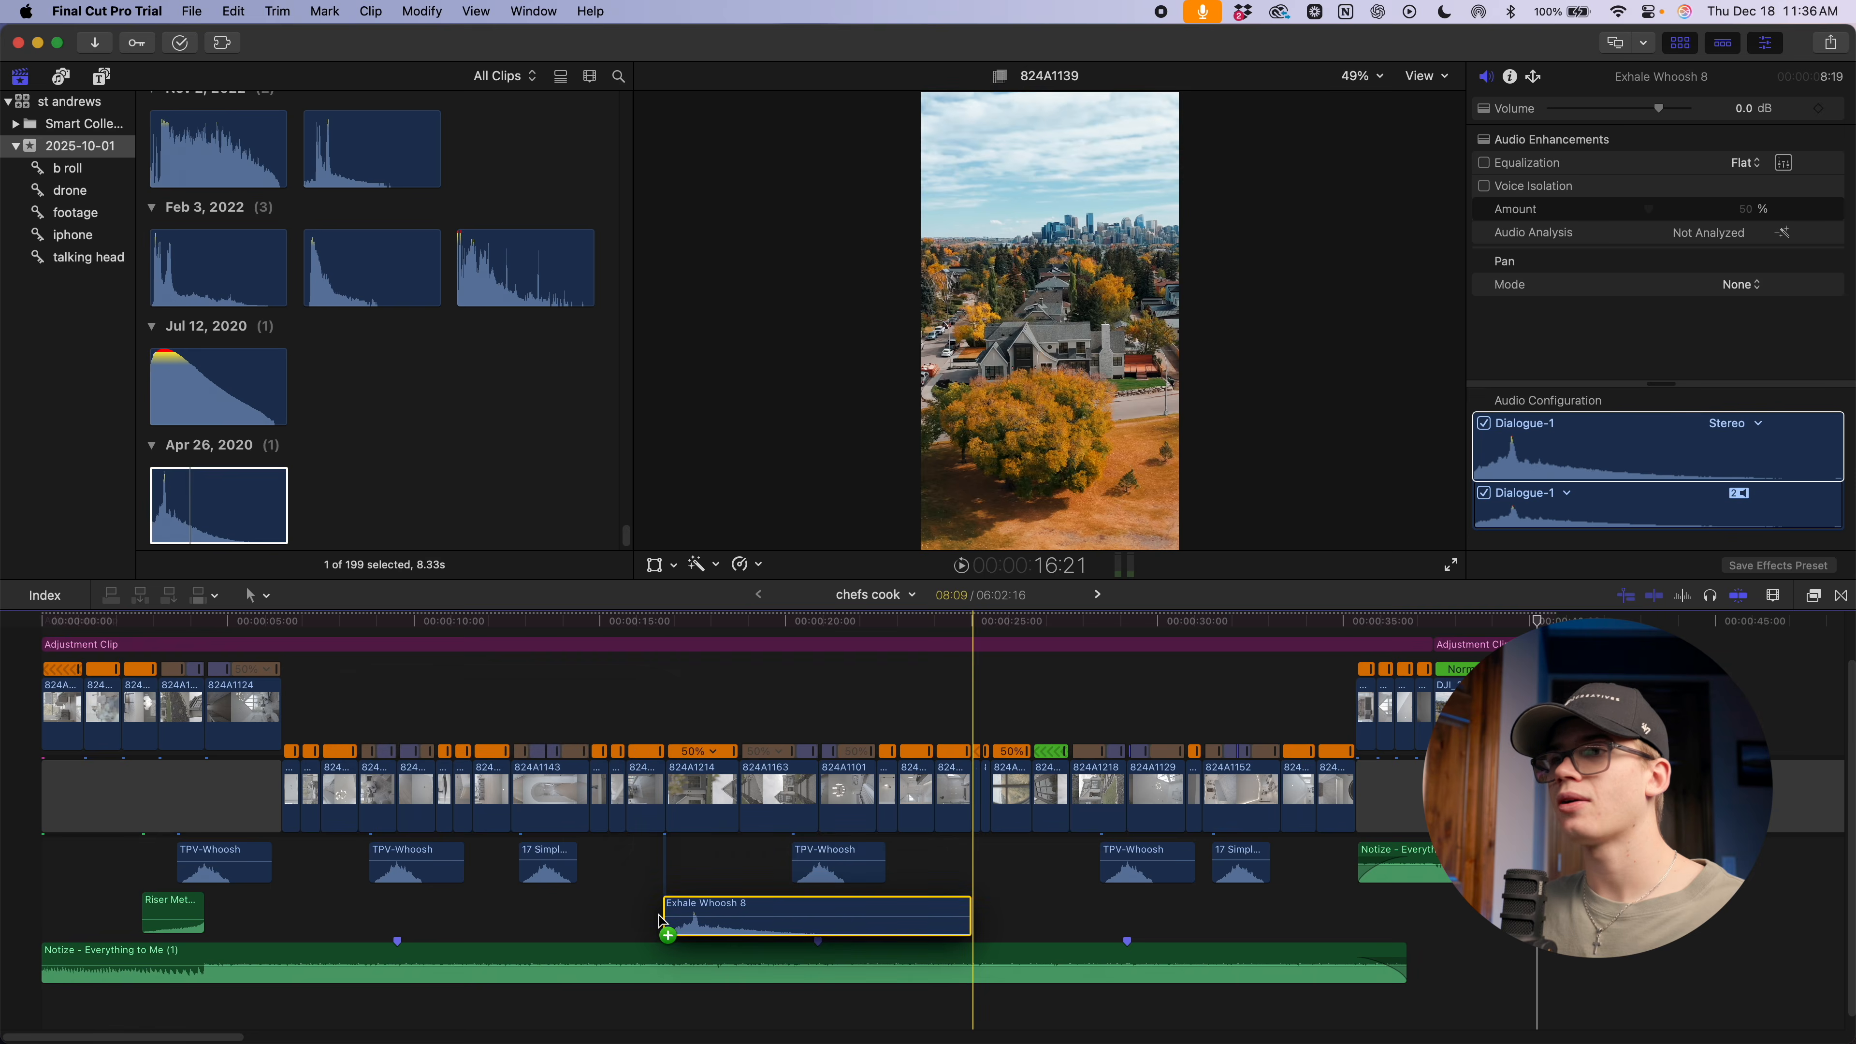
pyautogui.press('super+equal')
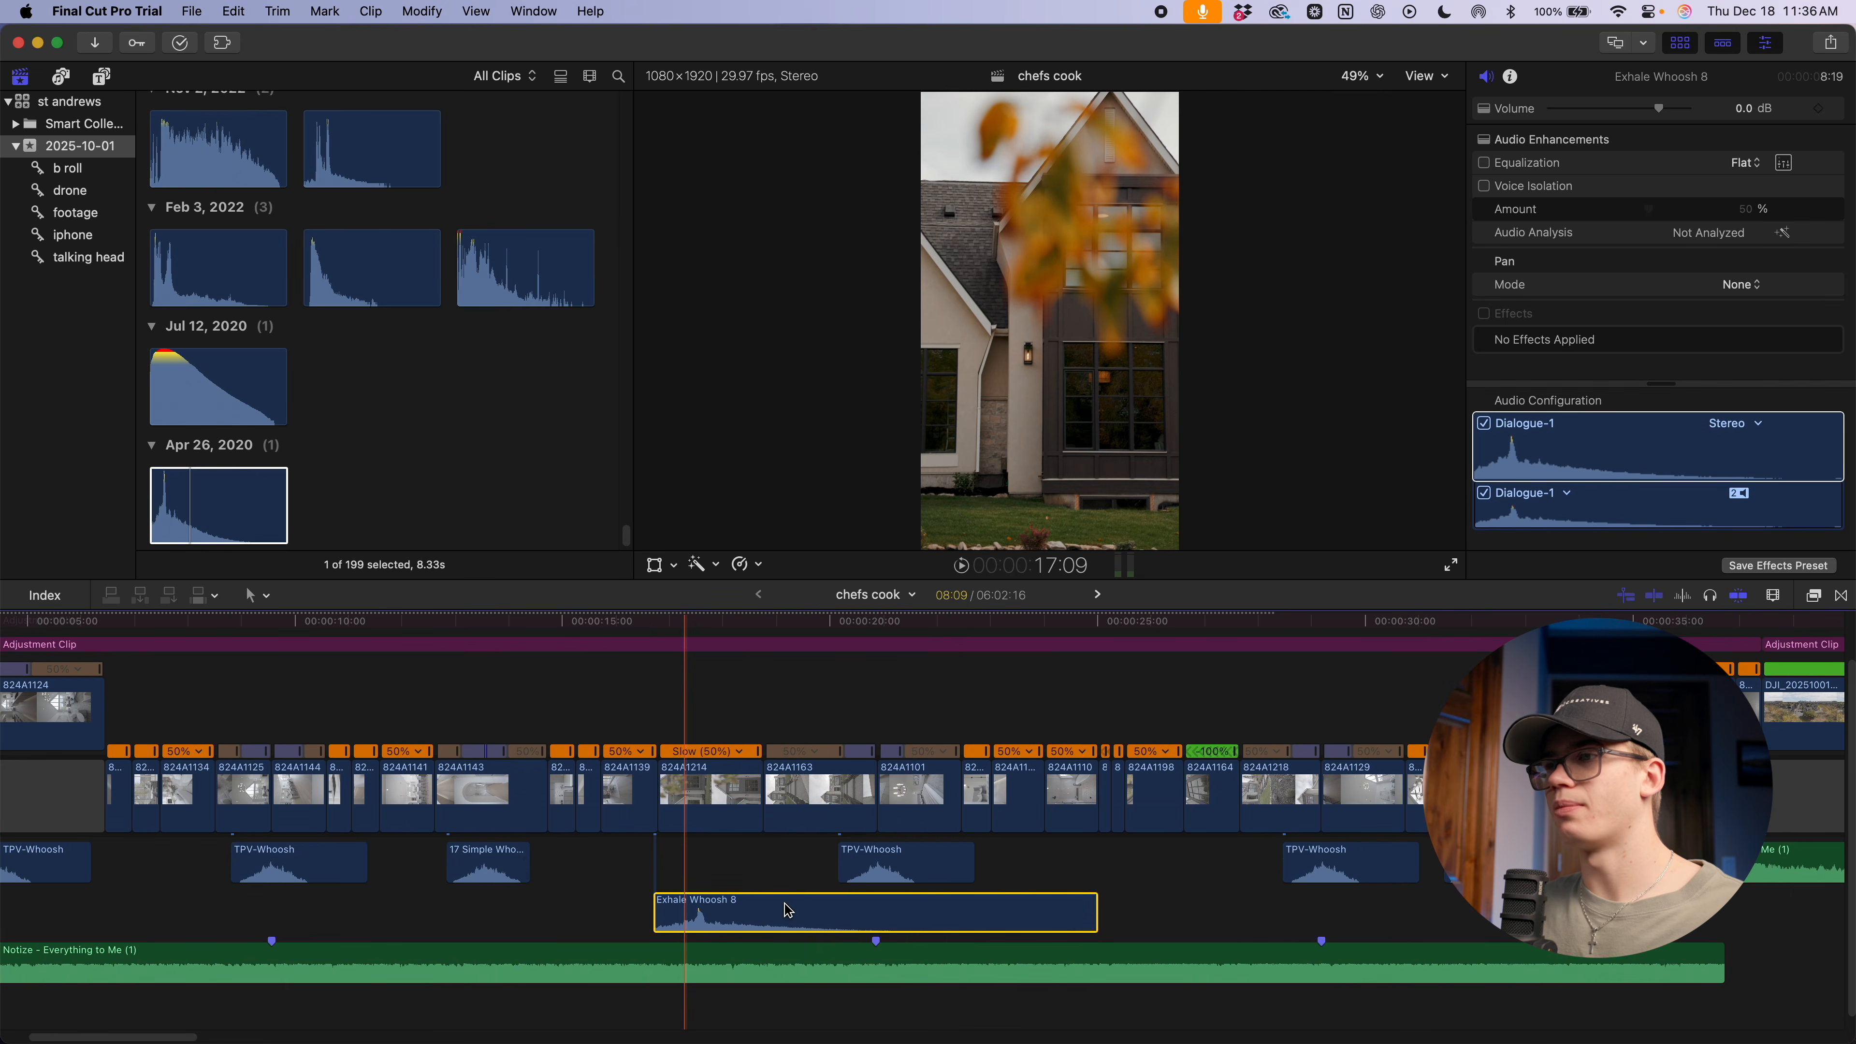
pyautogui.moveTo(716, 922); pyautogui.dragTo(1113, 930)
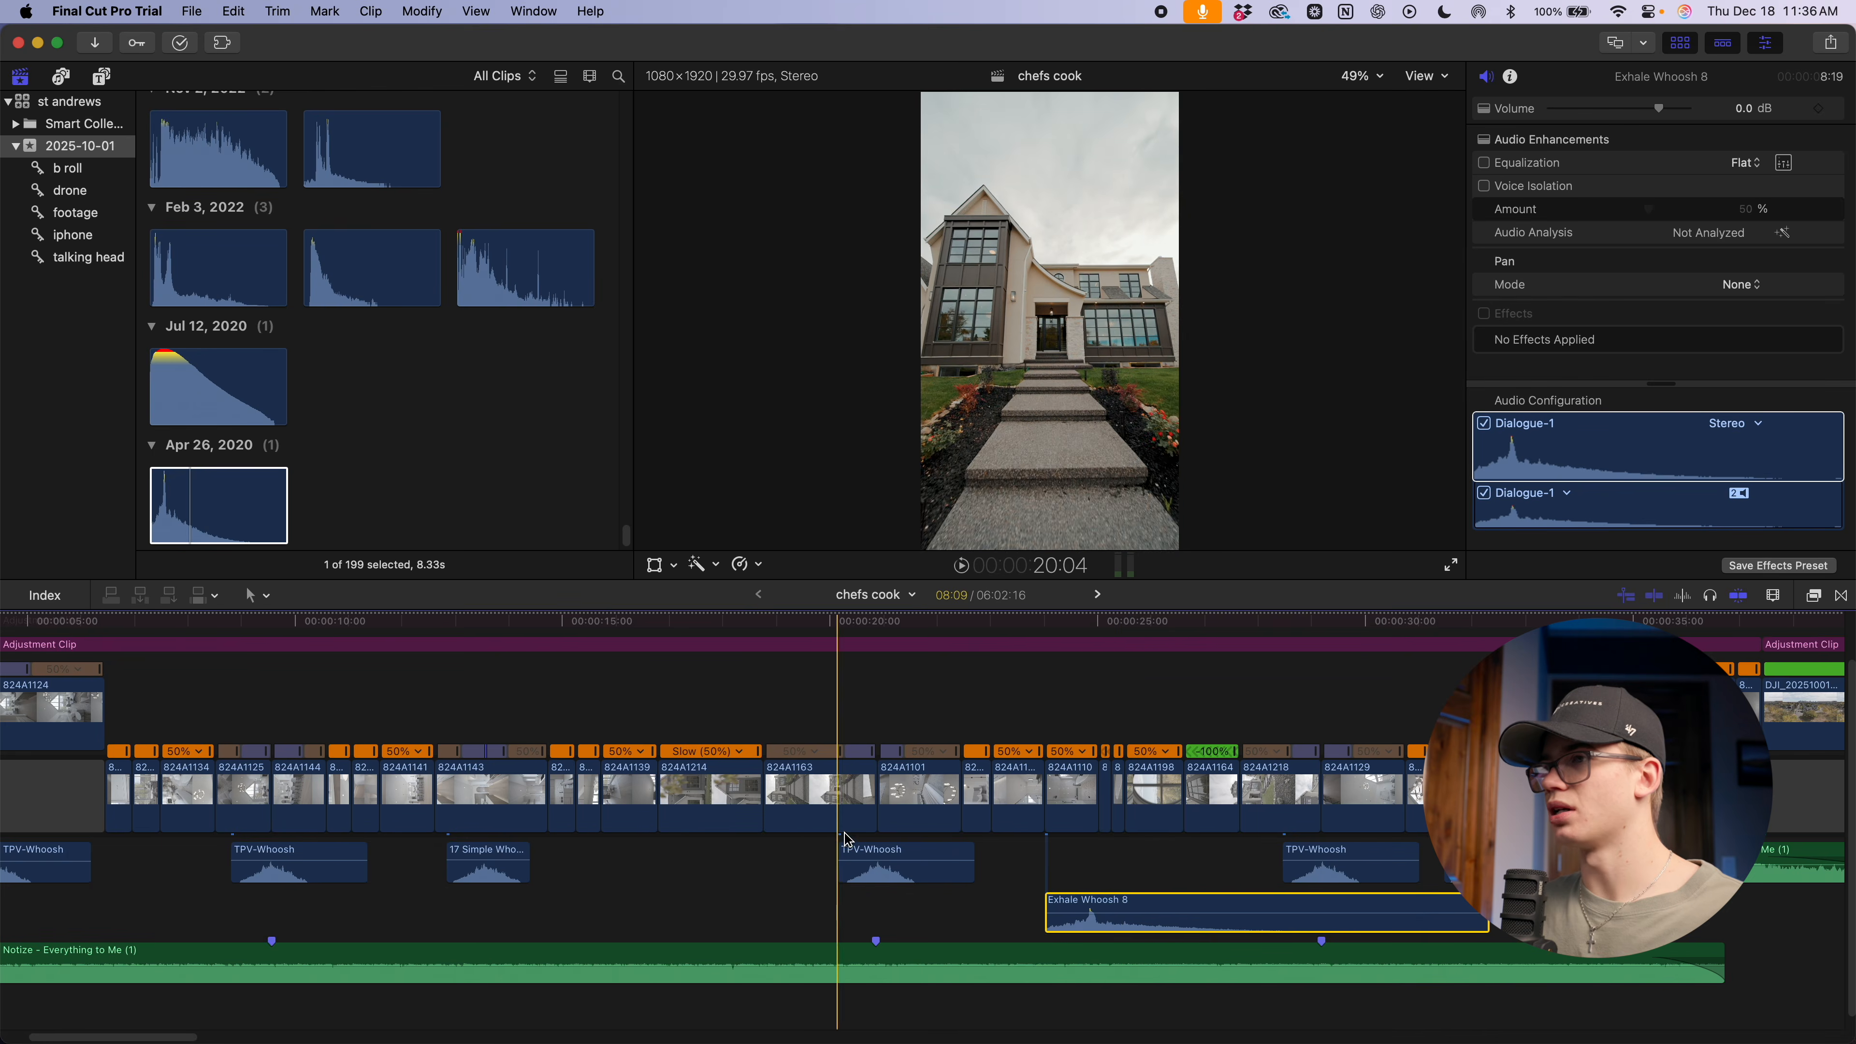
# Play the transition from clip 824A1163 to 824A1101 to hear its existing TPV-Whoosh
pyautogui.hscroll(3, 824, 820)
pyautogui.press('super+equal')
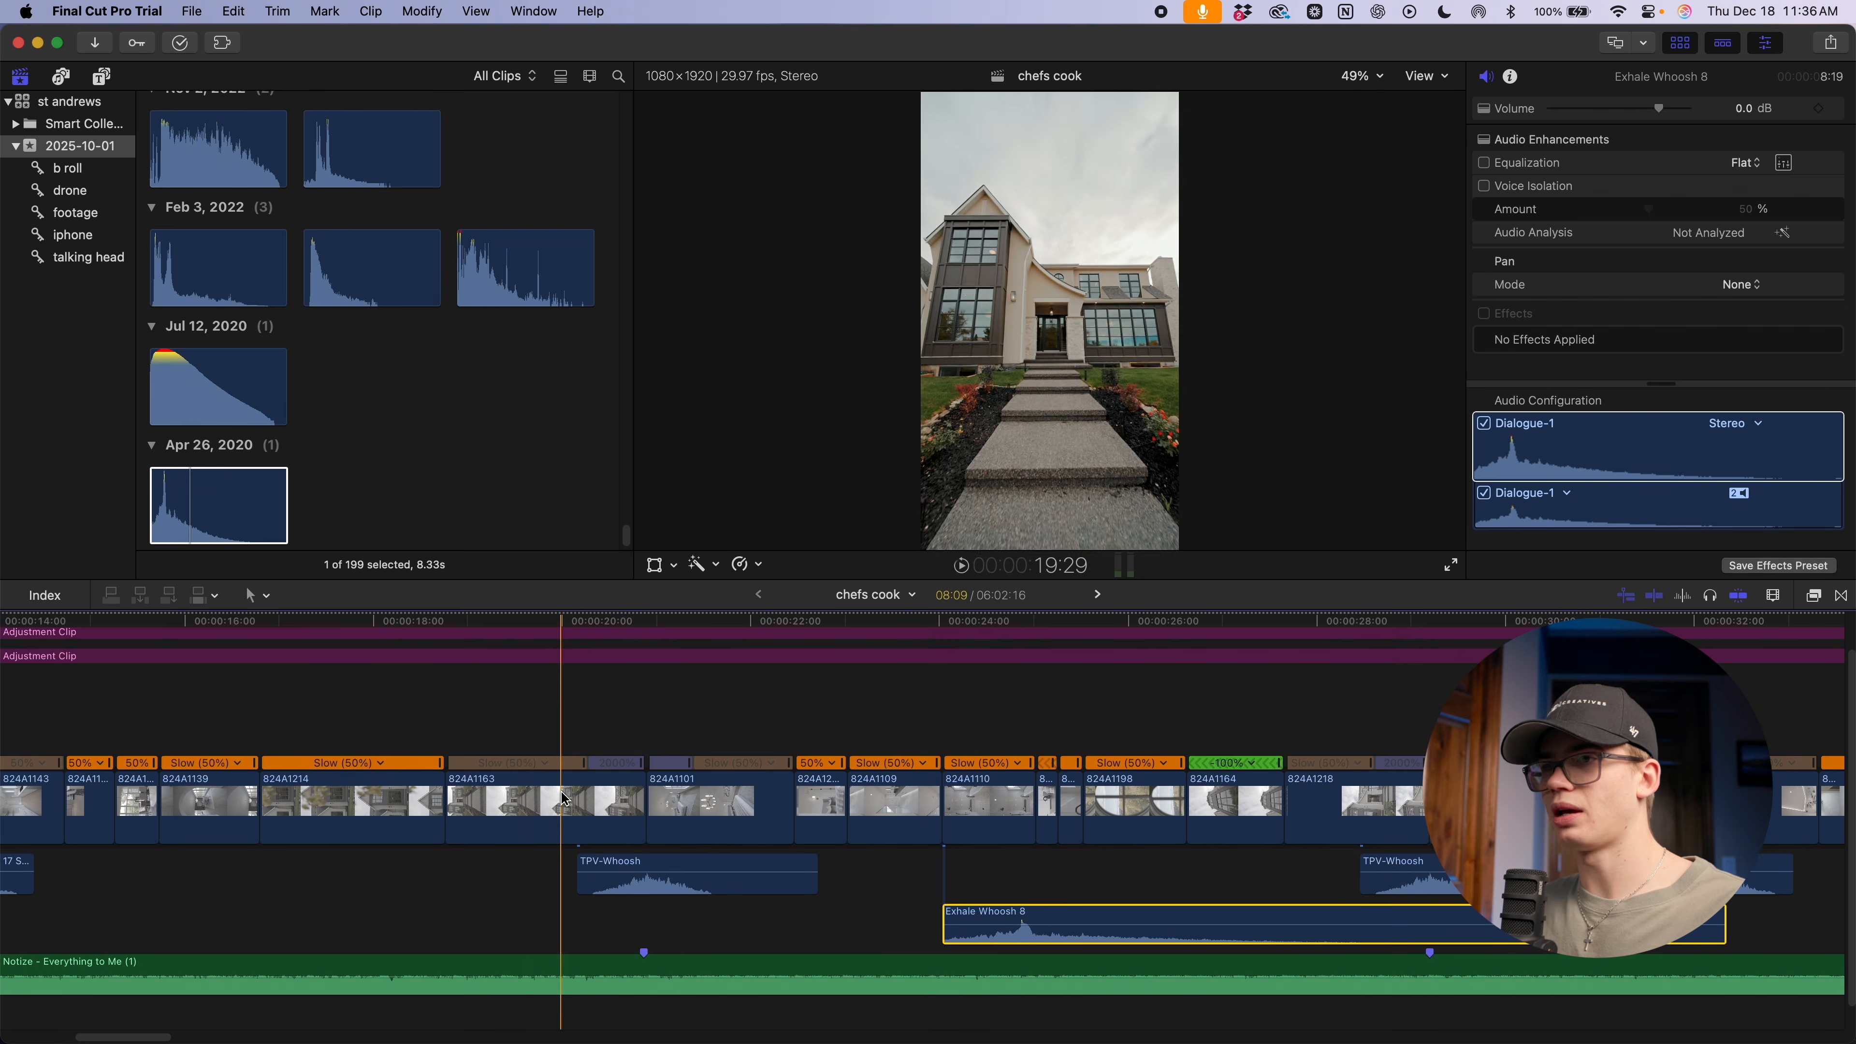
pyautogui.click(501, 790)
pyautogui.press('space')
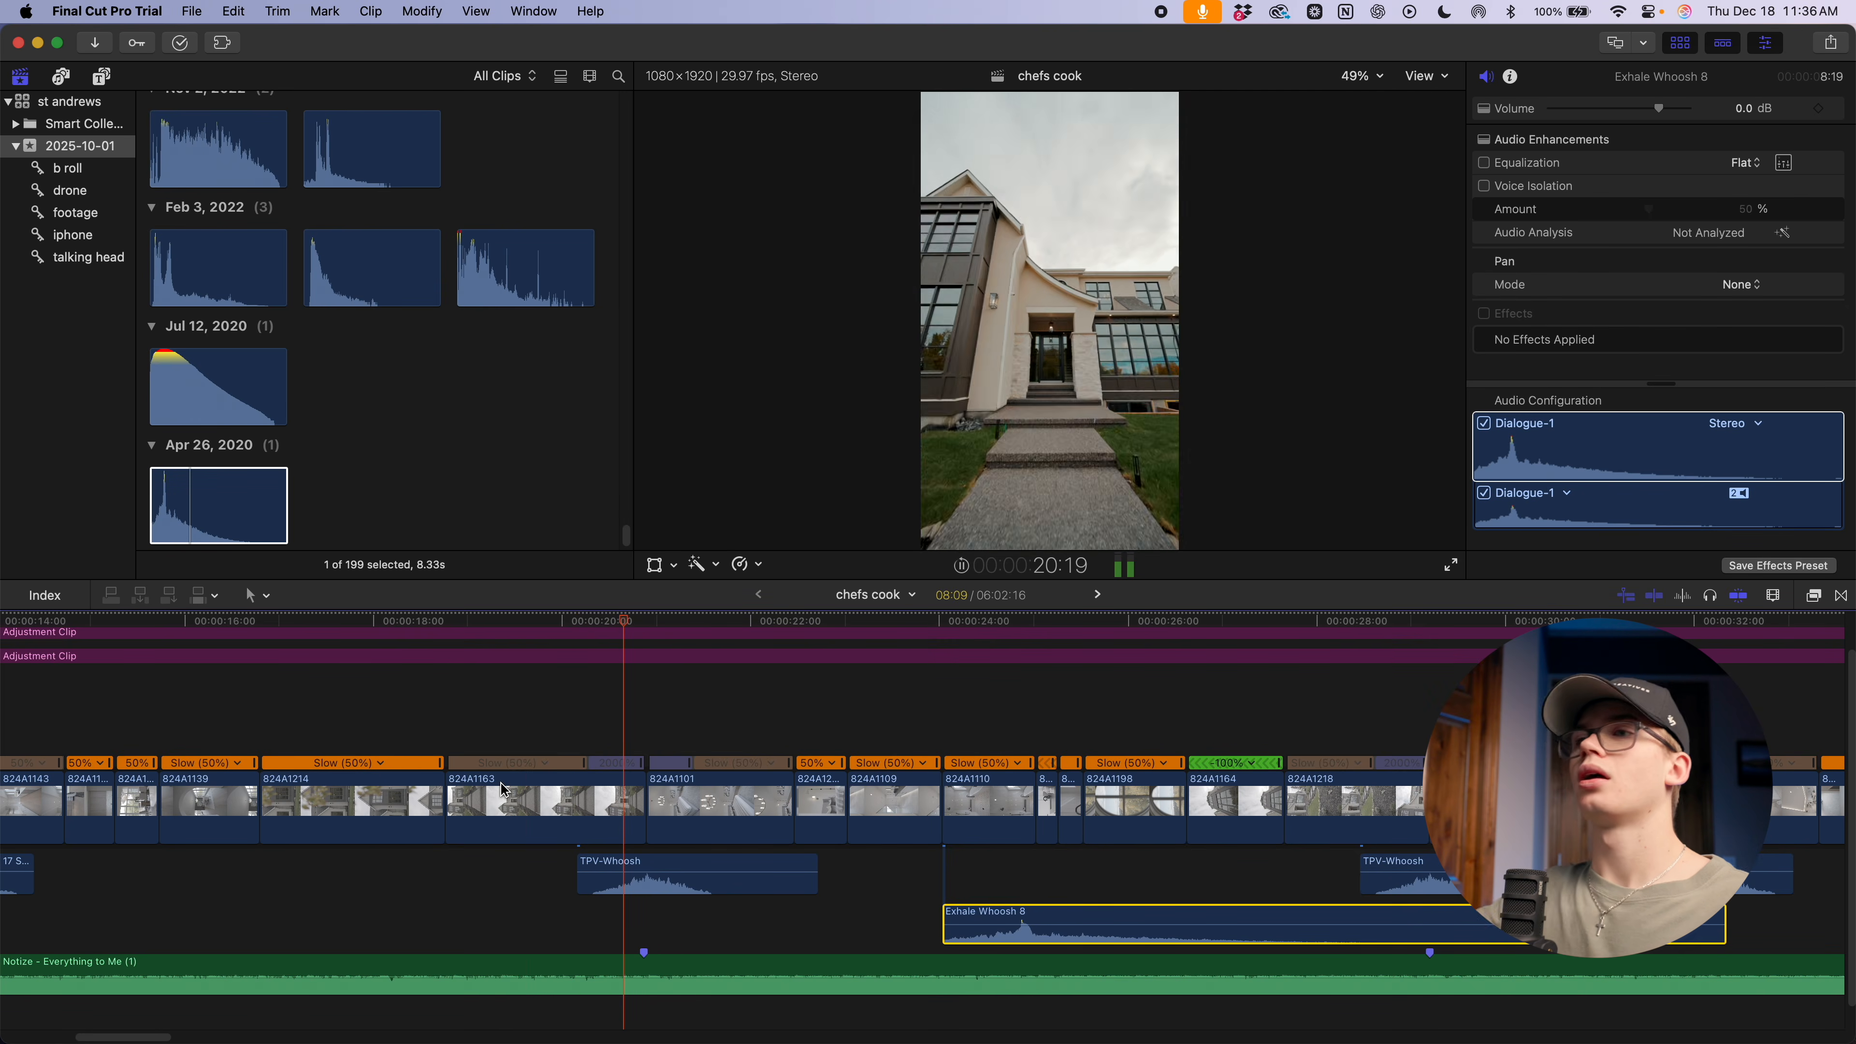
pyautogui.press('space')
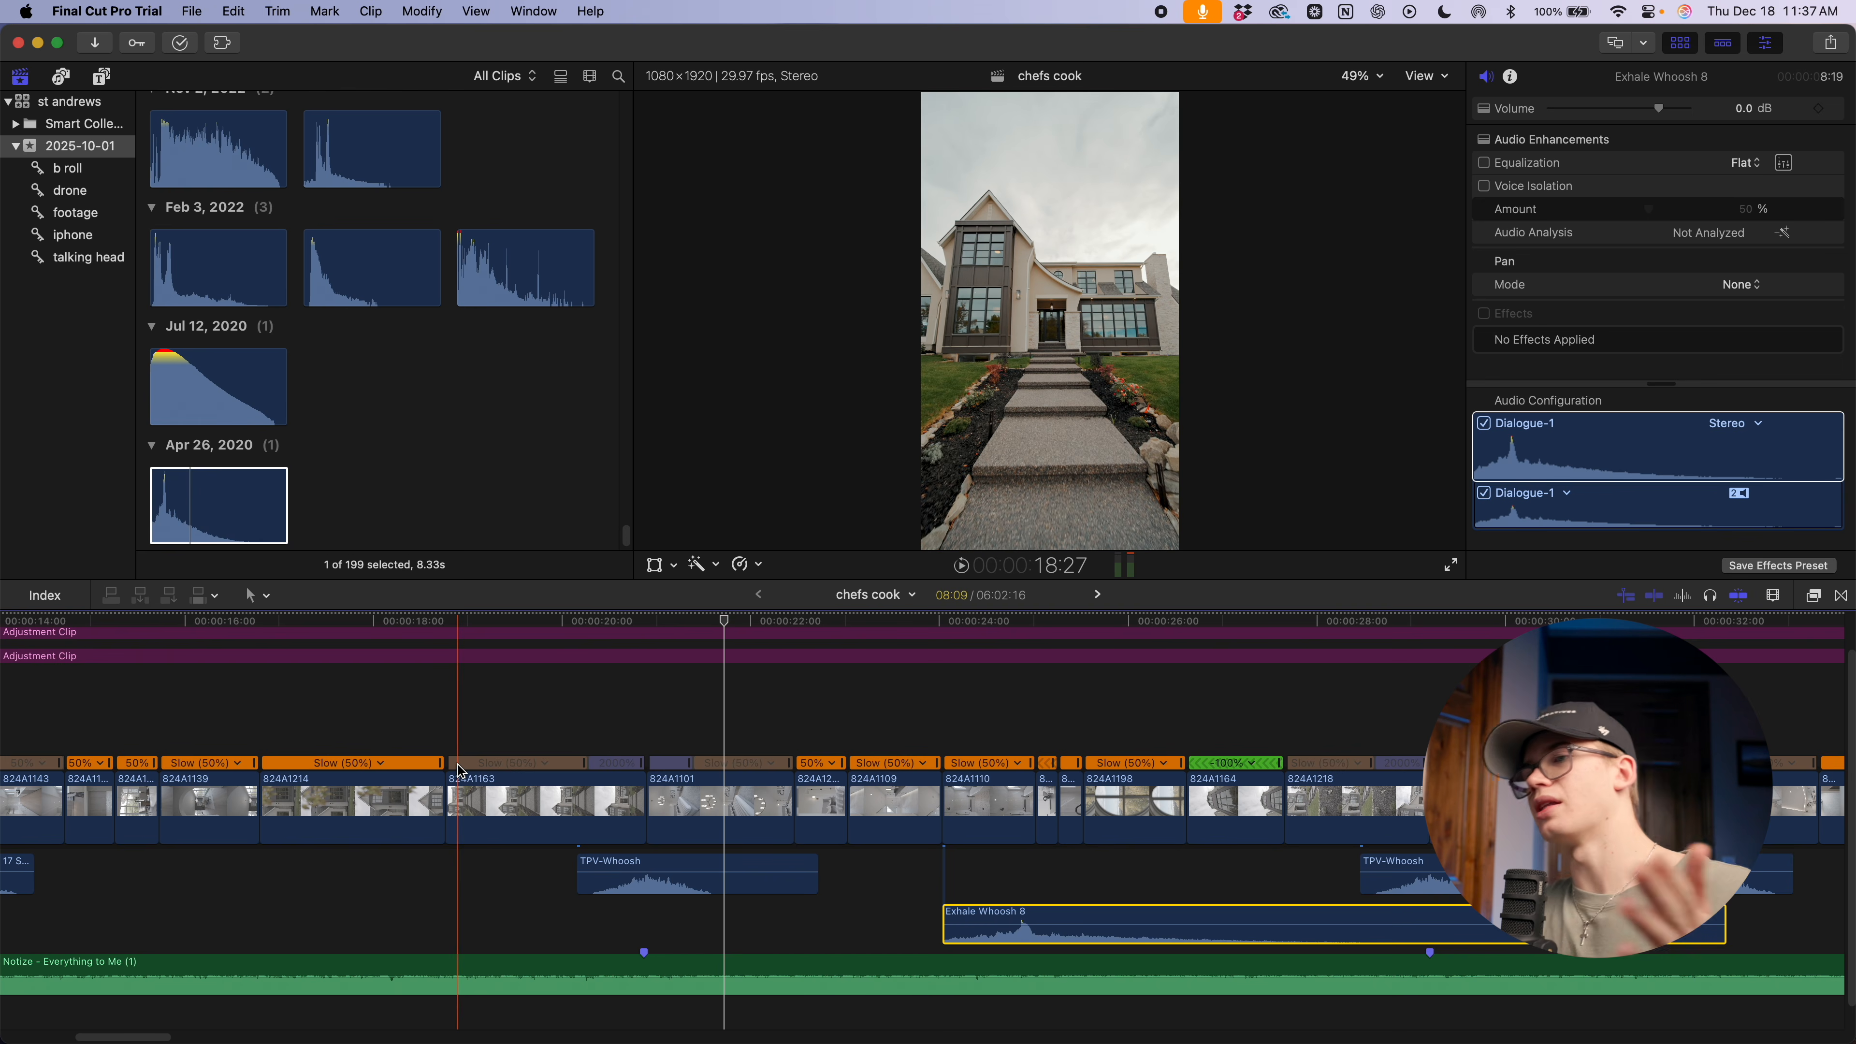
# Move the Exhale Whoosh 8 beneath the TPV-Whoosh so its peak sits at the cut from clip 824A1163 to 824A1101
pyautogui.press('super+equal')
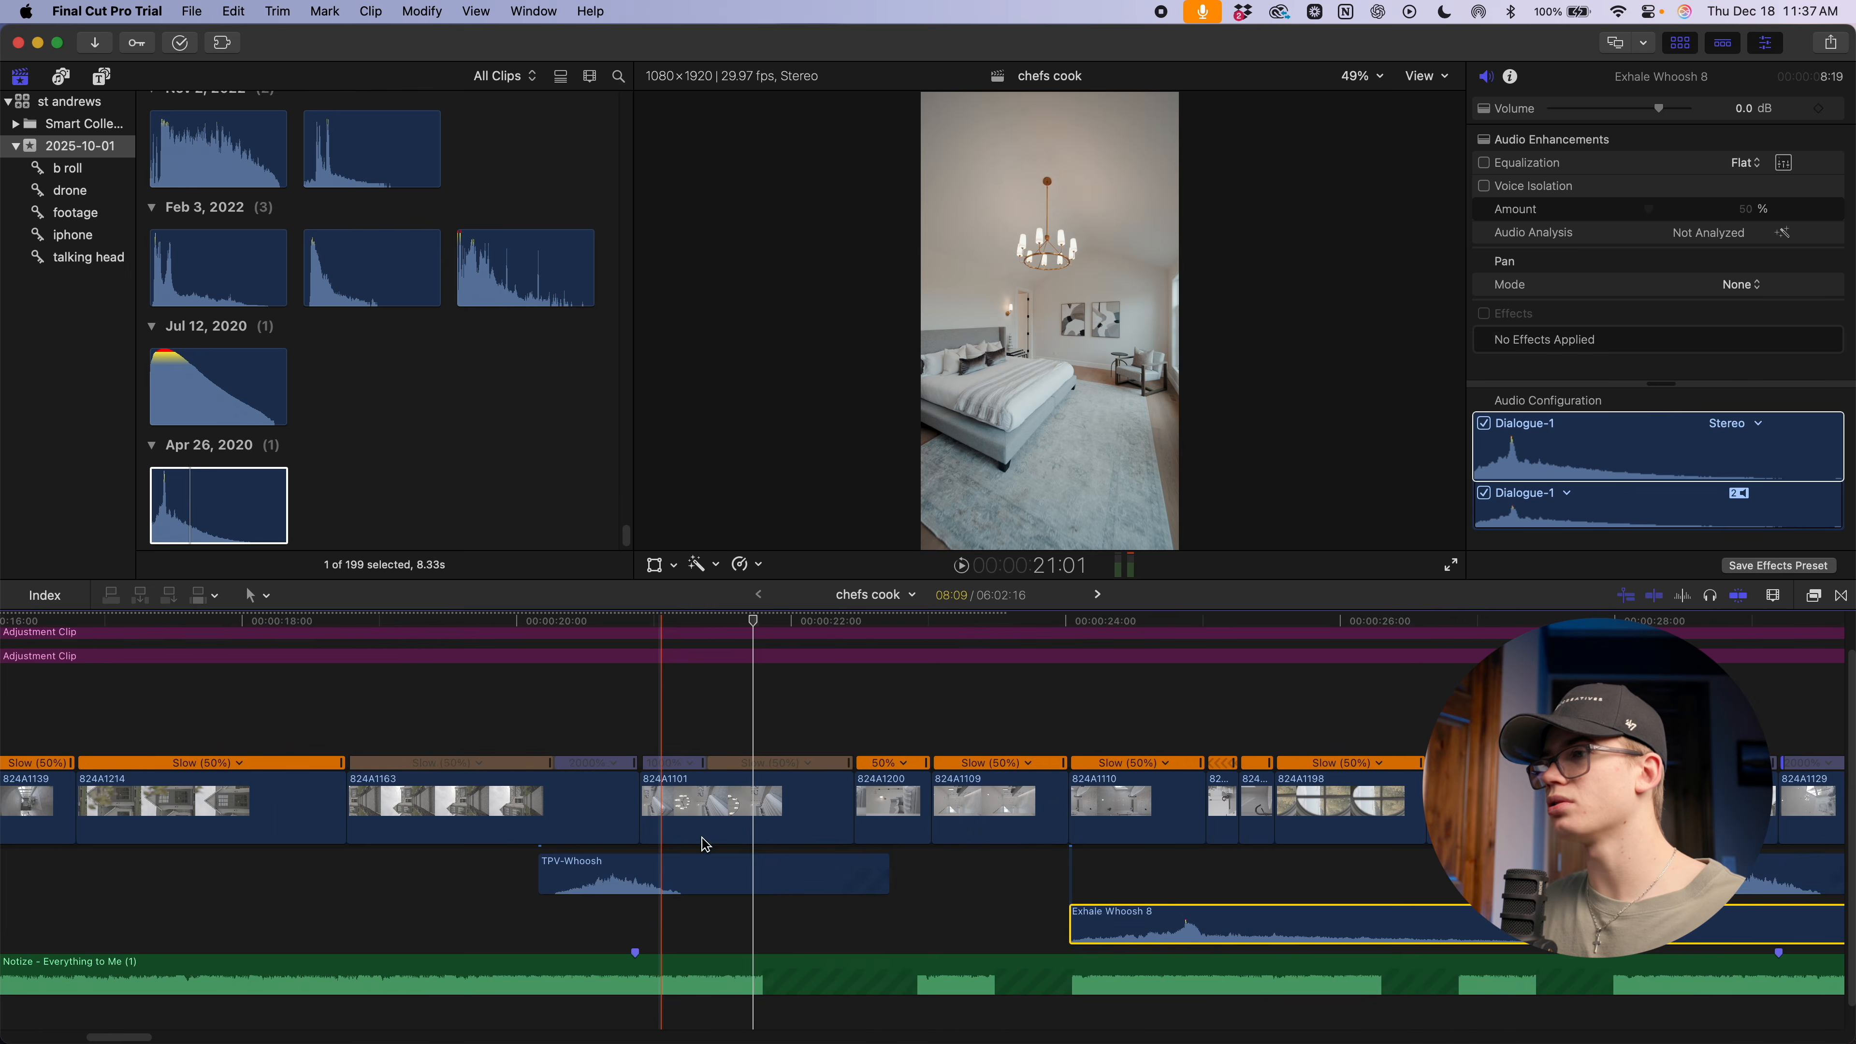
pyautogui.moveTo(1089, 941); pyautogui.dragTo(537, 941)
pyautogui.press('super+equal')
pyautogui.moveTo(756, 941); pyautogui.dragTo(753, 941)
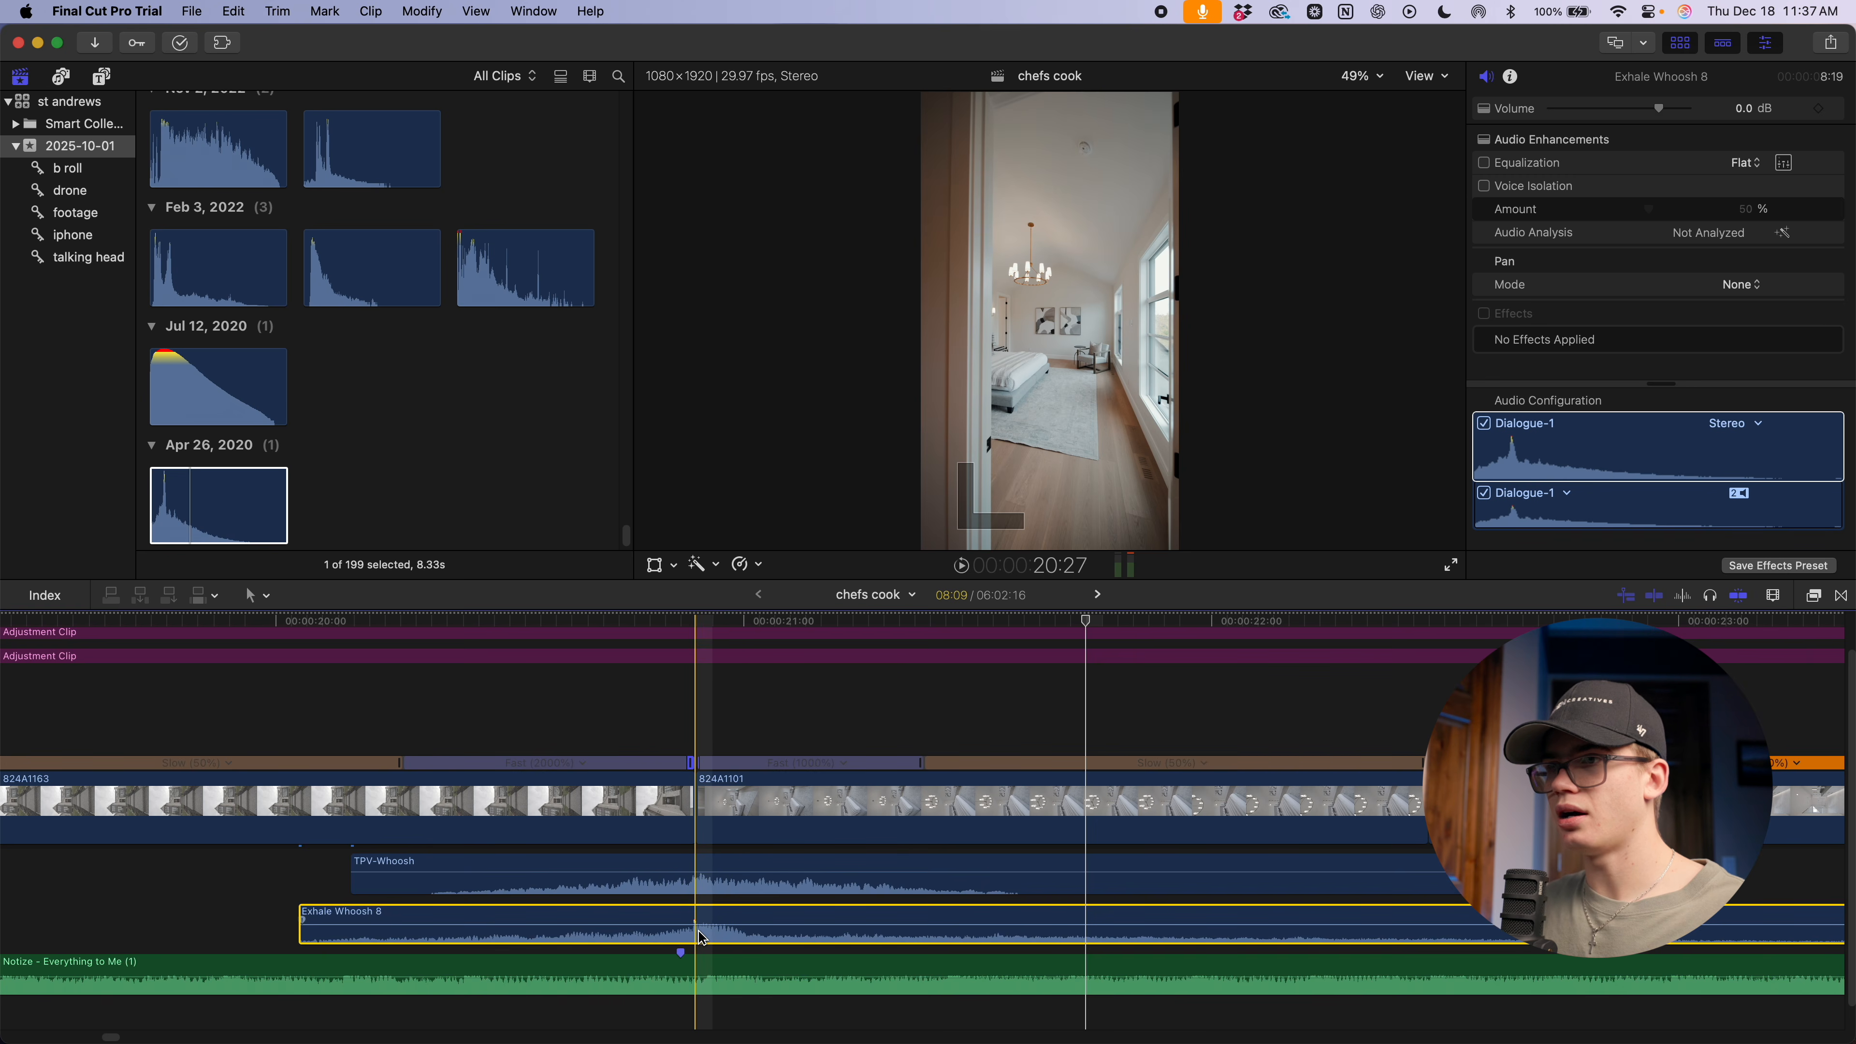
# Trim the Exhale Whoosh 8's build-up off at its peak and align its new start with the start of clip 824A1101
pyautogui.press('super+equal')
pyautogui.press('super+equal')
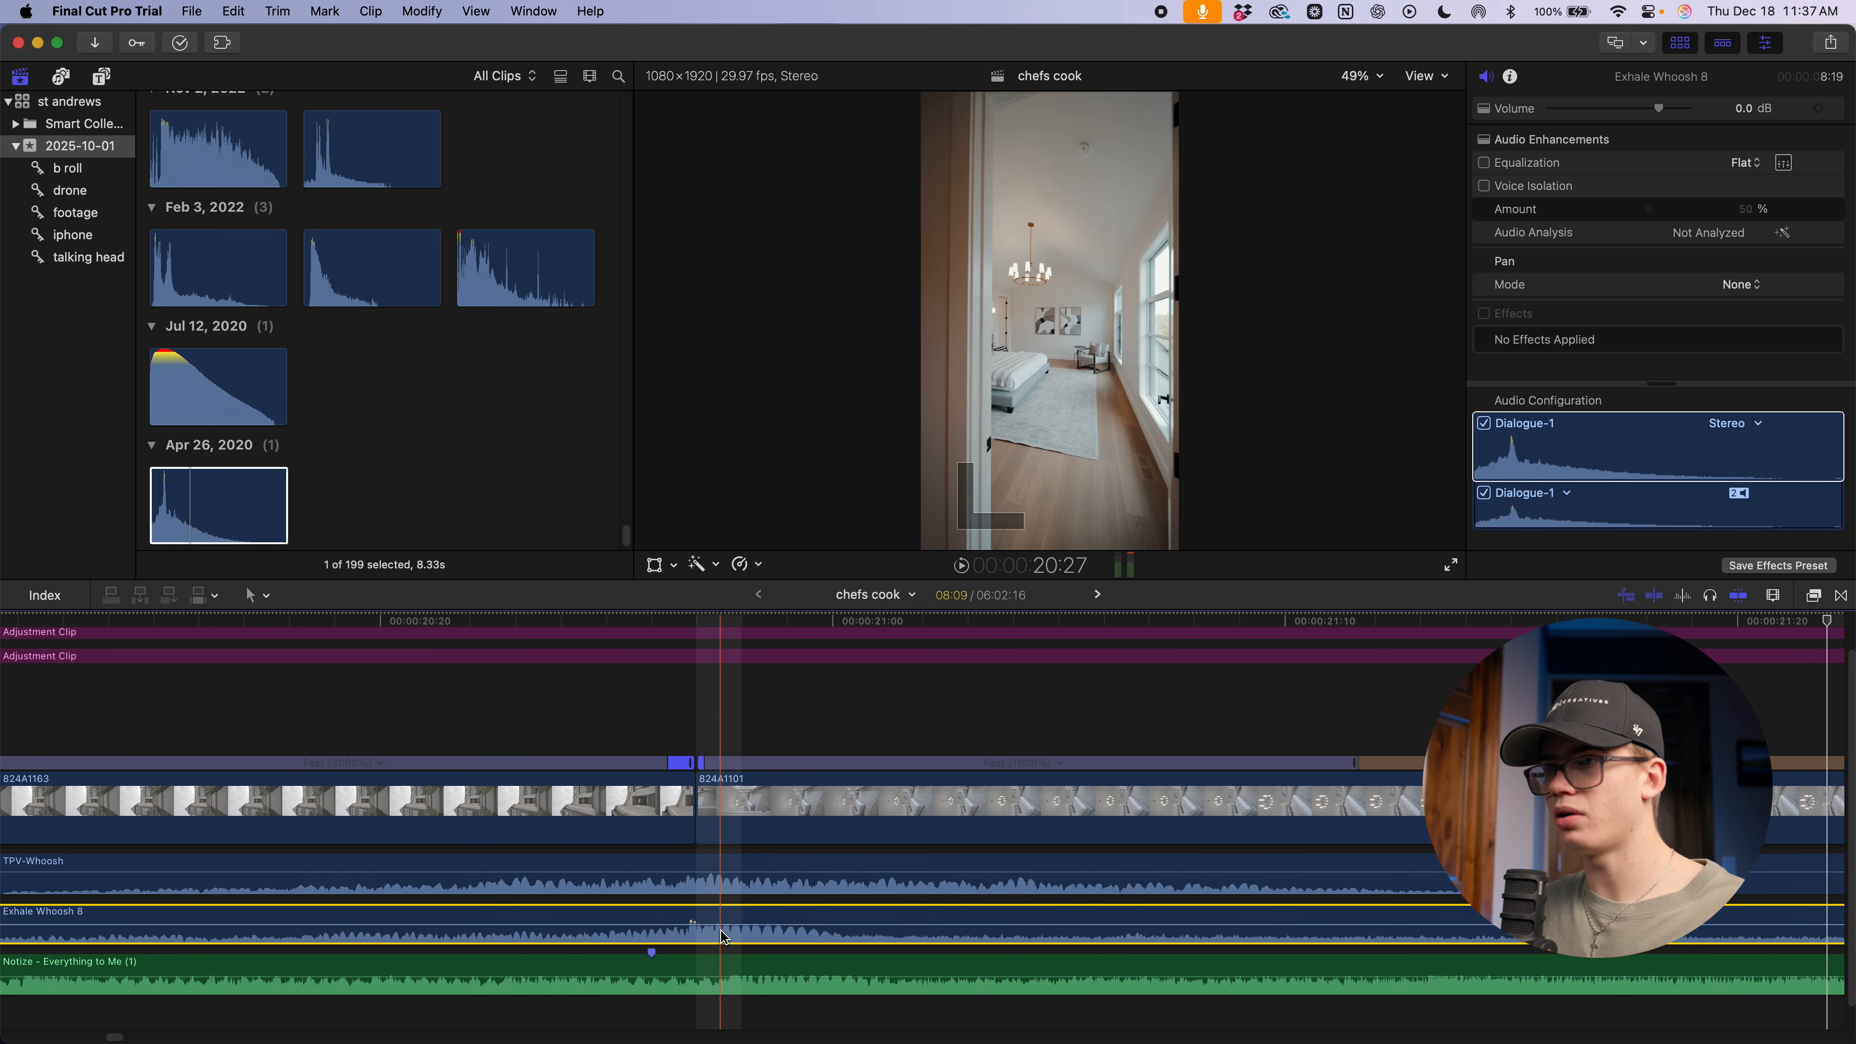
pyautogui.hotkey('alt', '[')
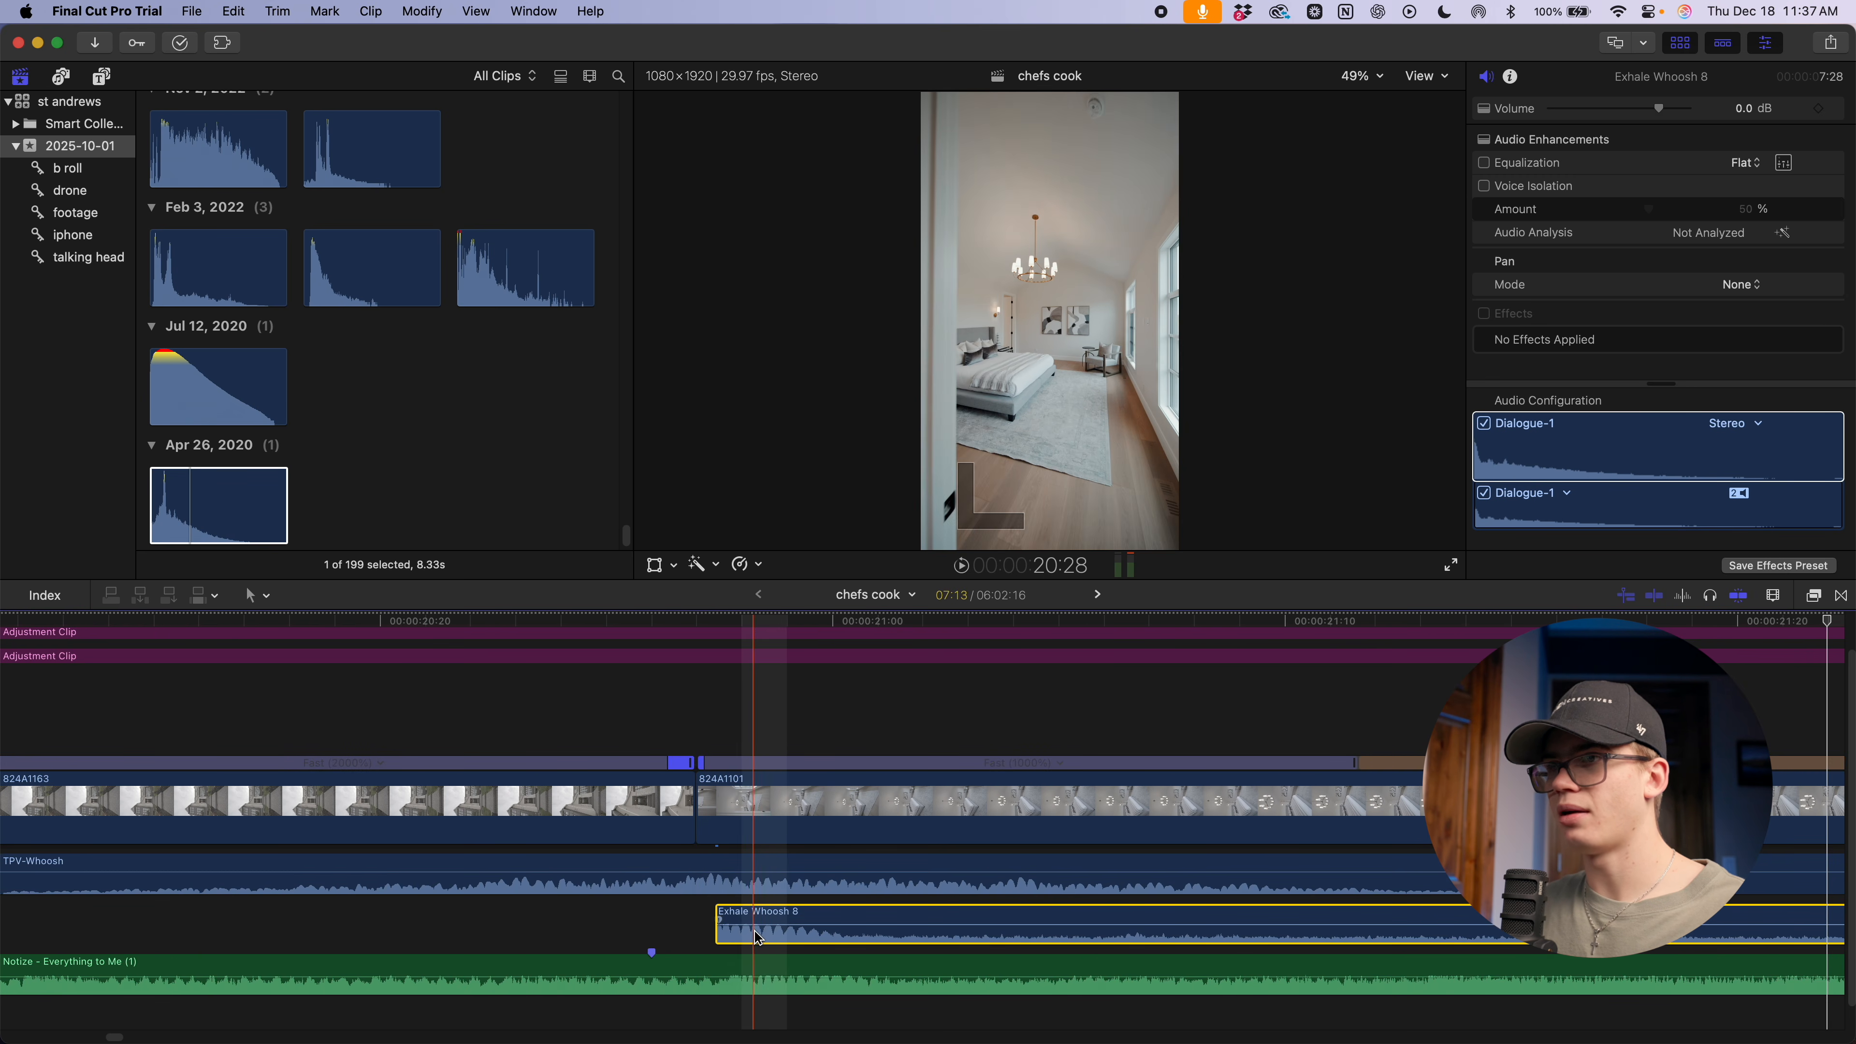
pyautogui.moveTo(755, 939)
pyautogui.mouseDown()
pyautogui.moveTo(713, 919)
pyautogui.moveTo(774, 917)
pyautogui.mouseUp()
pyautogui.press('super+minus')
pyautogui.press('super+minus')
pyautogui.press('super+minus')
pyautogui.press('super+minus')
pyautogui.press('super+minus')
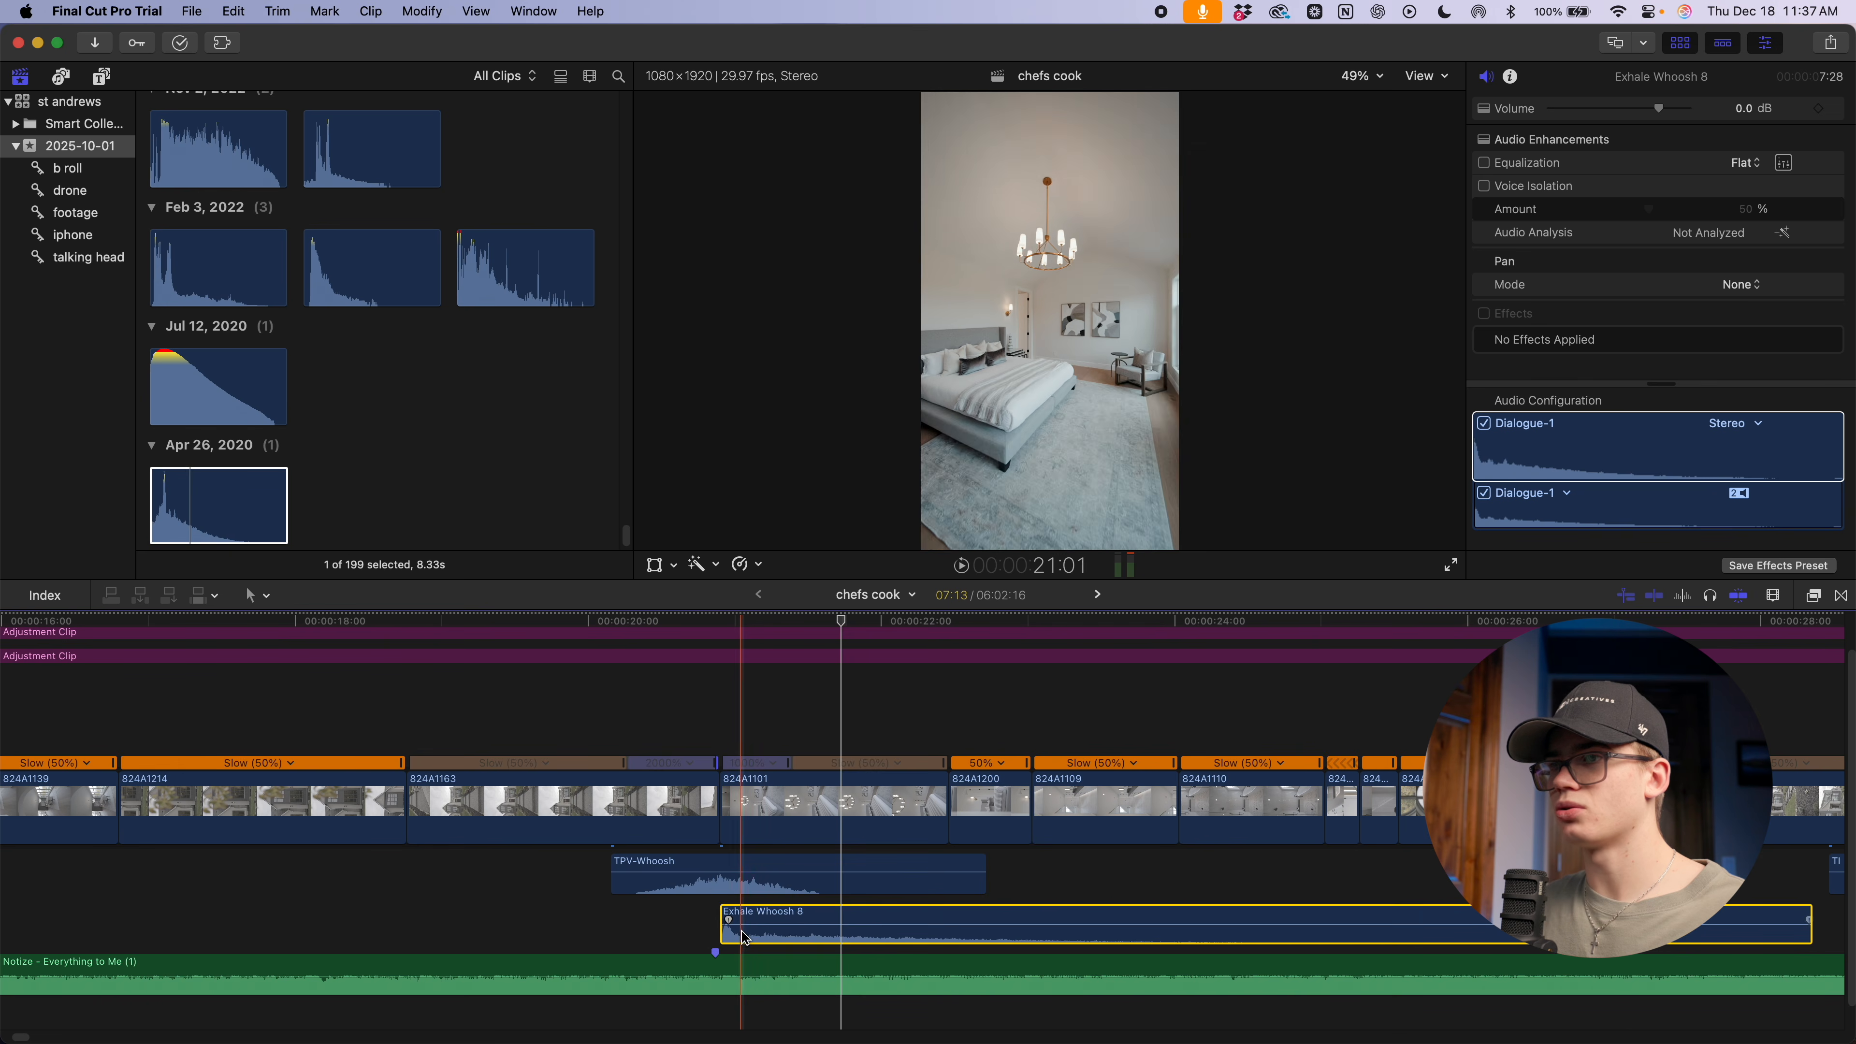
# Set the Exhale Whoosh 8's volume to 0 dB, playing the transition into clip 824A1101 to check the mix
pyautogui.moveTo(753, 921); pyautogui.dragTo(722, 921)
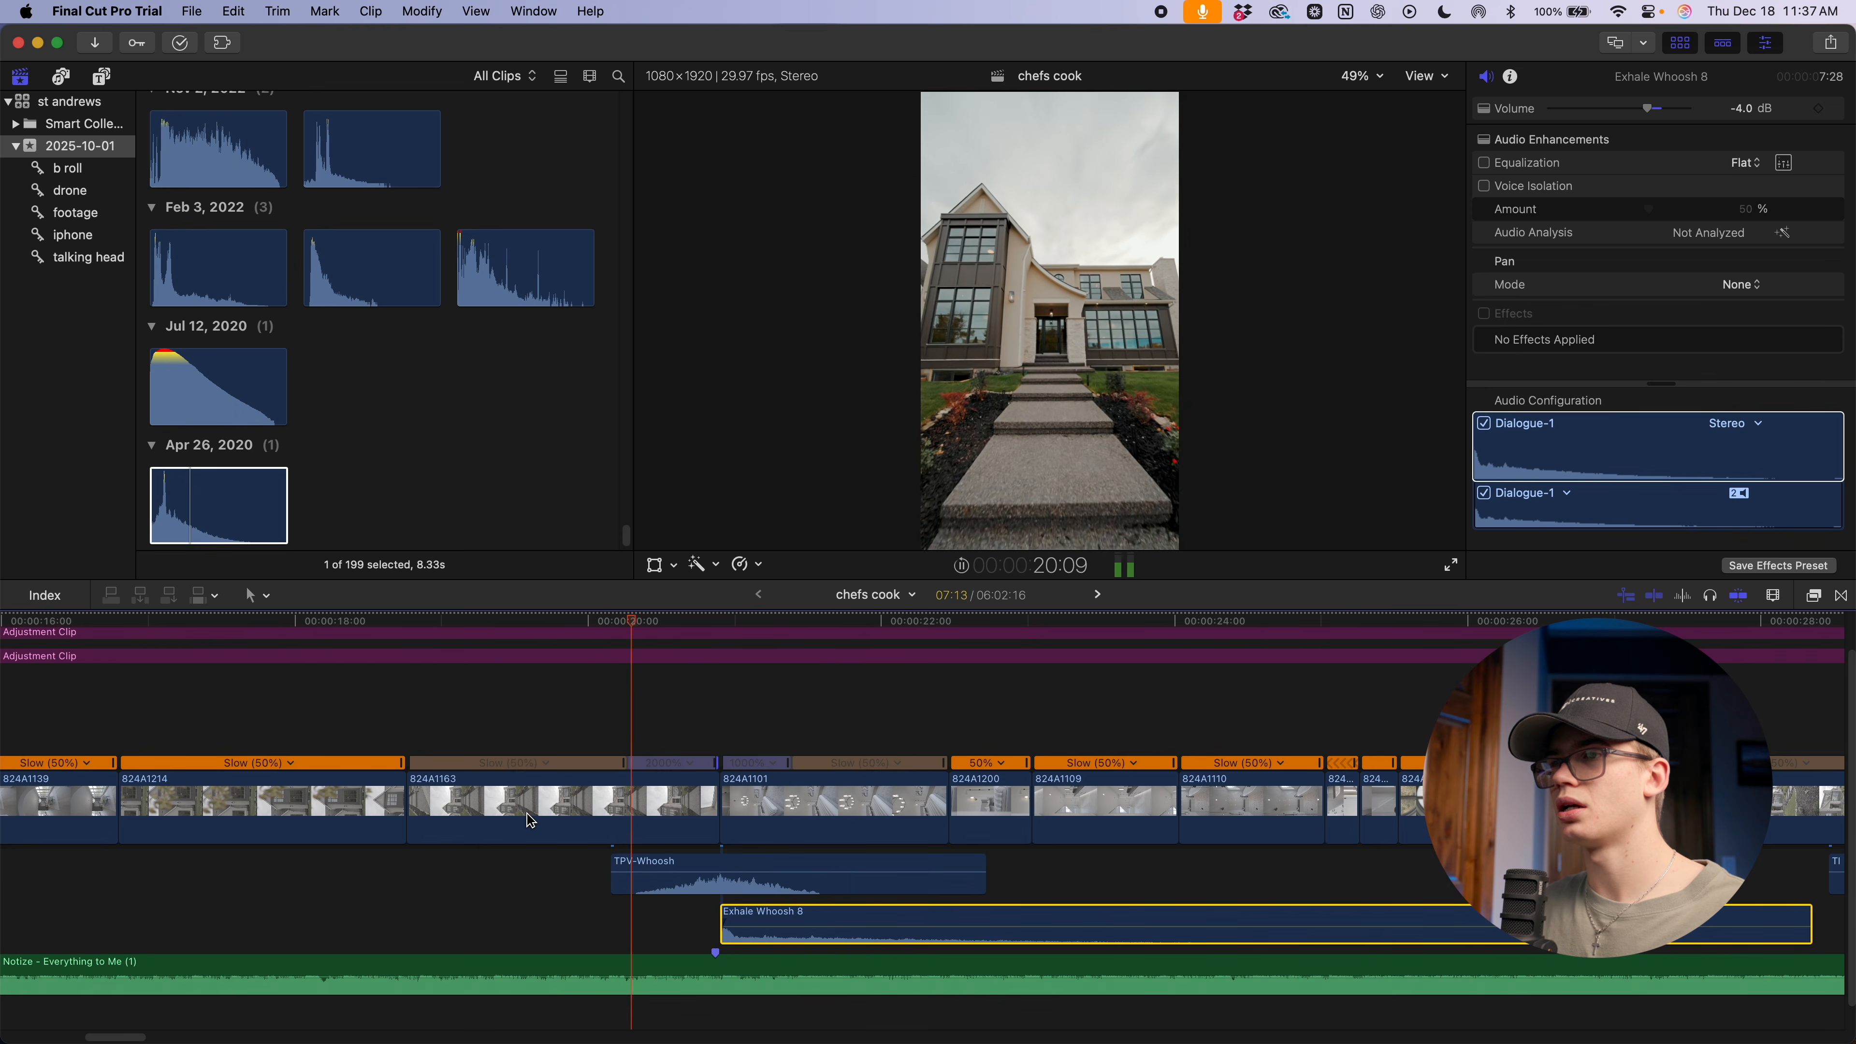
pyautogui.press('space')
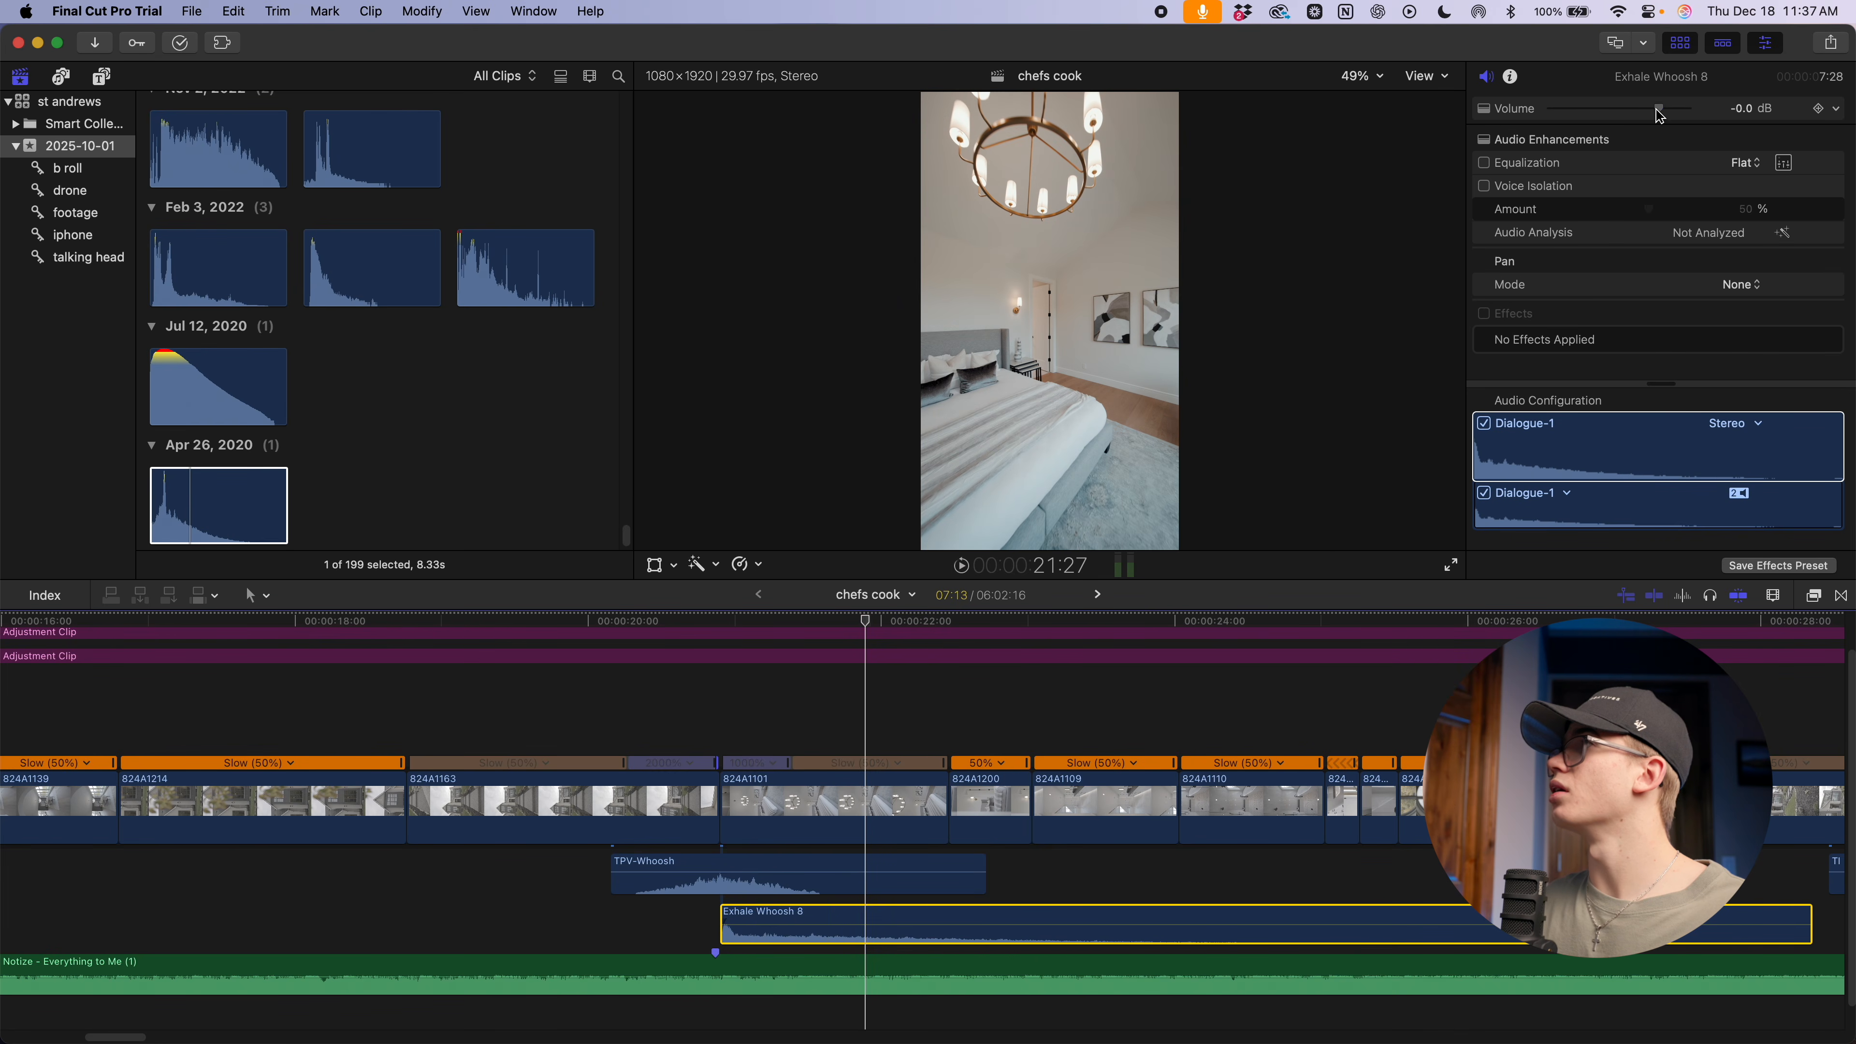
pyautogui.click(582, 754)
pyautogui.press('space')
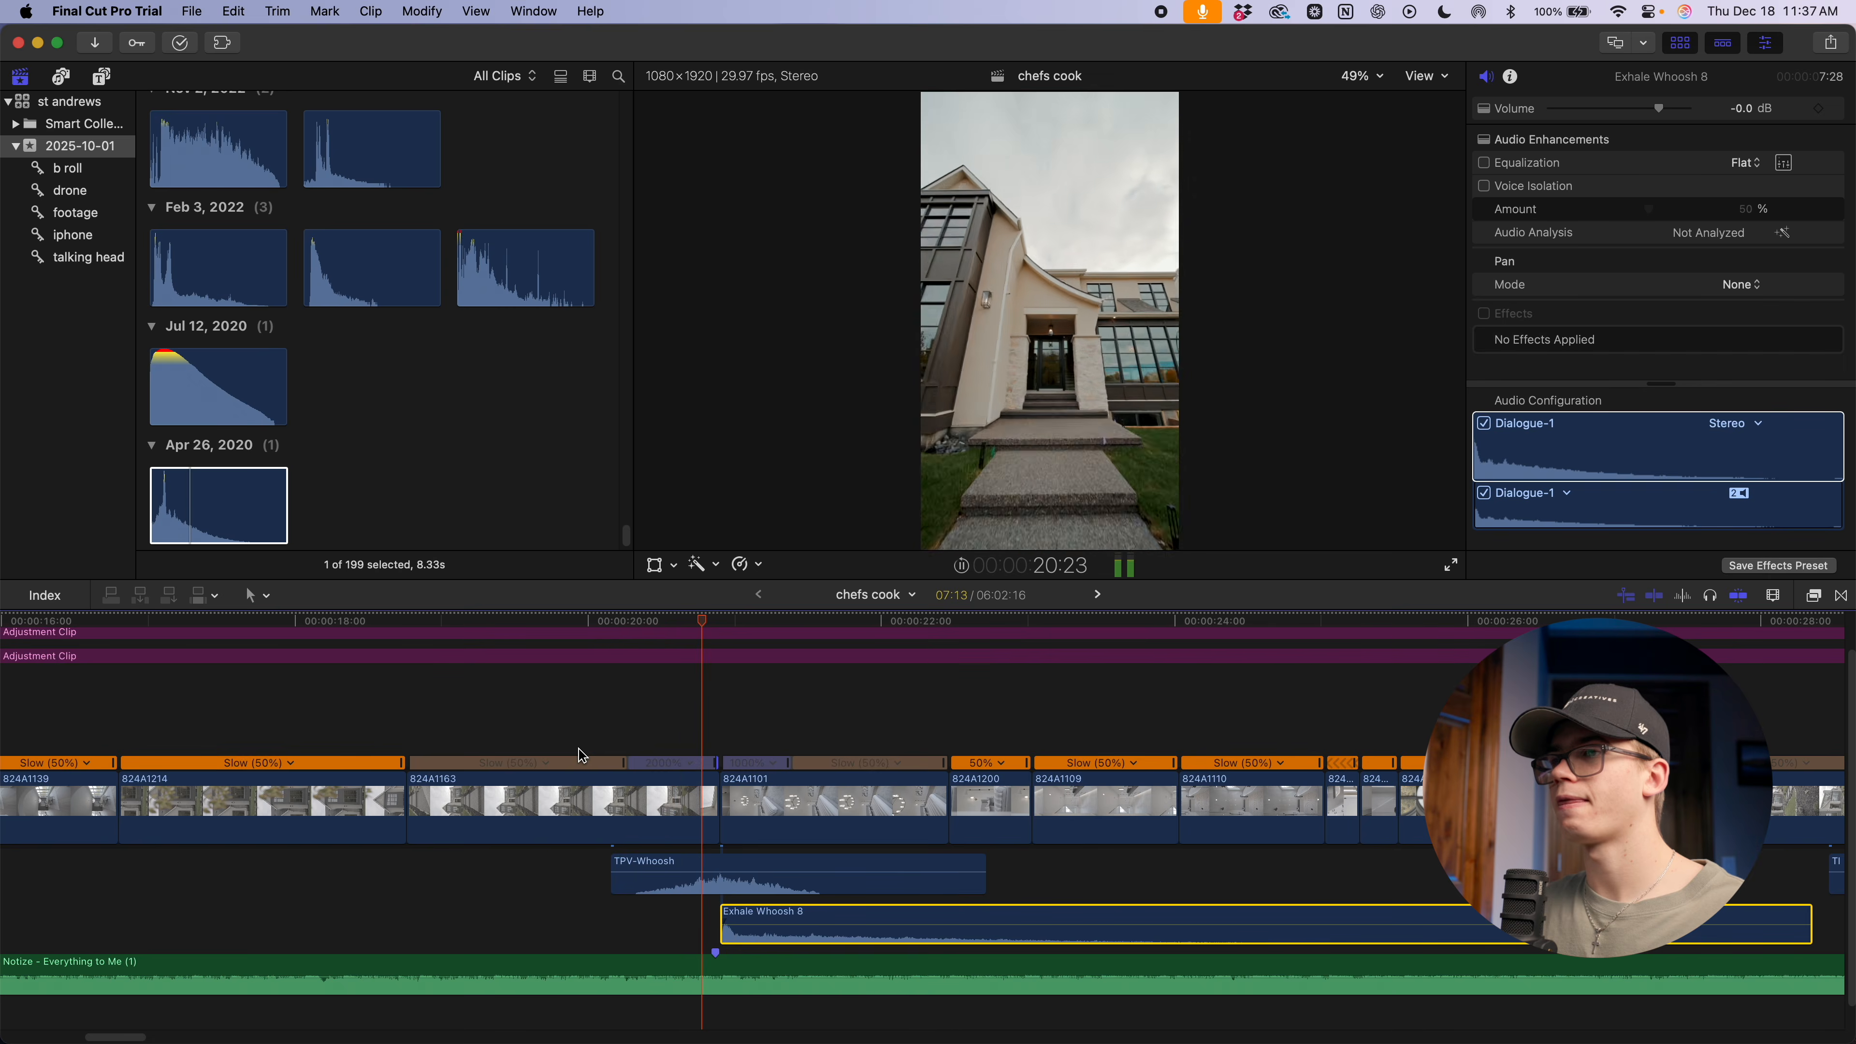
pyautogui.click(577, 764)
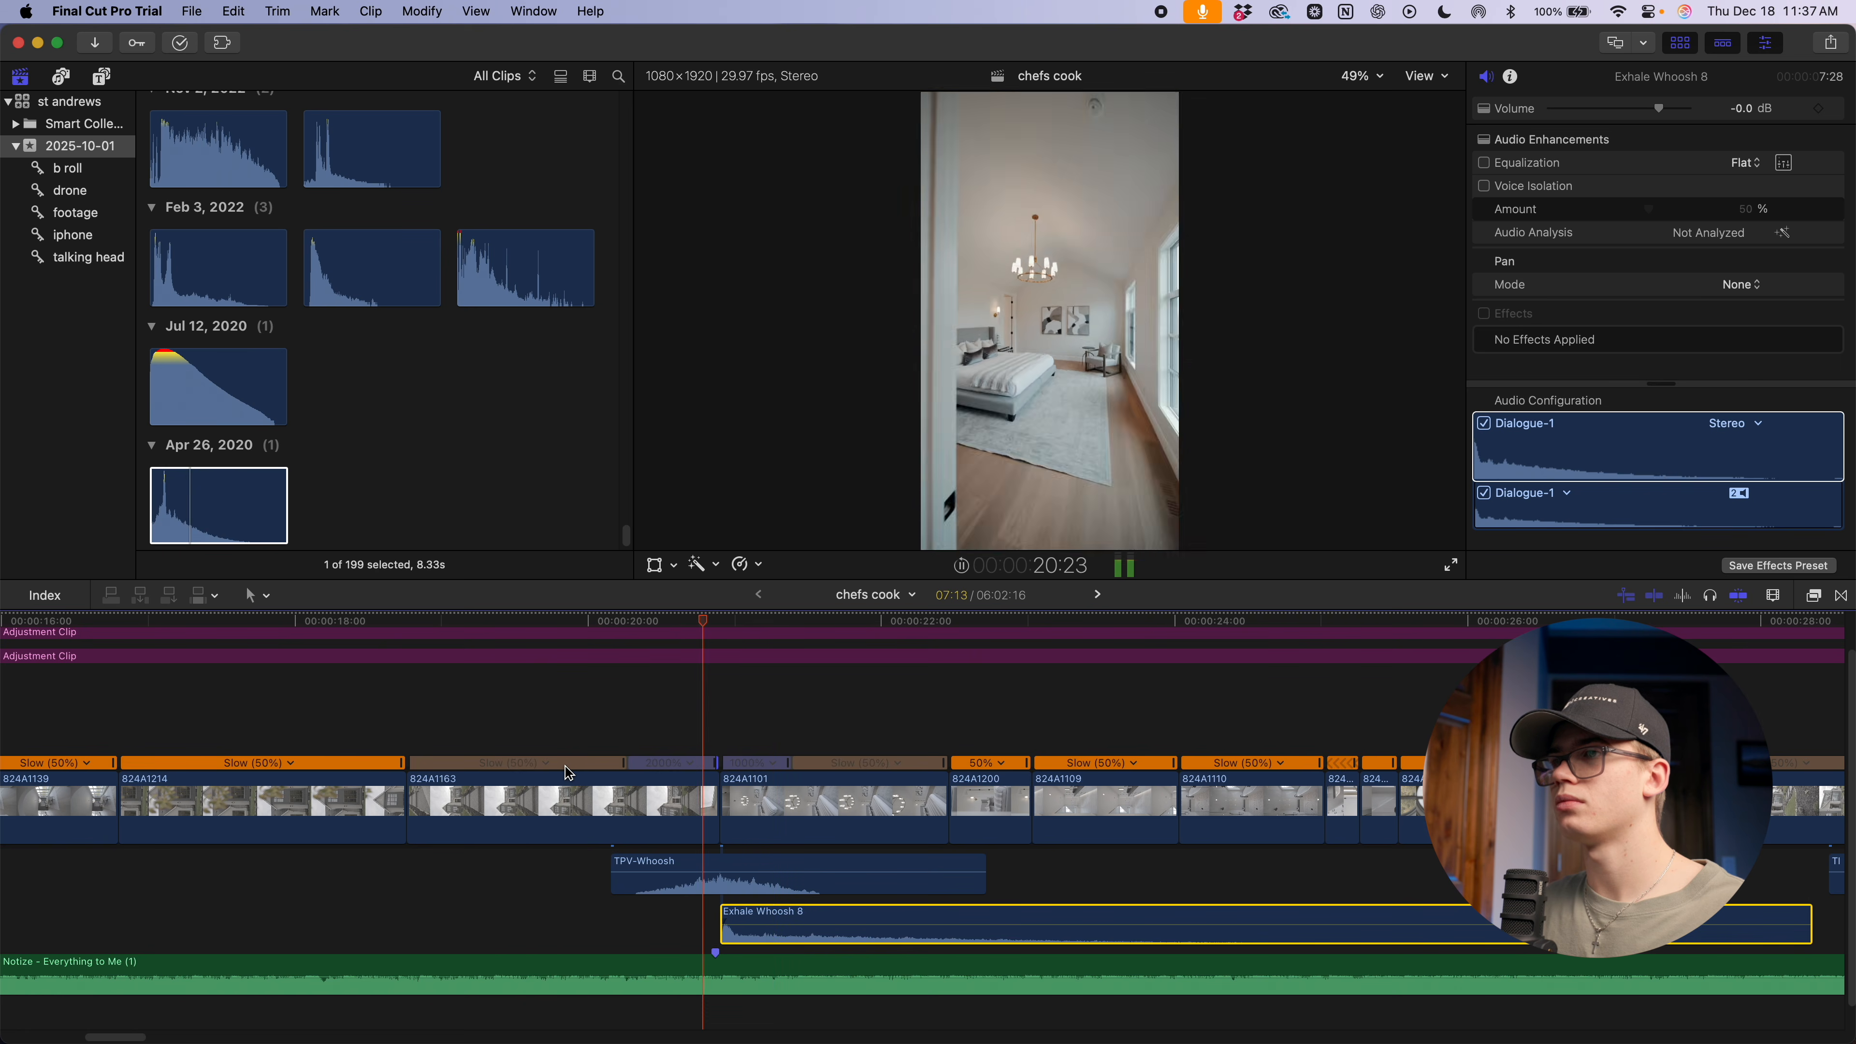
# Play the transition into clip 824A1101 with the Exhale Whoosh 8 disabled and again with it enabled to compare
pyautogui.press('super+minus')
pyautogui.press('super+minus')
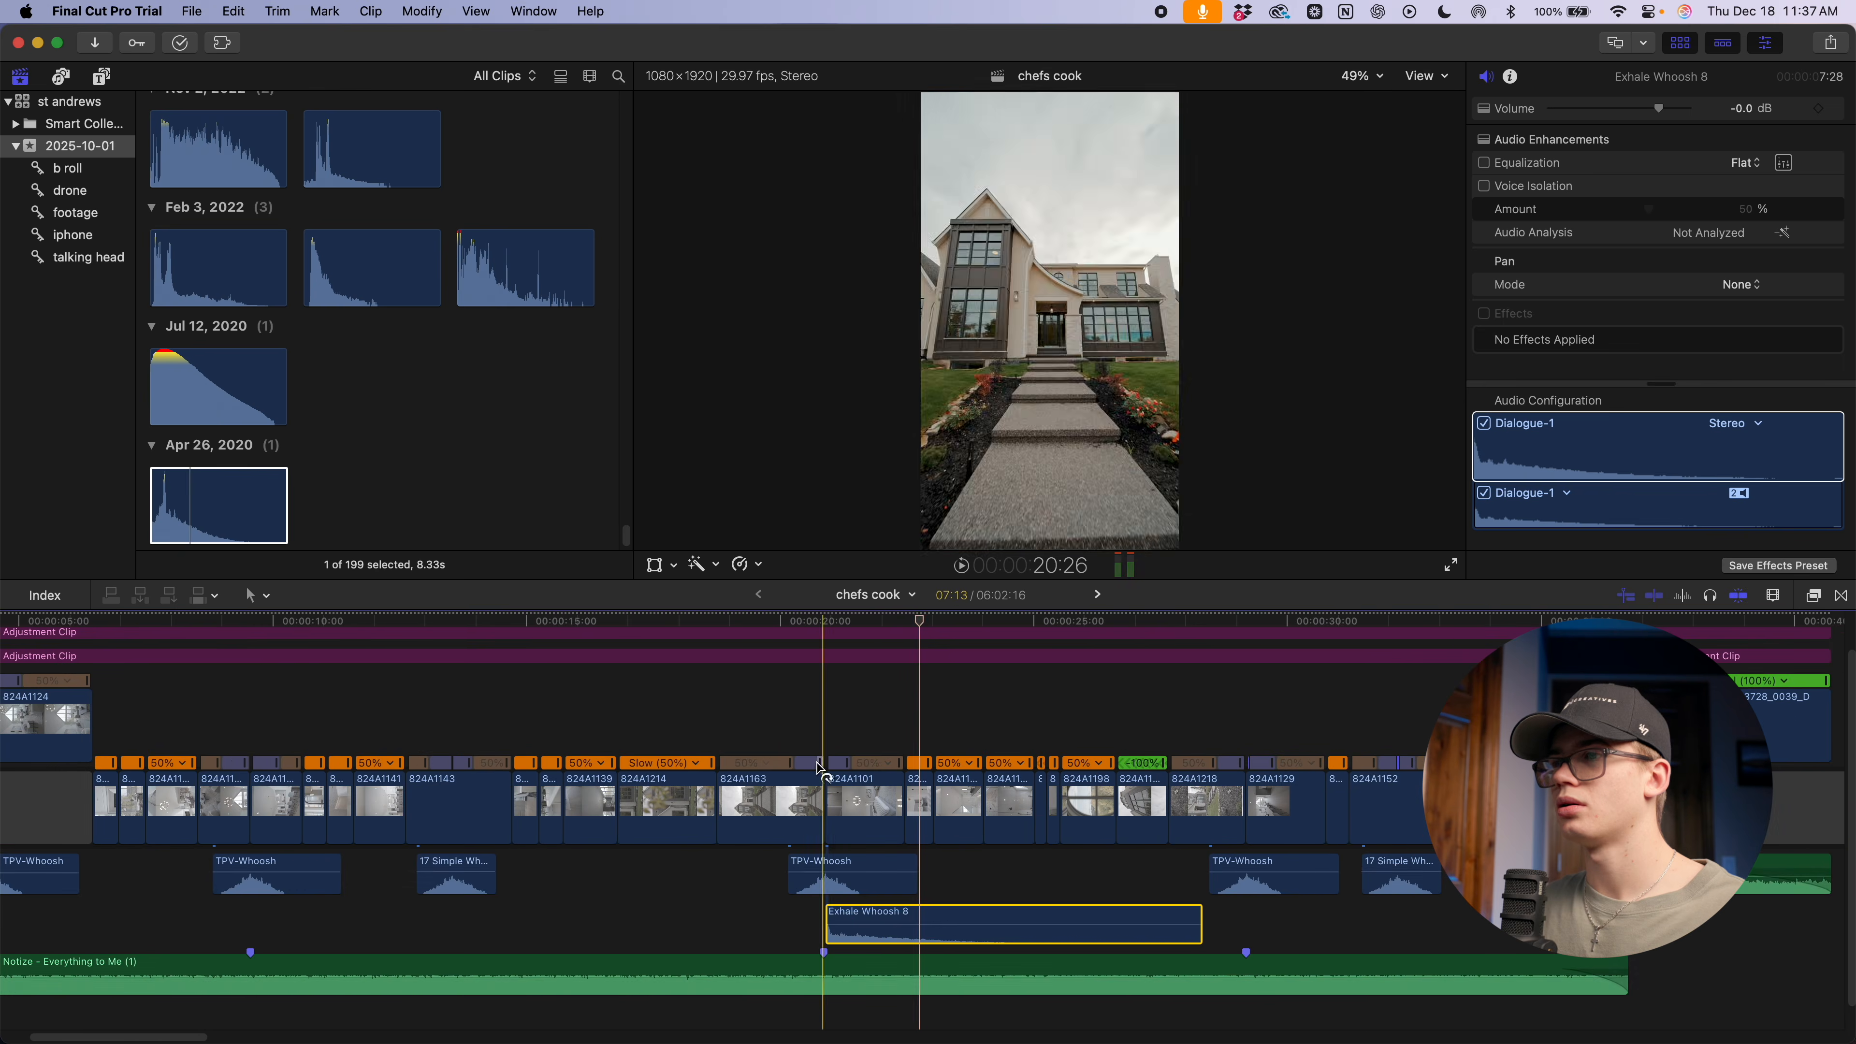
pyautogui.click(799, 753)
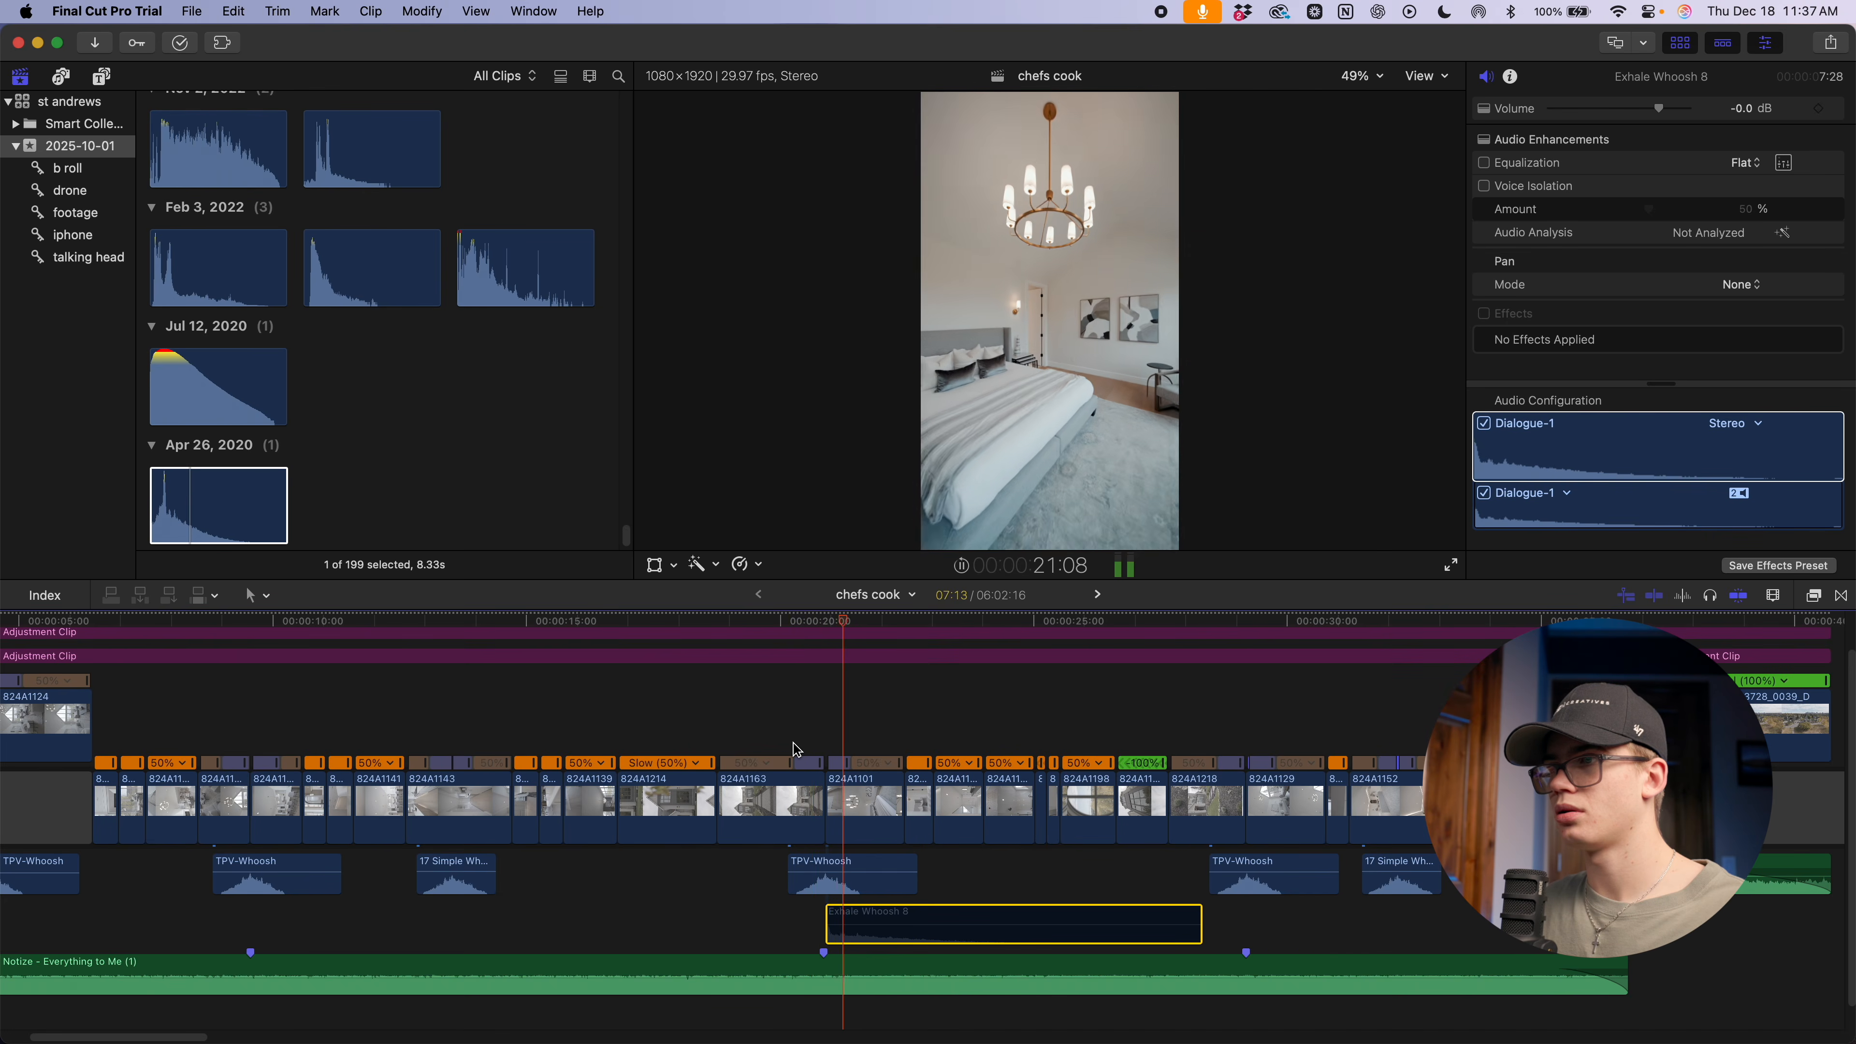
pyautogui.click(779, 735)
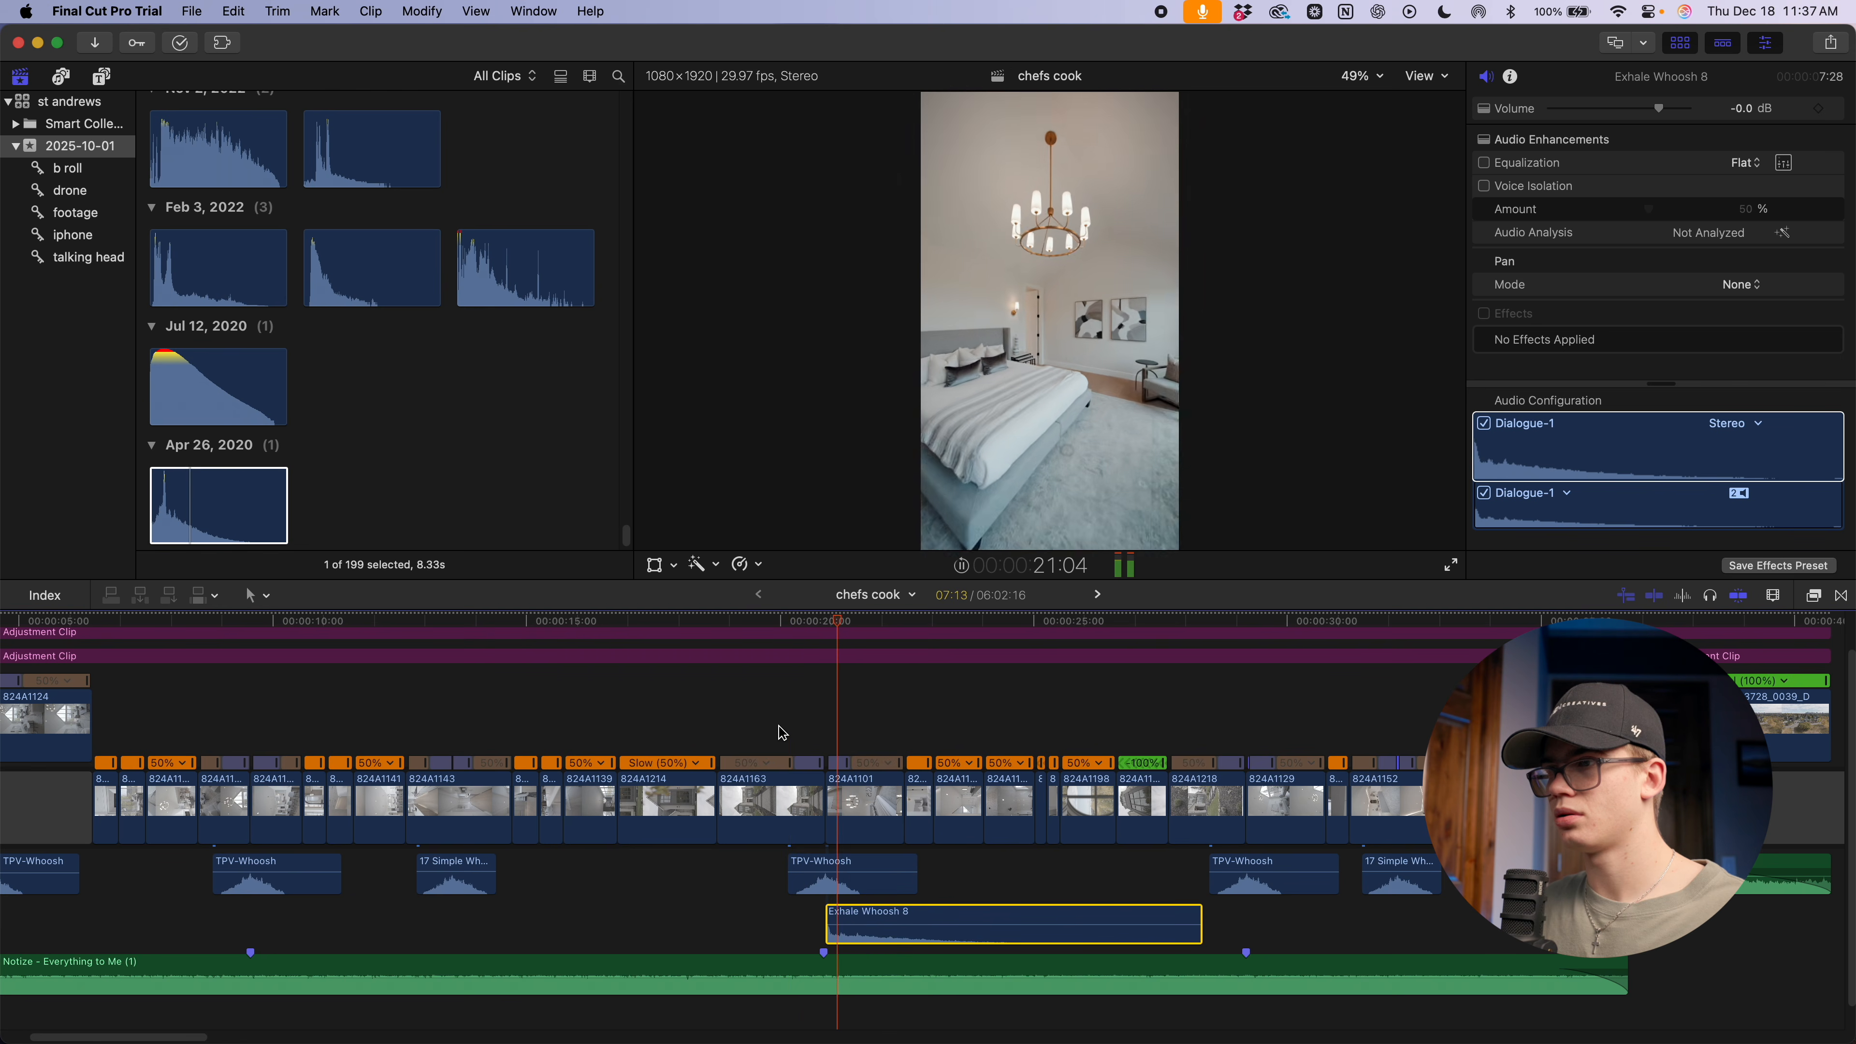
pyautogui.press('space')
pyautogui.press('space')
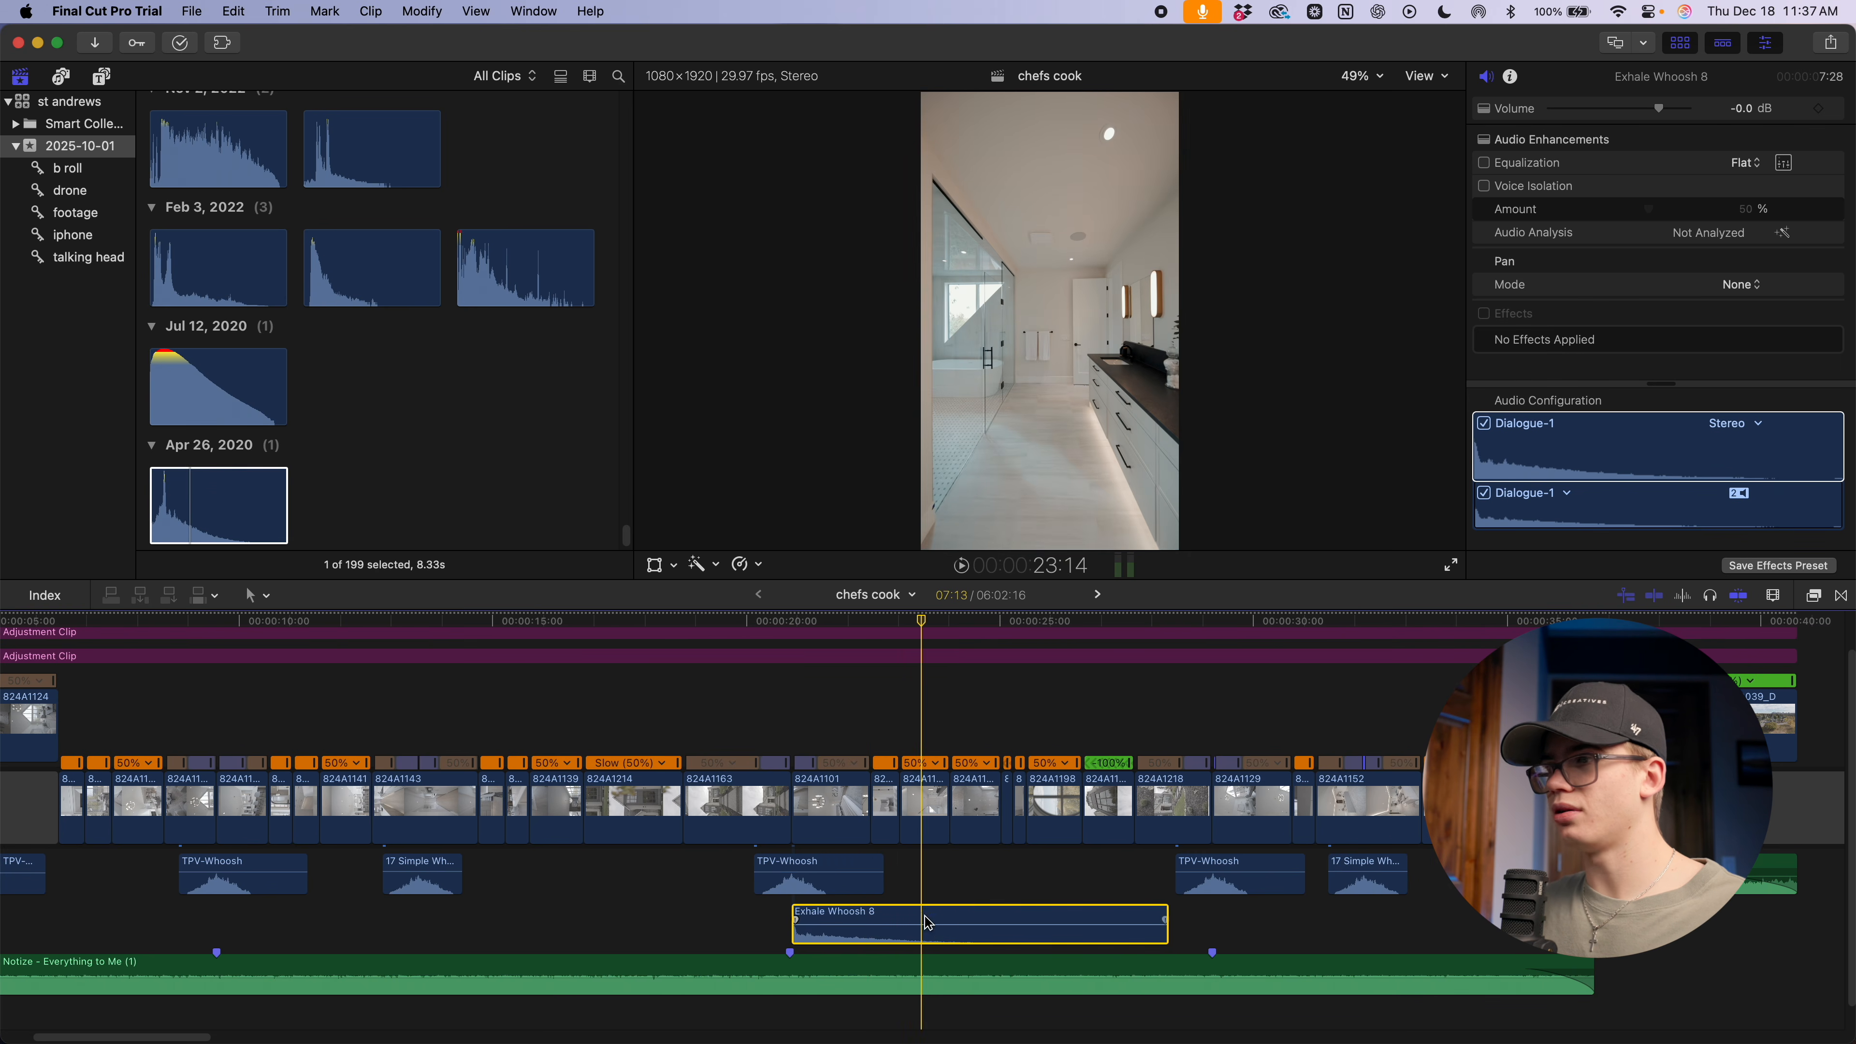
# Shorten the Exhale Whoosh 8 to end at 23:14 and paste a copy at the start of clip 824A1124, after the Riser Metallic
pyautogui.hotkey('alt', ']')
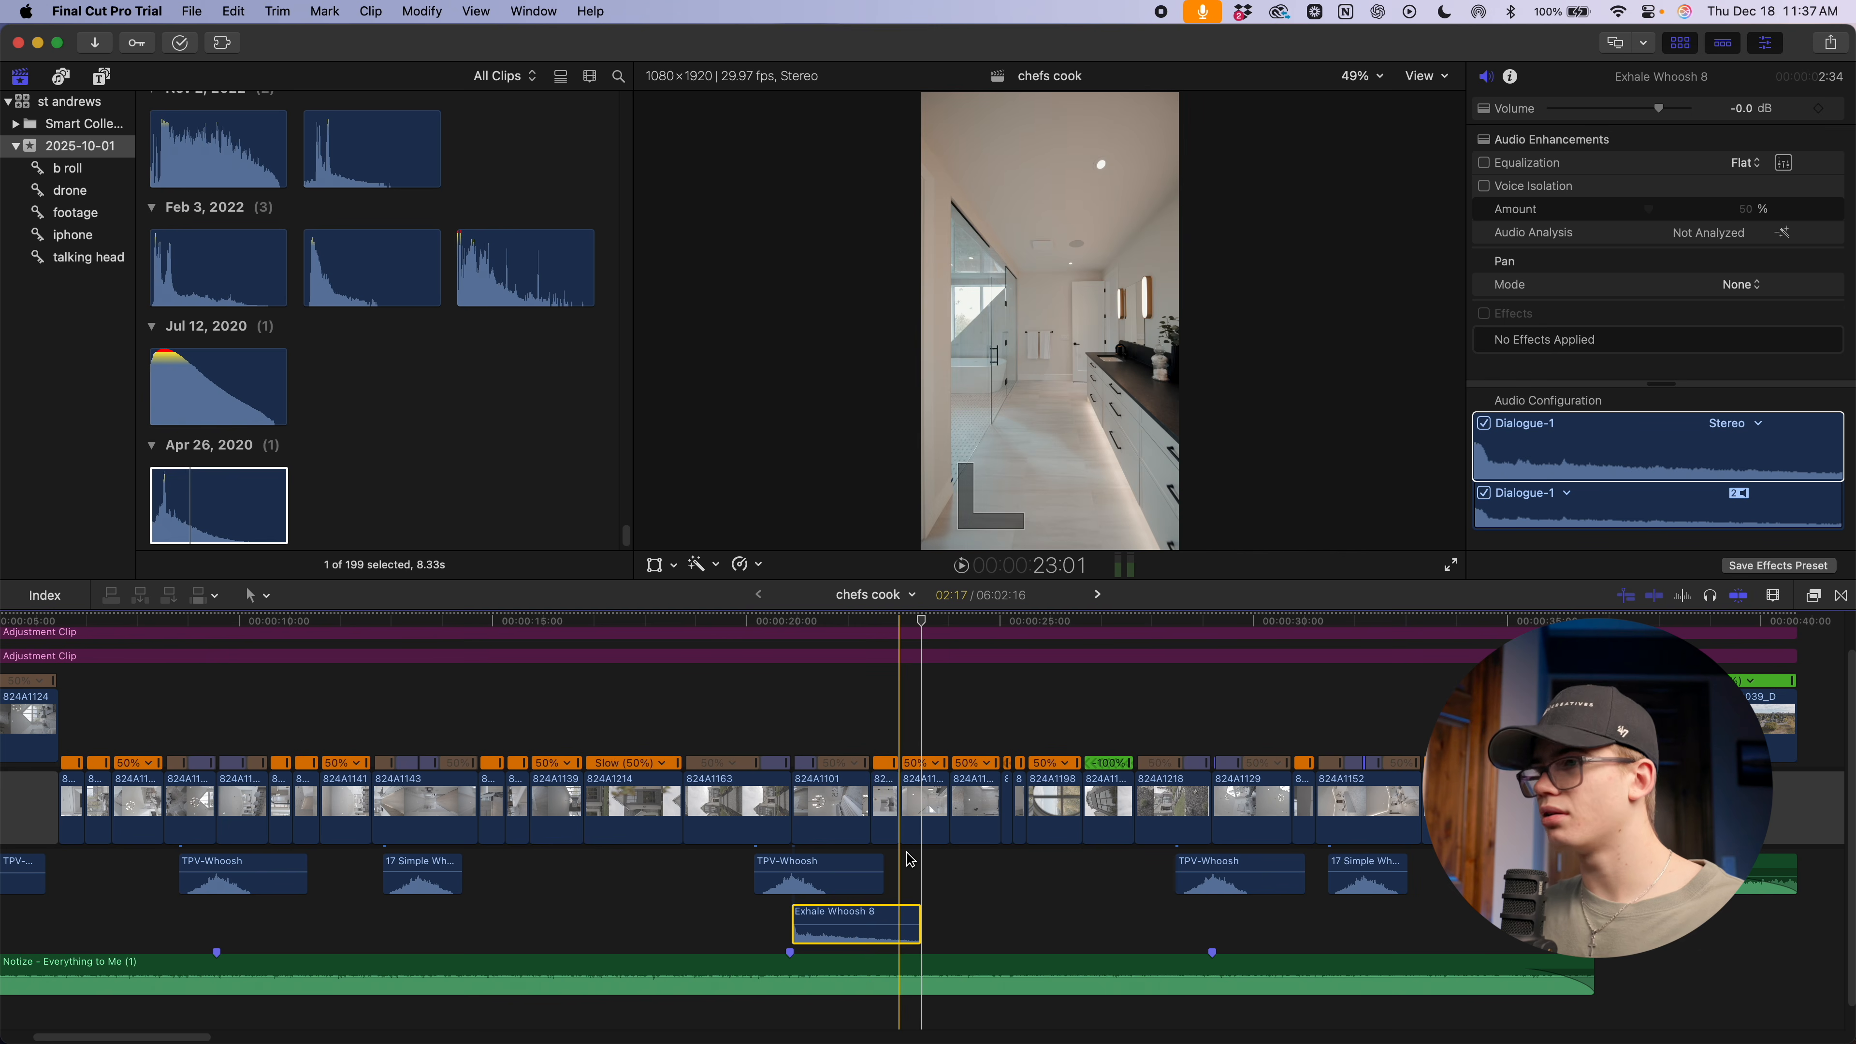
pyautogui.hscroll(-2, 909, 859)
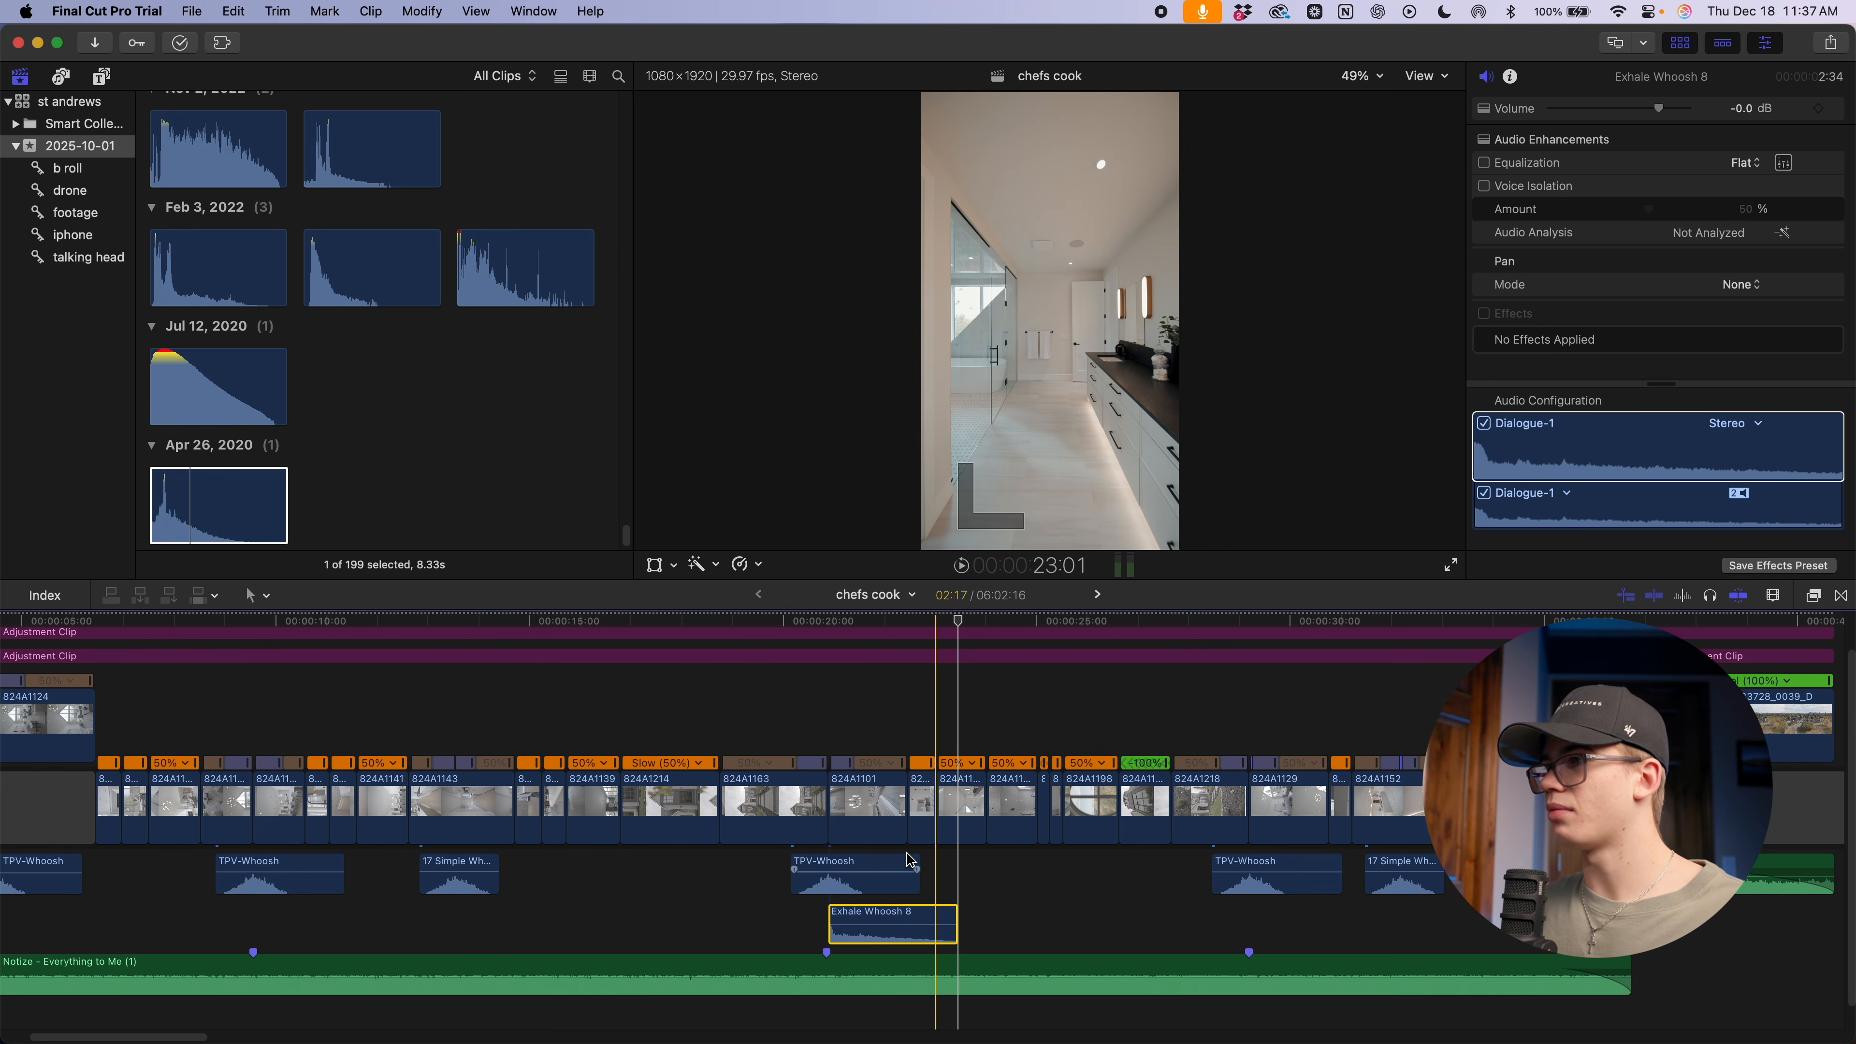
pyautogui.hscroll(-10, 910, 858)
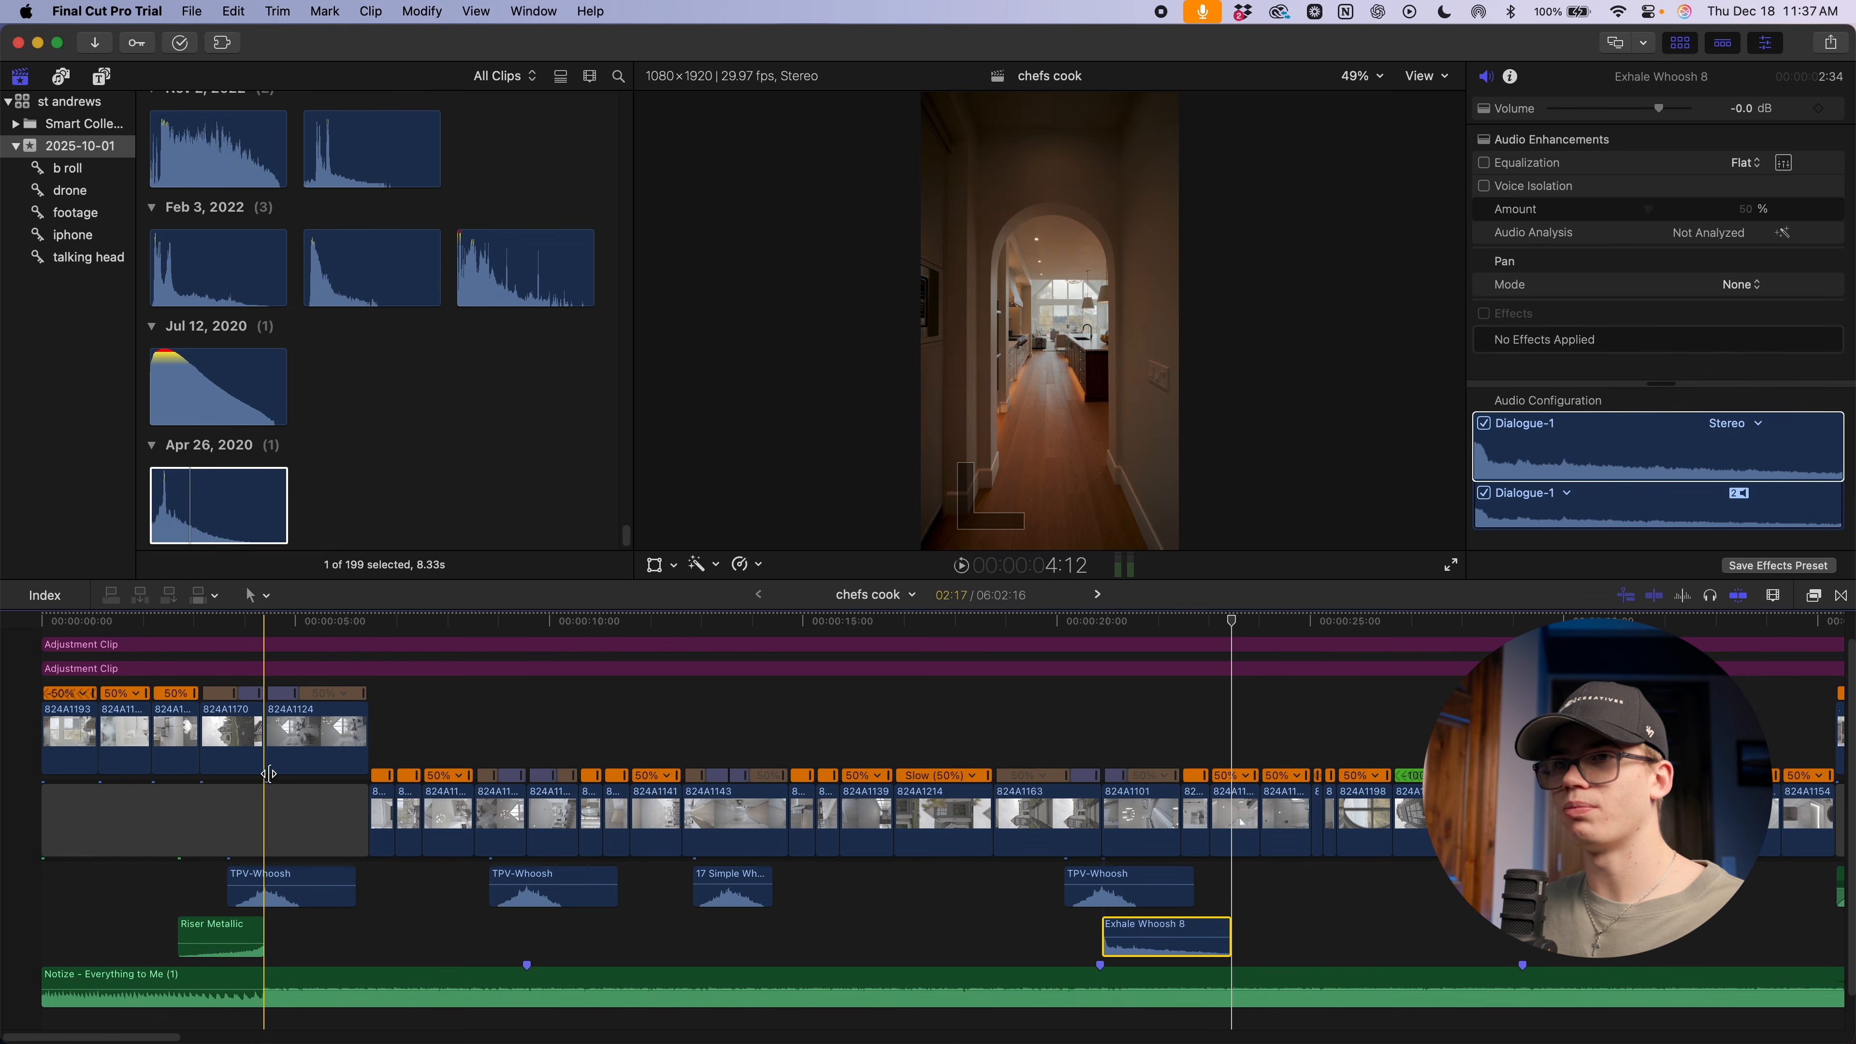
pyautogui.press('super+v')
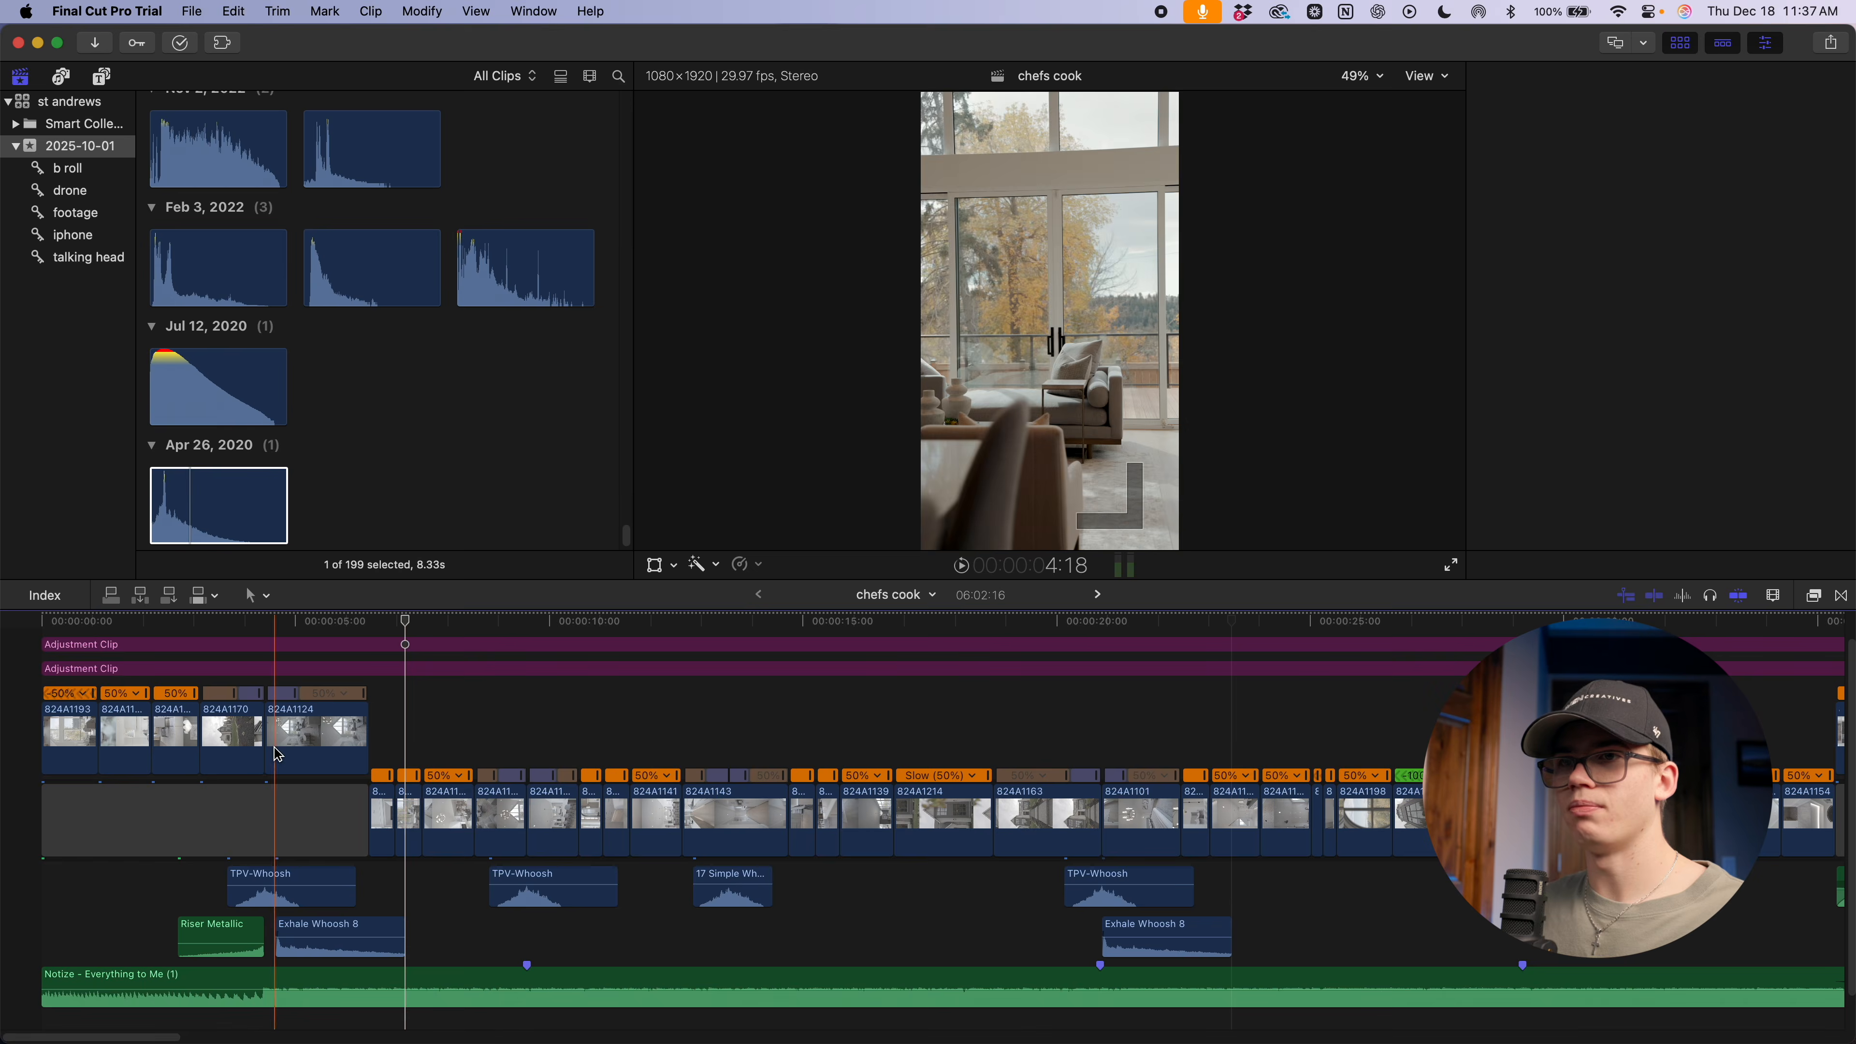
pyautogui.press('super+equal')
pyautogui.press('super+equal')
pyautogui.press('super+equal')
pyautogui.moveTo(675, 950); pyautogui.dragTo(635, 949)
# Play the transition from clip 824A1170 to 824A1124 to hear the riser and both whooshes together
pyautogui.press('space')
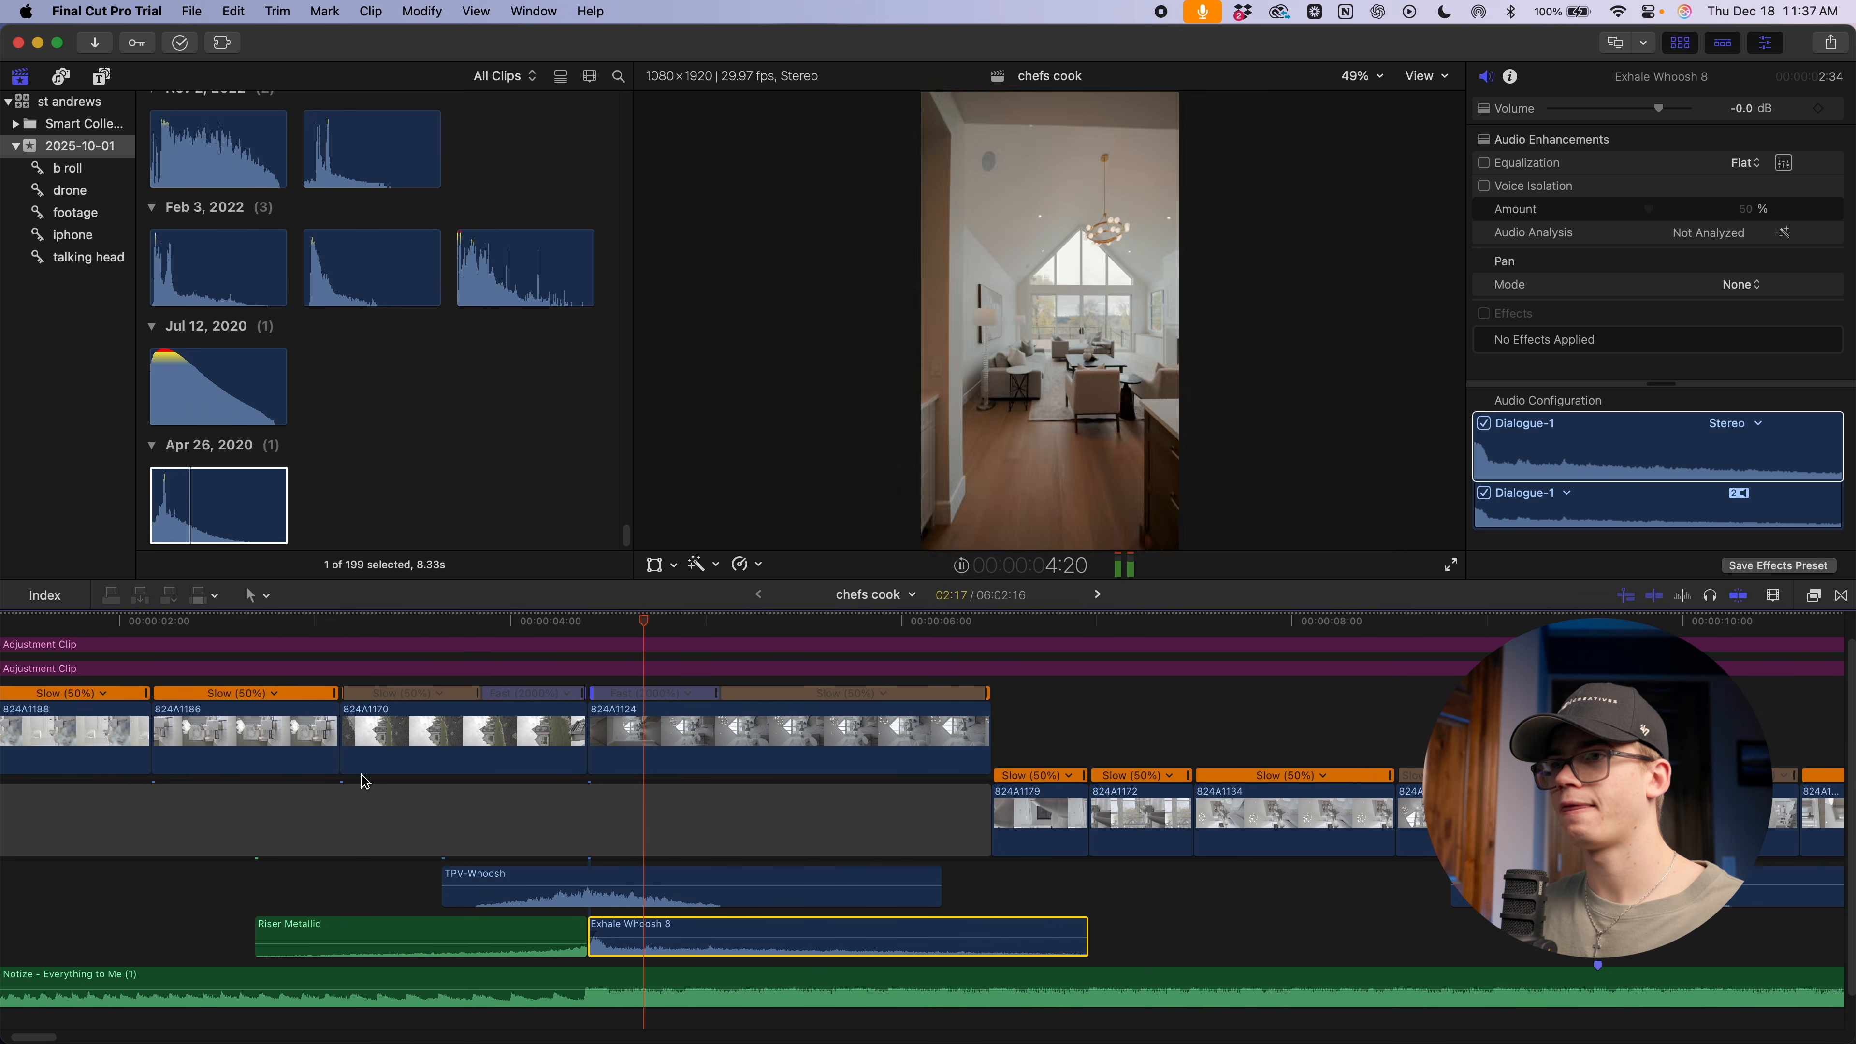
pyautogui.press('space')
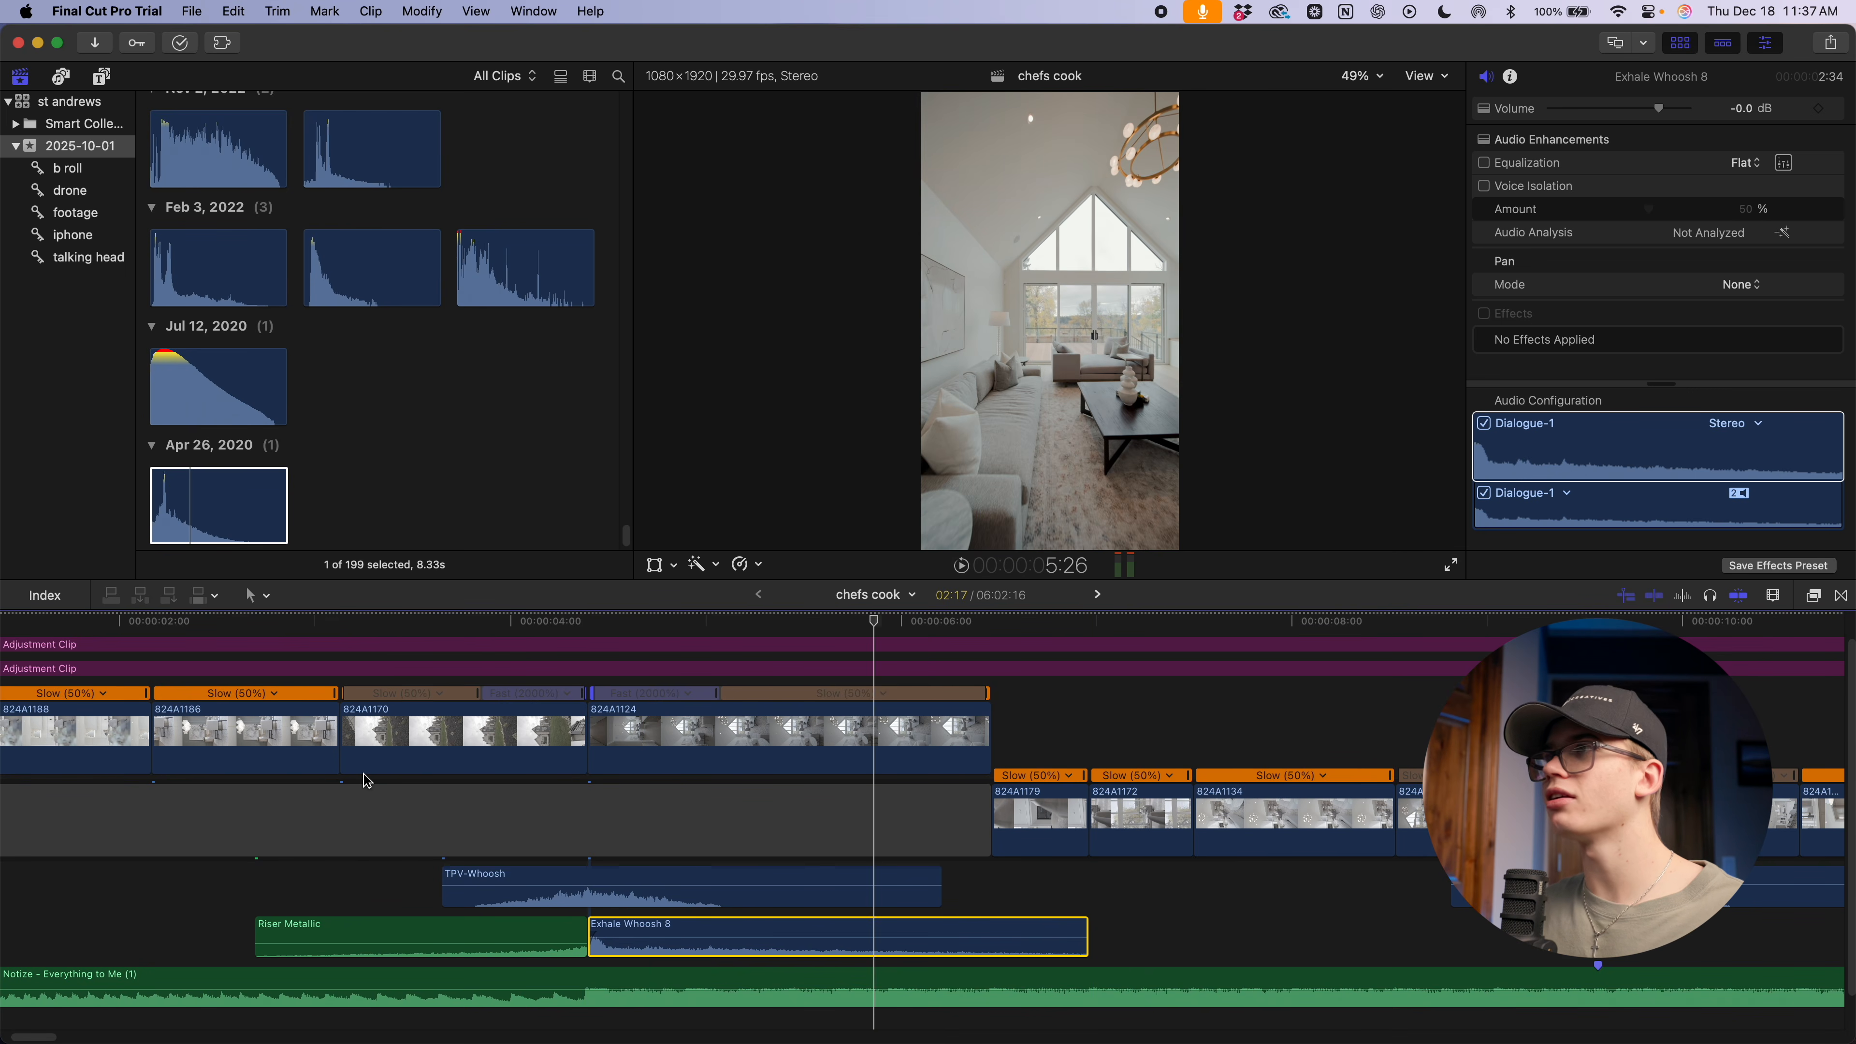
pyautogui.press('super+minus')
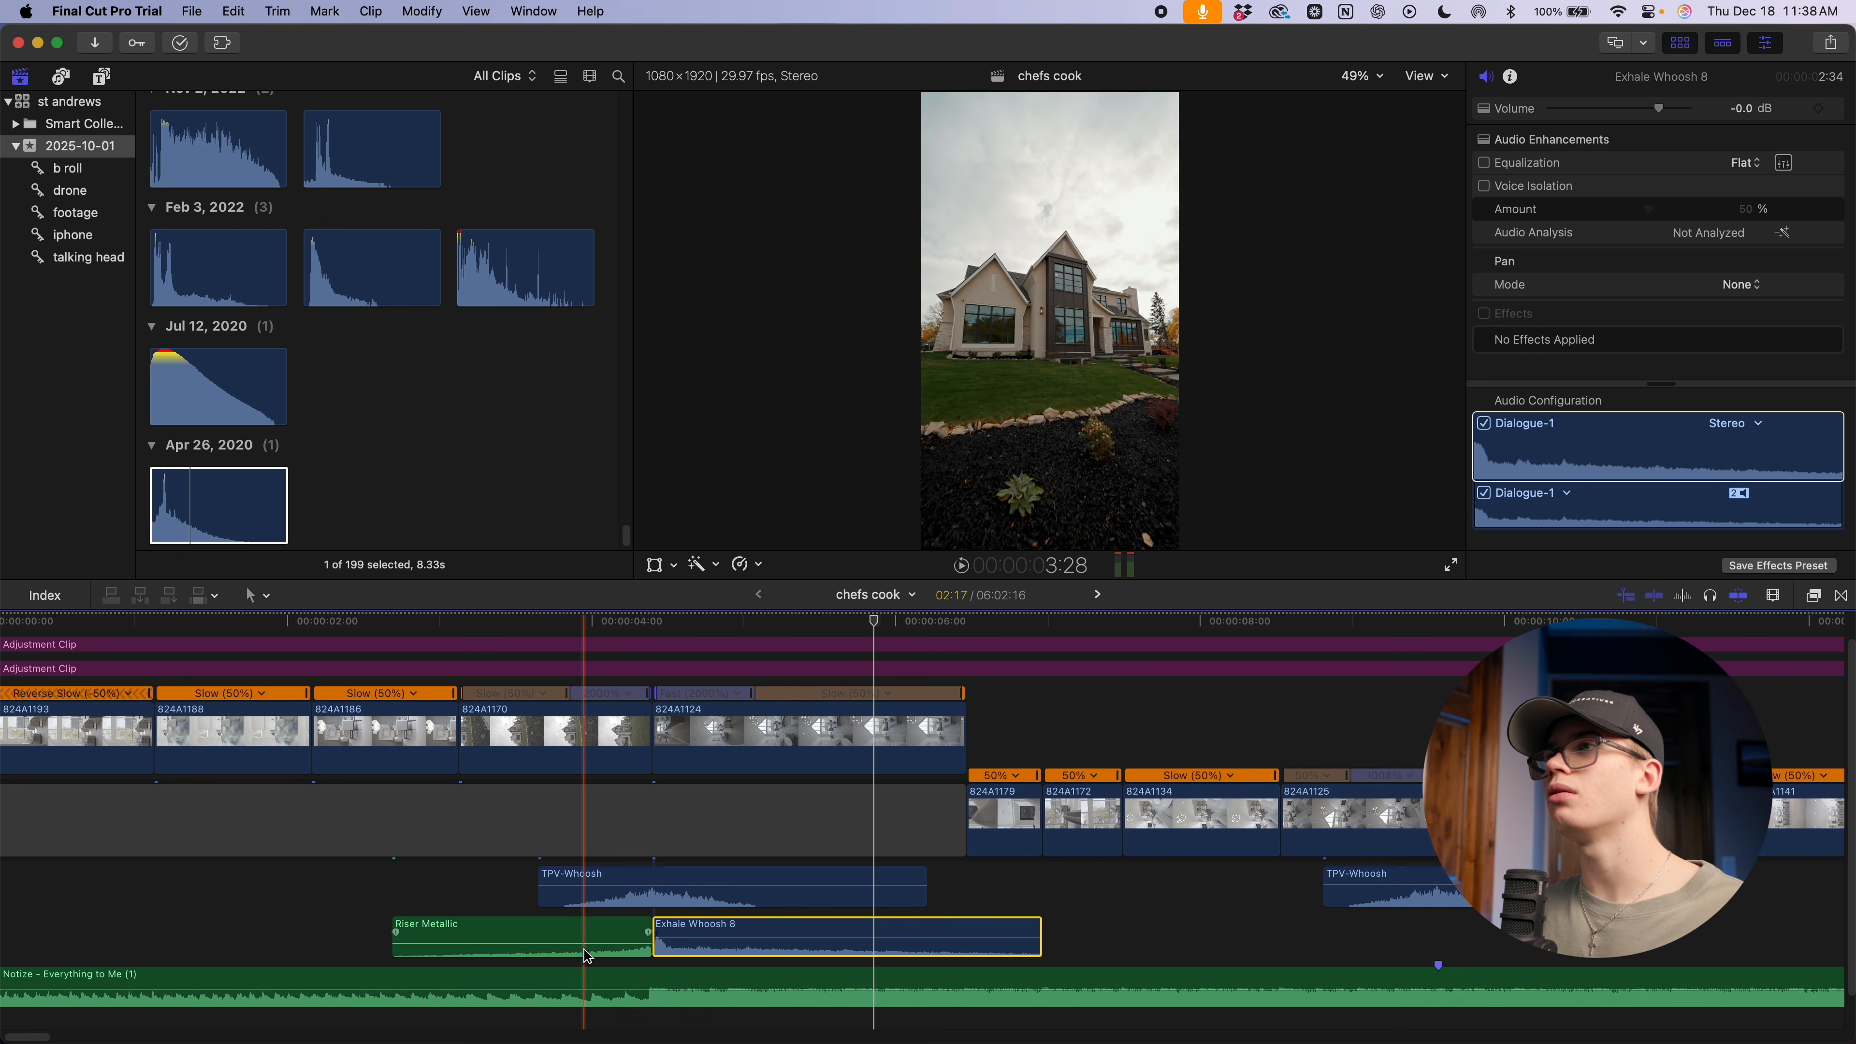
pyautogui.press('super+minus')
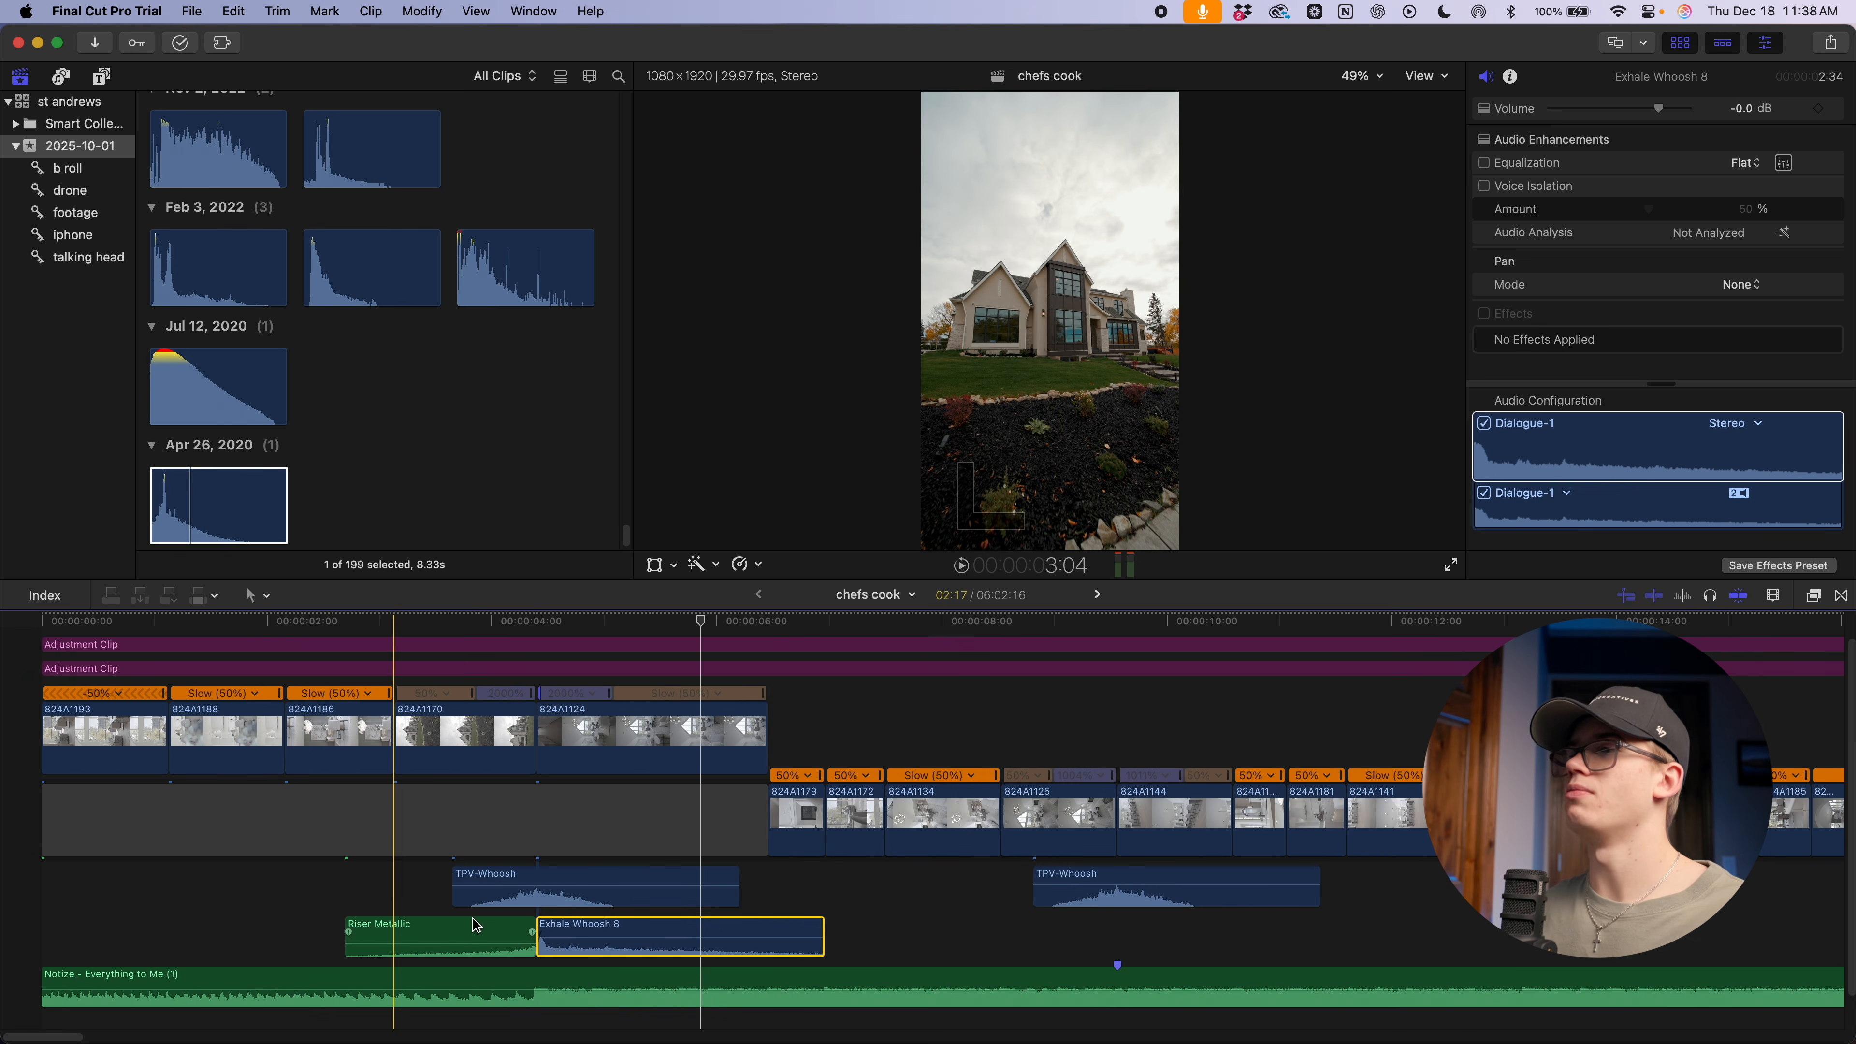
pyautogui.press('space')
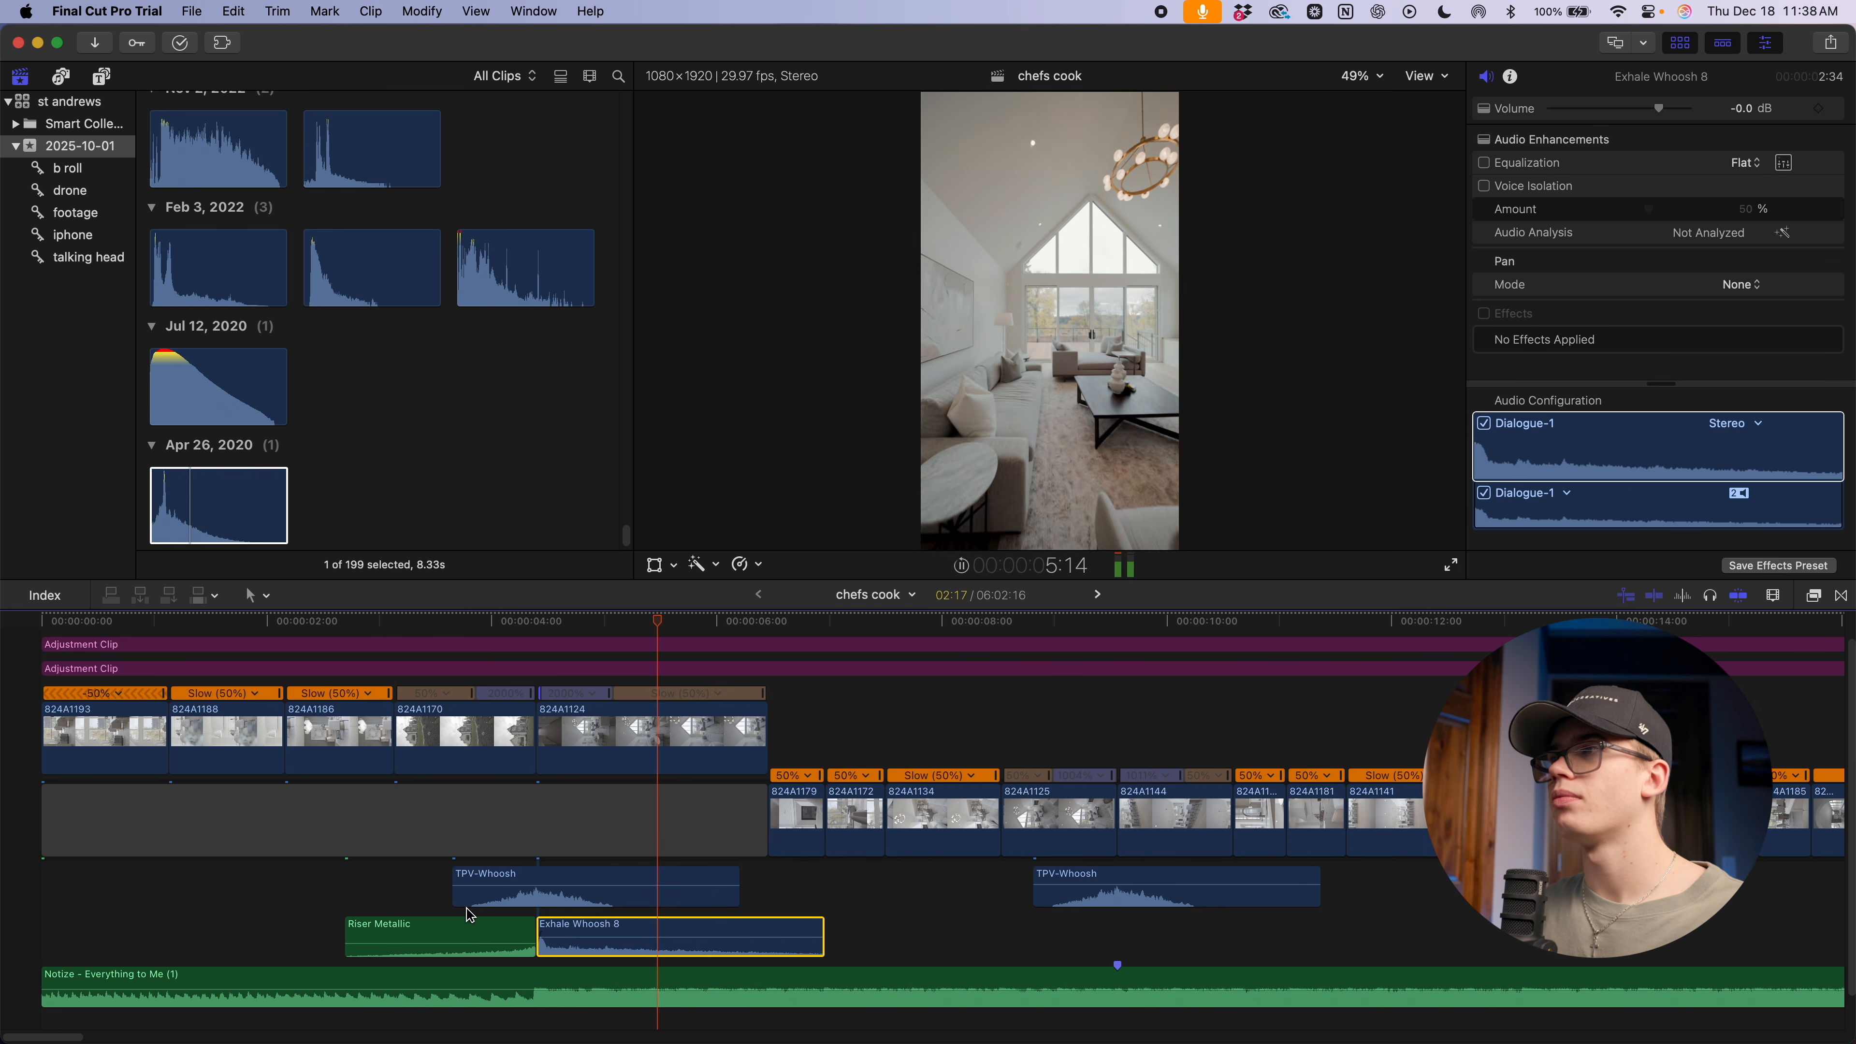
pyautogui.press('super+minus')
pyautogui.press('super+minus')
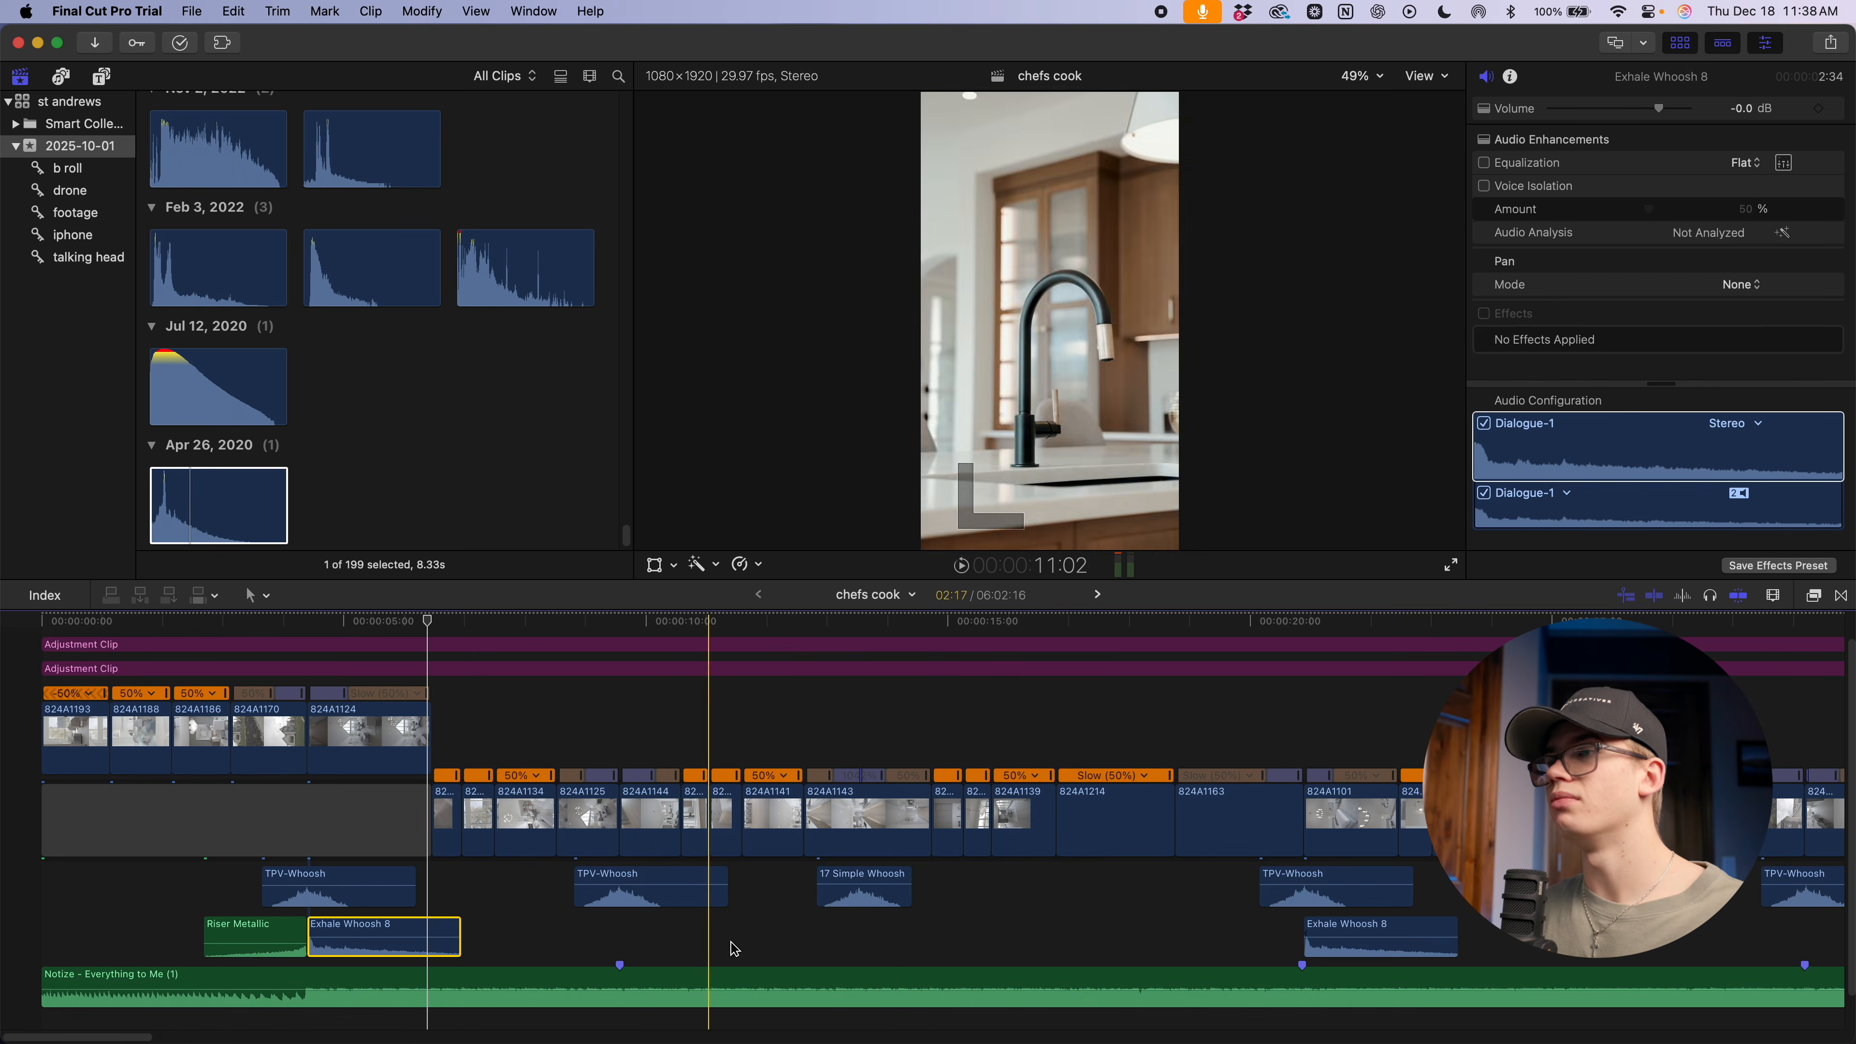
# Pick the full EZCO-SFX-SubDrop02 sound effect from the library and place it at the very start of the timeline
pyautogui.hscroll(2, 841, 902)
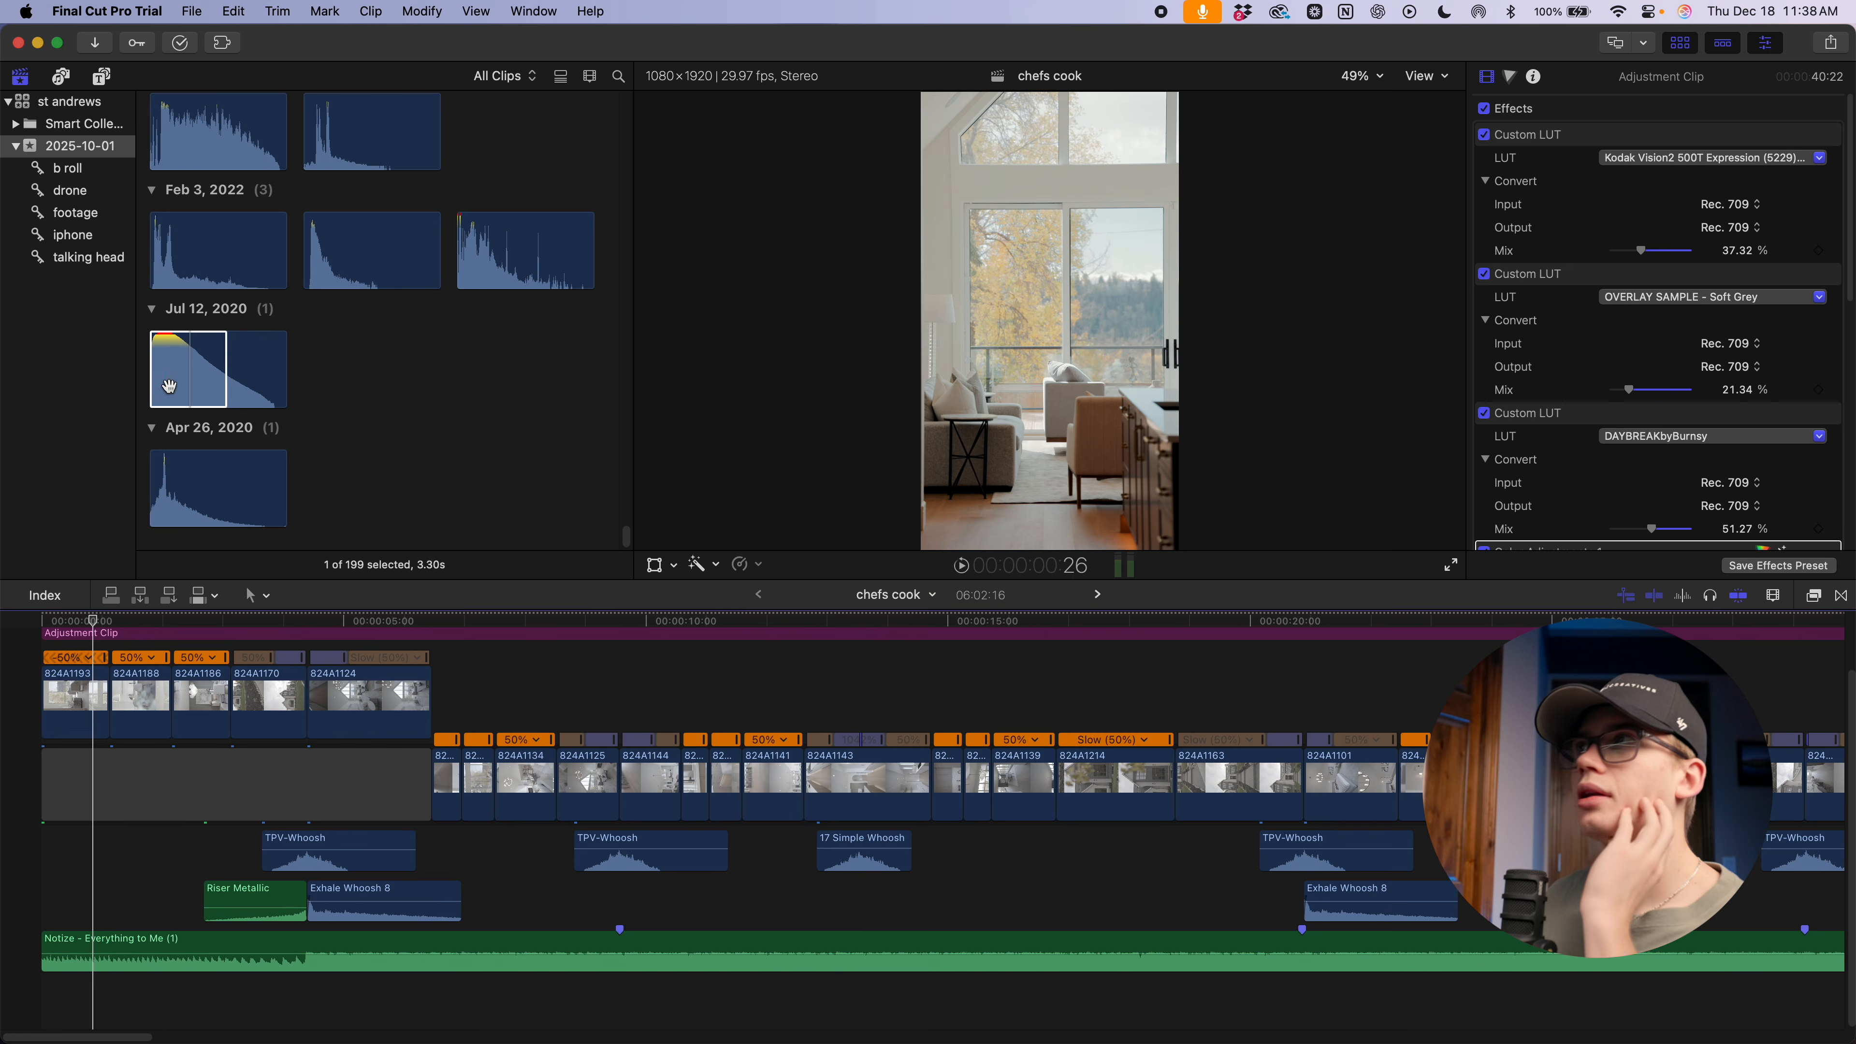
pyautogui.click(217, 406)
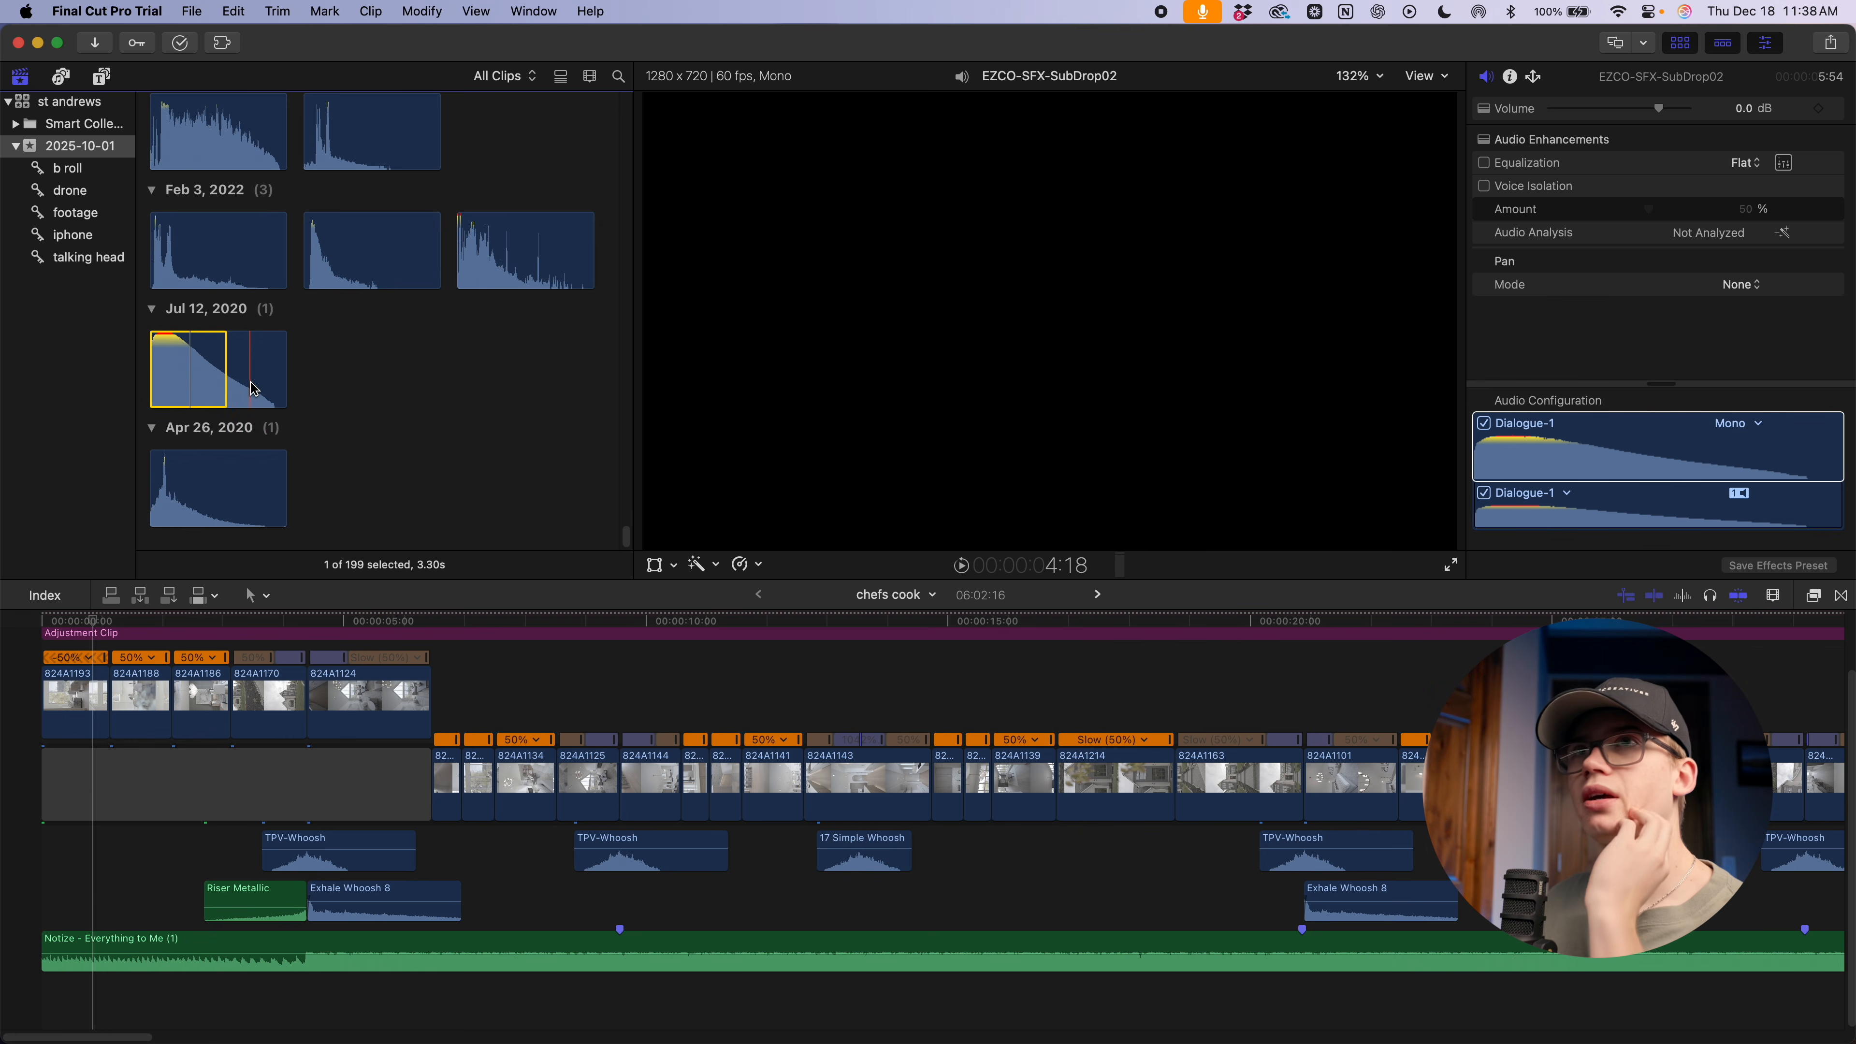
pyautogui.scroll(5, 272, 360)
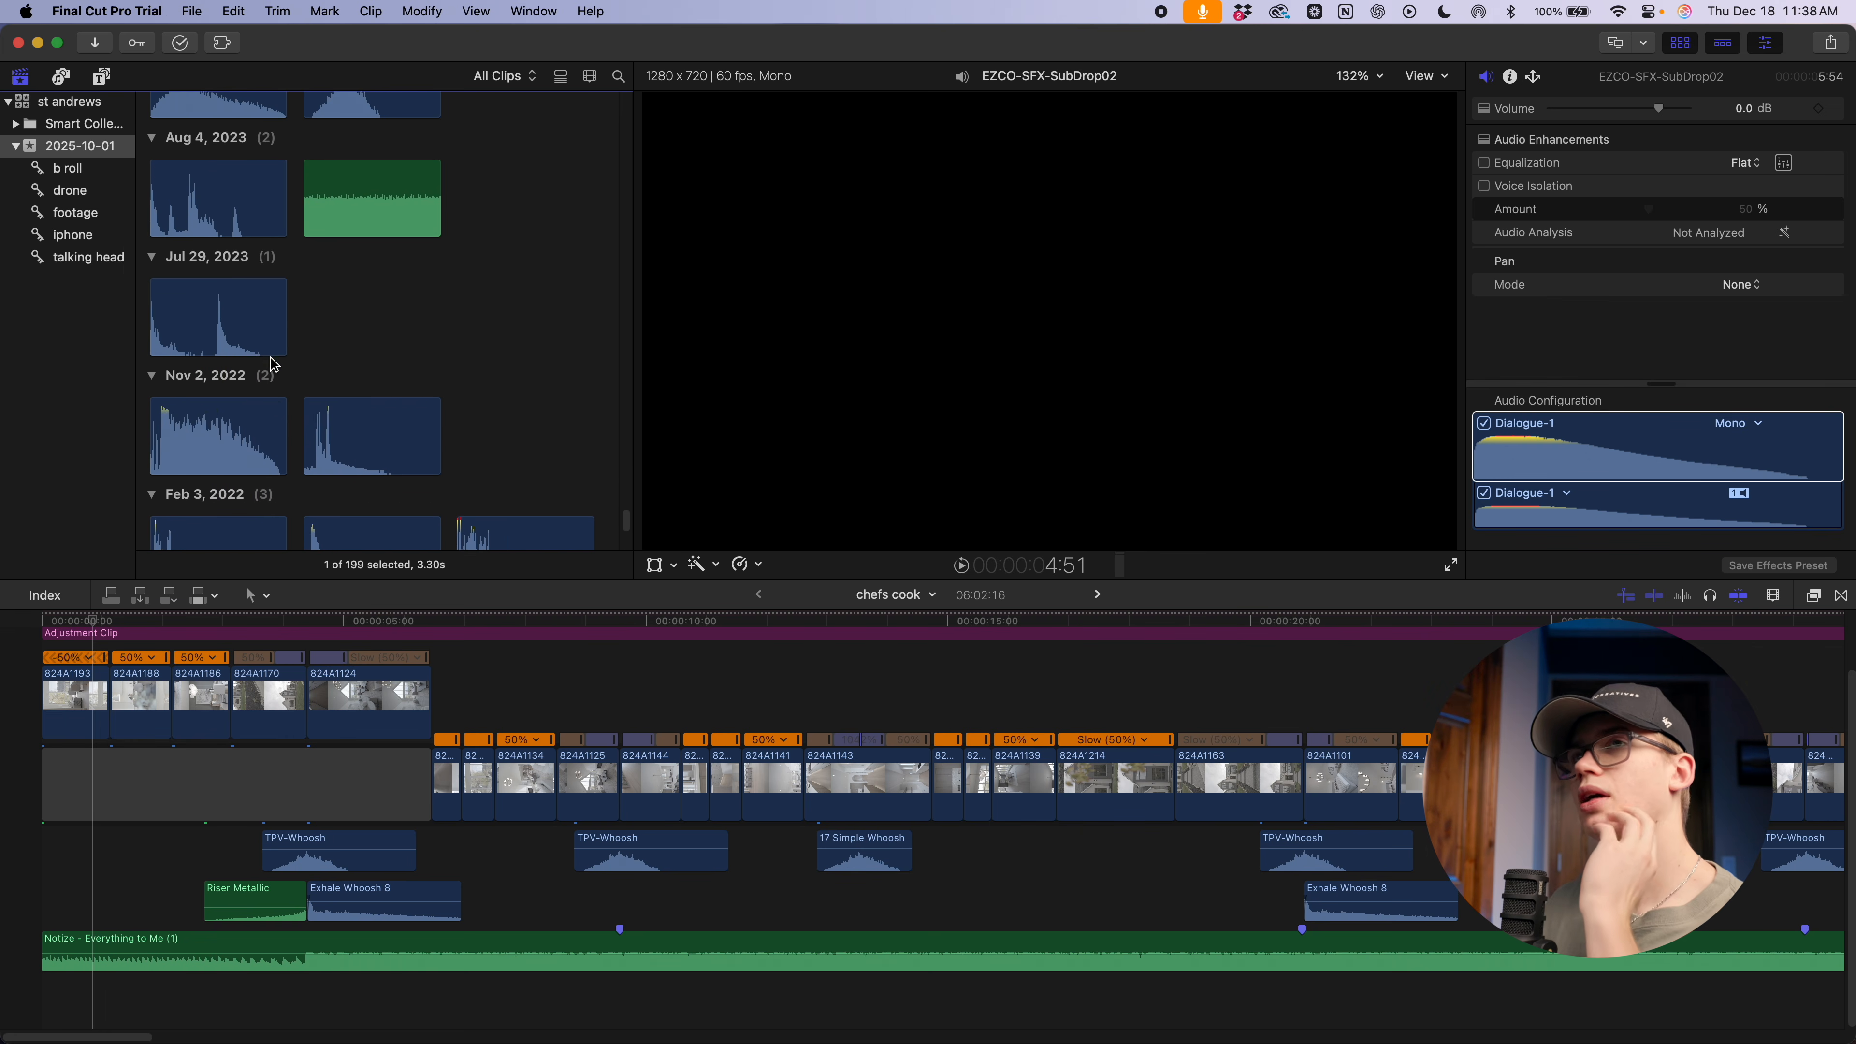
pyautogui.scroll(-3, 272, 372)
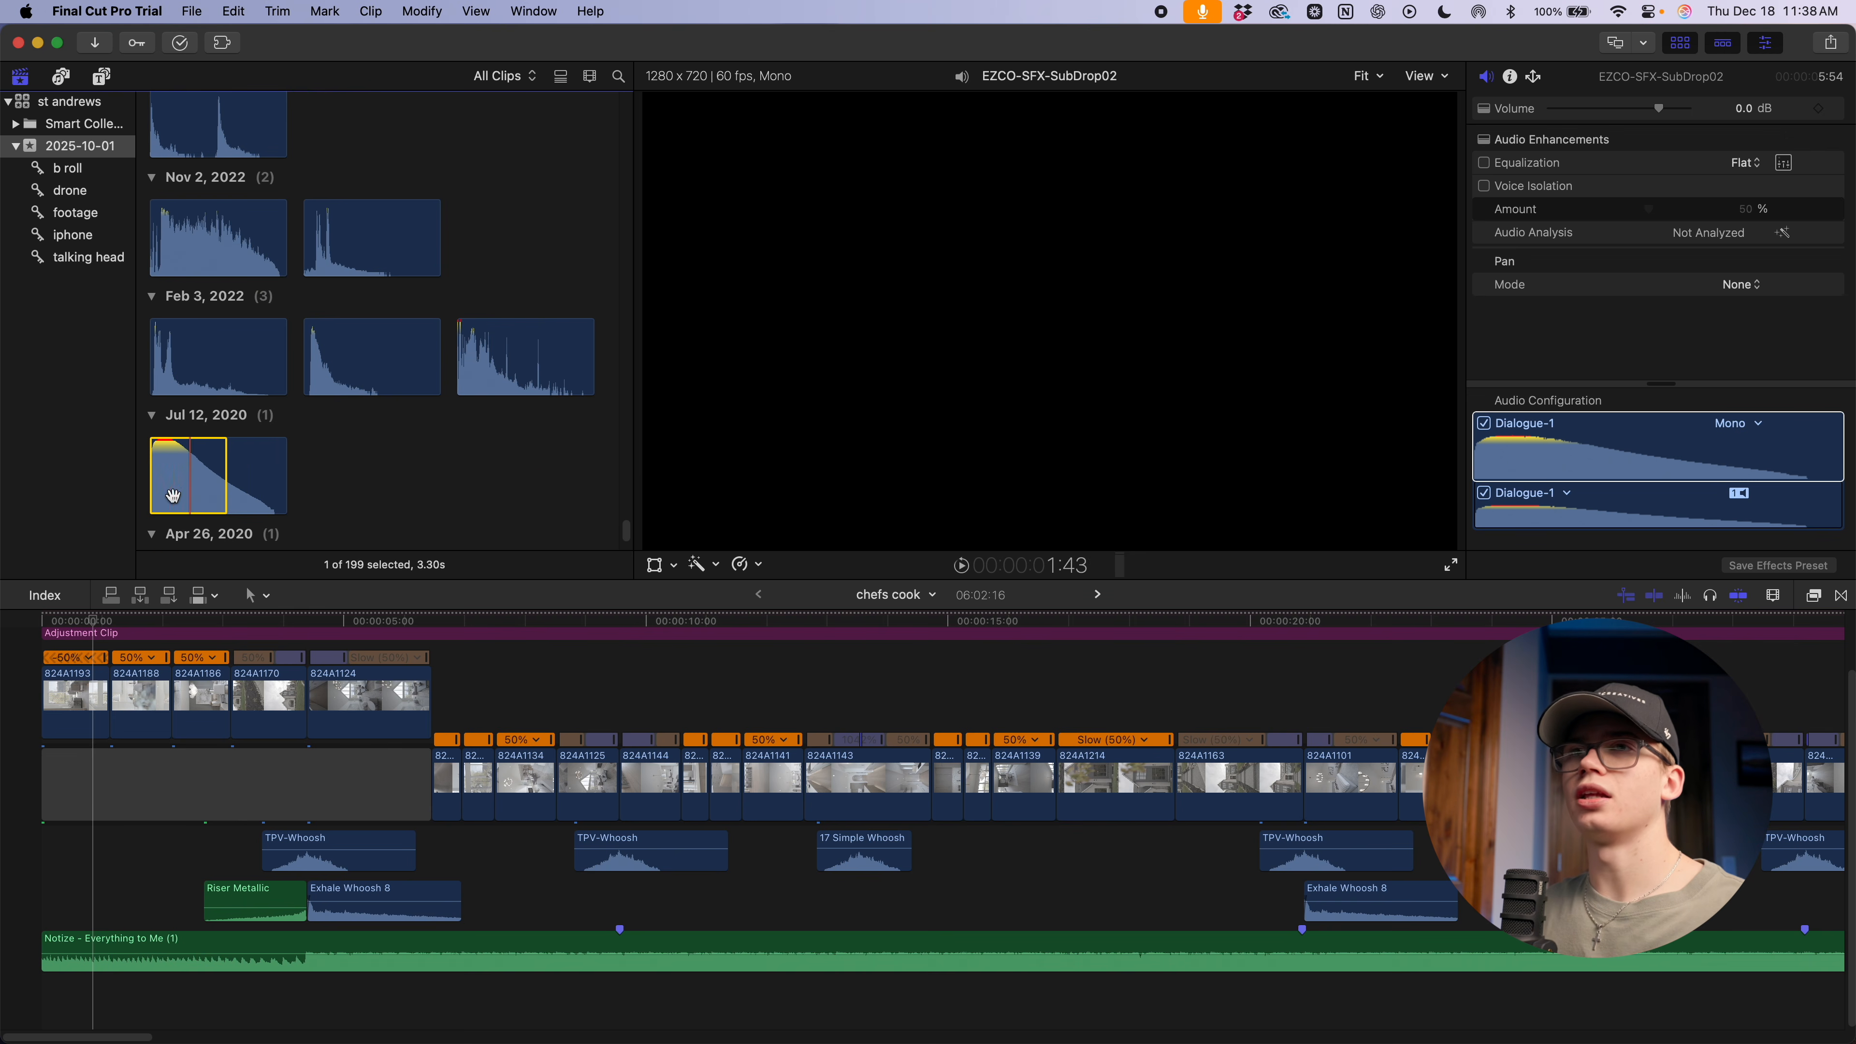
pyautogui.moveTo(228, 490); pyautogui.dragTo(347, 476)
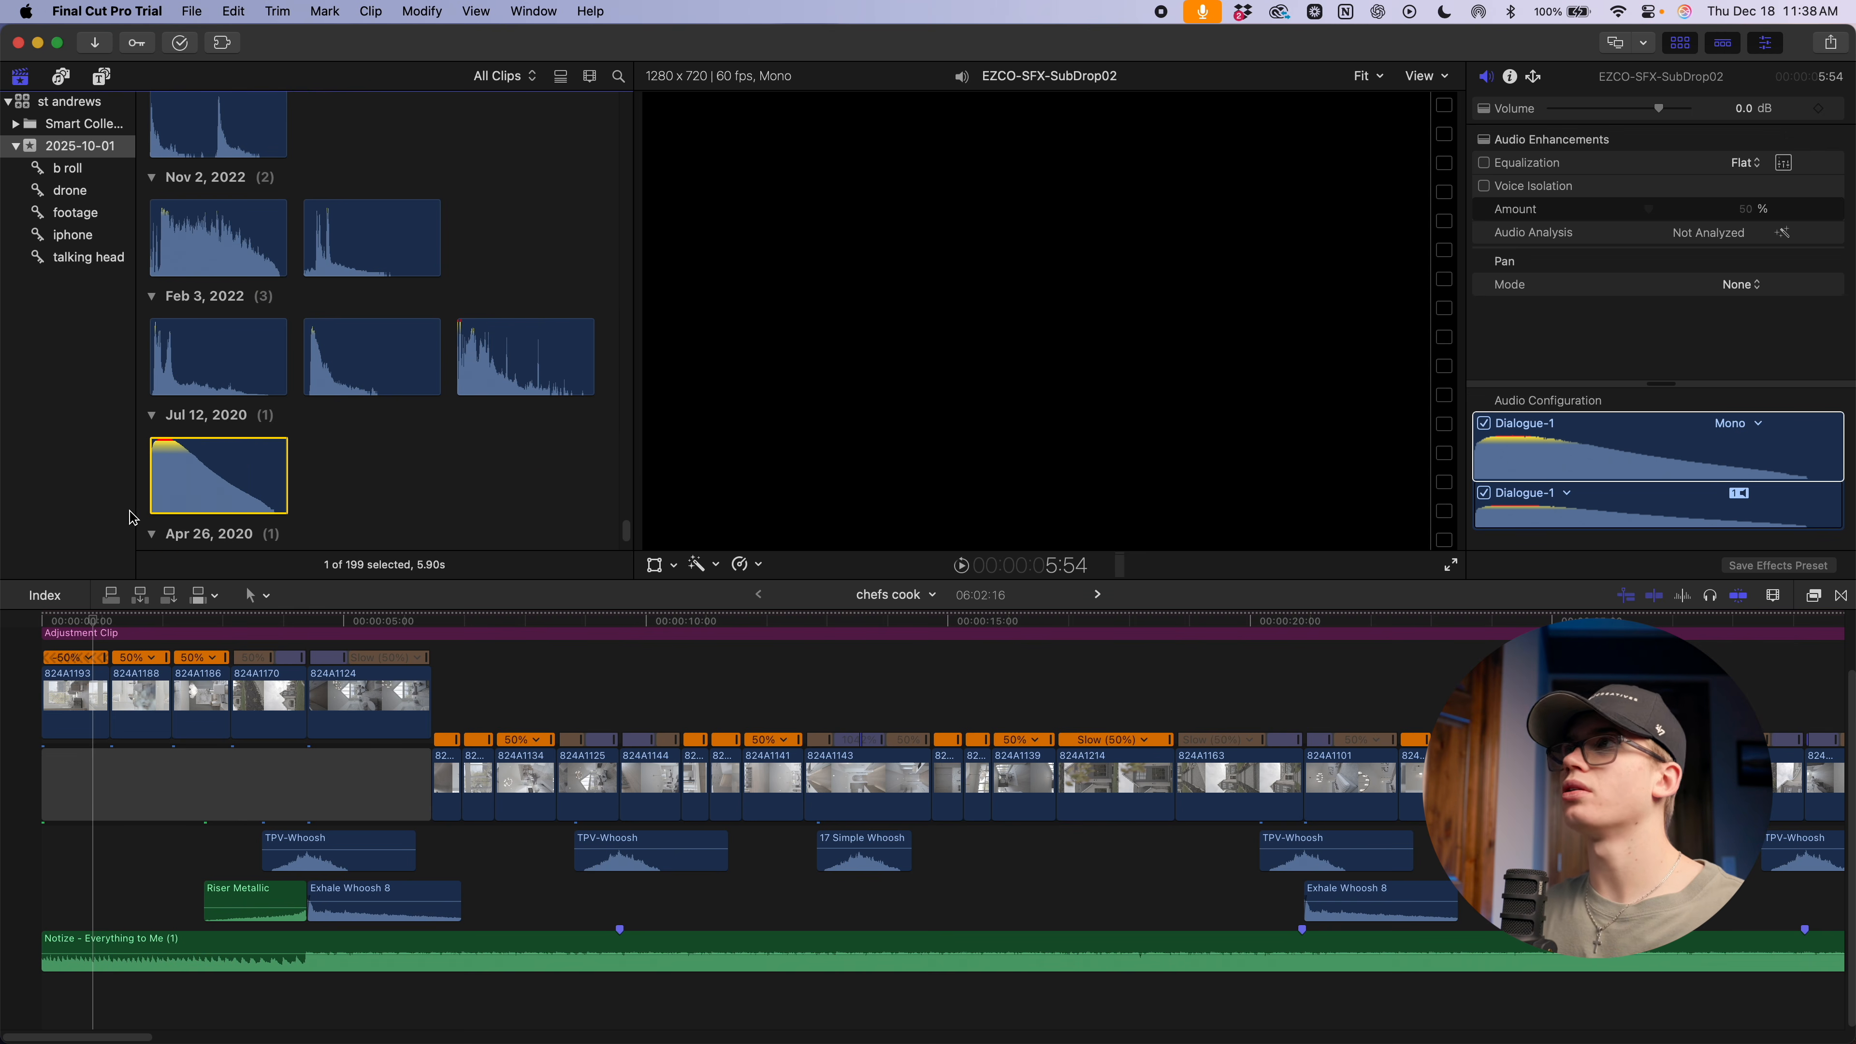
pyautogui.moveTo(166, 487); pyautogui.dragTo(12, 891)
# Play the video's opening to hear the EZCO-SFX-SubDrop02 against the music
pyautogui.press('super+equal')
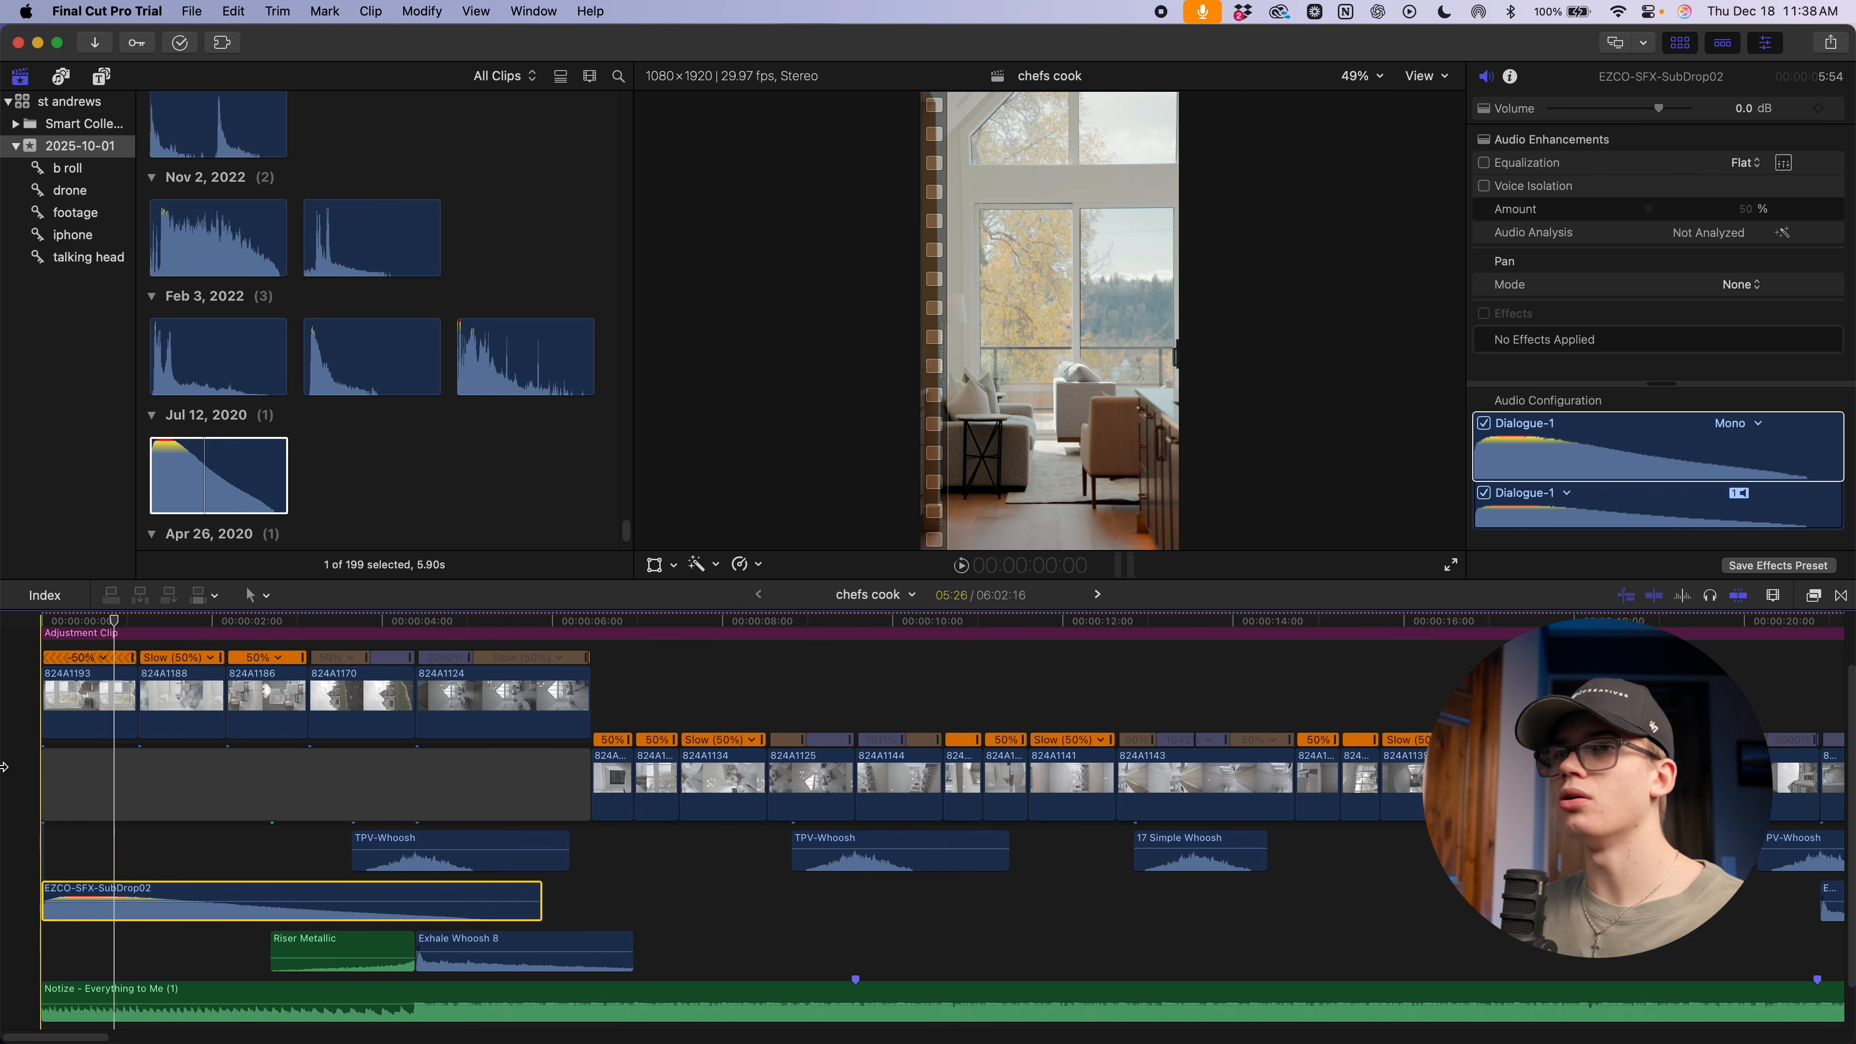
pyautogui.scroll(-3, 11, 782)
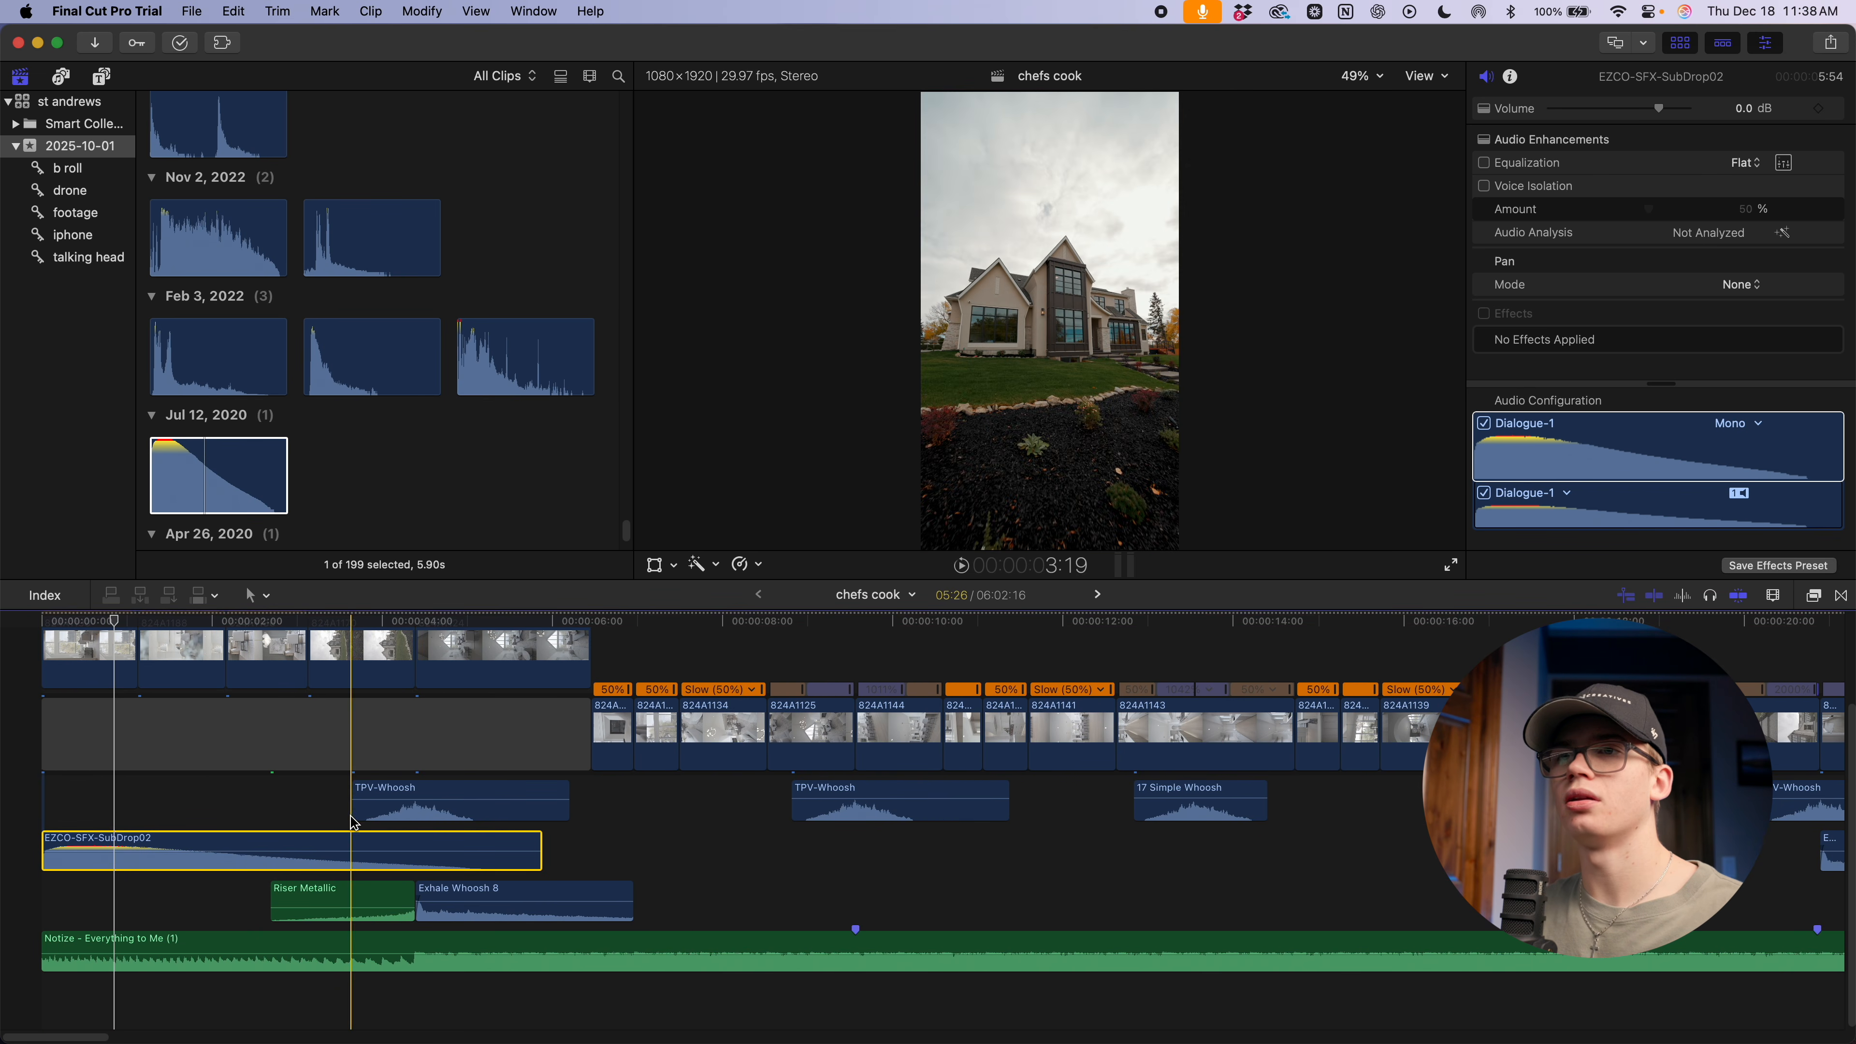
pyautogui.press('space')
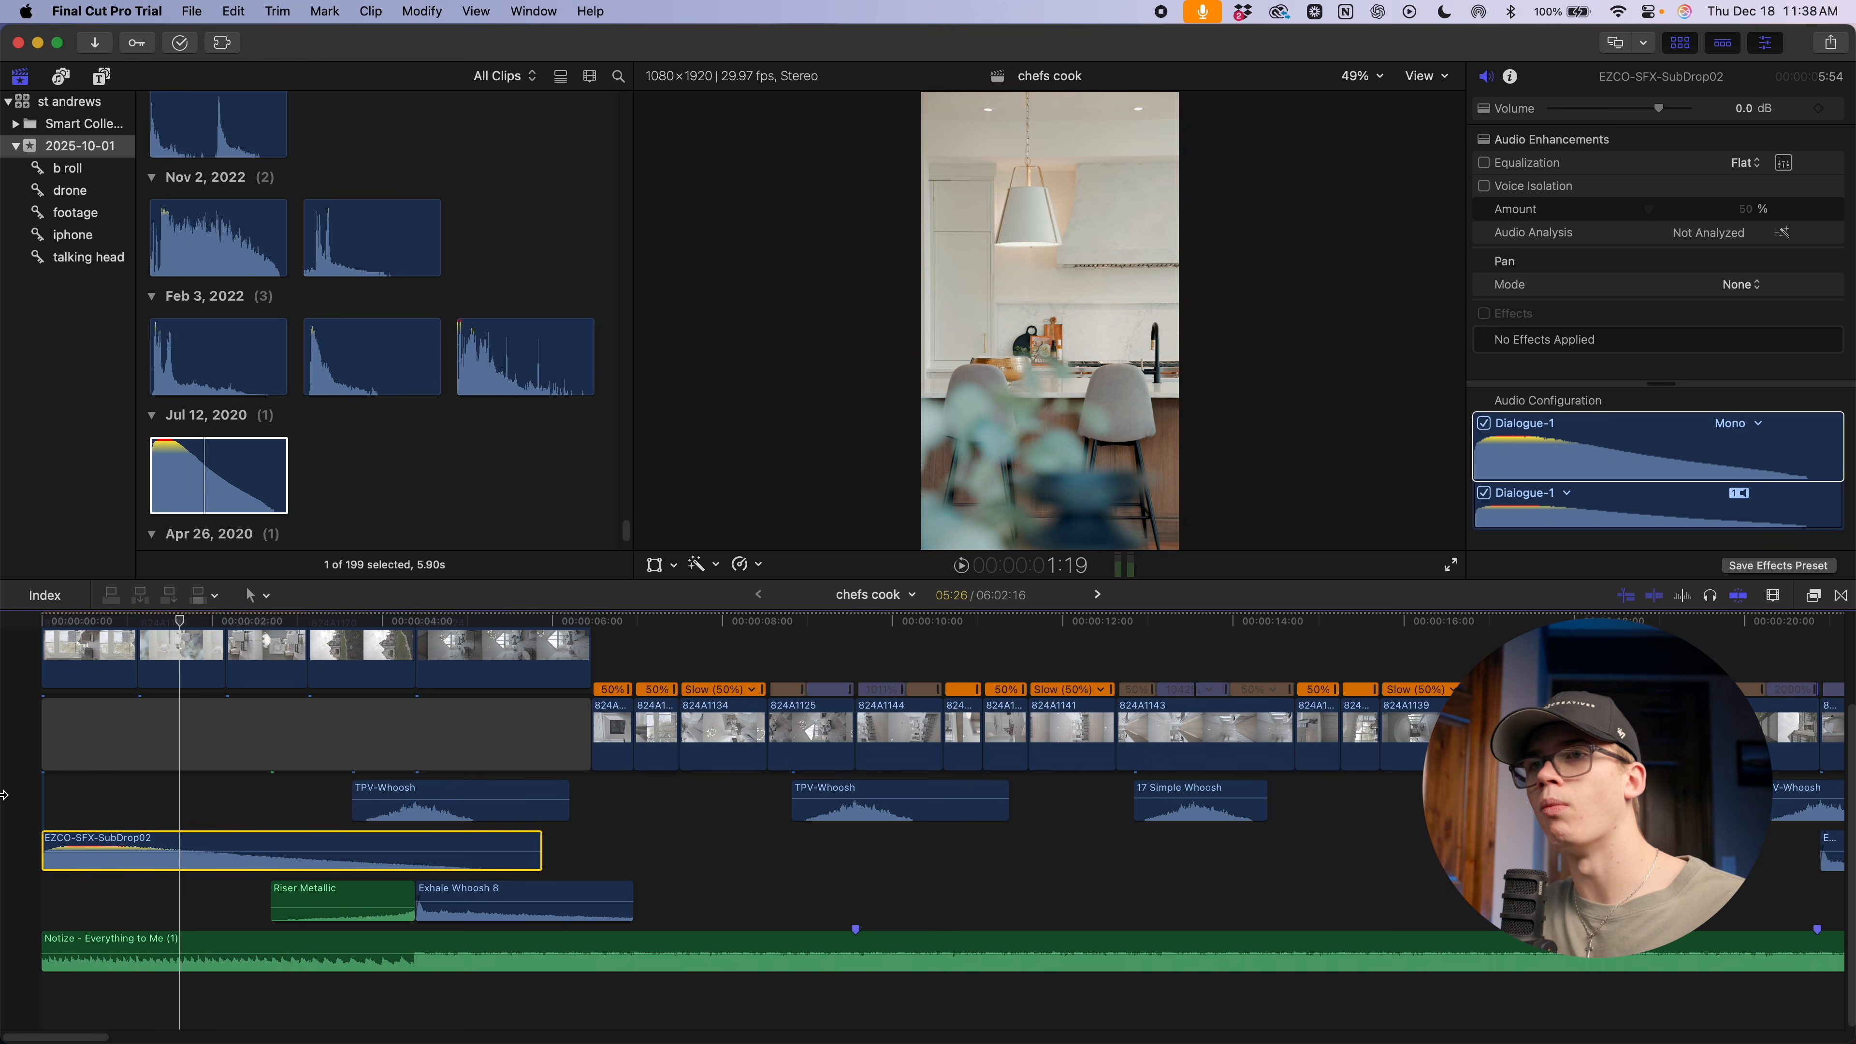
pyautogui.press('space')
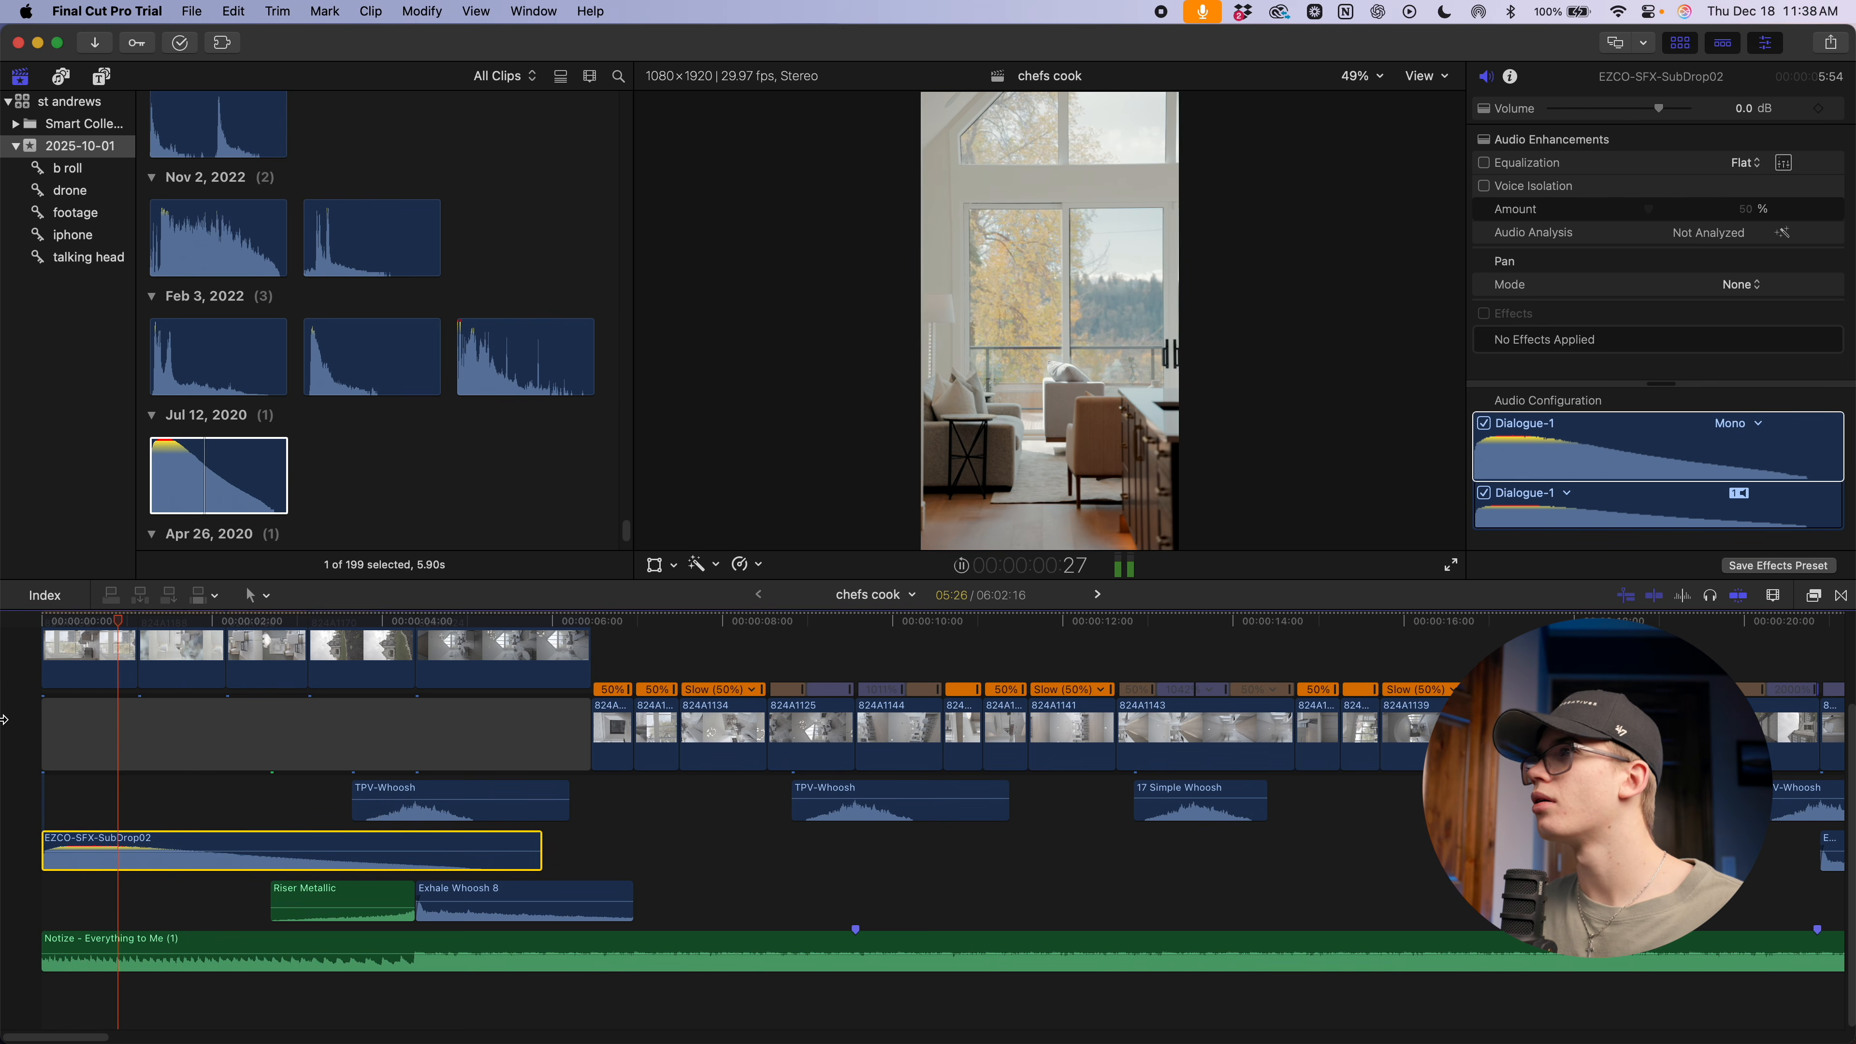
# Search the effects for lowpass and apply AULowpass to the long "Notize - Everything to Me (1)" music clip
pyautogui.press('super+minus')
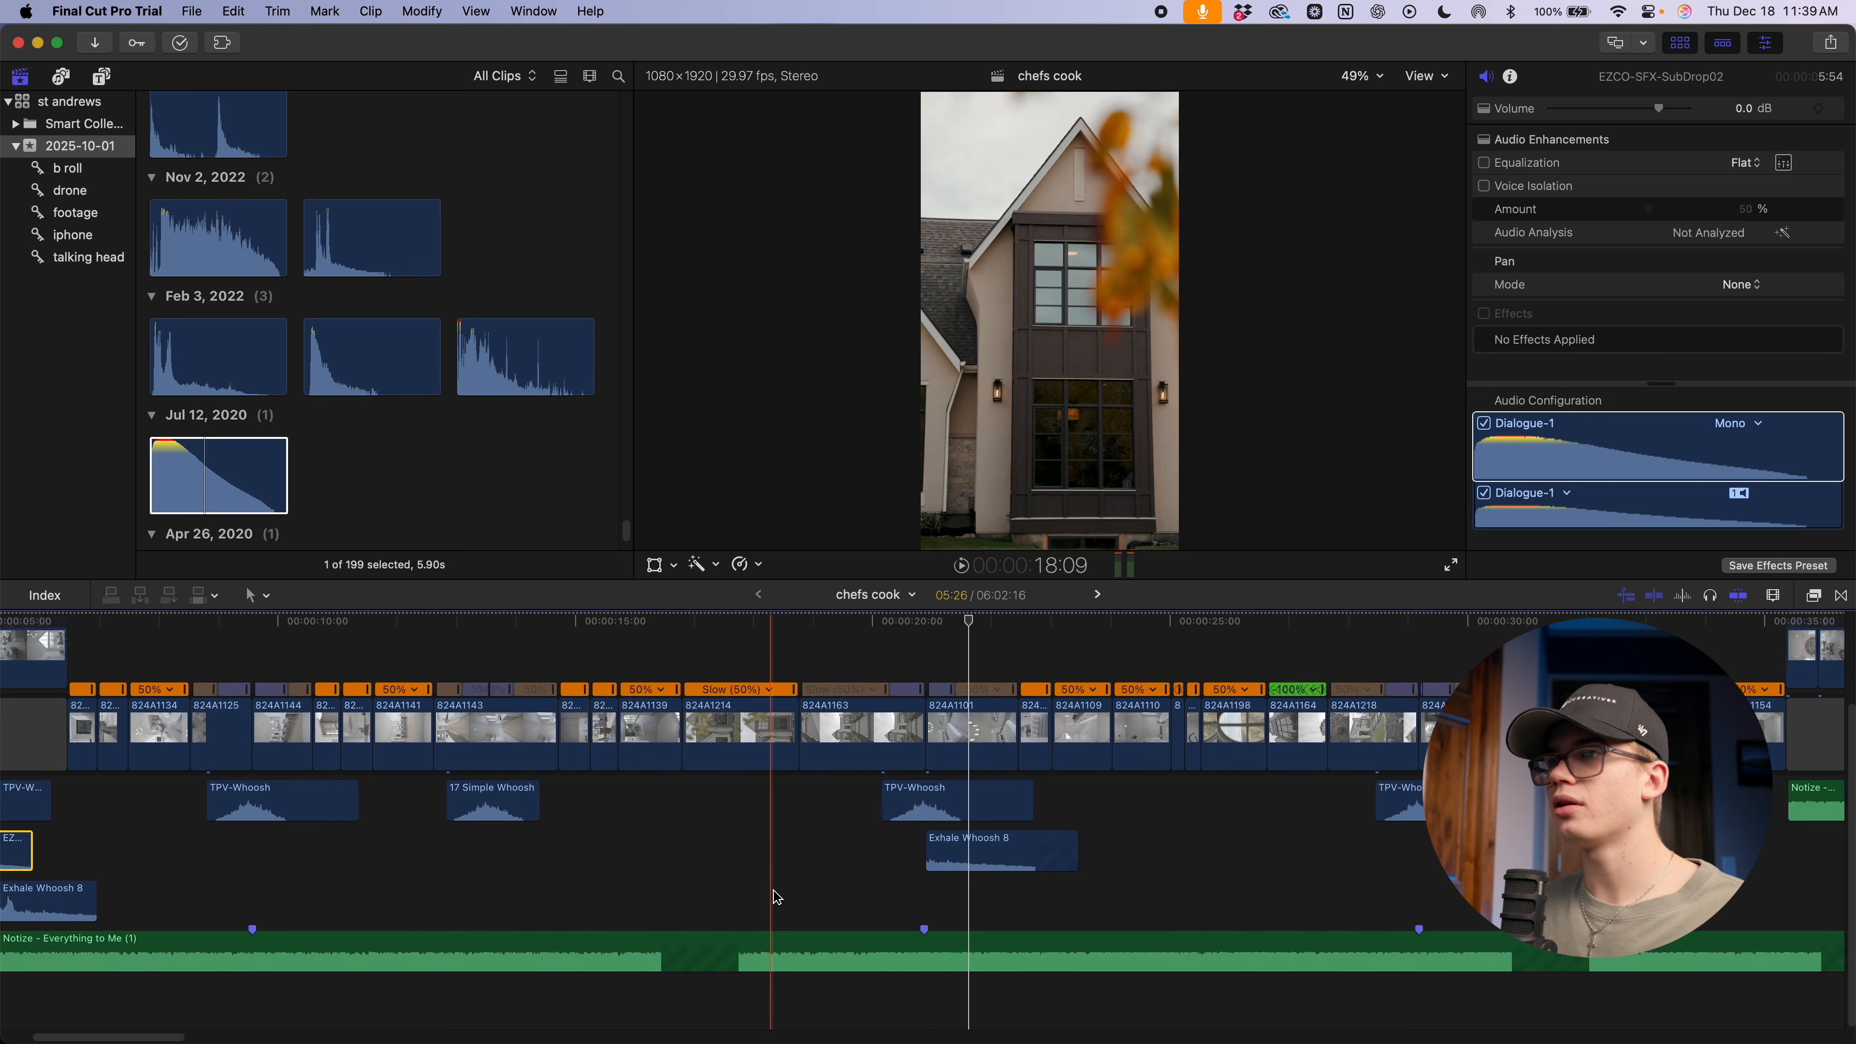
pyautogui.press('super+equal')
pyautogui.click(735, 944)
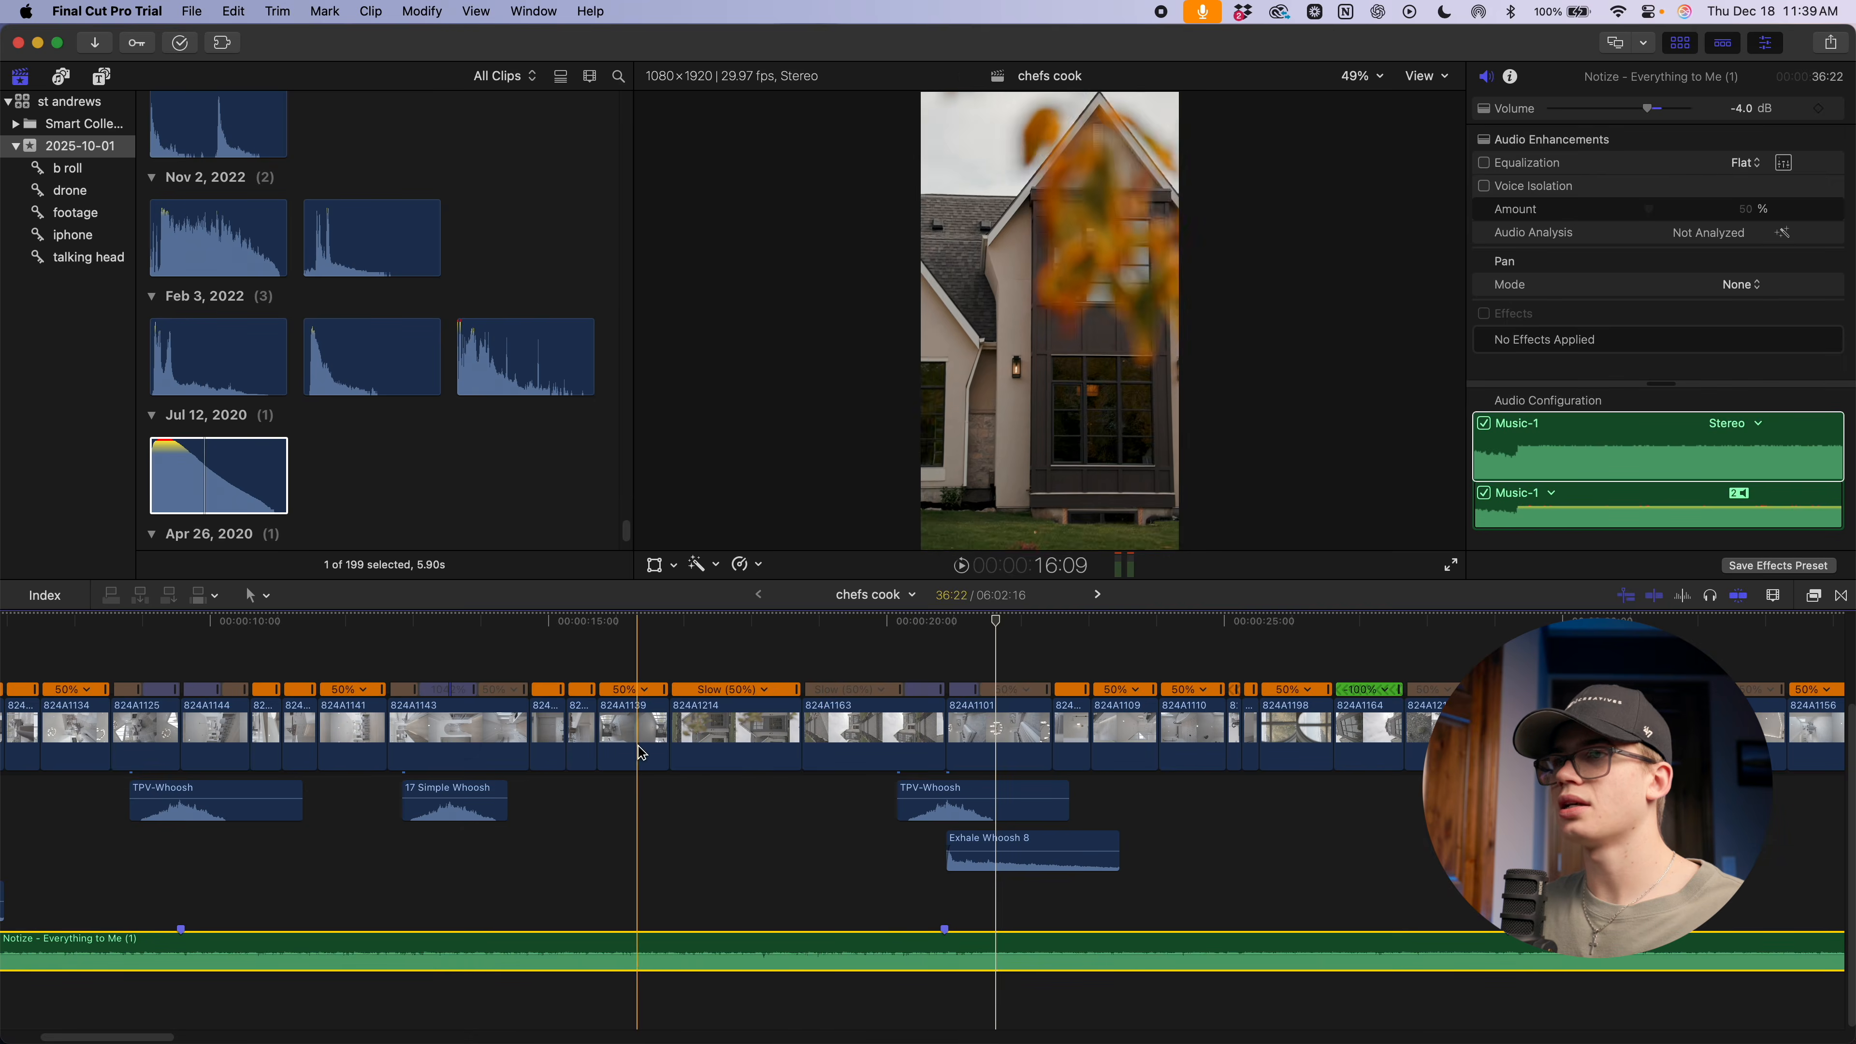
pyautogui.press('super+equal')
pyautogui.click(656, 621)
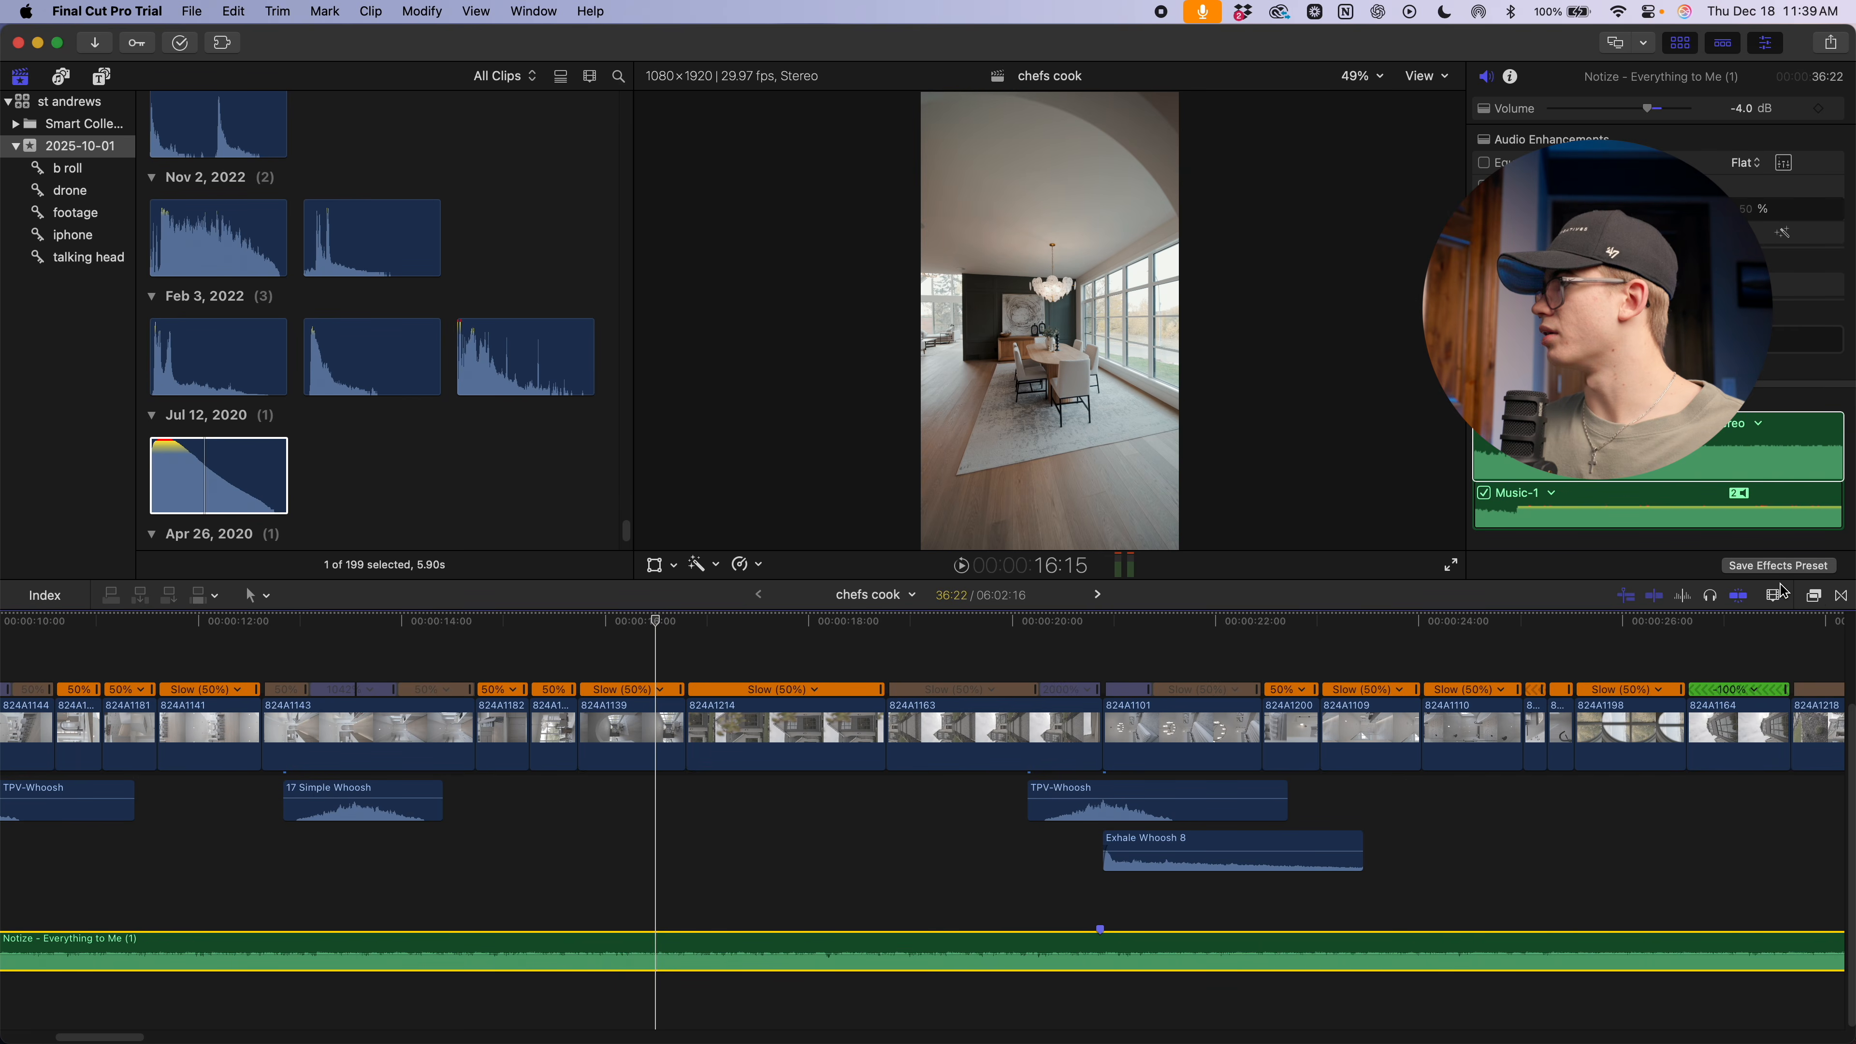
pyautogui.click(1814, 596)
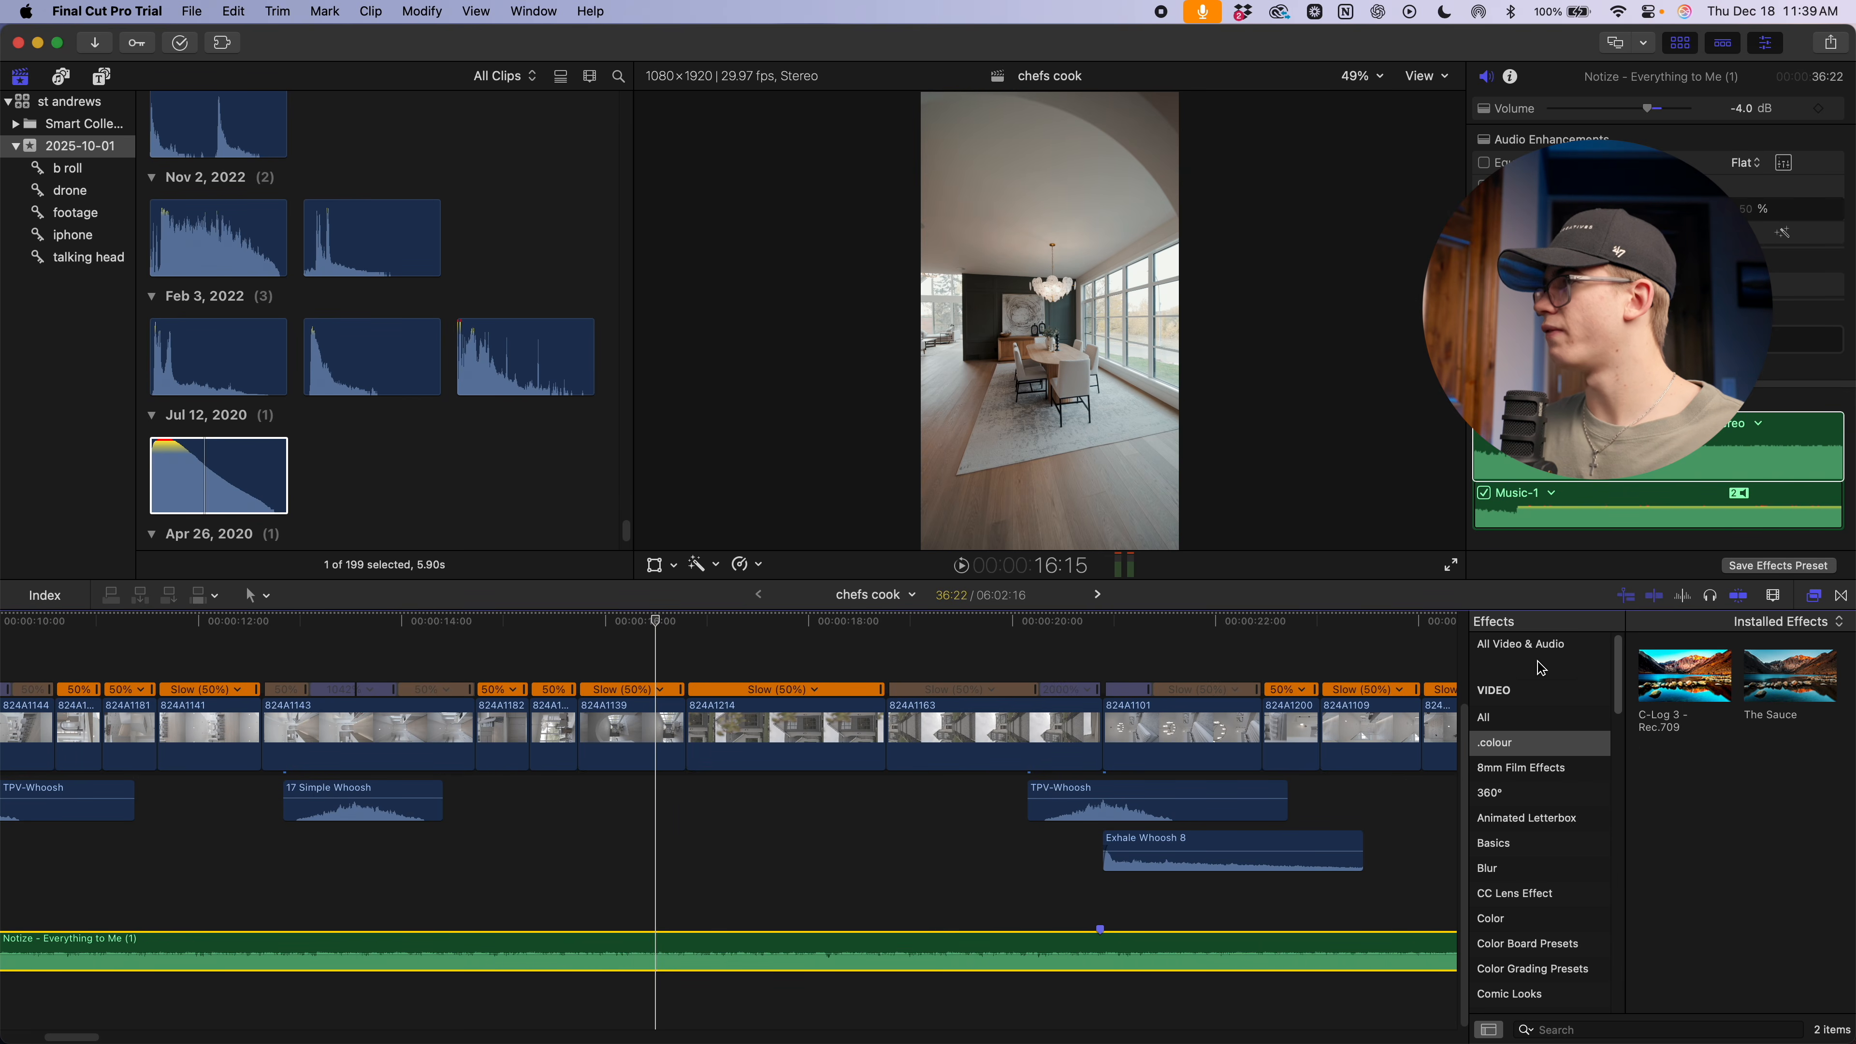
pyautogui.click(1543, 653)
pyautogui.click(1613, 1030)
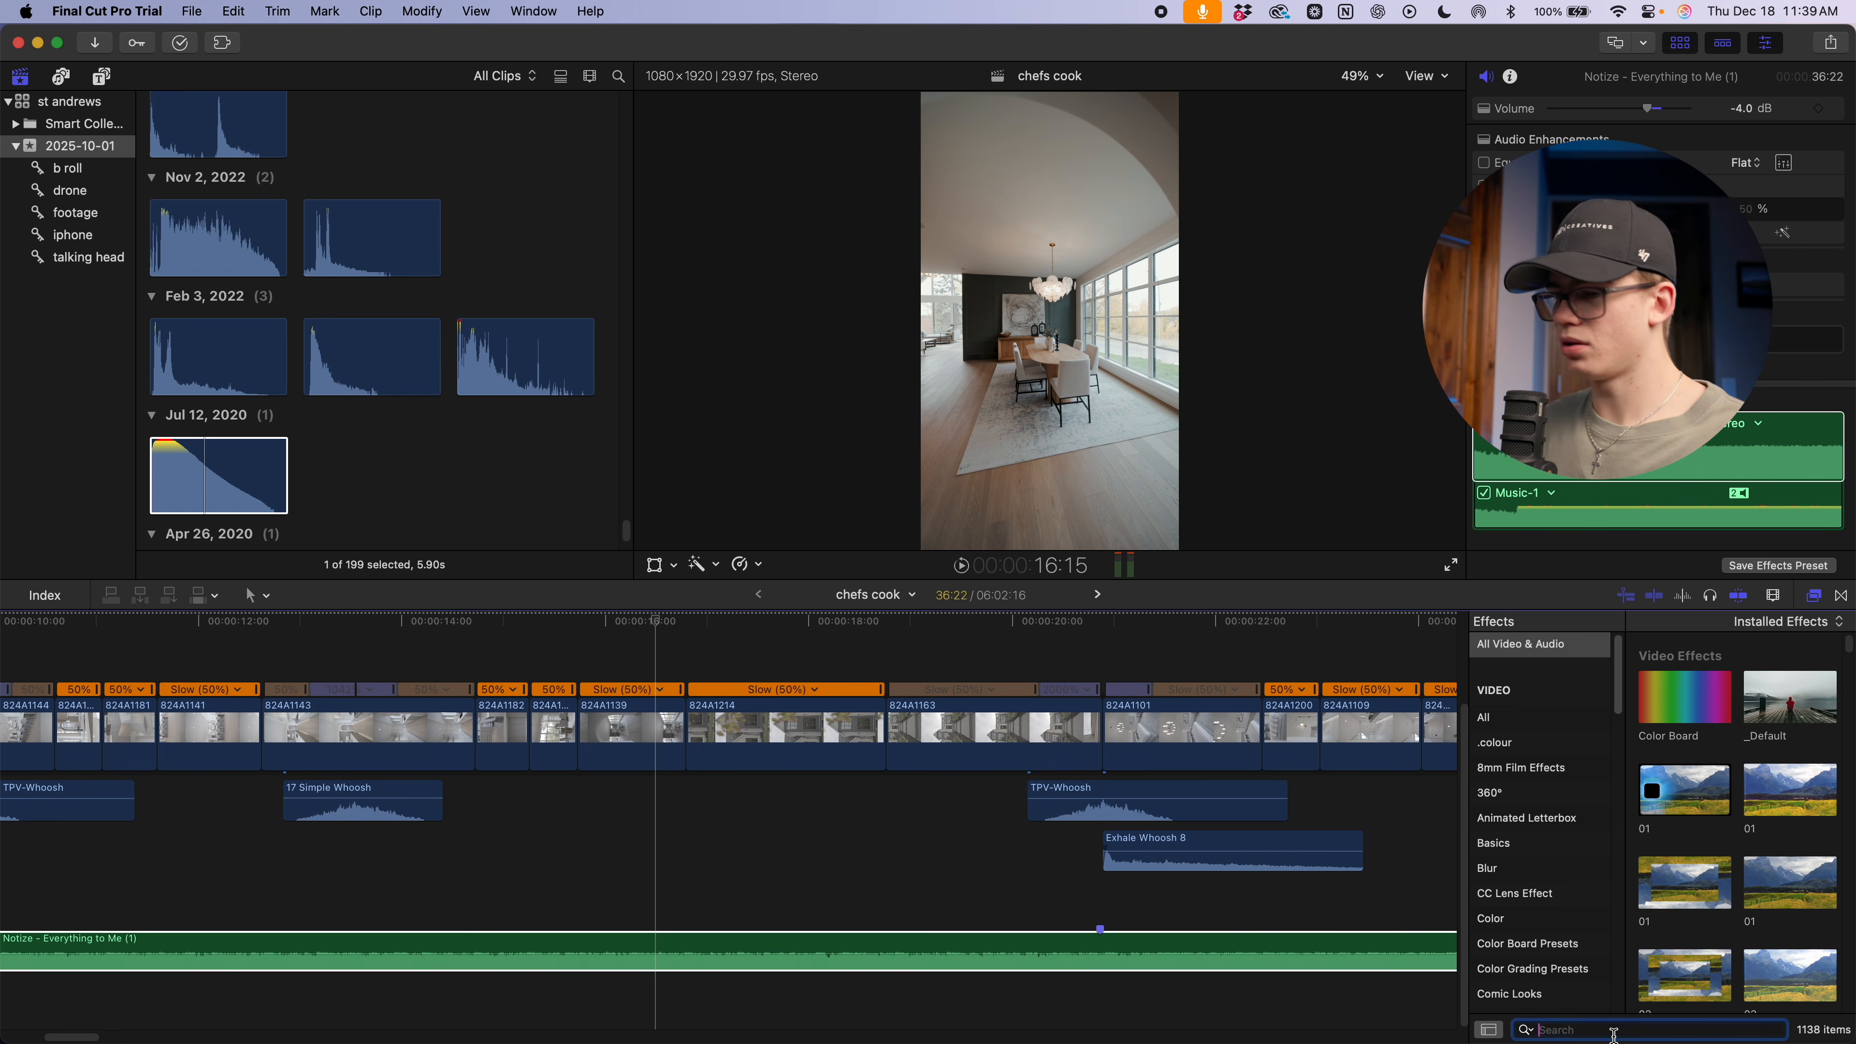
pyautogui.write('lowpass')
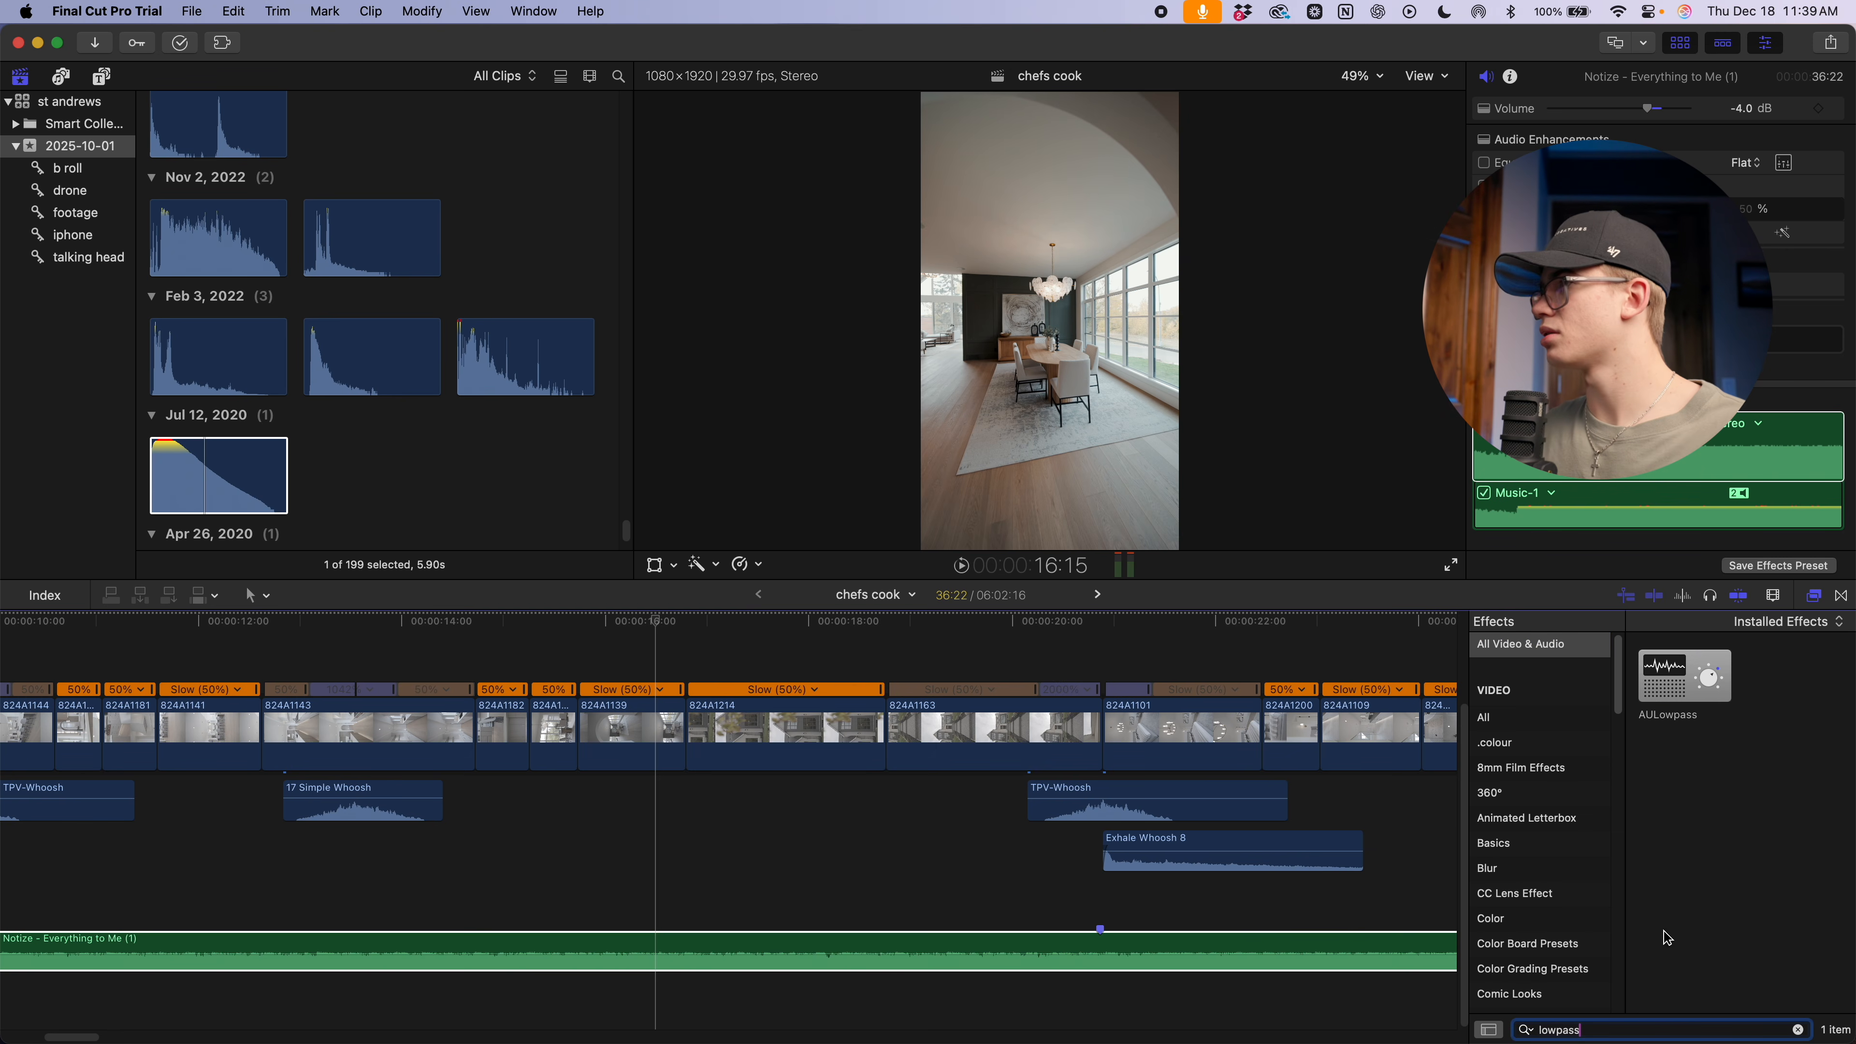
pyautogui.moveTo(1707, 674); pyautogui.dragTo(764, 950)
# Expand the AULowpass parameters of the music clip and set the cutoff frequency to 21829.5
pyautogui.press('super+equal')
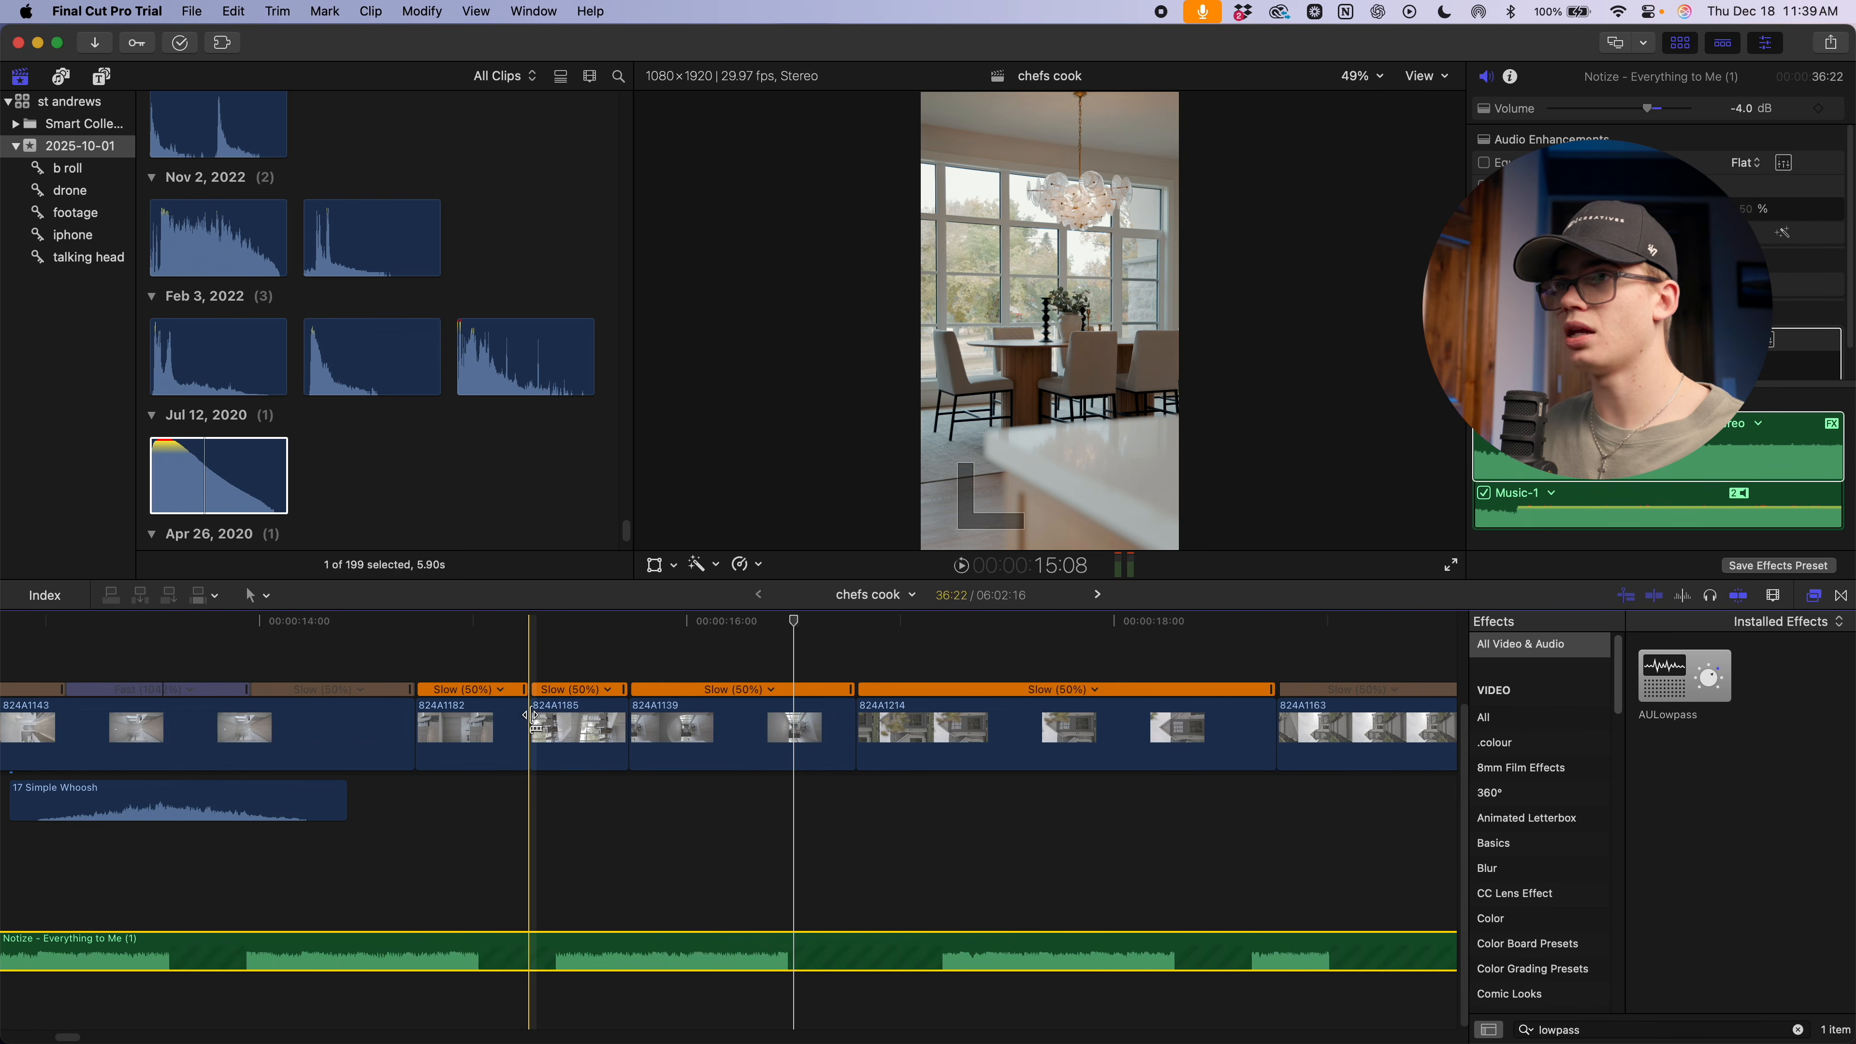
pyautogui.click(594, 625)
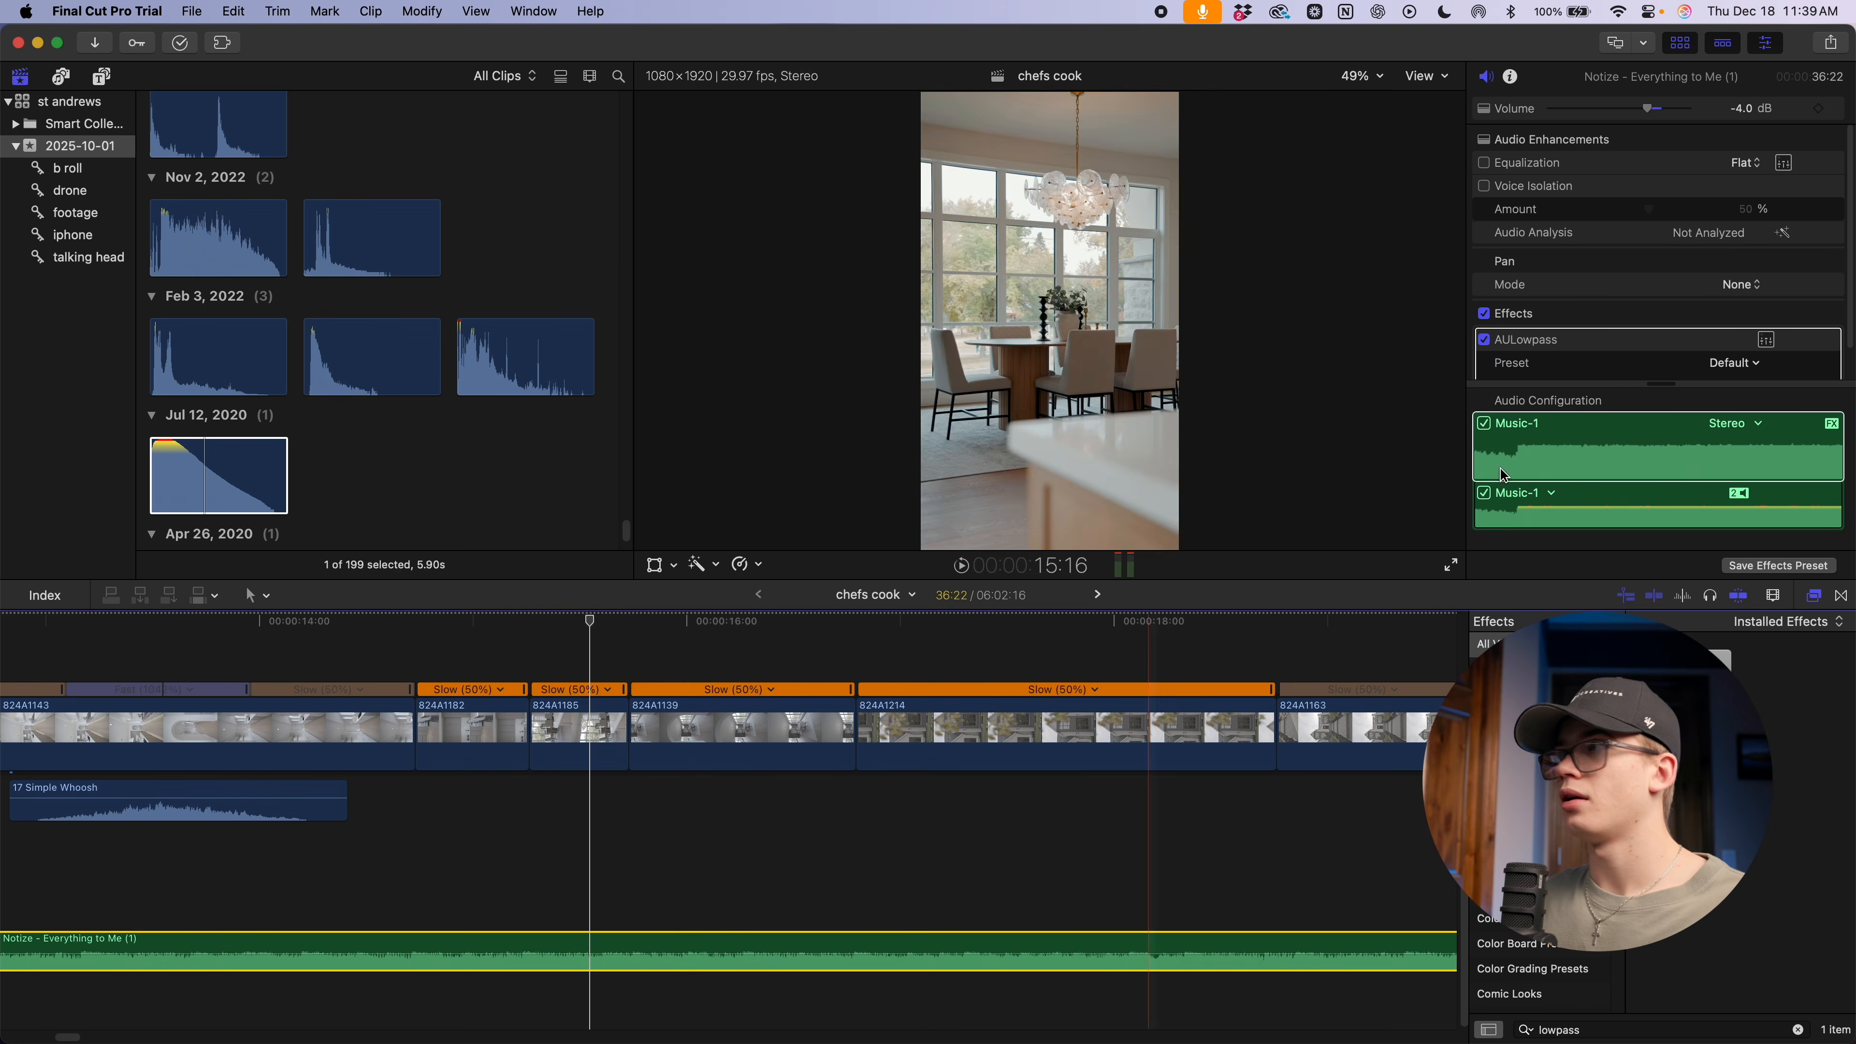
pyautogui.scroll(-2, 1520, 358)
pyautogui.click(1483, 356)
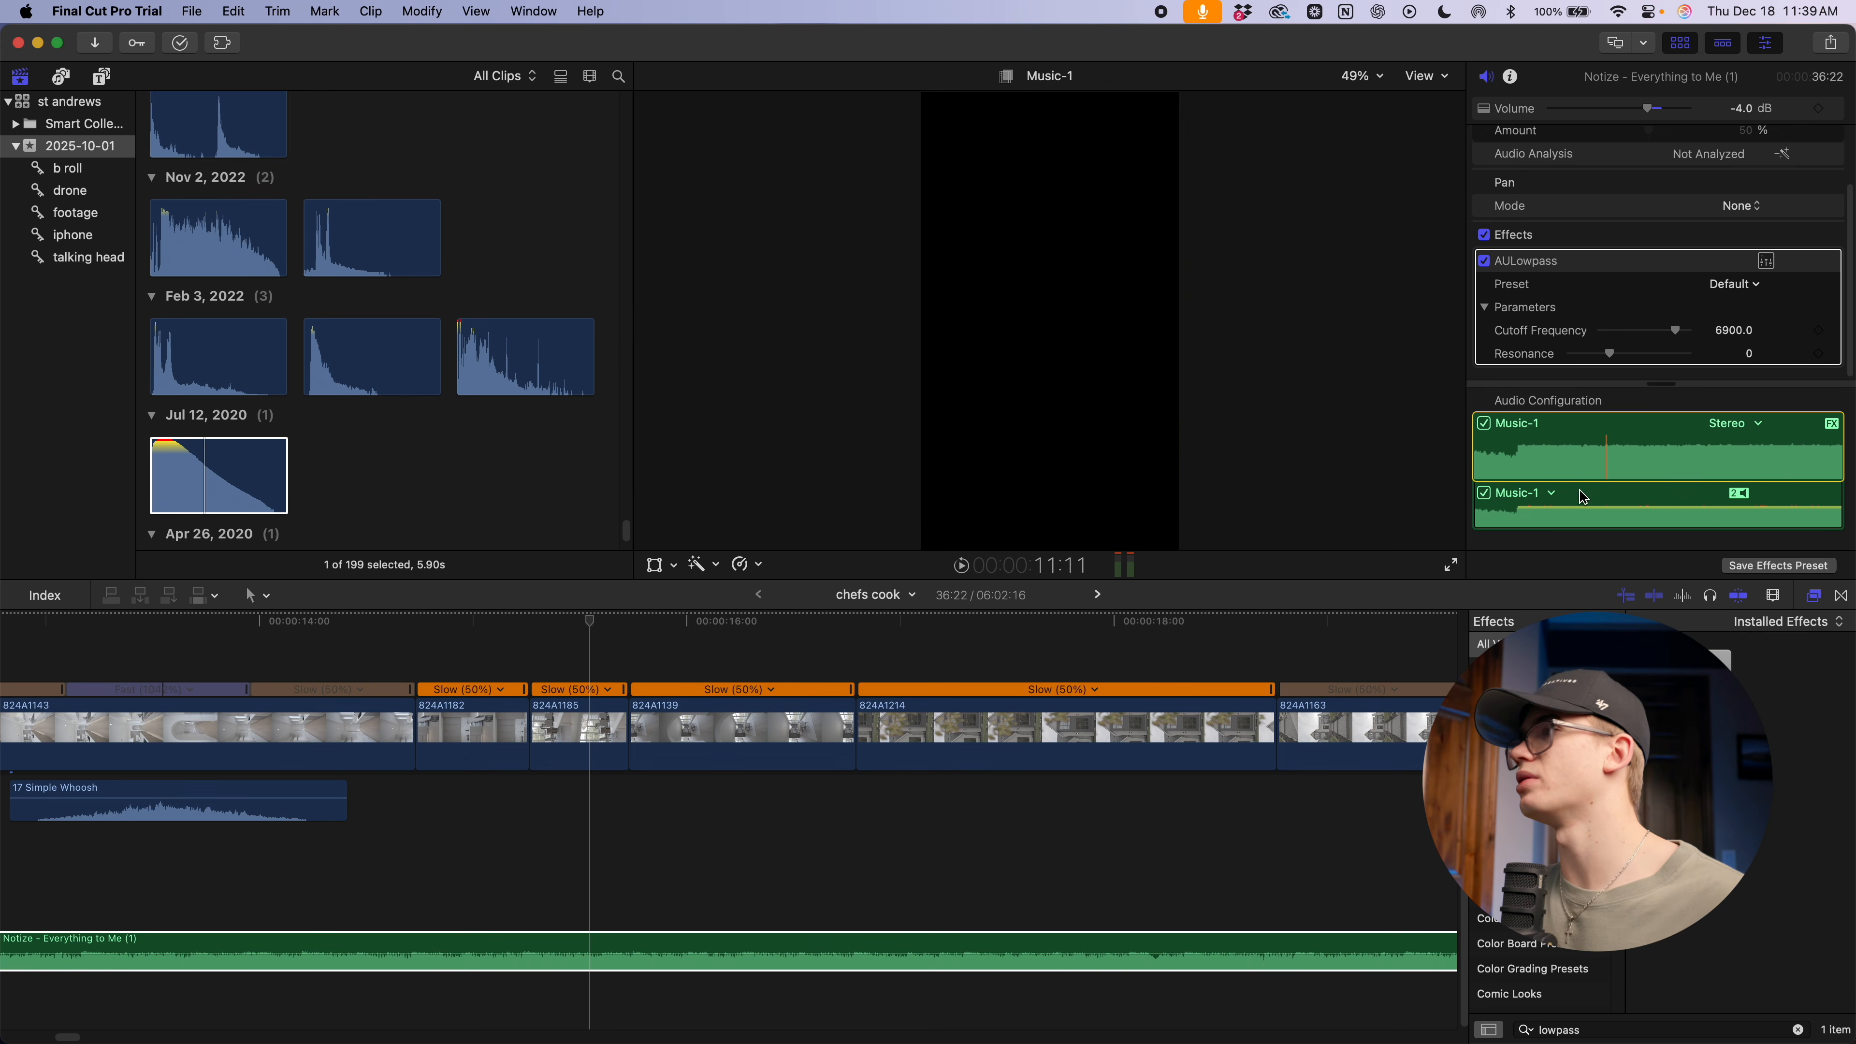
pyautogui.click(588, 628)
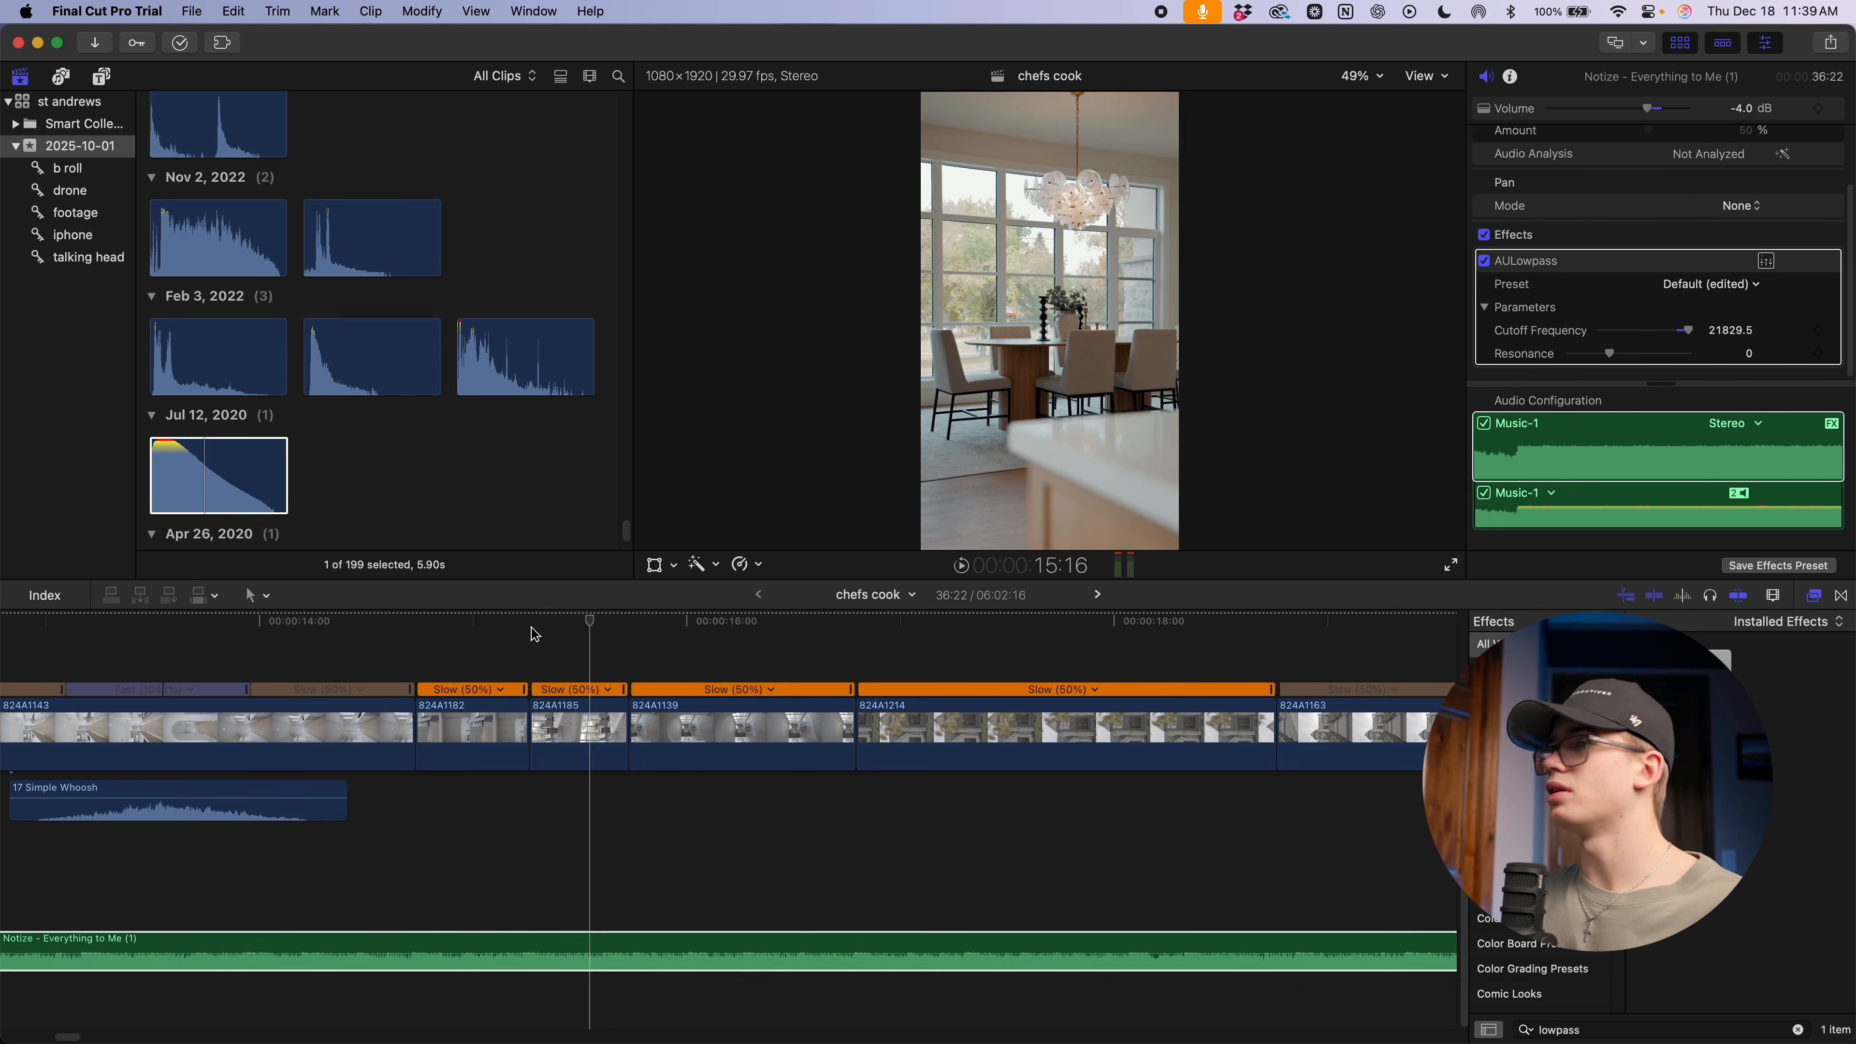
# Play the music over clips 824A1182 and 824A1185, and add a cutoff frequency keyframe at 15:18
pyautogui.click(423, 631)
pyautogui.press('space')
pyautogui.press('space')
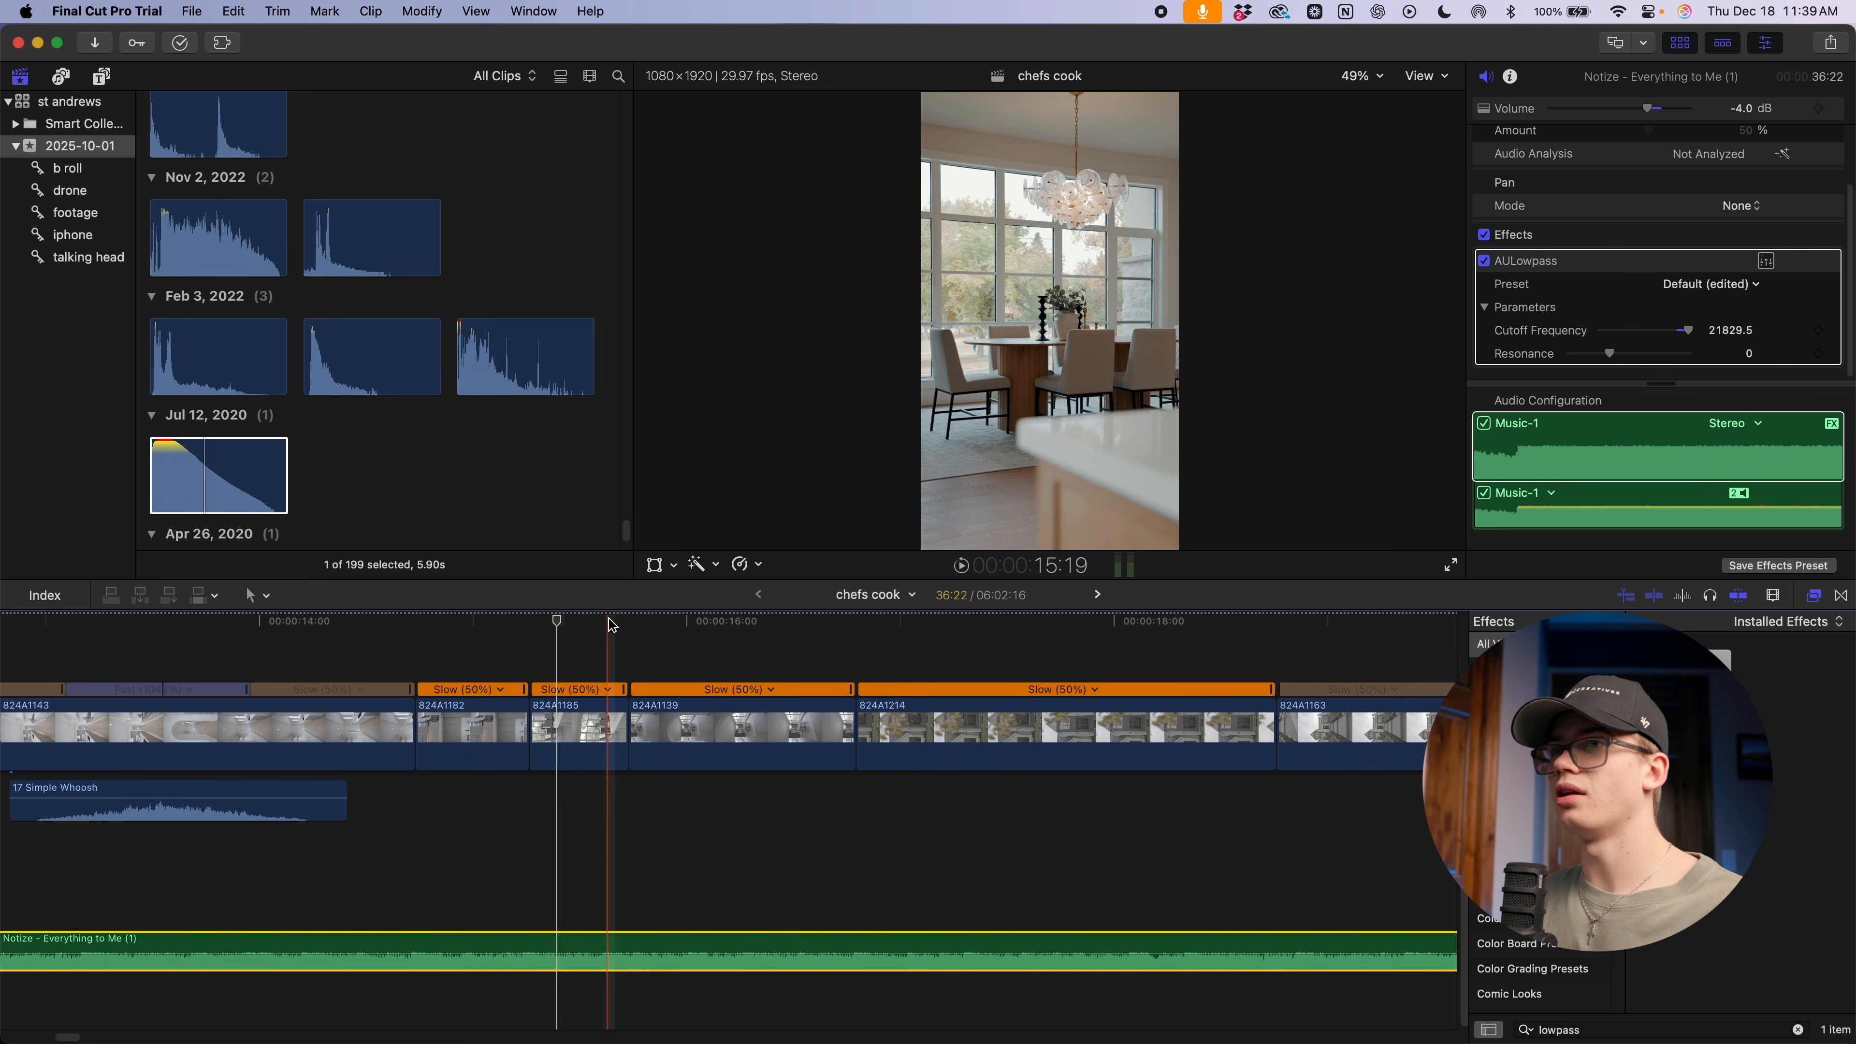
pyautogui.click(600, 625)
pyautogui.moveTo(599, 628); pyautogui.dragTo(606, 628)
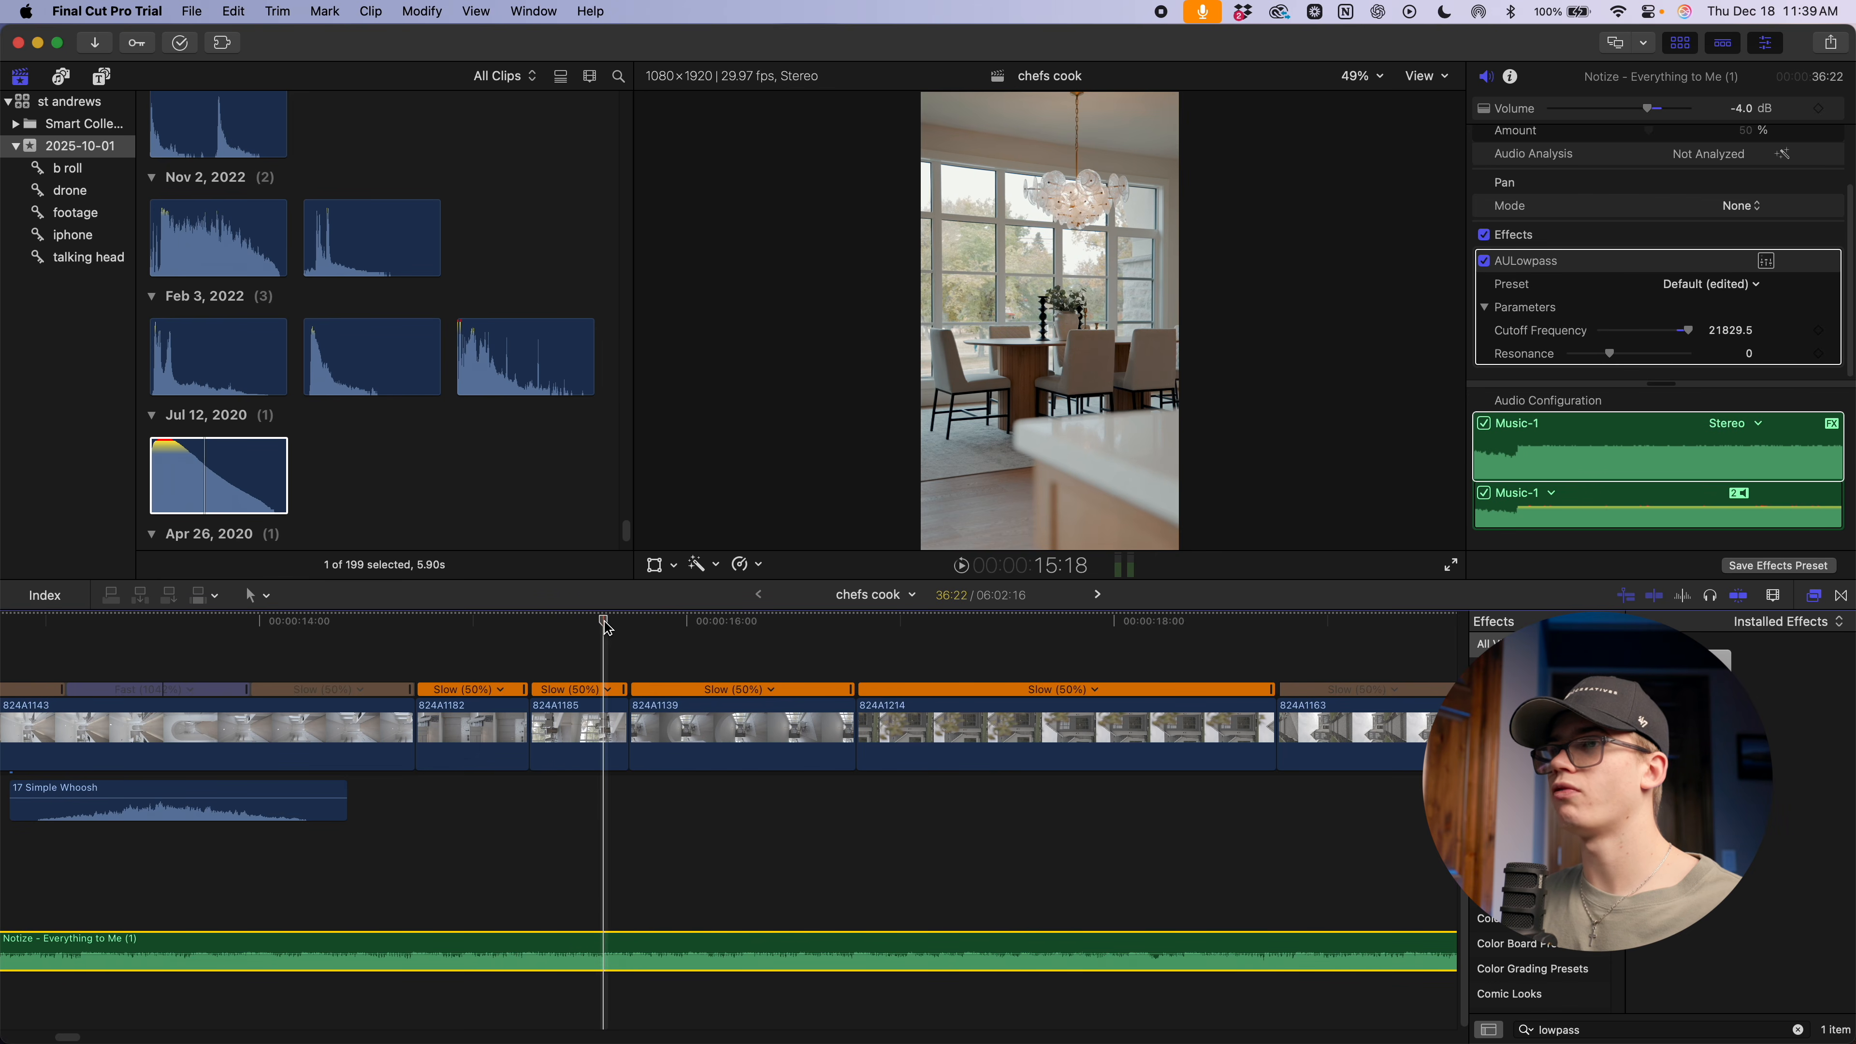
pyautogui.click(1653, 432)
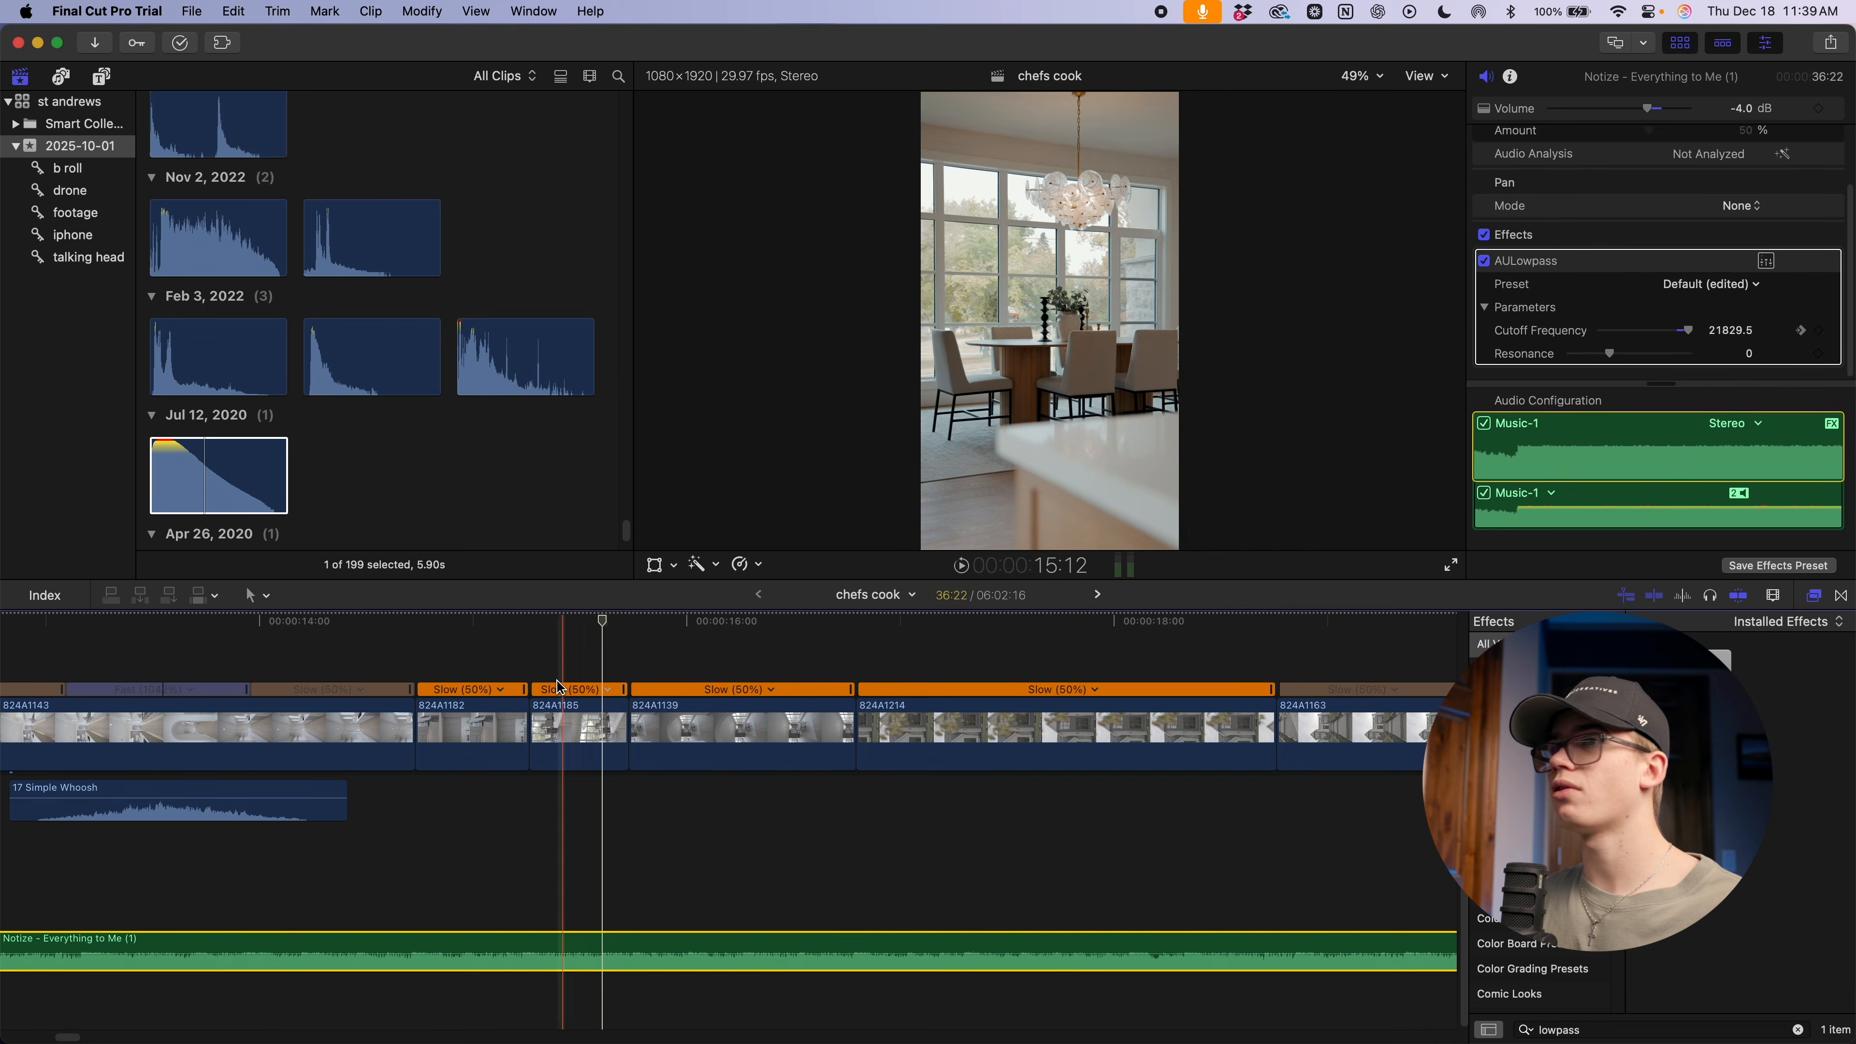
# Set the music's AULowpass cutoff frequency to 800 at 15:25 and play the muffled section
pyautogui.moveTo(601, 625); pyautogui.dragTo(655, 627)
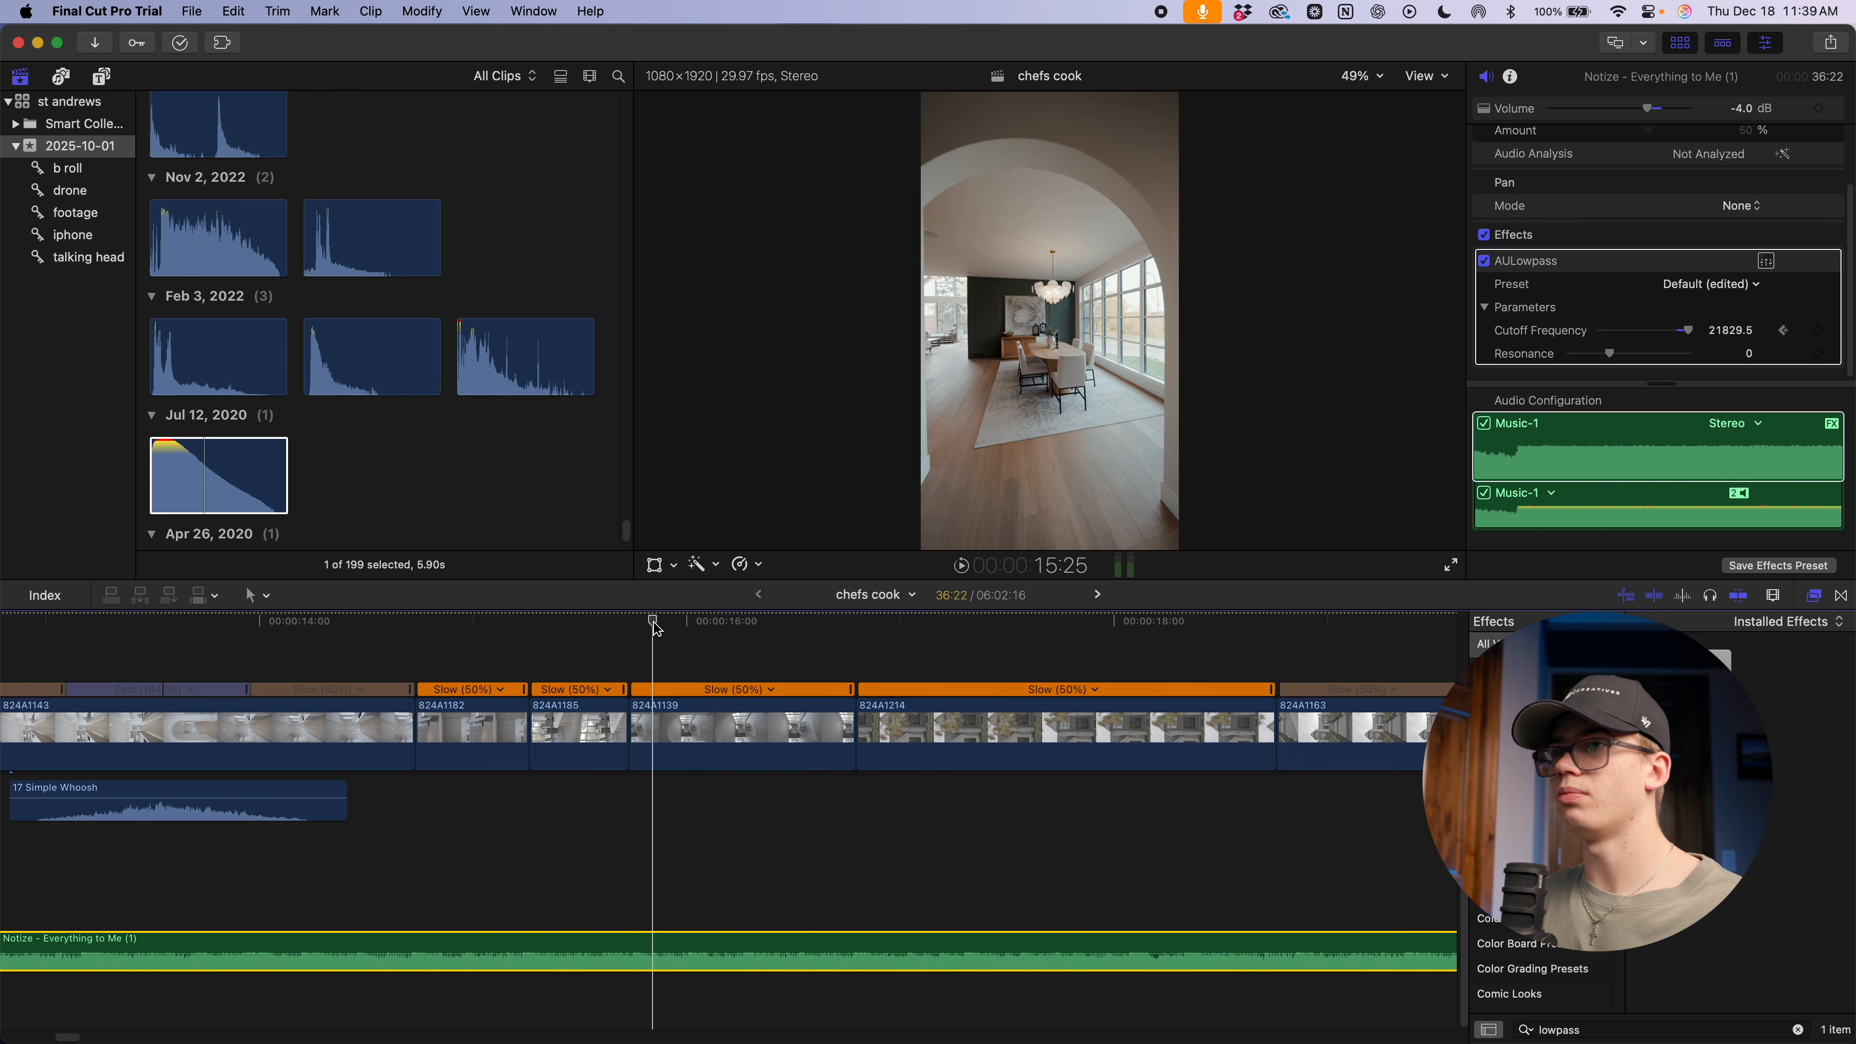
pyautogui.click(1746, 319)
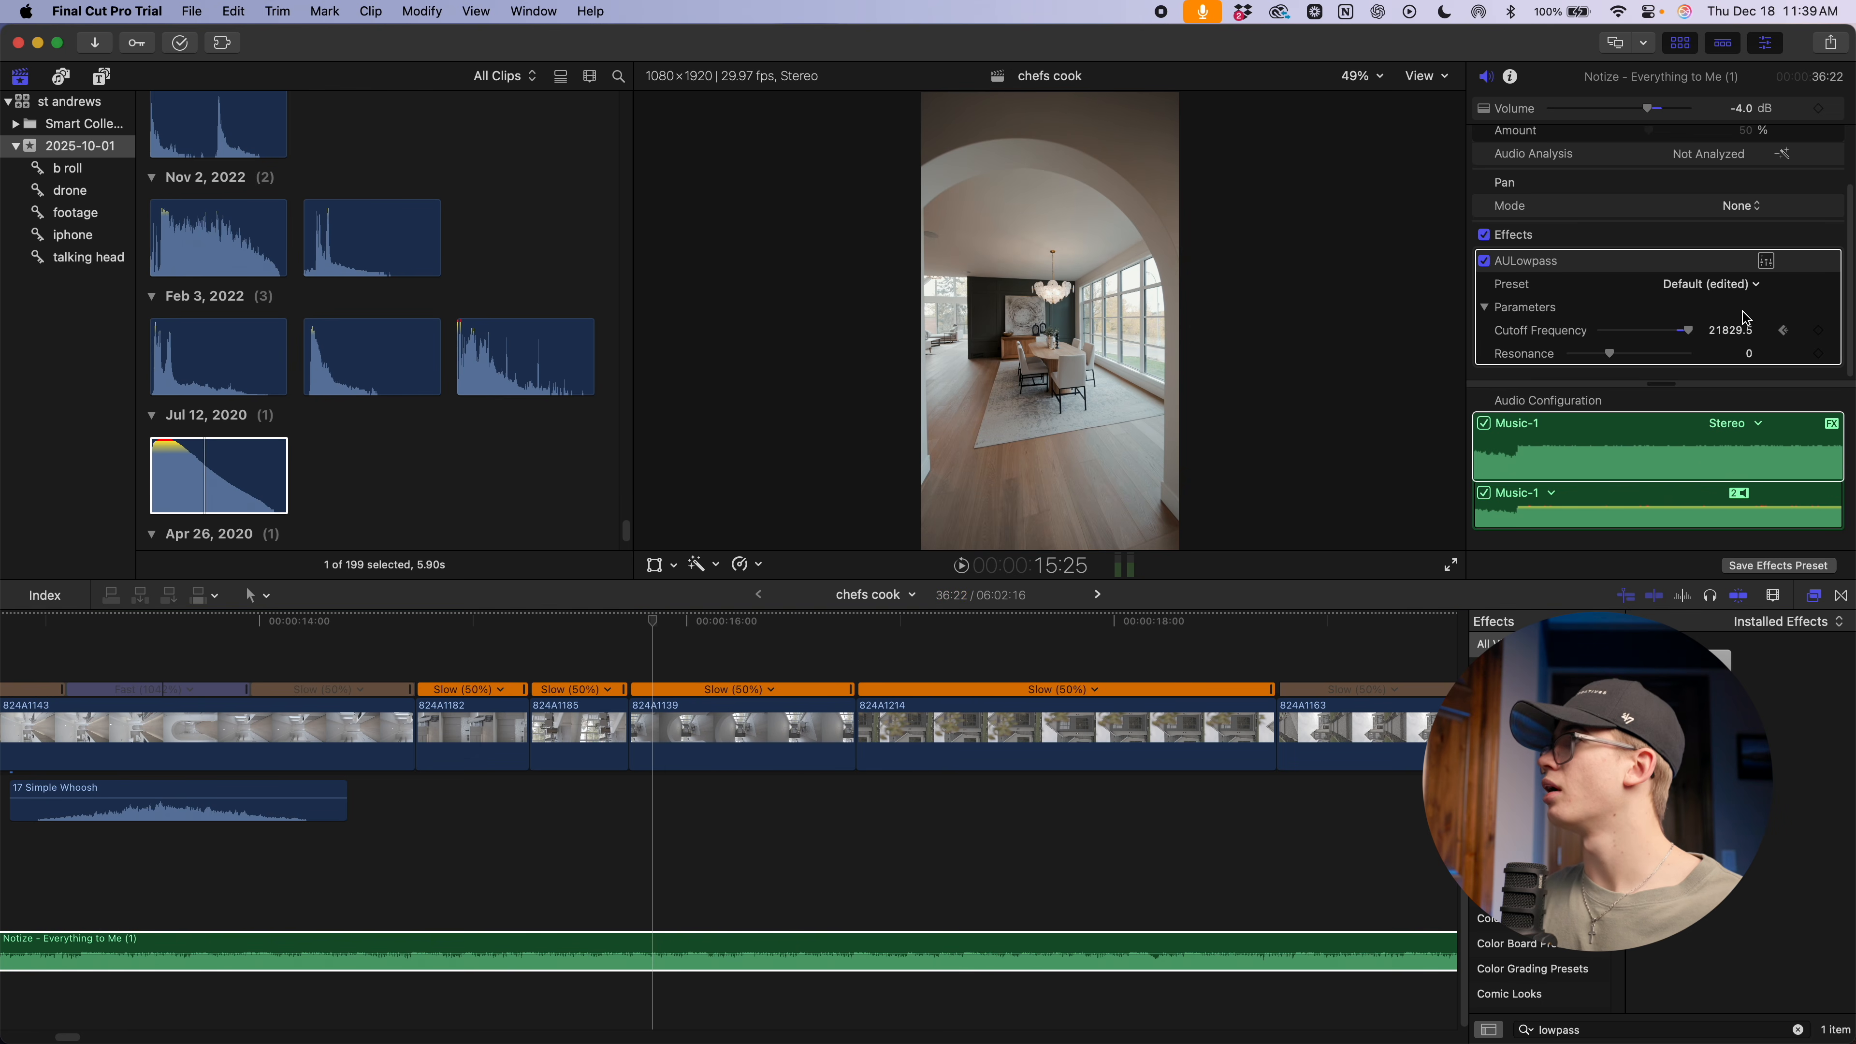
pyautogui.write('800')
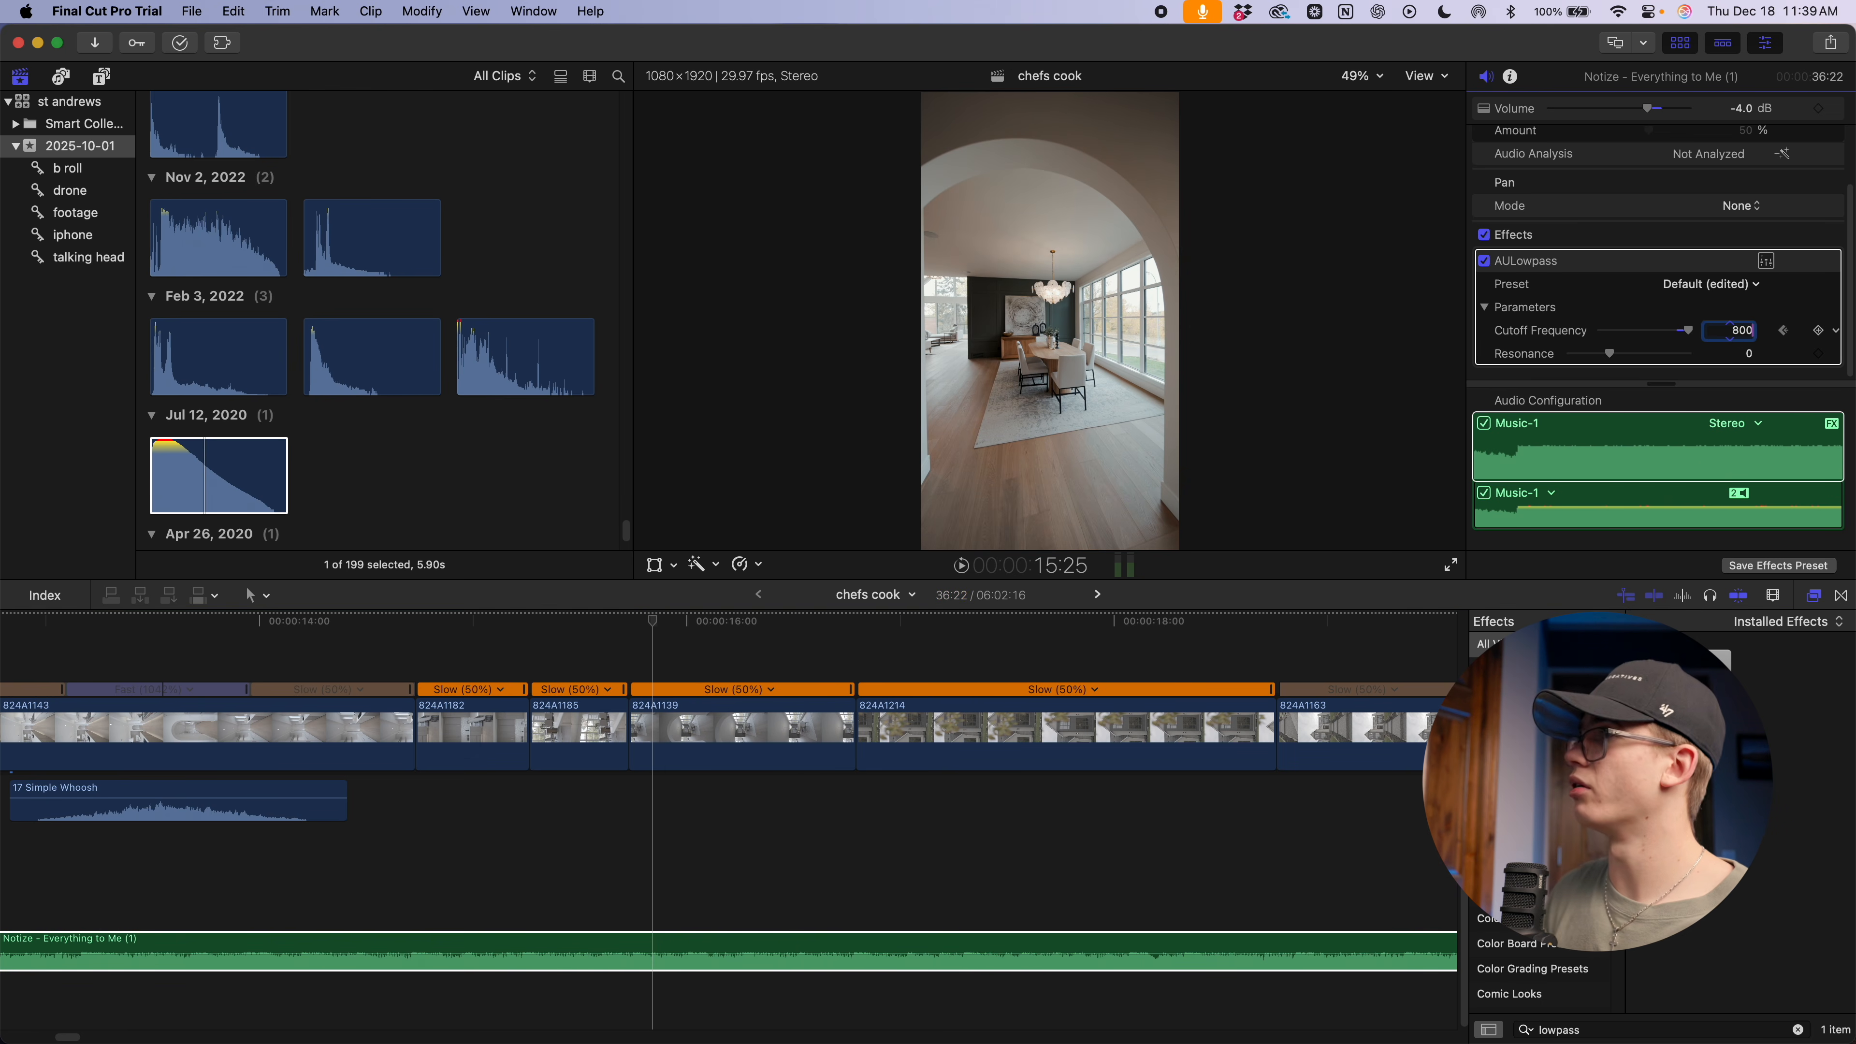
pyautogui.press('space')
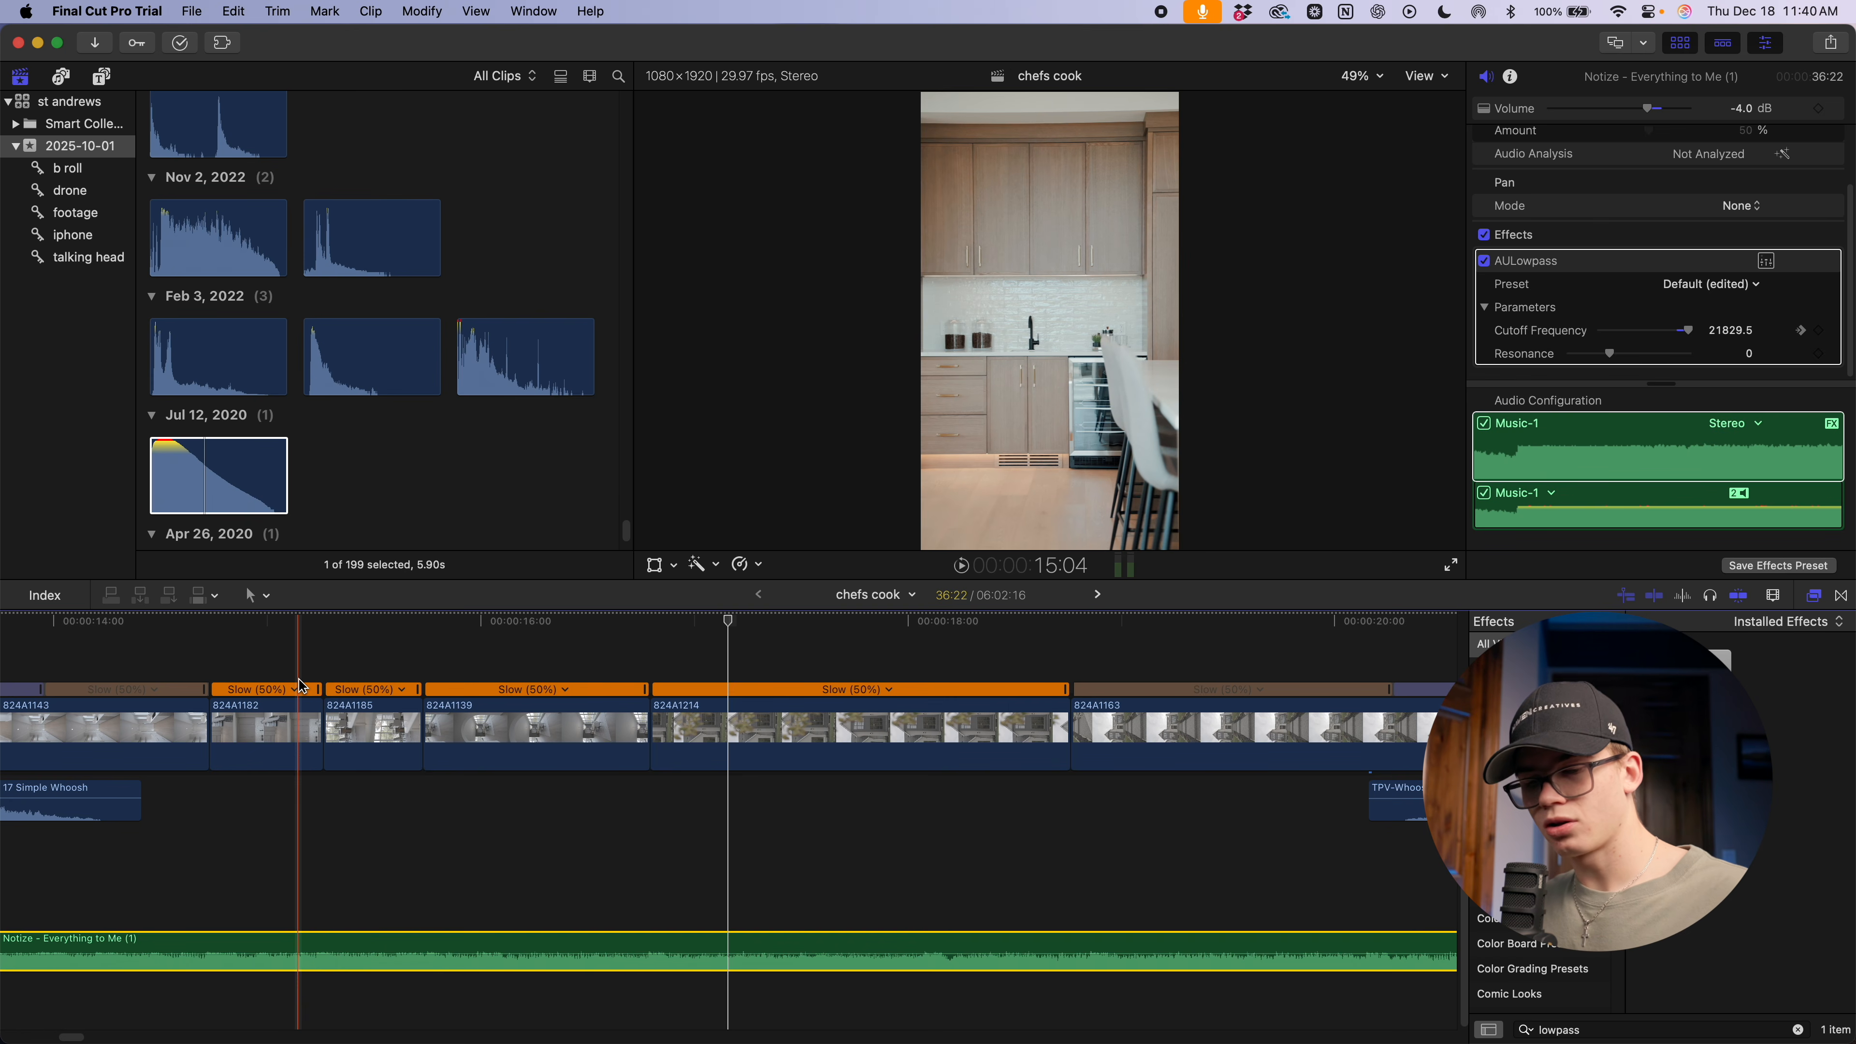
# Show the music's audio animation, move both AULowpass keyframes around the cut from 824A1139 to 824A1214, and play the result
pyautogui.hotkey('ctrl', 'a')
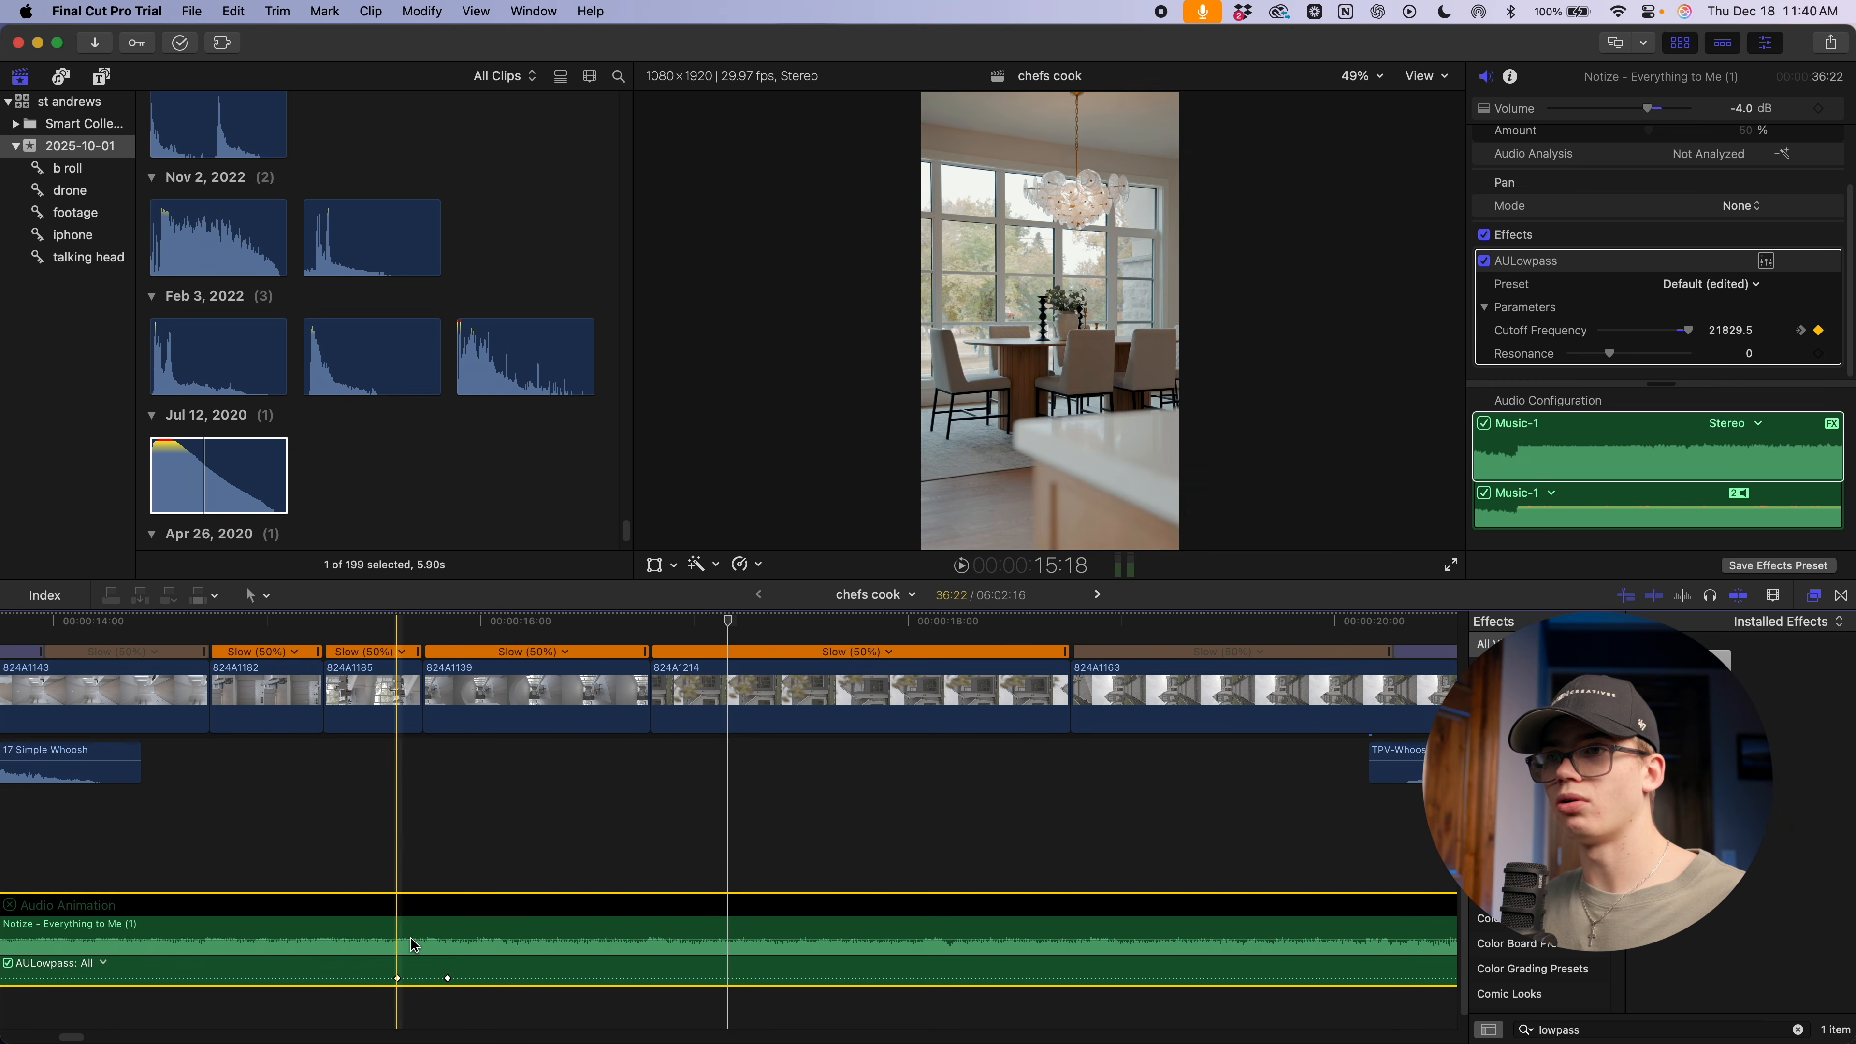
pyautogui.moveTo(449, 978); pyautogui.dragTo(663, 978)
pyautogui.moveTo(399, 978); pyautogui.dragTo(687, 980)
pyautogui.press('space')
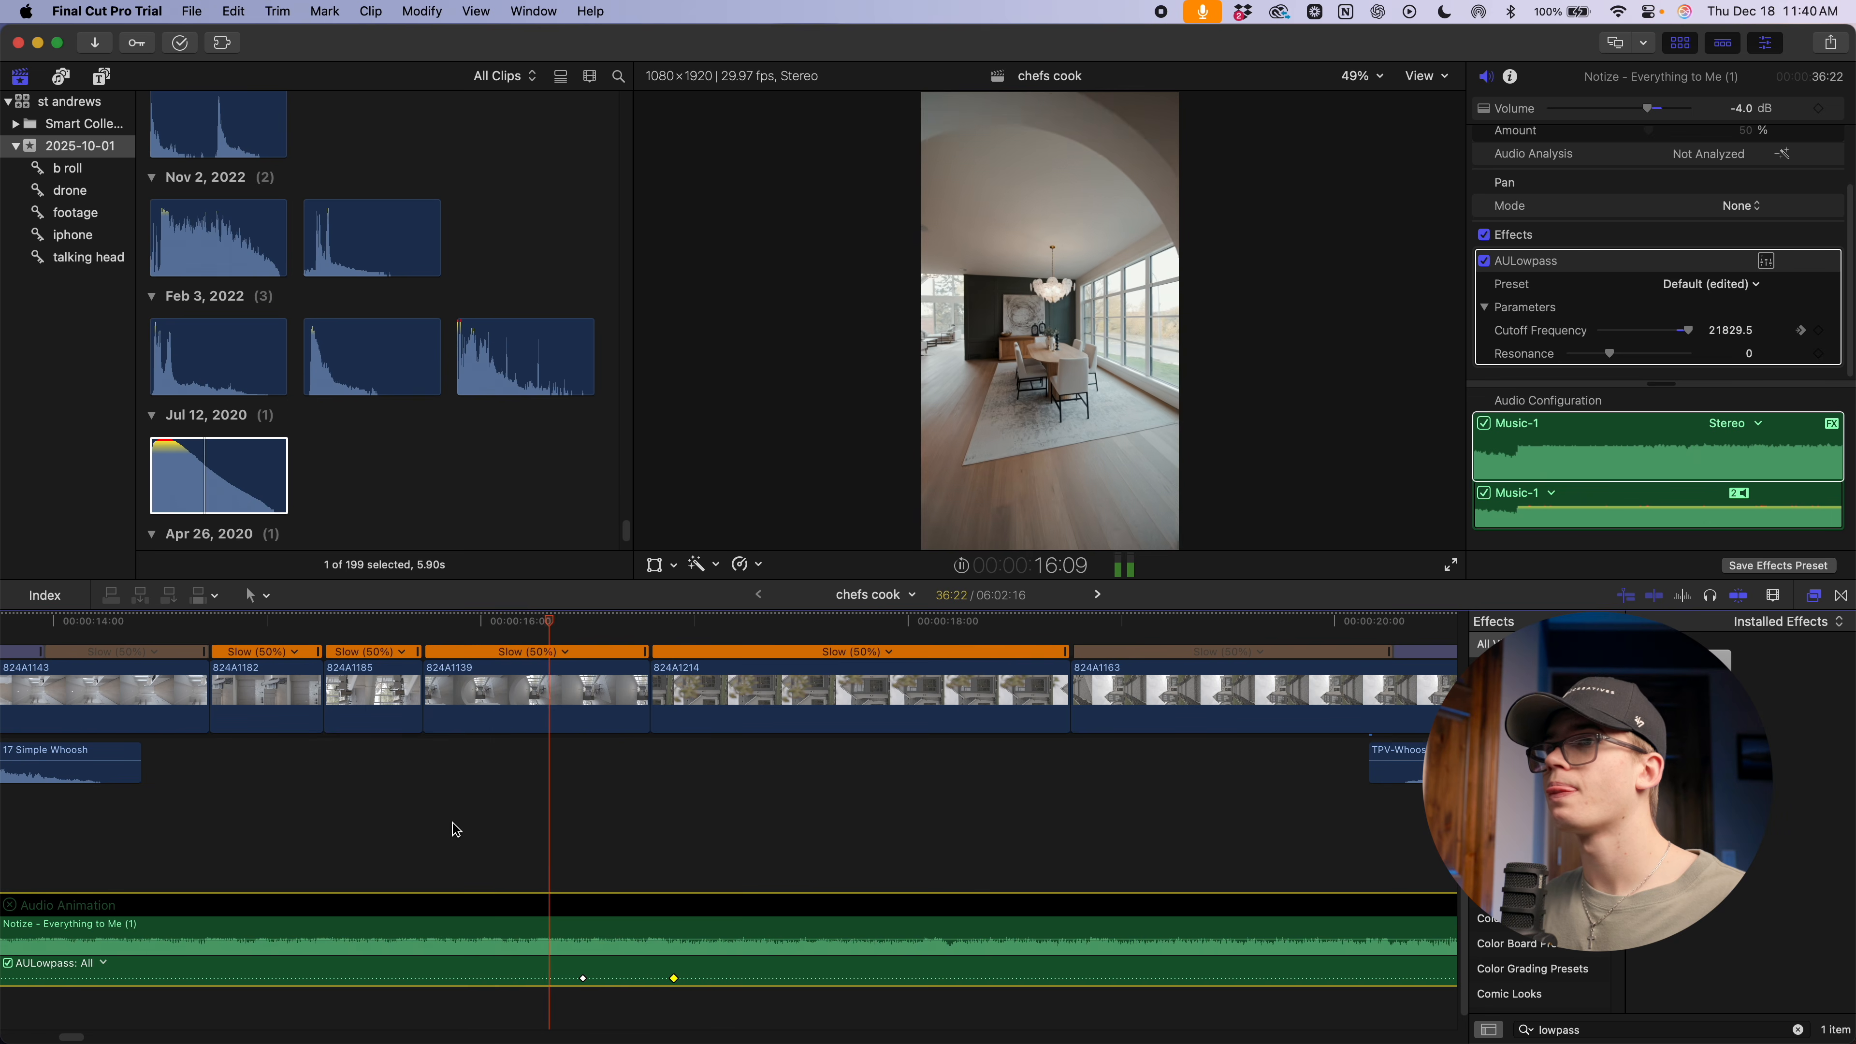
pyautogui.press('space')
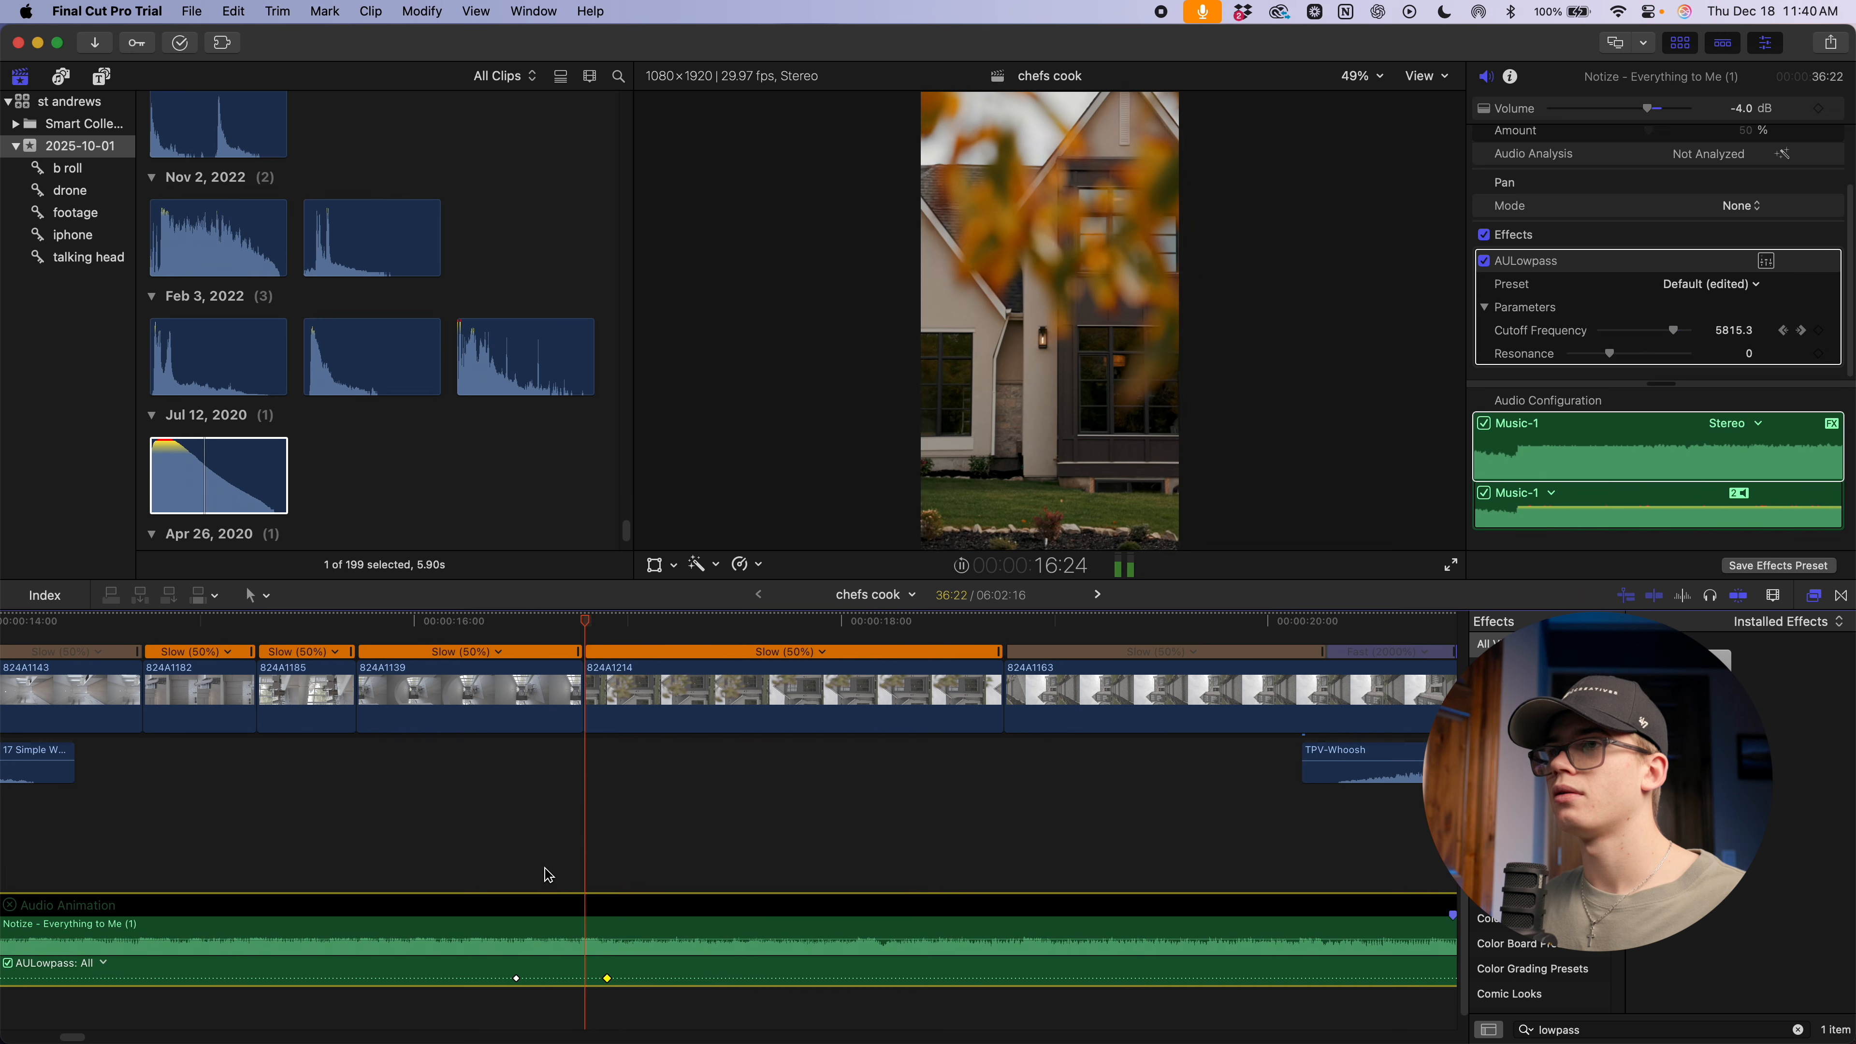
# Shift the AULowpass keyframes earlier so the filter sweep ends at the start of clip 824A1214, and play through to clip 824A1101
pyautogui.moveTo(605, 983); pyautogui.dragTo(479, 978)
pyautogui.press('space')
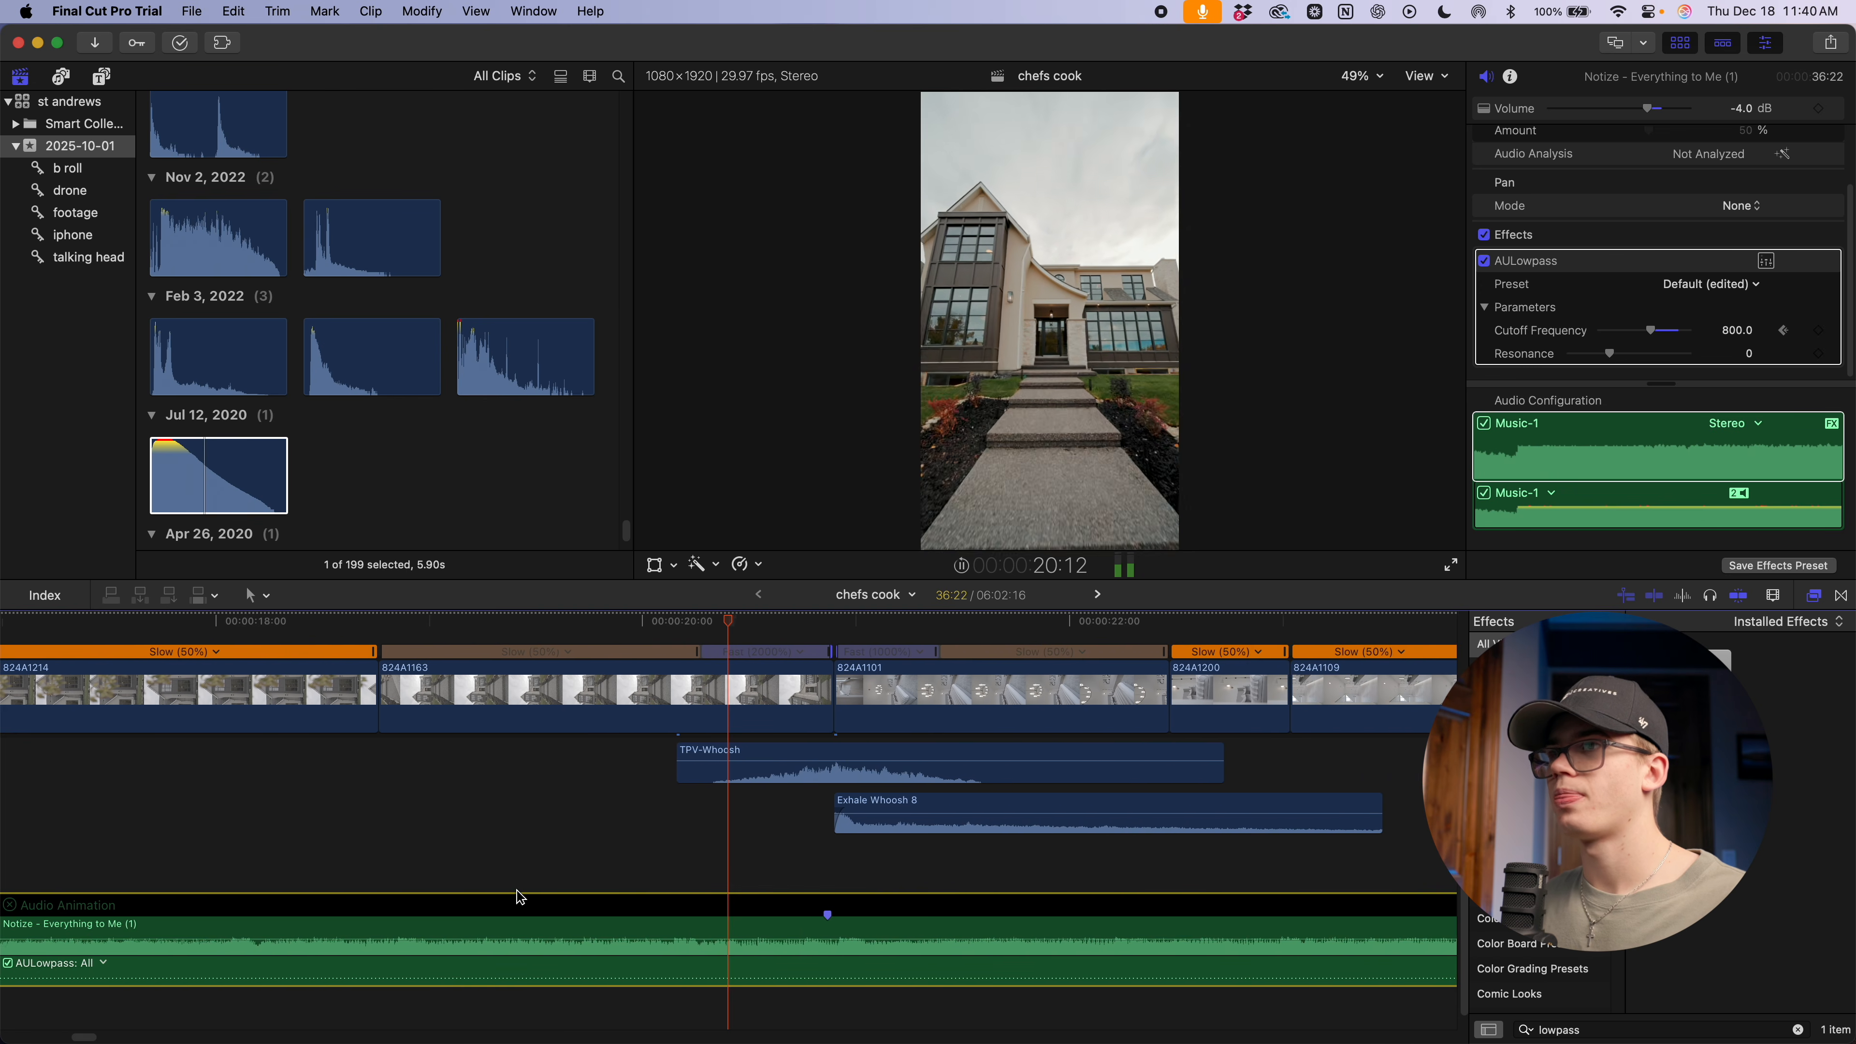
pyautogui.press('space')
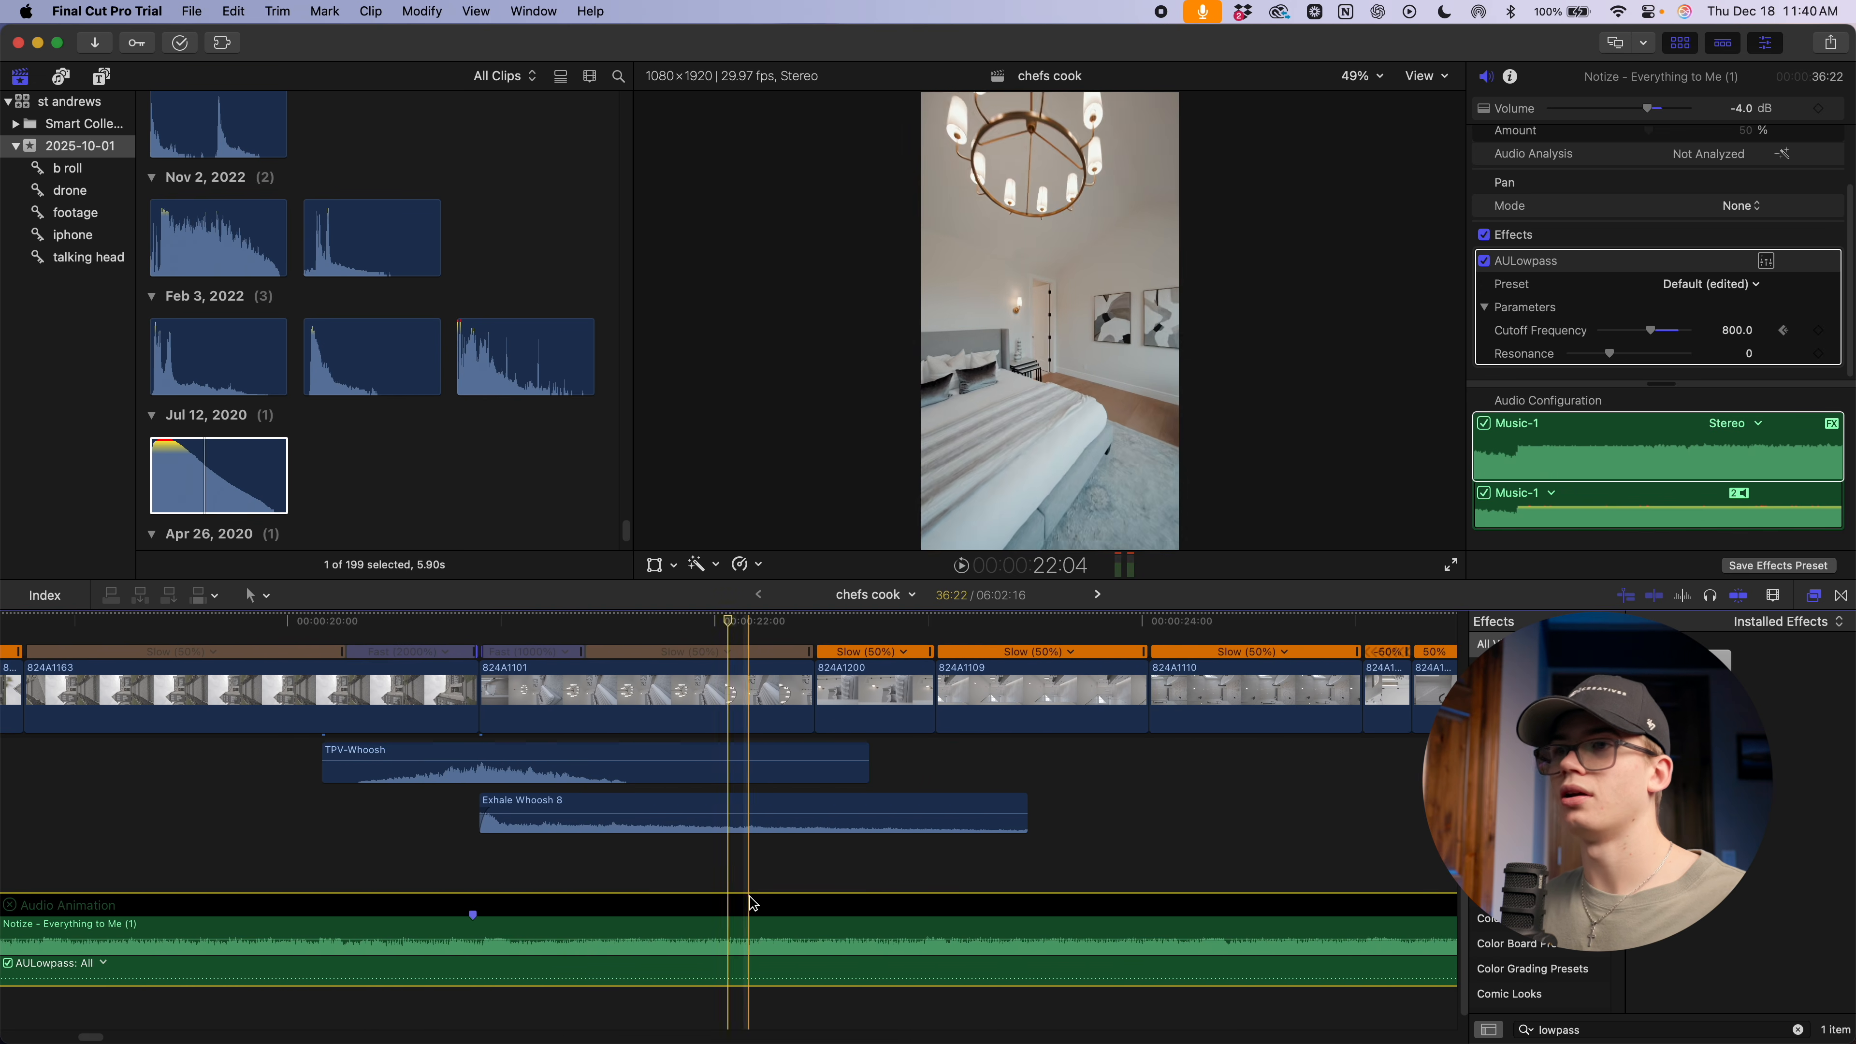
# Keyframe the cutoff frequency at 800 at 20:22, raise it to 21829.5 at 21:05 in clip 824A1101, and play the return
pyautogui.hscroll(-5, 752, 897)
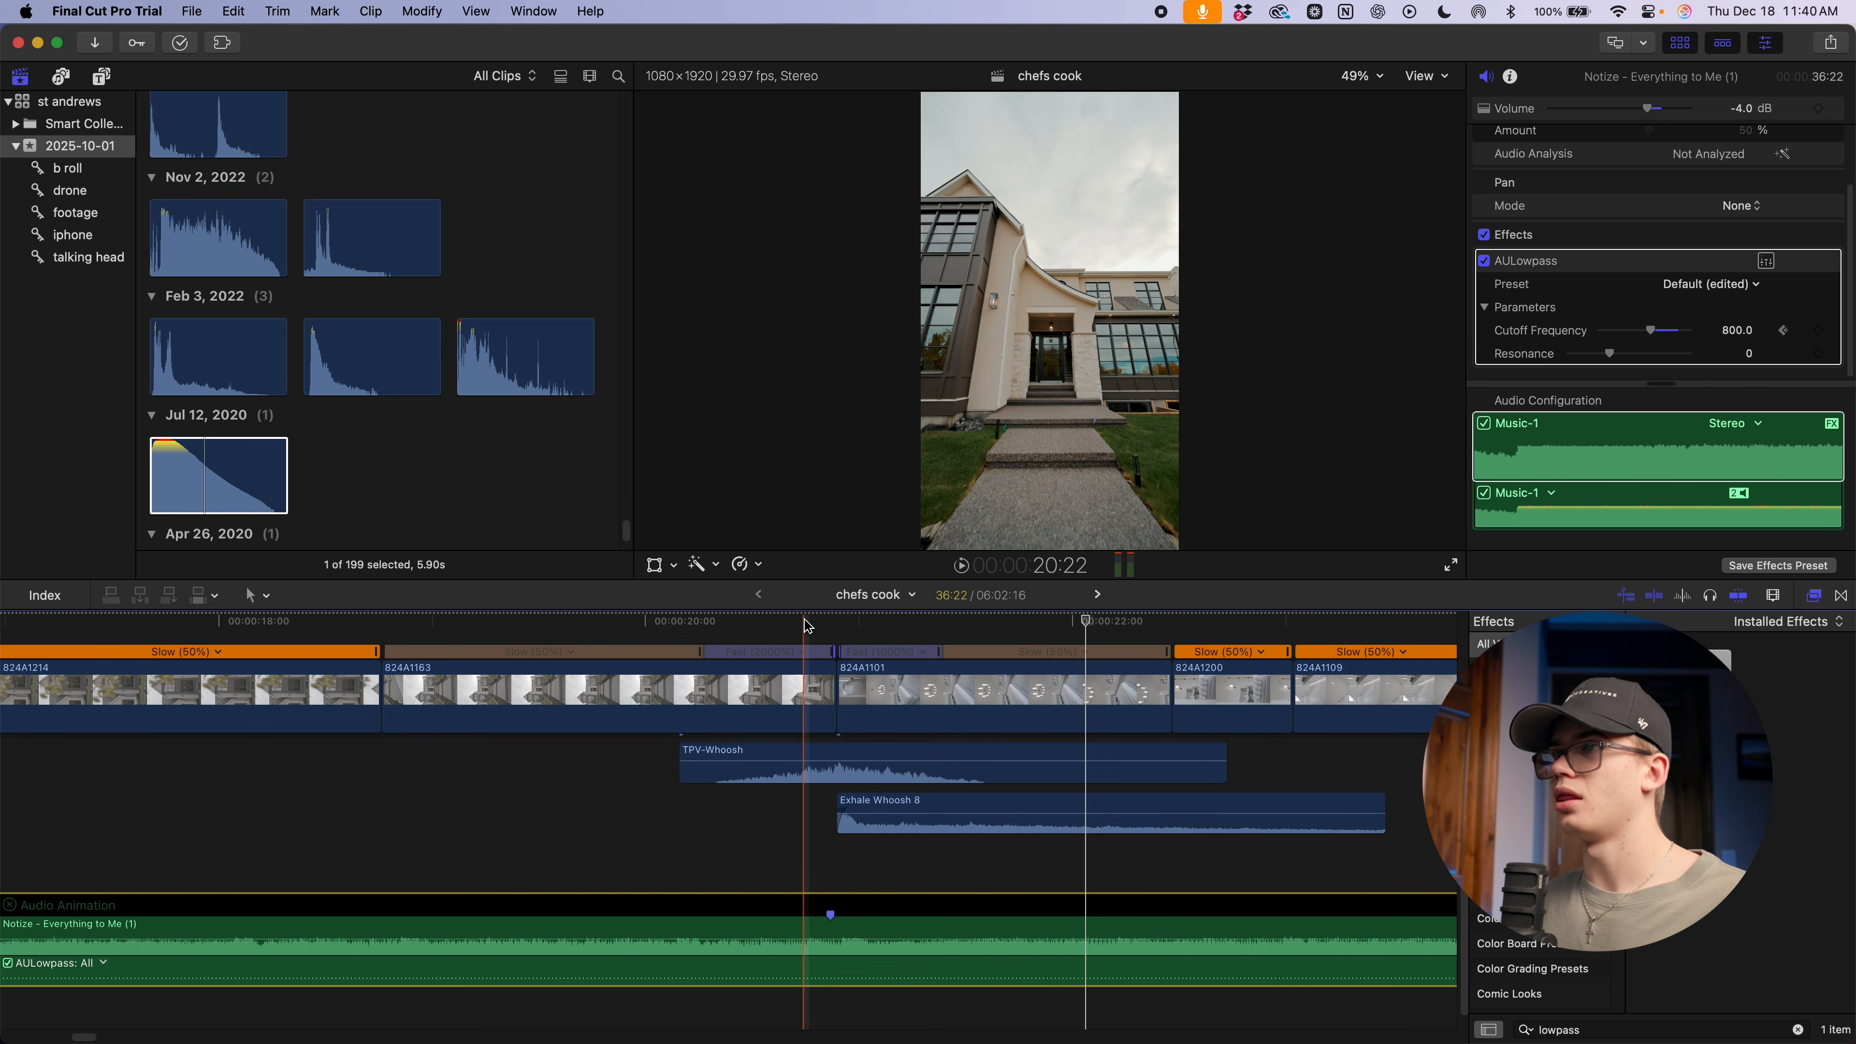
pyautogui.click(1815, 332)
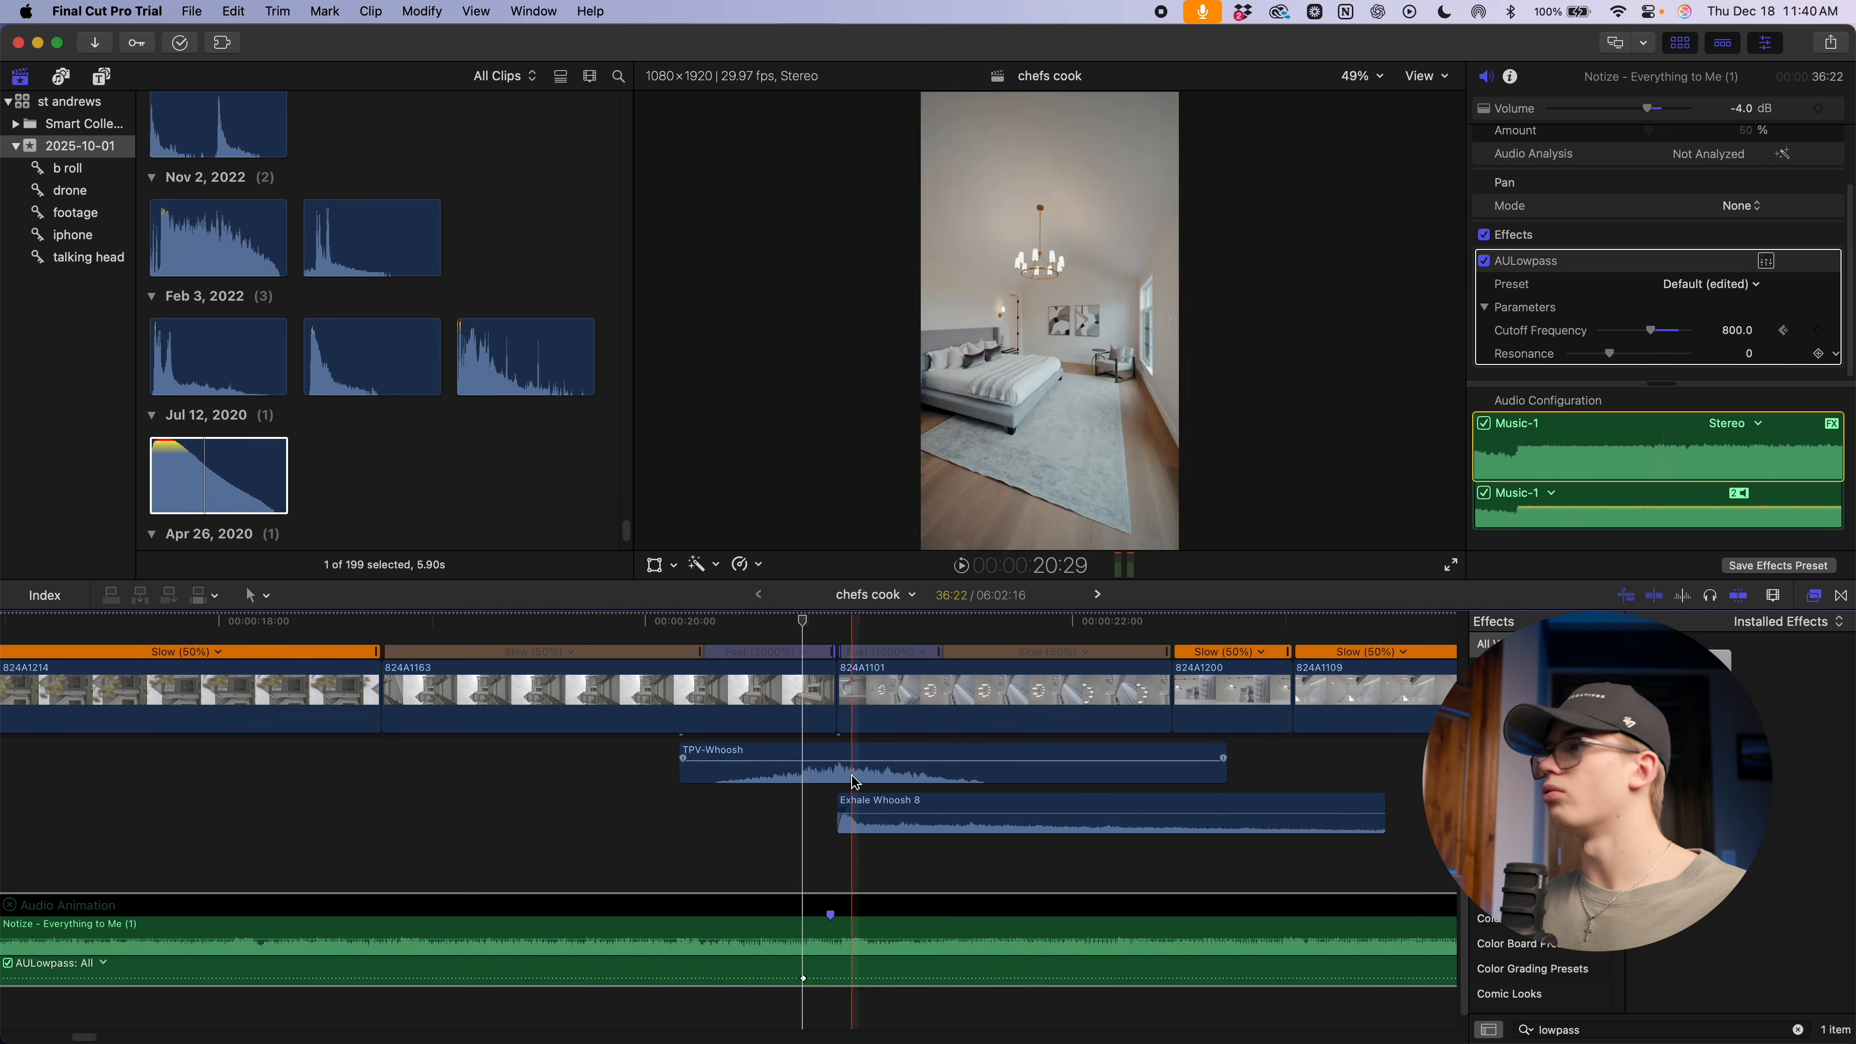
pyautogui.moveTo(803, 623); pyautogui.dragTo(899, 627)
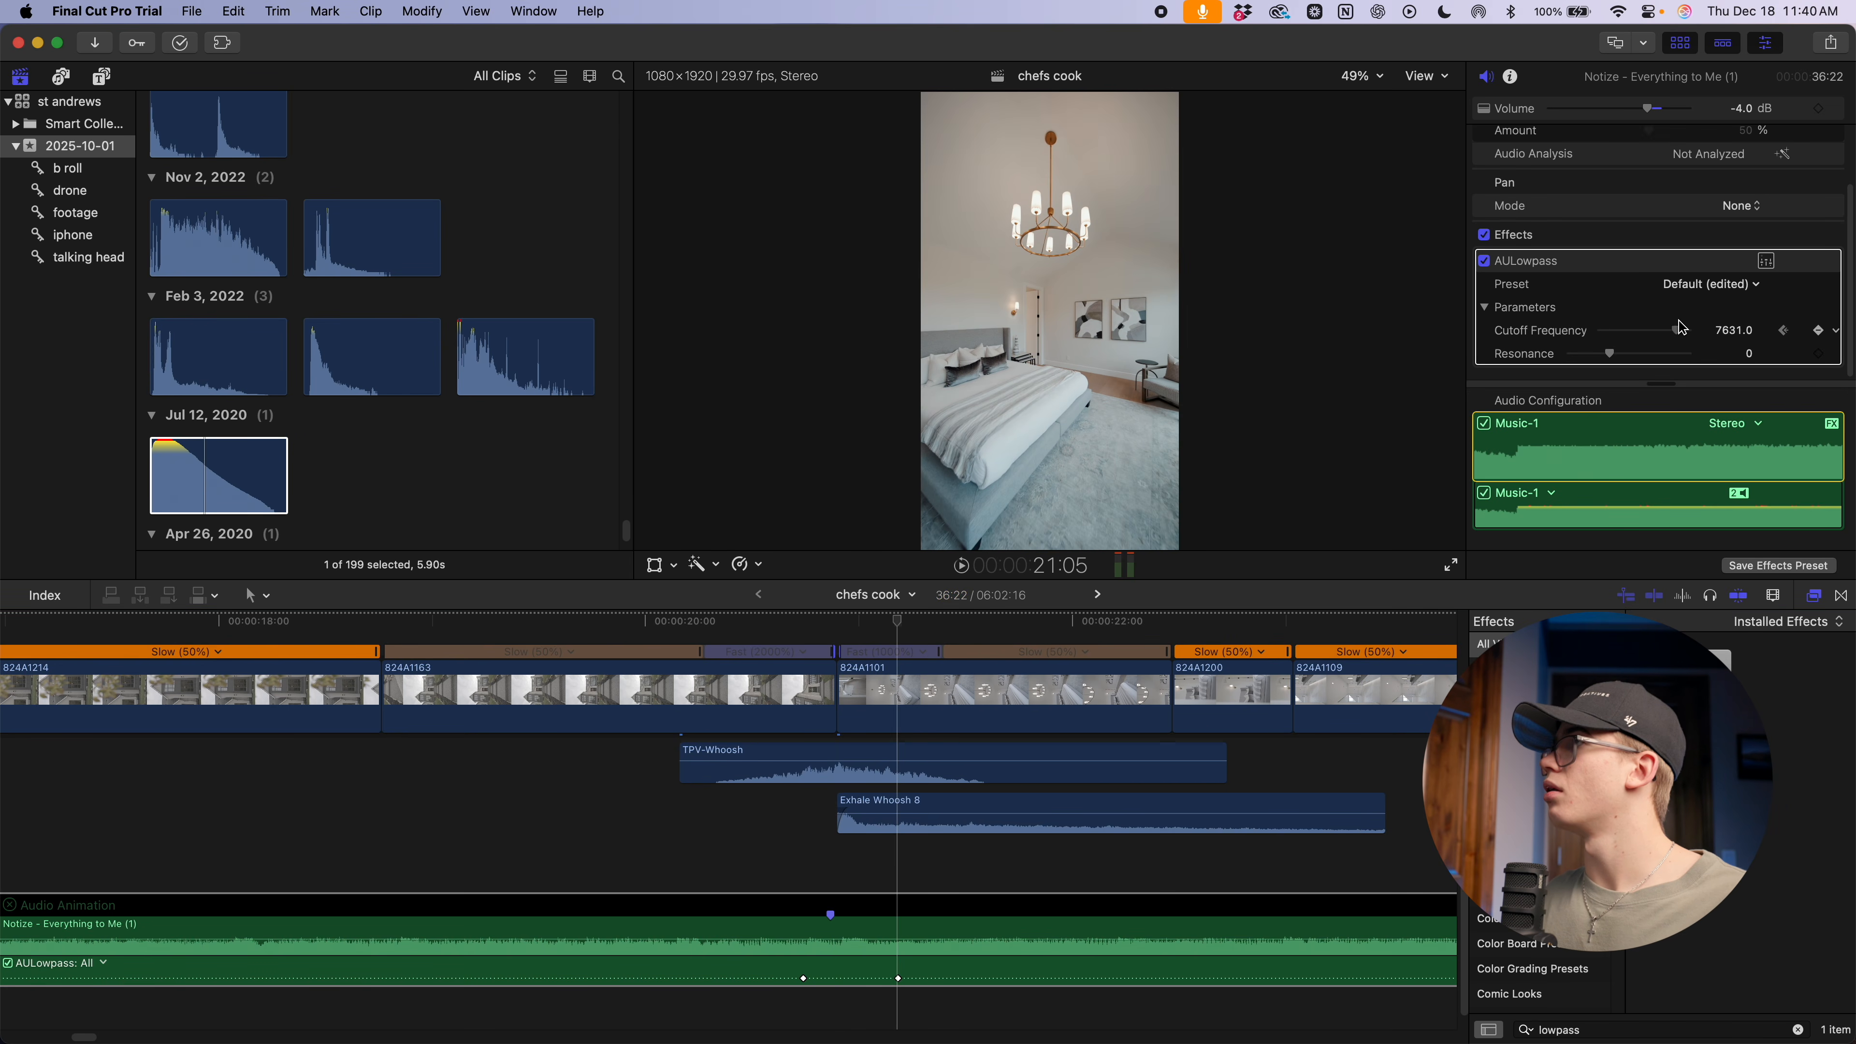
pyautogui.press('space')
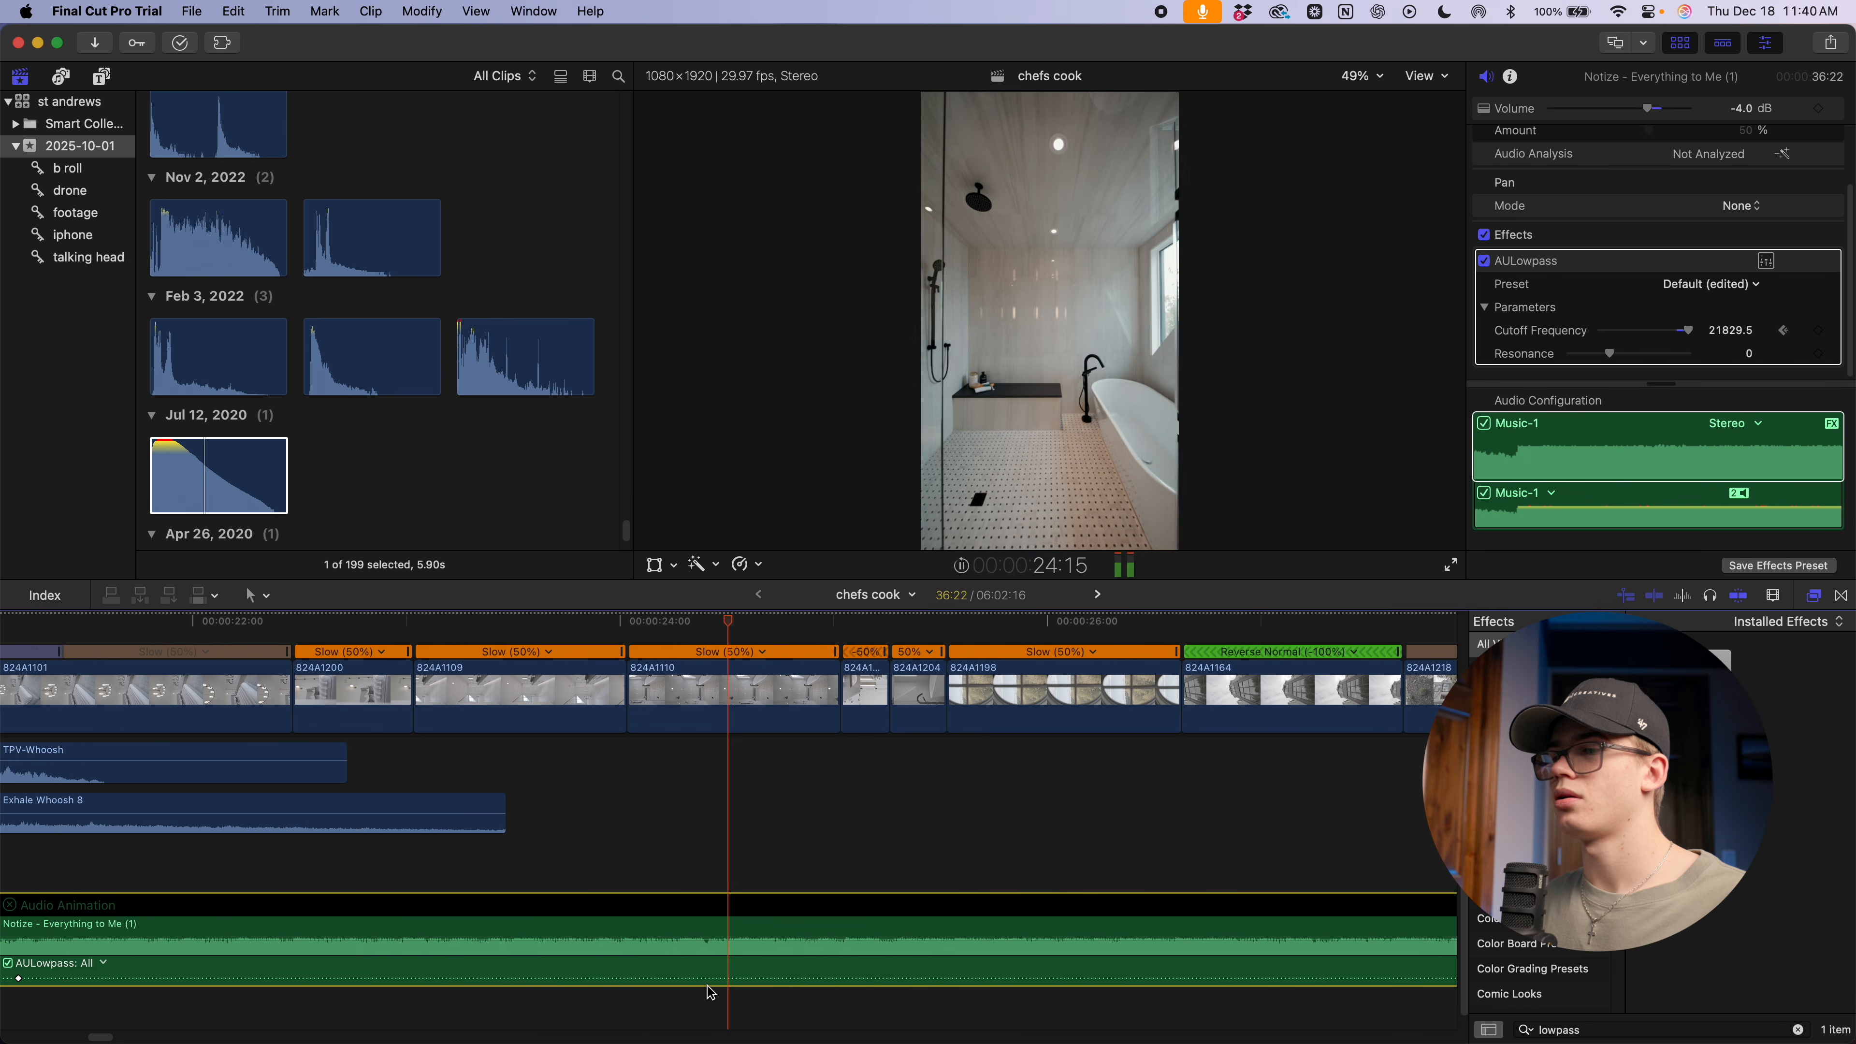
pyautogui.press('space')
# Hide the music clip's audio animation and bring the wider timeline back into view
pyautogui.press('super+minus')
pyautogui.press('super+minus')
pyautogui.press('super+minus')
pyautogui.press('super+minus')
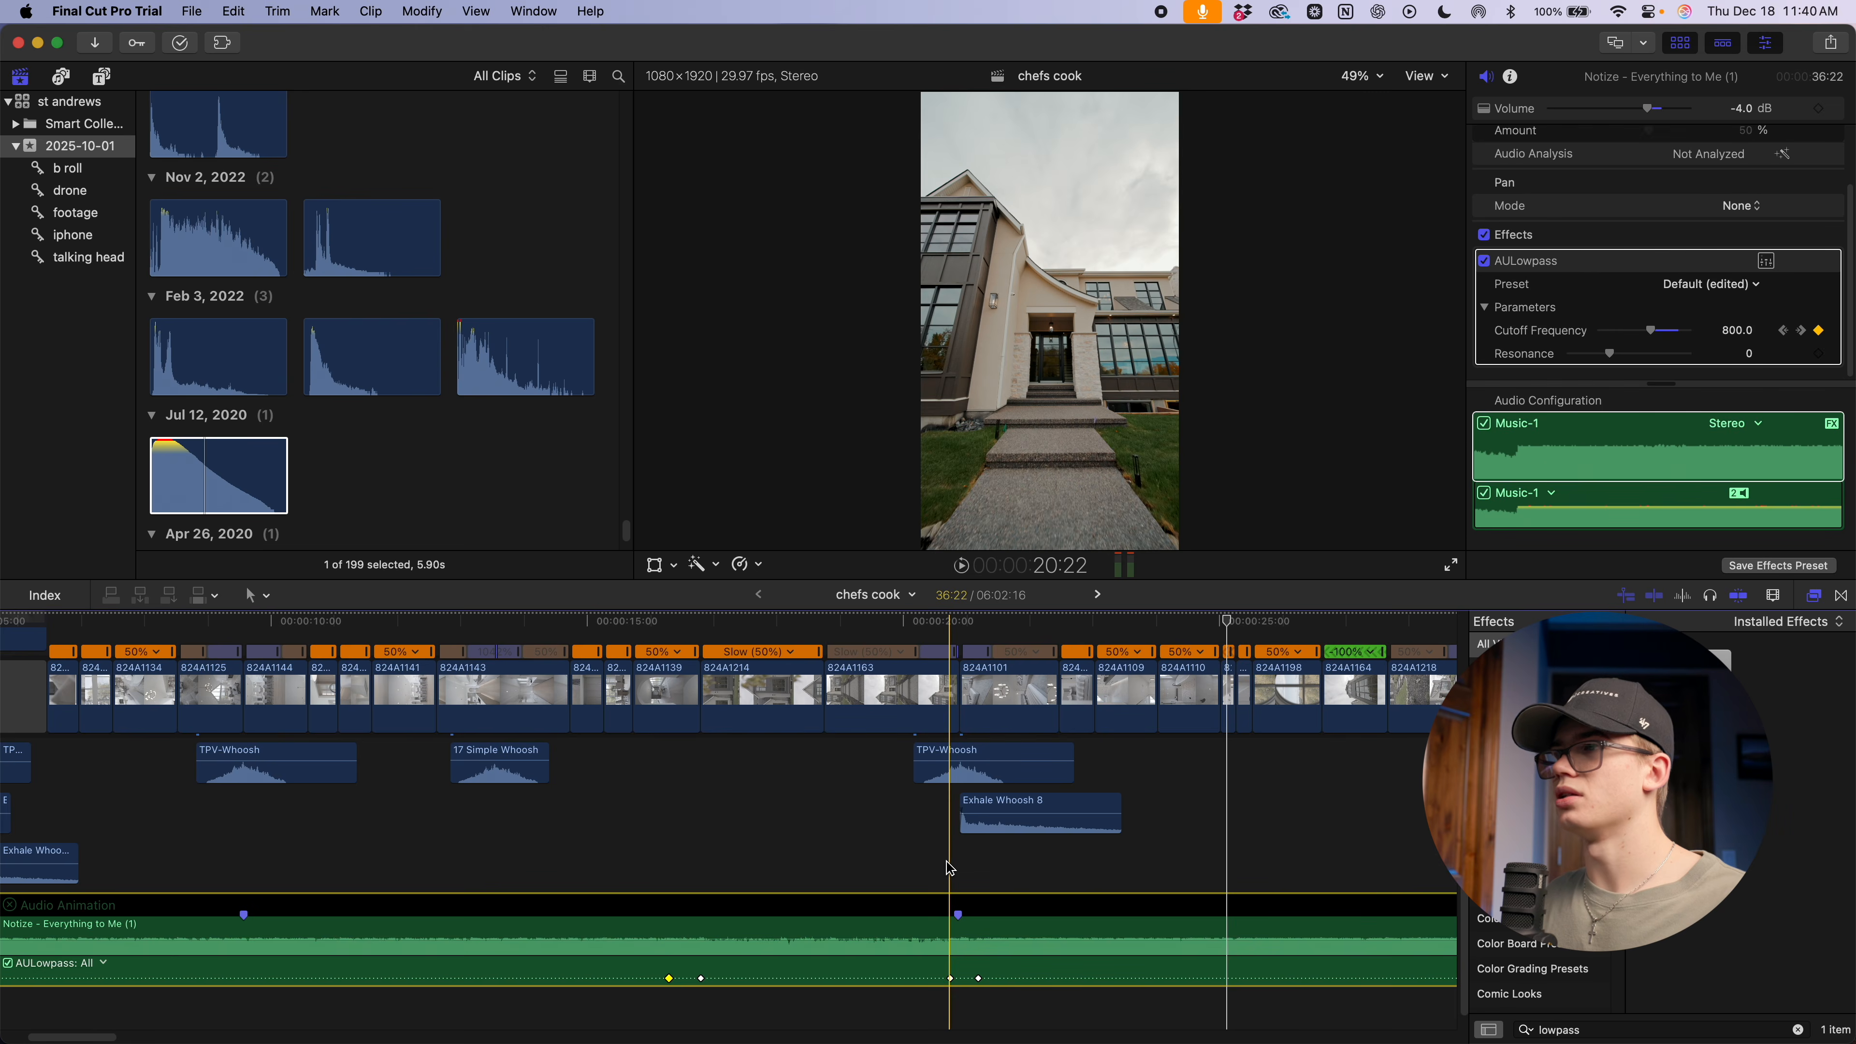
pyautogui.press('super+minus')
pyautogui.hotkey('ctrl', 'a')
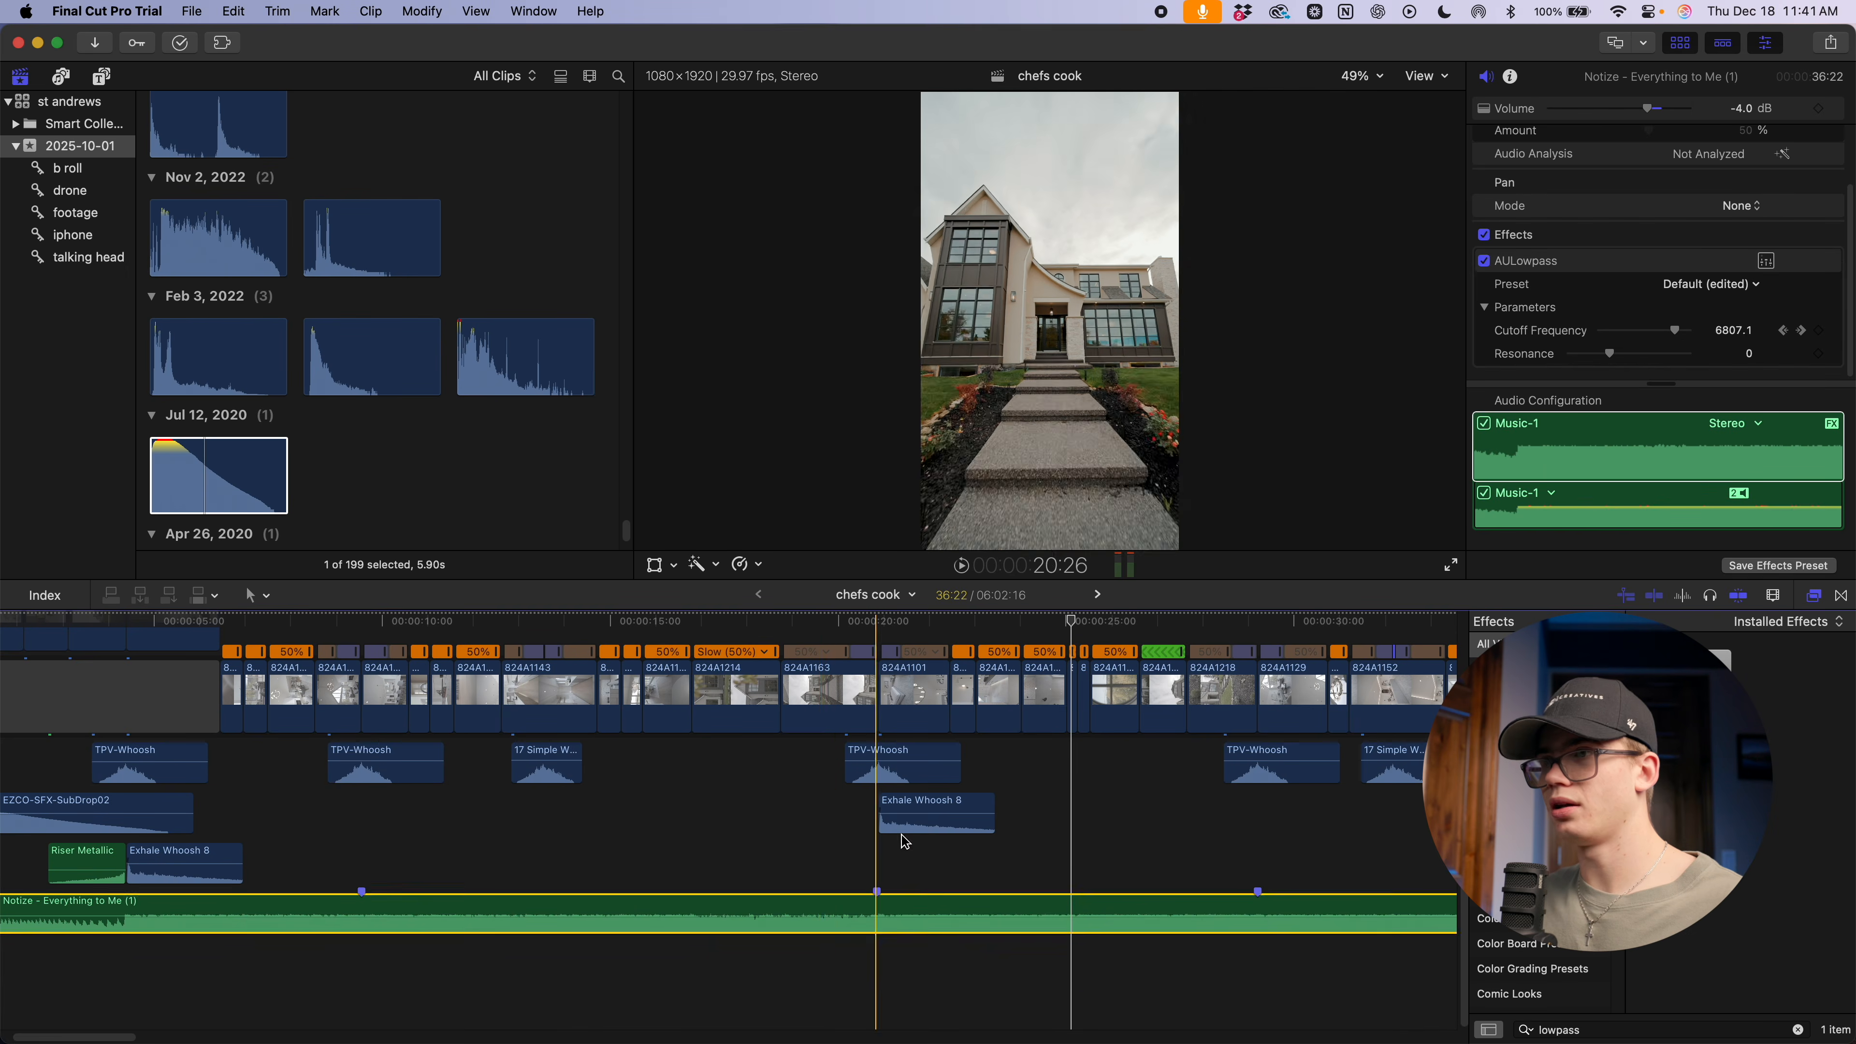
pyautogui.press('super+minus')
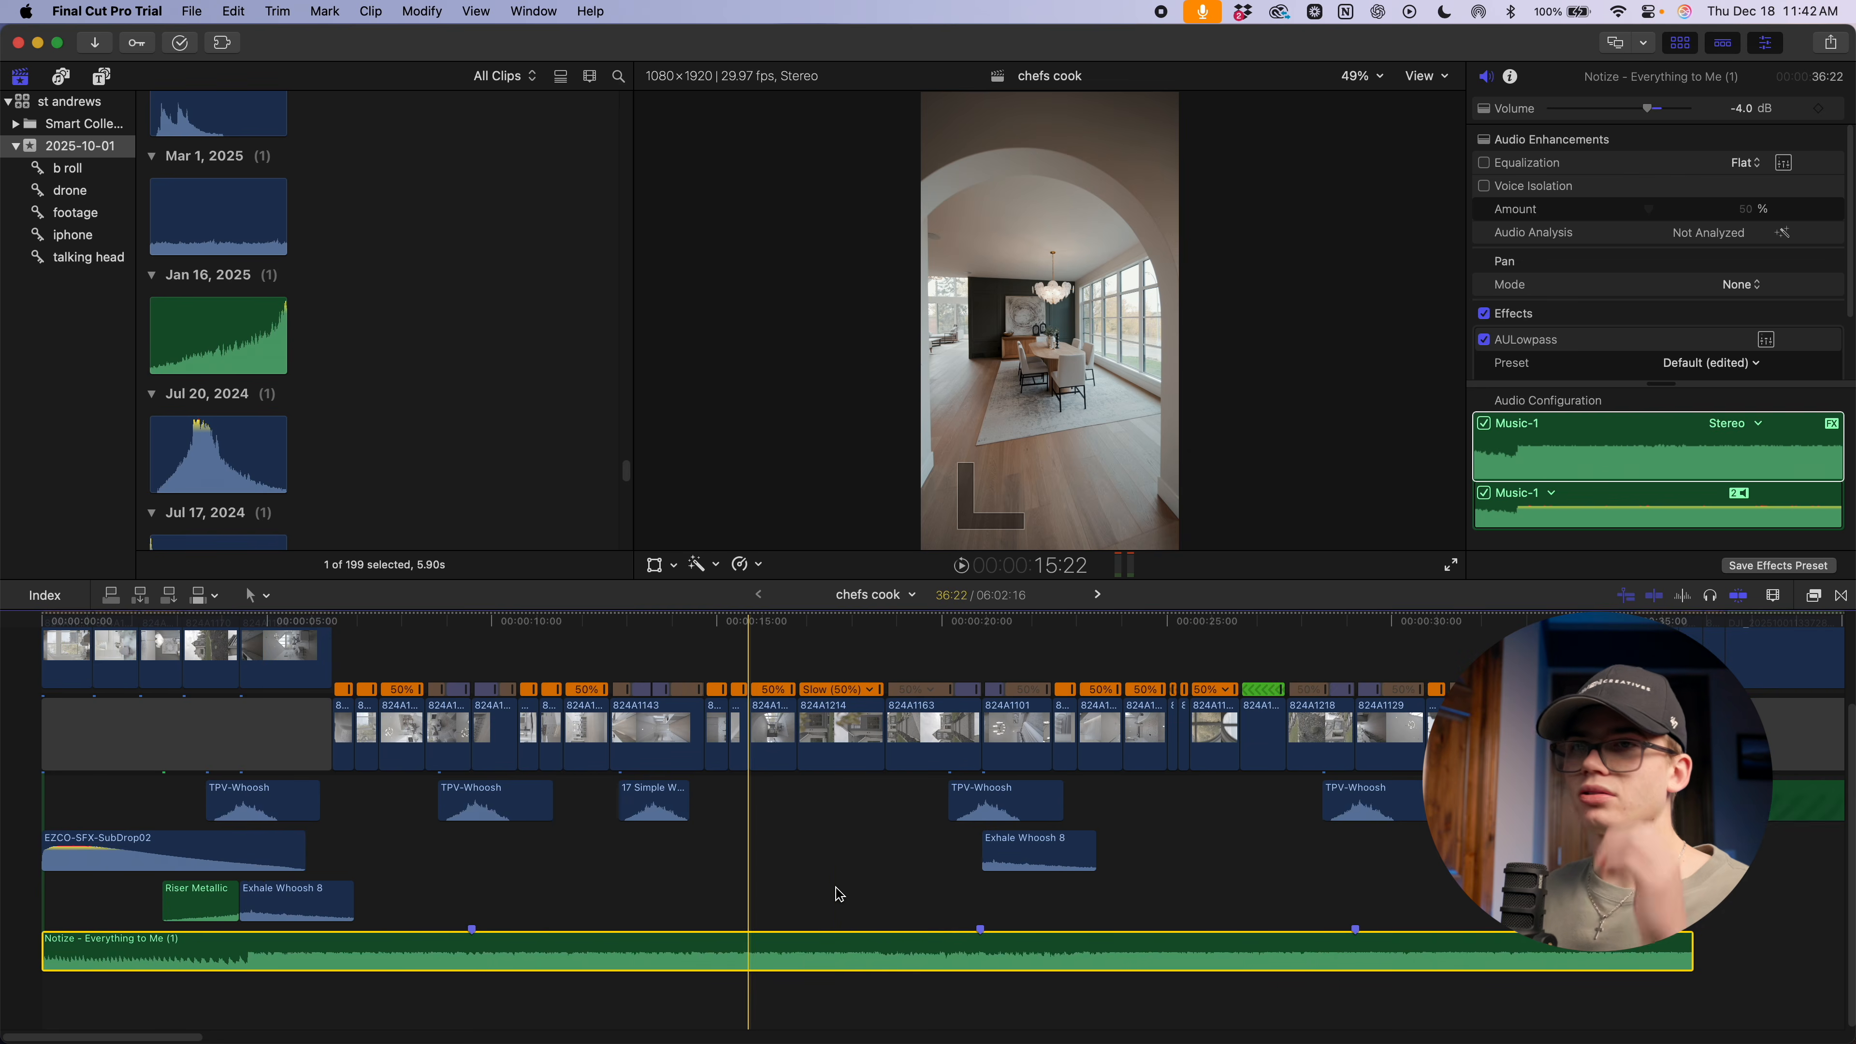
# Review the whole timeline with its layered sound effects and music, and look closely at the opening clips
pyautogui.scroll(3, 825, 888)
pyautogui.press('super+minus')
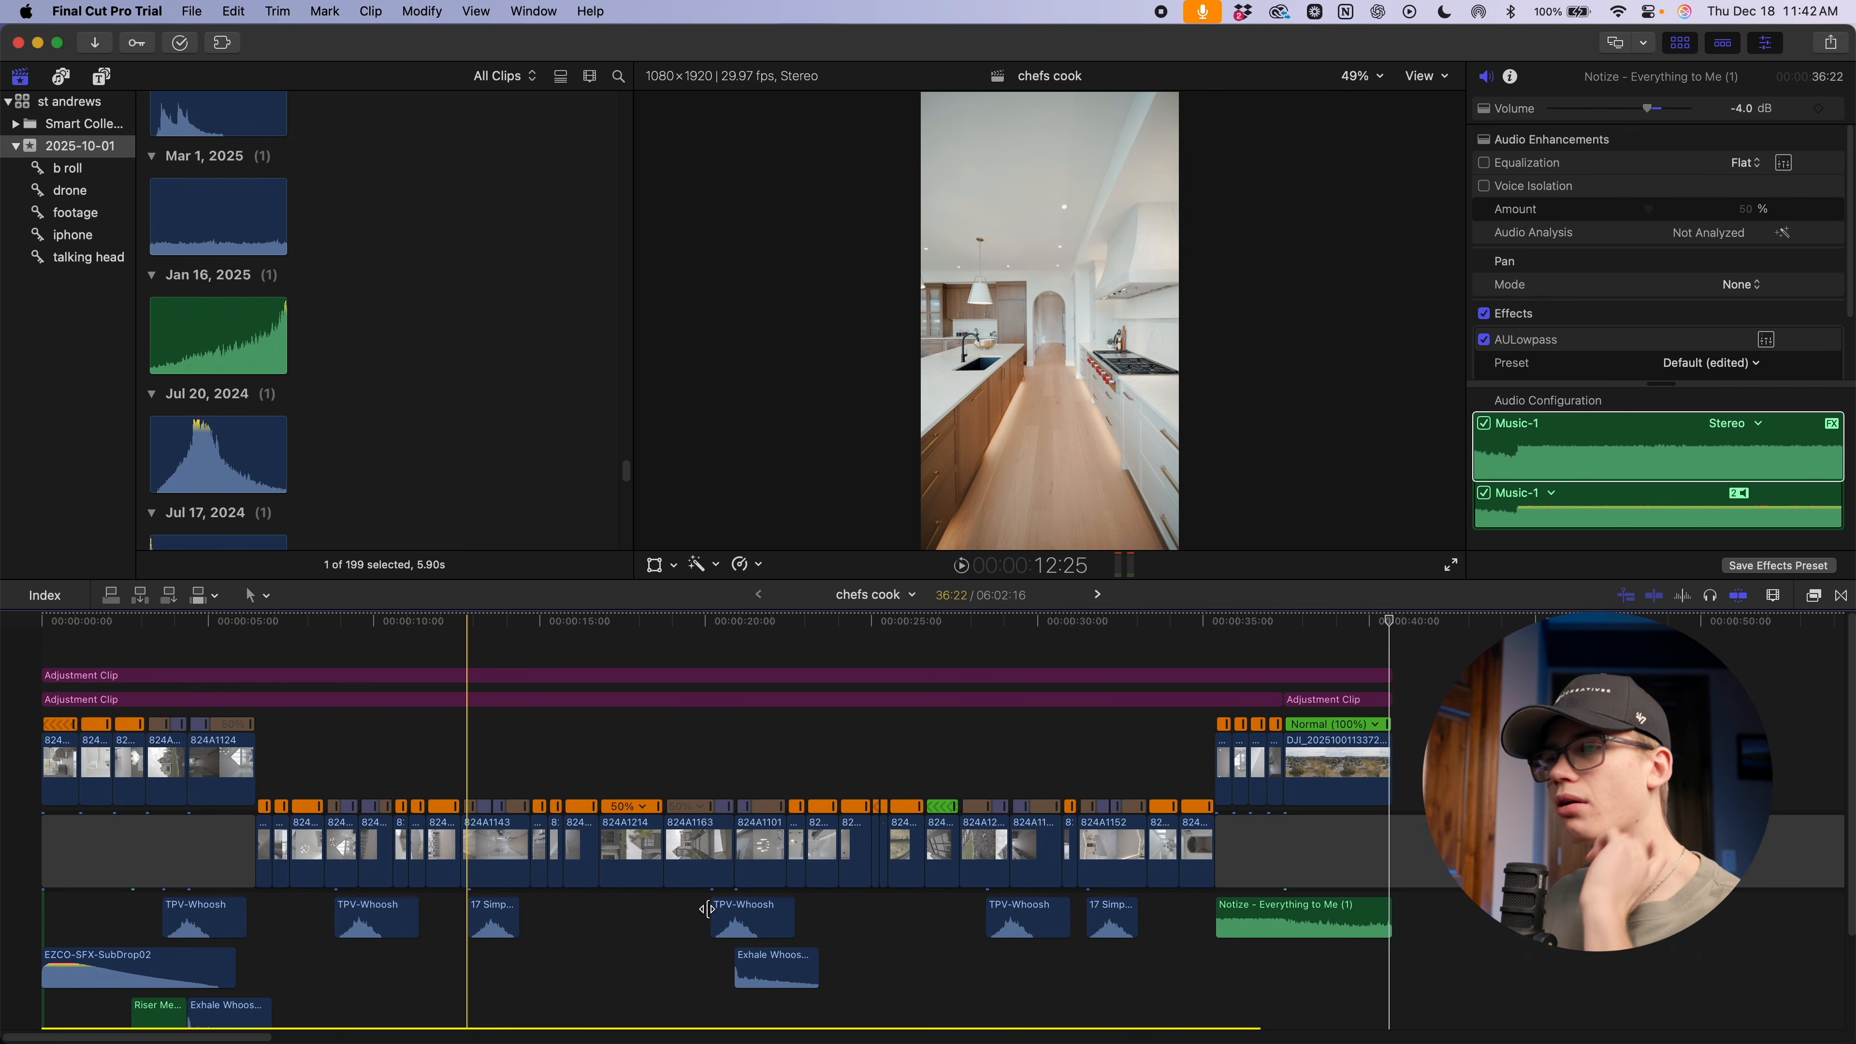
pyautogui.scroll(-3, 712, 914)
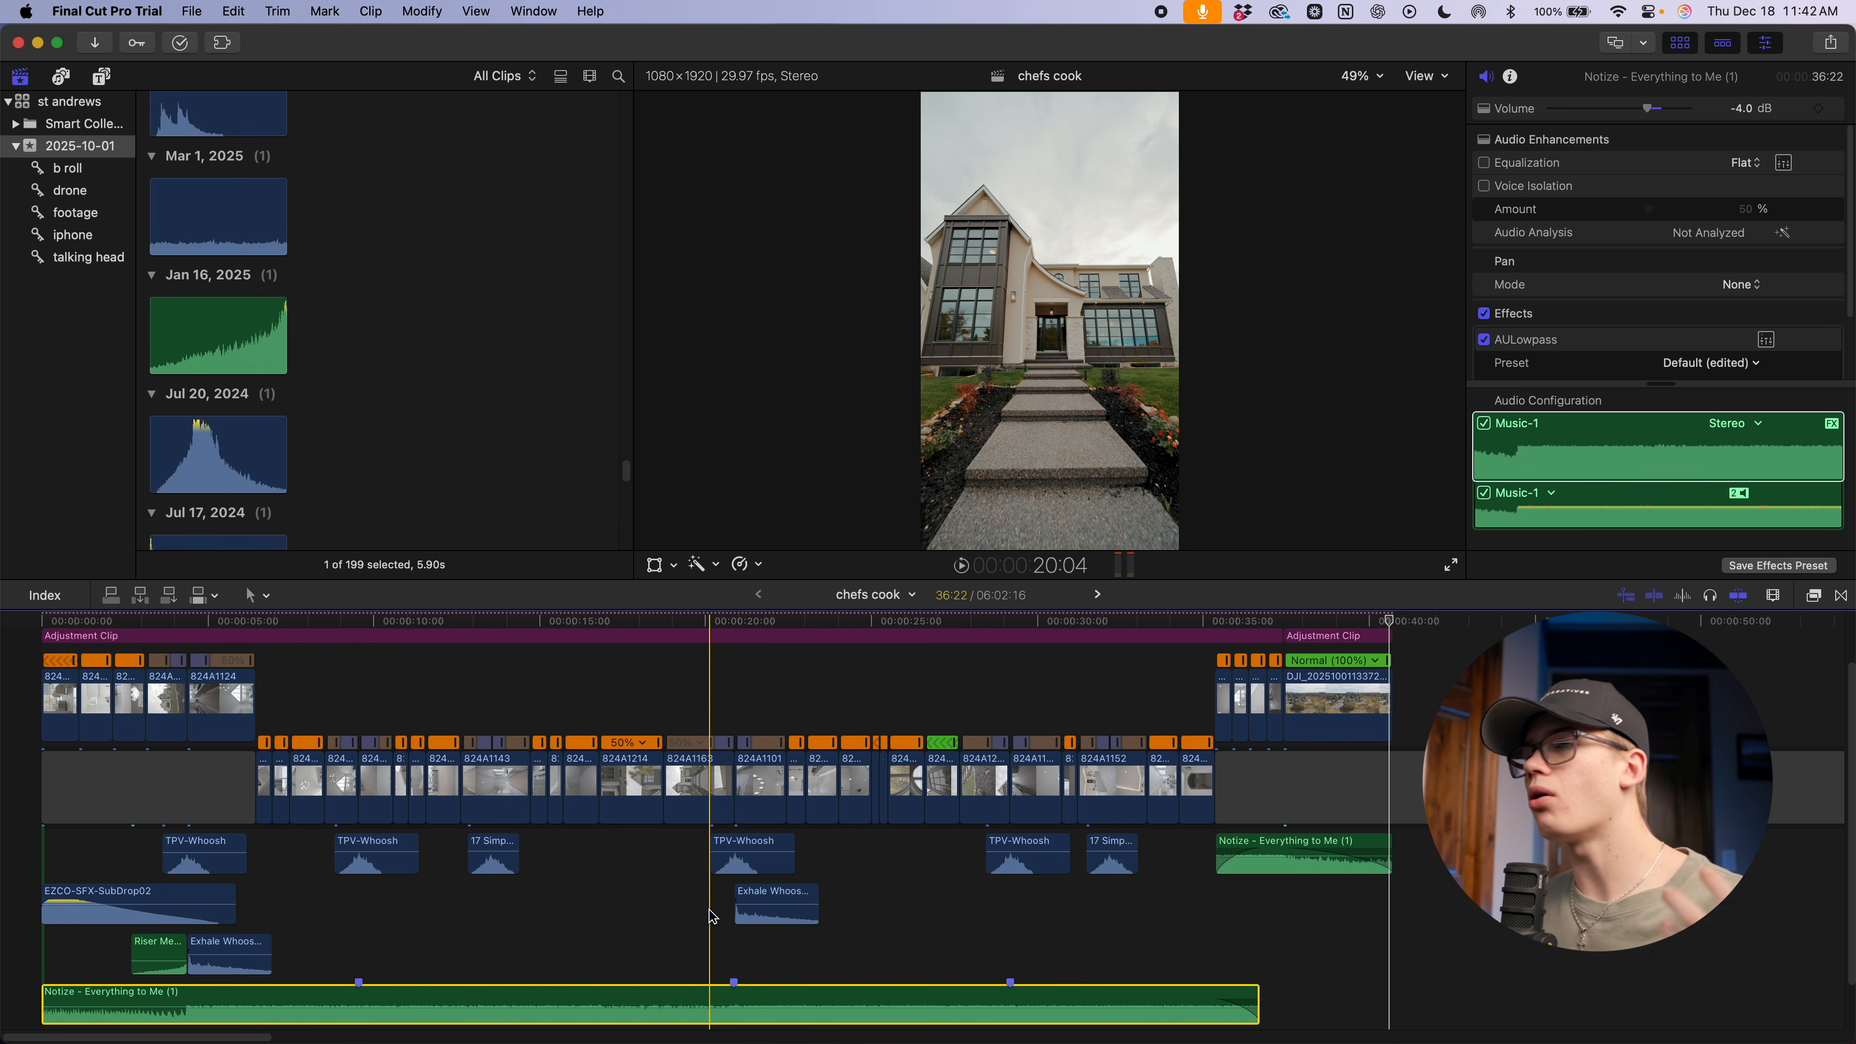
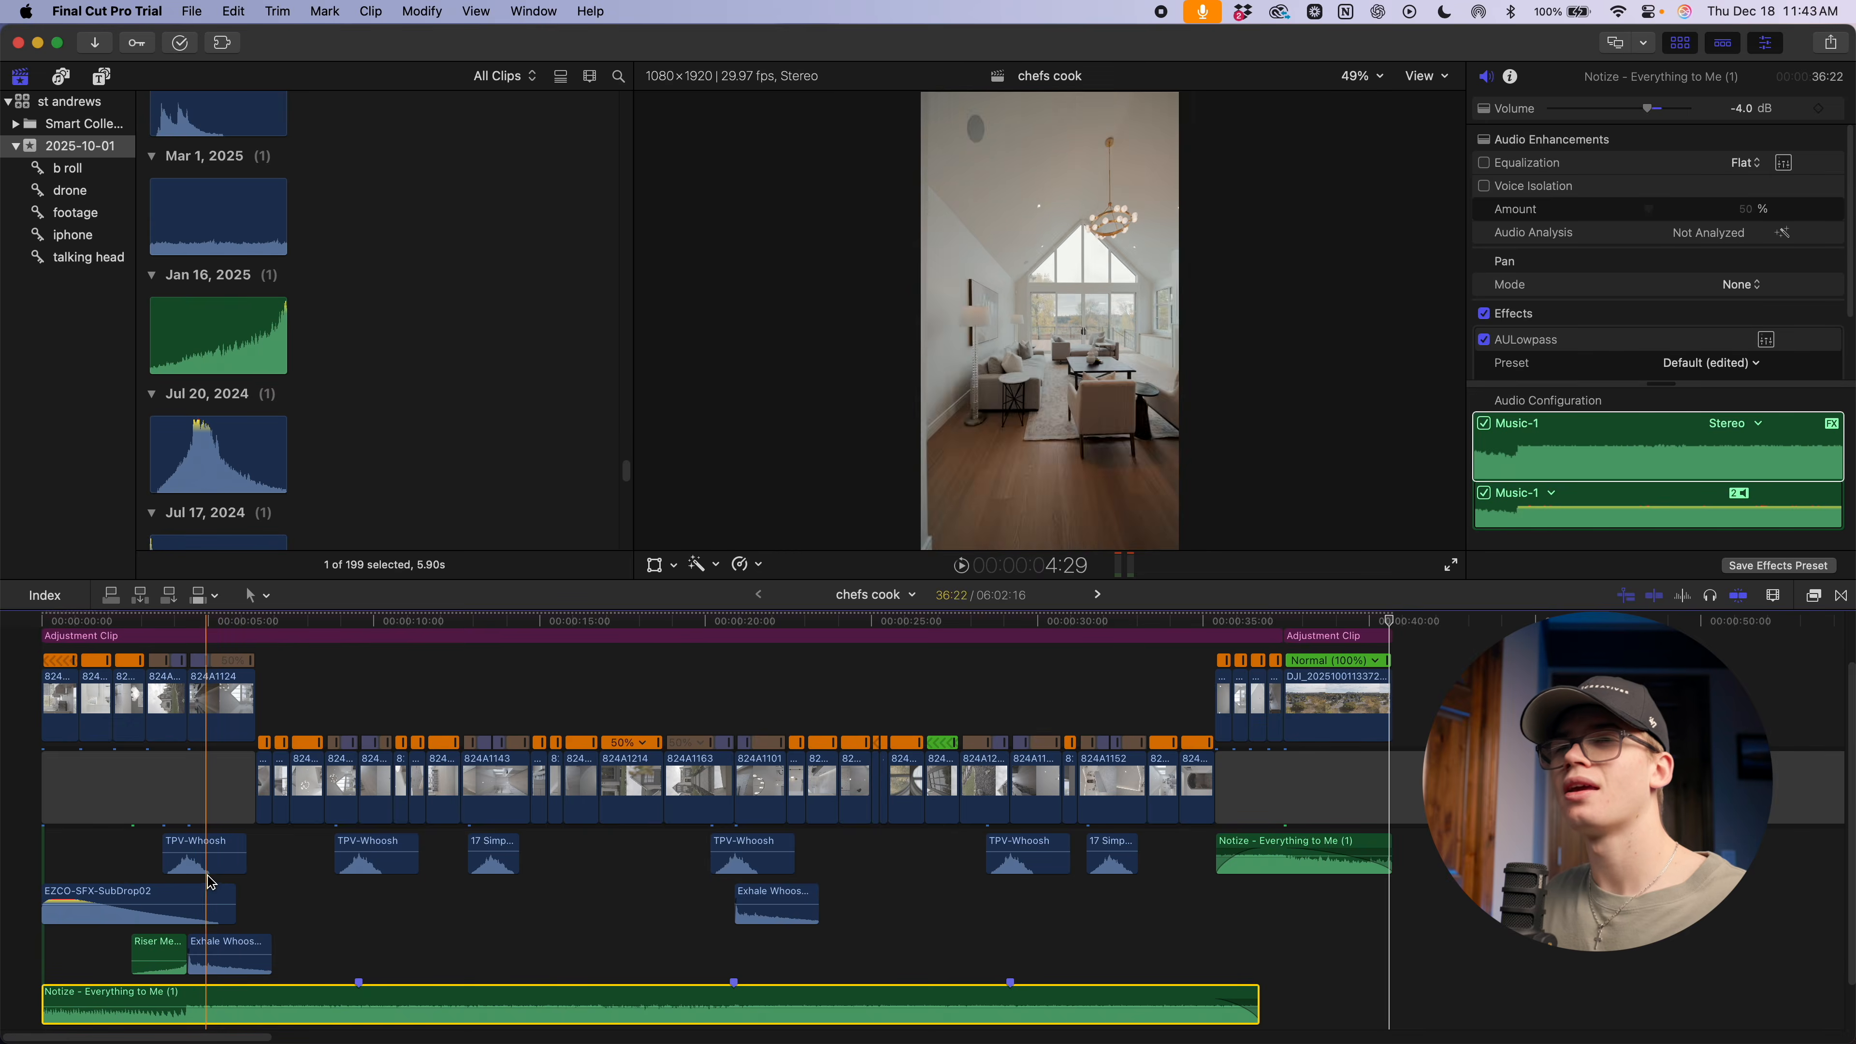
pyautogui.scroll(-2, 797, 840)
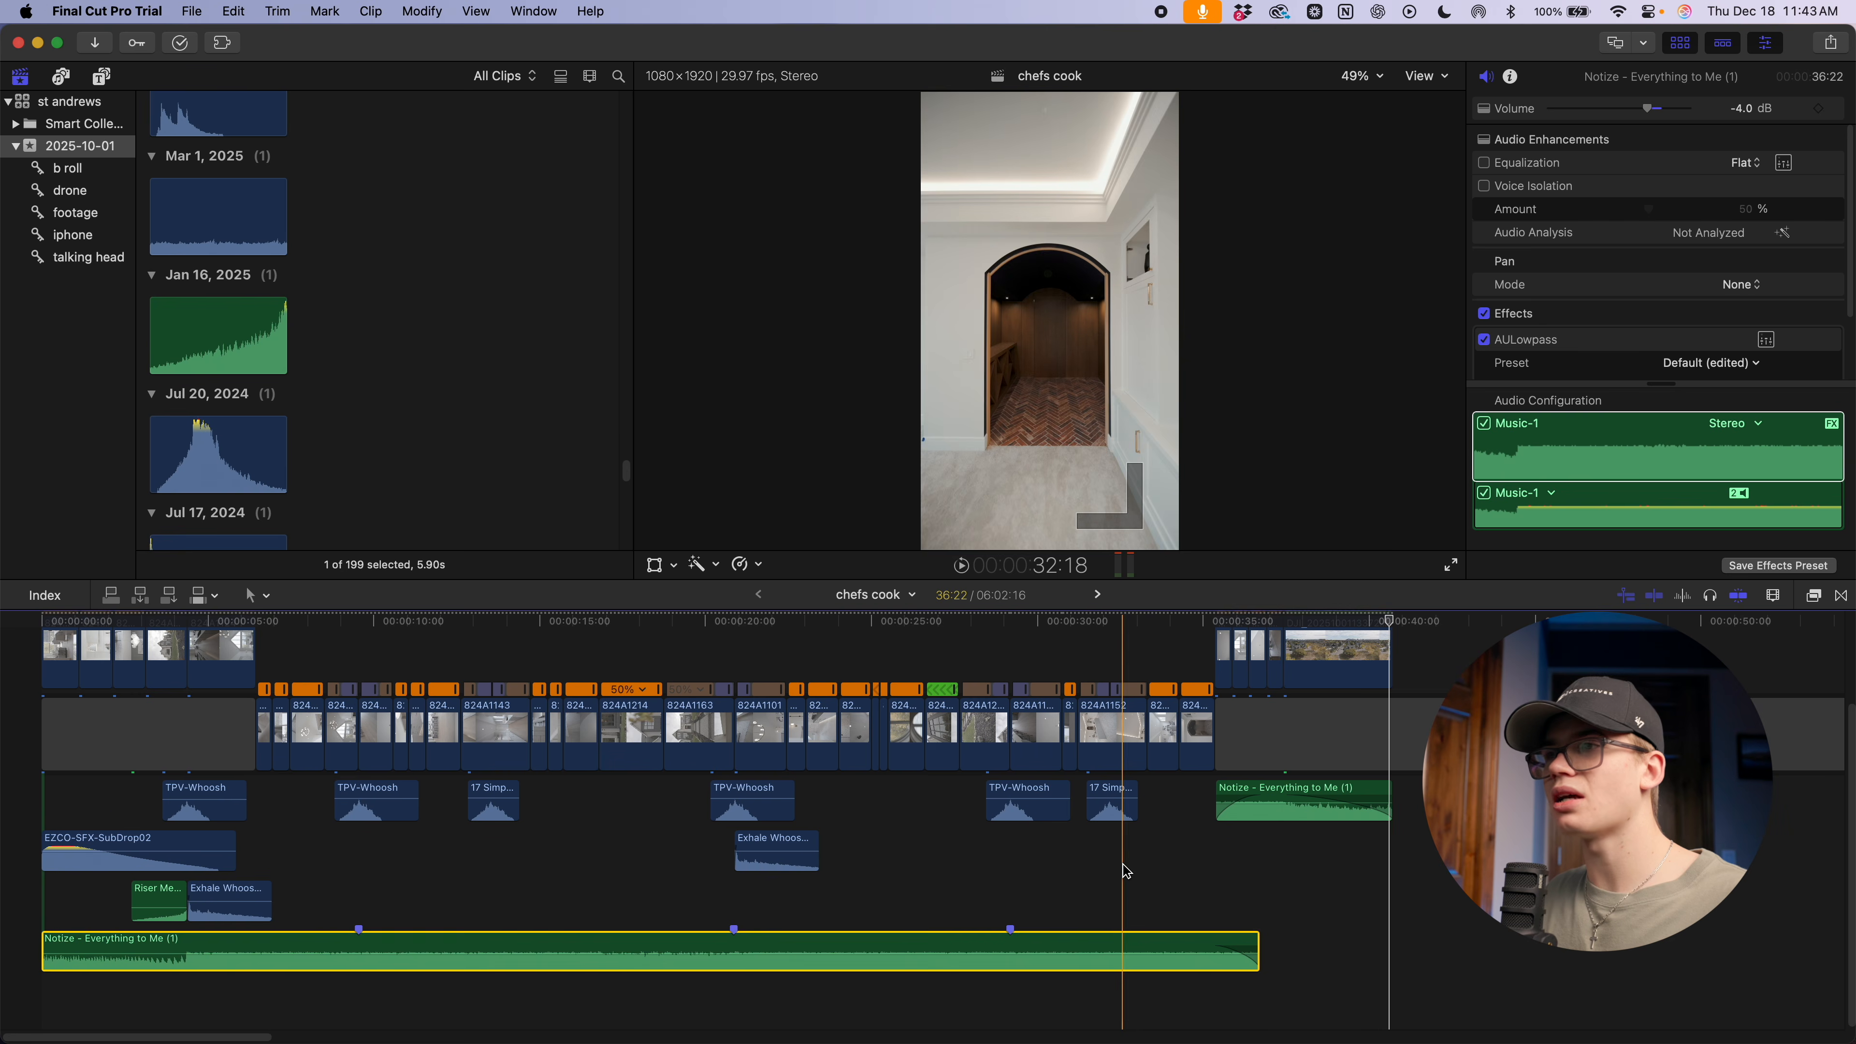
pyautogui.scroll(3, 1125, 870)
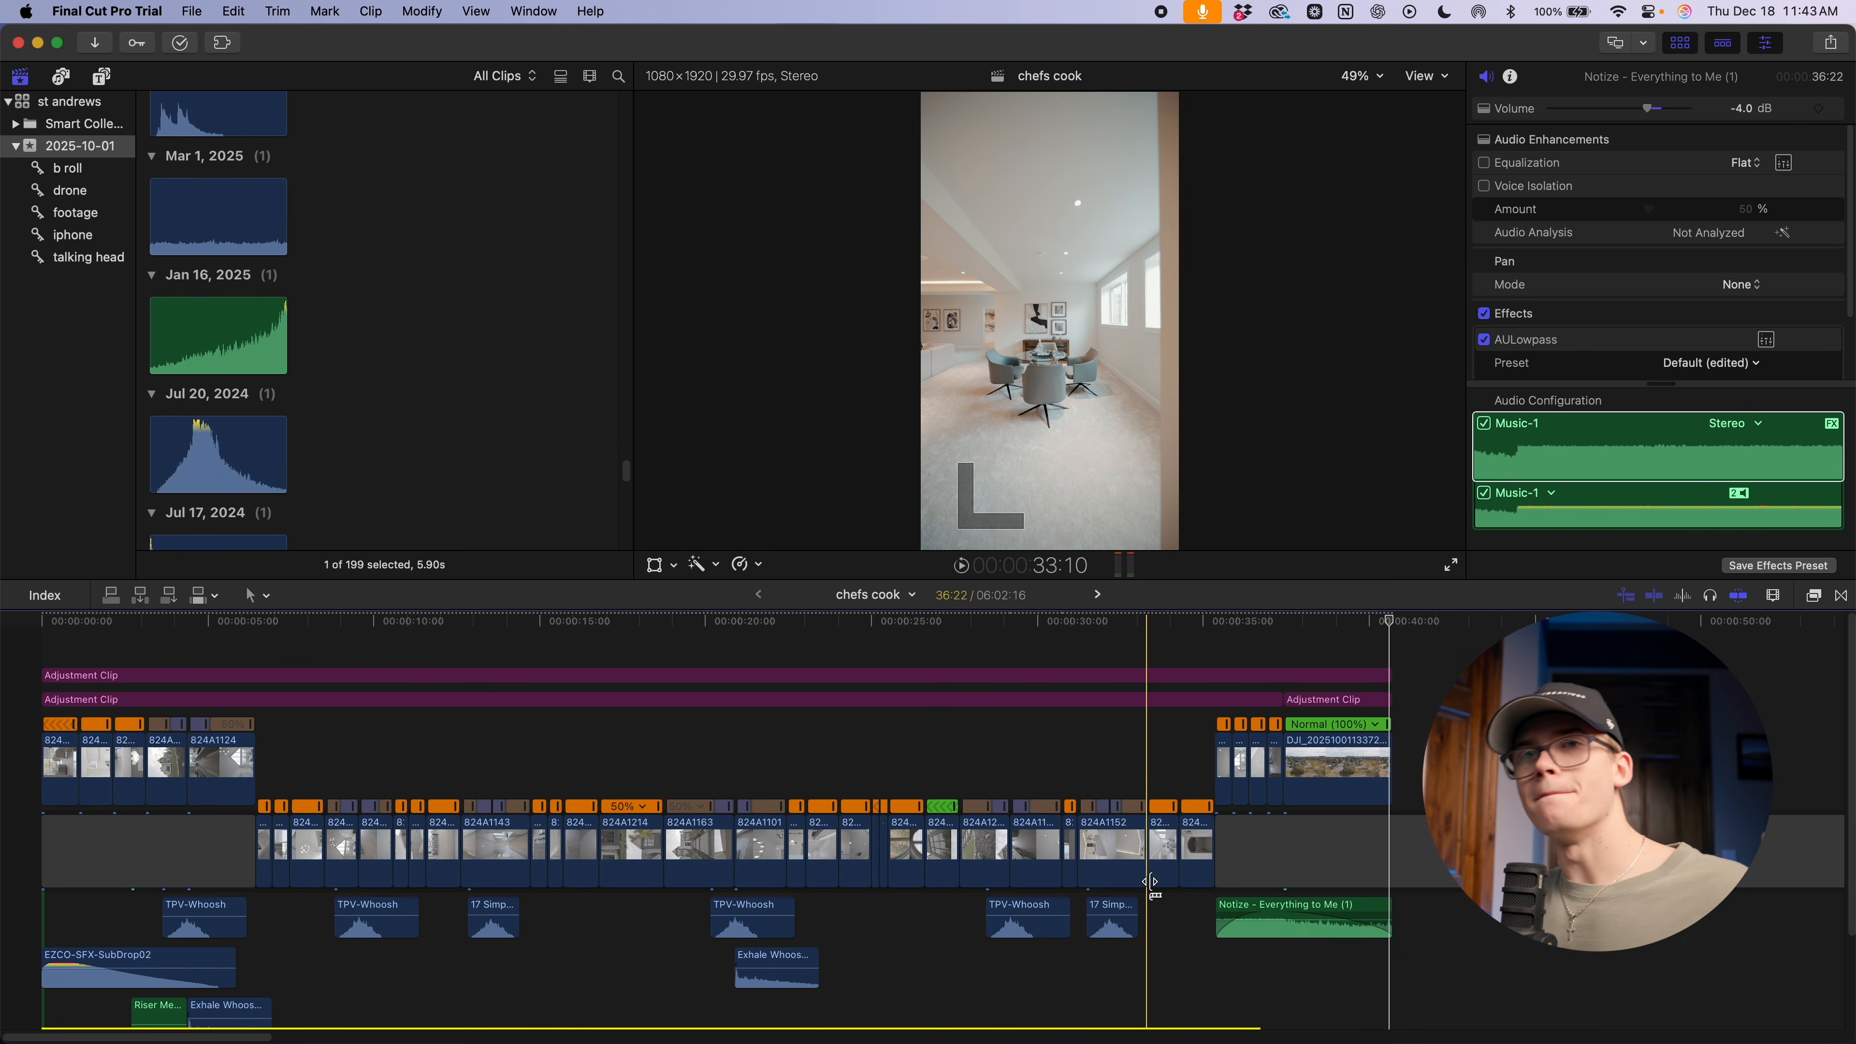
pyautogui.press('super+equal')
pyautogui.press('super+equal')
pyautogui.press('super+equal')
pyautogui.press('super+equal')
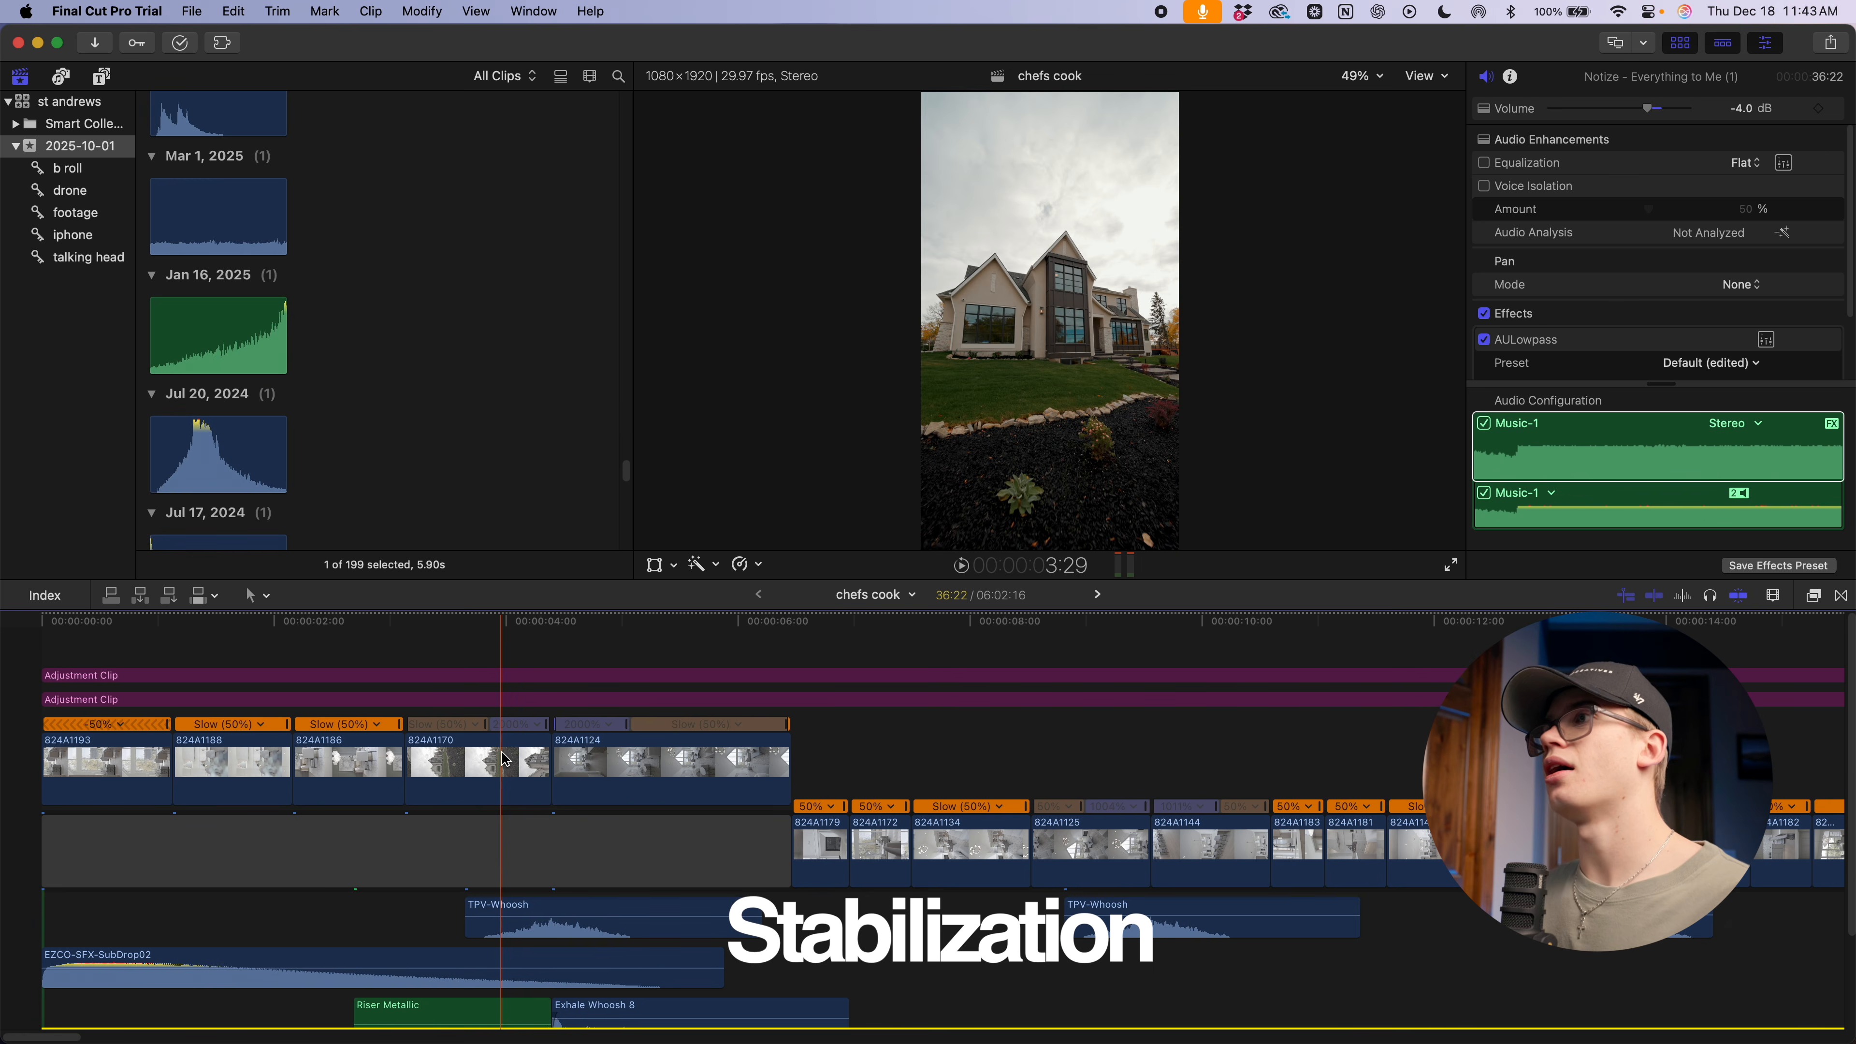
# Hide the browser and play the transition from clip 824A1170 into 824A1124 full screen to check for camera shake
pyautogui.click(374, 622)
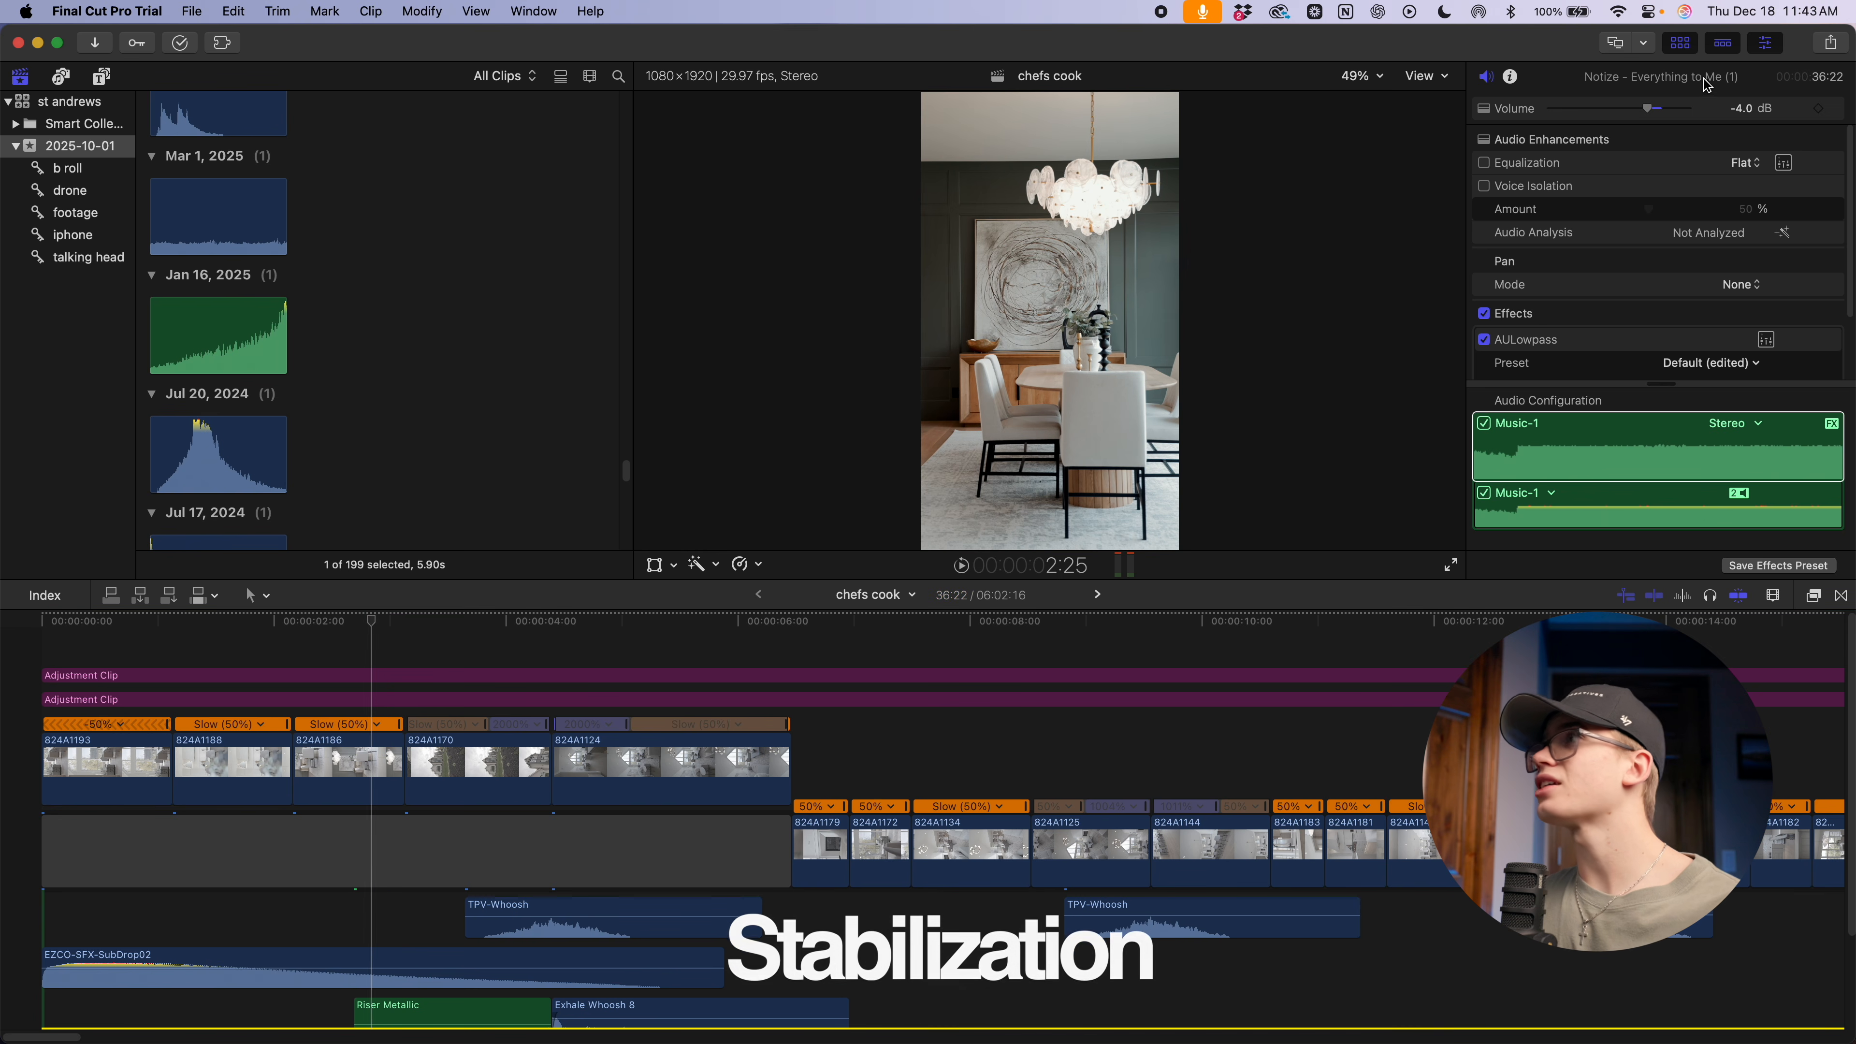
pyautogui.click(1680, 44)
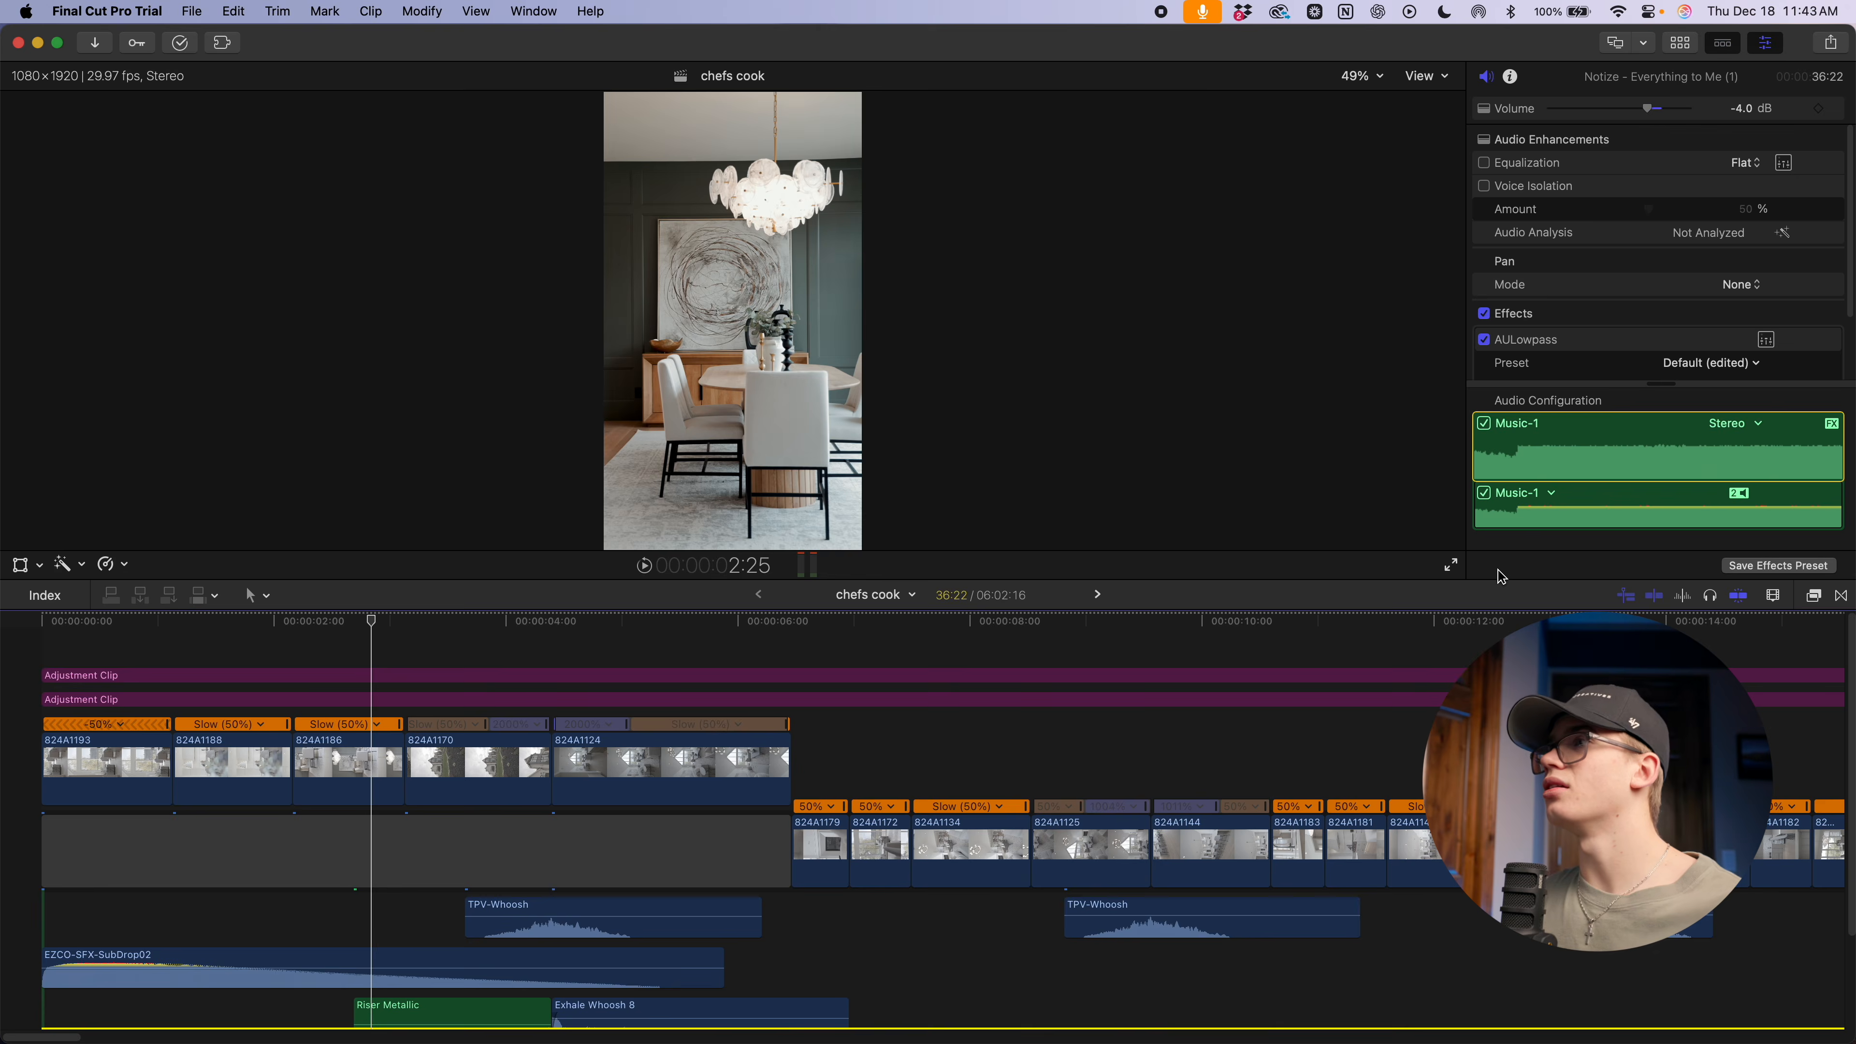
pyautogui.click(1452, 566)
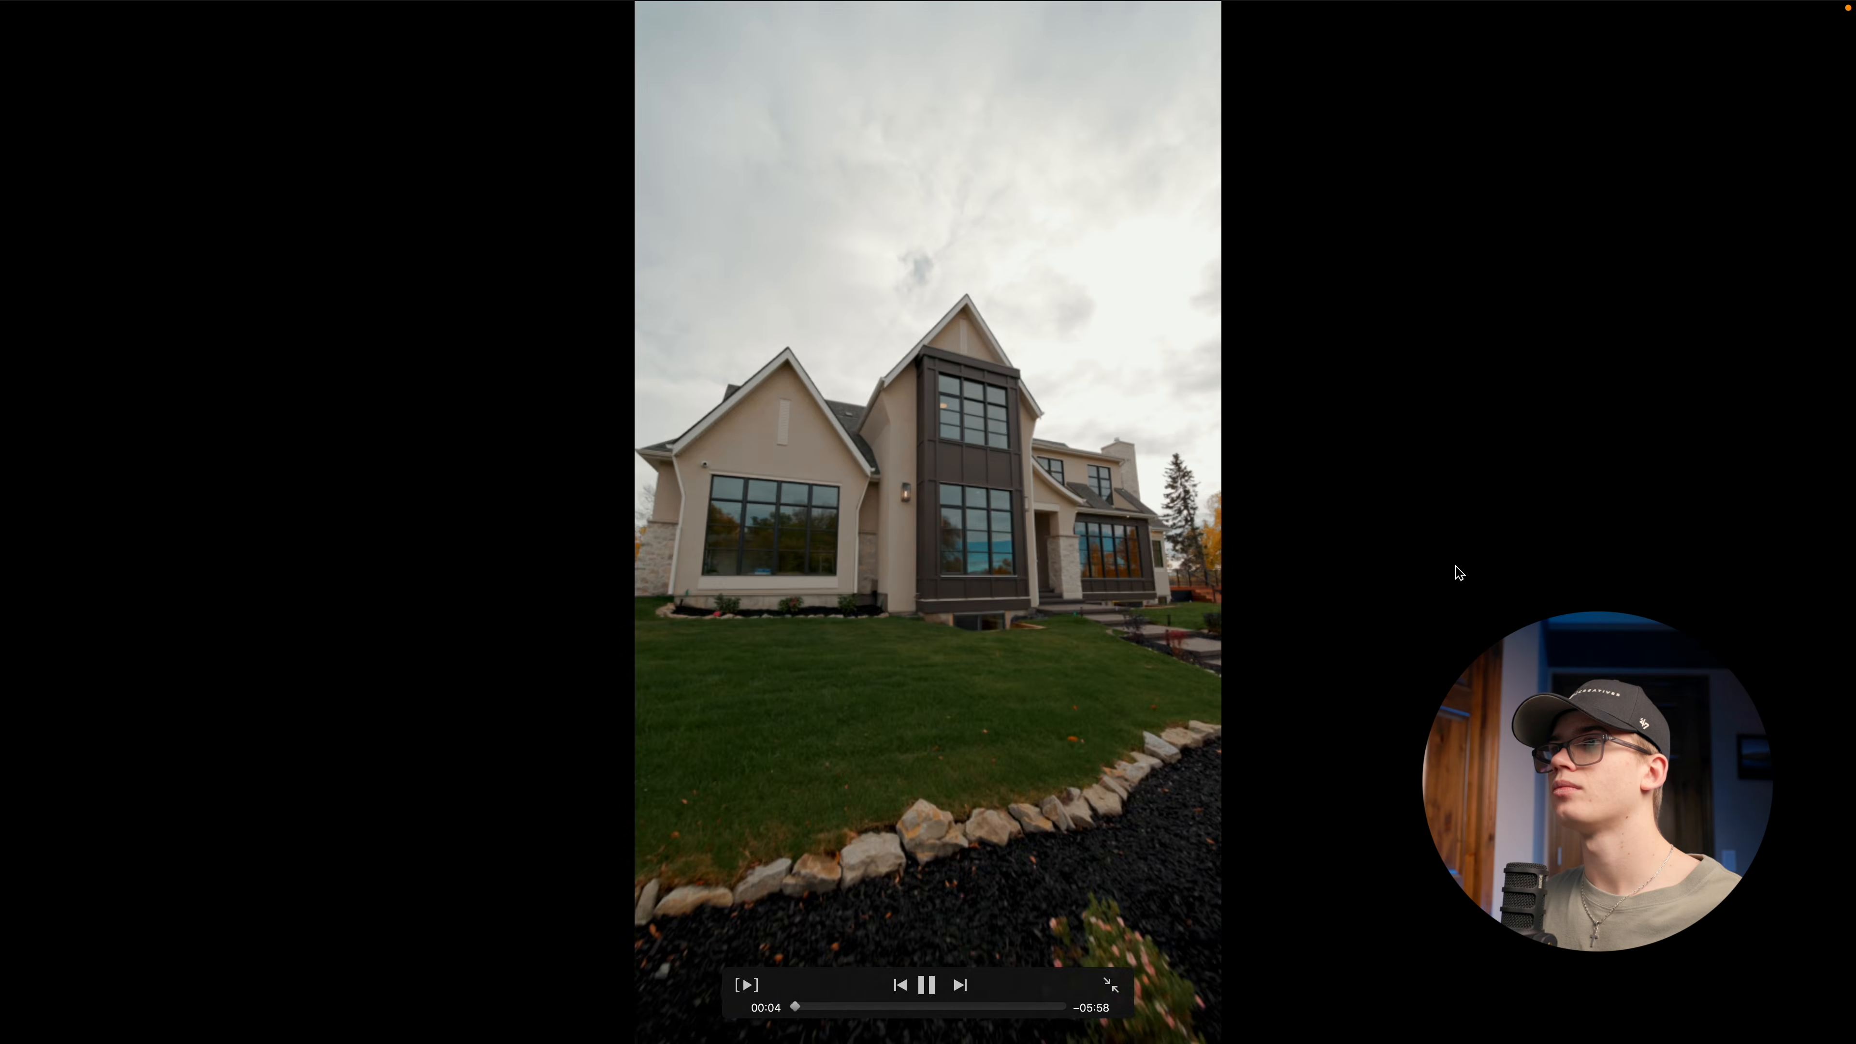
pyautogui.press('space')
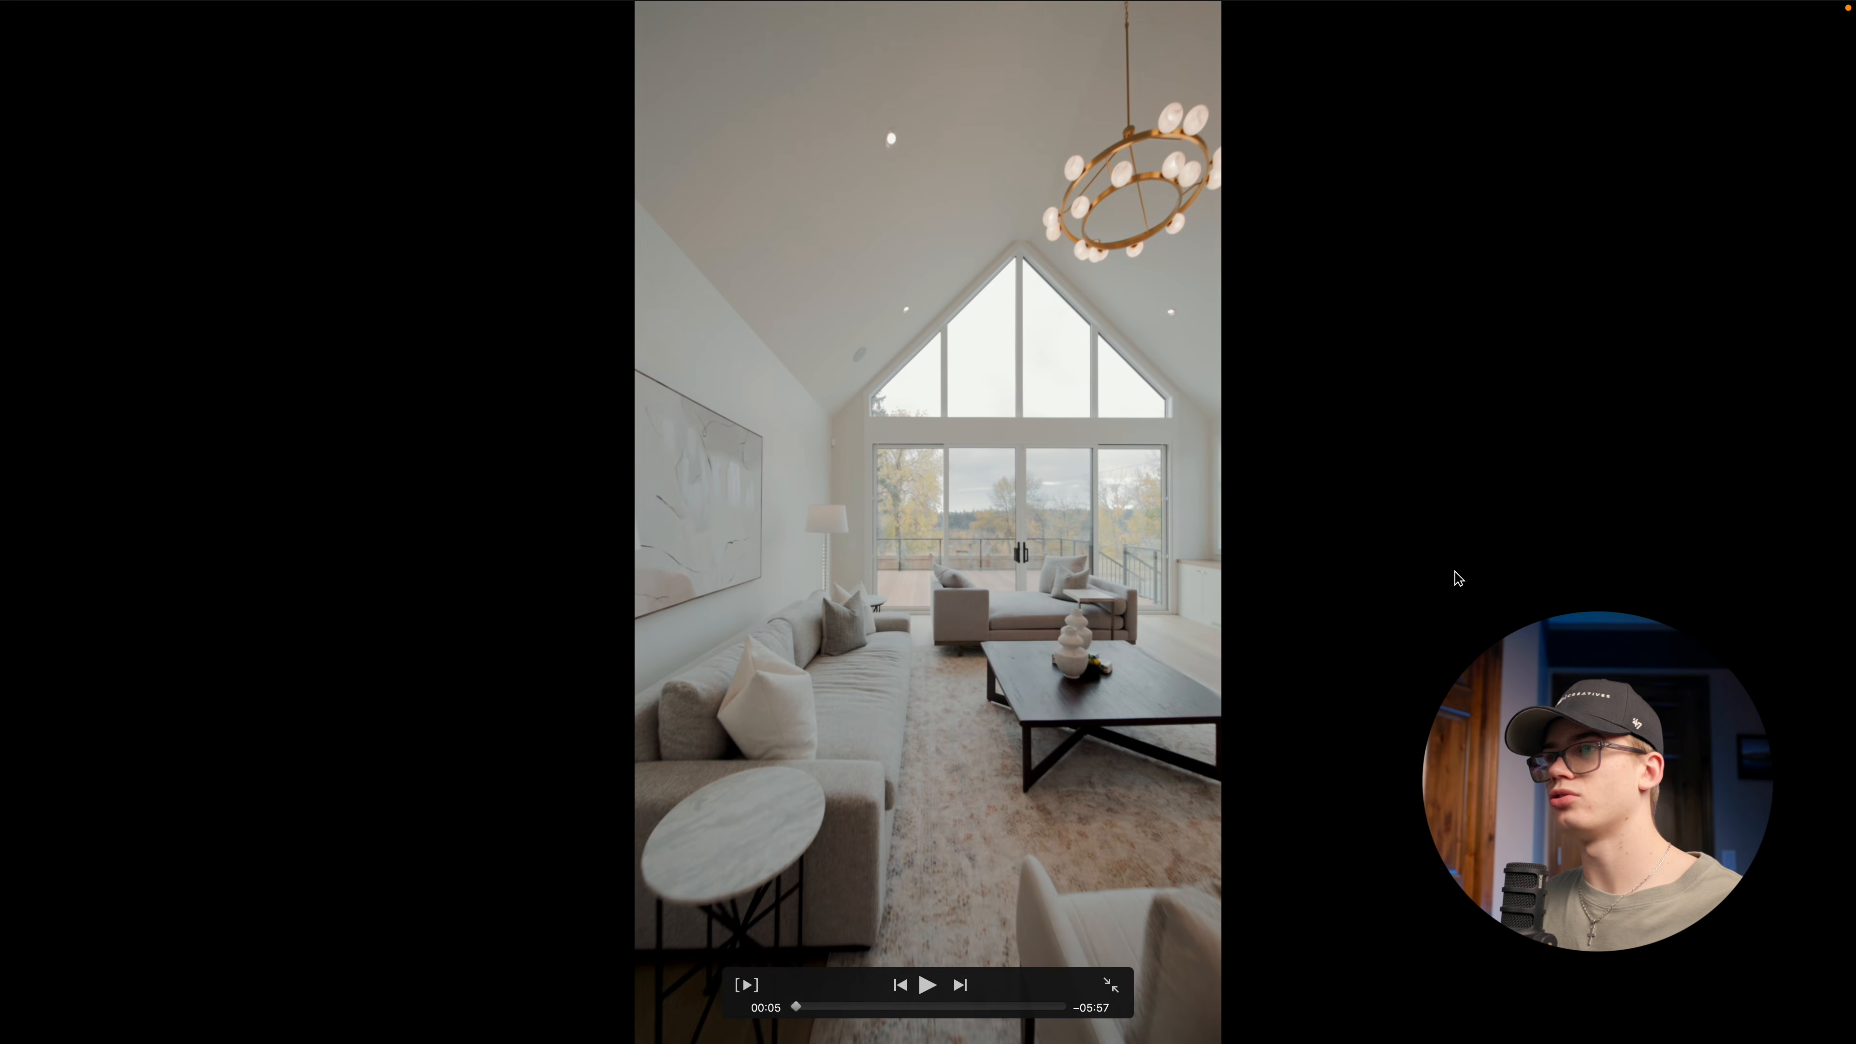
pyautogui.press('Escape')
# Turn on Stabilization for clip 824A1170 with the Automatic method
pyautogui.click(475, 782)
pyautogui.click(466, 634)
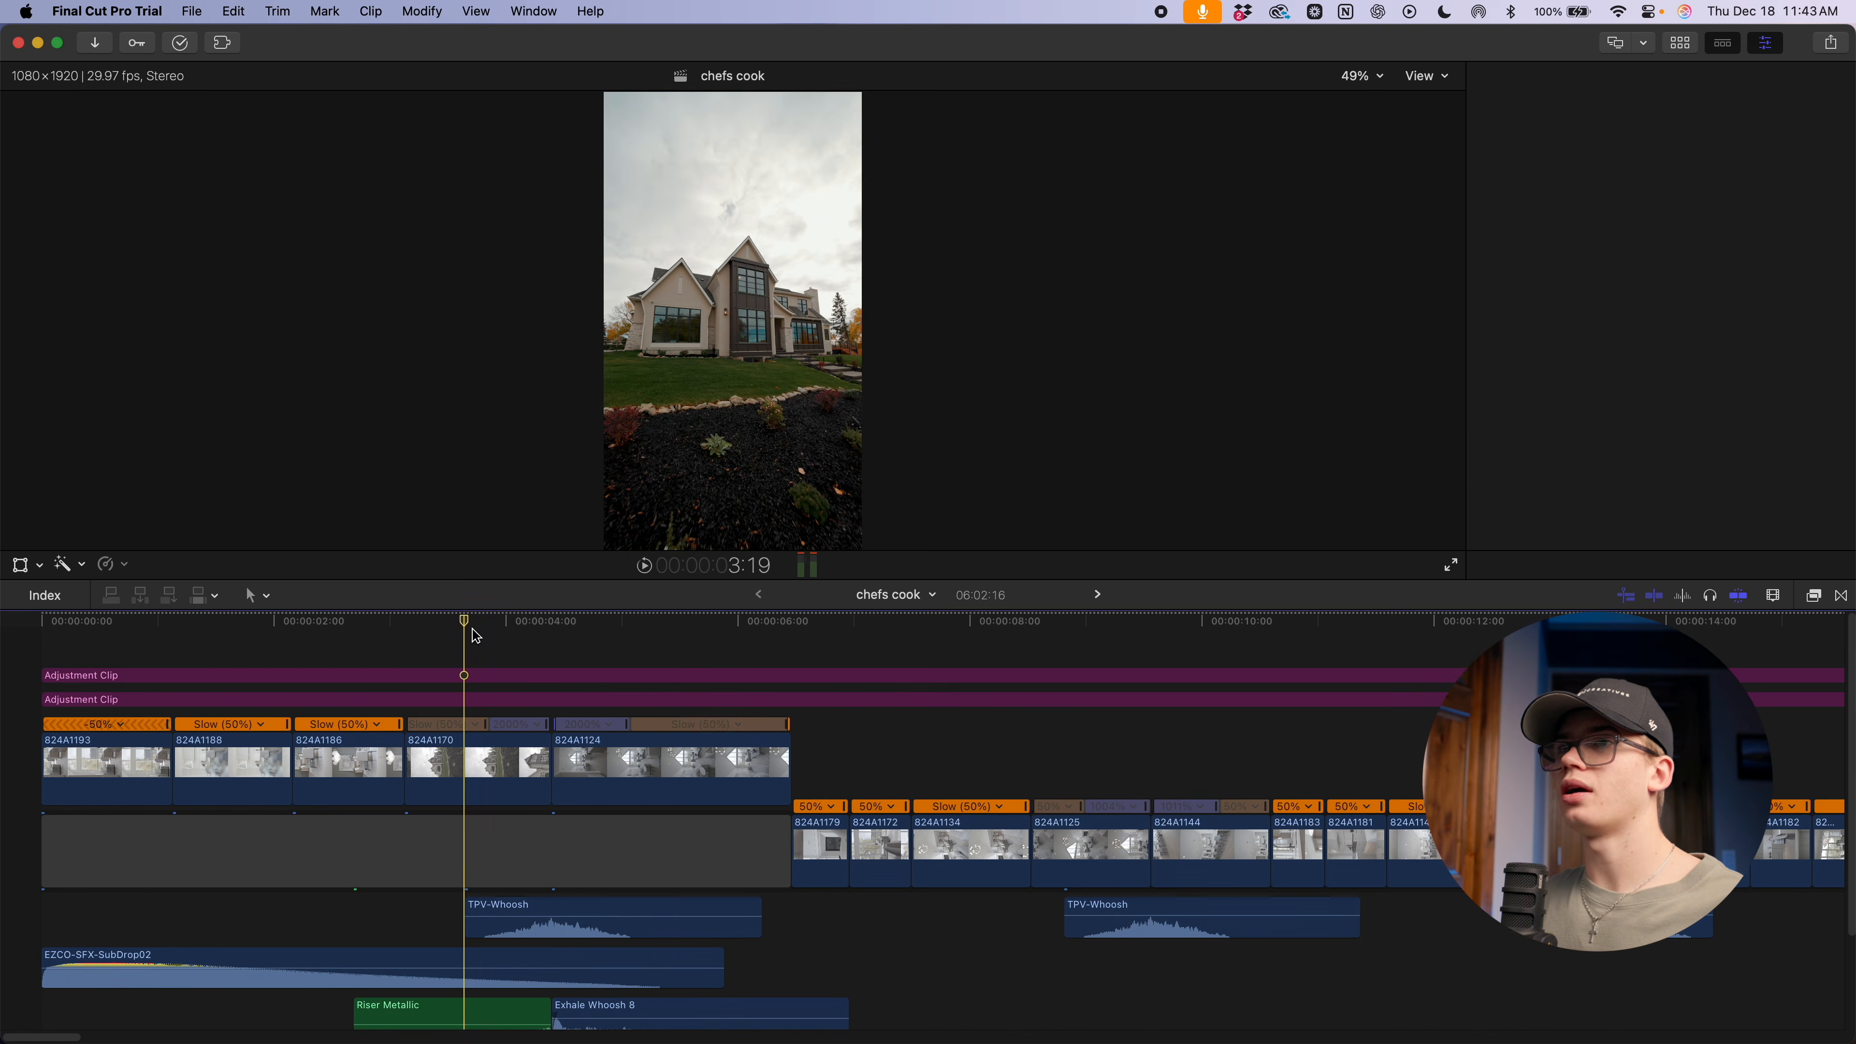
pyautogui.click(497, 793)
pyautogui.scroll(-10, 1541, 412)
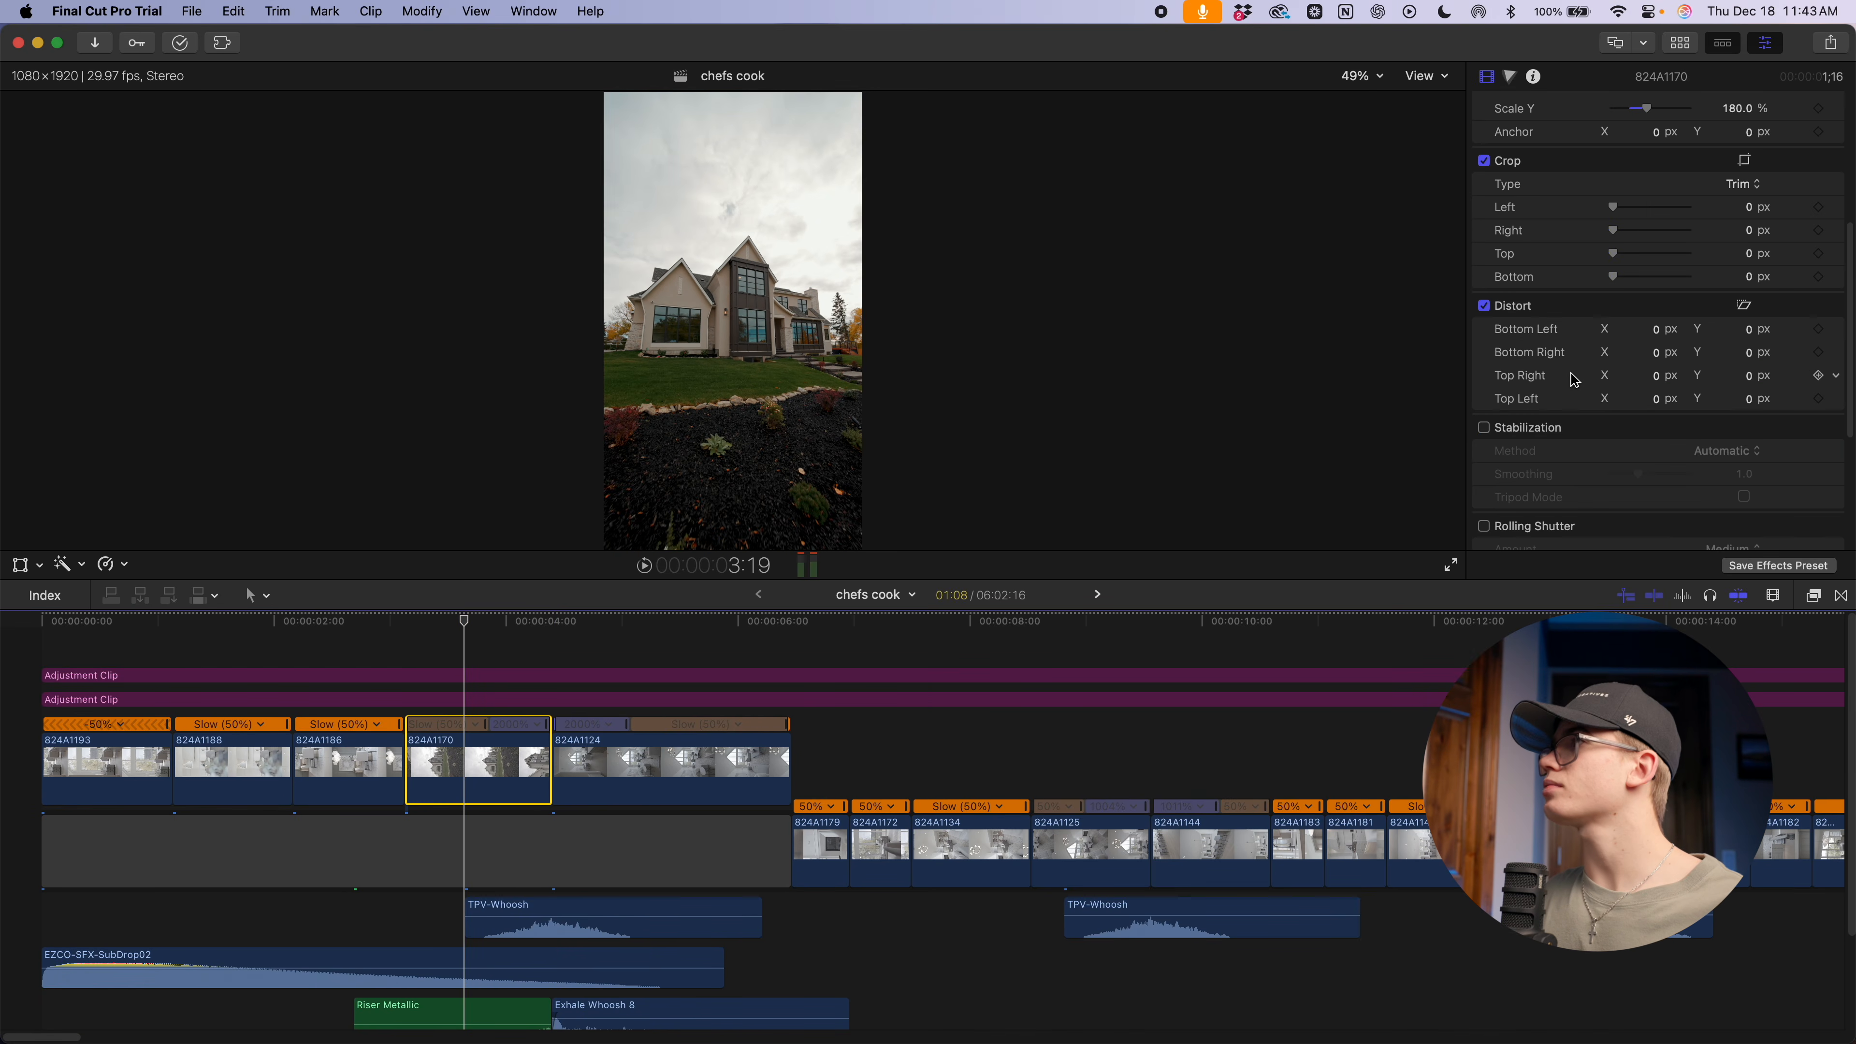
pyautogui.click(1483, 415)
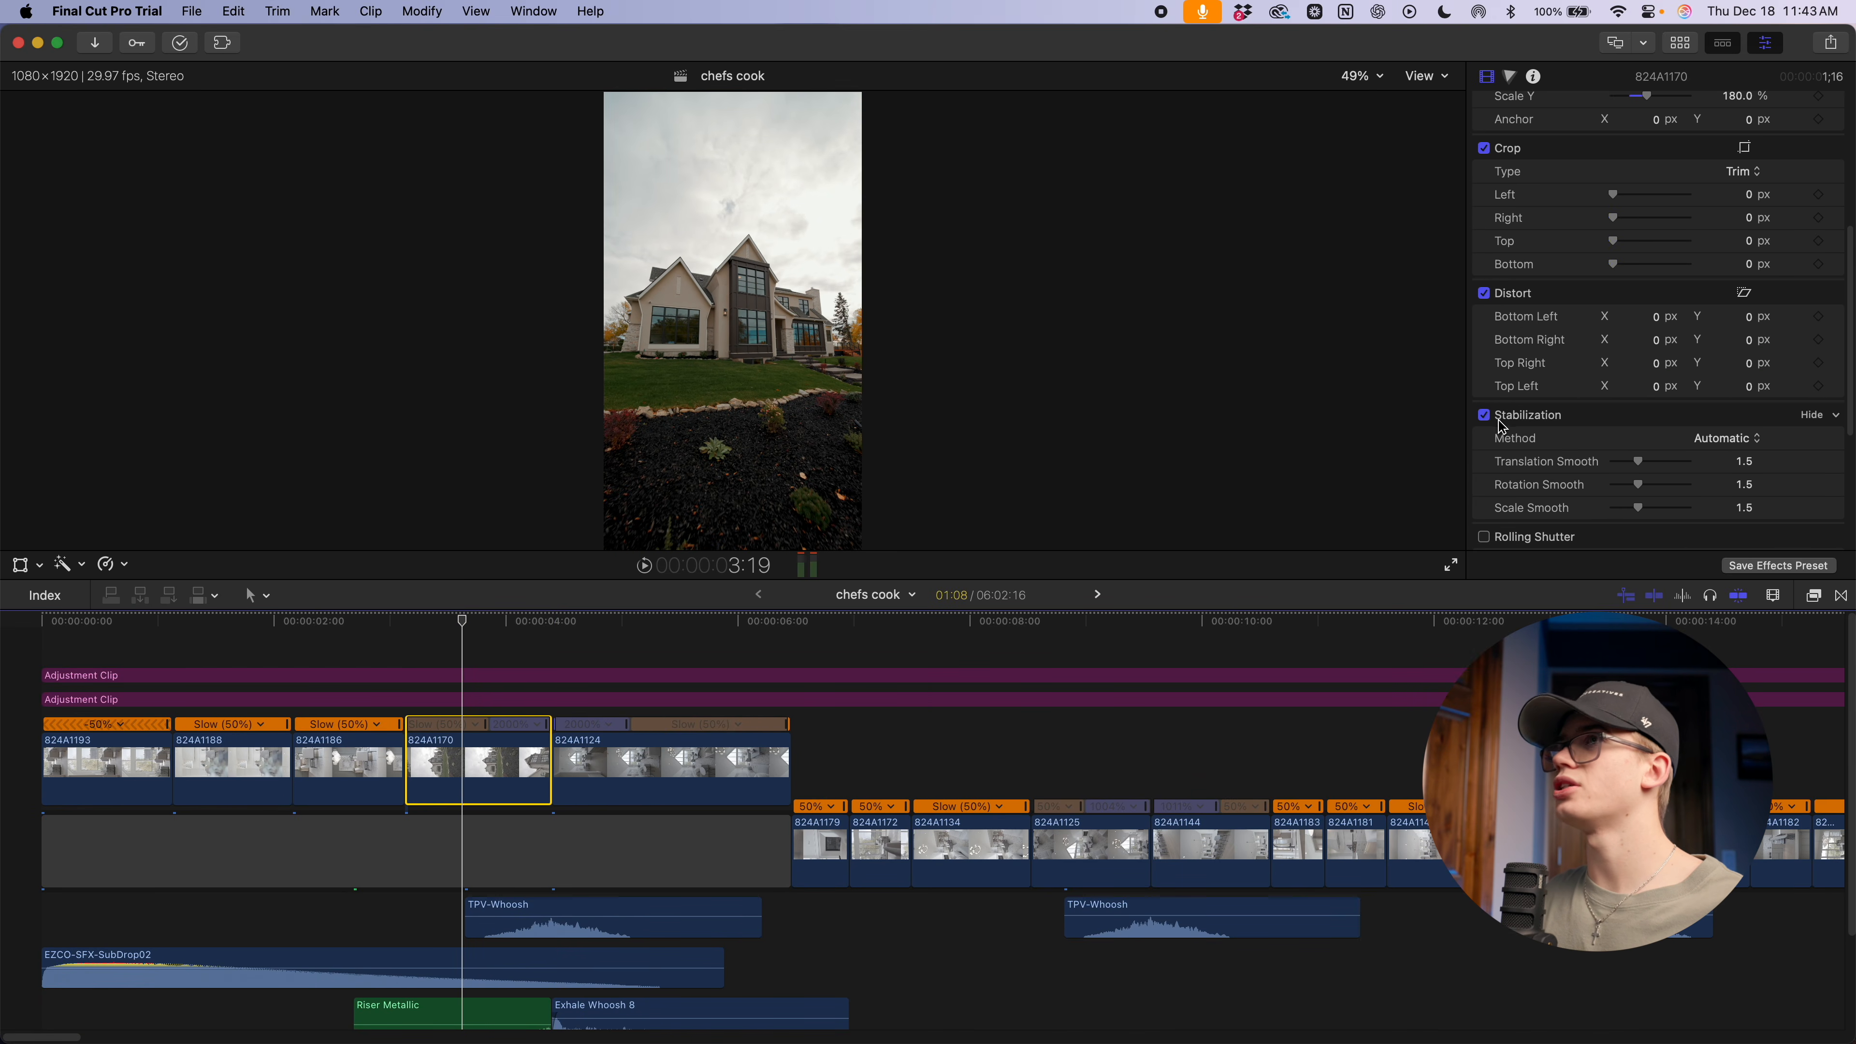
pyautogui.scroll(-2, 1684, 479)
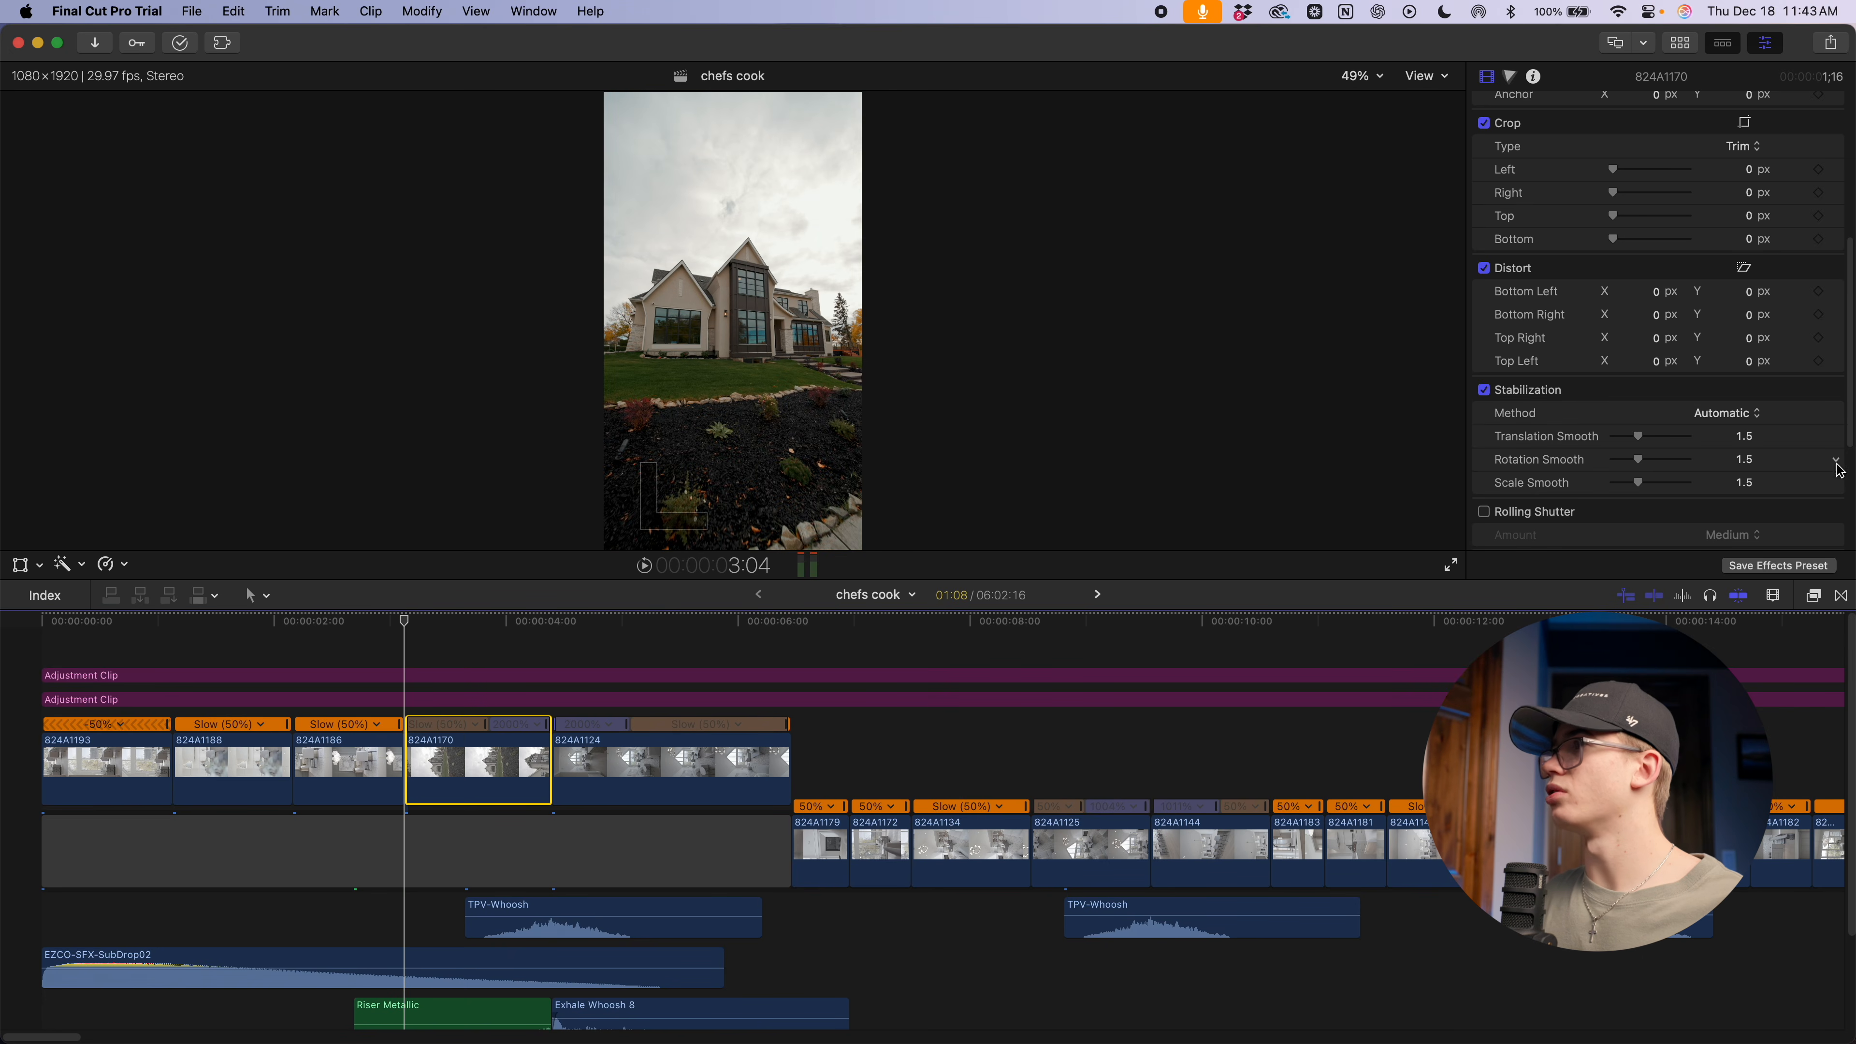
pyautogui.click(1746, 416)
pyautogui.click(1674, 419)
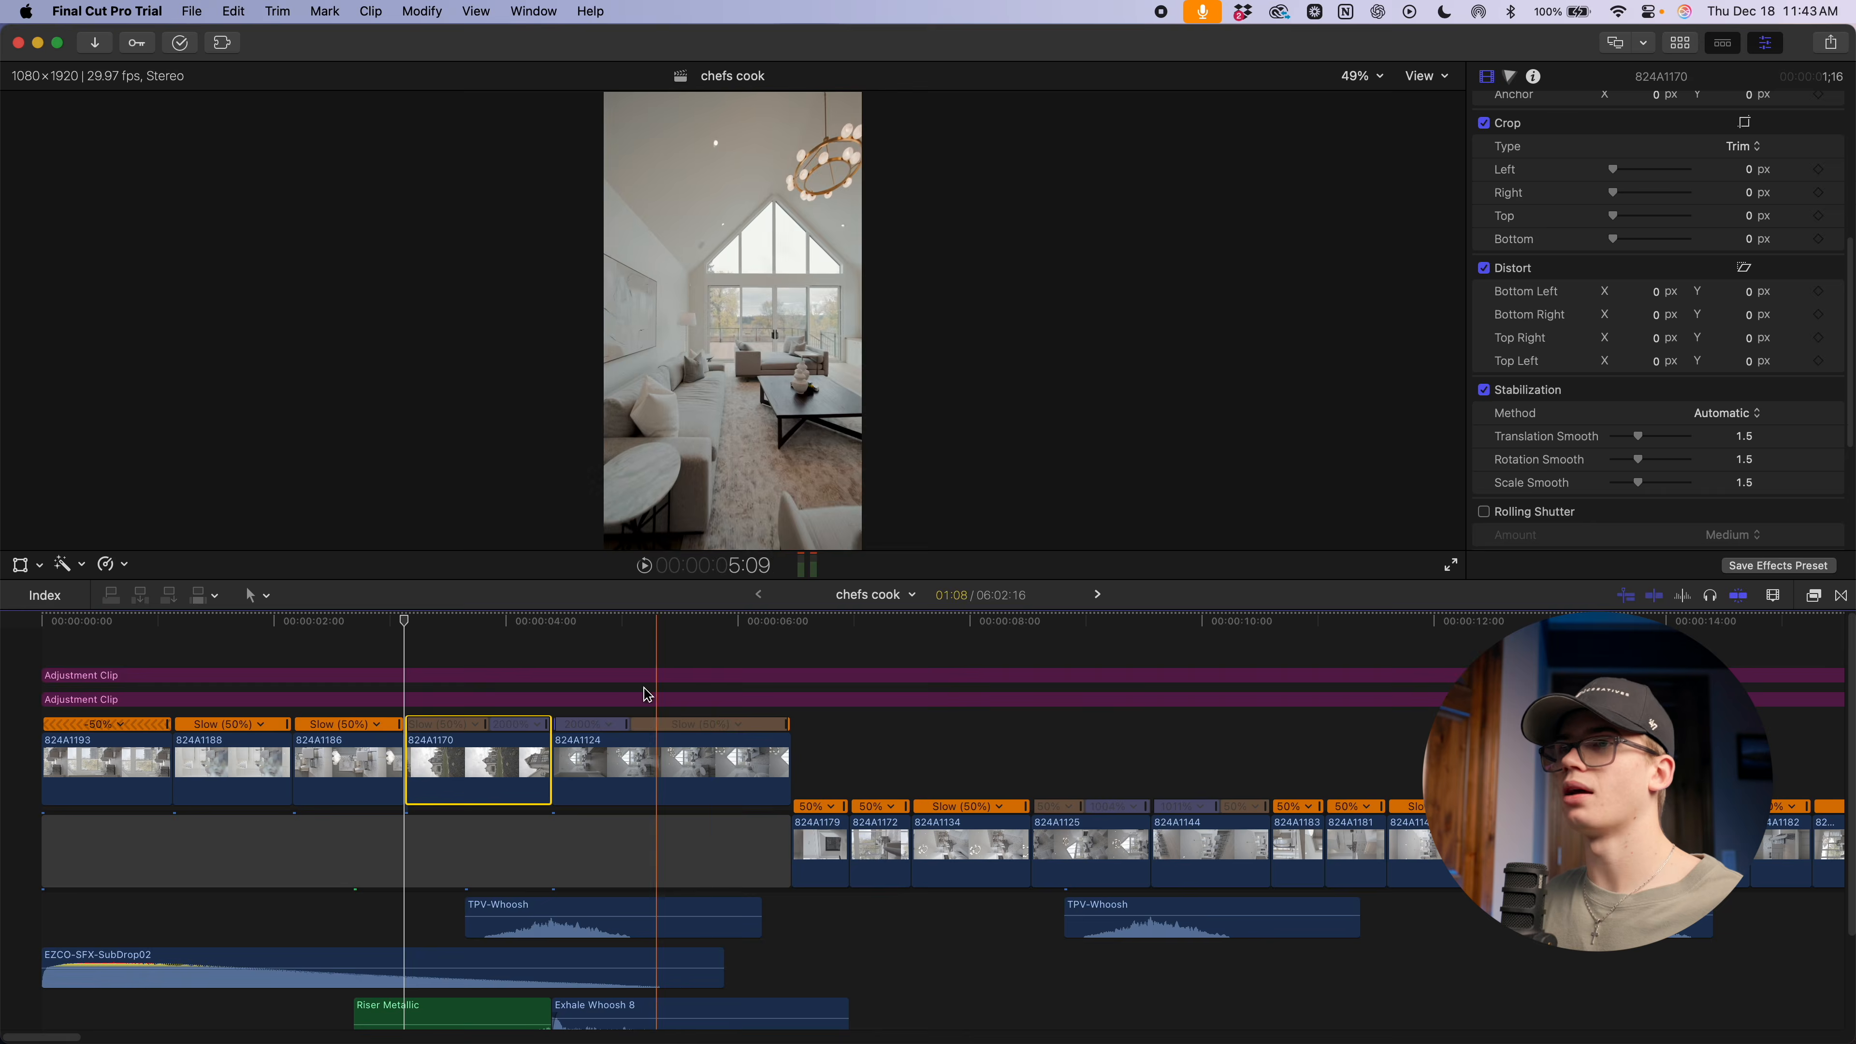
# Play the stabilized clip 824A1170 in the timeline and full screen to judge its motion
pyautogui.press('space')
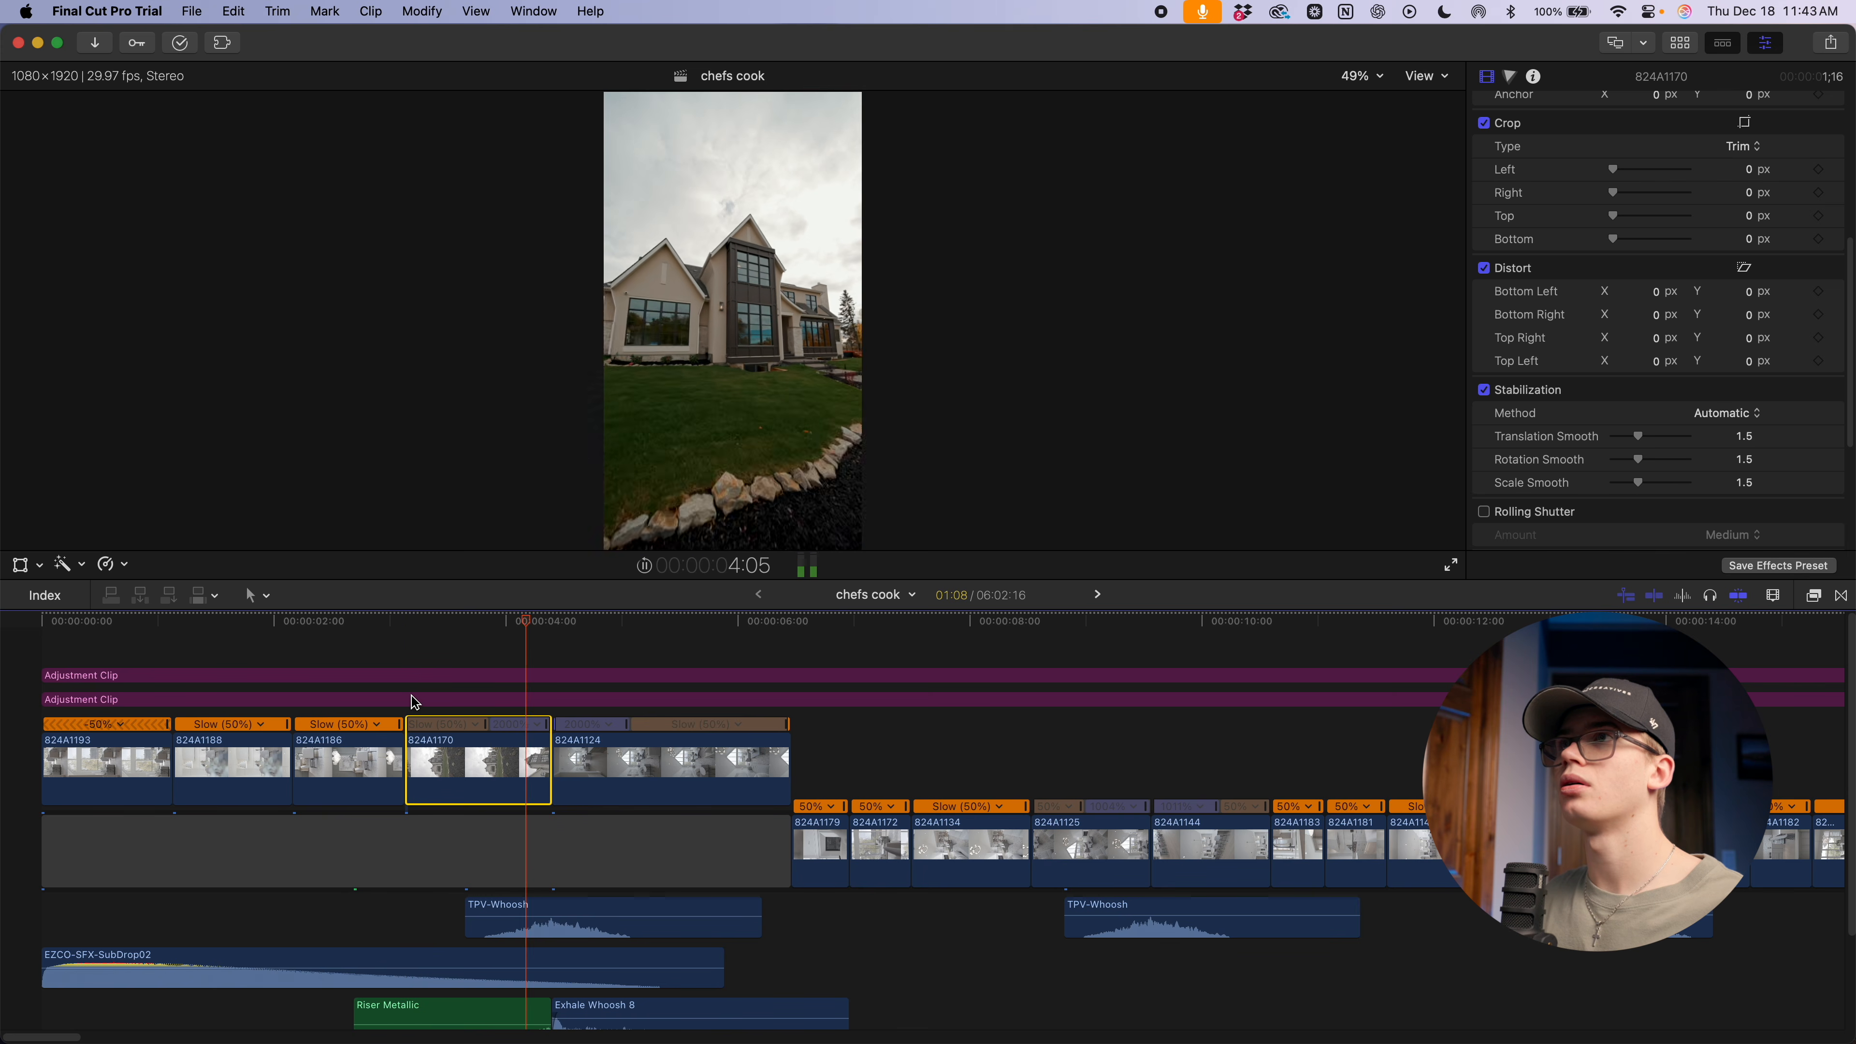
pyautogui.click(376, 620)
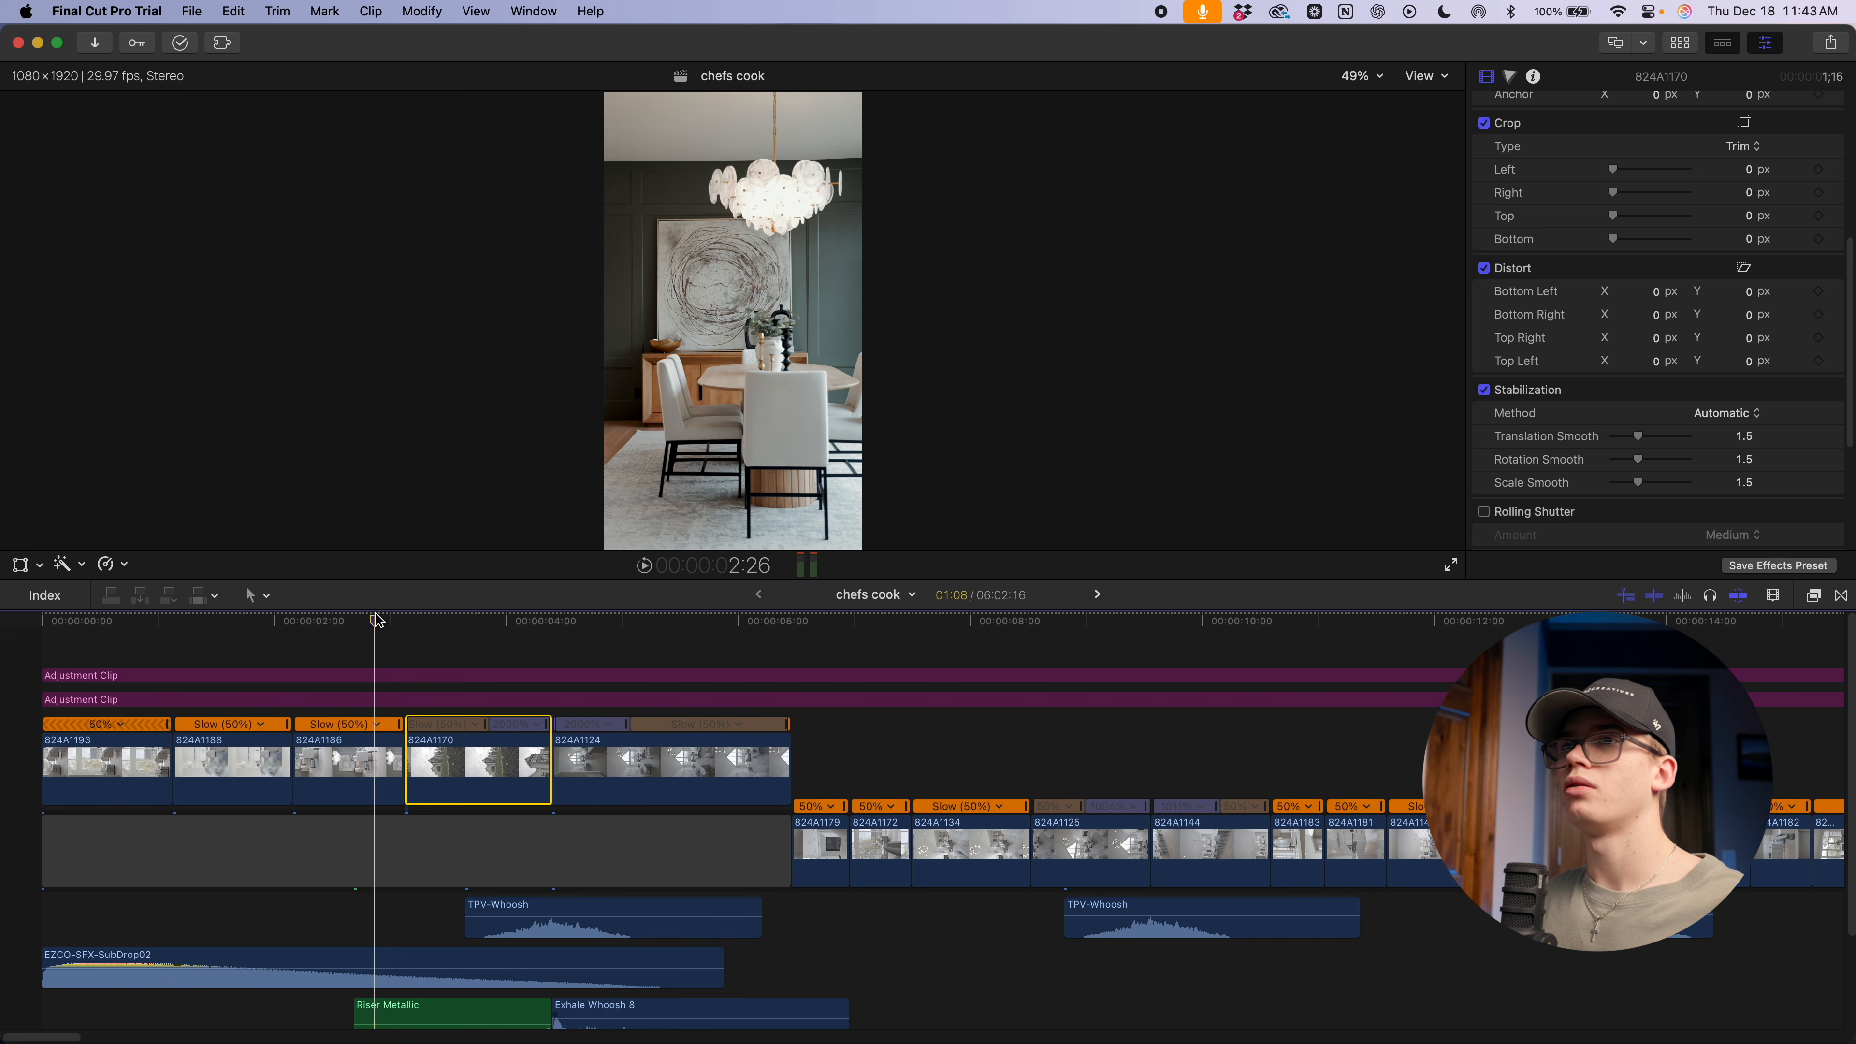
pyautogui.click(1451, 565)
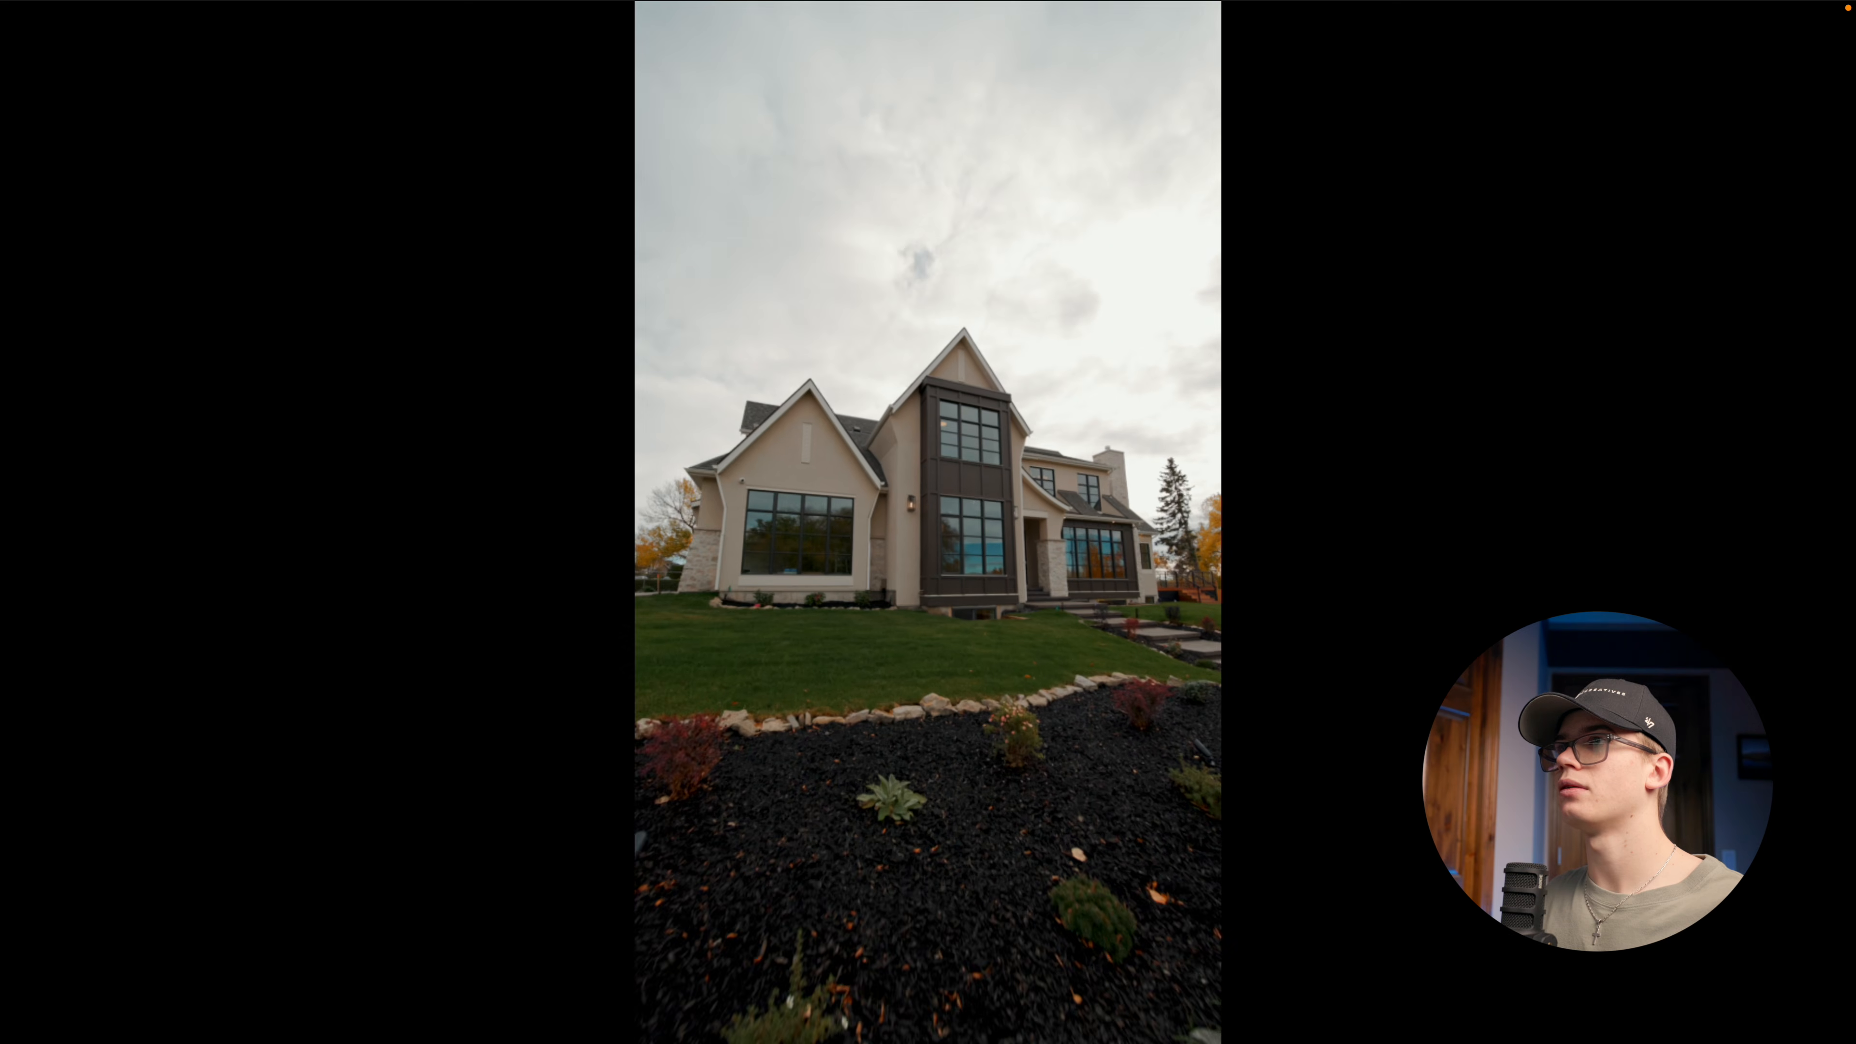
pyautogui.press('space')
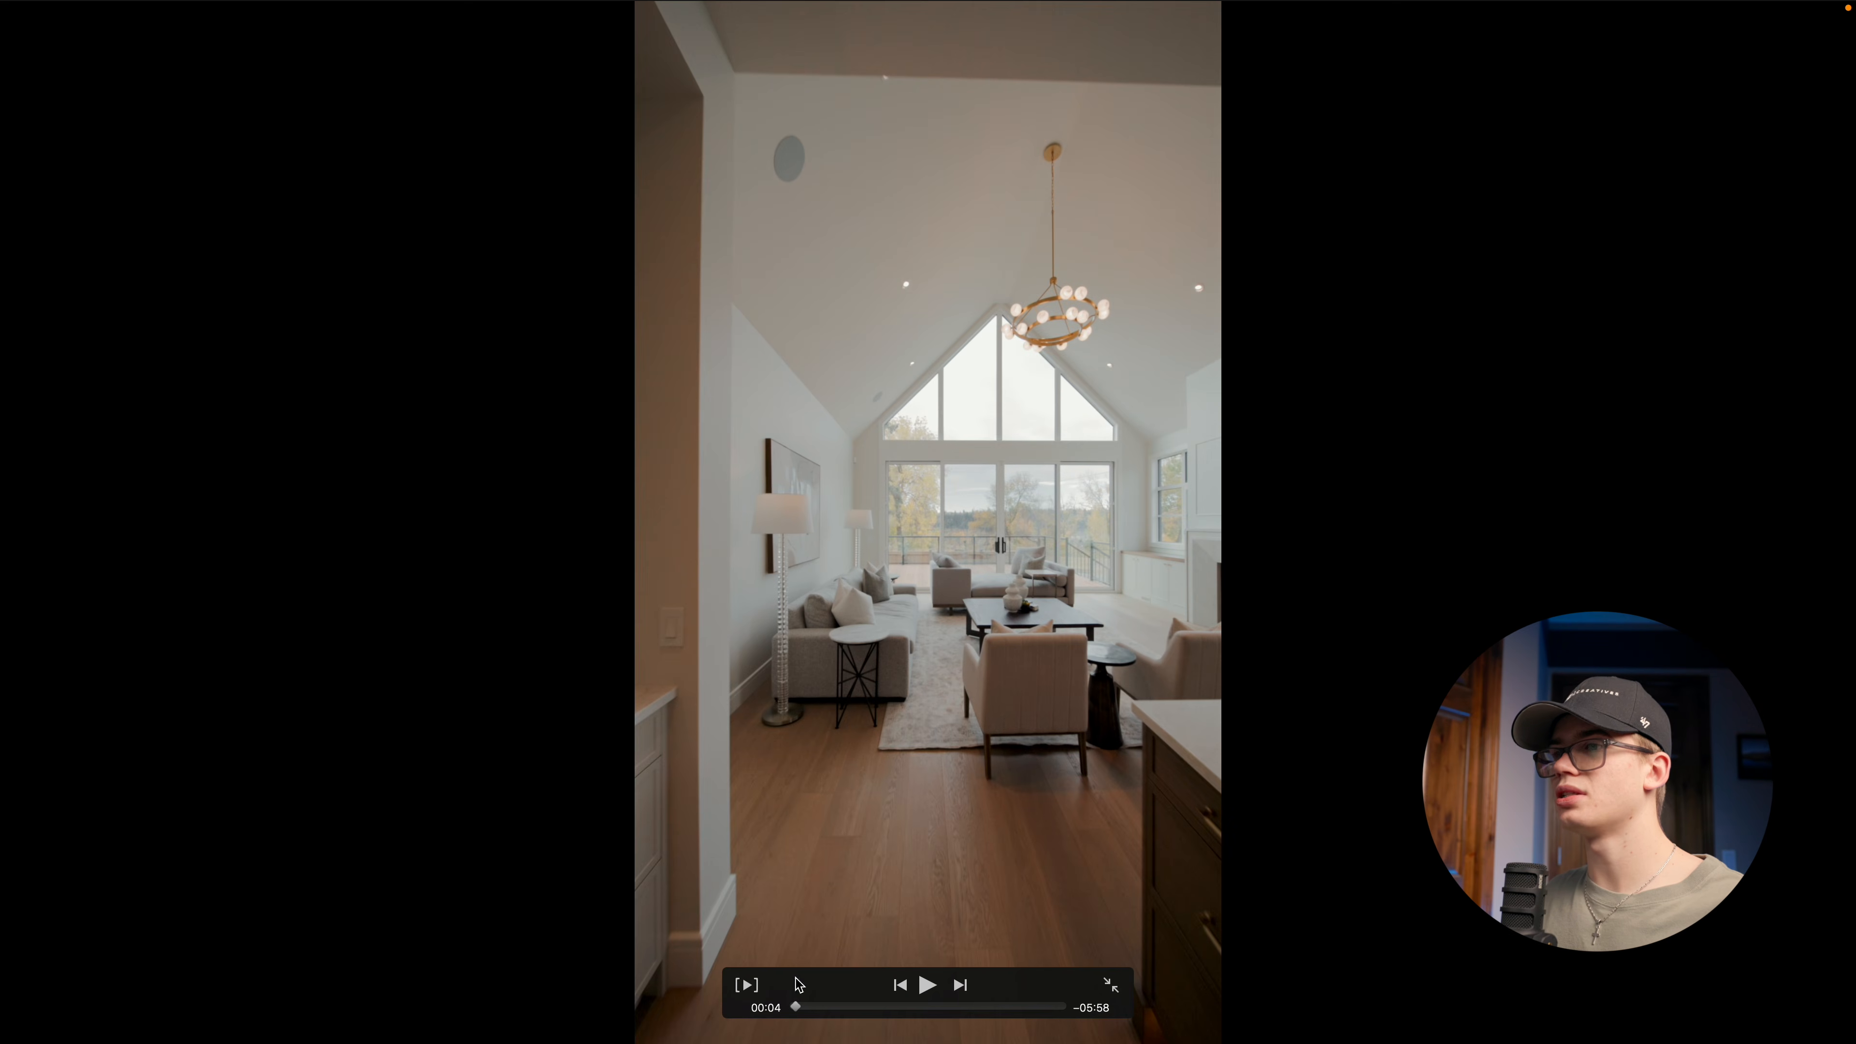
pyautogui.press('Escape')
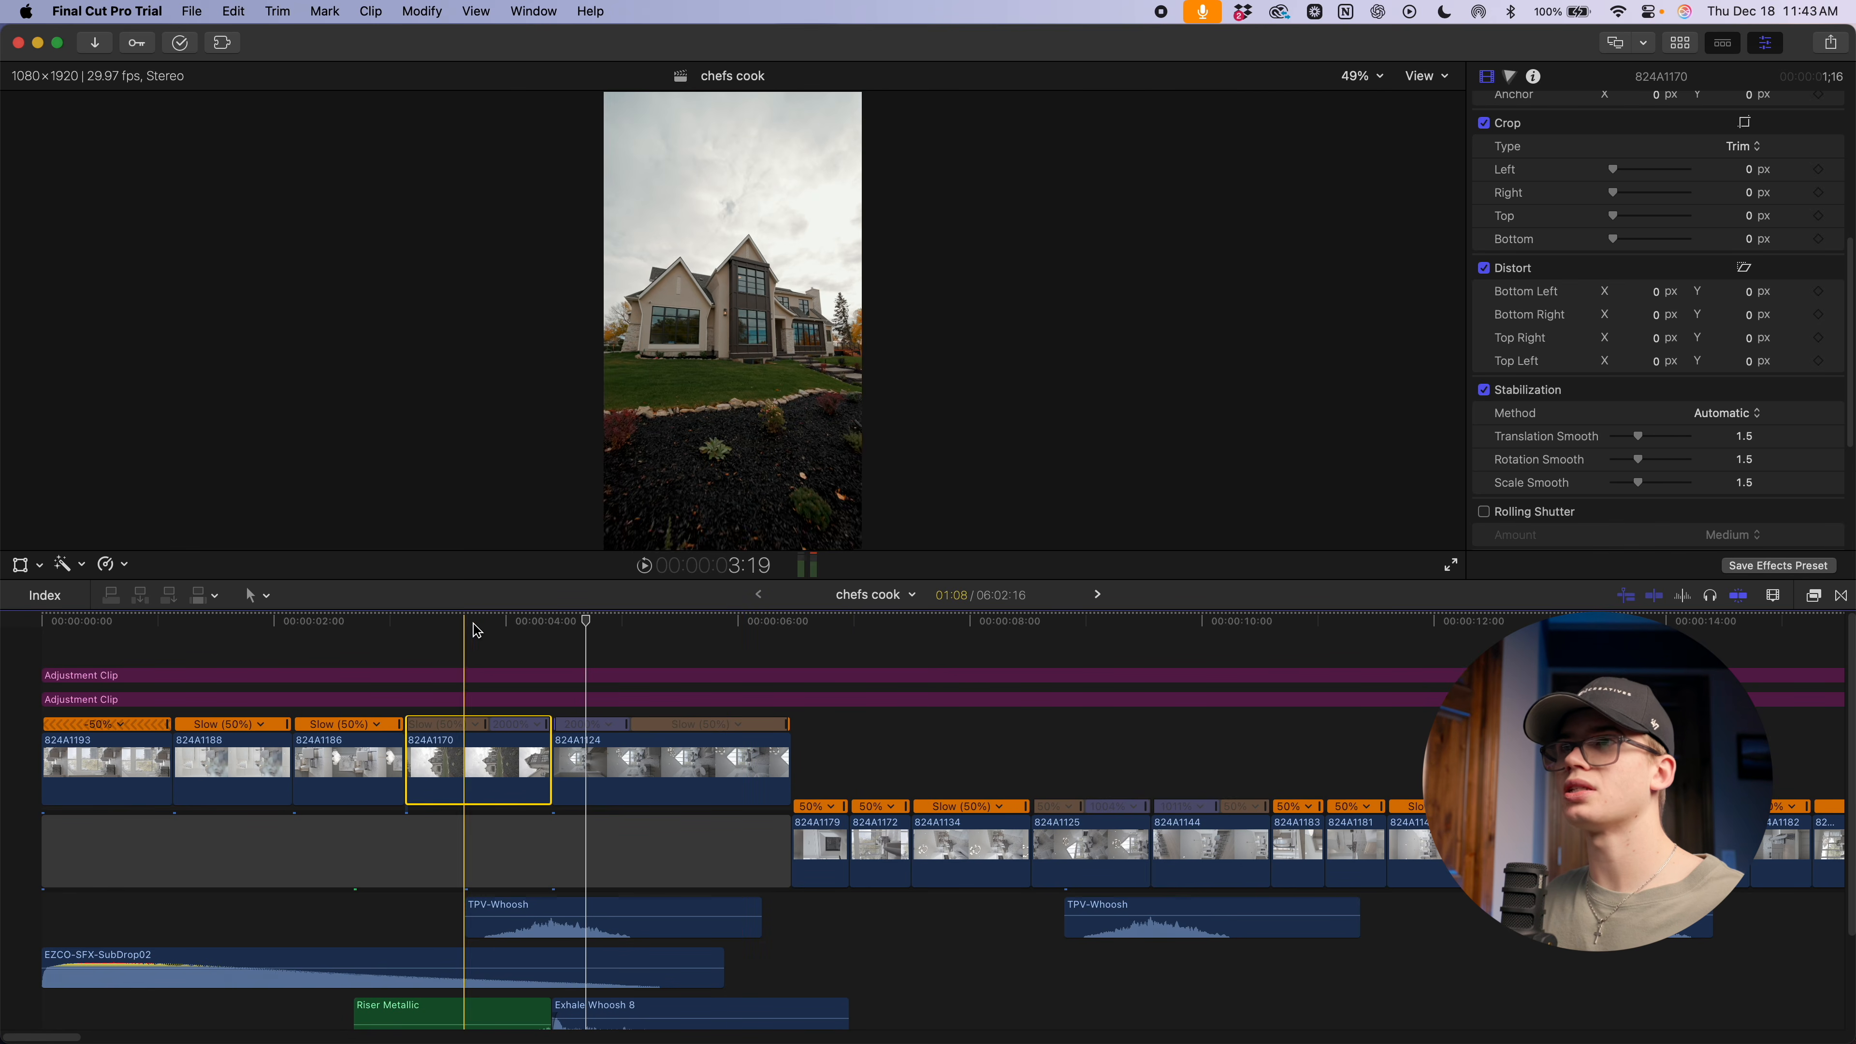
# Try a Rotation Smooth of 0 on clip 824A1170's stabilization and play the clip
pyautogui.click(495, 621)
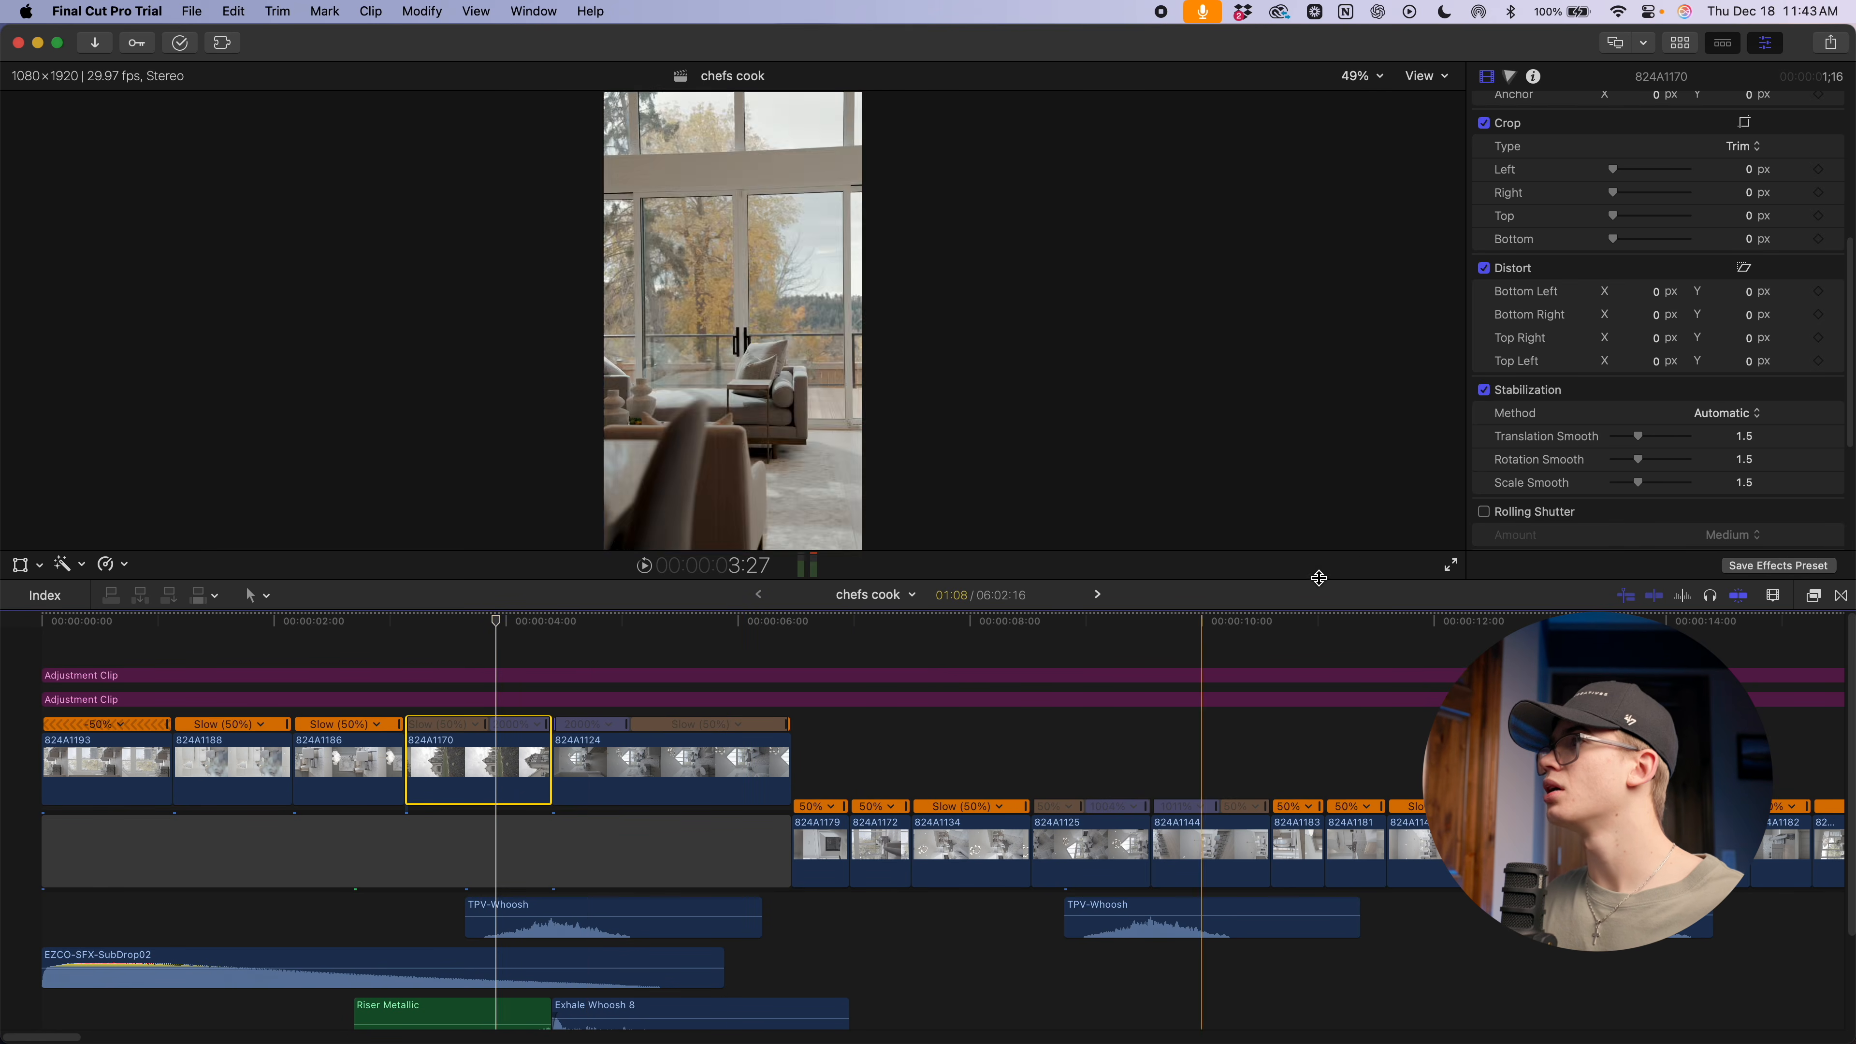
pyautogui.moveTo(1640, 460); pyautogui.dragTo(1600, 466)
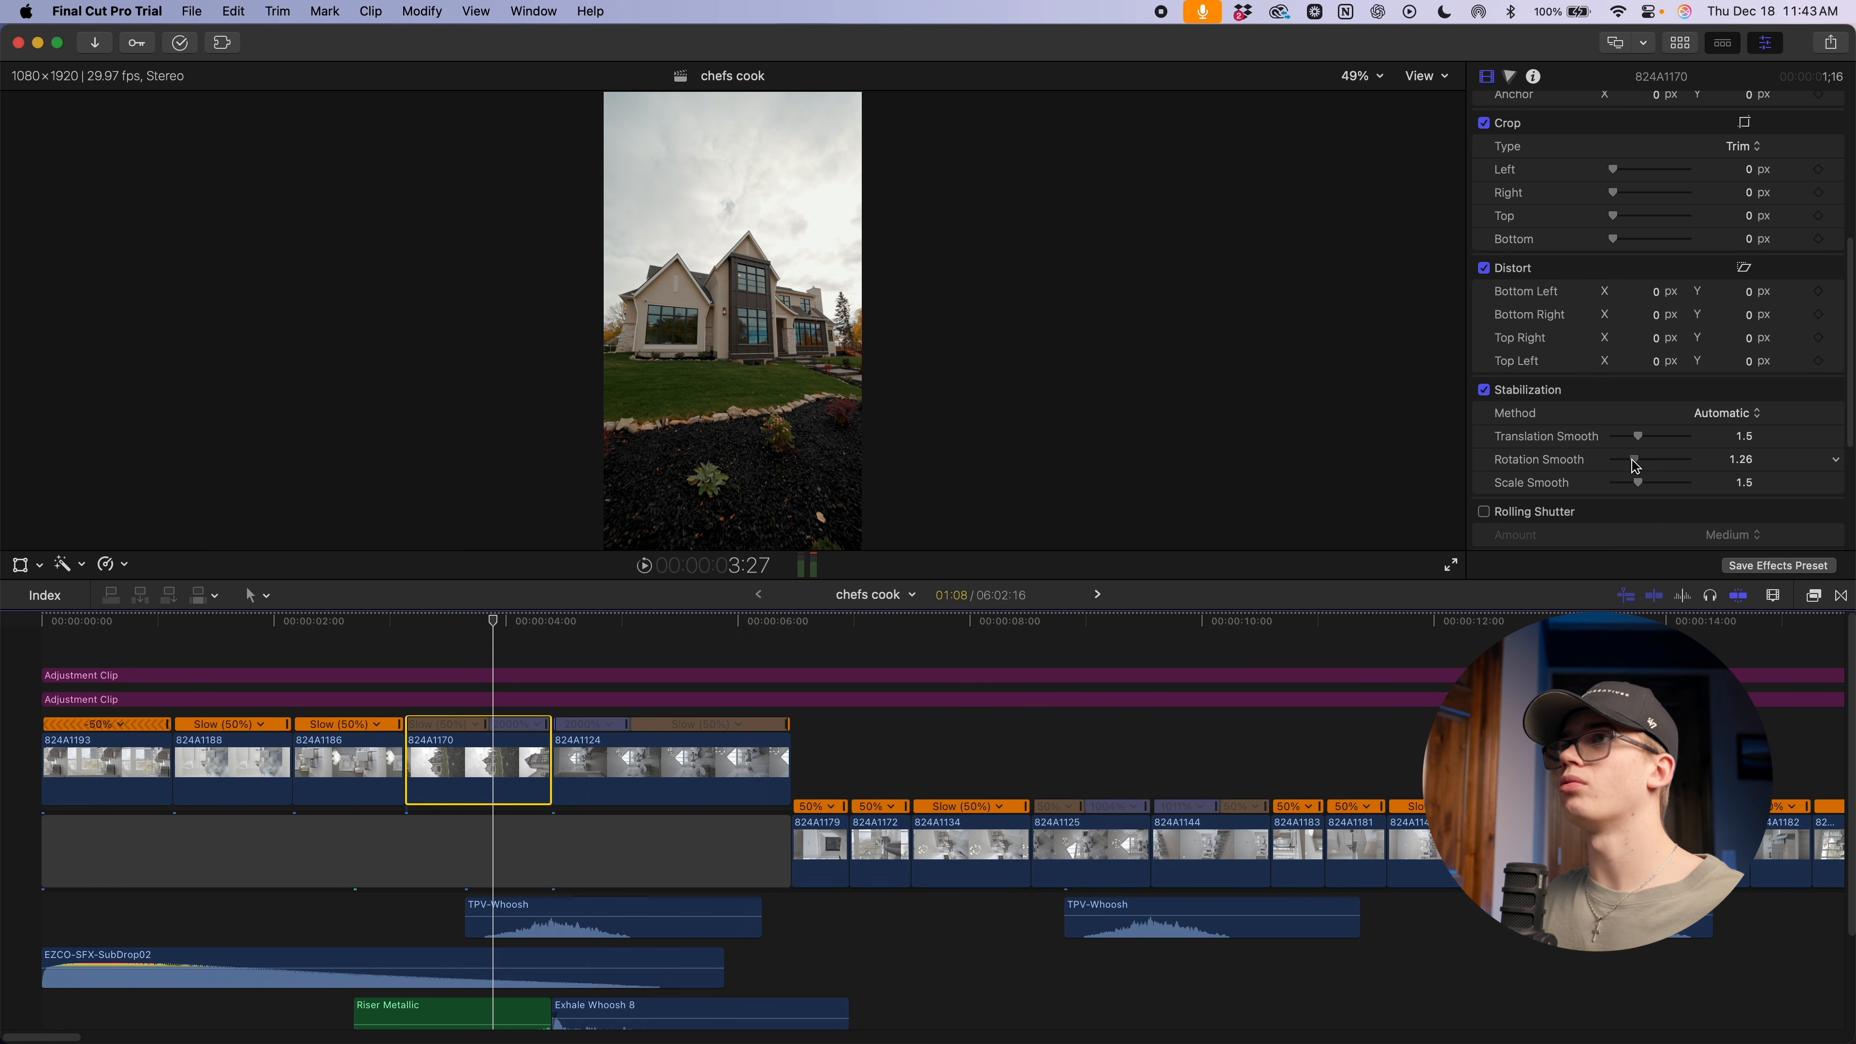
pyautogui.press('space')
pyautogui.press('space')
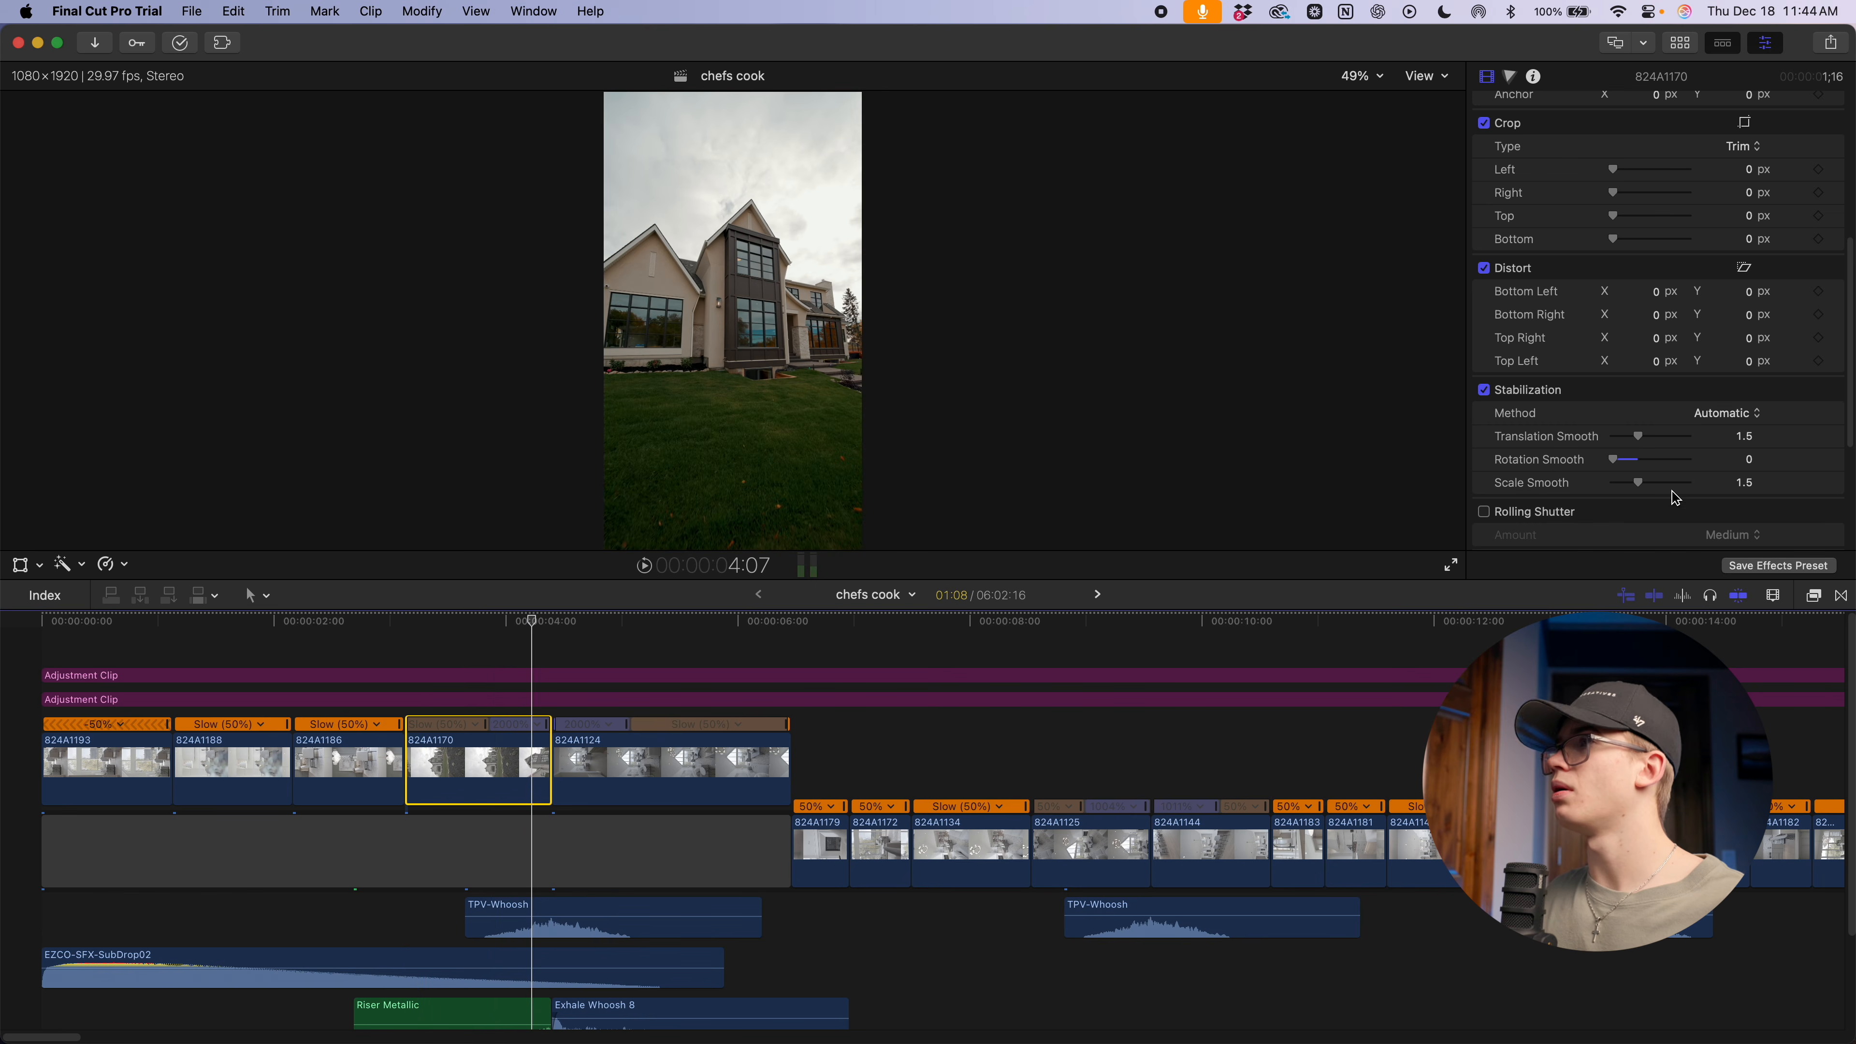
pyautogui.click(407, 731)
pyautogui.press('space')
pyautogui.press('space')
# Switch clip 824A1170's stabilization method to InertiaCam and play the transition into clip 824A1124 full screen
pyautogui.click(1746, 413)
pyautogui.click(1743, 436)
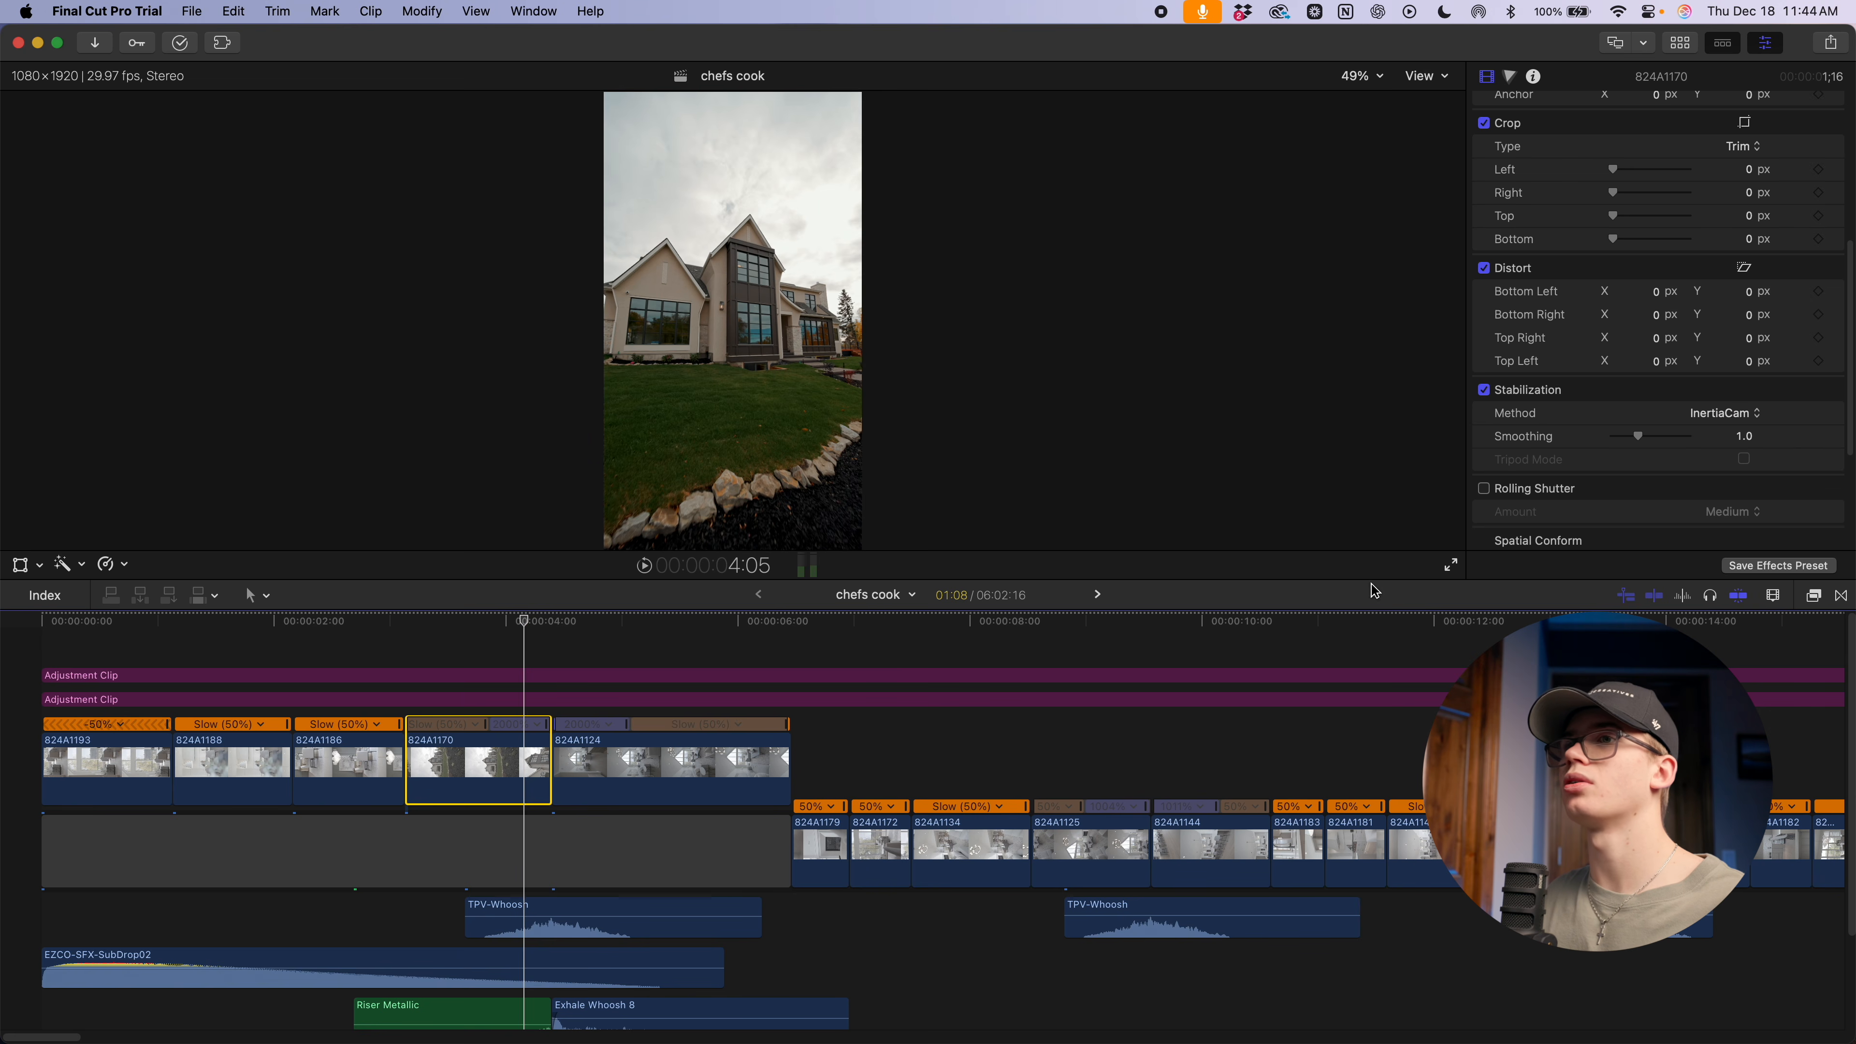
pyautogui.press('space')
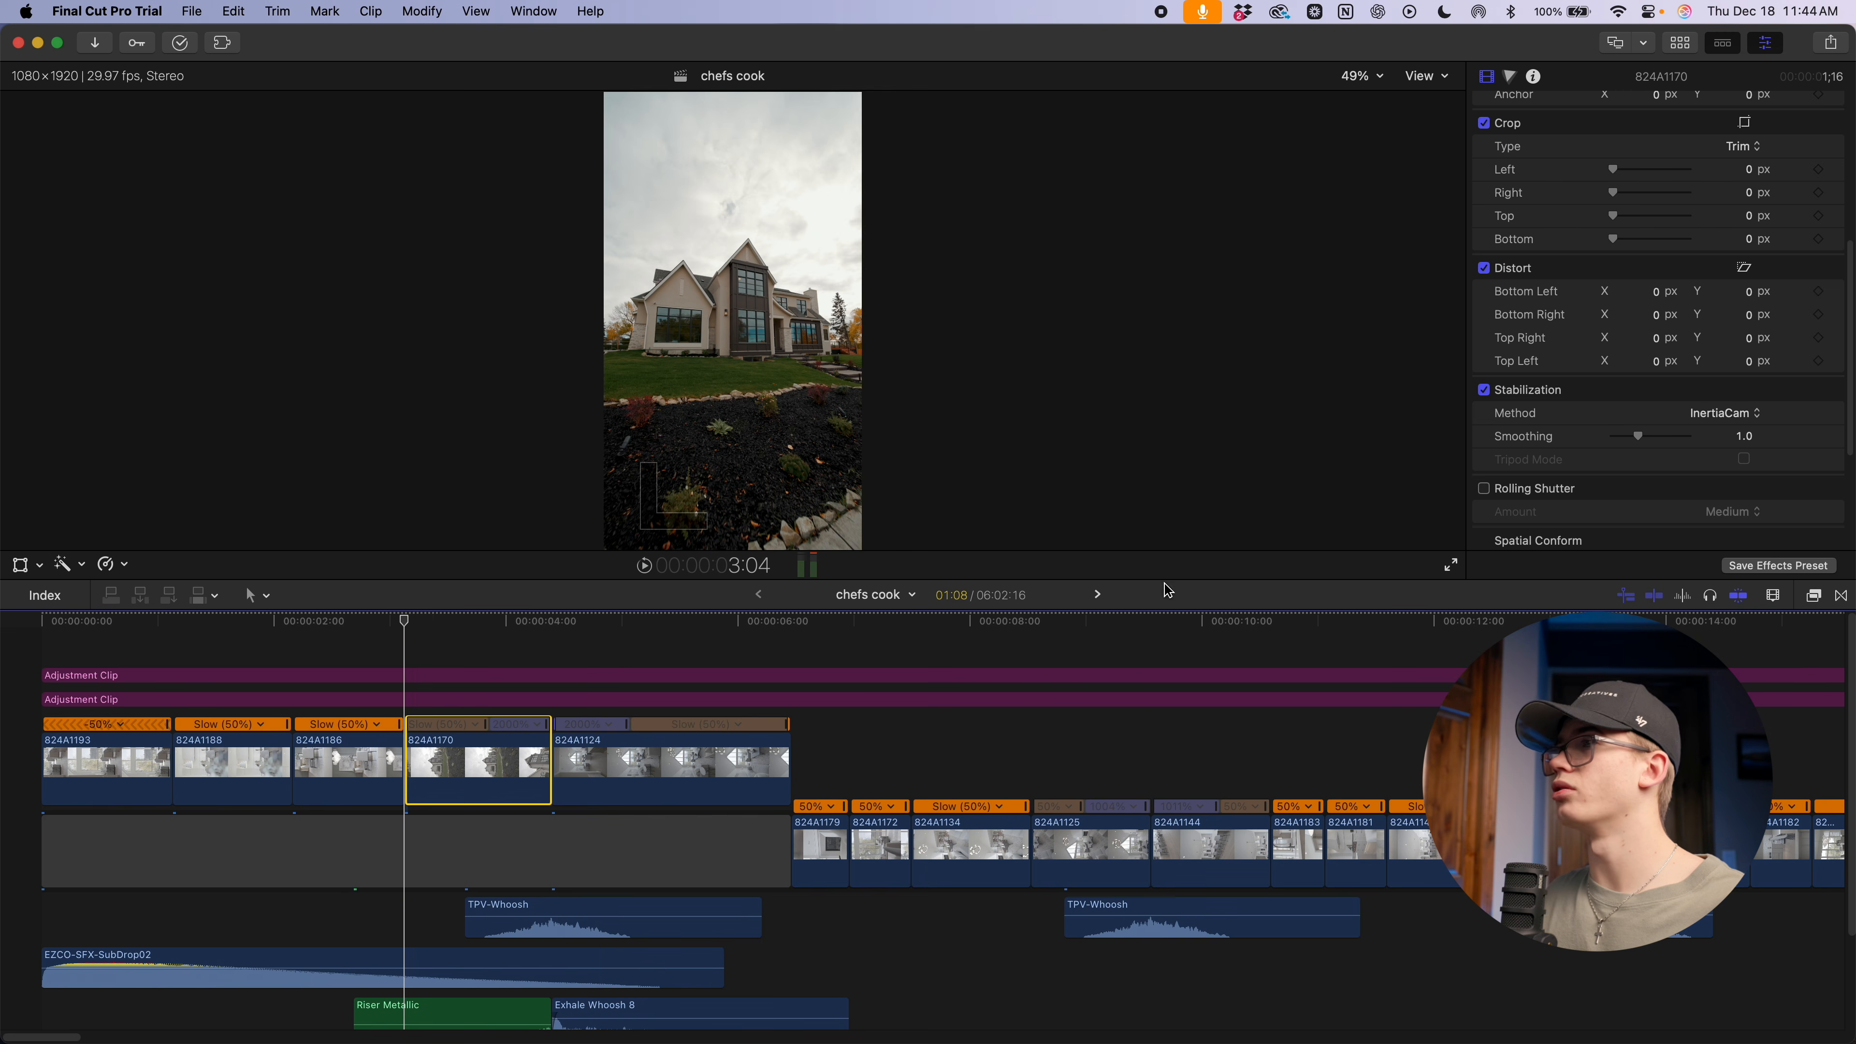
pyautogui.click(378, 623)
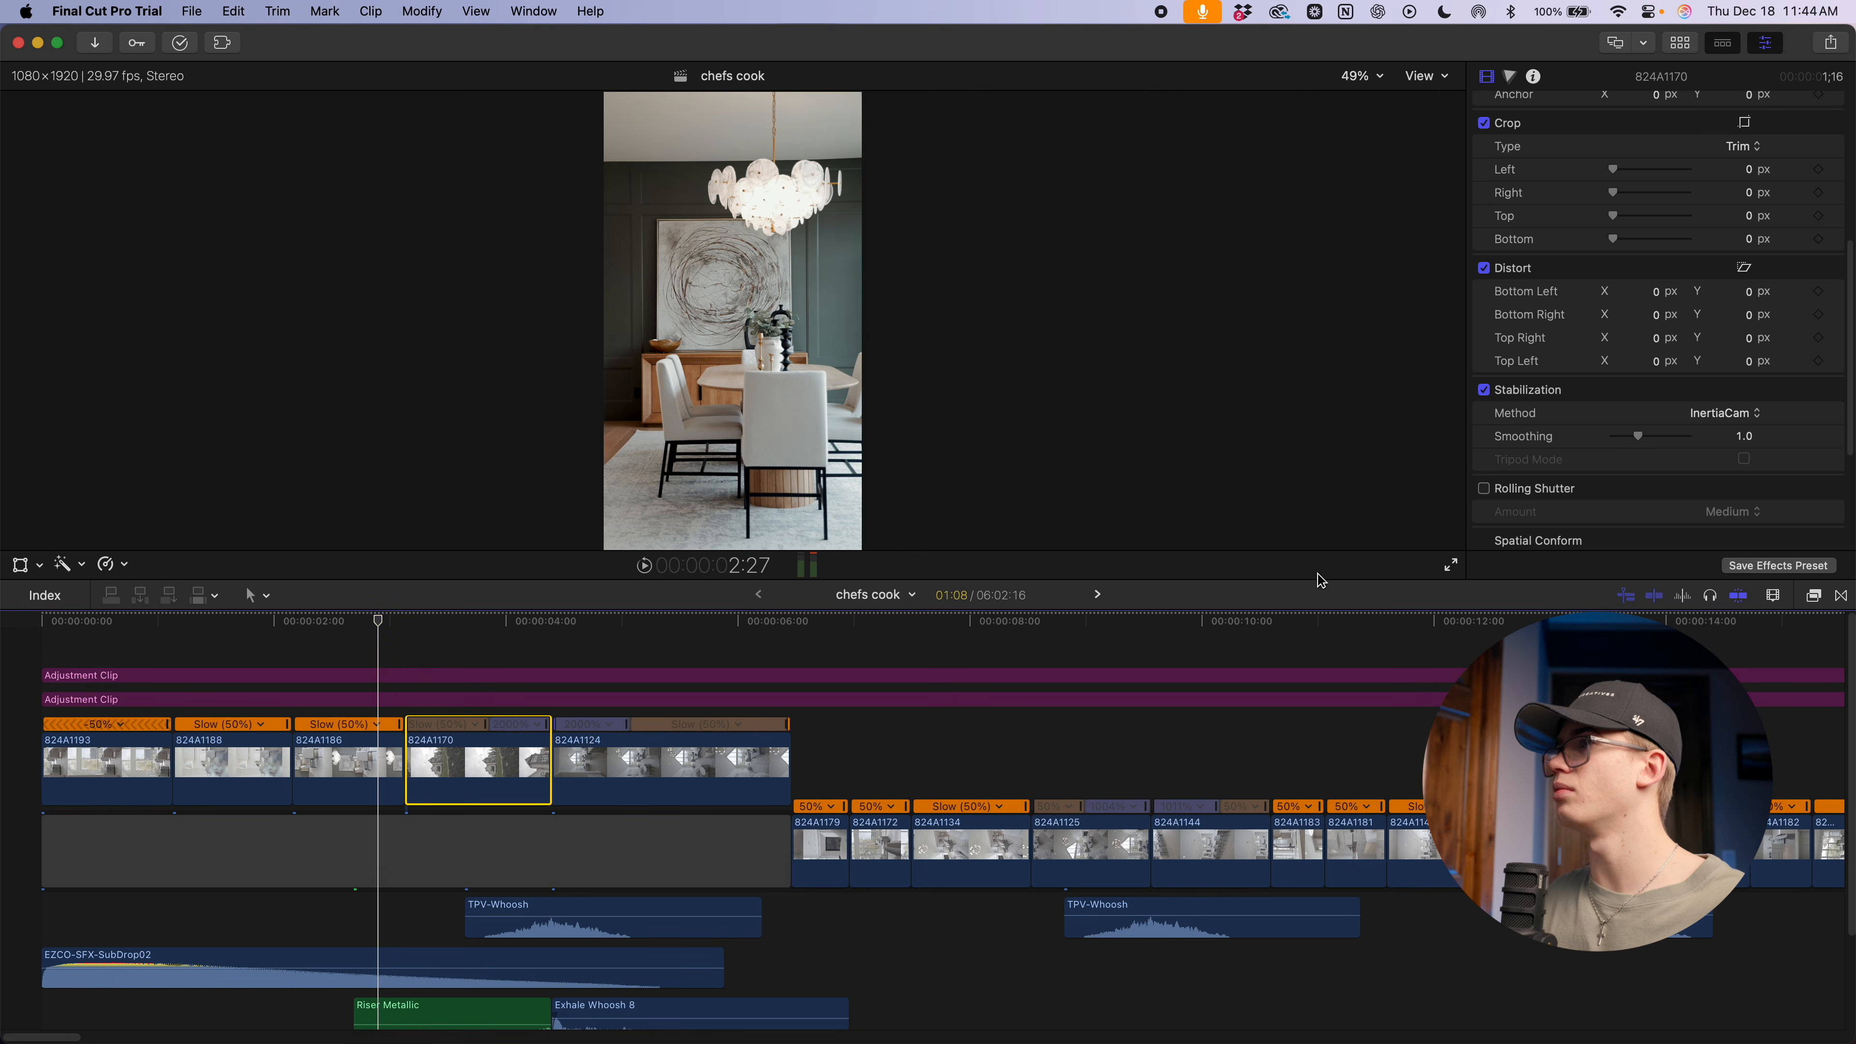
pyautogui.click(1450, 565)
pyautogui.press('space')
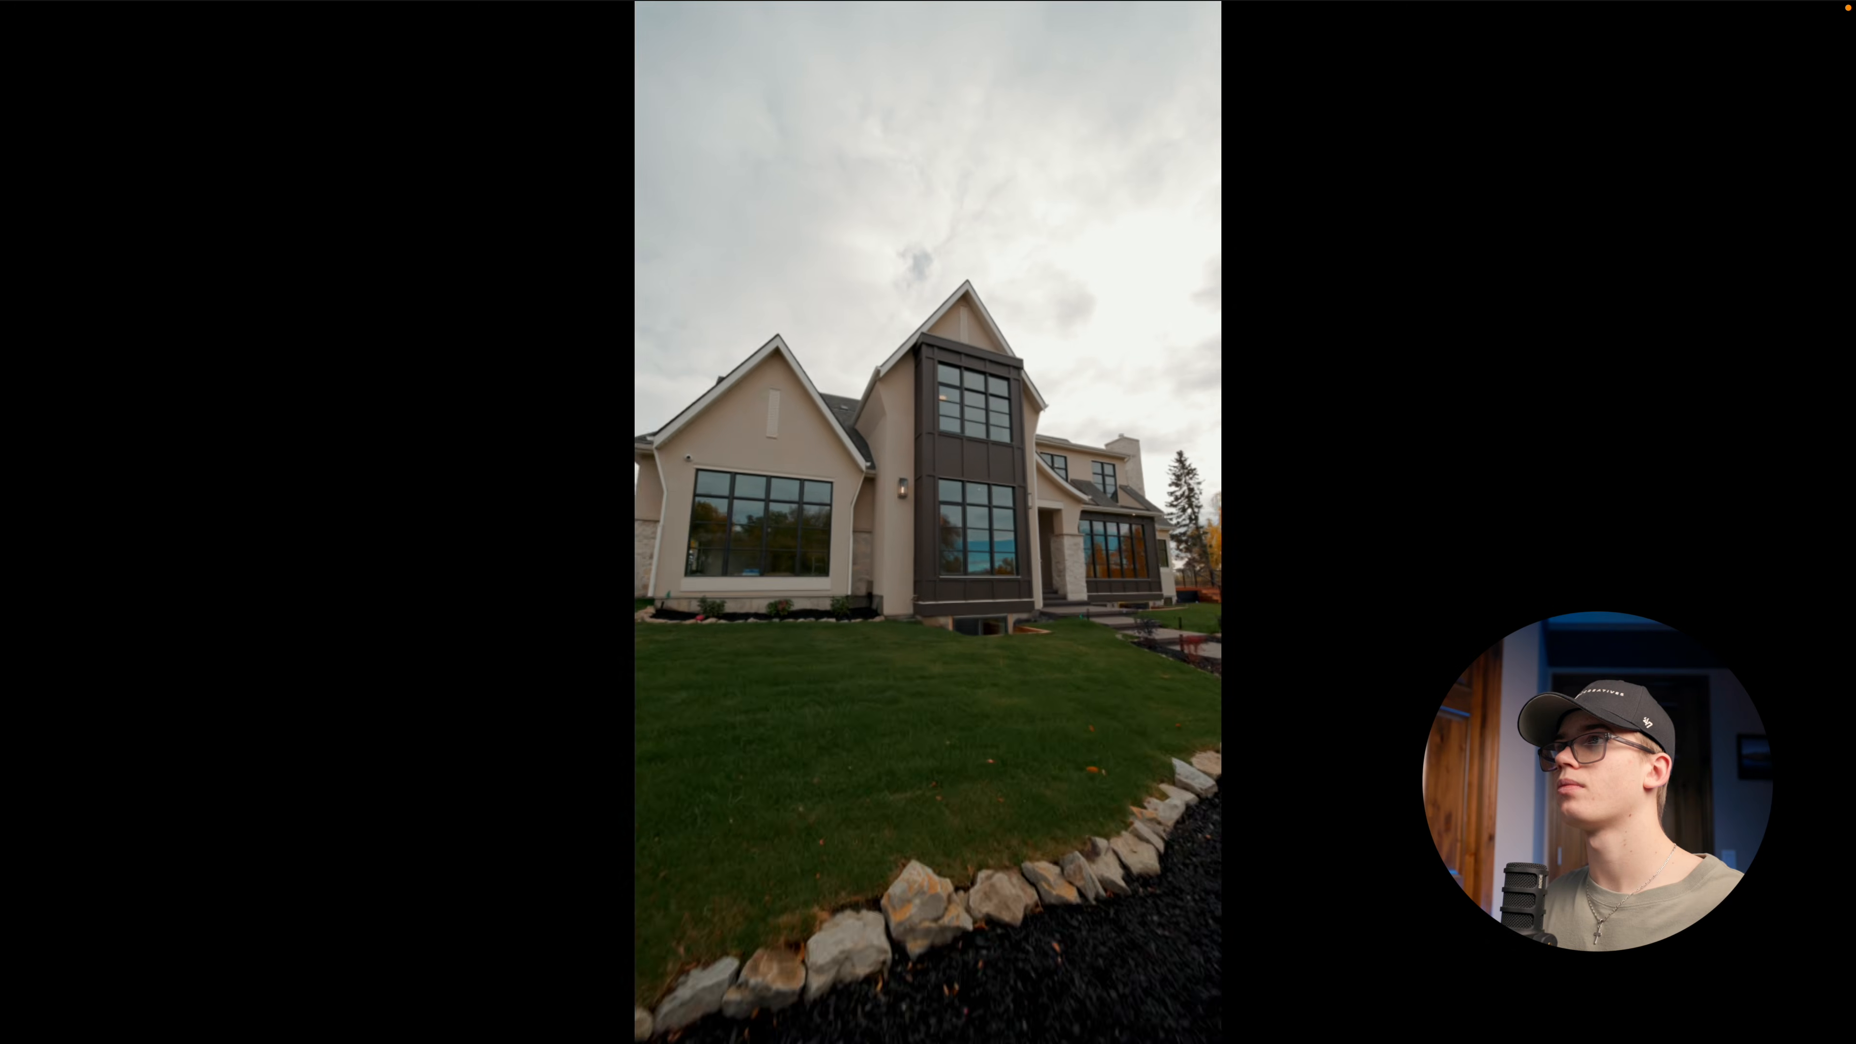
pyautogui.press('Escape')
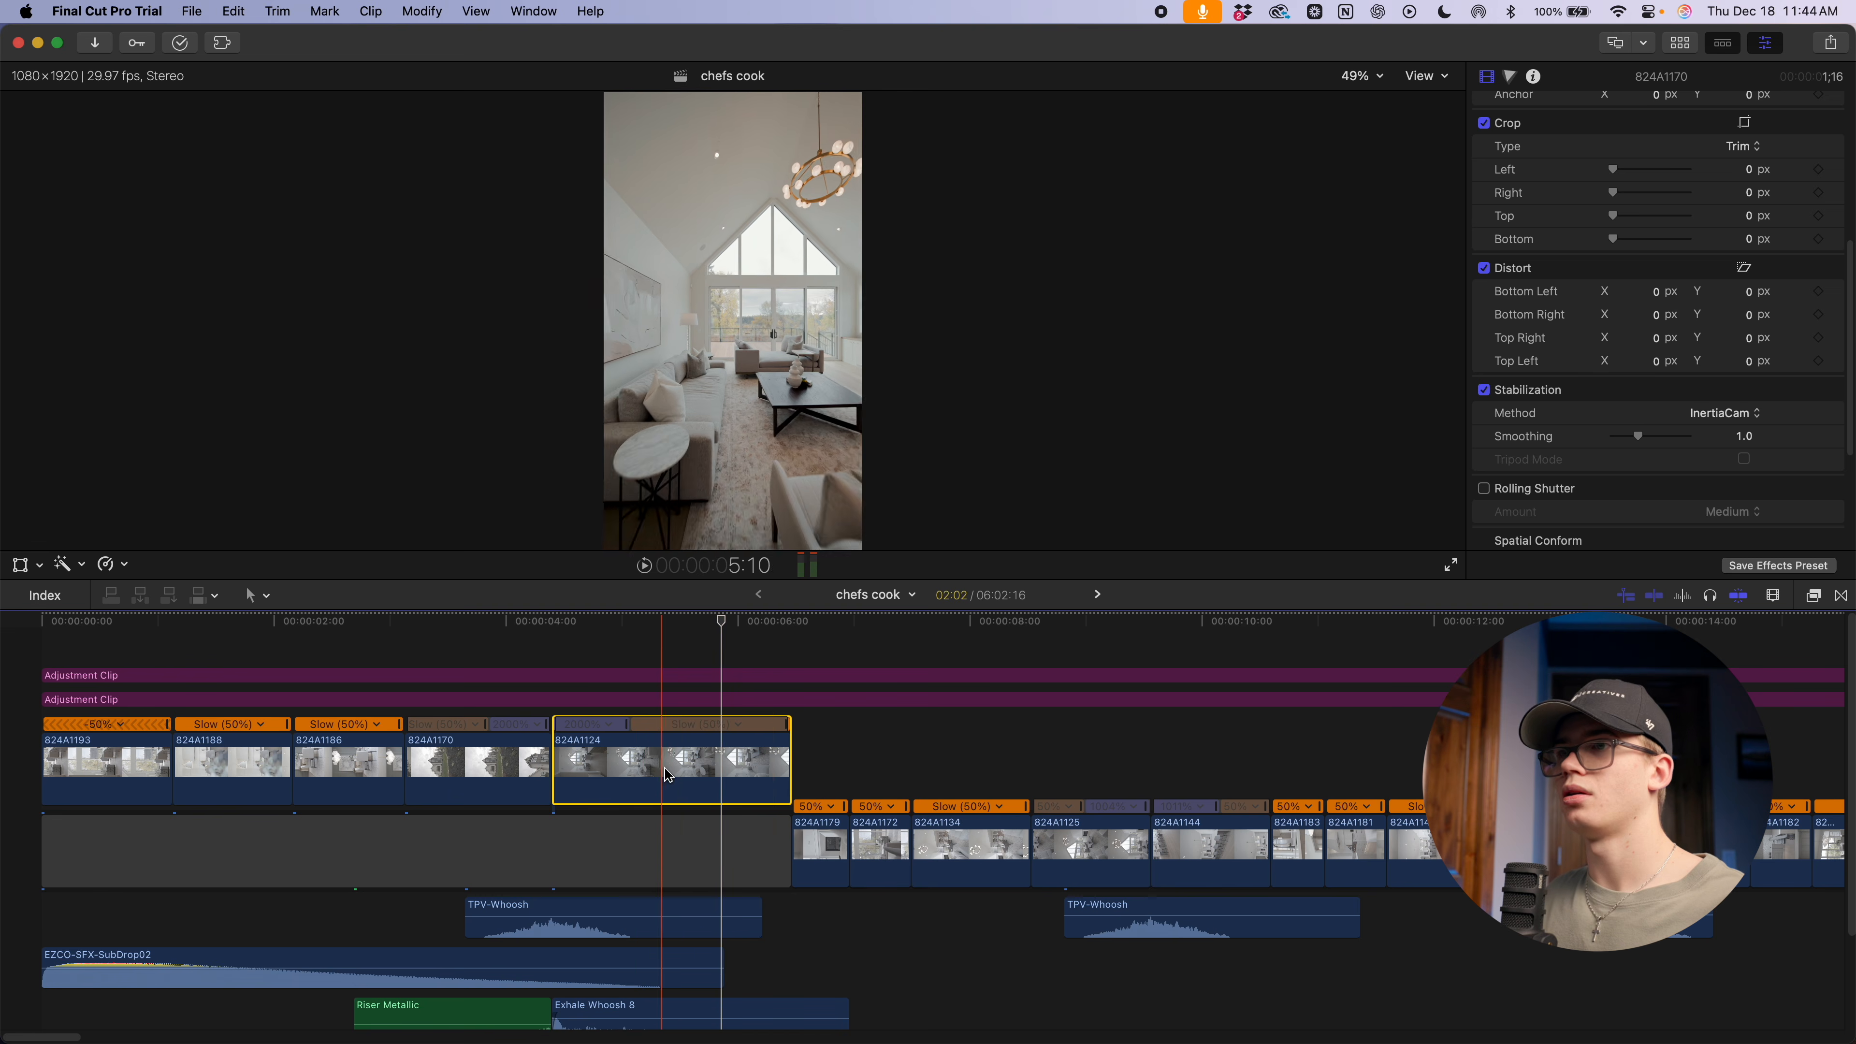
# Turn on Stabilization for clip 824A1124 with the Automatic method
pyautogui.click(681, 627)
pyautogui.scroll(-10, 1608, 329)
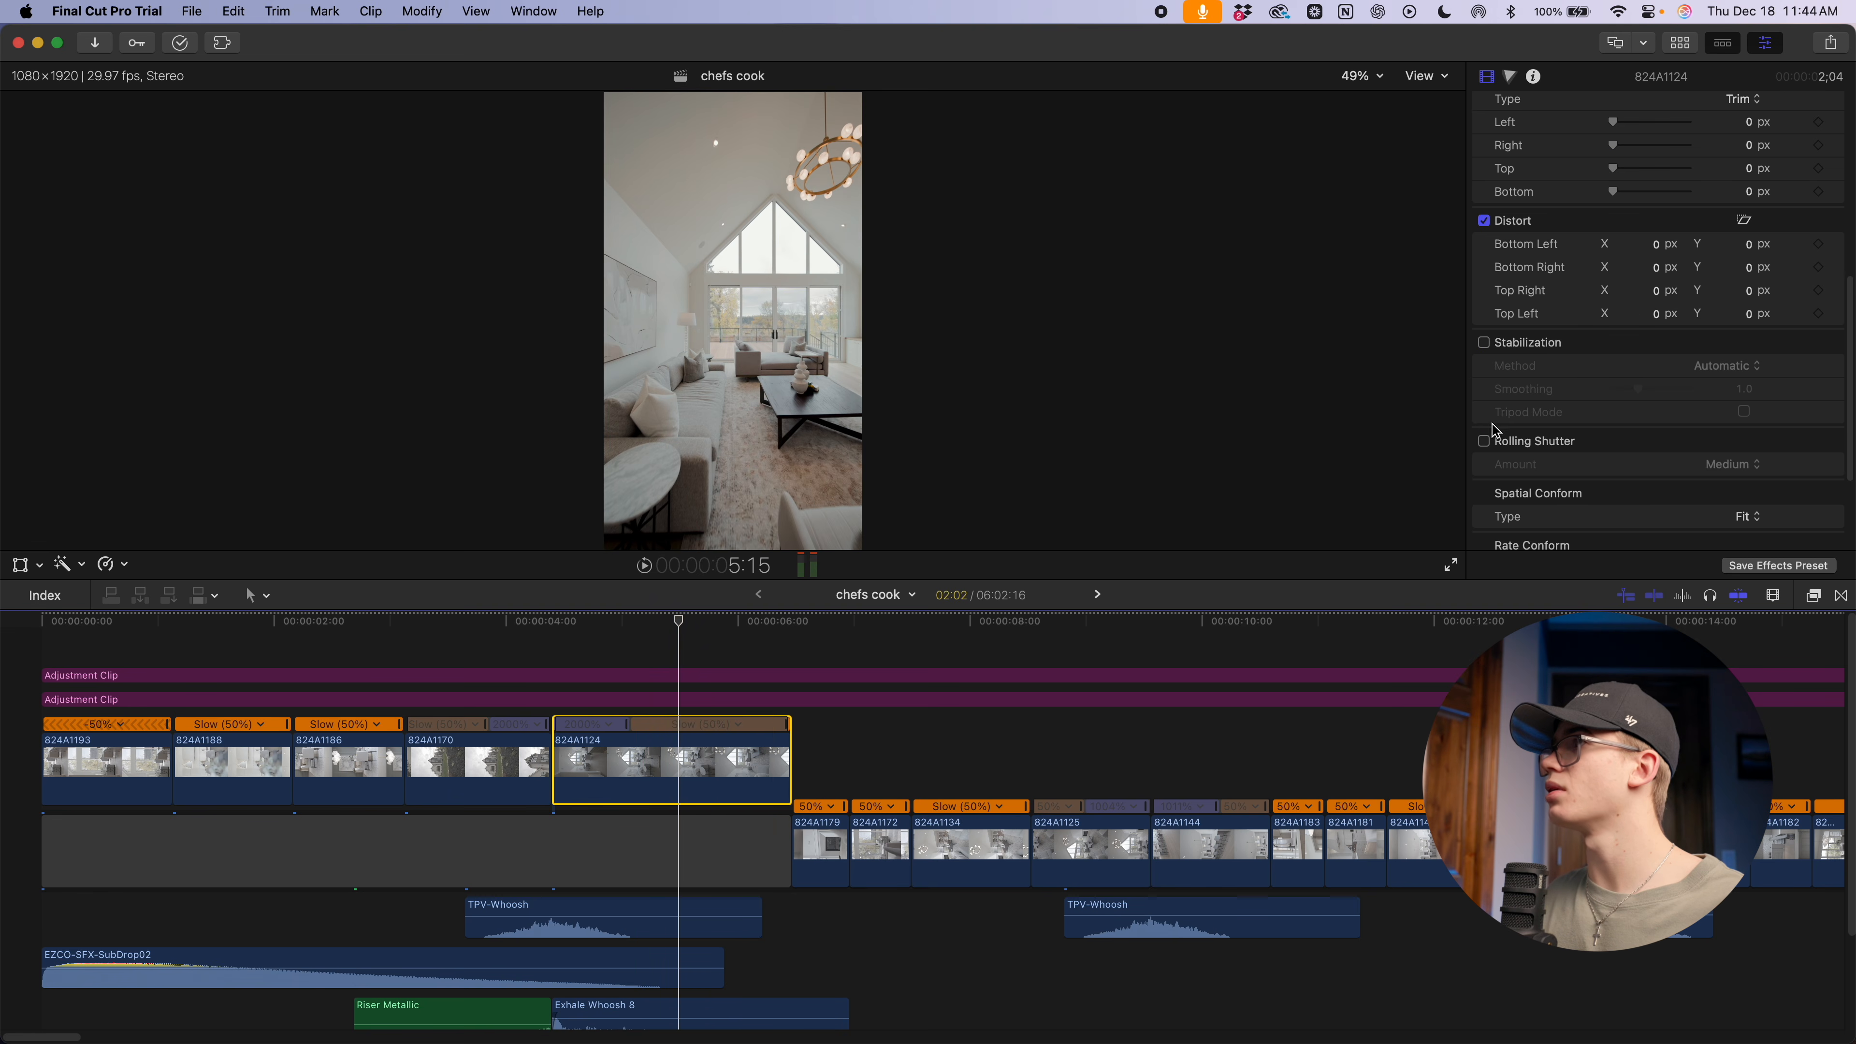
pyautogui.click(1486, 344)
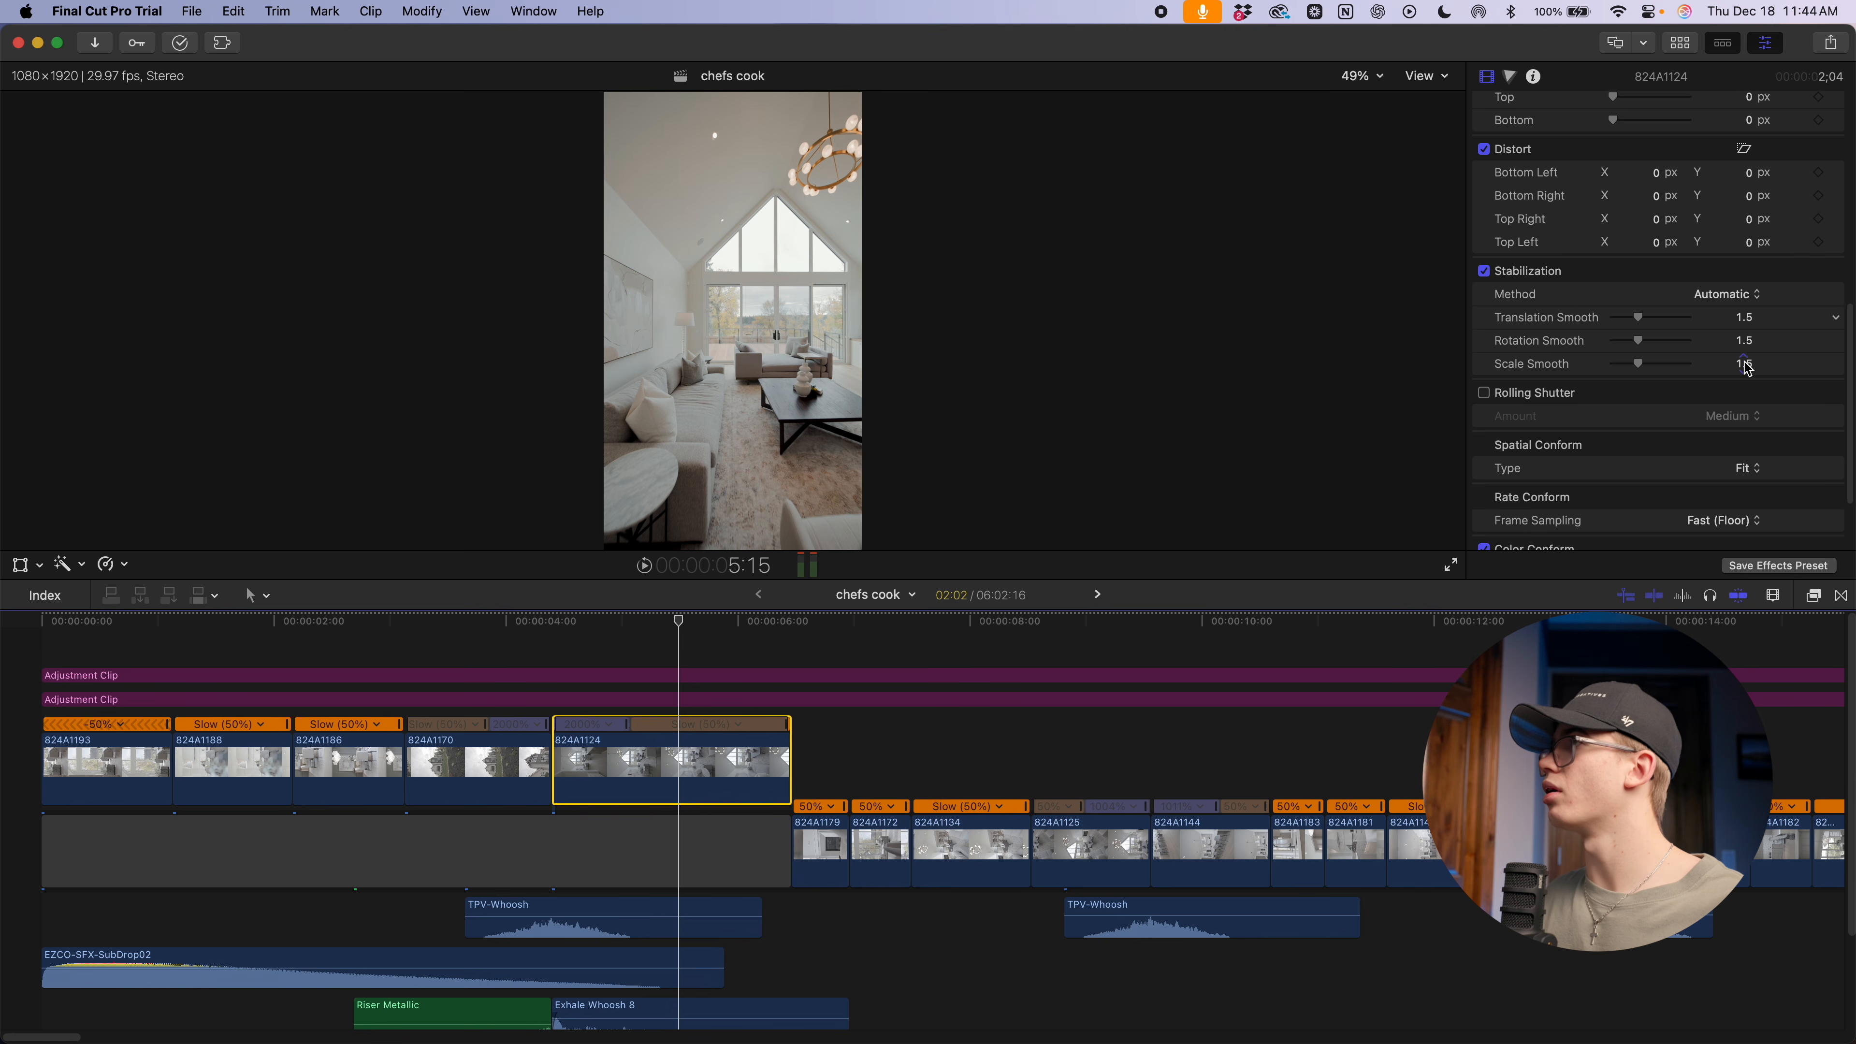
pyautogui.scroll(-2, 1723, 391)
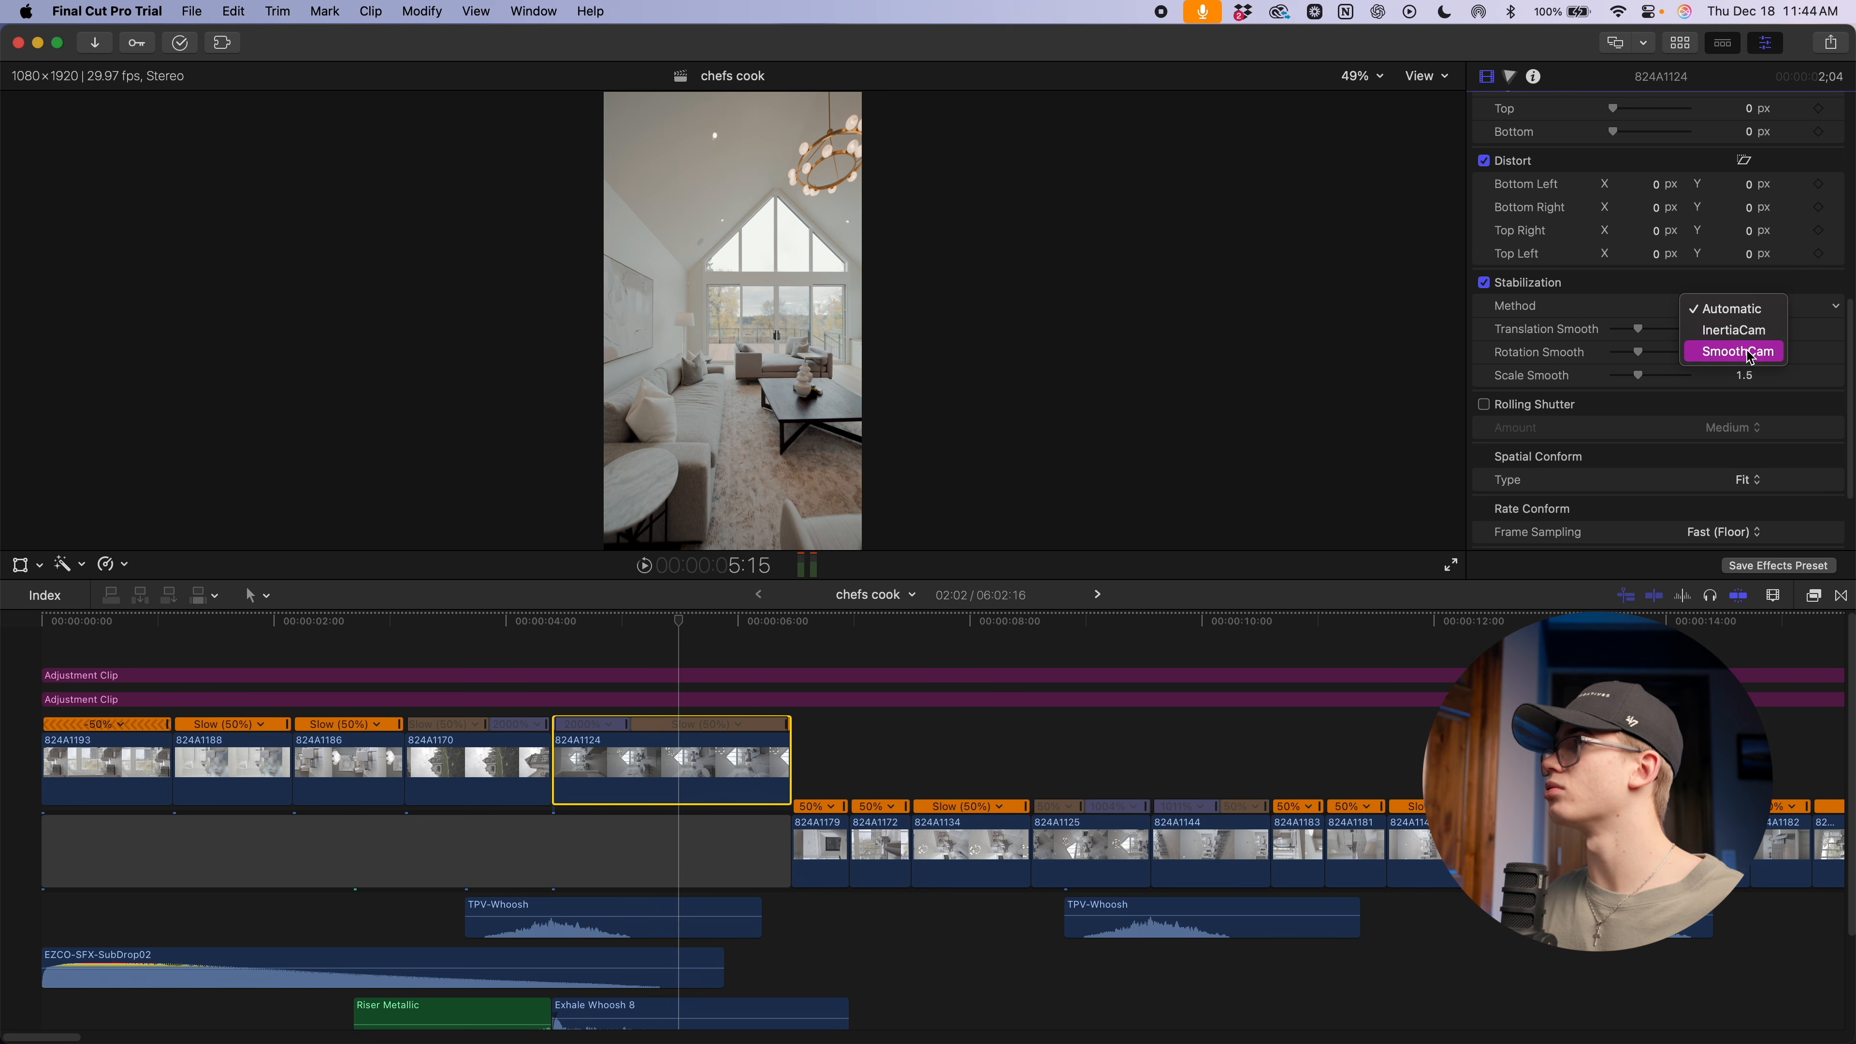
pyautogui.click(1620, 304)
# Play the transition from clip 824A1170 into the stabilized clip 824A1124 full screen and again in the timeline
pyautogui.click(492, 643)
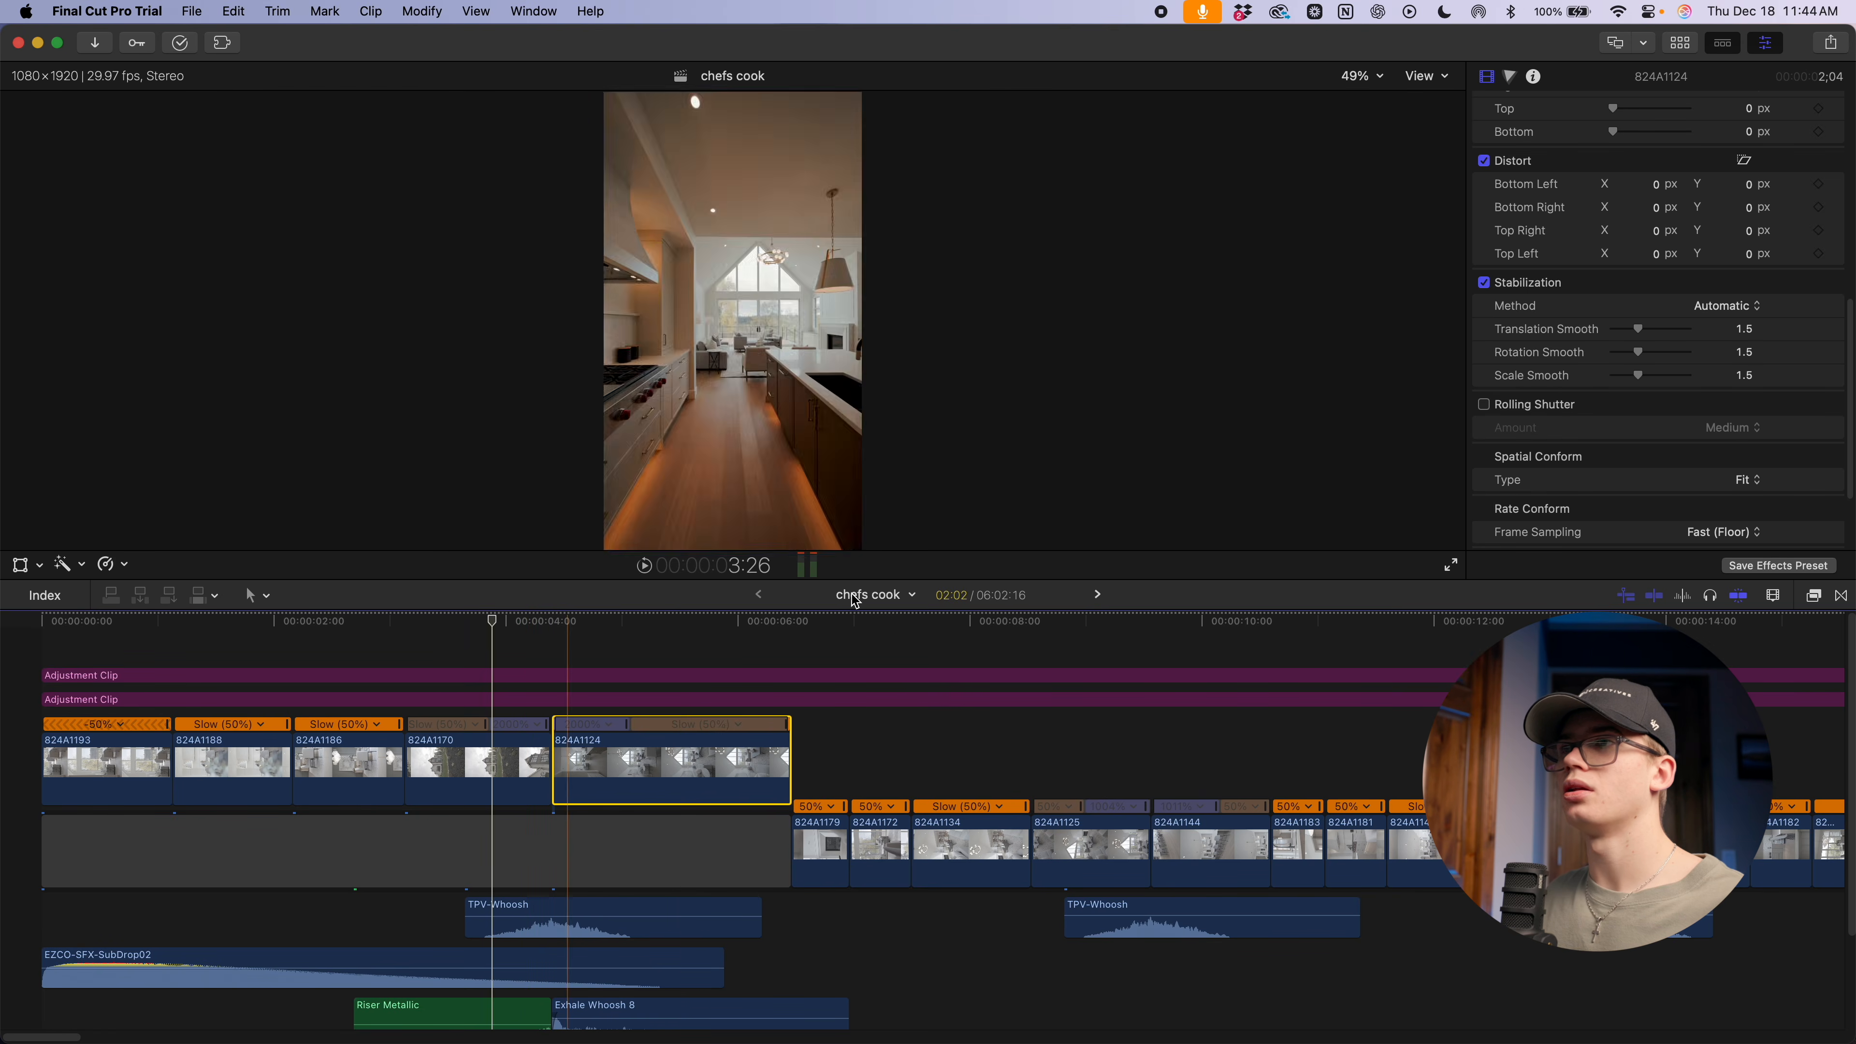
pyautogui.click(1452, 565)
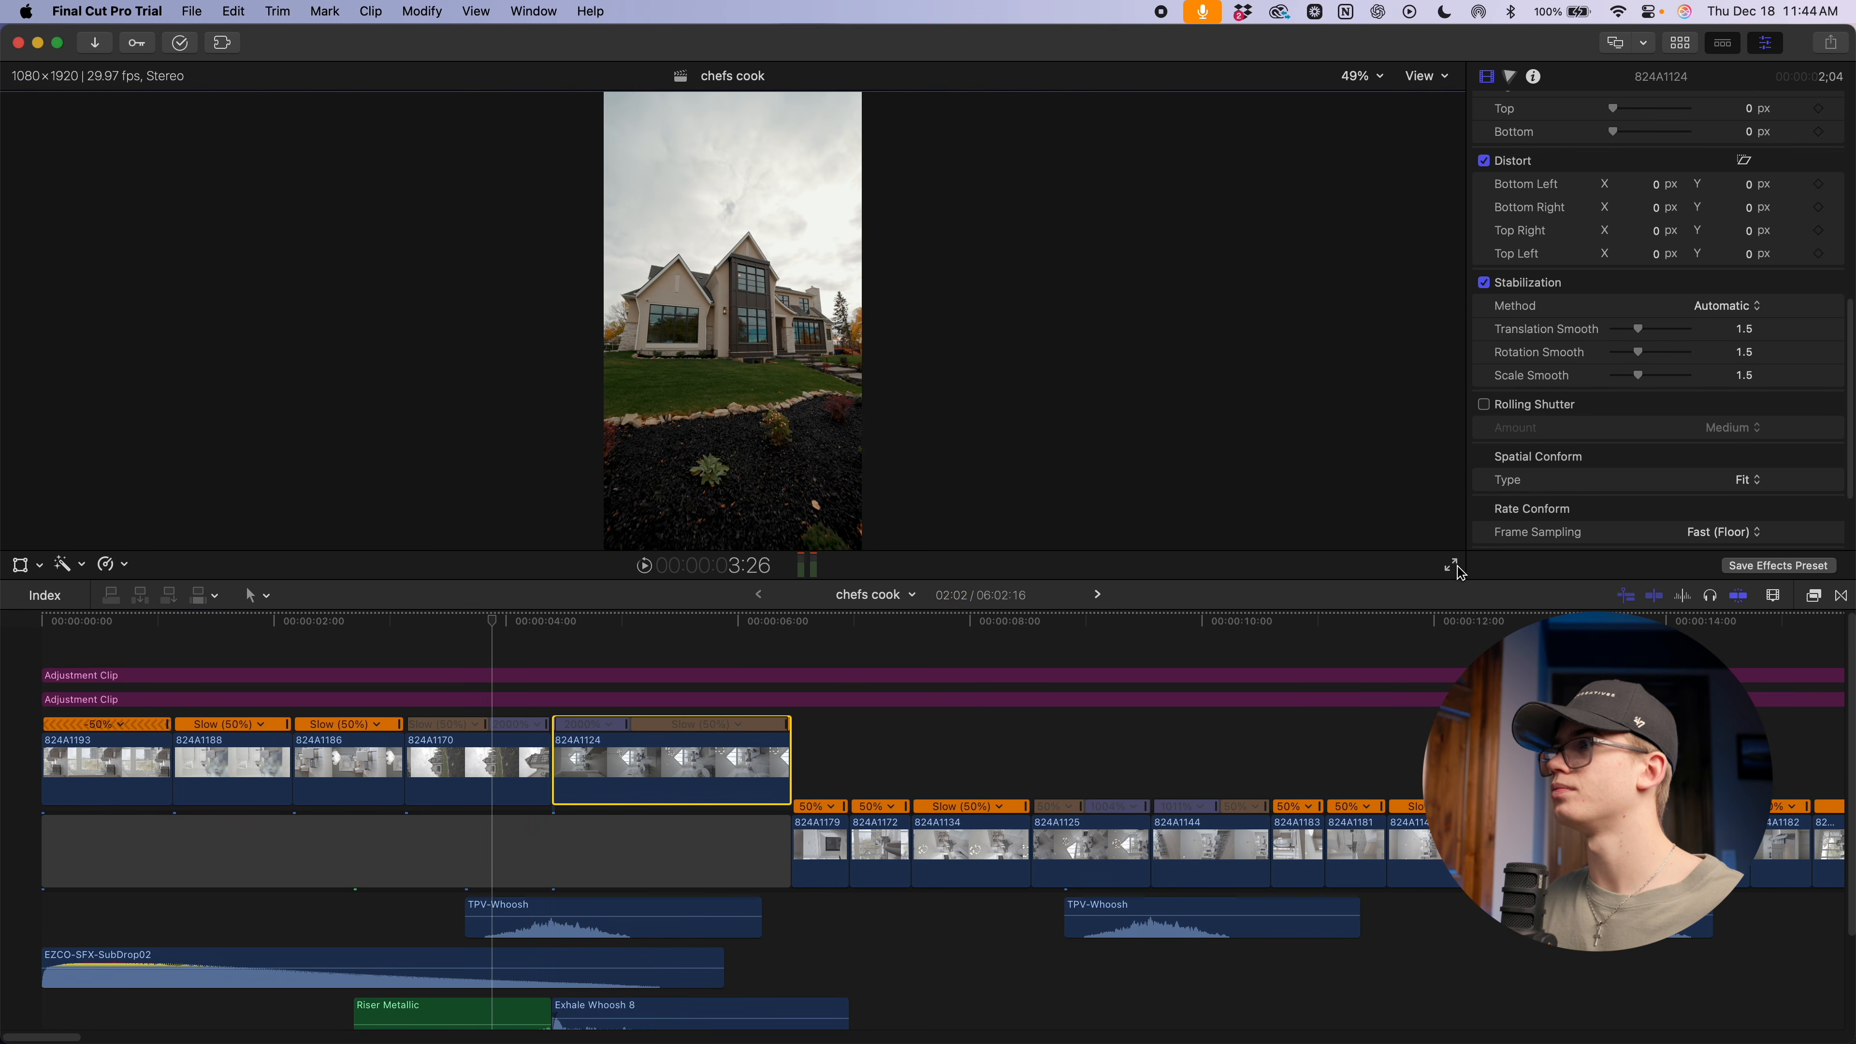
pyautogui.press('space')
pyautogui.press('Escape')
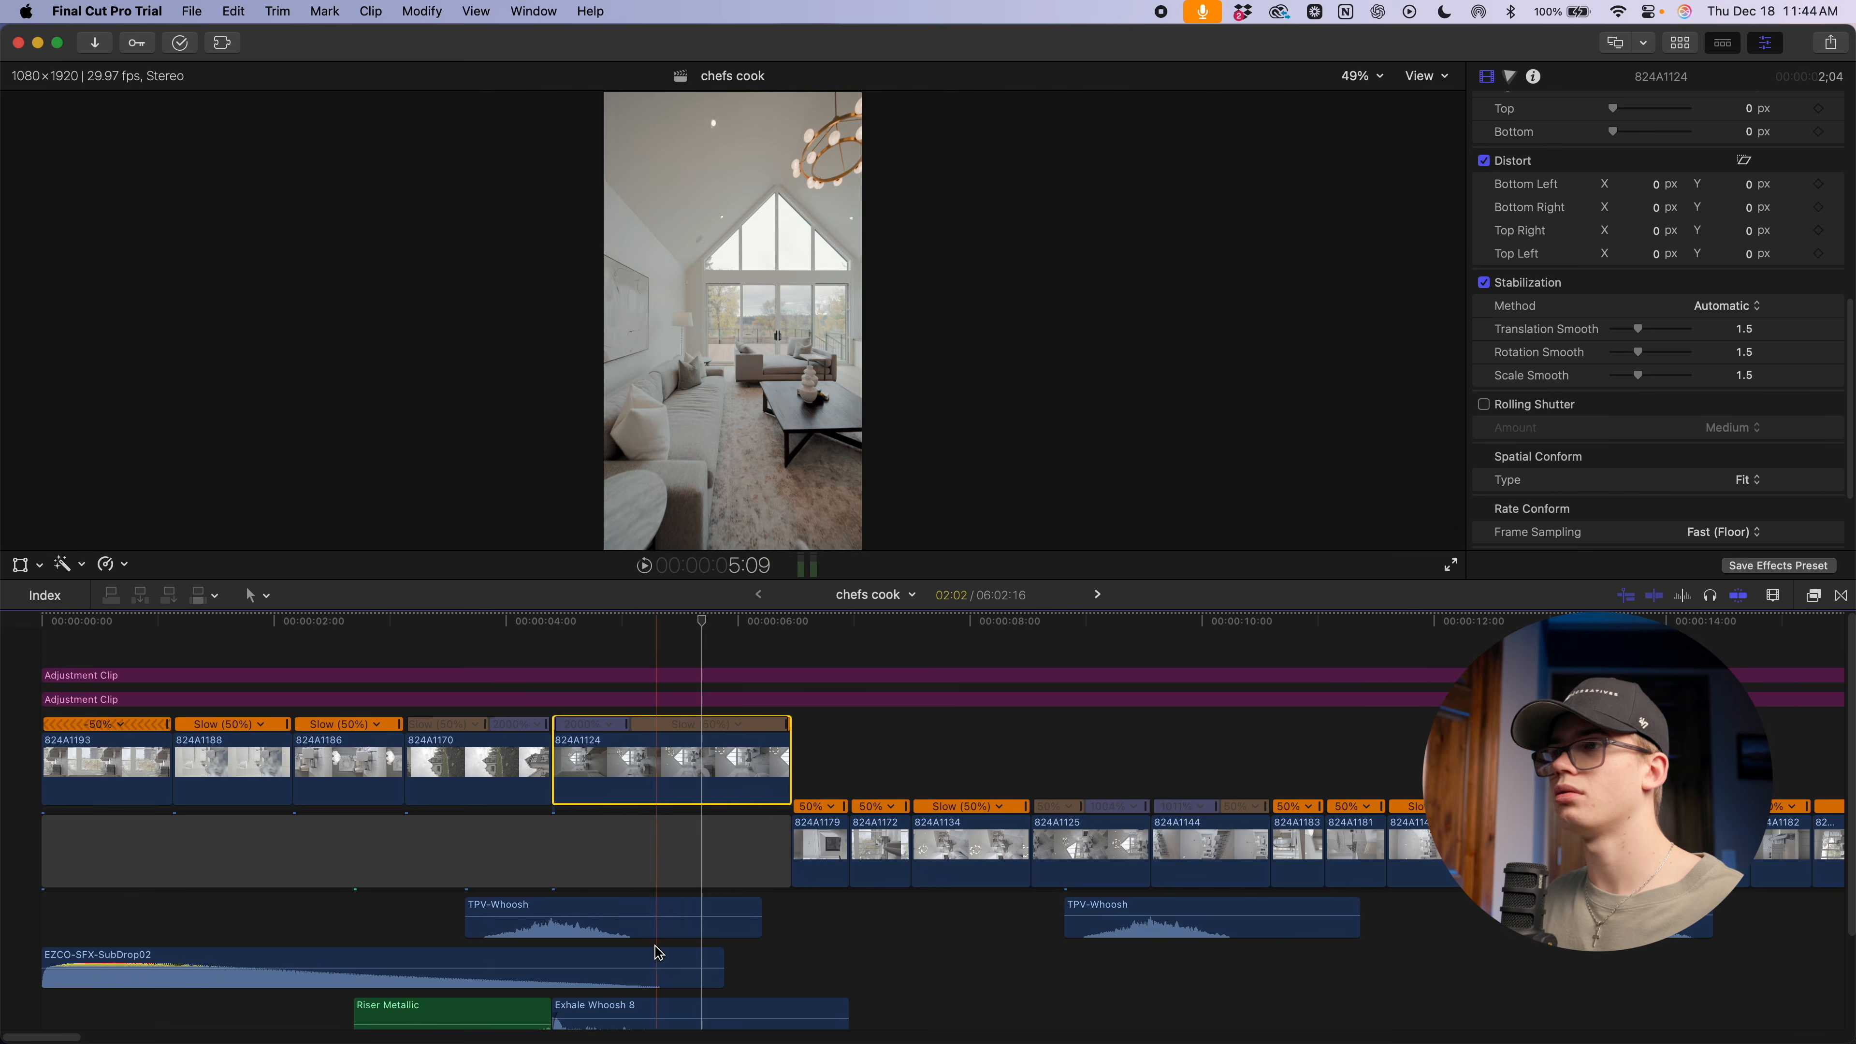
pyautogui.press('space')
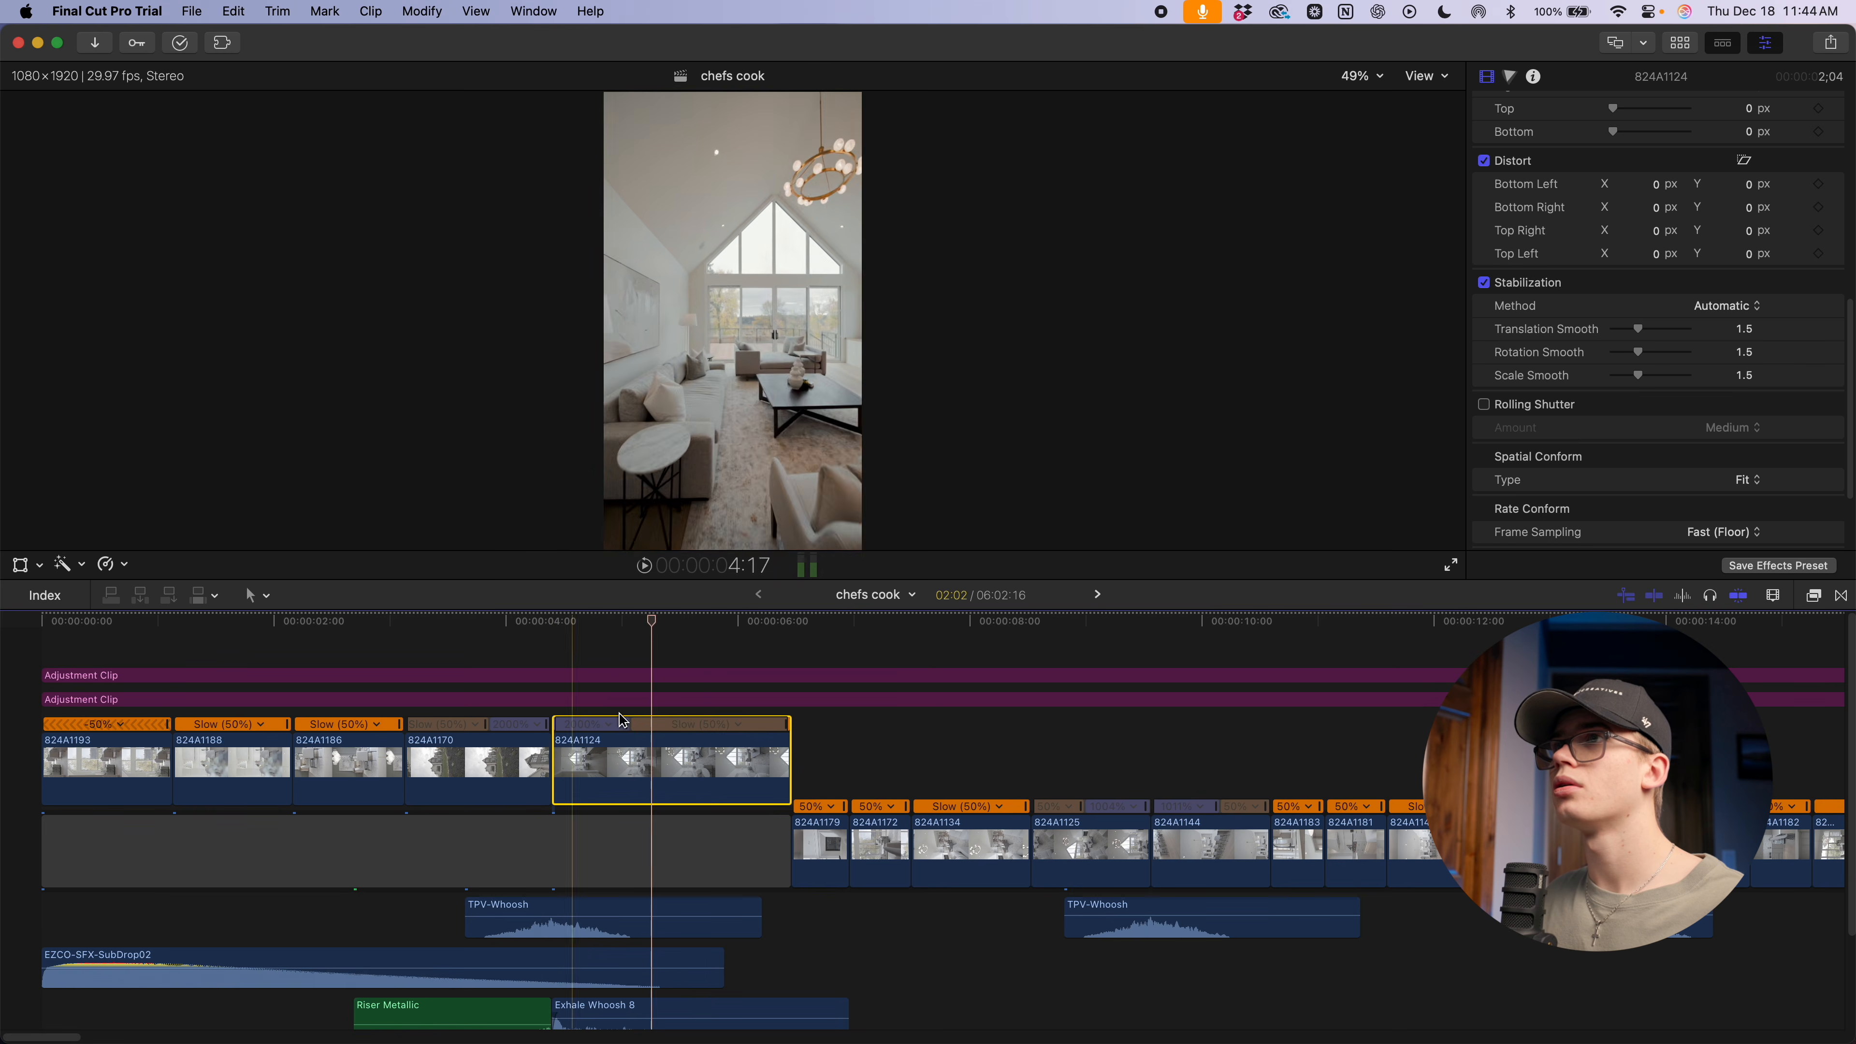
pyautogui.press('space')
# Set Scale Smooth to 0 in clip 824A1124's stabilization and replay the opening transition full screen
pyautogui.moveTo(1640, 375); pyautogui.dragTo(1589, 382)
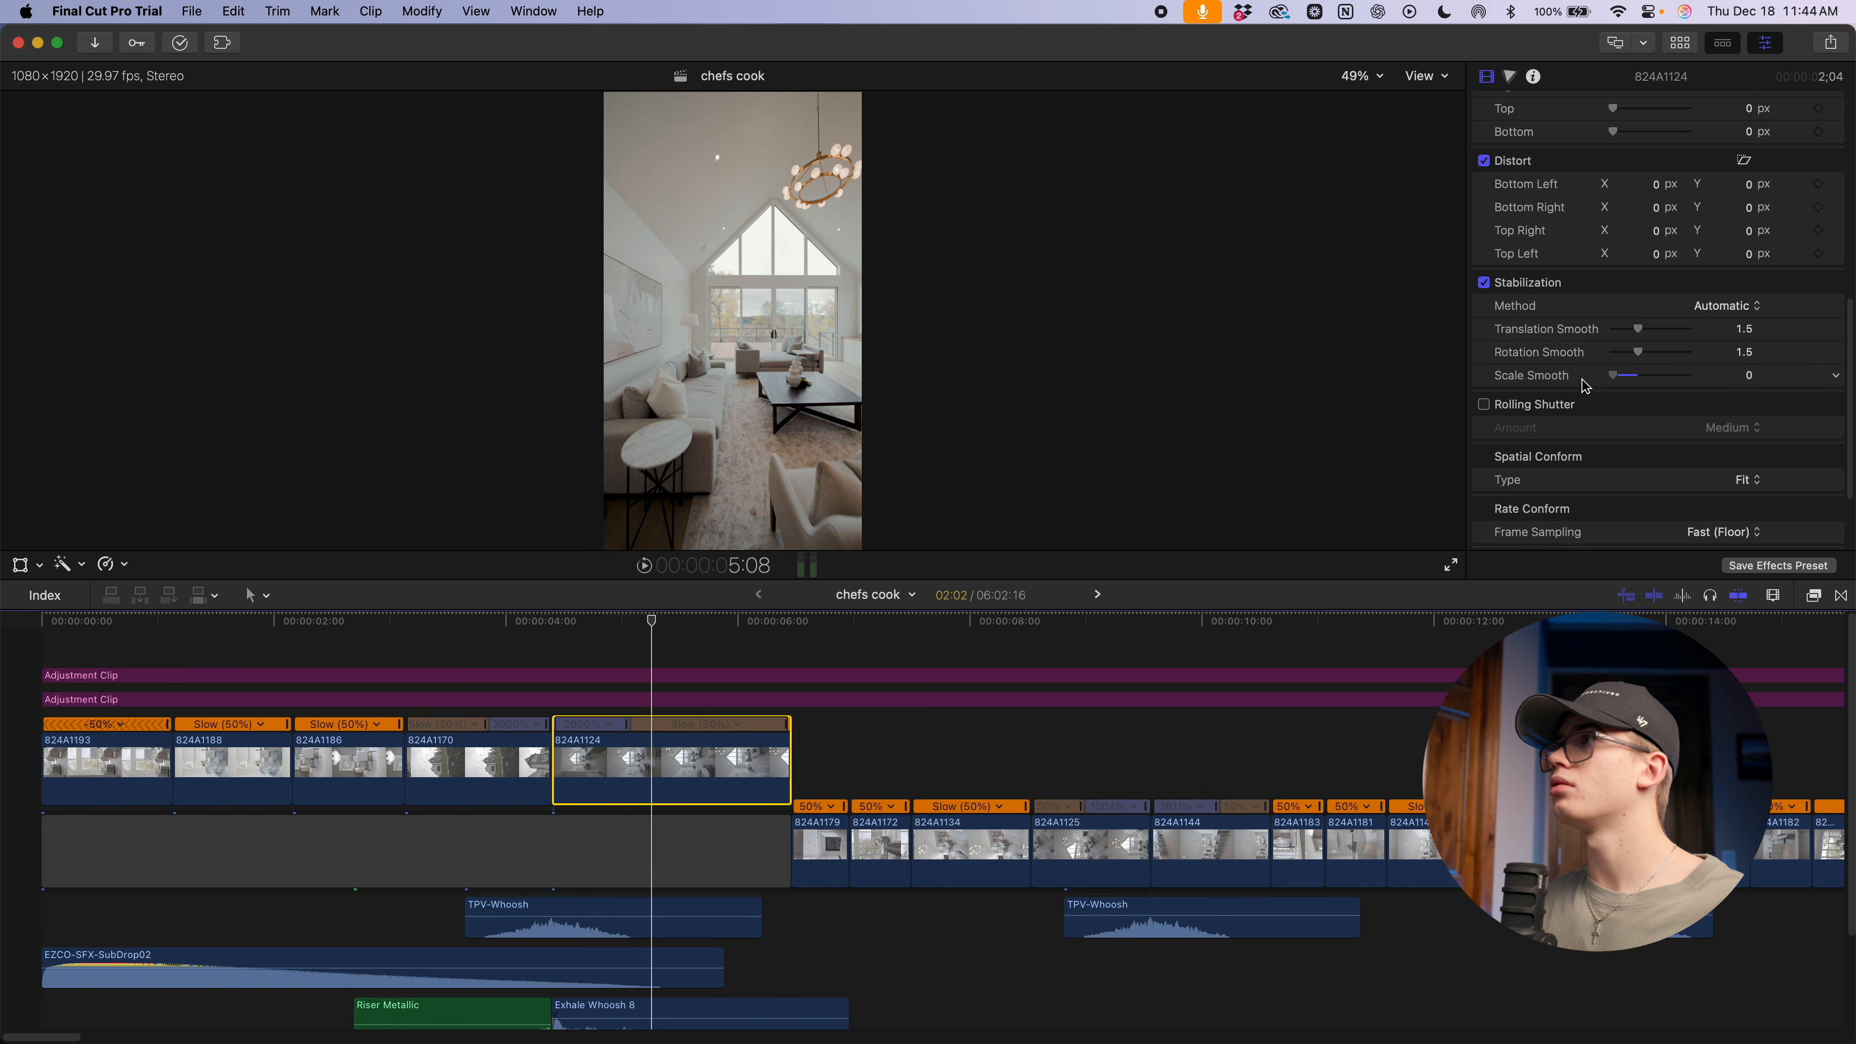
pyautogui.press('space')
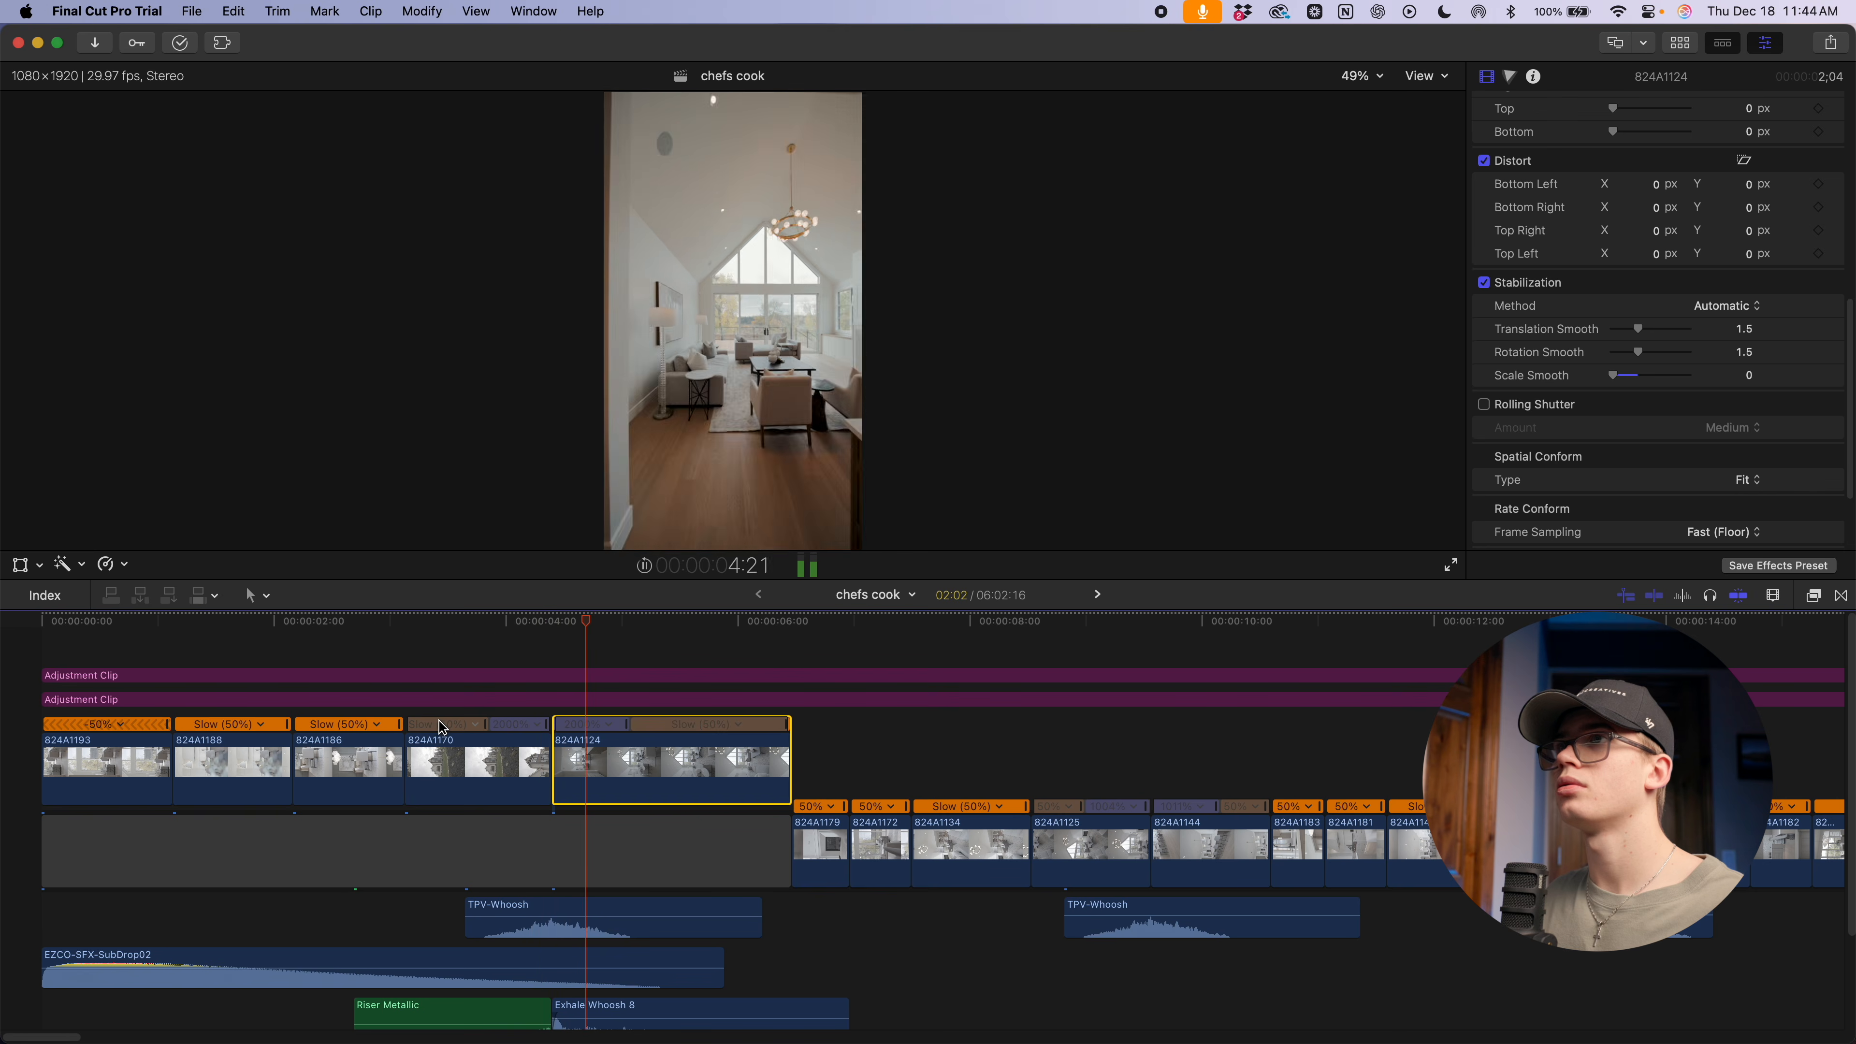
pyautogui.click(366, 621)
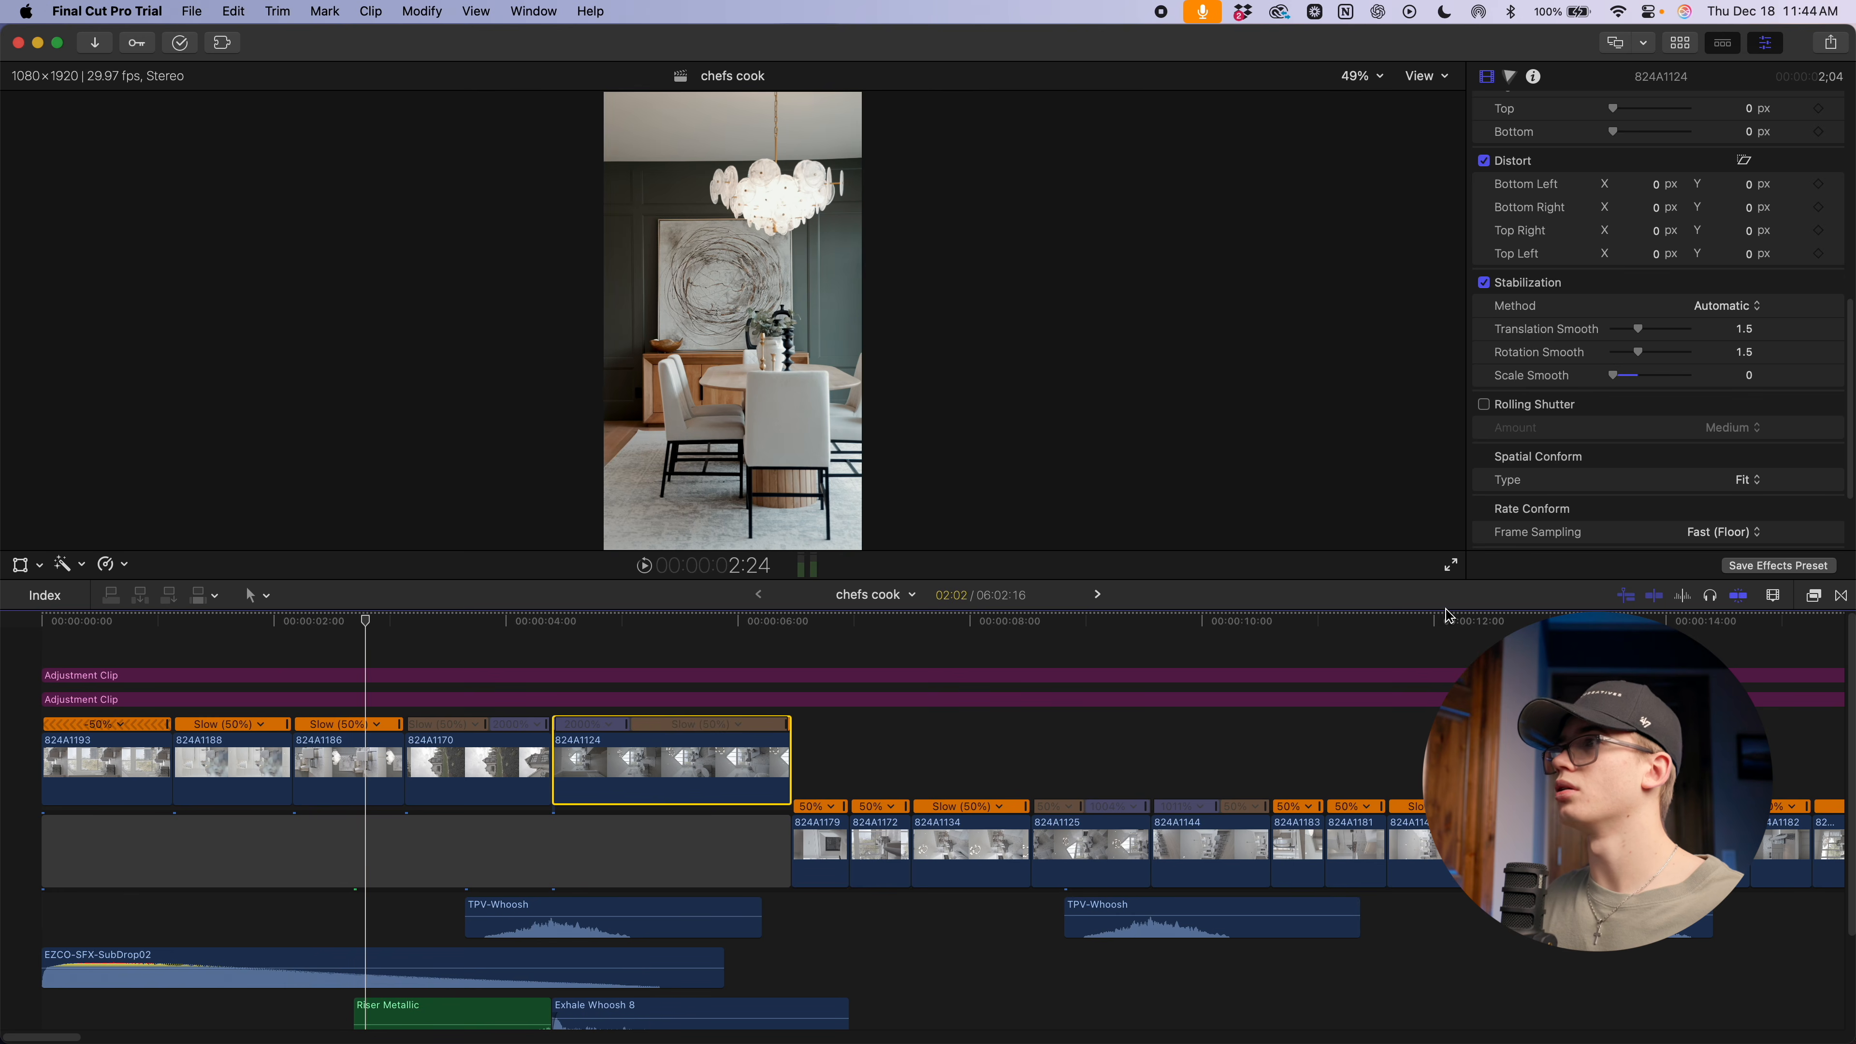
pyautogui.click(1449, 568)
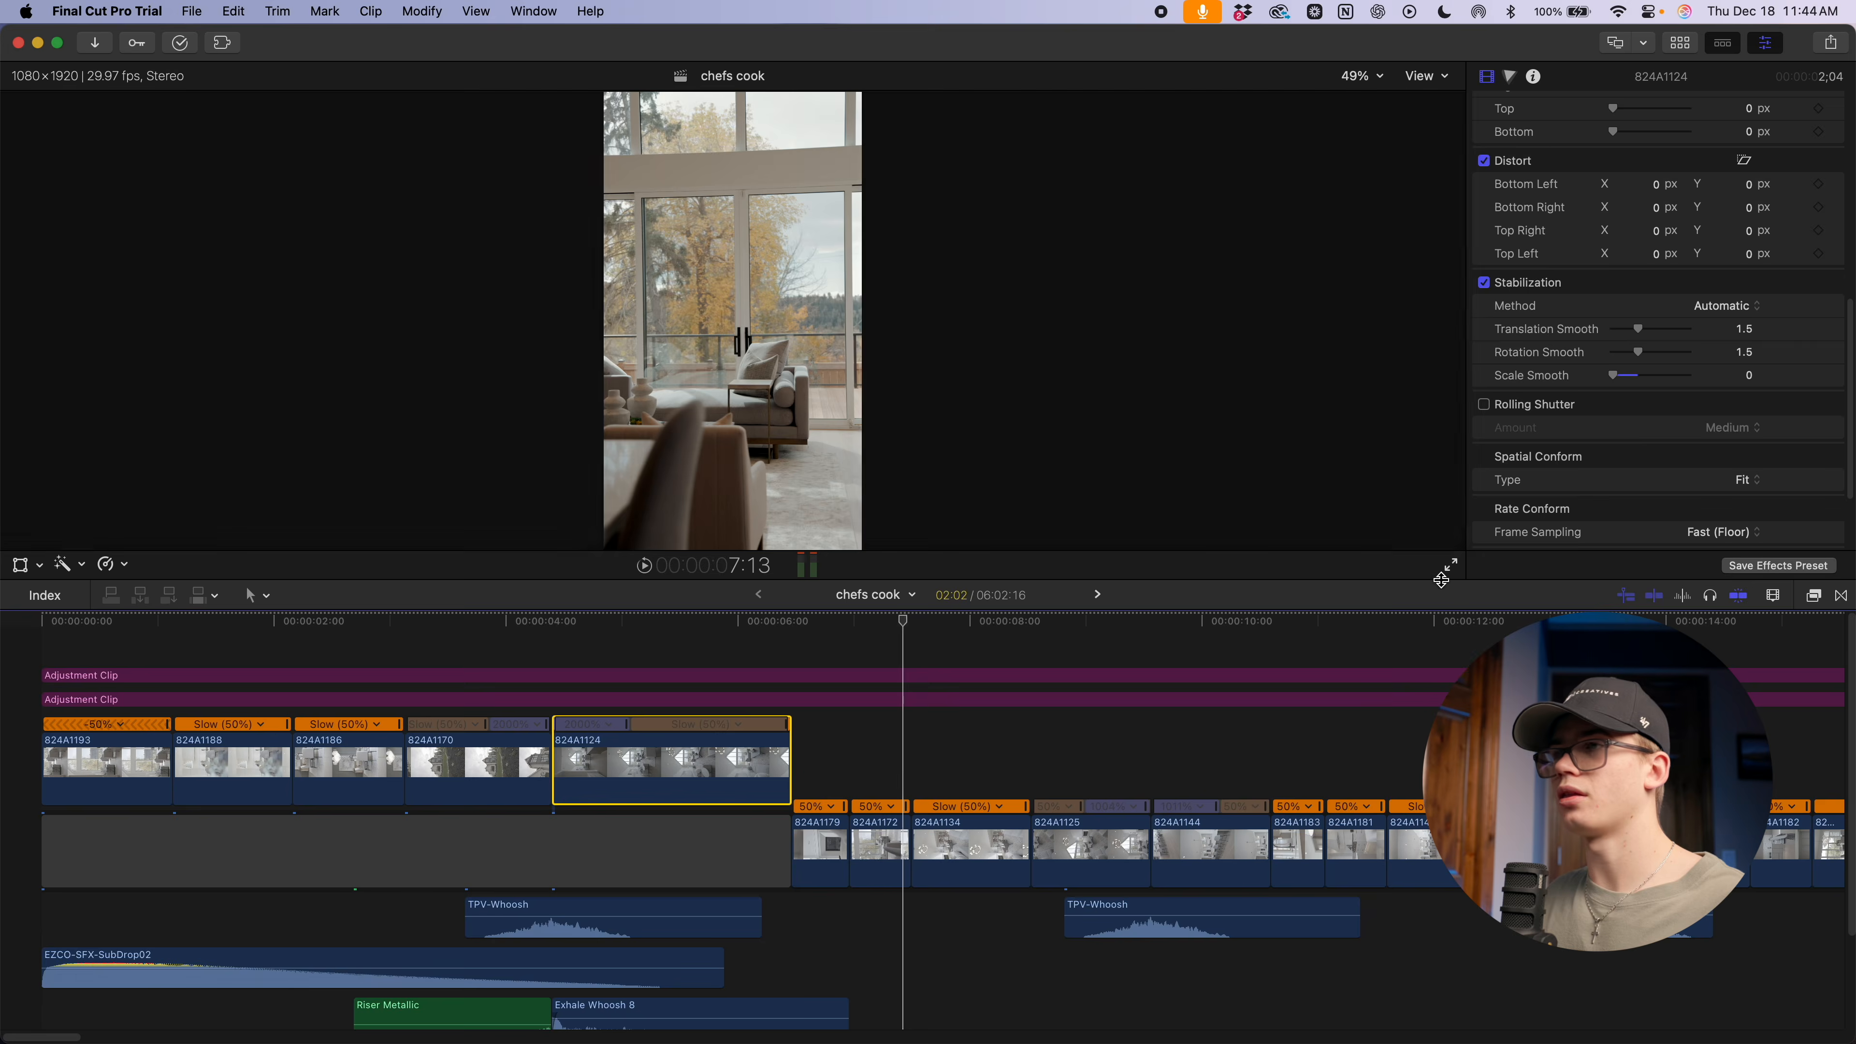
pyautogui.press('Escape')
pyautogui.press('super+minus')
pyautogui.scroll(-3, 613, 782)
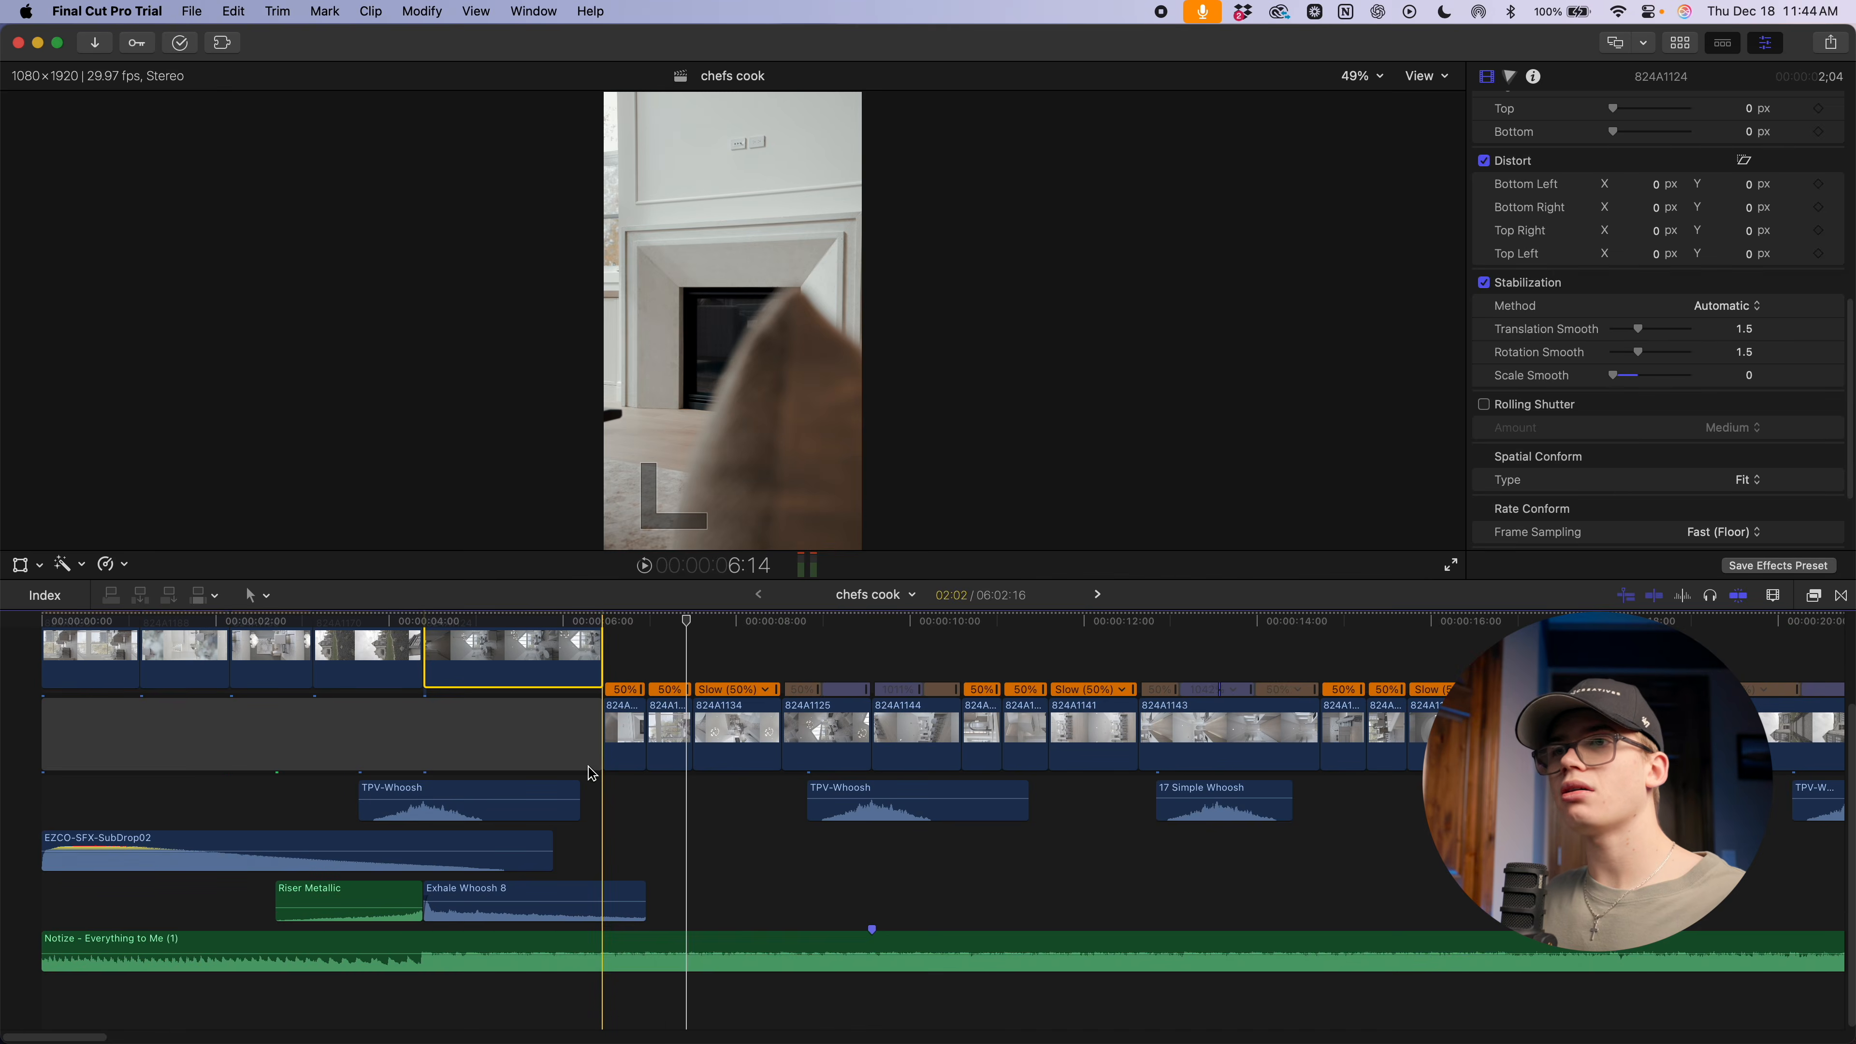
pyautogui.scroll(2, 410, 765)
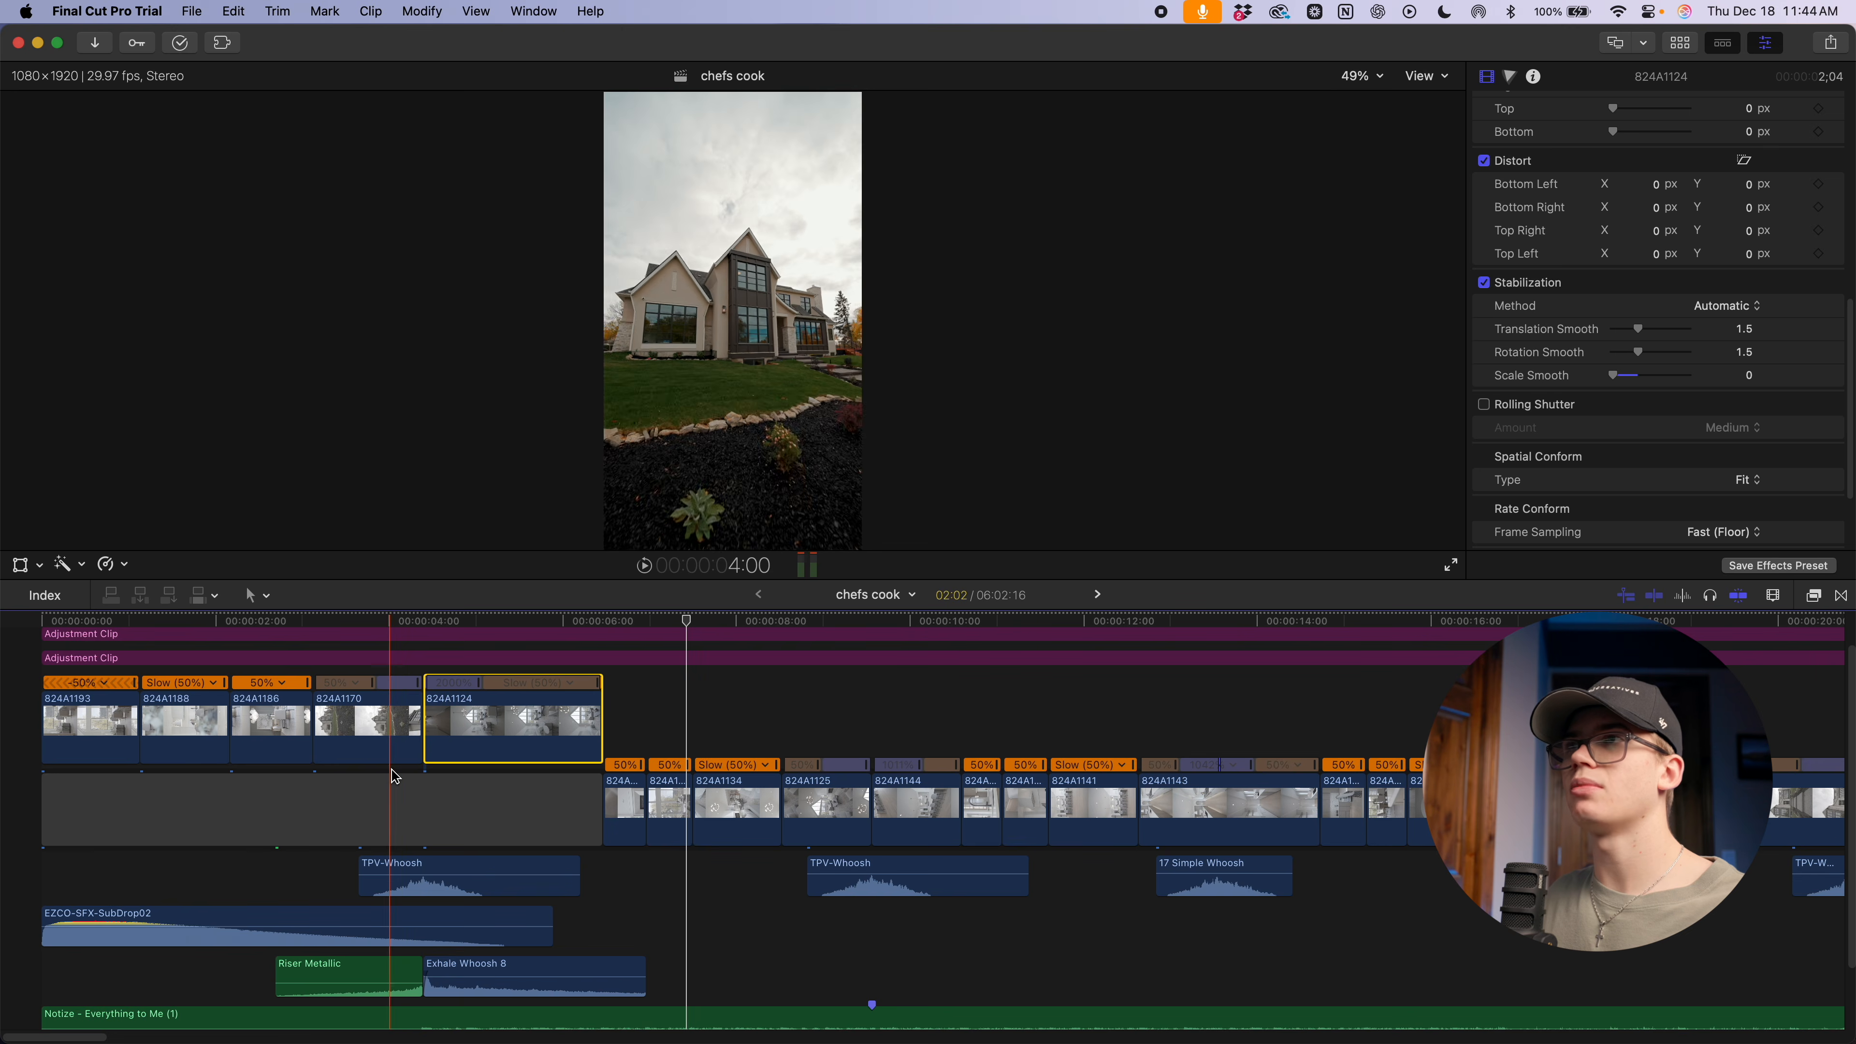
# Select clip 824A1170 and review its stabilization settings
pyautogui.click(368, 726)
pyautogui.click(322, 621)
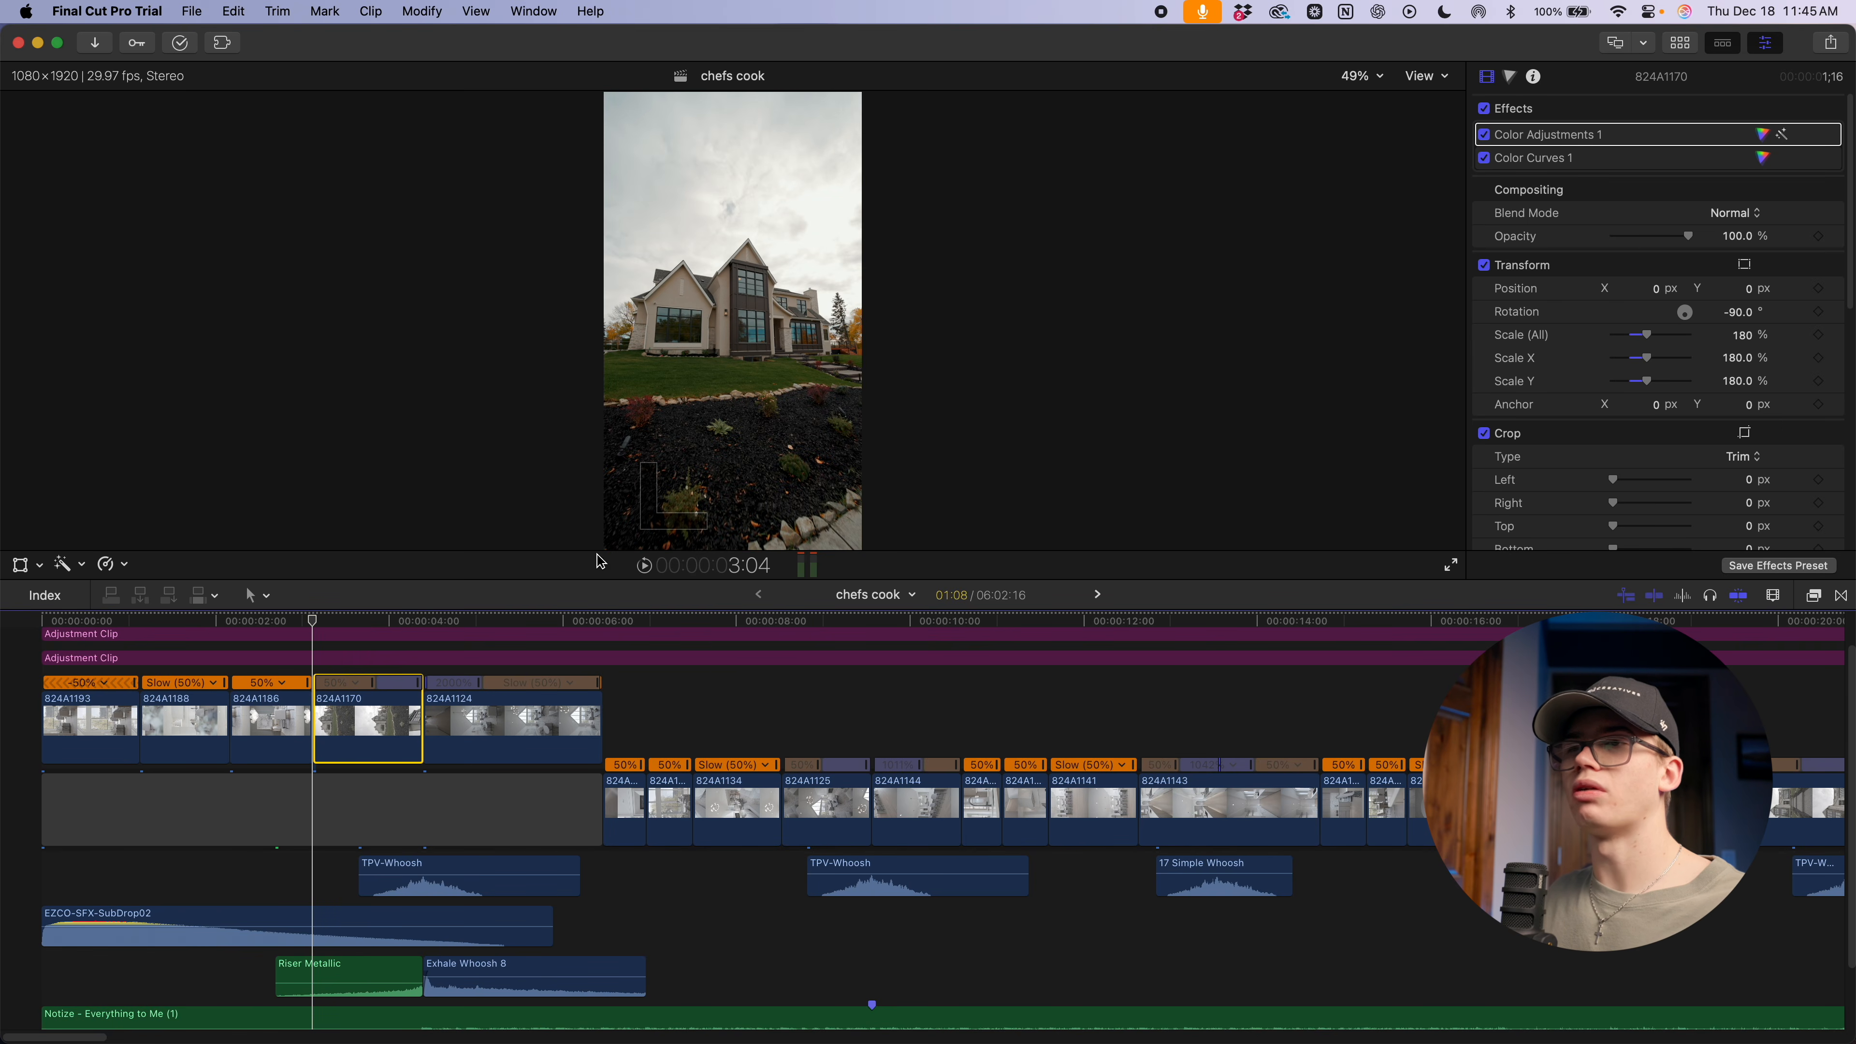
pyautogui.press('super+minus')
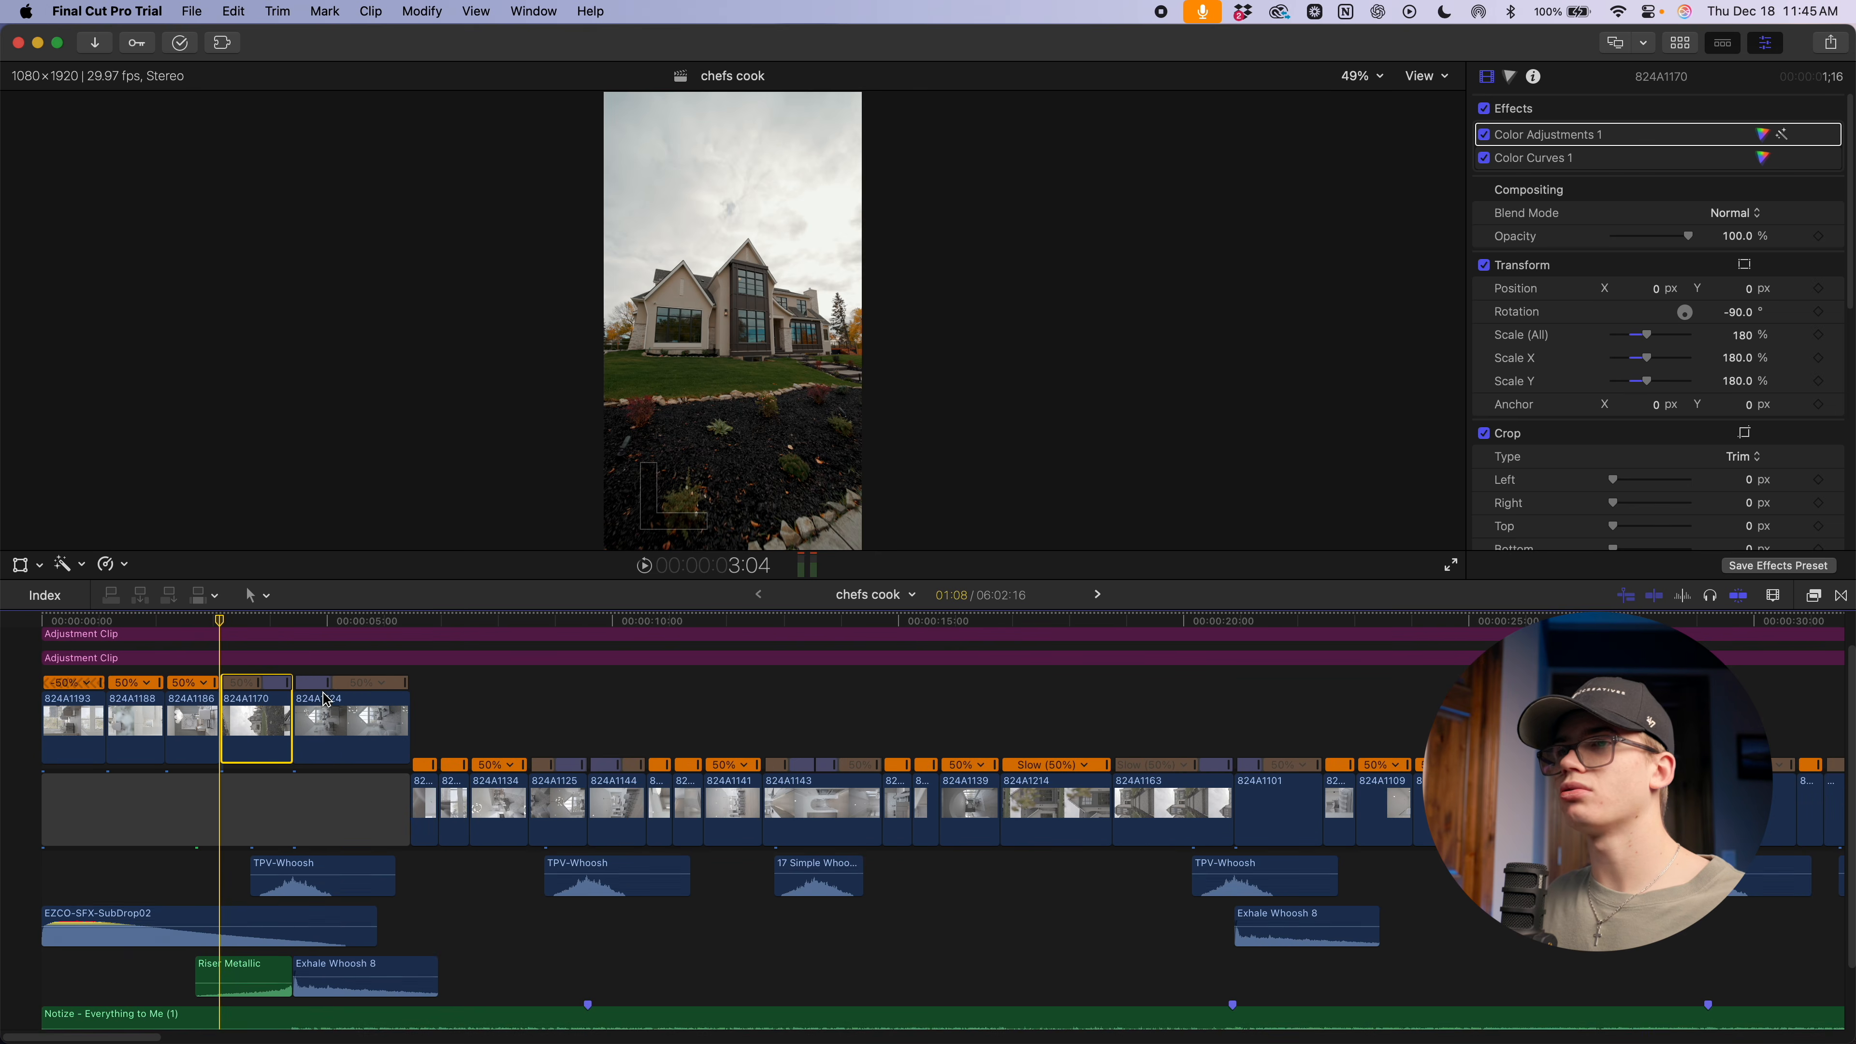
pyautogui.scroll(-8, 1556, 284)
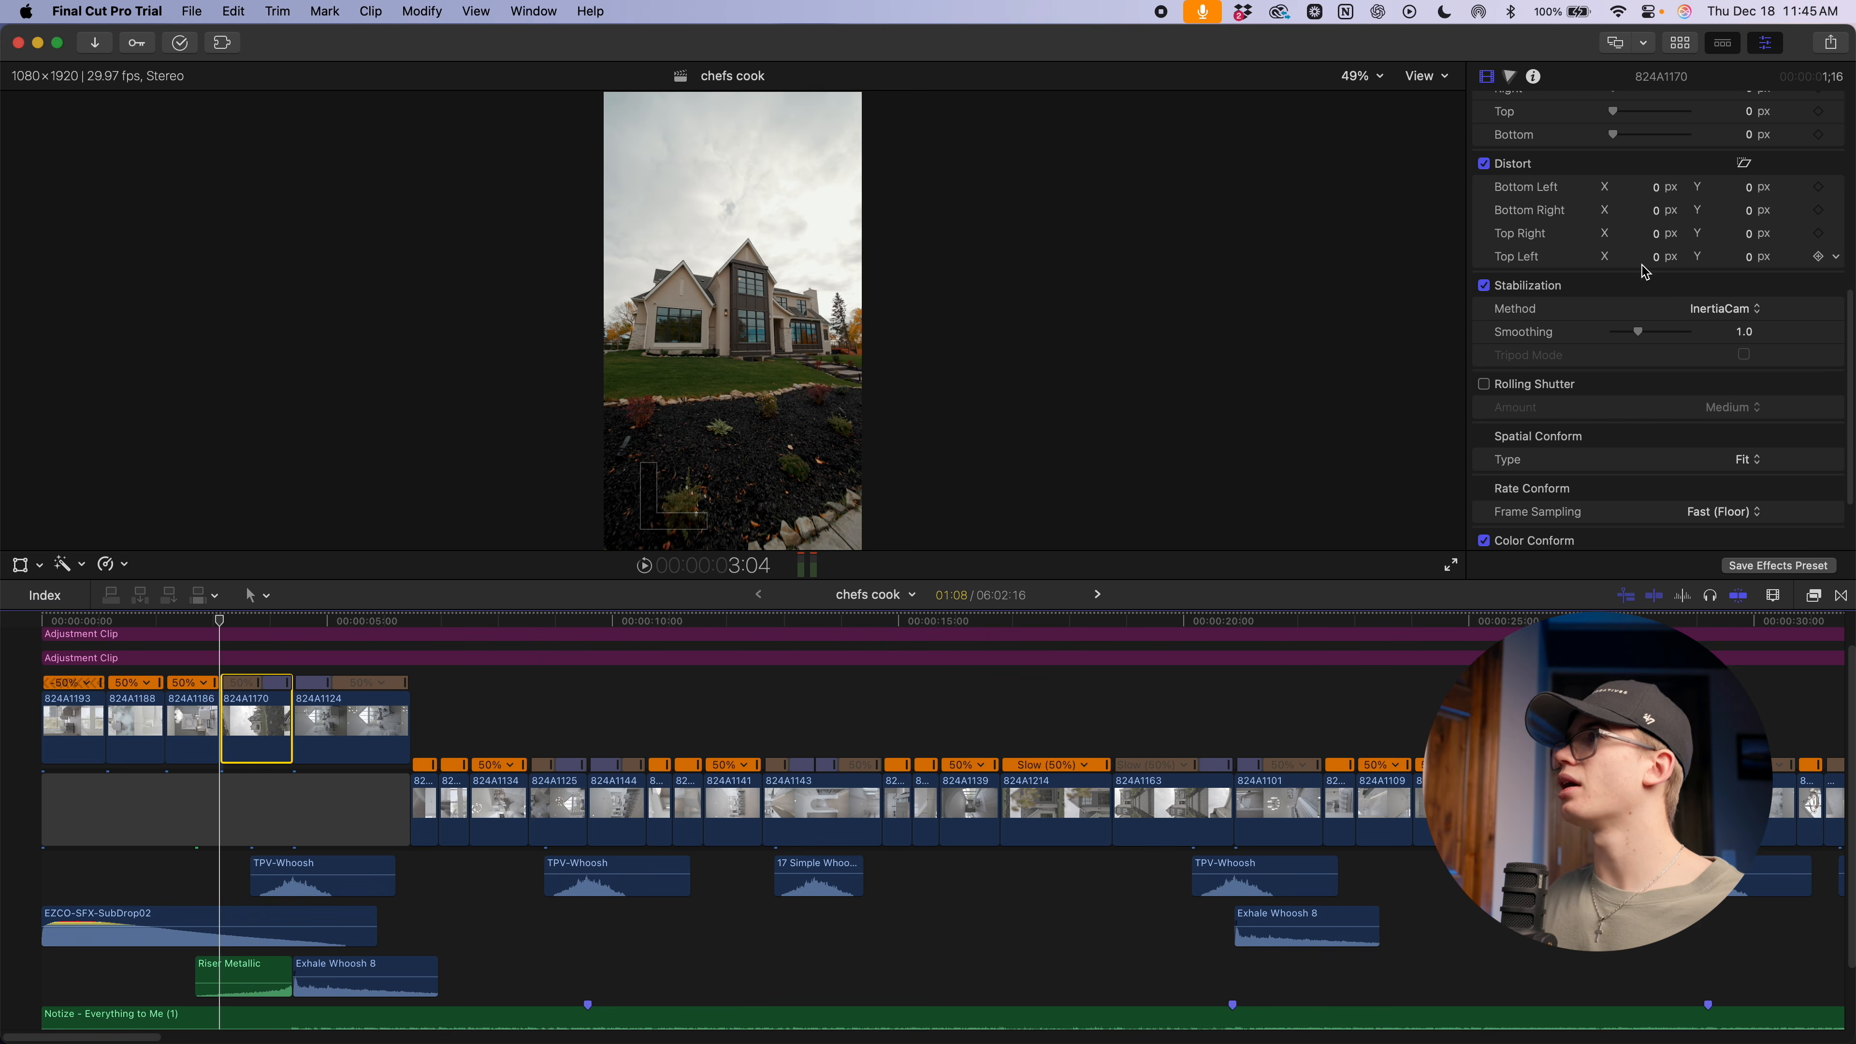
pyautogui.scroll(1, 1752, 343)
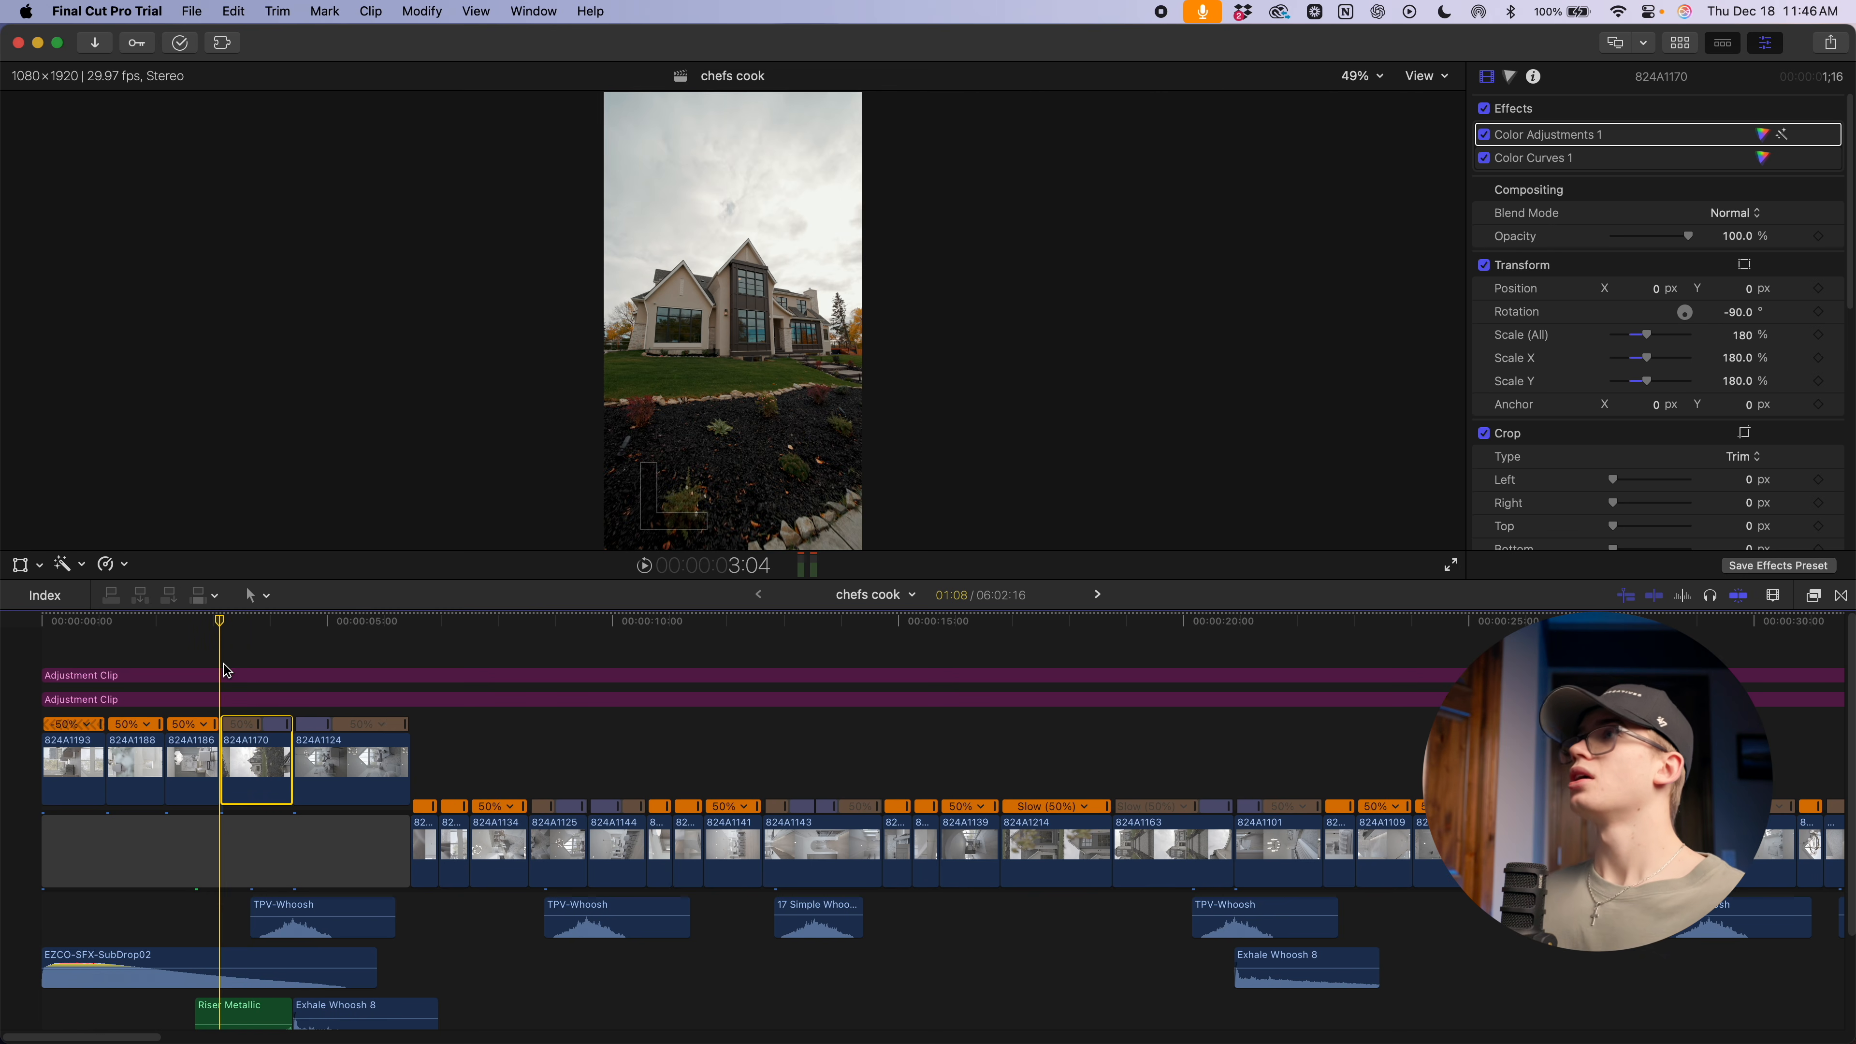
# Show the titles browser and search the installed titles for "linear"
pyautogui.click(1680, 44)
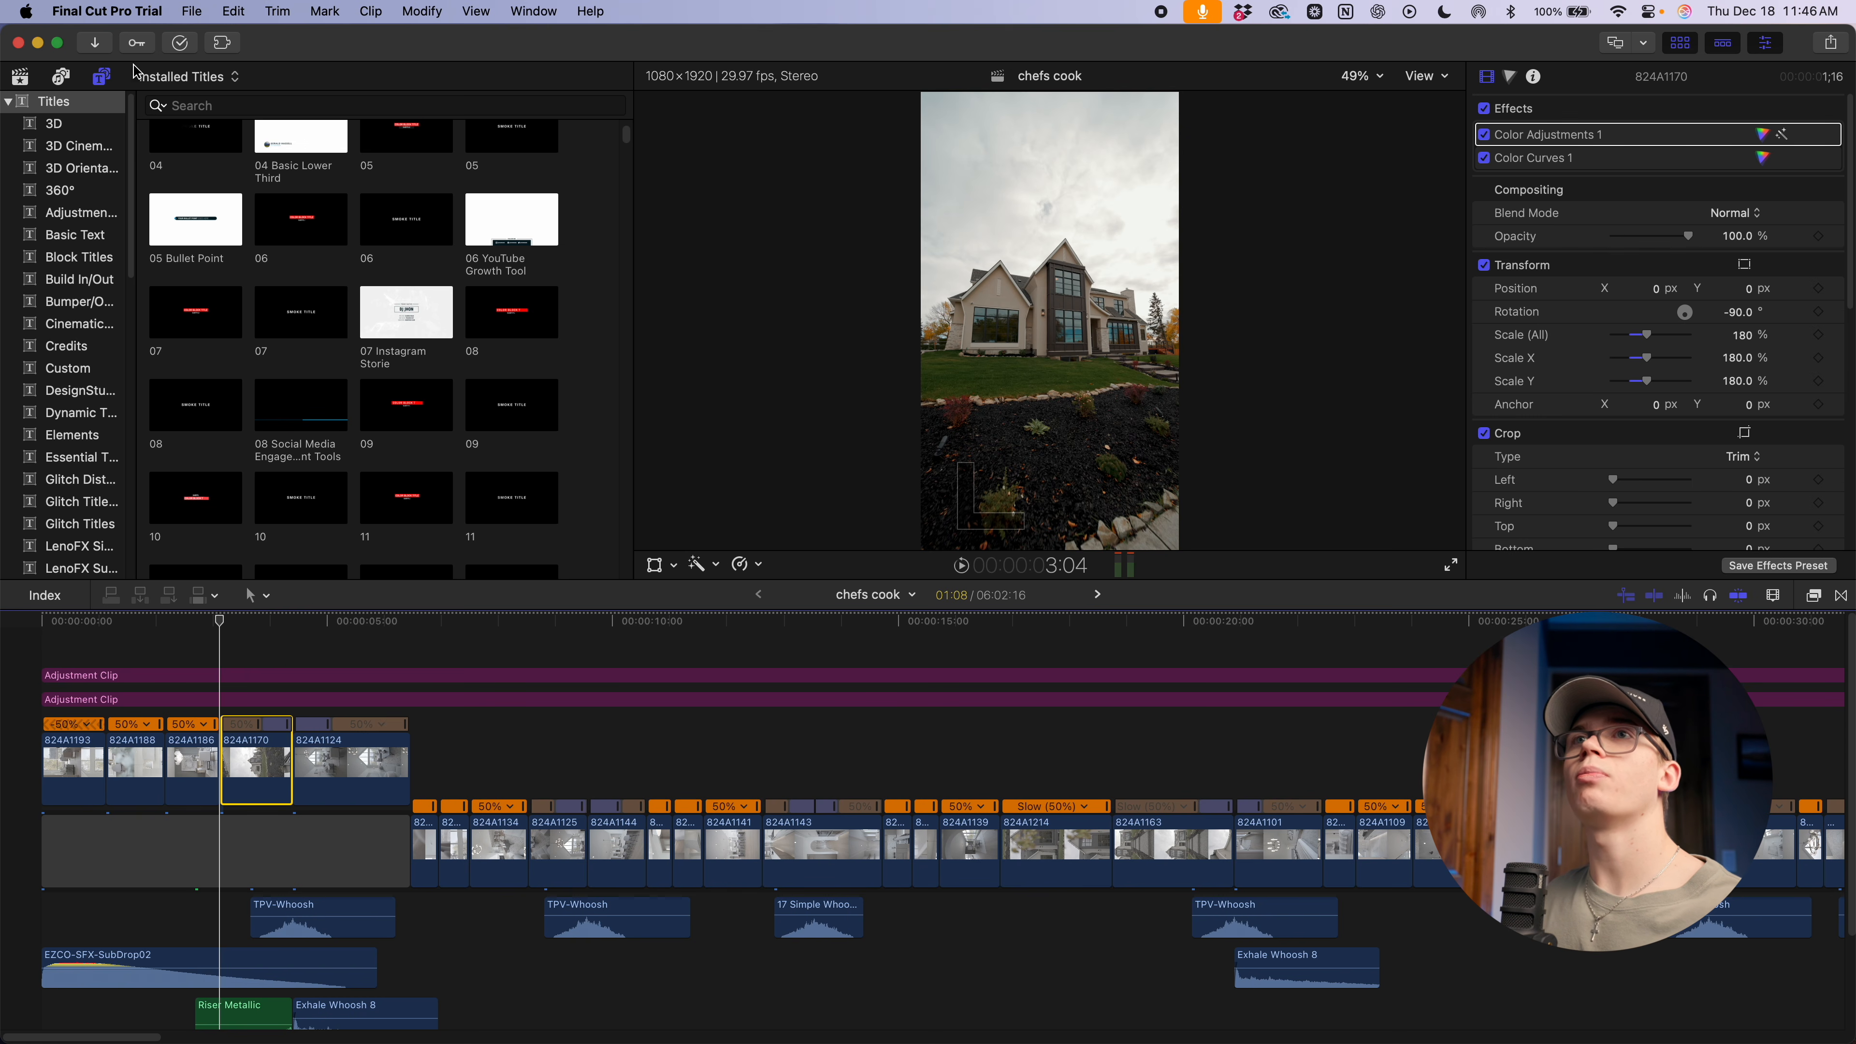
pyautogui.click(190, 103)
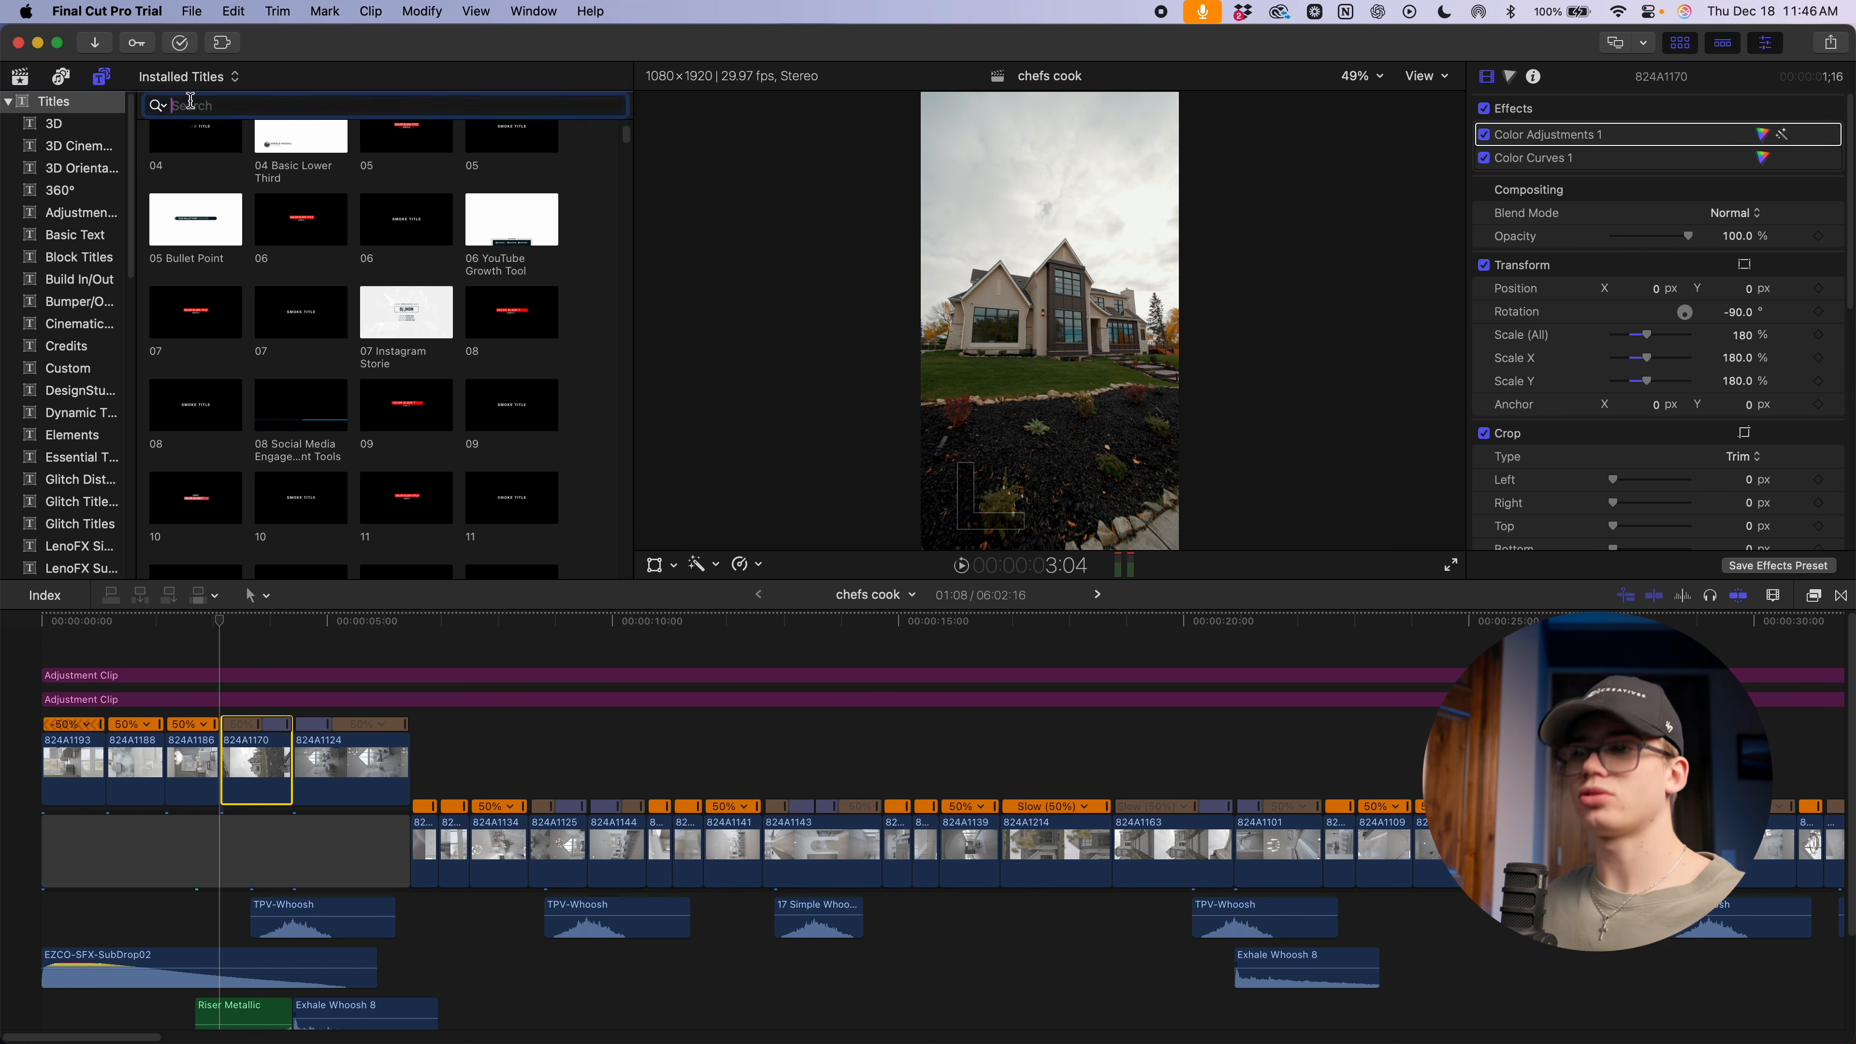
pyautogui.write('lineart')
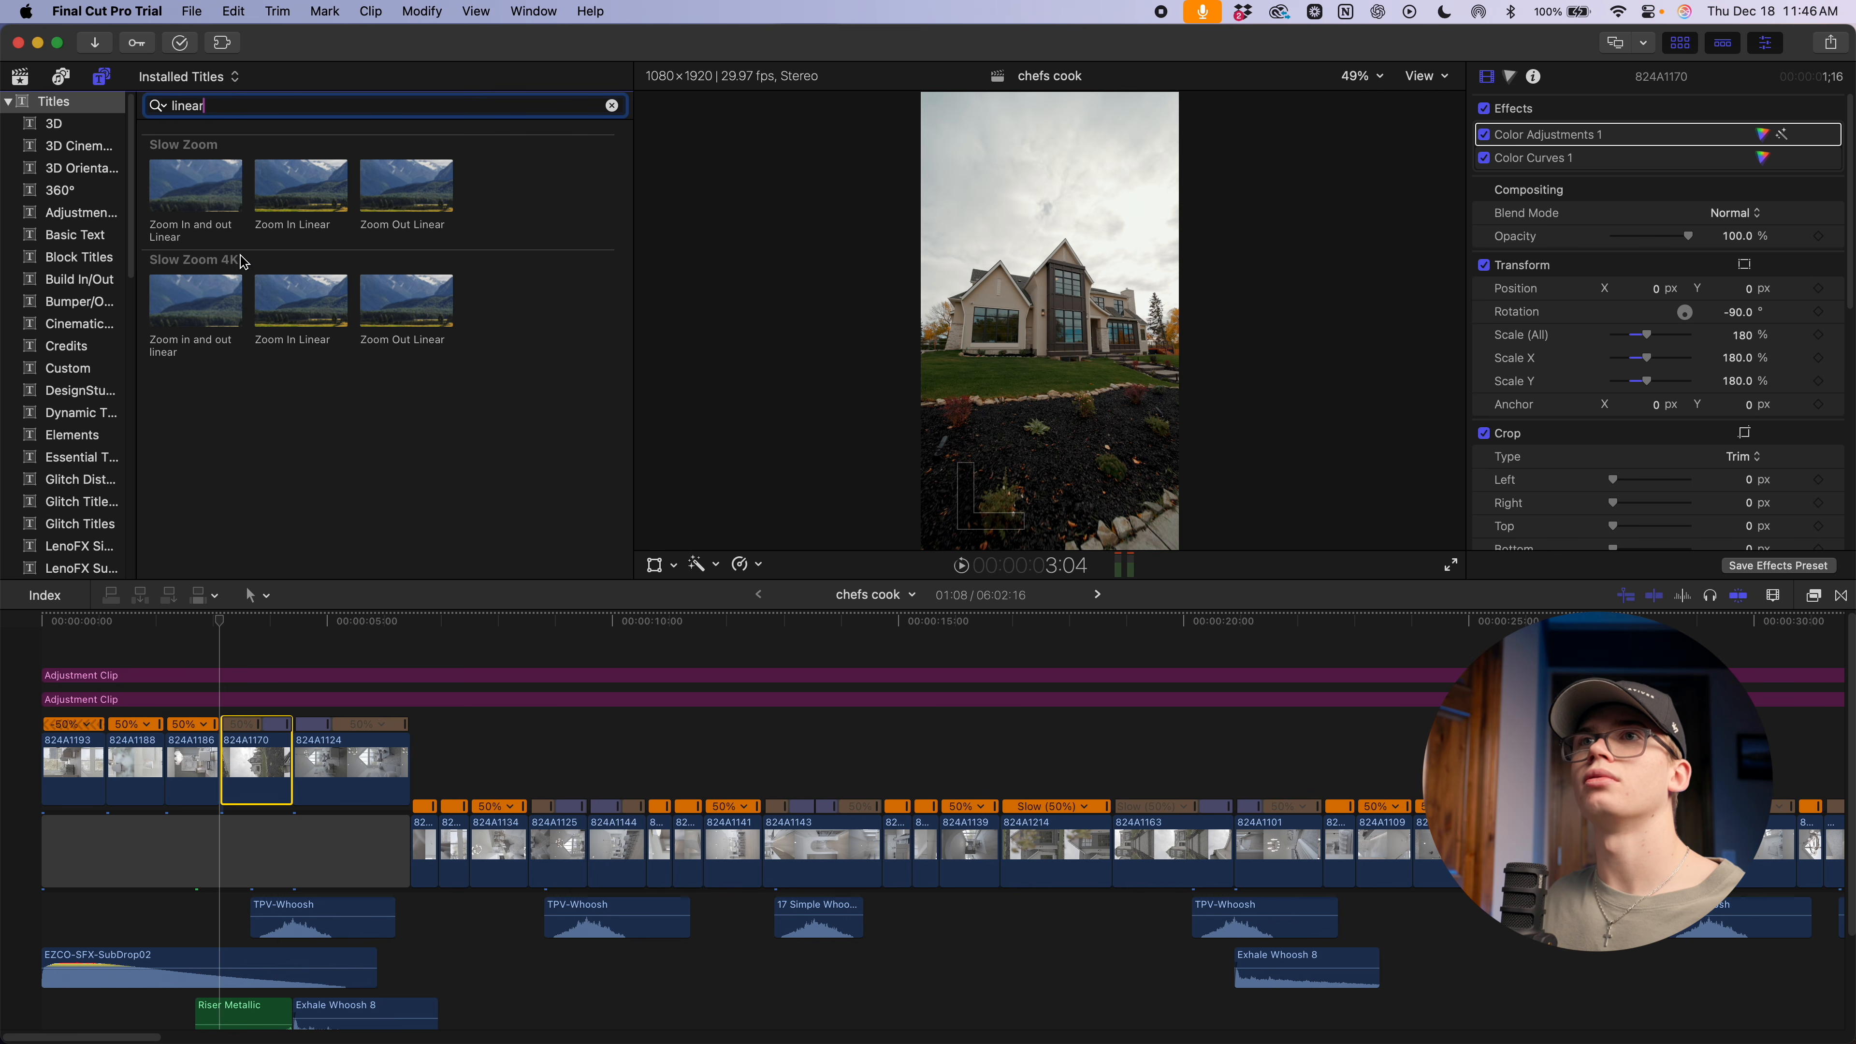
# Add the Slow Zoom 4K "Zoom In Linear" title, place it over clip 824A1134 and trim it to that clip's end
pyautogui.click(391, 596)
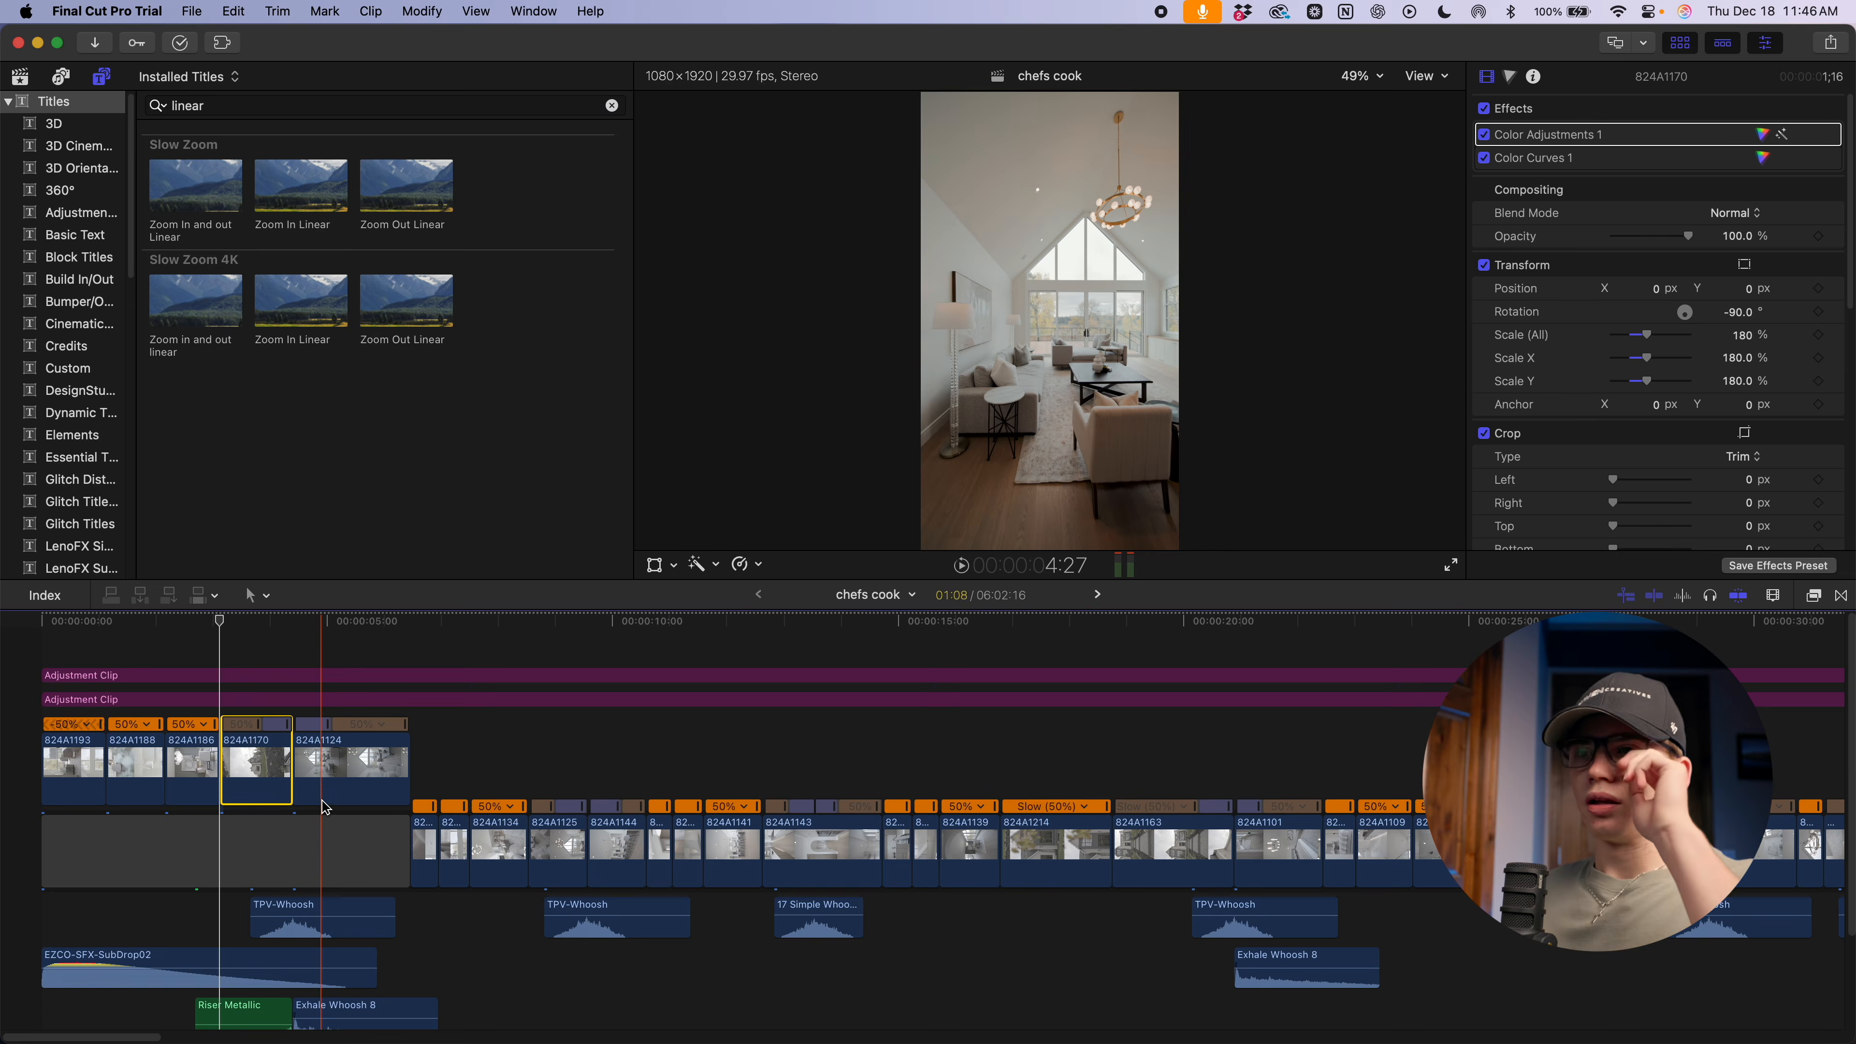
pyautogui.press('super+equal')
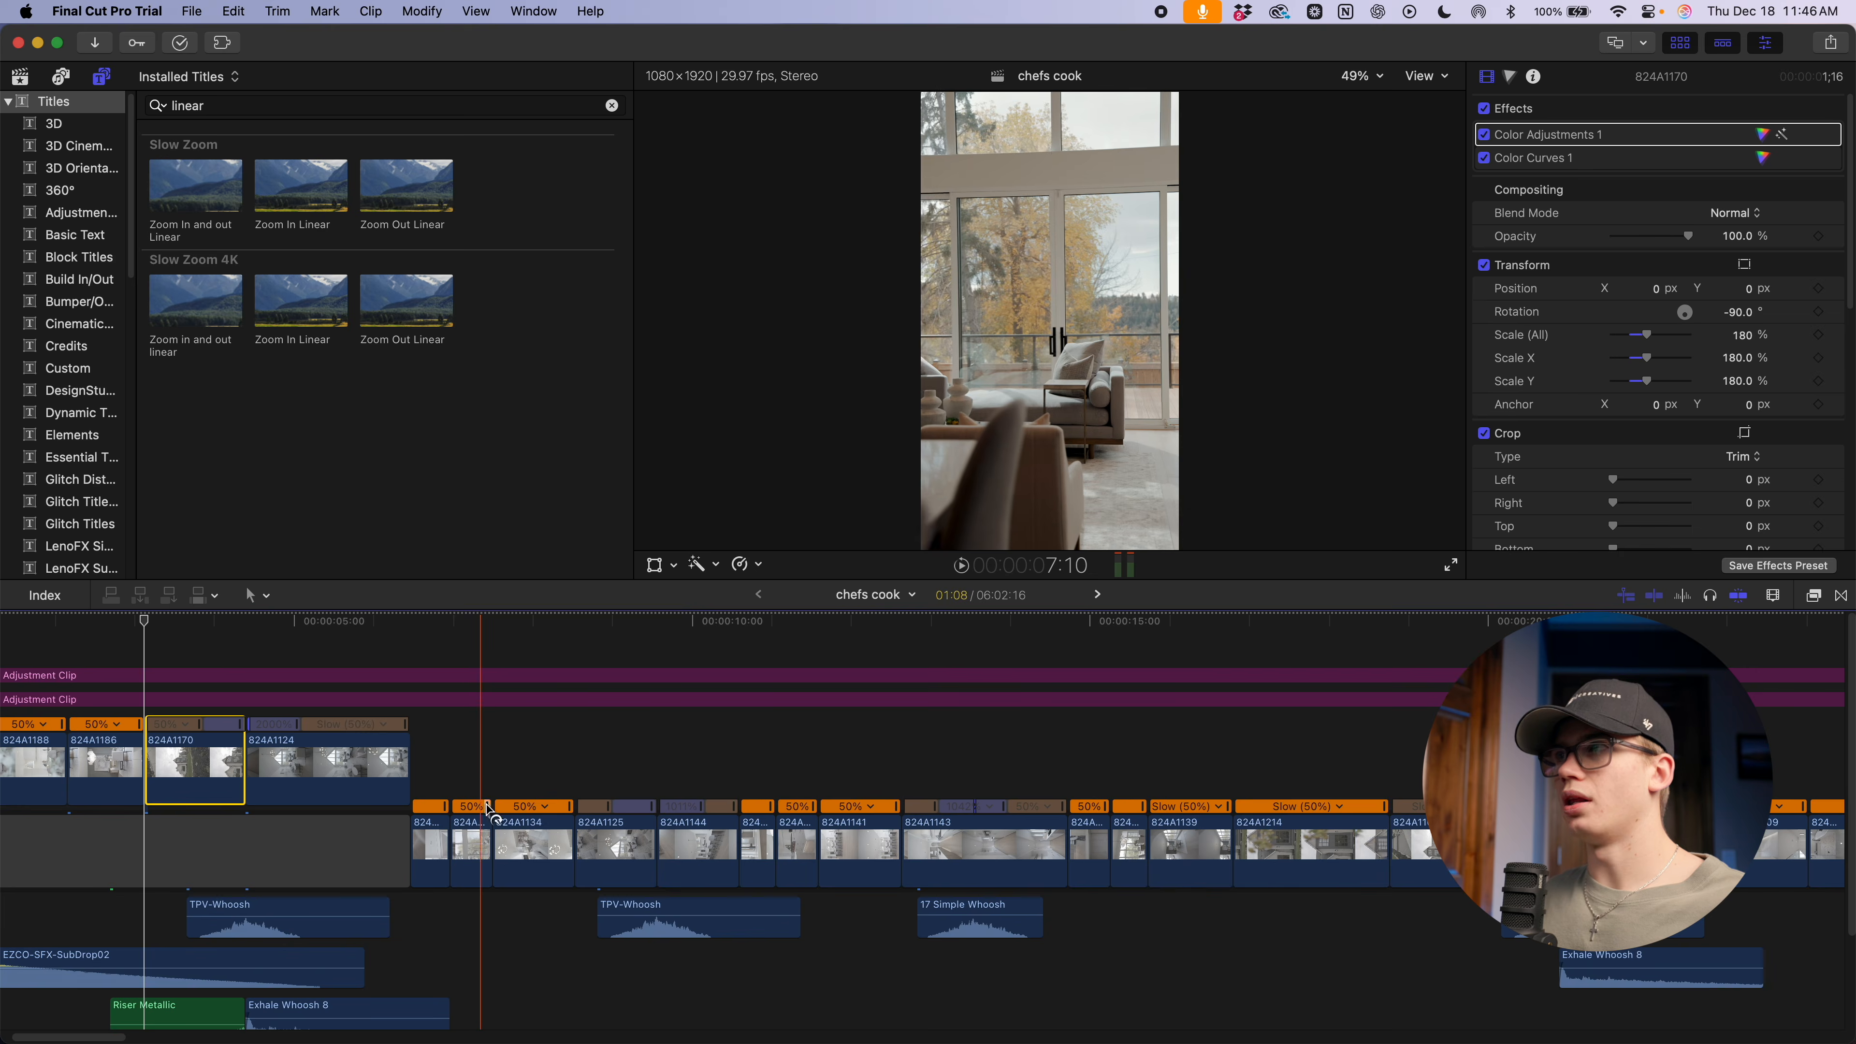
pyautogui.press('super+equal')
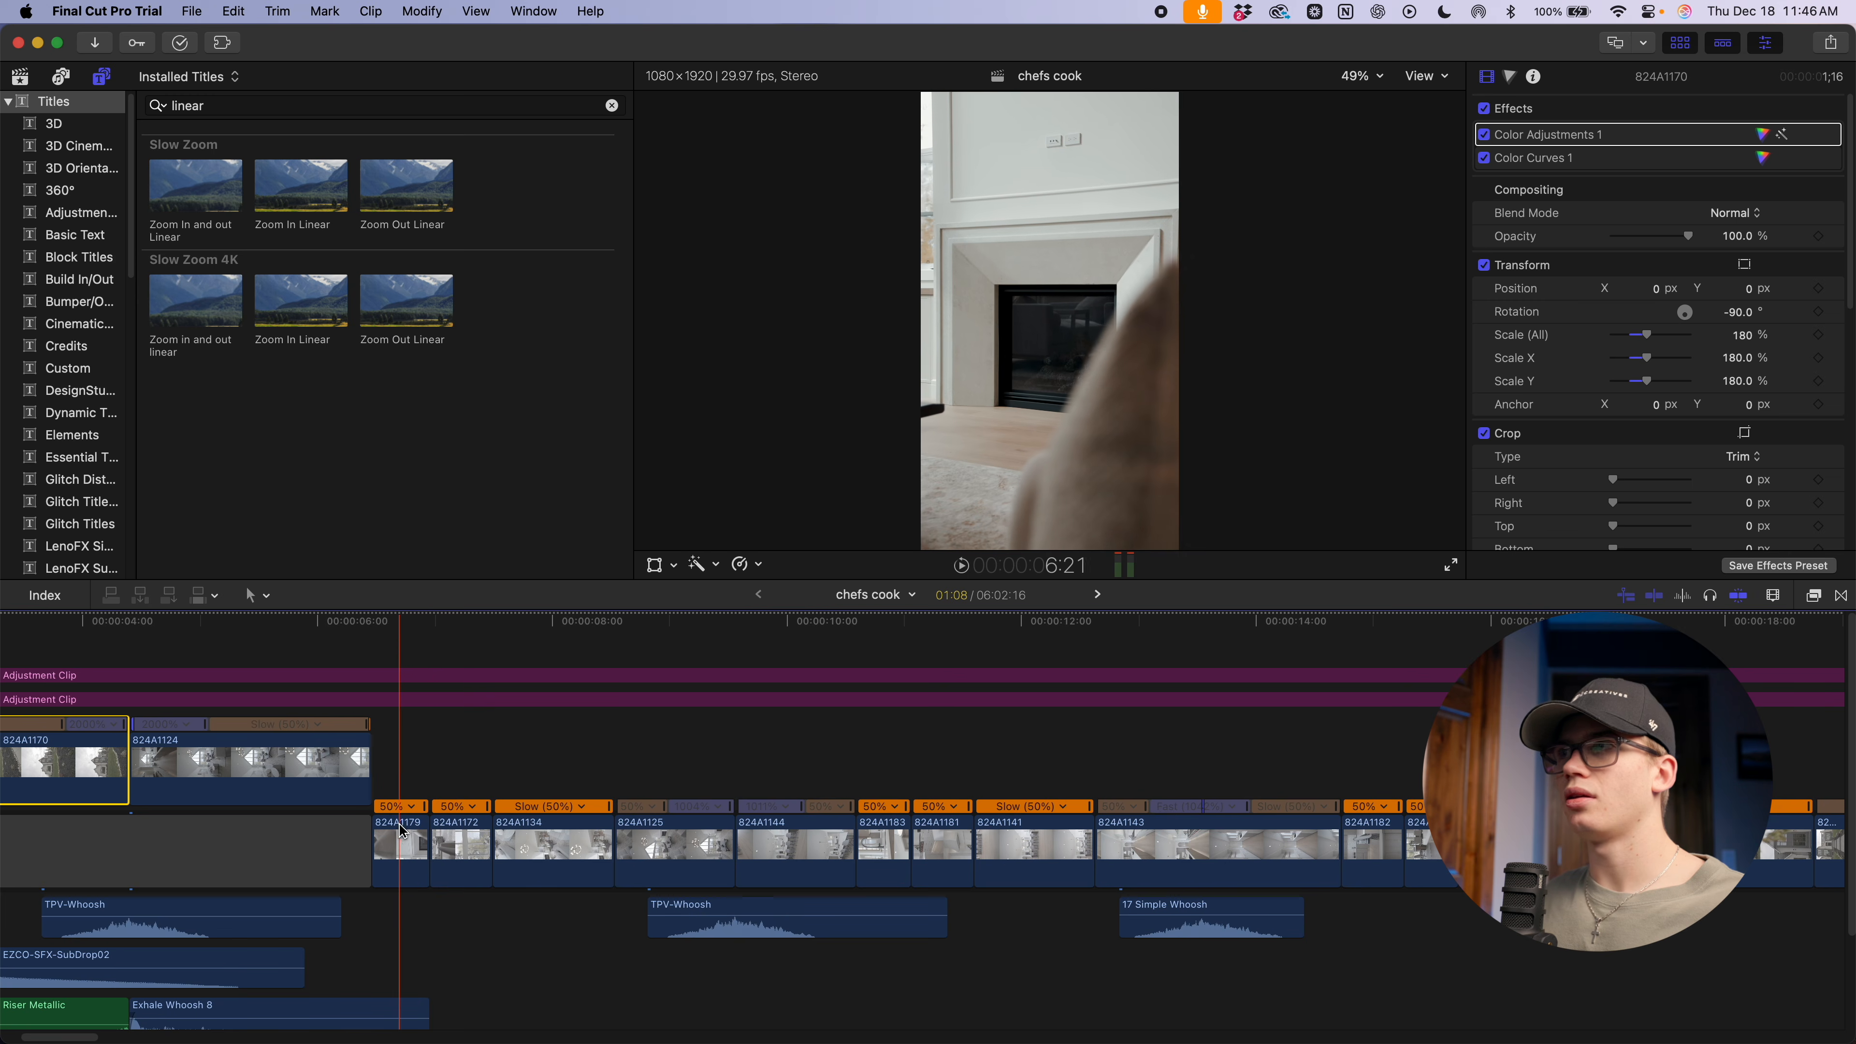
pyautogui.press('space')
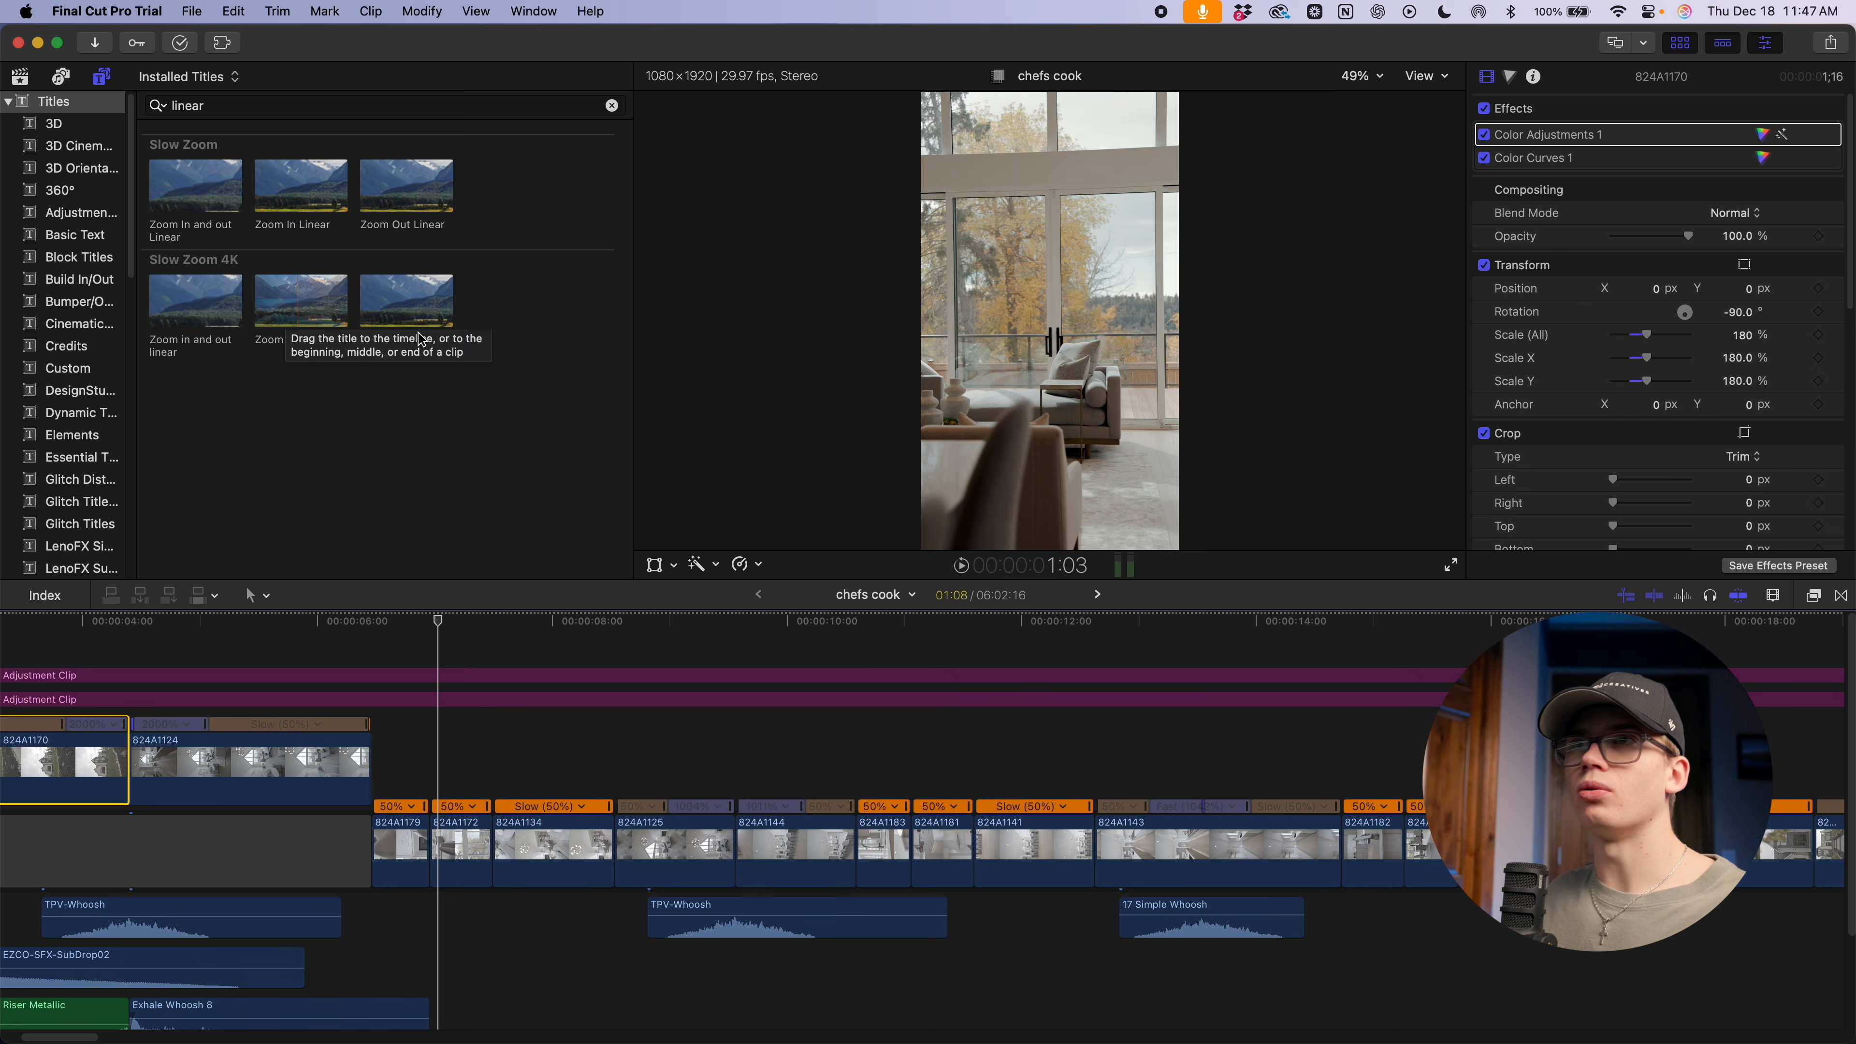
pyautogui.moveTo(314, 312); pyautogui.dragTo(380, 680)
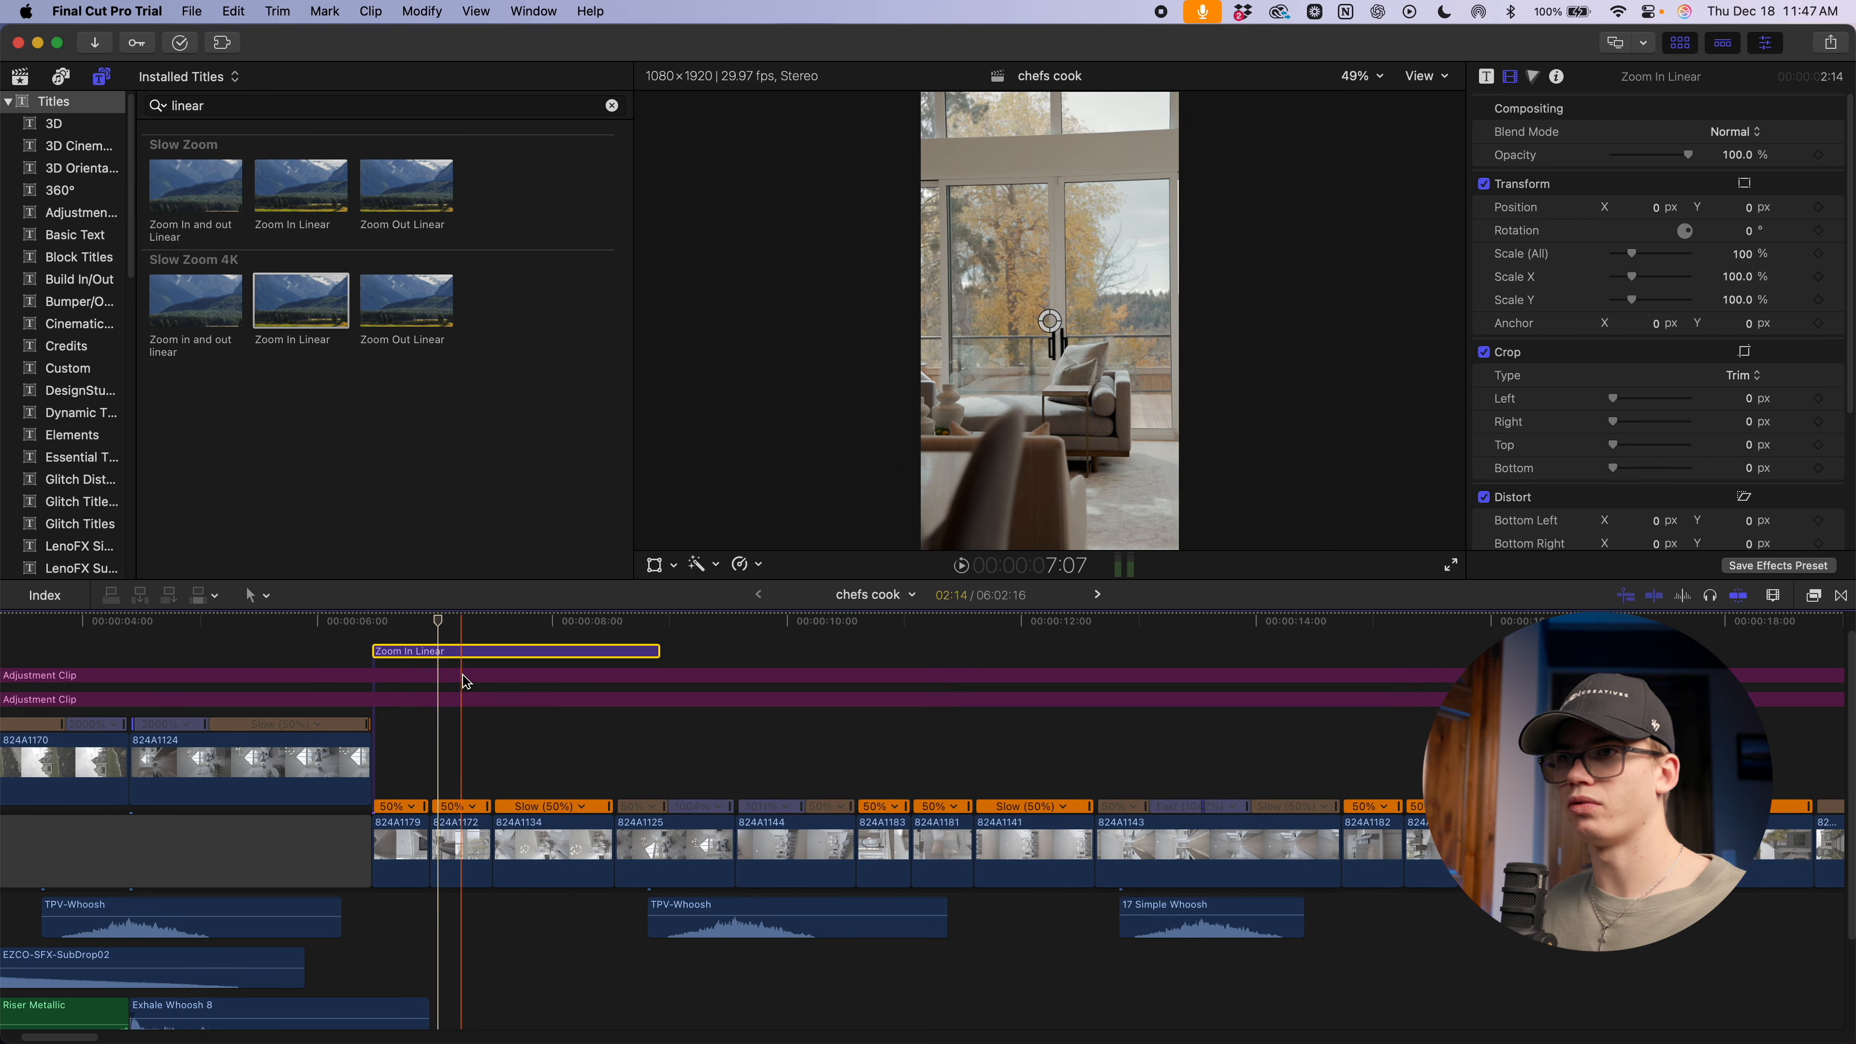
pyautogui.moveTo(452, 658); pyautogui.dragTo(573, 660)
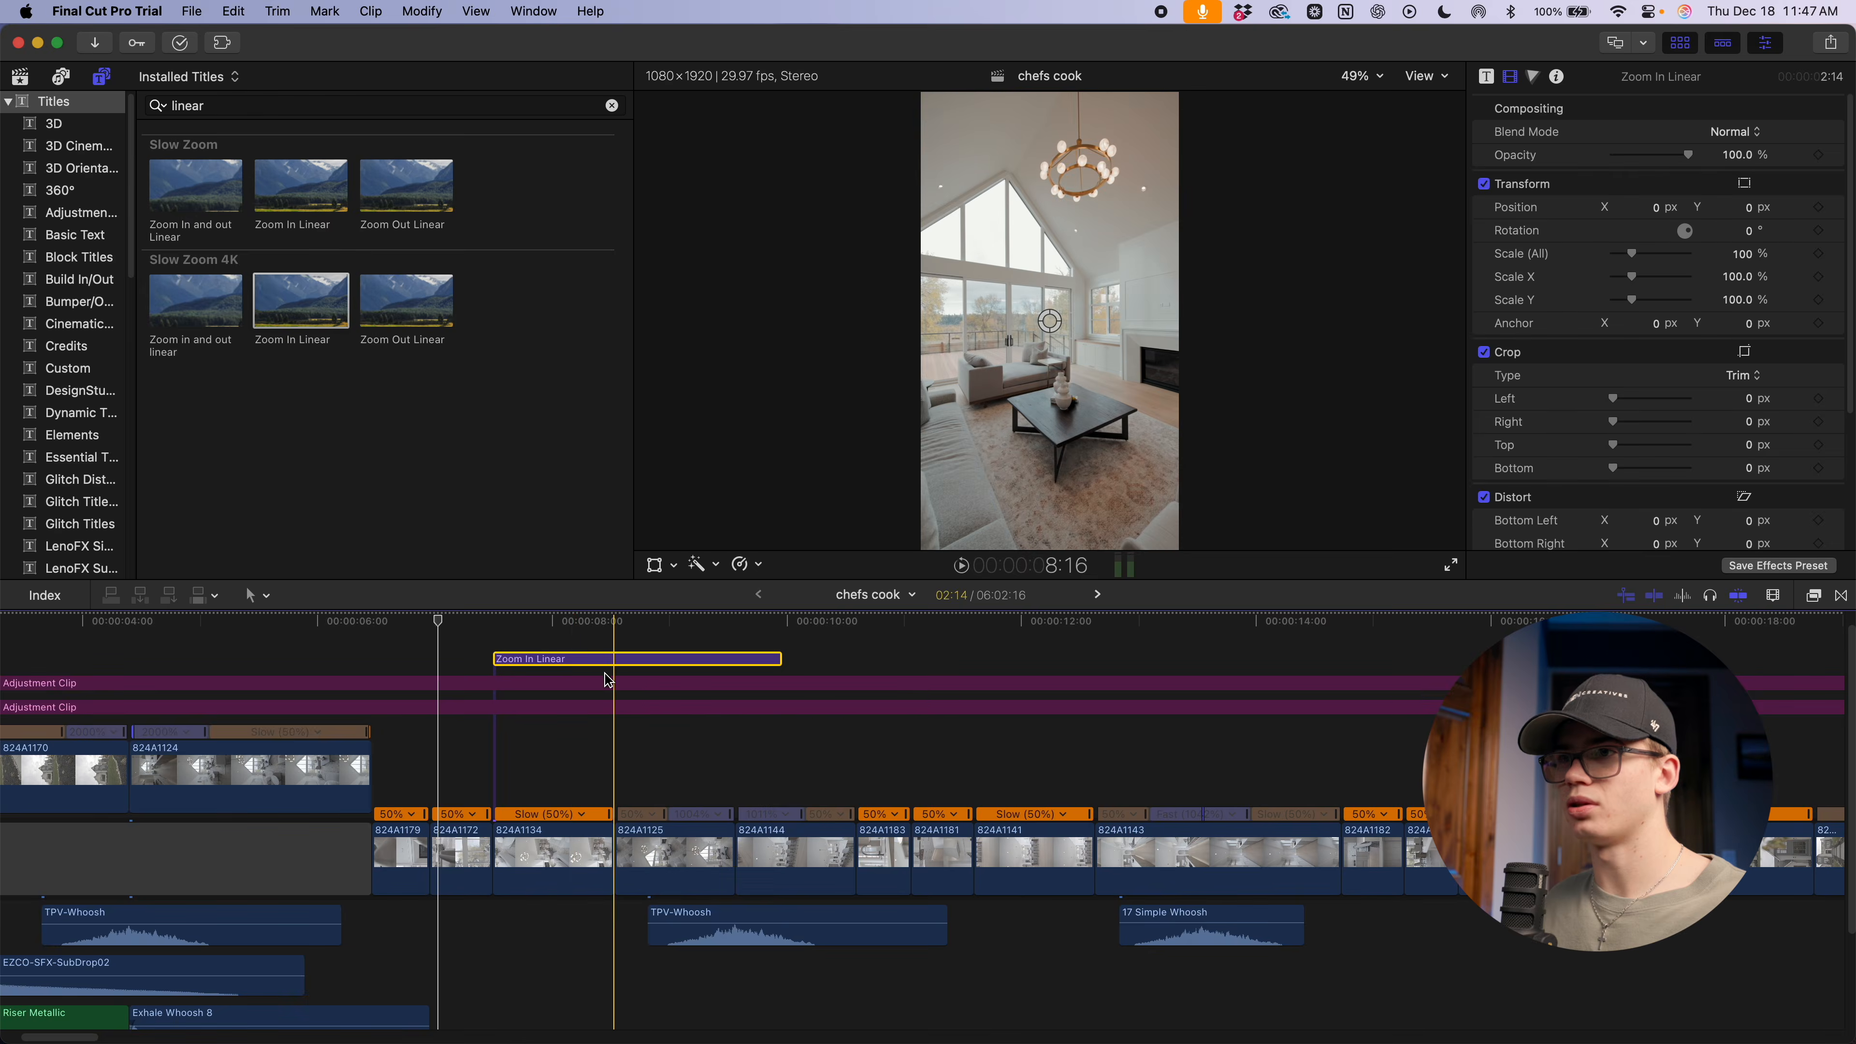
pyautogui.hotkey('alt', ']')
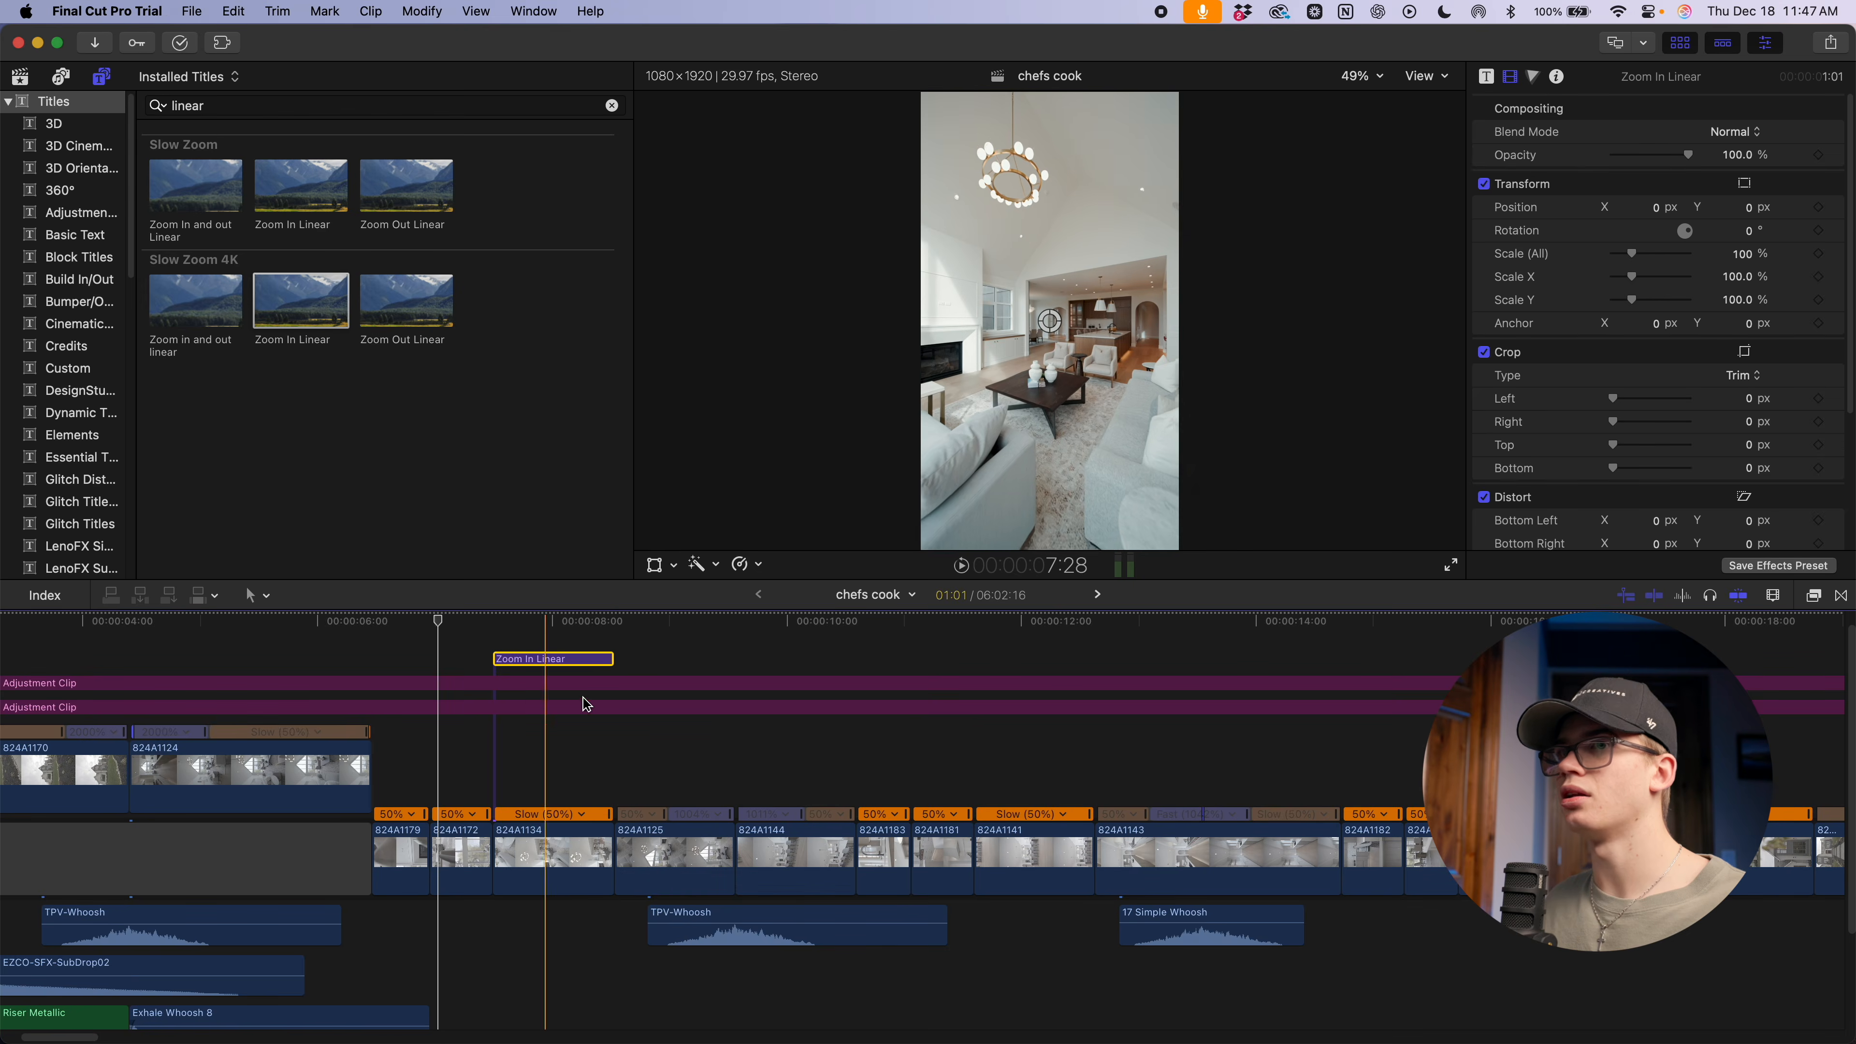
# Move the Zoom In Linear title over clip 824A1179, trim it to that clip's end and play it back
pyautogui.moveTo(544, 667); pyautogui.dragTo(434, 671)
pyautogui.press('super+equal')
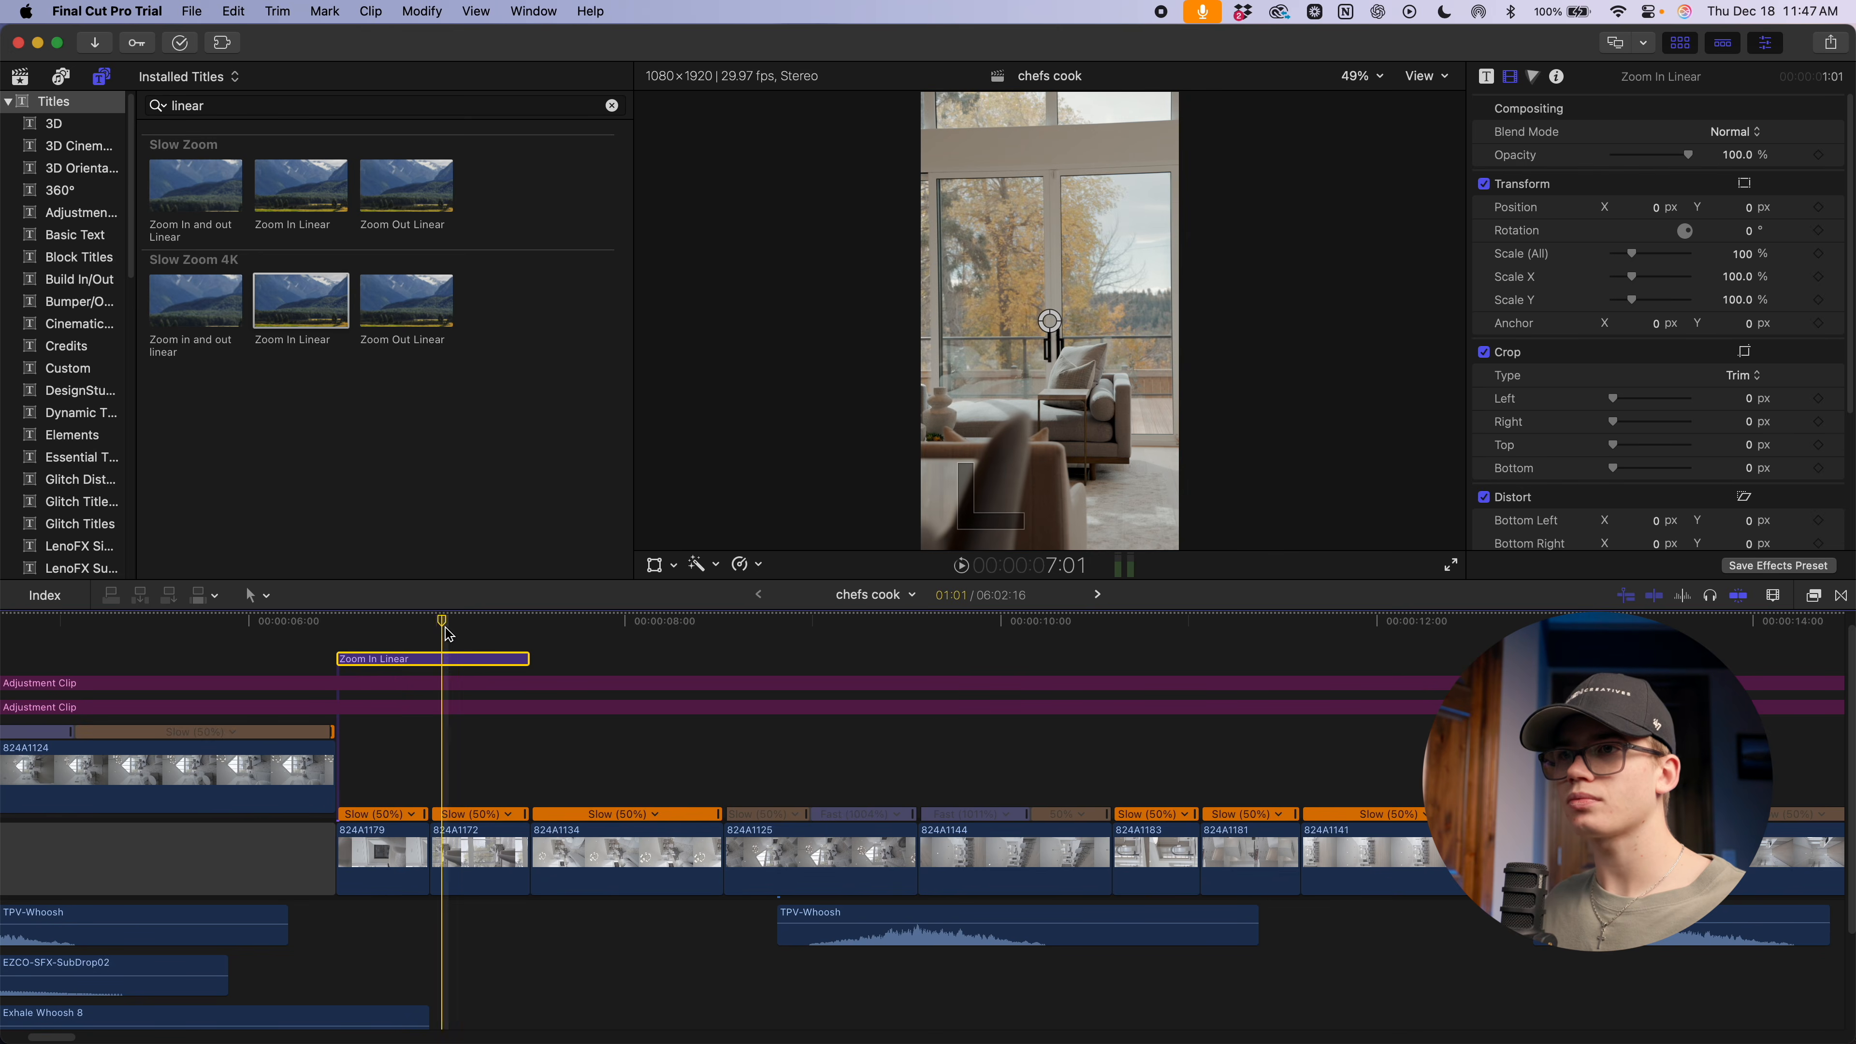
pyautogui.hotkey('alt', ']')
pyautogui.click(380, 622)
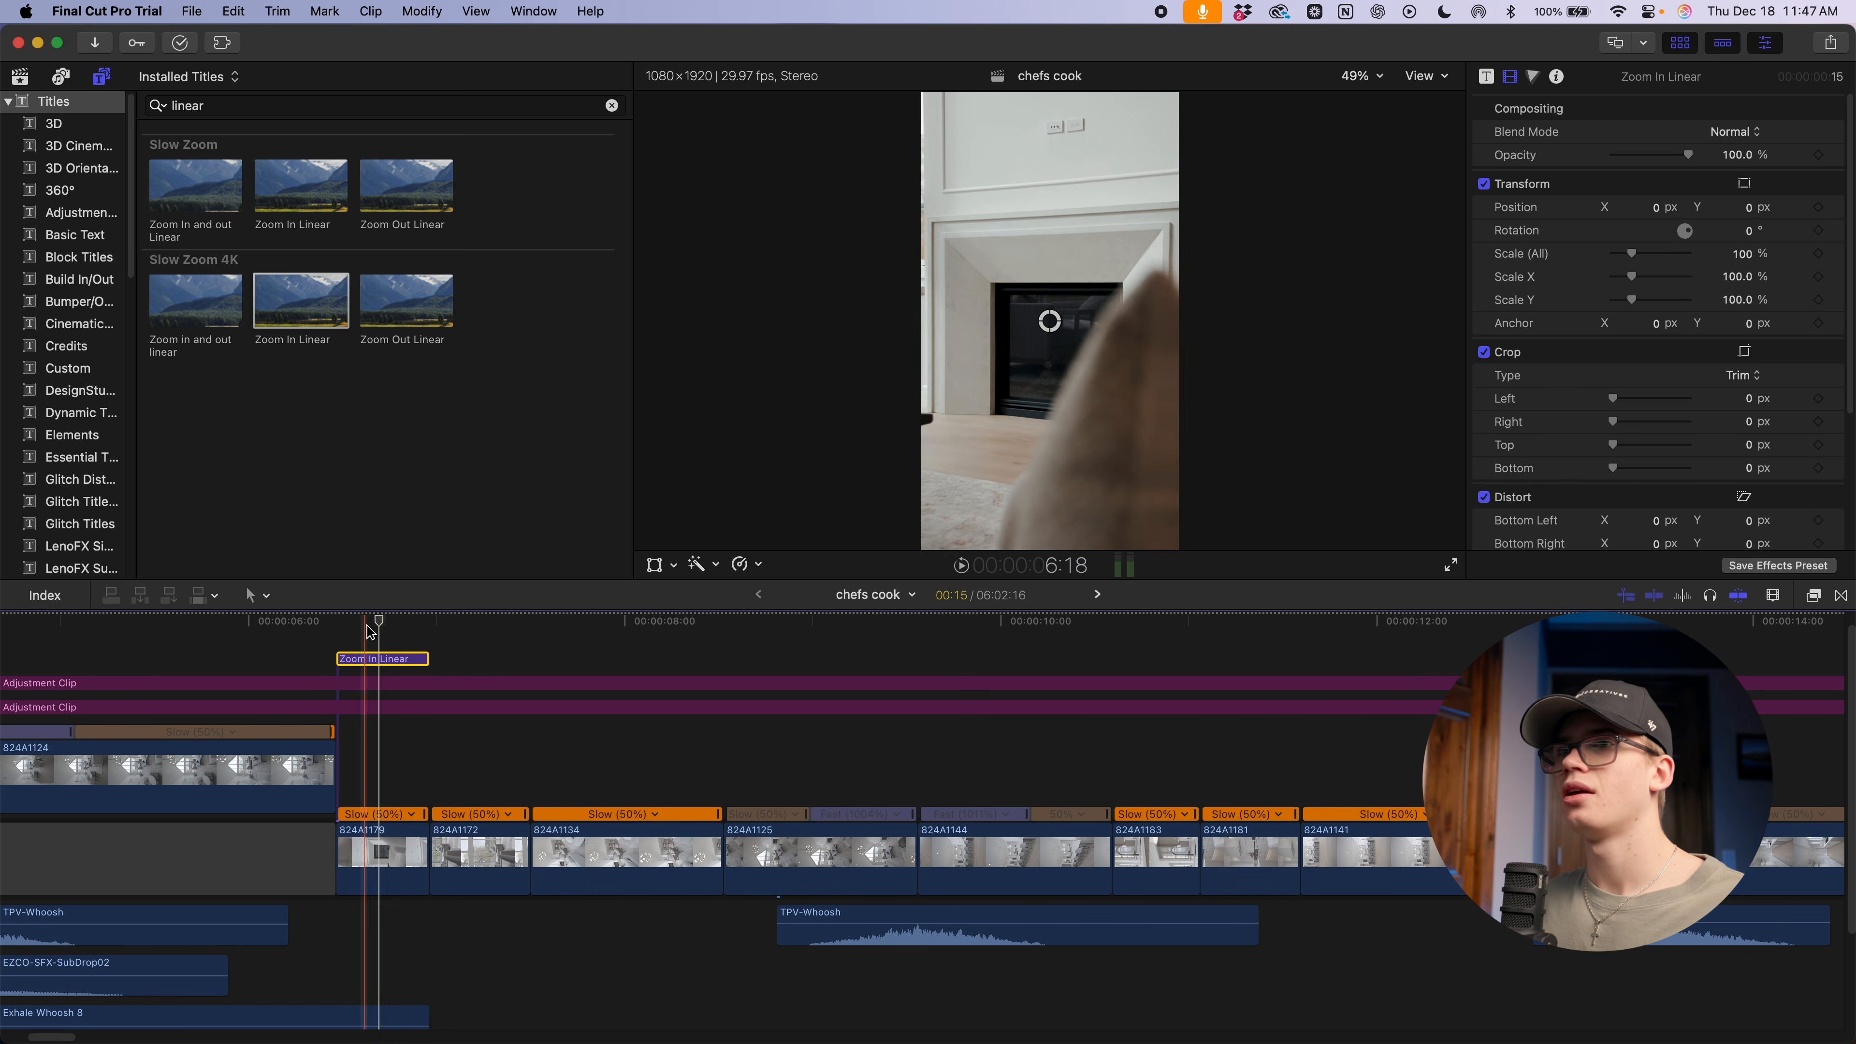
pyautogui.press('space')
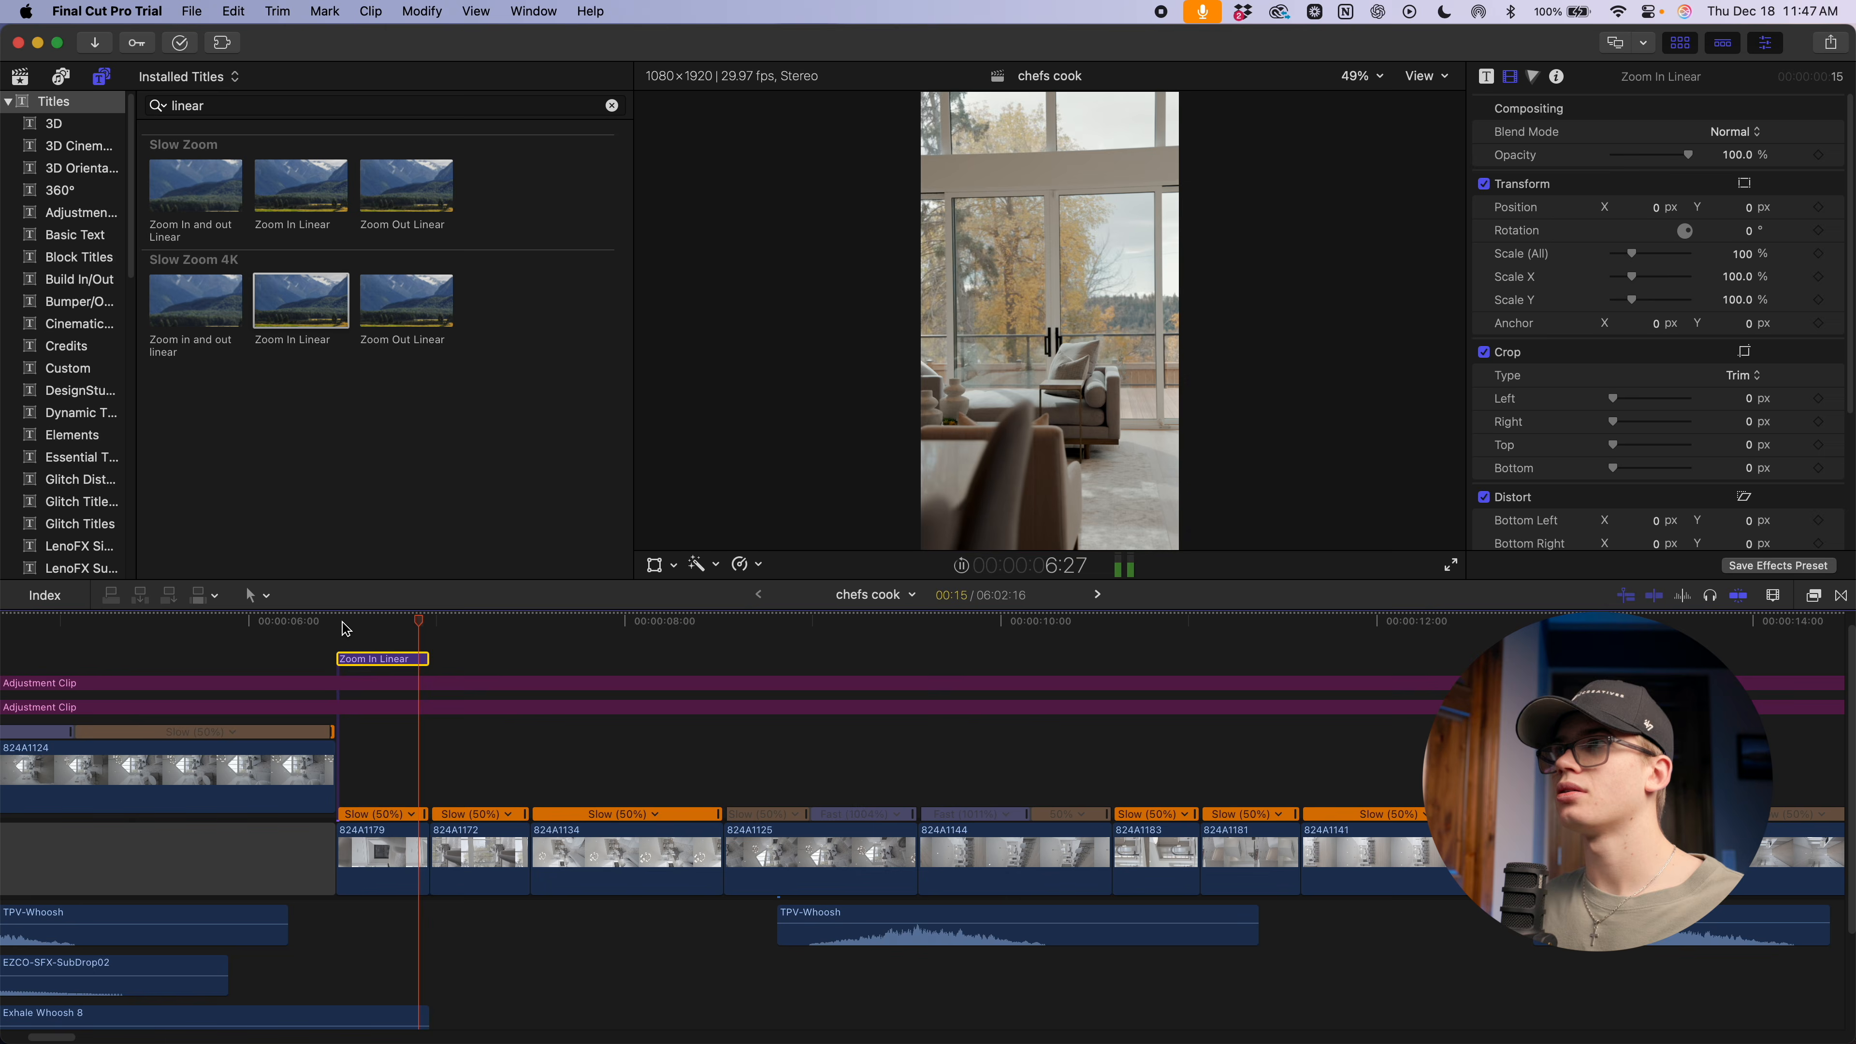
pyautogui.press('space')
# Lower the Zoom Amount of the Zoom In Linear title over clip 824A1179 to 4.25 and replay the zoom
pyautogui.press('super+c')
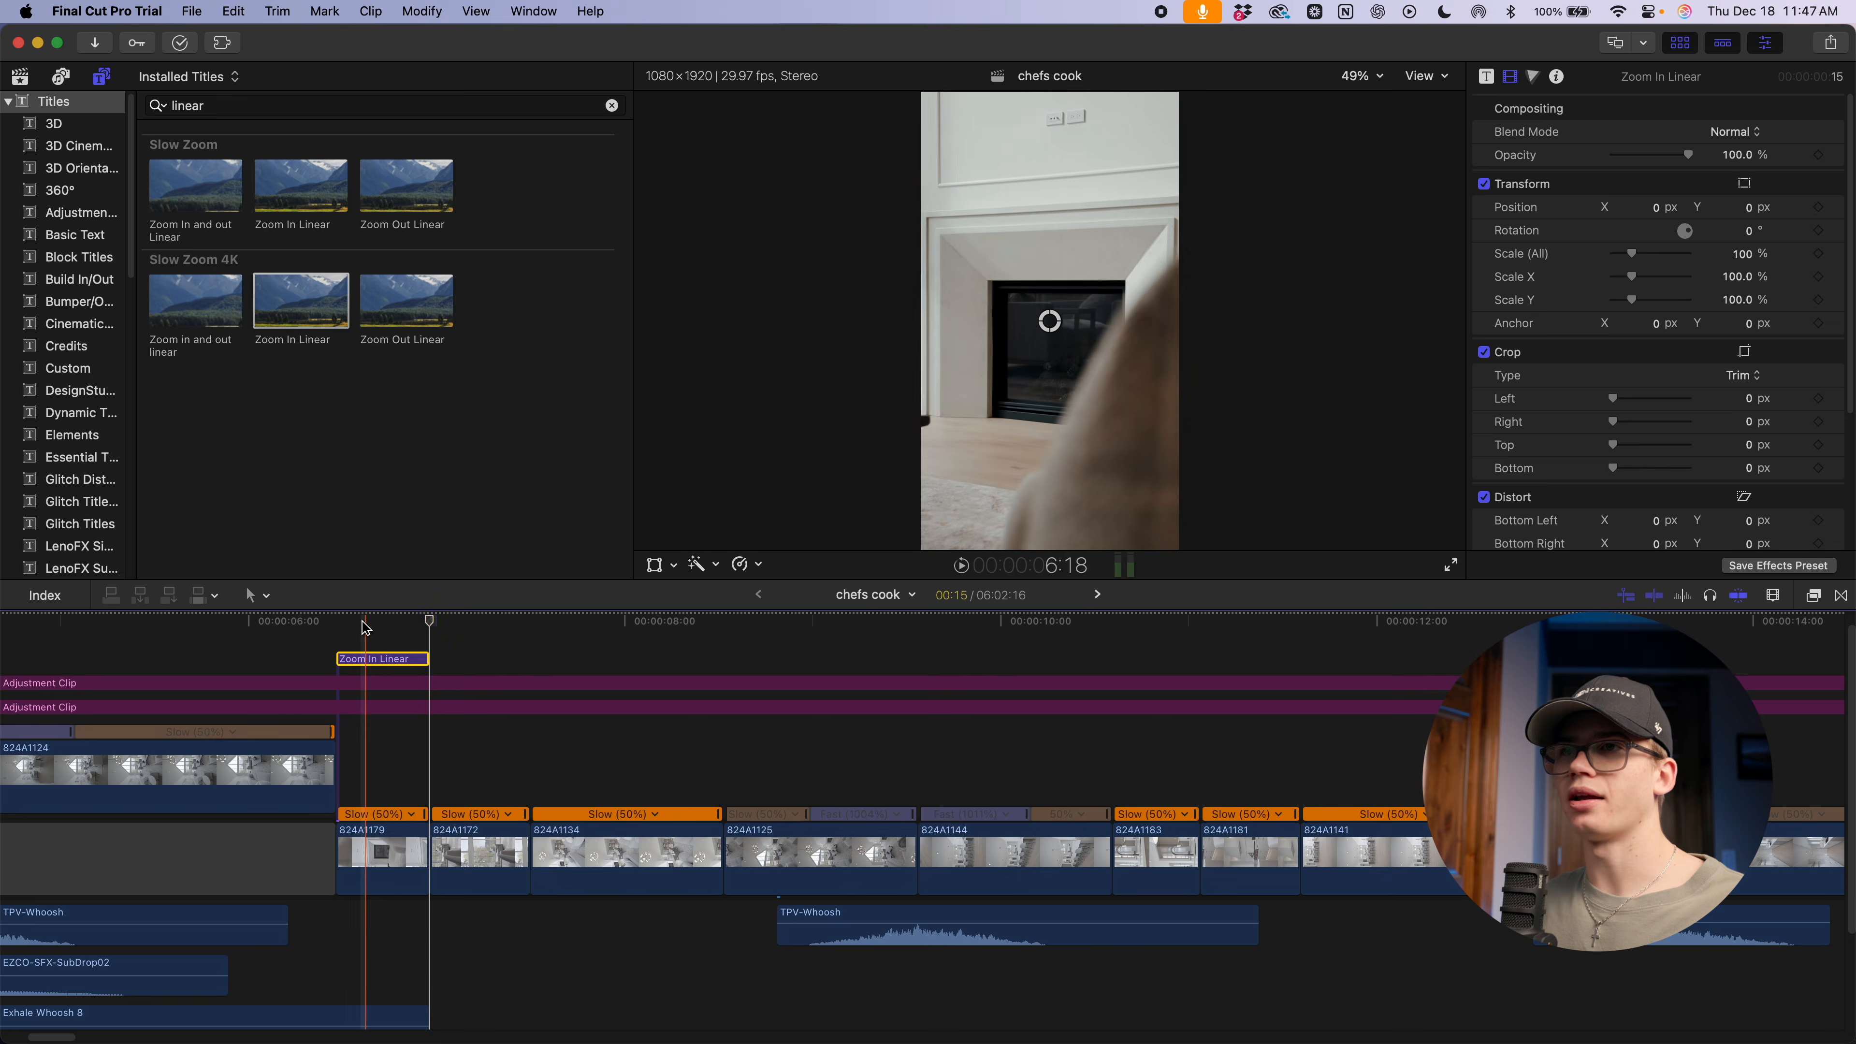
pyautogui.click(368, 620)
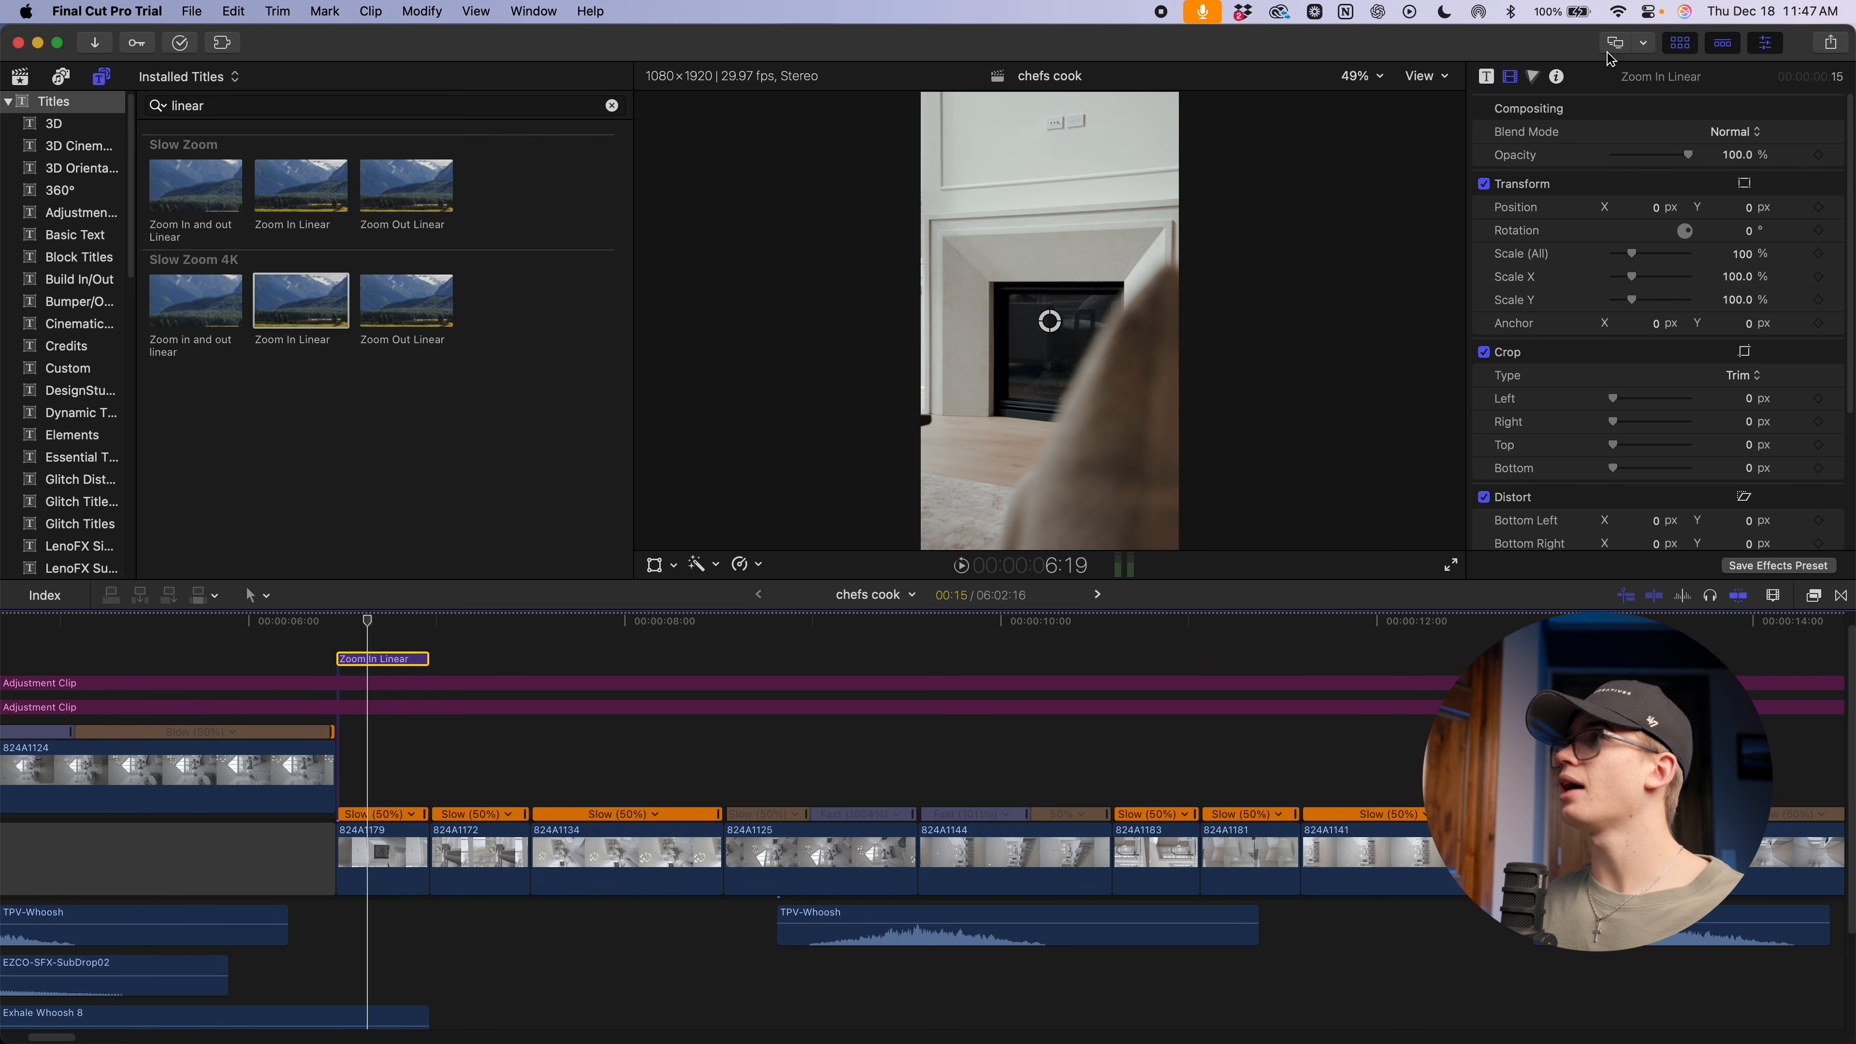
pyautogui.click(1486, 77)
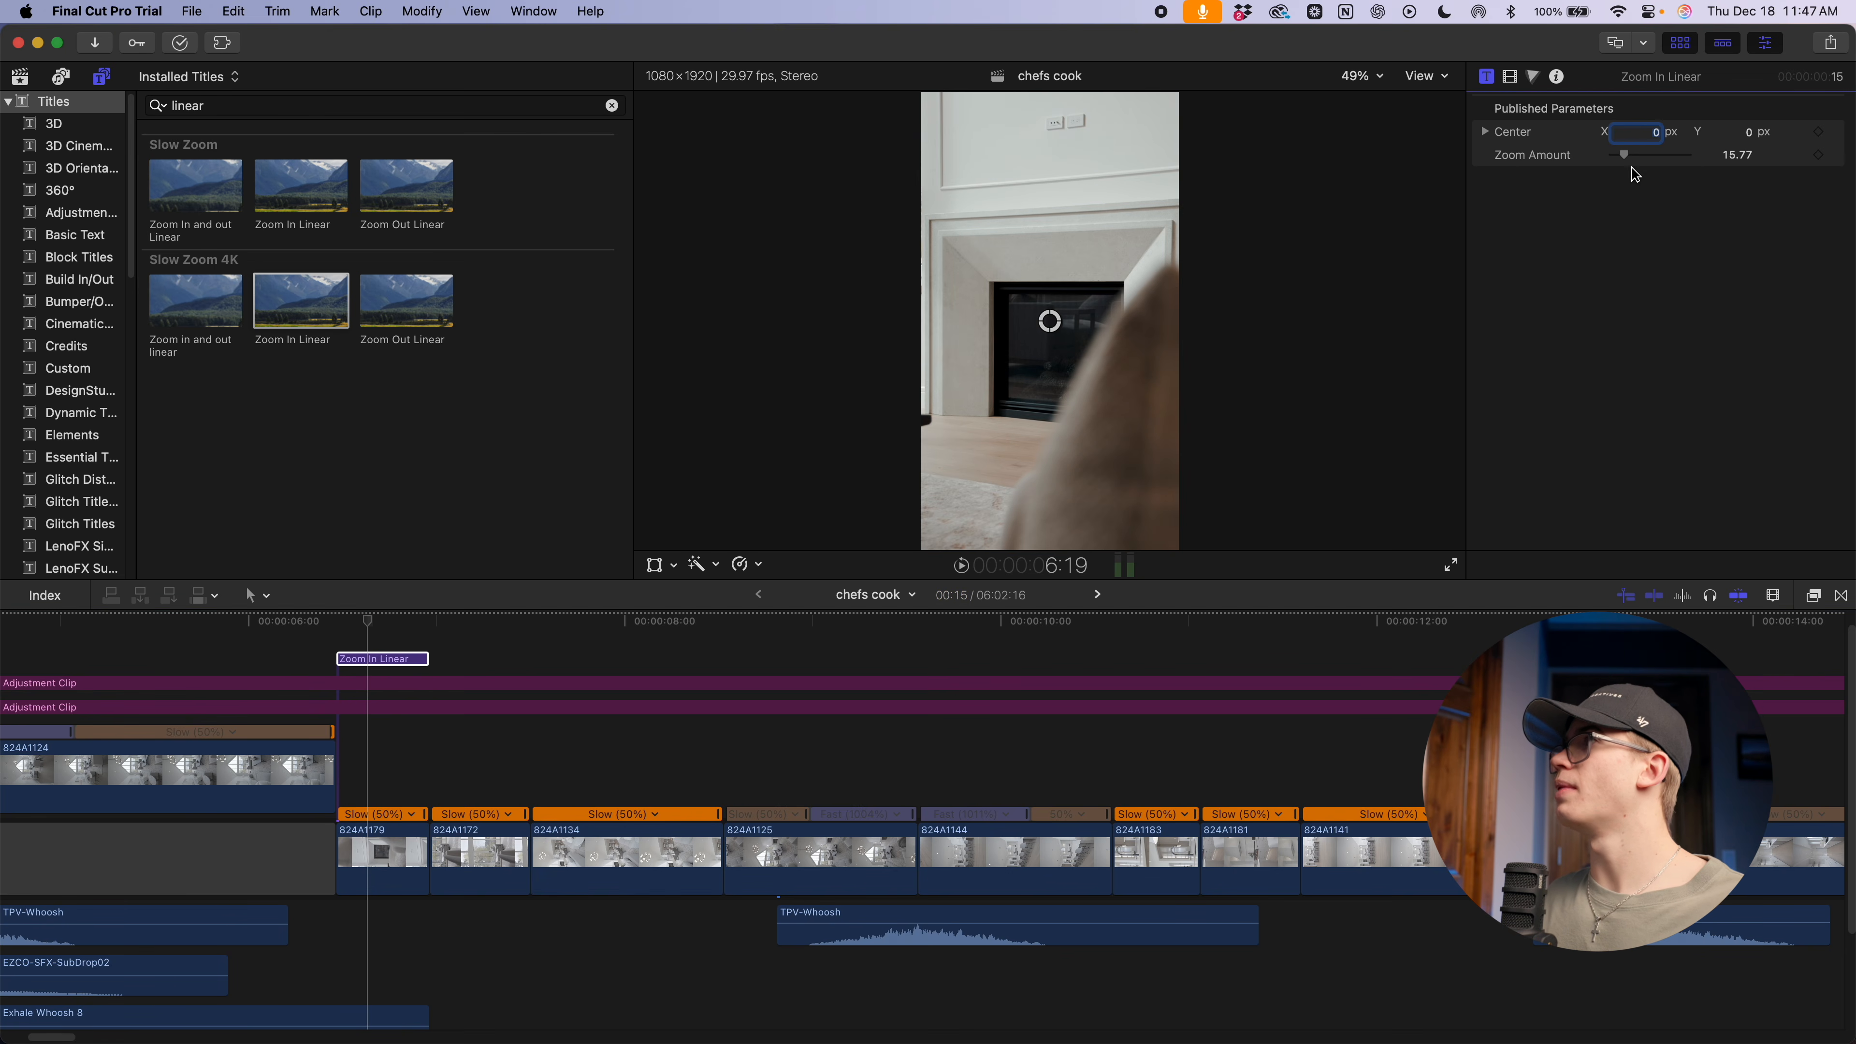
pyautogui.moveTo(1628, 162); pyautogui.dragTo(1620, 164)
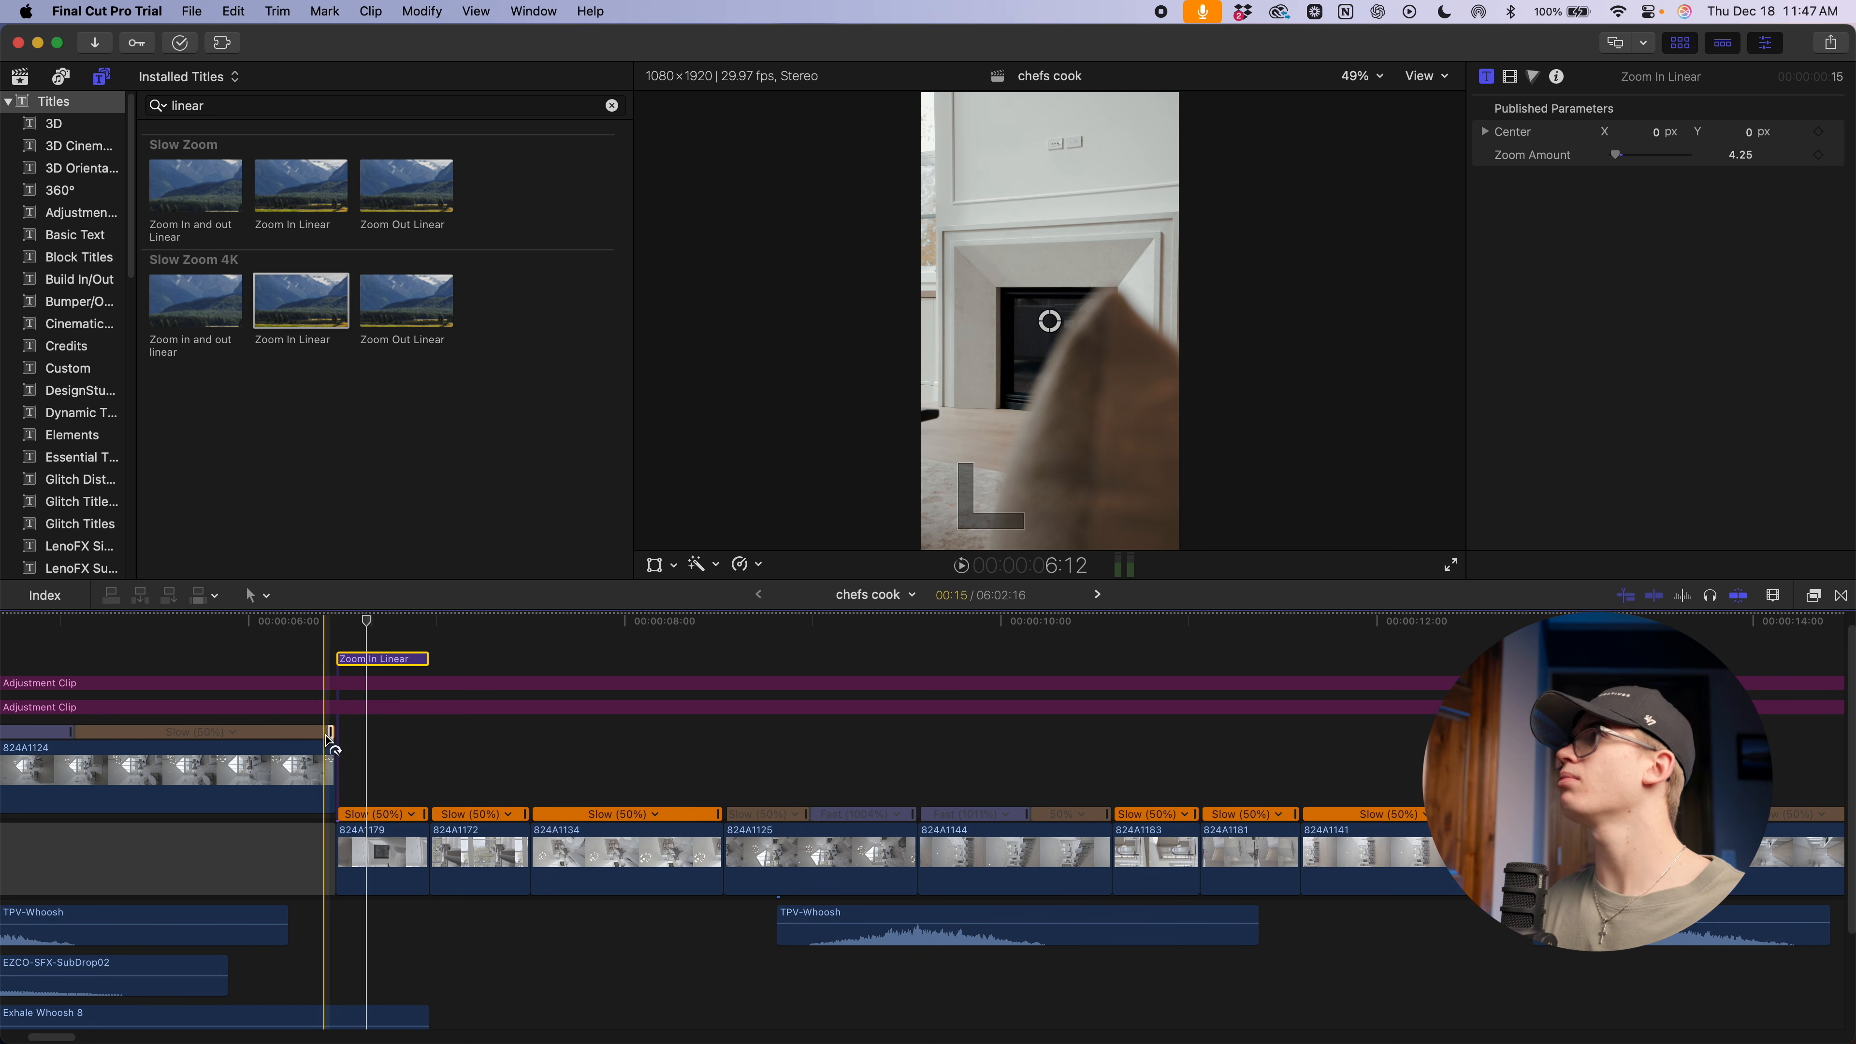
pyautogui.press('space')
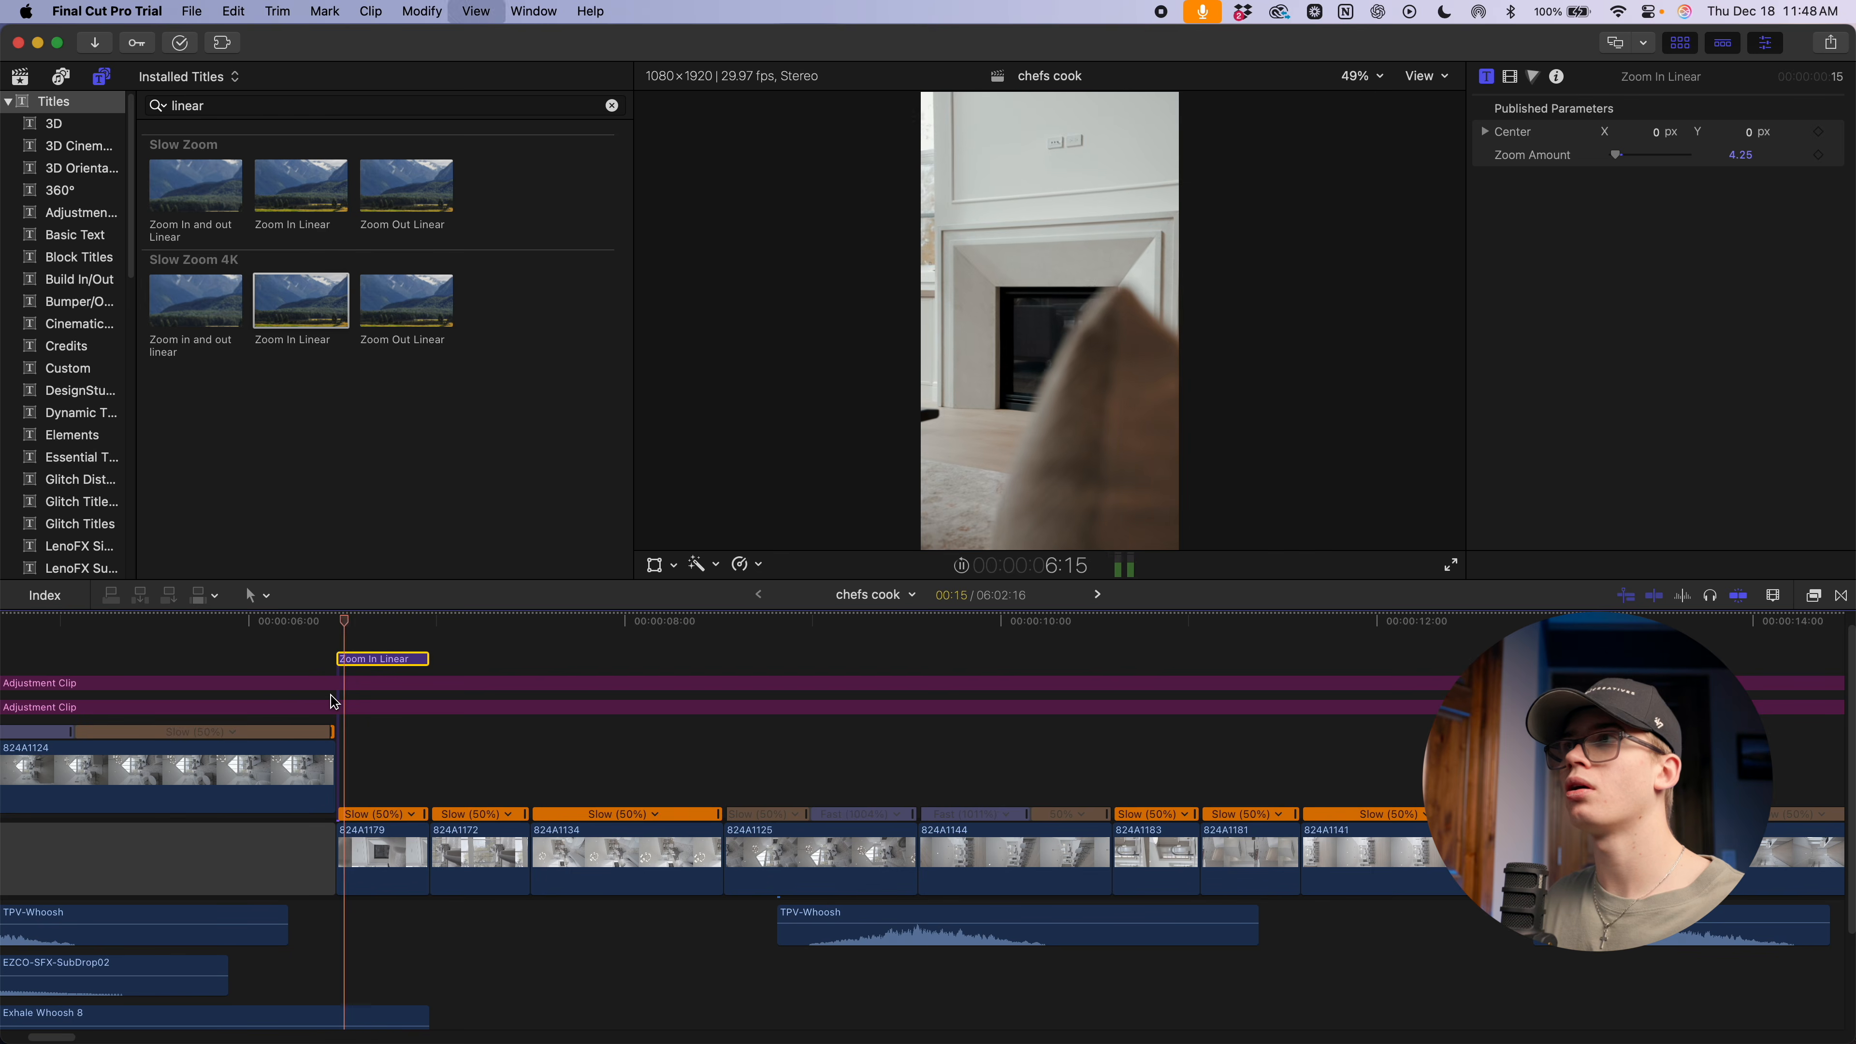
pyautogui.press('space')
pyautogui.press('space')
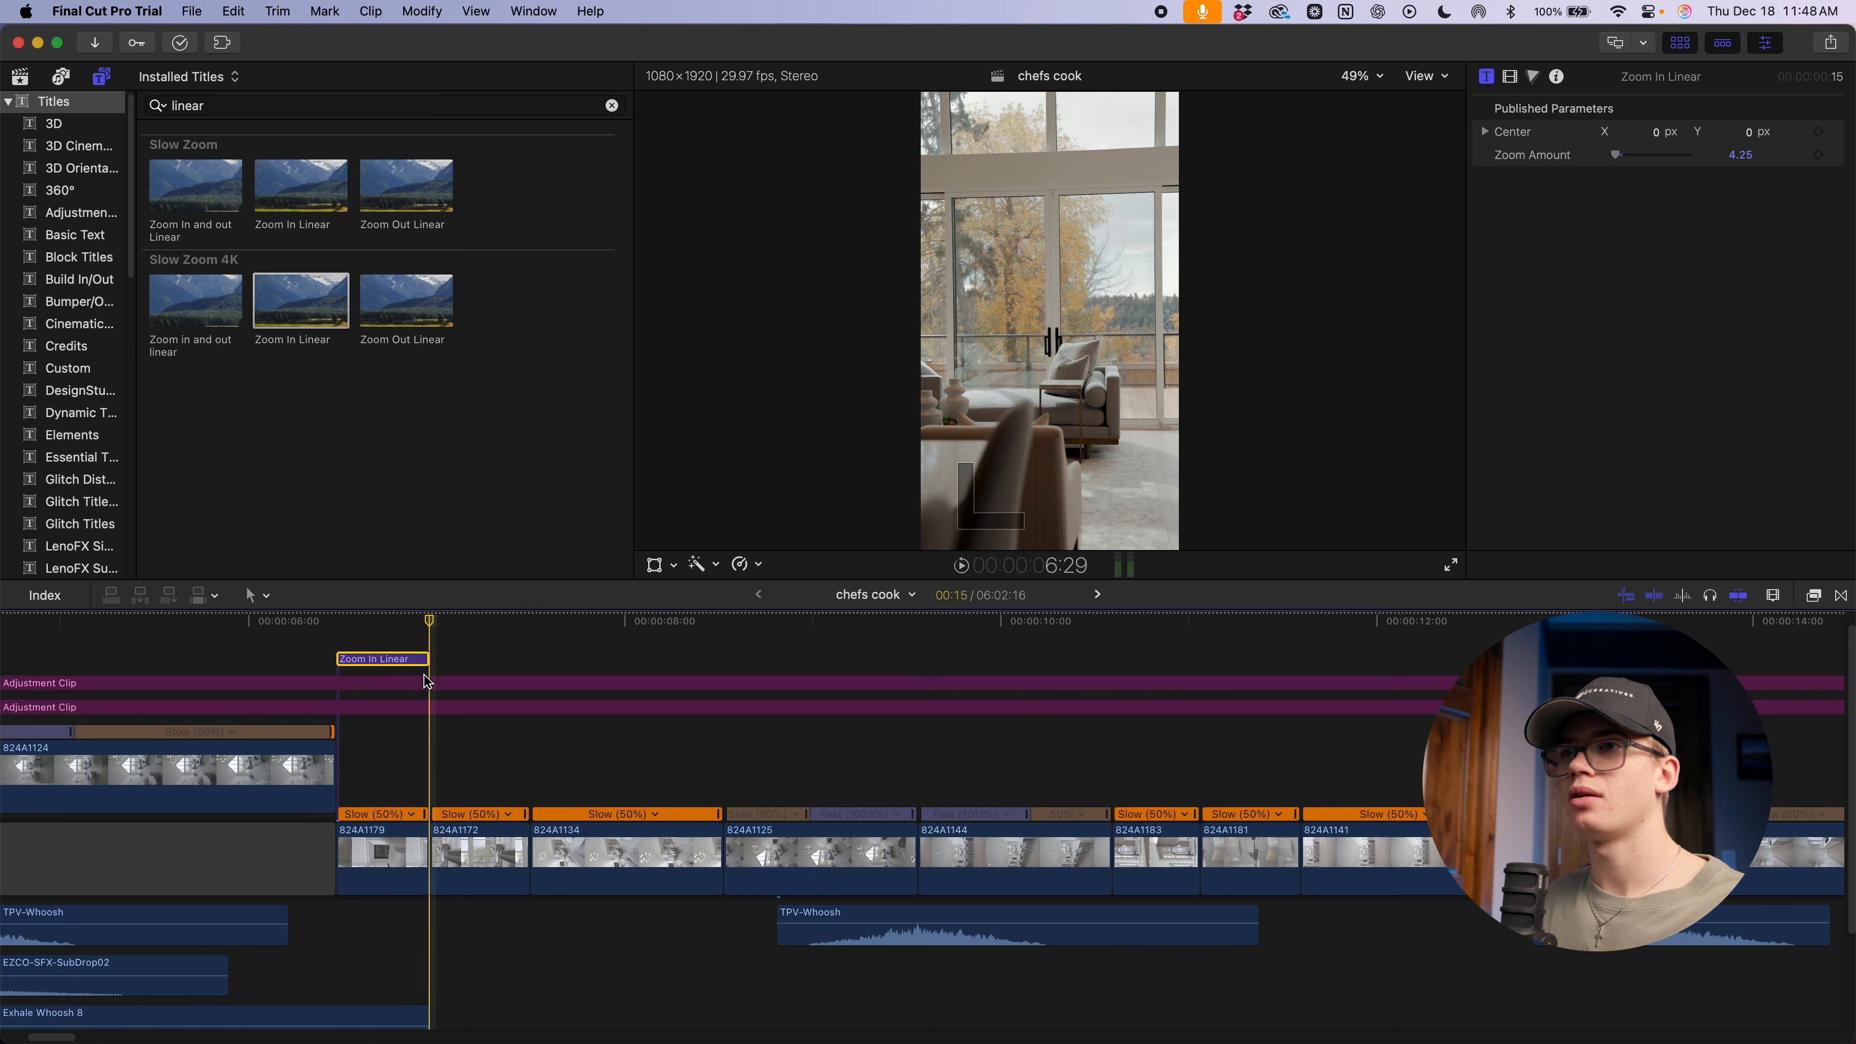
# Paste a copy of the Zoom In Linear title over clip 824A1172, extend it to the clip's end and play both zooms
pyautogui.press('super+v')
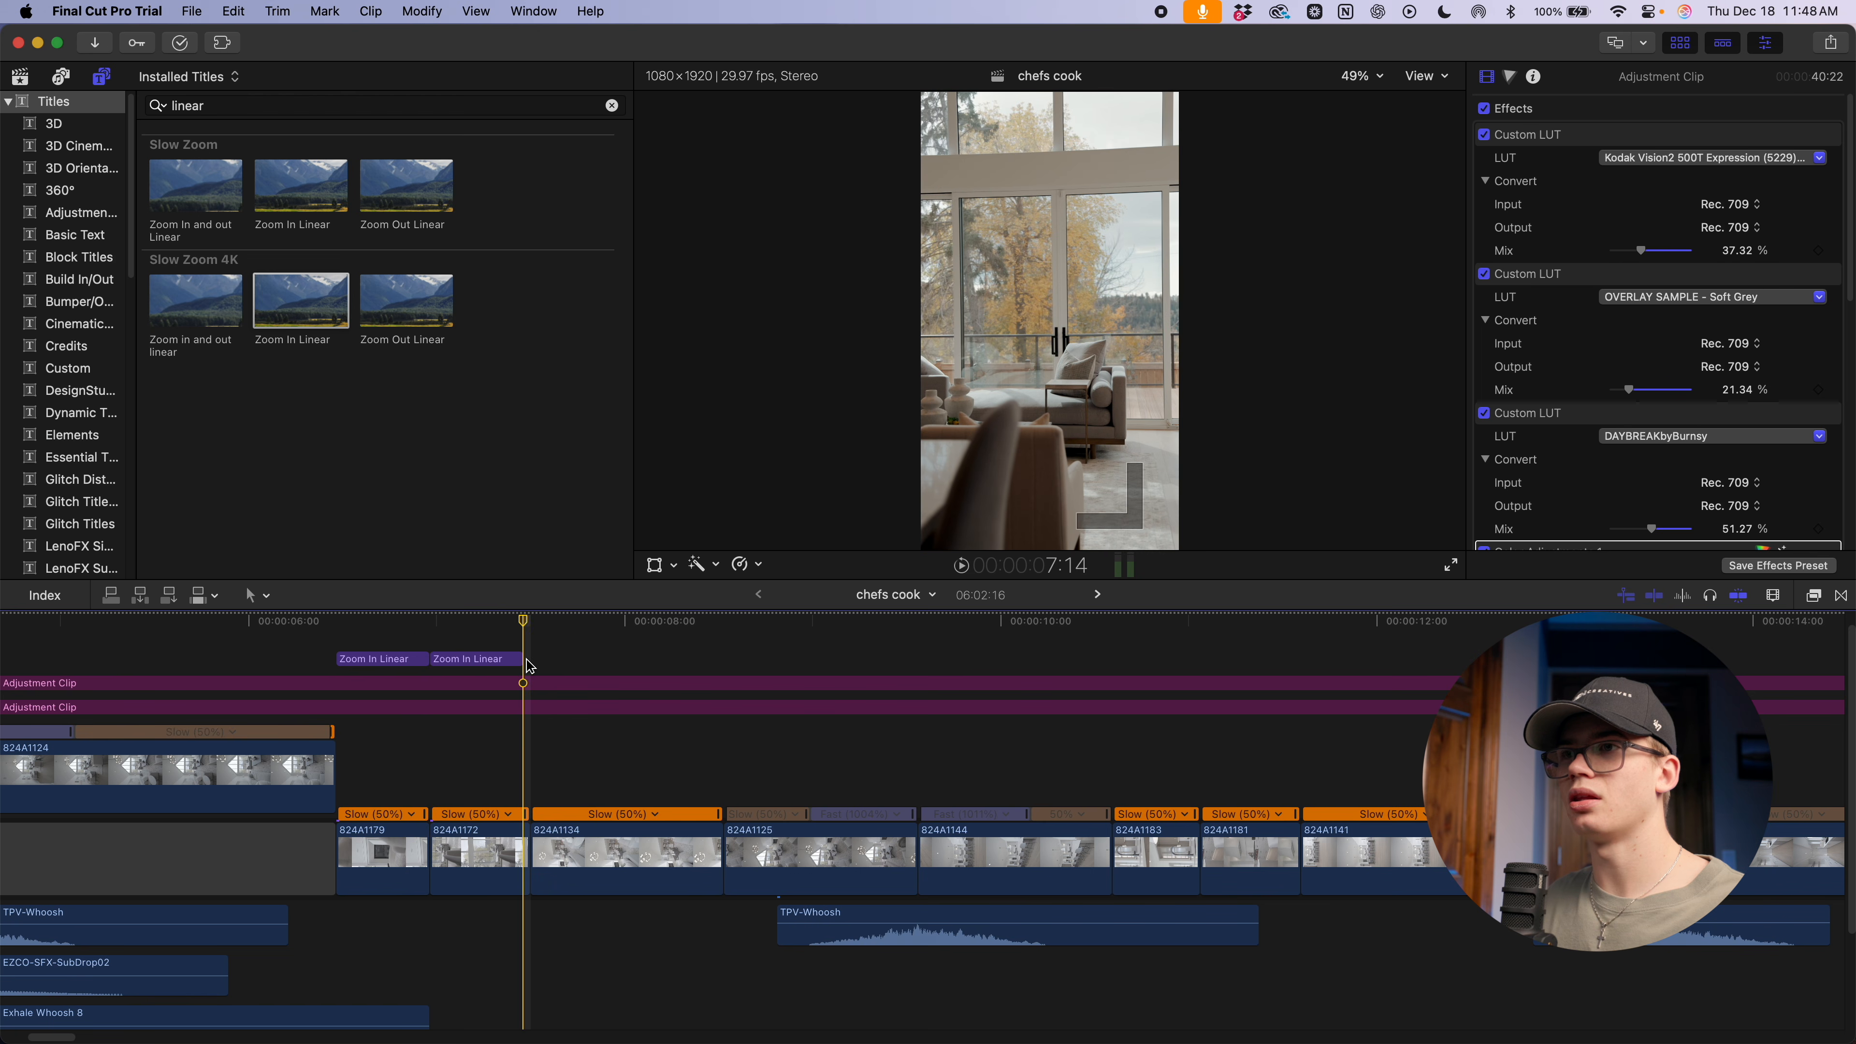
pyautogui.moveTo(522, 665); pyautogui.dragTo(526, 665)
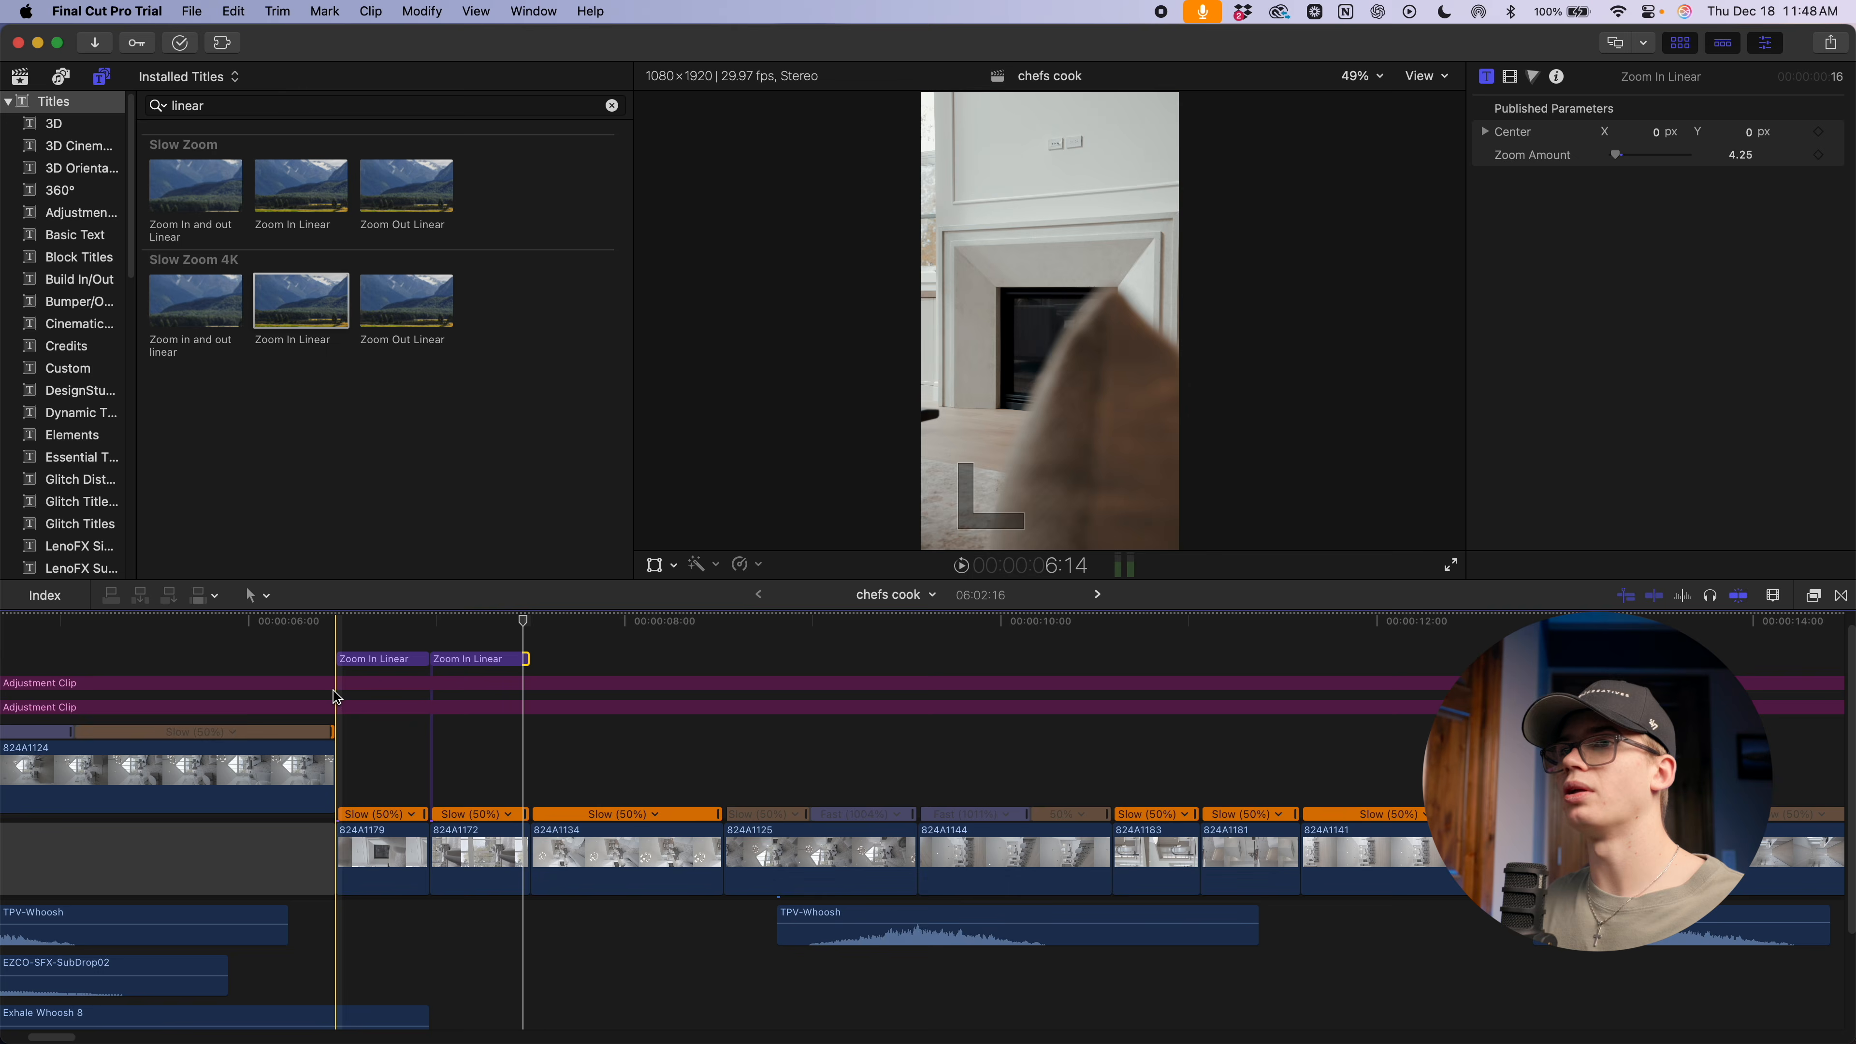
pyautogui.press('space')
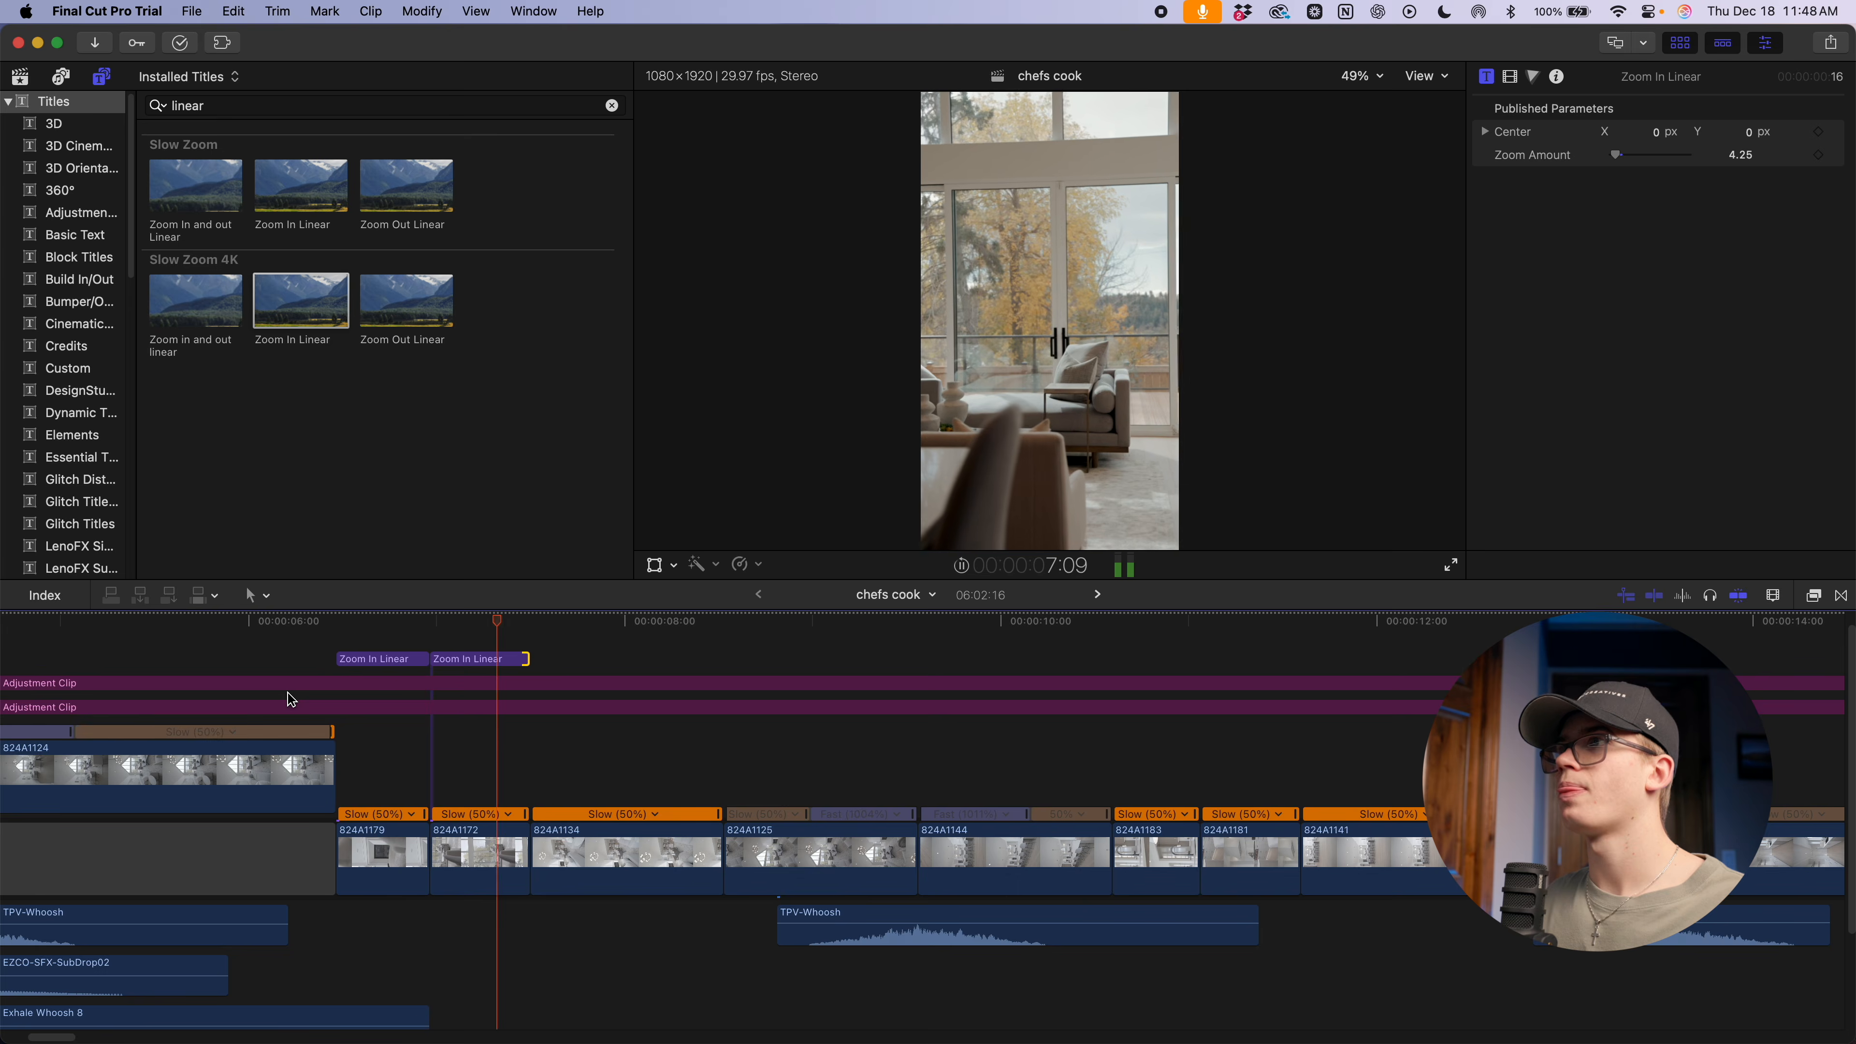
pyautogui.press('space')
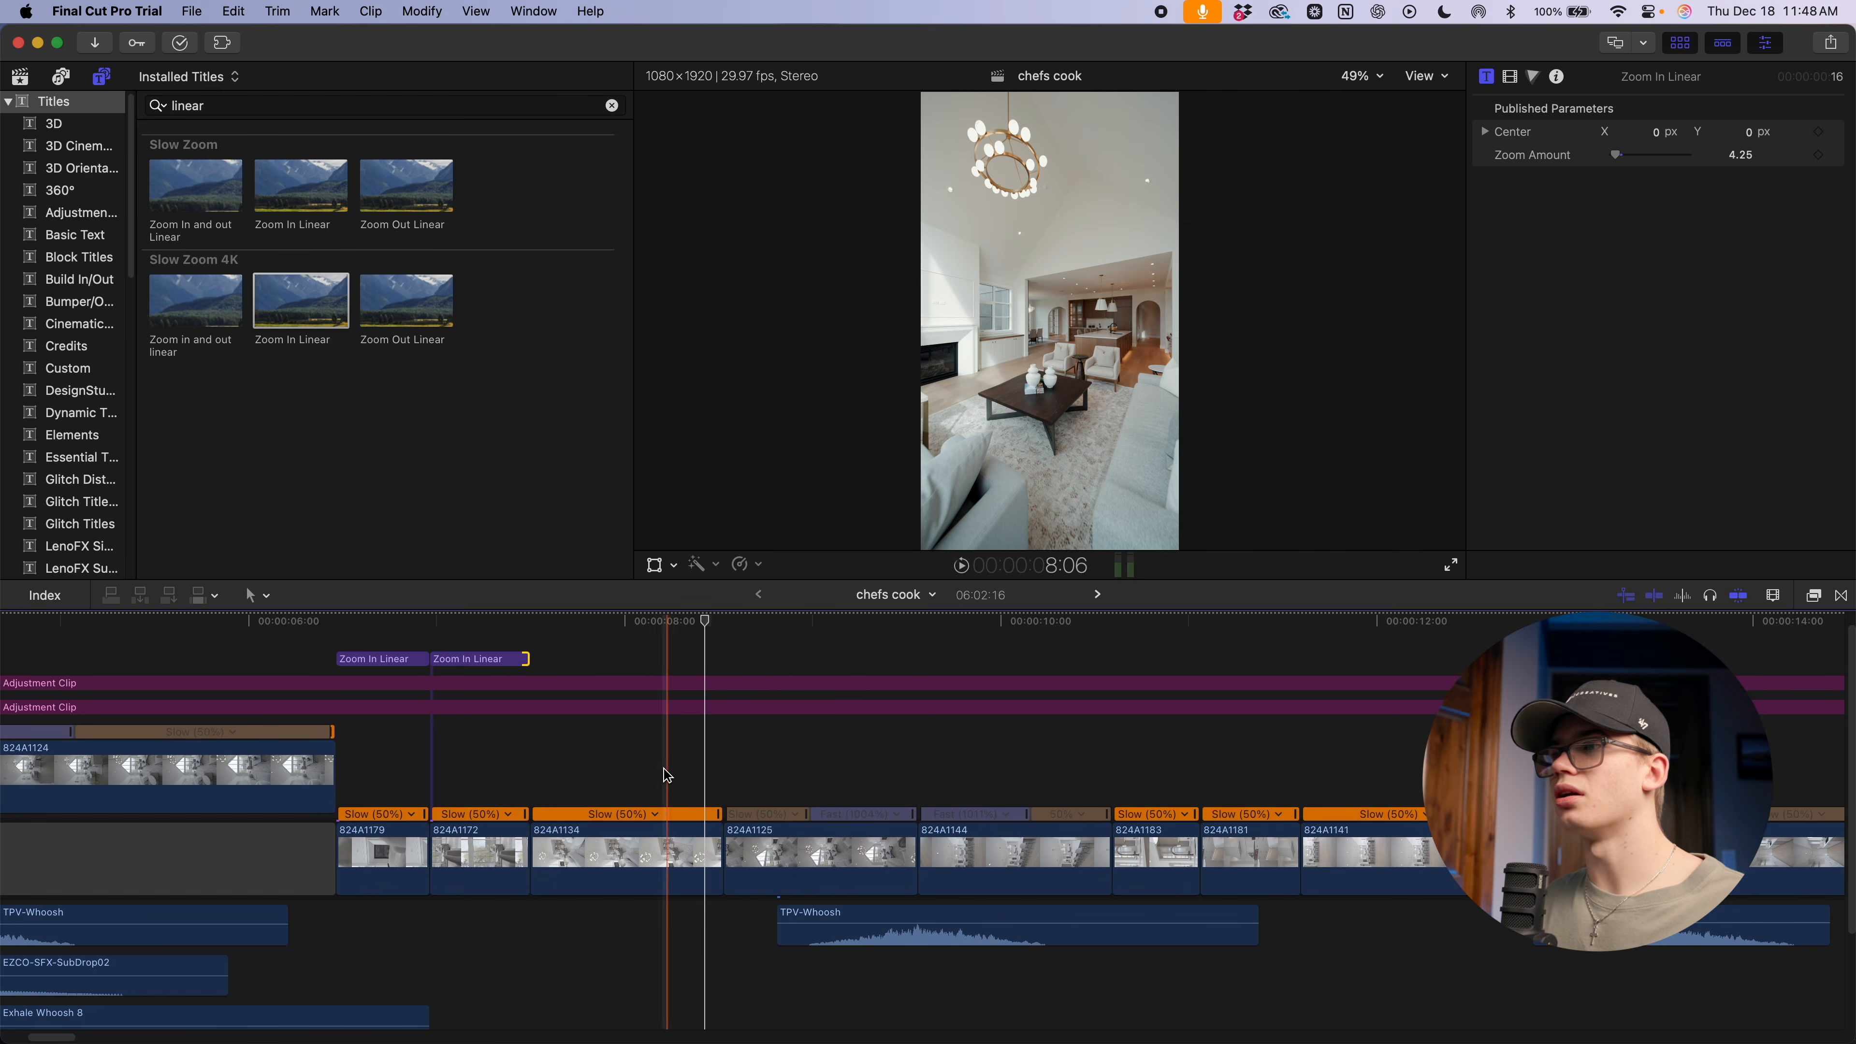
# Add the Slow Zoom 4K "Zoom Out Linear" title over clip 824A1183, trim it to the clip's end and play it
pyautogui.hscroll(5, 899, 787)
pyautogui.hscroll(-1, 837, 797)
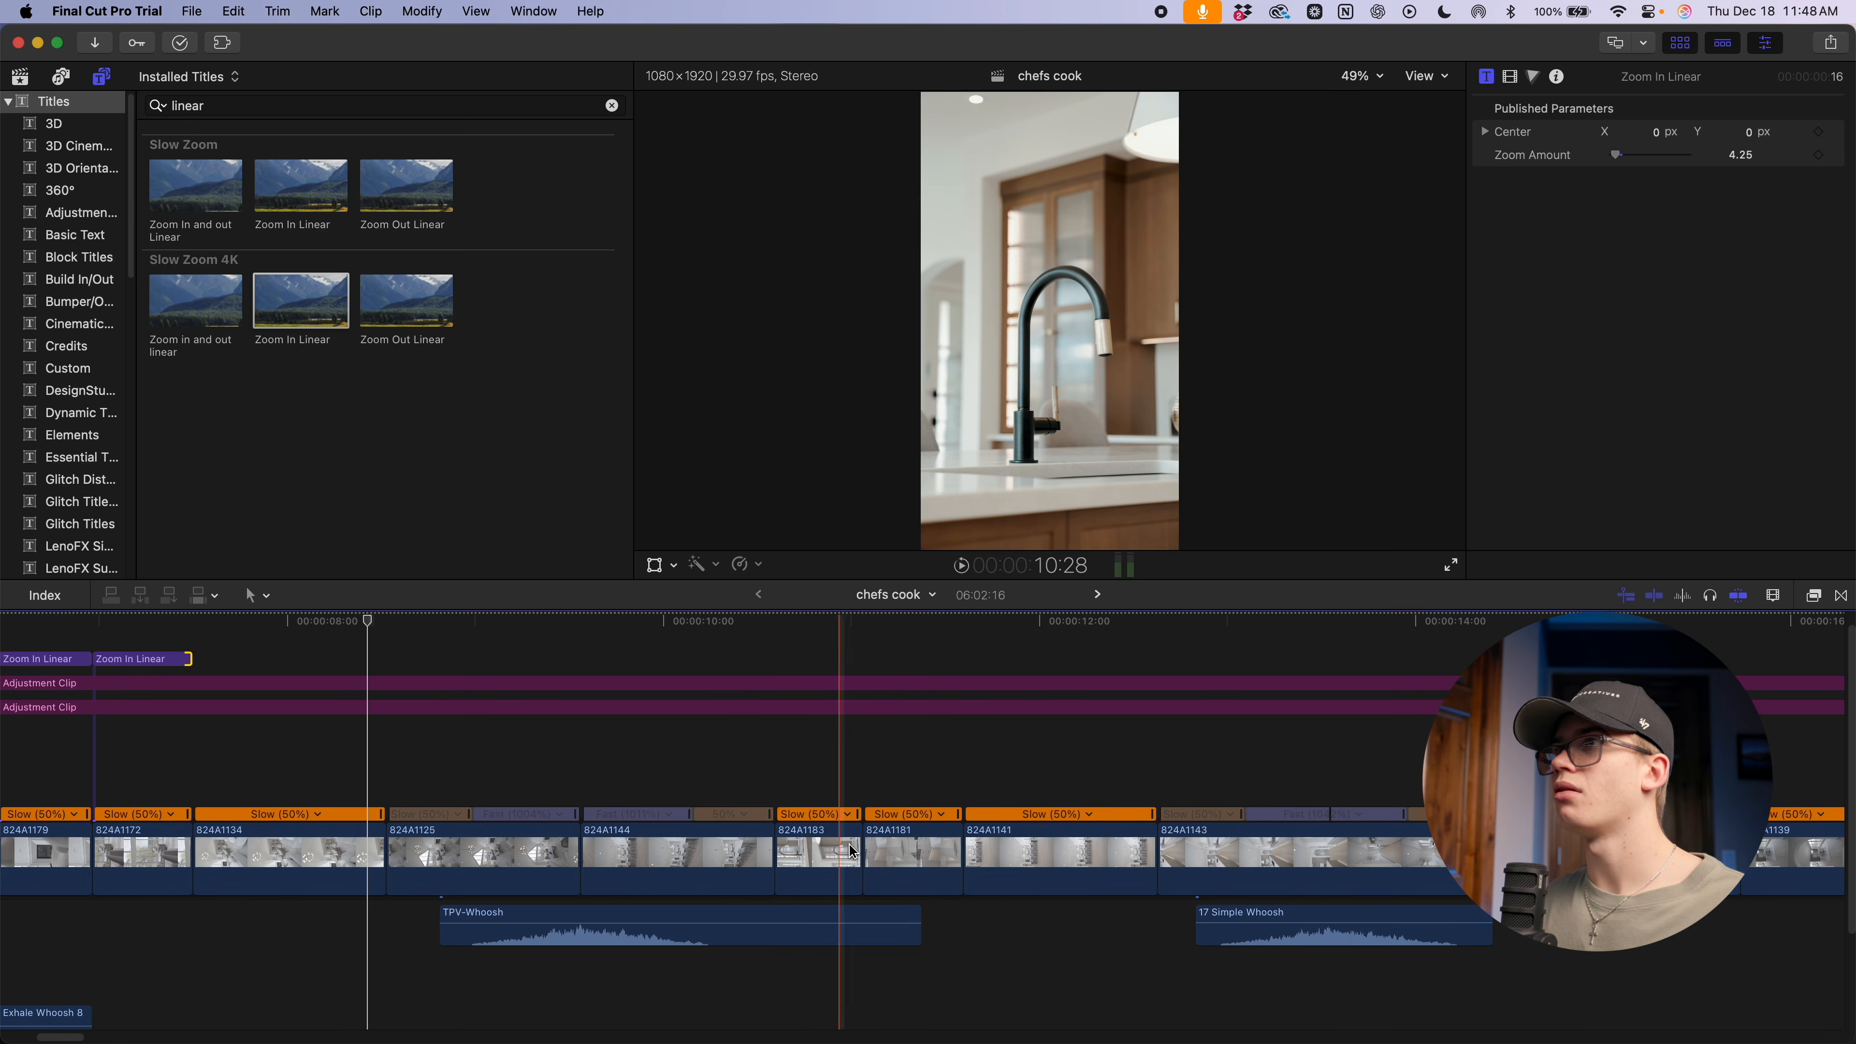
pyautogui.click(779, 633)
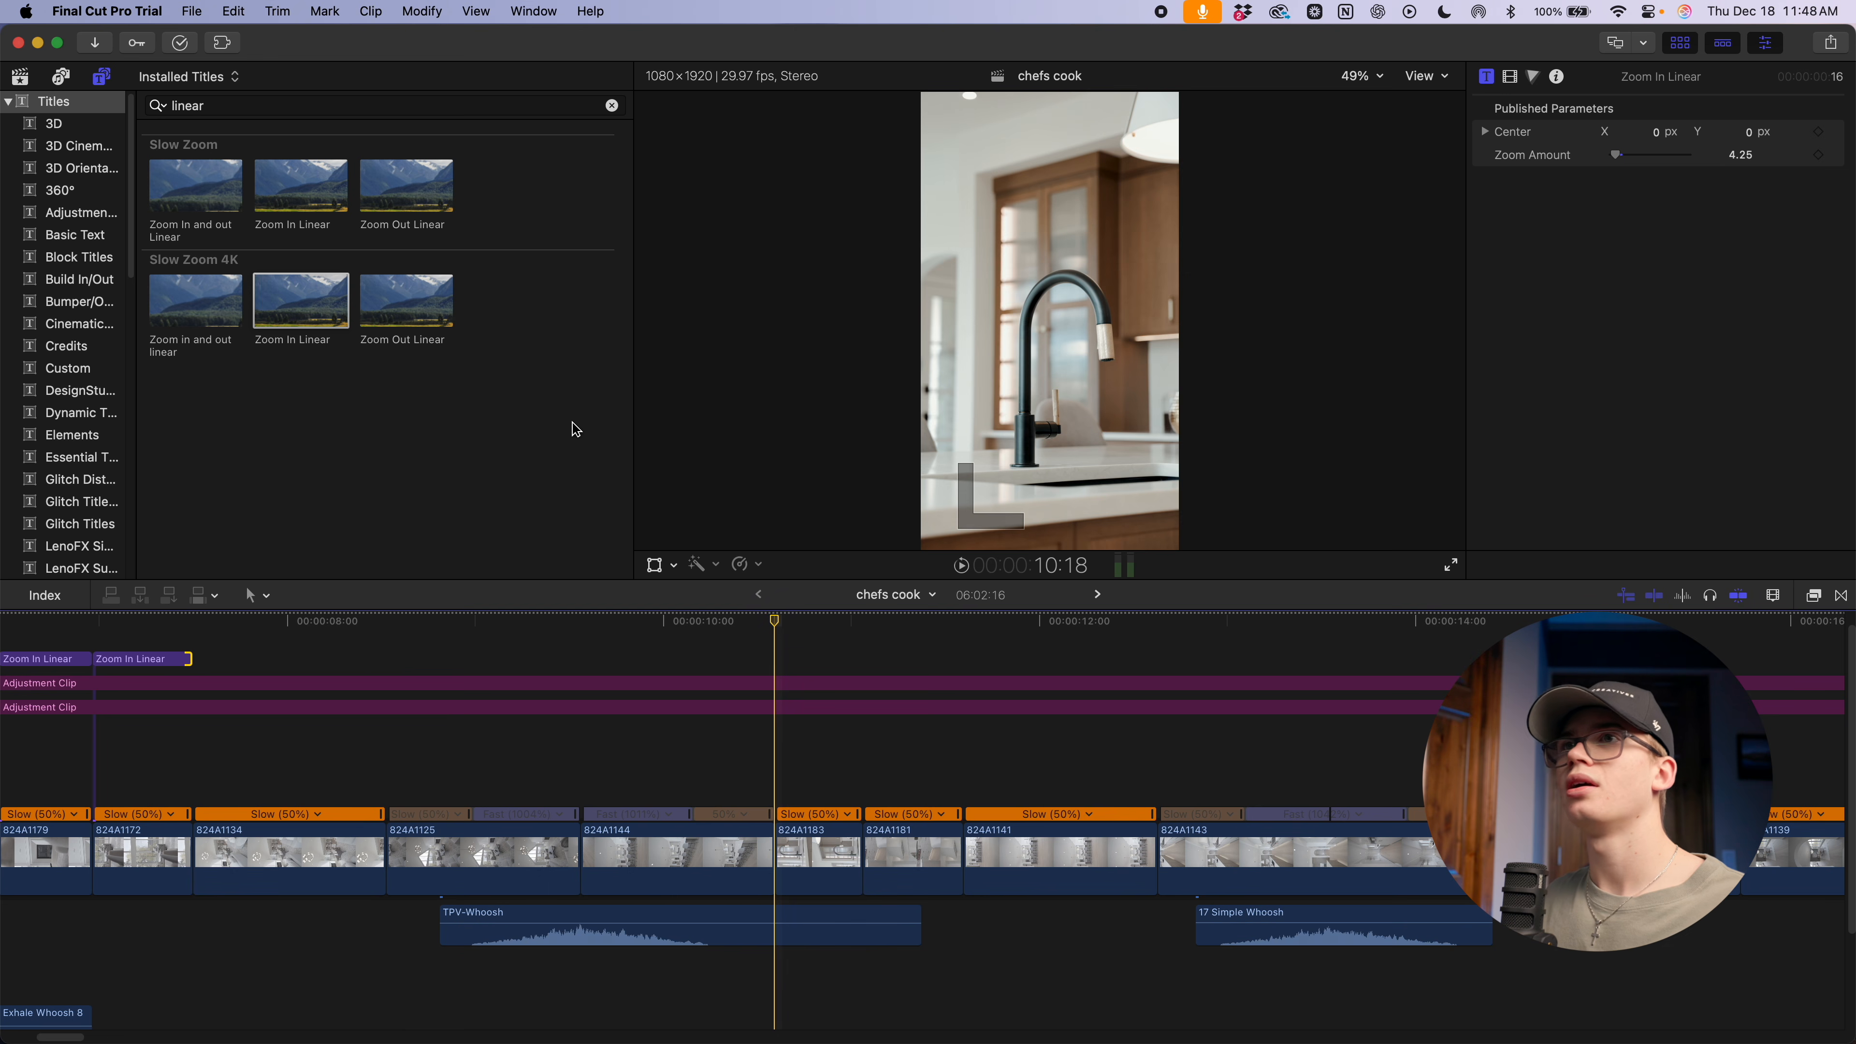
pyautogui.moveTo(421, 325); pyautogui.dragTo(785, 660)
pyautogui.hotkey('alt', ']')
pyautogui.click(815, 626)
pyautogui.press('space')
pyautogui.press('space')
# Set the Zoom Out Linear title's Zoom Amount to 4.78 and replay the zoom over clip 824A1183
pyautogui.click(792, 620)
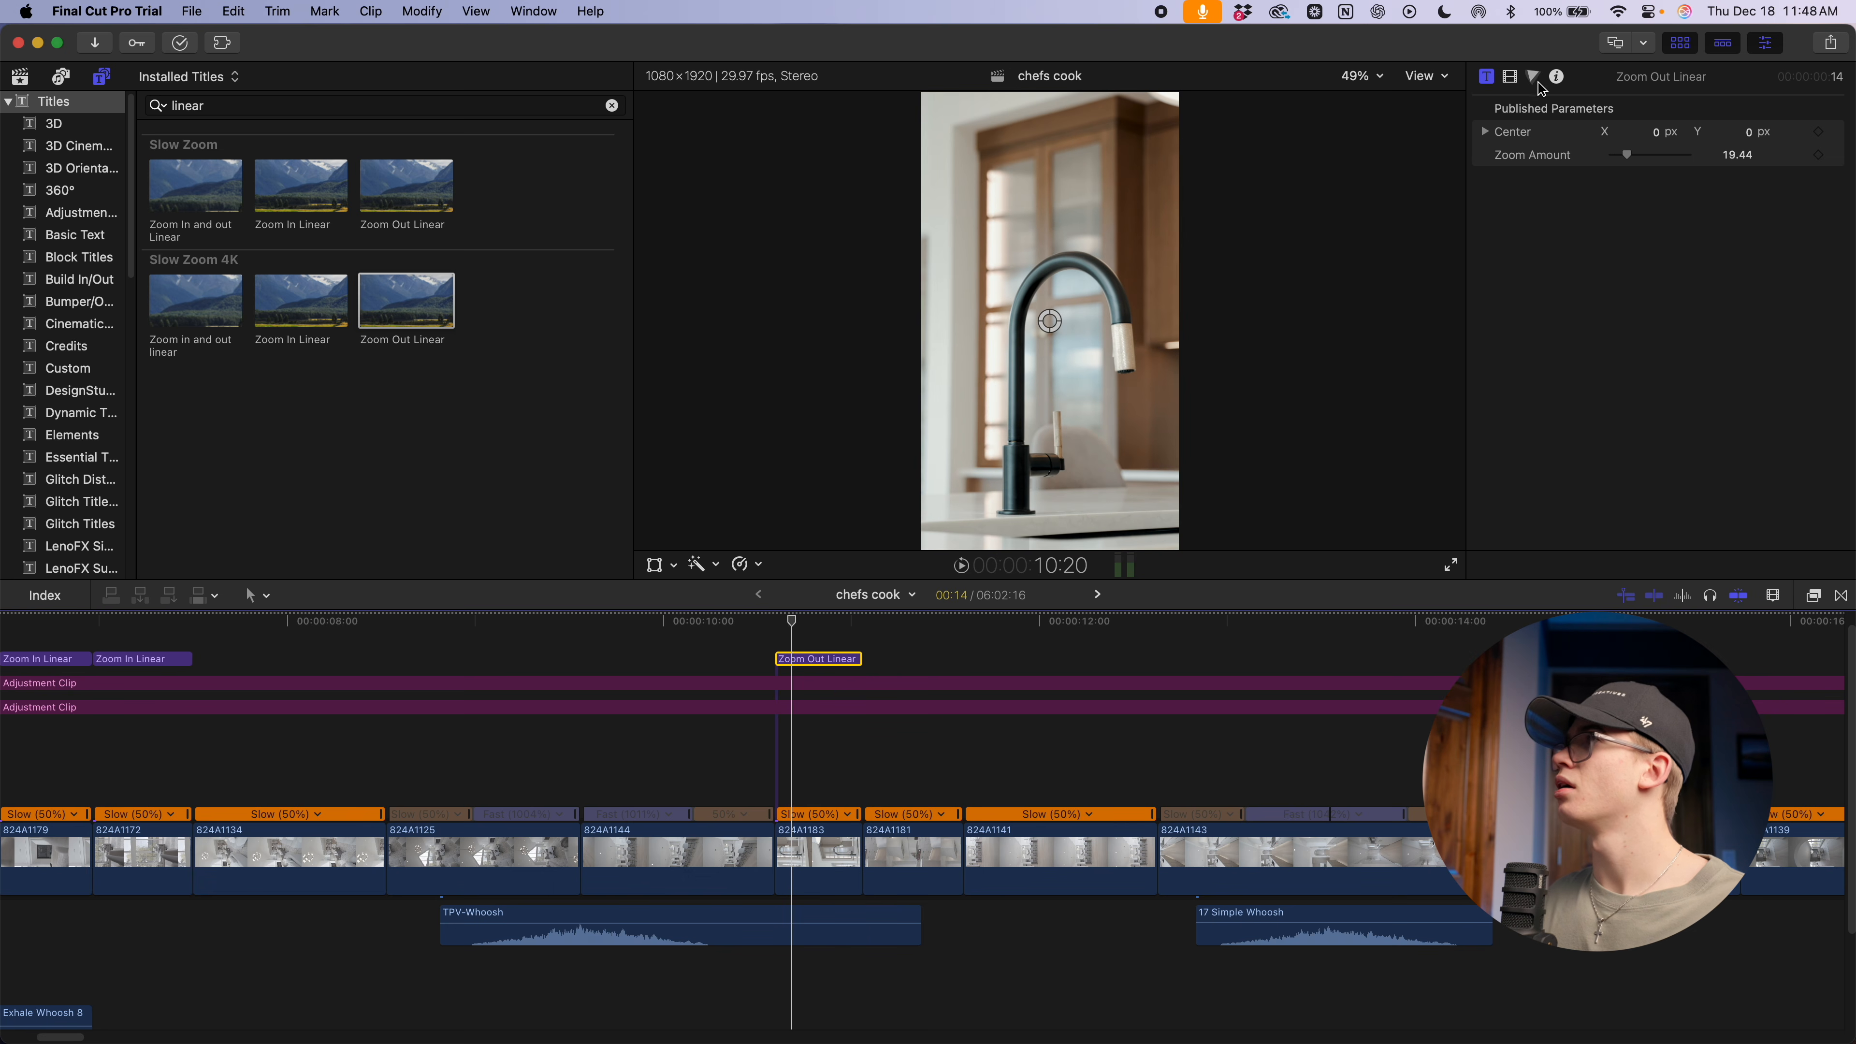
pyautogui.moveTo(1627, 156); pyautogui.dragTo(1621, 156)
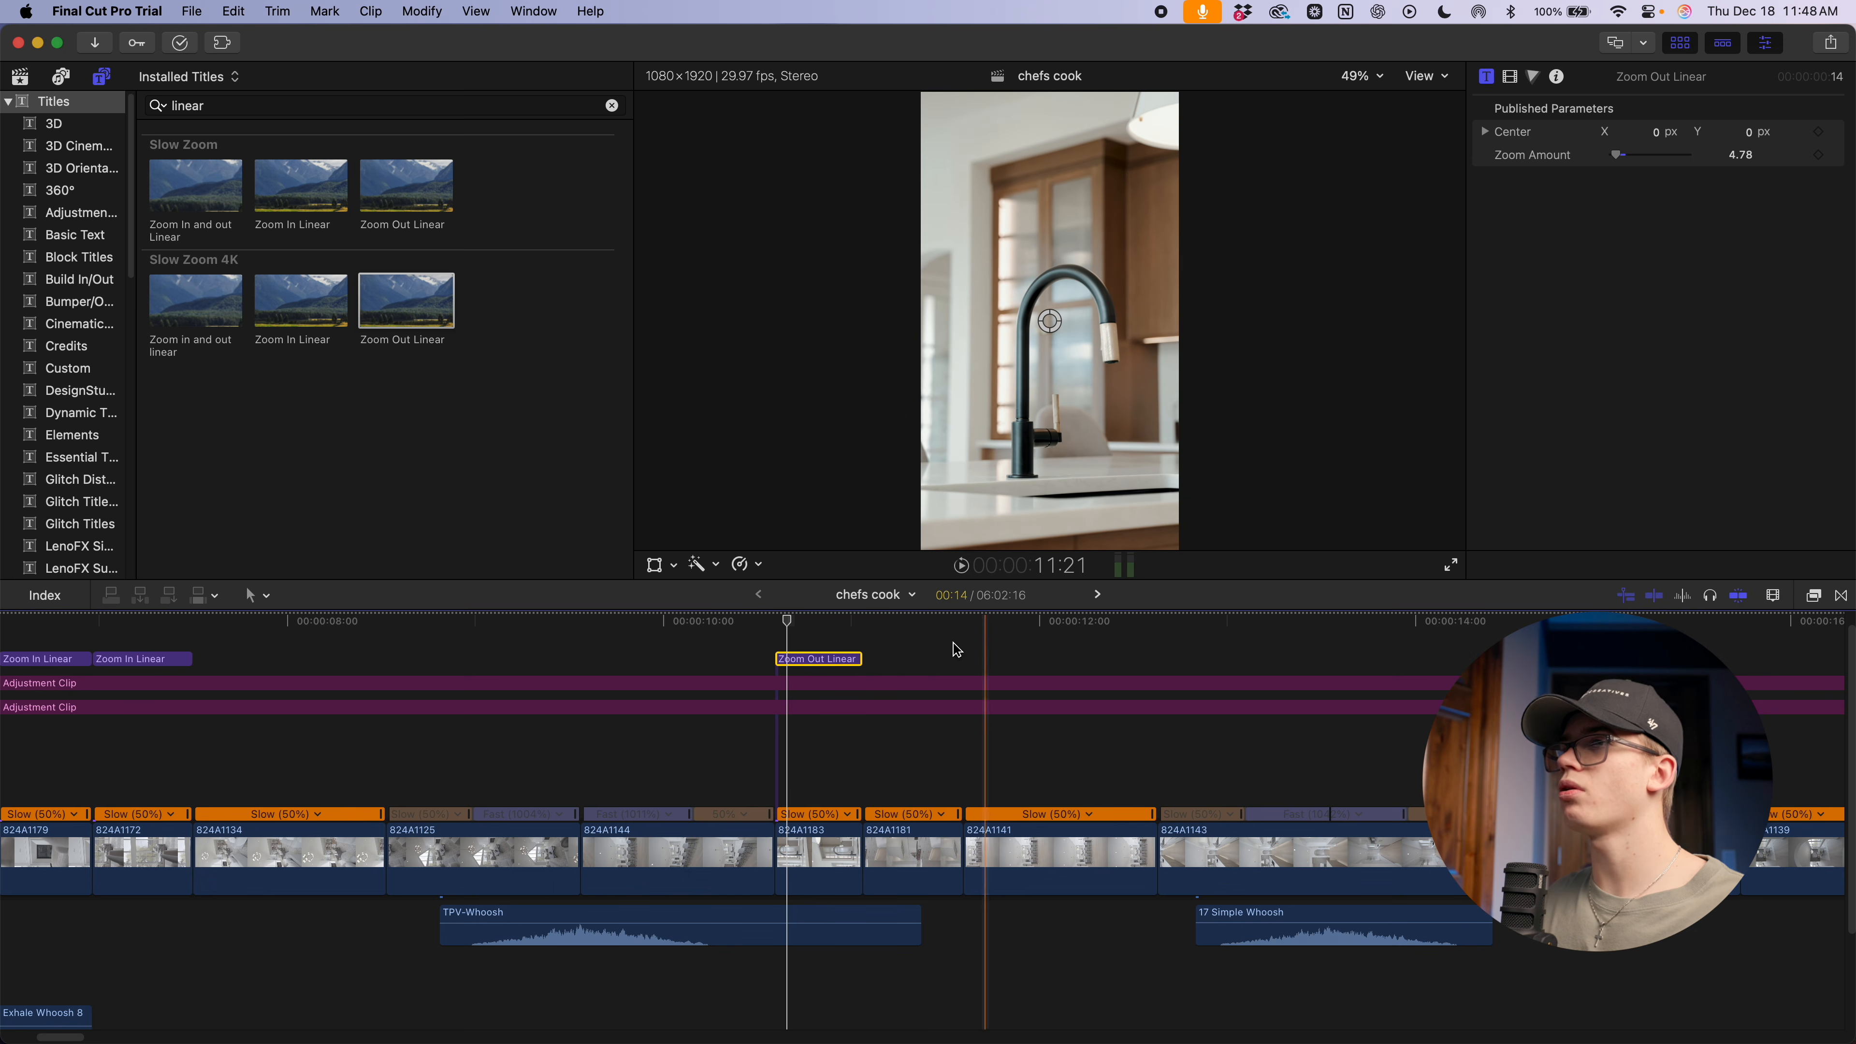
pyautogui.press('space')
pyautogui.press('space')
# Paste a copy of the Zoom Out Linear title over clip 824A1181, extend it to the clip's end and play both zoom-outs
pyautogui.hscroll(1, 779, 682)
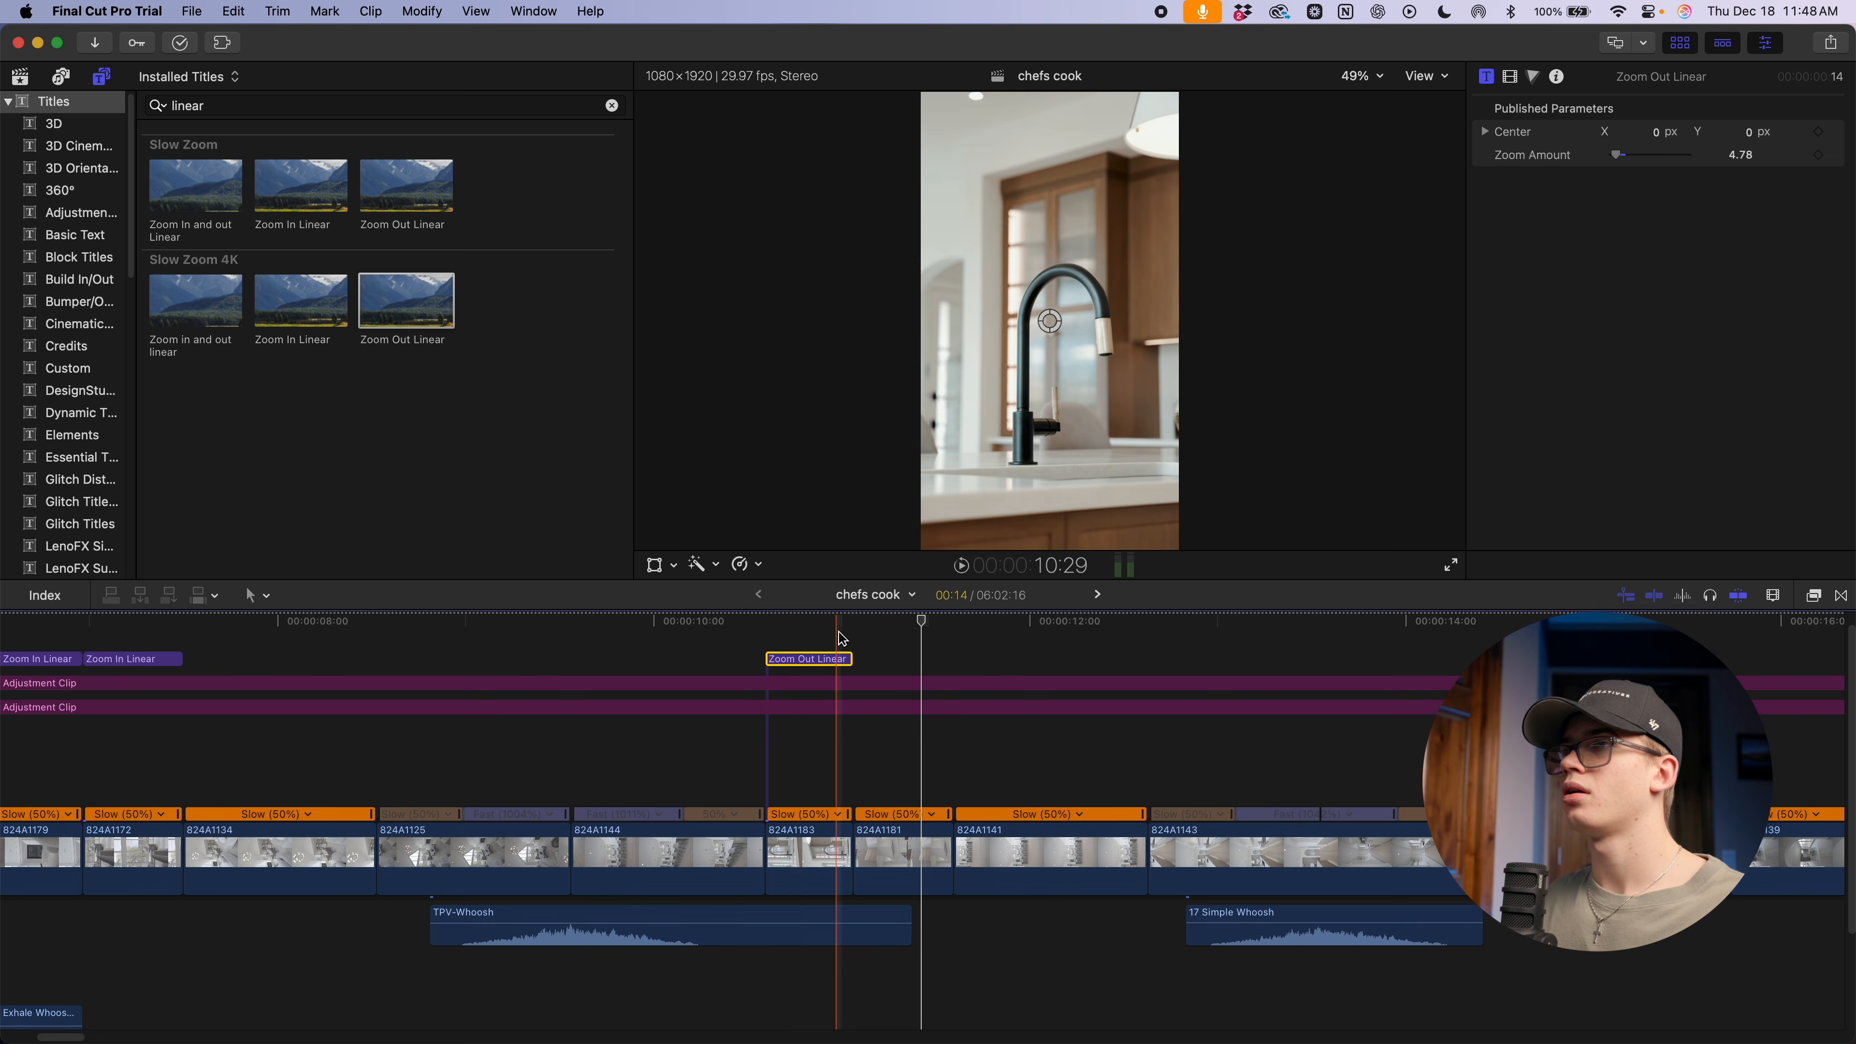
pyautogui.press('super+v')
pyautogui.moveTo(937, 659); pyautogui.dragTo(948, 658)
pyautogui.hscroll(1, 668, 693)
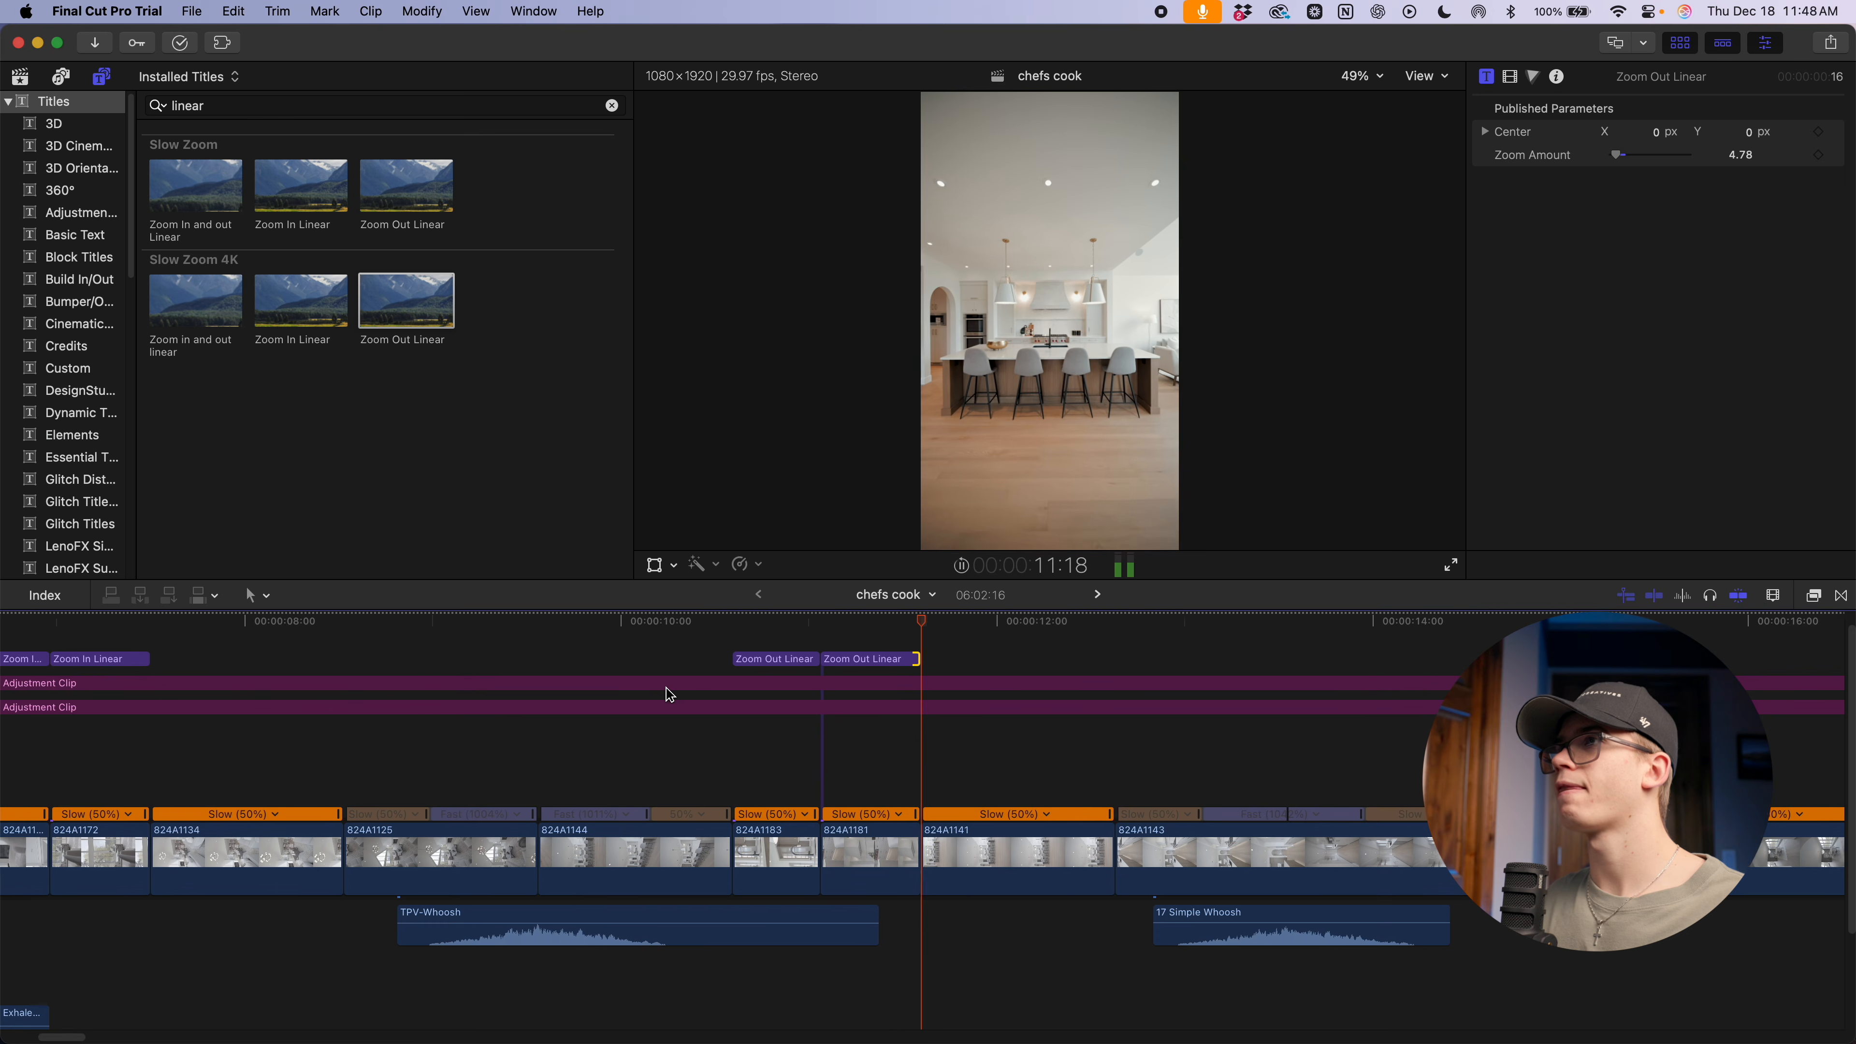
pyautogui.hscroll(3, 665, 693)
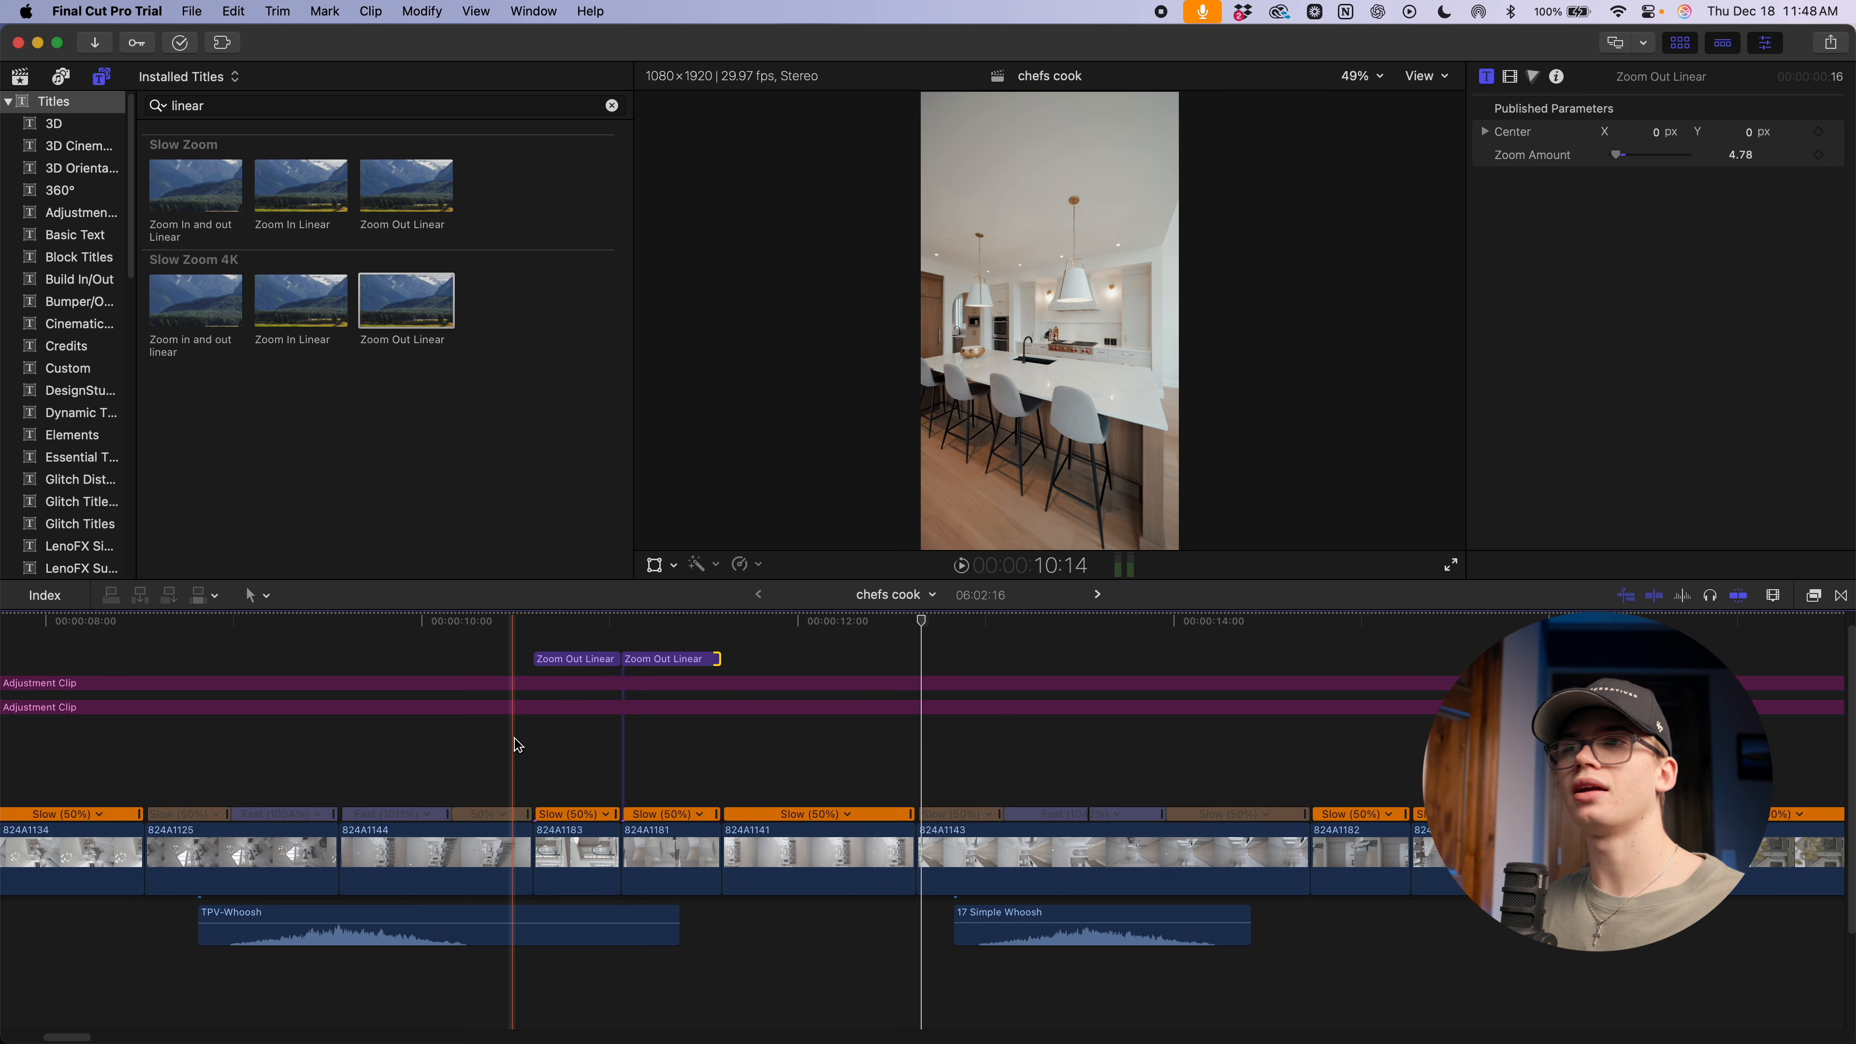
pyautogui.press('space')
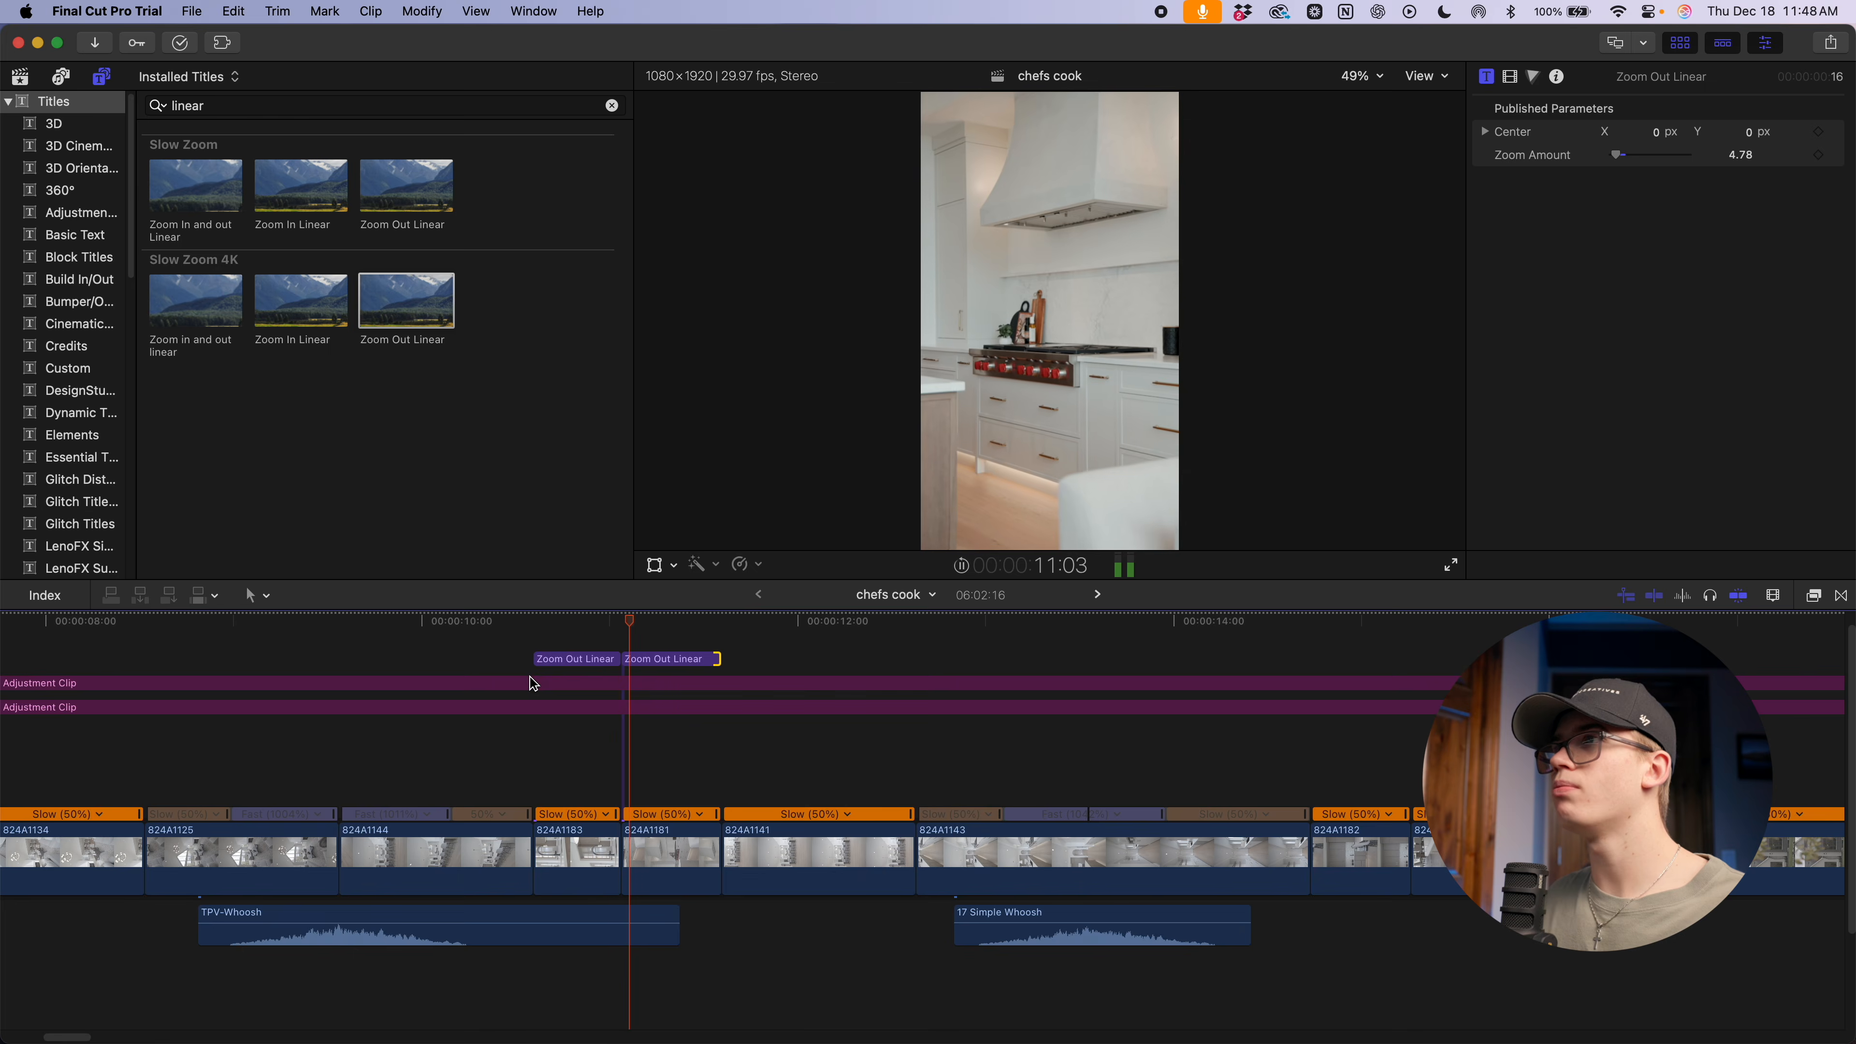
# Play through the clips after the two zoom-outs and examine the following shots for static ones that need a zoom
pyautogui.press('space')
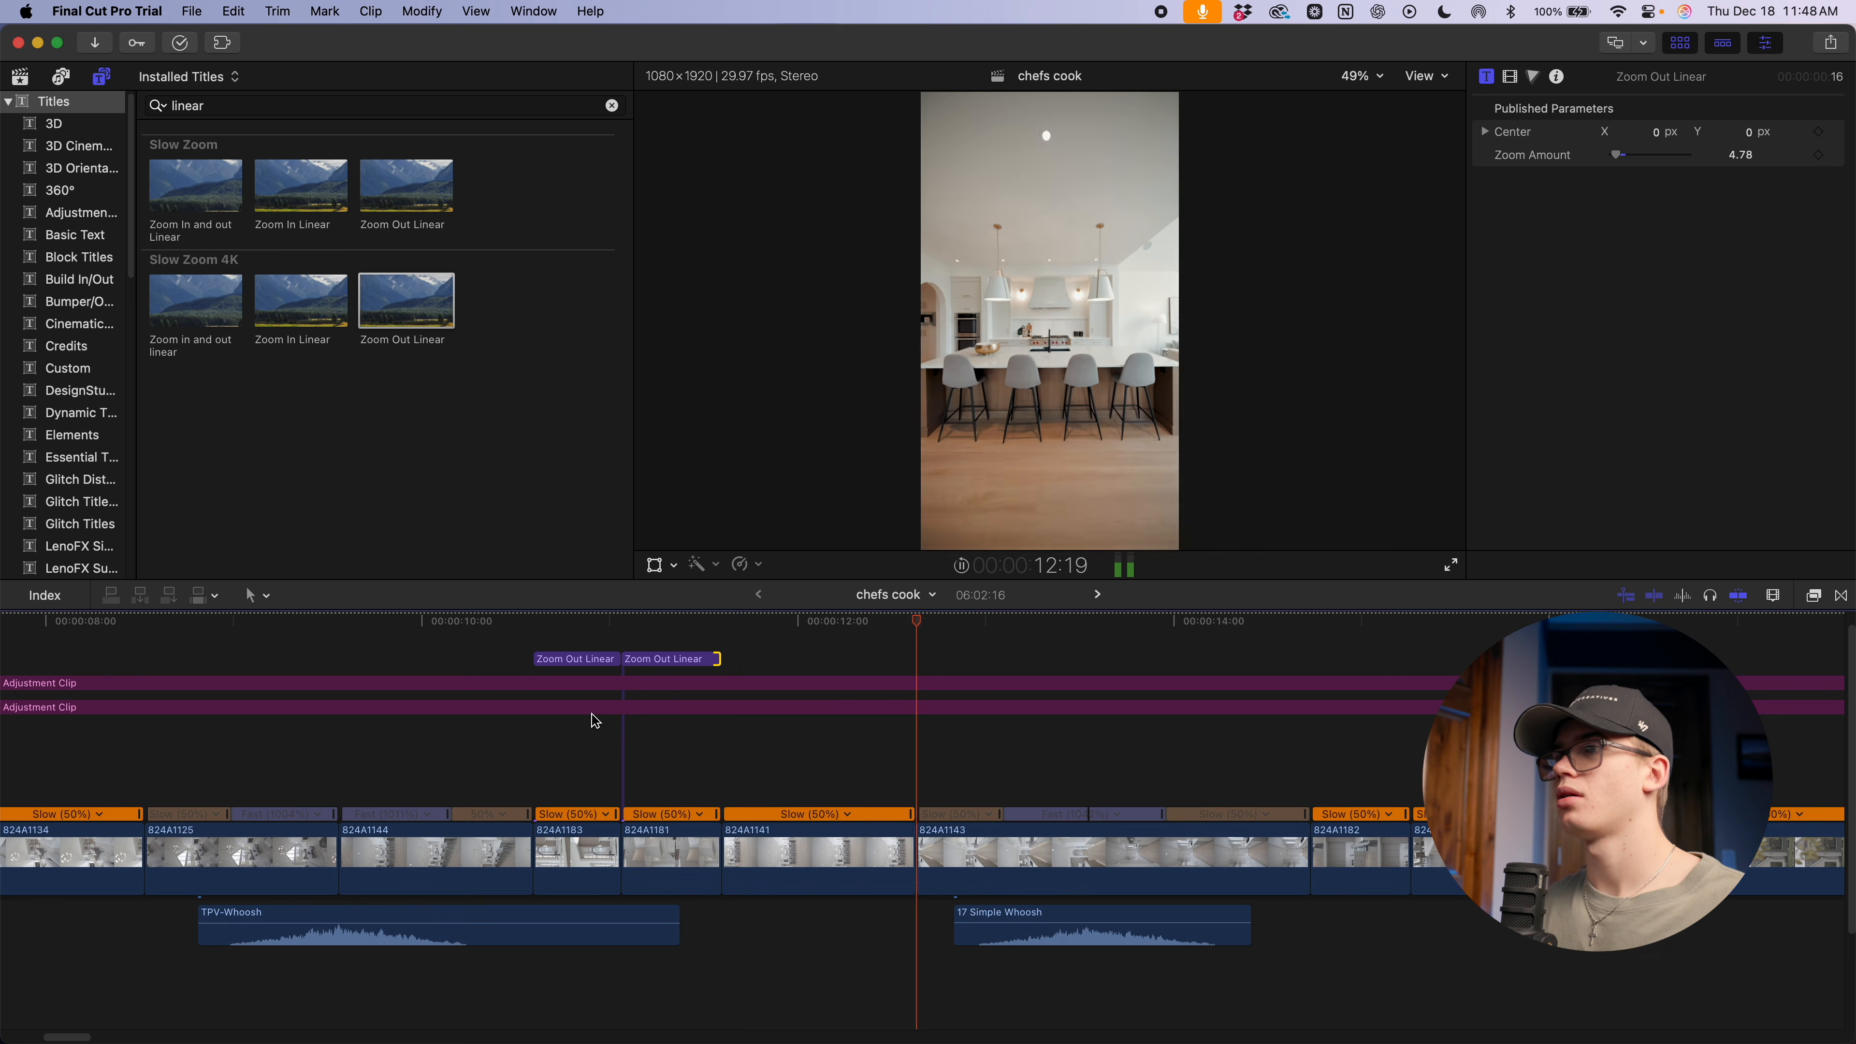
pyautogui.hscroll(1, 596, 721)
pyautogui.press('space')
pyautogui.press('super+minus')
pyautogui.press('super+minus')
pyautogui.hscroll(8, 1011, 779)
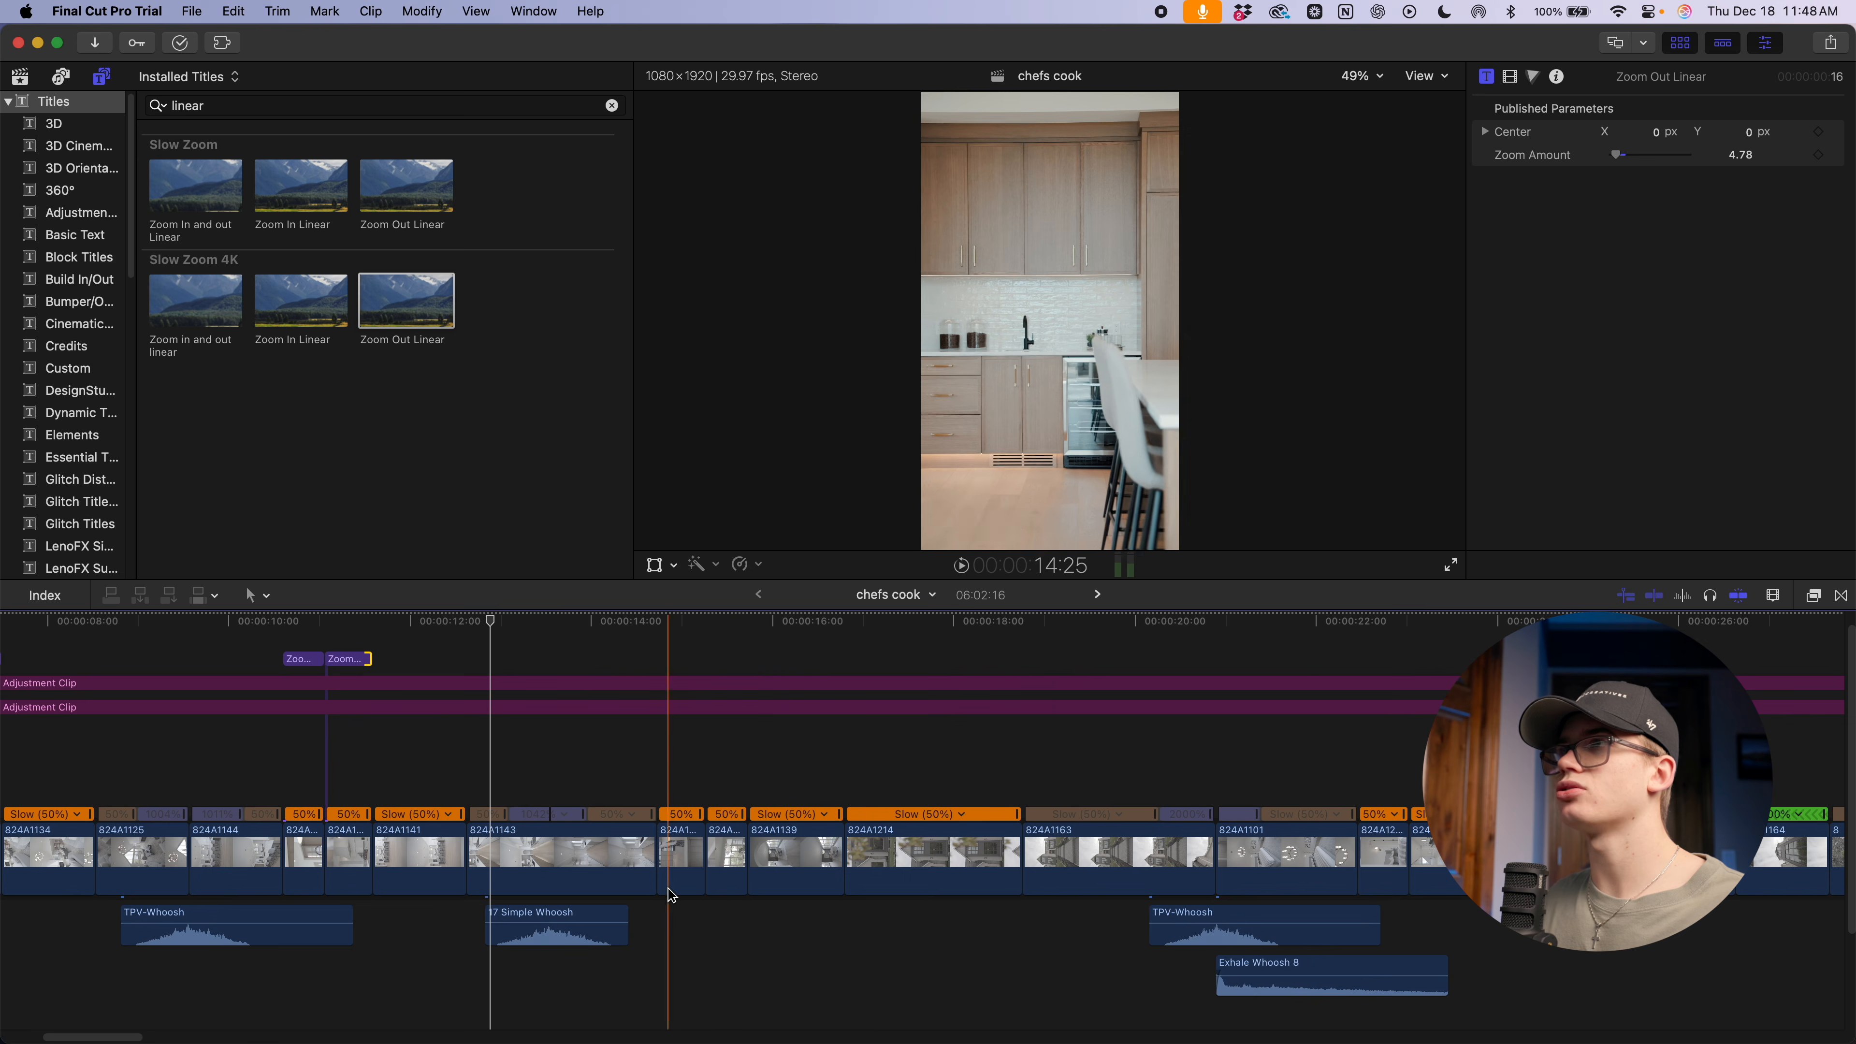
pyautogui.press('super+equal')
pyautogui.press('space')
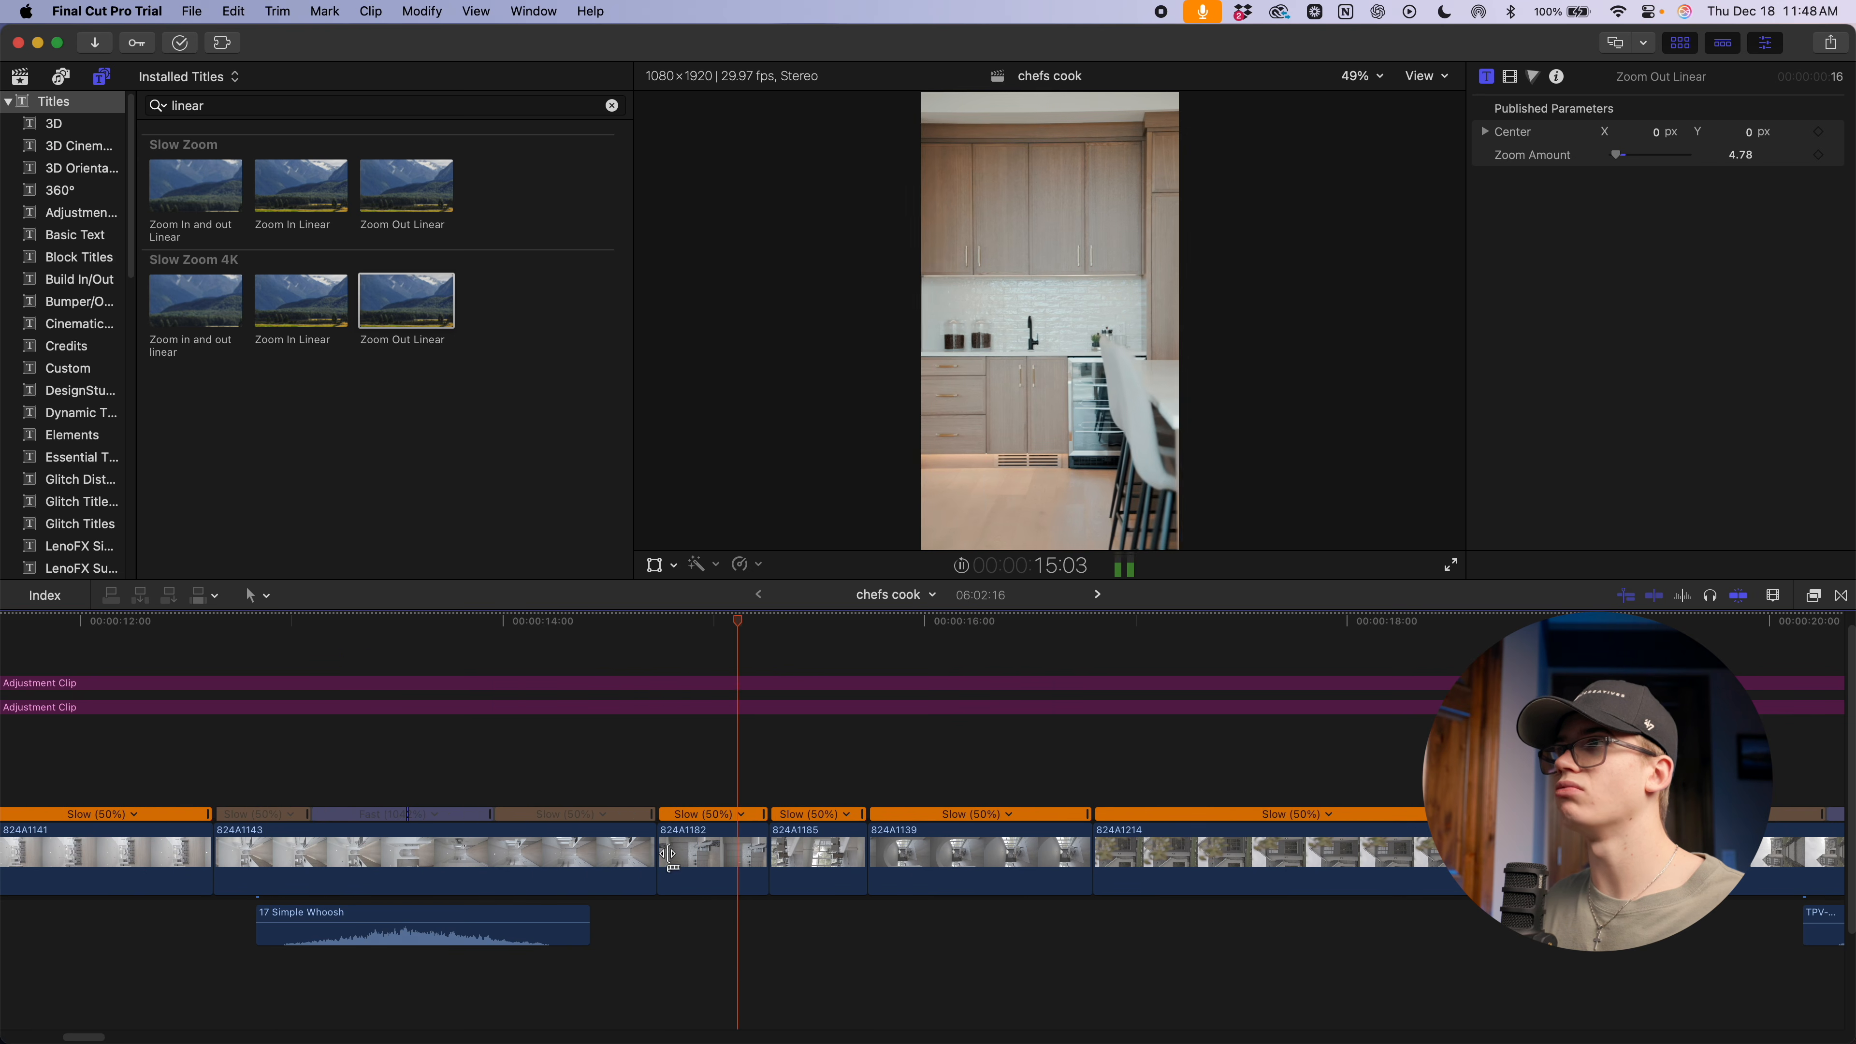
pyautogui.press('space')
pyautogui.hscroll(5, 838, 837)
pyautogui.press('super+minus')
pyautogui.hscroll(8, 961, 842)
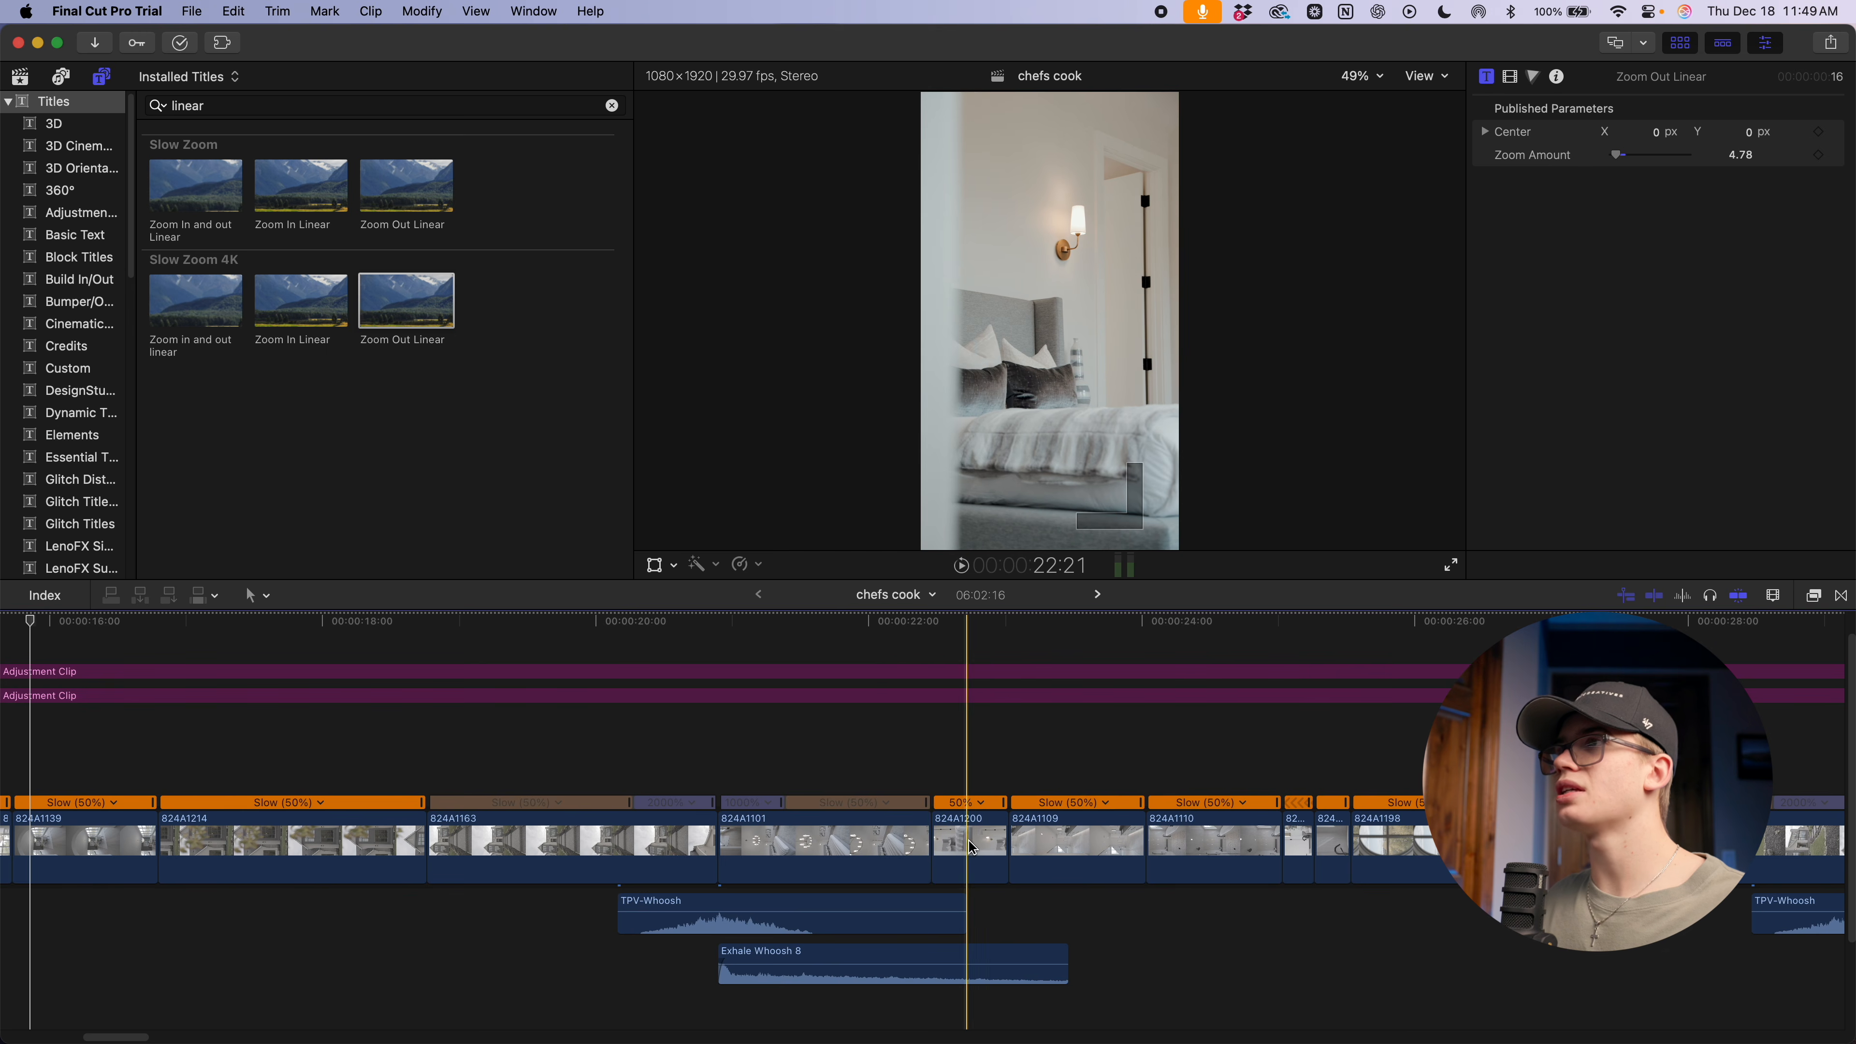
# Add the Slow Zoom 4K "Zoom In Linear" title over clip 824A1200, trim it to the clip's end, set Zoom Amount to 3.34 and play it
pyautogui.click(978, 849)
pyautogui.click(969, 622)
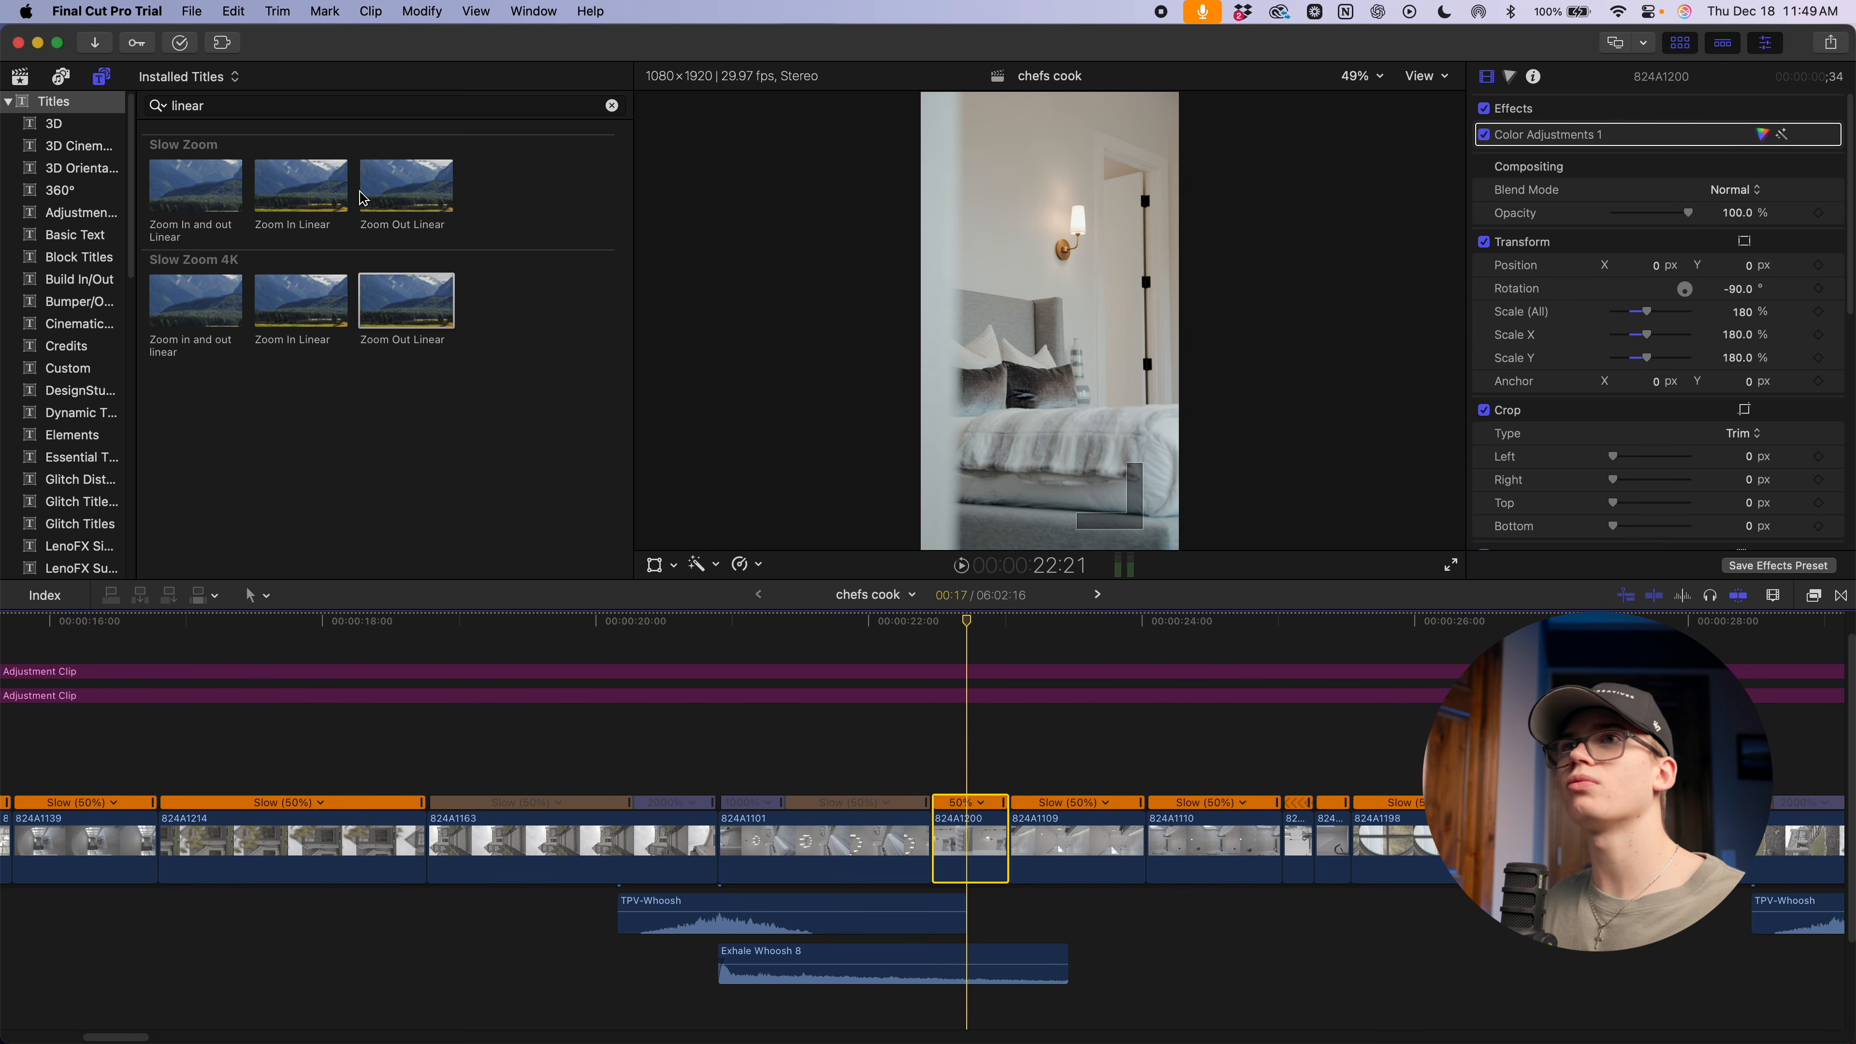
pyautogui.moveTo(350, 305); pyautogui.dragTo(999, 650)
pyautogui.hotkey('alt', ']')
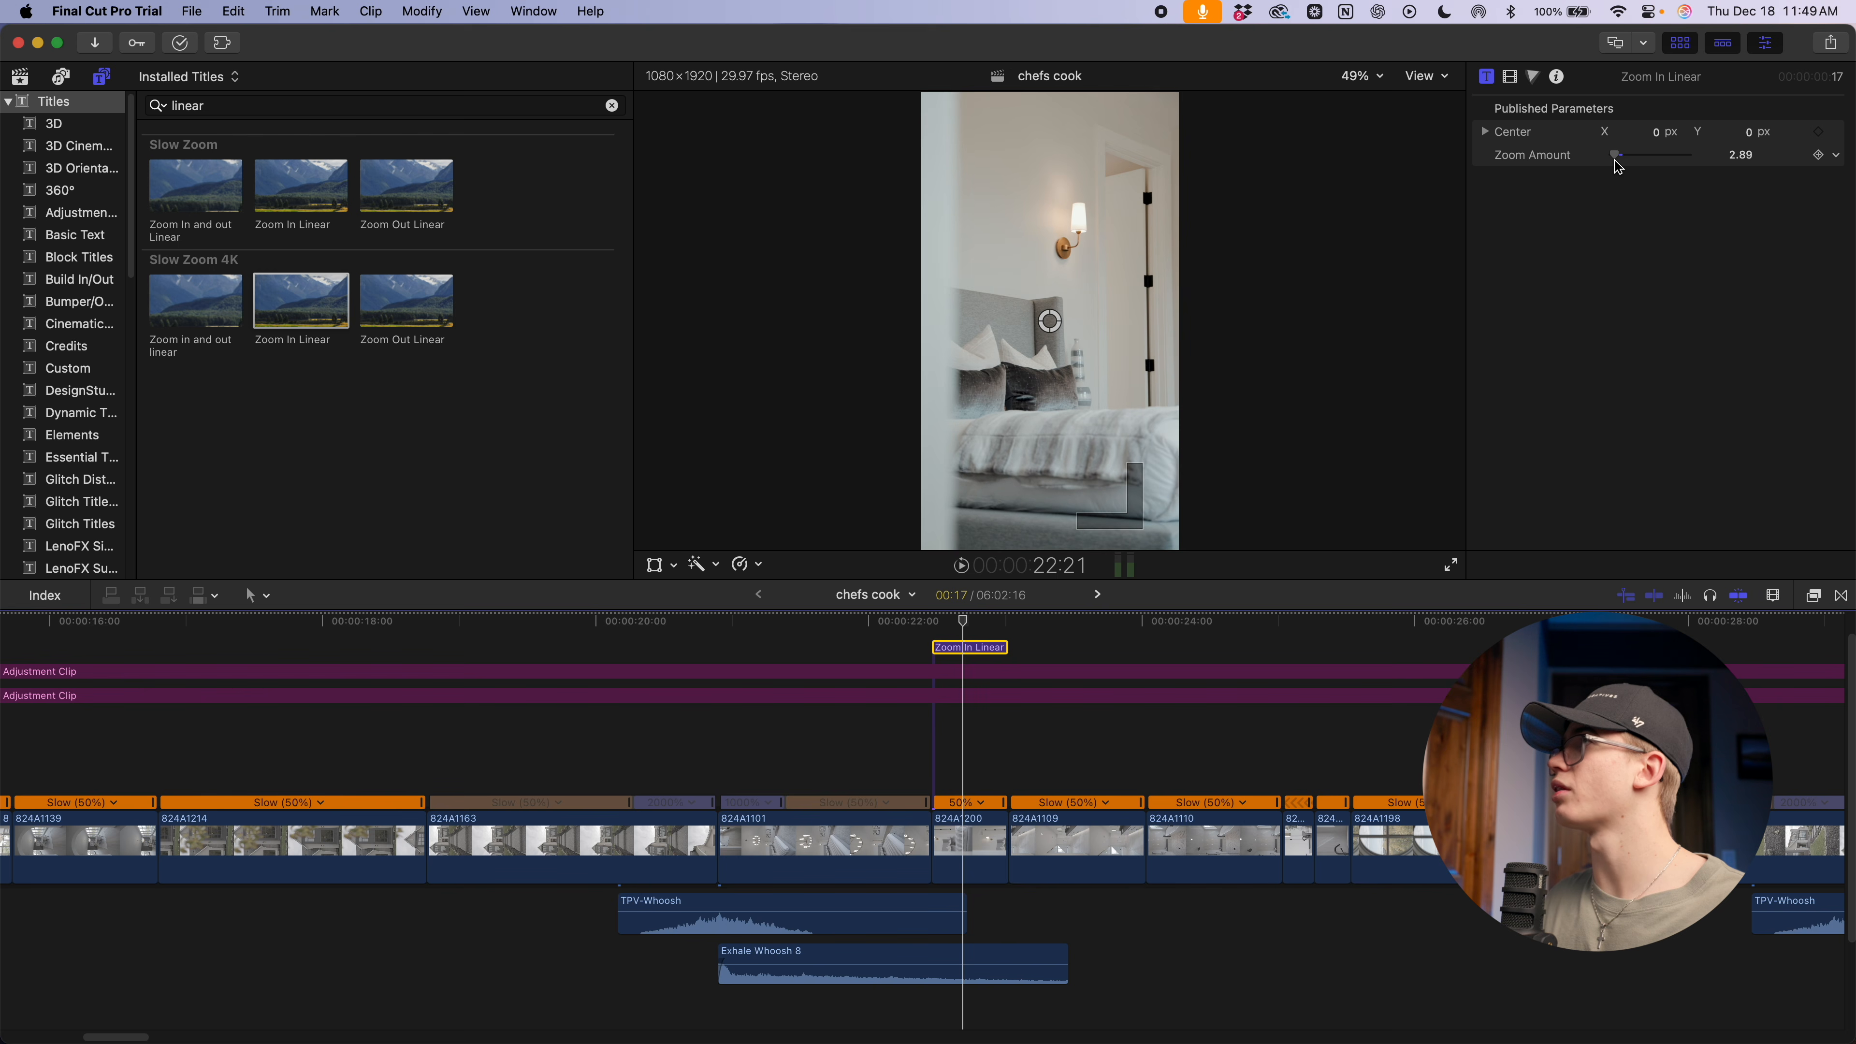
pyautogui.press('space')
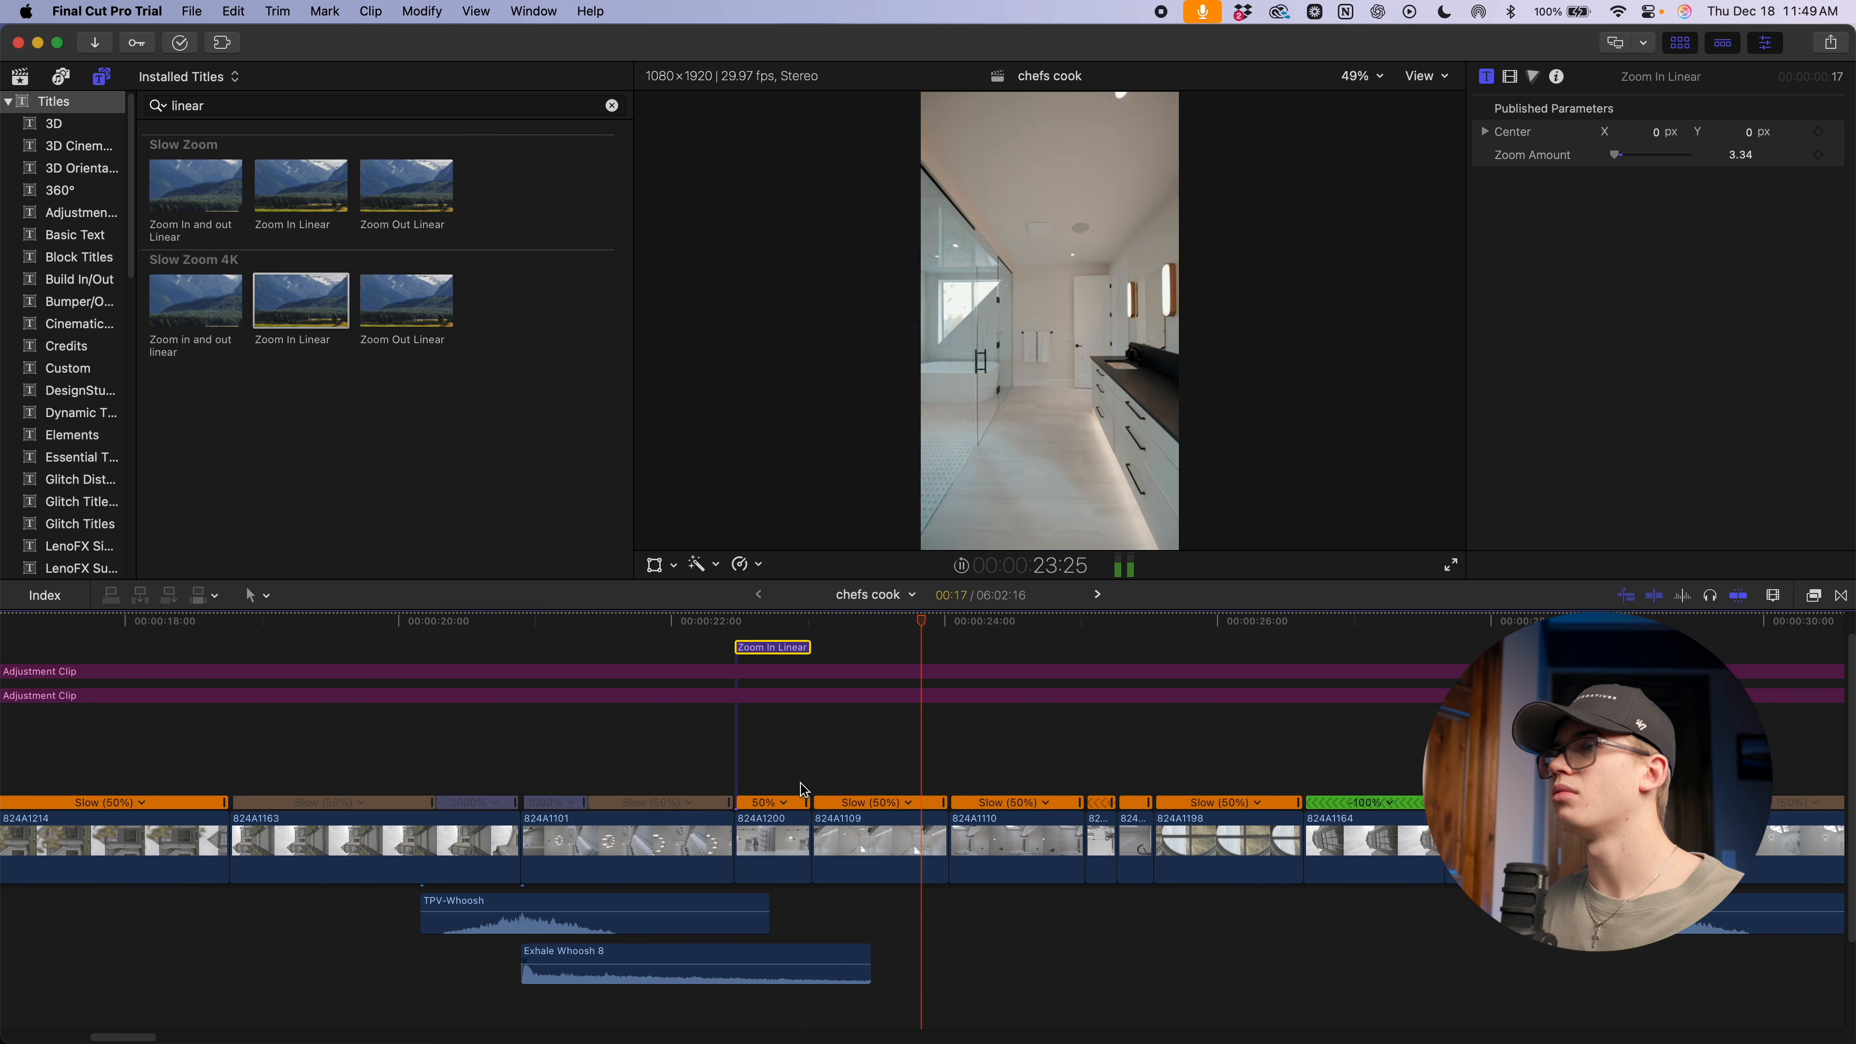
pyautogui.press('space')
# Look over the remaining clips up to the timeline's end and back to the start for shots still needing zooms
pyautogui.hscroll(5, 758, 804)
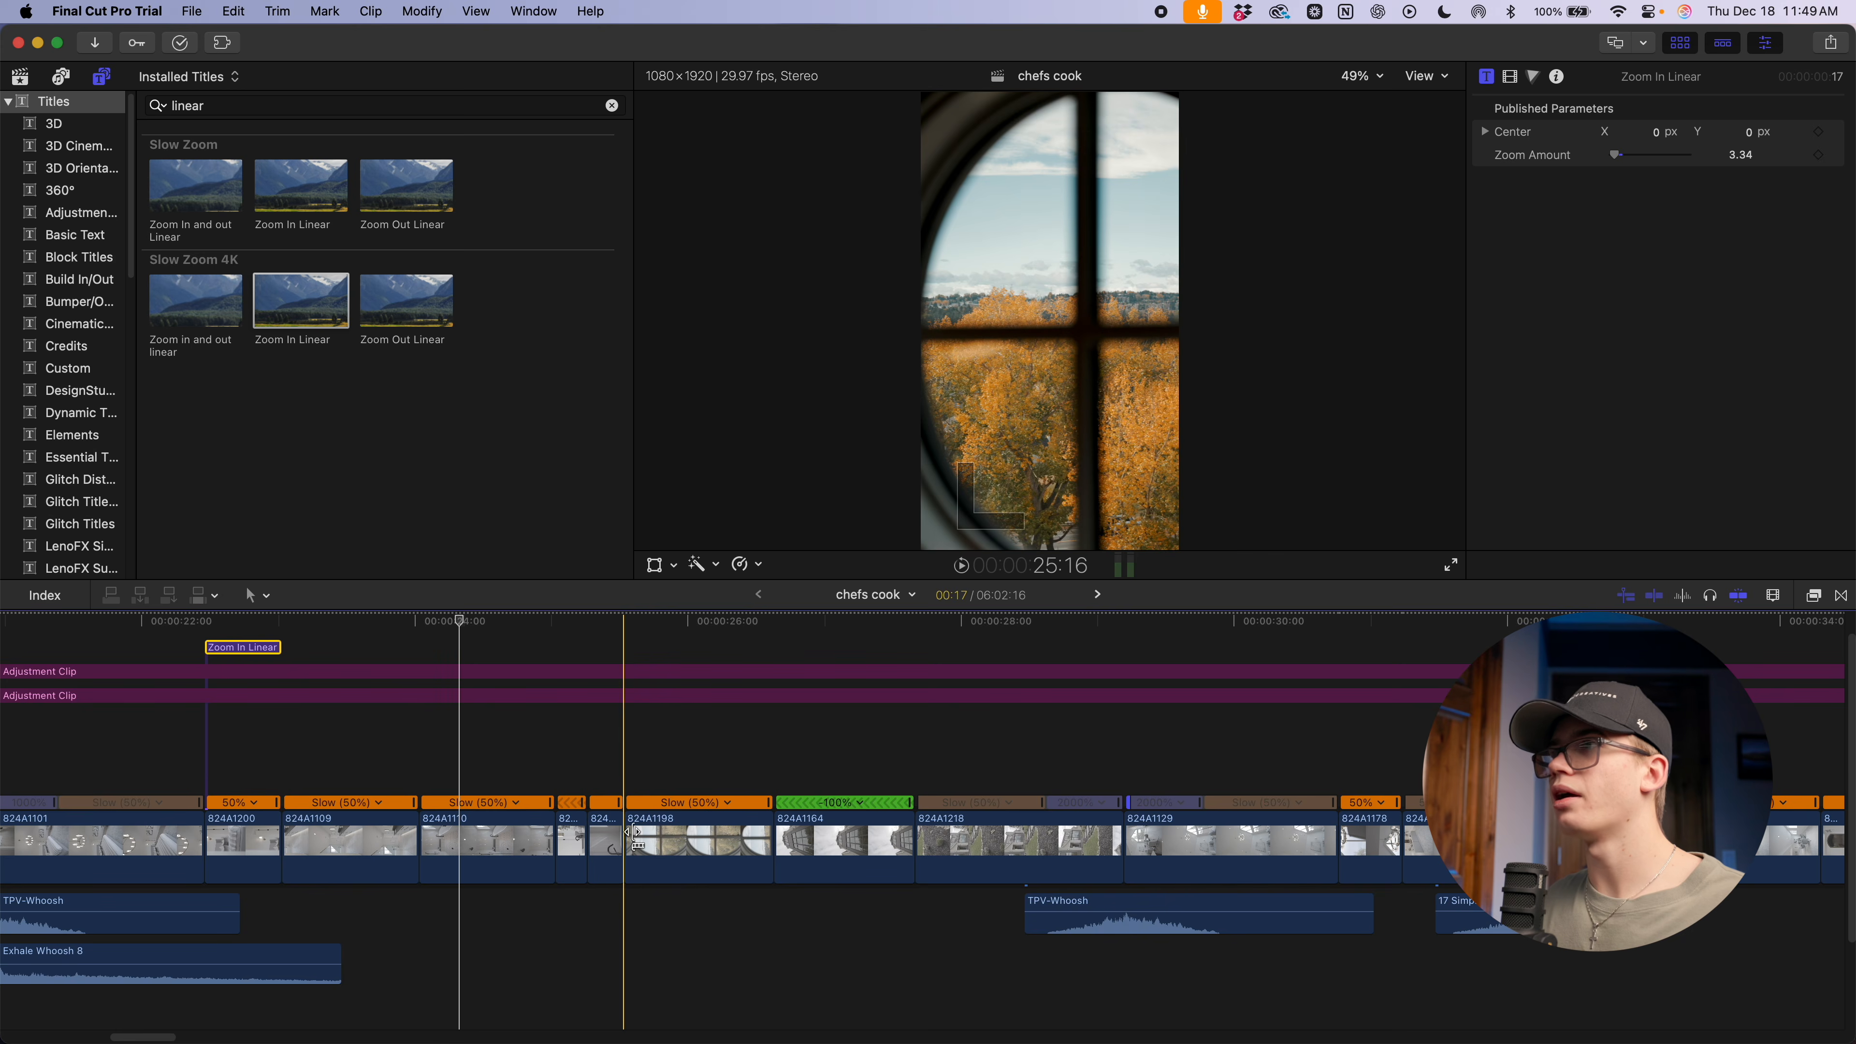
pyautogui.press('super+minus')
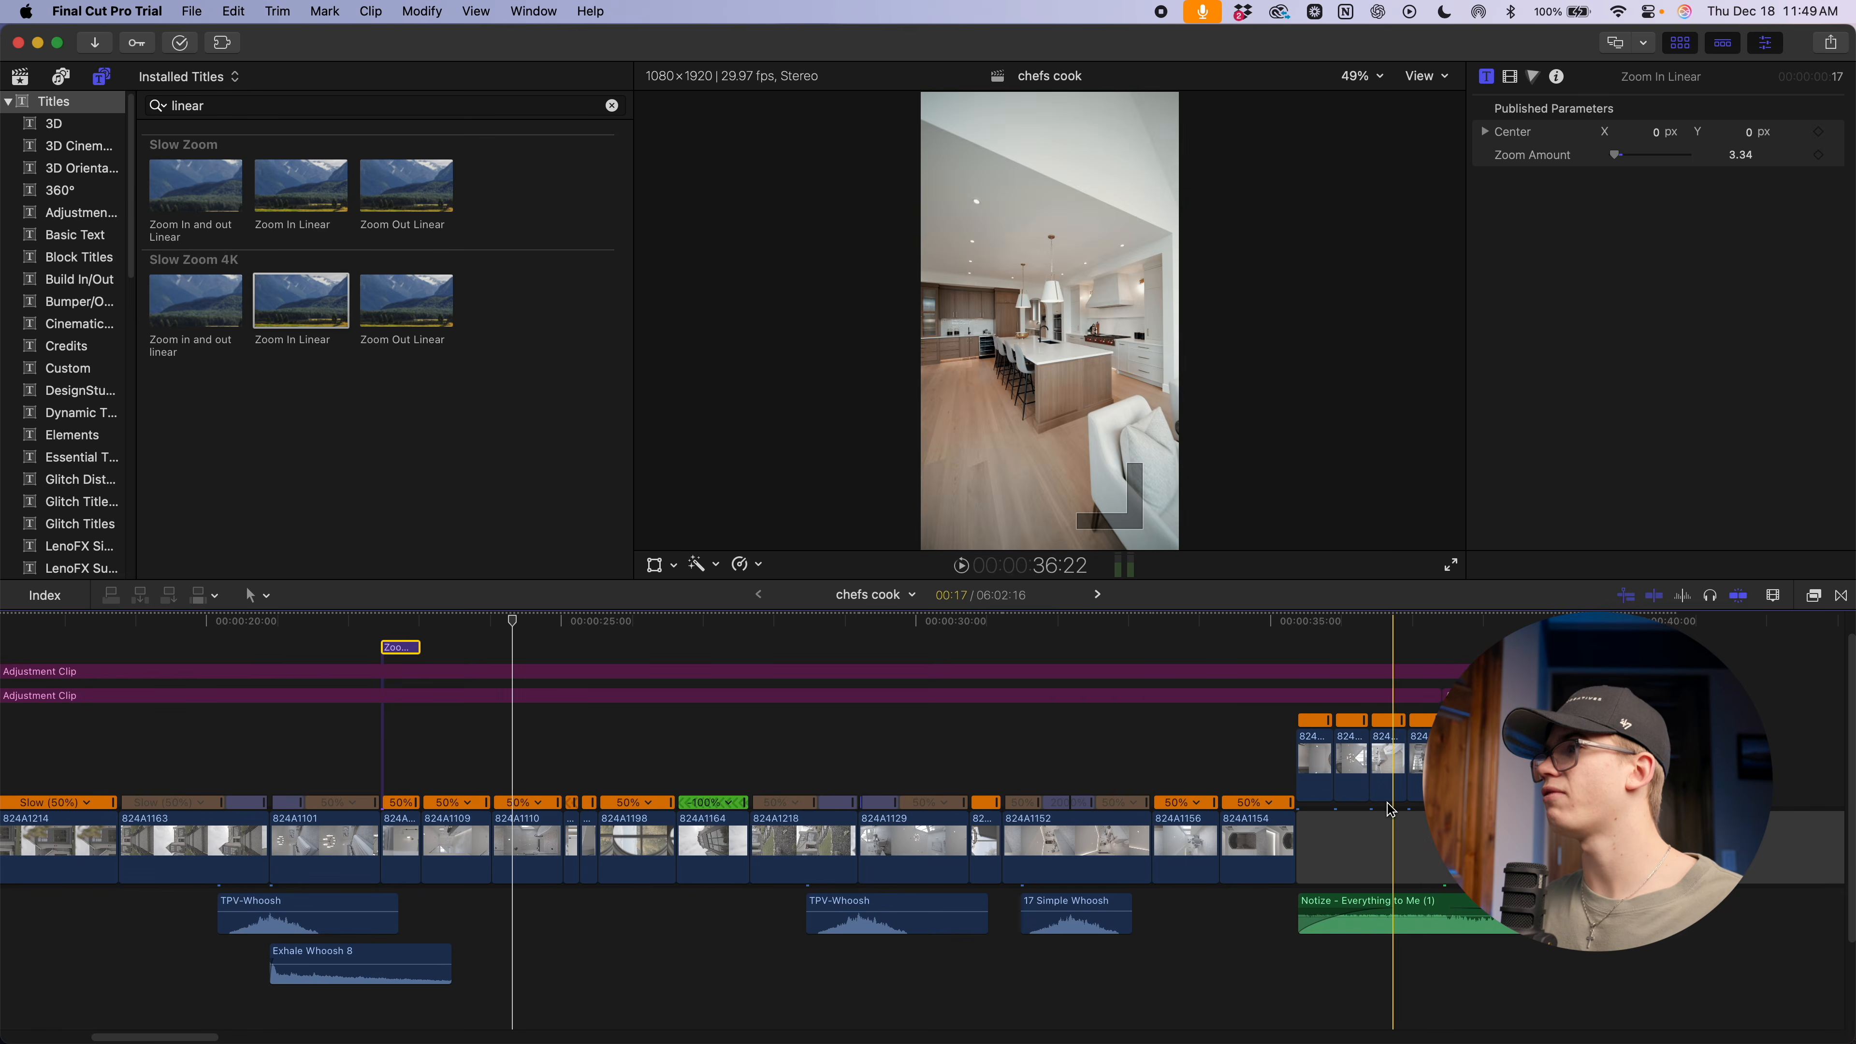
pyautogui.hscroll(-5, 1399, 806)
pyautogui.press('super+minus')
pyautogui.scroll(1, 1007, 806)
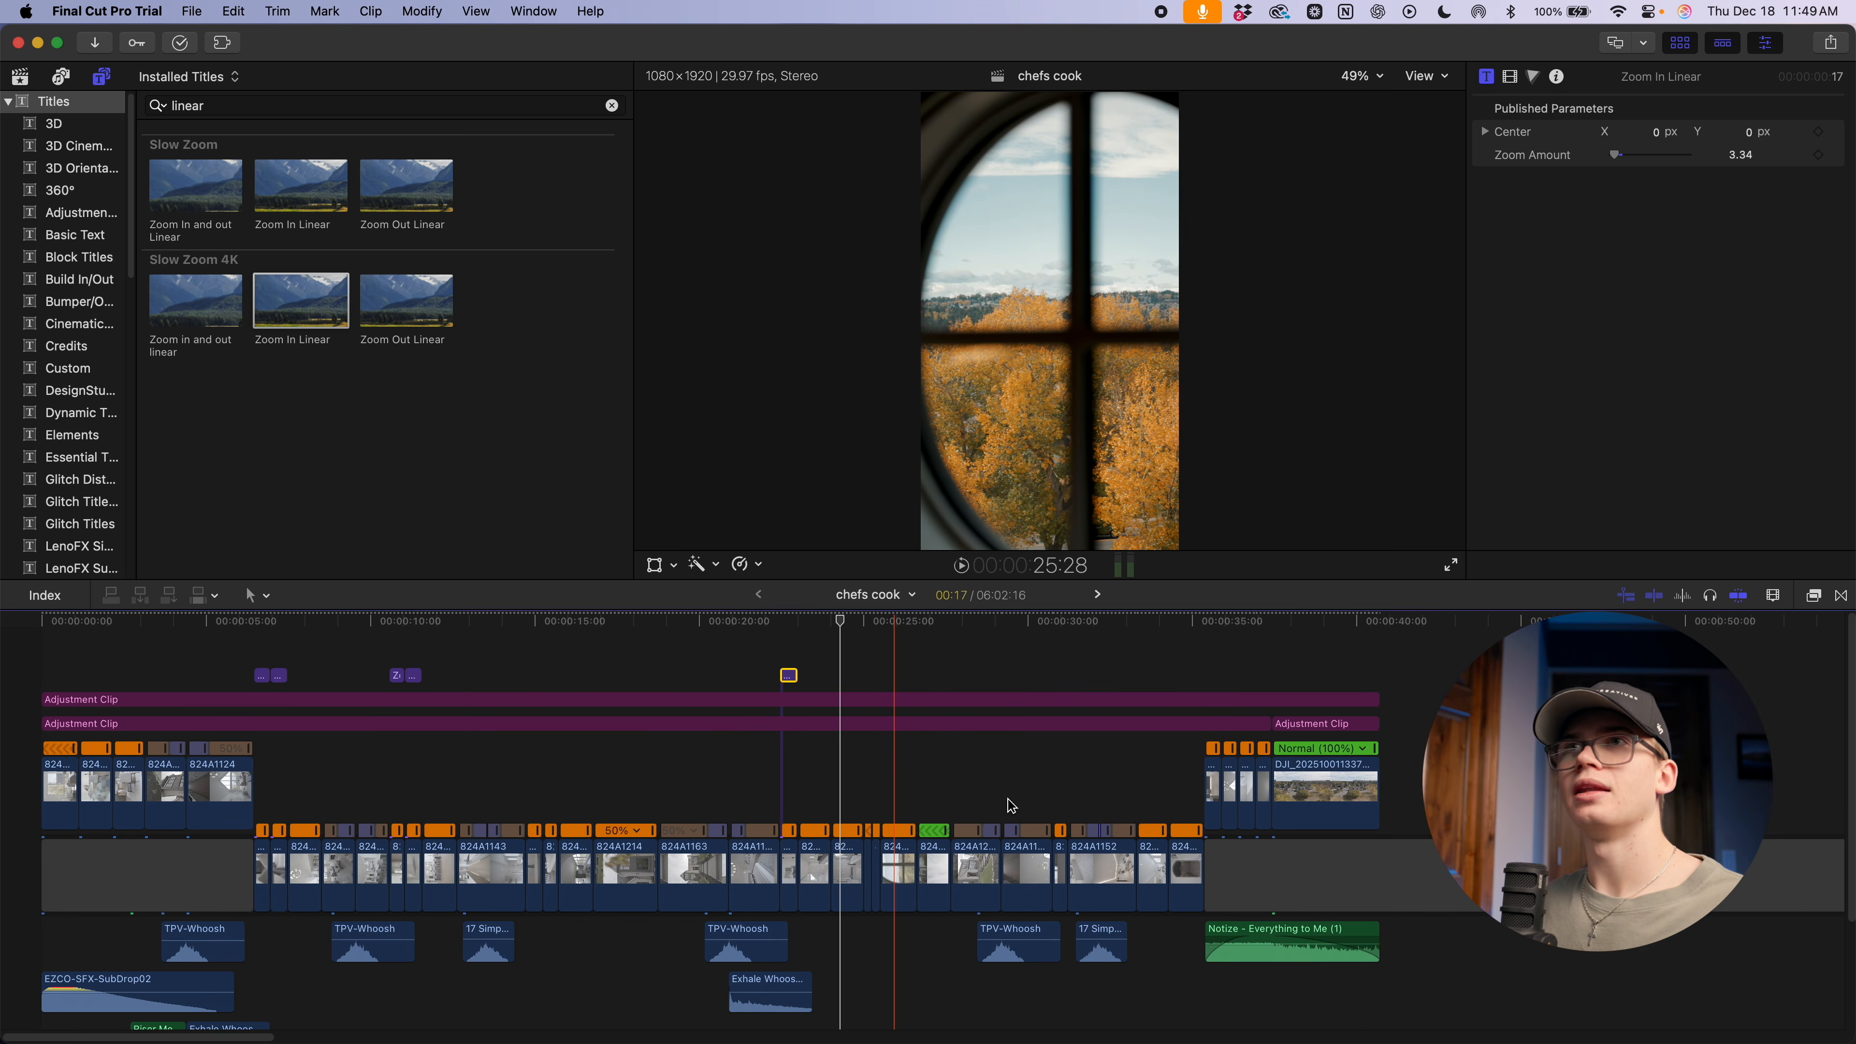
pyautogui.press('super+equal')
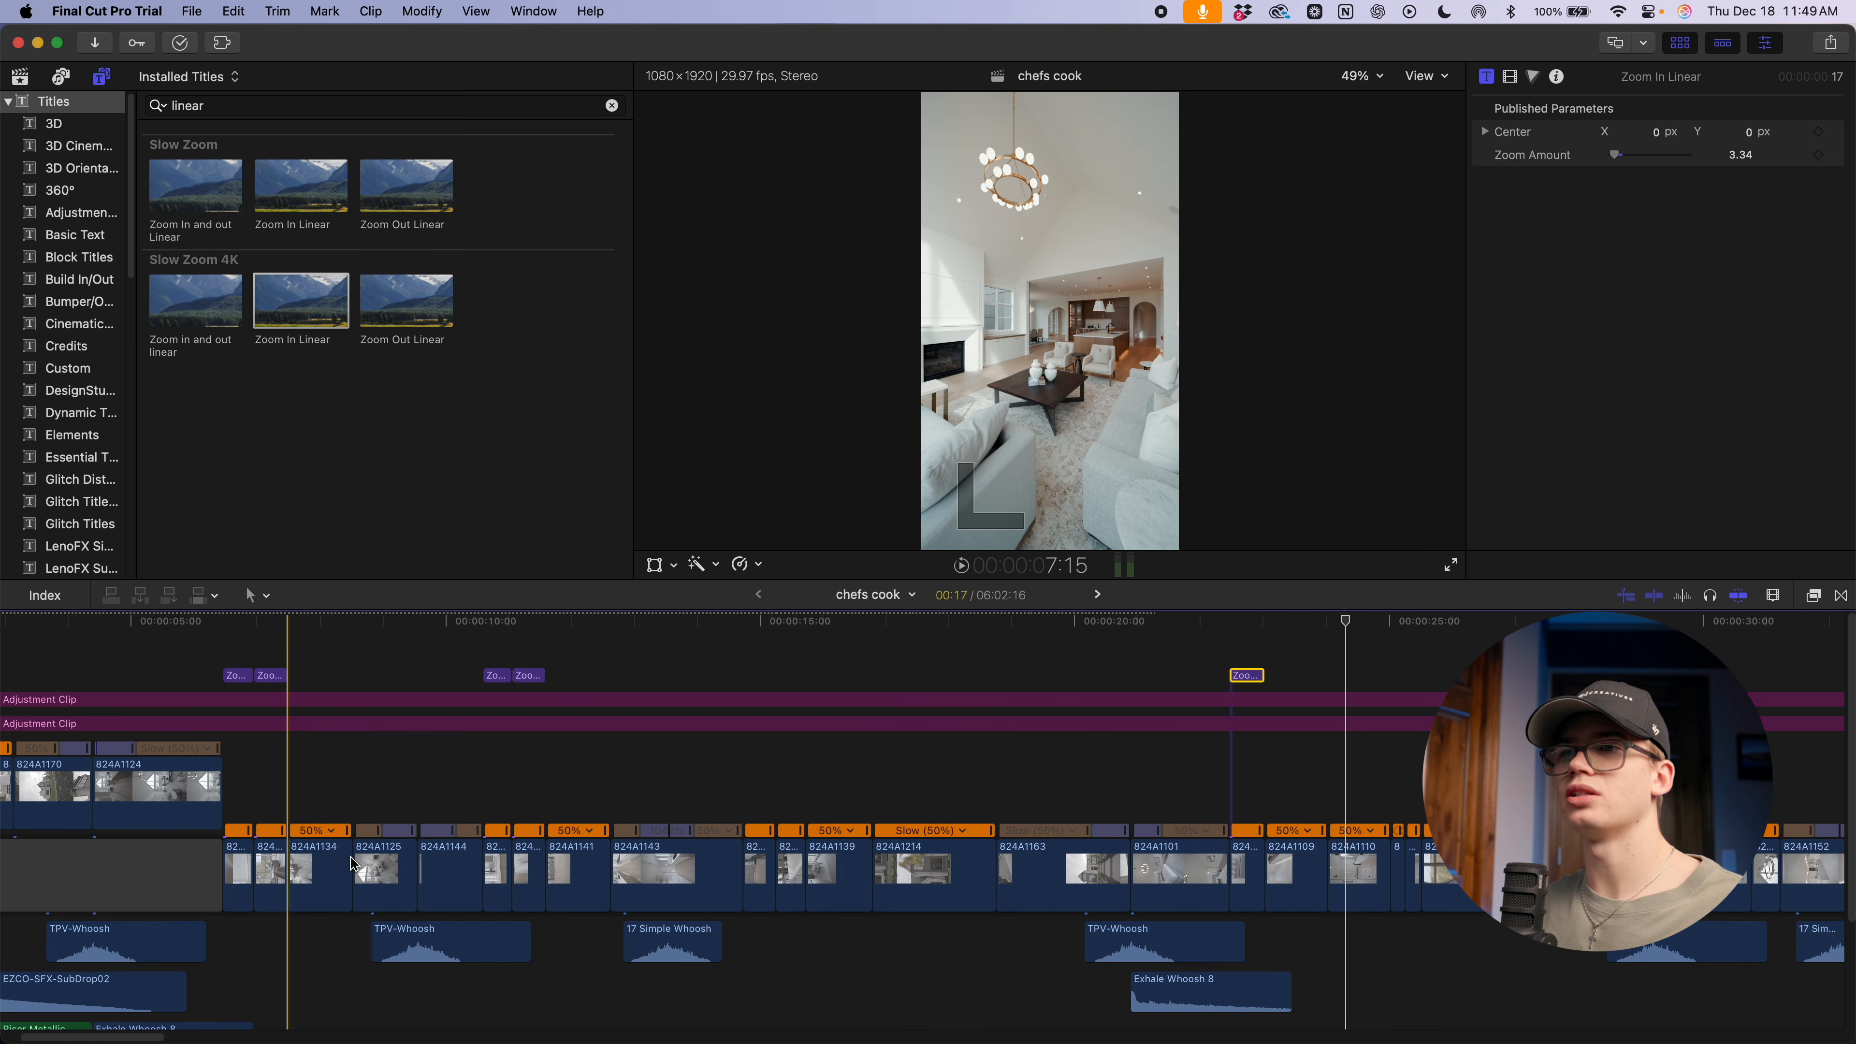
pyautogui.press('super+equal')
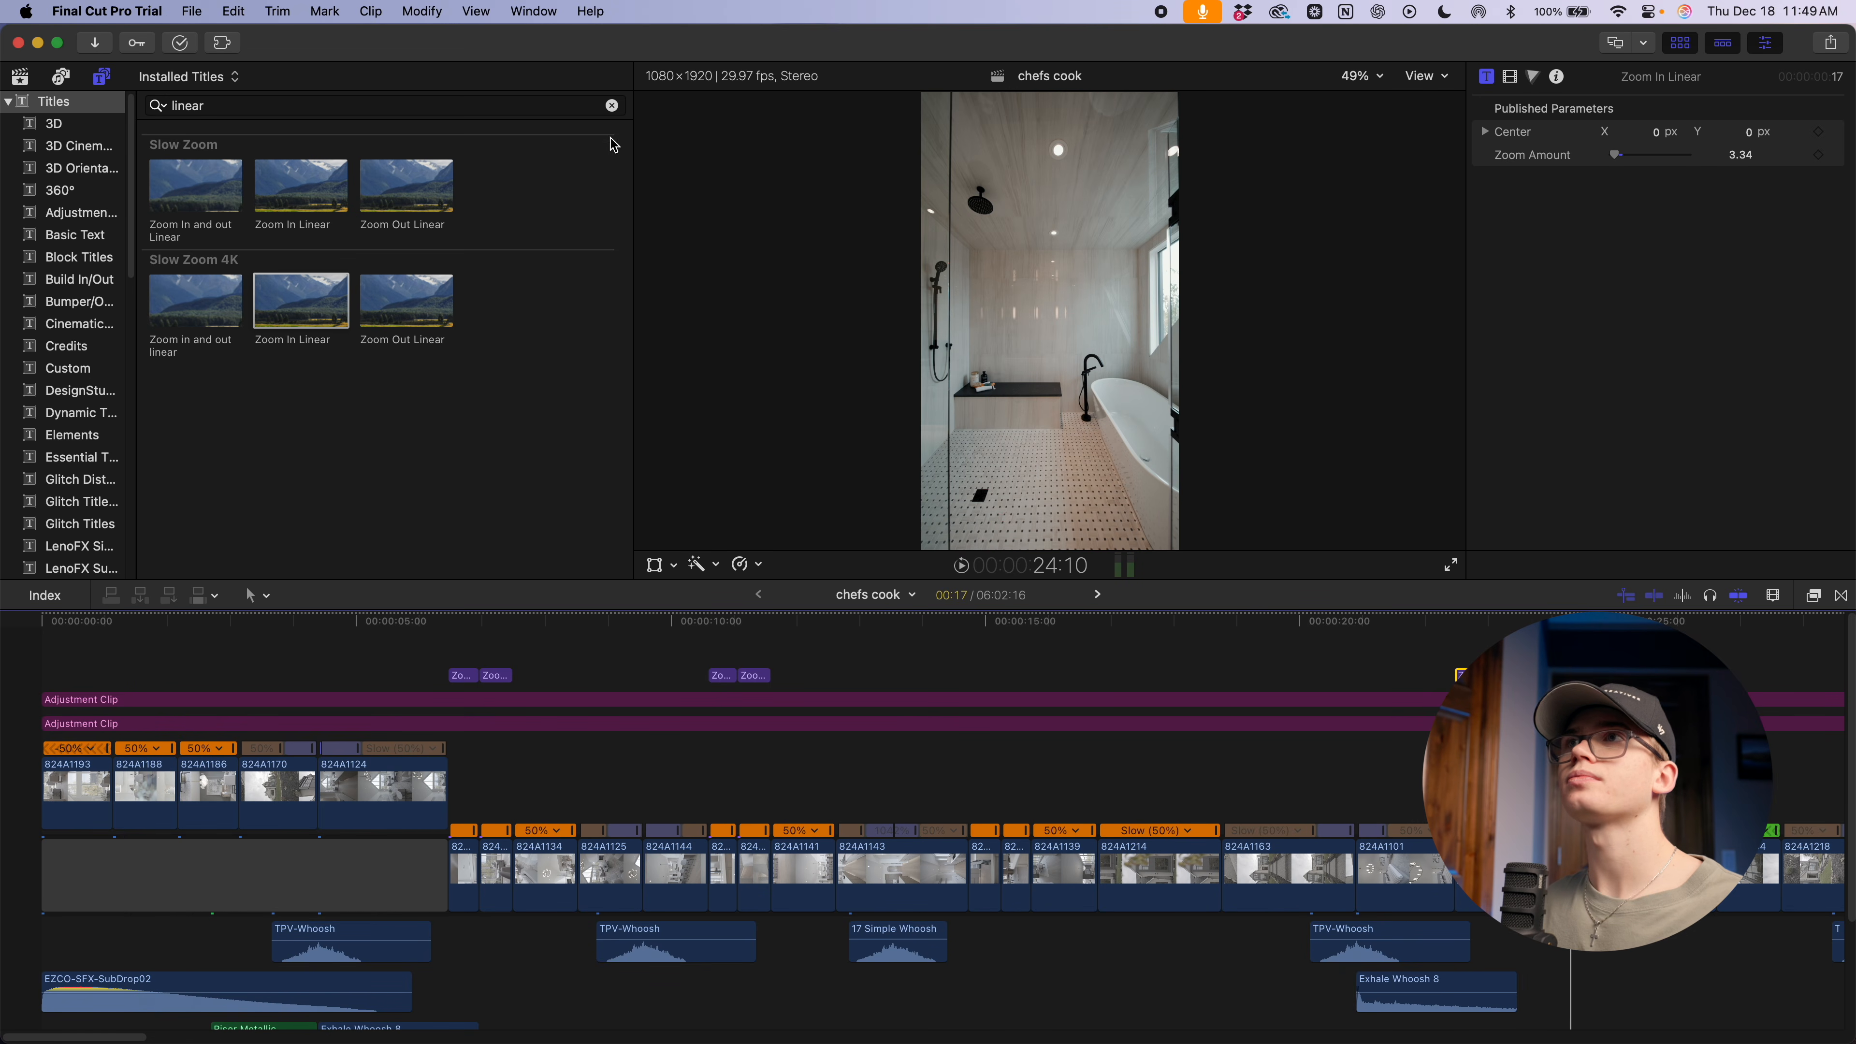
# Clear the "linear" title search and show the Custom titles with the Vertical Video zooms
pyautogui.press('super+f')
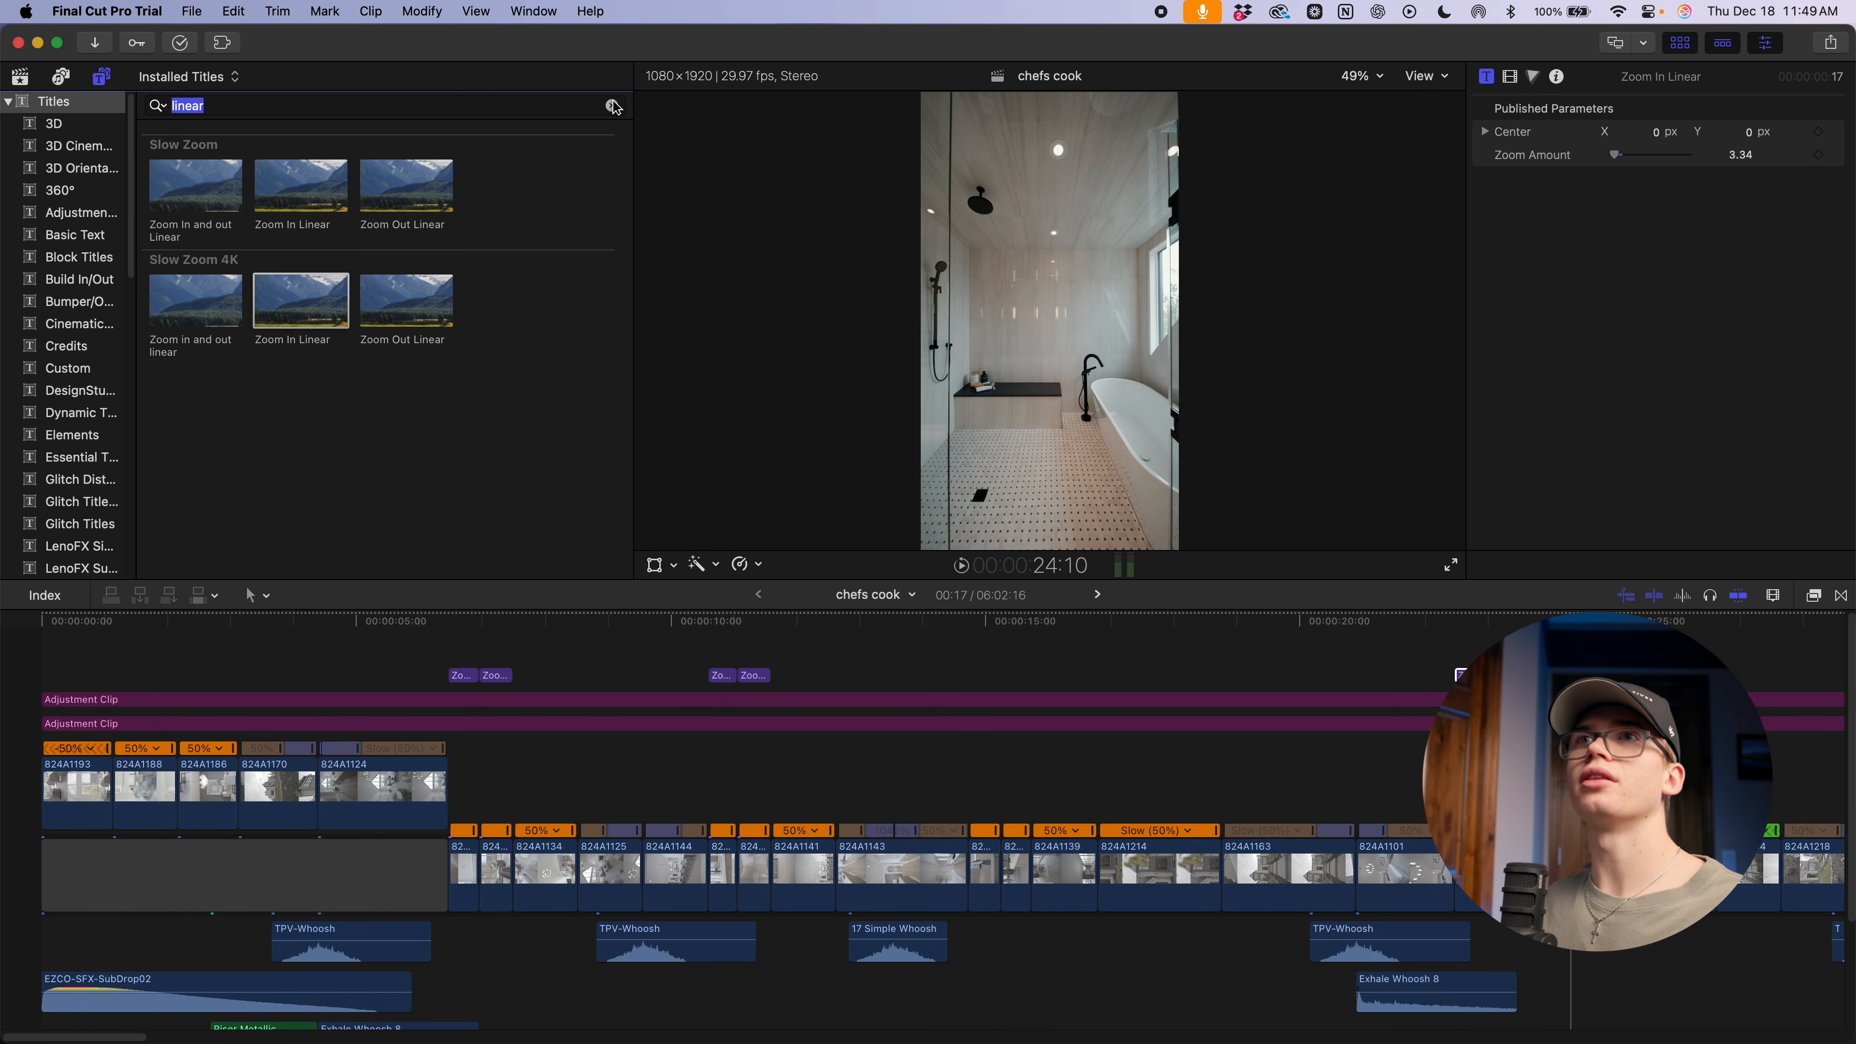
pyautogui.press('BackSpace')
pyautogui.click(75, 373)
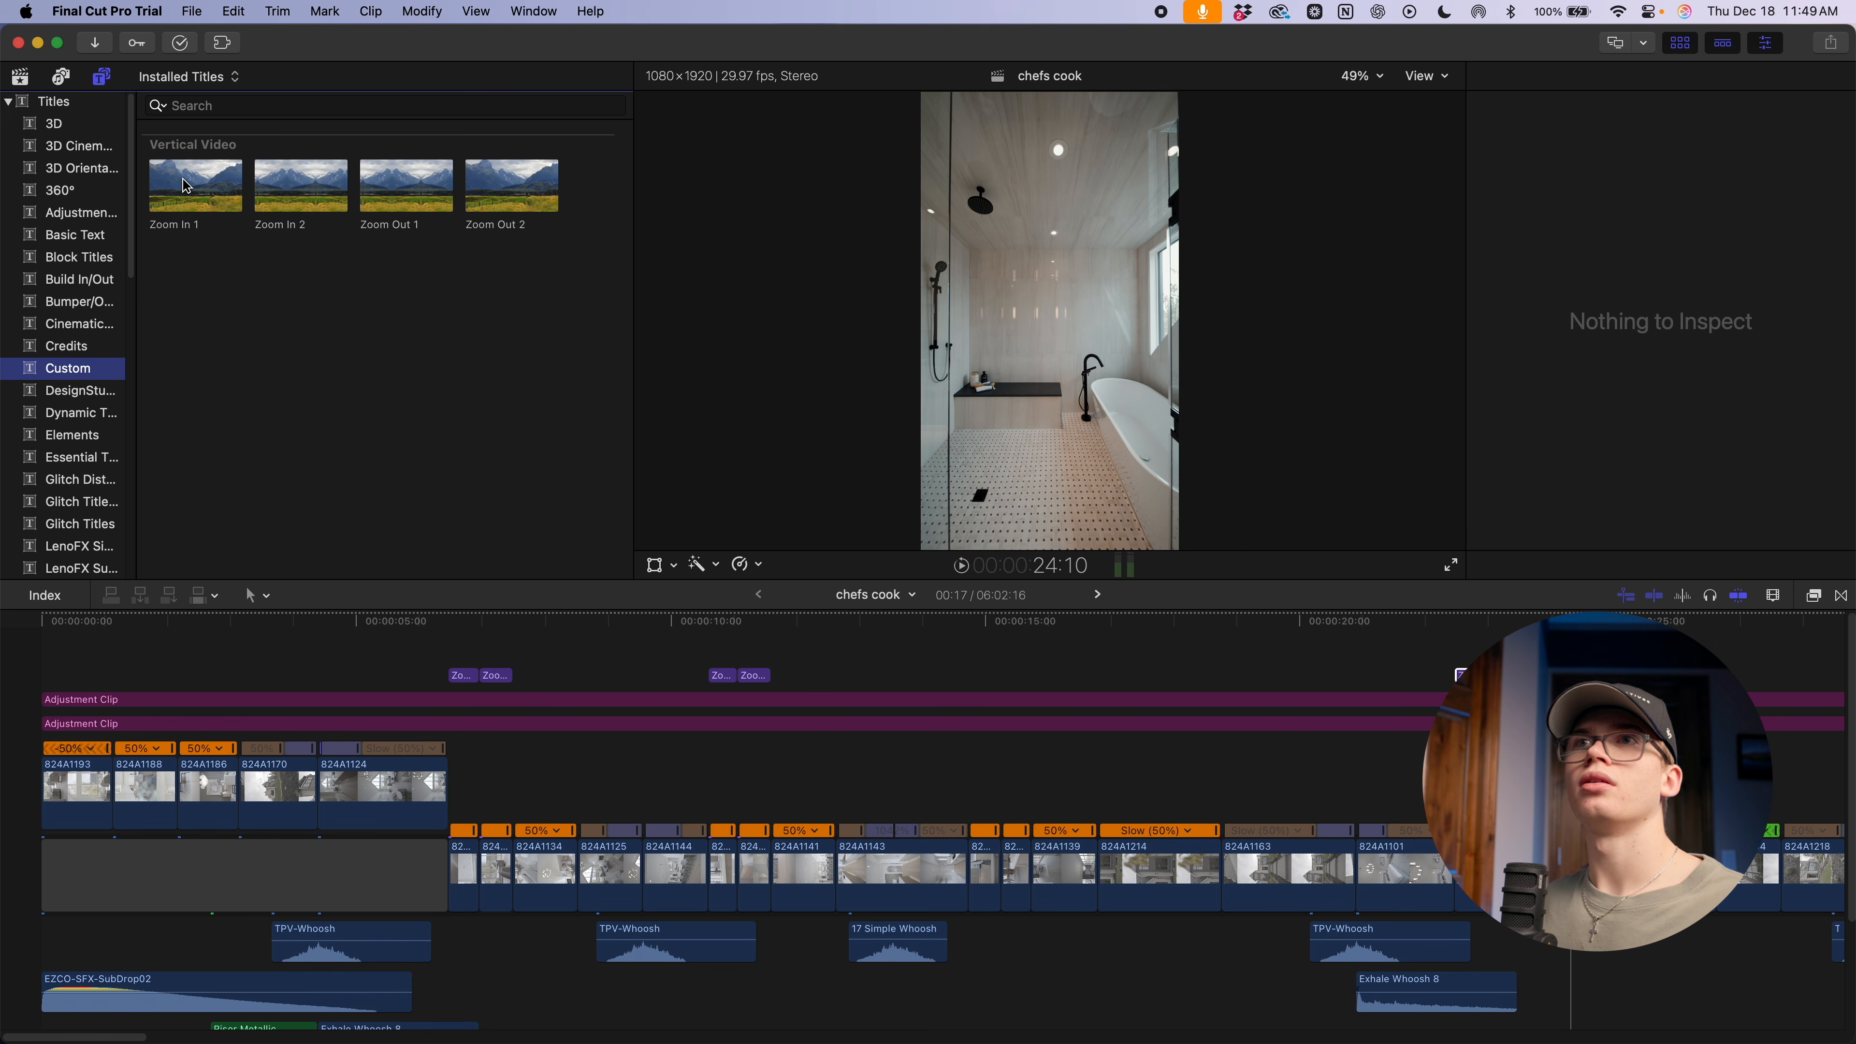
# Place the Zoom In 1 title at the end of clip 824A1170 and Zoom In 2 at the start of 824A1124, and play the transition
pyautogui.press('super+2')
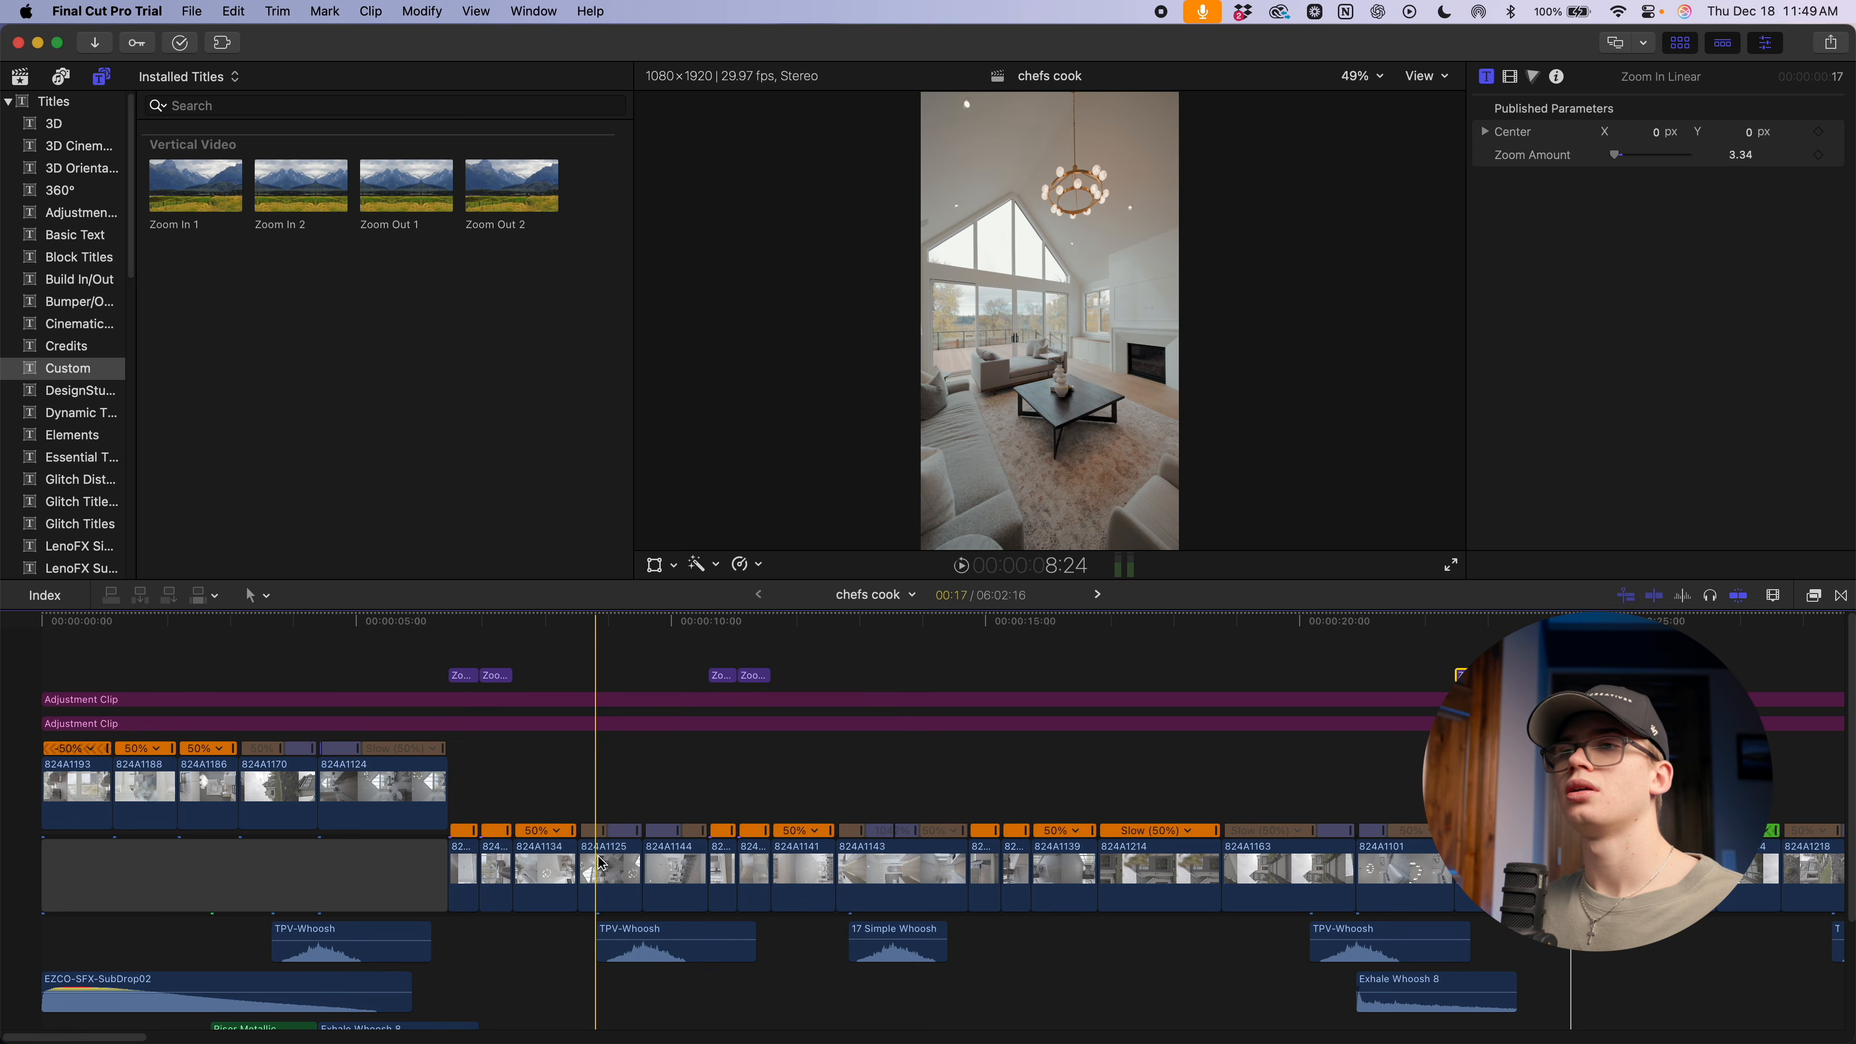
pyautogui.press('super+equal')
pyautogui.press('super+equal')
pyautogui.hscroll(-6, 642, 780)
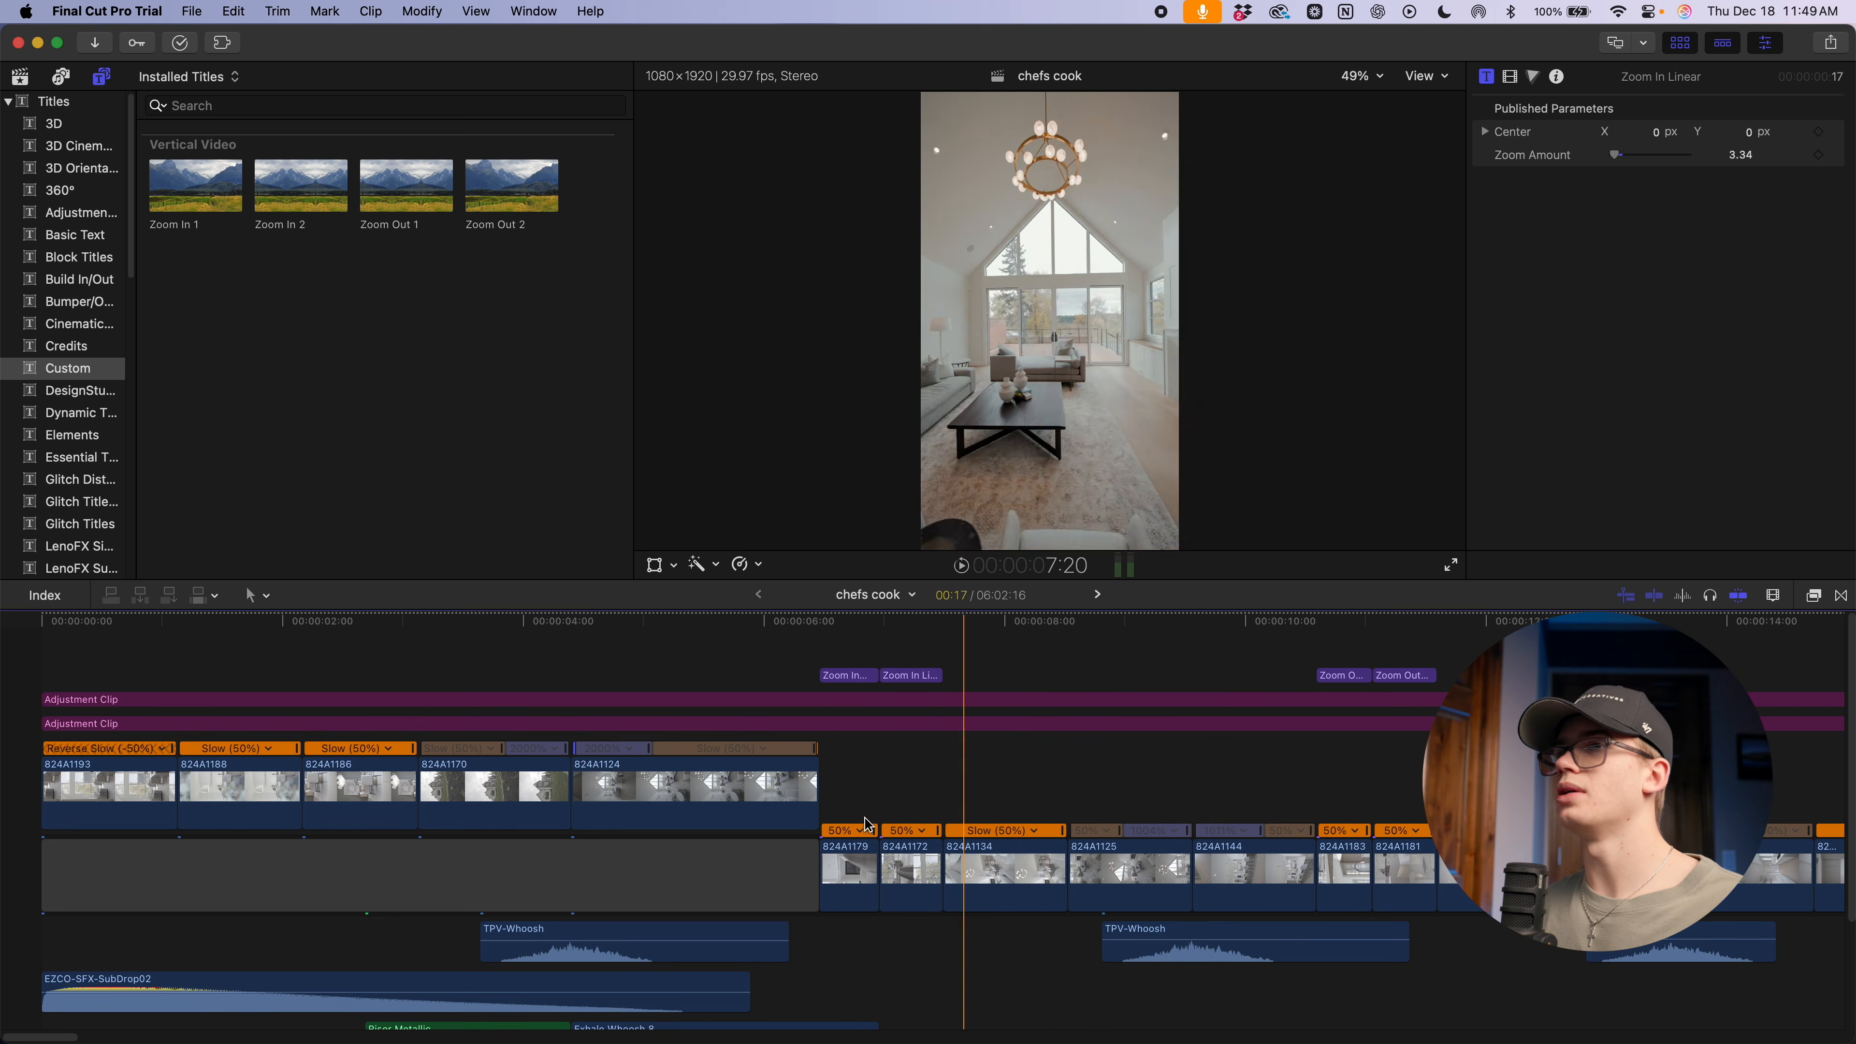
pyautogui.moveTo(200, 189); pyautogui.dragTo(515, 673)
pyautogui.moveTo(327, 213); pyautogui.dragTo(589, 673)
pyautogui.press('space')
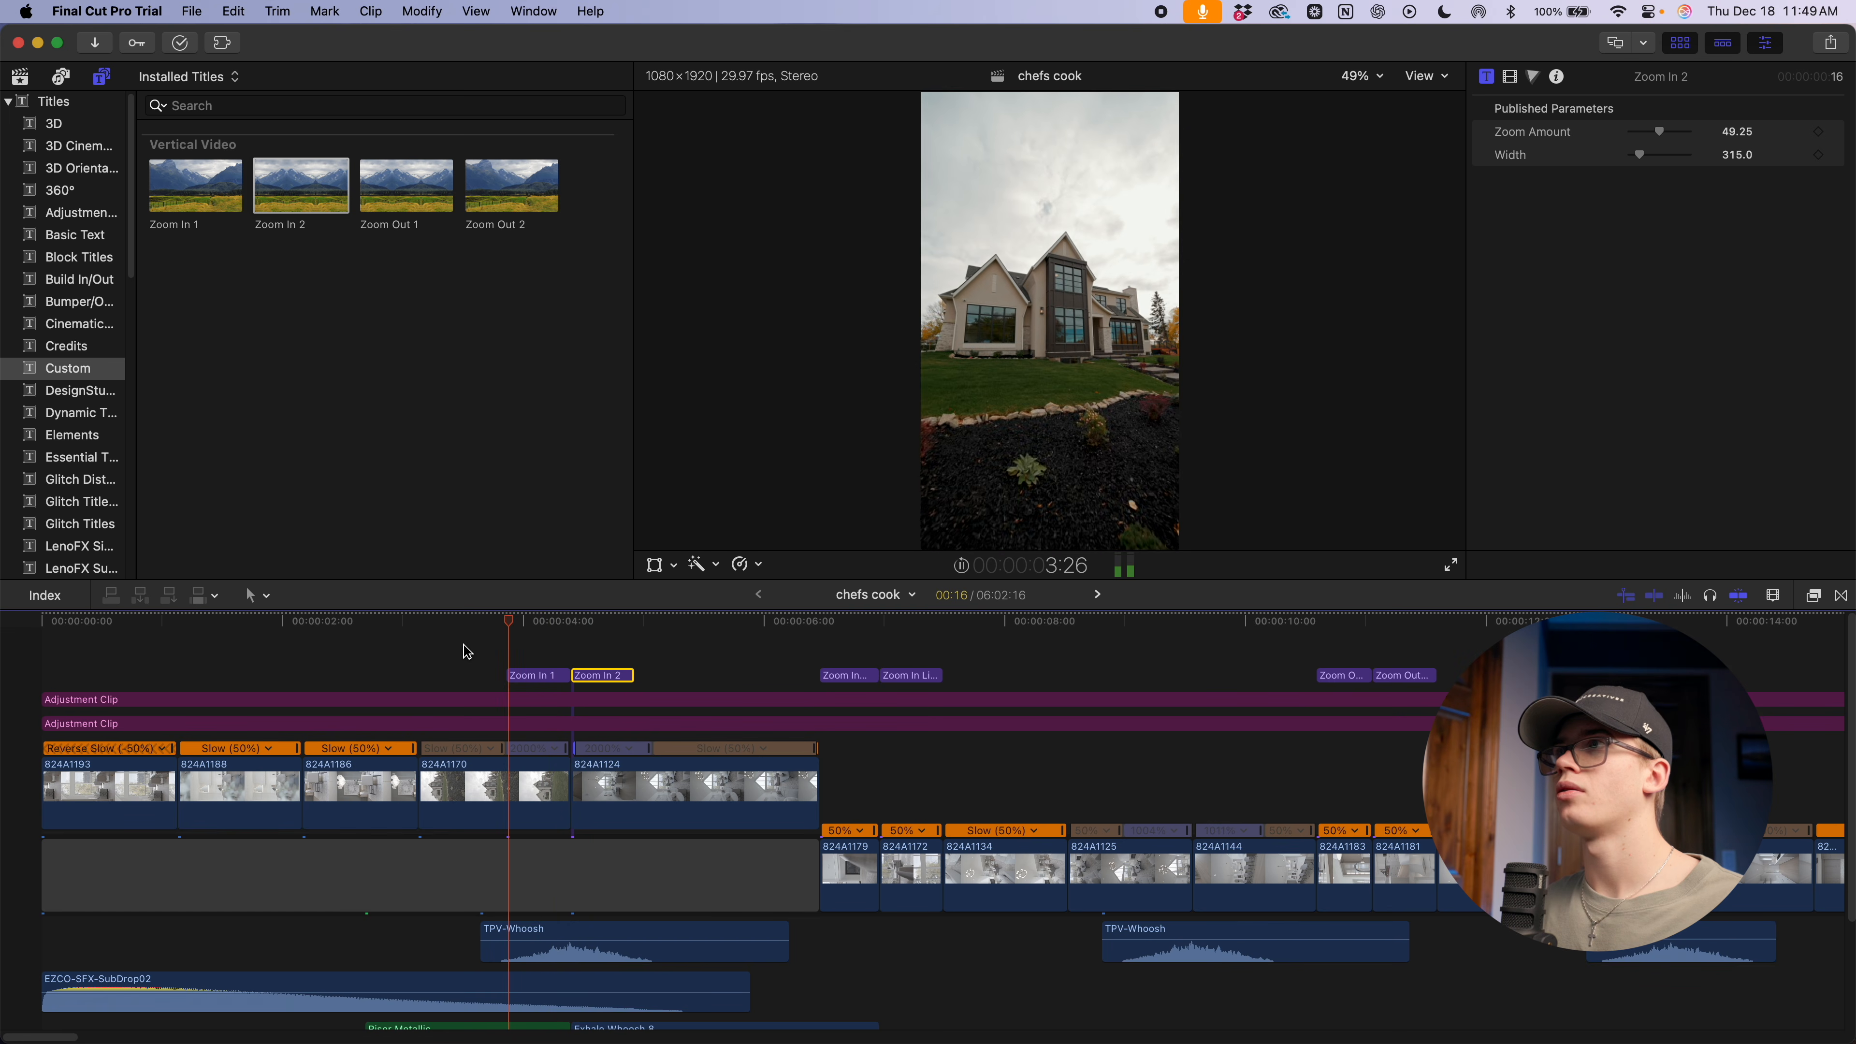
pyautogui.press('space')
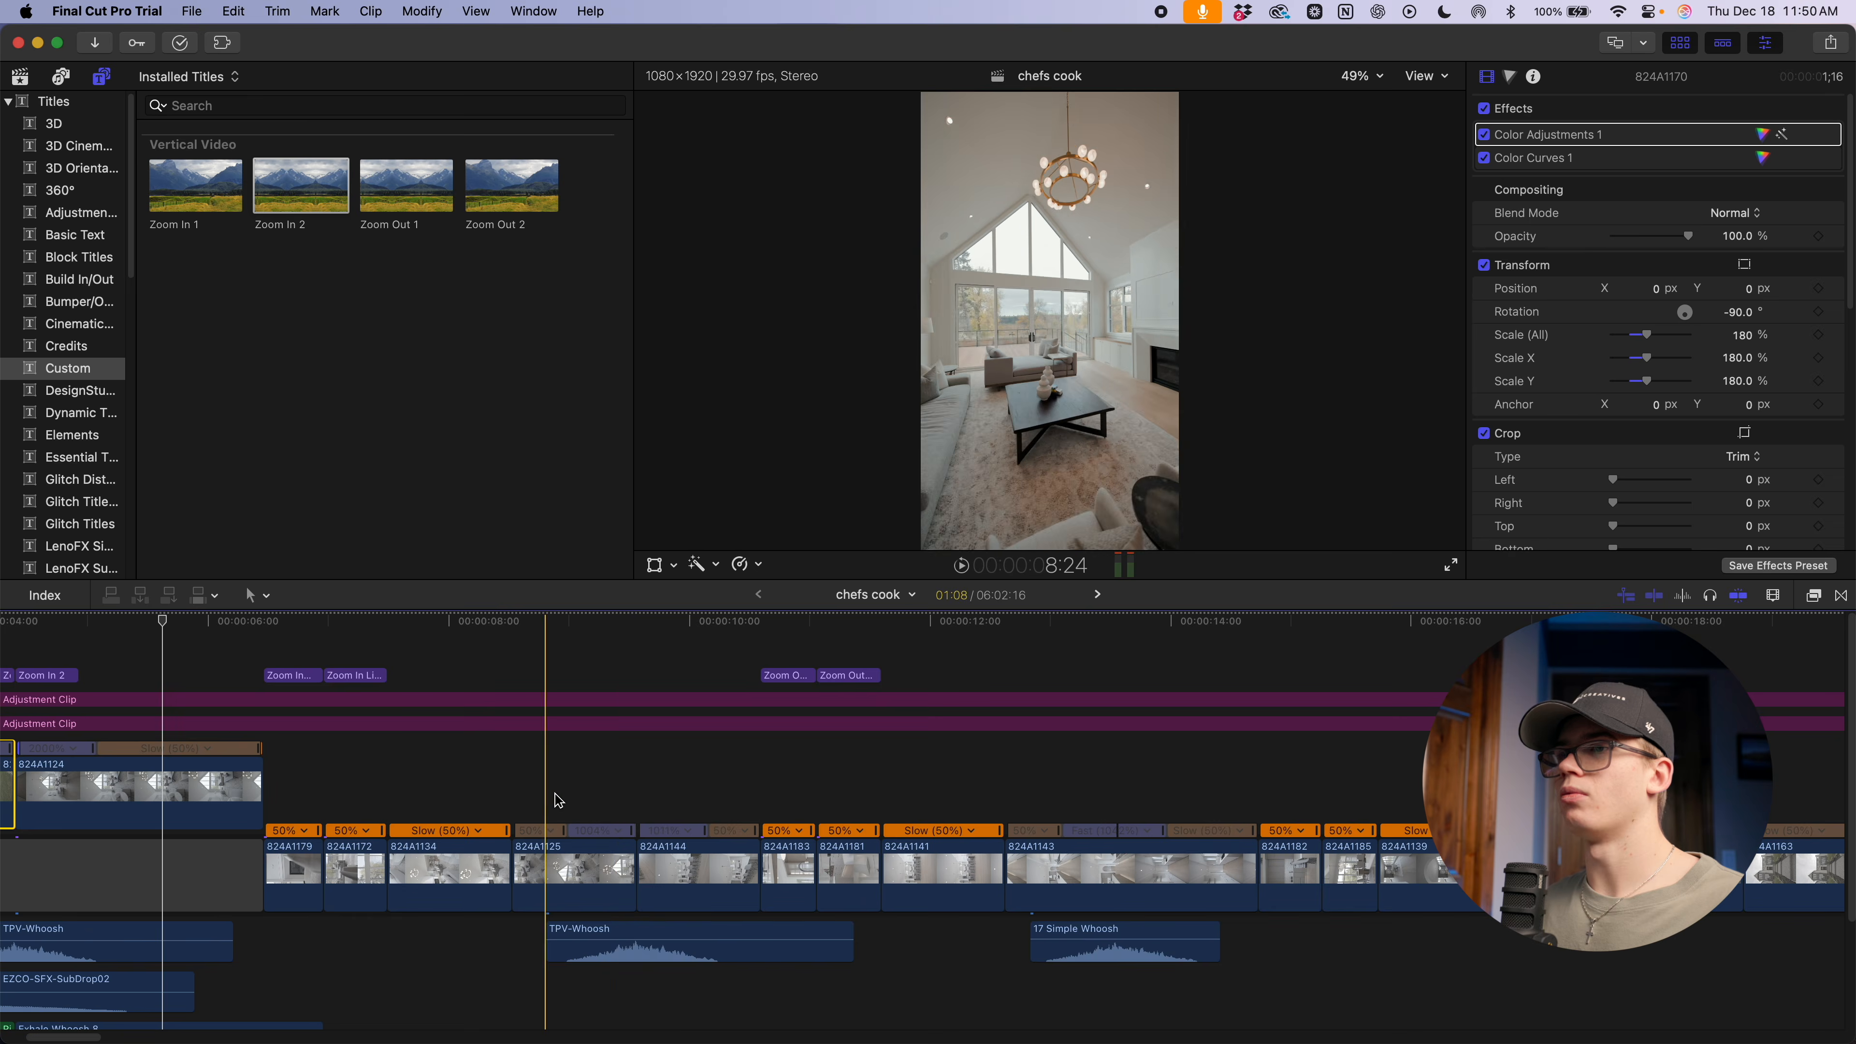
# Add the Zoom In 1 title near the end of clip 824A1163 and Zoom In 2 near the start of 824A1101, and play the transition
pyautogui.press('space')
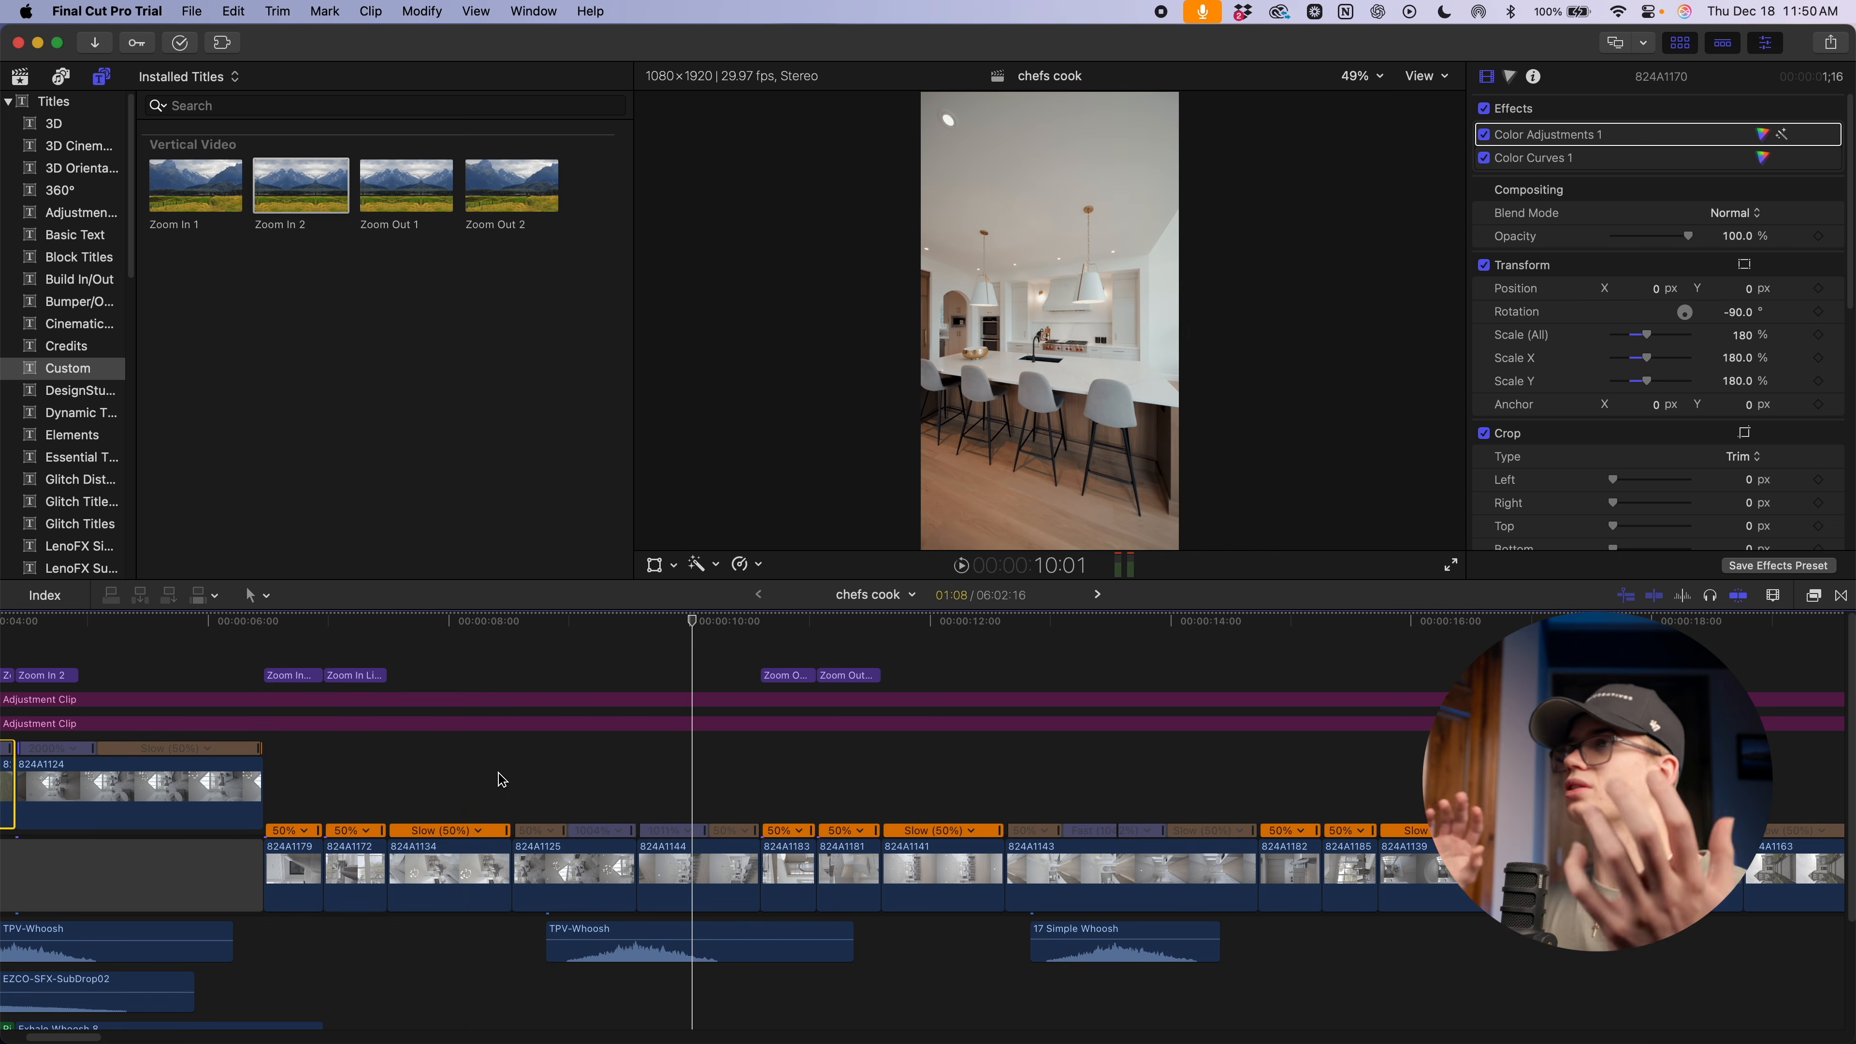
pyautogui.hscroll(10, 601, 786)
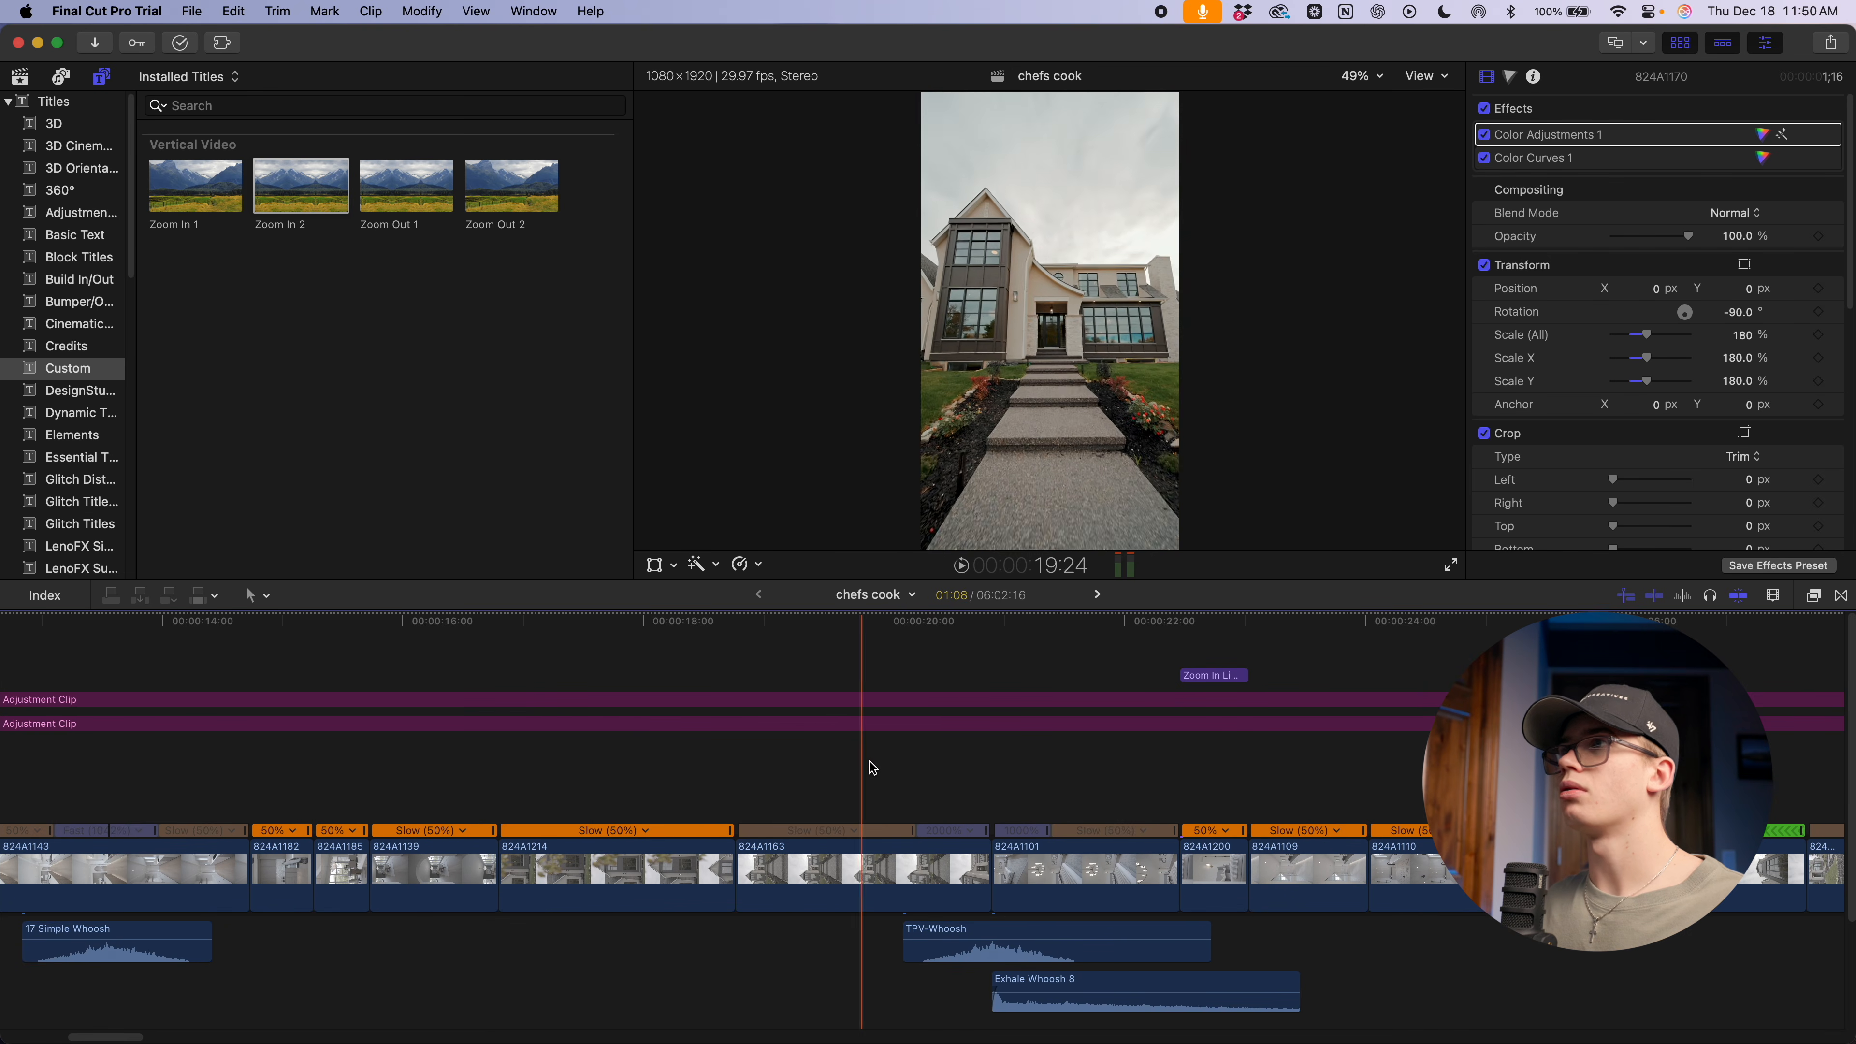
pyautogui.moveTo(219, 197); pyautogui.dragTo(932, 669)
pyautogui.moveTo(300, 181); pyautogui.dragTo(995, 653)
pyautogui.press('space')
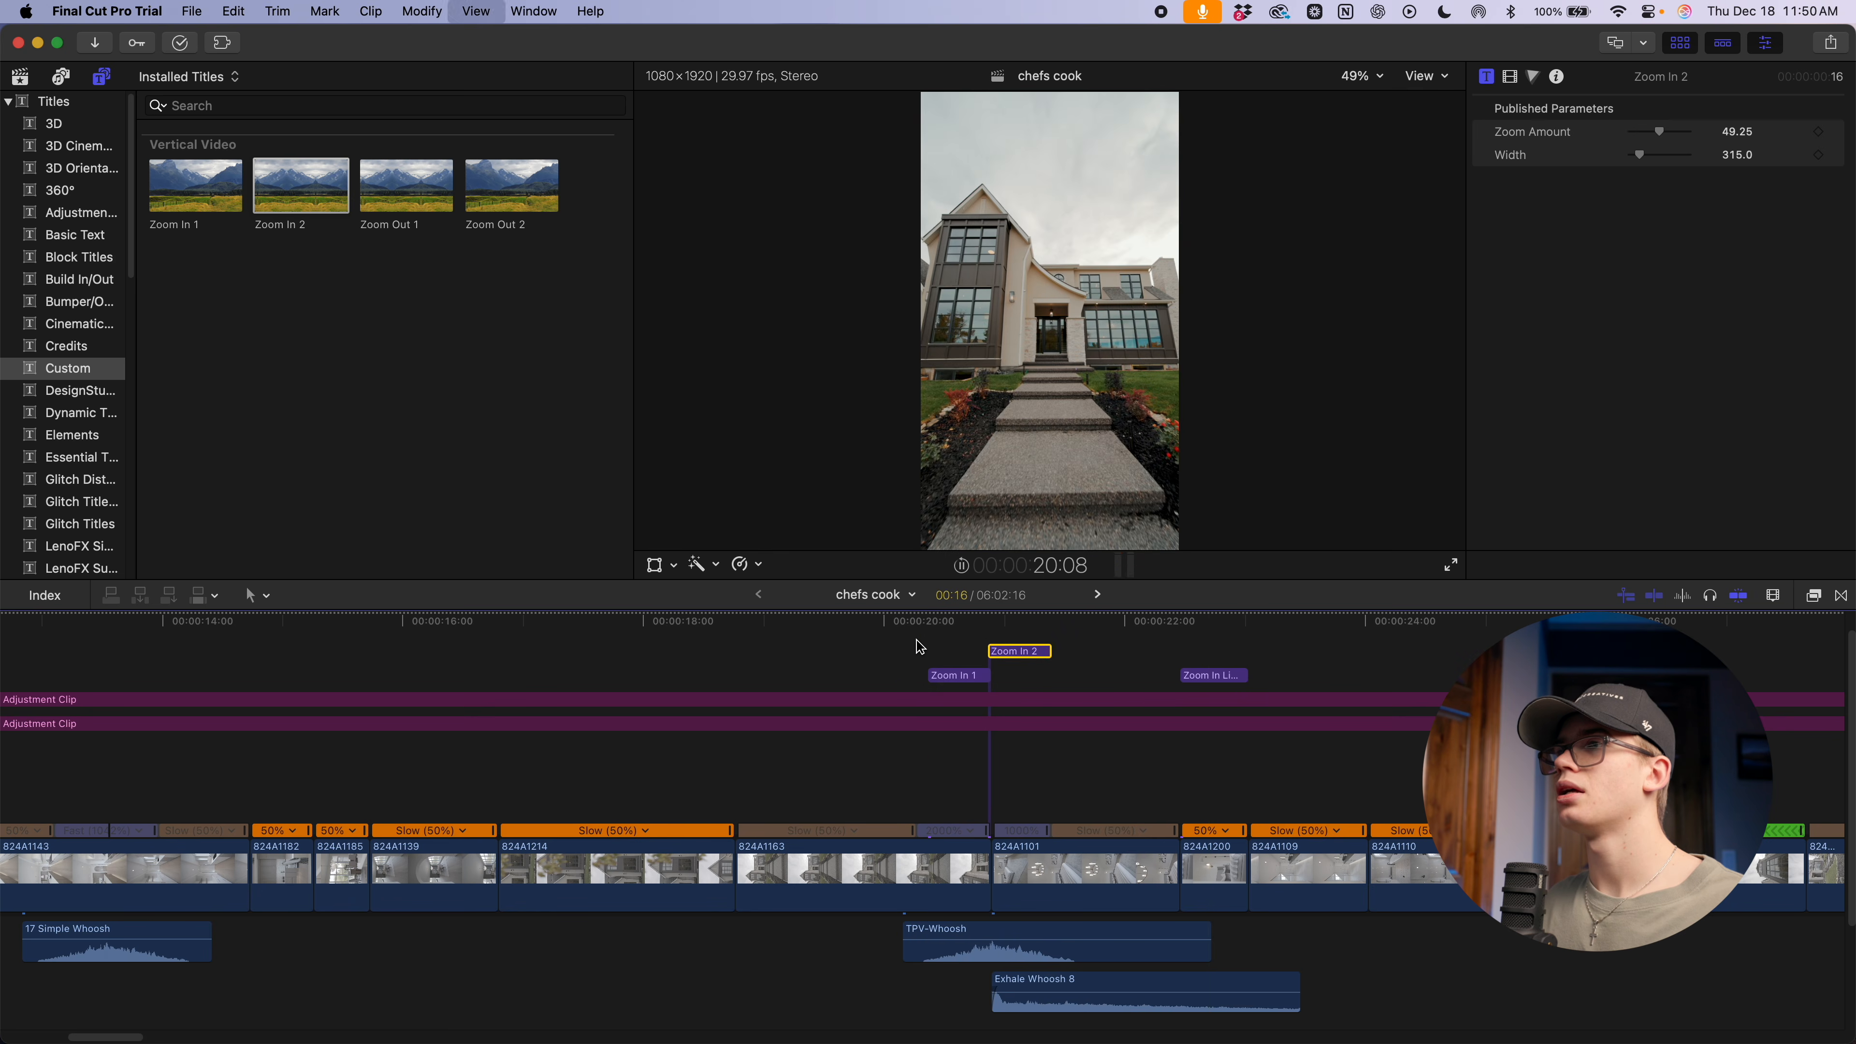
pyautogui.press('space')
# Align the Zoom In 1 and Zoom In 2 titles on one lane so they meet at the 824A1163–824A1101 cut, and replay it
pyautogui.press('super+equal')
pyautogui.press('super+equal')
pyautogui.moveTo(1088, 676)
pyautogui.mouseDown()
pyautogui.moveTo(1136, 682)
pyautogui.moveTo(1067, 673)
pyautogui.mouseUp()
pyautogui.click(1055, 678)
pyautogui.press('space')
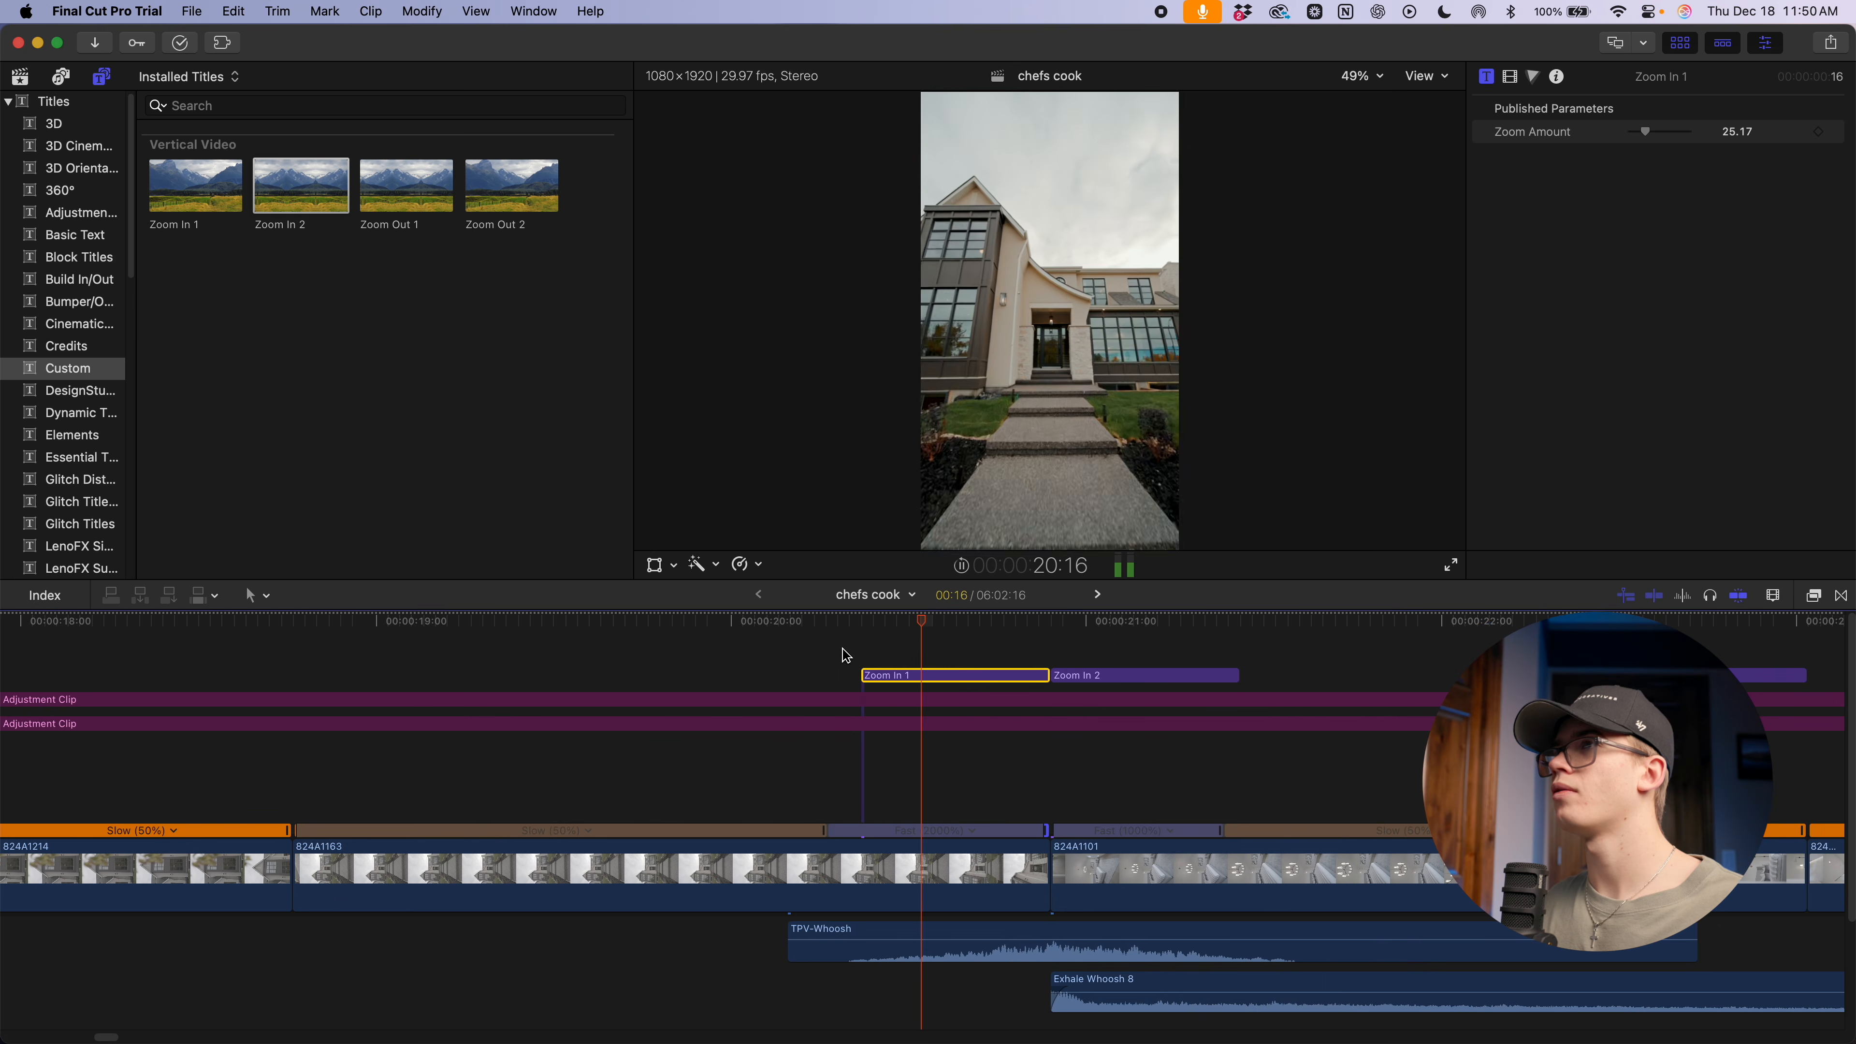
# Examine the clips after 824A1101 and inspect the cut between 824A1218 and 824A1129 up close
pyautogui.press('super+minus')
pyautogui.press('super+minus')
pyautogui.press('super+minus')
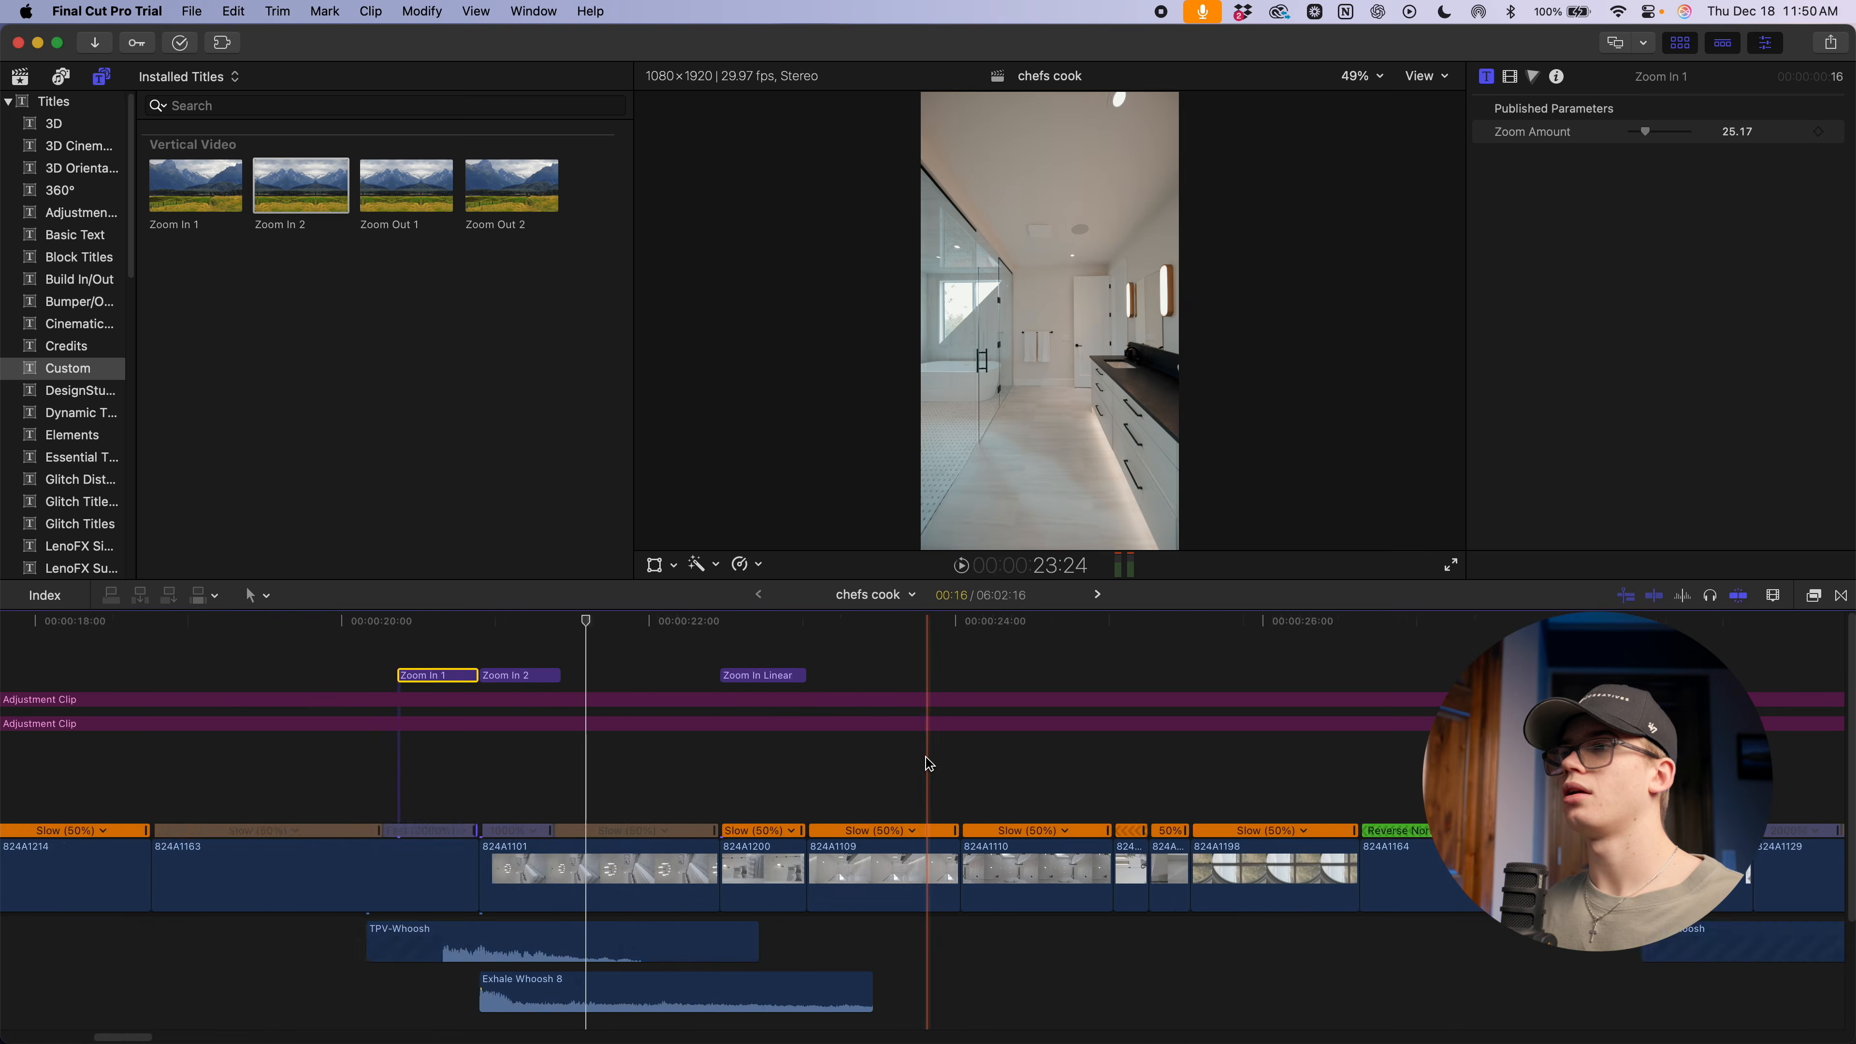
pyautogui.press('super+equal')
pyautogui.press('super+equal')
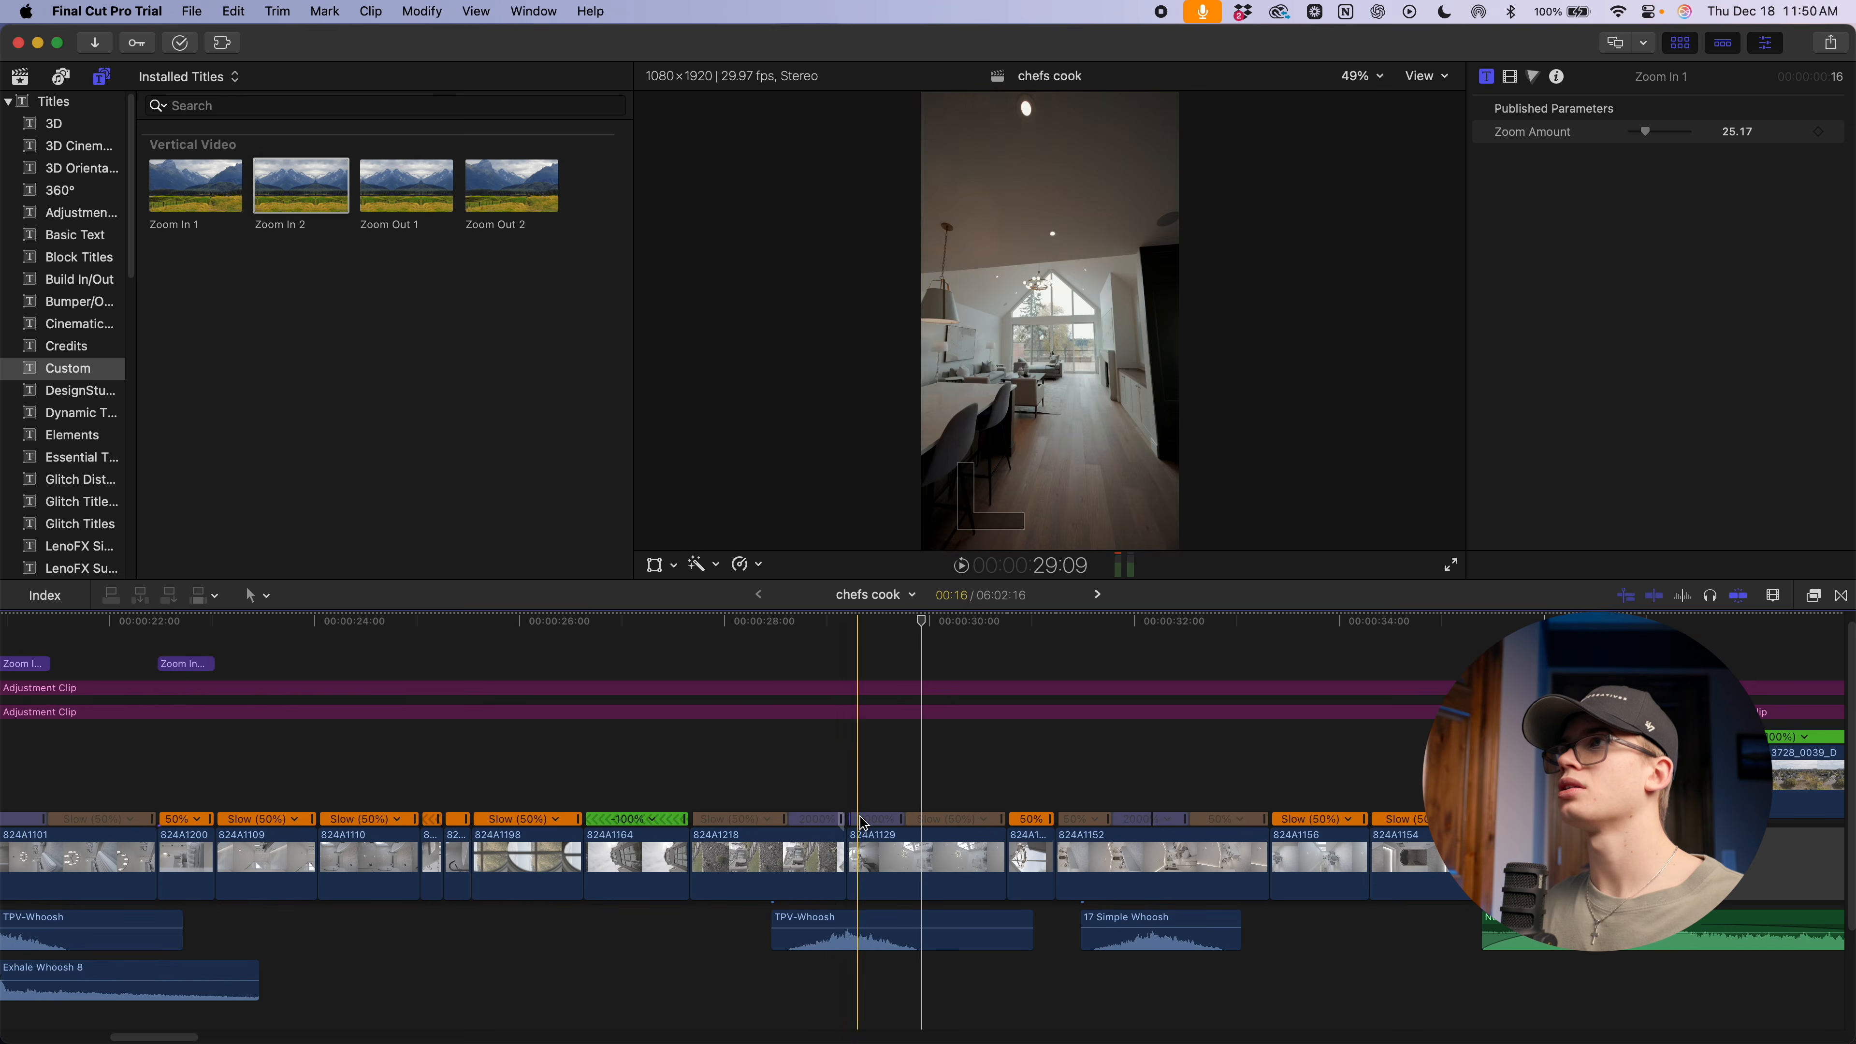
pyautogui.press('super+equal')
pyautogui.press('super+equal')
pyautogui.press('super+equal')
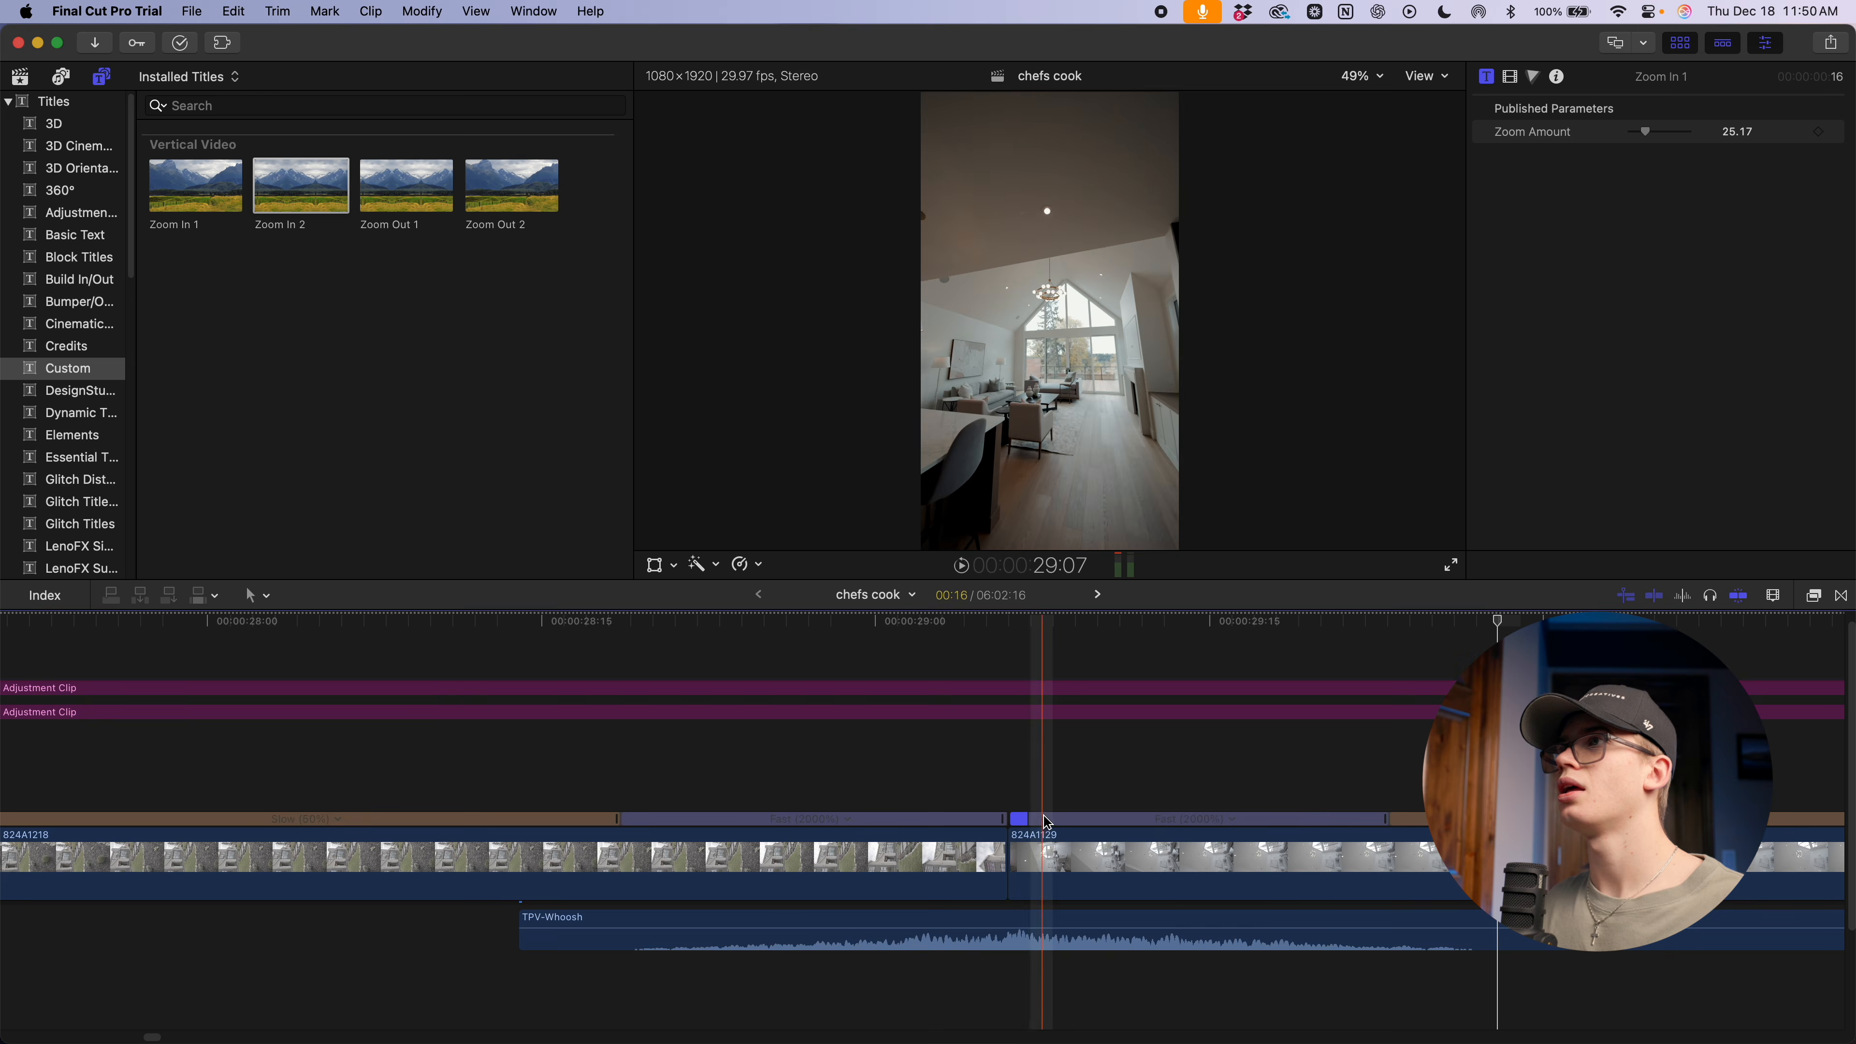
pyautogui.press('super+minus')
pyautogui.press('super+minus')
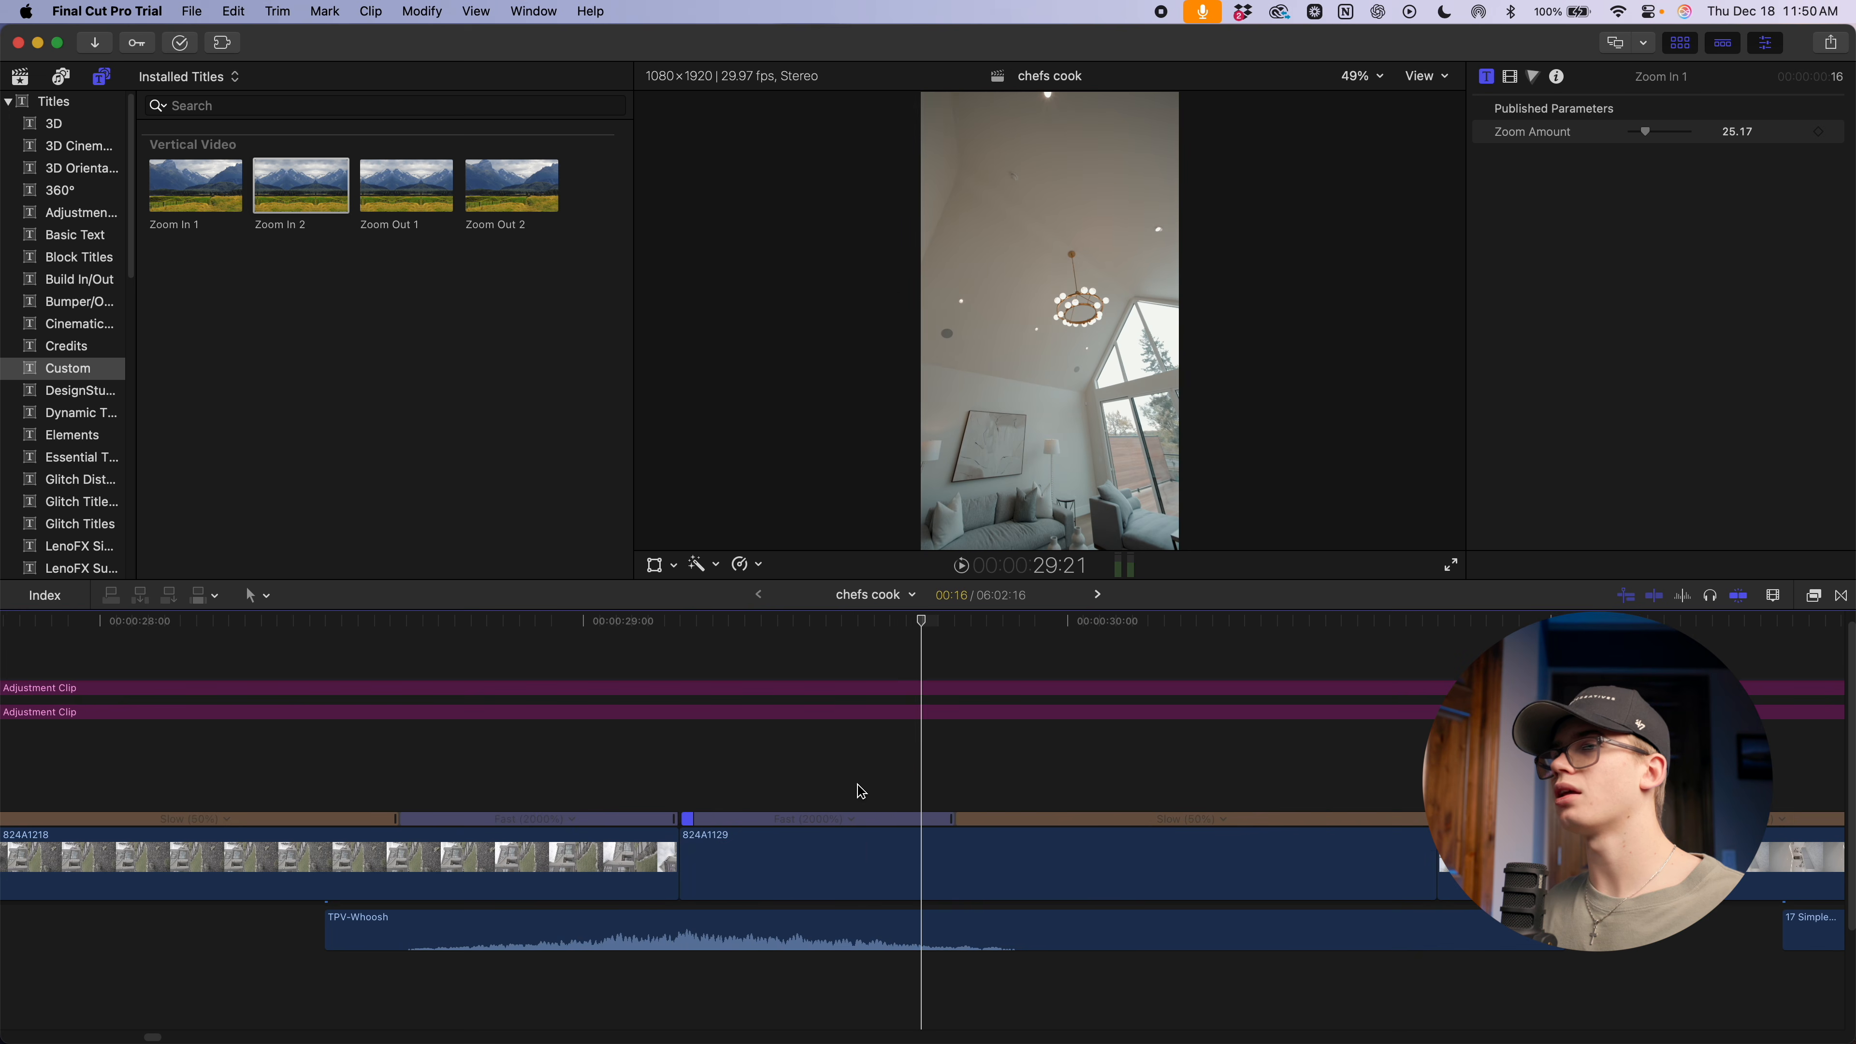
# Look over the clips around 824A1178 and 824A1152, and review the whole timeline from the start
pyautogui.hscroll(6, 875, 782)
pyautogui.press('super+minus')
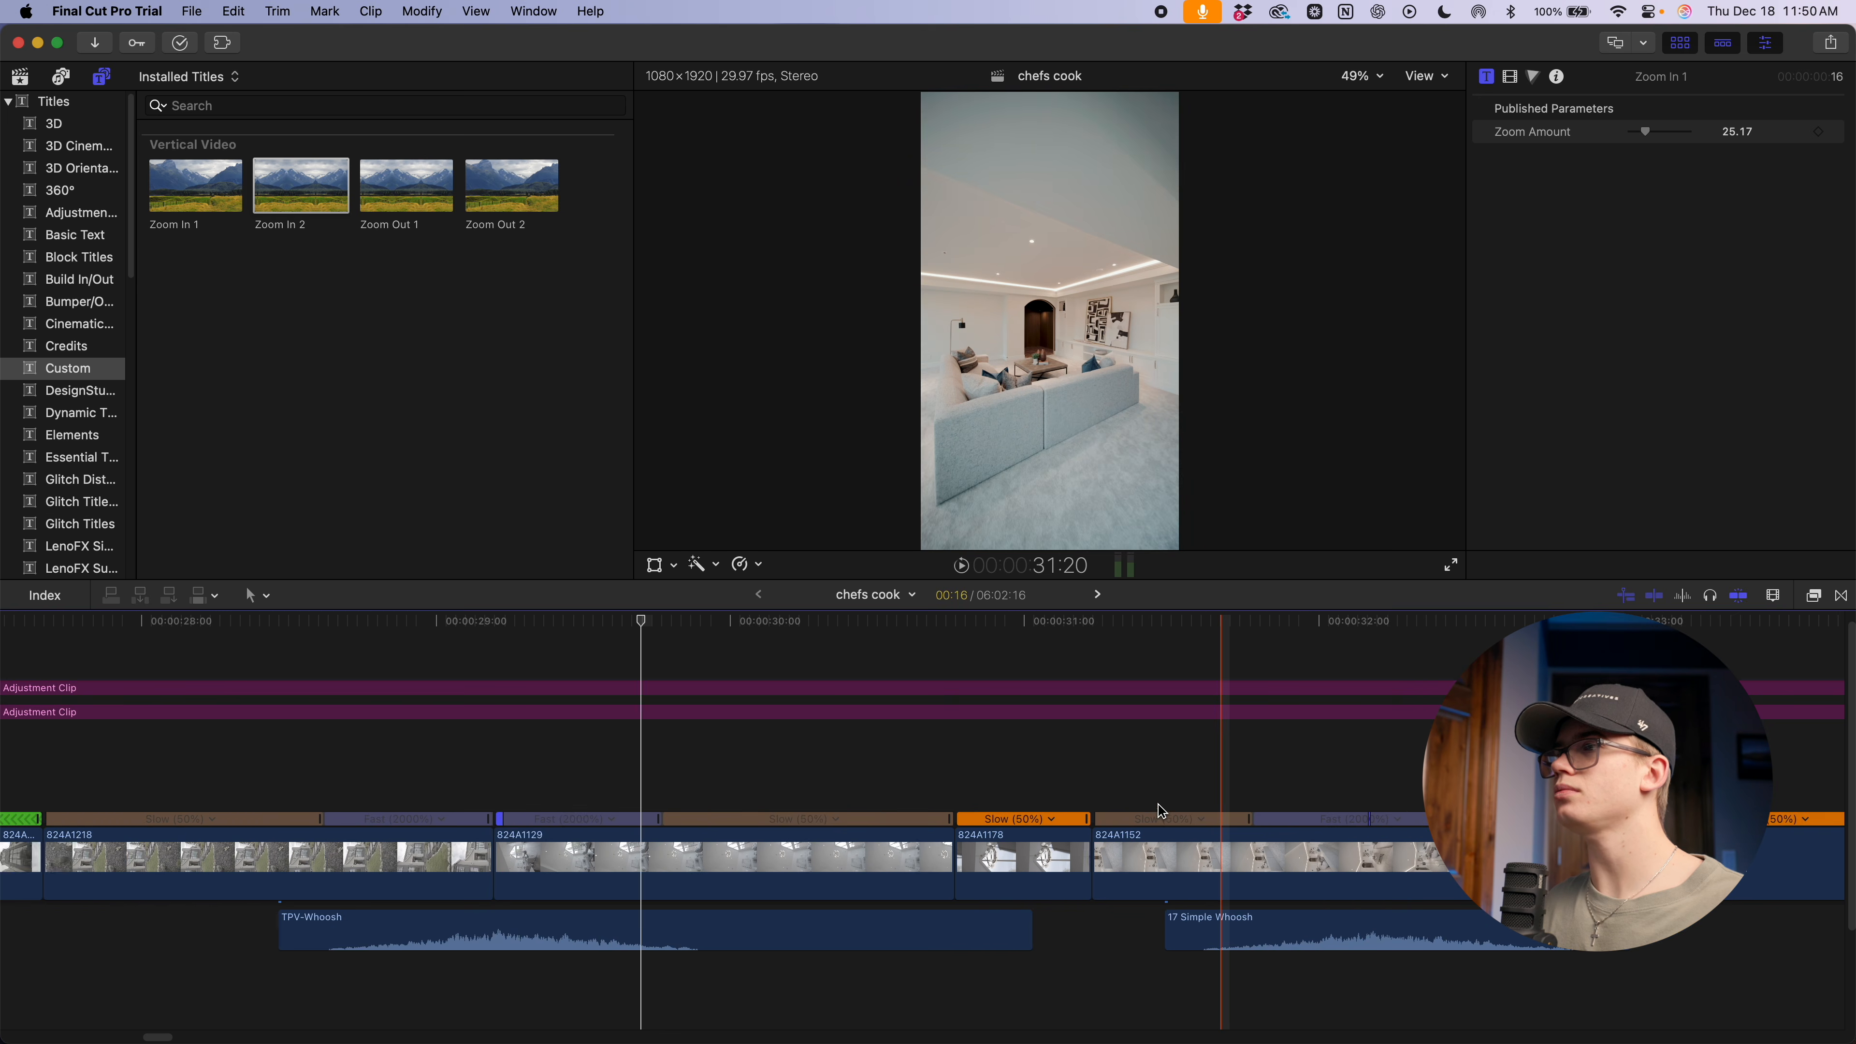
pyautogui.hscroll(7, 1160, 811)
pyautogui.press('super+minus')
pyautogui.press('super+minus')
pyautogui.press('super+minus')
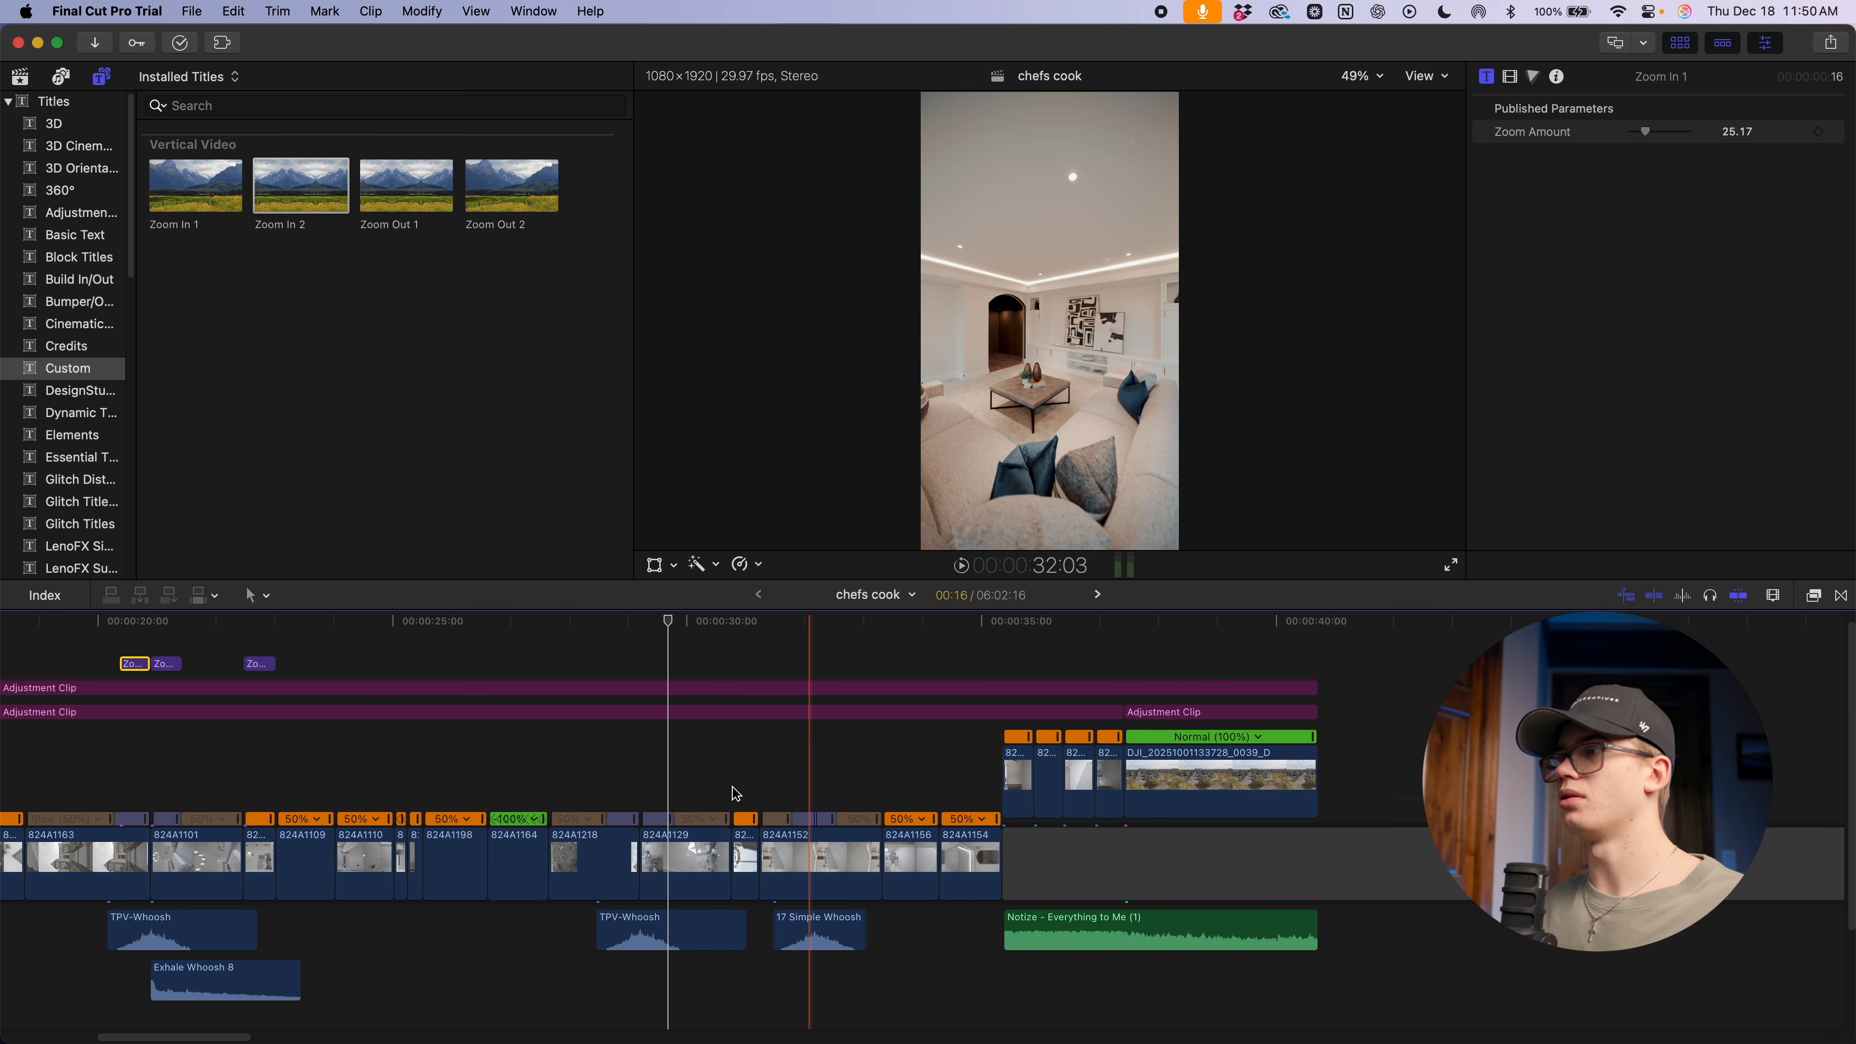
pyautogui.hscroll(-8, 922, 714)
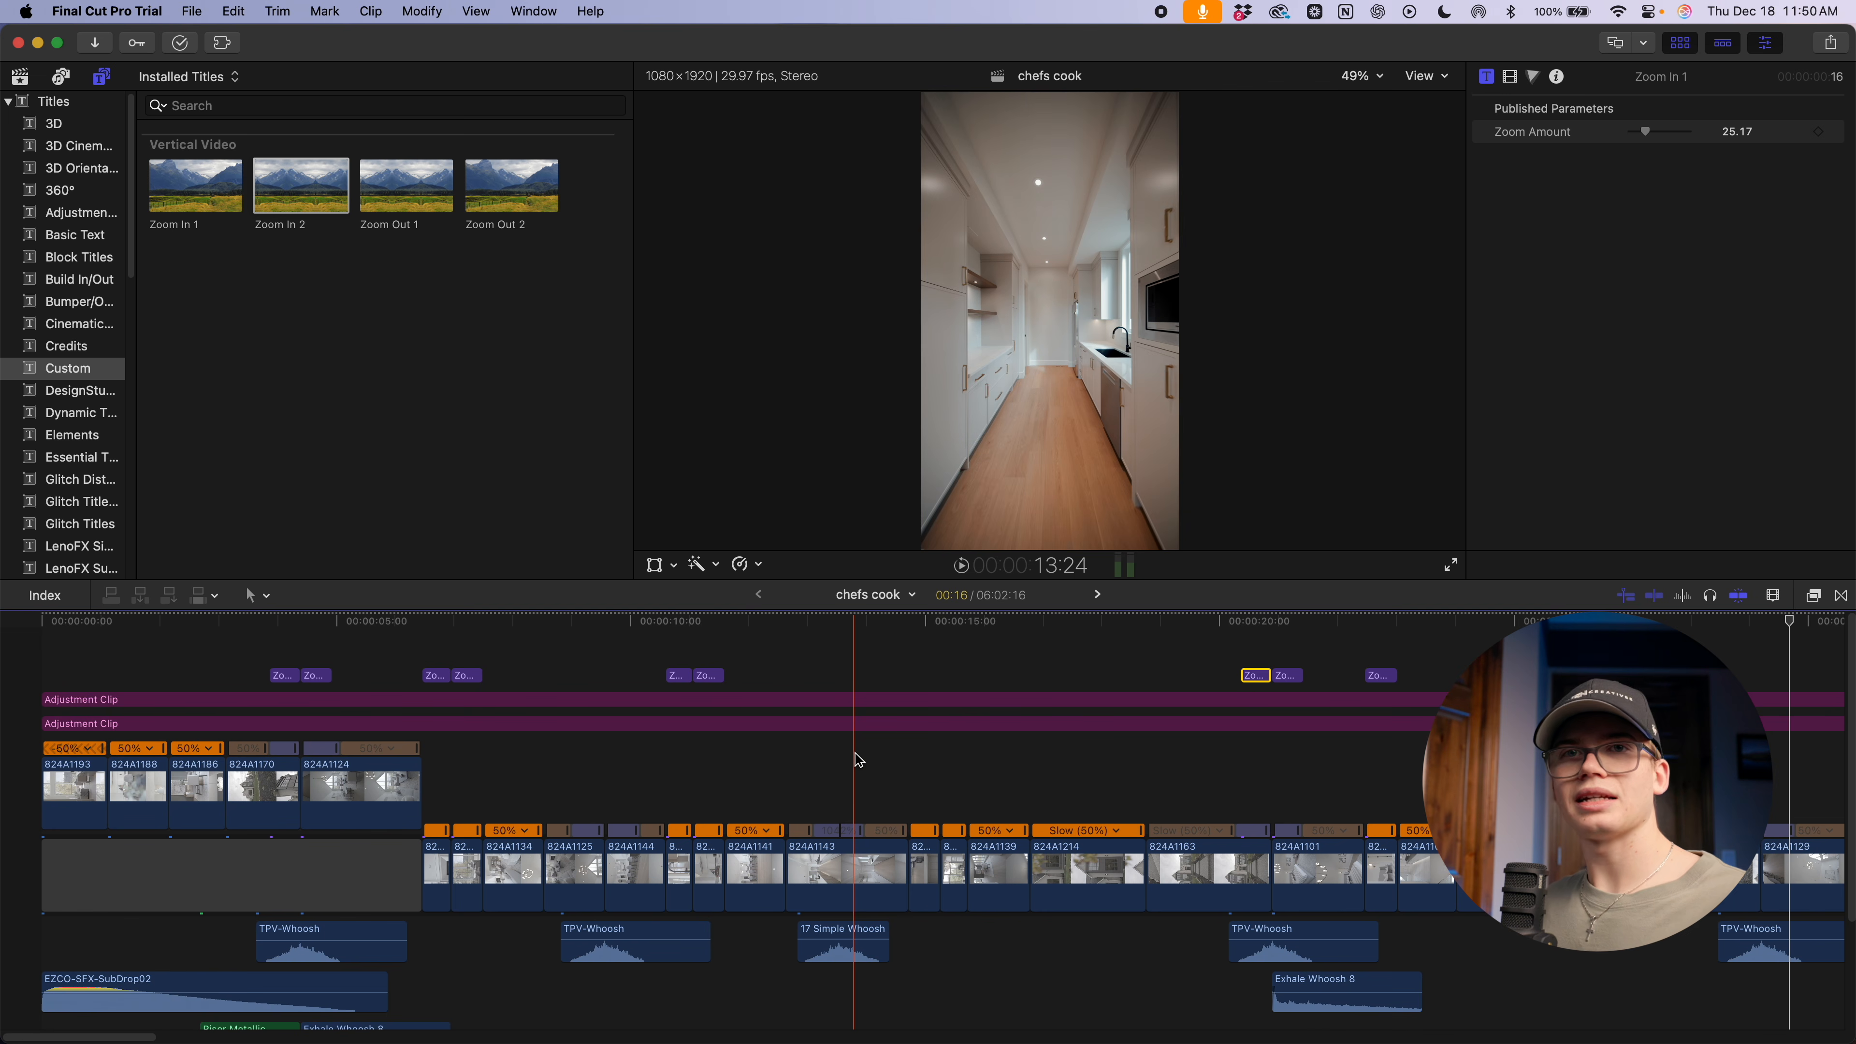
pyautogui.press('super+minus')
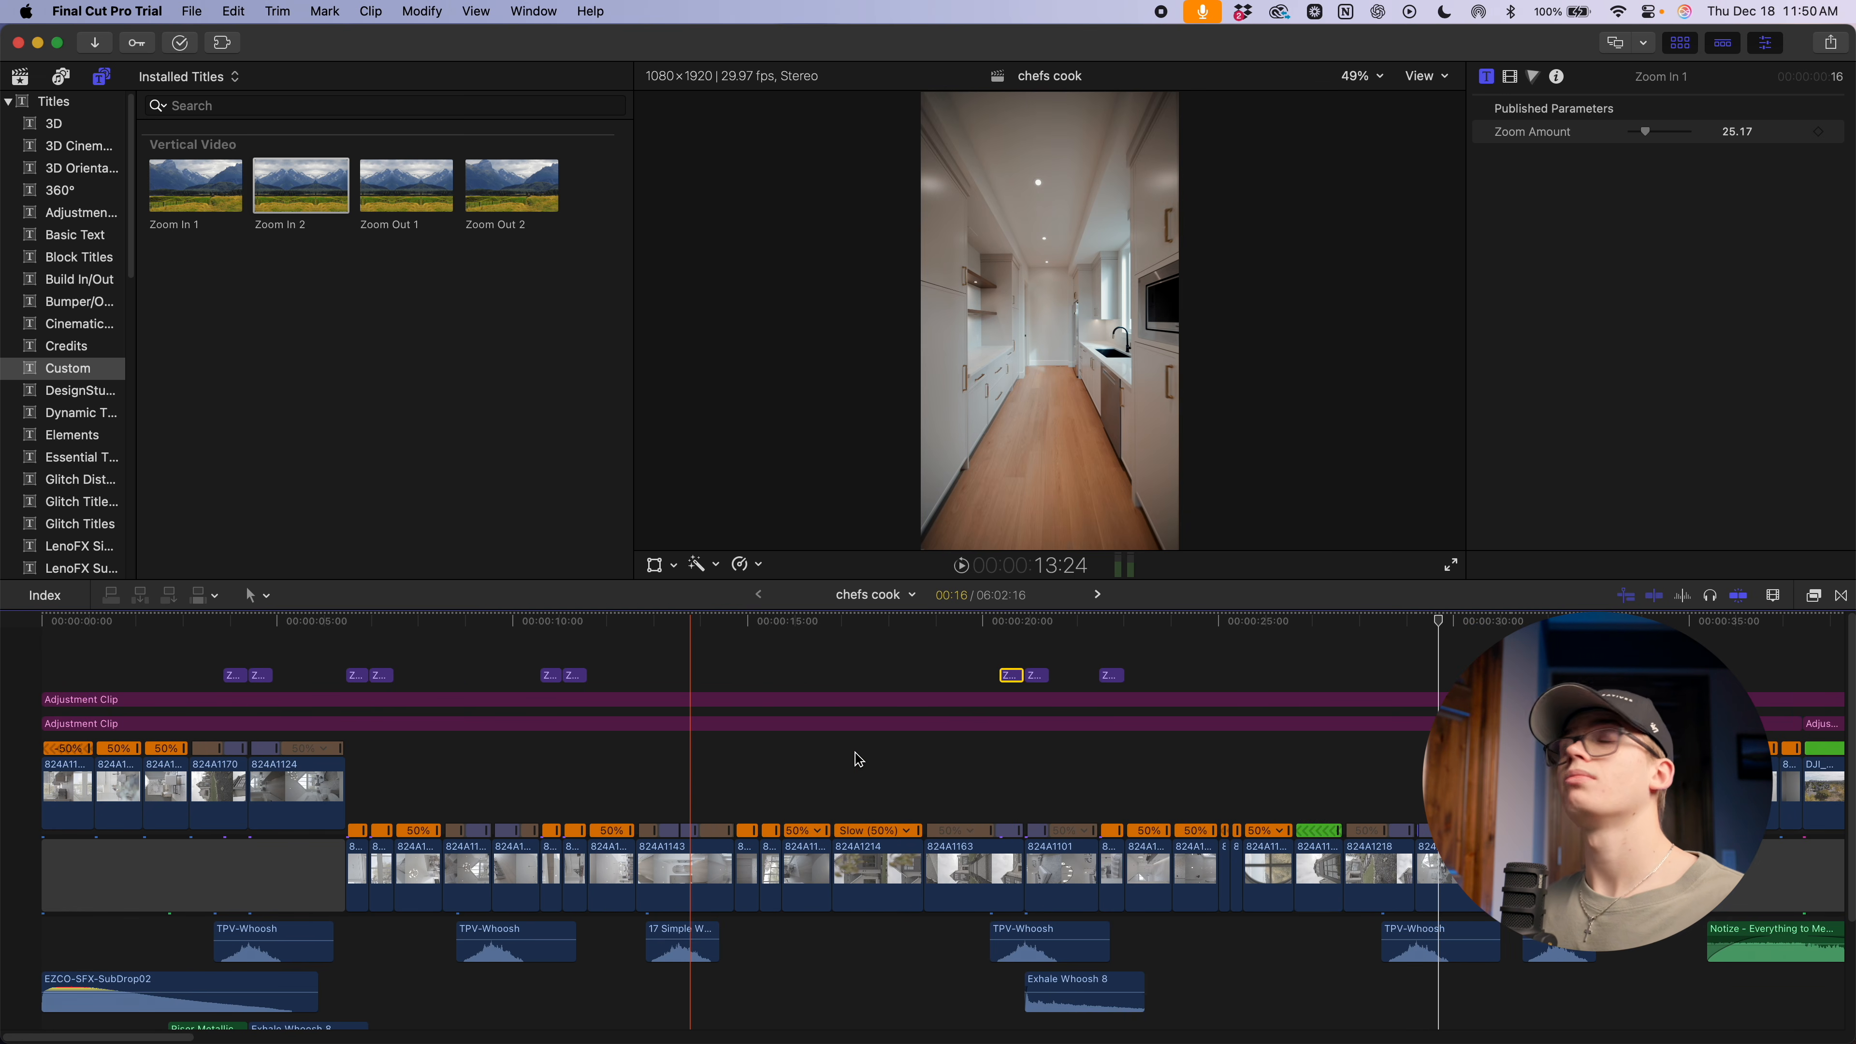
# Search all installed titles for "motion" and browse the motion blur titles
pyautogui.click(95, 101)
pyautogui.click(197, 107)
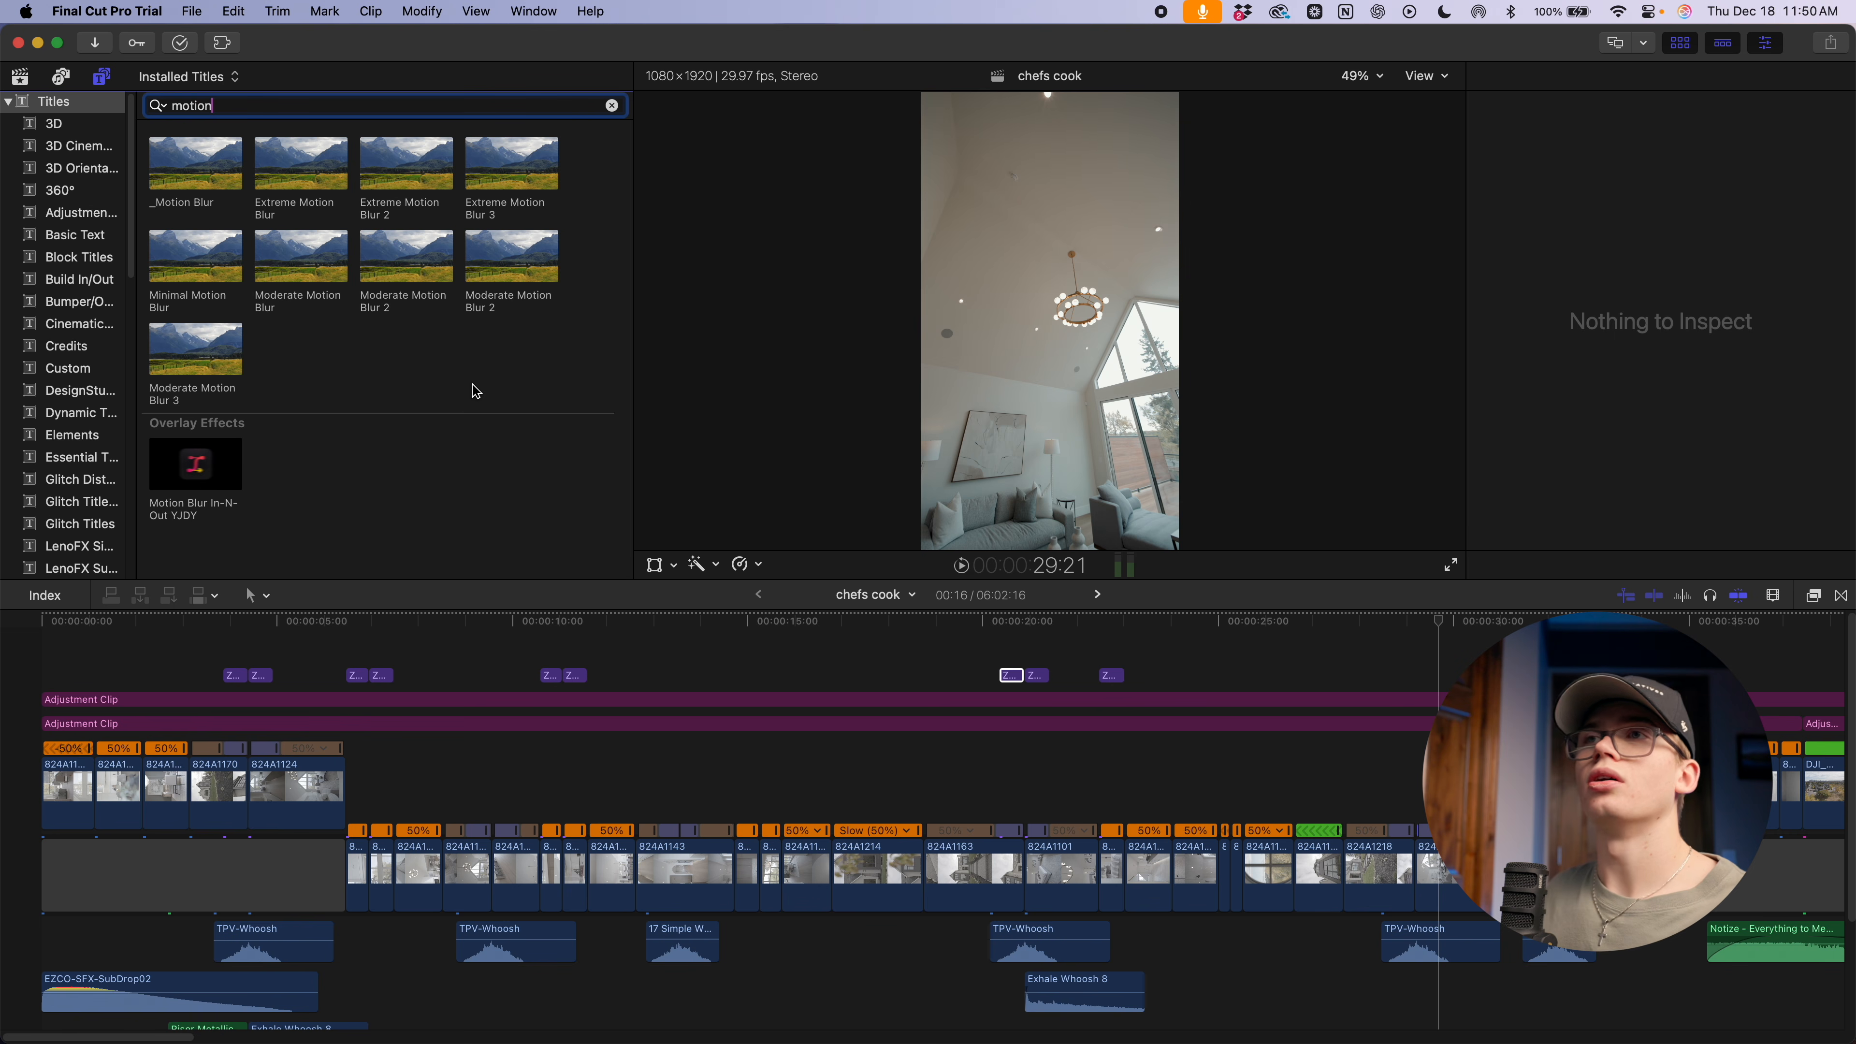
pyautogui.scroll(5, 275, 708)
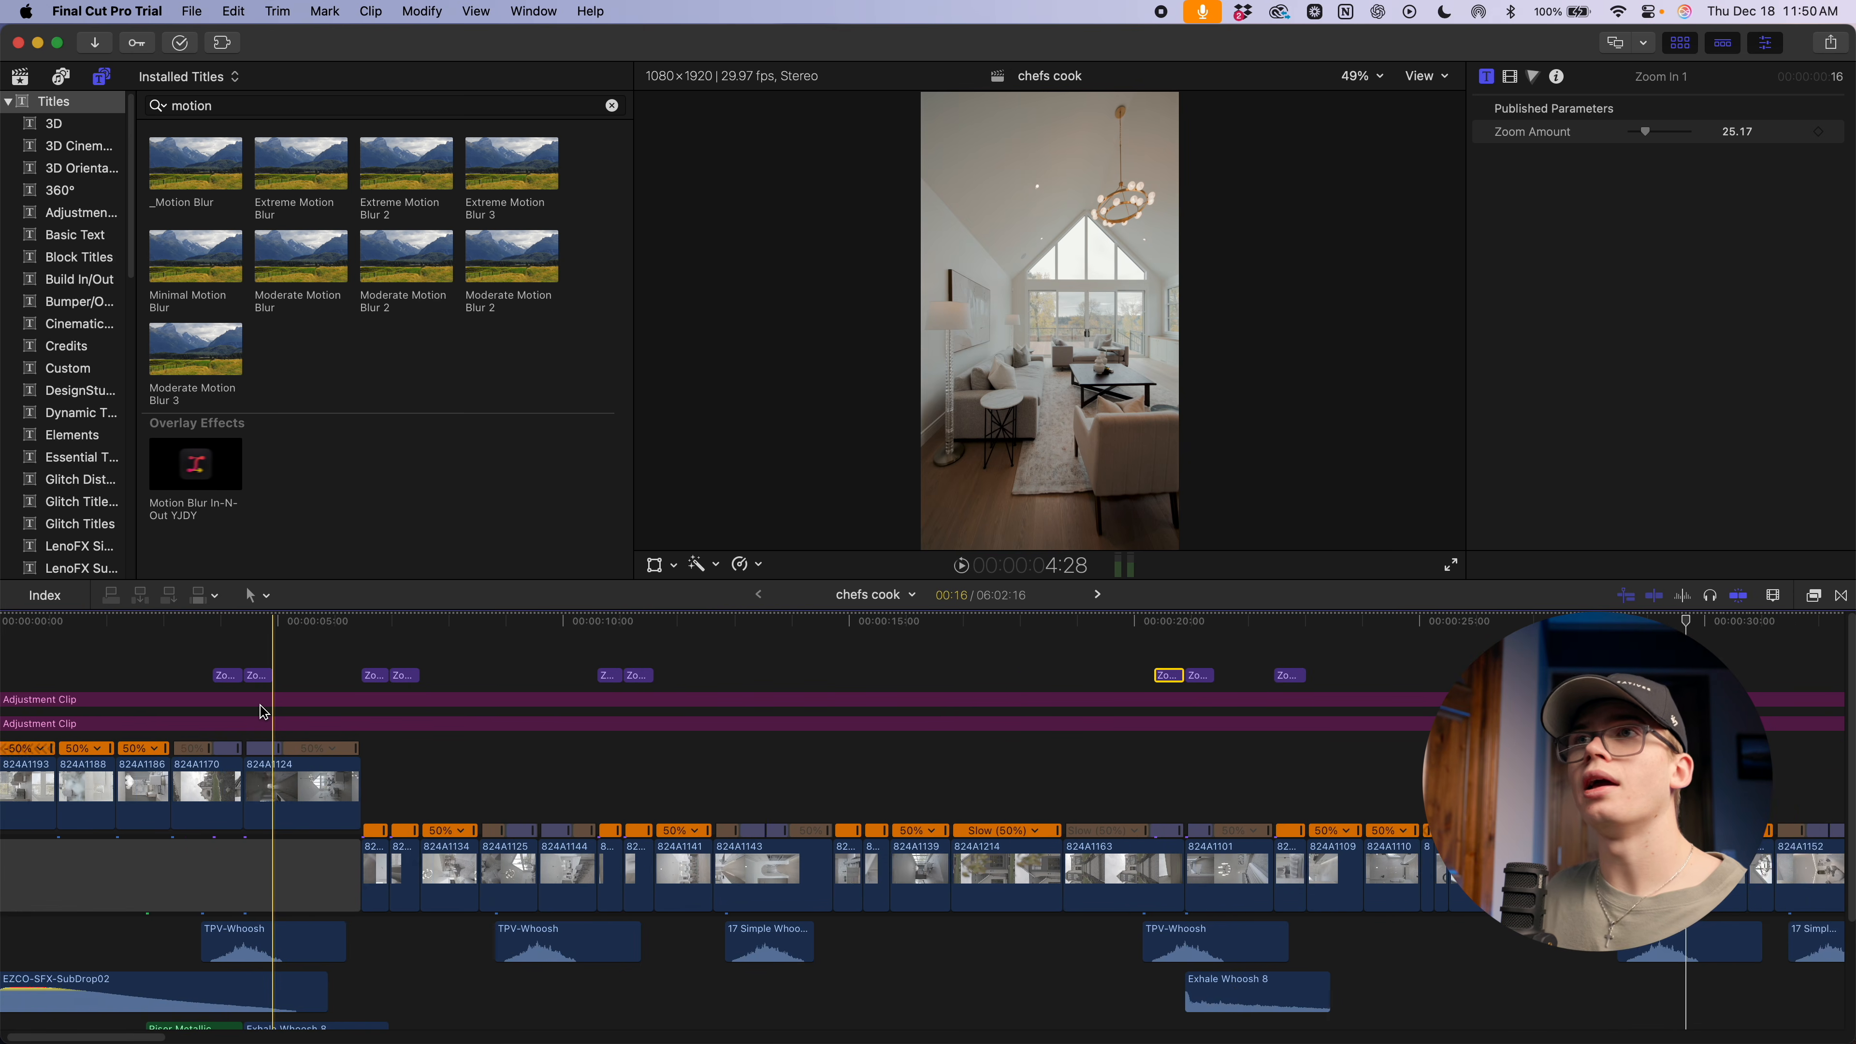
# Add the Moderate Motion Blur 2 title above the zoom titles at the 824A1170–824A1124 cut and extend its duration to 2:09
pyautogui.hscroll(-5, 275, 709)
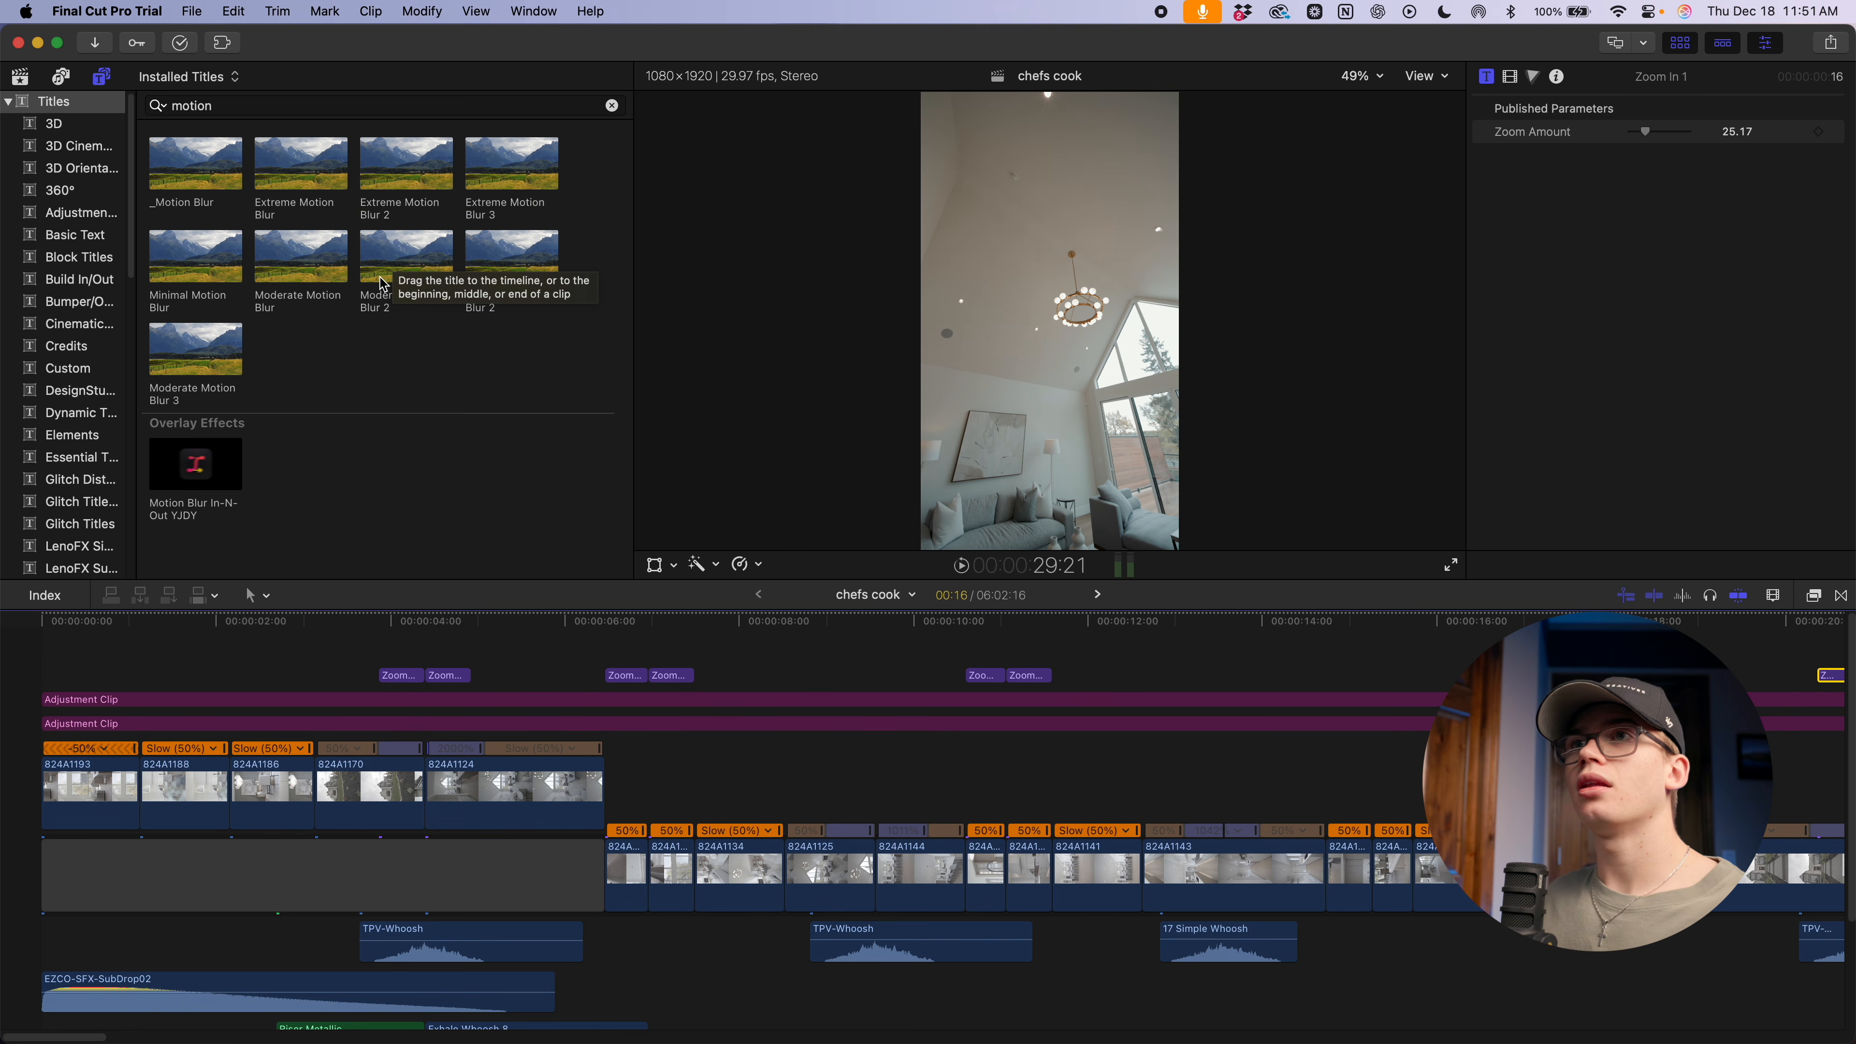
pyautogui.moveTo(407, 257); pyautogui.dragTo(346, 646)
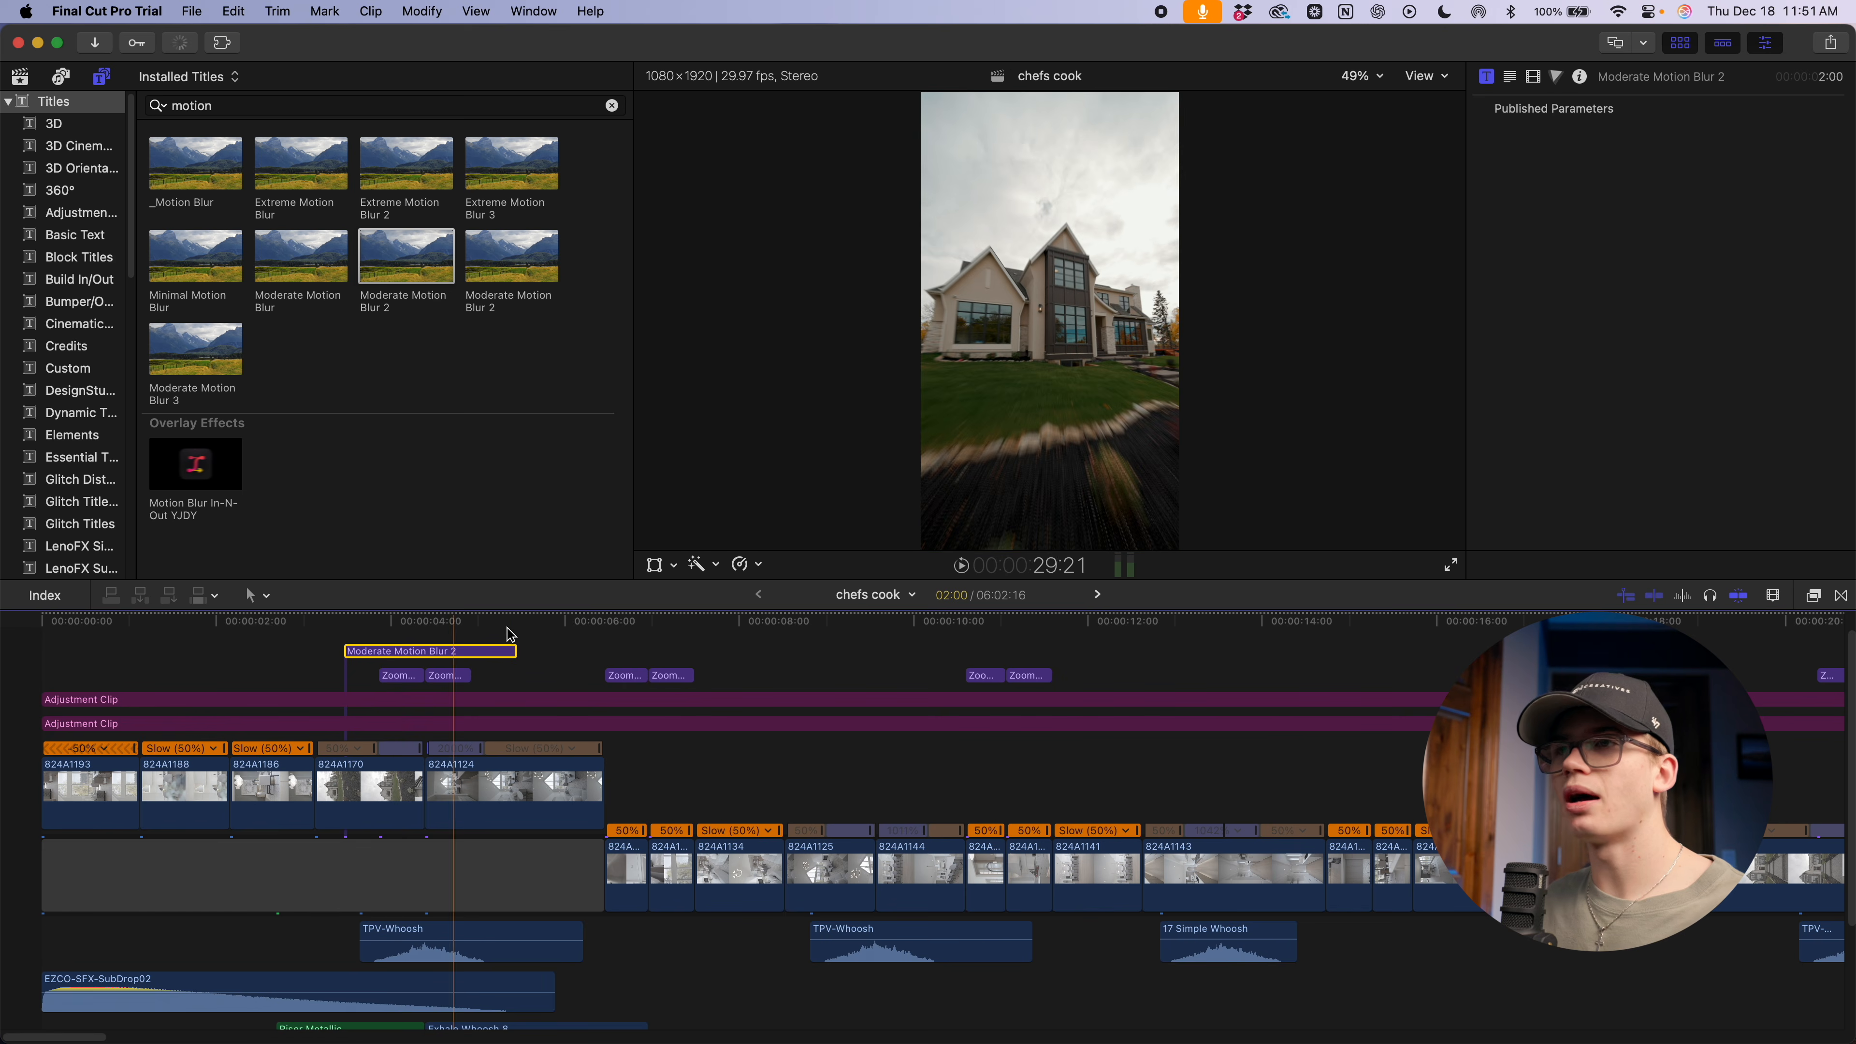
pyautogui.moveTo(516, 651); pyautogui.dragTo(543, 650)
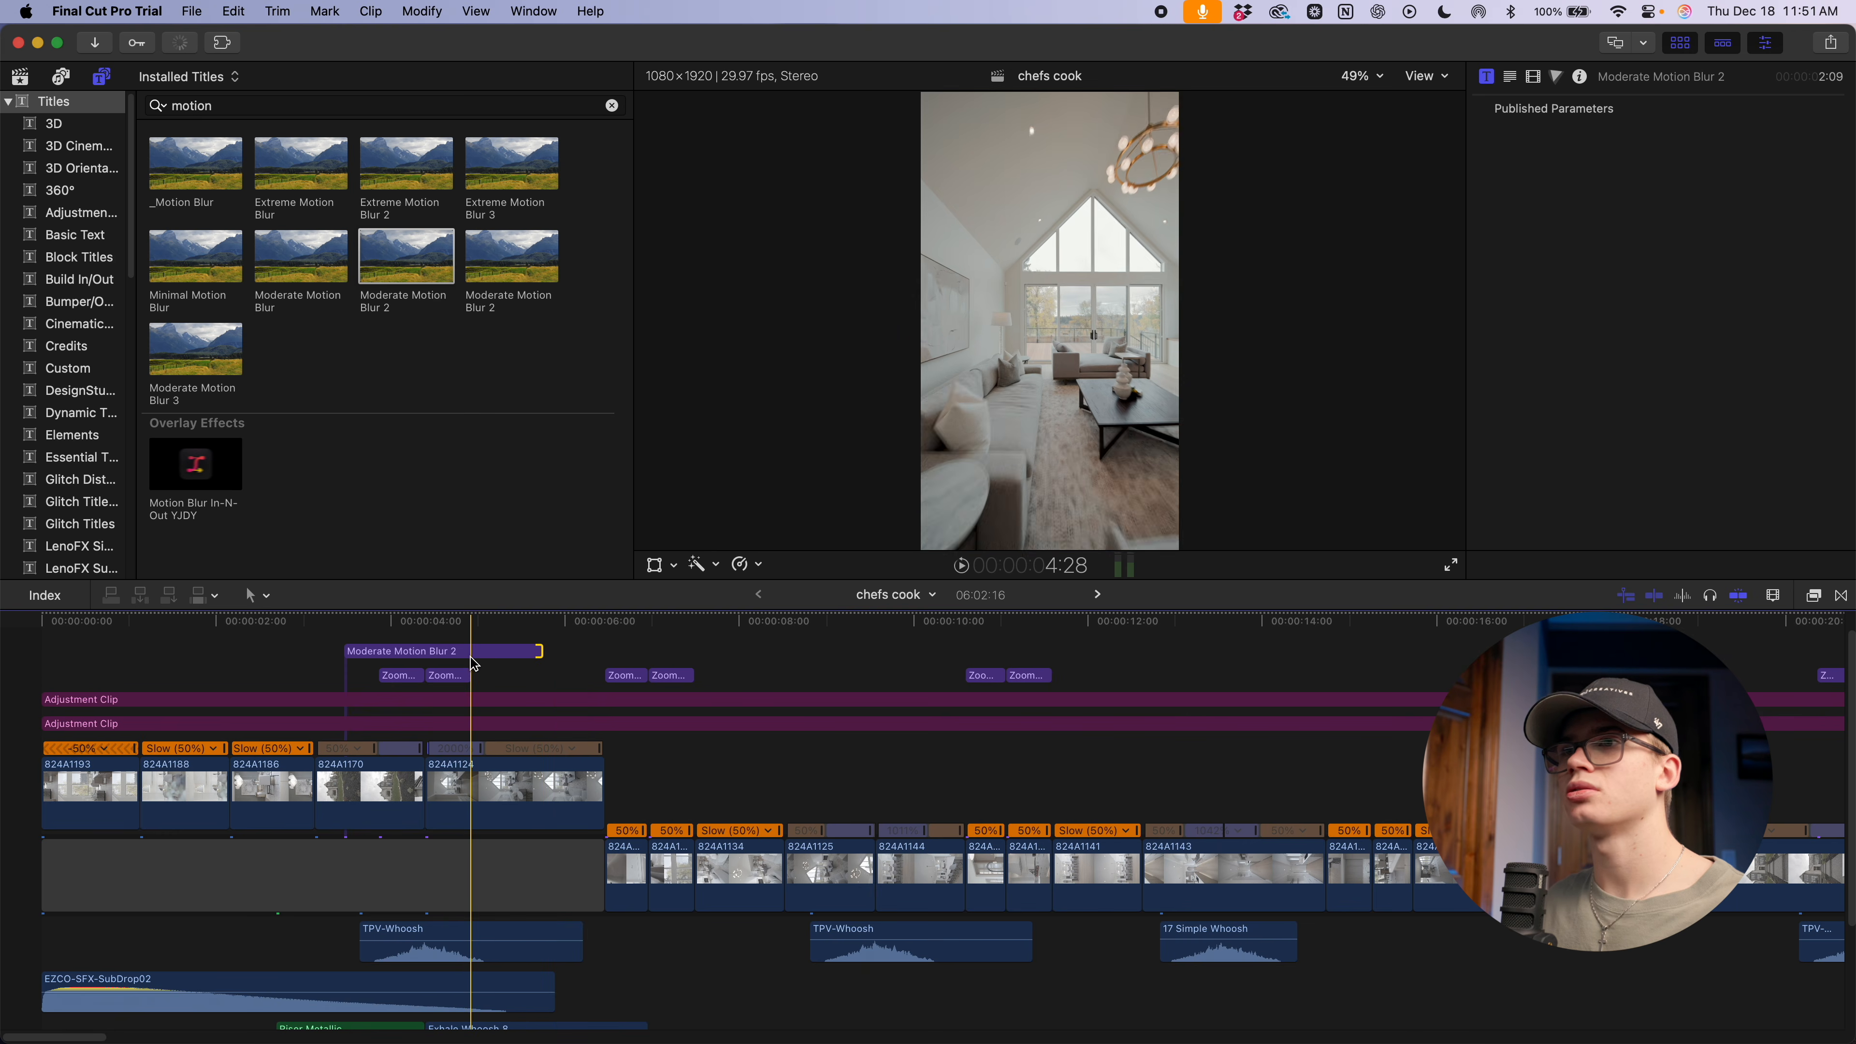
# Switch the viewer's media playback to Proxy Preferred
pyautogui.click(417, 651)
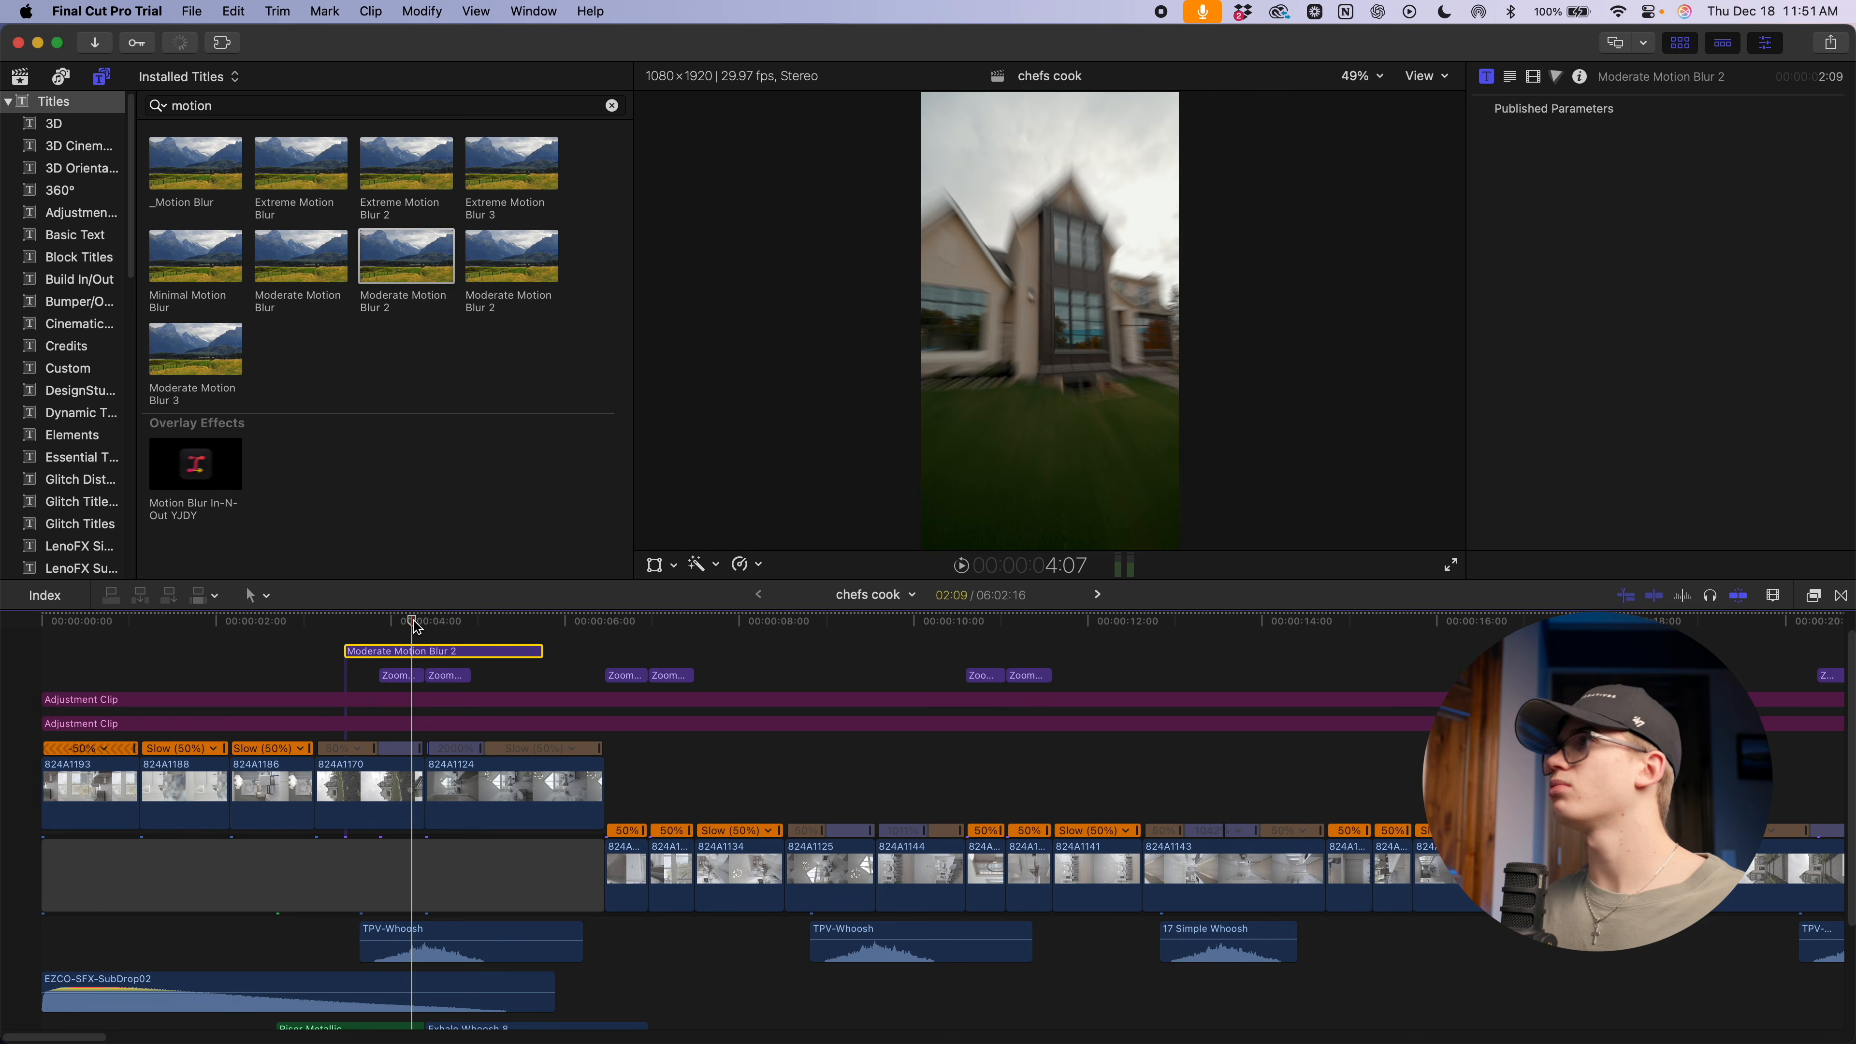
pyautogui.click(1445, 85)
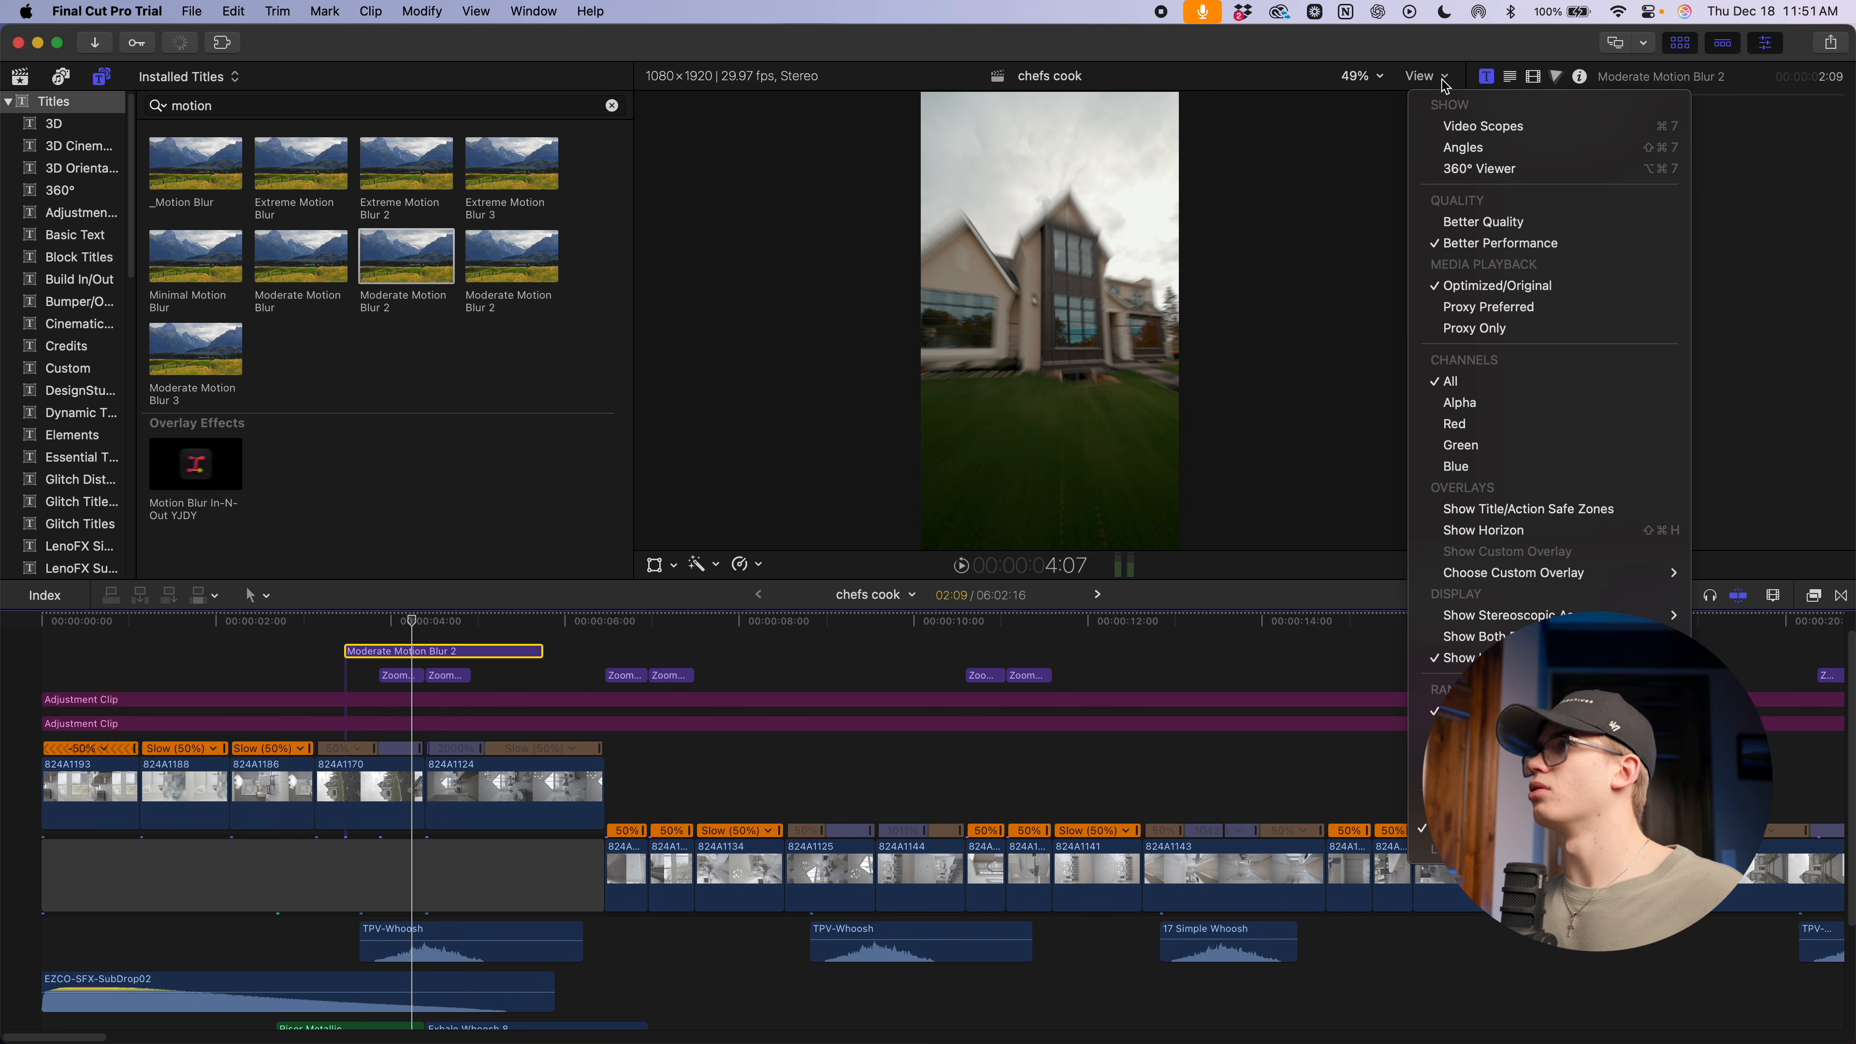
pyautogui.click(1552, 312)
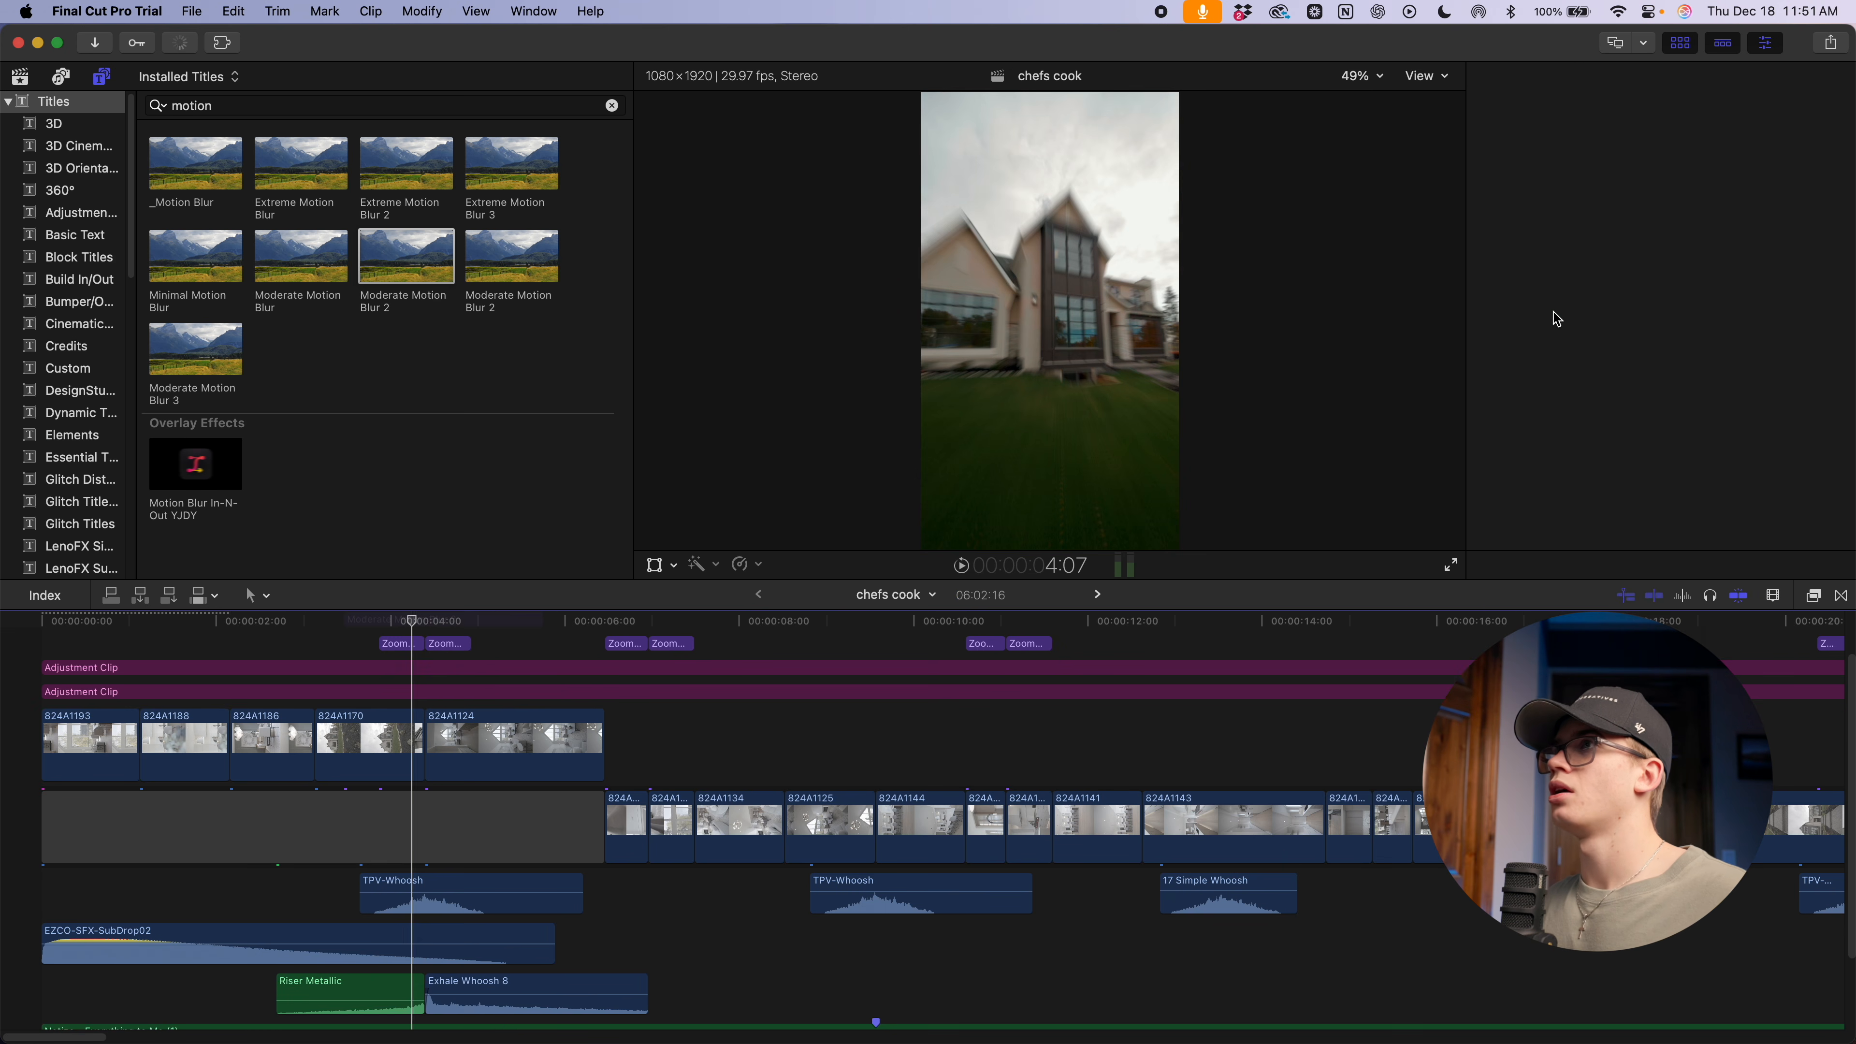
# Play back the motion-blurred zoom transition between 824A1170 and 824A1124, and view the living room frame in full screen
pyautogui.scroll(2, 385, 850)
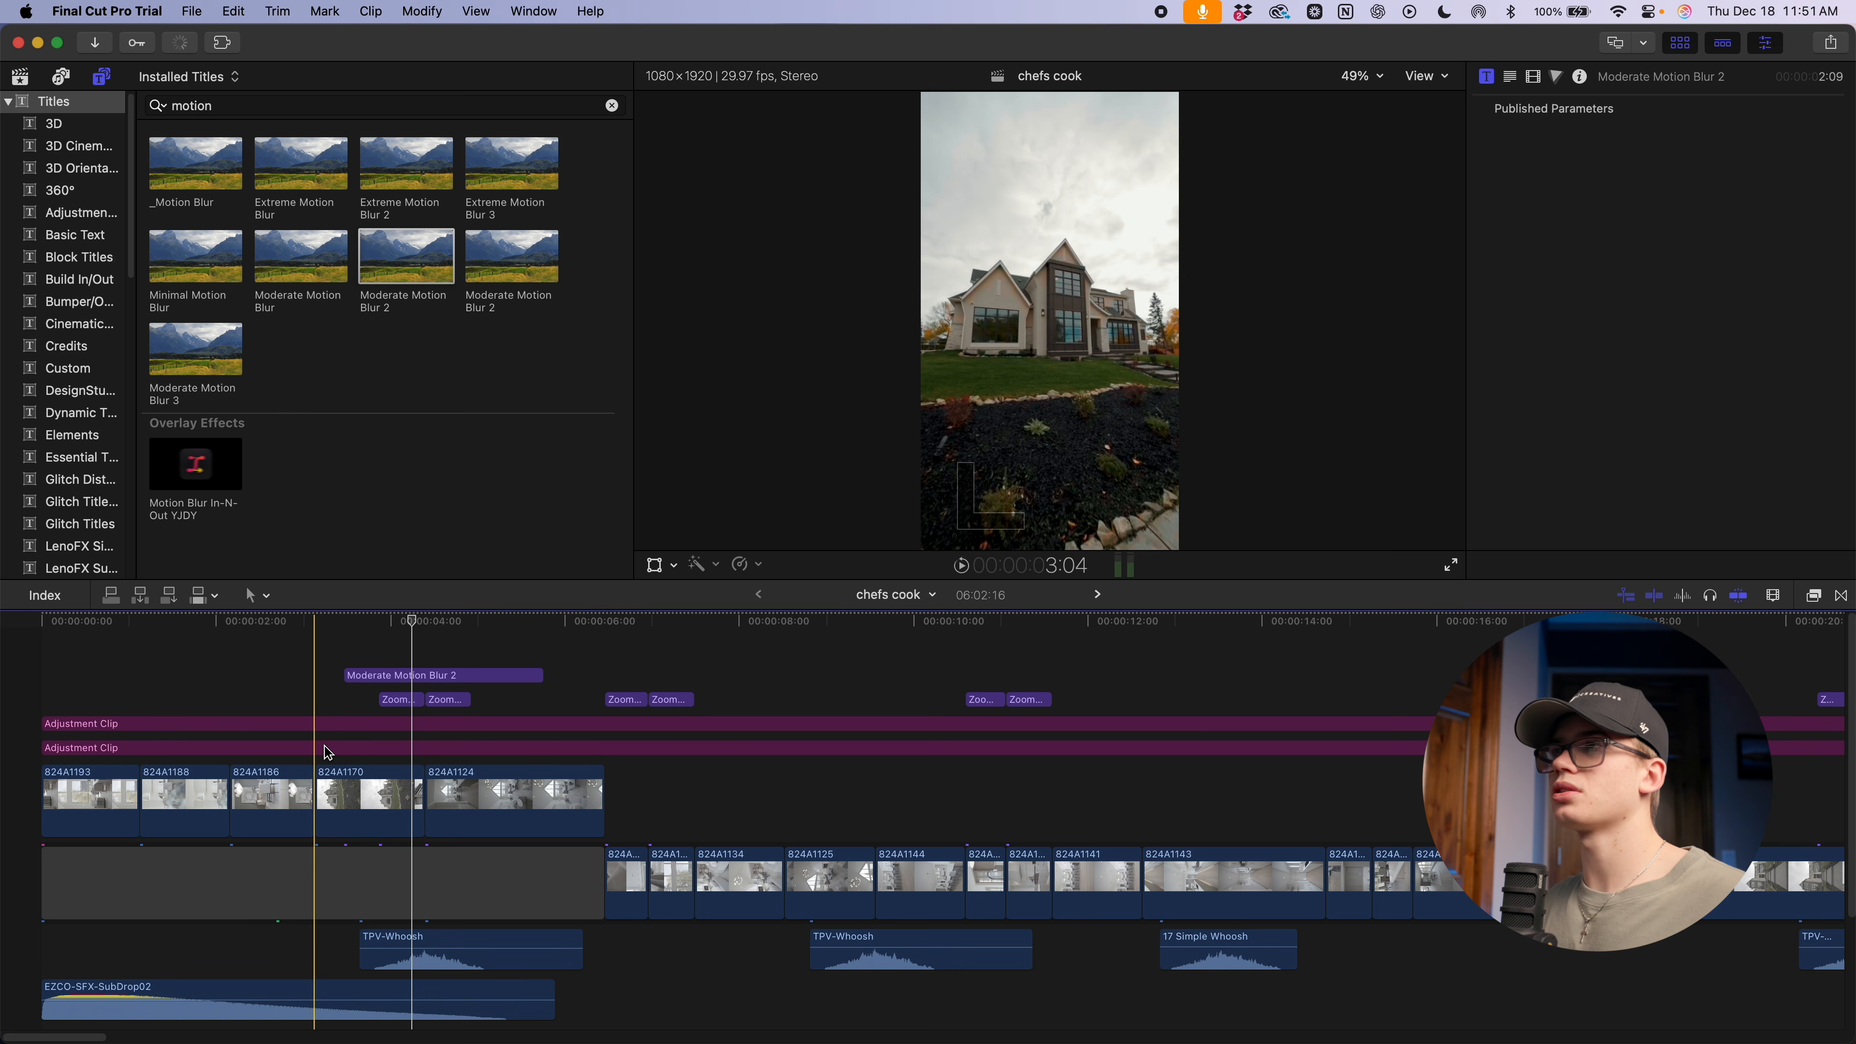
pyautogui.click(327, 752)
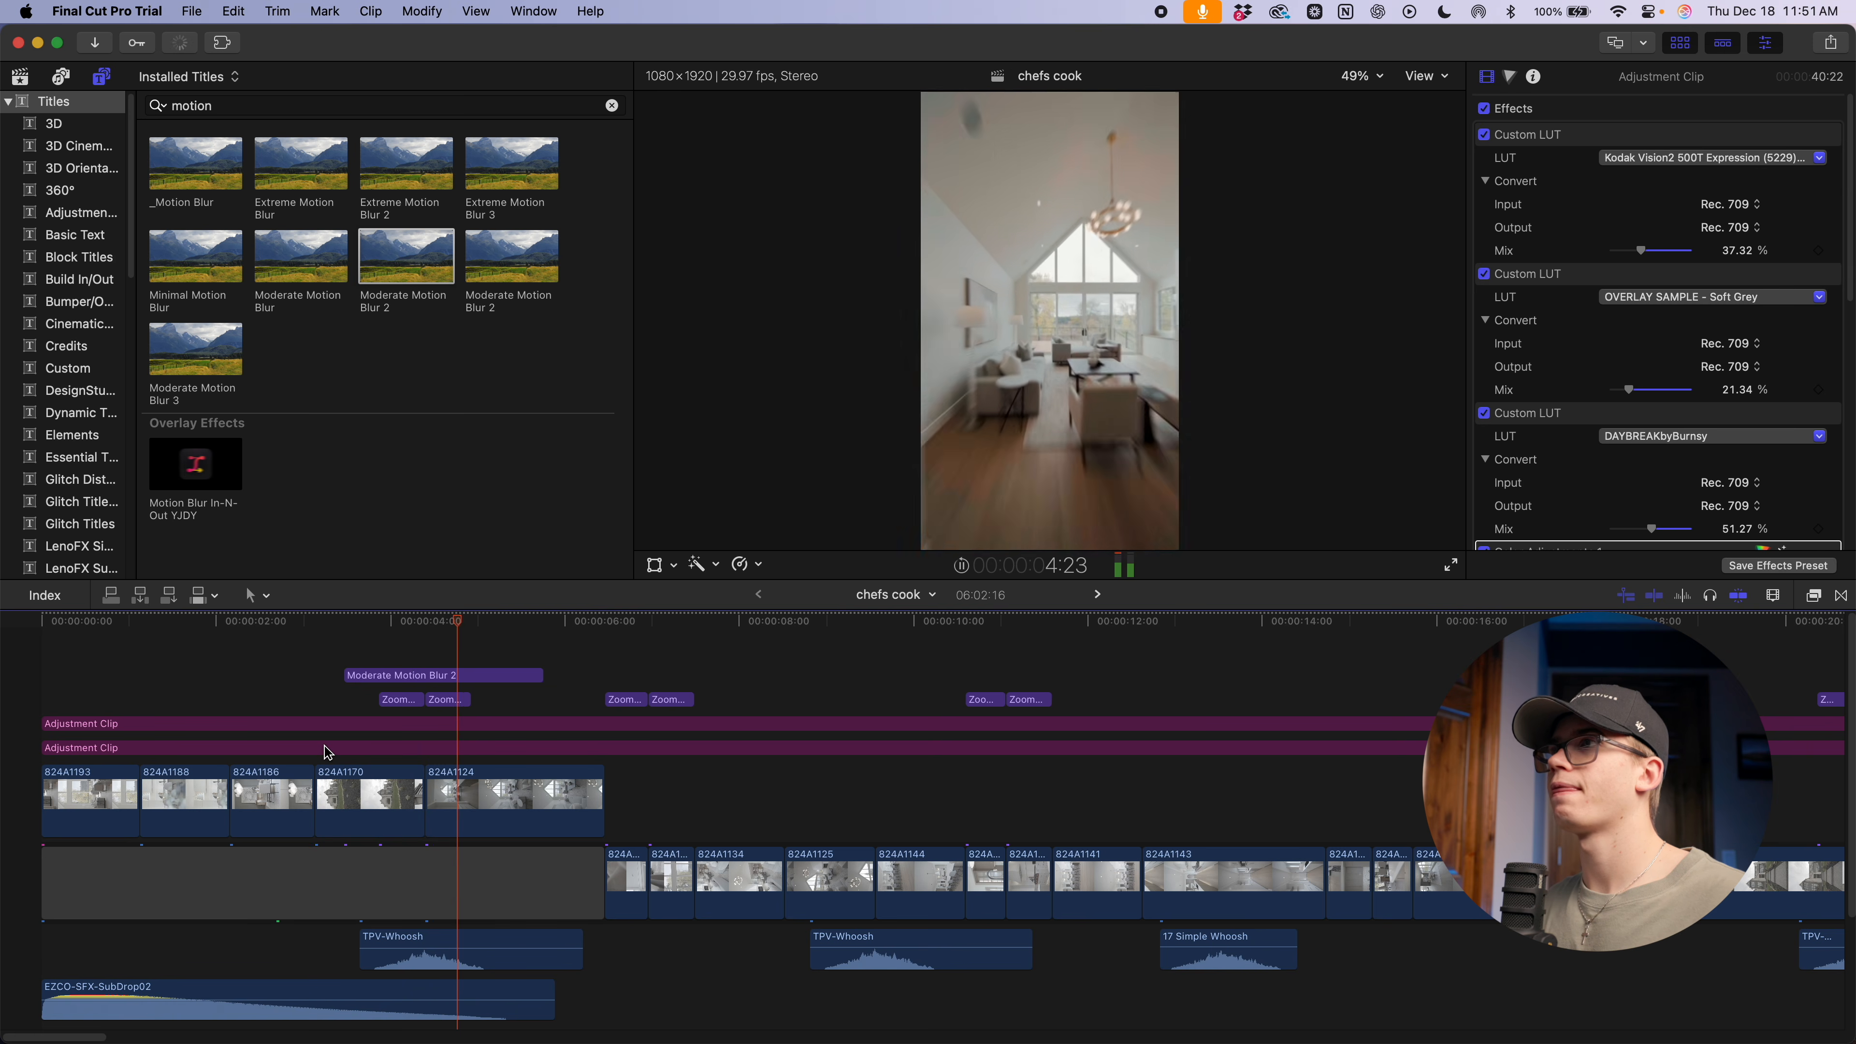
pyautogui.press('space')
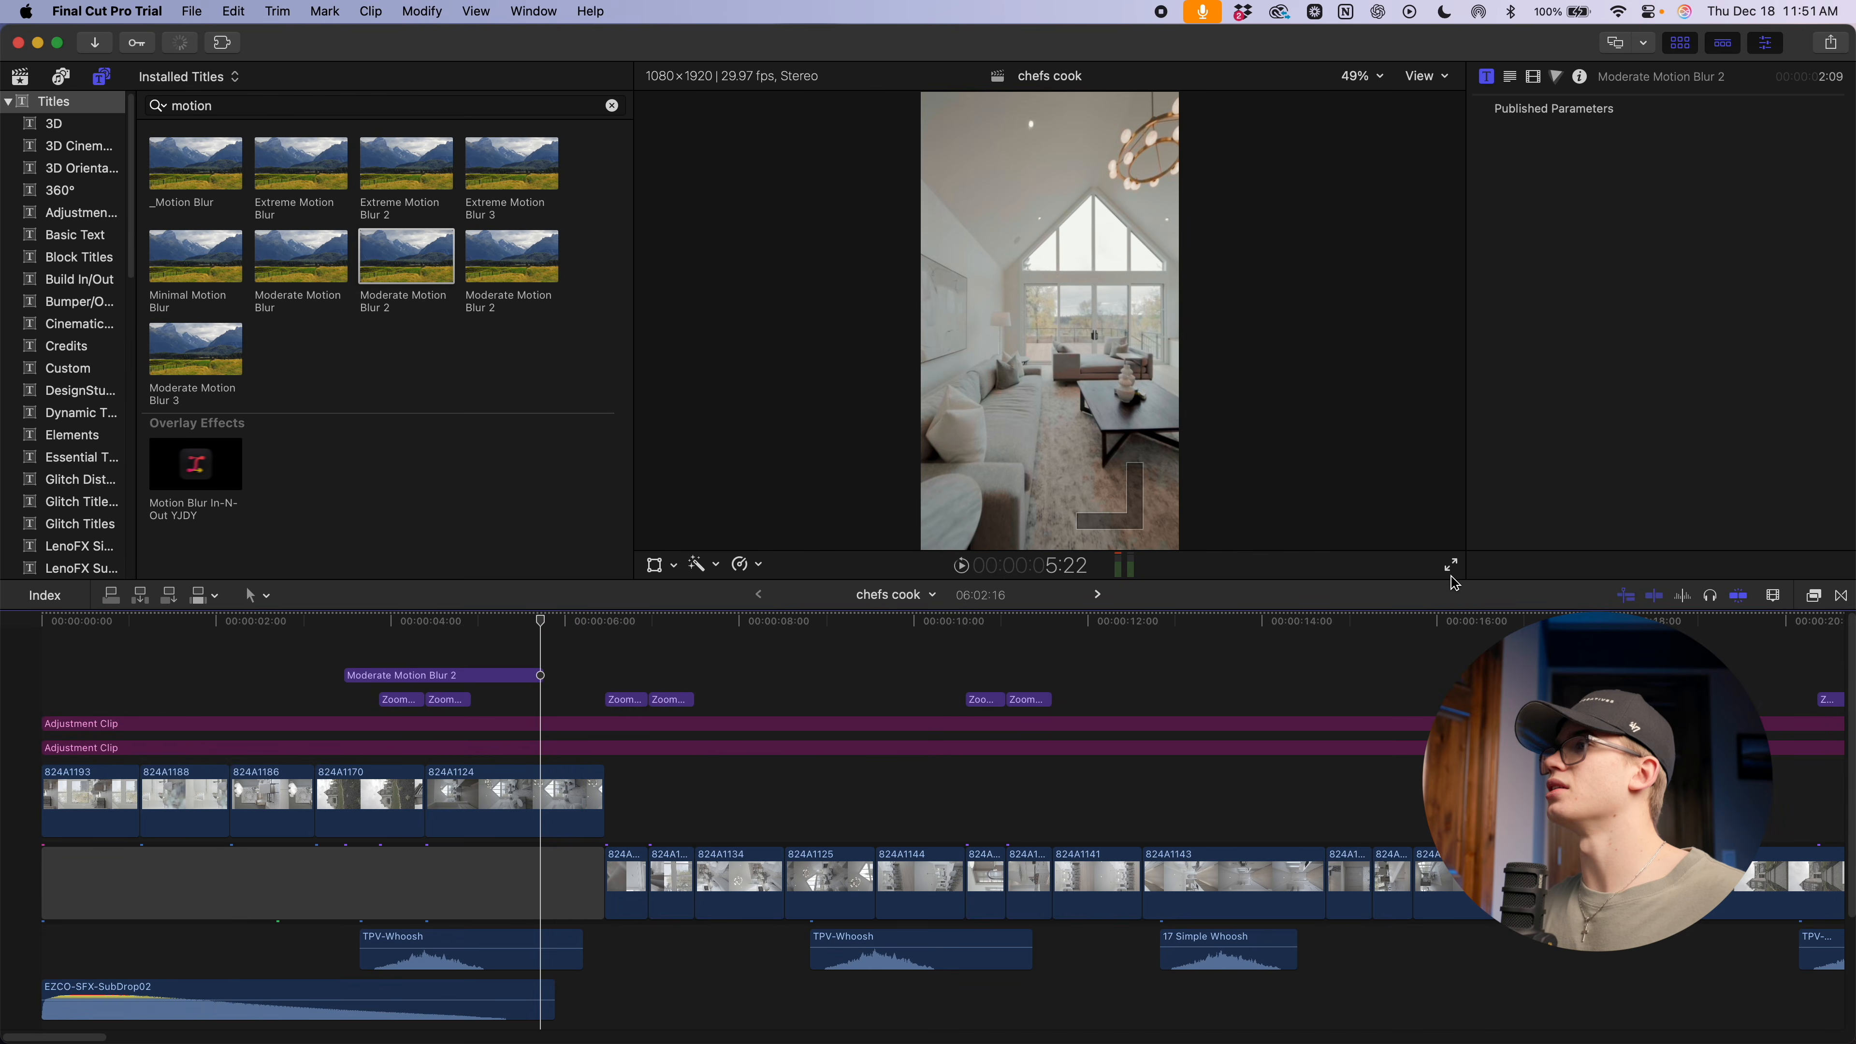
pyautogui.press('Up')
pyautogui.click(1450, 567)
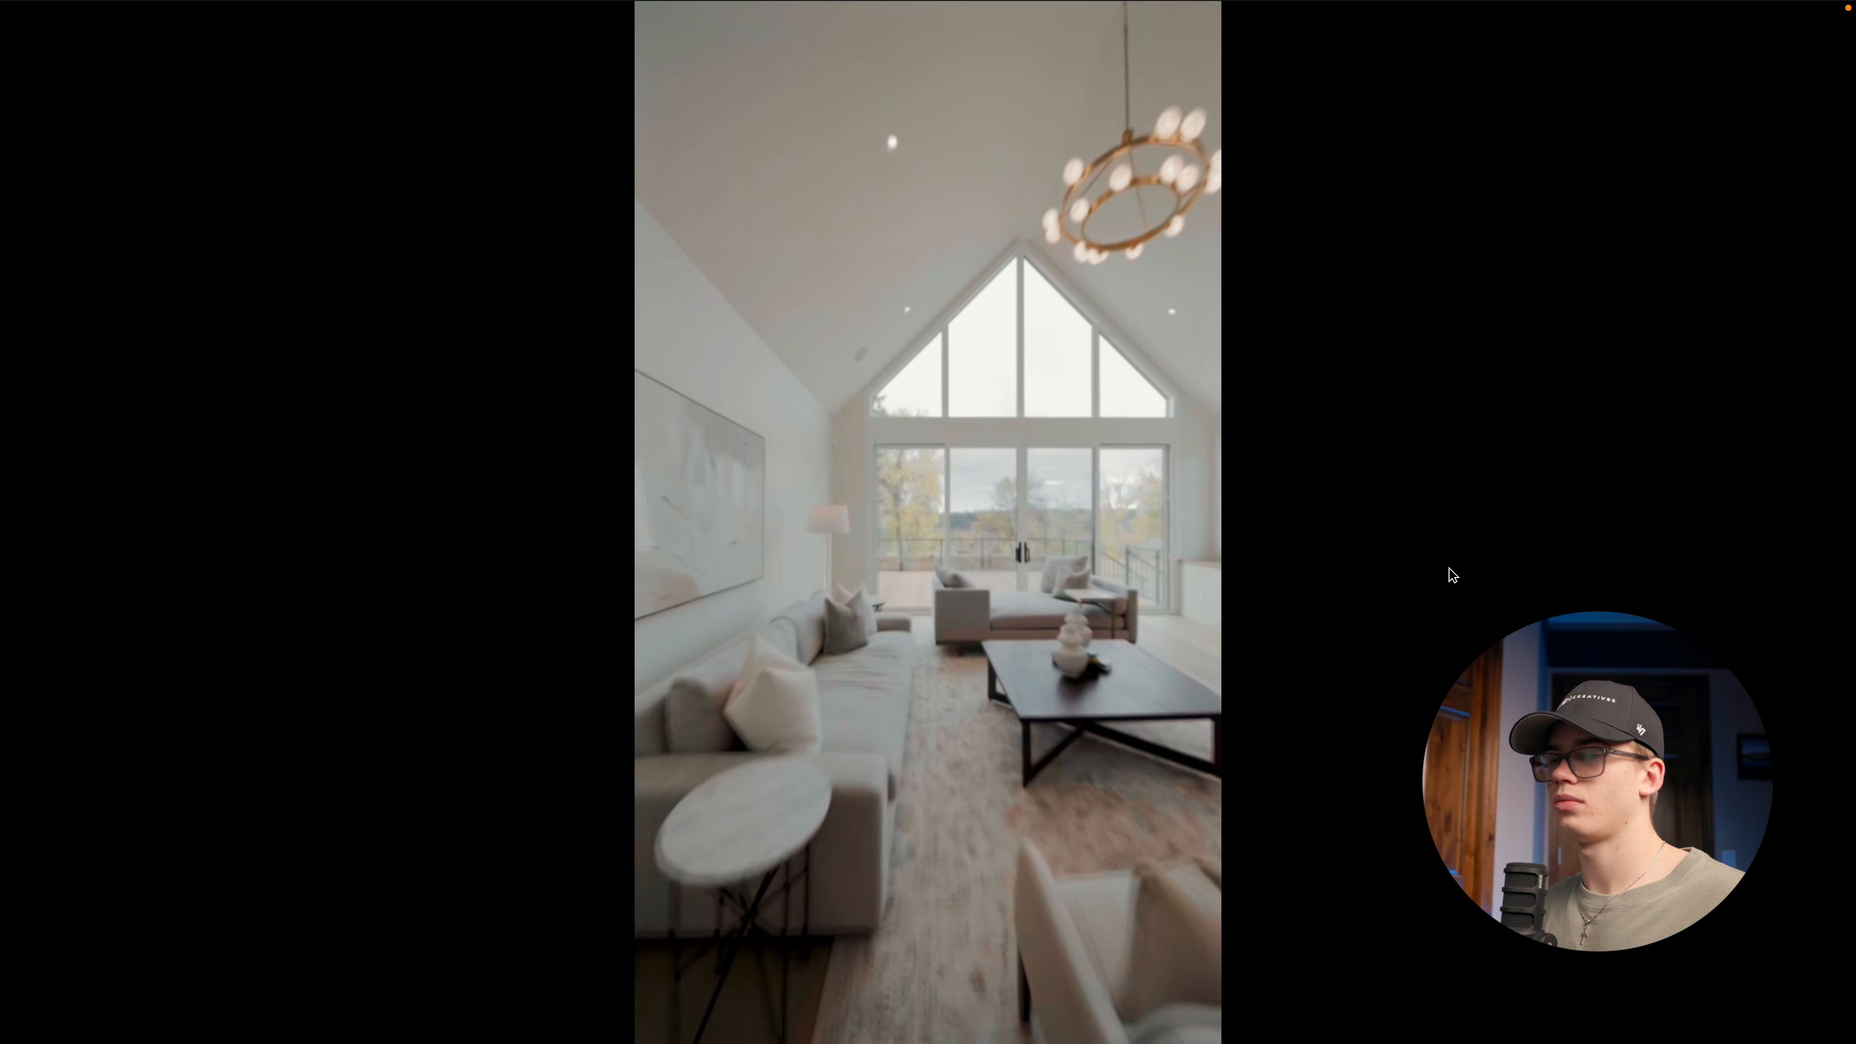
pyautogui.press('Escape')
# Show the retime bars on 824A1170 and 824A1124, 824A1179 and 824A1172, and the two short clips between 824A1144 and 824A1141
pyautogui.moveTo(791, 784); pyautogui.dragTo(355, 825)
pyautogui.press('super+r')
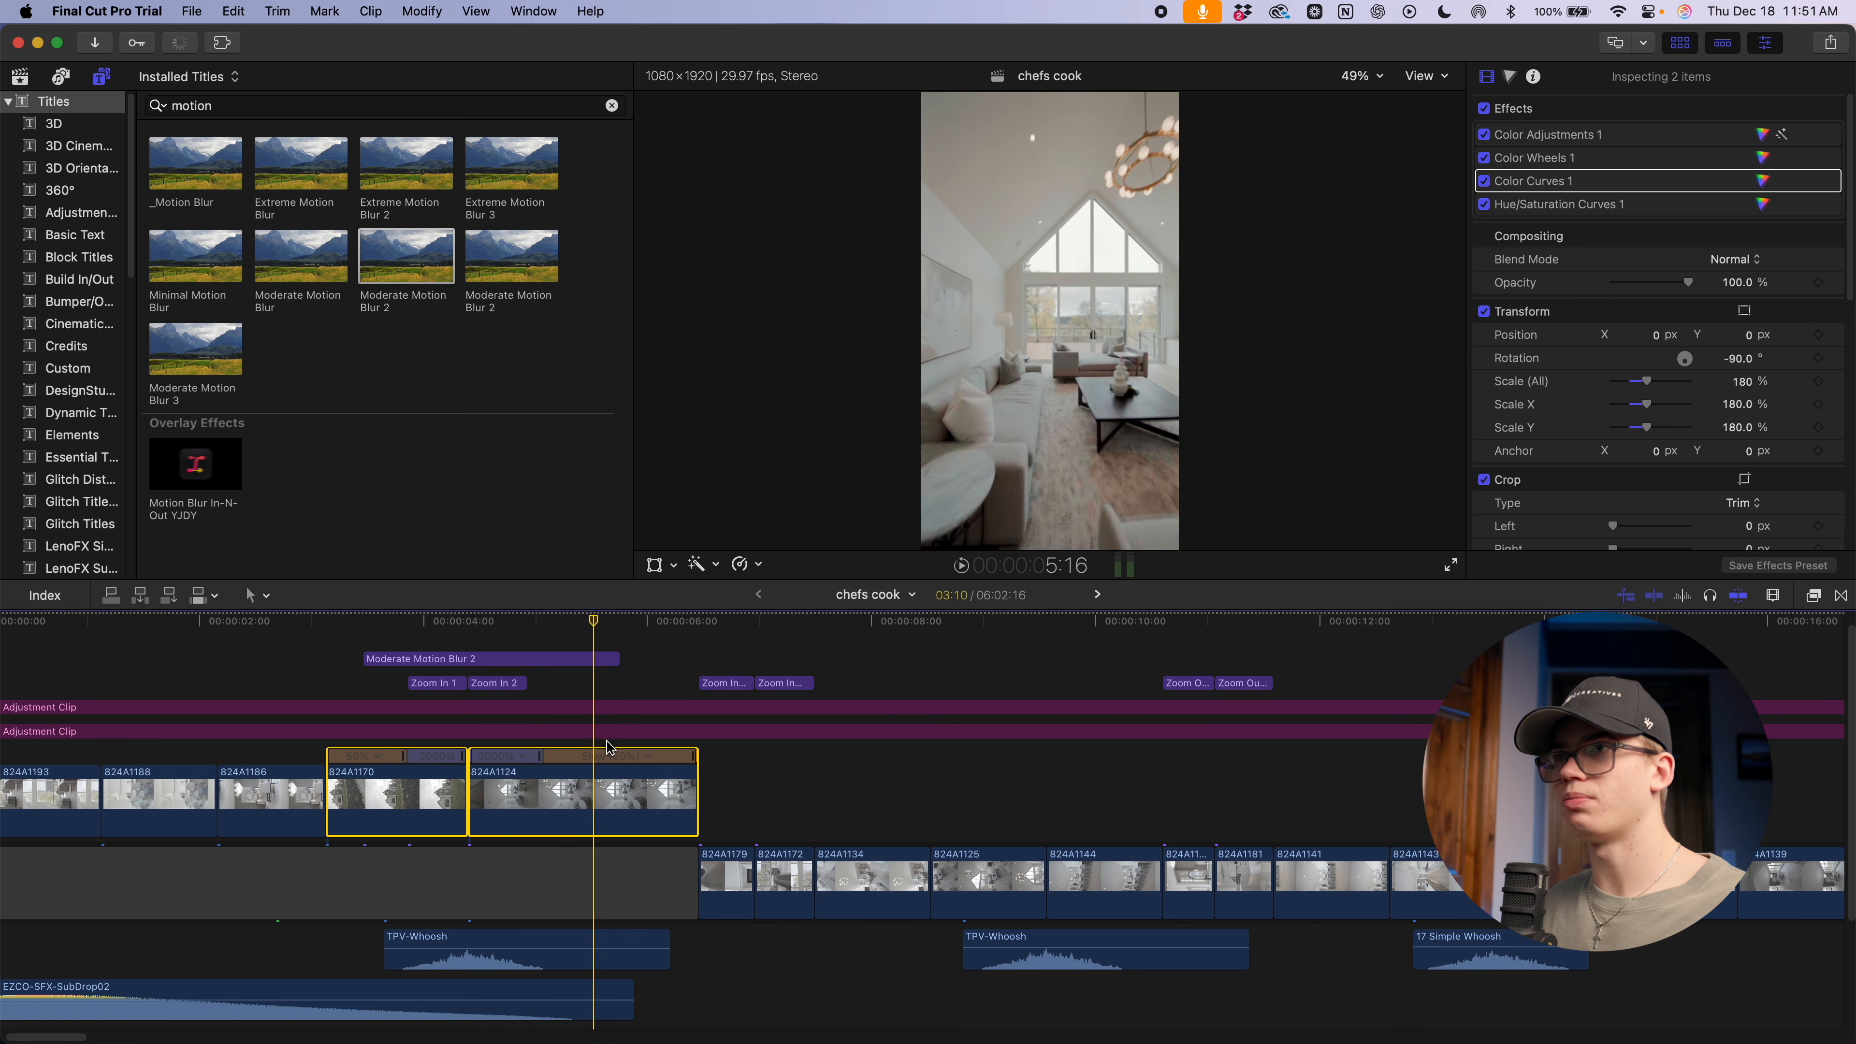
pyautogui.press('super+minus')
pyautogui.hscroll(4, 530, 741)
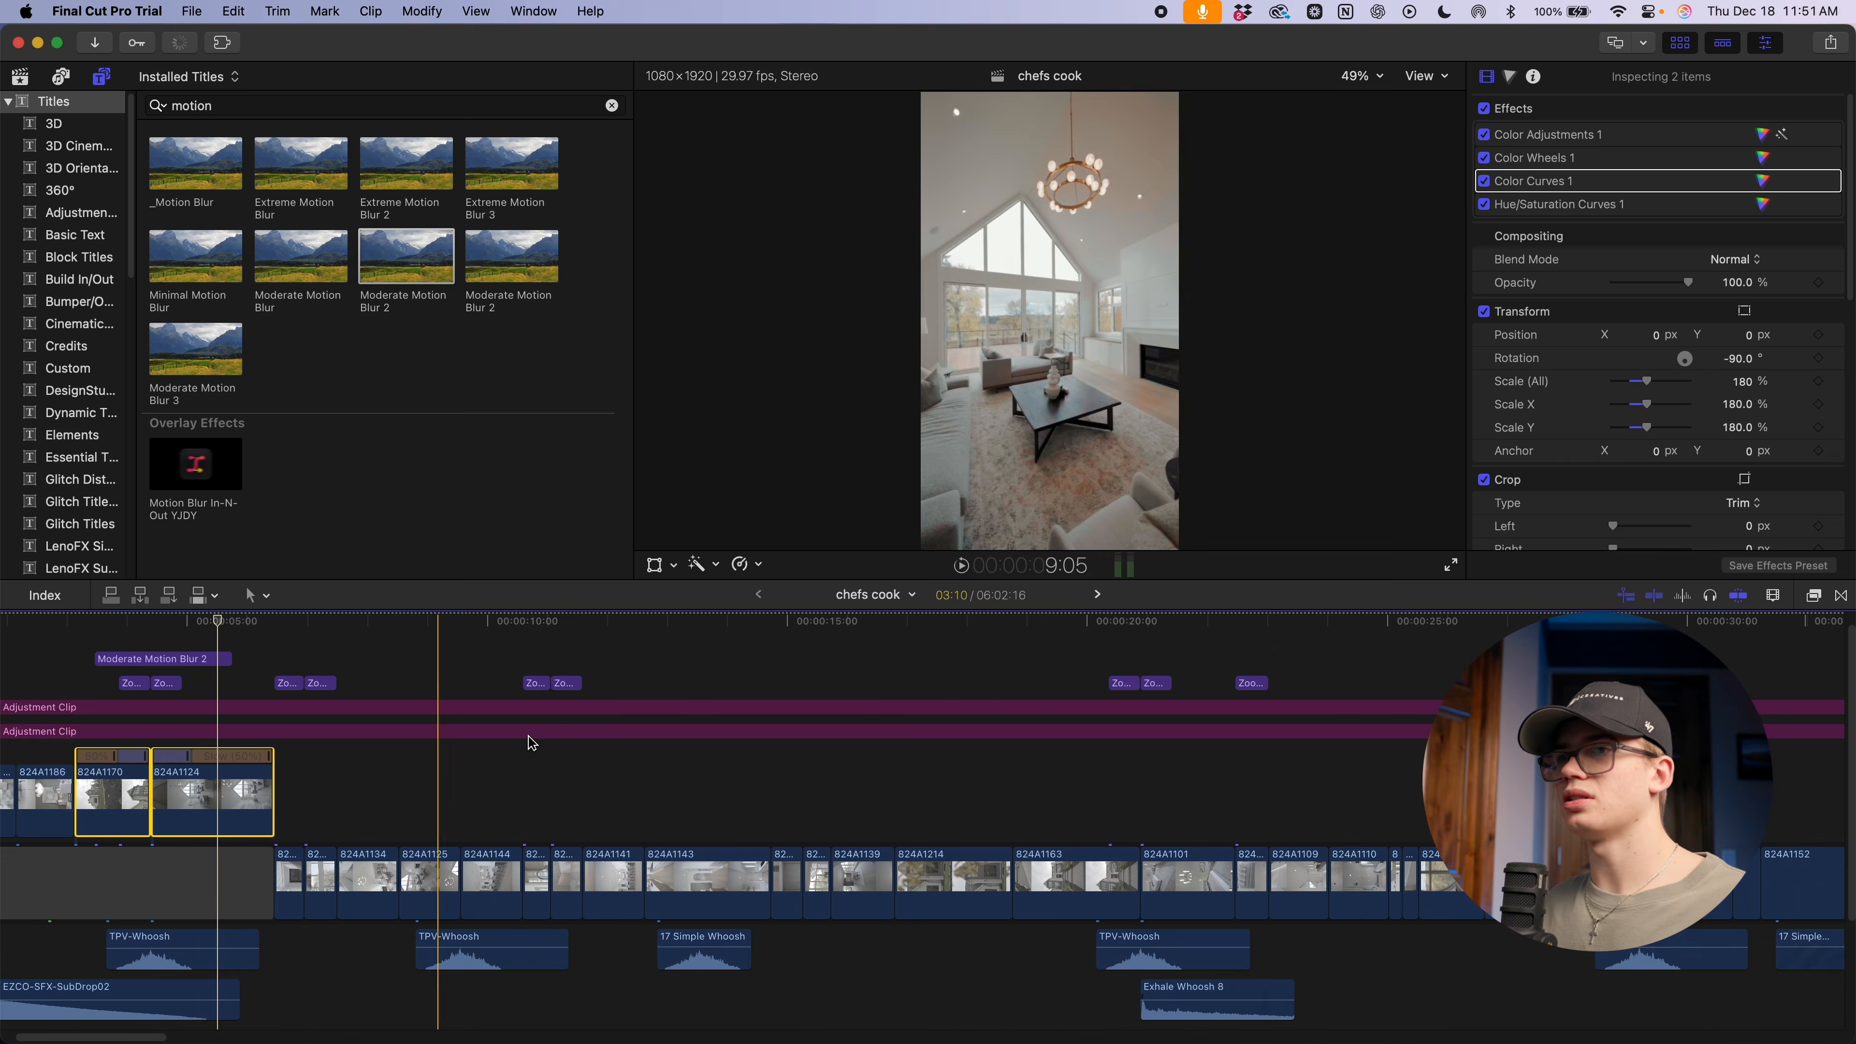
pyautogui.click(539, 830)
pyautogui.moveTo(541, 835); pyautogui.dragTo(567, 872)
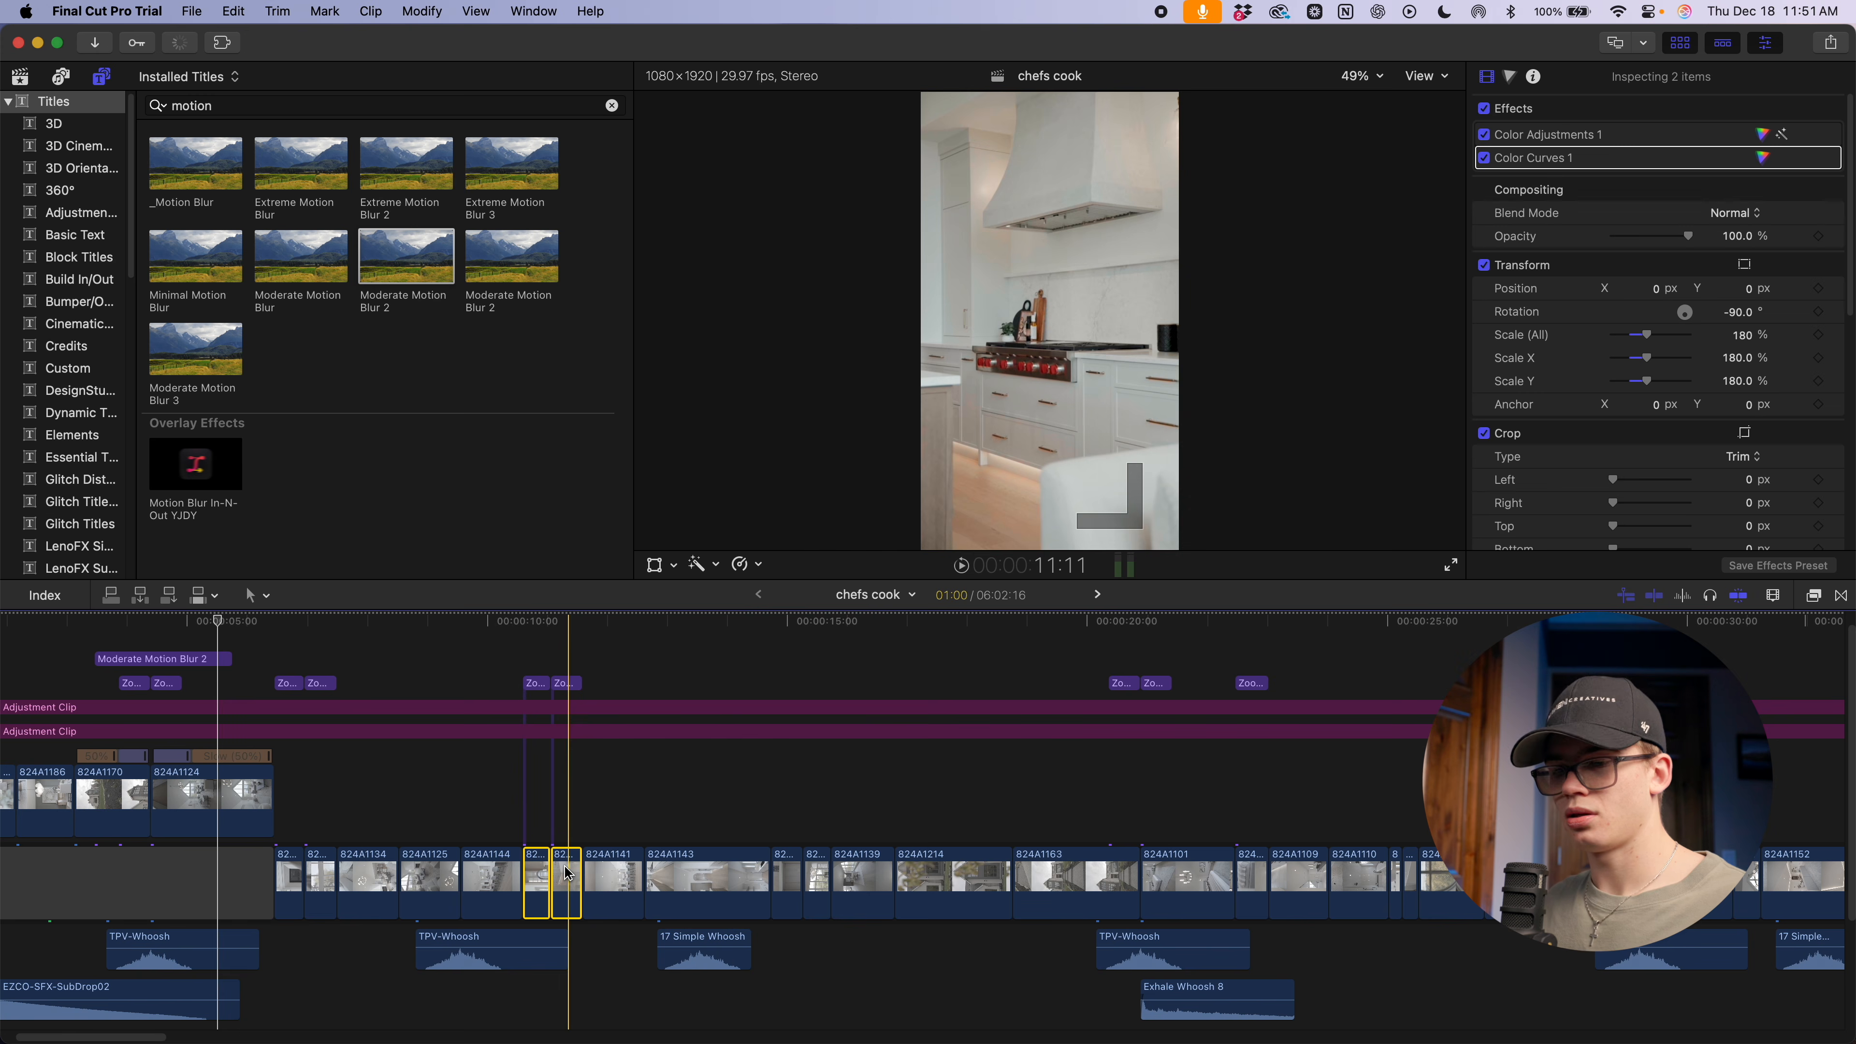
pyautogui.moveTo(291, 814); pyautogui.dragTo(322, 874)
pyautogui.hscroll(4, 300, 819)
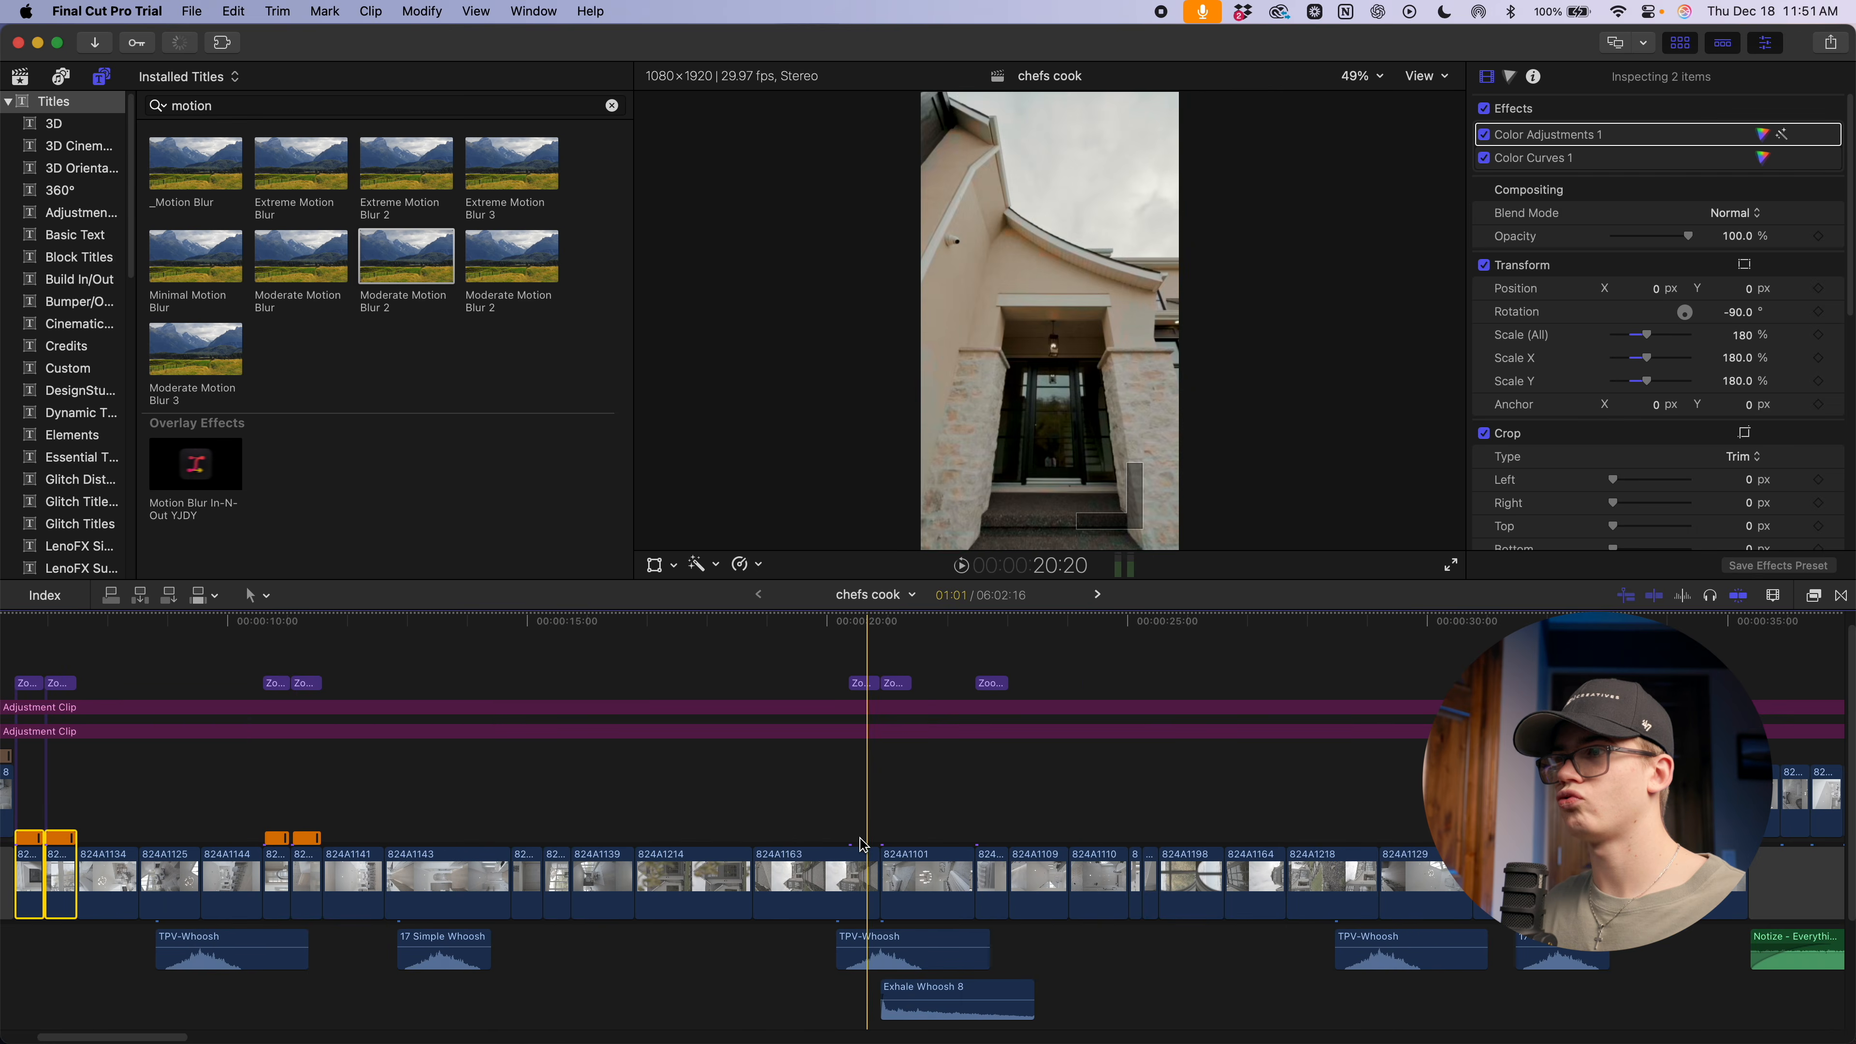
# Show the retime bars on 824A1163 and 824A1101, and add a Moderate Motion Blur 2 title above their zoom titles, extended to 2:19
pyautogui.moveTo(837, 814); pyautogui.dragTo(915, 896)
pyautogui.moveTo(400, 278); pyautogui.dragTo(796, 662)
pyautogui.moveTo(913, 662); pyautogui.dragTo(946, 659)
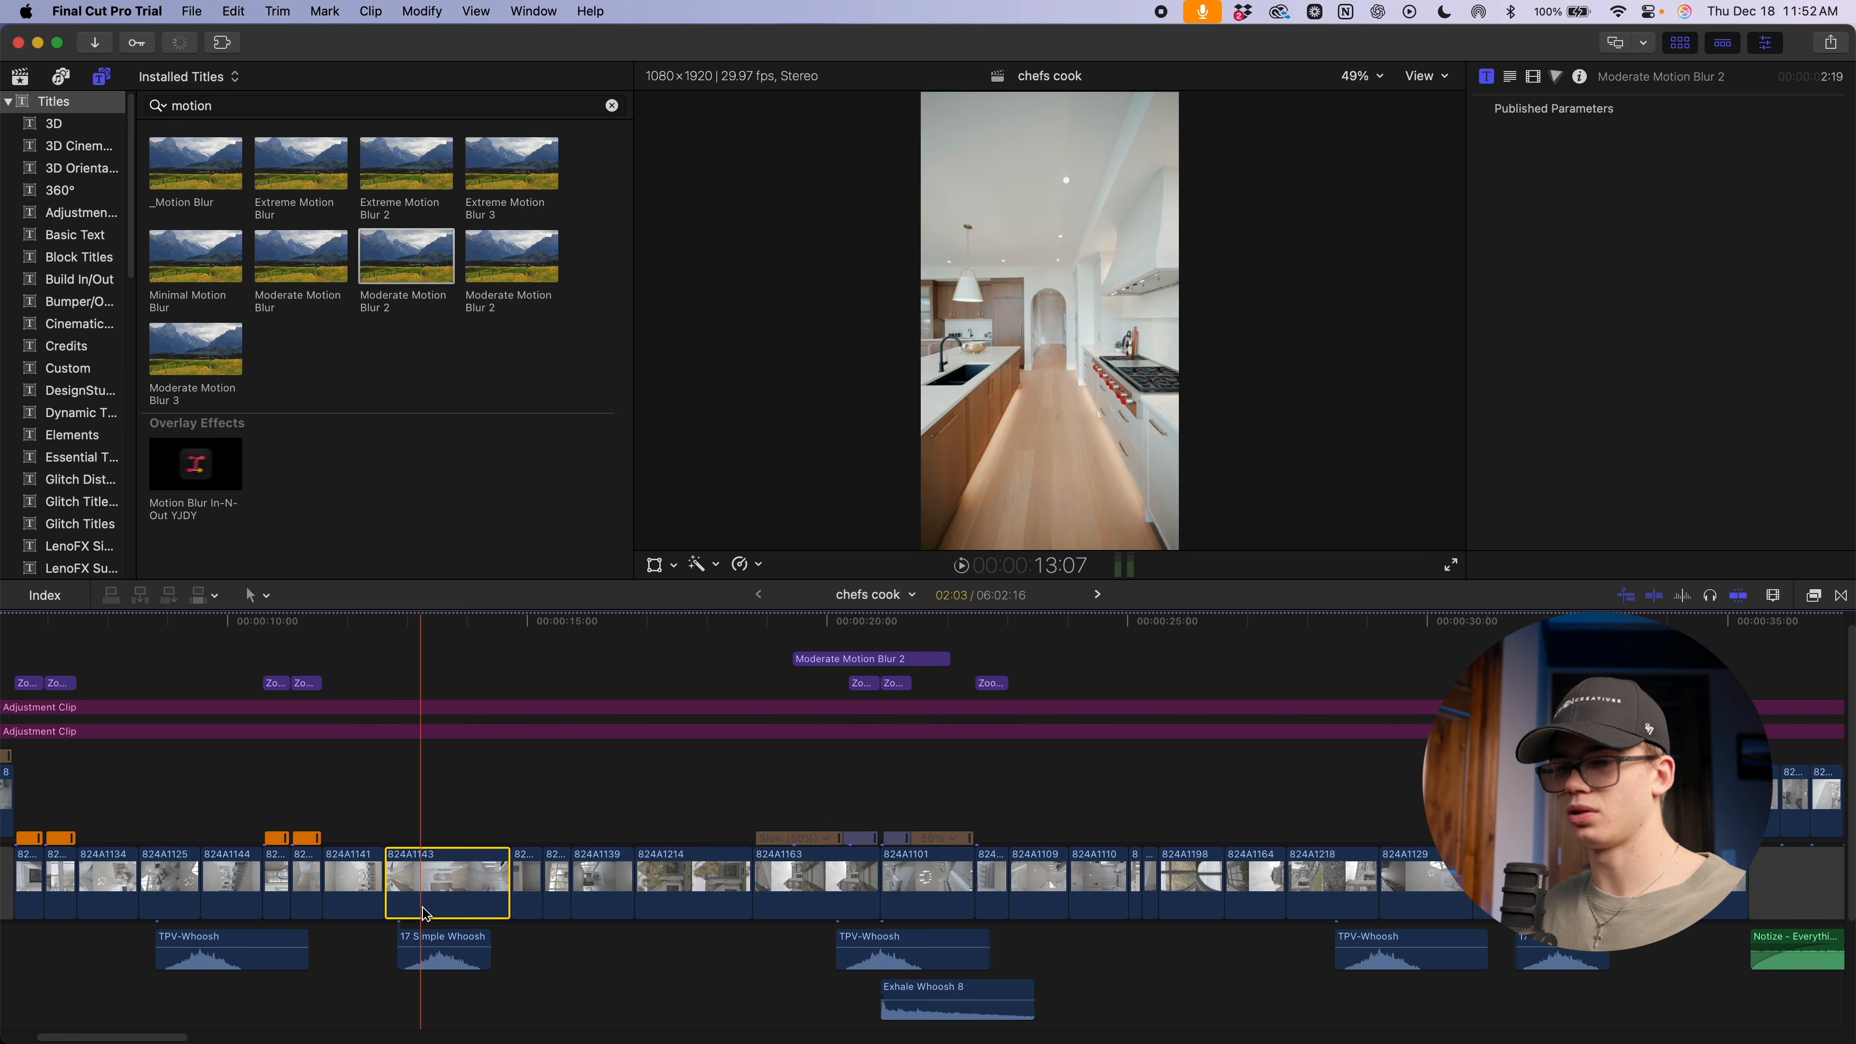
# Add Moderate Motion Blur 2 titles above 824A1143, lasting 1:17, and above the 824A1218–824A1129 cut, showing those clips' retime bars
pyautogui.press('super+r')
pyautogui.moveTo(360, 257); pyautogui.dragTo(402, 684)
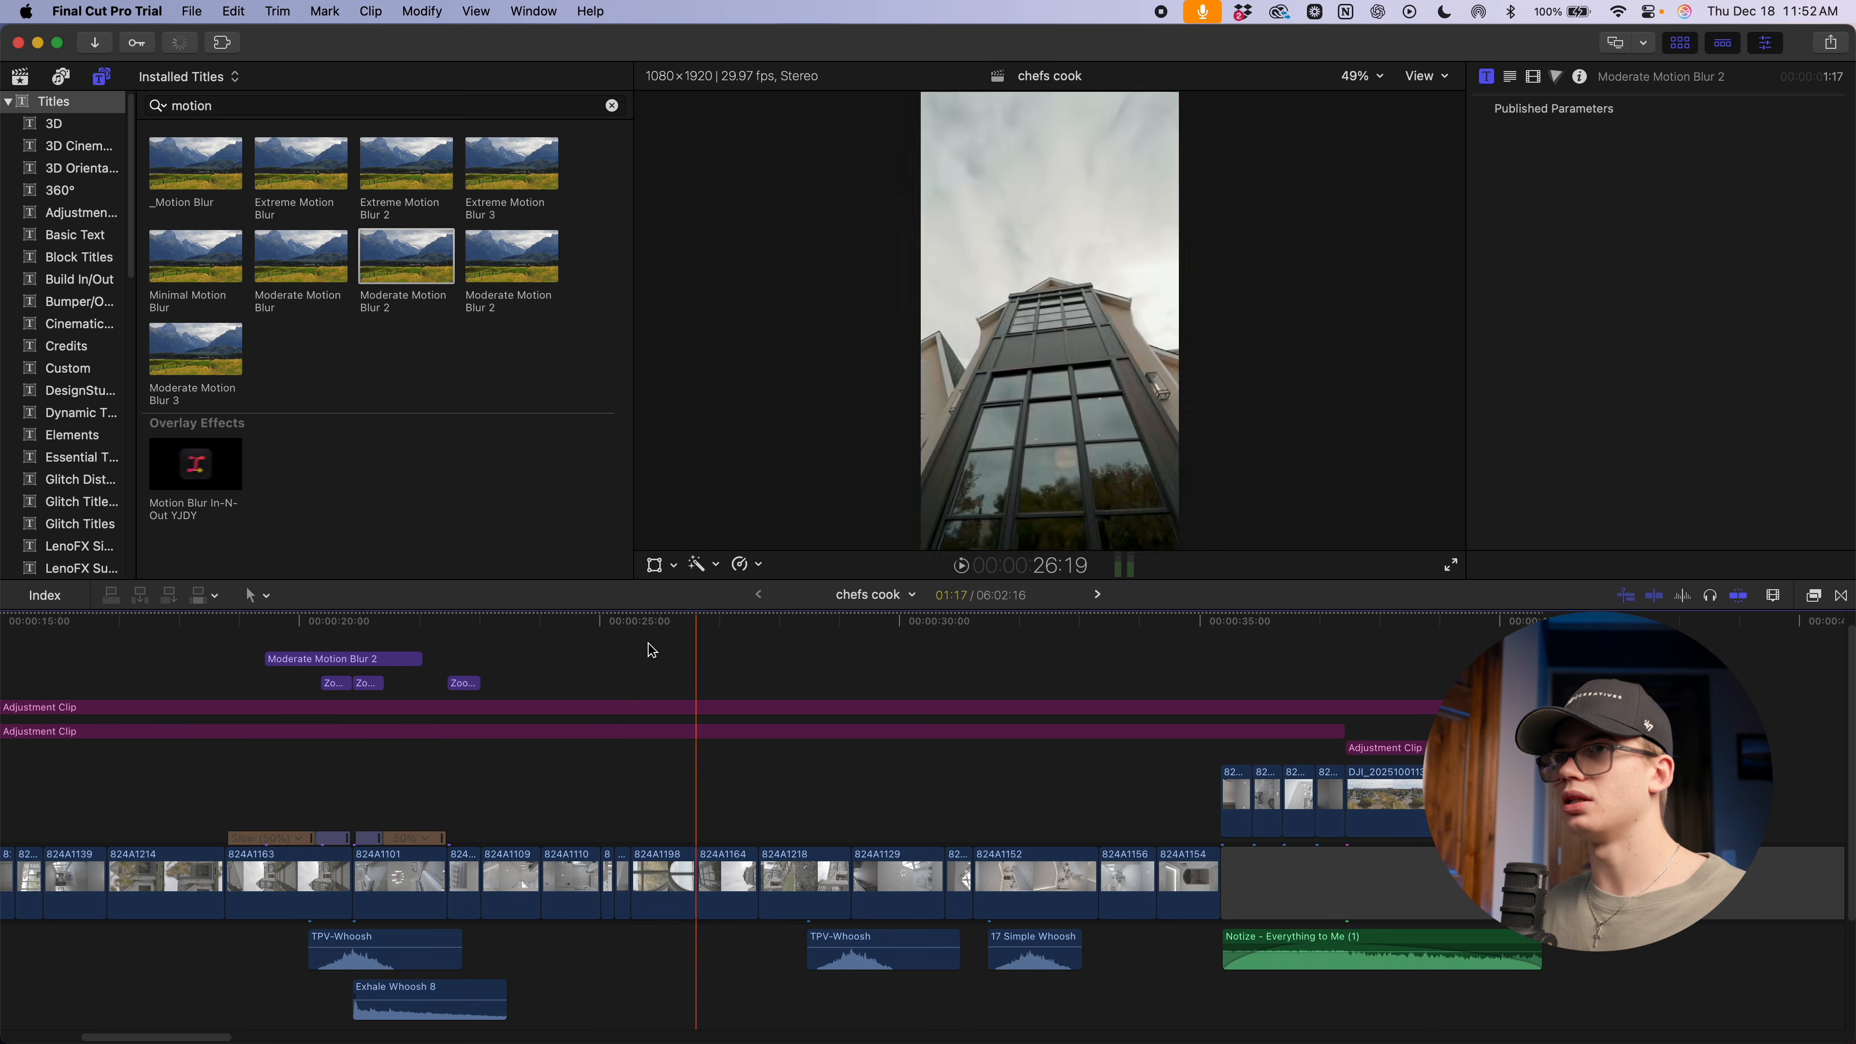
pyautogui.moveTo(387, 301); pyautogui.dragTo(698, 559)
pyautogui.moveTo(781, 681); pyautogui.dragTo(787, 683)
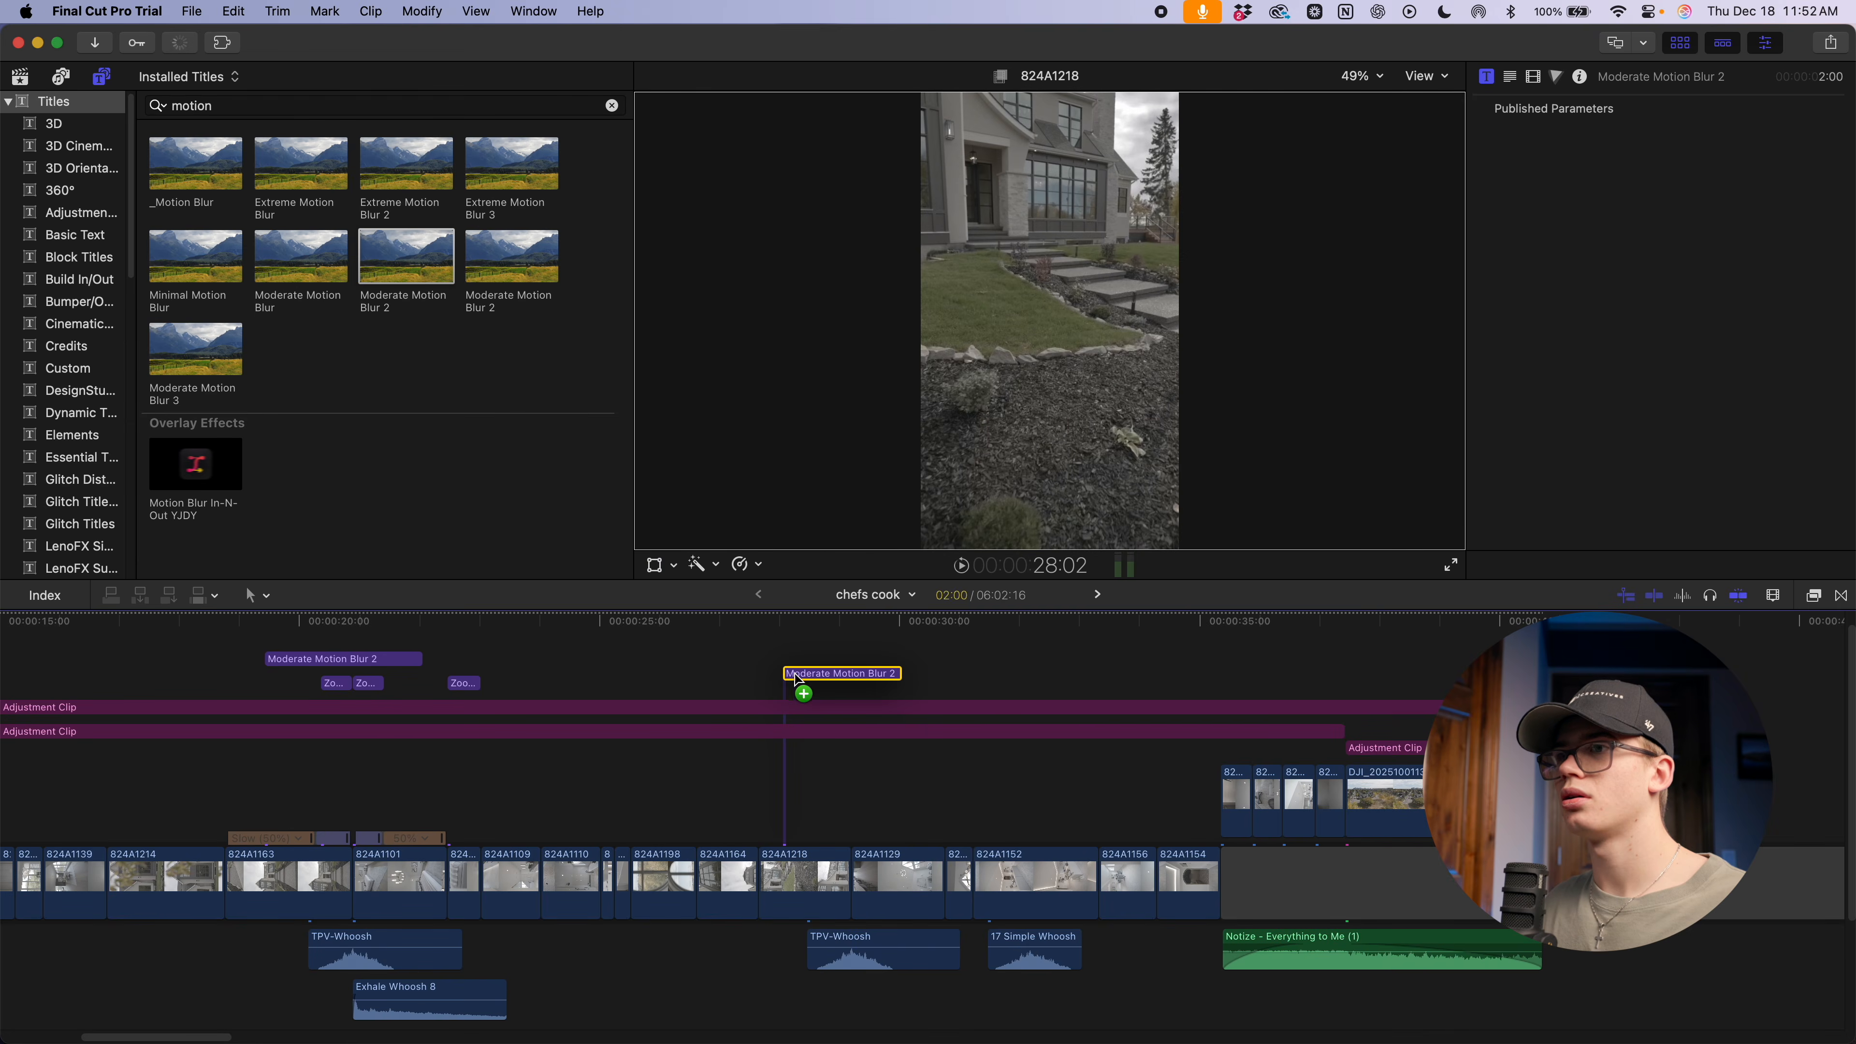
pyautogui.moveTo(816, 806); pyautogui.dragTo(925, 860)
pyautogui.press('super+r')
# Show the retime bar on 824A1152 and add a Moderate Motion Blur 2 title lasting 1:17 above that clip
pyautogui.click(1038, 871)
pyautogui.press('super+r')
pyautogui.click(192, 368)
pyautogui.moveTo(424, 277); pyautogui.dragTo(999, 694)
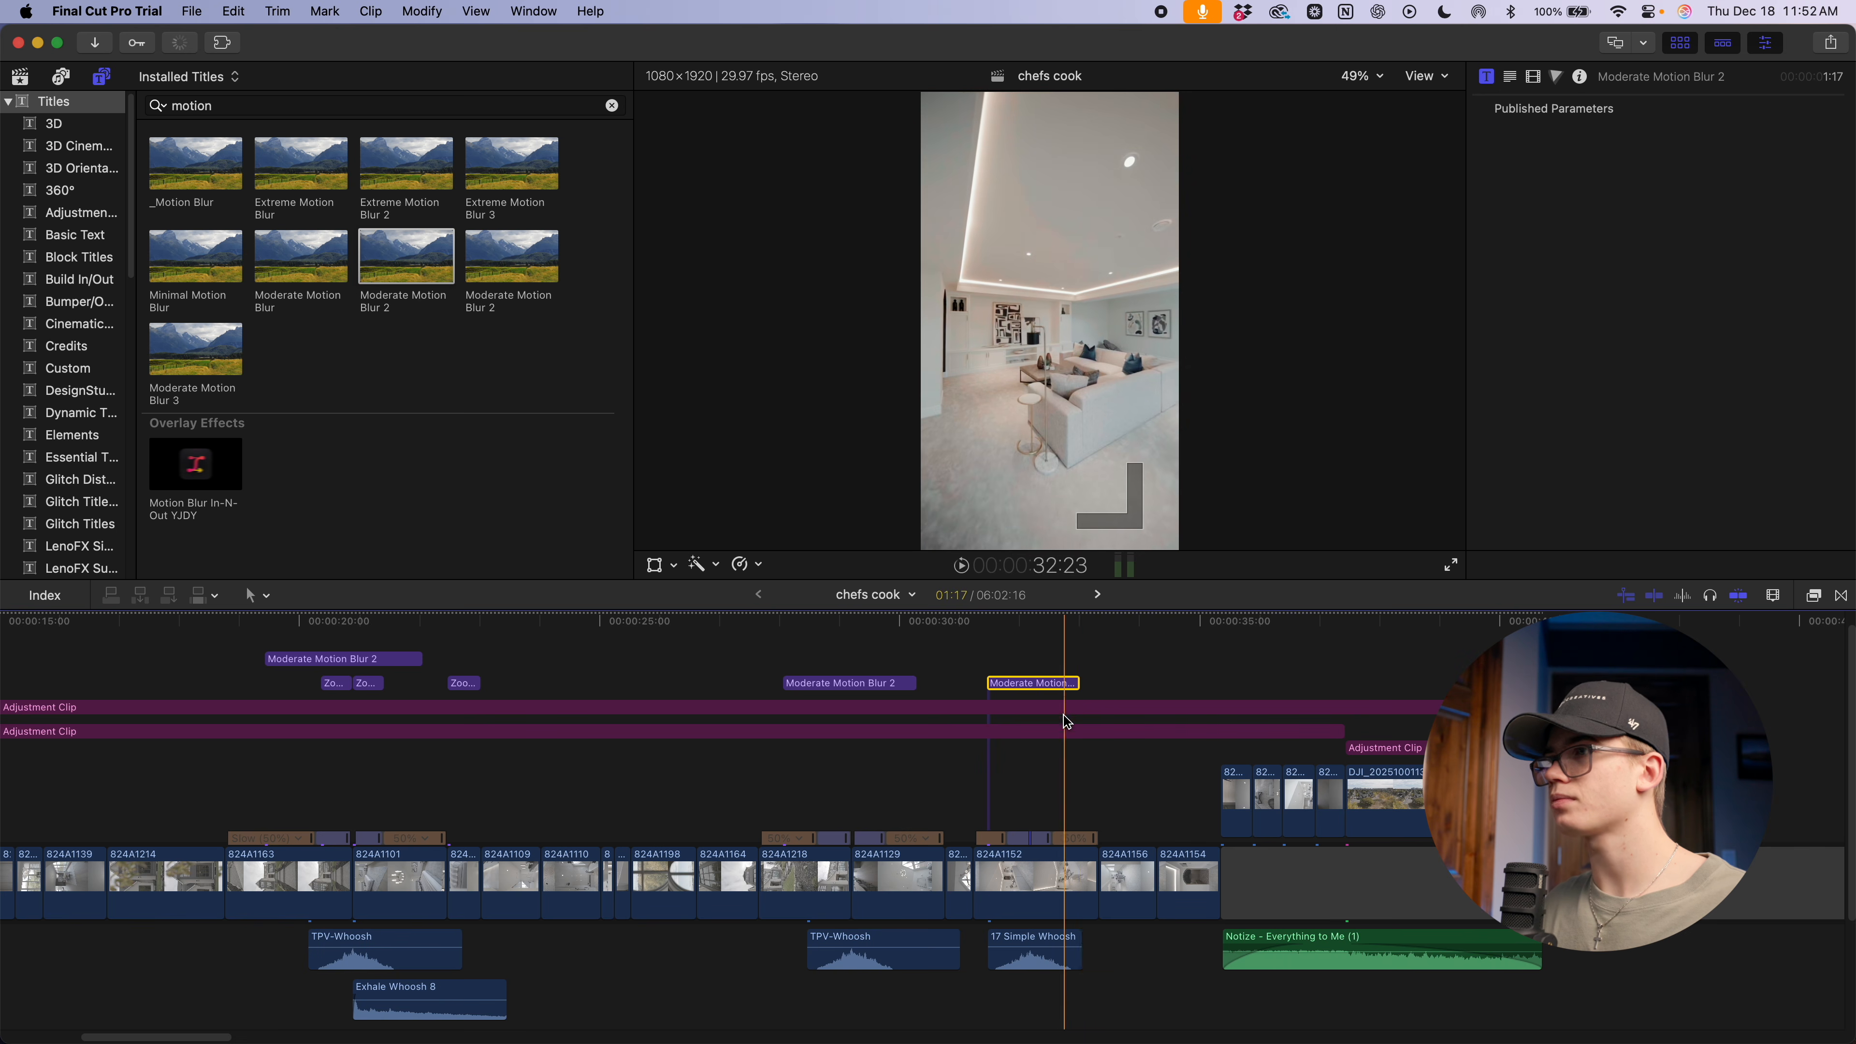
pyautogui.hotkey('shift', 'z')
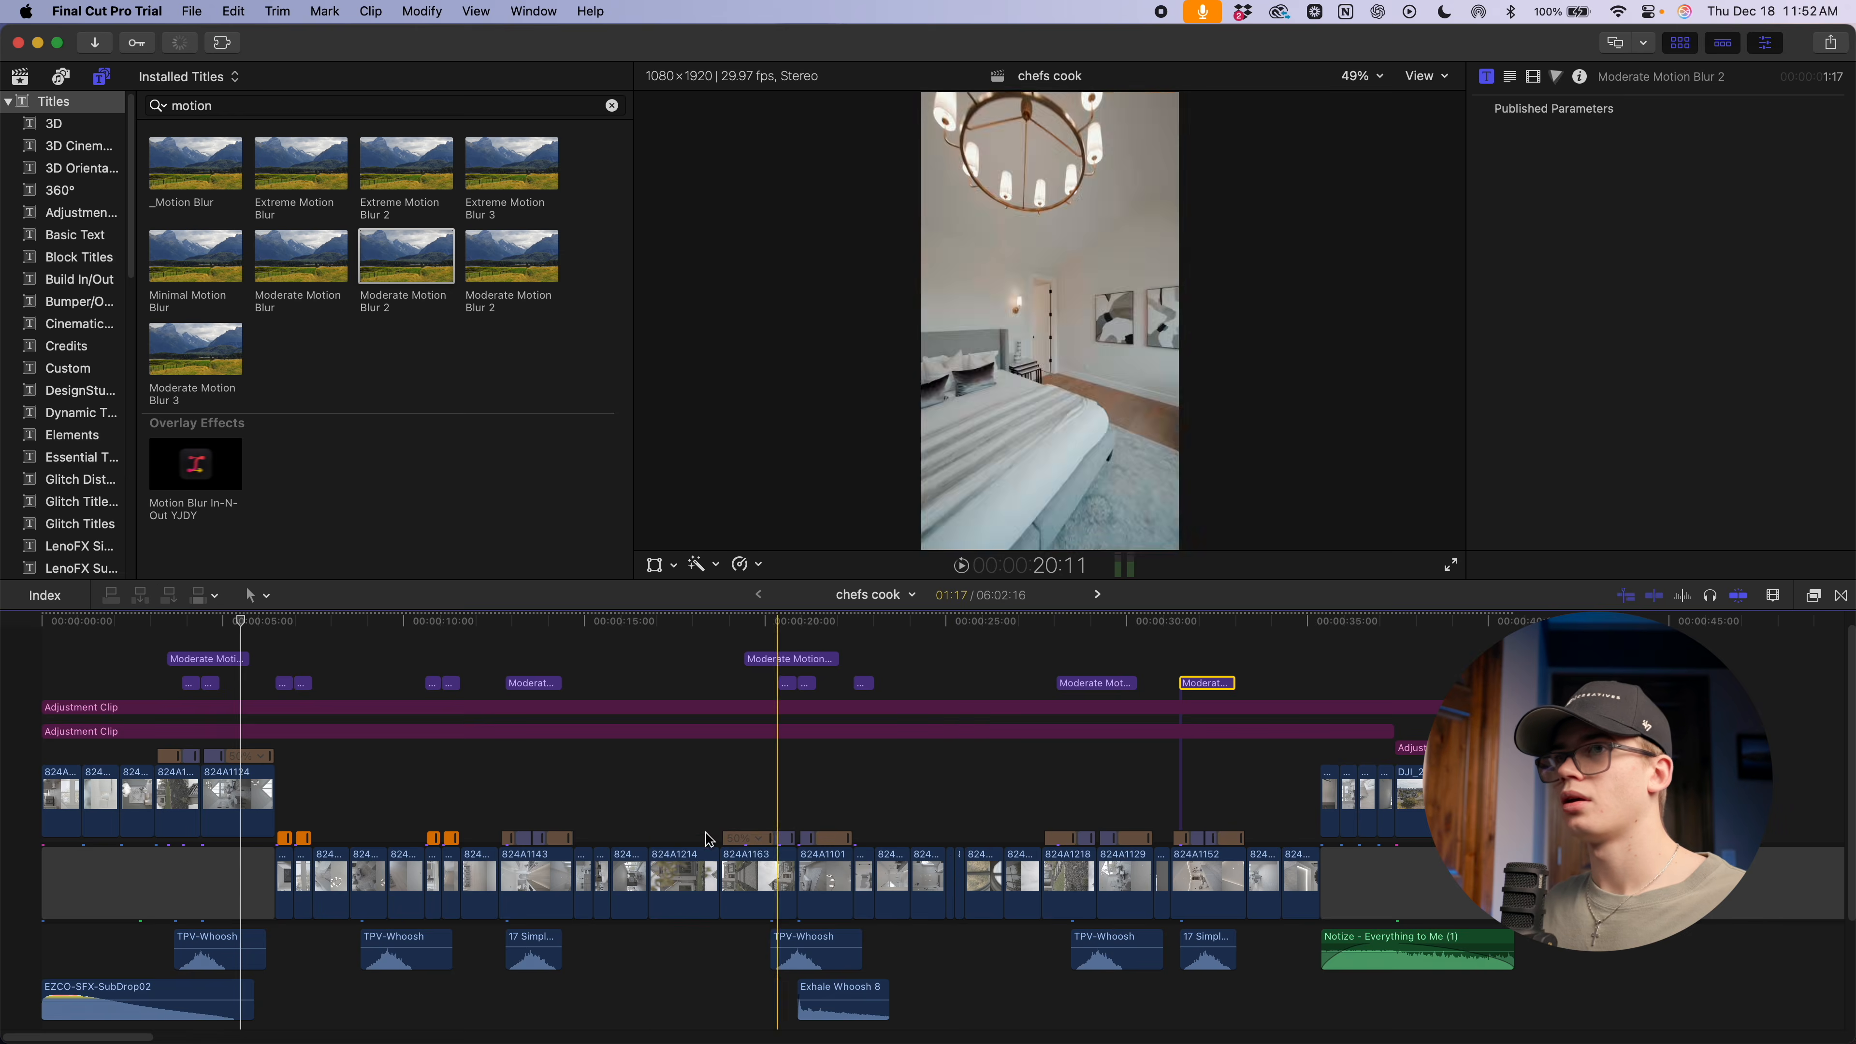
pyautogui.scroll(-4, 987, 854)
pyautogui.scroll(3, 987, 854)
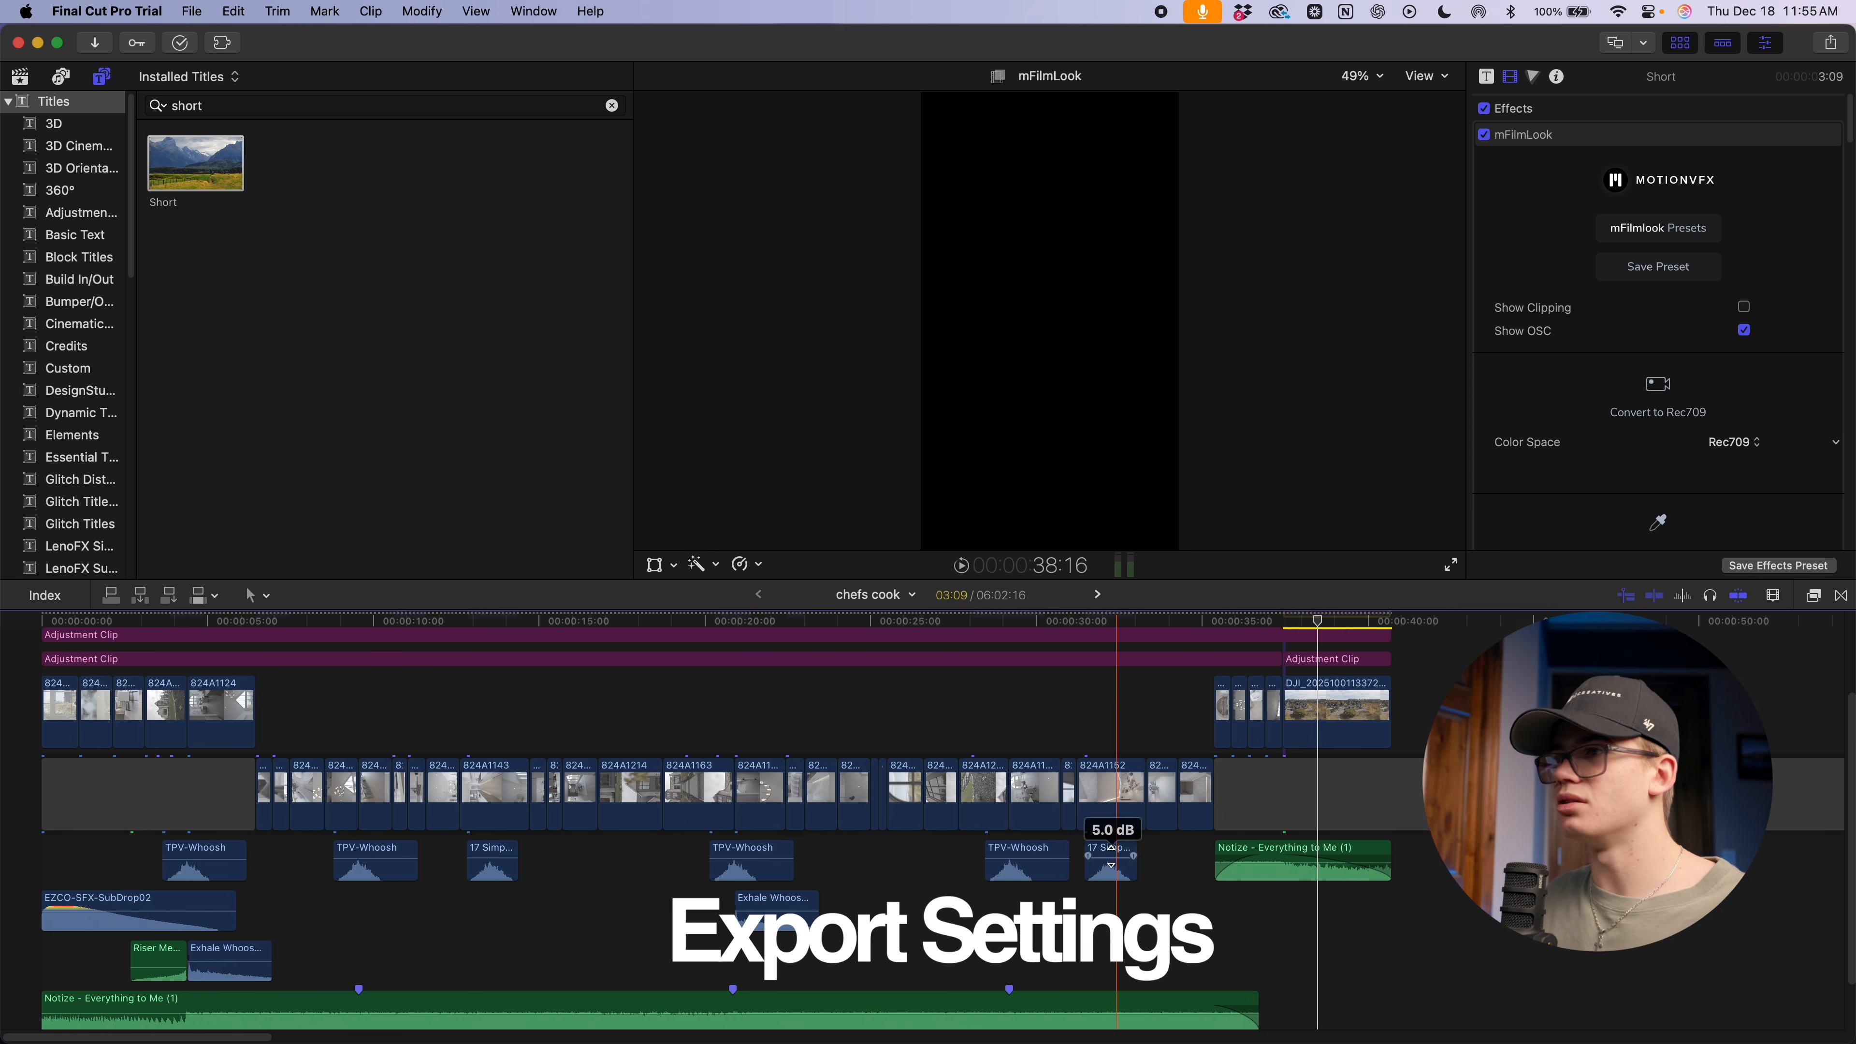
pyautogui.scroll(3, 856, 847)
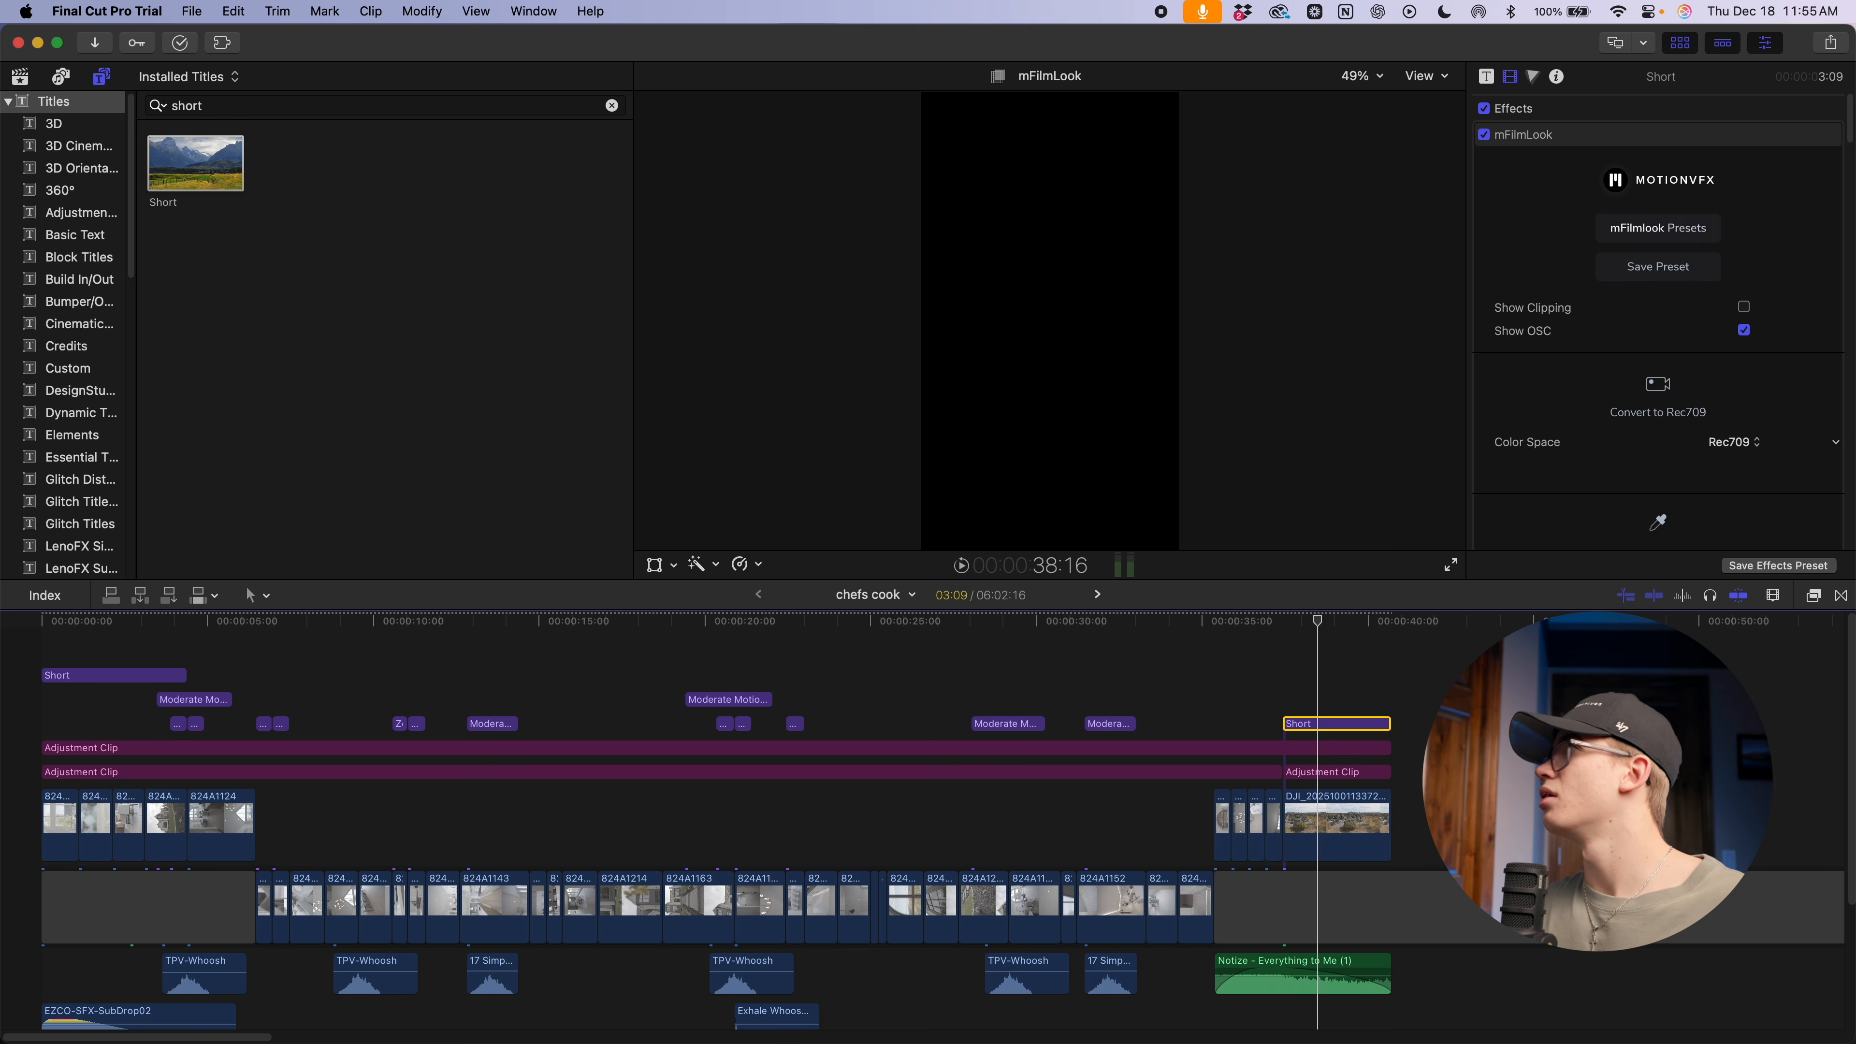
pyautogui.click(1825, 54)
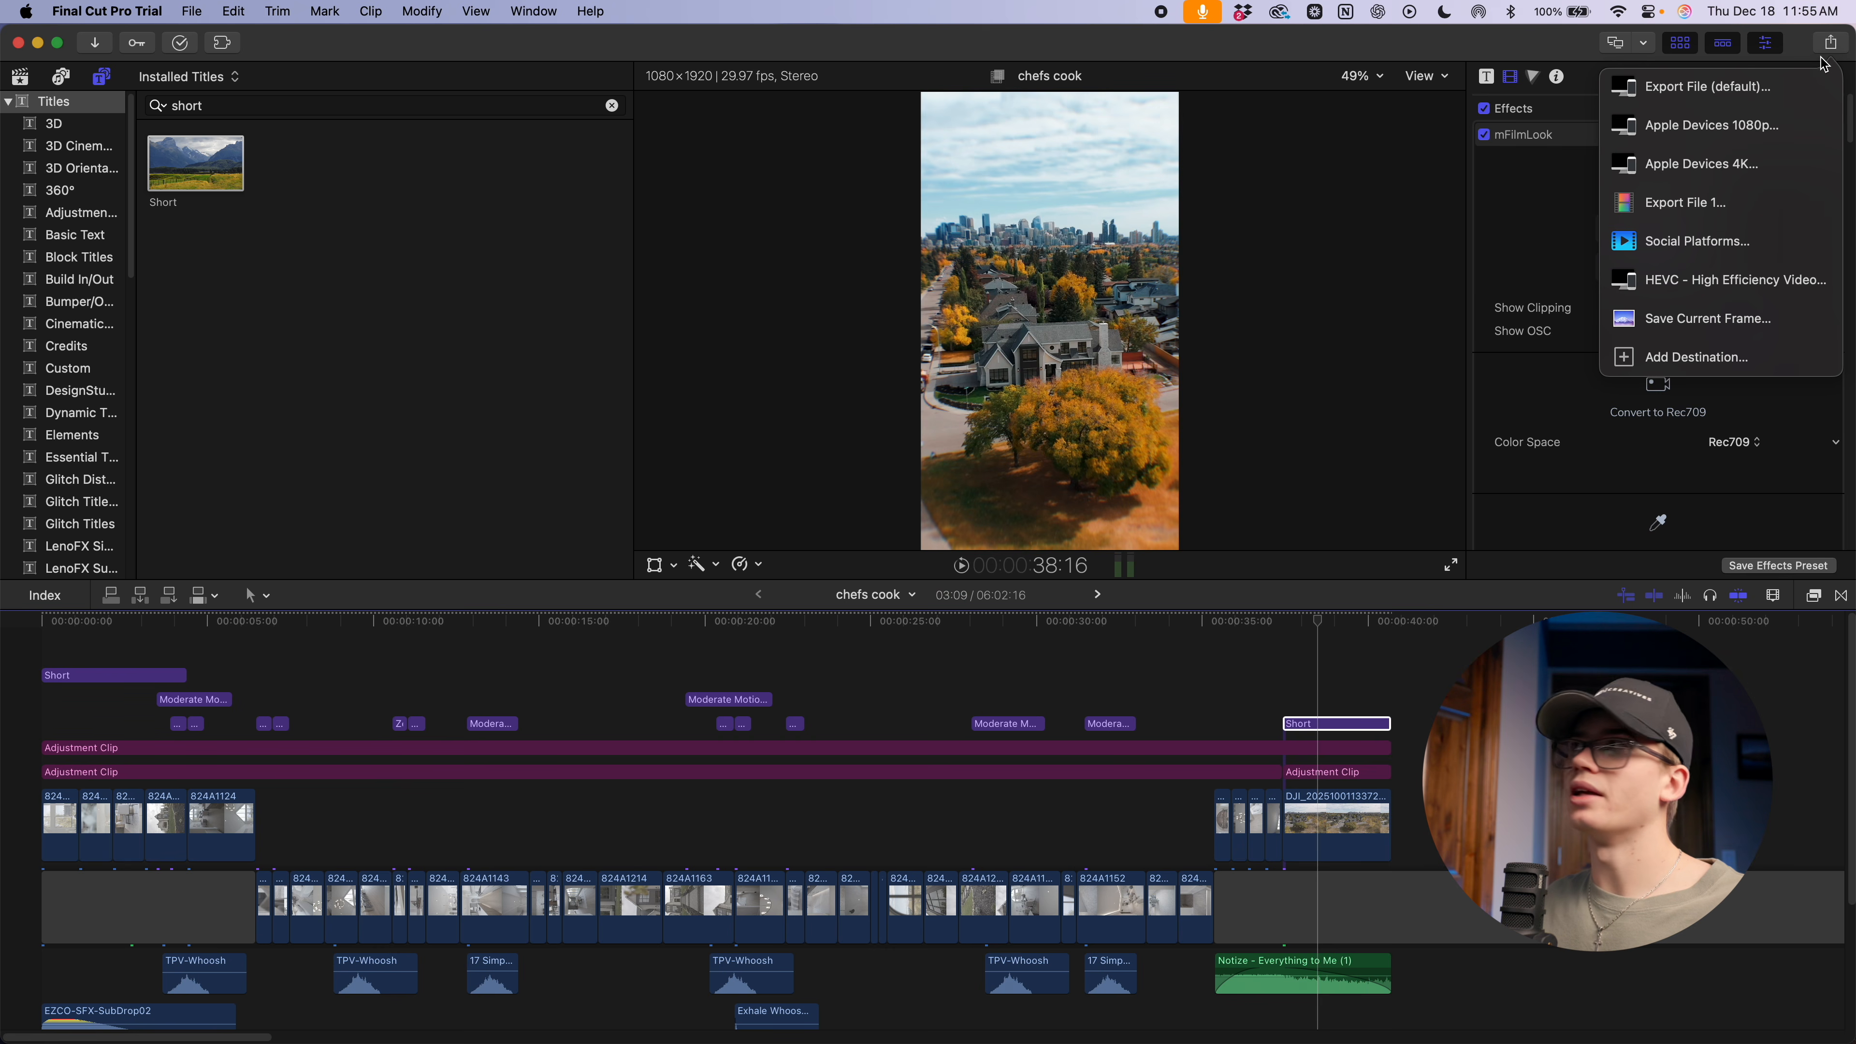
pyautogui.click(1828, 49)
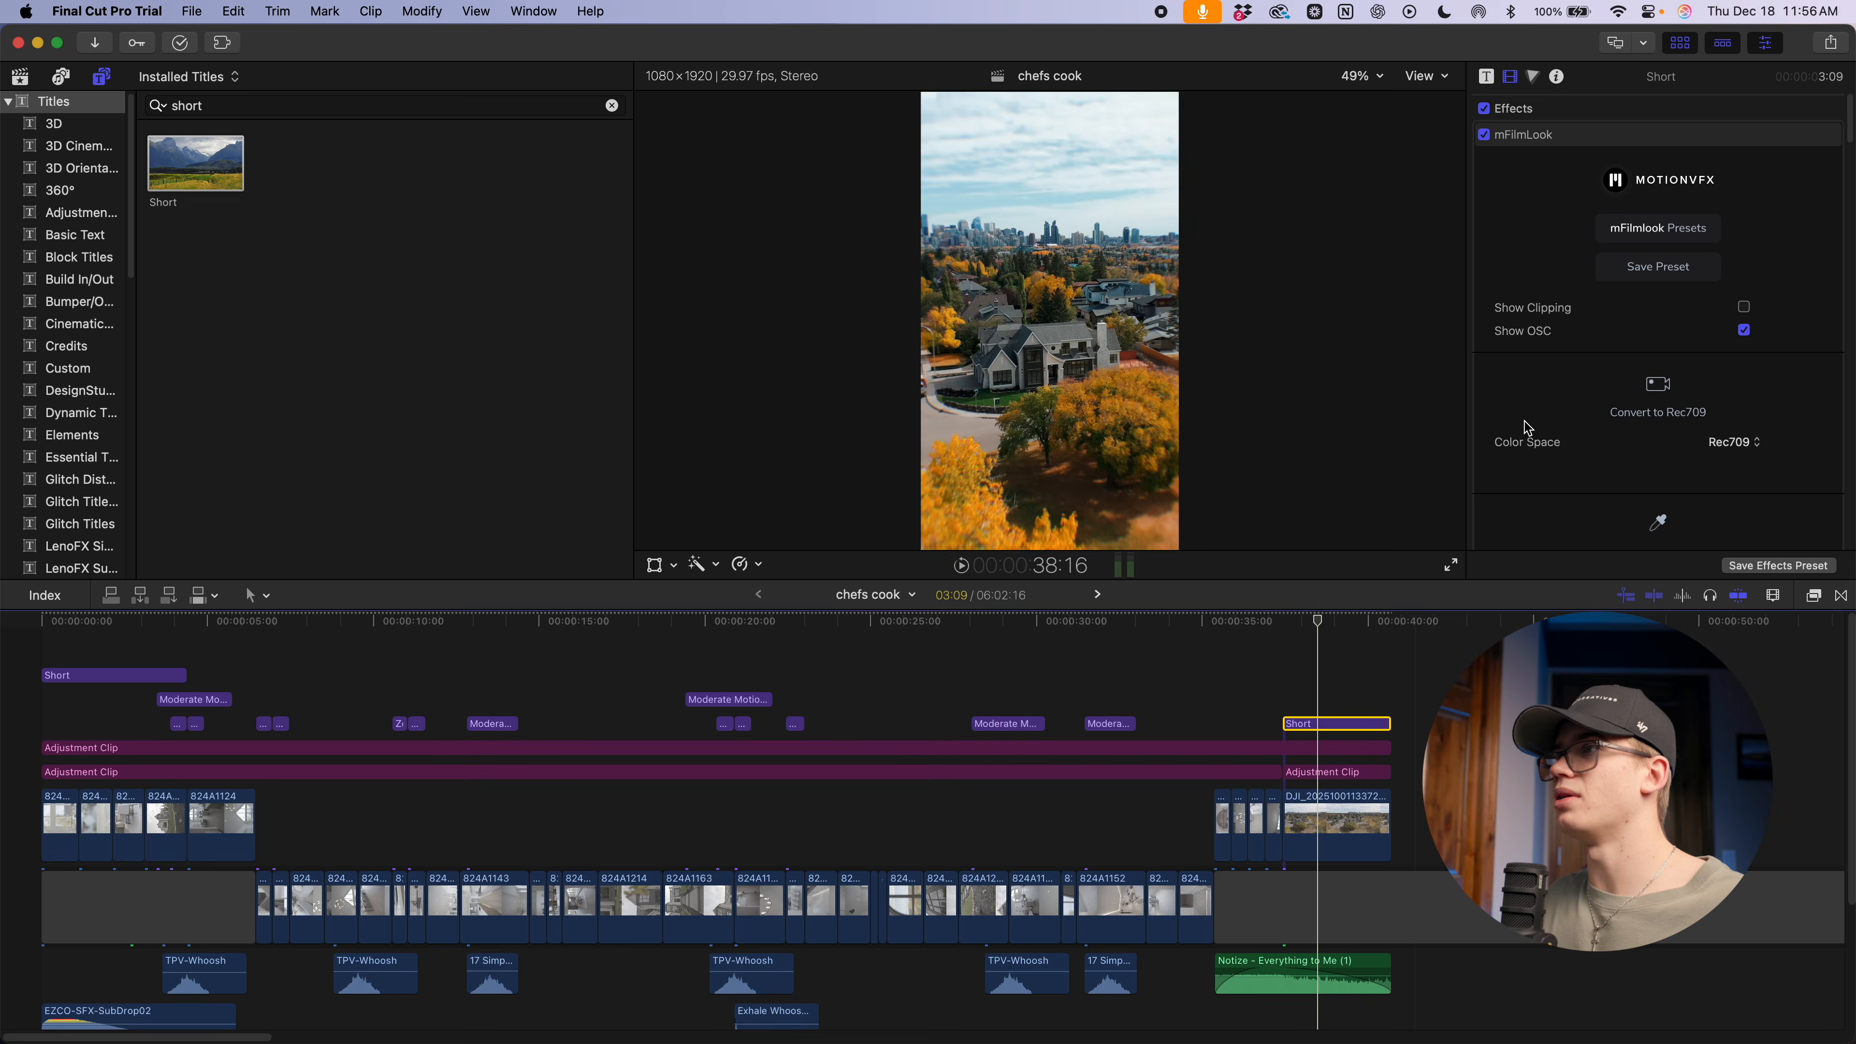
pyautogui.click(1830, 44)
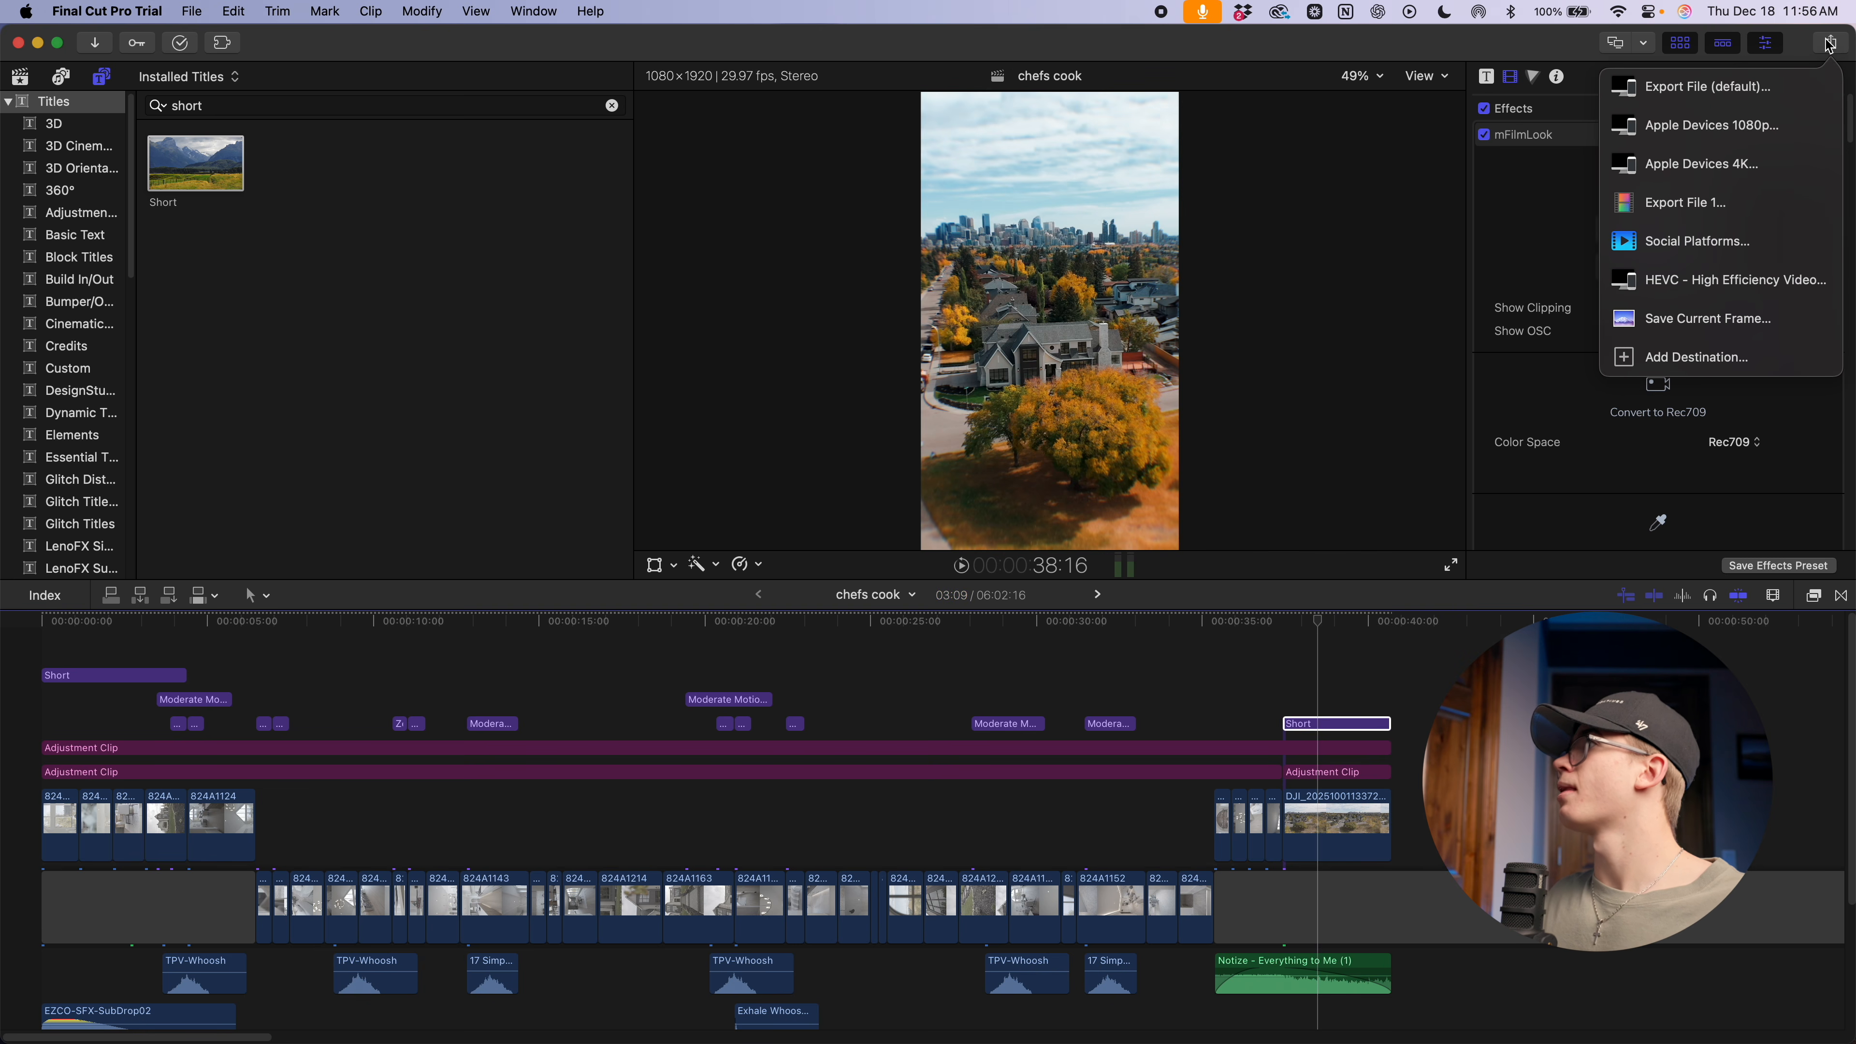
pyautogui.click(1692, 90)
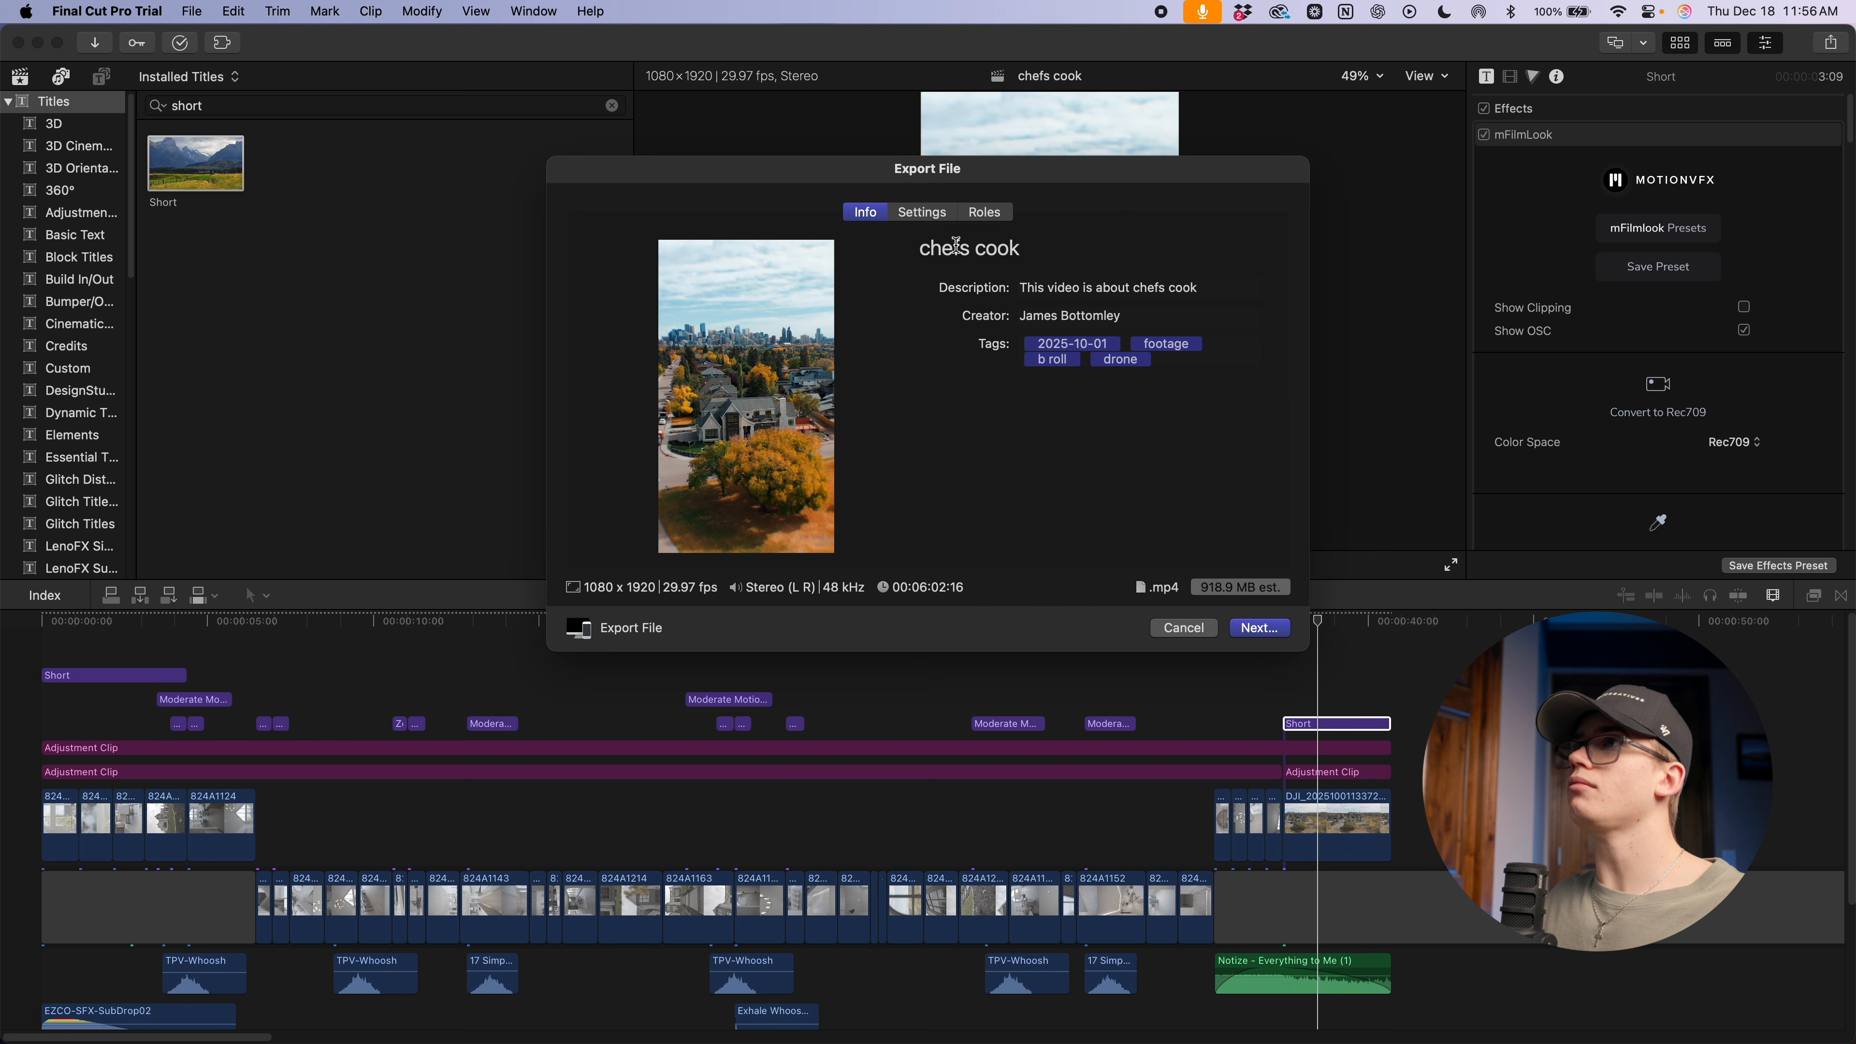
pyautogui.moveTo(924, 251); pyautogui.dragTo(1027, 253)
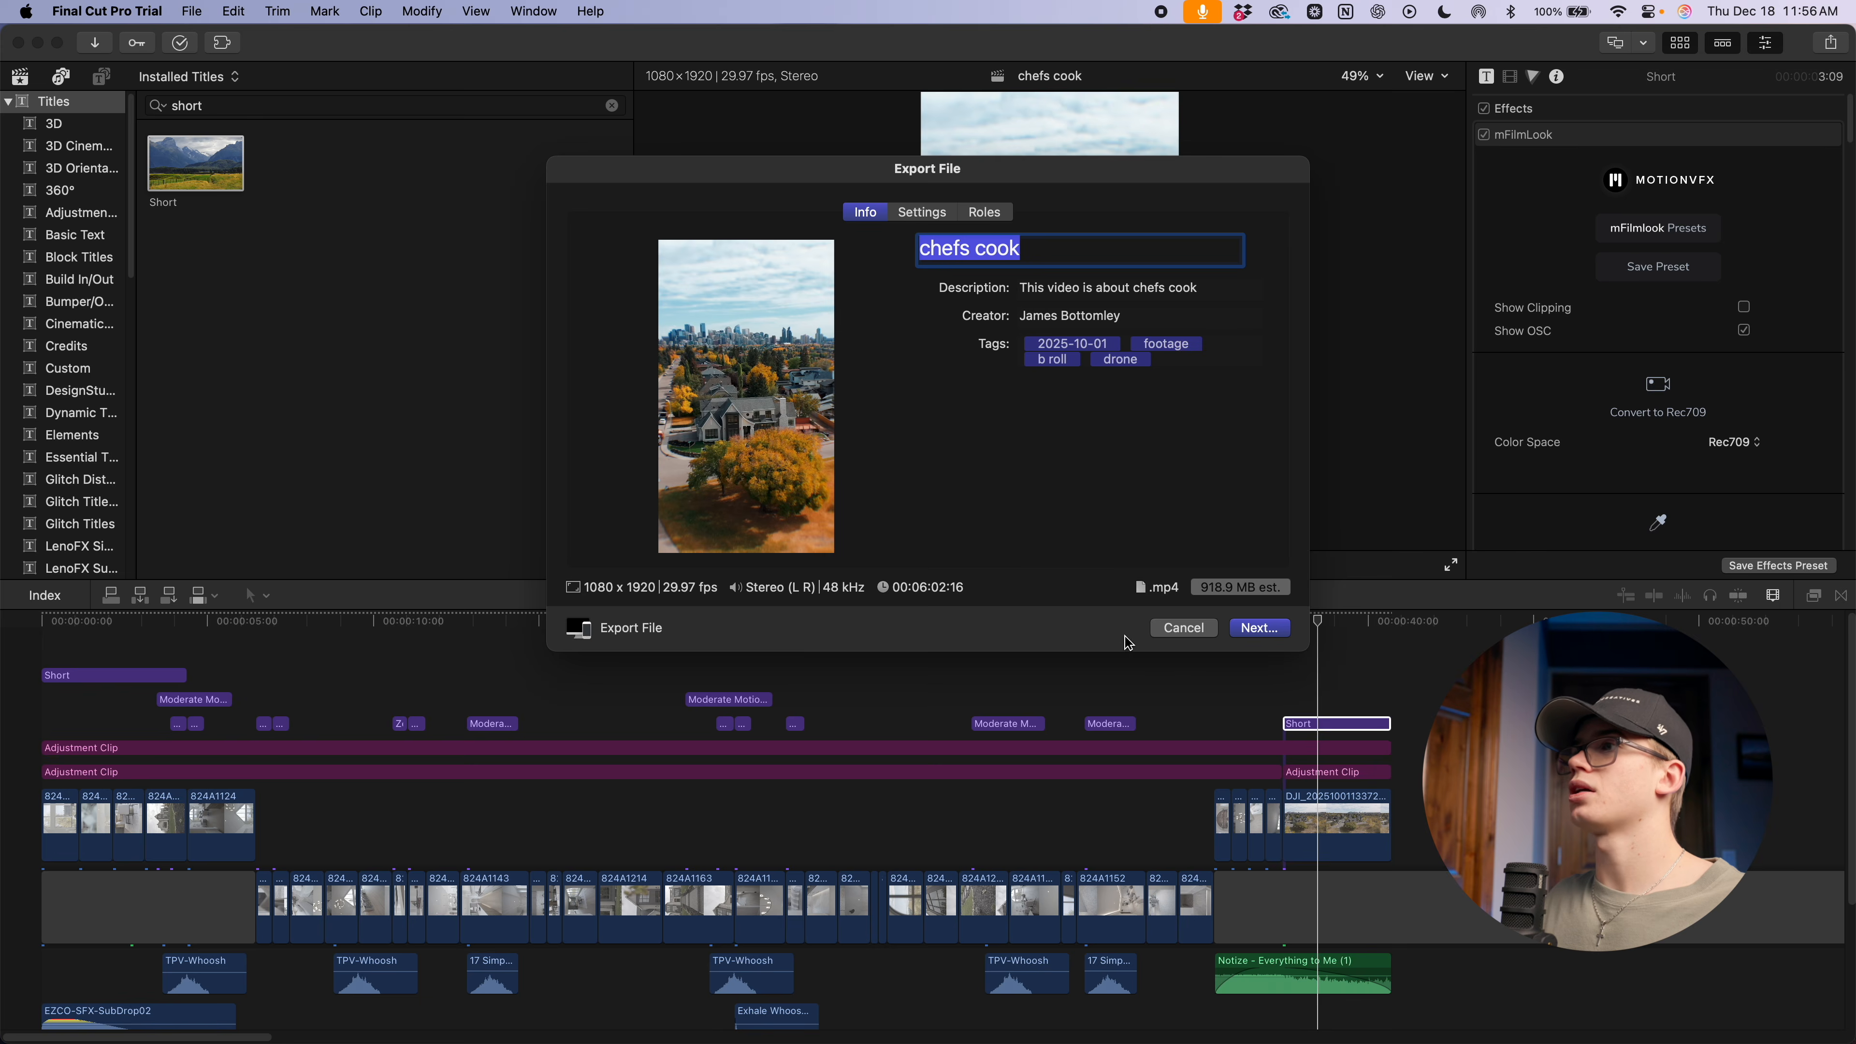
pyautogui.click(1184, 628)
# Select the finished edit from the timeline start to the end of the drone clip as a 40:22 range using Range Selection
pyautogui.press('super+minus')
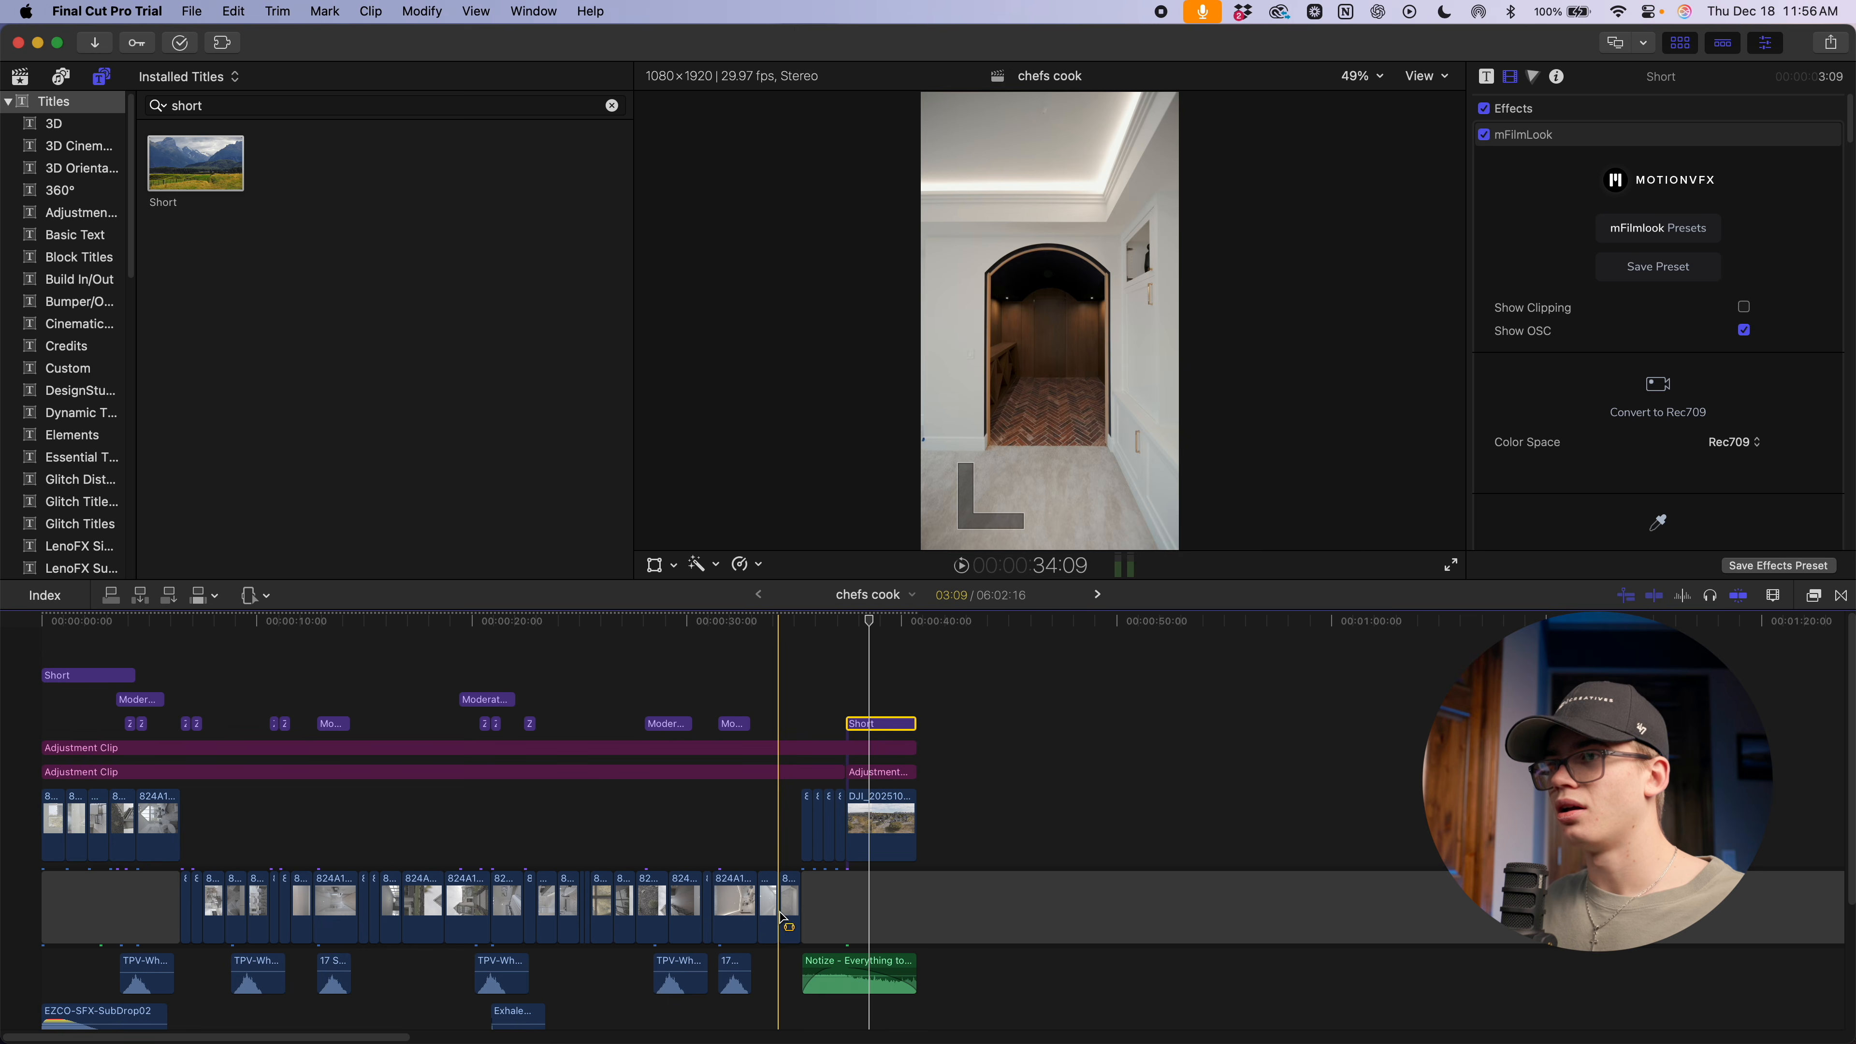
pyautogui.press('r')
pyautogui.moveTo(100, 907); pyautogui.dragTo(906, 882)
pyautogui.press('super+minus')
pyautogui.press('super+minus')
pyautogui.press('super+minus')
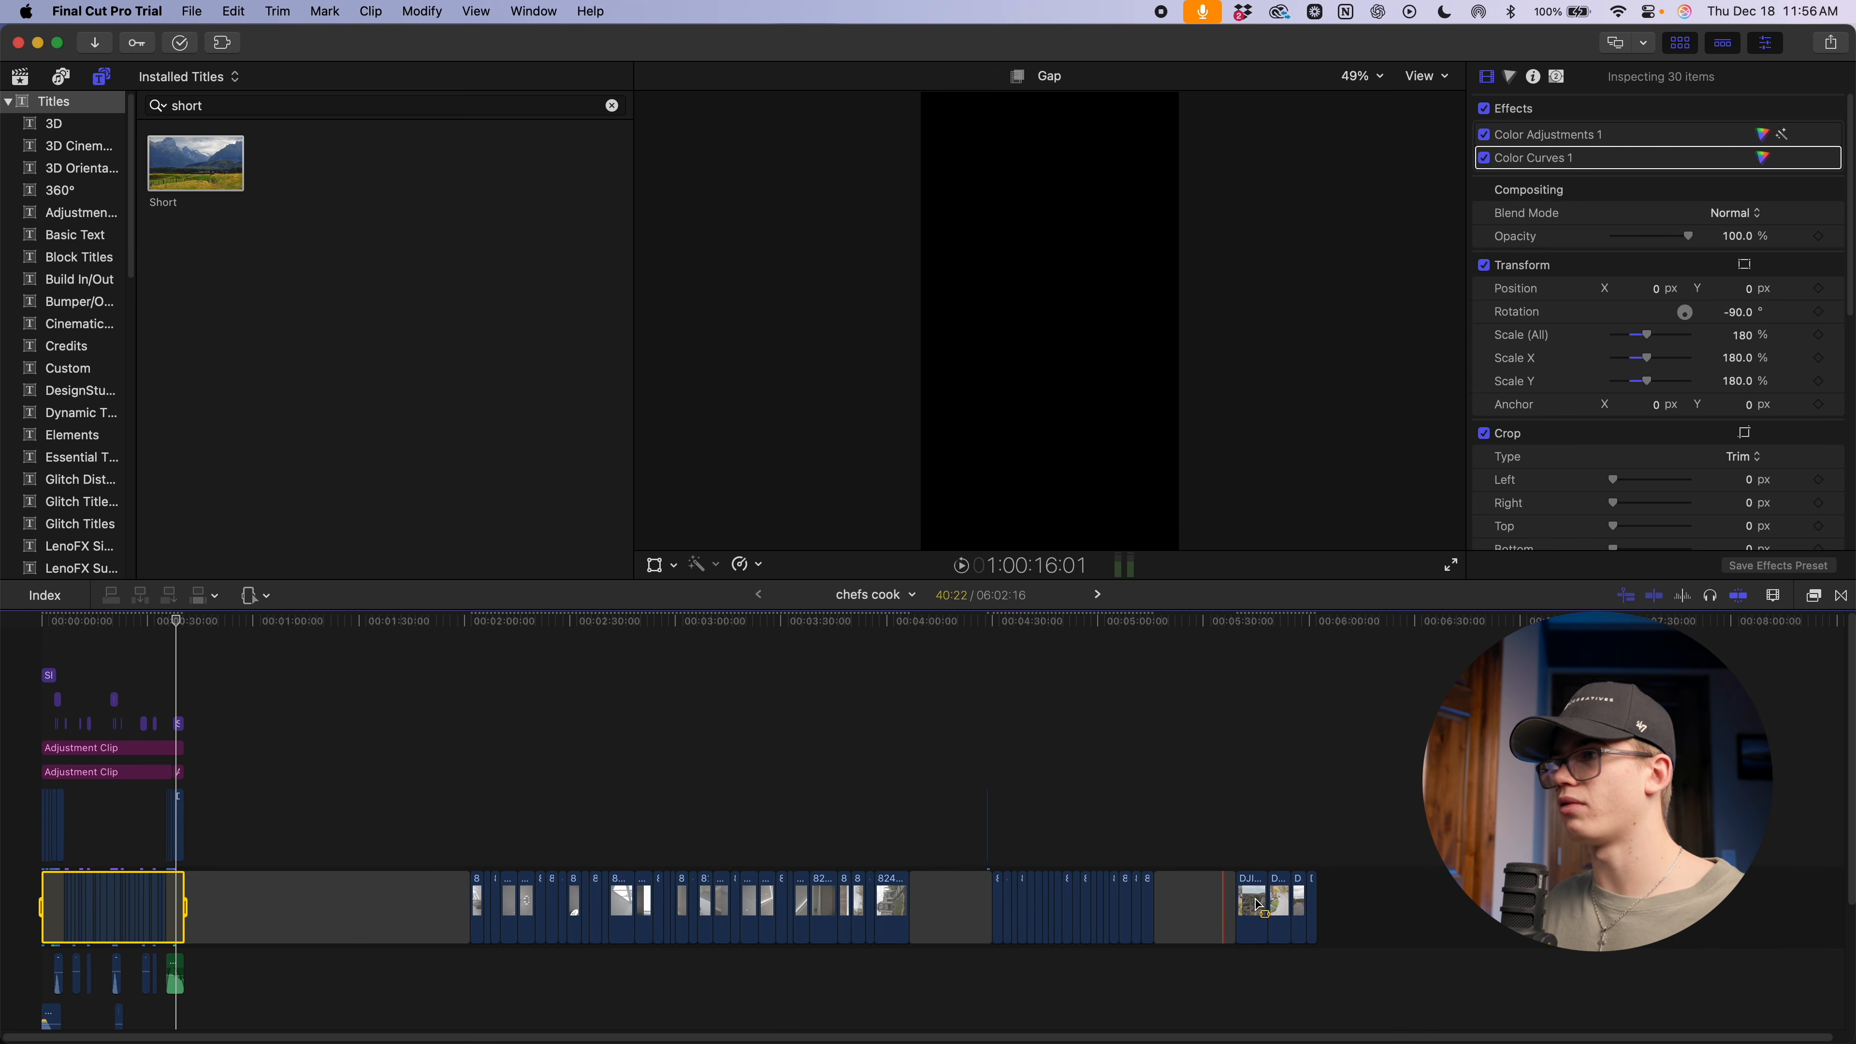
pyautogui.press('super+equal')
pyautogui.press('super+equal')
pyautogui.press('super+equal')
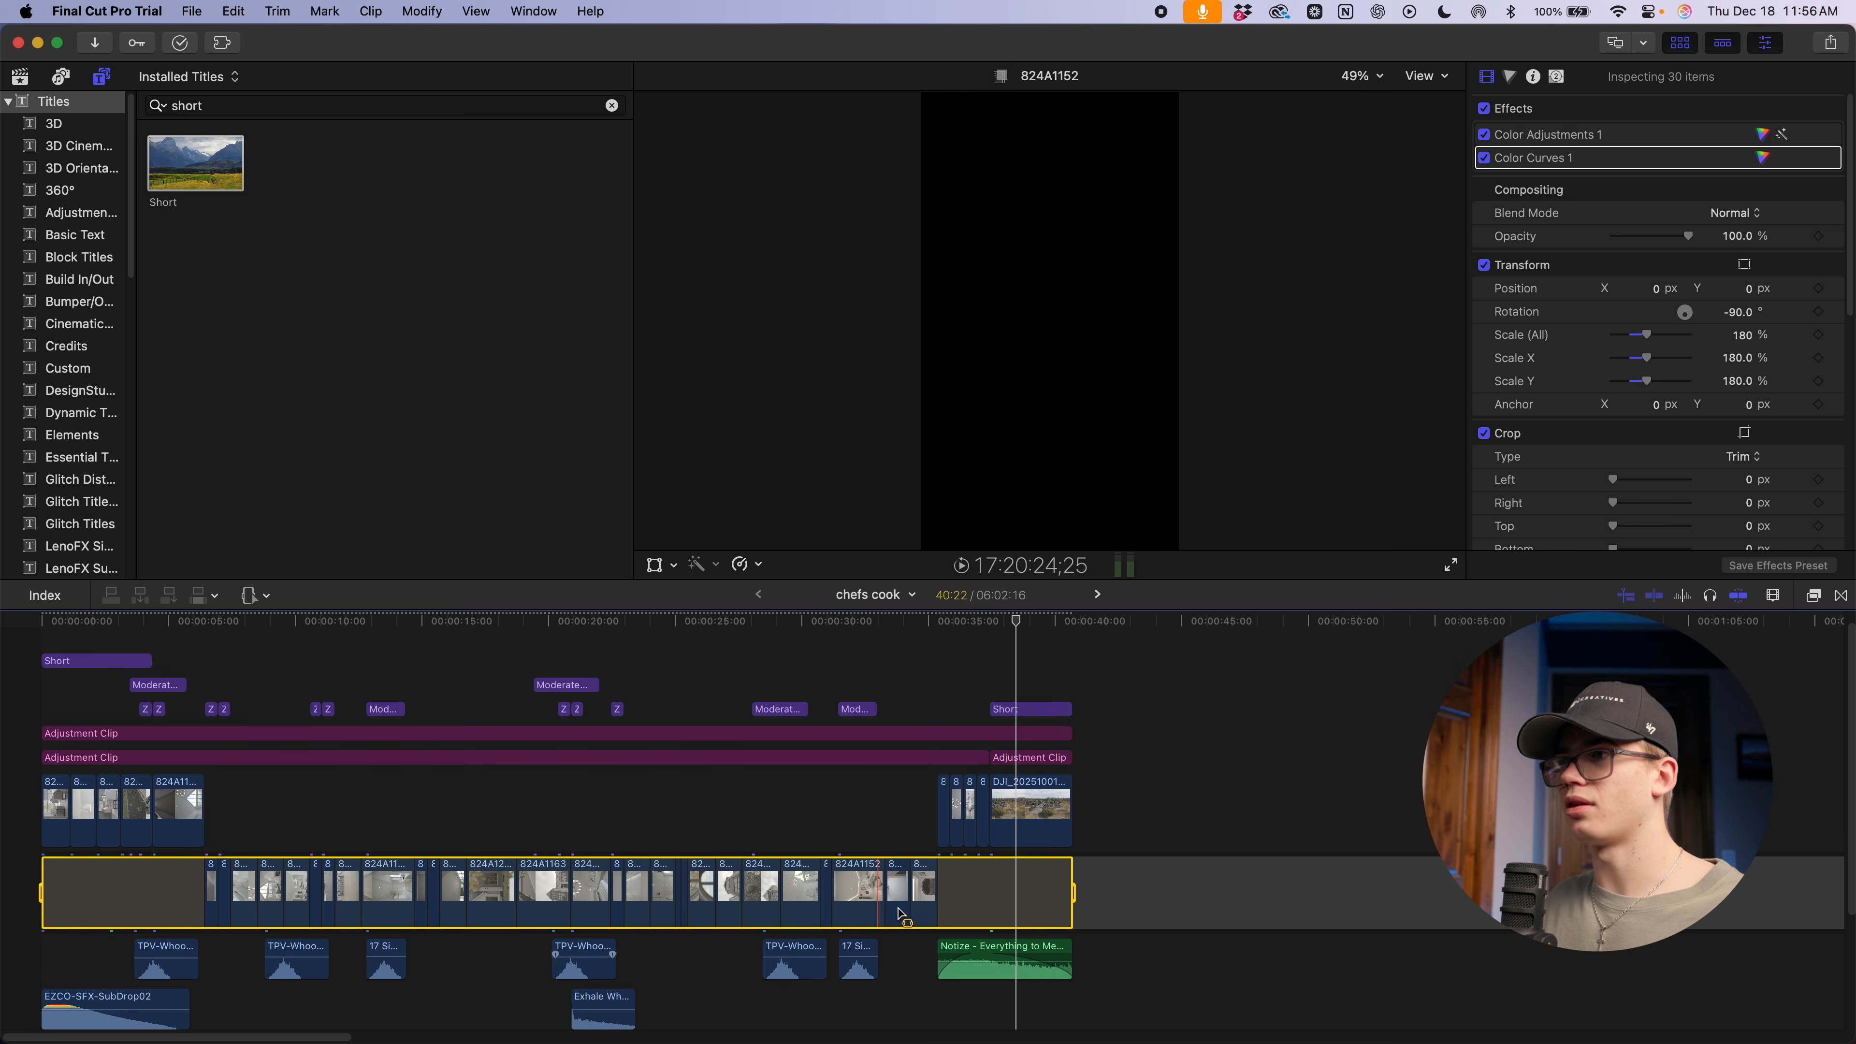
pyautogui.scroll(-5, 692, 775)
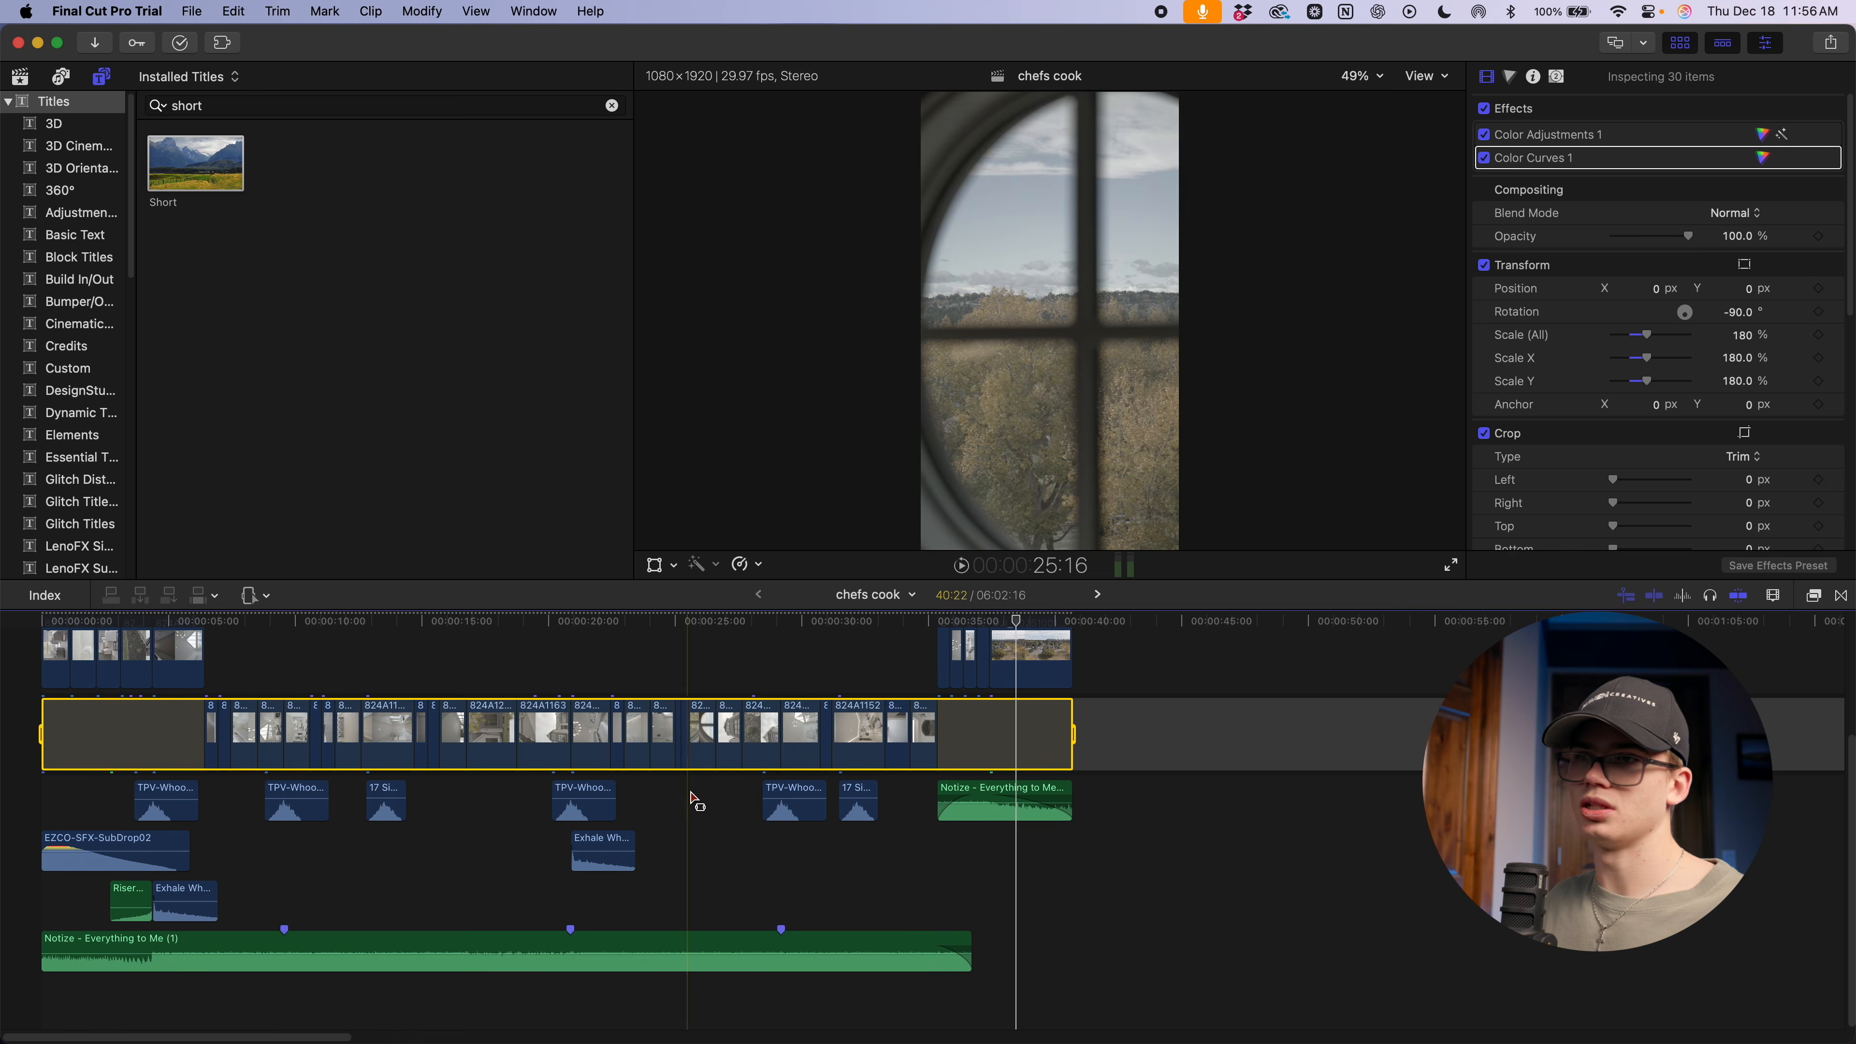
pyautogui.scroll(6, 612, 774)
pyautogui.click(651, 620)
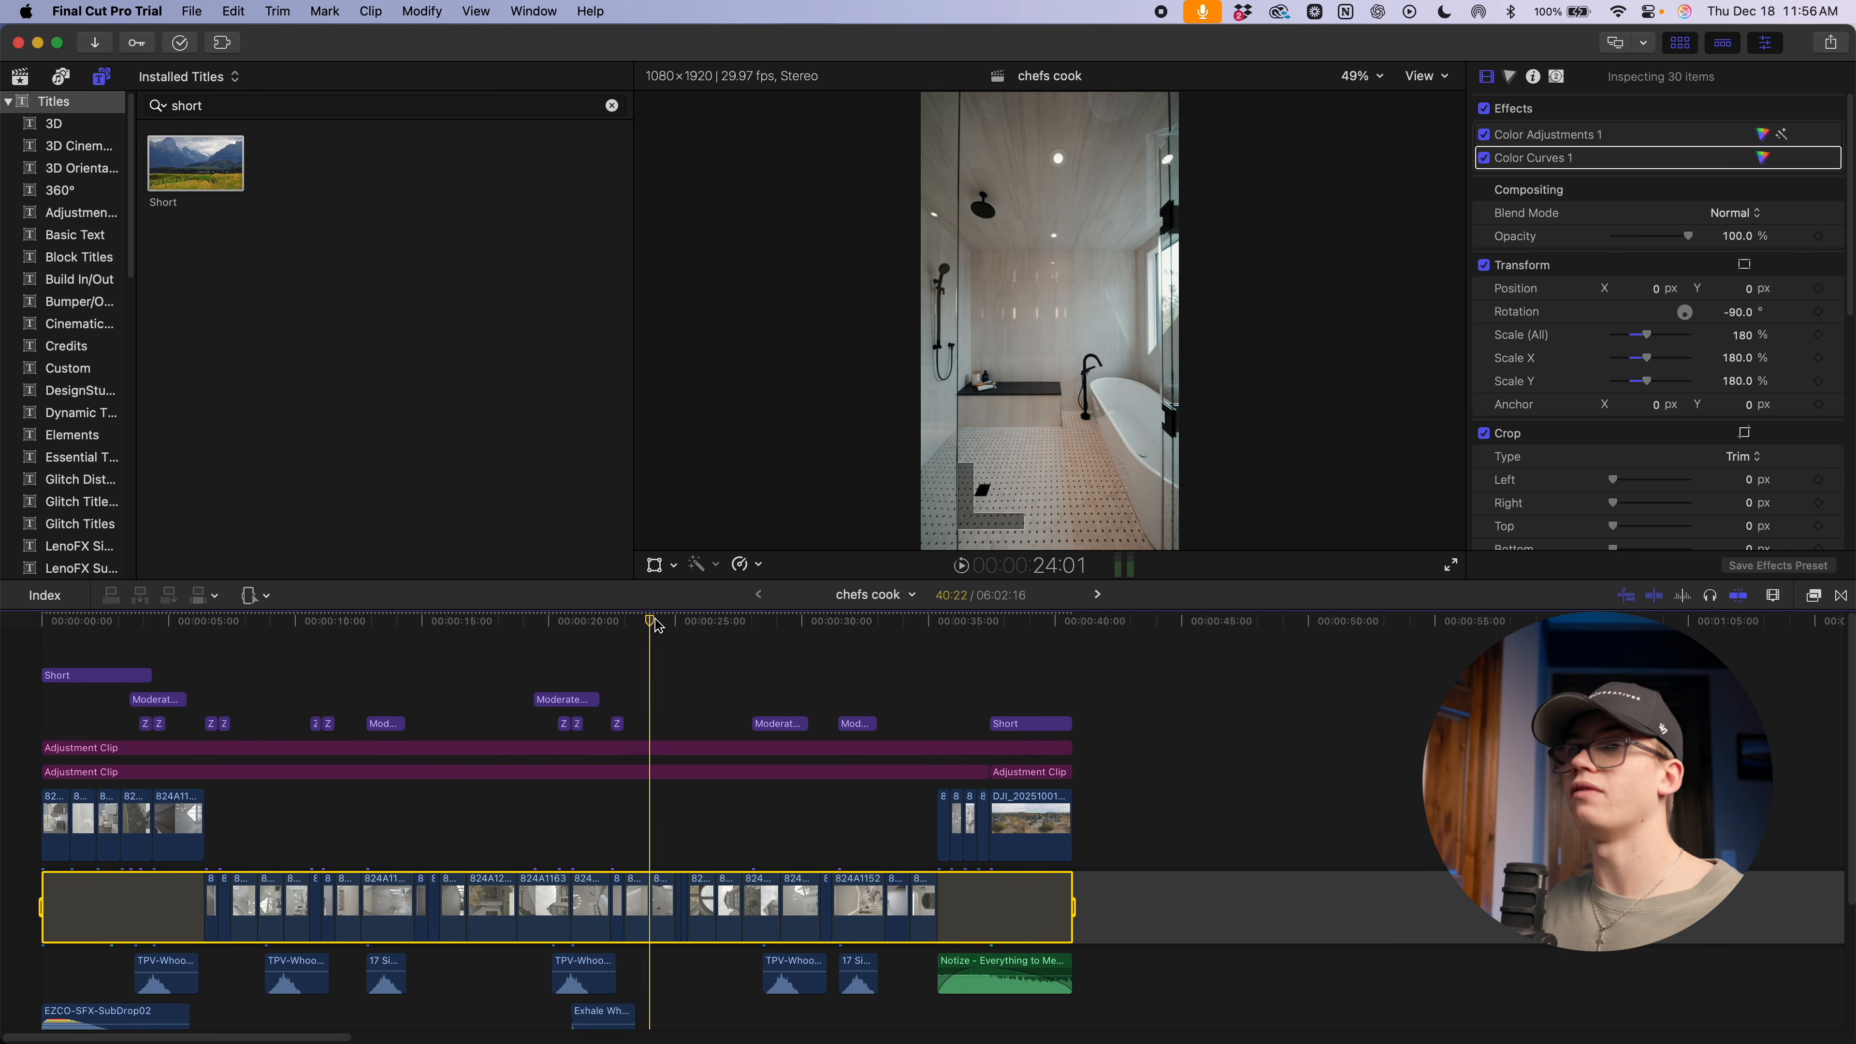
# Set up a default file export of the selected range with the H.264 Multi-pass (Better) codec and 1080 x 1920 resolution
pyautogui.click(1831, 43)
pyautogui.click(1798, 86)
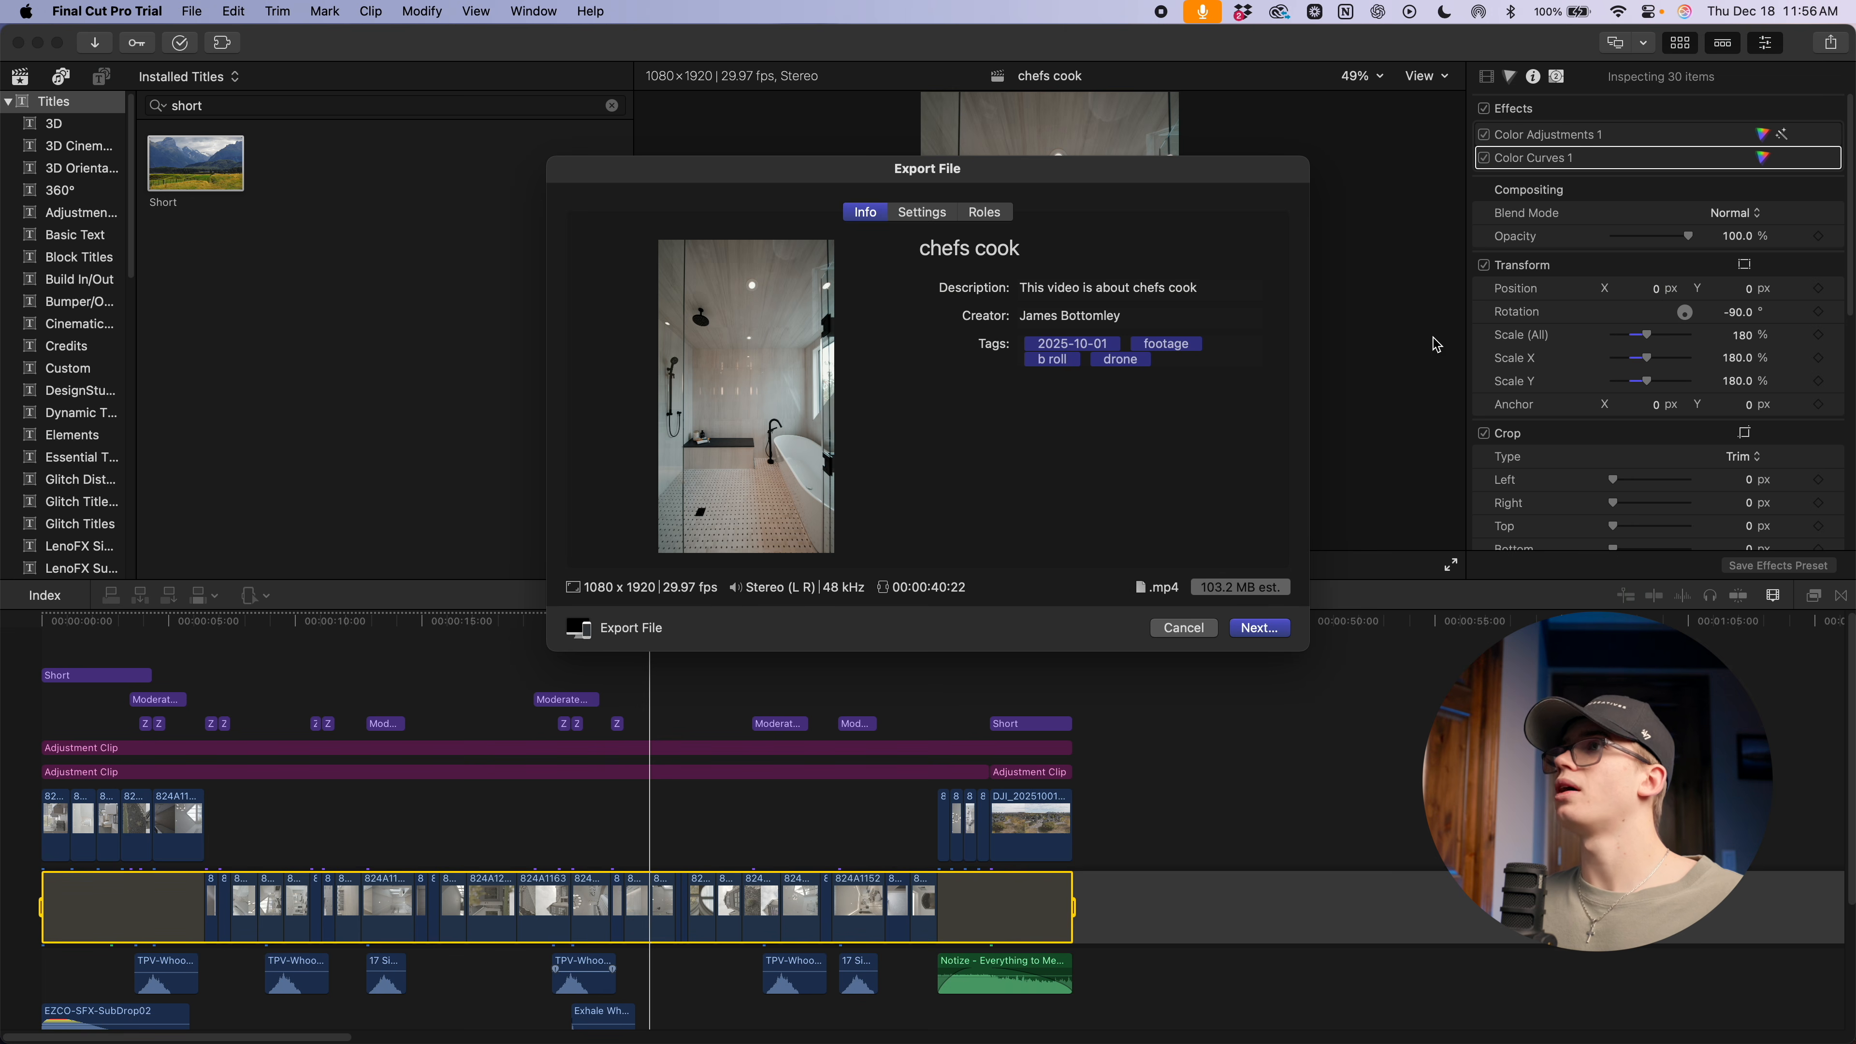
pyautogui.click(929, 218)
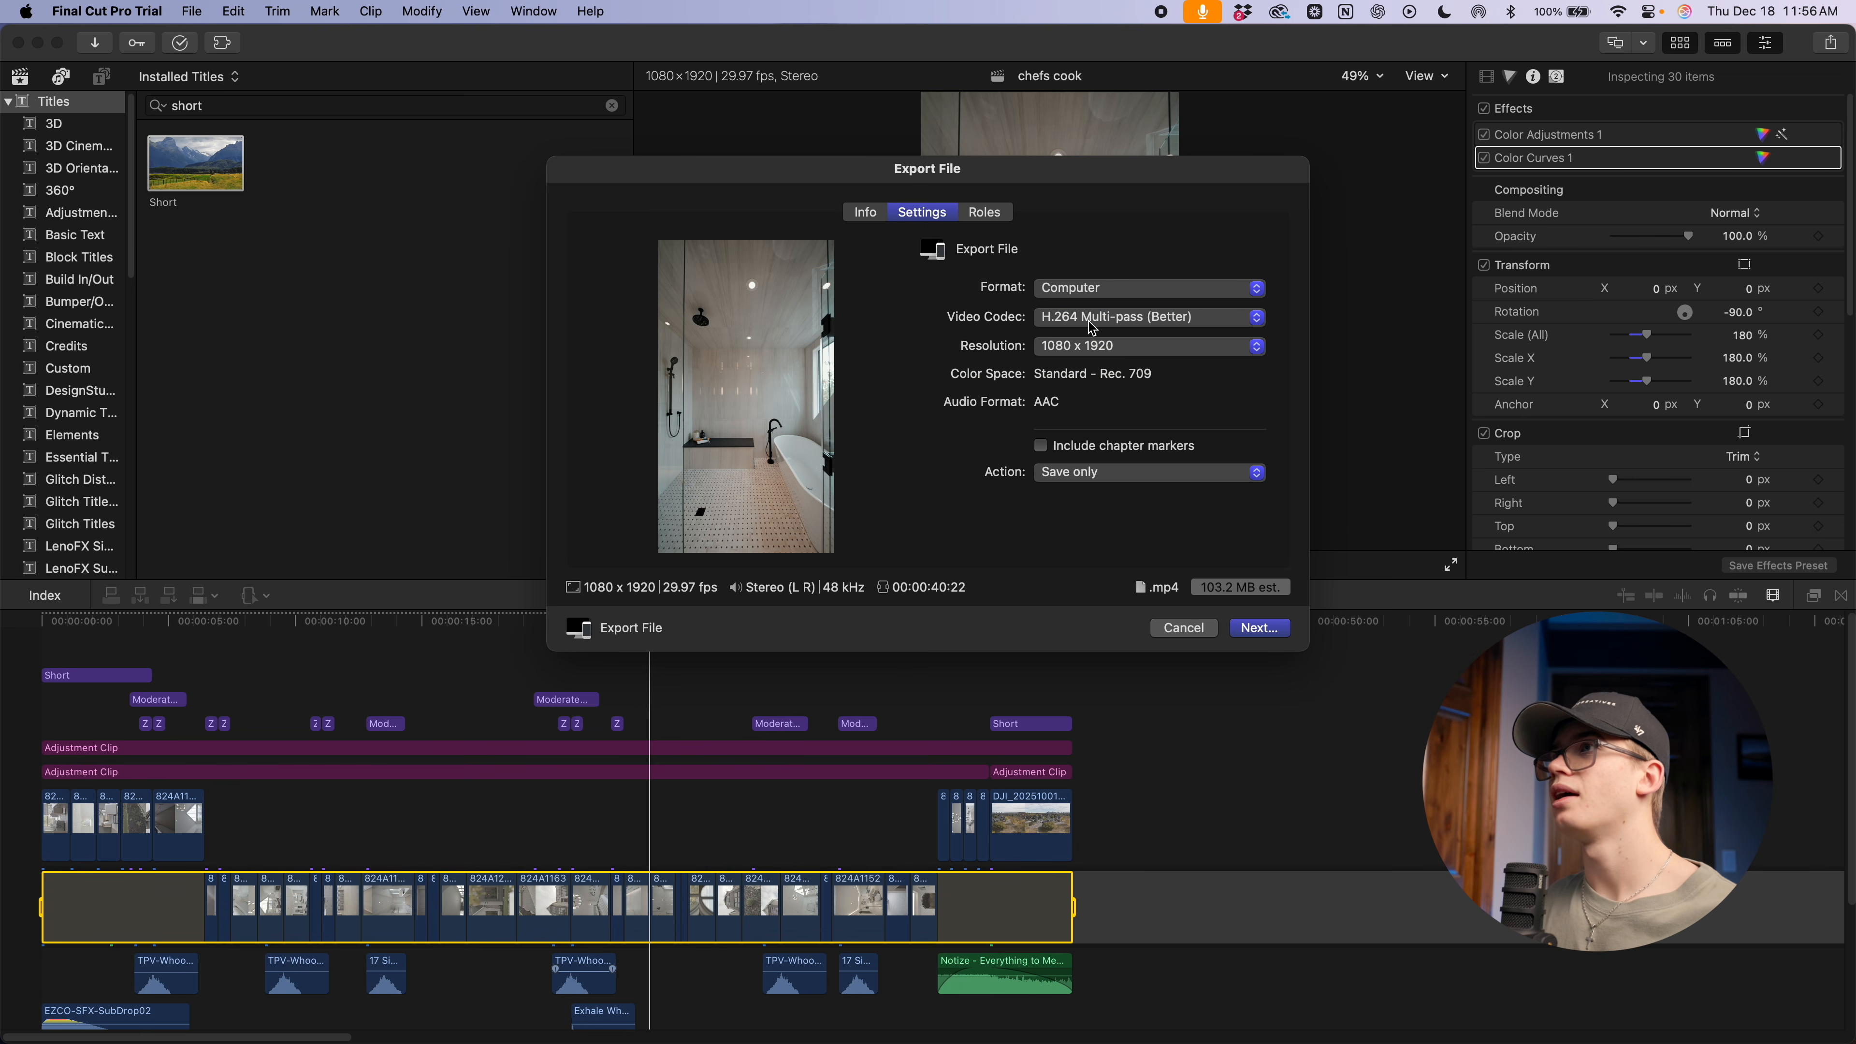
pyautogui.click(1133, 321)
pyautogui.click(1195, 326)
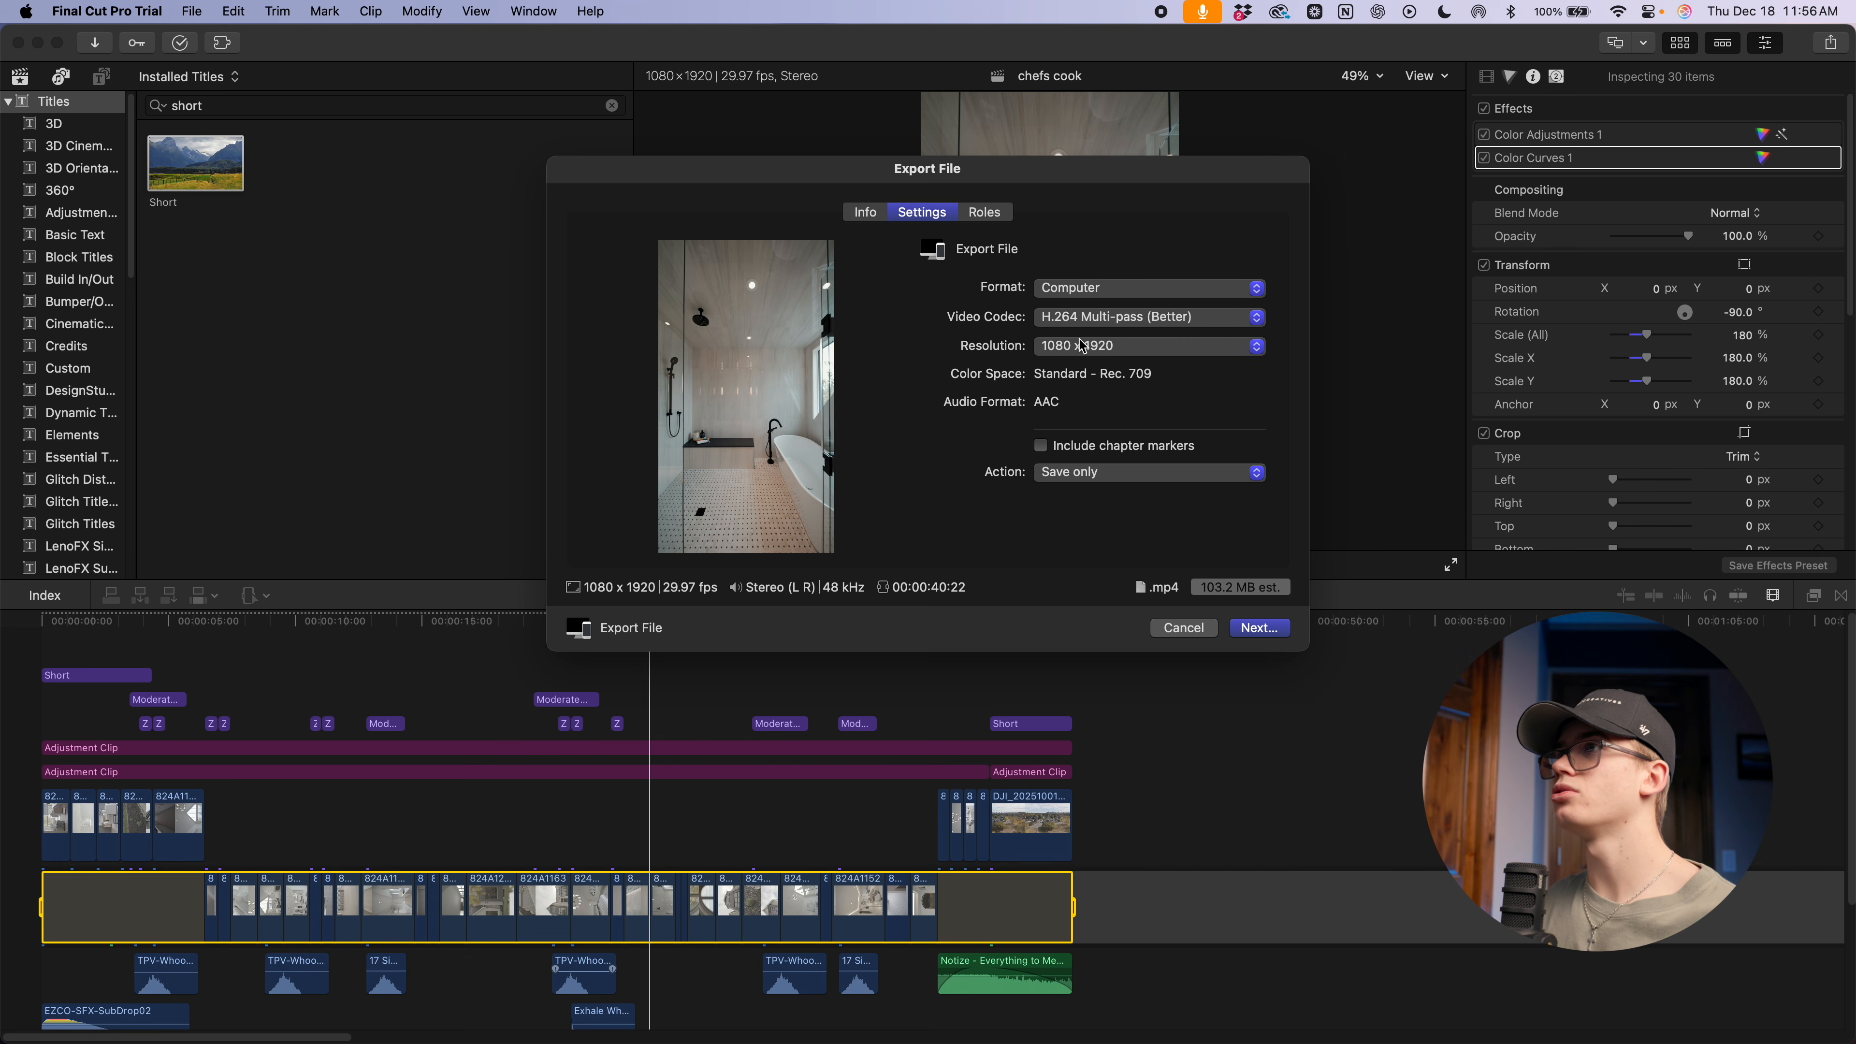
pyautogui.click(1082, 345)
pyautogui.click(1121, 348)
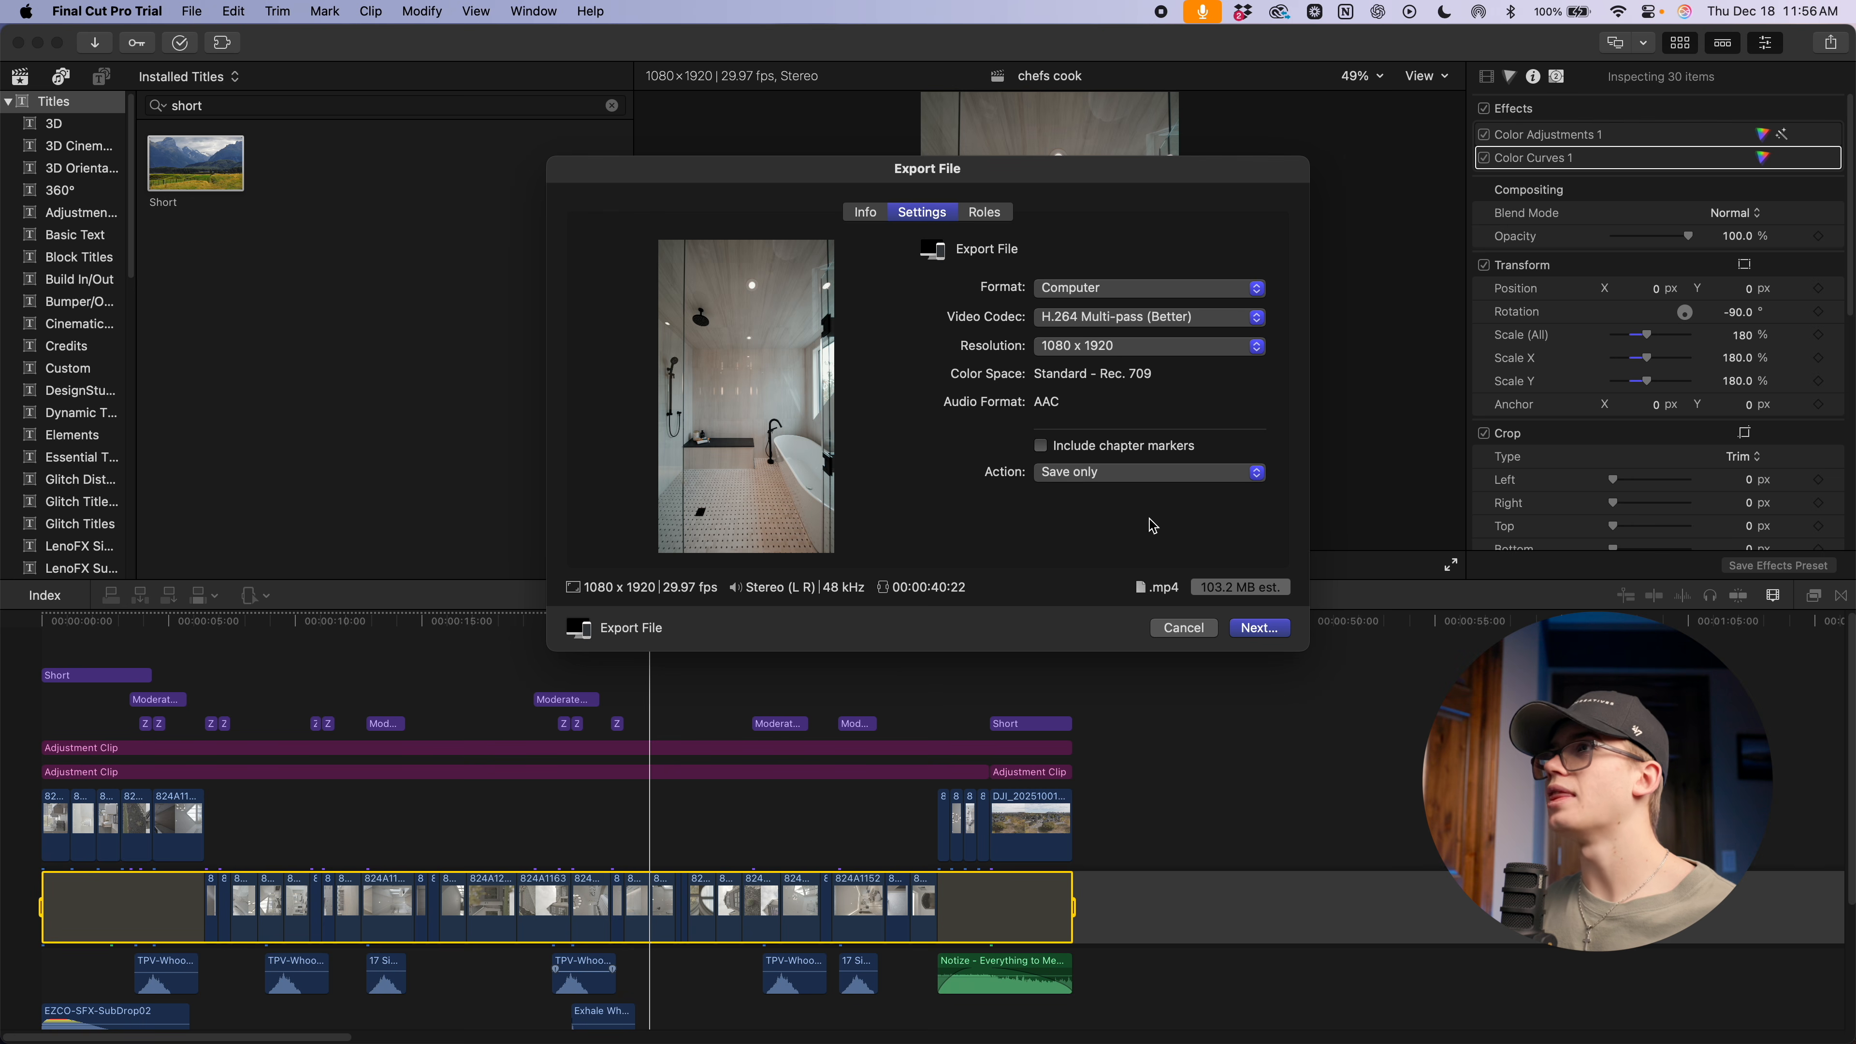
# Continue to the save location for the "chefs cook" export, and cancel both the save and the export
pyautogui.click(1254, 631)
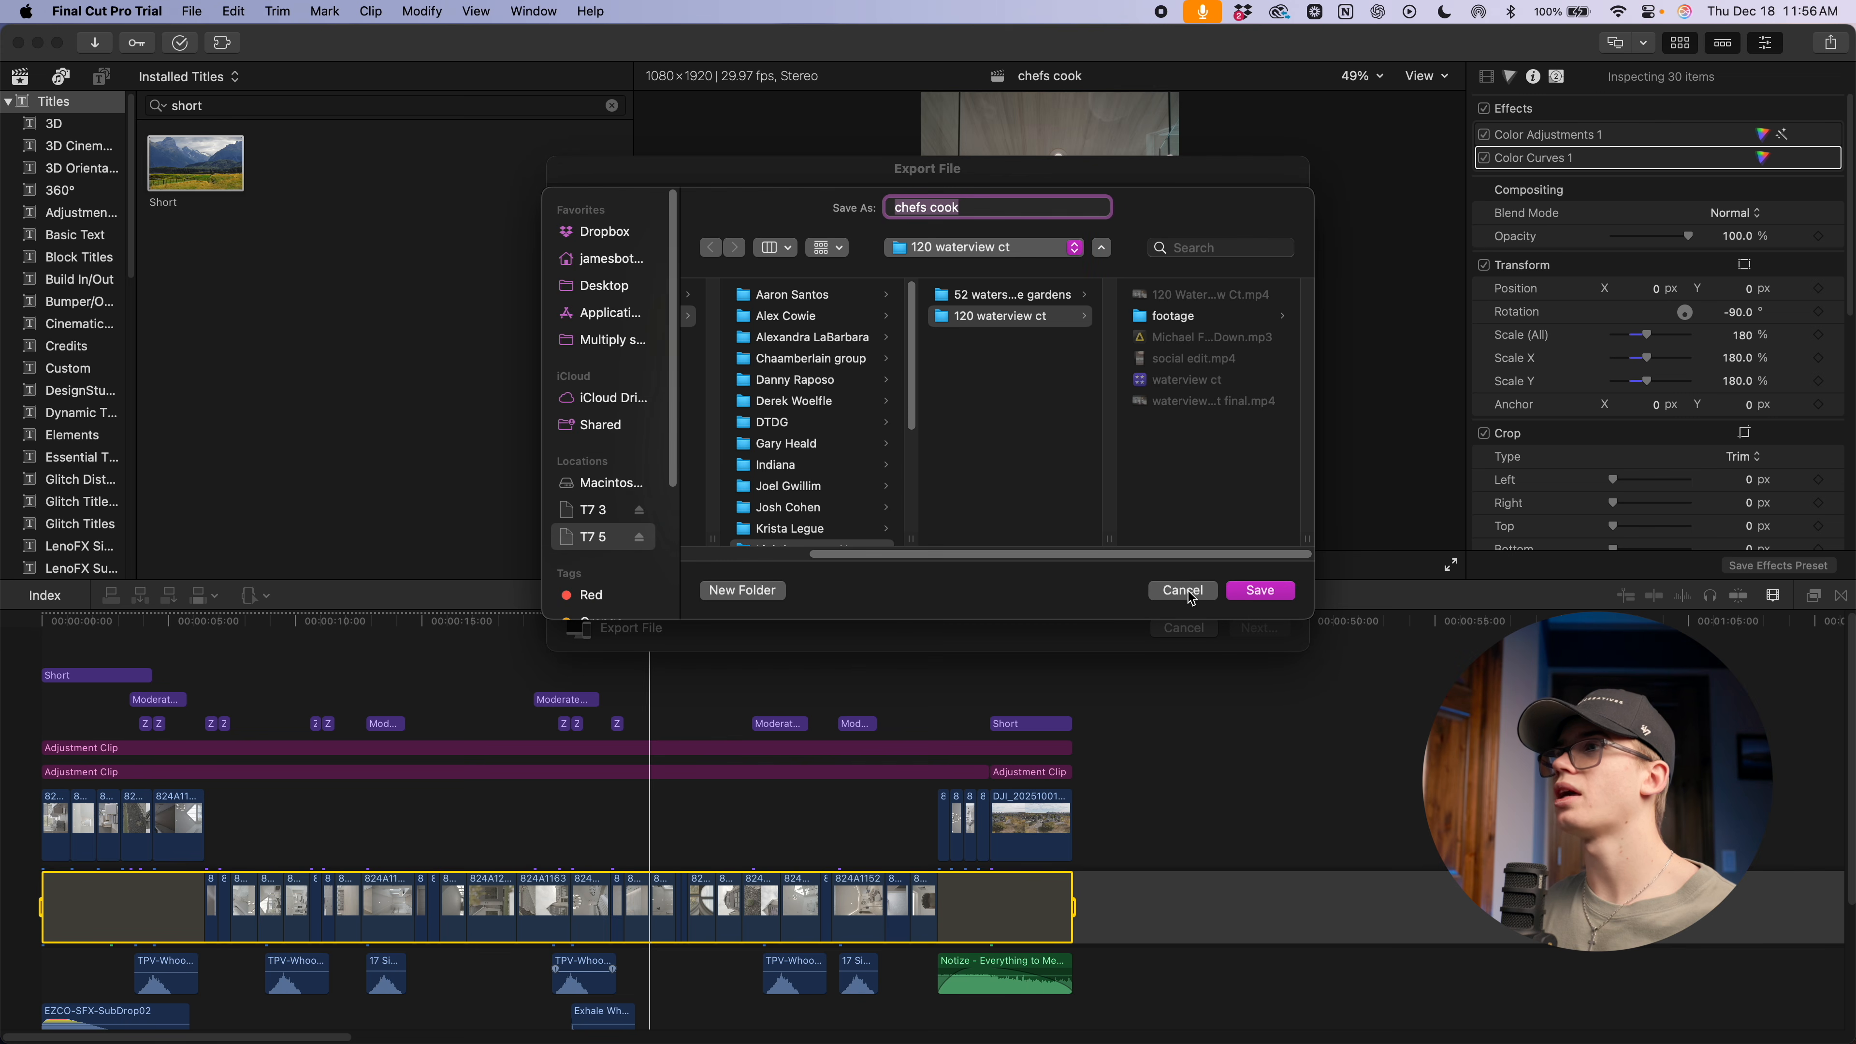
pyautogui.click(1188, 590)
pyautogui.click(1175, 628)
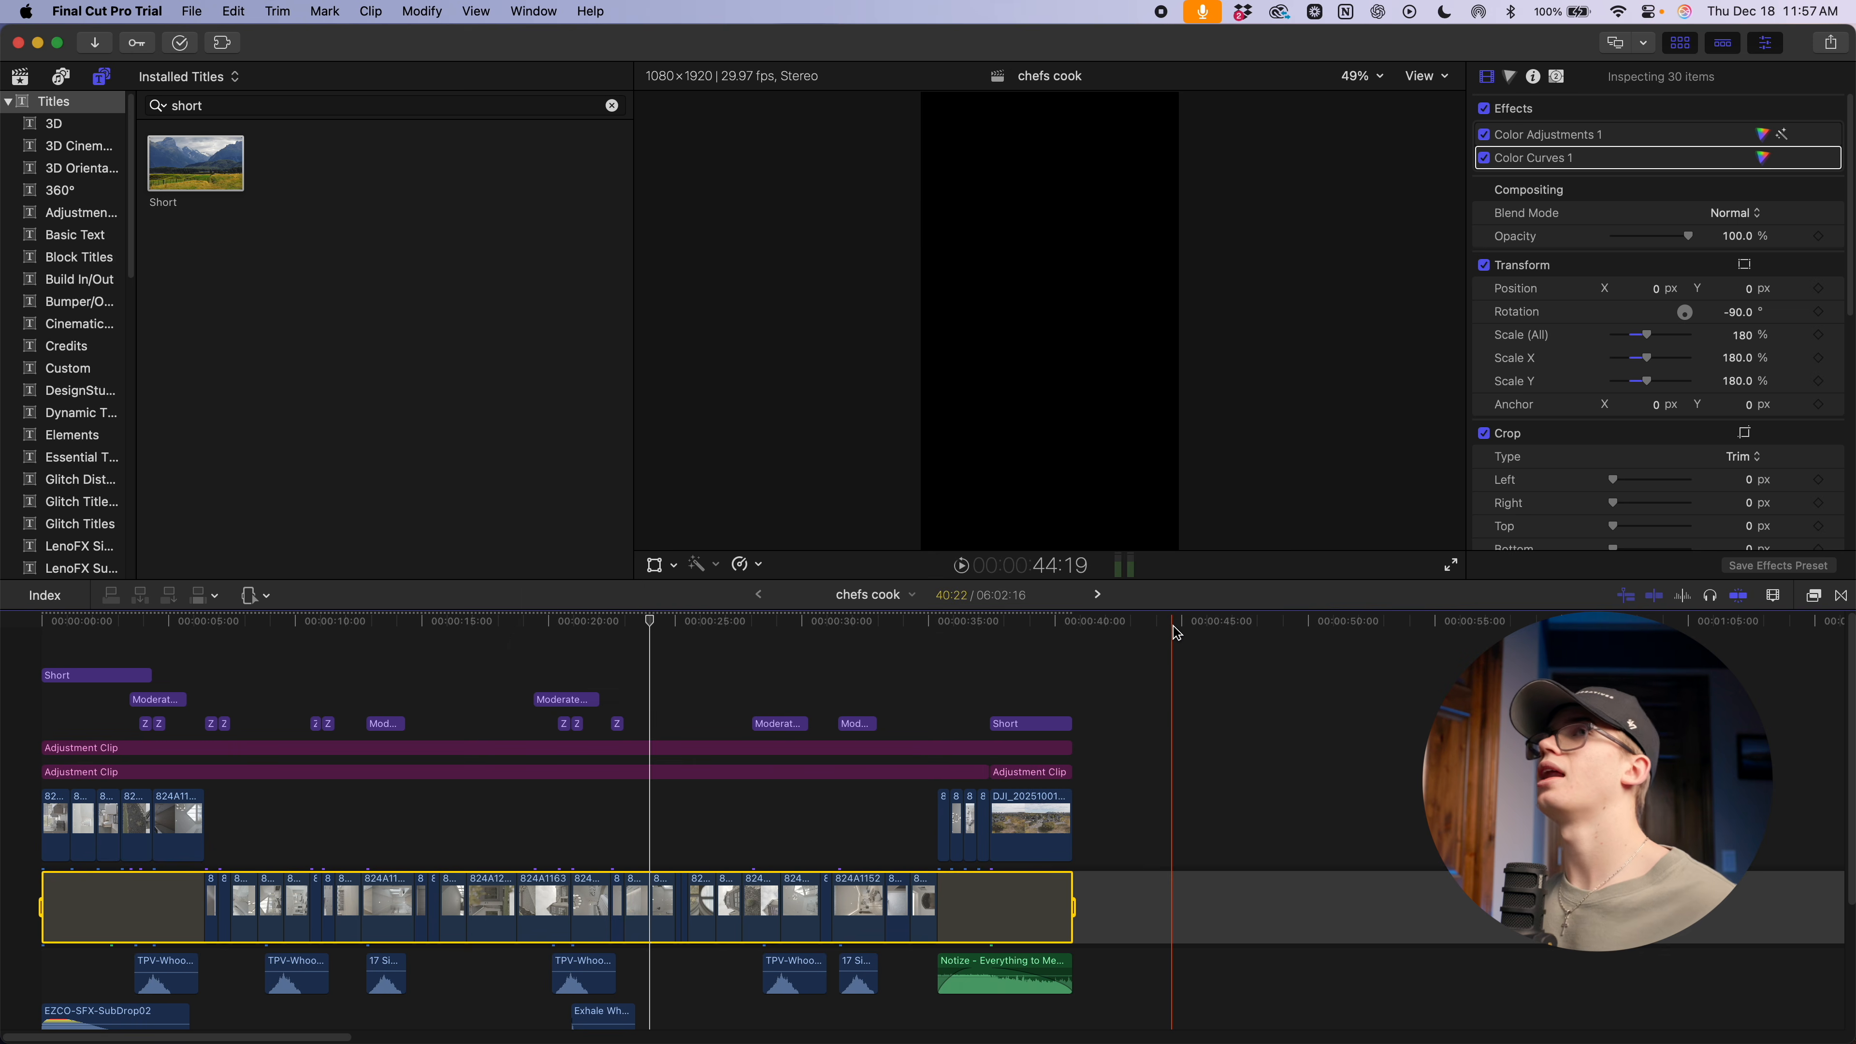